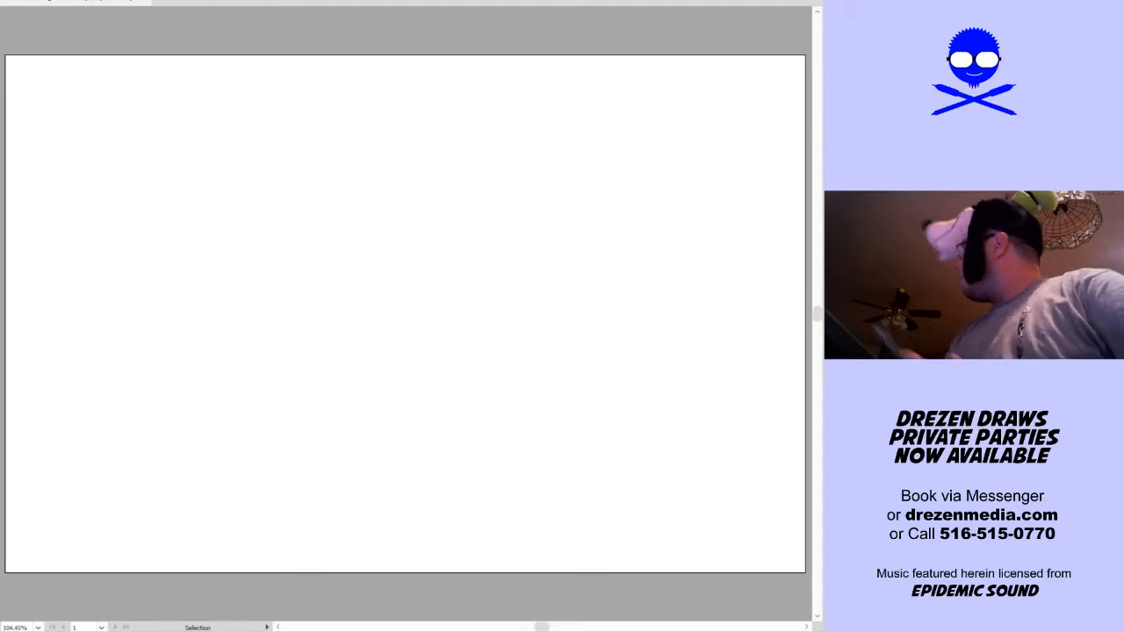
Sketch overlapping light construction circles for the head near the middle of the page with the Blob Brush
key(shift+b)
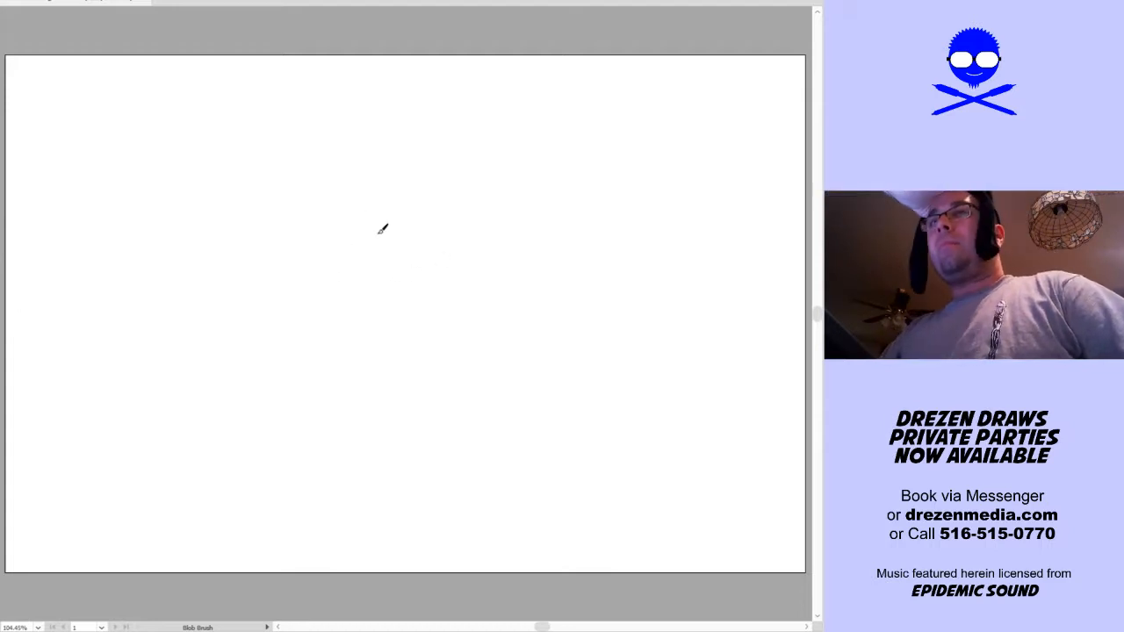
mouse_move(341, 281)
mouse_down()
mouse_move(418, 265)
mouse_move(336, 270)
mouse_move(398, 325)
mouse_move(435, 233)
mouse_move(401, 213)
mouse_move(378, 337)
mouse_up()
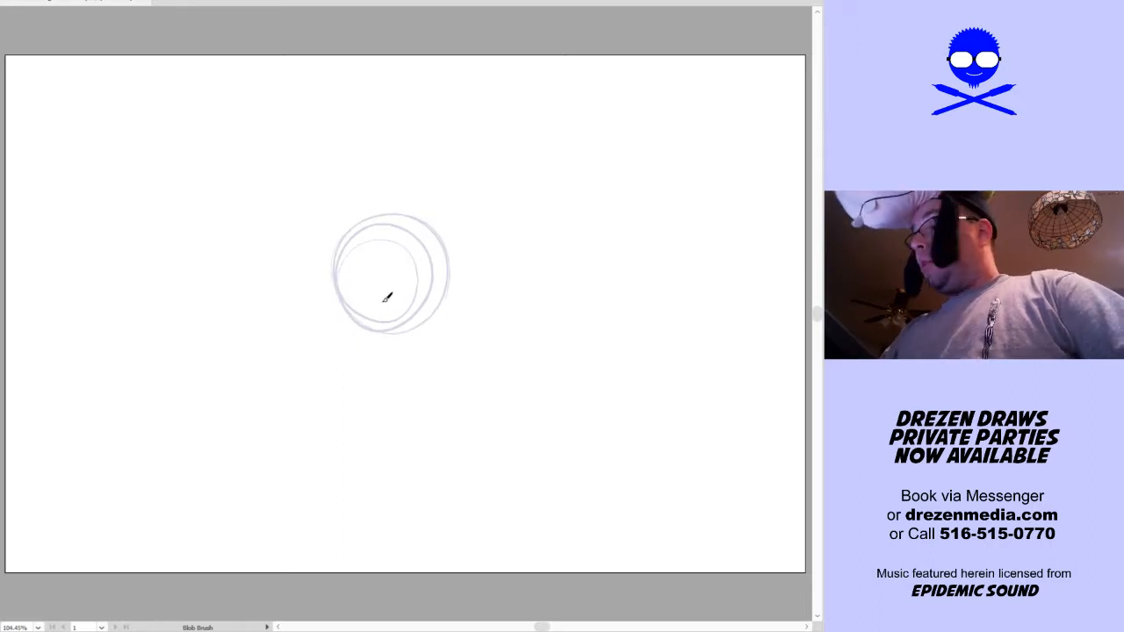
drag(382, 301, 431, 306)
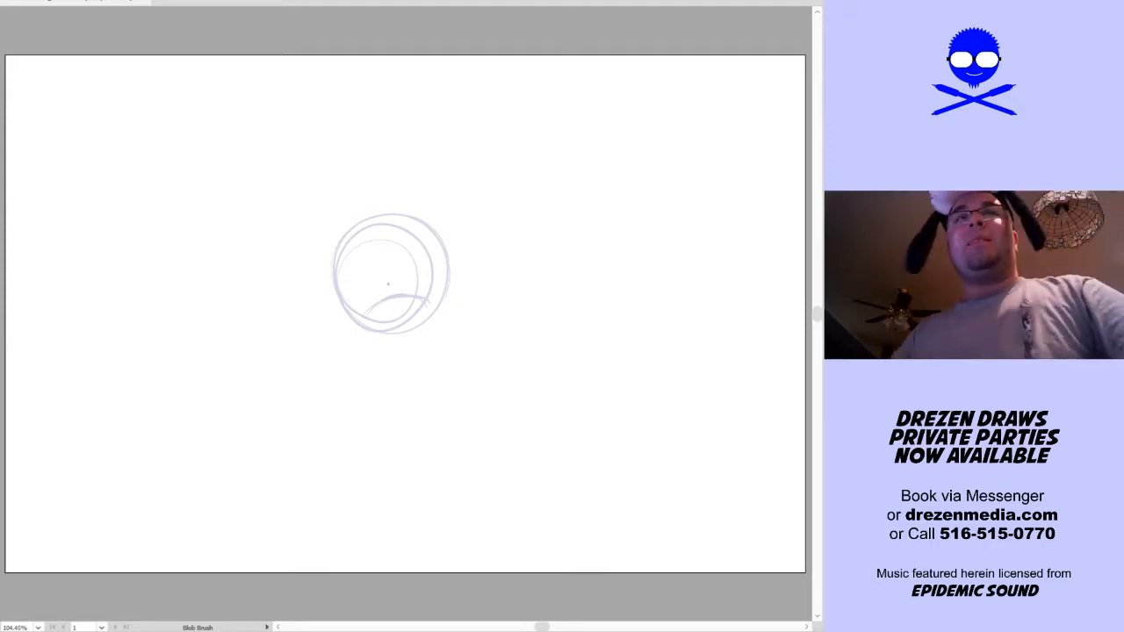
mouse_move(362, 327)
mouse_down()
mouse_move(421, 321)
mouse_move(369, 319)
mouse_move(424, 318)
mouse_move(430, 309)
mouse_move(417, 304)
mouse_move(448, 295)
mouse_move(407, 334)
mouse_move(387, 329)
mouse_move(421, 321)
mouse_up()
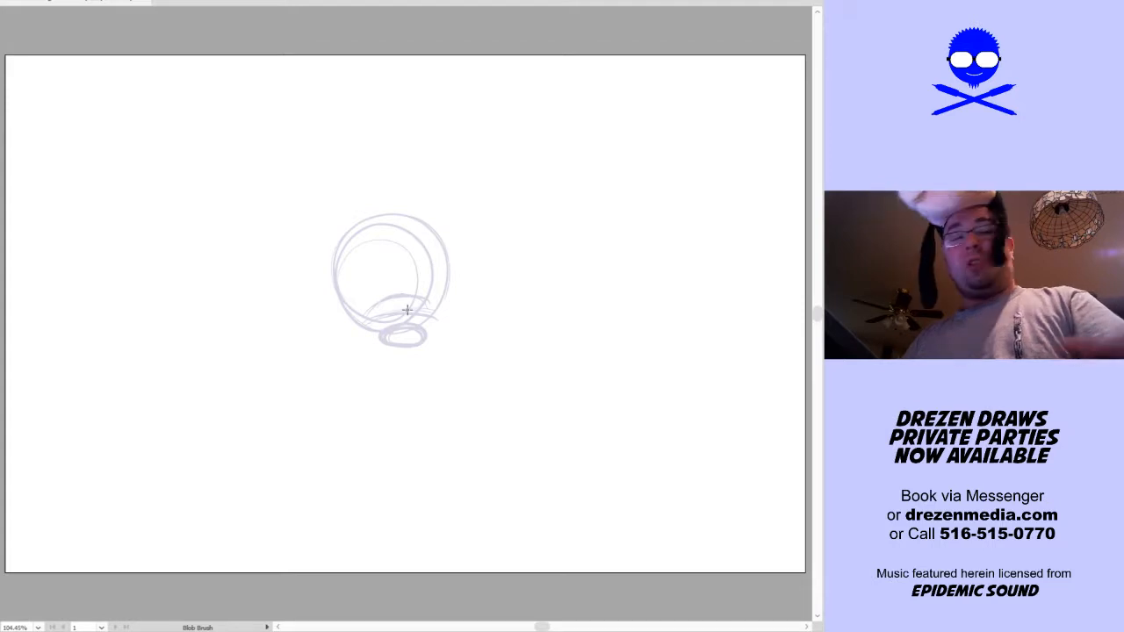
key(ctrl+z)
key(v)
click(442, 311)
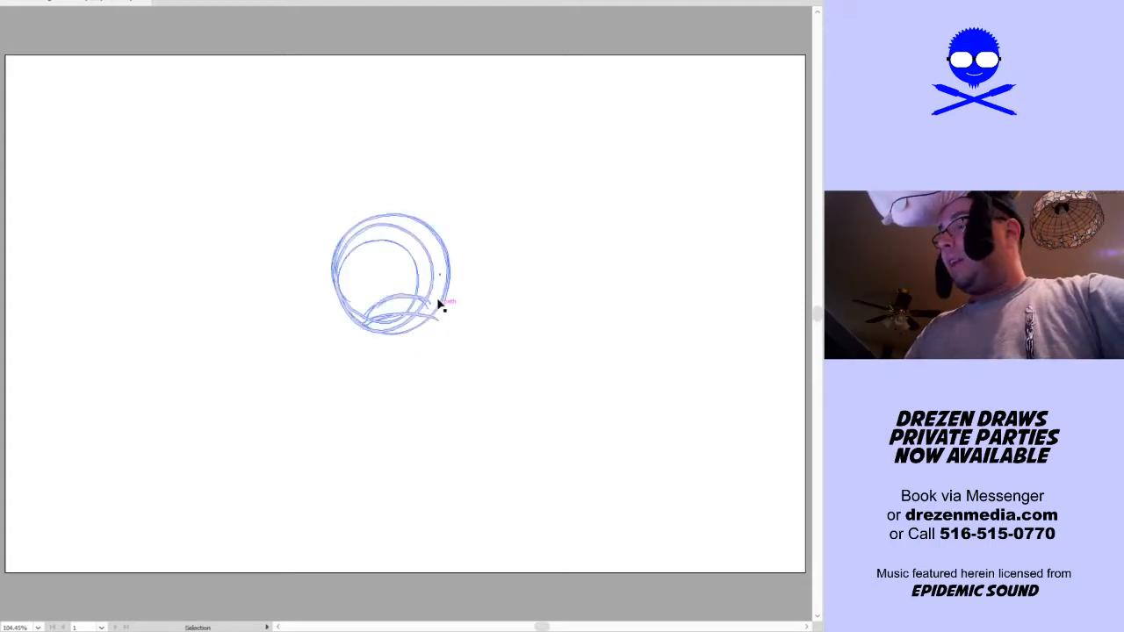
key(ctrl+z)
key(ctrl+z)
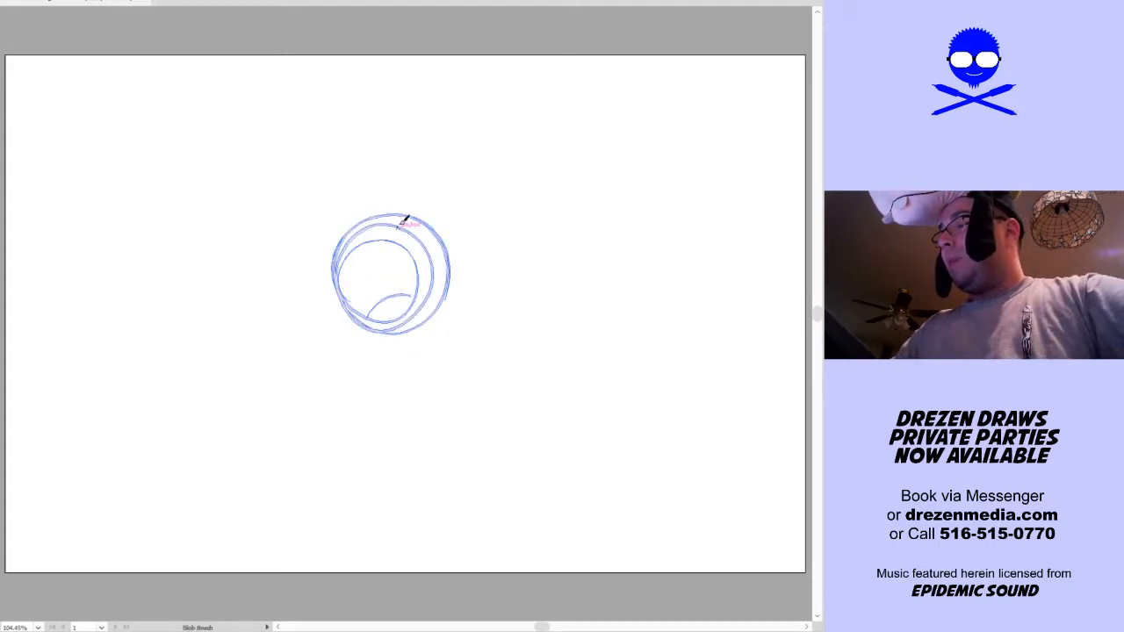
key(ctrl+z)
Sketch a vertical centre guideline through the head circle and curved guidelines across its lower part
mouse_move(399, 221)
mouse_down()
mouse_move(396, 303)
mouse_move(396, 285)
mouse_move(353, 321)
mouse_move(412, 304)
mouse_move(350, 322)
mouse_move(428, 301)
mouse_up()
key(ctrl+shift+a)
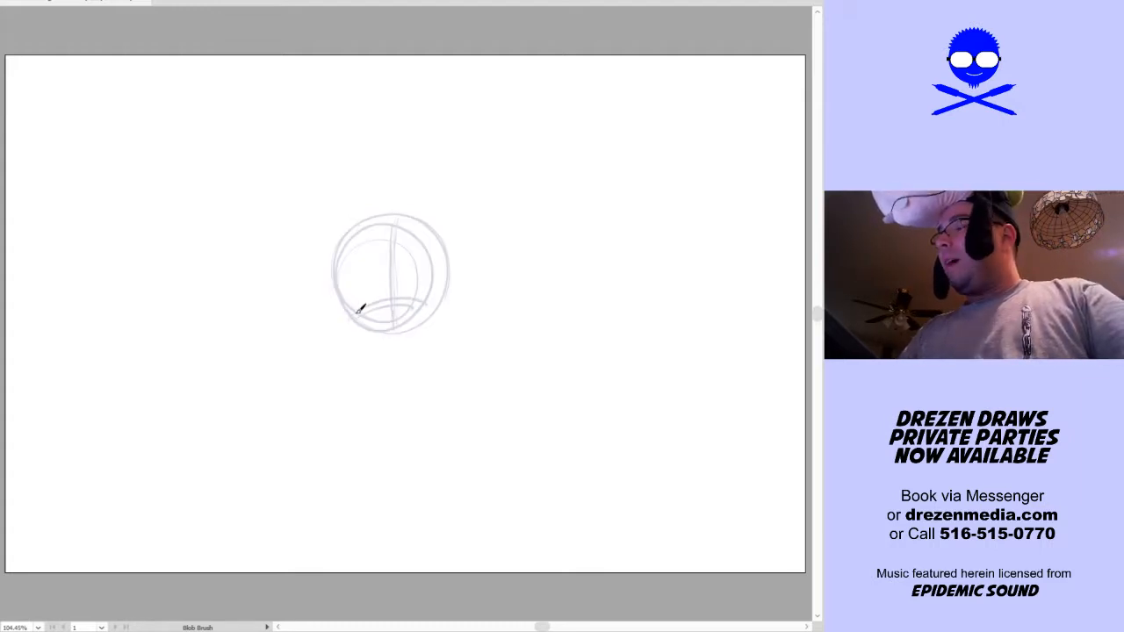
drag(353, 307, 431, 296)
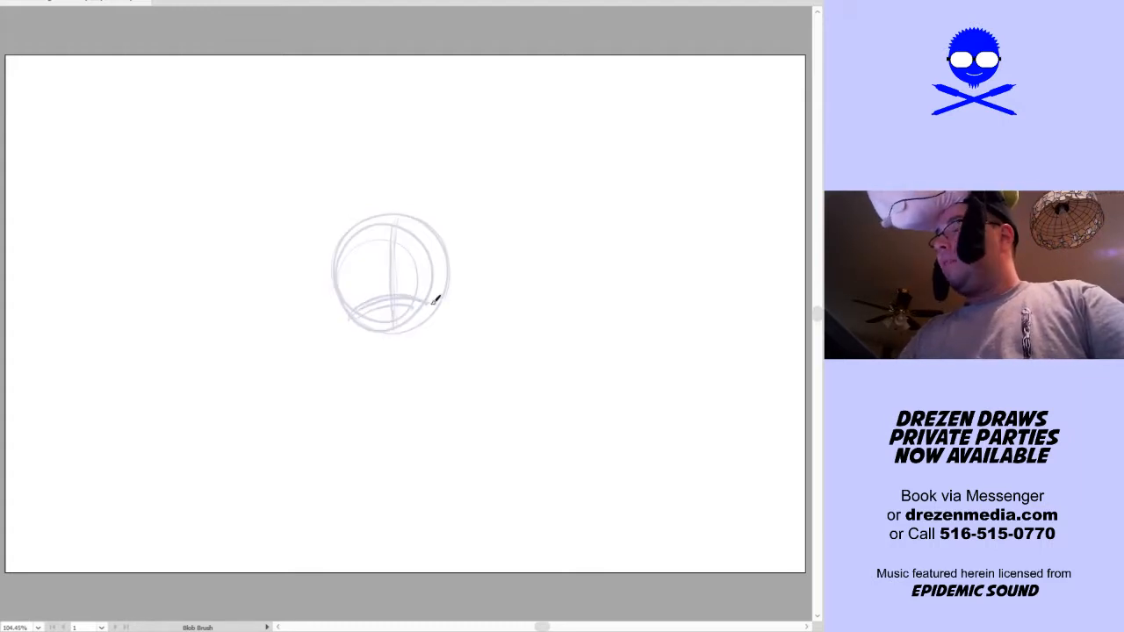
drag(363, 332, 434, 327)
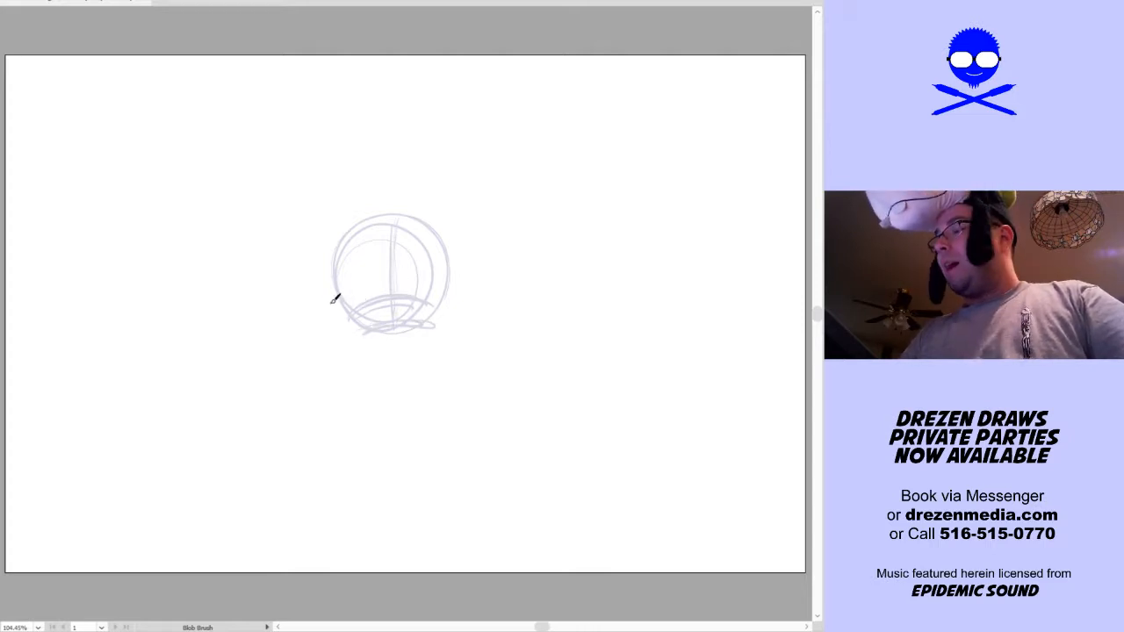
Sketch a wide two-lobed muzzle below the head and rounded cheeks joining it on both sides
drag(322, 310, 349, 298)
drag(444, 295, 463, 301)
drag(338, 303, 331, 334)
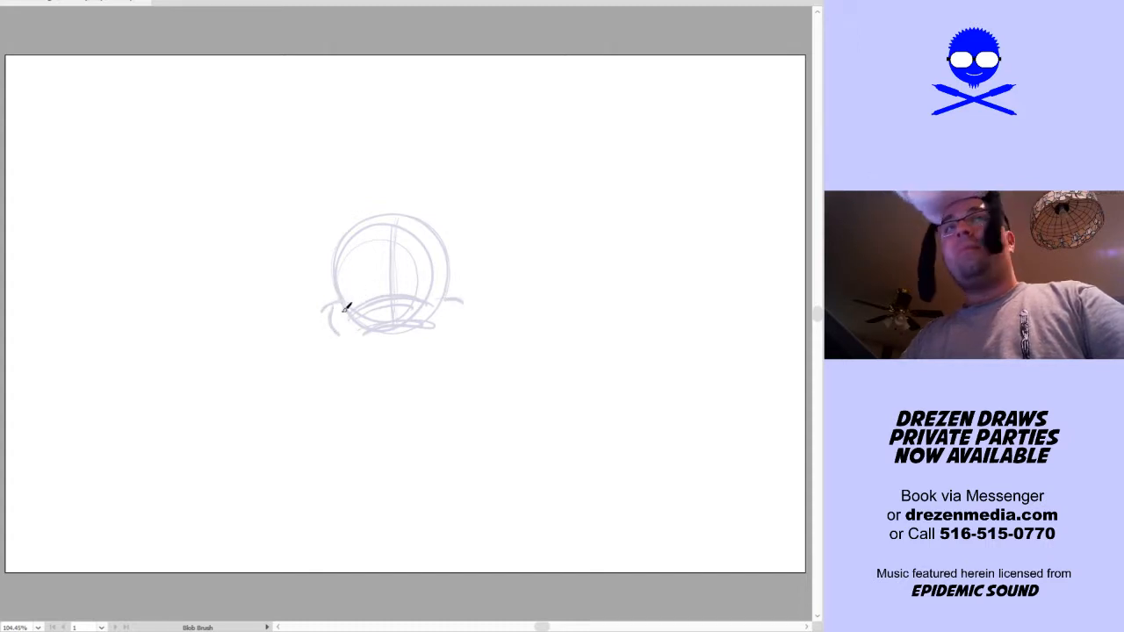
mouse_move(343, 324)
mouse_down()
mouse_move(300, 350)
mouse_move(304, 389)
mouse_move(349, 404)
mouse_move(400, 392)
mouse_move(420, 404)
mouse_move(465, 398)
mouse_move(465, 338)
mouse_up()
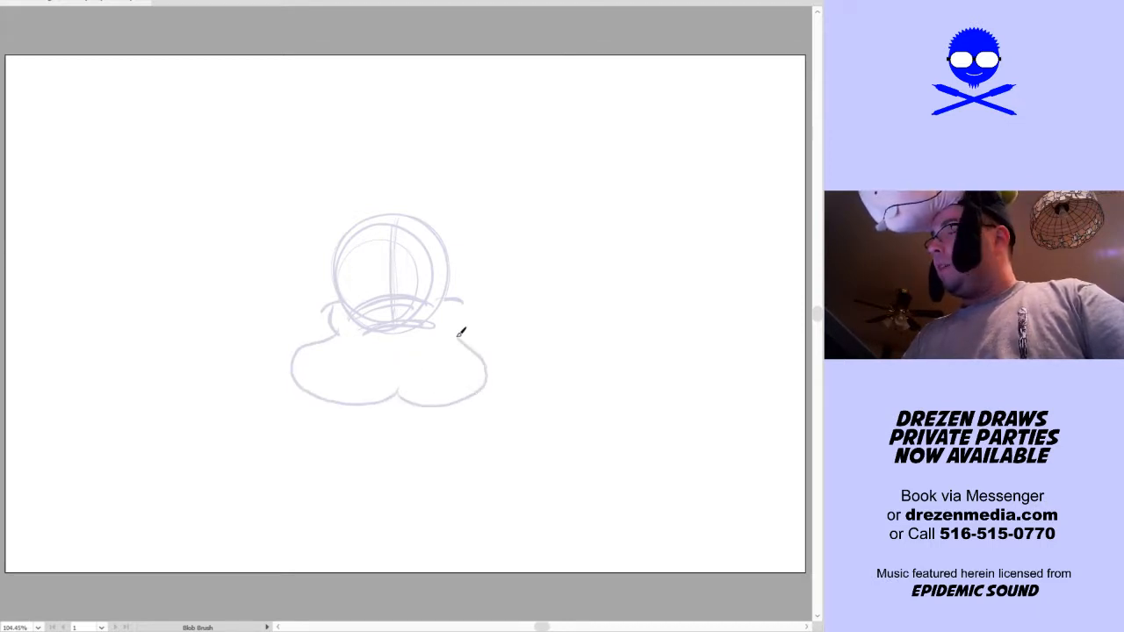
drag(458, 299, 451, 334)
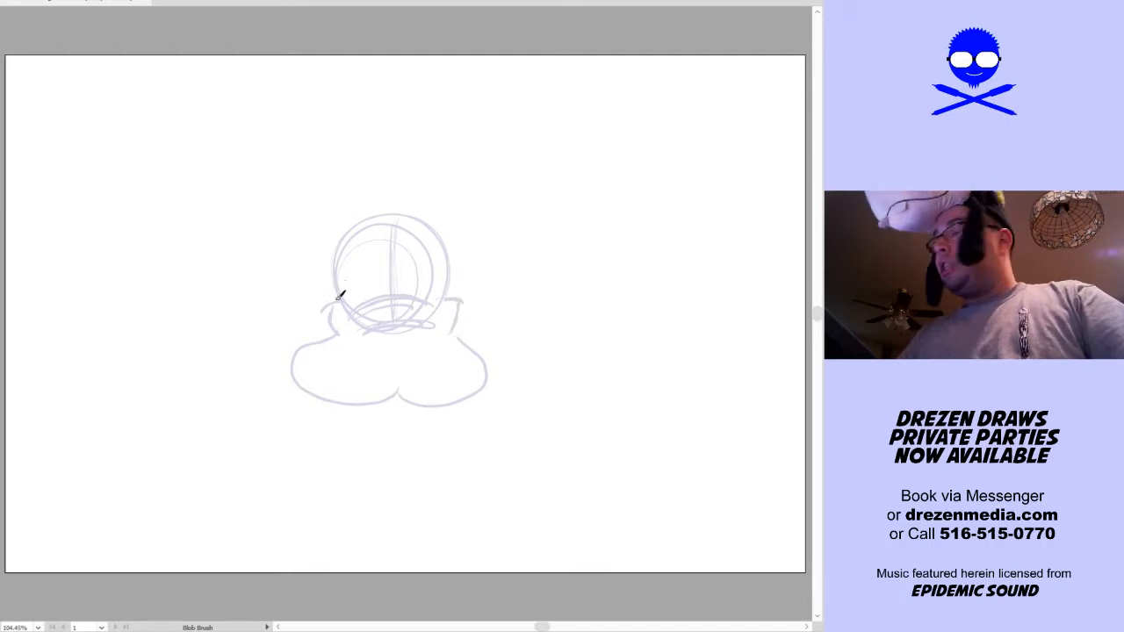
drag(333, 327, 318, 300)
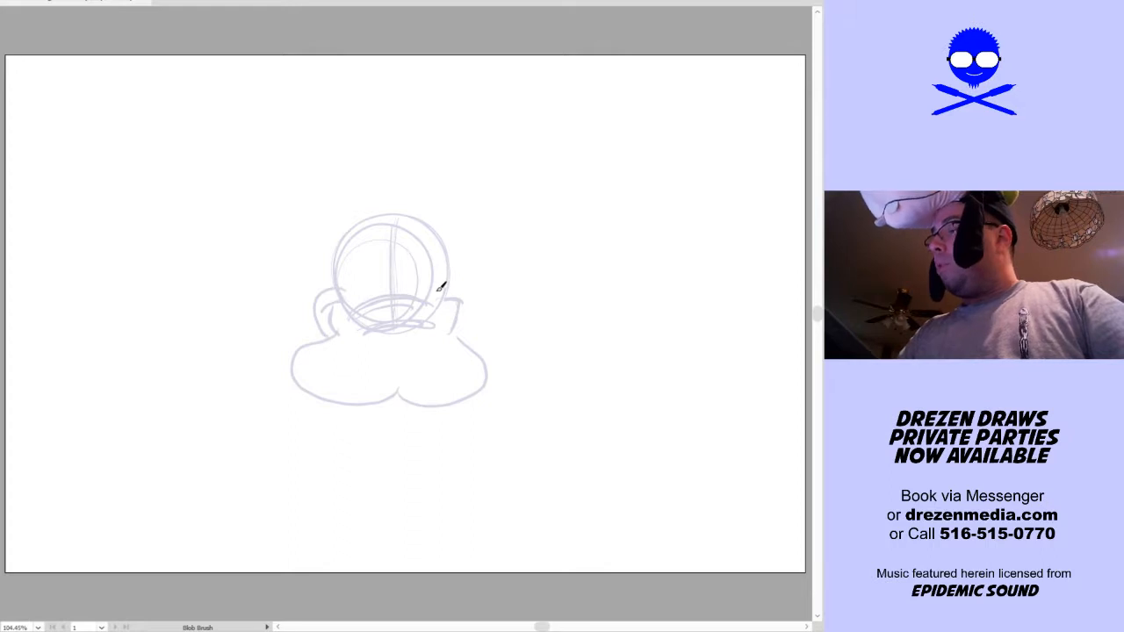
drag(443, 286, 469, 316)
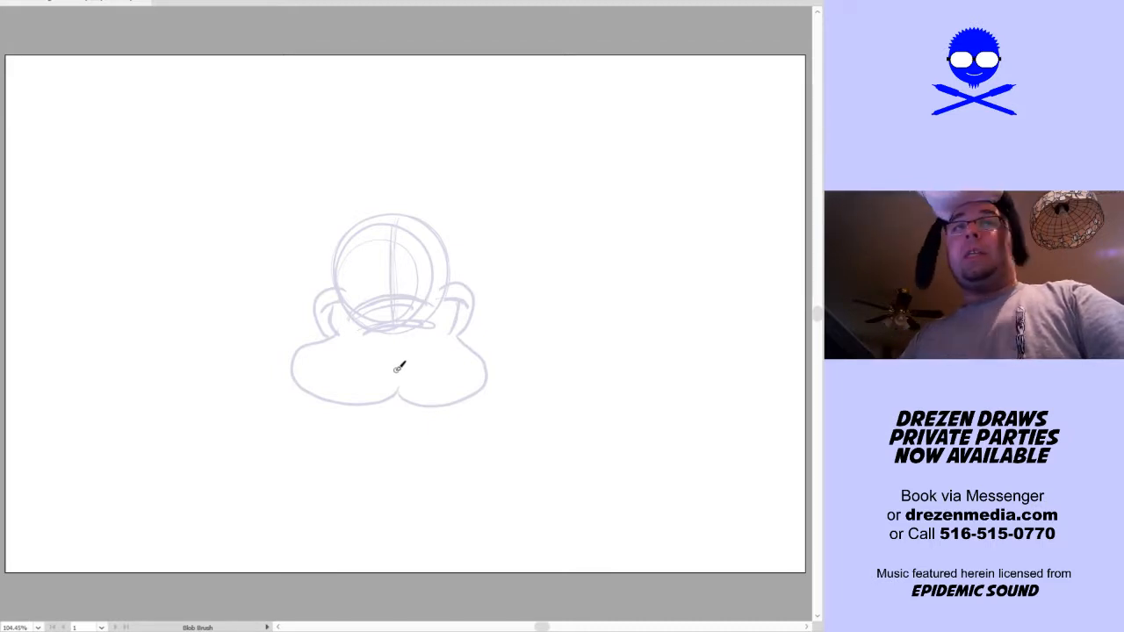
Sketch an oval nose on the muzzle and tall eyes with oval pupils, framed by a double-arched brow
mouse_move(421, 354)
mouse_down()
mouse_move(394, 360)
mouse_move(431, 352)
mouse_up()
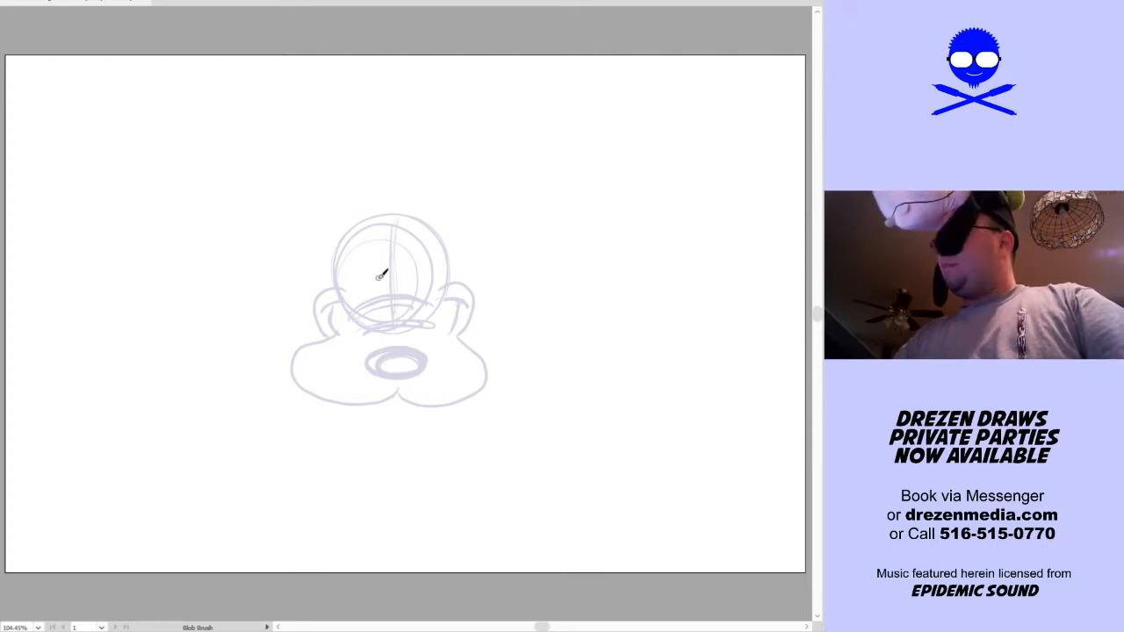
mouse_move(383, 290)
mouse_down()
mouse_move(381, 258)
mouse_move(411, 265)
mouse_up()
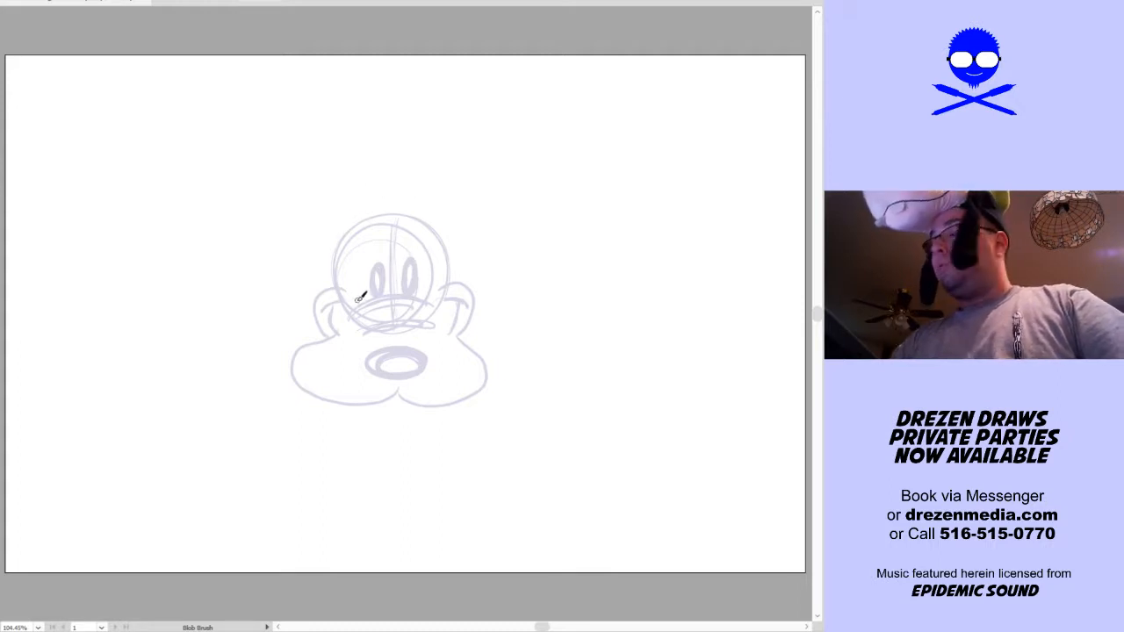
mouse_move(359, 301)
mouse_down()
mouse_move(351, 248)
mouse_move(371, 206)
mouse_up()
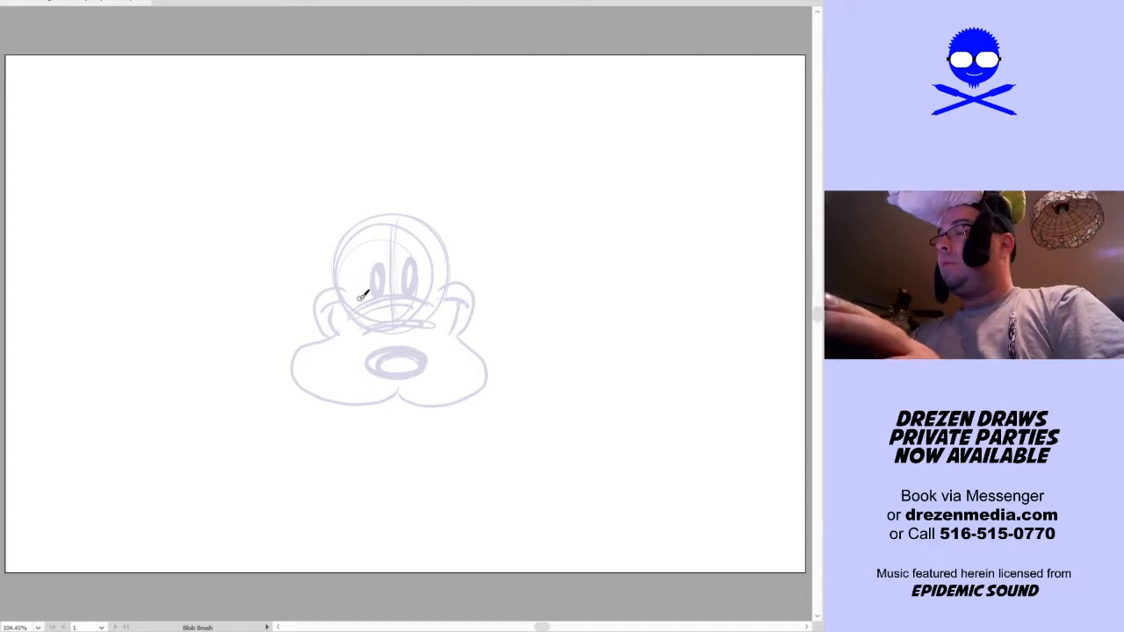
mouse_move(352, 241)
mouse_down()
mouse_move(377, 213)
mouse_move(396, 222)
mouse_move(418, 205)
mouse_move(434, 219)
mouse_move(434, 286)
mouse_up()
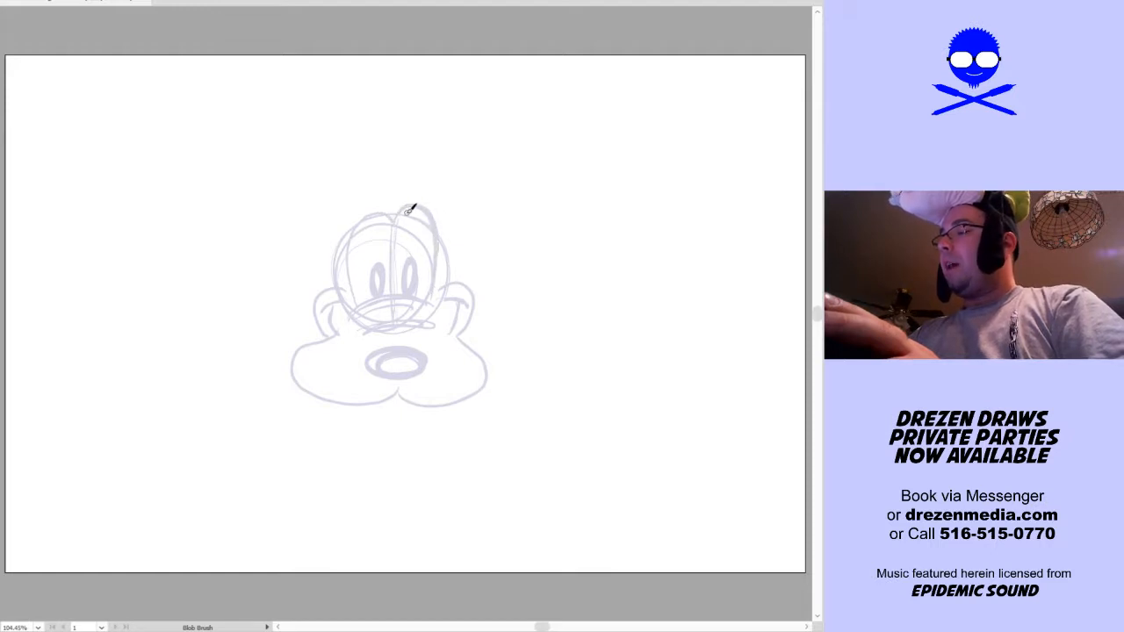
mouse_move(344, 240)
mouse_down()
mouse_move(370, 205)
mouse_move(429, 193)
mouse_move(441, 224)
mouse_up()
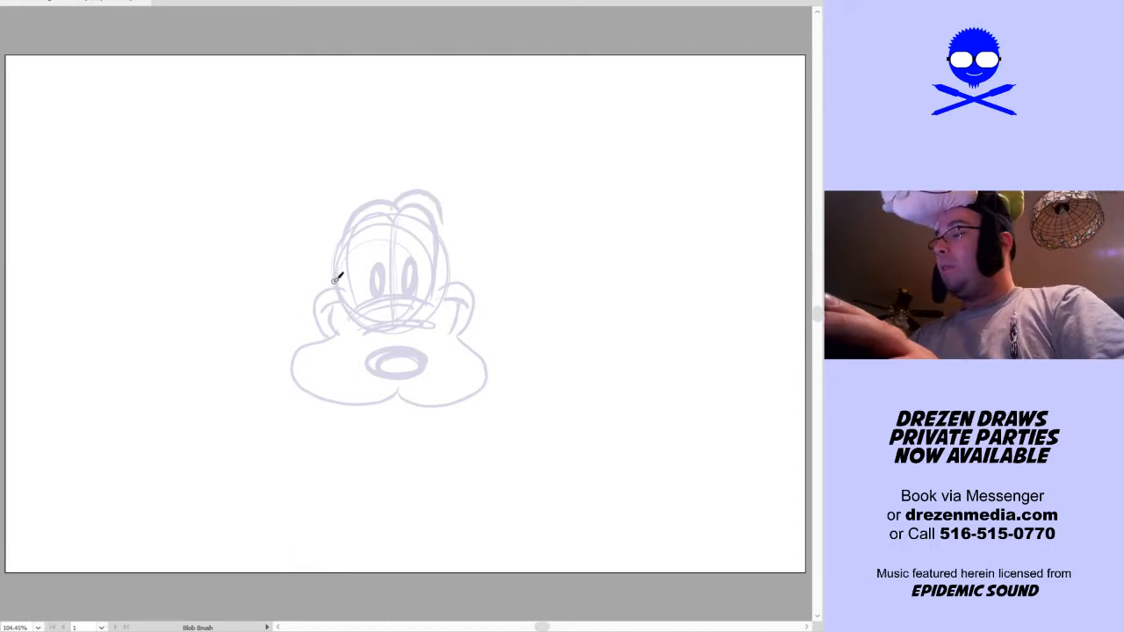
drag(440, 217, 451, 275)
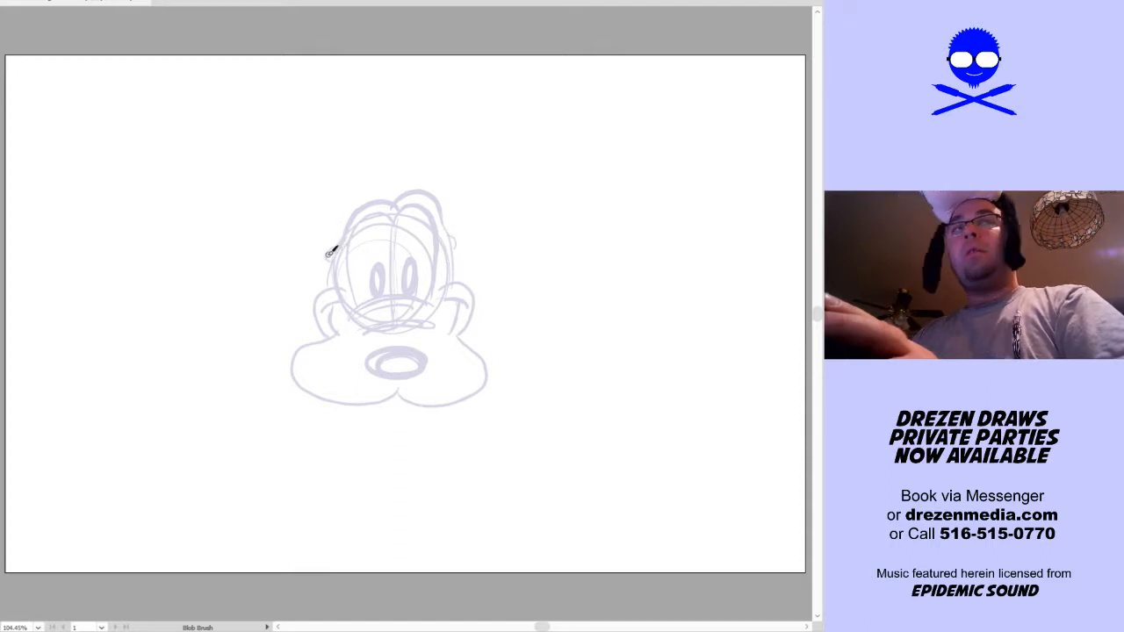
Sketch one long drooping ear and one ear swinging upward, plus a few hair strands on top of the head
drag(325, 259, 216, 414)
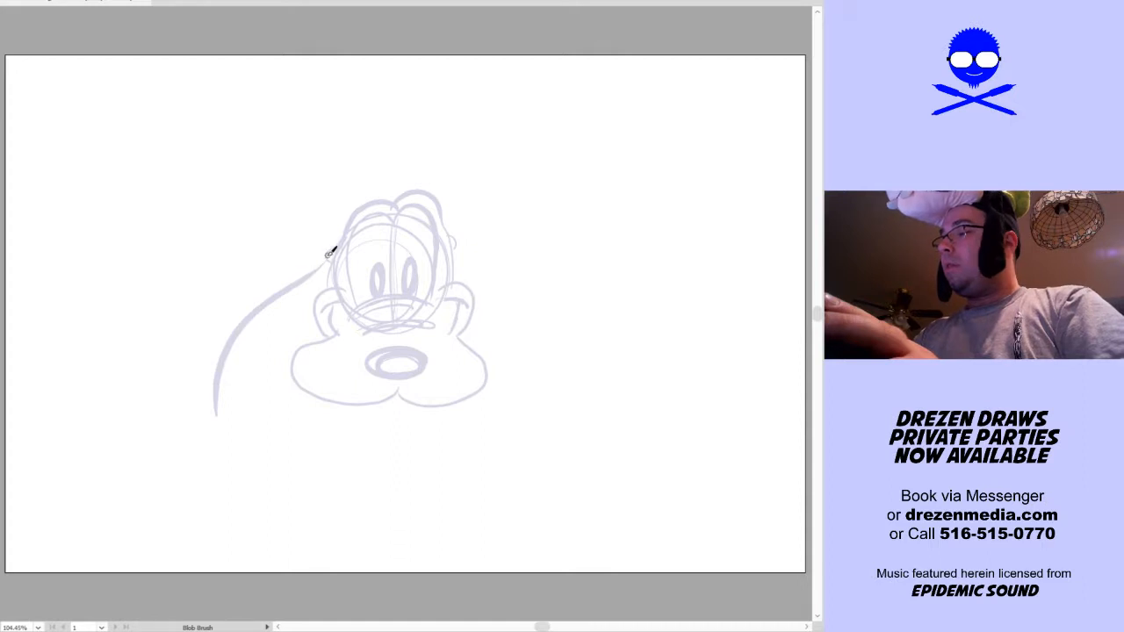
mouse_move(329, 252)
mouse_down()
mouse_move(227, 328)
mouse_move(206, 408)
mouse_move(237, 396)
mouse_move(326, 262)
mouse_up()
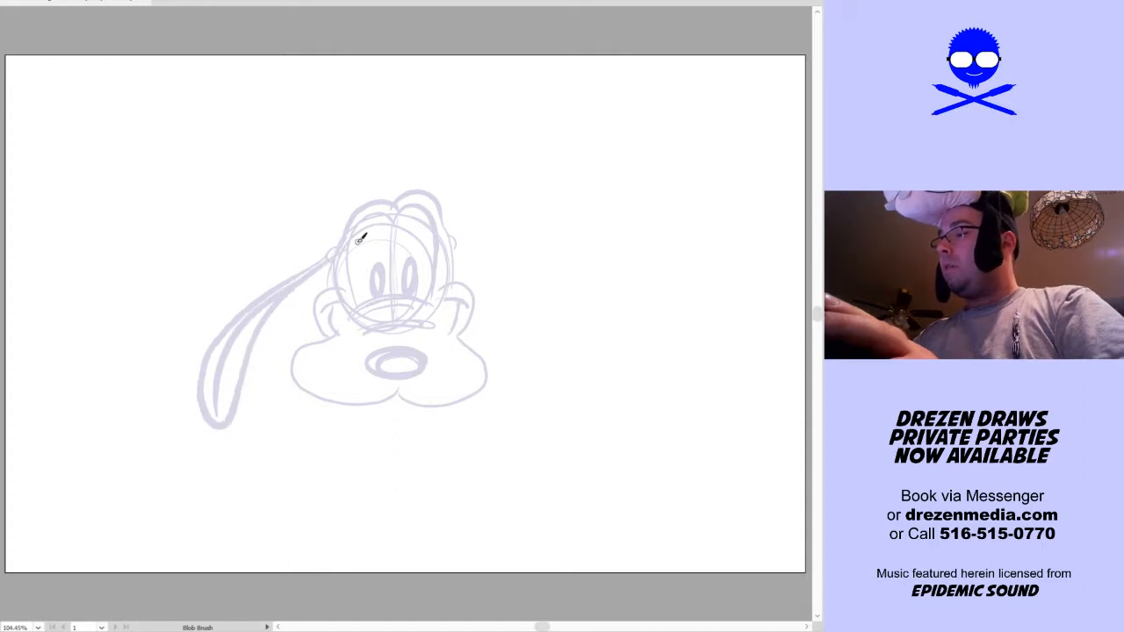
mouse_move(464, 232)
mouse_down()
mouse_move(606, 138)
mouse_move(620, 179)
mouse_up()
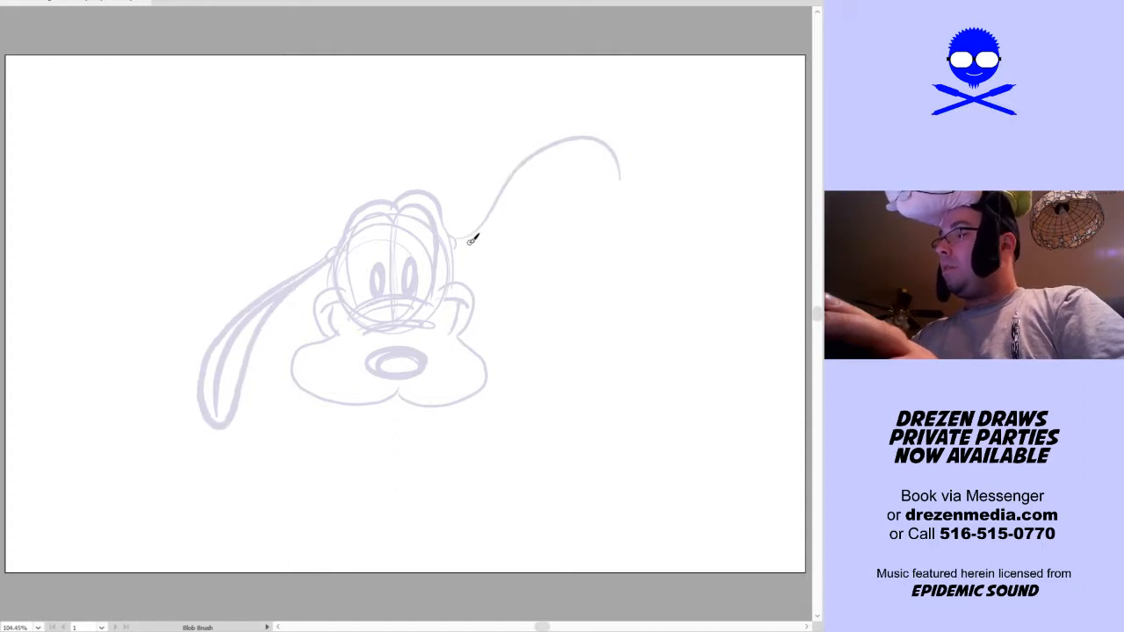
mouse_move(456, 241)
mouse_down()
mouse_move(559, 160)
mouse_move(591, 170)
mouse_move(617, 143)
mouse_up()
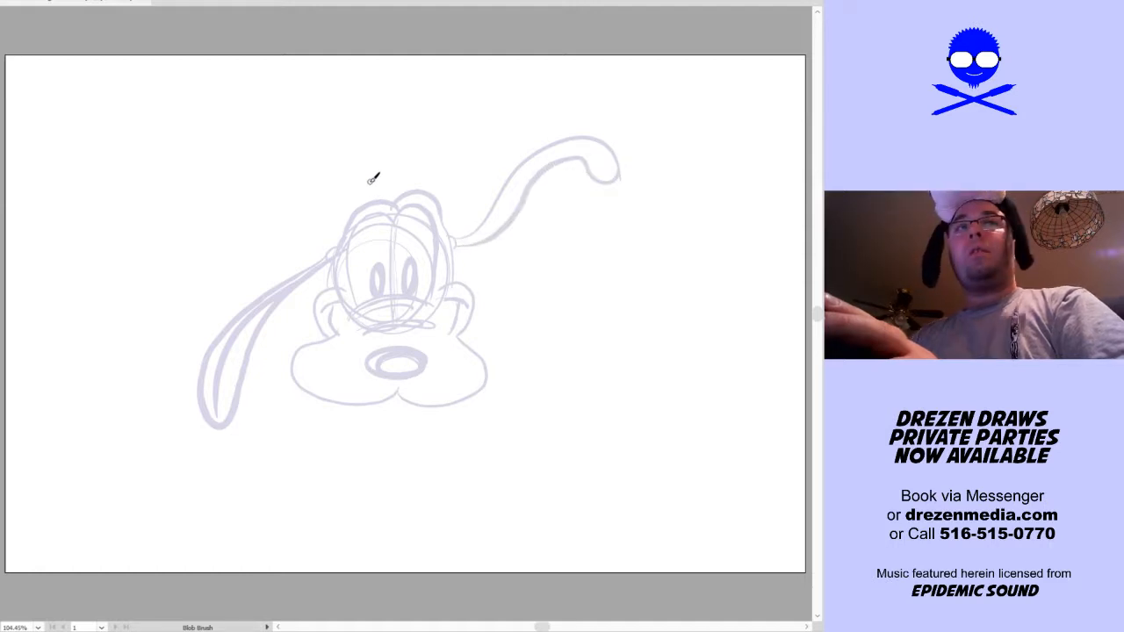
mouse_move(391, 201)
mouse_down()
mouse_move(450, 124)
mouse_move(461, 145)
mouse_up()
drag(396, 194, 462, 156)
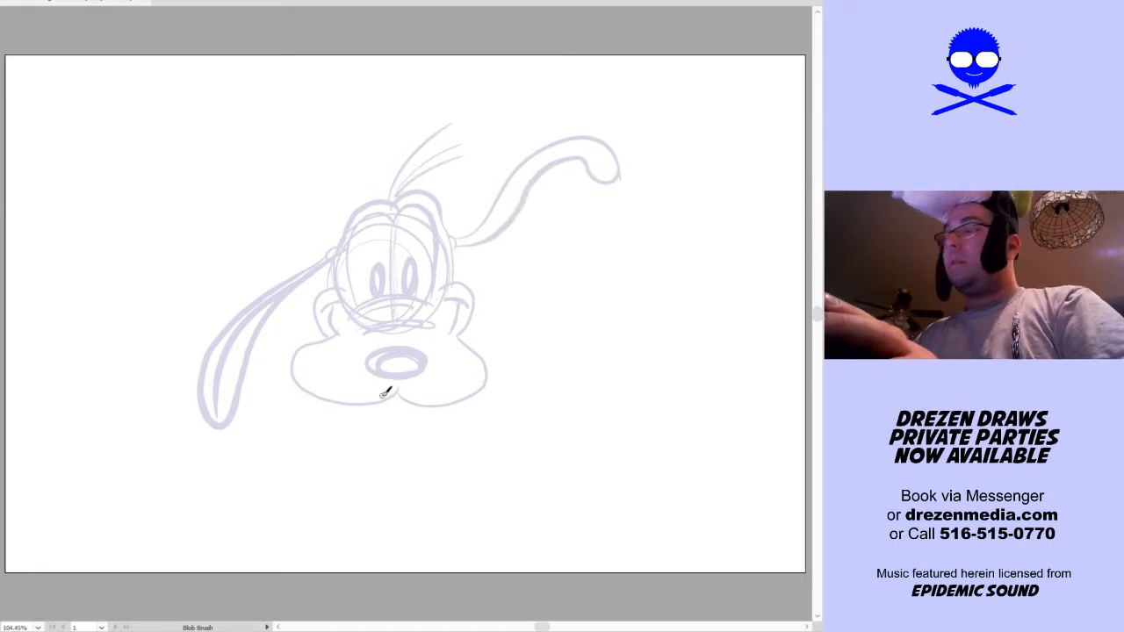
Sketch two square teeth under the muzzle and an open mouth with a tongue between them
drag(330, 402, 351, 411)
drag(439, 404, 465, 400)
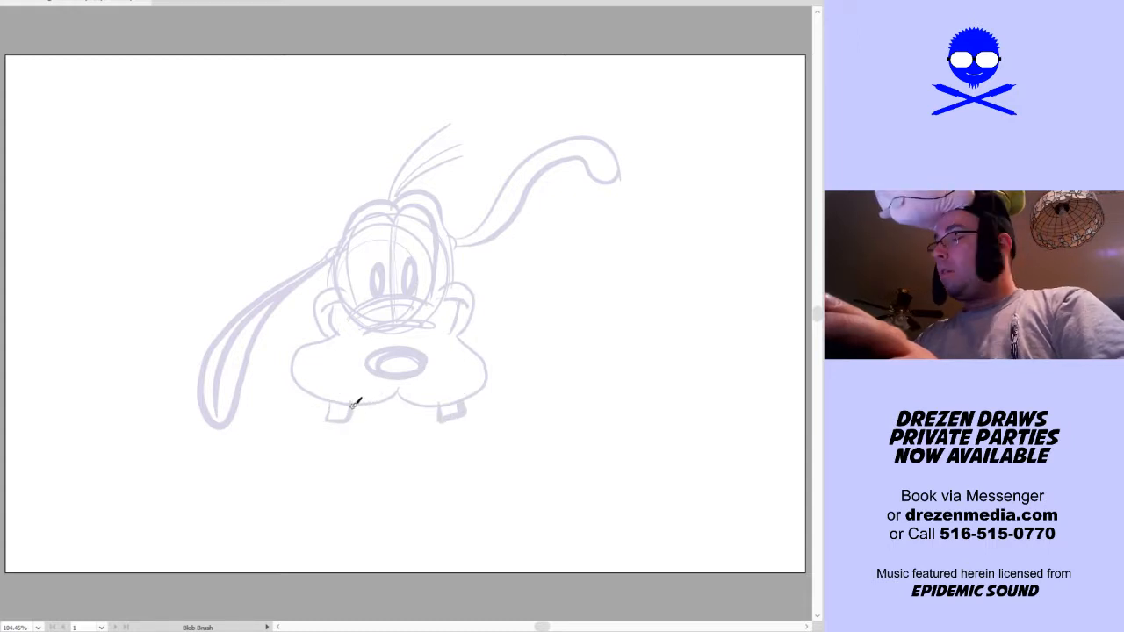
drag(350, 409, 432, 436)
mouse_move(350, 416)
mouse_down()
mouse_move(377, 465)
mouse_move(439, 418)
mouse_up()
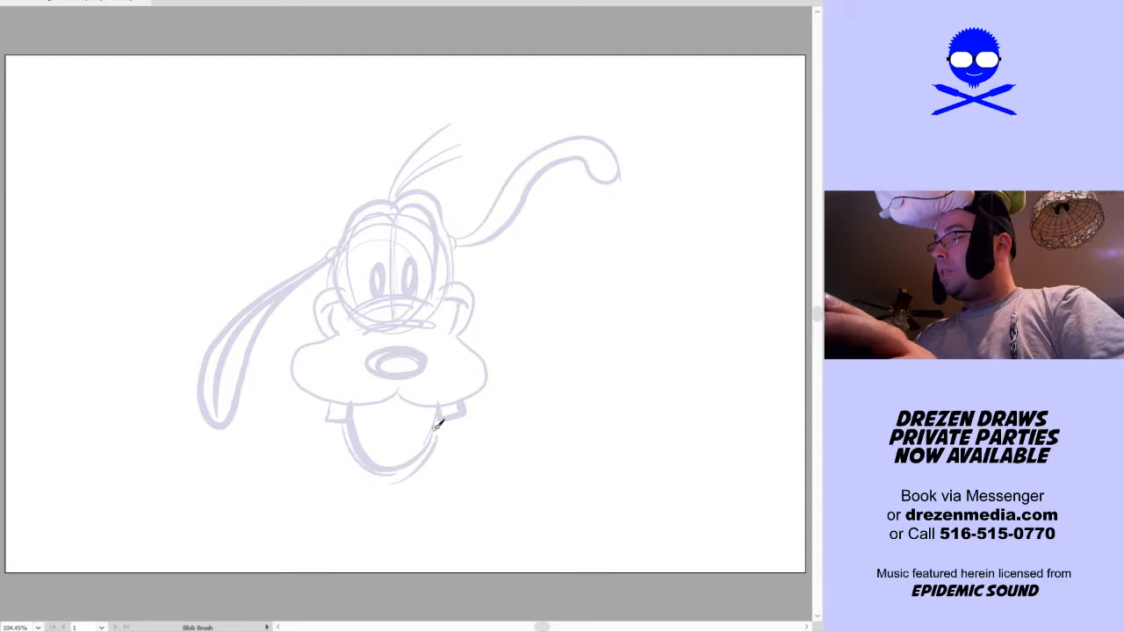
mouse_move(365, 408)
mouse_down()
mouse_move(382, 441)
mouse_move(416, 443)
mouse_up()
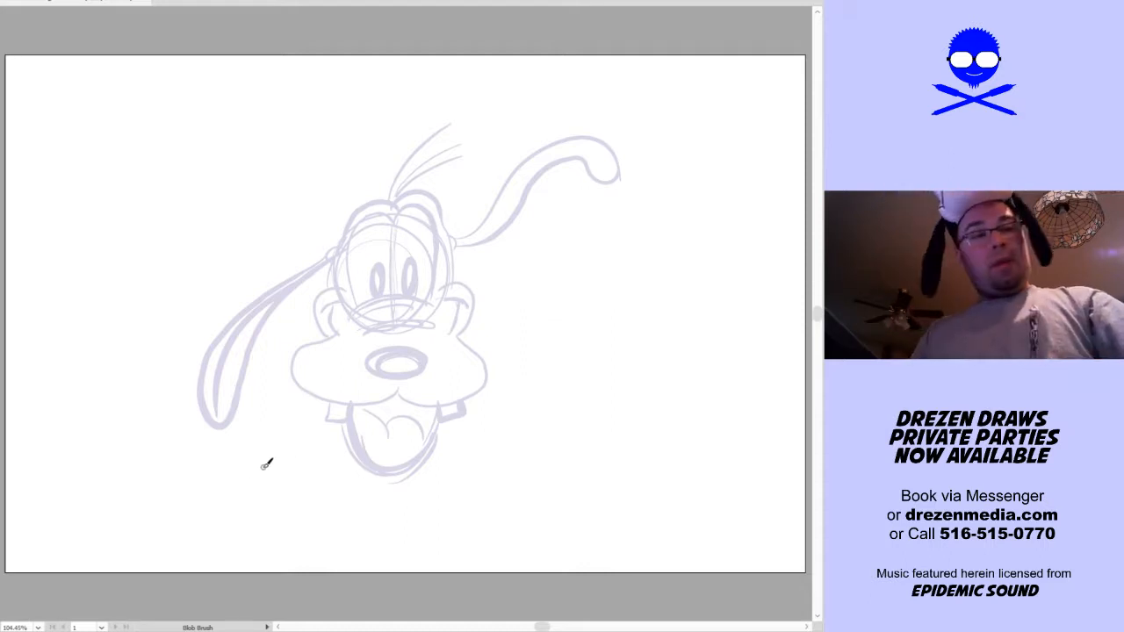
Select the whole head sketch, scale it down, and move it to the left side of the page
key(v)
drag(244, 484, 723, 45)
drag(474, 394, 299, 385)
drag(445, 299, 244, 396)
click(309, 433)
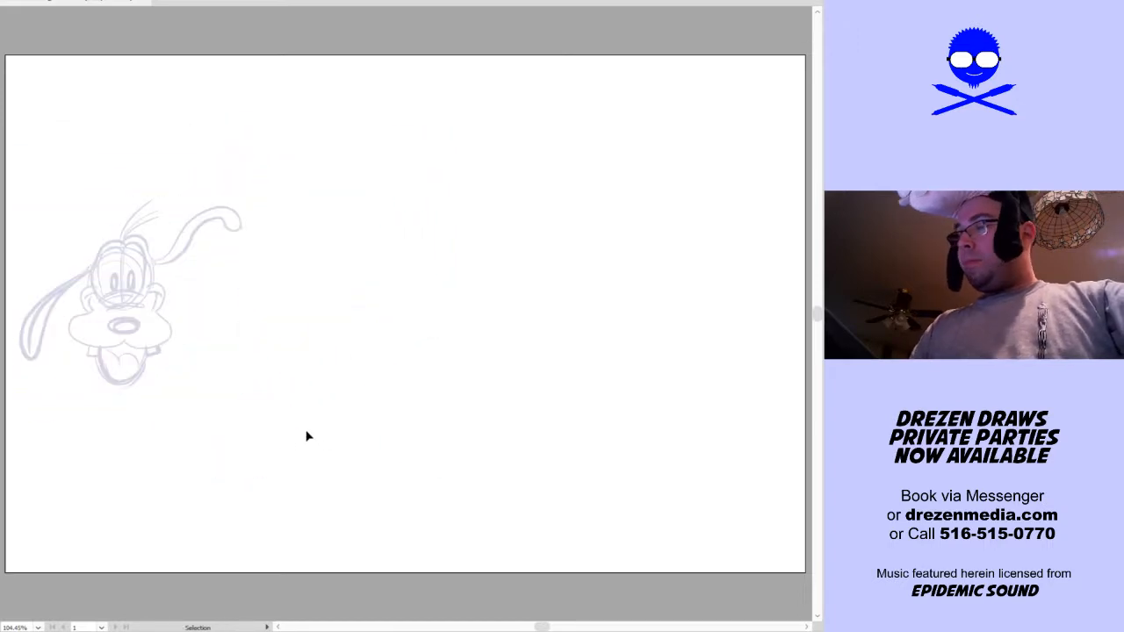
Sketch a large rounded construction oval near the middle of the page with the Blob Brush
key(shift+b)
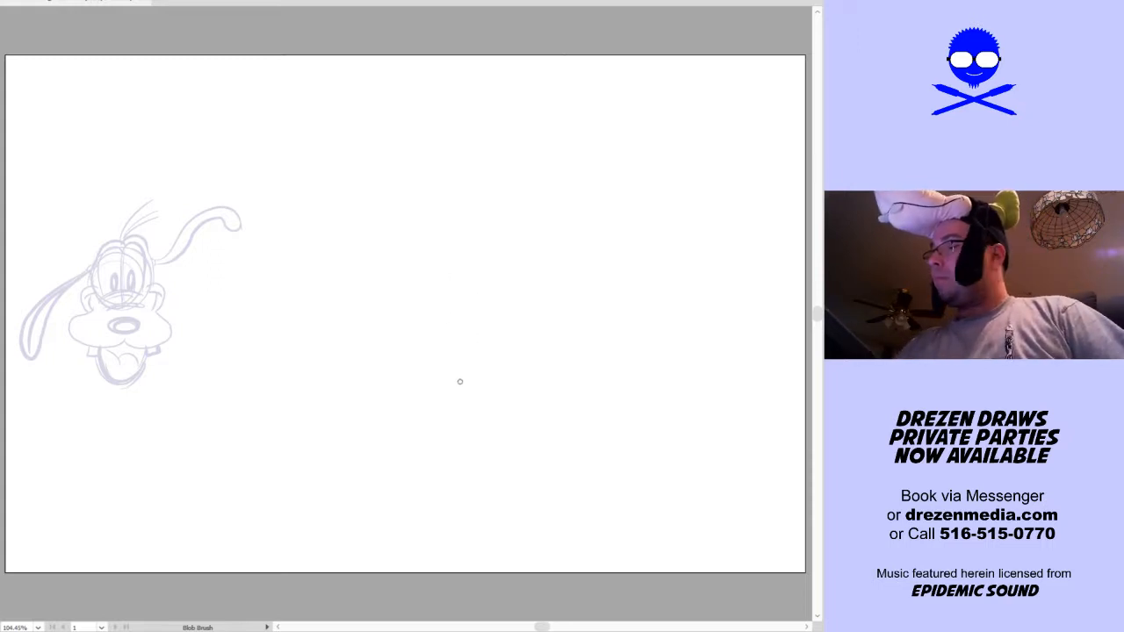
mouse_move(437, 373)
mouse_down()
mouse_move(441, 303)
mouse_move(434, 365)
mouse_move(314, 325)
mouse_up()
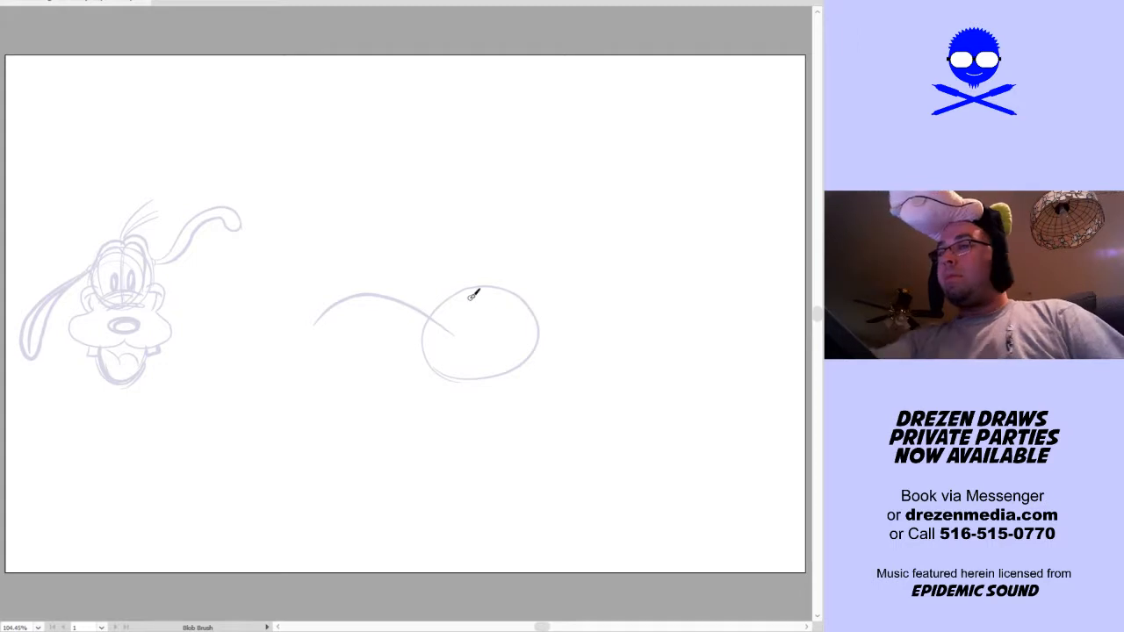
key(ctrl+z)
drag(442, 316, 366, 157)
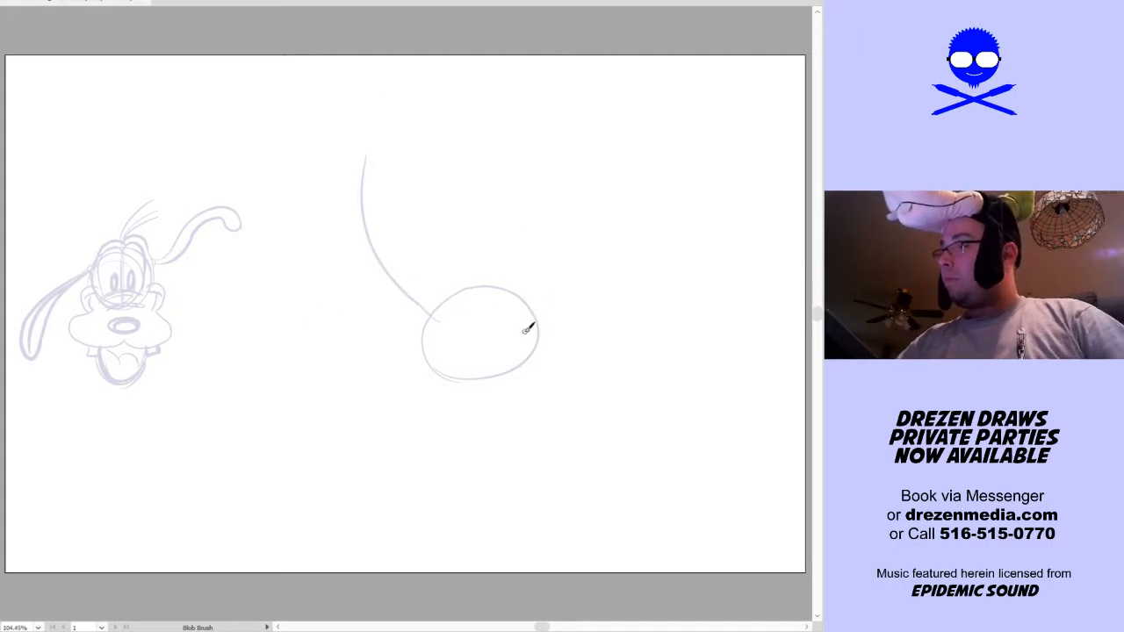
drag(537, 337, 595, 514)
key(ctrl+z)
key(v)
key(ctrl+z)
key(shift+b)
Sketch a long flowing line through the oval and contour lines on both sides of its lower-right stretch
mouse_move(301, 201)
mouse_down()
mouse_move(334, 248)
mouse_move(693, 393)
mouse_up()
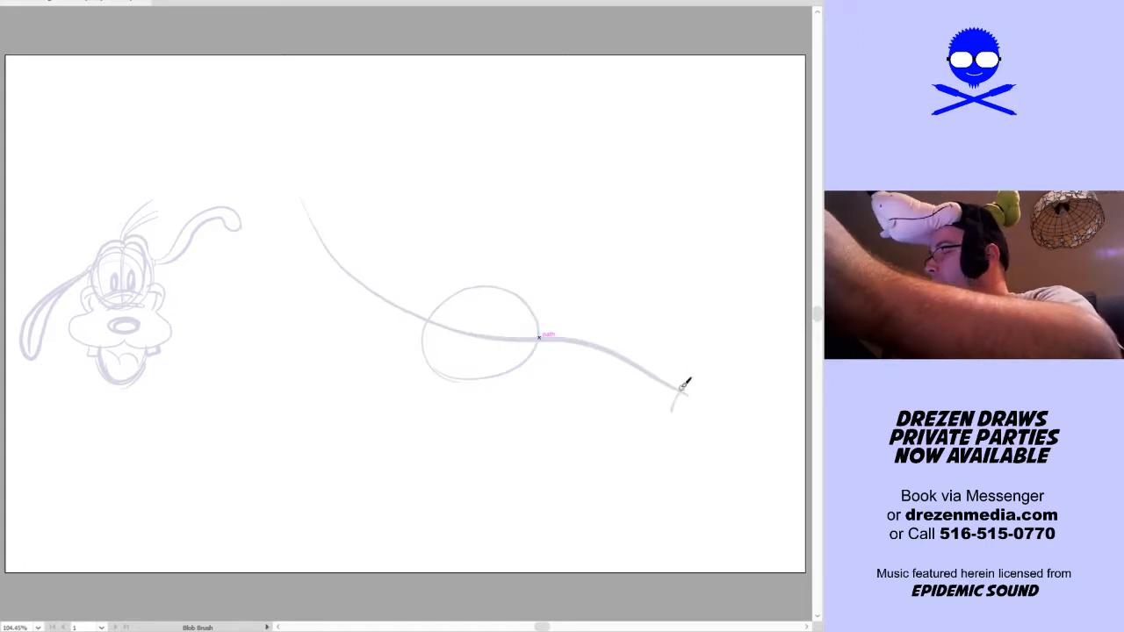
key(v)
click(535, 345)
key(shift+b)
mouse_move(506, 349)
mouse_down()
mouse_move(559, 373)
mouse_move(683, 413)
mouse_up()
drag(525, 320, 690, 386)
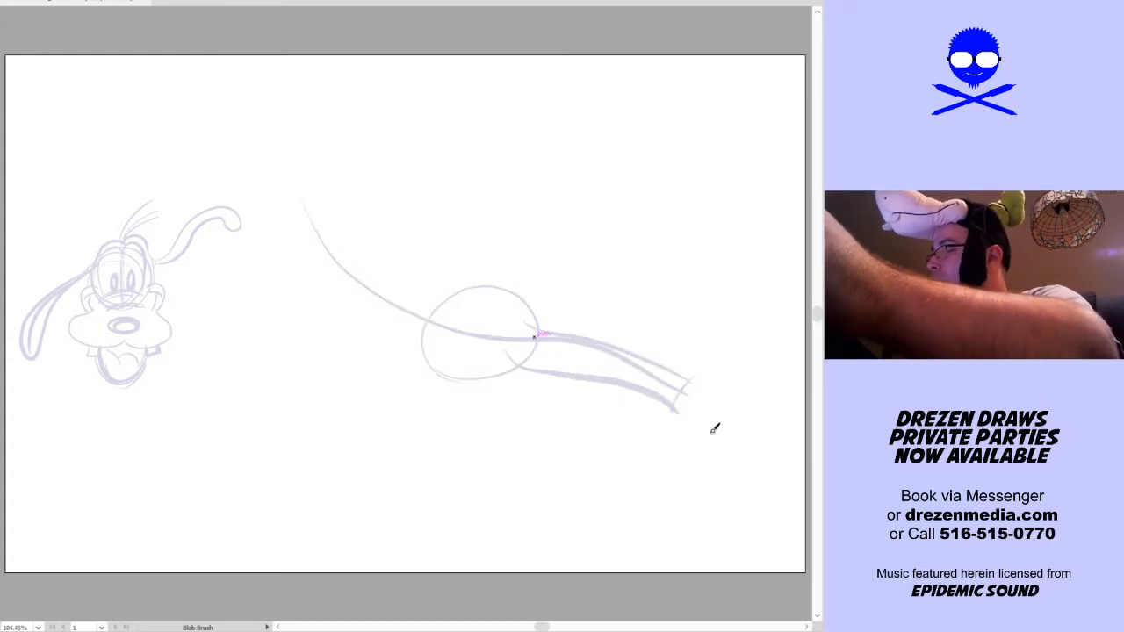
Sketch contour lines along the flowing line's upper-left stretch, running down into the oval
mouse_move(431, 325)
mouse_down()
mouse_move(345, 277)
mouse_move(300, 213)
mouse_move(450, 286)
mouse_up()
key(ctrl+z)
drag(318, 191, 461, 321)
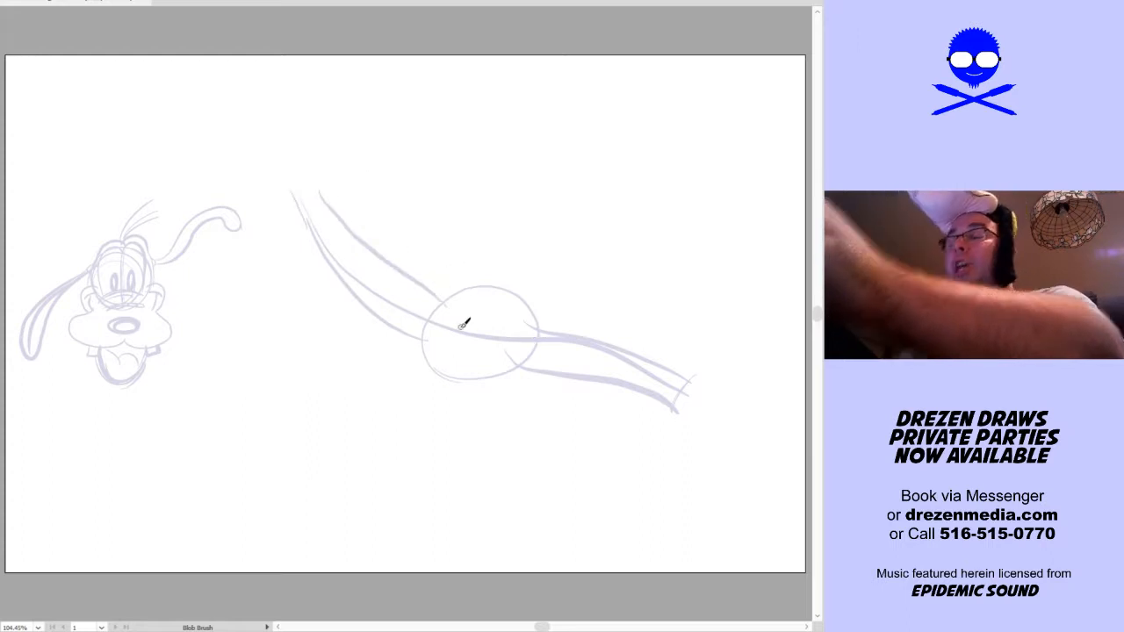
Sketch a cuff around the wrist at the end of each outstretched arm
drag(291, 200, 326, 179)
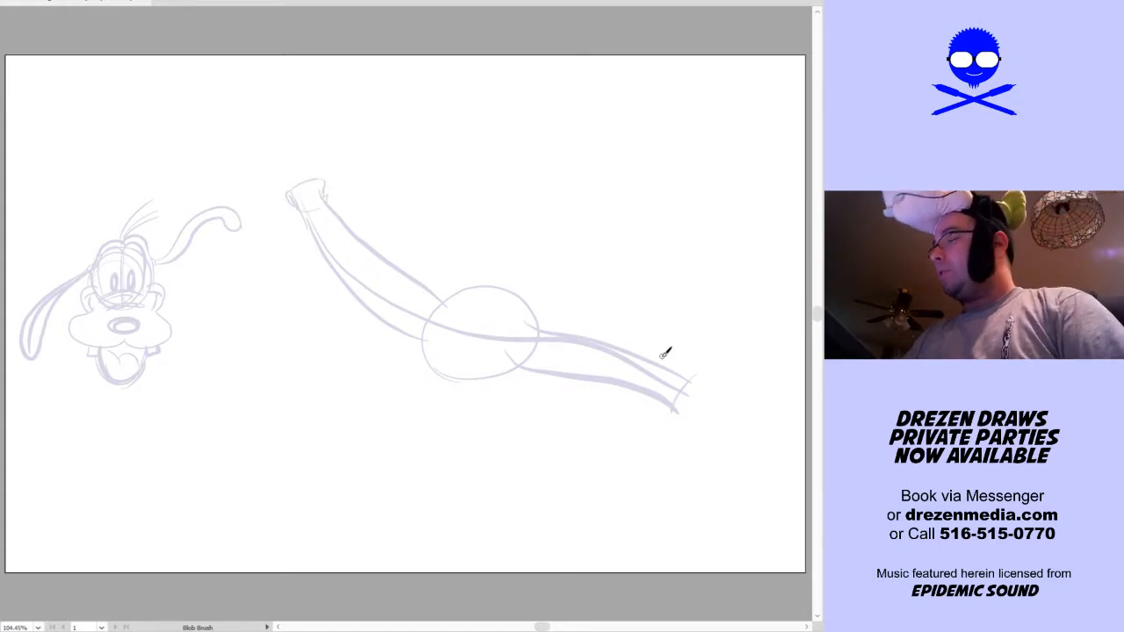
drag(706, 386, 684, 415)
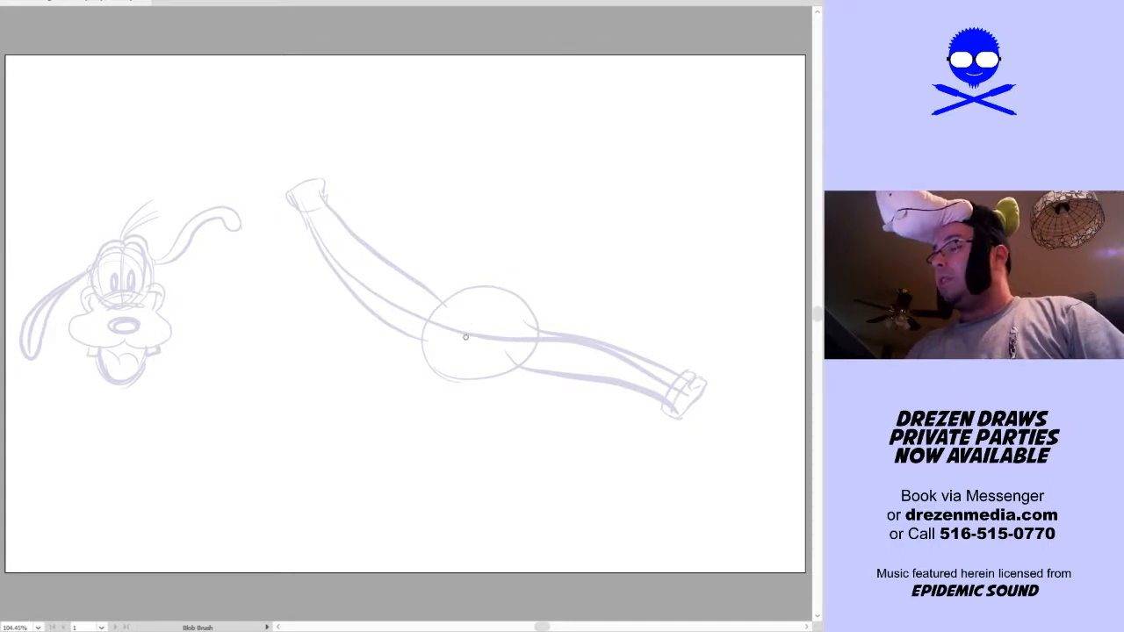
Sketch a smaller head circle inside the body oval, with a two-lobed muzzle, nose, teeth and open mouth overlapping its lower edge
mouse_move(494, 351)
mouse_down()
mouse_move(523, 350)
mouse_move(526, 302)
mouse_move(465, 299)
mouse_move(498, 288)
mouse_up()
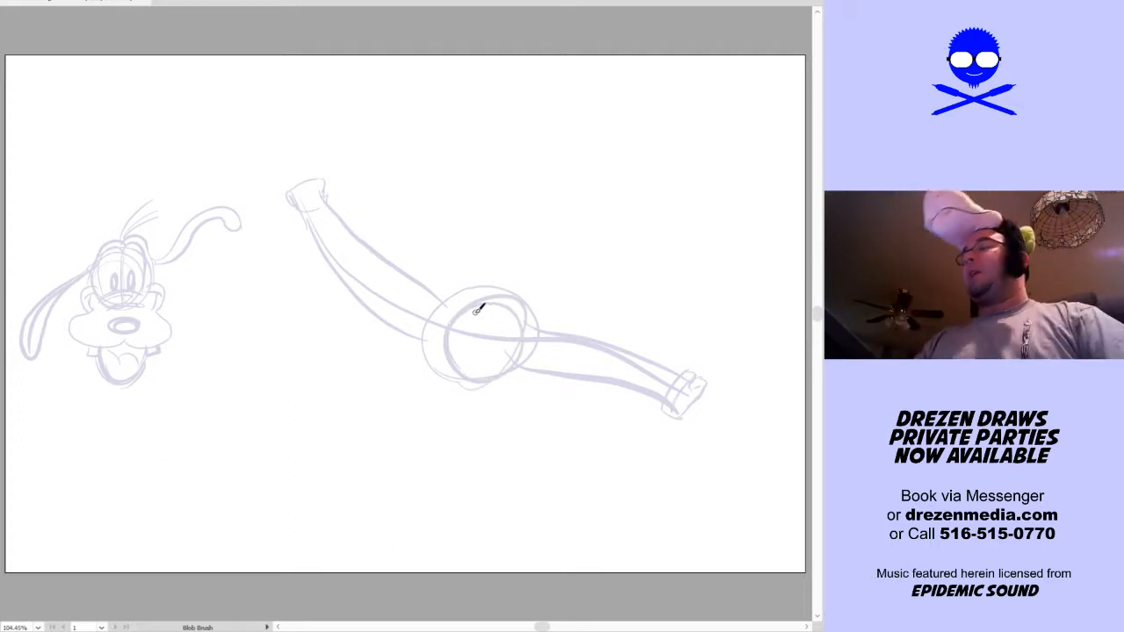
drag(453, 352, 499, 370)
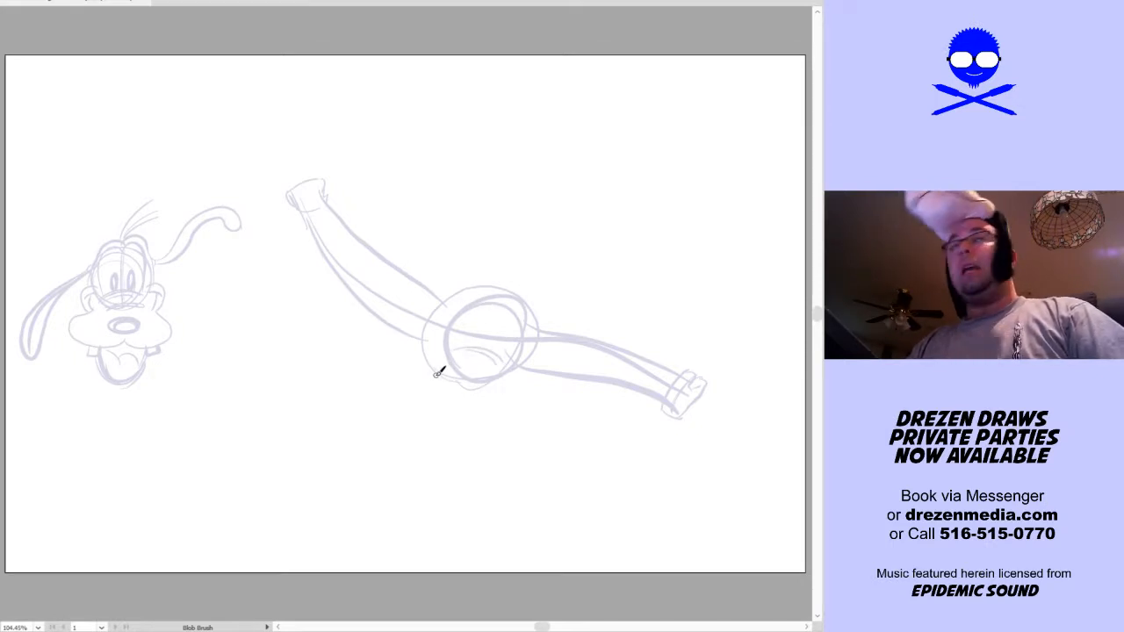
mouse_move(453, 347)
mouse_down()
mouse_move(429, 367)
mouse_move(428, 398)
mouse_move(472, 412)
mouse_move(496, 406)
mouse_move(492, 346)
mouse_move(501, 375)
mouse_move(511, 375)
mouse_move(477, 377)
mouse_move(459, 402)
mouse_move(498, 374)
mouse_move(467, 379)
mouse_move(471, 366)
mouse_move(471, 386)
mouse_move(459, 385)
mouse_move(476, 373)
mouse_move(466, 363)
mouse_move(481, 372)
mouse_move(497, 331)
mouse_move(451, 364)
mouse_move(426, 408)
mouse_move(486, 419)
mouse_move(446, 437)
mouse_up()
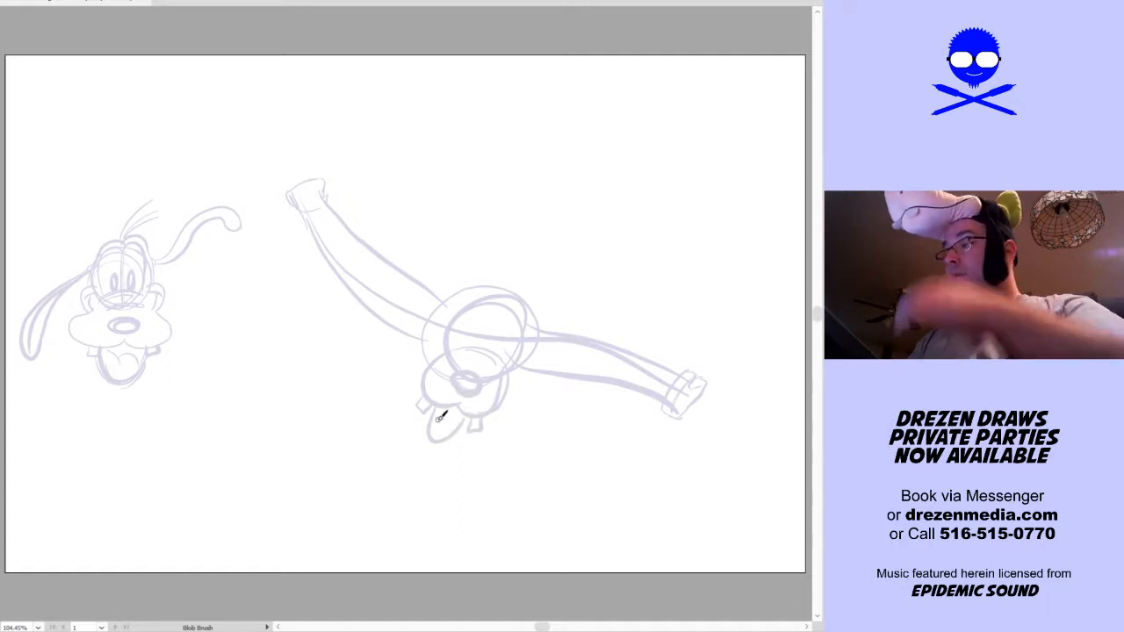
Undo the open mouth and both teeth drawn beneath the muzzle
key(ctrl+z)
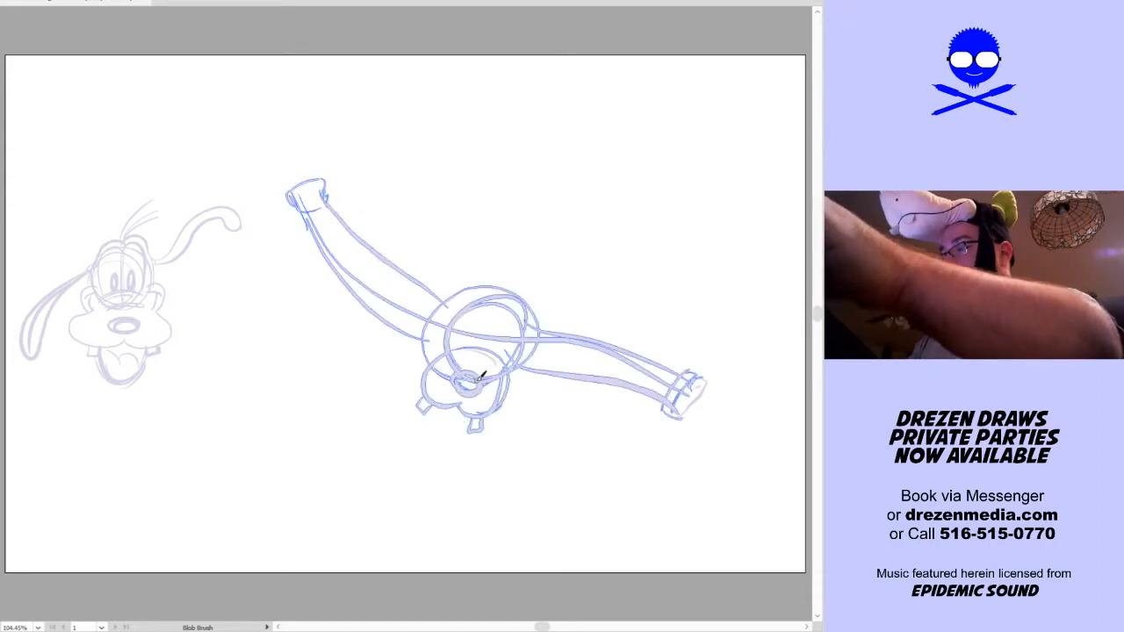
key(ctrl+z)
key(ctrl+z)
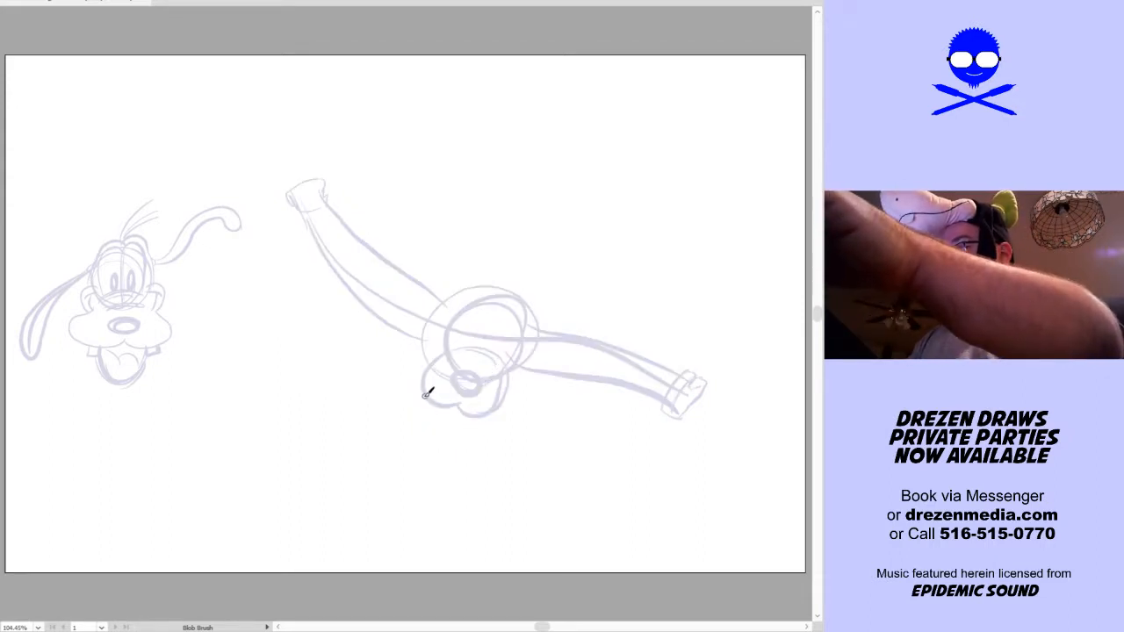
mouse_move(427, 364)
mouse_down()
mouse_move(409, 395)
mouse_move(461, 430)
mouse_move(496, 410)
mouse_move(492, 388)
mouse_move(435, 404)
mouse_move(434, 440)
mouse_move(466, 423)
mouse_up()
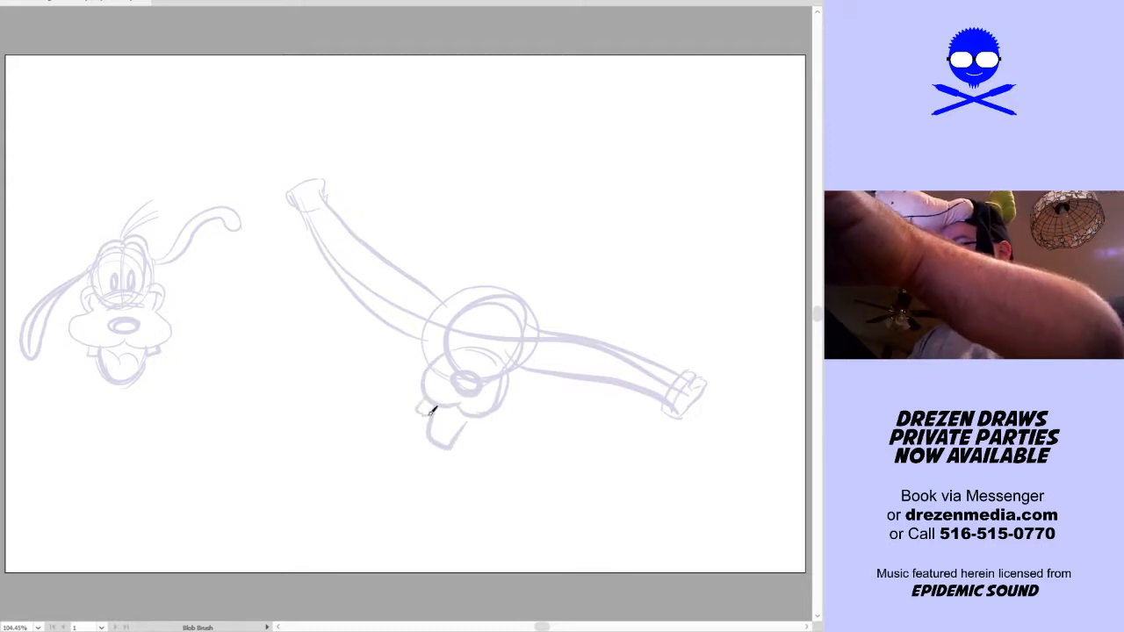
ctrl+click(471, 336)
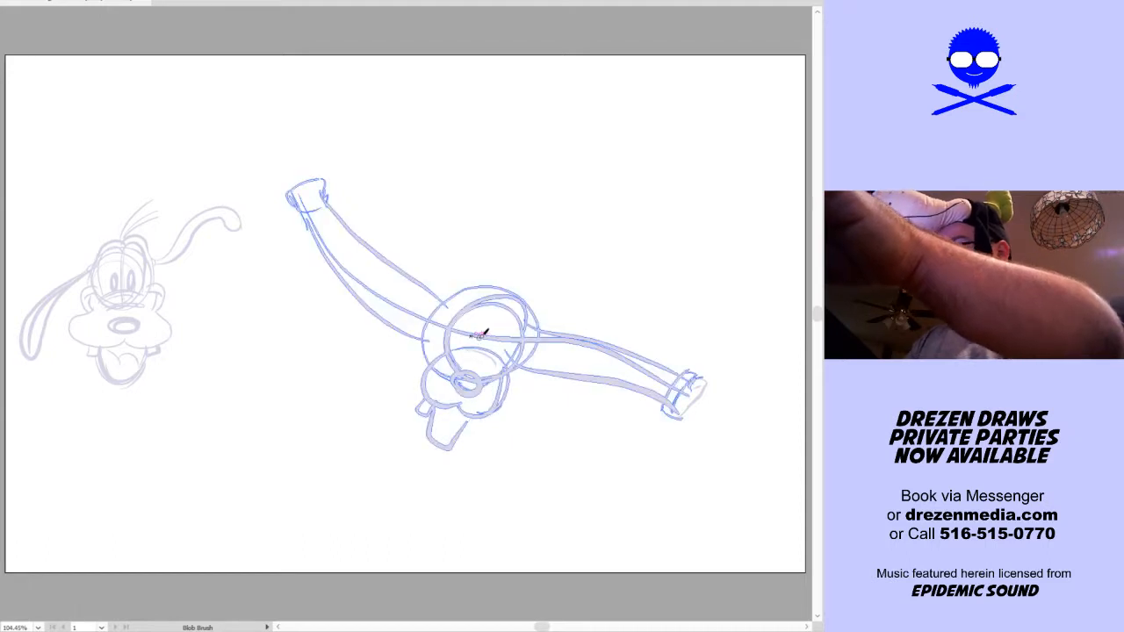
key(ctrl+z)
key(ctrl+z)
Redraw two separate teeth beneath the muzzle and add the eyes, cheeks, brow lines and outer jaw contour to the face
mouse_move(425, 403)
mouse_down()
mouse_move(470, 423)
mouse_move(483, 416)
mouse_up()
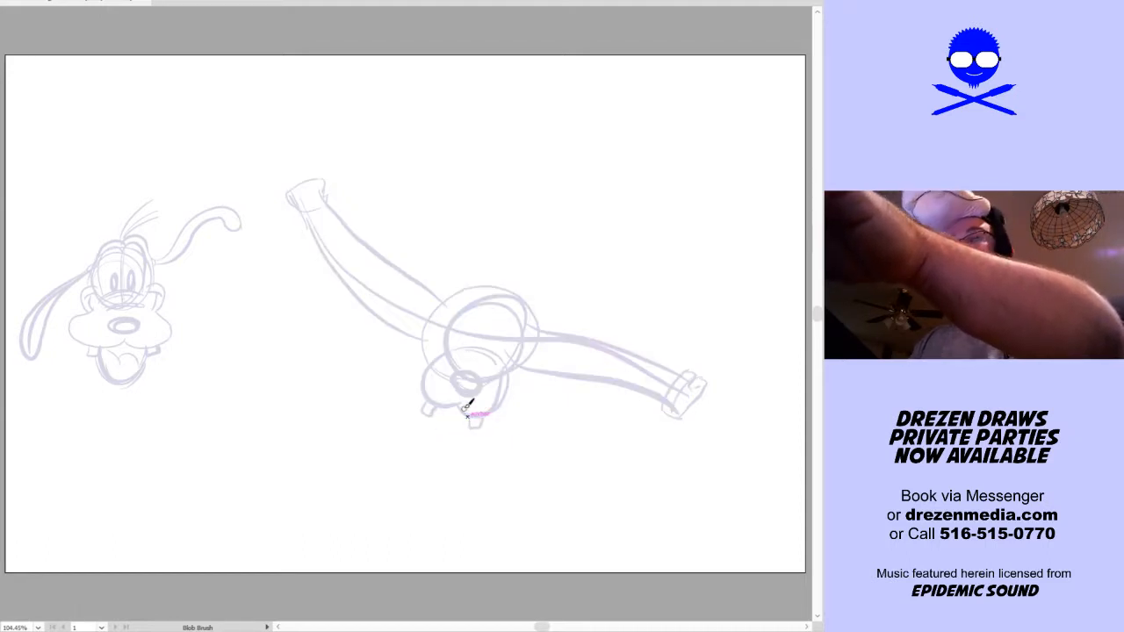
mouse_move(446, 353)
mouse_down()
mouse_move(417, 366)
mouse_move(405, 395)
mouse_move(451, 402)
mouse_move(424, 378)
mouse_move(399, 394)
mouse_move(427, 406)
mouse_up()
key(ctrl+z)
key(ctrl+z)
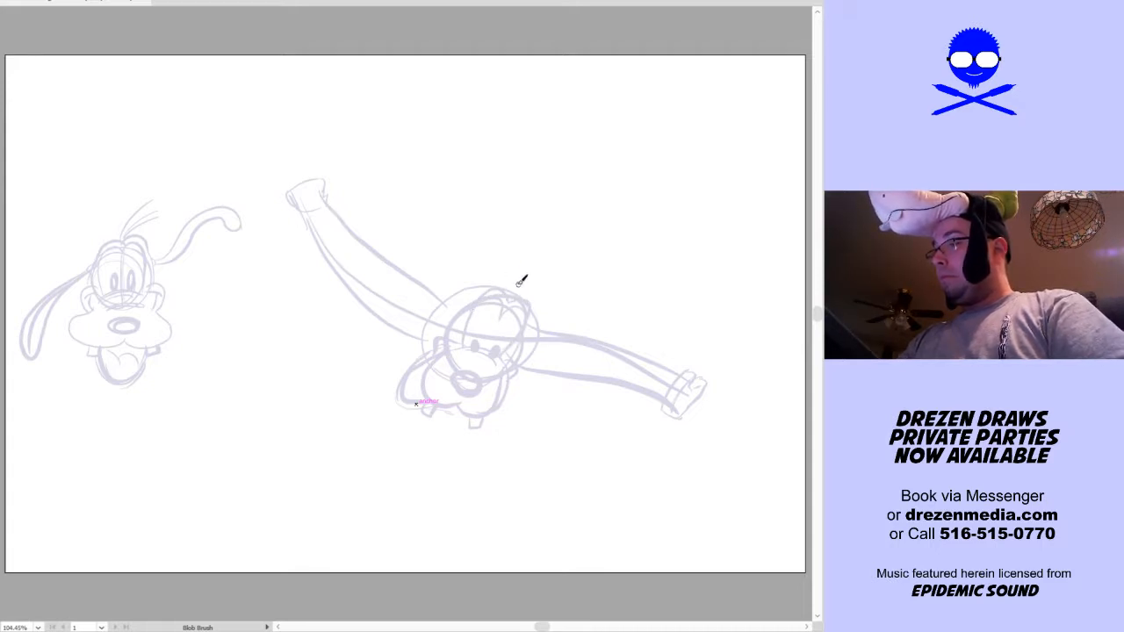
Sketch hair strands on top of the head and two long ears flying upward from either side
mouse_move(514, 295)
mouse_down()
mouse_move(532, 254)
mouse_move(545, 264)
mouse_move(538, 283)
mouse_up()
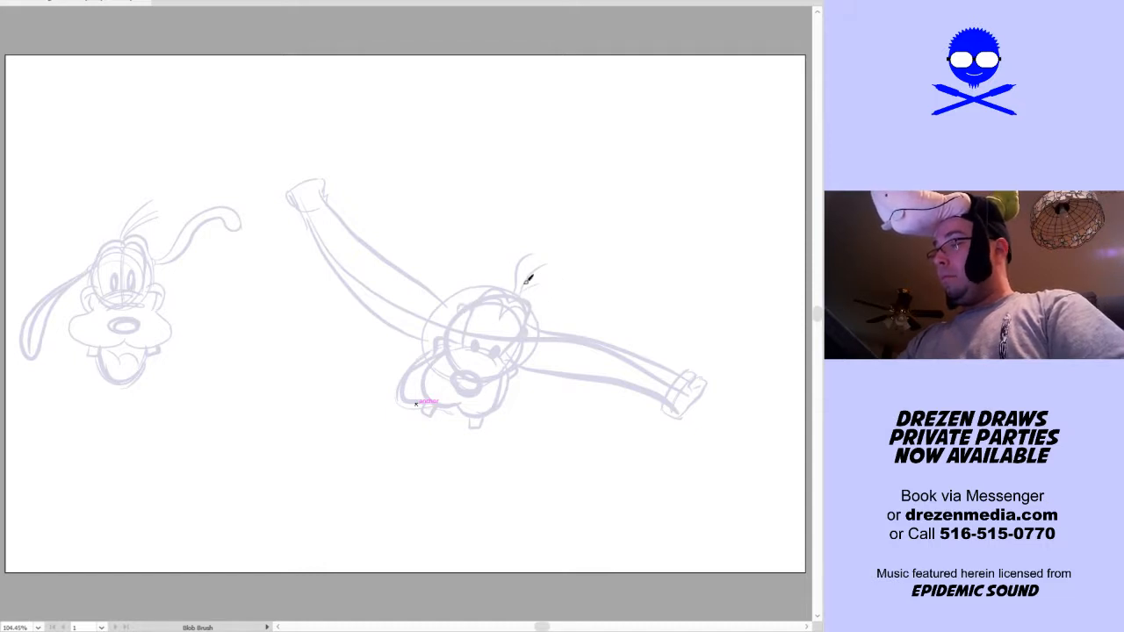
mouse_move(465, 301)
mouse_down()
mouse_move(438, 213)
mouse_move(484, 159)
mouse_move(459, 274)
mouse_up()
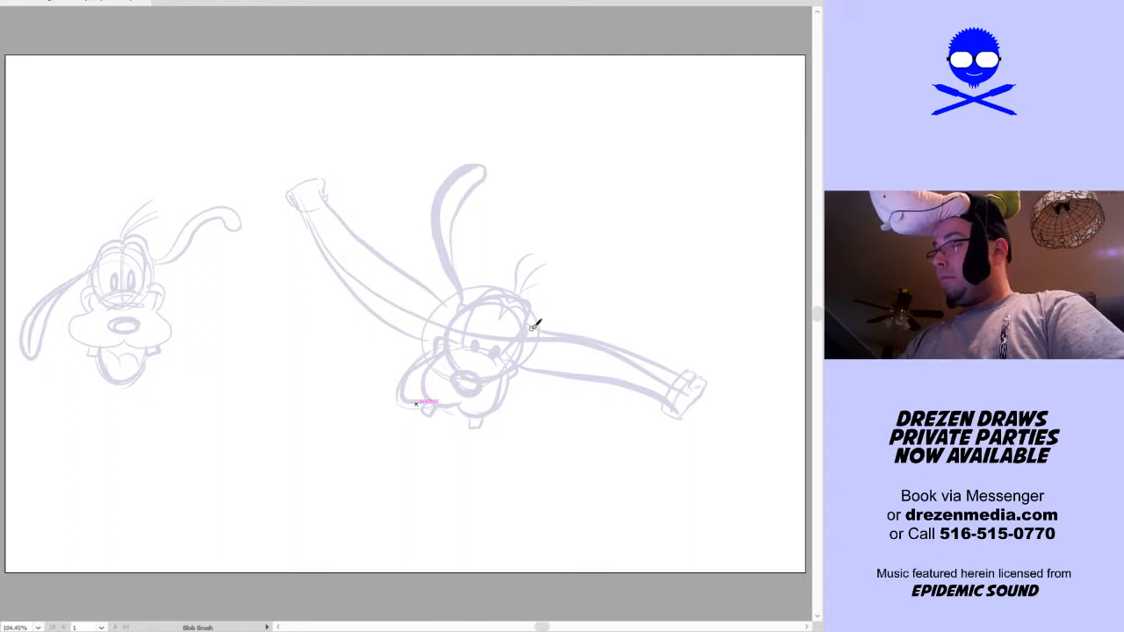
mouse_move(545, 324)
mouse_down()
mouse_move(638, 214)
mouse_move(619, 214)
mouse_move(630, 211)
mouse_move(543, 331)
mouse_up()
mouse_move(496, 256)
mouse_down()
mouse_move(536, 228)
mouse_move(532, 245)
mouse_move(502, 258)
mouse_up()
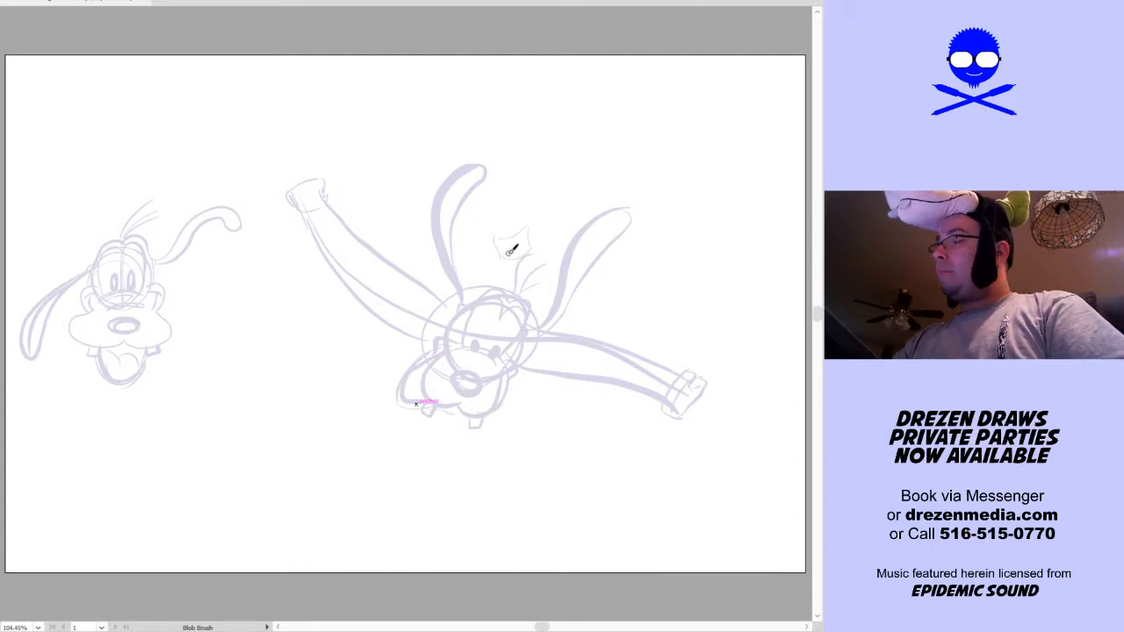
key(ctrl+z)
key(ctrl+z)
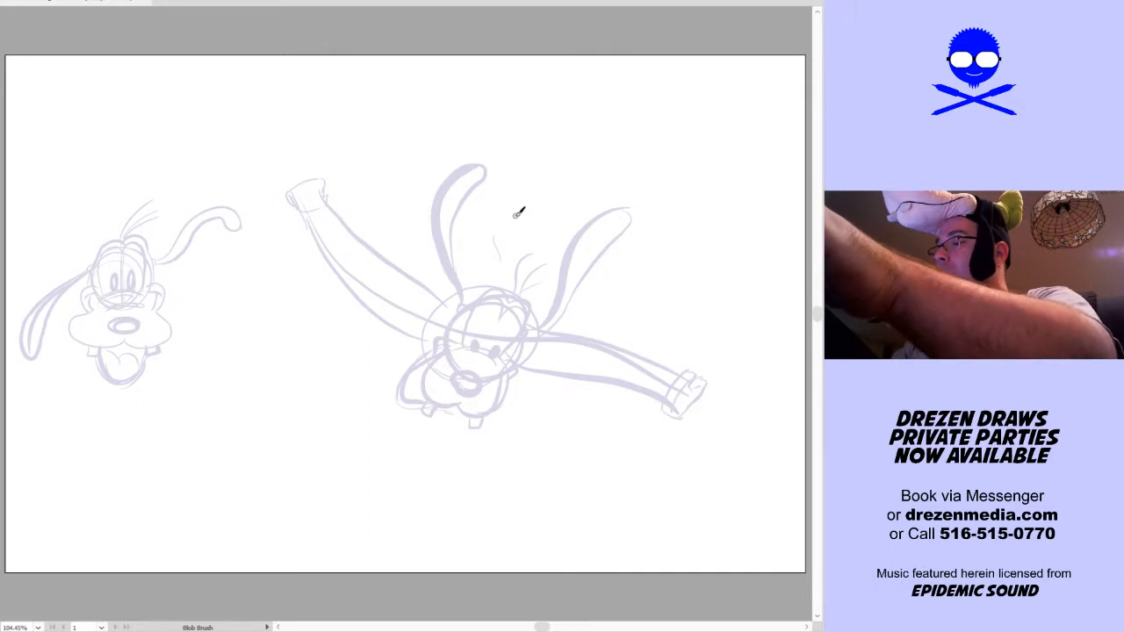
Sketch a small flared hat with a band, floating between the raised ears
drag(513, 245, 524, 202)
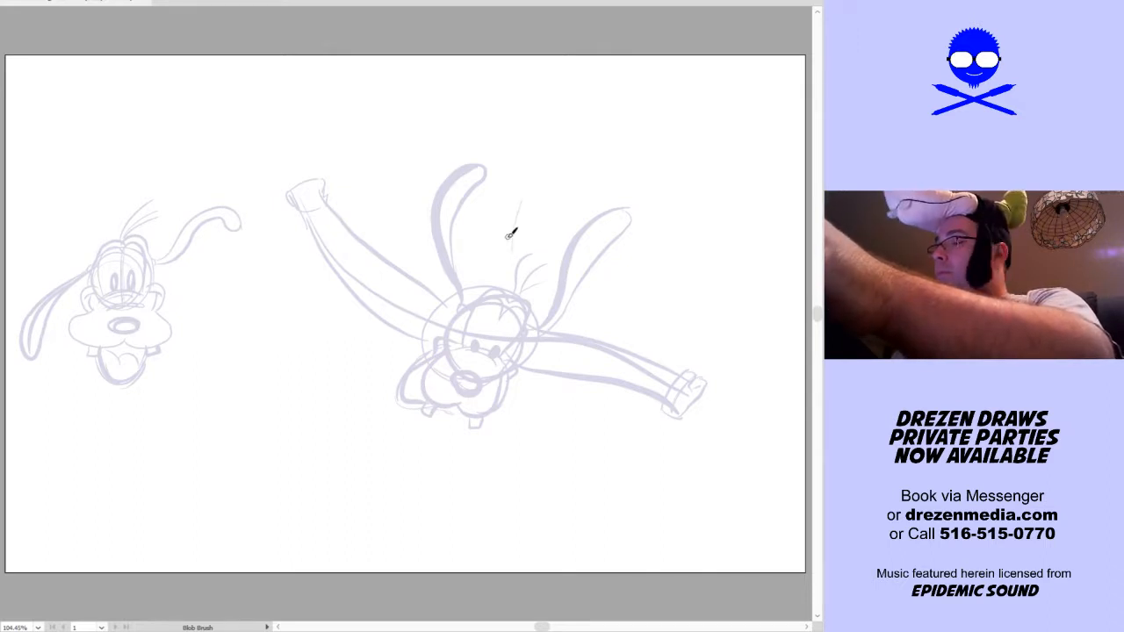
mouse_move(505, 255)
mouse_down()
mouse_move(499, 229)
mouse_move(539, 234)
mouse_move(512, 249)
mouse_move(536, 239)
mouse_move(507, 226)
mouse_up()
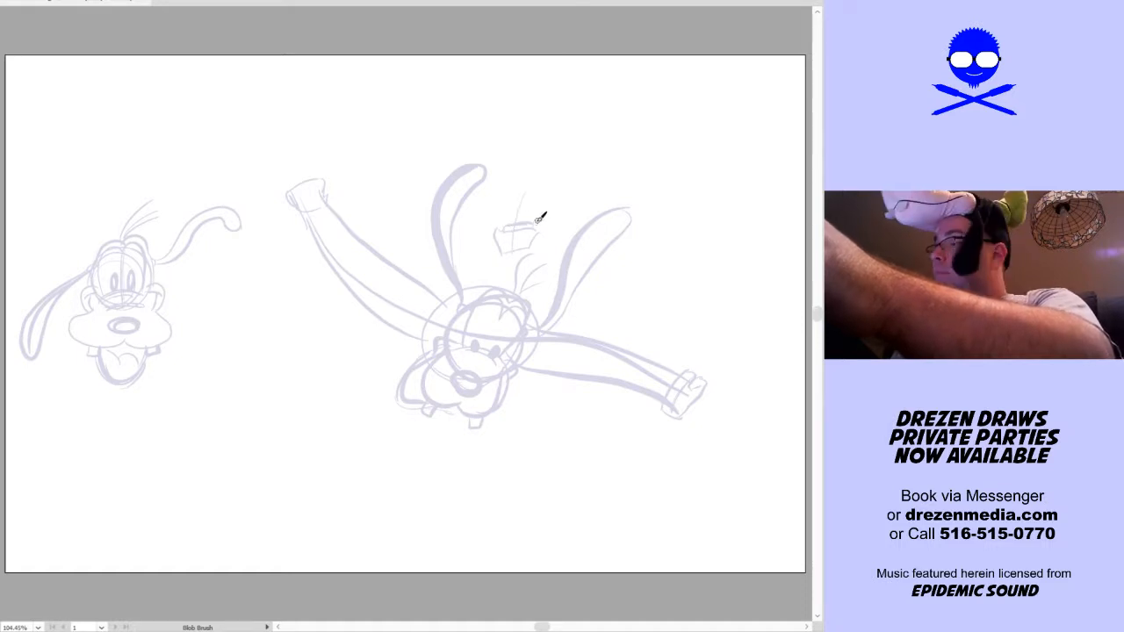
mouse_move(510, 208)
mouse_down()
mouse_move(518, 185)
mouse_move(528, 230)
mouse_move(540, 193)
mouse_move(507, 209)
mouse_move(510, 178)
mouse_move(545, 205)
mouse_up()
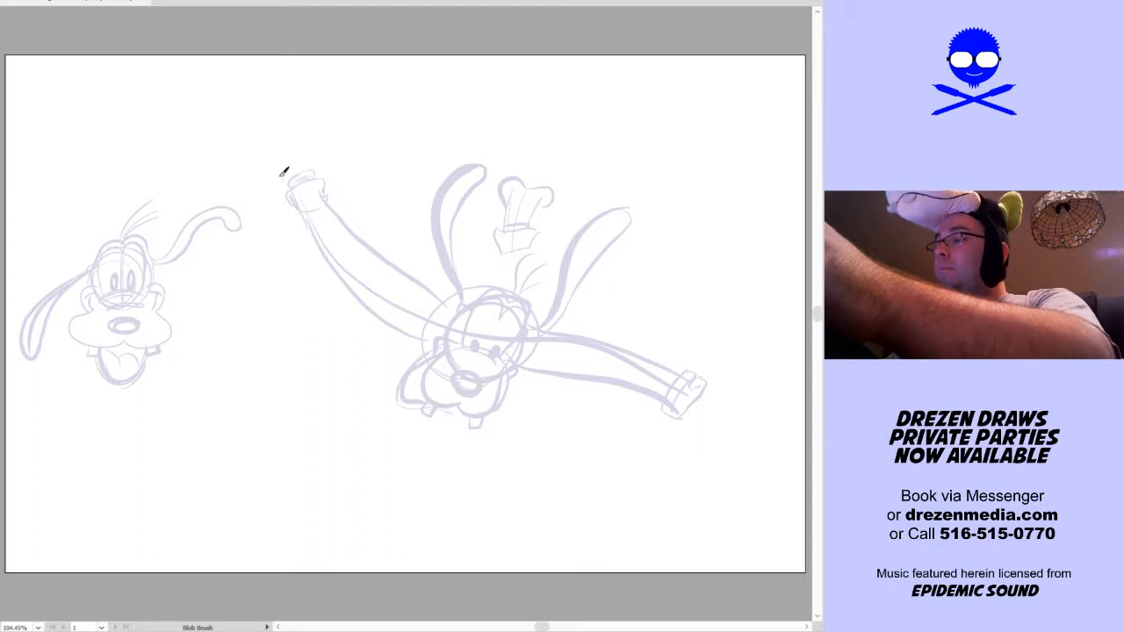
Sketch the raised hand's palm and thumb above the upper-left cuff, undoing its spread fingers
mouse_move(314, 153)
mouse_down()
mouse_move(289, 131)
mouse_move(289, 175)
mouse_move(265, 128)
mouse_move(293, 149)
mouse_move(303, 140)
mouse_up()
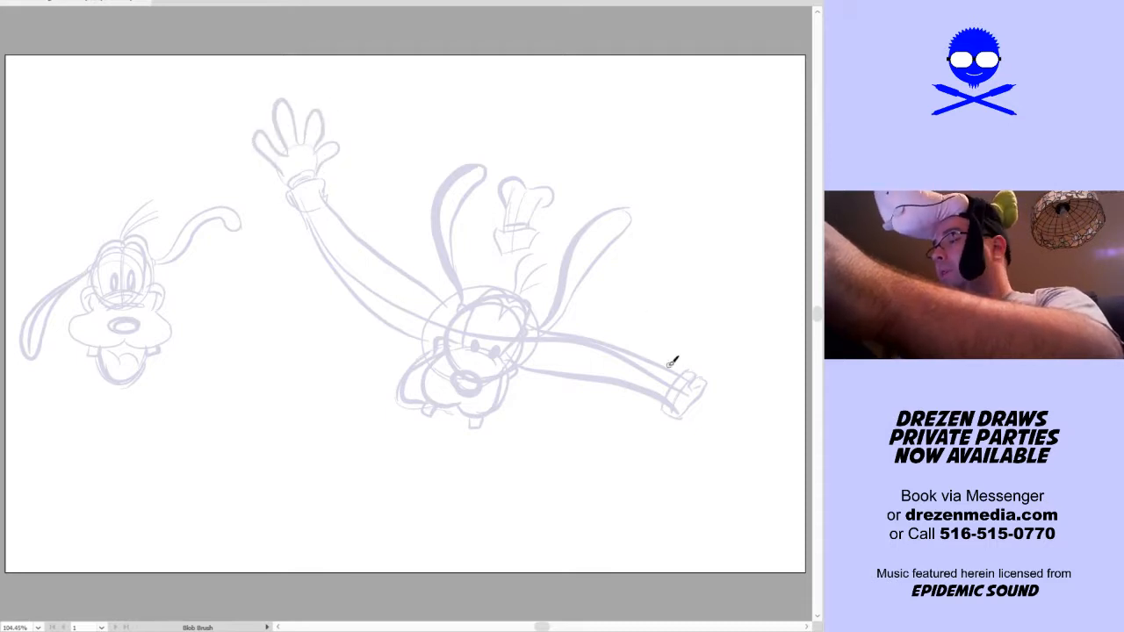
key(ctrl+z)
key(ctrl+z)
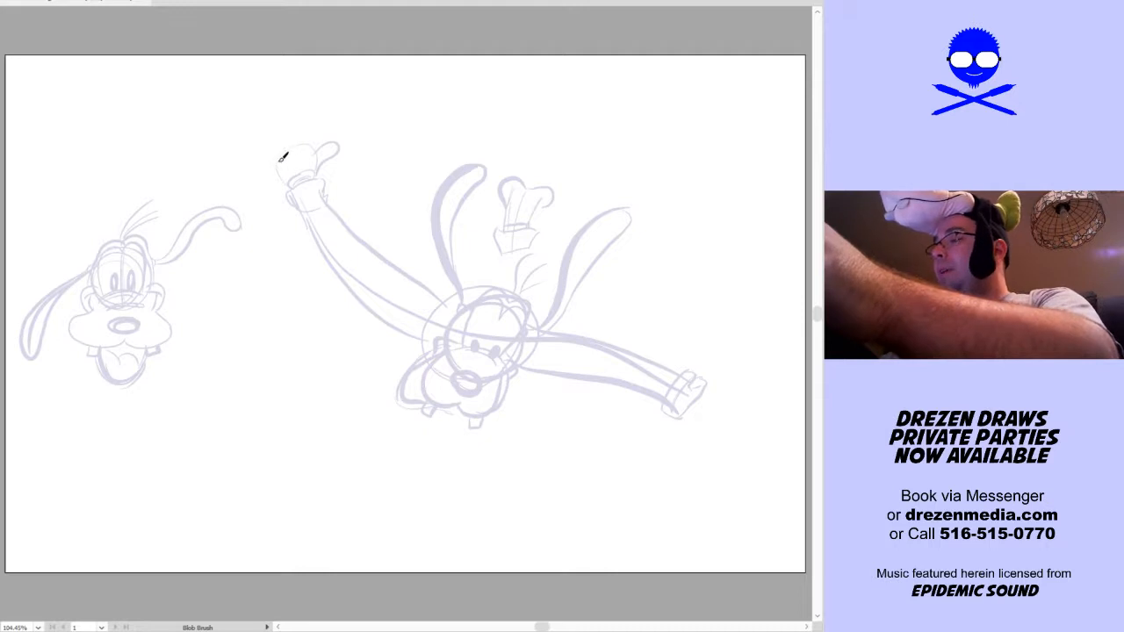
mouse_move(249, 154)
mouse_down()
mouse_move(292, 165)
mouse_move(271, 127)
mouse_move(295, 144)
mouse_up()
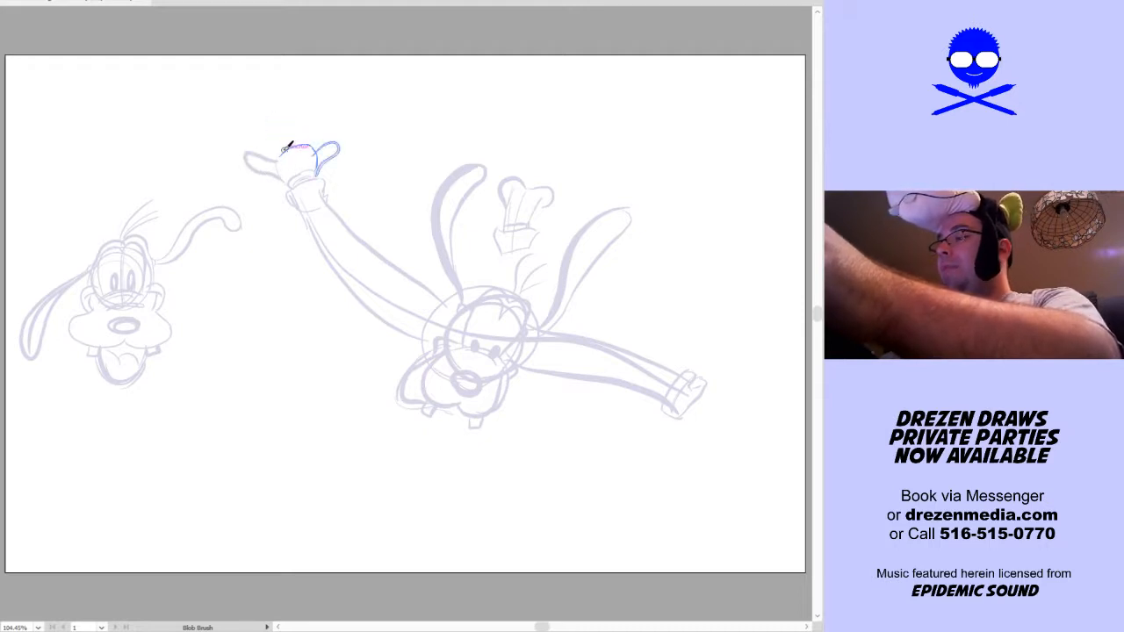
key(ctrl+z)
key(ctrl+z)
key(ctrl+z)
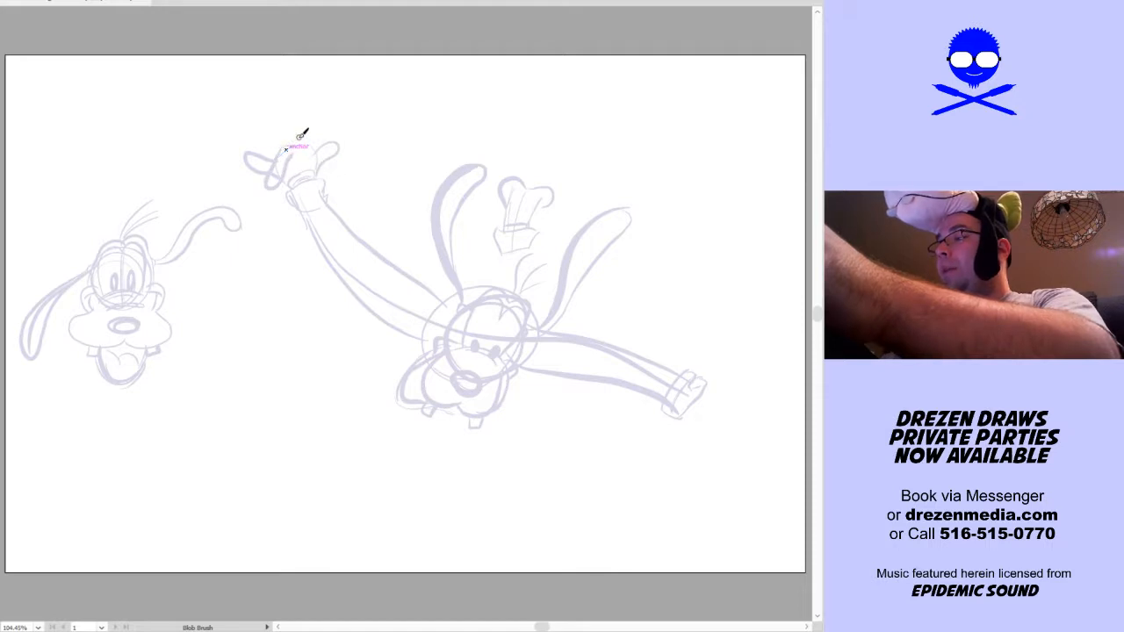
drag(291, 176, 271, 134)
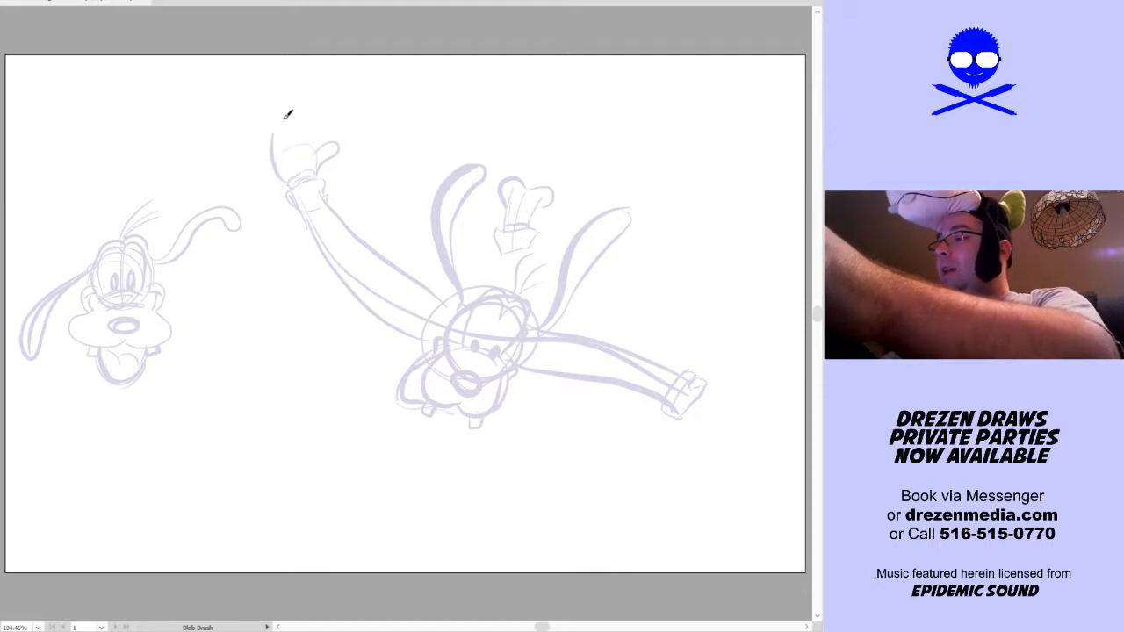
key(ctrl+z)
key(ctrl+z)
Sketch three upright fingers on the raised hand and an open hand with palm, thumb and fingers beyond the lower-right cuff
mouse_move(288, 183)
mouse_down()
mouse_move(275, 121)
mouse_move(285, 110)
mouse_move(287, 149)
mouse_move(287, 100)
mouse_move(304, 97)
mouse_move(302, 140)
mouse_move(320, 102)
mouse_move(317, 153)
mouse_up()
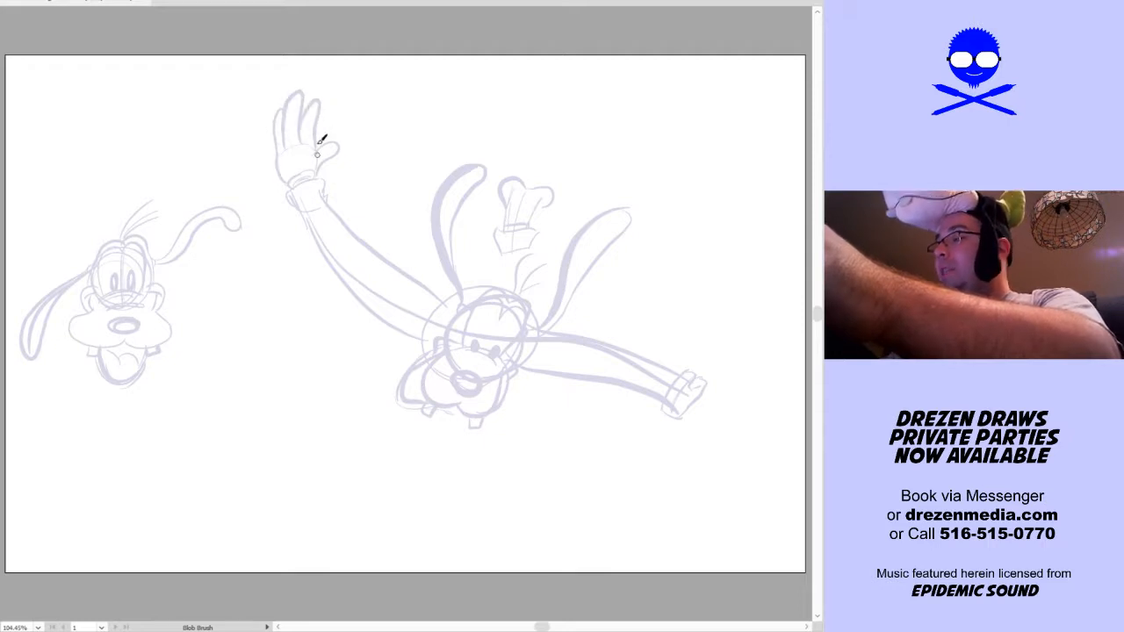
key(space)
drag(678, 474, 607, 466)
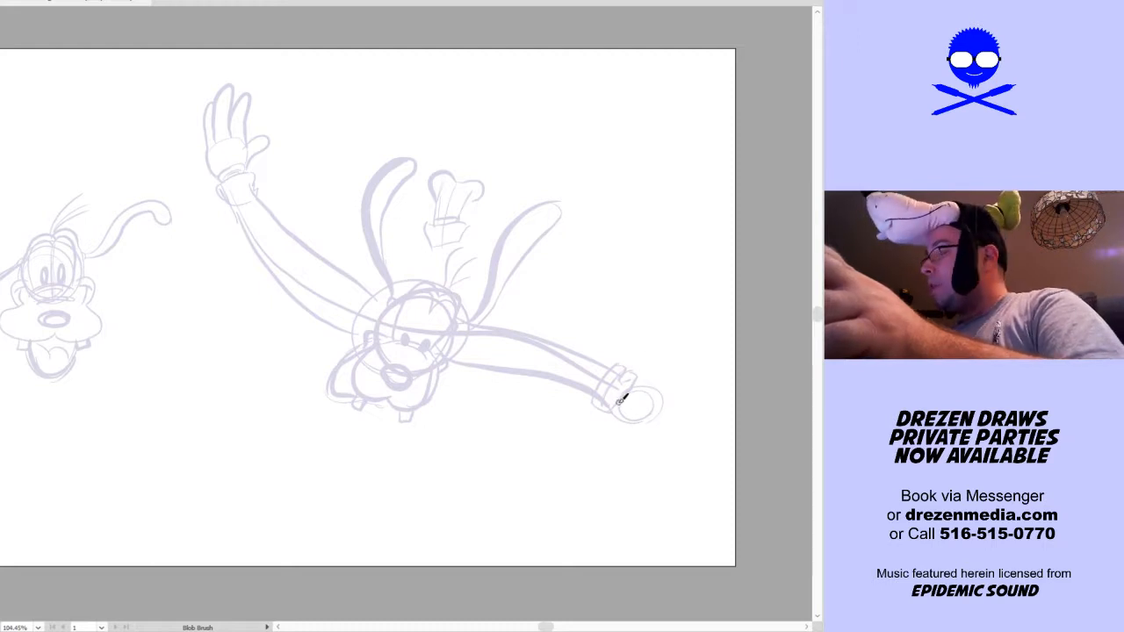
mouse_move(612, 411)
mouse_down()
mouse_move(597, 439)
mouse_move(654, 397)
mouse_move(686, 392)
mouse_up()
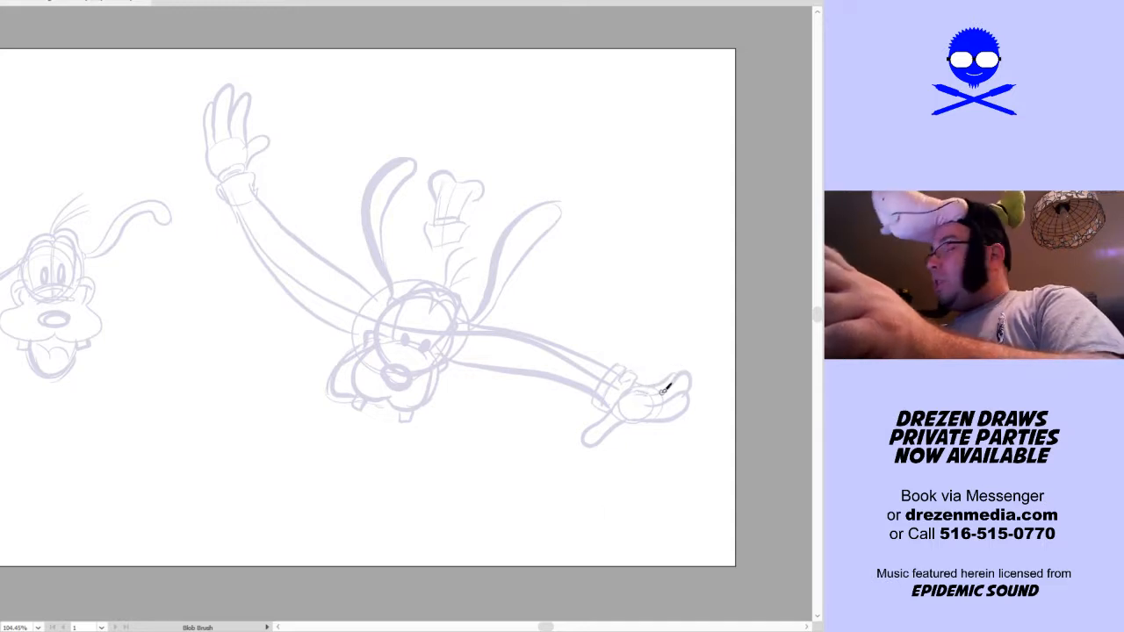
Sketch the foreshortened torso rising behind the head and ears, with a curved waistline closing it above the hat
drag(436, 377, 509, 427)
ctrl+click(484, 391)
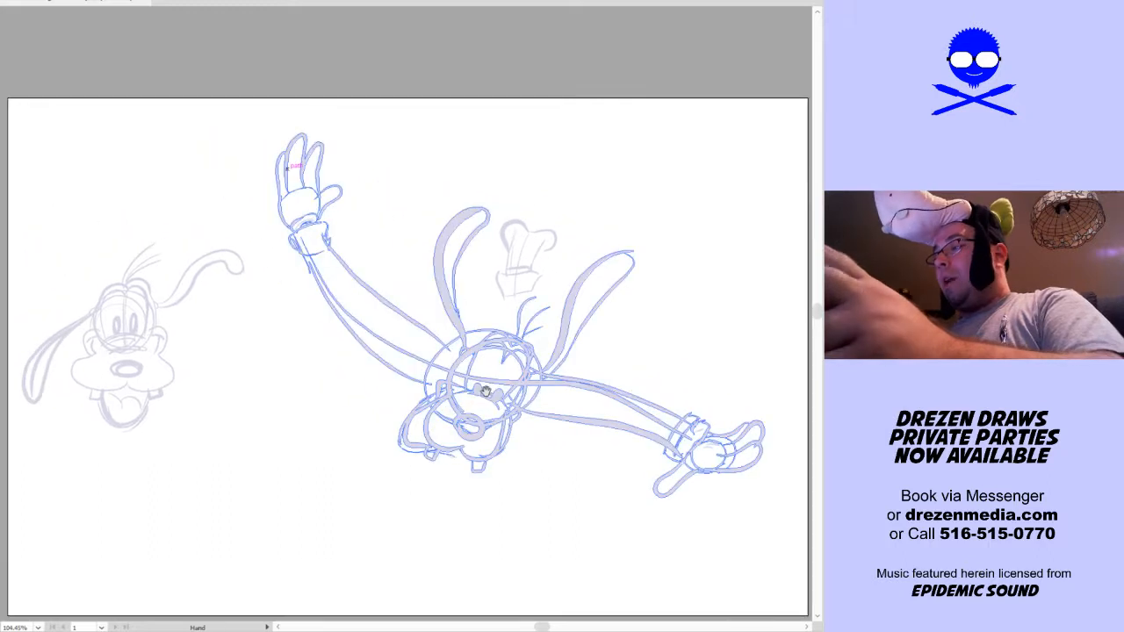
drag(609, 539, 589, 468)
ctrl+click(576, 456)
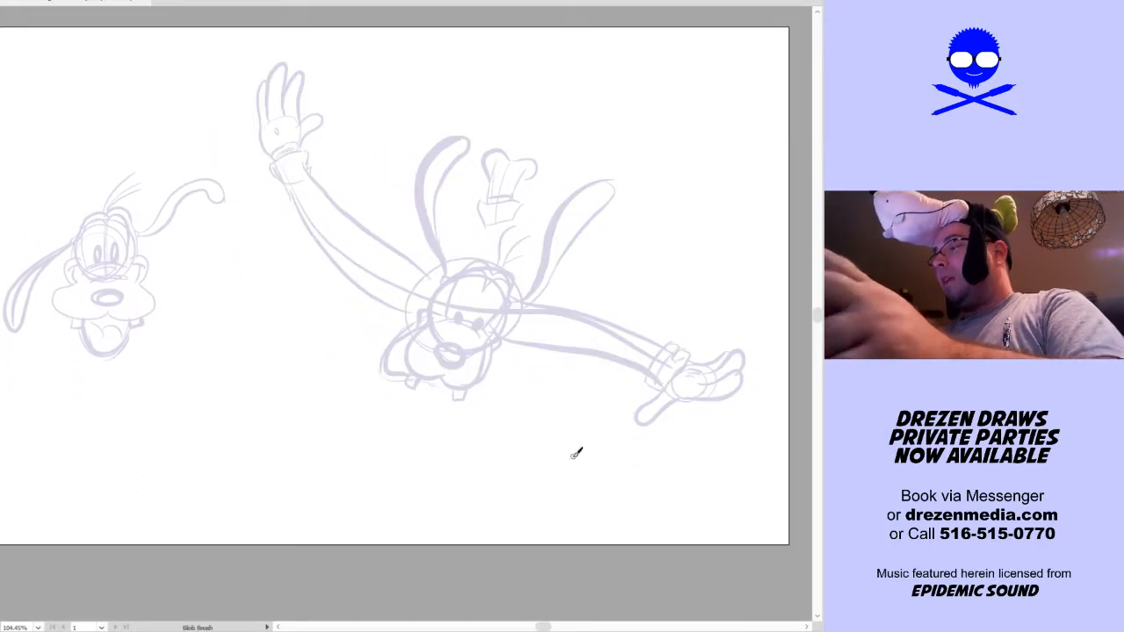
drag(503, 277, 469, 367)
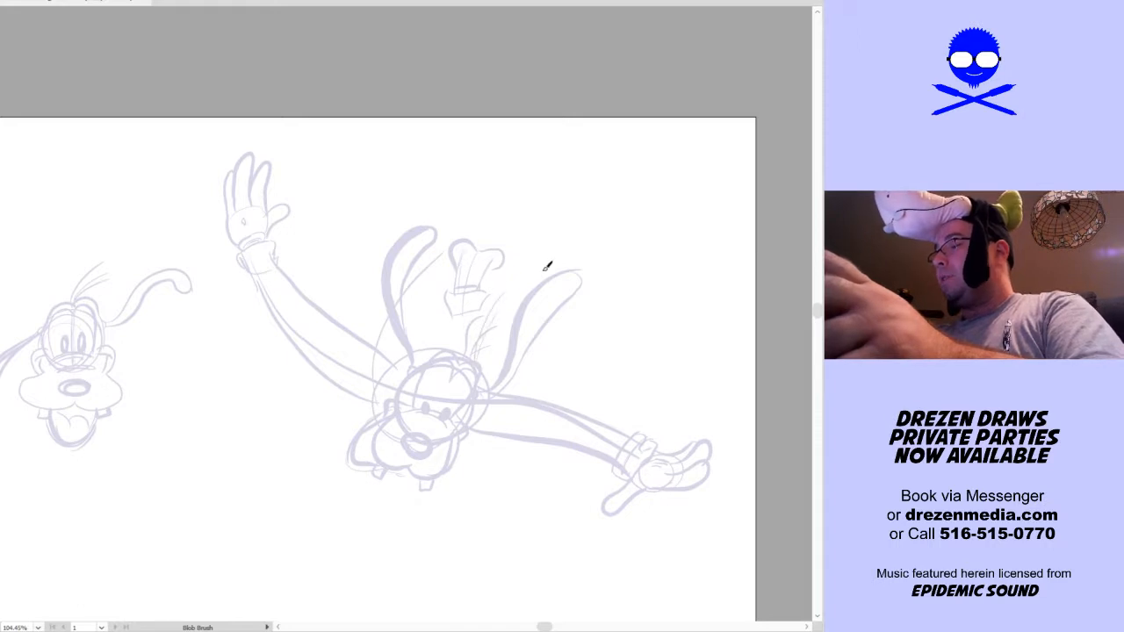
drag(491, 269, 466, 237)
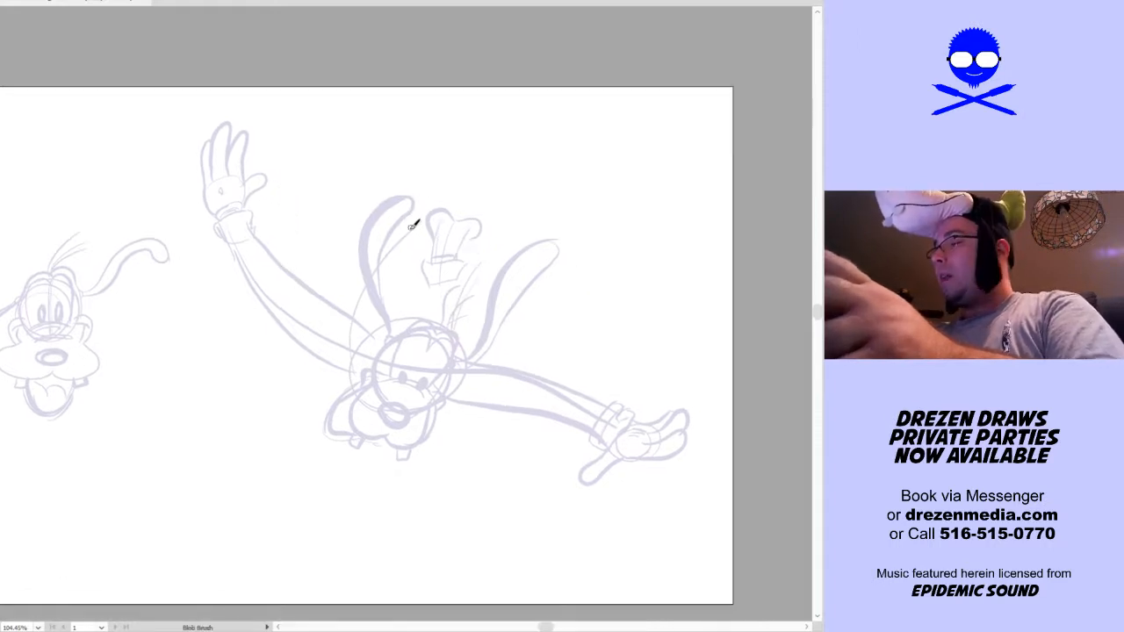
mouse_move(459, 195)
mouse_down()
mouse_move(485, 218)
mouse_move(480, 252)
mouse_move(440, 230)
mouse_move(437, 241)
mouse_move(468, 248)
mouse_move(479, 193)
mouse_up()
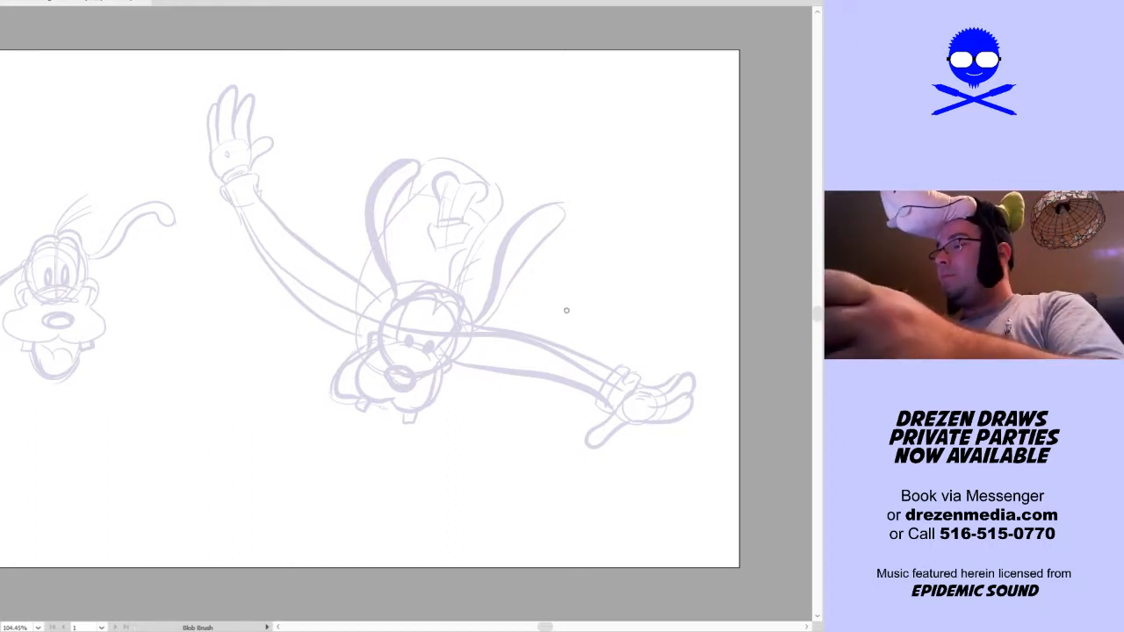
key(space)
drag(599, 293, 634, 293)
mouse_move(446, 167)
mouse_down()
mouse_move(518, 106)
mouse_move(538, 138)
mouse_move(527, 121)
mouse_move(565, 148)
mouse_move(555, 187)
mouse_up()
key(space)
drag(610, 271, 677, 300)
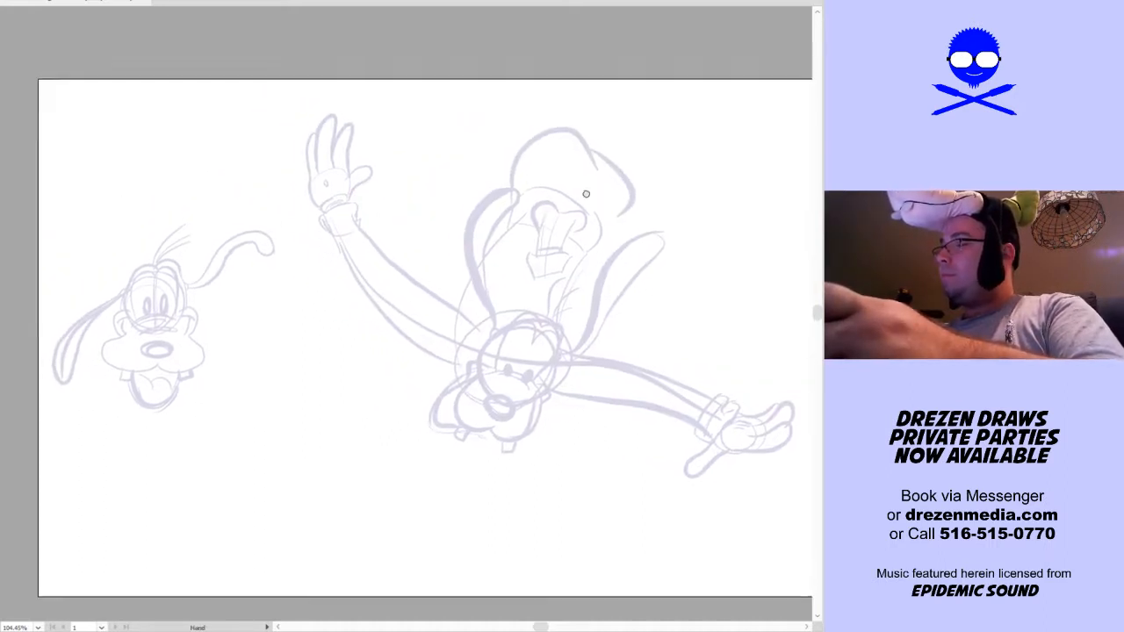
drag(594, 195, 558, 196)
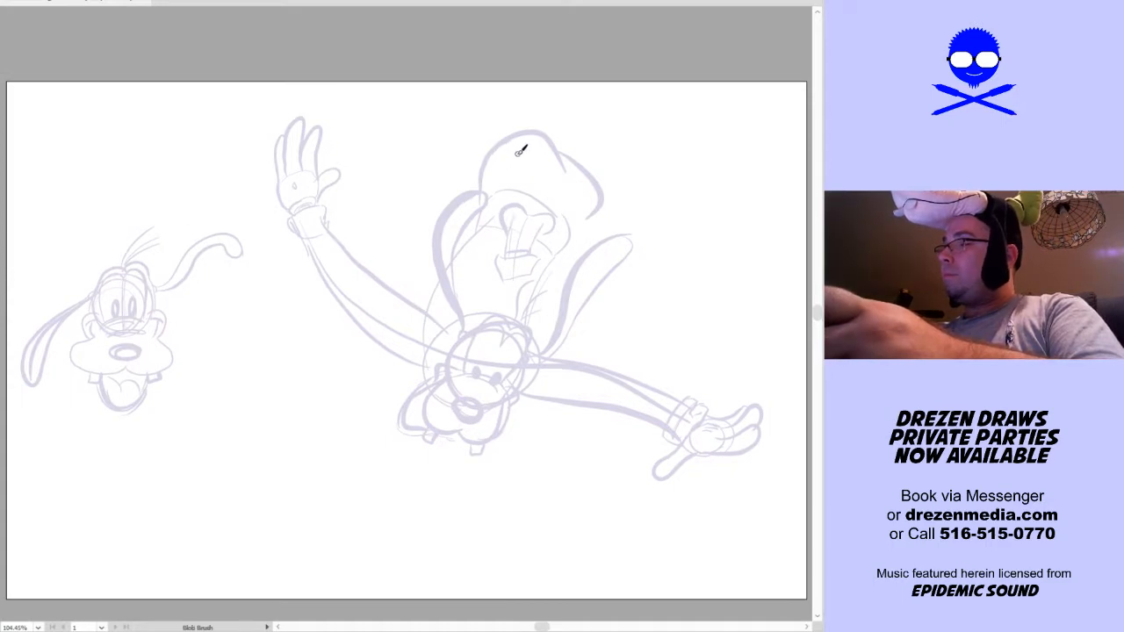
key(ctrl+z)
key(ctrl+z)
Sketch a rounded hip shape above the torso and a bent leg reaching out to its left and folding back
mouse_move(478, 195)
mouse_down()
mouse_move(558, 162)
mouse_move(530, 164)
mouse_move(586, 233)
mouse_up()
drag(497, 171, 373, 183)
mouse_move(481, 186)
mouse_down()
mouse_move(411, 151)
mouse_move(401, 167)
mouse_move(505, 142)
mouse_move(385, 173)
mouse_move(515, 163)
mouse_move(391, 158)
mouse_move(448, 132)
mouse_move(385, 157)
mouse_move(491, 125)
mouse_up()
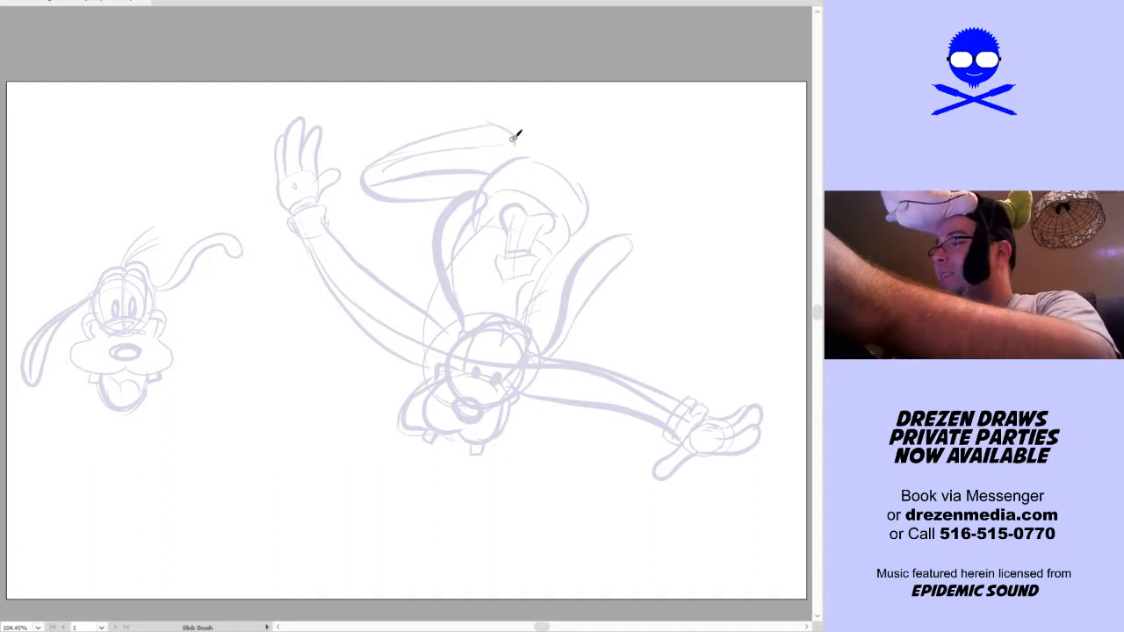
drag(448, 152, 549, 154)
Sketch the other leg rising from the hips past the page's upper edge, bending at the knee with the shin angled down-right
drag(652, 322, 529, 378)
mouse_move(446, 230)
mouse_down()
mouse_move(483, 108)
mouse_move(507, 199)
mouse_move(449, 132)
mouse_up()
mouse_move(470, 249)
mouse_down()
mouse_move(492, 145)
mouse_move(505, 207)
mouse_up()
drag(485, 88, 528, 174)
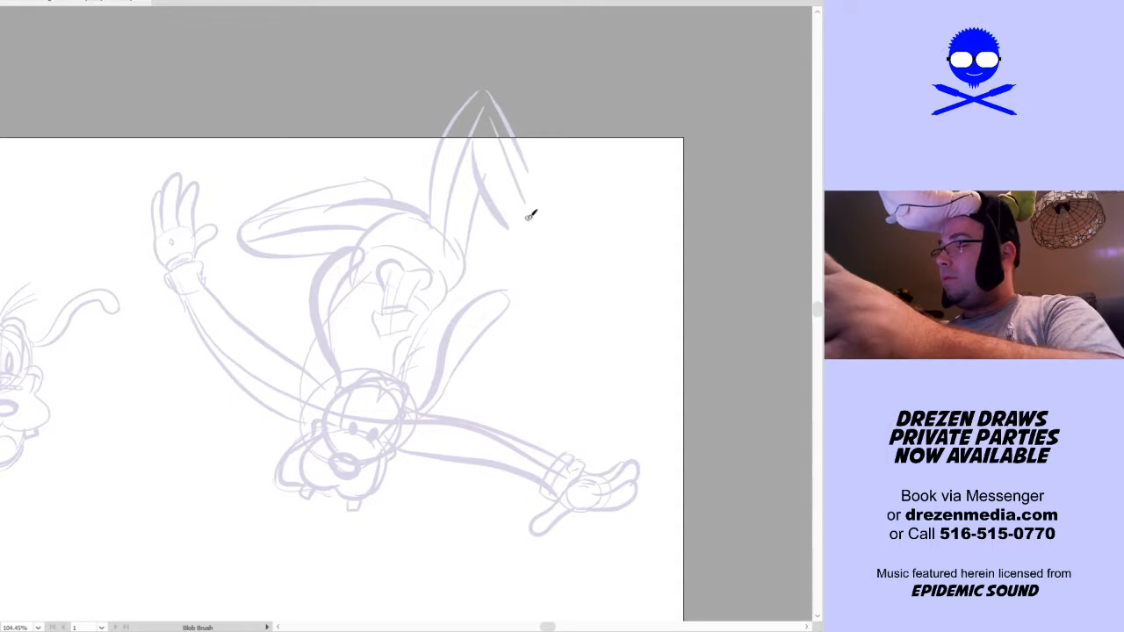
Sketch a long rounded shoe at the end of each leg, both reaching past the page's upper edge
mouse_move(514, 235)
mouse_down()
mouse_move(553, 101)
mouse_move(594, 67)
mouse_move(638, 81)
mouse_move(553, 208)
mouse_move(530, 169)
mouse_move(574, 263)
mouse_up()
mouse_move(413, 201)
mouse_down()
mouse_move(358, 168)
mouse_move(415, 156)
mouse_up()
drag(626, 431, 667, 342)
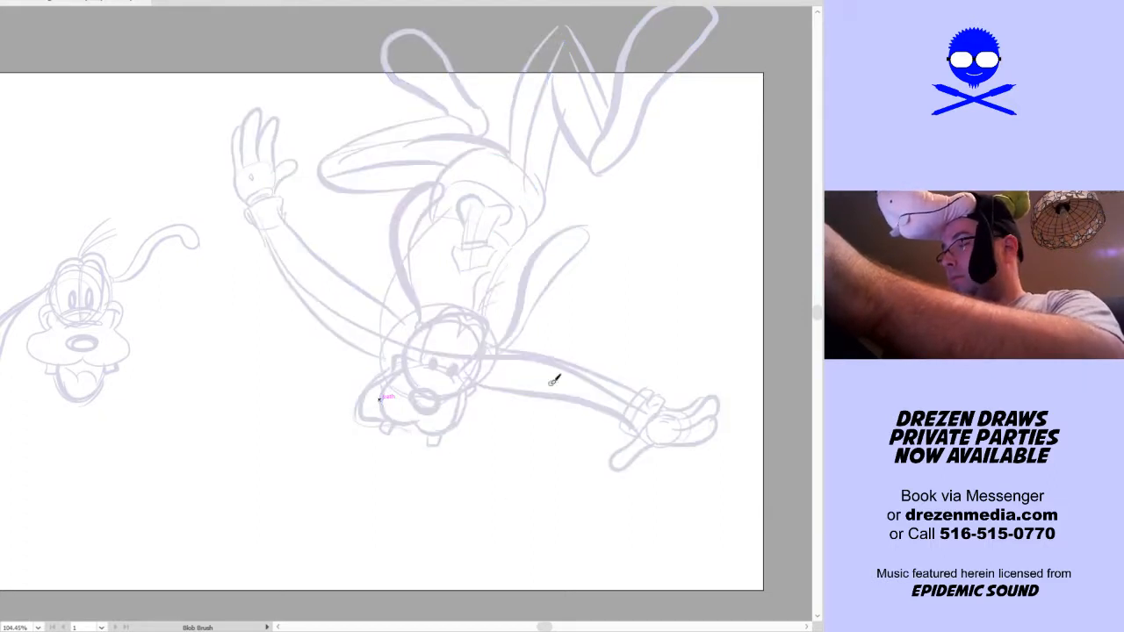
mouse_move(458, 516)
mouse_down()
mouse_move(500, 498)
mouse_move(501, 516)
mouse_move(470, 547)
mouse_up()
drag(534, 500, 473, 535)
key(v)
mouse_move(159, 568)
mouse_down()
mouse_move(268, 492)
mouse_move(752, 51)
mouse_move(790, 35)
mouse_up()
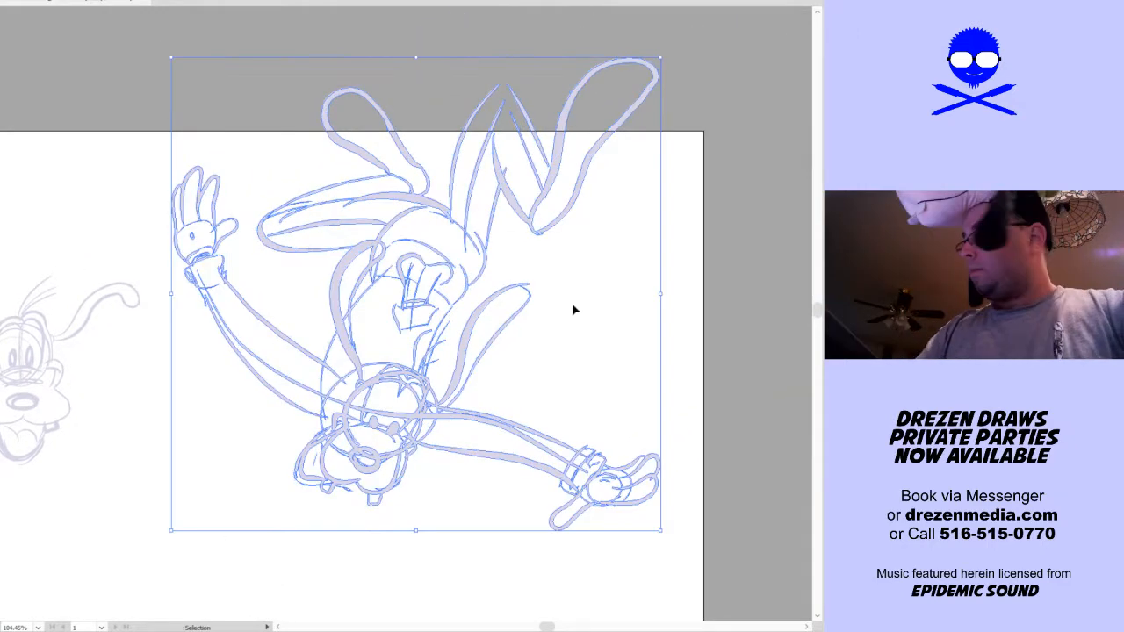
key(ctrl+a)
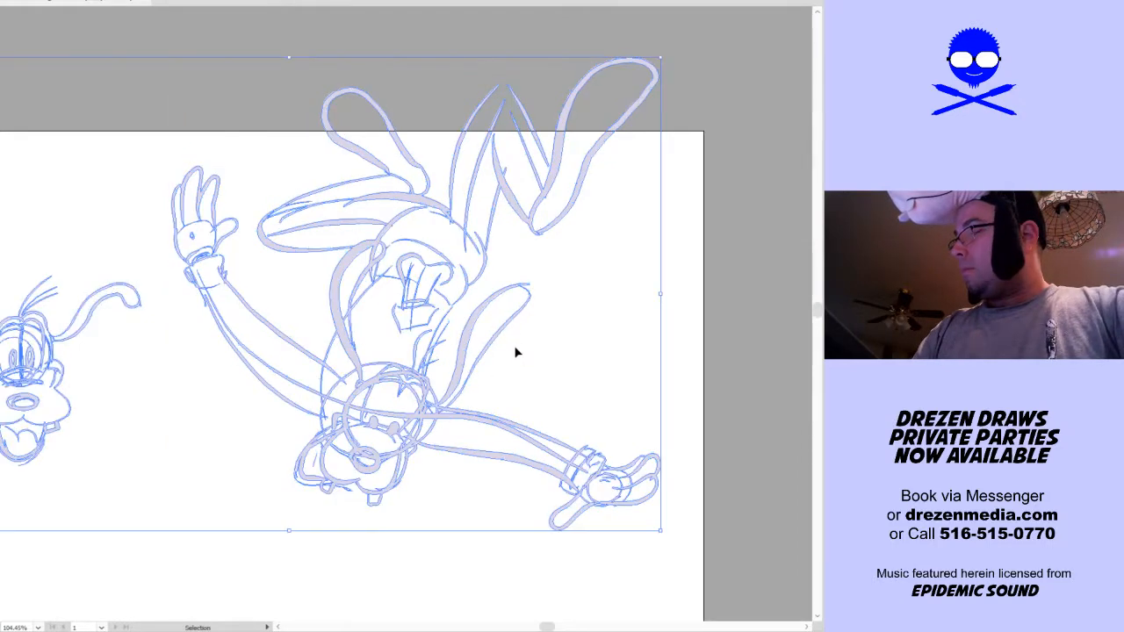
mouse_move(126, 547)
mouse_down()
mouse_move(166, 541)
mouse_move(552, 238)
mouse_move(749, 51)
mouse_up()
click(676, 259)
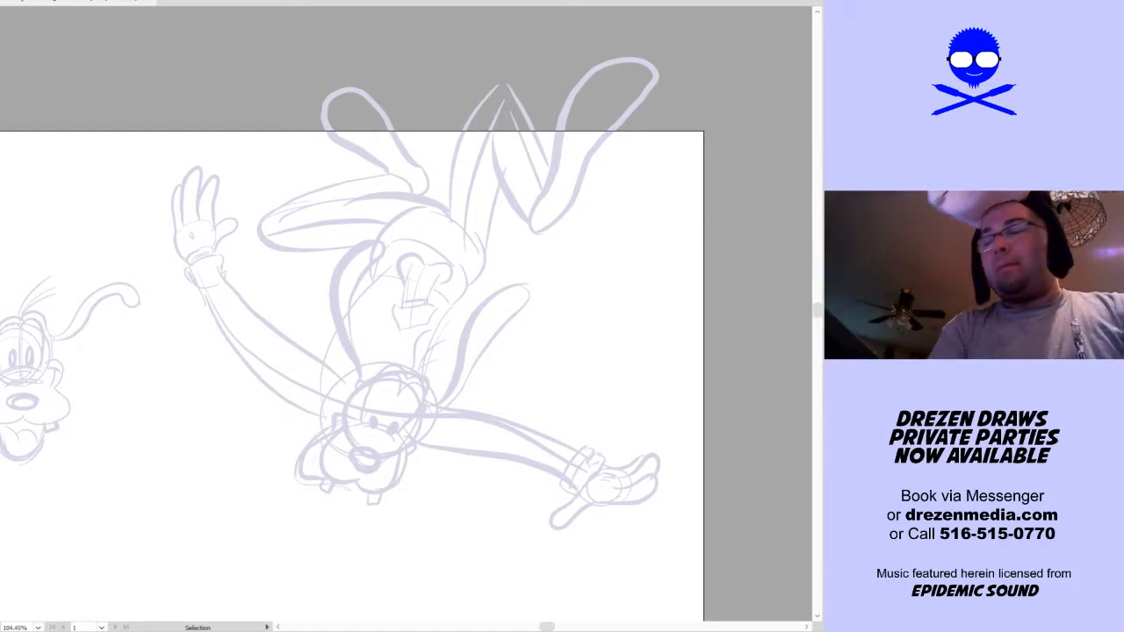
Select all strokes of the separate head study and delete them
key(space)
drag(212, 489, 425, 425)
drag(163, 464, 381, 244)
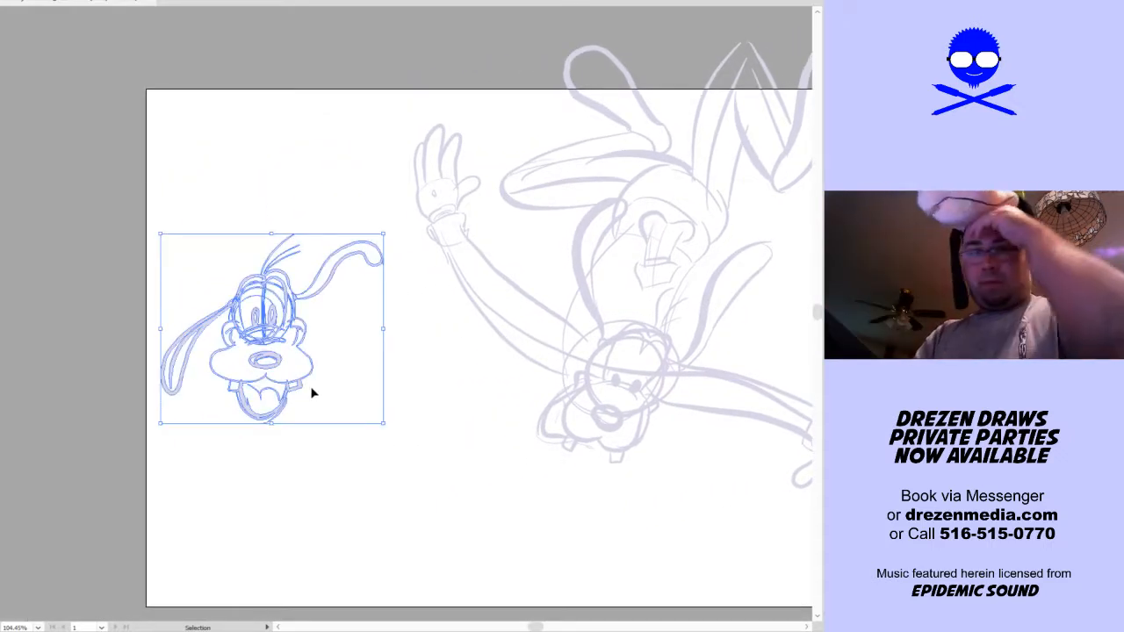
key(Delete)
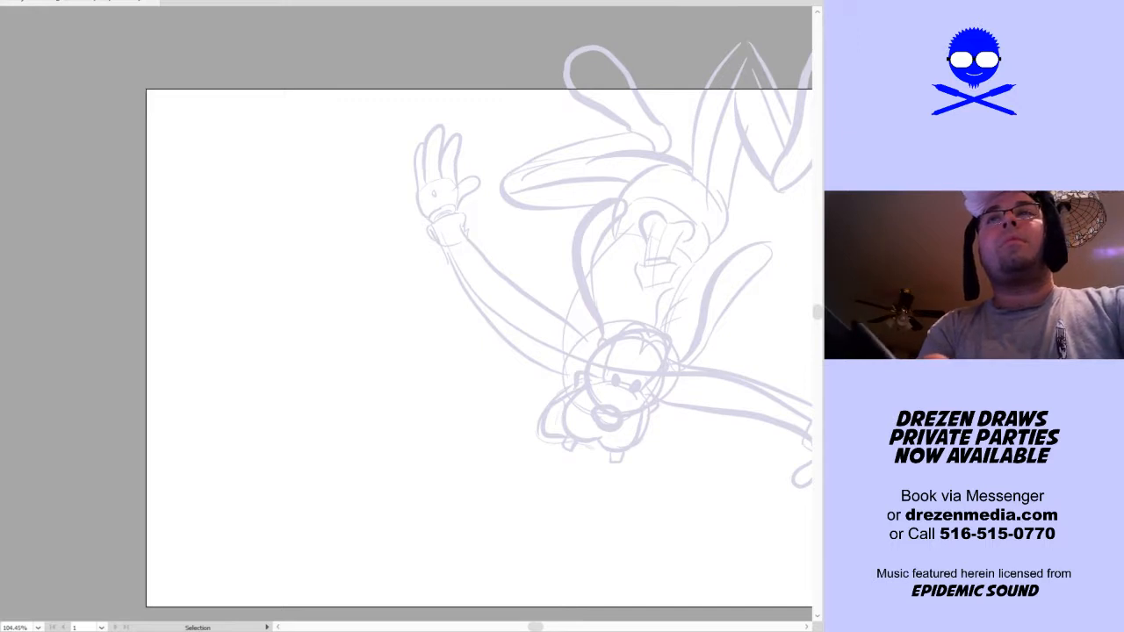
Move the whole full-body sketch down and to the left so it fits inside the page
mouse_move(316, 428)
mouse_down()
mouse_move(366, 414)
mouse_move(299, 447)
mouse_move(140, 456)
mouse_up()
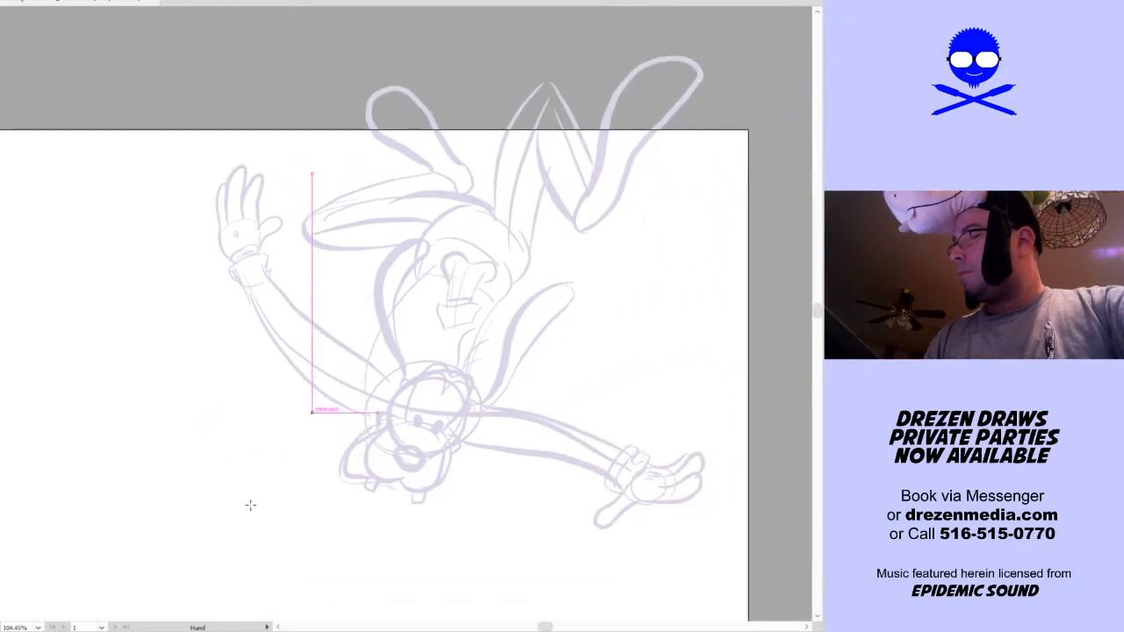
drag(149, 556, 671, 112)
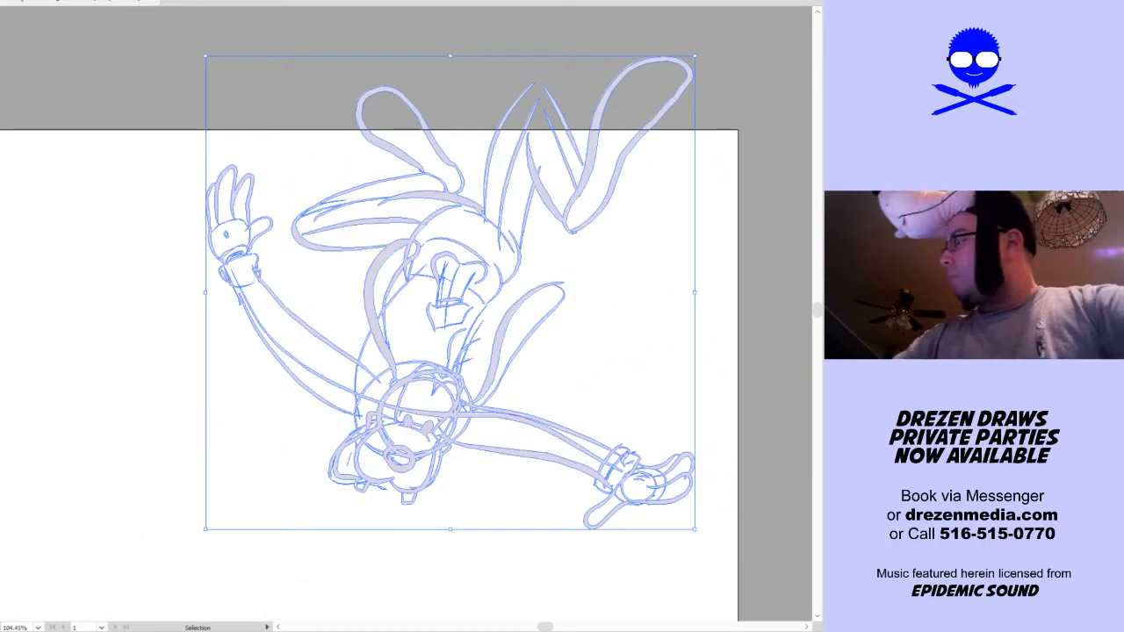
mouse_move(523, 348)
mouse_down()
mouse_move(431, 459)
mouse_move(409, 461)
mouse_up()
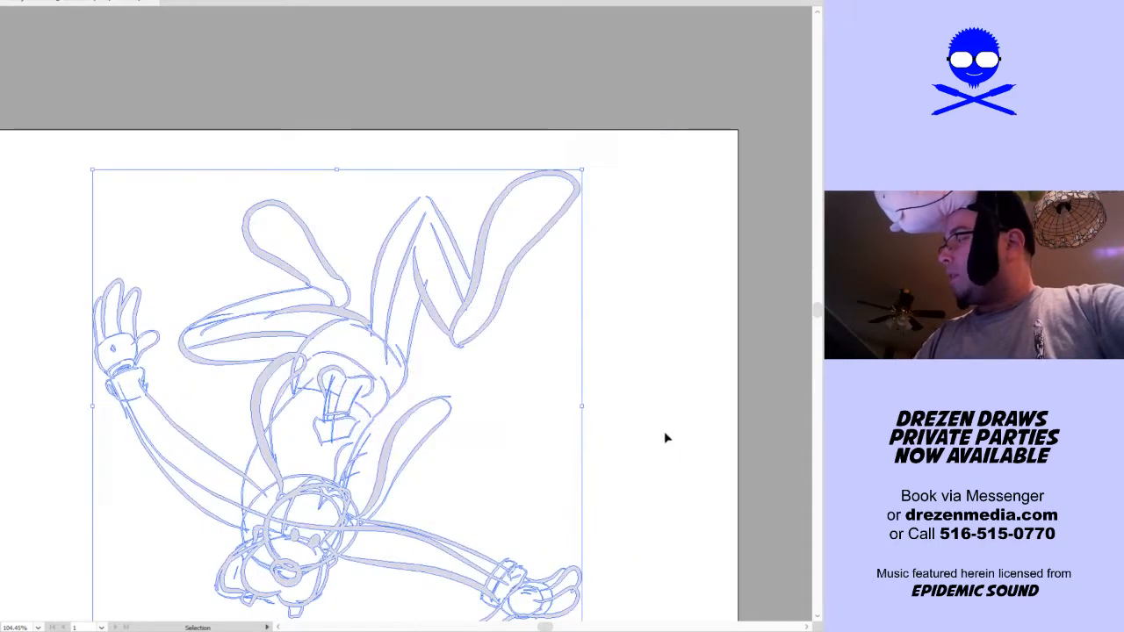
click(663, 461)
key(ctrl+0)
Select every stroke of the full-body sketch and lock it
drag(689, 483, 469, 516)
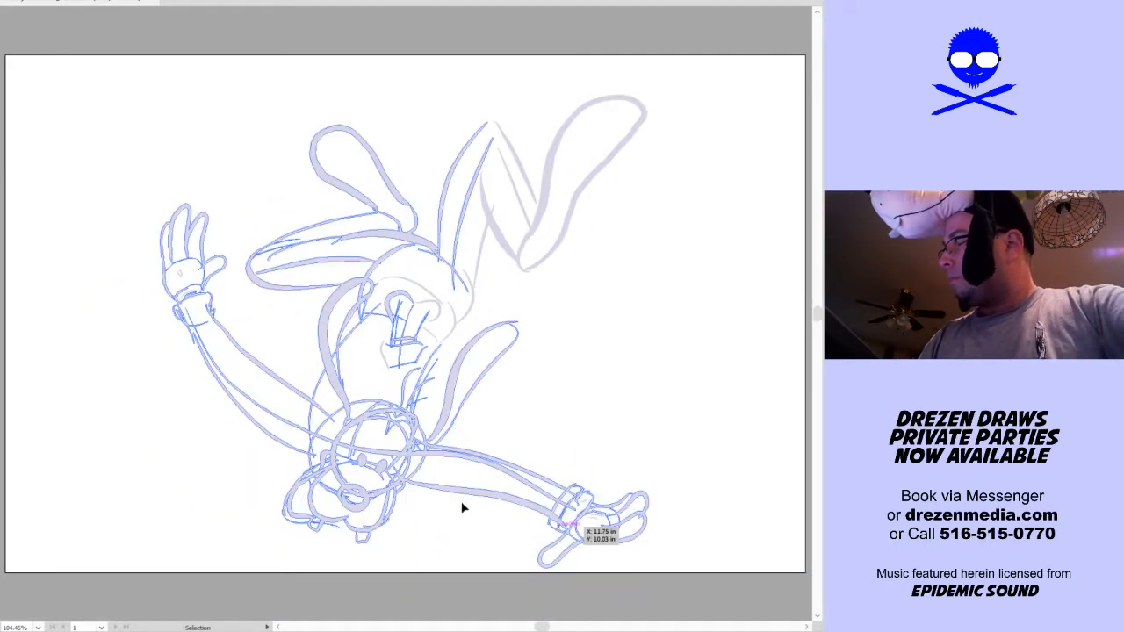
click(406, 582)
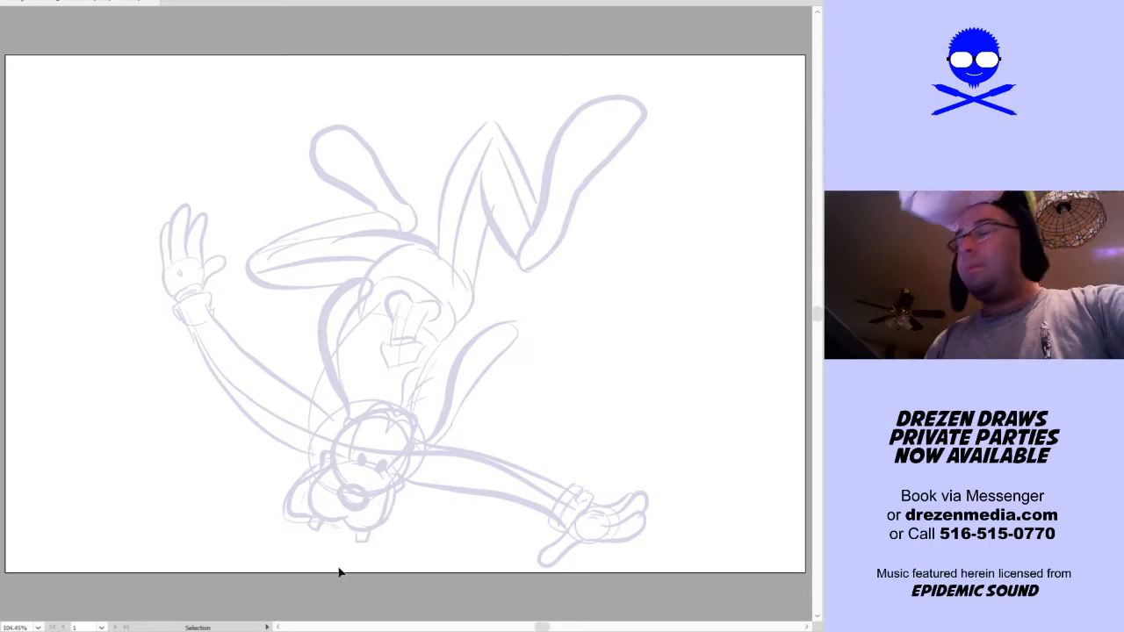
drag(114, 574, 796, 67)
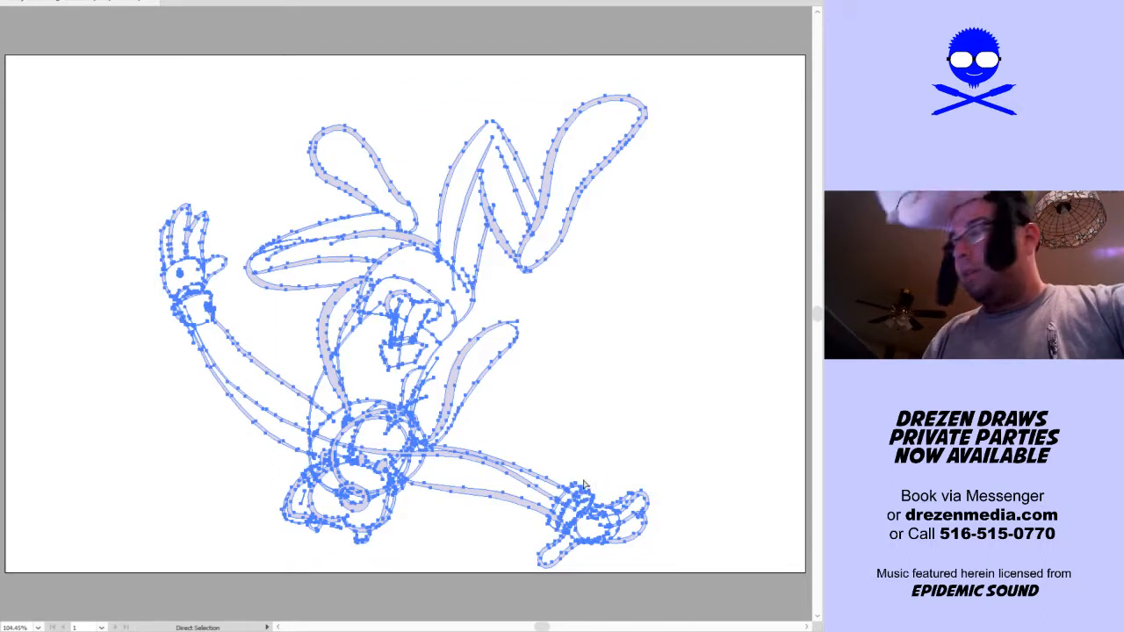
key(ctrl+2)
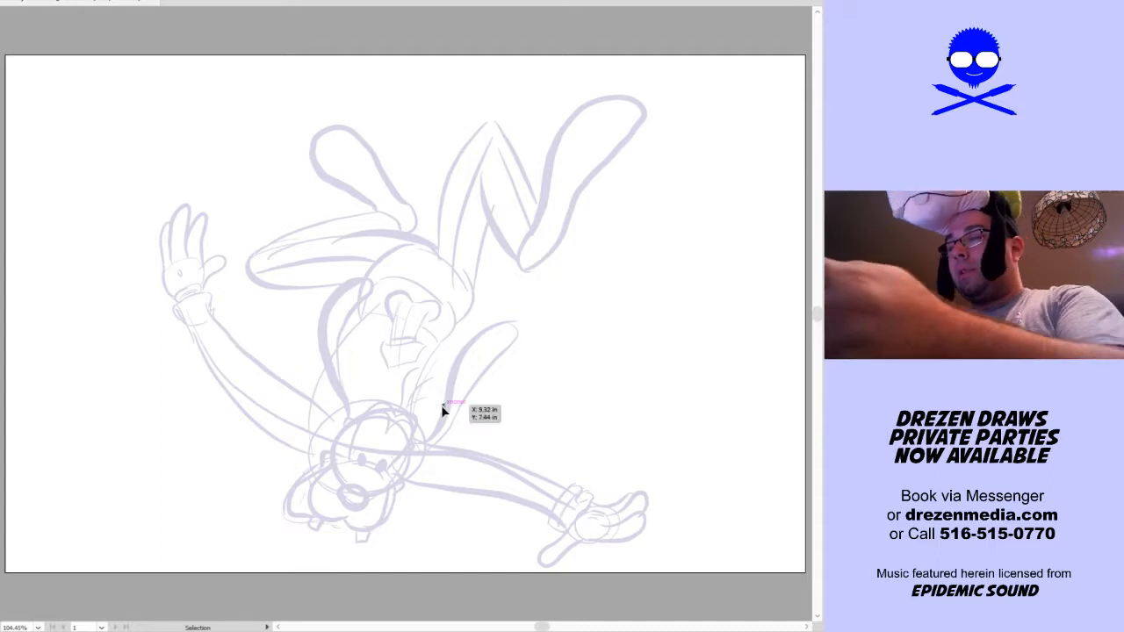
With the Blob Brush in black, ink two curved wrinkle lines below the eyes and the oval nose outline
scroll(445, 425, up, 2)
key(space)
drag(444, 473, 498, 400)
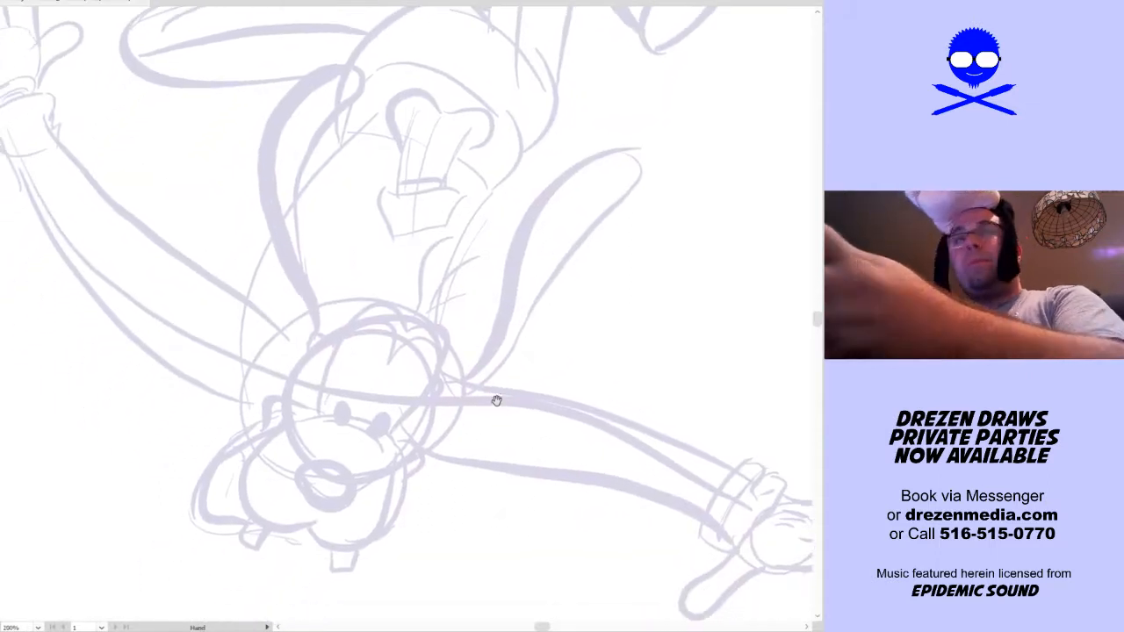
key(shift+b)
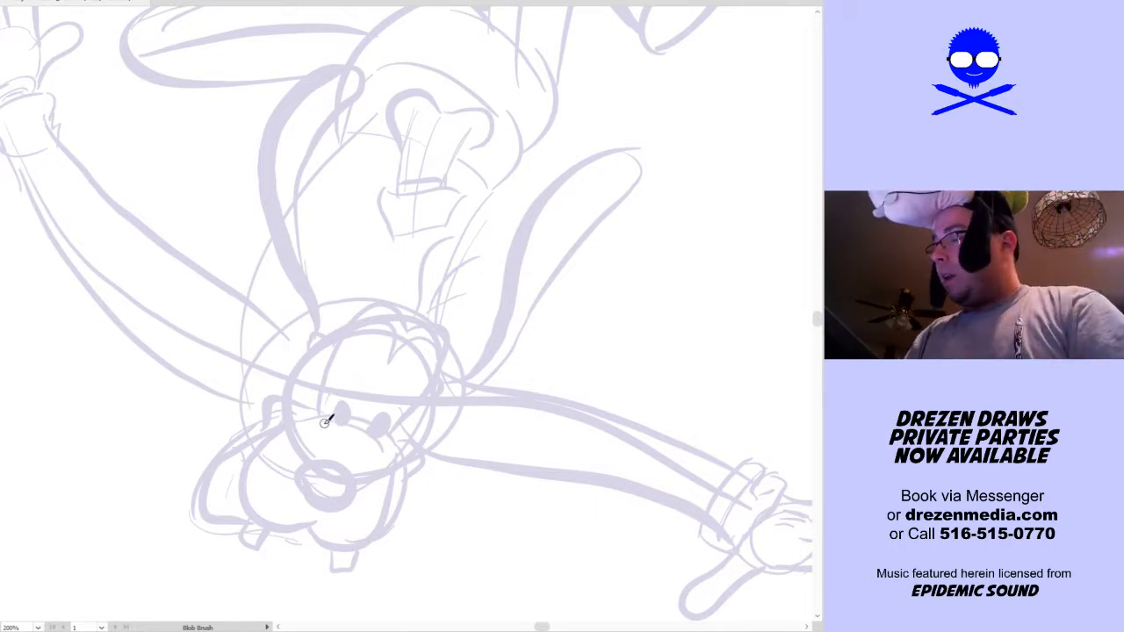
mouse_move(383, 431)
mouse_down()
mouse_move(334, 429)
mouse_move(370, 460)
mouse_up()
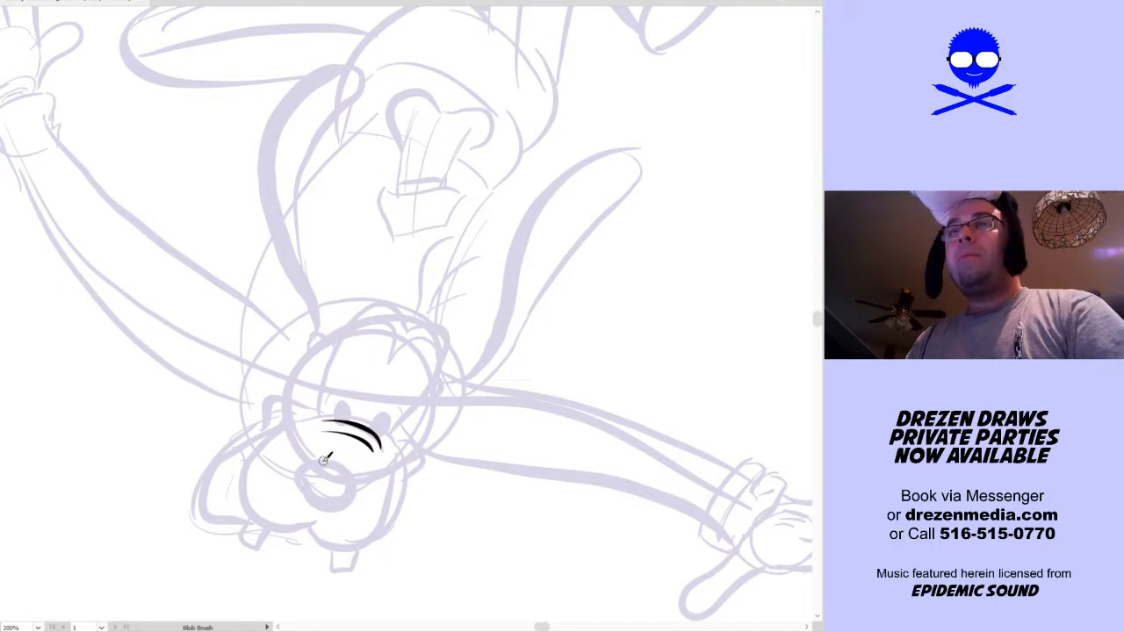
mouse_move(325, 498)
mouse_down()
mouse_move(306, 475)
mouse_move(317, 455)
mouse_move(358, 478)
mouse_move(321, 498)
mouse_up()
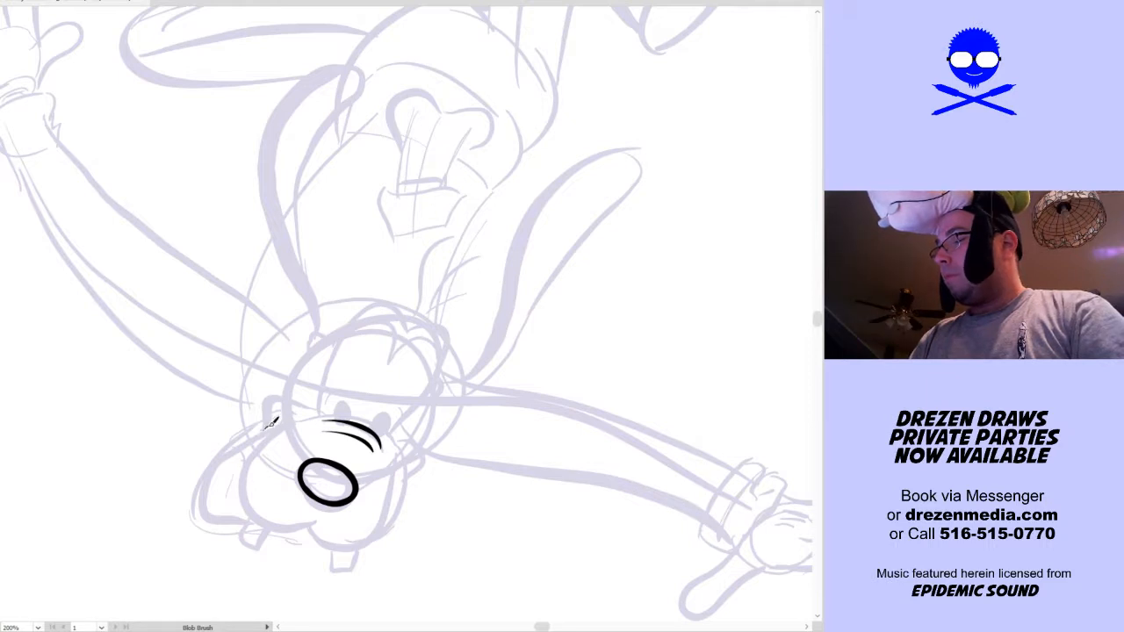
Ink the two-lobed muzzle outline around the nose, curving up to the cheek on each side
mouse_move(265, 429)
mouse_down()
mouse_move(251, 474)
mouse_move(256, 500)
mouse_move(312, 514)
mouse_move(316, 500)
mouse_move(279, 528)
mouse_move(243, 483)
mouse_move(292, 402)
mouse_up()
key(ctrl+z)
mouse_move(309, 524)
mouse_down()
mouse_move(331, 547)
mouse_move(357, 546)
mouse_move(384, 525)
mouse_move(407, 459)
mouse_up()
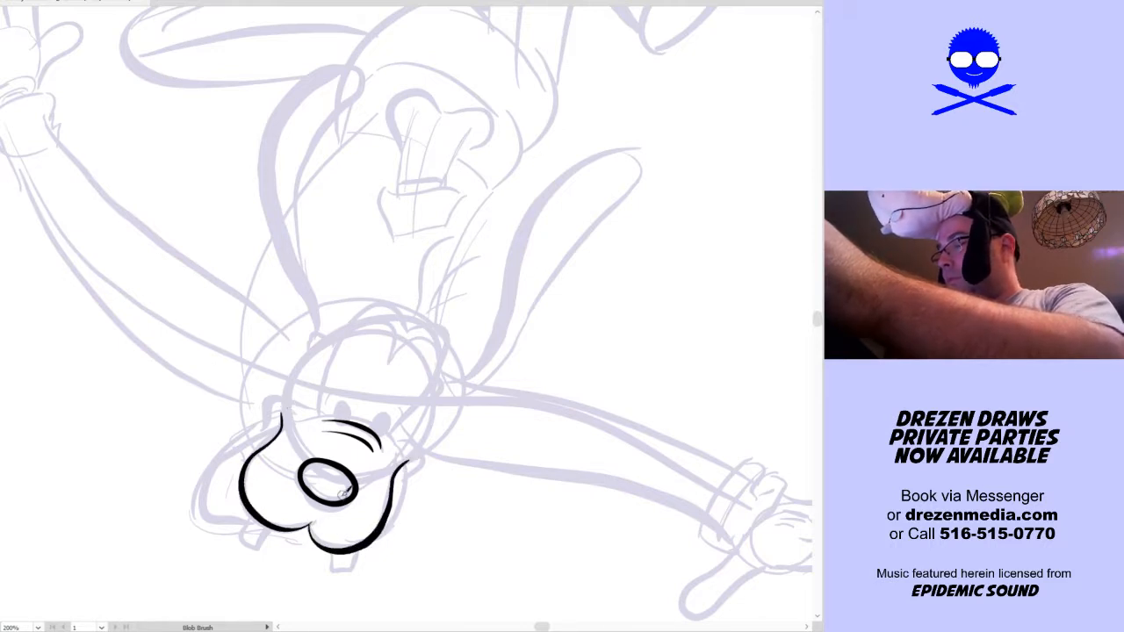
Ink the two small rectangular teeth hanging from the muzzle's lower edge
mouse_move(250, 522)
mouse_down()
mouse_move(242, 536)
mouse_move(261, 545)
mouse_up()
key(ctrl+z)
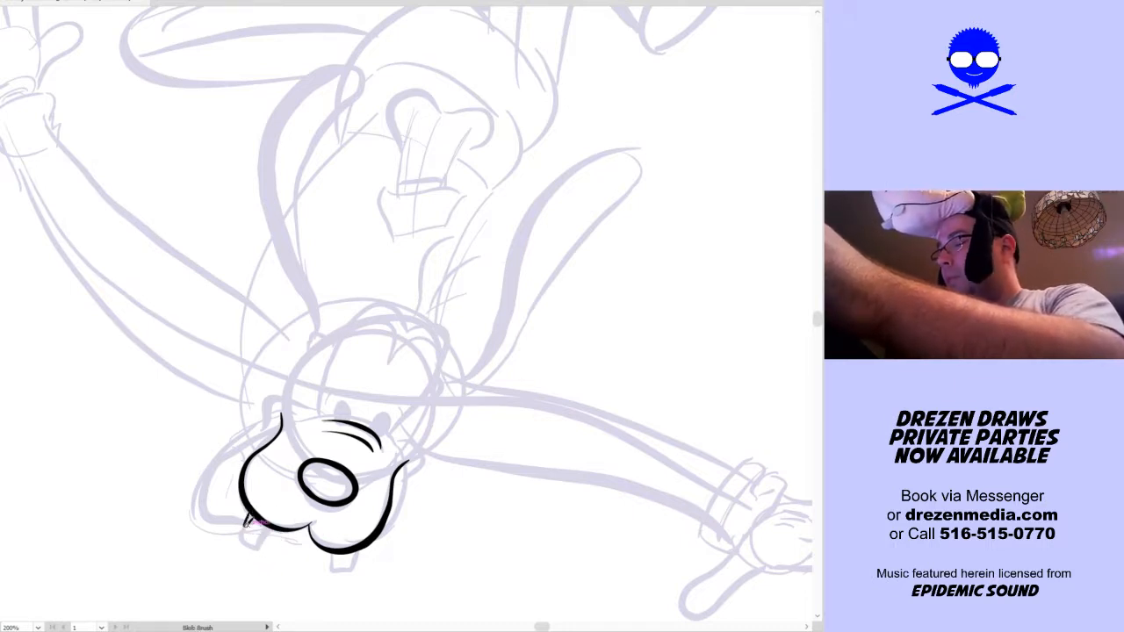
drag(255, 524, 274, 533)
drag(347, 565, 368, 535)
drag(459, 509, 494, 464)
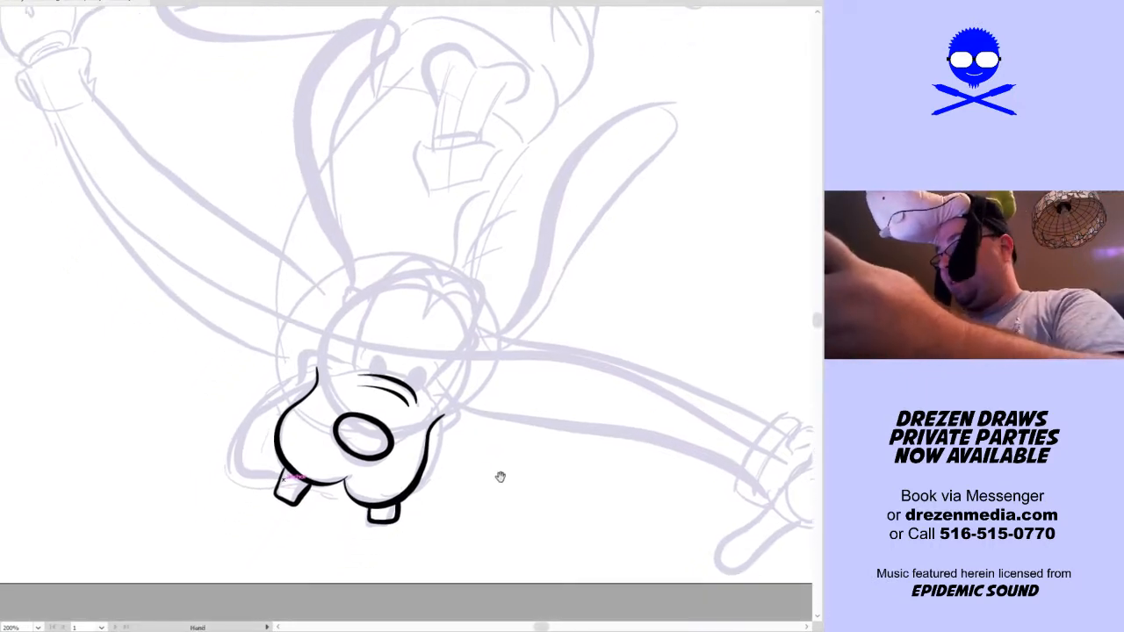
Ink the open mouth's double jaw line beside the muzzle and the lower lip curve between the teeth
mouse_move(317, 374)
mouse_down()
mouse_move(262, 407)
mouse_move(247, 440)
mouse_move(326, 482)
mouse_move(314, 488)
mouse_move(373, 488)
mouse_up()
mouse_move(286, 380)
mouse_down()
mouse_move(249, 406)
mouse_move(234, 443)
mouse_move(246, 462)
mouse_move(305, 494)
mouse_up()
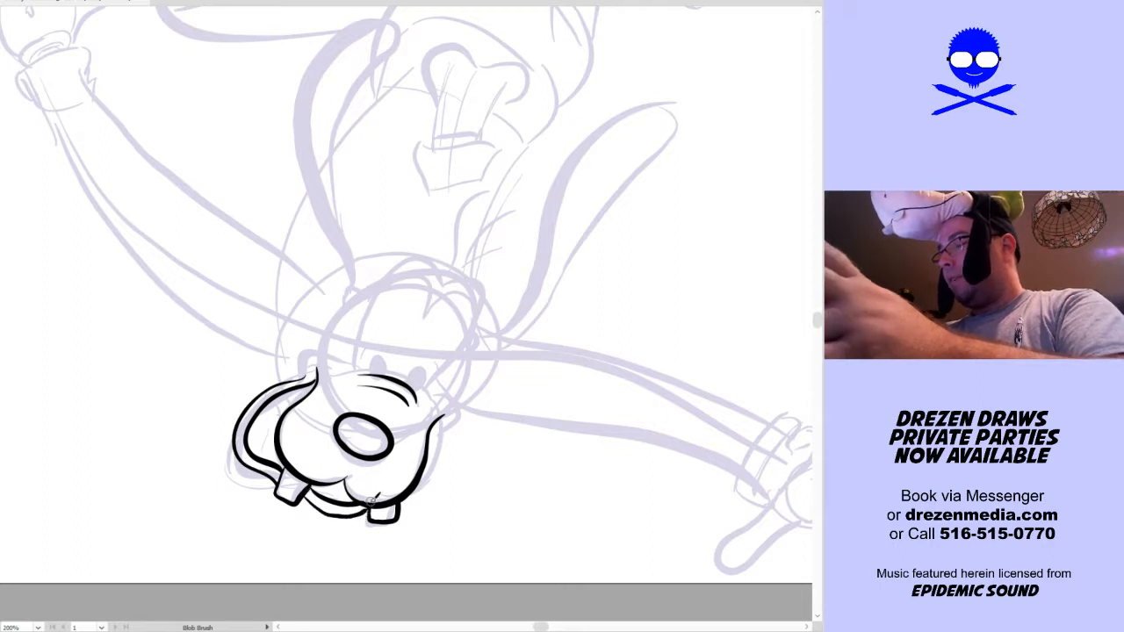
drag(437, 451, 408, 481)
key(space)
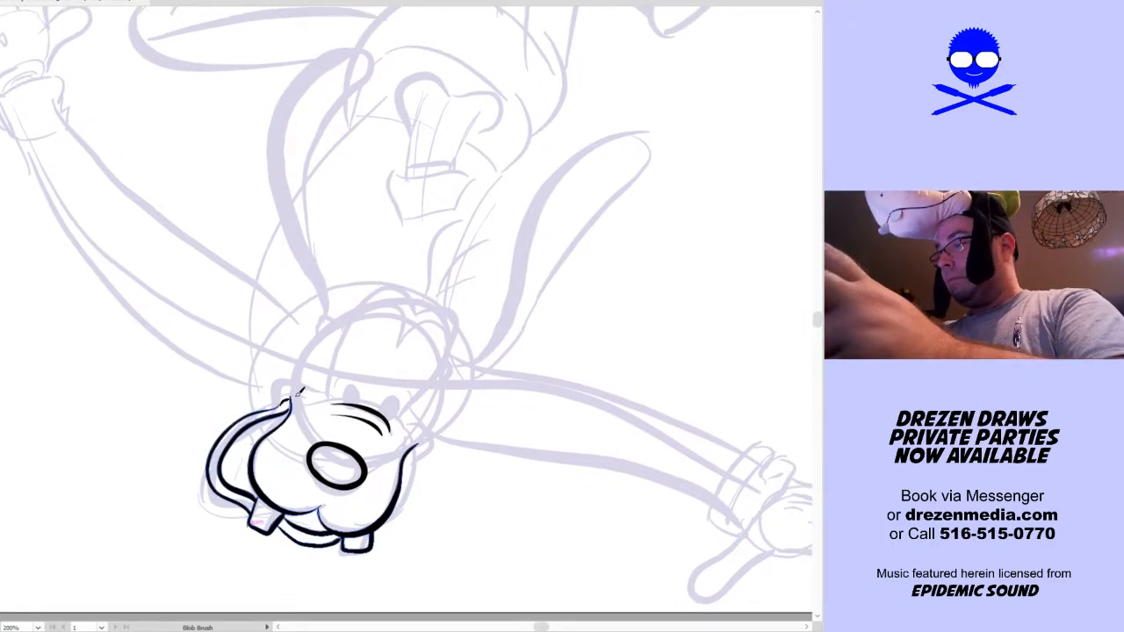
Ink the raised cheek folds at both mouth corners and join them to the bridge of the muzzle
drag(291, 396, 286, 405)
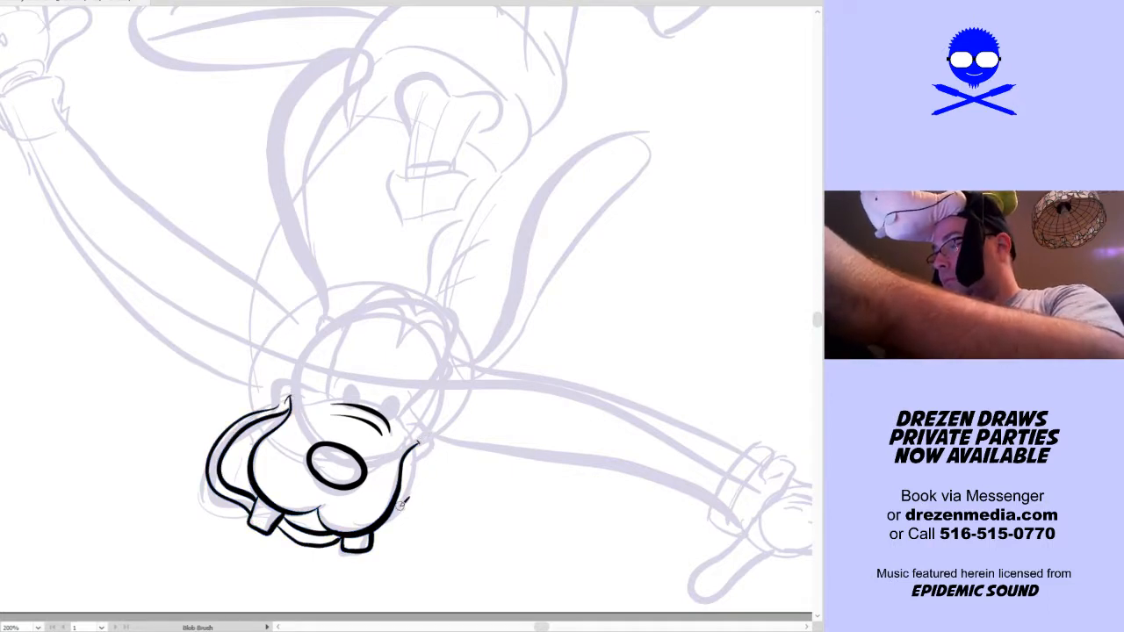
mouse_move(405, 486)
mouse_down()
mouse_move(435, 446)
mouse_move(428, 427)
mouse_up()
mouse_move(279, 404)
mouse_down()
mouse_move(305, 377)
mouse_move(325, 398)
mouse_up()
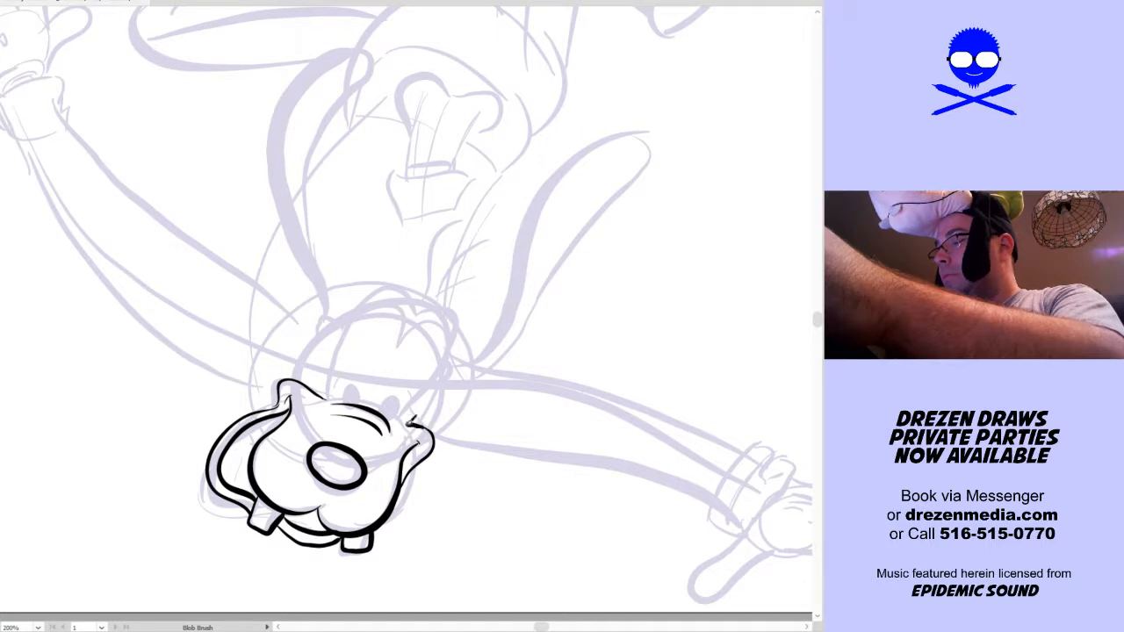
drag(427, 420, 436, 421)
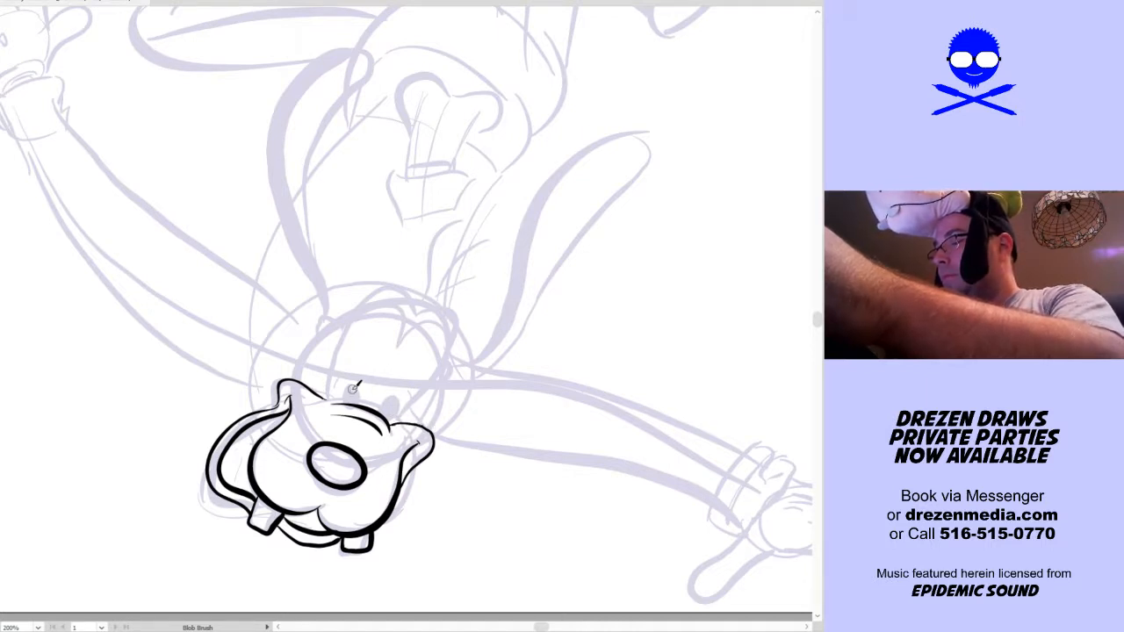
mouse_move(328, 404)
mouse_down()
mouse_move(371, 309)
mouse_move(398, 296)
mouse_move(411, 321)
mouse_move(395, 341)
mouse_move(398, 298)
mouse_move(374, 302)
mouse_move(350, 331)
mouse_move(333, 392)
mouse_move(337, 357)
mouse_move(385, 296)
mouse_move(405, 299)
mouse_move(402, 353)
mouse_up()
key(ctrl+z)
key(ctrl+z)
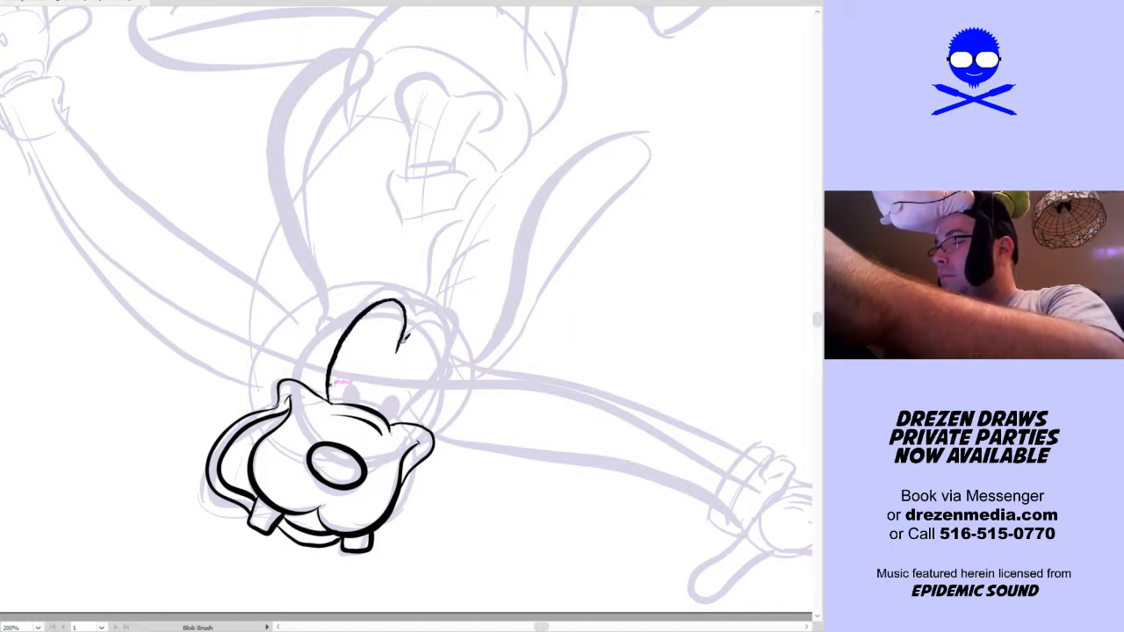
key(ctrl+z)
Confirm the Blob Brush options, and ink the joined heart-shaped eyes above the muzzle with a narrow oval pupil in each
key(Return)
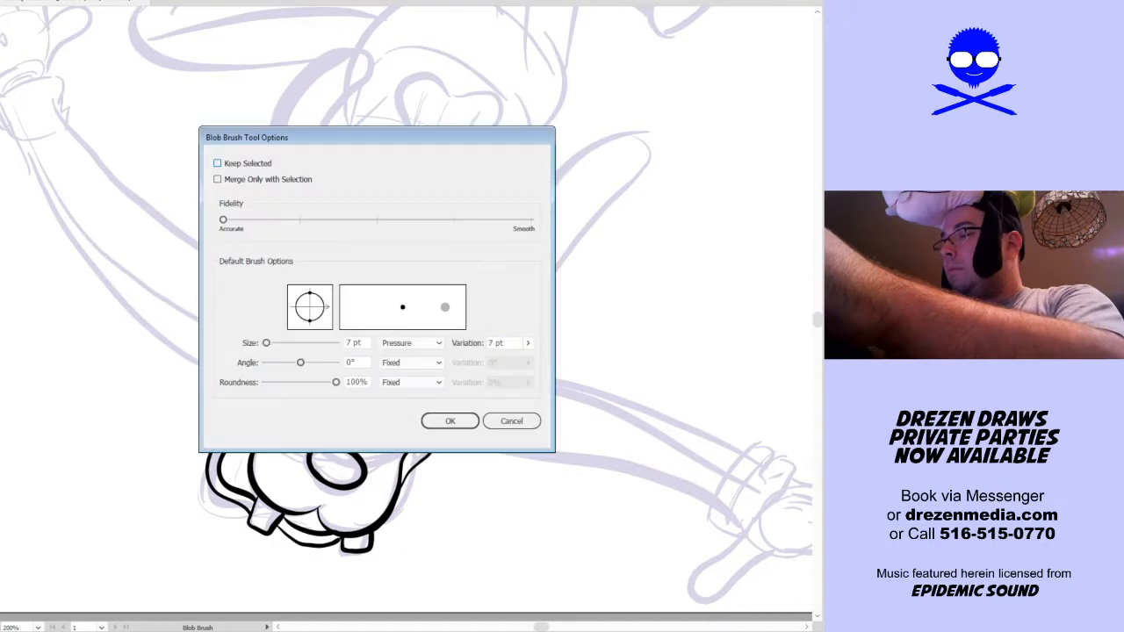
click(448, 420)
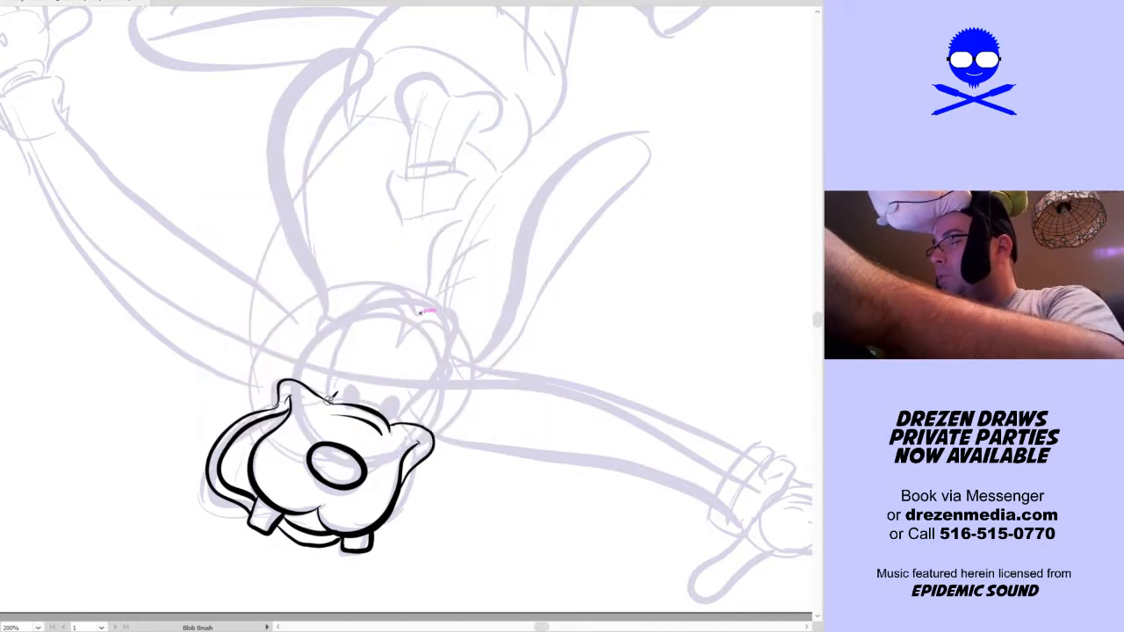
mouse_move(335, 367)
mouse_down()
mouse_move(377, 305)
mouse_move(400, 296)
mouse_move(414, 326)
mouse_move(399, 344)
mouse_move(453, 315)
mouse_move(443, 370)
mouse_move(397, 420)
mouse_up()
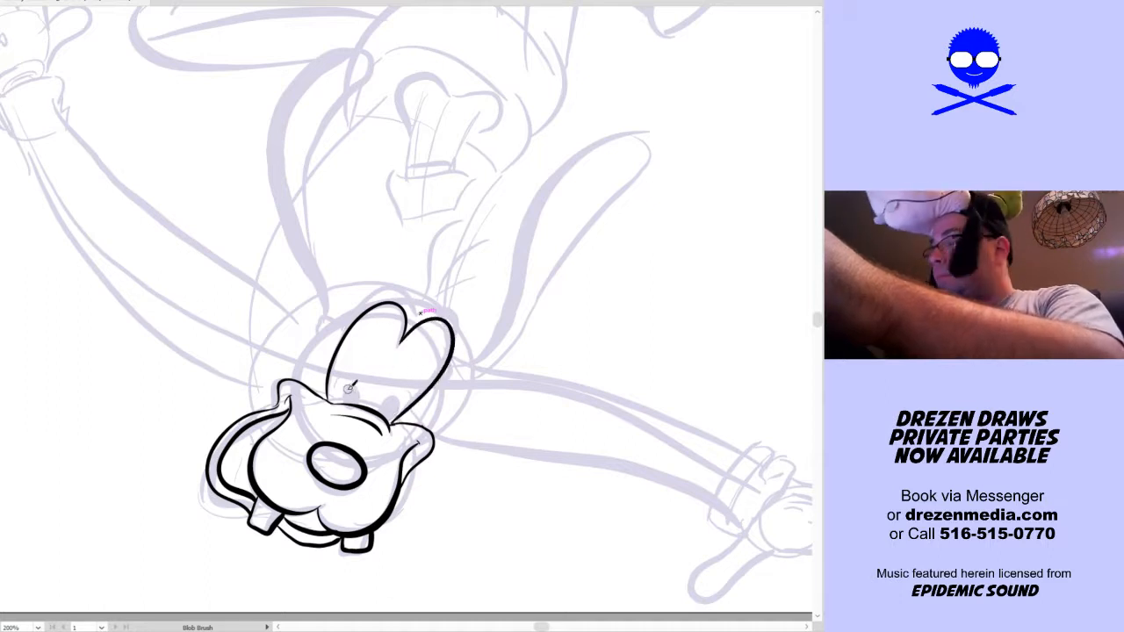
mouse_move(354, 395)
mouse_down()
mouse_move(358, 367)
mouse_move(389, 389)
mouse_up()
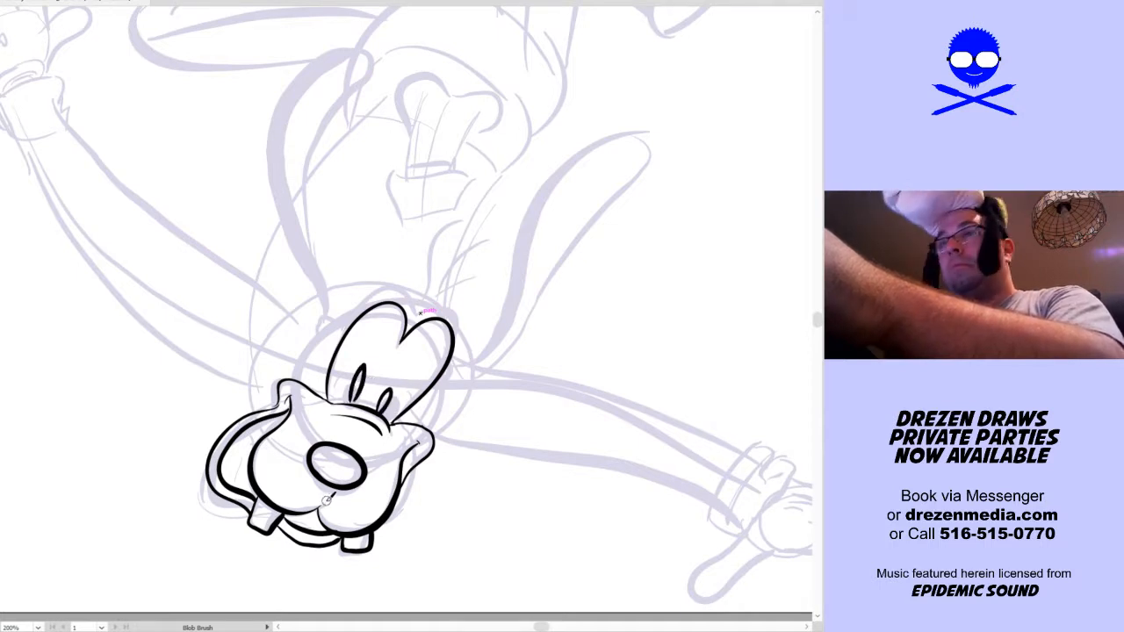
Ink the left side of the head above the cheek and a second outline following the tops of both eyes
scroll(456, 504, up, 2)
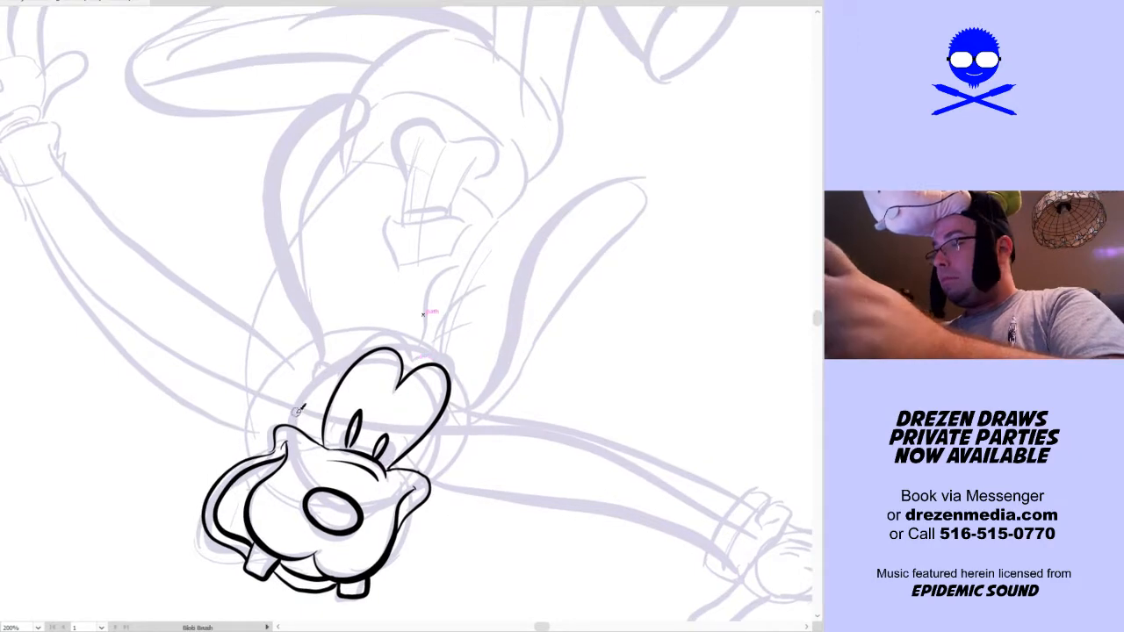
mouse_move(295, 426)
mouse_down()
mouse_move(317, 374)
mouse_move(345, 372)
mouse_move(328, 369)
mouse_move(404, 319)
mouse_move(432, 366)
mouse_move(425, 359)
mouse_move(451, 352)
mouse_move(461, 372)
mouse_move(418, 454)
mouse_up()
key(ctrl+z)
key(ctrl+z)
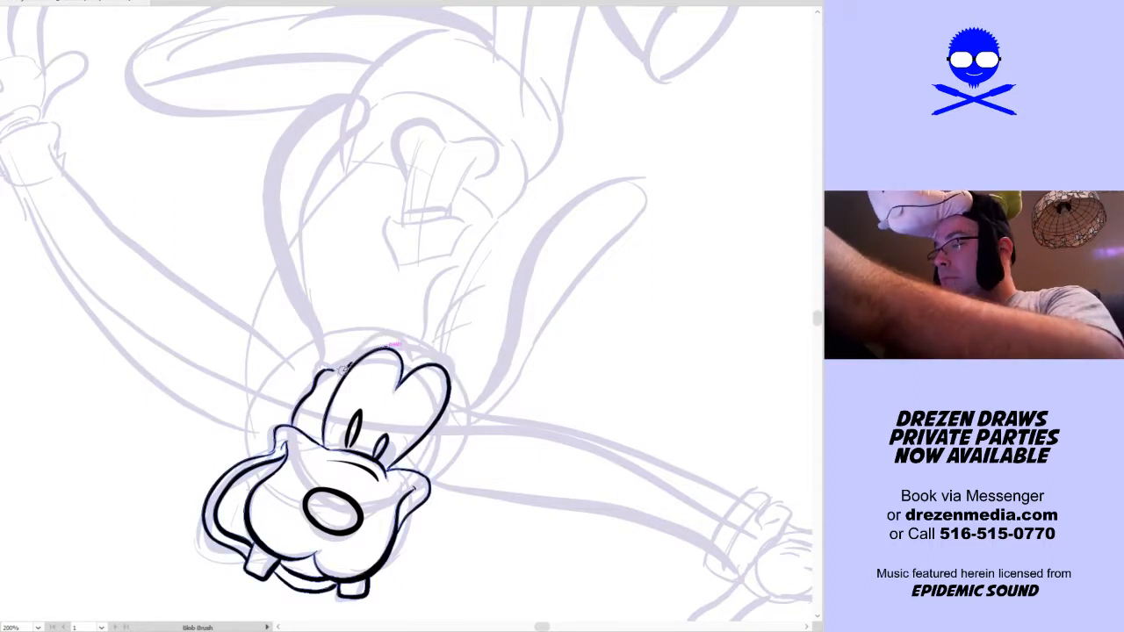
mouse_move(332, 374)
mouse_down()
mouse_move(400, 327)
mouse_move(416, 332)
mouse_move(413, 354)
mouse_move(434, 357)
mouse_move(417, 368)
mouse_move(457, 349)
mouse_move(429, 355)
mouse_move(463, 359)
mouse_move(466, 384)
mouse_move(426, 445)
mouse_up()
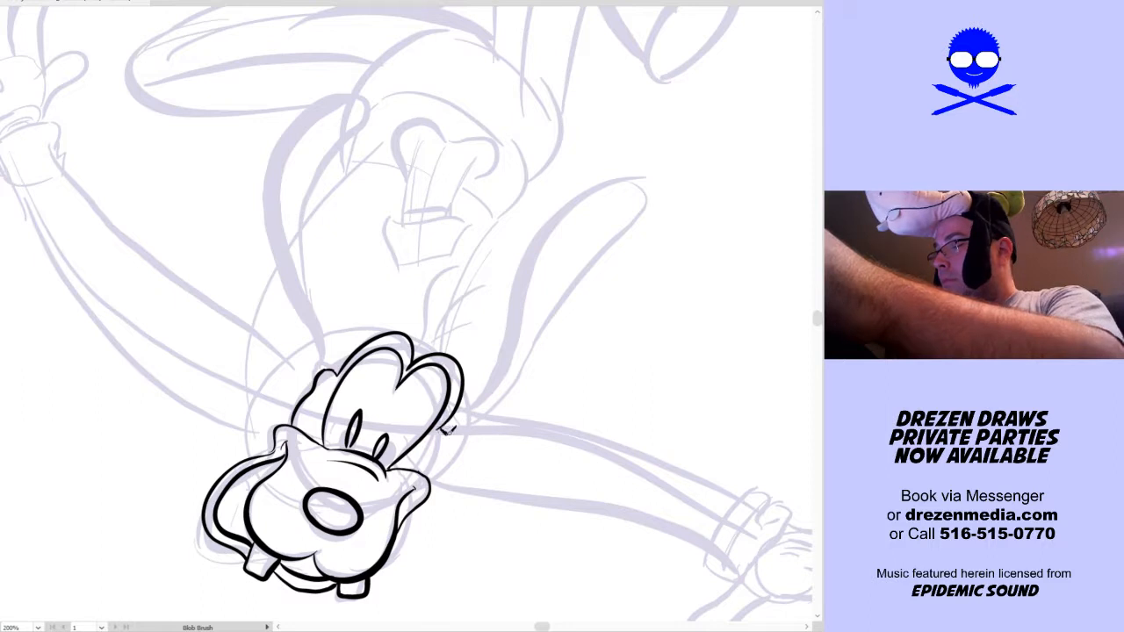
Ink the short head contour on the right, linking the outer eye outline to the cheek
key(v)
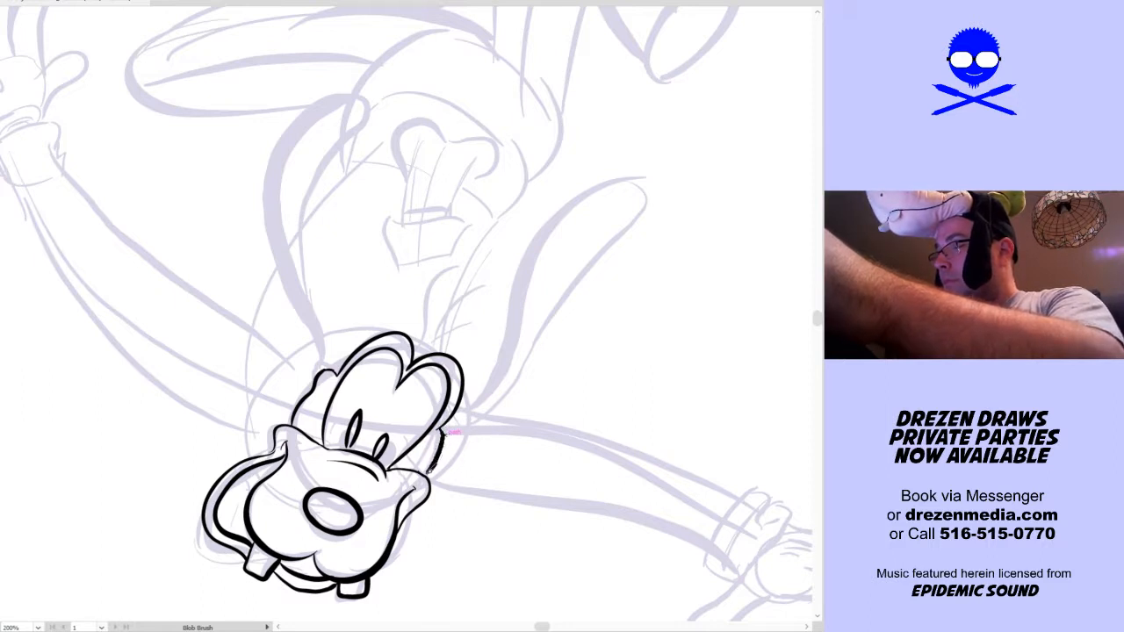
key(shift+b)
drag(433, 450, 457, 412)
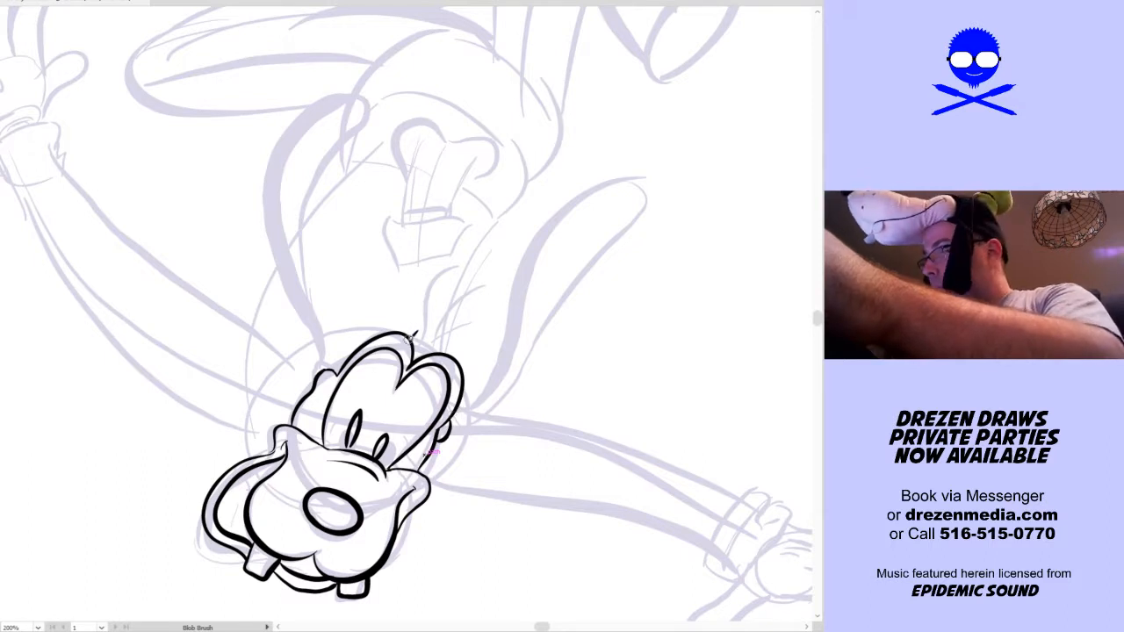
Ink a small rounded bump on top of the head with three curved hairs sprouting from it
drag(399, 313, 420, 329)
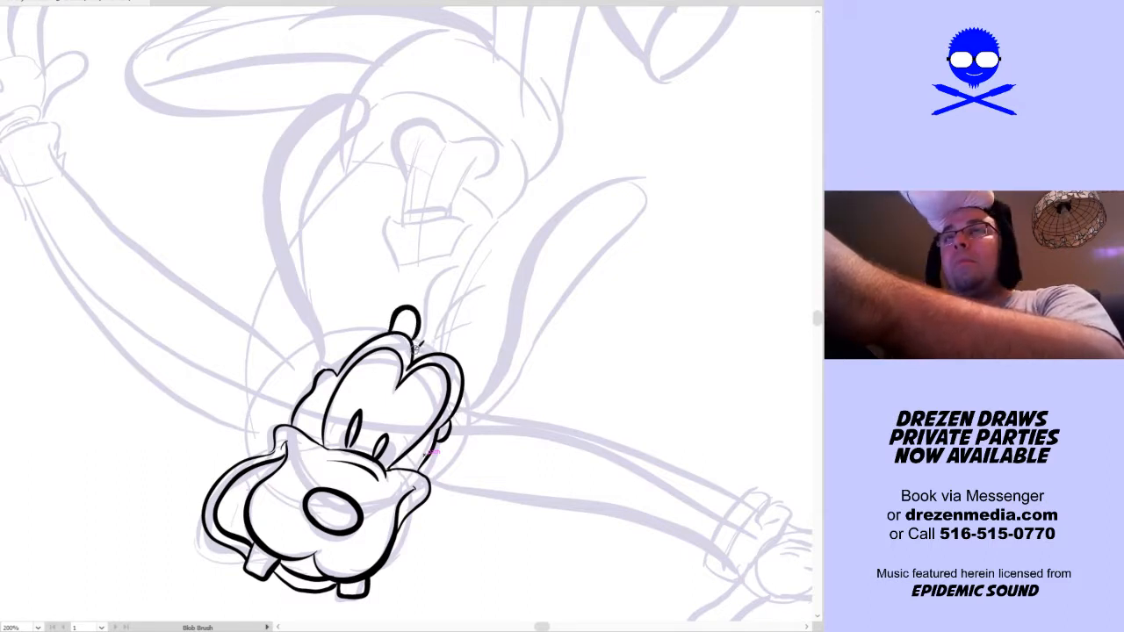
key(ctrl+z)
mouse_move(432, 331)
mouse_down()
mouse_move(429, 352)
mouse_move(489, 257)
mouse_up()
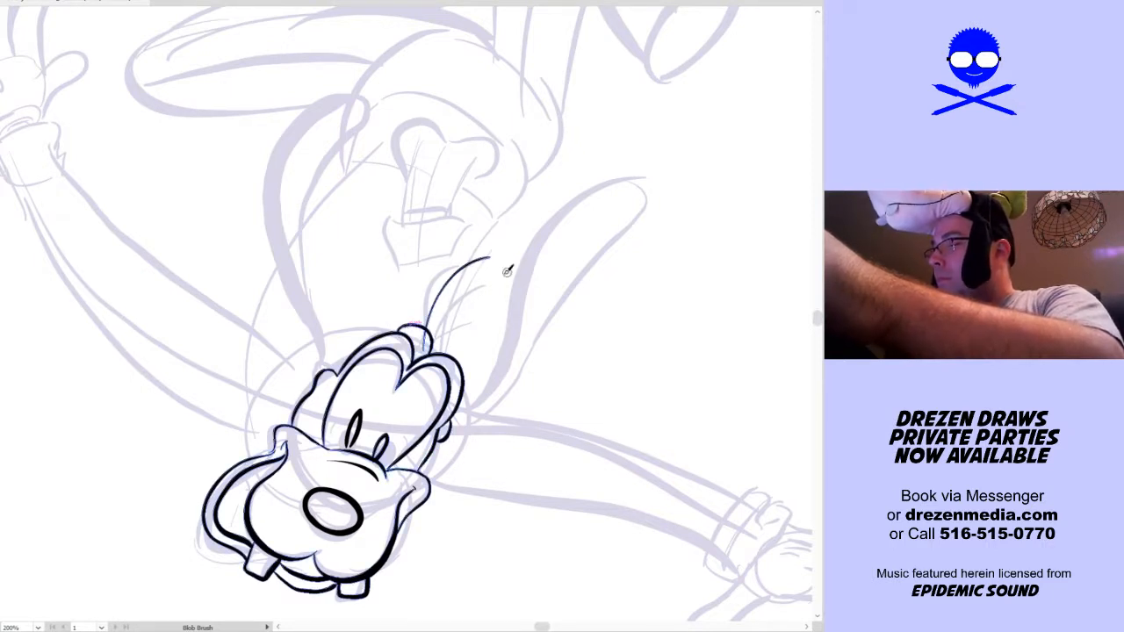
drag(436, 336, 510, 312)
drag(413, 327, 387, 268)
Ink the two long raised ears, one on each side of the head, with rounded tips
mouse_move(494, 436)
mouse_down()
mouse_move(460, 446)
mouse_move(497, 317)
mouse_move(557, 241)
mouse_move(605, 279)
mouse_move(482, 432)
mouse_up()
key(ctrl+z)
mouse_move(418, 492)
mouse_down()
mouse_move(484, 408)
mouse_move(502, 331)
mouse_move(544, 249)
mouse_move(588, 239)
mouse_move(527, 334)
mouse_move(475, 450)
mouse_move(418, 481)
mouse_up()
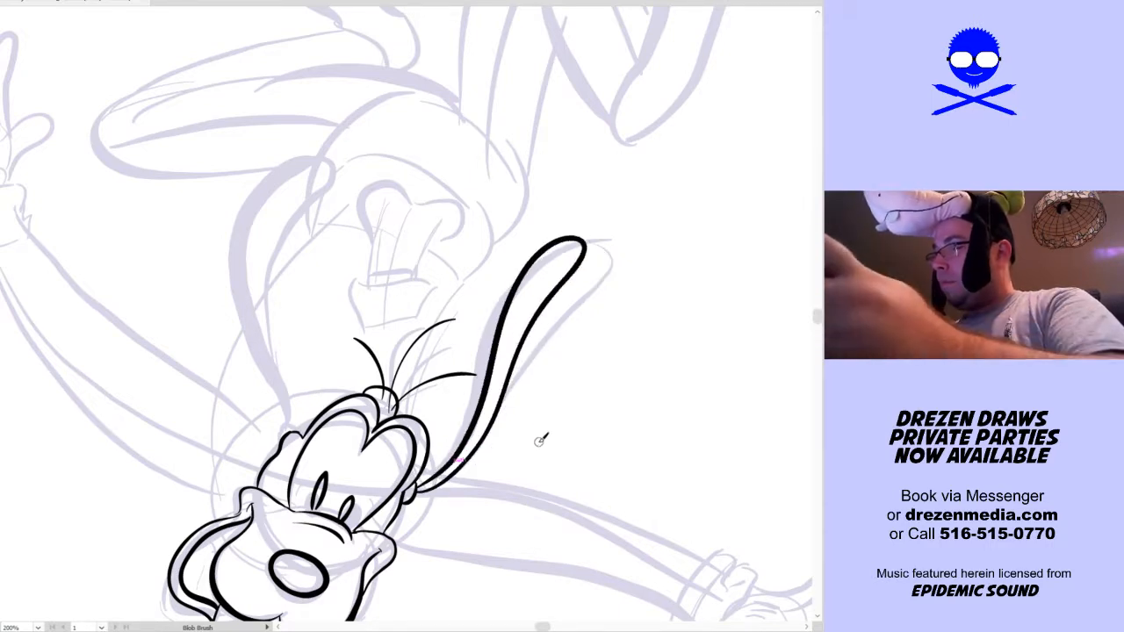
drag(538, 440, 582, 484)
mouse_move(332, 478)
mouse_down()
mouse_move(287, 356)
mouse_move(283, 279)
mouse_move(329, 214)
mouse_move(354, 227)
mouse_move(302, 303)
mouse_move(343, 471)
mouse_up()
key(space)
drag(635, 461, 606, 477)
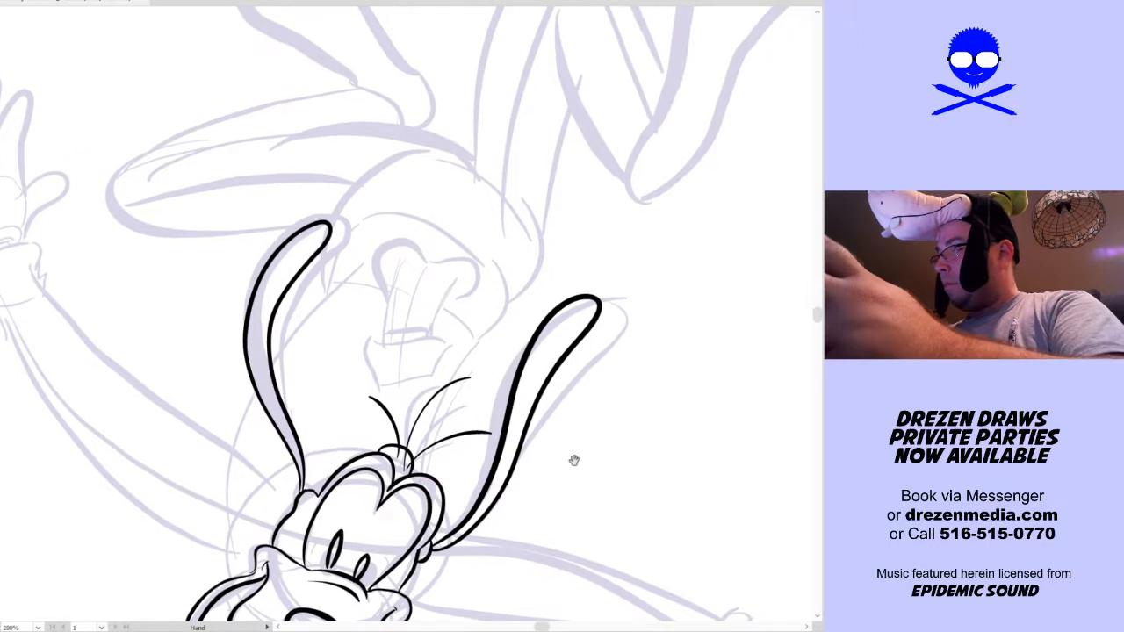
drag(388, 376, 432, 369)
mouse_move(367, 336)
mouse_down()
mouse_move(381, 389)
mouse_move(432, 376)
mouse_up()
key(ctrl+z)
key(ctrl+z)
key(ctrl+z)
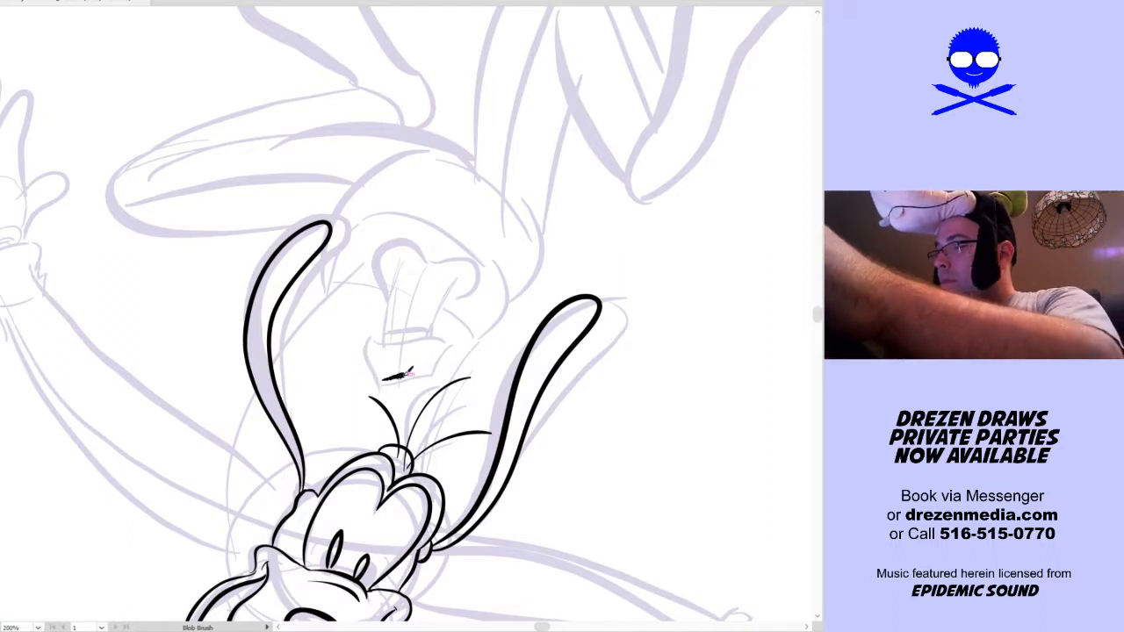
Ink the hat floating above the head, with a narrow opening, a flared brim, a two-lobed crown and a band line
drag(427, 367, 386, 370)
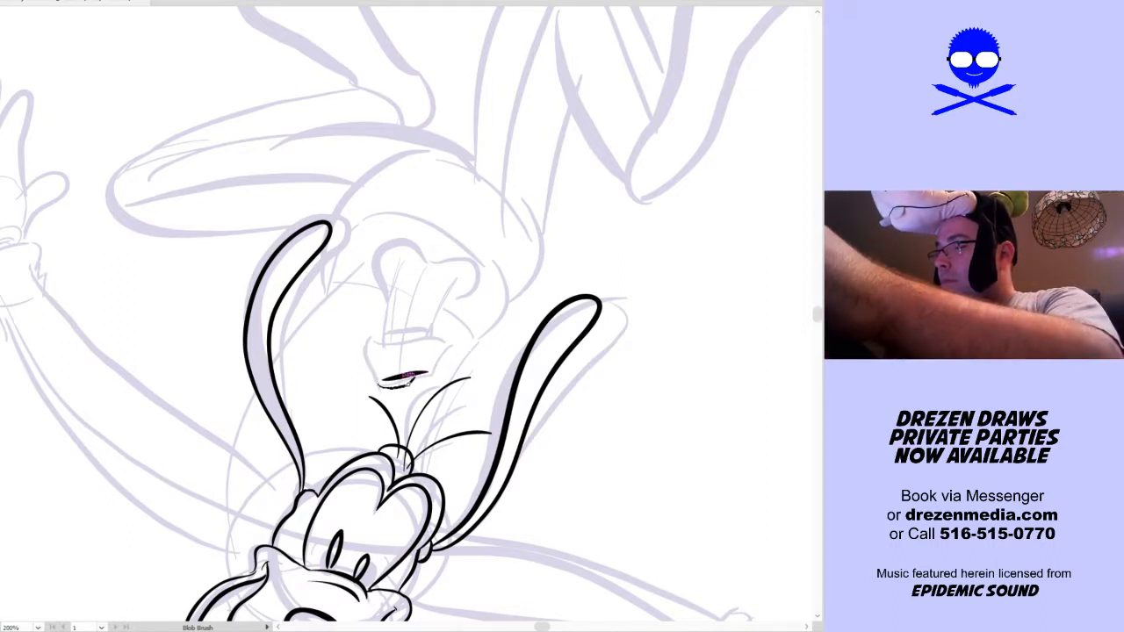
mouse_move(382, 383)
mouse_down()
mouse_move(369, 356)
mouse_move(375, 334)
mouse_move(452, 339)
mouse_move(412, 340)
mouse_move(426, 320)
mouse_move(384, 337)
mouse_move(384, 286)
mouse_up()
key(ctrl+z)
drag(432, 334, 459, 295)
mouse_move(384, 286)
mouse_down()
mouse_move(411, 237)
mouse_move(429, 256)
mouse_move(482, 273)
mouse_move(469, 251)
mouse_move(427, 251)
mouse_move(442, 247)
mouse_move(473, 280)
mouse_move(456, 293)
mouse_up()
key(ctrl+z)
key(ctrl+z)
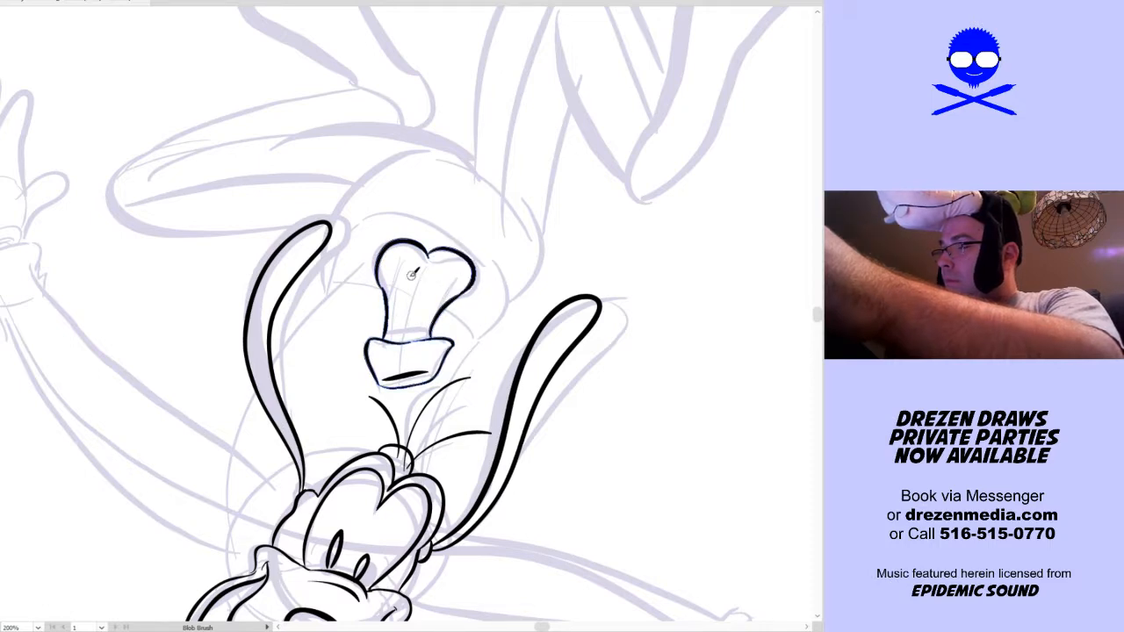
drag(386, 326, 429, 324)
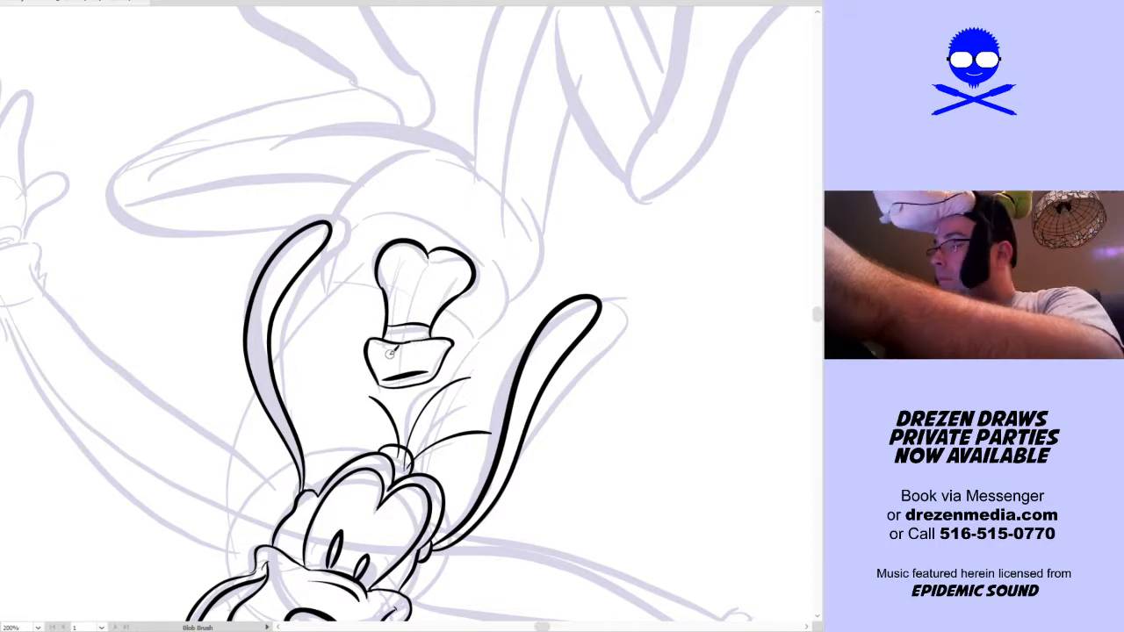
Ink the vest around the head: its left side, the wavy hem behind the ears and hat, and its right side
mouse_move(597, 406)
mouse_down()
mouse_move(614, 284)
mouse_move(562, 471)
mouse_move(637, 324)
mouse_move(610, 296)
mouse_up()
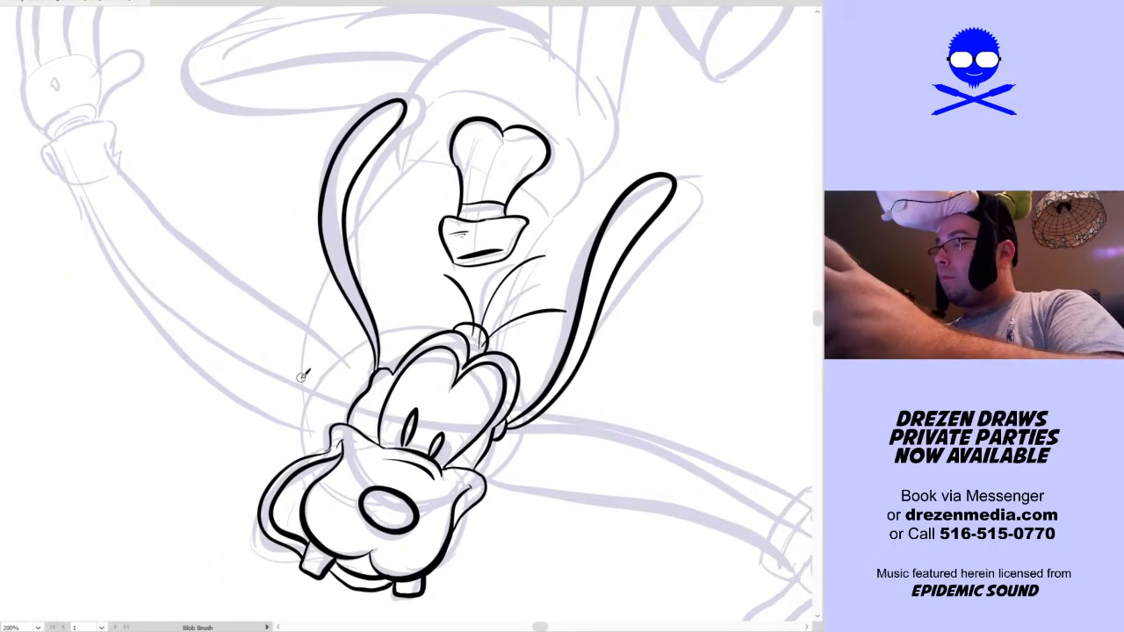
mouse_move(309, 447)
mouse_down()
mouse_move(291, 204)
mouse_move(316, 188)
mouse_up()
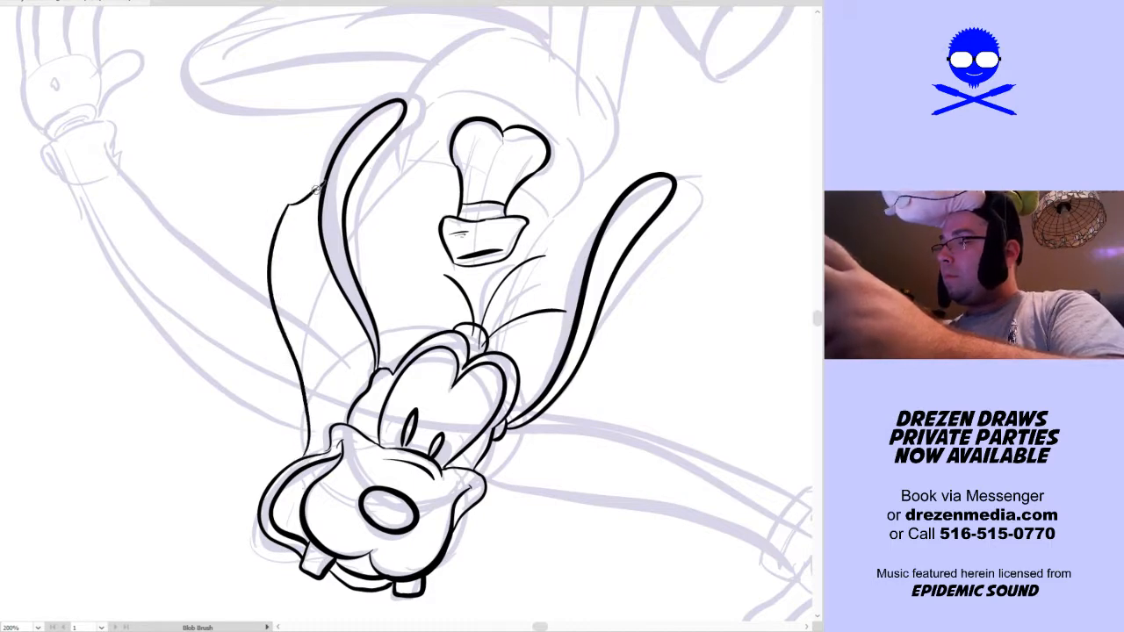
mouse_move(361, 178)
mouse_down()
mouse_move(418, 208)
mouse_move(408, 224)
mouse_up()
key(ctrl+z)
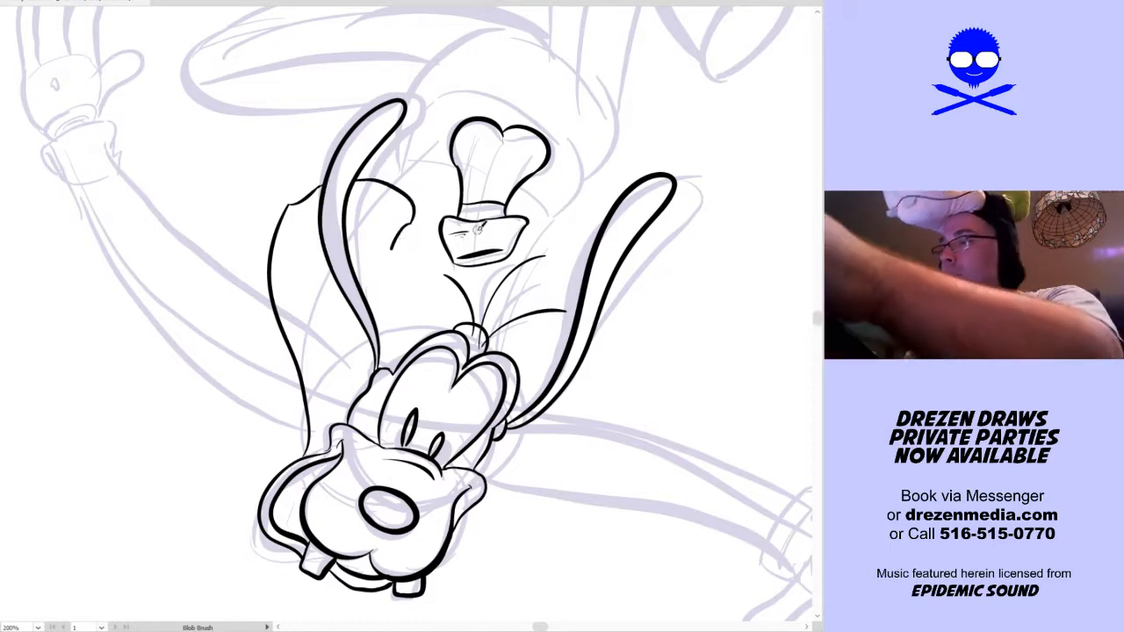
mouse_move(353, 184)
mouse_down()
mouse_move(393, 226)
mouse_move(441, 237)
mouse_up()
key(ctrl+z)
mouse_move(351, 185)
mouse_down()
mouse_move(372, 184)
mouse_move(441, 235)
mouse_up()
mouse_move(524, 237)
mouse_down()
mouse_move(556, 247)
mouse_move(546, 239)
mouse_up()
key(ctrl+z)
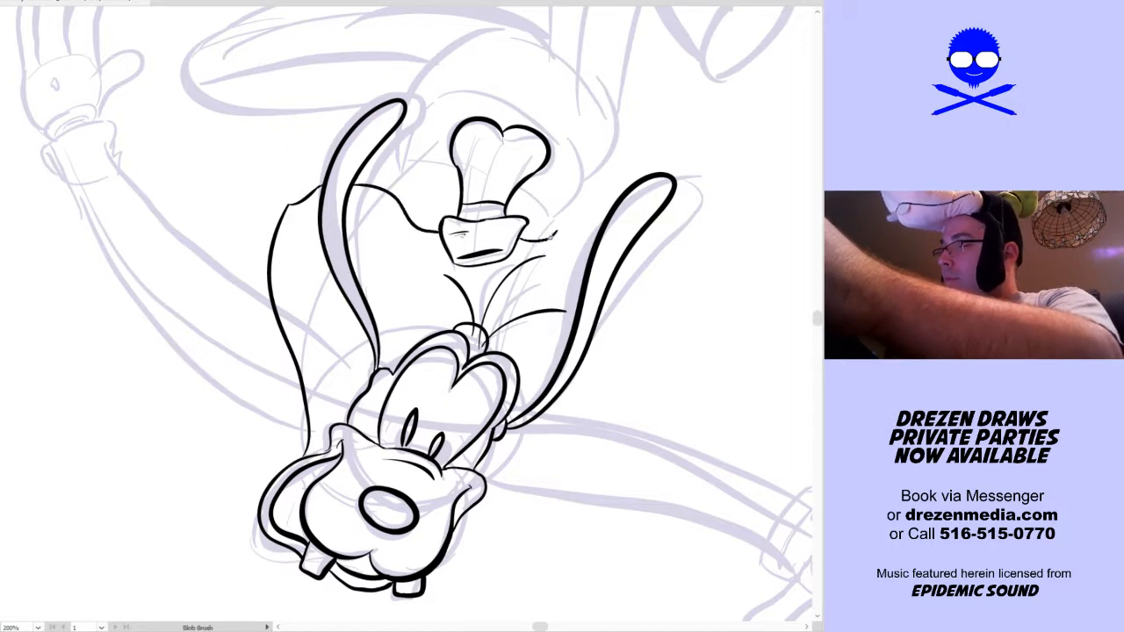
mouse_move(614, 281)
mouse_down()
mouse_move(639, 266)
mouse_move(589, 379)
mouse_move(503, 456)
mouse_up()
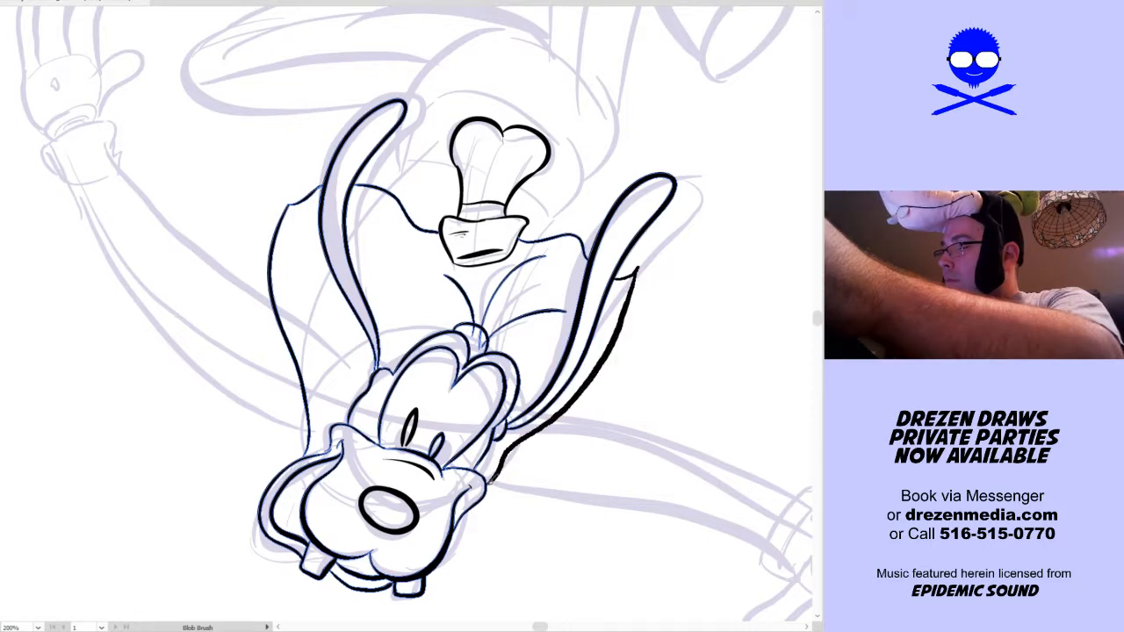
Ink the shirt edges showing beyond the vest hem and the curved waistline arching over the hat
key(space)
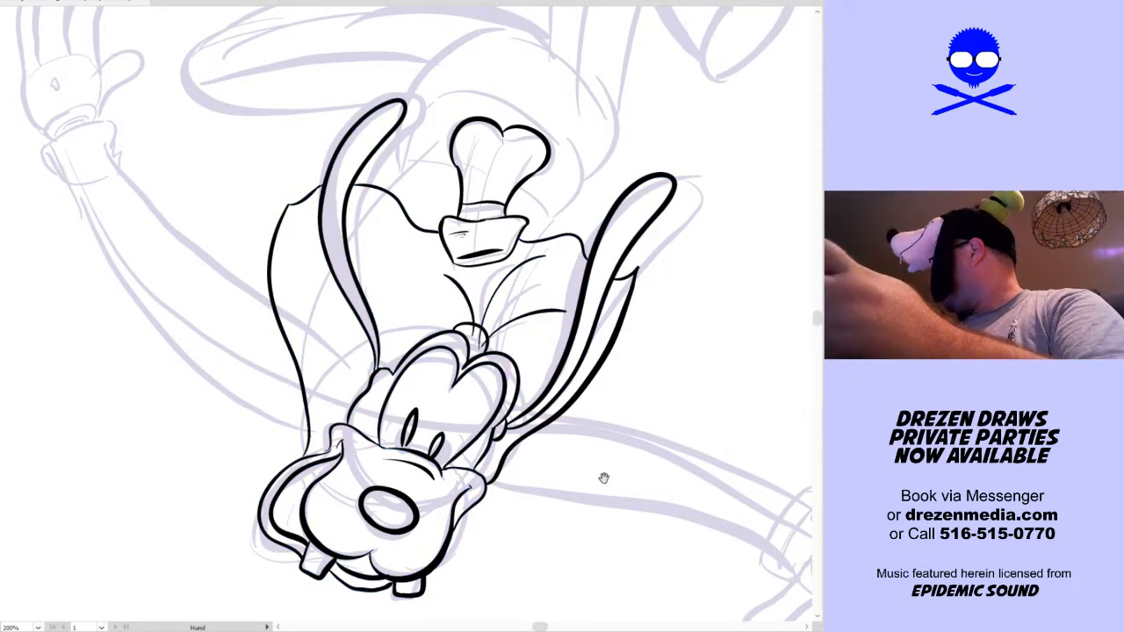
mouse_move(622, 492)
mouse_down()
mouse_move(448, 464)
mouse_move(471, 541)
mouse_up()
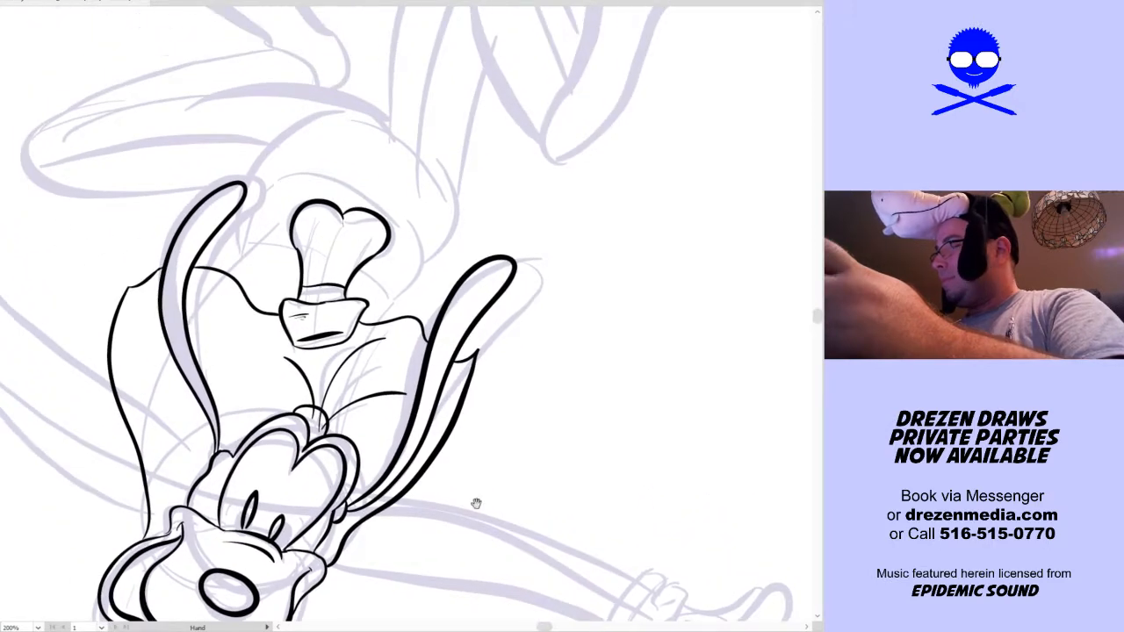
drag(531, 402, 561, 441)
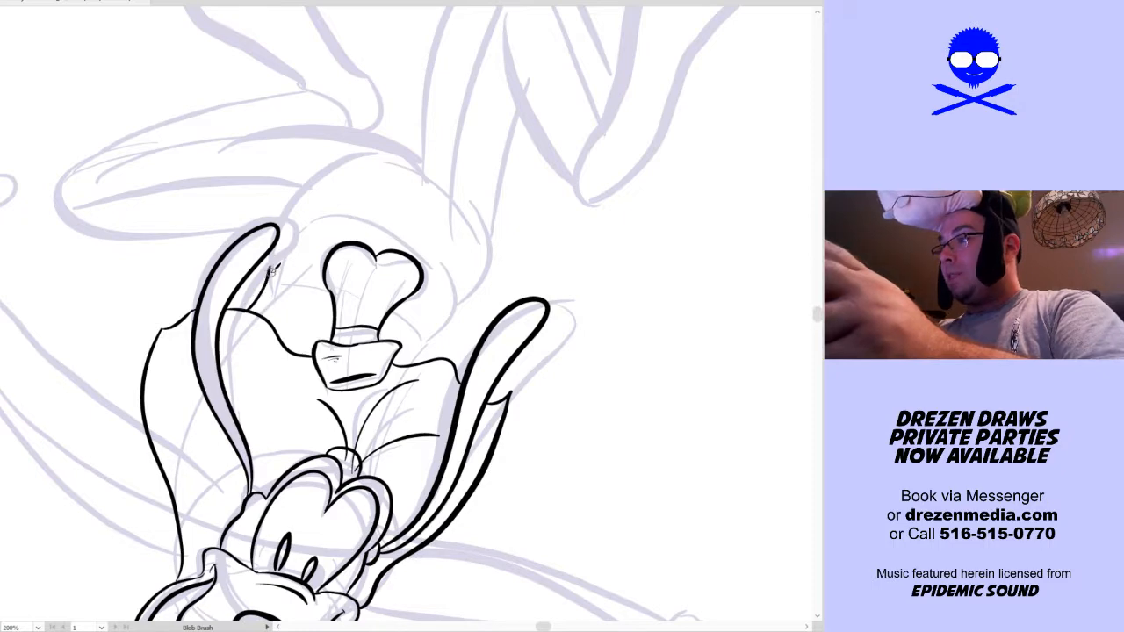
drag(292, 262, 325, 289)
drag(390, 309, 430, 329)
mouse_move(279, 232)
mouse_down()
mouse_move(327, 210)
mouse_move(464, 280)
mouse_move(439, 282)
mouse_move(425, 332)
mouse_up()
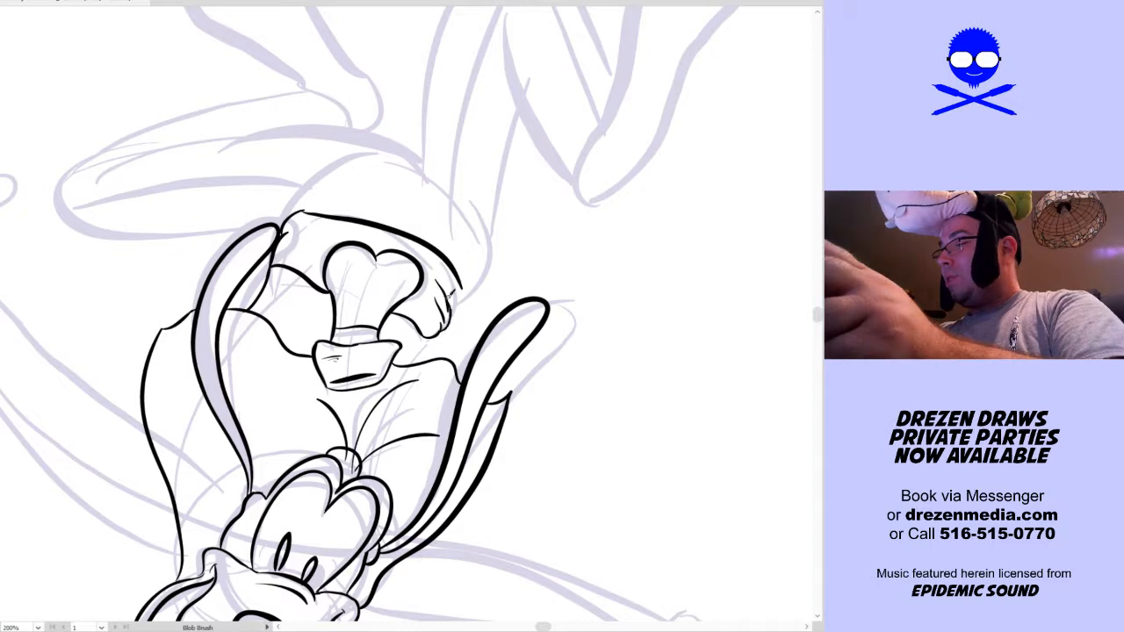
Delete the misdrawn fold stroke at the right end of the waistline and re-ink short folds joining the shirt to the waist
key(v)
click(460, 300)
key(Delete)
key(shift+b)
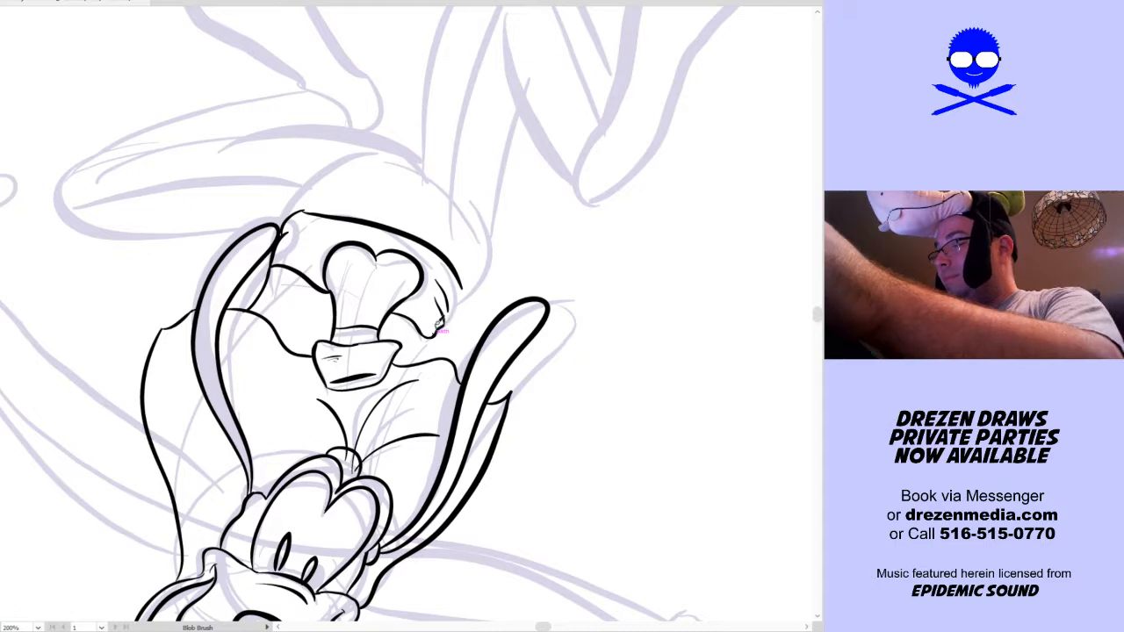
drag(451, 319, 466, 277)
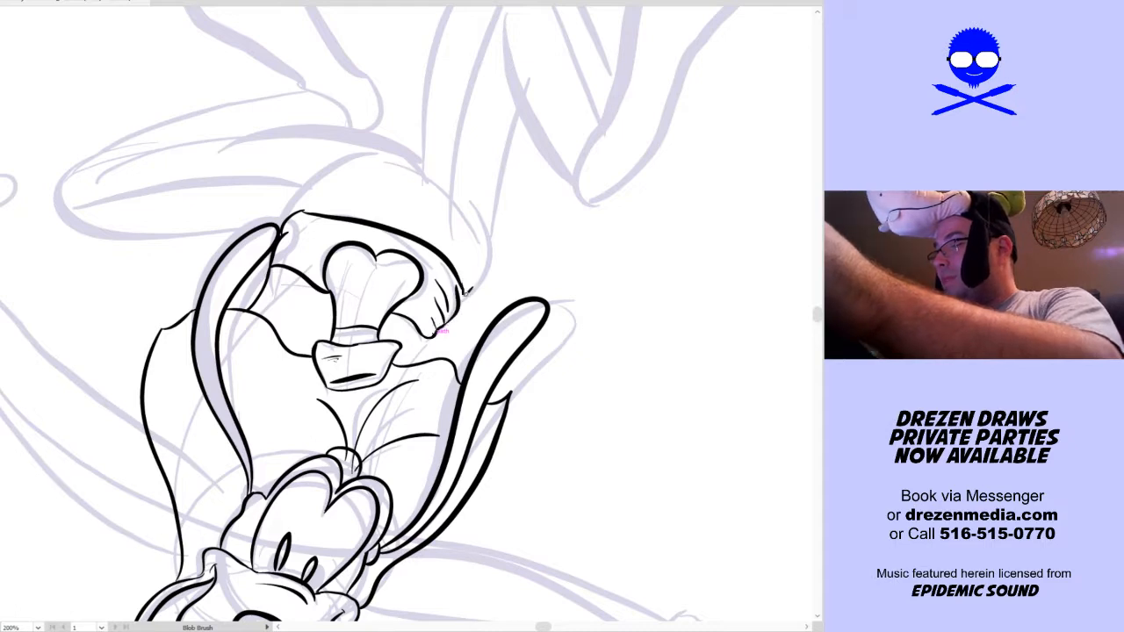
drag(542, 357, 579, 334)
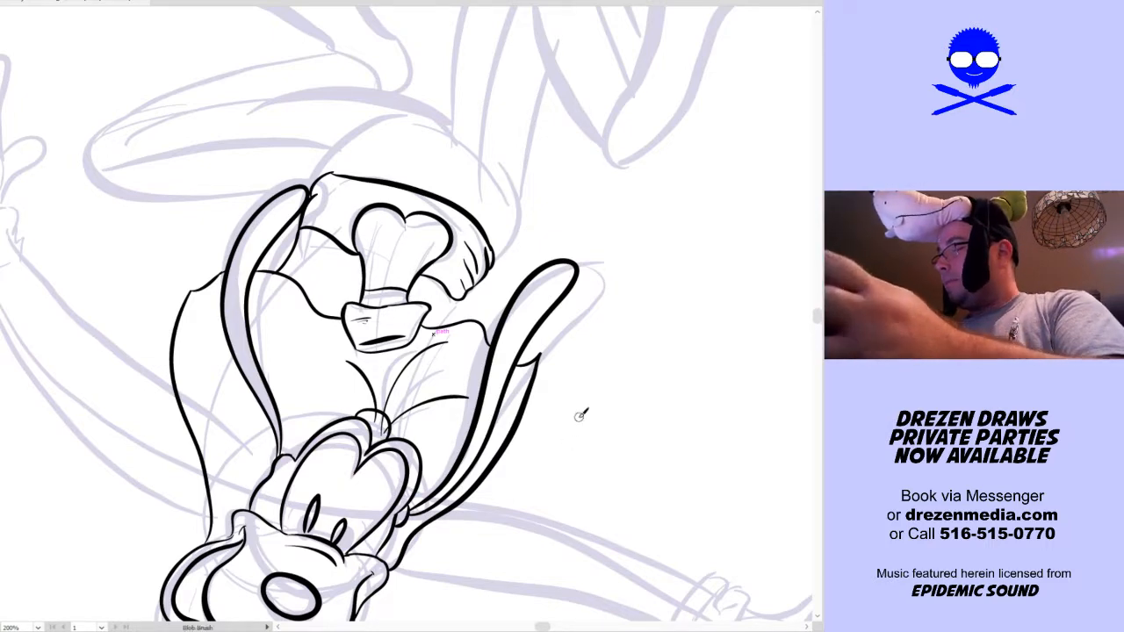
drag(580, 409, 570, 437)
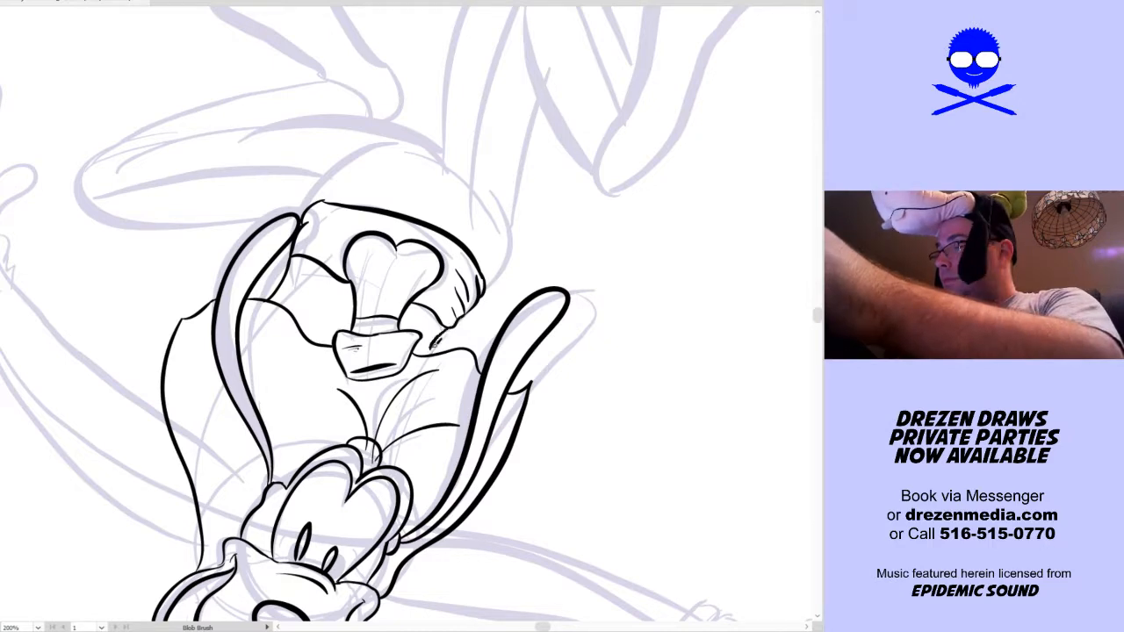
Ink the long upper contour of the bent left leg and the rounded hip contour on the right
drag(567, 321, 610, 474)
mouse_move(202, 300)
mouse_down()
mouse_move(360, 264)
mouse_move(477, 307)
mouse_up()
key(ctrl+z)
mouse_move(169, 302)
mouse_down()
mouse_move(233, 280)
mouse_move(395, 269)
mouse_move(483, 291)
mouse_move(527, 318)
mouse_move(533, 370)
mouse_up()
key(ctrl+z)
mouse_move(502, 310)
mouse_down()
mouse_move(553, 356)
mouse_move(548, 405)
mouse_move(555, 369)
mouse_move(522, 341)
mouse_up()
key(ctrl+z)
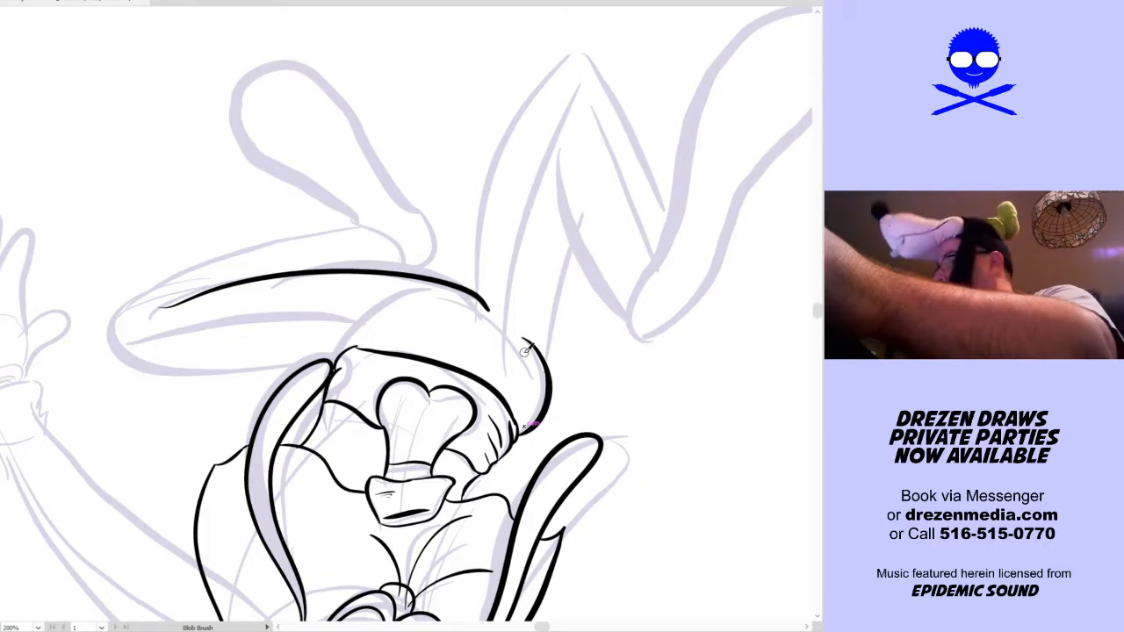
Ink the raised right leg with its long outer thigh line, pointed knee, tapering shin and angled trouser cuff
drag(599, 341, 562, 378)
key(shift+b)
mouse_move(439, 331)
mouse_down()
mouse_move(486, 153)
mouse_move(556, 81)
mouse_move(565, 103)
mouse_up()
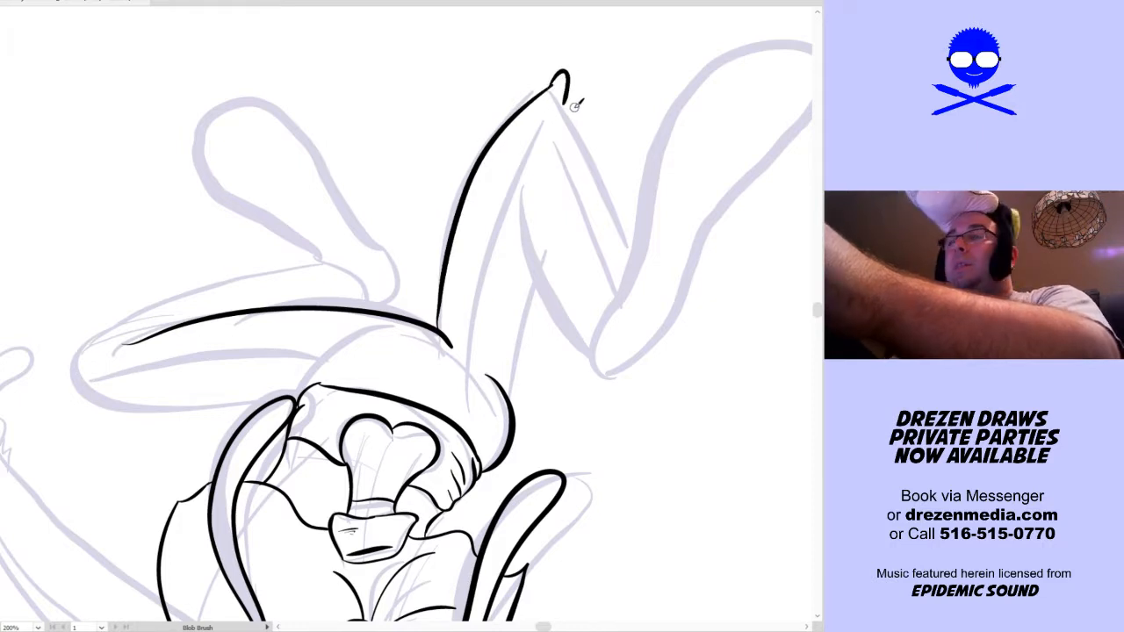
mouse_move(694, 276)
mouse_down()
mouse_move(549, 286)
mouse_move(545, 272)
mouse_up()
drag(418, 91, 478, 256)
drag(366, 165, 437, 354)
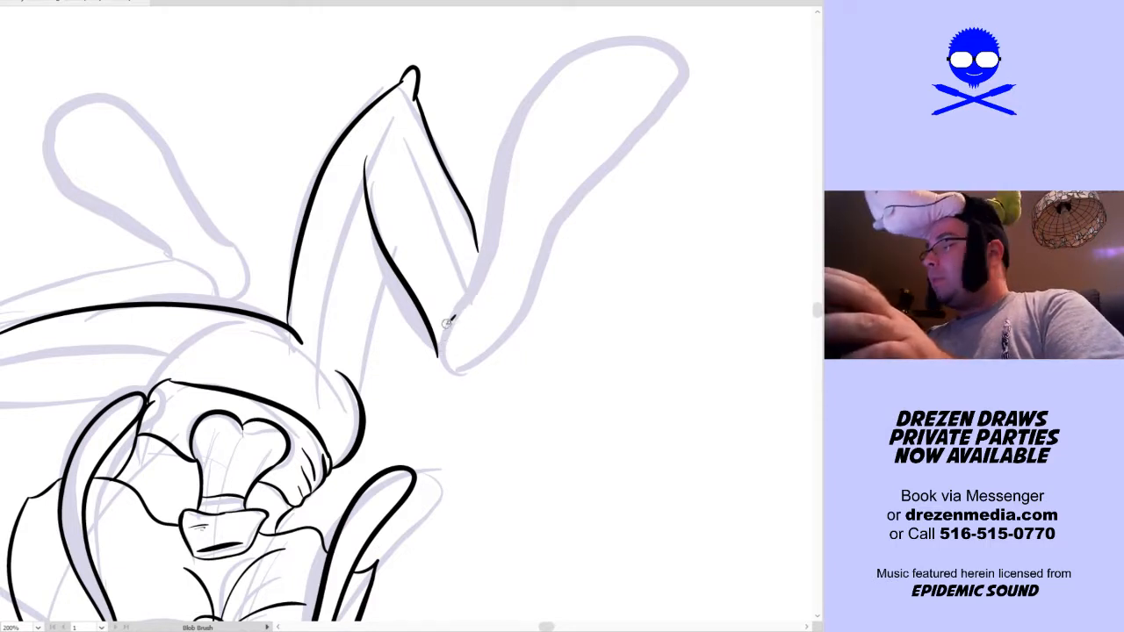
drag(433, 356, 487, 257)
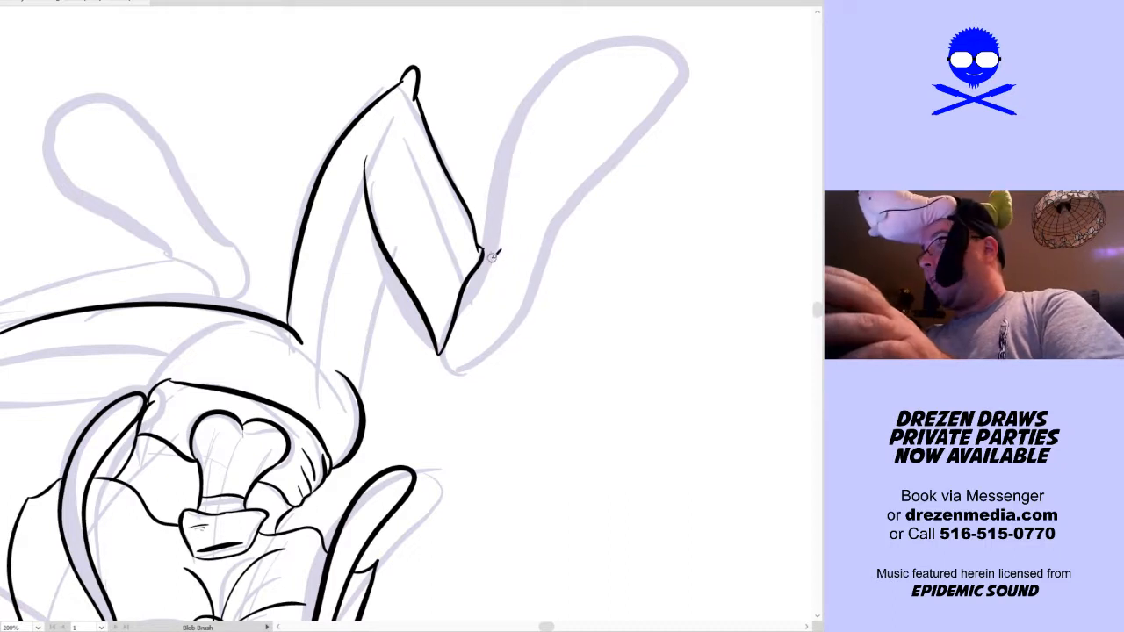
Ink the long rounded shoe on the right leg, with a small ankle sliver and short crease lines
mouse_move(489, 249)
mouse_down()
mouse_move(538, 87)
mouse_move(647, 46)
mouse_move(669, 132)
mouse_move(593, 186)
mouse_move(504, 344)
mouse_move(454, 373)
mouse_up()
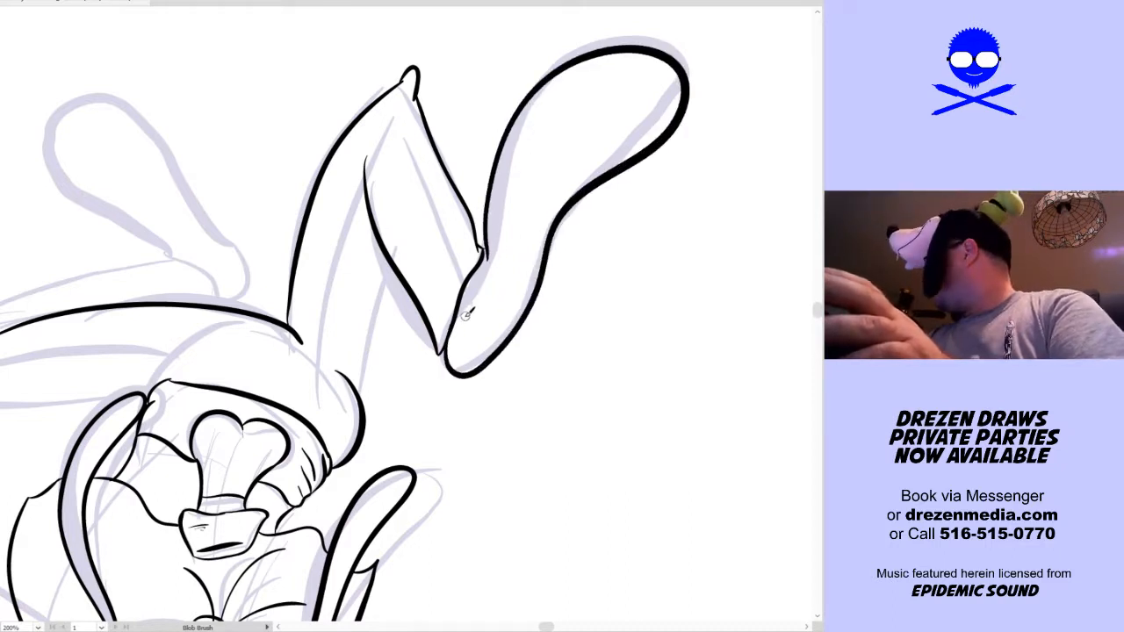
drag(456, 321, 501, 250)
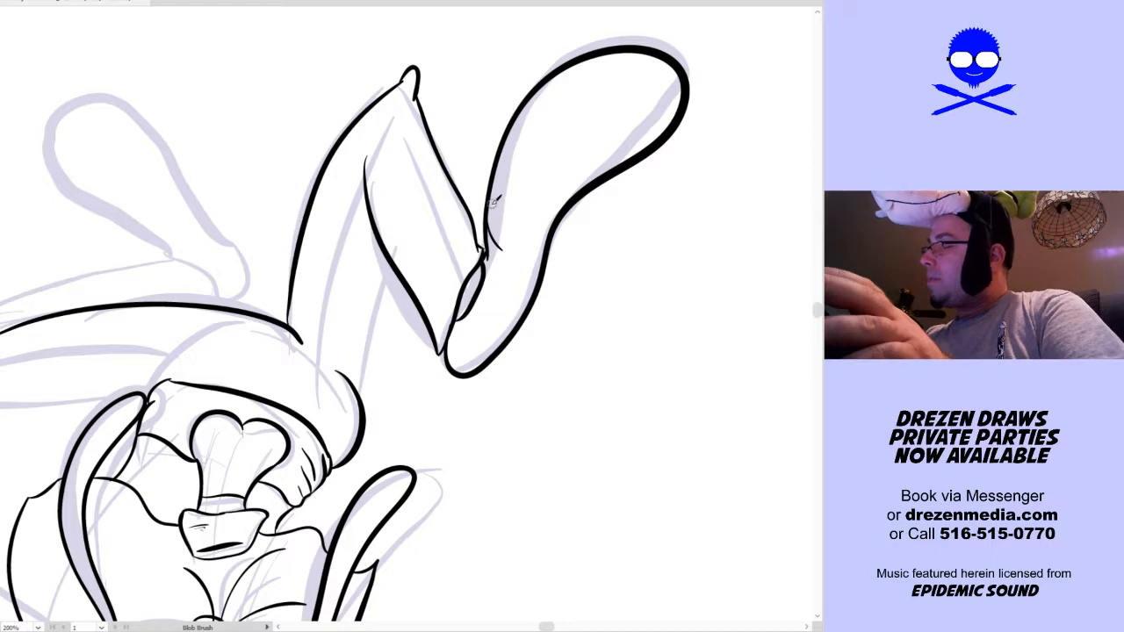
key(ctrl+z)
drag(489, 211, 507, 231)
Ink the rear contour of the right thigh, connecting the hip to the shin
drag(537, 480, 624, 384)
drag(449, 301, 476, 165)
drag(610, 293, 750, 387)
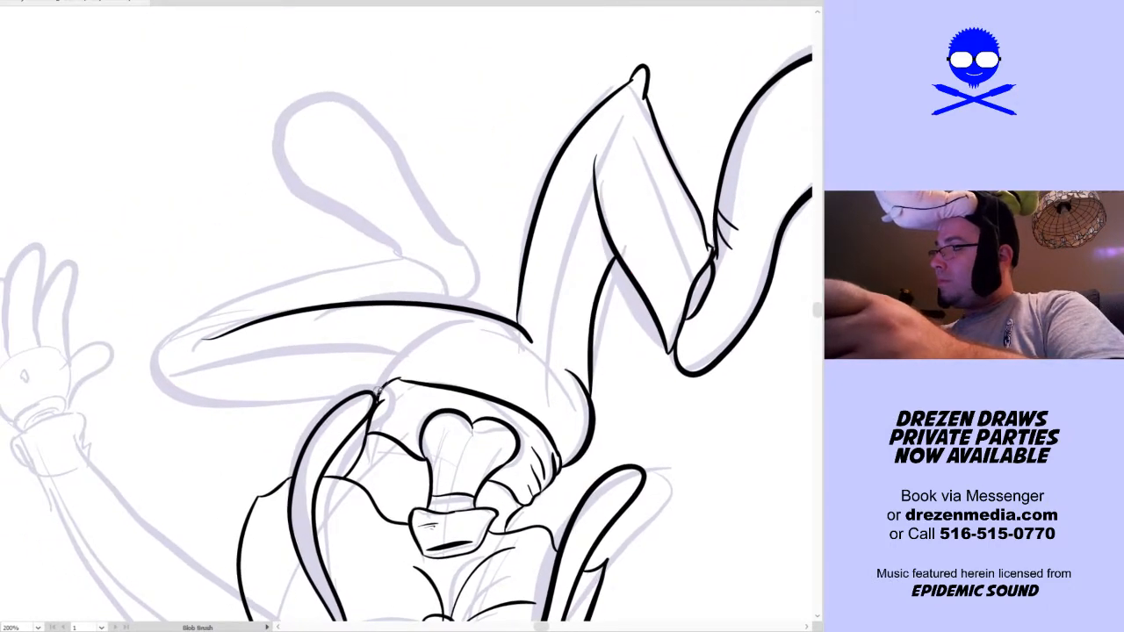
Ink the underside, knee and shin contour of the bent left leg
mouse_move(360, 394)
mouse_down()
mouse_move(218, 403)
mouse_move(178, 327)
mouse_move(165, 368)
mouse_move(313, 401)
mouse_move(386, 384)
mouse_up()
key(ctrl+z)
key(shift+b)
mouse_move(161, 355)
mouse_down()
mouse_move(349, 264)
mouse_move(448, 253)
mouse_move(420, 252)
mouse_move(441, 258)
mouse_move(480, 292)
mouse_up()
key(ctrl+z)
Ink the left leg's cuff edge and its long rounded shoe with two short crease lines
drag(422, 260, 455, 304)
mouse_move(400, 260)
mouse_down()
mouse_move(329, 203)
mouse_move(273, 133)
mouse_move(373, 97)
mouse_move(451, 225)
mouse_move(456, 290)
mouse_up()
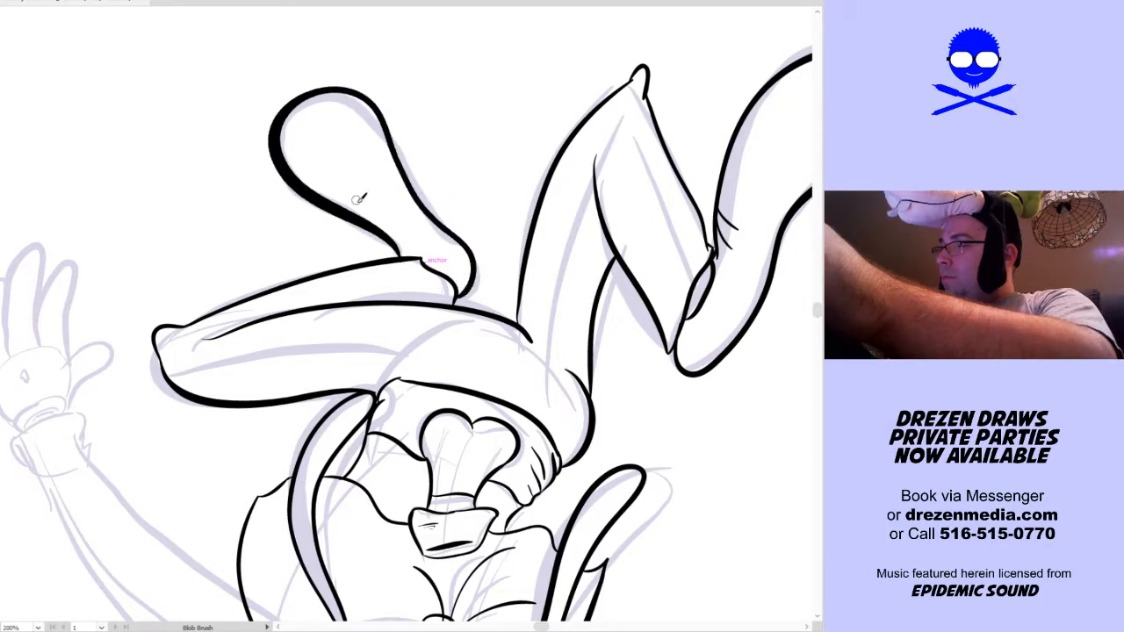
drag(374, 222, 398, 206)
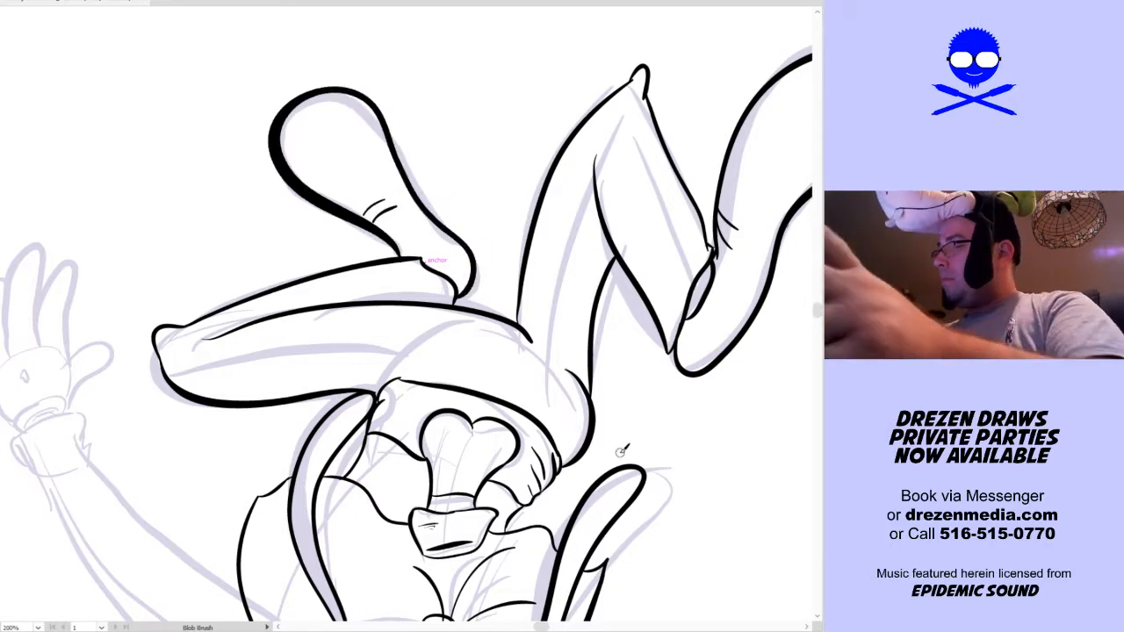
key(space)
mouse_move(594, 426)
mouse_down()
mouse_move(682, 234)
mouse_move(647, 383)
mouse_move(667, 359)
mouse_up()
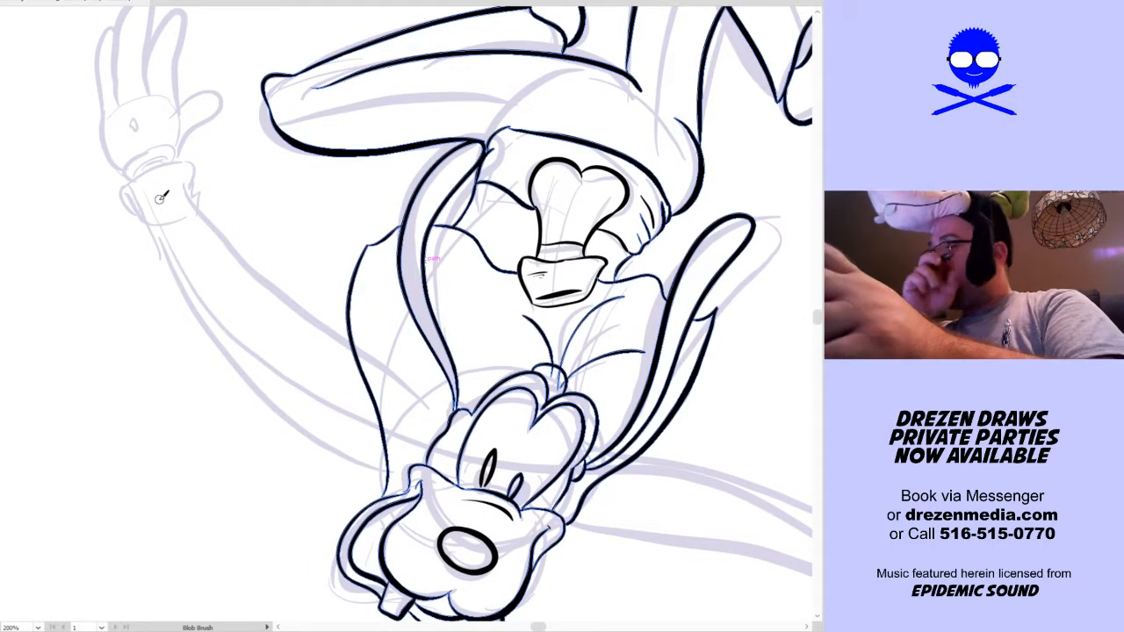
key(space)
mouse_move(341, 347)
mouse_down()
mouse_move(375, 328)
mouse_move(325, 279)
mouse_move(146, 220)
mouse_up()
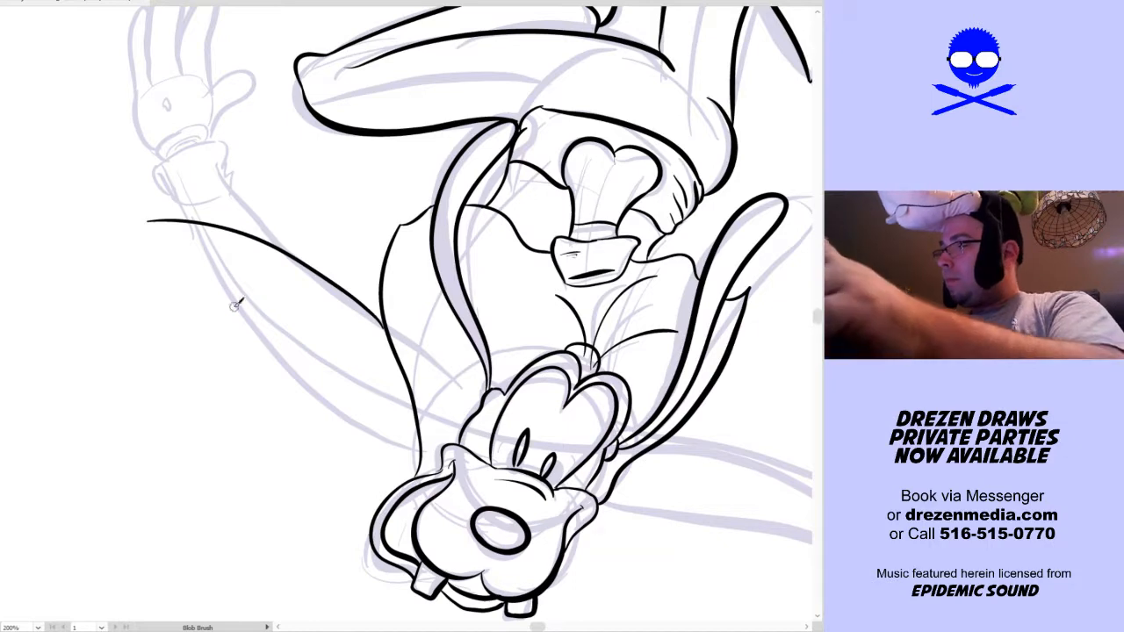
key(ctrl+z)
mouse_move(186, 191)
mouse_down()
mouse_move(367, 293)
mouse_move(386, 316)
mouse_up()
mouse_move(156, 224)
mouse_down()
mouse_move(254, 329)
mouse_move(371, 379)
mouse_move(290, 347)
mouse_move(158, 246)
mouse_up()
key(ctrl+z)
key(ctrl+z)
key(ctrl+z)
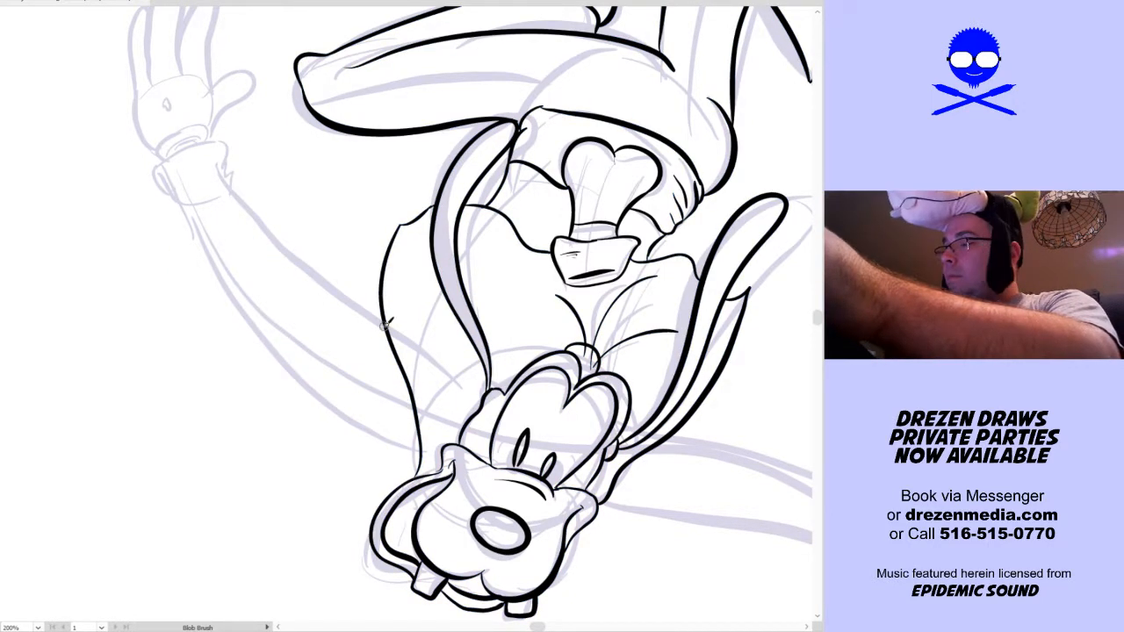
Ink the upper and lower contours of the outstretched left arm from the vest, angled lower than the sketched arm
mouse_move(388, 325)
mouse_down()
mouse_move(316, 285)
mouse_move(164, 244)
mouse_move(119, 248)
mouse_up()
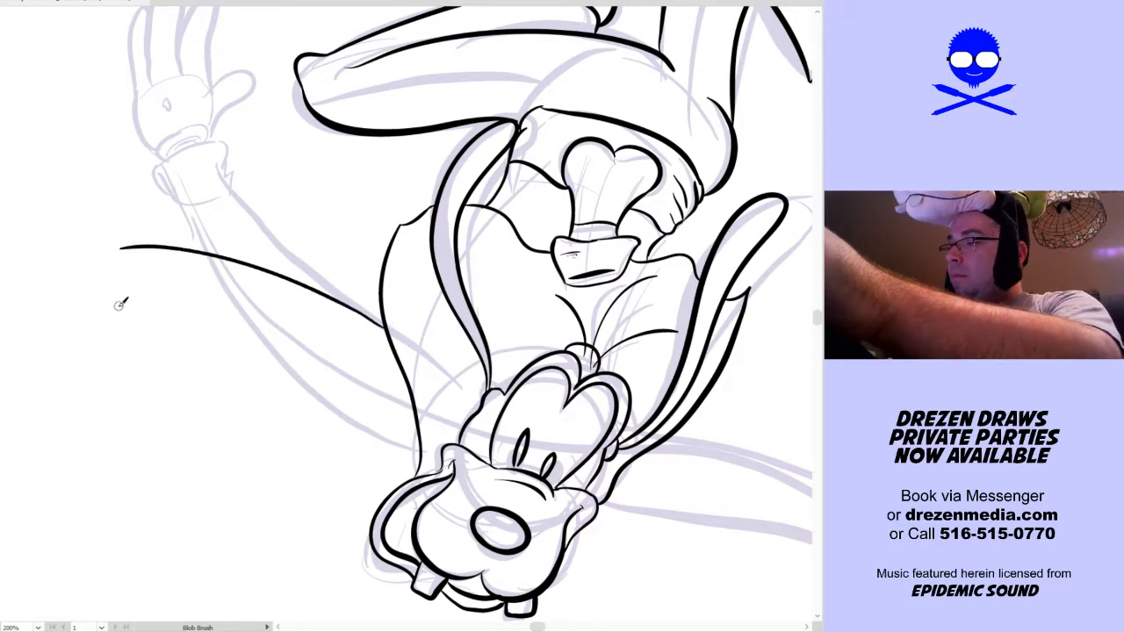
drag(132, 303, 409, 411)
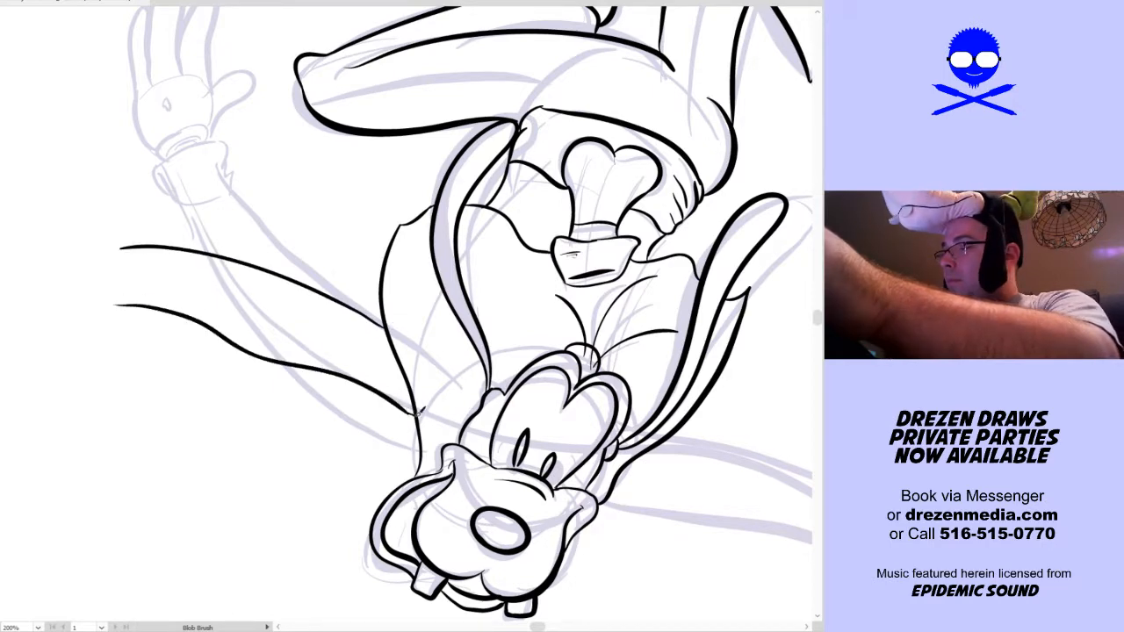
Ink the outstretched left arm's wrinkled glove cuff and the open hand with its spread fingers
drag(325, 380, 418, 406)
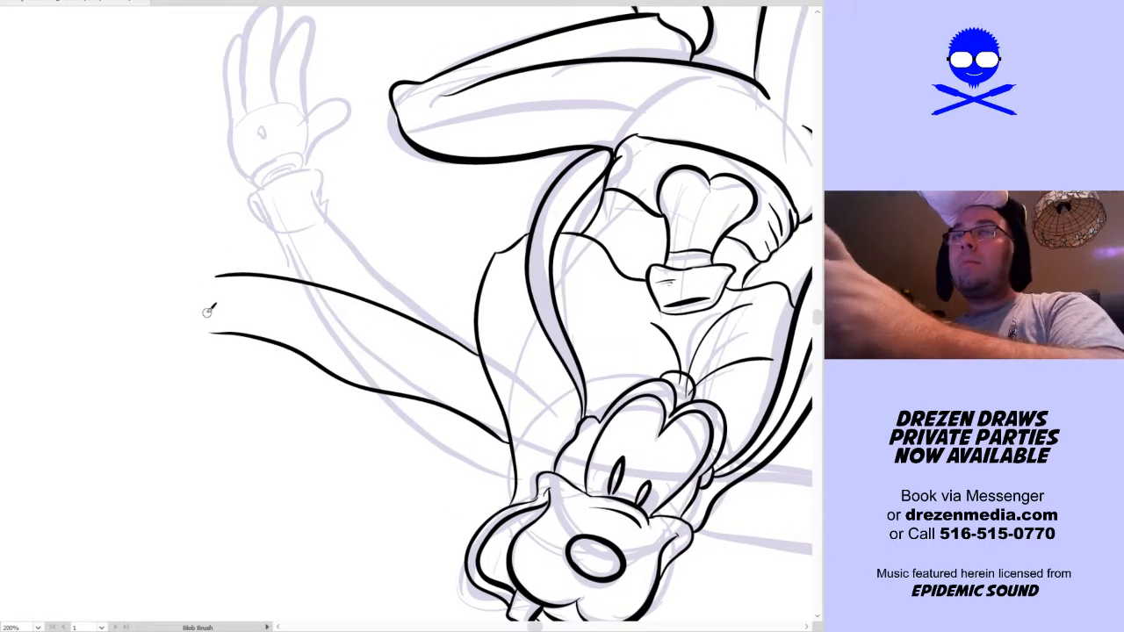
mouse_move(204, 332)
mouse_down()
mouse_move(207, 278)
mouse_move(186, 326)
mouse_up()
mouse_move(184, 272)
mouse_down()
mouse_move(176, 298)
mouse_move(211, 253)
mouse_move(221, 262)
mouse_move(217, 335)
mouse_move(172, 334)
mouse_up()
drag(367, 383, 470, 432)
drag(257, 286, 210, 268)
key(ctrl+z)
mouse_move(259, 285)
mouse_down()
mouse_move(118, 243)
mouse_move(115, 272)
mouse_move(178, 304)
mouse_move(132, 316)
mouse_move(184, 342)
mouse_move(186, 406)
mouse_move(244, 349)
mouse_up()
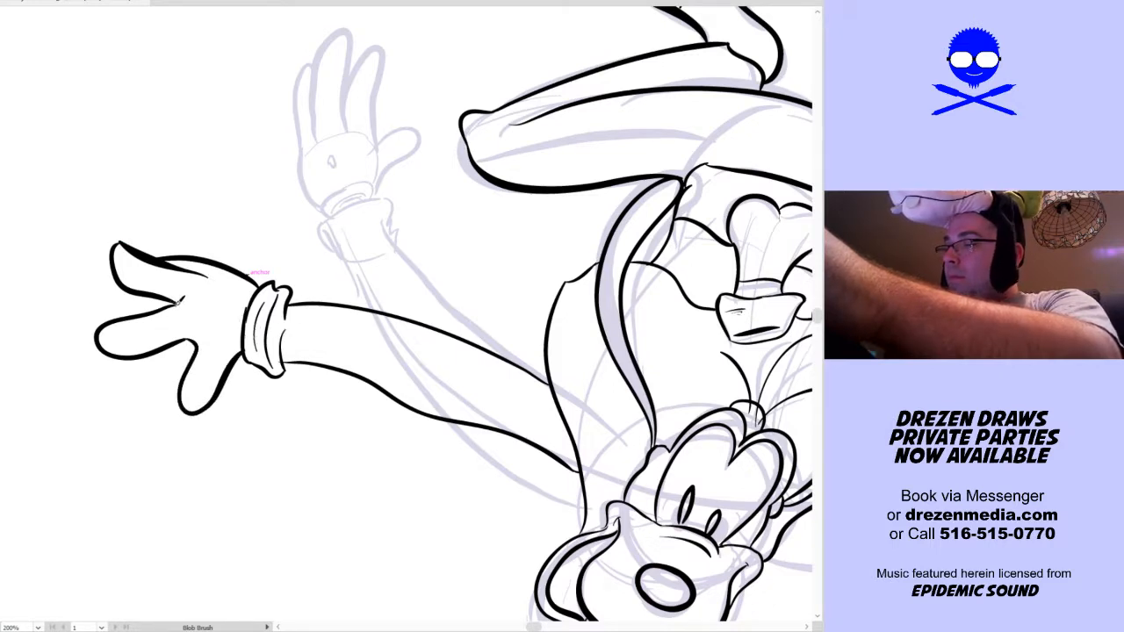
drag(188, 300, 233, 279)
Ink the right arm emerging behind the head and bending downward at the elbow, with upper arm and forearm contours departing from the sketch
key(space)
mouse_move(548, 521)
mouse_down()
mouse_move(222, 414)
mouse_move(219, 375)
mouse_up()
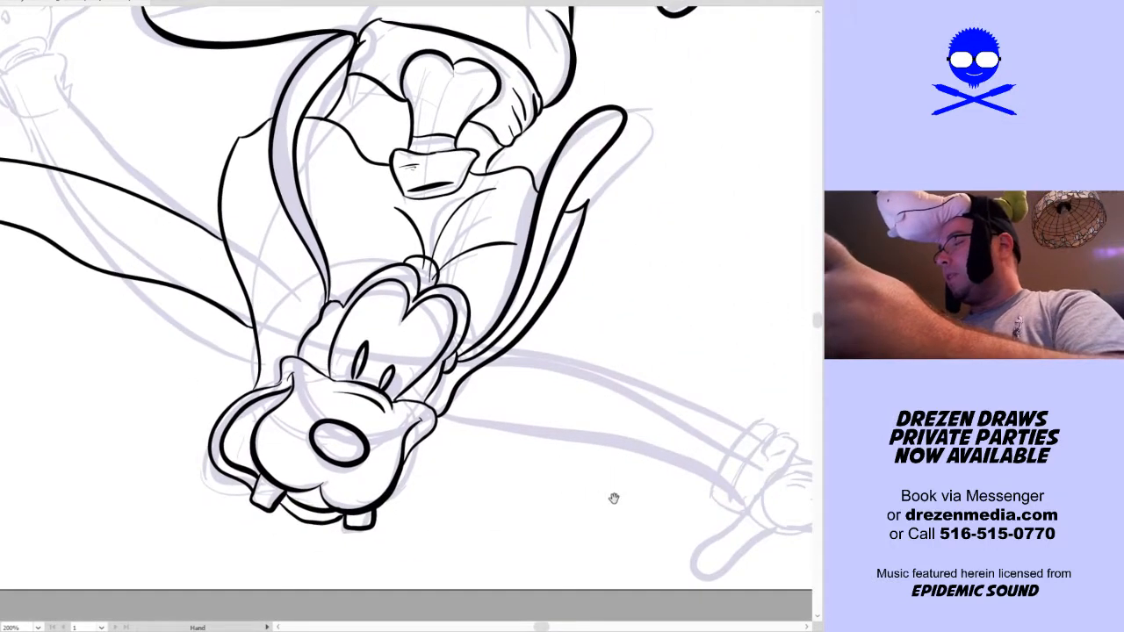
drag(614, 497, 349, 471)
mouse_move(562, 490)
mouse_down()
mouse_move(555, 481)
mouse_move(606, 492)
mouse_move(730, 357)
mouse_up()
drag(349, 274, 414, 355)
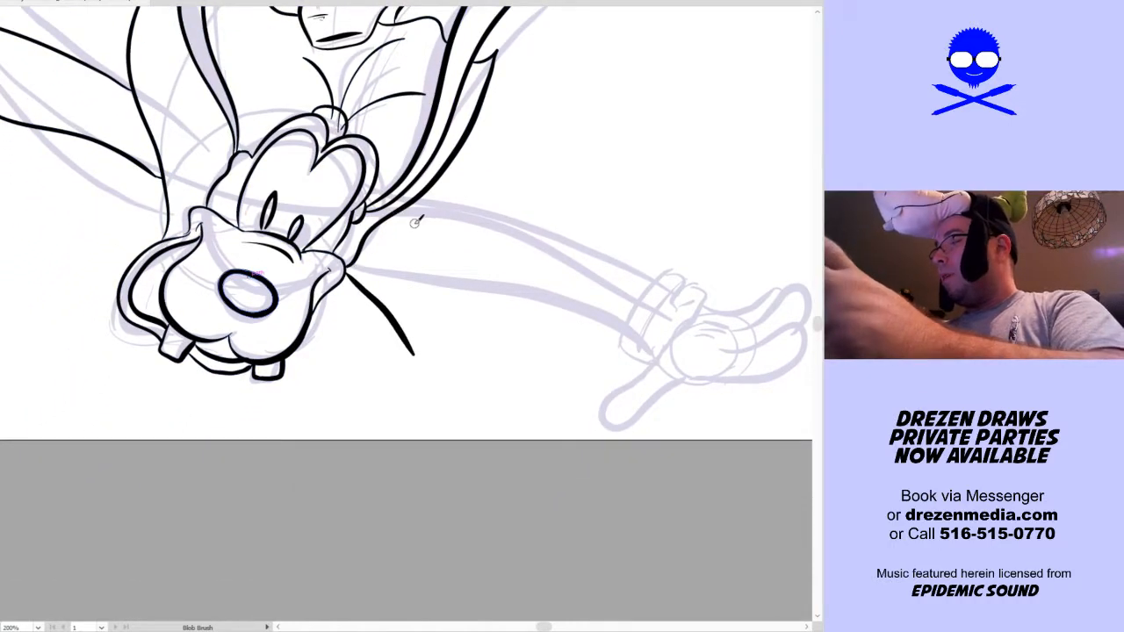
drag(398, 213, 441, 263)
key(space)
drag(524, 381, 640, 286)
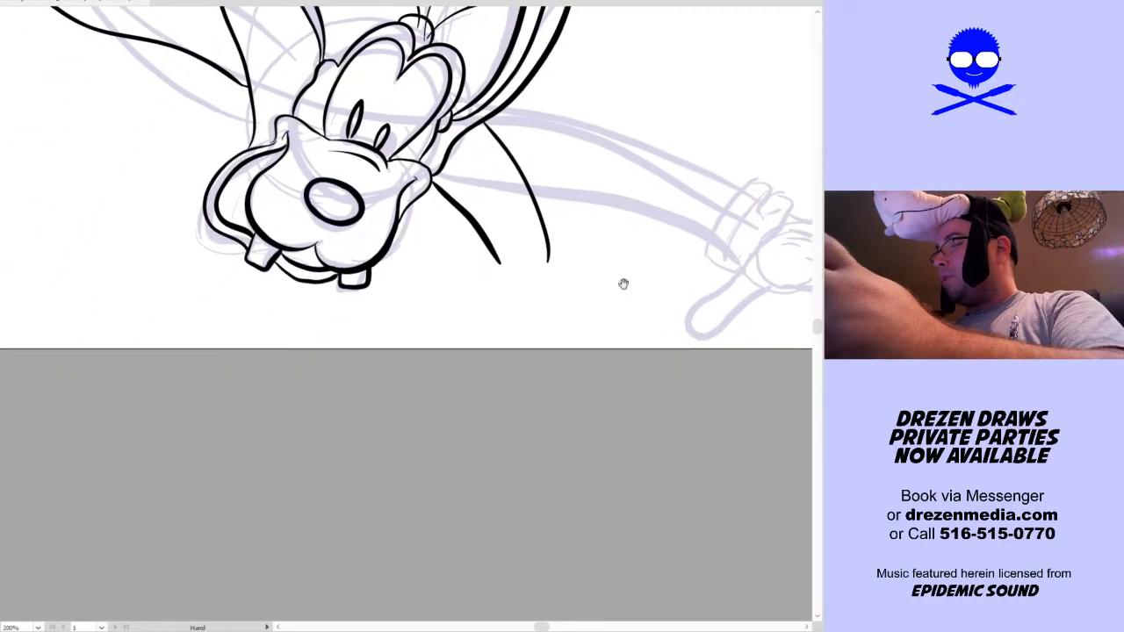
drag(488, 249, 372, 397)
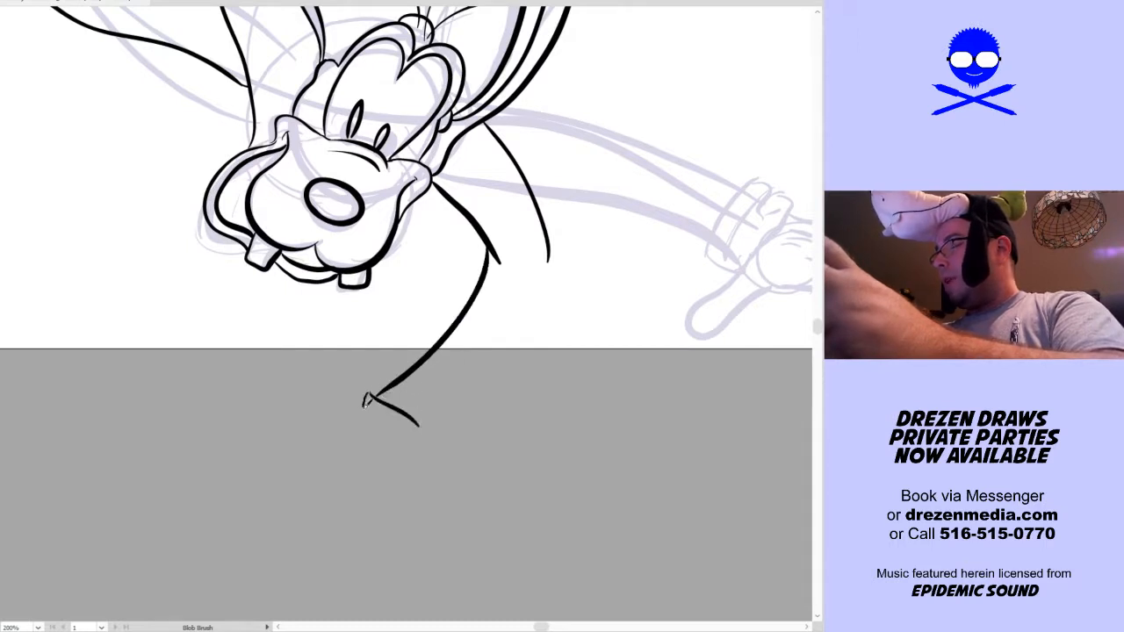
mouse_move(367, 400)
mouse_down()
mouse_move(396, 429)
mouse_move(391, 416)
mouse_move(442, 401)
mouse_move(509, 331)
mouse_move(551, 252)
mouse_up()
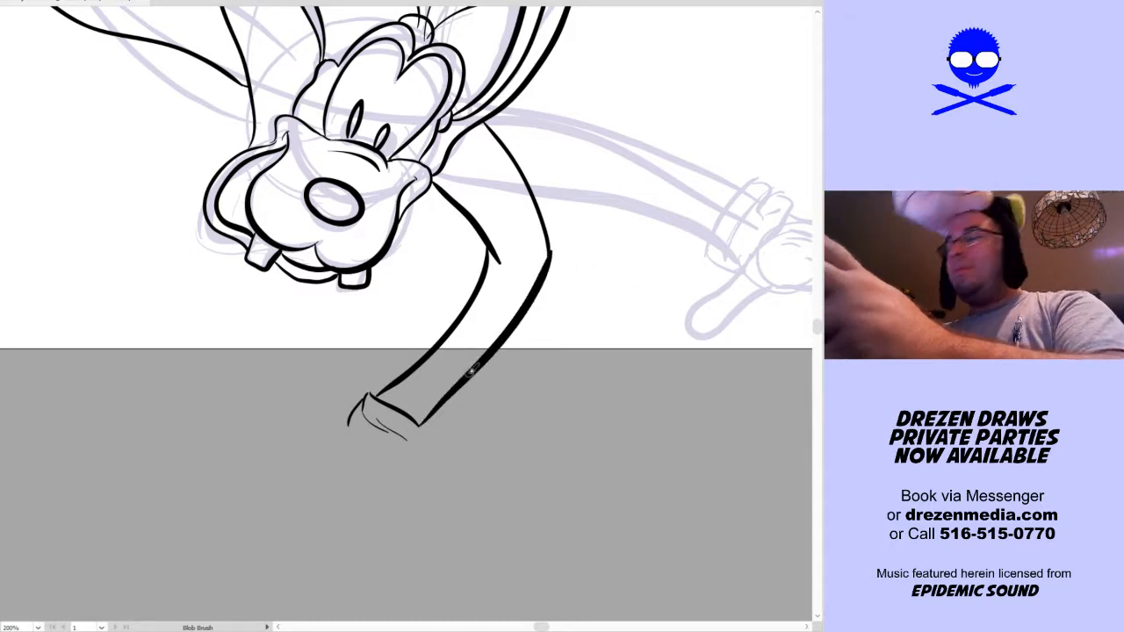
Ink the folded glove cuff at the end of the bent right forearm, including its inner crease lines
key(space)
drag(473, 414, 499, 401)
mouse_move(372, 411)
mouse_down()
mouse_move(424, 452)
mouse_move(450, 415)
mouse_up()
key(space)
drag(489, 457, 553, 434)
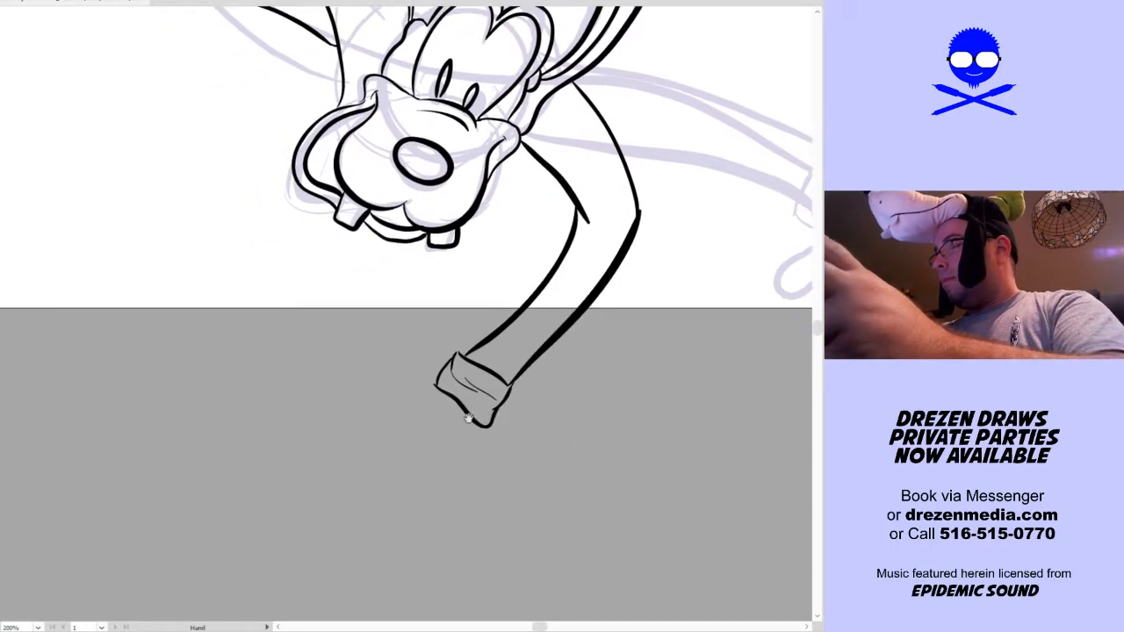
Ink the right gloved hand with rounded, spread fingers and short crease marks on its back
drag(432, 388, 343, 401)
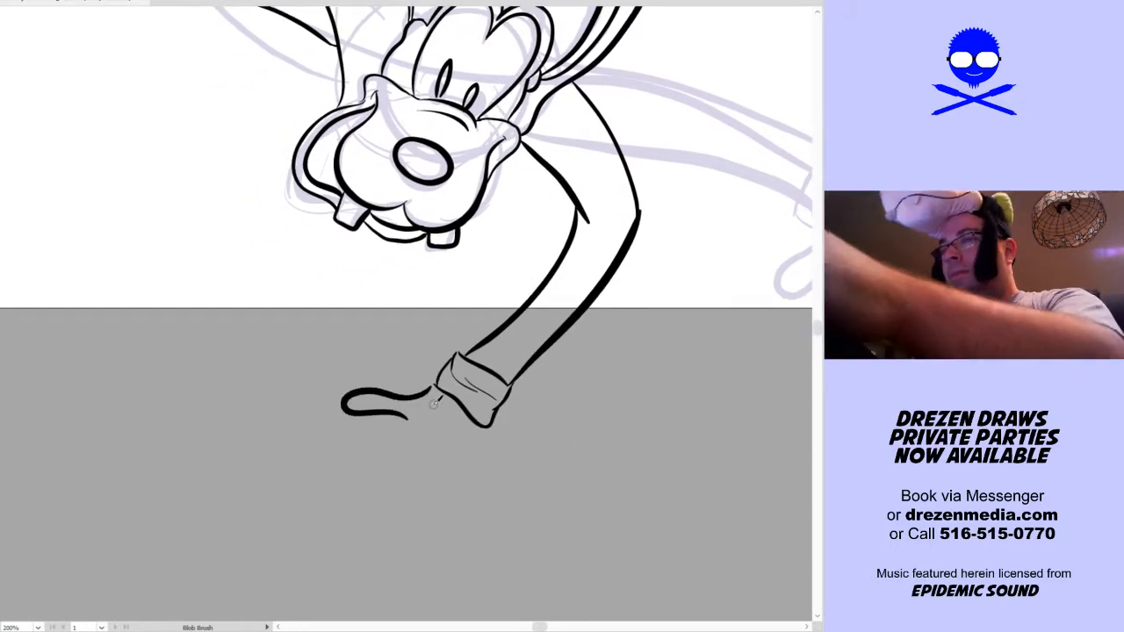
key(ctrl+z)
mouse_move(434, 389)
mouse_down()
mouse_move(385, 382)
mouse_move(352, 398)
mouse_move(410, 433)
mouse_move(407, 420)
mouse_move(411, 436)
mouse_move(402, 451)
mouse_move(348, 447)
mouse_move(341, 469)
mouse_move(405, 478)
mouse_move(442, 463)
mouse_up()
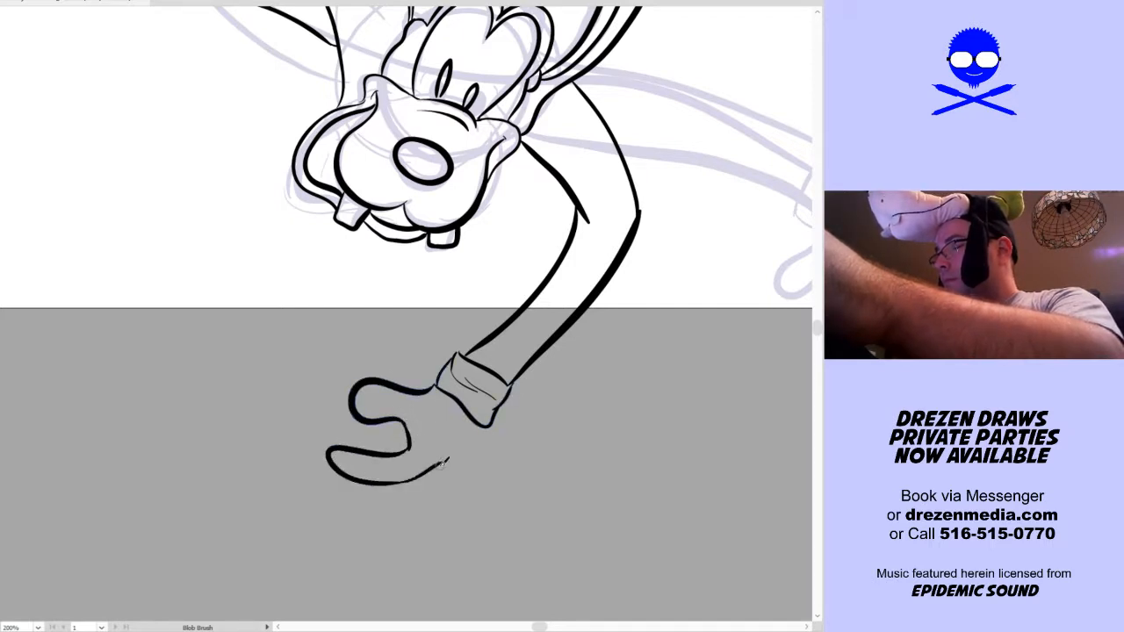
mouse_move(376, 481)
mouse_down()
mouse_move(435, 490)
mouse_move(464, 458)
mouse_move(418, 530)
mouse_move(446, 512)
mouse_move(460, 464)
mouse_move(370, 526)
mouse_move(357, 519)
mouse_move(412, 471)
mouse_up()
key(ctrl+z)
key(ctrl+z)
mouse_move(488, 427)
mouse_down()
mouse_move(443, 526)
mouse_move(431, 522)
mouse_move(440, 487)
mouse_move(472, 467)
mouse_move(483, 444)
mouse_move(449, 437)
mouse_move(436, 449)
mouse_move(455, 452)
mouse_move(474, 425)
mouse_up()
key(ctrl+z)
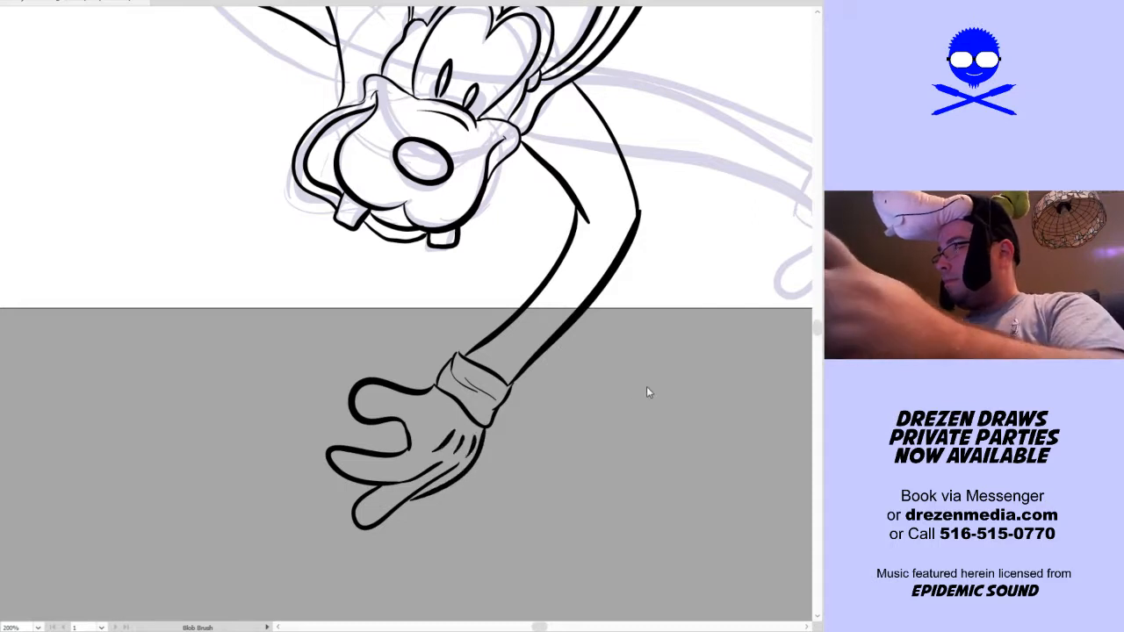
Erase the left arm's lower contour and redraw it as one smoother curve from the glove cuff to the vest
key(ctrl+minus)
key(ctrl+minus)
key(ctrl+minus)
key(ctrl+minus)
key(ctrl+minus)
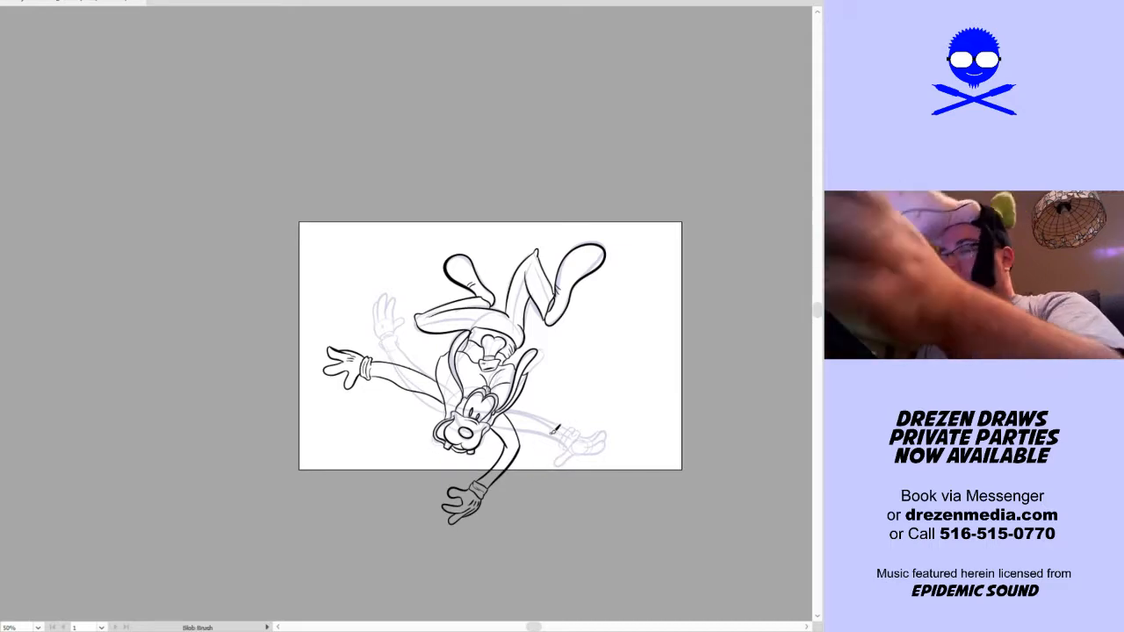
scroll(534, 423, up, 3)
drag(585, 483, 682, 489)
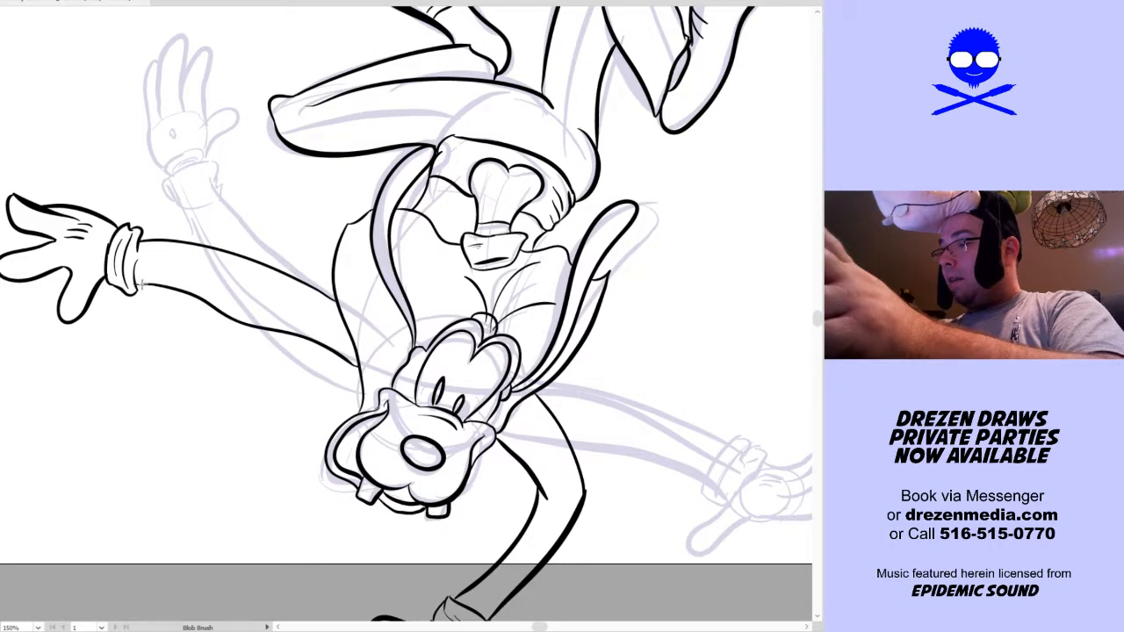
drag(158, 280, 190, 282)
drag(227, 317, 312, 347)
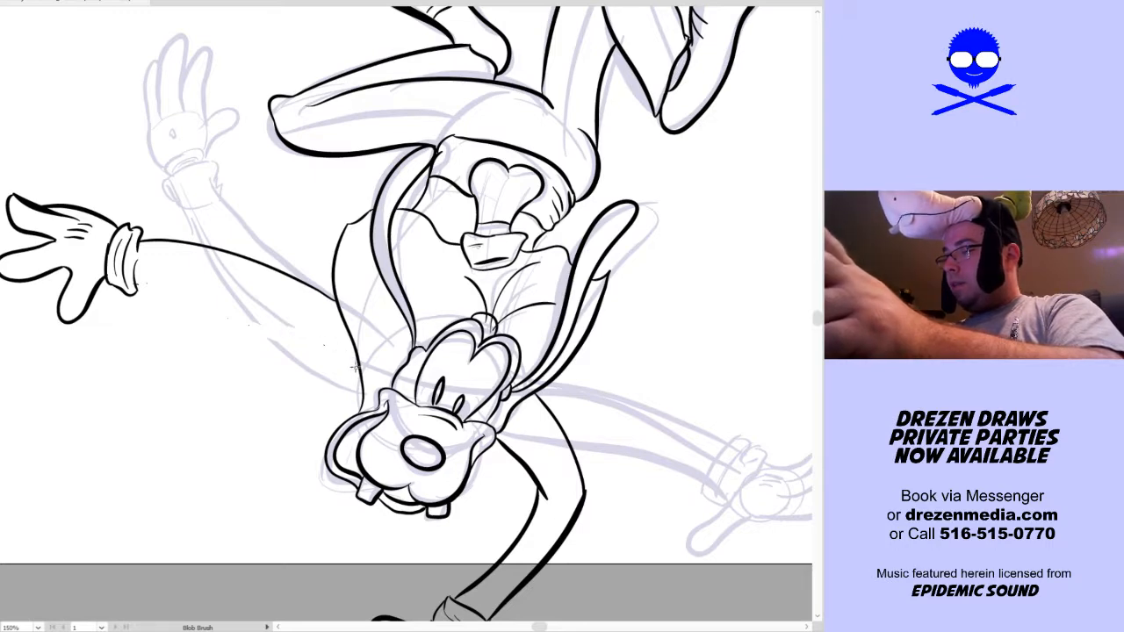
drag(357, 356, 360, 362)
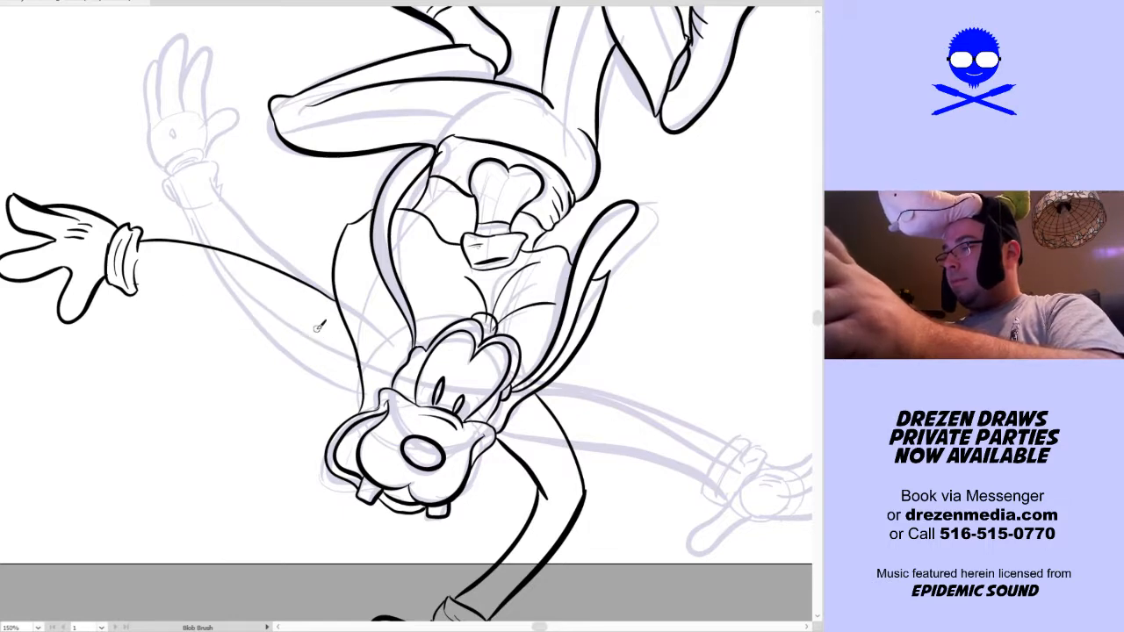
mouse_move(138, 284)
mouse_down()
mouse_move(174, 279)
mouse_move(292, 318)
mouse_move(358, 371)
mouse_up()
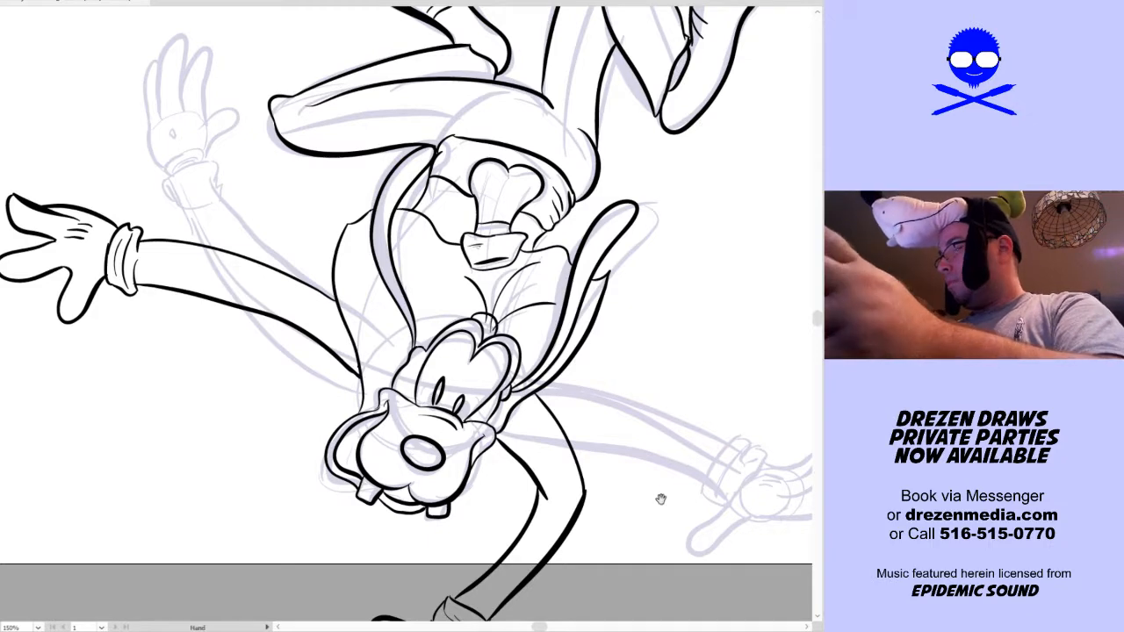
Scale down all the inked dog artwork and centre it inside the artboard, without the light sketch behind it
key(space)
mouse_move(655, 501)
mouse_down()
mouse_move(658, 455)
mouse_move(652, 495)
mouse_move(674, 433)
mouse_up()
key(ctrl+0)
key(space)
key(v)
key(ctrl+a)
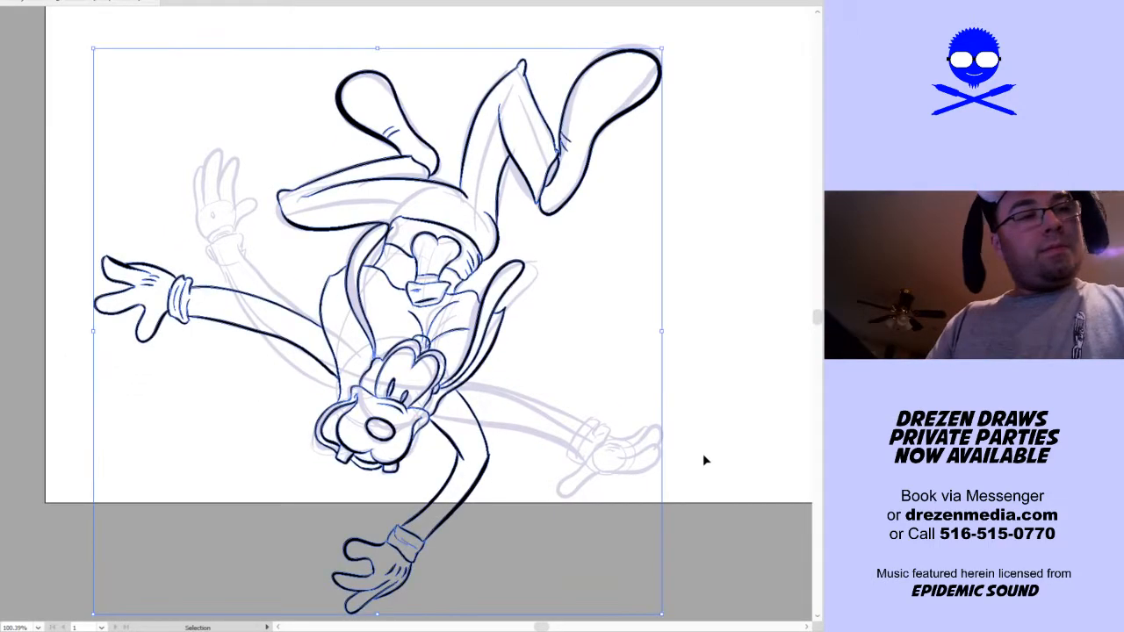
key(shift+b)
key(v)
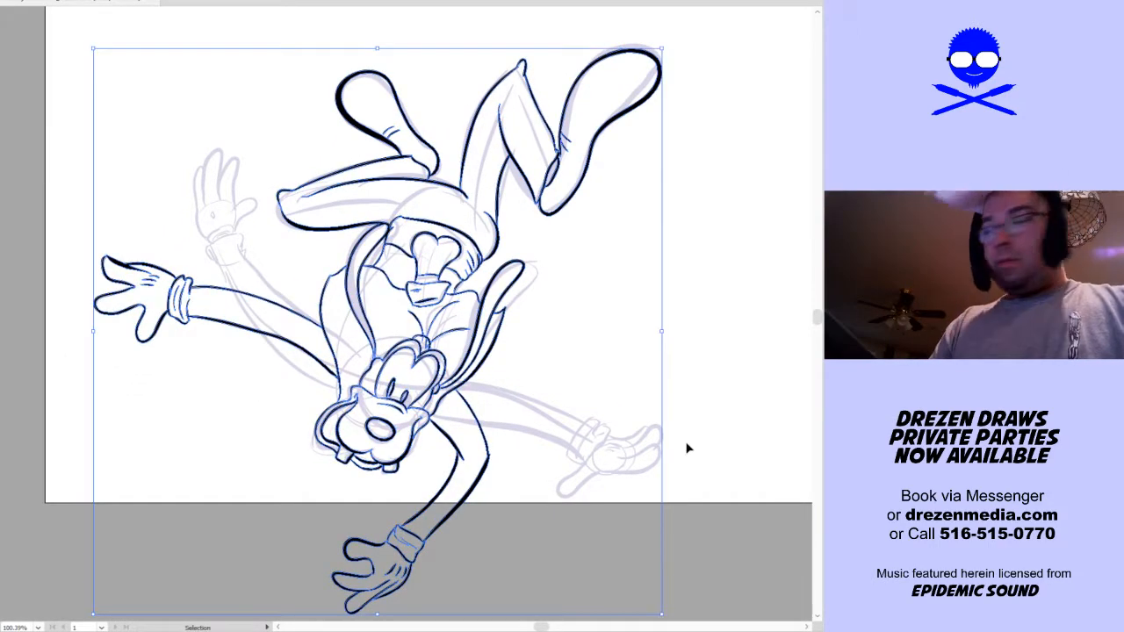
drag(96, 335, 296, 337)
drag(529, 448, 483, 273)
key(ctrl+0)
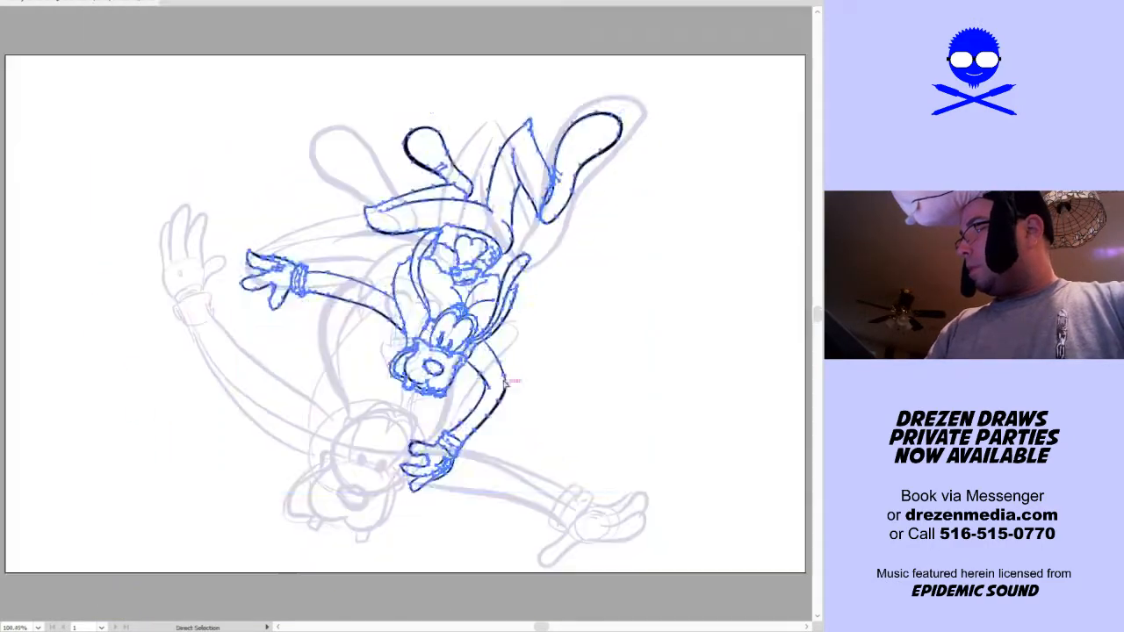
drag(492, 419, 461, 459)
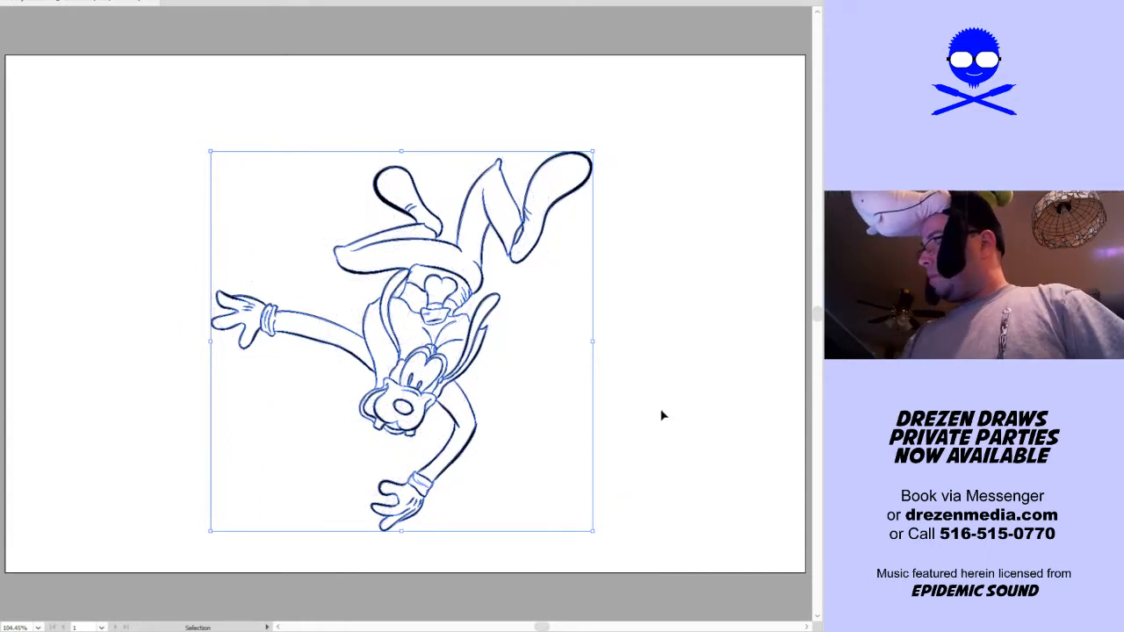
click(656, 446)
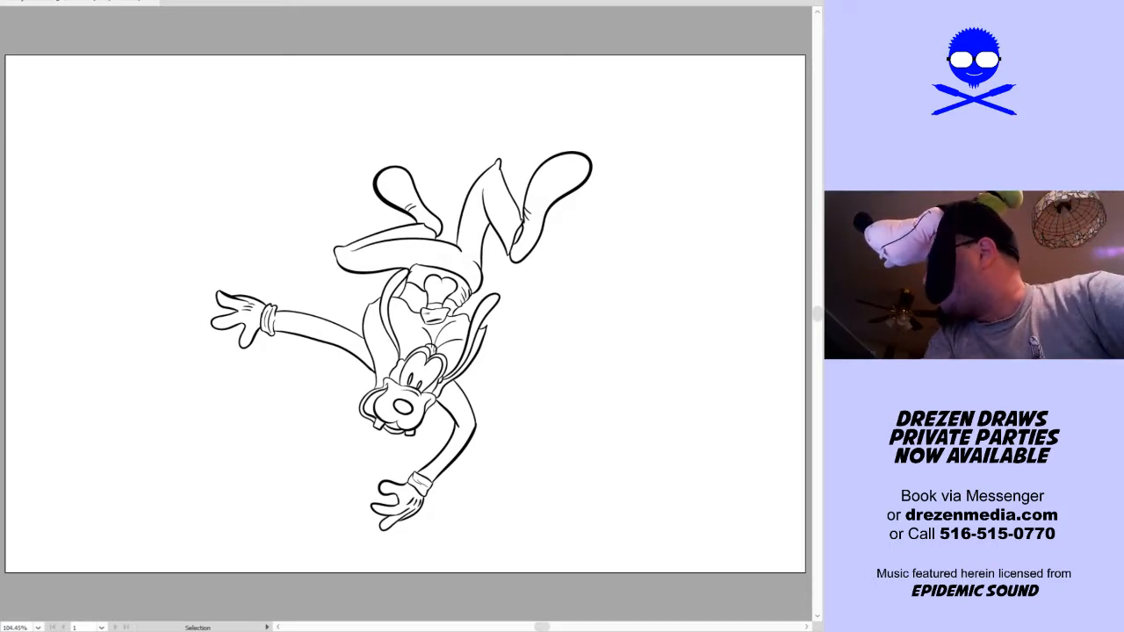
Clear the finished dog from the artboard and sketch a loose, light circle for a new character's head
key(Delete)
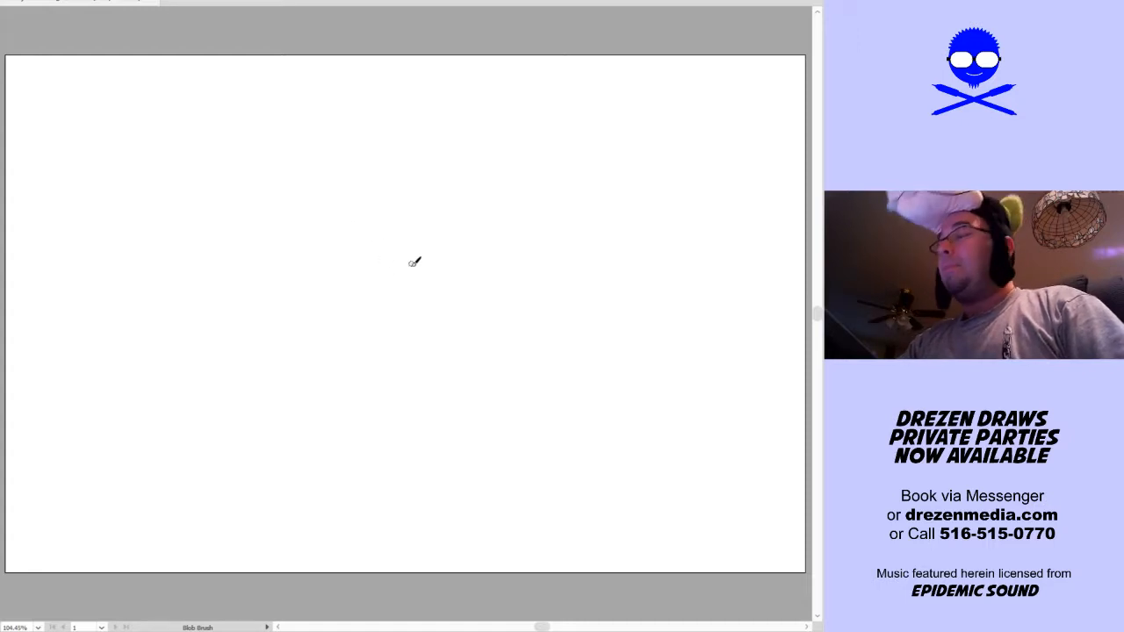
mouse_move(397, 207)
mouse_down()
mouse_move(362, 286)
mouse_move(405, 295)
mouse_up()
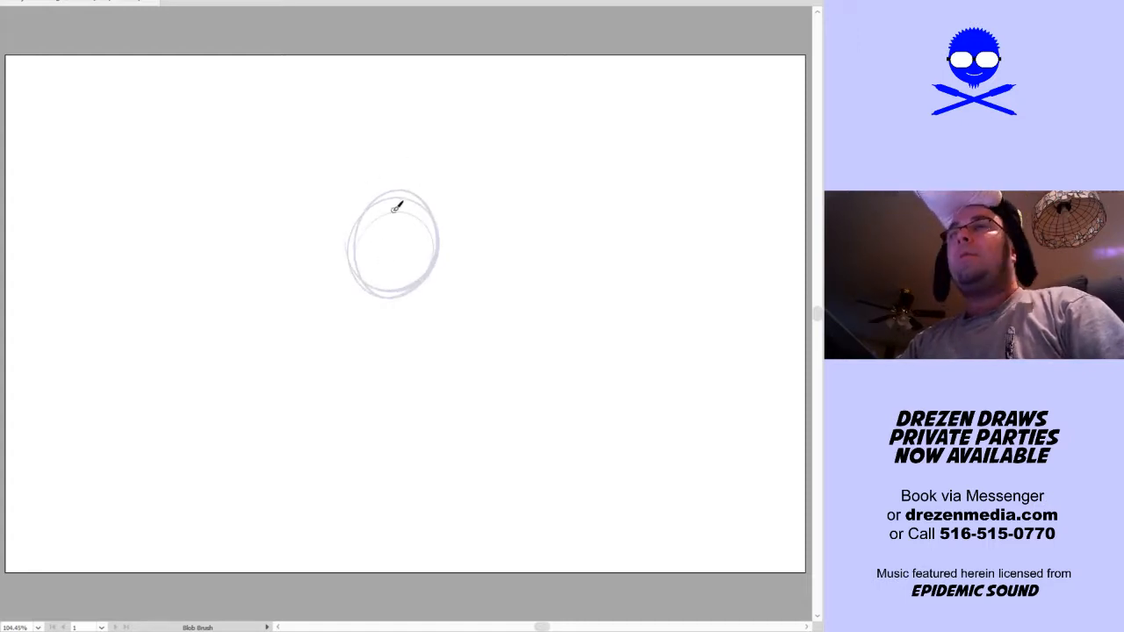
key(ctrl+z)
mouse_move(336, 286)
mouse_down()
mouse_move(434, 222)
mouse_move(346, 207)
mouse_move(341, 298)
mouse_move(379, 310)
mouse_up()
Sketch a curved vertical centre guide in the head circle and add the face outline, brow bumps and two oval eyes
drag(392, 256, 395, 257)
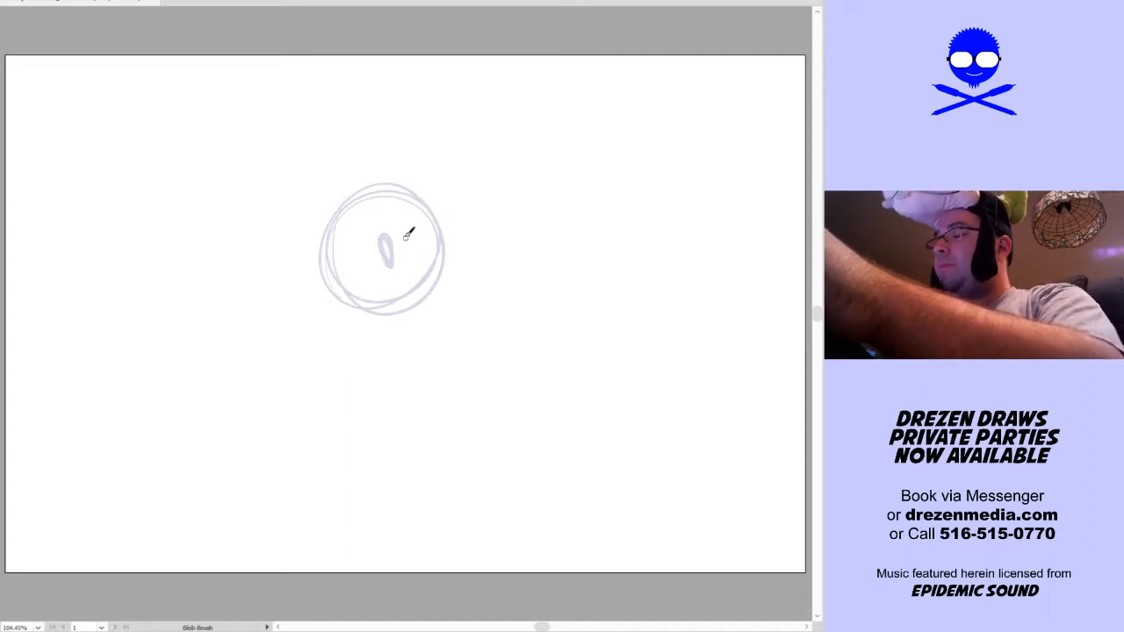
key(ctrl+z)
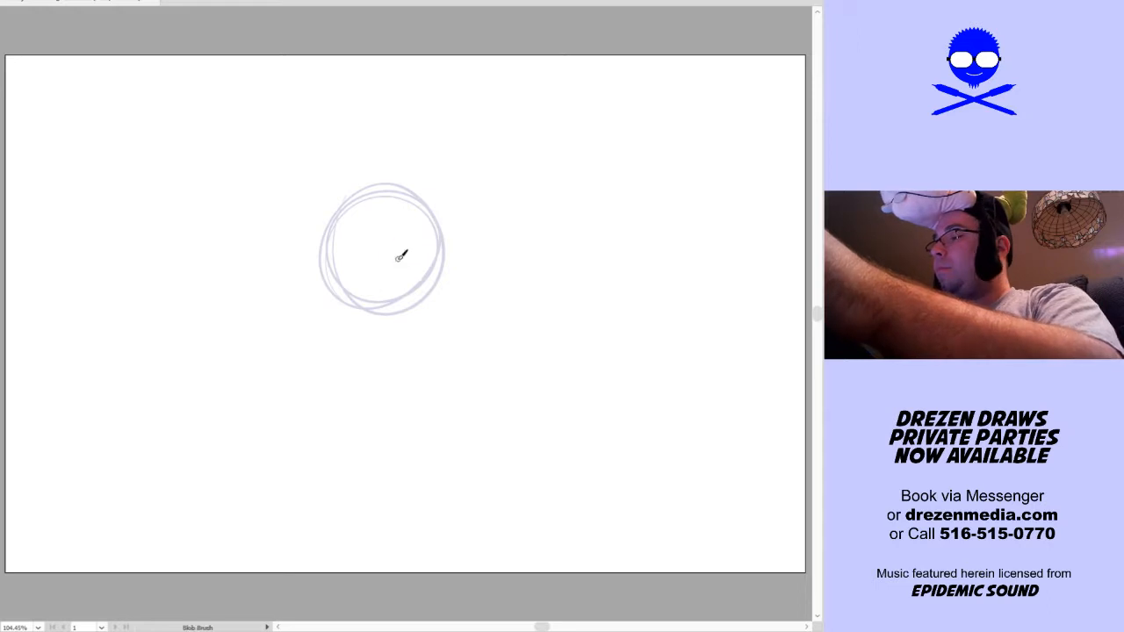
drag(401, 279, 394, 285)
drag(408, 209, 384, 320)
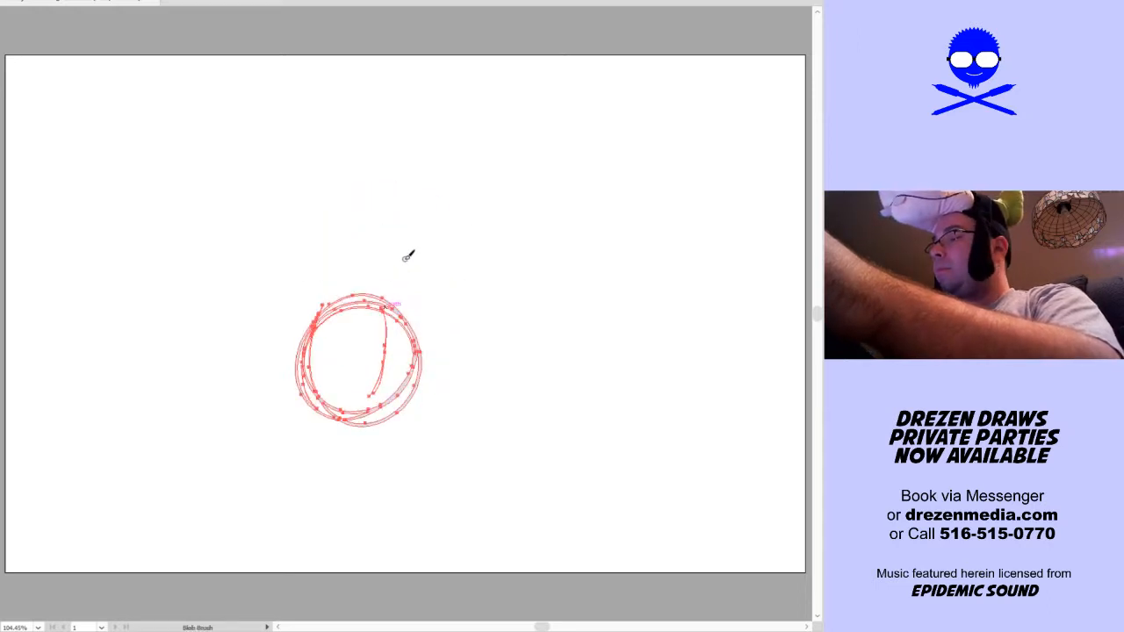
key(ctrl+z)
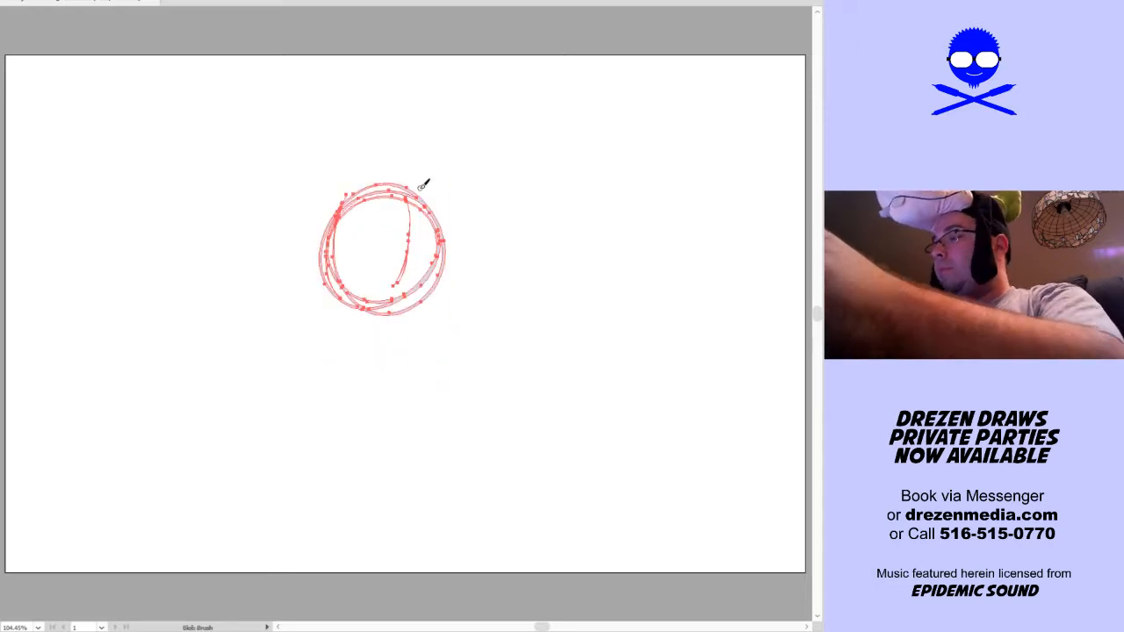
ctrl+click(474, 286)
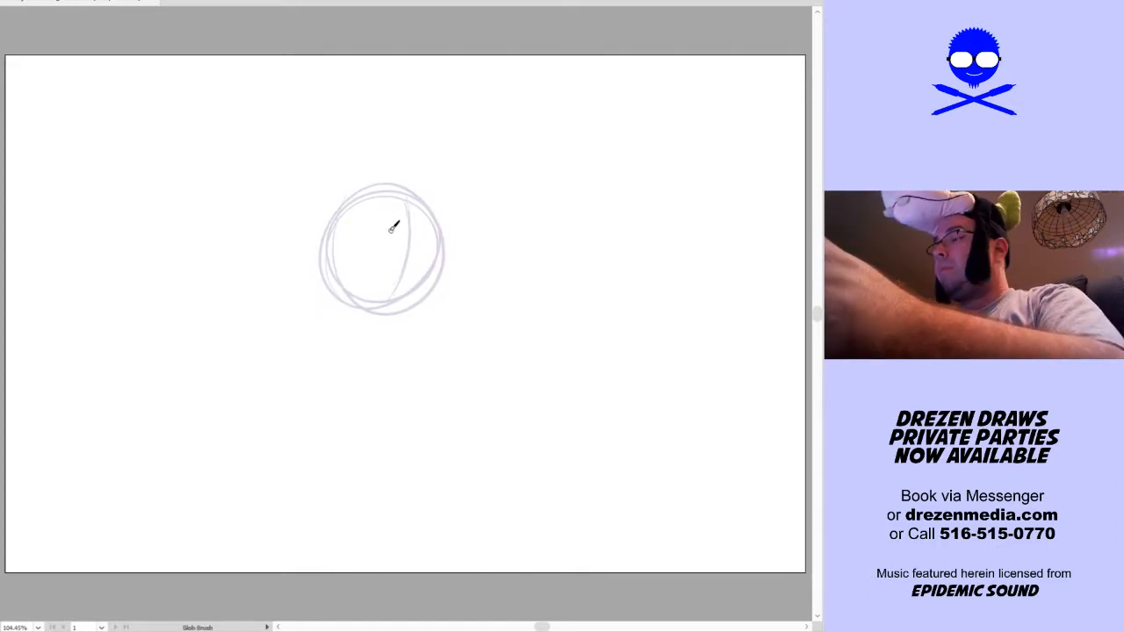
mouse_move(344, 268)
mouse_down()
mouse_move(402, 259)
mouse_move(399, 274)
mouse_move(417, 258)
mouse_move(421, 272)
mouse_move(360, 211)
mouse_move(412, 200)
mouse_move(442, 228)
mouse_move(358, 188)
mouse_up()
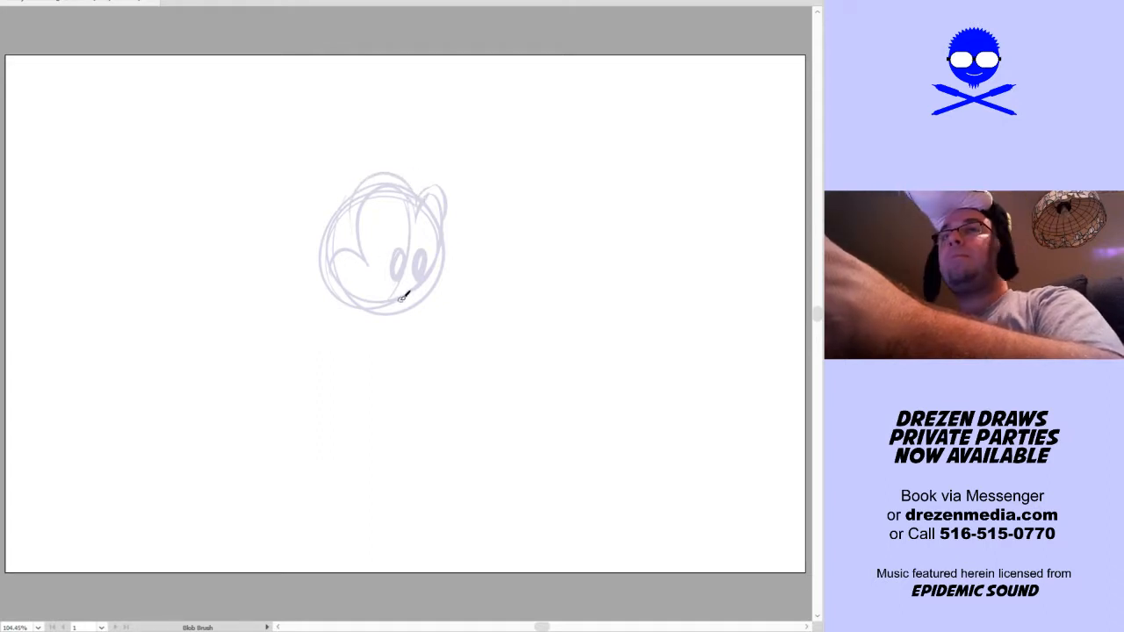
Sketch overlapping muzzle ovals below the eyes and extend them into a rounded snout with an upright oval at its tip
drag(379, 326, 389, 329)
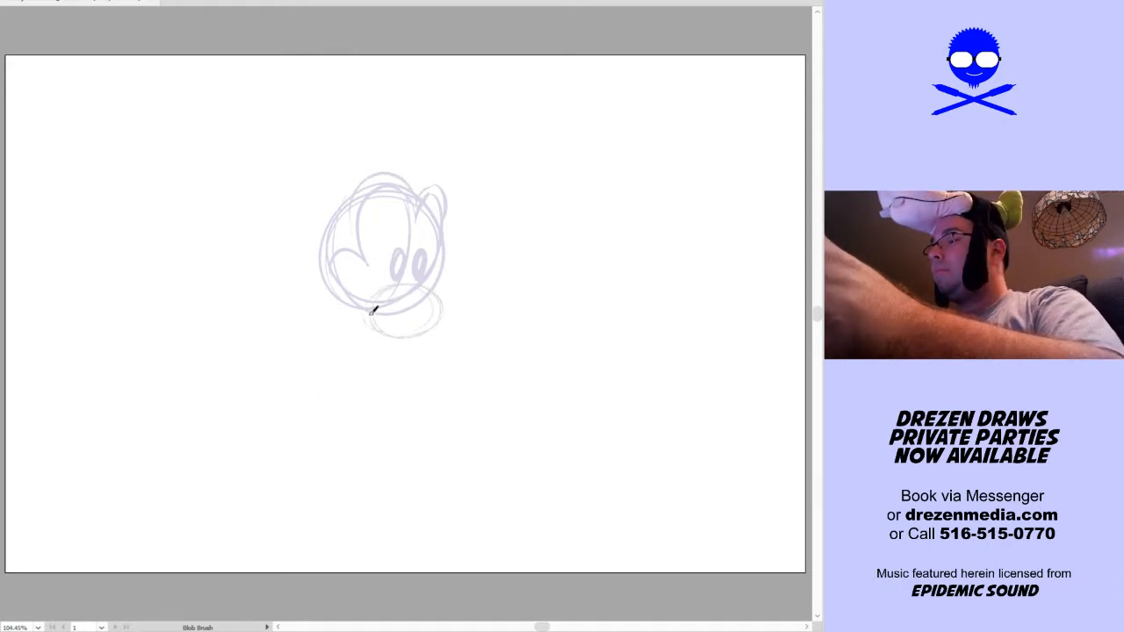
drag(437, 289, 451, 291)
mouse_move(399, 324)
mouse_down()
mouse_move(428, 311)
mouse_move(405, 339)
mouse_move(433, 349)
mouse_move(455, 293)
mouse_move(458, 342)
mouse_move(483, 284)
mouse_move(449, 285)
mouse_move(508, 296)
mouse_up()
mouse_move(505, 294)
mouse_down()
mouse_move(486, 327)
mouse_move(462, 341)
mouse_move(506, 245)
mouse_move(489, 286)
mouse_up()
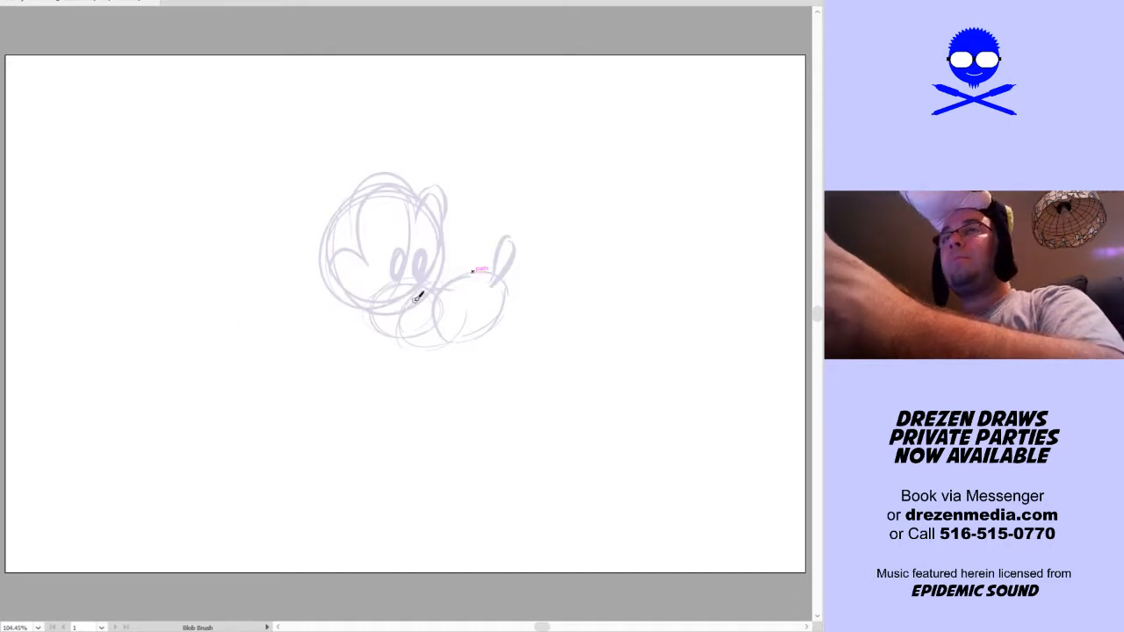
Sketch the cheek curve and the heavier jaw line sweeping under the muzzle up to the end of the snout
drag(336, 272, 358, 275)
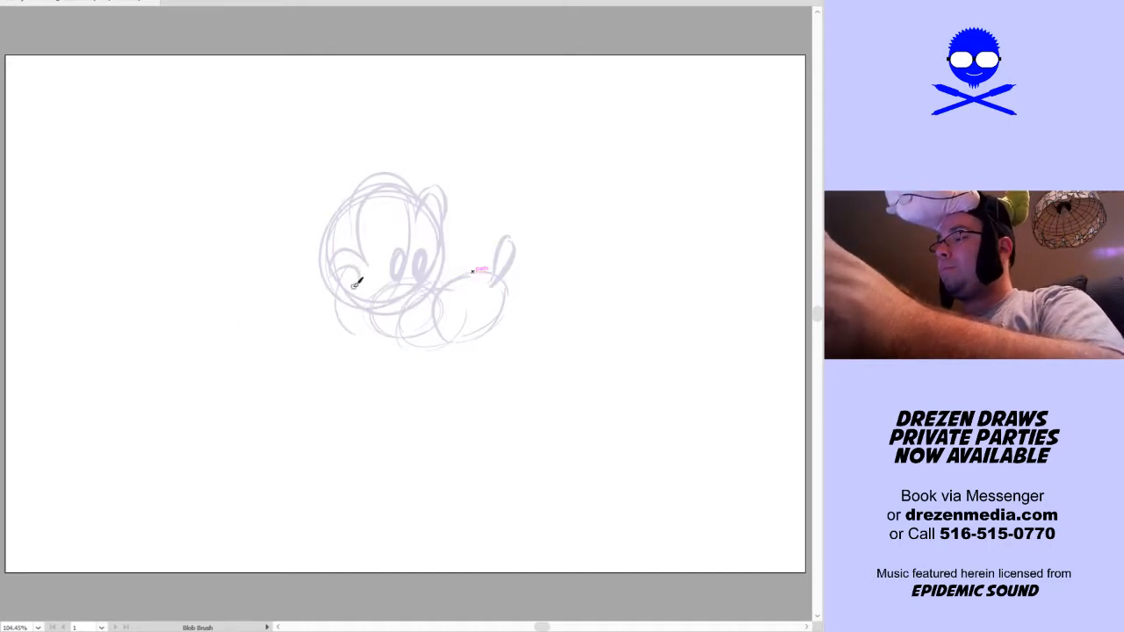
key(v)
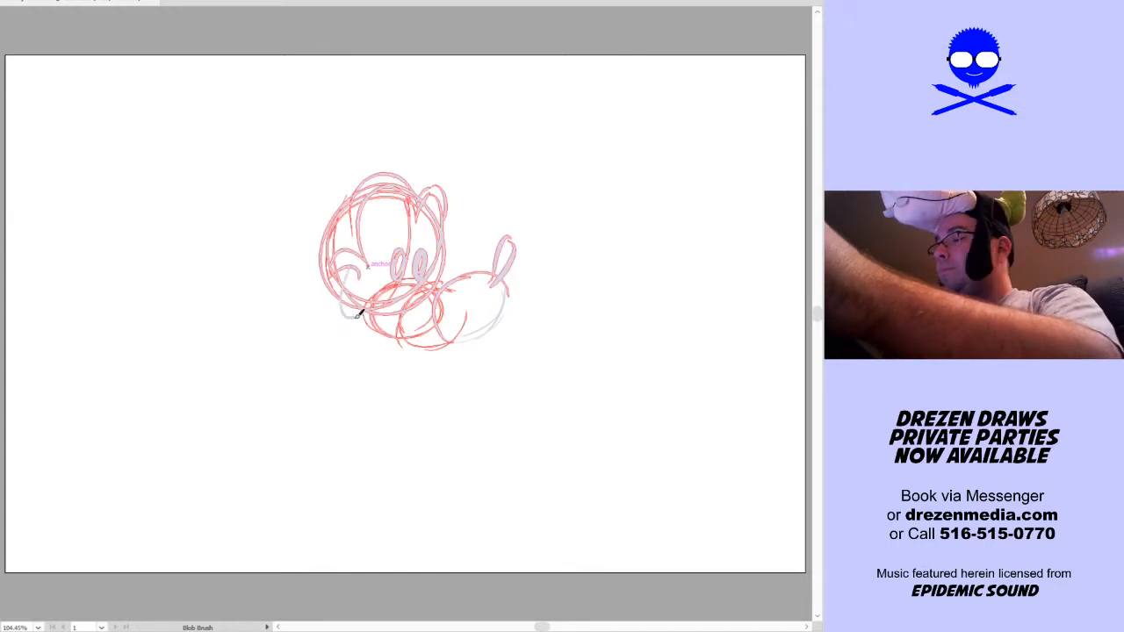
key(shift+b)
drag(411, 332, 492, 293)
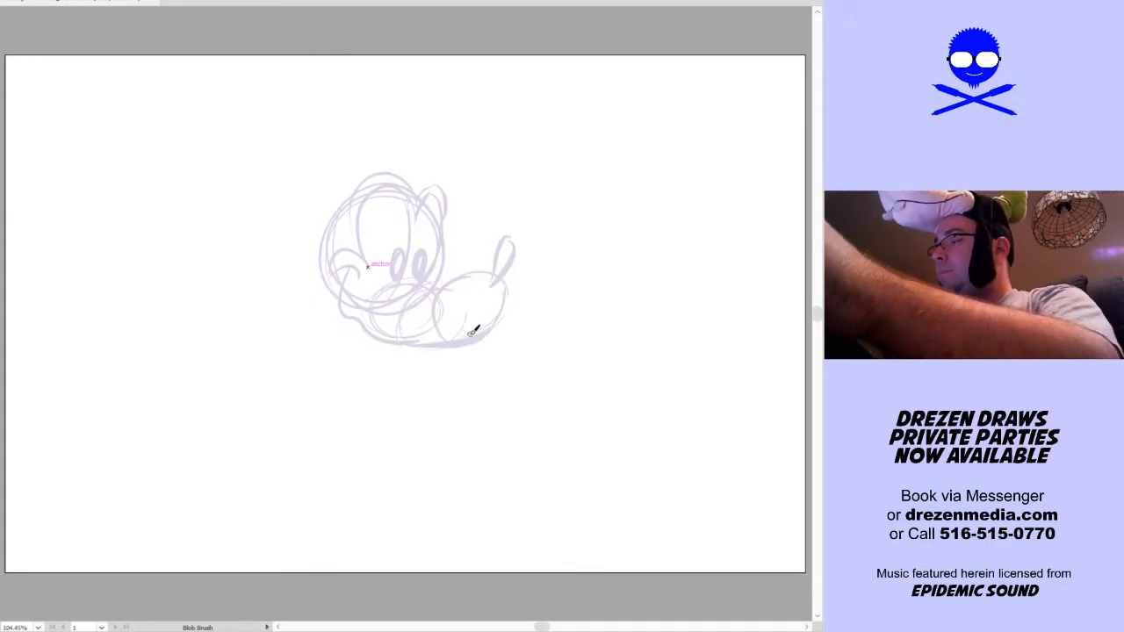
mouse_move(471, 331)
mouse_down()
mouse_move(508, 330)
mouse_move(503, 279)
mouse_up()
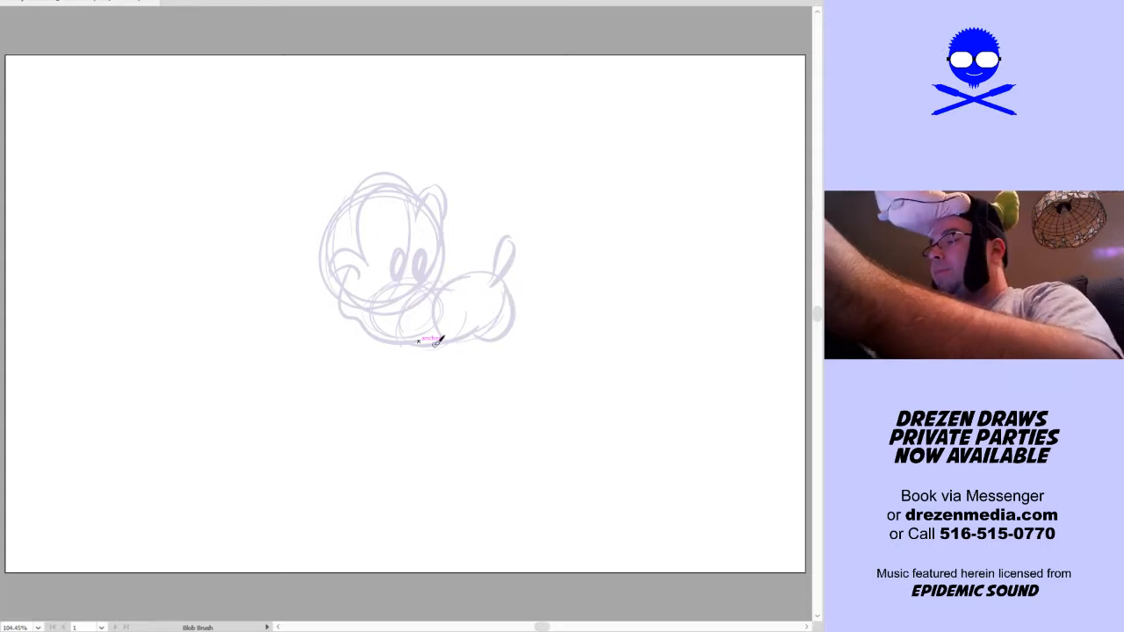
Sketch two squarish teeth below the front of the snout and a rounded lower jaw under the cheek and muzzle
drag(440, 344, 497, 341)
key(ctrl+z)
key(shift+b)
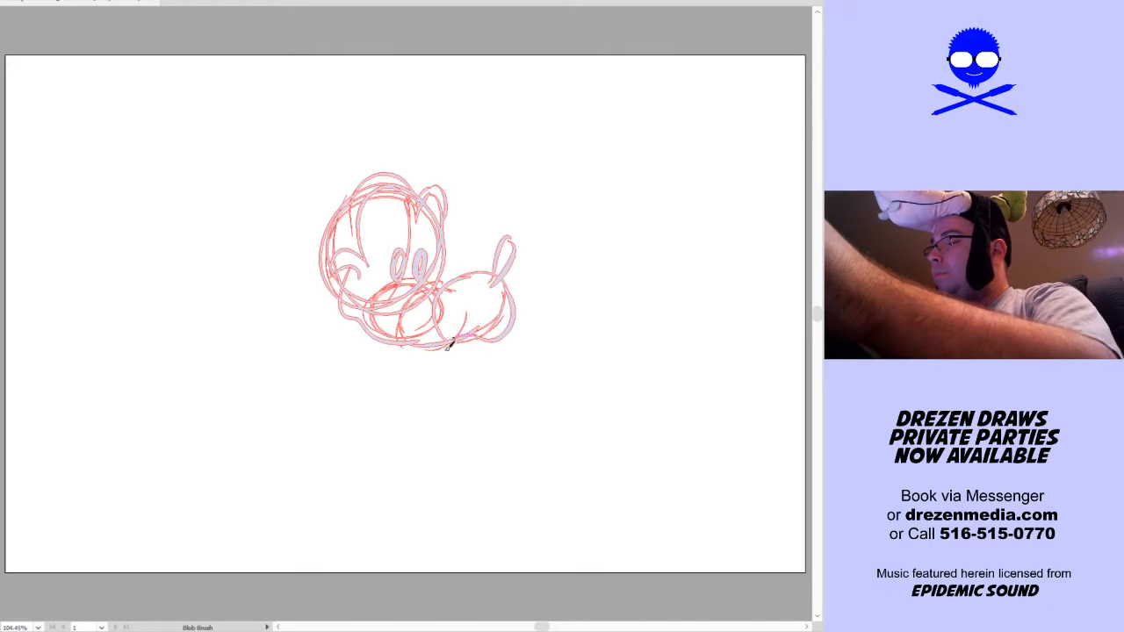
drag(482, 351, 495, 345)
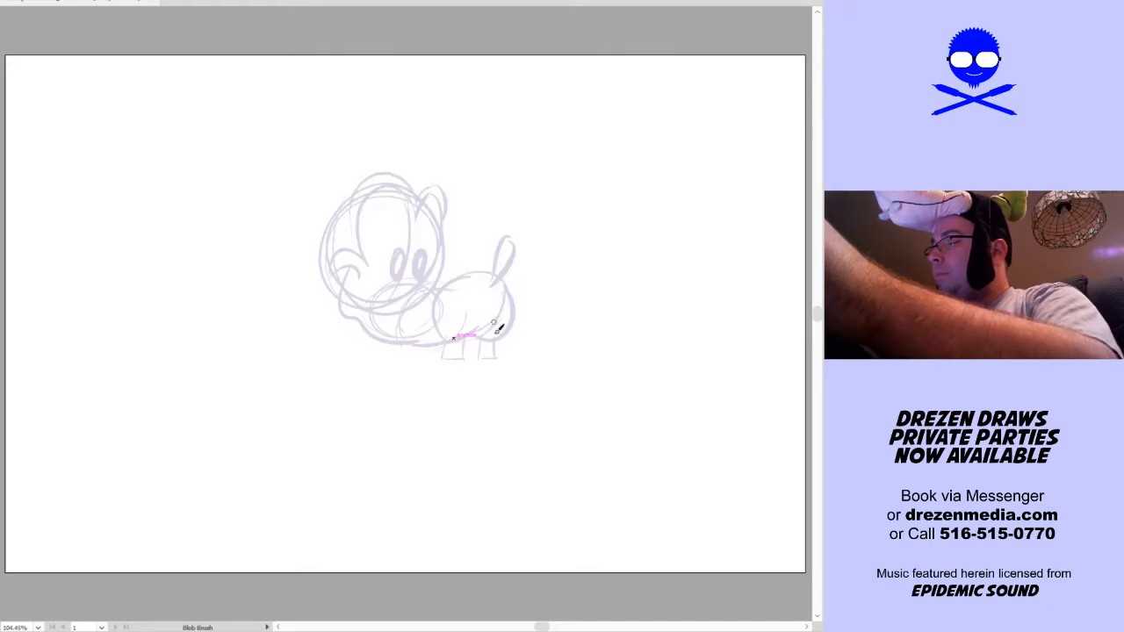
drag(407, 341, 351, 342)
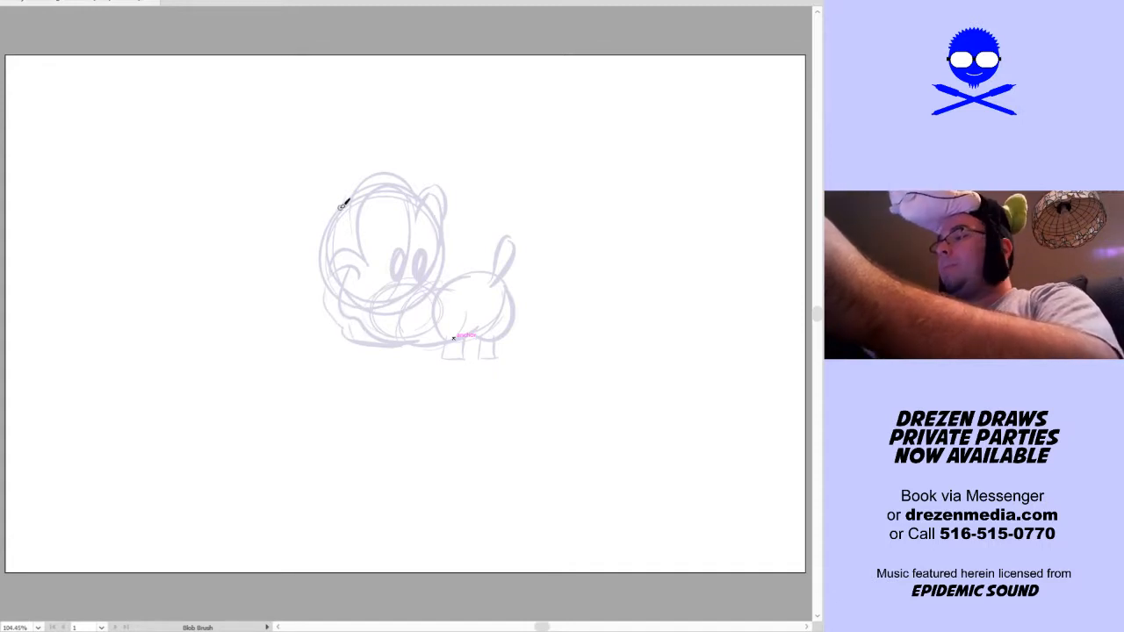
Try a wide drooping ear hanging from the back of the head
drag(311, 247, 265, 336)
mouse_move(279, 270)
mouse_down()
mouse_move(276, 349)
mouse_move(296, 272)
mouse_up()
key(ctrl+z)
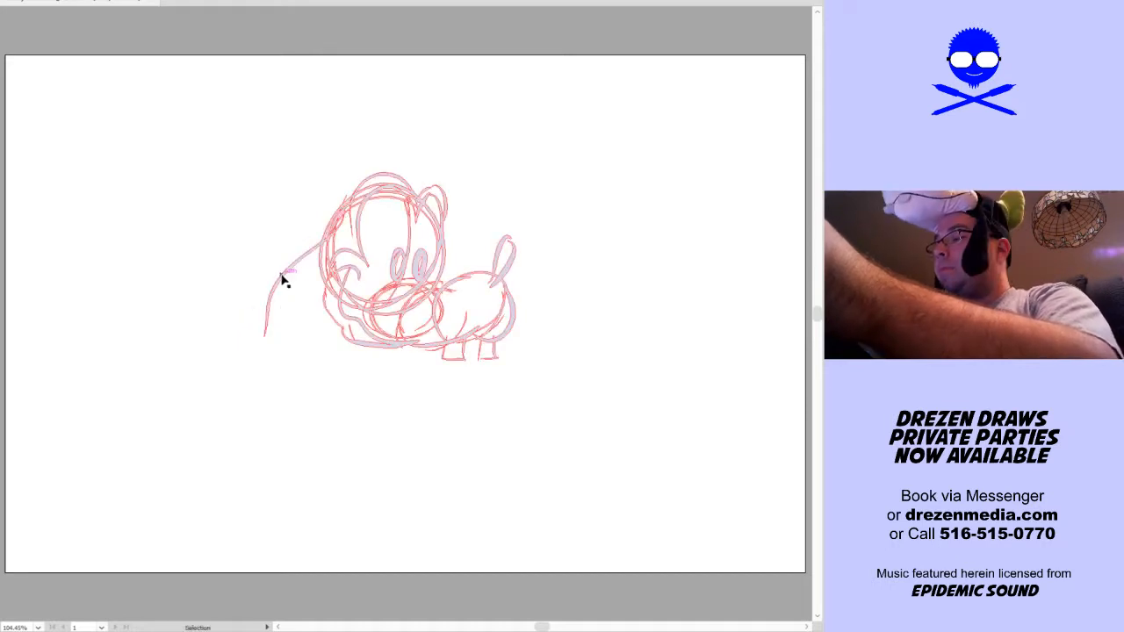
drag(245, 325, 290, 272)
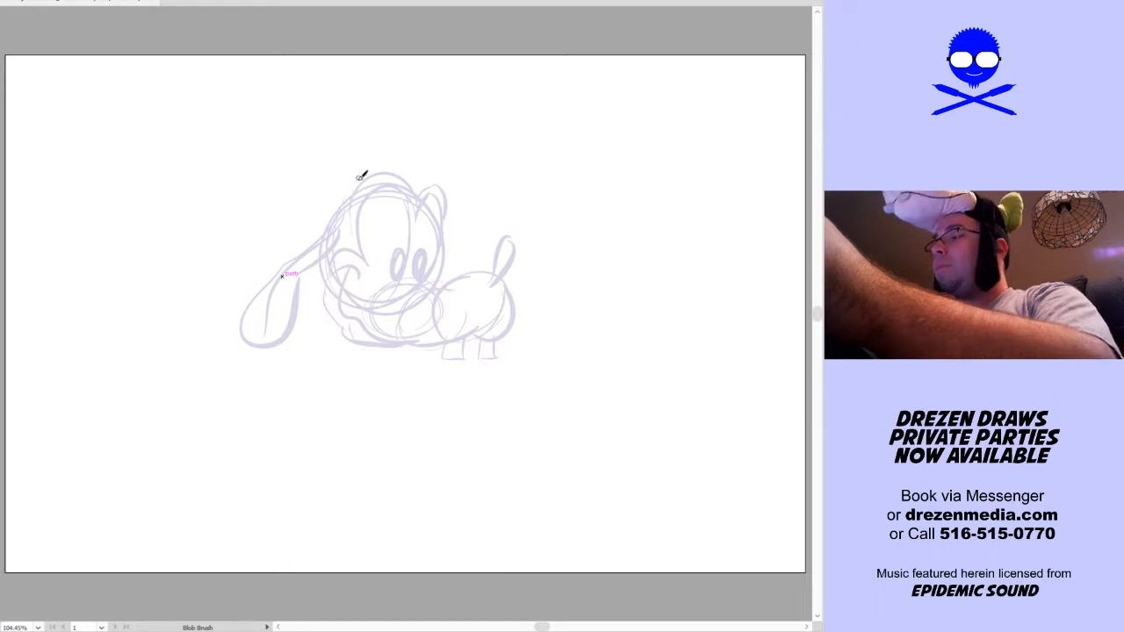
key(v)
key(ctrl+z)
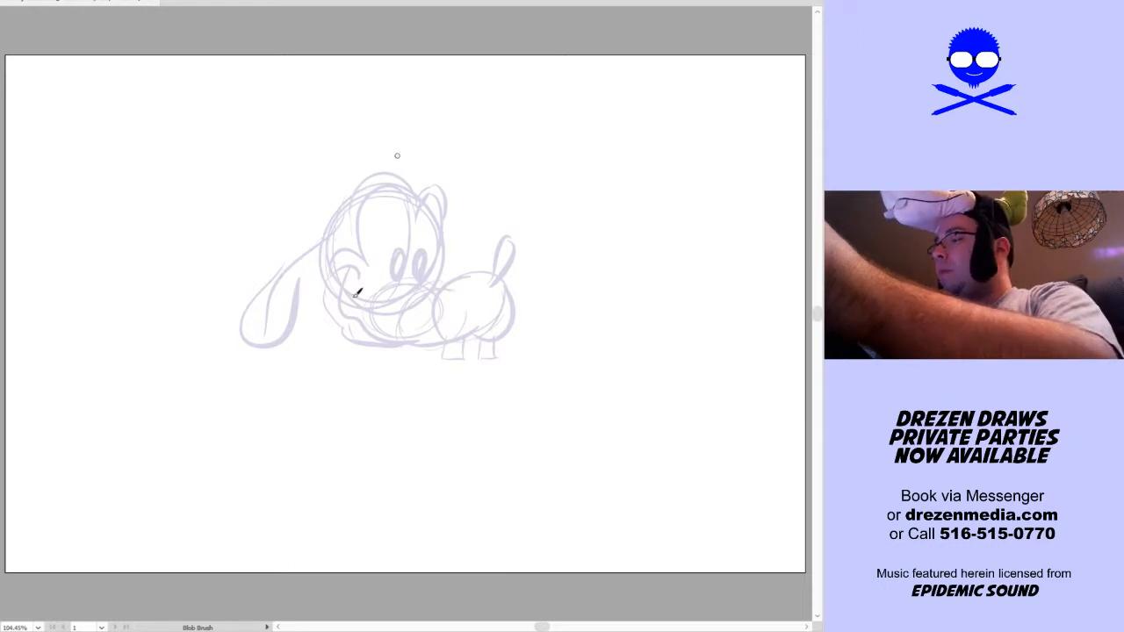
key(ctrl+z)
Sketch a long drooping ear with a narrow curved stem and a teardrop end edged with short hair strokes
mouse_move(266, 328)
mouse_down()
mouse_move(247, 360)
mouse_move(223, 345)
mouse_move(283, 284)
mouse_move(244, 385)
mouse_move(278, 323)
mouse_move(251, 344)
mouse_up()
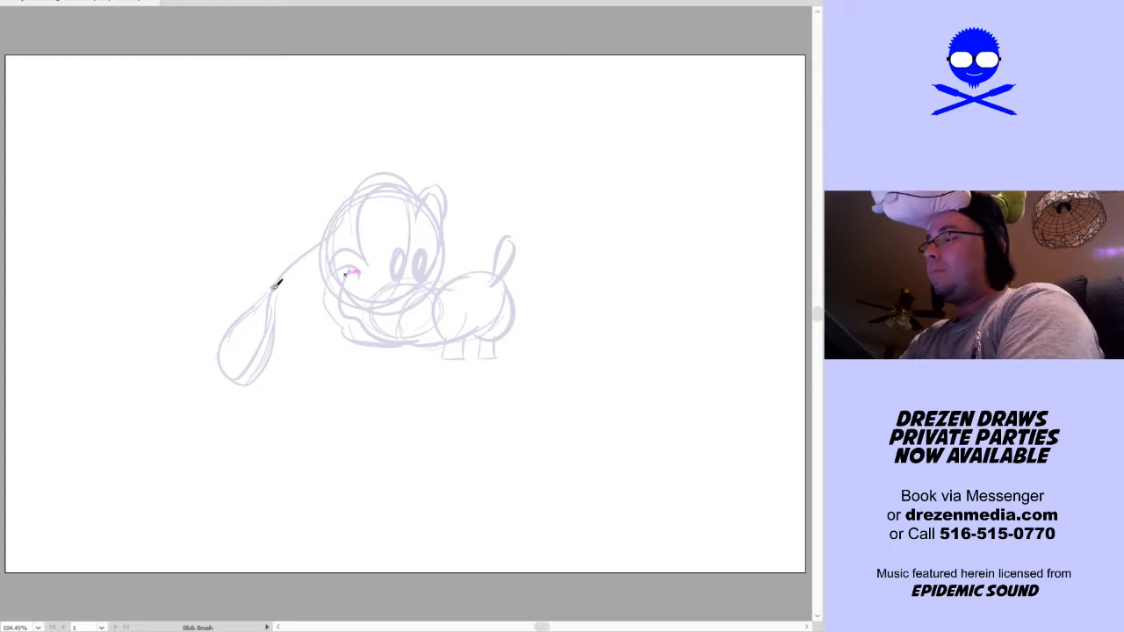
mouse_move(335, 235)
mouse_down()
mouse_move(310, 263)
mouse_move(281, 324)
mouse_up()
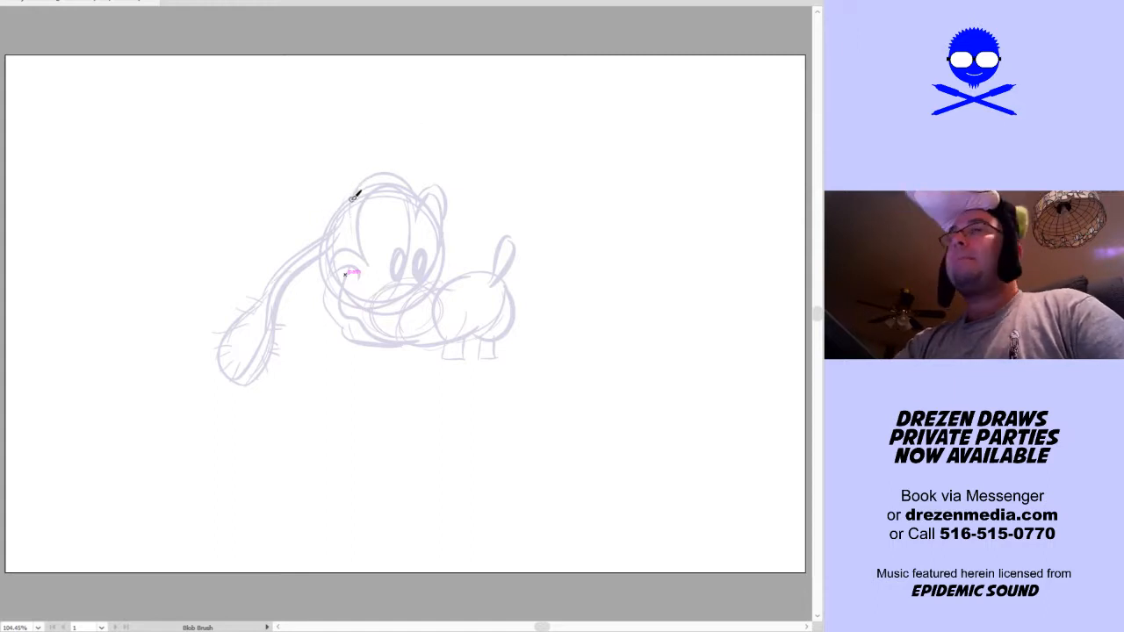
Sketch a wavy, flared hat brim on top of the head and a curved guide rising to two rounded crown lobes
mouse_move(349, 195)
mouse_down()
mouse_move(349, 159)
mouse_move(421, 177)
mouse_move(409, 163)
mouse_move(442, 154)
mouse_move(440, 178)
mouse_move(444, 159)
mouse_move(426, 178)
mouse_up()
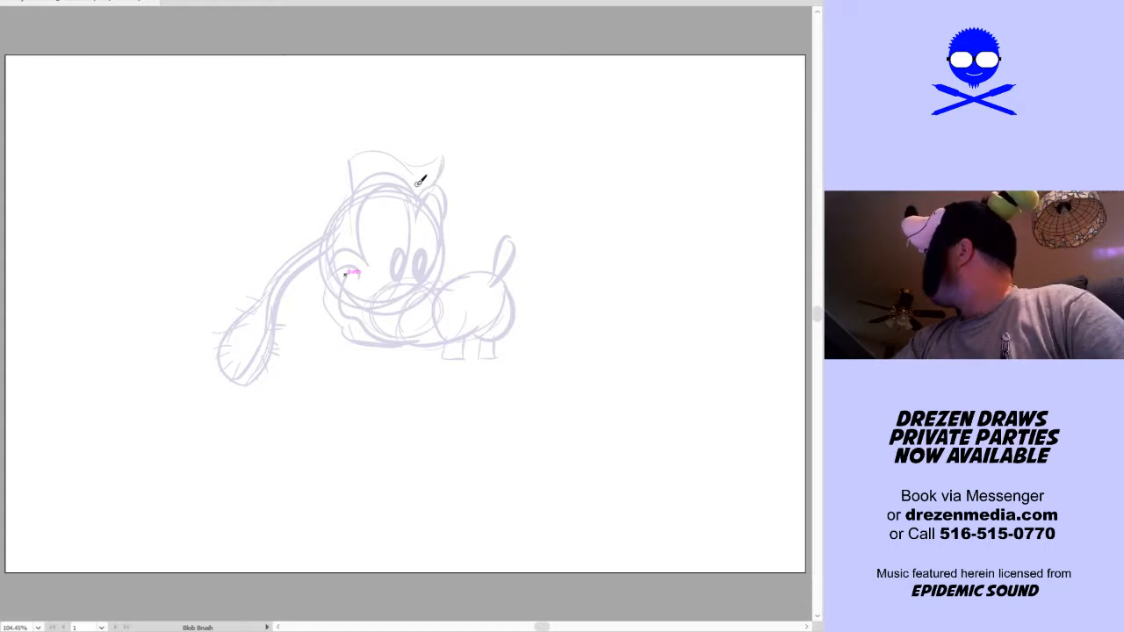
key(space)
drag(428, 271, 402, 369)
drag(367, 265, 411, 127)
mouse_move(384, 191)
mouse_down()
mouse_move(411, 132)
mouse_move(397, 105)
mouse_move(428, 139)
mouse_move(432, 120)
mouse_move(433, 155)
mouse_up()
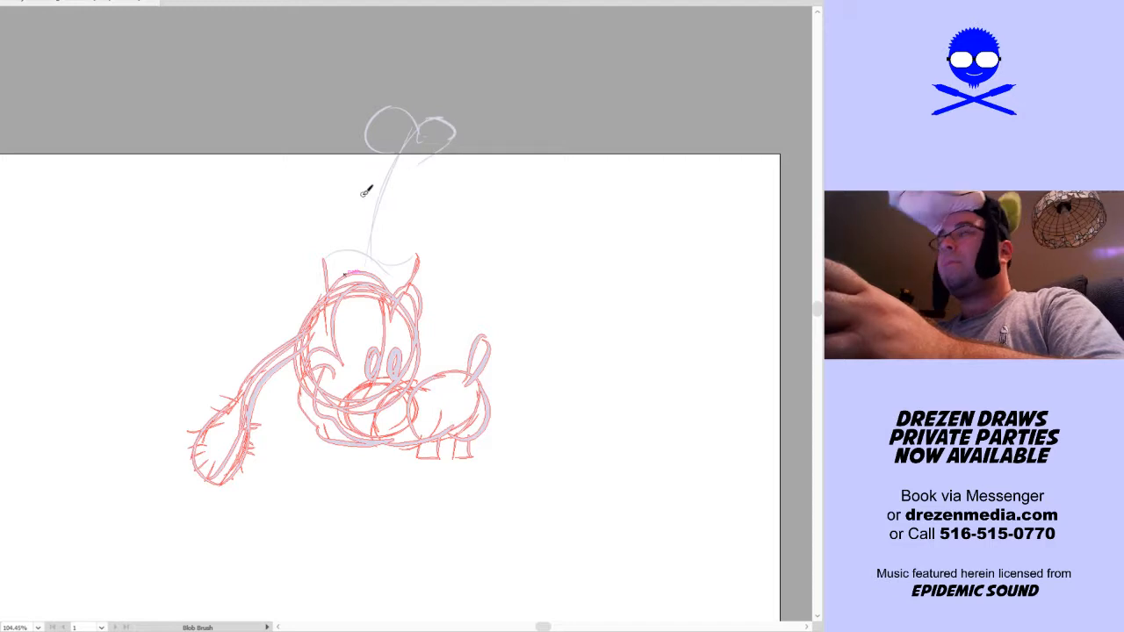
Sketch the tall hat's curved sides, thicken its lobed crown and add a lower band with vertical pleats
mouse_move(342, 250)
mouse_down()
mouse_move(384, 134)
mouse_move(403, 257)
mouse_move(443, 146)
mouse_up()
mouse_move(368, 151)
mouse_down()
mouse_move(377, 120)
mouse_move(466, 131)
mouse_move(458, 155)
mouse_up()
drag(376, 215, 410, 225)
mouse_move(349, 260)
mouse_down()
mouse_move(384, 141)
mouse_move(373, 159)
mouse_up()
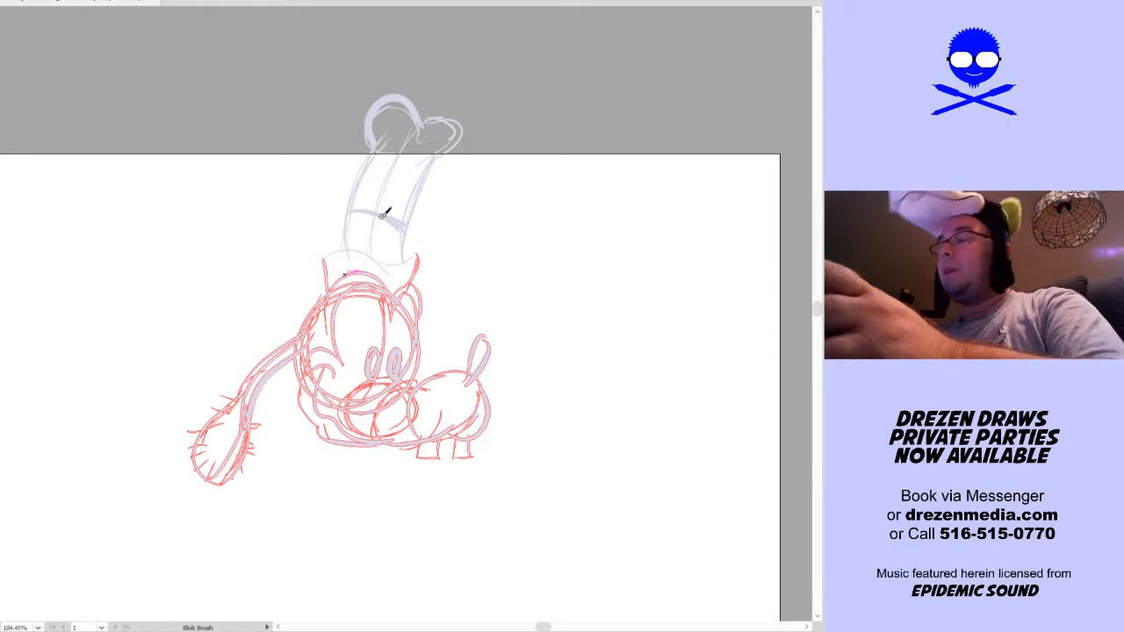
mouse_move(528, 476)
mouse_down()
mouse_move(575, 346)
mouse_move(554, 392)
mouse_up()
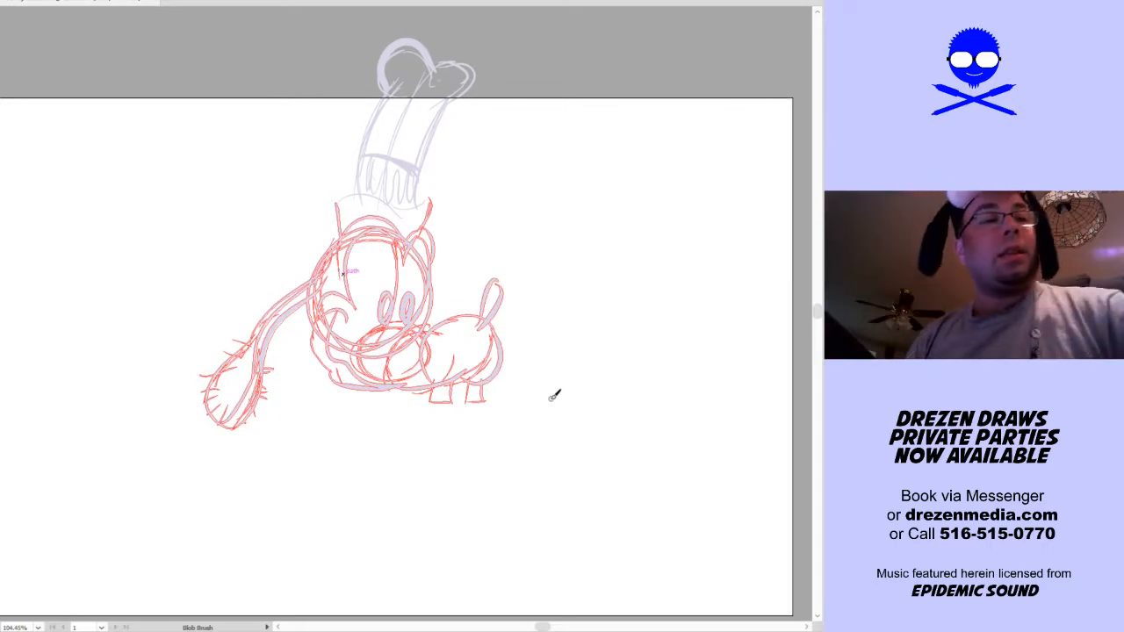
Select the entire character sketch and scale it down to make room for the body below the head
key(v)
click(468, 426)
key(a)
key(ctrl+a)
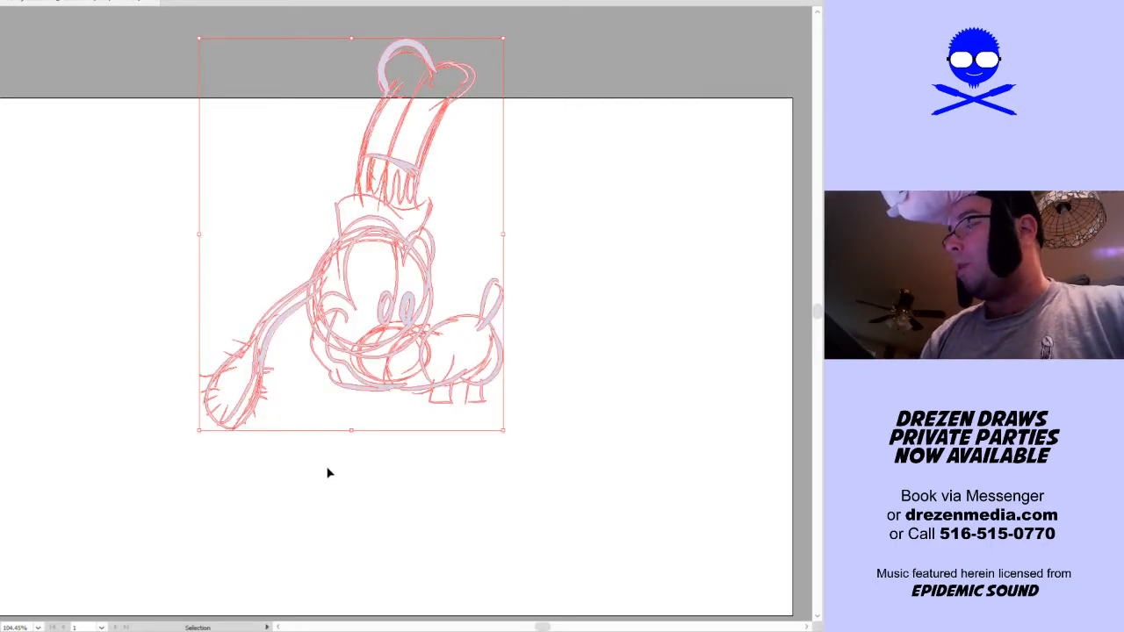
key(v)
mouse_move(503, 234)
mouse_down()
mouse_move(390, 303)
mouse_move(387, 323)
mouse_move(431, 334)
mouse_move(446, 383)
mouse_up()
click(472, 453)
drag(471, 454, 538, 350)
key(c)
click(510, 388)
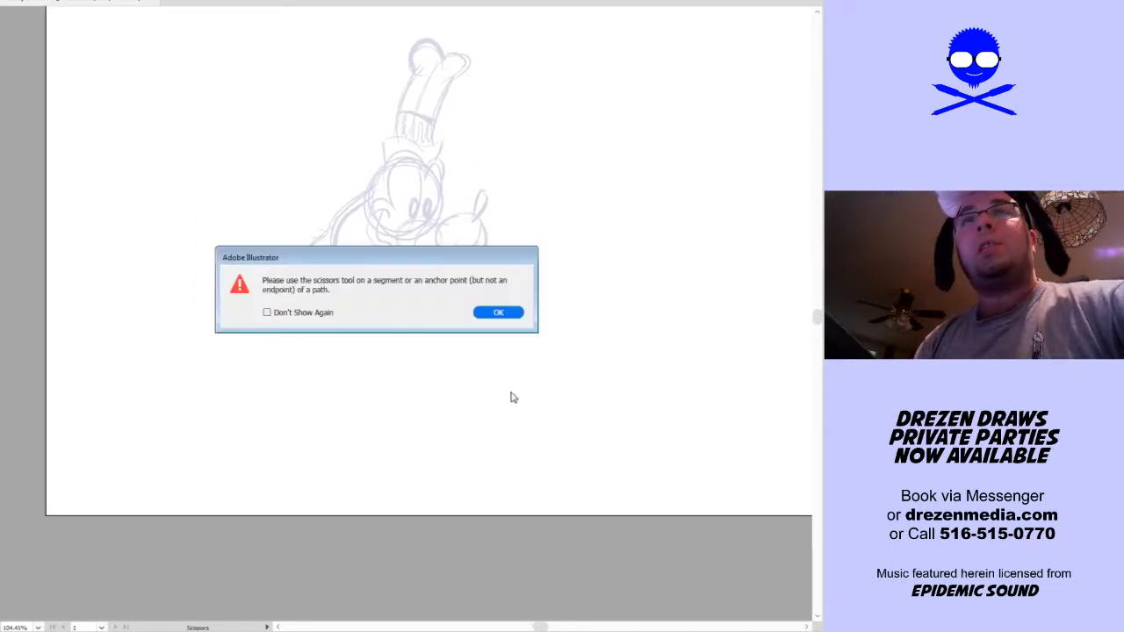
click(511, 309)
click(507, 338)
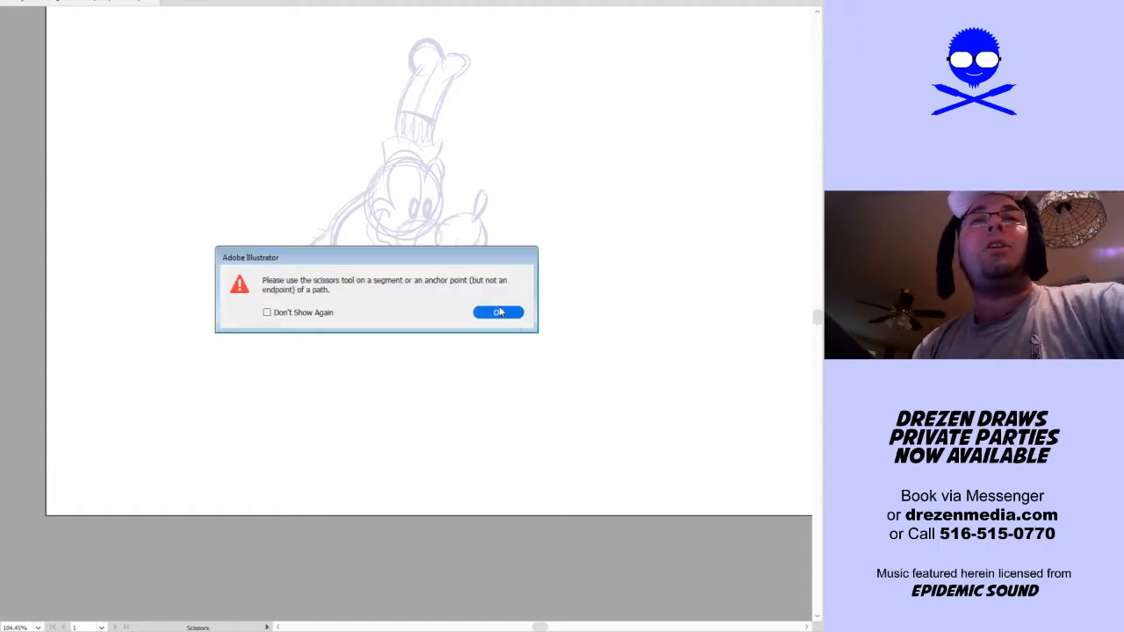
click(478, 314)
Sketch a curved line of action sweeping down from the neck, with a slim bent torso and overlapping round hips around it
key(shift+b)
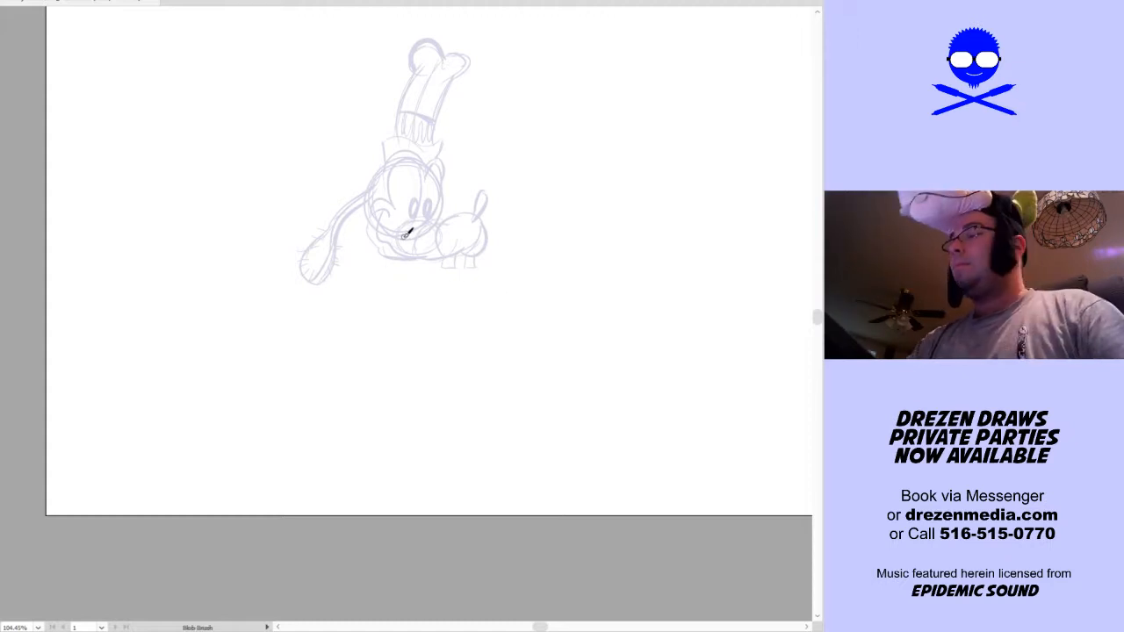
drag(406, 239, 334, 546)
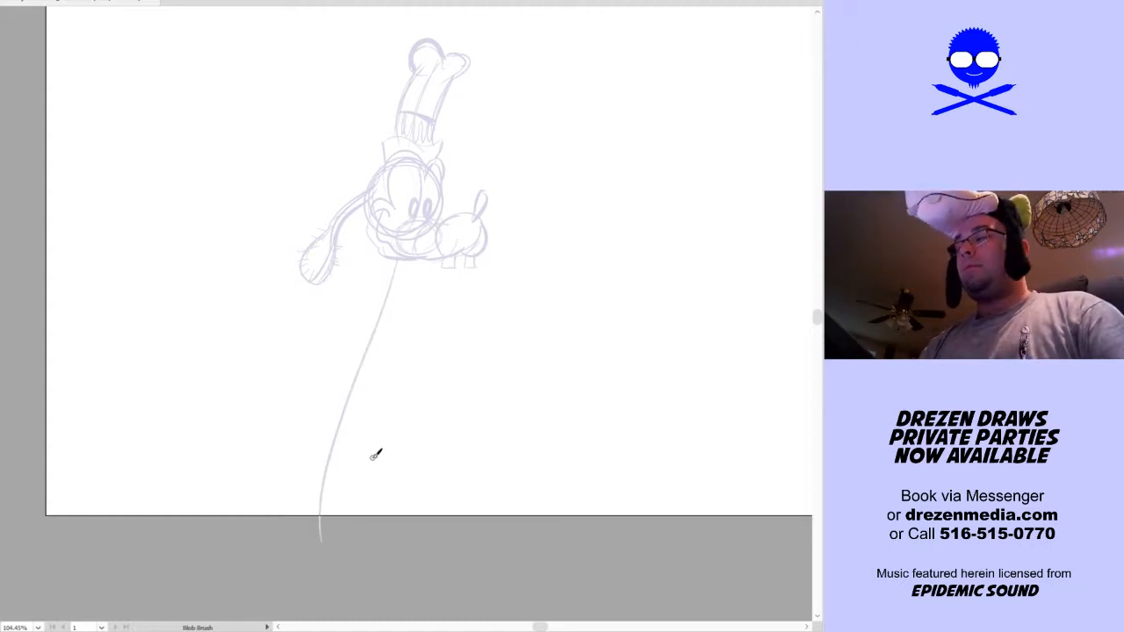
key(ctrl+z)
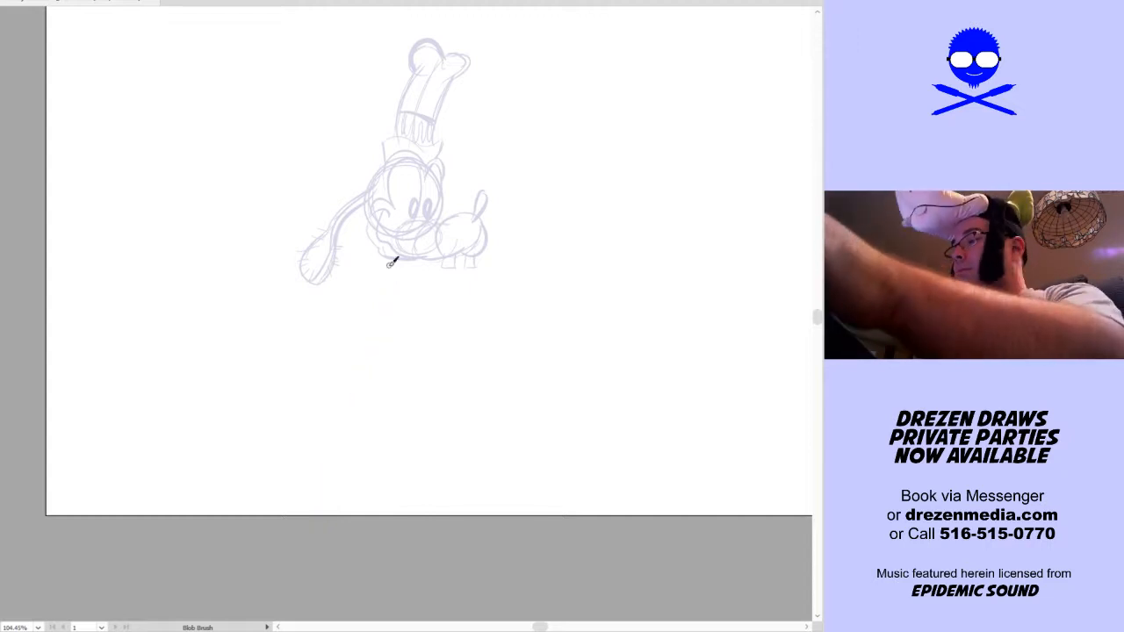
mouse_move(388, 251)
mouse_down()
mouse_move(323, 303)
mouse_move(243, 434)
mouse_up()
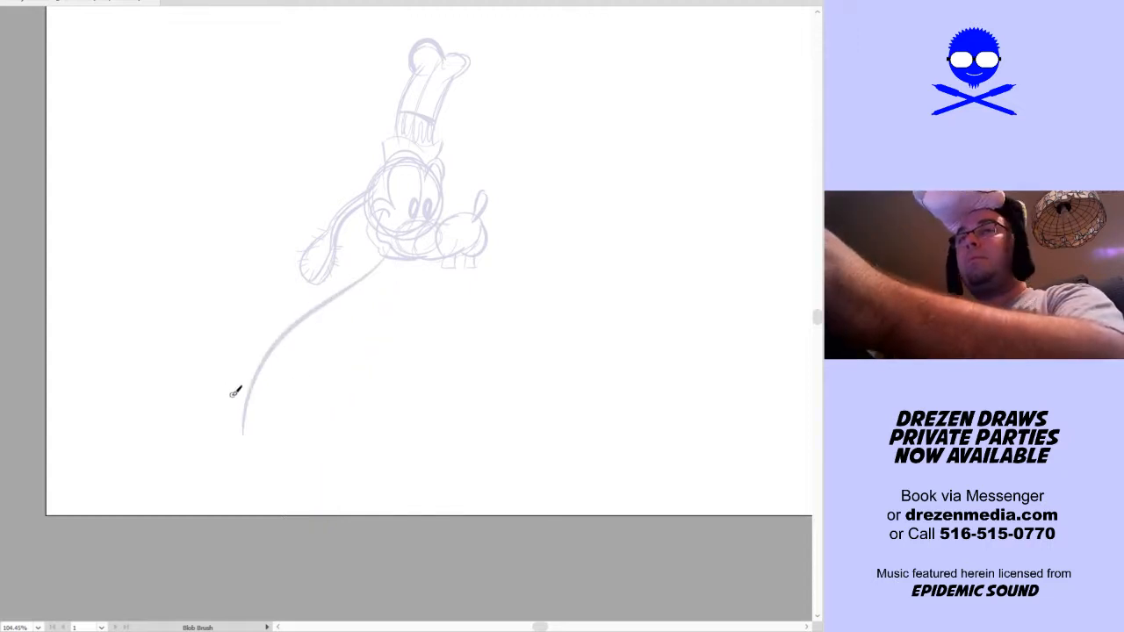
mouse_move(231, 396)
mouse_down()
mouse_move(294, 398)
mouse_move(252, 364)
mouse_move(220, 368)
mouse_move(304, 300)
mouse_up()
mouse_move(251, 361)
mouse_down()
mouse_move(306, 290)
mouse_move(256, 356)
mouse_move(358, 271)
mouse_move(367, 301)
mouse_move(292, 387)
mouse_up()
drag(349, 303, 307, 389)
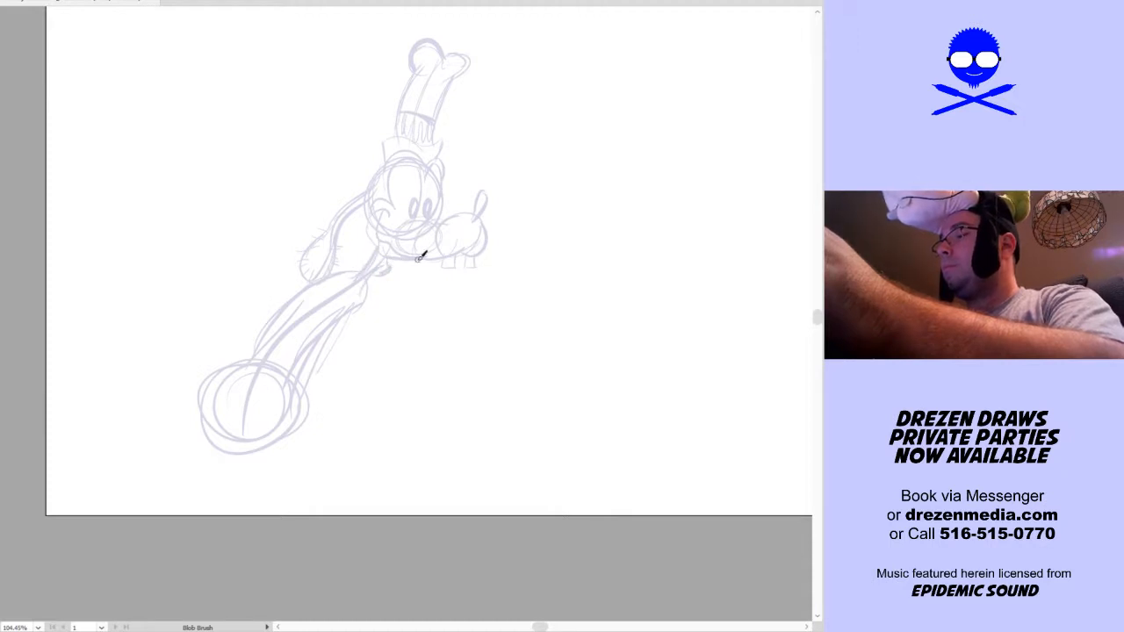
Sketch an arm hanging down from the shoulder past the hips, ending in a cuffed glove with spread fingers
key(space)
mouse_move(485, 375)
mouse_down()
mouse_move(516, 377)
mouse_move(490, 401)
mouse_up()
key(space)
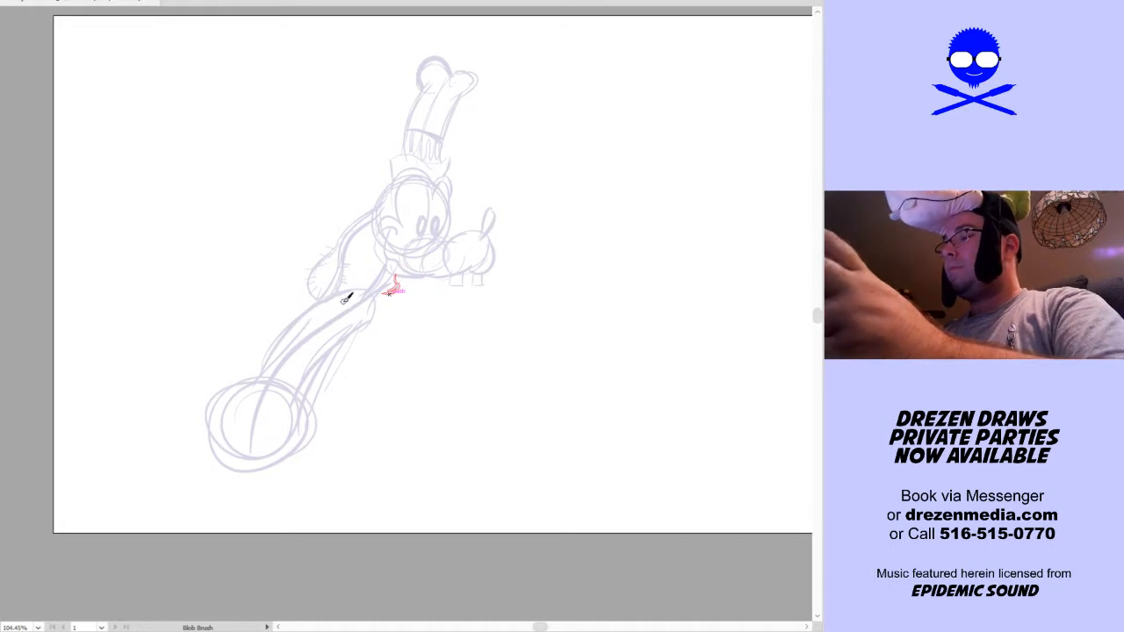
mouse_move(316, 426)
mouse_down()
mouse_move(309, 462)
mouse_move(320, 348)
mouse_move(293, 491)
mouse_move(298, 472)
mouse_move(317, 490)
mouse_move(291, 485)
mouse_move(290, 502)
mouse_move(308, 495)
mouse_move(291, 527)
mouse_move(250, 531)
mouse_move(280, 538)
mouse_move(267, 569)
mouse_move(288, 536)
mouse_up()
mouse_move(291, 532)
mouse_down()
mouse_move(289, 559)
mouse_move(302, 528)
mouse_move(295, 504)
mouse_up()
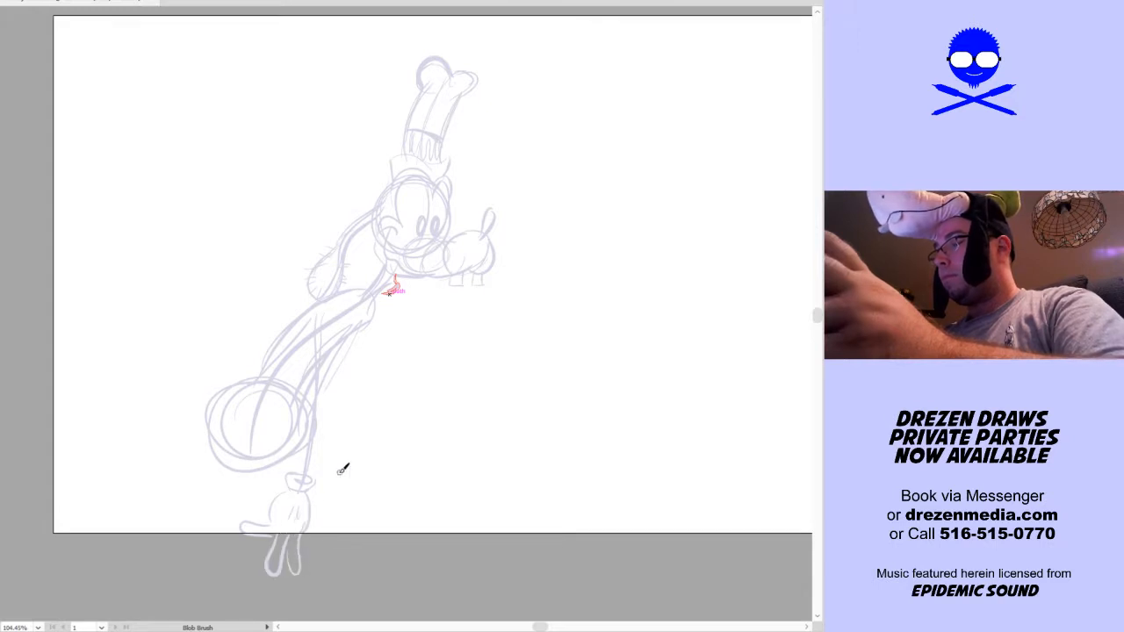
Sketch an upward-curving tail behind the hips and fill it out with short, feathery fur strokes
scroll(399, 459, down, 2)
mouse_move(224, 399)
mouse_down()
mouse_move(184, 341)
mouse_move(197, 327)
mouse_up()
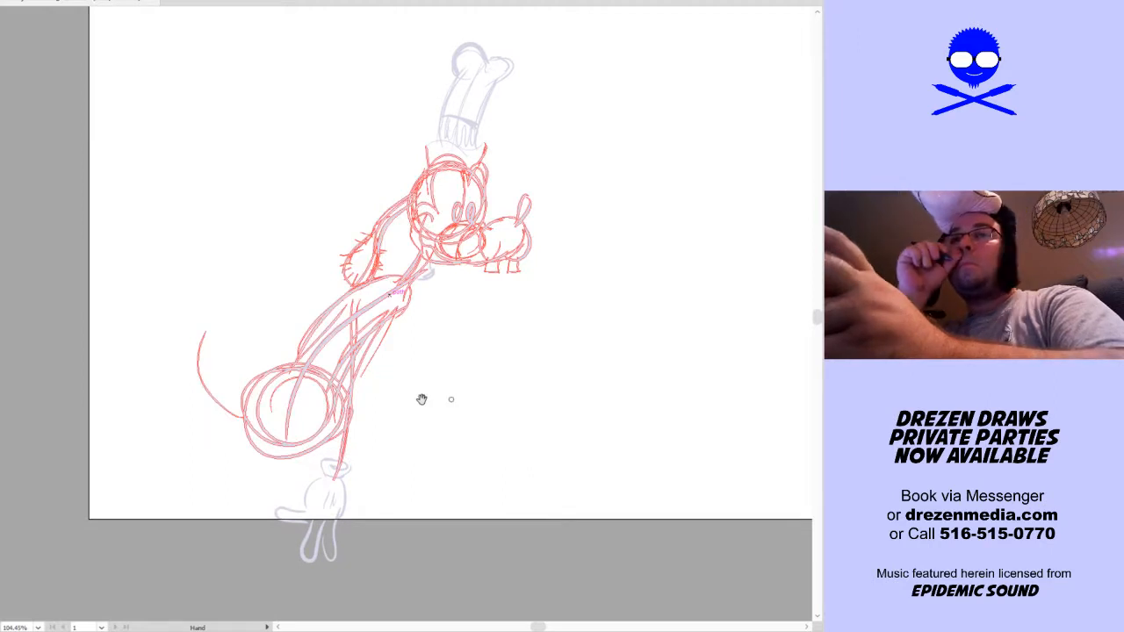
key(shift+b)
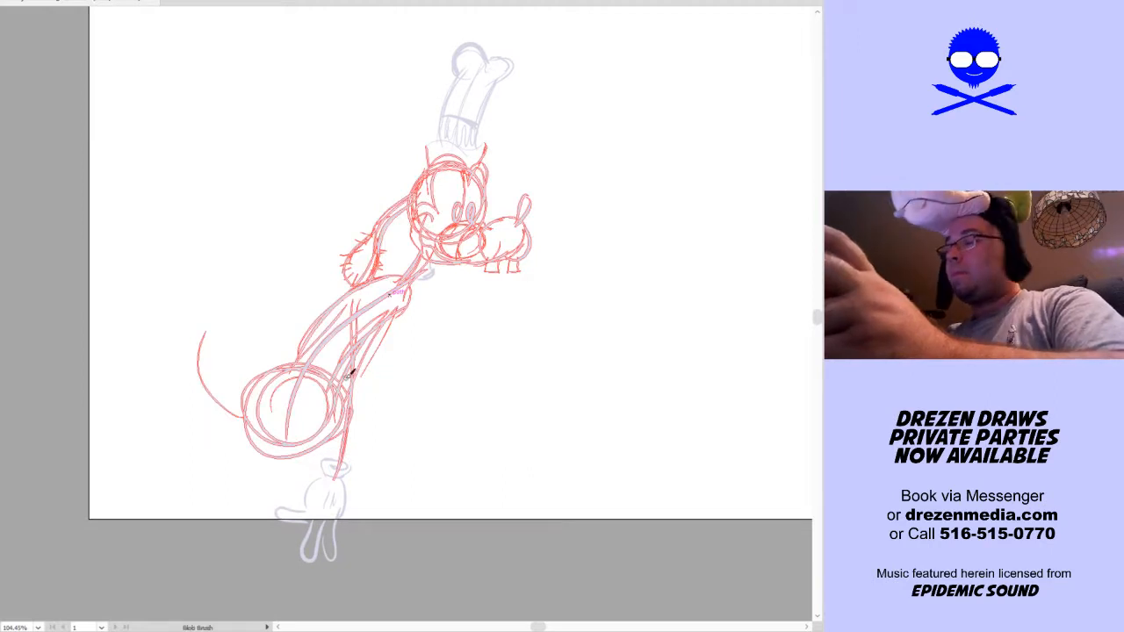
mouse_move(207, 332)
mouse_down()
mouse_move(214, 370)
mouse_move(230, 396)
mouse_move(208, 336)
mouse_move(221, 412)
mouse_up()
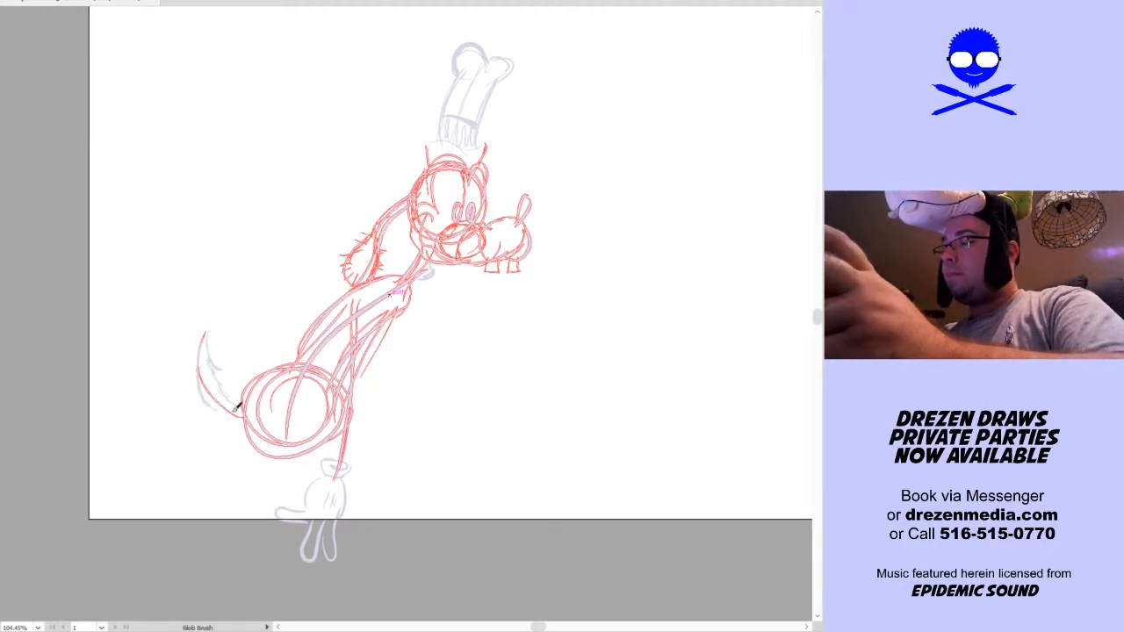
drag(199, 353, 244, 418)
mouse_move(201, 325)
mouse_down()
mouse_move(204, 384)
mouse_move(202, 367)
mouse_up()
mouse_move(216, 322)
mouse_down()
mouse_move(210, 361)
mouse_move(224, 335)
mouse_move(214, 376)
mouse_move(243, 405)
mouse_up()
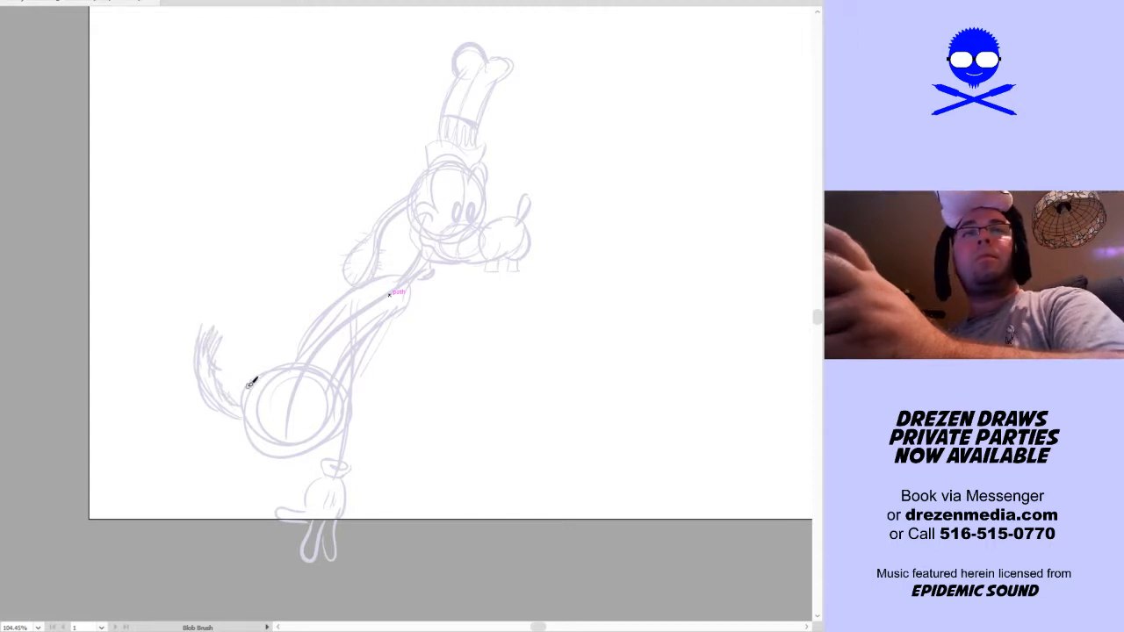
Sketch two long, curved leg guides extending down from the hips beyond the artboard's lower edge
key(space)
drag(409, 422, 422, 404)
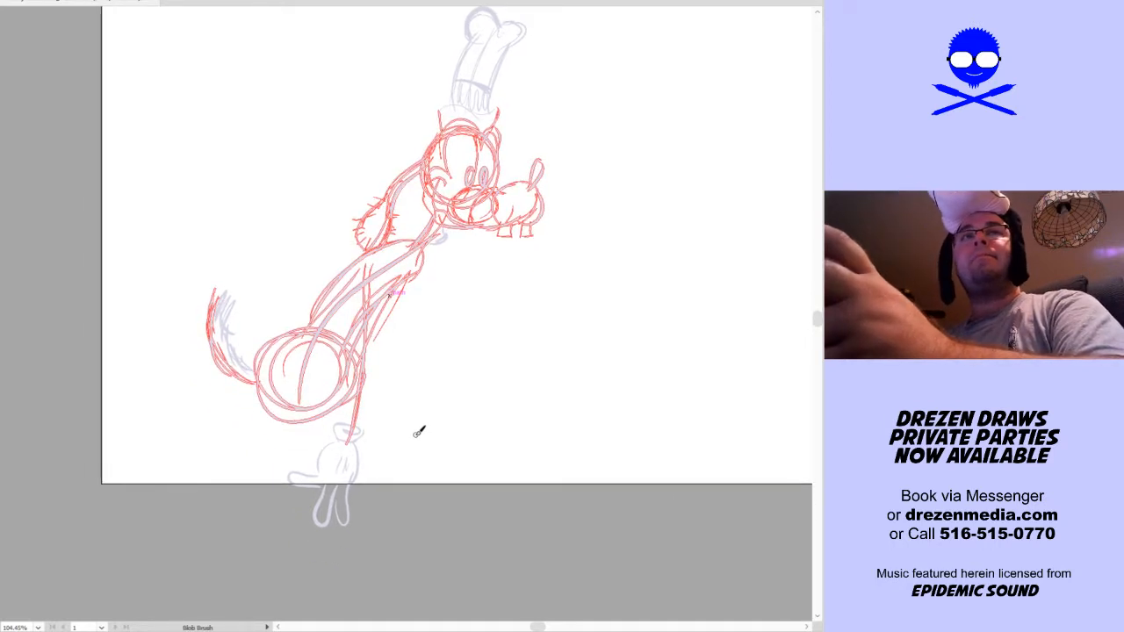
key(space)
drag(414, 424, 435, 385)
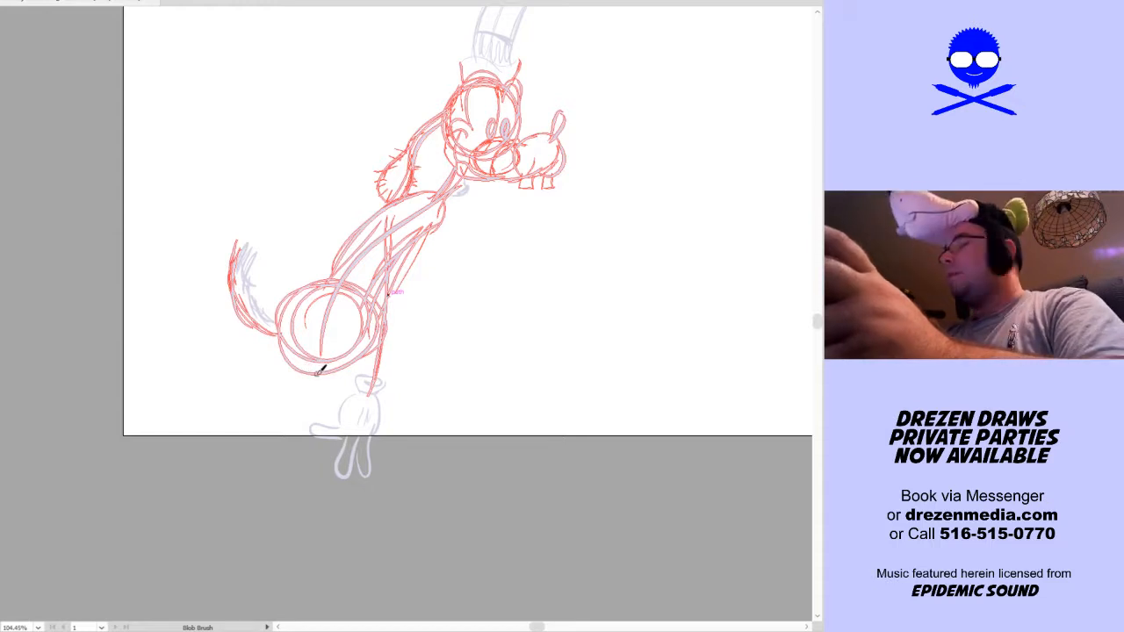
mouse_move(318, 366)
mouse_down()
mouse_move(306, 477)
mouse_move(248, 564)
mouse_up()
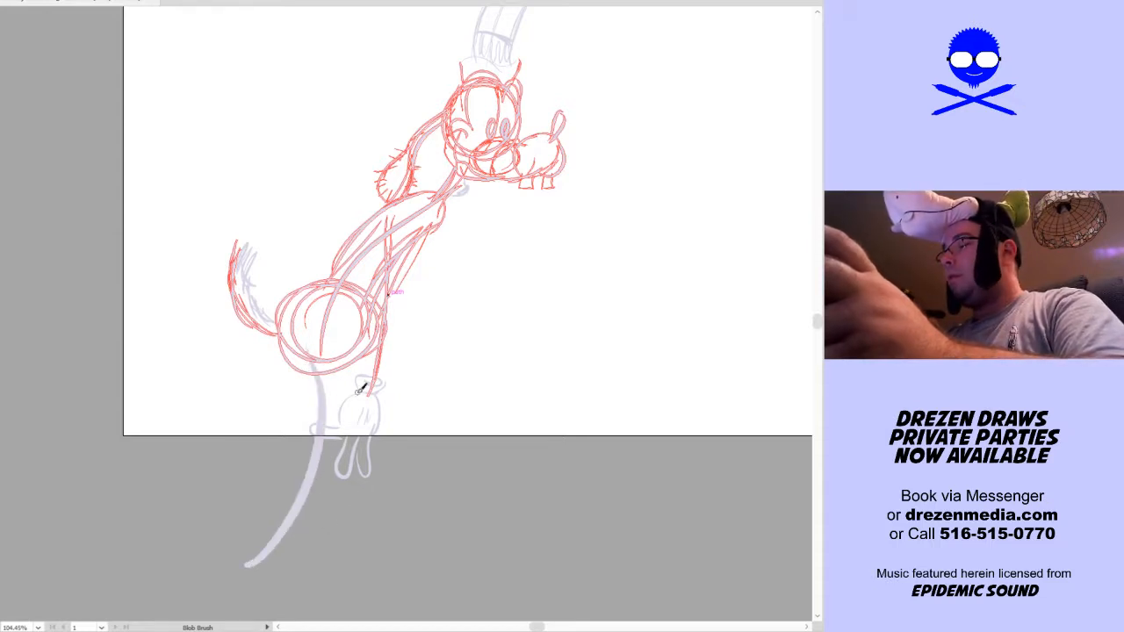
mouse_move(344, 352)
mouse_down()
mouse_move(377, 501)
mouse_move(351, 564)
mouse_up()
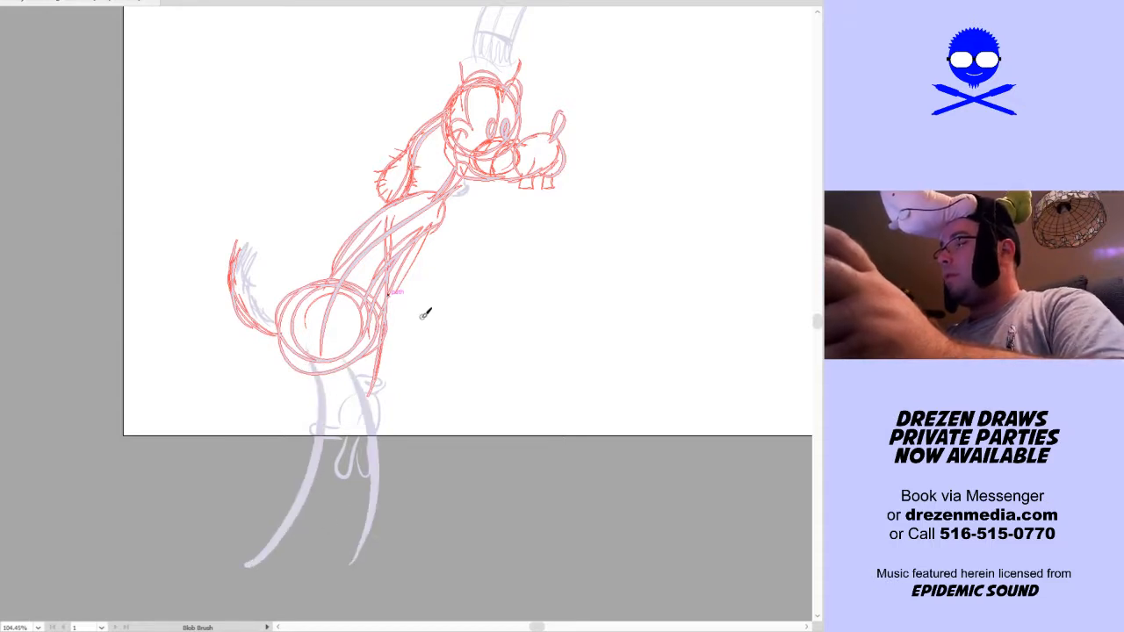
Sketch the other arm bent at the elbow with its gloved hand raised to the hat, and build up both arms' thickness
drag(464, 284, 402, 394)
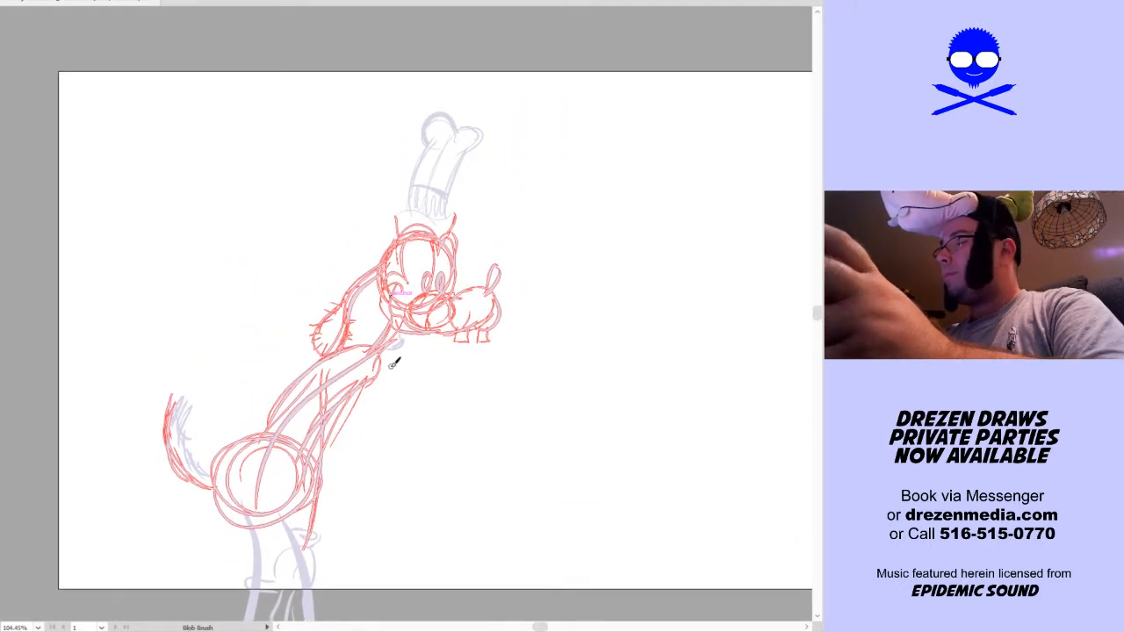
mouse_move(376, 356)
mouse_down()
mouse_move(510, 335)
mouse_move(496, 349)
mouse_move(506, 317)
mouse_move(483, 197)
mouse_move(498, 229)
mouse_move(490, 215)
mouse_move(508, 213)
mouse_move(516, 189)
mouse_move(501, 212)
mouse_move(490, 187)
mouse_move(469, 180)
mouse_move(499, 219)
mouse_move(475, 186)
mouse_move(466, 225)
mouse_move(484, 189)
mouse_move(474, 172)
mouse_move(465, 200)
mouse_up()
key(space)
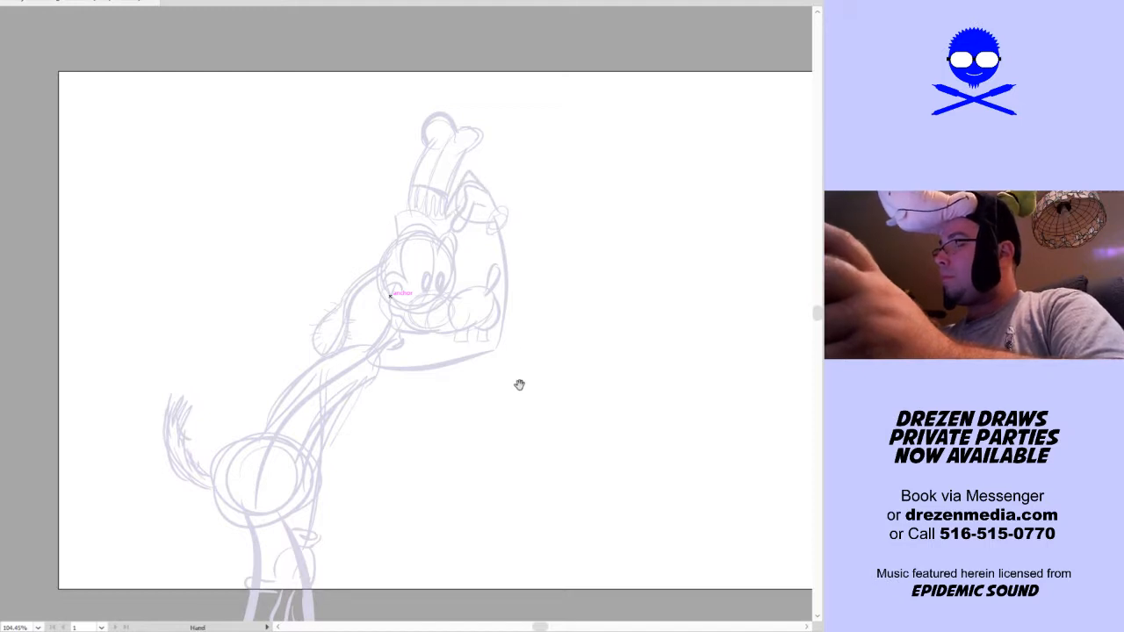
drag(503, 404, 528, 315)
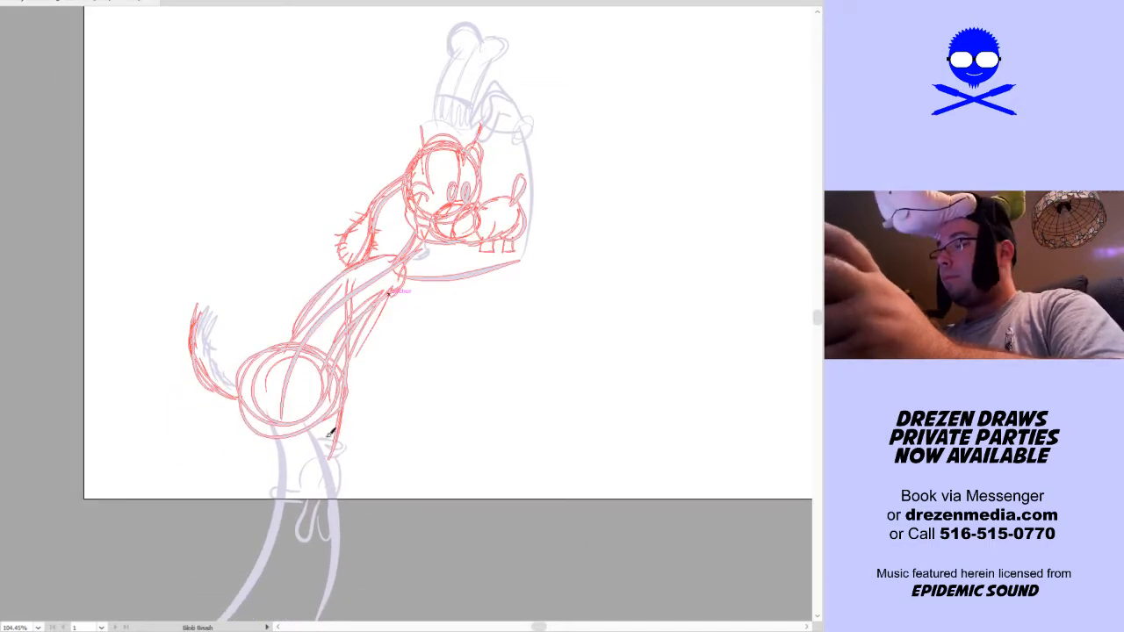
drag(412, 292, 513, 264)
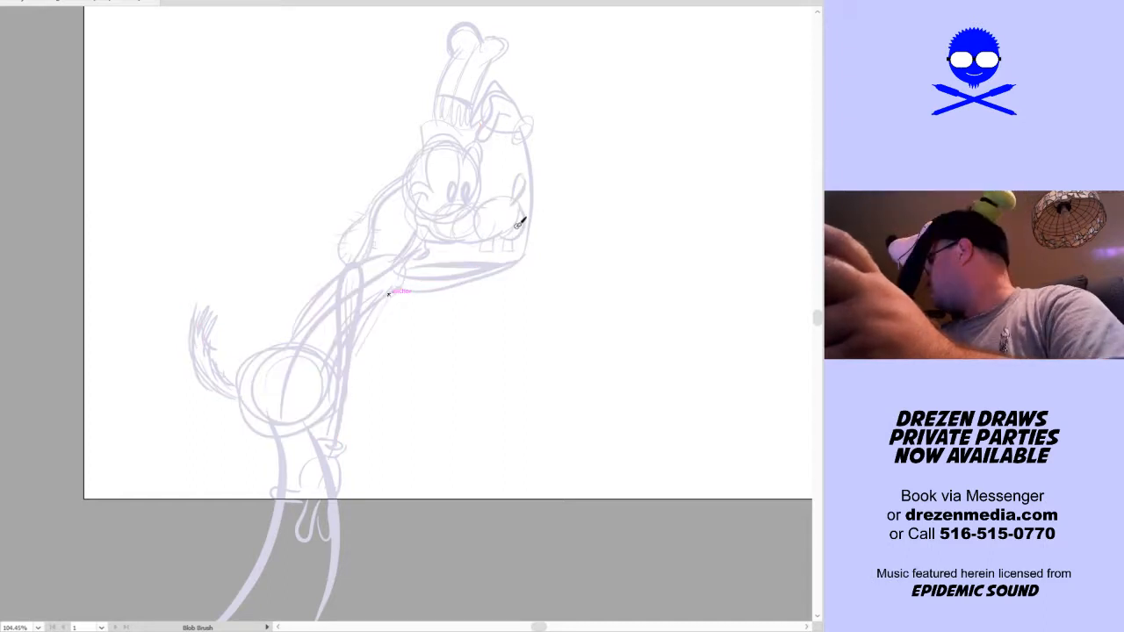
mouse_move(527, 136)
mouse_down()
mouse_move(531, 182)
mouse_move(518, 248)
mouse_up()
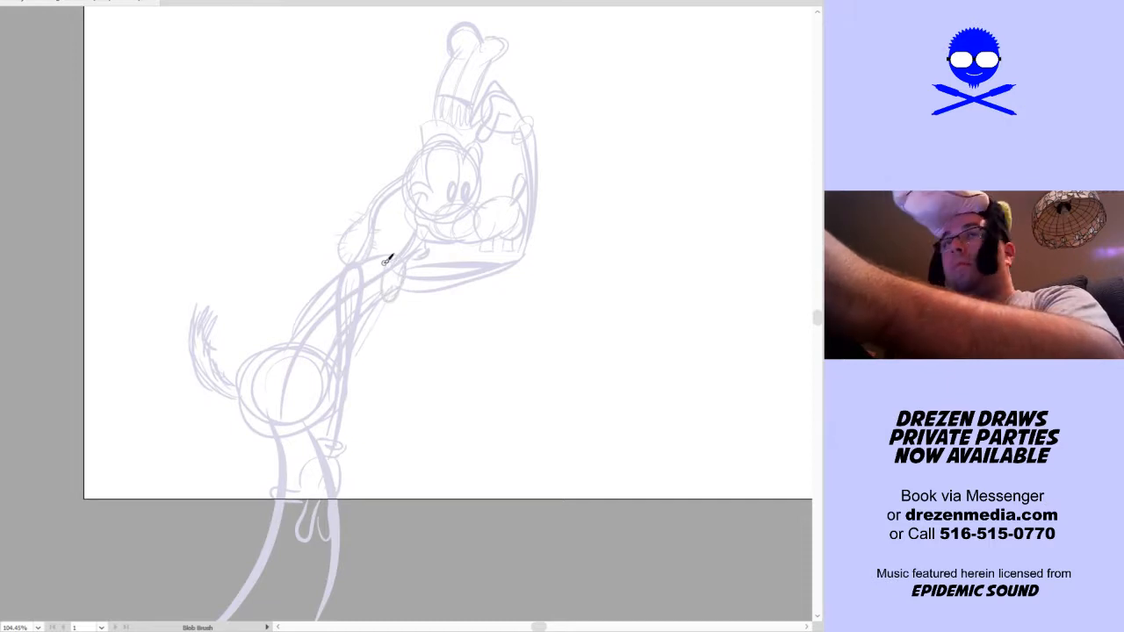
Sketch an open vest over the torso, with a pointed tail flaring behind the back, a front flap and a round button
mouse_move(337, 301)
mouse_down()
mouse_move(373, 279)
mouse_move(356, 287)
mouse_move(355, 266)
mouse_move(397, 253)
mouse_move(362, 273)
mouse_move(336, 266)
mouse_move(348, 258)
mouse_move(314, 299)
mouse_move(312, 287)
mouse_move(255, 322)
mouse_move(307, 381)
mouse_move(338, 365)
mouse_up()
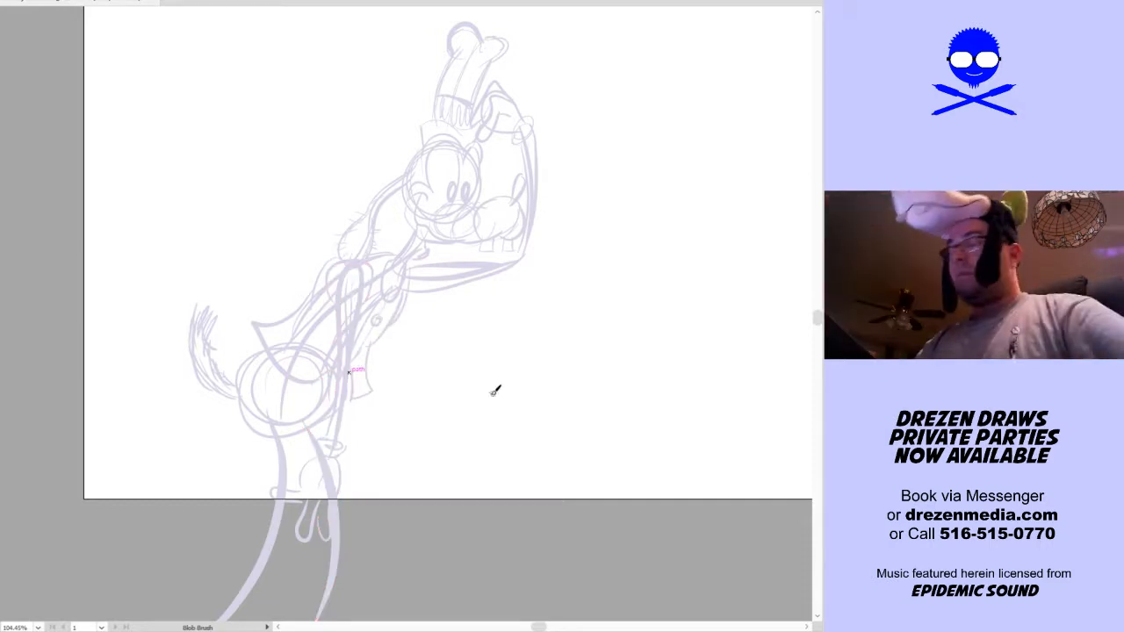
Scale the whole dog sketch down proportionally and move it to the middle of the artboard, leaving room for feet below the legs
key(ctrl+a)
key(v)
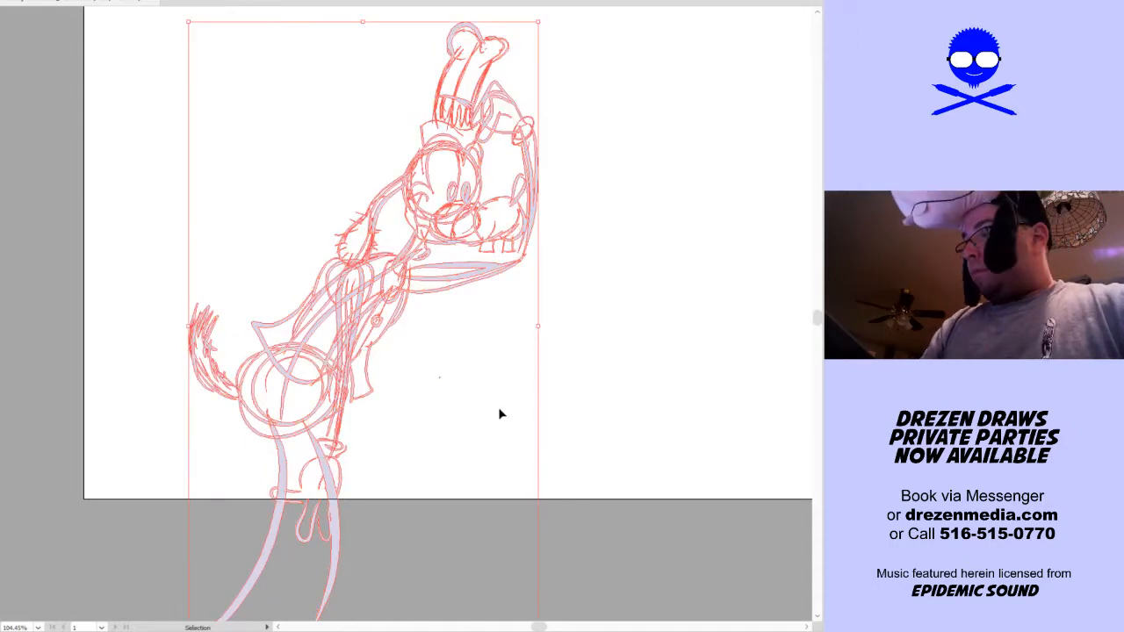
key(shift+b)
key(v)
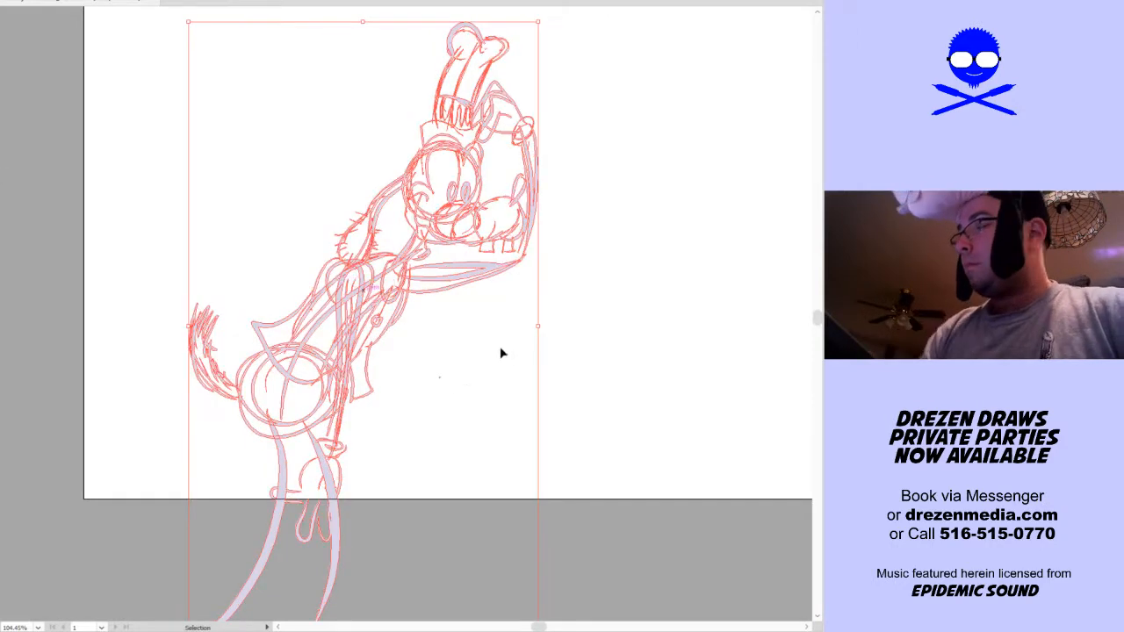
drag(540, 327, 472, 396)
drag(365, 365, 503, 248)
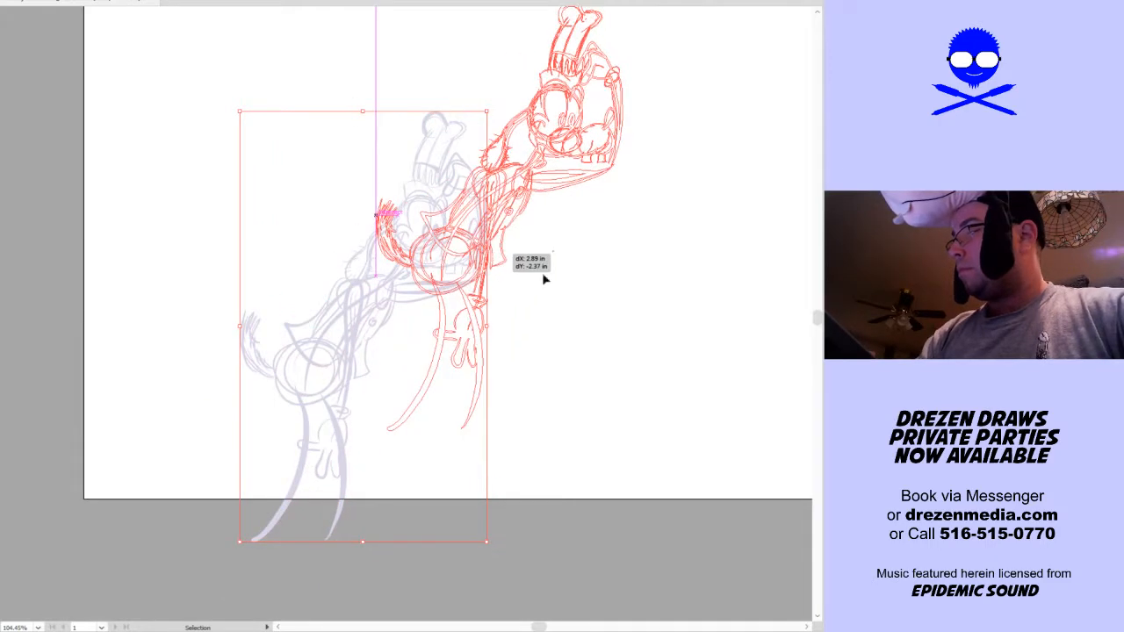
key(ctrl+0)
drag(404, 451, 418, 485)
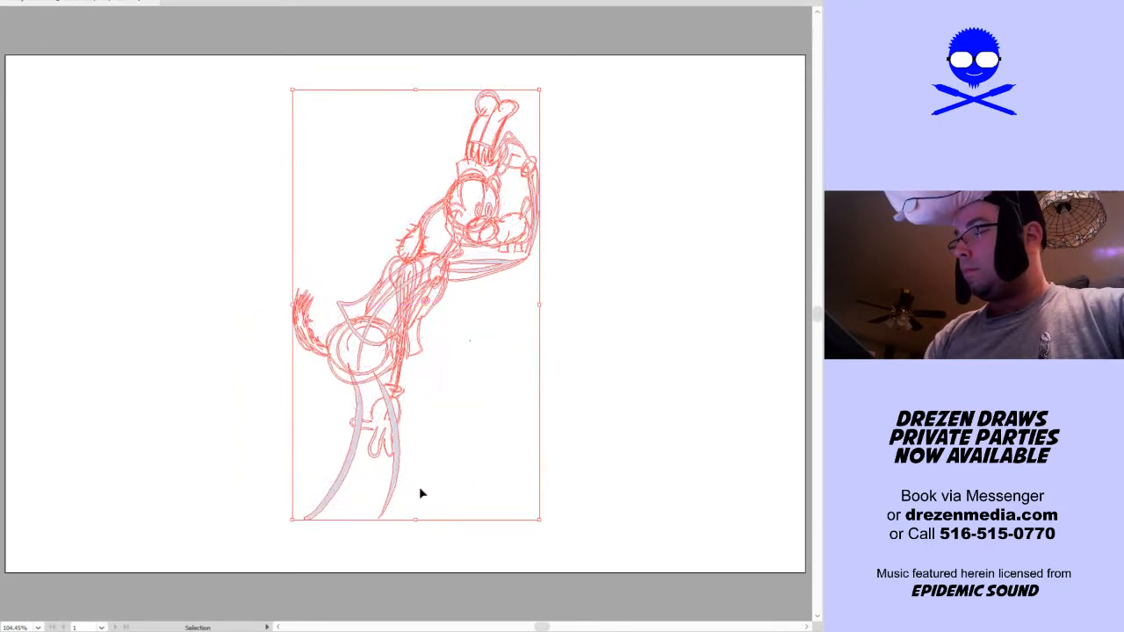
click(428, 544)
Sketch two large rounded shoes with ankle cuffs at the ends of the legs, and thicken both legs up to the hips
key(shift+b)
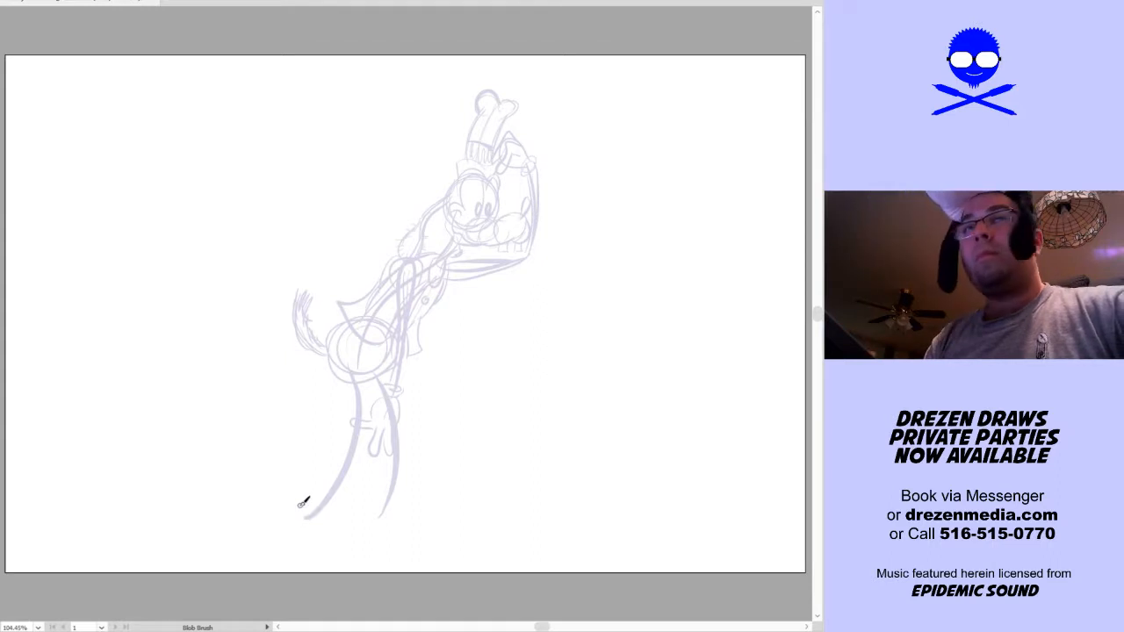
mouse_move(301, 520)
mouse_down()
mouse_move(346, 518)
mouse_move(361, 544)
mouse_move(318, 518)
mouse_up()
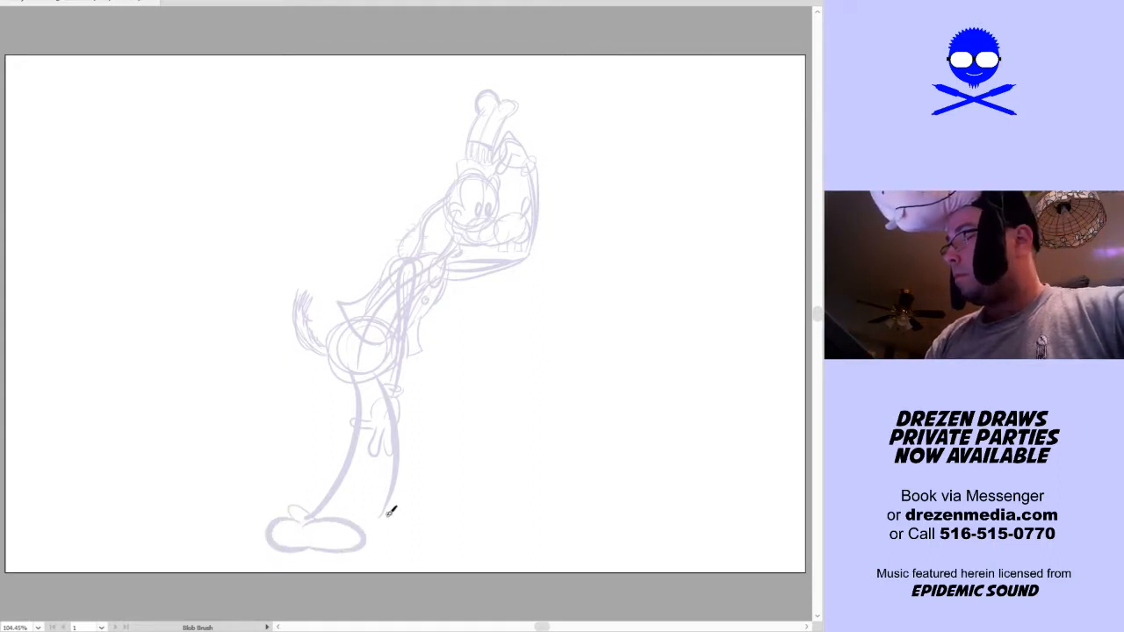
mouse_move(389, 521)
mouse_down()
mouse_move(366, 529)
mouse_move(425, 516)
mouse_up()
drag(319, 502, 356, 374)
mouse_move(318, 508)
mouse_down()
mouse_move(354, 445)
mouse_move(353, 400)
mouse_move(306, 515)
mouse_move(353, 357)
mouse_up()
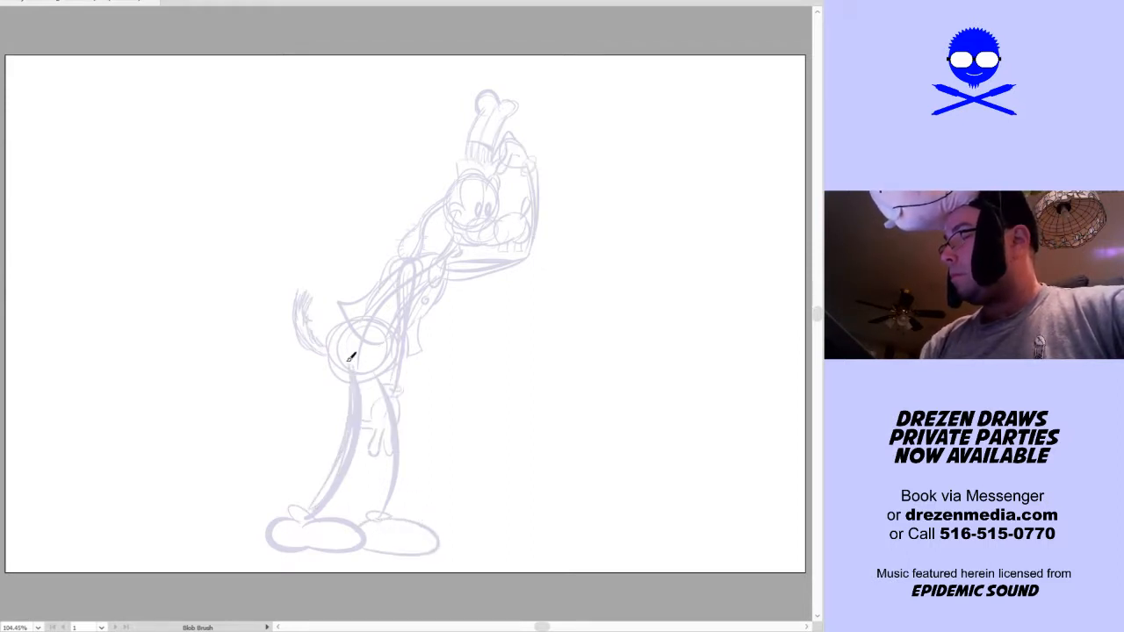
mouse_move(380, 511)
mouse_down()
mouse_move(395, 461)
mouse_move(370, 363)
mouse_move(381, 372)
mouse_move(390, 510)
mouse_move(371, 373)
mouse_up()
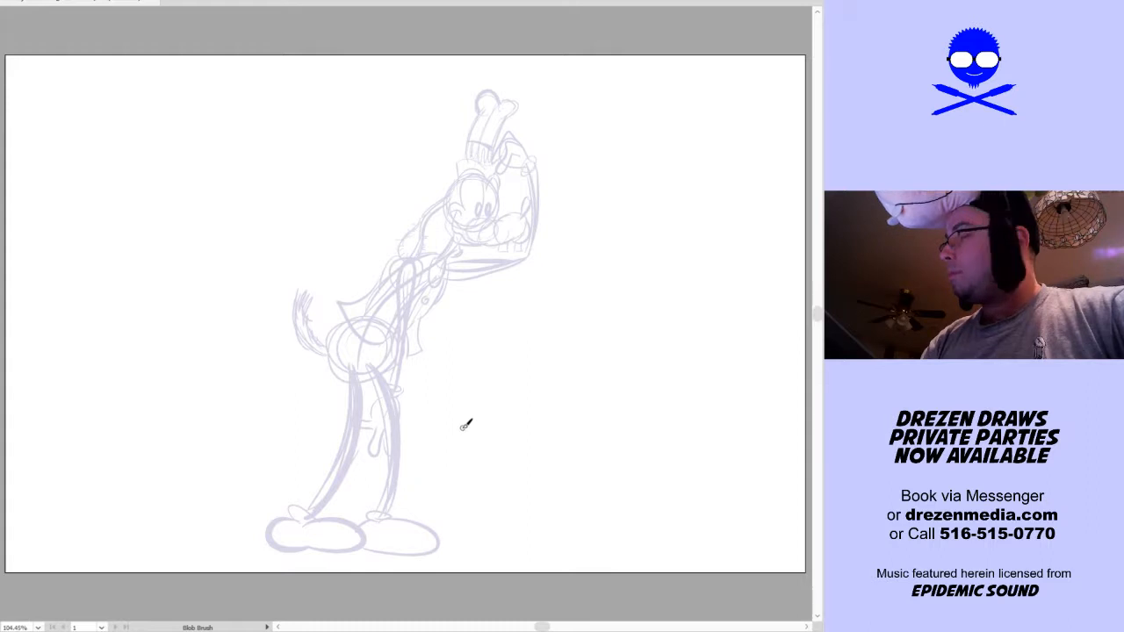
Select all the rough sketch artwork and lock it in place
key(v)
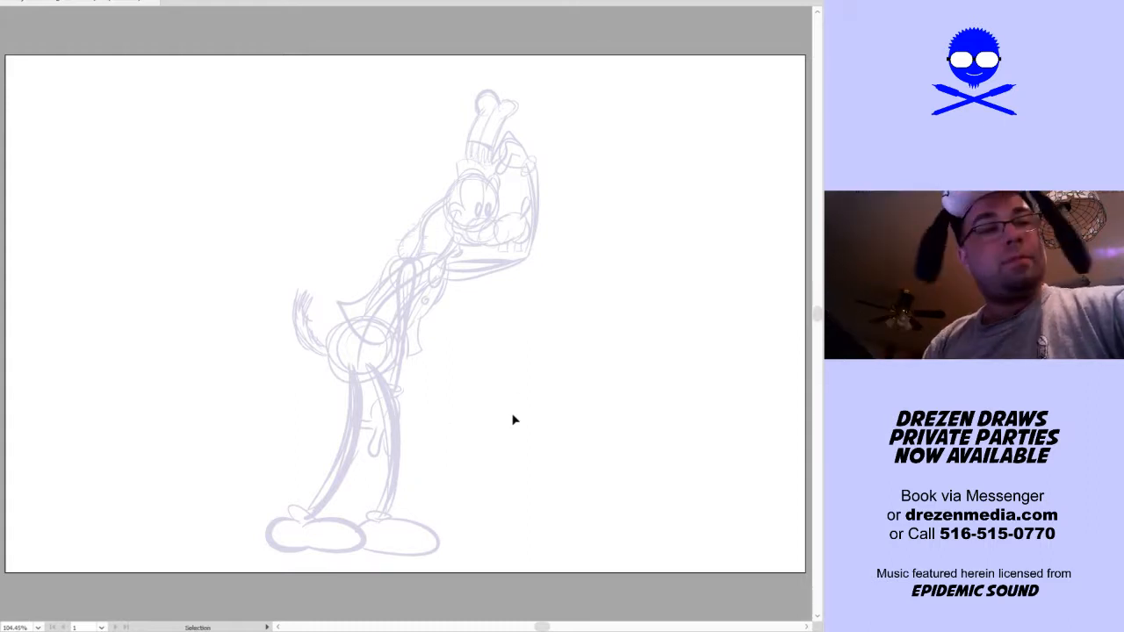
key(ctrl+a)
key(shift+b)
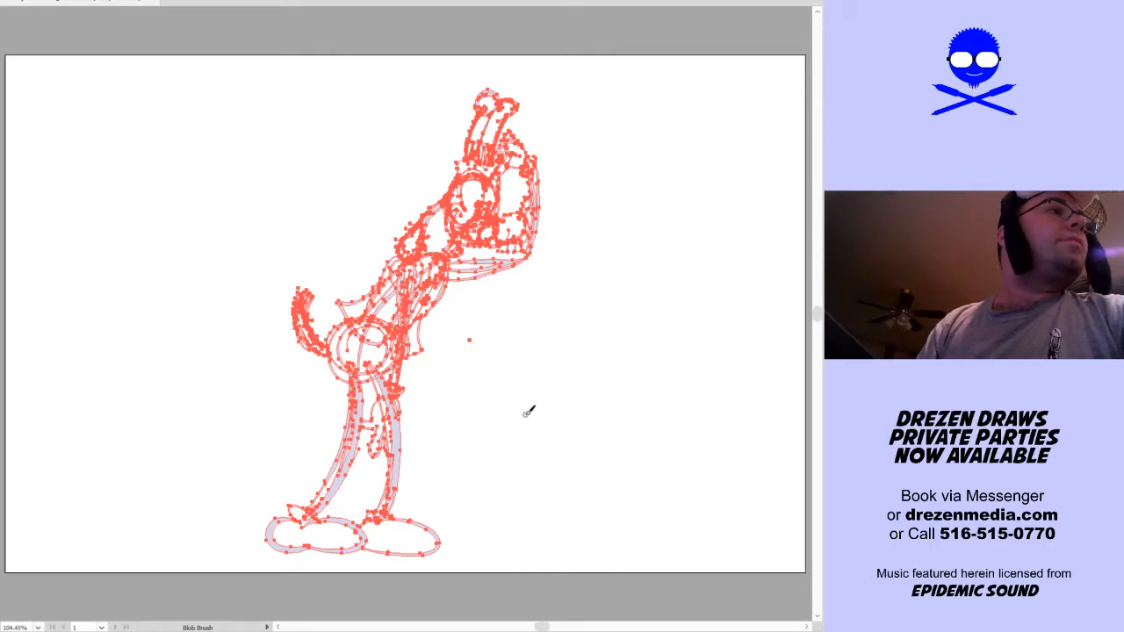
key(v)
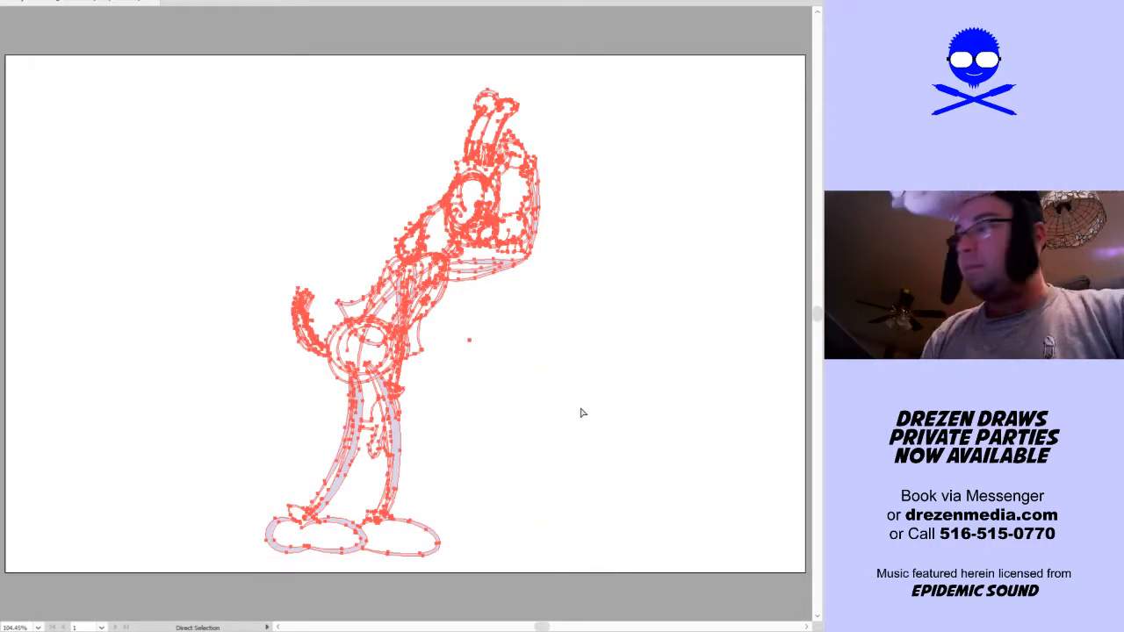
key(ctrl+2)
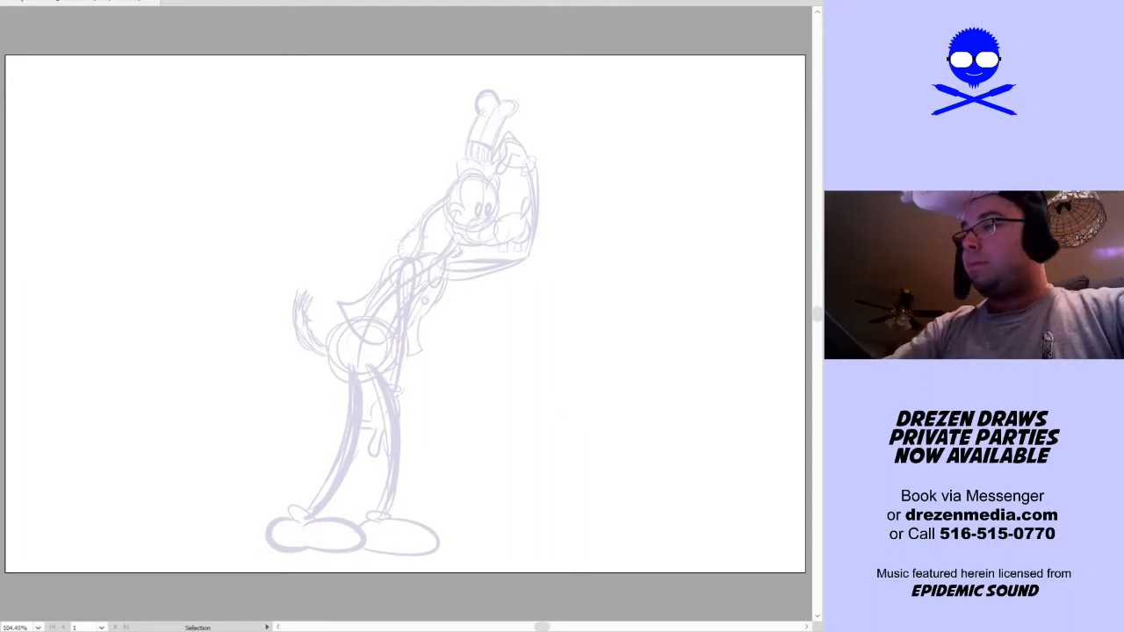
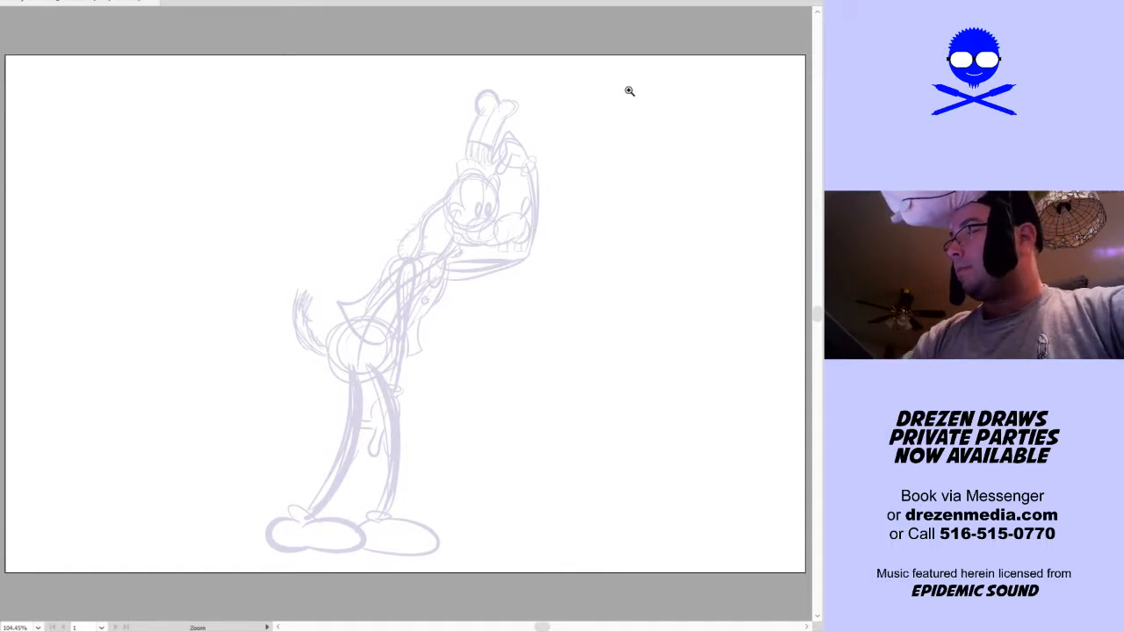
Confirm the Blob Brush at 7 pt with 7 pt pressure variation, and ink the upright oval nose above the snout's tip
drag(627, 99, 288, 366)
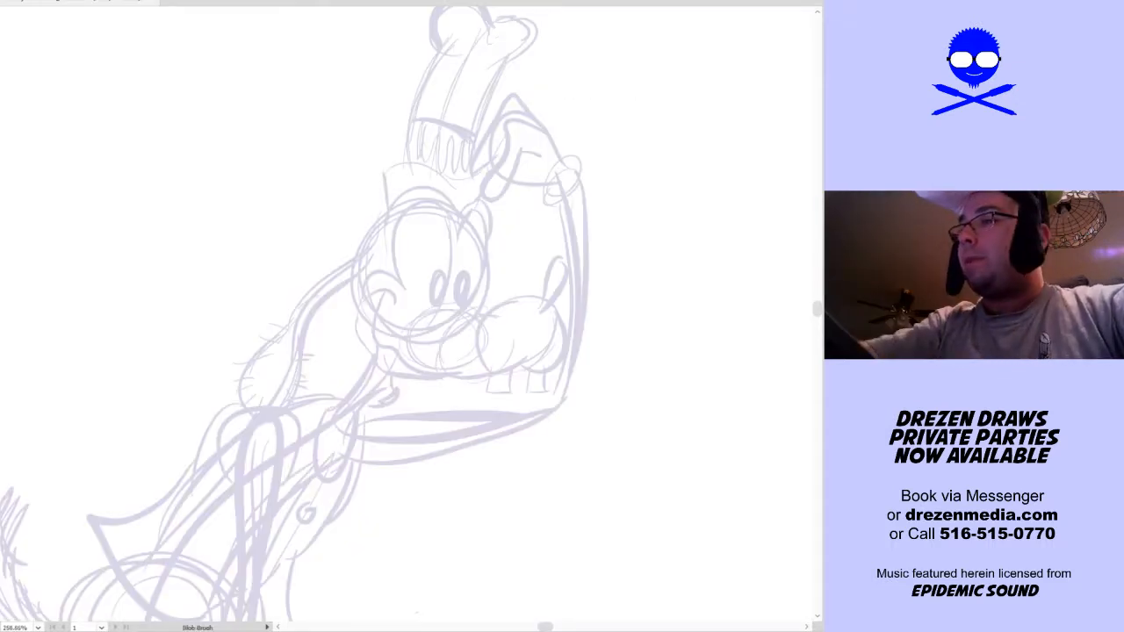
key(Return)
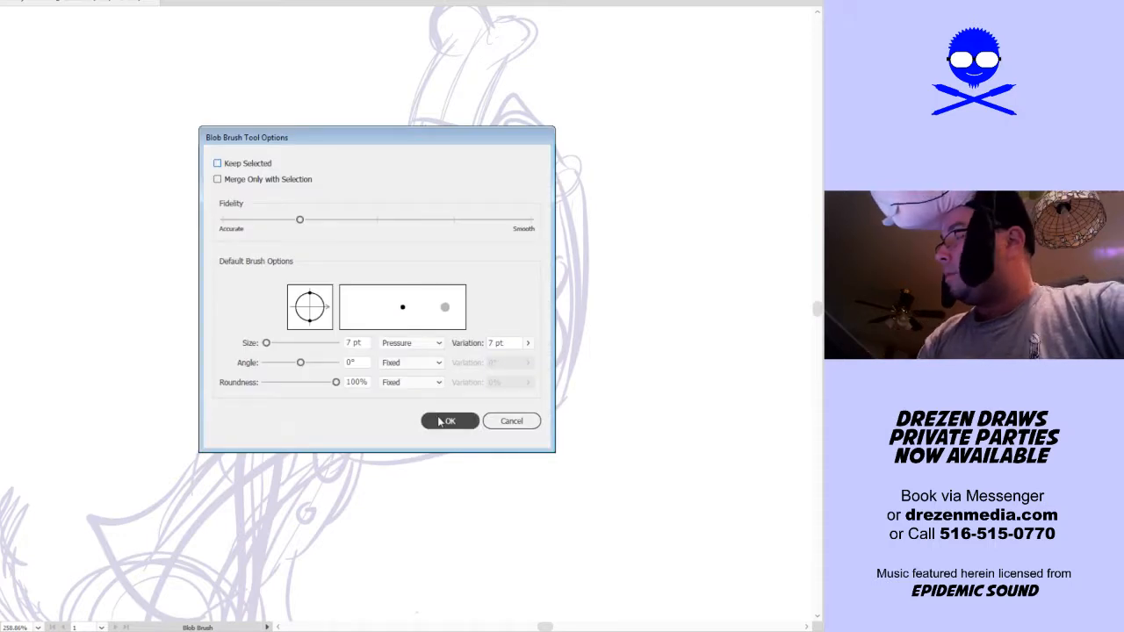
click(439, 418)
drag(499, 399, 419, 421)
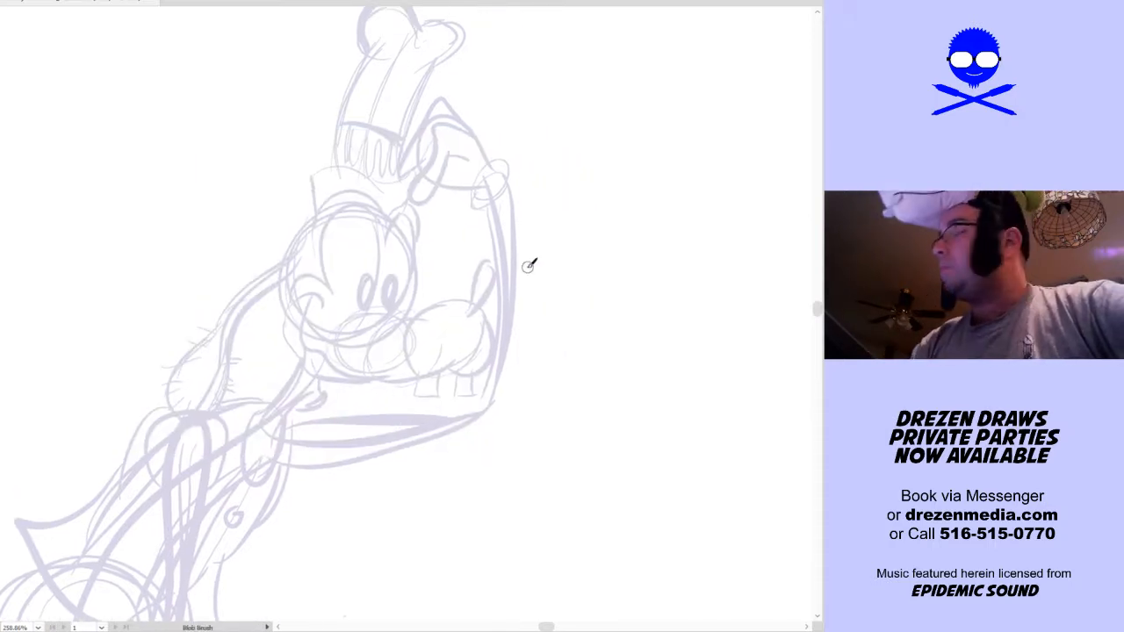
mouse_move(481, 287)
mouse_down()
mouse_move(496, 252)
mouse_move(506, 264)
mouse_move(472, 311)
mouse_move(494, 254)
mouse_move(506, 264)
mouse_move(496, 294)
mouse_up()
key(ctrl)
key(ctrl+z)
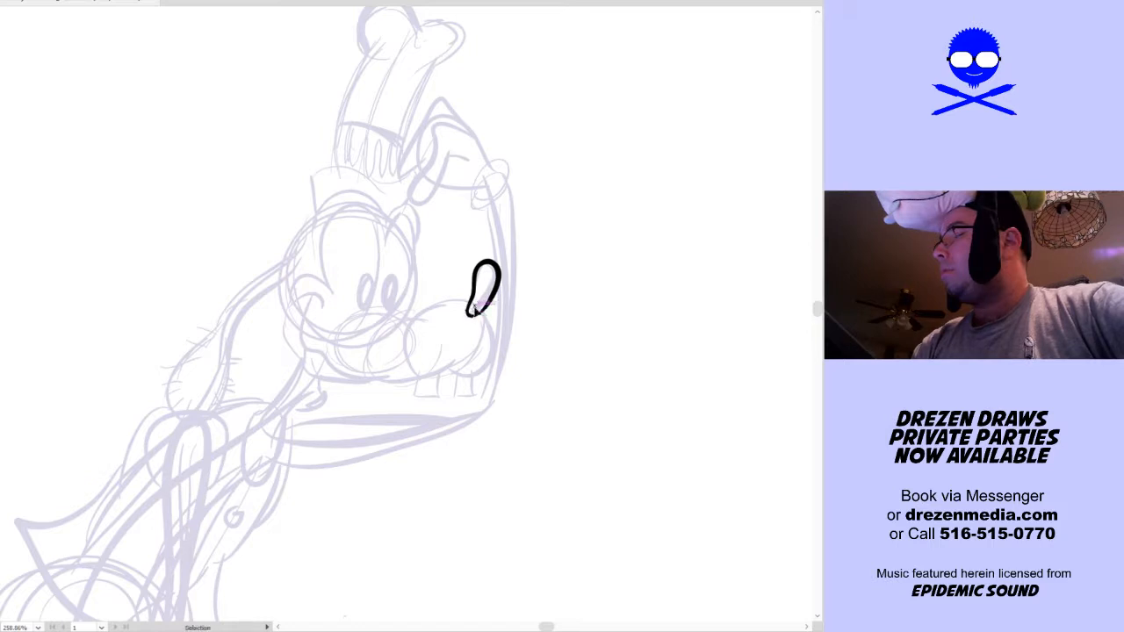
key(ctrl+z)
mouse_move(481, 268)
mouse_down()
mouse_move(497, 281)
mouse_move(488, 307)
mouse_up()
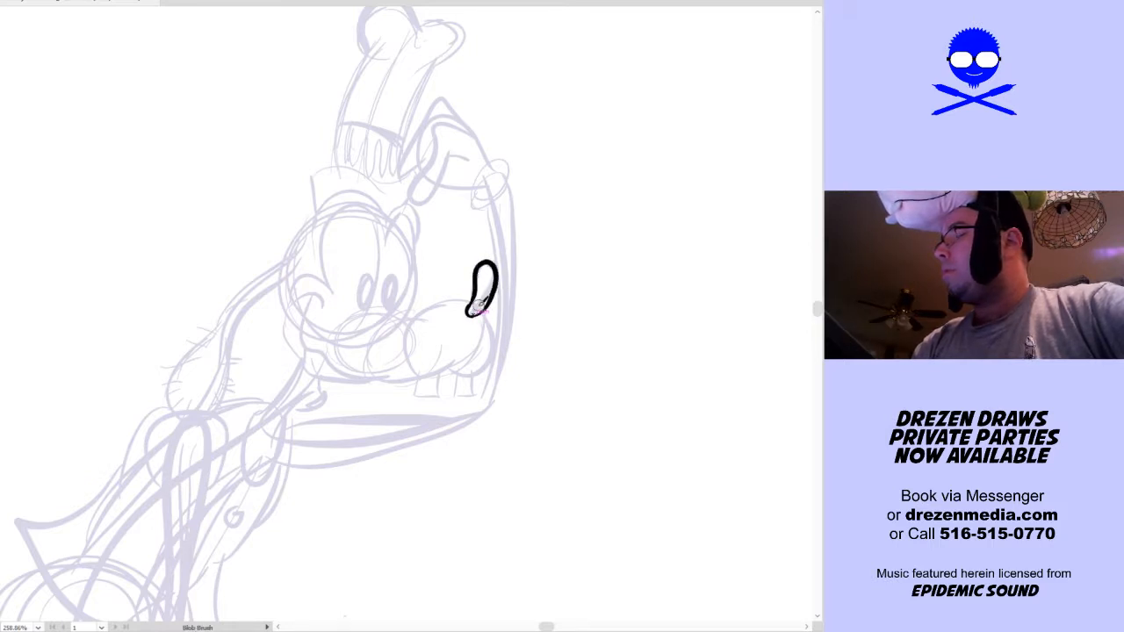
Ink the rounded snout with its long smiling mouth line, two buck teeth, cheek and lower lip over the rough sketch
drag(551, 325, 541, 277)
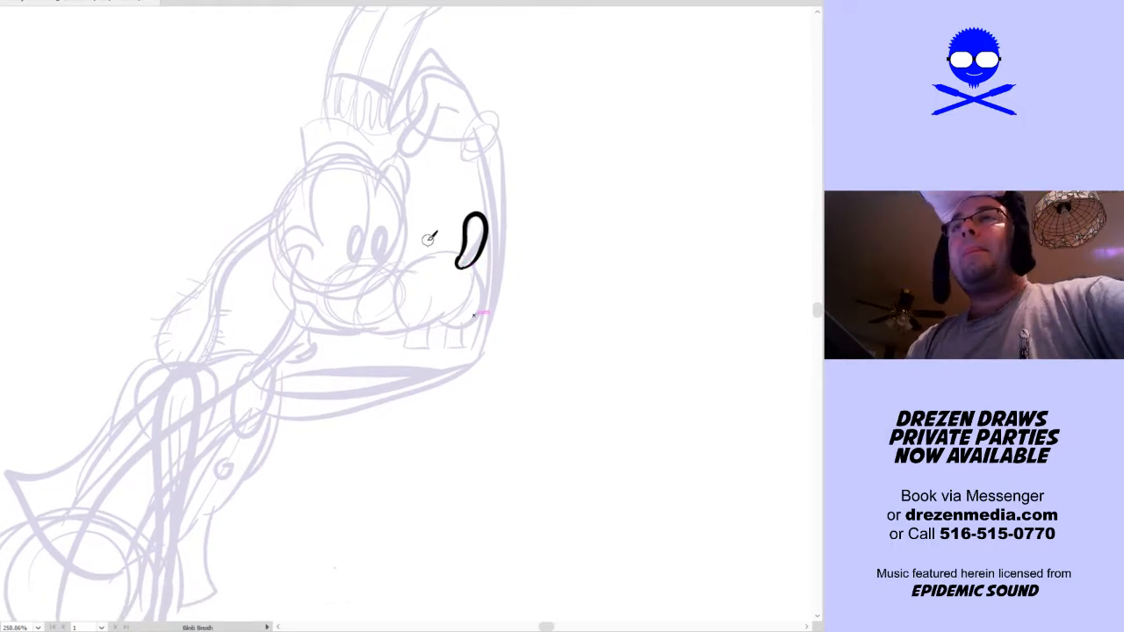
mouse_move(397, 306)
mouse_down()
mouse_move(422, 253)
mouse_move(478, 263)
mouse_up()
drag(474, 317, 449, 323)
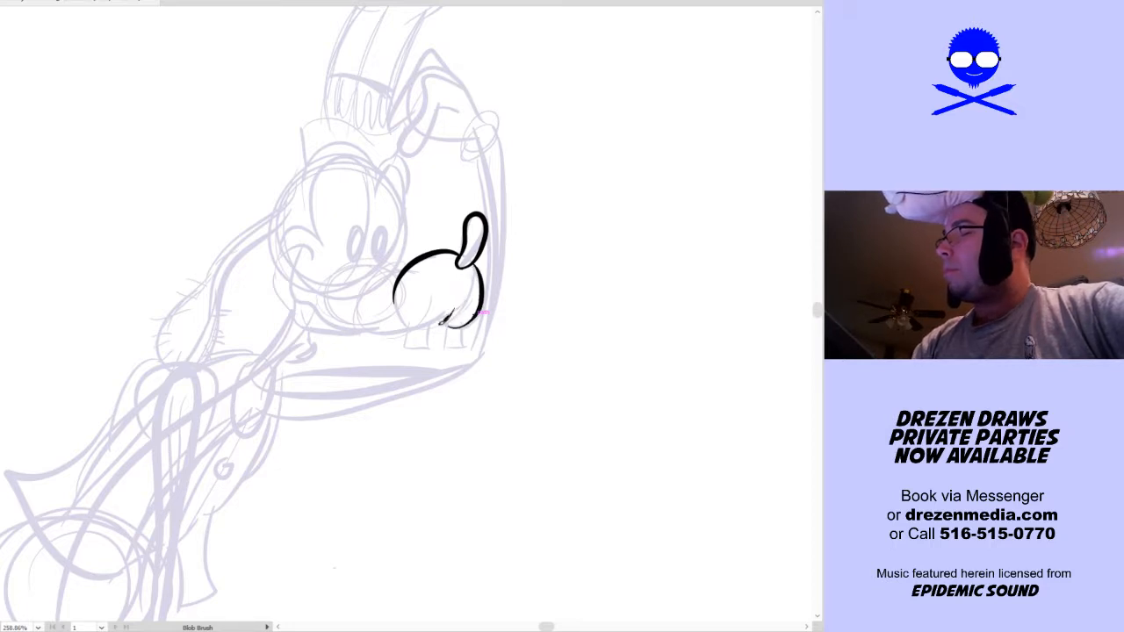
mouse_move(347, 329)
mouse_down()
mouse_move(319, 294)
mouse_move(296, 290)
mouse_move(313, 260)
mouse_up()
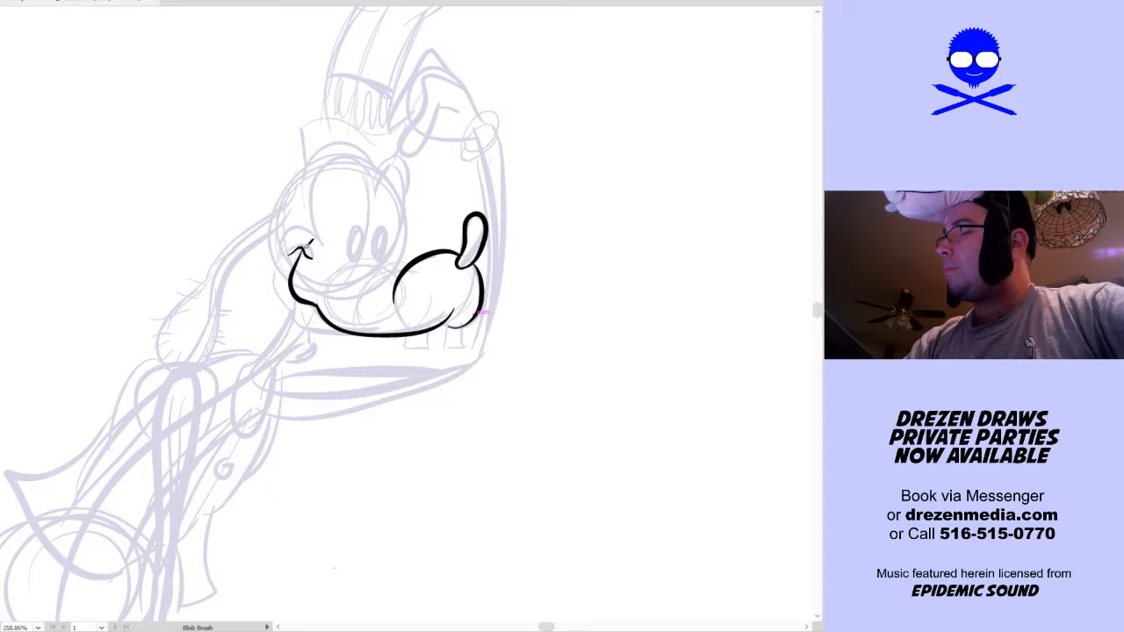
mouse_move(465, 316)
mouse_down()
mouse_move(442, 324)
mouse_move(452, 326)
mouse_up()
key(ctrl+z)
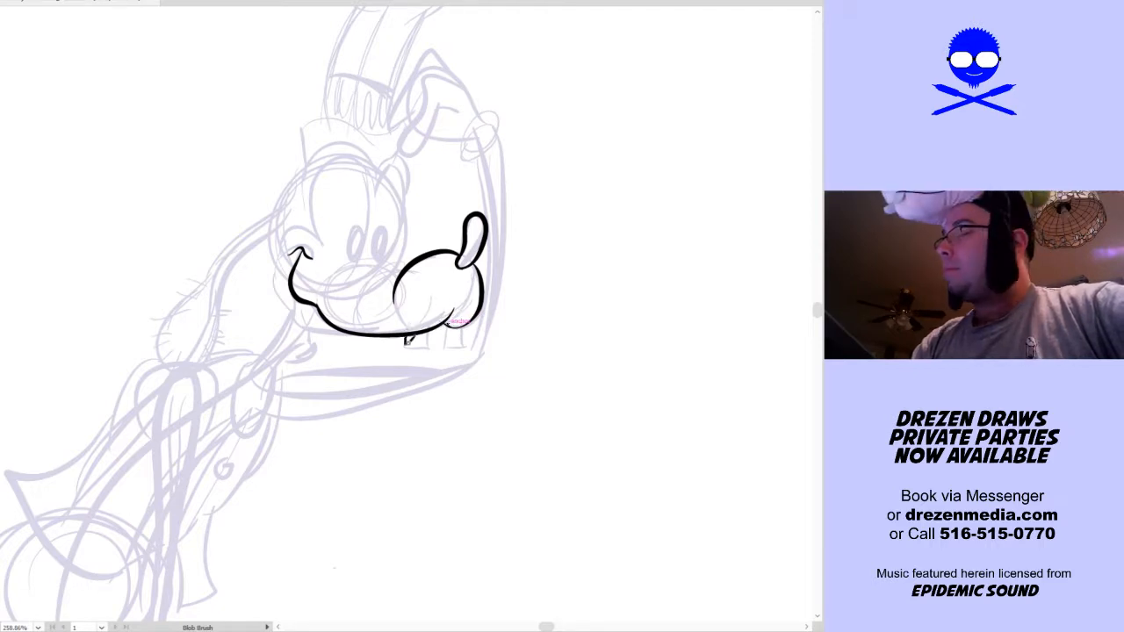
drag(437, 348, 468, 348)
mouse_move(467, 348)
mouse_down()
mouse_move(465, 327)
mouse_move(529, 351)
mouse_up()
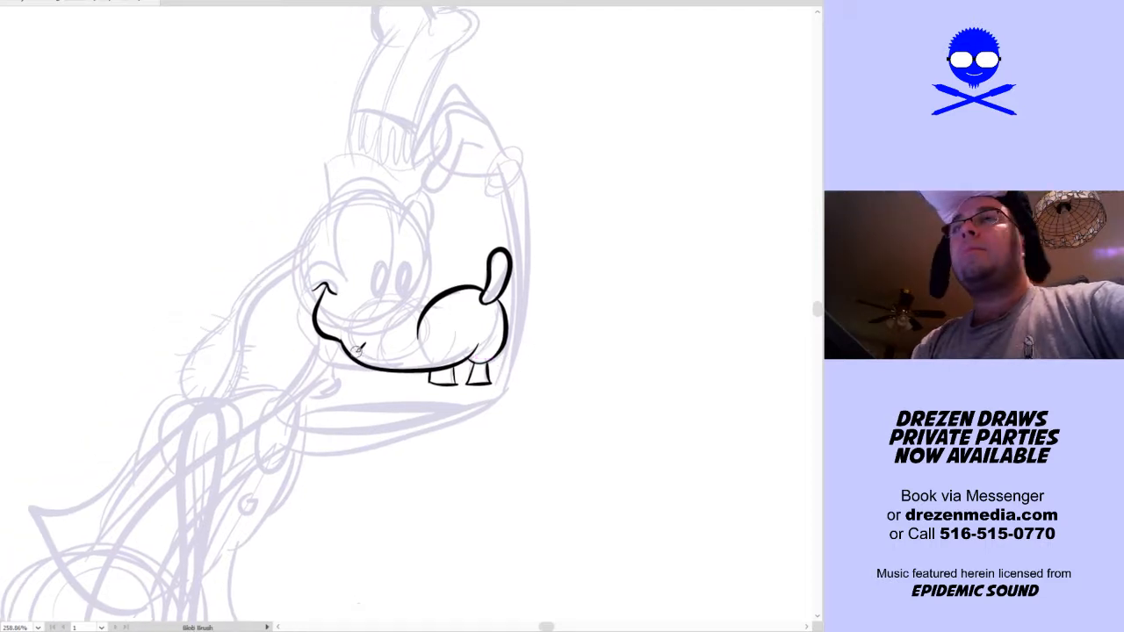
mouse_move(344, 357)
mouse_down()
mouse_move(380, 367)
mouse_move(344, 355)
mouse_move(349, 365)
mouse_move(298, 323)
mouse_move(316, 272)
mouse_move(345, 284)
mouse_up()
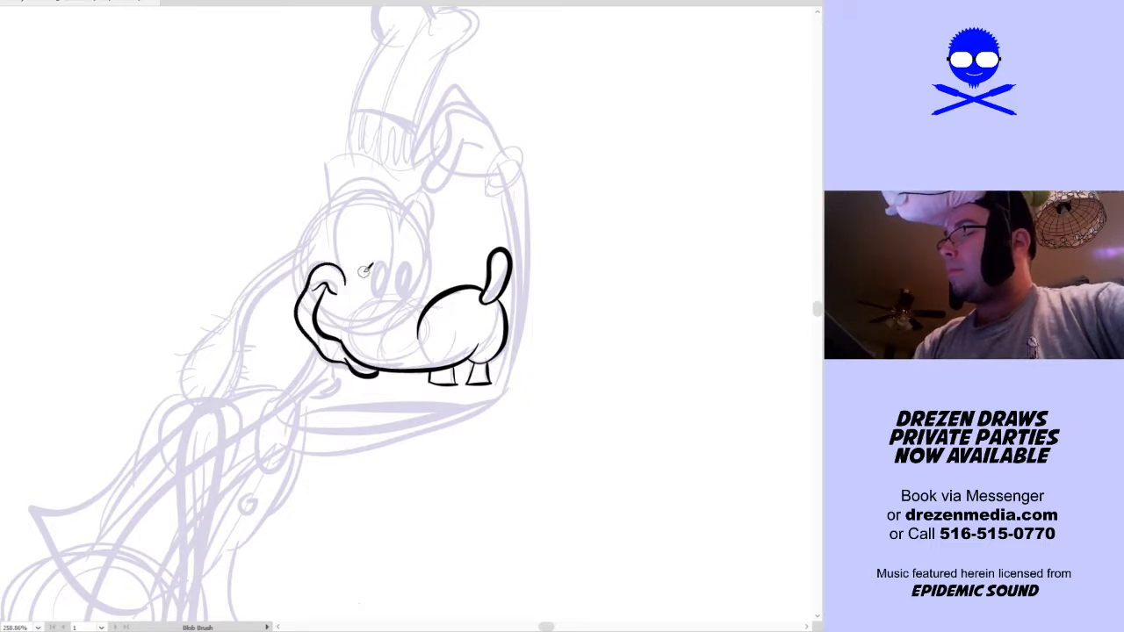
Ink the two tall joined eyes with narrow oval pupils and the curved snout bridge beneath them
key(space)
mouse_move(391, 254)
mouse_down()
mouse_move(318, 307)
mouse_move(314, 252)
mouse_move(332, 228)
mouse_move(353, 226)
mouse_move(374, 256)
mouse_move(404, 234)
mouse_move(388, 330)
mouse_up()
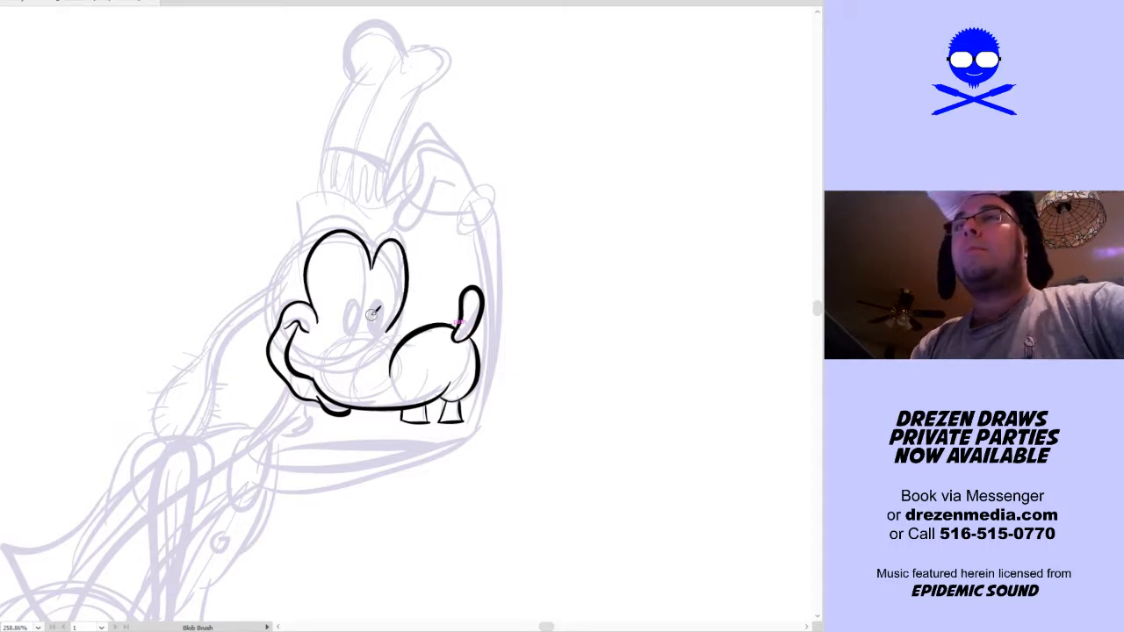
key(ctrl+z)
drag(346, 353, 392, 332)
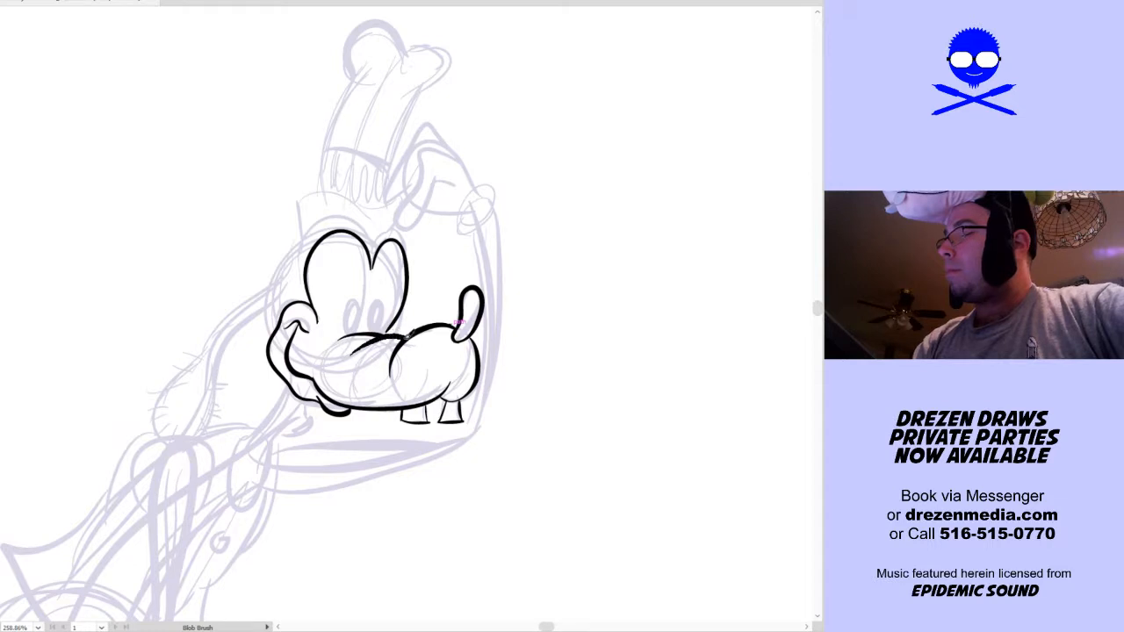
key(space)
mouse_move(414, 300)
mouse_down()
mouse_move(415, 329)
mouse_move(350, 328)
mouse_move(355, 309)
mouse_move(360, 353)
mouse_up()
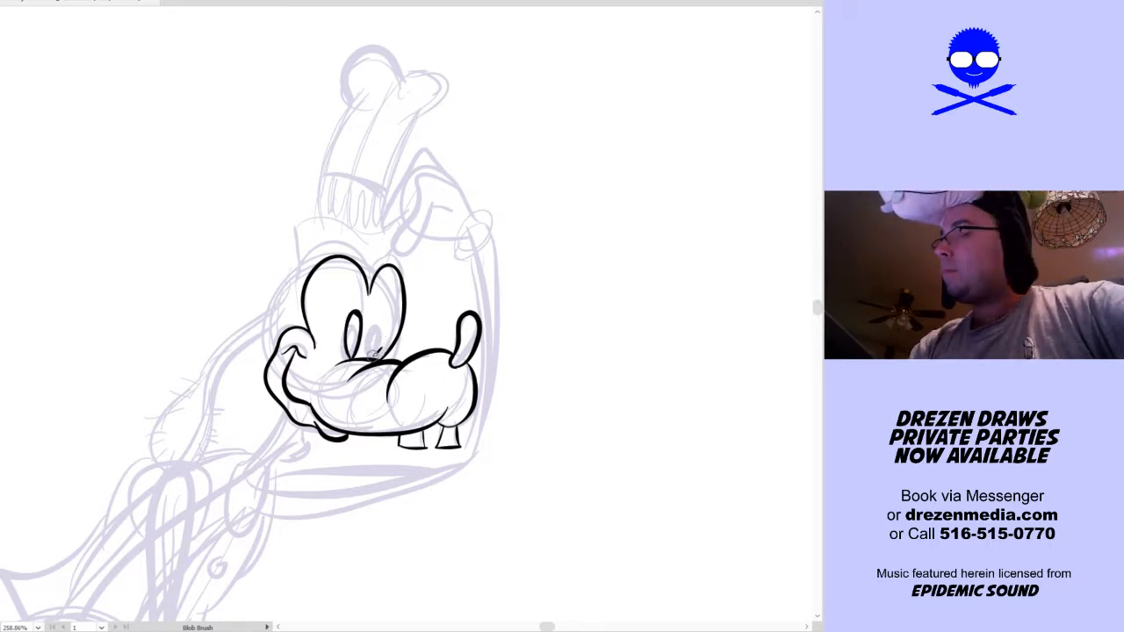
mouse_move(373, 337)
mouse_down()
mouse_move(390, 315)
mouse_move(381, 356)
mouse_up()
drag(379, 316, 383, 333)
Ink the long drooping ear behind the head, thin at its base and widening to a rounded tip
drag(482, 428, 588, 300)
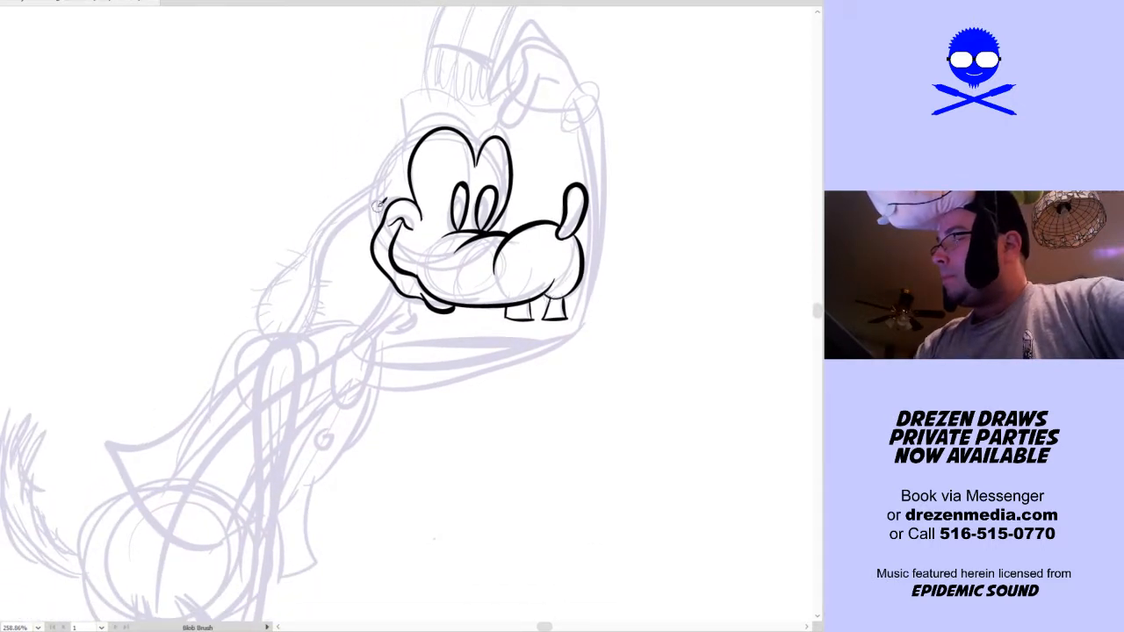
mouse_move(392, 153)
mouse_down()
mouse_move(304, 242)
mouse_move(262, 300)
mouse_move(260, 331)
mouse_move(308, 328)
mouse_move(342, 228)
mouse_move(376, 203)
mouse_move(354, 200)
mouse_move(327, 225)
mouse_move(330, 237)
mouse_move(382, 187)
mouse_up()
key(ctrl+z)
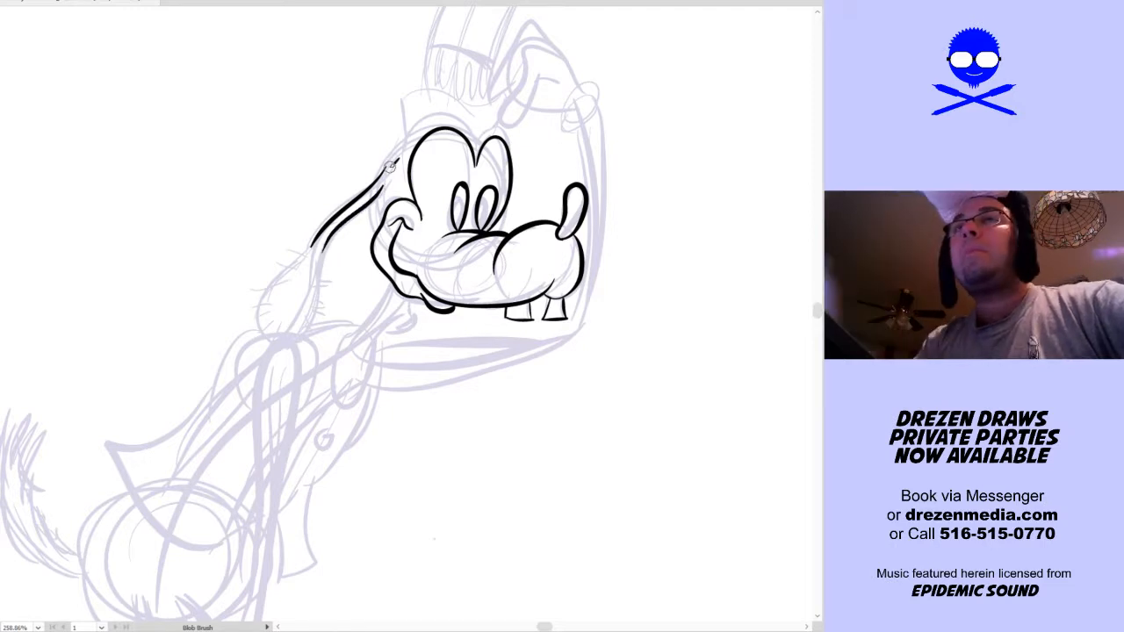
mouse_move(304, 253)
mouse_down()
mouse_move(256, 307)
mouse_move(263, 325)
mouse_move(296, 337)
mouse_move(331, 244)
mouse_up()
Ink the long thin arm hanging from the shoulder and the rounded glove cuff around its wrist
scroll(484, 260, down, 4)
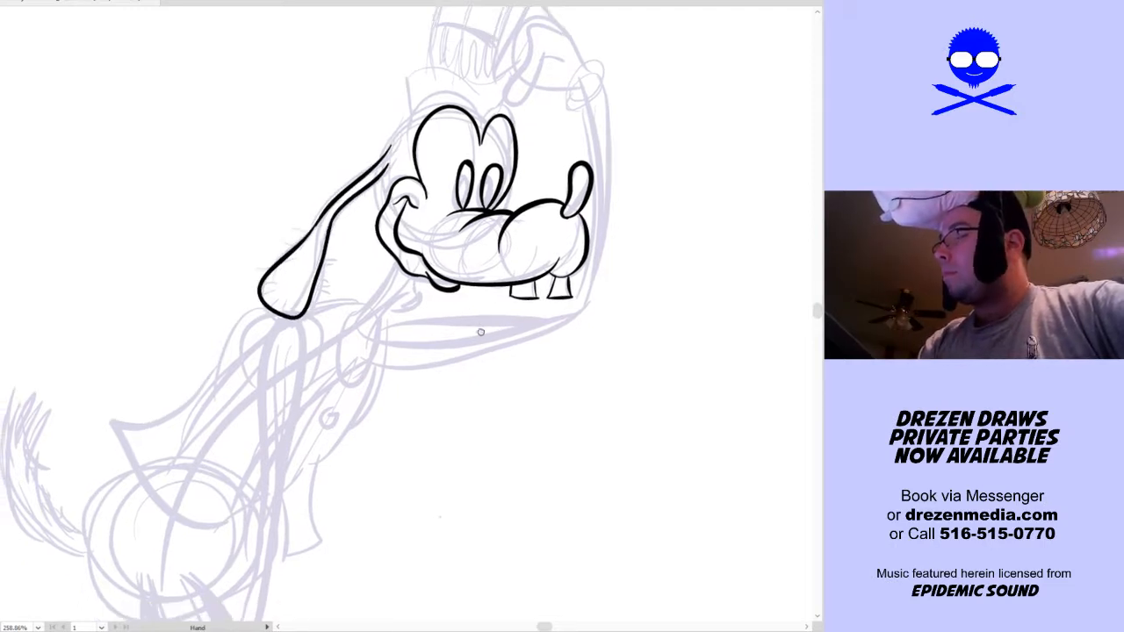
mouse_move(239, 484)
mouse_down()
mouse_move(259, 408)
mouse_move(267, 222)
mouse_move(292, 183)
mouse_move(292, 260)
mouse_move(252, 490)
mouse_up()
drag(331, 477, 346, 396)
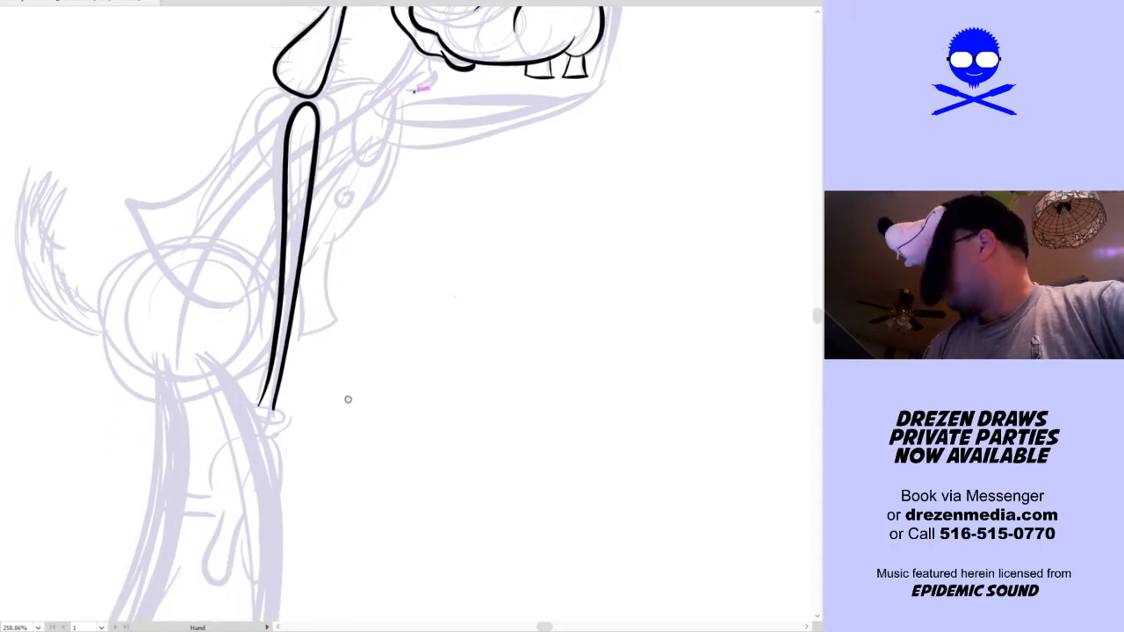
mouse_move(275, 422)
mouse_down()
mouse_move(249, 410)
mouse_move(271, 399)
mouse_move(256, 409)
mouse_move(286, 396)
mouse_up()
Ink the gloved hand below the cuff with its spread fingers and thumb, adding short crease lines on its back
drag(394, 410, 431, 337)
mouse_move(285, 353)
mouse_down()
mouse_move(261, 422)
mouse_move(204, 429)
mouse_move(265, 439)
mouse_up()
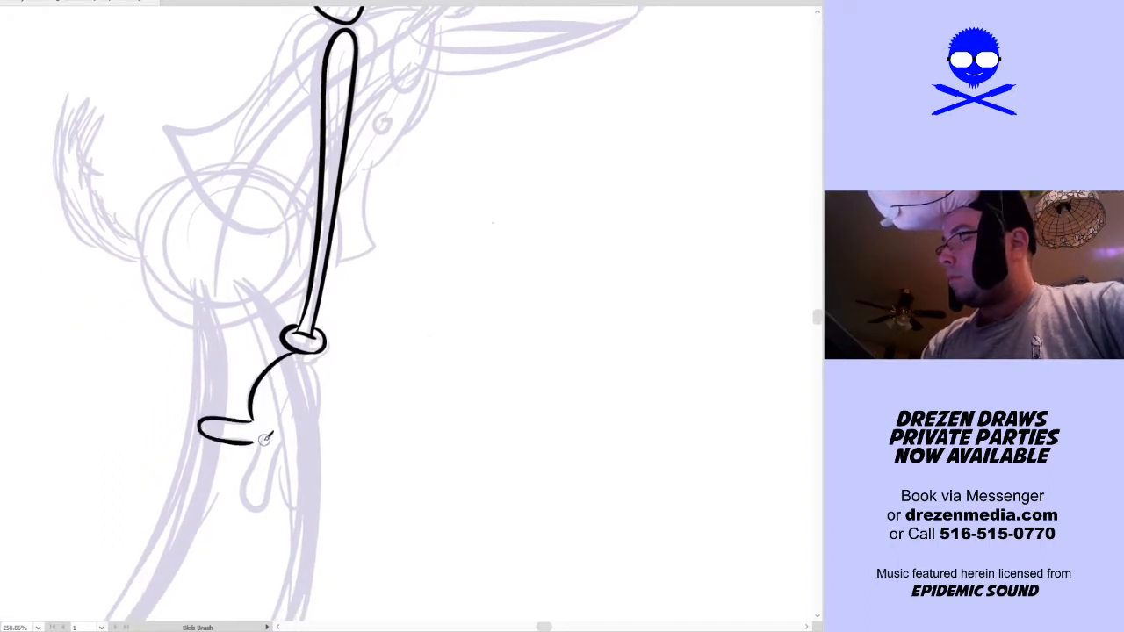
key(ctrl+z)
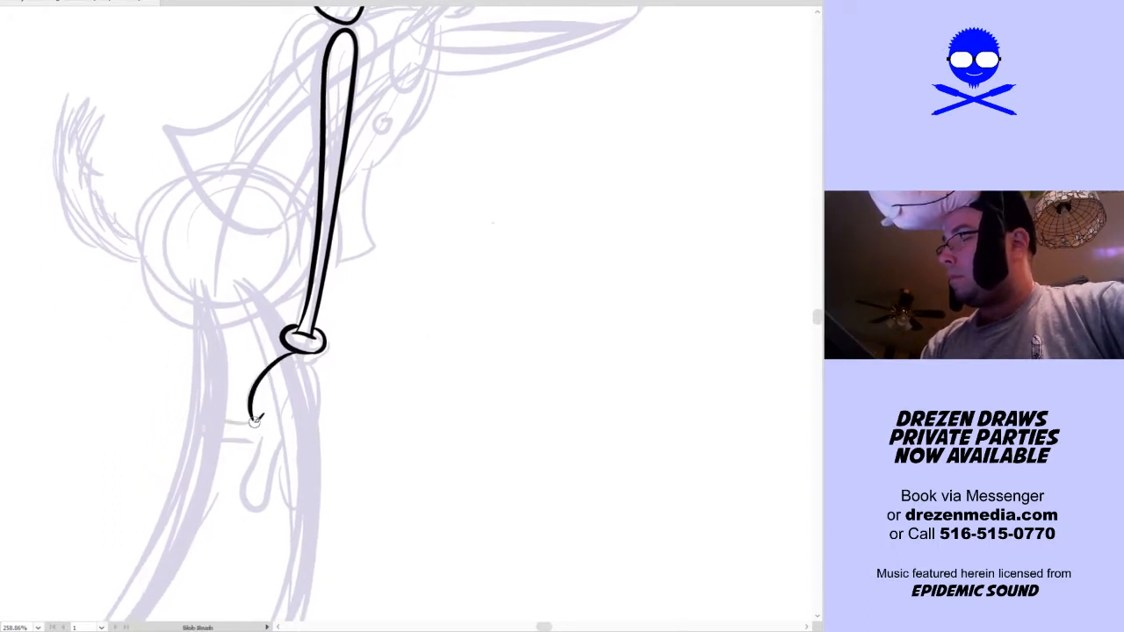
mouse_move(248, 422)
mouse_down()
mouse_move(206, 421)
mouse_move(259, 448)
mouse_move(244, 496)
mouse_move(275, 503)
mouse_move(289, 423)
mouse_up()
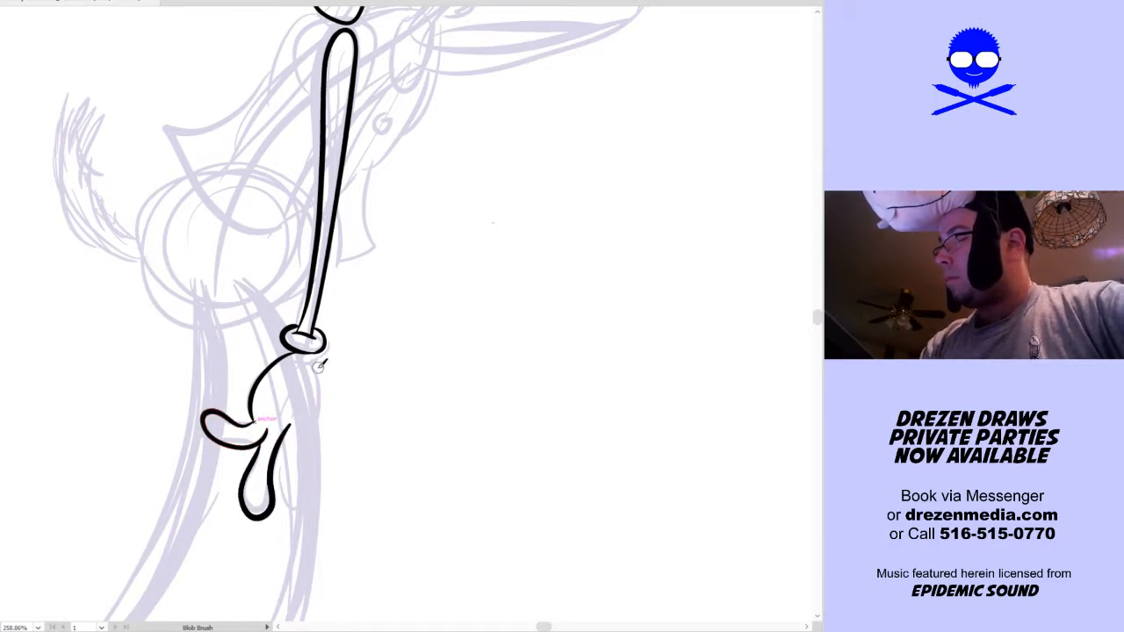
mouse_move(322, 376)
mouse_down()
mouse_move(306, 491)
mouse_move(279, 459)
mouse_move(293, 481)
mouse_up()
key(ctrl+z)
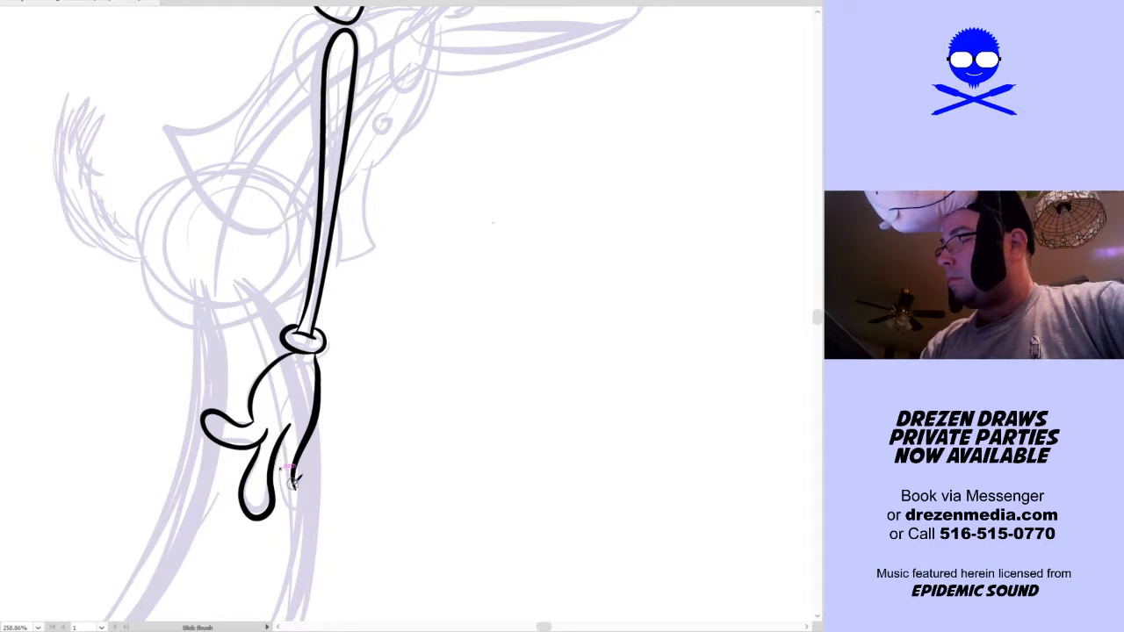
key(ctrl+z)
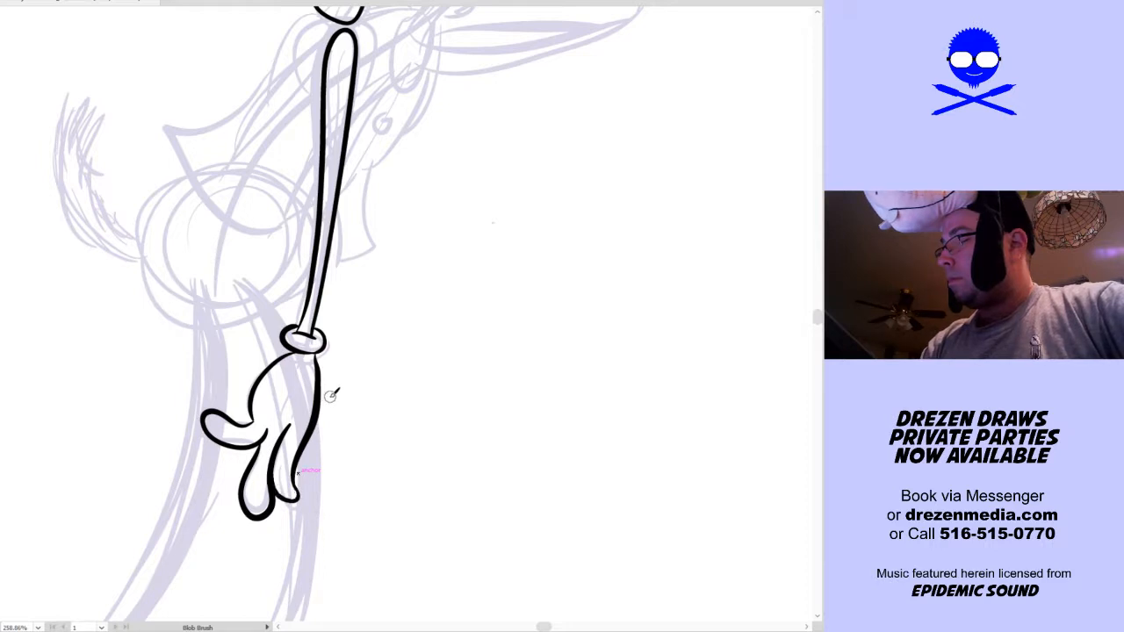
drag(317, 402, 314, 444)
scroll(357, 421, up, 1)
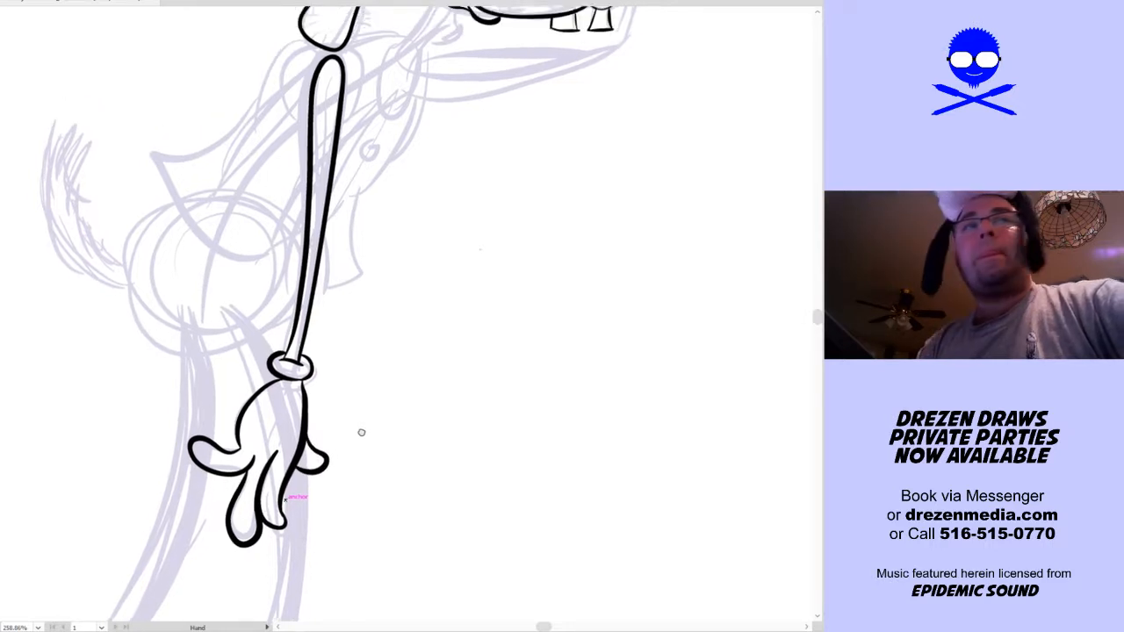
mouse_move(275, 416)
mouse_down()
mouse_move(273, 441)
mouse_move(290, 439)
mouse_up()
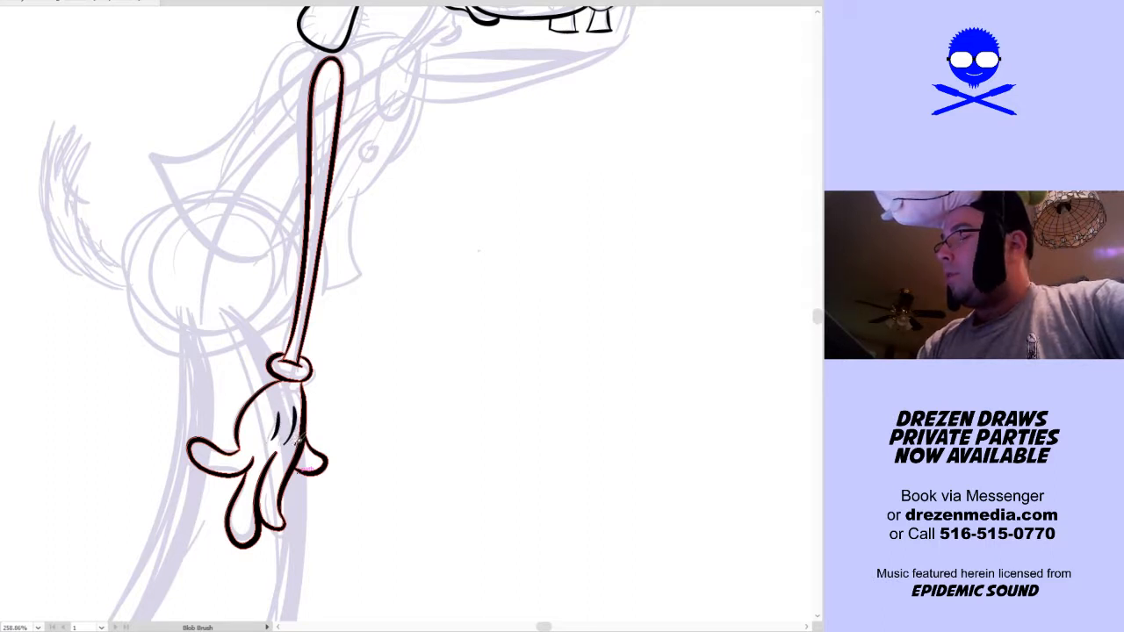
Ink the narrow neck below the jaw with a small throat bump, and the elongated collar loop at its base
scroll(311, 422, up, 6)
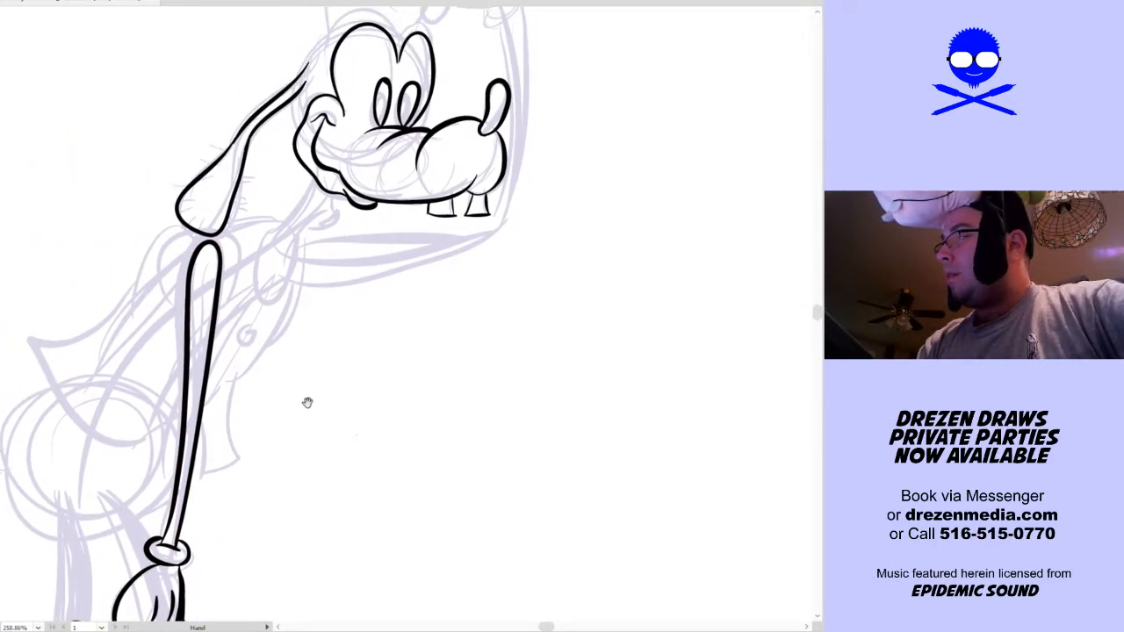
mouse_move(354, 319)
mouse_down()
mouse_move(341, 381)
mouse_move(357, 379)
mouse_up()
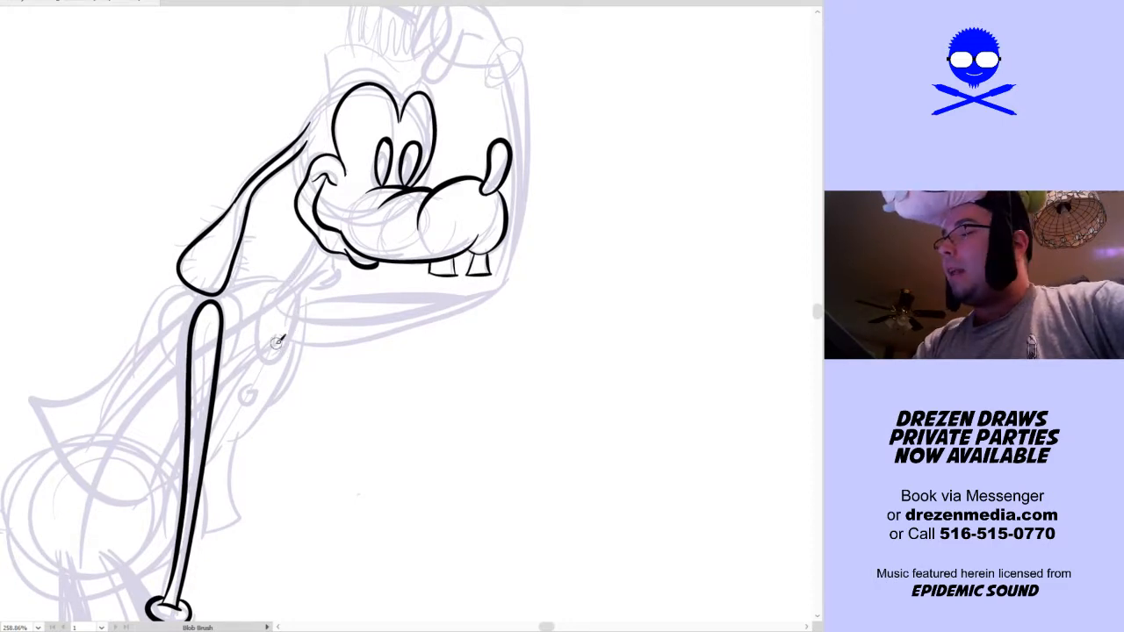
mouse_move(282, 287)
mouse_down()
mouse_move(261, 336)
mouse_move(290, 351)
mouse_move(300, 302)
mouse_move(347, 255)
mouse_move(314, 235)
mouse_up()
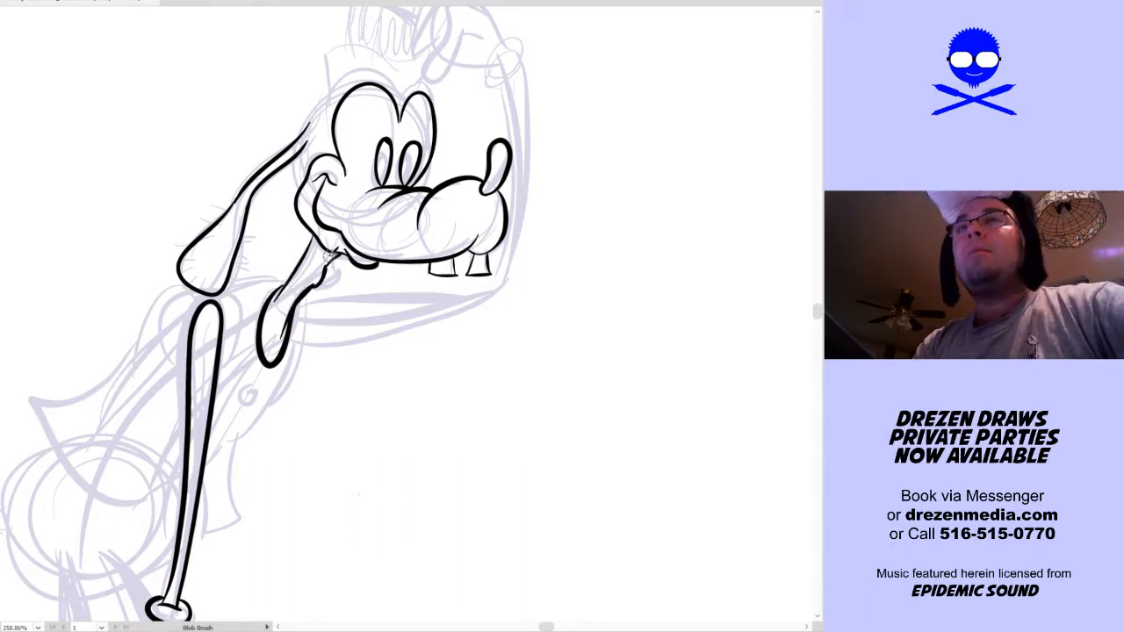
key(ctrl+z)
mouse_move(288, 283)
mouse_down()
mouse_move(307, 262)
mouse_move(309, 232)
mouse_up()
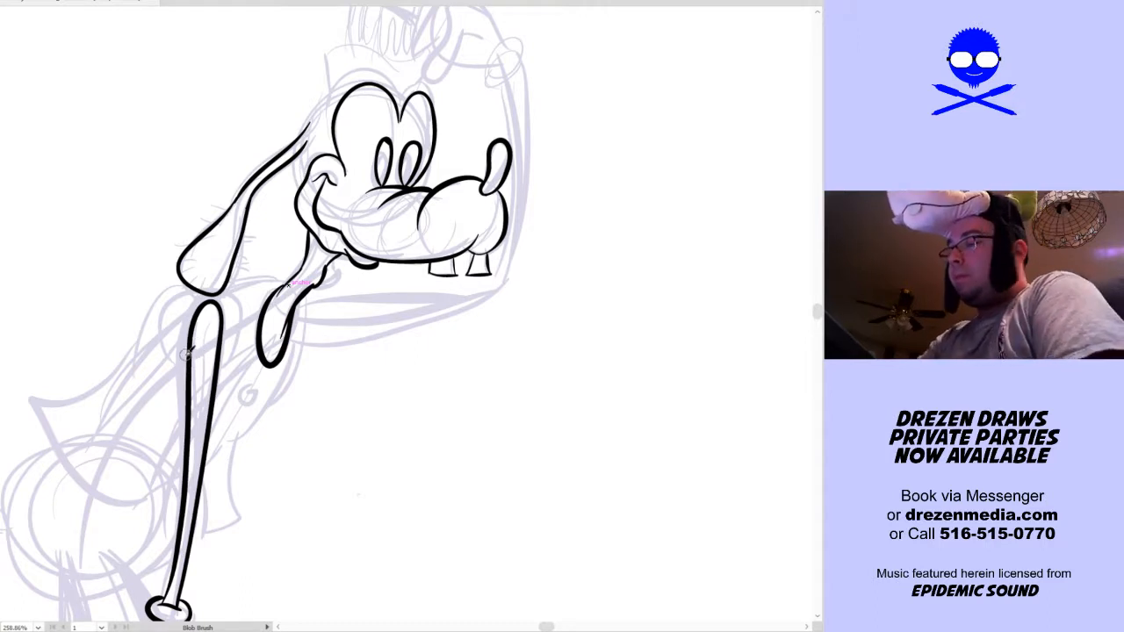
Ink the rounded armhole curves around the top of the hanging arm and the small round button on the vest
mouse_move(217, 293)
mouse_down()
mouse_move(244, 326)
mouse_move(230, 347)
mouse_up()
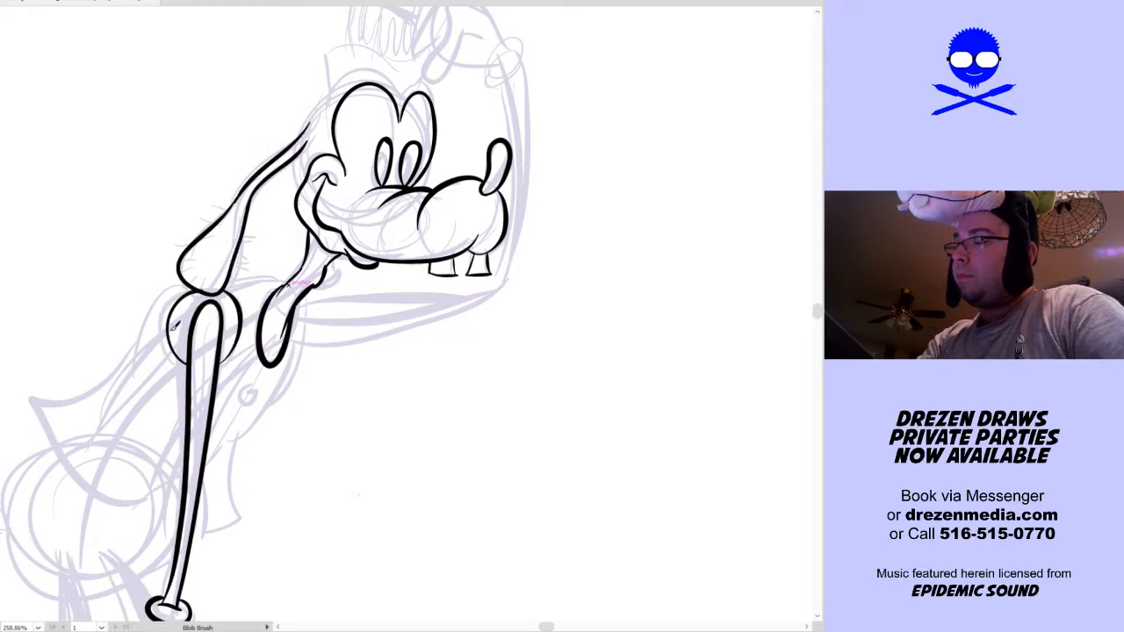
drag(207, 301, 234, 292)
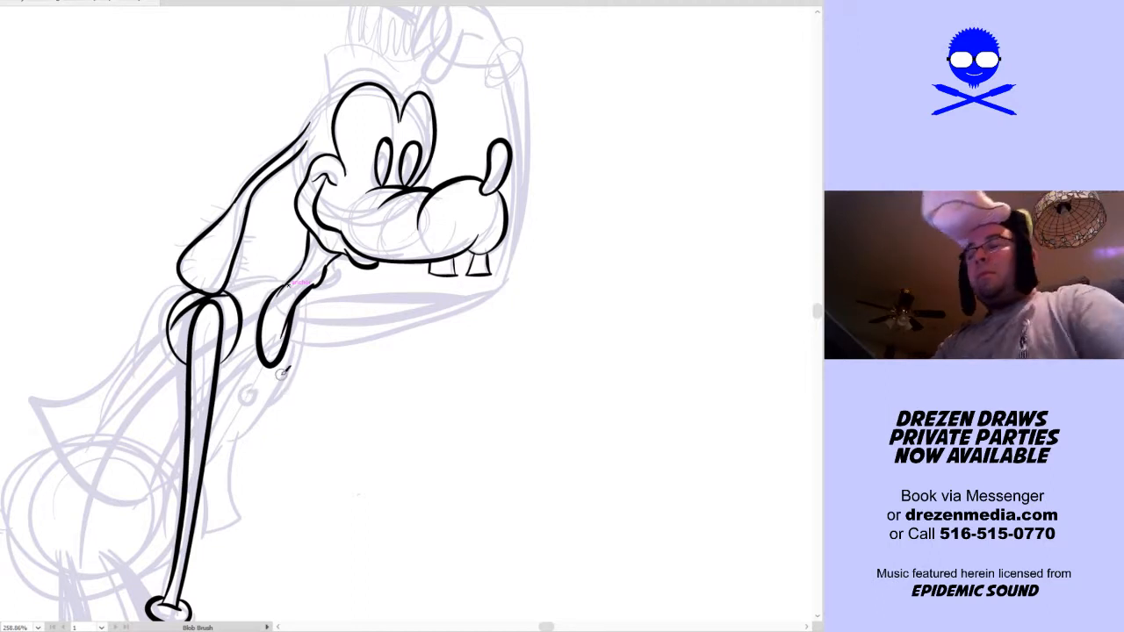
drag(256, 402, 250, 395)
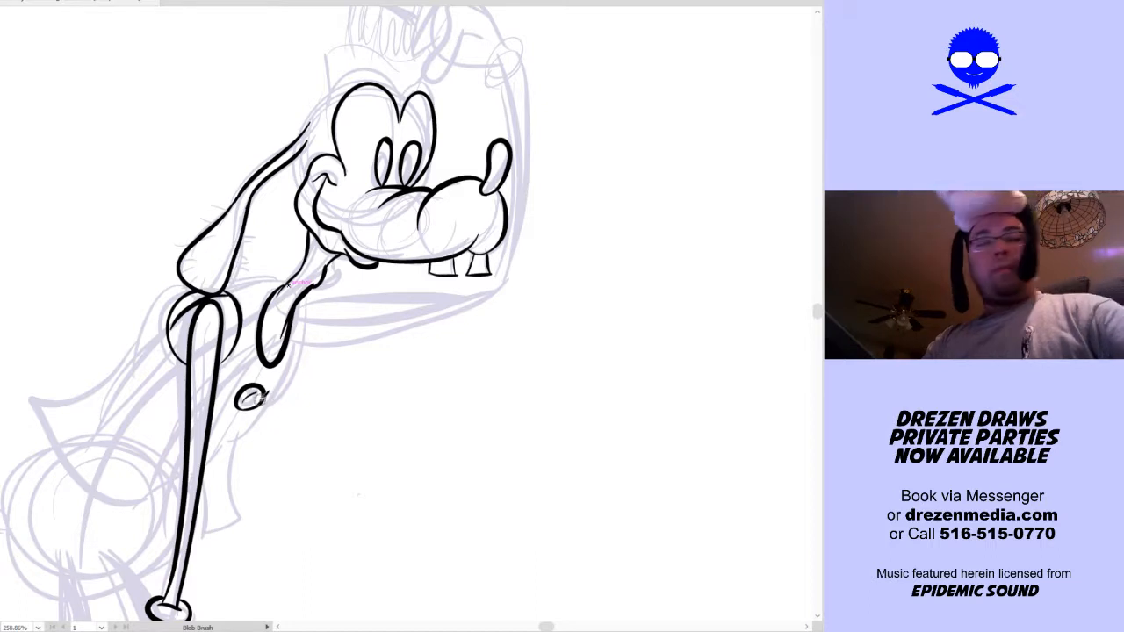
ctrl+click(263, 397)
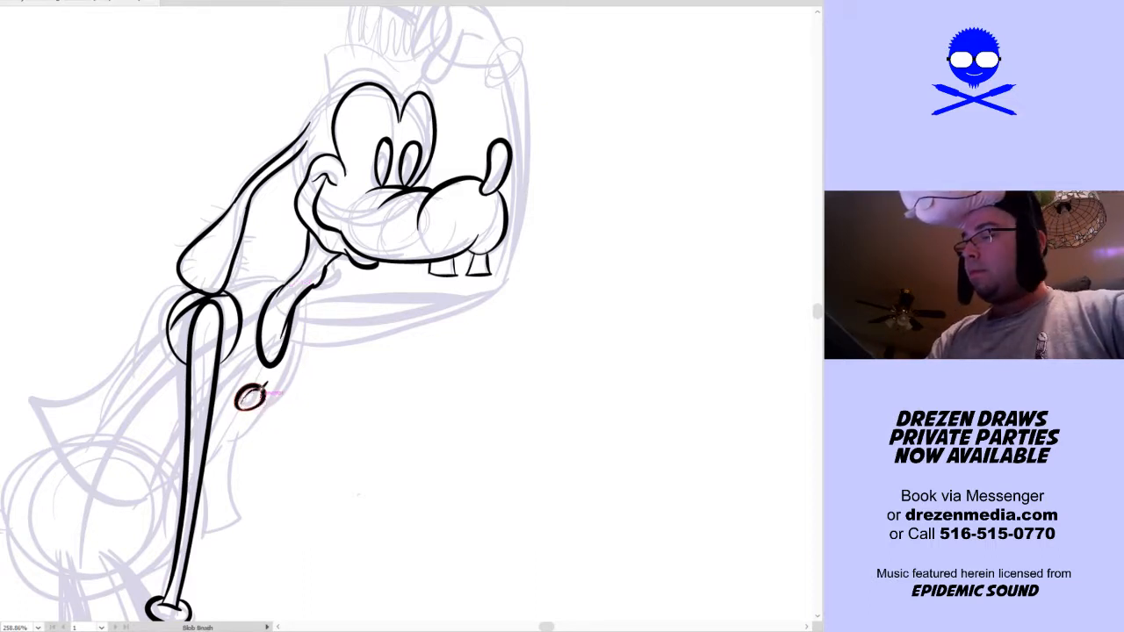
Ink the vest's front edge from the small flap below the collar down to its flared lower corner
drag(312, 388, 381, 330)
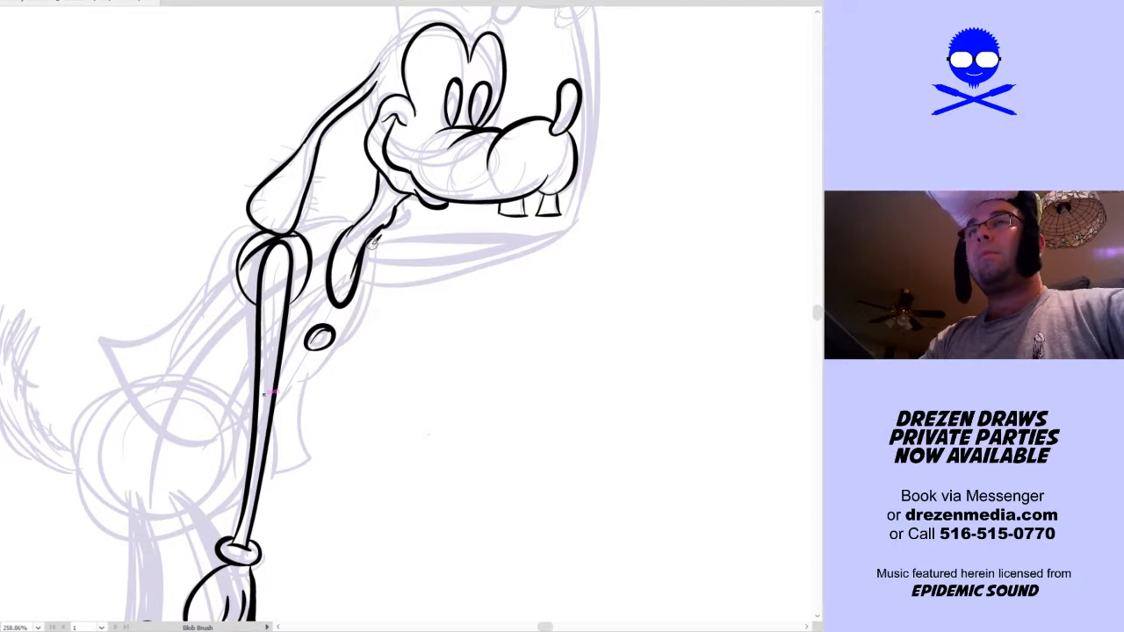
mouse_move(374, 240)
mouse_down()
mouse_move(375, 319)
mouse_move(350, 334)
mouse_up()
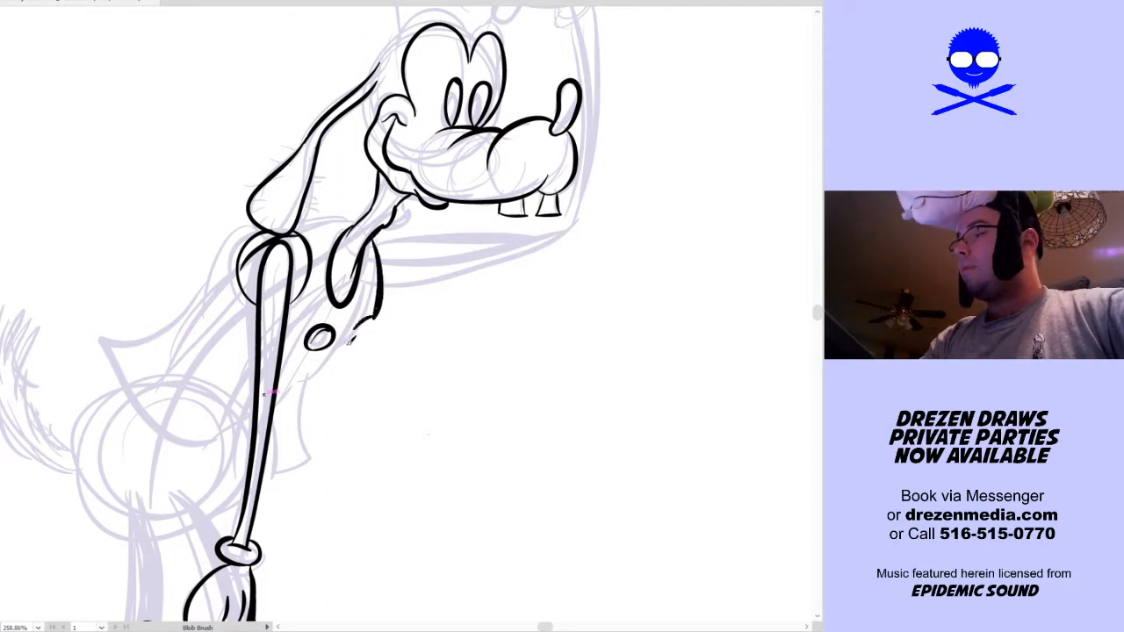
mouse_move(372, 283)
mouse_down()
mouse_move(339, 336)
mouse_move(365, 322)
mouse_move(371, 303)
mouse_move(295, 414)
mouse_move(310, 394)
mouse_move(314, 459)
mouse_move(275, 469)
mouse_up()
key(ctrl+z)
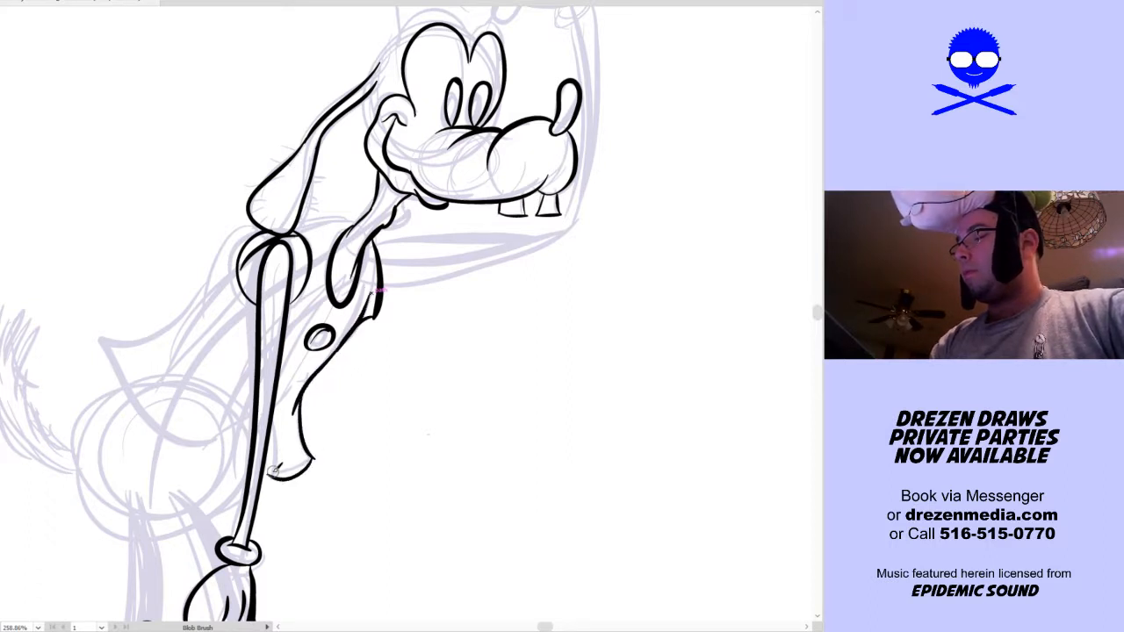
Ink the vest's pointed lower hem and its back edge up to the shoulder, with the short neckline curve beneath the ear
mouse_move(257, 426)
mouse_down()
mouse_move(213, 440)
mouse_move(199, 460)
mouse_move(101, 372)
mouse_move(134, 344)
mouse_move(111, 337)
mouse_move(143, 346)
mouse_up()
key(ctrl+z)
key(ctrl+z)
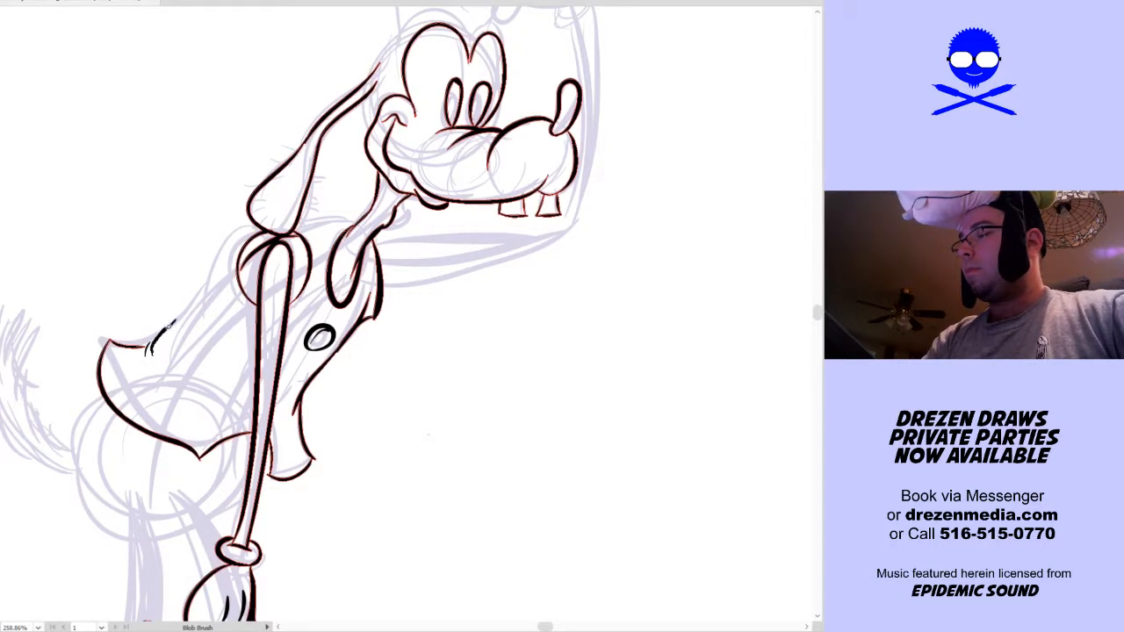
mouse_move(207, 295)
mouse_down()
mouse_move(237, 243)
mouse_move(270, 228)
mouse_up()
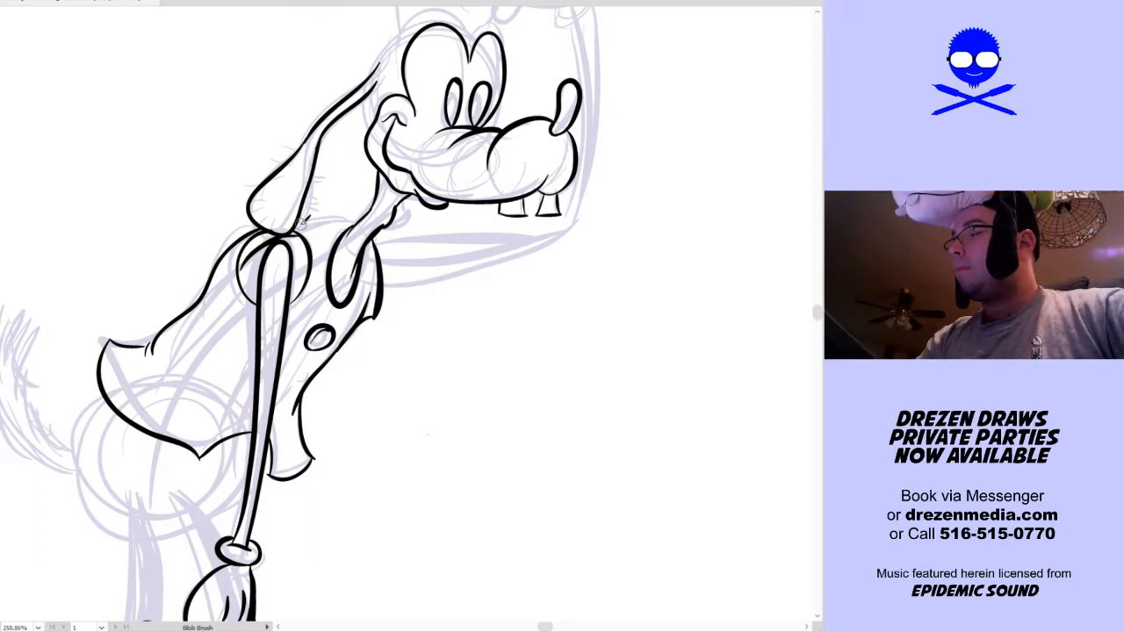
drag(358, 219, 360, 218)
Ink the upper and lower contours of the raised arm from the vest front out to the rounded elbow
mouse_move(496, 419)
mouse_down()
mouse_move(413, 469)
mouse_move(345, 532)
mouse_up()
drag(228, 361, 395, 356)
mouse_move(234, 405)
mouse_down()
mouse_move(395, 386)
mouse_move(428, 360)
mouse_up()
key(ctrl+z)
key(ctrl+z)
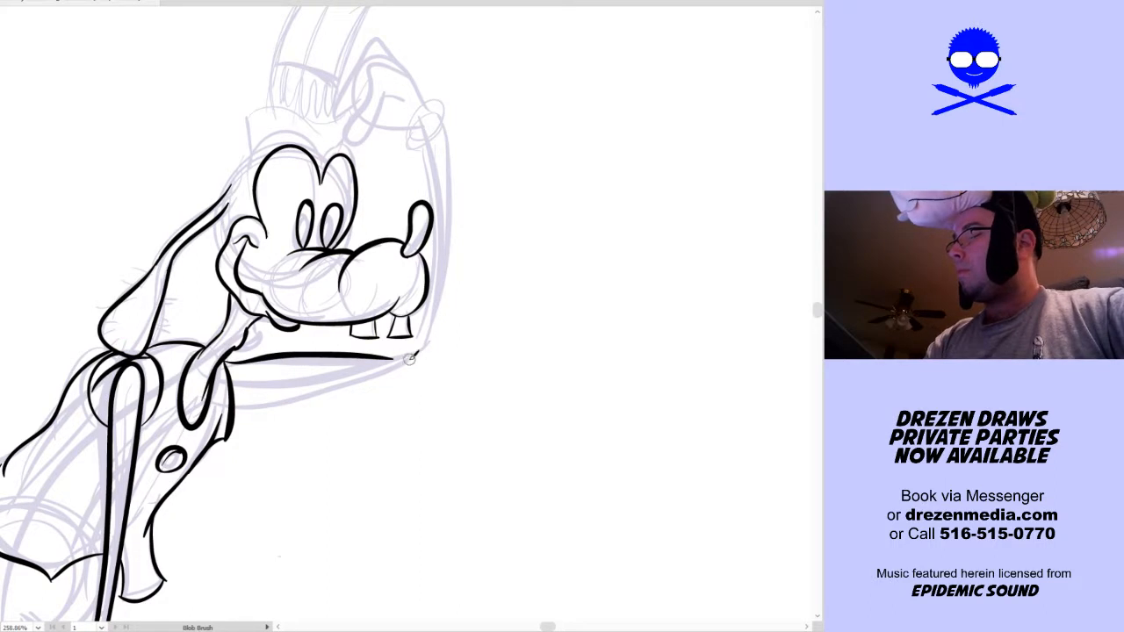
key(shift+b)
drag(226, 359, 342, 336)
key(ctrl+z)
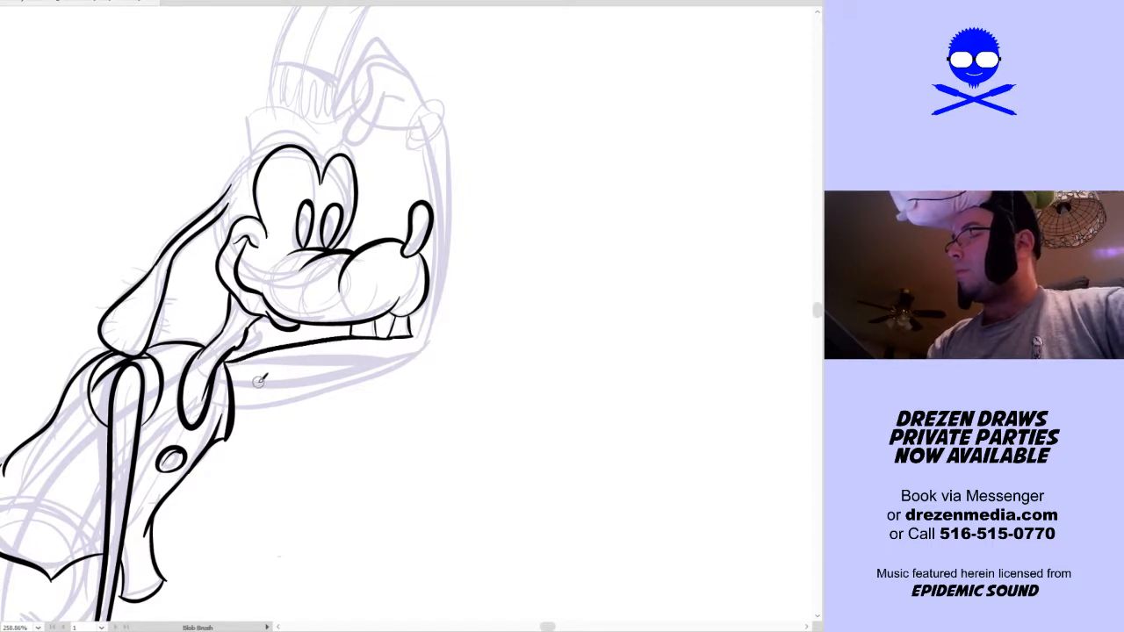
mouse_move(233, 388)
mouse_down()
mouse_move(386, 364)
mouse_move(426, 347)
mouse_move(430, 322)
mouse_up()
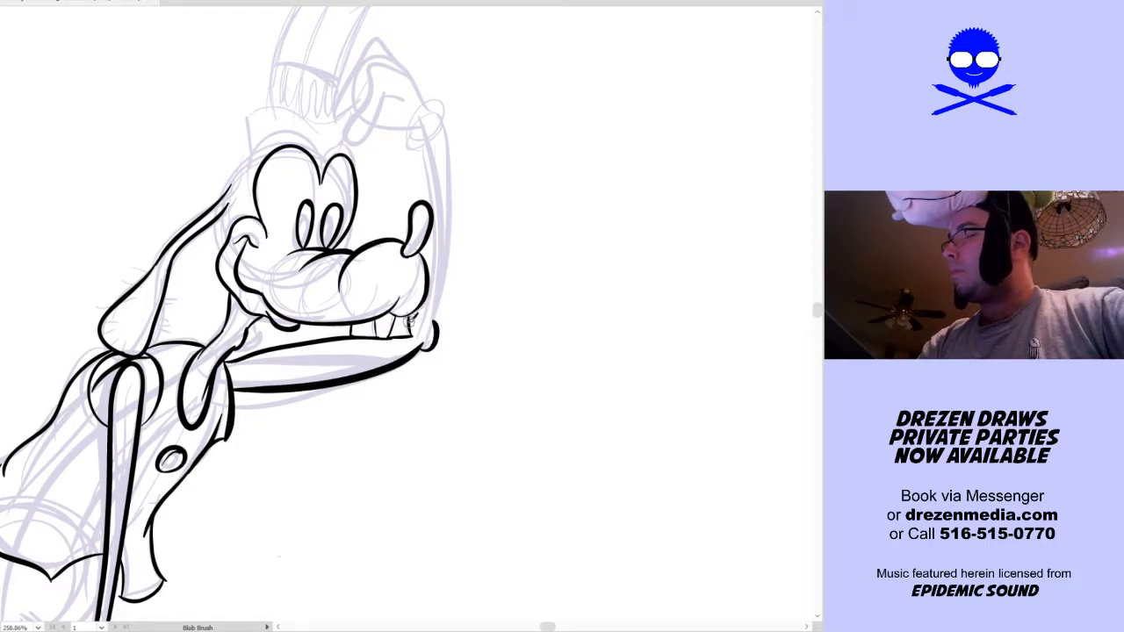
Ink the raised arm's upright forearm from the elbow to the wrist, with the narrow glove cuff around it
mouse_move(438, 317)
mouse_down()
mouse_move(451, 192)
mouse_move(434, 117)
mouse_move(453, 106)
mouse_up()
key(ctrl+z)
drag(408, 149, 442, 109)
mouse_move(409, 149)
mouse_down()
mouse_move(427, 105)
mouse_move(441, 101)
mouse_move(432, 183)
mouse_up()
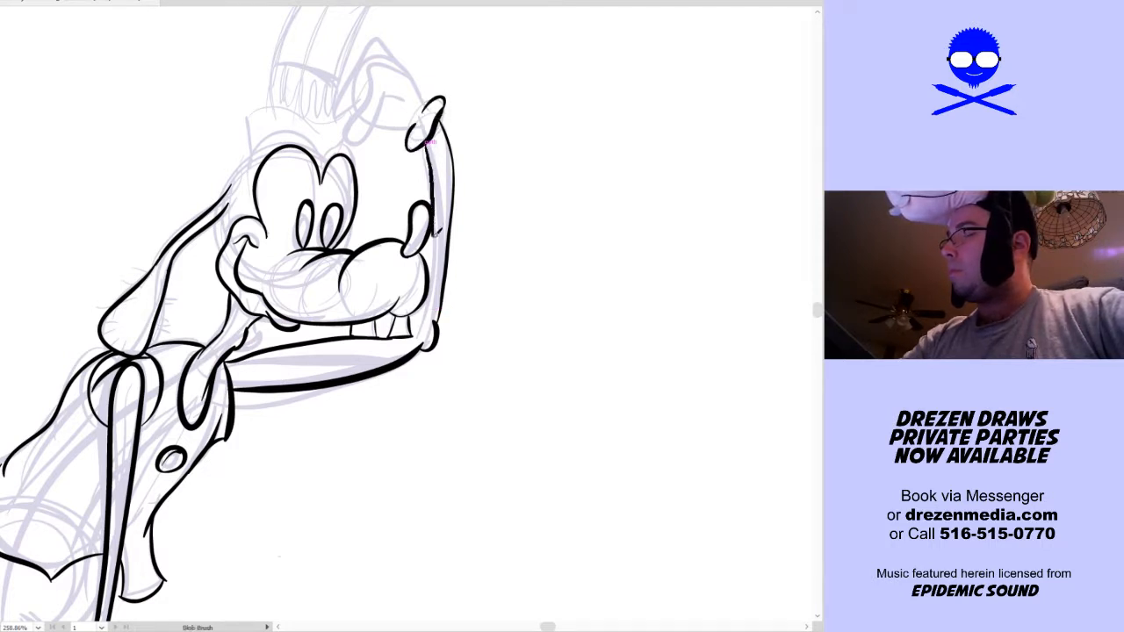
key(ctrl+z)
drag(431, 275, 429, 148)
Ink the raised gloved hand above the cuff, with its palm curve and the bent fingers reaching toward the hat
scroll(474, 200, up, 2)
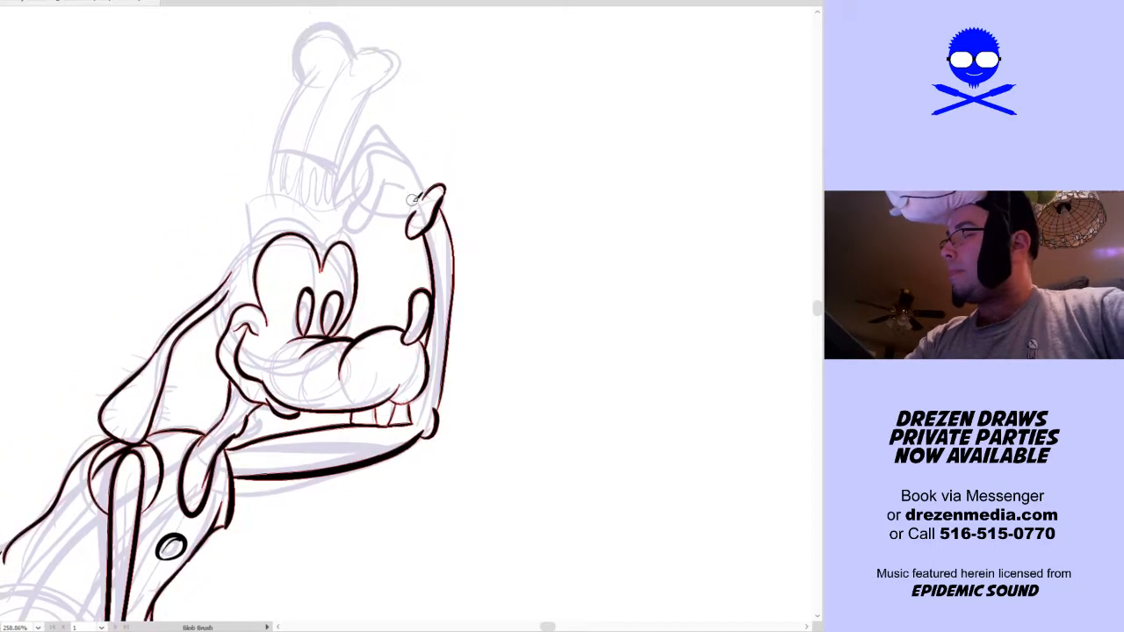
drag(408, 209, 381, 205)
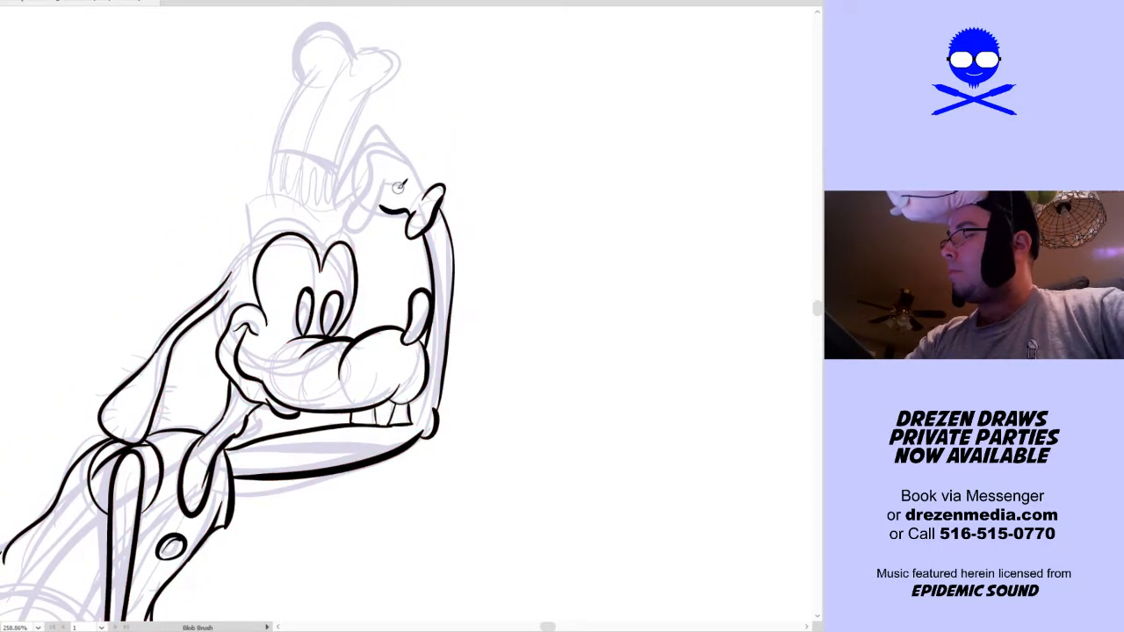
drag(371, 167, 408, 162)
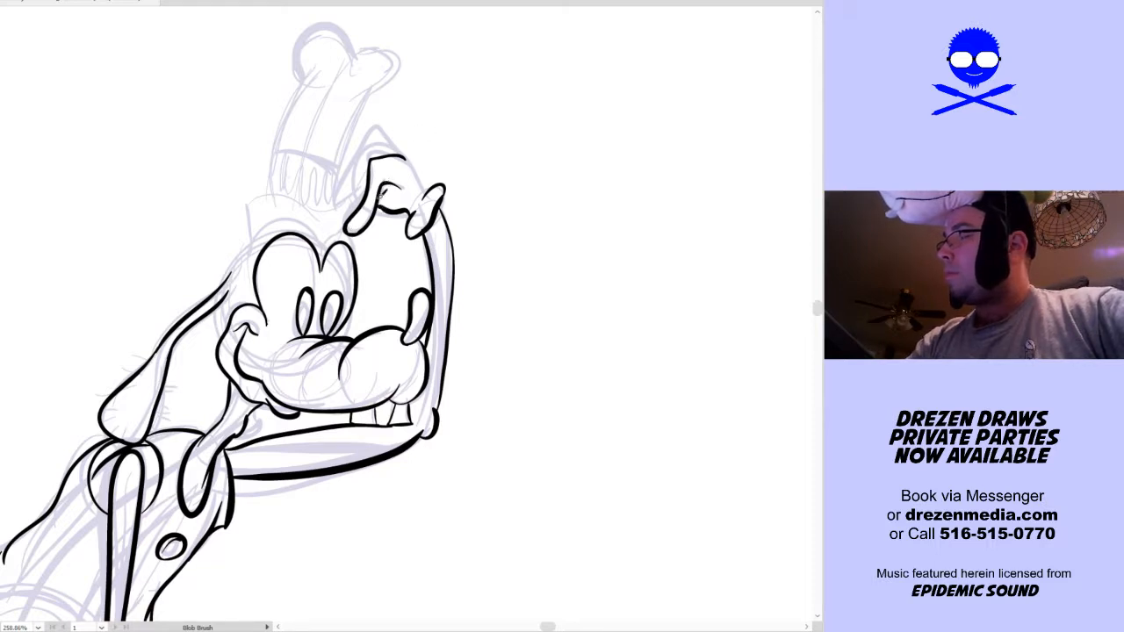
drag(429, 181, 401, 136)
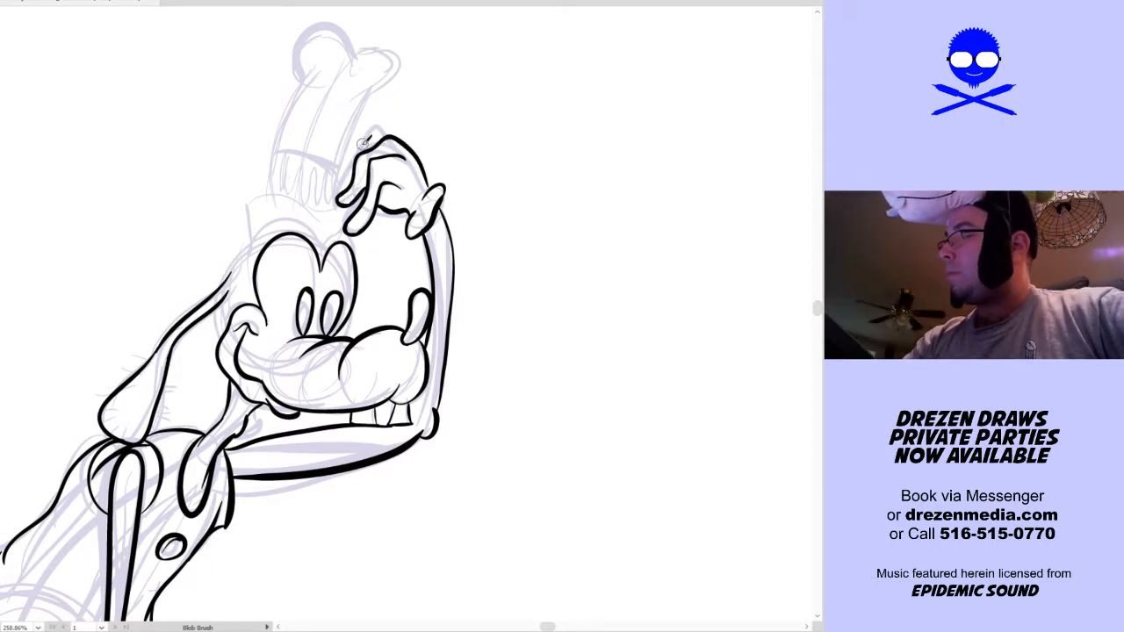
Ink the double-arched brow line above both eyes and the back of the head down to the top of the long ear
drag(394, 135, 412, 167)
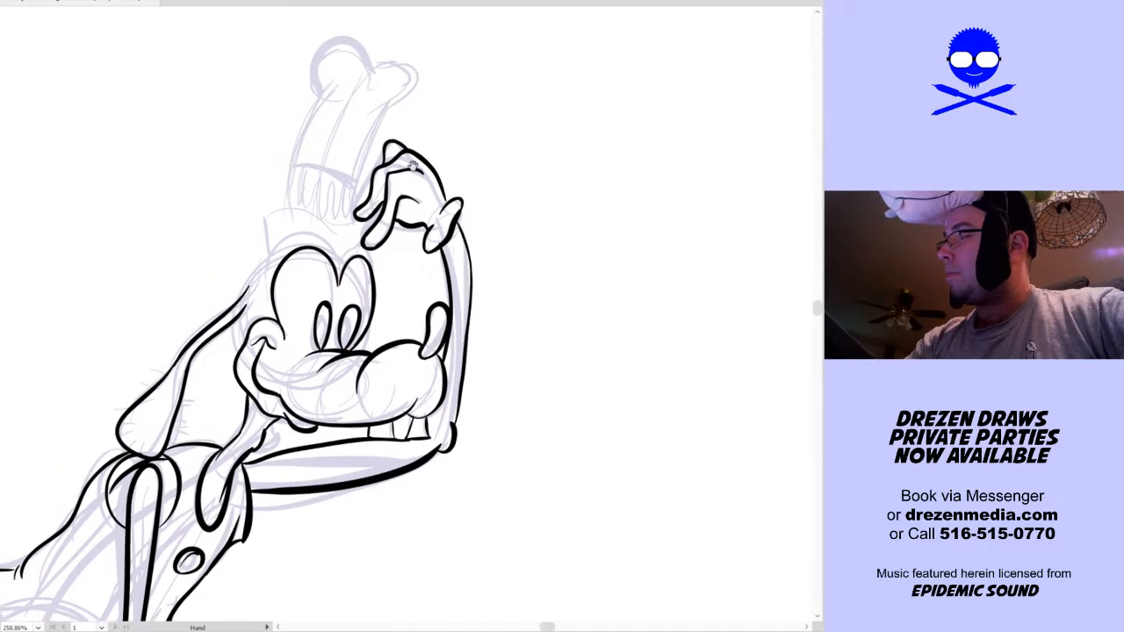
mouse_move(263, 288)
mouse_down()
mouse_move(274, 257)
mouse_move(318, 235)
mouse_move(345, 255)
mouse_move(370, 249)
mouse_up()
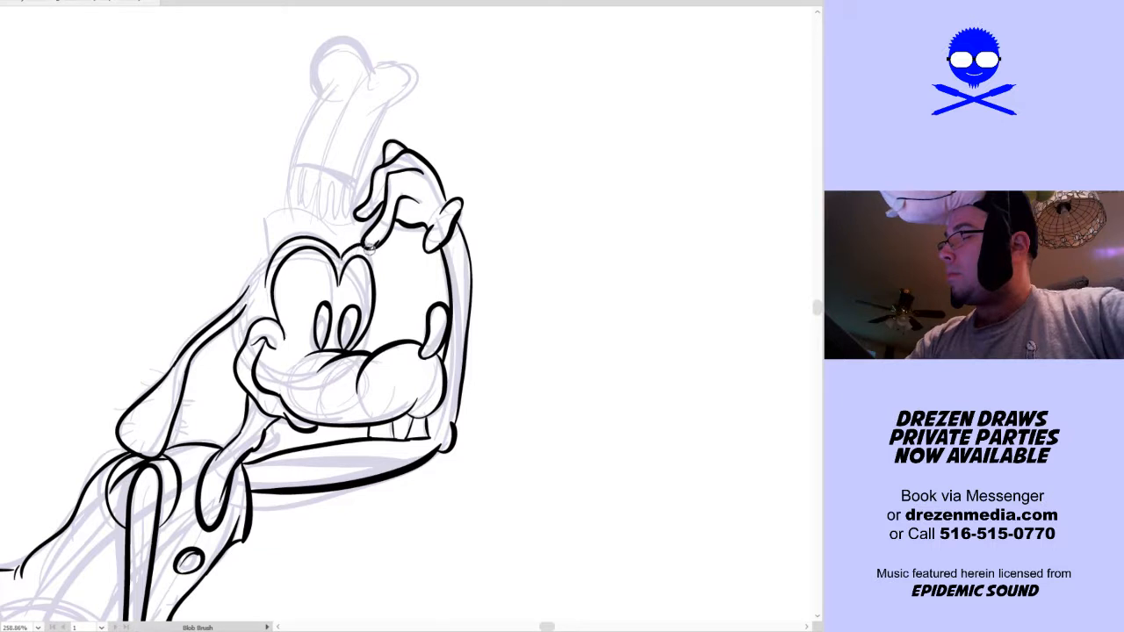
ctrl+click(383, 241)
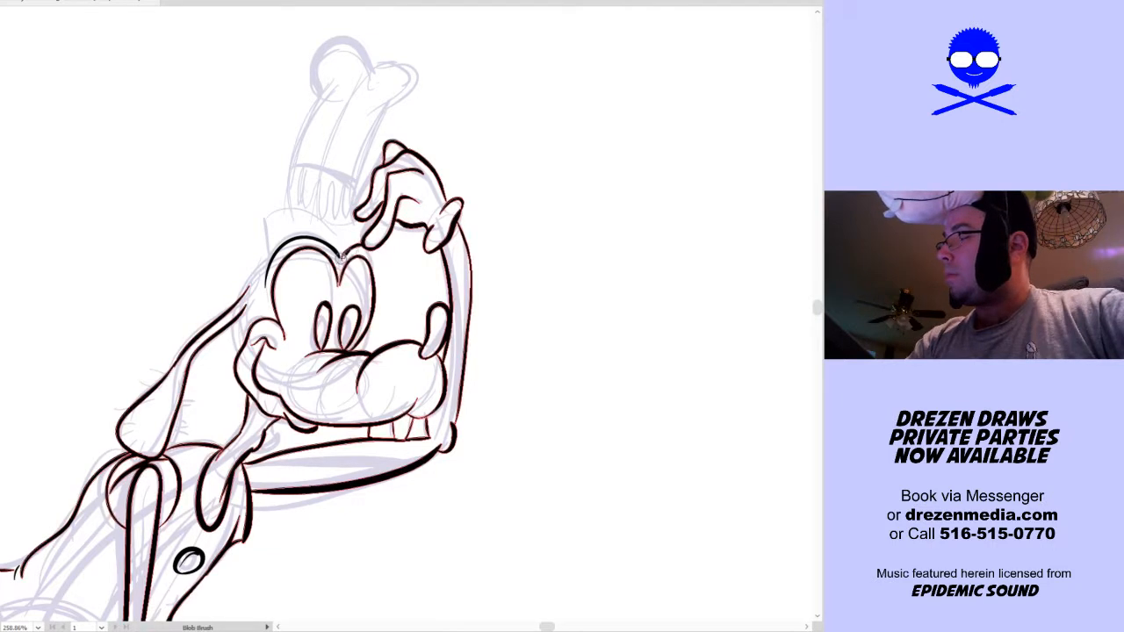
drag(378, 260, 380, 272)
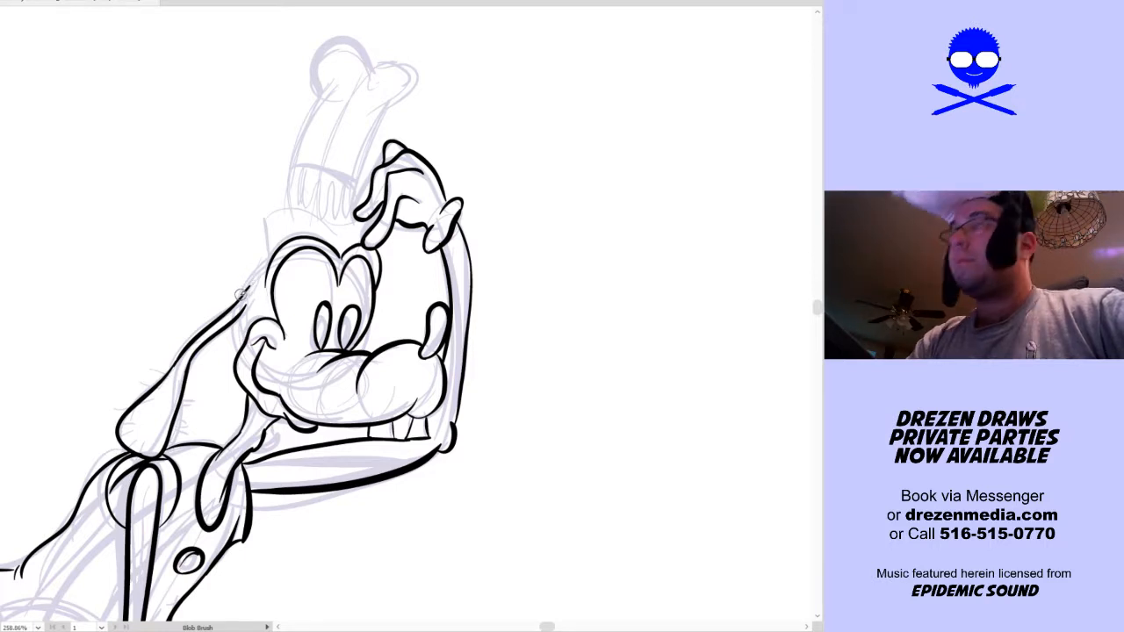
drag(247, 288, 269, 261)
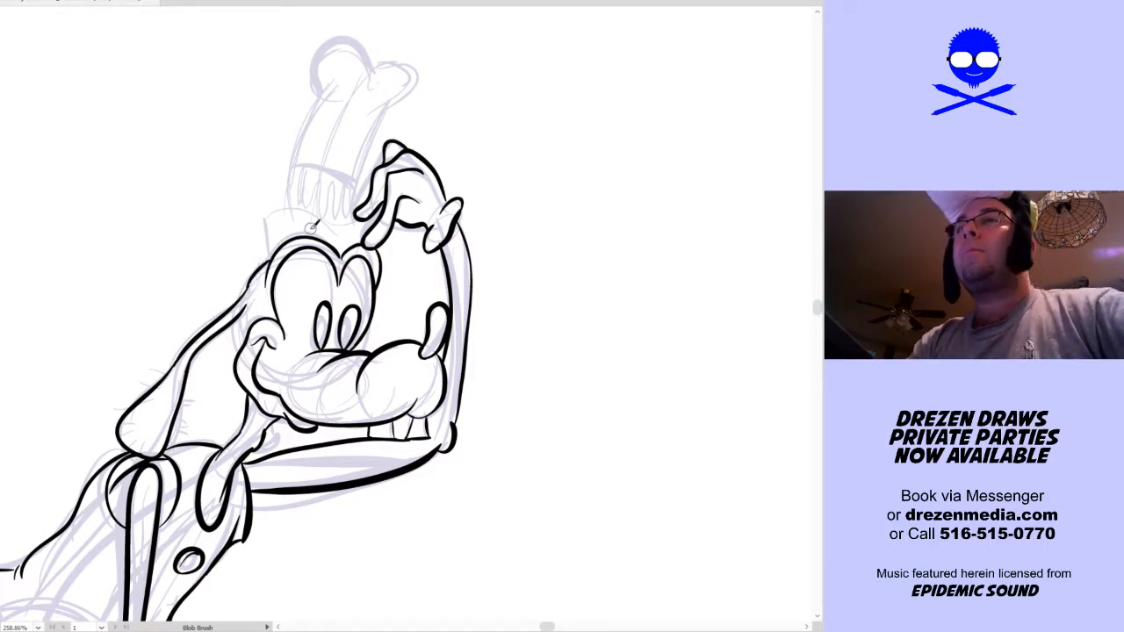
Ink the two short curved lines running from the far brow out beneath the raised hand
drag(422, 279, 373, 247)
key(ctrl+z)
ctrl+click(422, 275)
drag(413, 291, 381, 252)
key(ctrl+z)
drag(410, 298, 375, 257)
Ink the hat's curved brim above the brows, both sides of its tall crown, and the upper edge of its band
drag(311, 214, 304, 237)
mouse_move(260, 272)
mouse_down()
mouse_move(258, 234)
mouse_move(250, 243)
mouse_move(268, 230)
mouse_move(360, 230)
mouse_up()
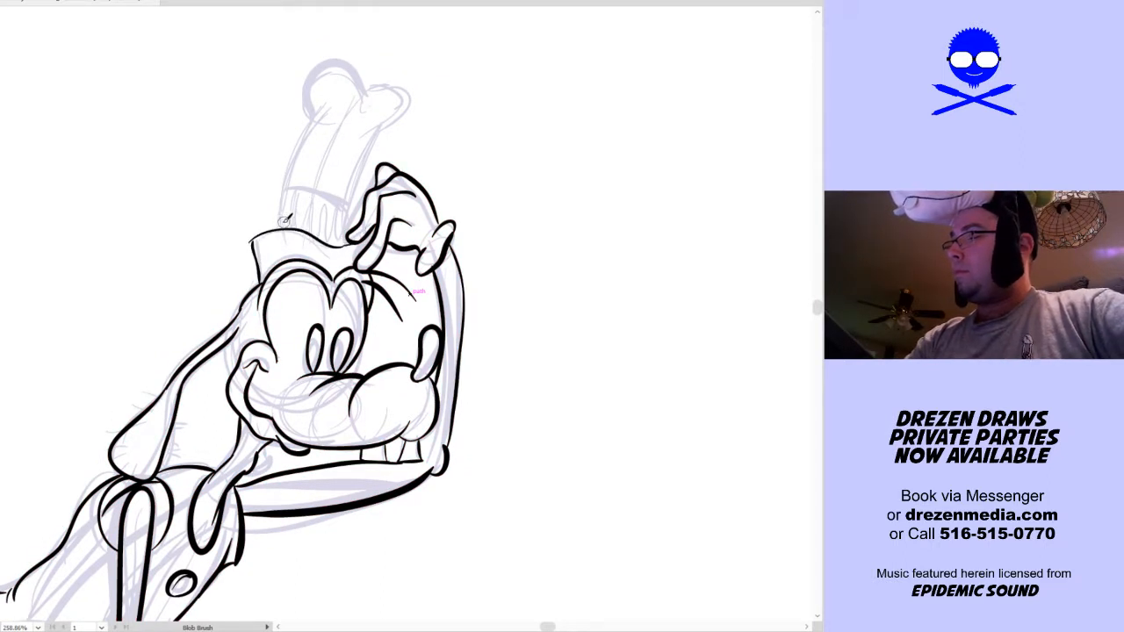
drag(302, 167, 287, 199)
mouse_move(308, 139)
mouse_down()
mouse_move(265, 260)
mouse_move(309, 138)
mouse_up()
key(ctrl+z)
drag(375, 148, 332, 263)
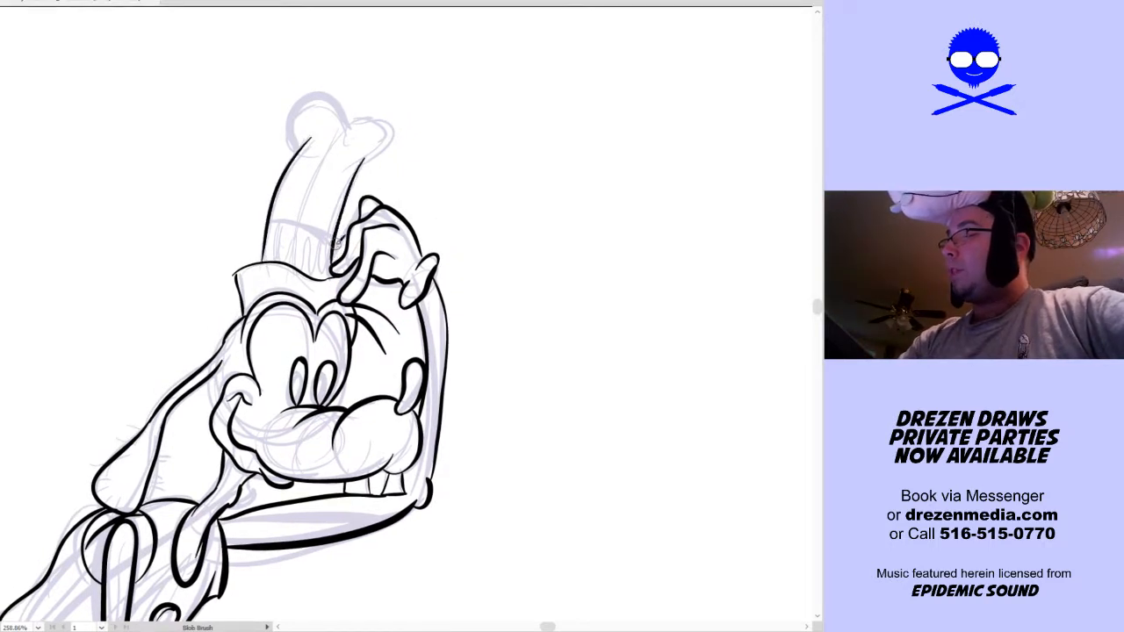
drag(265, 223, 333, 239)
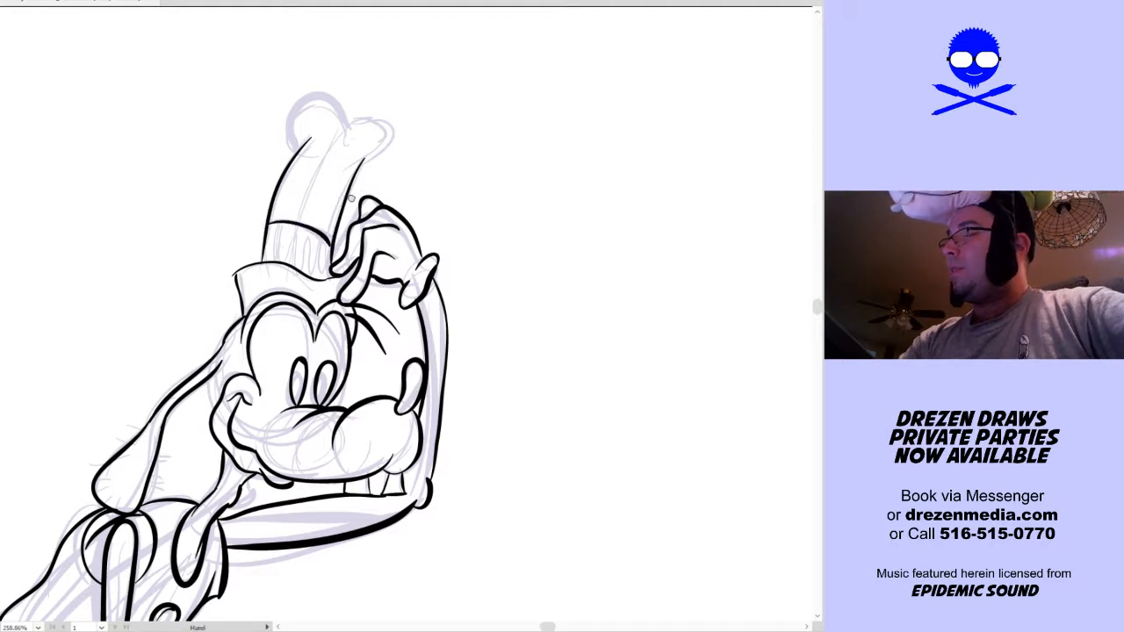
Ink the two rounded lobes that close the top of the tall hat
drag(352, 192, 326, 249)
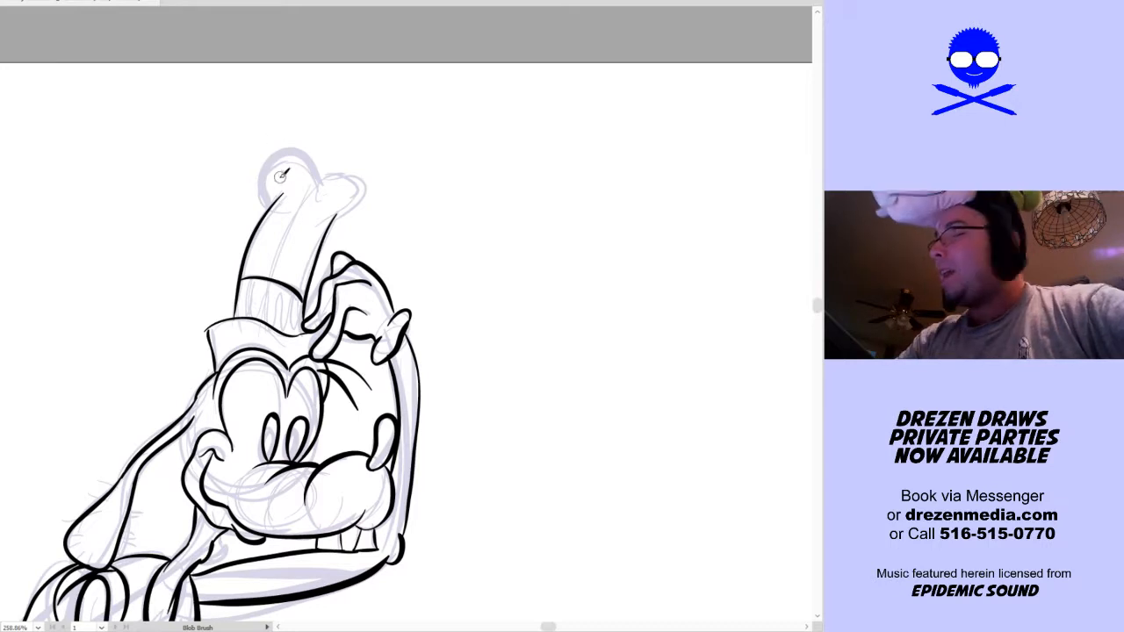
mouse_move(265, 195)
mouse_down()
mouse_move(272, 156)
mouse_move(306, 144)
mouse_move(330, 173)
mouse_up()
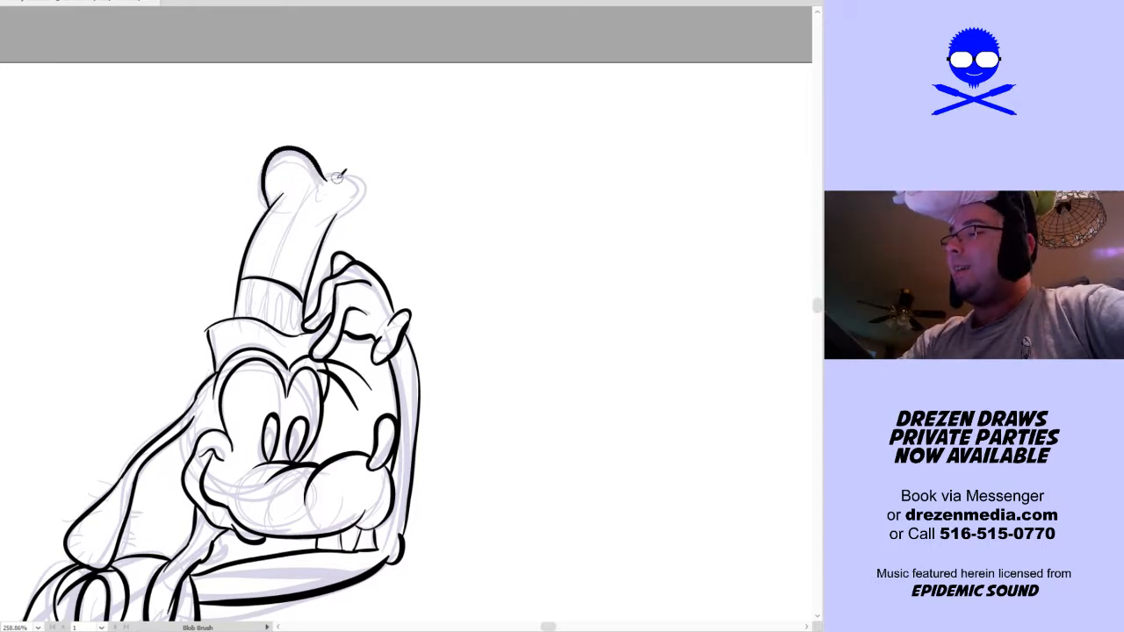
key(ctrl+z)
mouse_move(370, 180)
mouse_down()
mouse_move(363, 206)
mouse_move(331, 225)
mouse_up()
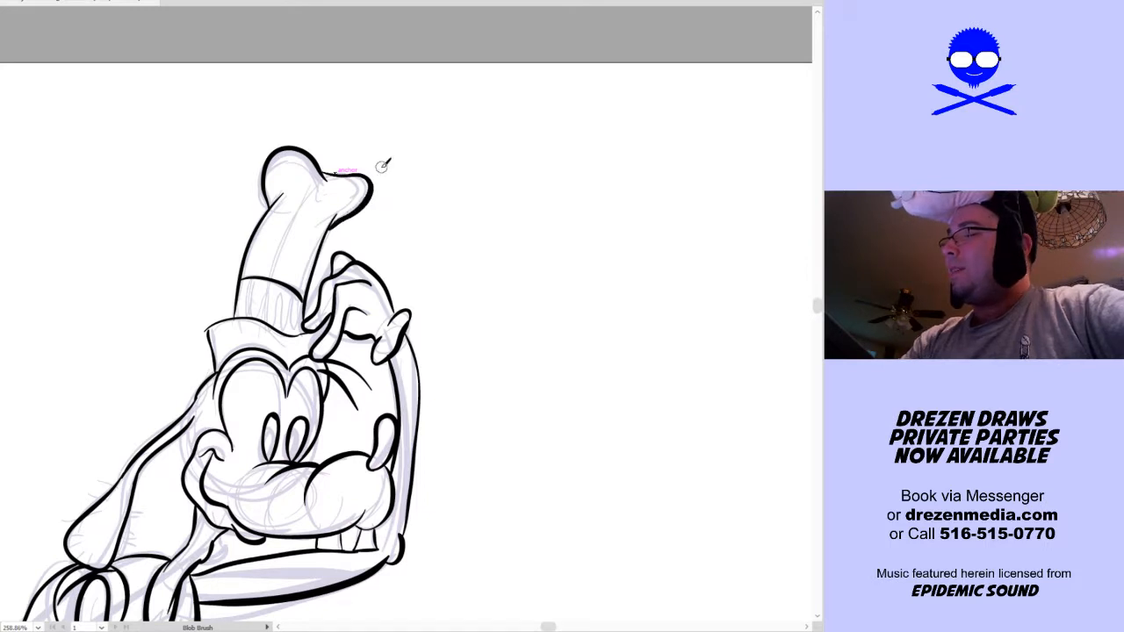
key(ctrl+z)
drag(373, 180, 320, 166)
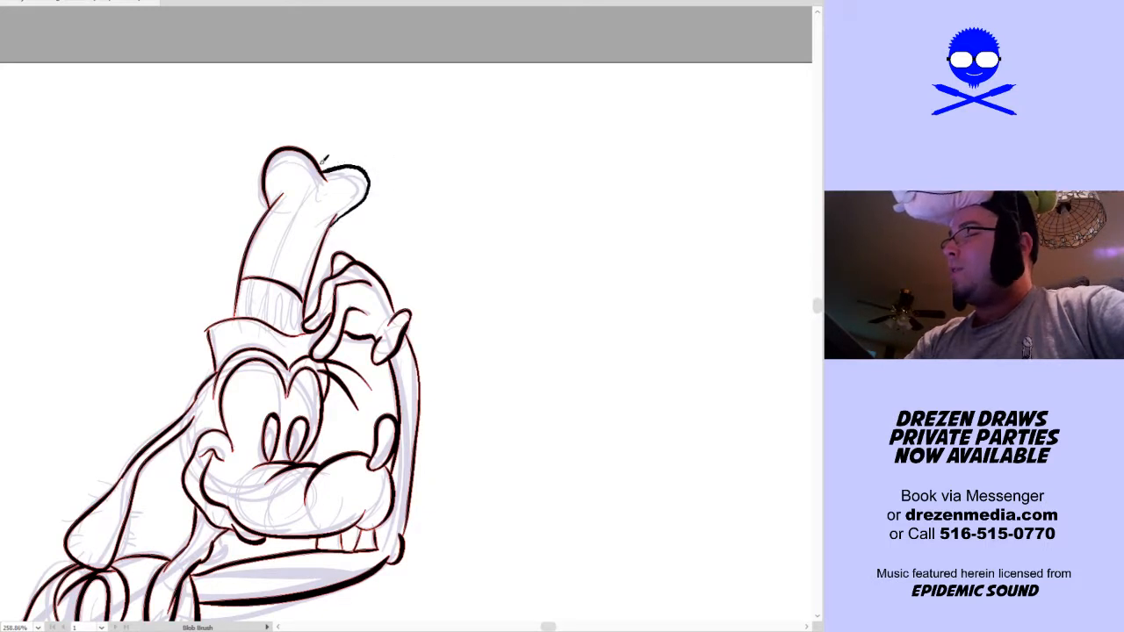
Ink both contours of the long rear leg from the hips down to the ankle, with the short curve at its base
mouse_move(416, 243)
mouse_down()
mouse_move(487, 128)
mouse_move(517, 129)
mouse_up()
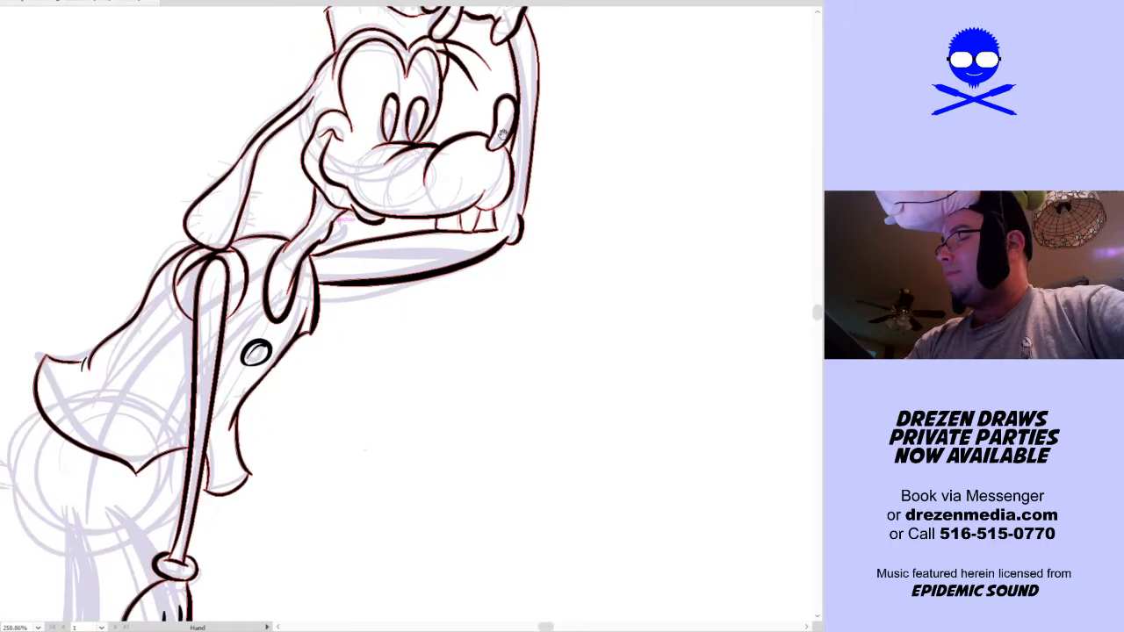
drag(408, 315, 521, 179)
drag(431, 397, 484, 193)
drag(457, 285, 457, 237)
drag(460, 316, 468, 298)
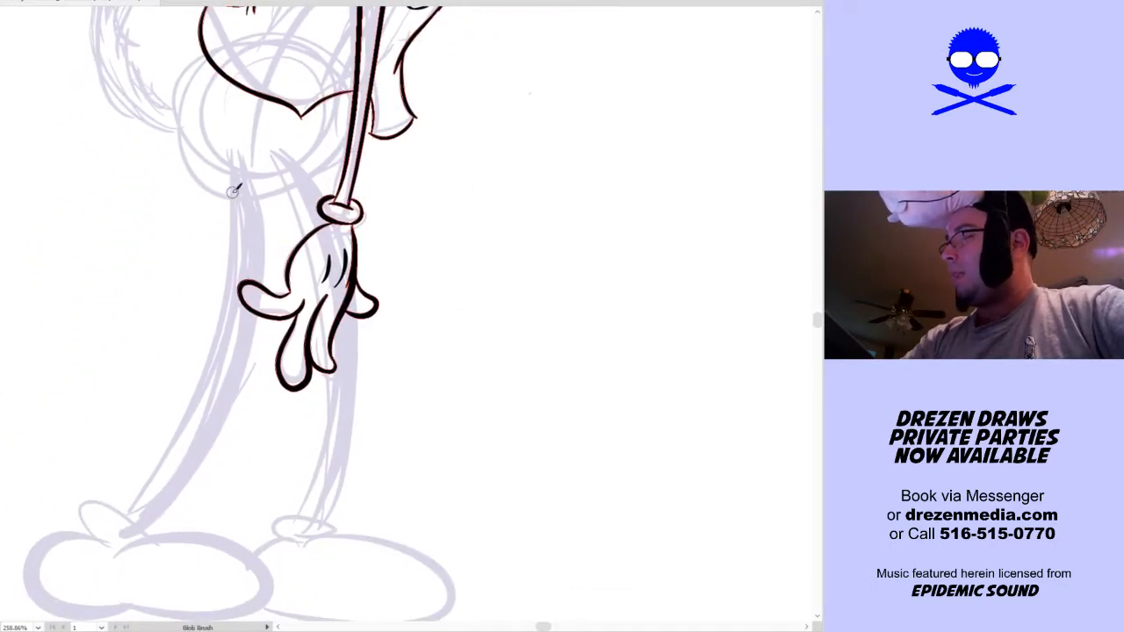
mouse_move(217, 167)
mouse_down()
mouse_move(230, 277)
mouse_move(170, 426)
mouse_move(108, 499)
mouse_move(172, 449)
mouse_move(221, 276)
mouse_move(204, 178)
mouse_move(230, 257)
mouse_move(193, 403)
mouse_move(128, 505)
mouse_move(102, 516)
mouse_move(133, 530)
mouse_move(196, 474)
mouse_move(248, 374)
mouse_up()
key(v)
key(ctrl+z)
key(ctrl+z)
key(ctrl+z)
mouse_move(131, 528)
mouse_down()
mouse_move(187, 472)
mouse_move(251, 349)
mouse_move(268, 214)
mouse_move(243, 128)
mouse_up()
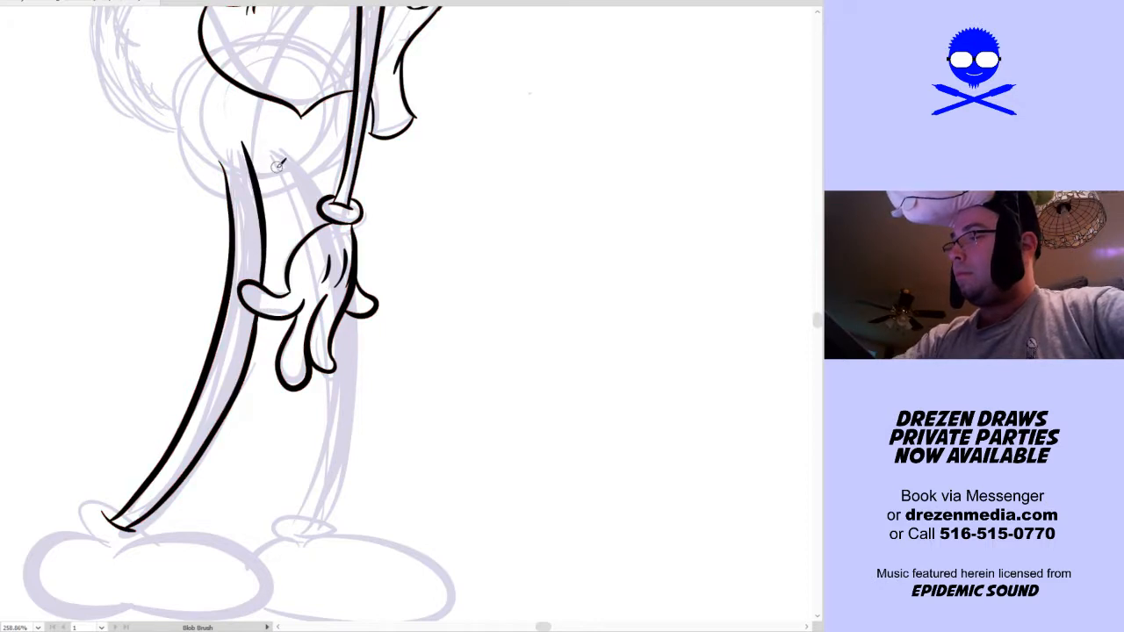
Ink the crotch line and the front leg behind the hanging hand, with the oval cuff around its ankle
drag(292, 185, 309, 240)
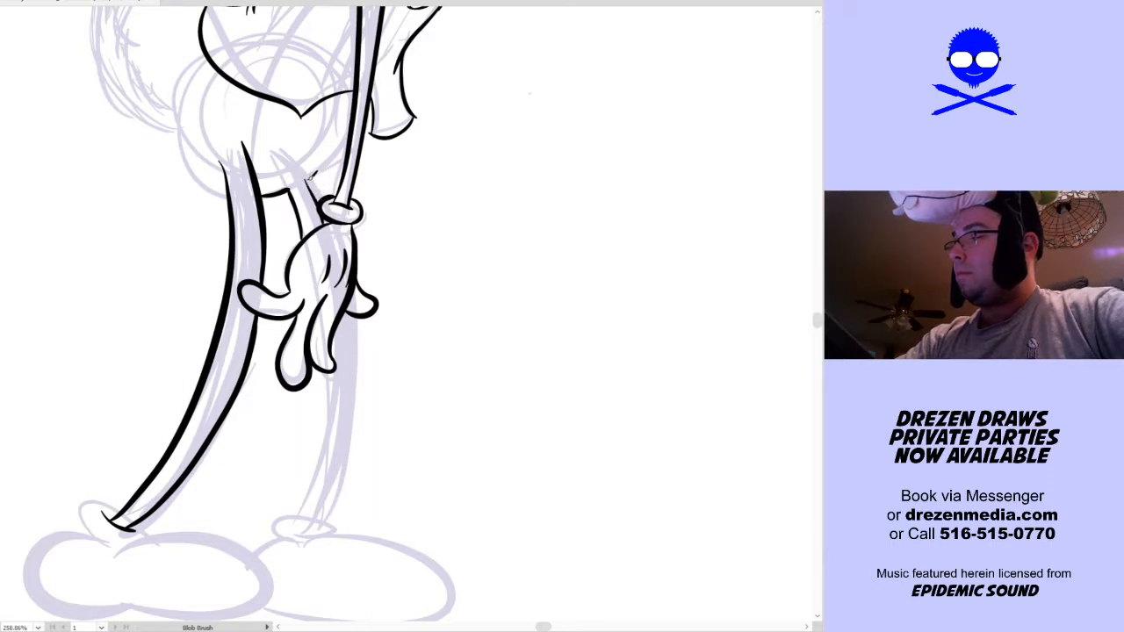
scroll(409, 203, down, 2)
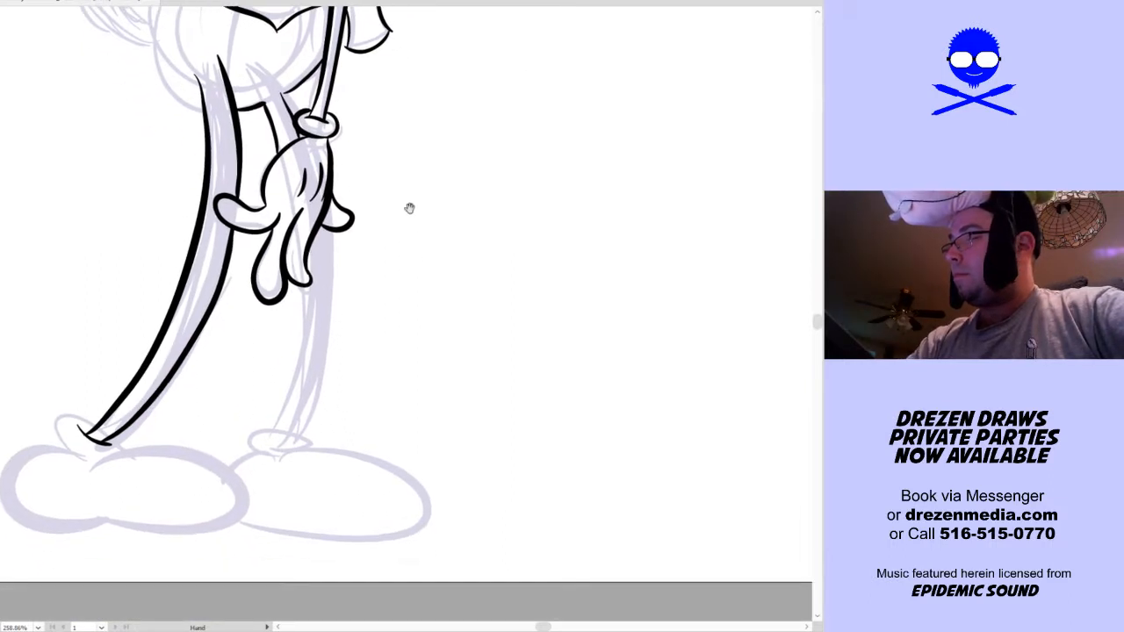
mouse_move(304, 283)
mouse_down()
mouse_move(299, 356)
mouse_move(267, 432)
mouse_move(299, 439)
mouse_move(323, 356)
mouse_move(335, 234)
mouse_up()
mouse_move(434, 384)
mouse_down()
mouse_move(454, 318)
mouse_move(472, 309)
mouse_up()
mouse_move(308, 354)
mouse_down()
mouse_move(287, 376)
mouse_move(345, 361)
mouse_move(315, 383)
mouse_up()
key(ctrl+z)
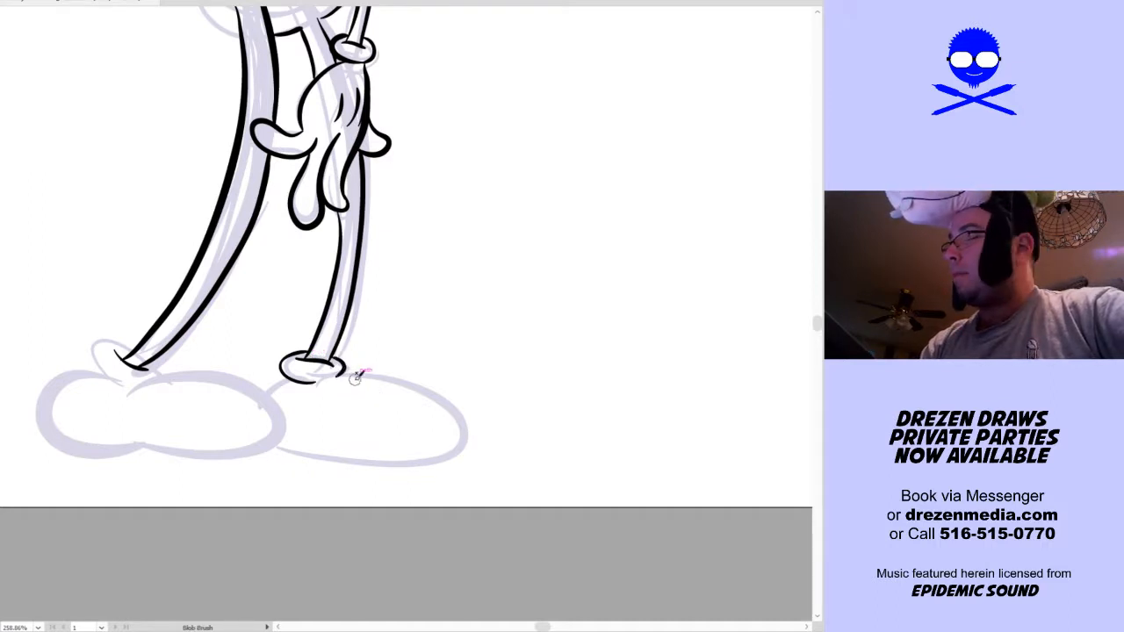
Ink the large rounded front shoe below the ankle cuff, with its domed toe and flat sole
mouse_move(336, 378)
mouse_down()
mouse_move(444, 388)
mouse_move(425, 463)
mouse_move(275, 398)
mouse_up()
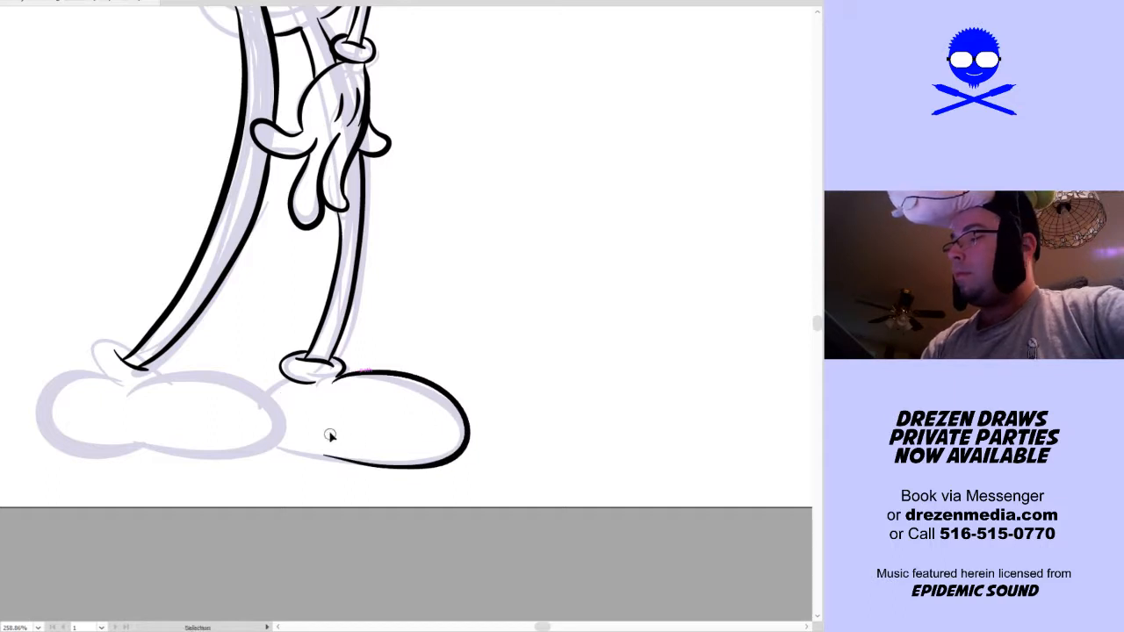
key(ctrl+z)
mouse_move(286, 446)
mouse_down()
mouse_move(351, 454)
mouse_move(469, 402)
mouse_move(338, 372)
mouse_up()
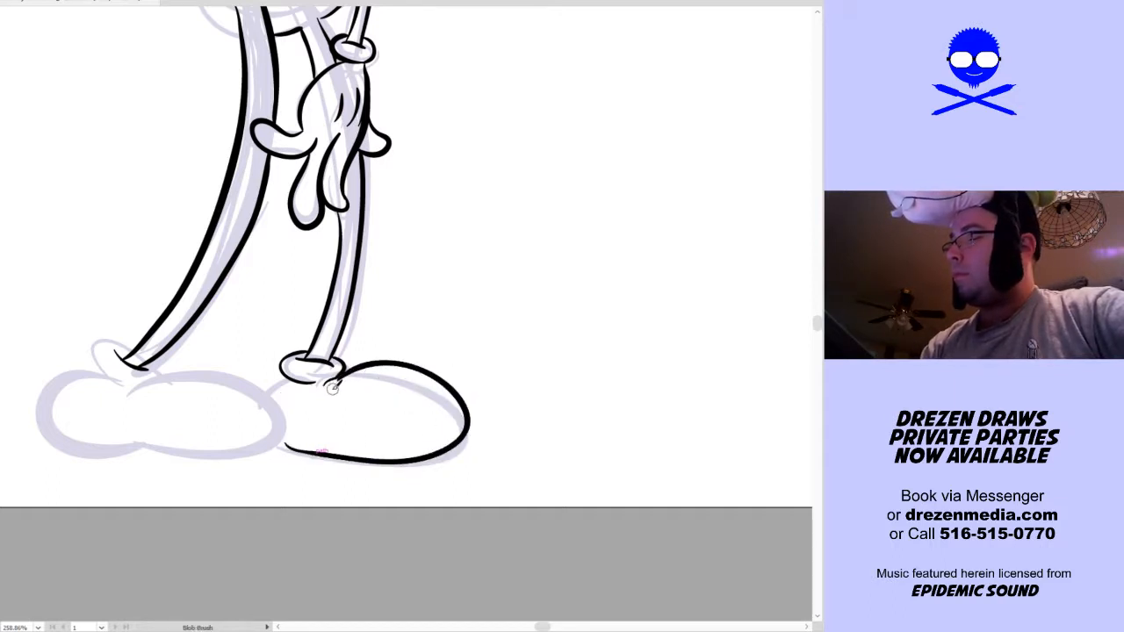
Ink the large rear shoe over the sketch, with its rounded toe, bulging heel and slightly arched sole
drag(338, 387, 385, 398)
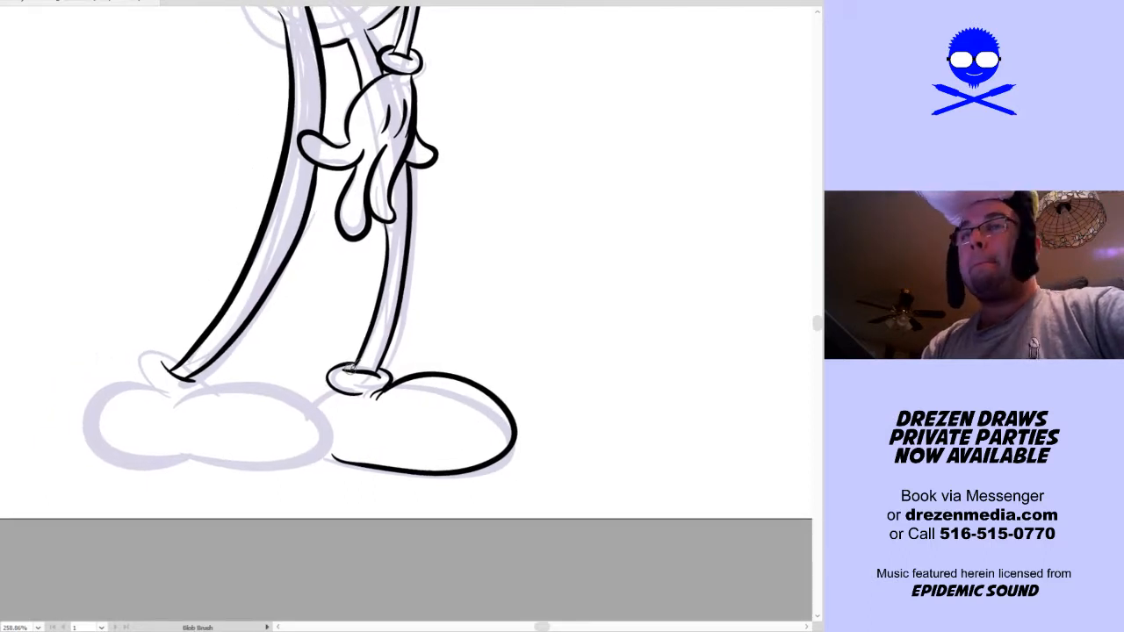
mouse_move(171, 402)
mouse_down()
mouse_move(204, 384)
mouse_move(326, 386)
mouse_move(341, 450)
mouse_move(221, 463)
mouse_move(175, 449)
mouse_up()
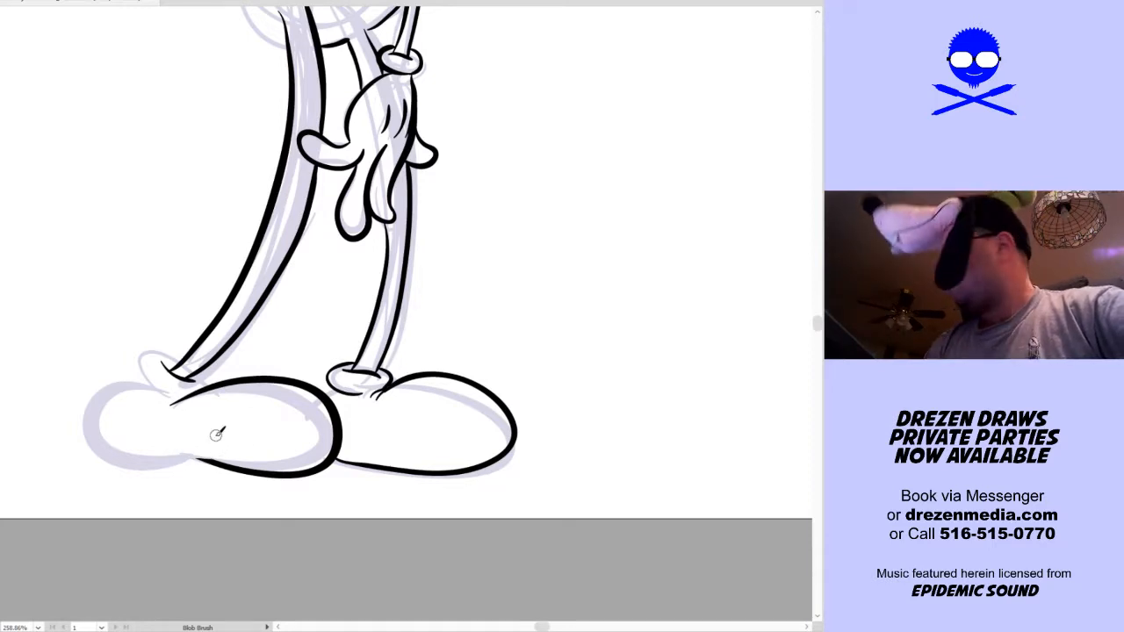
mouse_move(148, 380)
mouse_down()
mouse_move(84, 441)
mouse_move(172, 459)
mouse_up()
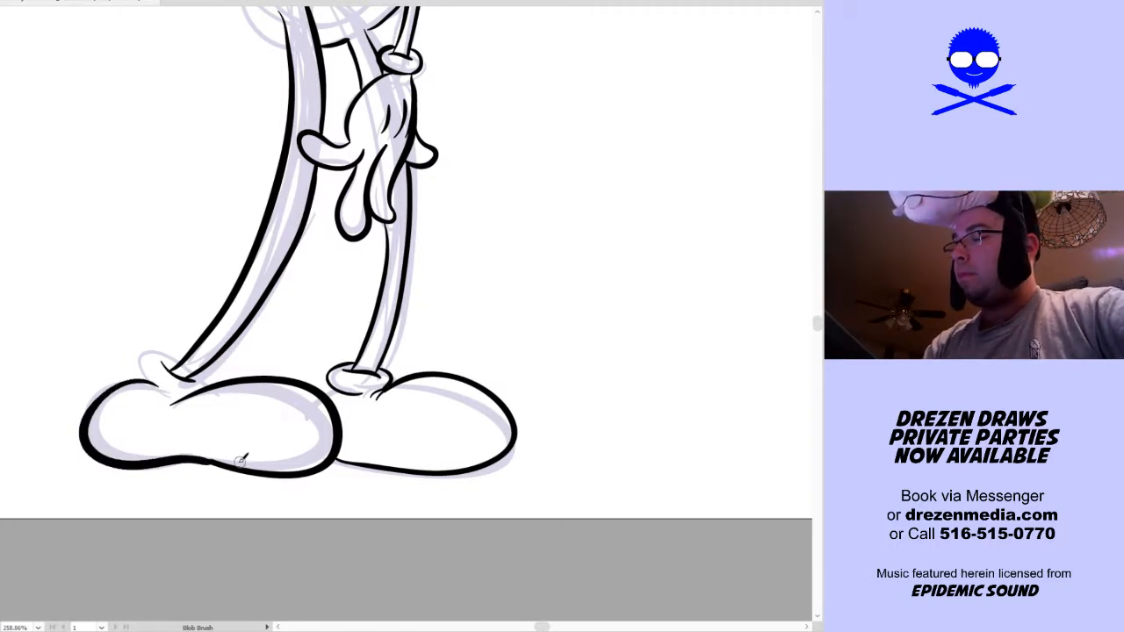
key(ctrl+z)
mouse_move(215, 457)
mouse_down()
mouse_move(122, 458)
mouse_move(91, 435)
mouse_move(97, 394)
mouse_move(169, 384)
mouse_up()
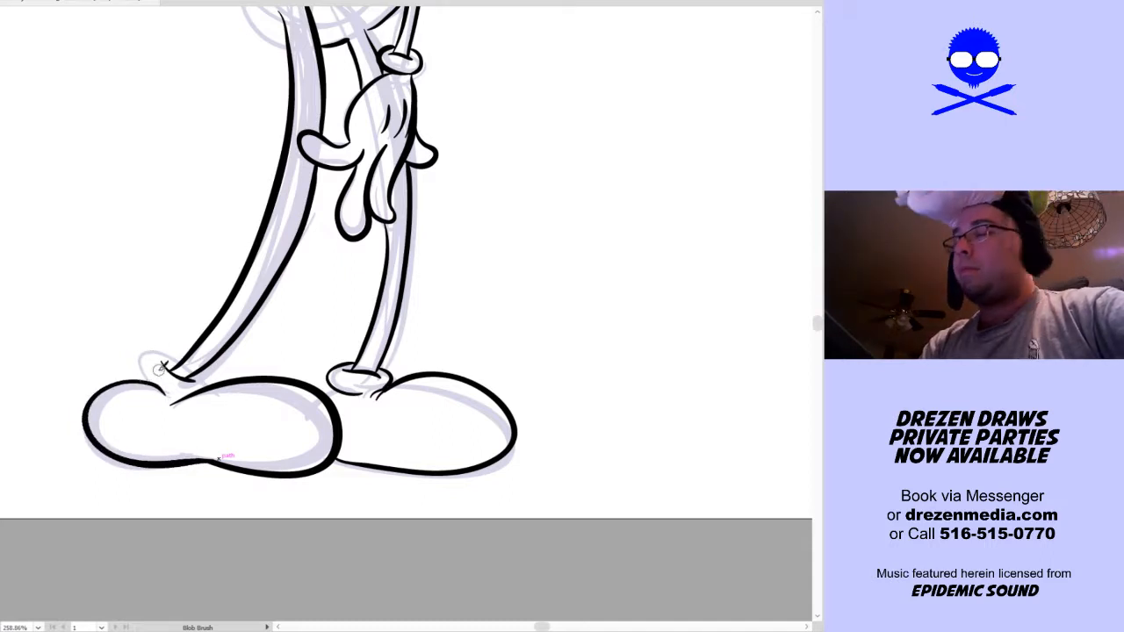
Ink the rounded cuff around the rear ankle and the short heel line of the front shoe
mouse_move(141, 361)
mouse_down()
mouse_move(172, 346)
mouse_move(183, 361)
mouse_up()
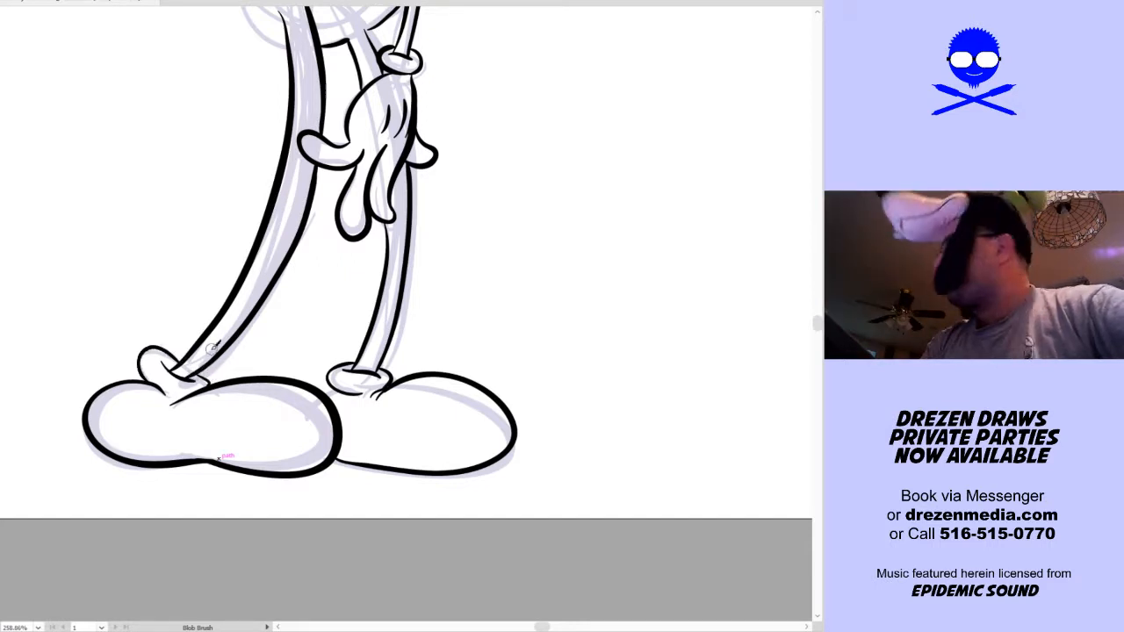
key(space)
drag(416, 331, 391, 388)
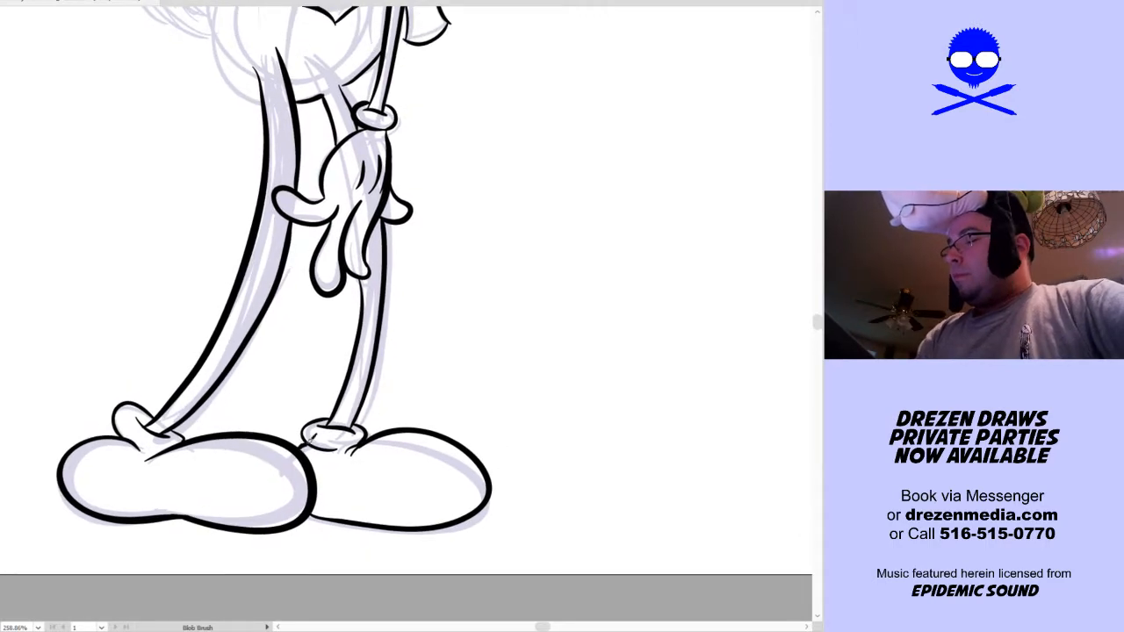
Ink the rounded rump contour from the top of the rear leg up to the base of the tail
key(space)
drag(479, 241, 448, 394)
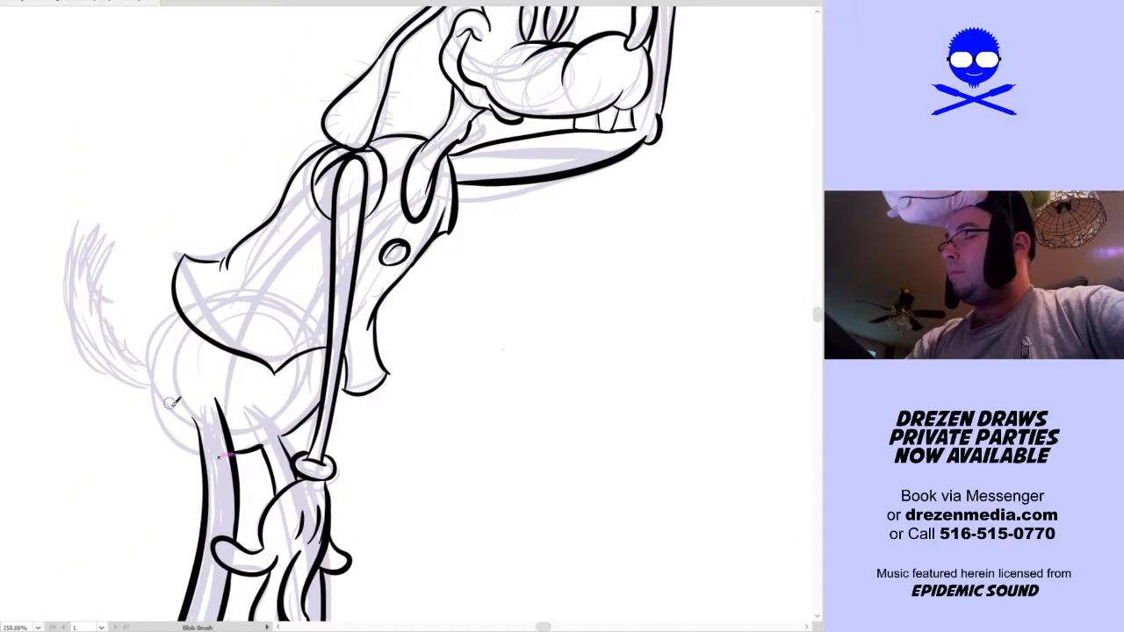
mouse_move(200, 450)
mouse_down()
mouse_move(171, 430)
mouse_move(143, 367)
mouse_up()
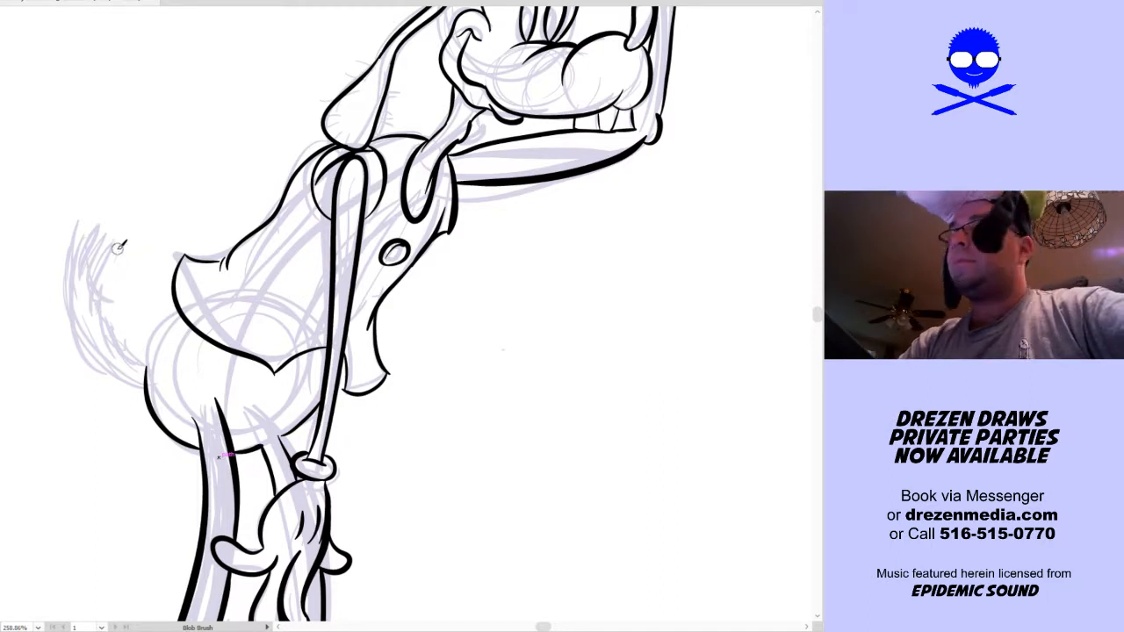
Ink the upper rump line and the tail, with a jagged inner fur edge and a curved outer edge meeting at a pointed tip
mouse_move(103, 228)
mouse_down()
mouse_move(92, 274)
mouse_move(101, 255)
mouse_move(106, 307)
mouse_move(151, 348)
mouse_move(180, 302)
mouse_up()
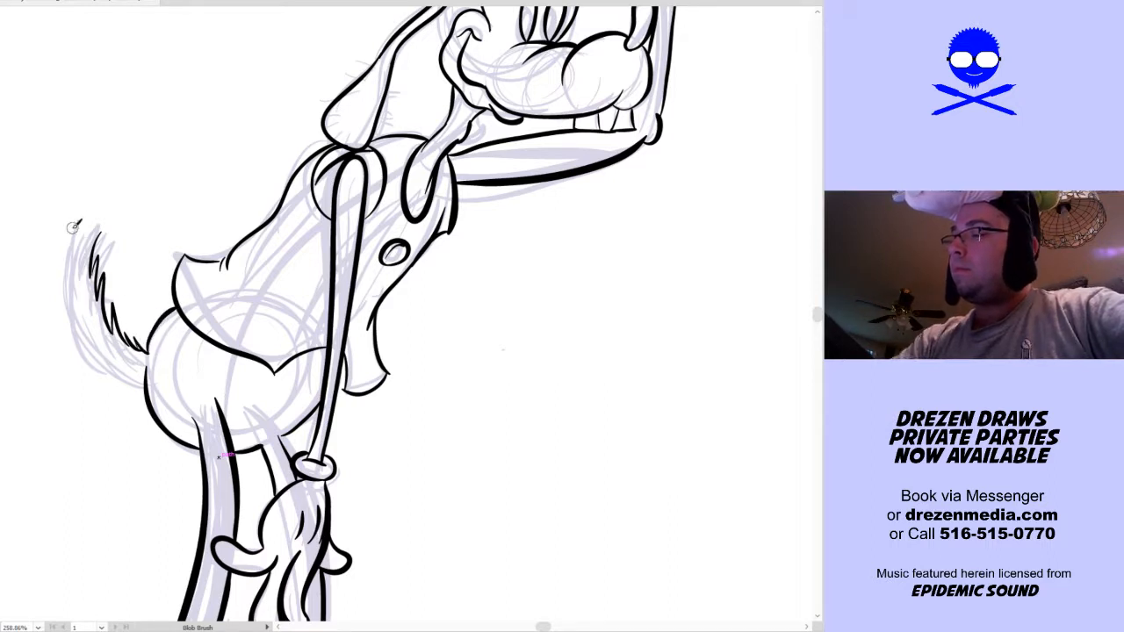
mouse_move(101, 227)
mouse_down()
mouse_move(79, 254)
mouse_move(72, 300)
mouse_move(70, 277)
mouse_move(88, 355)
mouse_up()
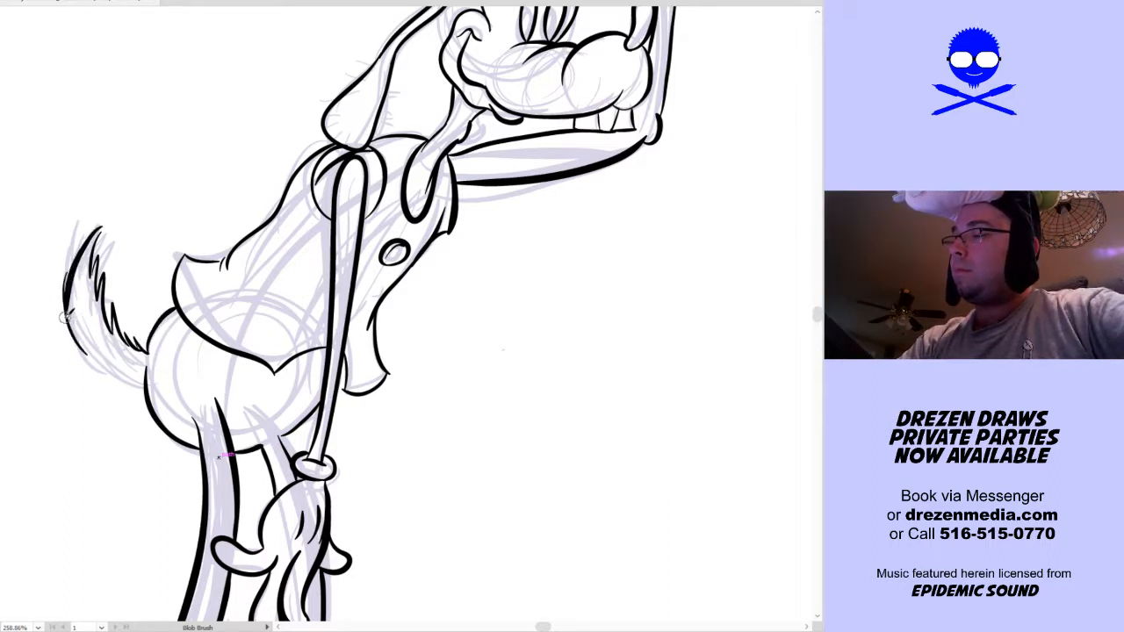
key(ctrl+z)
mouse_move(101, 226)
mouse_down()
mouse_move(66, 312)
mouse_move(88, 358)
mouse_move(145, 384)
mouse_up()
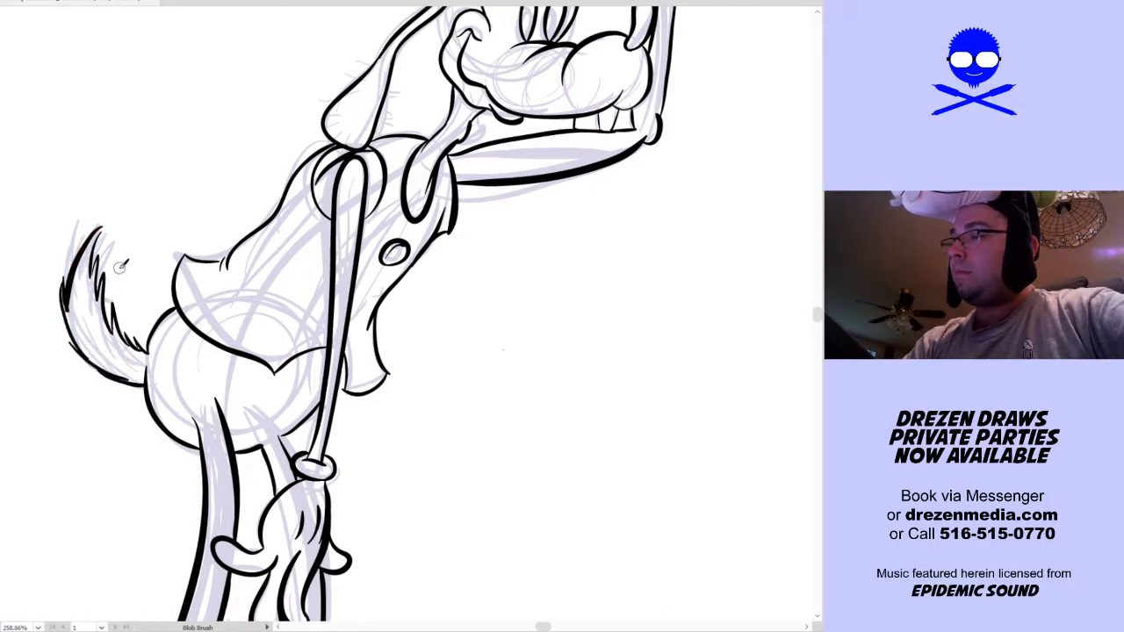
Review the whole figure's ink outlines with the rough sketch hidden, then show the sketch again
key(ctrl+a)
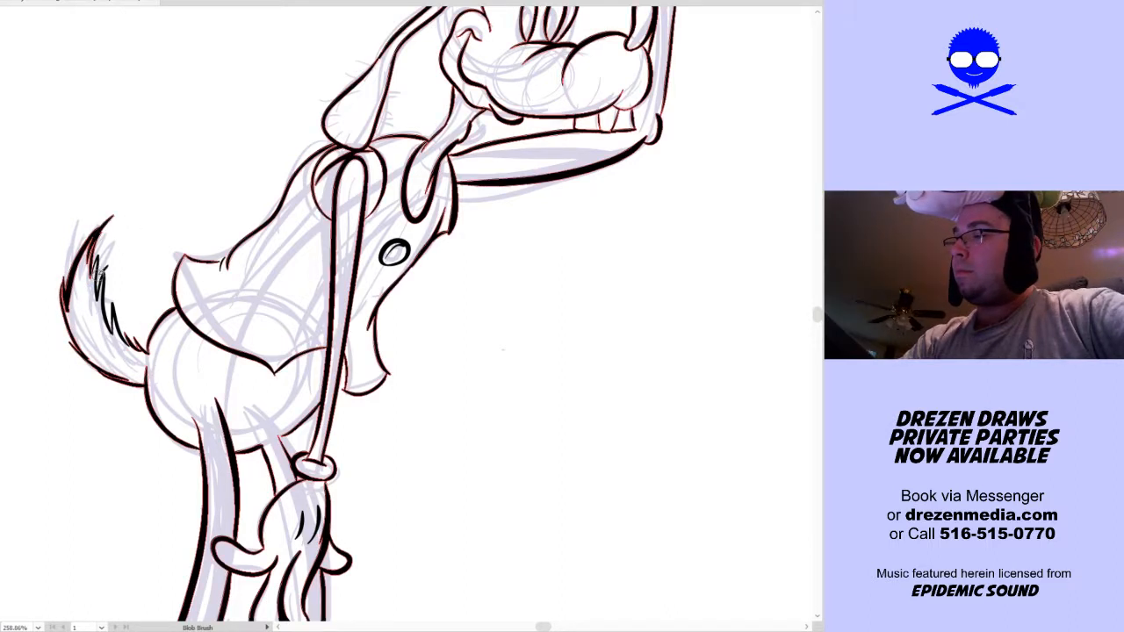
key(ctrl+0)
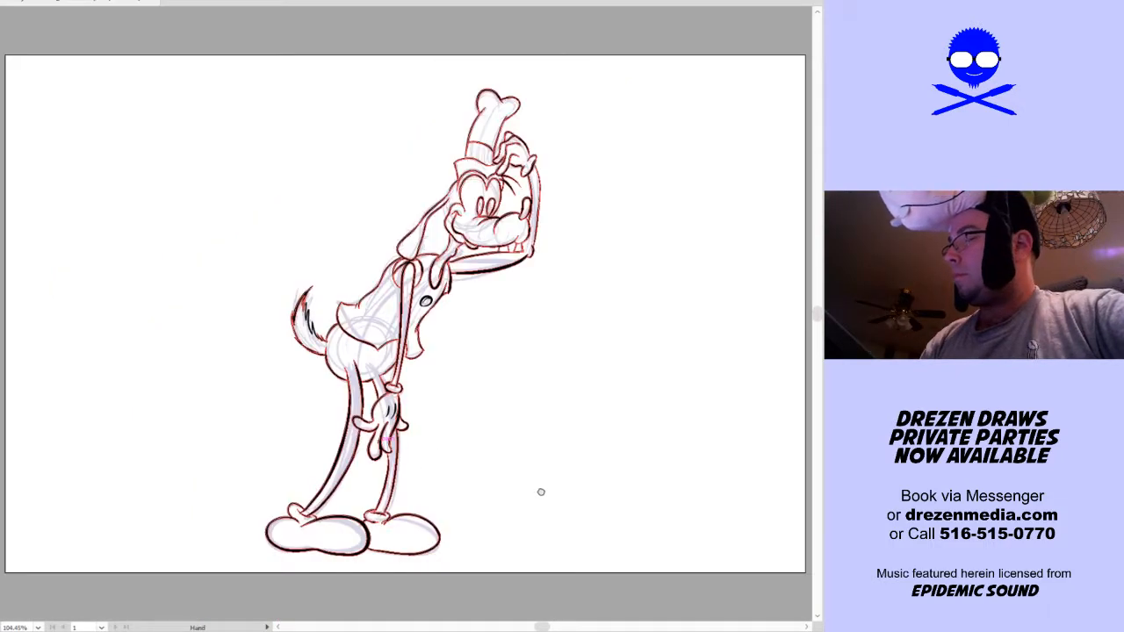
drag(545, 490, 490, 480)
key(v)
key(ctrl+a)
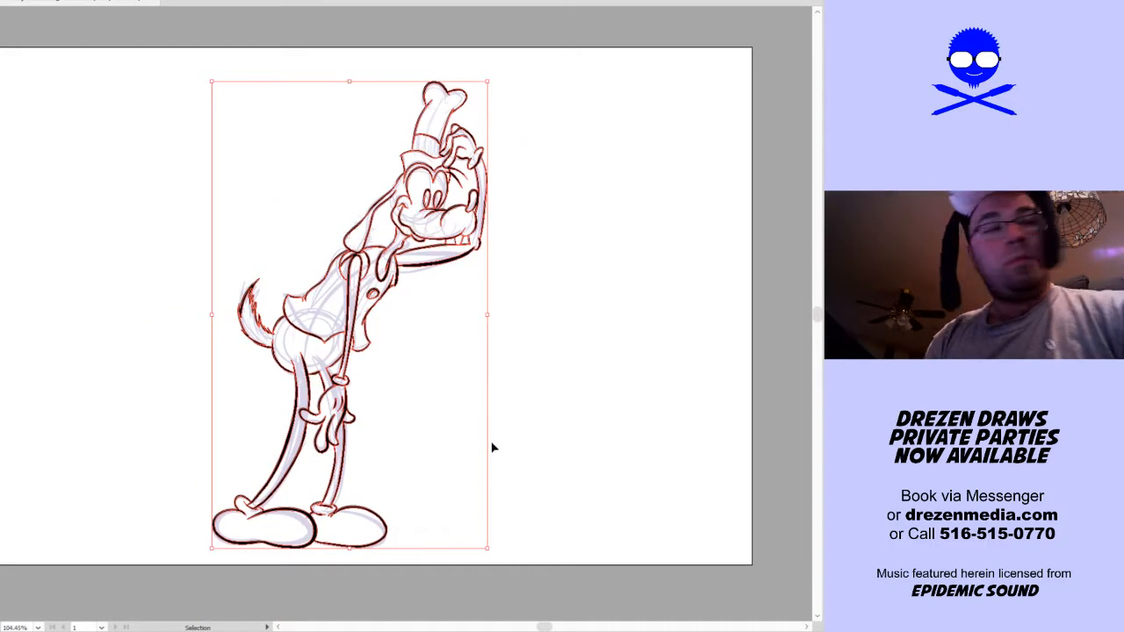
key(shift+b)
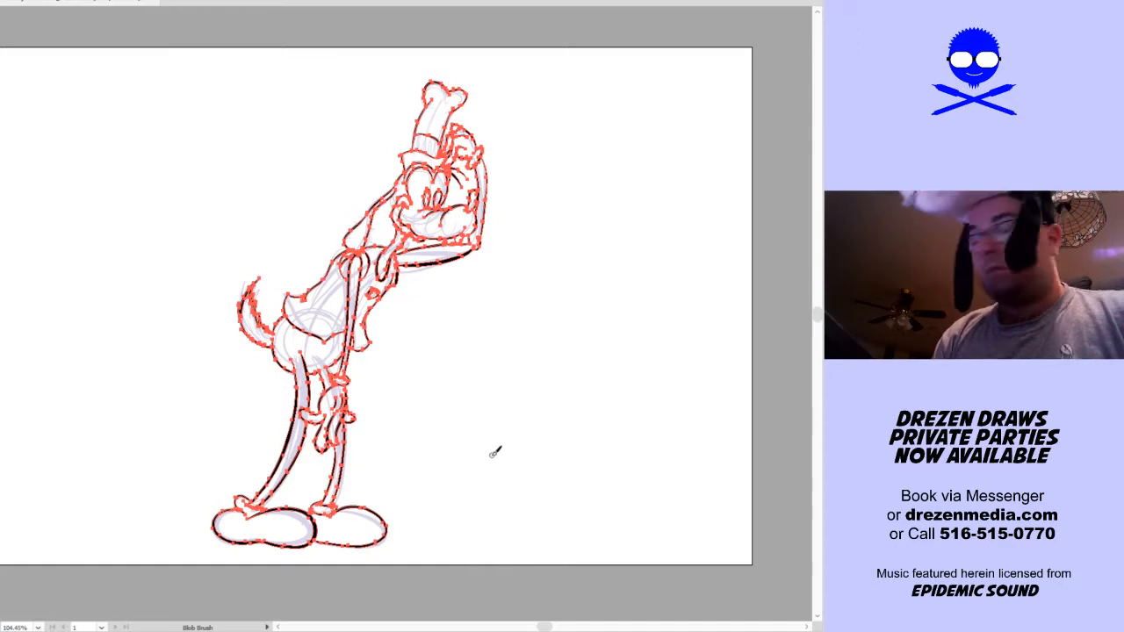
key(v)
click(541, 447)
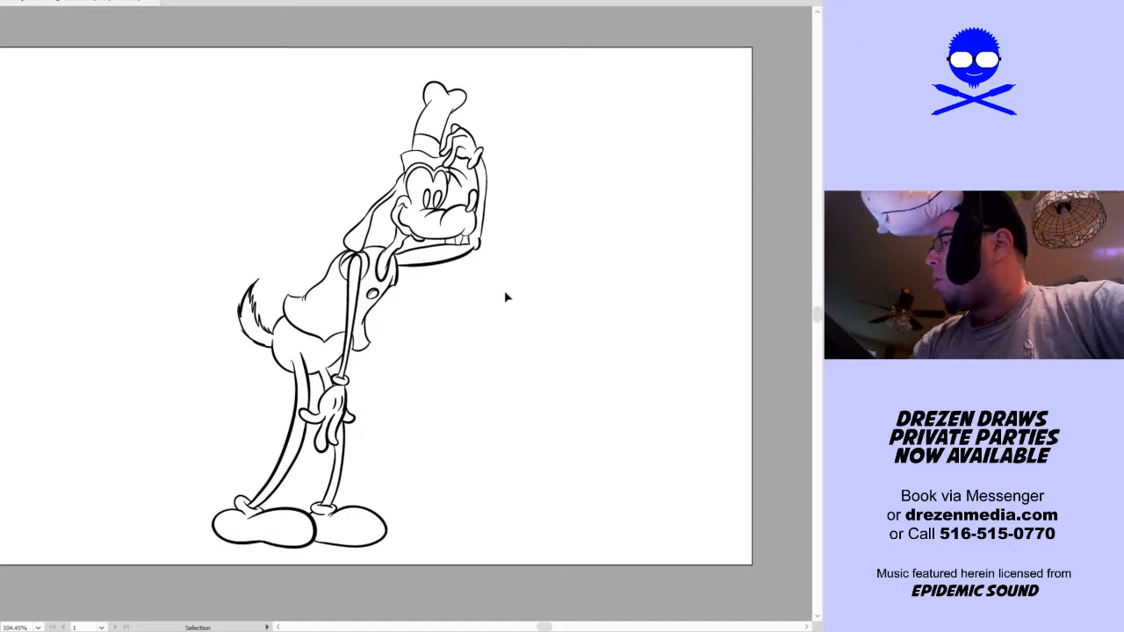
key(ctrl+z)
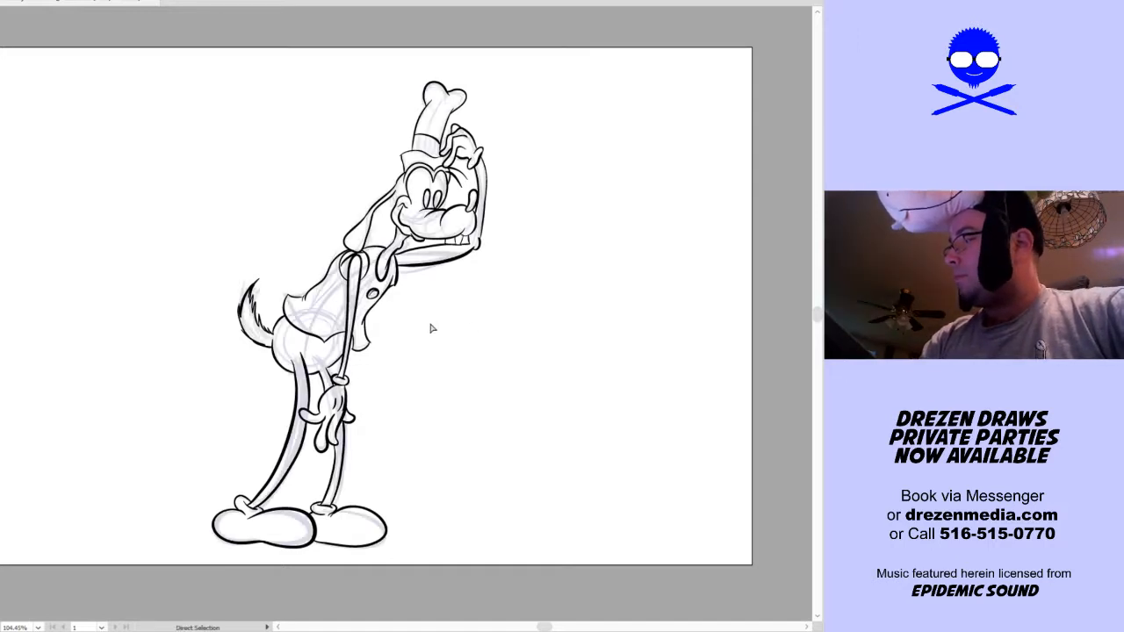
Examine the inked figure, checking the face up close and all outlines at full-artboard view
key(ctrl+a)
key(v)
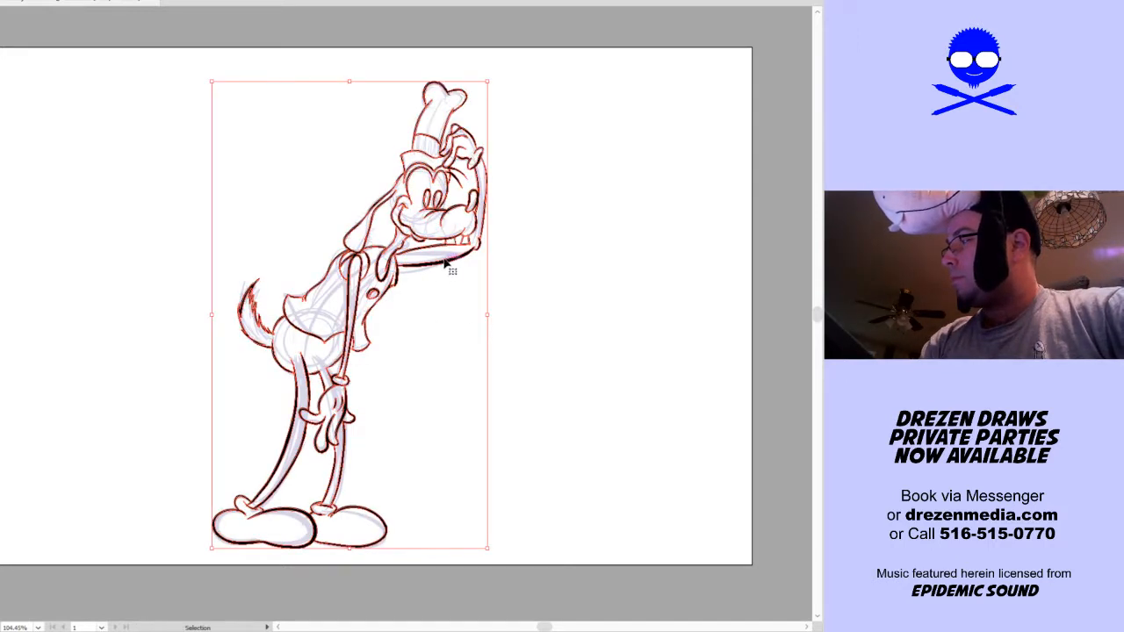
key(ctrl+shift+a)
key(z)
drag(362, 245, 482, 152)
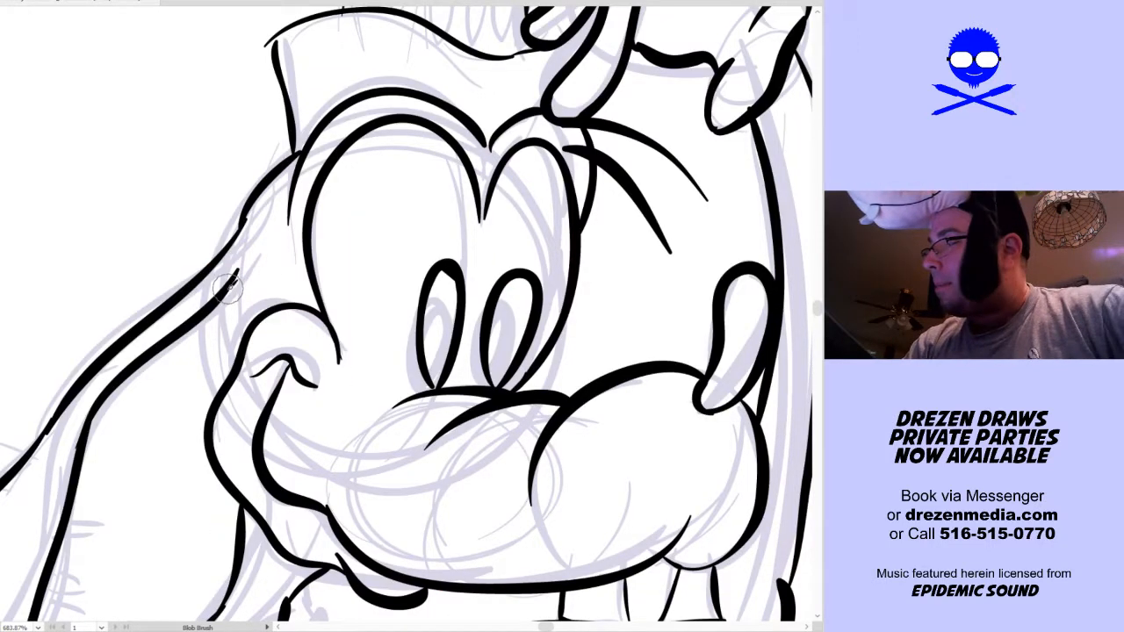
key(shift+b)
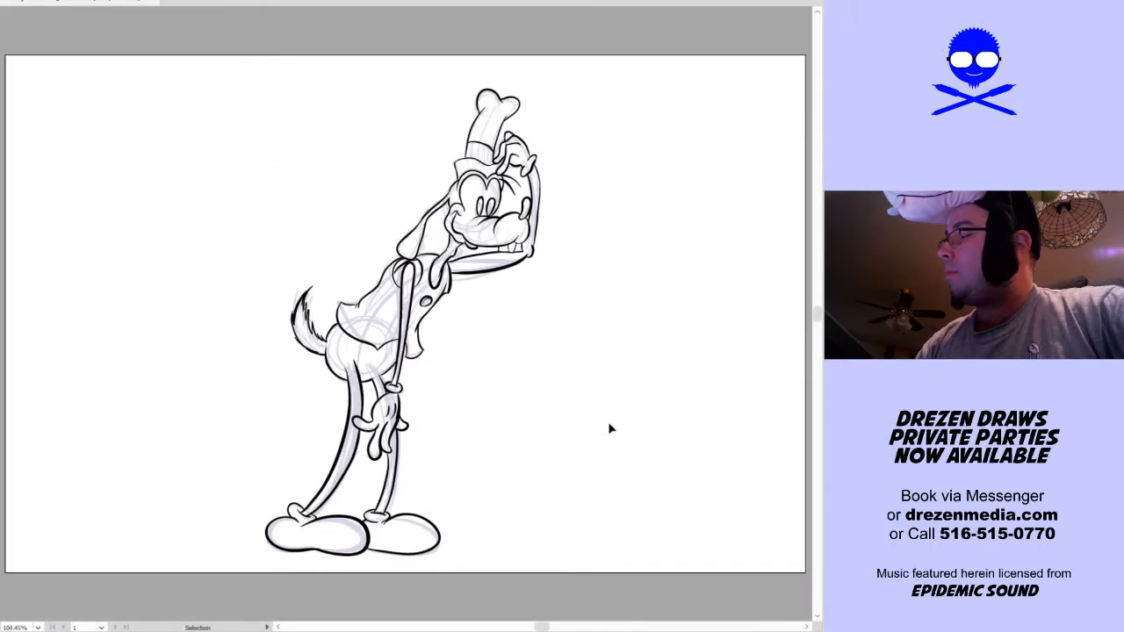
key(ctrl+0)
key(v)
key(ctrl+a)
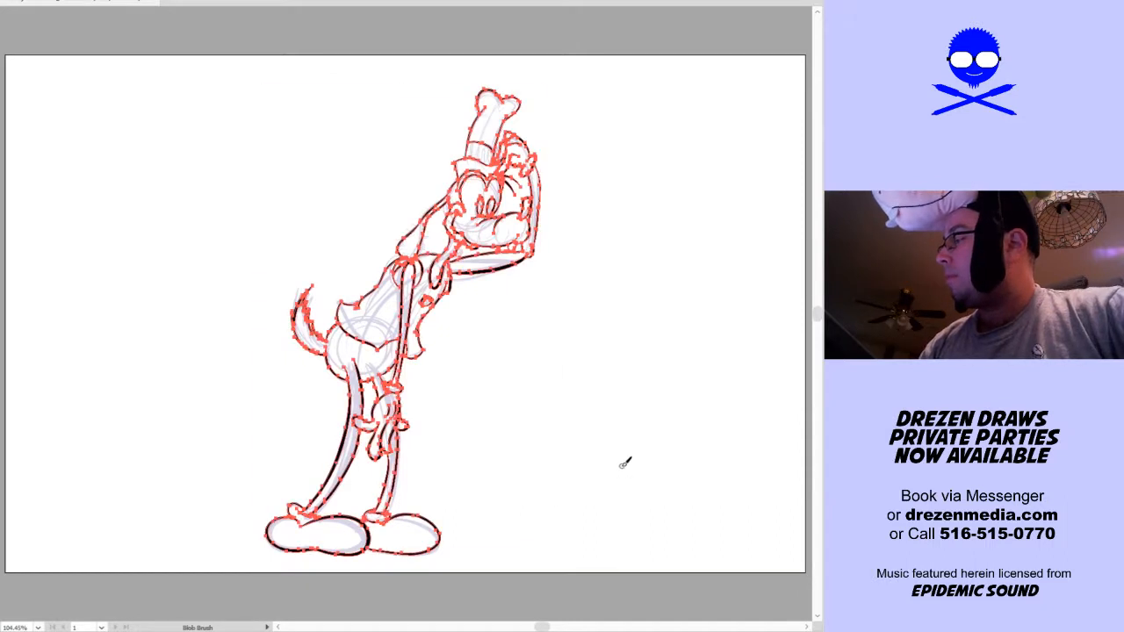
key(shift+b)
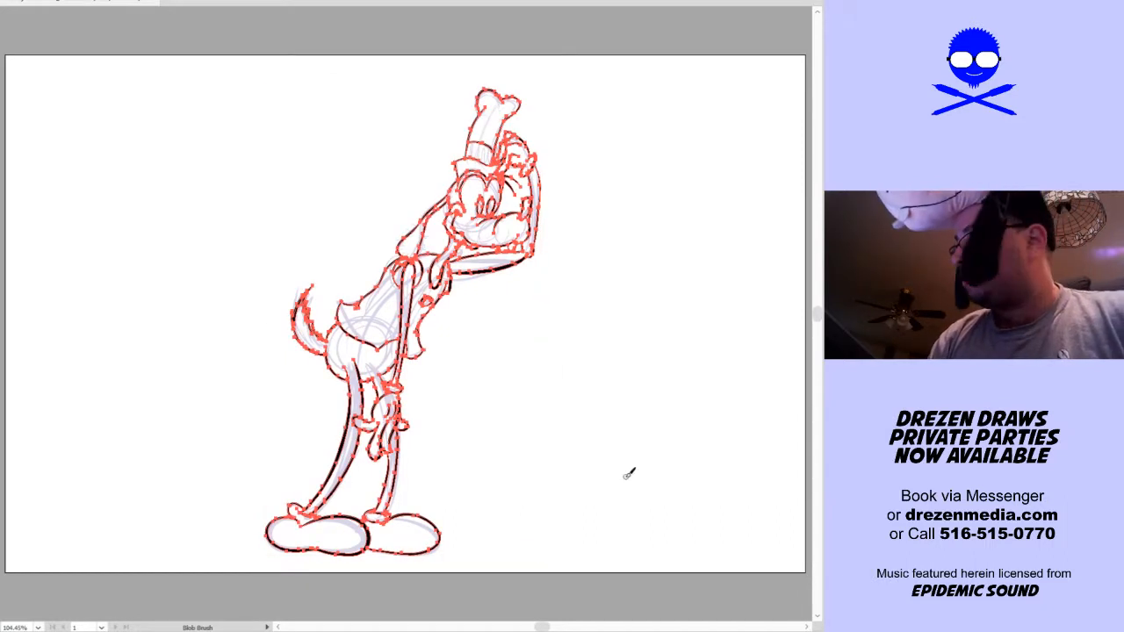
key(v)
click(623, 486)
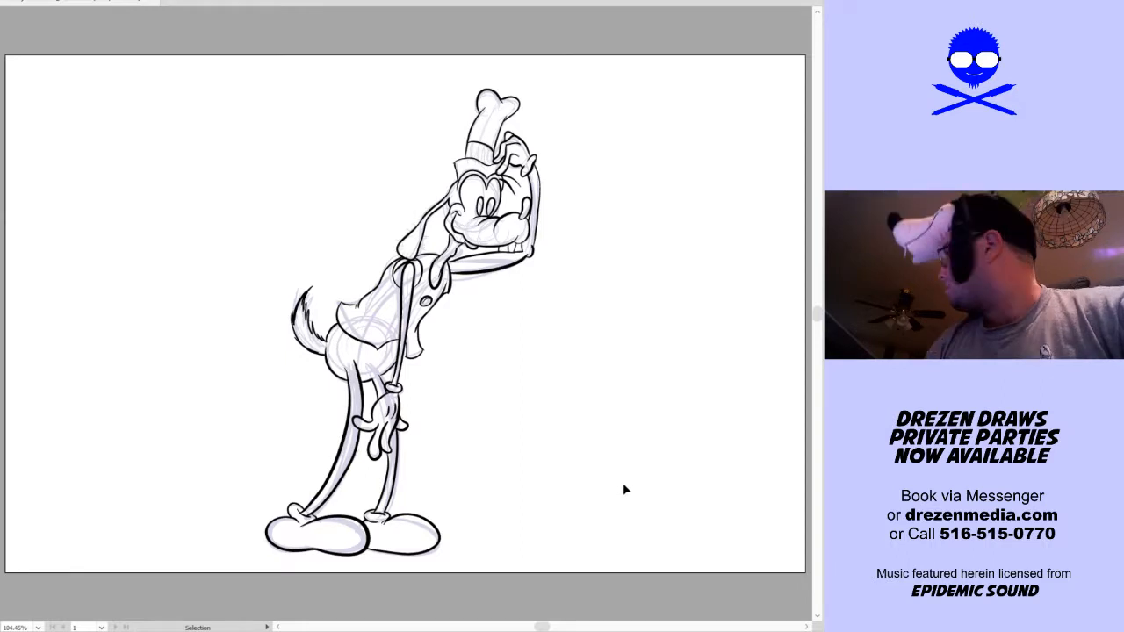
drag(647, 238, 585, 299)
key(z)
key(ctrl+a)
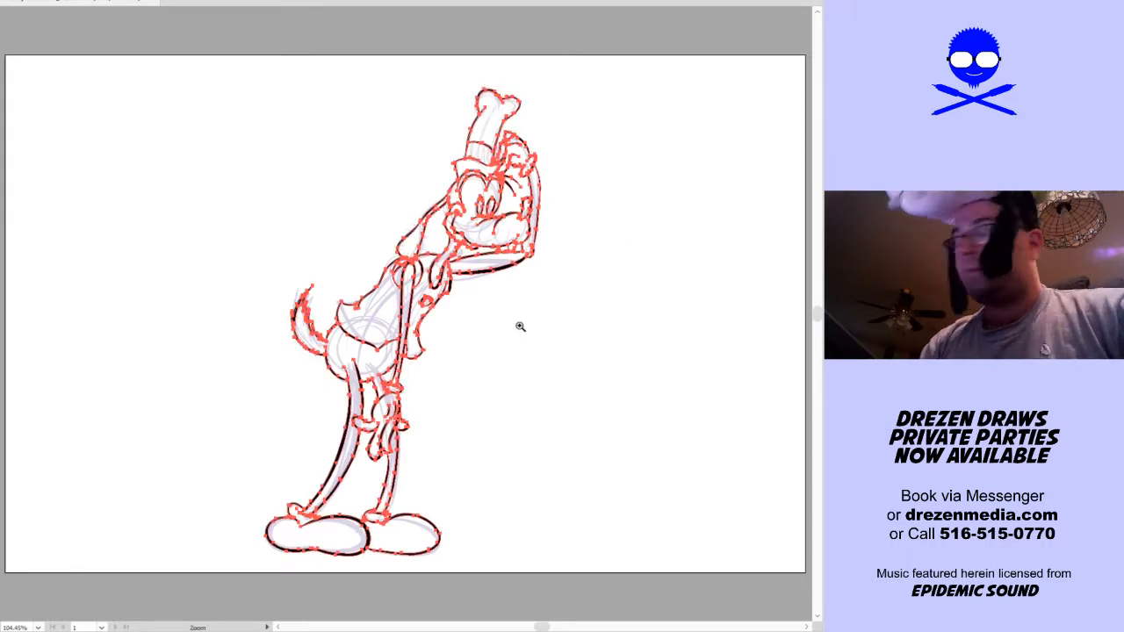
ctrl+click(496, 308)
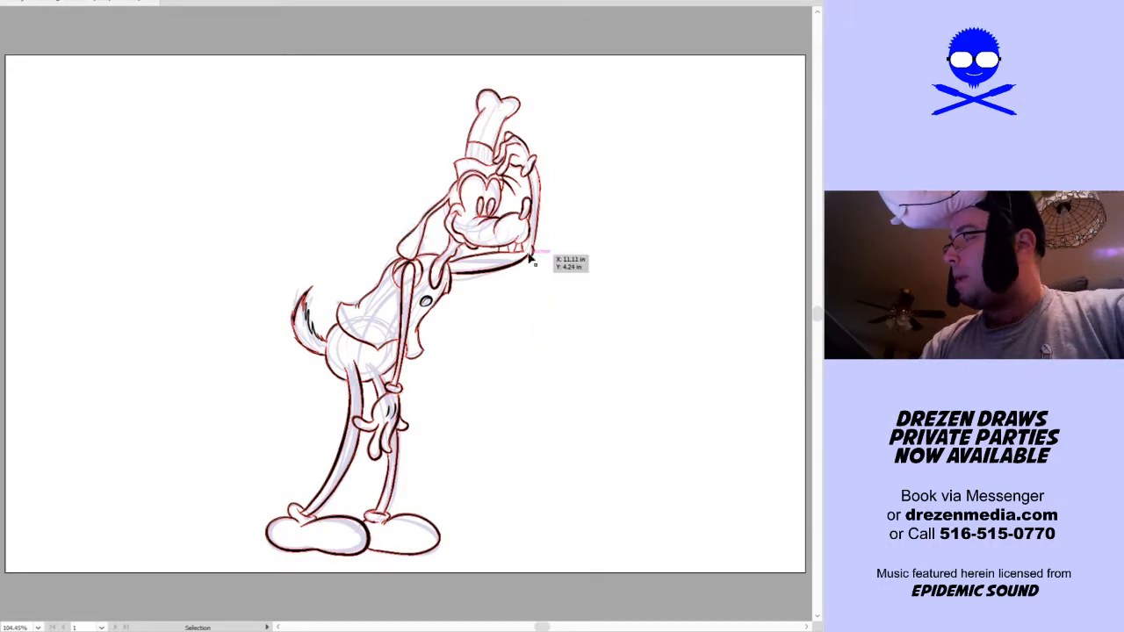
Erase the raised arm's elbow and the parts of its outline touching the teeth, nose, hand and vest
drag(417, 304, 643, 112)
drag(572, 383, 647, 351)
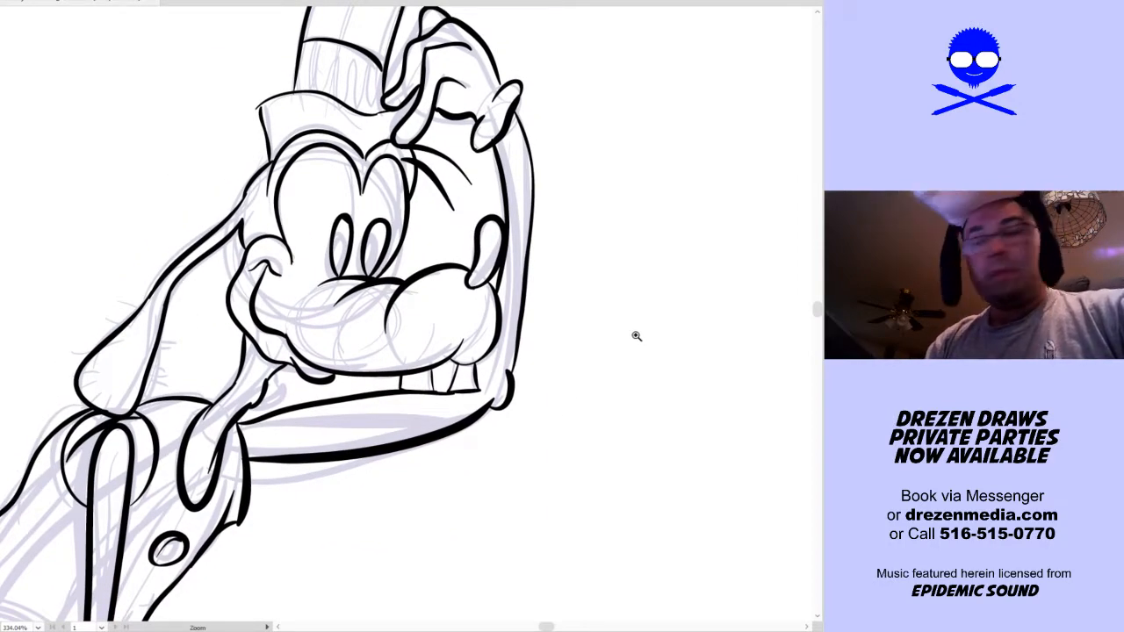
key(alt+e)
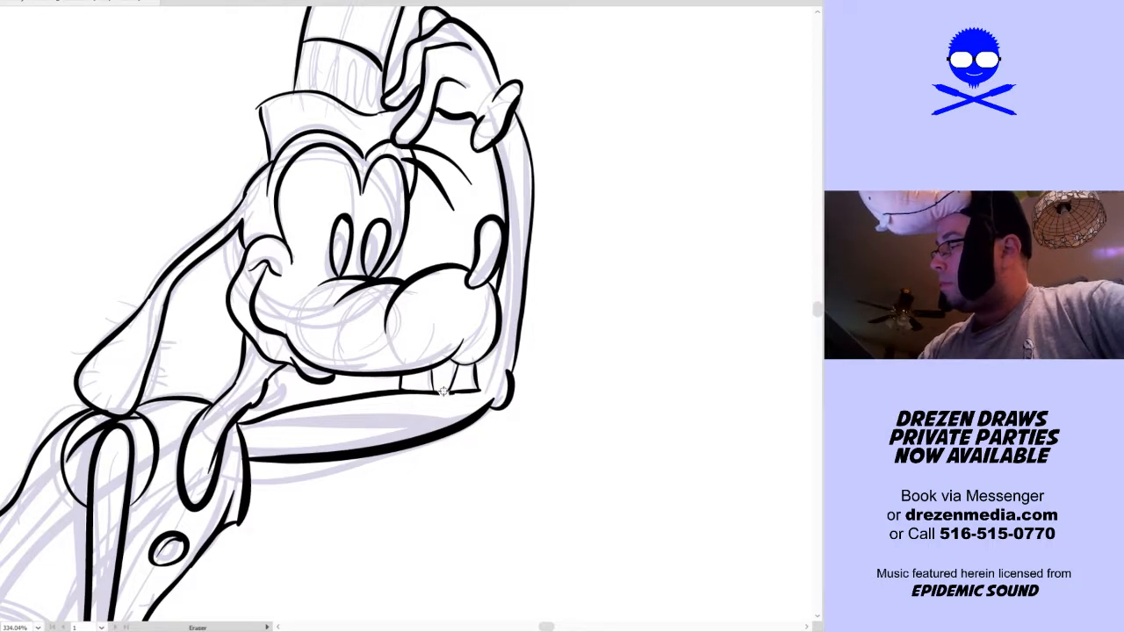
mouse_move(506, 389)
mouse_down()
mouse_move(498, 415)
mouse_move(510, 363)
mouse_move(486, 424)
mouse_move(509, 414)
mouse_move(510, 385)
mouse_up()
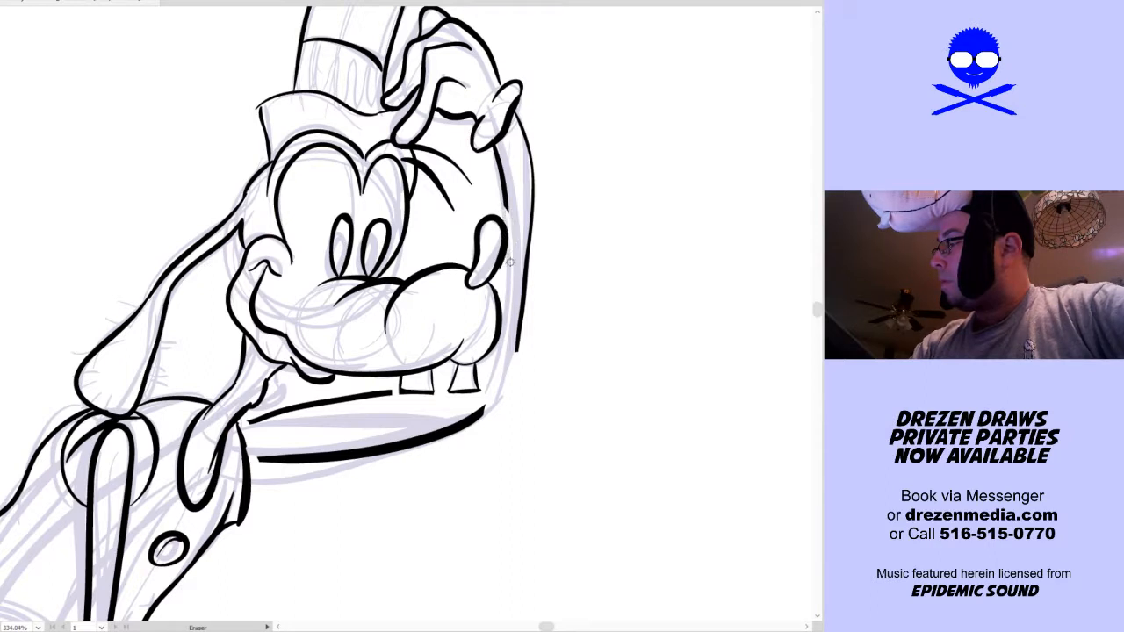
drag(504, 264, 519, 202)
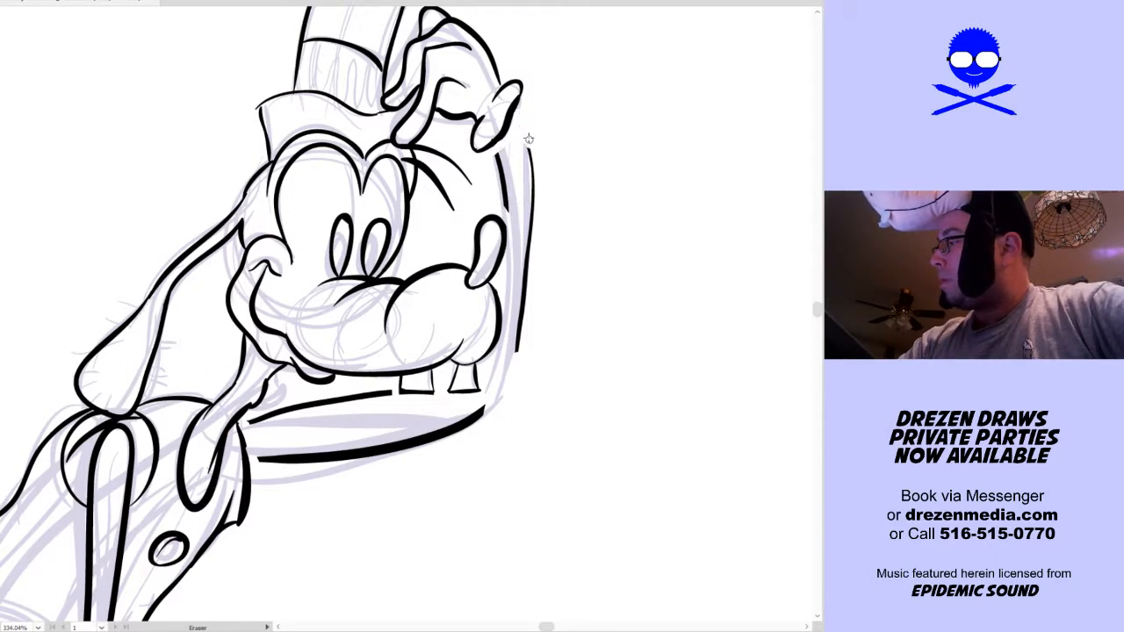
Delete the remaining outline pieces of the raised arm, both along the forearm and along the upper arm
key(a)
drag(570, 188, 509, 211)
key(Delete)
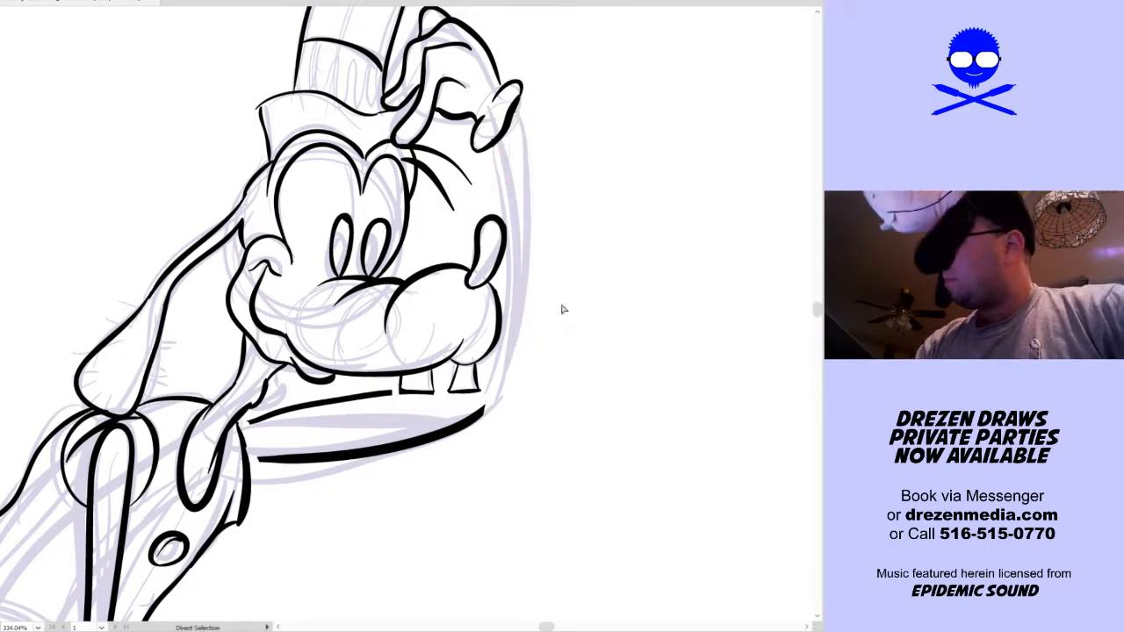
drag(327, 480, 373, 399)
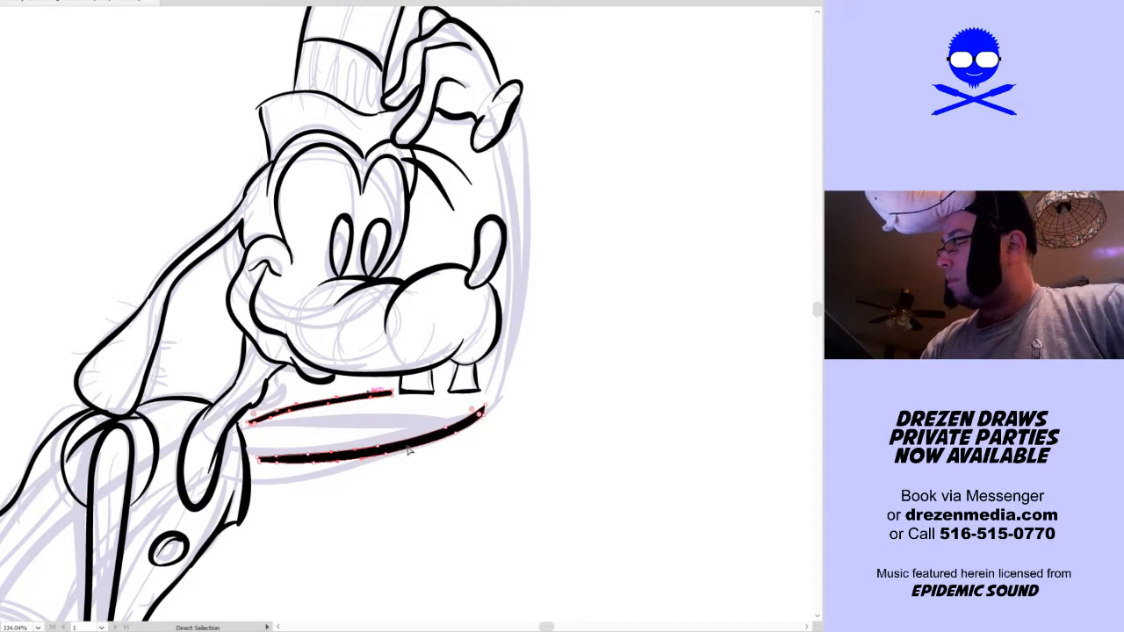
key(Delete)
Try to re-ink the raised forearm's inner and outer contours from the hand down past the nose
key(shift+b)
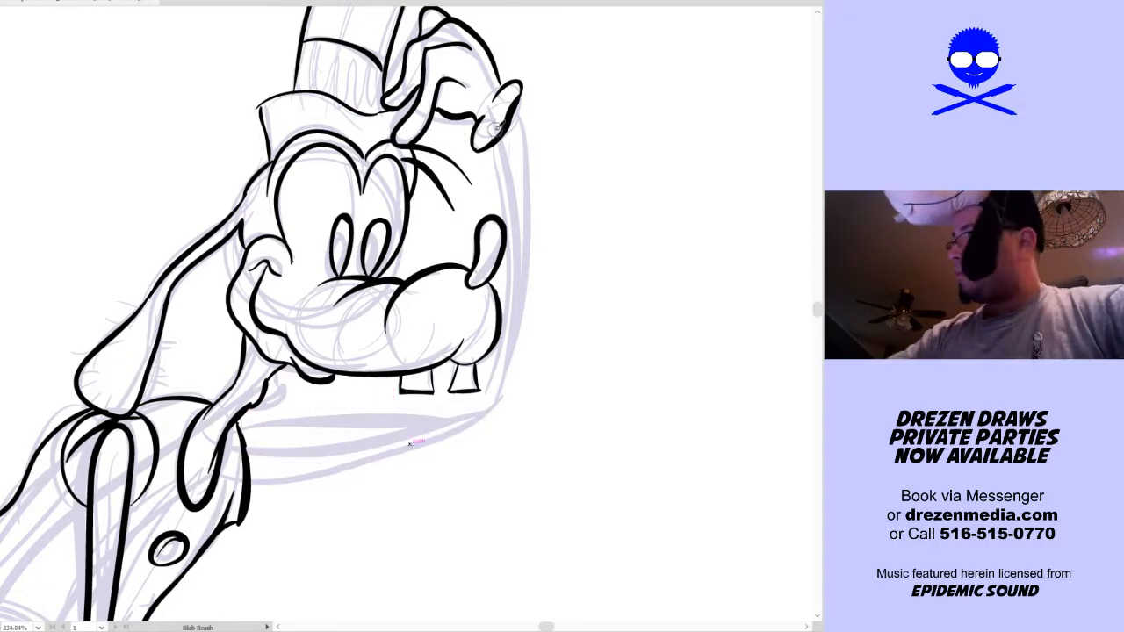
mouse_move(490, 142)
mouse_down()
mouse_move(507, 195)
mouse_move(497, 220)
mouse_up()
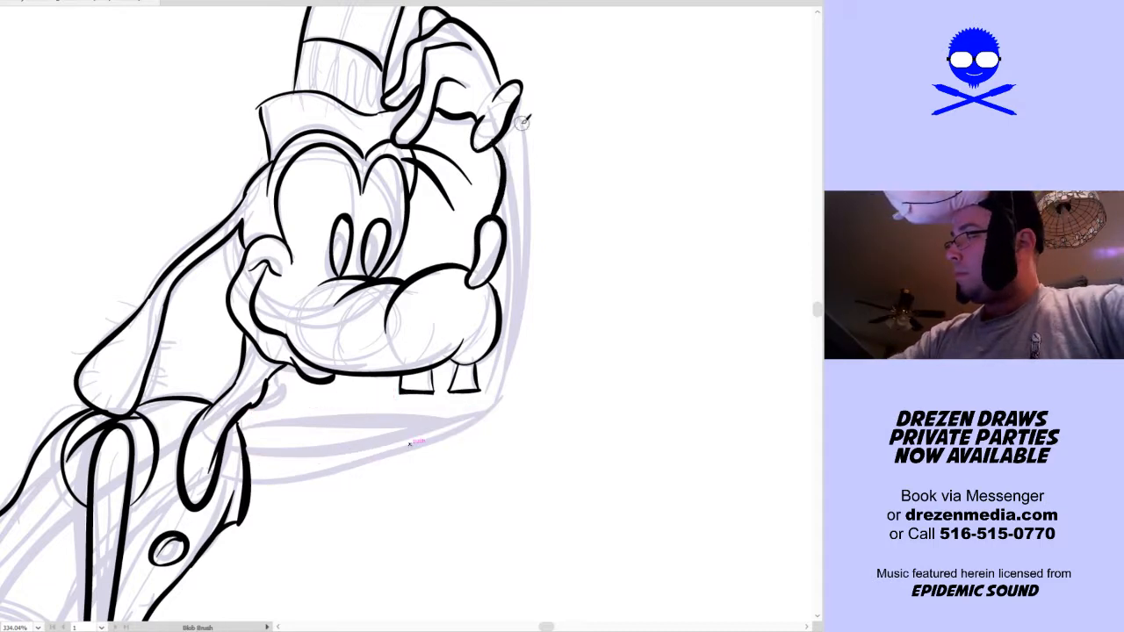
mouse_move(516, 98)
mouse_down()
mouse_move(530, 193)
mouse_move(491, 294)
mouse_up()
drag(485, 240, 474, 260)
drag(455, 364, 430, 393)
key(ctrl+z)
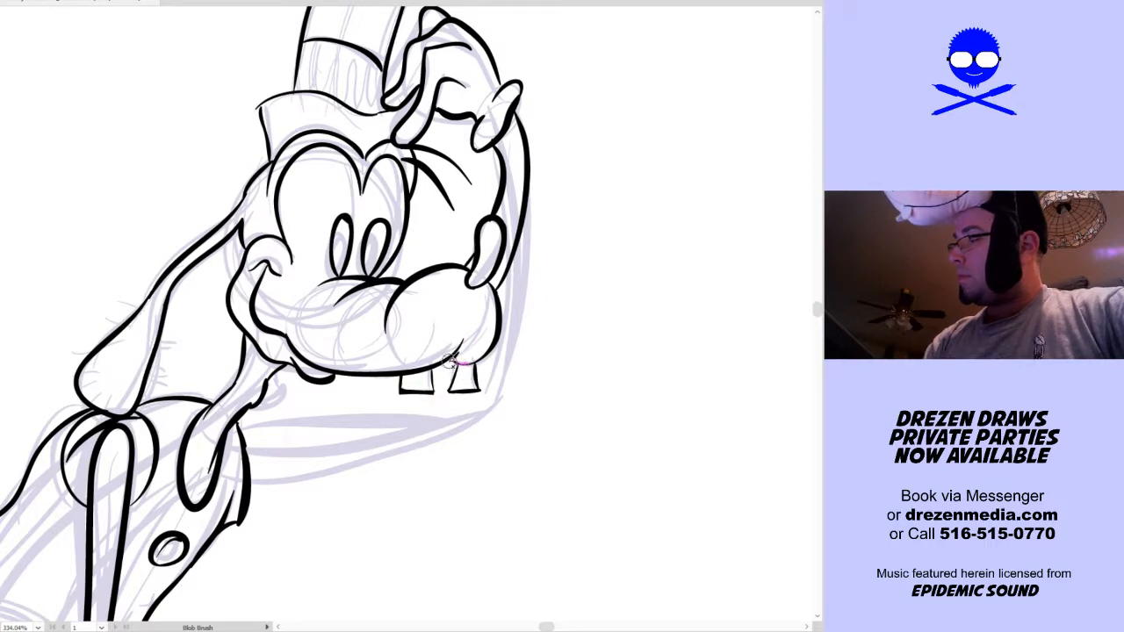
key(a)
key(ctrl+z)
key(ctrl+z)
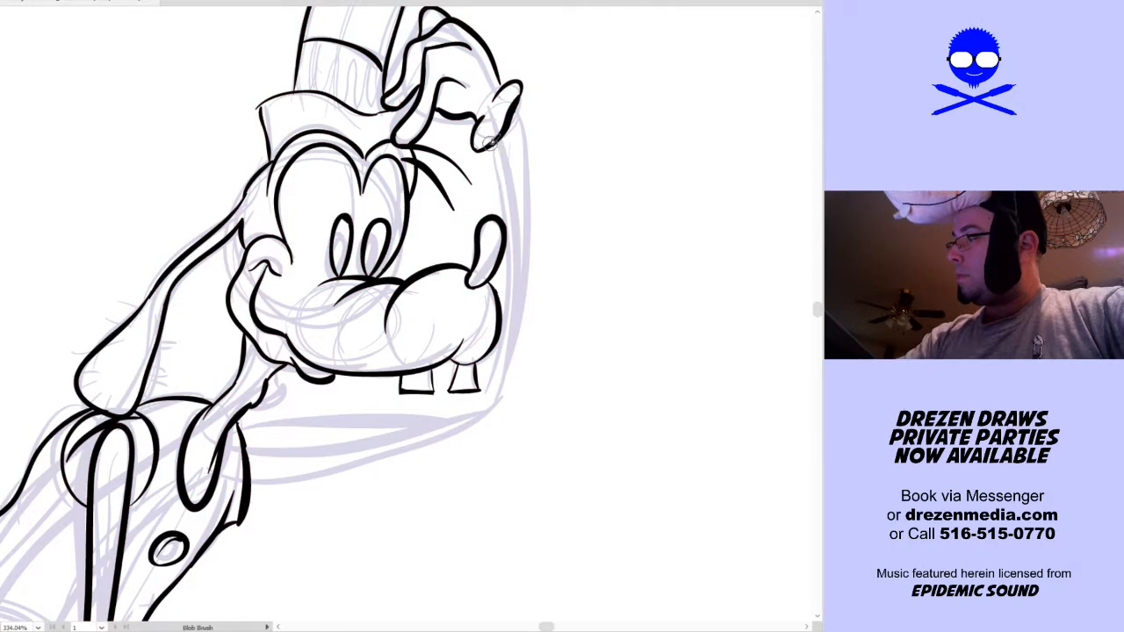
Ink the raised forearm's inner contour from the hand down to the muzzle and its outer contour down to the nose
mouse_move(492, 147)
mouse_down()
mouse_move(483, 211)
mouse_move(446, 264)
mouse_up()
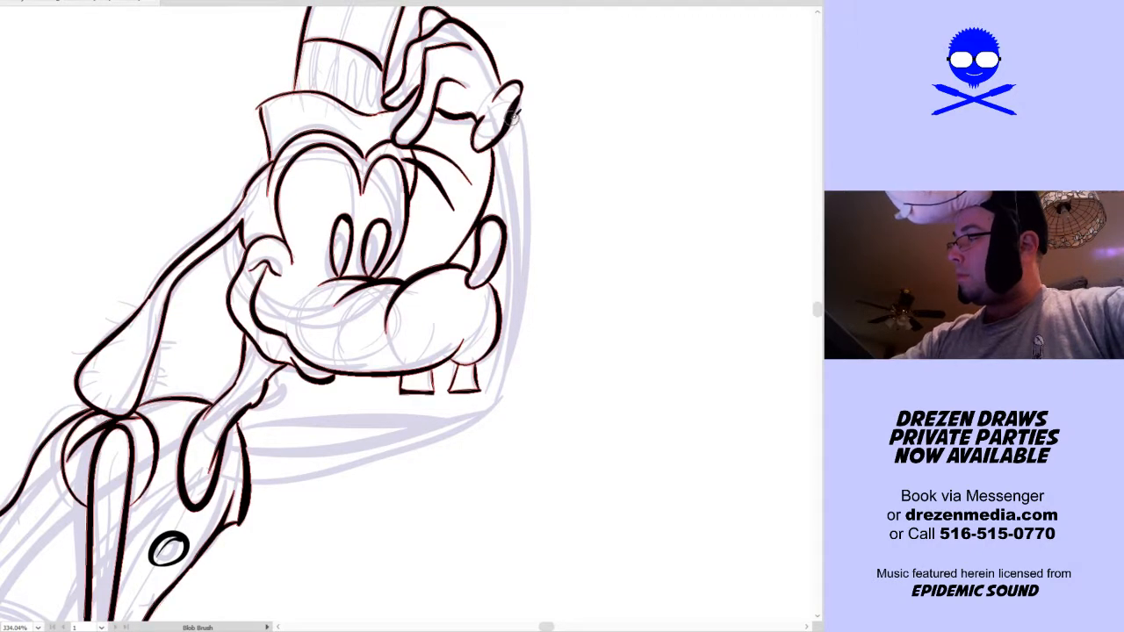
mouse_move(512, 121)
mouse_down()
mouse_move(516, 169)
mouse_move(490, 234)
mouse_up()
key(ctrl+z)
drag(515, 120, 502, 220)
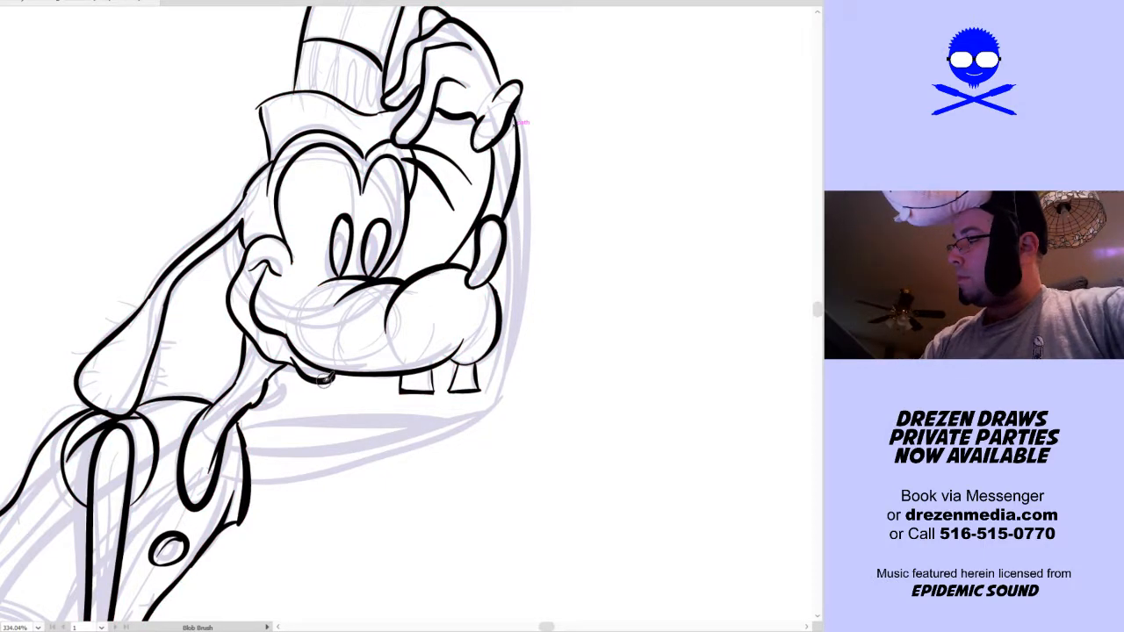
Ink the raised upper arm's upper and lower contours between the vest and the underside of the muzzle
mouse_move(316, 384)
mouse_down()
mouse_move(243, 416)
mouse_move(344, 413)
mouse_move(393, 371)
mouse_up()
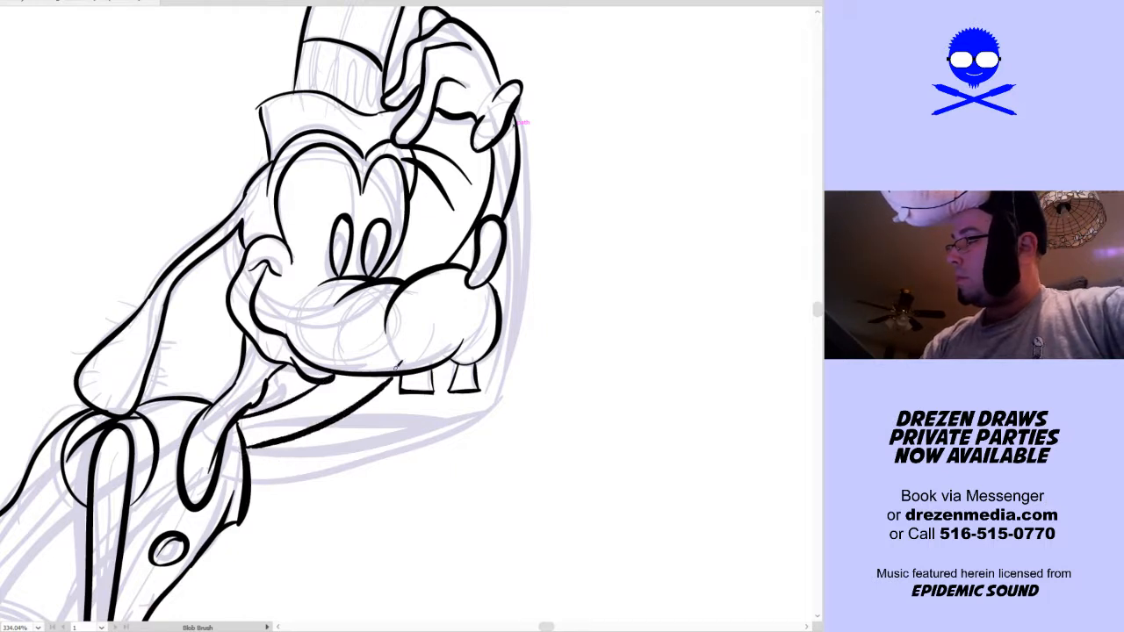
key(ctrl+z)
mouse_move(245, 445)
mouse_down()
mouse_move(323, 421)
mouse_move(397, 367)
mouse_up()
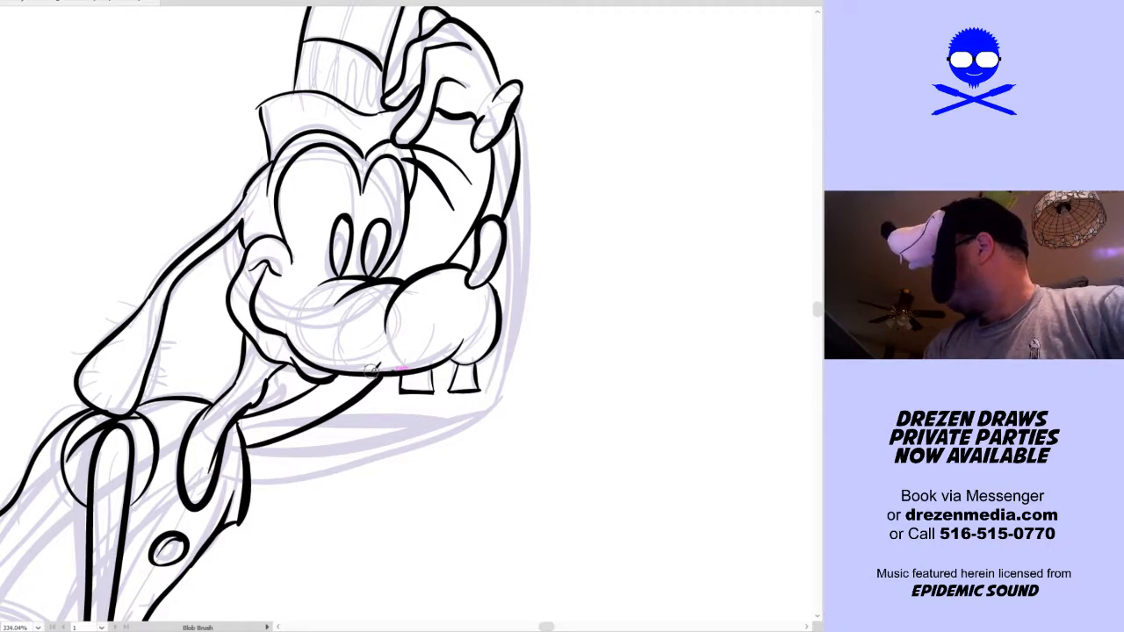
Examine the whole inked figure at full-artboard view, selecting all its outlines and clearing the selection
key(ctrl+0)
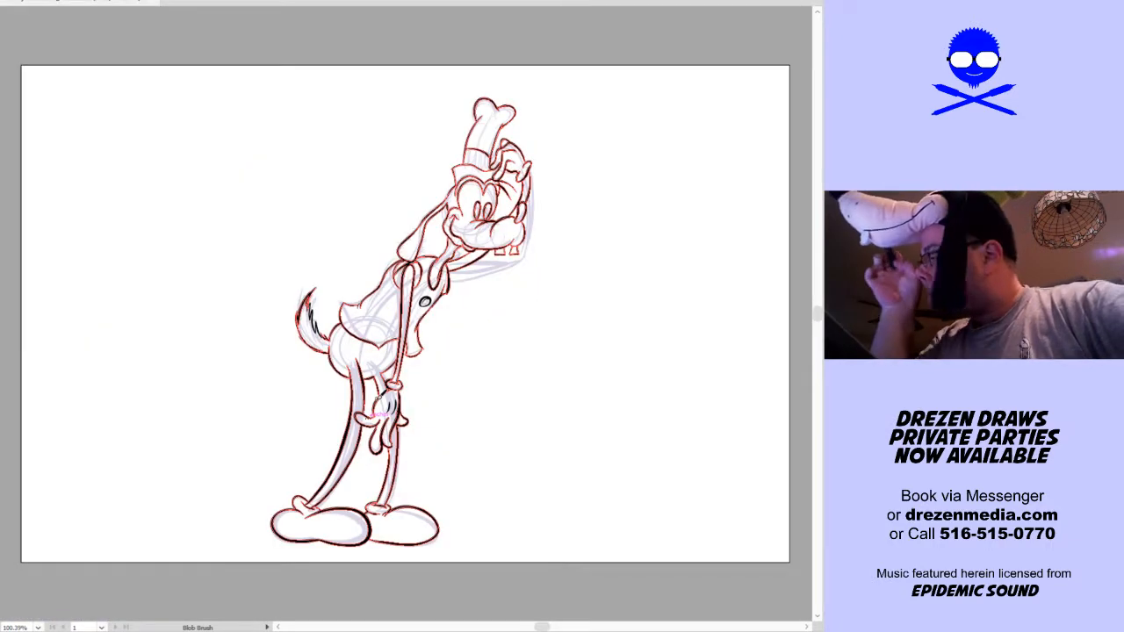
key(v)
click(656, 118)
mouse_move(649, 102)
mouse_down()
mouse_move(154, 630)
mouse_move(153, 620)
mouse_up()
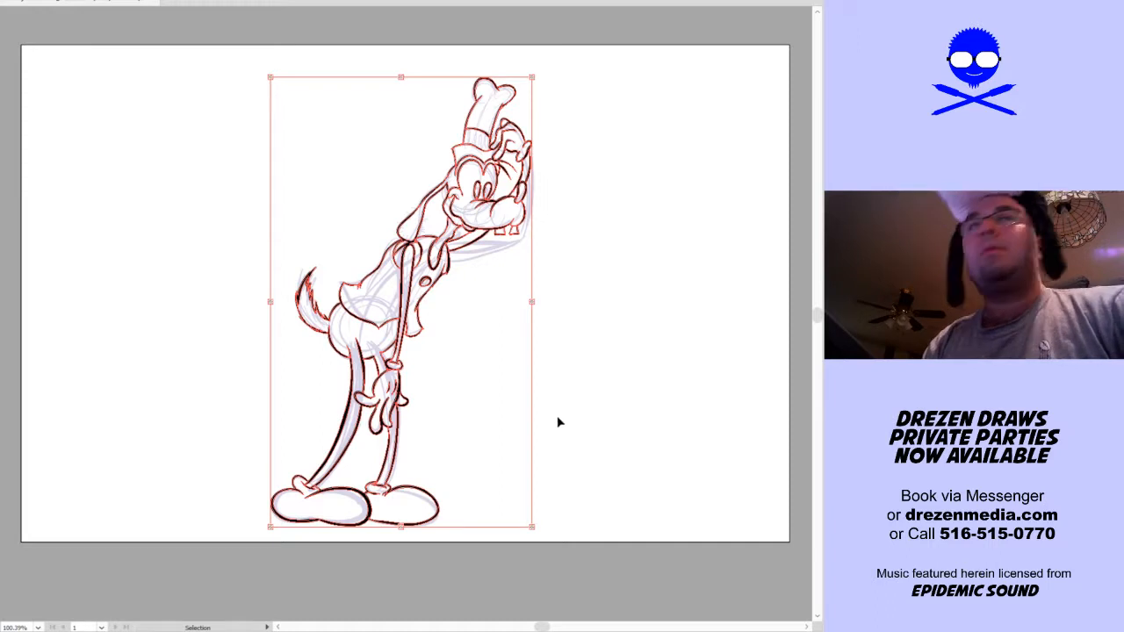
click(597, 414)
key(ctrl+2)
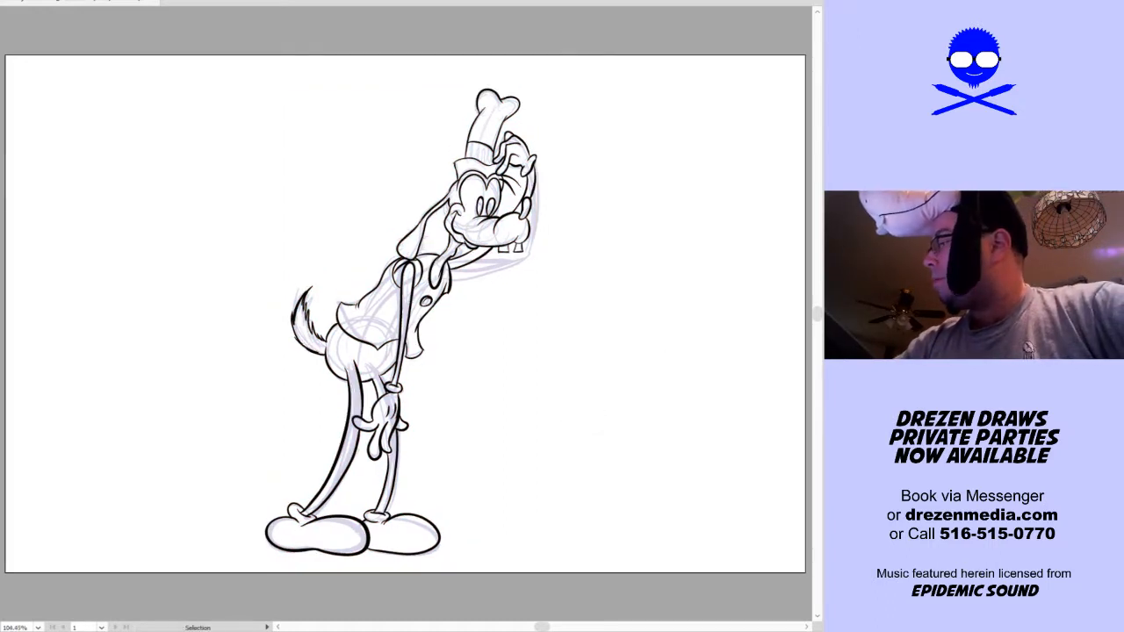
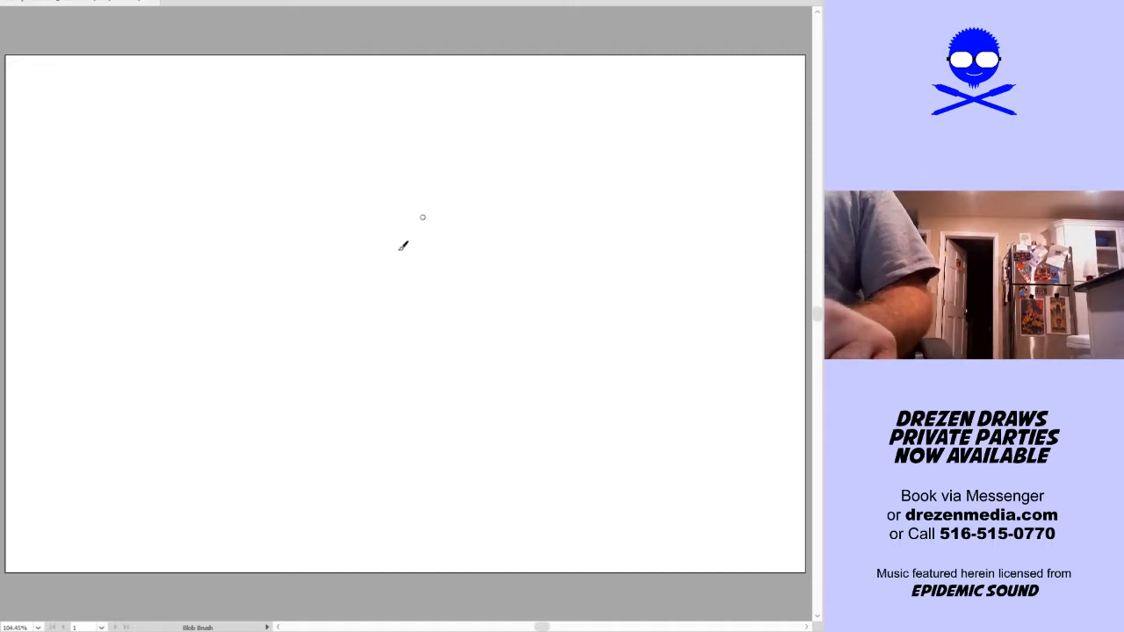
Sketch a head in pale strokes: an oval with a centre line, a wide puffy muzzle, round eyes, brows and hair tufts
mouse_move(483, 234)
mouse_down()
mouse_move(532, 183)
mouse_move(476, 208)
mouse_move(507, 260)
mouse_move(516, 167)
mouse_up()
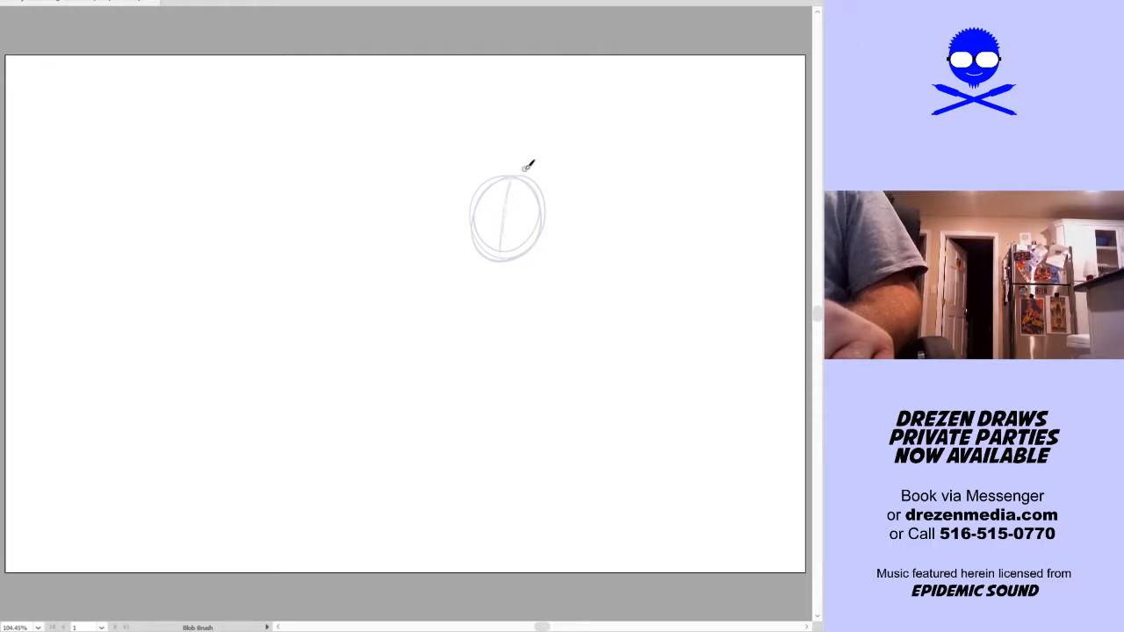
mouse_move(474, 232)
mouse_down()
mouse_move(507, 240)
mouse_move(502, 263)
mouse_move(474, 225)
mouse_move(484, 243)
mouse_move(500, 224)
mouse_move(476, 231)
mouse_move(507, 262)
mouse_move(457, 240)
mouse_move(467, 264)
mouse_move(501, 262)
mouse_move(479, 248)
mouse_move(494, 261)
mouse_move(473, 268)
mouse_move(451, 253)
mouse_move(470, 227)
mouse_move(499, 262)
mouse_move(543, 263)
mouse_move(524, 228)
mouse_move(492, 214)
mouse_move(464, 229)
mouse_move(501, 210)
mouse_up()
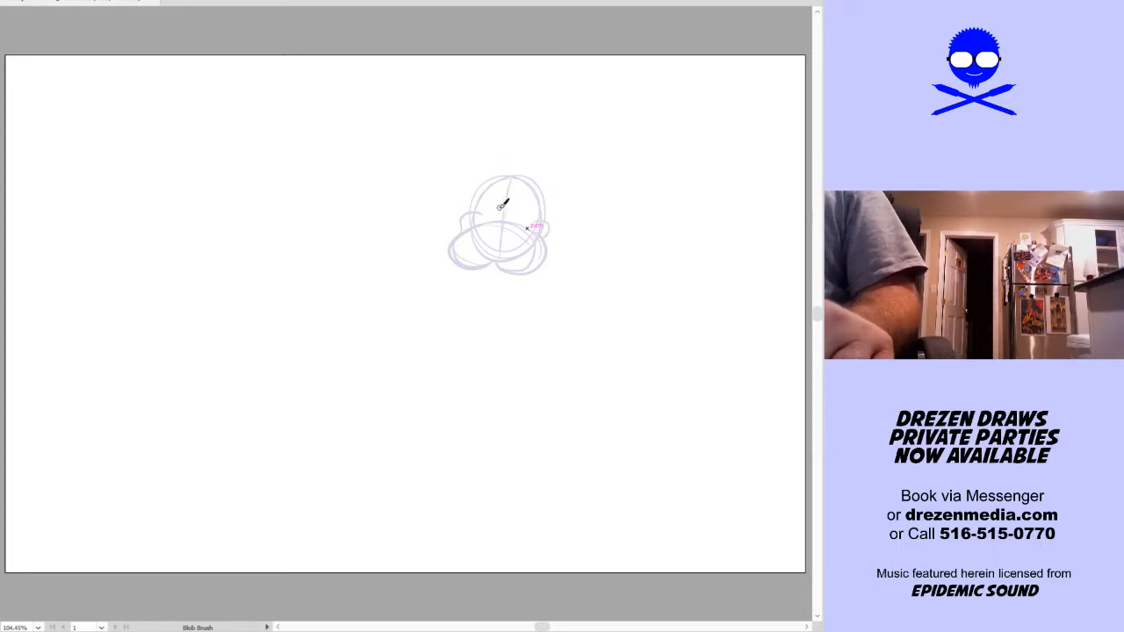
drag(519, 195, 532, 201)
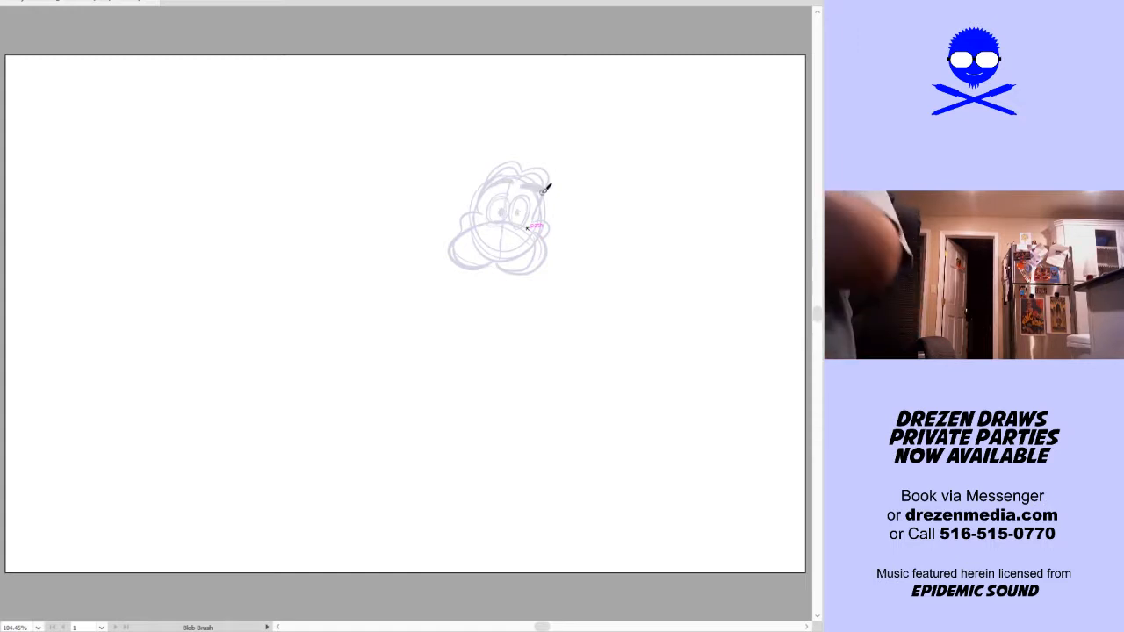
Sketch the nose, two separated teeth and an open lower jaw with a tongue beneath the muzzle
key(ctrl+a)
key(ctrl+2)
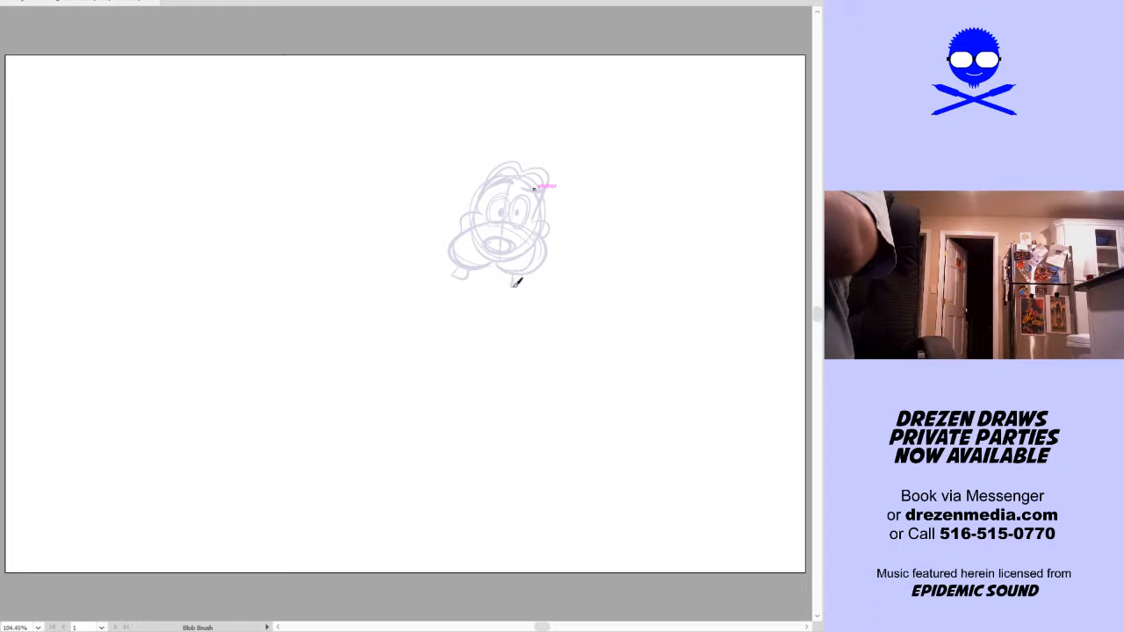
mouse_move(479, 298)
mouse_down()
mouse_move(505, 269)
mouse_move(472, 292)
mouse_move(510, 268)
mouse_up()
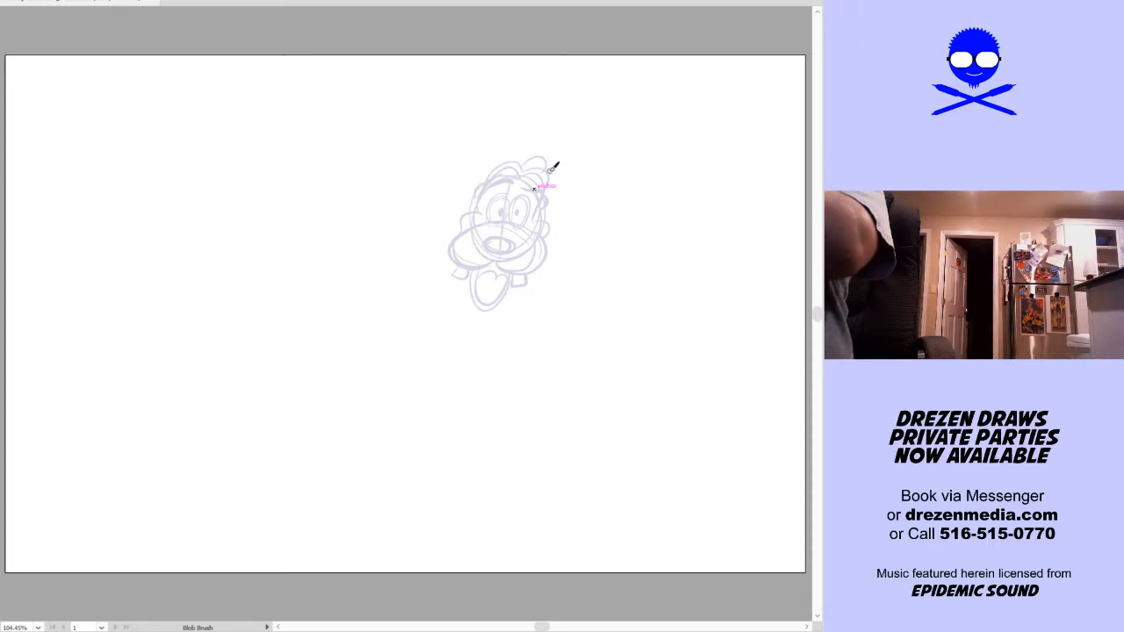
drag(528, 163, 510, 115)
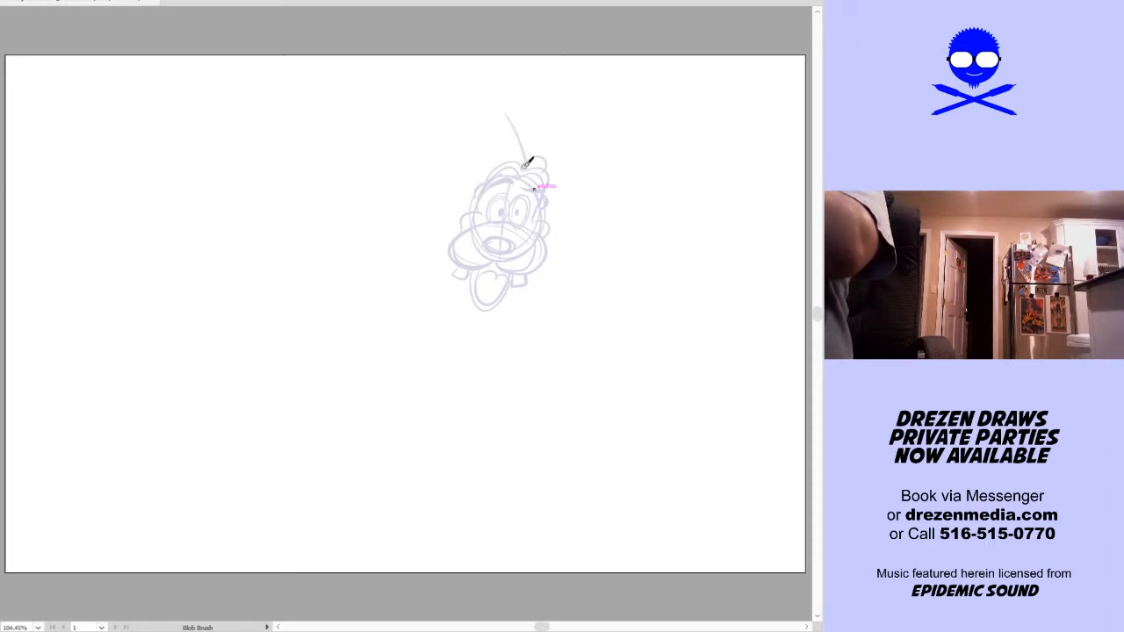
key(ctrl+z)
drag(528, 161, 507, 110)
key(ctrl+z)
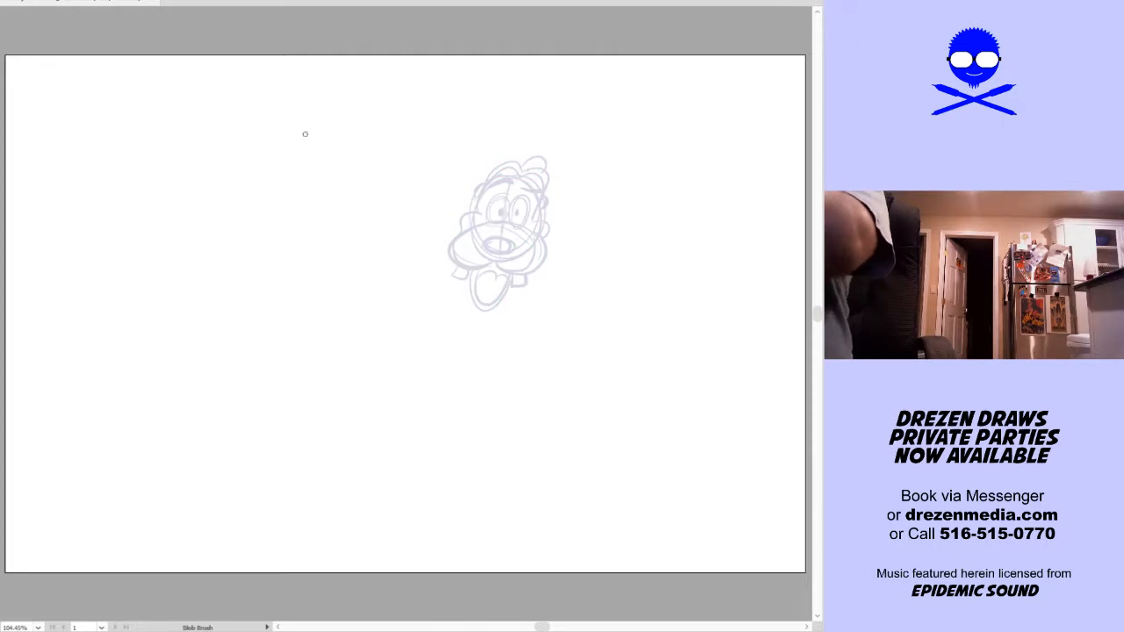
Set the Blob Brush fidelity to fully Accurate and sketch thin curved hair strands rising from the top of the head
key(Return)
drag(335, 220, 223, 221)
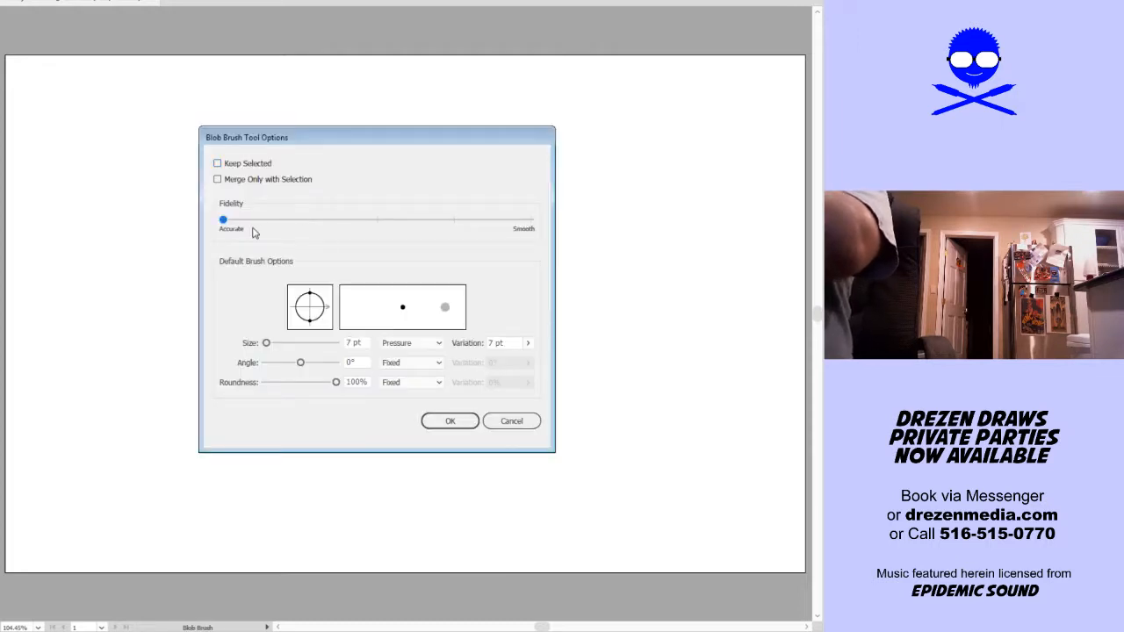
click(450, 421)
mouse_move(532, 159)
mouse_down()
mouse_move(528, 133)
mouse_move(497, 130)
mouse_move(499, 147)
mouse_up()
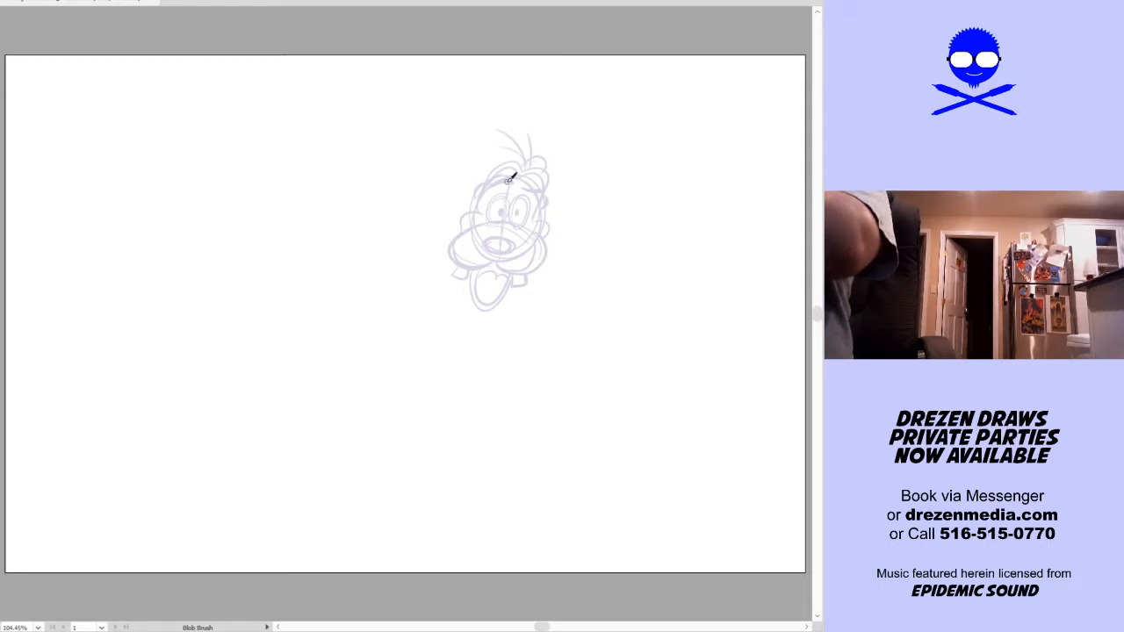
Sketch two long ears, one swinging out diagonally from the head and the other hanging down beside the cheek
key(ctrl+a)
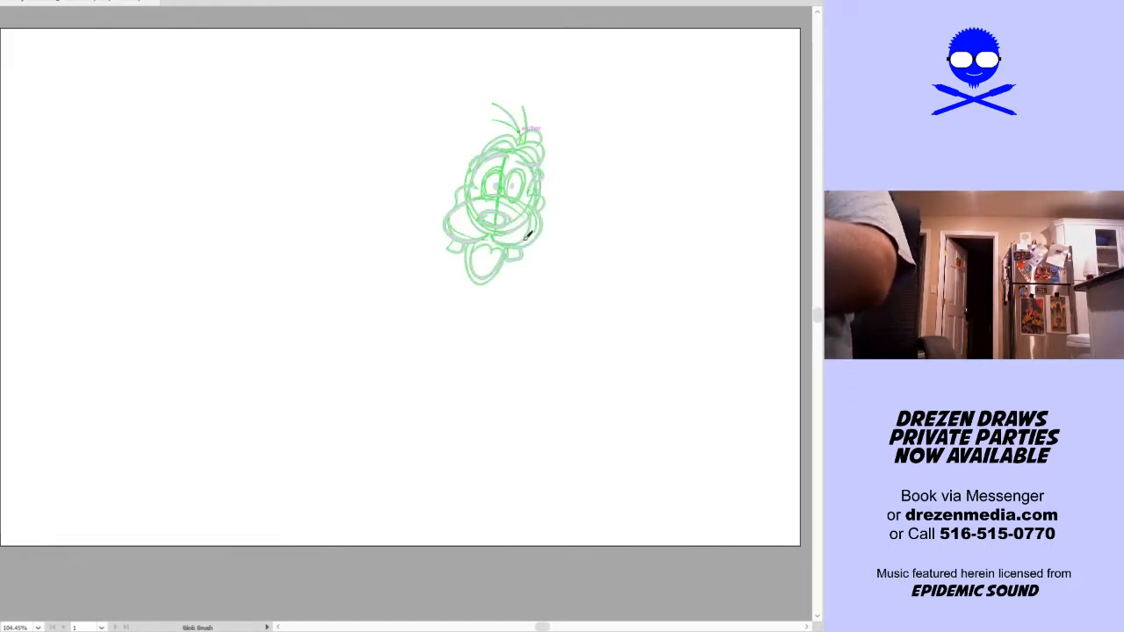
drag(467, 172, 402, 257)
key(ctrl+z)
drag(480, 164, 393, 255)
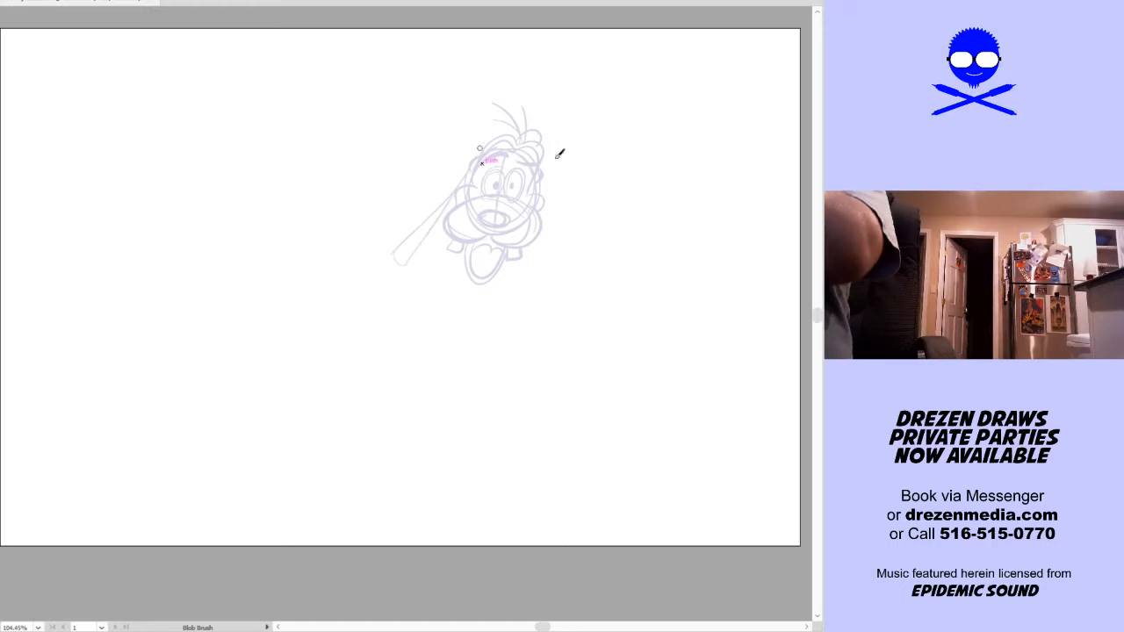
drag(546, 180, 560, 280)
drag(540, 218, 555, 256)
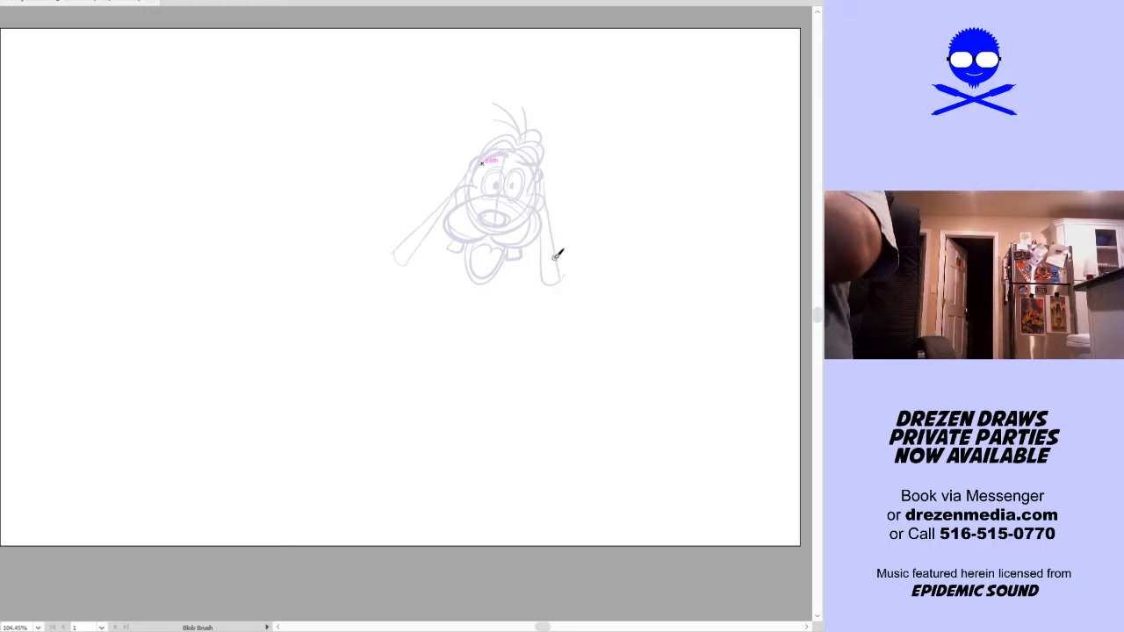
Sketch a curved centre line for the body below the jaw and a flat waistband across its lower part
key(space)
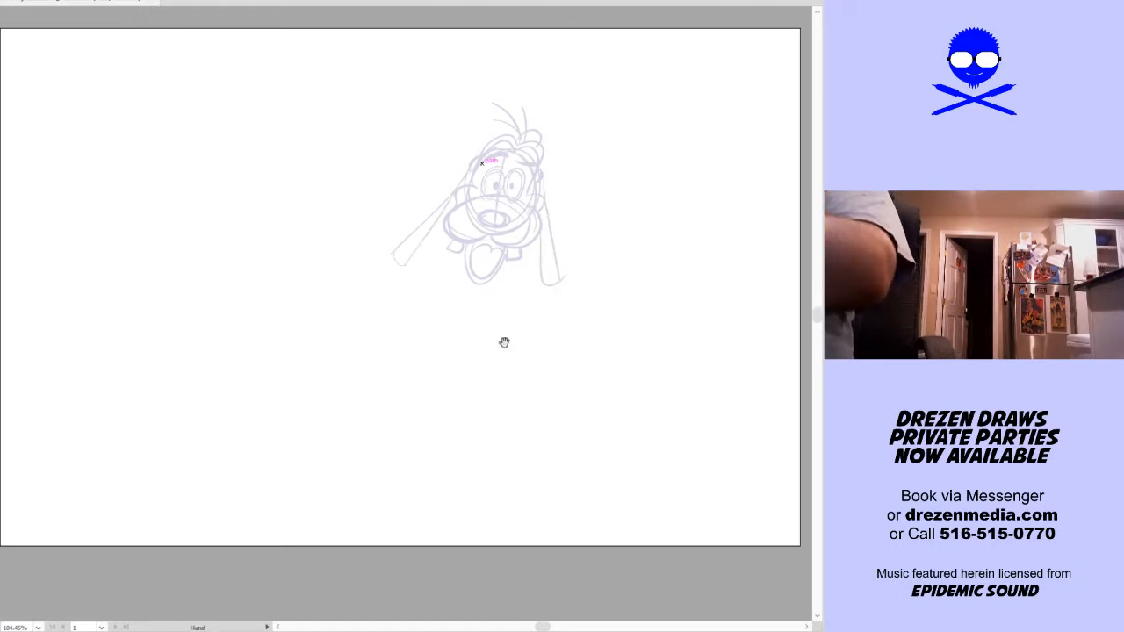
drag(502, 341, 500, 310)
mouse_move(471, 263)
mouse_down()
mouse_move(451, 345)
mouse_move(459, 427)
mouse_move(437, 466)
mouse_up()
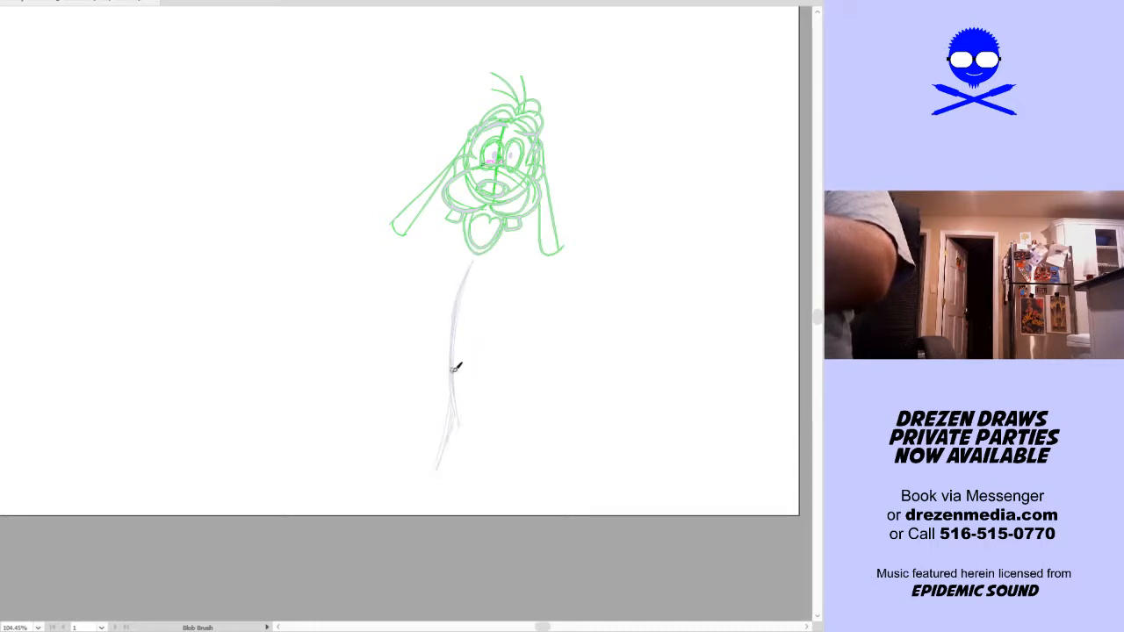
mouse_move(407, 410)
mouse_down()
mouse_move(490, 415)
mouse_move(424, 414)
mouse_move(487, 424)
mouse_up()
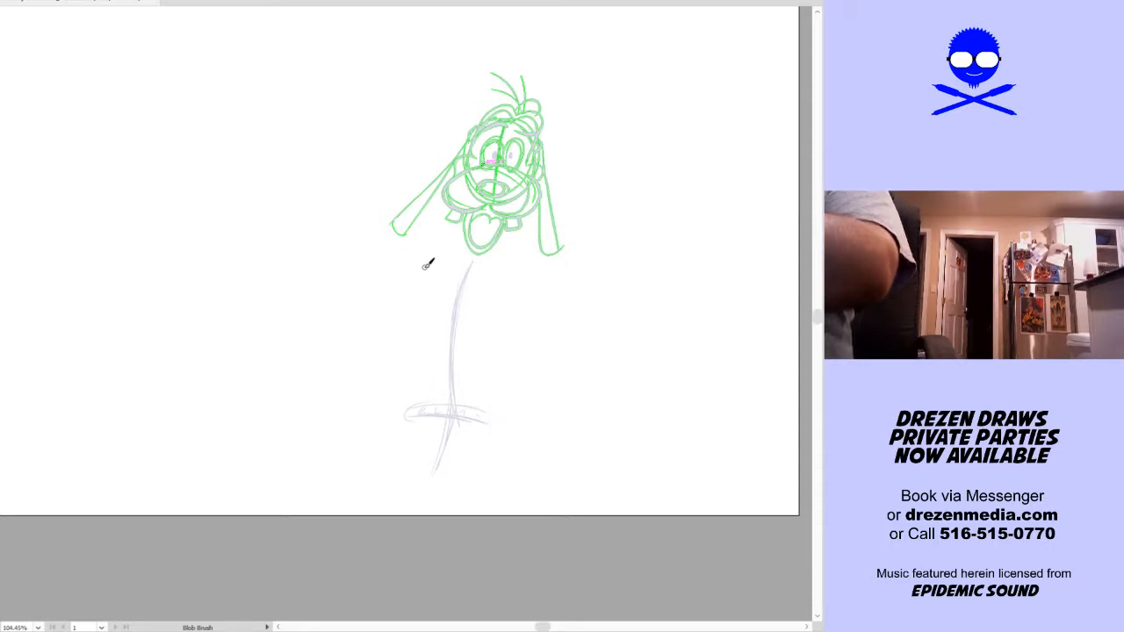
Sketch a hand with curled fingers in front of the chest, just below the jaw
drag(418, 272, 463, 261)
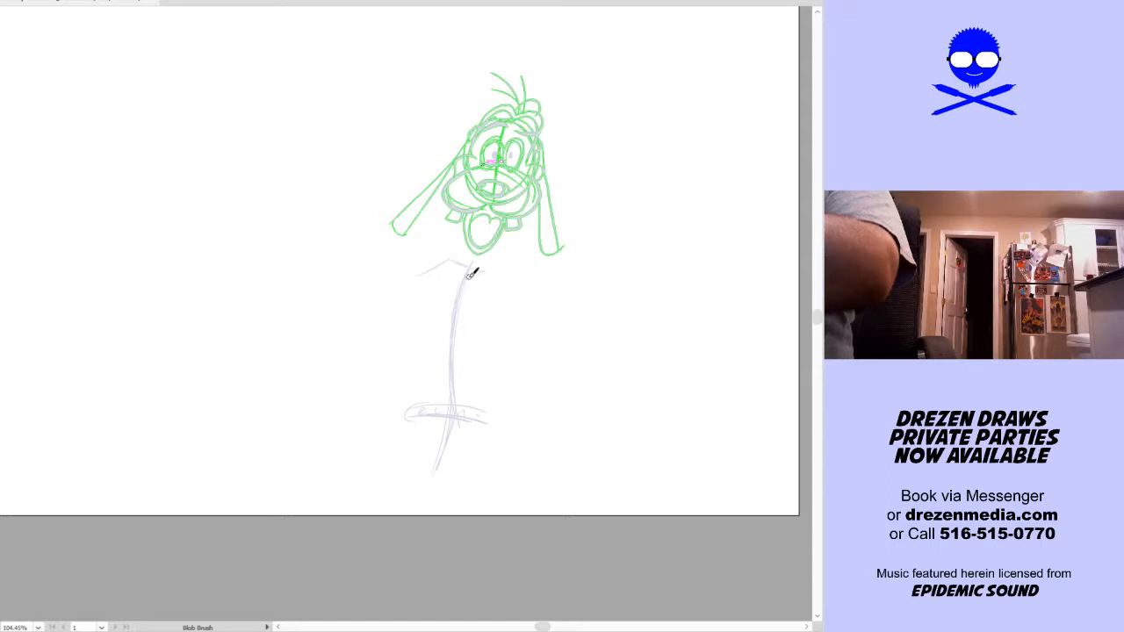
drag(413, 290, 448, 295)
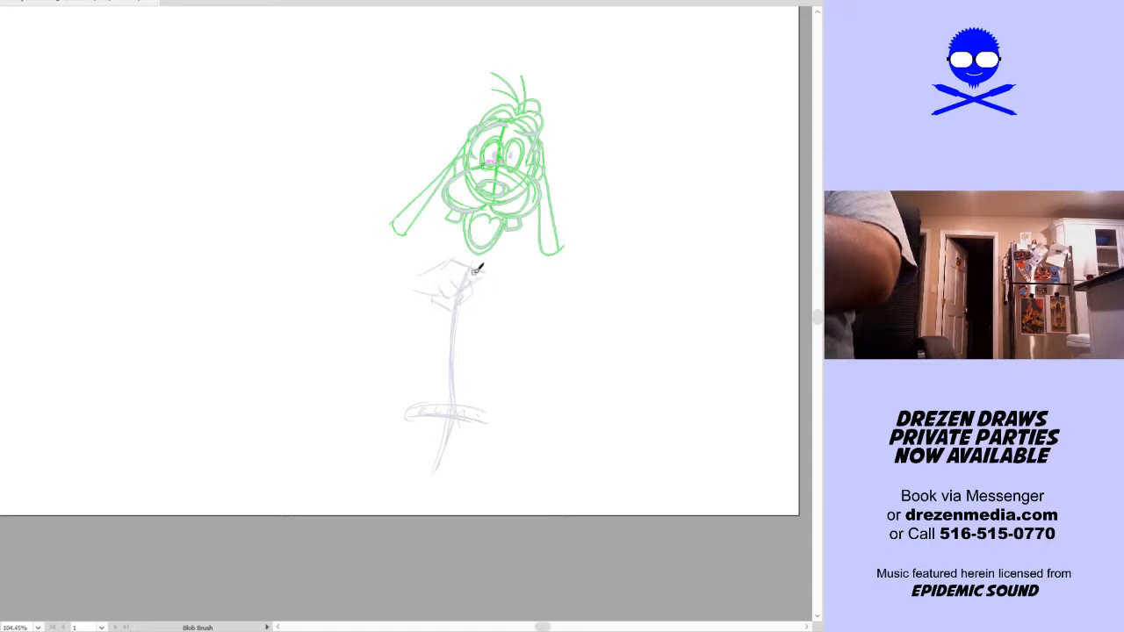
mouse_move(481, 258)
mouse_down()
mouse_move(487, 288)
mouse_move(461, 302)
mouse_up()
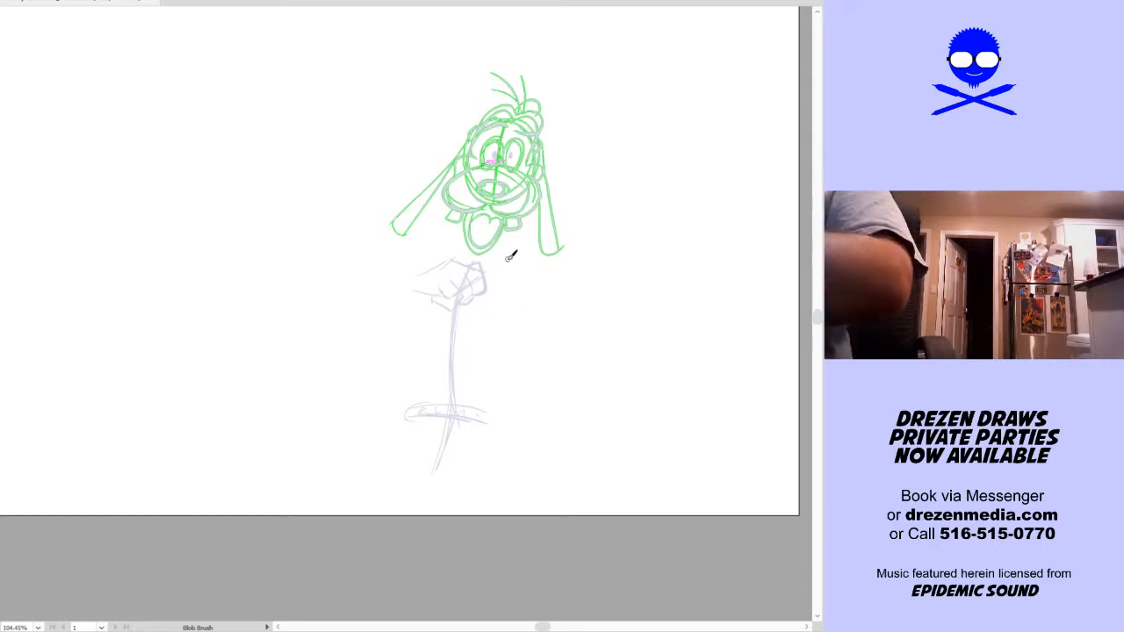
Sketch the torso's back contour from the neck down to the waistband and add collar flaps on both sides of the jaw
drag(491, 407, 497, 305)
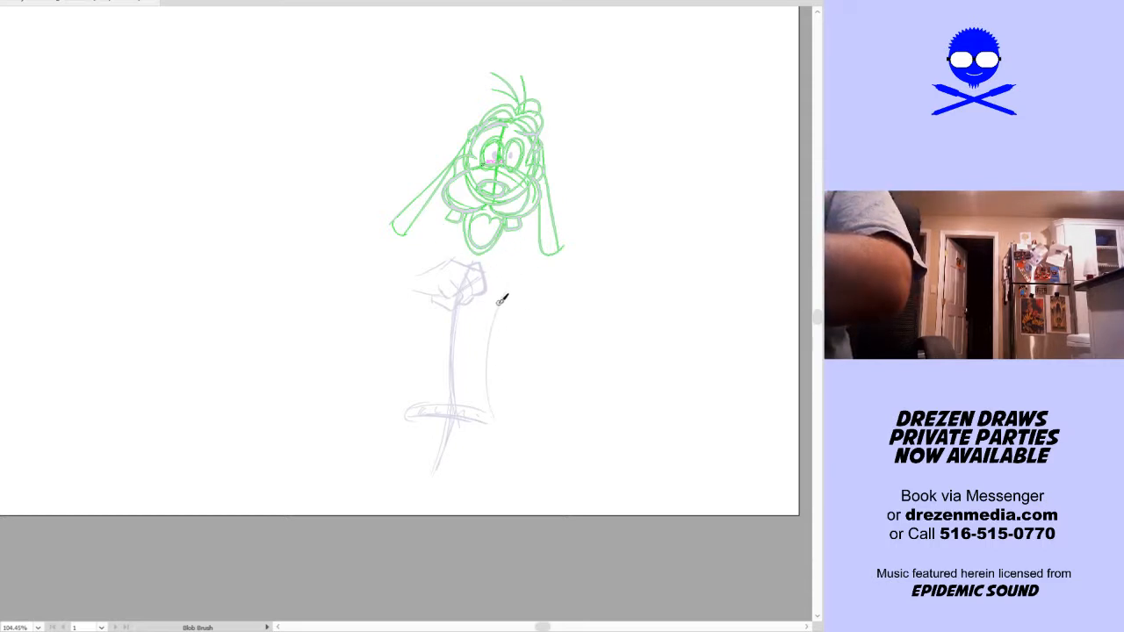
key(ctrl+z)
drag(480, 404, 524, 249)
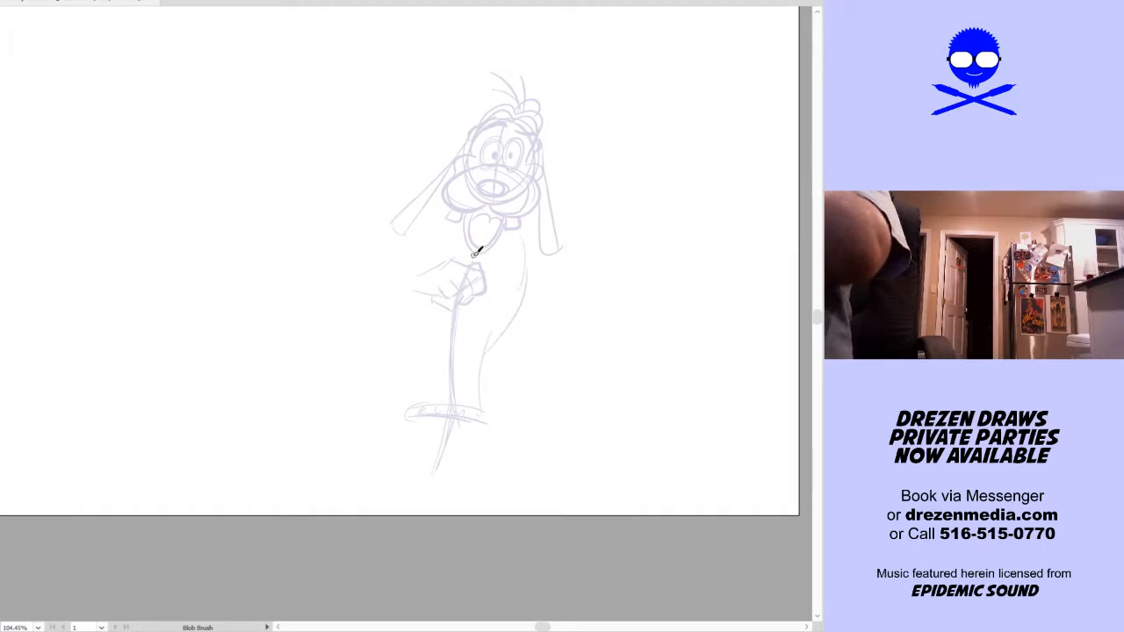
mouse_move(469, 264)
mouse_down()
mouse_move(482, 269)
mouse_move(466, 244)
mouse_move(452, 262)
mouse_move(501, 245)
mouse_move(495, 284)
mouse_up()
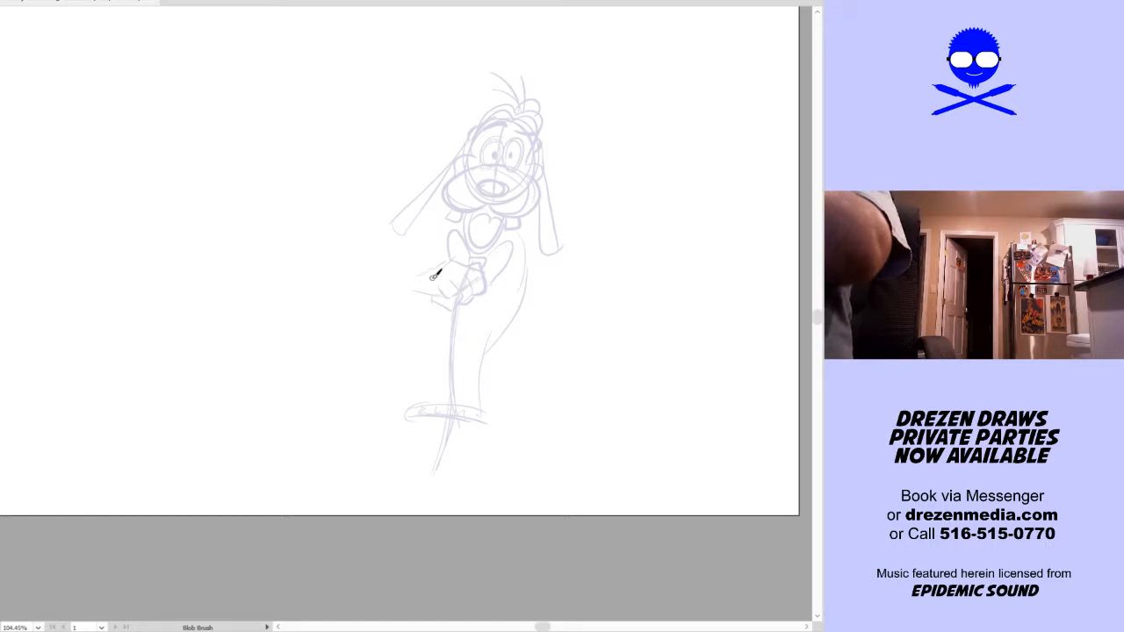
Sketch guide lines for both bent arms and add a cuffed hand resting on the hip at the waistband
drag(438, 279, 351, 245)
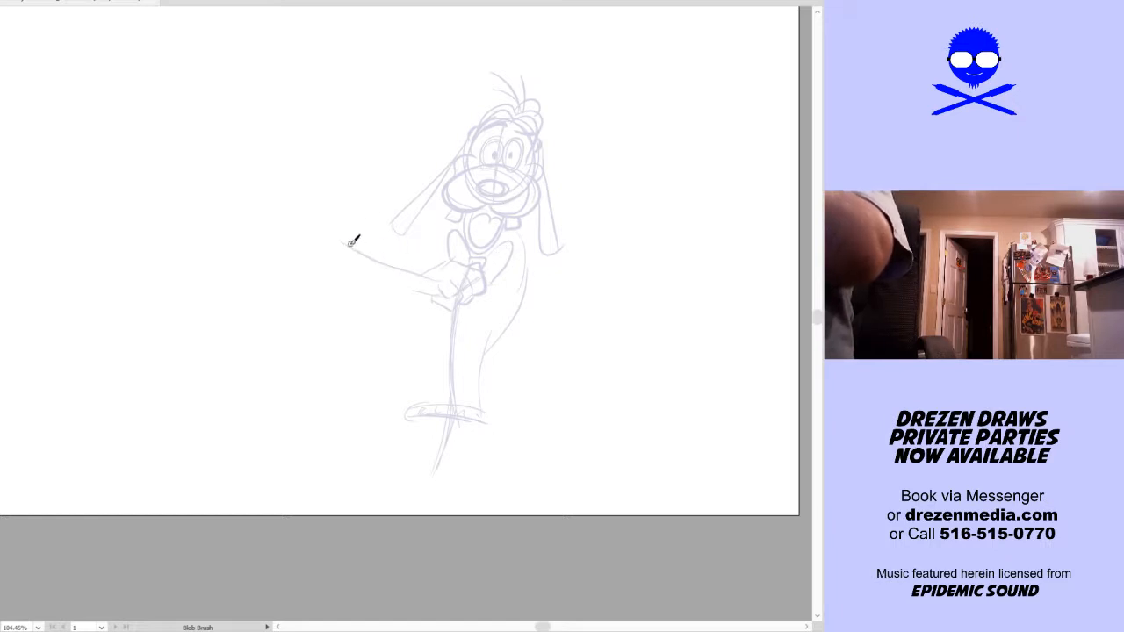
mouse_move(530, 250)
mouse_down()
mouse_move(588, 315)
mouse_move(576, 310)
mouse_move(490, 382)
mouse_up()
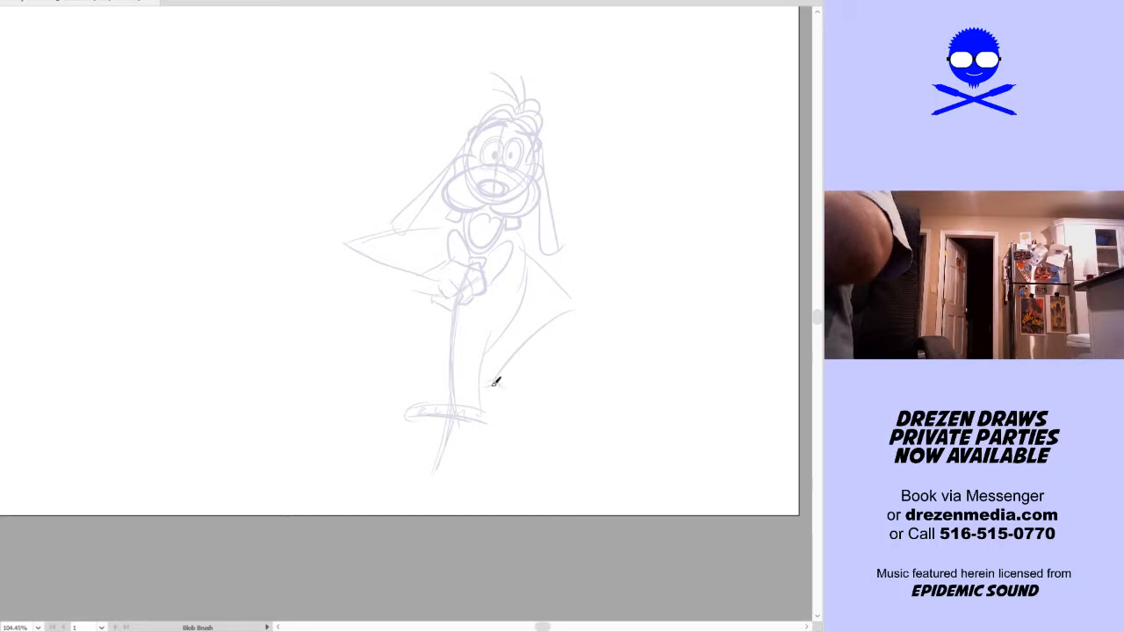
mouse_move(507, 389)
mouse_down()
mouse_move(512, 416)
mouse_move(480, 410)
mouse_move(479, 424)
mouse_move(528, 418)
mouse_up()
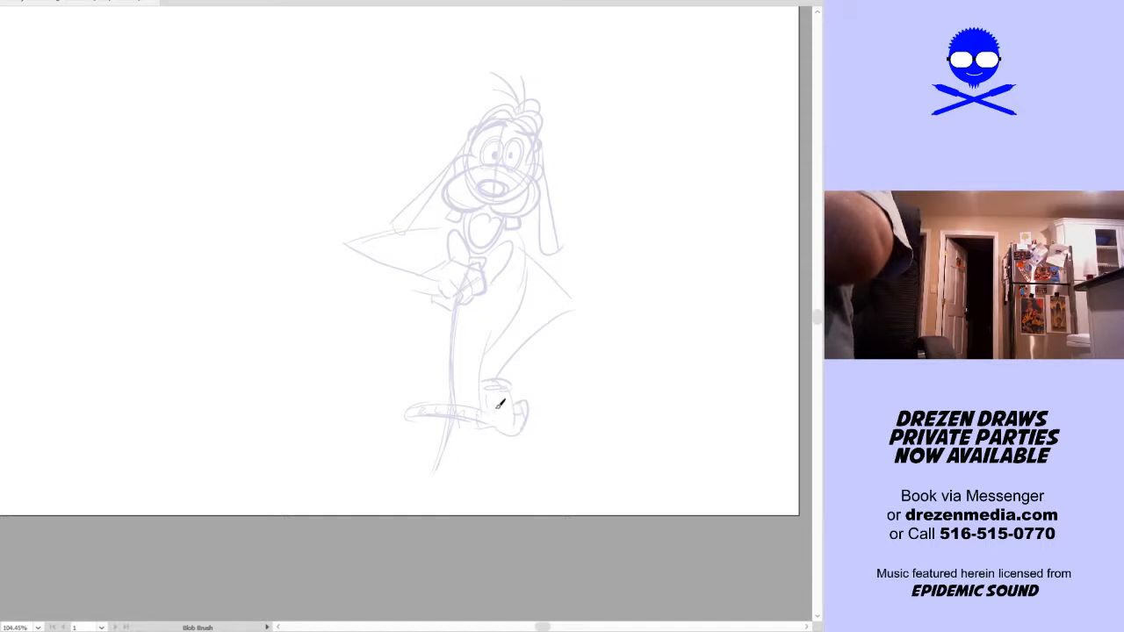
Sketch loose, baggy sleeves with folds around both bent arms
mouse_move(422, 263)
mouse_down()
mouse_move(396, 306)
mouse_move(403, 255)
mouse_move(372, 297)
mouse_move(345, 269)
mouse_move(349, 240)
mouse_move(409, 217)
mouse_move(419, 241)
mouse_move(379, 254)
mouse_move(364, 247)
mouse_move(433, 262)
mouse_up()
mouse_move(517, 381)
mouse_down()
mouse_move(539, 351)
mouse_move(539, 362)
mouse_move(582, 330)
mouse_move(552, 348)
mouse_move(563, 311)
mouse_move(519, 319)
mouse_move(542, 322)
mouse_up()
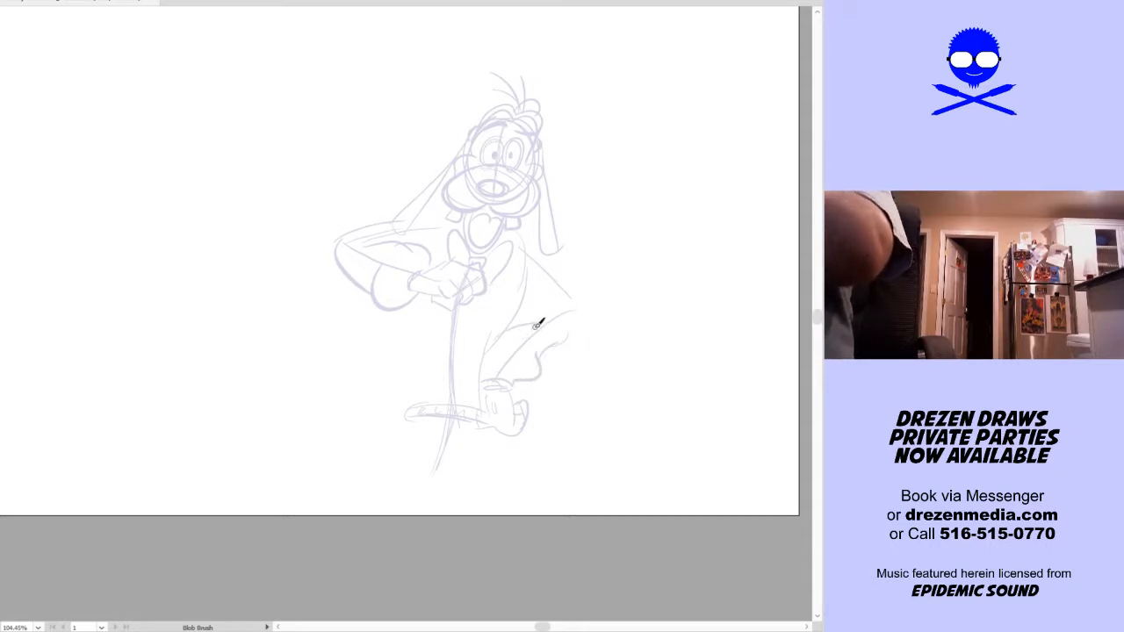
drag(580, 303, 576, 330)
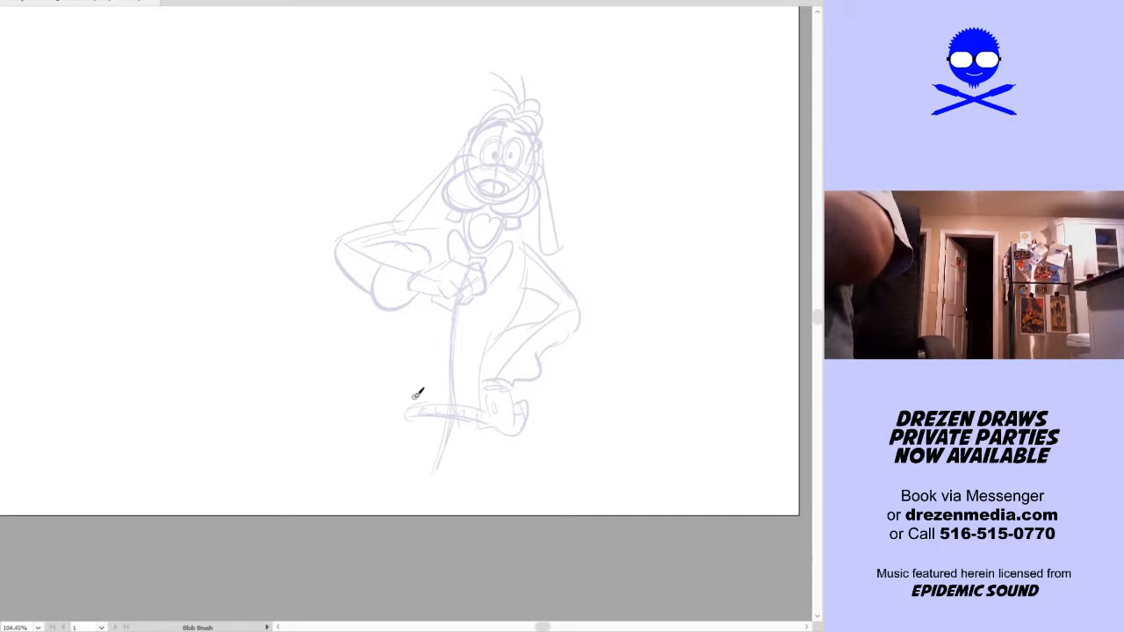
Sketch the torso's front contour from the chest hand to the waistband and the vest's diagonal neckline
drag(407, 411, 421, 294)
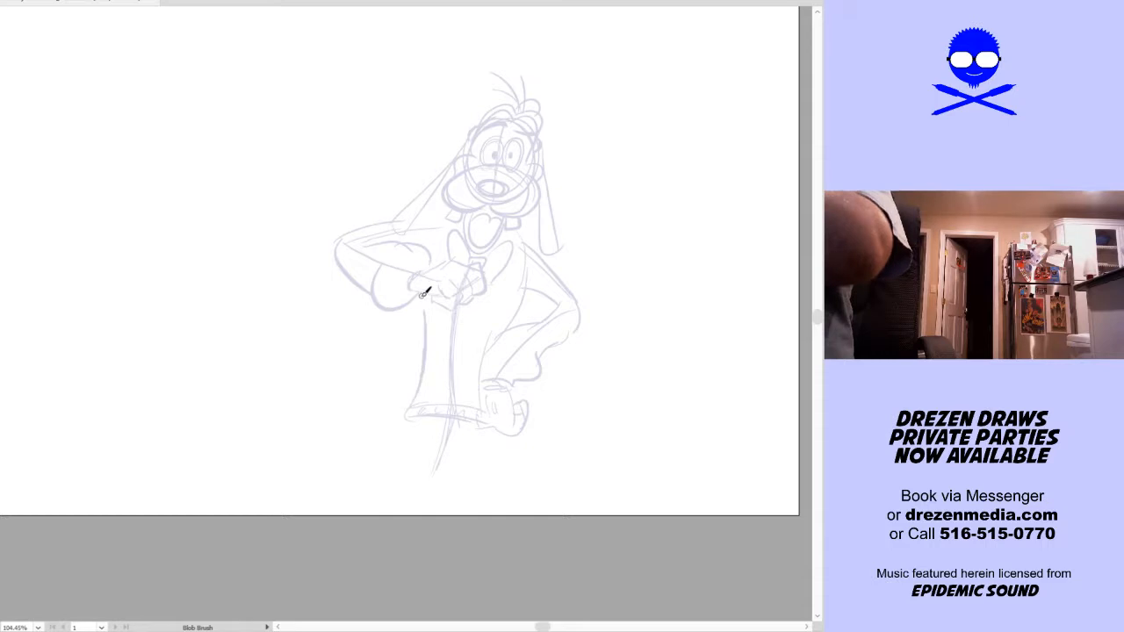
drag(411, 413, 423, 313)
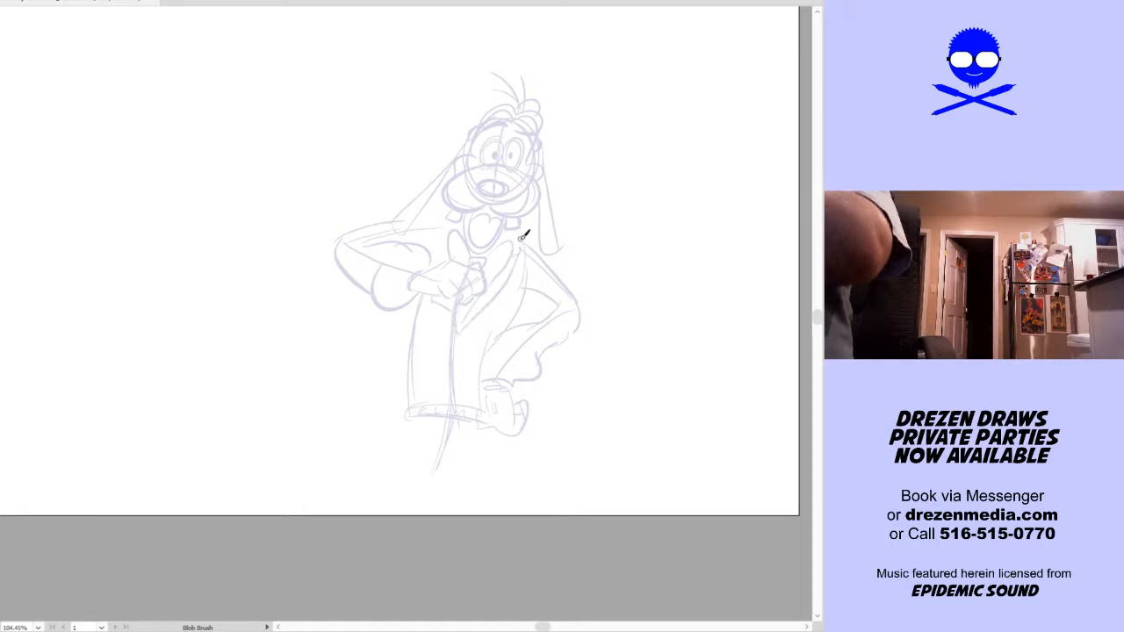
drag(456, 332, 516, 270)
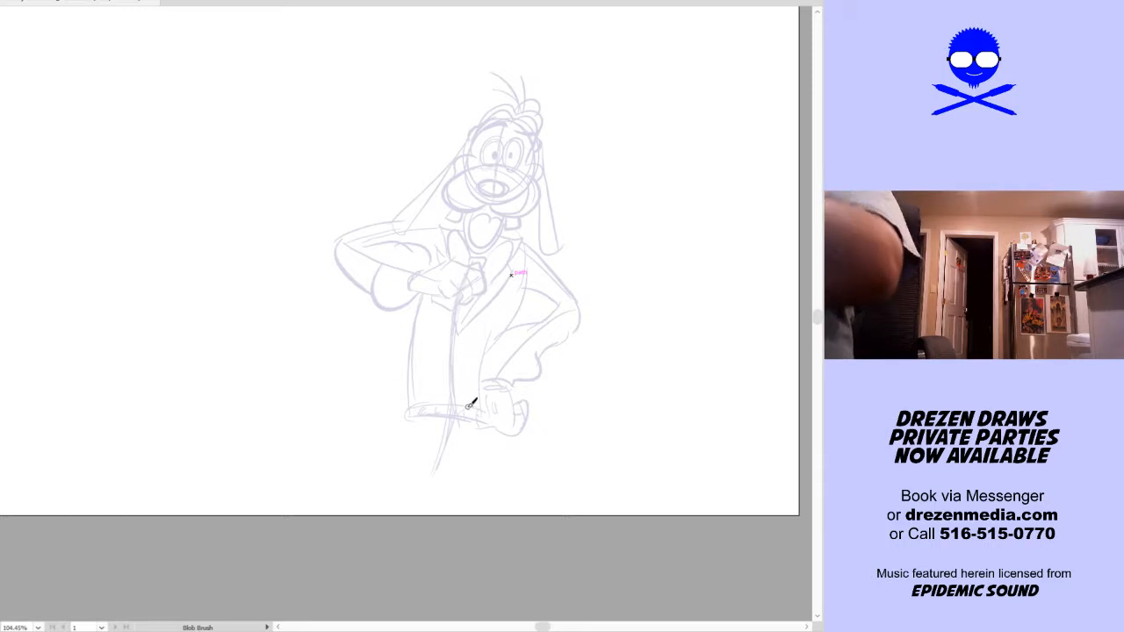
Sketch the hips' outer contours and a crotch mark below the waistband
key(space)
mouse_move(459, 429)
mouse_down()
mouse_move(485, 325)
mouse_move(496, 323)
mouse_up()
mouse_move(432, 282)
mouse_down()
mouse_move(407, 322)
mouse_move(419, 320)
mouse_move(411, 353)
mouse_move(409, 314)
mouse_move(402, 331)
mouse_move(425, 290)
mouse_move(457, 365)
mouse_up()
mouse_move(504, 288)
mouse_down()
mouse_move(507, 366)
mouse_move(529, 248)
mouse_up()
Sketch guide lines for the thighs and shins of both legs, extending below the artboard
drag(424, 213, 383, 327)
drag(478, 203, 477, 344)
drag(376, 354, 388, 497)
drag(474, 356, 445, 502)
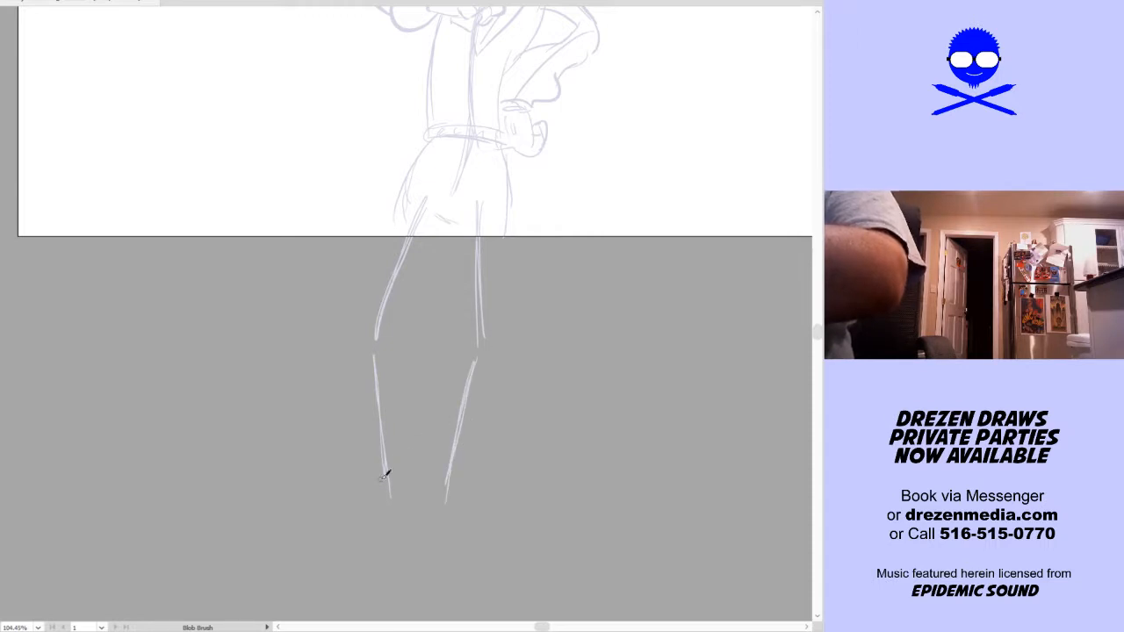
Sketch wide trouser cuffs around both ankles
drag(369, 498, 413, 496)
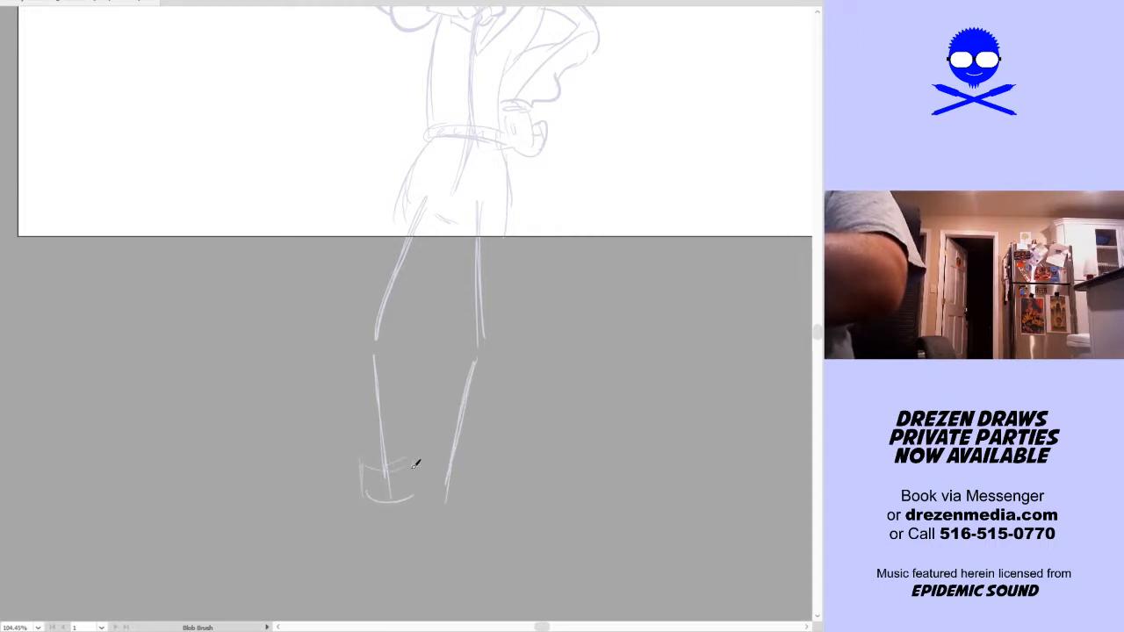
mouse_move(420, 457)
mouse_down()
mouse_move(439, 499)
mouse_move(481, 479)
mouse_up()
drag(516, 381, 499, 431)
mouse_move(361, 505)
mouse_down()
mouse_move(338, 375)
mouse_move(360, 511)
mouse_up()
Sketch the trouser legs' inner and outer contours around the guide lines, from the hips down to the cuffs
mouse_move(384, 470)
mouse_down()
mouse_move(378, 391)
mouse_move(432, 281)
mouse_move(382, 377)
mouse_move(396, 225)
mouse_up()
drag(396, 226, 359, 325)
drag(436, 268, 441, 388)
drag(481, 263, 487, 383)
drag(437, 417, 413, 506)
drag(483, 402, 448, 507)
Sketch a long rounded shoe with a heel under the front leg's cuff, pointing away from the other leg
key(space)
mouse_move(521, 474)
mouse_down()
mouse_move(559, 375)
mouse_move(577, 389)
mouse_up()
key(space)
mouse_move(489, 444)
mouse_down()
mouse_move(495, 414)
mouse_move(461, 434)
mouse_up()
mouse_move(412, 405)
mouse_down()
mouse_move(340, 400)
mouse_move(285, 428)
mouse_move(384, 449)
mouse_up()
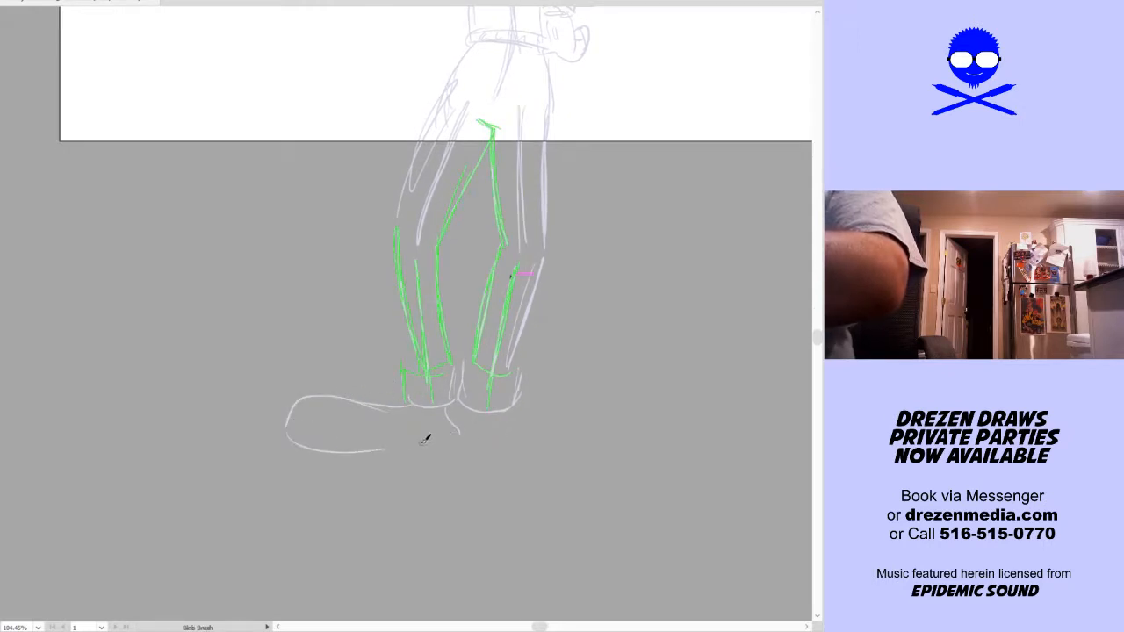
Sketch the second long rounded shoe under the other cuff, pointing in the opposite direction
key(space)
drag(661, 235, 571, 312)
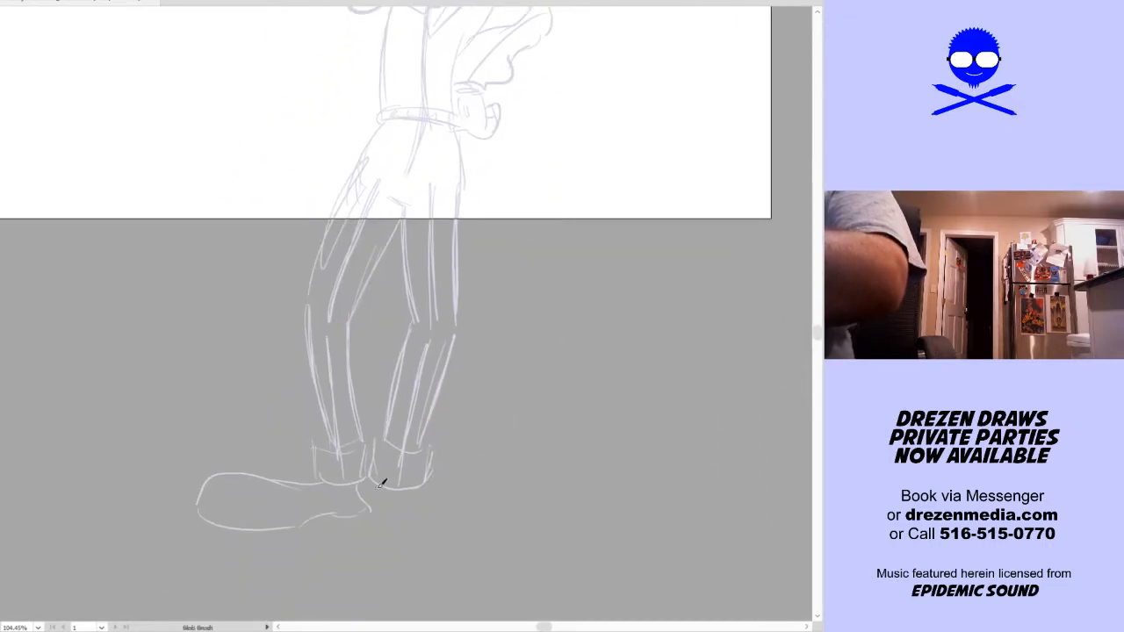
mouse_move(402, 514)
mouse_down()
mouse_move(419, 487)
mouse_move(494, 472)
mouse_up()
mouse_move(451, 525)
mouse_down()
mouse_move(507, 517)
mouse_move(524, 490)
mouse_move(522, 504)
mouse_move(555, 510)
mouse_move(566, 496)
mouse_up()
Shorten the front leg's long shoe by erasing its old toe outline and sketching a heavier, rounded toe closer to the cuff
key(space)
mouse_move(223, 463)
mouse_down()
mouse_move(206, 507)
mouse_move(236, 466)
mouse_move(199, 520)
mouse_move(209, 533)
mouse_up()
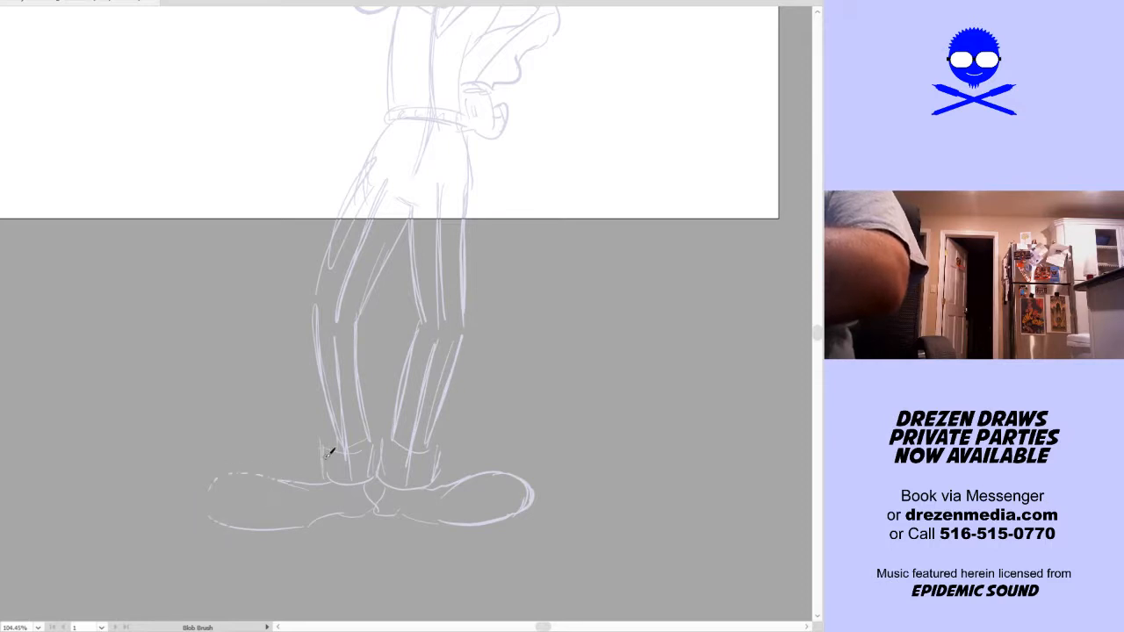
mouse_move(299, 480)
mouse_down()
mouse_move(232, 509)
mouse_move(234, 519)
mouse_move(253, 479)
mouse_move(233, 521)
mouse_move(223, 508)
mouse_move(266, 475)
mouse_move(255, 481)
mouse_move(314, 476)
mouse_up()
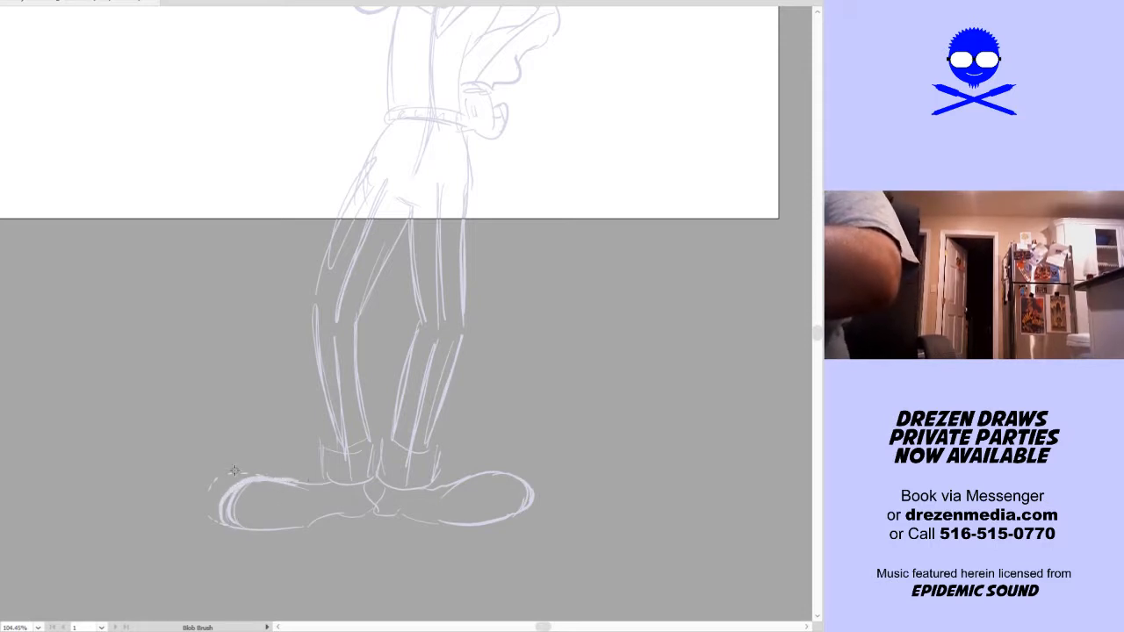
mouse_move(223, 480)
mouse_down()
mouse_move(235, 474)
mouse_move(219, 481)
mouse_up()
mouse_move(218, 485)
mouse_down()
mouse_move(201, 513)
mouse_move(219, 524)
mouse_up()
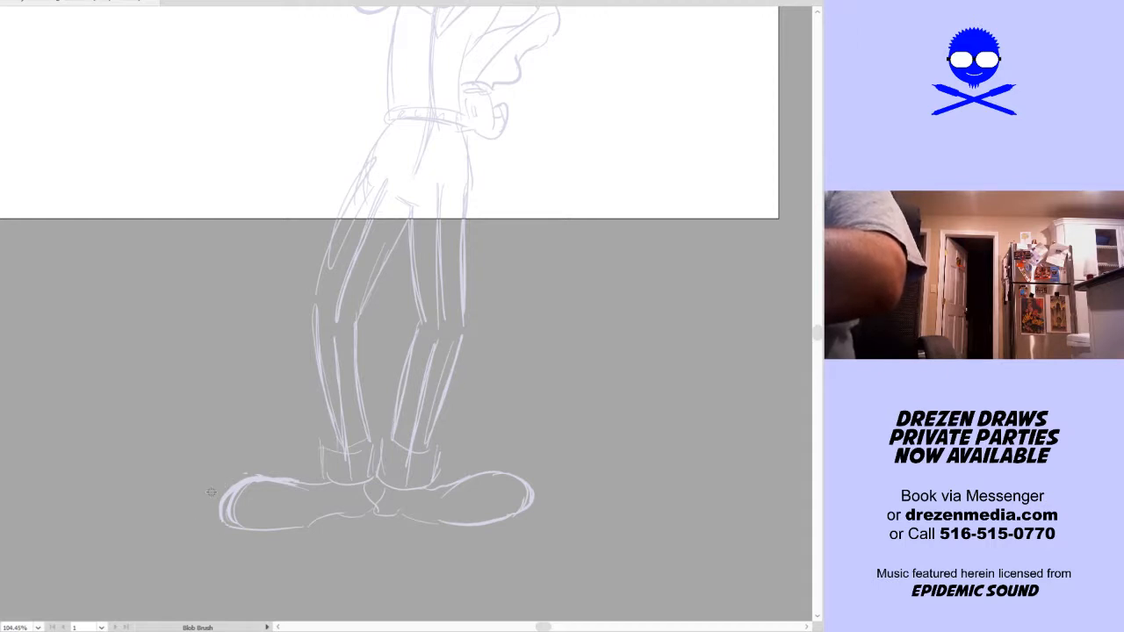
mouse_move(229, 524)
mouse_down()
mouse_move(219, 505)
mouse_move(255, 475)
mouse_up()
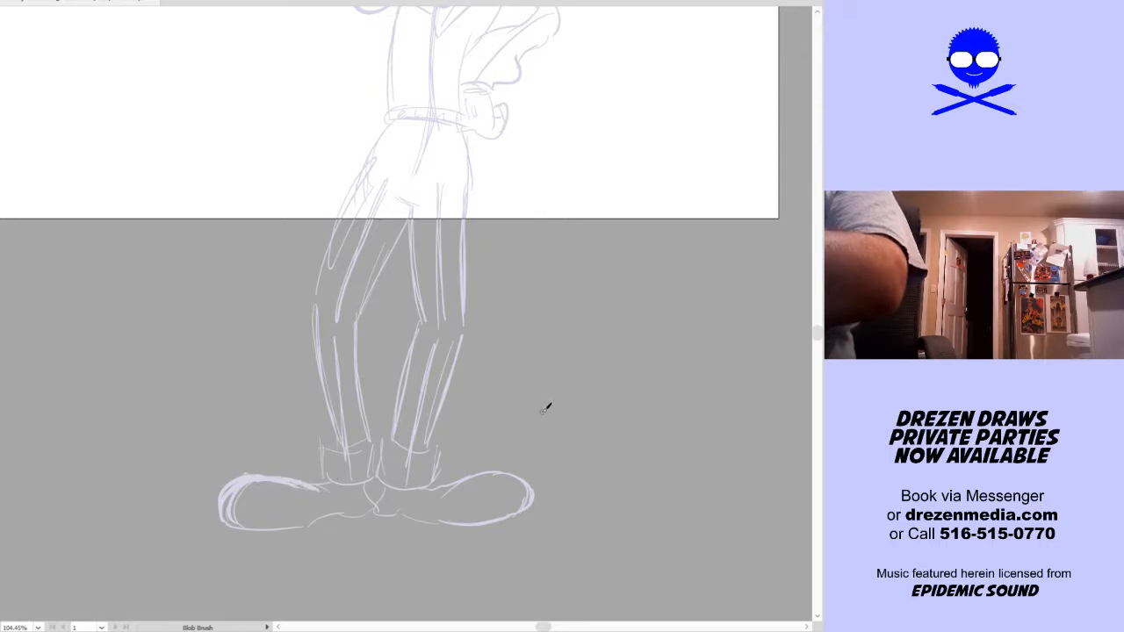
Scale the whole figure sketch down and move it so the character fits on the artboard from hair to shoes
key(ctrl+a)
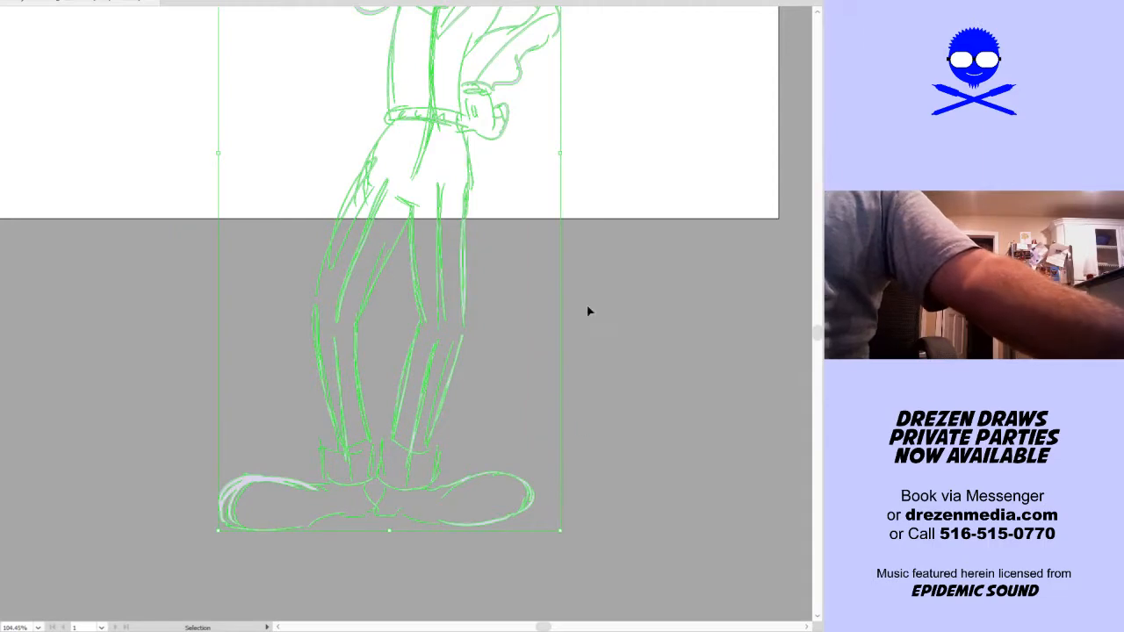
drag(560, 153, 399, 264)
drag(384, 99, 410, 452)
drag(405, 454, 466, 285)
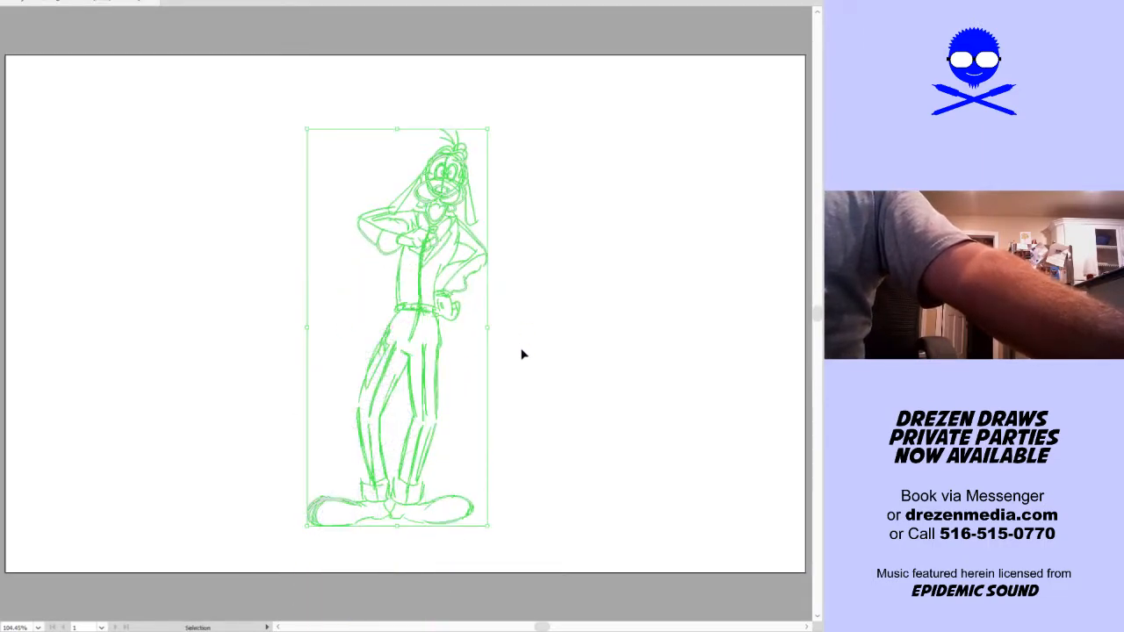
click(533, 394)
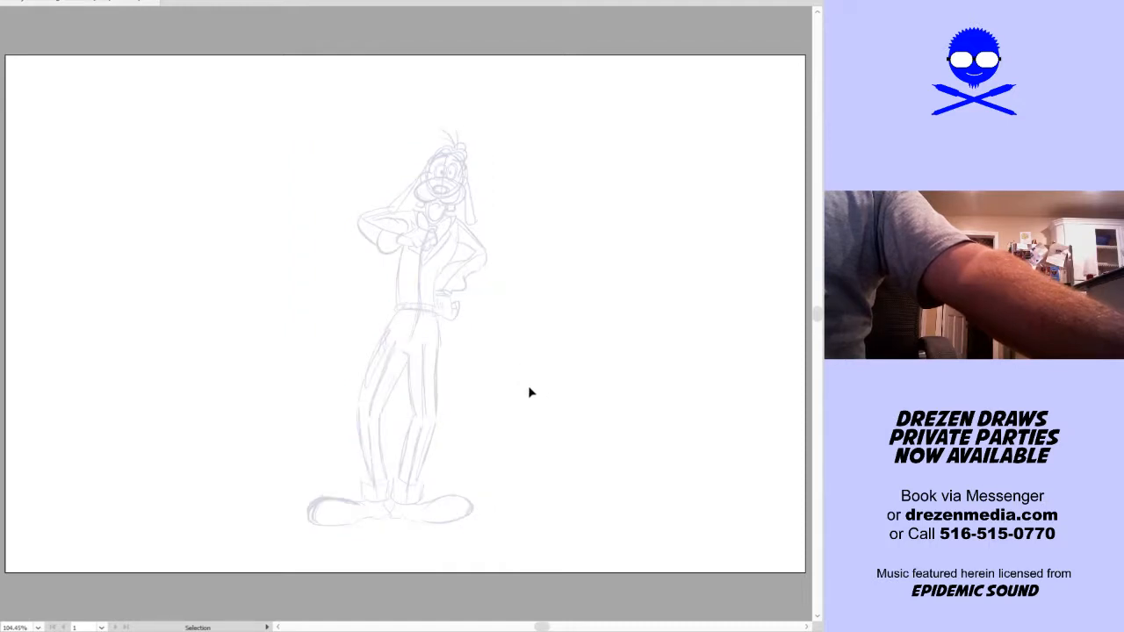
Erase the sketch lines just below the belt to separate the legs, then scale the legs and shoes down and rejoin them to the waist
key(shift+e)
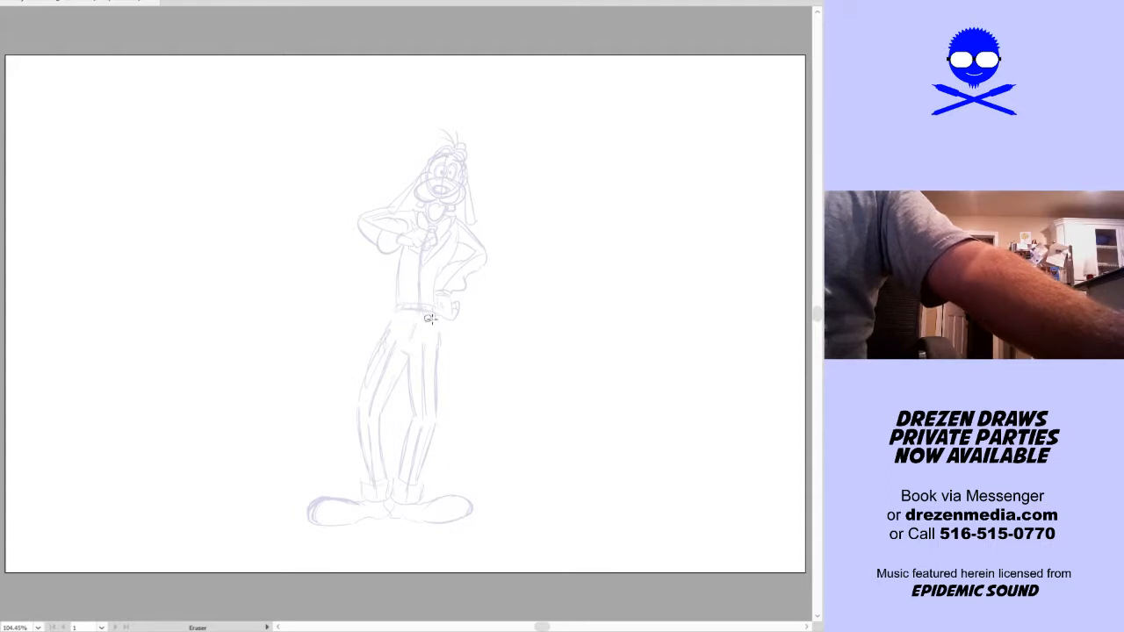
key(alt+s)
mouse_move(271, 539)
mouse_down()
mouse_move(519, 434)
mouse_move(609, 339)
mouse_up()
click(560, 402)
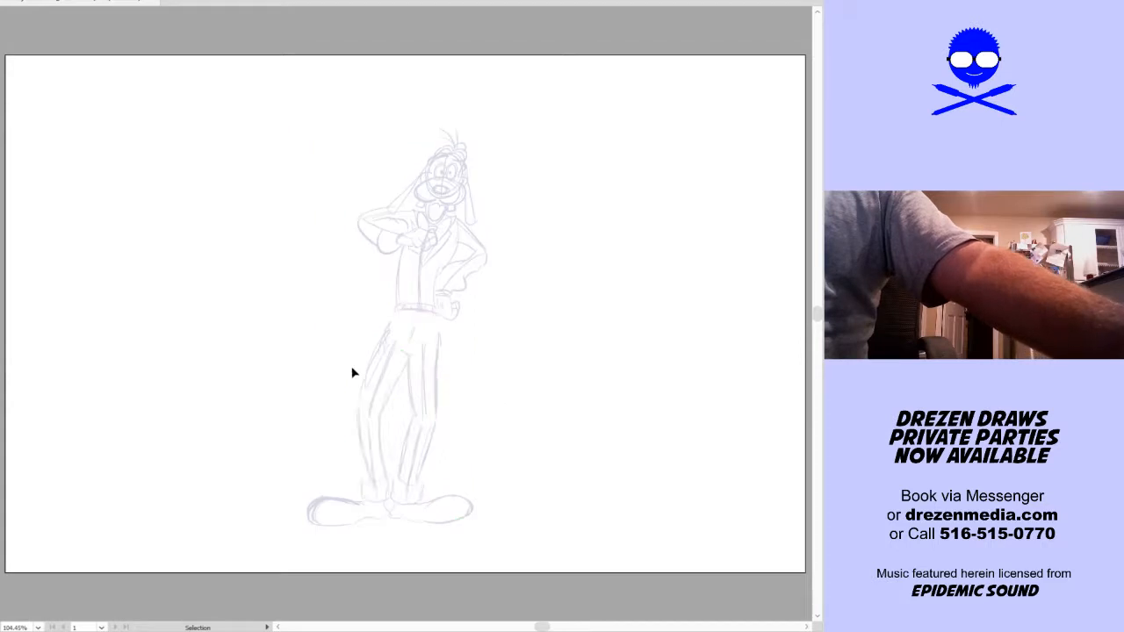
key(alt+q)
mouse_move(274, 504)
mouse_down()
mouse_move(290, 442)
mouse_move(377, 320)
mouse_move(433, 329)
mouse_move(554, 514)
mouse_move(279, 526)
mouse_up()
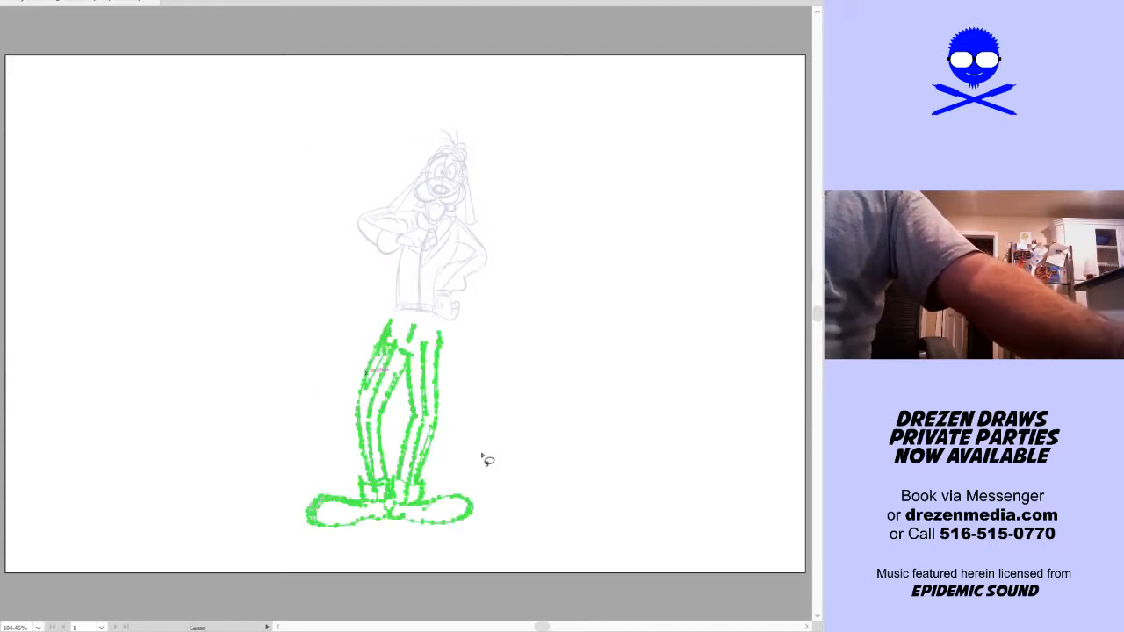
key(alt+s)
drag(474, 423, 425, 433)
drag(398, 513, 400, 491)
Enlarge the complete figure proportionally about its centre so it nearly fills the artboard's height
drag(281, 534, 617, 61)
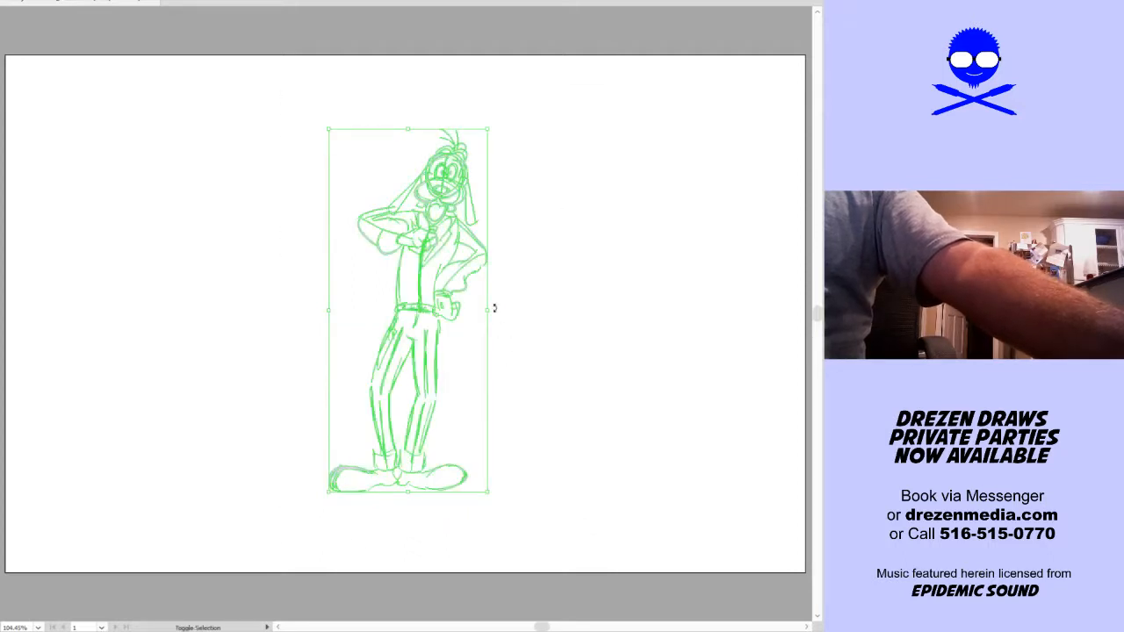
drag(488, 310, 532, 306)
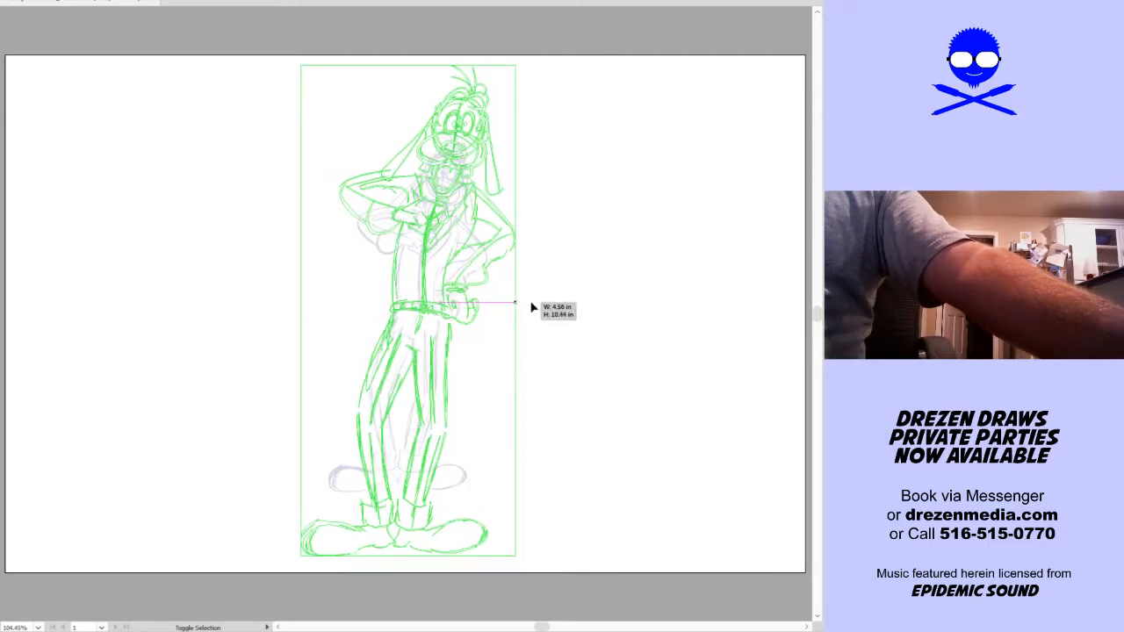
click(583, 371)
key(ctrl+a)
key(a)
key(v)
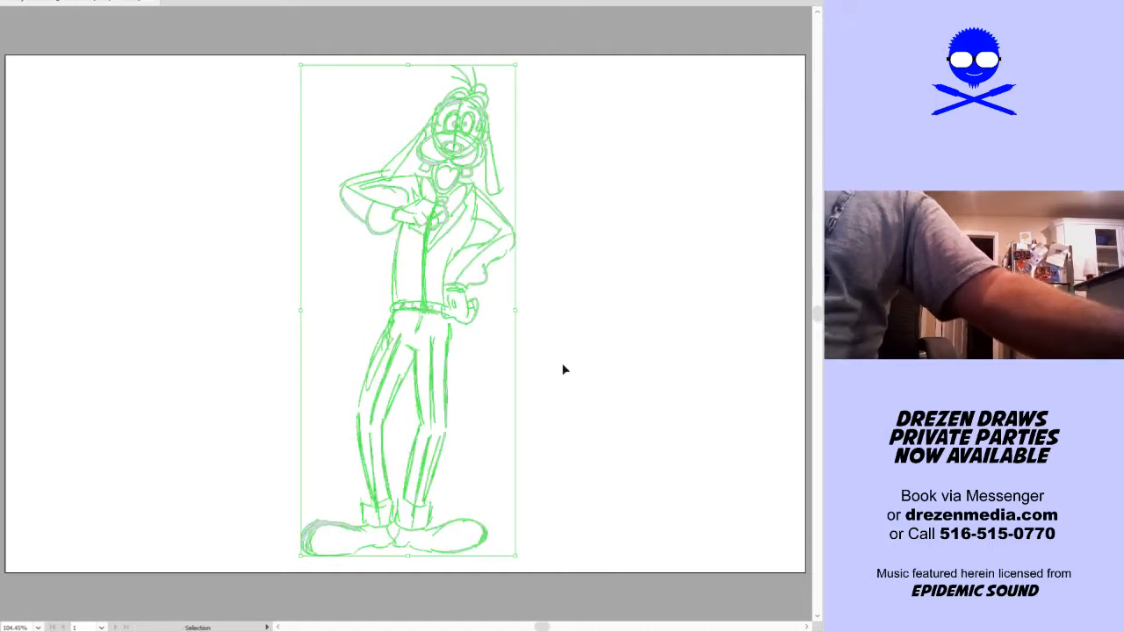
key(a)
key(v)
click(475, 376)
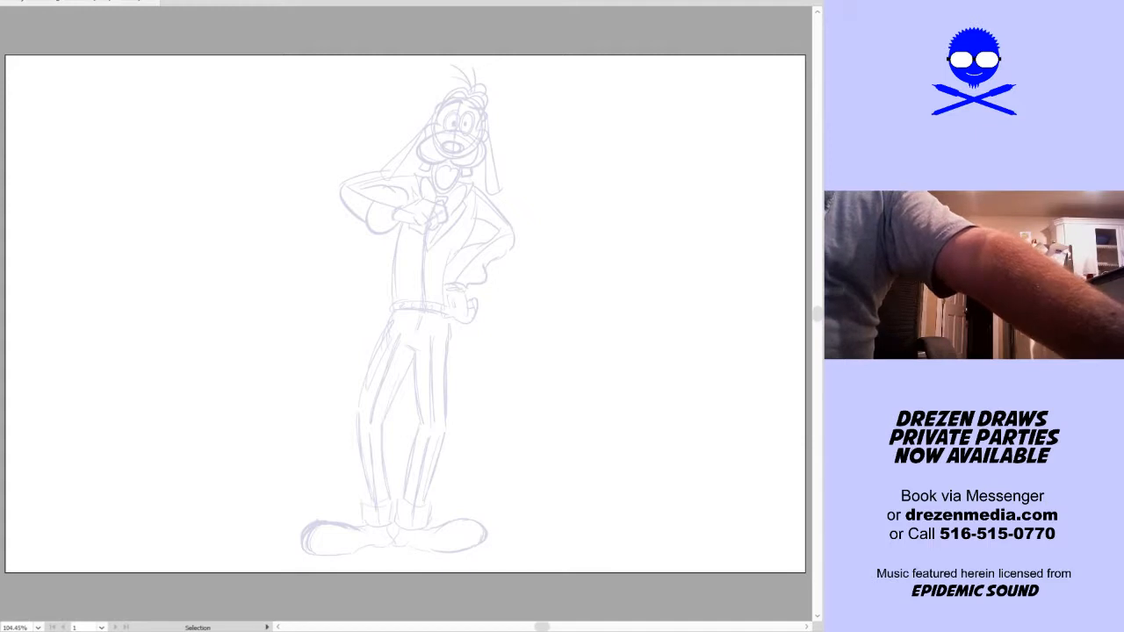
Test a black ink stroke above the nose of the sketch, undo it, and accept the Blob Brush tool options
key(ctrl+space)
drag(275, 339, 604, 46)
key(space)
drag(557, 290, 542, 310)
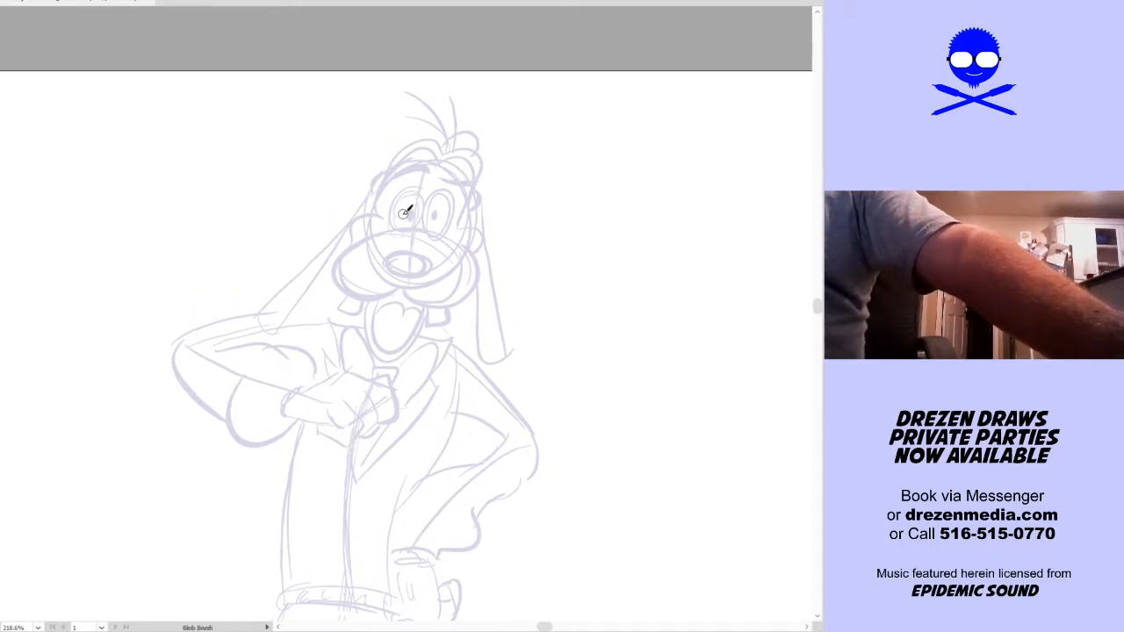
drag(430, 236, 436, 238)
key(ctrl+z)
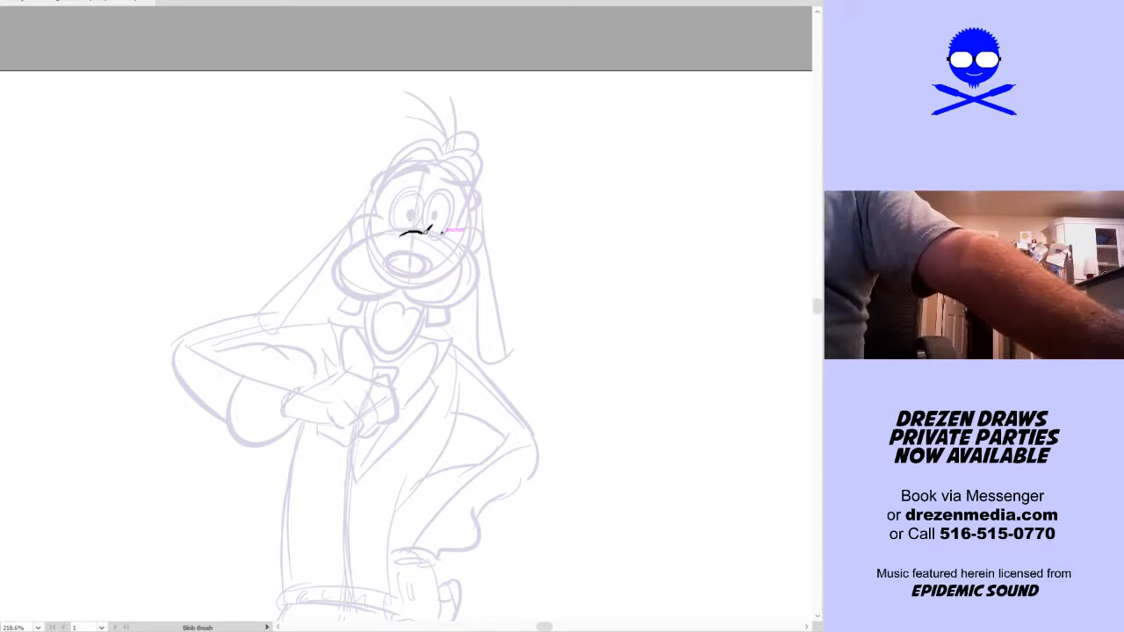
key(Return)
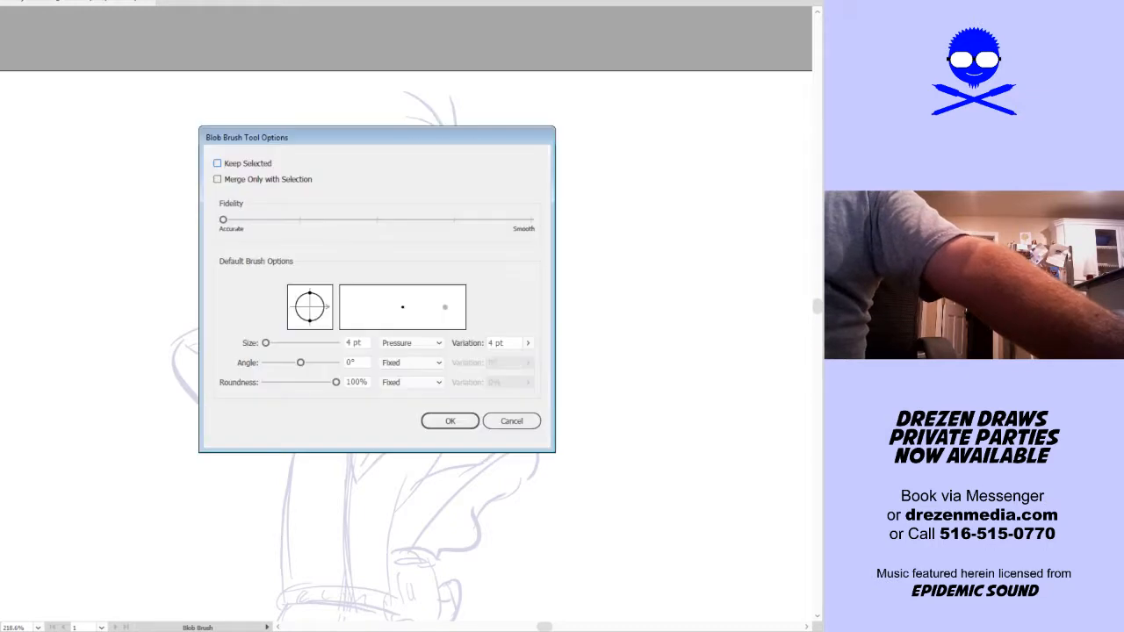
click(450, 420)
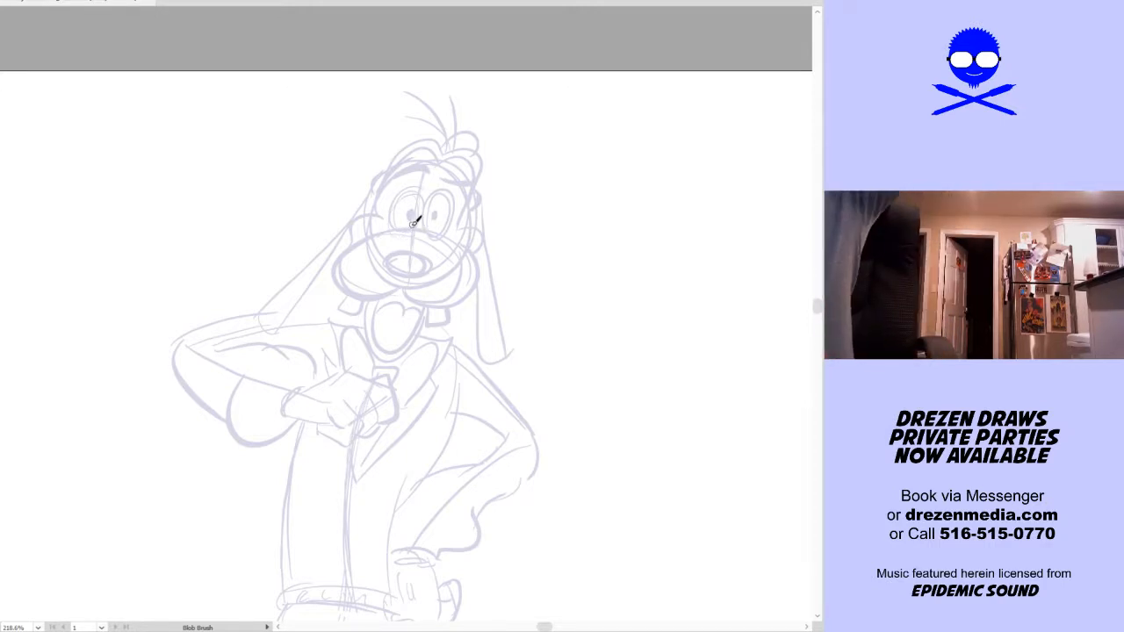
Ink the oval nose with bridge wrinkles, the whisker dots, both rounded muzzle lobes and the smile creases in black
mouse_move(431, 236)
mouse_down()
mouse_move(394, 241)
mouse_move(438, 247)
mouse_move(433, 233)
mouse_move(390, 263)
mouse_move(437, 252)
mouse_move(406, 276)
mouse_up()
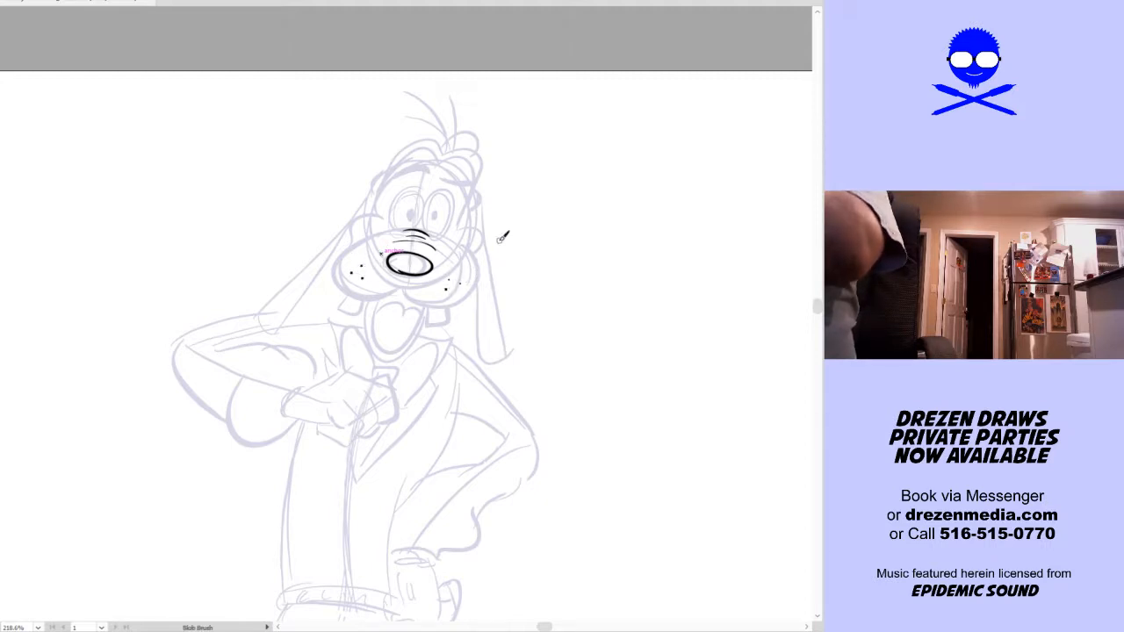
mouse_move(405, 279)
mouse_down()
mouse_move(352, 297)
mouse_move(343, 279)
mouse_move(342, 256)
mouse_move(375, 235)
mouse_up()
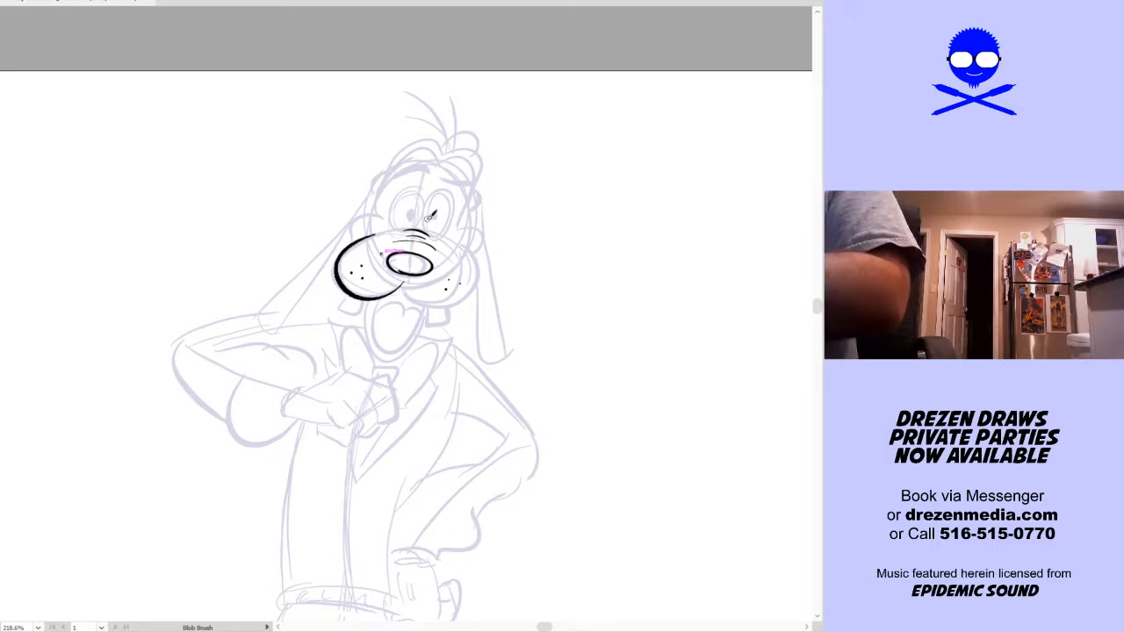
mouse_move(402, 283)
mouse_down()
mouse_move(448, 297)
mouse_move(474, 275)
mouse_move(408, 282)
mouse_move(437, 306)
mouse_move(481, 284)
mouse_move(482, 262)
mouse_move(456, 225)
mouse_up()
key(ctrl+z)
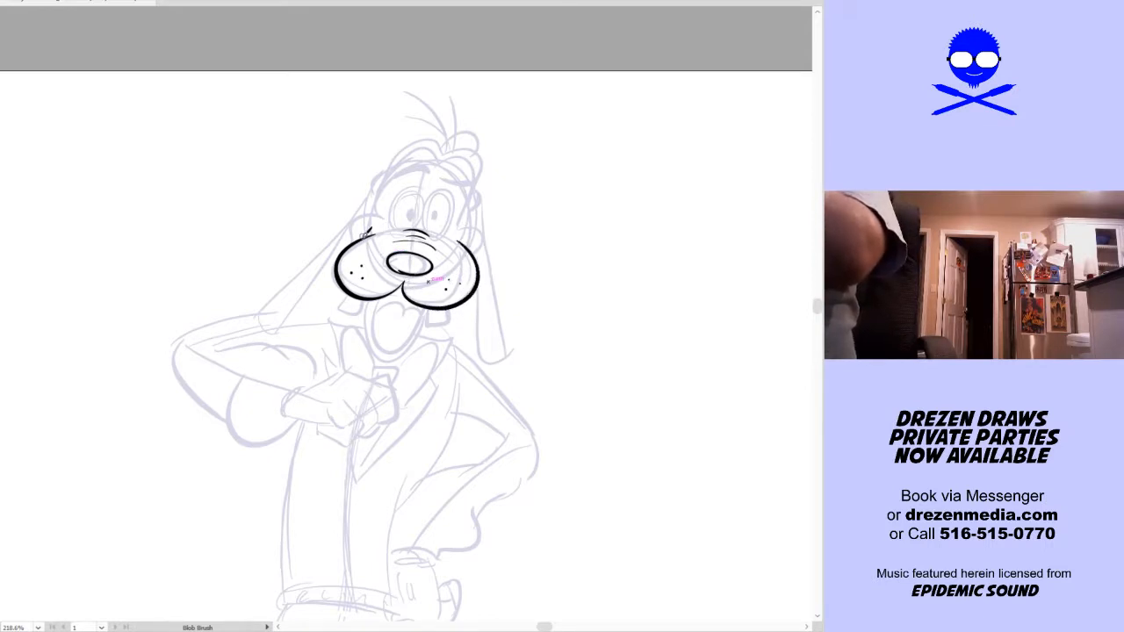
drag(360, 233, 379, 229)
drag(470, 237, 479, 249)
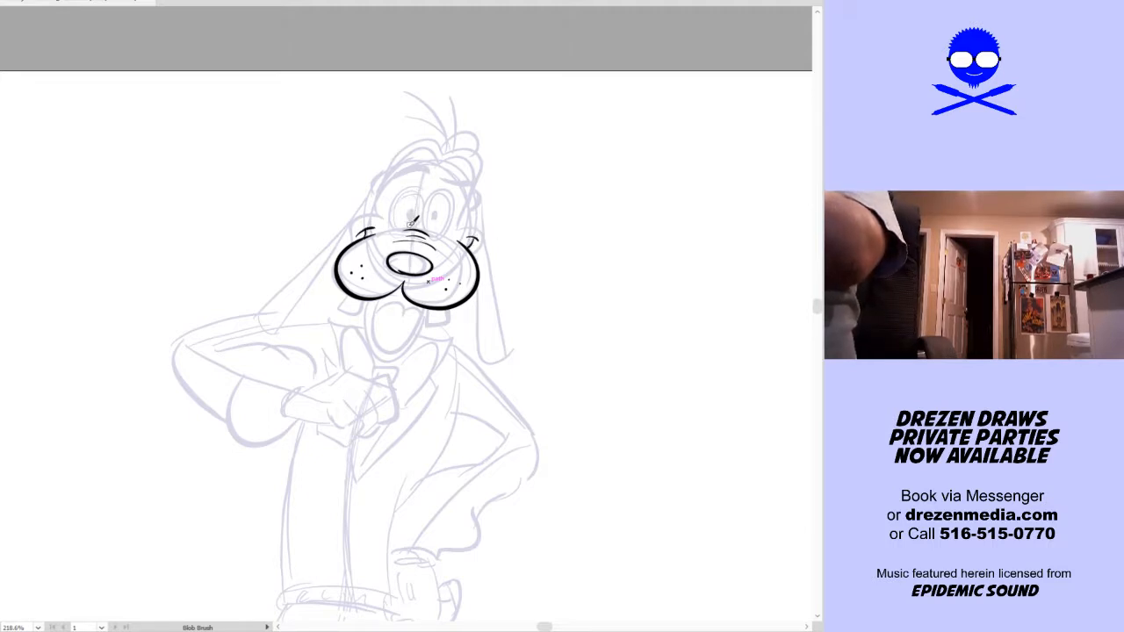
Ink two tall oval eyes with black pupils low near the nose, and thick eyebrows above them
mouse_move(411, 226)
mouse_down()
mouse_move(396, 198)
mouse_move(411, 179)
mouse_move(424, 181)
mouse_move(412, 226)
mouse_up()
mouse_move(458, 185)
mouse_down()
mouse_move(441, 230)
mouse_move(433, 188)
mouse_move(427, 221)
mouse_up()
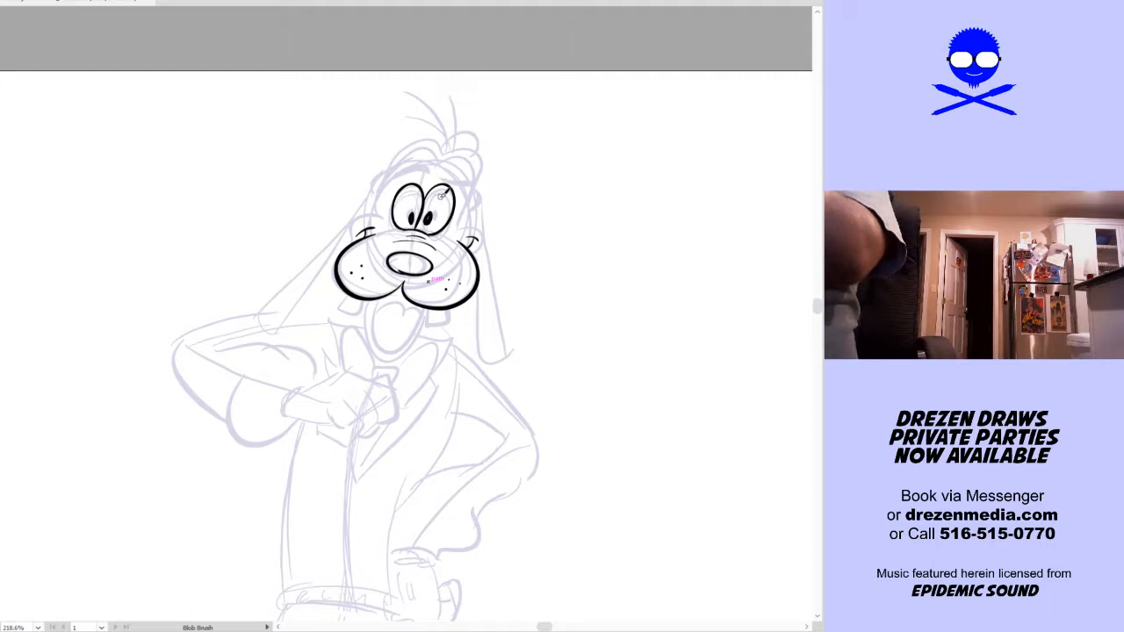
key(ctrl+z)
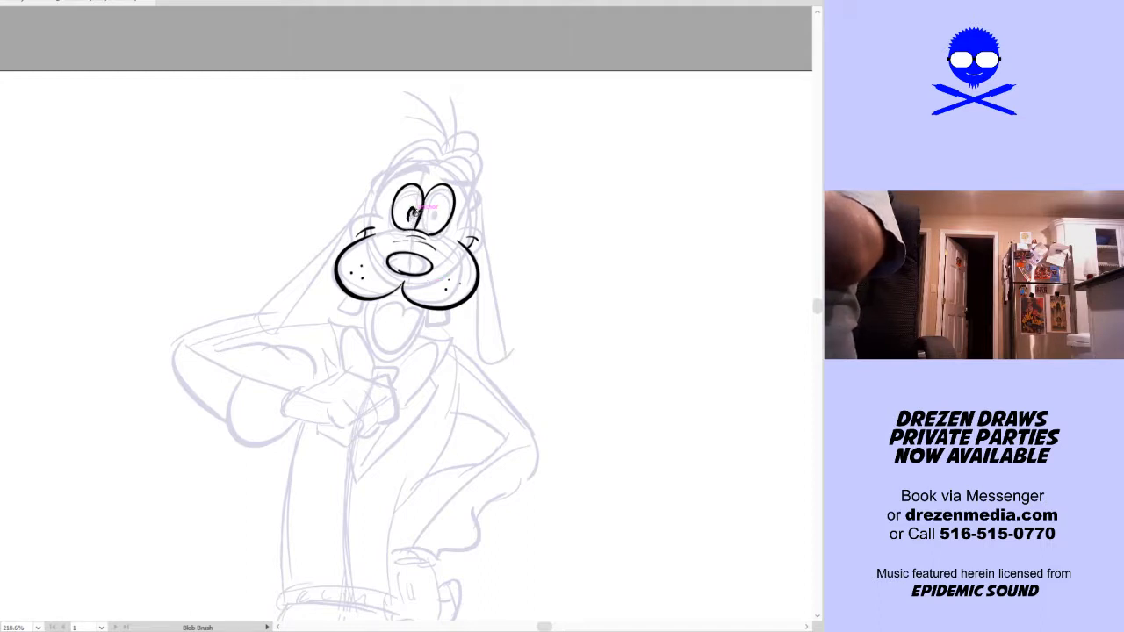
key(ctrl+z)
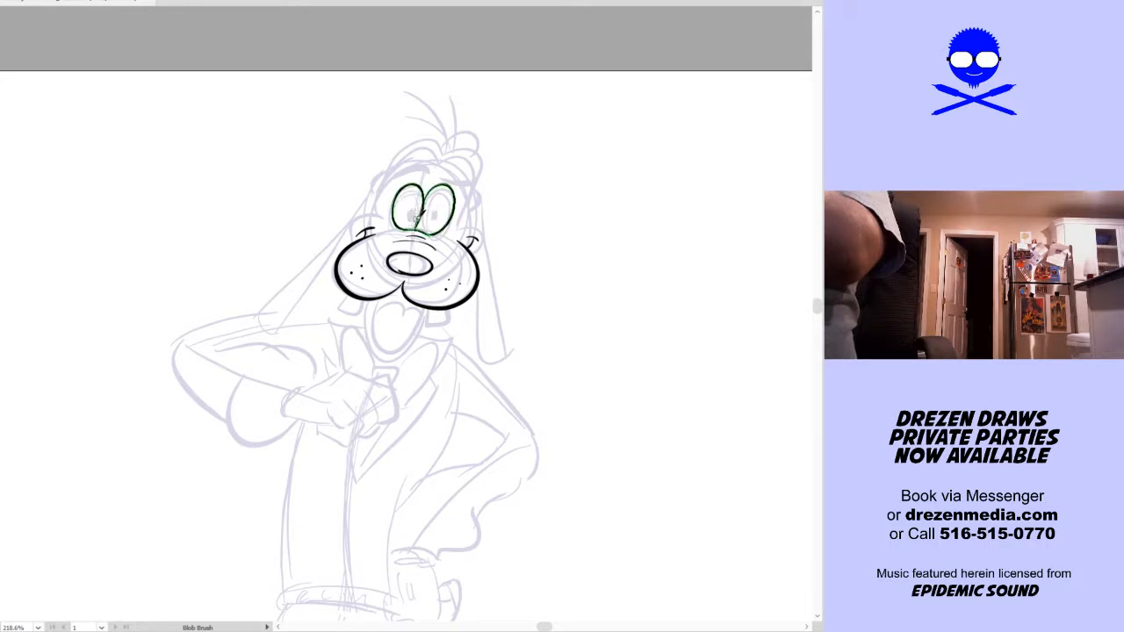
mouse_move(415, 214)
mouse_down()
mouse_move(411, 224)
mouse_move(429, 219)
mouse_up()
key(ctrl+z)
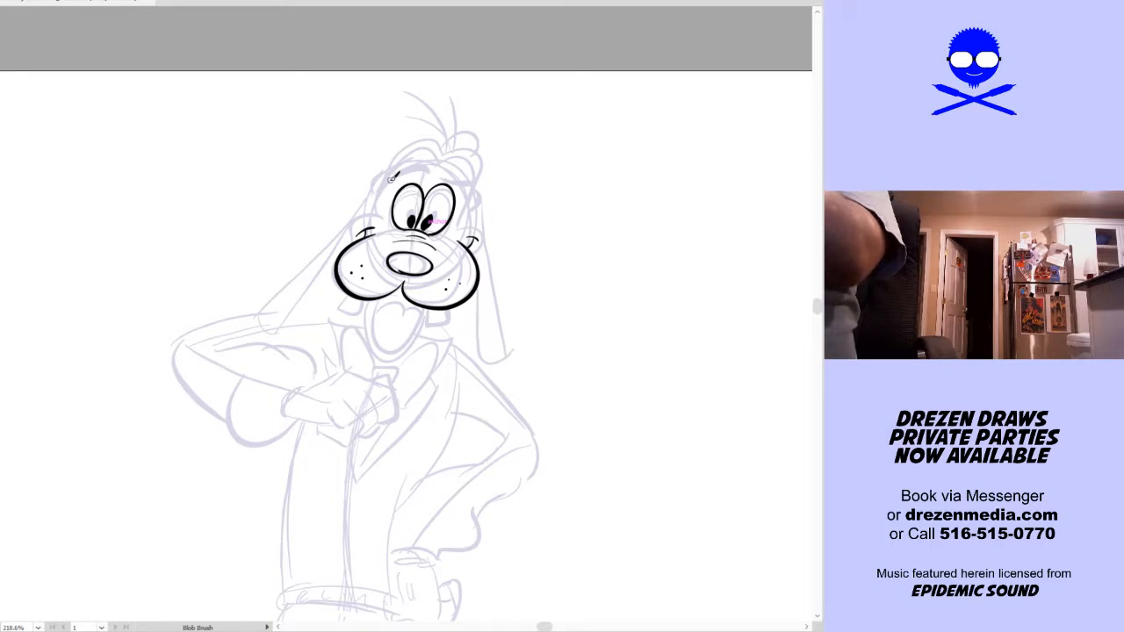
mouse_move(390, 182)
mouse_down()
mouse_move(441, 168)
mouse_move(472, 181)
mouse_up()
key(ctrl+z)
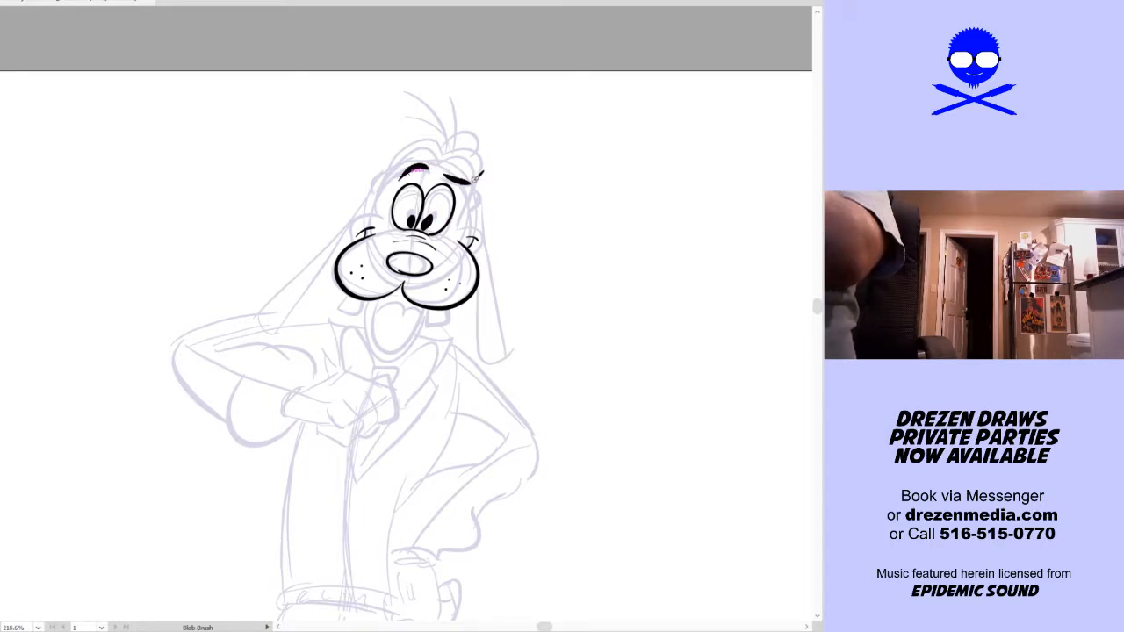
Ink the two-lobed forehead outline around the eyes and the small rounded cheeks above the muzzle
mouse_move(380, 217)
mouse_down()
mouse_move(399, 160)
mouse_move(429, 140)
mouse_move(450, 159)
mouse_up()
key(ctrl+z)
mouse_move(383, 216)
mouse_down()
mouse_move(402, 163)
mouse_move(435, 150)
mouse_move(449, 162)
mouse_up()
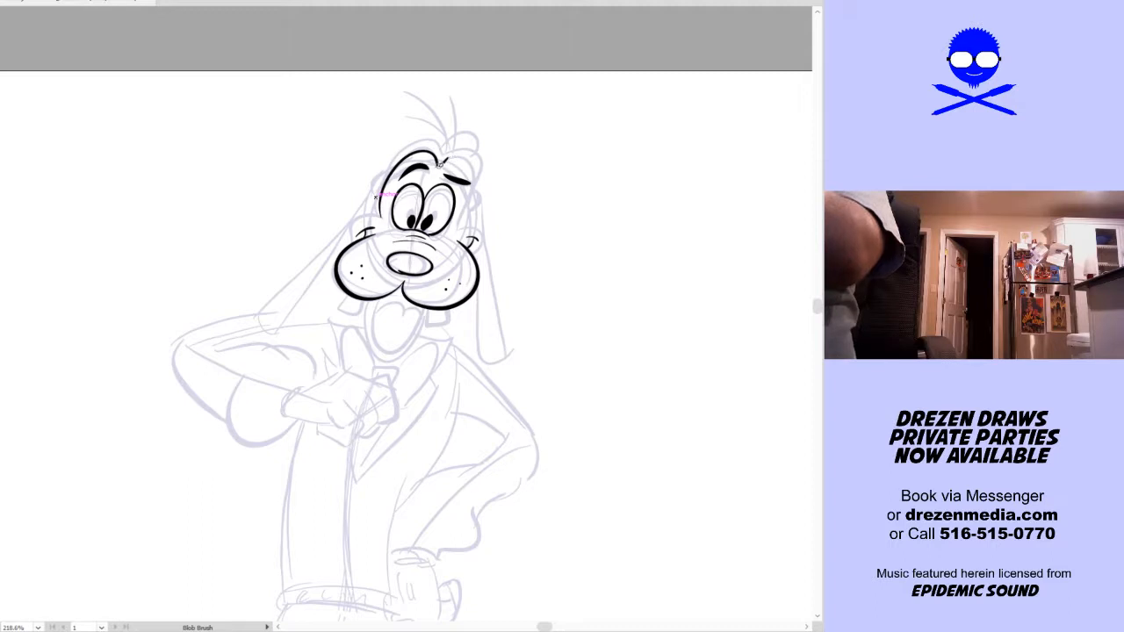
mouse_move(474, 149)
mouse_down()
mouse_move(479, 186)
mouse_move(457, 229)
mouse_up()
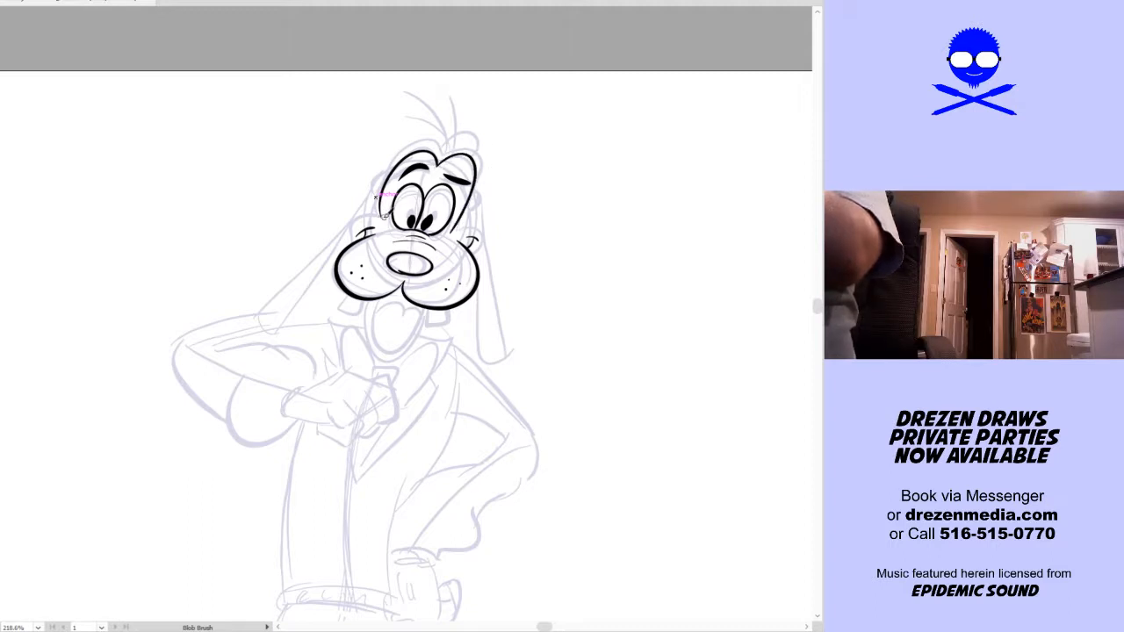
drag(353, 234, 376, 226)
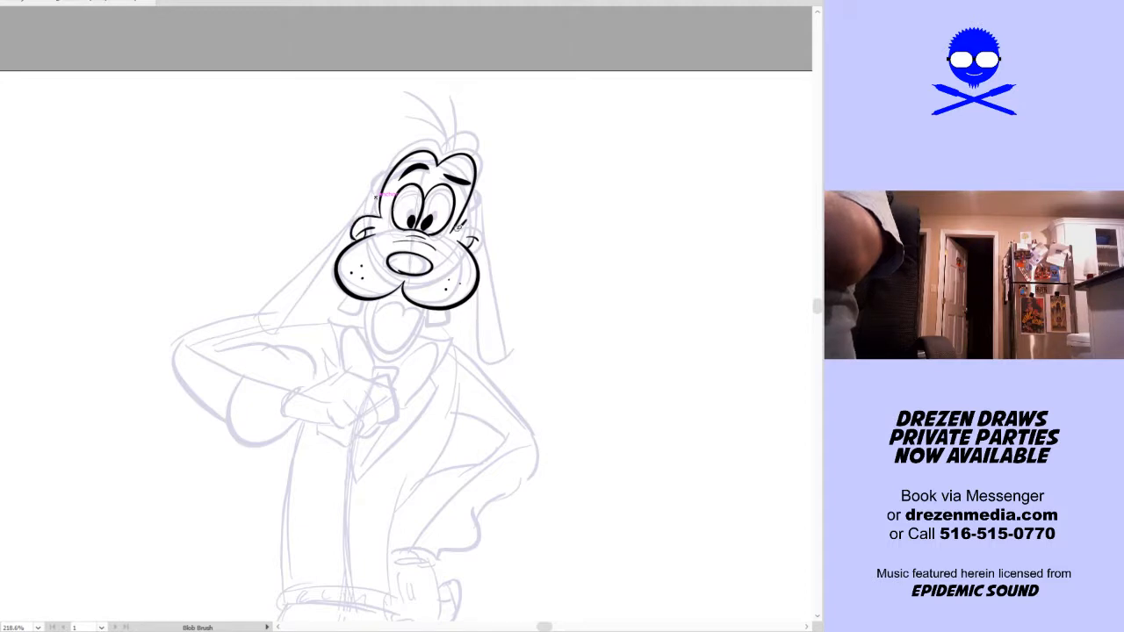
drag(473, 225, 481, 249)
Ink the outer head contour around the forehead, with a small rounded ear base on each side
mouse_move(367, 213)
mouse_down()
mouse_move(375, 182)
mouse_move(374, 213)
mouse_move(376, 181)
mouse_move(424, 137)
mouse_up()
key(ctrl+z)
key(ctrl+z)
drag(443, 139, 463, 138)
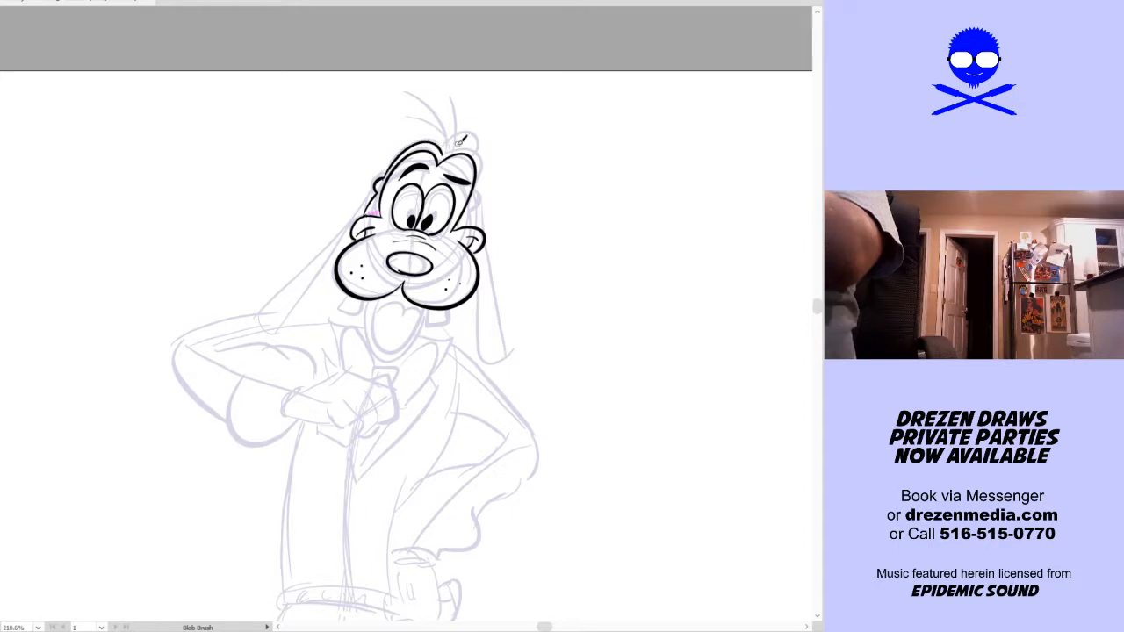
drag(482, 184, 479, 200)
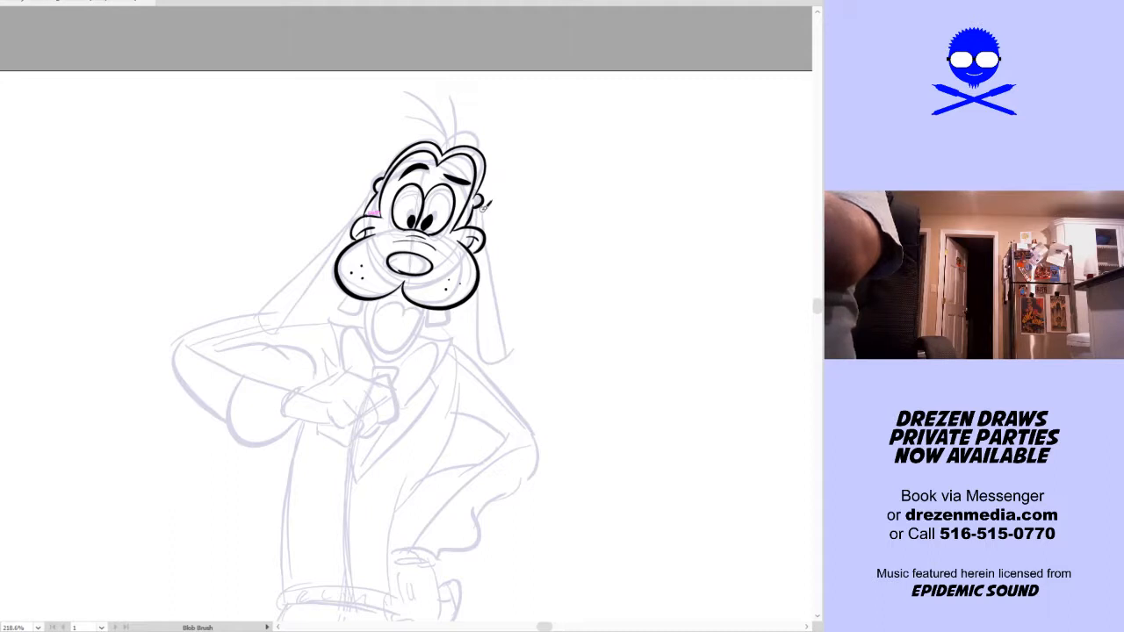
Ink both long, narrow ears hanging from the ear bases, one straight down and the other slanting outward over the raised arm
mouse_move(487, 219)
mouse_down()
mouse_move(505, 343)
mouse_move(477, 361)
mouse_move(482, 237)
mouse_up()
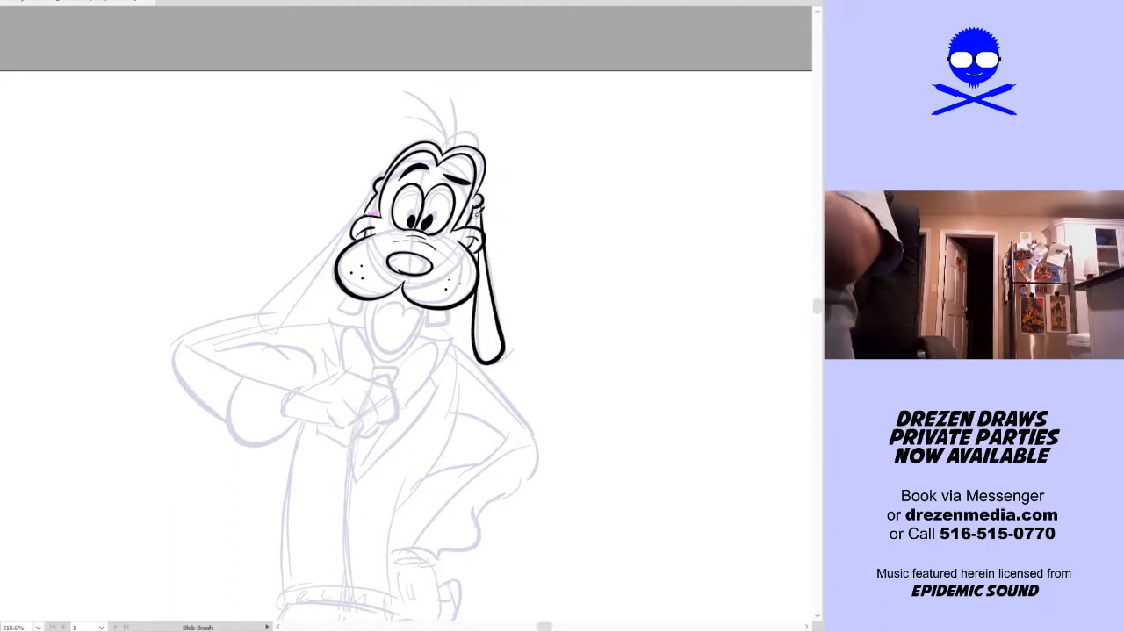
key(ctrl+z)
mouse_move(485, 200)
mouse_down()
mouse_move(507, 307)
mouse_move(507, 347)
mouse_move(488, 352)
mouse_move(482, 242)
mouse_up()
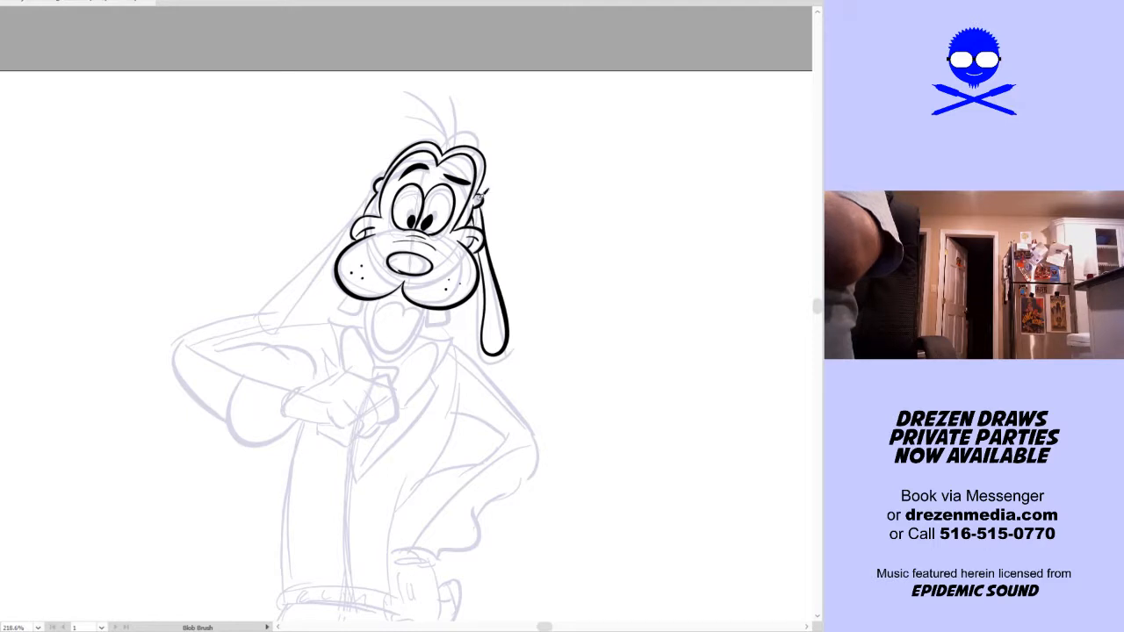
mouse_move(385, 178)
mouse_down()
mouse_move(348, 227)
mouse_move(257, 303)
mouse_move(274, 321)
mouse_move(354, 230)
mouse_up()
key(ctrl+z)
mouse_move(375, 184)
mouse_down()
mouse_move(265, 318)
mouse_move(371, 207)
mouse_up()
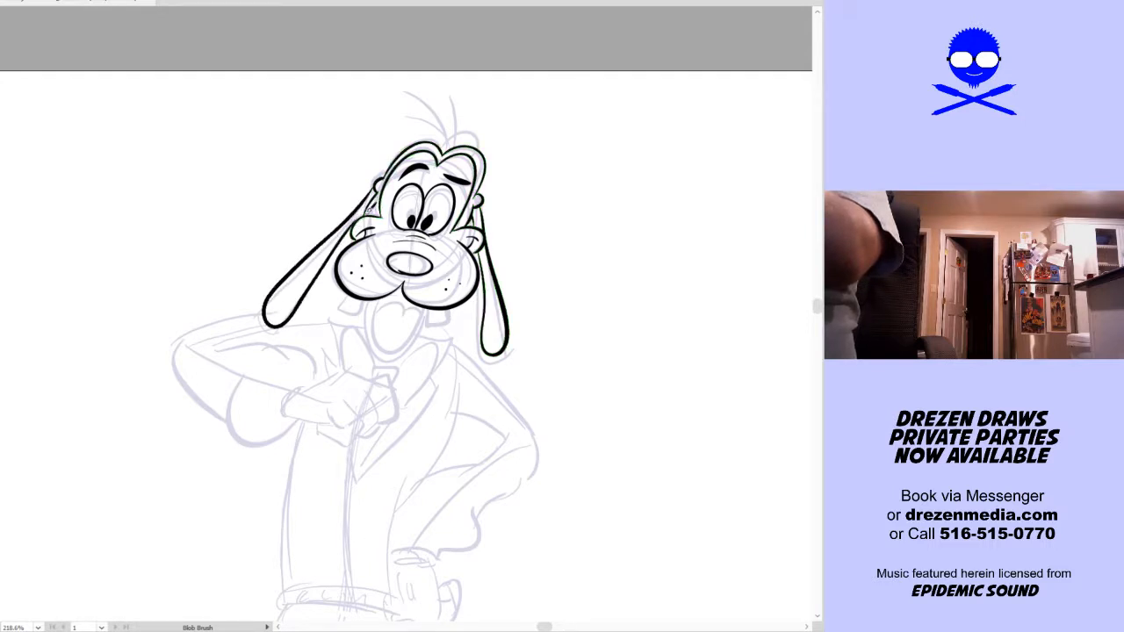
Ink the two front teeth, the open mouth with its tongue, and three thin hairs with a small tuft on top of the head
drag(564, 324, 556, 354)
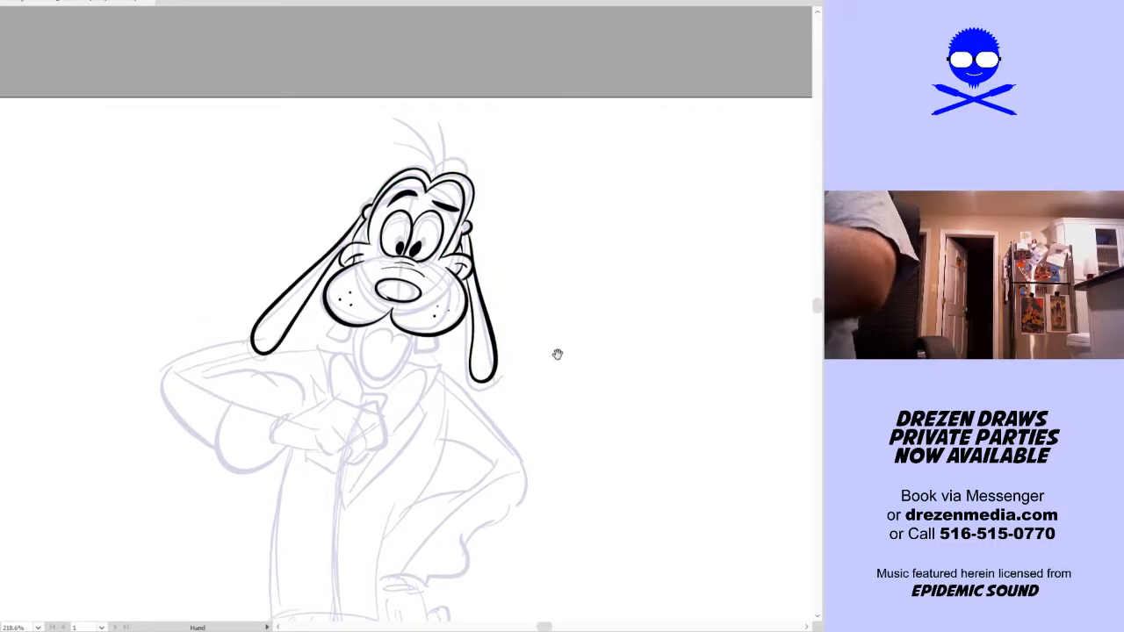
mouse_move(392, 335)
mouse_down()
mouse_move(394, 280)
mouse_move(336, 278)
mouse_up()
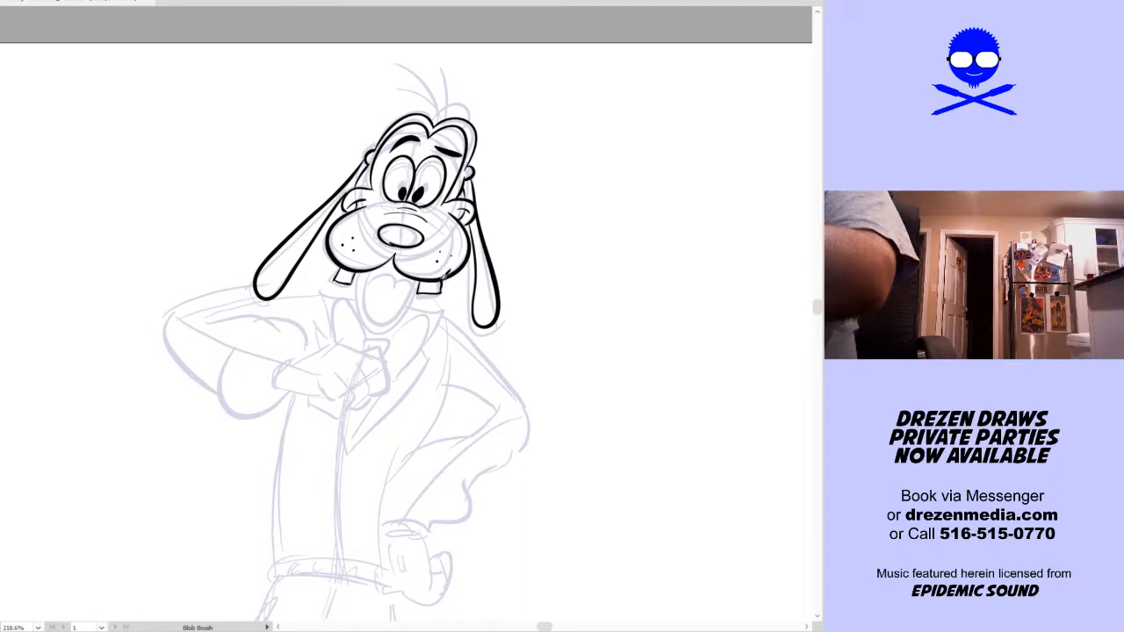
mouse_move(379, 261)
mouse_down()
mouse_move(374, 314)
mouse_move(400, 314)
mouse_move(416, 296)
mouse_move(360, 301)
mouse_move(373, 322)
mouse_move(399, 324)
mouse_move(425, 274)
mouse_move(397, 289)
mouse_up()
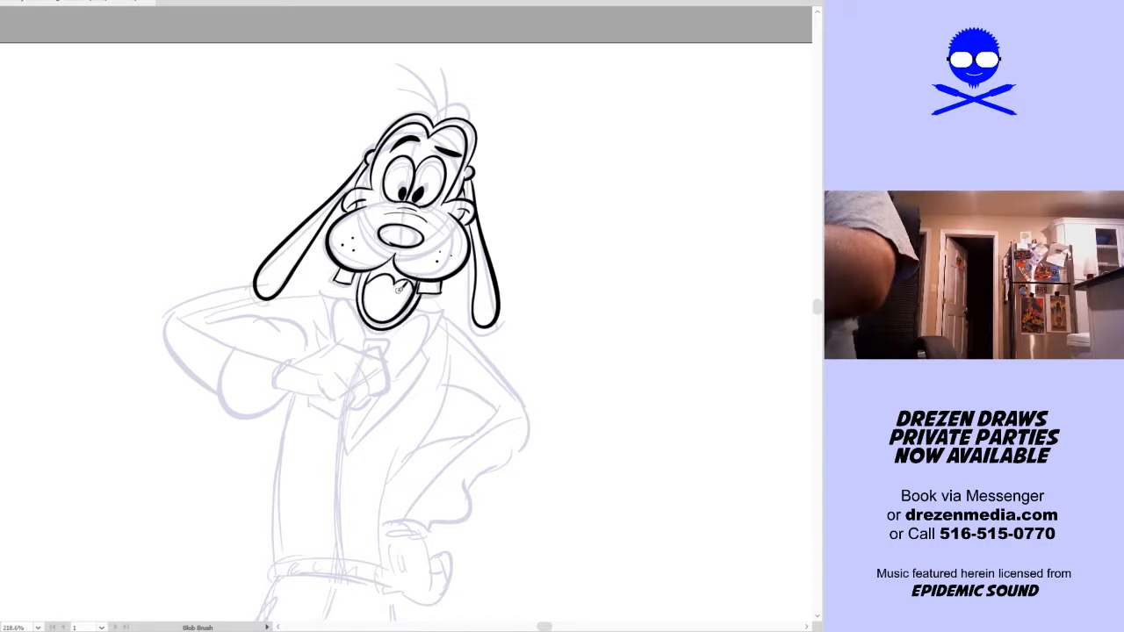
mouse_move(437, 114)
mouse_down()
mouse_move(463, 93)
mouse_move(381, 80)
mouse_move(435, 107)
mouse_move(400, 45)
mouse_move(442, 39)
mouse_up()
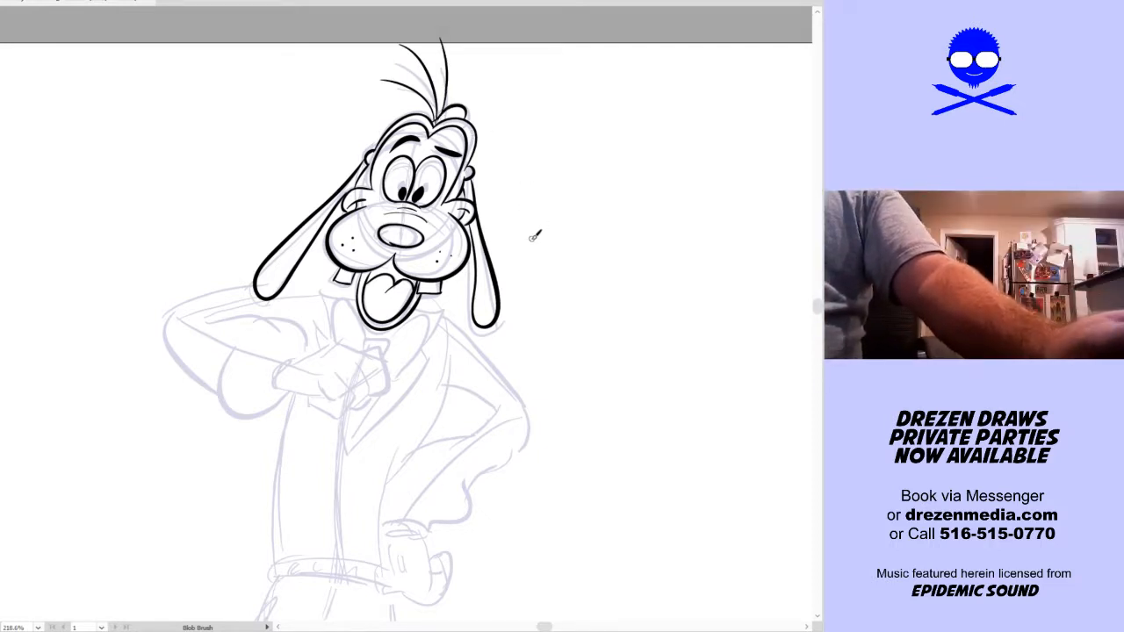
Select the whole inked head and scale it down slightly in place over the sketch
key(v)
drag(334, 346, 498, 153)
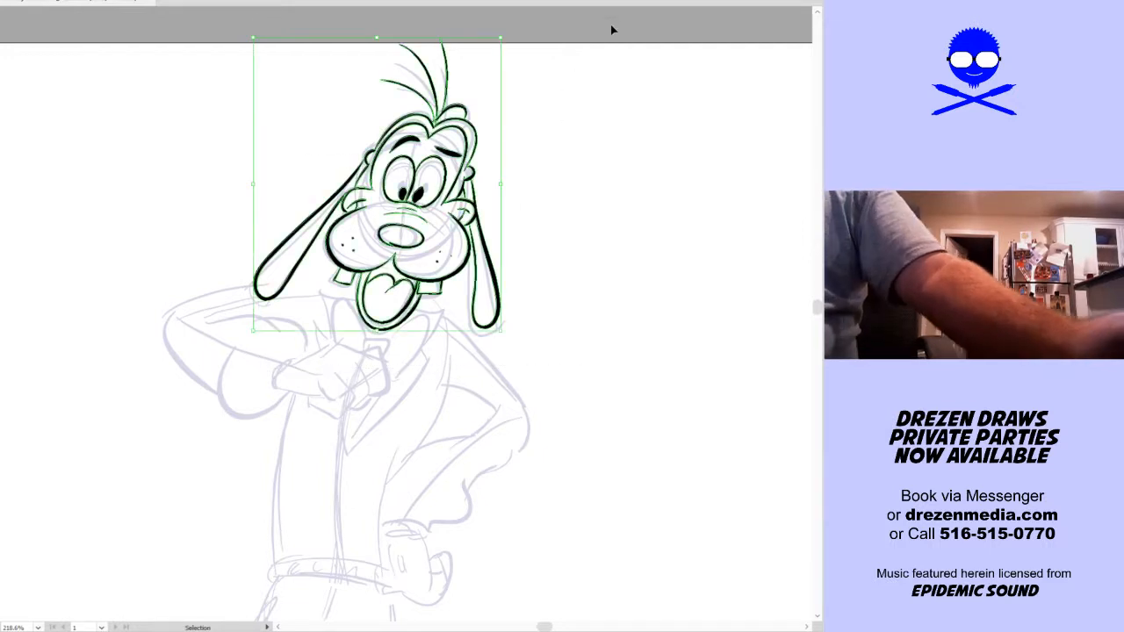
key(a)
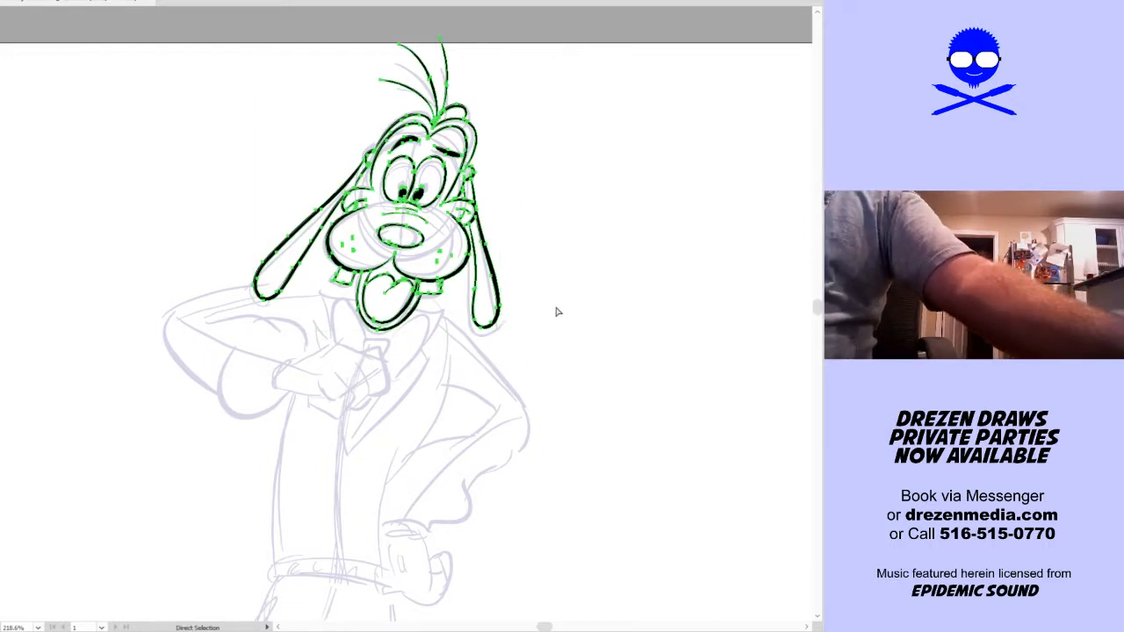
key(ctrl)
drag(503, 183, 494, 253)
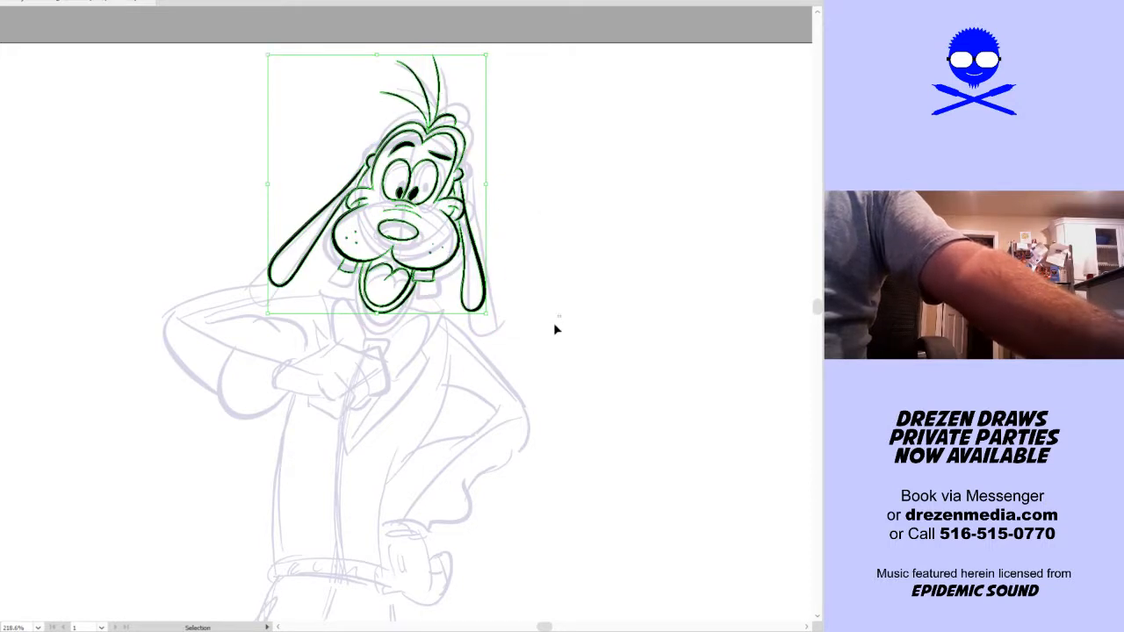
click(487, 325)
Ink the bow tie under the chin, with a small central knot and two raised loops
key(shift+b)
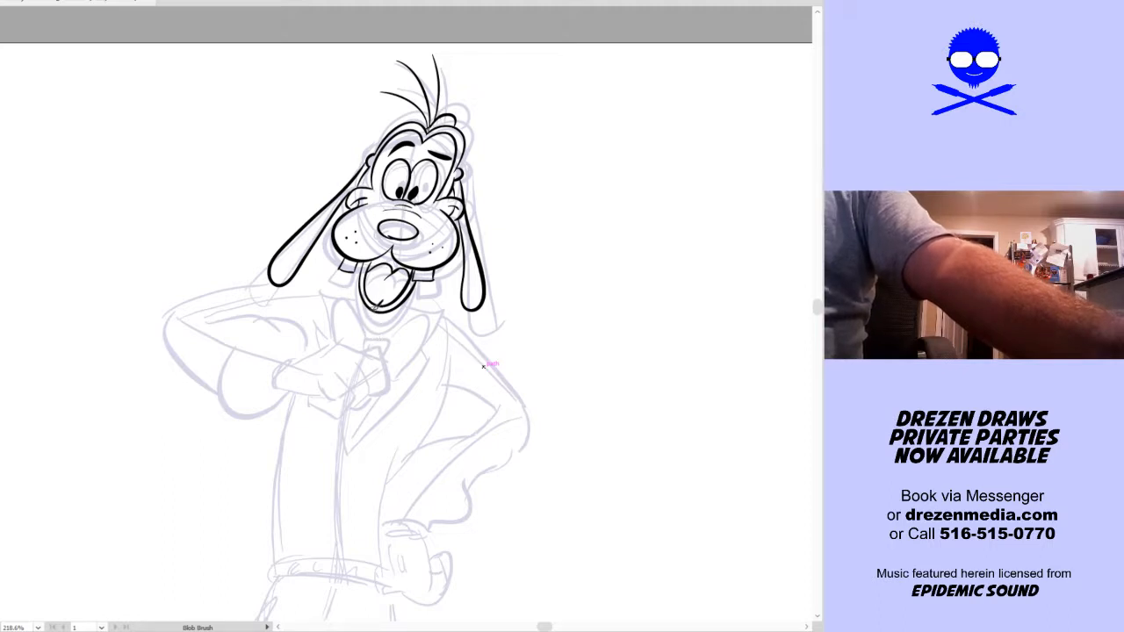
drag(377, 323, 396, 301)
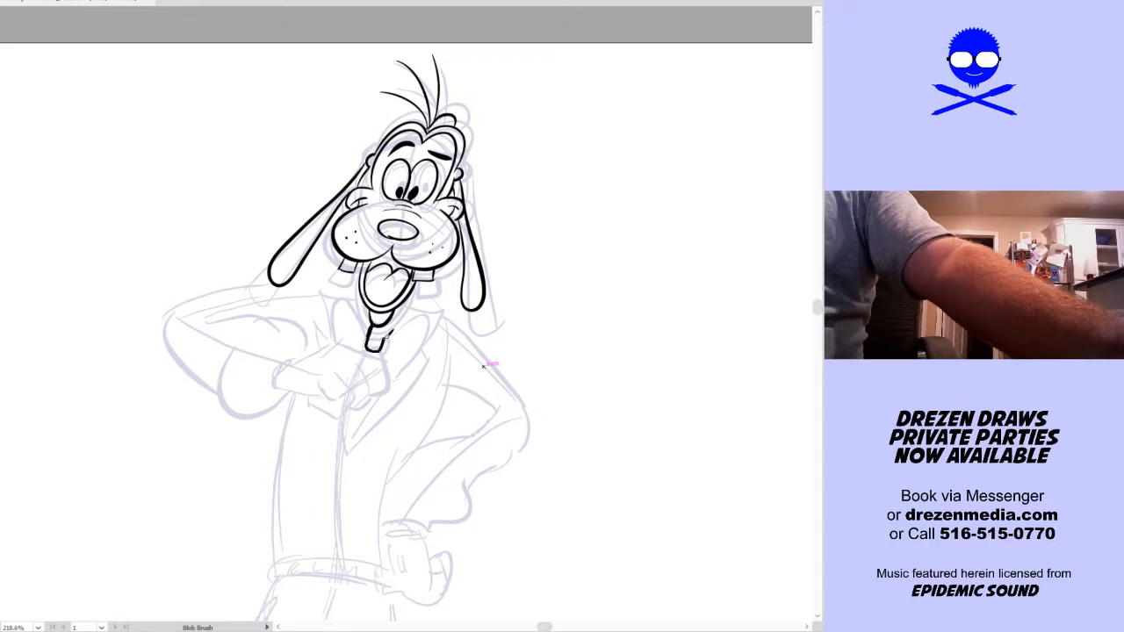
mouse_move(375, 330)
mouse_down()
mouse_move(337, 295)
mouse_move(344, 342)
mouse_up()
mouse_move(430, 290)
mouse_down()
mouse_move(428, 318)
mouse_move(389, 369)
mouse_up()
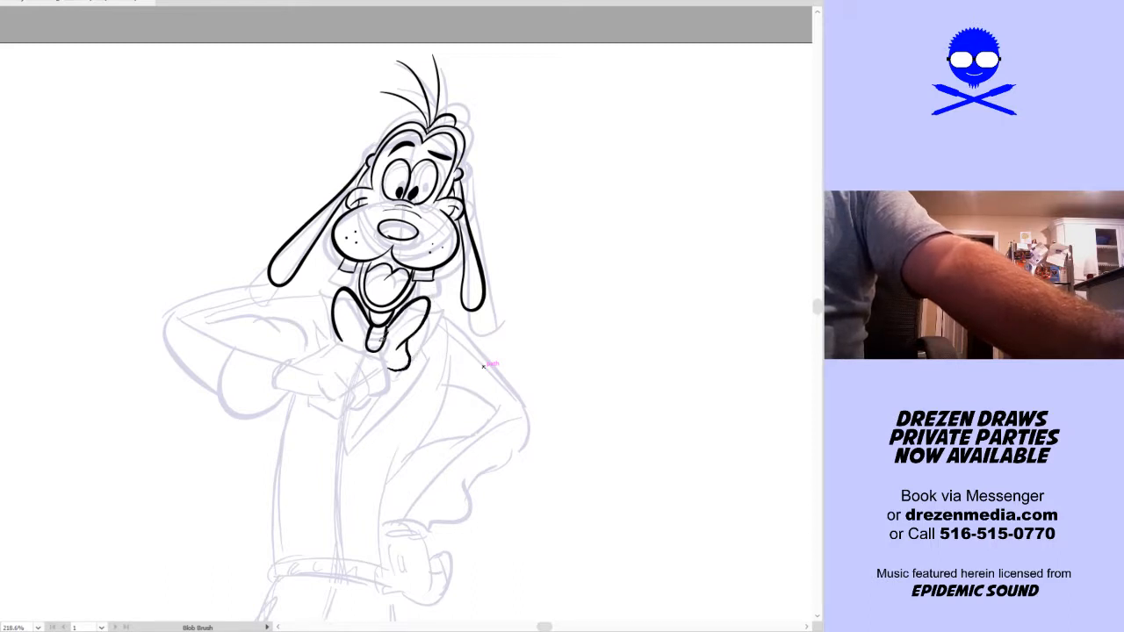
key(ctrl+z)
key(ctrl+shift+z)
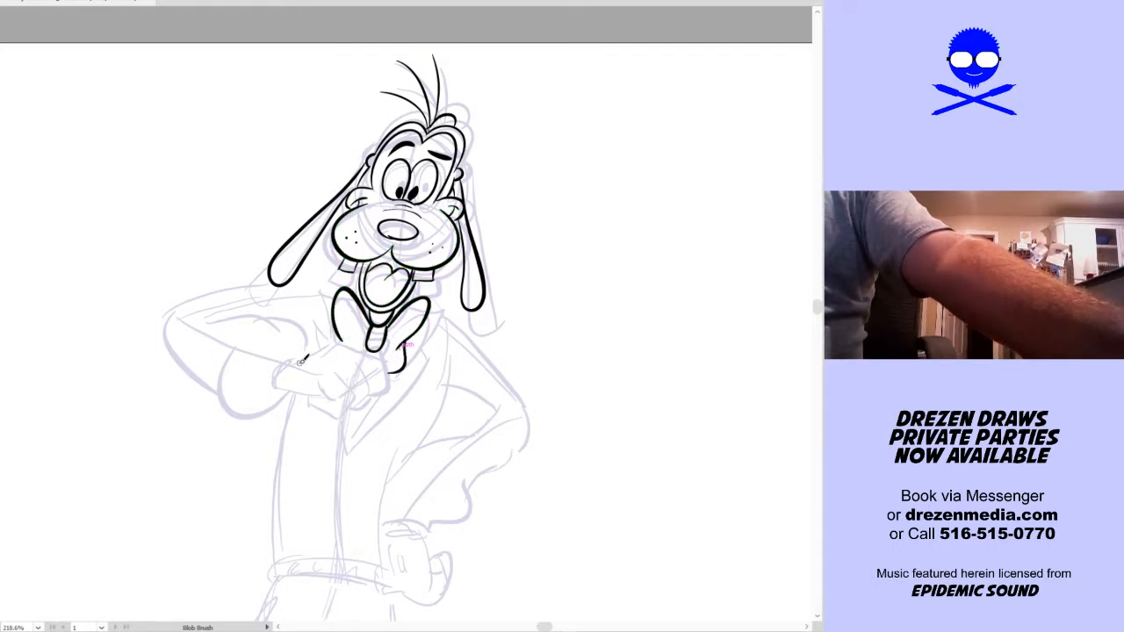
Ink the gloved hand with curled fingers at the chest, its knuckle marks, rounded cuff, and solid black sleeve opening
mouse_move(275, 394)
mouse_down()
mouse_move(303, 354)
mouse_move(286, 381)
mouse_move(357, 335)
mouse_move(385, 352)
mouse_move(376, 359)
mouse_move(367, 351)
mouse_move(394, 356)
mouse_move(370, 364)
mouse_move(369, 396)
mouse_move(360, 387)
mouse_move(342, 410)
mouse_move(319, 399)
mouse_move(340, 404)
mouse_up()
key(ctrl+z)
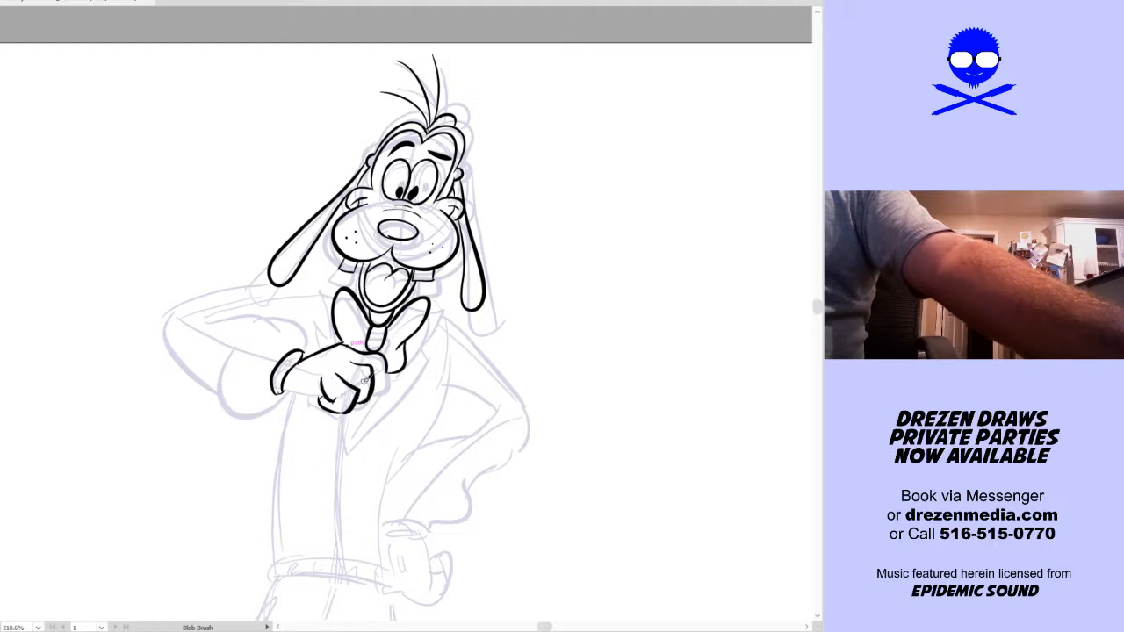
drag(382, 367, 377, 378)
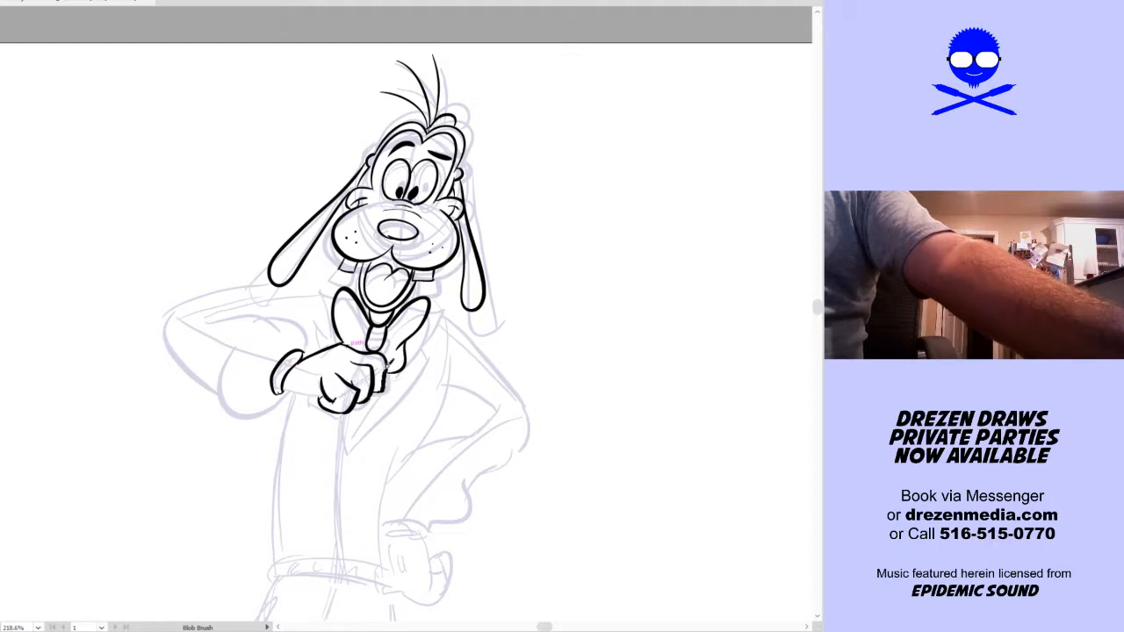
drag(287, 378, 318, 397)
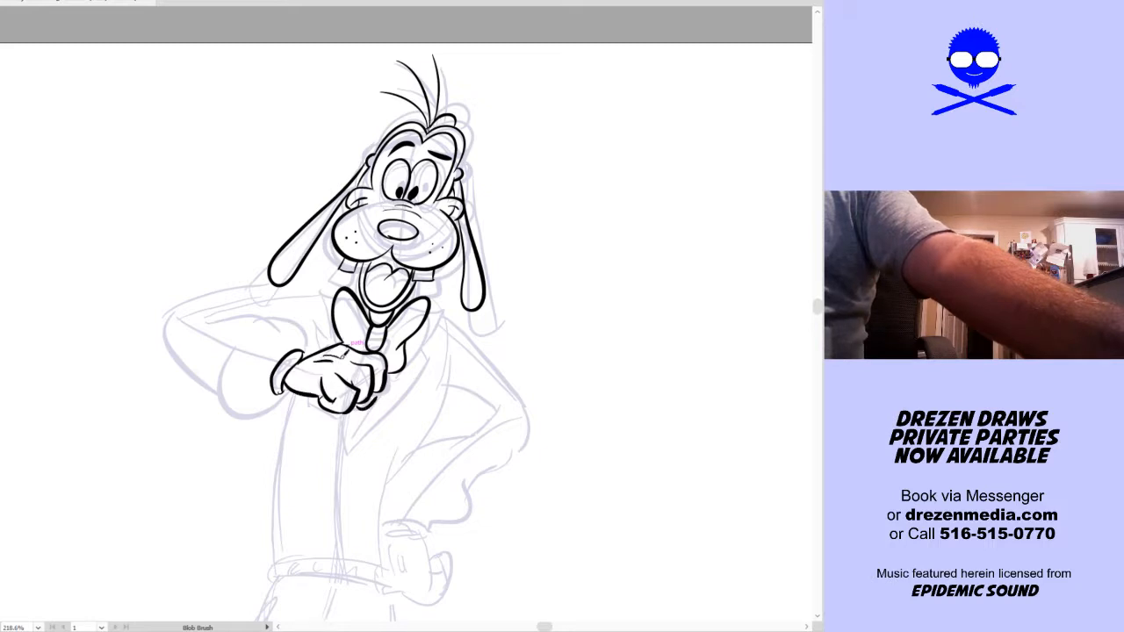
mouse_move(273, 380)
mouse_down()
mouse_move(268, 369)
mouse_move(291, 351)
mouse_move(270, 372)
mouse_up()
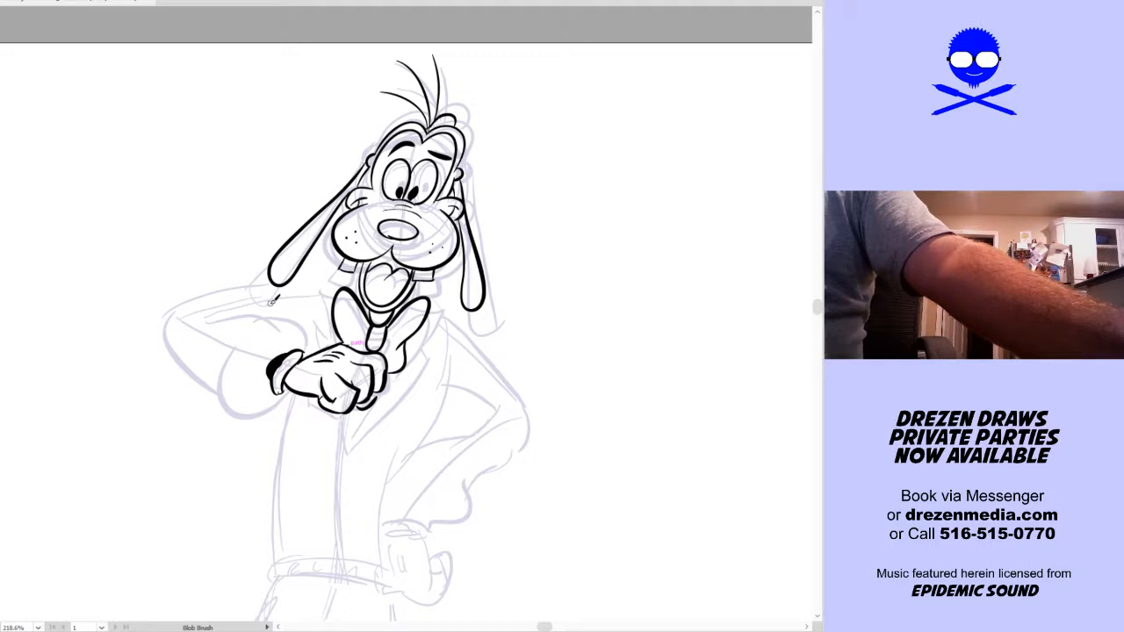
Ink the rounded underside of the raised arm's sleeve and the curved sleeve edge above the wrist
mouse_move(233, 348)
mouse_down()
mouse_move(225, 399)
mouse_move(281, 399)
mouse_up()
key(ctrl+z)
mouse_move(234, 352)
mouse_down()
mouse_move(226, 369)
mouse_move(274, 410)
mouse_move(292, 385)
mouse_up()
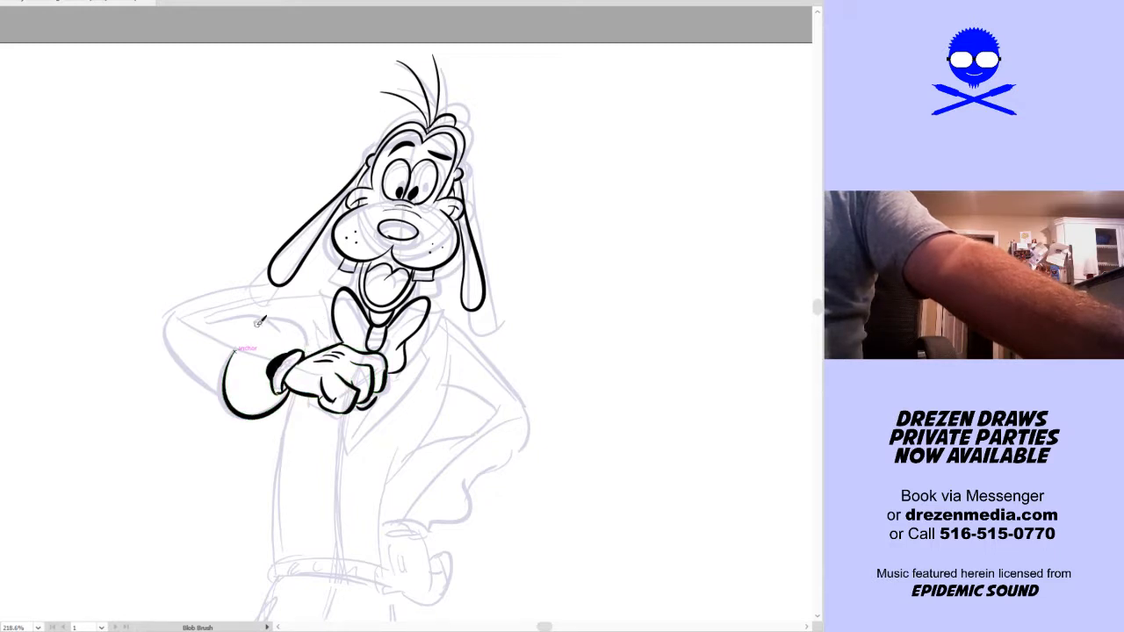
key(v)
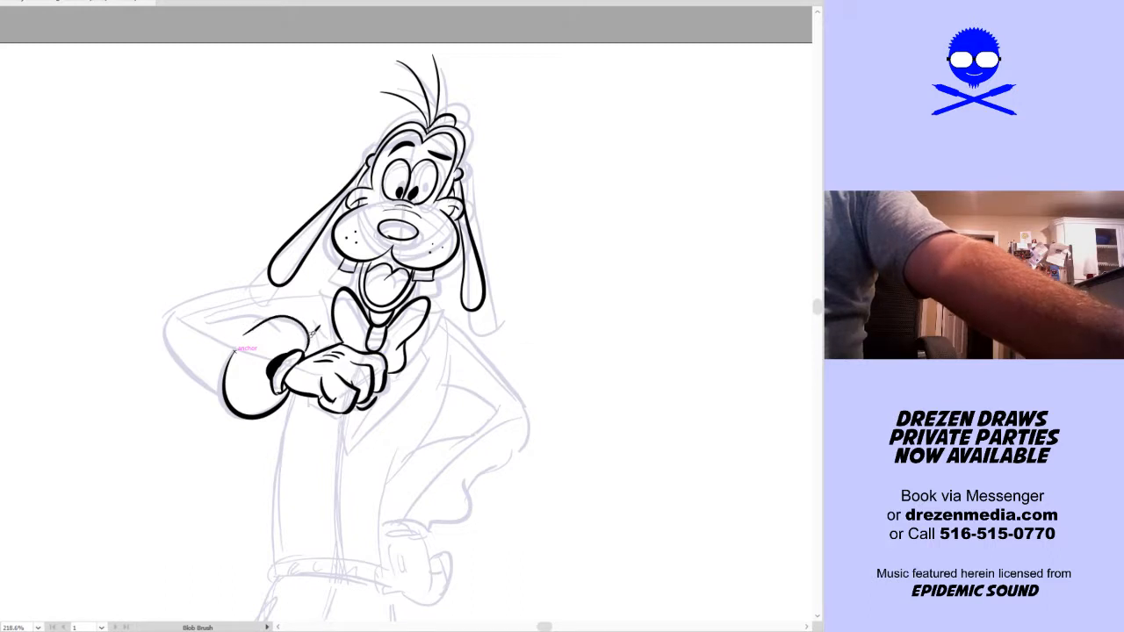
key(shift+b)
mouse_move(245, 337)
mouse_down()
mouse_move(303, 320)
mouse_move(309, 352)
mouse_up()
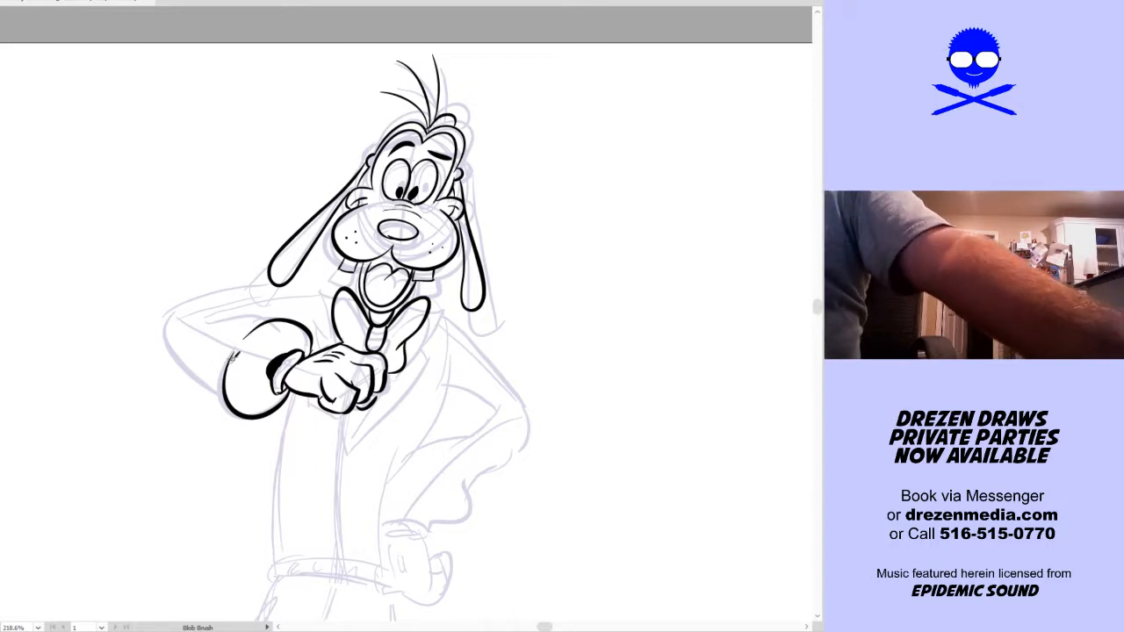
Ink the bent elbow of the raised arm and its upper contour running under the slanting ear to the shoulder
mouse_move(221, 393)
mouse_down()
mouse_move(197, 300)
mouse_move(180, 322)
mouse_move(187, 351)
mouse_move(180, 333)
mouse_move(263, 286)
mouse_move(211, 284)
mouse_move(351, 269)
mouse_up()
key(ctrl+z)
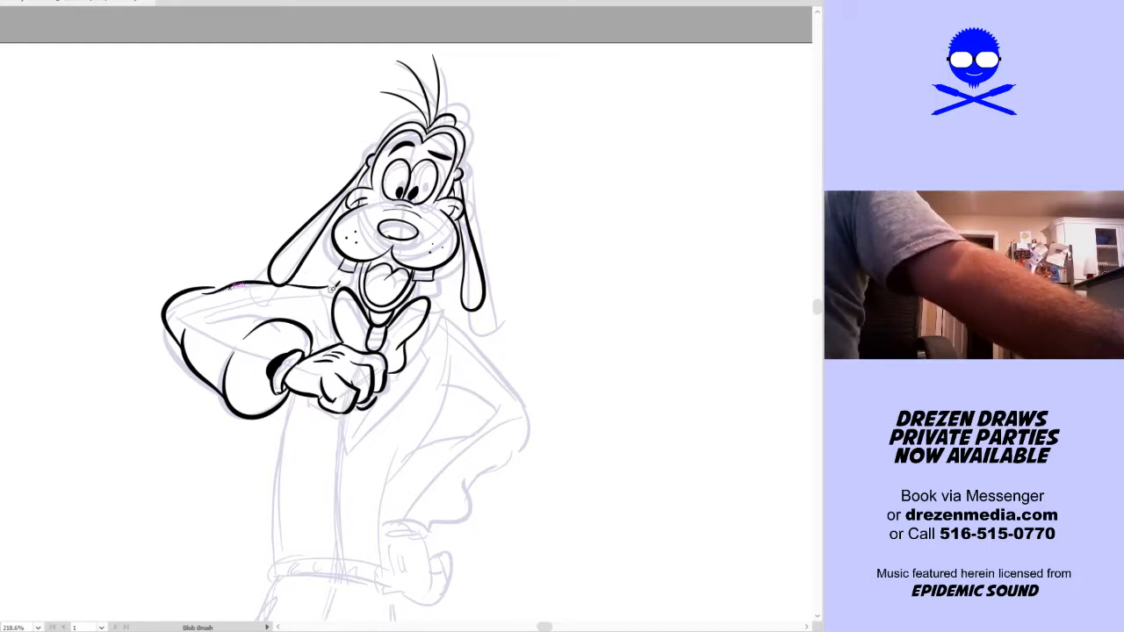
key(v)
key(ctrl+z)
key(ctrl+z)
key(shift+b)
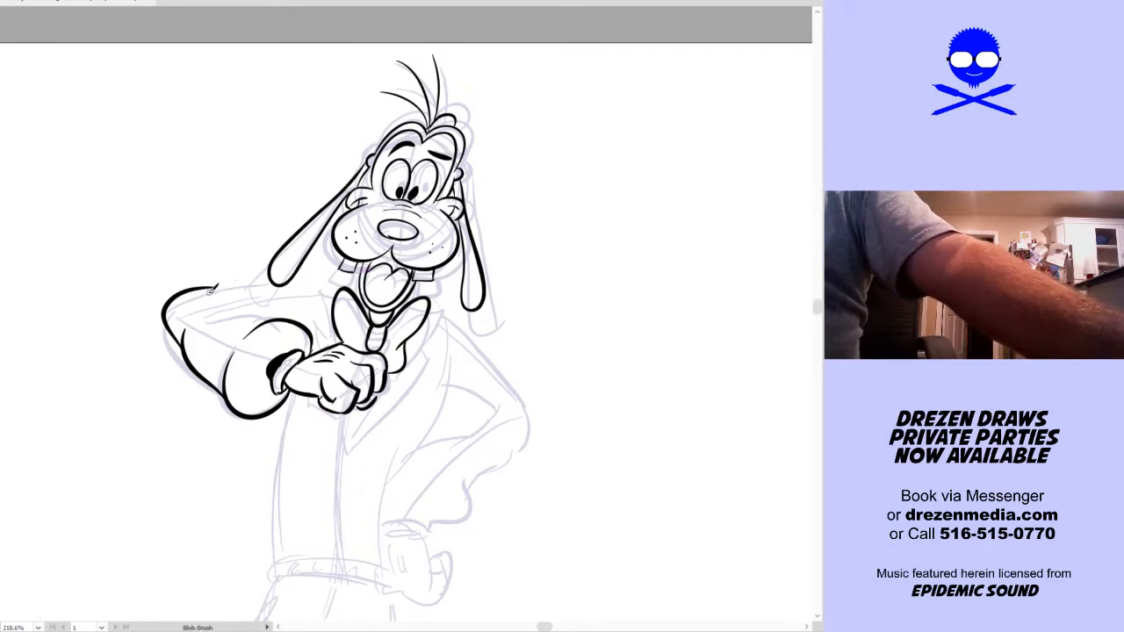
drag(227, 282, 321, 298)
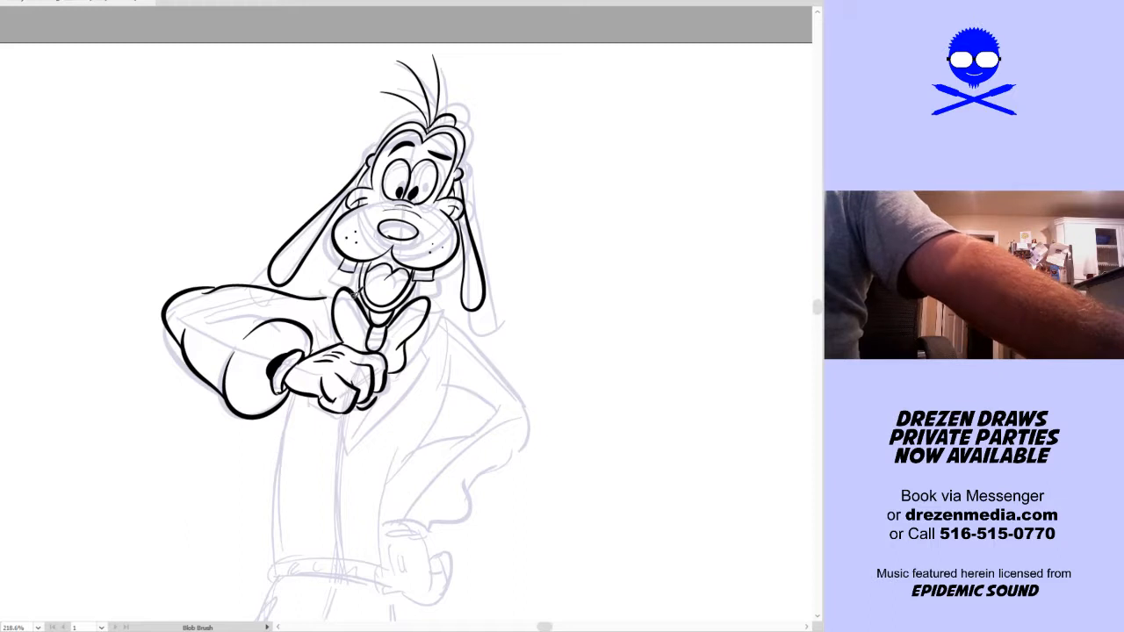
Ink the pointed collar edges on each side of the bow tie and the V-shaped neckline coming to a point below the hand
drag(371, 287, 362, 295)
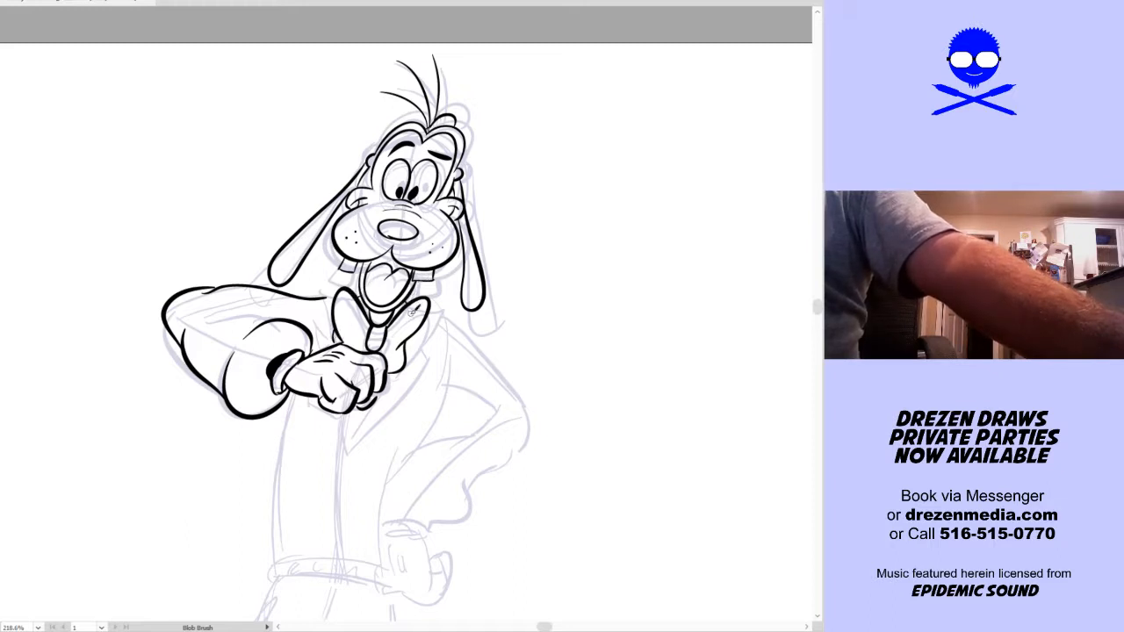
drag(443, 309, 421, 350)
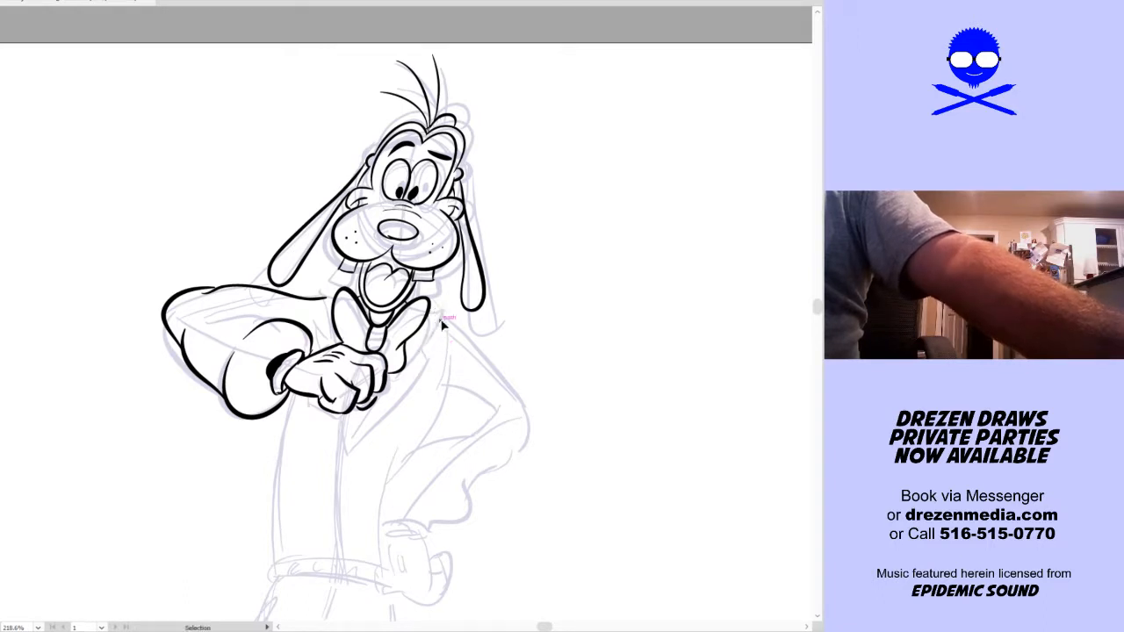
drag(439, 331, 354, 444)
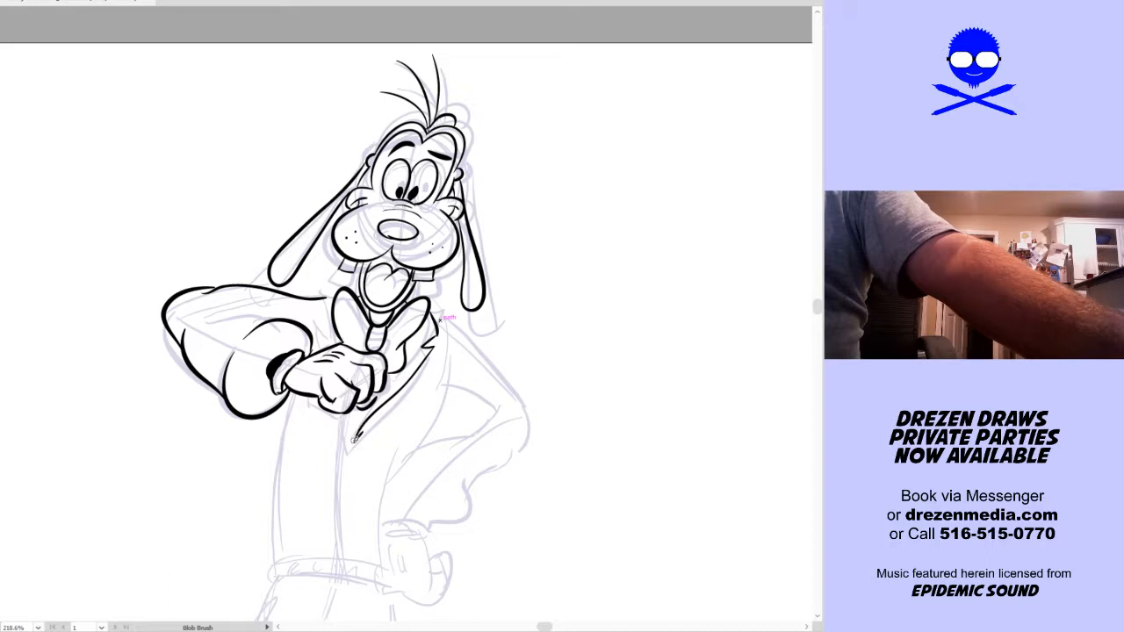
drag(345, 472, 337, 561)
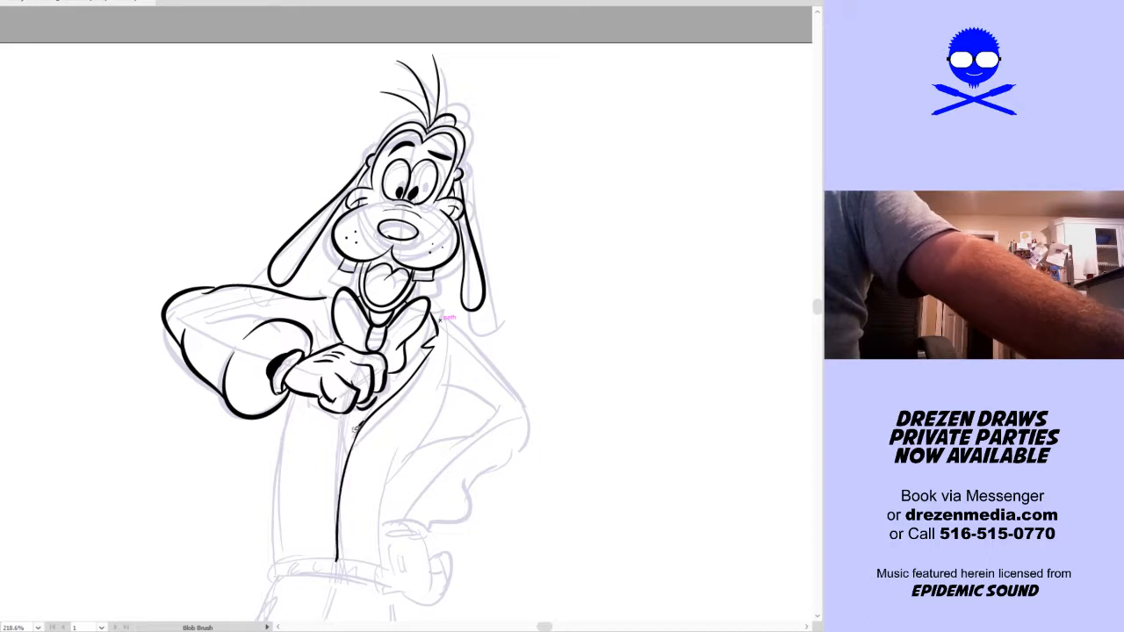
key(ctrl+z)
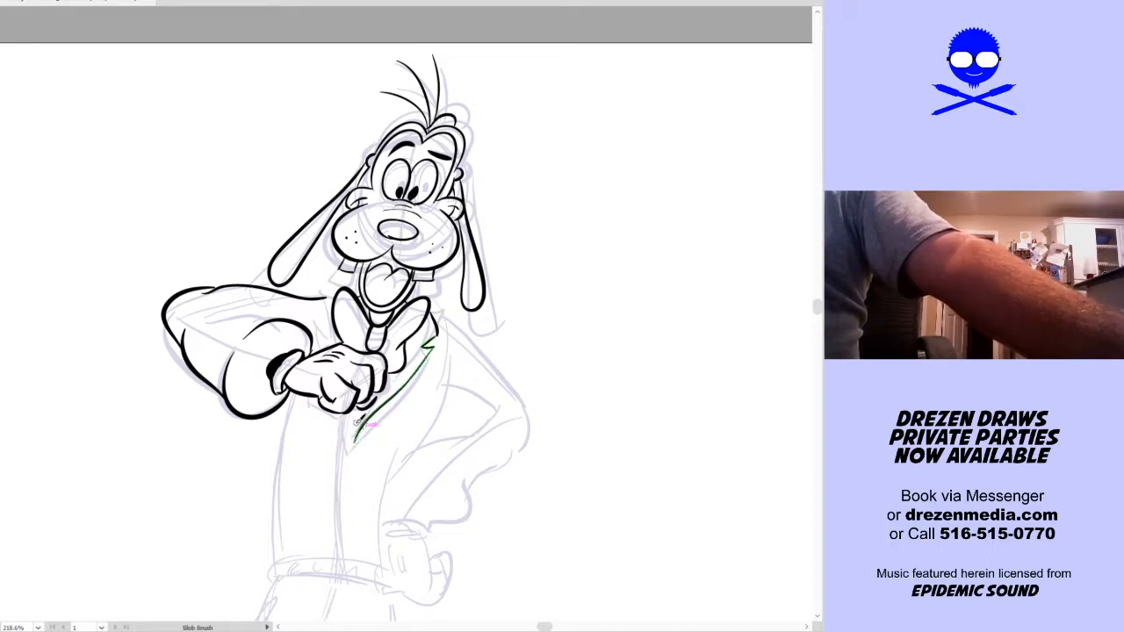
key(ctrl+z)
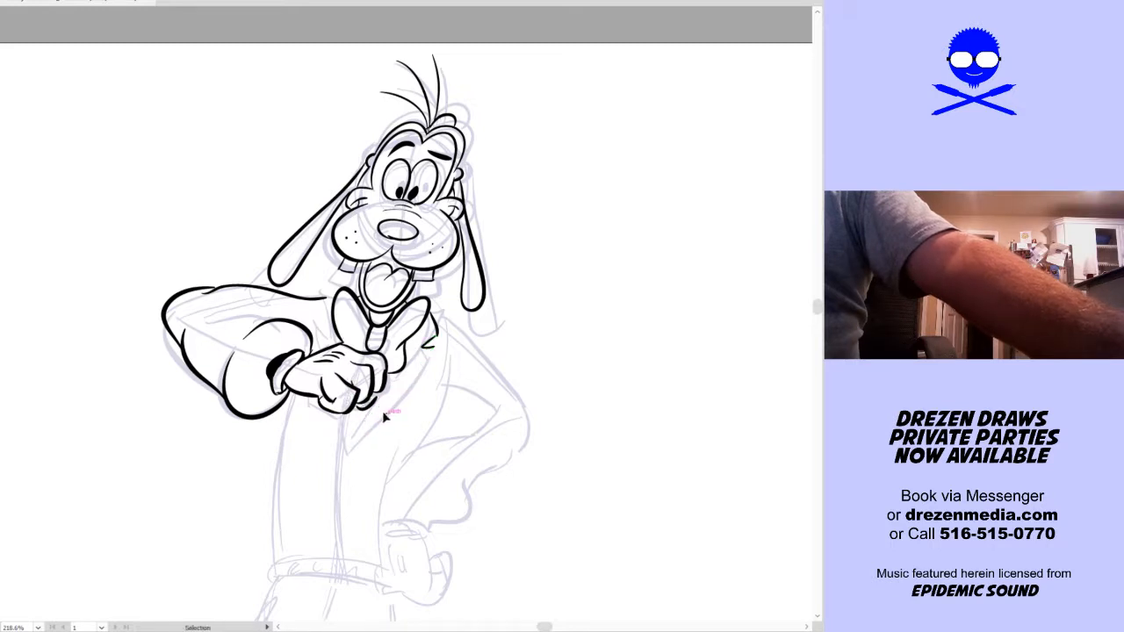
mouse_move(358, 420)
mouse_down()
mouse_move(392, 398)
mouse_move(430, 340)
mouse_up()
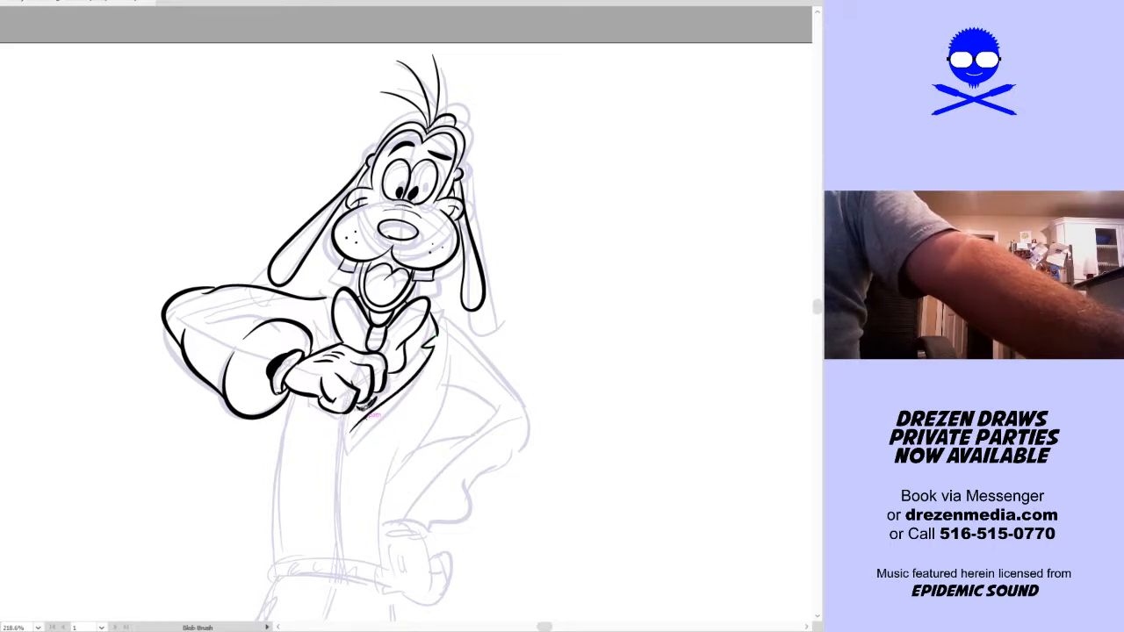
drag(367, 407, 347, 432)
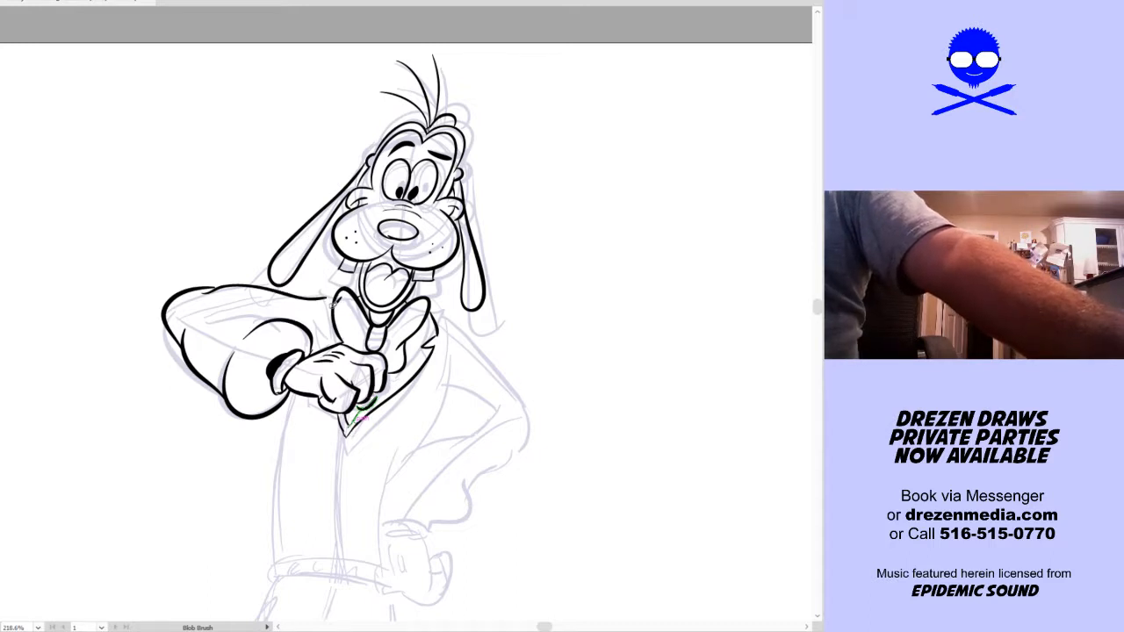
drag(331, 325, 316, 329)
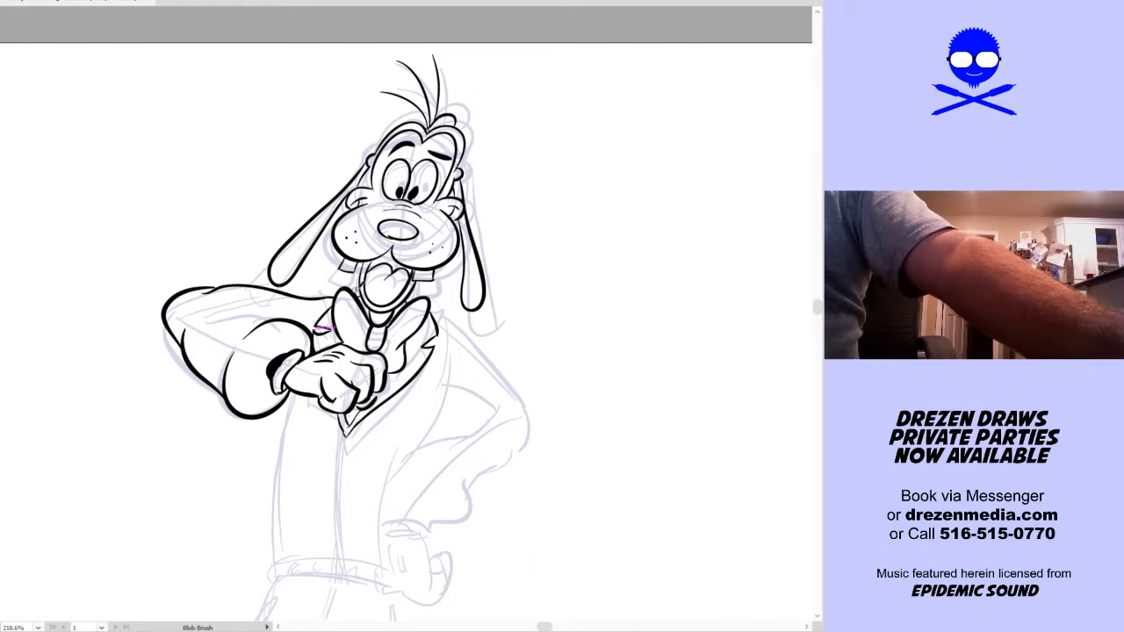
Ink the other arm's outer contour from shoulder to elbow and the curved torso side on the same side down to the waist
key(space)
mouse_move(539, 367)
mouse_down()
mouse_move(487, 352)
mouse_move(485, 374)
mouse_move(521, 392)
mouse_move(519, 378)
mouse_up()
mouse_move(345, 256)
mouse_down()
mouse_move(418, 309)
mouse_move(446, 385)
mouse_up()
mouse_move(362, 309)
mouse_down()
mouse_move(303, 474)
mouse_move(304, 531)
mouse_up()
Ink the curved waistband at the bottom of the sweater, with rounded ends and short ribbing marks along it
mouse_move(210, 519)
mouse_down()
mouse_move(238, 471)
mouse_move(224, 475)
mouse_move(323, 498)
mouse_up()
key(ctrl+z)
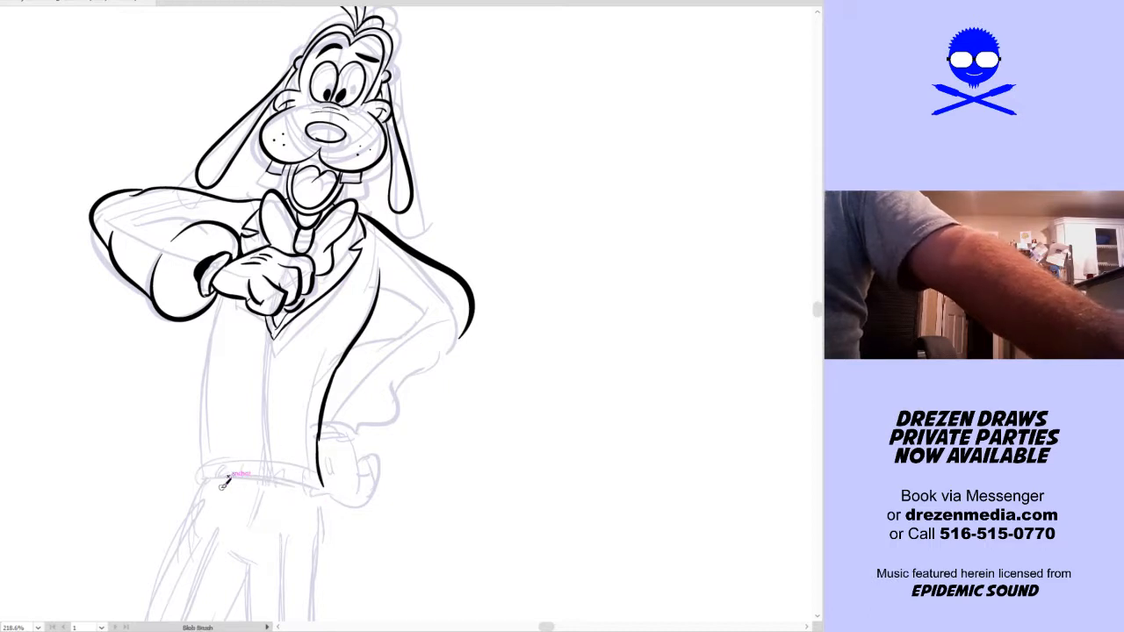
mouse_move(205, 482)
mouse_down()
mouse_move(248, 479)
mouse_move(323, 497)
mouse_move(321, 509)
mouse_up()
mouse_move(192, 483)
mouse_down()
mouse_move(246, 456)
mouse_move(223, 459)
mouse_move(231, 454)
mouse_move(280, 462)
mouse_move(323, 509)
mouse_up()
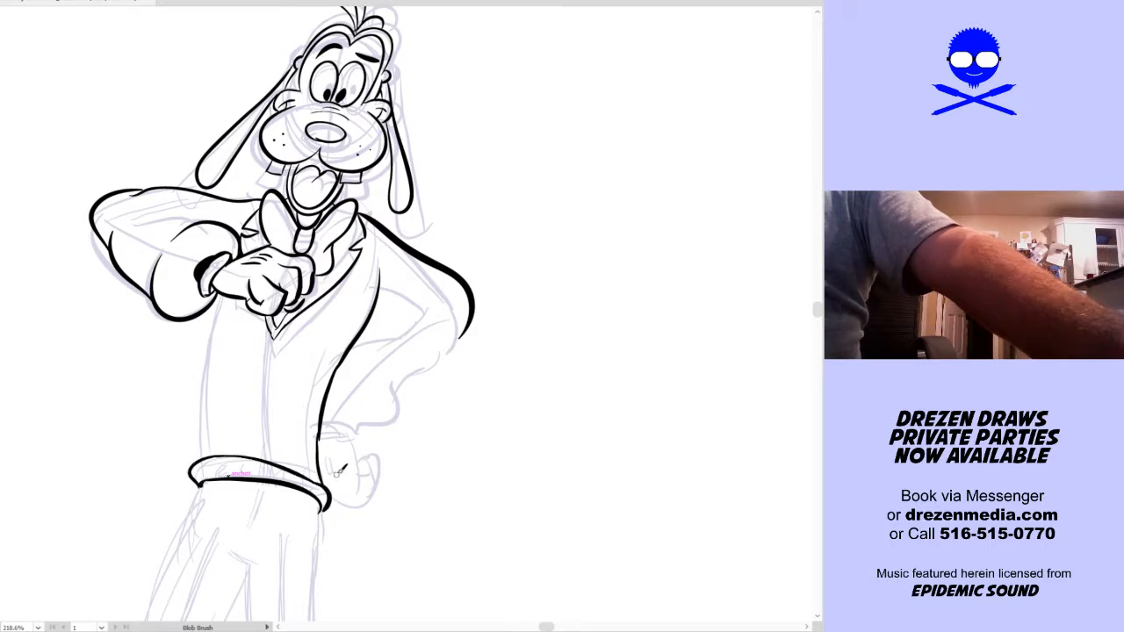
key(v)
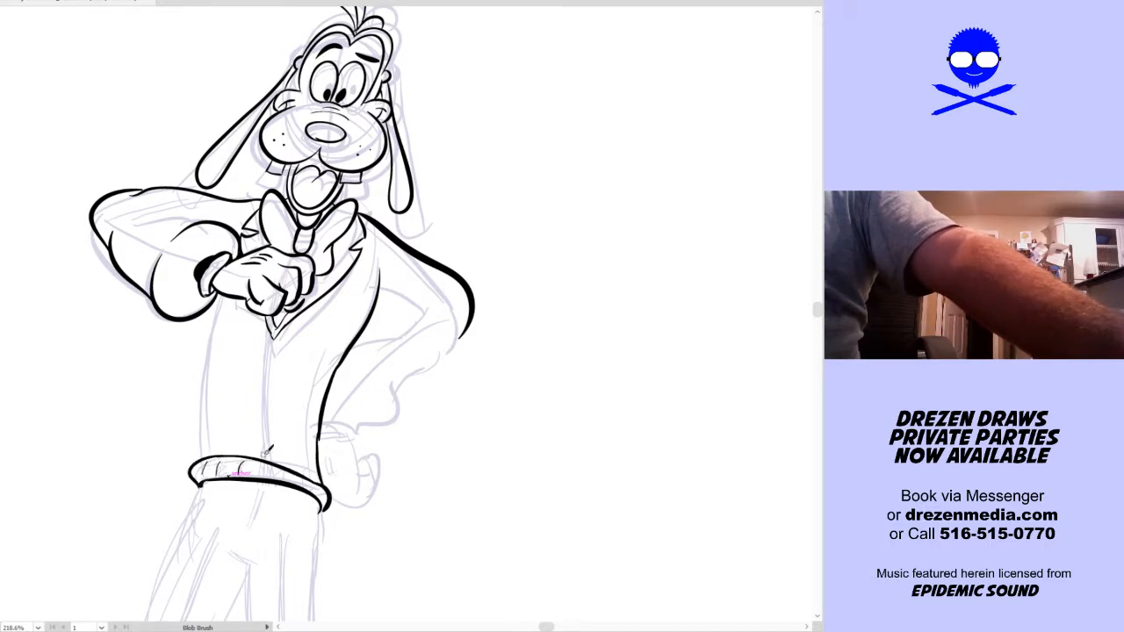
key(shift+b)
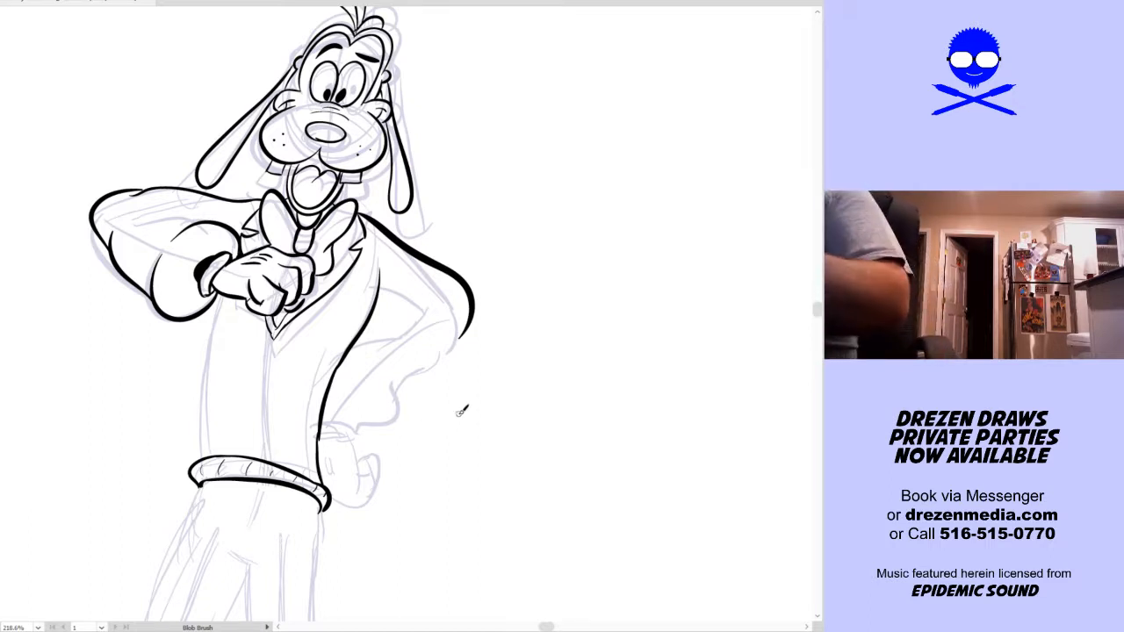
scroll(429, 404, up, 1)
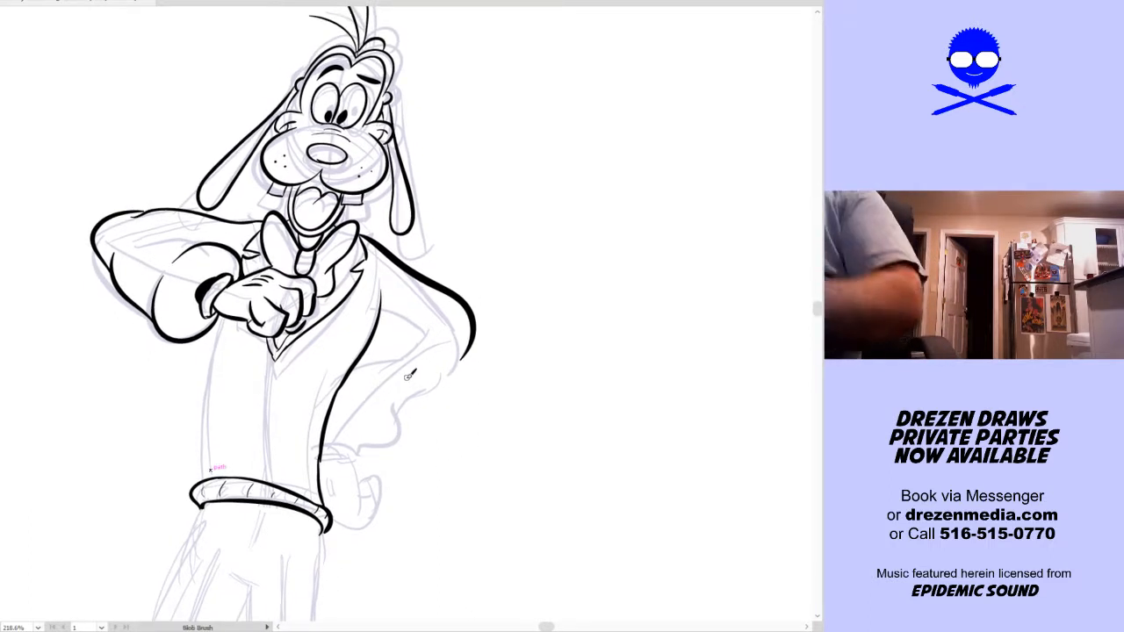
drag(208, 474, 211, 355)
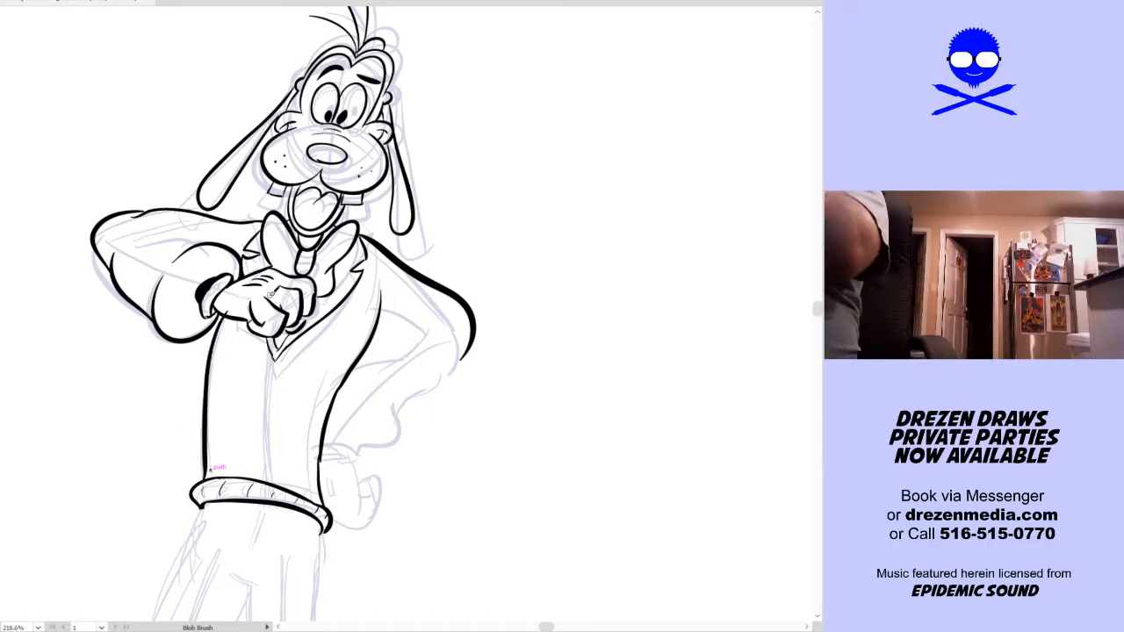
key(ctrl+z)
mouse_move(230, 309)
mouse_down()
mouse_move(208, 471)
mouse_move(226, 334)
mouse_up()
key(ctrl+z)
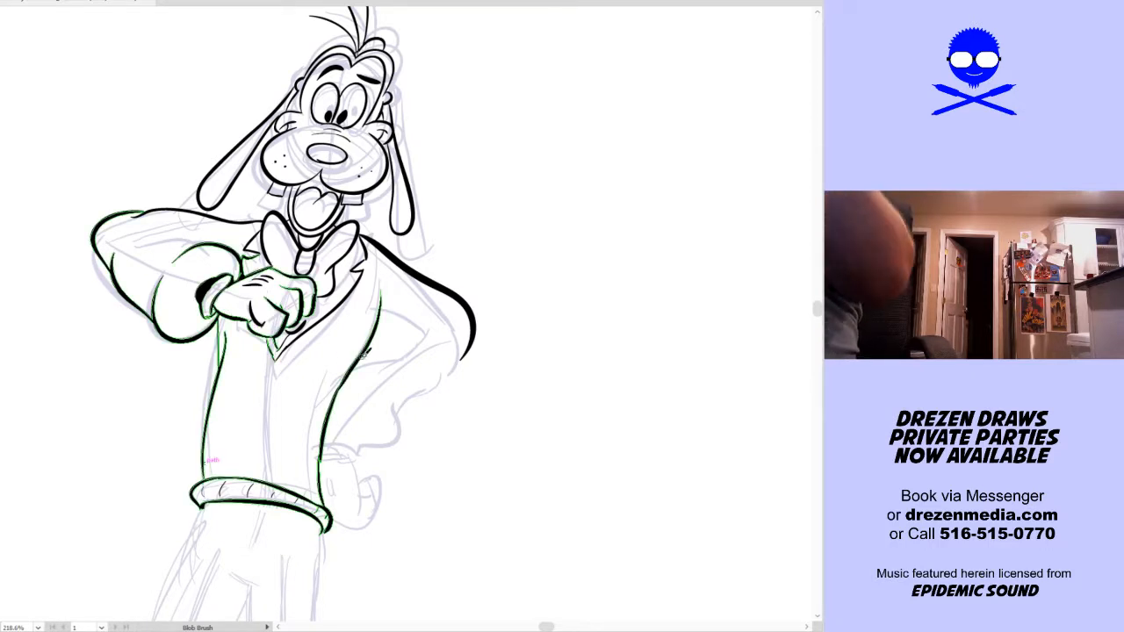
key(ctrl+z)
drag(230, 309, 211, 414)
key(ctrl+z)
drag(227, 320, 208, 412)
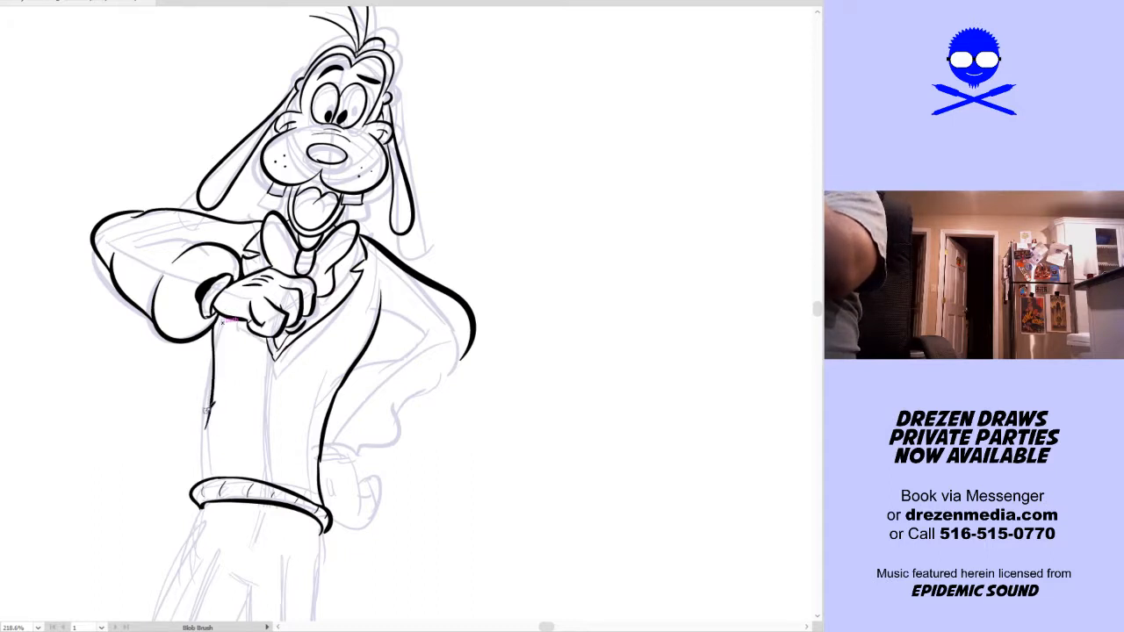
key(ctrl+z)
Ink the remaining torso side with one tapered curve running from under the raised hand down to the waistband
drag(225, 318, 200, 474)
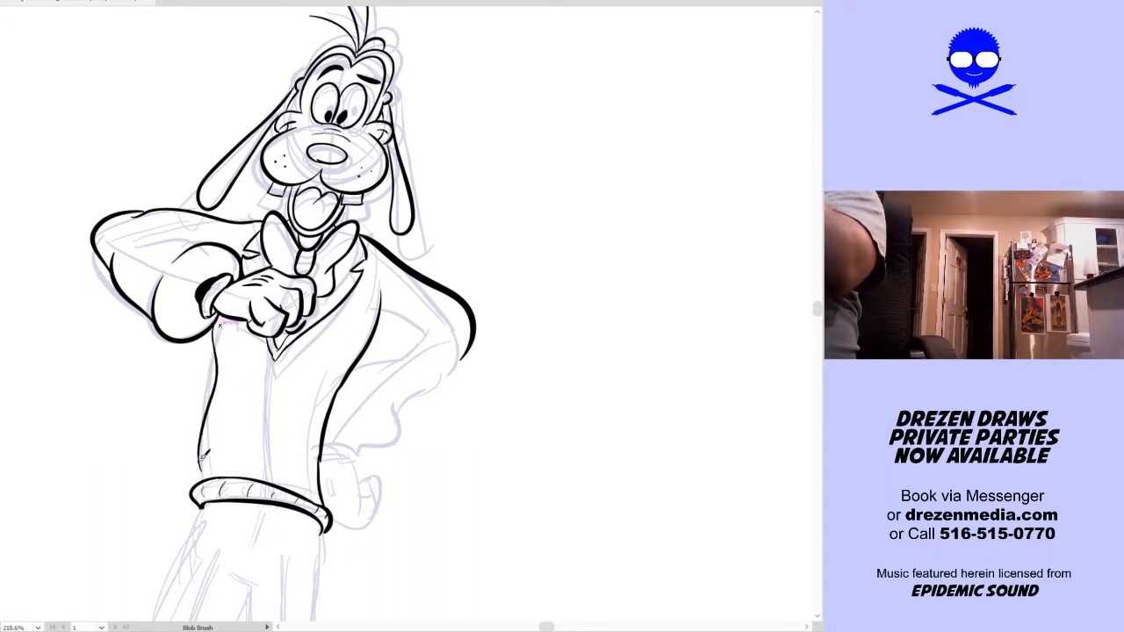
key(v)
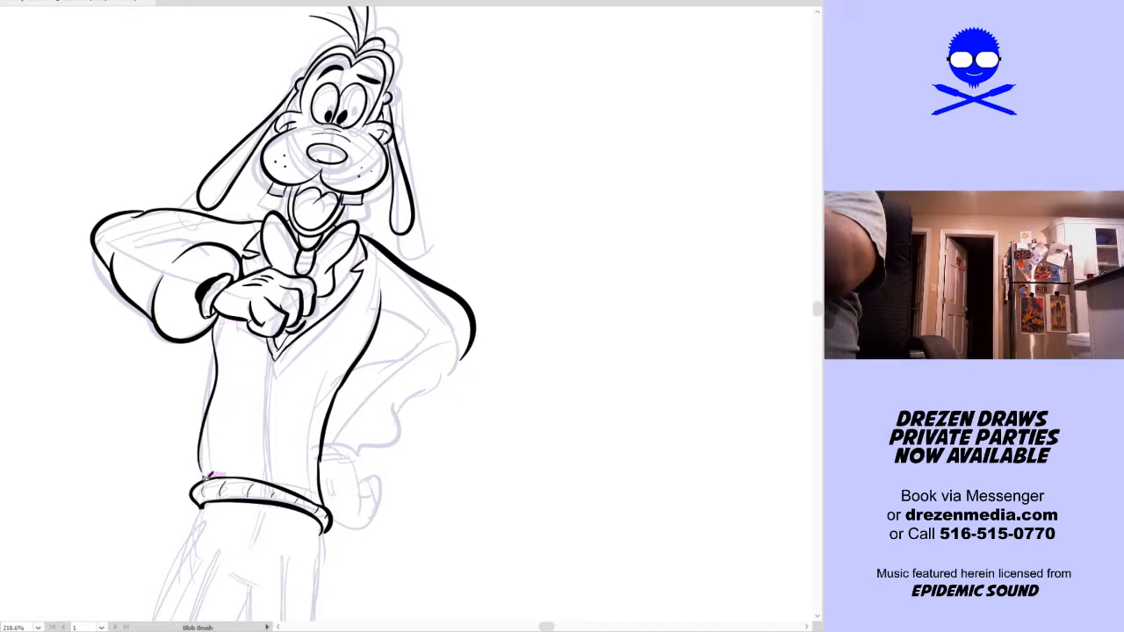
click(199, 449)
key(ctrl+shift+a)
key(shift+b)
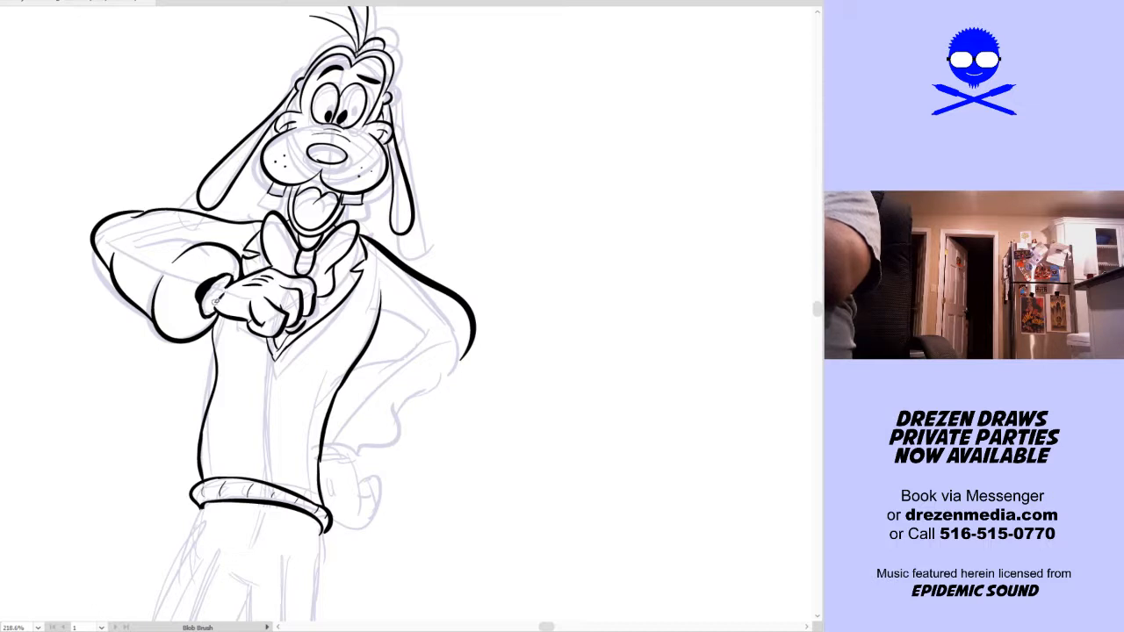
Ink the inner contours of the bent arm, enclosing the pointed gap between the torso and the elbow
key(space)
mouse_move(491, 441)
mouse_down()
mouse_move(503, 446)
mouse_move(518, 412)
mouse_up()
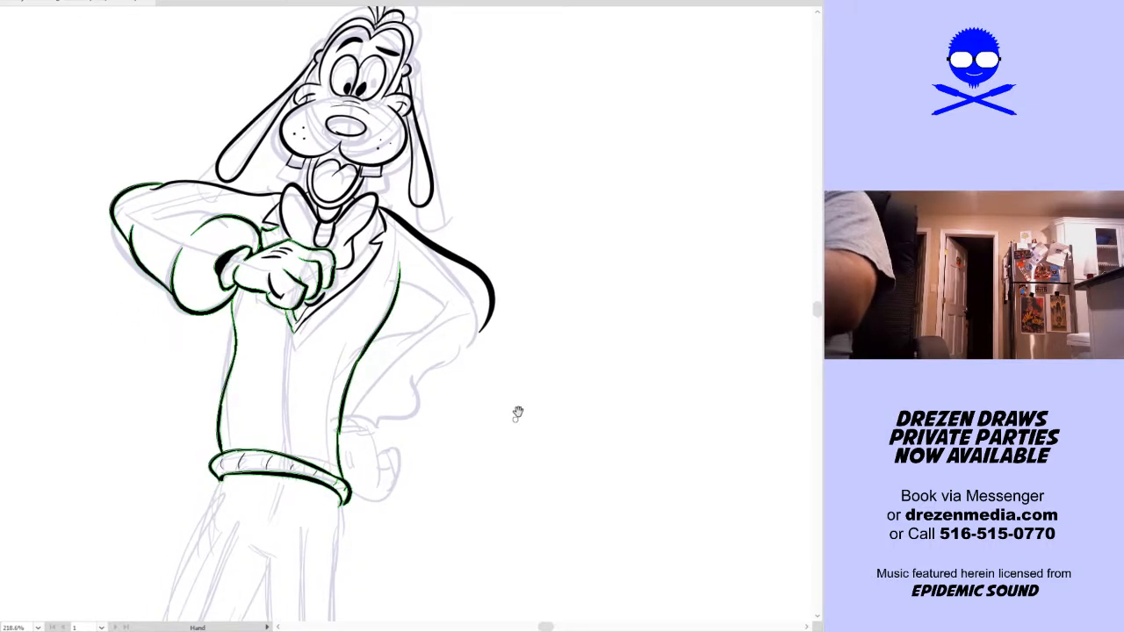
mouse_move(398, 292)
mouse_down()
mouse_move(430, 326)
mouse_move(361, 364)
mouse_move(431, 333)
mouse_up()
key(ctrl+z)
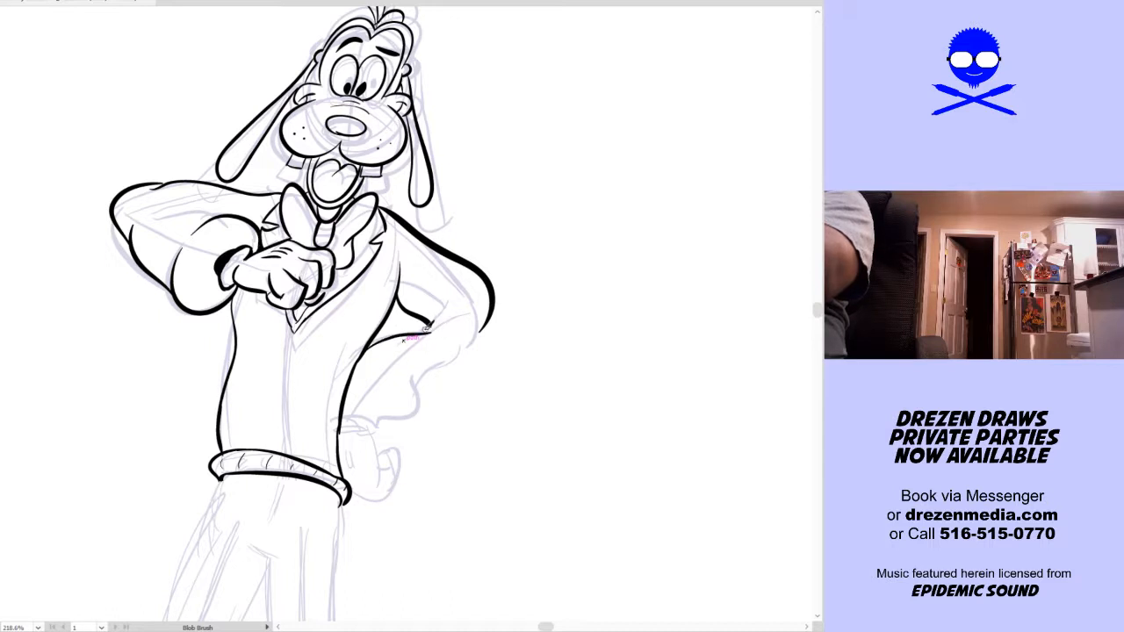
key(ctrl+z)
mouse_move(364, 352)
mouse_down()
mouse_move(433, 324)
mouse_move(420, 331)
mouse_move(410, 386)
mouse_up()
key(ctrl+z)
Ink the forearm sleeve from the elbow to its oval cuff and the gloved hand resting on the hip
mouse_move(478, 319)
mouse_down()
mouse_move(421, 378)
mouse_move(438, 373)
mouse_move(380, 400)
mouse_move(395, 422)
mouse_move(355, 414)
mouse_move(344, 420)
mouse_move(378, 424)
mouse_move(347, 429)
mouse_up()
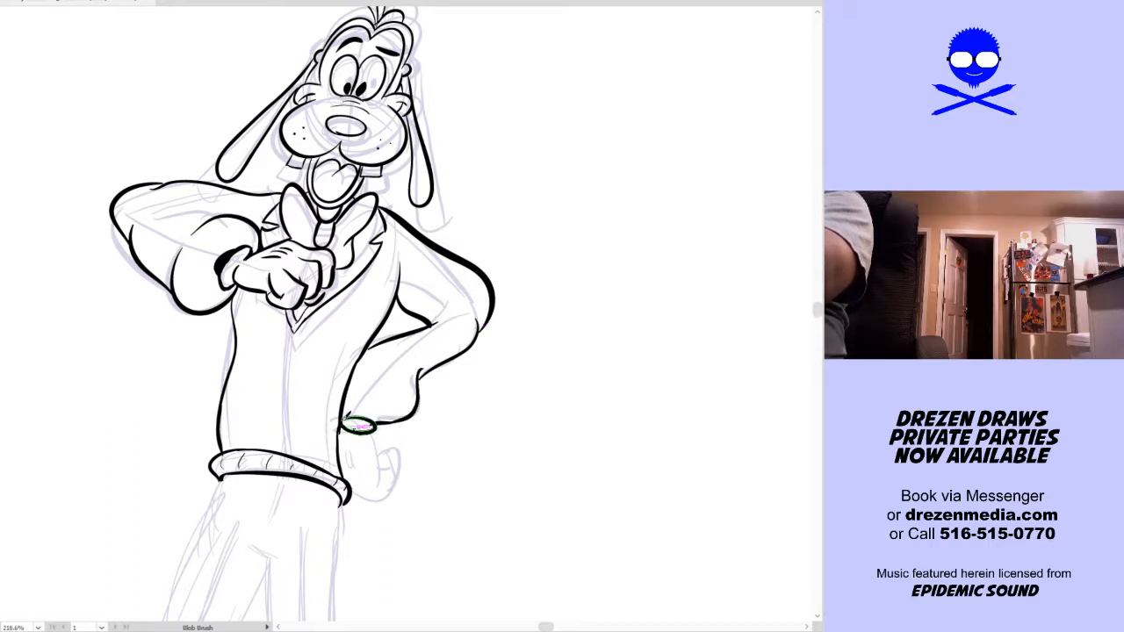
mouse_move(372, 434)
mouse_down()
mouse_move(350, 486)
mouse_move(383, 478)
mouse_move(390, 446)
mouse_up()
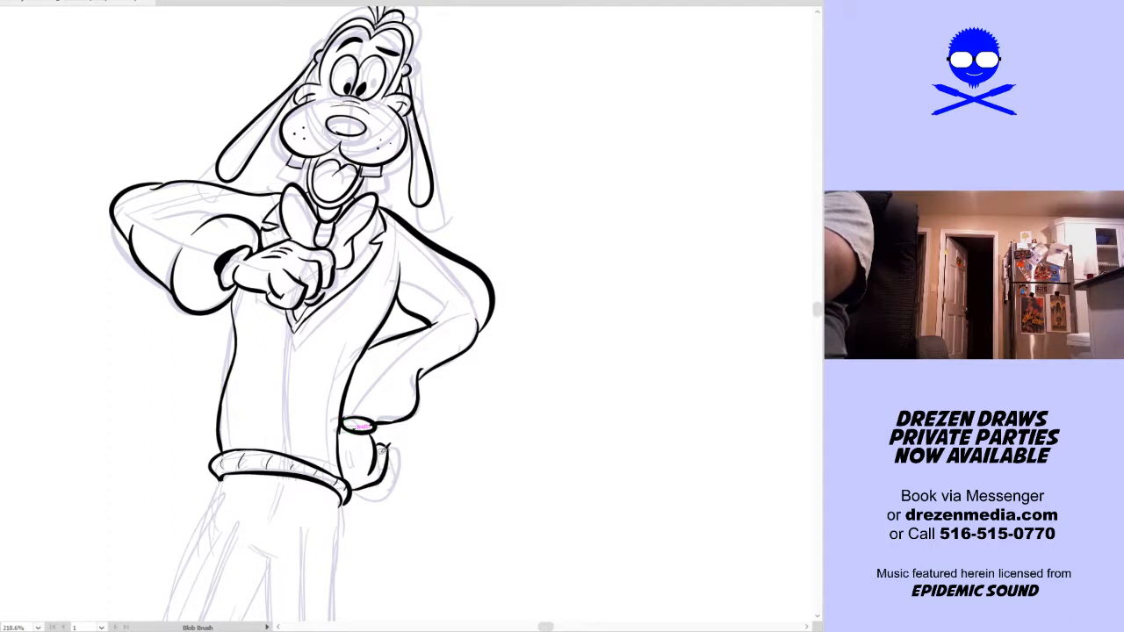
drag(344, 472, 347, 430)
Ink the crotch crease and the inner and outer thigh contours of both trouser legs down to the knees
key(space)
scroll(431, 463, down, 10)
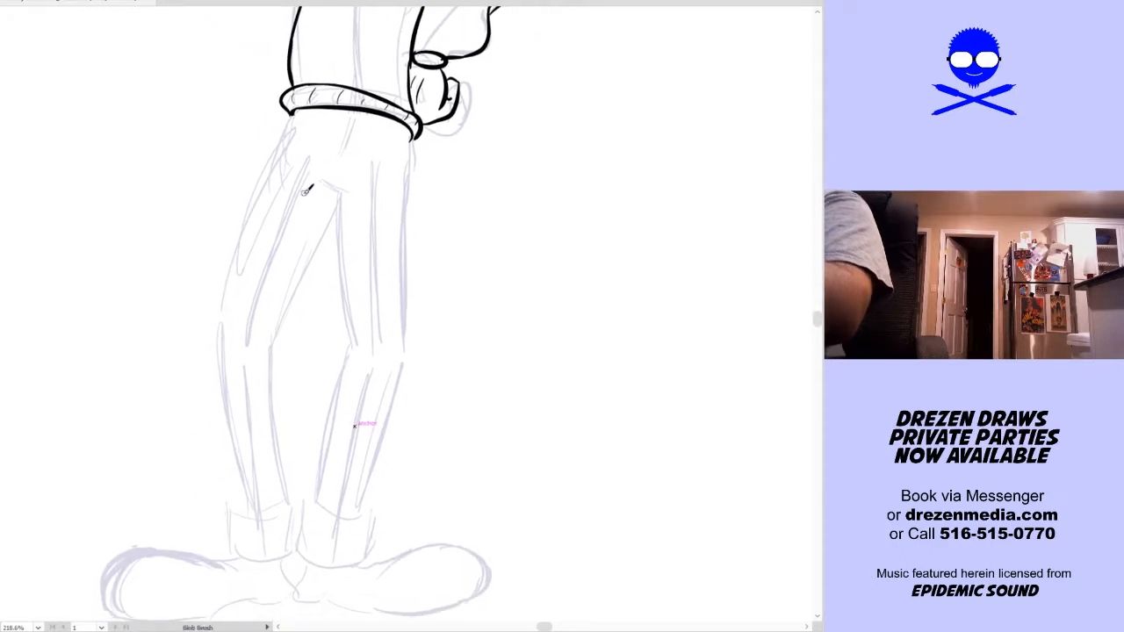
mouse_move(340, 186)
mouse_down()
mouse_move(285, 338)
mouse_move(306, 299)
mouse_up()
key(space)
drag(366, 339, 379, 303)
key(ctrl+z)
mouse_move(299, 324)
mouse_down()
mouse_move(369, 178)
mouse_move(377, 341)
mouse_move(436, 308)
mouse_move(444, 107)
mouse_up()
Ink the lower leg below the wider-set knee and the rolled trouser cuffs at both ankles
mouse_move(313, 91)
mouse_down()
mouse_move(270, 213)
mouse_move(259, 385)
mouse_move(269, 486)
mouse_move(258, 509)
mouse_move(278, 531)
mouse_move(315, 524)
mouse_move(324, 508)
mouse_move(304, 307)
mouse_move(319, 481)
mouse_move(398, 492)
mouse_move(393, 529)
mouse_up()
key(ctrl+z)
mouse_move(329, 509)
mouse_down()
mouse_move(349, 536)
mouse_move(392, 526)
mouse_up()
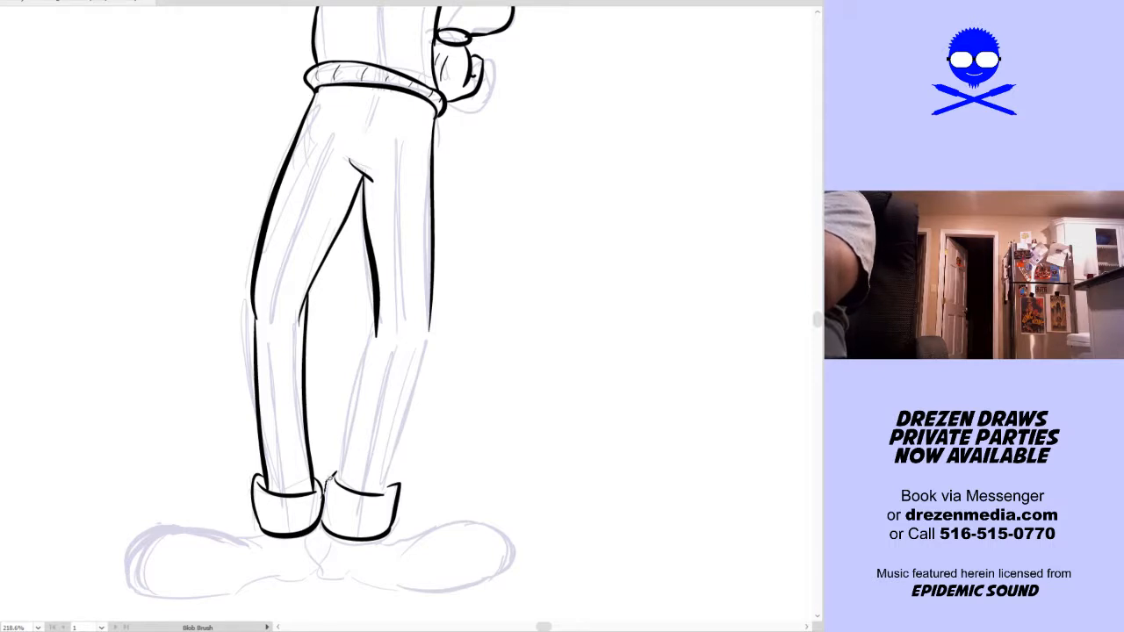
Ink the lower contours of the leg on the hip-hand side, connecting the knee to its rolled cuff
mouse_move(330, 474)
mouse_down()
mouse_move(360, 408)
mouse_move(376, 323)
mouse_up()
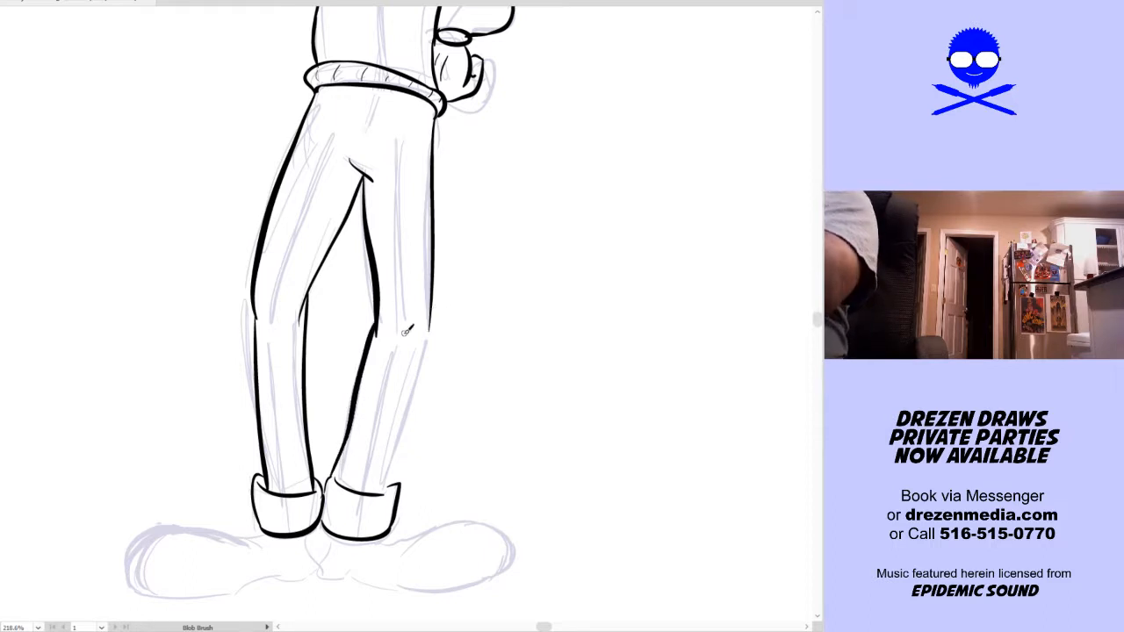
mouse_move(433, 311)
mouse_down()
mouse_move(393, 486)
mouse_move(433, 305)
mouse_up()
key(ctrl+z)
key(ctrl+shift+a)
Ink the long rounded shoe on the raised-hand side, with crease marks at the ankle and a curved heel
drag(471, 492, 528, 457)
mouse_move(333, 472)
mouse_down()
mouse_move(219, 449)
mouse_move(188, 502)
mouse_move(220, 529)
mouse_move(322, 524)
mouse_up()
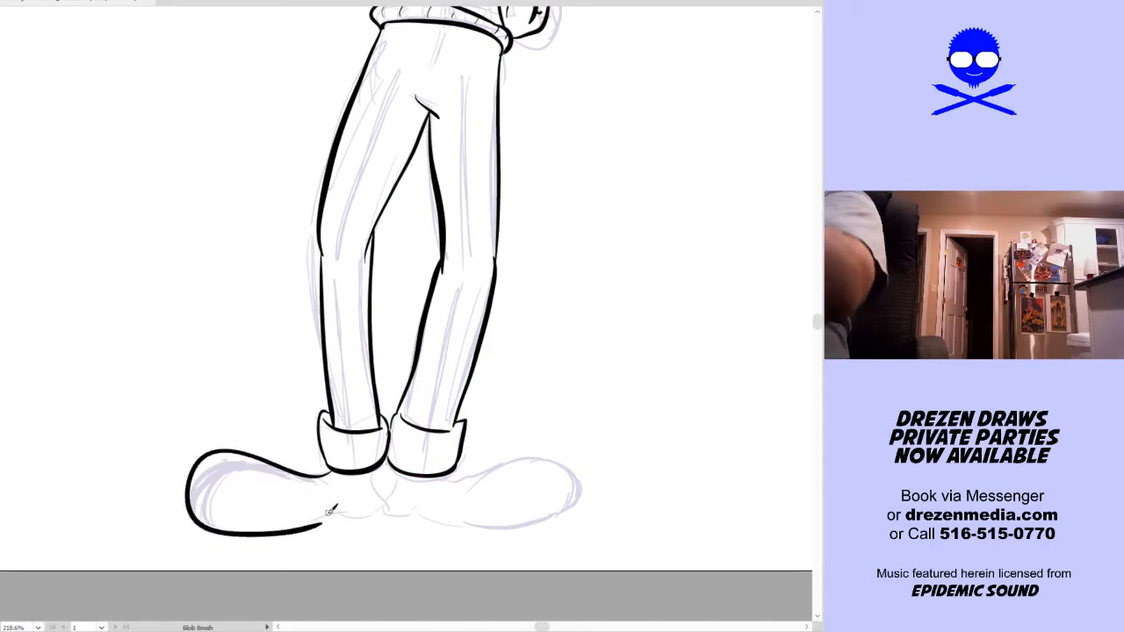
key(ctrl+z)
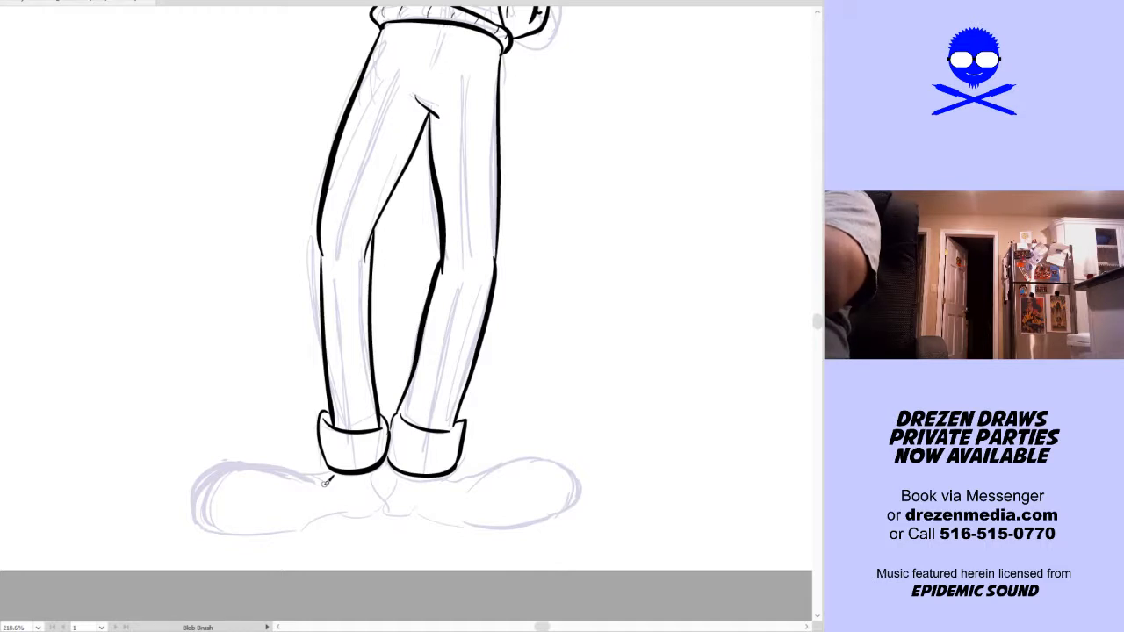
mouse_move(314, 485)
mouse_down()
mouse_move(229, 461)
mouse_move(199, 489)
mouse_move(197, 522)
mouse_move(305, 531)
mouse_move(389, 501)
mouse_move(380, 454)
mouse_move(328, 470)
mouse_up()
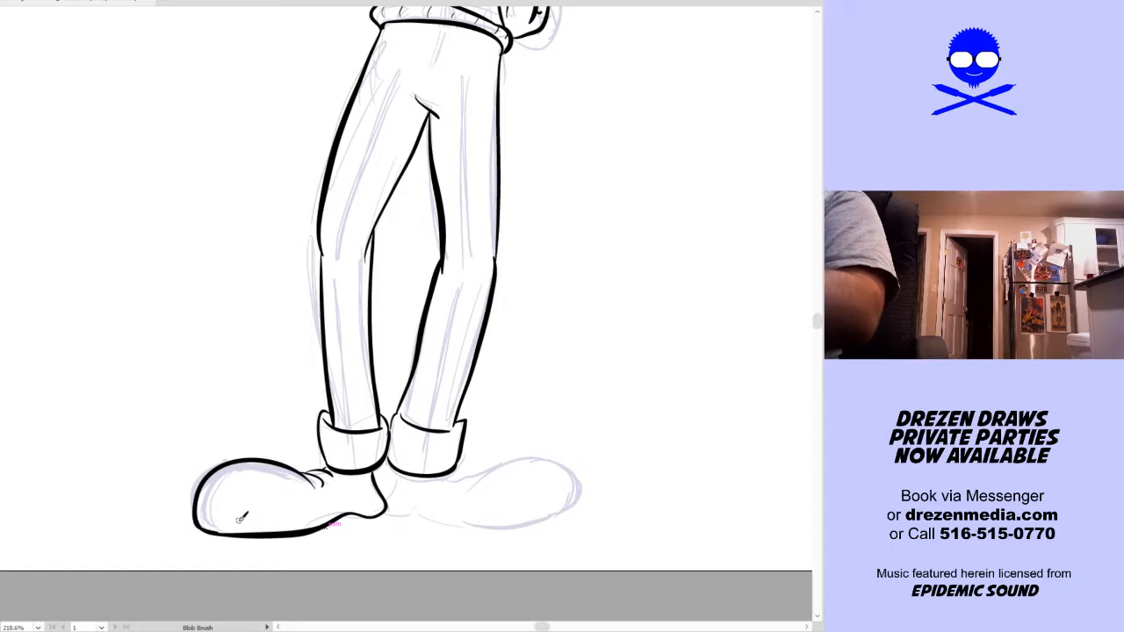
Ink the opposite rounded shoe with ankle creases, a sole line and a heel meeting the first shoe
key(space)
drag(547, 519, 526, 527)
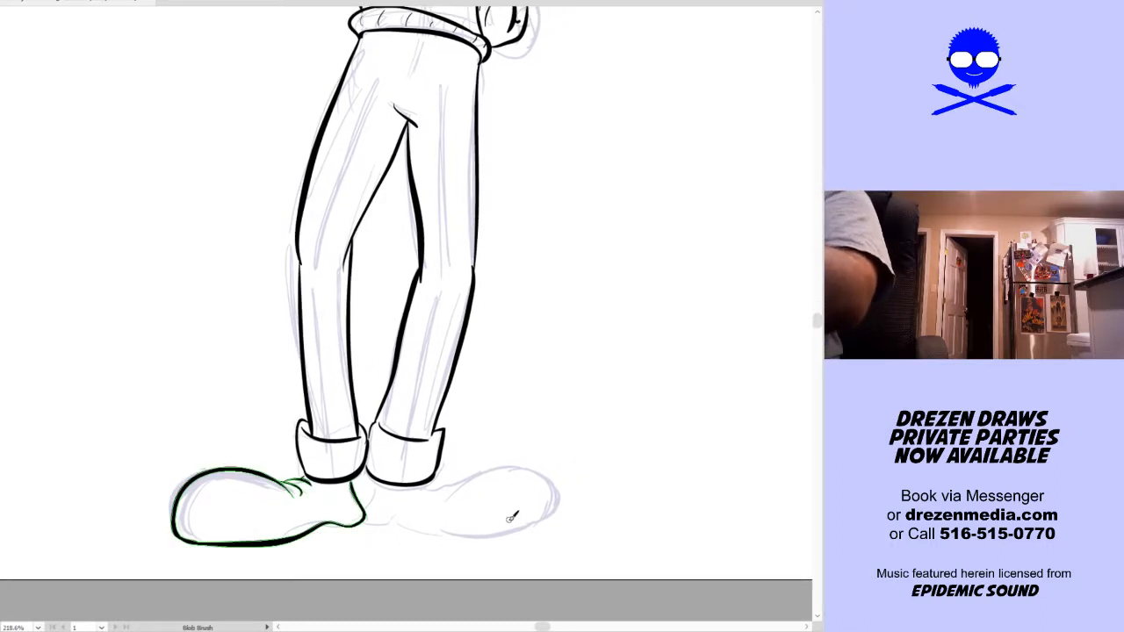
mouse_move(417, 497)
mouse_down()
mouse_move(458, 482)
mouse_move(447, 495)
mouse_move(478, 463)
mouse_move(513, 456)
mouse_move(543, 466)
mouse_move(555, 507)
mouse_up()
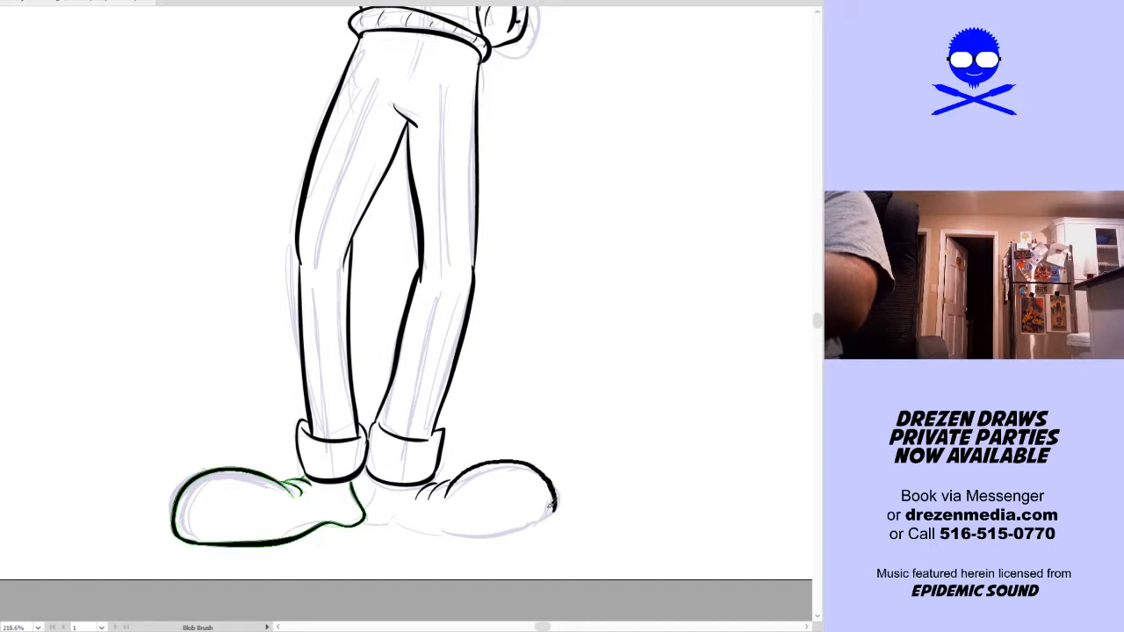
mouse_move(379, 485)
mouse_down()
mouse_move(367, 522)
mouse_move(431, 531)
mouse_move(537, 521)
mouse_move(562, 501)
mouse_up()
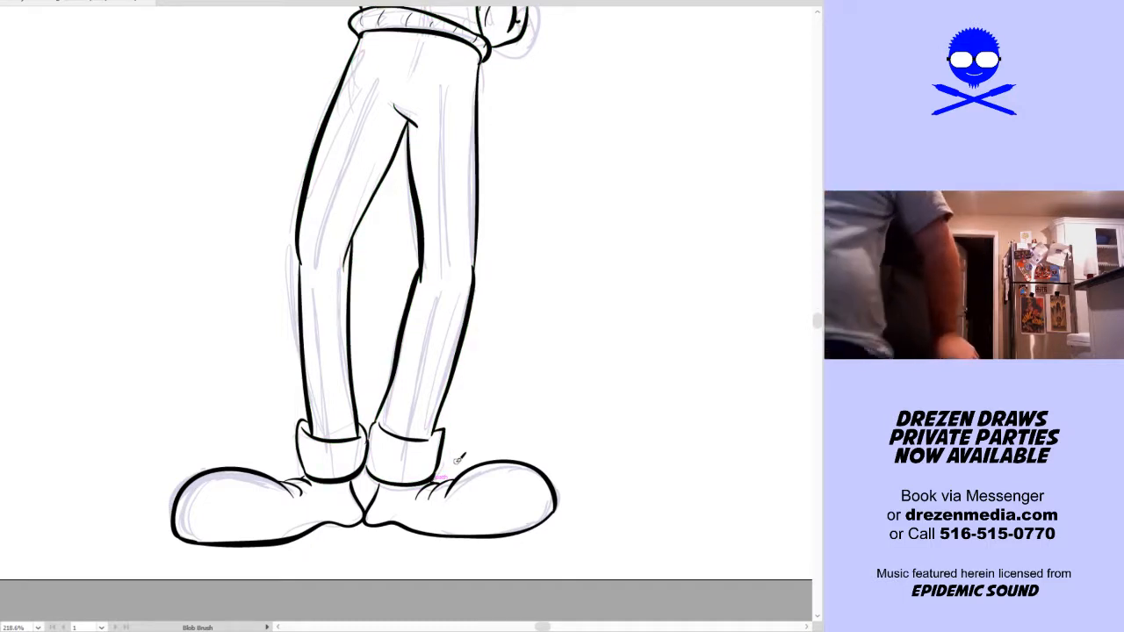
Fit the full artboard in view and select all inked linework to examine its paths and the finished figure
key(ctrl+0)
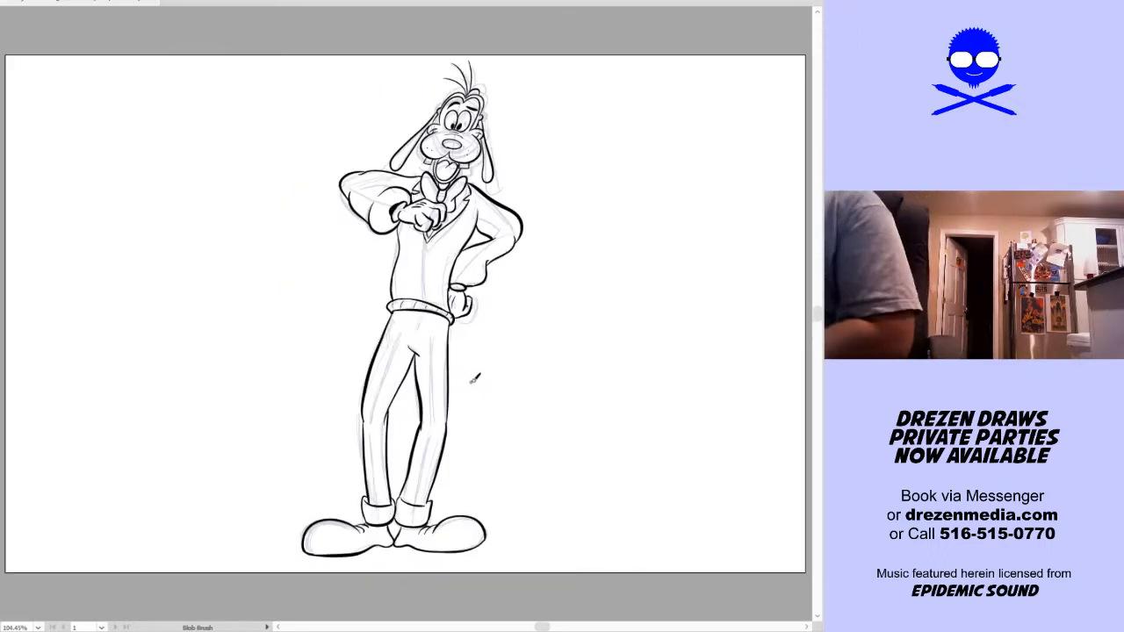
key(v)
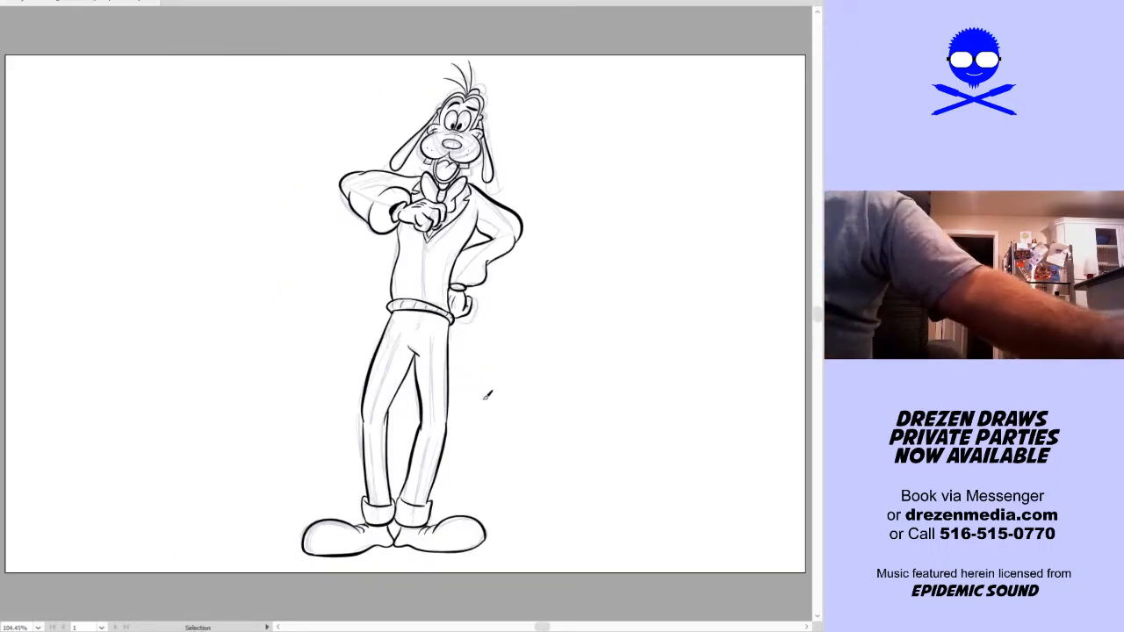
key(a)
key(a)
key(ctrl+a)
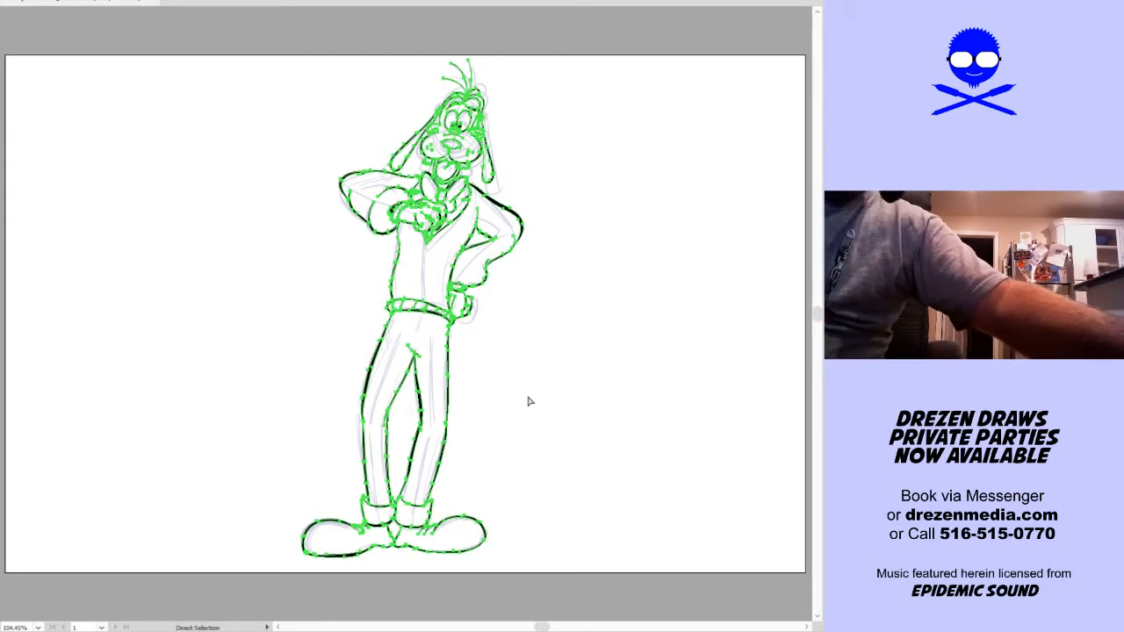
key(alt)
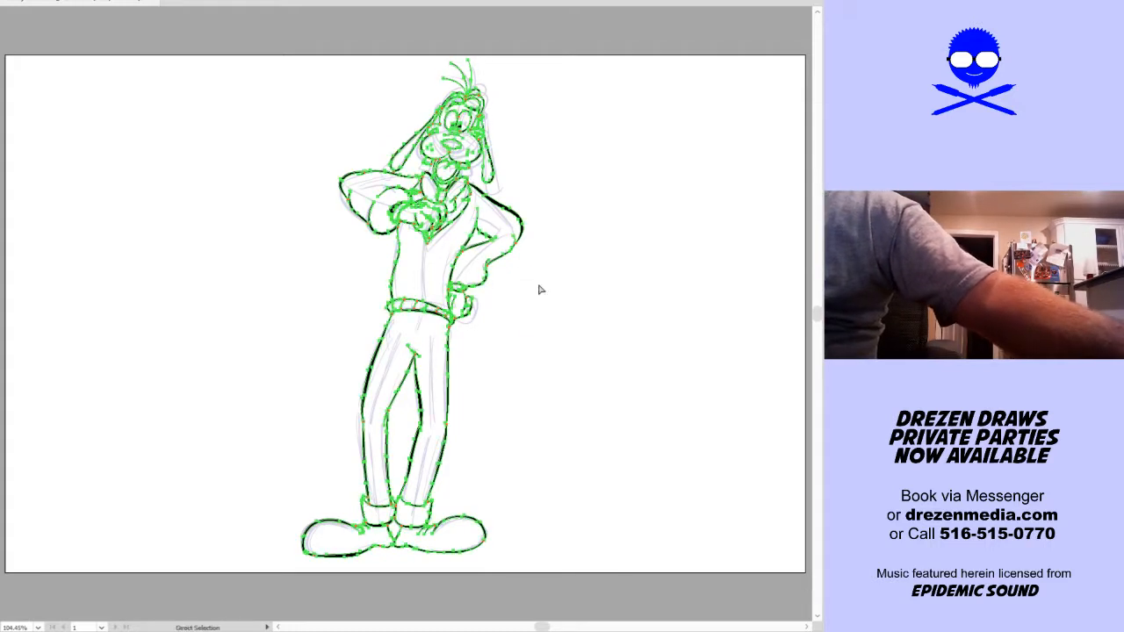
key(v)
click(549, 322)
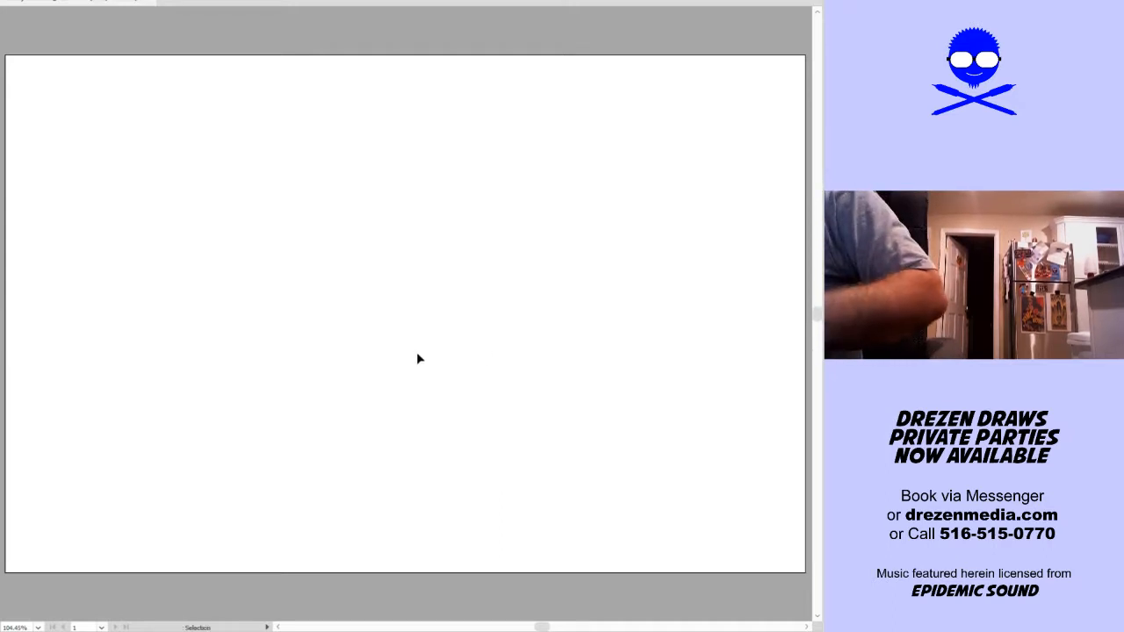
Sketch overlapping light circles for a new head on the blank artboard and add a rounded muzzle with the Blob Brush
key(shift+b)
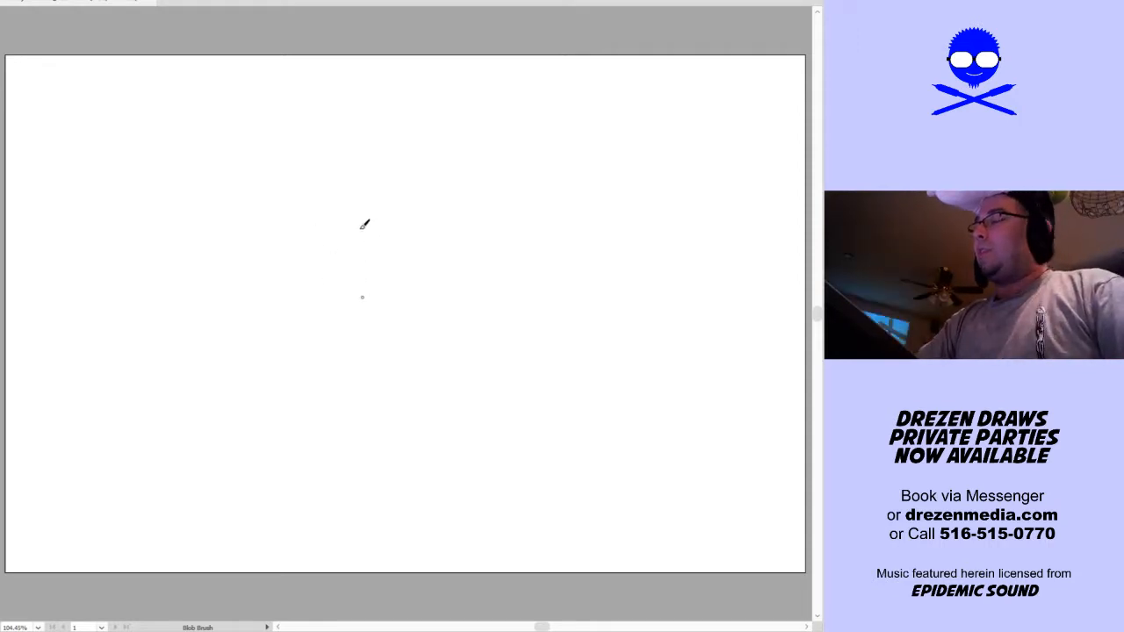
mouse_move(350, 261)
mouse_down()
mouse_move(409, 283)
mouse_move(453, 209)
mouse_move(373, 298)
mouse_up()
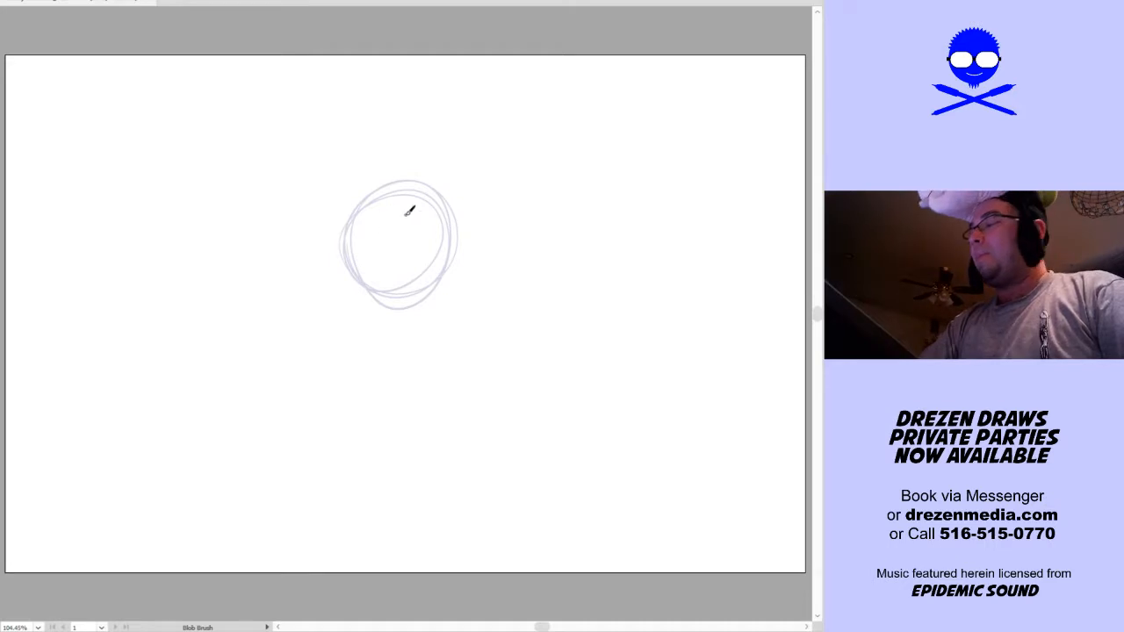
mouse_move(359, 255)
mouse_down()
mouse_move(407, 260)
mouse_move(372, 244)
mouse_move(386, 262)
mouse_move(376, 253)
mouse_move(377, 266)
mouse_move(317, 304)
mouse_move(339, 284)
mouse_move(311, 288)
mouse_move(413, 274)
mouse_move(404, 303)
mouse_up()
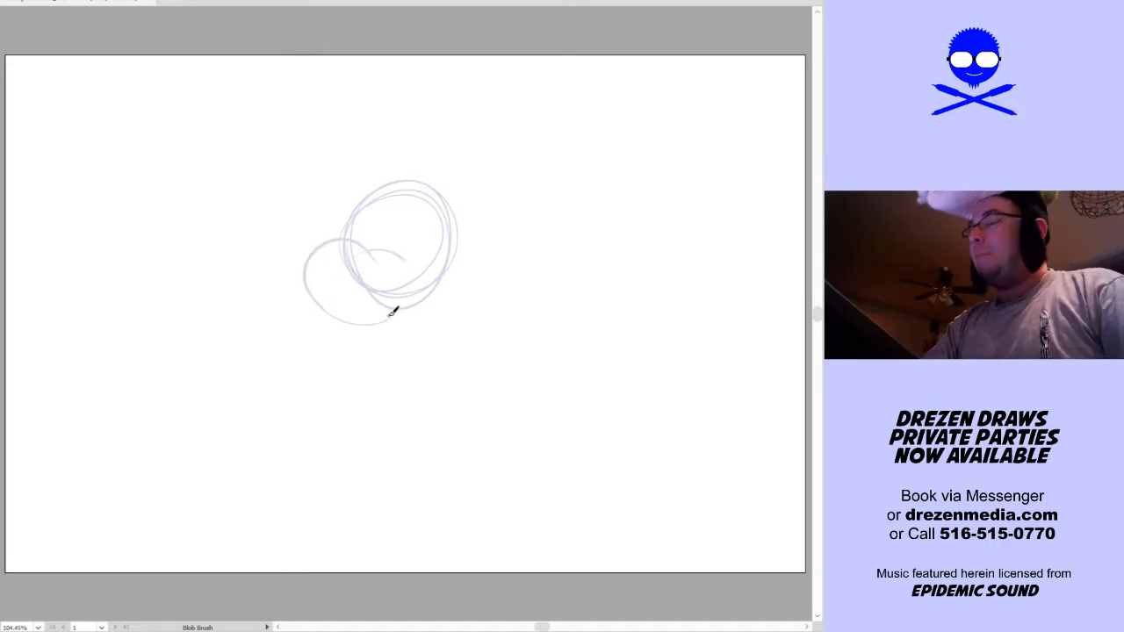
Sketch the lower jaw contour and add a thick oval nose and a small filled oval near the chin
mouse_move(319, 296)
mouse_down()
mouse_move(392, 338)
mouse_move(425, 301)
mouse_move(416, 322)
mouse_move(411, 331)
mouse_move(439, 252)
mouse_up()
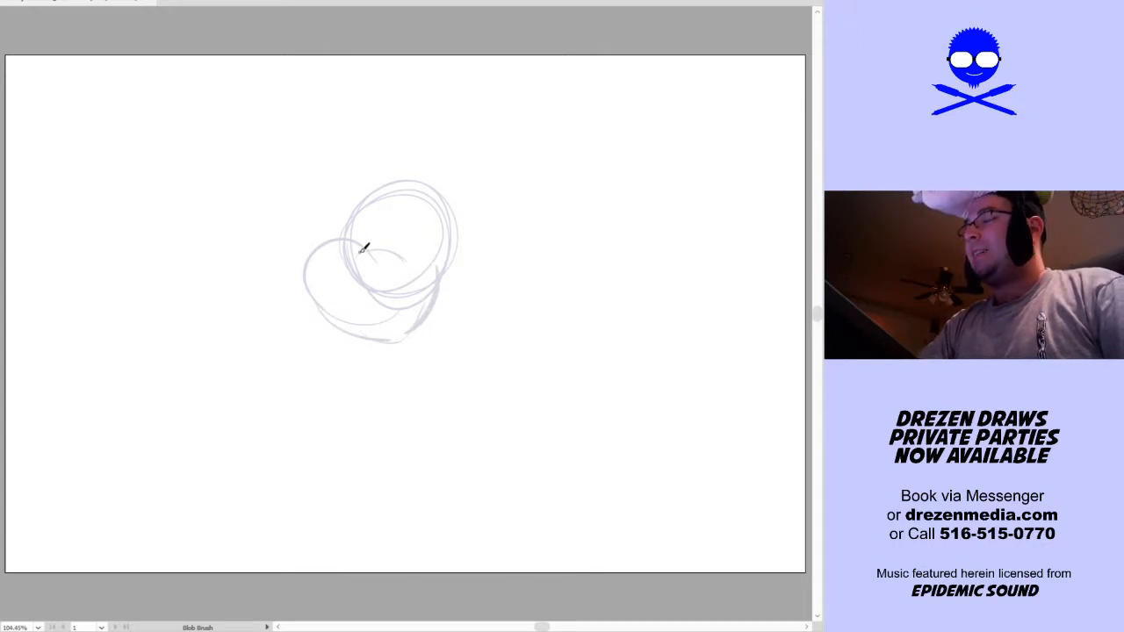
mouse_move(328, 251)
mouse_down()
mouse_move(356, 251)
mouse_move(335, 246)
mouse_up()
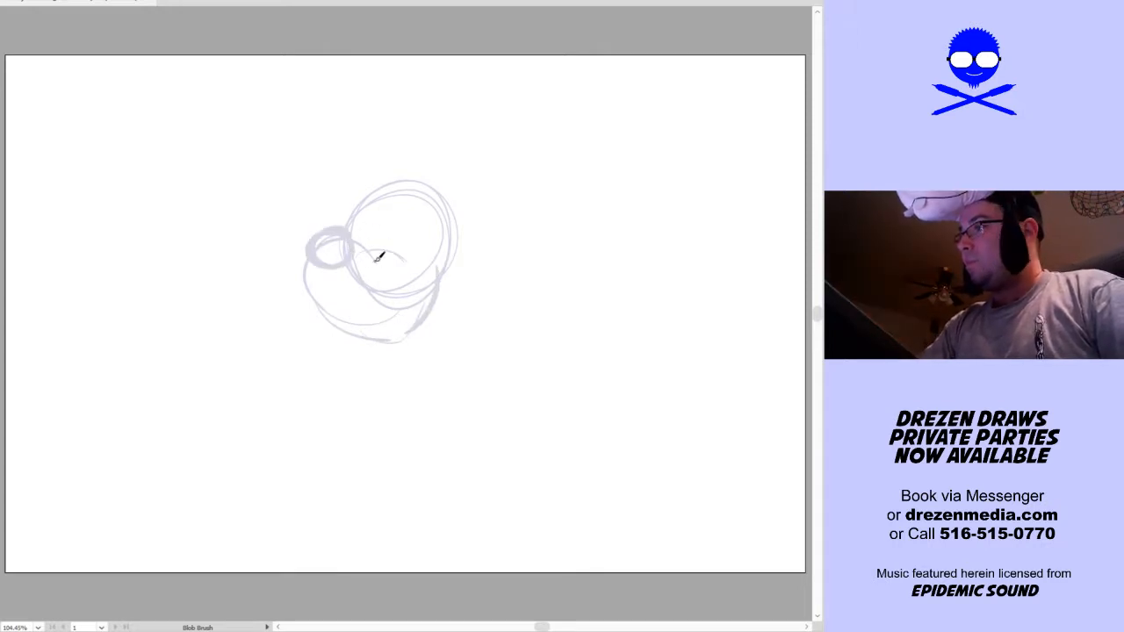
drag(388, 323, 385, 326)
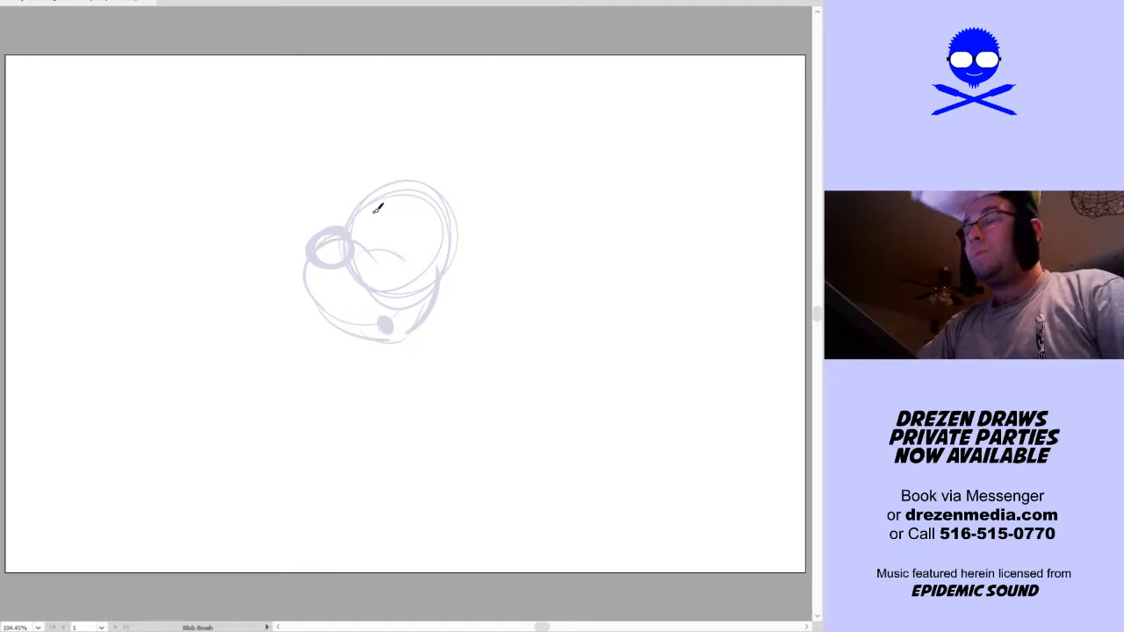
mouse_move(375, 242)
mouse_down()
mouse_move(376, 211)
mouse_move(395, 254)
mouse_move(408, 211)
mouse_move(427, 243)
mouse_move(381, 236)
mouse_move(392, 233)
mouse_move(391, 252)
mouse_move(397, 219)
mouse_up()
key(ctrl+z)
key(ctrl+z)
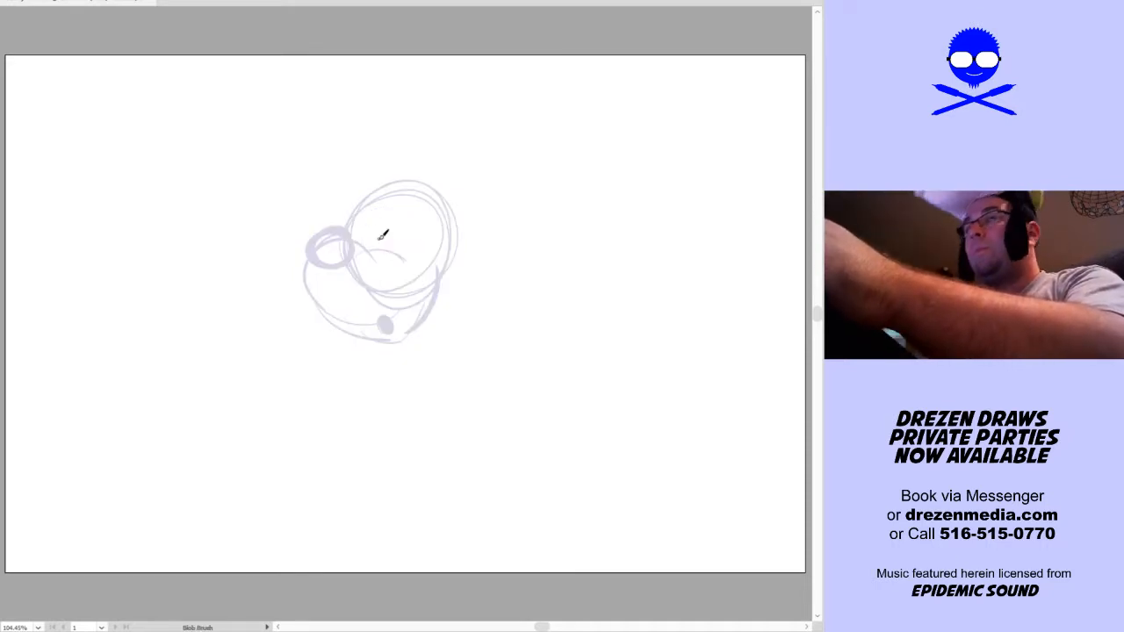
Sketch two oval pupils above the muzzle and surround them with tall adjoining eye outlines and brow curves
mouse_move(407, 228)
mouse_down()
mouse_move(406, 240)
mouse_move(382, 242)
mouse_up()
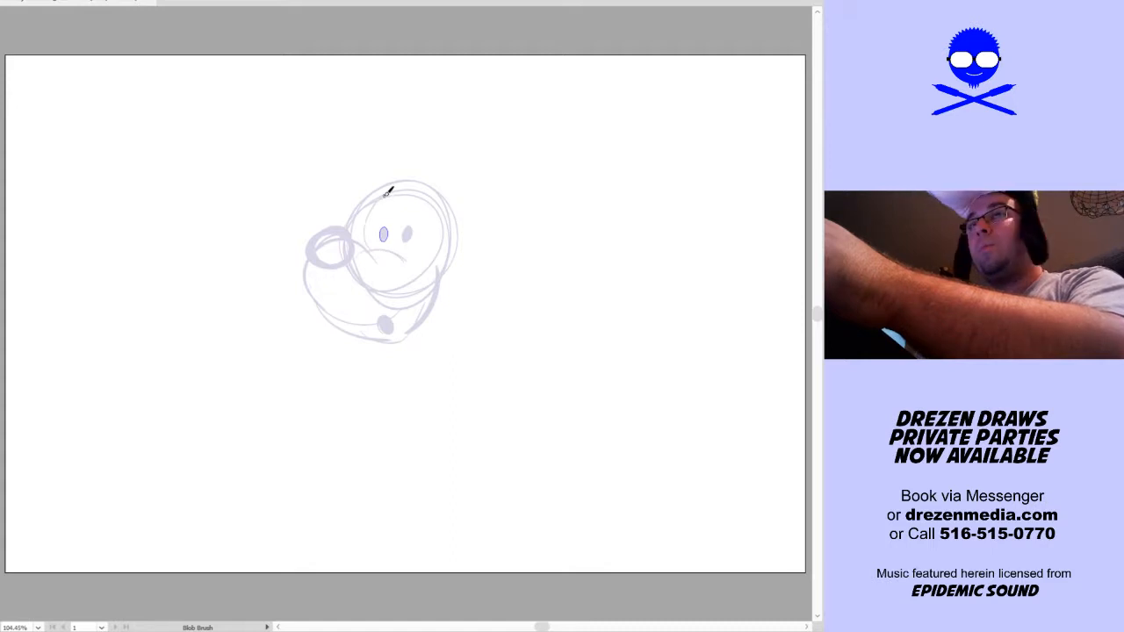
key(ctrl+a)
mouse_move(375, 247)
mouse_down()
mouse_move(373, 208)
mouse_move(390, 199)
mouse_move(402, 249)
mouse_move(409, 202)
mouse_move(429, 201)
mouse_move(432, 229)
mouse_move(395, 225)
mouse_move(409, 192)
mouse_move(370, 205)
mouse_move(377, 159)
mouse_move(352, 241)
mouse_move(354, 219)
mouse_move(385, 181)
mouse_move(447, 184)
mouse_move(428, 264)
mouse_move(434, 211)
mouse_up()
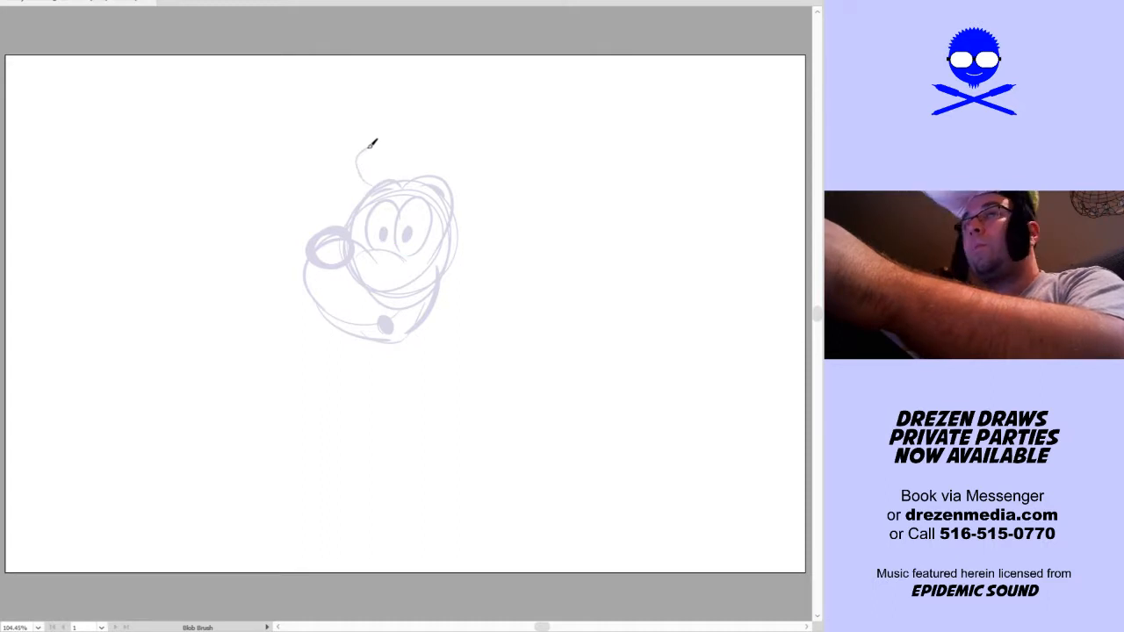
Sketch a curled hat brim above the head and the front half of its pinched crown with the Blob Brush
mouse_move(387, 145)
mouse_down()
mouse_move(464, 148)
mouse_move(452, 192)
mouse_up()
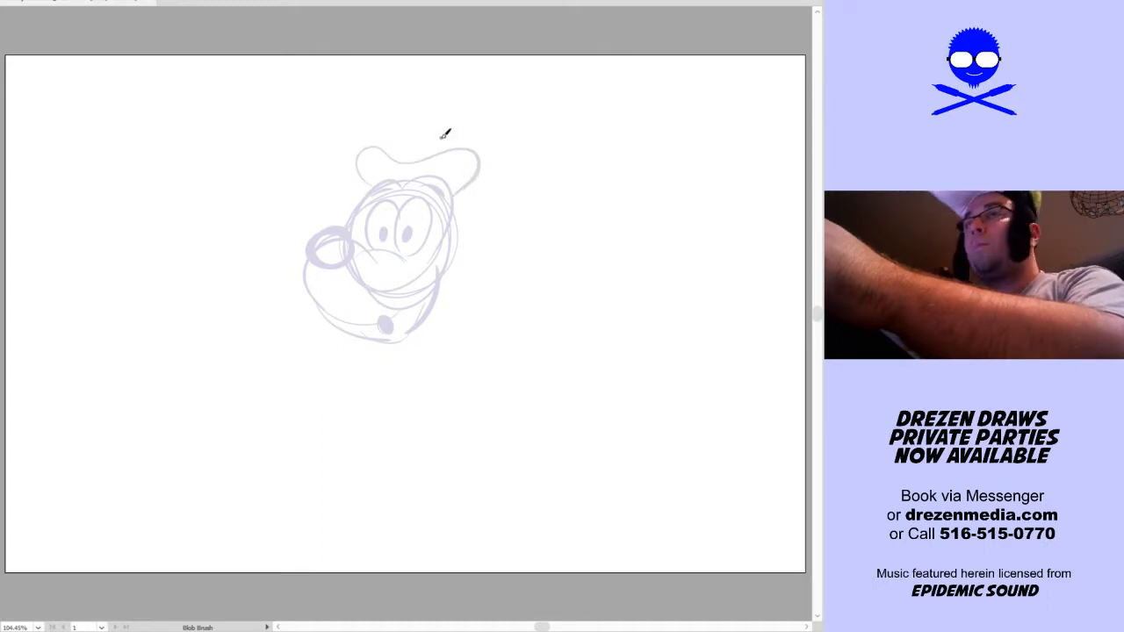
mouse_move(410, 125)
mouse_down()
mouse_move(409, 176)
mouse_move(419, 114)
mouse_move(405, 111)
mouse_move(432, 113)
mouse_up()
key(ctrl+a)
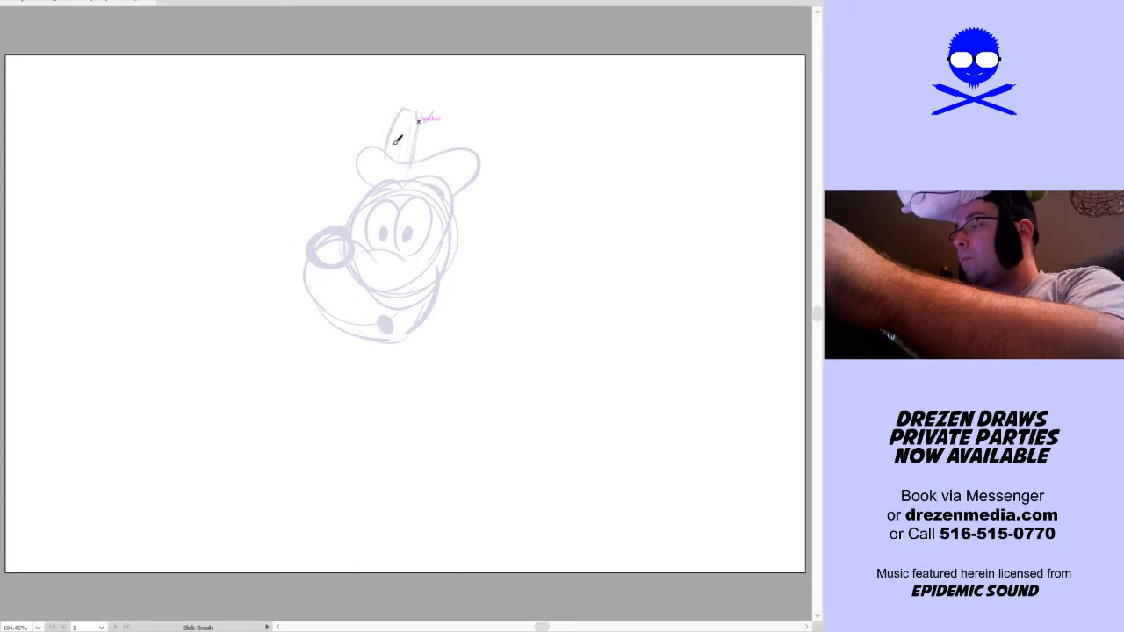
key(ctrl+a)
key(ctrl+shift+a)
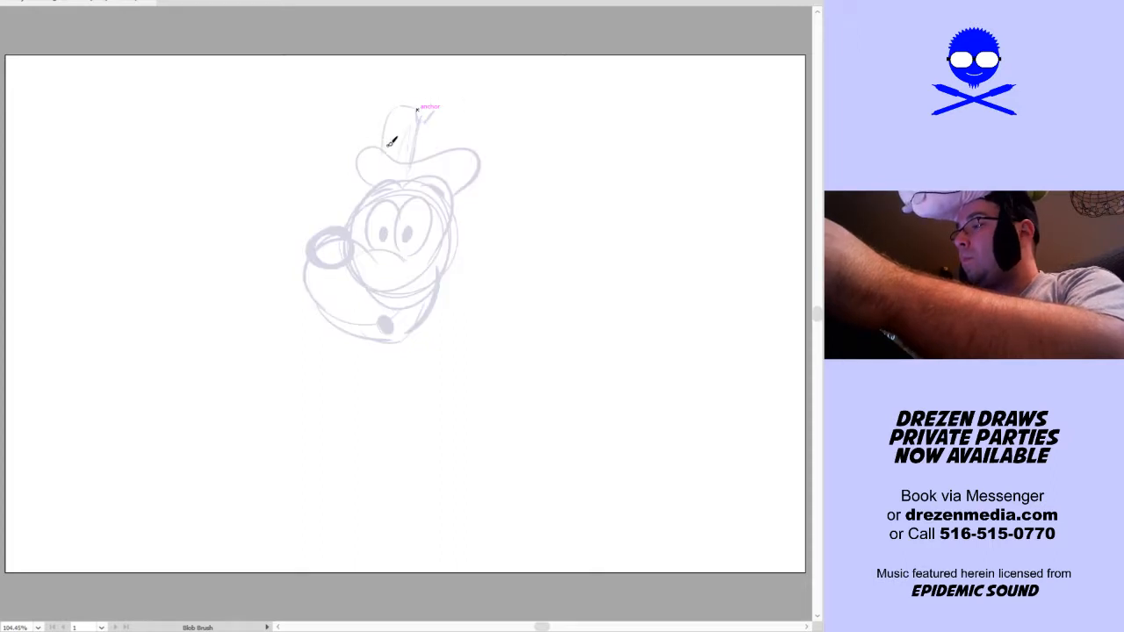
drag(414, 105, 391, 156)
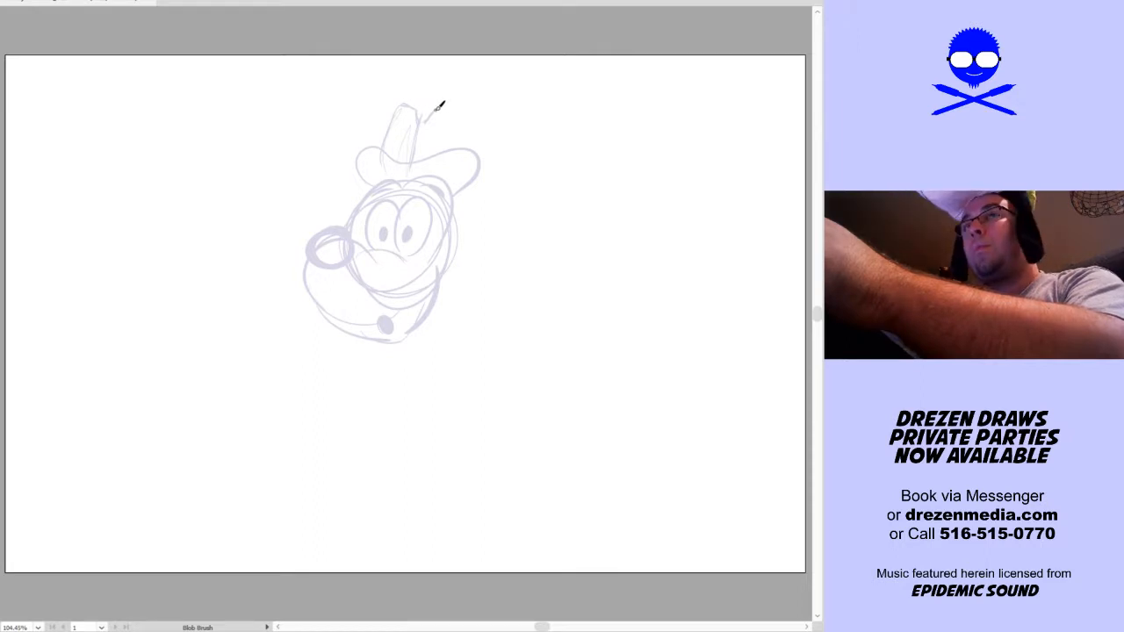
Sketch the rear half of the hat's pinched crown and a curved hatband across its base
mouse_move(468, 110)
mouse_down()
mouse_move(454, 168)
mouse_move(466, 109)
mouse_up()
mouse_move(388, 148)
mouse_down()
mouse_move(449, 149)
mouse_move(388, 146)
mouse_move(446, 143)
mouse_move(436, 151)
mouse_move(442, 131)
mouse_move(389, 146)
mouse_move(460, 150)
mouse_up()
key(ctrl+z)
key(ctrl+z)
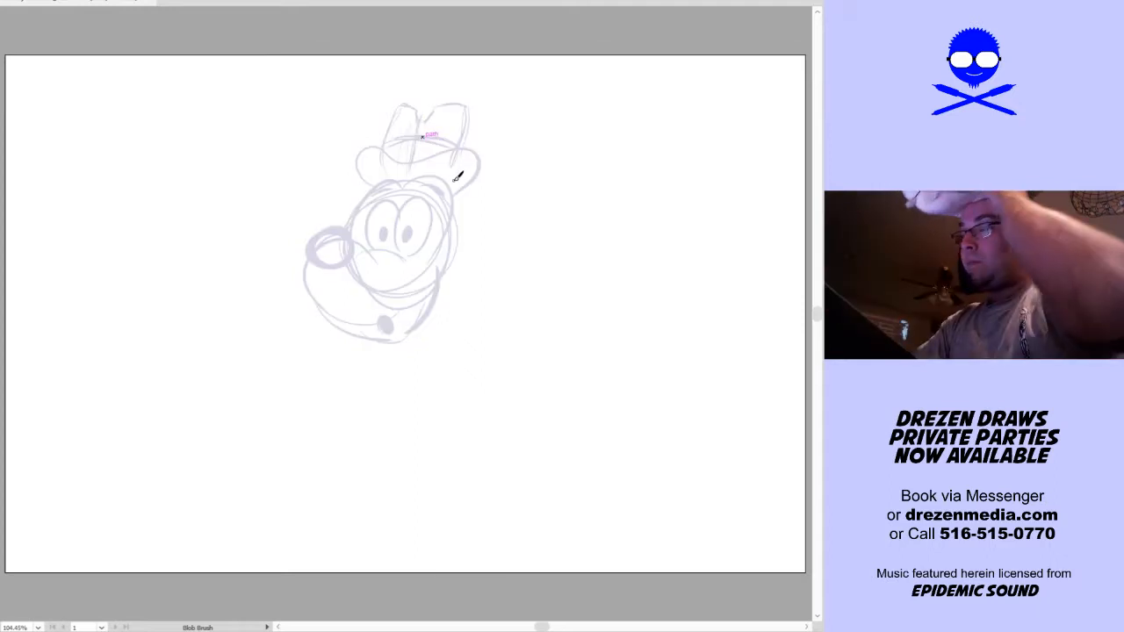
Rework the head and lower jaw contours into a slimmer jaw, and add a rounded nose shape above the old nose oval
mouse_move(307, 288)
mouse_down()
mouse_move(356, 331)
mouse_move(339, 319)
mouse_move(422, 325)
mouse_up()
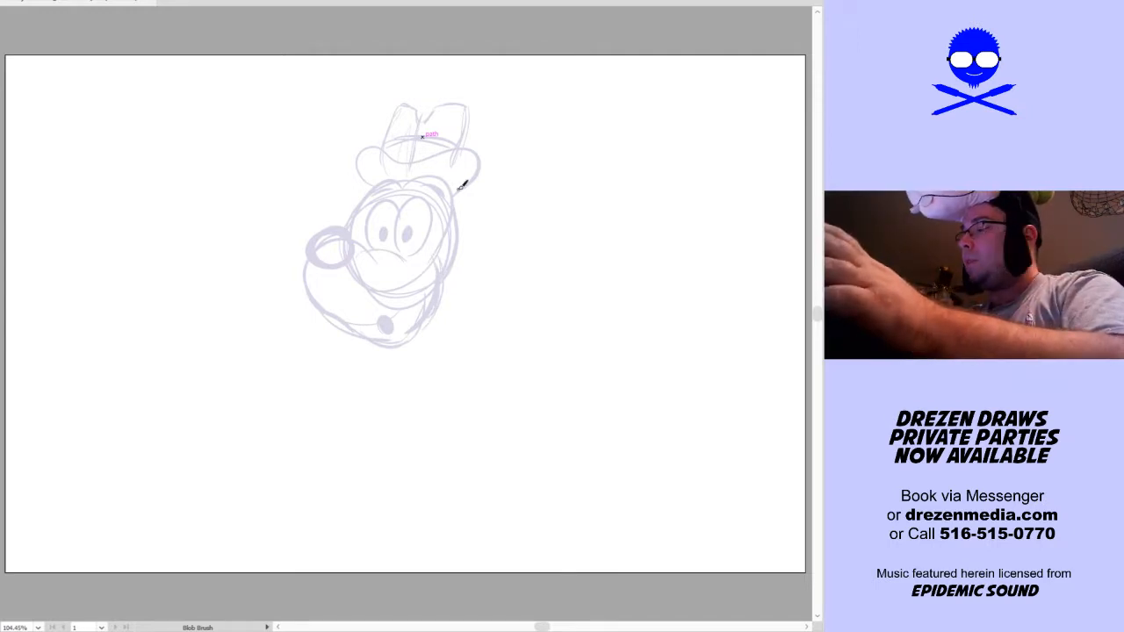
mouse_move(312, 283)
mouse_down()
mouse_move(331, 330)
mouse_move(330, 306)
mouse_move(351, 340)
mouse_up()
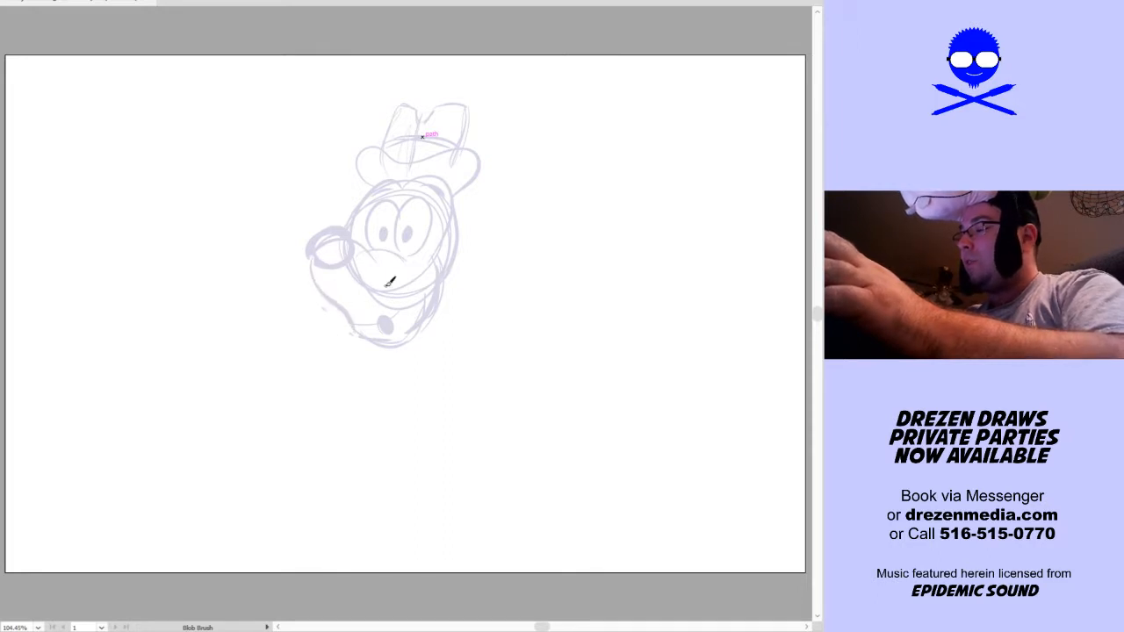
key(ctrl+a)
mouse_move(310, 262)
mouse_down()
mouse_move(331, 310)
mouse_move(388, 343)
mouse_up()
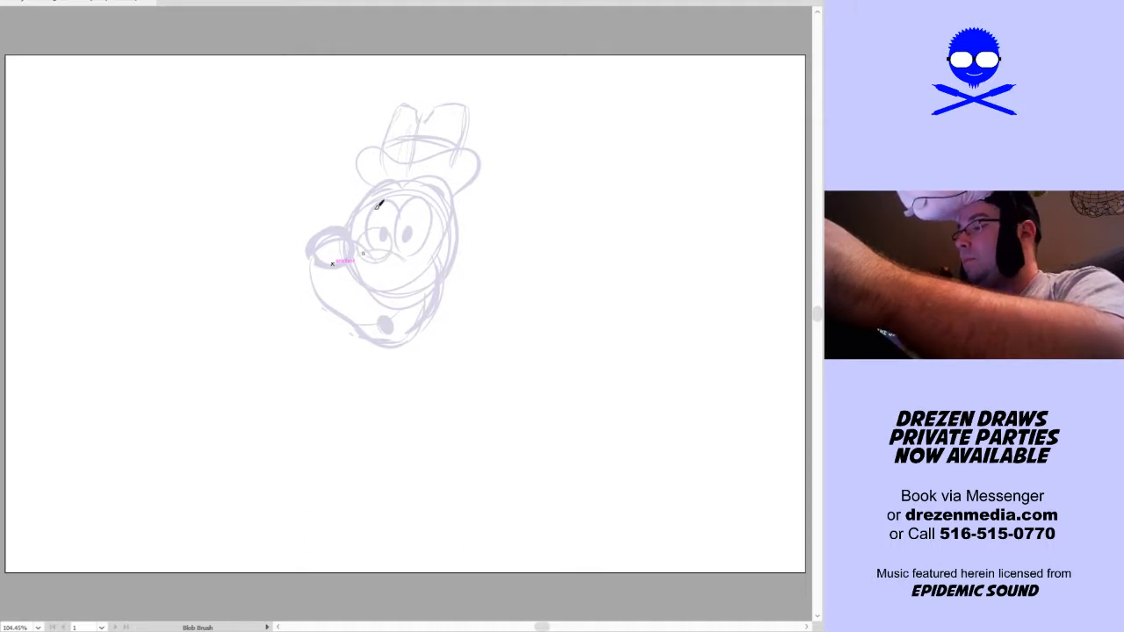
drag(306, 247, 321, 238)
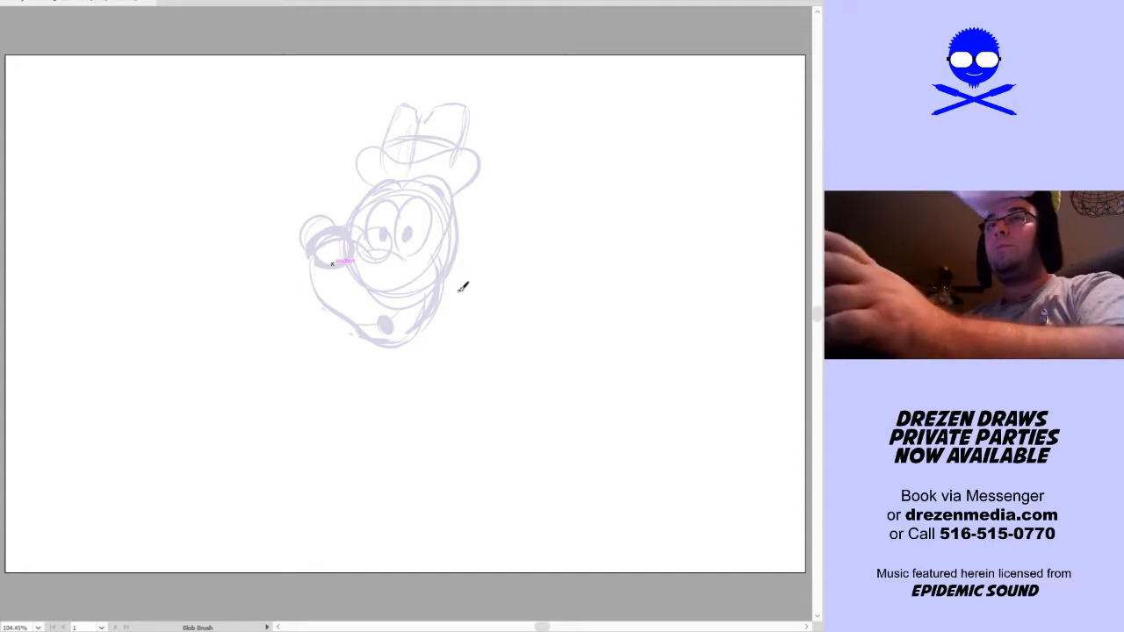
Sketch a thin neck below the jaw, leading into a shirt collar with a small tie knot and a pointed V-shaped opening
mouse_move(465, 326)
mouse_down()
mouse_move(464, 285)
mouse_move(448, 369)
mouse_up()
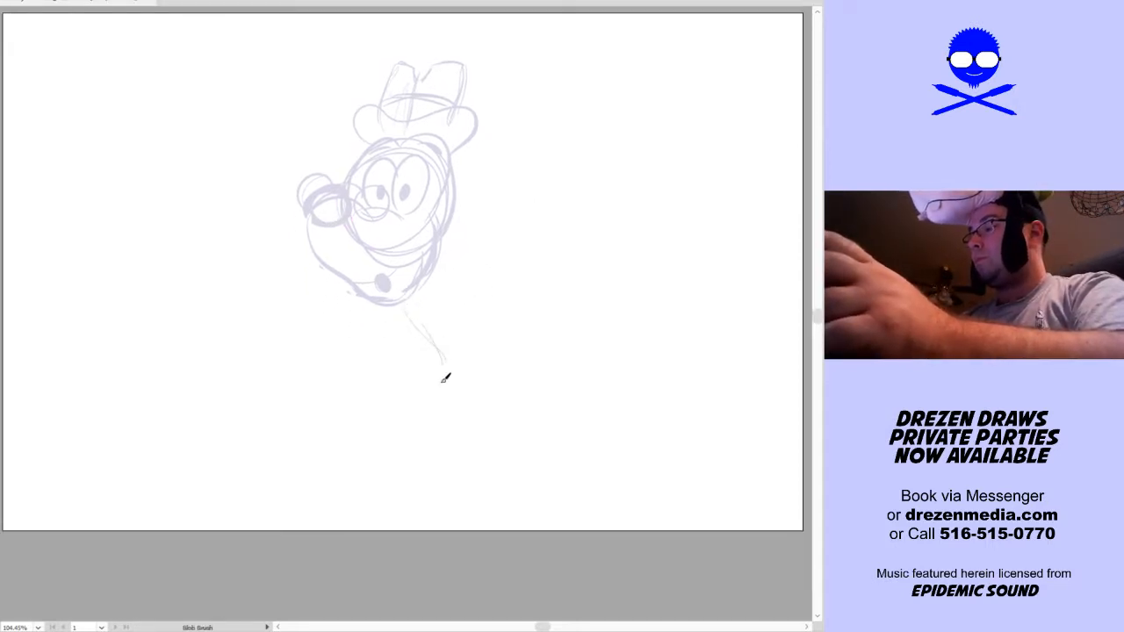
mouse_move(400, 316)
mouse_down()
mouse_move(430, 354)
mouse_move(444, 314)
mouse_up()
mouse_move(409, 340)
mouse_down()
mouse_move(433, 321)
mouse_move(404, 332)
mouse_move(409, 359)
mouse_move(431, 350)
mouse_move(409, 361)
mouse_move(408, 349)
mouse_move(410, 377)
mouse_move(425, 349)
mouse_move(437, 366)
mouse_move(455, 343)
mouse_move(418, 307)
mouse_move(434, 270)
mouse_move(437, 317)
mouse_up()
key(space)
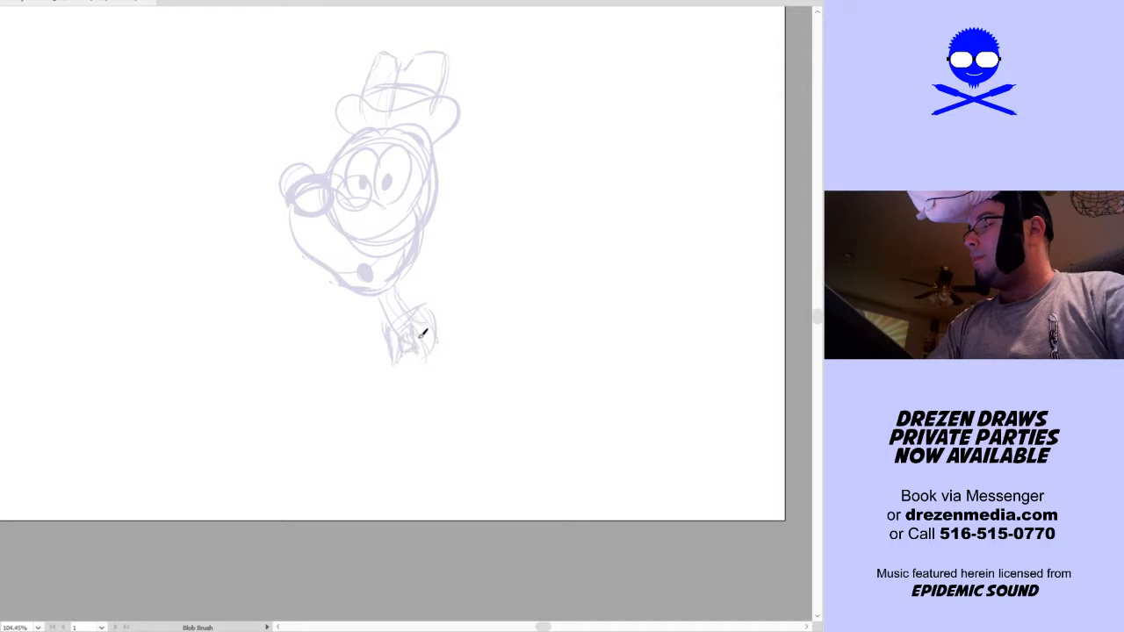
mouse_move(398, 364)
mouse_down()
mouse_move(416, 410)
mouse_move(439, 343)
mouse_move(434, 313)
mouse_up()
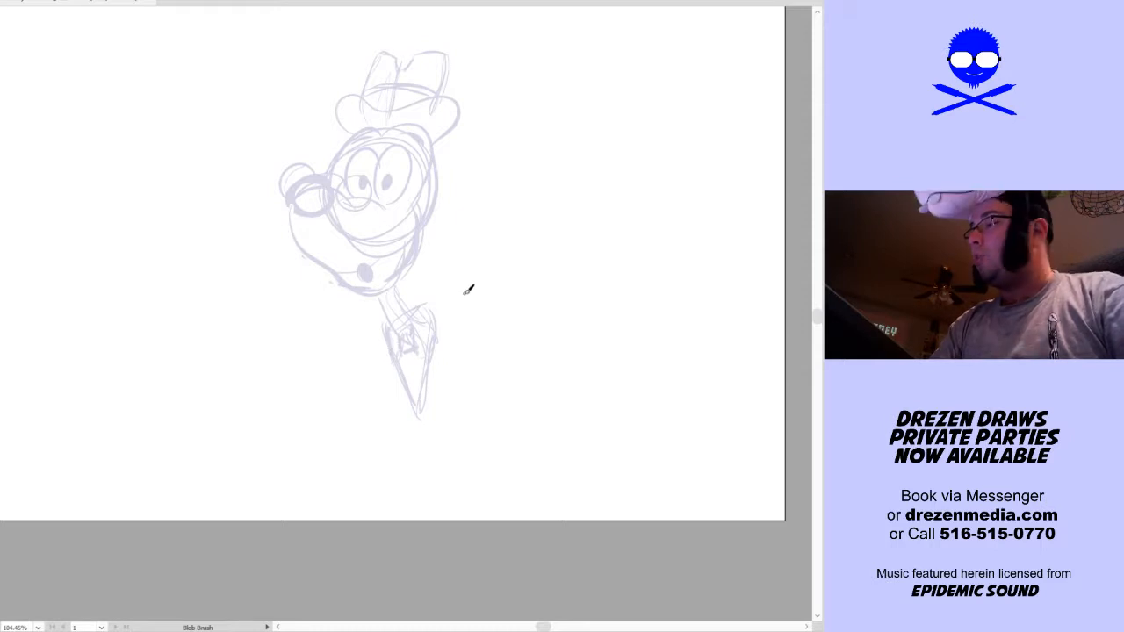
Sketch a curved raised arm from the collar and end it in large overlapping ovals beside the head
drag(418, 317, 471, 264)
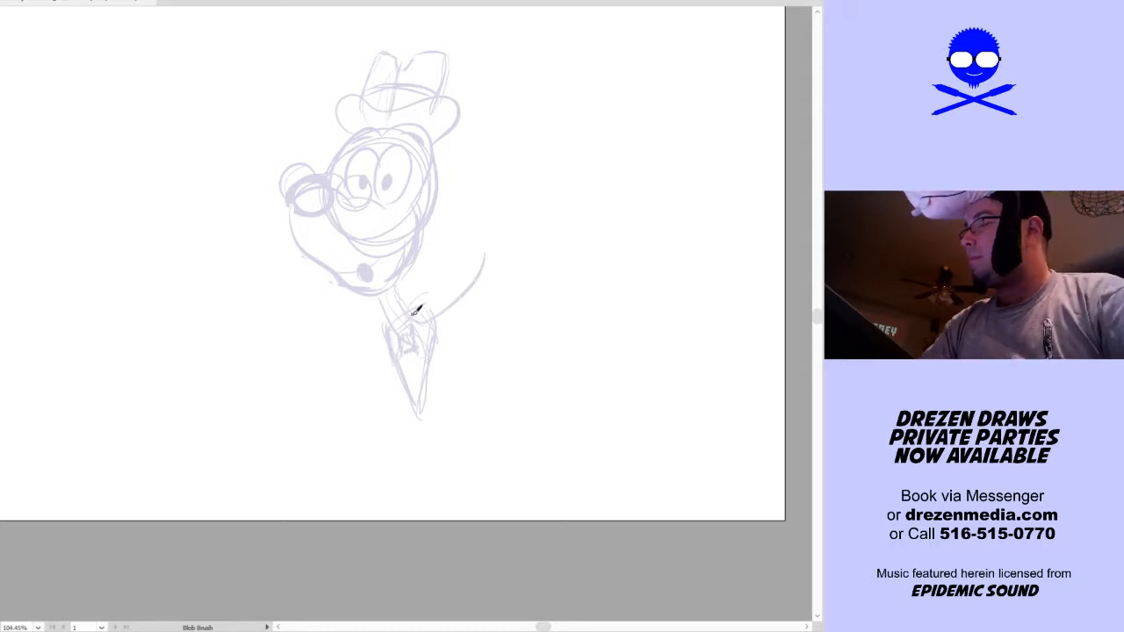
drag(416, 321, 481, 276)
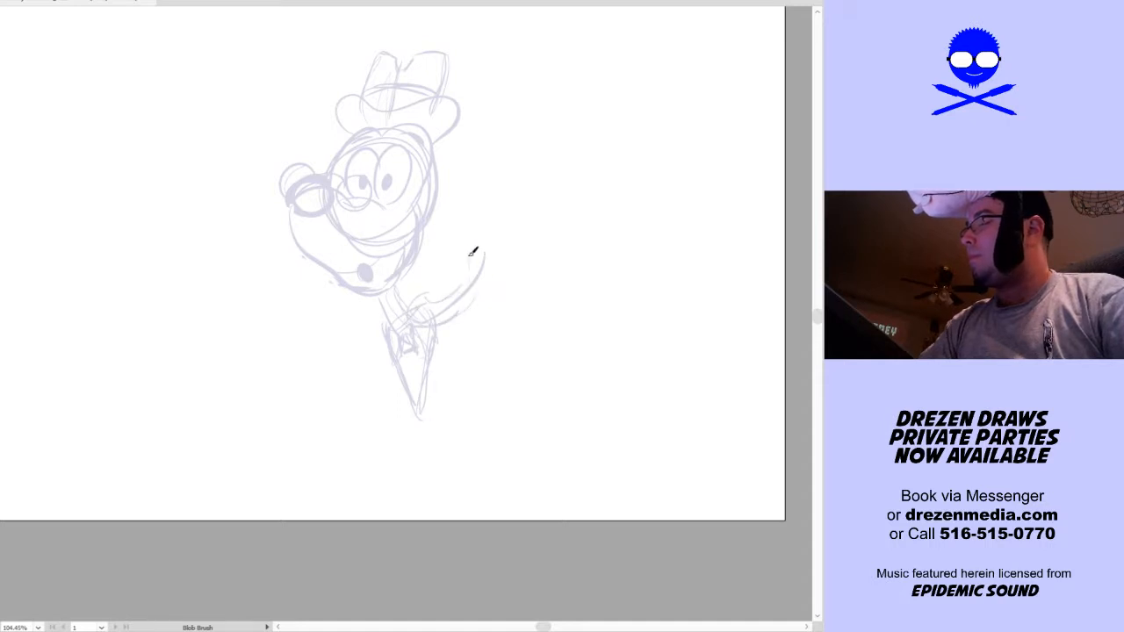
drag(491, 251, 544, 132)
mouse_move(483, 203)
mouse_down()
mouse_move(570, 131)
mouse_move(569, 105)
mouse_move(564, 218)
mouse_move(525, 263)
mouse_move(567, 225)
mouse_up()
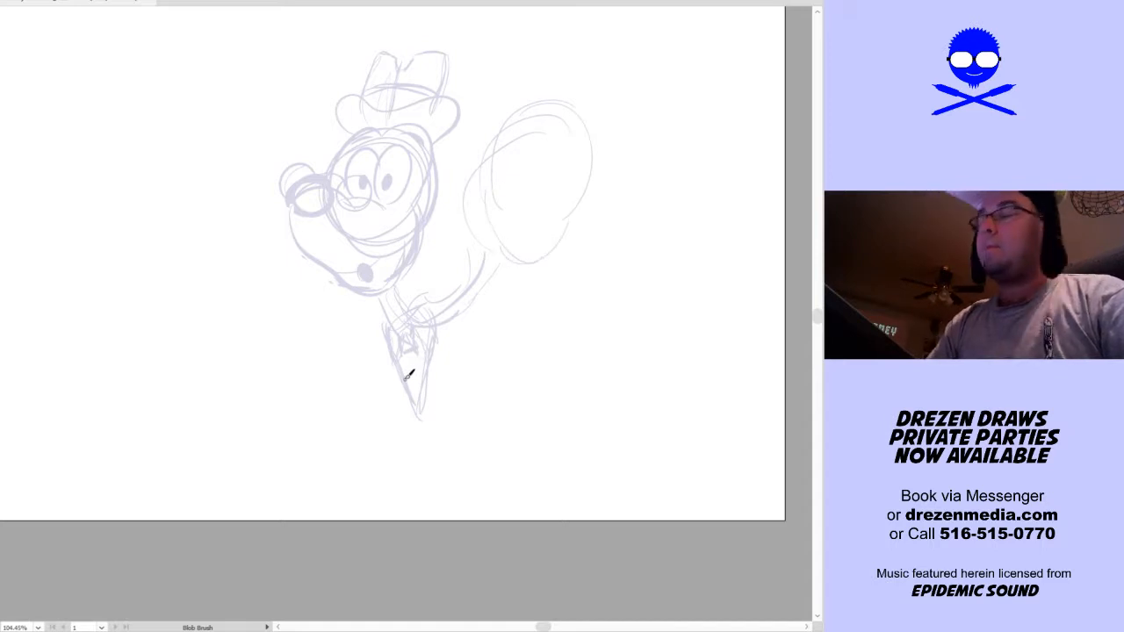
Sketch the shoulder curves, a bent arm and the long sides of the torso down past the artboard's lower edge
scroll(585, 419, down, 3)
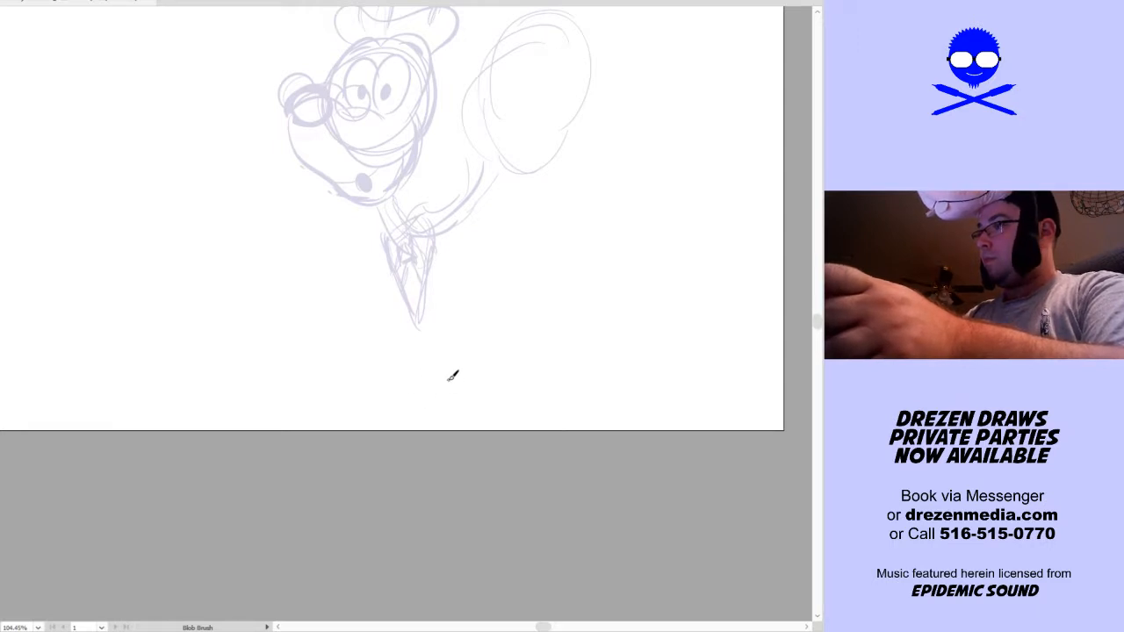
drag(360, 276, 462, 209)
drag(365, 249, 466, 209)
drag(357, 291, 406, 381)
drag(359, 300, 431, 410)
drag(477, 217, 474, 388)
mouse_move(475, 231)
mouse_down()
mouse_move(483, 416)
mouse_move(521, 384)
mouse_move(509, 328)
mouse_up()
drag(425, 293, 434, 413)
drag(509, 386, 527, 381)
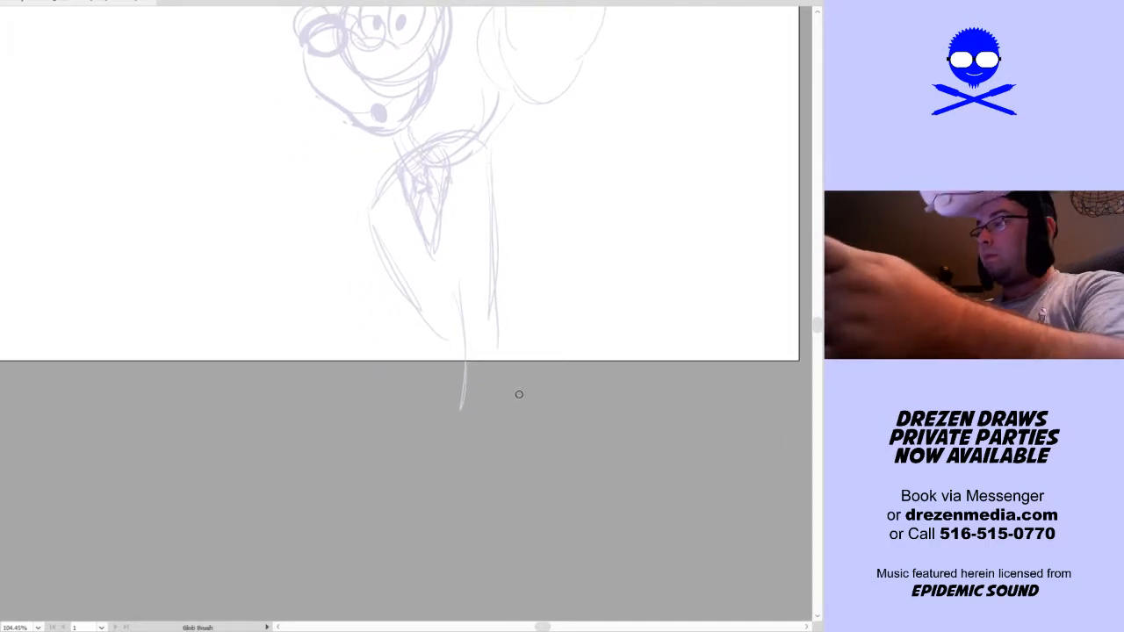
Extend the body below the artboard with a hanging hand and two long flared coattails, redrawing the front coattail longer
scroll(518, 394, down, 2)
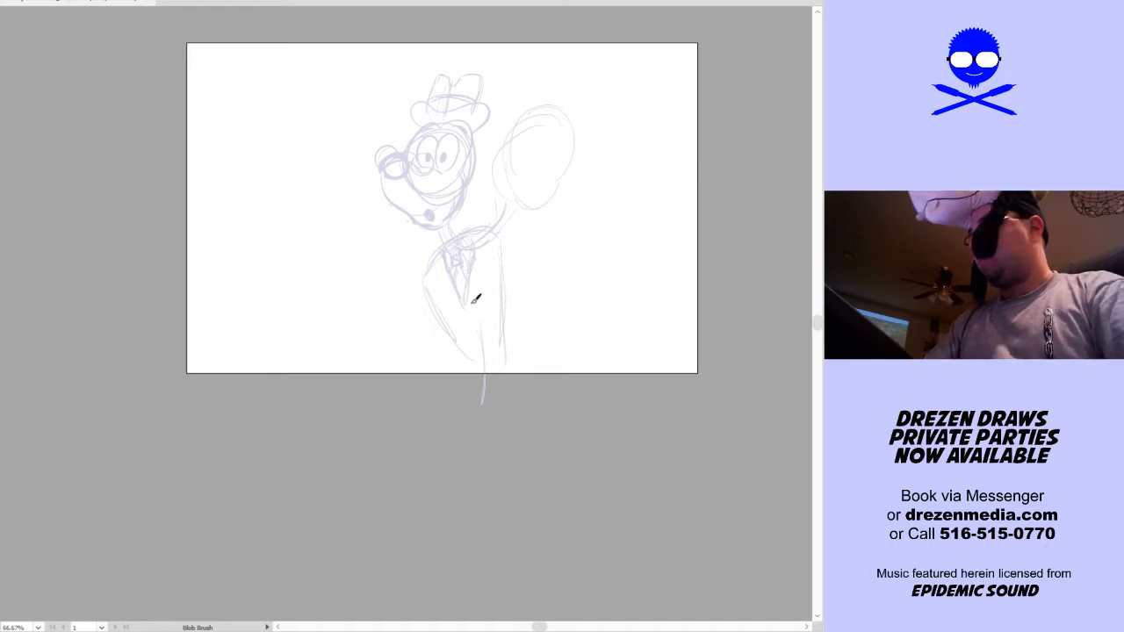
drag(450, 327, 443, 434)
drag(516, 375, 516, 437)
drag(456, 385, 408, 445)
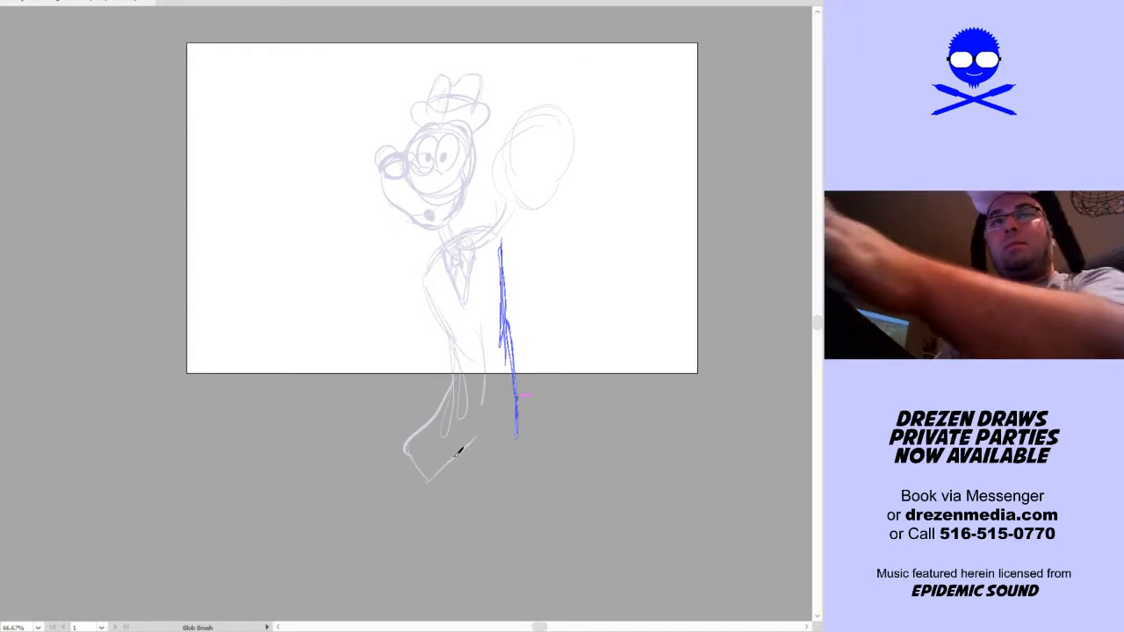
key(ctrl+z)
key(ctrl+z)
mouse_move(454, 395)
mouse_down()
mouse_move(403, 459)
mouse_move(424, 523)
mouse_move(466, 471)
mouse_up()
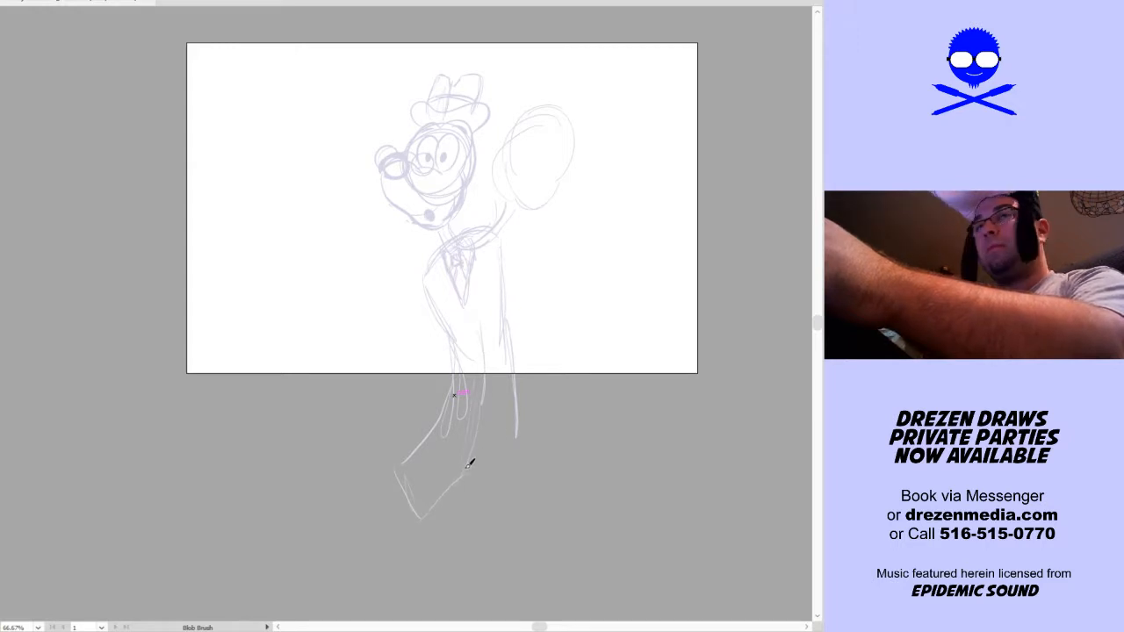
drag(524, 453, 552, 376)
Rough out the bent leg with a thigh line angling out from the hip and a shin line angling back inward
key(space)
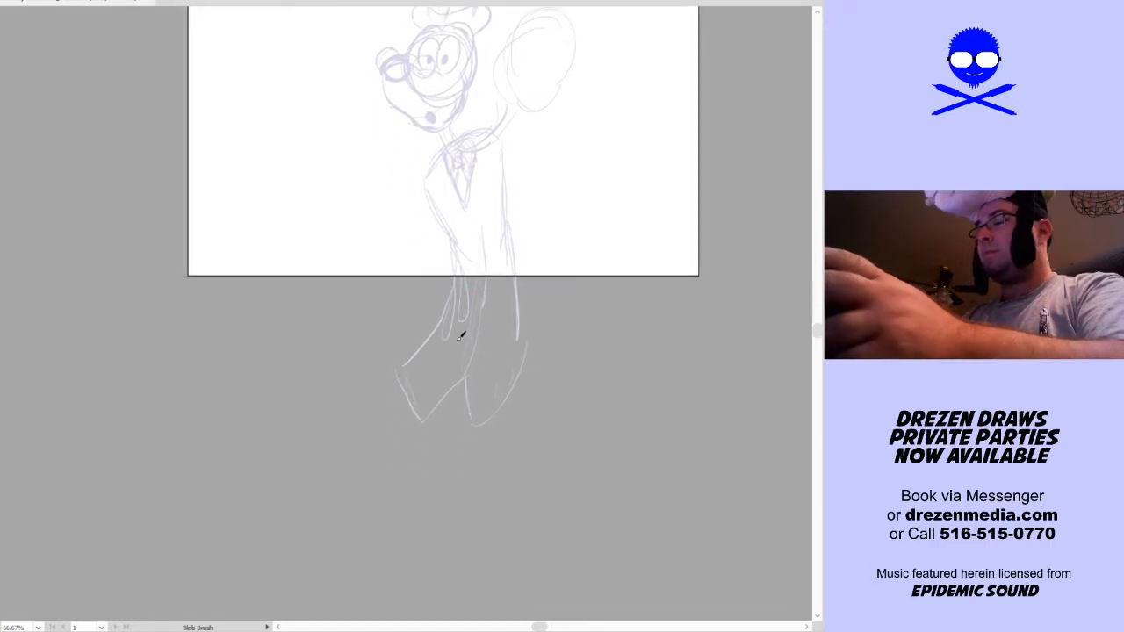
drag(341, 436, 456, 344)
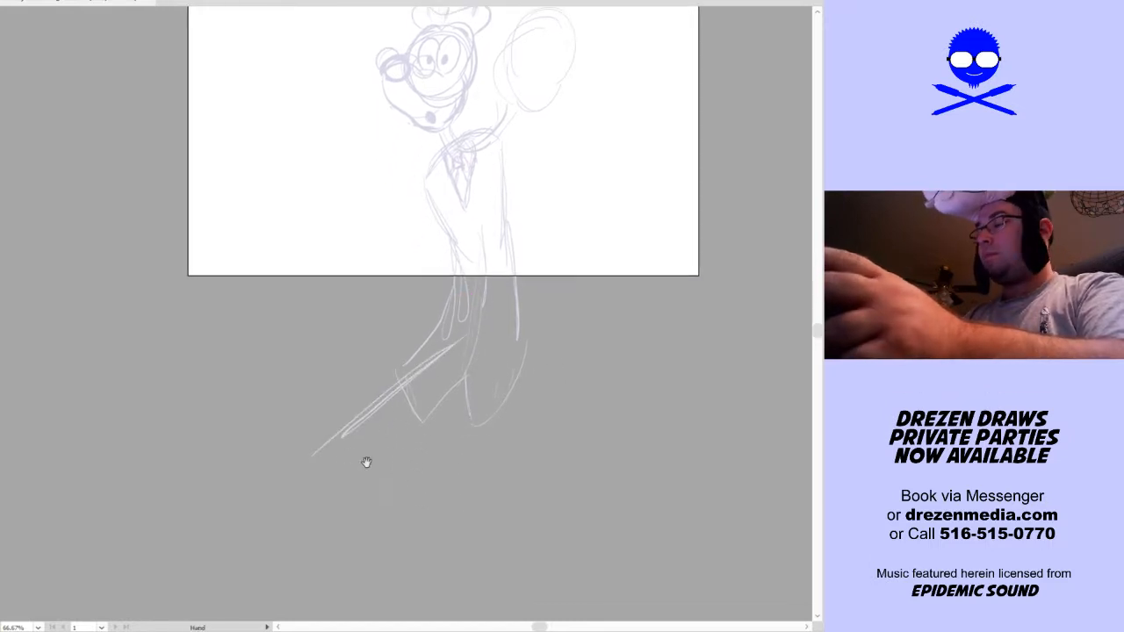
key(space)
drag(416, 481, 395, 421)
mouse_move(437, 279)
mouse_down()
mouse_move(290, 397)
mouse_move(342, 487)
mouse_up()
drag(290, 409, 371, 530)
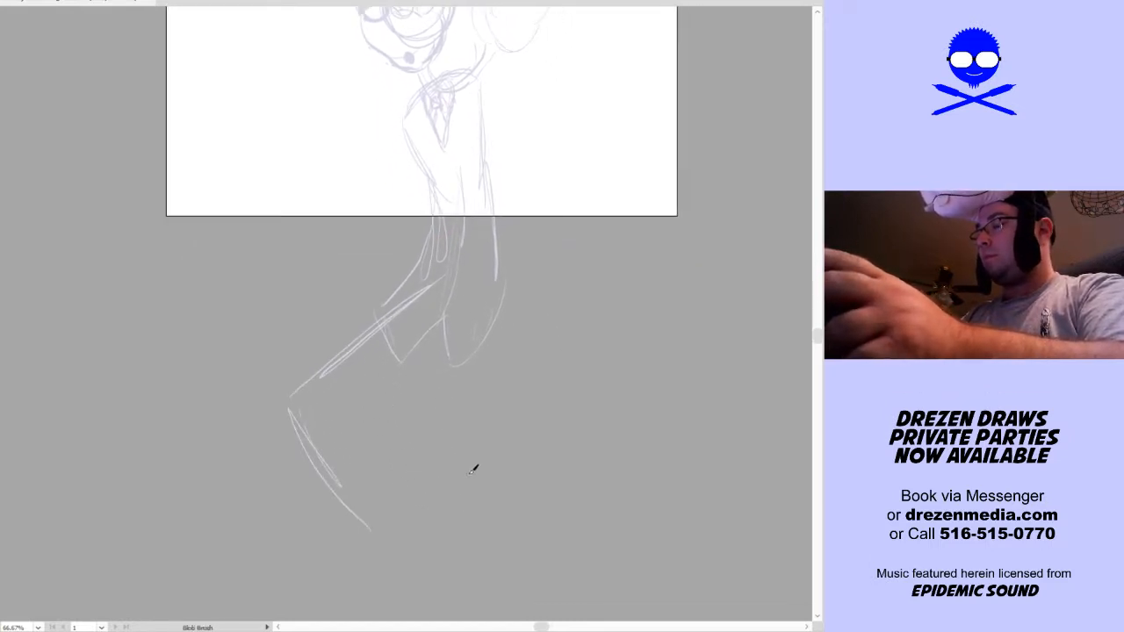
Sketch the straight standing leg under the coat, ending in a trouser cuff, a short ankle and an oval shoe
mouse_move(438, 443)
mouse_down()
mouse_move(476, 291)
mouse_move(457, 461)
mouse_move(452, 318)
mouse_up()
drag(459, 461, 491, 341)
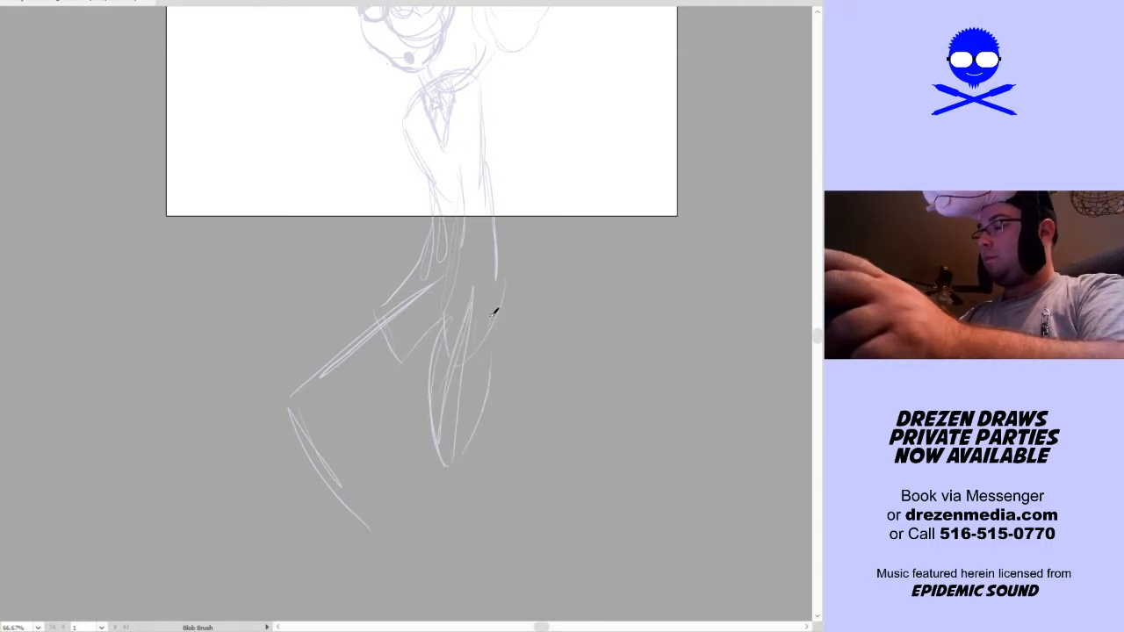
drag(439, 411, 444, 511)
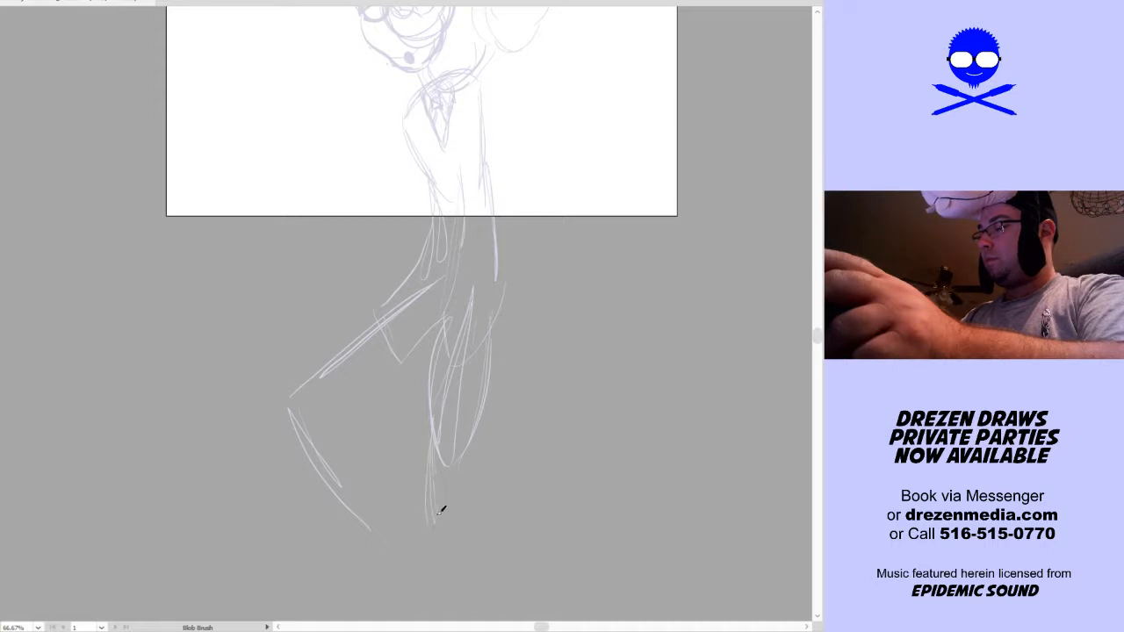
key(ctrl+z)
drag(431, 416, 436, 515)
mouse_move(435, 514)
mouse_down()
mouse_move(445, 389)
mouse_move(466, 476)
mouse_move(445, 507)
mouse_move(489, 484)
mouse_move(493, 463)
mouse_move(438, 496)
mouse_move(433, 479)
mouse_move(474, 485)
mouse_up()
key(ctrl+z)
mouse_move(419, 514)
mouse_down()
mouse_move(438, 534)
mouse_move(466, 509)
mouse_move(417, 515)
mouse_move(465, 487)
mouse_up()
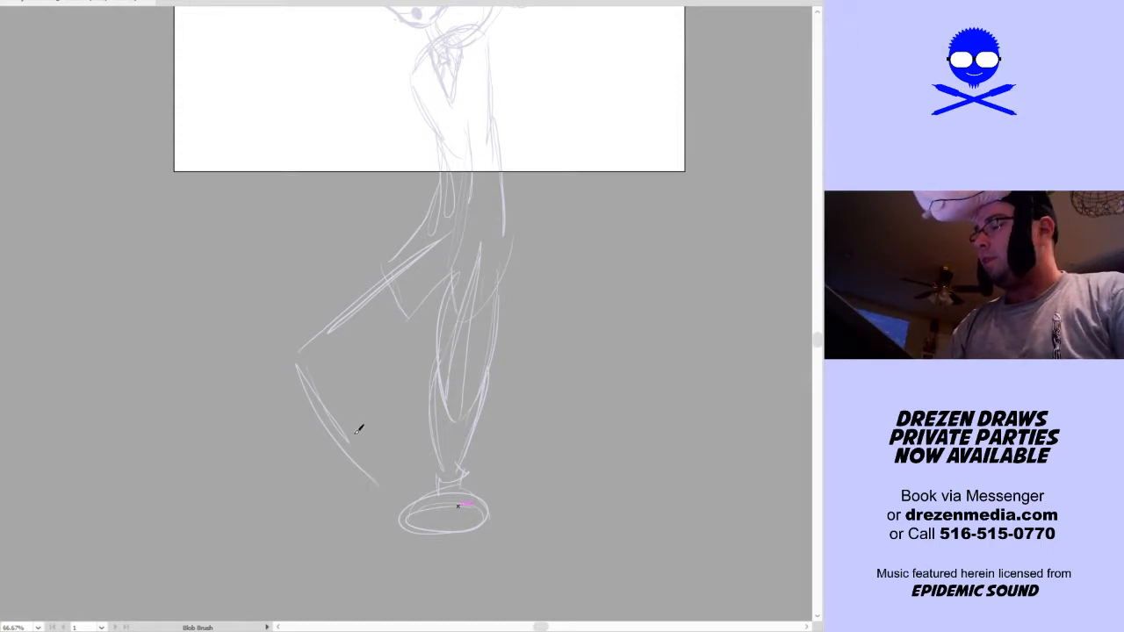
Complete the bent leg's thigh and shin contours and add a trouser cuff, an ankle and a long rounded shoe with a heel
mouse_move(362, 474)
mouse_down()
mouse_move(297, 348)
mouse_move(284, 369)
mouse_move(382, 266)
mouse_up()
drag(323, 368, 426, 295)
drag(340, 350, 401, 310)
drag(338, 377, 383, 460)
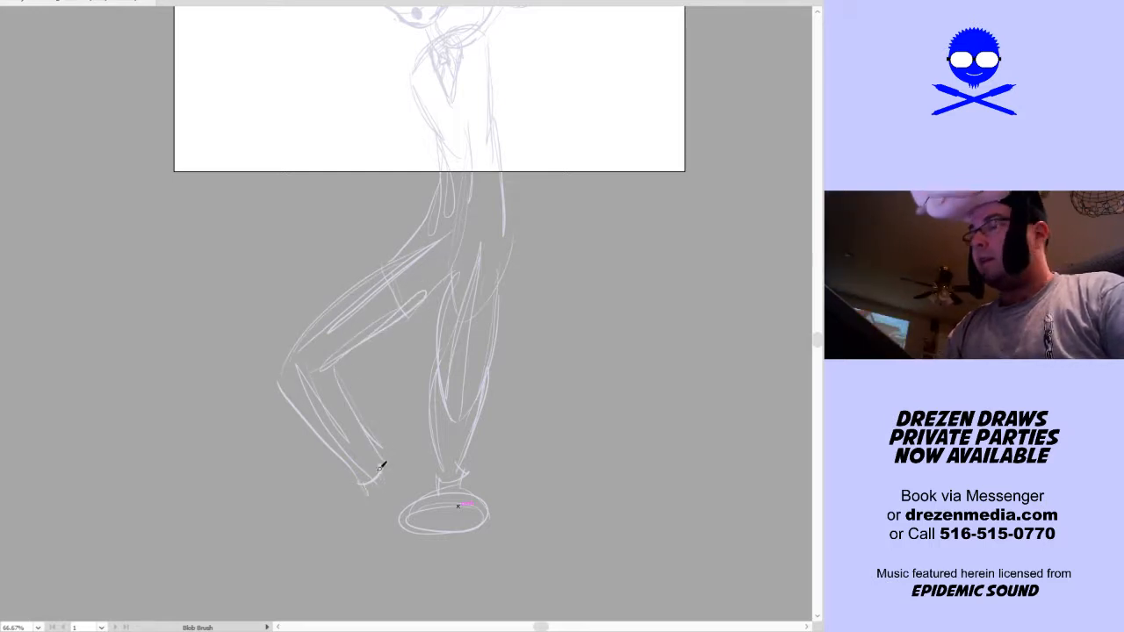
mouse_move(373, 485)
mouse_down()
mouse_move(279, 504)
mouse_move(301, 543)
mouse_move(276, 518)
mouse_move(267, 546)
mouse_move(314, 536)
mouse_move(297, 549)
mouse_move(386, 512)
mouse_move(272, 533)
mouse_move(370, 518)
mouse_up()
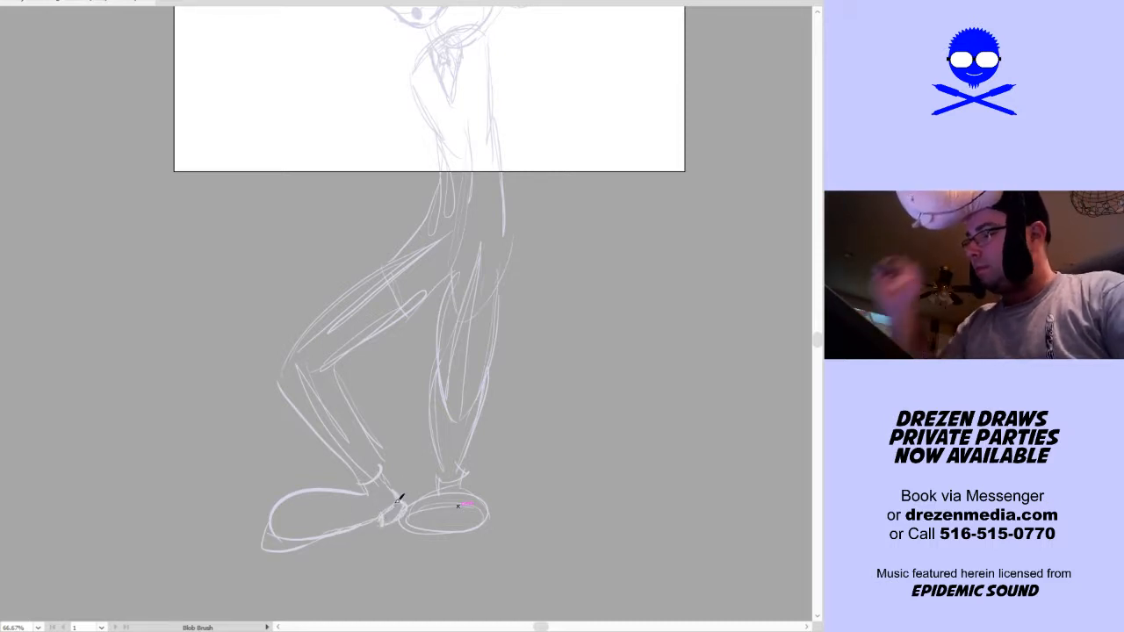
Rework the standing leg's shoe into a larger front-facing round toe with sloping sides up to the ankle, erasing the old lines
mouse_move(438, 494)
mouse_down()
mouse_move(408, 554)
mouse_move(472, 560)
mouse_move(486, 502)
mouse_move(493, 513)
mouse_up()
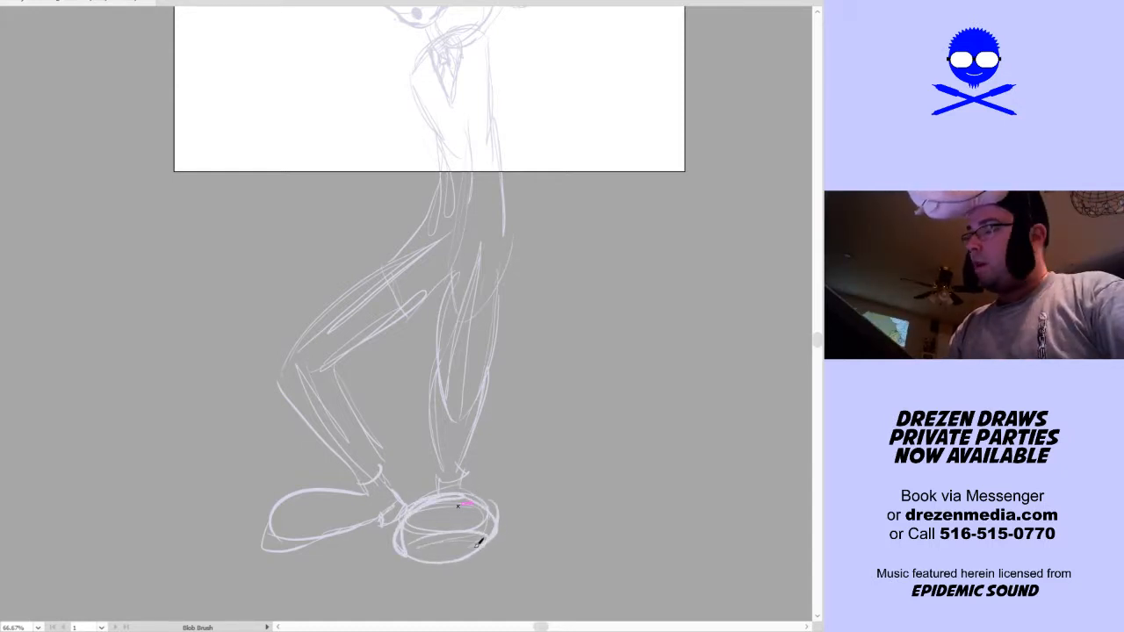
mouse_move(459, 494)
mouse_down()
mouse_move(486, 528)
mouse_move(423, 525)
mouse_move(483, 500)
mouse_up()
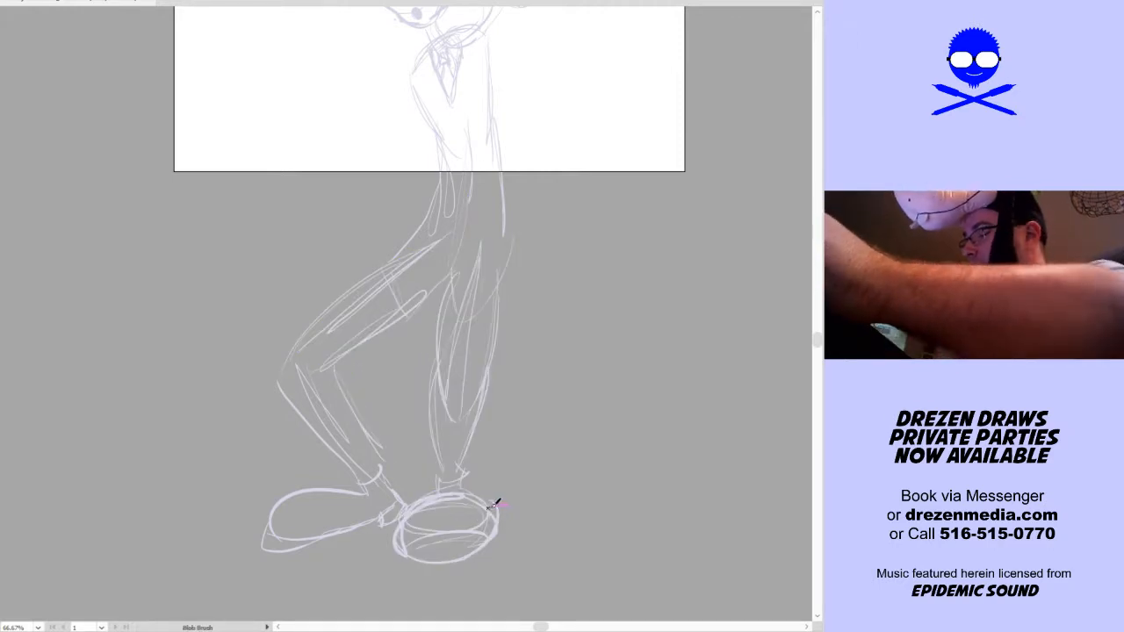
mouse_move(398, 551)
mouse_down()
mouse_move(422, 503)
mouse_move(430, 508)
mouse_move(399, 544)
mouse_move(518, 509)
mouse_move(437, 577)
mouse_move(452, 534)
mouse_move(425, 532)
mouse_move(465, 512)
mouse_move(436, 506)
mouse_move(454, 532)
mouse_move(414, 567)
mouse_move(476, 507)
mouse_move(461, 570)
mouse_move(490, 537)
mouse_up()
drag(458, 495, 479, 519)
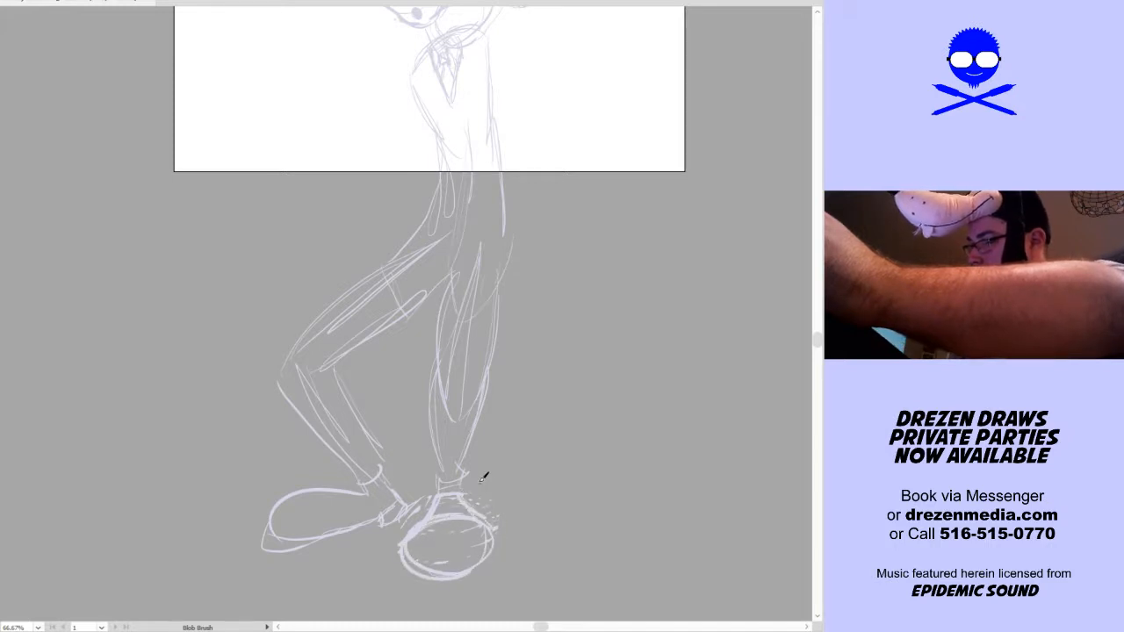
mouse_move(406, 496)
mouse_down()
mouse_move(431, 526)
mouse_move(501, 525)
mouse_up()
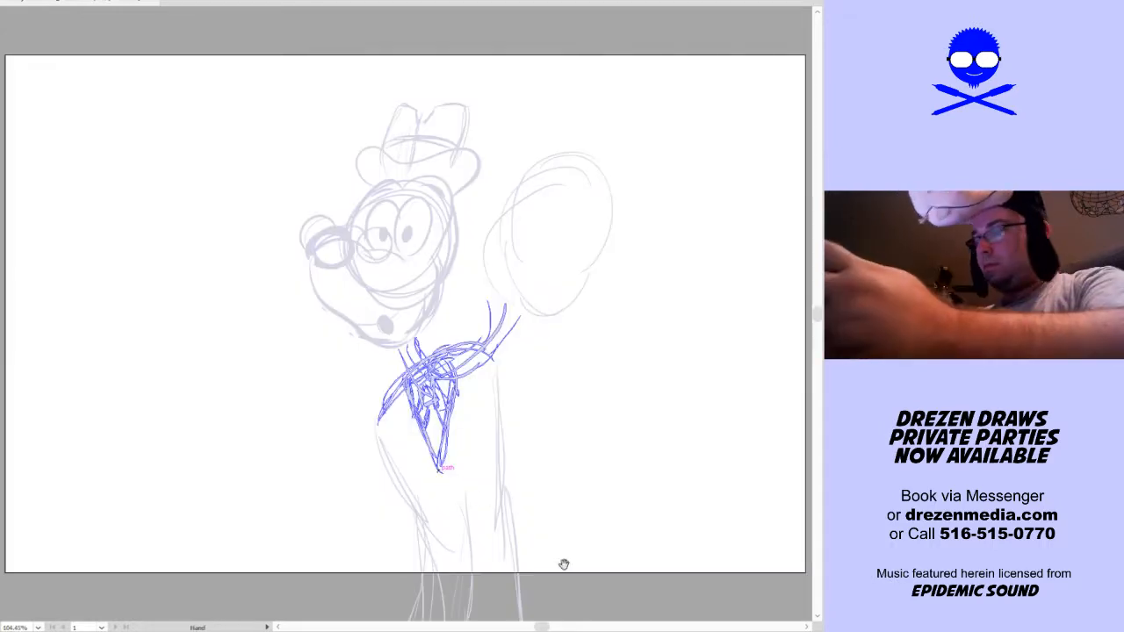
Add small rounded bumps on both sides of the standing foot's upper shoe, just below the ankle
drag(571, 557, 585, 213)
drag(591, 431, 587, 214)
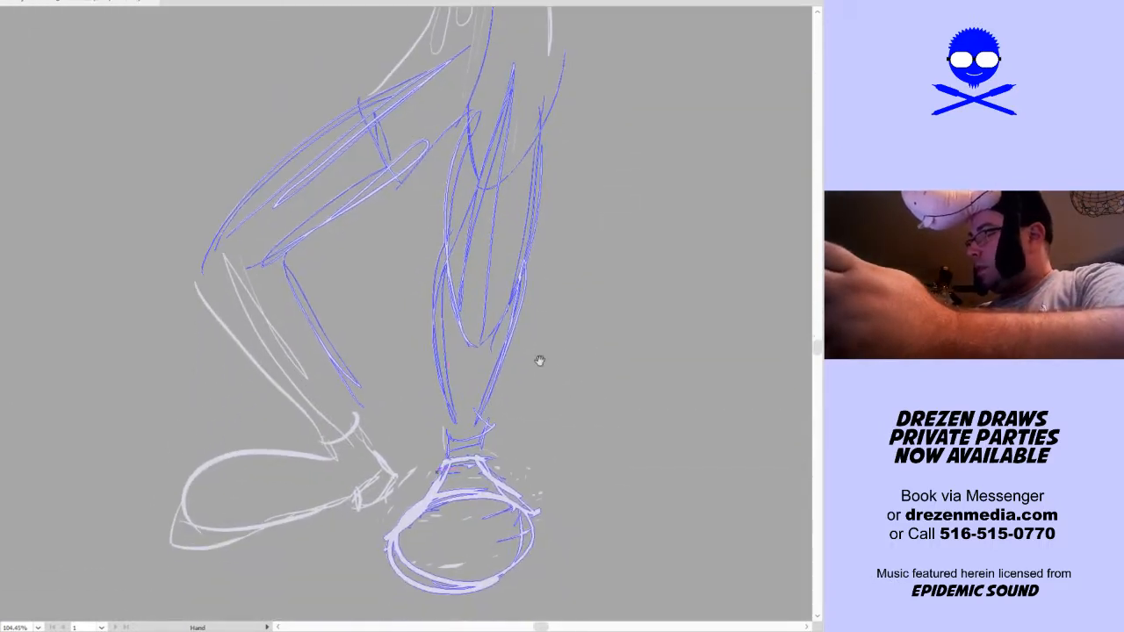
drag(445, 460, 428, 499)
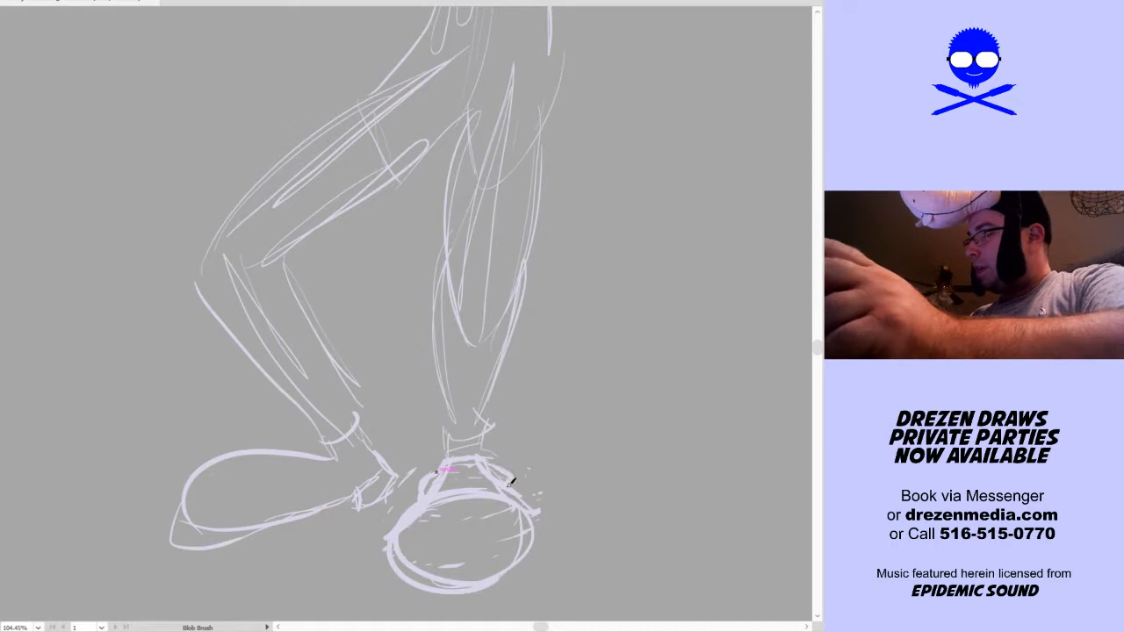
key(v)
key(ctrl+z)
drag(490, 472, 507, 483)
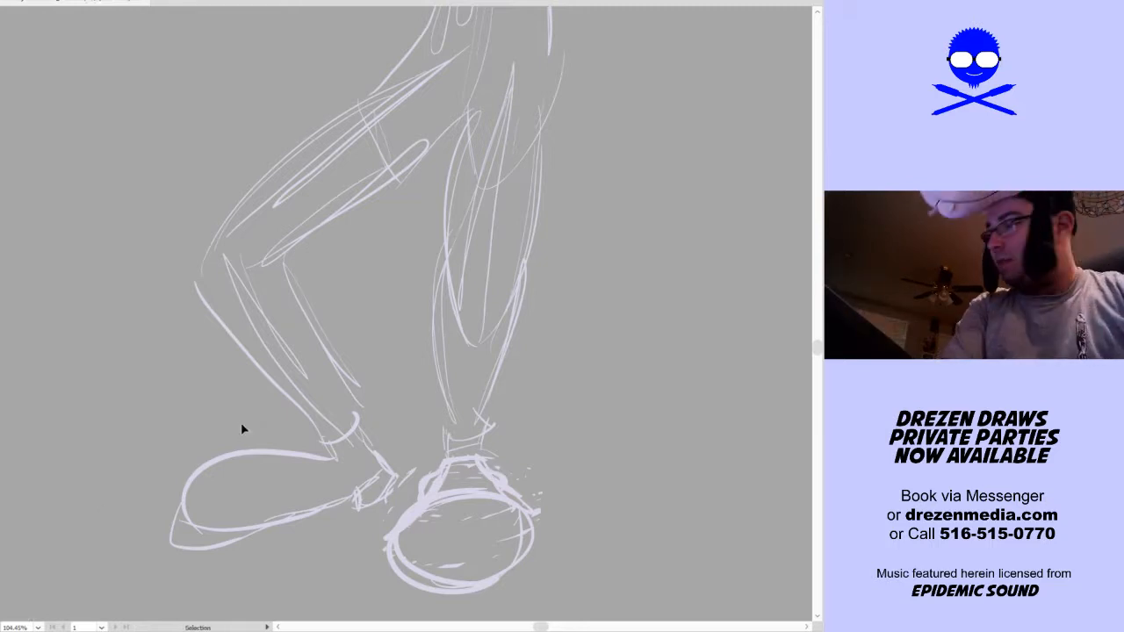
Sketch the open hand at the end of the extended arm, with spread fingers and a rounded thumb around the palm
scroll(241, 424, down, 3)
drag(230, 321, 239, 398)
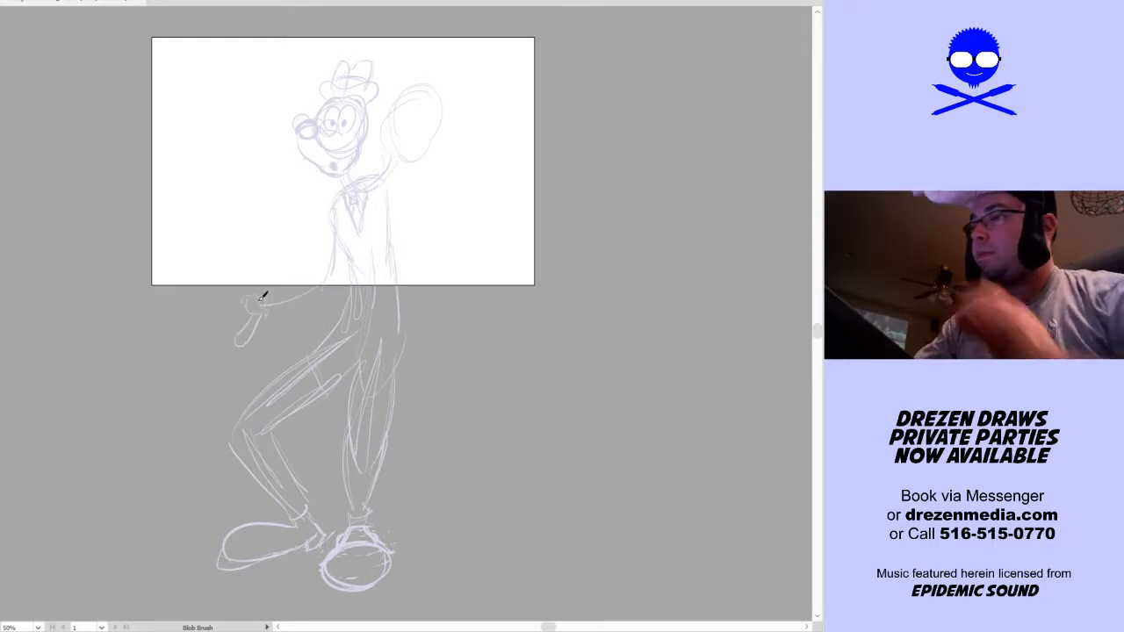
key(ctrl+z)
key(ctrl+equal)
key(ctrl+equal)
key(ctrl+equal)
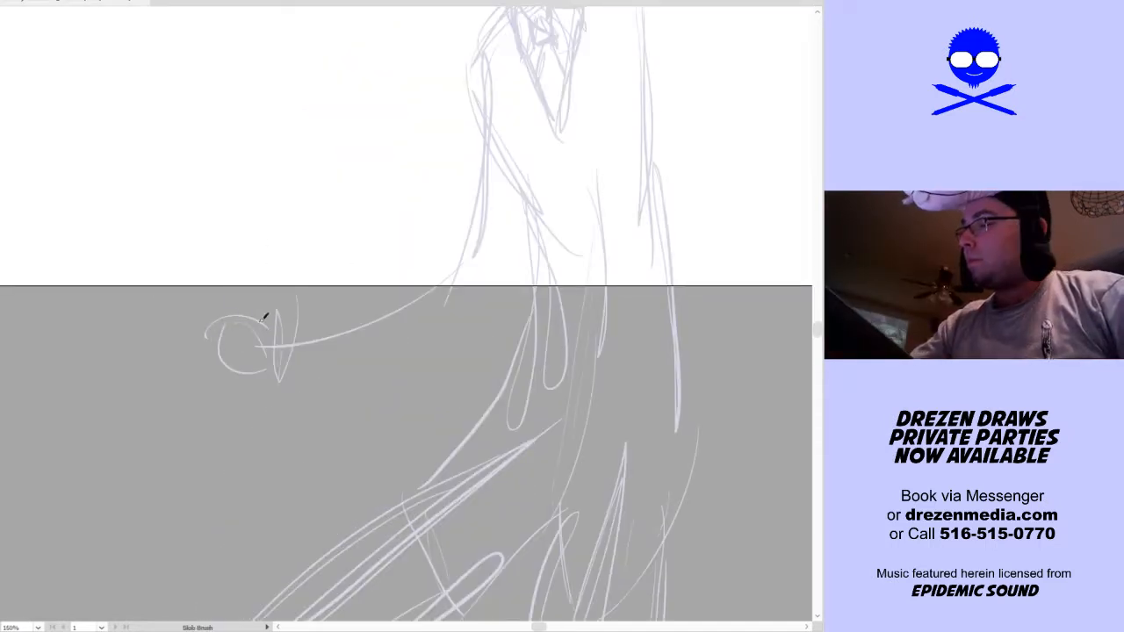
mouse_move(234, 288)
mouse_down()
mouse_move(172, 323)
mouse_move(223, 319)
mouse_move(199, 337)
mouse_move(231, 315)
mouse_move(239, 345)
mouse_up()
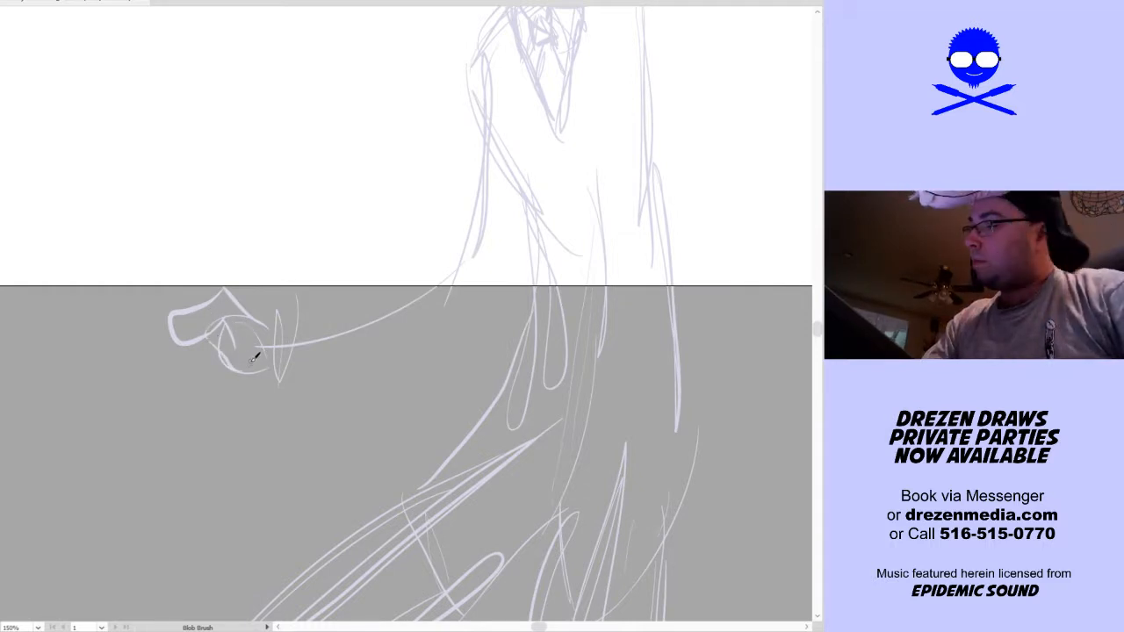
mouse_move(250, 356)
mouse_down()
mouse_move(293, 408)
mouse_move(281, 350)
mouse_up()
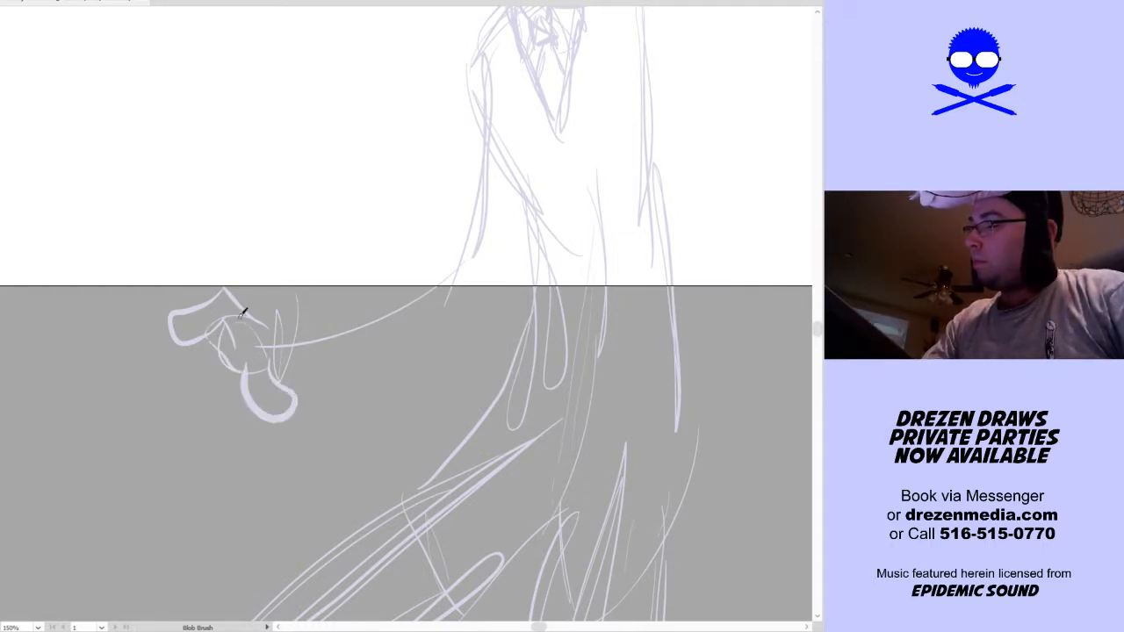
mouse_move(142, 278)
mouse_down()
mouse_move(174, 323)
mouse_move(152, 338)
mouse_move(204, 343)
mouse_move(150, 335)
mouse_move(240, 330)
mouse_up()
key(ctrl+z)
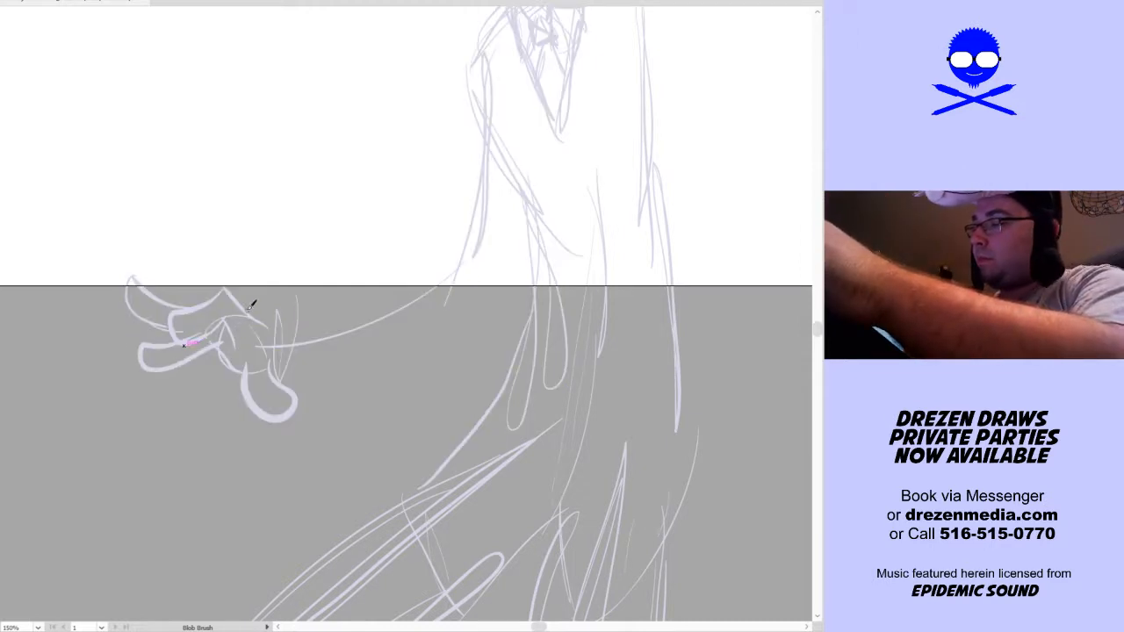
Add a cuff at the extended hand's wrist and draw the sleeve contours along the forearm and up to the shoulder
drag(380, 400, 318, 474)
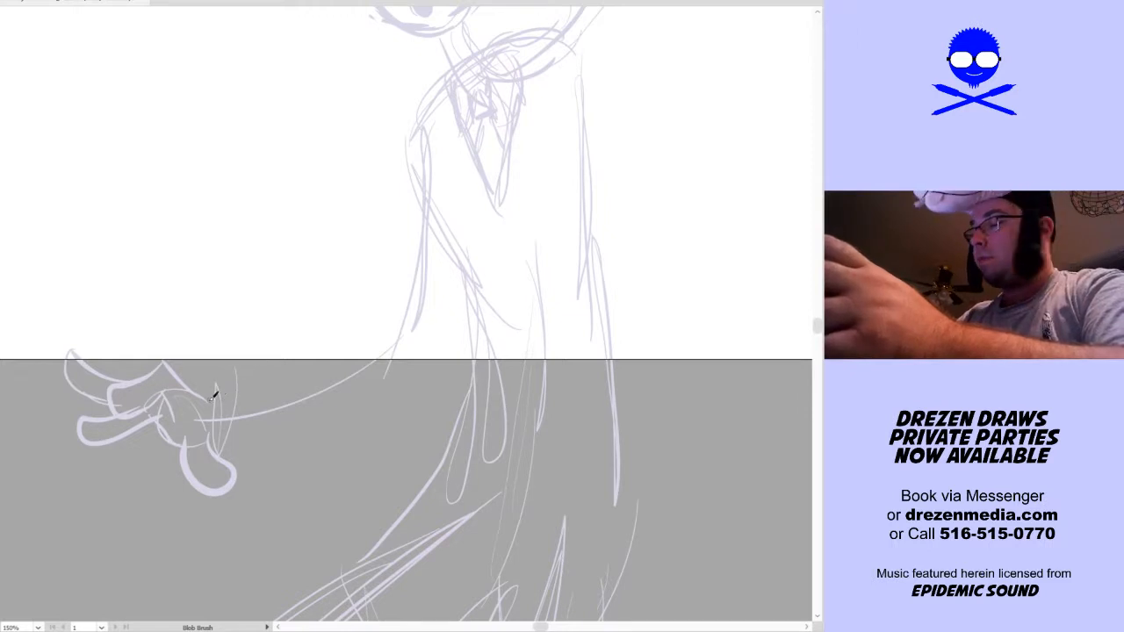
drag(213, 402, 211, 439)
mouse_move(226, 395)
mouse_down()
mouse_move(225, 441)
mouse_move(237, 387)
mouse_move(235, 463)
mouse_up()
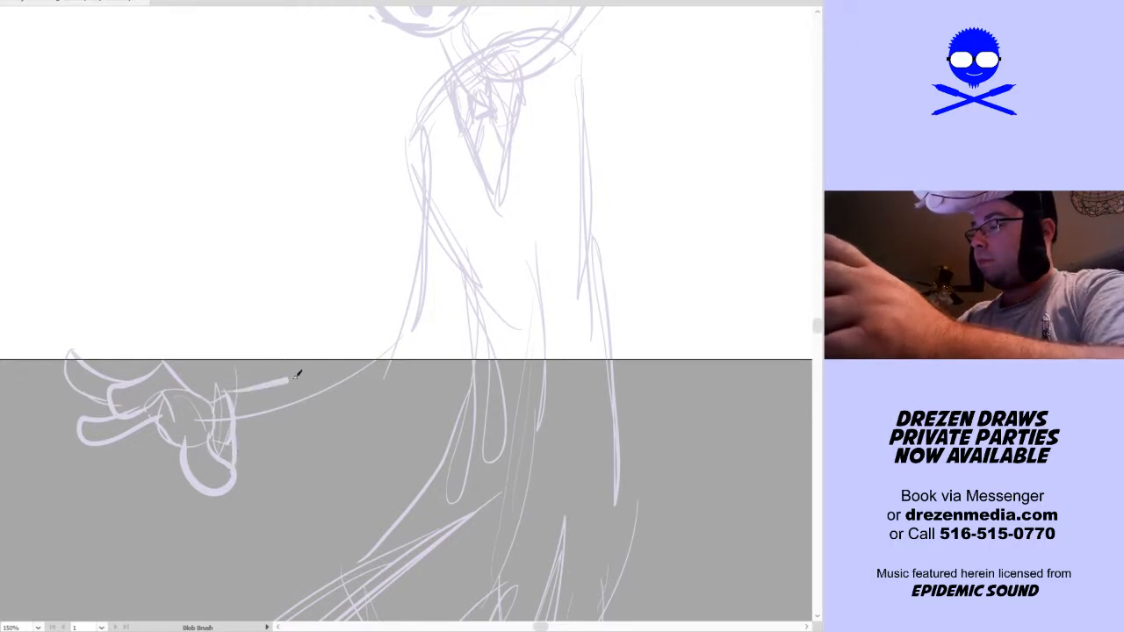
drag(255, 384, 242, 391)
mouse_move(237, 445)
mouse_down()
mouse_move(430, 371)
mouse_move(457, 54)
mouse_up()
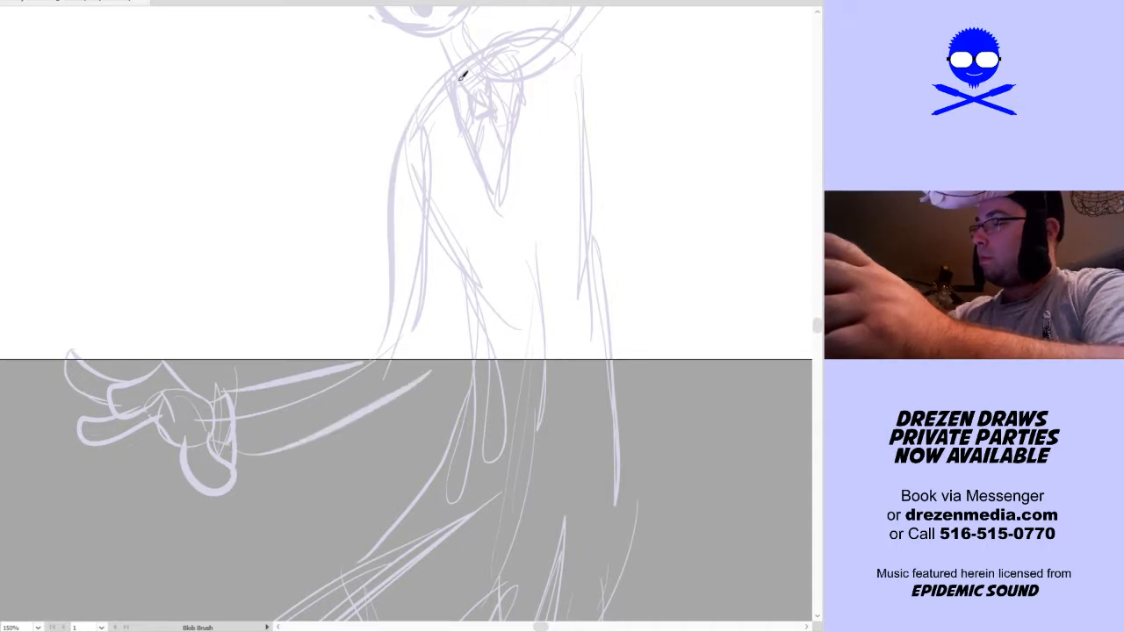
Sketch the second head's face with a curved center line, two oval eyes with small pupils and a heavy wavy angry brow
mouse_move(627, 284)
mouse_down()
mouse_move(371, 500)
mouse_move(475, 345)
mouse_move(510, 362)
mouse_up()
scroll(475, 345, down, 1)
scroll(469, 359, down, 2)
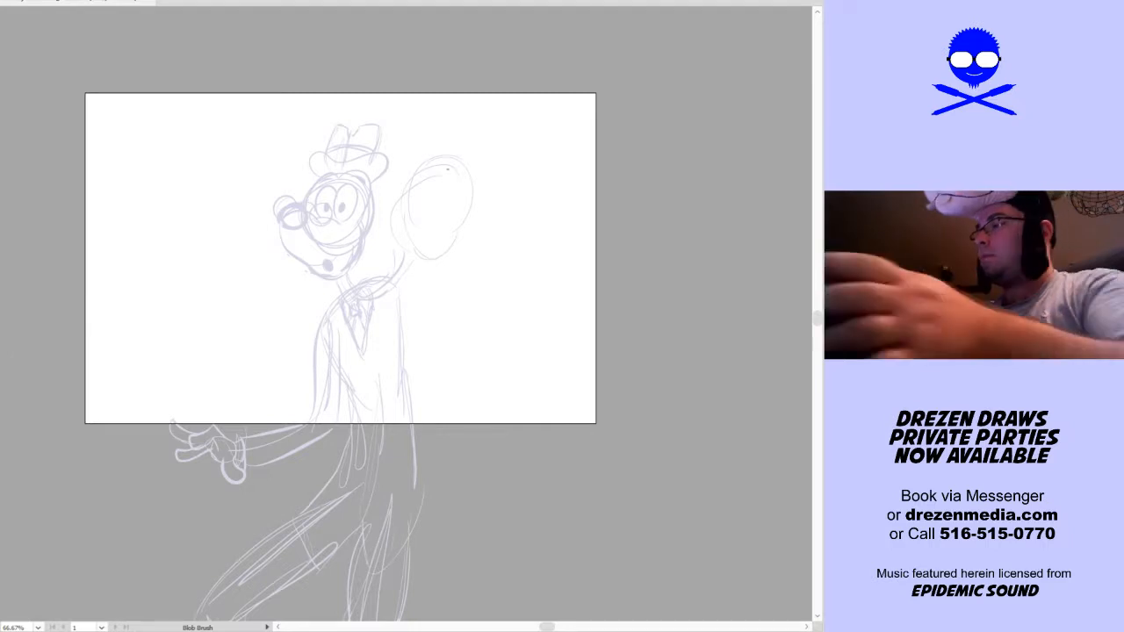
key(space)
drag(479, 186, 452, 225)
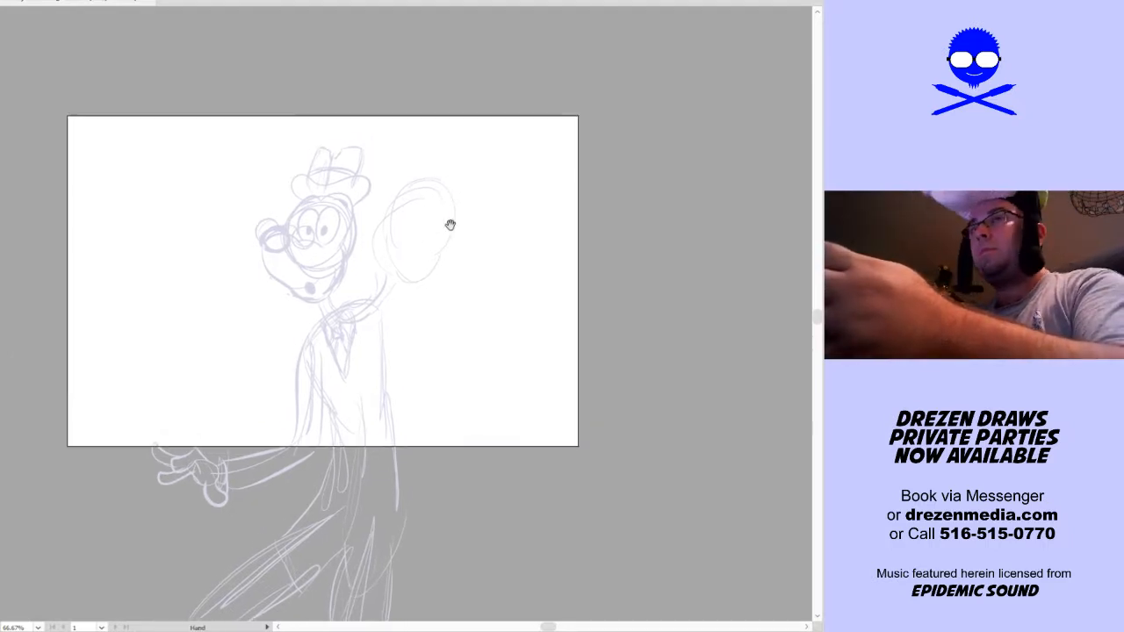
scroll(444, 218, up, 1)
scroll(442, 215, up, 1)
mouse_move(441, 162)
mouse_down()
mouse_move(420, 298)
mouse_move(441, 235)
mouse_move(390, 362)
mouse_up()
mouse_move(418, 283)
mouse_down()
mouse_move(392, 261)
mouse_move(420, 187)
mouse_up()
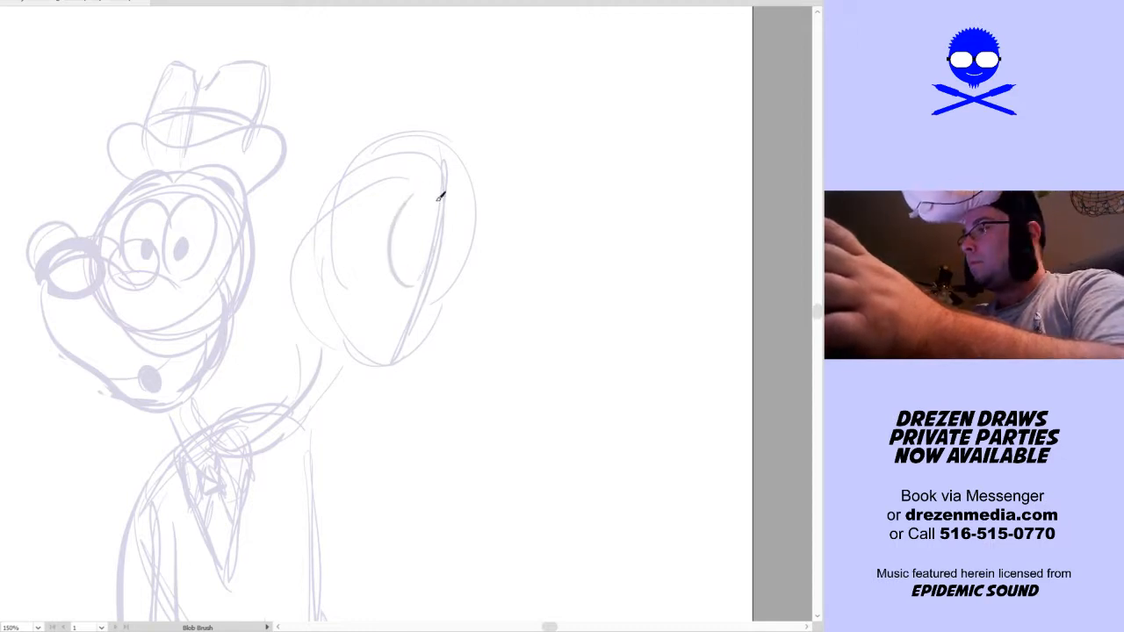
mouse_move(436, 275)
mouse_down()
mouse_move(471, 264)
mouse_move(464, 216)
mouse_up()
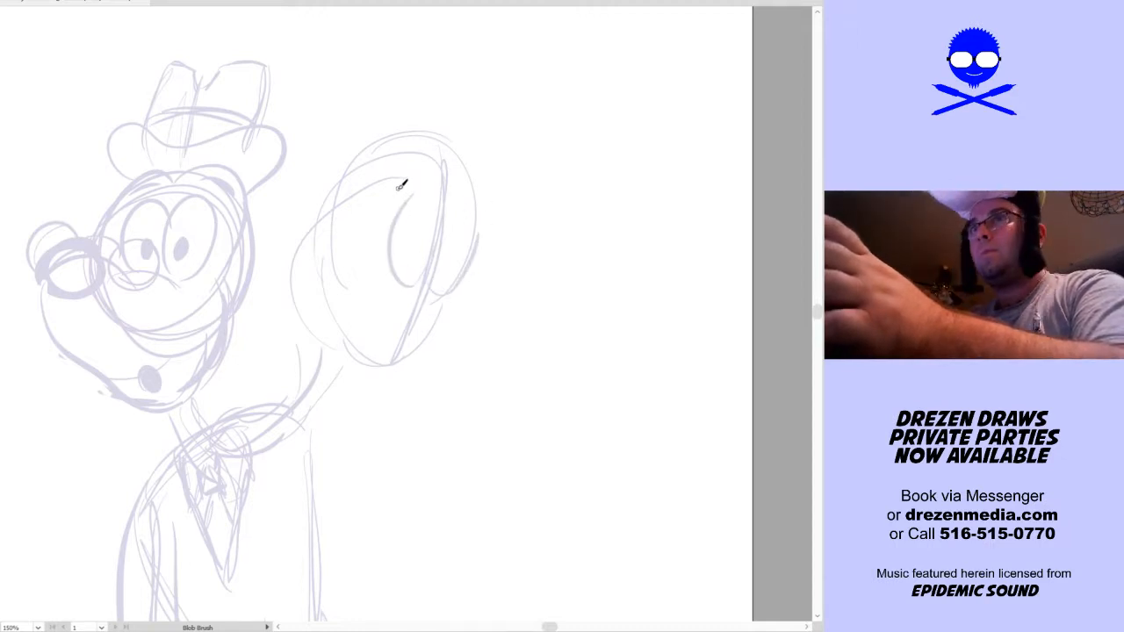
mouse_move(394, 190)
mouse_down()
mouse_move(431, 187)
mouse_move(433, 225)
mouse_move(455, 242)
mouse_move(505, 186)
mouse_move(487, 222)
mouse_up()
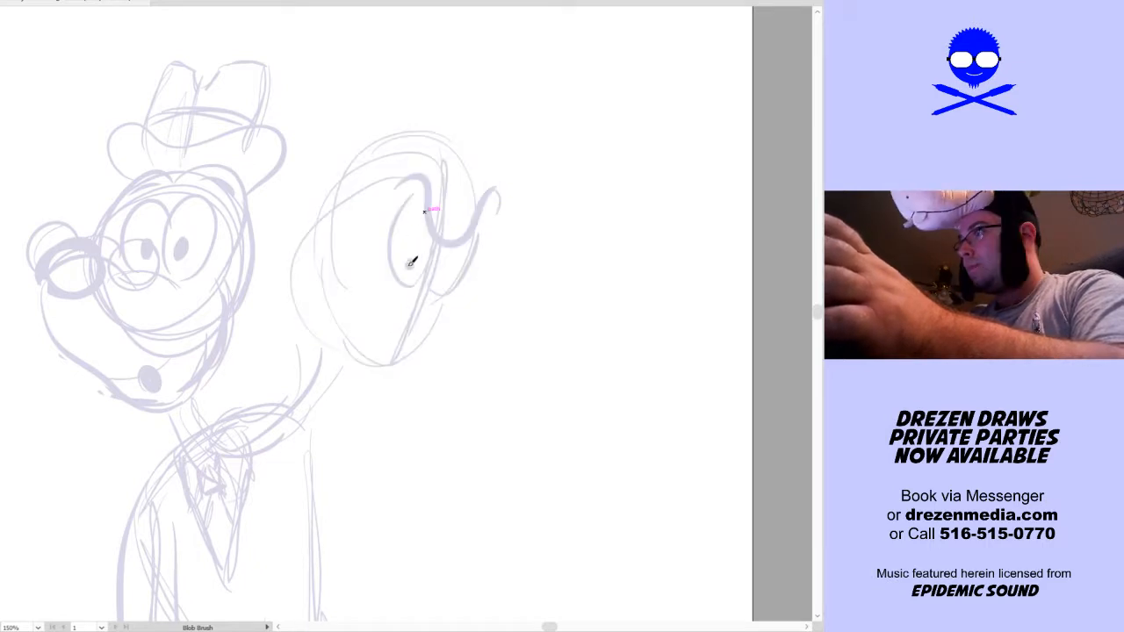
mouse_move(418, 180)
mouse_down()
mouse_move(384, 242)
mouse_move(408, 290)
mouse_move(435, 273)
mouse_move(429, 284)
mouse_move(449, 299)
mouse_move(483, 234)
mouse_up()
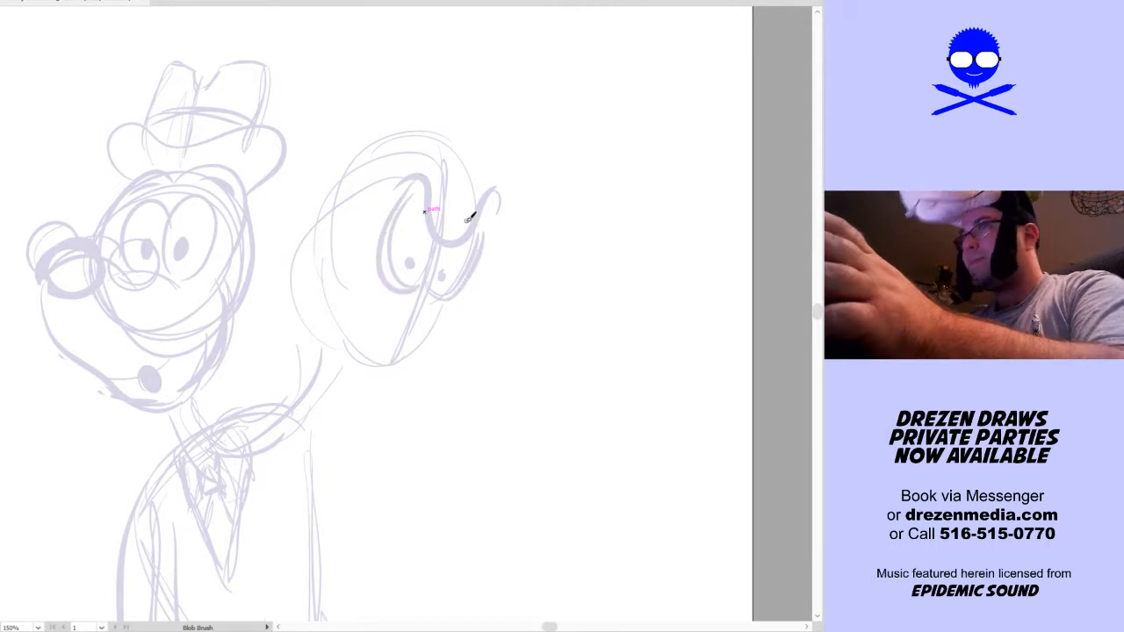
Draw the second head's protruding snout with a thick round nose, a pointed tooth and an upper lip line curving up into the cheek
drag(482, 294, 474, 229)
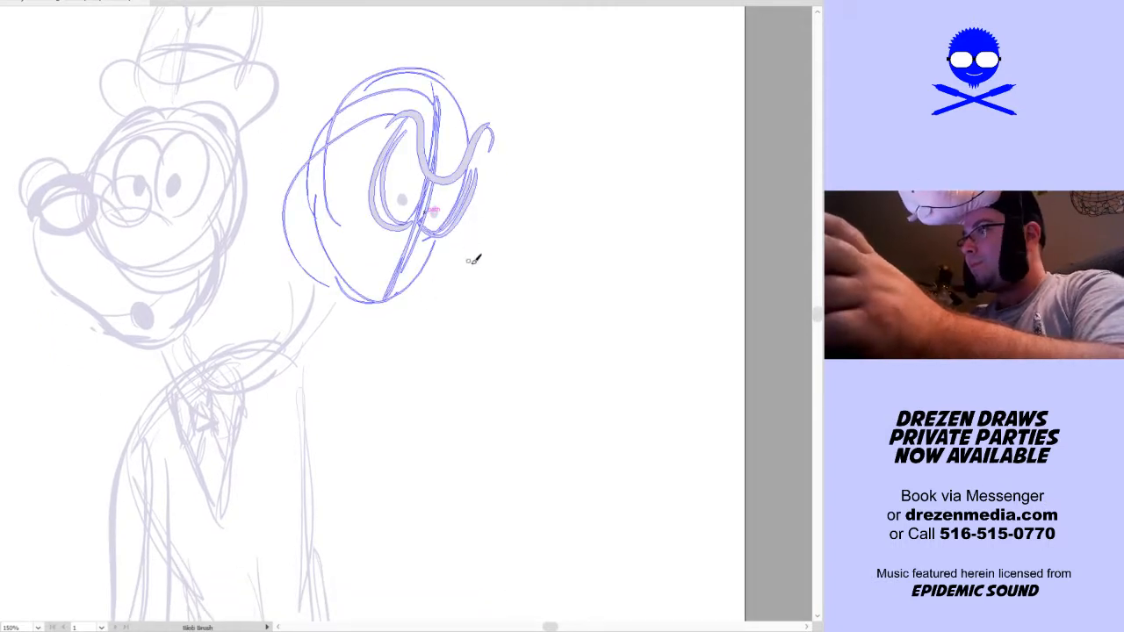
mouse_move(389, 274)
mouse_down()
mouse_move(423, 258)
mouse_move(505, 252)
mouse_move(485, 303)
mouse_up()
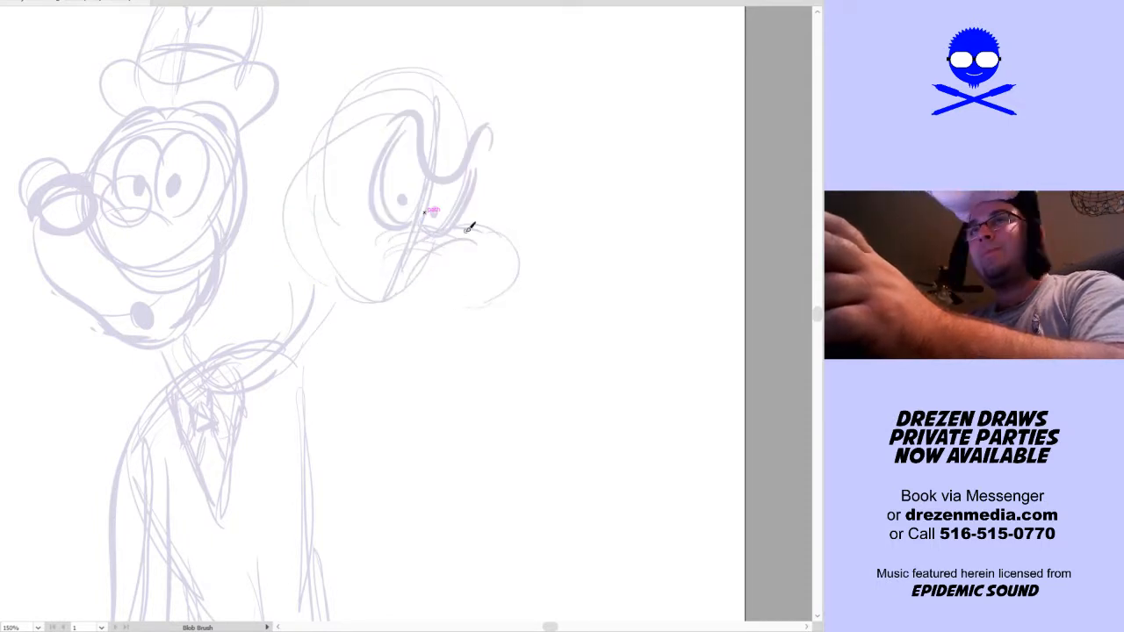
mouse_move(488, 230)
mouse_down()
mouse_move(532, 214)
mouse_move(502, 257)
mouse_move(535, 201)
mouse_move(522, 252)
mouse_move(569, 253)
mouse_move(564, 295)
mouse_move(494, 301)
mouse_move(445, 248)
mouse_up()
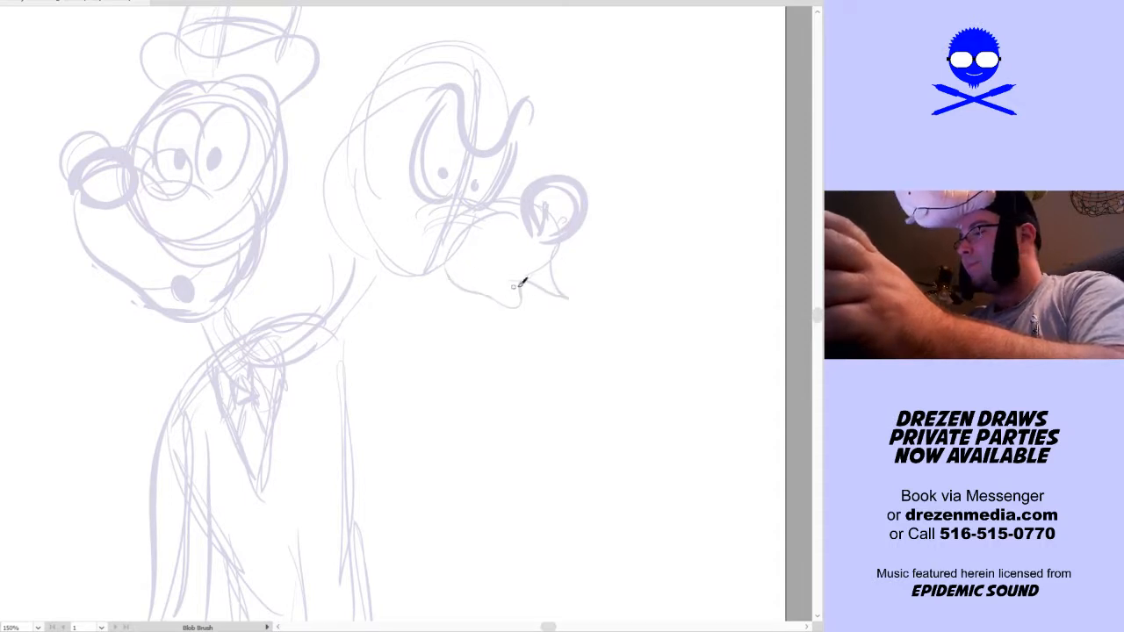
mouse_move(524, 305)
mouse_down()
mouse_move(427, 266)
mouse_move(368, 175)
mouse_move(392, 183)
mouse_up()
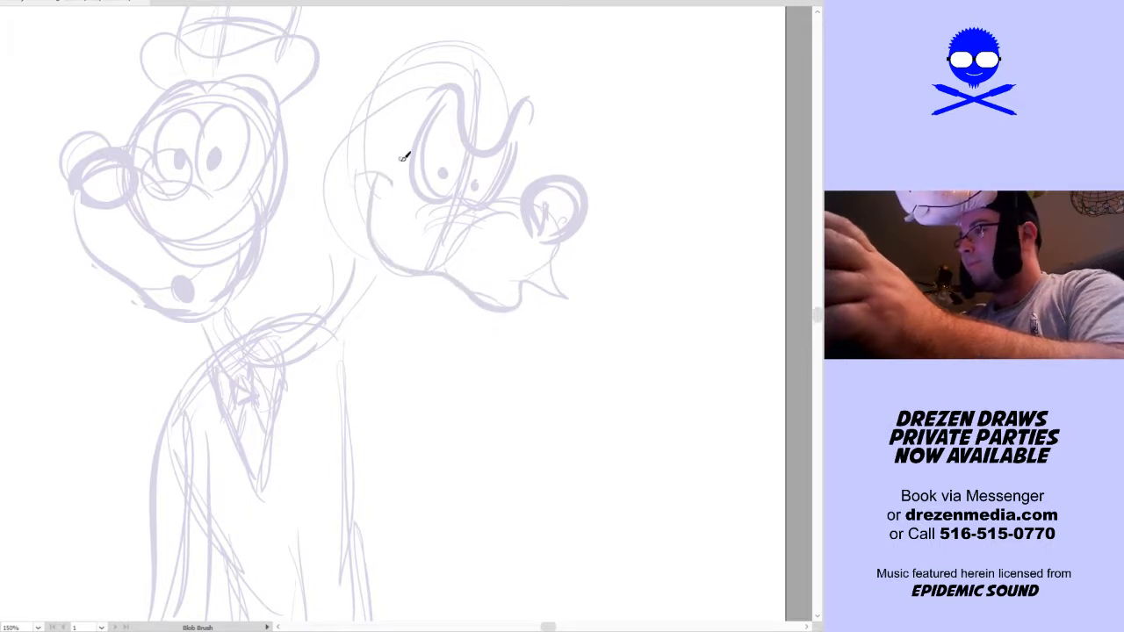
Draw a large rounded curve behind the second head's cheek, then an open lower jaw with a tongue, undoing the misplaced strokes
mouse_move(409, 137)
mouse_down()
mouse_move(331, 143)
mouse_move(328, 211)
mouse_up()
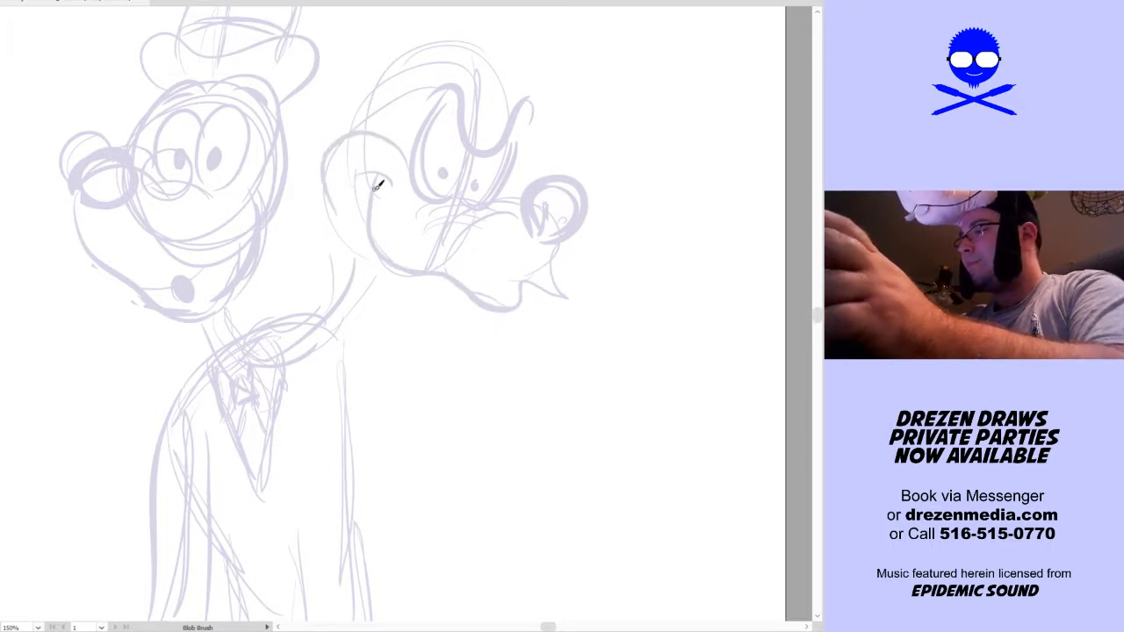
mouse_move(376, 176)
mouse_down()
mouse_move(359, 287)
mouse_move(431, 314)
mouse_up()
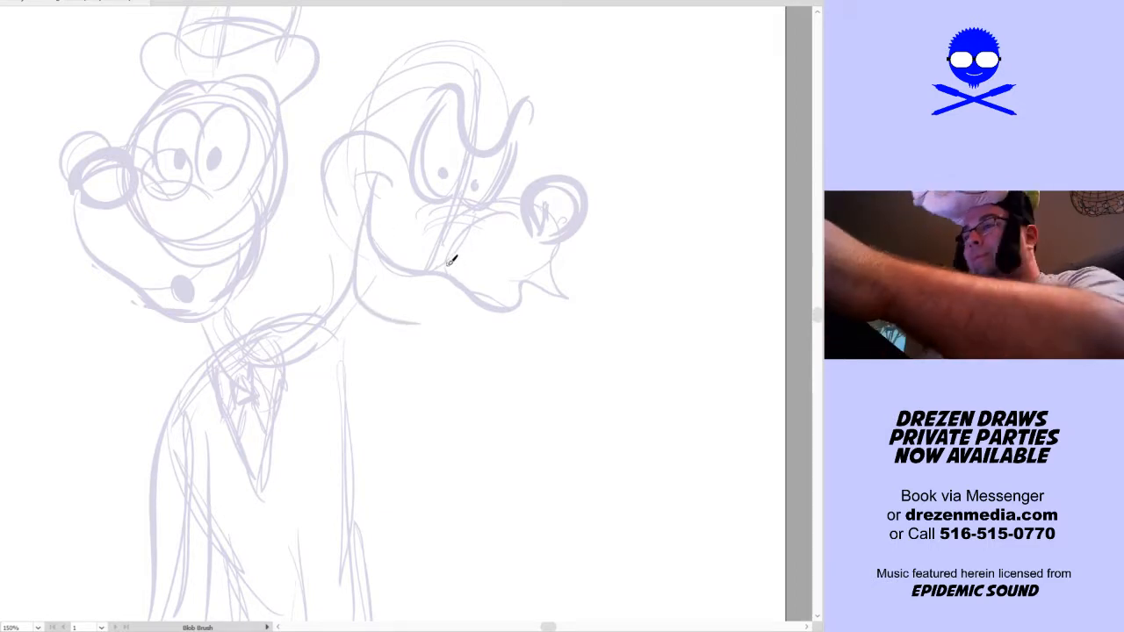
key(ctrl+z)
mouse_move(381, 175)
mouse_down()
mouse_move(343, 283)
mouse_move(436, 337)
mouse_move(420, 275)
mouse_up()
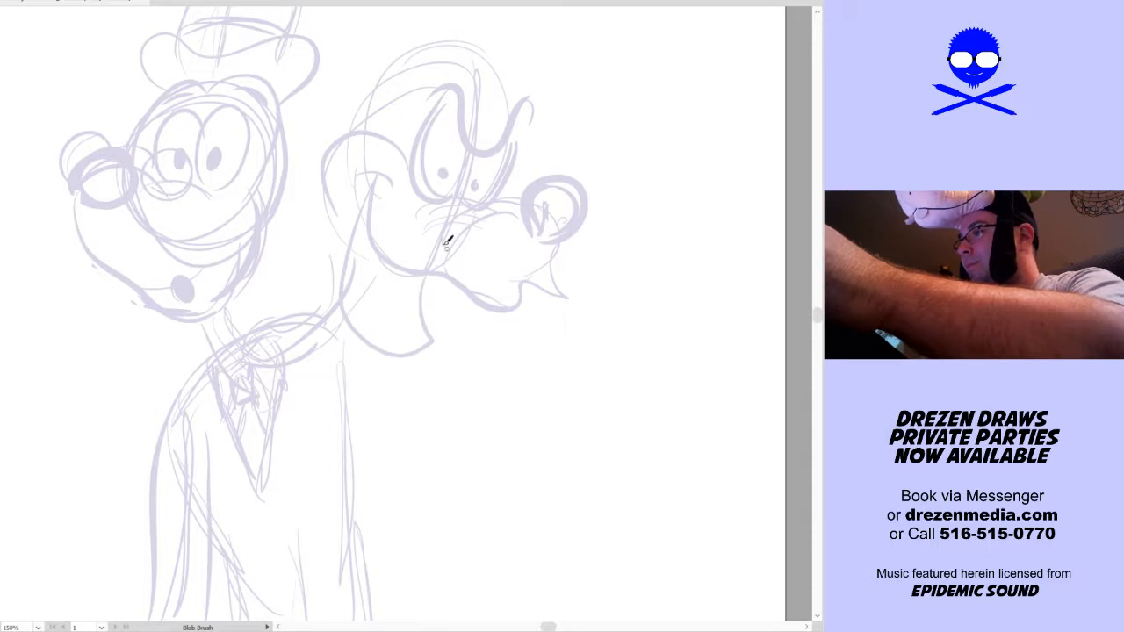
mouse_move(342, 213)
mouse_down()
mouse_move(343, 338)
mouse_move(430, 363)
mouse_move(434, 316)
mouse_move(446, 332)
mouse_move(440, 352)
mouse_move(392, 362)
mouse_move(348, 344)
mouse_move(330, 305)
mouse_move(330, 227)
mouse_up()
key(ctrl+z)
mouse_move(466, 294)
mouse_down()
mouse_move(468, 321)
mouse_move(449, 348)
mouse_up()
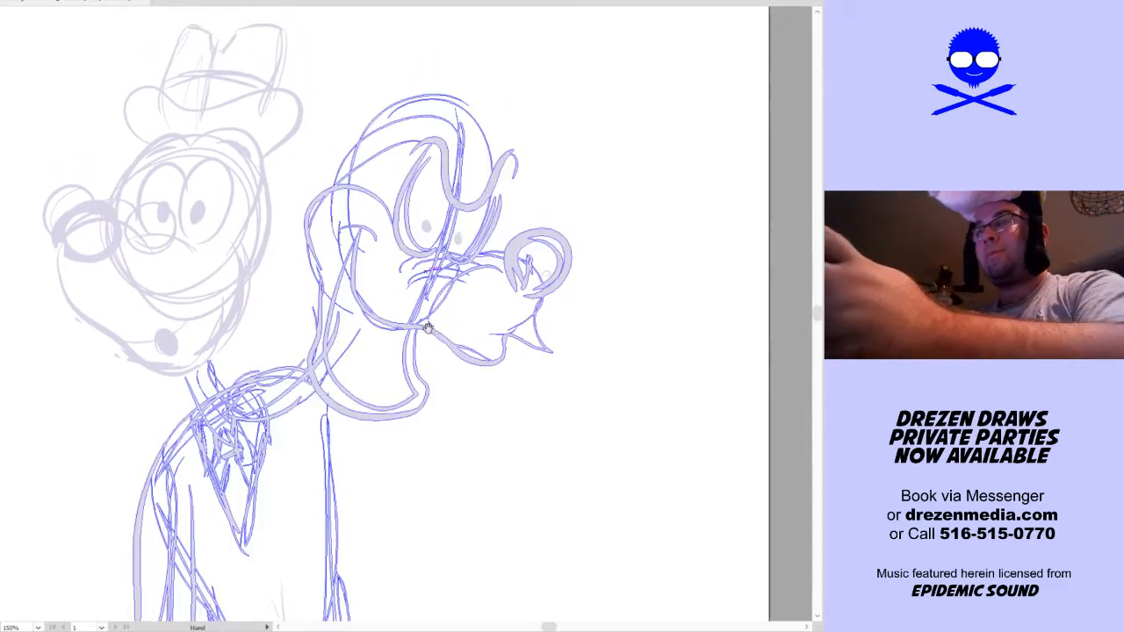
mouse_move(338, 328)
mouse_down()
mouse_move(393, 383)
mouse_move(363, 308)
mouse_move(378, 360)
mouse_up()
Add short forehead and brow strokes around the second head's eyes, undoing the overly heavy brow line
key(space)
drag(521, 350, 492, 433)
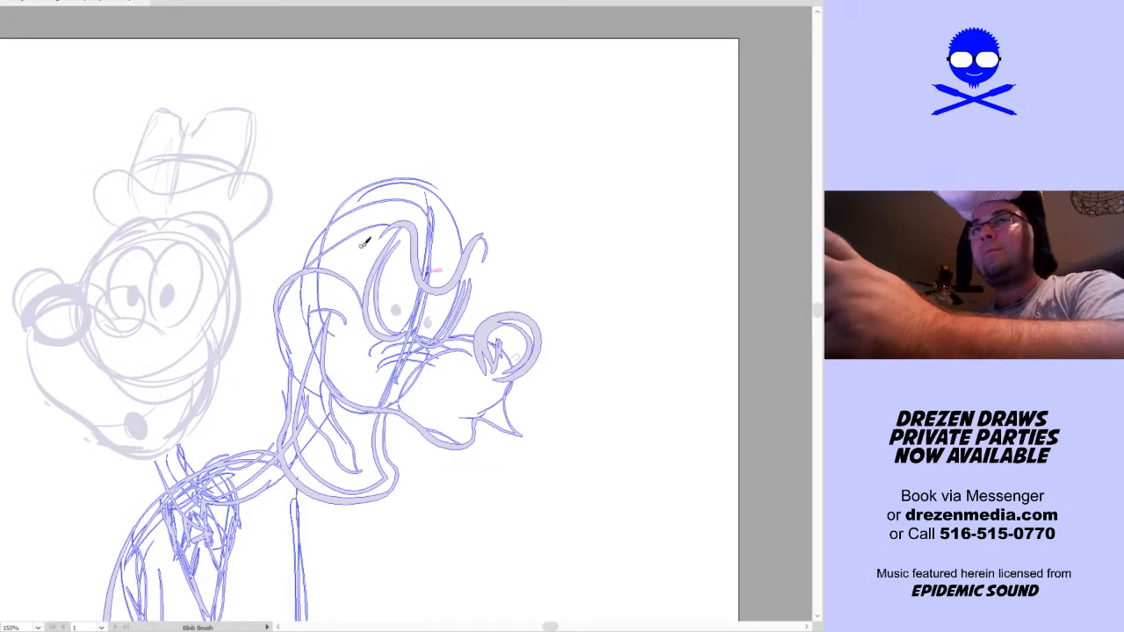
mouse_move(345, 278)
mouse_down()
mouse_move(368, 228)
mouse_move(409, 203)
mouse_up()
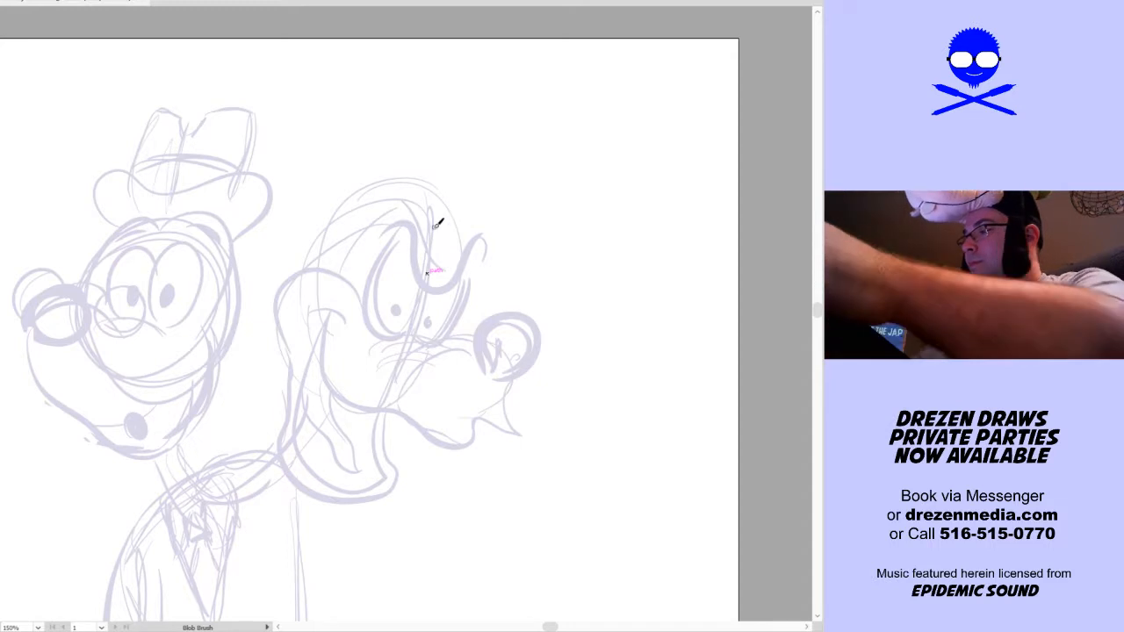
key(Return)
key(Return)
mouse_move(405, 199)
mouse_down()
mouse_move(434, 232)
mouse_move(455, 272)
mouse_up()
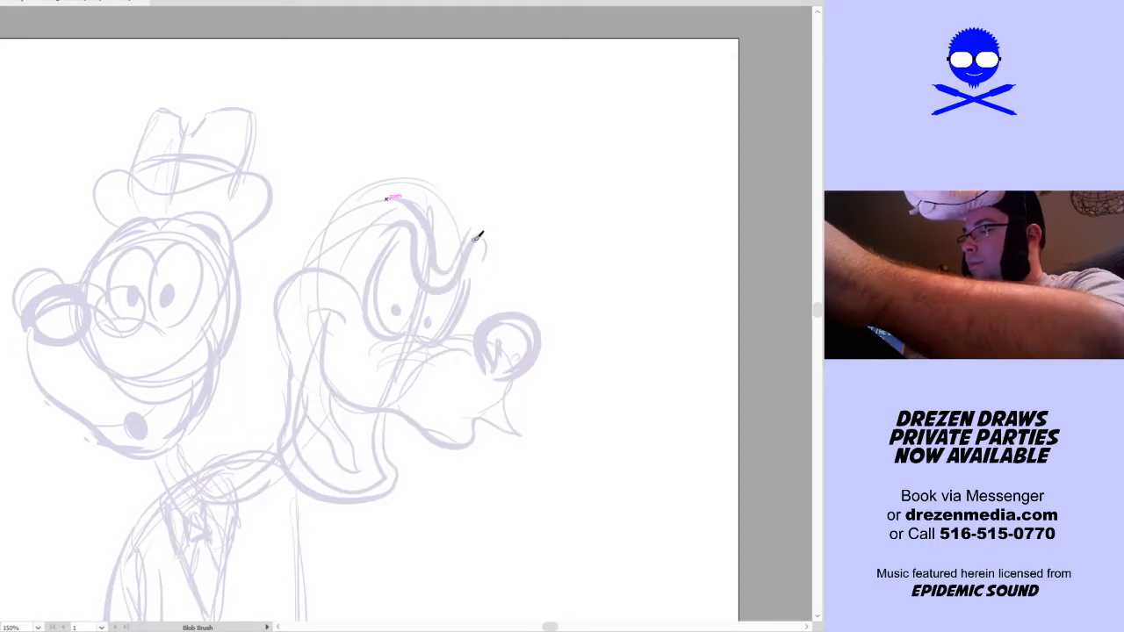
ctrl+click(420, 200)
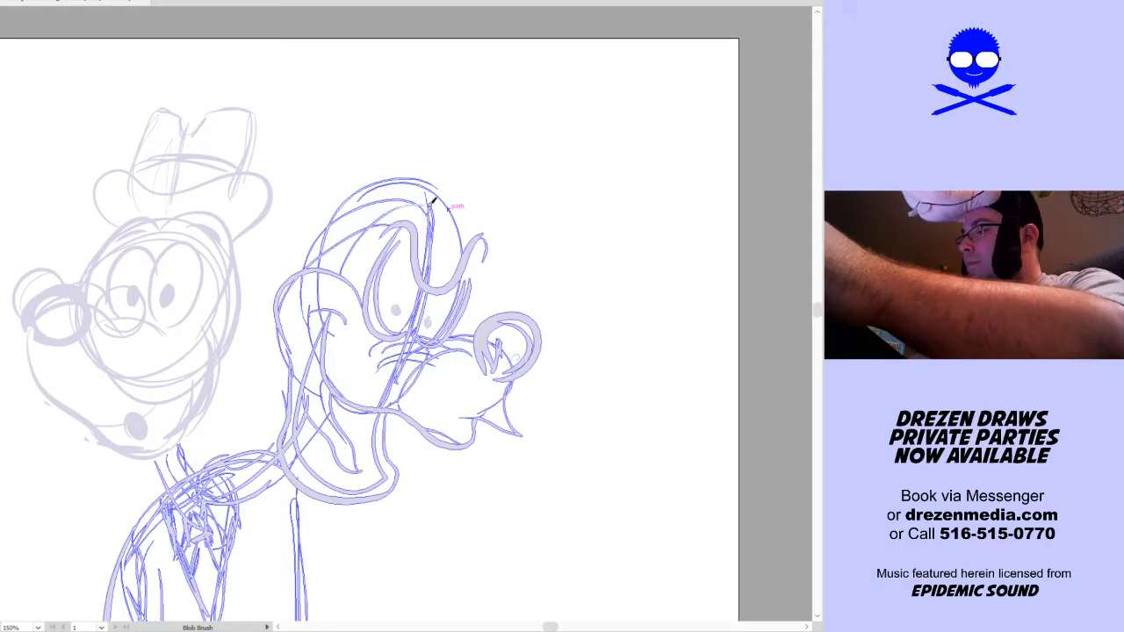
ctrl+click(447, 216)
ctrl+click(425, 199)
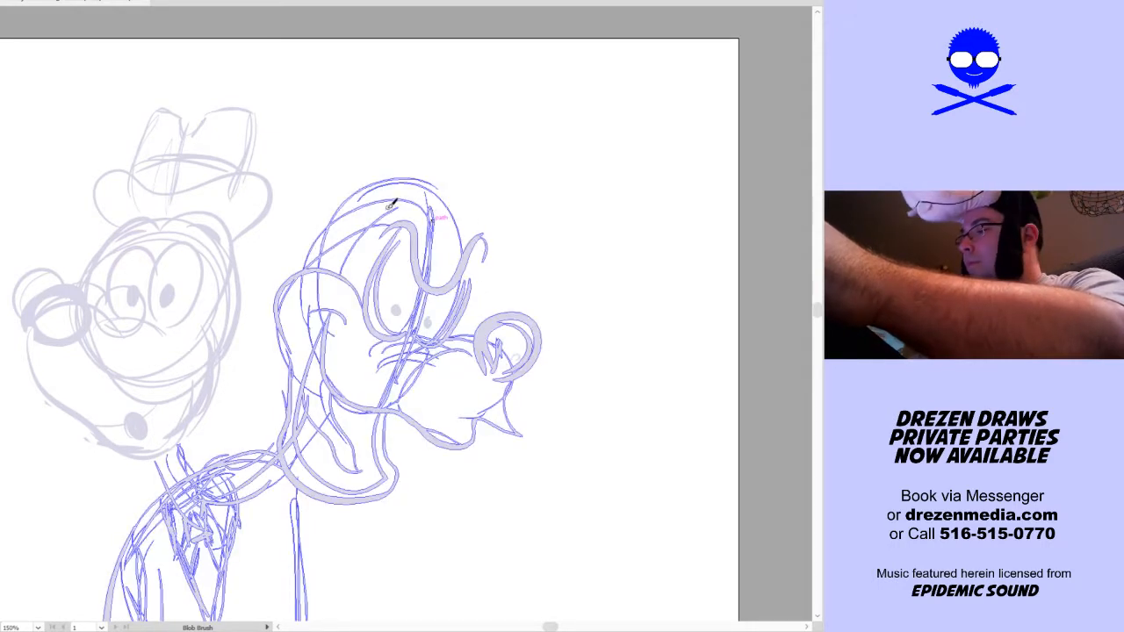
ctrl+click(442, 256)
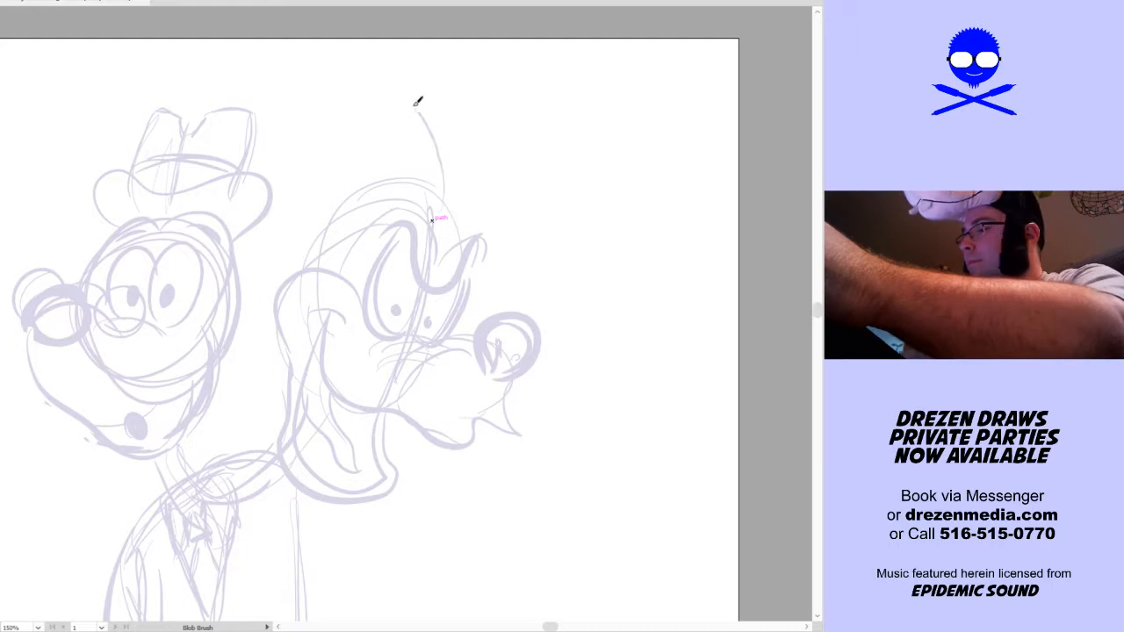
Sketch tall curved hair spikes on top of the second head, undoing the strands at its back
mouse_move(401, 96)
mouse_down()
mouse_move(422, 193)
mouse_move(328, 104)
mouse_move(369, 180)
mouse_up()
mouse_move(272, 134)
mouse_down()
mouse_move(335, 213)
mouse_move(245, 287)
mouse_up()
drag(324, 215, 266, 283)
drag(349, 206, 288, 170)
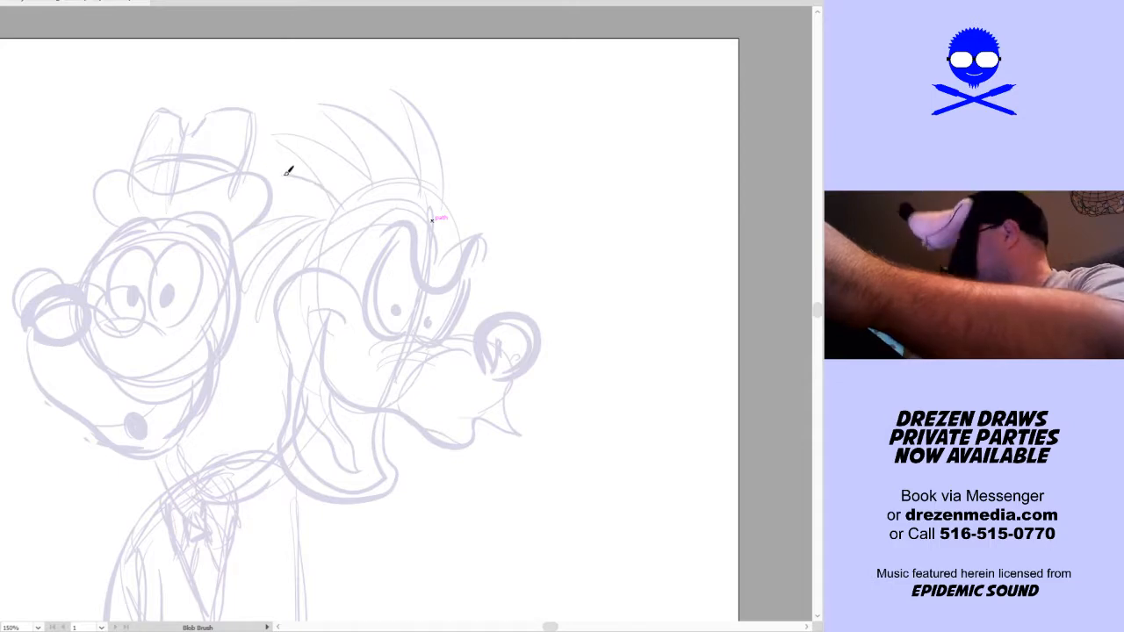
ctrl+click(356, 197)
key(ctrl+z)
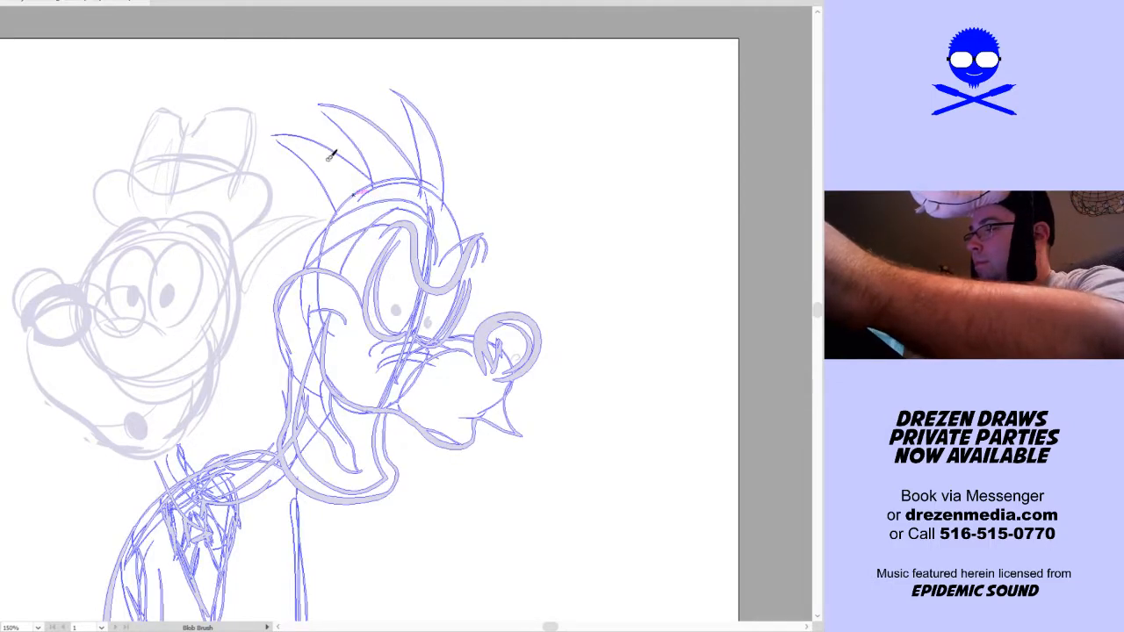
key(ctrl+z)
key(ctrl+a)
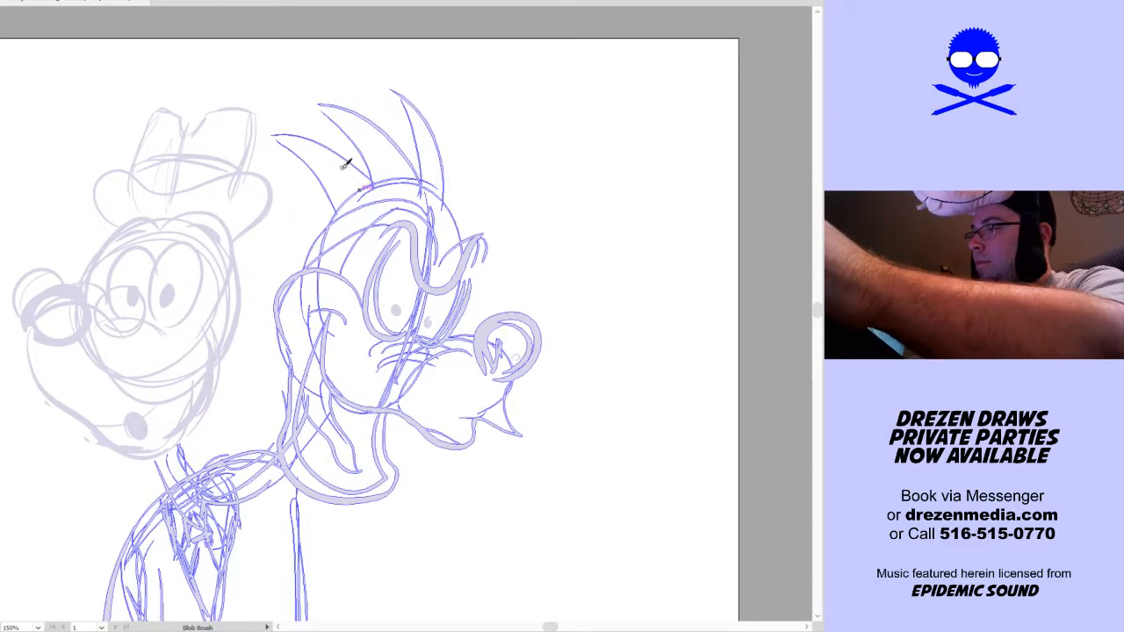
key(ctrl+shift+a)
key(ctrl+z)
Redraw the hair at the back of the second head as layered spiky strands sweeping backward, replacing the thin attempts with thicker strokes
drag(367, 173, 295, 132)
drag(296, 132, 347, 184)
mouse_move(329, 176)
mouse_down()
mouse_move(267, 189)
mouse_move(327, 190)
mouse_up()
drag(328, 191, 243, 270)
mouse_move(292, 215)
mouse_down()
mouse_move(251, 304)
mouse_move(263, 321)
mouse_up()
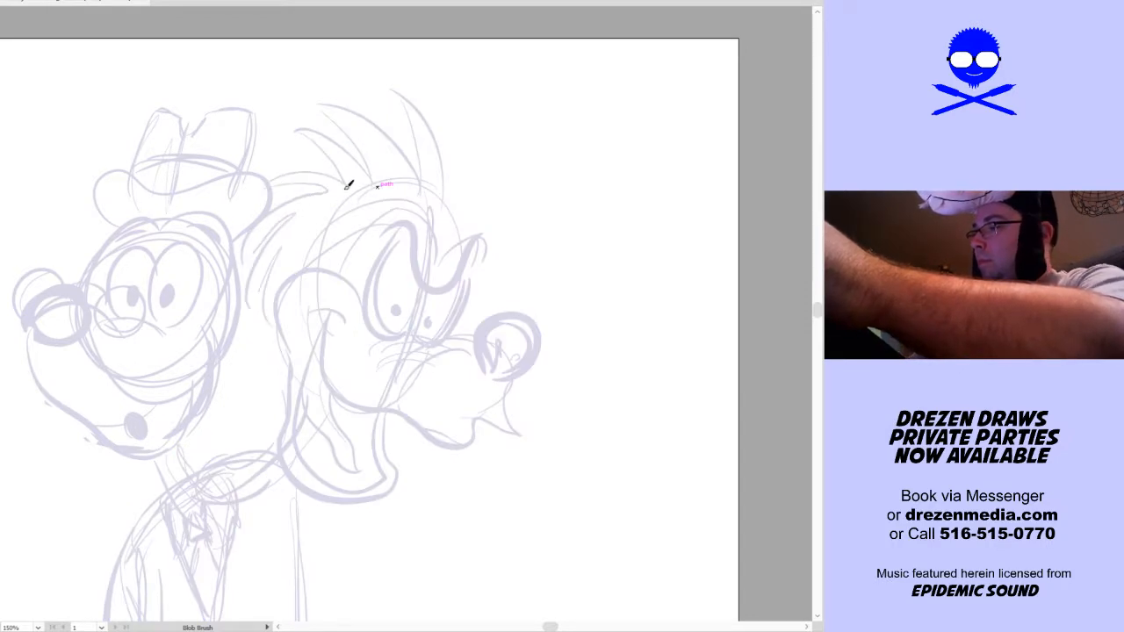
key(ctrl+z)
key(ctrl+z)
key(ctrl+z)
key(ctrl+z)
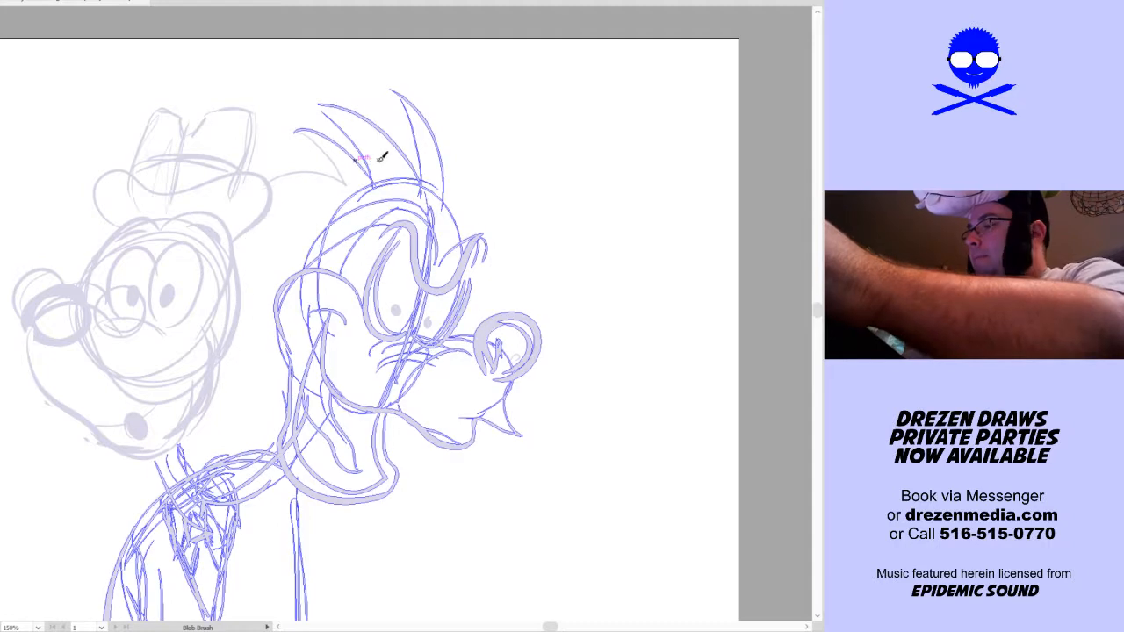
key(shift+b)
mouse_move(417, 178)
mouse_down()
mouse_move(263, 128)
mouse_move(357, 166)
mouse_move(285, 209)
mouse_move(350, 207)
mouse_up()
key(ctrl+shift+a)
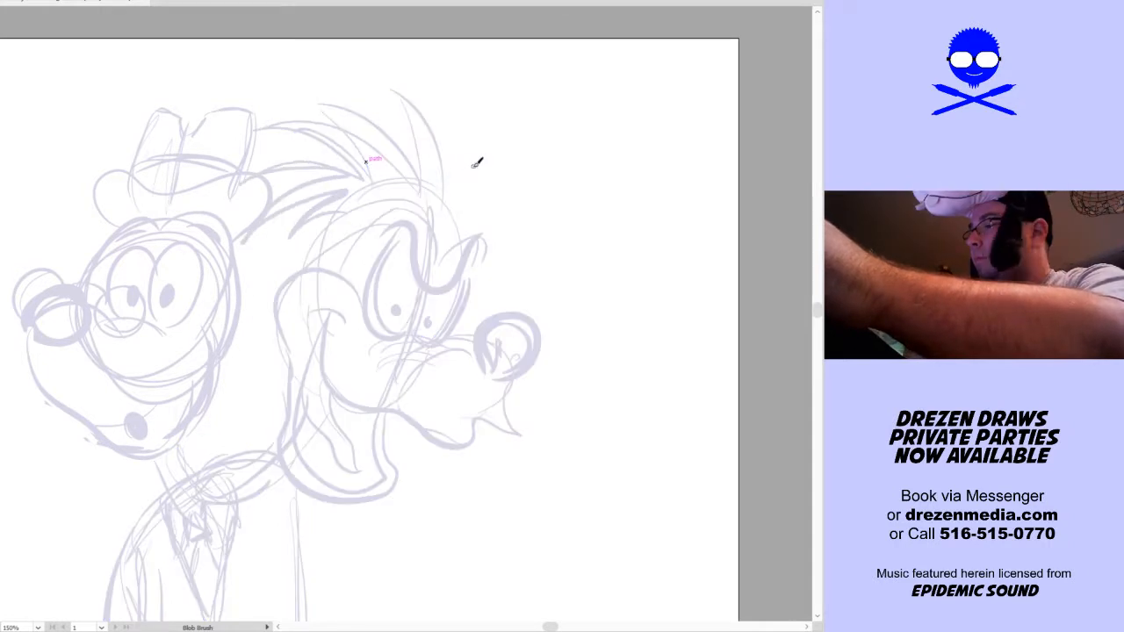
Add an upright spike and drooping pointed strands at the front of the second head's hair, and reinforce the line behind the forehead
drag(431, 186, 511, 106)
drag(553, 160, 466, 193)
mouse_move(566, 232)
mouse_down()
mouse_move(556, 187)
mouse_move(469, 191)
mouse_move(565, 222)
mouse_move(545, 198)
mouse_move(514, 196)
mouse_up()
key(ctrl+a)
mouse_move(536, 263)
mouse_down()
mouse_move(532, 211)
mouse_move(518, 278)
mouse_up()
mouse_move(492, 224)
mouse_down()
mouse_move(511, 274)
mouse_move(469, 212)
mouse_up()
mouse_move(459, 258)
mouse_down()
mouse_move(498, 232)
mouse_move(466, 282)
mouse_up()
drag(297, 269, 351, 214)
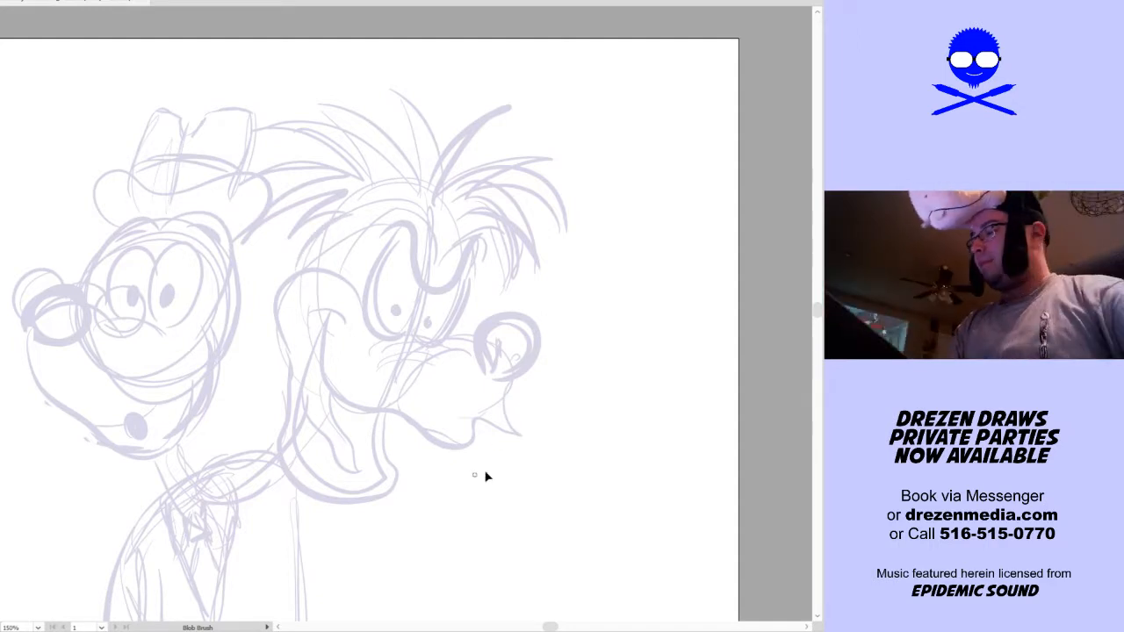
Sketch the bent guide lines of the raised arm below the second head and its open hand with spread, upward-curling fingers
key(ctrl+0)
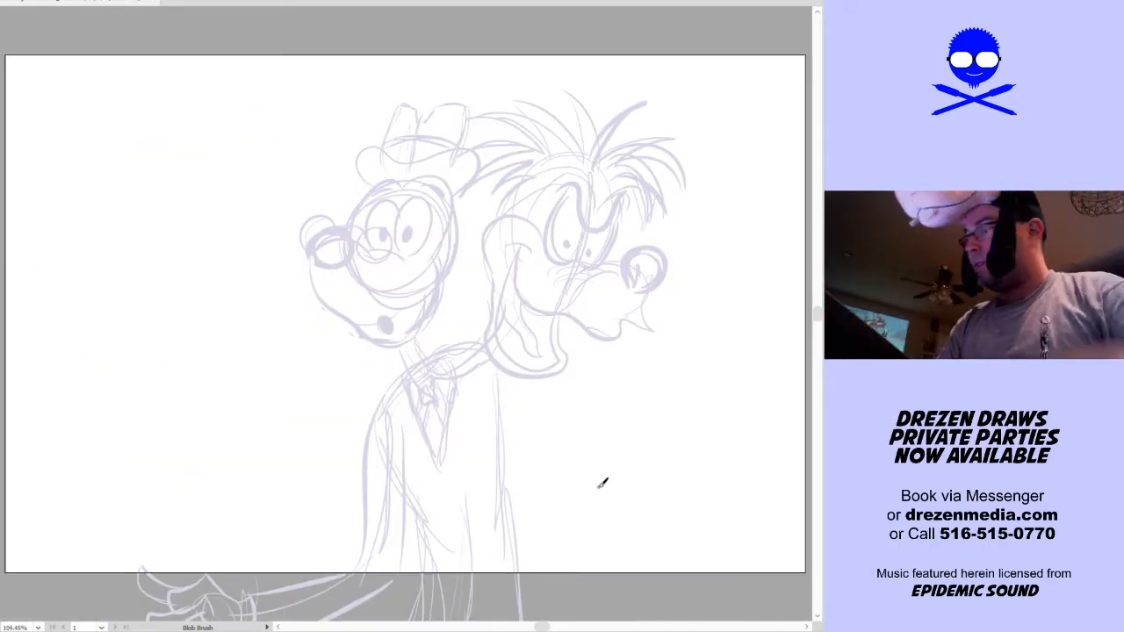
drag(604, 497, 451, 381)
mouse_move(362, 291)
mouse_down()
mouse_move(418, 375)
mouse_move(474, 282)
mouse_up()
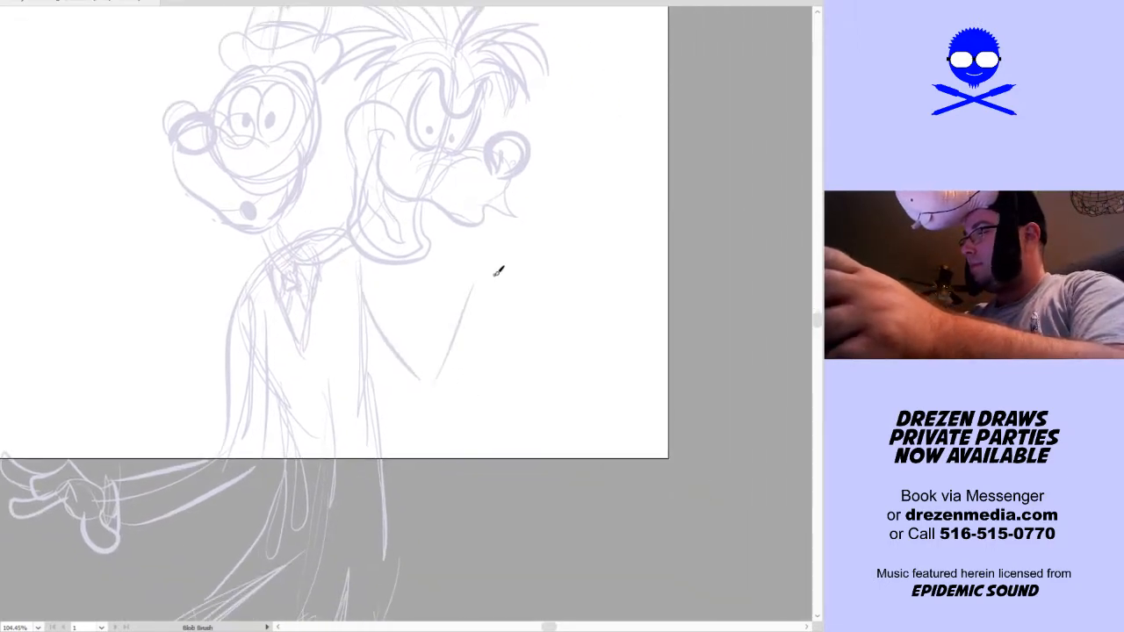
mouse_move(484, 284)
mouse_down()
mouse_move(541, 261)
mouse_move(527, 256)
mouse_move(569, 208)
mouse_up()
mouse_move(482, 281)
mouse_down()
mouse_move(514, 317)
mouse_move(528, 272)
mouse_move(513, 300)
mouse_move(524, 260)
mouse_up()
drag(530, 215, 544, 243)
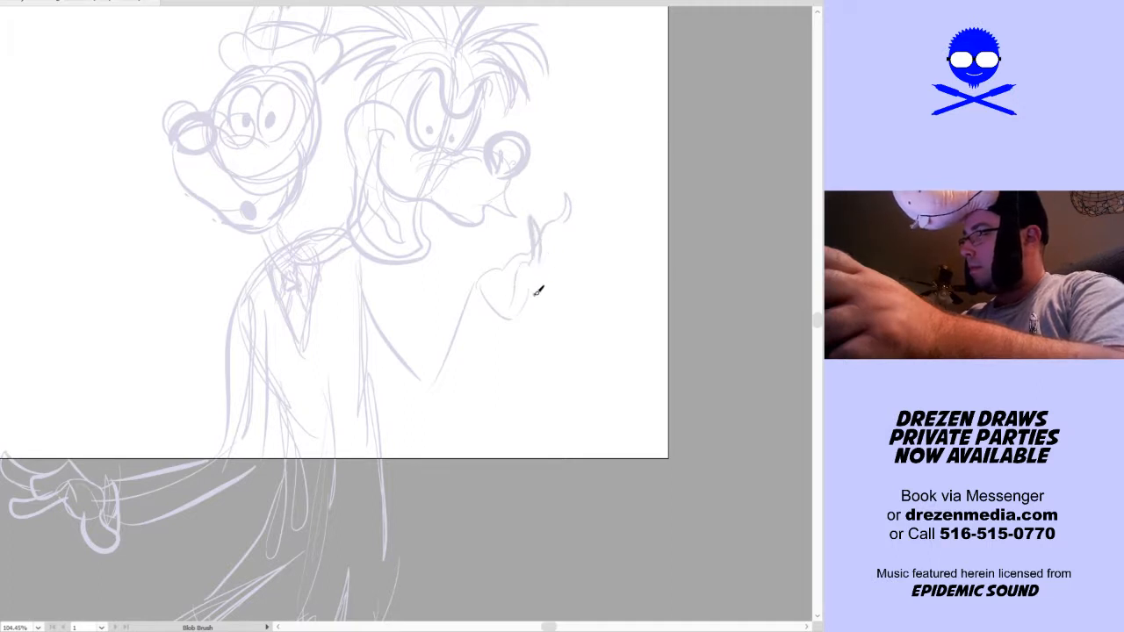
mouse_move(540, 304)
mouse_down()
mouse_move(569, 247)
mouse_move(545, 259)
mouse_move(562, 247)
mouse_move(558, 256)
mouse_move(578, 205)
mouse_move(581, 242)
mouse_up()
mouse_move(562, 283)
mouse_down()
mouse_move(588, 268)
mouse_move(574, 261)
mouse_move(562, 275)
mouse_move(574, 276)
mouse_move(601, 212)
mouse_move(569, 253)
mouse_up()
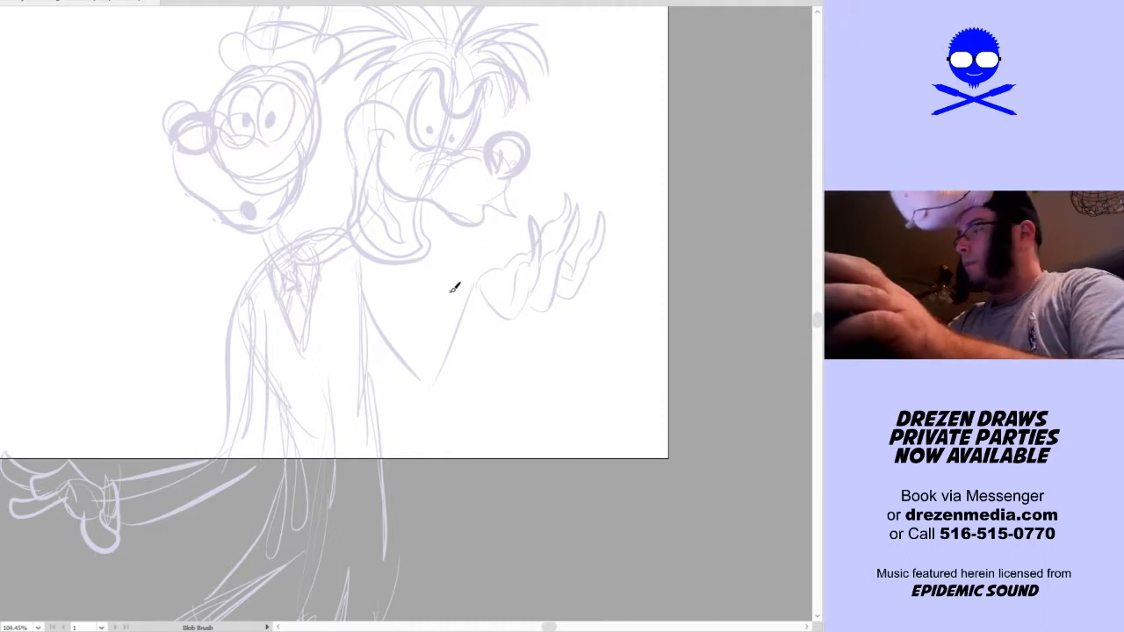
Fill out the raised arm with forearm, elbow and upper-arm contour lines connecting the hand to the shoulder
mouse_move(478, 286)
mouse_down()
mouse_move(512, 327)
mouse_move(496, 324)
mouse_move(506, 318)
mouse_move(478, 352)
mouse_move(454, 419)
mouse_up()
drag(351, 299, 426, 420)
drag(388, 367, 448, 421)
drag(376, 268, 433, 364)
drag(388, 292, 437, 382)
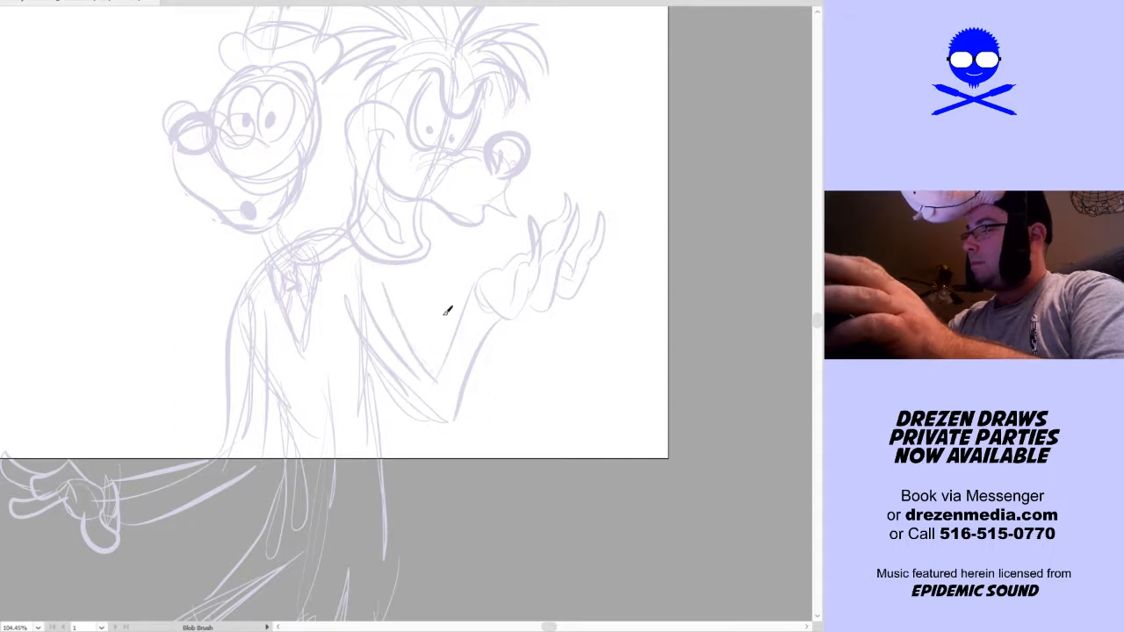
Select the entire two-headed figure, scale it down and position it so the full body fits centred on the artboard, and deselect it
key(v)
key(ctrl+alt)
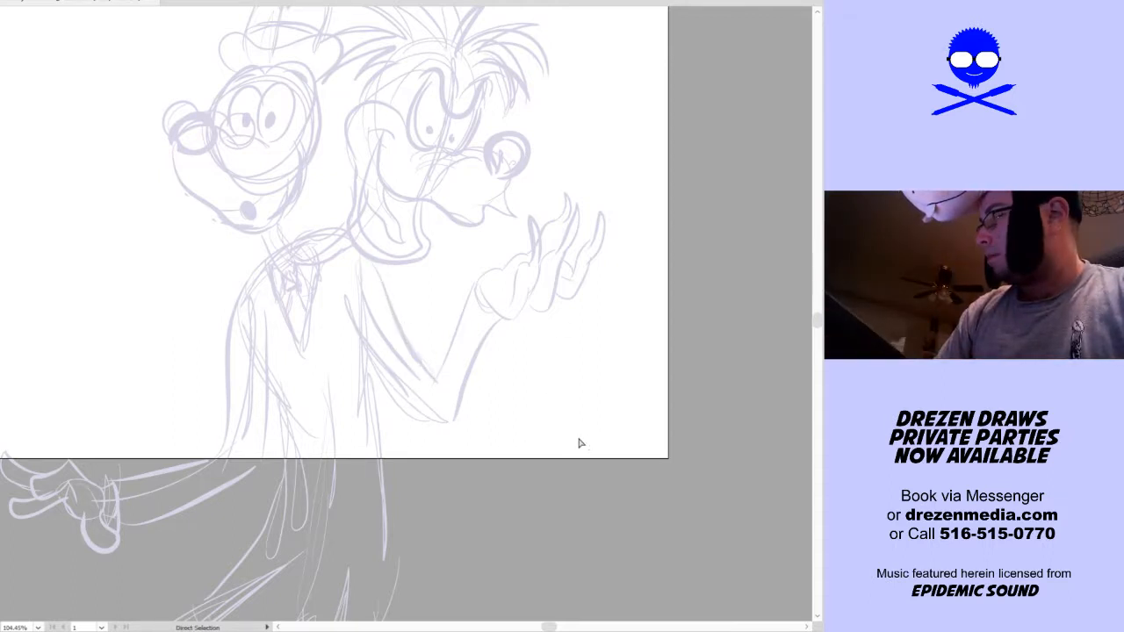
click(519, 316)
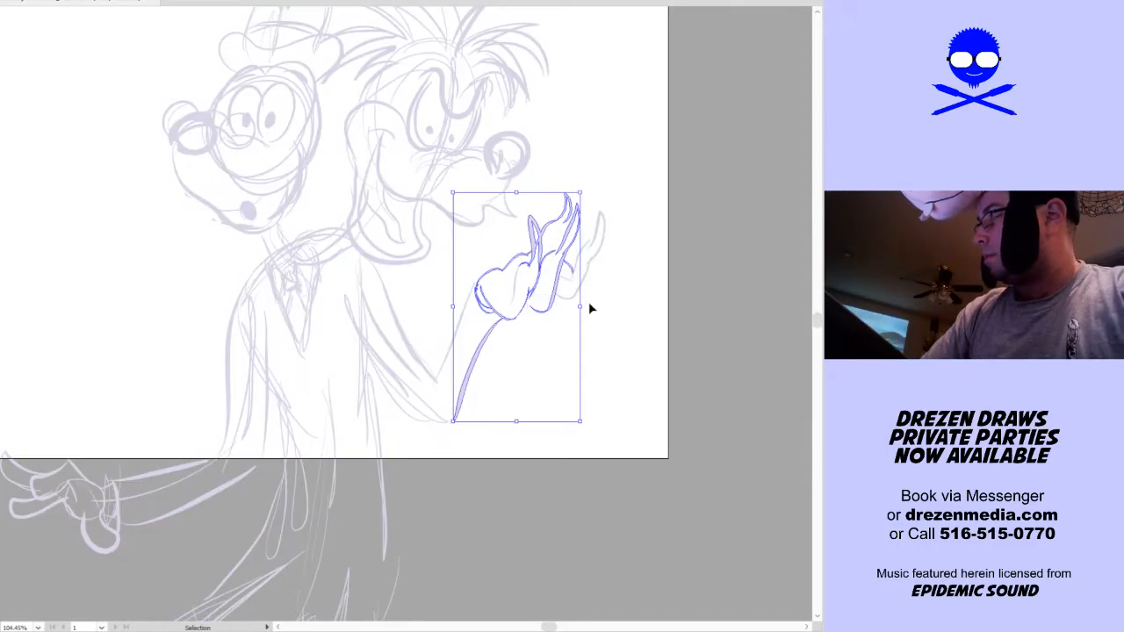
key(a)
key(ctrl+a)
key(v)
drag(589, 290, 608, 276)
drag(620, 523, 482, 523)
drag(366, 500, 343, 153)
mouse_move(331, 203)
mouse_down()
mouse_move(468, 317)
mouse_move(468, 337)
mouse_up()
drag(585, 332, 548, 350)
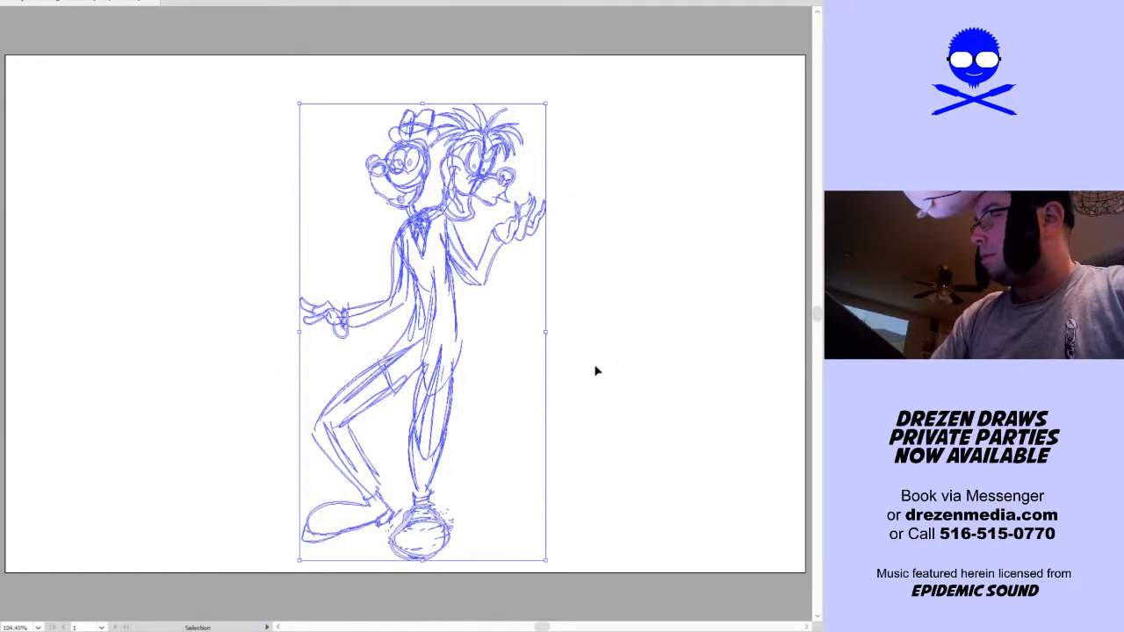
key(a)
click(592, 370)
key(v)
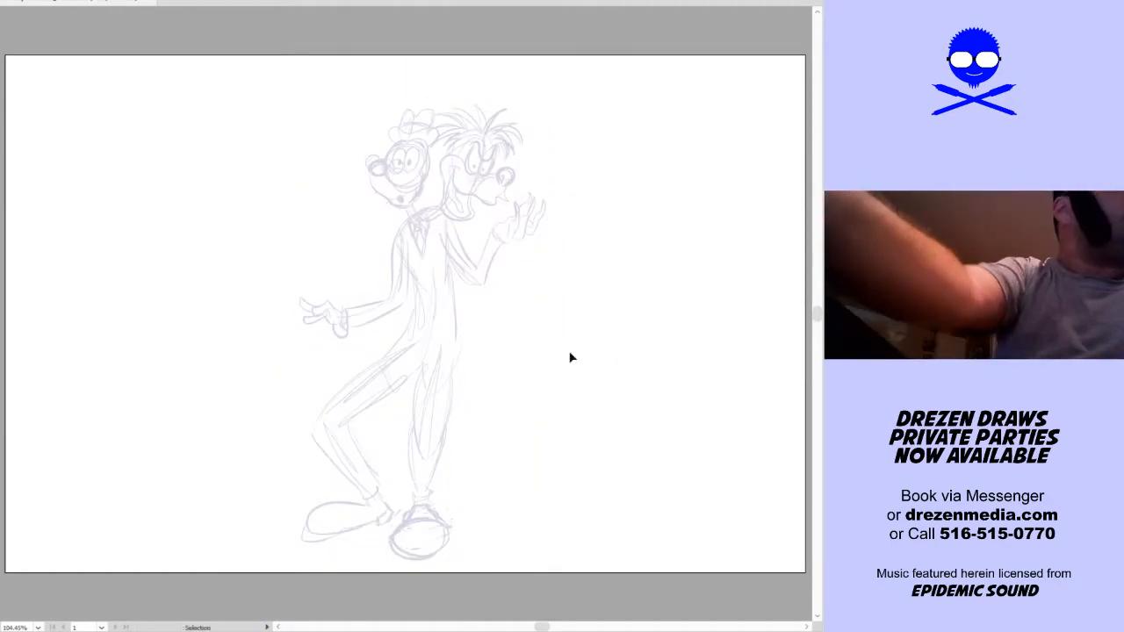
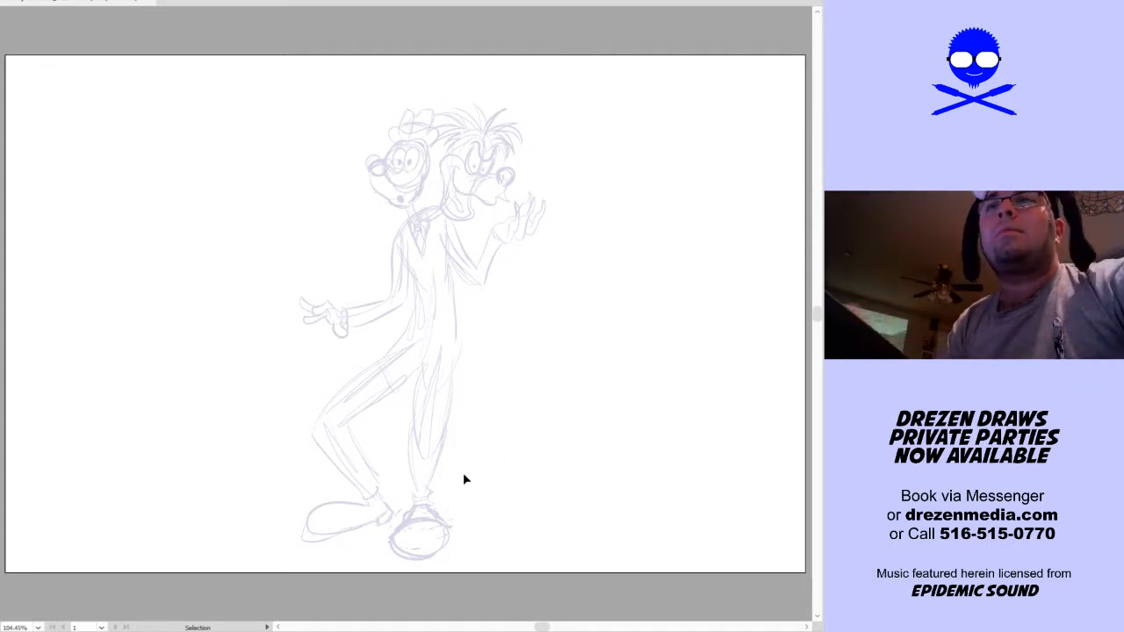
Ink the second head's nose in black as a bold pointed teardrop outline, with a nostril loop and a small crescent near the lower edge
key(shift+b)
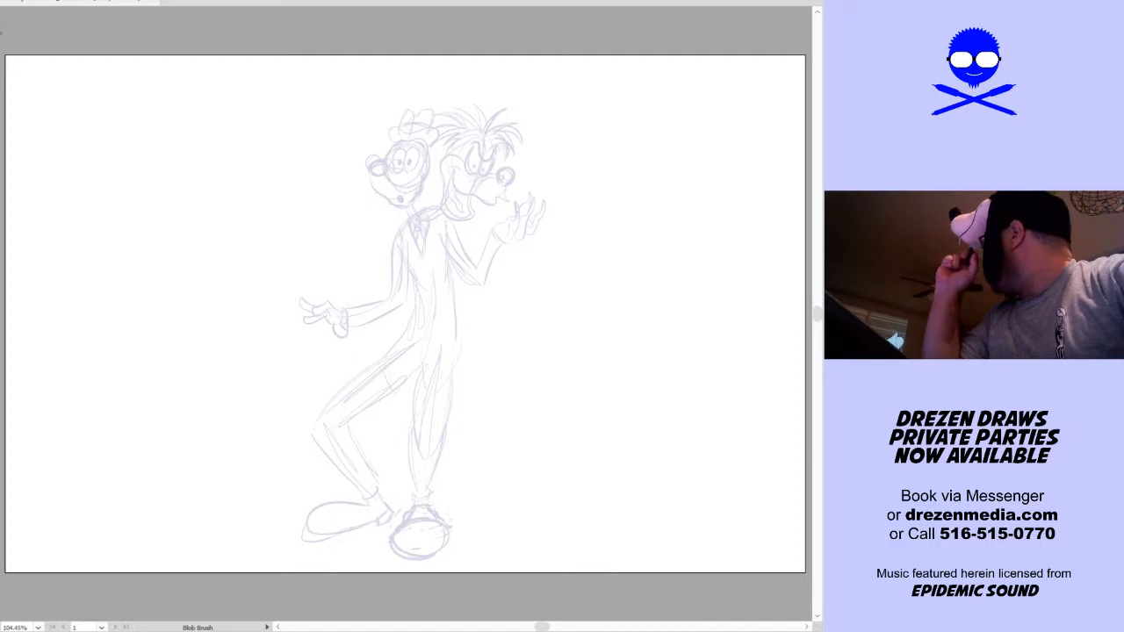
drag(477, 338, 472, 360)
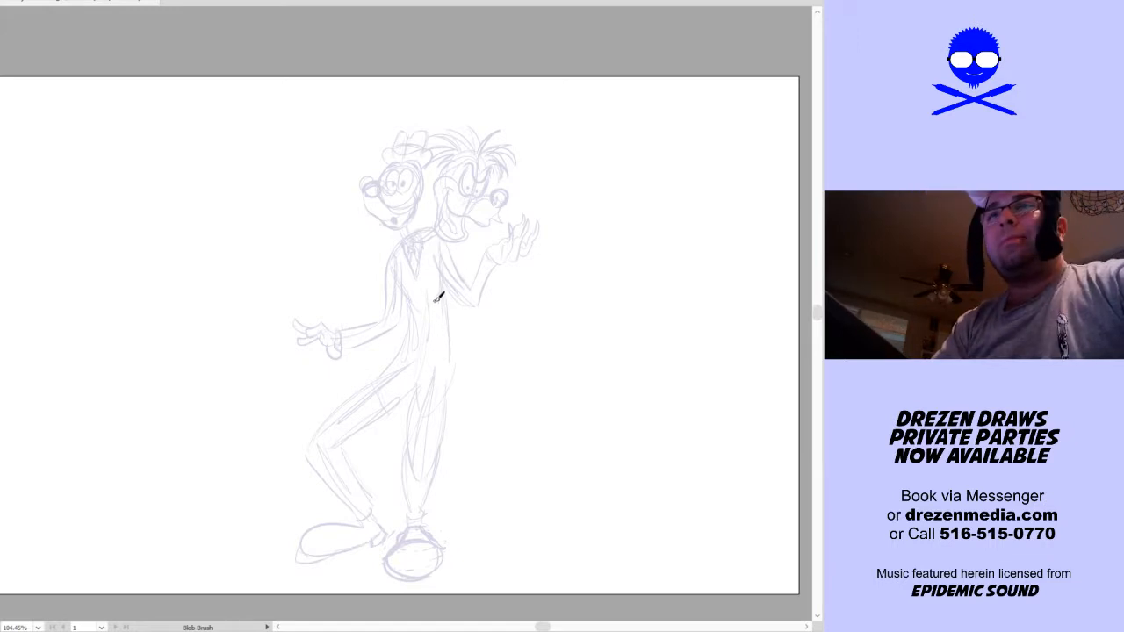
drag(498, 302, 492, 305)
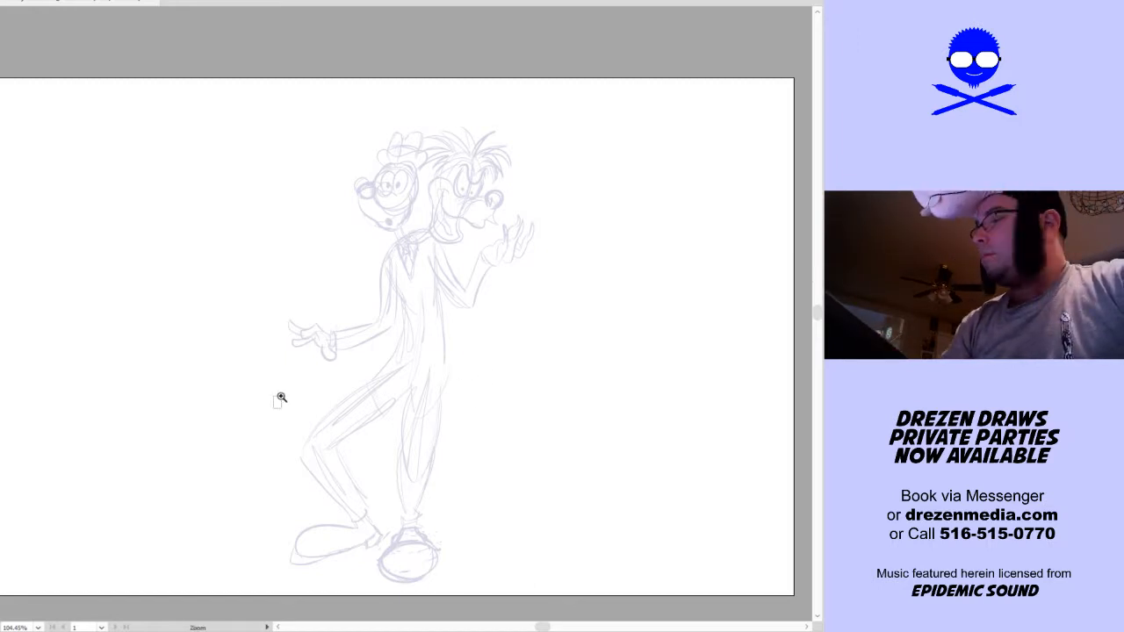
drag(271, 406, 574, 79)
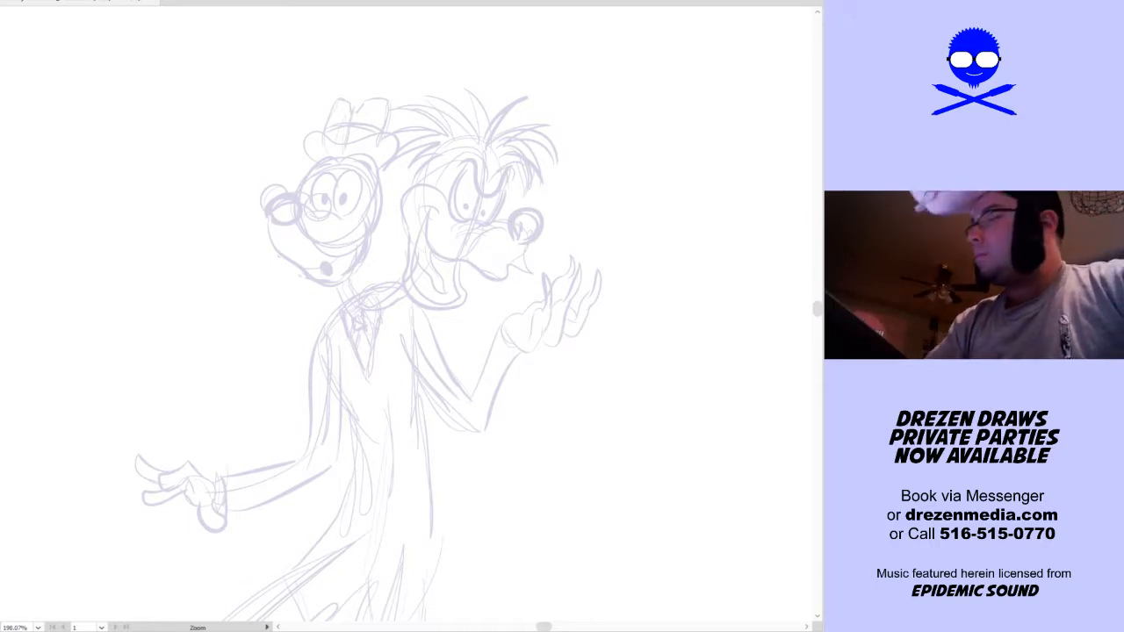
drag(498, 304, 485, 312)
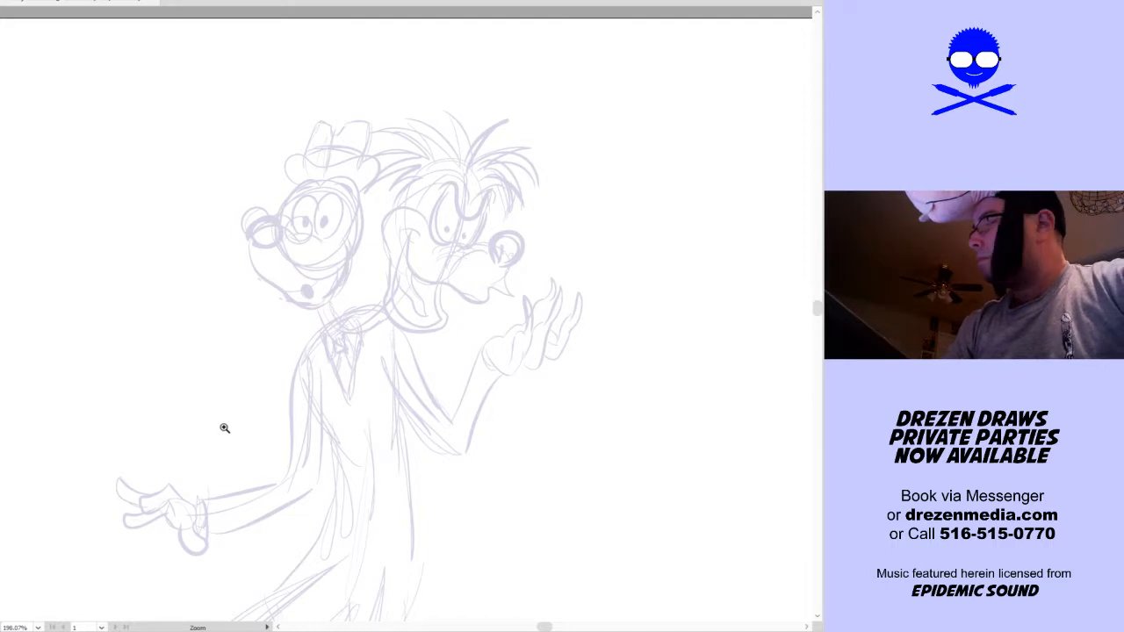
drag(217, 426, 647, 102)
drag(587, 347, 614, 372)
key(shift+b)
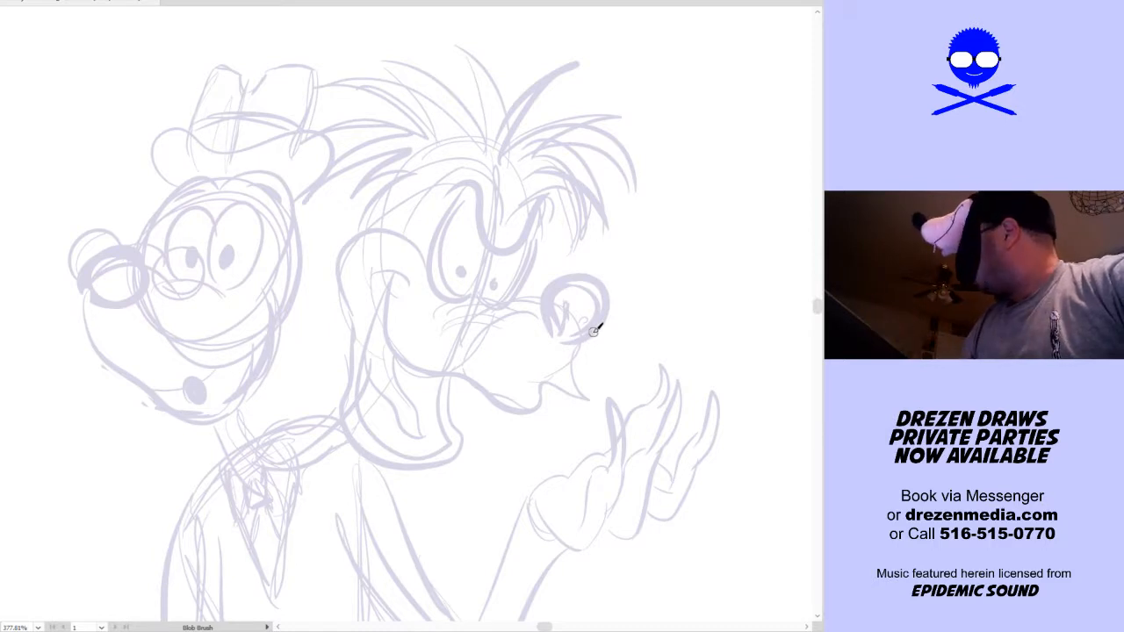
drag(566, 288, 535, 278)
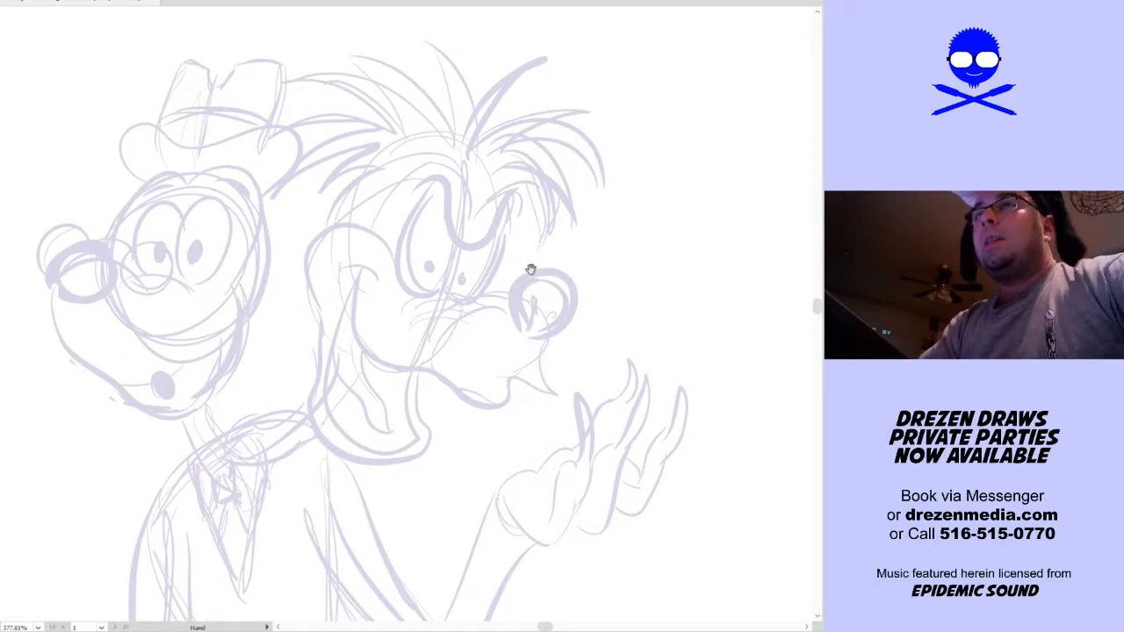
mouse_move(525, 338)
mouse_down()
mouse_move(518, 290)
mouse_move(542, 263)
mouse_move(567, 266)
mouse_move(582, 290)
mouse_move(570, 319)
mouse_move(528, 338)
mouse_move(538, 291)
mouse_move(528, 284)
mouse_move(524, 327)
mouse_up()
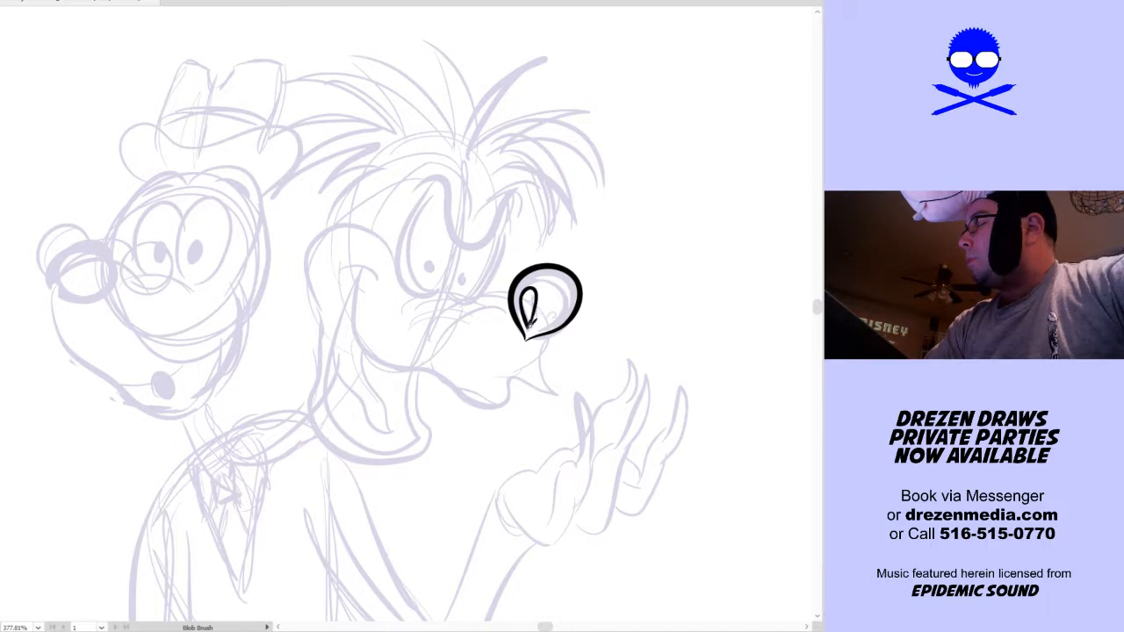
drag(544, 328, 573, 300)
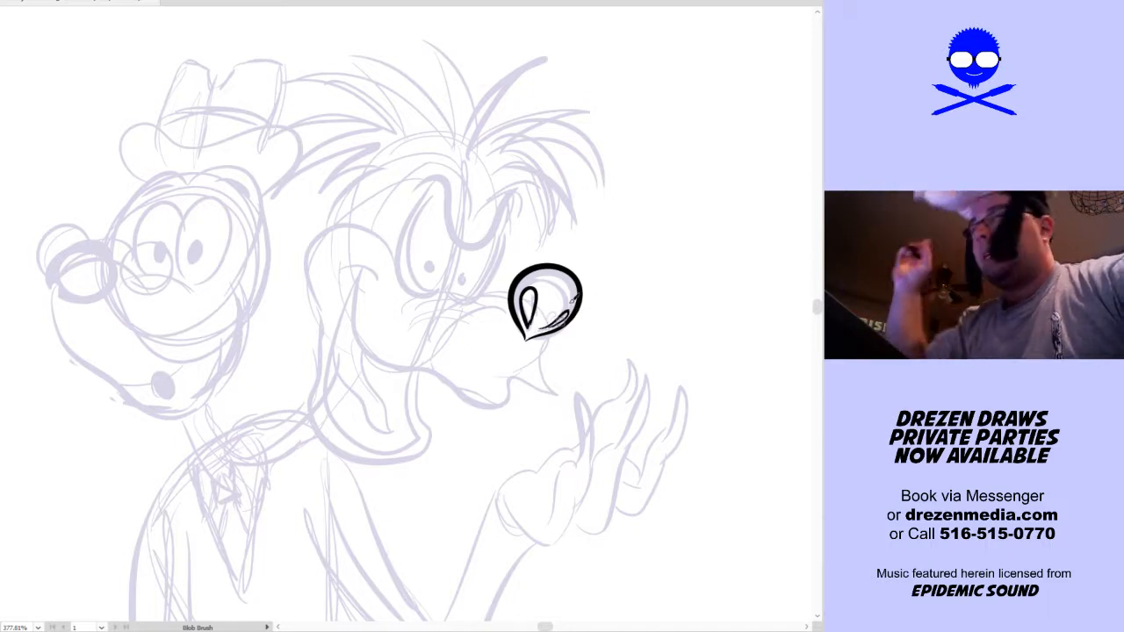
Ink a thin wavy cheek crease and a short curved fold at the mouth corner of the second head
mouse_move(371, 316)
mouse_down()
mouse_move(408, 347)
mouse_move(374, 304)
mouse_move(386, 338)
mouse_up()
key(ctrl+z)
key(ctrl+z)
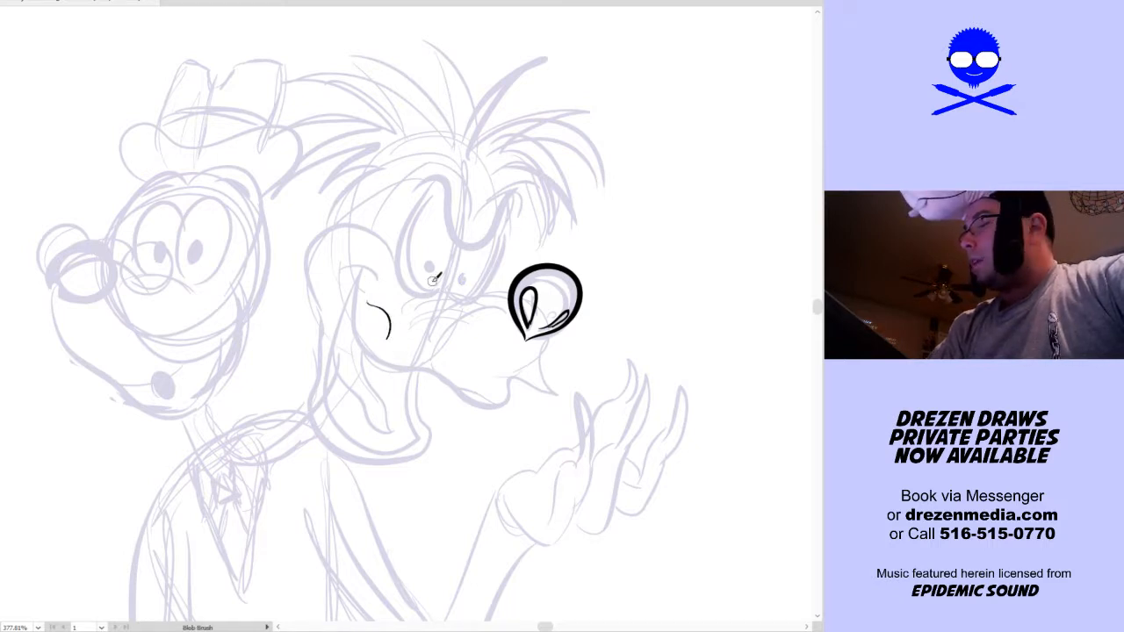
key(v)
key(ctrl+z)
drag(371, 301, 378, 342)
key(ctrl+z)
drag(371, 286, 379, 336)
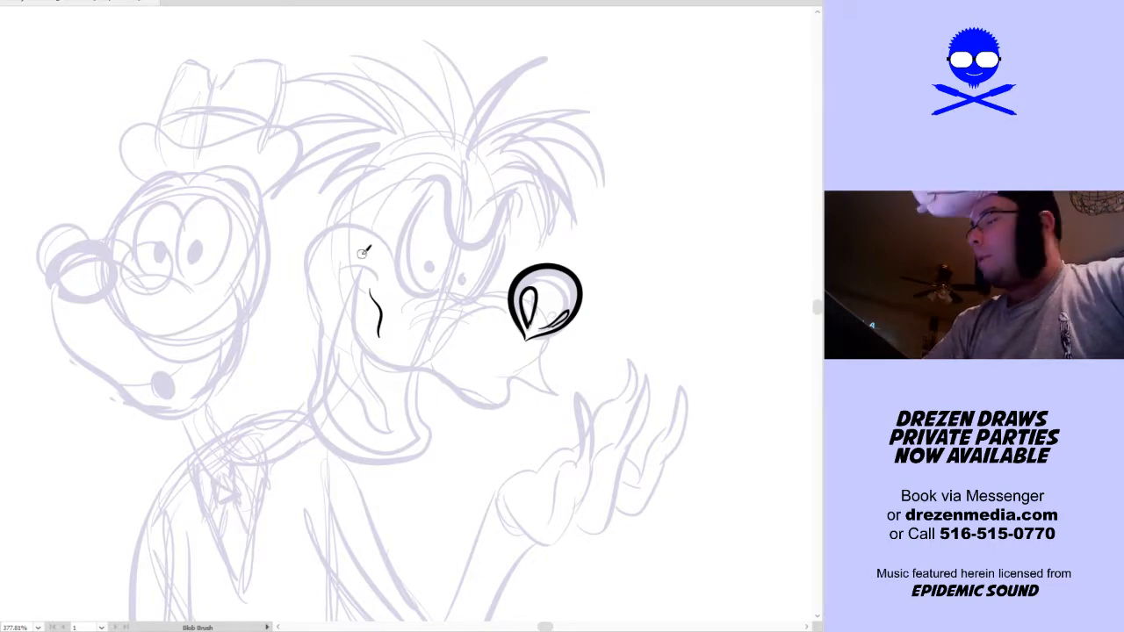
mouse_move(339, 268)
mouse_down()
mouse_move(362, 260)
mouse_move(376, 280)
mouse_up()
Select the entire light rough sketch and lock it against selection, leaving the ink strokes editable
key(space)
drag(469, 316, 431, 301)
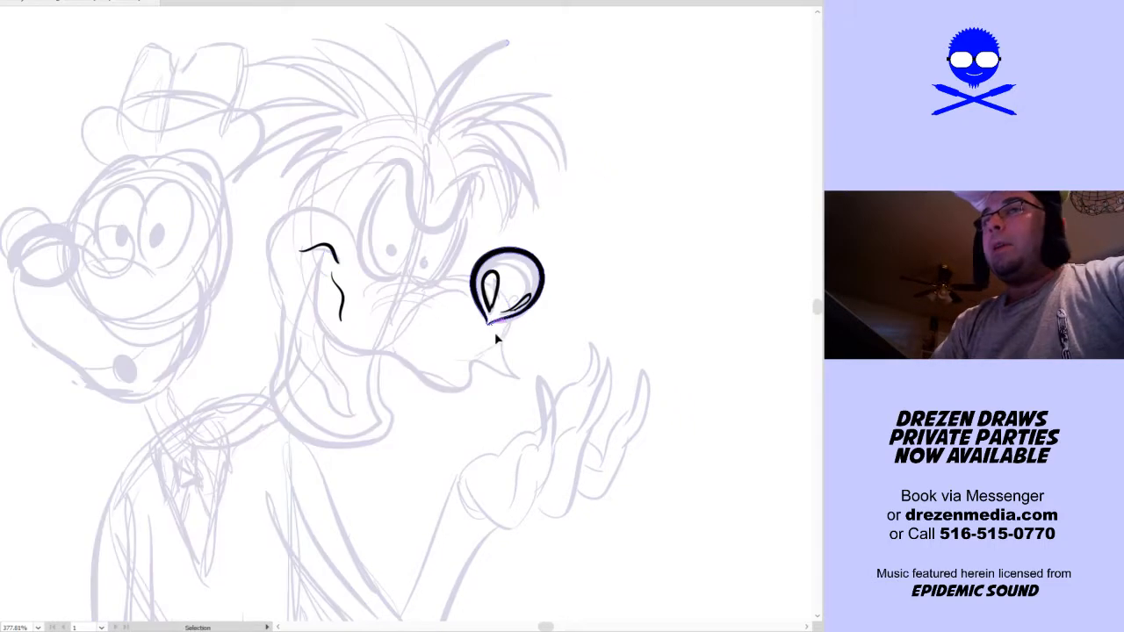
ctrl+click(505, 337)
key(v)
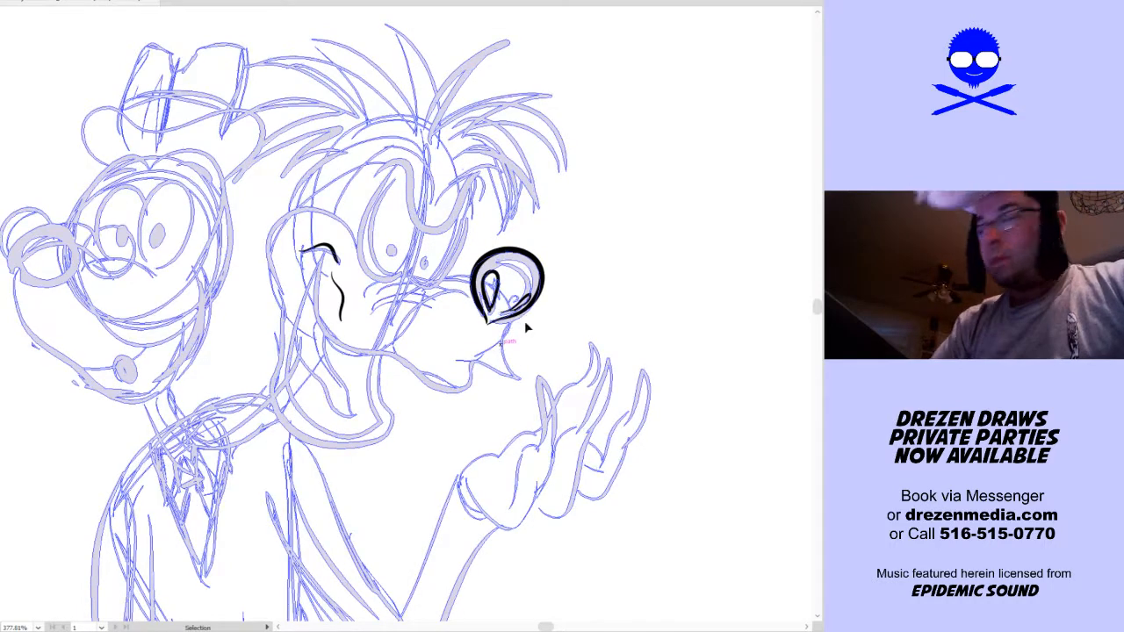
click(546, 342)
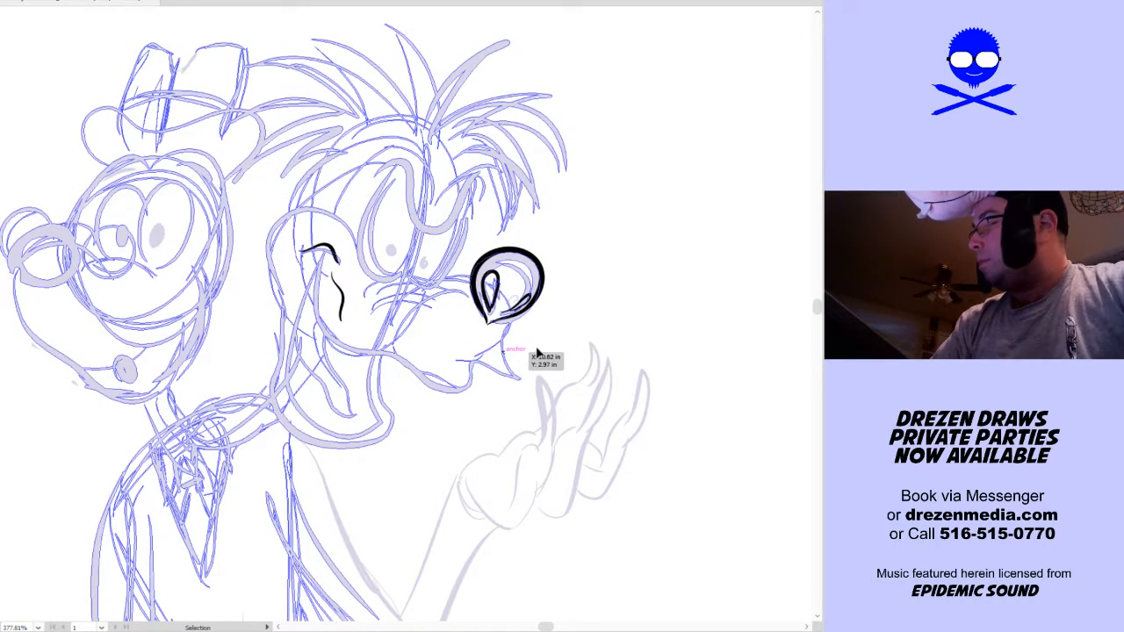
click(544, 341)
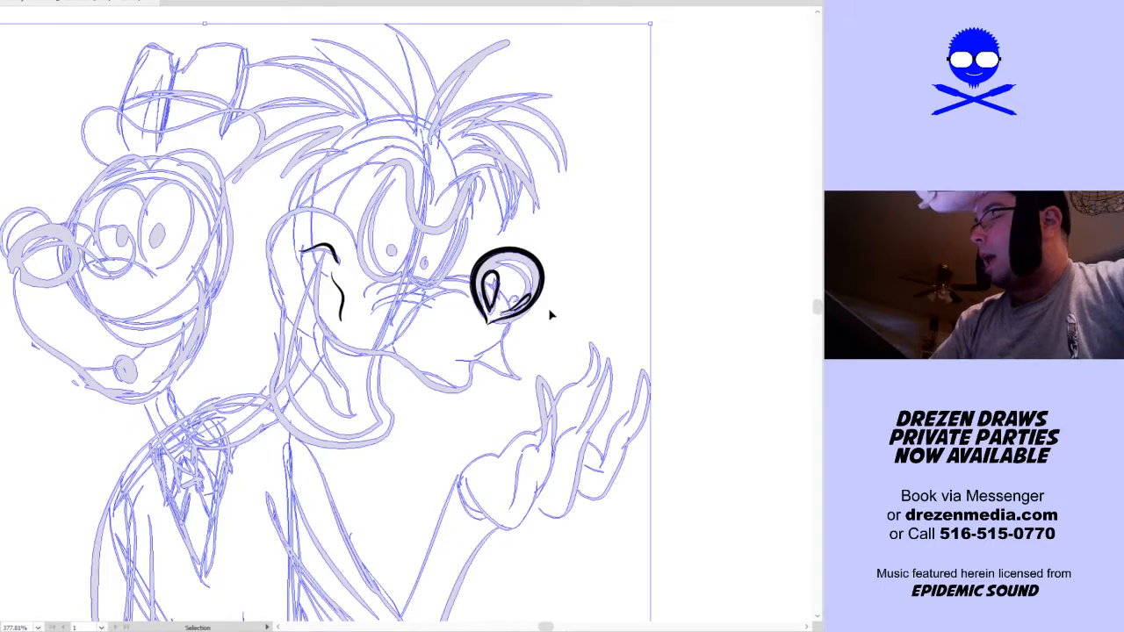
click(552, 314)
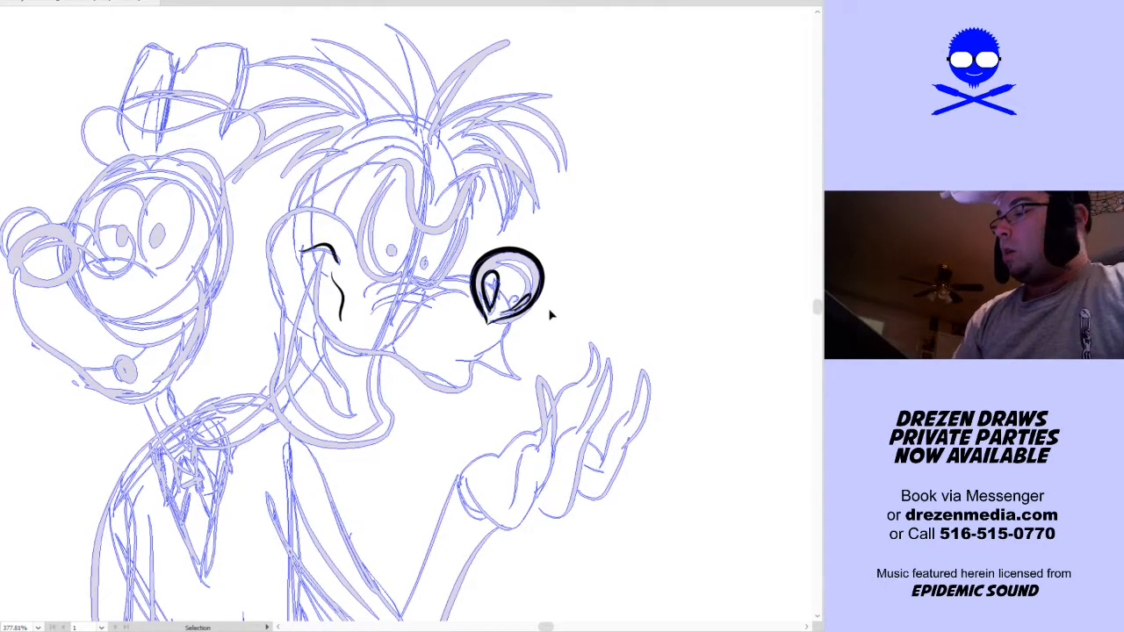
key(a)
key(ctrl+a)
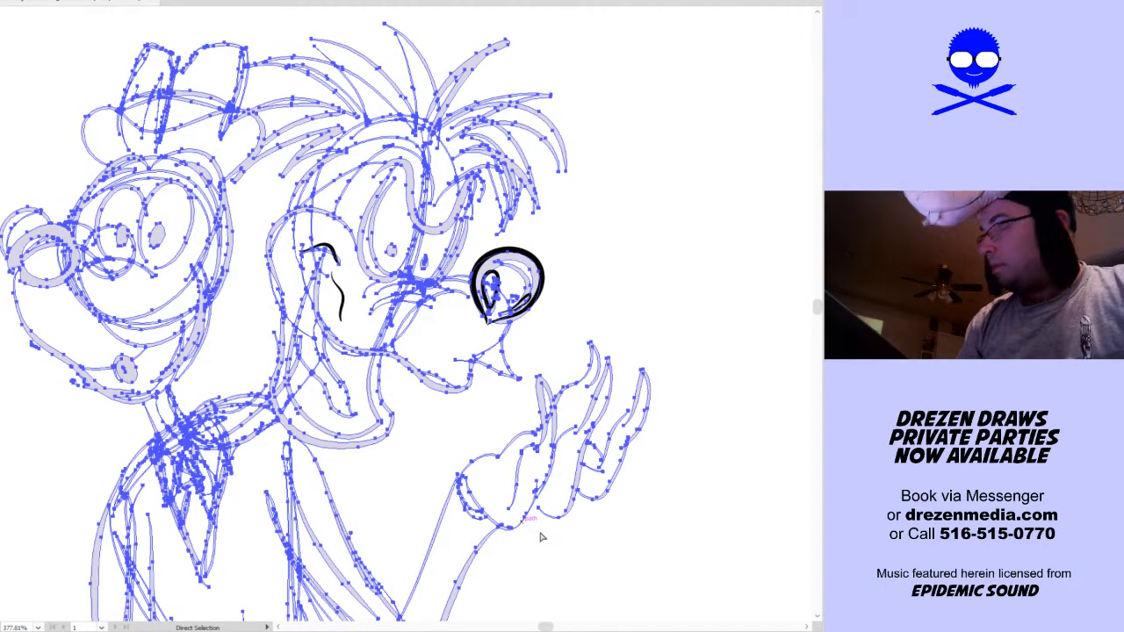
key(v)
click(538, 535)
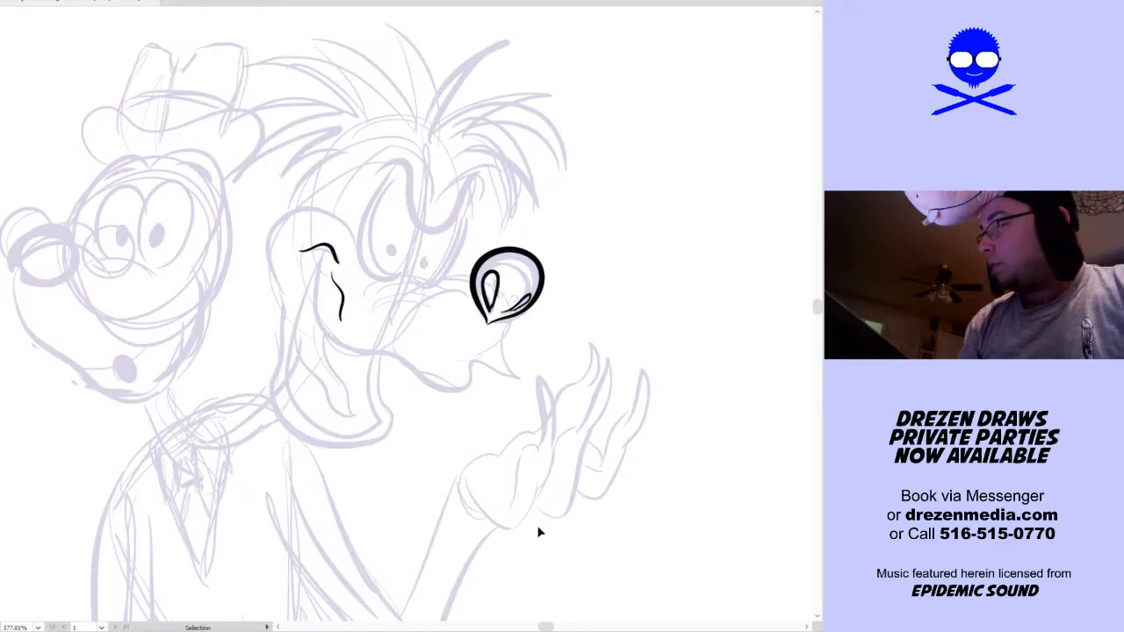
Check the lock by selecting across the second head's face, and clear the selection
click(533, 314)
drag(605, 223, 198, 462)
key(a)
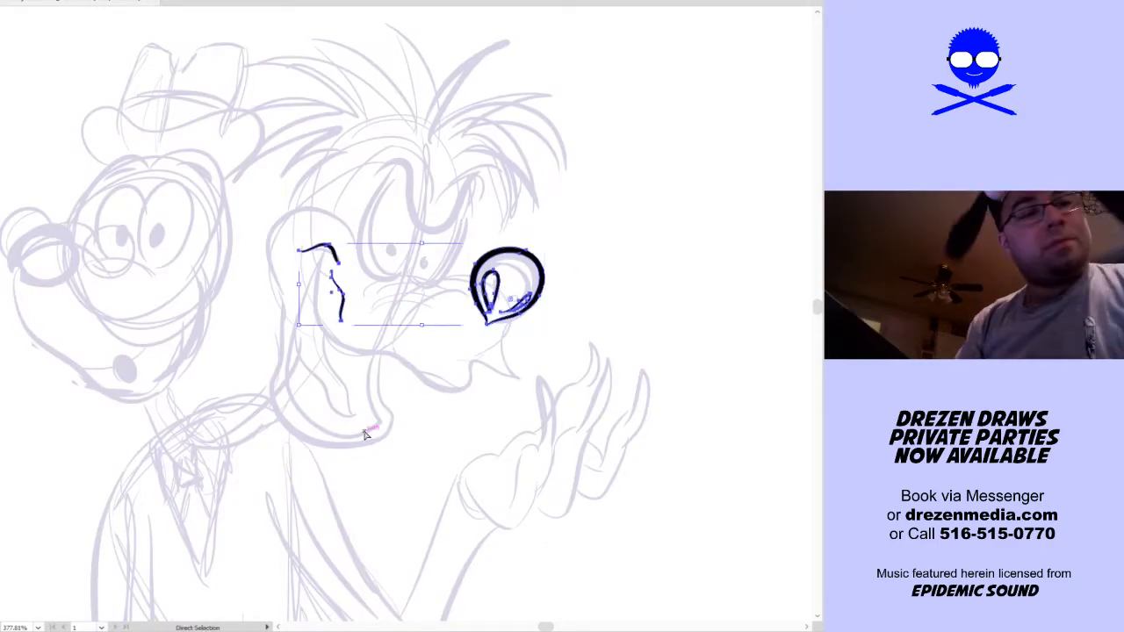
key(v)
click(389, 468)
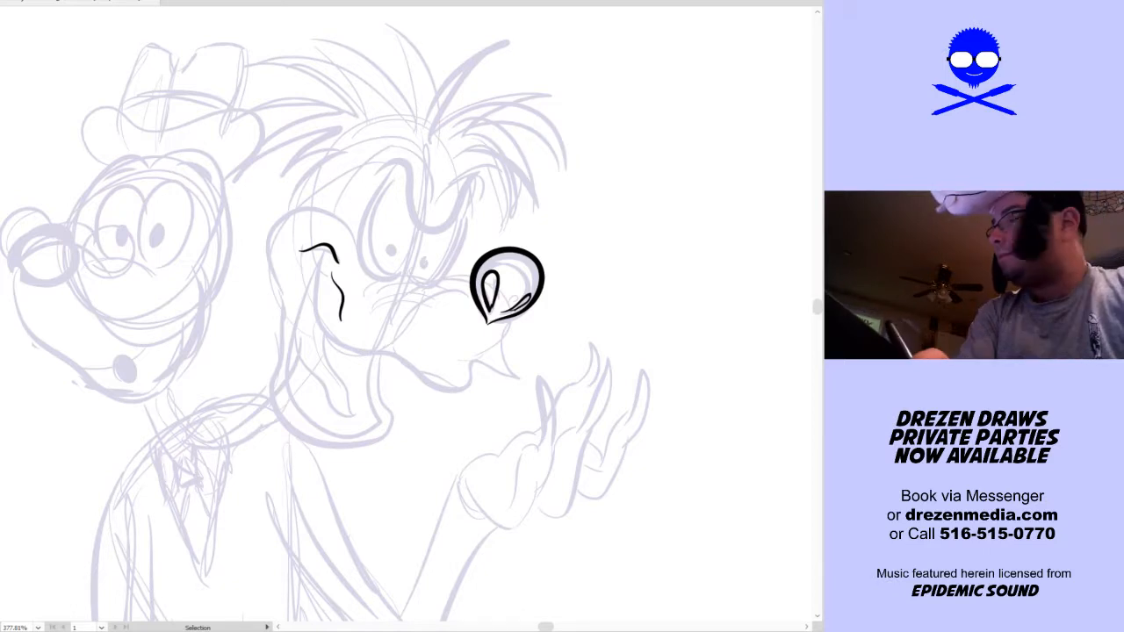
Ink the second head's thick upper mouth line, curving from the cheek fold down and forward to the lip below the snout
drag(273, 301, 271, 339)
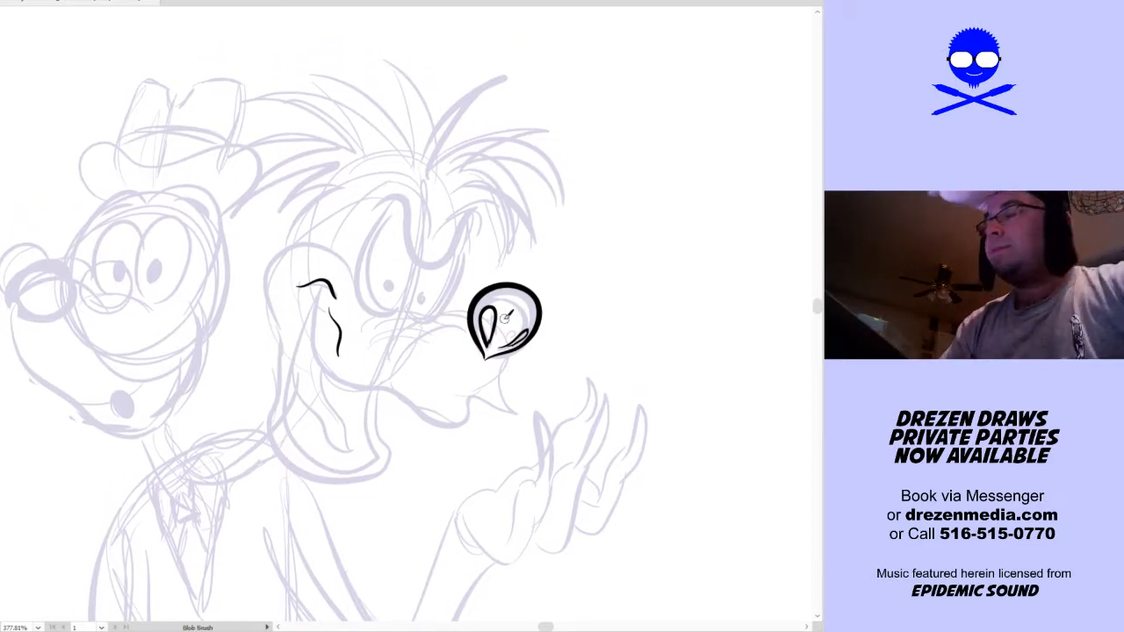
mouse_move(325, 279)
mouse_down()
mouse_move(323, 362)
mouse_move(365, 385)
mouse_move(406, 384)
mouse_move(424, 412)
mouse_move(446, 419)
mouse_move(474, 397)
mouse_up()
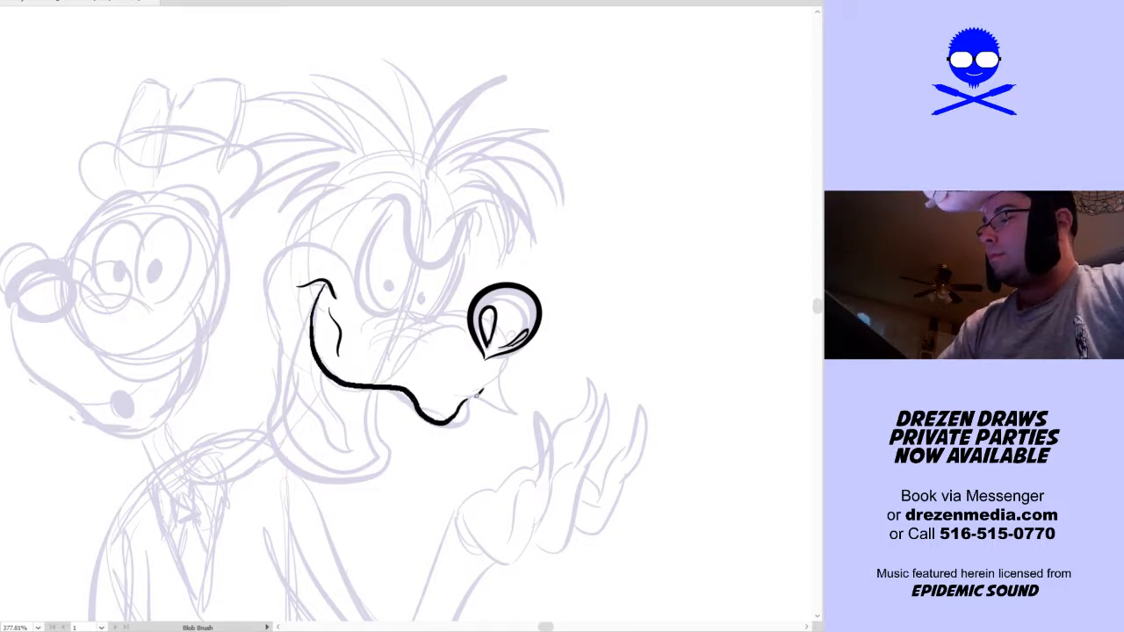
key(ctrl+0)
key(space)
drag(532, 248, 468, 327)
key(ctrl+space)
drag(347, 323, 544, 141)
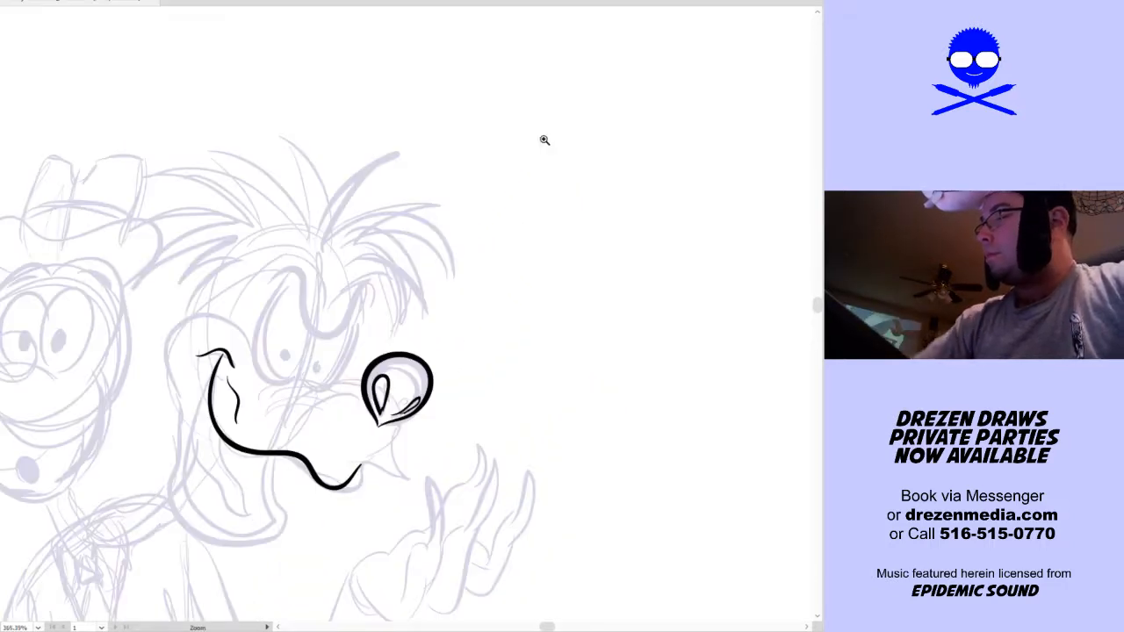
key(space)
drag(459, 433, 520, 375)
key(ctrl+space)
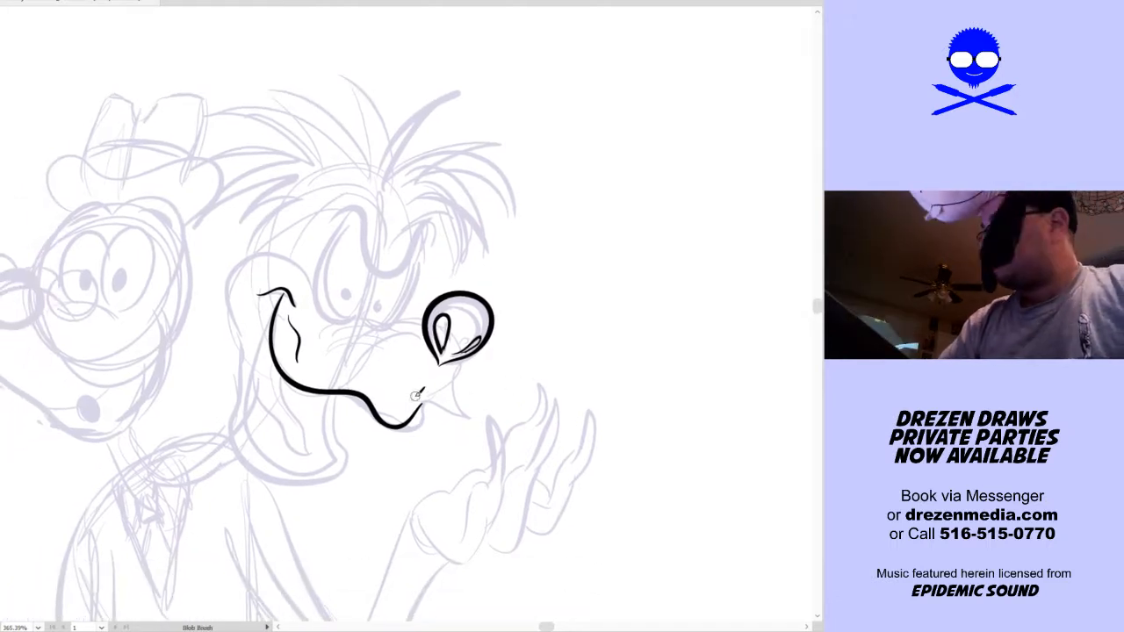
Ink the row of upper teeth with short dividers, and the pointed front lip joined up to the nose
mouse_move(259, 314)
mouse_down()
mouse_move(261, 355)
mouse_move(302, 397)
mouse_up()
key(ctrl+z)
mouse_move(258, 321)
mouse_down()
mouse_move(262, 357)
mouse_move(287, 394)
mouse_move(369, 402)
mouse_up()
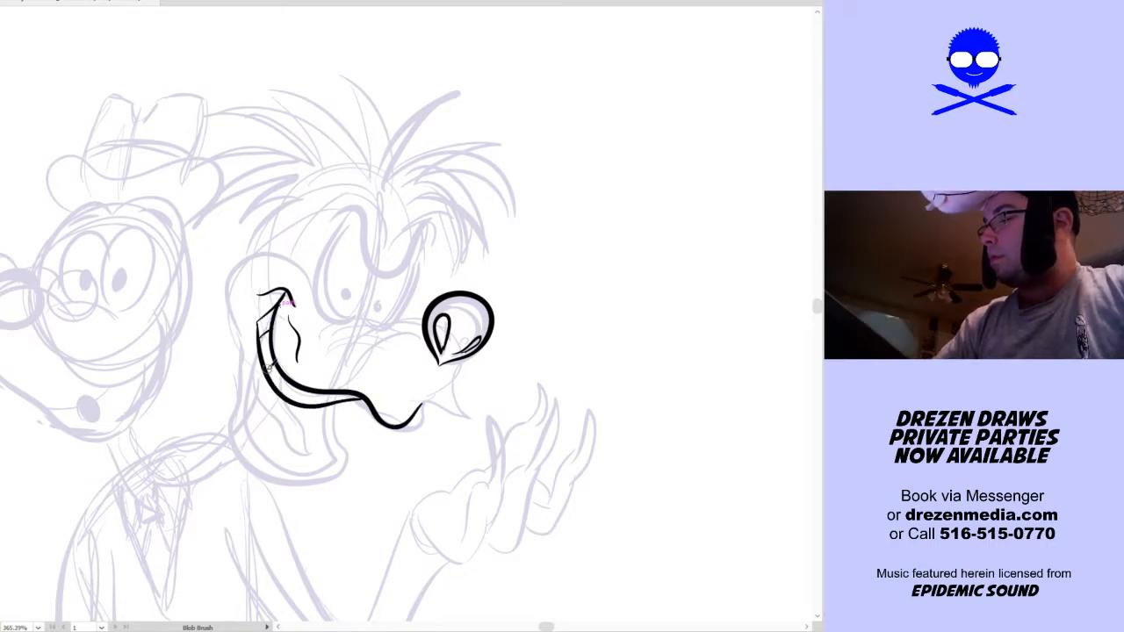
key(ctrl+z)
key(ctrl+z)
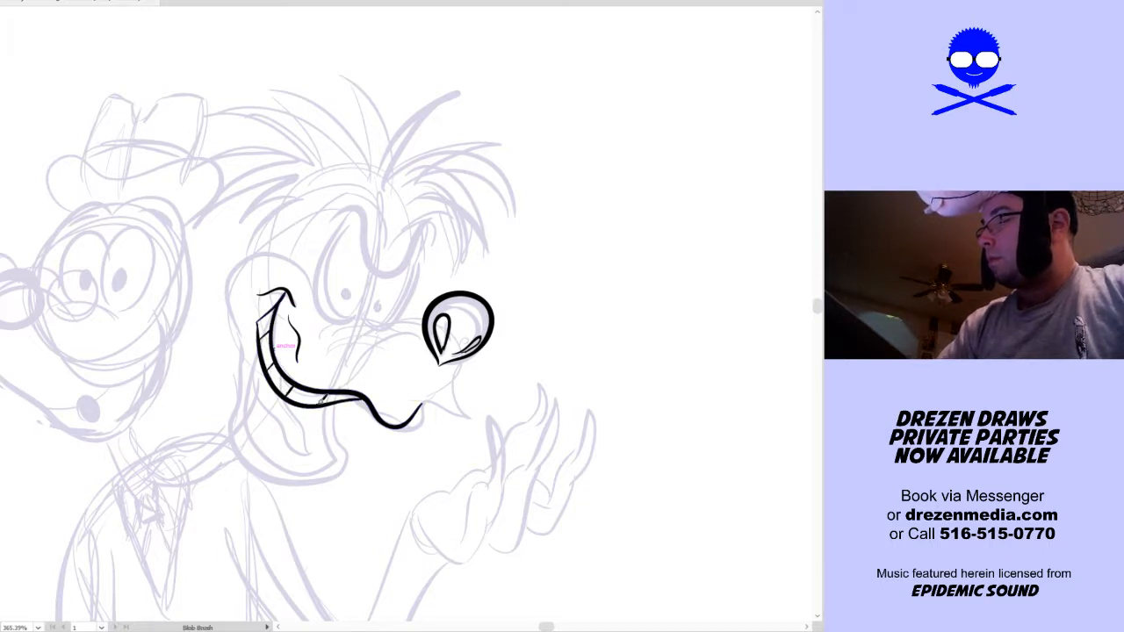
mouse_move(458, 427)
mouse_down()
mouse_move(433, 441)
mouse_move(450, 430)
mouse_up()
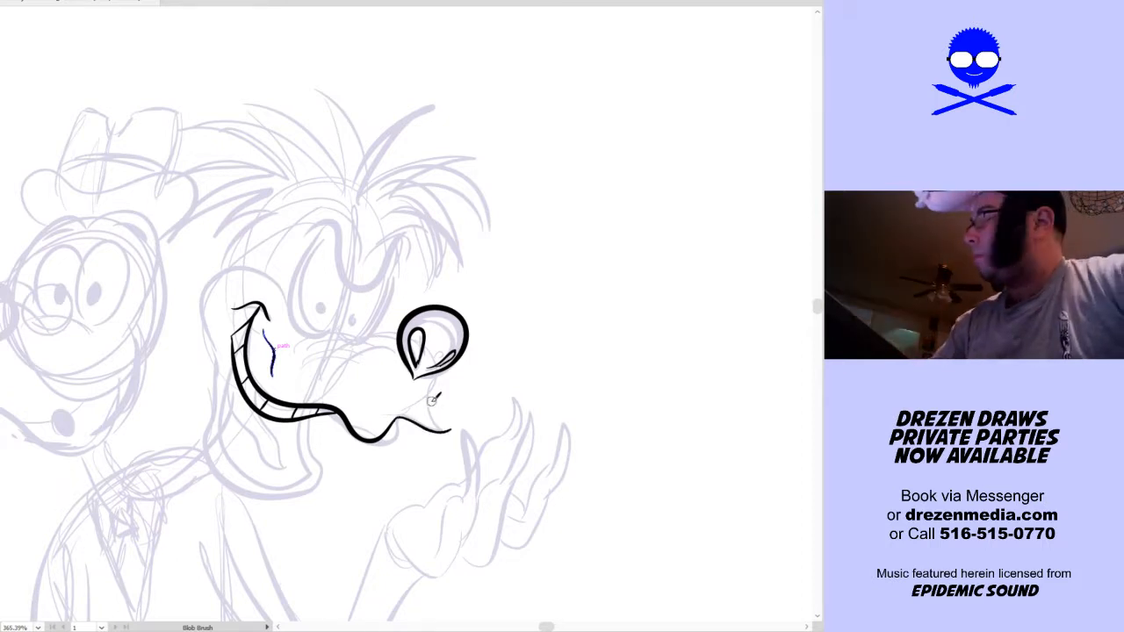
drag(447, 428, 438, 390)
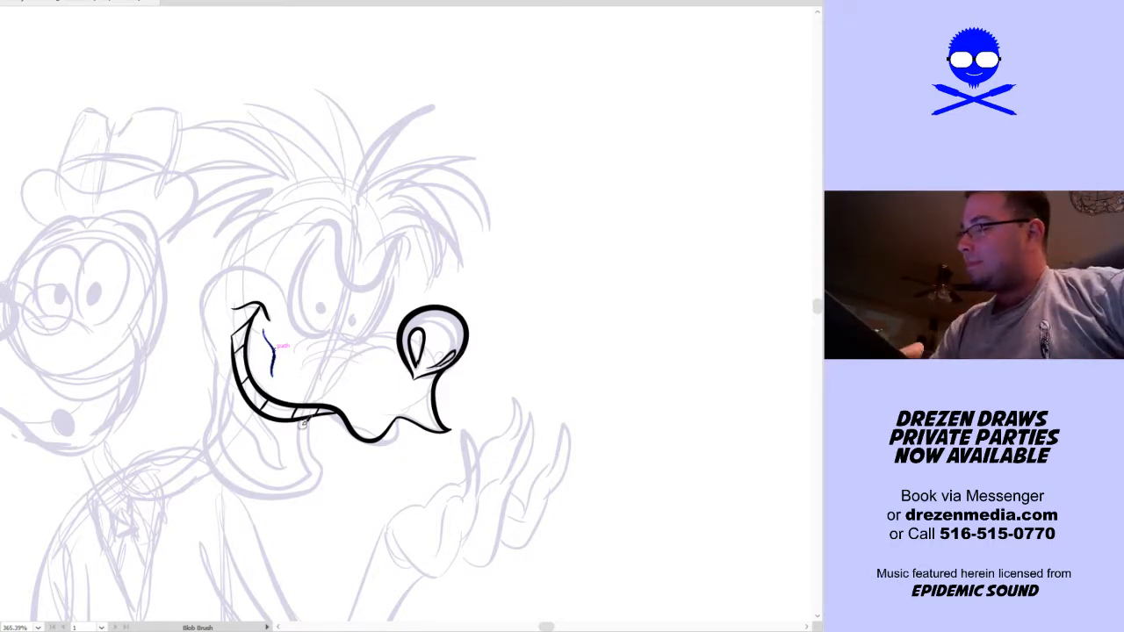
Ink the second head's open lower jaw with inner and outer contours, and the rounded cheek bulge behind the mouth corner
mouse_move(299, 415)
mouse_down()
mouse_move(309, 467)
mouse_move(295, 481)
mouse_move(263, 482)
mouse_move(230, 462)
mouse_move(224, 311)
mouse_up()
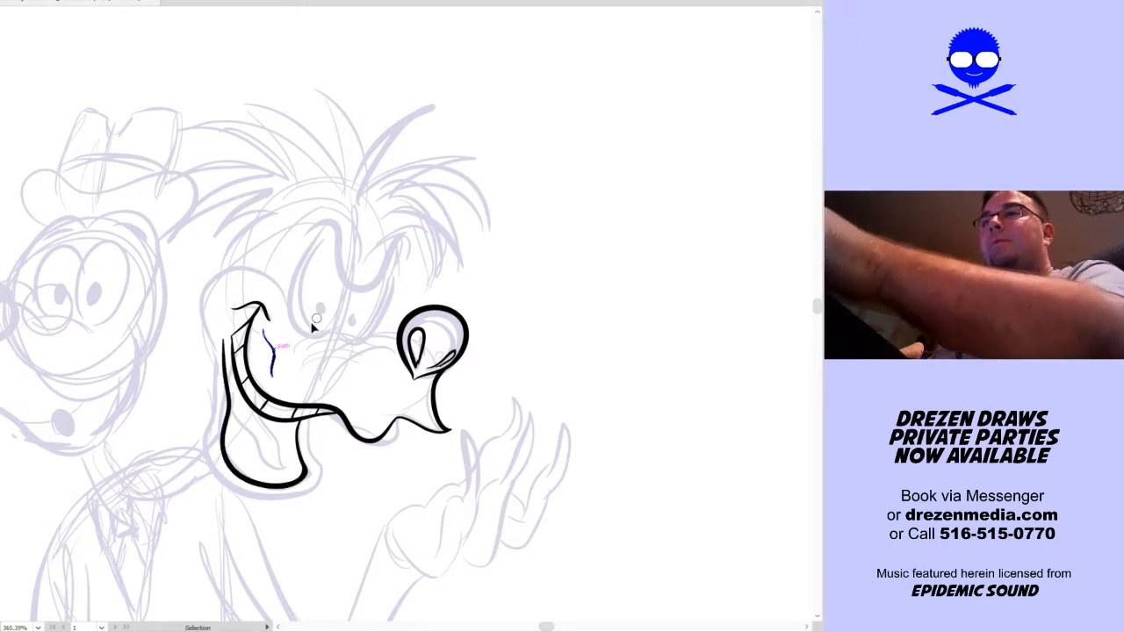
key(ctrl+z)
key(ctrl+z)
mouse_move(235, 364)
mouse_down()
mouse_move(221, 427)
mouse_move(234, 464)
mouse_move(279, 480)
mouse_move(303, 468)
mouse_move(303, 413)
mouse_up()
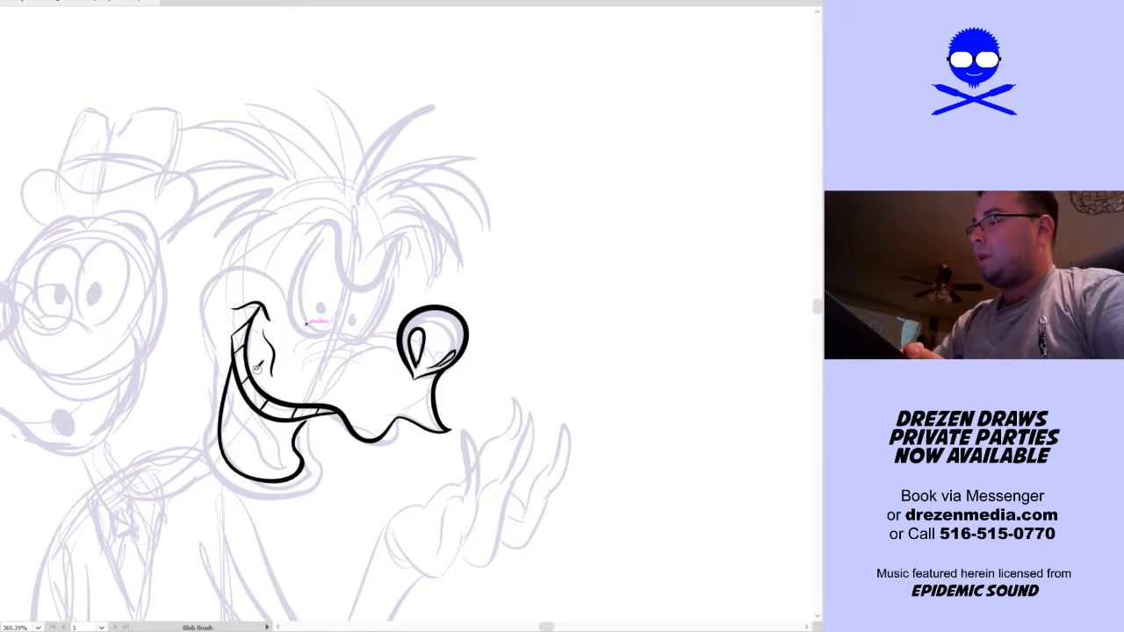
mouse_move(219, 350)
mouse_down()
mouse_move(211, 444)
mouse_move(226, 473)
mouse_move(259, 489)
mouse_move(300, 489)
mouse_move(324, 471)
mouse_move(302, 436)
mouse_move(333, 409)
mouse_up()
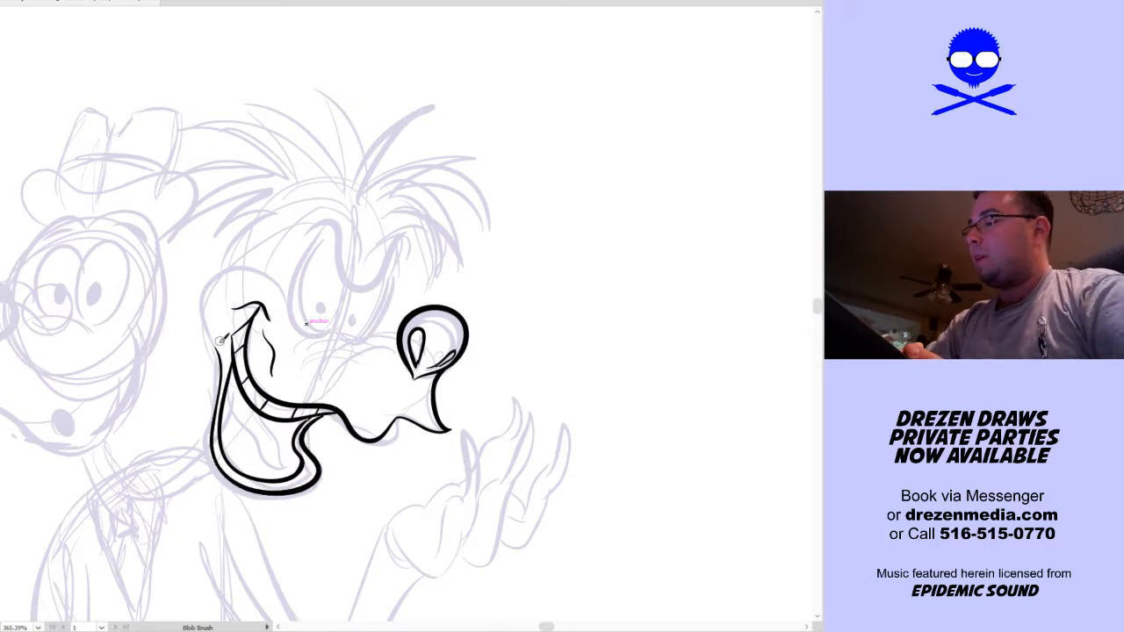
mouse_move(219, 346)
mouse_down()
mouse_move(209, 297)
mouse_move(224, 270)
mouse_move(264, 259)
mouse_move(300, 300)
mouse_move(320, 350)
mouse_up()
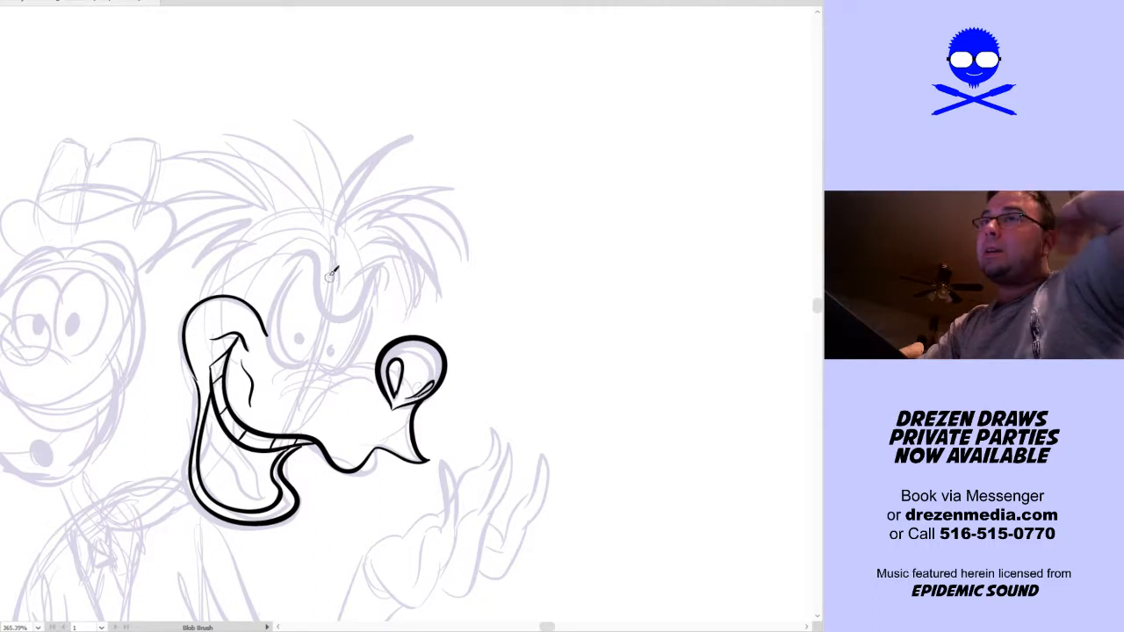
Ink the second head's heavy U-shaped angry brow with frayed, pointed tufts at both ends
mouse_move(282, 261)
mouse_down()
mouse_move(308, 243)
mouse_move(323, 270)
mouse_move(316, 240)
mouse_move(331, 313)
mouse_move(383, 276)
mouse_up()
mouse_move(333, 319)
mouse_down()
mouse_move(391, 271)
mouse_move(360, 305)
mouse_move(385, 275)
mouse_move(380, 290)
mouse_up()
key(ctrl+z)
key(ctrl+z)
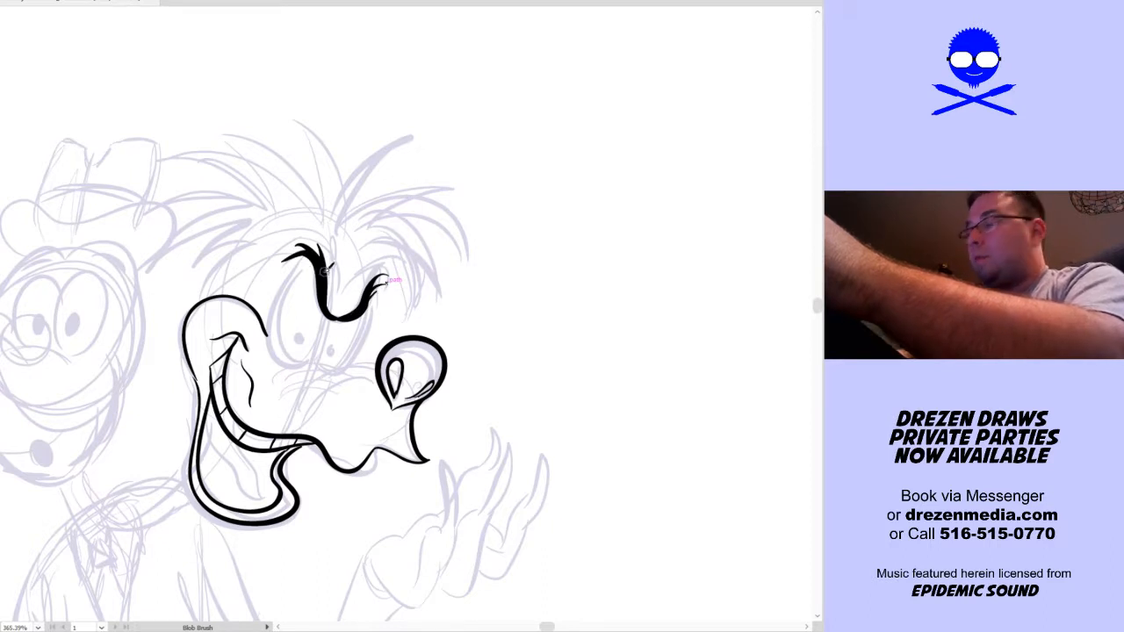
Ink both eye outlines beneath the brow with solid oval pupils, and the snout bridge with its wrinkle lines
mouse_move(309, 262)
mouse_down()
mouse_move(274, 329)
mouse_move(306, 362)
mouse_move(331, 314)
mouse_move(323, 359)
mouse_move(351, 353)
mouse_up()
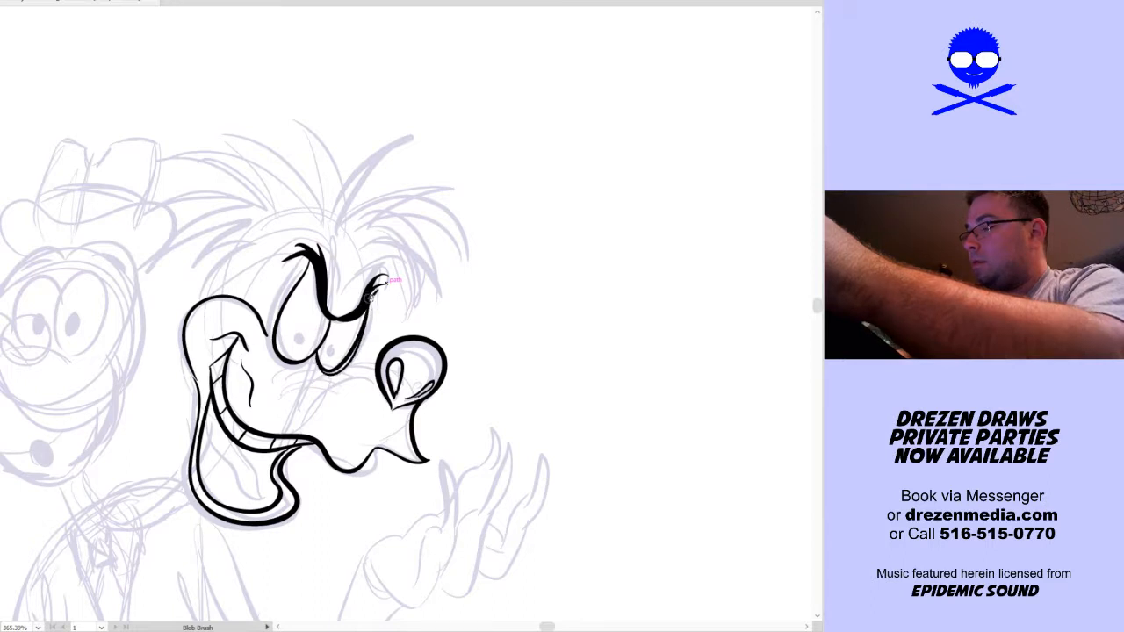
mouse_move(274, 340)
mouse_down()
mouse_move(286, 290)
mouse_move(318, 248)
mouse_up()
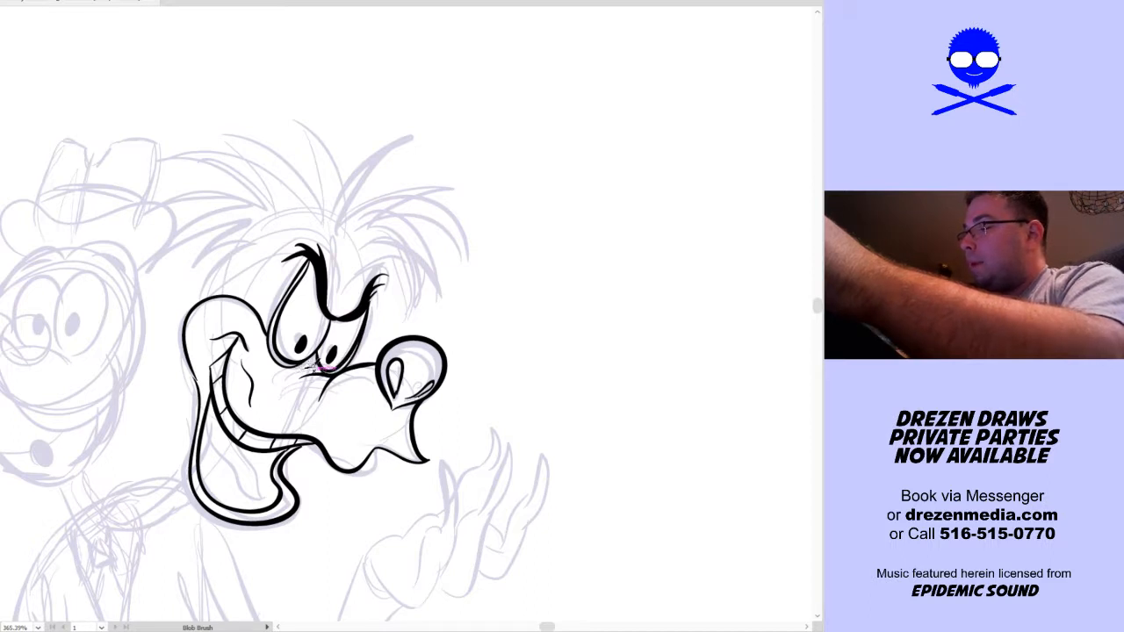
Ink the short back-of-head line rising from the second head's cheek bulge and the lowest pointed hair tuft beside it
key(space)
drag(352, 431, 432, 326)
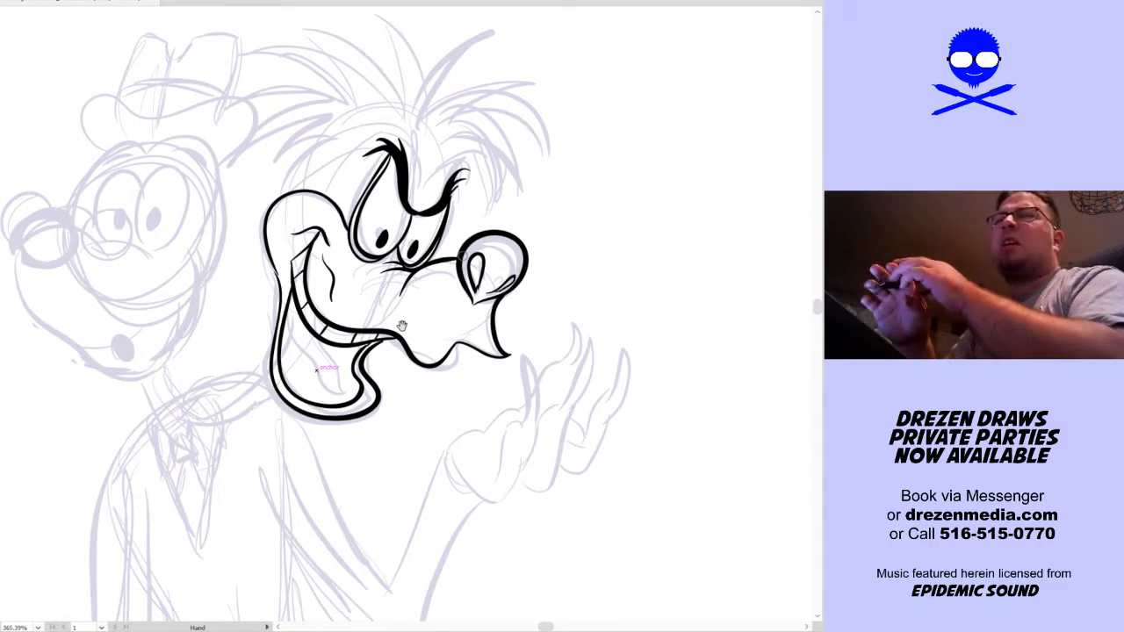
key(shift+b)
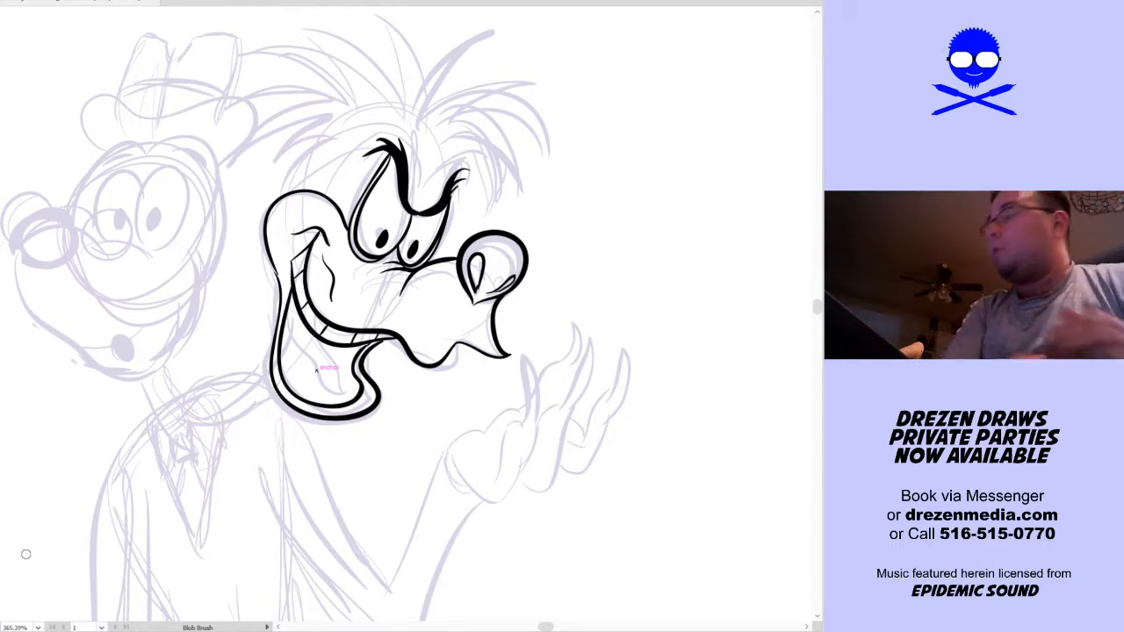
key(h)
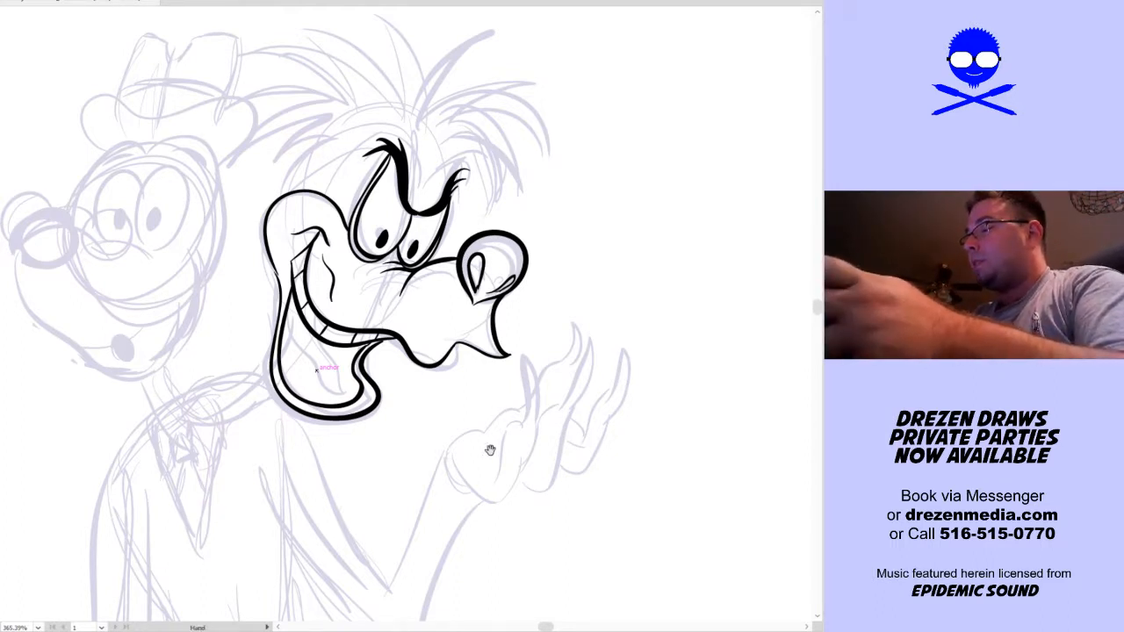
drag(518, 385, 508, 468)
key(shift+b)
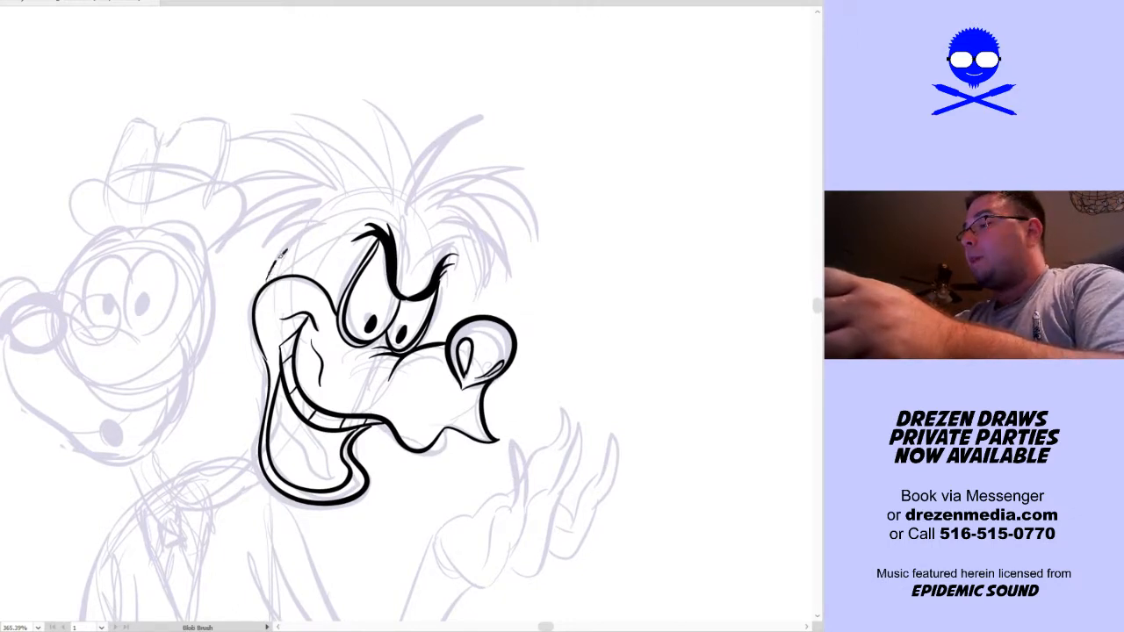
key(ctrl+z)
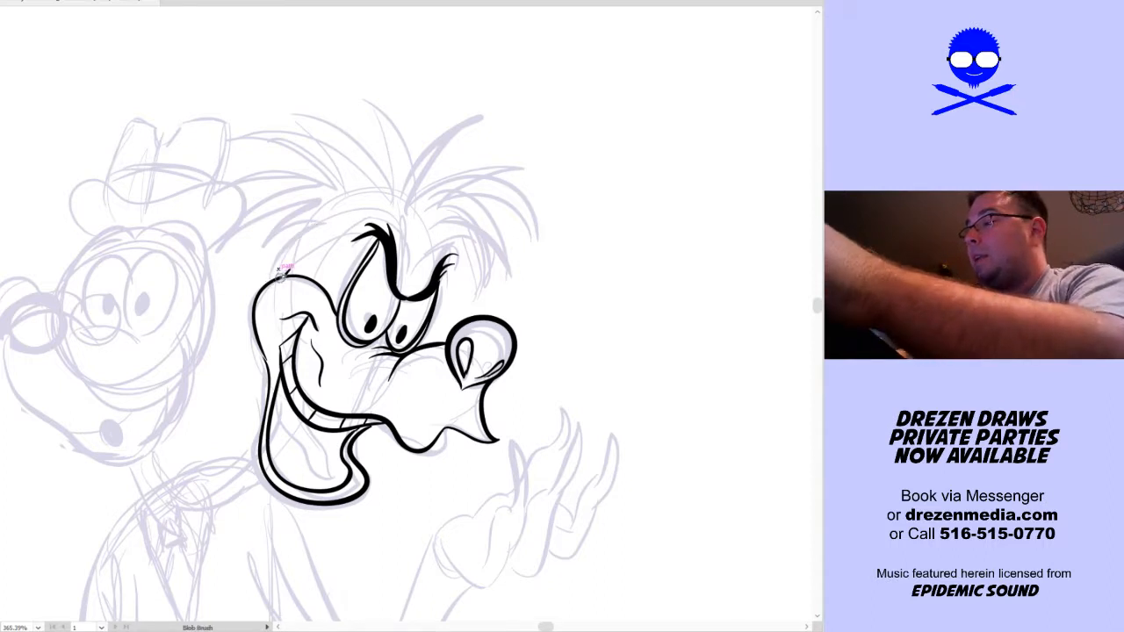
mouse_move(292, 275)
mouse_down()
mouse_move(342, 219)
mouse_move(324, 232)
mouse_move(321, 201)
mouse_move(274, 236)
mouse_move(258, 268)
mouse_up()
key(ctrl+z)
key(ctrl+z)
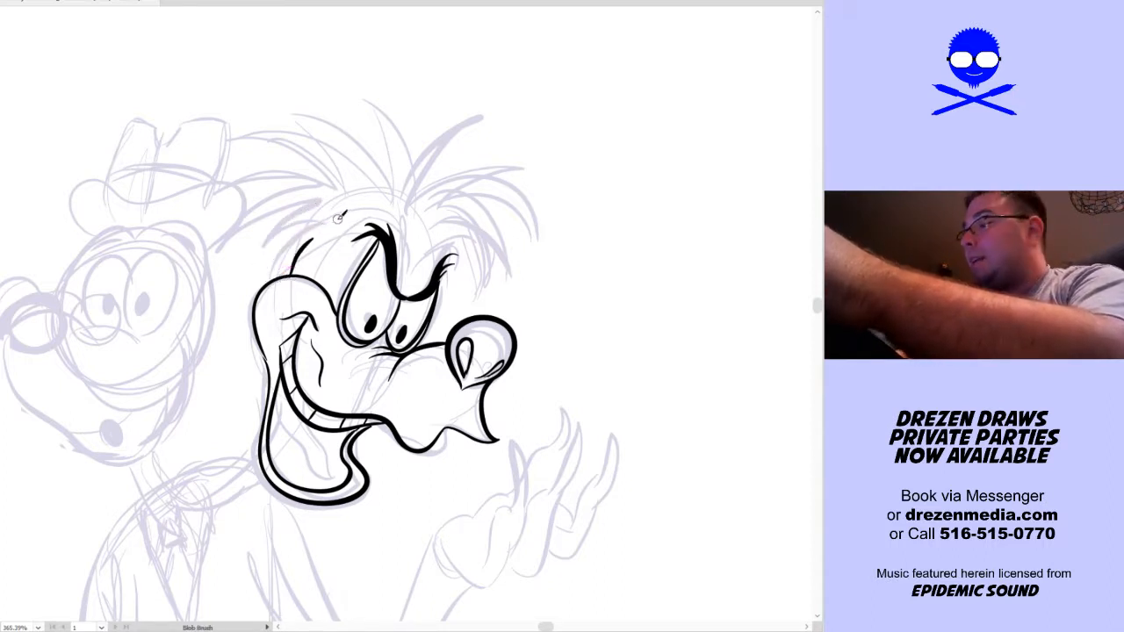
mouse_move(321, 205)
mouse_down()
mouse_move(274, 266)
mouse_move(300, 239)
mouse_move(256, 265)
mouse_up()
key(ctrl+z)
key(ctrl+z)
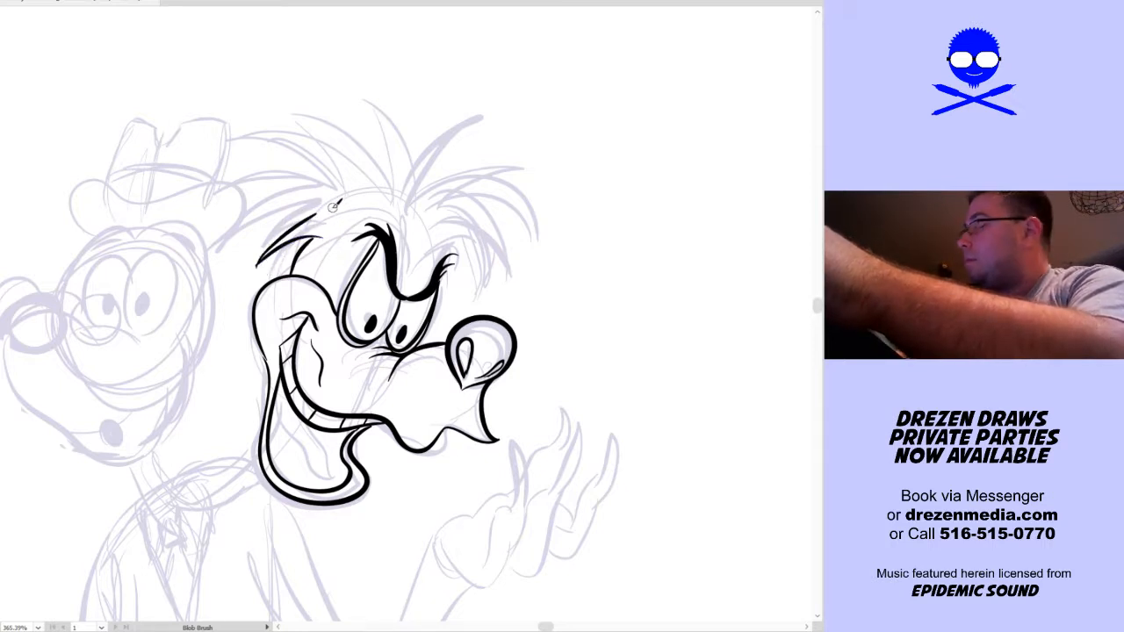
Ink the fan of pointed hair spikes running up the back of the second head and over its crown
mouse_move(319, 214)
mouse_down()
mouse_move(225, 211)
mouse_move(318, 191)
mouse_up()
key(ctrl+z)
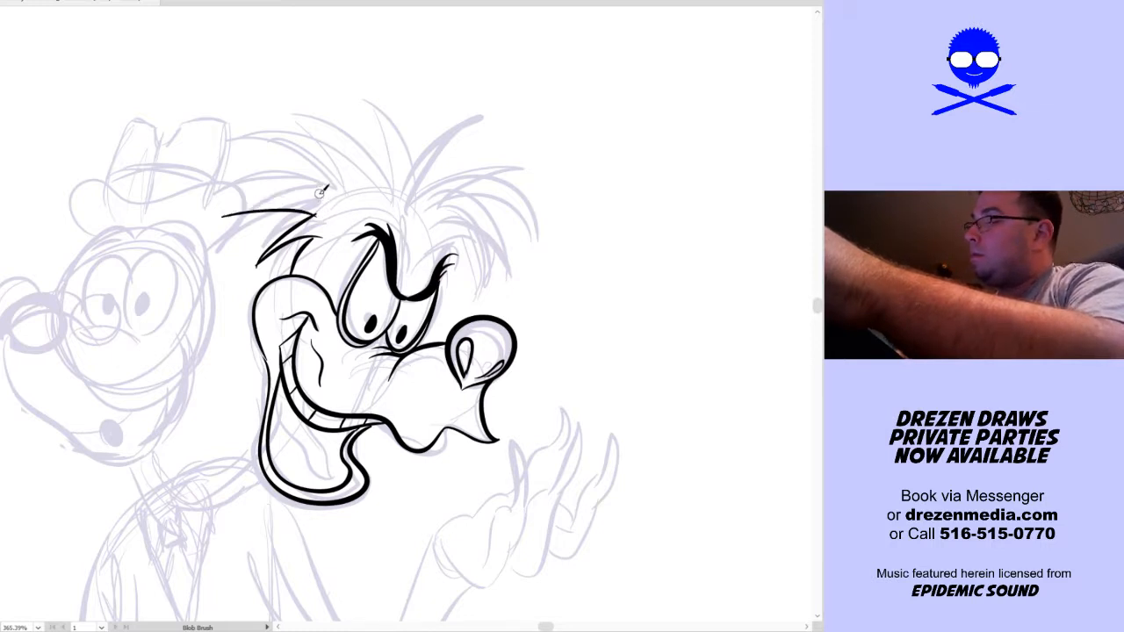
mouse_move(223, 216)
mouse_down()
mouse_move(268, 197)
mouse_move(339, 199)
mouse_up()
key(ctrl+z)
drag(223, 216, 336, 200)
key(ctrl+z)
mouse_move(223, 213)
mouse_down()
mouse_move(300, 188)
mouse_move(341, 197)
mouse_move(239, 167)
mouse_move(226, 174)
mouse_move(286, 168)
mouse_move(343, 182)
mouse_move(267, 127)
mouse_move(358, 174)
mouse_move(310, 76)
mouse_move(369, 131)
mouse_move(382, 172)
mouse_up()
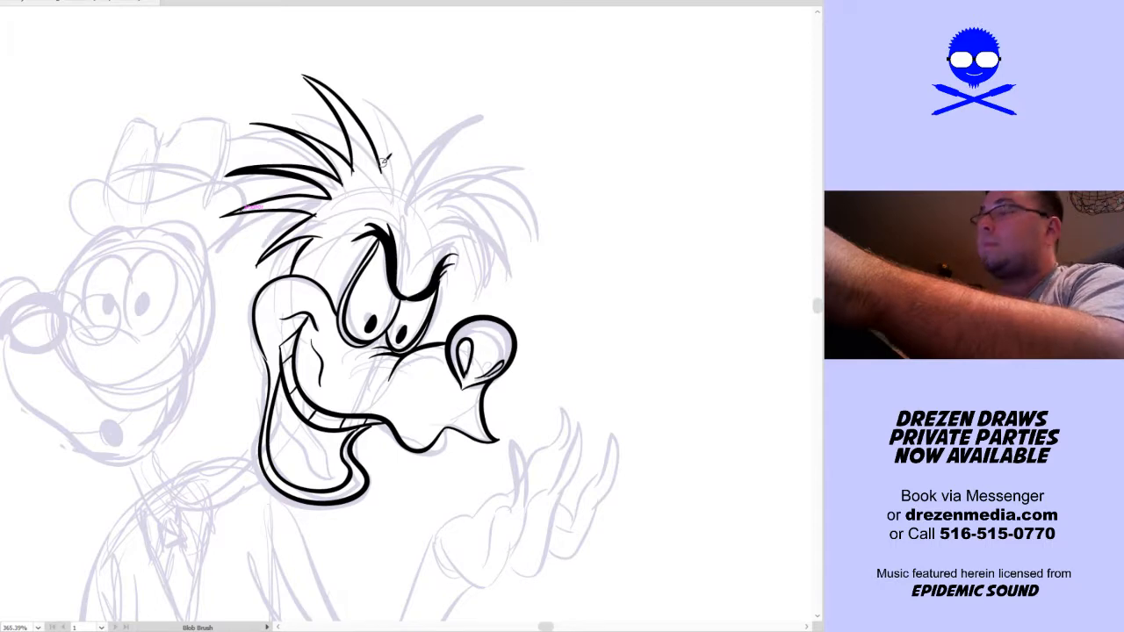
mouse_move(383, 166)
mouse_down()
mouse_move(370, 75)
mouse_move(402, 168)
mouse_up()
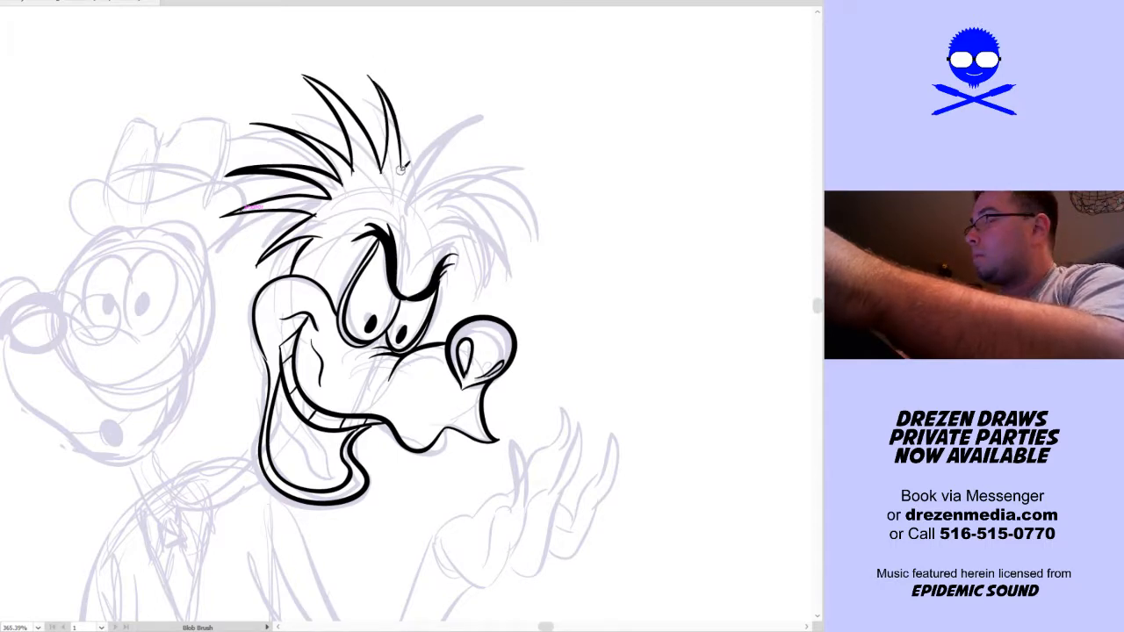
Ink two long, tapered hair spikes sweeping forward from the crown, extending them well past the rough sketch
mouse_move(406, 167)
mouse_down()
mouse_move(566, 108)
mouse_move(461, 148)
mouse_up()
key(ctrl+z)
drag(571, 111, 430, 190)
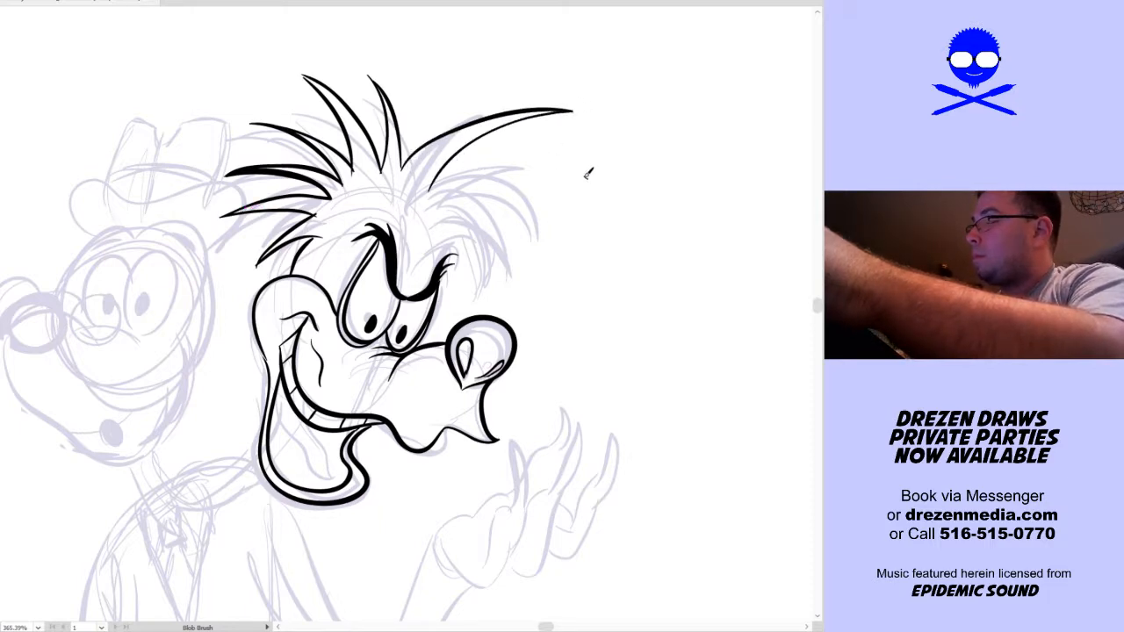
drag(589, 173, 439, 181)
drag(590, 180, 441, 197)
key(ctrl+z)
drag(587, 178, 435, 184)
key(ctrl+z)
drag(588, 175, 439, 185)
Ink a long hair spike with two curved edges drooping forward and down to a point beyond the nose
mouse_move(603, 298)
mouse_down()
mouse_move(480, 189)
mouse_move(448, 192)
mouse_up()
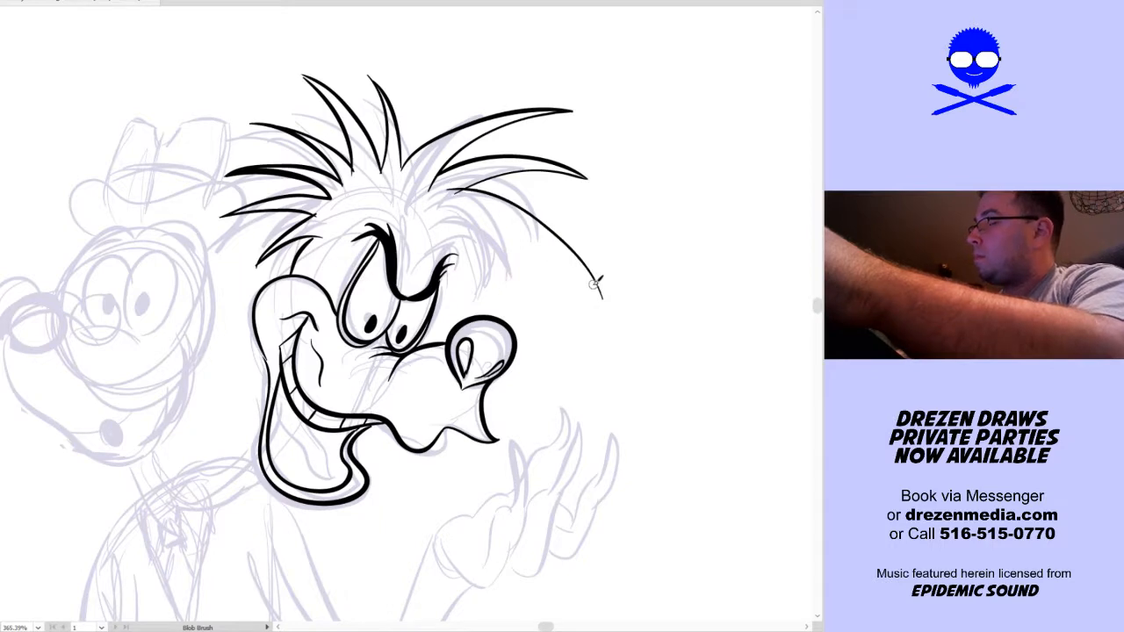
mouse_move(606, 300)
mouse_down()
mouse_move(526, 233)
mouse_move(443, 219)
mouse_up()
mouse_move(576, 324)
mouse_down()
mouse_move(560, 282)
mouse_move(432, 201)
mouse_up()
key(ctrl+z)
key(ctrl+z)
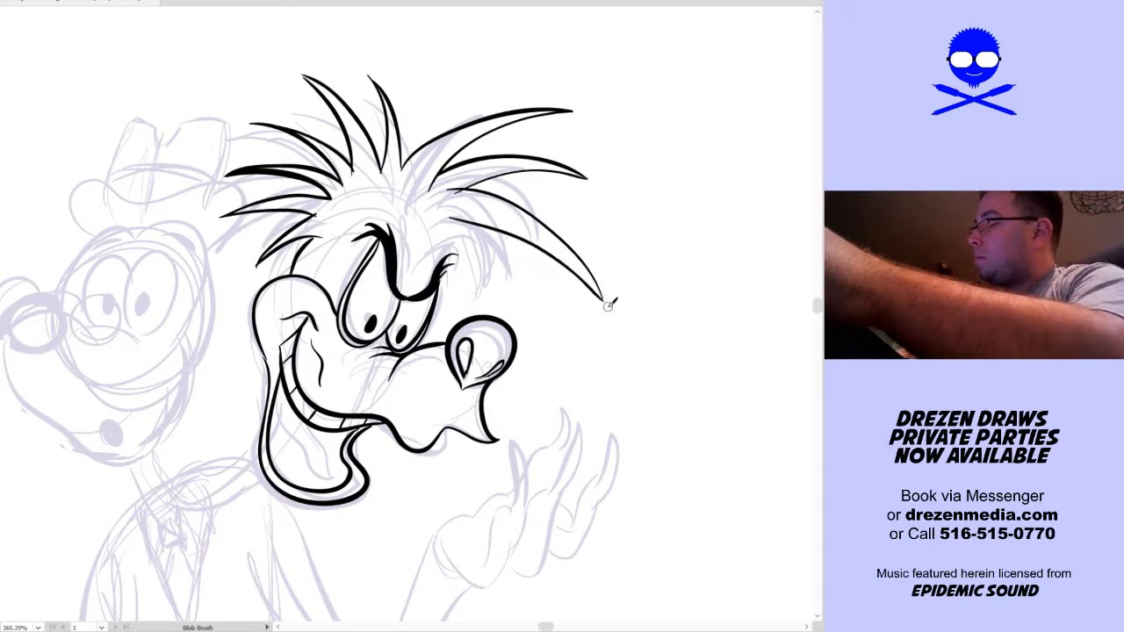
drag(605, 301, 439, 234)
drag(602, 297, 439, 227)
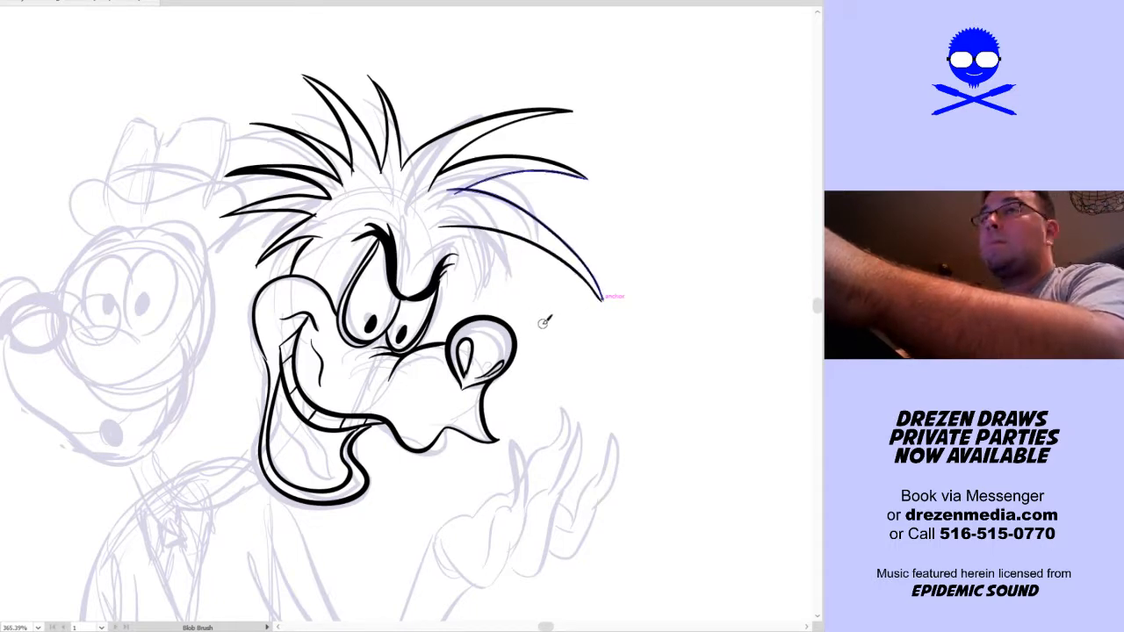
Ink the shorter pointed hair spikes hanging above the nose, down to the smallest tuft beside the brow
drag(545, 321, 465, 211)
drag(544, 323, 459, 219)
drag(491, 312, 470, 236)
mouse_move(491, 311)
mouse_down()
mouse_move(487, 280)
mouse_move(449, 236)
mouse_up()
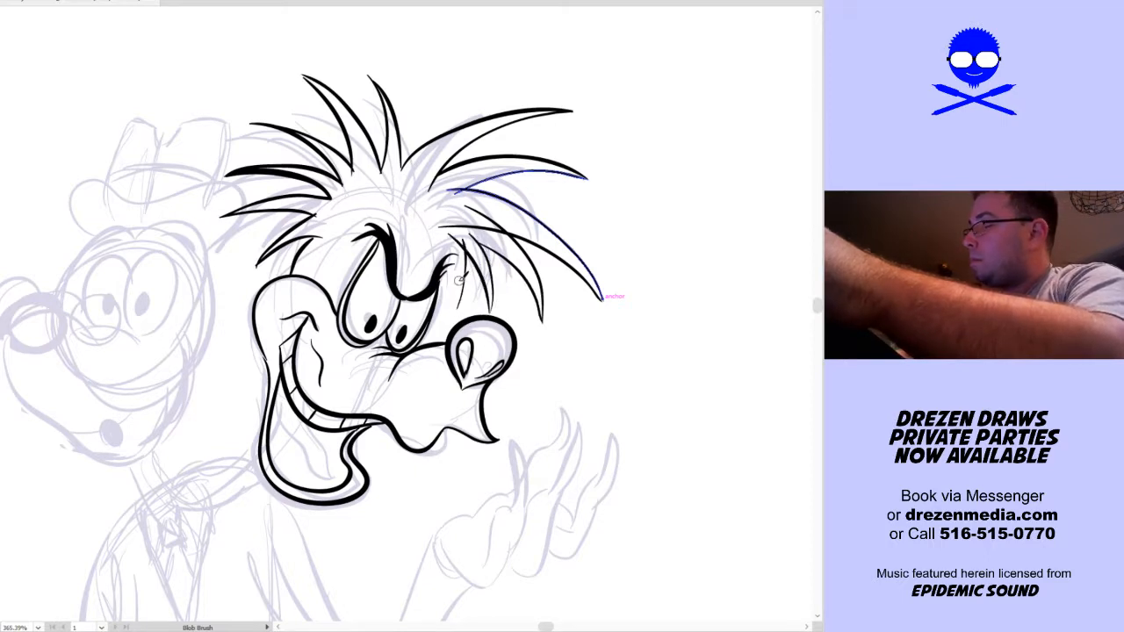
drag(460, 305, 446, 231)
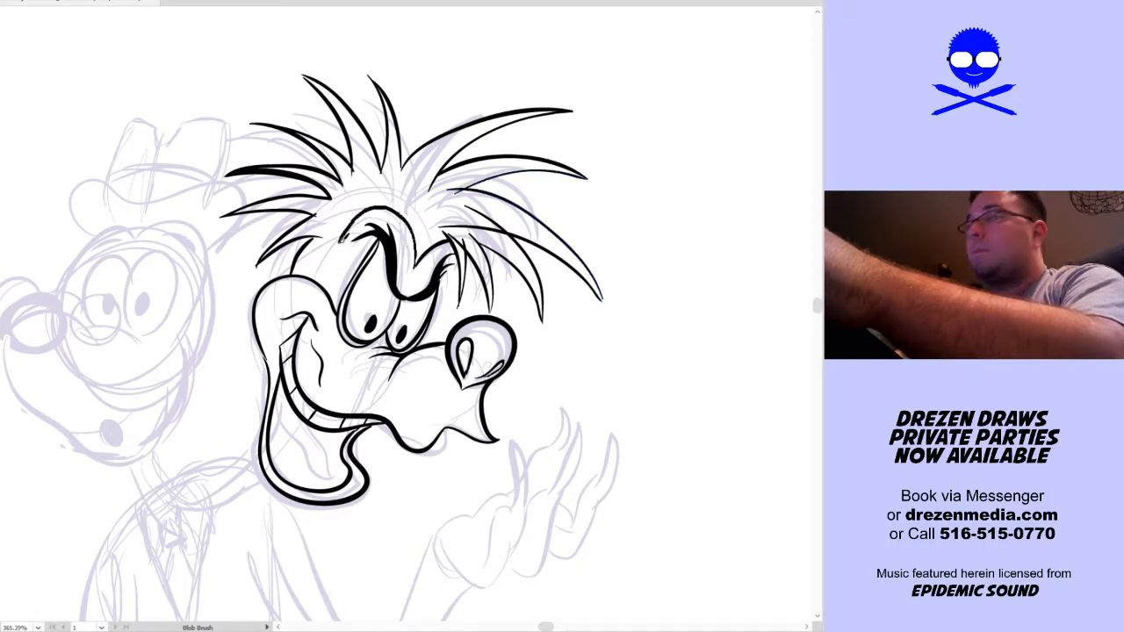
Ink the rounded brow ridge contour around the second head's eyes, and the wavy tongue inside its open mouth
drag(331, 296, 330, 300)
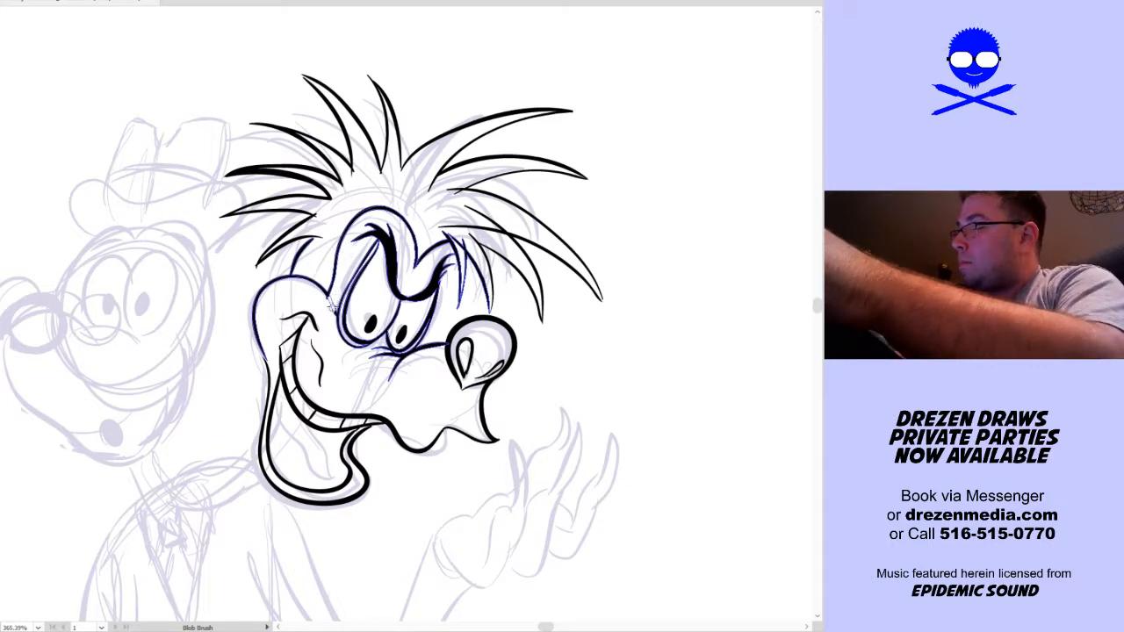
drag(332, 312, 365, 228)
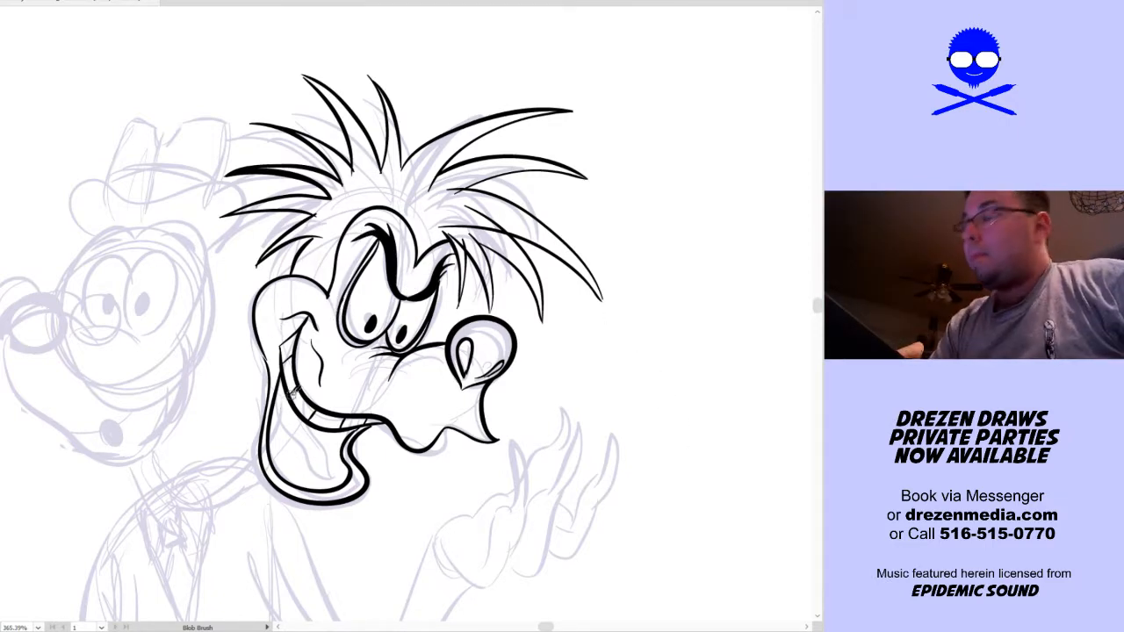
mouse_move(274, 419)
mouse_down()
mouse_move(336, 467)
mouse_move(324, 430)
mouse_up()
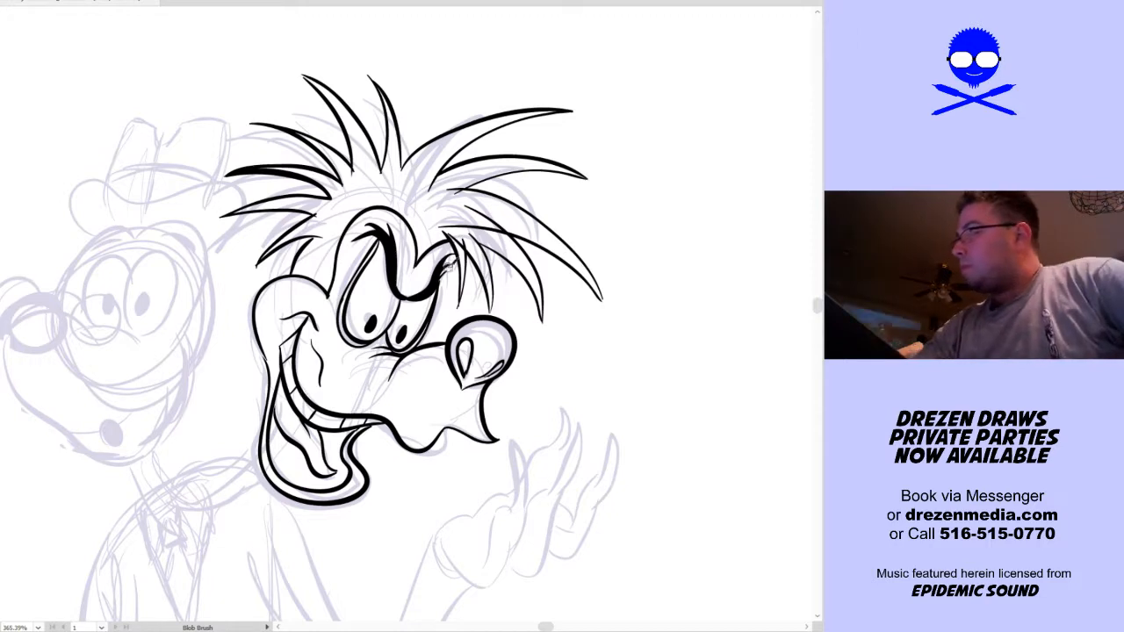
drag(441, 301, 453, 260)
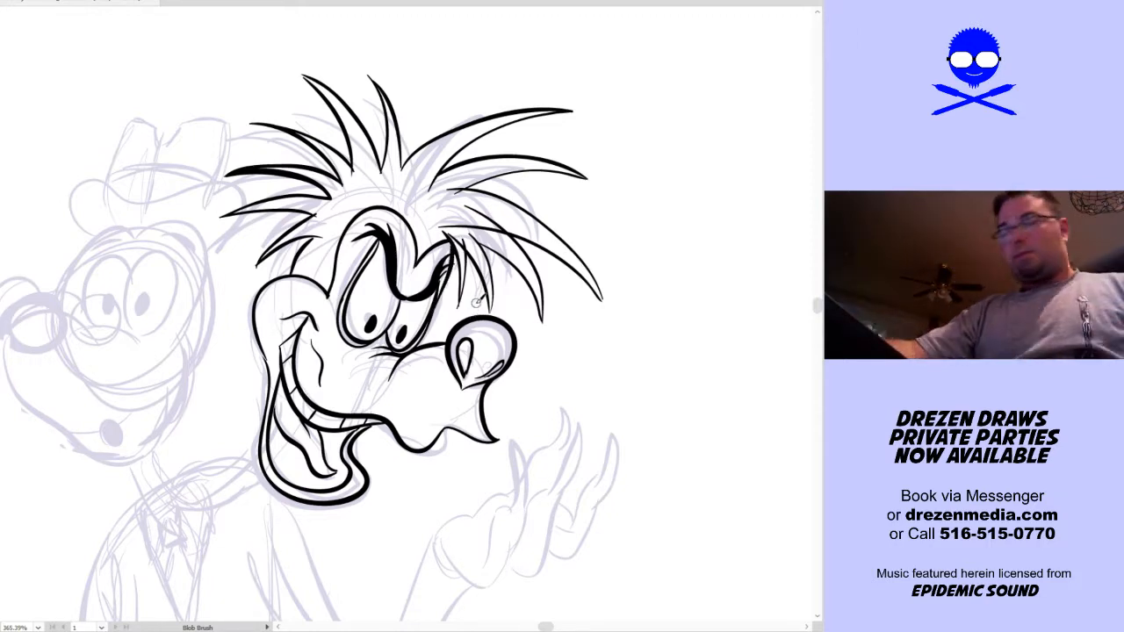
Ink both contours of the second head's curved neck, running from behind the jaw down to the collar area
key(Return)
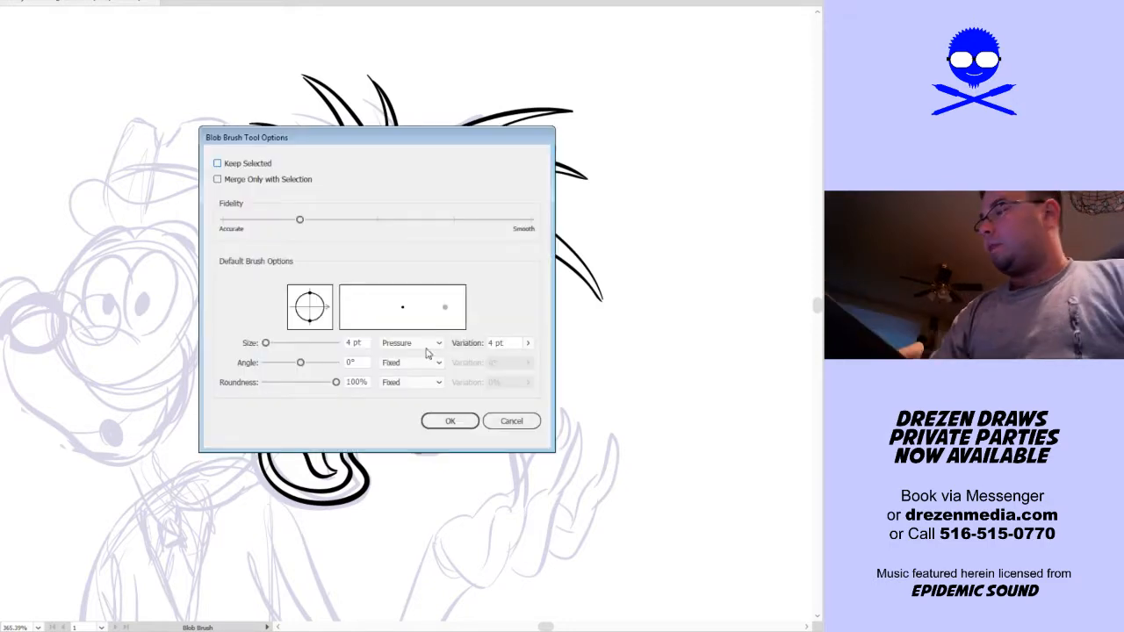
click(445, 424)
mouse_move(459, 509)
mouse_down()
mouse_move(534, 379)
mouse_move(599, 366)
mouse_up()
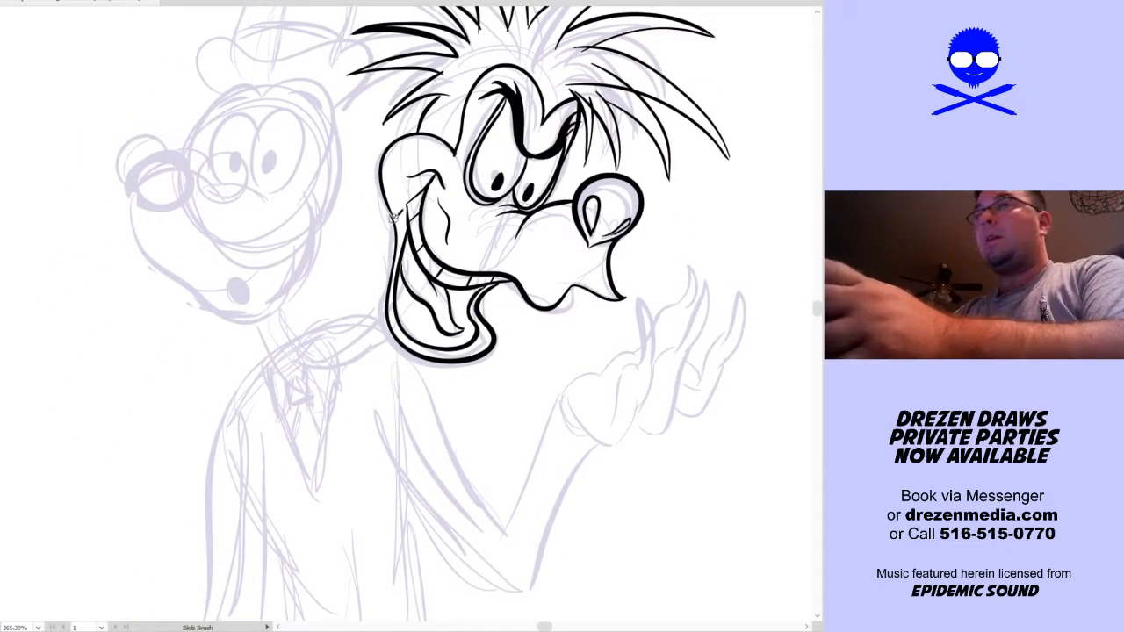
mouse_move(393, 228)
mouse_down()
mouse_move(376, 292)
mouse_move(360, 309)
mouse_move(329, 314)
mouse_move(335, 303)
mouse_move(353, 309)
mouse_move(340, 307)
mouse_move(311, 348)
mouse_move(322, 351)
mouse_move(300, 317)
mouse_move(308, 337)
mouse_move(291, 303)
mouse_up()
mouse_move(266, 348)
mouse_down()
mouse_move(279, 359)
mouse_move(366, 344)
mouse_move(388, 327)
mouse_up()
Ink the first head's cheek, chin and muzzle outline, ending in a round nose with a heavy contour
key(space)
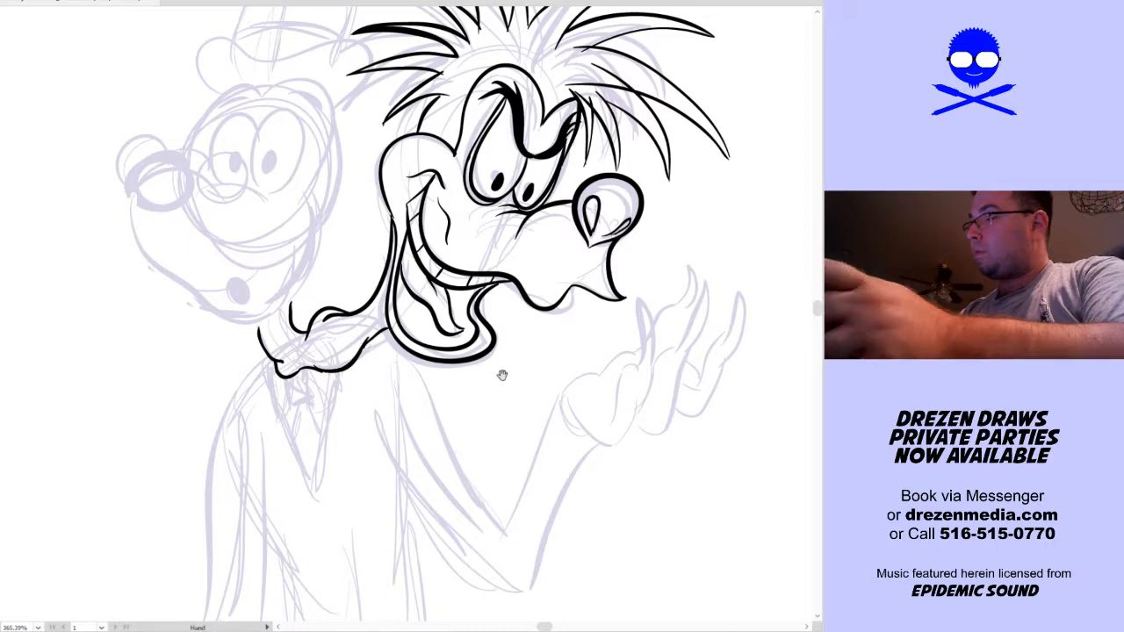
drag(497, 371, 539, 509)
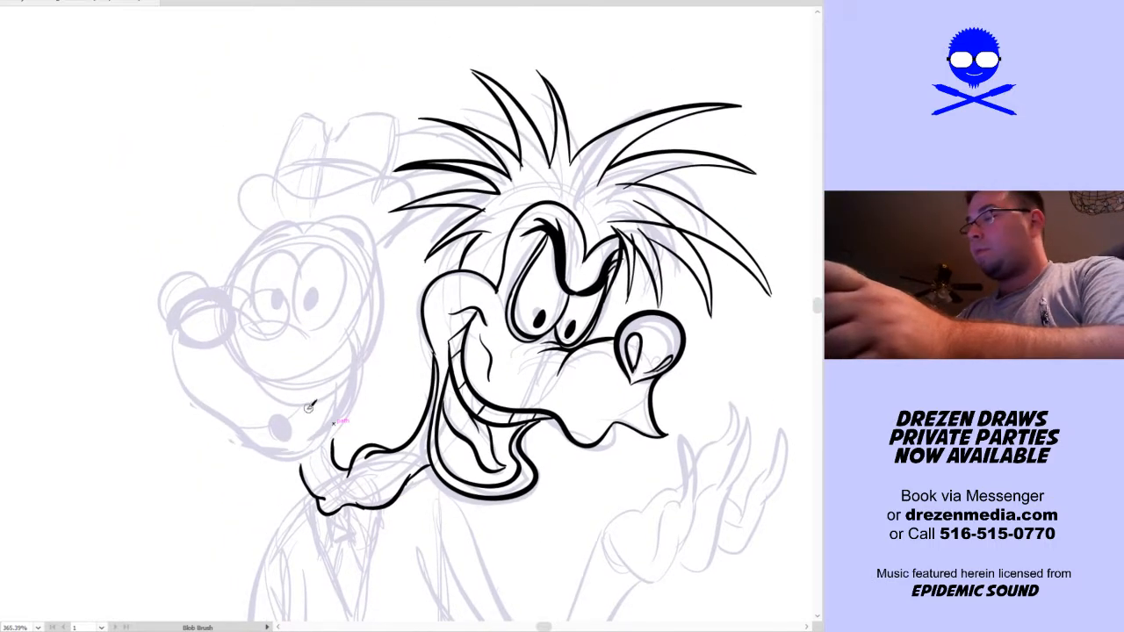
mouse_move(351, 340)
mouse_down()
mouse_move(358, 381)
mouse_move(337, 434)
mouse_move(299, 462)
mouse_move(281, 459)
mouse_move(256, 435)
mouse_move(300, 466)
mouse_move(316, 434)
mouse_move(344, 421)
mouse_move(363, 358)
mouse_up()
key(v)
key(ctrl+z)
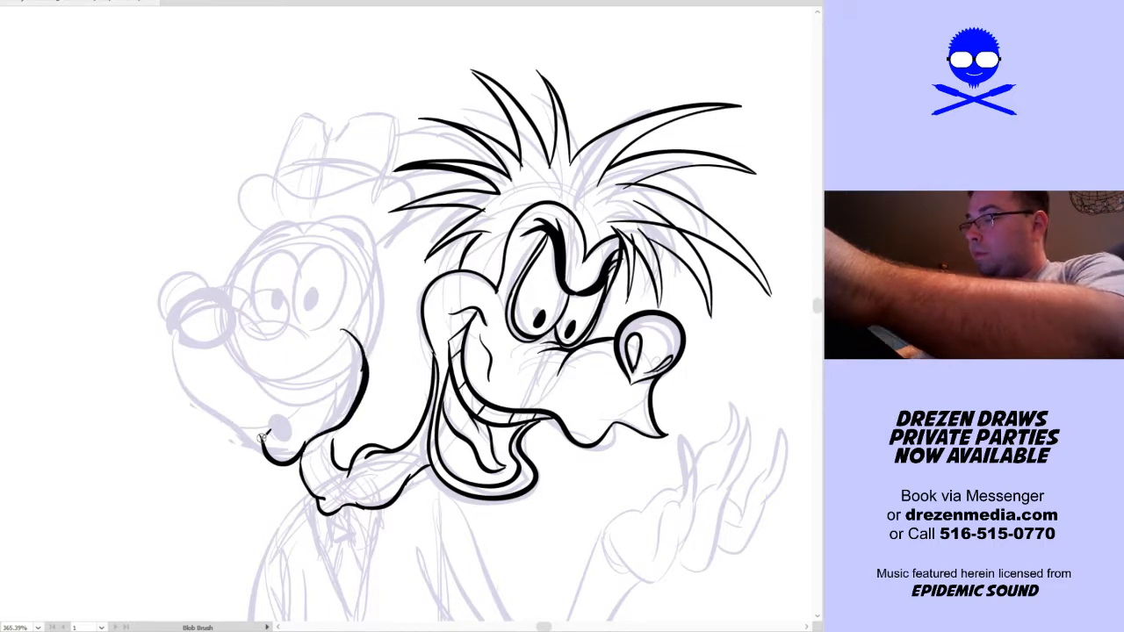
mouse_move(262, 441)
mouse_down()
mouse_move(224, 415)
mouse_move(173, 347)
mouse_up()
key(ctrl+z)
mouse_move(263, 444)
mouse_down()
mouse_move(221, 414)
mouse_move(175, 334)
mouse_move(199, 287)
mouse_up()
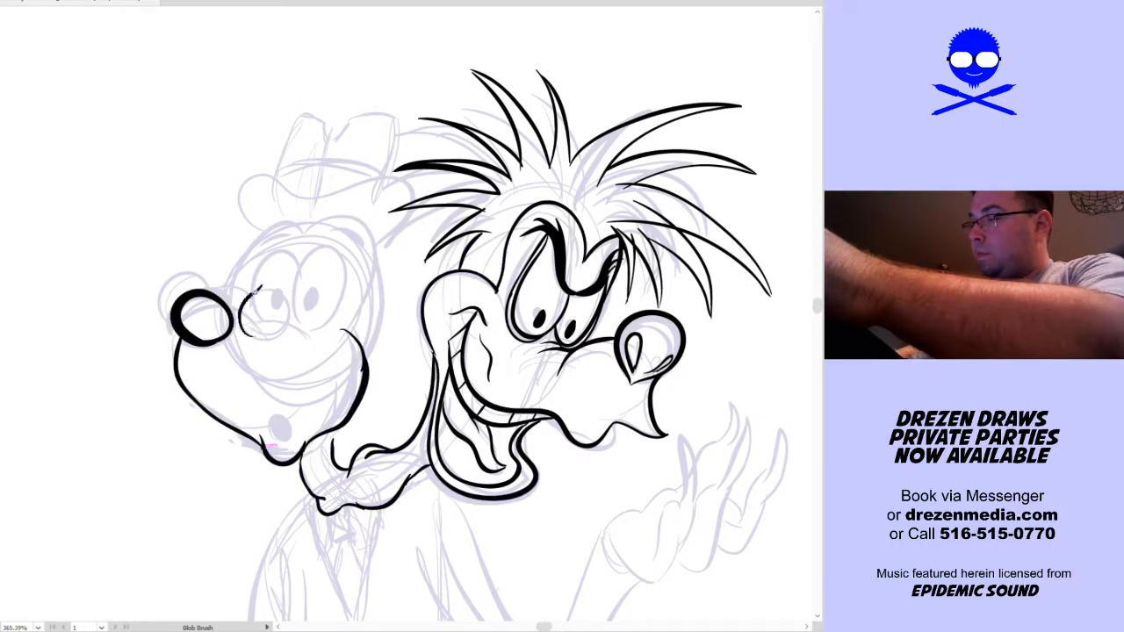
Ink the small round spectacles resting on the first head's snout, and its two tall oval eyes with solid pupils
mouse_move(272, 335)
mouse_down()
mouse_move(251, 327)
mouse_move(268, 283)
mouse_move(286, 326)
mouse_move(268, 337)
mouse_up()
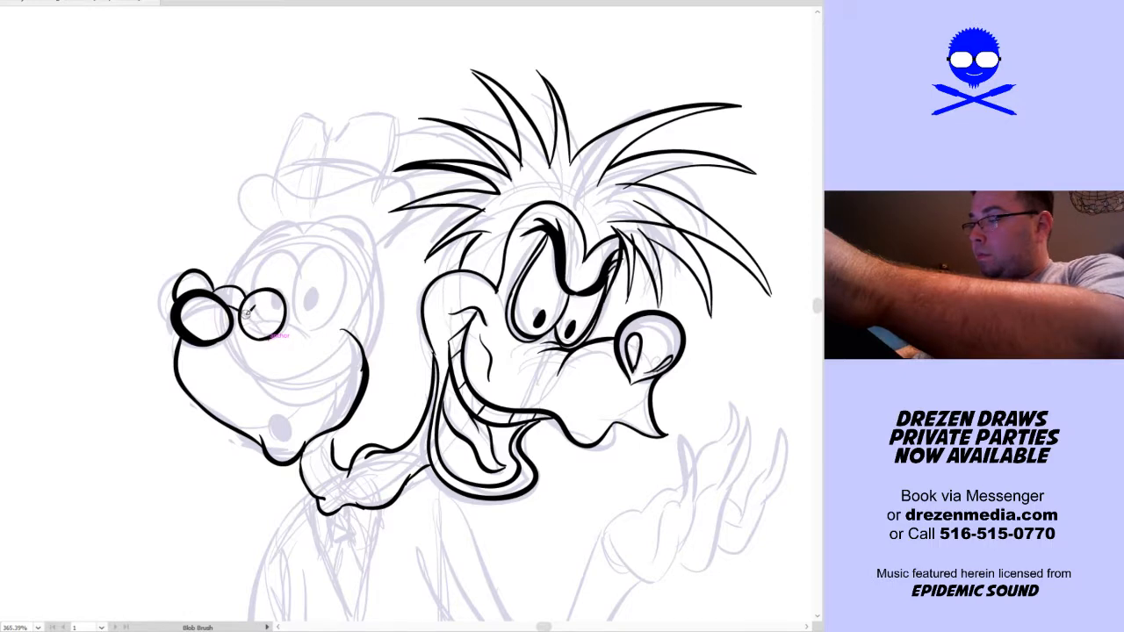
mouse_move(243, 315)
mouse_down()
mouse_move(309, 327)
mouse_move(299, 319)
mouse_move(313, 243)
mouse_move(341, 230)
mouse_move(352, 258)
mouse_move(307, 326)
mouse_up()
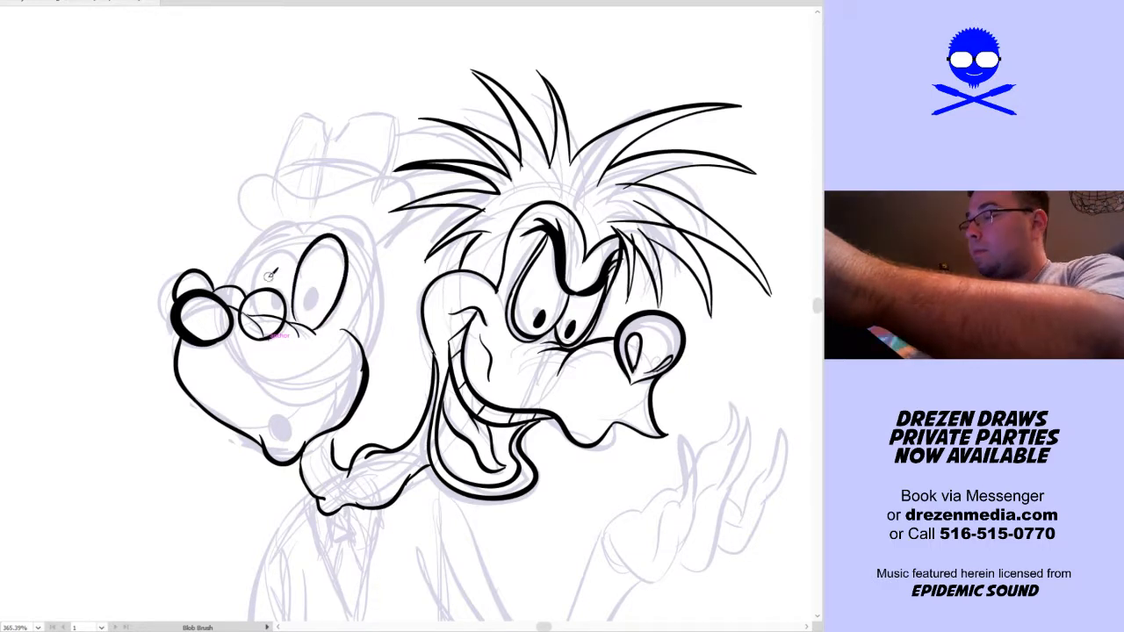
key(ctrl+z)
mouse_move(296, 289)
mouse_down()
mouse_move(306, 261)
mouse_move(330, 242)
mouse_up()
mouse_move(313, 329)
mouse_down()
mouse_move(302, 283)
mouse_move(270, 274)
mouse_move(262, 314)
mouse_move(264, 258)
mouse_up()
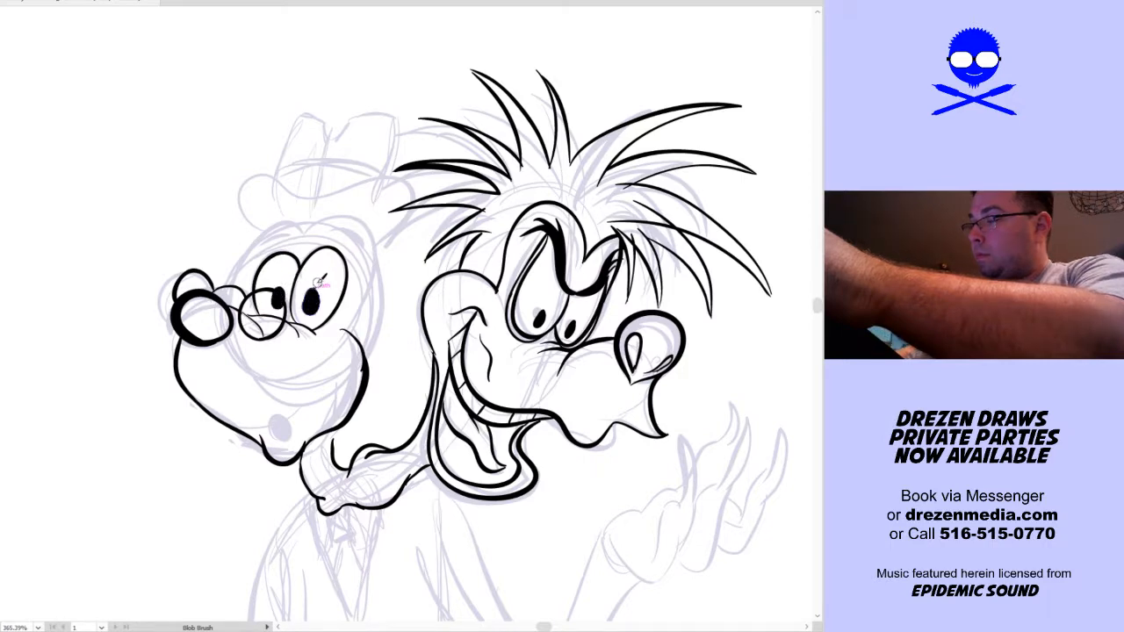
drag(312, 305, 320, 286)
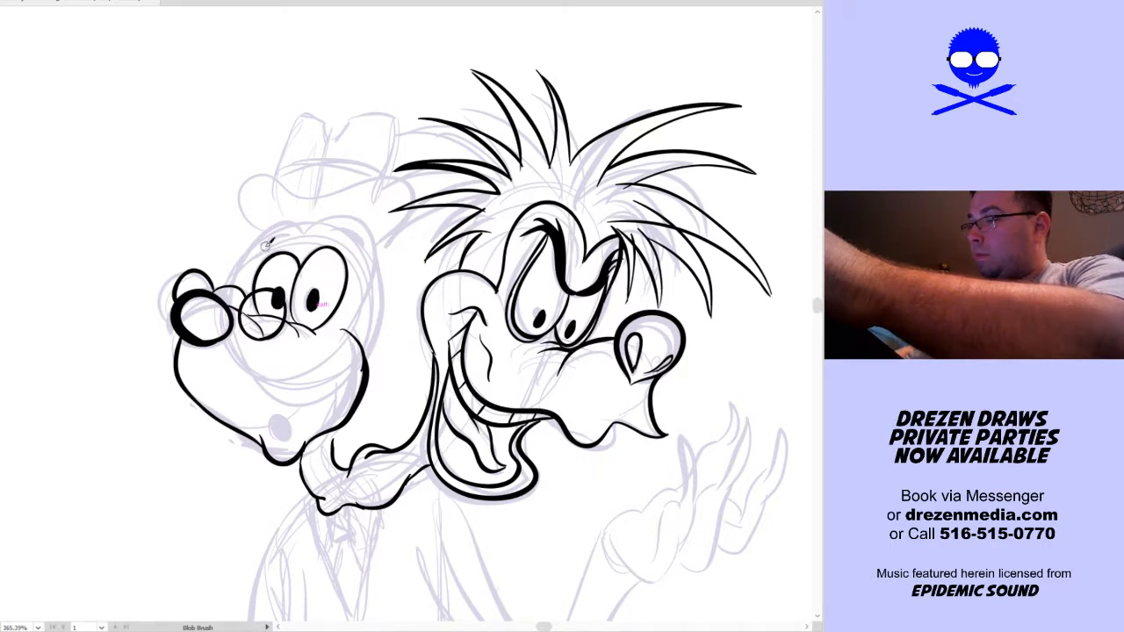
Ink the first head's arched eyebrows and doubled heart-shaped forehead contour, and the small oval mouth on its chin
mouse_move(286, 234)
mouse_down()
mouse_move(328, 226)
mouse_move(358, 248)
mouse_up()
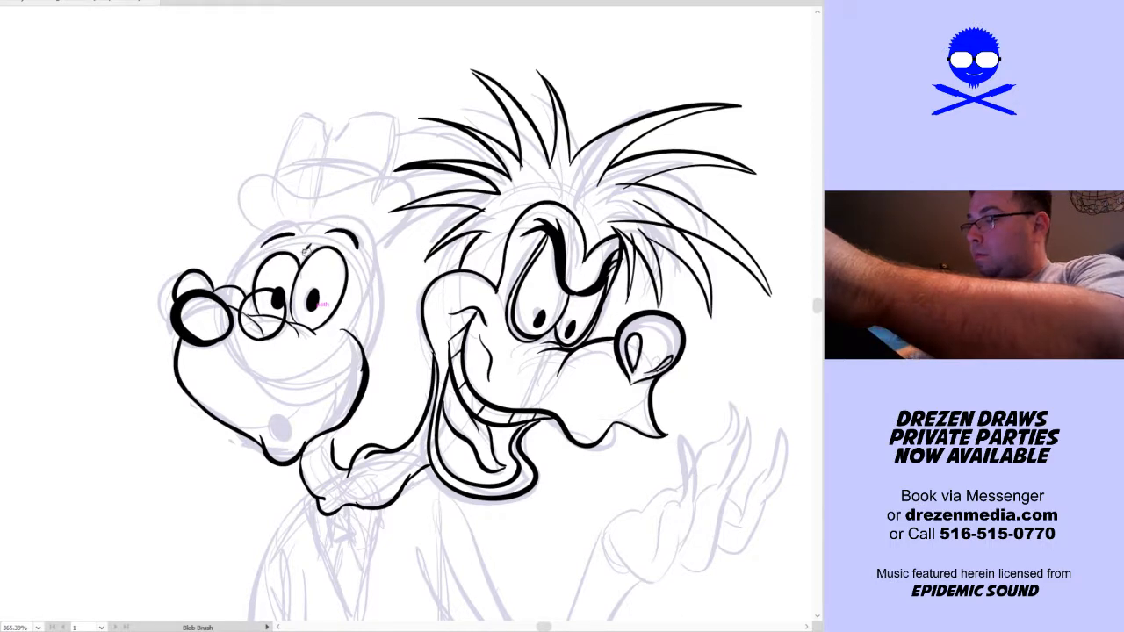
mouse_move(237, 298)
mouse_down()
mouse_move(247, 248)
mouse_move(293, 216)
mouse_move(330, 230)
mouse_move(309, 230)
mouse_move(344, 210)
mouse_move(373, 224)
mouse_move(377, 250)
mouse_move(358, 323)
mouse_up()
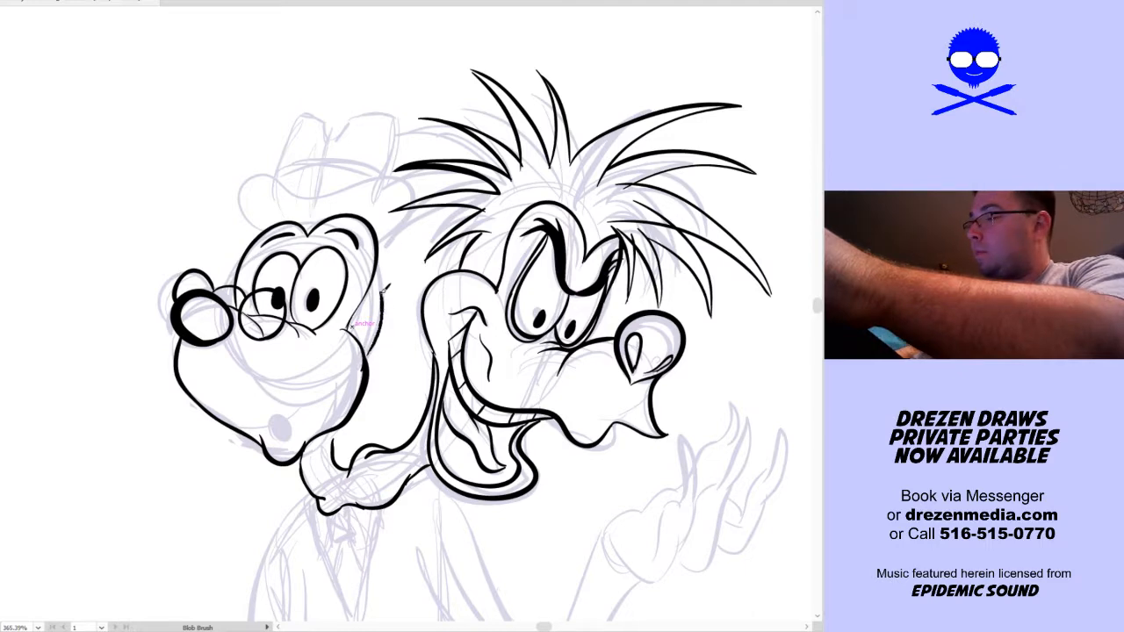
mouse_move(254, 241)
mouse_down()
mouse_move(295, 211)
mouse_move(323, 213)
mouse_move(311, 222)
mouse_move(379, 209)
mouse_move(372, 302)
mouse_up()
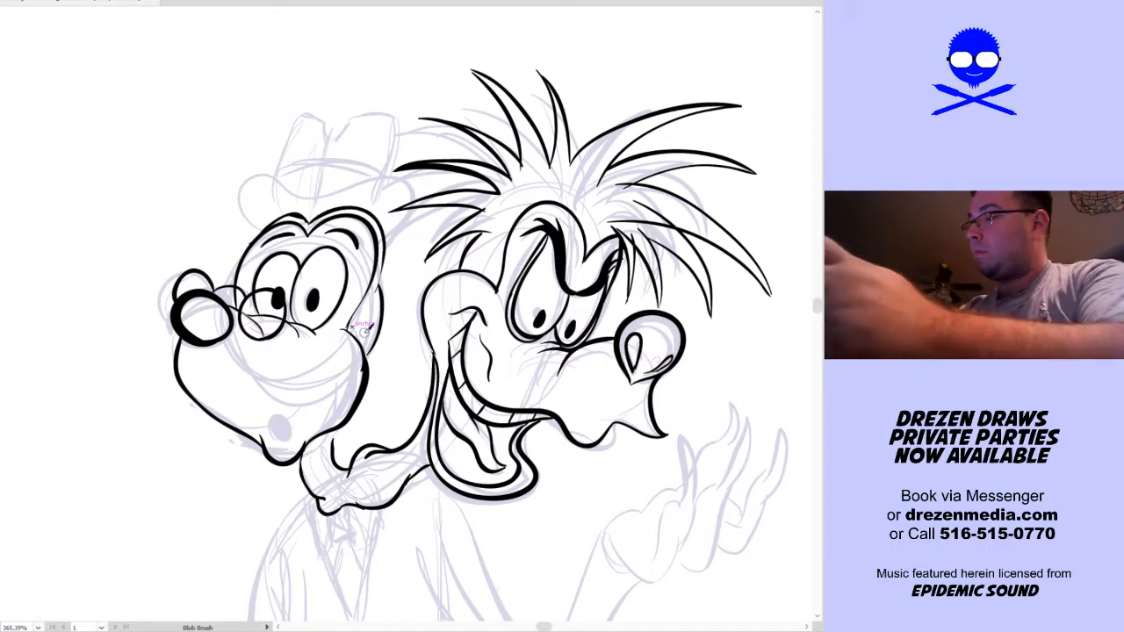
mouse_move(286, 441)
mouse_down()
mouse_move(274, 410)
mouse_move(289, 435)
mouse_up()
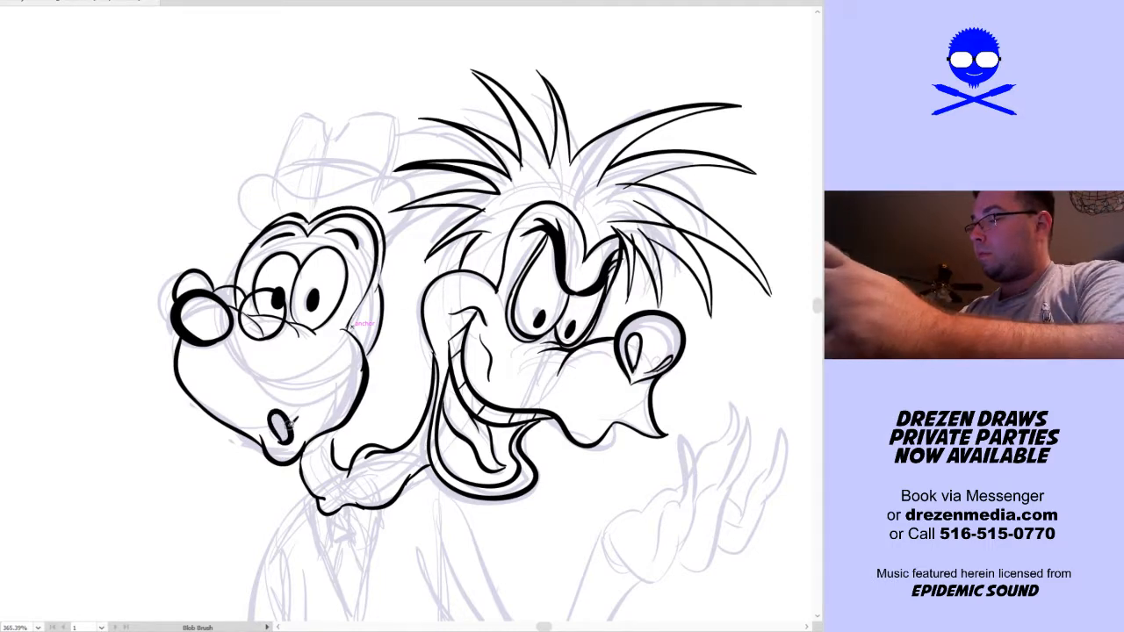
drag(330, 395, 305, 473)
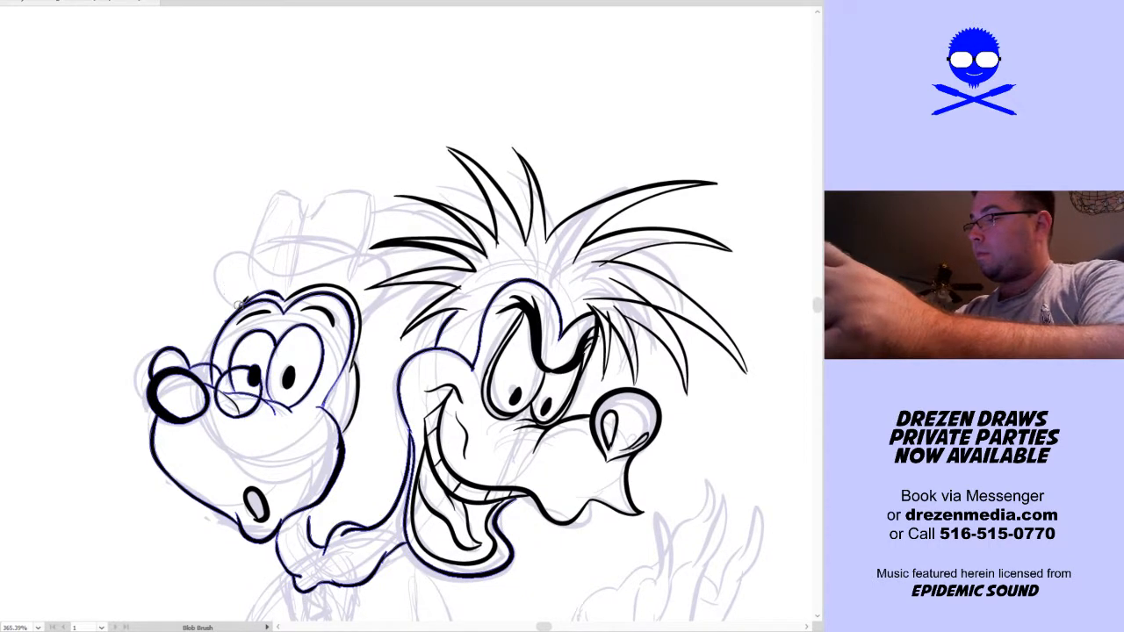
Ink the first head's curled hat brim, dipping above the forehead and rising into rounded ends on both sides
mouse_move(239, 299)
mouse_down()
mouse_move(239, 252)
mouse_move(273, 258)
mouse_move(291, 279)
mouse_move(371, 253)
mouse_move(375, 283)
mouse_up()
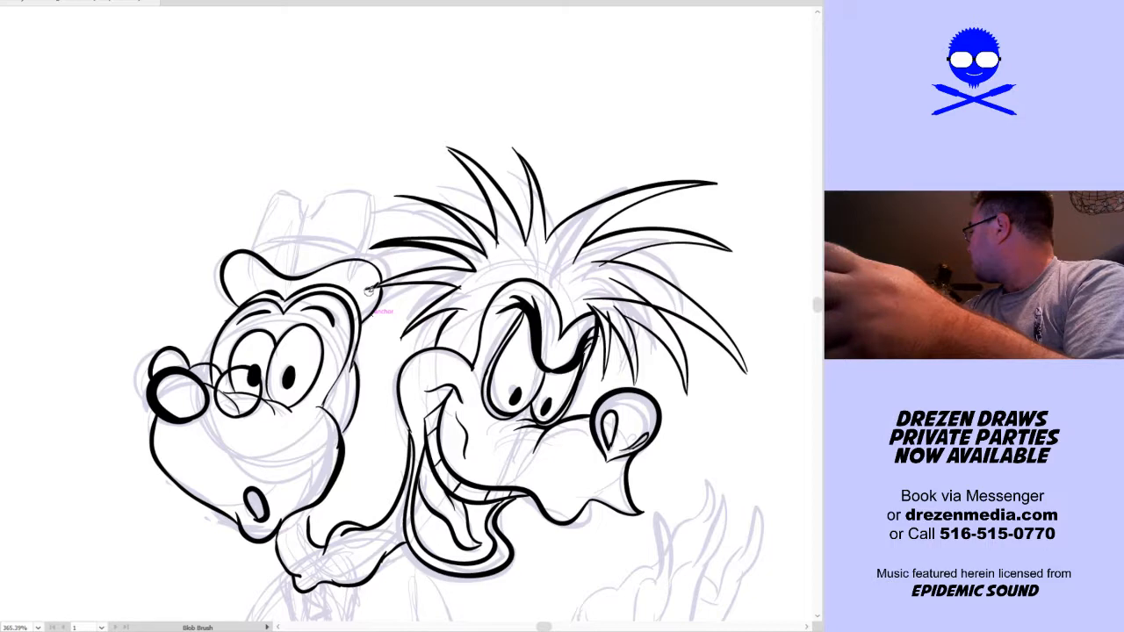
key(space)
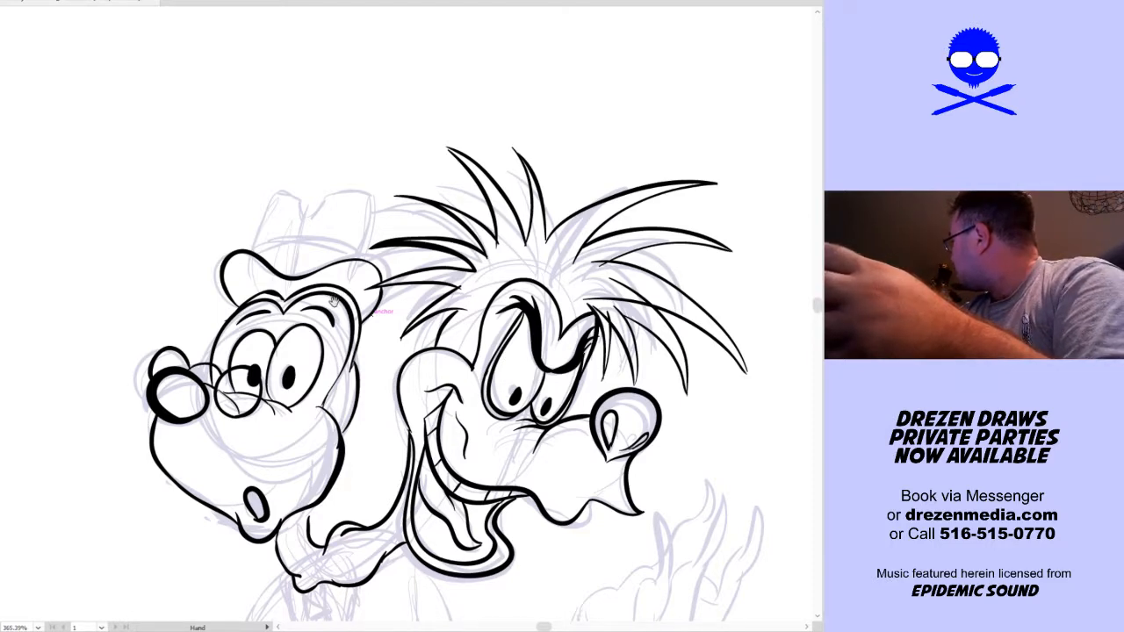
drag(332, 303, 320, 344)
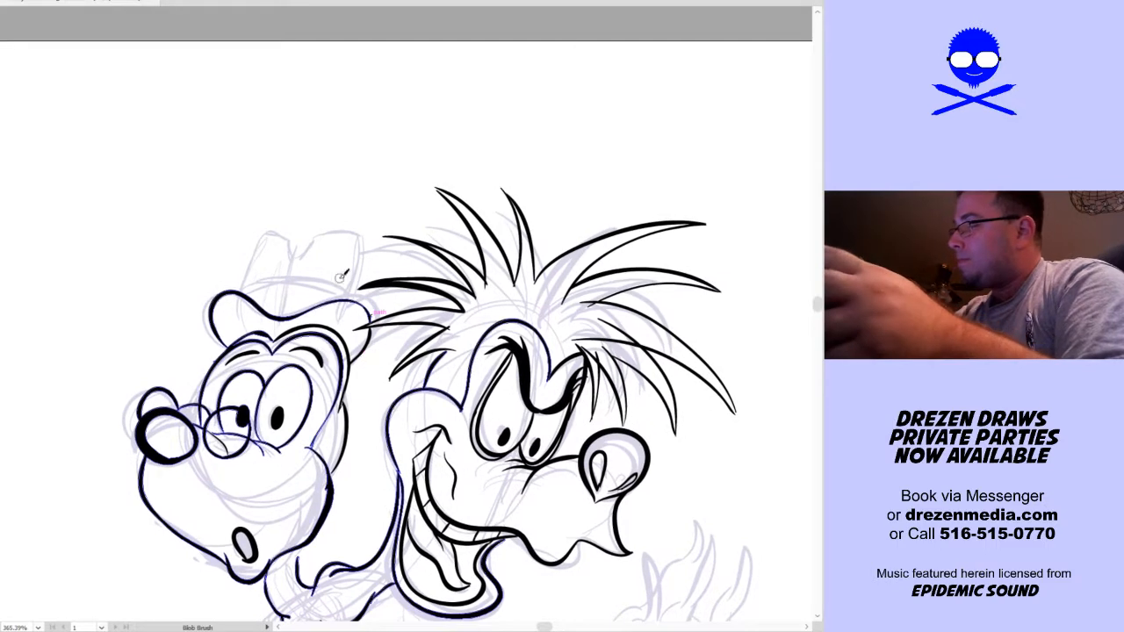
drag(244, 293, 280, 225)
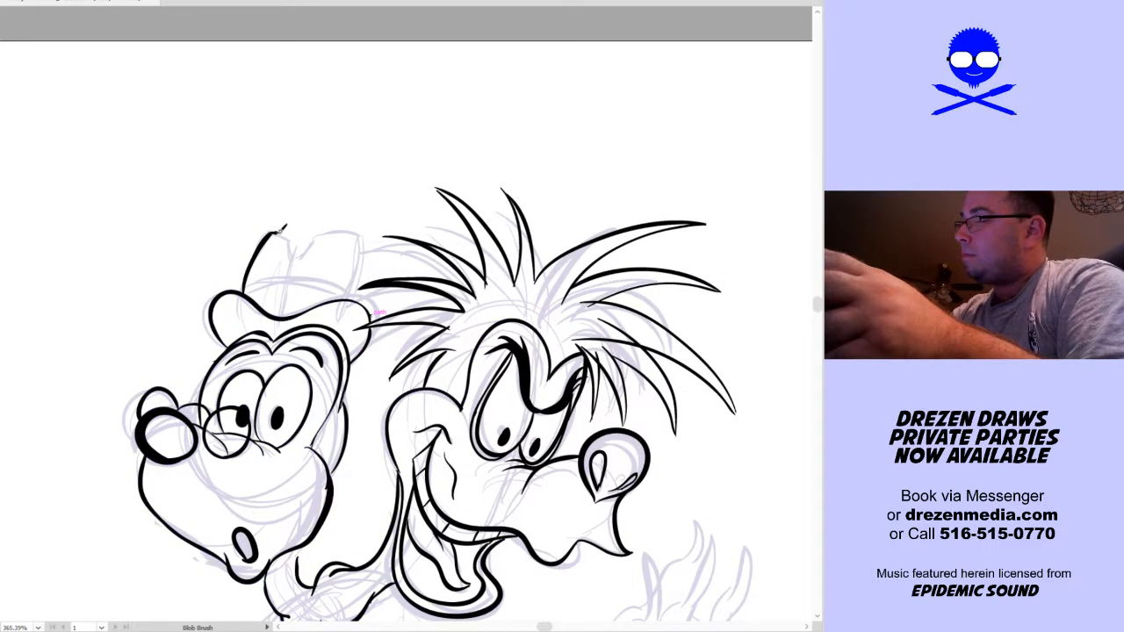
mouse_move(318, 231)
mouse_down()
mouse_move(368, 233)
mouse_move(356, 298)
mouse_up()
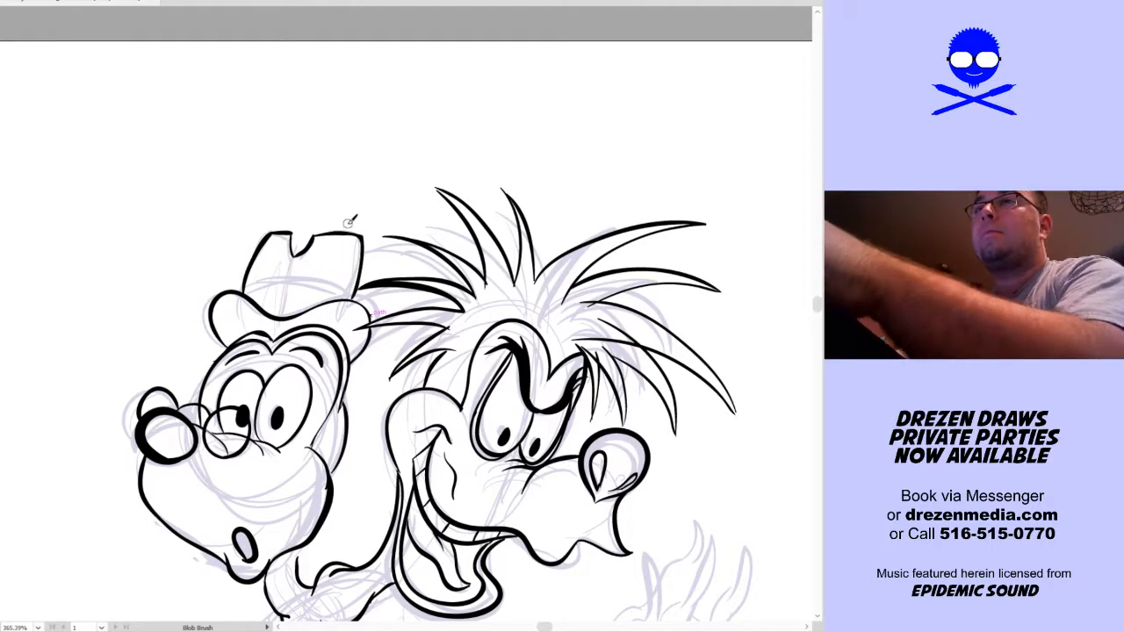
key(ctrl+z)
key(ctrl+z)
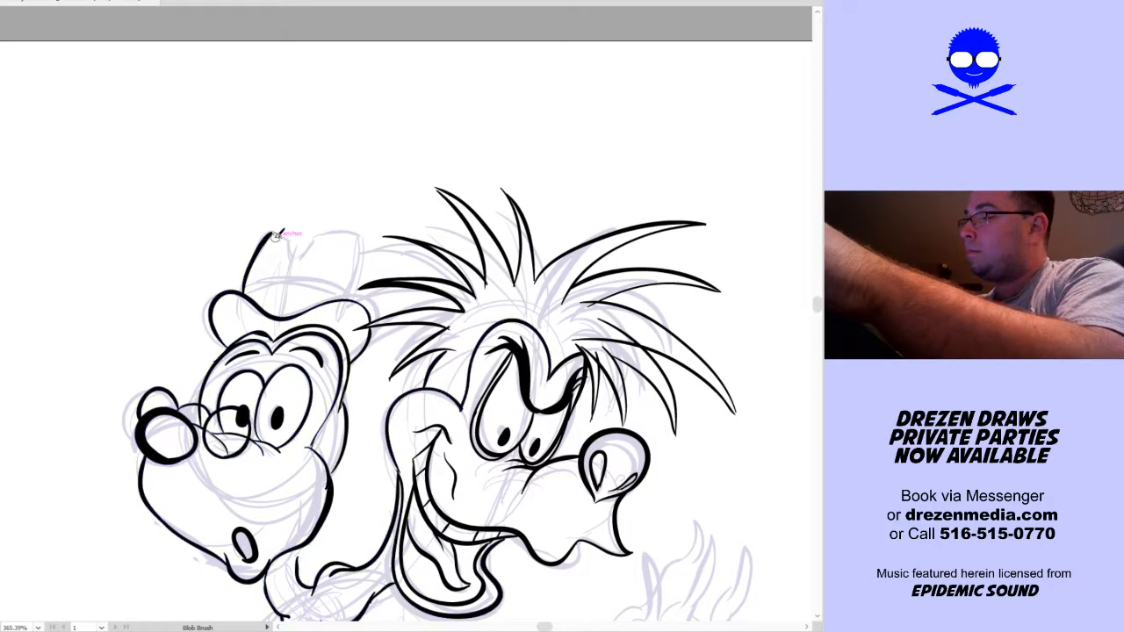
key(ctrl+z)
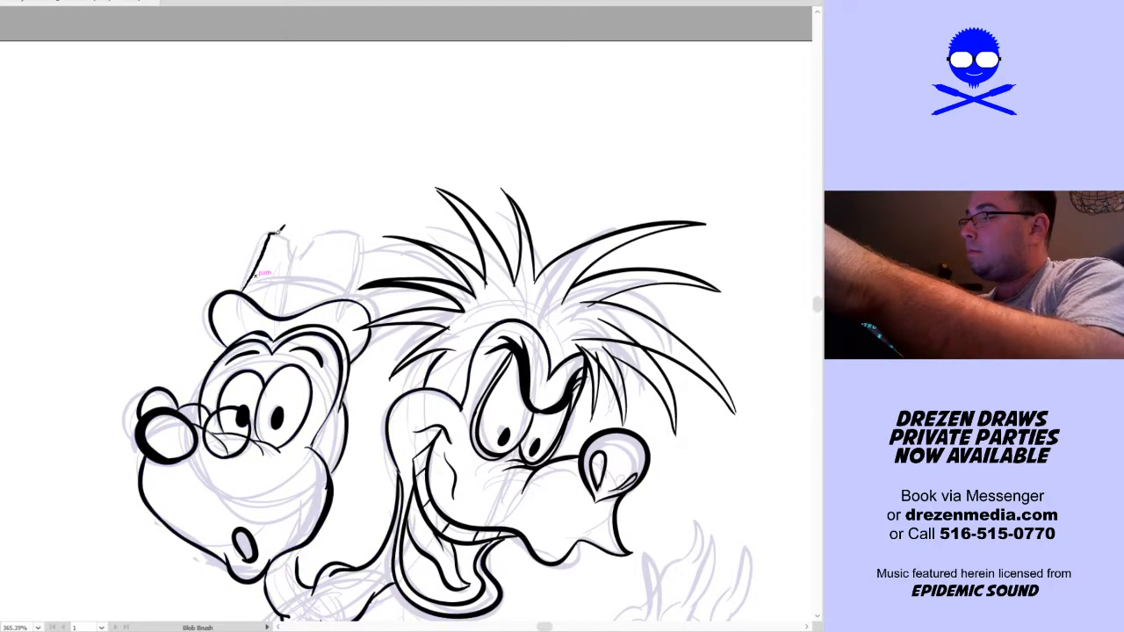
Ink the hat's tapered crown with a notched dent in its top edge, and the curved band line above the brim
mouse_move(302, 249)
mouse_down()
mouse_move(318, 233)
mouse_move(355, 230)
mouse_move(351, 297)
mouse_up()
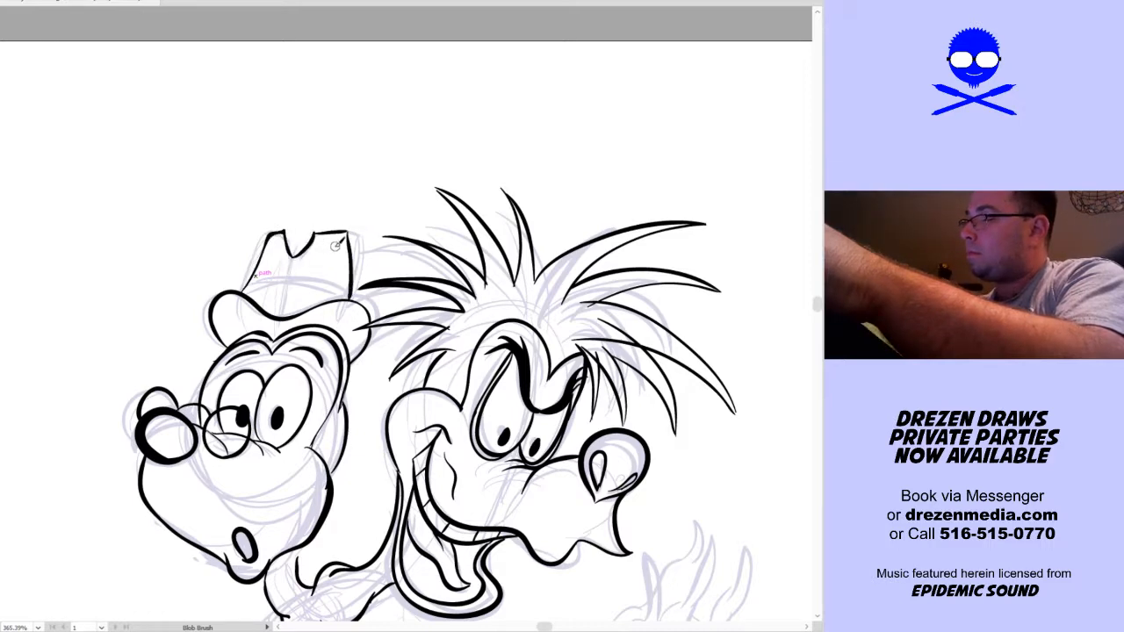
drag(244, 289, 352, 286)
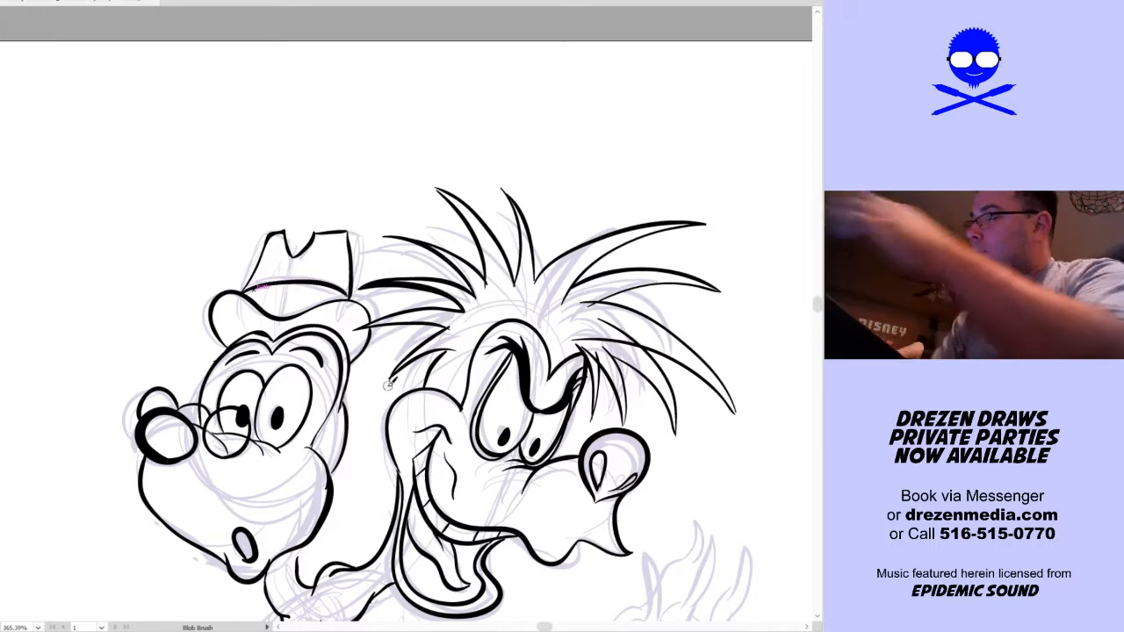
key(ctrl+0)
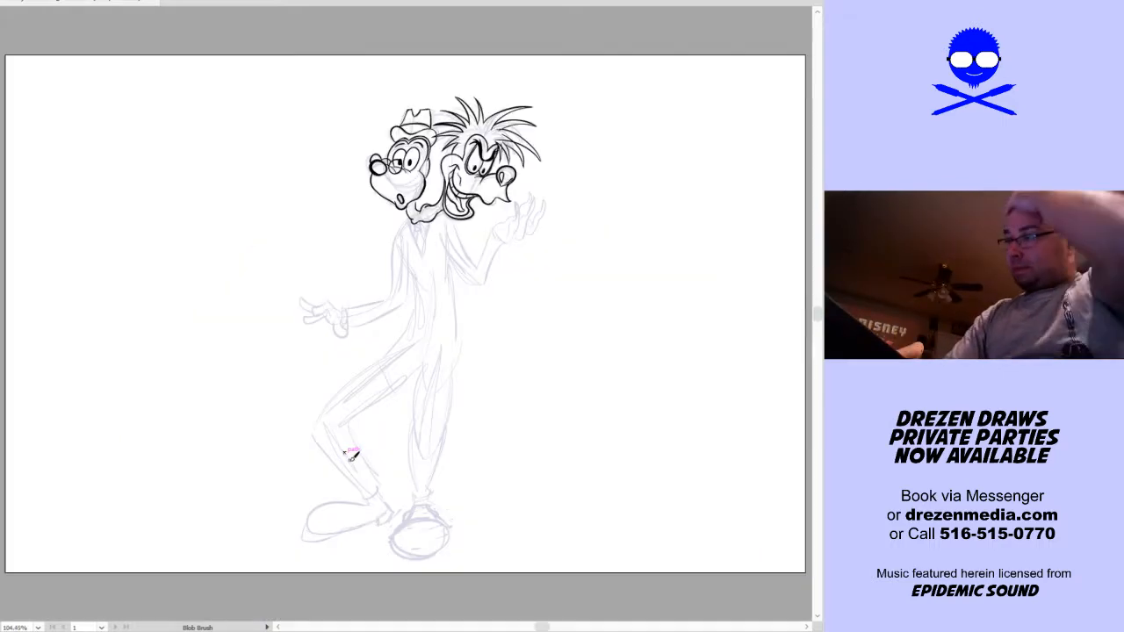
Ink the V-shaped shirt opening below the collar, with a rounded tie knot and the tie's flaring edges inside it
scroll(448, 255, up, 3)
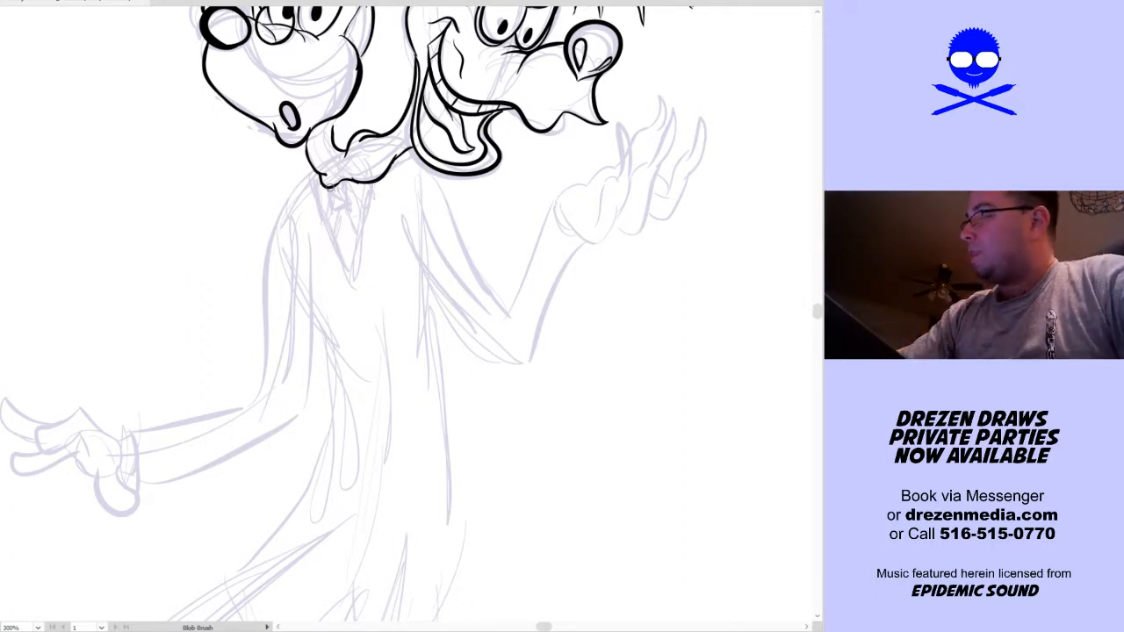
mouse_move(333, 203)
mouse_down()
mouse_move(358, 183)
mouse_move(337, 193)
mouse_move(332, 220)
mouse_move(355, 278)
mouse_move(379, 174)
mouse_up()
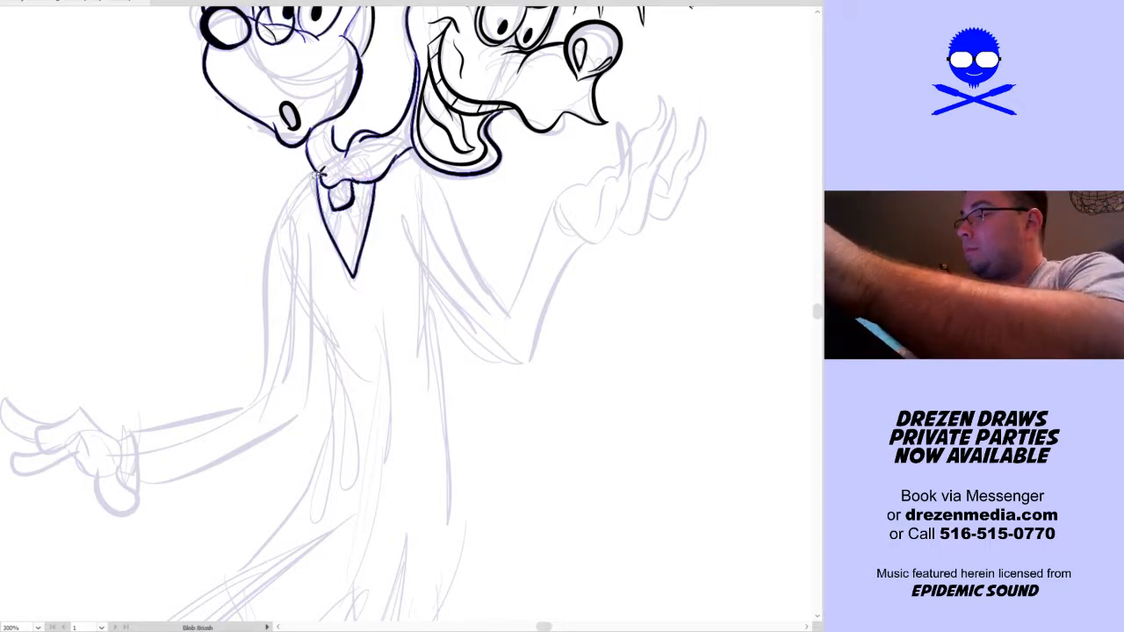
key(ctrl+shift+a)
key(ctrl+z)
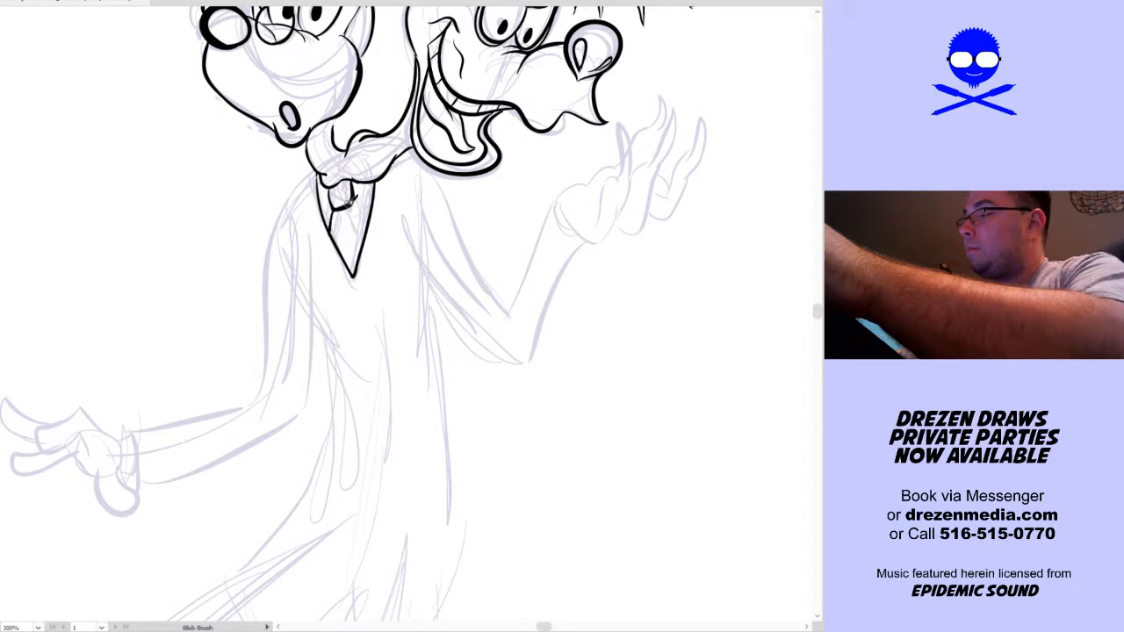
drag(338, 211, 334, 236)
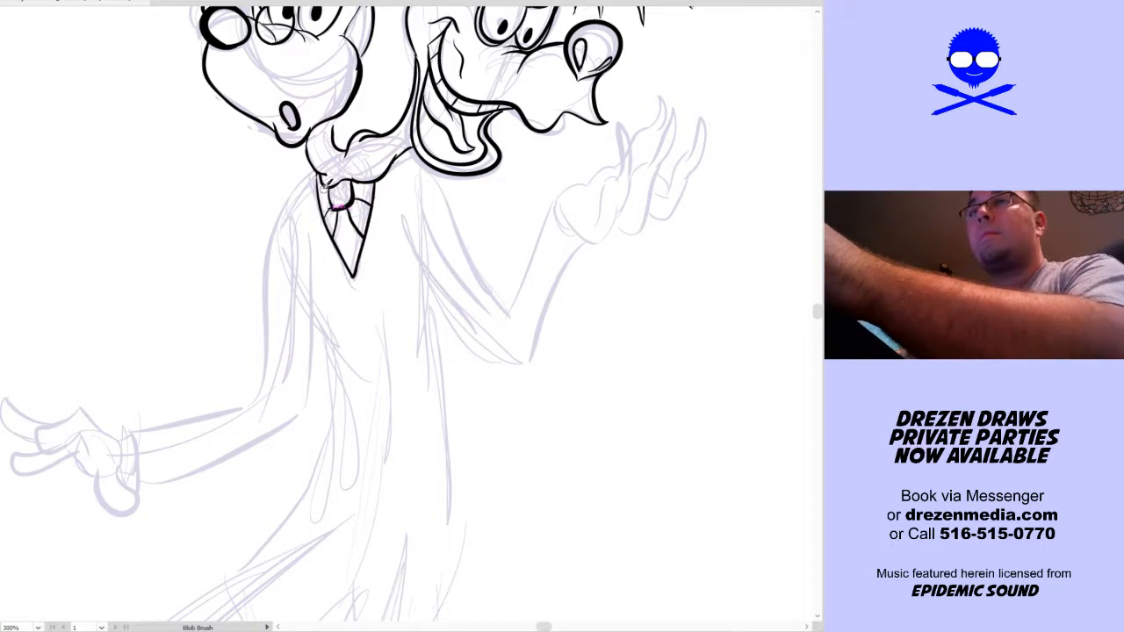
Ink the notched jacket lapels on both sides of the tie, meeting at the point of the V
drag(316, 174, 302, 225)
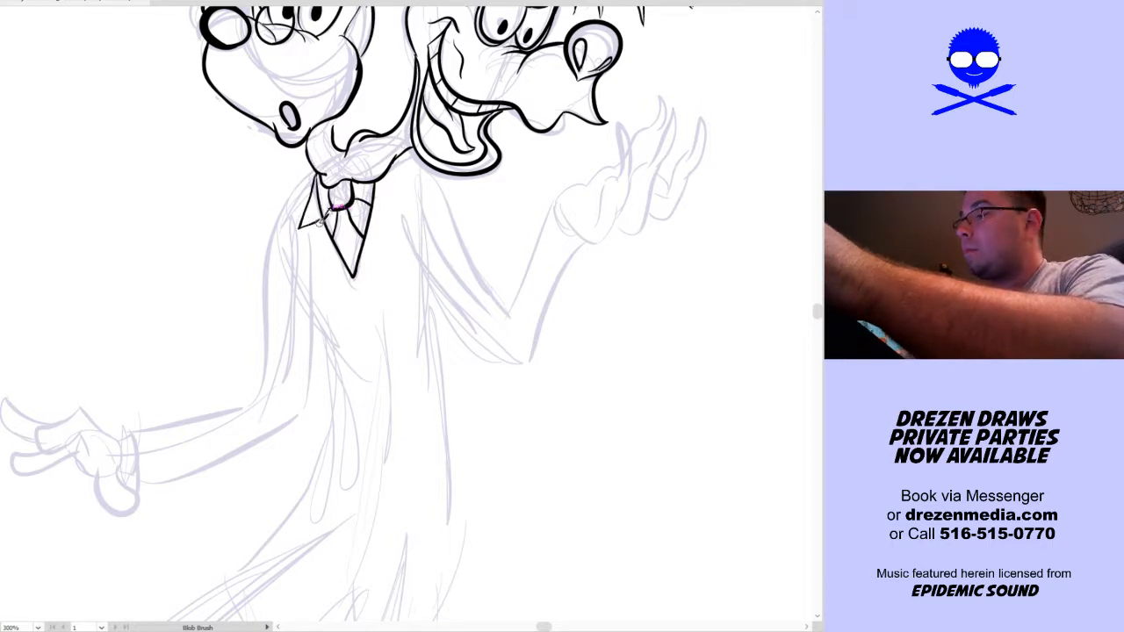
key(ctrl+z)
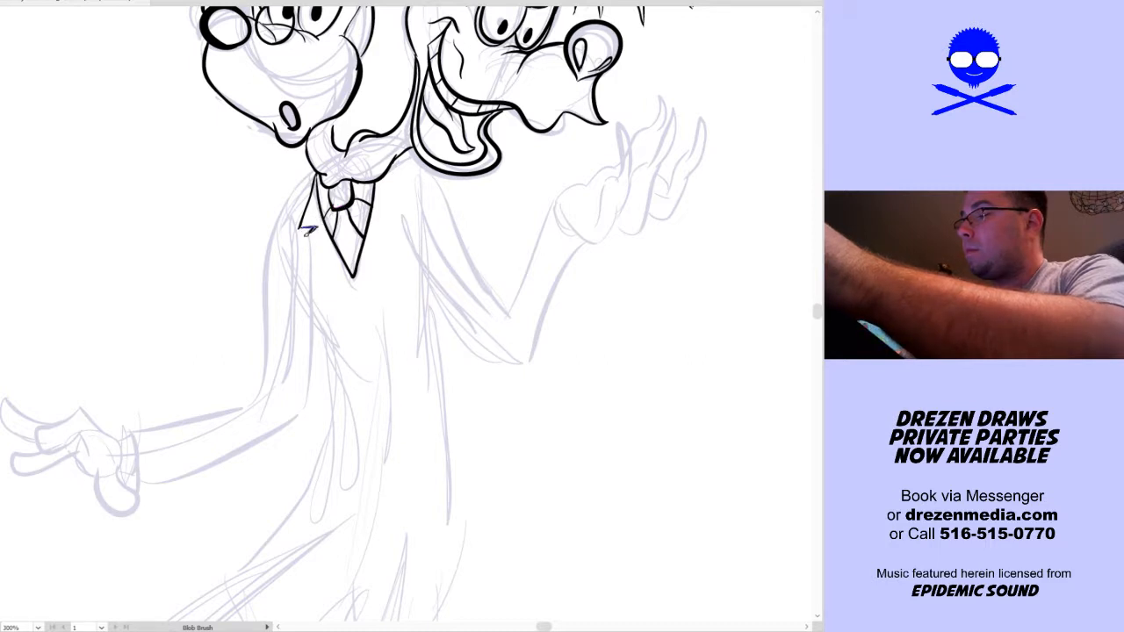
drag(314, 226, 320, 225)
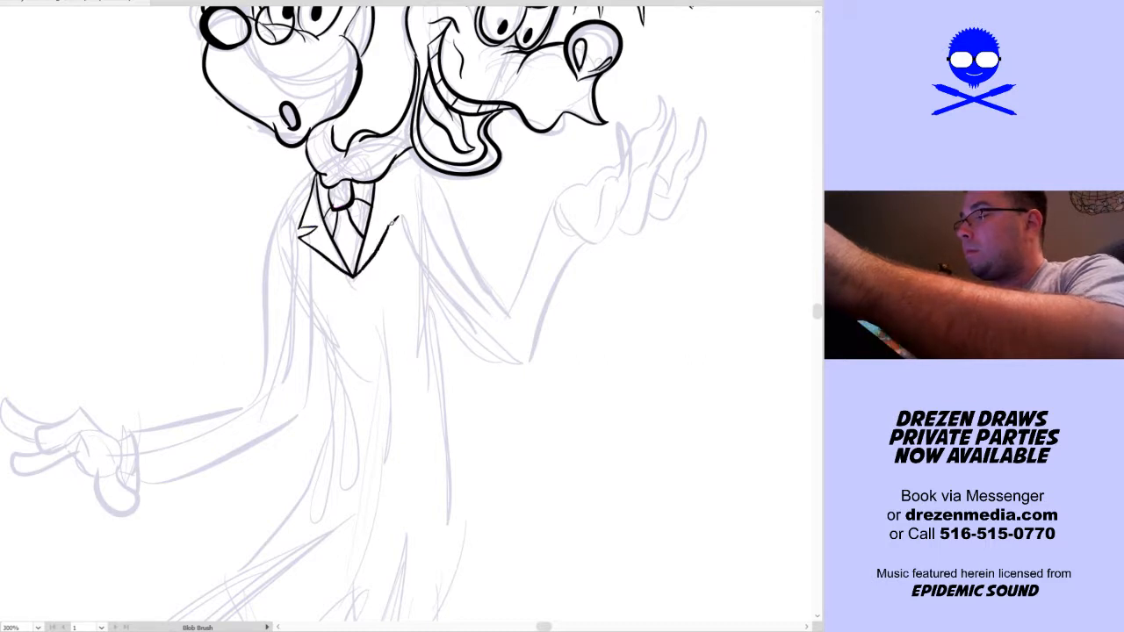
drag(397, 207, 395, 210)
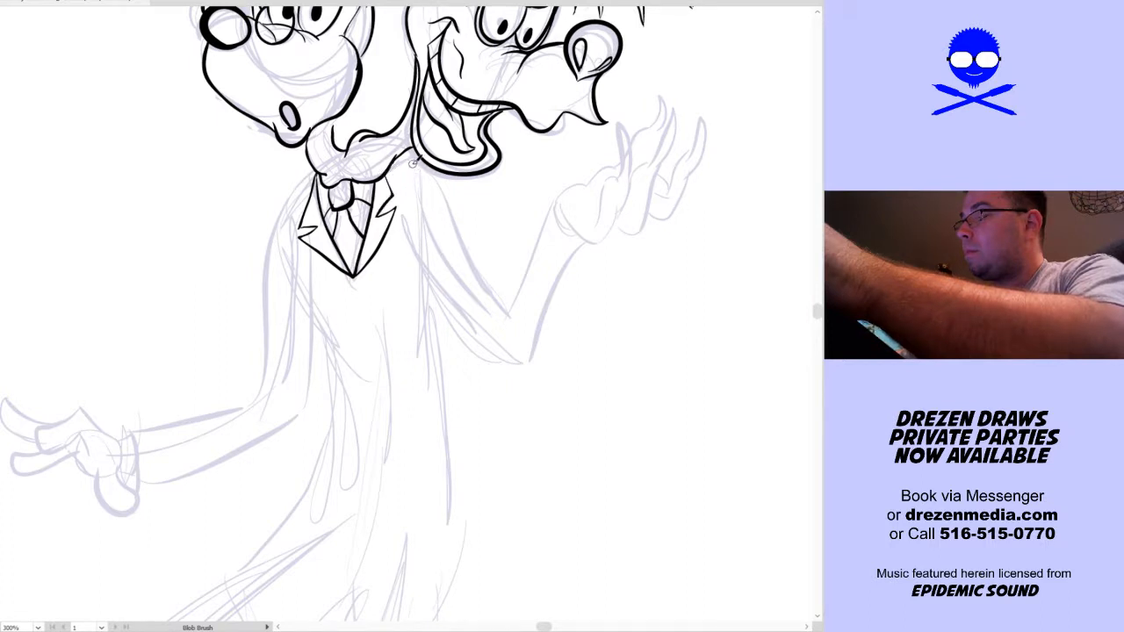
Ink the jacket's long curved front edge, both torso side contours and the pointed flap over the bent leg
mouse_move(446, 373)
mouse_down()
mouse_move(449, 298)
mouse_move(431, 243)
mouse_move(419, 258)
mouse_move(381, 223)
mouse_up()
mouse_move(299, 105)
mouse_down()
mouse_move(305, 360)
mouse_move(176, 504)
mouse_move(195, 463)
mouse_move(180, 400)
mouse_move(255, 322)
mouse_move(247, 341)
mouse_move(277, 211)
mouse_move(273, 234)
mouse_move(230, 90)
mouse_up()
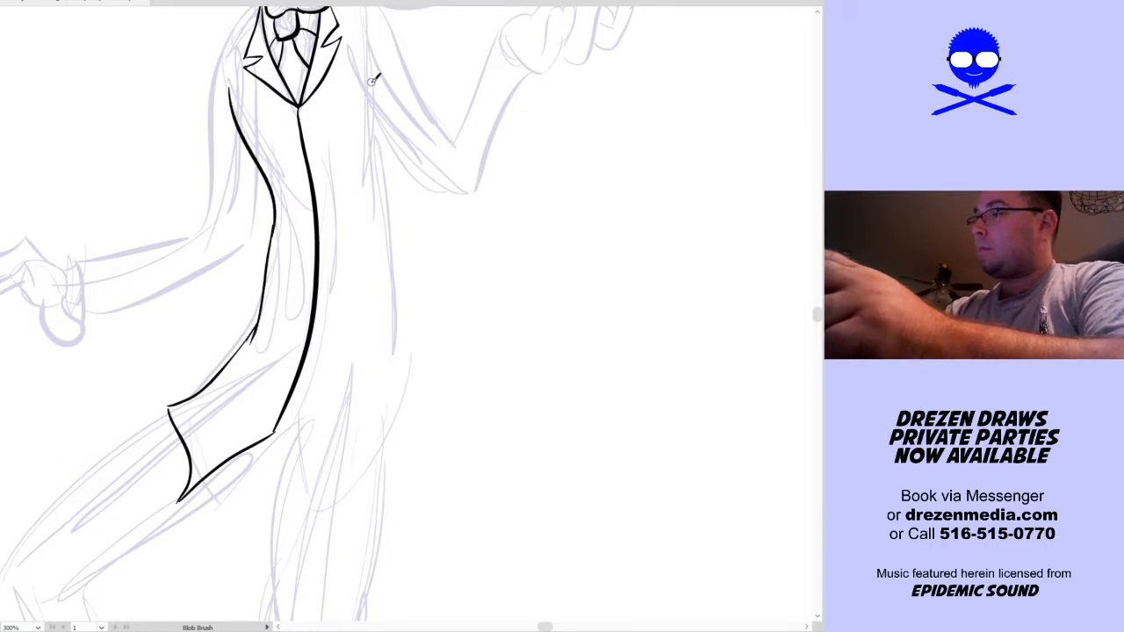
key(space)
drag(381, 105, 360, 146)
mouse_move(339, 101)
mouse_down()
mouse_move(356, 242)
mouse_move(357, 446)
mouse_up()
Ink the jacket's second flap over the standing leg, with a curved hem and an outer edge bulging at the hip
key(space)
drag(419, 466, 399, 351)
mouse_move(239, 379)
mouse_down()
mouse_move(259, 407)
mouse_move(358, 444)
mouse_move(330, 458)
mouse_move(325, 429)
mouse_move(356, 335)
mouse_up()
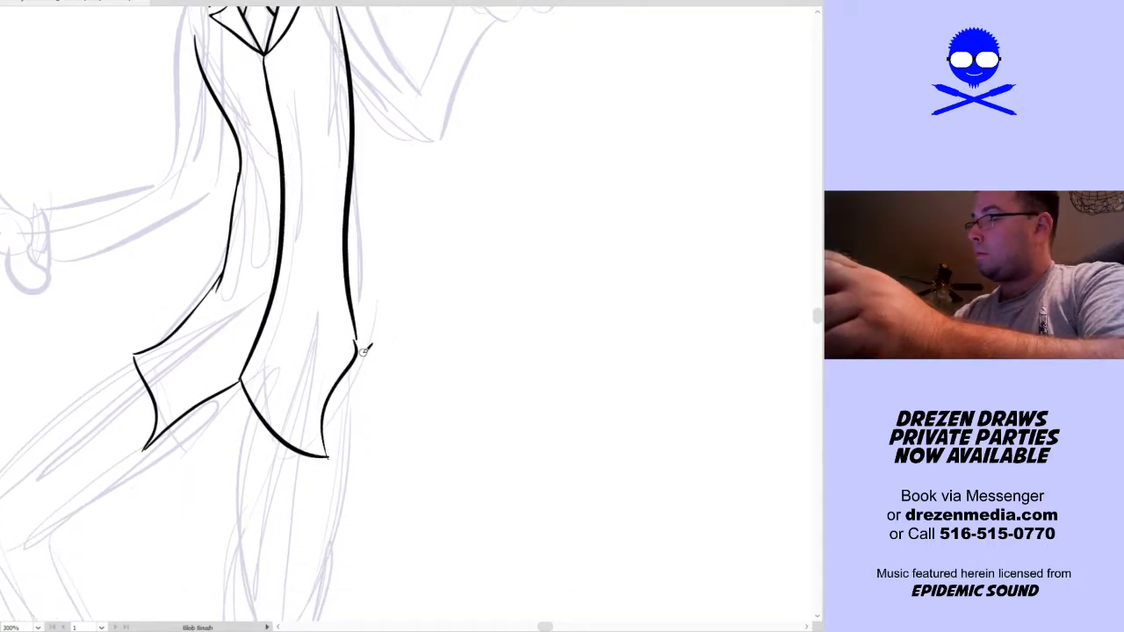
key(ctrl+z)
mouse_move(330, 457)
mouse_down()
mouse_move(344, 390)
mouse_move(373, 347)
mouse_move(351, 305)
mouse_up()
key(v)
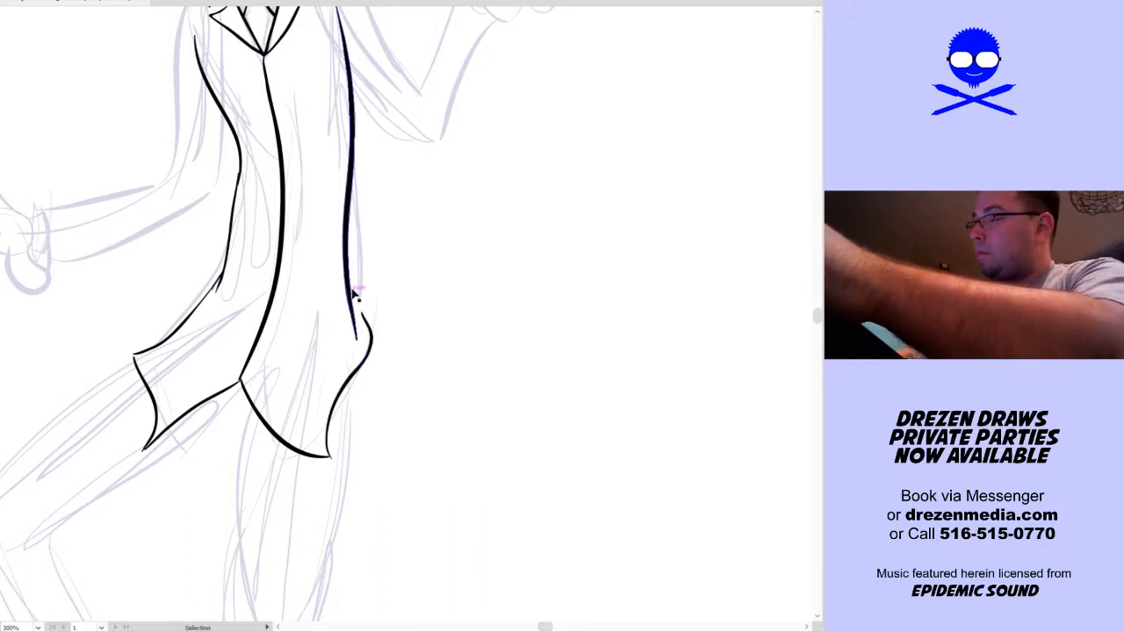
key(shift+b)
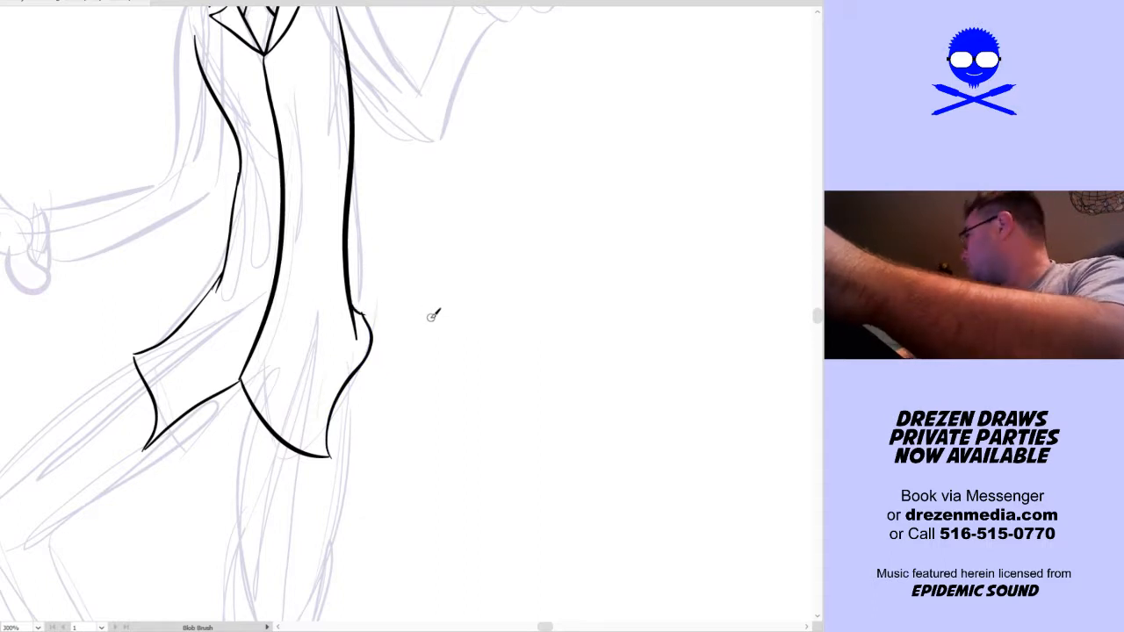
Ink the upper and lower contours of the bent leg's thigh, from the jacket hem down to the knee
drag(431, 381, 526, 243)
mouse_move(465, 340)
mouse_down()
mouse_move(494, 377)
mouse_move(469, 394)
mouse_move(489, 407)
mouse_up()
mouse_move(165, 376)
mouse_down()
mouse_move(272, 295)
mouse_move(368, 208)
mouse_up()
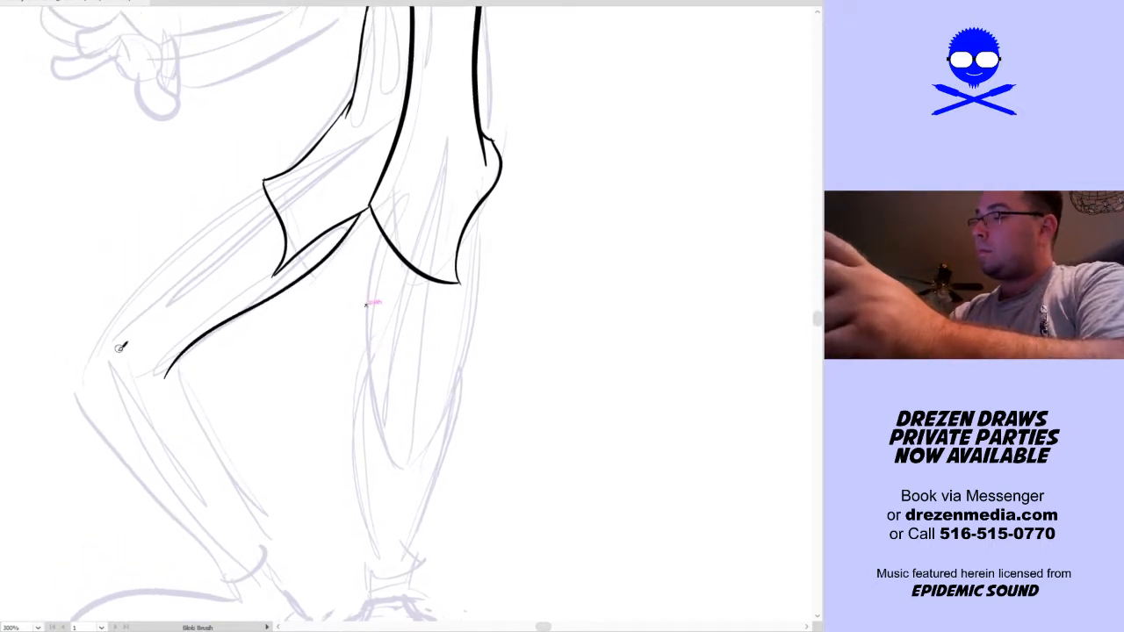
mouse_move(106, 367)
mouse_down()
mouse_move(167, 277)
mouse_move(266, 198)
mouse_up()
Ink the bent leg's shin and calf contours below the knee, closing them with a rounded trouser cuff
drag(387, 333, 418, 271)
drag(198, 314, 303, 474)
mouse_move(141, 303)
mouse_down()
mouse_move(263, 517)
mouse_move(138, 299)
mouse_up()
key(ctrl+z)
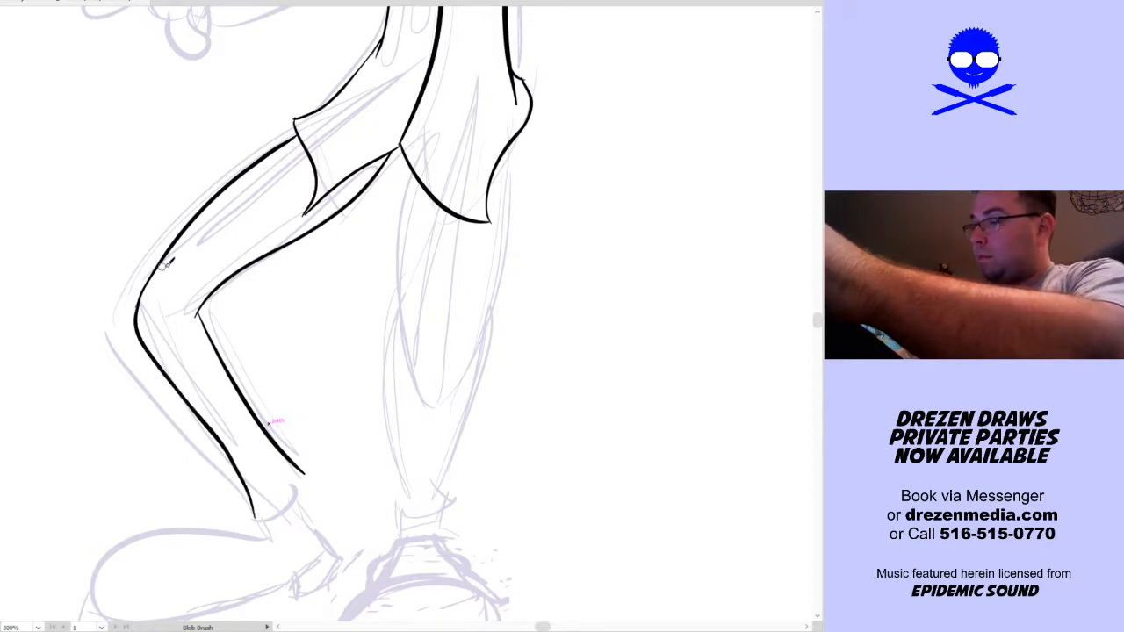
key(ctrl+z)
drag(255, 518, 136, 303)
mouse_move(257, 521)
mouse_down()
mouse_move(315, 472)
mouse_move(312, 486)
mouse_move(258, 517)
mouse_move(281, 516)
mouse_move(310, 474)
mouse_up()
key(ctrl+z)
key(ctrl+z)
Ink the bent leg's long side-view shoe with its bulbous toe, ankle, heel and curved toe-cap seam
drag(486, 467, 554, 352)
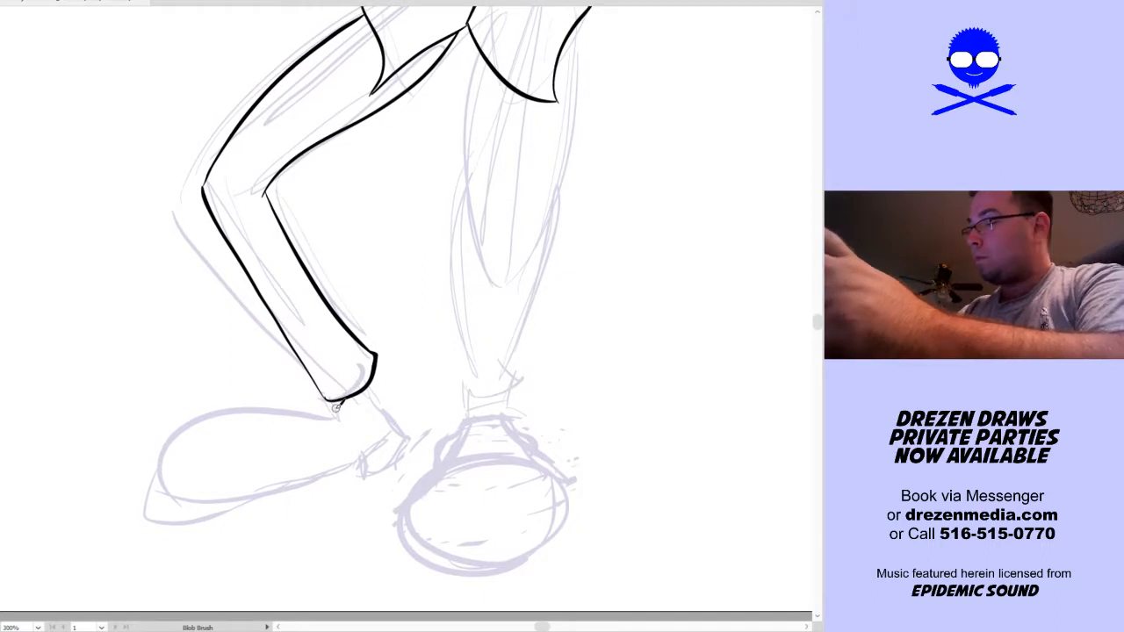
mouse_move(336, 412)
mouse_down()
mouse_move(254, 411)
mouse_move(158, 487)
mouse_move(279, 490)
mouse_move(347, 464)
mouse_up()
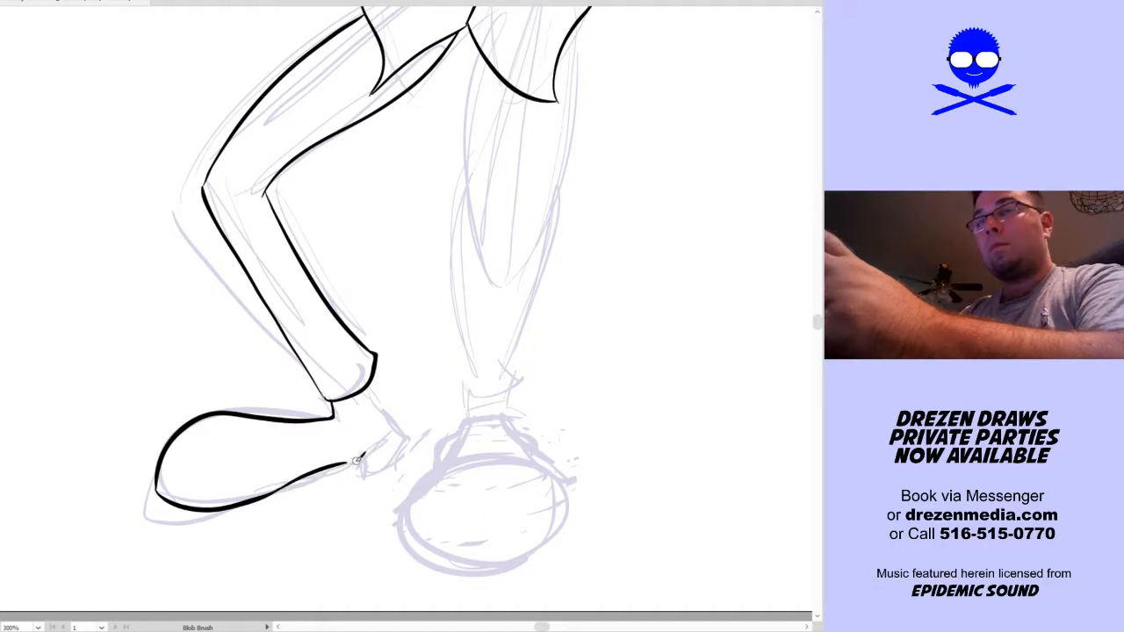
drag(397, 417, 359, 395)
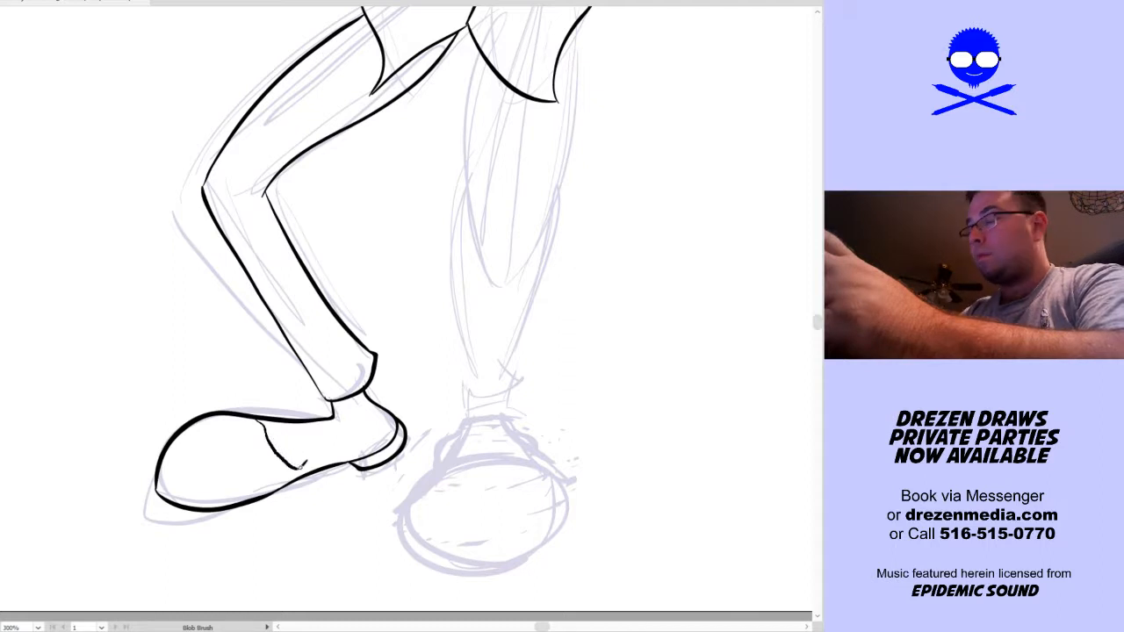
Ink the standing leg's front-facing shoe as a large heavy oval toe, with small curved sides rising behind it
key(space)
drag(536, 463, 453, 491)
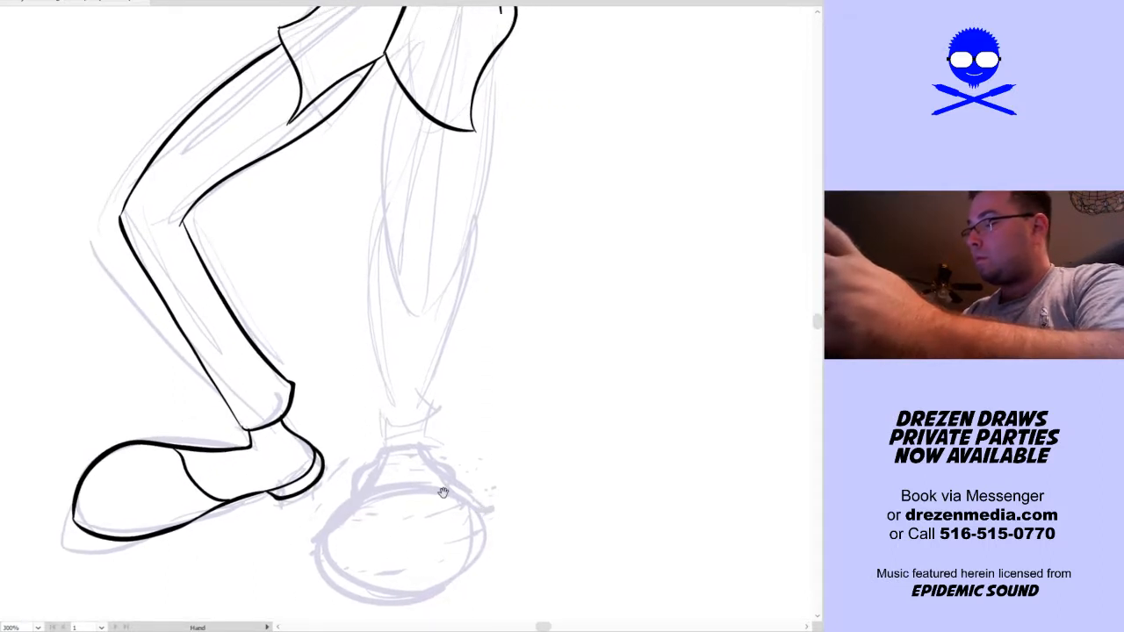
mouse_move(336, 504)
mouse_down()
mouse_move(391, 479)
mouse_move(482, 497)
mouse_move(451, 558)
mouse_move(347, 555)
mouse_move(341, 498)
mouse_up()
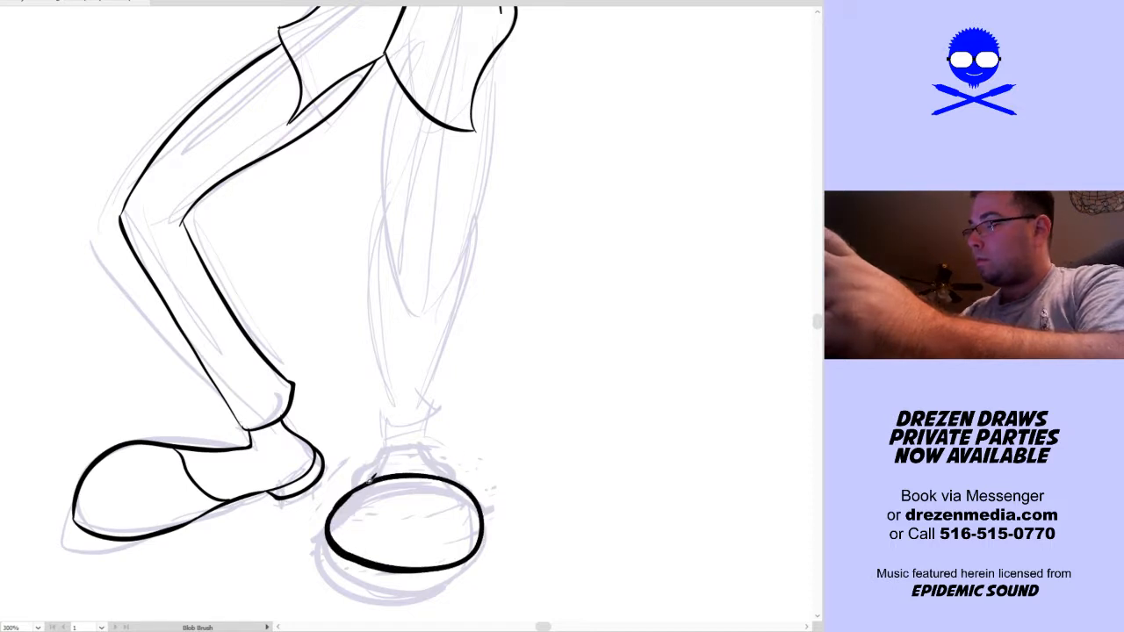
drag(367, 483, 384, 454)
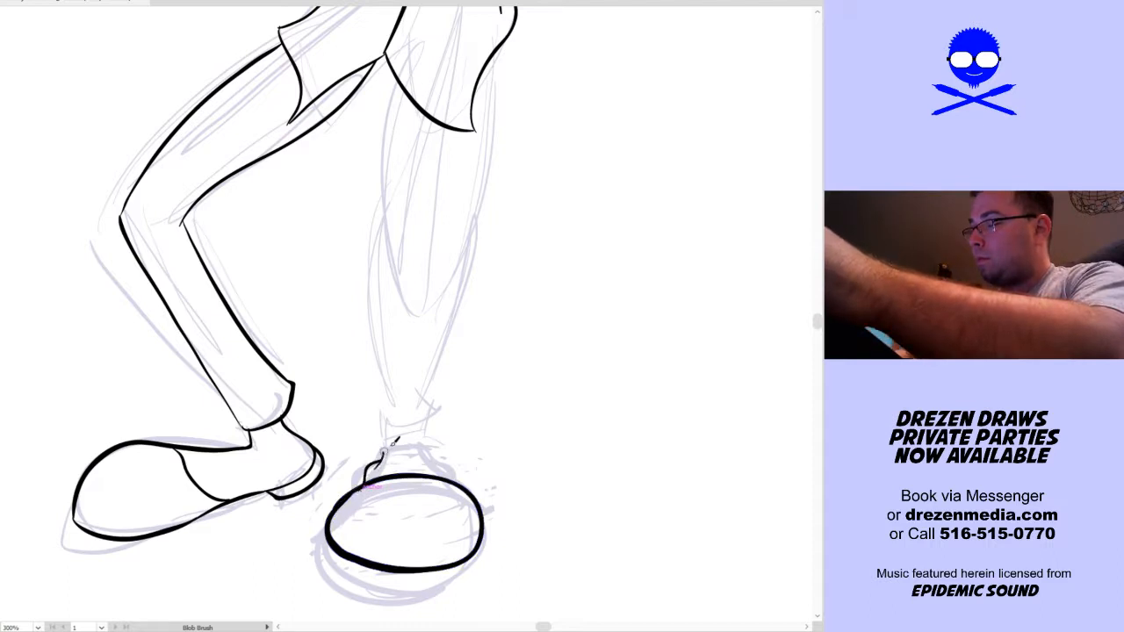
drag(426, 451, 441, 474)
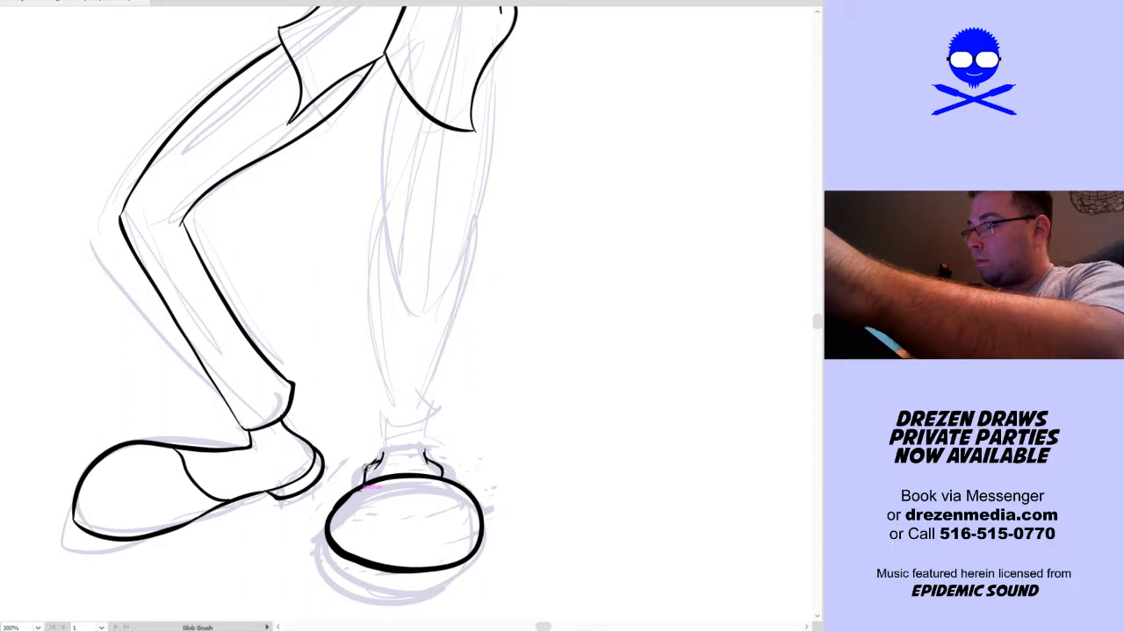
drag(367, 469, 360, 484)
drag(430, 459, 448, 477)
Ink the standing leg's ankle, curved trouser cuff and both lower-leg contours up to the knee
drag(531, 407, 516, 484)
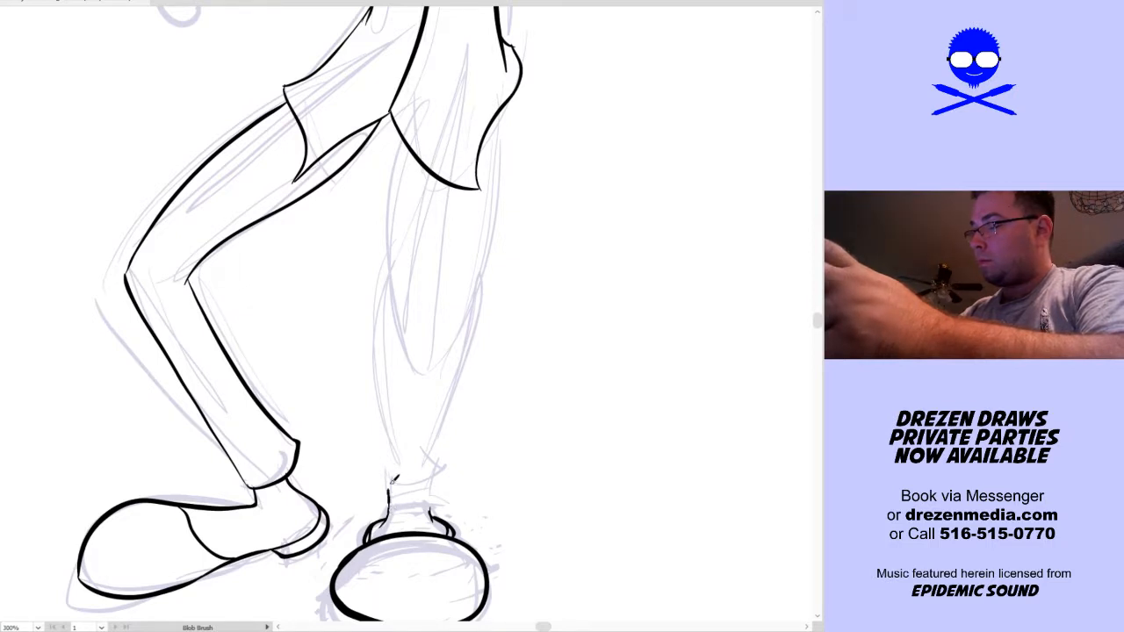
drag(382, 485, 457, 478)
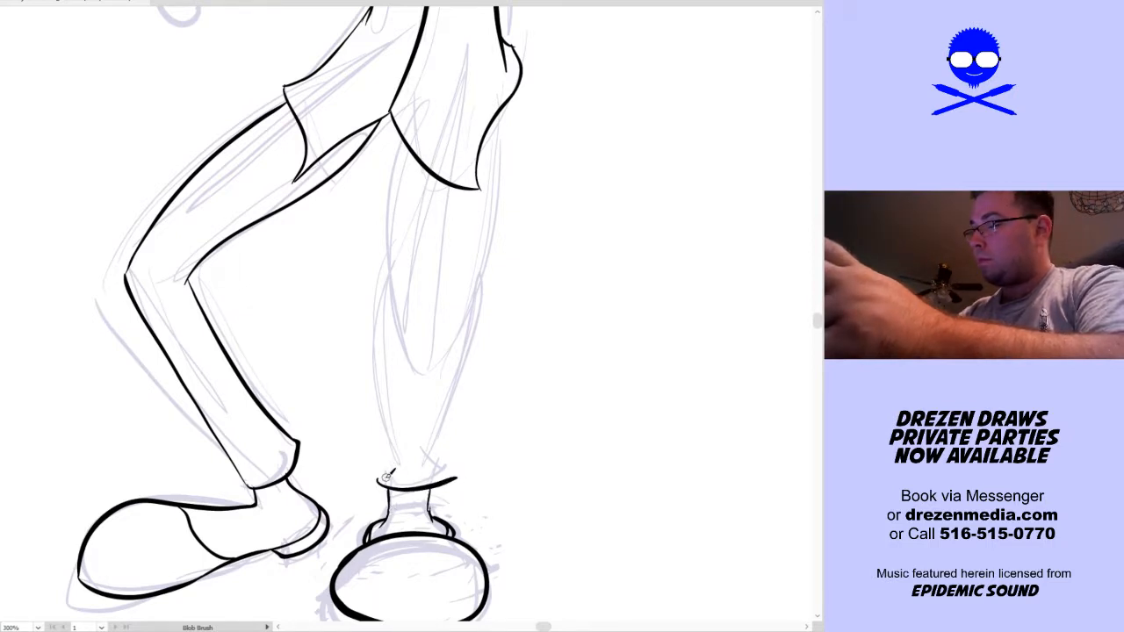
drag(379, 479, 391, 437)
drag(458, 475, 453, 373)
drag(391, 439, 385, 290)
drag(452, 375, 482, 280)
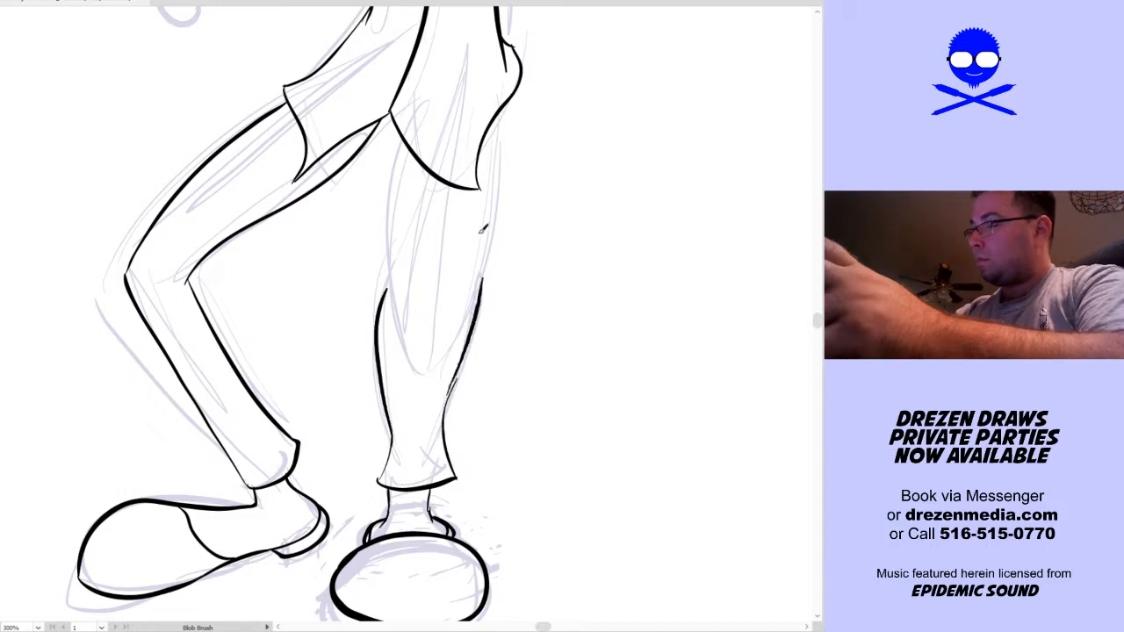
Ink the U-shaped knee contour between the two sides of the standing leg
mouse_move(404, 302)
mouse_down()
mouse_move(414, 338)
mouse_move(449, 338)
mouse_up()
key(ctrl+z)
mouse_move(397, 297)
mouse_down()
mouse_move(431, 356)
mouse_move(462, 331)
mouse_up()
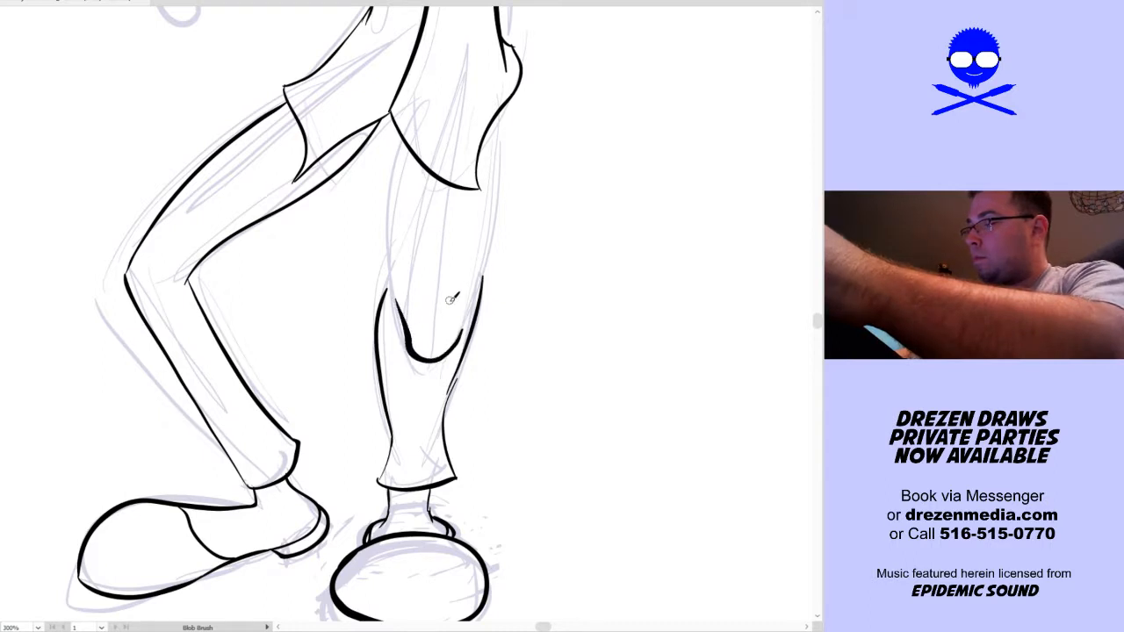
Ink both thigh contours of the standing leg, and undo them together with the knee curve and the lower-leg contours
drag(392, 292, 397, 139)
drag(462, 317, 488, 136)
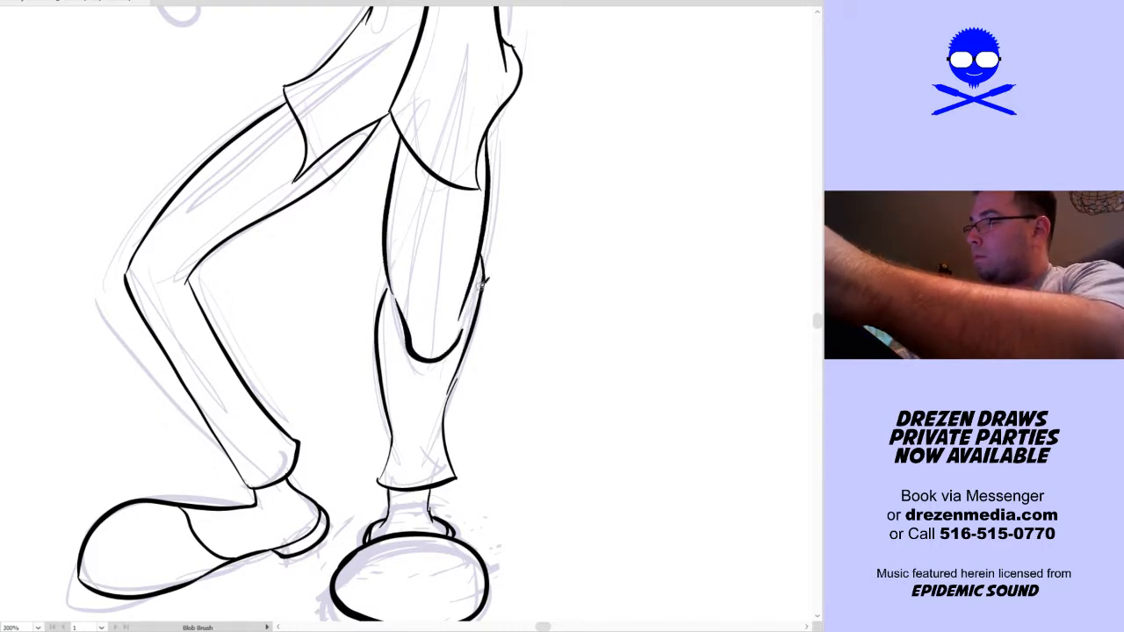
mouse_move(568, 279)
mouse_down()
mouse_move(528, 468)
mouse_move(535, 326)
mouse_up()
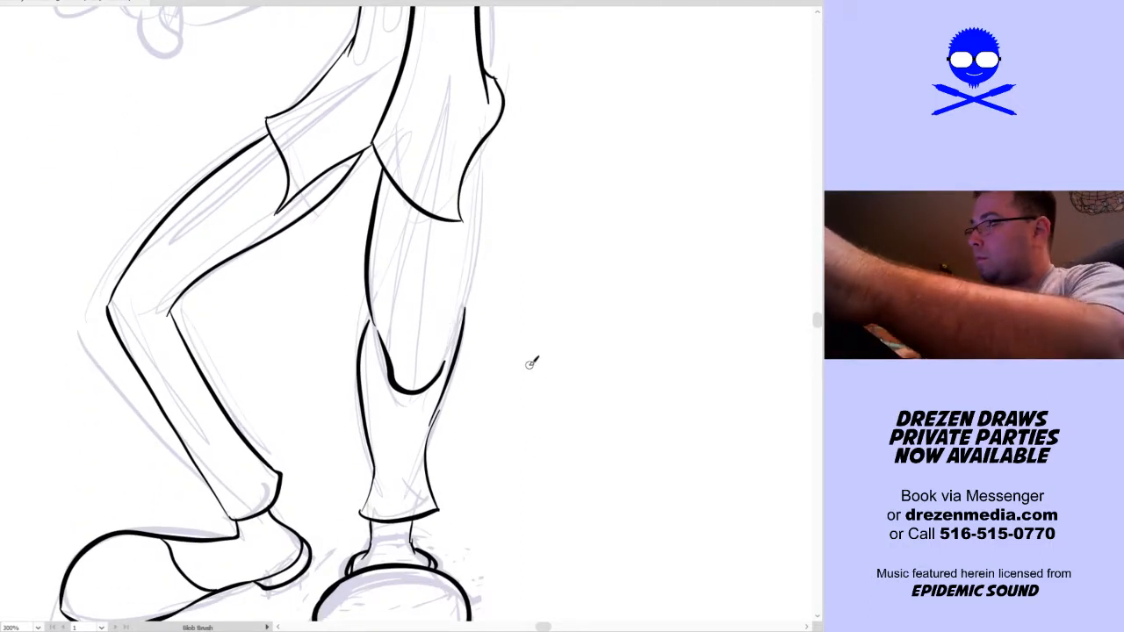
key(ctrl+z)
key(ctrl+z)
key(ctrl+z)
key(ctrl+z)
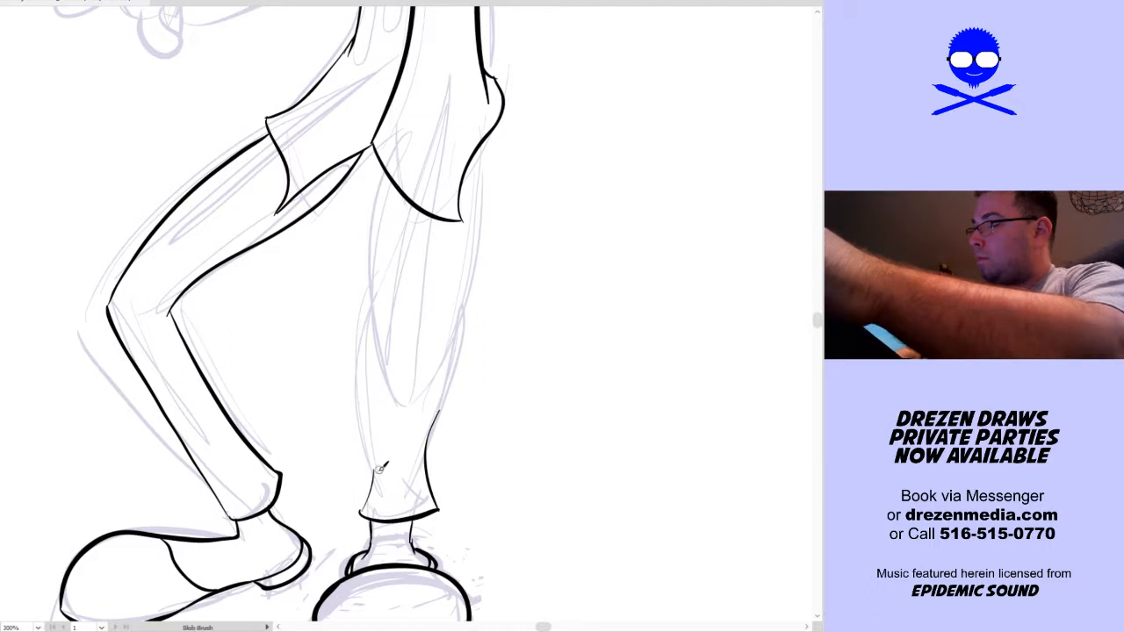
Ink slimmer lower-leg contours on the standing leg and a short U-shaped crease at the knee
drag(372, 315, 376, 479)
drag(427, 432, 447, 307)
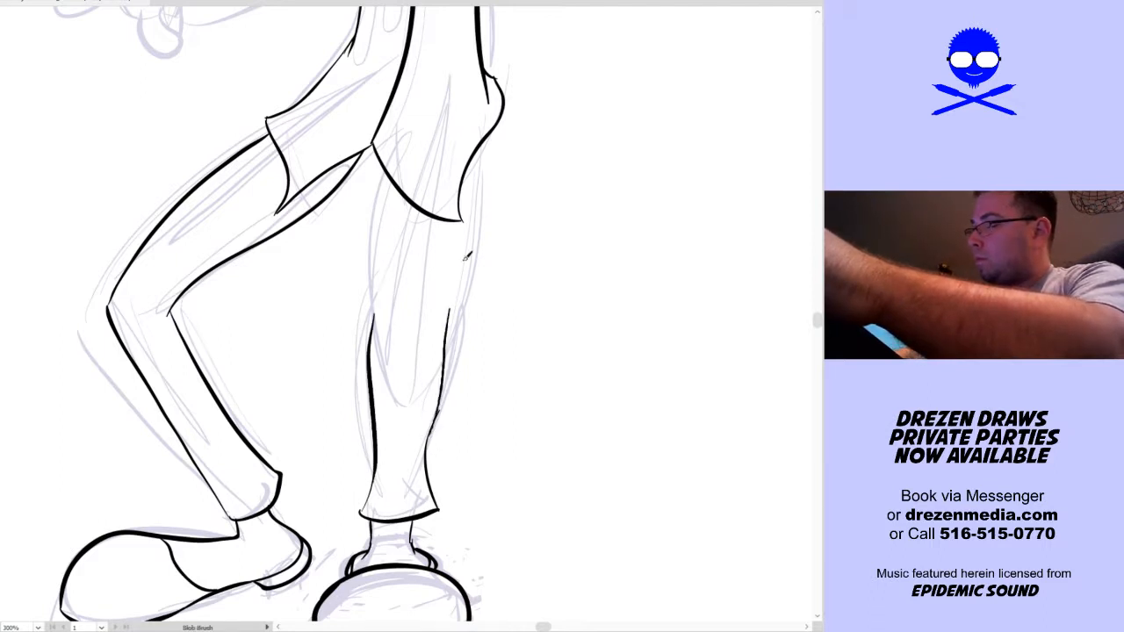
mouse_move(374, 318)
mouse_down()
mouse_move(377, 346)
mouse_move(414, 393)
mouse_move(465, 251)
mouse_up()
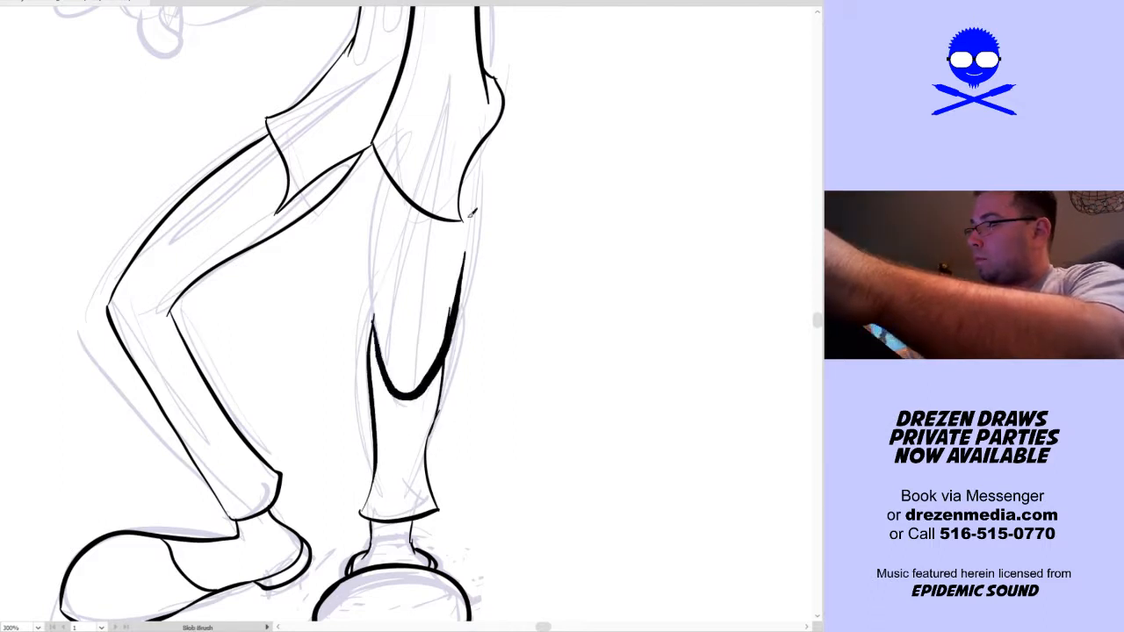
key(ctrl+z)
drag(393, 332, 426, 347)
Ink both sides of the standing leg's thigh from the knee up to the jacket hem
drag(380, 313, 373, 165)
drag(450, 305, 462, 204)
key(ctrl+z)
key(ctrl+z)
mouse_move(379, 151)
mouse_down()
mouse_move(391, 330)
mouse_move(468, 169)
mouse_up()
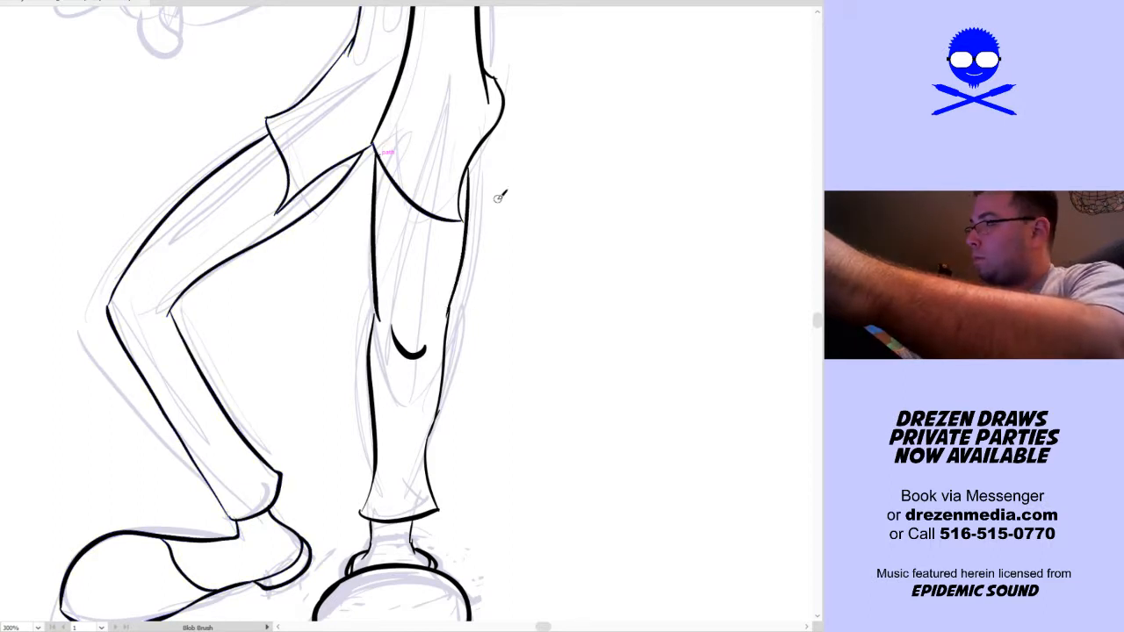
Ink the small shirt cuff at the wrist of the lowered, outstretched hand
key(ctrl+0)
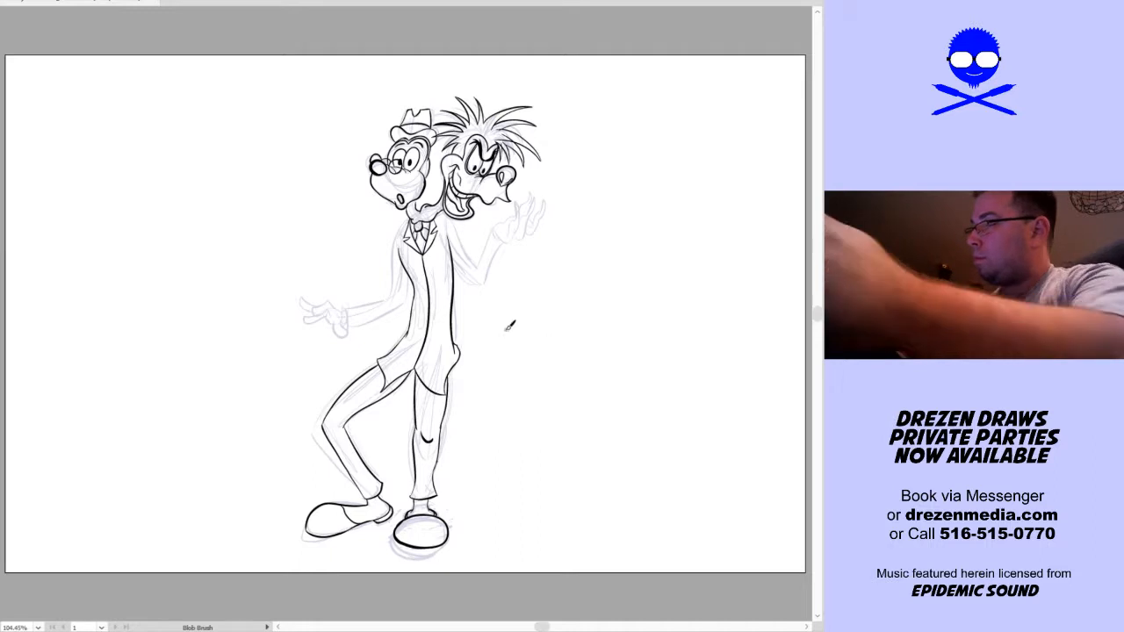
scroll(389, 251, up, 3)
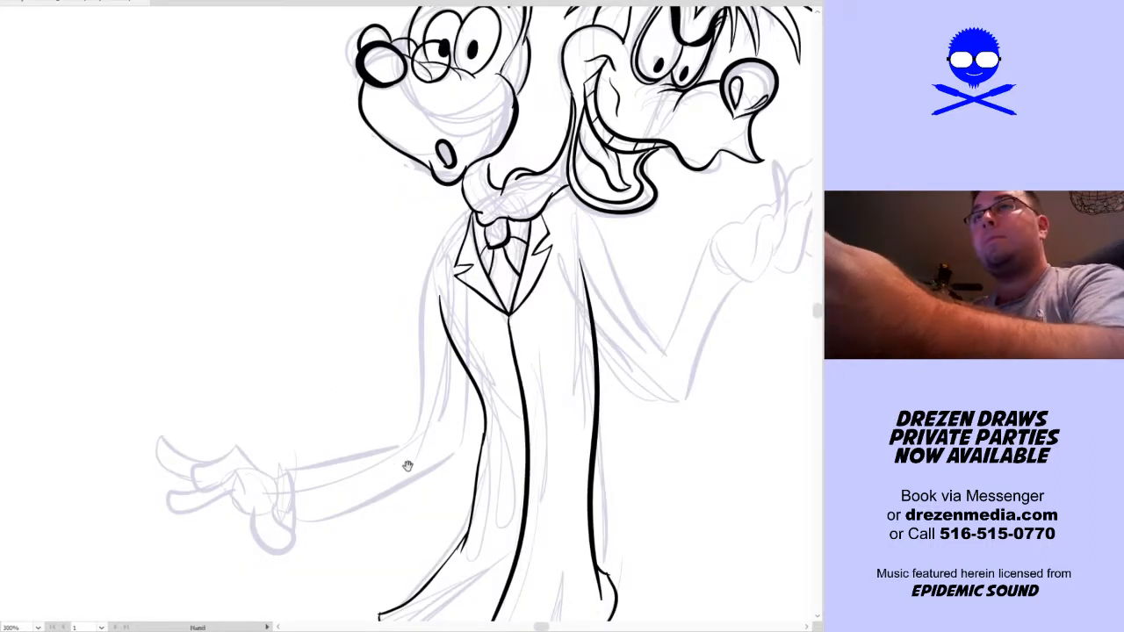
drag(412, 459, 369, 439)
drag(232, 451, 258, 500)
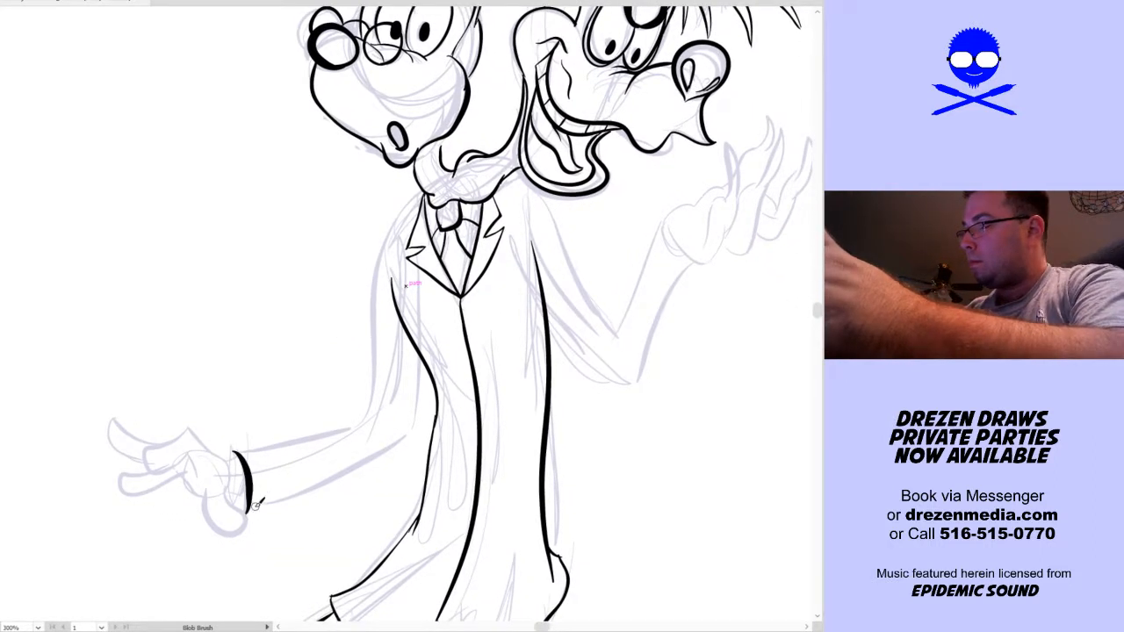
key(ctrl+z)
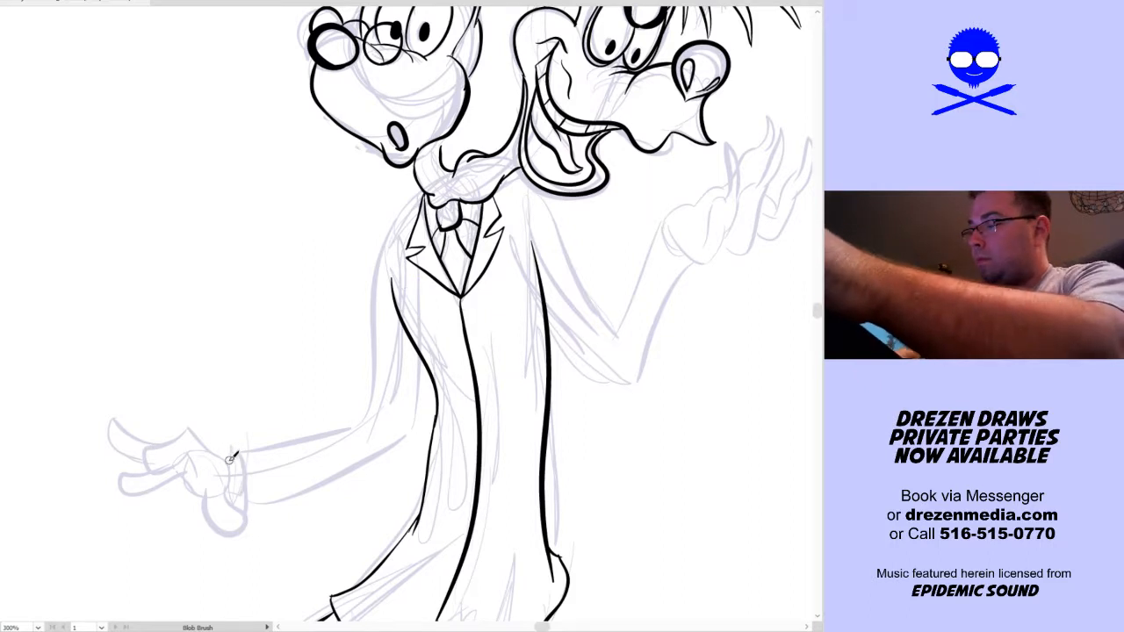
drag(235, 450, 248, 458)
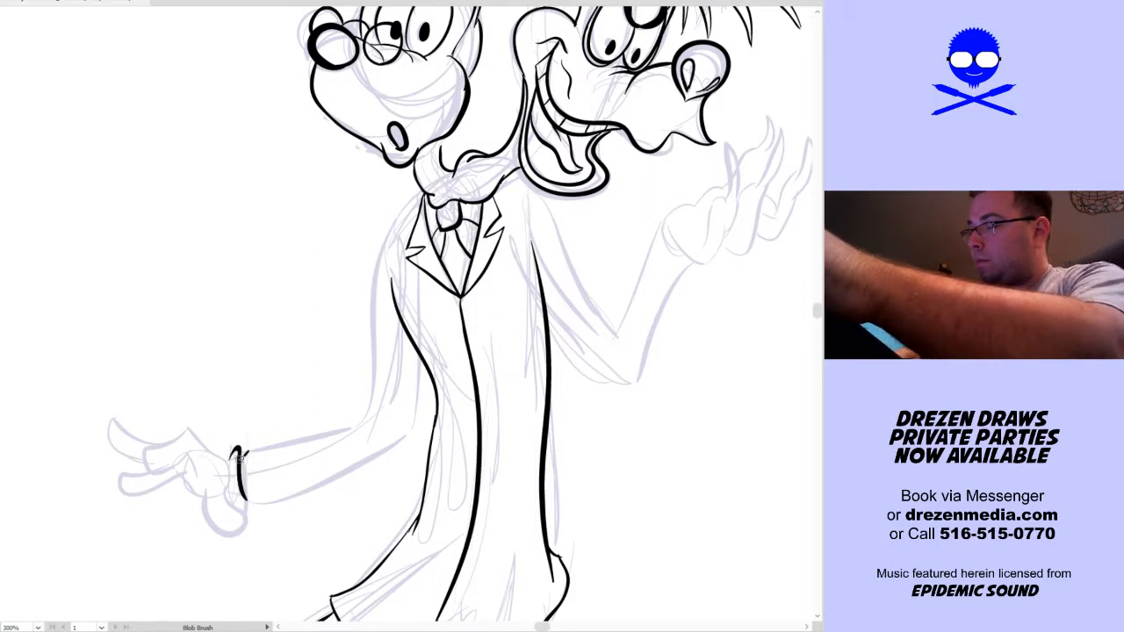
drag(234, 449, 223, 468)
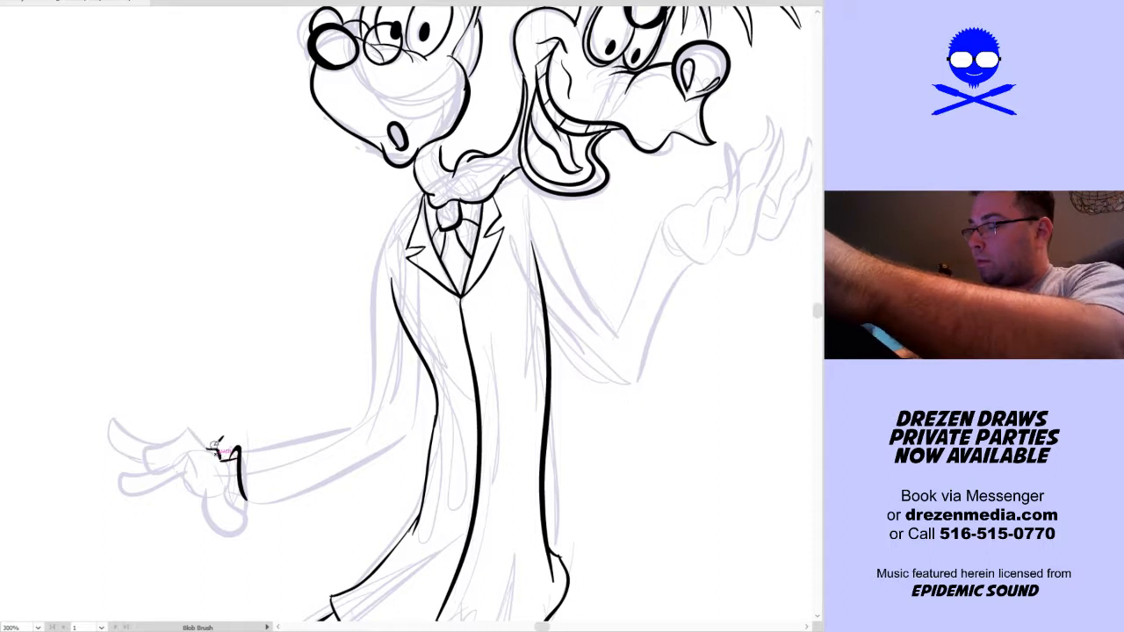
Ink the lowered hand with its hanging thumb and three spread fingers, plus the sleeve opening around the wrist
mouse_move(195, 431)
mouse_down()
mouse_move(144, 445)
mouse_move(172, 462)
mouse_move(189, 453)
mouse_move(199, 496)
mouse_move(246, 514)
mouse_move(230, 488)
mouse_up()
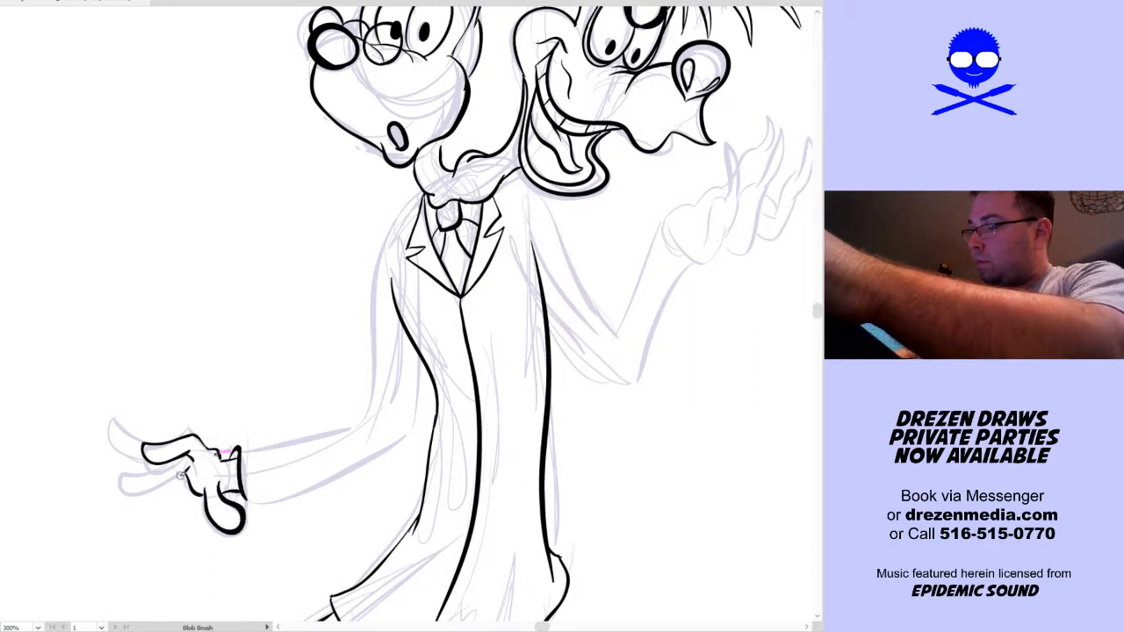
drag(132, 494, 188, 458)
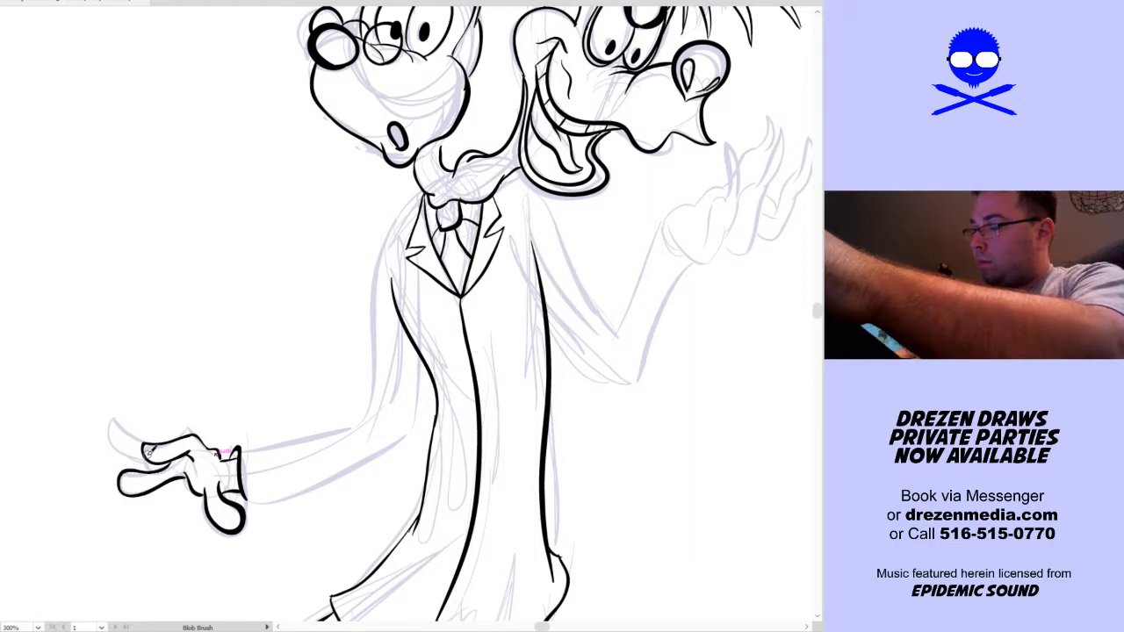
drag(130, 414, 145, 439)
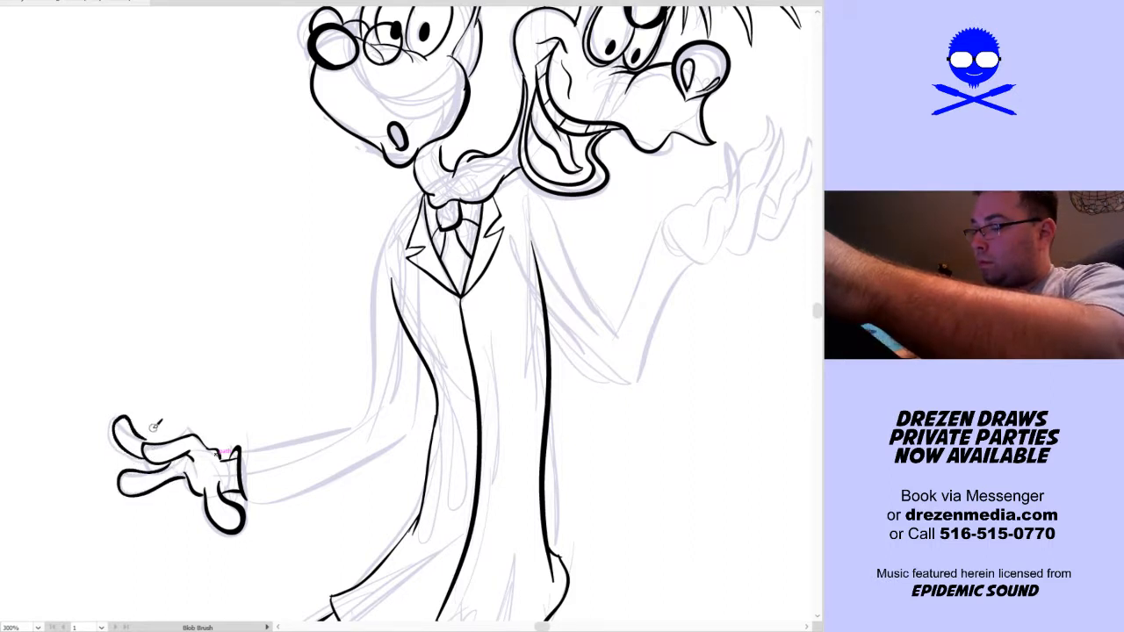
key(ctrl+z)
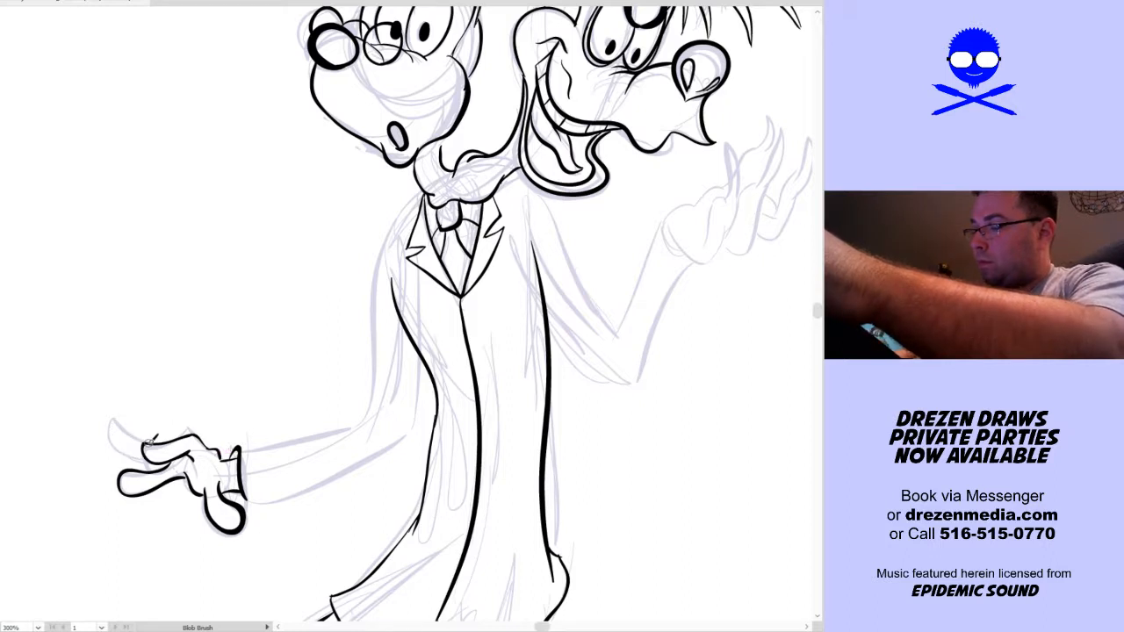
drag(116, 416, 145, 457)
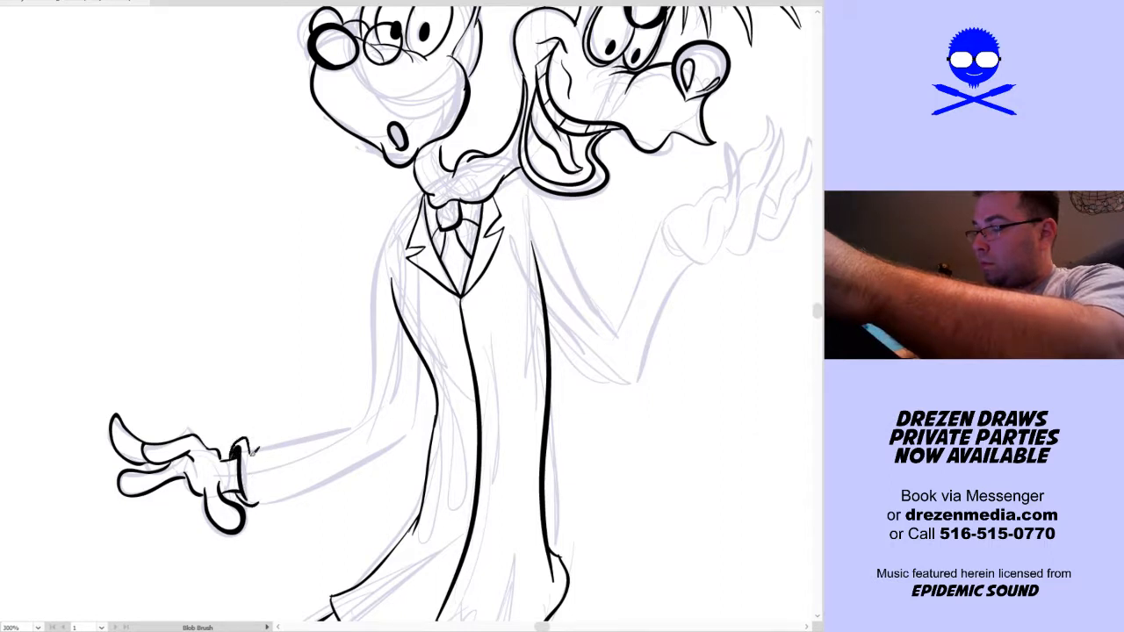
Ink the lowered arm's sleeve with both forearm contours, the elbow crease and the upper-arm line up to the shoulder
drag(249, 447, 365, 419)
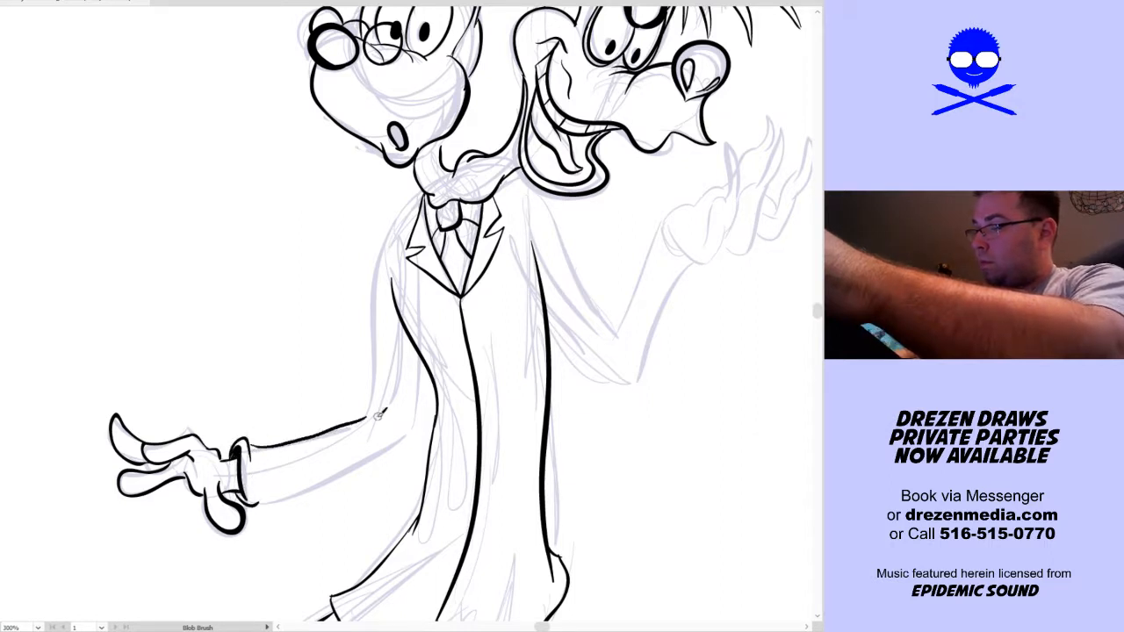
mouse_move(260, 499)
mouse_down()
mouse_move(360, 467)
mouse_move(421, 408)
mouse_up()
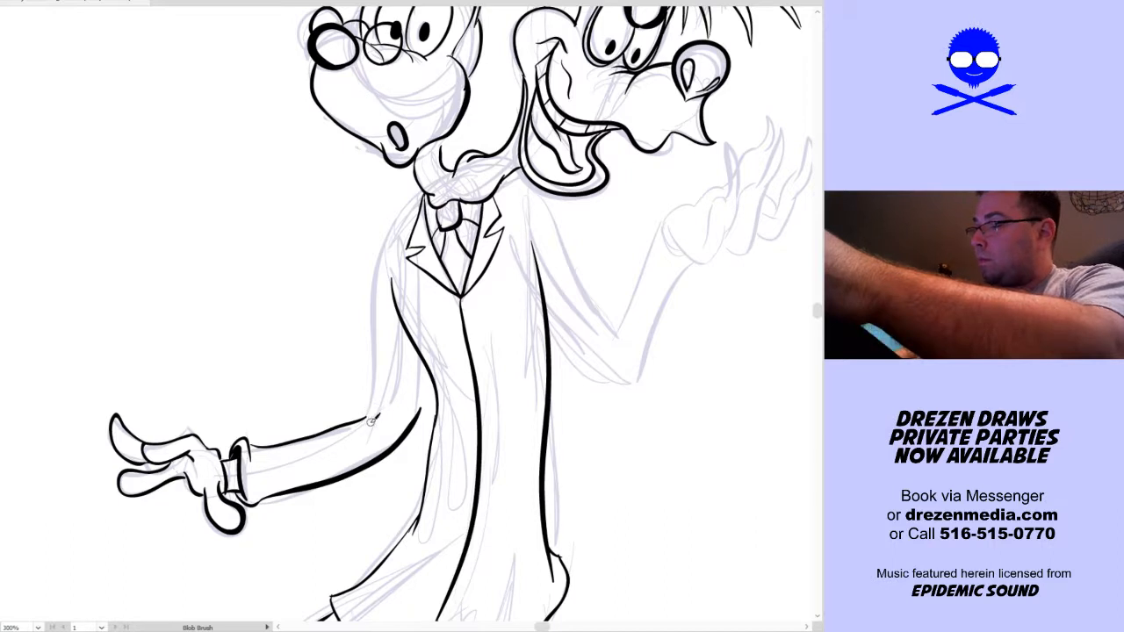
mouse_move(371, 425)
mouse_down()
mouse_move(379, 329)
mouse_move(430, 183)
mouse_move(353, 434)
mouse_up()
key(ctrl+z)
key(v)
key(ctrl+z)
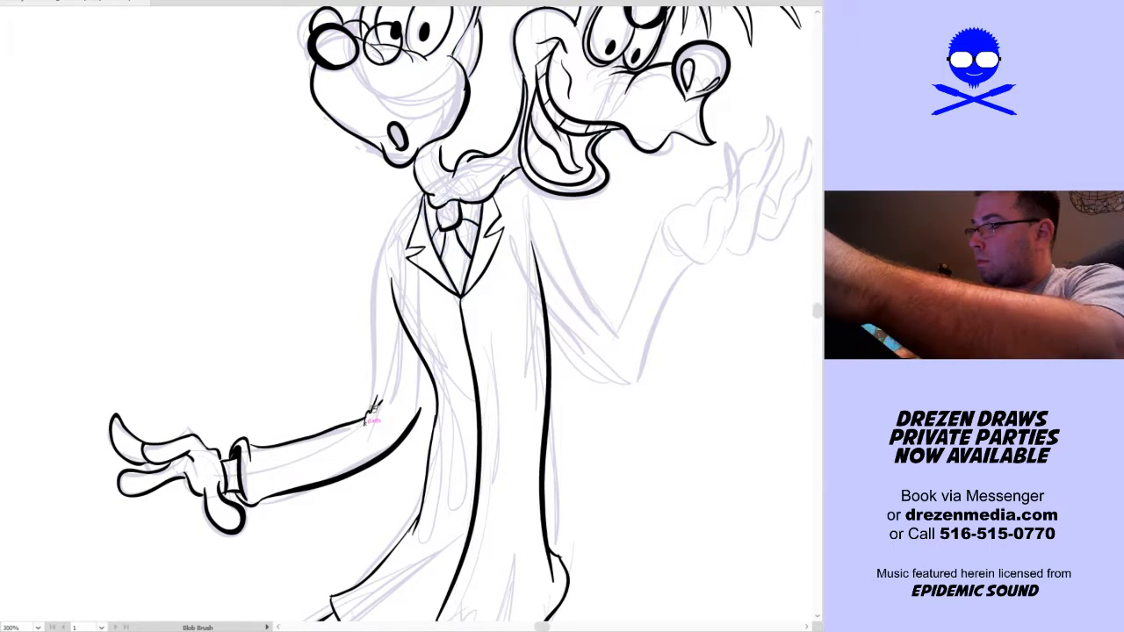
drag(368, 416, 384, 340)
drag(380, 264, 404, 202)
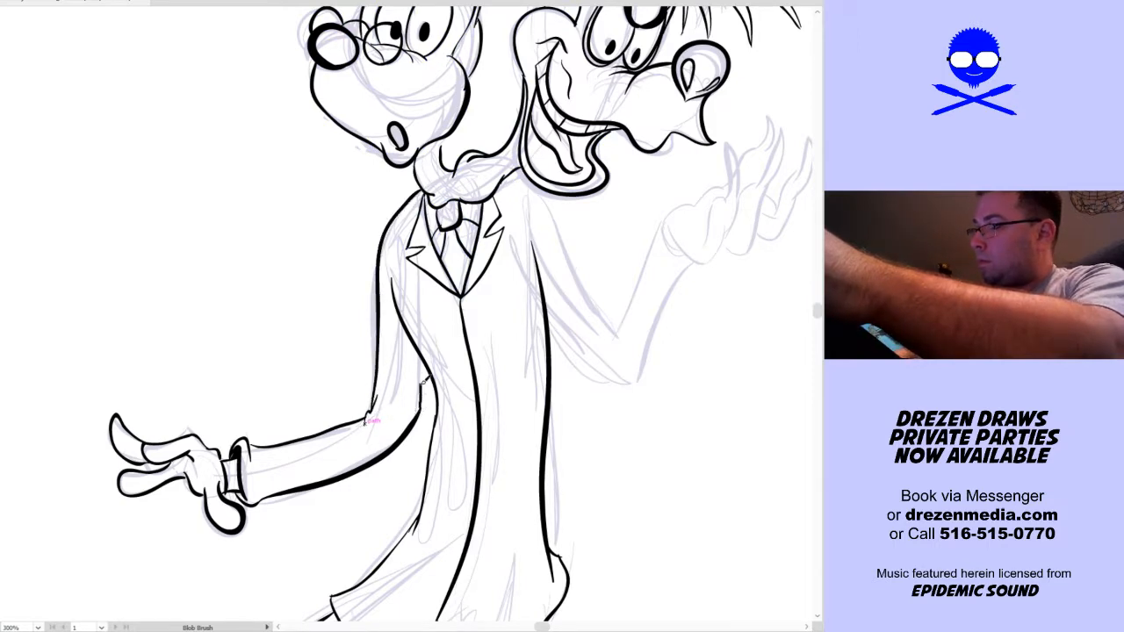
Ink the raised arm's inner forearm and elbow tip, and its upturned hand with rounded palm and pointed, clawlike fingers
drag(661, 423, 524, 506)
mouse_move(447, 463)
mouse_down()
mouse_move(486, 479)
mouse_move(540, 291)
mouse_move(594, 276)
mouse_up()
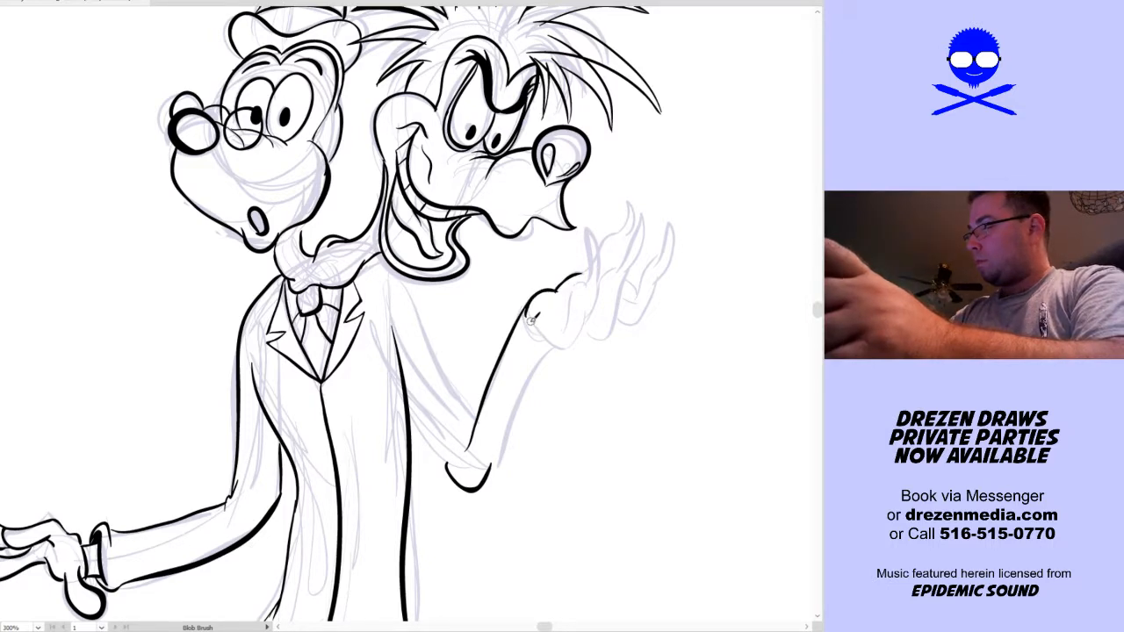
mouse_move(526, 313)
mouse_down()
mouse_move(559, 345)
mouse_move(584, 331)
mouse_move(572, 309)
mouse_move(563, 325)
mouse_move(598, 272)
mouse_move(590, 230)
mouse_move(605, 278)
mouse_move(604, 268)
mouse_move(583, 336)
mouse_move(614, 287)
mouse_move(586, 326)
mouse_move(602, 335)
mouse_move(618, 319)
mouse_move(637, 255)
mouse_move(620, 265)
mouse_move(645, 207)
mouse_move(625, 271)
mouse_up()
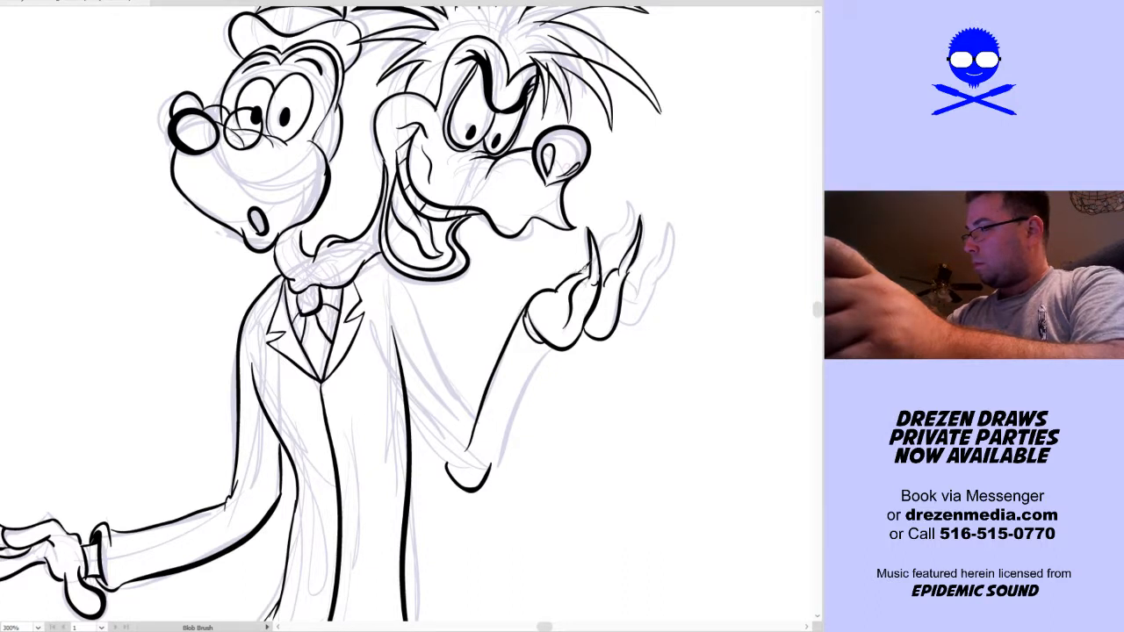
drag(629, 202, 624, 237)
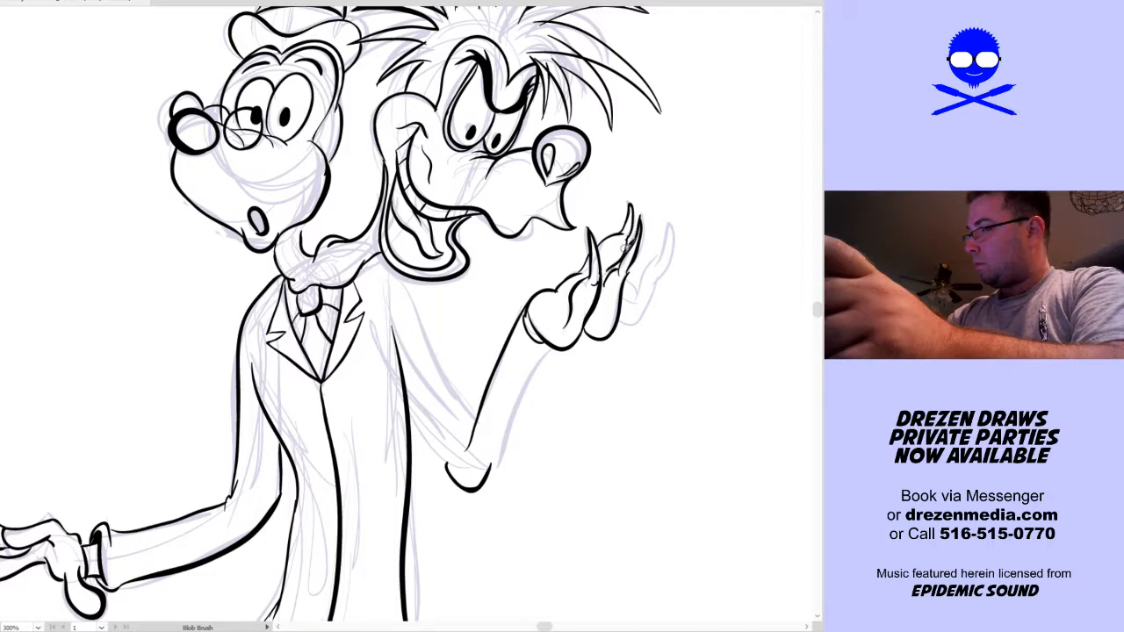
mouse_move(621, 317)
mouse_down()
mouse_move(664, 274)
mouse_move(634, 291)
mouse_move(671, 252)
mouse_move(658, 276)
mouse_move(678, 260)
mouse_move(683, 228)
mouse_move(656, 279)
mouse_up()
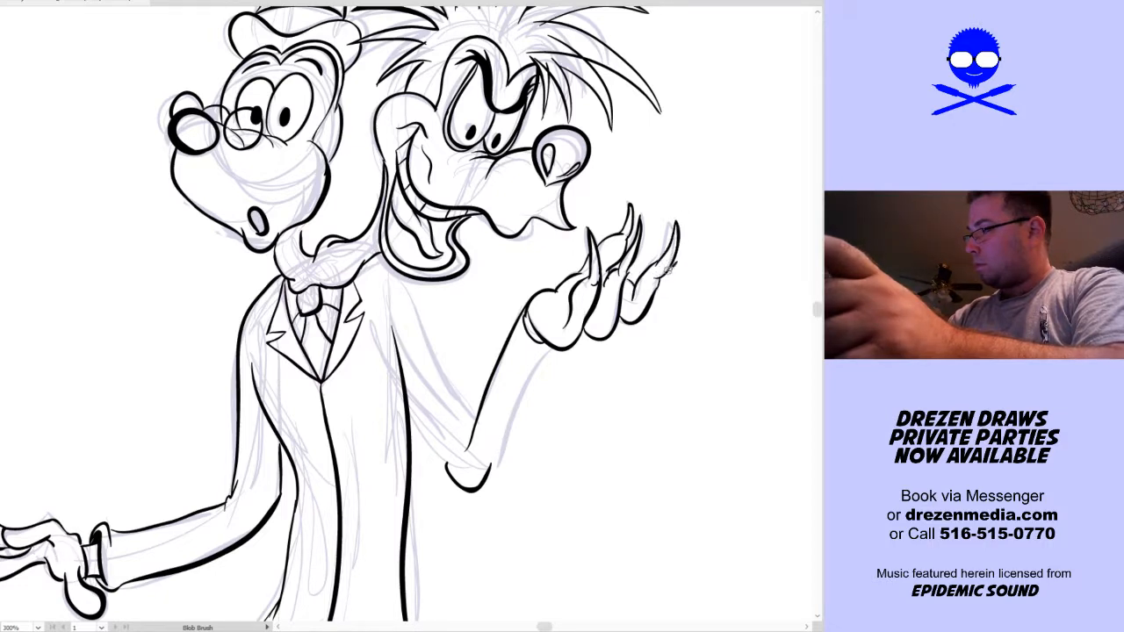
Ink the raised arm's outer forearm from wrist to elbow and both upper-arm sleeve contours back to the shoulder and torso
drag(355, 461, 366, 425)
mouse_move(488, 414)
mouse_down()
mouse_move(570, 306)
mouse_move(562, 314)
mouse_up()
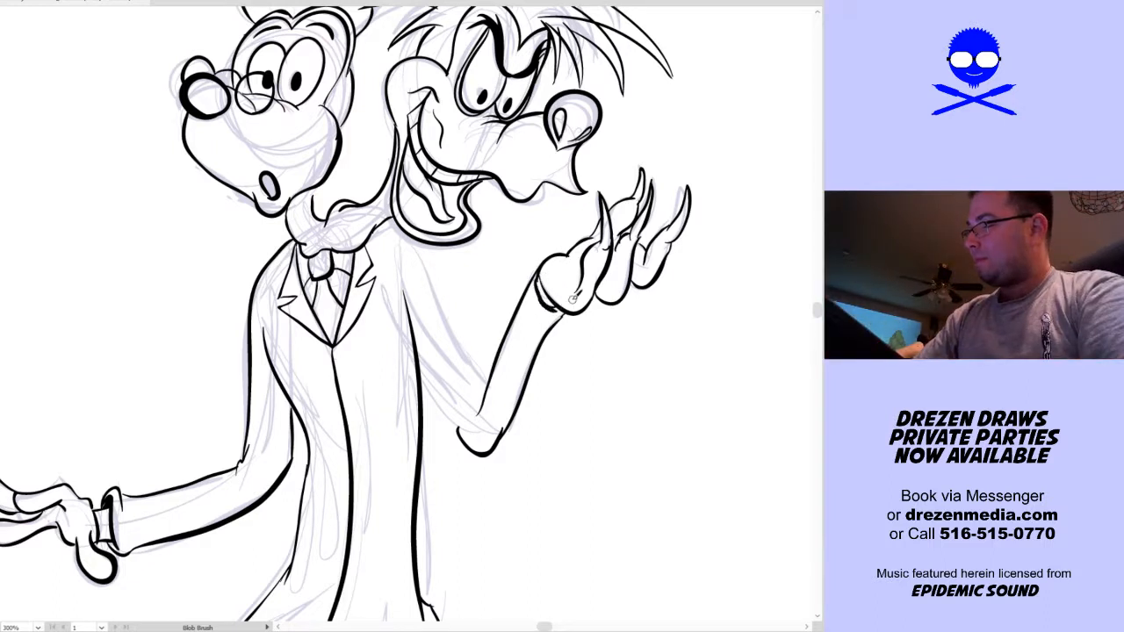
mouse_move(424, 235)
mouse_down()
mouse_move(488, 387)
mouse_move(475, 434)
mouse_up()
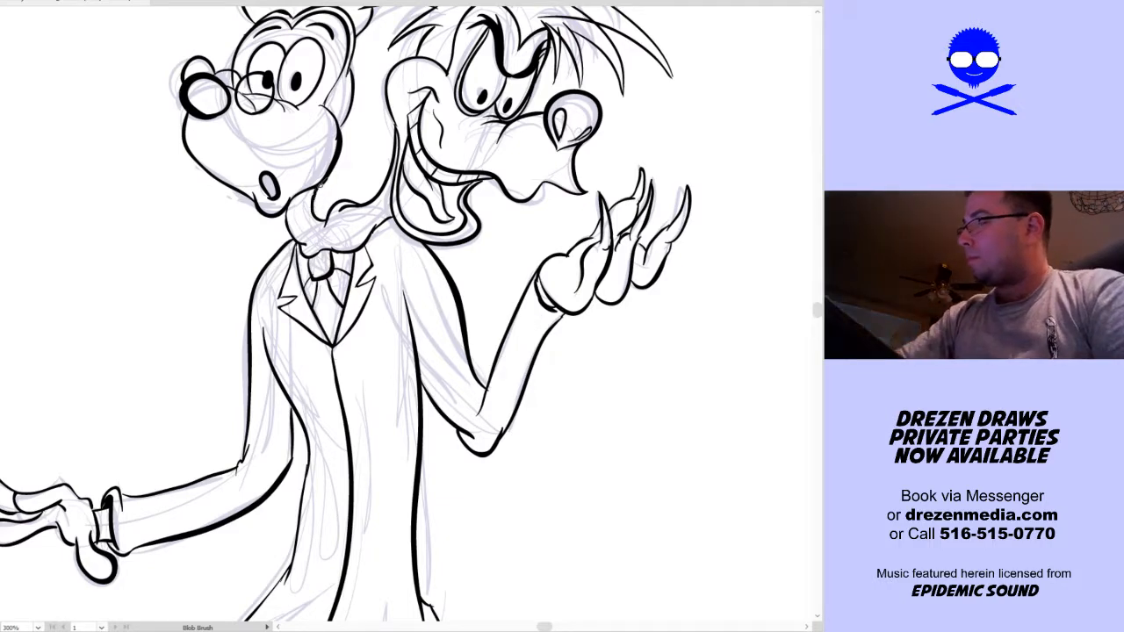
Select the whole inked figure, check its anchor points, and deselect it
key(ctrl+0)
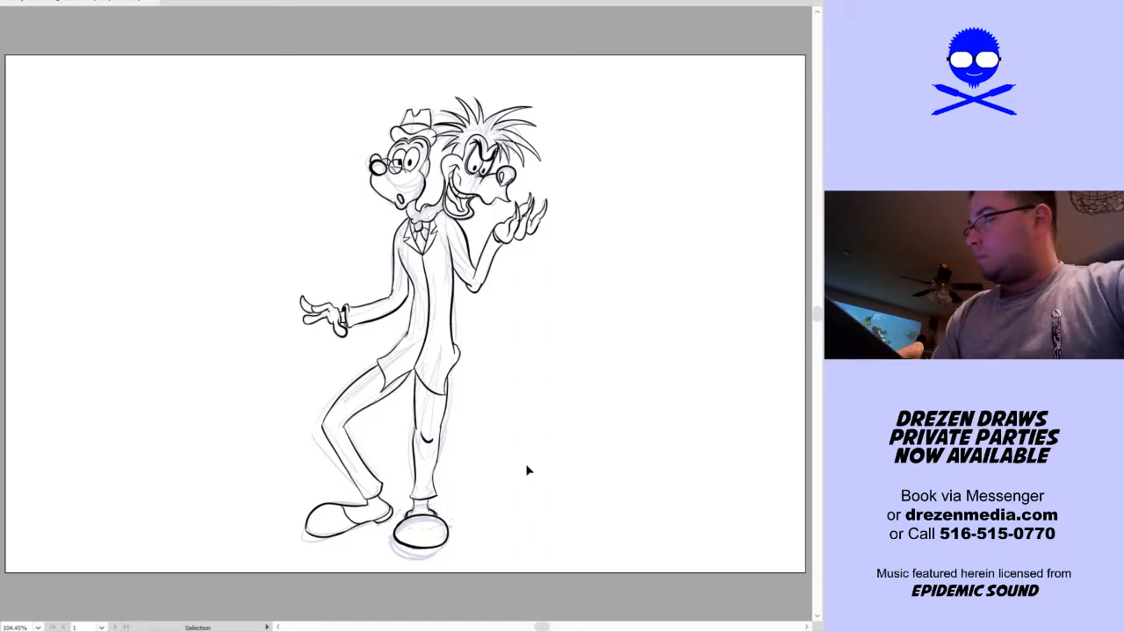
mouse_move(652, 78)
mouse_down()
mouse_move(347, 396)
mouse_move(289, 553)
mouse_up()
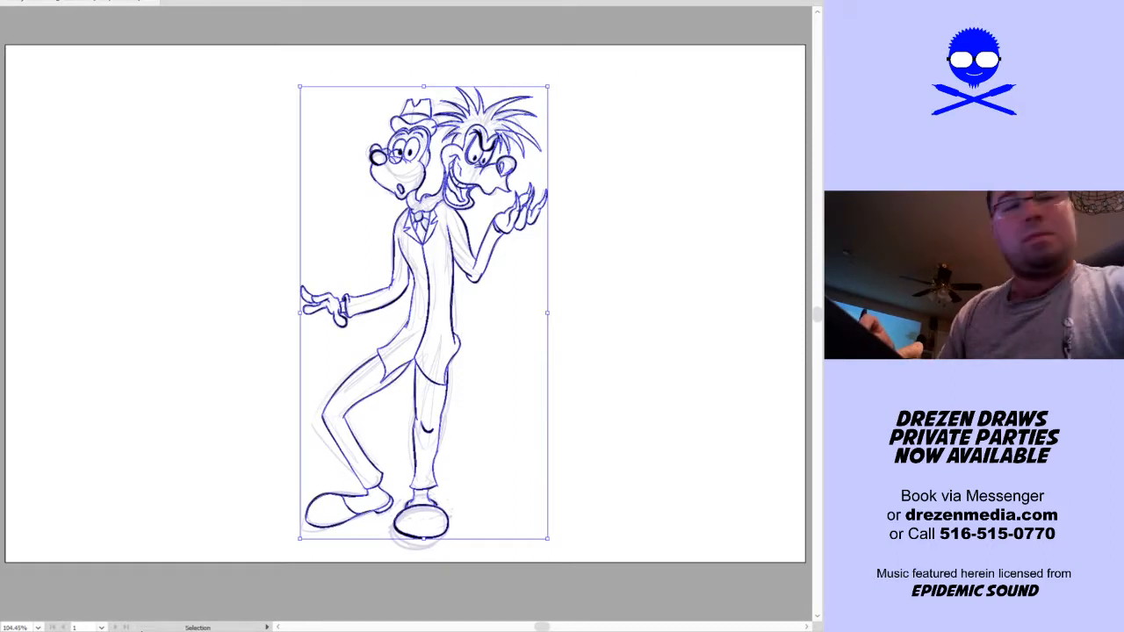
key(a)
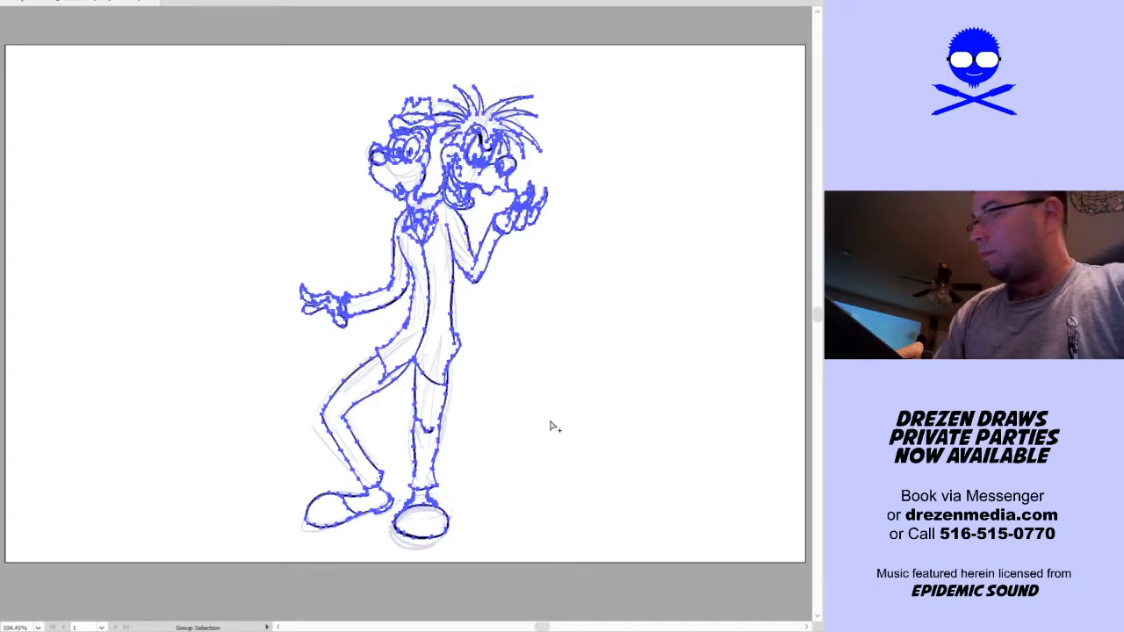
key(v)
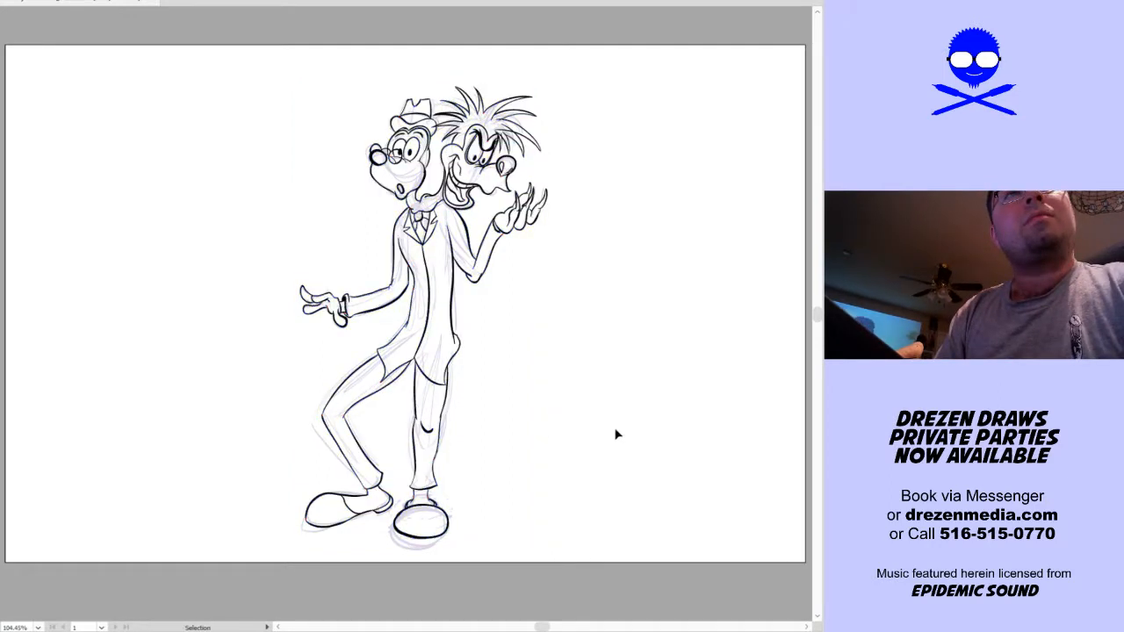
click(618, 434)
key(a)
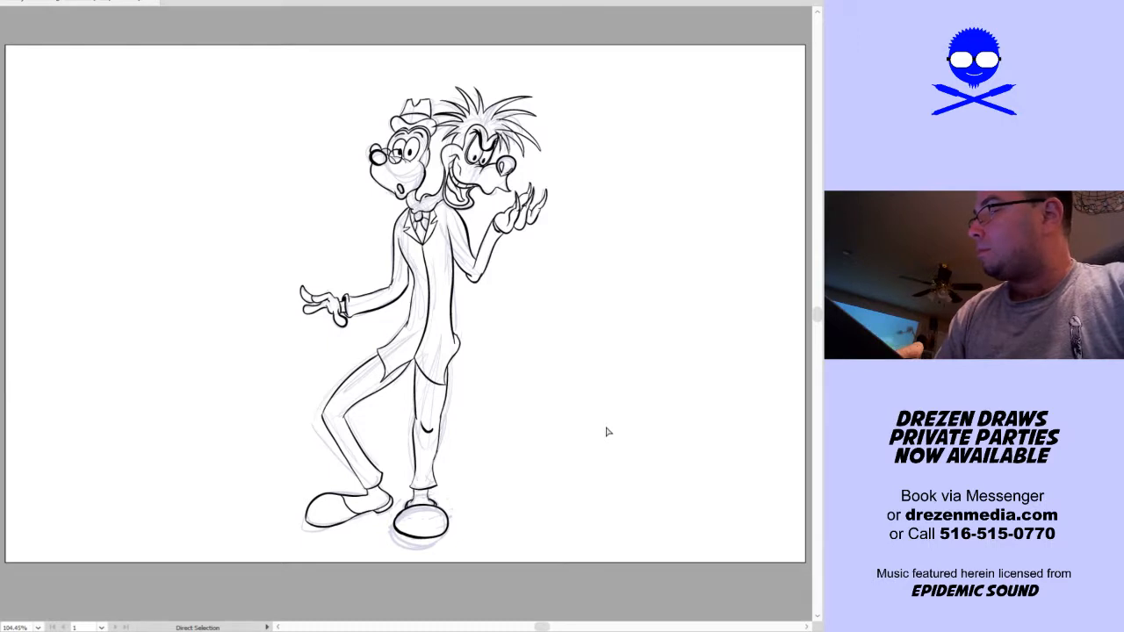
key(v)
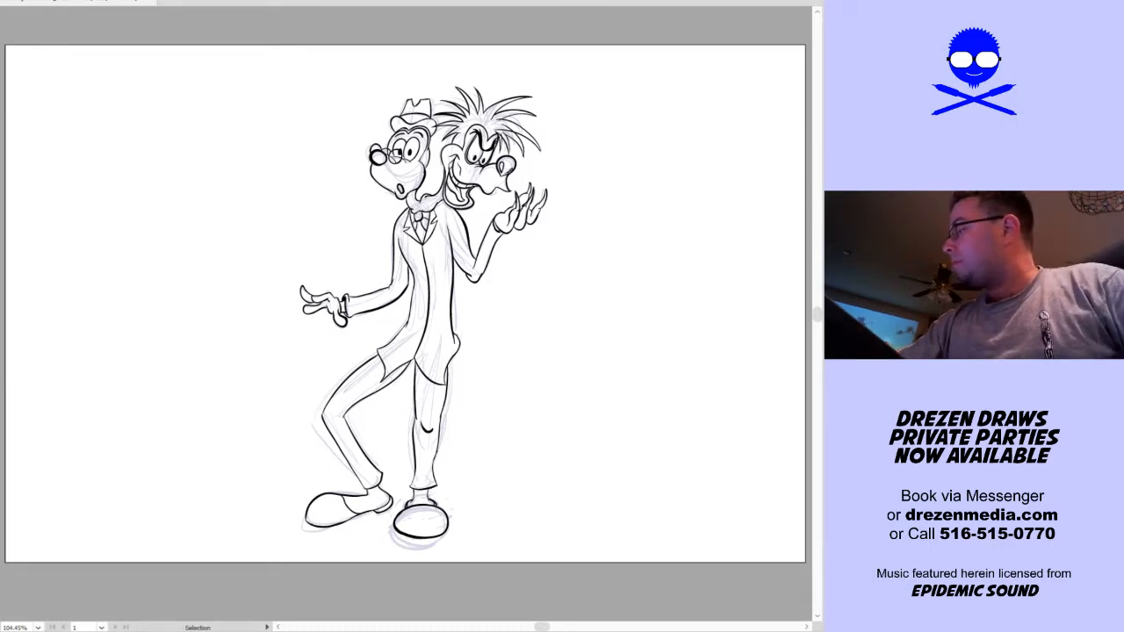
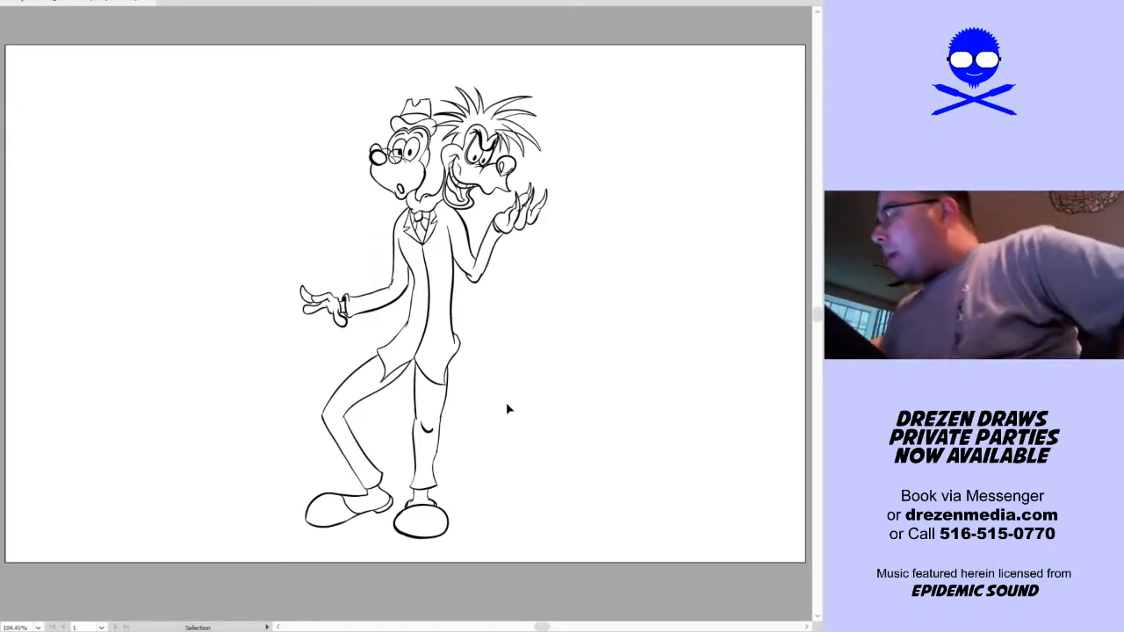
Sketch a round head shape with overlapping light-blue Blob Brush circles near the middle of the blank artboard
scroll(504, 387, up, 1)
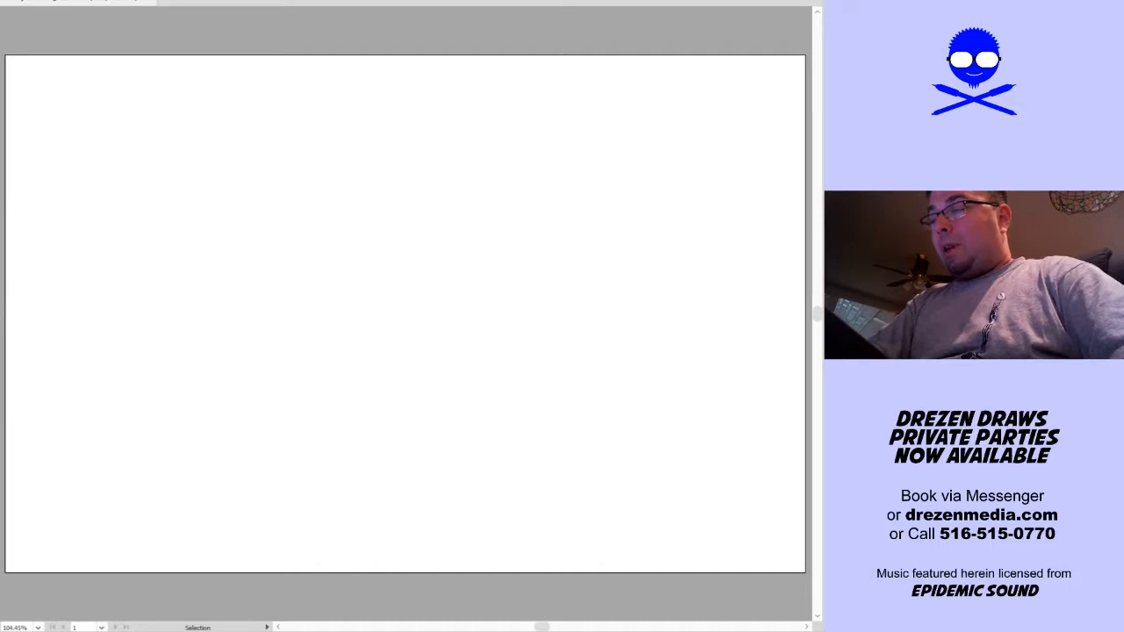
key(shift+b)
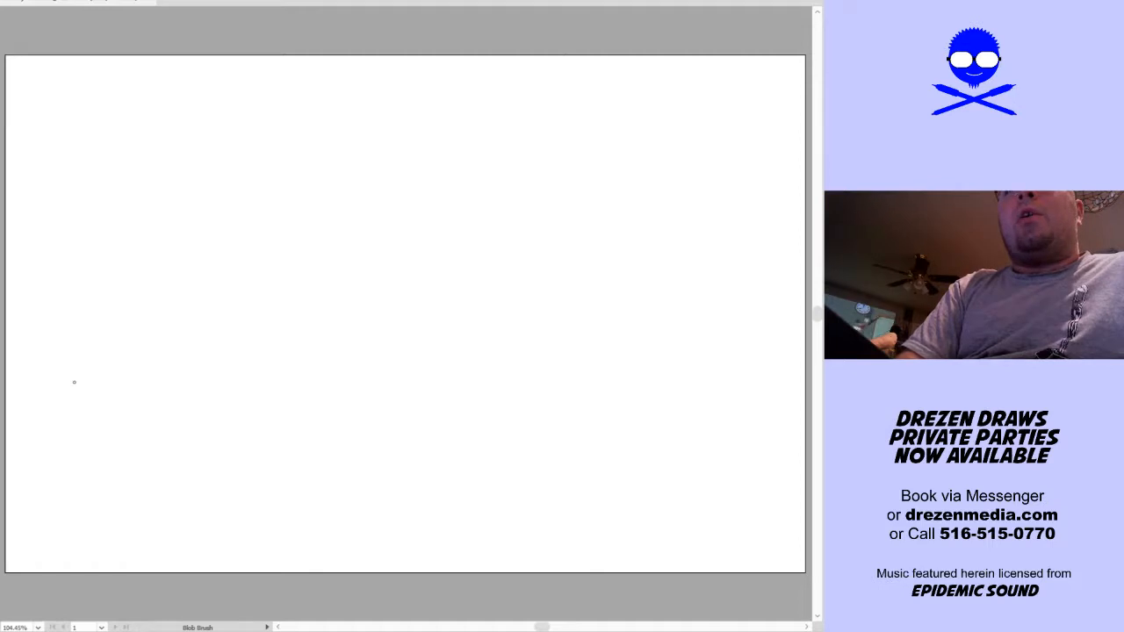
drag(2, 151, 0, 106)
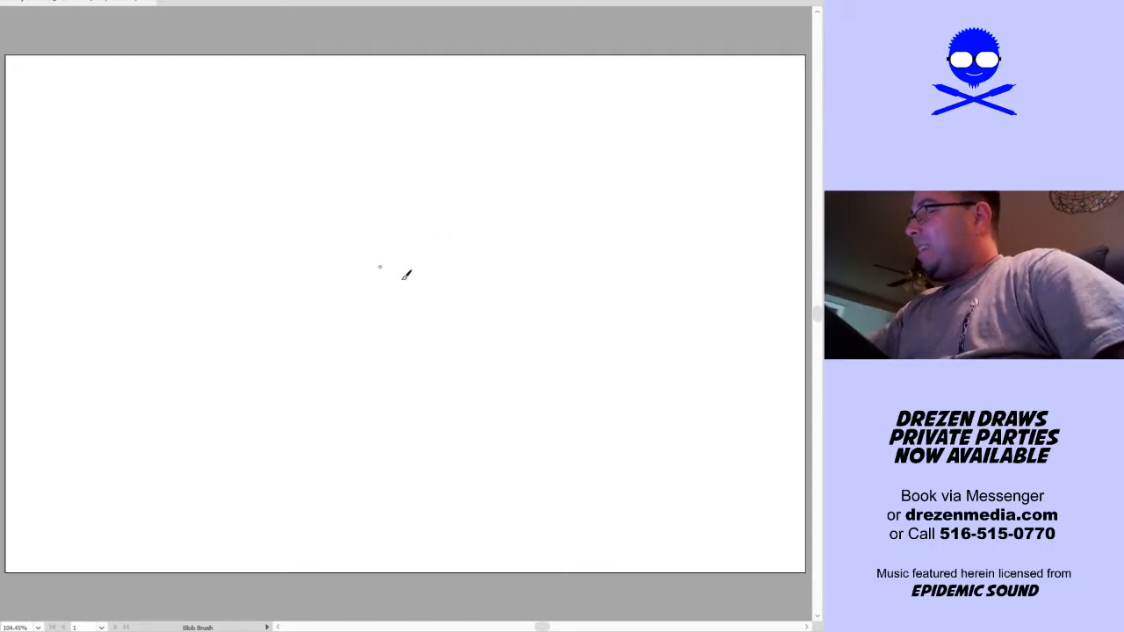
mouse_move(380, 238)
mouse_down()
mouse_move(414, 278)
mouse_move(411, 199)
mouse_up()
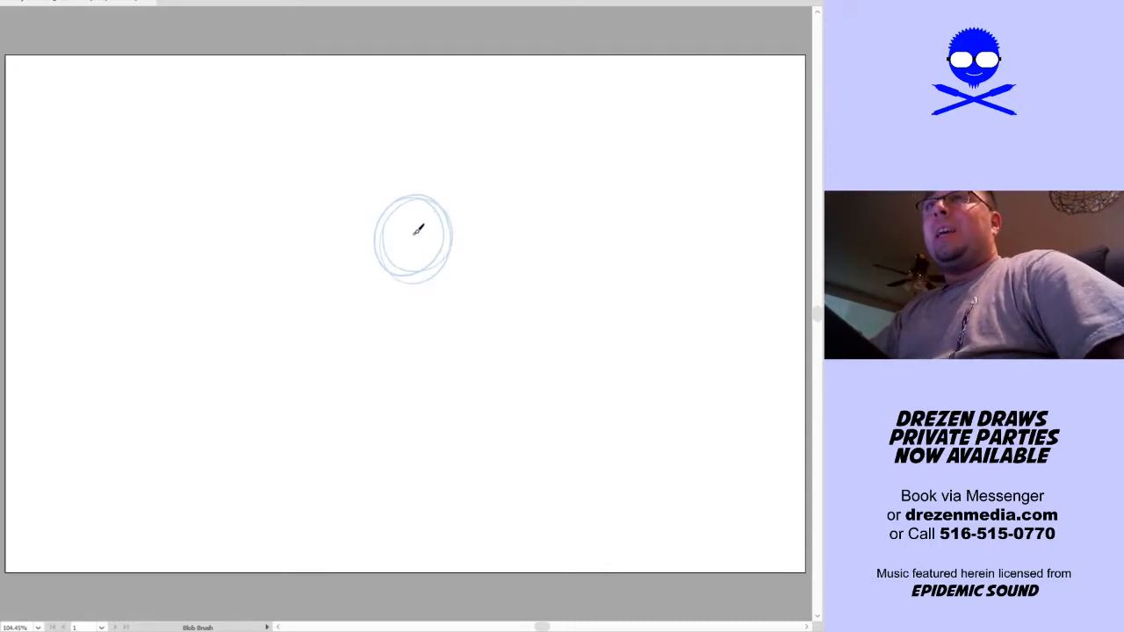
drag(402, 243, 414, 233)
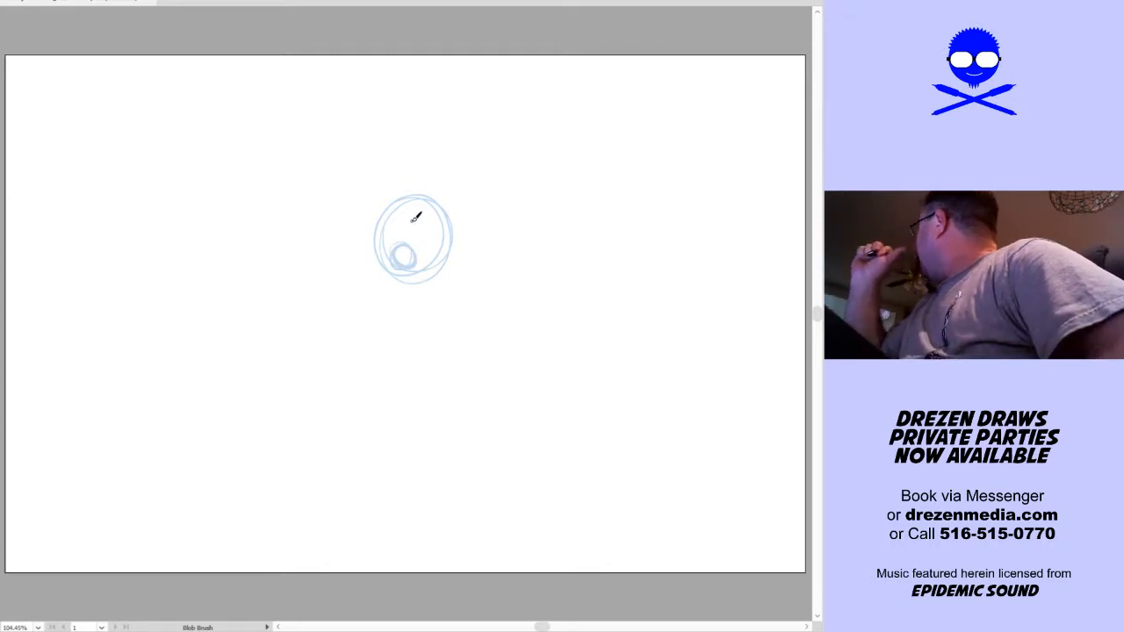
key(ctrl+z)
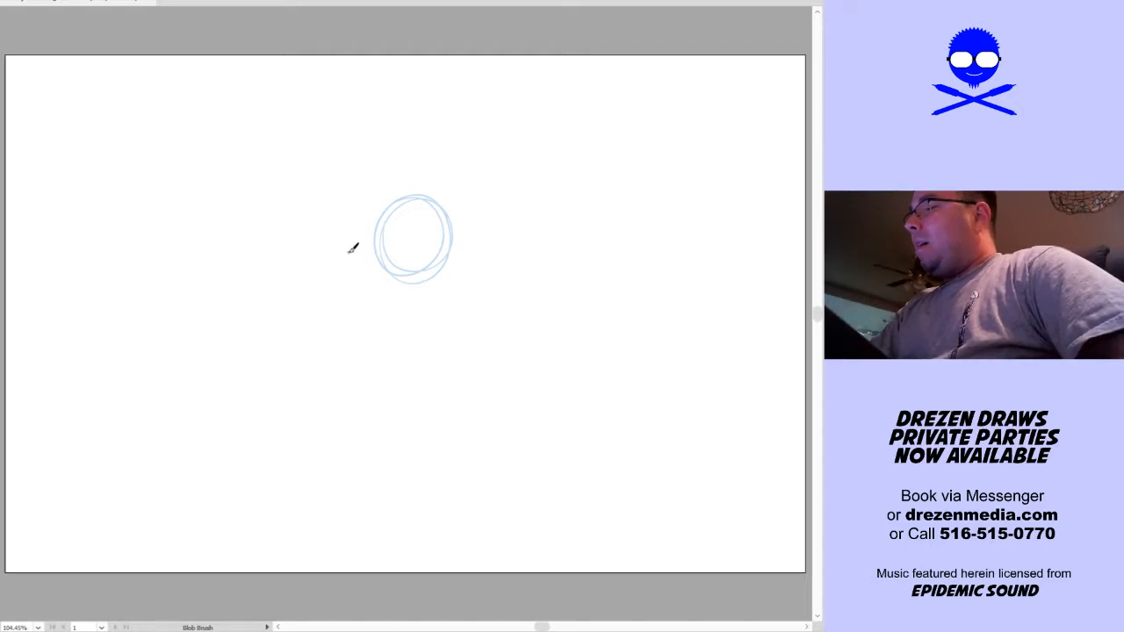
Sketch the long snout extending forward from the head, with its rounded muzzle, mouth corner and lower jaw
drag(339, 242, 376, 247)
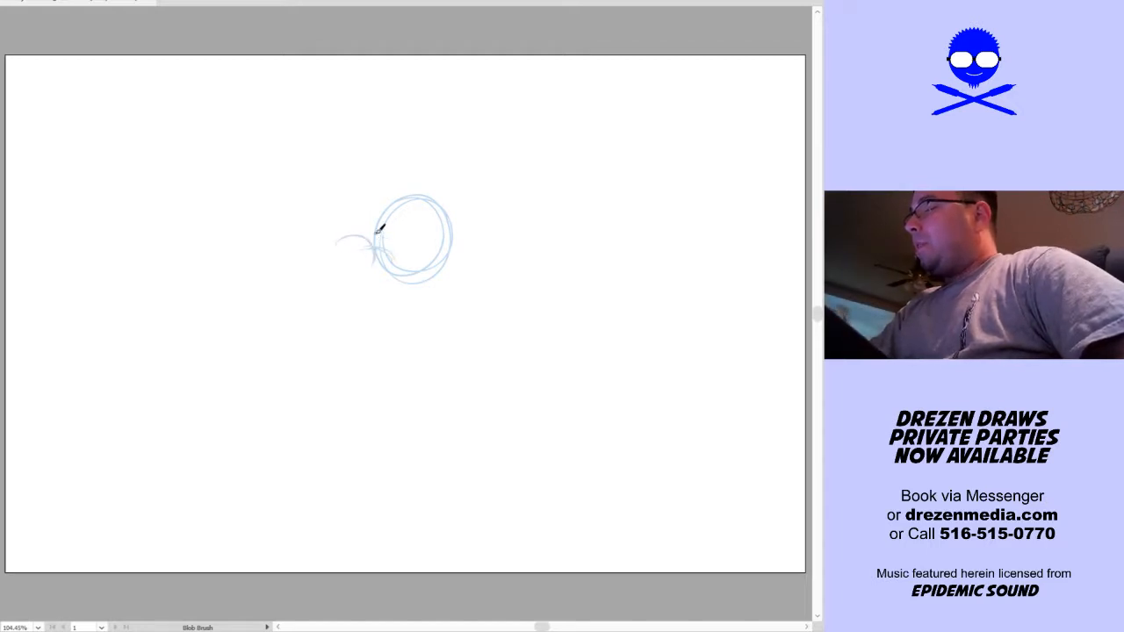
mouse_move(353, 260)
mouse_down()
mouse_move(316, 252)
mouse_move(360, 290)
mouse_move(390, 268)
mouse_move(391, 293)
mouse_move(413, 260)
mouse_move(402, 288)
mouse_move(350, 271)
mouse_move(353, 289)
mouse_move(359, 278)
mouse_move(342, 273)
mouse_move(399, 267)
mouse_move(400, 289)
mouse_move(442, 261)
mouse_up()
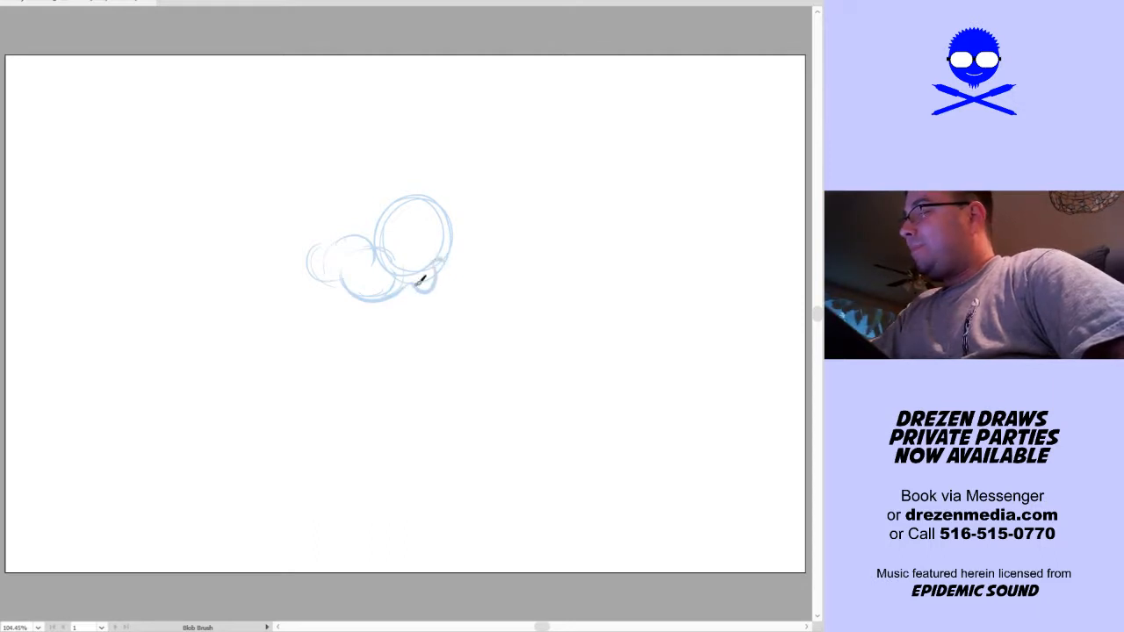
mouse_move(377, 296)
mouse_down()
mouse_move(407, 303)
mouse_move(439, 286)
mouse_move(437, 299)
mouse_move(447, 263)
mouse_move(440, 285)
mouse_move(458, 265)
mouse_move(429, 234)
mouse_move(445, 245)
mouse_move(433, 255)
mouse_move(459, 267)
mouse_up()
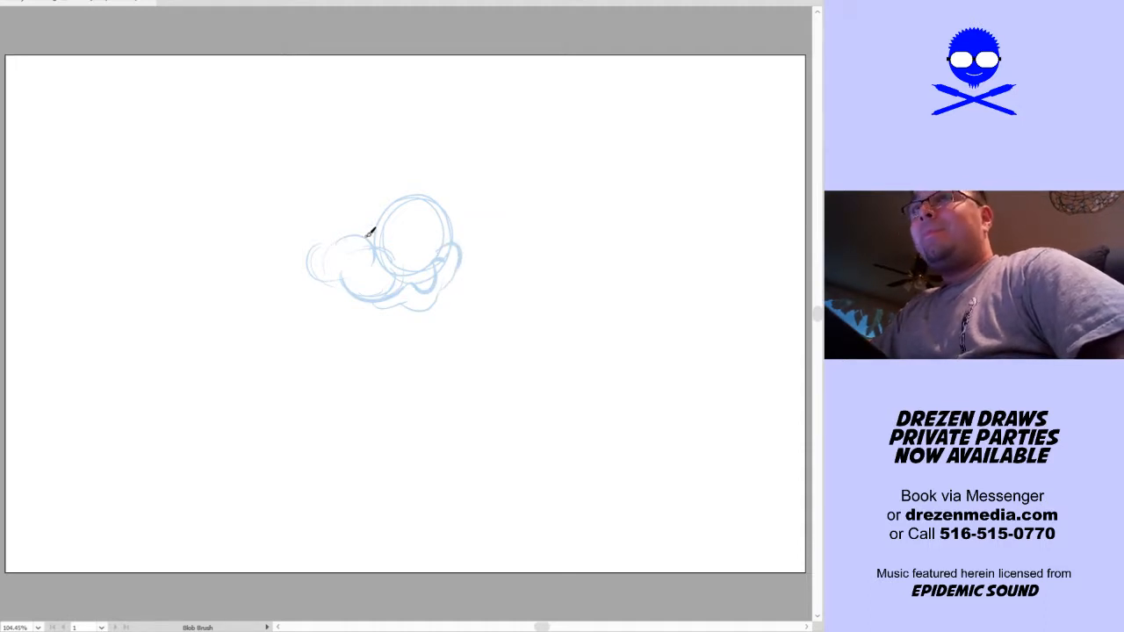
Add two protruding teeth under the snout, an oval nose on top of it and two tall oval eyes
mouse_move(319, 267)
mouse_down()
mouse_move(317, 295)
mouse_move(377, 292)
mouse_up()
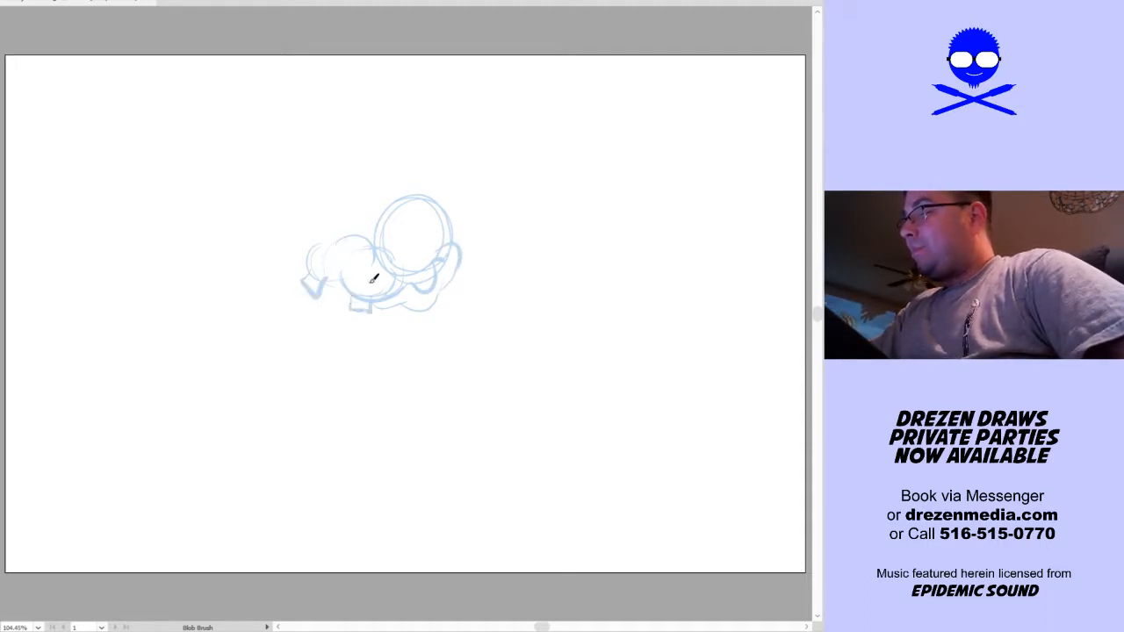
mouse_move(355, 251)
mouse_down()
mouse_move(350, 221)
mouse_move(360, 247)
mouse_up()
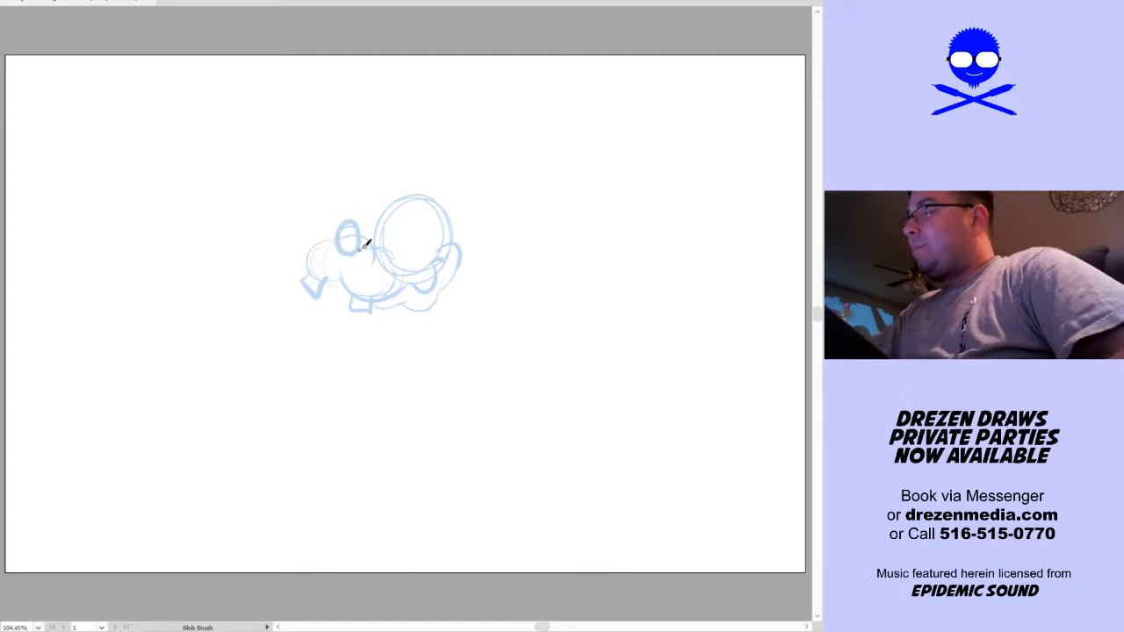
mouse_move(405, 234)
mouse_down()
mouse_move(405, 253)
mouse_move(392, 249)
mouse_move(405, 213)
mouse_up()
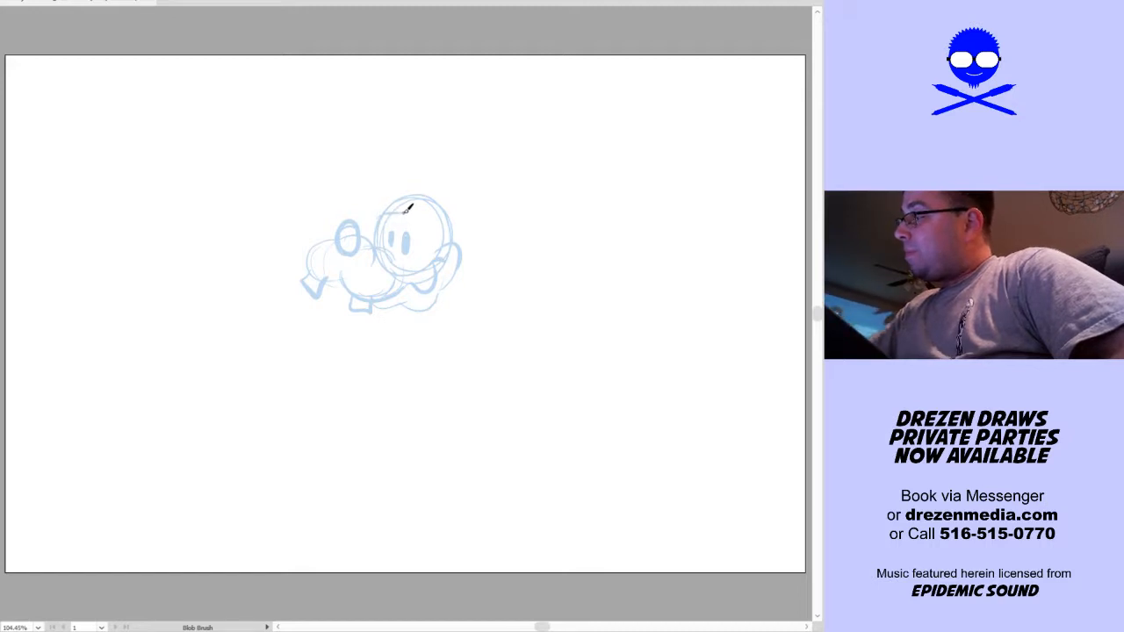
Sketch the brow and a tall banded hat with a brim on the head, and start the upper ear's curve
drag(376, 211, 438, 204)
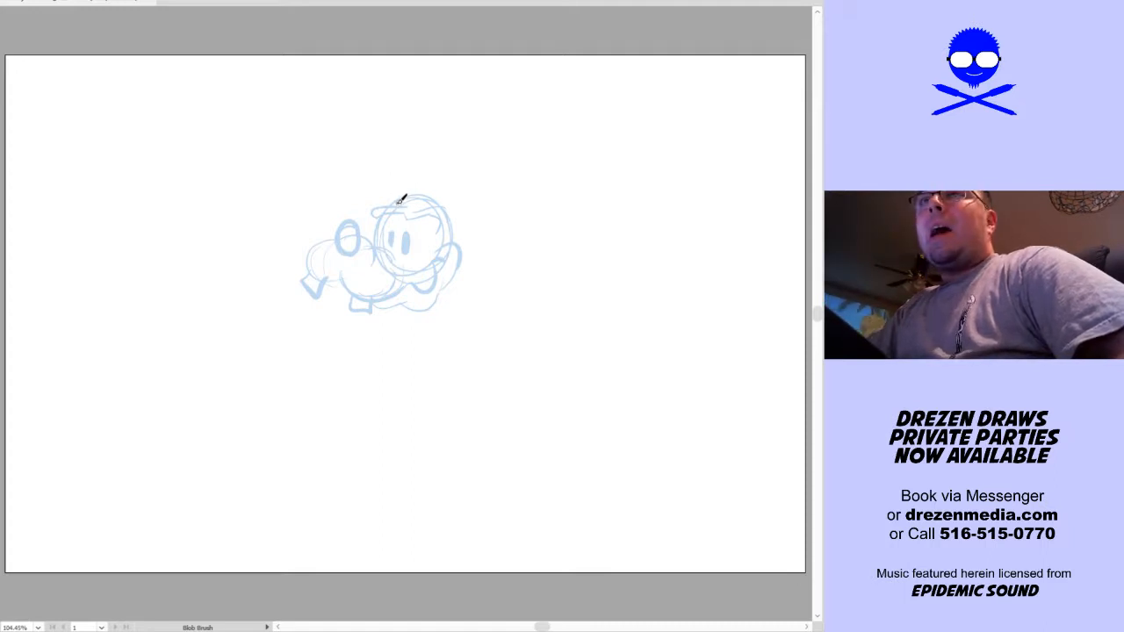
mouse_move(441, 201)
mouse_down()
mouse_move(447, 185)
mouse_move(404, 171)
mouse_move(459, 186)
mouse_up()
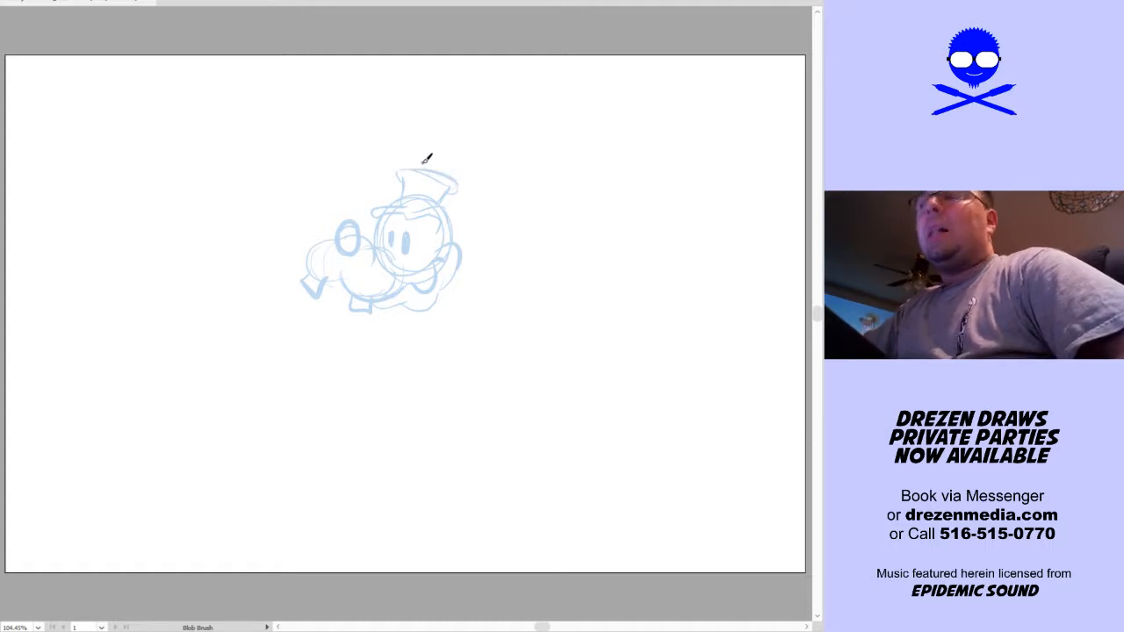
mouse_move(453, 178)
mouse_down()
mouse_move(481, 149)
mouse_move(448, 93)
mouse_move(472, 115)
mouse_move(433, 140)
mouse_move(454, 158)
mouse_move(449, 169)
mouse_move(527, 160)
mouse_move(575, 179)
mouse_up()
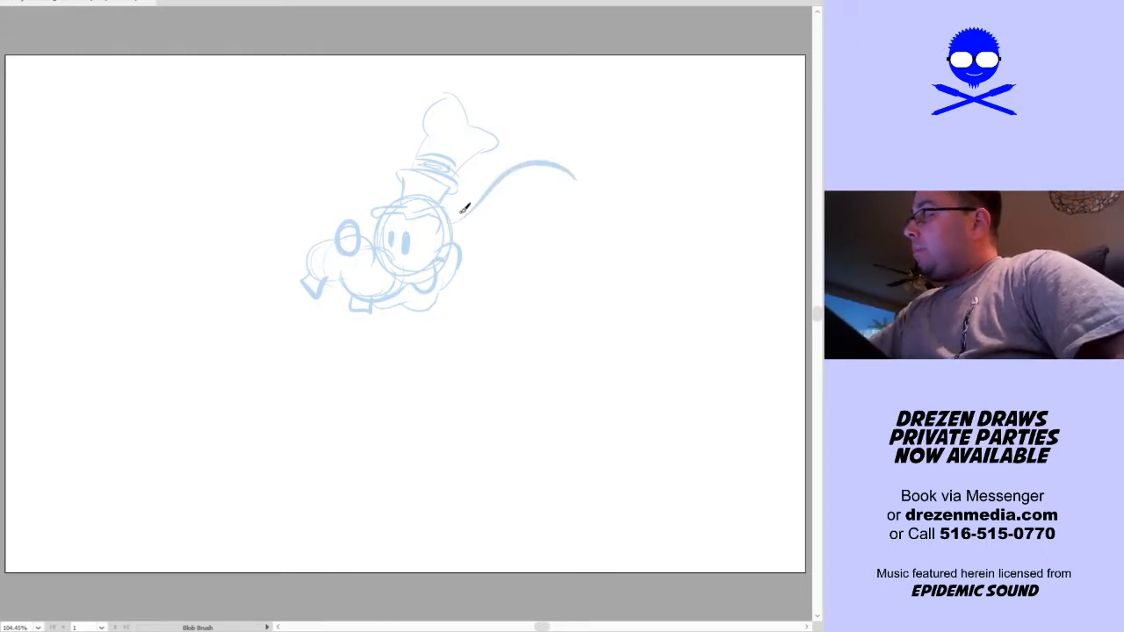
Sketch two long ears streaming back from the head with drooping rounded tips, redoing the lower ear's contour
mouse_move(460, 213)
mouse_down()
mouse_move(564, 138)
mouse_move(582, 182)
mouse_up()
mouse_move(451, 219)
mouse_down()
mouse_move(515, 179)
mouse_move(584, 167)
mouse_move(560, 159)
mouse_move(568, 167)
mouse_move(549, 167)
mouse_move(587, 168)
mouse_up()
drag(488, 230, 572, 207)
key(ctrl+z)
mouse_move(560, 255)
mouse_down()
mouse_move(463, 226)
mouse_move(506, 201)
mouse_move(561, 206)
mouse_move(551, 247)
mouse_move(456, 232)
mouse_up()
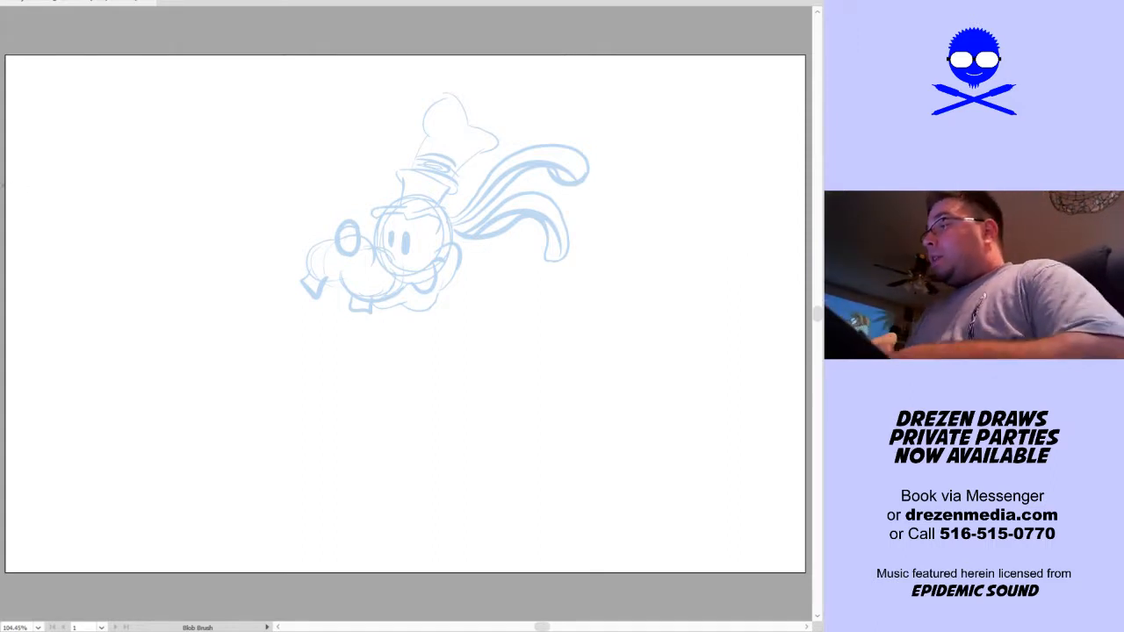
key(ctrl+z)
key(ctrl+z)
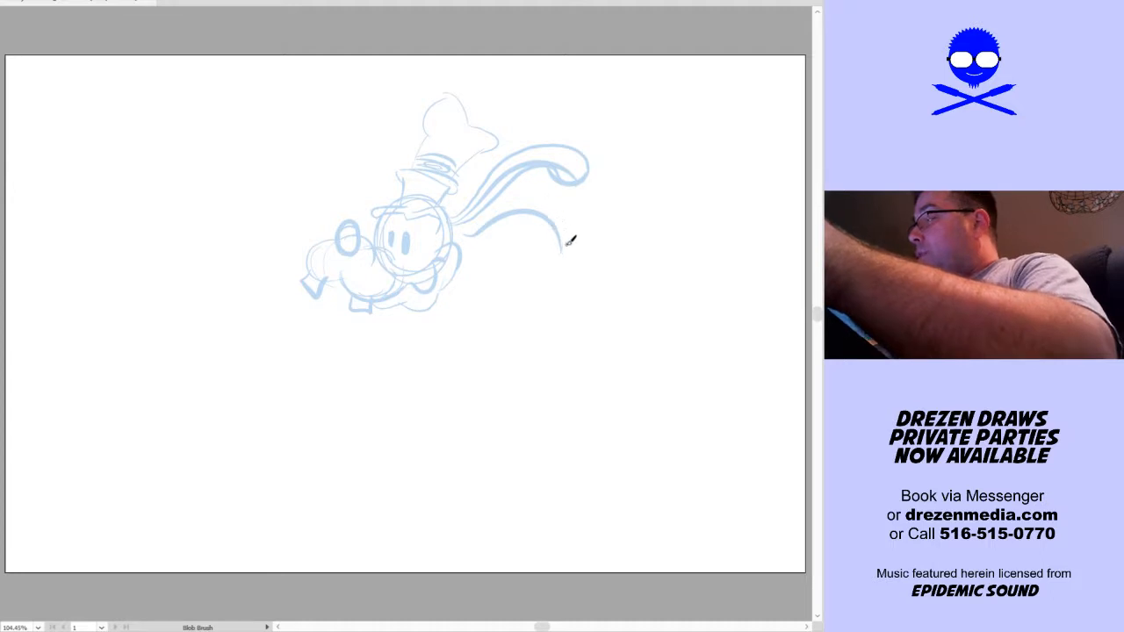
mouse_move(558, 248)
mouse_down()
mouse_move(547, 199)
mouse_move(464, 216)
mouse_move(456, 229)
mouse_move(530, 198)
mouse_move(557, 209)
mouse_move(568, 237)
mouse_move(557, 255)
mouse_move(539, 224)
mouse_move(501, 229)
mouse_move(456, 226)
mouse_up()
key(ctrl+z)
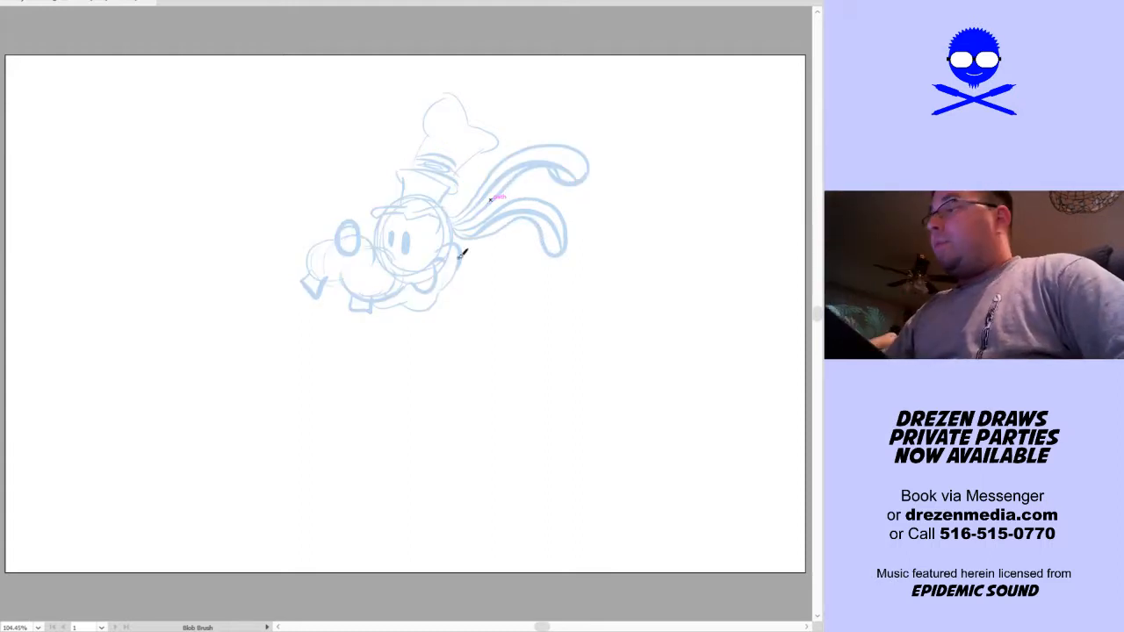
Sketch a spine line from the neck and a large rounded chest below the head, redoing the chest's contours
drag(440, 287, 476, 320)
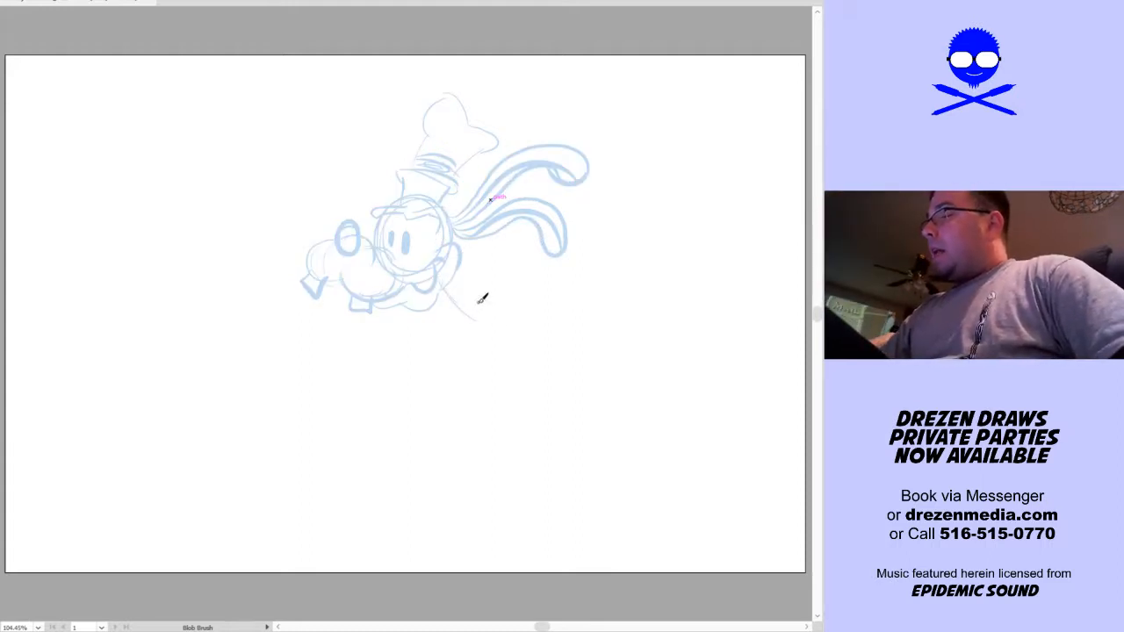
drag(512, 371, 516, 336)
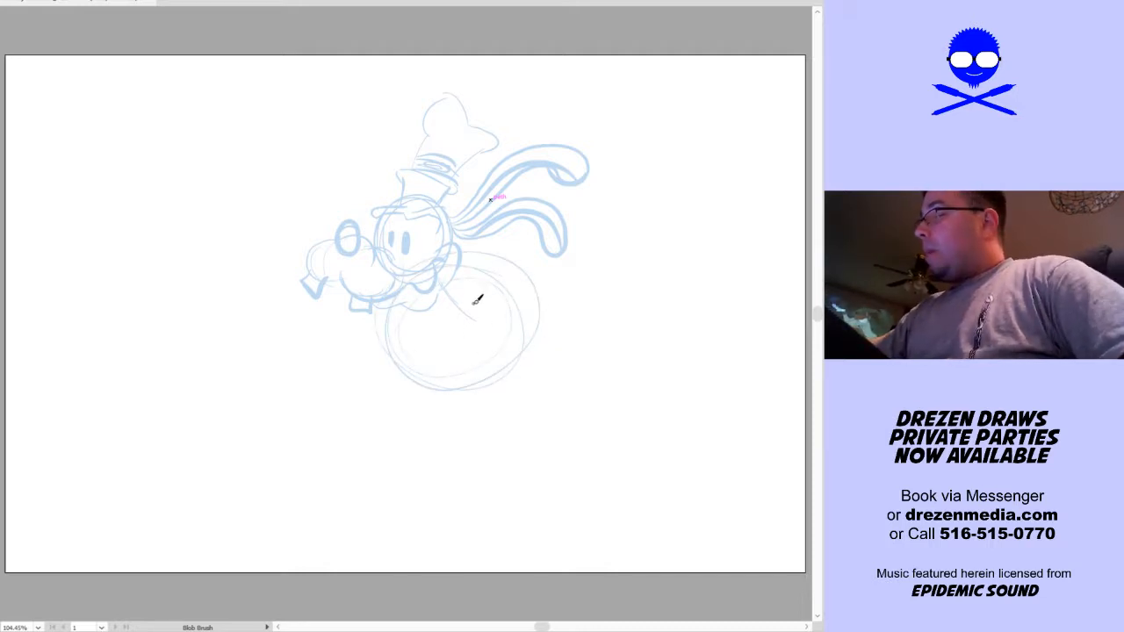
key(ctrl+z)
mouse_move(402, 307)
mouse_down()
mouse_move(465, 370)
mouse_move(427, 363)
mouse_move(490, 348)
mouse_move(504, 311)
mouse_up()
mouse_move(486, 261)
mouse_down()
mouse_move(501, 339)
mouse_move(513, 331)
mouse_up()
key(space)
drag(581, 390, 549, 357)
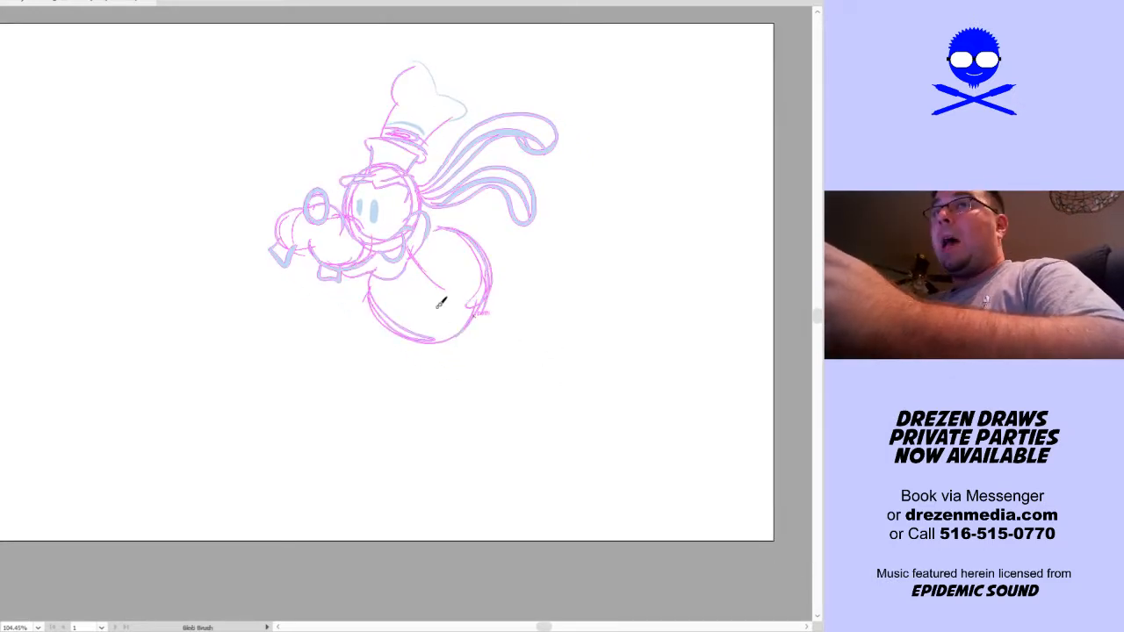
mouse_move(450, 288)
mouse_down()
mouse_move(486, 378)
mouse_move(429, 284)
mouse_move(532, 381)
mouse_up()
drag(443, 311, 529, 396)
mouse_move(428, 344)
mouse_down()
mouse_move(464, 421)
mouse_move(536, 429)
mouse_move(562, 370)
mouse_up()
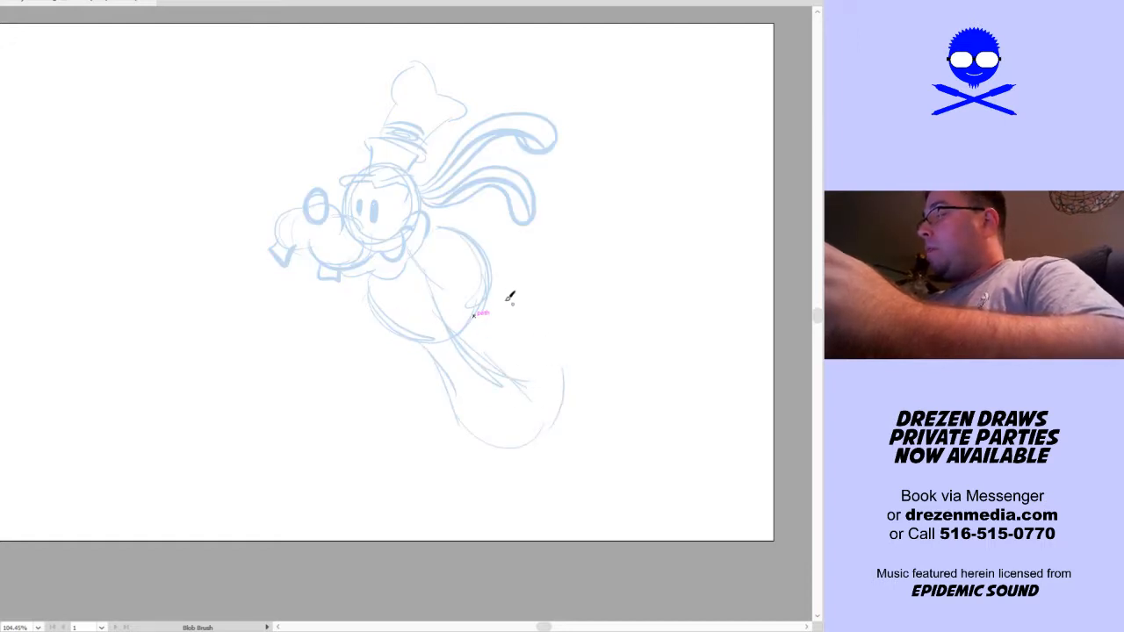
drag(491, 286, 537, 341)
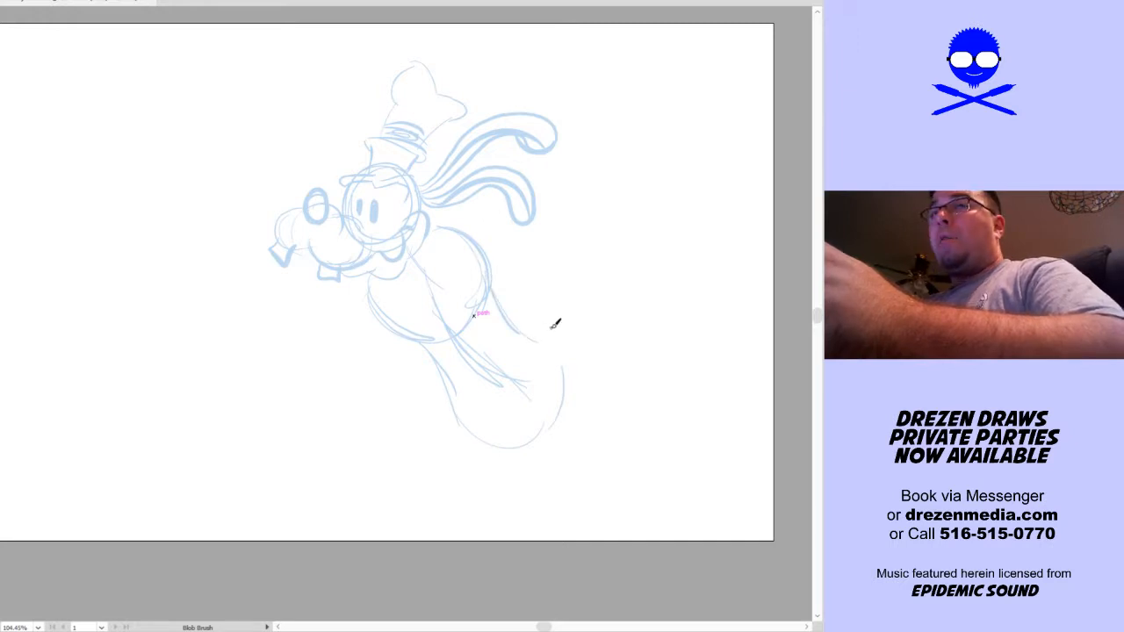
key(ctrl+z)
key(ctrl+z)
key(ctrl+z)
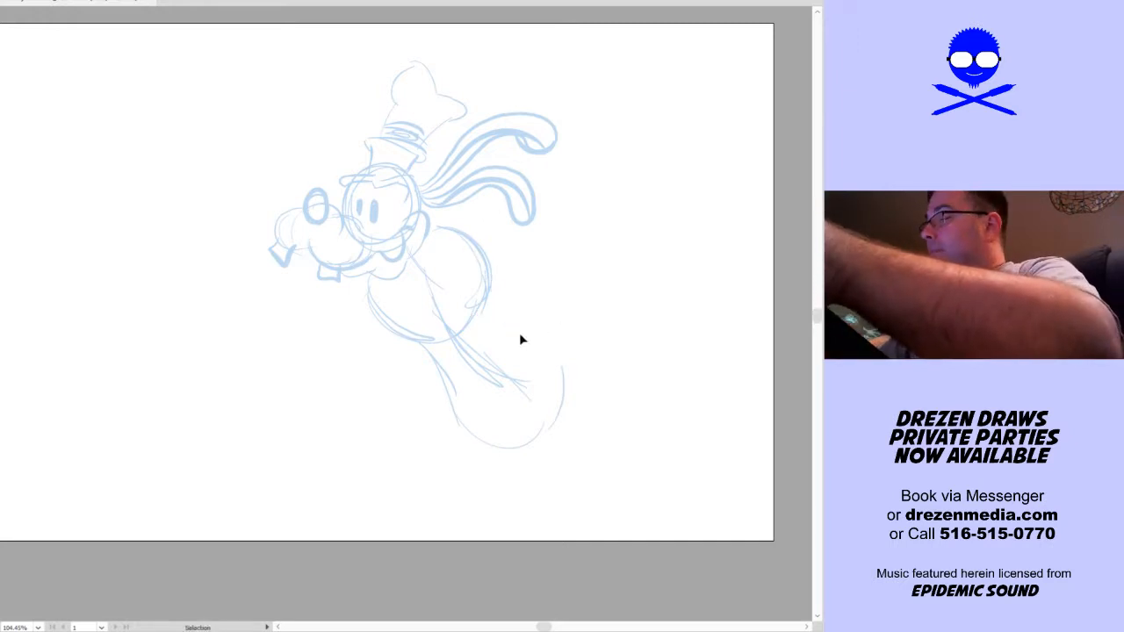
key(ctrl+z)
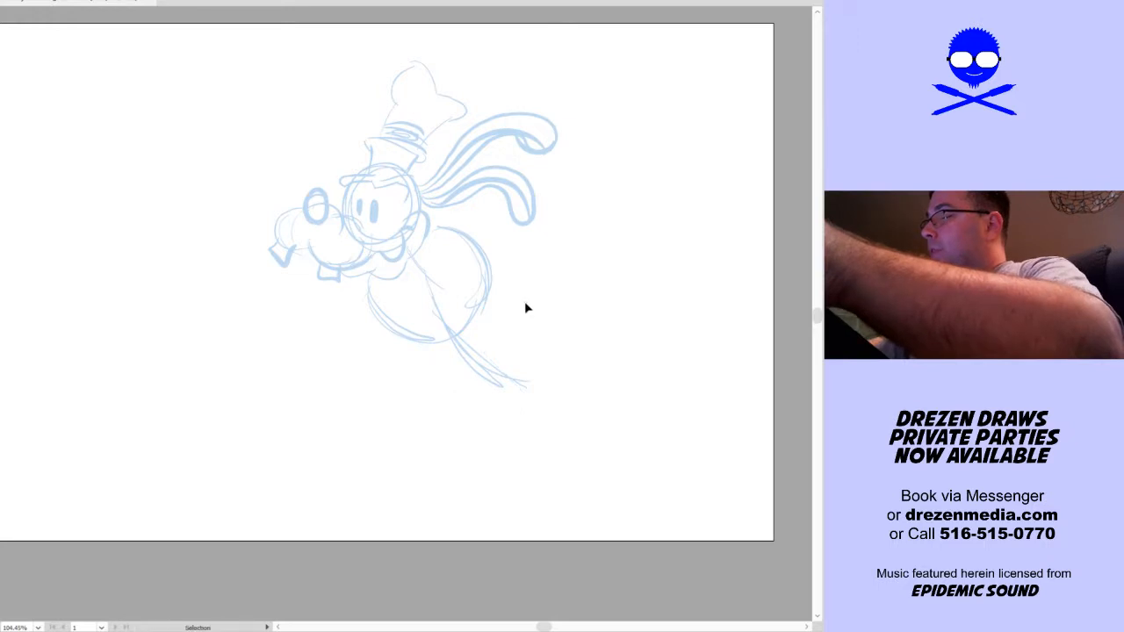
key(ctrl+z)
key(ctrl+z)
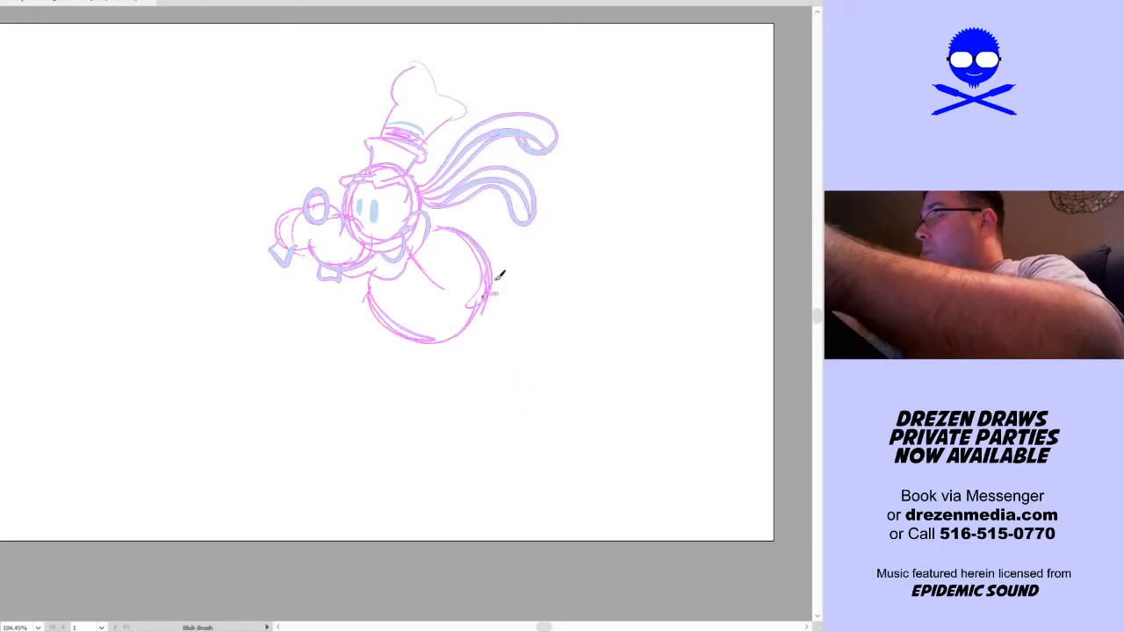
Sketch the curved centre line, narrowing waist and back of the torso, ending in a large rounded hip shape
mouse_move(434, 275)
mouse_down()
mouse_move(474, 303)
mouse_move(531, 377)
mouse_up()
mouse_move(392, 317)
mouse_down()
mouse_move(477, 347)
mouse_move(434, 337)
mouse_move(492, 363)
mouse_up()
drag(424, 334, 501, 382)
drag(474, 247, 527, 331)
drag(507, 279, 545, 362)
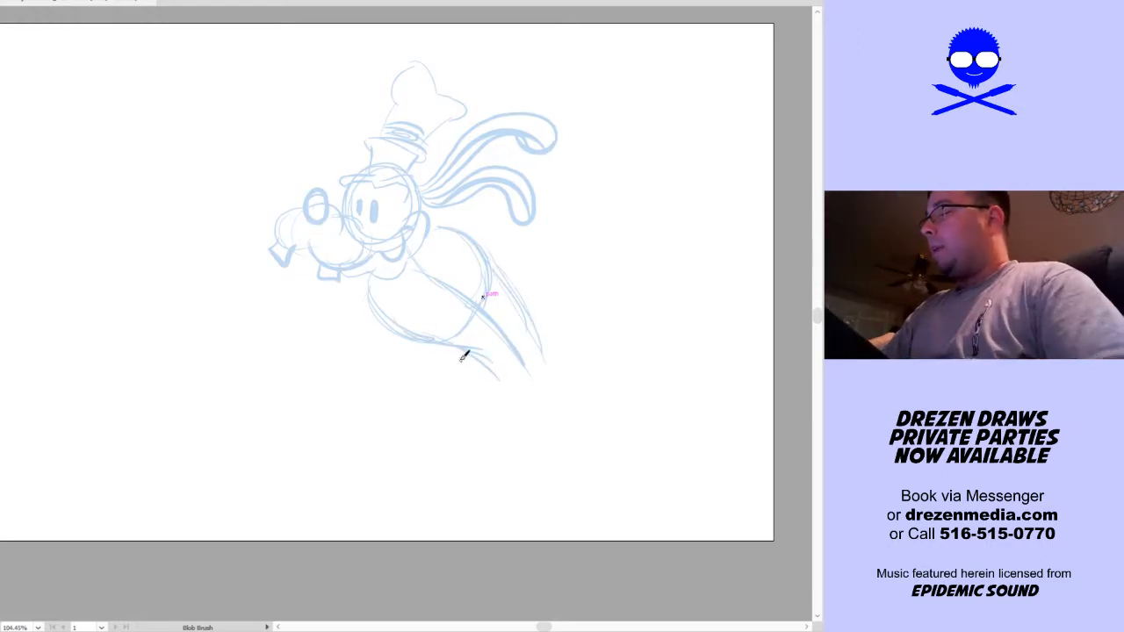
mouse_move(476, 358)
mouse_down()
mouse_move(479, 427)
mouse_move(563, 439)
mouse_move(581, 411)
mouse_up()
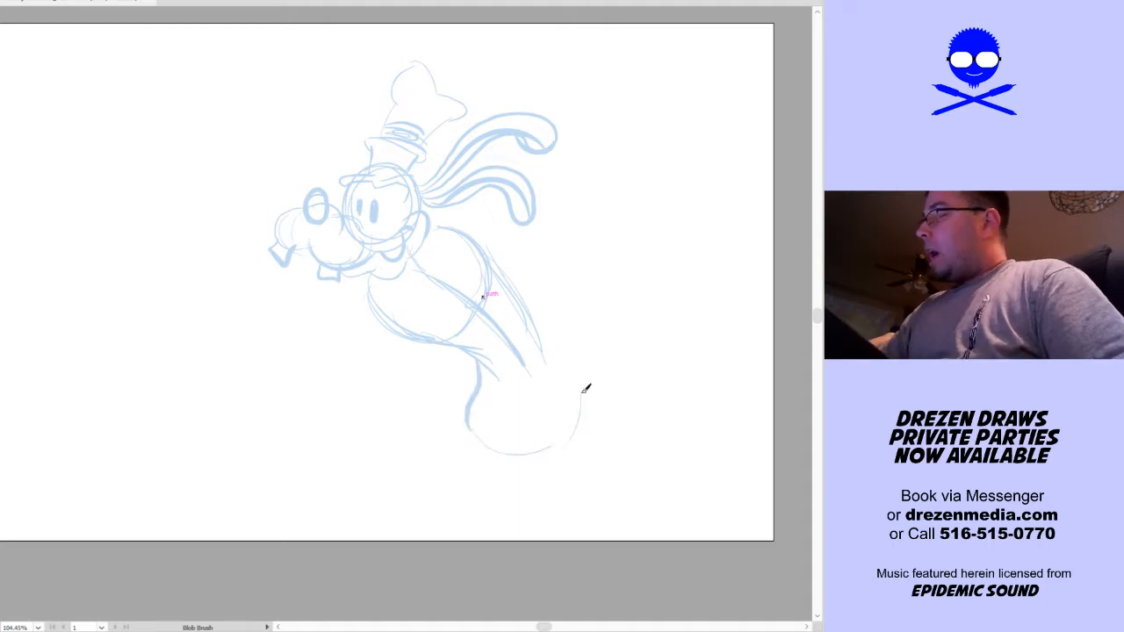
drag(547, 319, 582, 409)
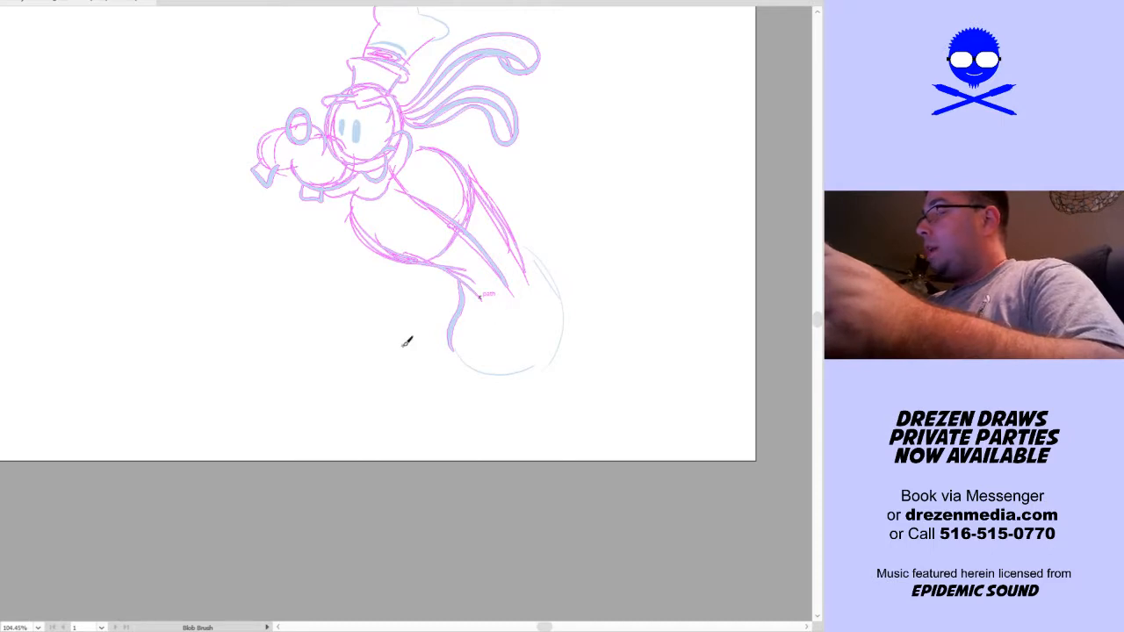
Sketch the bent front leg with its thigh reaching forward, rounded knee and lower leg angled back down
mouse_move(485, 318)
mouse_down()
mouse_move(382, 356)
mouse_move(454, 298)
mouse_up()
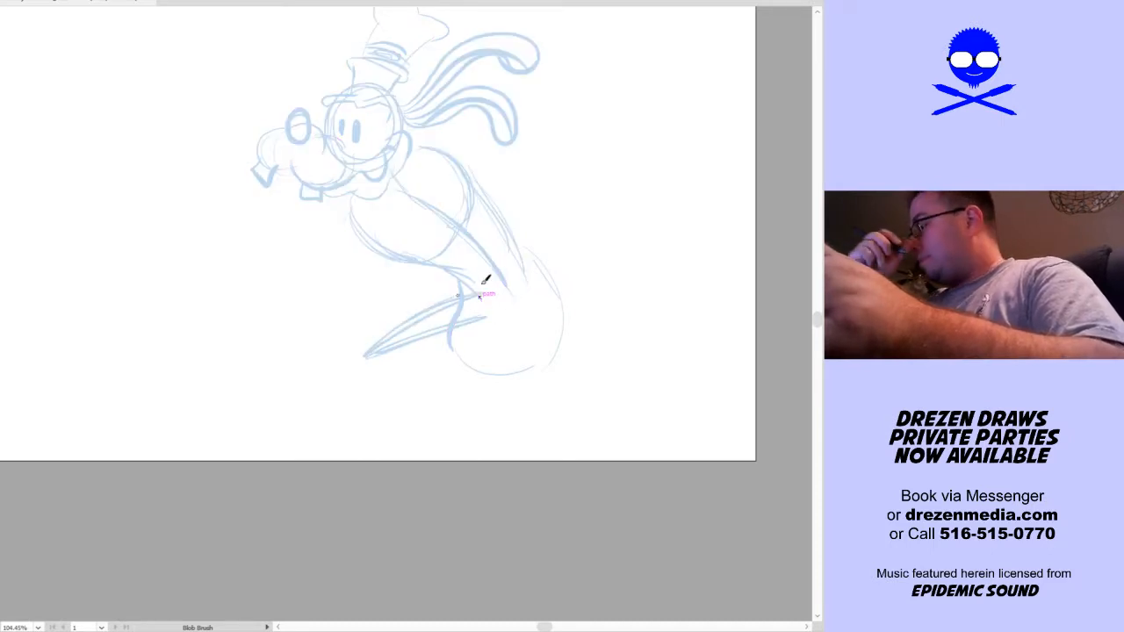
mouse_move(369, 352)
mouse_down()
mouse_move(352, 374)
mouse_move(374, 378)
mouse_move(424, 353)
mouse_move(366, 365)
mouse_move(364, 380)
mouse_move(383, 357)
mouse_move(426, 362)
mouse_move(426, 375)
mouse_move(380, 379)
mouse_move(464, 363)
mouse_up()
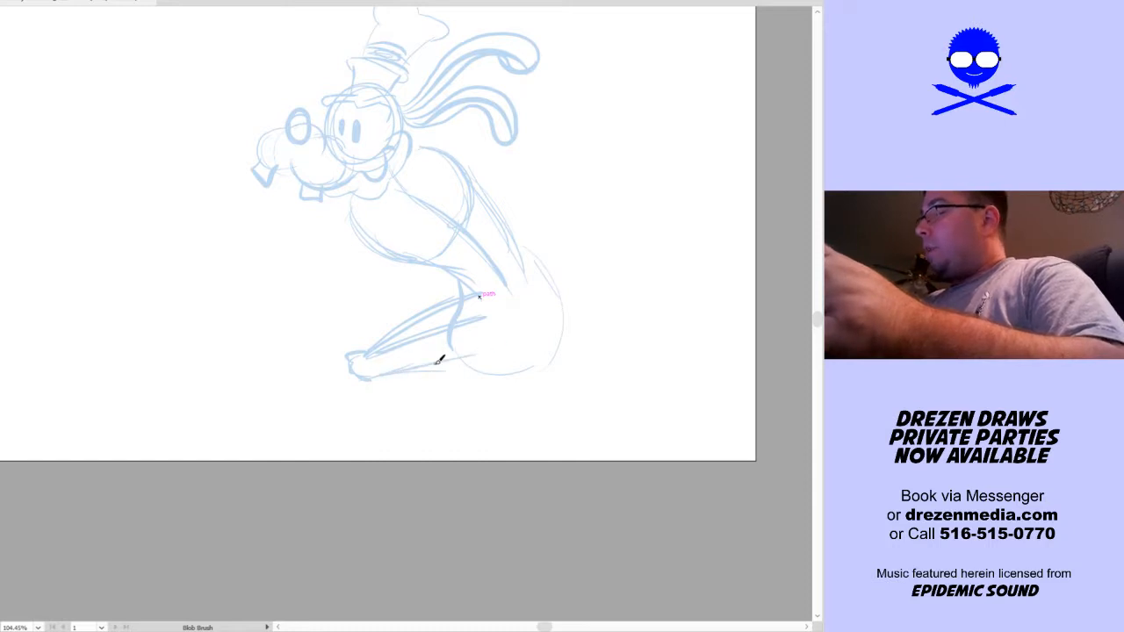
mouse_move(552, 377)
mouse_down()
mouse_move(524, 406)
mouse_move(466, 403)
mouse_up()
drag(325, 386, 335, 321)
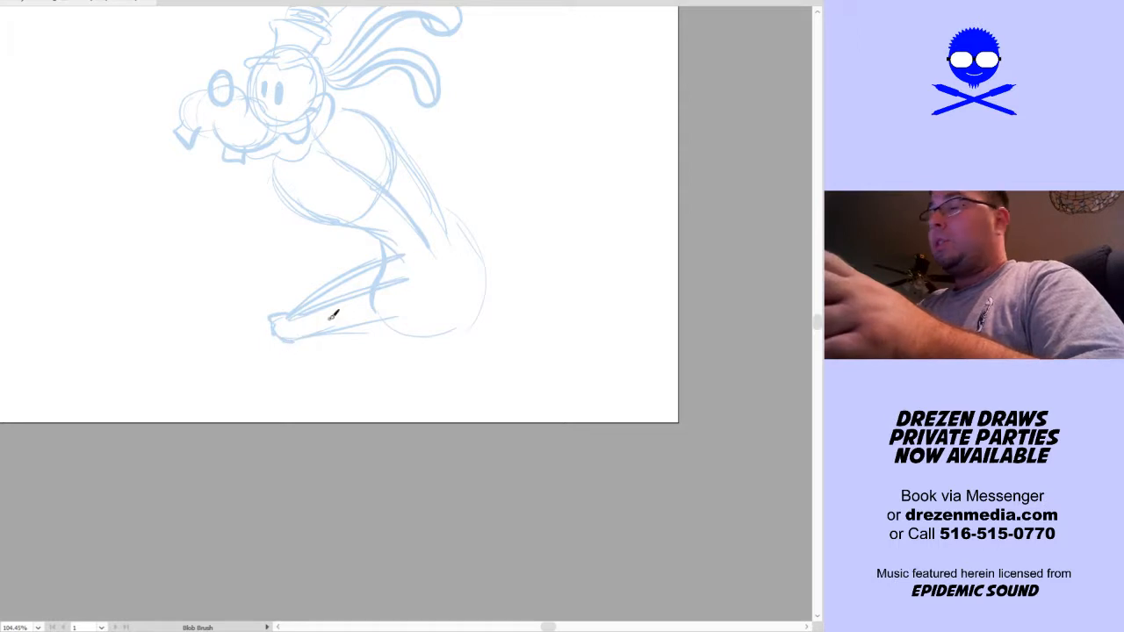
mouse_move(317, 321)
mouse_down()
mouse_move(341, 382)
mouse_move(346, 359)
mouse_move(324, 358)
mouse_move(372, 397)
mouse_move(352, 385)
mouse_move(345, 399)
mouse_move(364, 417)
mouse_move(331, 342)
mouse_move(372, 404)
mouse_up()
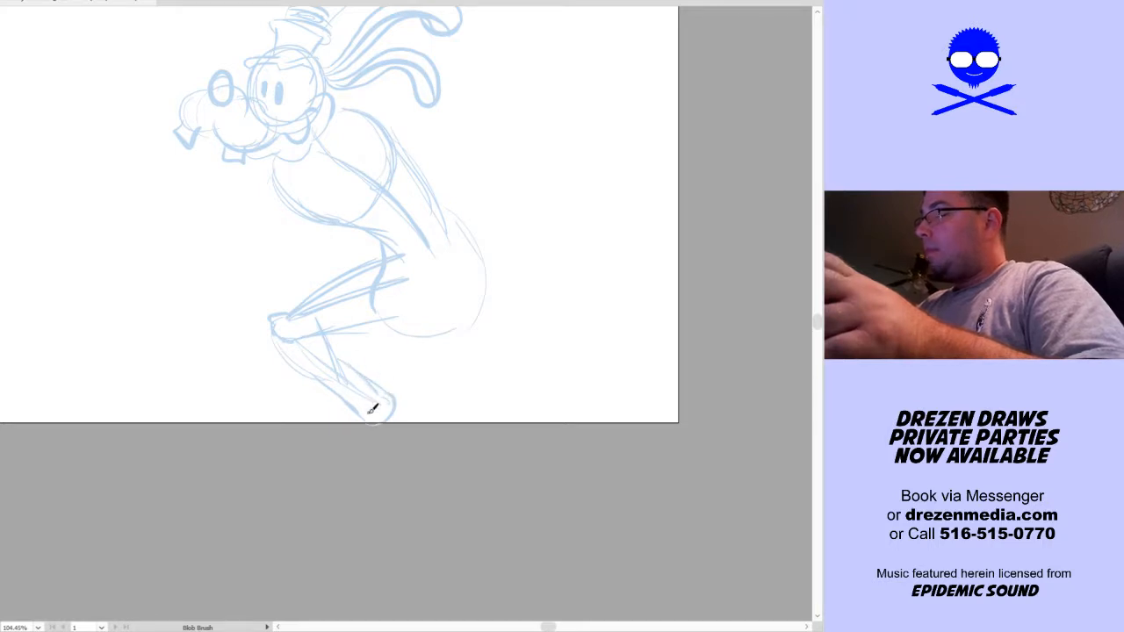
Sketch the rear leg down from the hips to its knee, with the lower leg kicked up behind the body
drag(579, 392, 583, 435)
mouse_move(416, 462)
mouse_down()
mouse_move(425, 402)
mouse_move(439, 464)
mouse_up()
mouse_move(477, 427)
mouse_down()
mouse_move(489, 321)
mouse_move(484, 436)
mouse_move(491, 401)
mouse_move(521, 383)
mouse_move(546, 405)
mouse_up()
mouse_move(437, 481)
mouse_down()
mouse_move(511, 444)
mouse_move(543, 405)
mouse_up()
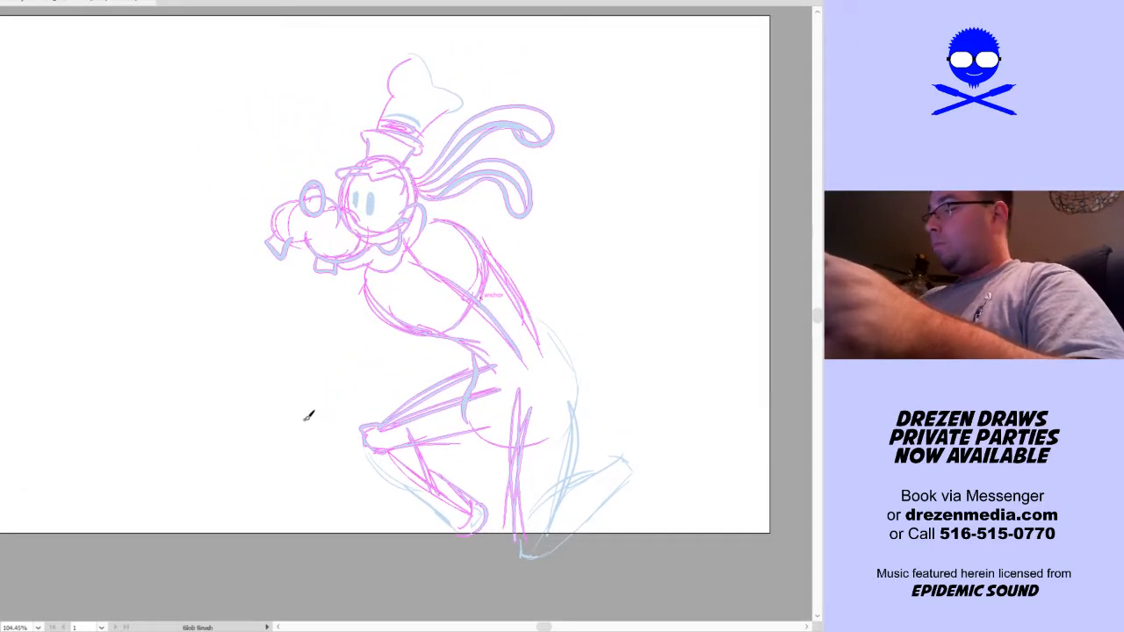
Sketch a clenched fist with its thumb raised in front of the bent knee, redoing misplaced strokes
mouse_move(288, 433)
mouse_down()
mouse_move(267, 367)
mouse_move(288, 367)
mouse_move(306, 427)
mouse_up()
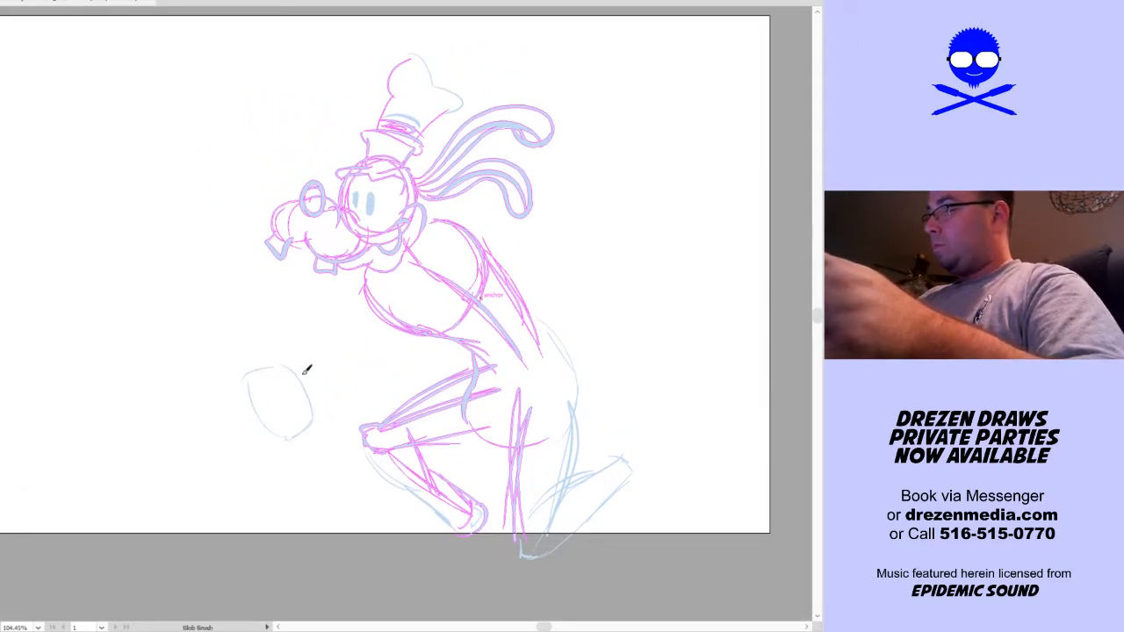
mouse_move(301, 357)
mouse_down()
mouse_move(321, 380)
mouse_move(285, 345)
mouse_move(307, 379)
mouse_move(290, 373)
mouse_move(289, 392)
mouse_move(316, 396)
mouse_move(298, 367)
mouse_up()
key(ctrl+z)
mouse_move(253, 402)
mouse_down()
mouse_move(246, 394)
mouse_move(281, 374)
mouse_move(243, 383)
mouse_move(283, 393)
mouse_move(267, 437)
mouse_move(294, 415)
mouse_move(251, 396)
mouse_move(243, 372)
mouse_move(286, 387)
mouse_up()
key(ctrl+z)
key(ctrl+z)
key(ctrl+z)
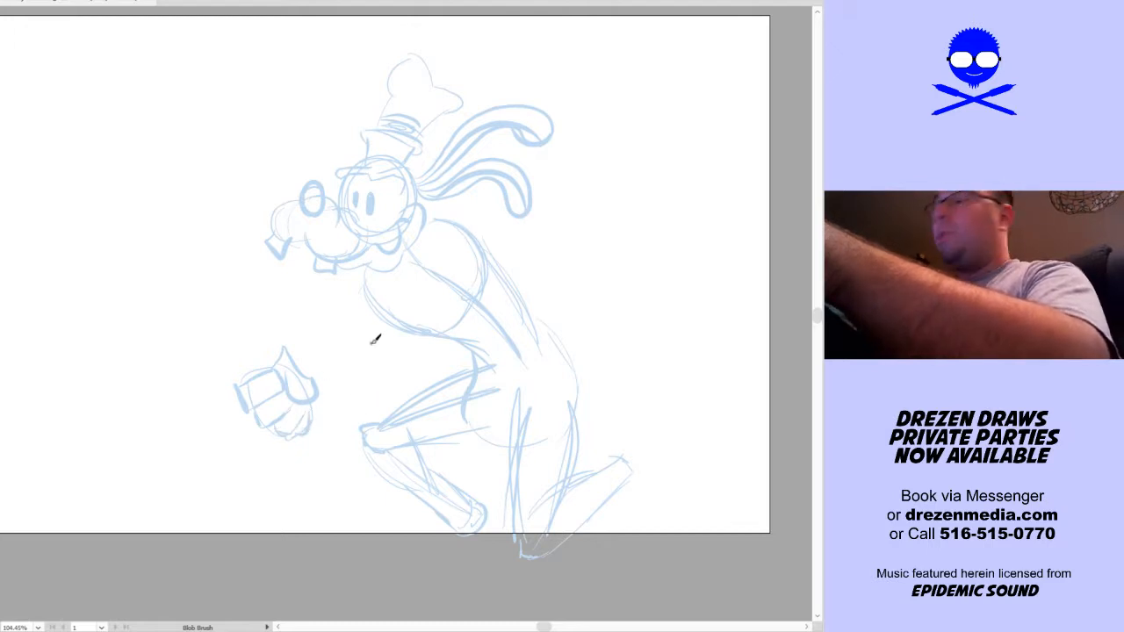
Undo the trial forearm line and move the fist slightly lower and farther from the chest
mouse_move(319, 387)
mouse_down()
mouse_move(368, 380)
mouse_move(400, 358)
mouse_up()
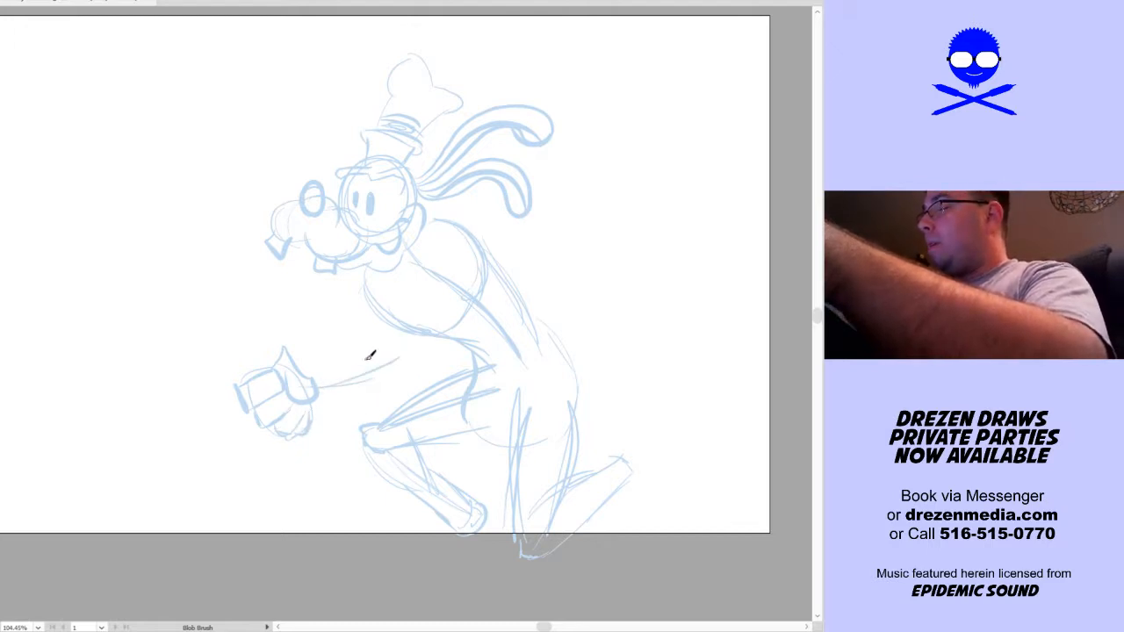
key(ctrl+z)
key(ctrl+z)
key(v)
click(318, 411)
mouse_move(319, 389)
mouse_down()
mouse_move(313, 414)
mouse_move(329, 452)
mouse_up()
key(ctrl+shift+a)
key(shift+b)
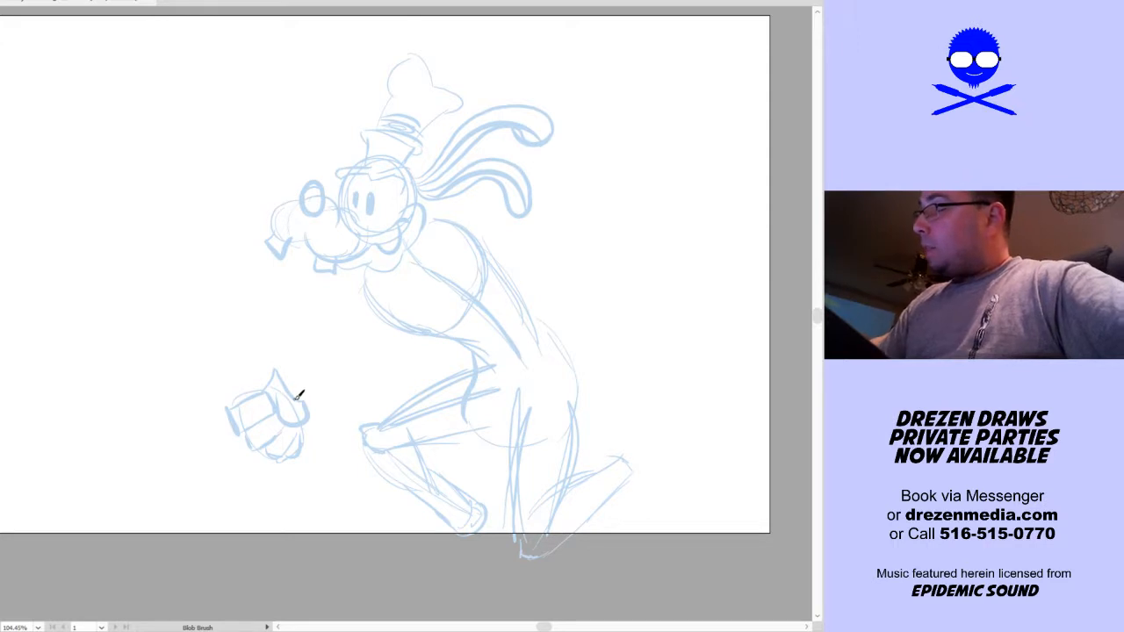
Sketch the near bent arm, with the forearm running from the fist to an elbow below the chest
drag(307, 400, 386, 354)
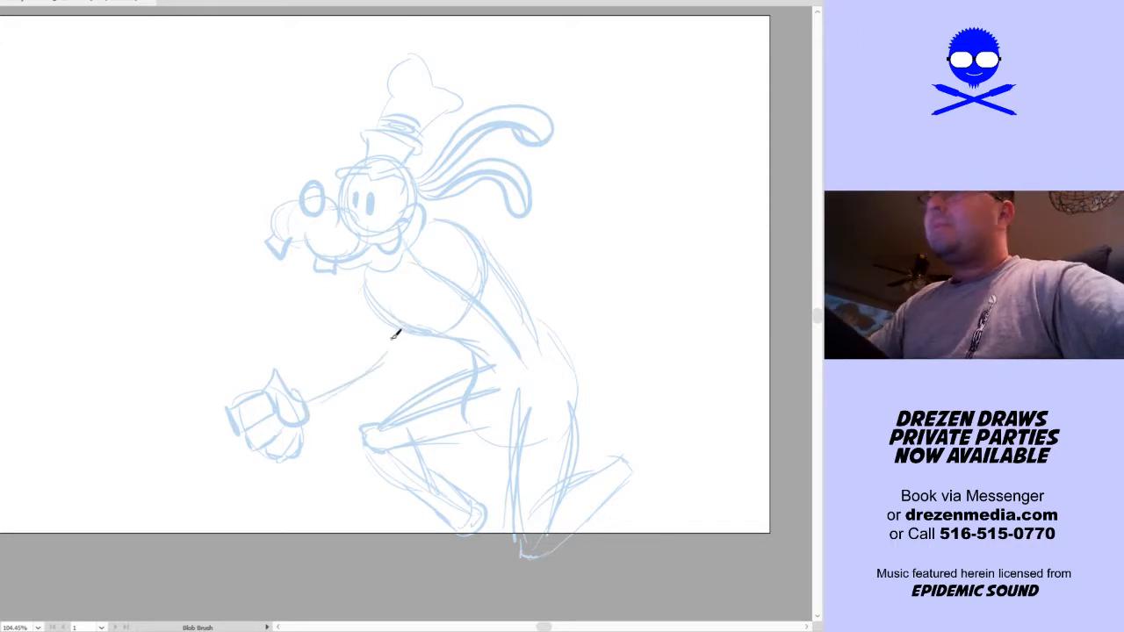
mouse_move(359, 279)
mouse_down()
mouse_move(405, 340)
mouse_move(416, 324)
mouse_move(397, 348)
mouse_up()
drag(310, 391, 372, 349)
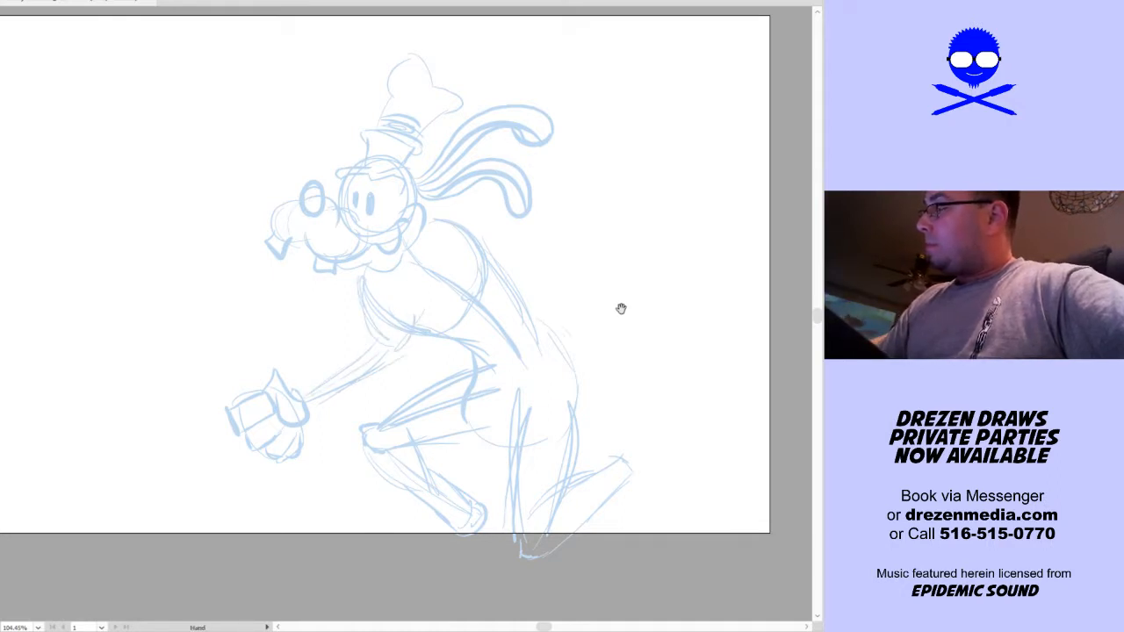
Sketch a long outstretched arm reaching forward from the shoulder above the fist, with upper and lower contours
drag(604, 307, 521, 381)
drag(532, 327, 528, 316)
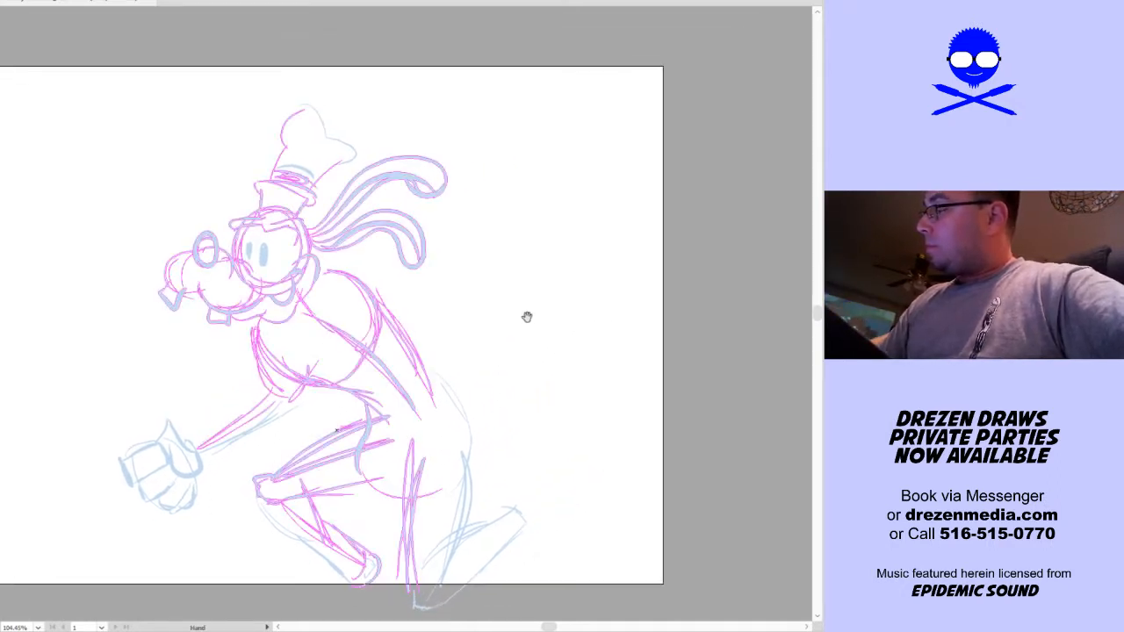
mouse_move(311, 349)
mouse_down()
mouse_move(502, 309)
mouse_move(274, 351)
mouse_up()
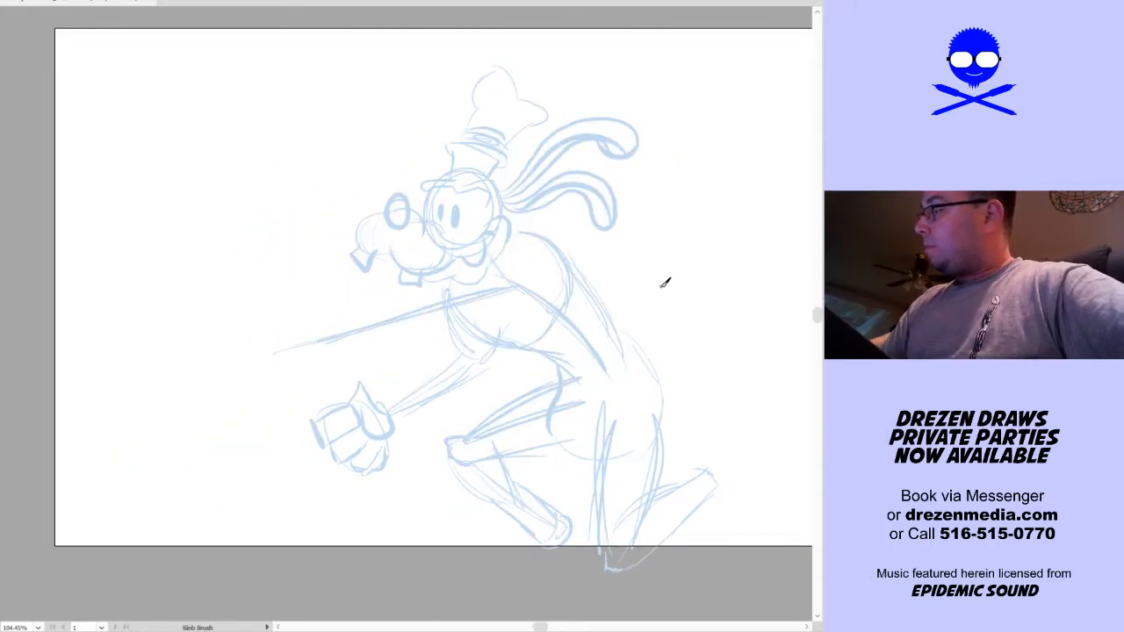
mouse_move(281, 337)
mouse_down()
mouse_move(286, 365)
mouse_move(325, 321)
mouse_up()
mouse_move(288, 359)
mouse_down()
mouse_move(374, 343)
mouse_move(473, 287)
mouse_up()
drag(325, 321, 408, 301)
mouse_move(374, 345)
mouse_down()
mouse_move(460, 321)
mouse_move(519, 289)
mouse_up()
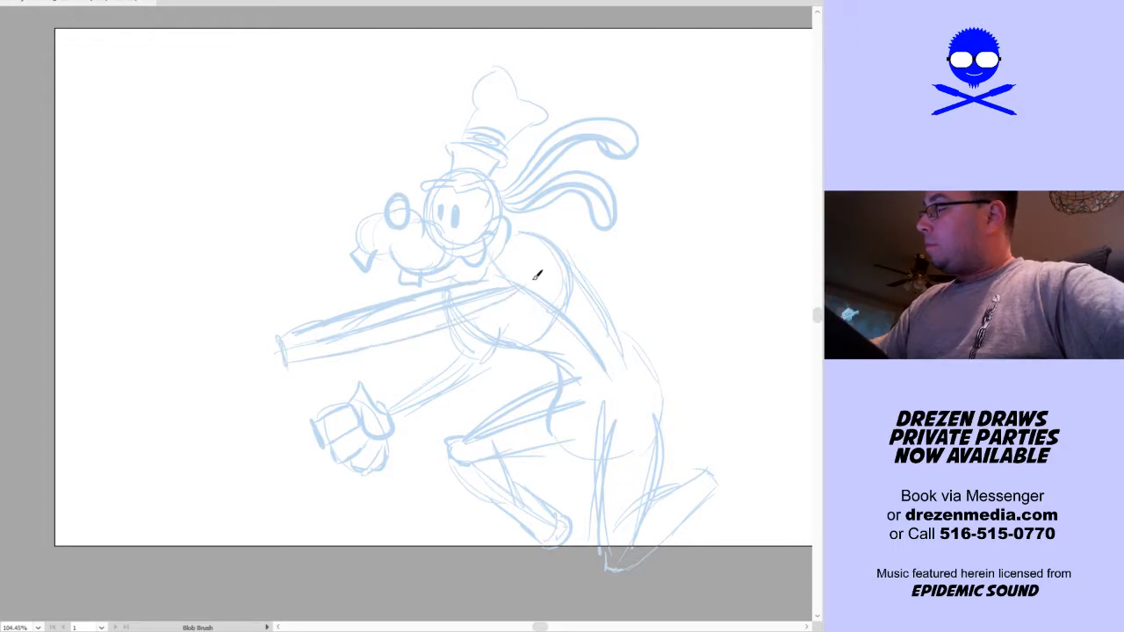
Undo the last underside strokes of the outstretched arm, redraw its shoulder and underside contours, and add a cuff at the wrist
key(ctrl+z)
key(ctrl+z)
key(ctrl+z)
key(ctrl+z)
key(ctrl+z)
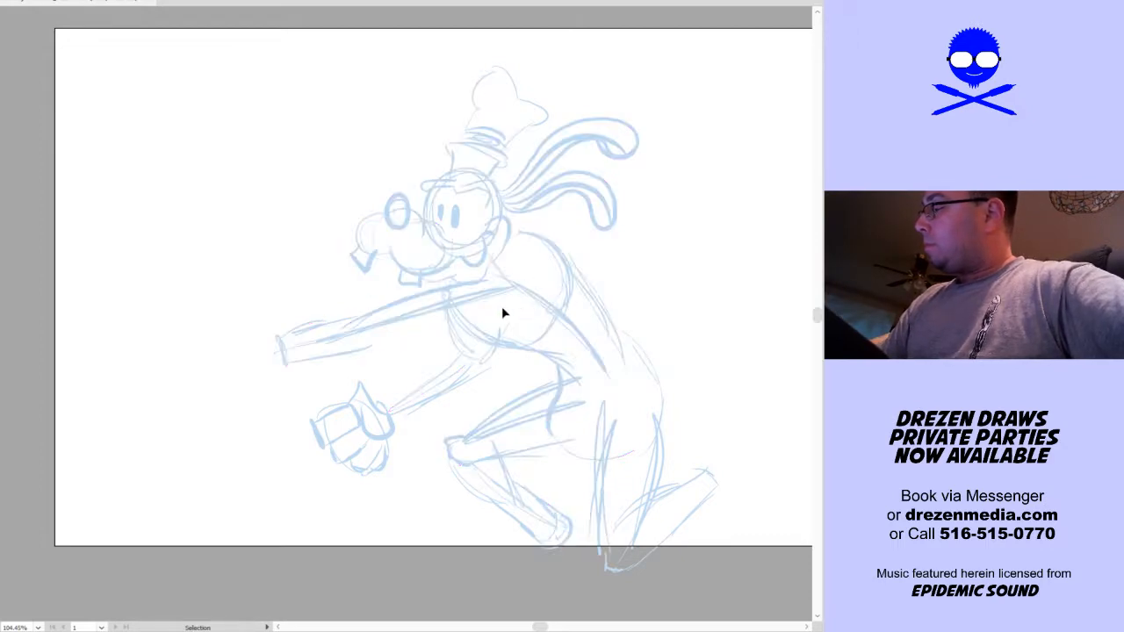
mouse_move(318, 323)
mouse_down()
mouse_move(402, 303)
mouse_move(298, 329)
mouse_move(445, 299)
mouse_move(402, 307)
mouse_move(541, 241)
mouse_up()
mouse_move(368, 348)
mouse_down()
mouse_move(481, 315)
mouse_move(529, 284)
mouse_up()
drag(480, 318, 527, 290)
key(ctrl+z)
mouse_move(362, 347)
mouse_down()
mouse_move(473, 323)
mouse_move(535, 253)
mouse_move(469, 302)
mouse_move(602, 305)
mouse_up()
mouse_move(403, 337)
mouse_down()
mouse_move(407, 364)
mouse_move(407, 353)
mouse_up()
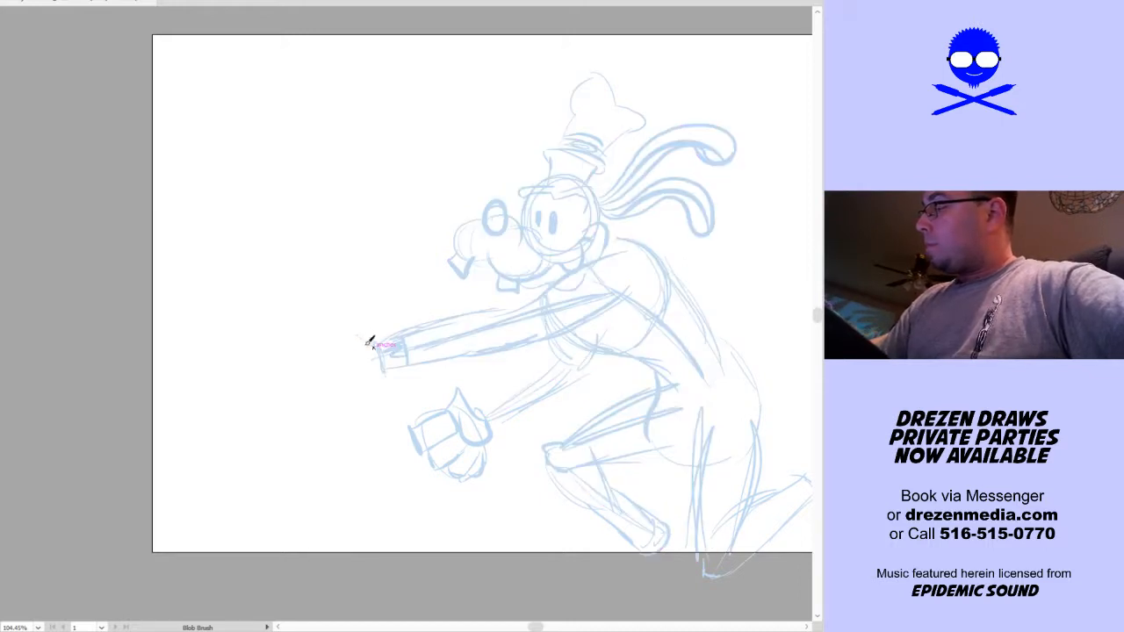
Sketch a rounded hand outline at the end of the outstretched arm and delete the stray finger strokes
drag(312, 359, 340, 324)
mouse_move(311, 370)
mouse_down()
mouse_move(356, 326)
mouse_move(363, 333)
mouse_move(381, 365)
mouse_move(376, 375)
mouse_move(350, 356)
mouse_move(365, 373)
mouse_up()
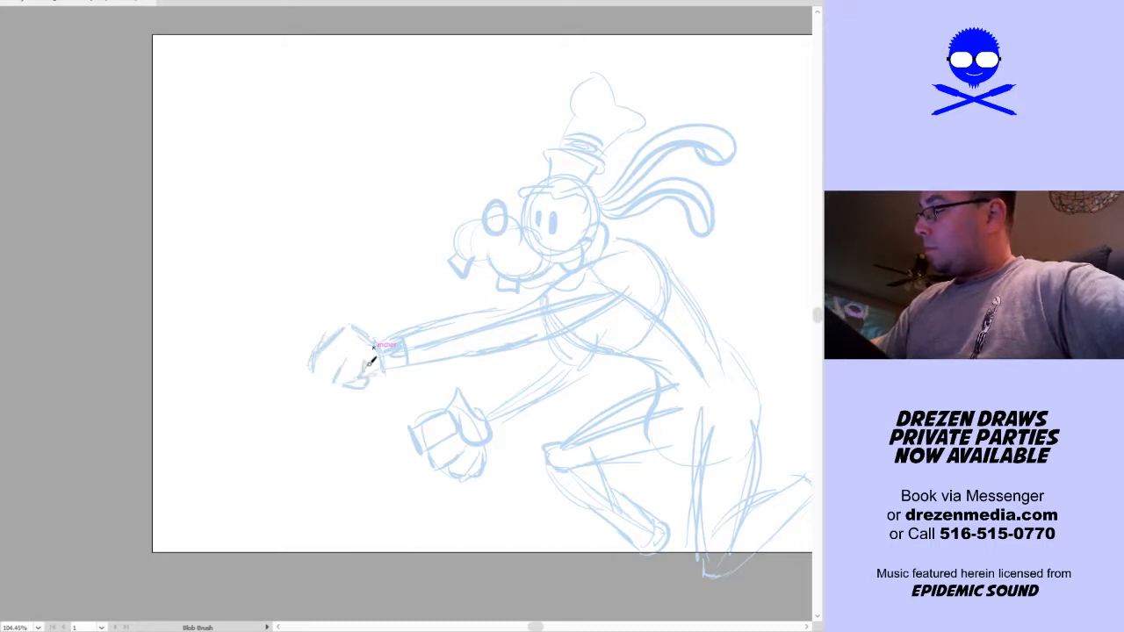
key(v)
key(Delete)
key(shift+b)
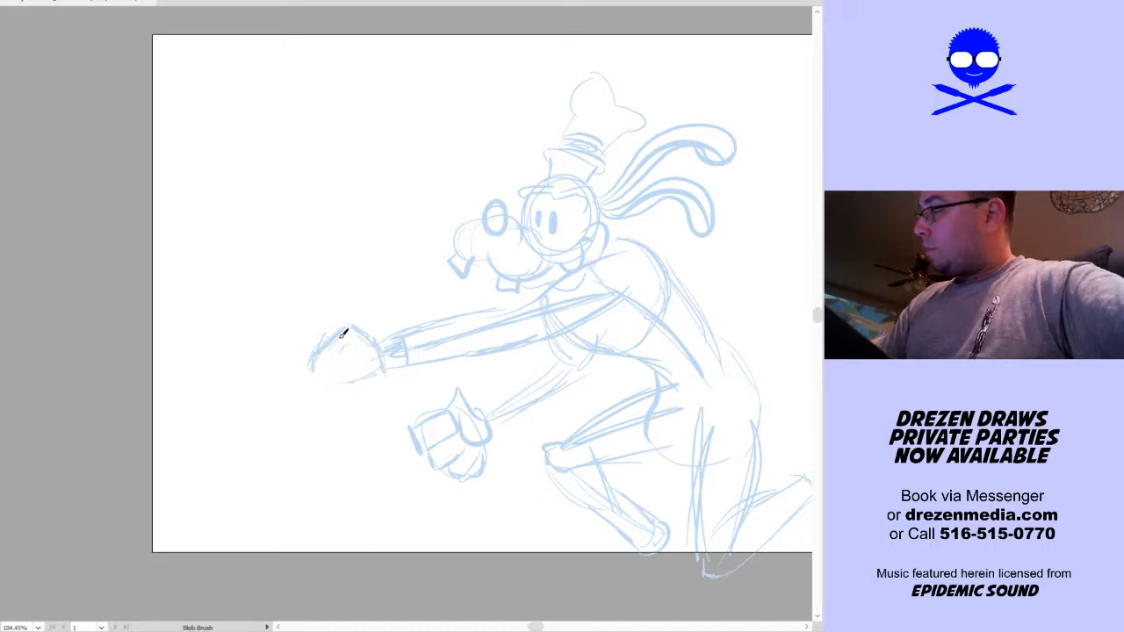
Sketch the curled fingers and thumb of the outstretched hand to form a fist
mouse_move(330, 373)
mouse_down()
mouse_move(332, 387)
mouse_move(364, 383)
mouse_move(357, 367)
mouse_up()
key(space)
drag(436, 357, 463, 365)
mouse_move(357, 347)
mouse_down()
mouse_move(341, 389)
mouse_move(372, 401)
mouse_move(339, 363)
mouse_up()
key(ctrl+z)
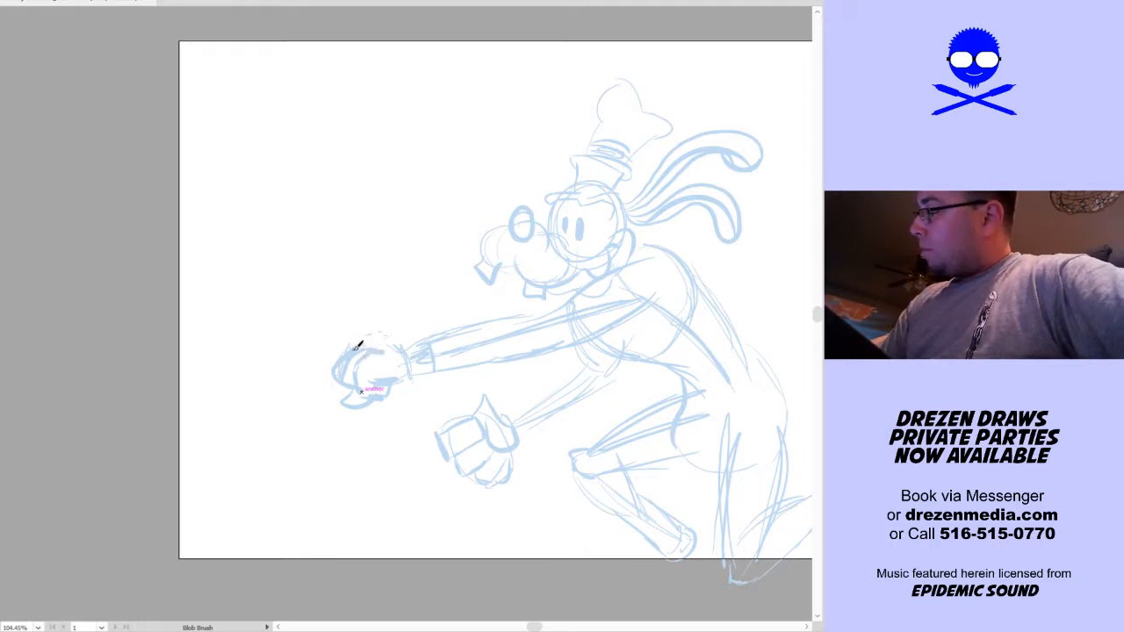
Sketch the front foot as a long shoe pointing down from the ankle below the artboard edge
key(space)
drag(621, 383, 464, 394)
mouse_move(603, 425)
mouse_down()
mouse_move(486, 404)
mouse_move(467, 414)
mouse_move(499, 409)
mouse_move(484, 409)
mouse_move(489, 418)
mouse_move(622, 331)
mouse_up()
drag(576, 403, 571, 336)
drag(445, 462, 463, 422)
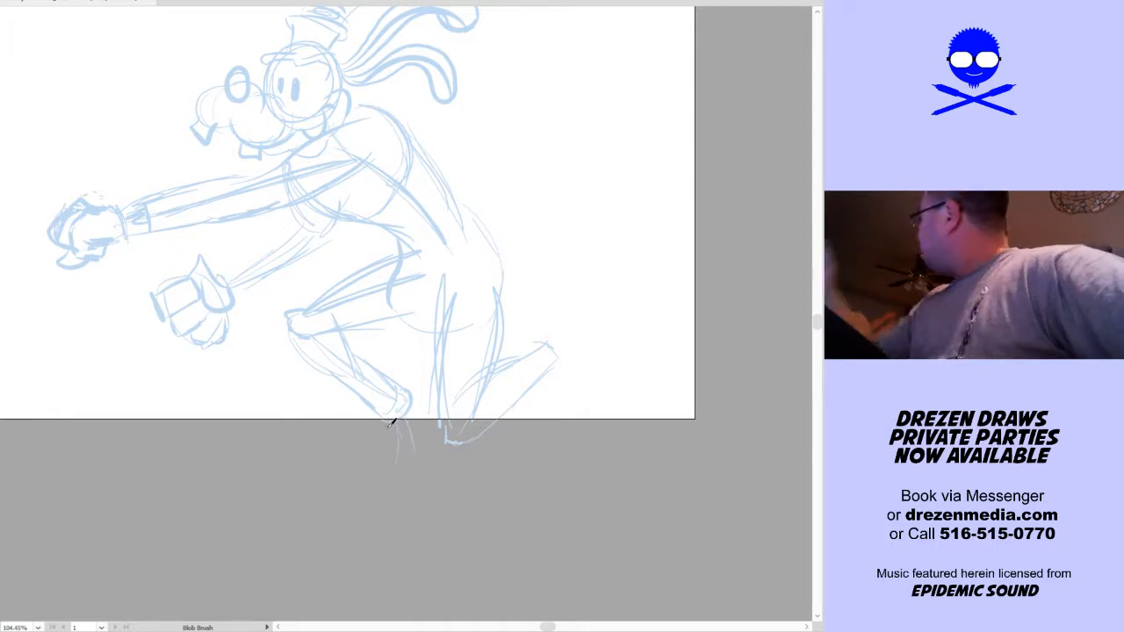
mouse_move(399, 426)
mouse_down()
mouse_move(419, 405)
mouse_move(391, 446)
mouse_move(404, 442)
mouse_move(400, 458)
mouse_move(360, 483)
mouse_move(371, 508)
mouse_move(361, 517)
mouse_move(388, 510)
mouse_move(411, 484)
mouse_move(445, 423)
mouse_move(448, 391)
mouse_up()
Sketch the shoe on the kicked-up rear leg, with a pointed heel and a rounded toe hanging down
drag(578, 406, 459, 477)
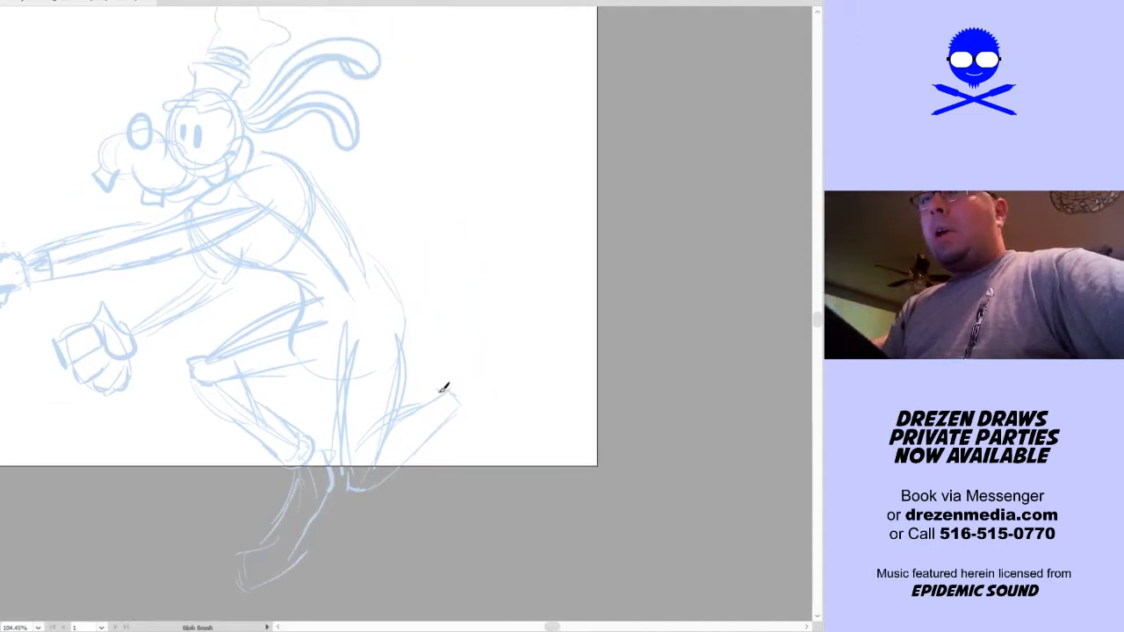
mouse_move(430, 402)
mouse_down()
mouse_move(450, 377)
mouse_move(460, 409)
mouse_move(448, 379)
mouse_up()
key(space)
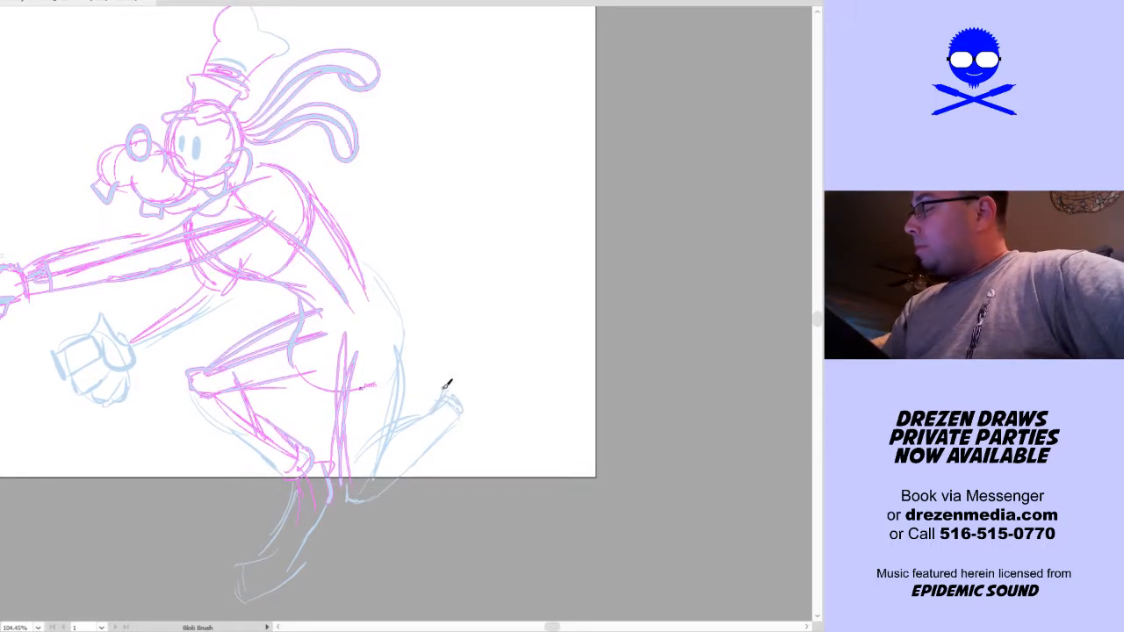
mouse_move(446, 383)
mouse_down()
mouse_move(476, 373)
mouse_move(476, 422)
mouse_move(461, 420)
mouse_move(462, 503)
mouse_move(511, 469)
mouse_move(477, 392)
mouse_move(476, 440)
mouse_up()
key(space)
Strengthen the curved contour of the lower back and hips with a heavier stroke
mouse_move(544, 416)
mouse_down()
mouse_move(675, 436)
mouse_move(682, 474)
mouse_up()
drag(647, 397, 598, 420)
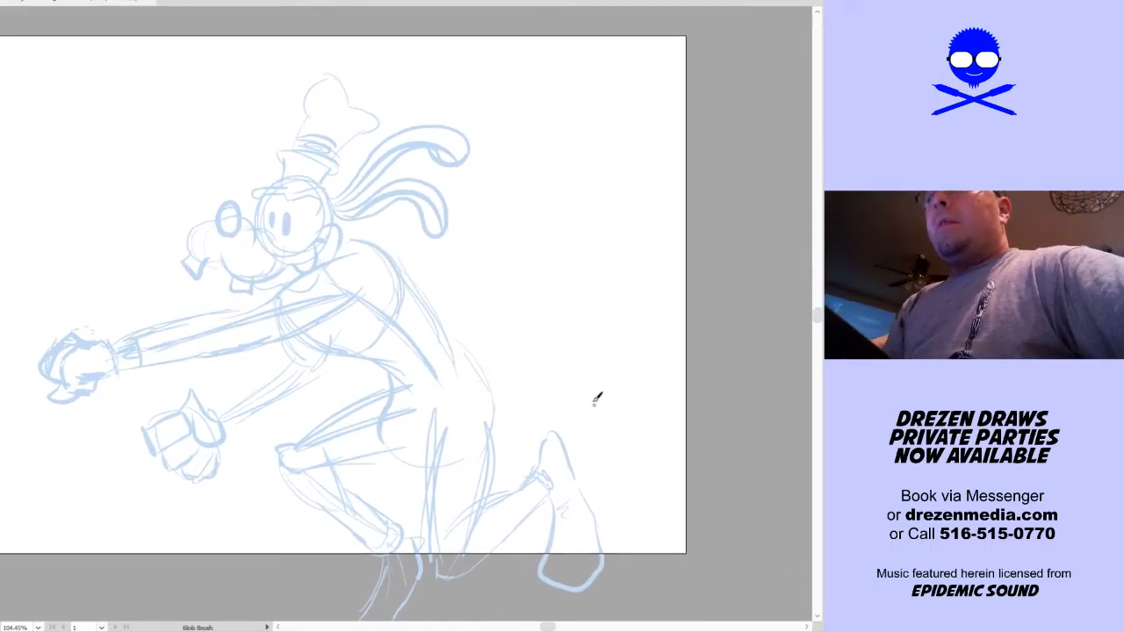
drag(446, 332, 485, 441)
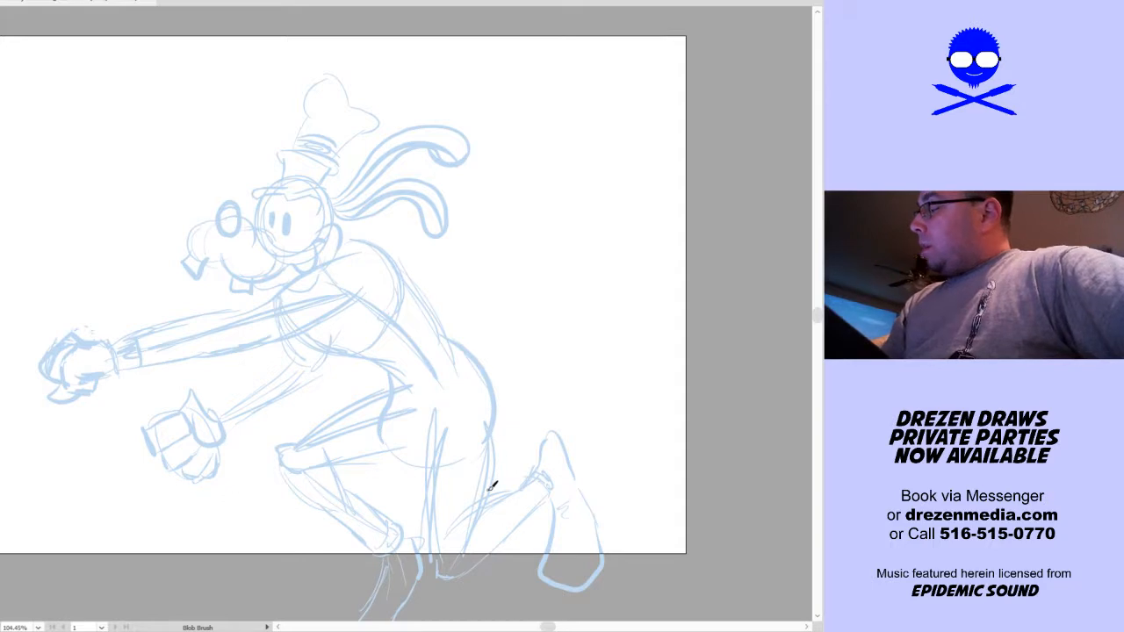
Sketch a small rough emblem on the dog's chest
key(space)
mouse_move(539, 401)
mouse_down()
mouse_move(549, 319)
mouse_move(580, 383)
mouse_move(576, 410)
mouse_up()
key(space)
drag(427, 267, 424, 360)
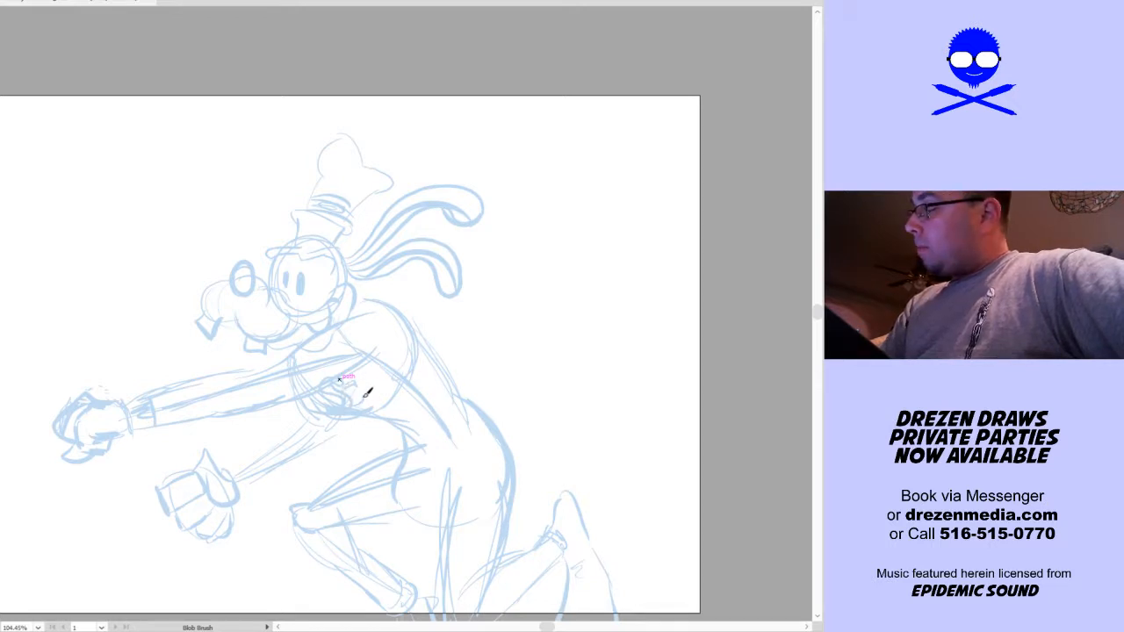
key(space)
drag(517, 377, 506, 347)
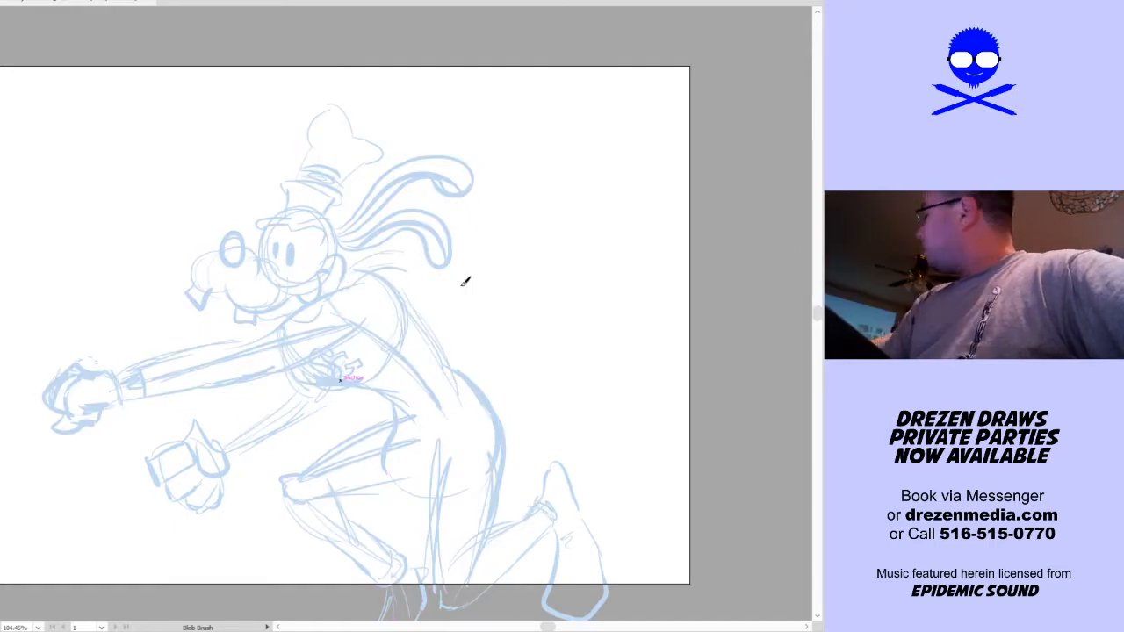
Sketch a long cape flowing back from the neck in a wavy sweep that ends in a raised pointed tip
key(space)
drag(503, 334, 465, 359)
mouse_move(333, 281)
mouse_down()
mouse_move(544, 333)
mouse_move(654, 186)
mouse_move(585, 334)
mouse_up()
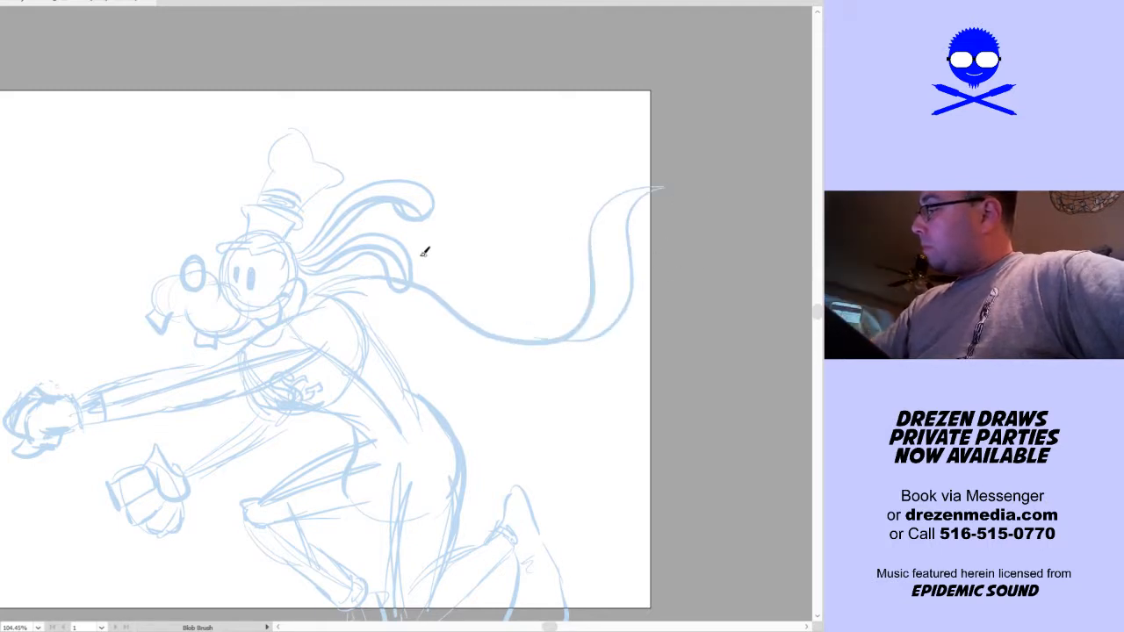
drag(433, 200, 497, 251)
drag(431, 231, 544, 307)
key(ctrl+a)
drag(662, 175, 535, 311)
key(ctrl+shift+a)
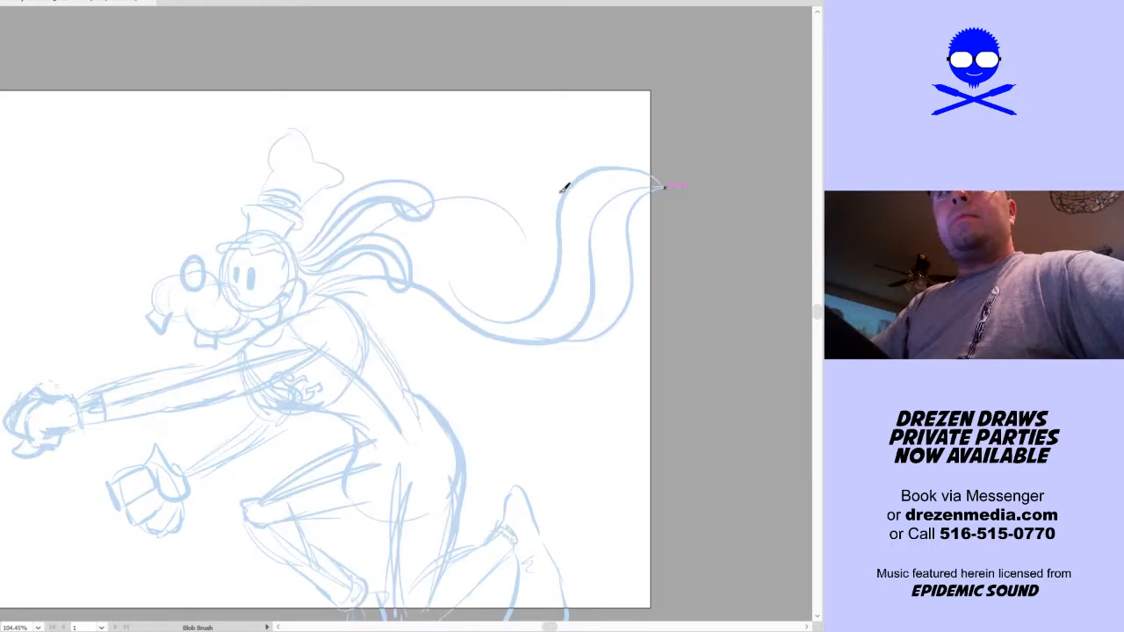
Add the wavy upper edge, inner folds and lower edge of the flowing cape
drag(414, 253, 582, 237)
drag(462, 270, 556, 249)
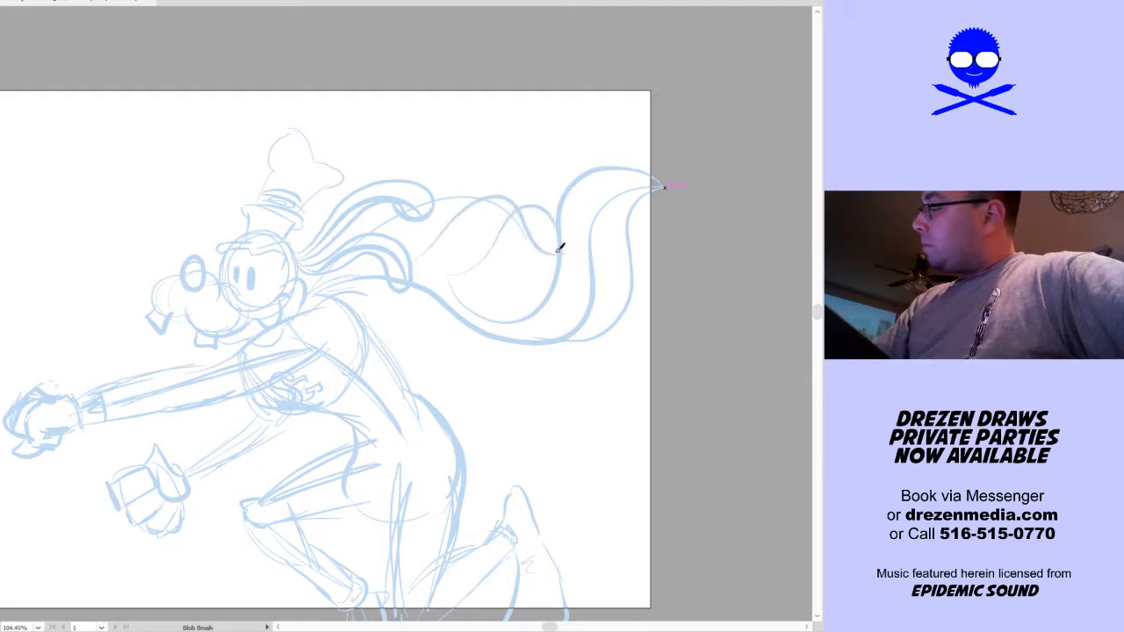
mouse_move(384, 309)
mouse_down()
mouse_move(518, 356)
mouse_move(594, 272)
mouse_up()
Select the whole figure, scale it down proportionally and move it so it fits near the middle of the artboard
key(space)
mouse_move(567, 431)
mouse_down()
mouse_move(630, 271)
mouse_move(624, 298)
mouse_up()
drag(640, 397, 609, 407)
key(ctrl+a)
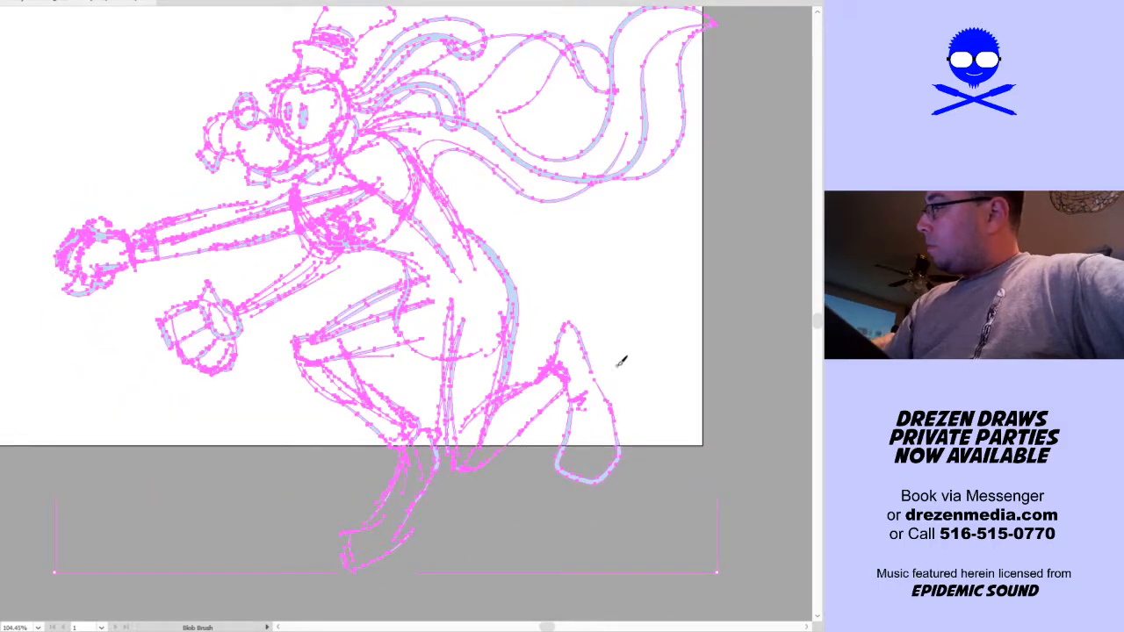
key(v)
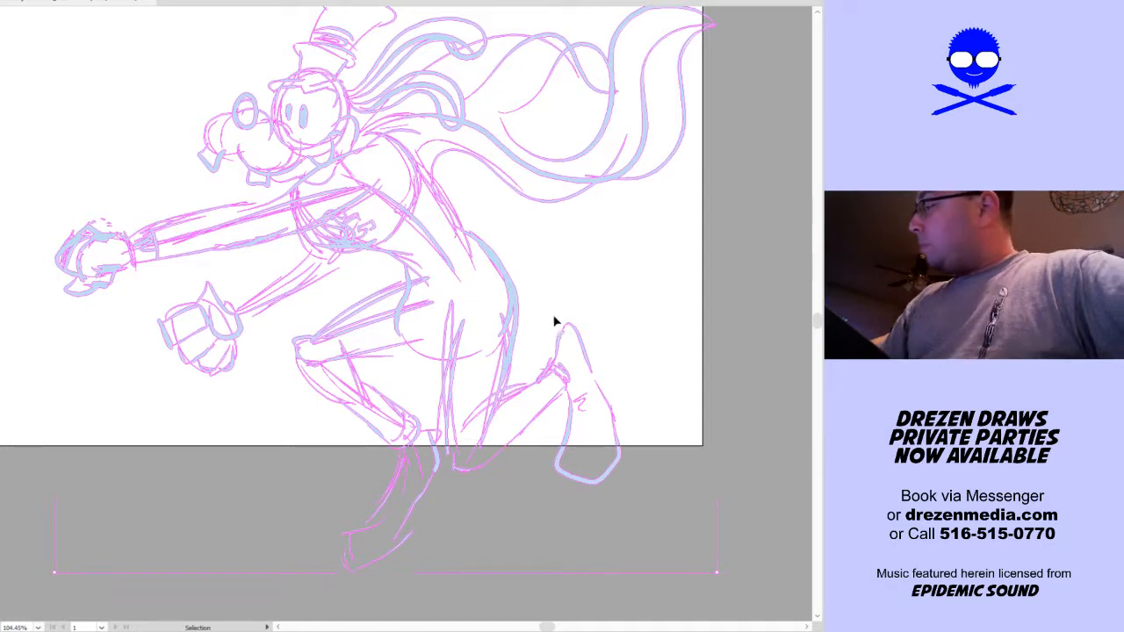
drag(564, 338, 486, 285)
key(a)
key(ctrl+a)
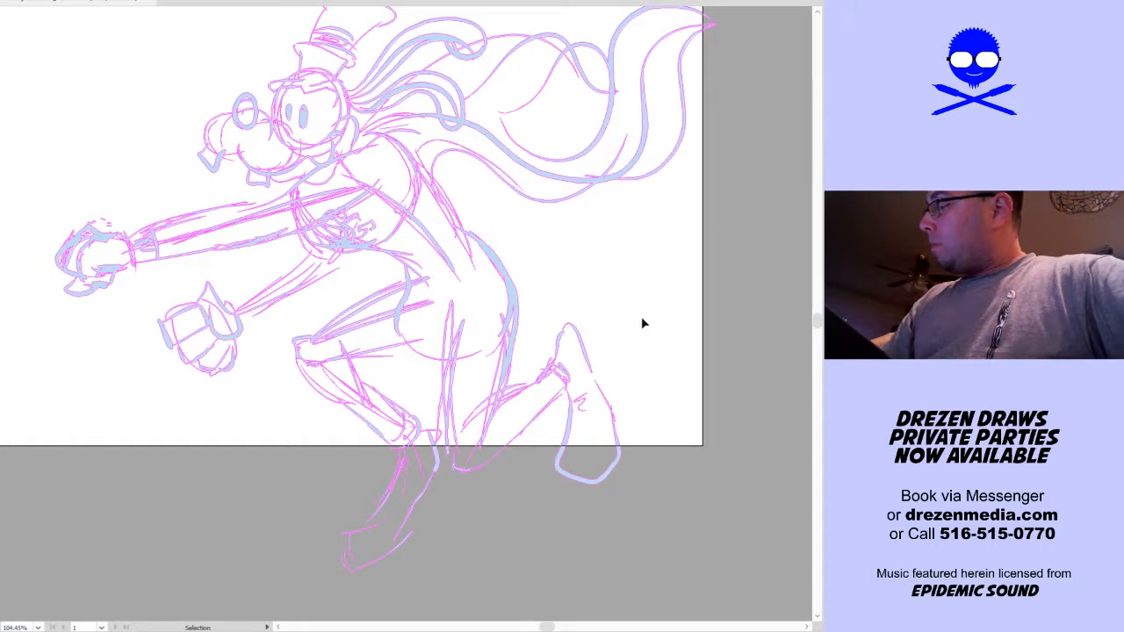
key(v)
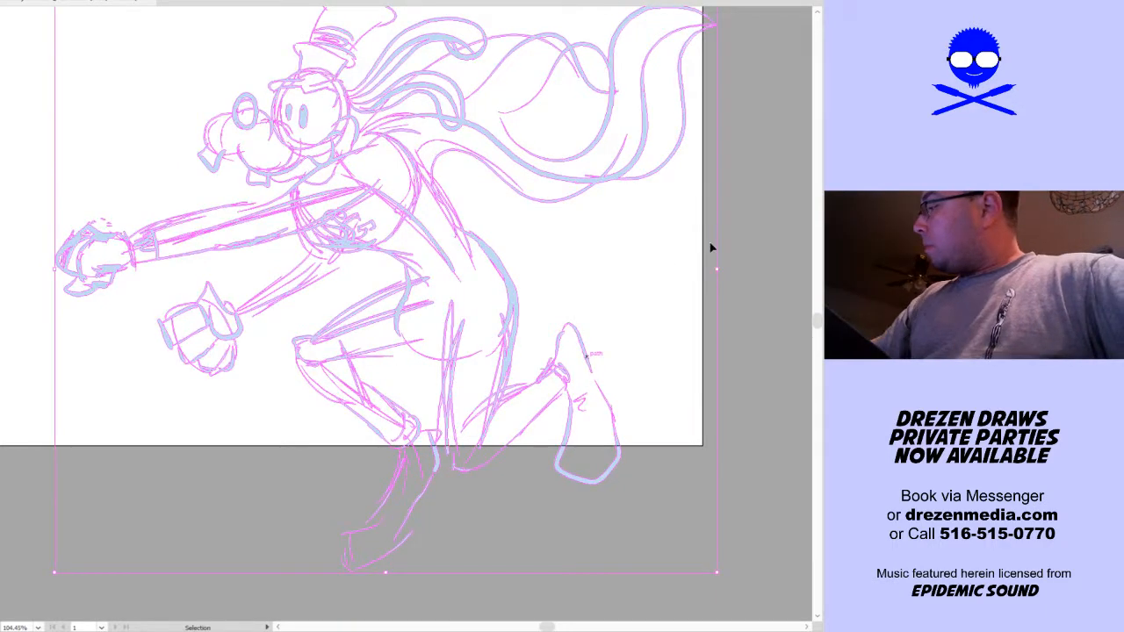
drag(715, 270, 517, 303)
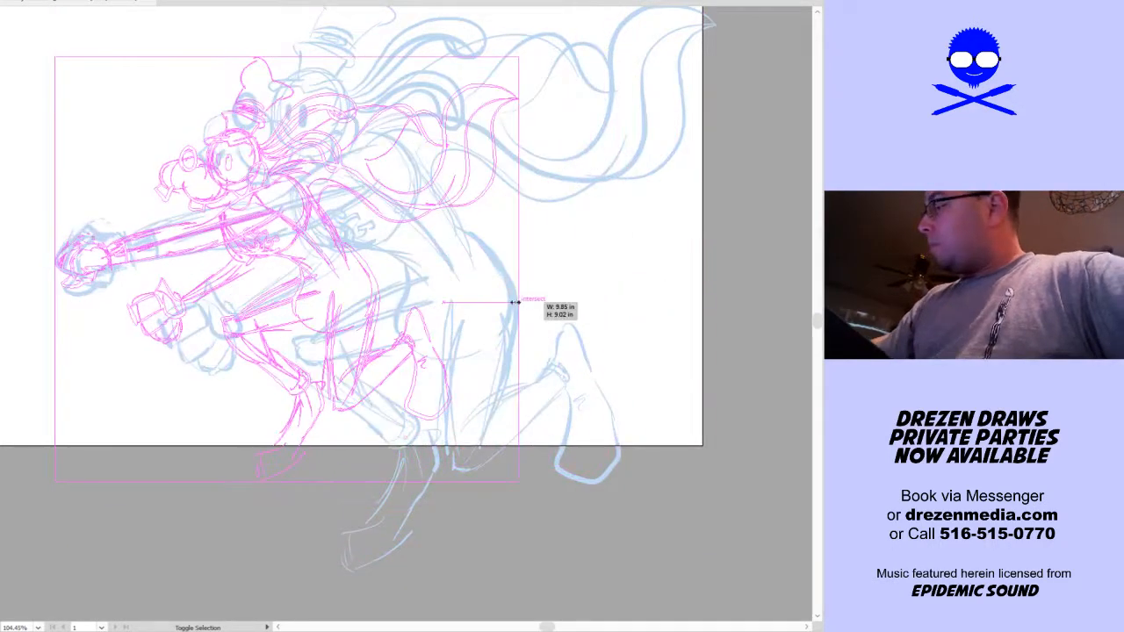
click(614, 289)
key(ctrl+0)
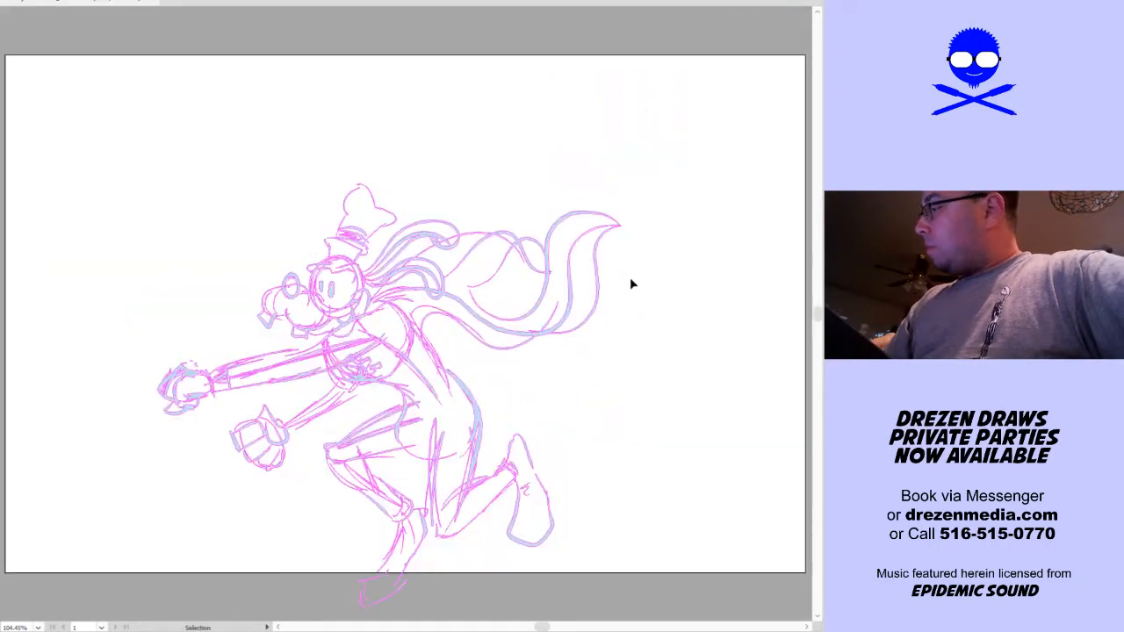
drag(551, 346, 544, 273)
drag(615, 323, 634, 323)
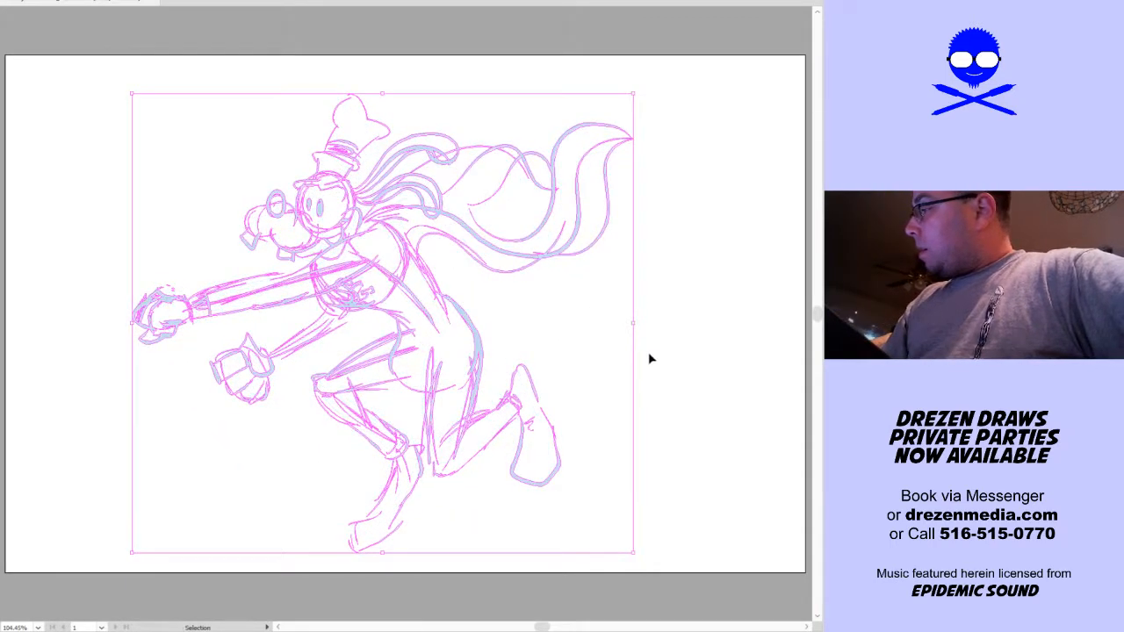
click(654, 420)
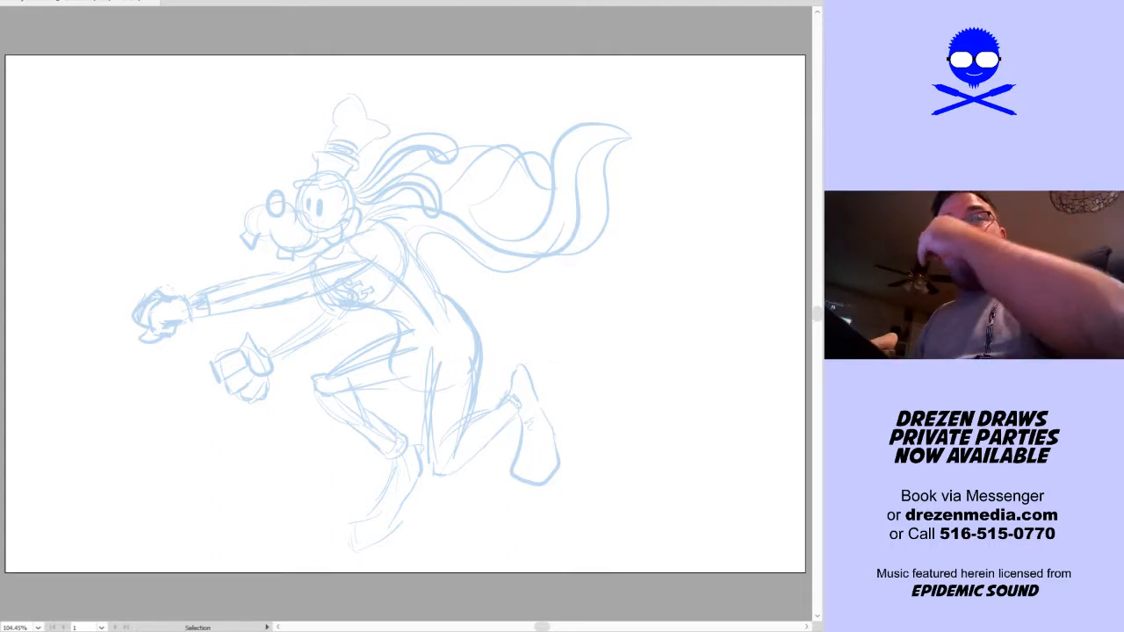
drag(567, 390, 515, 521)
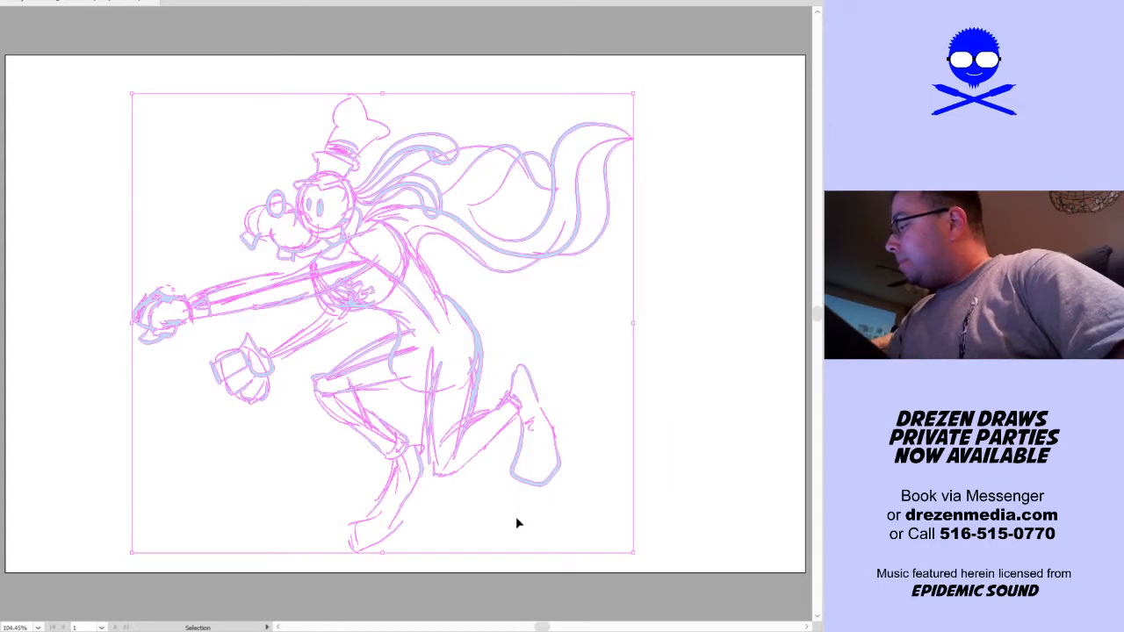
click(562, 402)
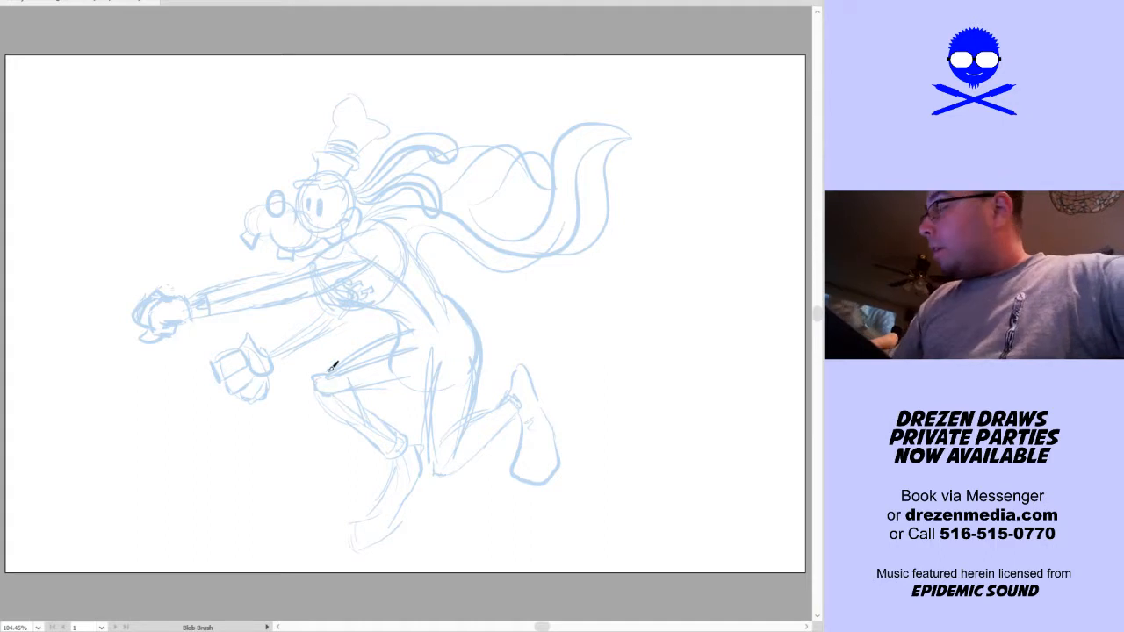
Try a brush stroke over the outline of the dog's nose
key(z)
drag(141, 373, 609, 91)
drag(488, 319, 553, 331)
key(shift+b)
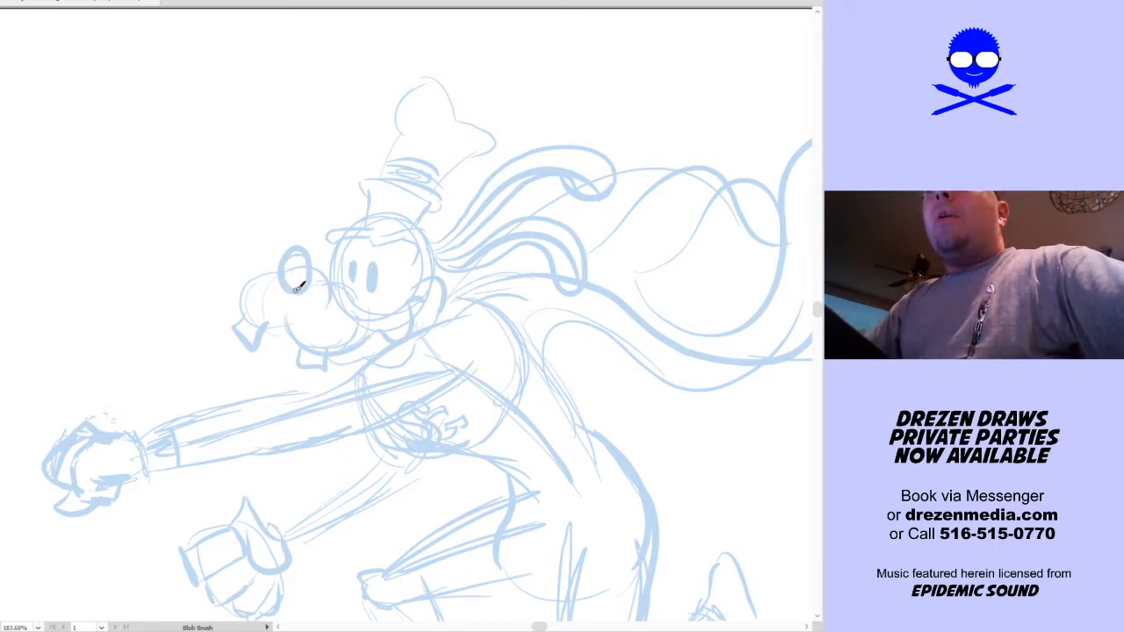
mouse_move(299, 289)
mouse_down()
mouse_move(280, 279)
mouse_move(299, 239)
mouse_move(315, 286)
mouse_move(295, 252)
mouse_up()
key(ctrl+z)
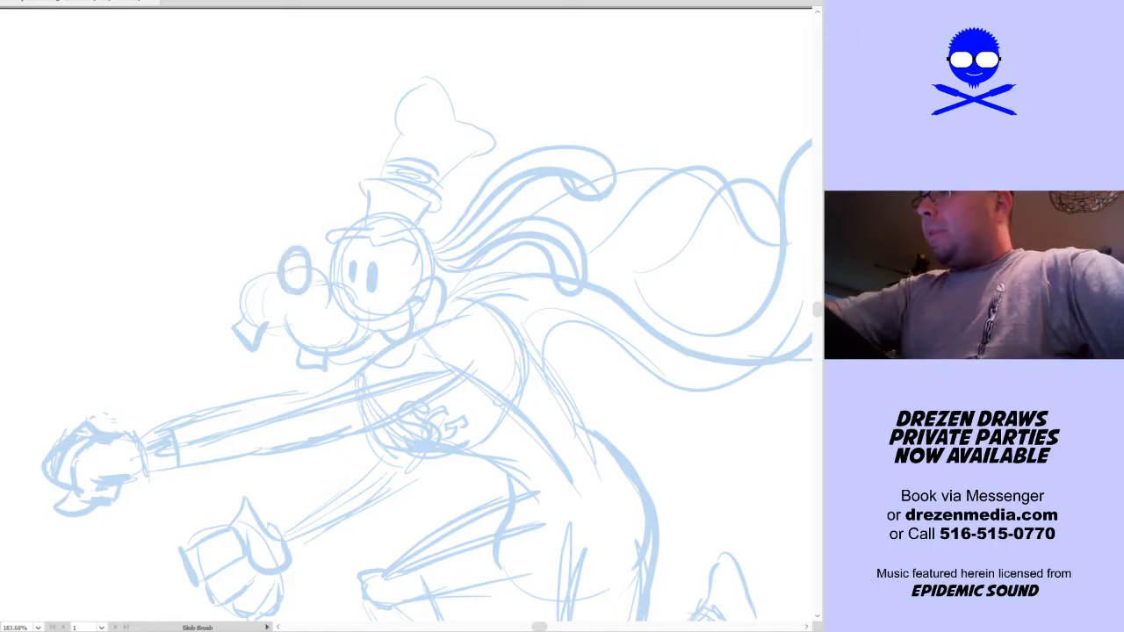
Make the Blob Brush fidelity smoother and ink the oval nose in black over the blue rough
double_click(1, 129)
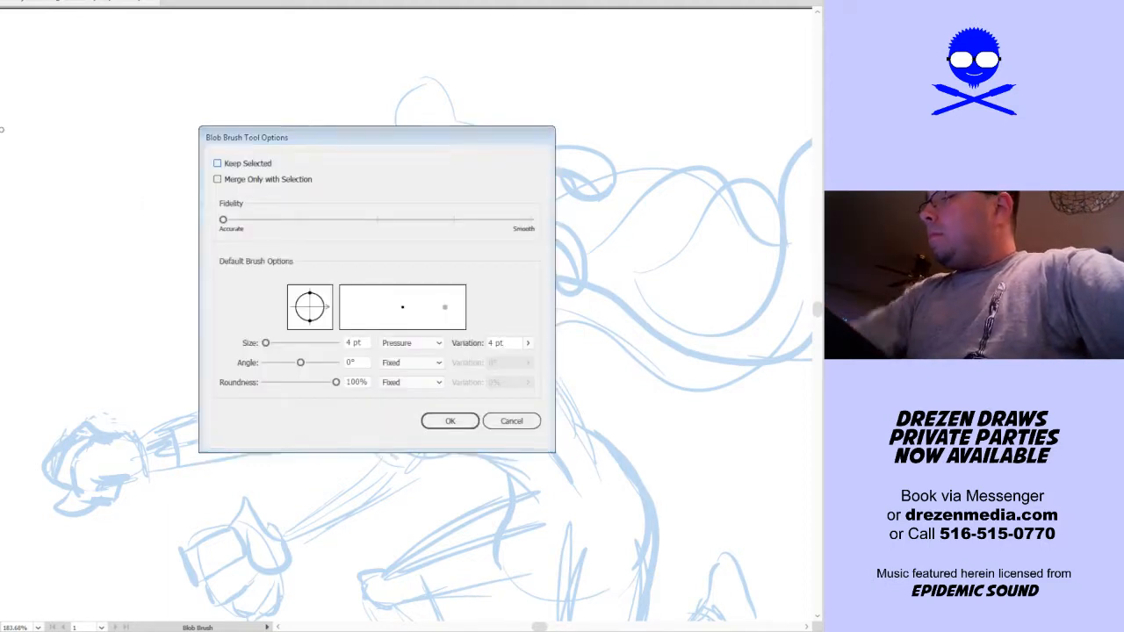
click(302, 222)
click(449, 421)
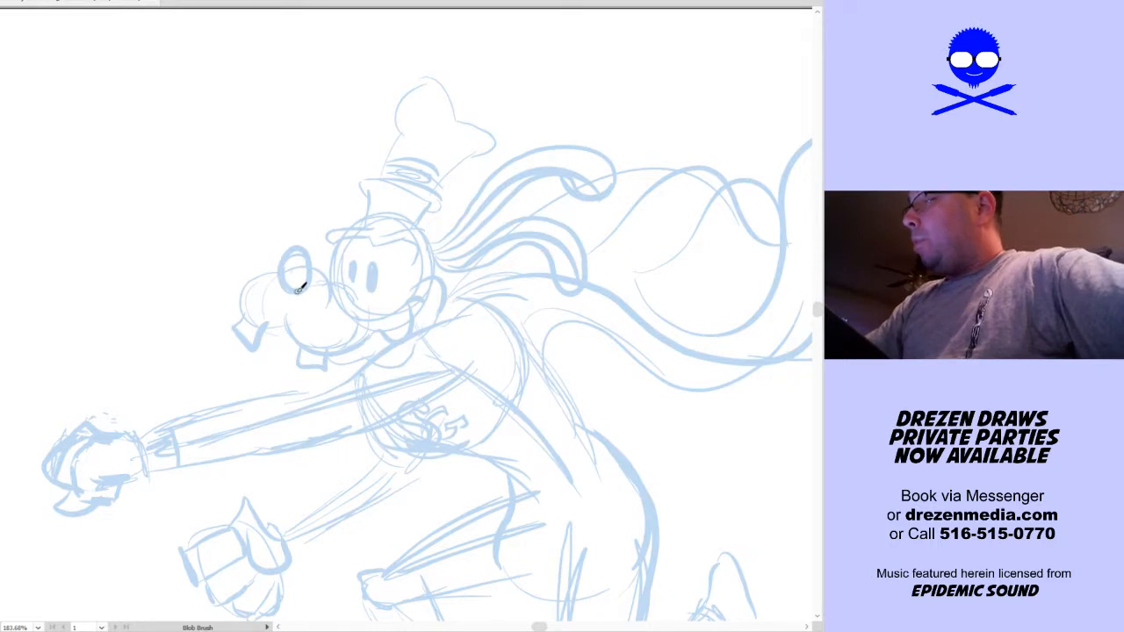
mouse_move(295, 289)
mouse_down()
mouse_move(292, 246)
mouse_move(310, 244)
mouse_move(293, 293)
mouse_up()
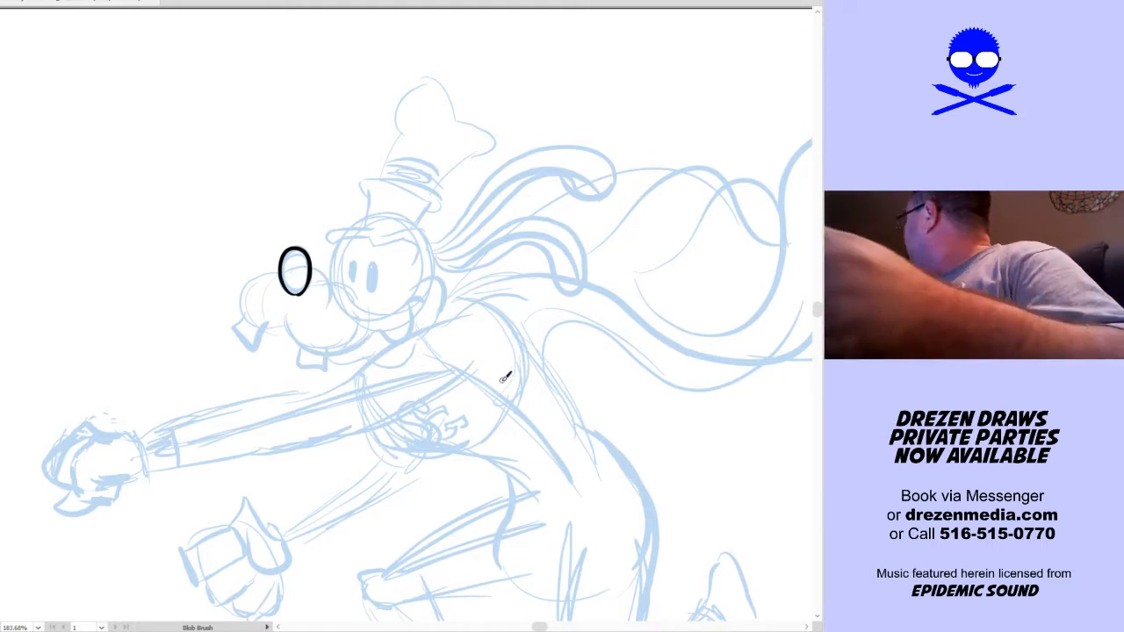
Check the finished two-headed dog drawing in the other open document for reference, and return to the caped dog's head
drag(501, 381, 501, 398)
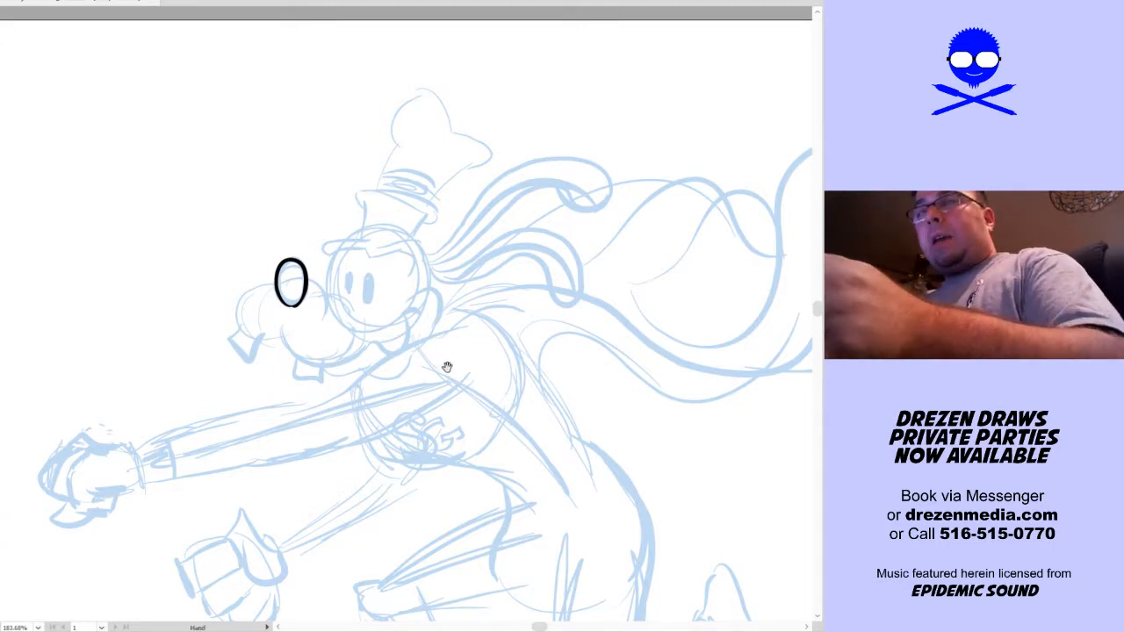
drag(445, 369, 461, 381)
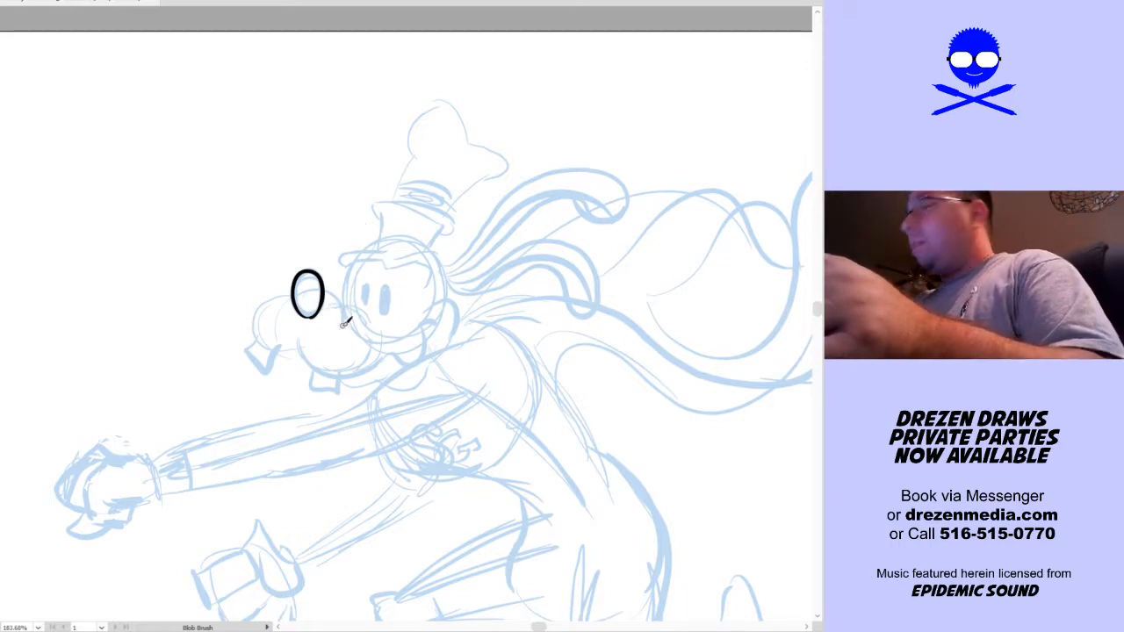
key(ctrl+0)
key(shift+b)
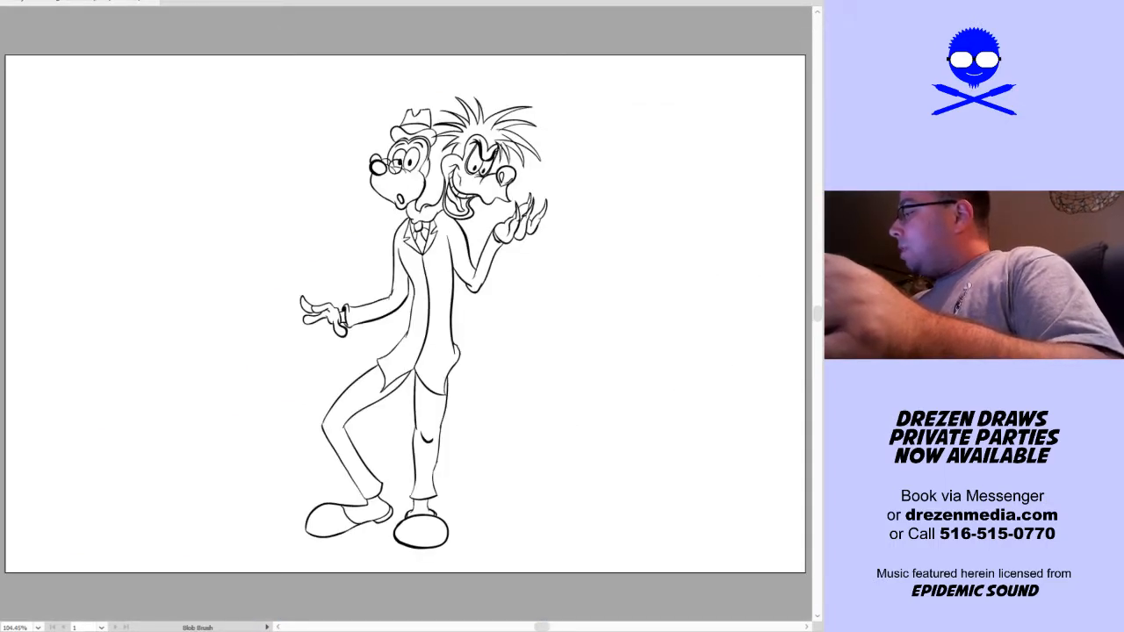
key(ctrl+Tab)
drag(450, 268, 488, 331)
scroll(366, 244, up, 3)
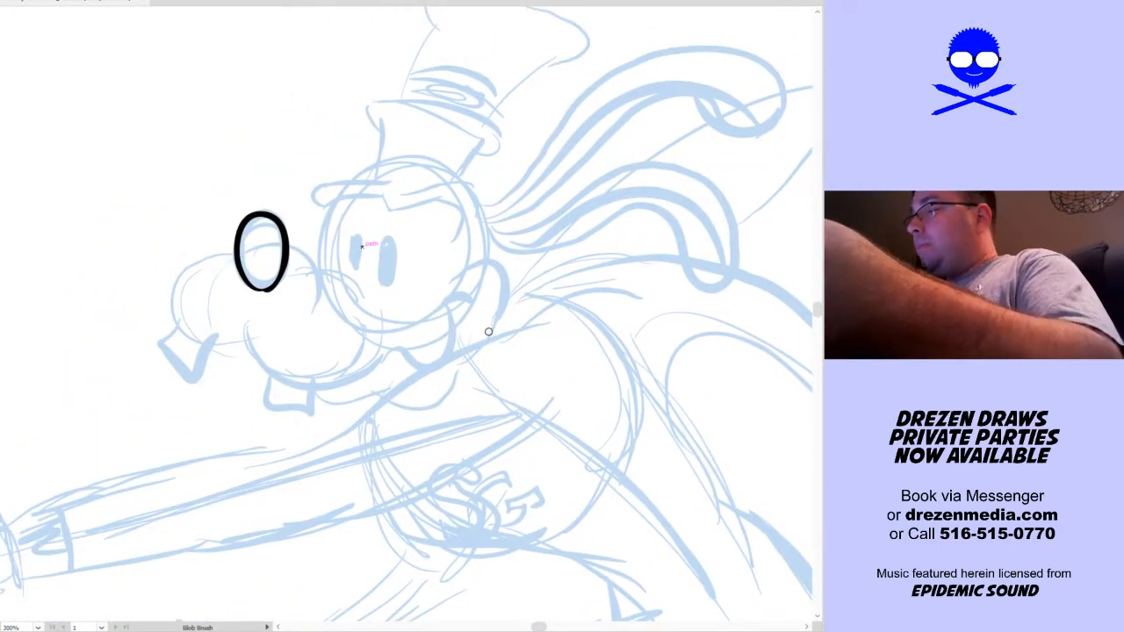
scroll(488, 331, down, 1)
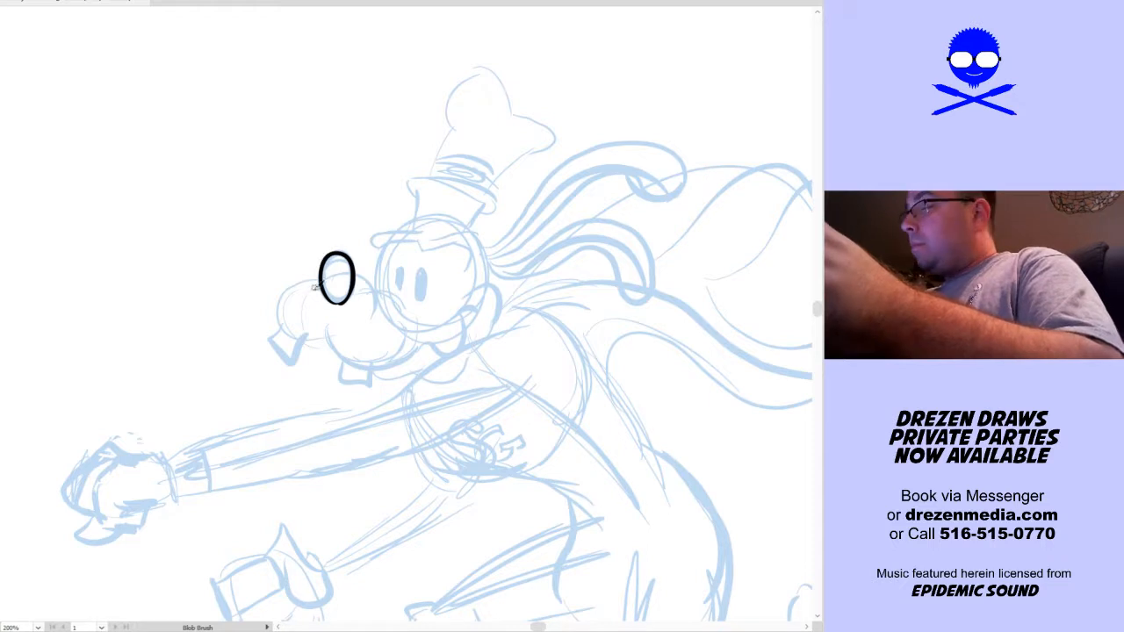
Ink the muzzle around the nose, with its bridge, rounded front and the puffy upper lip curving back toward the mouth
mouse_move(308, 318)
mouse_down()
mouse_move(325, 269)
mouse_move(364, 274)
mouse_move(383, 286)
mouse_move(363, 328)
mouse_up()
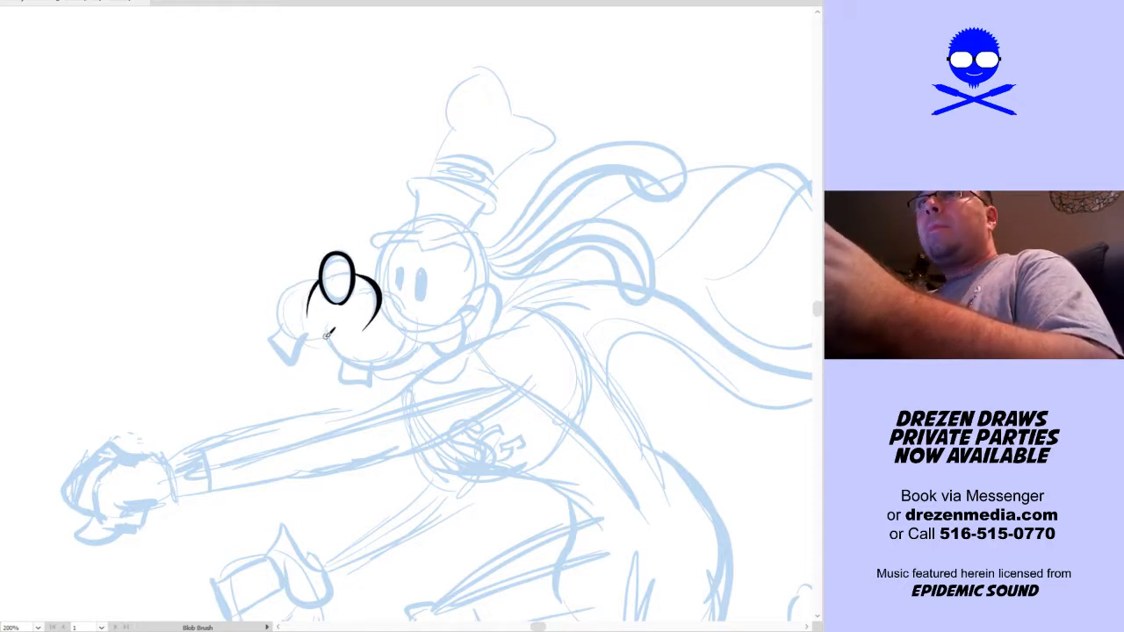
mouse_move(319, 338)
mouse_down()
mouse_move(282, 327)
mouse_move(281, 305)
mouse_move(303, 279)
mouse_up()
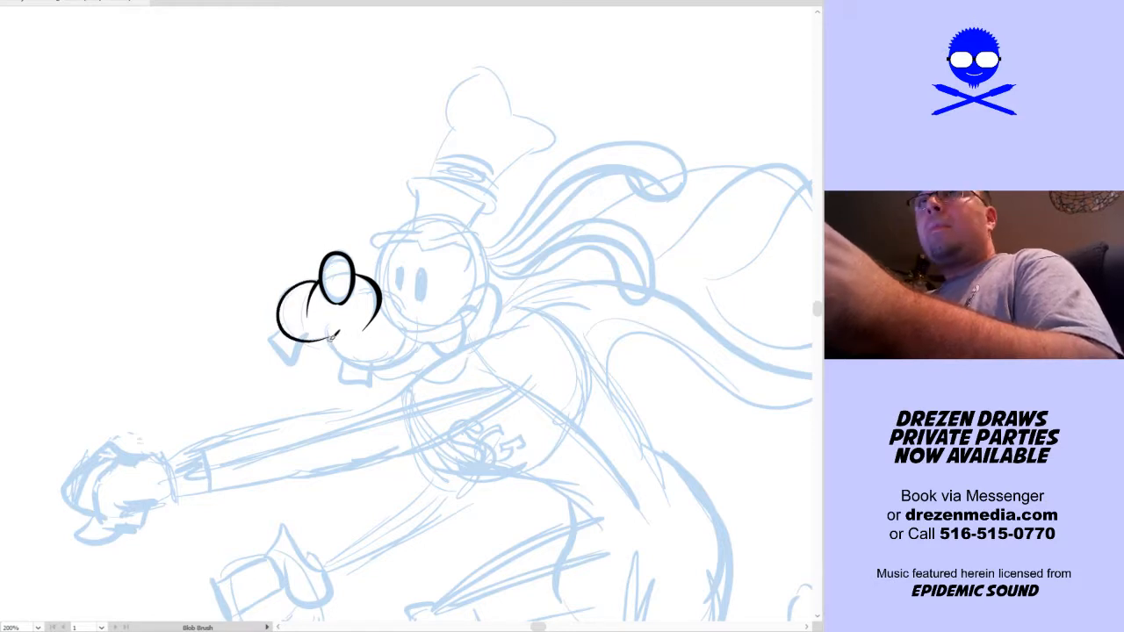
mouse_move(330, 332)
mouse_down()
mouse_move(350, 360)
mouse_move(394, 370)
mouse_move(407, 341)
mouse_up()
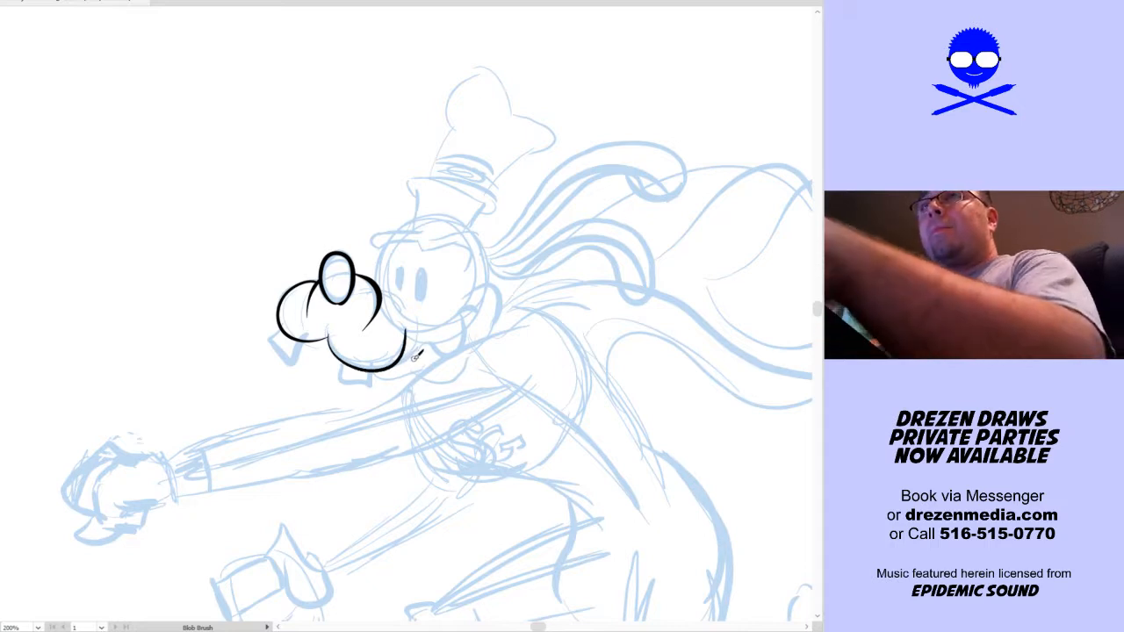
key(ctrl+z)
mouse_move(419, 344)
mouse_down()
mouse_move(386, 364)
mouse_move(343, 359)
mouse_move(346, 299)
mouse_up()
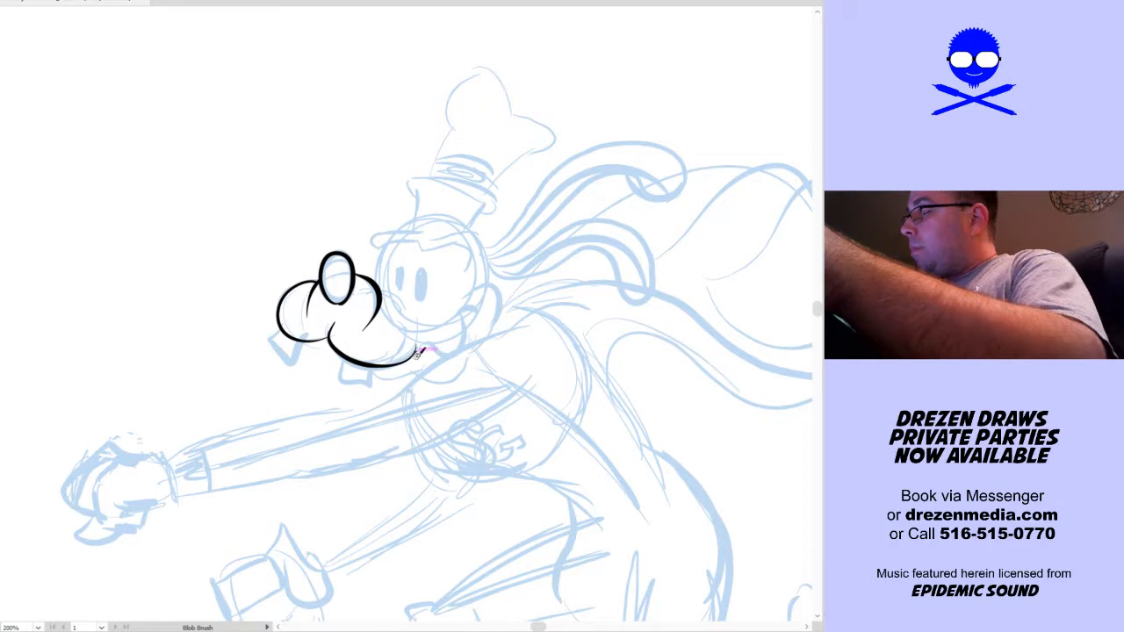
Ink the smiling mouth, rounded cheek, lower jaw and the two protruding teeth
mouse_move(443, 344)
mouse_down()
mouse_move(457, 298)
mouse_move(474, 309)
mouse_up()
key(space)
drag(482, 361, 478, 337)
mouse_move(369, 344)
mouse_down()
mouse_move(402, 350)
mouse_move(420, 332)
mouse_move(431, 339)
mouse_move(413, 348)
mouse_move(461, 346)
mouse_move(498, 294)
mouse_move(496, 259)
mouse_move(452, 282)
mouse_up()
mouse_move(441, 344)
mouse_down()
mouse_move(456, 351)
mouse_move(468, 395)
mouse_up()
mouse_move(339, 370)
mouse_down()
mouse_move(369, 388)
mouse_move(368, 364)
mouse_up()
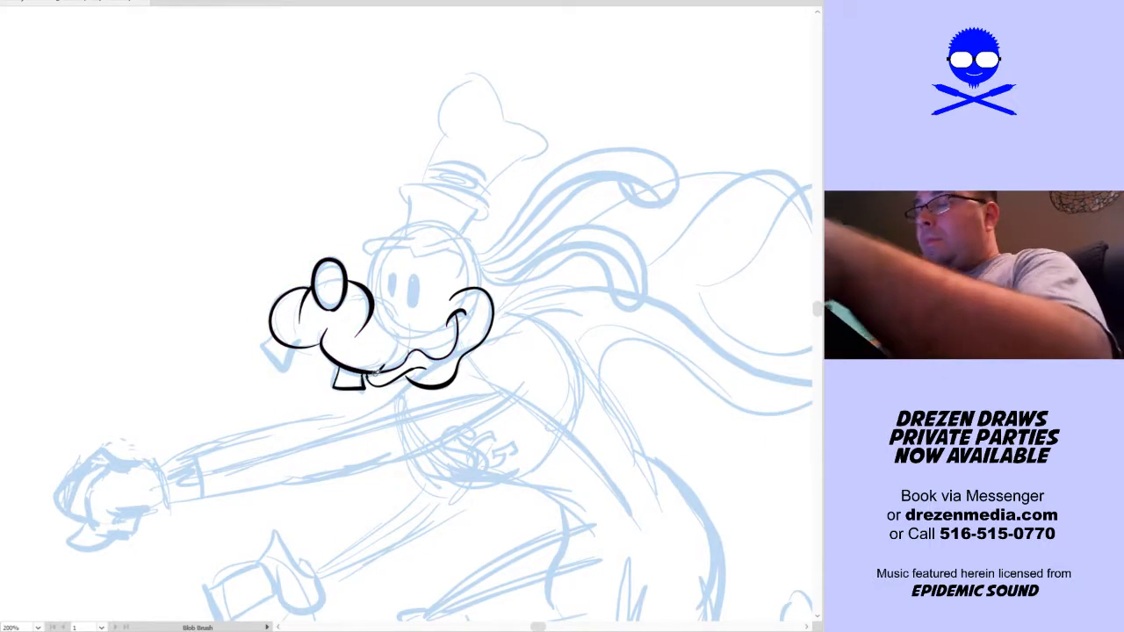
mouse_move(305, 344)
mouse_down()
mouse_move(290, 369)
mouse_move(261, 344)
mouse_up()
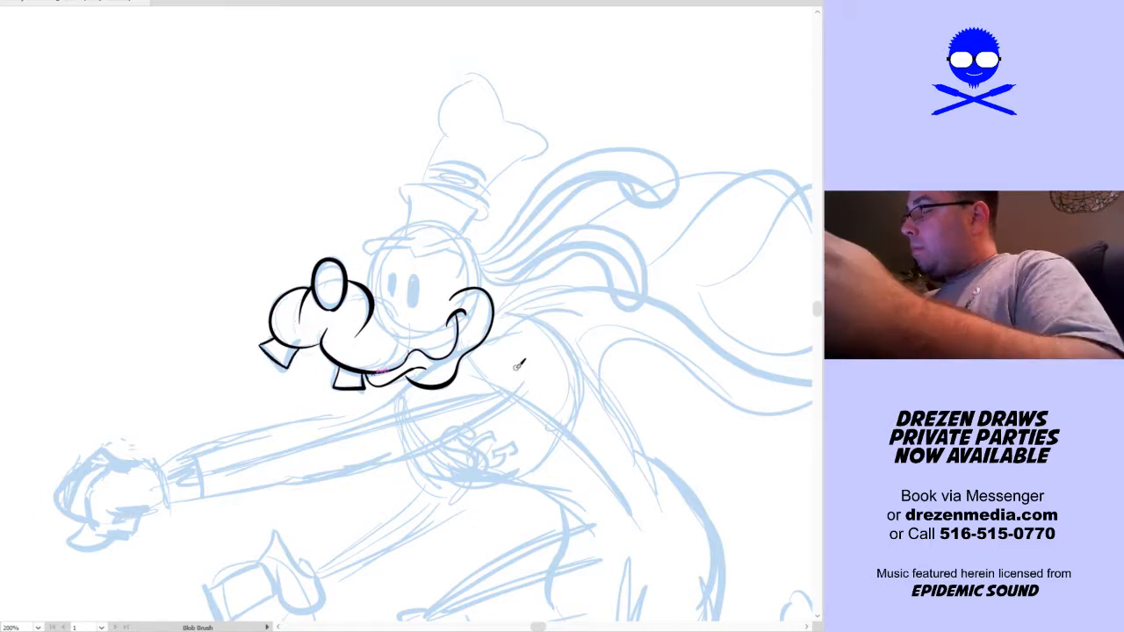
Ink the head outline with its pointed brow line, and add the two oval eyes and the creases at the muzzle
drag(514, 376, 502, 402)
mouse_move(443, 328)
mouse_down()
mouse_move(449, 298)
mouse_move(438, 273)
mouse_move(451, 265)
mouse_move(401, 279)
mouse_move(364, 253)
mouse_move(363, 266)
mouse_move(370, 255)
mouse_move(437, 244)
mouse_move(452, 259)
mouse_move(435, 267)
mouse_move(462, 265)
mouse_move(452, 262)
mouse_move(469, 311)
mouse_up()
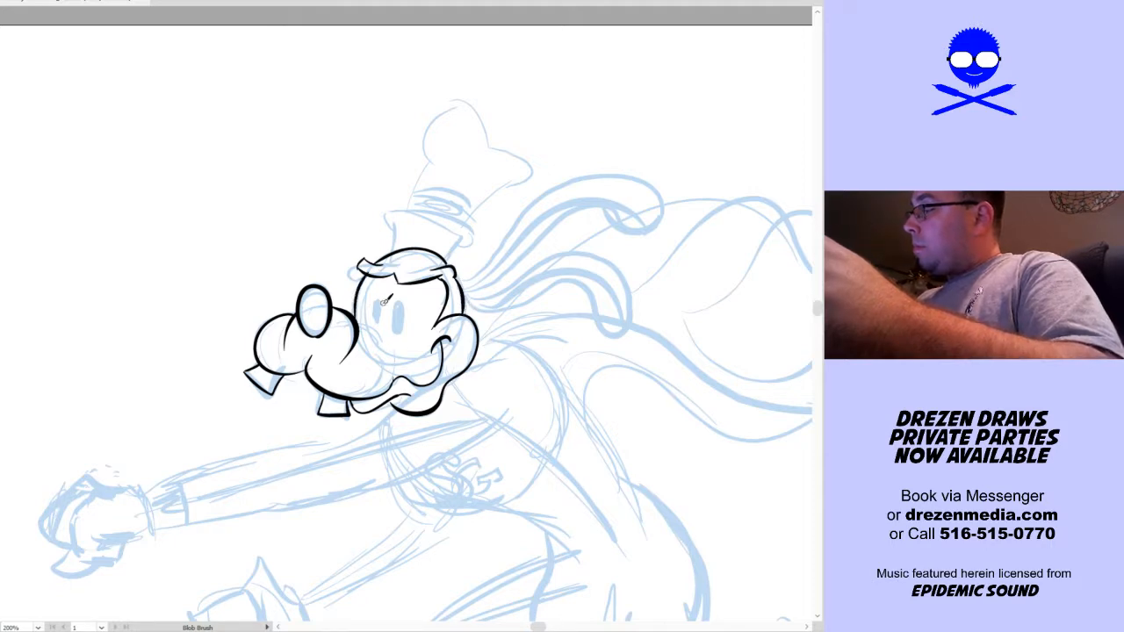
mouse_move(375, 301)
mouse_down()
mouse_move(376, 323)
mouse_move(397, 330)
mouse_up()
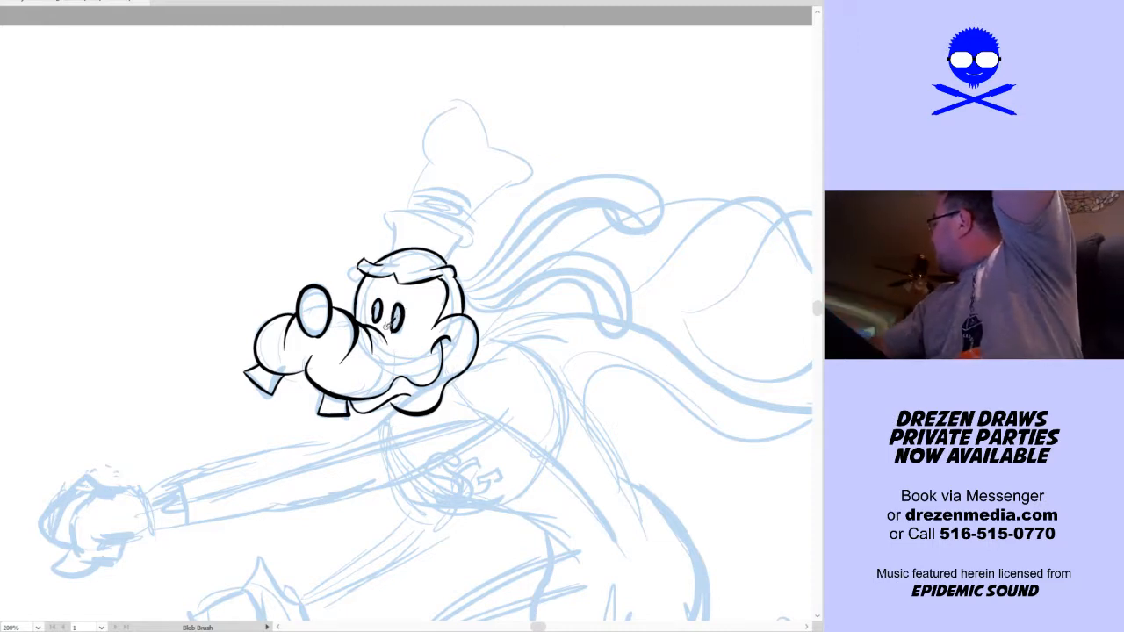
Ink the tall hat with its base, curved brim, bulging floppy crown and the upper edge of its band
drag(527, 392, 530, 353)
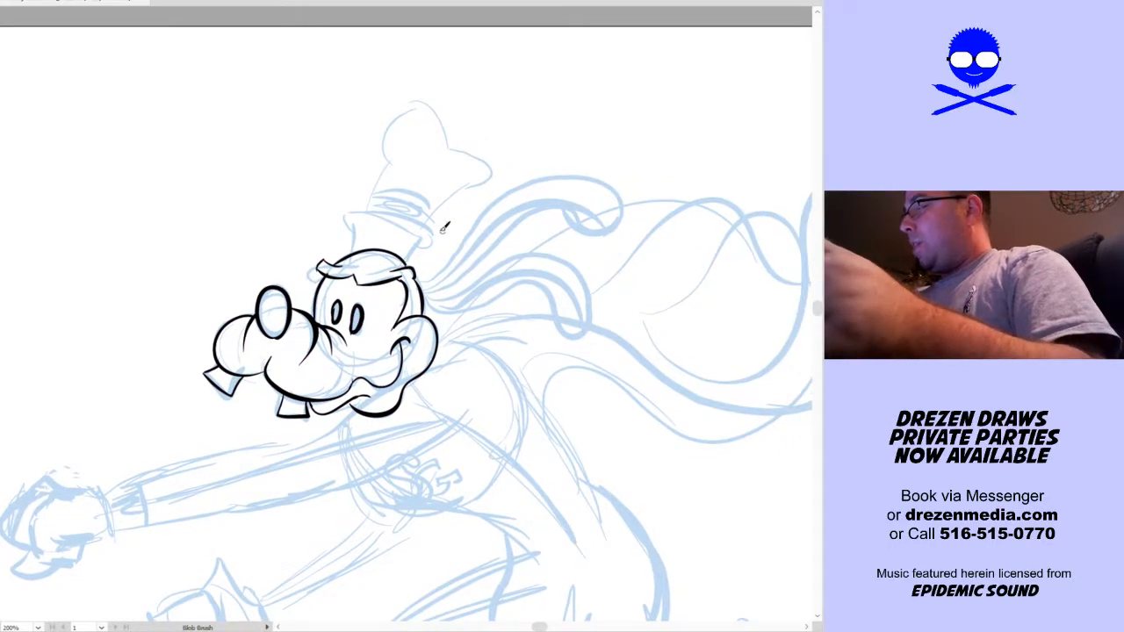
drag(408, 261, 418, 239)
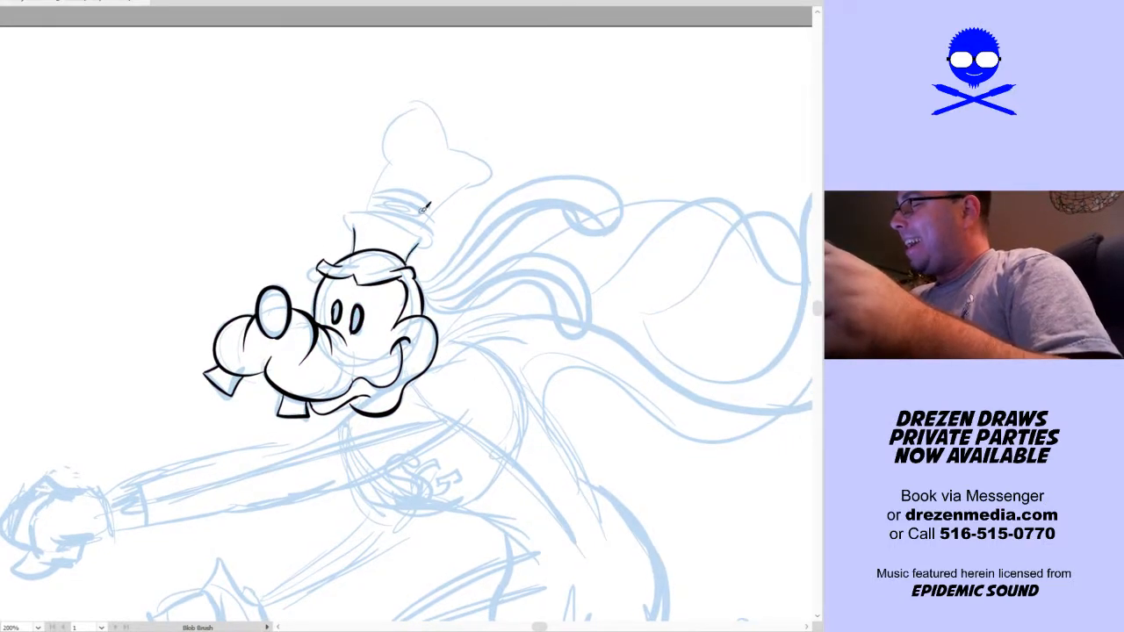
mouse_move(349, 221)
mouse_down()
mouse_move(387, 209)
mouse_move(433, 226)
mouse_move(430, 246)
mouse_move(419, 211)
mouse_up()
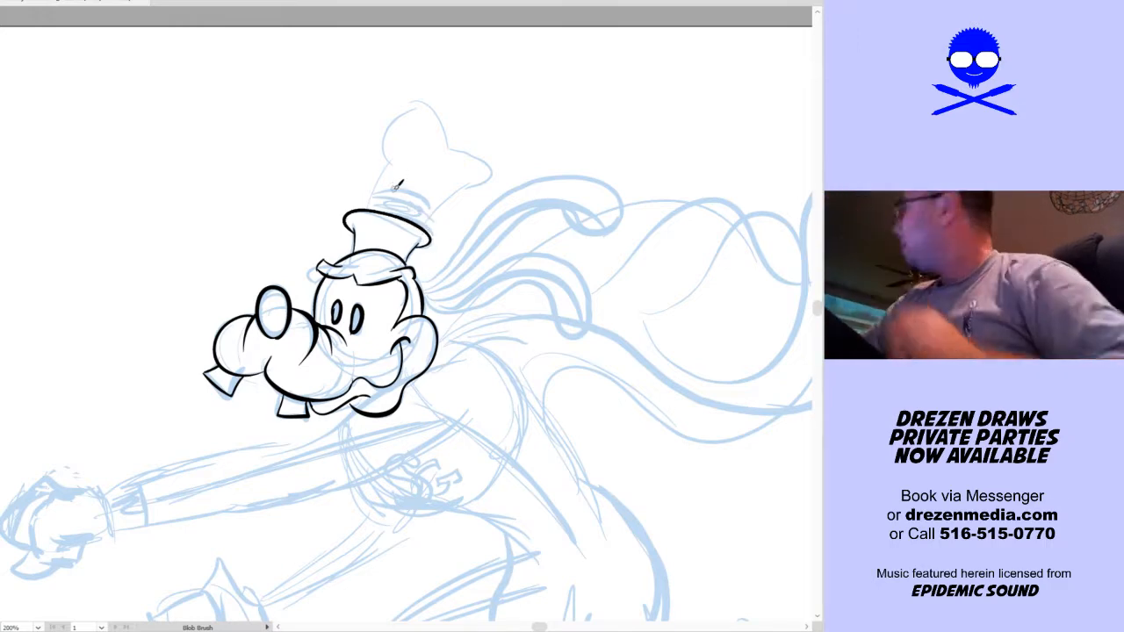
mouse_move(366, 209)
mouse_down()
mouse_move(396, 115)
mouse_move(432, 101)
mouse_move(467, 150)
mouse_move(474, 136)
mouse_move(455, 139)
mouse_move(498, 165)
mouse_move(462, 191)
mouse_up()
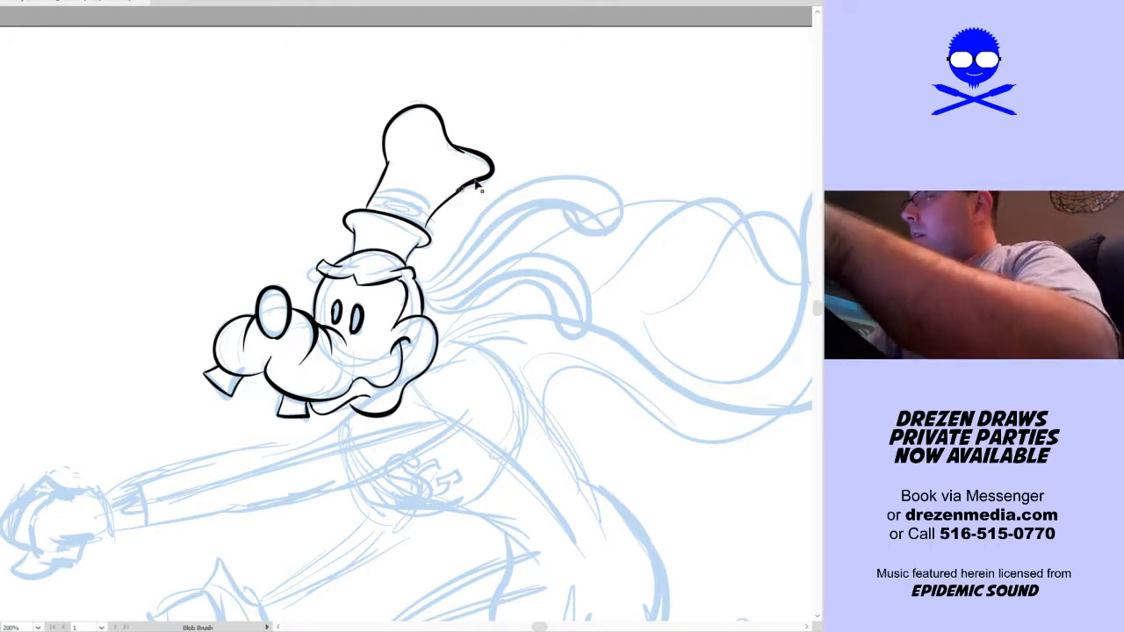
key(ctrl+z)
drag(427, 224, 466, 183)
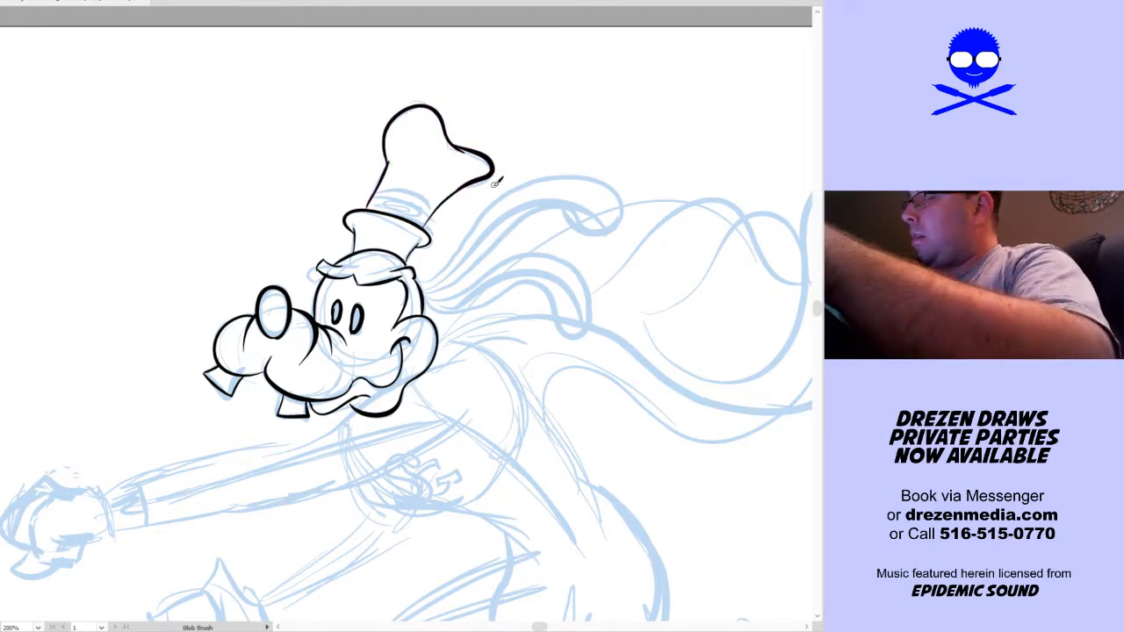
drag(385, 190, 436, 210)
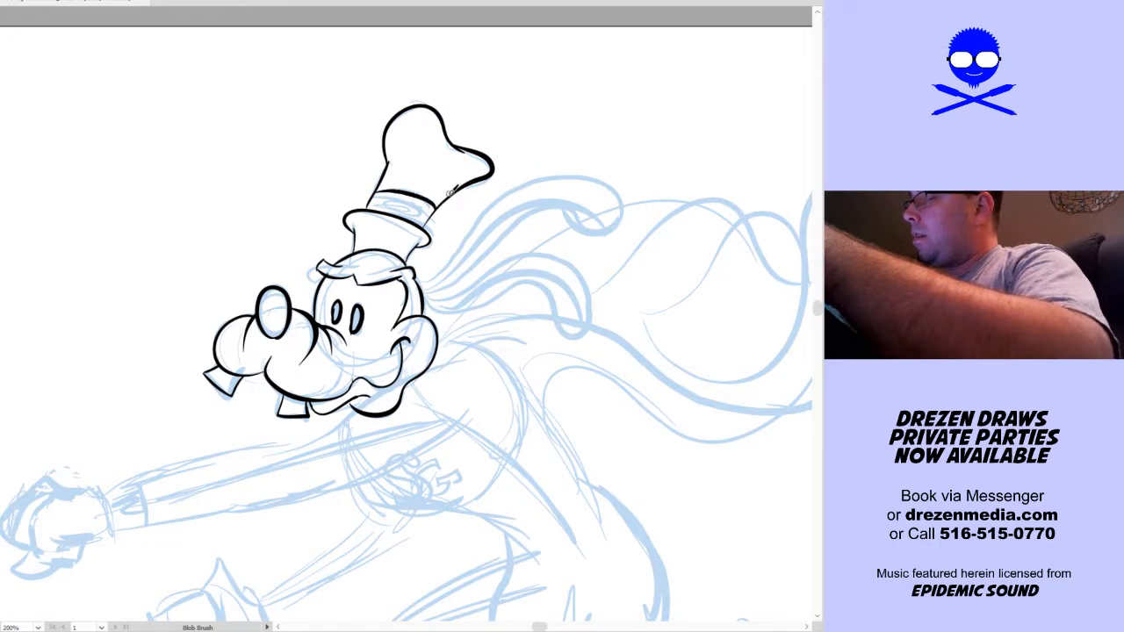
Ink both long ears streaming back from the head with heavy rounded tips
key(space)
drag(561, 375, 506, 375)
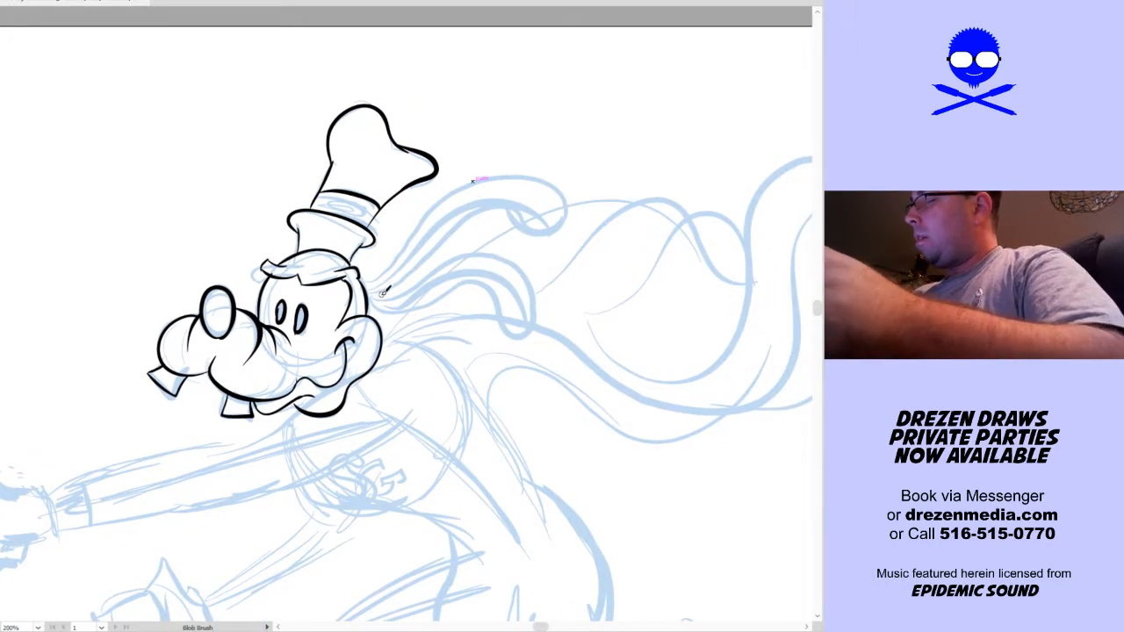
mouse_move(387, 296)
mouse_down()
mouse_move(492, 249)
mouse_move(520, 267)
mouse_move(531, 295)
mouse_move(520, 330)
mouse_move(498, 326)
mouse_move(486, 276)
mouse_move(380, 309)
mouse_up()
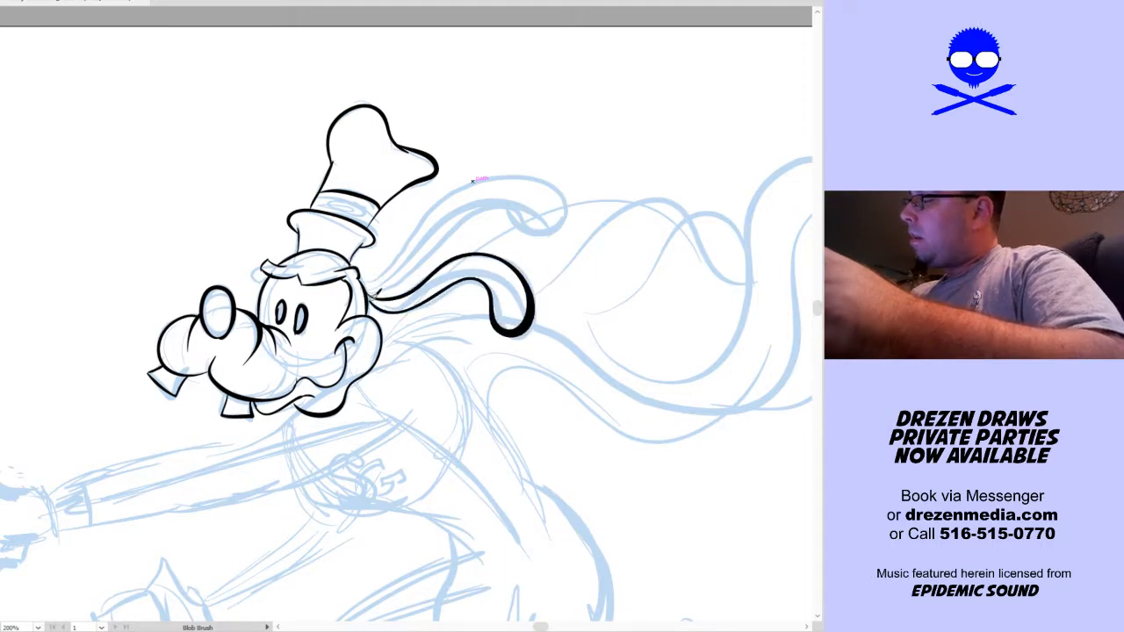
mouse_move(378, 277)
mouse_down()
mouse_move(447, 188)
mouse_move(515, 165)
mouse_move(555, 186)
mouse_move(546, 217)
mouse_move(470, 204)
mouse_move(411, 274)
mouse_move(360, 268)
mouse_up()
mouse_move(547, 401)
mouse_down()
mouse_move(552, 348)
mouse_move(638, 211)
mouse_up()
drag(378, 344, 397, 355)
drag(382, 396, 364, 403)
mouse_move(178, 341)
mouse_down()
mouse_move(188, 291)
mouse_move(176, 290)
mouse_move(222, 274)
mouse_up()
drag(211, 278, 210, 333)
key(ctrl+z)
key(ctrl+z)
key(ctrl+z)
key(ctrl+z)
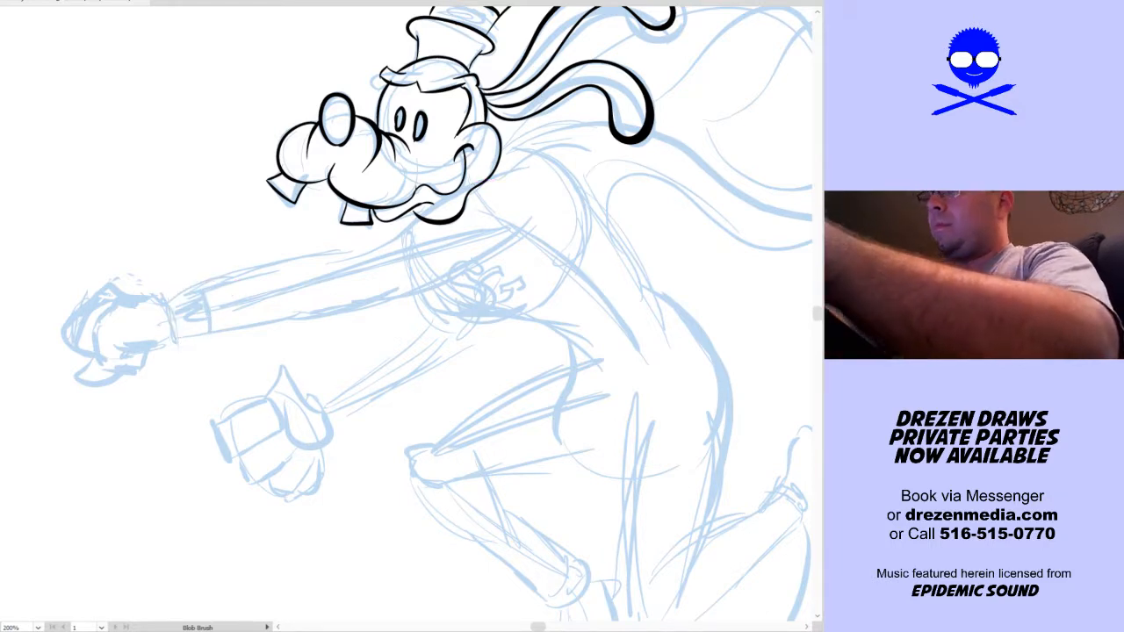
Set the Blob Brush fidelity to Accurate and ink the cuff at the wrist of the outstretched arm
key(Return)
click(228, 221)
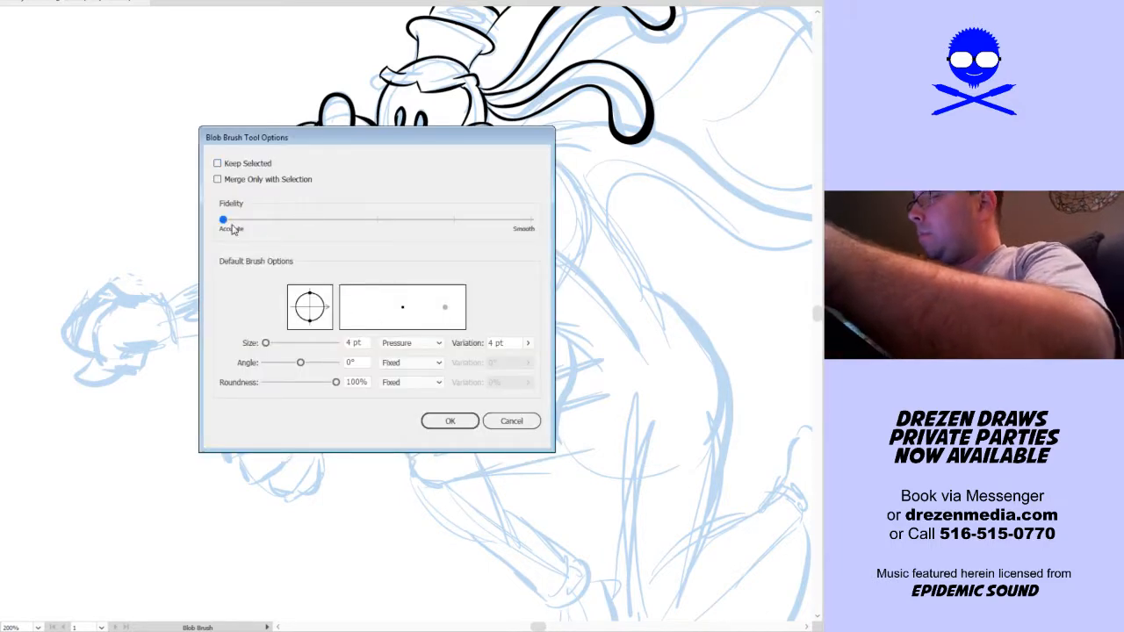
click(444, 427)
mouse_move(171, 295)
mouse_down()
mouse_move(177, 336)
mouse_move(213, 331)
mouse_up()
mouse_move(167, 298)
mouse_down()
mouse_move(211, 289)
mouse_move(209, 331)
mouse_up()
Ink the upper and lower edges of the outstretched arm from the cuff to the shoulder, redrawing strokes that miss
mouse_move(211, 288)
mouse_down()
mouse_move(441, 230)
mouse_move(380, 252)
mouse_move(360, 256)
mouse_move(434, 224)
mouse_up()
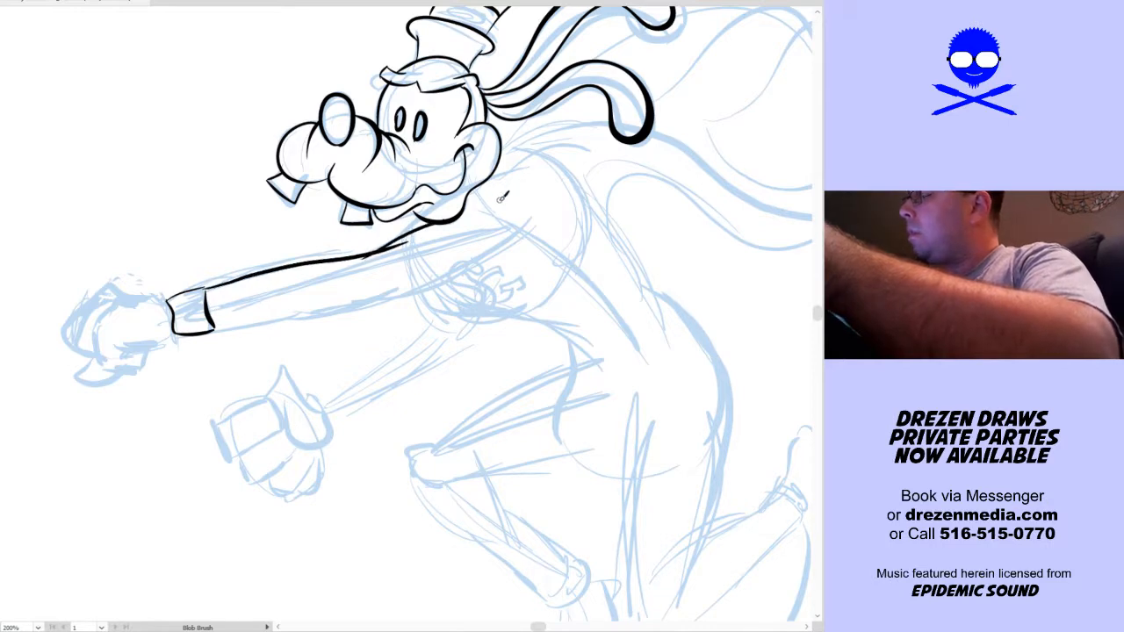
key(ctrl+z)
key(ctrl+z)
mouse_move(224, 280)
mouse_down()
mouse_move(387, 247)
mouse_move(508, 198)
mouse_up()
mouse_move(216, 329)
mouse_down()
mouse_move(423, 278)
mouse_move(531, 223)
mouse_up()
key(ctrl+z)
mouse_move(214, 331)
mouse_down()
mouse_move(380, 303)
mouse_move(490, 264)
mouse_move(408, 297)
mouse_move(212, 332)
mouse_up()
key(ctrl+z)
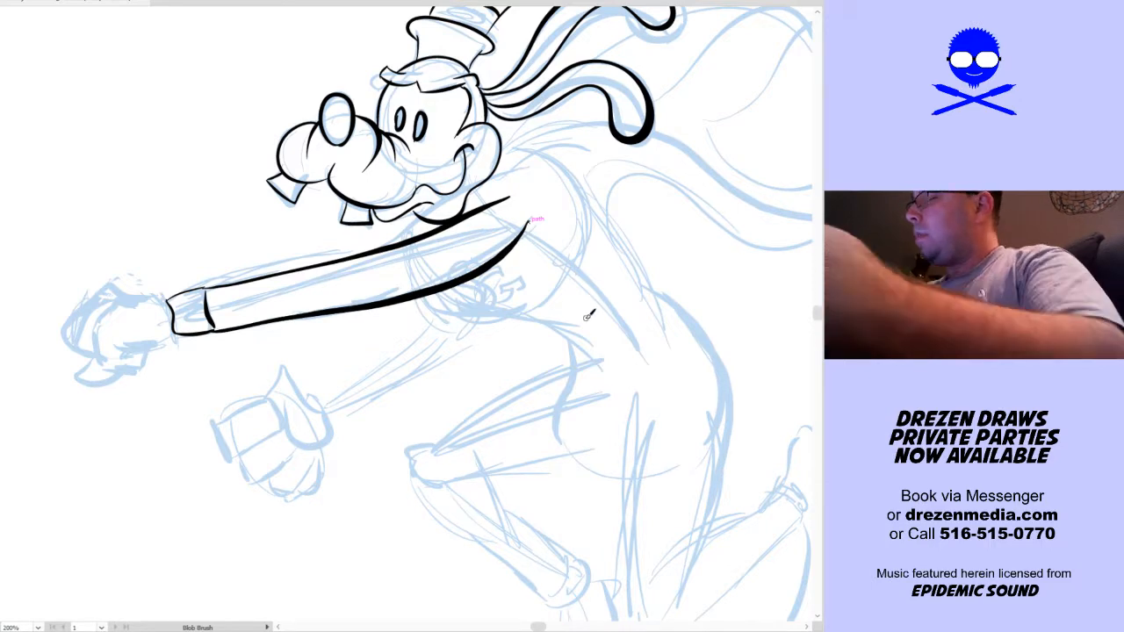
Ink the chest and belly line from under the arm to the waist, and the heavy curve of the lower back and rump
drag(594, 337, 492, 348)
drag(366, 346, 316, 337)
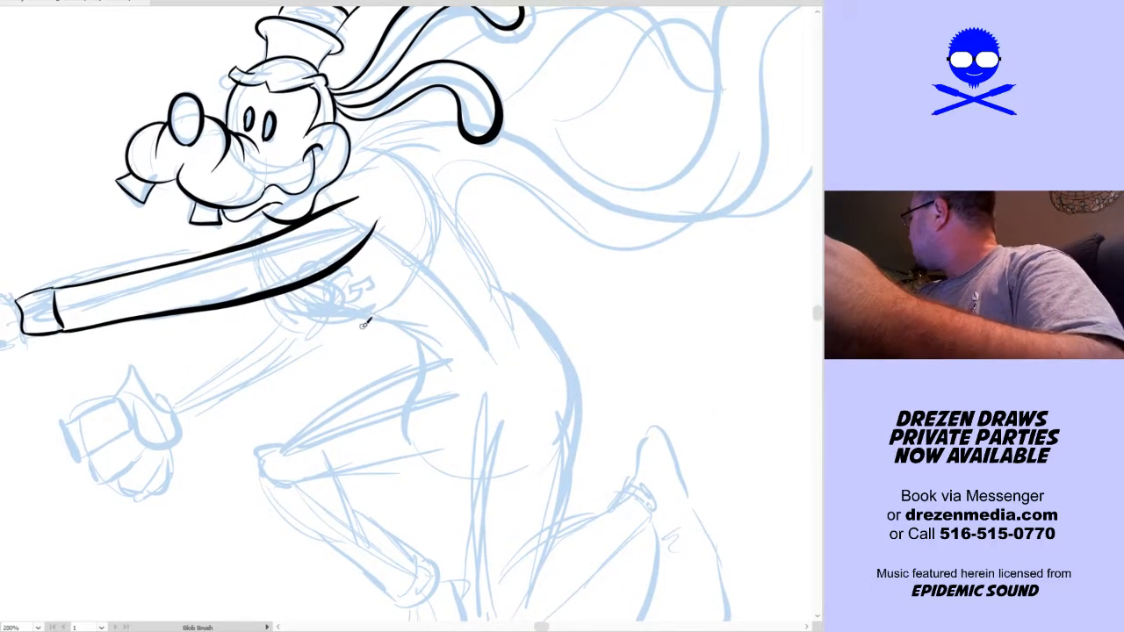
drag(394, 334, 345, 337)
drag(217, 303, 381, 355)
mouse_move(506, 368)
mouse_down()
mouse_move(518, 409)
mouse_move(579, 402)
mouse_up()
key(ctrl+z)
mouse_move(255, 355)
mouse_down()
mouse_move(373, 381)
mouse_move(425, 412)
mouse_up()
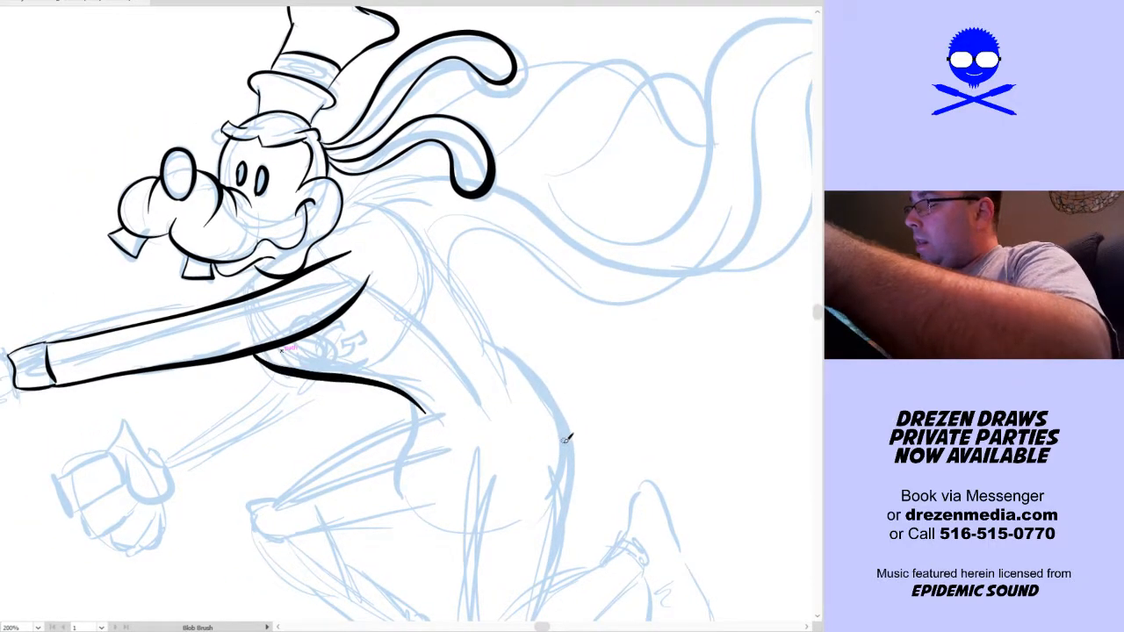
mouse_move(559, 496)
mouse_down()
mouse_move(571, 438)
mouse_move(556, 390)
mouse_move(487, 338)
mouse_move(461, 267)
mouse_move(391, 239)
mouse_up()
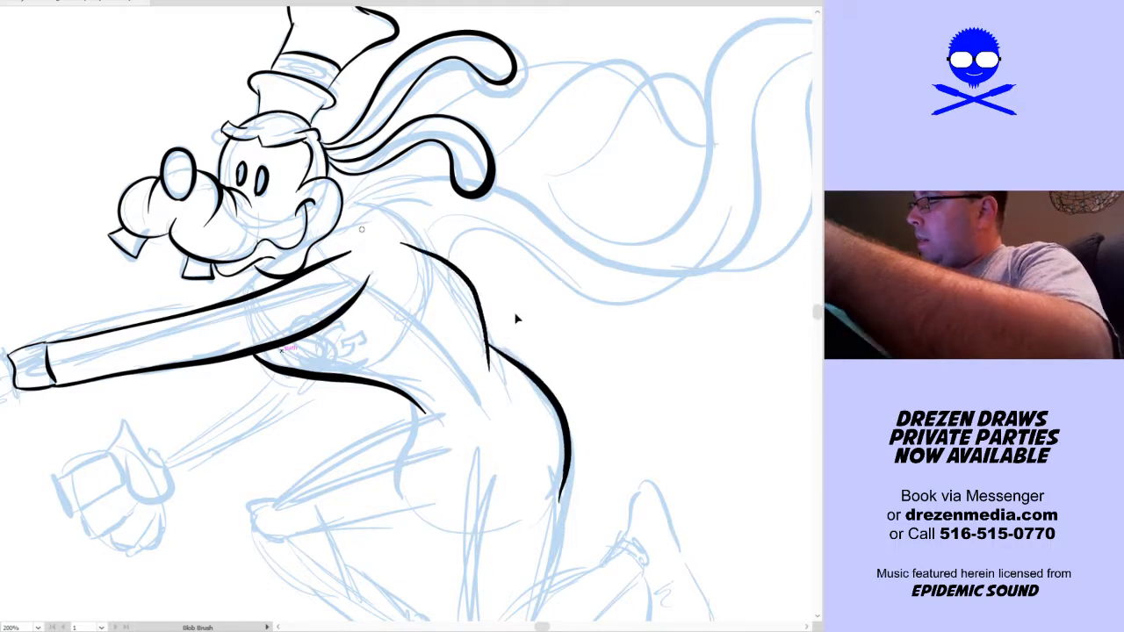
key(ctrl+z)
Ink the pointed collar flaps around the neck, from under the chin up to the shoulder, redrawing strokes that miss
drag(532, 335, 563, 341)
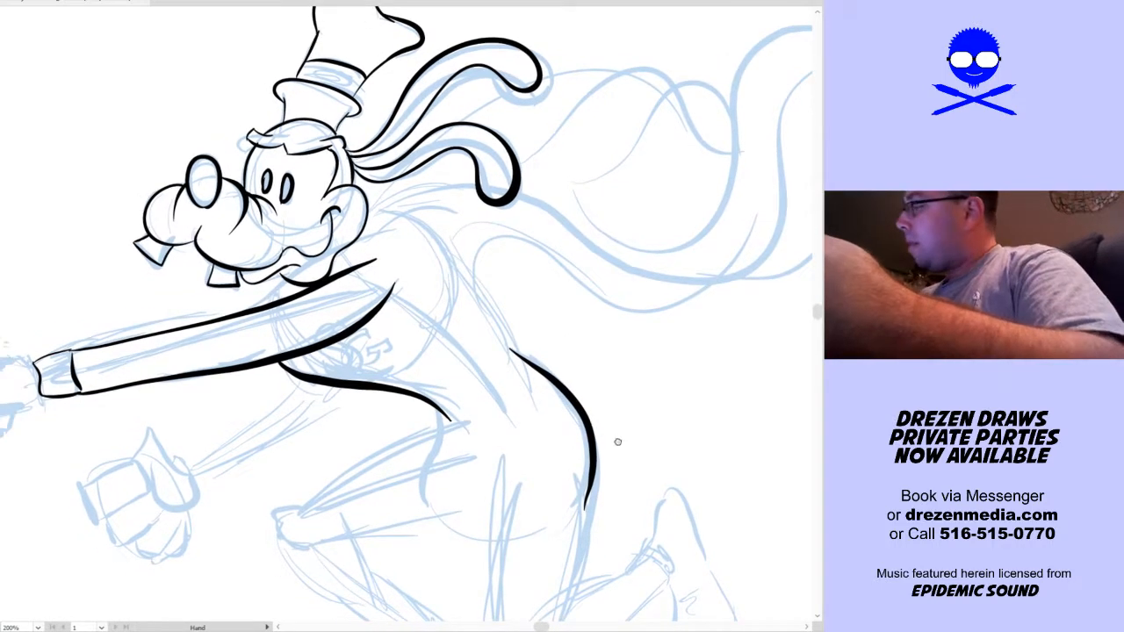
drag(614, 439, 620, 456)
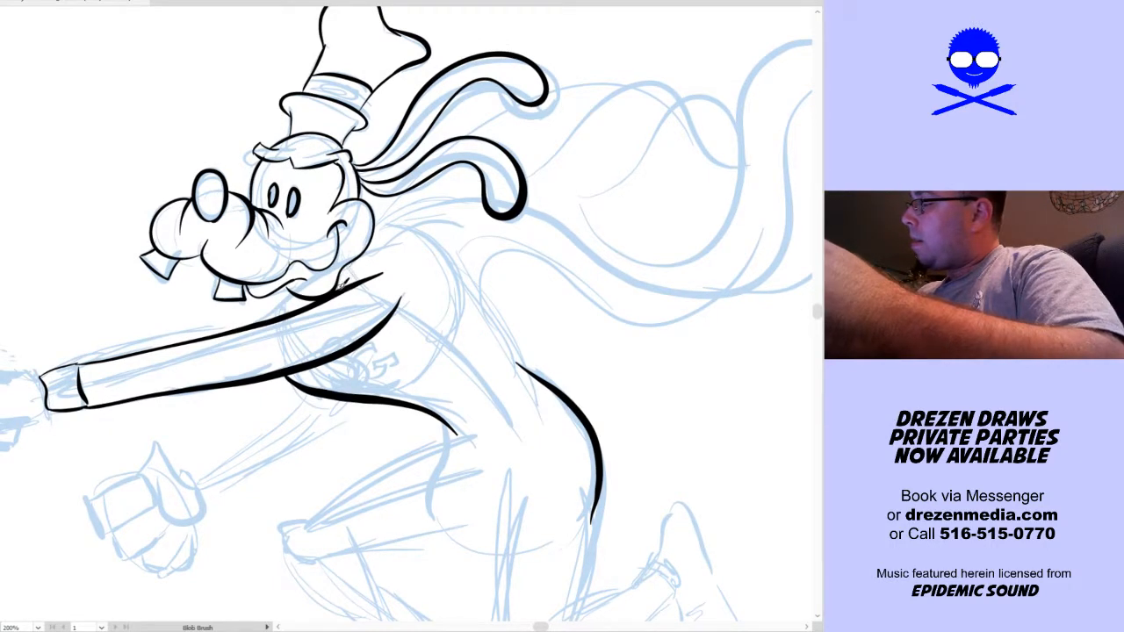
drag(362, 252, 420, 239)
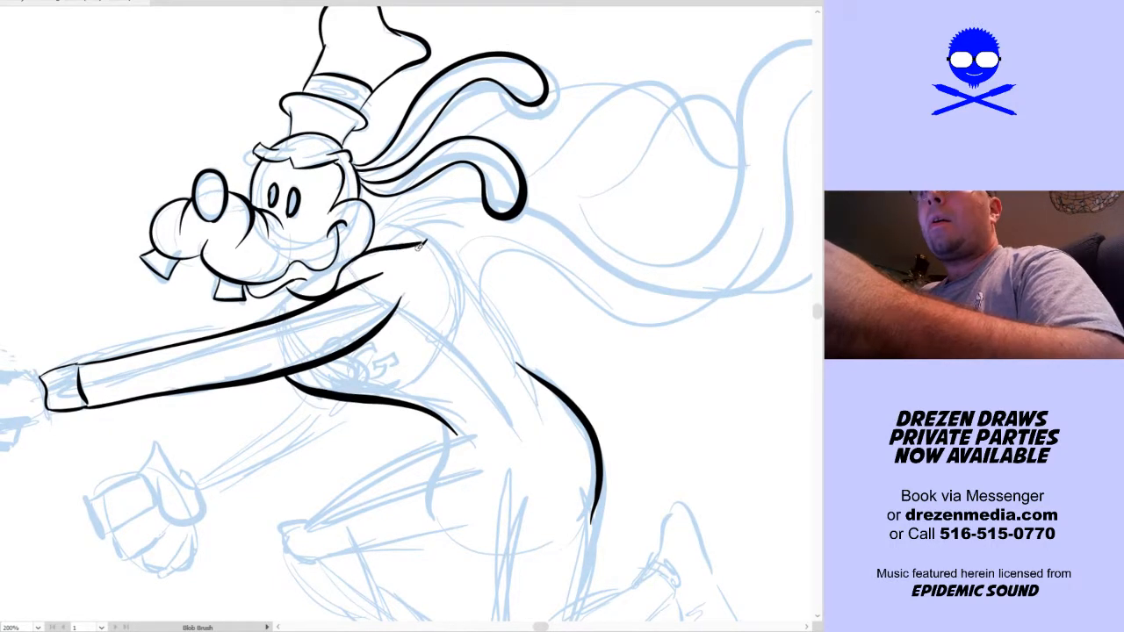
drag(353, 276, 416, 246)
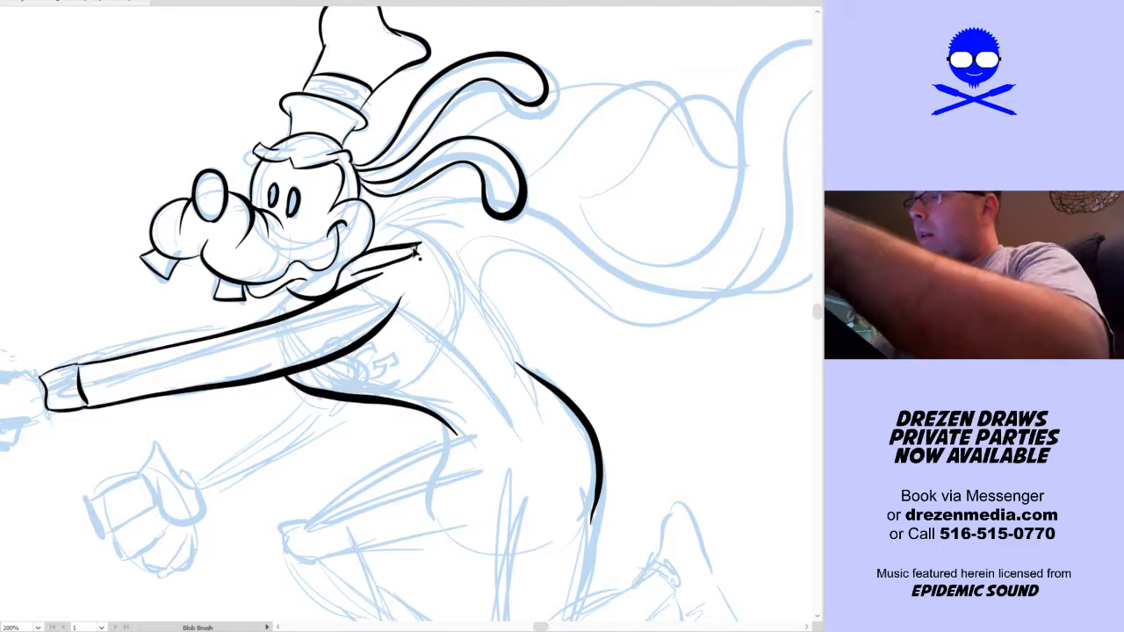
key(ctrl+z)
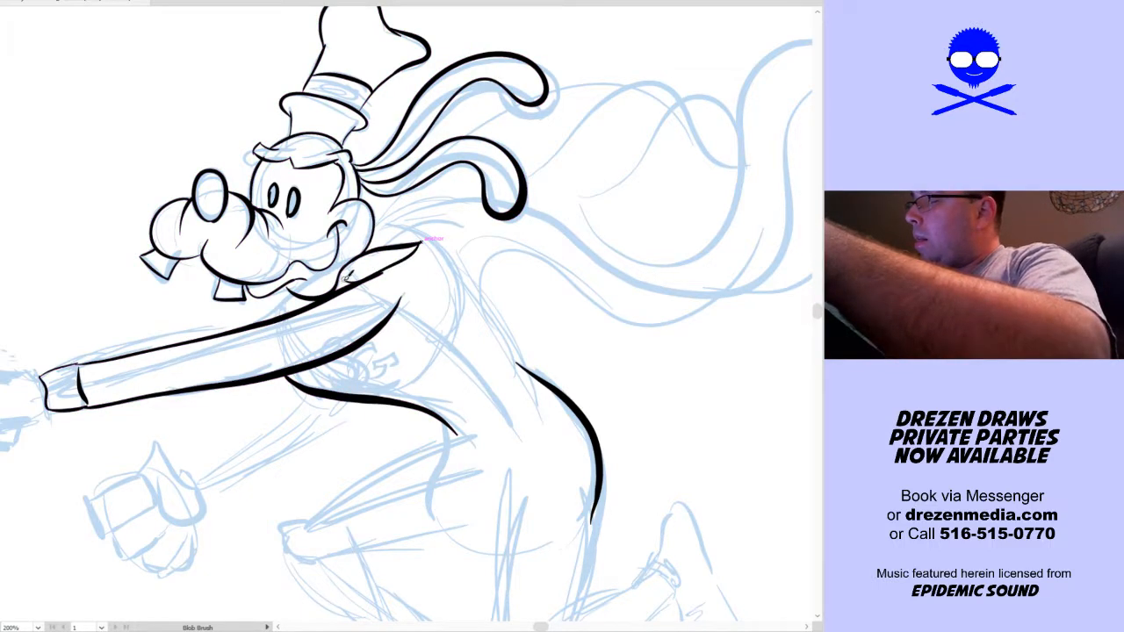
key(ctrl+z)
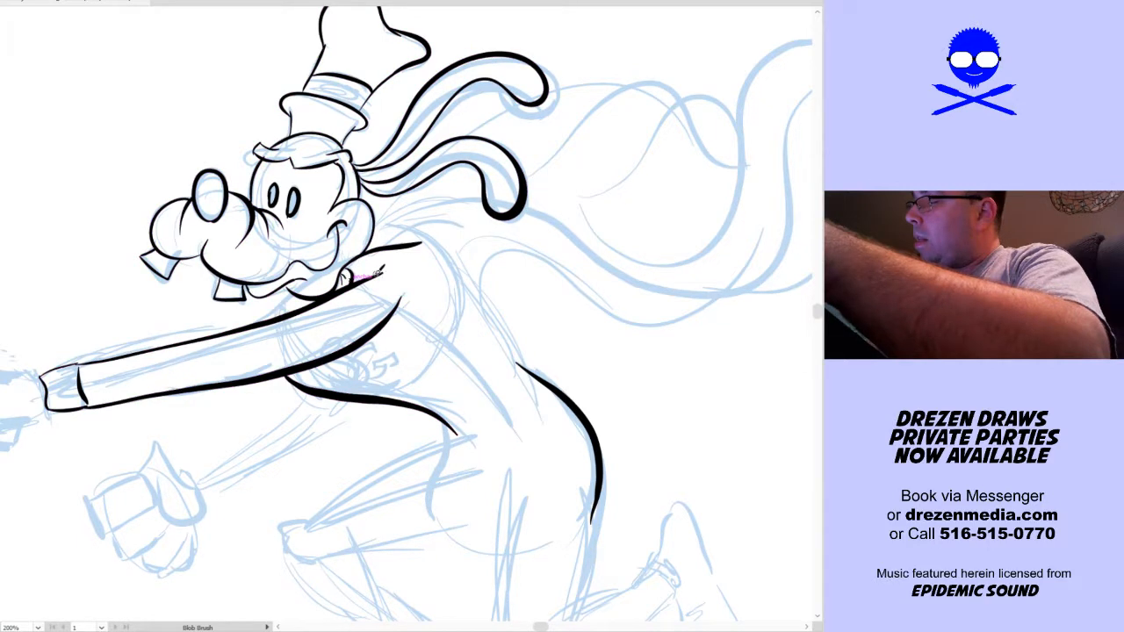
mouse_move(354, 280)
mouse_down()
mouse_move(450, 235)
mouse_move(431, 246)
mouse_move(425, 237)
mouse_move(378, 276)
mouse_move(361, 262)
mouse_move(397, 251)
mouse_up()
key(ctrl+z)
key(space)
drag(538, 320, 612, 331)
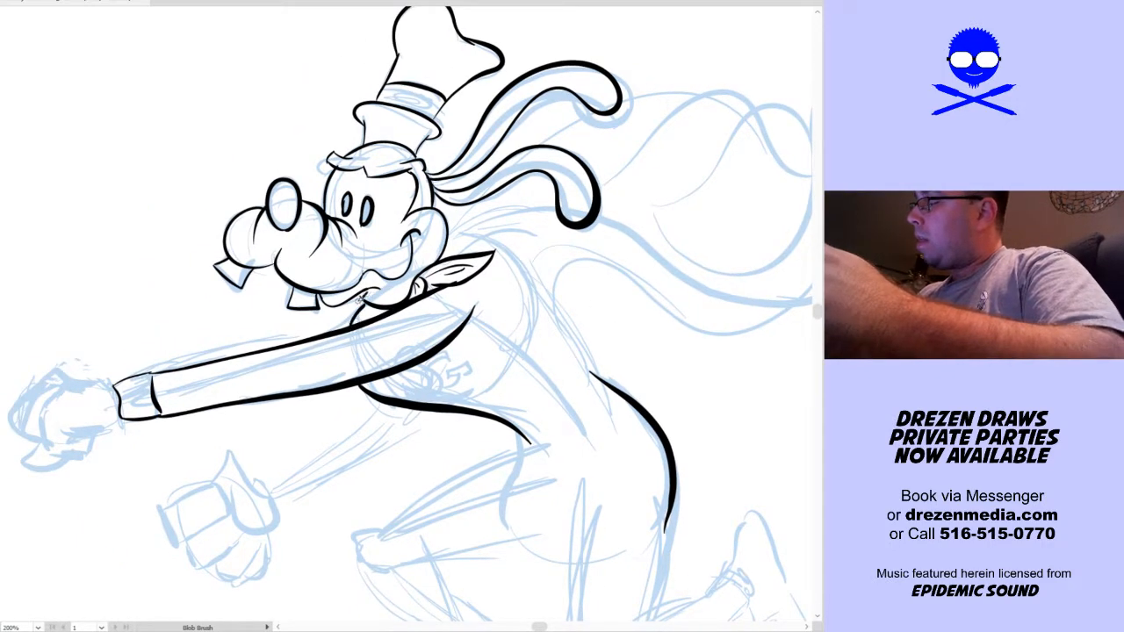
key(ctrl+z)
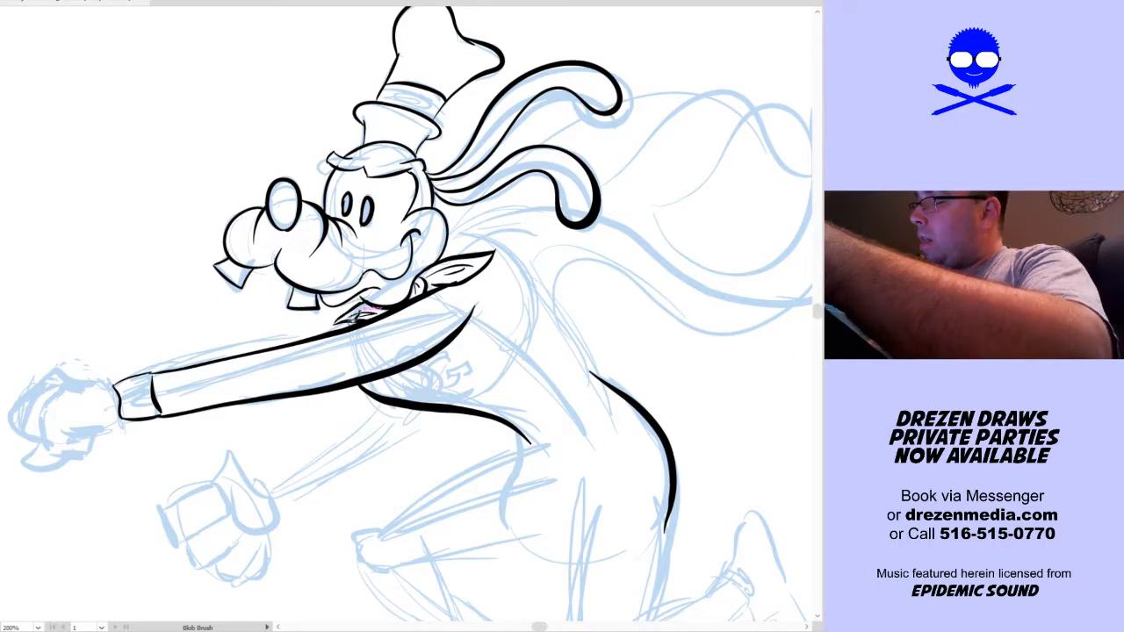
Ink the cape's lower edge as one long wavy line between the shoulder and the far trailing tip, redrawing until smooth
drag(591, 327, 410, 380)
mouse_move(299, 321)
mouse_down()
mouse_move(509, 347)
mouse_move(593, 399)
mouse_up()
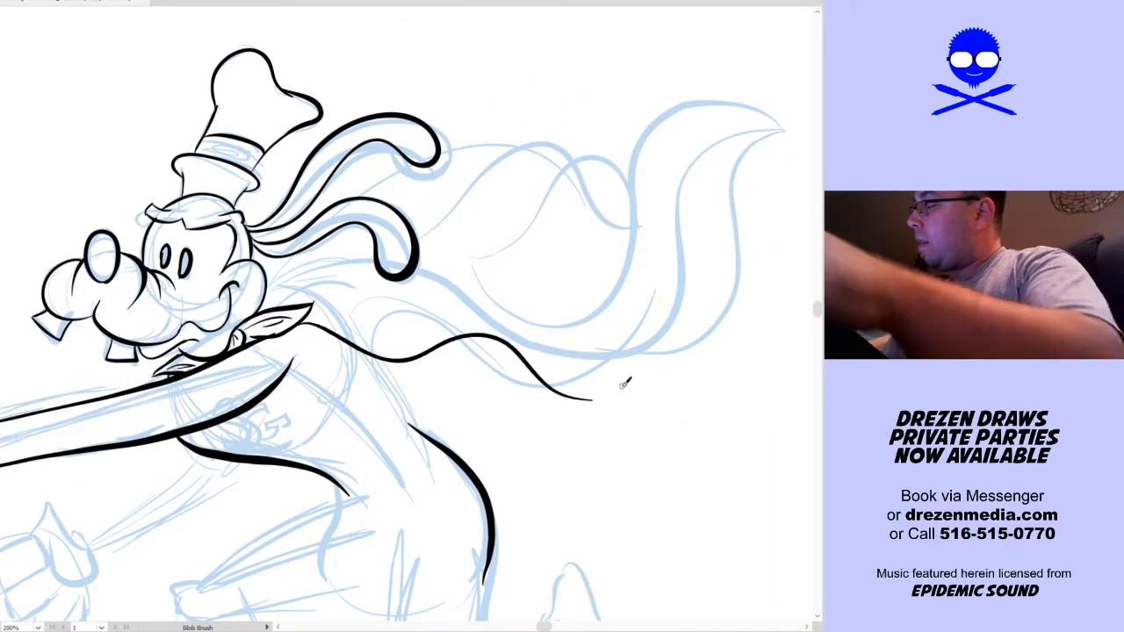
key(ctrl+z)
mouse_move(299, 321)
mouse_down()
mouse_move(359, 331)
mouse_move(420, 364)
mouse_move(463, 346)
mouse_move(554, 384)
mouse_move(702, 289)
mouse_up()
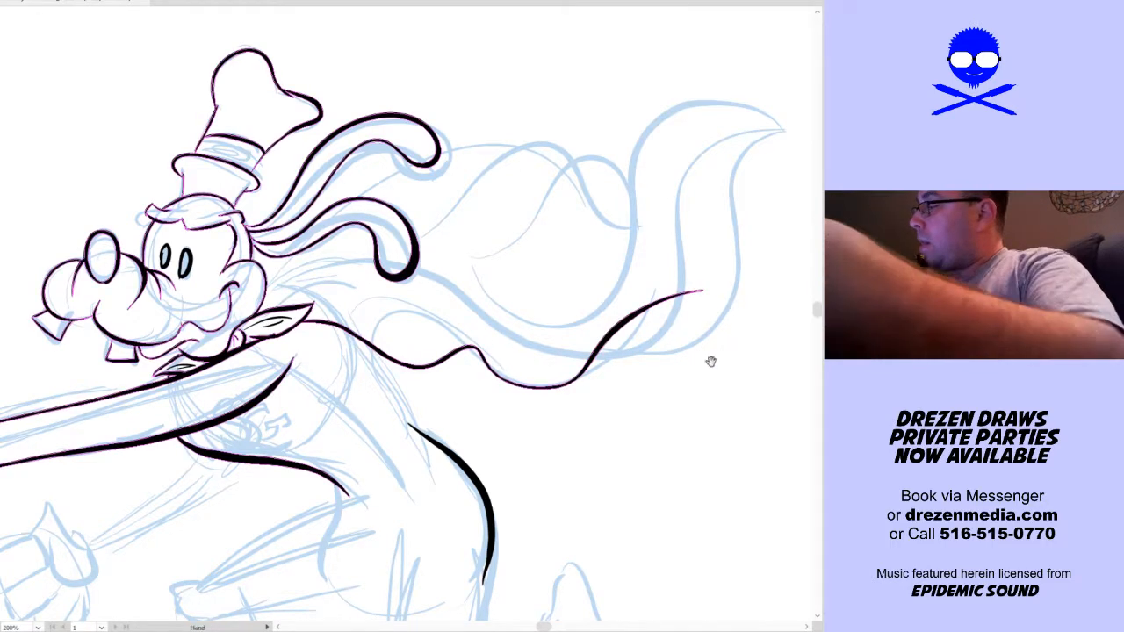
drag(708, 360, 677, 404)
key(ctrl+z)
mouse_move(748, 167)
mouse_down()
mouse_move(677, 198)
mouse_move(626, 376)
mouse_move(569, 431)
mouse_move(506, 436)
mouse_move(367, 341)
mouse_move(257, 374)
mouse_up()
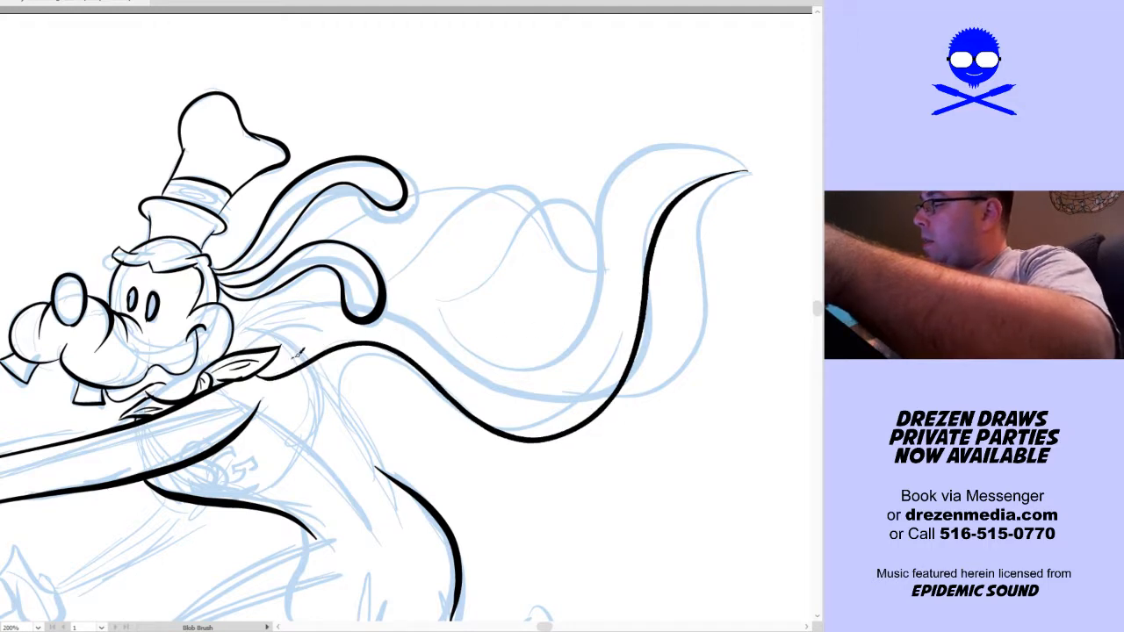
Ink the cape's inner edge near the shoulder, its far trailing tip, and the long curved folds along its trailing side
mouse_move(285, 362)
mouse_down()
mouse_move(350, 328)
mouse_move(591, 379)
mouse_move(637, 239)
mouse_move(713, 162)
mouse_move(760, 164)
mouse_up()
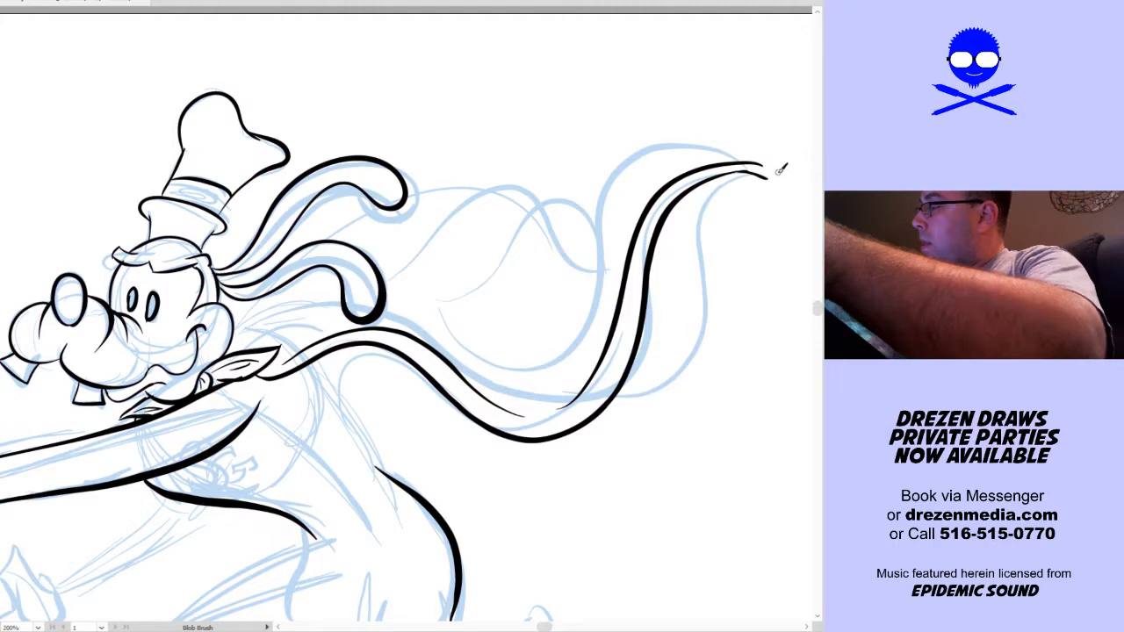
key(ctrl+z)
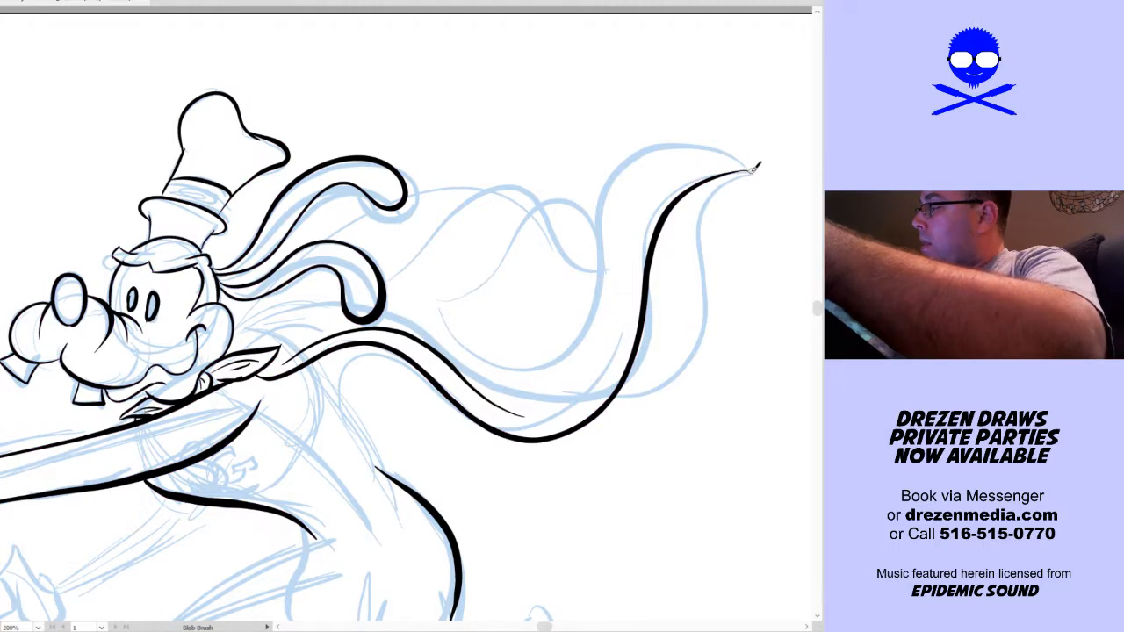
mouse_move(736, 166)
mouse_down()
mouse_move(676, 150)
mouse_move(637, 169)
mouse_move(593, 224)
mouse_up()
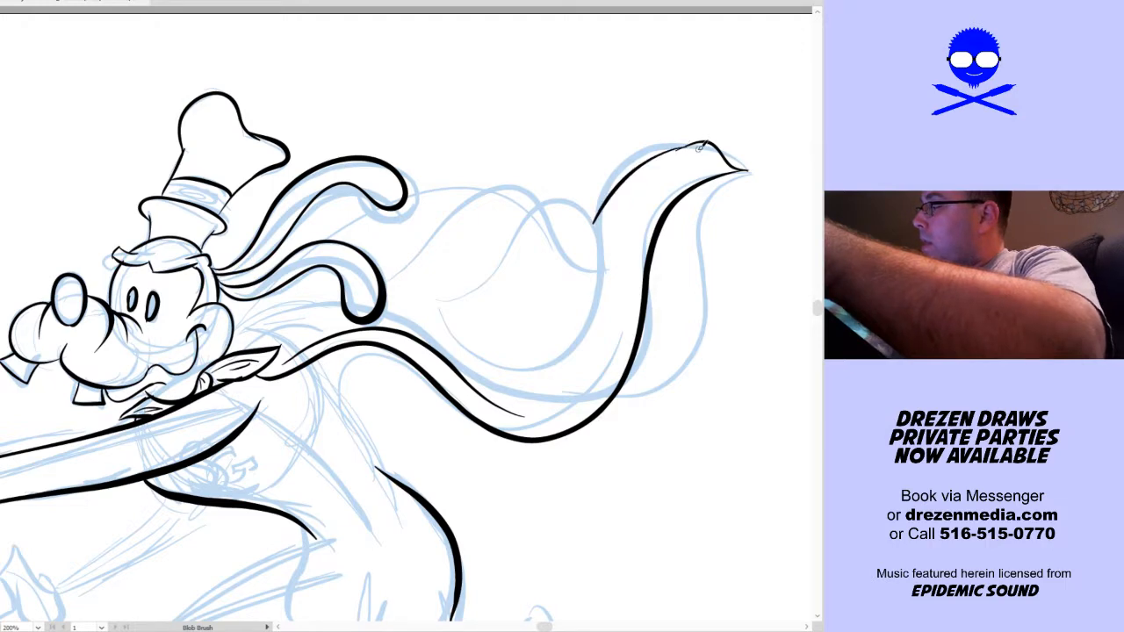
drag(702, 139, 524, 288)
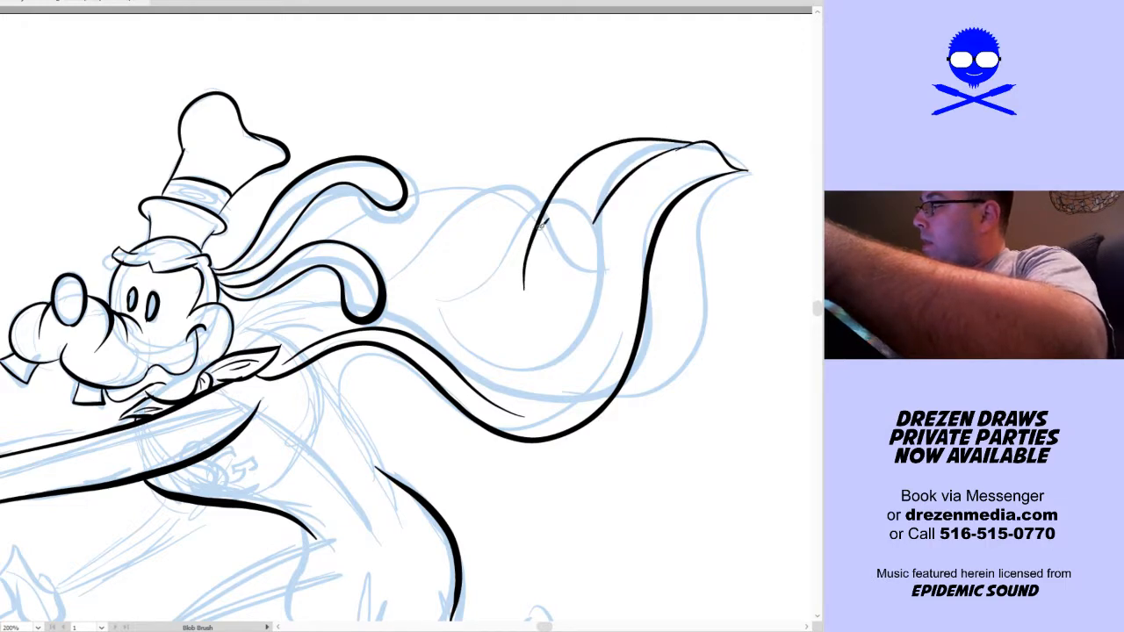
mouse_move(420, 279)
mouse_down()
mouse_move(562, 215)
mouse_move(416, 304)
mouse_up()
key(ctrl+z)
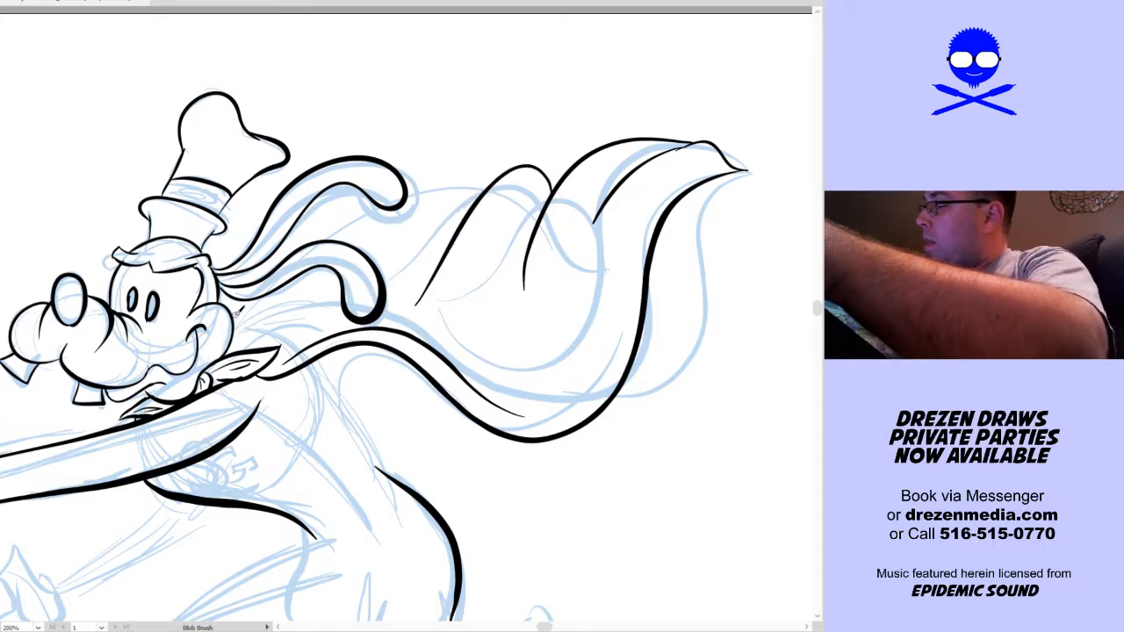
Ink the cape's upper edge from behind the head to a raised peak, and its wavy trailing edge down to the folds
mouse_move(233, 261)
mouse_down()
mouse_move(432, 74)
mouse_move(423, 110)
mouse_move(465, 138)
mouse_up()
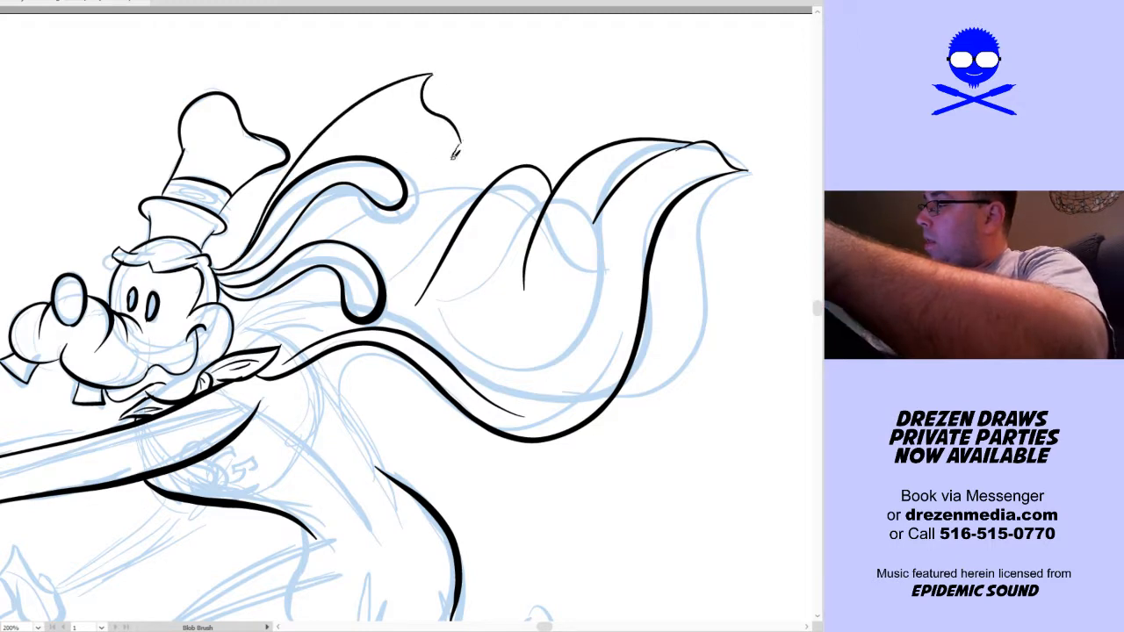
drag(458, 147, 382, 247)
drag(490, 149, 544, 140)
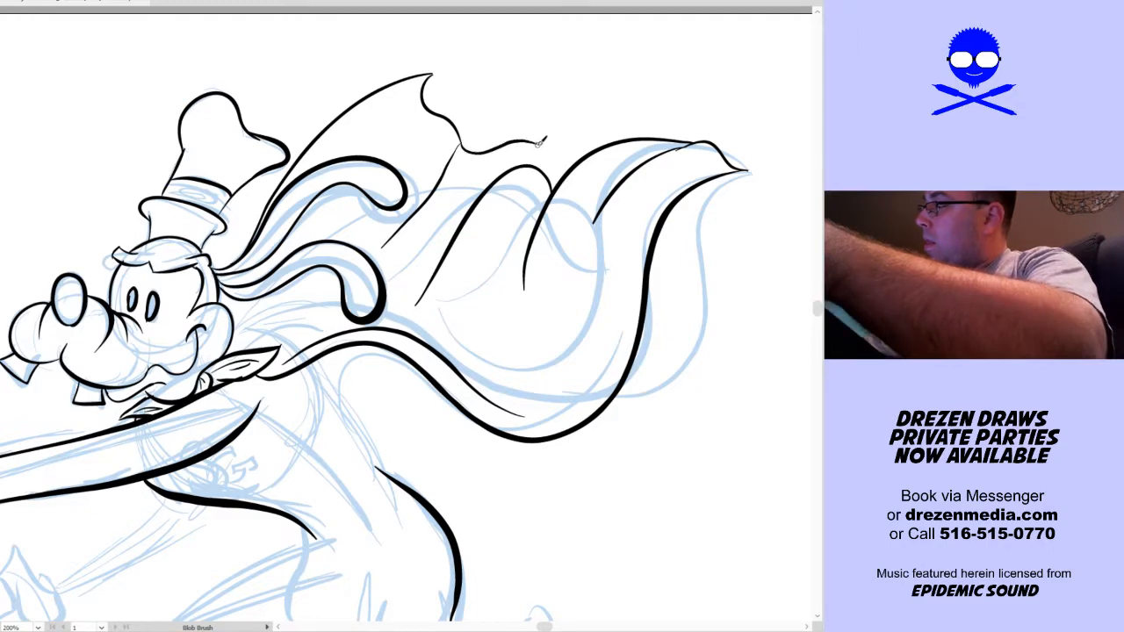
key(ctrl+z)
key(ctrl+z)
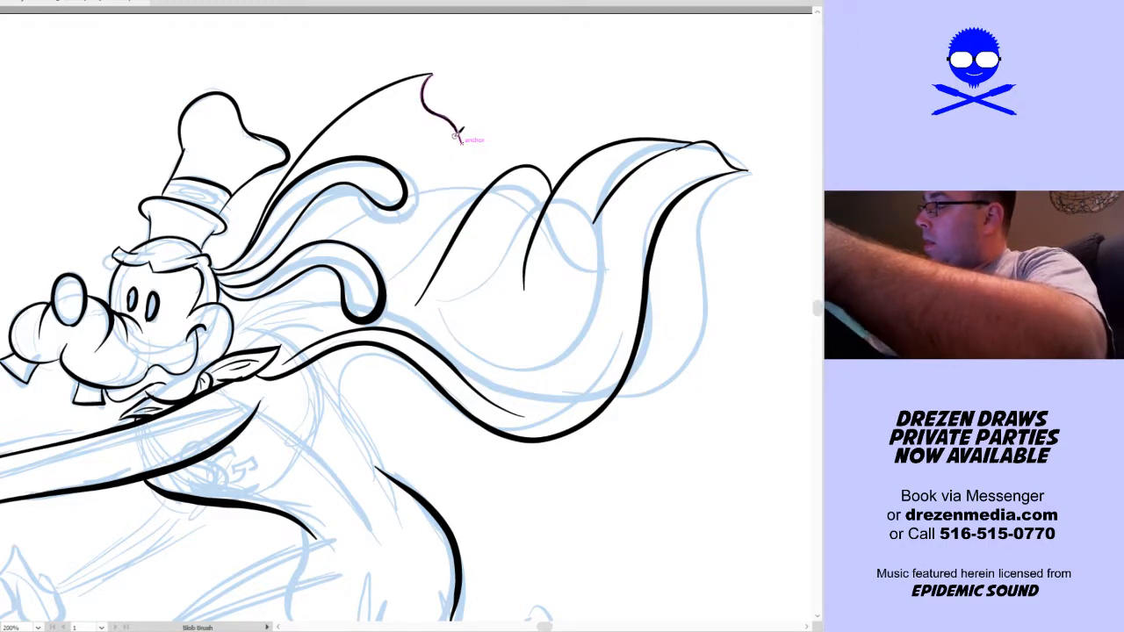
drag(465, 143, 529, 161)
key(ctrl+z)
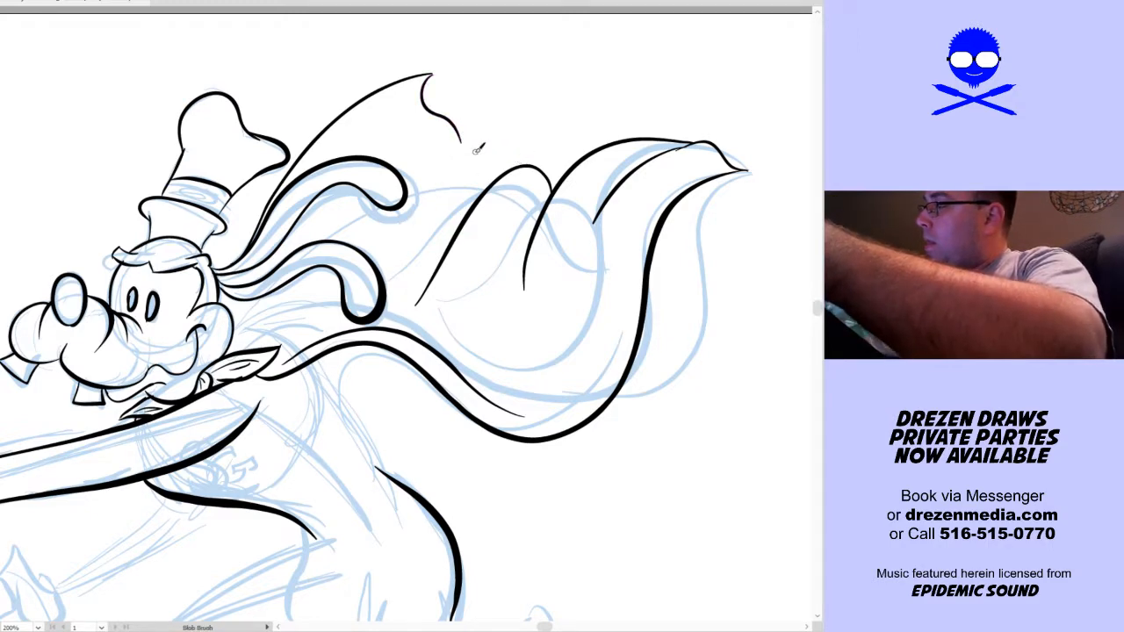
drag(462, 145, 481, 202)
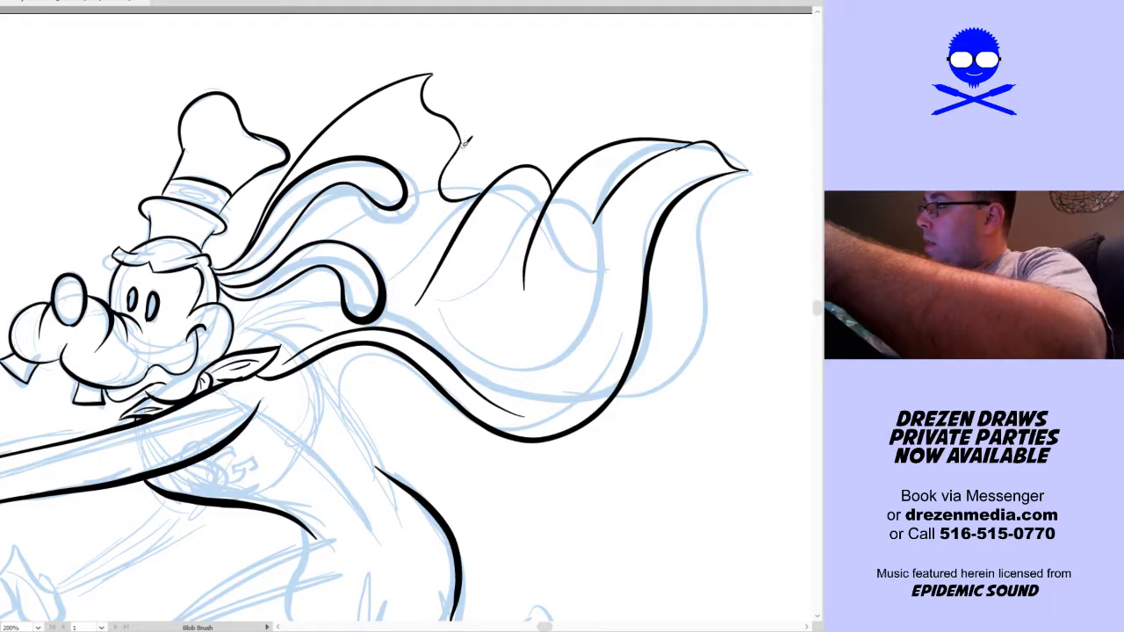
Ink thin fold and crease lines inside the cape, between and behind the ears and near the notch in its trailing edge
drag(448, 160, 388, 254)
key(ctrl+z)
drag(443, 165, 382, 243)
mouse_move(337, 282)
mouse_down()
mouse_move(239, 328)
mouse_move(326, 297)
mouse_up()
drag(264, 328, 339, 290)
key(ctrl+z)
drag(258, 332, 330, 290)
drag(379, 260, 463, 207)
drag(413, 111, 363, 158)
key(ctrl+z)
mouse_move(409, 98)
mouse_down()
mouse_move(367, 150)
mouse_move(439, 131)
mouse_up()
mouse_move(292, 248)
mouse_down()
mouse_move(353, 198)
mouse_move(351, 214)
mouse_up()
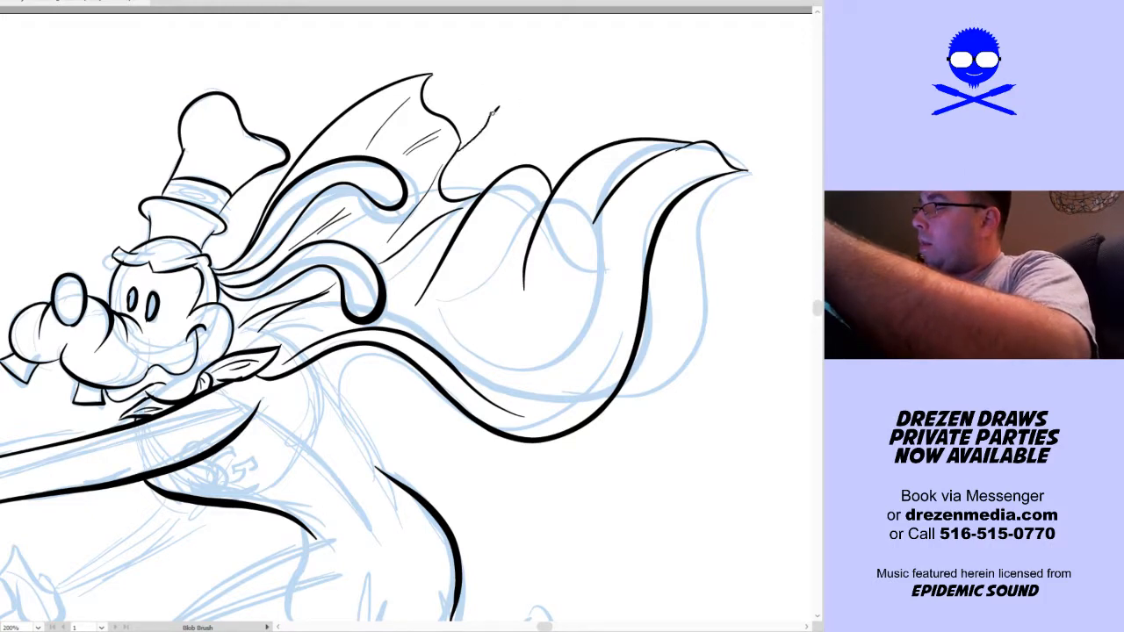
mouse_move(460, 142)
mouse_down()
mouse_move(490, 81)
mouse_move(470, 195)
mouse_up()
mouse_move(471, 141)
mouse_down()
mouse_move(485, 135)
mouse_move(462, 188)
mouse_up()
Ink the curved line of the back from beneath the cape down to the waist
mouse_move(557, 509)
mouse_down()
mouse_move(620, 389)
mouse_move(602, 356)
mouse_up()
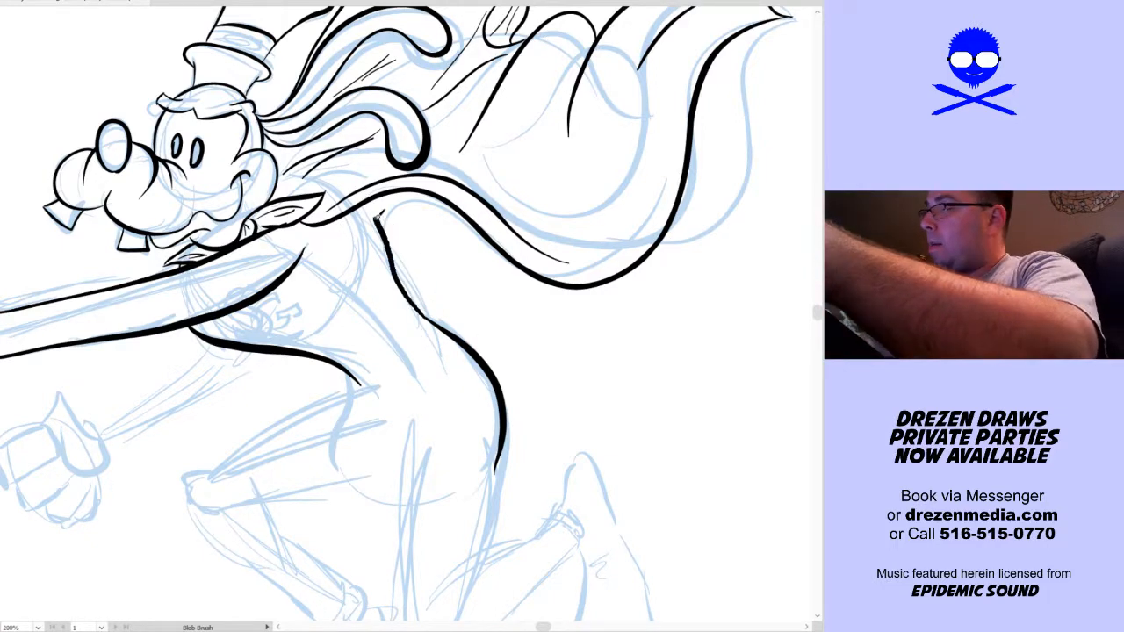
drag(491, 418, 701, 390)
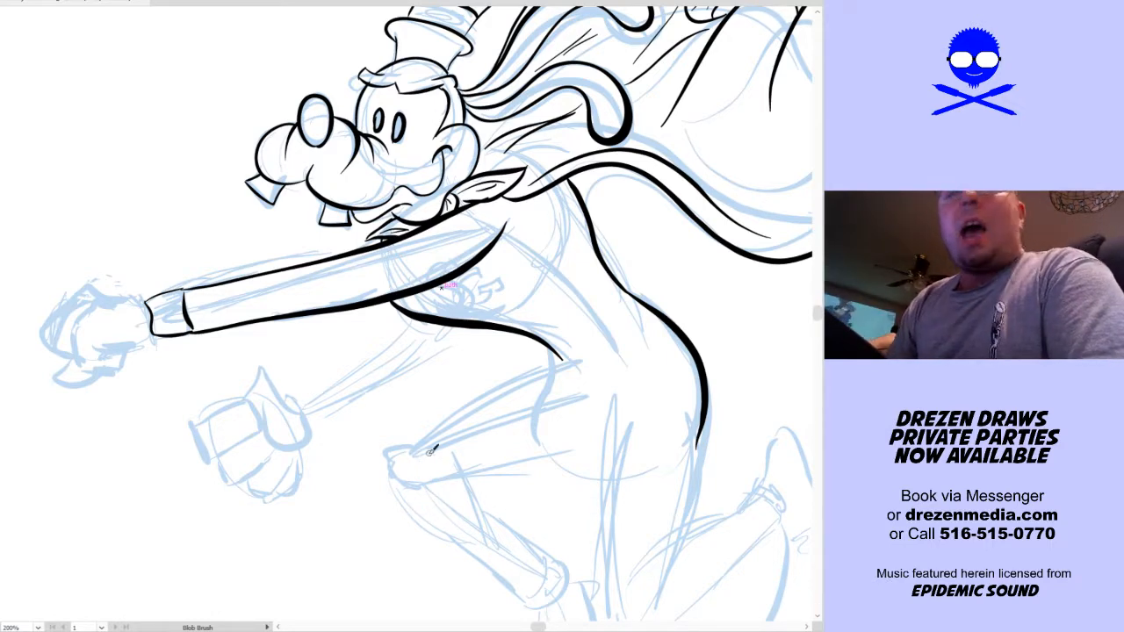
key(space)
drag(604, 498, 476, 485)
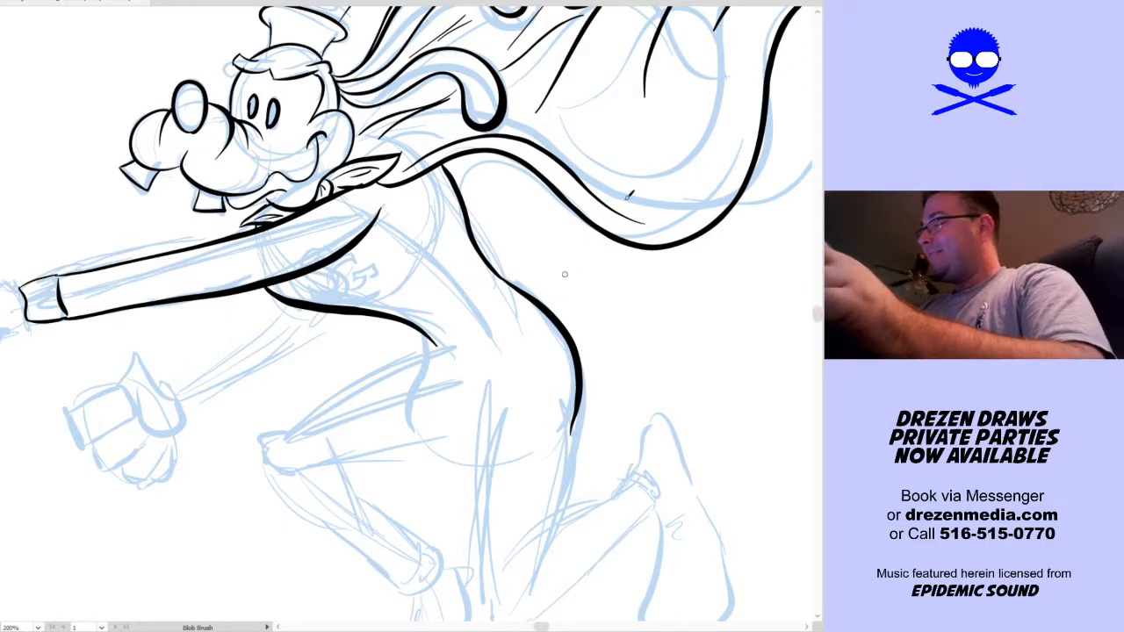
Replace the heavy rump curve with a small curled flap at the lower back and a shorter rump line beneath it
mouse_move(563, 331)
mouse_down()
mouse_move(578, 423)
mouse_move(586, 370)
mouse_up()
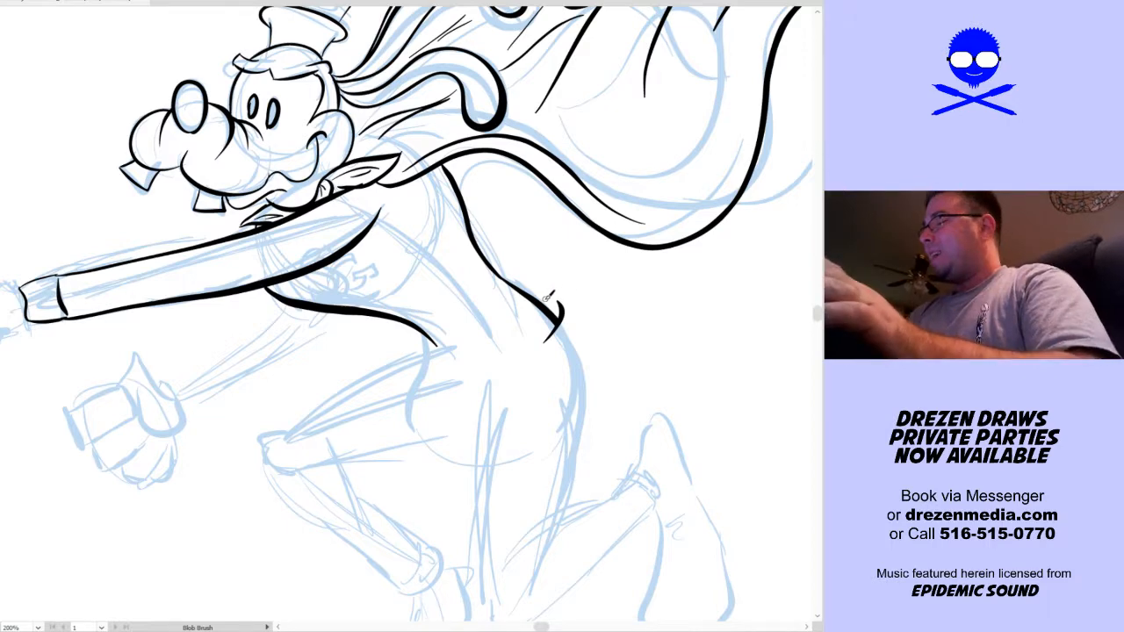
drag(576, 327, 578, 369)
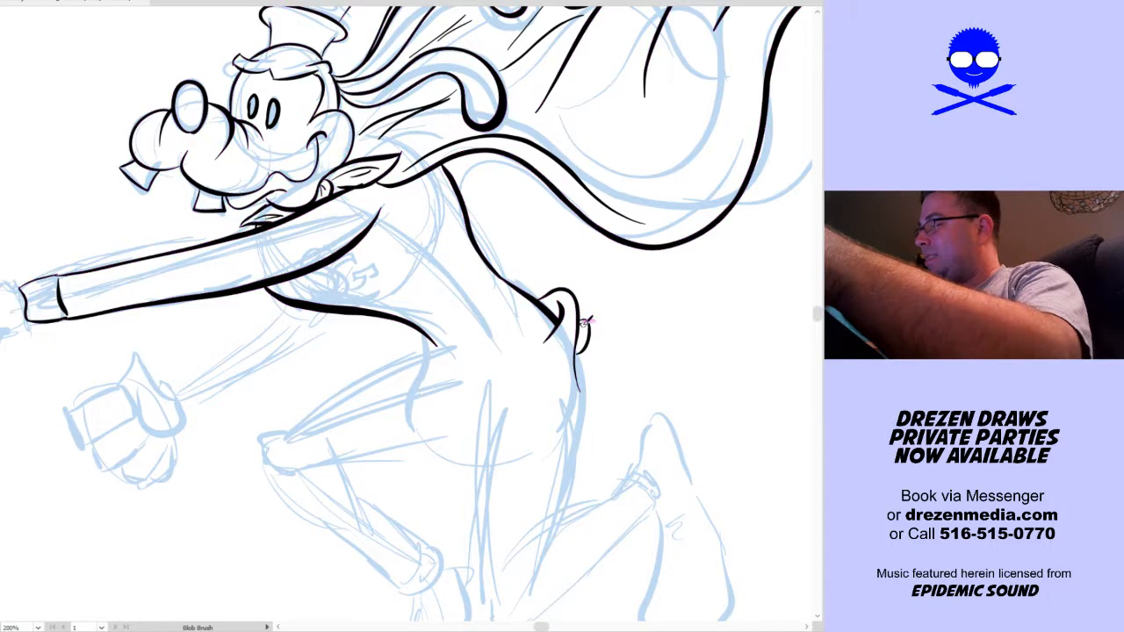
mouse_move(644, 353)
mouse_down()
mouse_move(632, 302)
mouse_move(539, 397)
mouse_move(576, 324)
mouse_move(567, 302)
mouse_up()
key(ctrl+z)
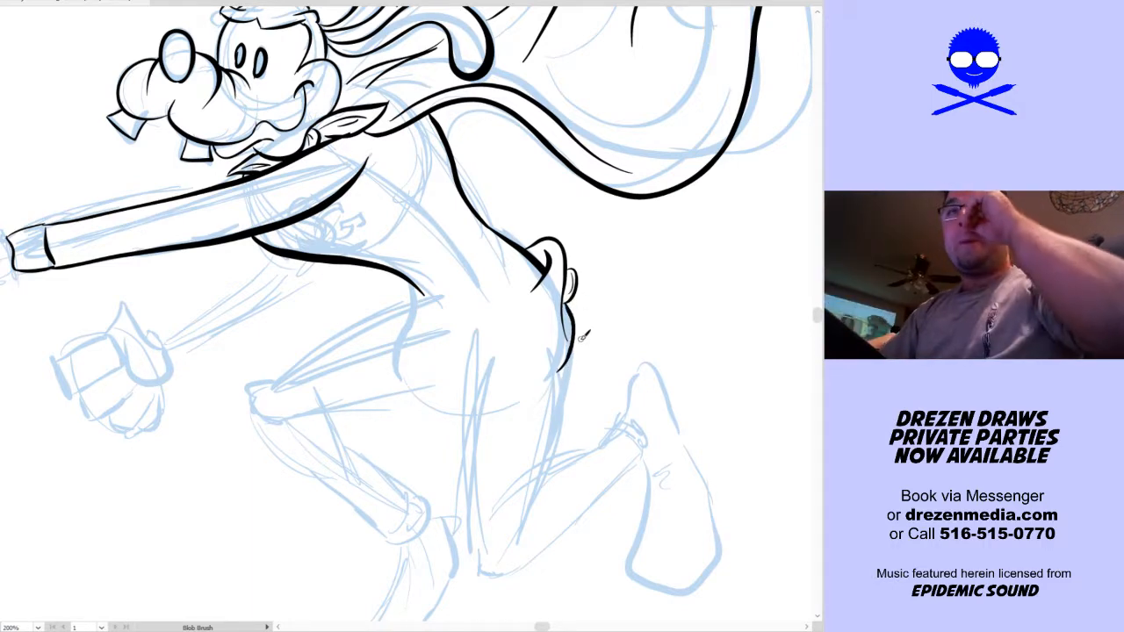
Ink the near thigh with a heavy front line rounding the knee and a thinner back line down from the rump
drag(614, 363, 610, 314)
mouse_move(470, 351)
mouse_down()
mouse_move(443, 324)
mouse_move(462, 321)
mouse_up()
mouse_move(394, 266)
mouse_down()
mouse_move(389, 363)
mouse_move(449, 470)
mouse_up()
mouse_move(457, 423)
mouse_down()
mouse_move(491, 351)
mouse_move(507, 260)
mouse_up()
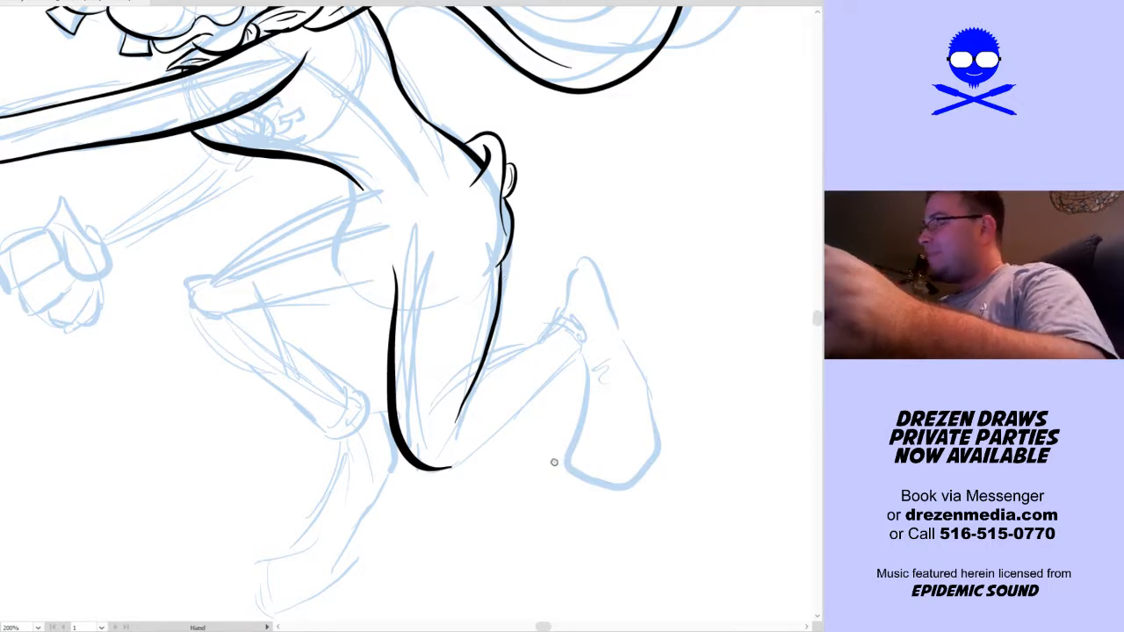
Ink the lower leg of the raised rear foot from the knee to the ankle, and outline the sock cuff
drag(557, 456, 522, 492)
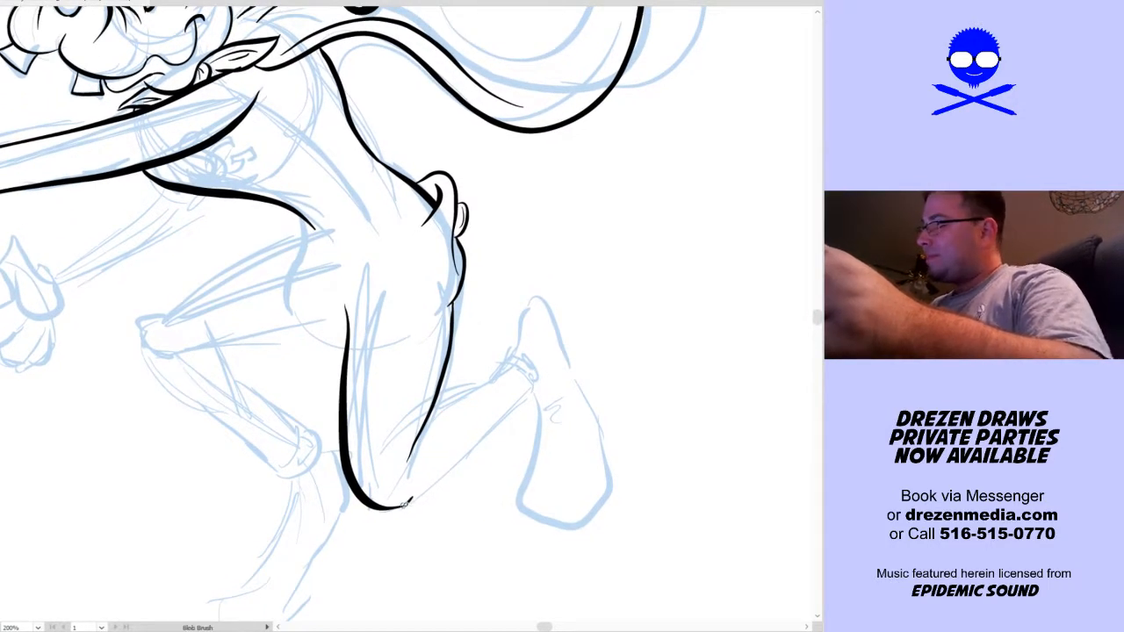
drag(400, 507, 533, 392)
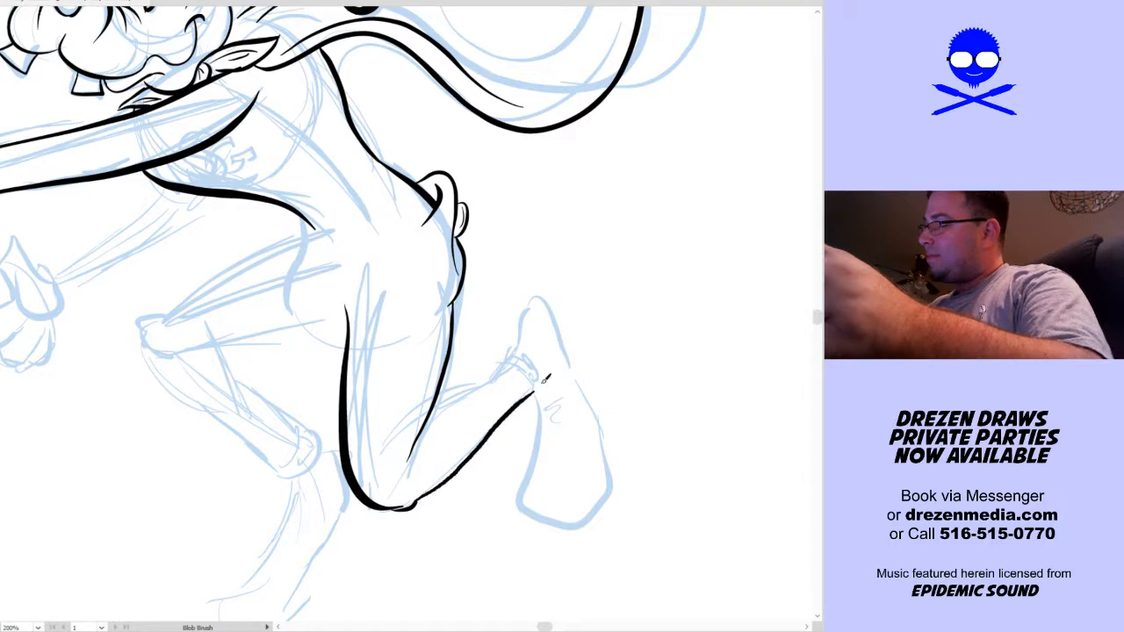
mouse_move(445, 387)
mouse_down()
mouse_move(518, 349)
mouse_move(509, 355)
mouse_move(544, 388)
mouse_up()
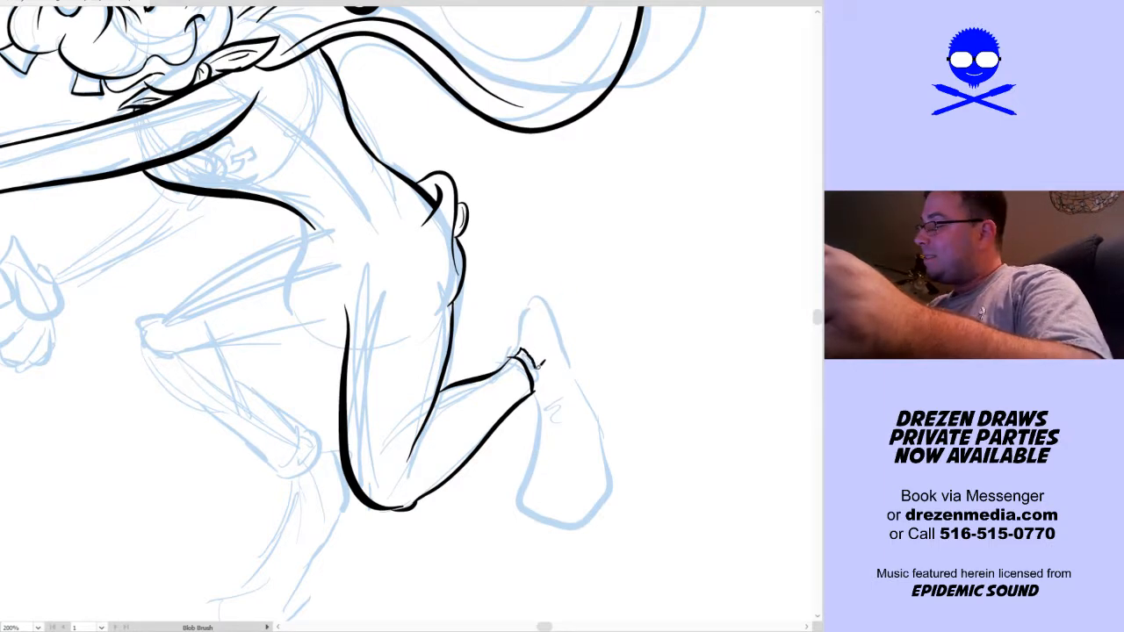
Ink the raised rear shoe with a heavy sole outline, add ribs to the sock cuff and creases across the arch
mouse_move(533, 379)
mouse_down()
mouse_move(520, 299)
mouse_move(566, 334)
mouse_move(576, 391)
mouse_move(543, 409)
mouse_move(509, 500)
mouse_move(604, 514)
mouse_move(606, 430)
mouse_move(578, 390)
mouse_up()
drag(655, 426, 695, 407)
drag(587, 387, 604, 382)
drag(589, 394, 610, 396)
Ink the front shoe with a heavy outline, adding short creases at the ankle and a rounded heel
drag(559, 502, 725, 396)
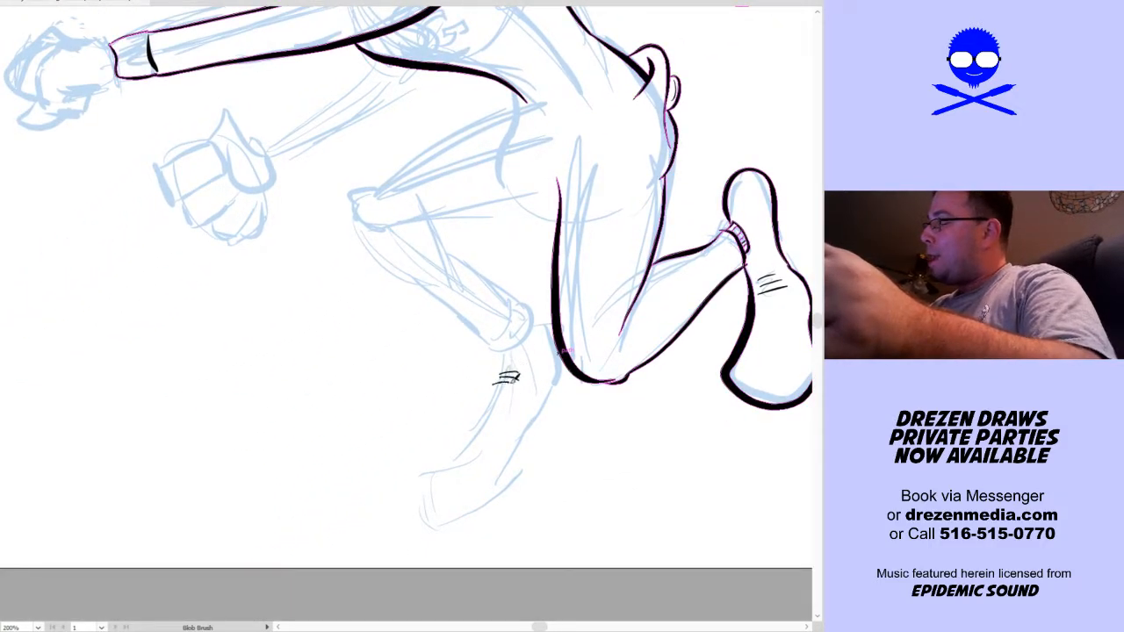
mouse_move(503, 349)
mouse_down()
mouse_move(503, 377)
mouse_move(513, 366)
mouse_up()
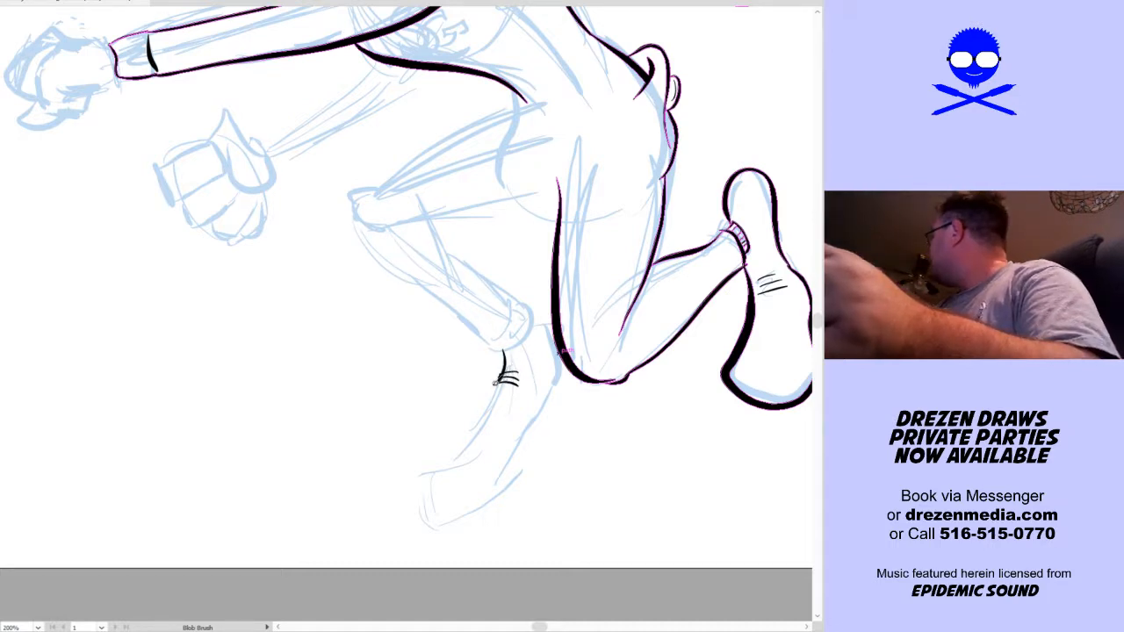
drag(504, 372, 467, 409)
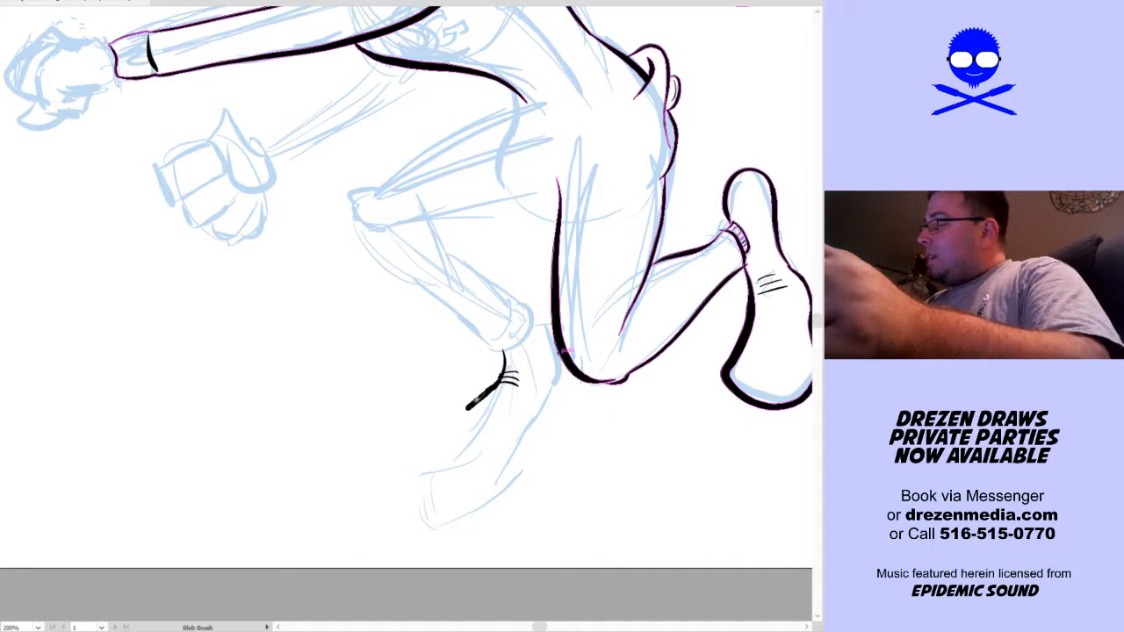
key(ctrl+z)
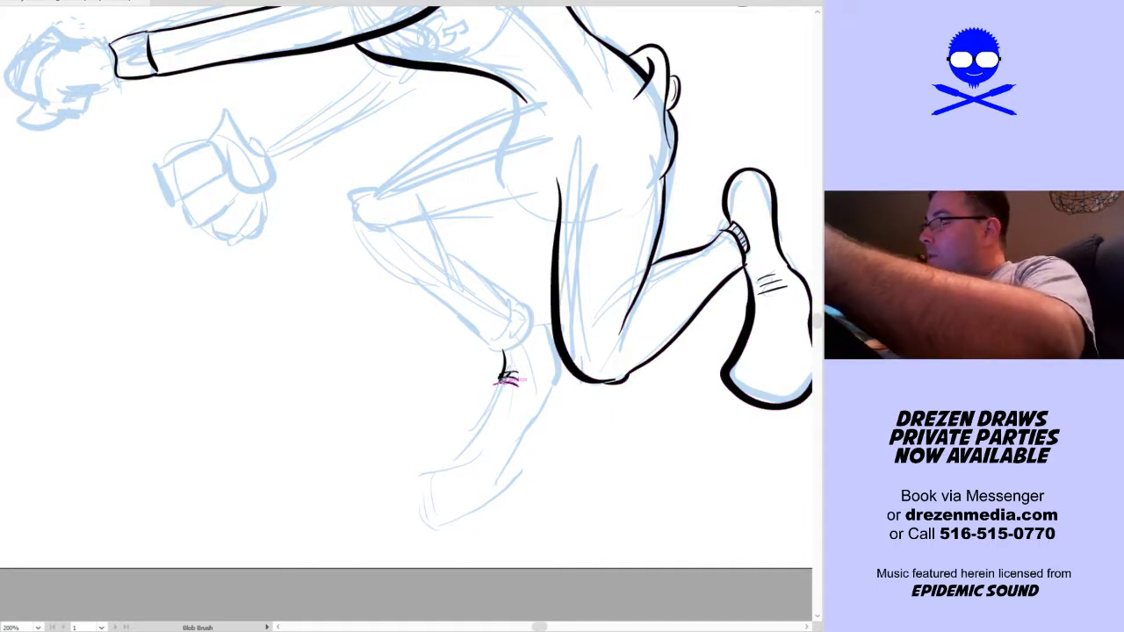
mouse_move(503, 378)
mouse_down()
mouse_move(469, 424)
mouse_move(403, 475)
mouse_move(430, 507)
mouse_move(486, 488)
mouse_move(555, 391)
mouse_move(554, 364)
mouse_up()
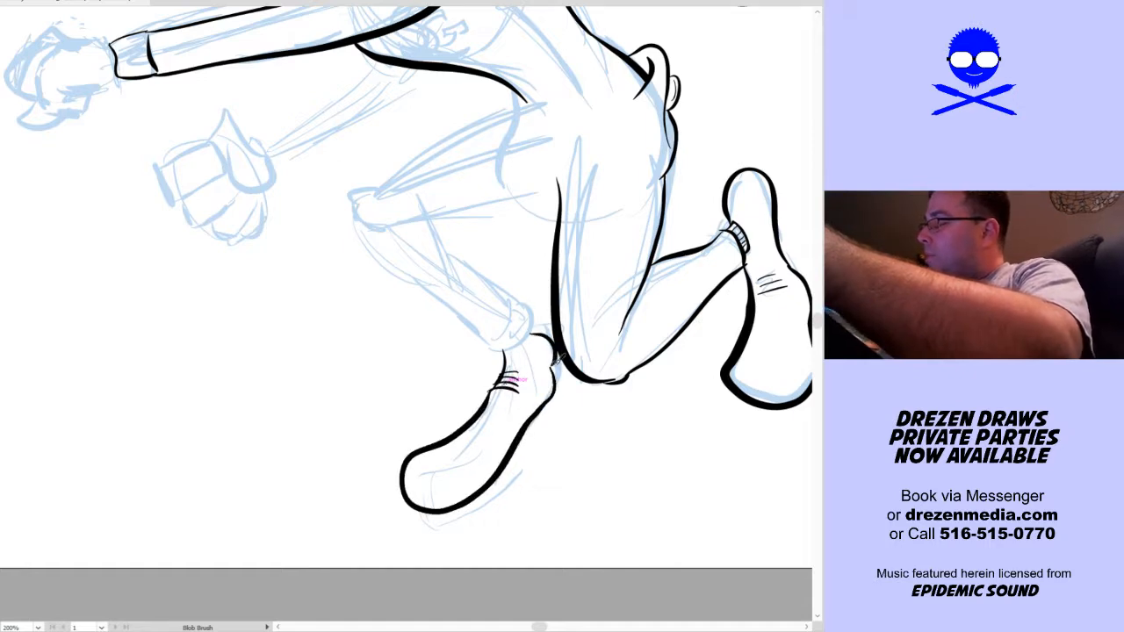
Ink the bent front leg from the hip around the knee to the ankle, finishing with a ribbed sock cuff
key(space)
drag(625, 444, 606, 528)
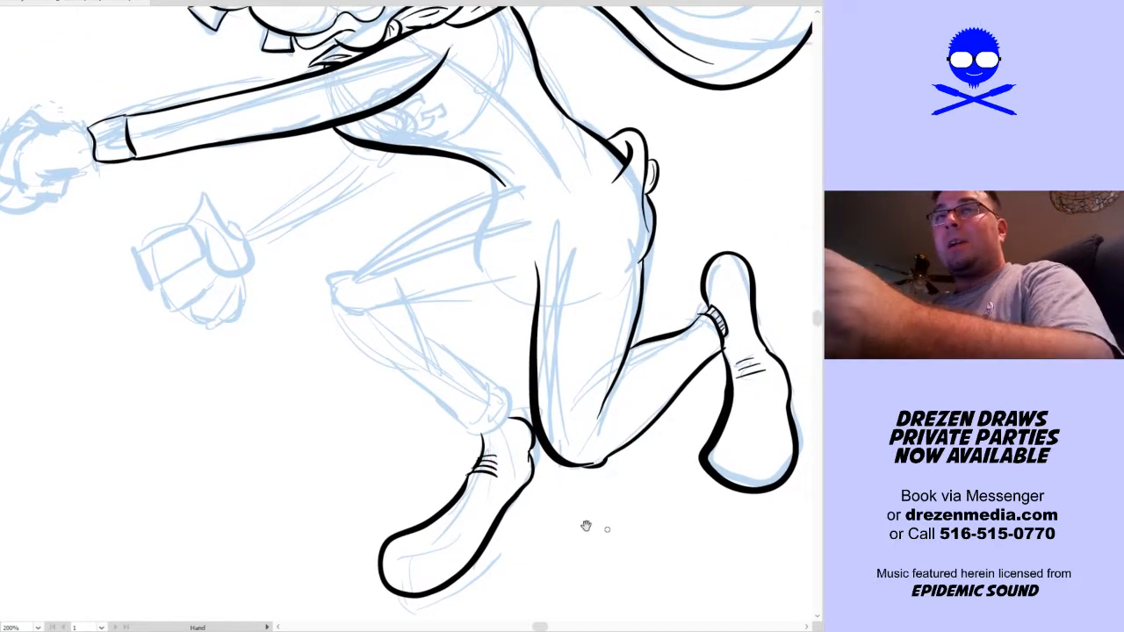
mouse_move(395, 364)
mouse_down()
mouse_move(350, 277)
mouse_move(370, 272)
mouse_move(339, 303)
mouse_move(354, 278)
mouse_up()
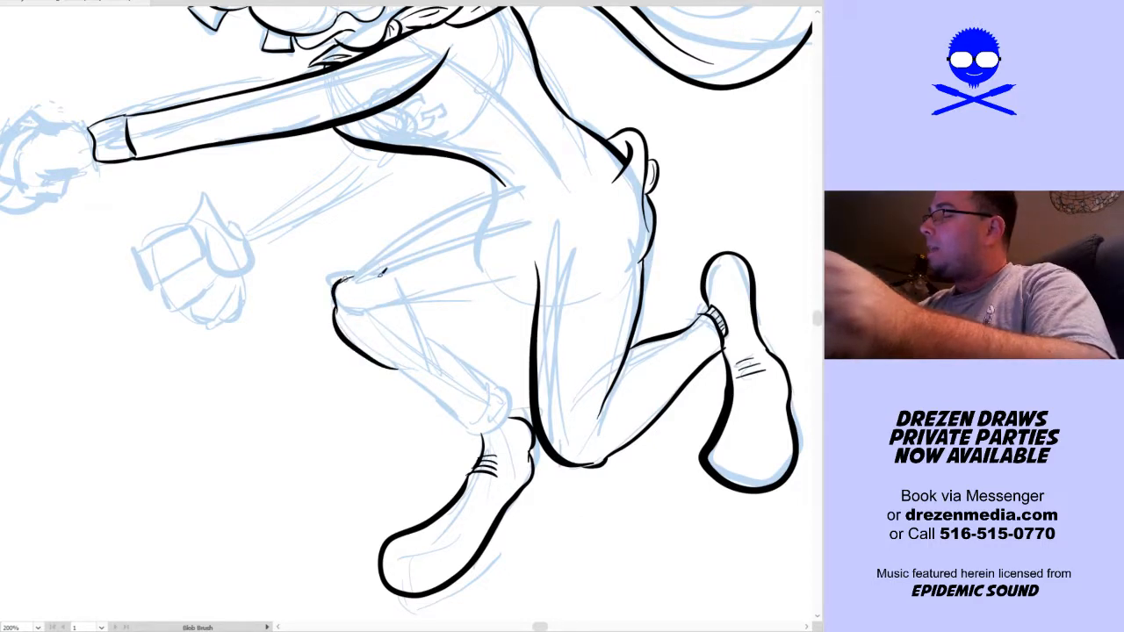
drag(470, 284, 538, 272)
mouse_move(505, 184)
mouse_down()
mouse_move(377, 260)
mouse_move(351, 283)
mouse_up()
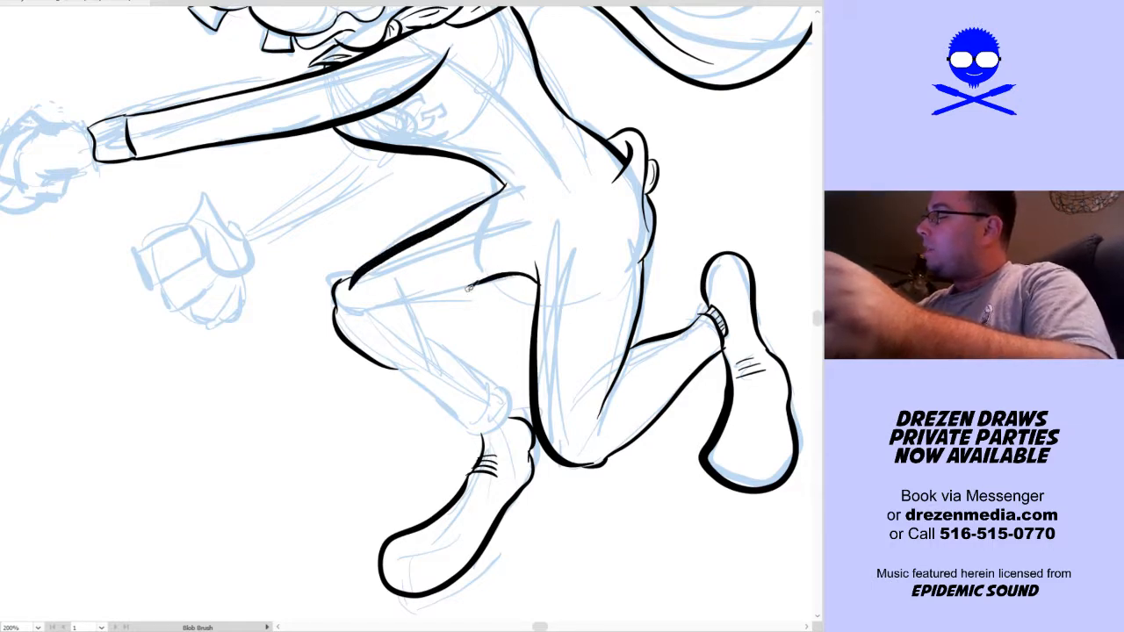
drag(343, 282, 360, 269)
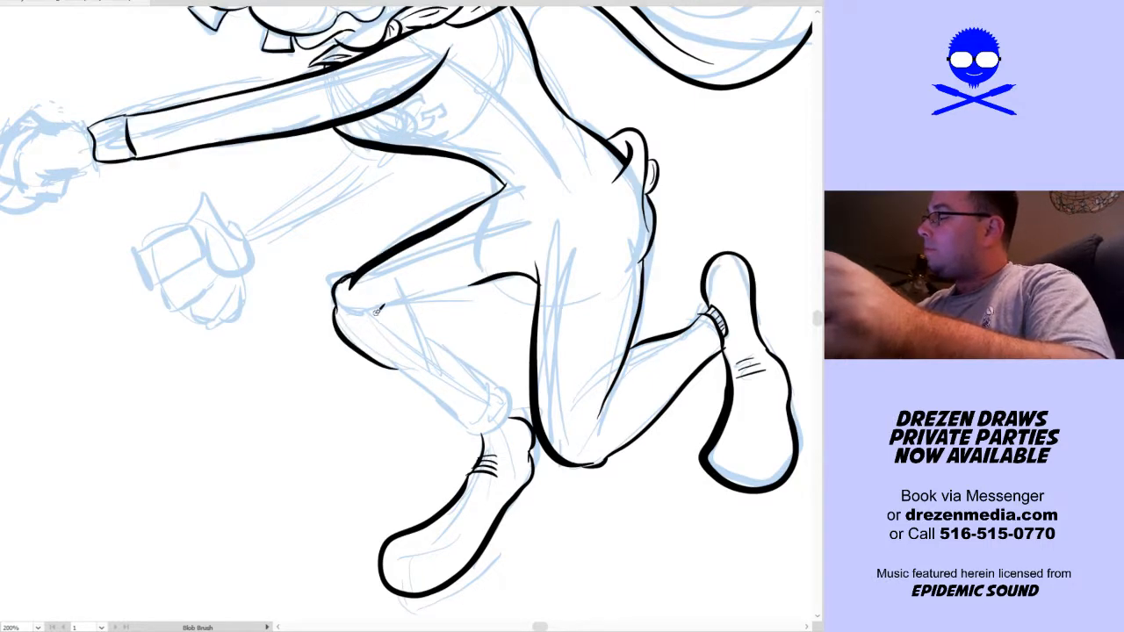
drag(379, 308, 469, 284)
drag(399, 303, 500, 395)
mouse_move(390, 364)
mouse_down()
mouse_move(465, 429)
mouse_move(478, 430)
mouse_move(502, 393)
mouse_up()
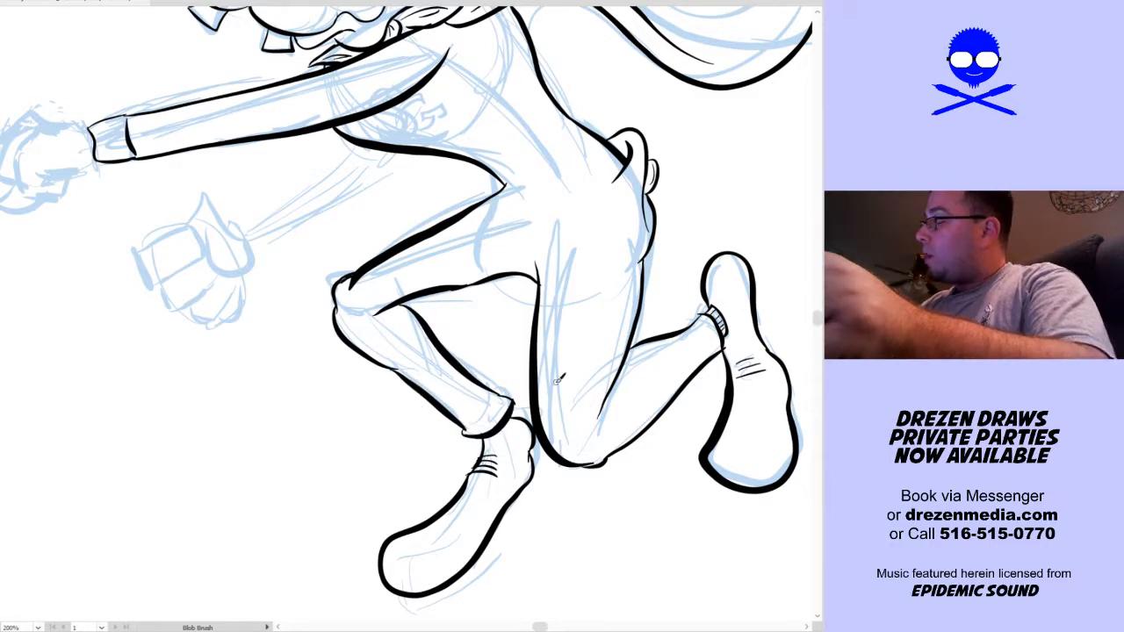
drag(465, 427, 501, 398)
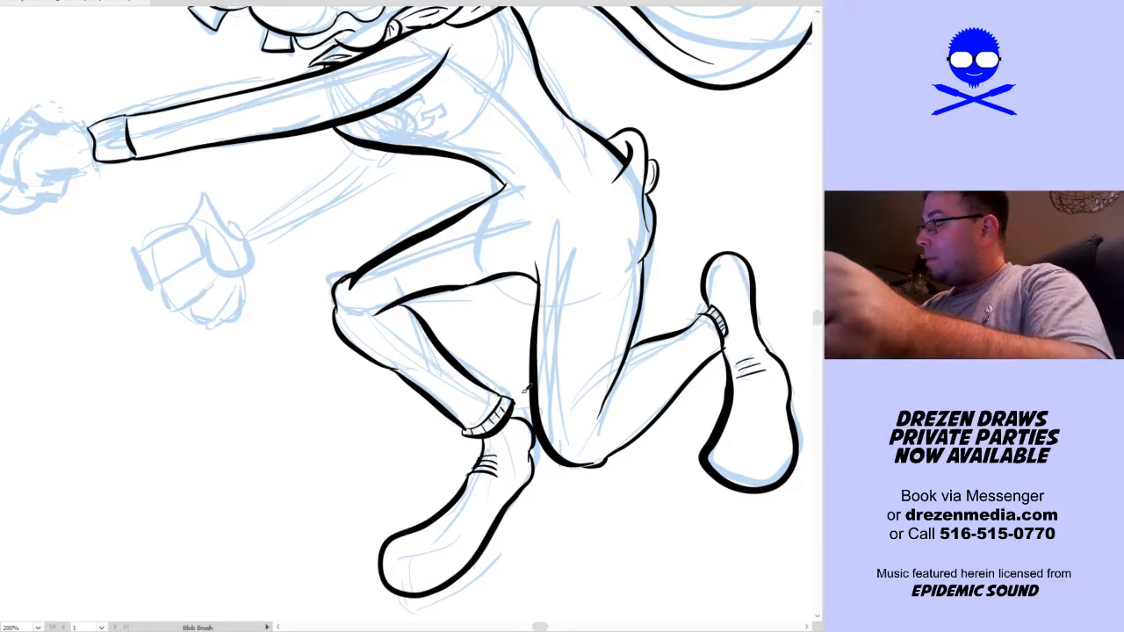
Add thin rib lines across the wrist cuff of the outstretched arm
scroll(502, 407, up, 5)
mouse_move(152, 349)
mouse_down()
mouse_move(180, 340)
mouse_move(183, 363)
mouse_up()
drag(158, 375, 187, 371)
Draw three long, thin hairs sweeping forward from the head at the base of the hat
key(space)
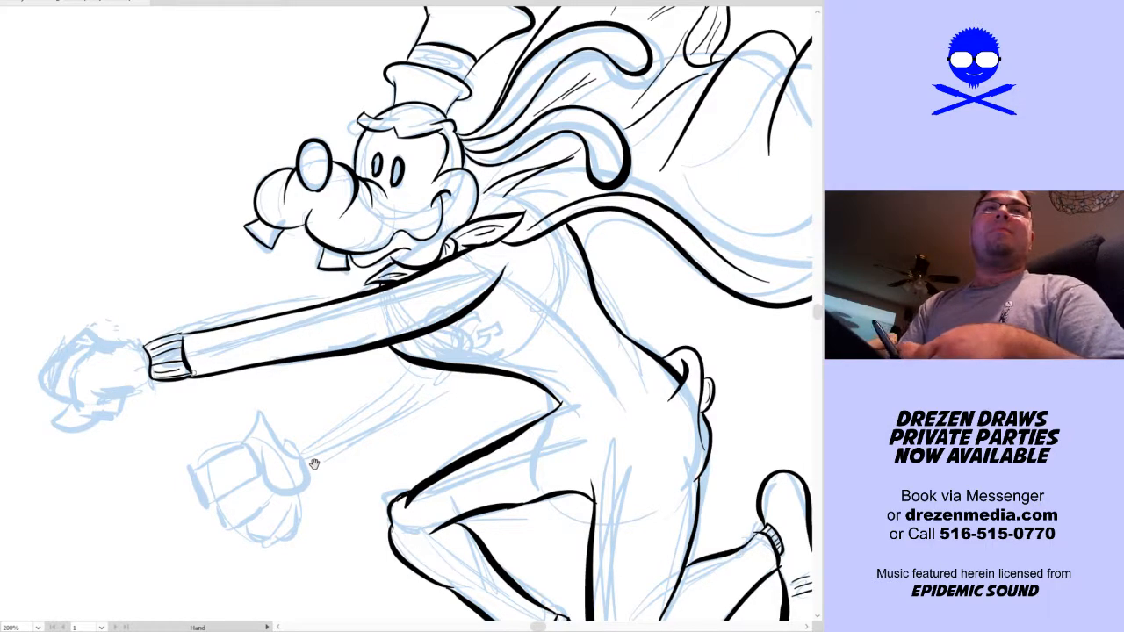
mouse_move(488, 396)
mouse_down()
mouse_move(455, 449)
mouse_move(335, 530)
mouse_move(425, 384)
mouse_move(482, 407)
mouse_move(461, 485)
mouse_up()
drag(365, 205, 223, 131)
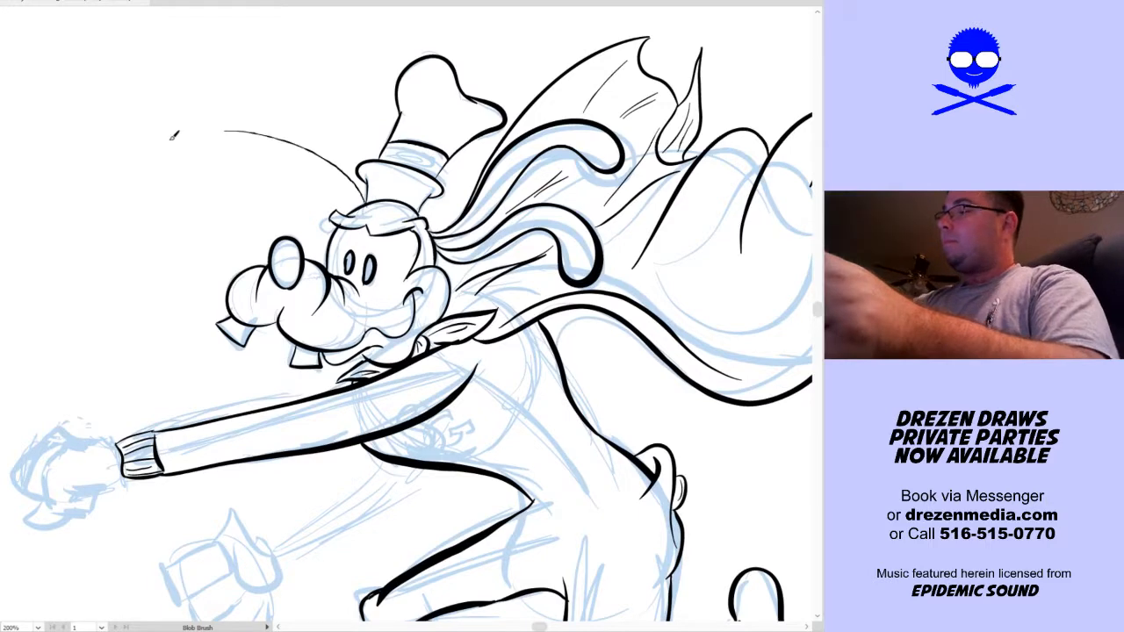
drag(361, 197, 232, 175)
drag(363, 205, 237, 230)
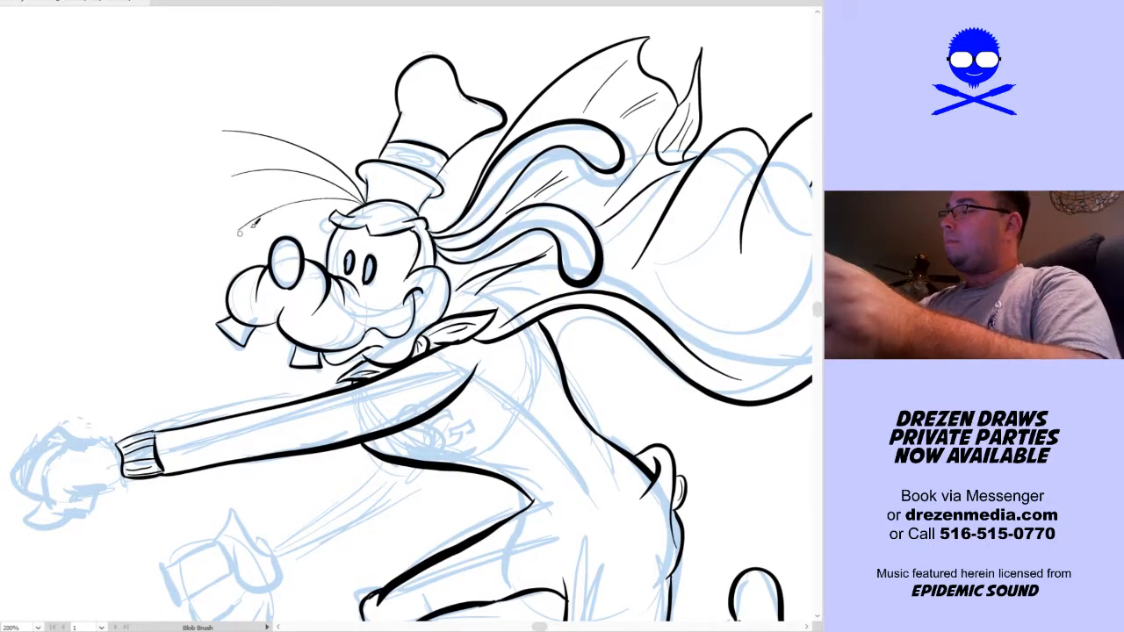
Ink the stacked, curled fingers and lower edge of the rear hand's fist
scroll(519, 377, down, 3)
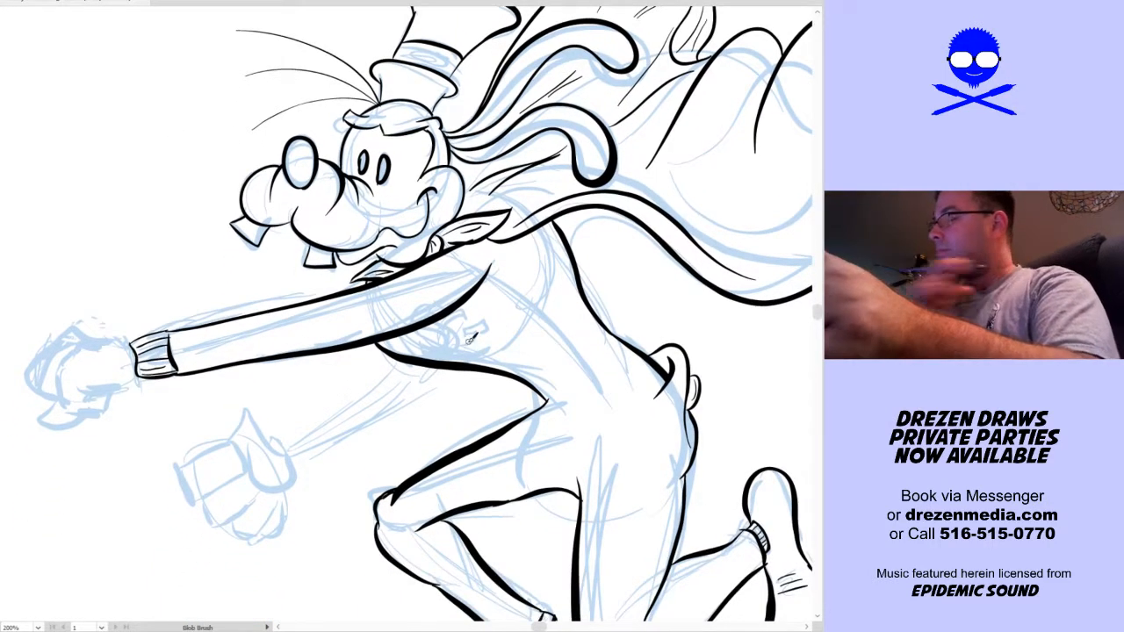
mouse_move(202, 499)
mouse_down()
mouse_move(182, 467)
mouse_move(227, 447)
mouse_move(243, 453)
mouse_move(239, 475)
mouse_move(194, 495)
mouse_move(223, 521)
mouse_move(240, 479)
mouse_up()
mouse_move(226, 526)
mouse_down()
mouse_move(274, 500)
mouse_move(266, 523)
mouse_move(279, 484)
mouse_up()
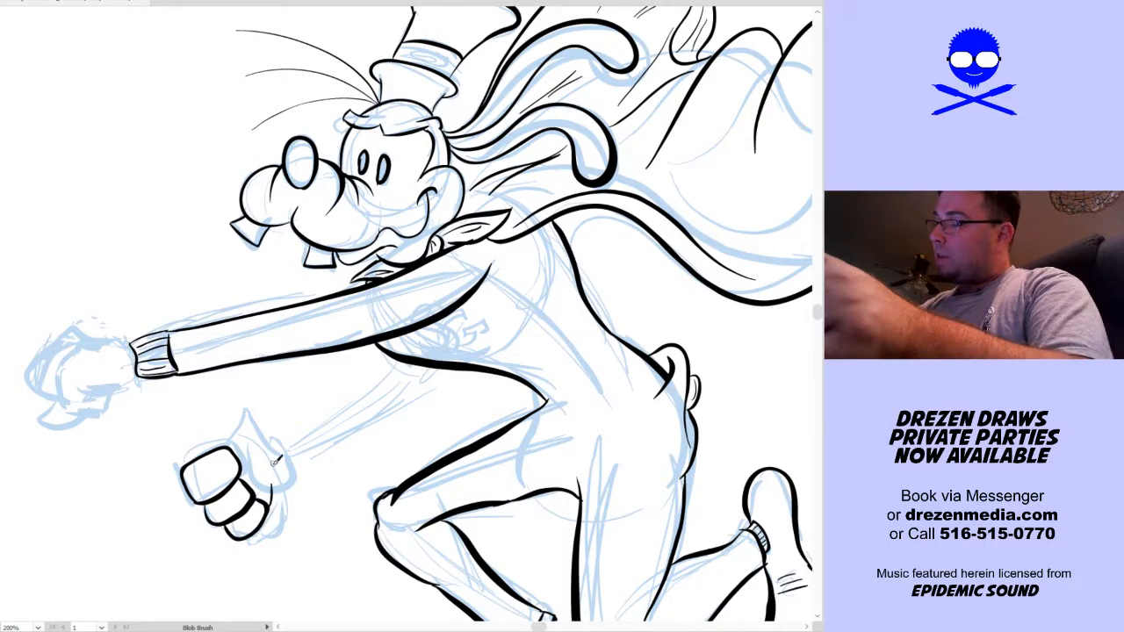
Try several thumb shapes on the rear fist, replacing the rejected strokes with a short pointed form behind the knuckles
mouse_move(230, 440)
mouse_down()
mouse_move(276, 453)
mouse_move(269, 476)
mouse_up()
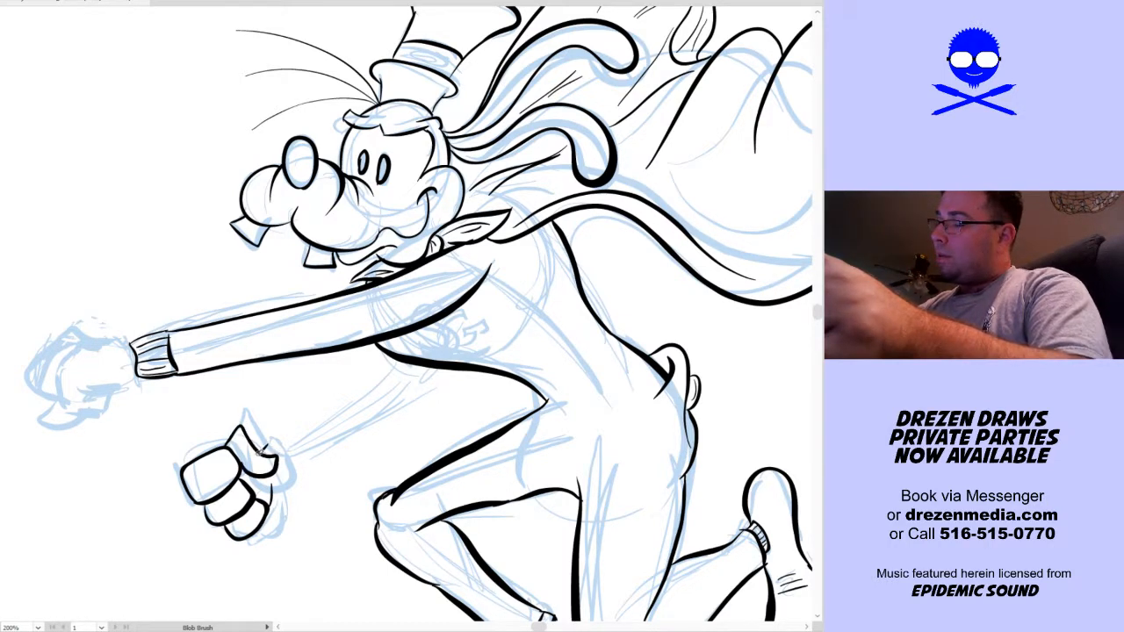
key(ctrl+z)
key(ctrl+z)
mouse_move(213, 445)
mouse_down()
mouse_move(255, 453)
mouse_move(242, 479)
mouse_up()
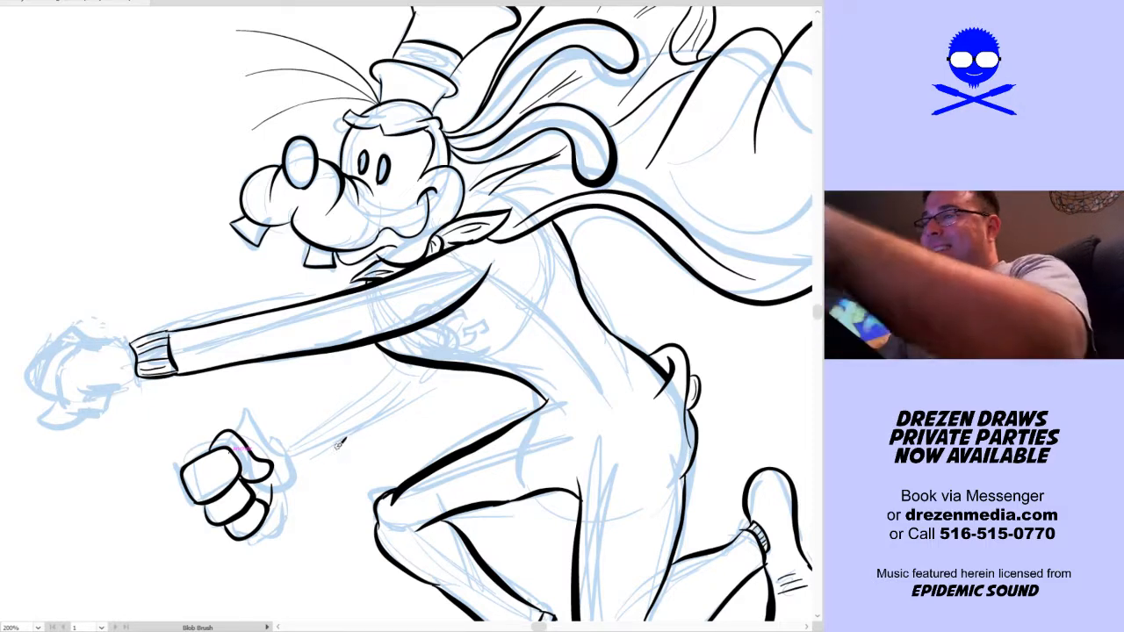
key(ctrl+z)
mouse_move(211, 443)
mouse_down()
mouse_move(244, 416)
mouse_move(263, 466)
mouse_move(215, 444)
mouse_move(264, 465)
mouse_move(245, 474)
mouse_up()
key(ctrl+z)
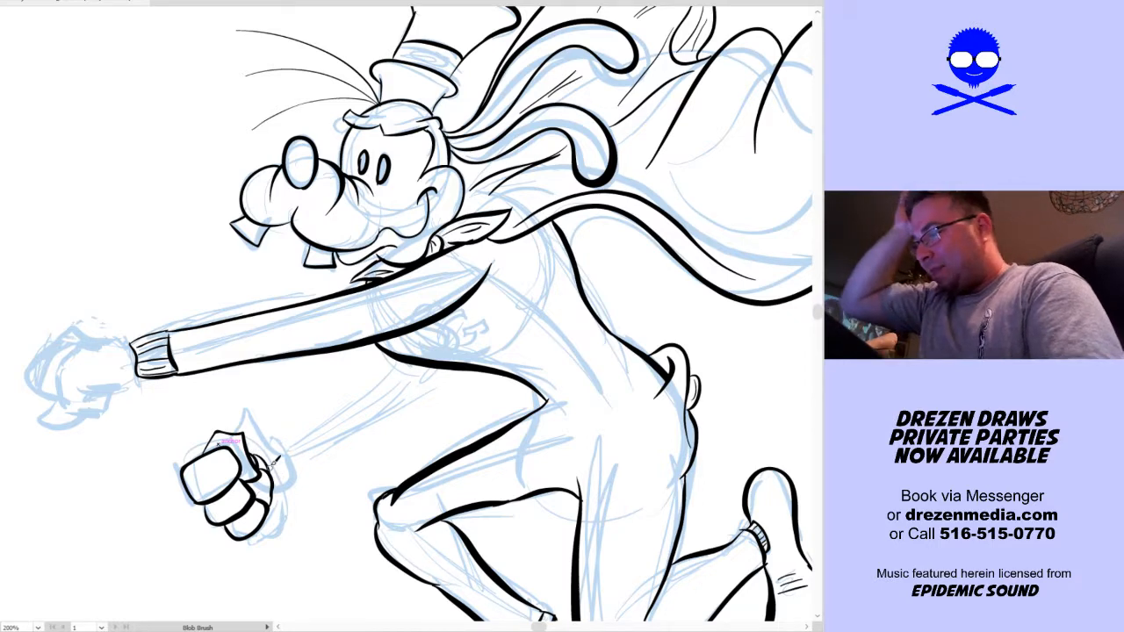
Move the whole inked rear fist about 0.5 in closer to the body
key(v)
drag(179, 553, 325, 396)
key(a)
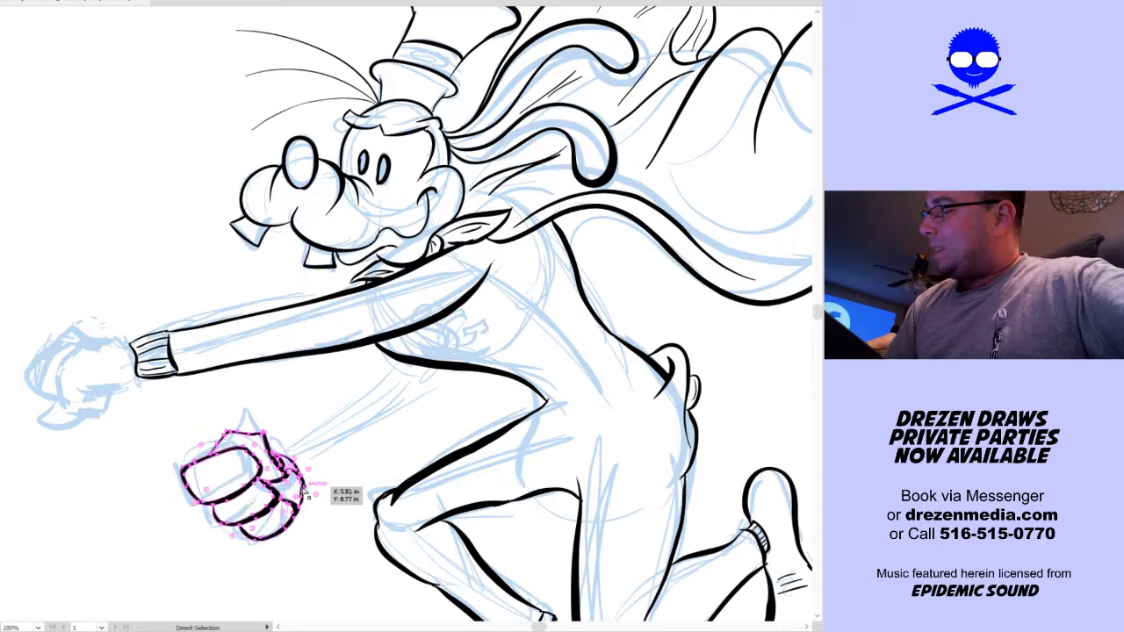
key(v)
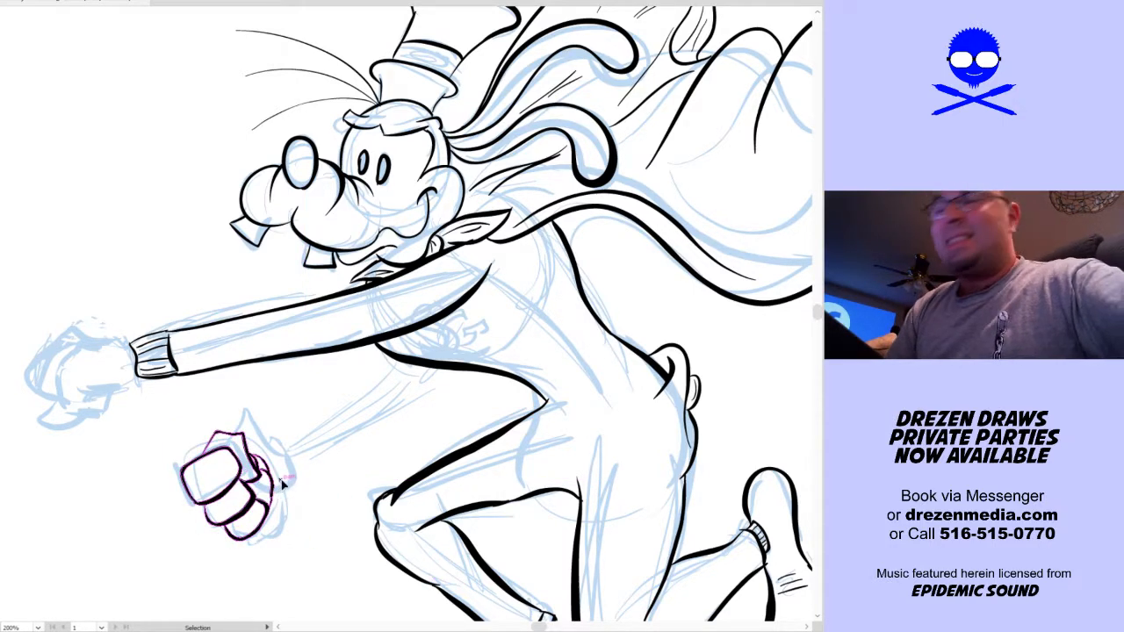
drag(270, 516, 358, 507)
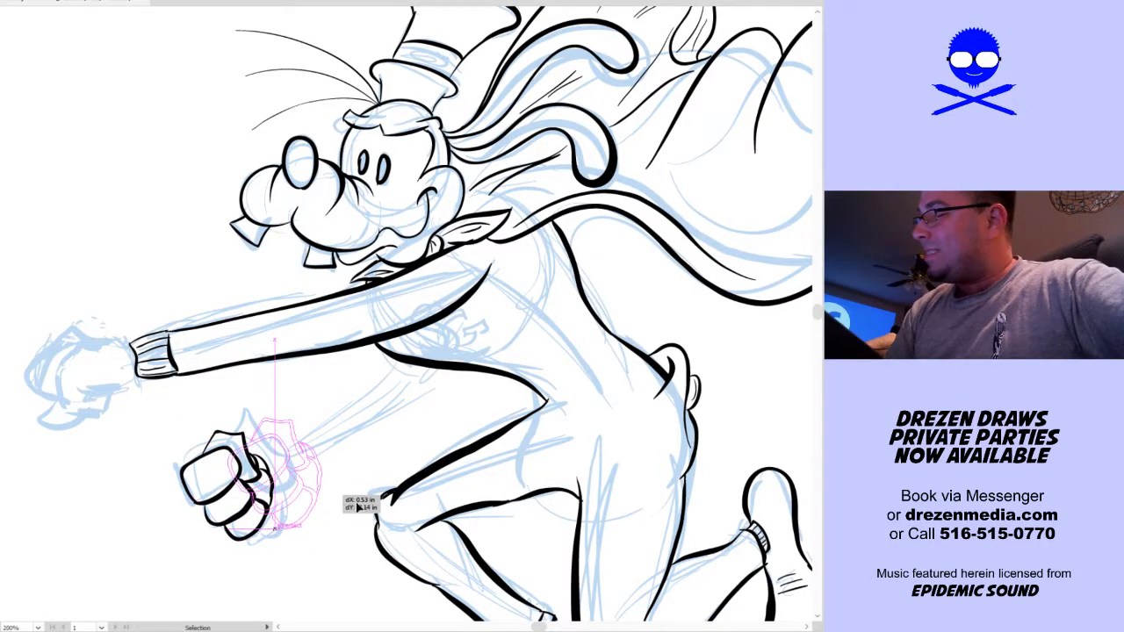
drag(295, 574, 275, 598)
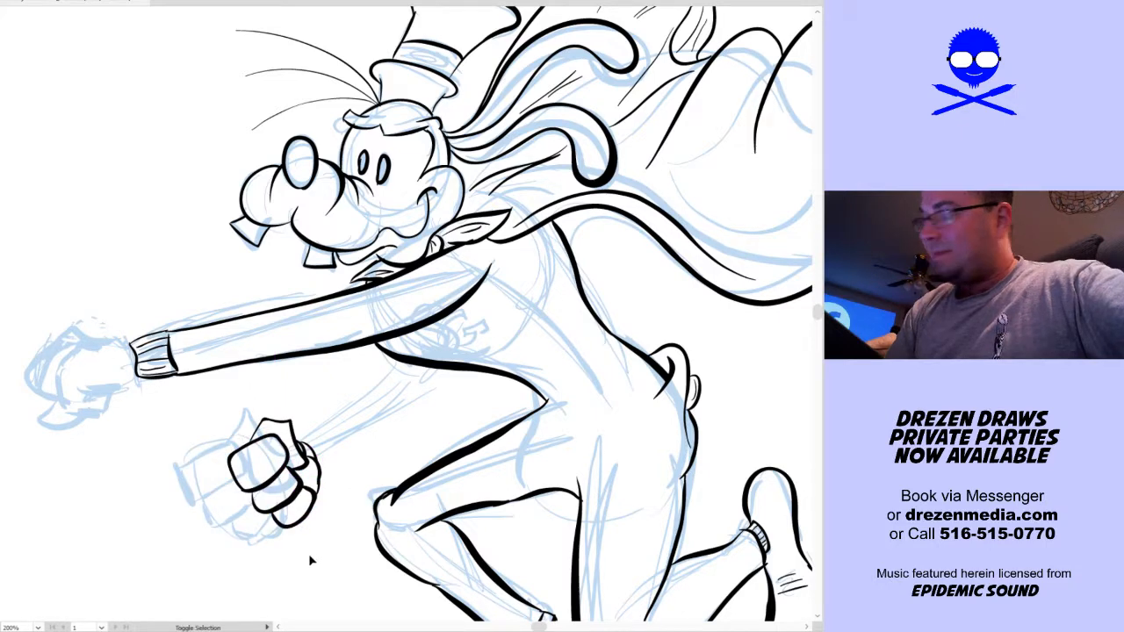
Ink the rear arm with a ribbed wrist cuff at the fist and curved sleeve lines up to the chest
key(shift+b)
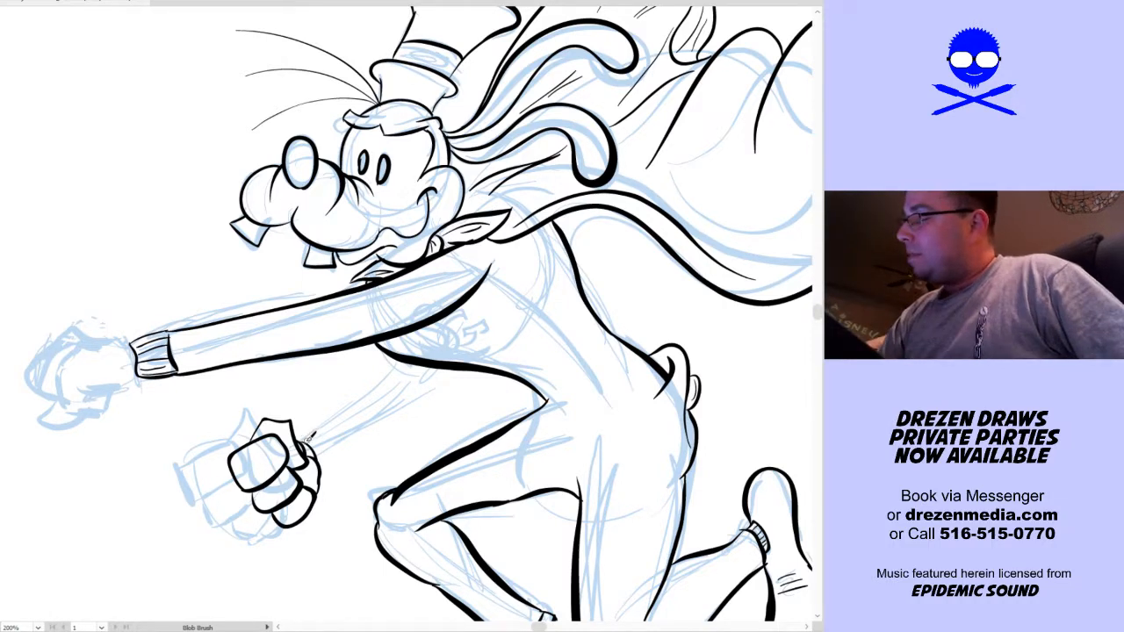
mouse_move(303, 438)
mouse_down()
mouse_move(329, 417)
mouse_move(321, 462)
mouse_up()
key(v)
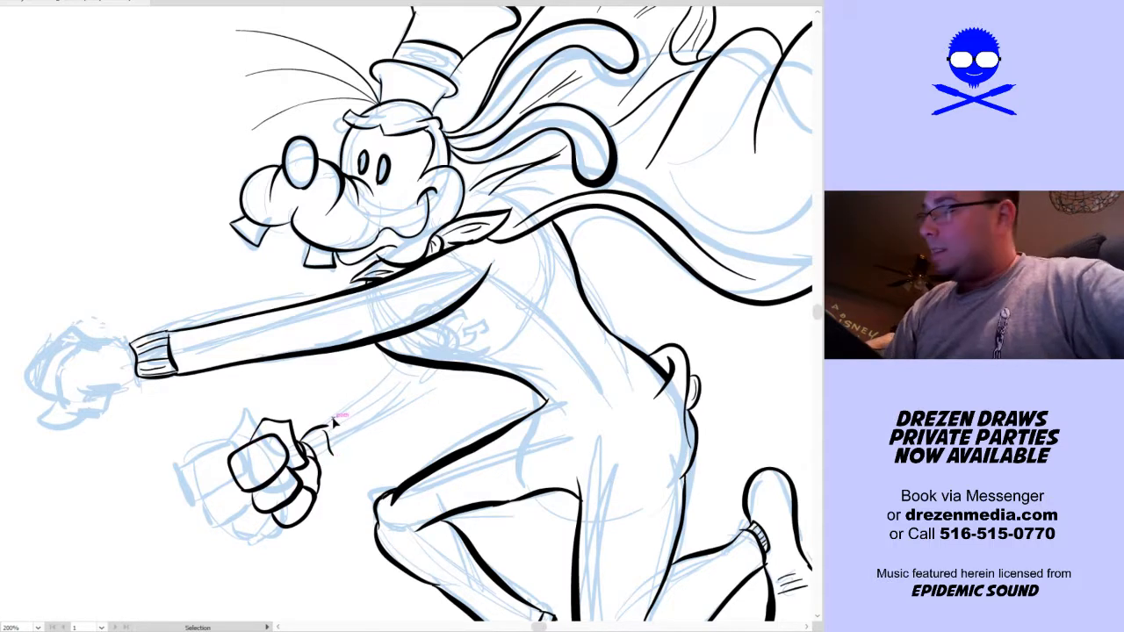
mouse_move(352, 418)
mouse_down()
mouse_move(385, 389)
mouse_move(395, 345)
mouse_up()
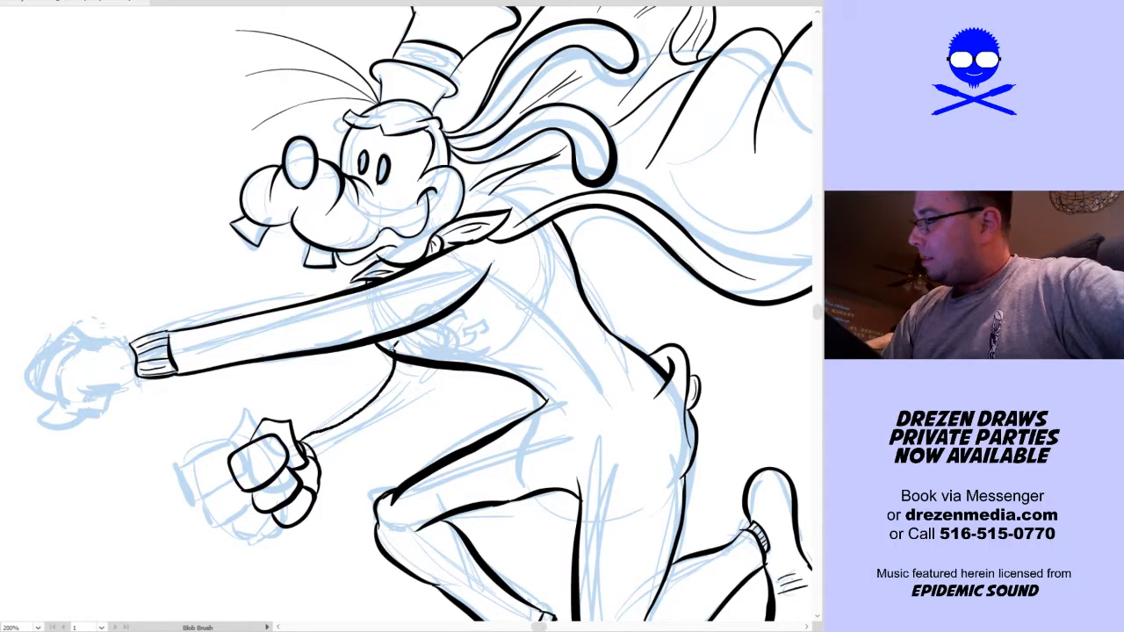
click(328, 465)
drag(317, 435, 397, 351)
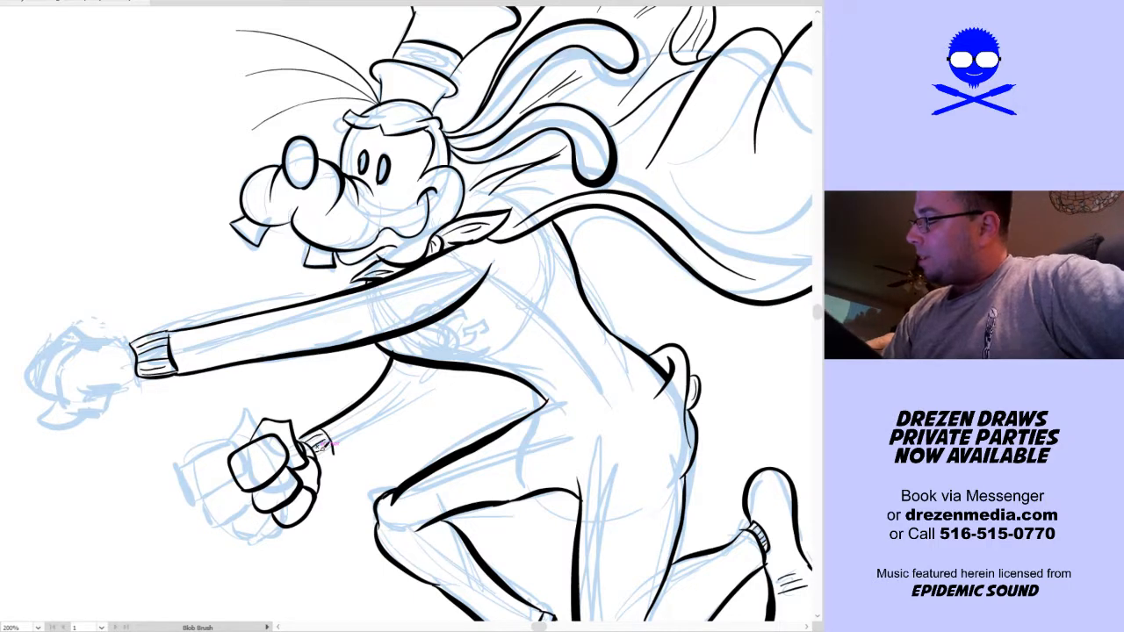
mouse_move(321, 451)
mouse_down()
mouse_move(406, 401)
mouse_move(430, 369)
mouse_up()
Ink the outlined, overlapping letters "SG" as an emblem on the chest
key(space)
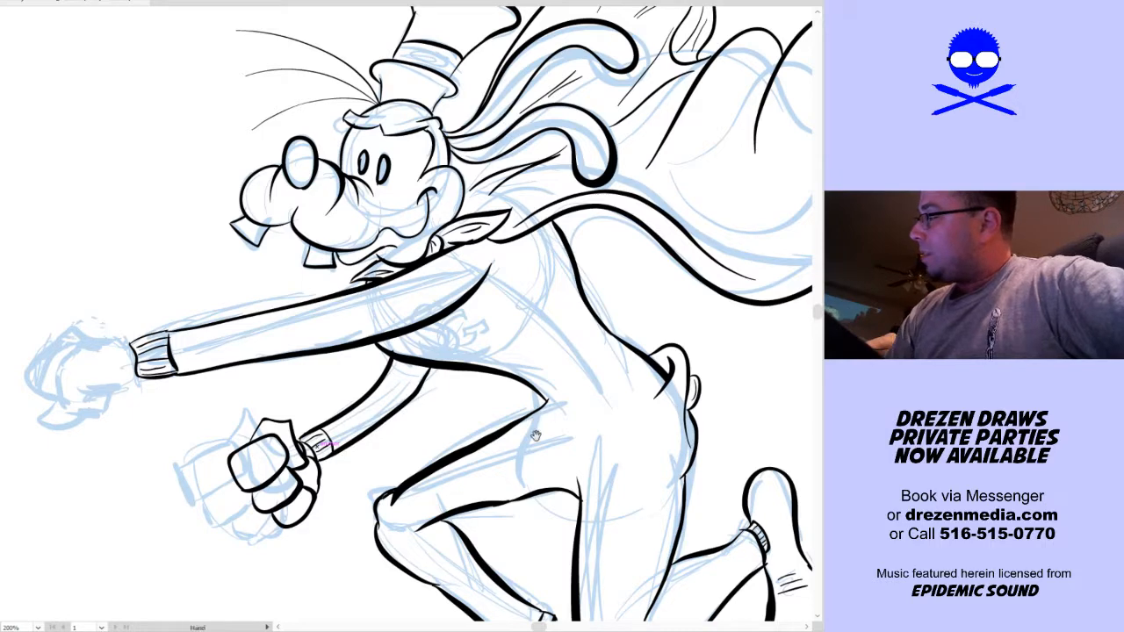
drag(584, 459, 498, 285)
drag(579, 431, 515, 524)
drag(326, 293, 391, 305)
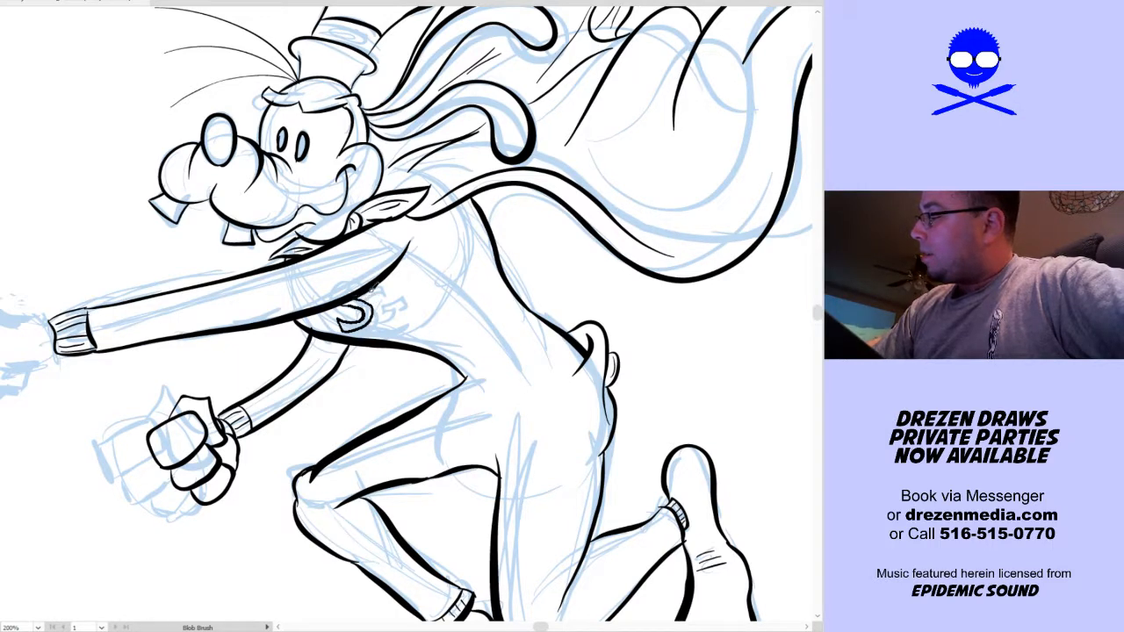
drag(380, 291, 372, 297)
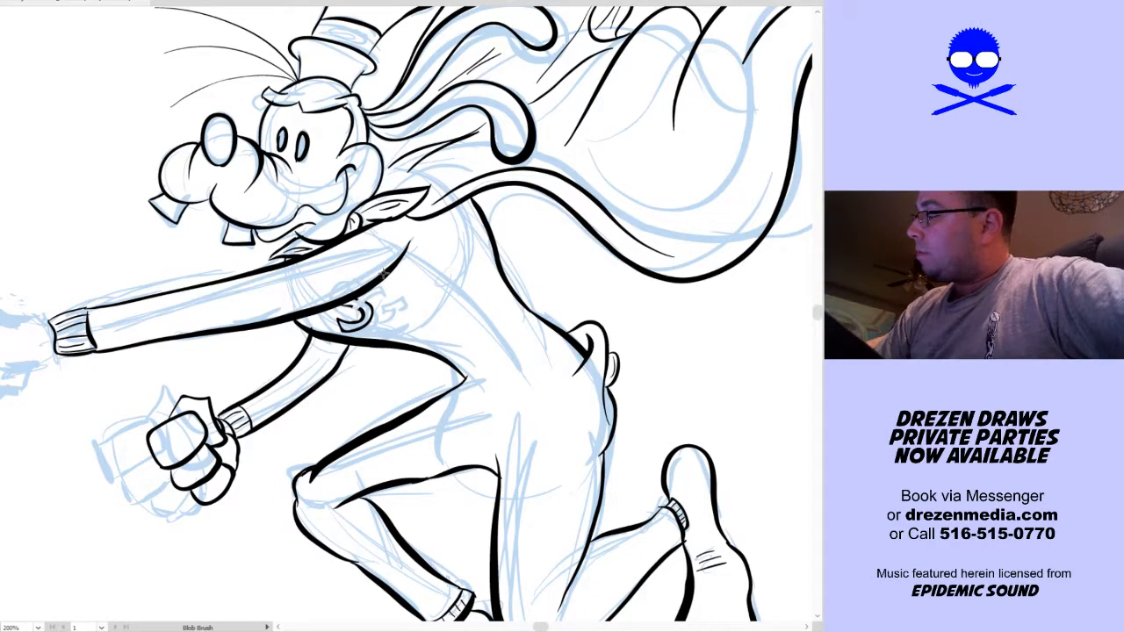
key(ctrl+z)
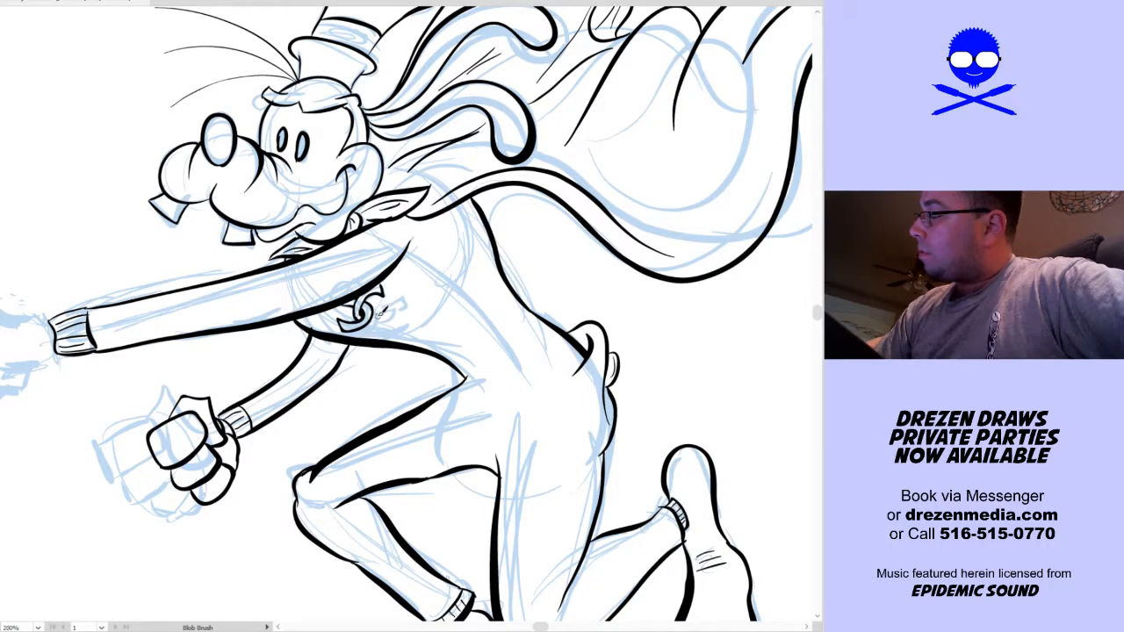
drag(391, 301, 391, 314)
drag(363, 325, 397, 321)
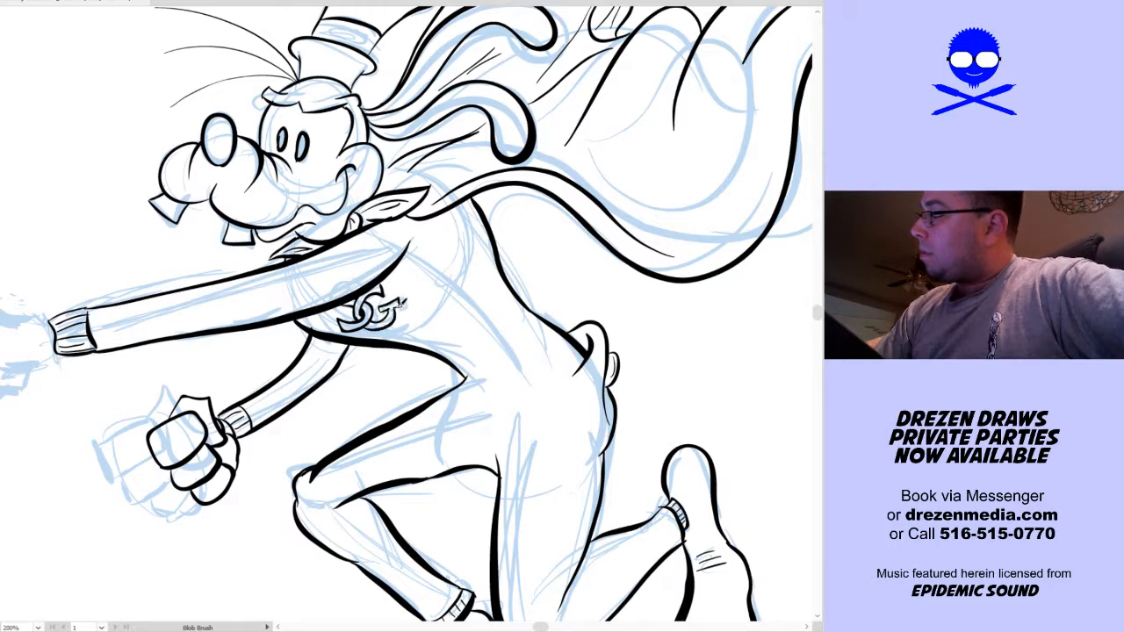
Add small touch-up strokes along the upper edge of the front thigh and beside the knee
drag(484, 323, 481, 242)
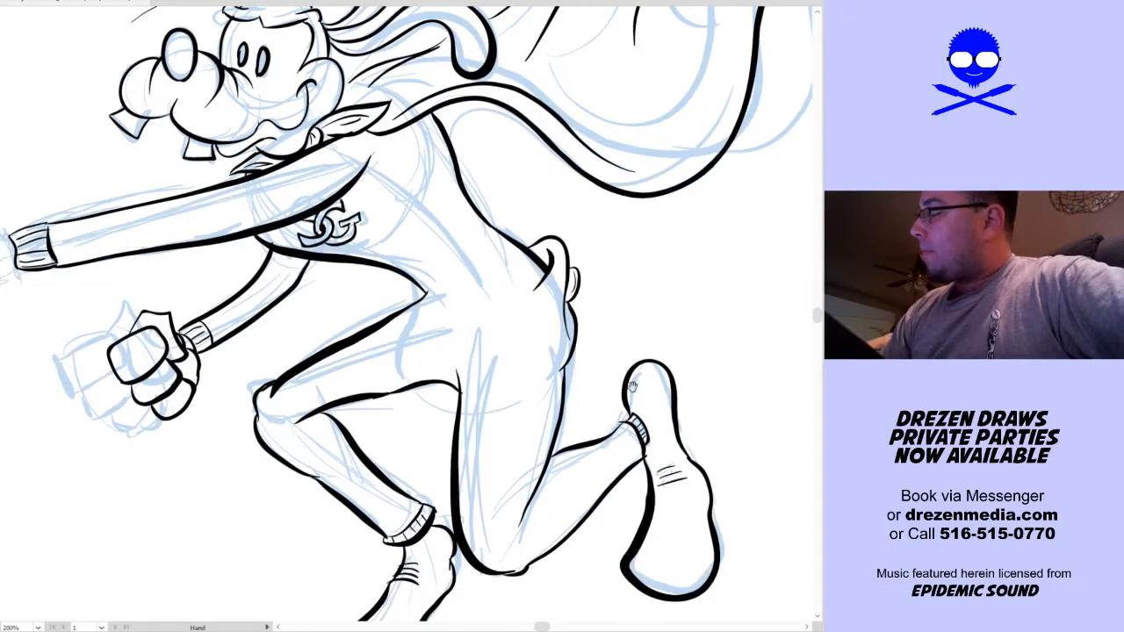
drag(624, 414, 627, 363)
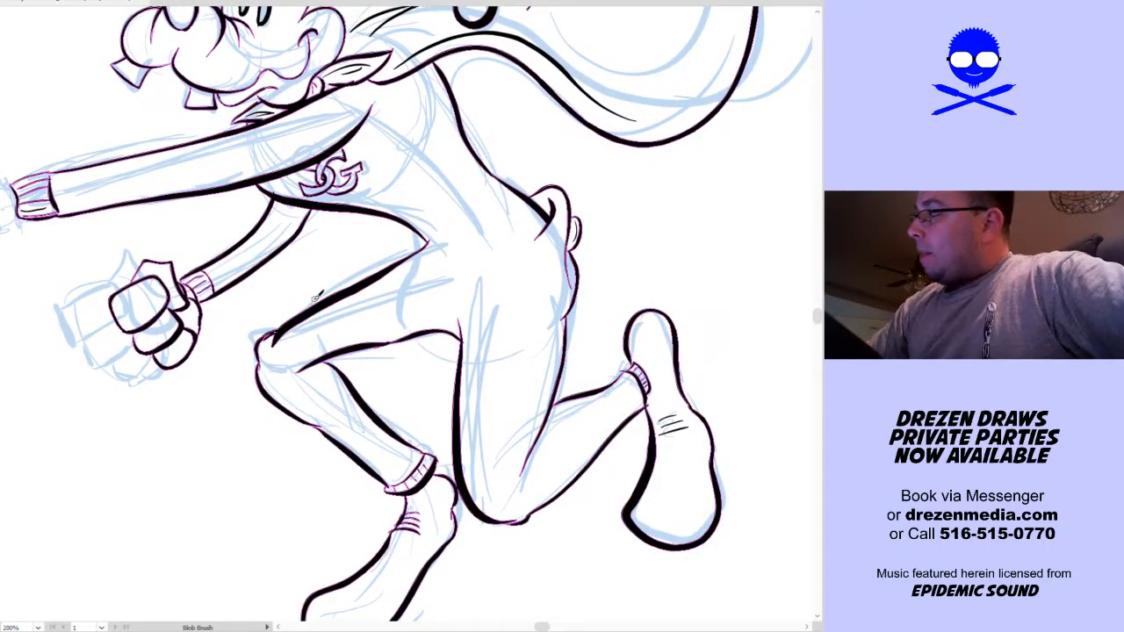
drag(322, 299, 342, 289)
drag(280, 335, 292, 322)
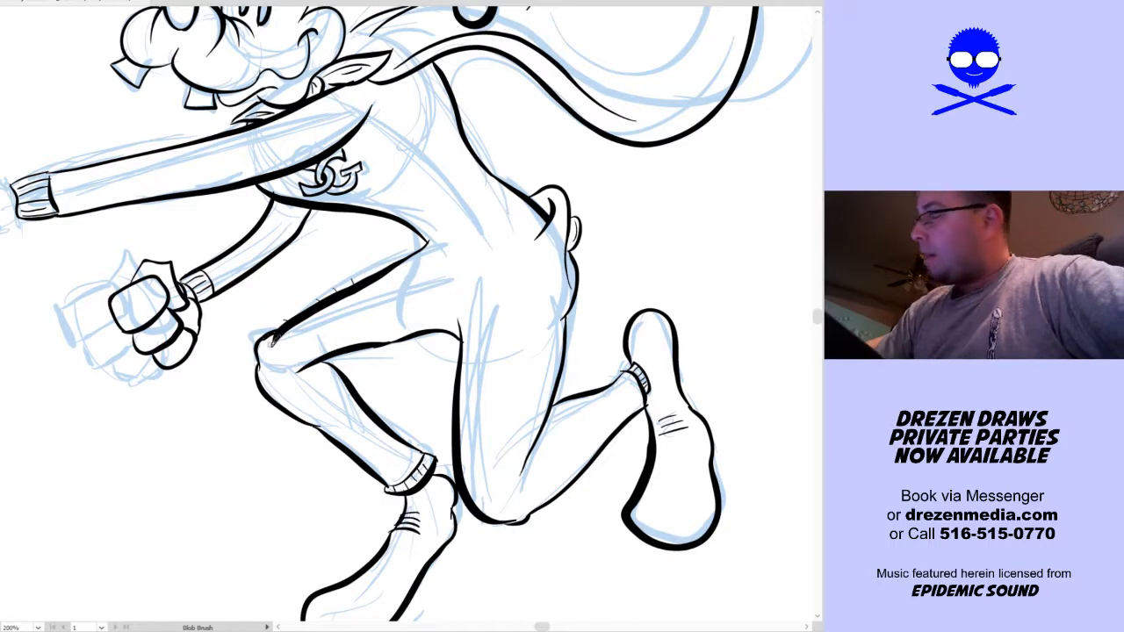
Ink short hair strokes along the outline and inside of the front leg, and over the rear leg's thigh
mouse_move(278, 406)
mouse_down()
mouse_move(271, 413)
mouse_move(343, 464)
mouse_up()
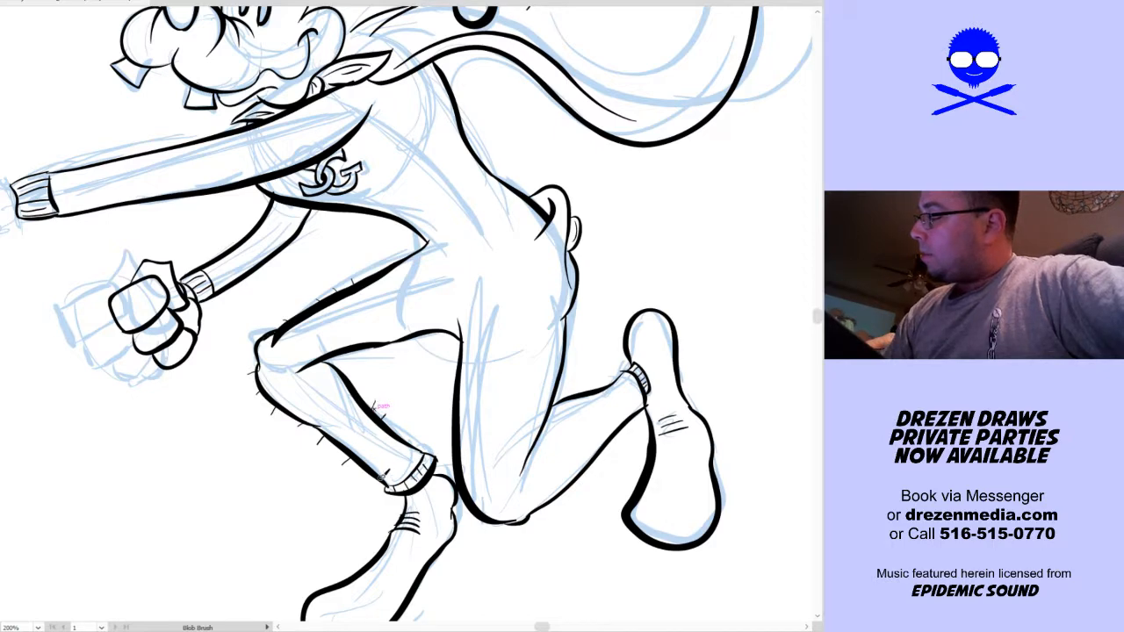
drag(411, 431, 407, 440)
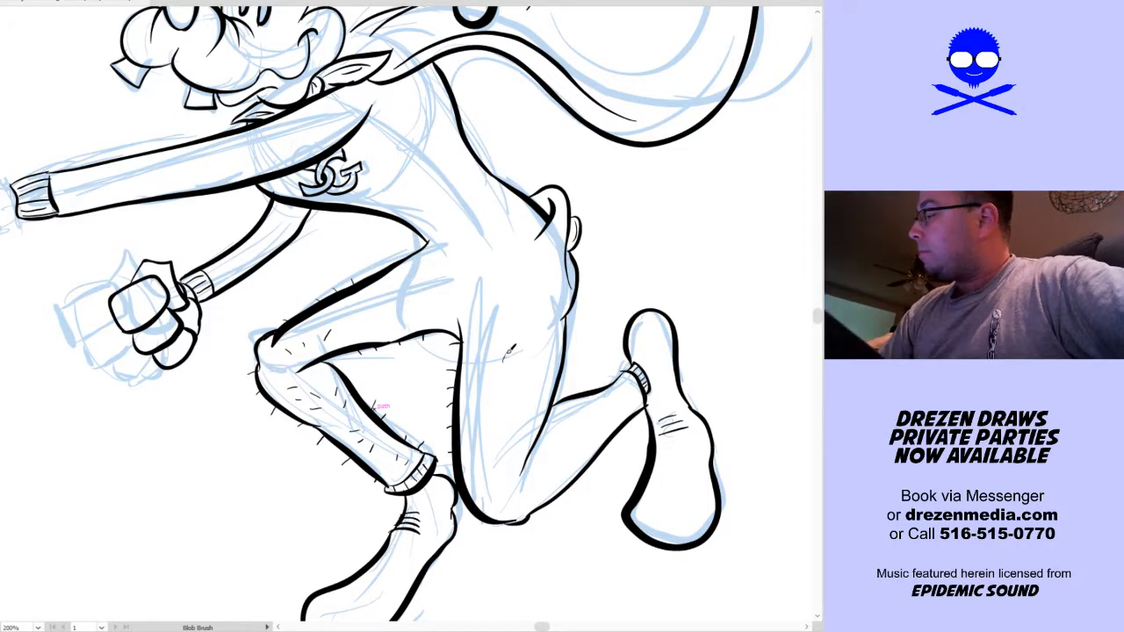
drag(516, 378, 526, 372)
drag(480, 395, 487, 424)
drag(515, 414, 525, 409)
drag(488, 371, 531, 352)
drag(552, 459, 557, 464)
key(v)
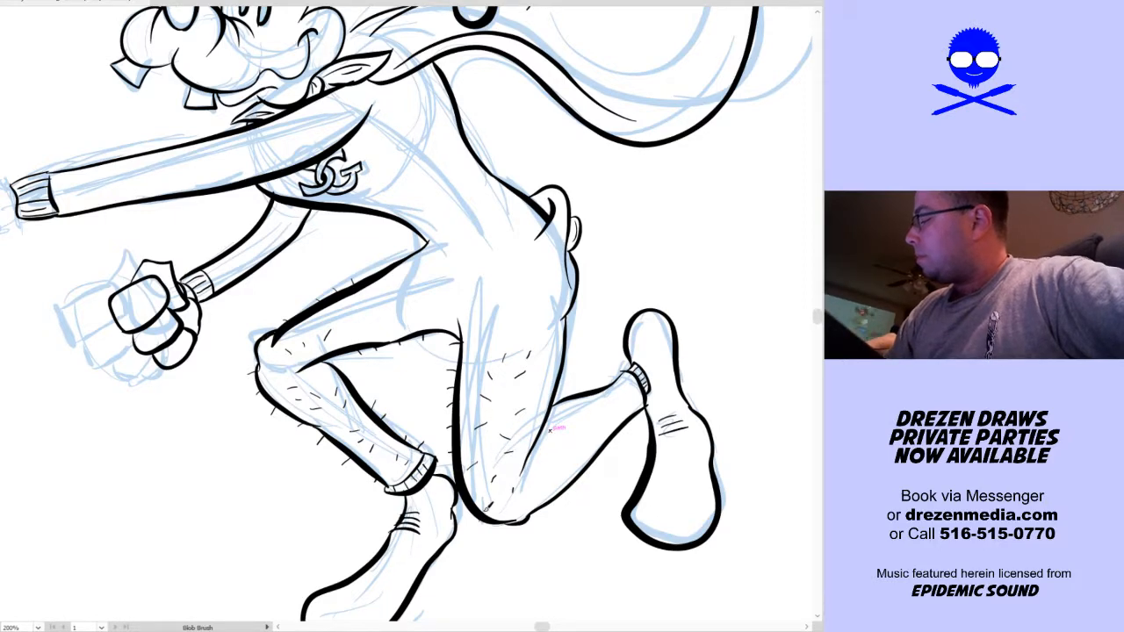
Ink short hair strokes along both edges and inside the rear lower leg up to the ankle cuff
drag(543, 504, 558, 504)
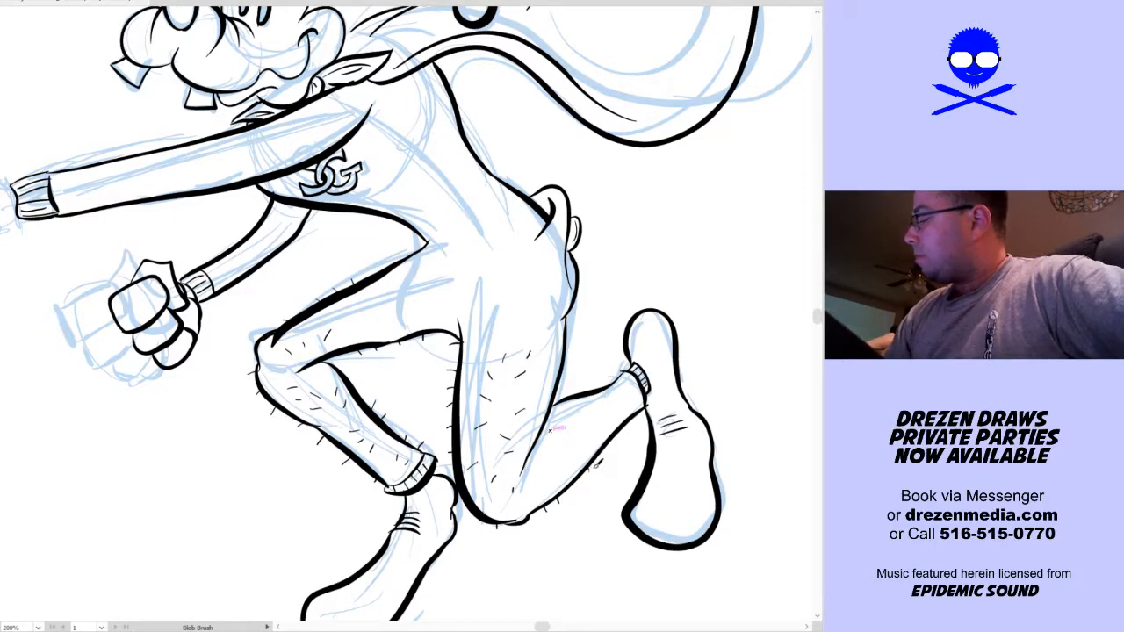
drag(595, 380, 612, 384)
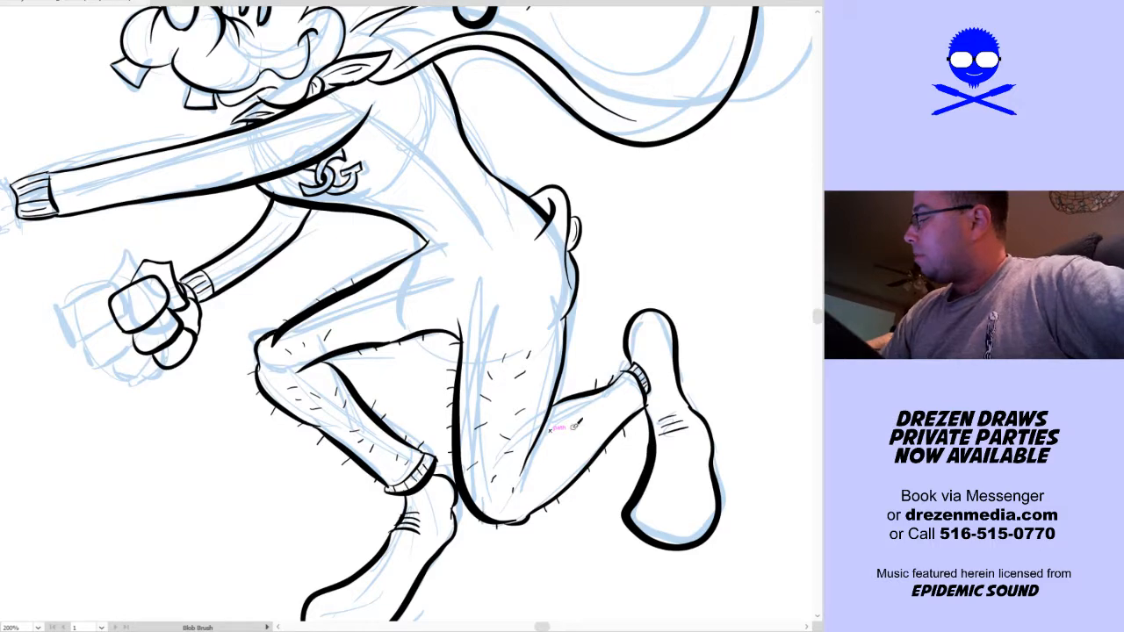
drag(577, 436, 569, 439)
drag(598, 424, 601, 428)
drag(561, 464, 570, 464)
Scatter short hair strokes over the hips and upper thigh and along the outline of the backside
drag(616, 379, 643, 441)
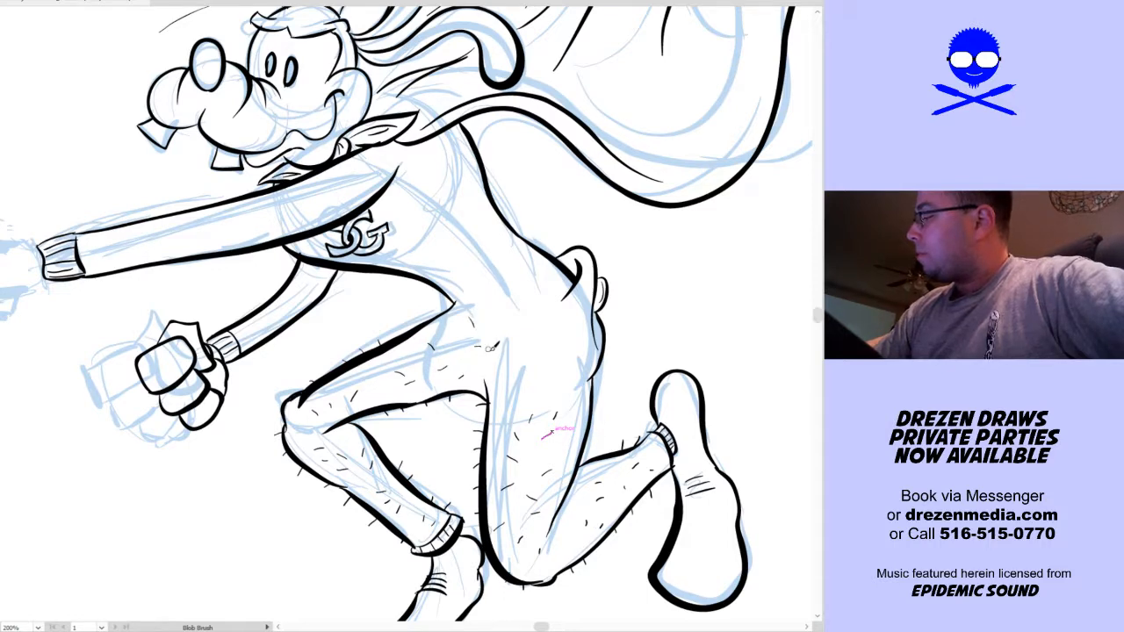
drag(527, 351, 535, 353)
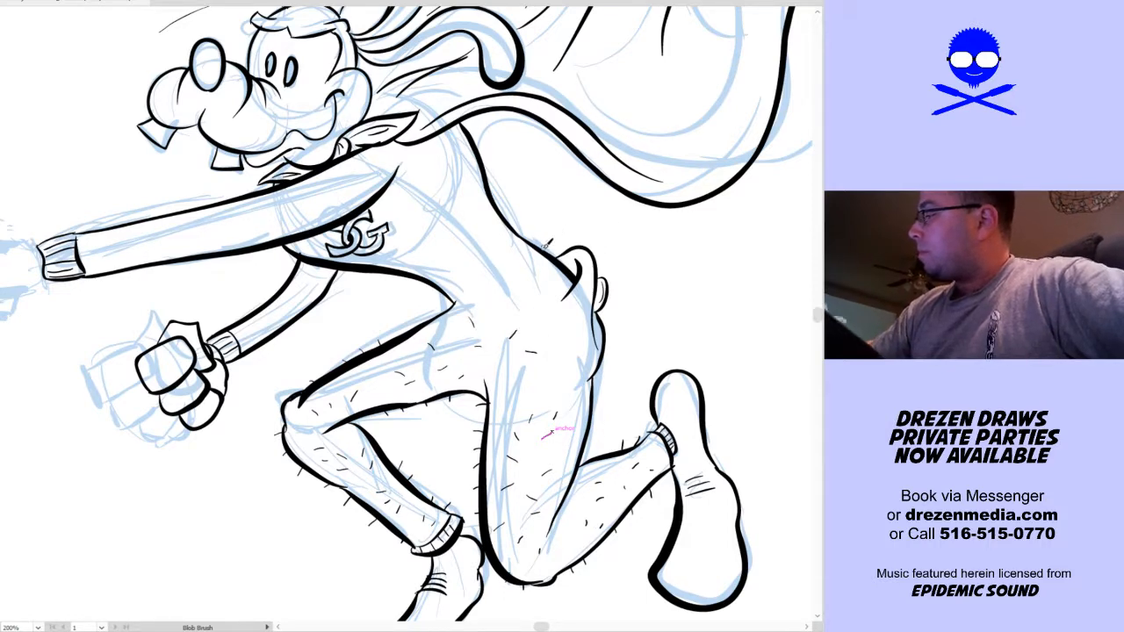
drag(593, 262, 605, 278)
mouse_move(602, 333)
mouse_down()
mouse_move(588, 321)
mouse_move(557, 317)
mouse_up()
drag(563, 344, 571, 337)
drag(519, 380, 573, 384)
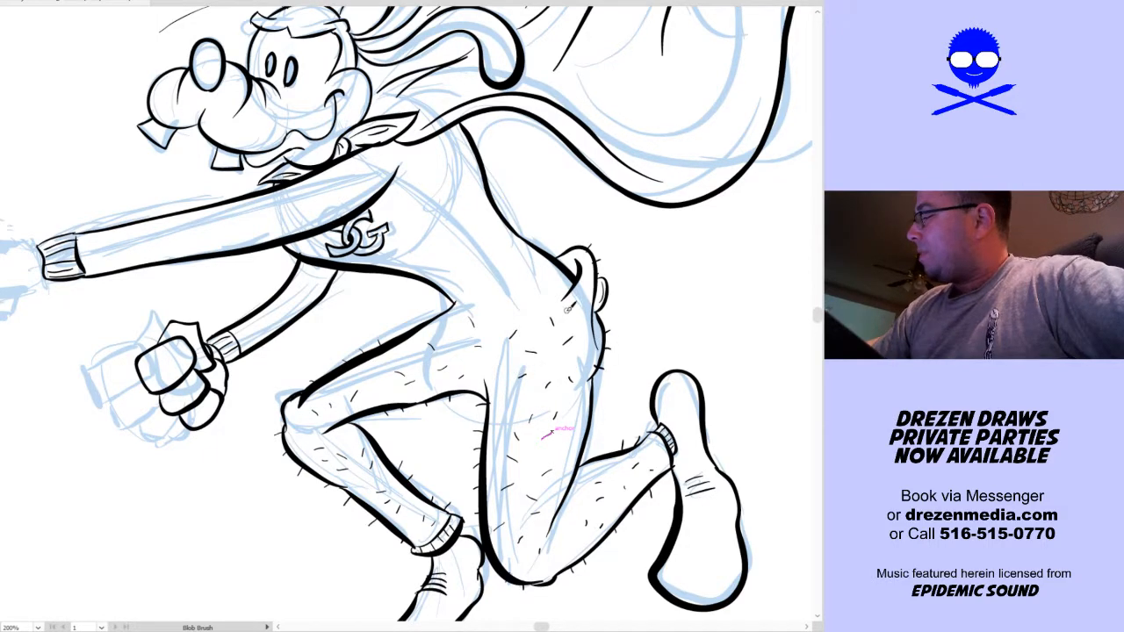
Ink short hair strokes along the belly line and over the rear arm between chest and cuff
drag(502, 279, 535, 313)
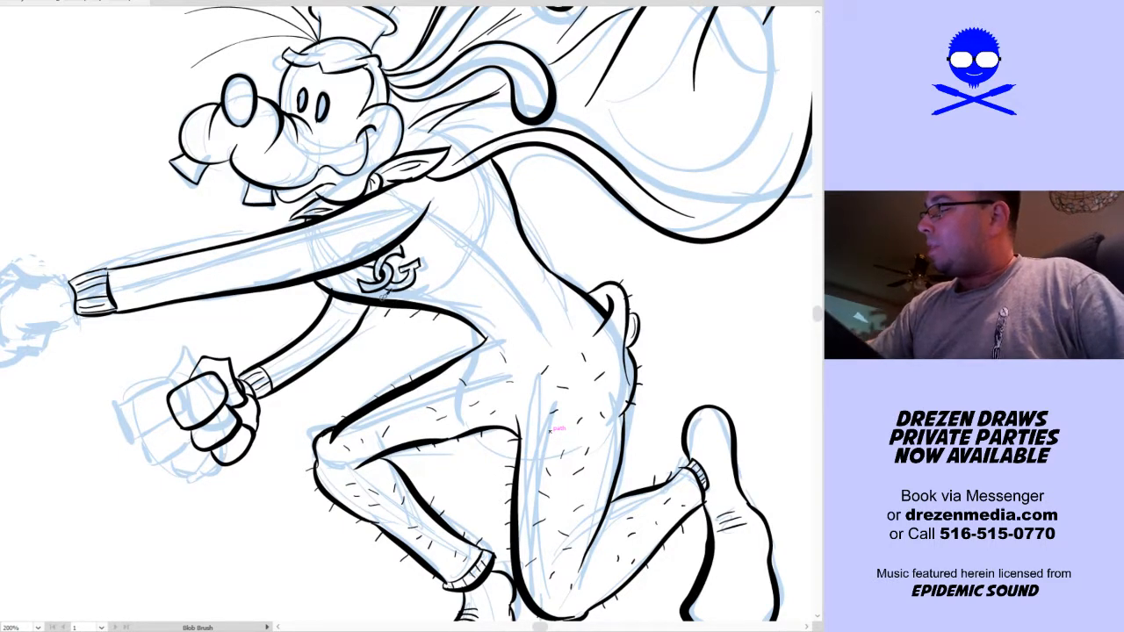
drag(306, 313, 317, 318)
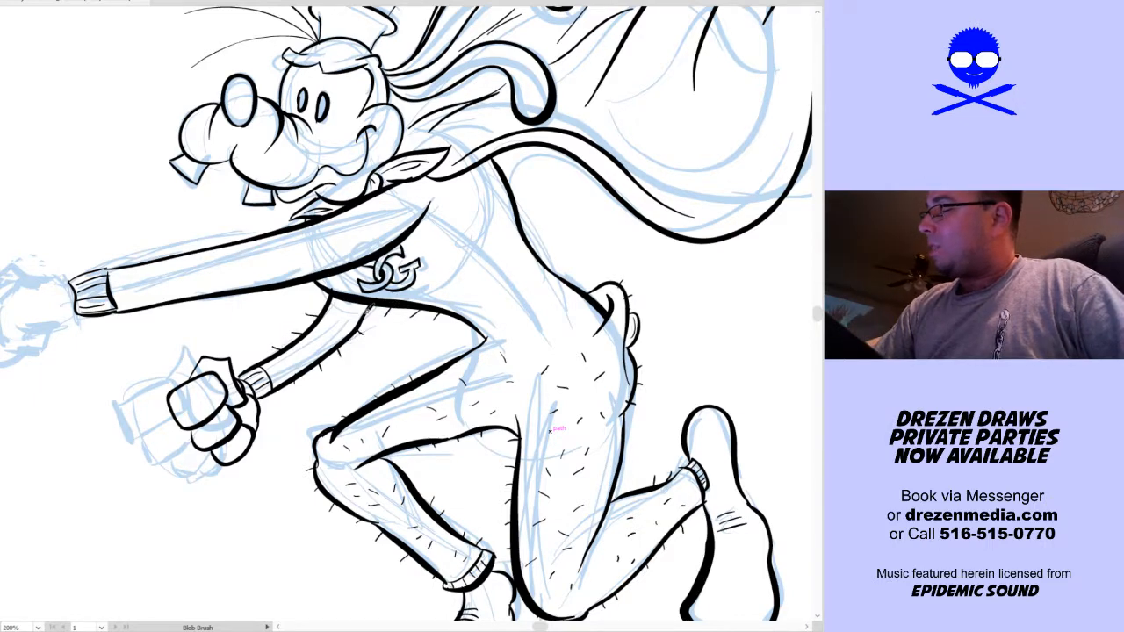
drag(342, 327, 361, 401)
Cover the outstretched front arm with short hair strokes along its edges and inside the sleeve
key(space)
mouse_move(177, 312)
mouse_down()
mouse_move(181, 301)
mouse_move(237, 291)
mouse_up()
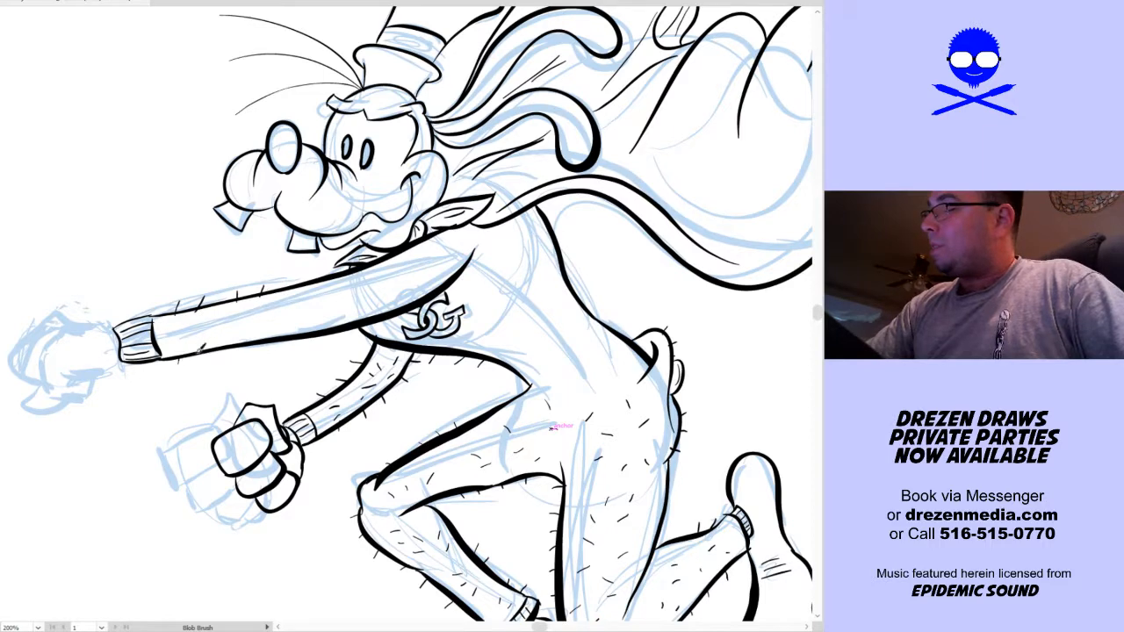
drag(316, 333, 318, 338)
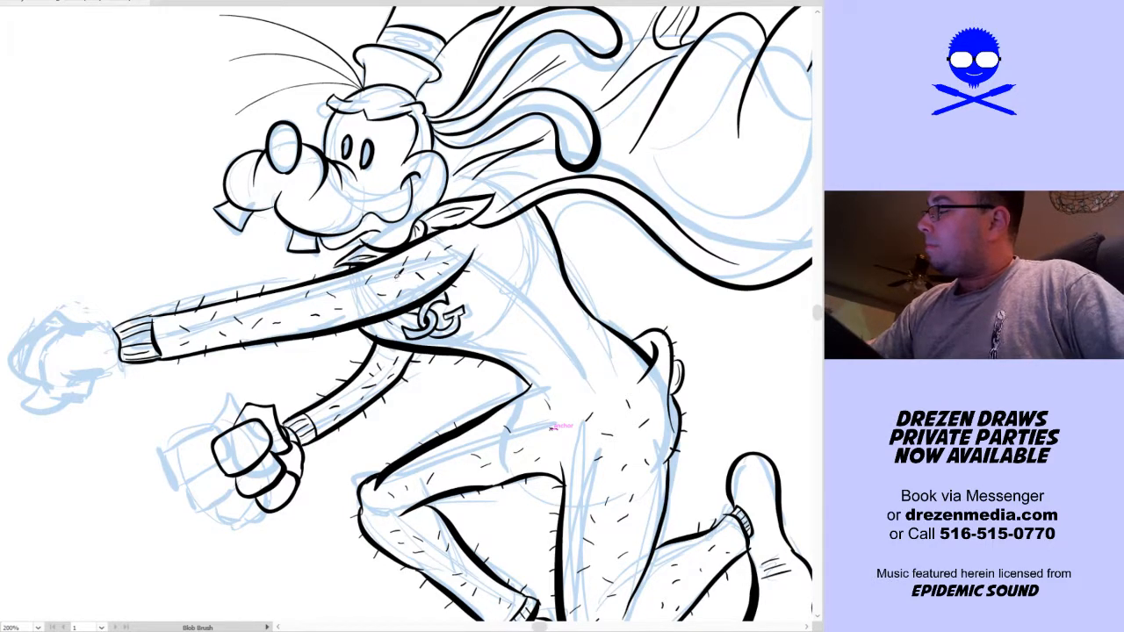
Scatter short hair strokes over the torso and chest and along the outline of the back
drag(548, 345, 474, 384)
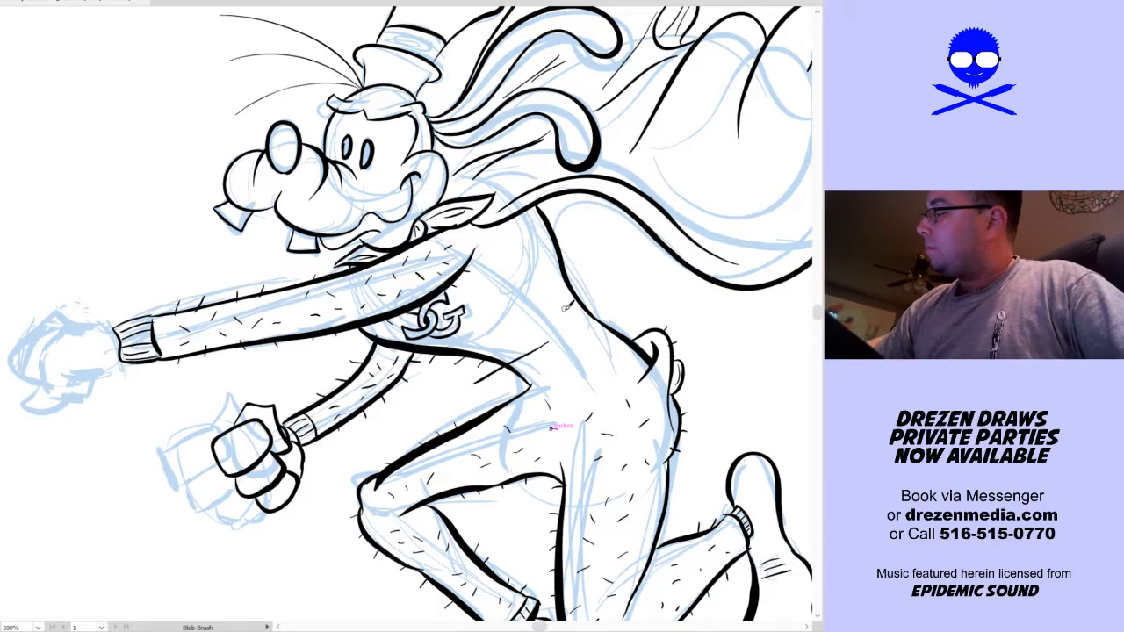
key(v)
key(shift+b)
drag(546, 353, 551, 361)
mouse_move(568, 337)
mouse_down()
mouse_move(579, 334)
mouse_move(571, 374)
mouse_move(603, 347)
mouse_move(627, 376)
mouse_up()
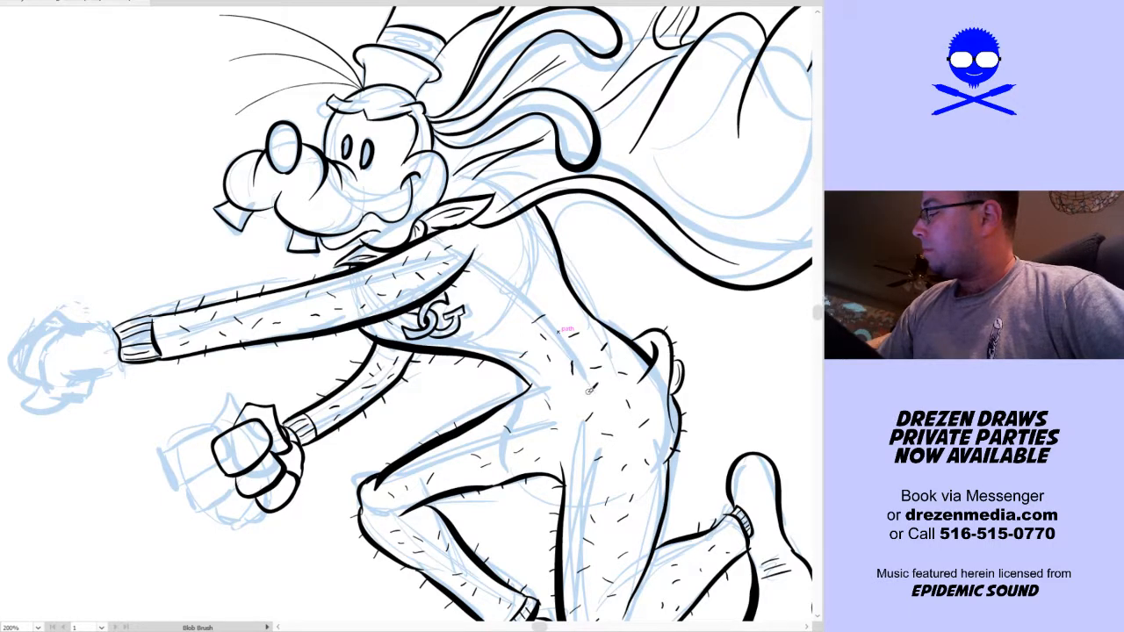
key(space)
drag(684, 402, 619, 445)
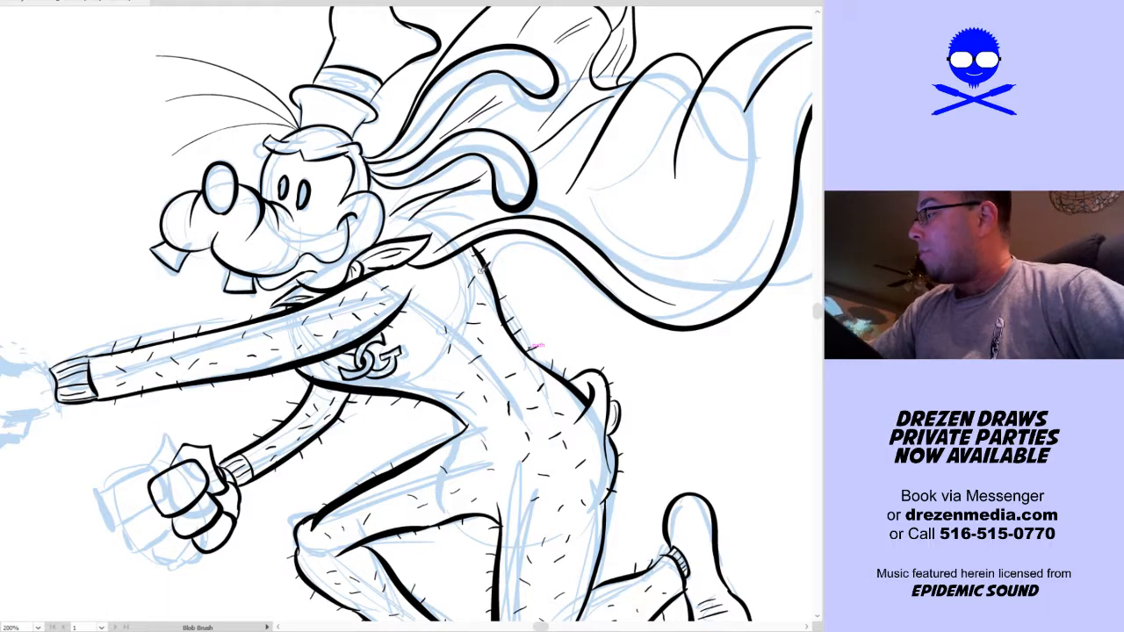
drag(533, 430, 453, 369)
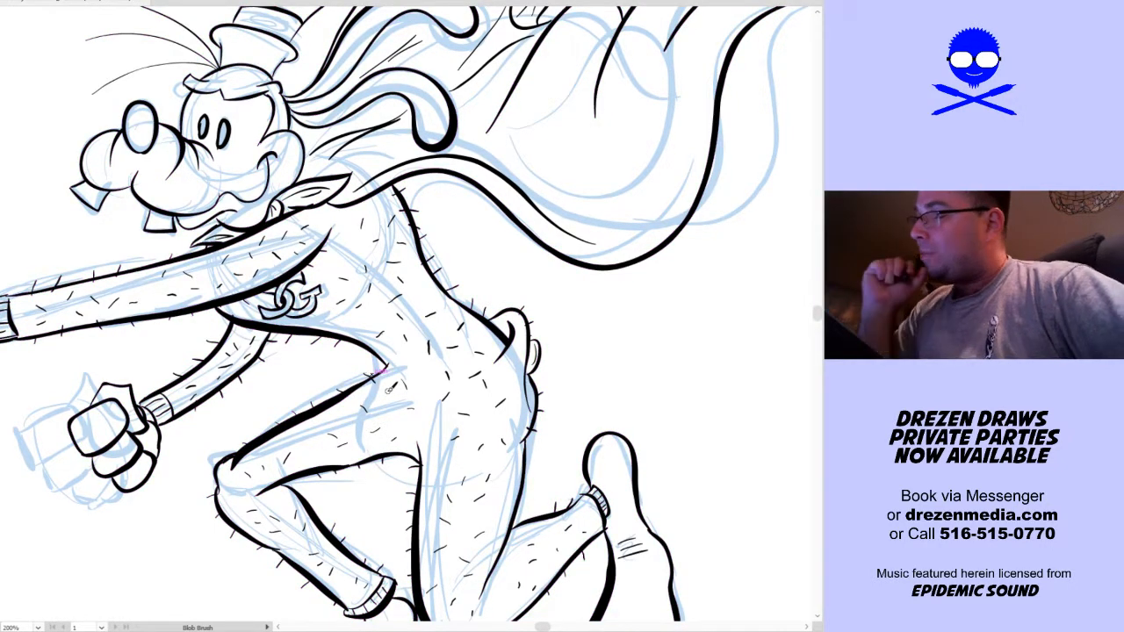
Examine the hair strokes on the body and legs up close and in the view of the whole figure
key(space)
drag(446, 474, 393, 414)
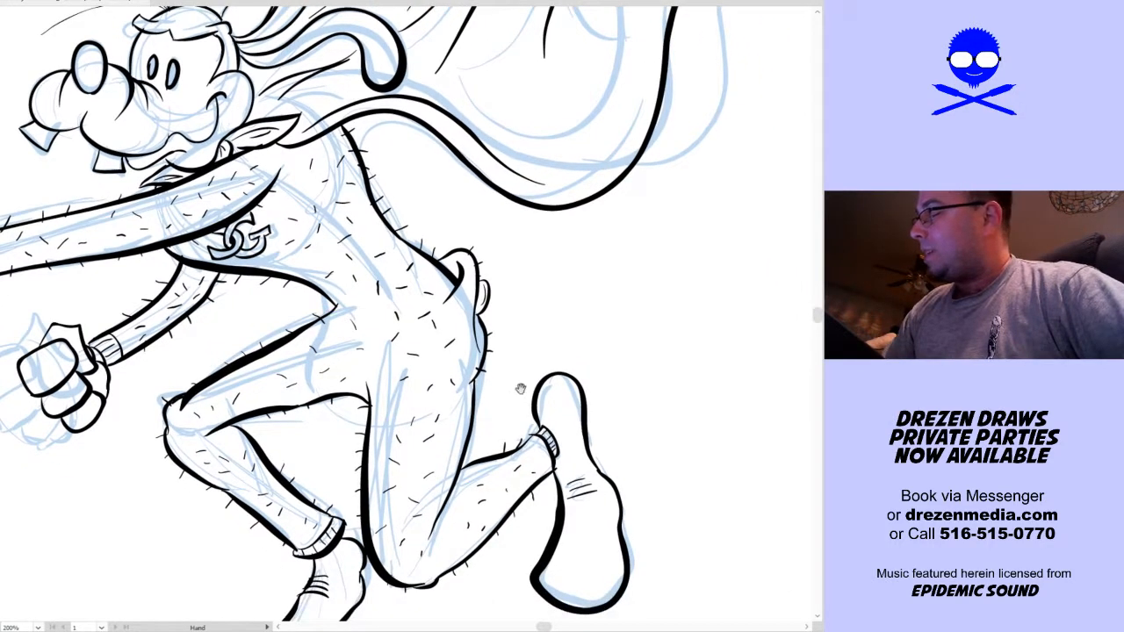
drag(510, 383, 455, 358)
drag(428, 436, 425, 426)
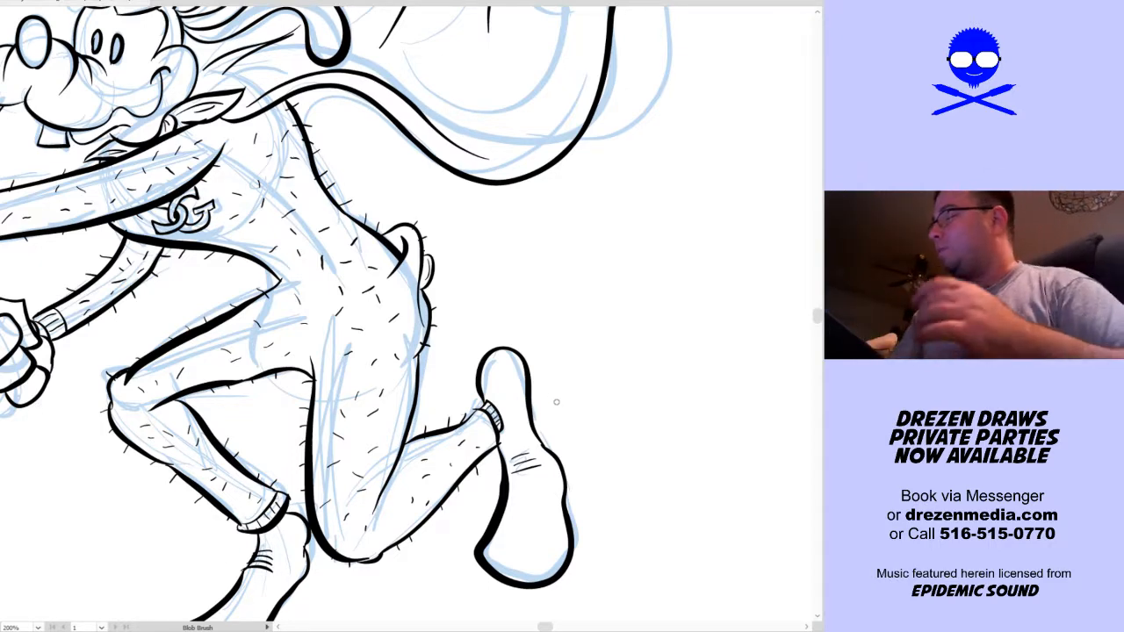
drag(593, 413, 604, 419)
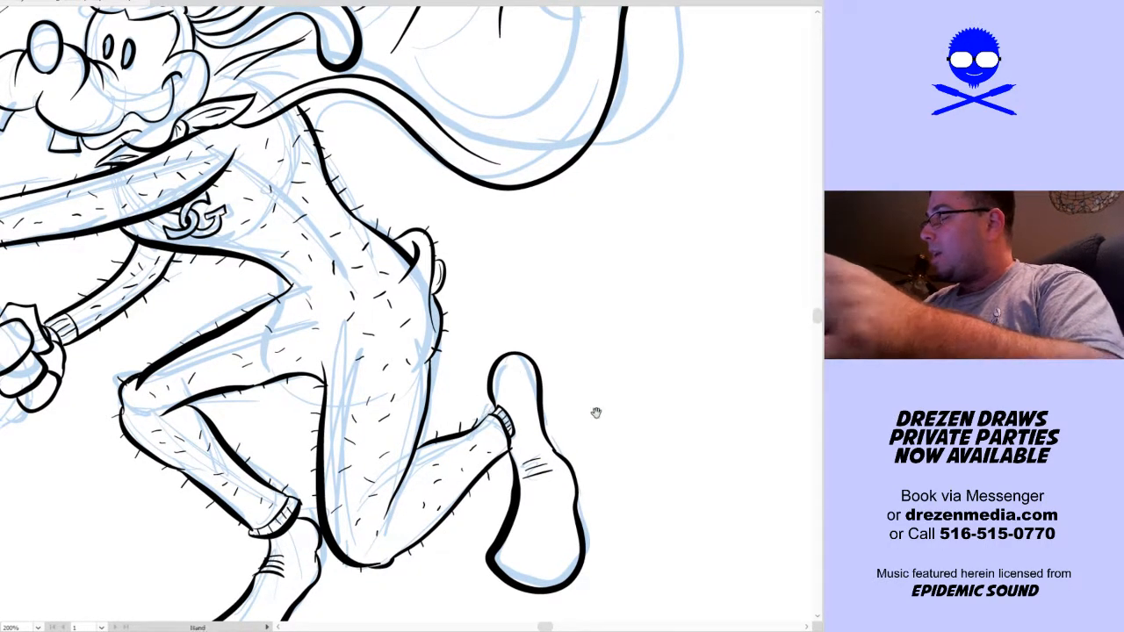
drag(441, 488, 470, 405)
key(space)
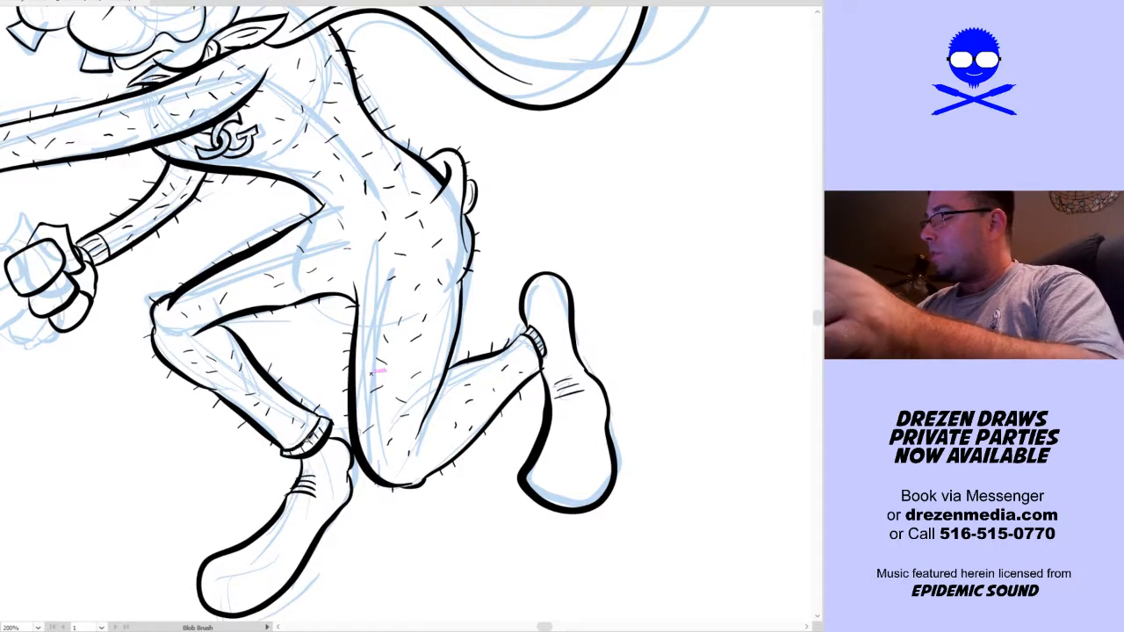
key(ctrl+0)
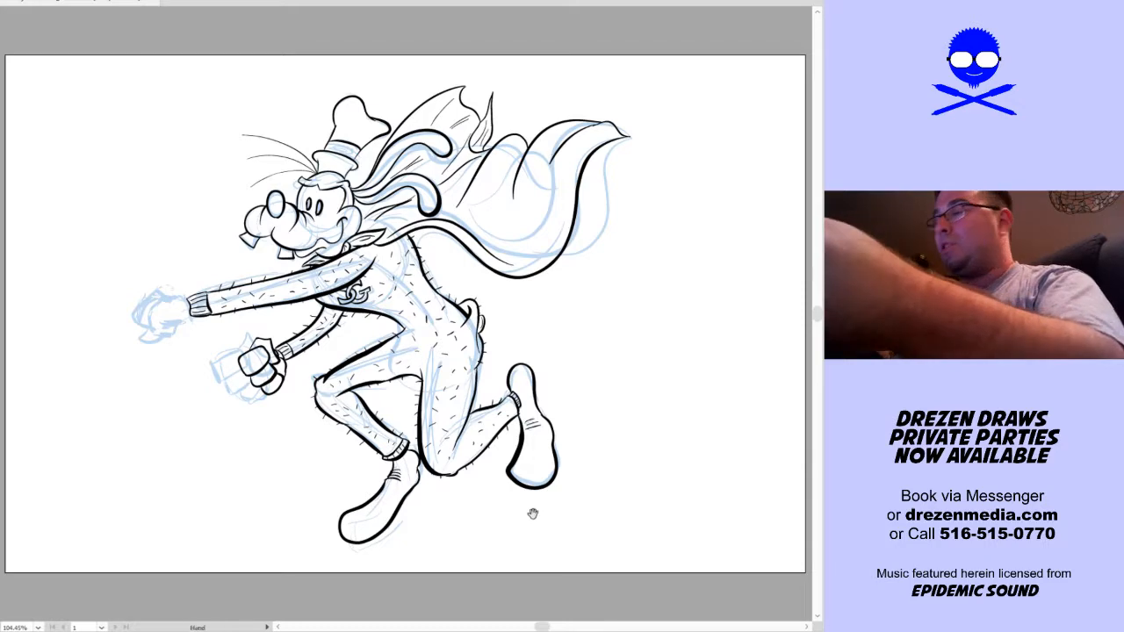
drag(517, 503, 562, 538)
scroll(501, 504, up, 4)
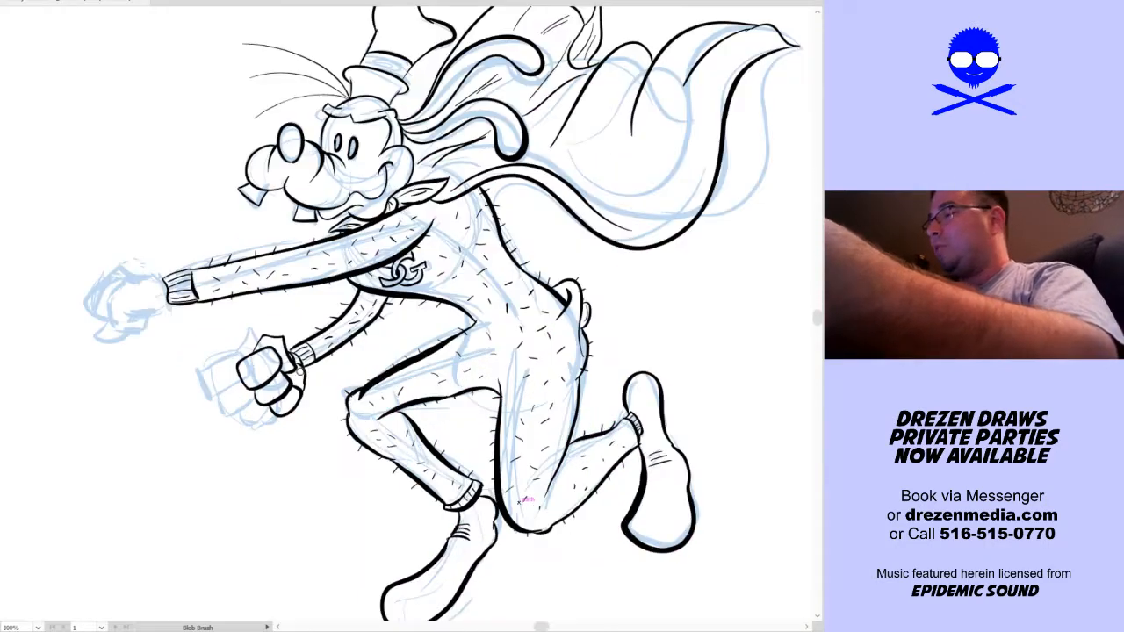
Ink the main shape of the outstretched front fist at the ribbed cuff, with a crease inside the hand
drag(181, 432, 450, 575)
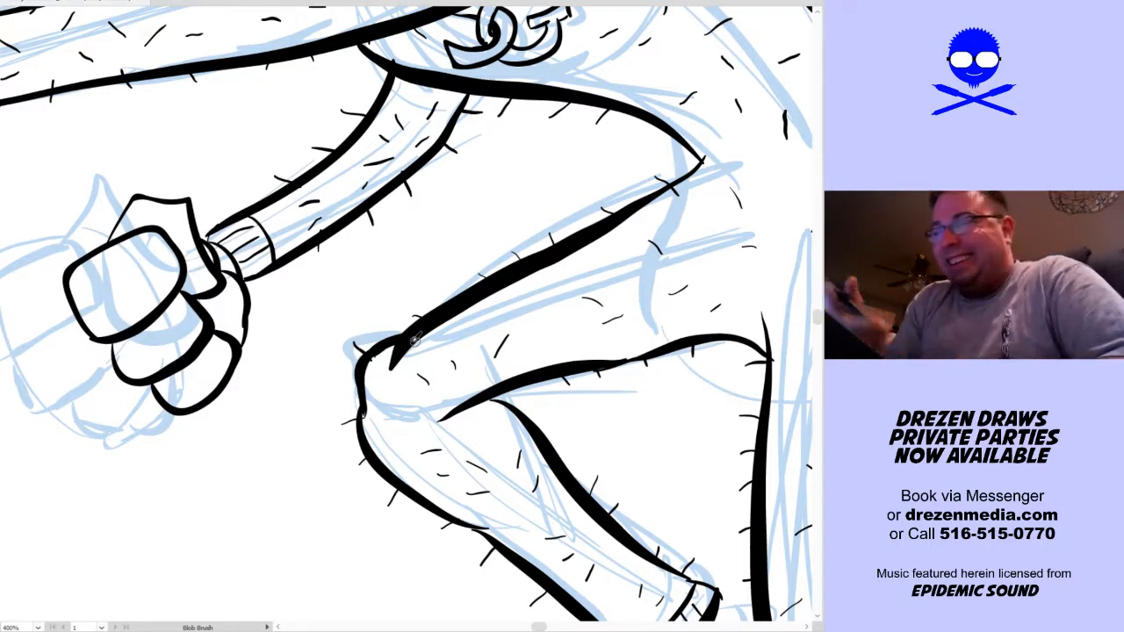
click(229, 428)
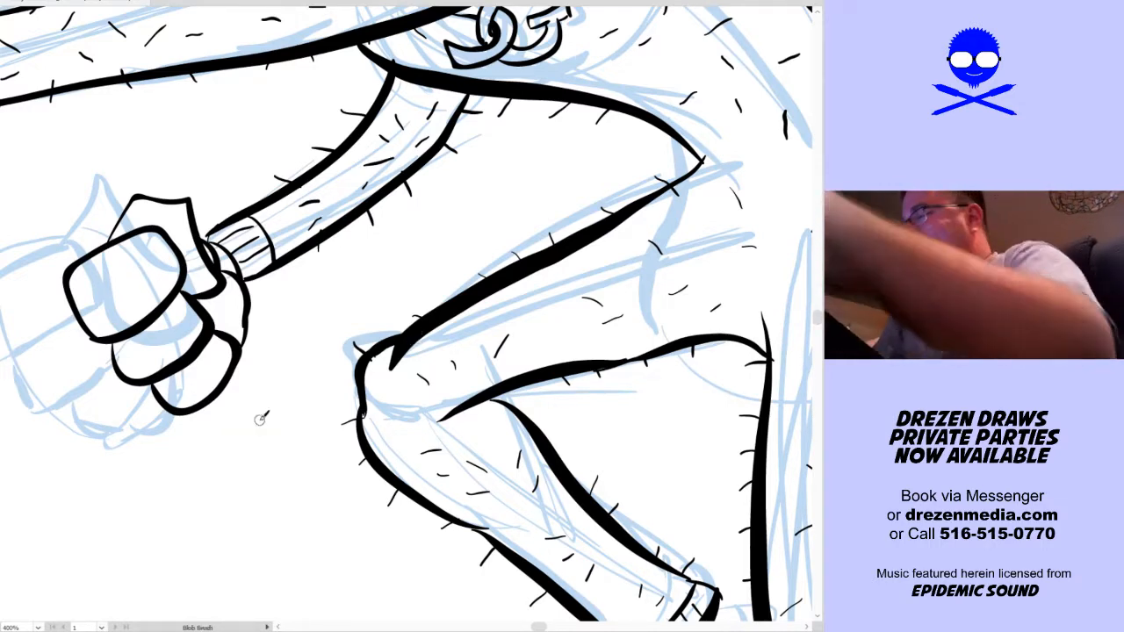
drag(252, 424, 281, 433)
drag(132, 351, 530, 395)
drag(414, 316, 530, 465)
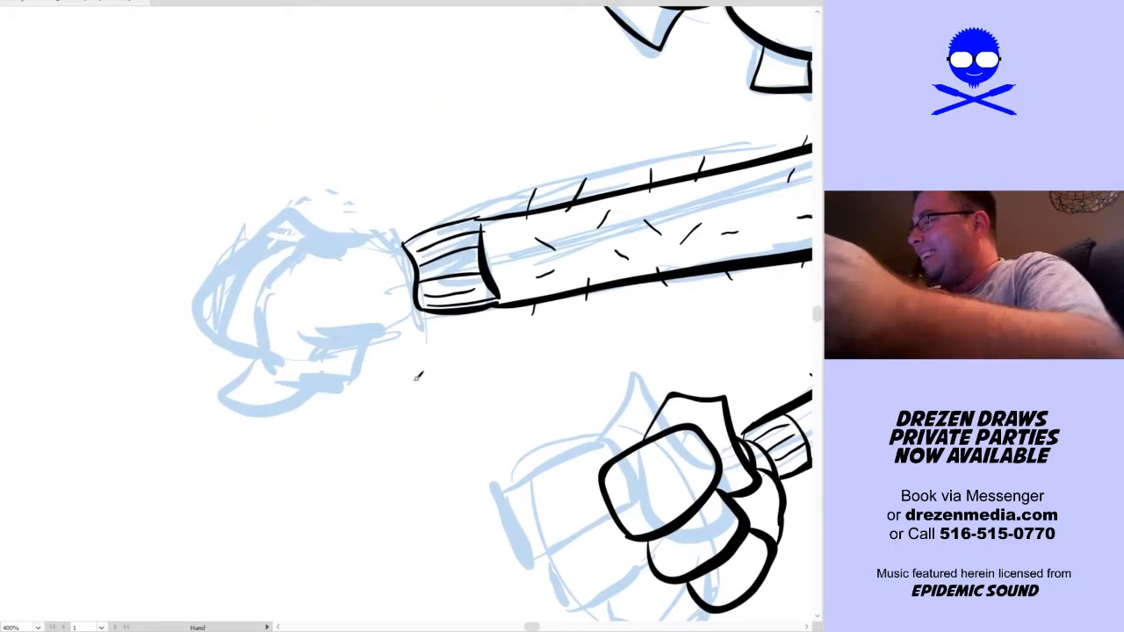
mouse_move(323, 359)
mouse_down()
mouse_move(302, 336)
mouse_move(274, 265)
mouse_move(267, 277)
mouse_move(331, 229)
mouse_move(321, 230)
mouse_move(402, 242)
mouse_up()
mouse_move(323, 358)
mouse_down()
mouse_move(379, 332)
mouse_move(358, 295)
mouse_move(327, 290)
mouse_move(369, 324)
mouse_move(369, 300)
mouse_up()
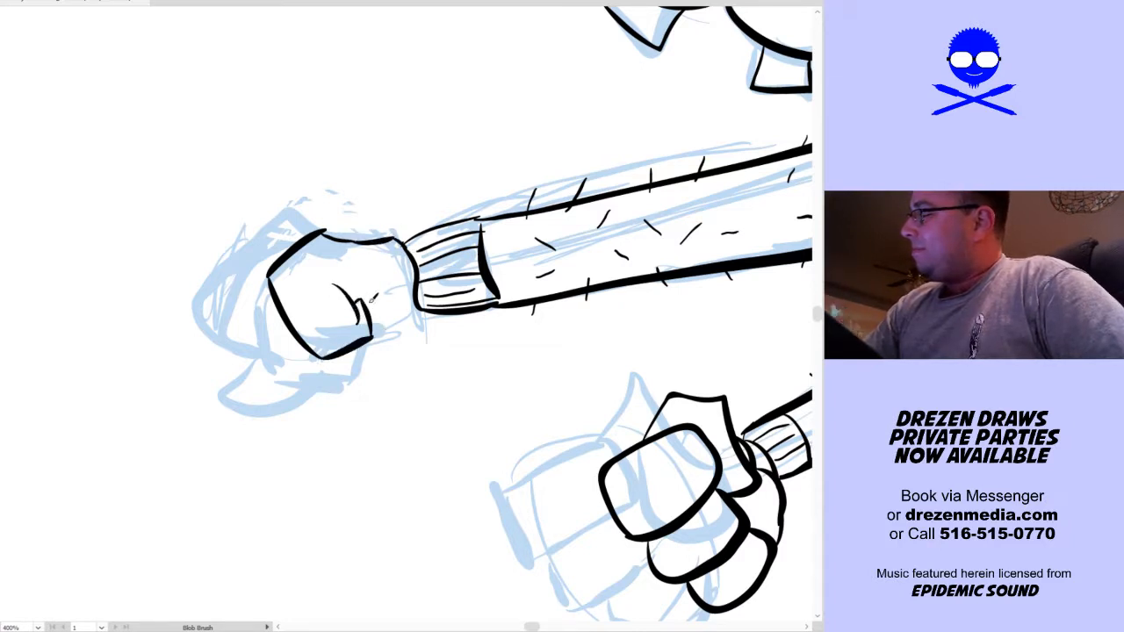
Ink the front fist's overlapping fingers, redraw the lowest finger shorter, and close the heel of the hand to the cuff
mouse_move(307, 351)
mouse_down()
mouse_move(228, 322)
mouse_move(257, 233)
mouse_move(327, 231)
mouse_up()
mouse_move(233, 350)
mouse_down()
mouse_move(207, 289)
mouse_move(235, 251)
mouse_move(269, 349)
mouse_move(239, 372)
mouse_move(245, 388)
mouse_move(288, 380)
mouse_up()
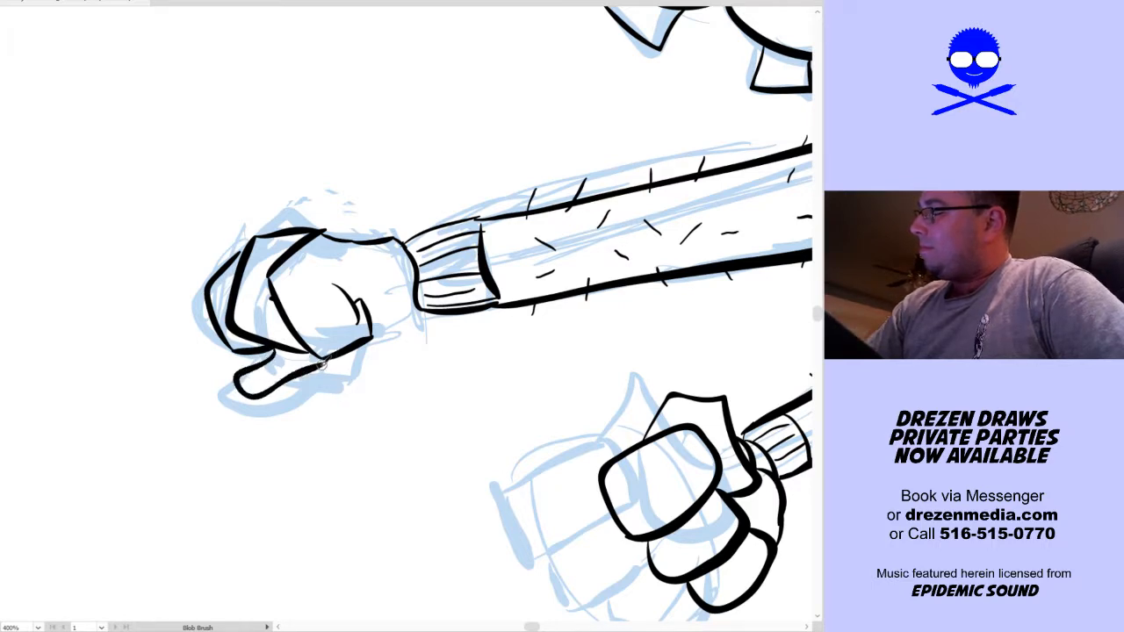
key(ctrl+z)
mouse_move(260, 342)
mouse_down()
mouse_move(275, 370)
mouse_move(313, 370)
mouse_move(416, 304)
mouse_up()
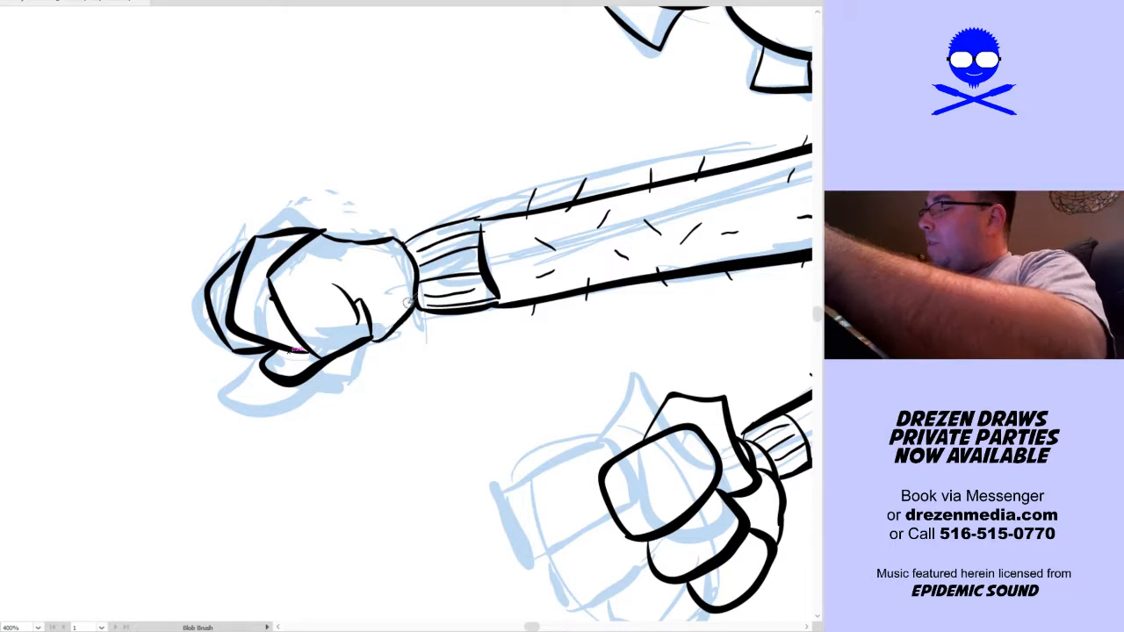
key(ctrl+z)
drag(373, 337, 418, 302)
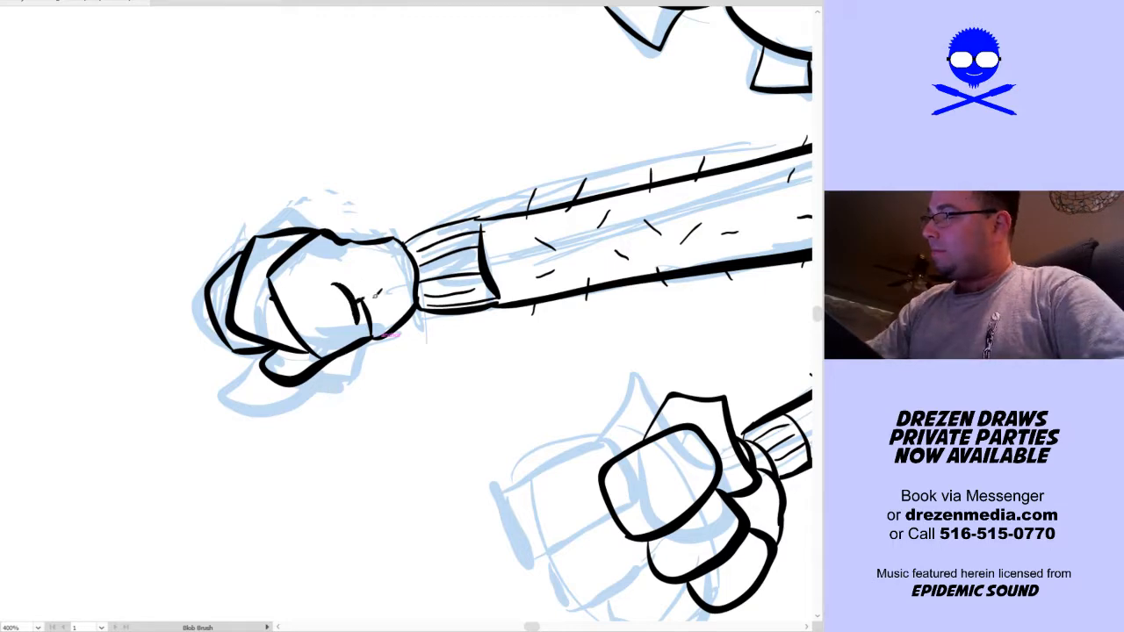
Select all of the running dog's ink lines, clear the selection, and hide the blue underdrawing
key(ctrl+0)
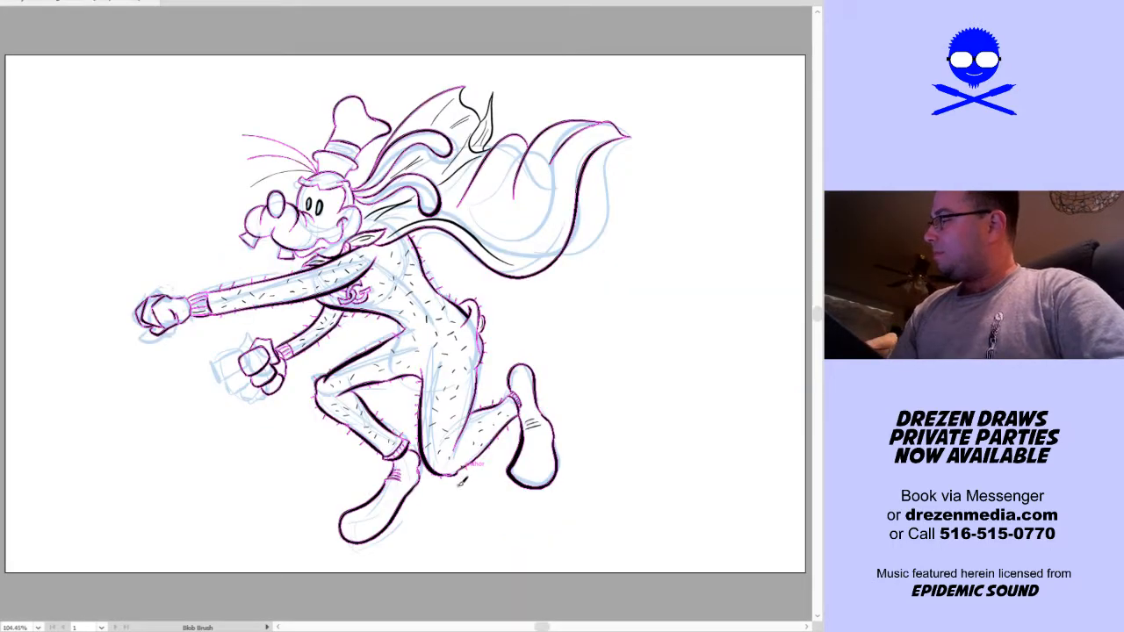
key(a)
click(498, 527)
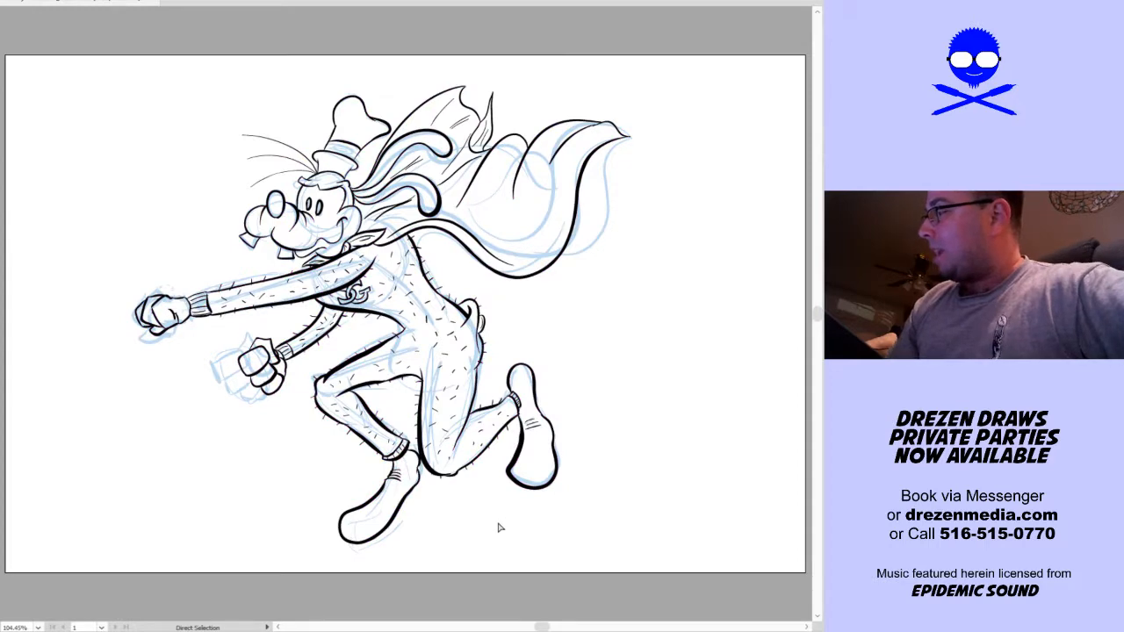
key(ctrl+a)
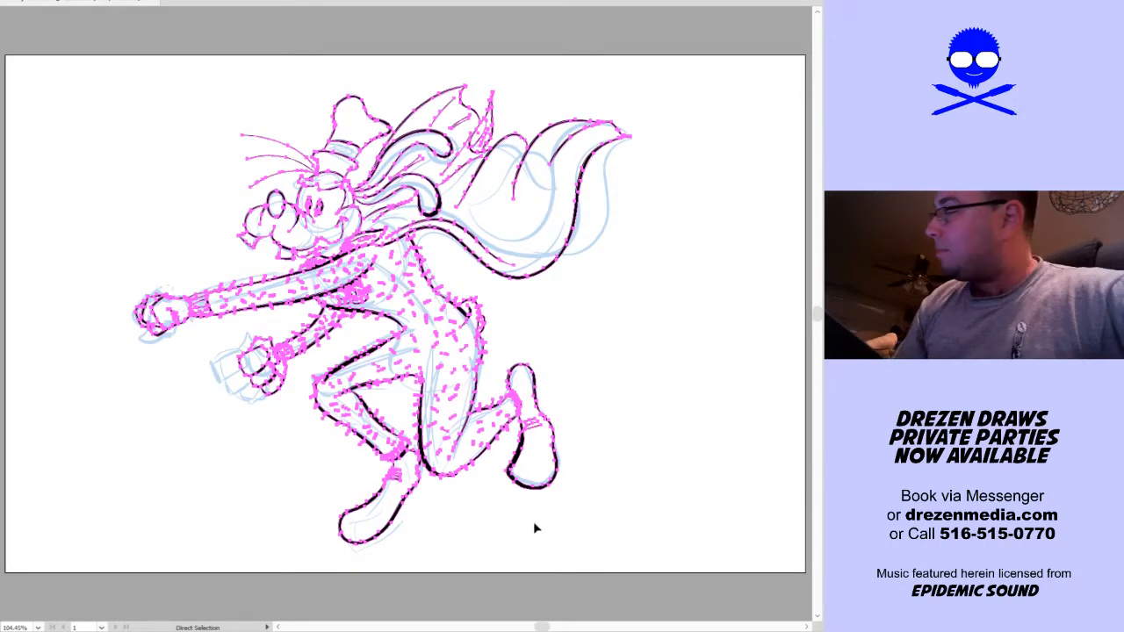
key(v)
click(518, 531)
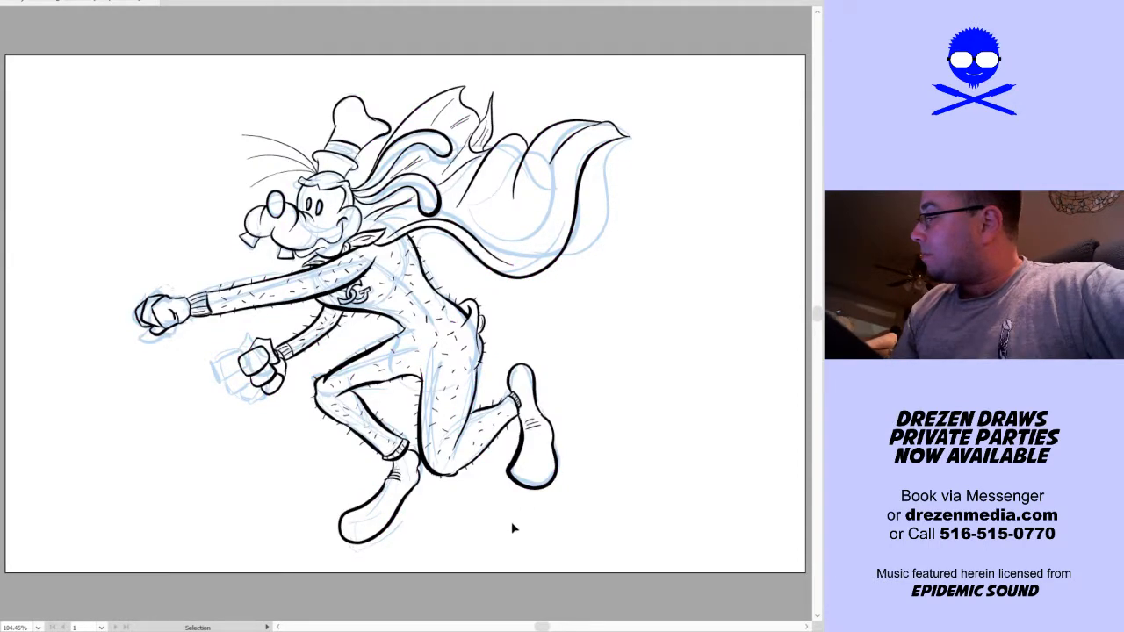
key(a)
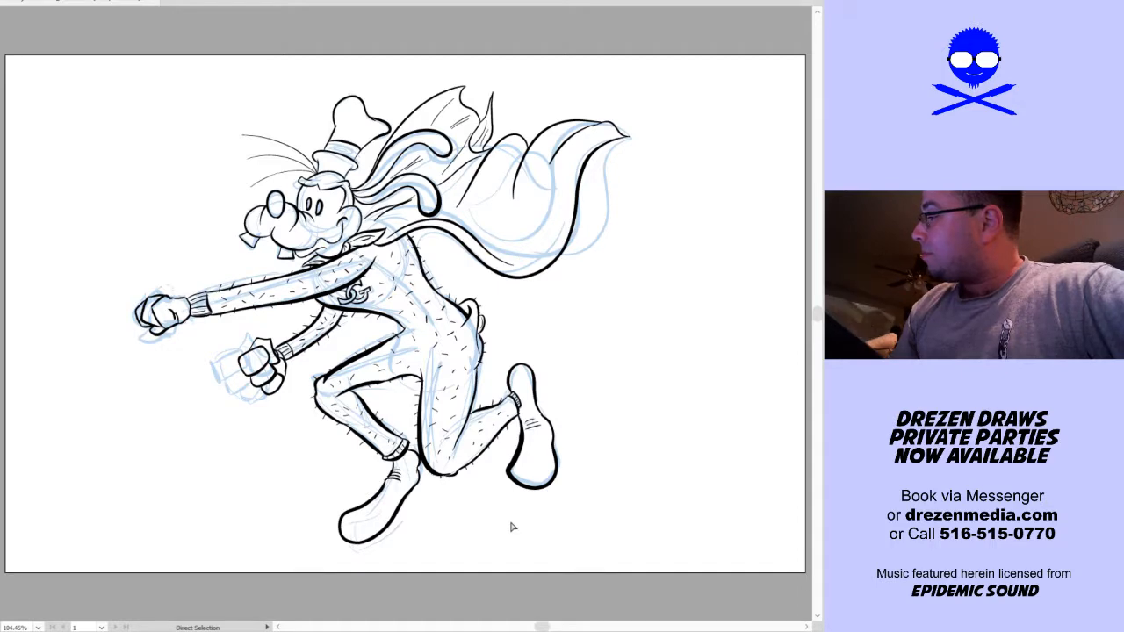
key(ctrl+a)
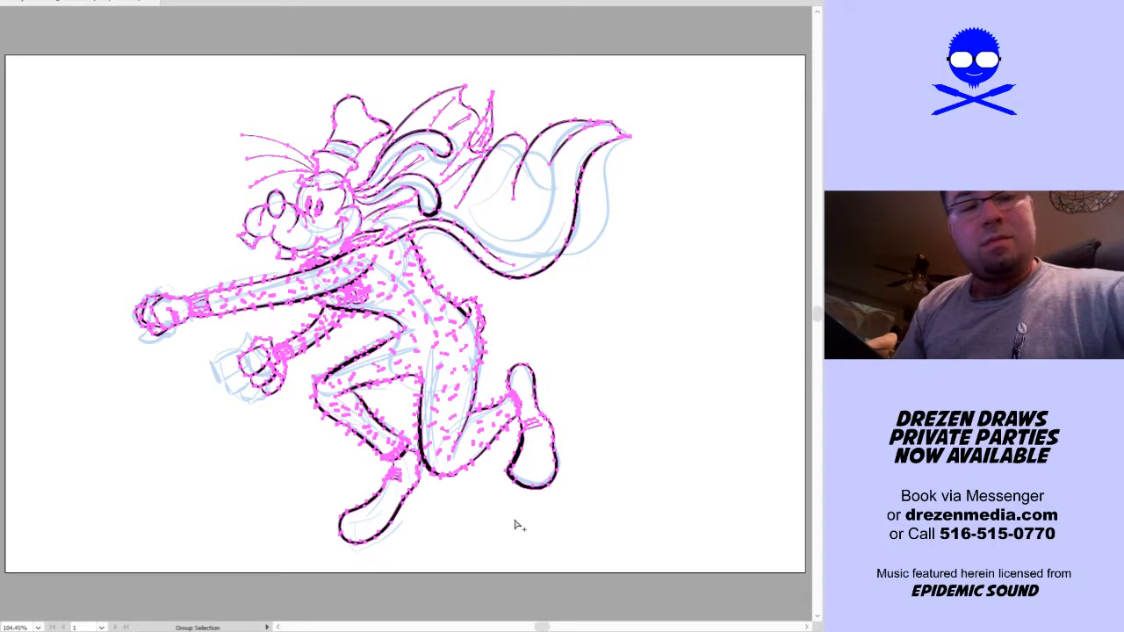
key(v)
click(505, 535)
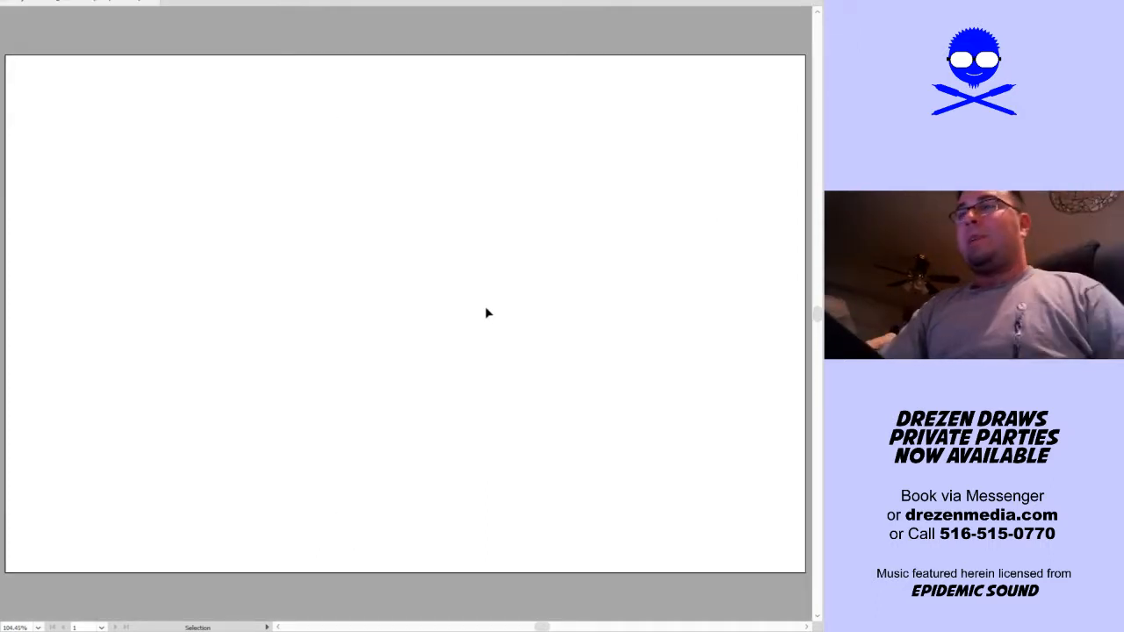
key(a)
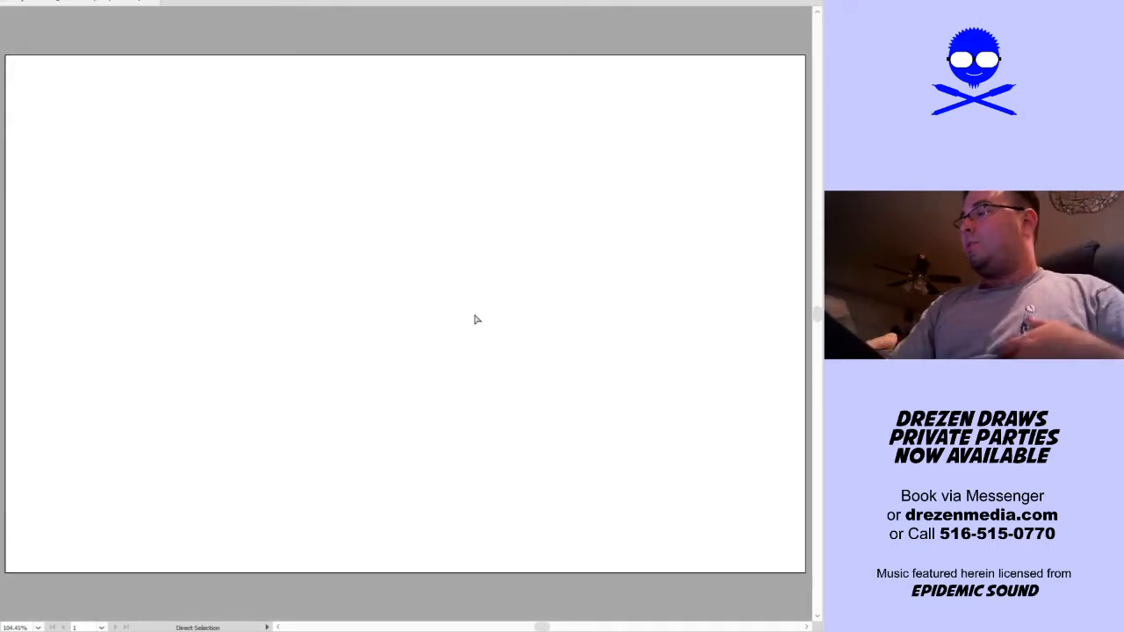
key(v)
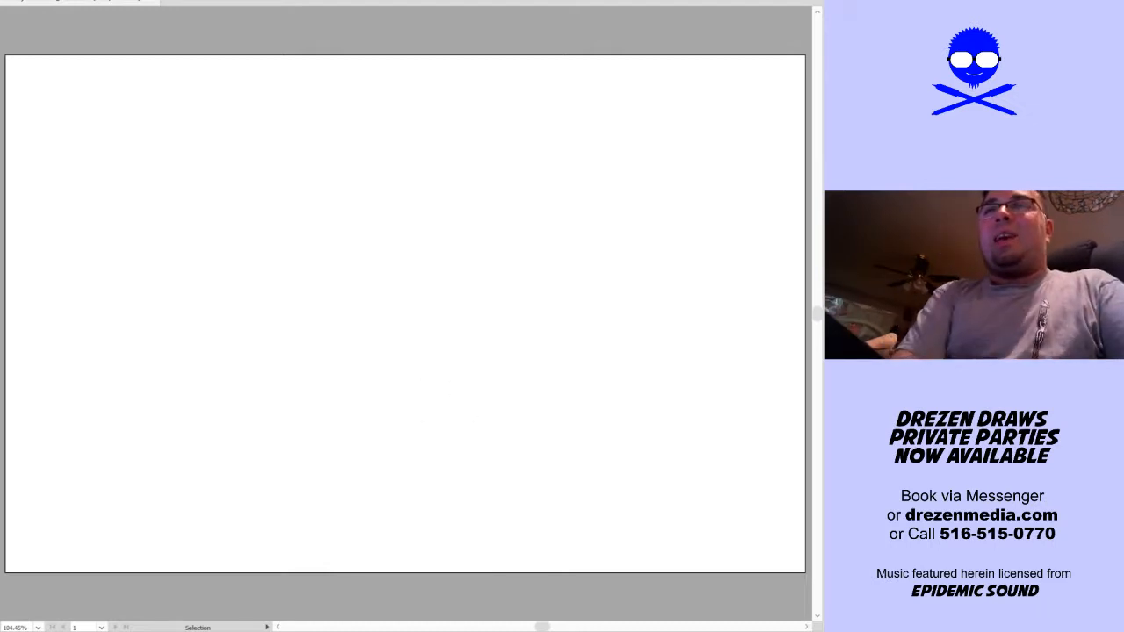
scroll(405, 316, down, 2)
scroll(405, 316, up, 3)
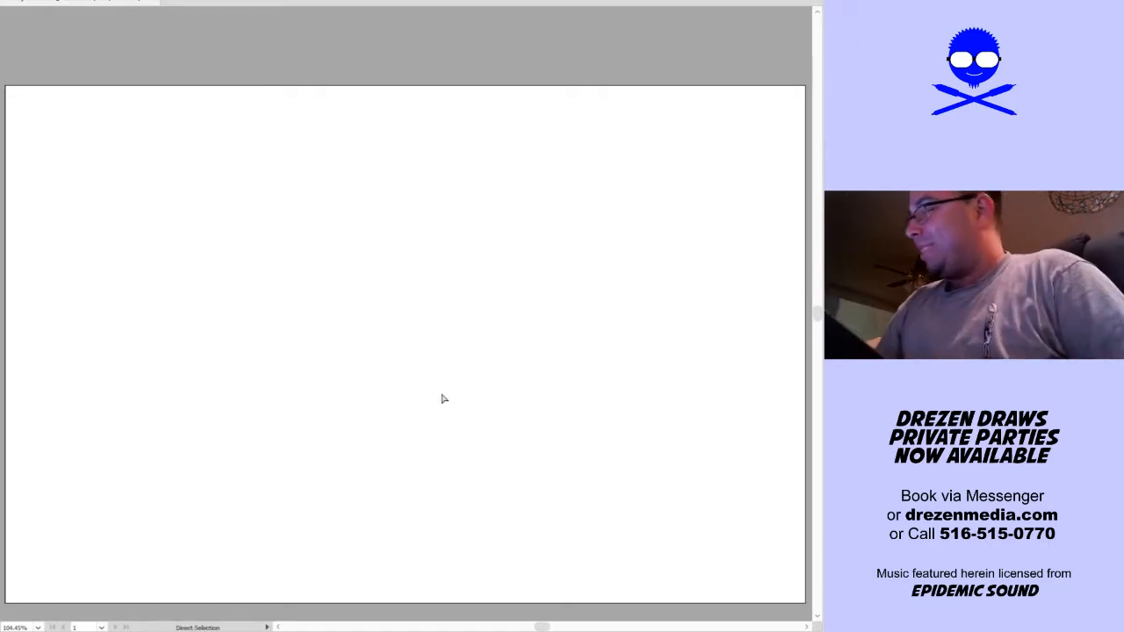
scroll(395, 386, down, 1)
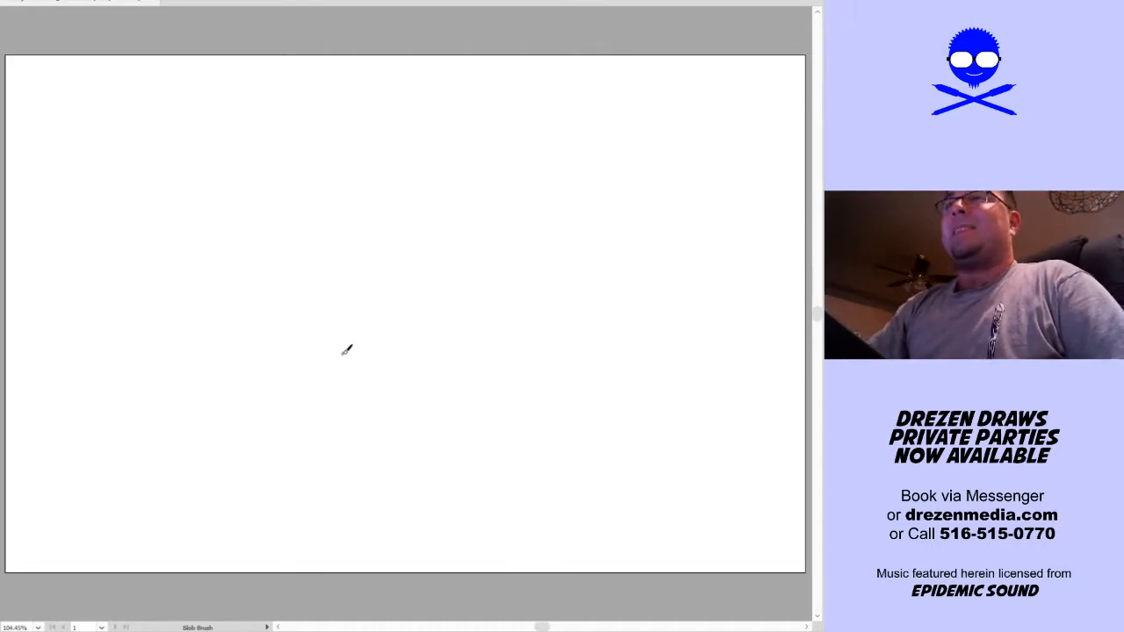
Sketch a long curved line of action for a new standing dog, with the outlines of its forward-leaning neck
mouse_move(354, 490)
mouse_down()
mouse_move(347, 419)
mouse_move(369, 239)
mouse_up()
mouse_move(337, 517)
mouse_down()
mouse_move(359, 295)
mouse_move(354, 476)
mouse_move(374, 242)
mouse_up()
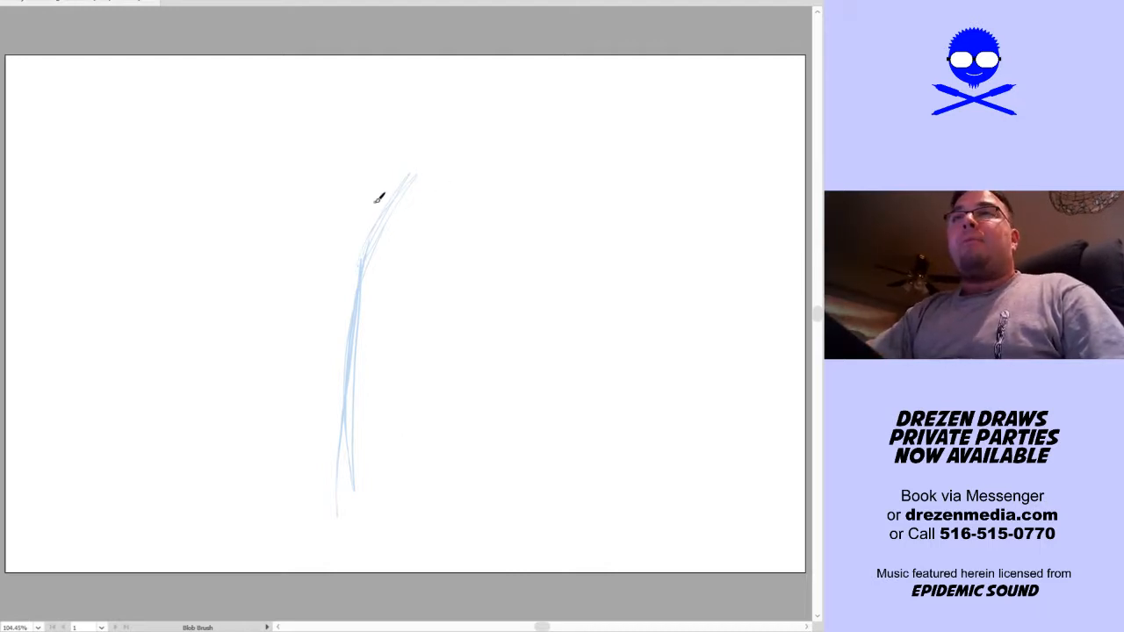
mouse_move(369, 201)
mouse_down()
mouse_move(342, 290)
mouse_move(394, 230)
mouse_up()
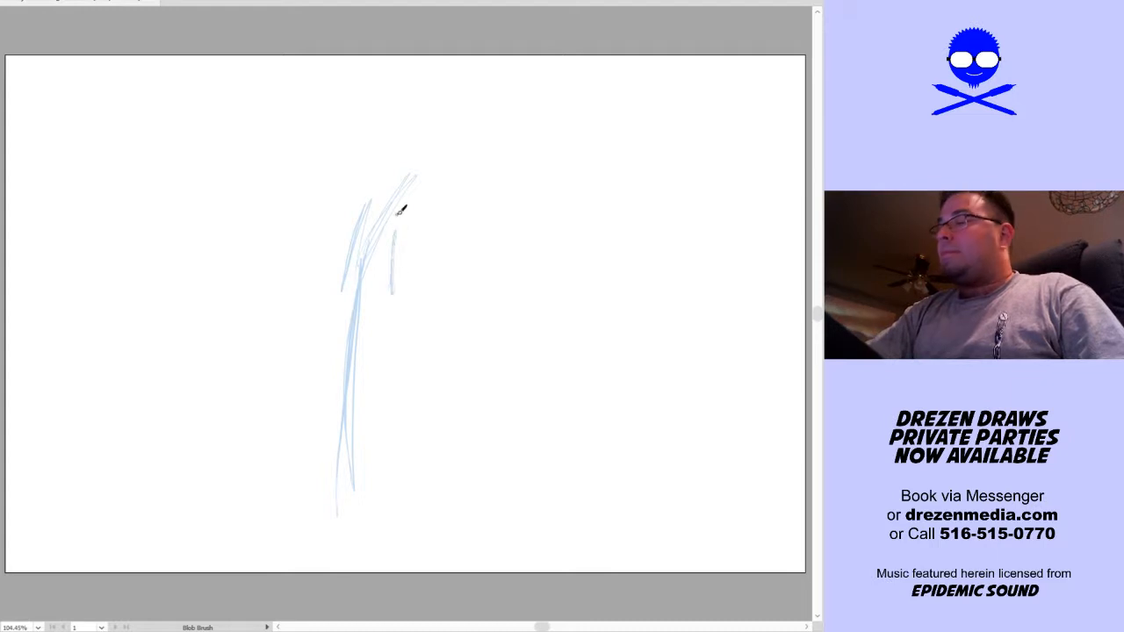
drag(418, 159, 374, 187)
drag(402, 223, 431, 207)
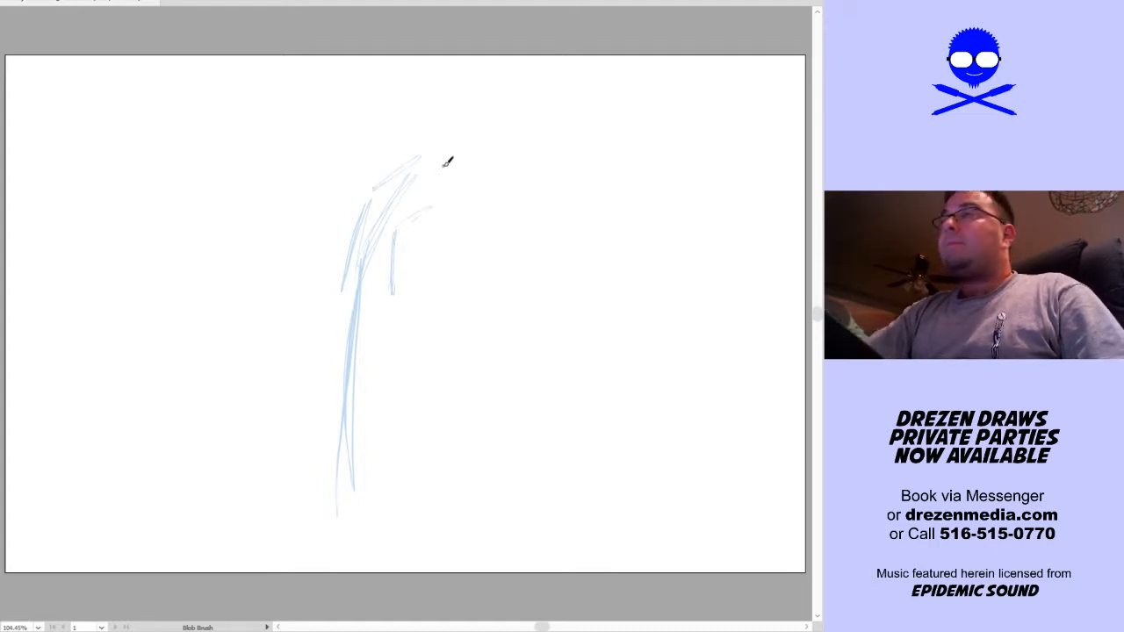
Sketch the round head with its eye, and a long muzzle ending in a drooping oval nose
mouse_move(456, 161)
mouse_down()
mouse_move(480, 203)
mouse_move(446, 156)
mouse_up()
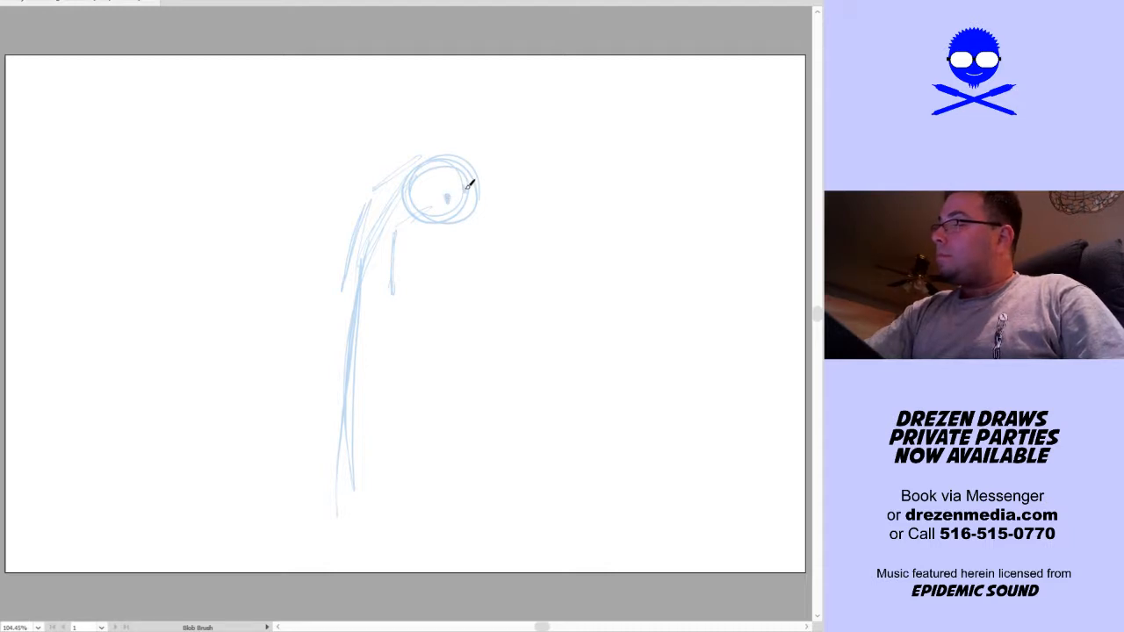
drag(430, 213, 432, 175)
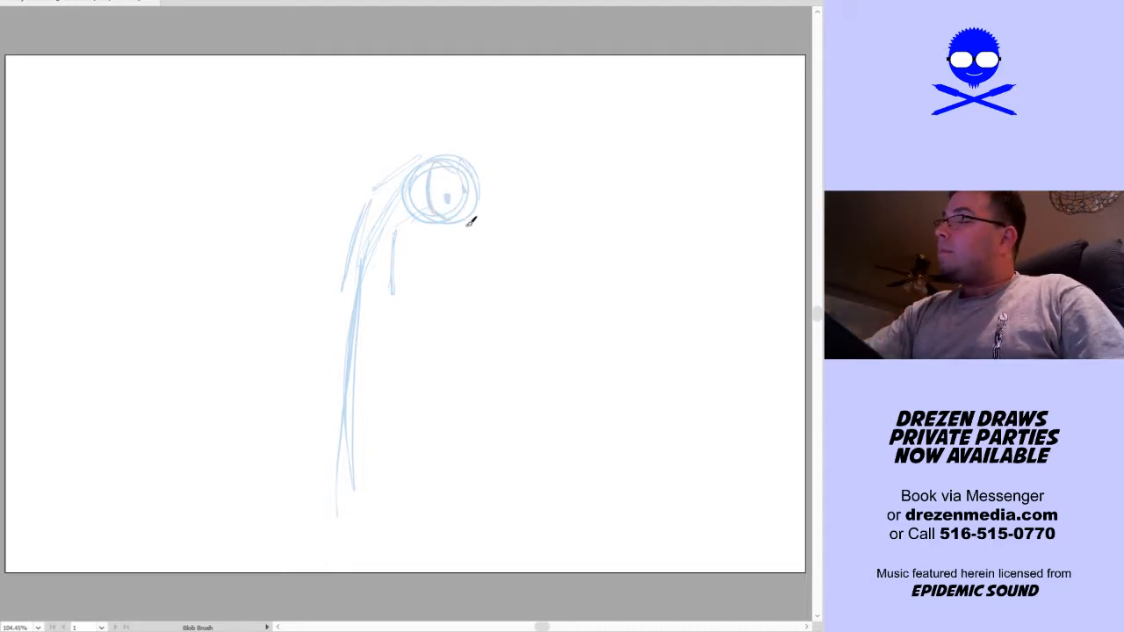
mouse_move(441, 230)
mouse_down()
mouse_move(479, 256)
mouse_move(475, 280)
mouse_move(509, 288)
mouse_move(534, 278)
mouse_move(501, 254)
mouse_move(497, 275)
mouse_move(550, 288)
mouse_move(546, 225)
mouse_move(535, 224)
mouse_move(555, 284)
mouse_up()
drag(530, 226, 476, 202)
mouse_move(555, 273)
mouse_down()
mouse_move(572, 318)
mouse_move(558, 269)
mouse_up()
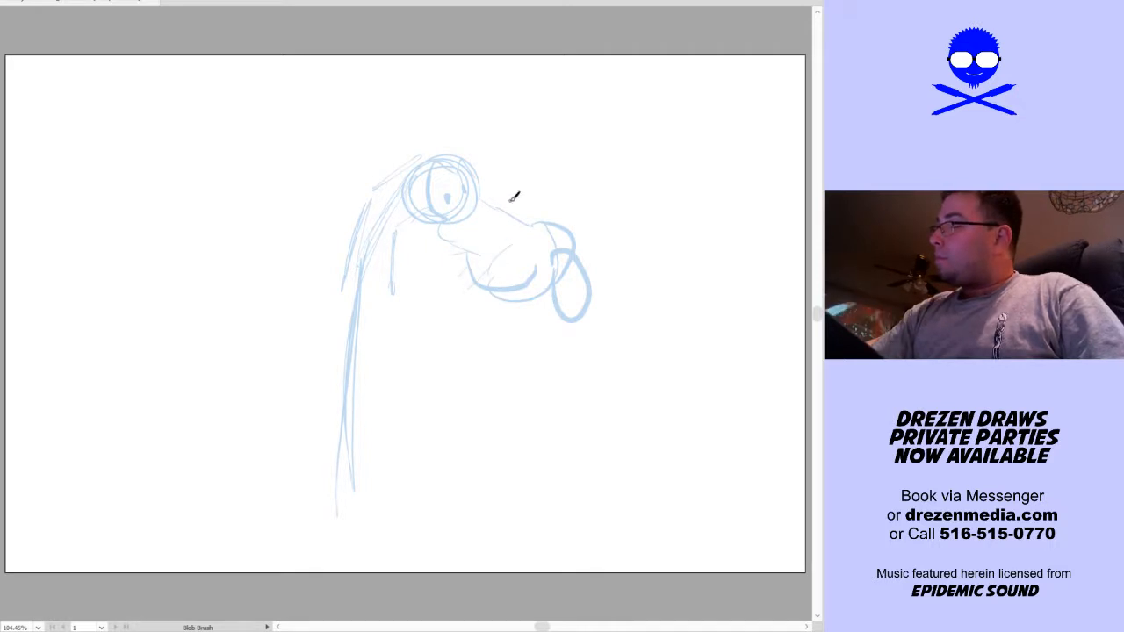
Sketch a small puffy hat and a swept-back ear on the head, and a flared collar at the base of the neck
mouse_move(410, 171)
mouse_down()
mouse_move(394, 150)
mouse_move(439, 128)
mouse_move(443, 154)
mouse_up()
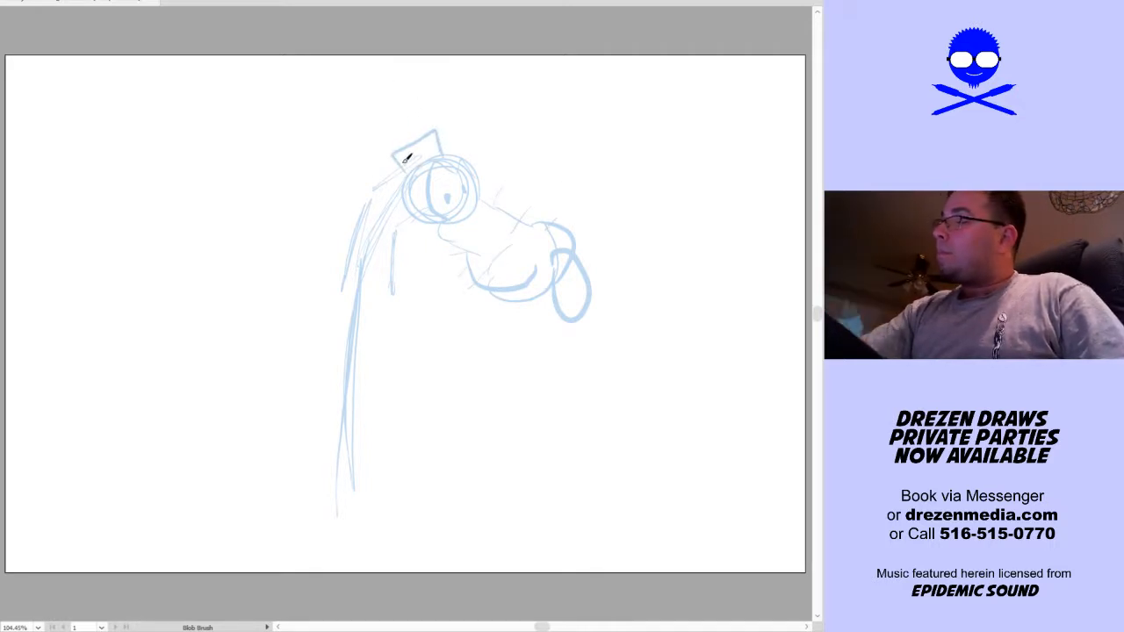
mouse_move(374, 114)
mouse_down()
mouse_move(406, 103)
mouse_move(396, 97)
mouse_move(442, 142)
mouse_move(431, 129)
mouse_move(402, 139)
mouse_move(436, 123)
mouse_move(399, 174)
mouse_move(326, 182)
mouse_move(339, 144)
mouse_move(395, 151)
mouse_up()
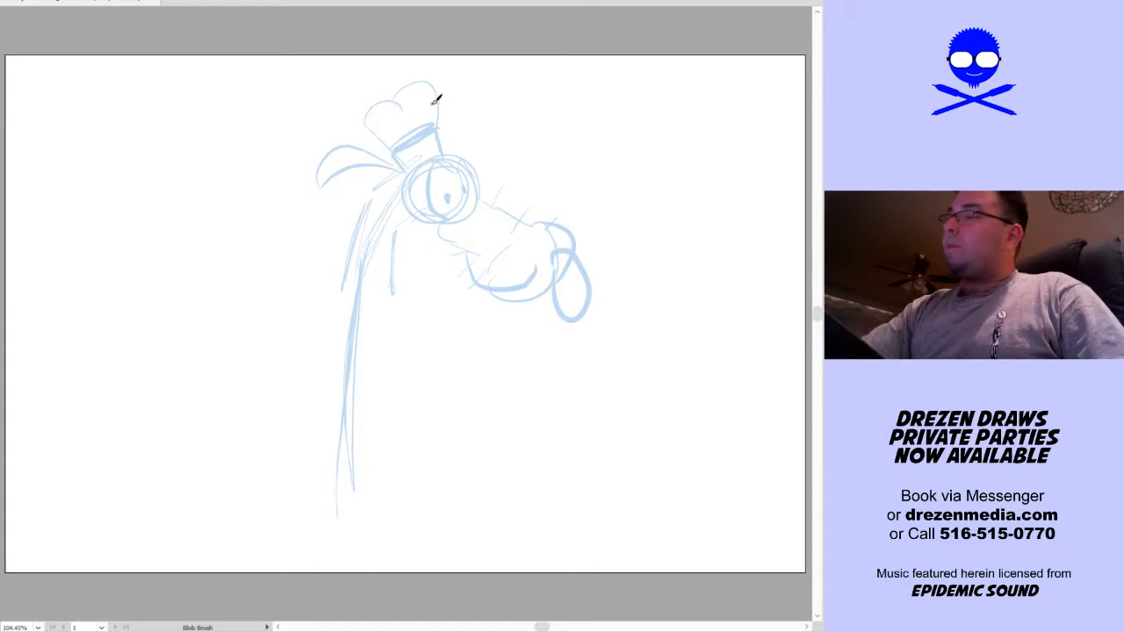
mouse_move(345, 246)
mouse_down()
mouse_move(337, 220)
mouse_move(409, 251)
mouse_up()
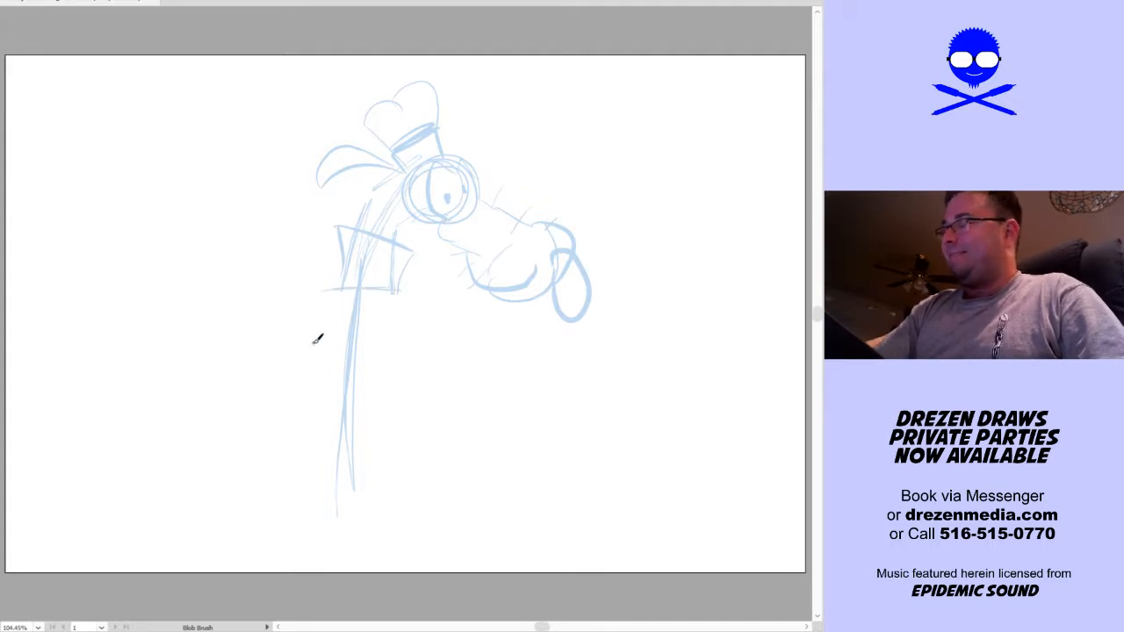
Sketch the boxy torso and the rear arm, redrawing the slanted arm to hang straight from the shoulder with a small hand
mouse_move(309, 307)
mouse_down()
mouse_move(307, 467)
mouse_move(382, 468)
mouse_move(413, 294)
mouse_up()
drag(301, 279, 262, 427)
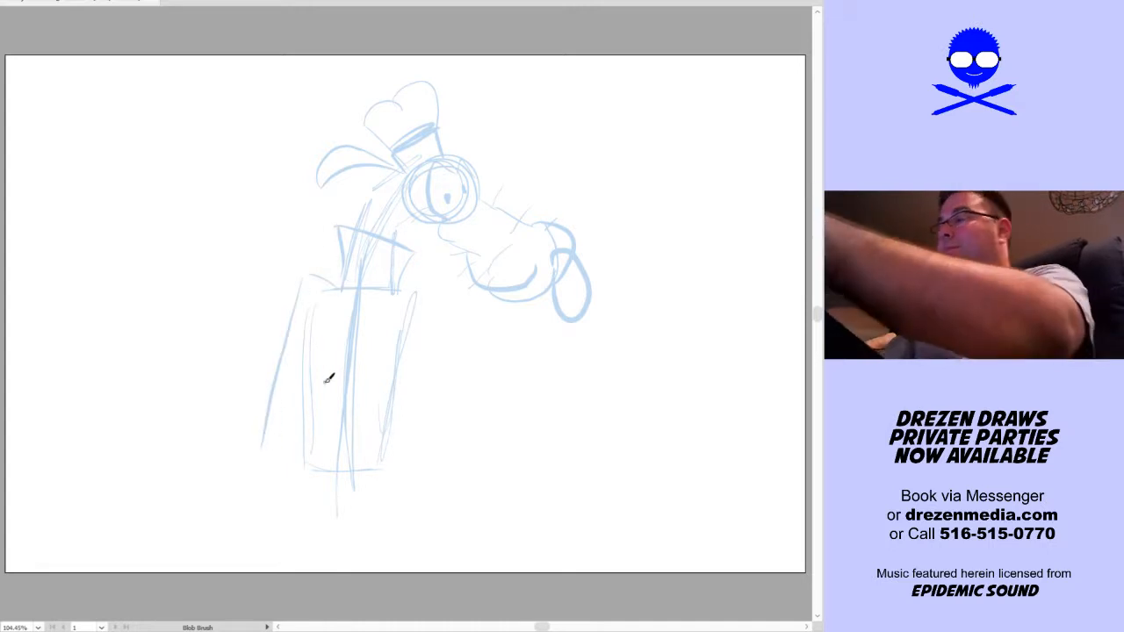
key(ctrl+z)
key(ctrl+z)
drag(345, 290, 289, 313)
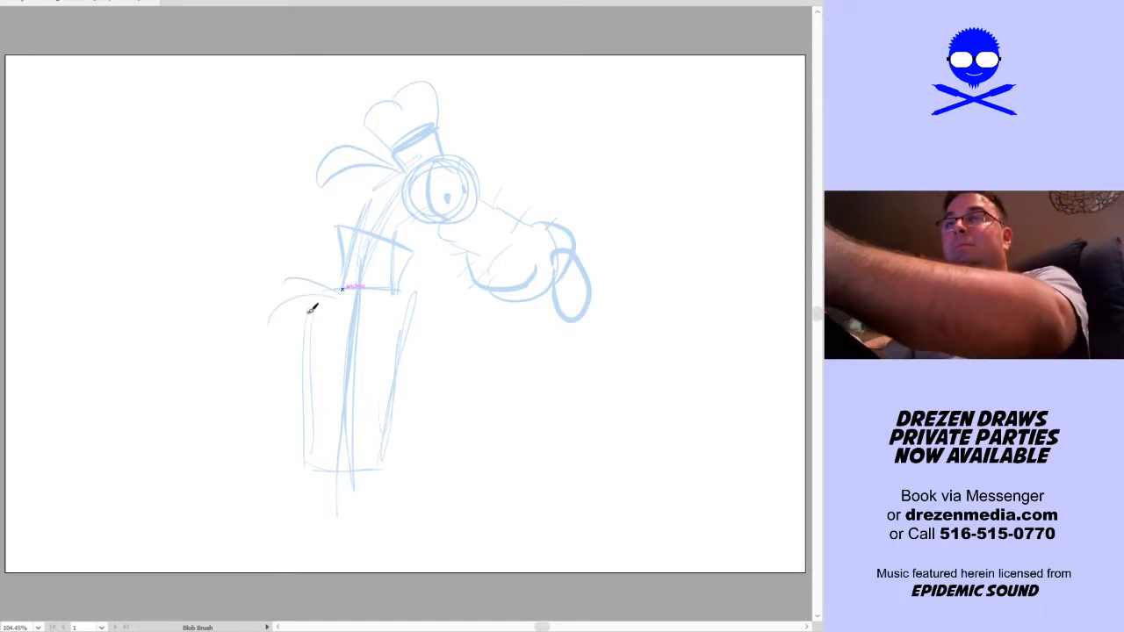
drag(287, 300, 284, 464)
mouse_move(276, 345)
mouse_down()
mouse_move(277, 458)
mouse_move(291, 466)
mouse_move(304, 450)
mouse_move(284, 454)
mouse_move(293, 306)
mouse_up()
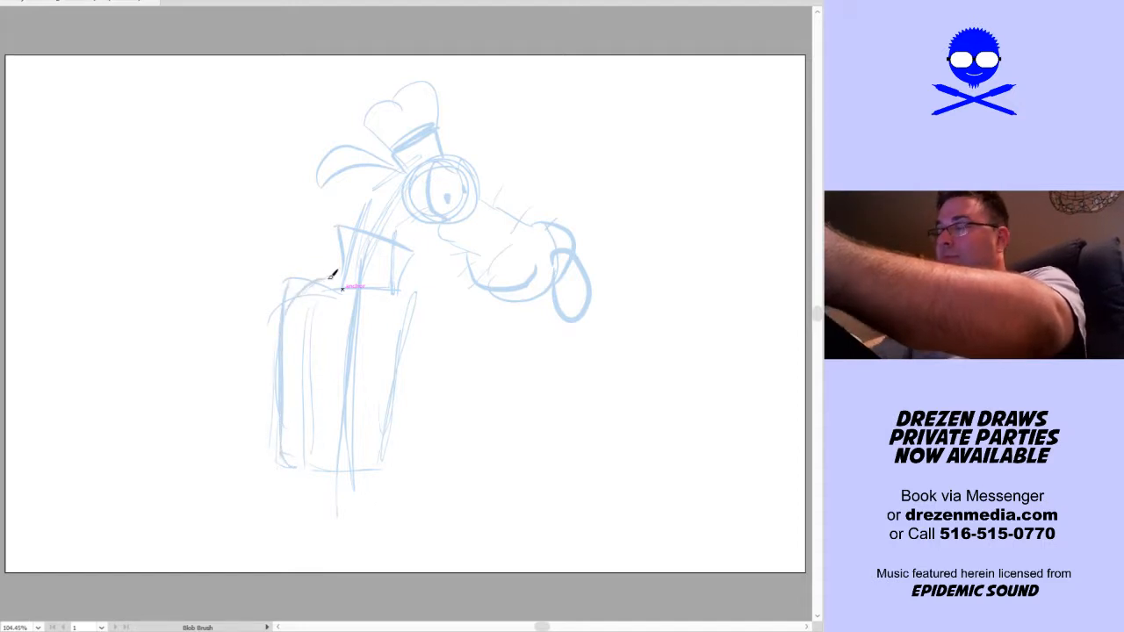
drag(289, 456, 305, 476)
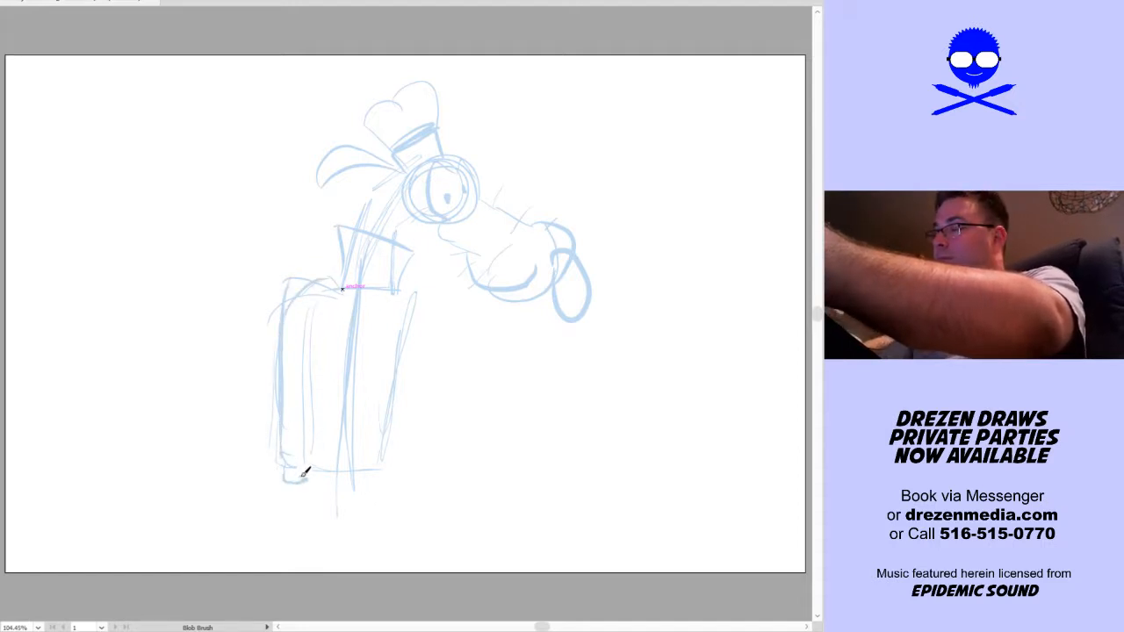
Sketch the front arm hanging down with a small hand, and strengthen the outline of the torso
mouse_move(418, 306)
mouse_down()
mouse_move(424, 510)
mouse_move(440, 501)
mouse_move(426, 307)
mouse_move(400, 292)
mouse_move(421, 401)
mouse_move(413, 361)
mouse_up()
drag(427, 504, 478, 399)
key(space)
mouse_move(353, 194)
mouse_down()
mouse_move(346, 375)
mouse_move(409, 354)
mouse_move(427, 193)
mouse_move(413, 352)
mouse_up()
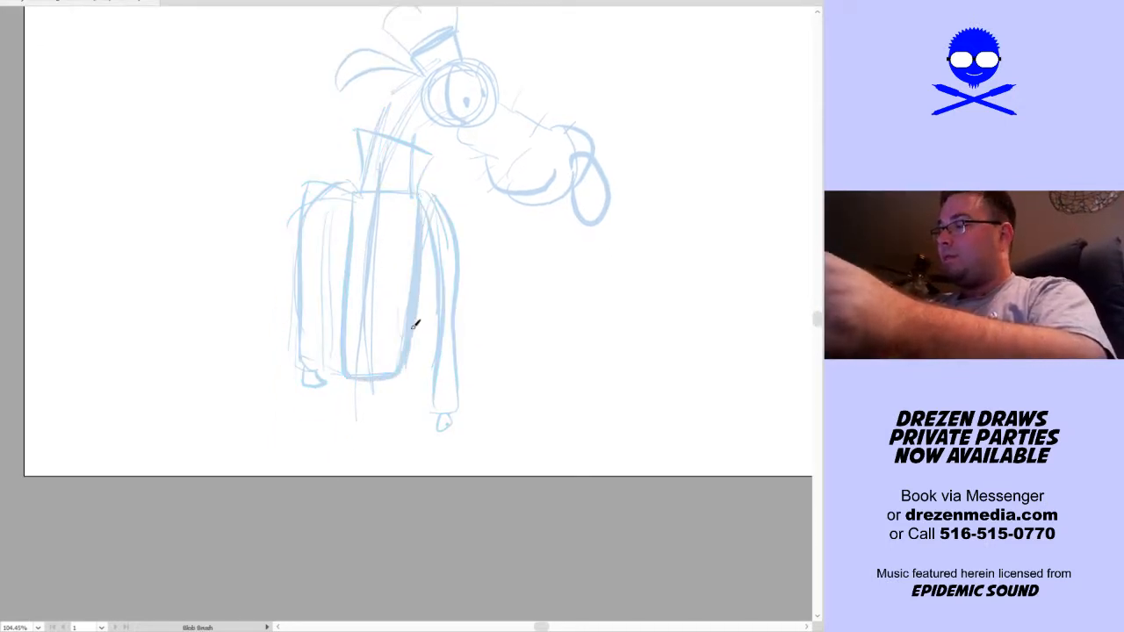
Sketch the rounded hips below the torso, and strengthen the torso's side lines
mouse_move(351, 212)
mouse_down()
mouse_move(332, 379)
mouse_move(366, 371)
mouse_move(350, 337)
mouse_move(312, 430)
mouse_up()
key(space)
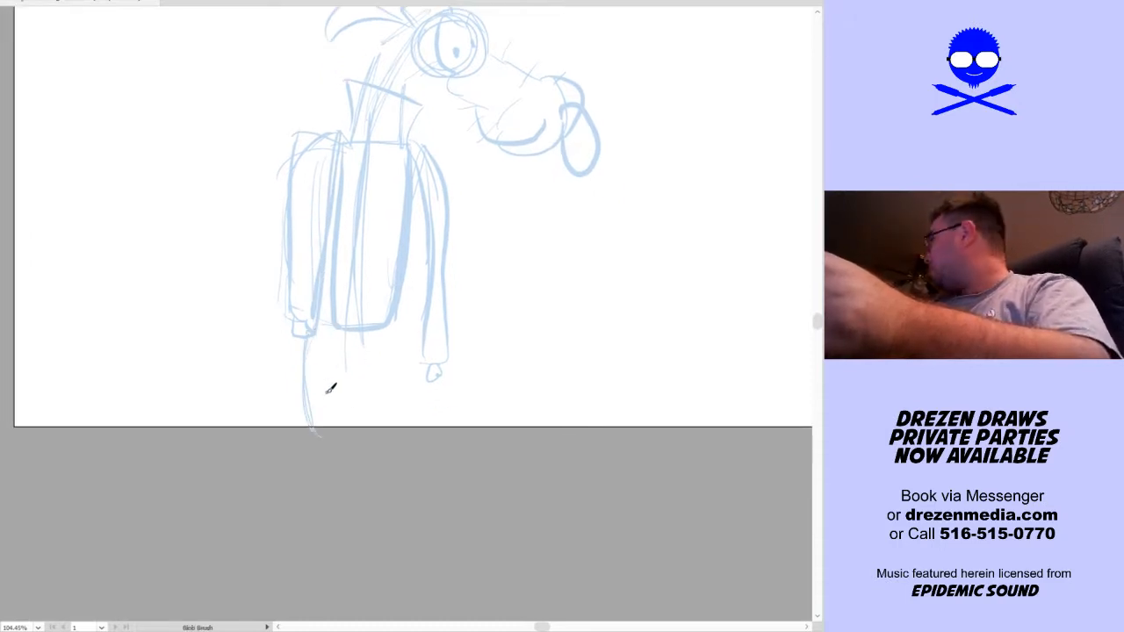
mouse_move(329, 379)
mouse_down()
mouse_move(318, 404)
mouse_move(389, 412)
mouse_move(409, 326)
mouse_move(416, 171)
mouse_up()
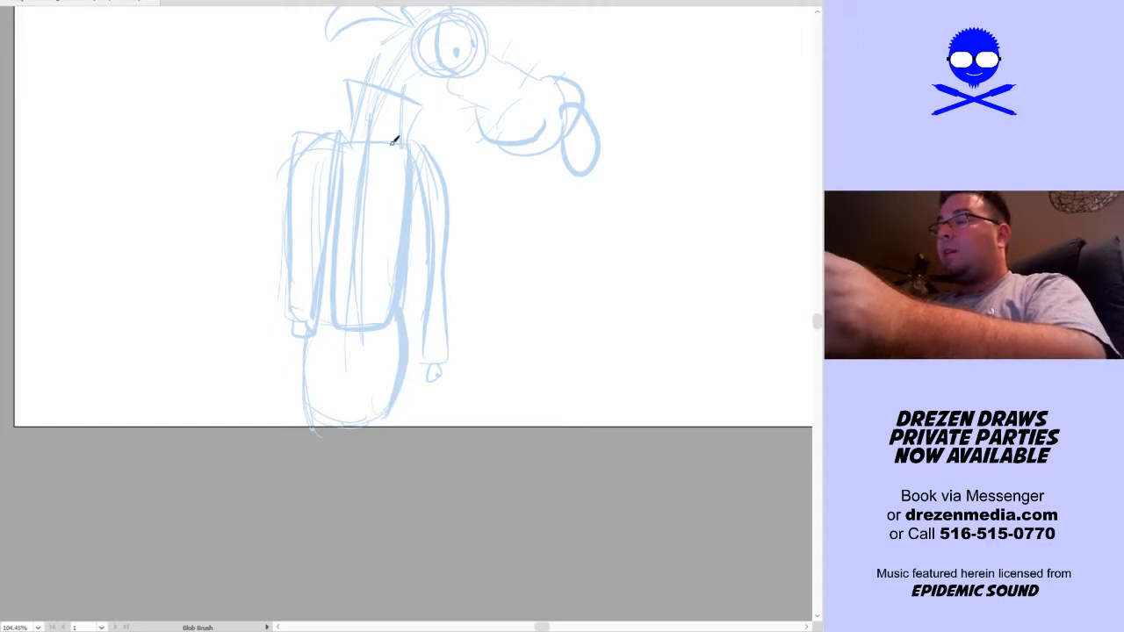
Sketch two long straight legs extending below the artboard, each ending in a large rounded shoe
scroll(454, 414, down, 3)
drag(326, 316, 304, 530)
drag(342, 481, 344, 556)
mouse_move(384, 313)
mouse_down()
mouse_move(367, 493)
mouse_move(376, 552)
mouse_up()
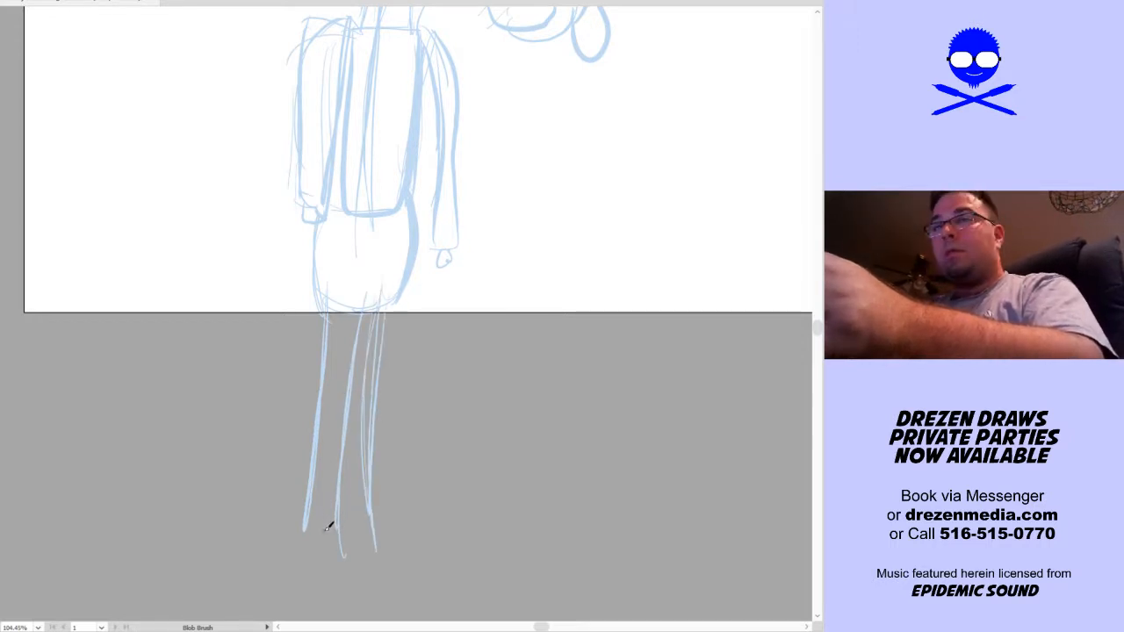
drag(316, 281, 314, 494)
drag(397, 302, 381, 527)
mouse_move(303, 530)
mouse_down()
mouse_move(321, 578)
mouse_move(391, 569)
mouse_move(348, 533)
mouse_move(378, 569)
mouse_up()
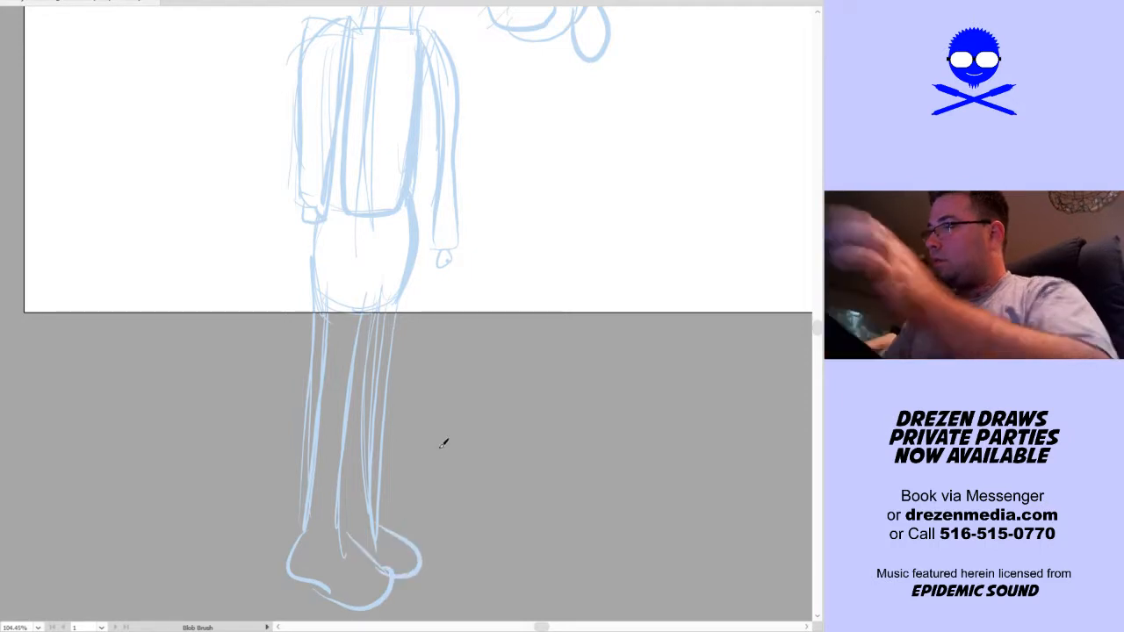
Select every stroke of the standing dog sketch and group them
key(ctrl+a)
key(shift+b)
key(v)
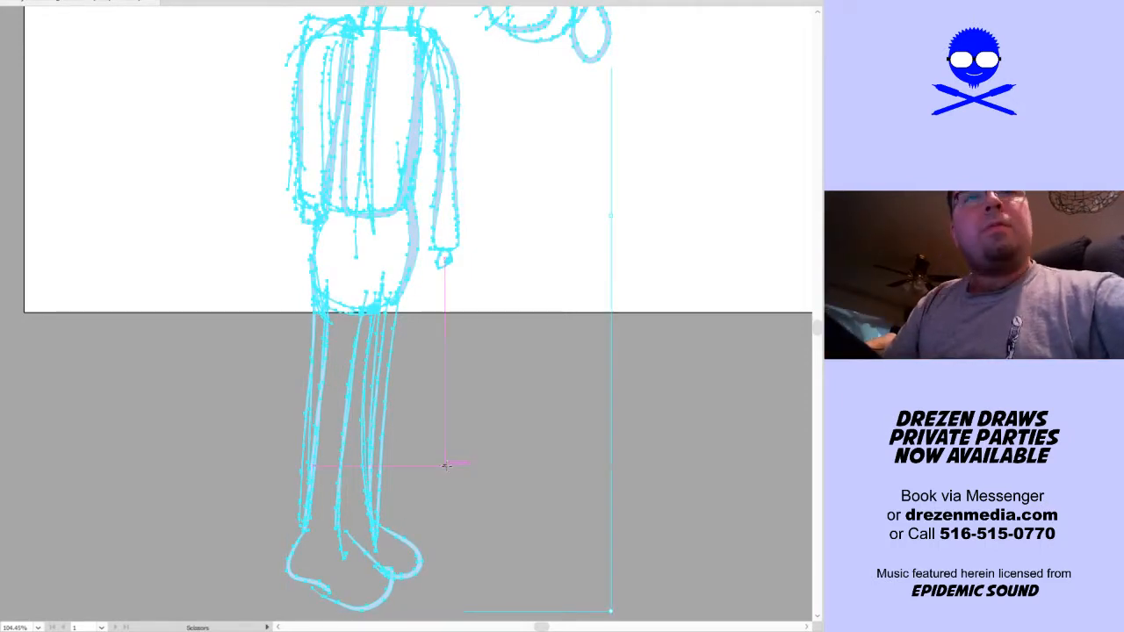
key(ctrl+g)
drag(431, 262, 431, 263)
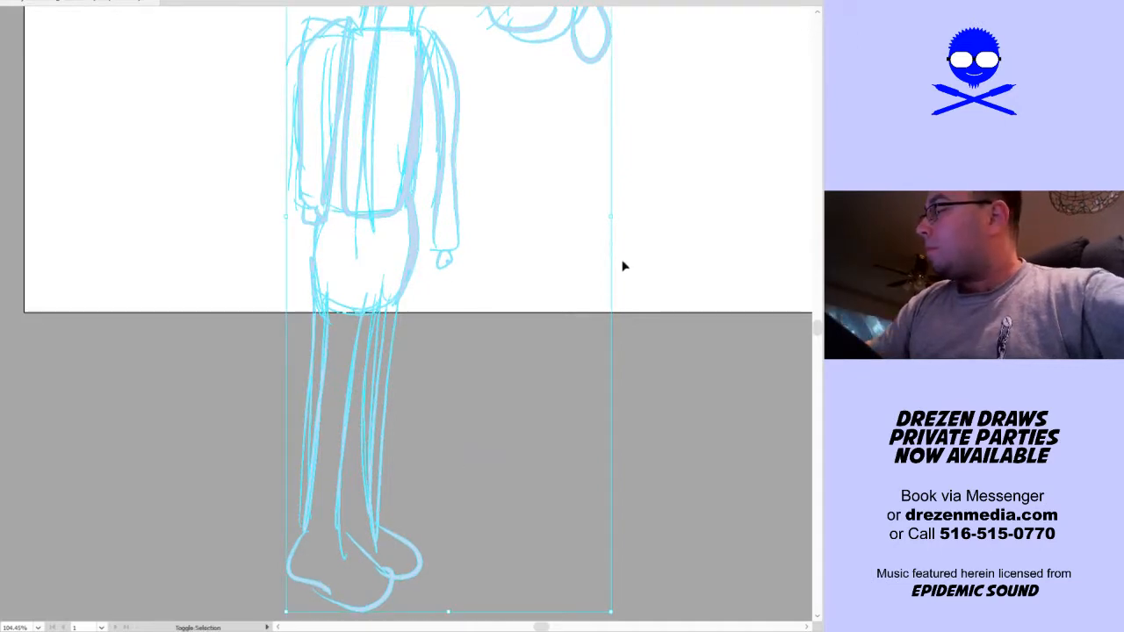
Scale the grouped sketch down proportionally and move it up so the whole figure fits on the artboard, and deselect it
drag(615, 220, 556, 246)
scroll(532, 258, up, 5)
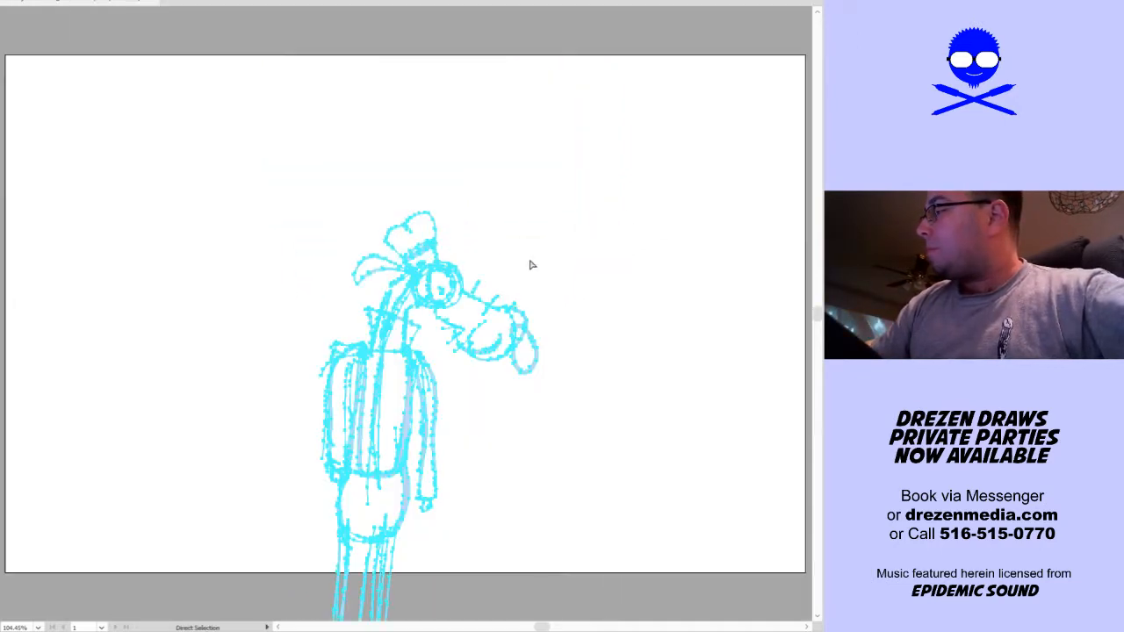
drag(445, 402, 454, 243)
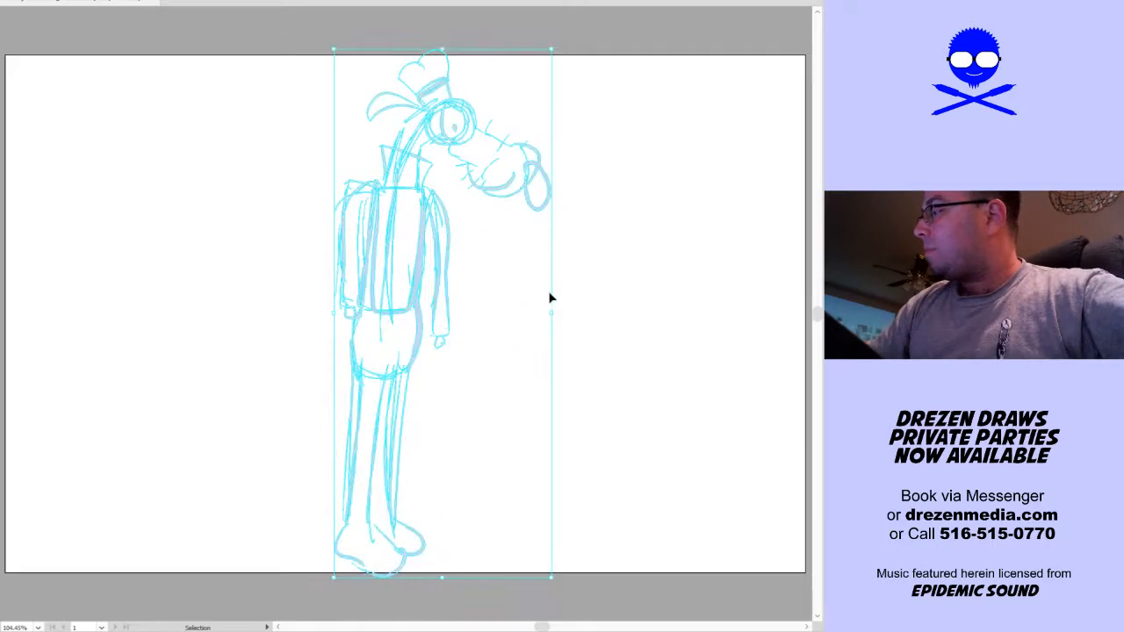
drag(551, 307, 532, 314)
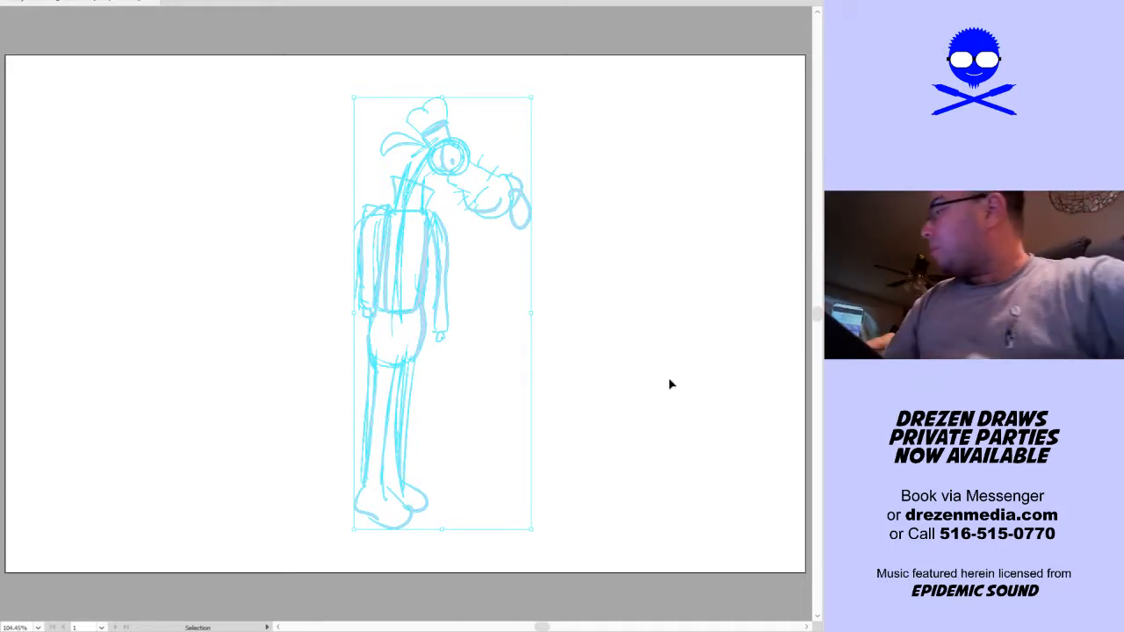
click(649, 395)
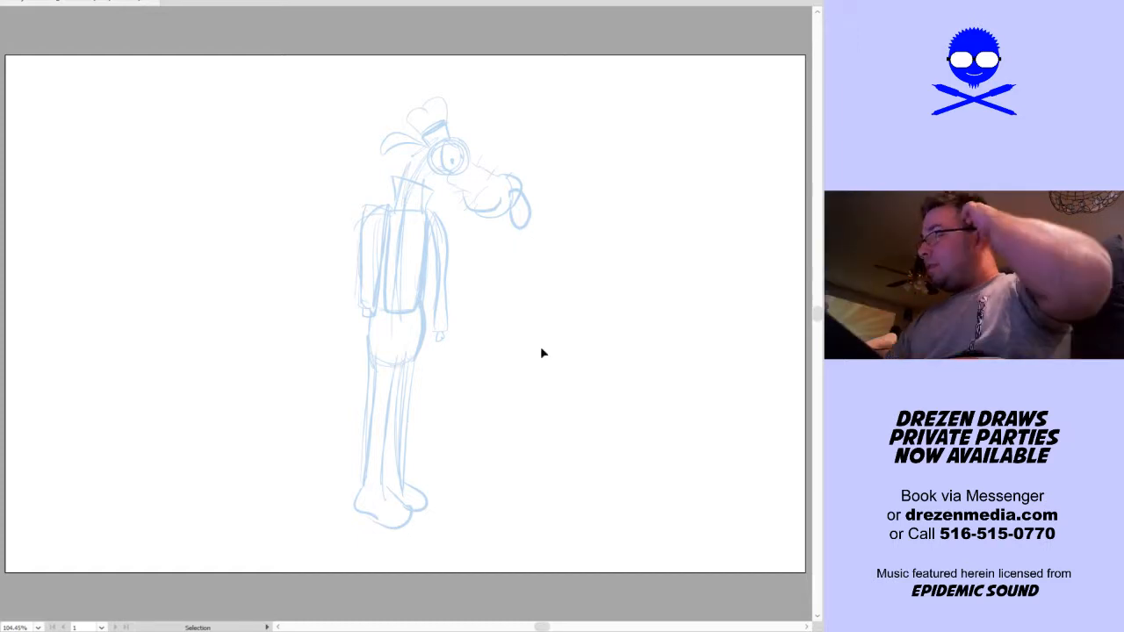
Select the whole grouped standing dog sketch and lock it in place
mouse_move(607, 118)
mouse_down()
mouse_move(243, 552)
mouse_move(246, 575)
mouse_up()
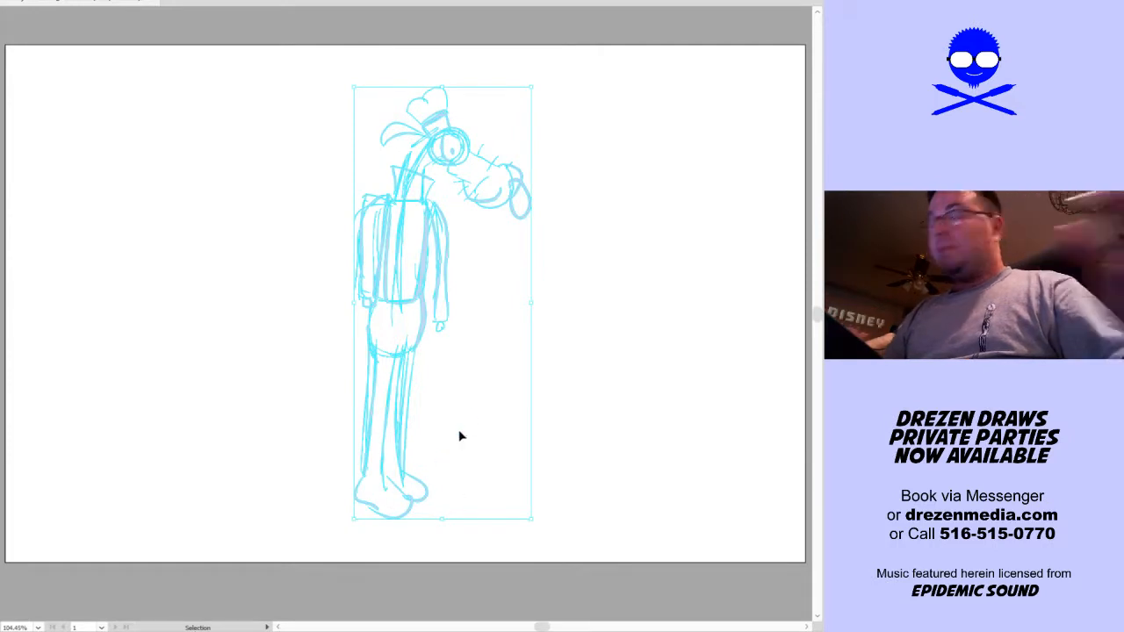
key(ctrl+2)
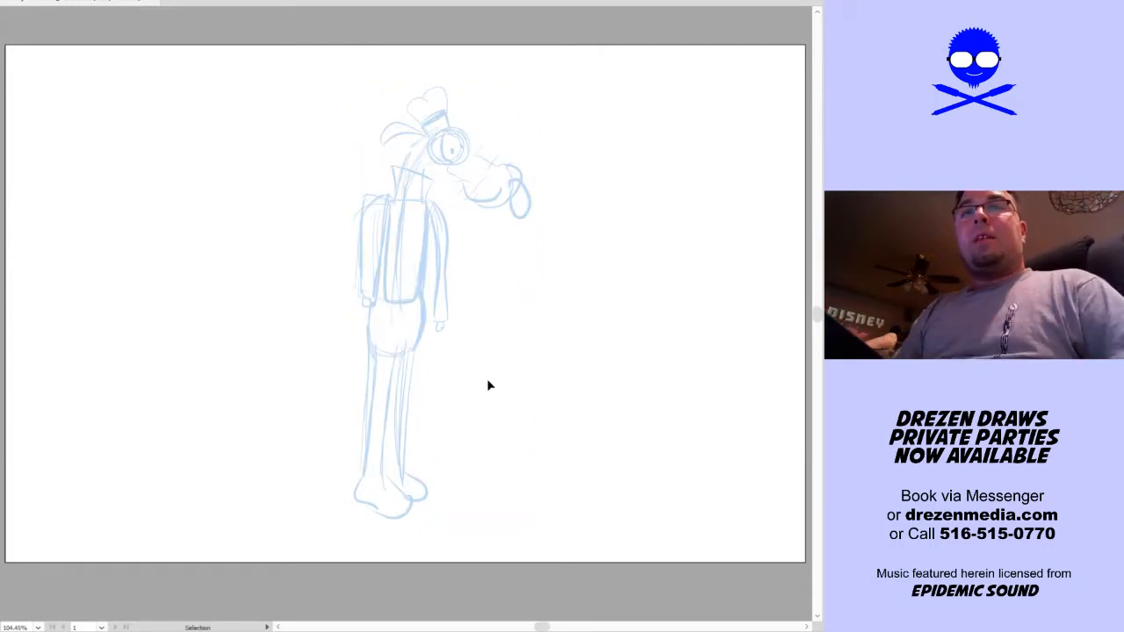
key(ctrl+0)
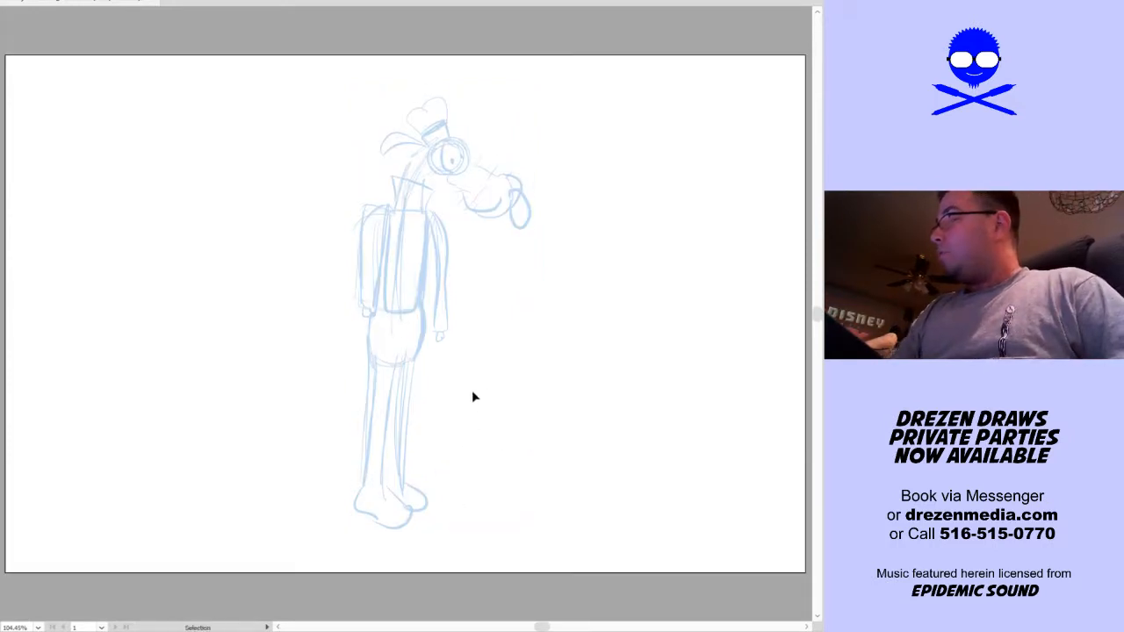
drag(522, 288, 255, 619)
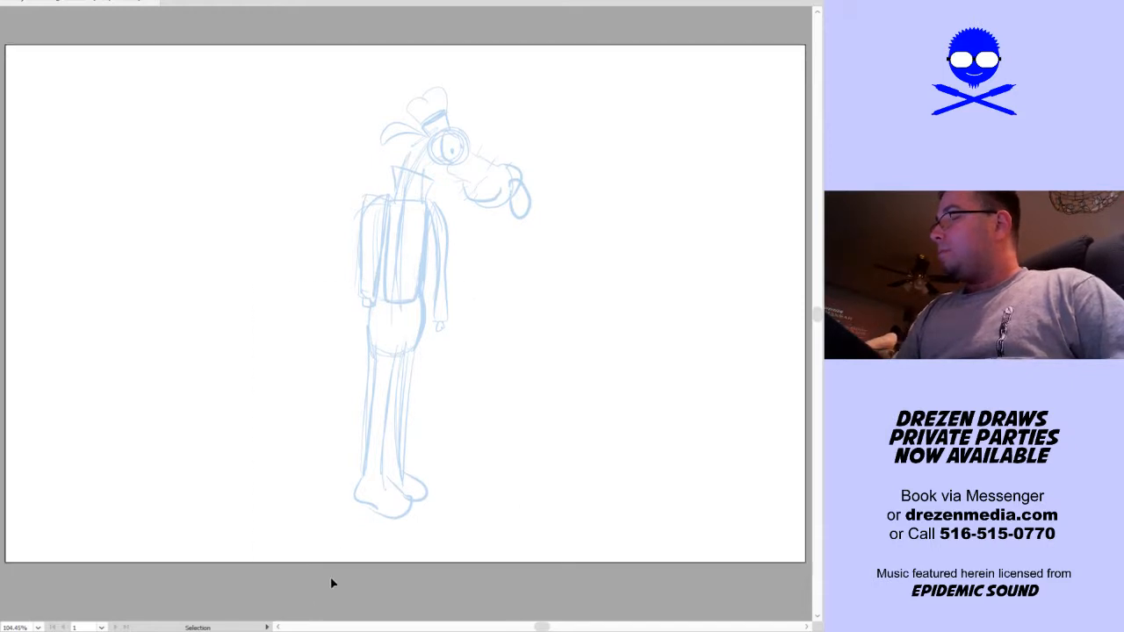
key(ctrl+0)
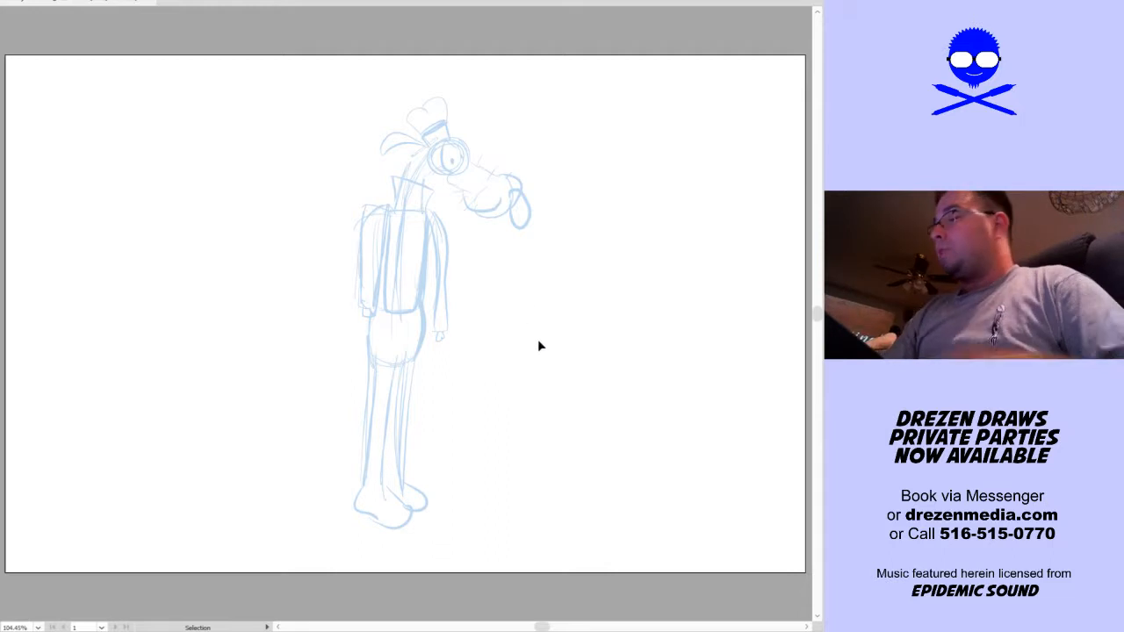
Ink a solid black pupil in each of the dog's two eyes with the Blob Brush
scroll(476, 213, up, 2)
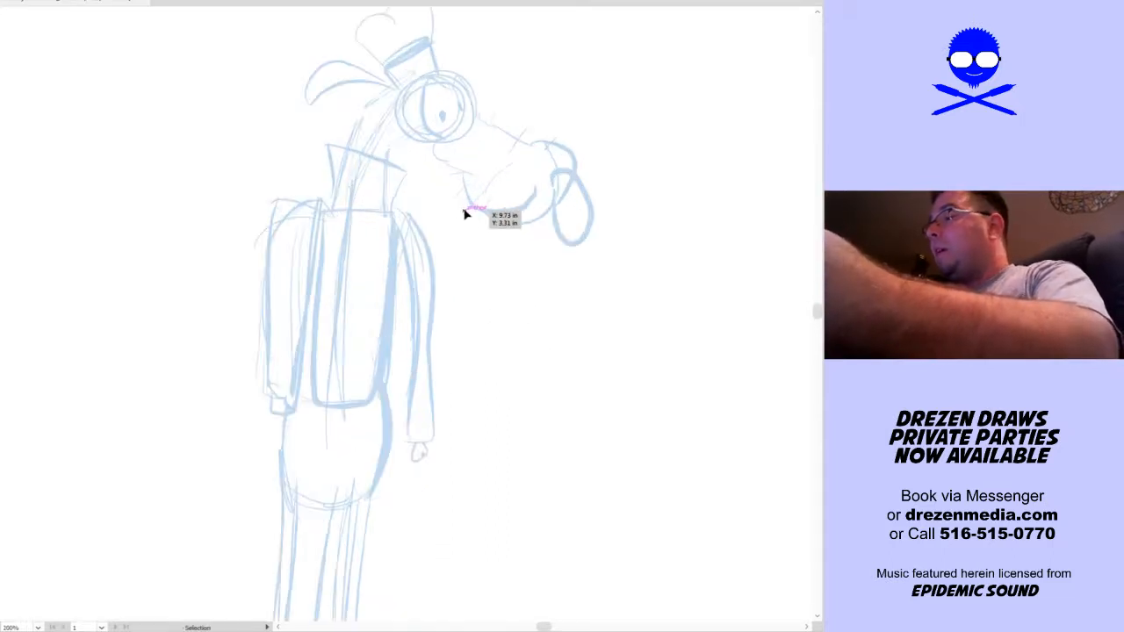
drag(465, 238, 464, 276)
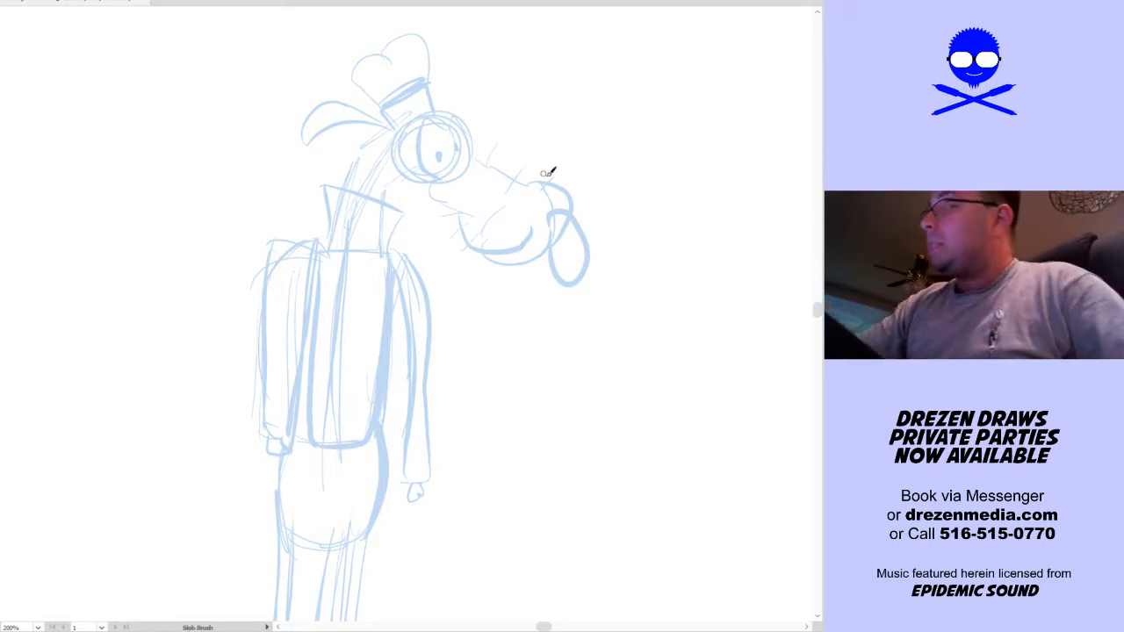
scroll(546, 215, up, 1)
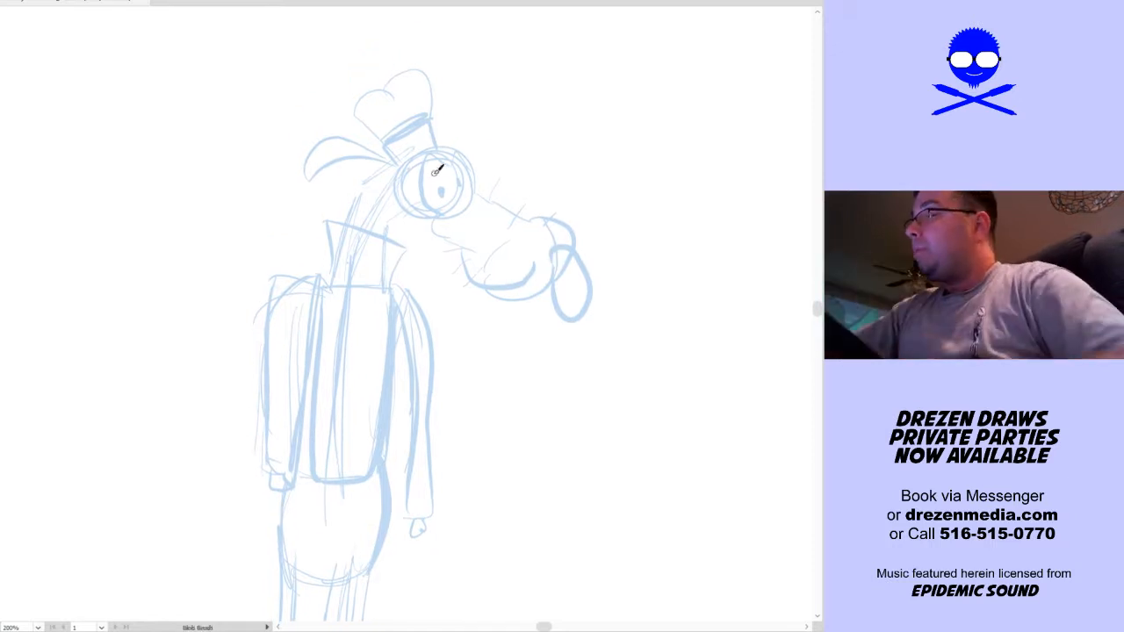
drag(436, 191, 442, 196)
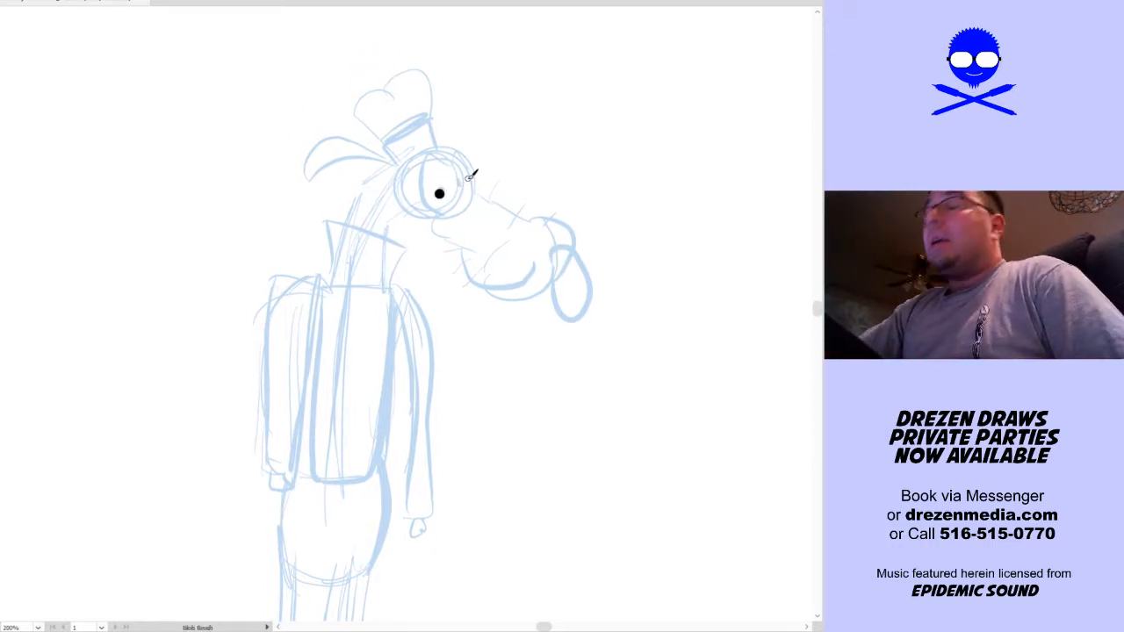
click(467, 182)
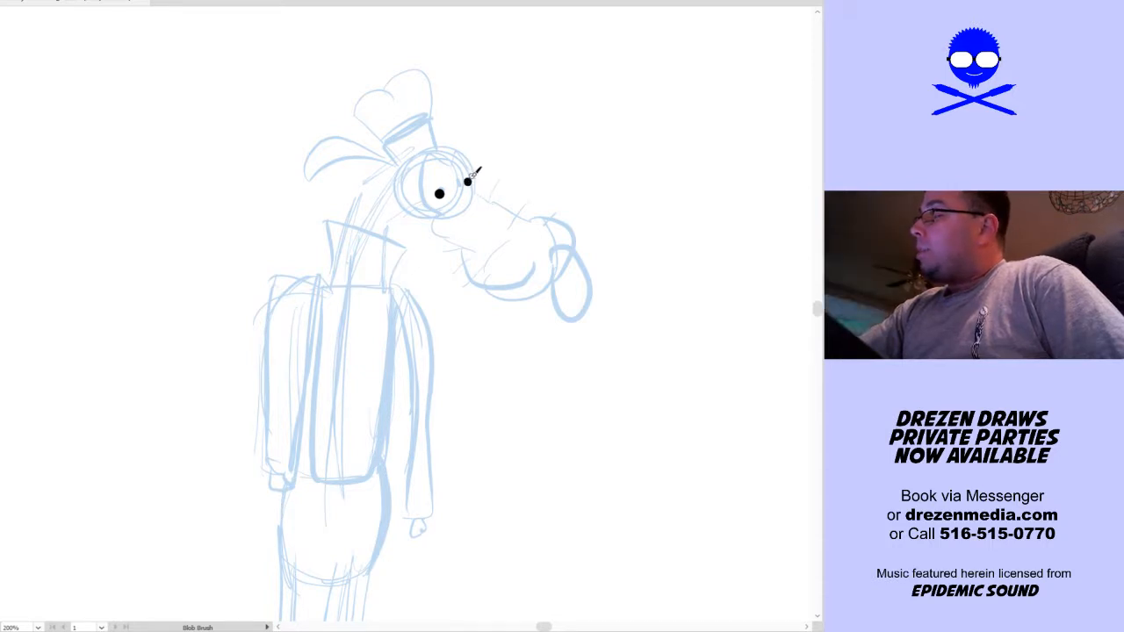
key(ctrl+z)
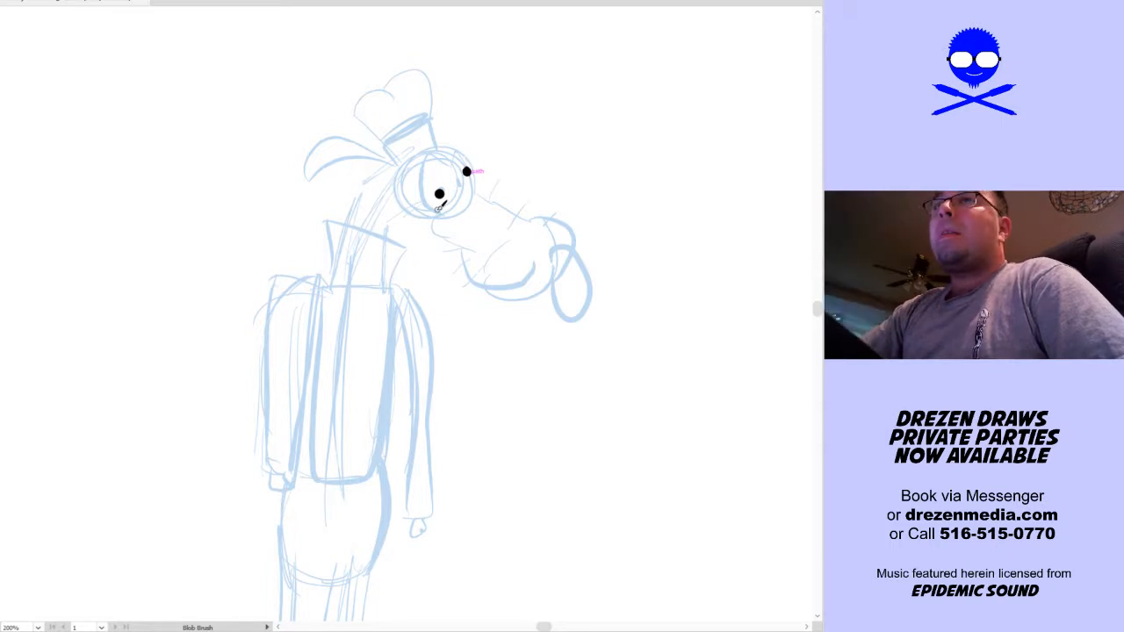
Open and confirm the Blob Brush options, and ink the curved outlines of both eyes around the pupils
mouse_move(441, 211)
mouse_down()
mouse_move(422, 163)
mouse_move(432, 154)
mouse_up()
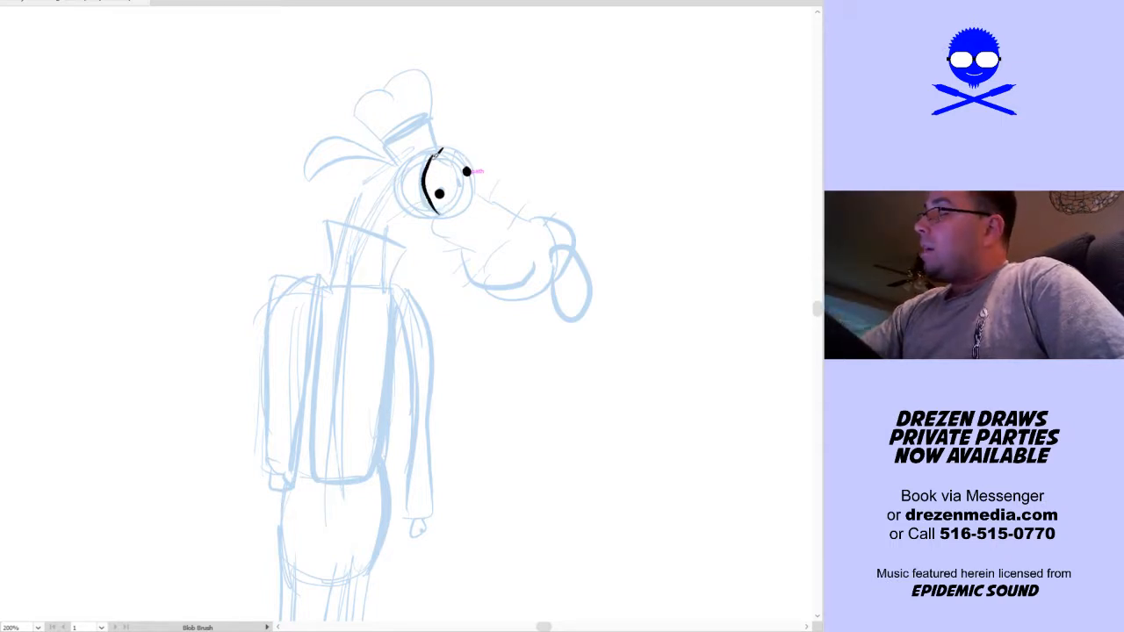
key(ctrl+z)
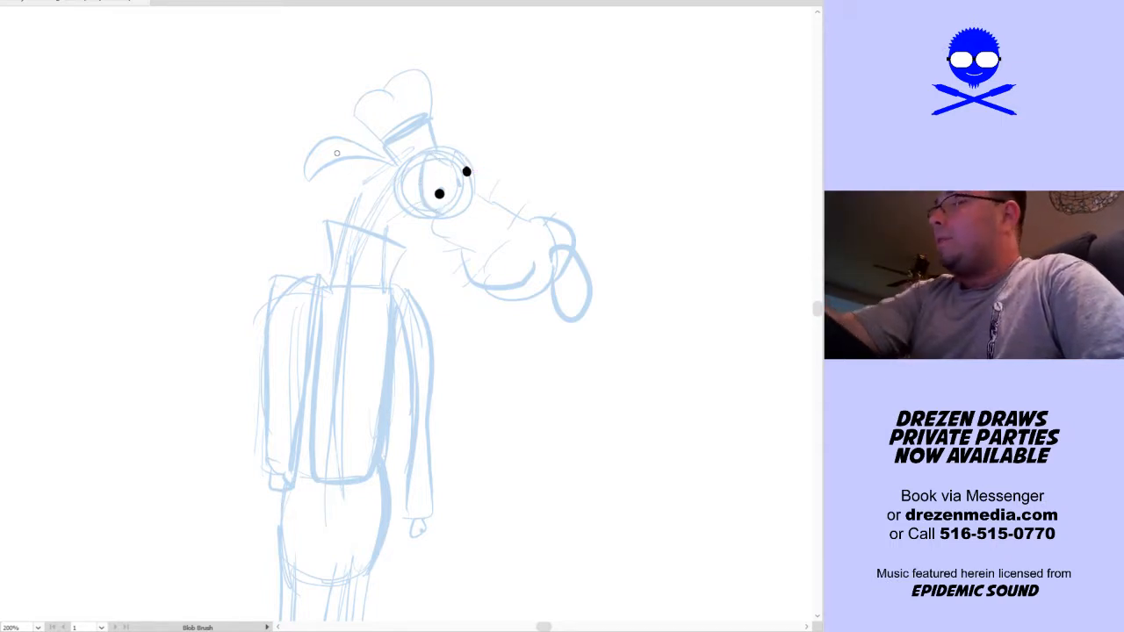
key(Return)
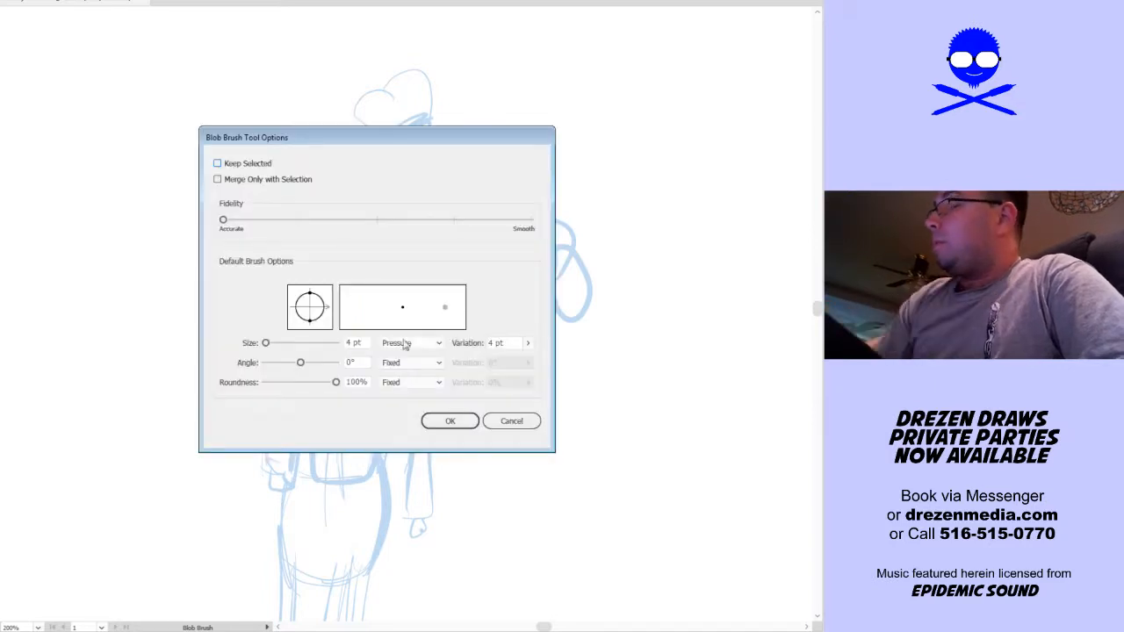
click(450, 421)
mouse_move(454, 181)
mouse_down()
mouse_move(446, 163)
mouse_move(433, 168)
mouse_move(455, 179)
mouse_move(445, 153)
mouse_up()
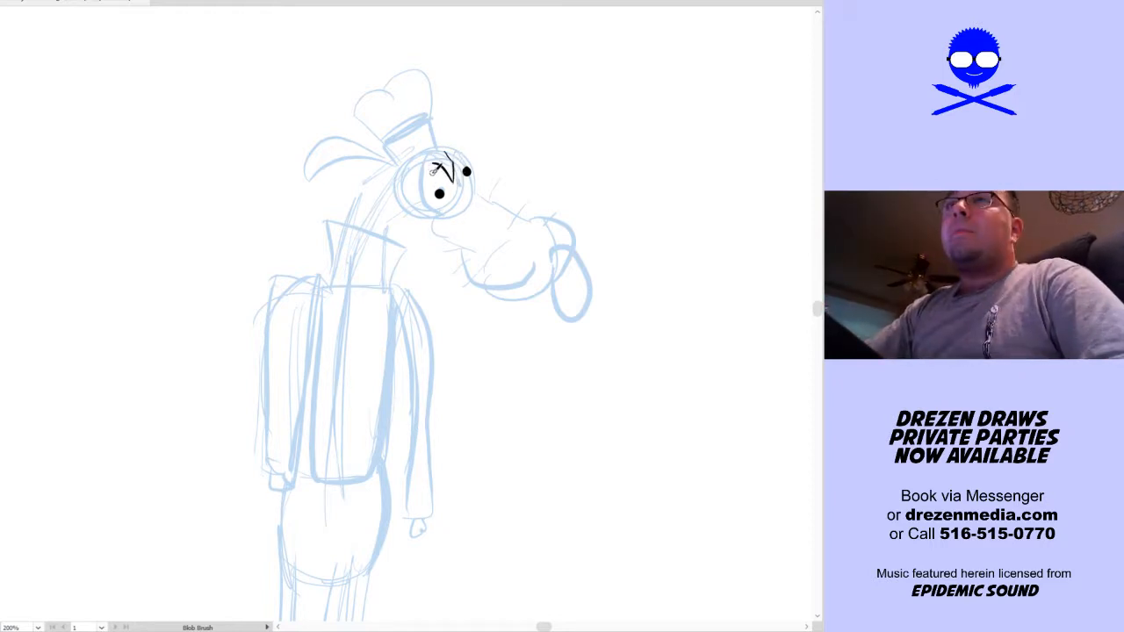
mouse_move(437, 159)
mouse_down()
mouse_move(423, 190)
mouse_move(434, 222)
mouse_up()
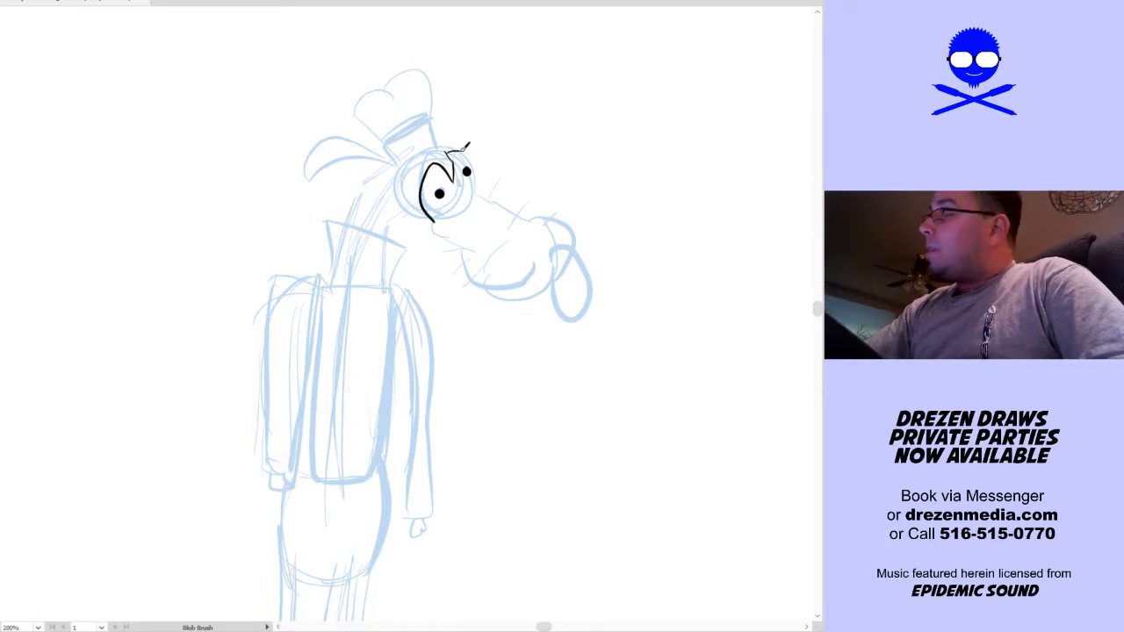
drag(445, 153, 475, 189)
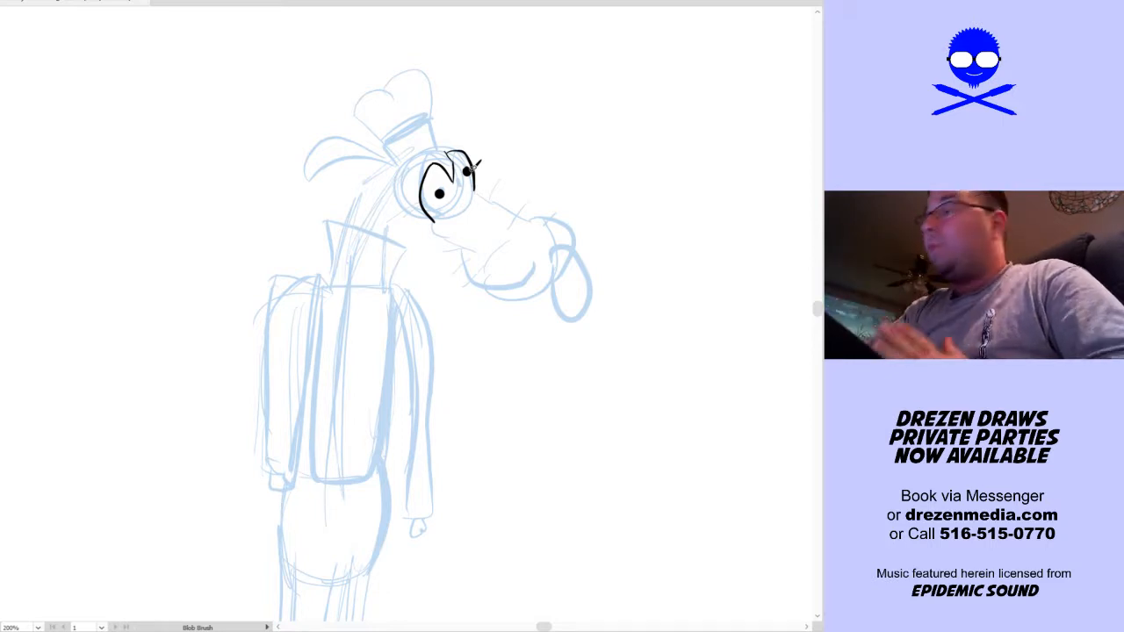
Ink the muzzle outline from the near eye around the cheek and chin, the thick oval nose, and the snout's upper edge
mouse_move(434, 220)
mouse_down()
mouse_move(460, 235)
mouse_move(479, 279)
mouse_move(519, 281)
mouse_up()
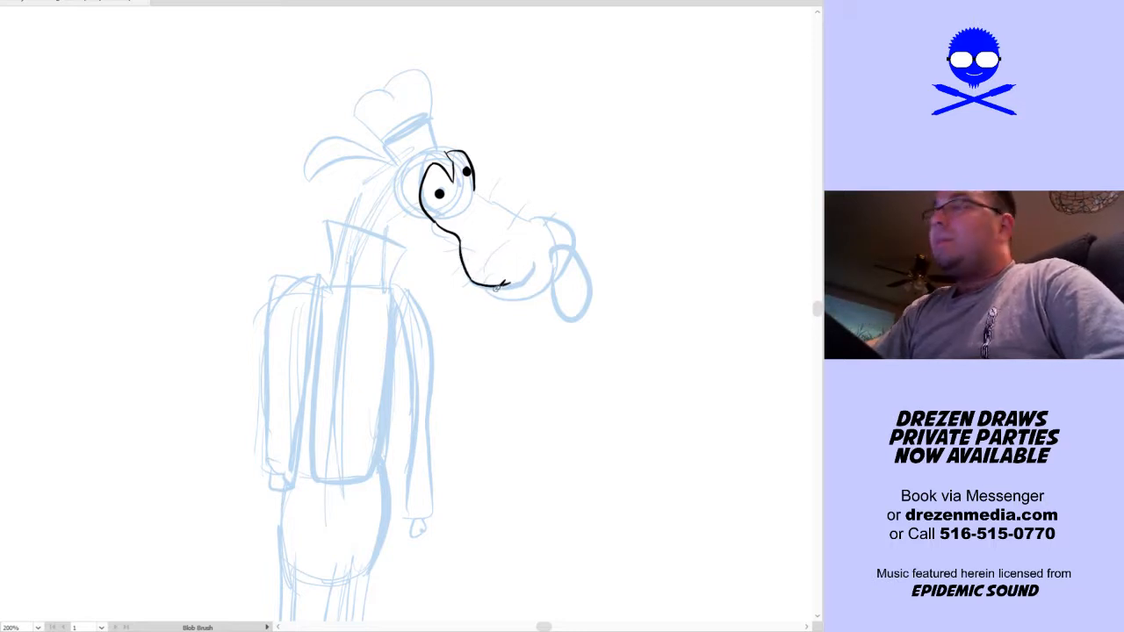
key(ctrl+z)
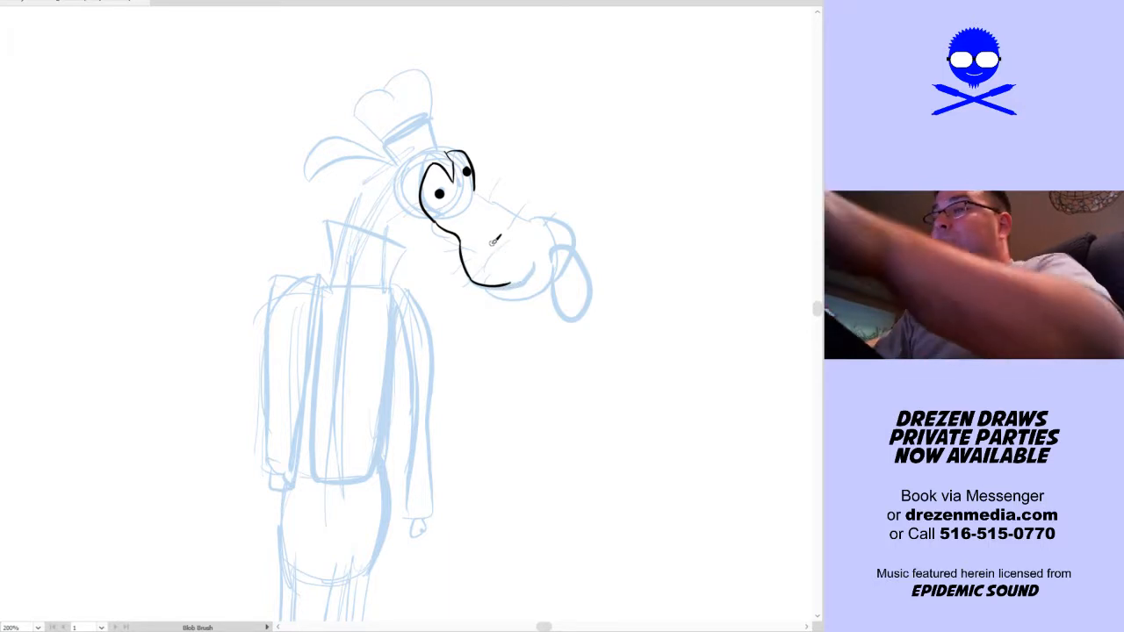
mouse_move(494, 278)
mouse_down()
mouse_move(515, 295)
mouse_move(544, 288)
mouse_up()
mouse_move(470, 269)
mouse_down()
mouse_move(506, 289)
mouse_move(525, 281)
mouse_up()
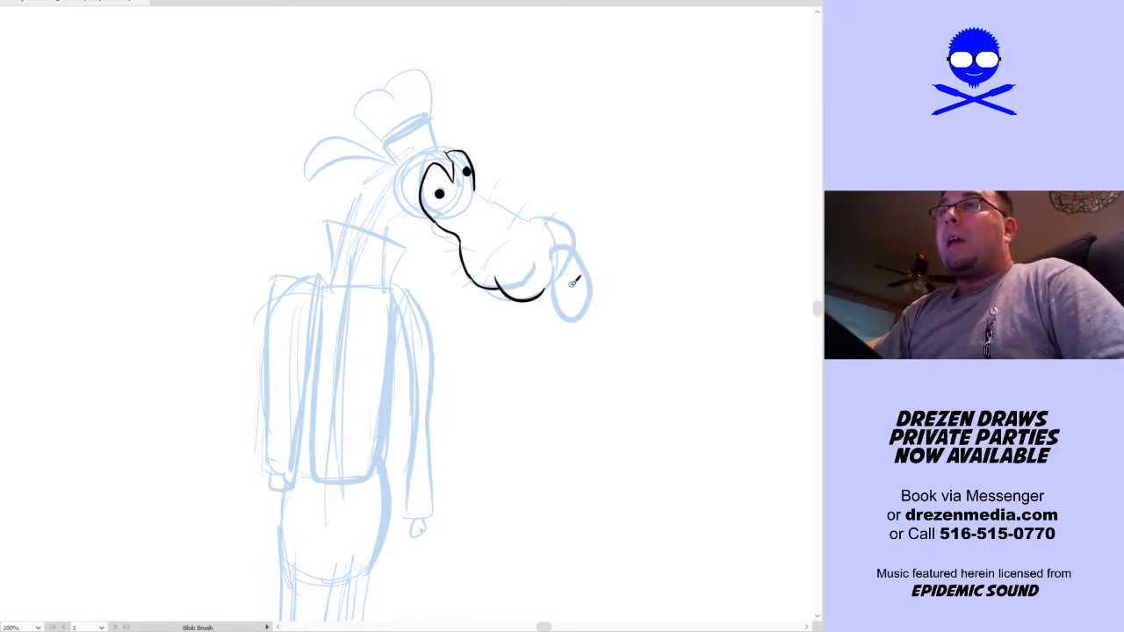
mouse_move(552, 271)
mouse_down()
mouse_move(574, 317)
mouse_move(596, 289)
mouse_move(591, 263)
mouse_move(571, 241)
mouse_move(555, 279)
mouse_up()
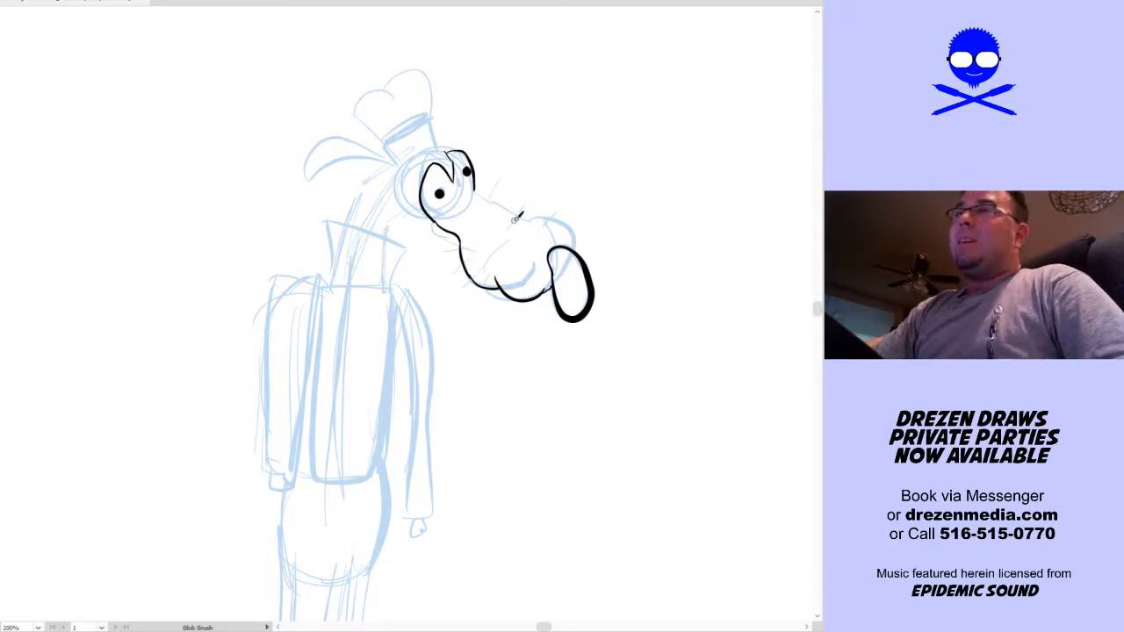
mouse_move(475, 187)
mouse_down()
mouse_move(527, 217)
mouse_move(552, 211)
mouse_move(582, 248)
mouse_up()
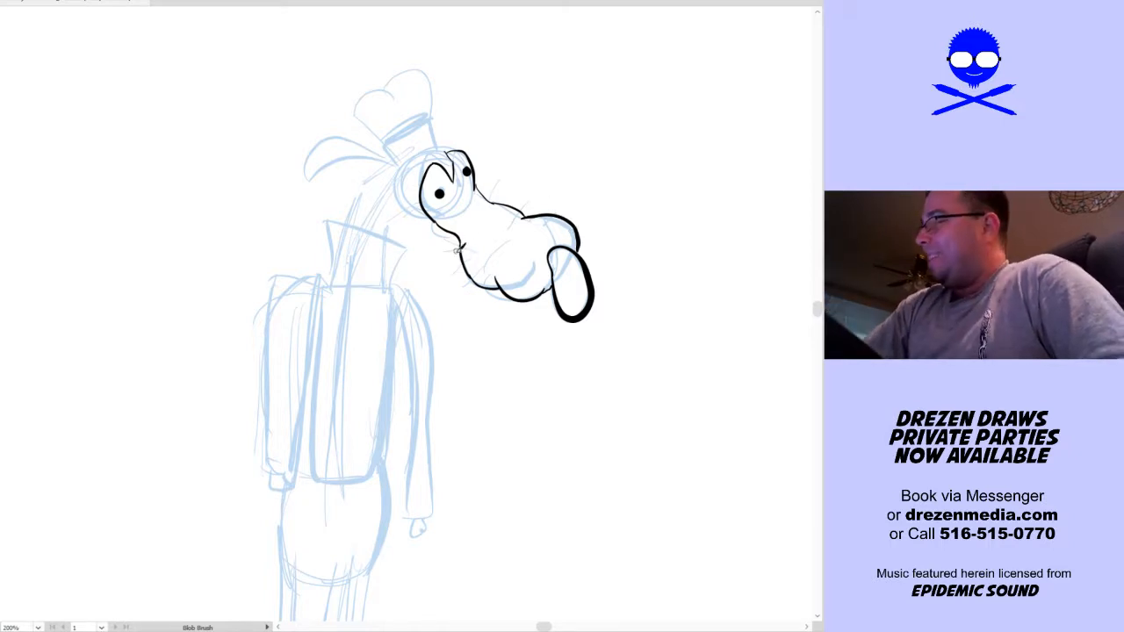
Add short whisker strokes along the muzzle's upper and lower edges and scattered stubble marks across its surface
mouse_move(449, 254)
mouse_down()
mouse_move(466, 253)
mouse_move(481, 281)
mouse_up()
drag(508, 204, 512, 192)
mouse_move(523, 212)
mouse_down()
mouse_move(528, 200)
mouse_move(487, 183)
mouse_up()
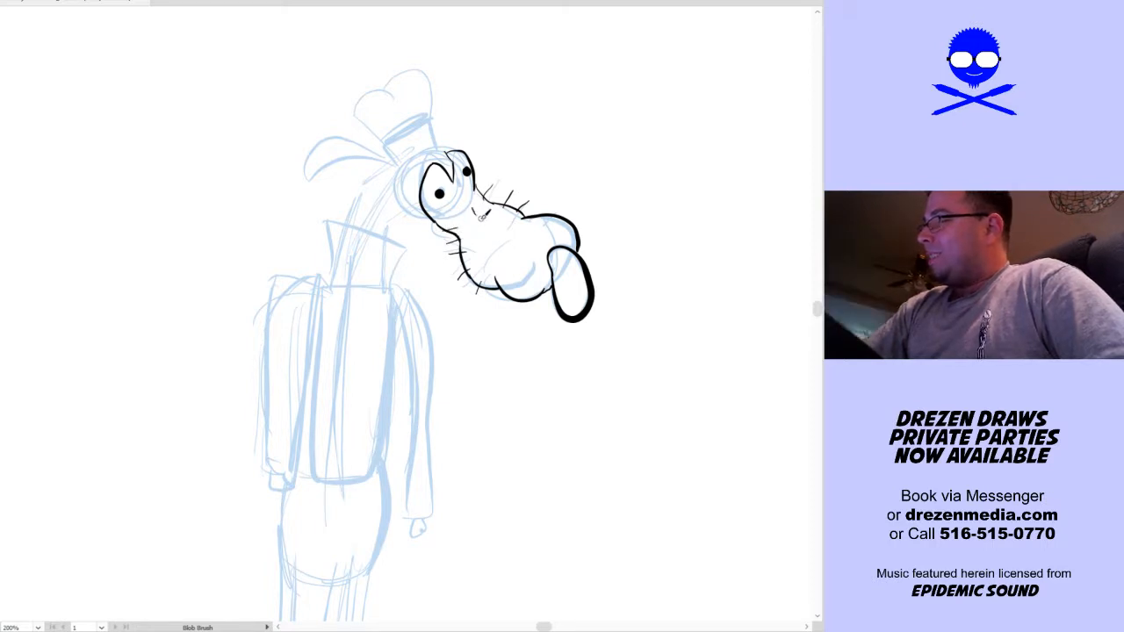
drag(494, 254, 494, 260)
drag(518, 234, 524, 266)
drag(543, 235, 567, 231)
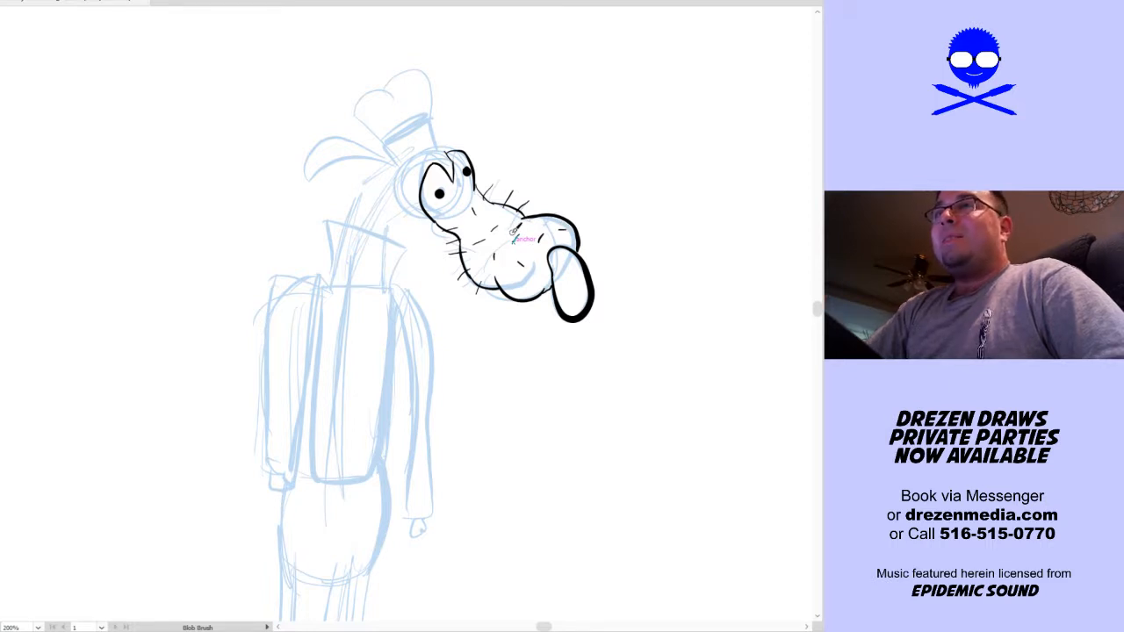
drag(526, 285, 524, 293)
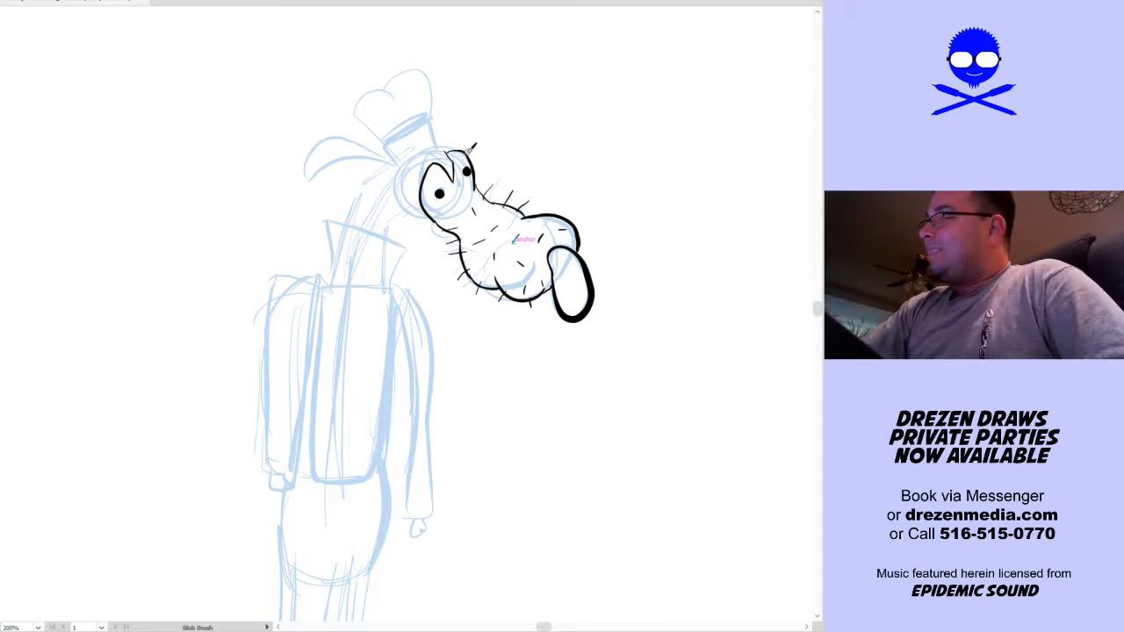
Select all the inked face strokes, shift them slightly forward from the neck, and deselect them
key(v)
mouse_move(705, 143)
mouse_down()
mouse_move(355, 349)
mouse_move(285, 430)
mouse_up()
drag(581, 307, 599, 314)
click(605, 379)
key(shift+b)
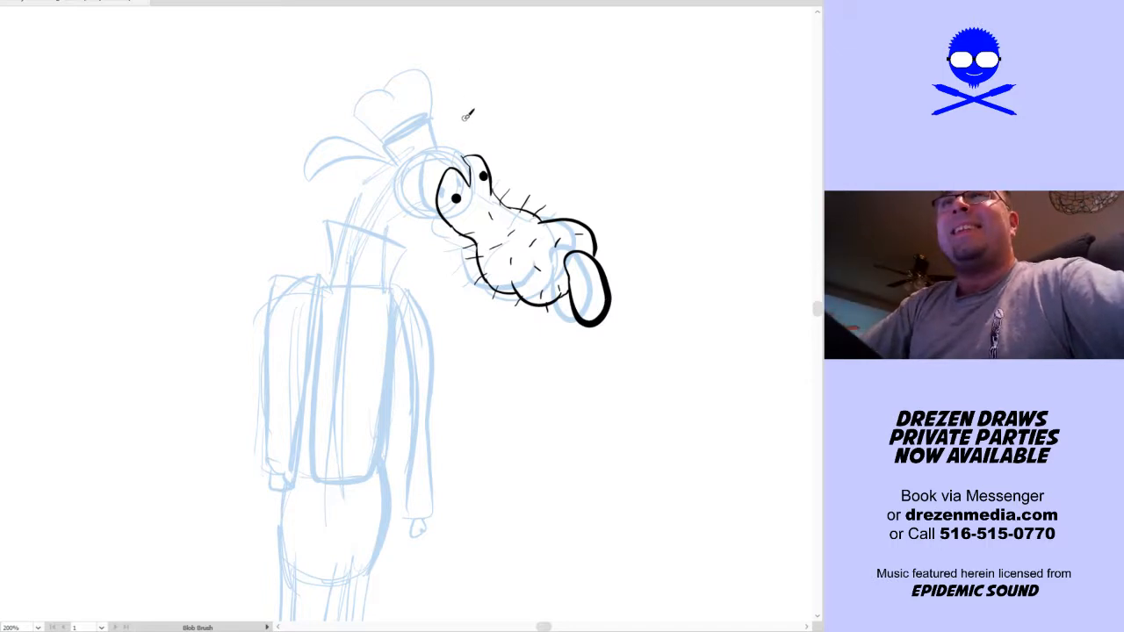
Ink the forehead curve from the hat to the far eye, and the hat's tapered base and band
mouse_move(492, 161)
mouse_down()
mouse_move(463, 137)
mouse_move(432, 142)
mouse_move(431, 157)
mouse_move(381, 145)
mouse_move(430, 118)
mouse_move(435, 151)
mouse_move(427, 119)
mouse_up()
key(ctrl+z)
key(ctrl+z)
key(ctrl+z)
mouse_move(431, 158)
mouse_down()
mouse_move(437, 125)
mouse_move(393, 141)
mouse_up()
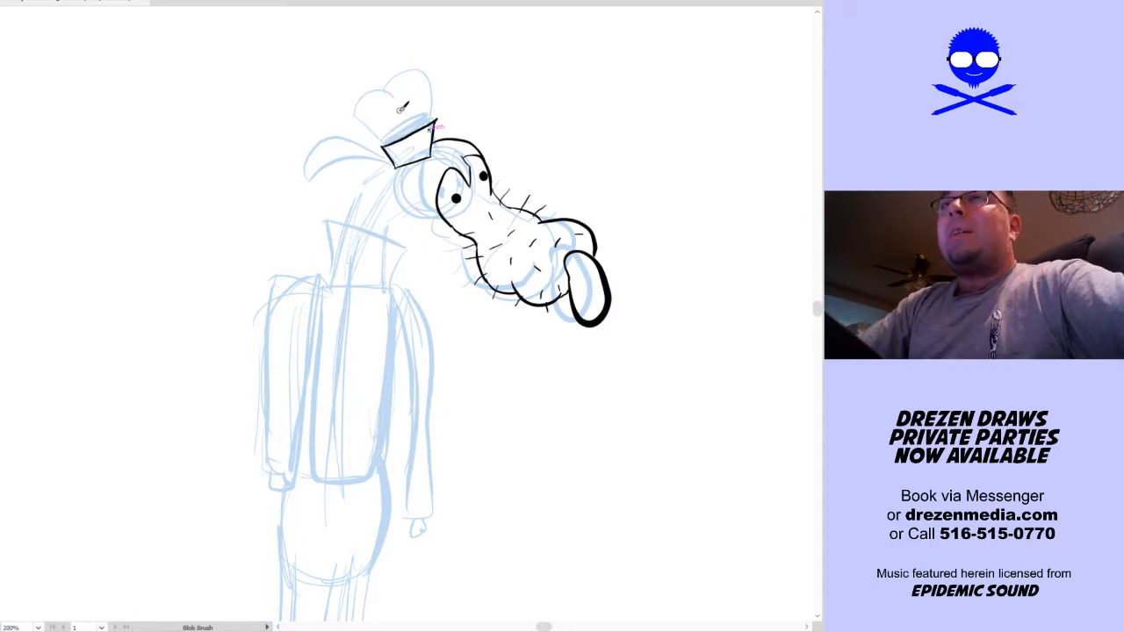
drag(433, 128, 440, 104)
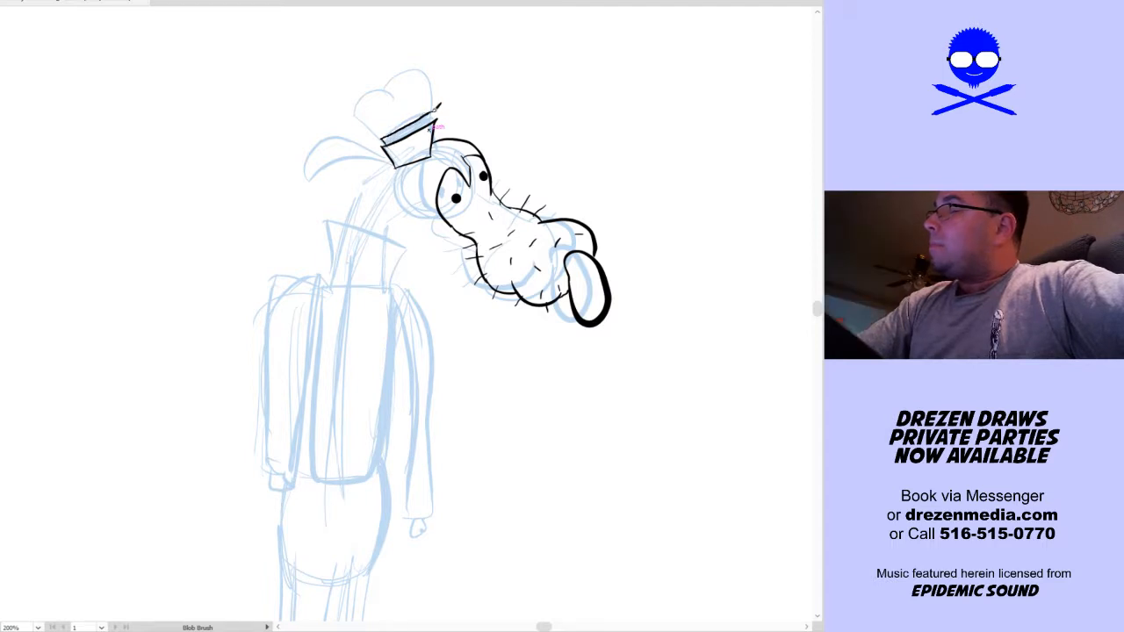
Ink the hat's puffy crown as two rounded lobes rising from the band
drag(373, 112, 401, 88)
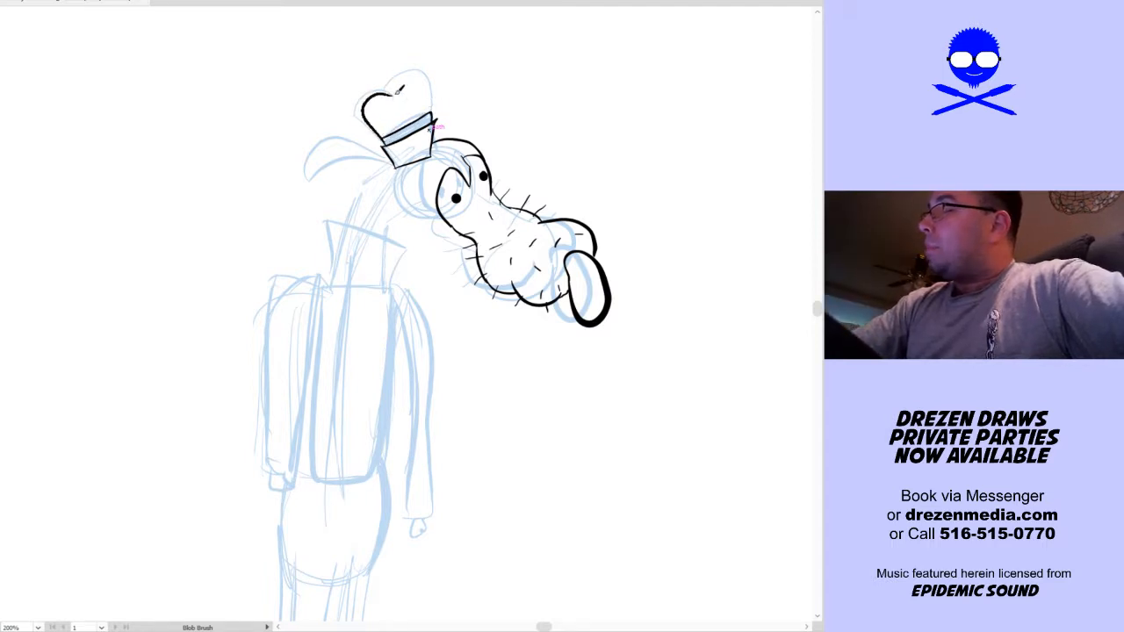
key(ctrl+z)
key(ctrl+z)
mouse_move(391, 94)
mouse_down()
mouse_move(368, 93)
mouse_move(370, 132)
mouse_move(383, 137)
mouse_up()
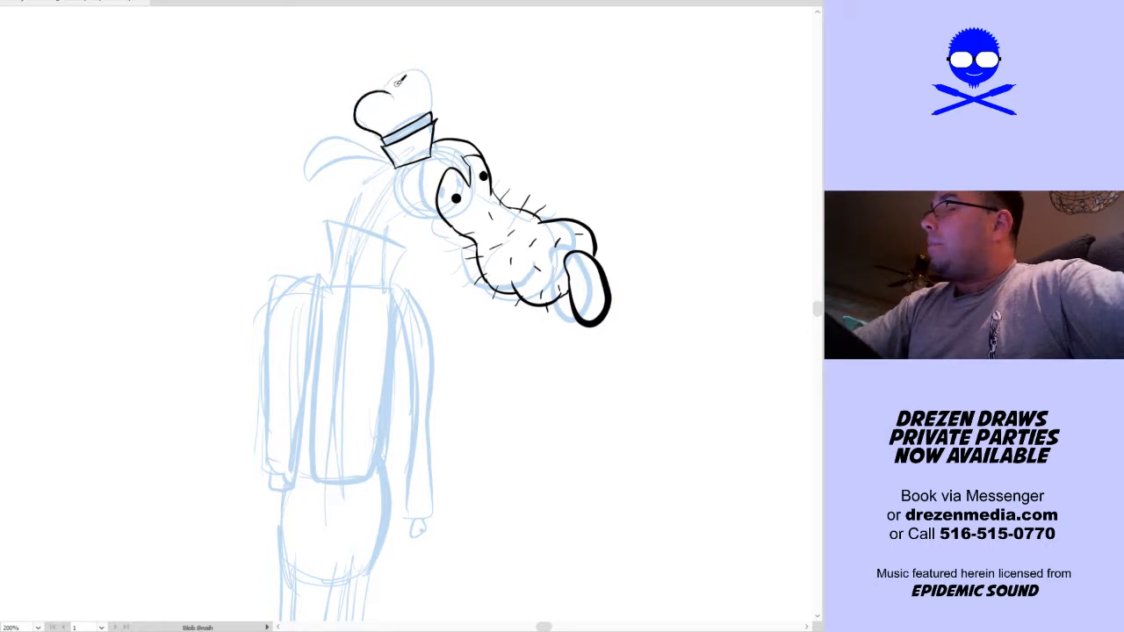
mouse_move(390, 92)
mouse_down()
mouse_move(411, 66)
mouse_move(437, 66)
mouse_move(431, 114)
mouse_up()
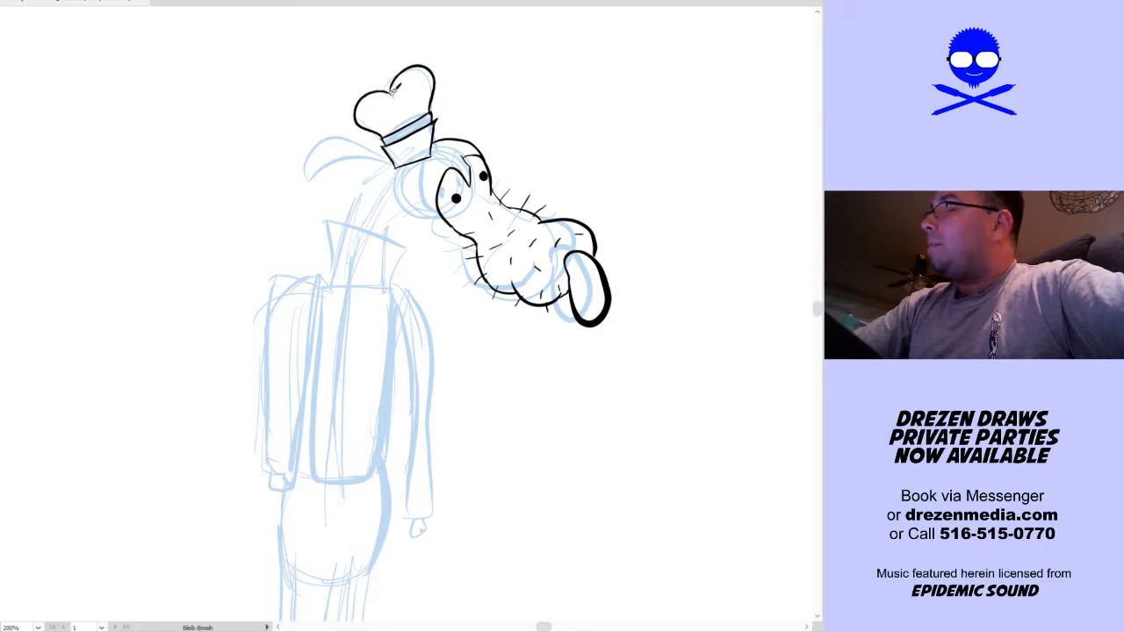
drag(395, 80, 416, 67)
key(ctrl+z)
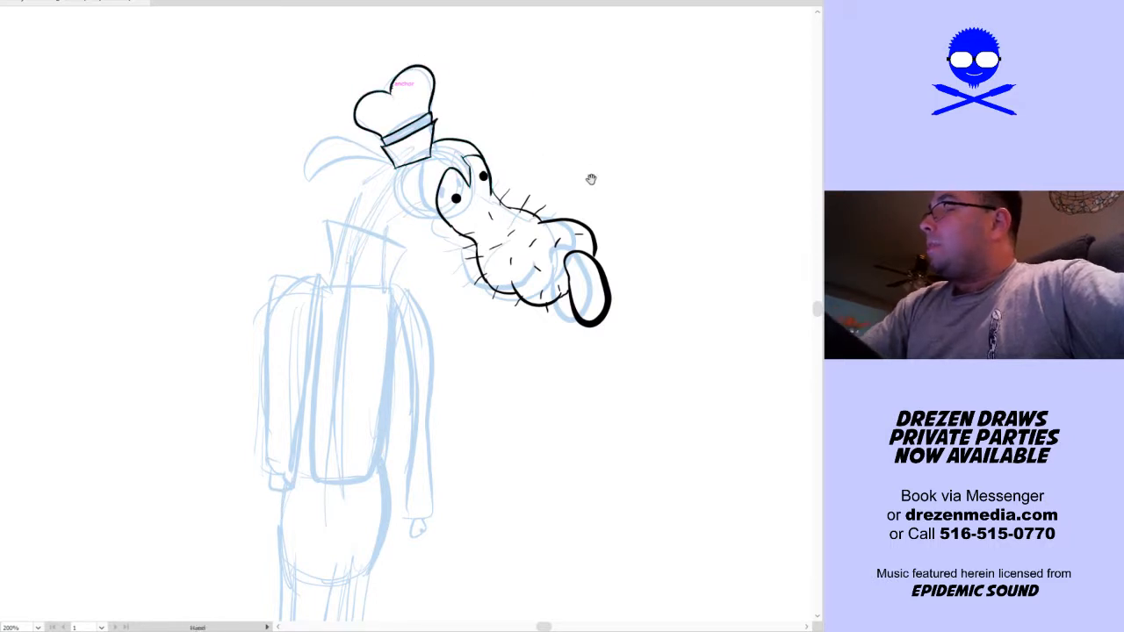
Ink the floppy ear behind the hat, and the back and front lines of the long neck
drag(604, 180, 627, 158)
mouse_move(471, 182)
mouse_down()
mouse_move(422, 189)
mouse_move(423, 215)
mouse_move(402, 157)
mouse_move(421, 133)
mouse_move(332, 167)
mouse_up()
key(v)
key(Delete)
key(shift+b)
mouse_move(421, 130)
mouse_down()
mouse_move(366, 106)
mouse_move(342, 124)
mouse_move(348, 146)
mouse_move(421, 132)
mouse_up()
key(space)
mouse_move(598, 230)
mouse_down()
mouse_move(576, 106)
mouse_move(578, 127)
mouse_up()
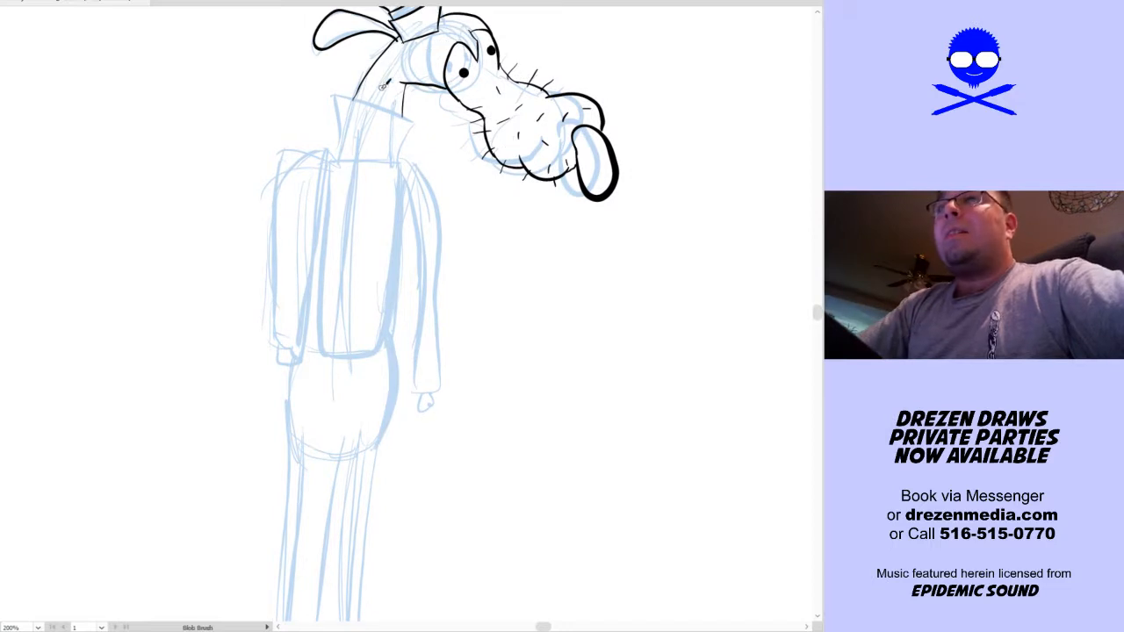
Ink the flared collar around the neck and the long double edges down both sides of the torso
mouse_move(343, 93)
mouse_down()
mouse_move(412, 116)
mouse_move(418, 130)
mouse_up()
mouse_move(333, 101)
mouse_down()
mouse_move(340, 139)
mouse_move(401, 155)
mouse_move(418, 131)
mouse_up()
key(space)
drag(512, 222, 560, 155)
drag(368, 85, 341, 281)
mouse_move(362, 286)
mouse_down()
mouse_move(377, 126)
mouse_move(372, 79)
mouse_up()
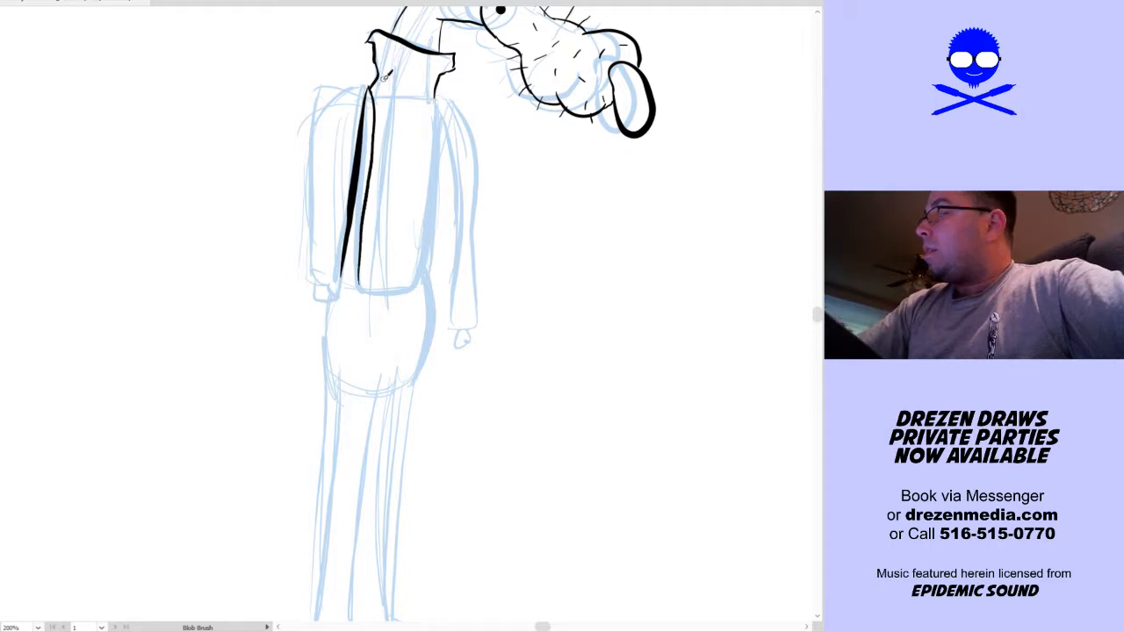
mouse_move(433, 99)
mouse_down()
mouse_move(415, 282)
mouse_move(432, 252)
mouse_move(439, 91)
mouse_up()
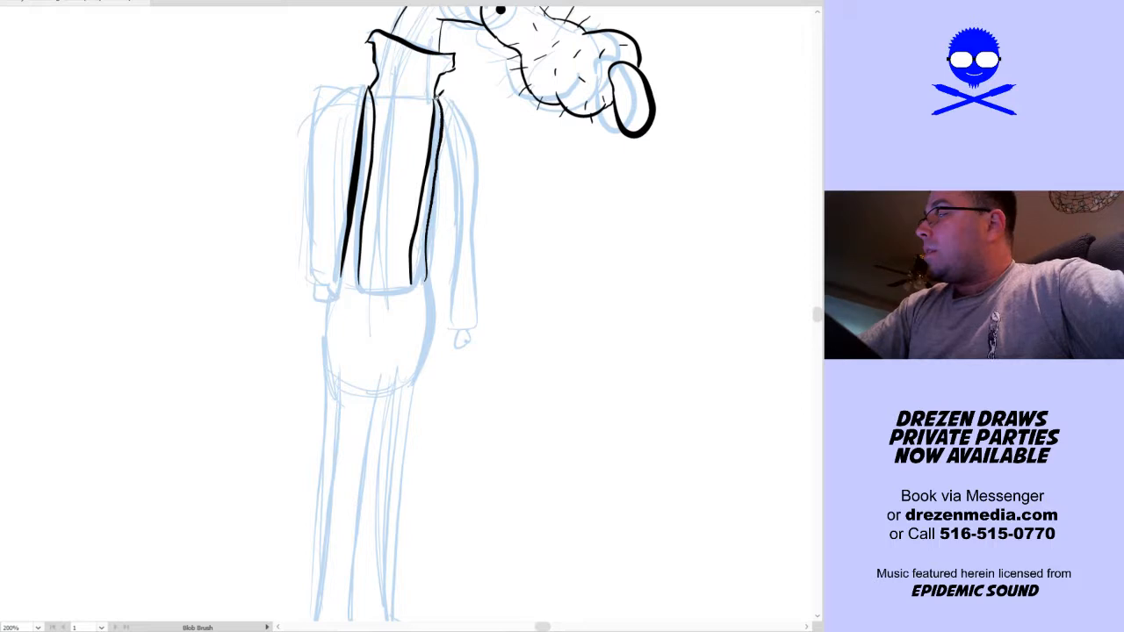
Ink both long sleeves from the shoulders to the cuffs, and the small hand below the sleeve behind the dog's back
mouse_move(439, 93)
mouse_down()
mouse_move(480, 161)
mouse_move(477, 286)
mouse_move(480, 237)
mouse_move(485, 261)
mouse_move(477, 324)
mouse_move(461, 331)
mouse_move(467, 204)
mouse_move(444, 107)
mouse_up()
mouse_move(311, 274)
mouse_down()
mouse_move(341, 280)
mouse_move(324, 123)
mouse_move(341, 80)
mouse_move(370, 88)
mouse_move(330, 113)
mouse_move(328, 127)
mouse_move(326, 116)
mouse_move(321, 283)
mouse_move(310, 305)
mouse_move(335, 287)
mouse_up()
key(ctrl+z)
key(space)
drag(440, 273, 430, 205)
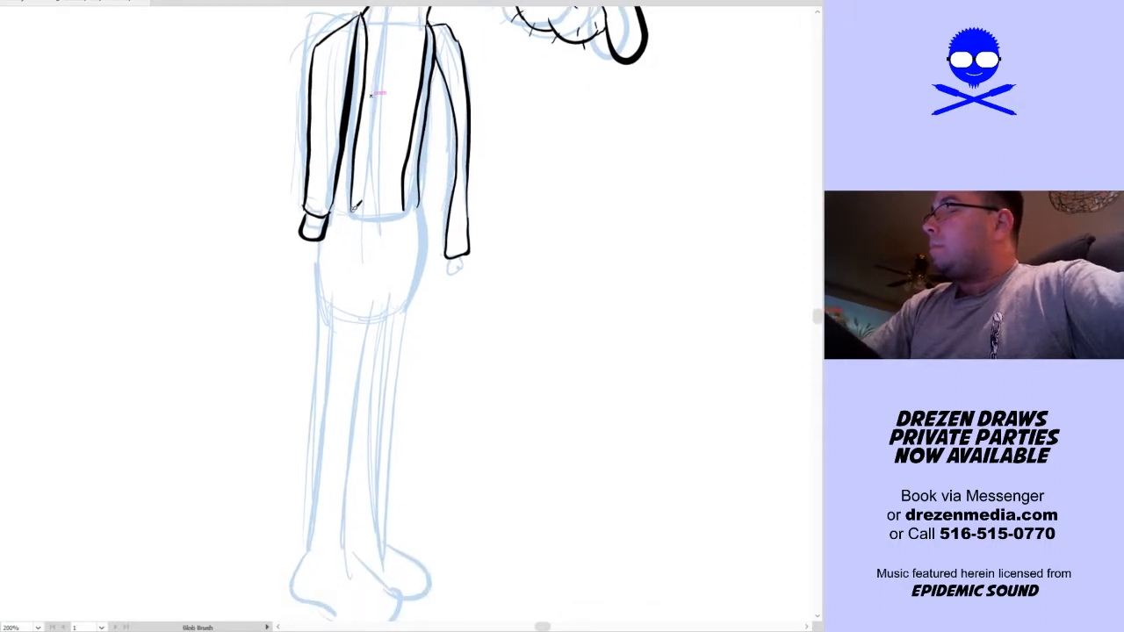
Ink the hem across the torso, the rounded hips, the outer lines of the long legs and the two large rounded feet
mouse_move(351, 215)
mouse_down()
mouse_move(400, 213)
mouse_move(423, 191)
mouse_move(419, 204)
mouse_move(430, 115)
mouse_up()
drag(433, 156, 406, 324)
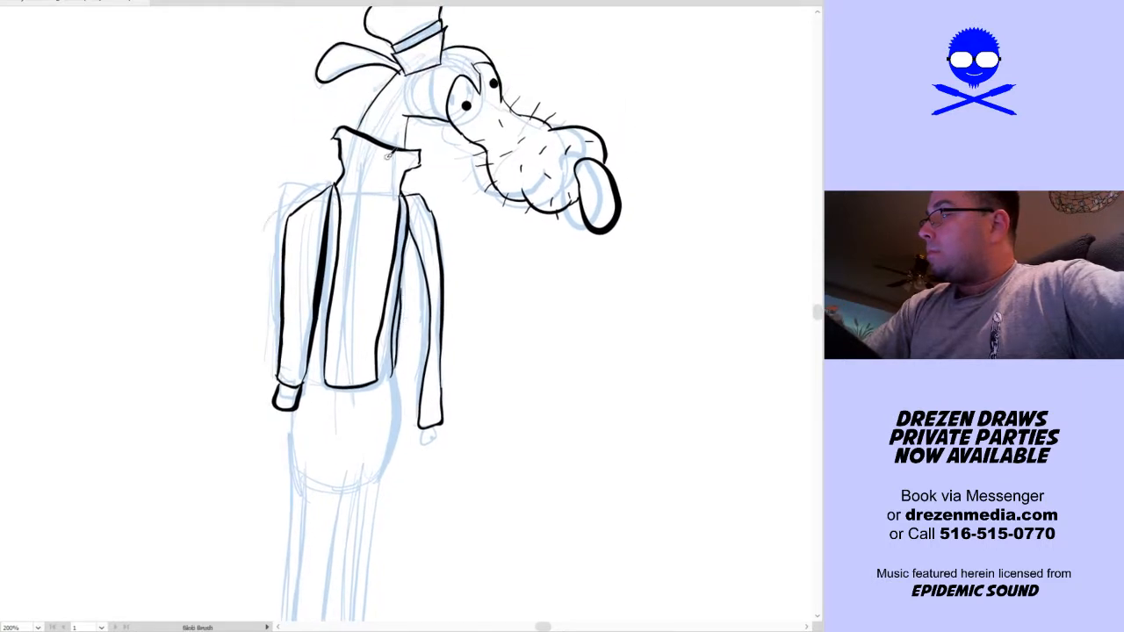
mouse_move(334, 430)
mouse_down()
mouse_move(334, 277)
mouse_move(308, 208)
mouse_move(288, 514)
mouse_move(269, 560)
mouse_move(369, 598)
mouse_move(370, 555)
mouse_move(413, 550)
mouse_move(352, 493)
mouse_move(369, 483)
mouse_move(365, 429)
mouse_move(405, 215)
mouse_move(406, 151)
mouse_up()
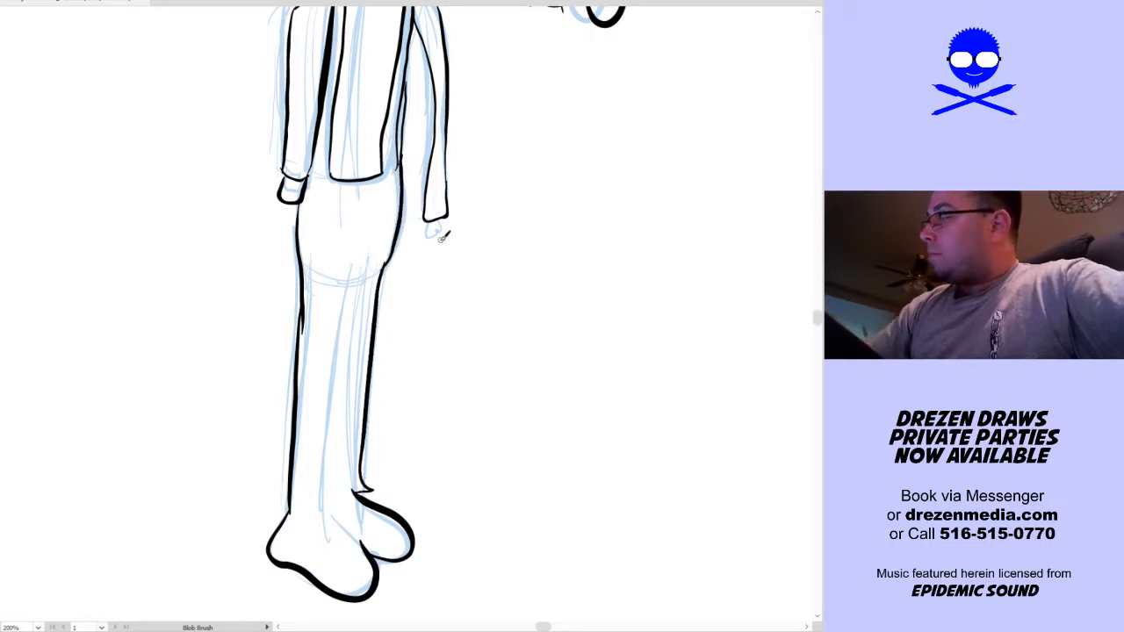
Ink the small hand below the front sleeve, undoing a stray stroke, and fit the whole artboard in view
drag(430, 221, 442, 220)
key(ctrl+z)
key(ctrl+0)
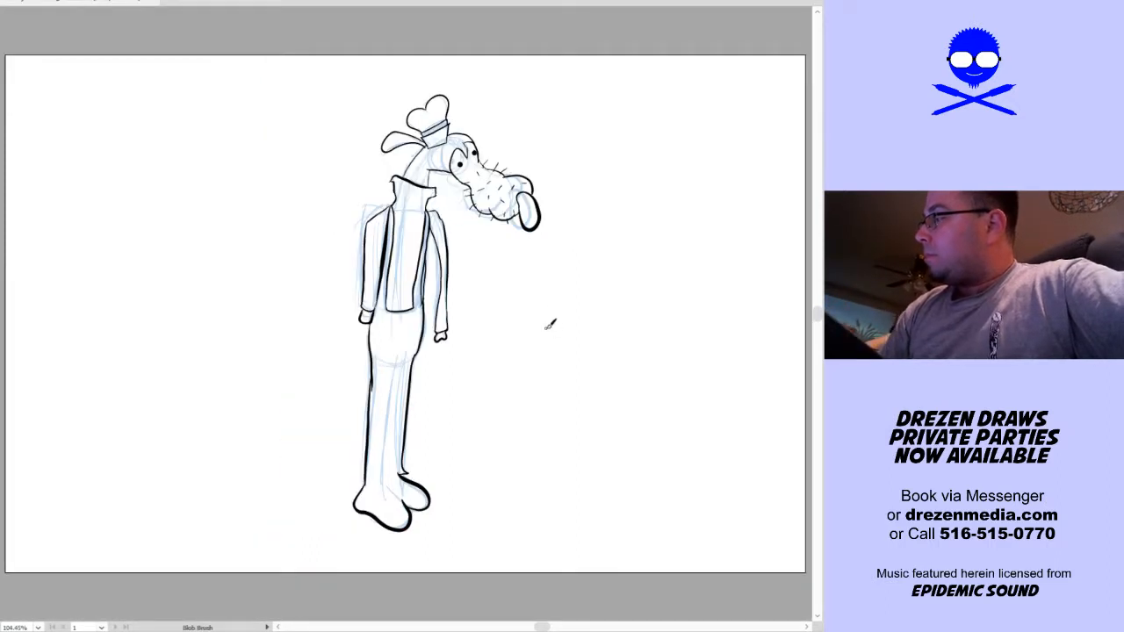
key(v)
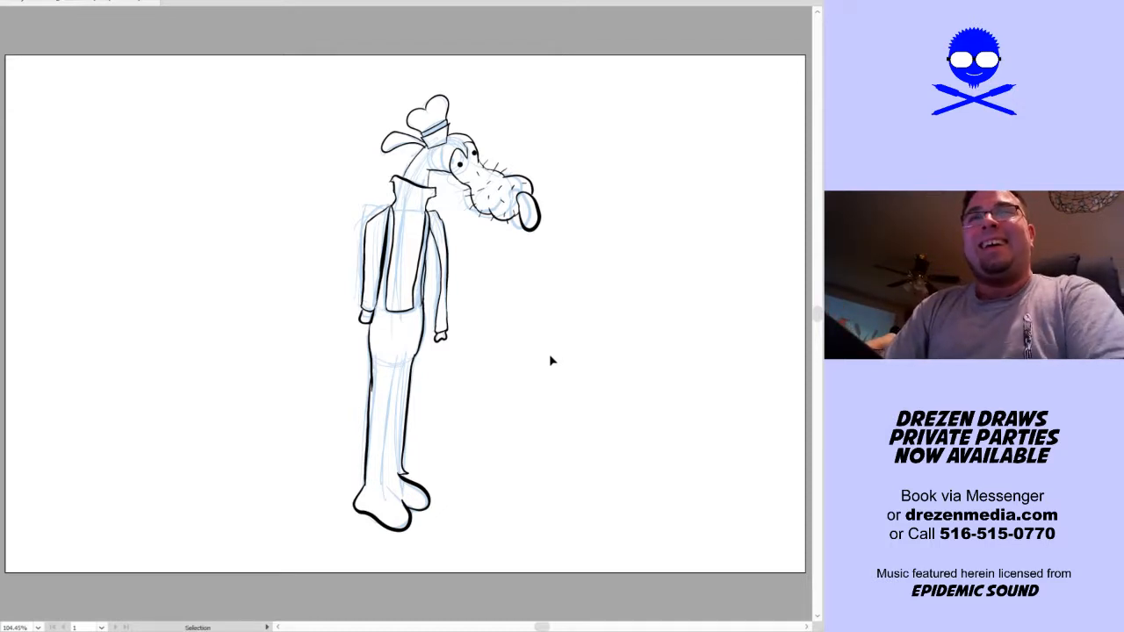
drag(614, 76, 200, 580)
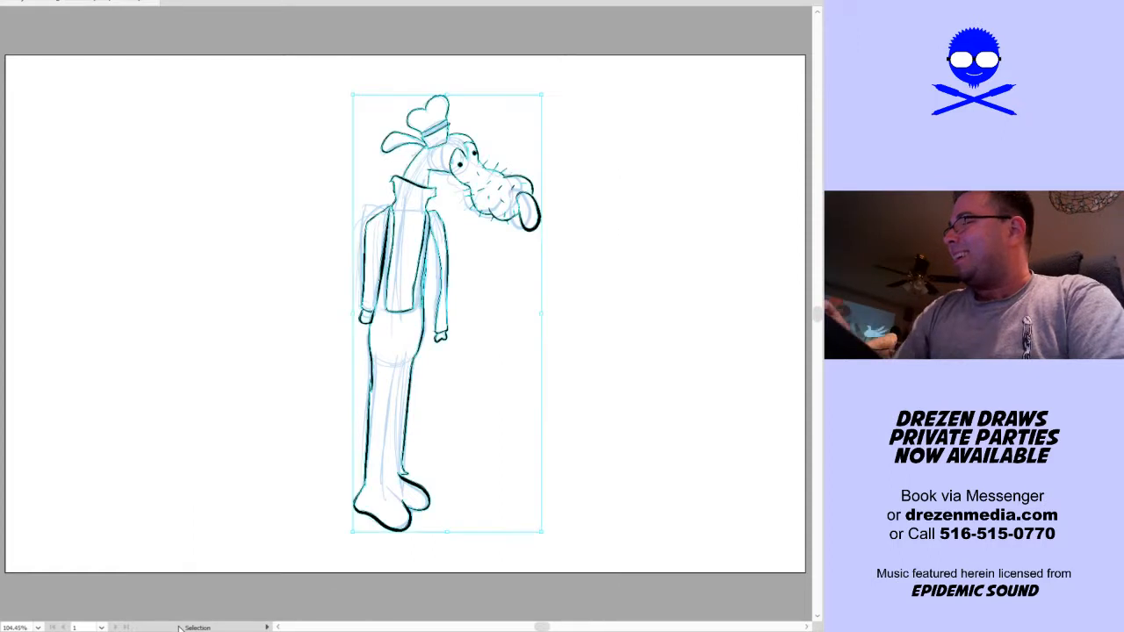
key(a)
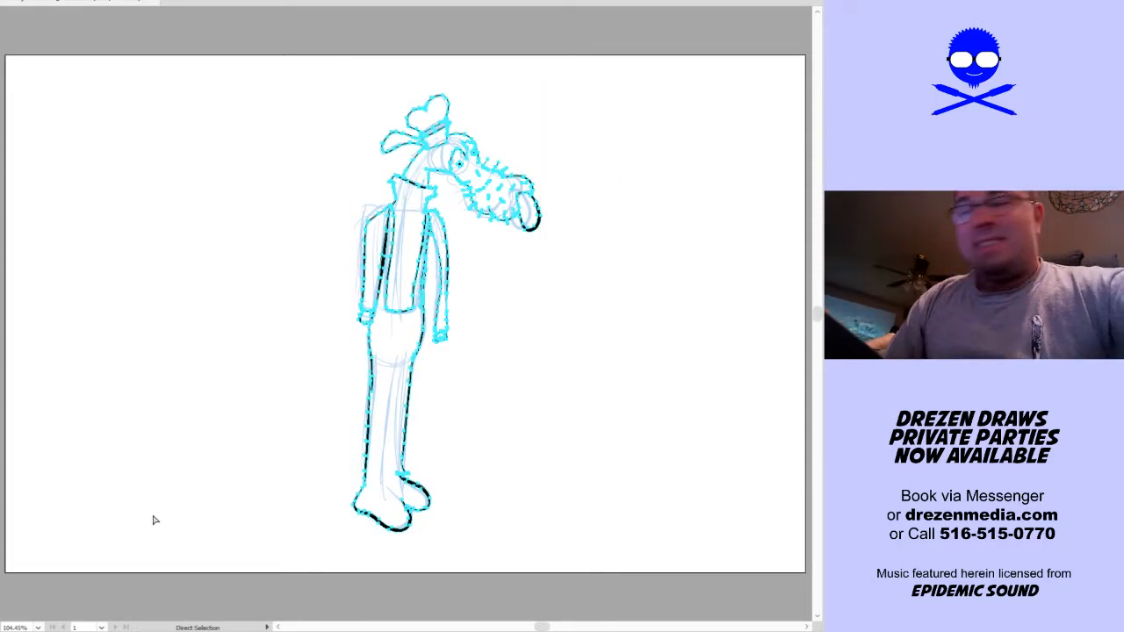
key(v)
click(555, 436)
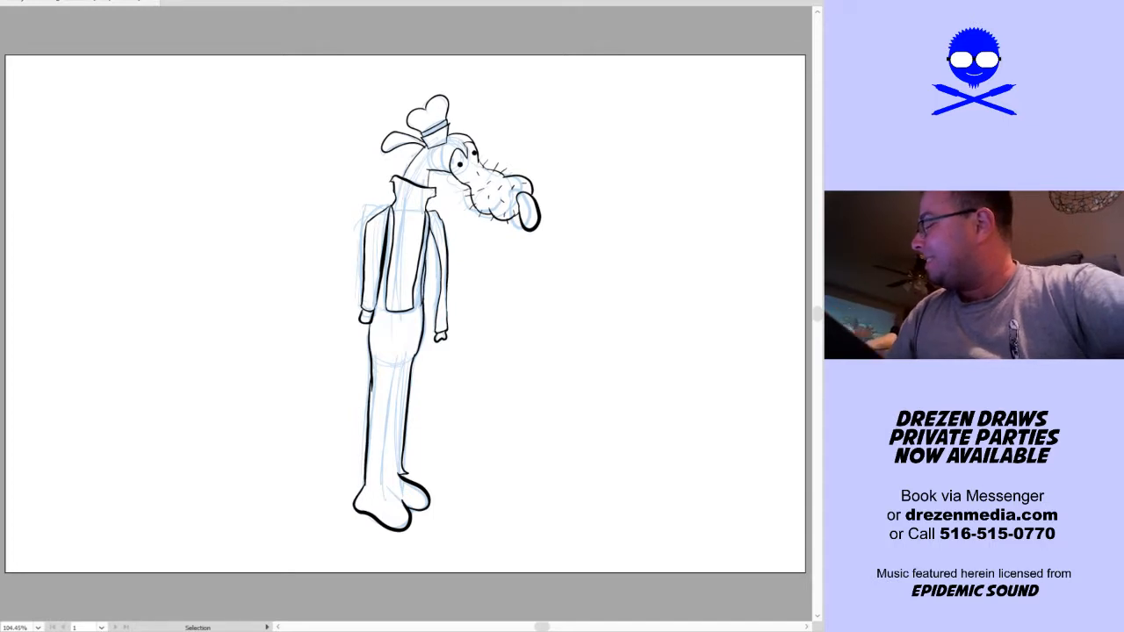
Hide the blue sketch, leaving only the dog's black line art on the artboard
key(a)
key(v)
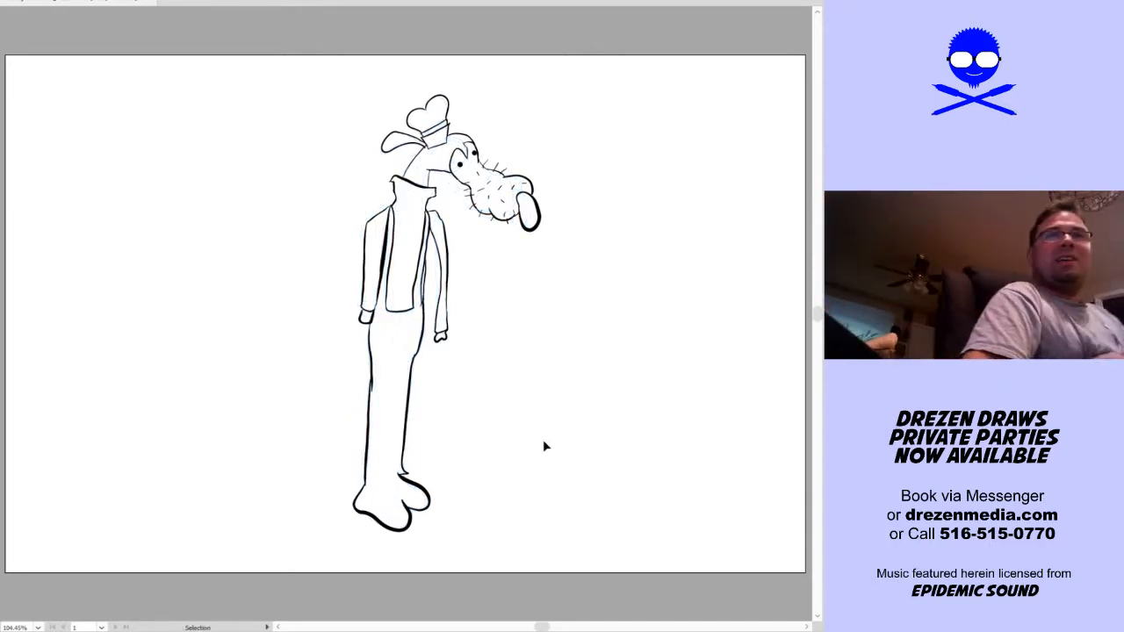
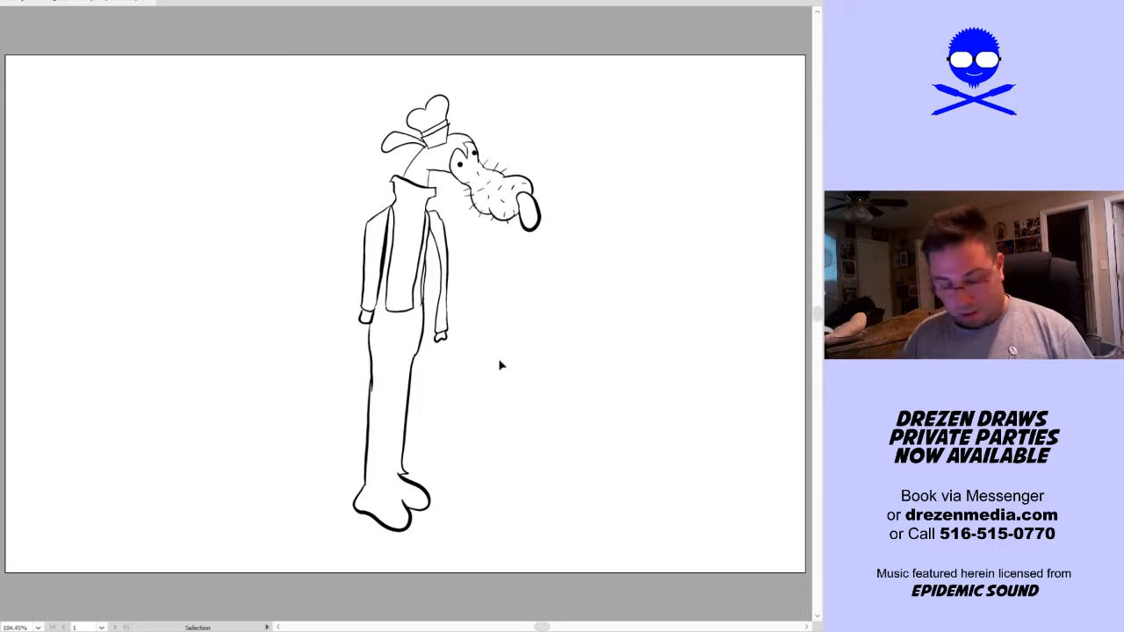
Fill the character's nose, hat band, head and neck, and ear with black using Live Paint
key(k)
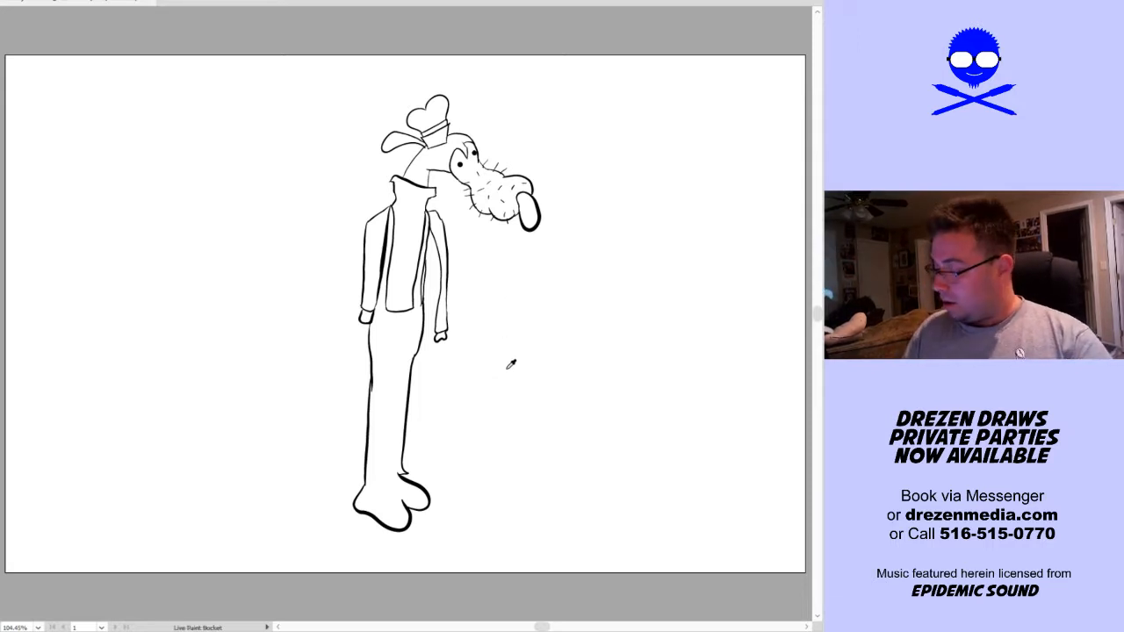
click(483, 184)
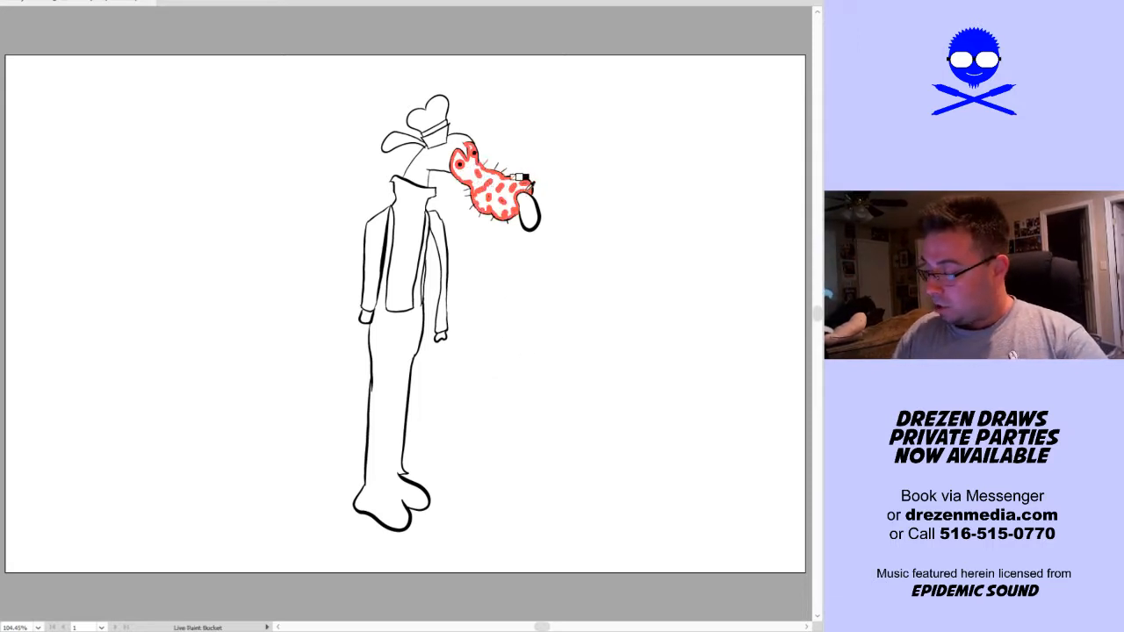
click(527, 211)
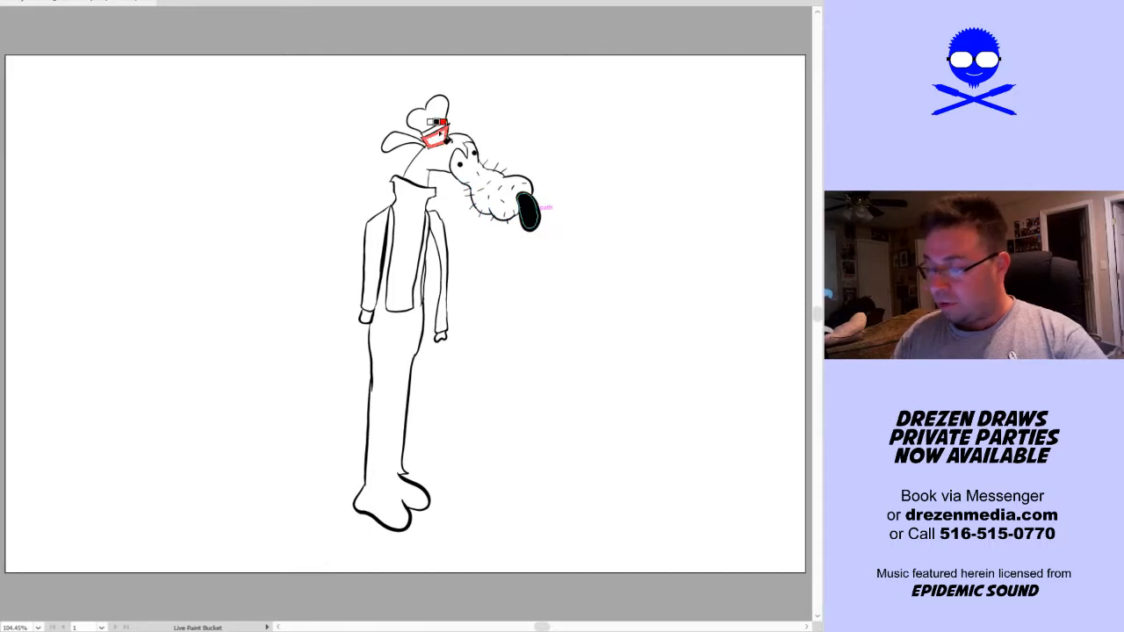
click(433, 120)
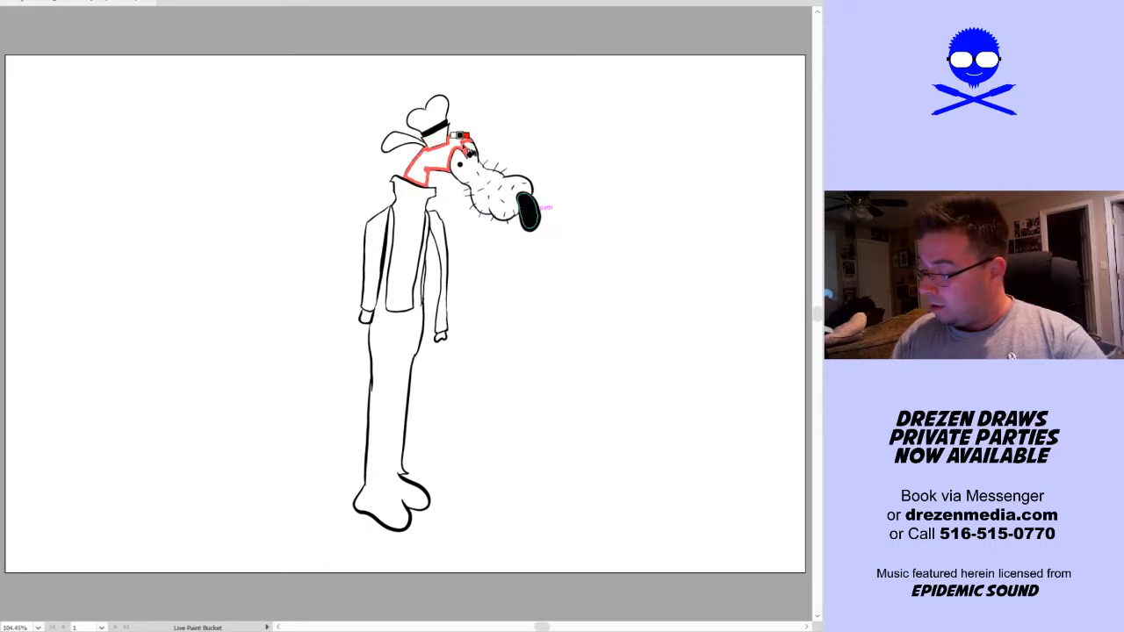
click(437, 151)
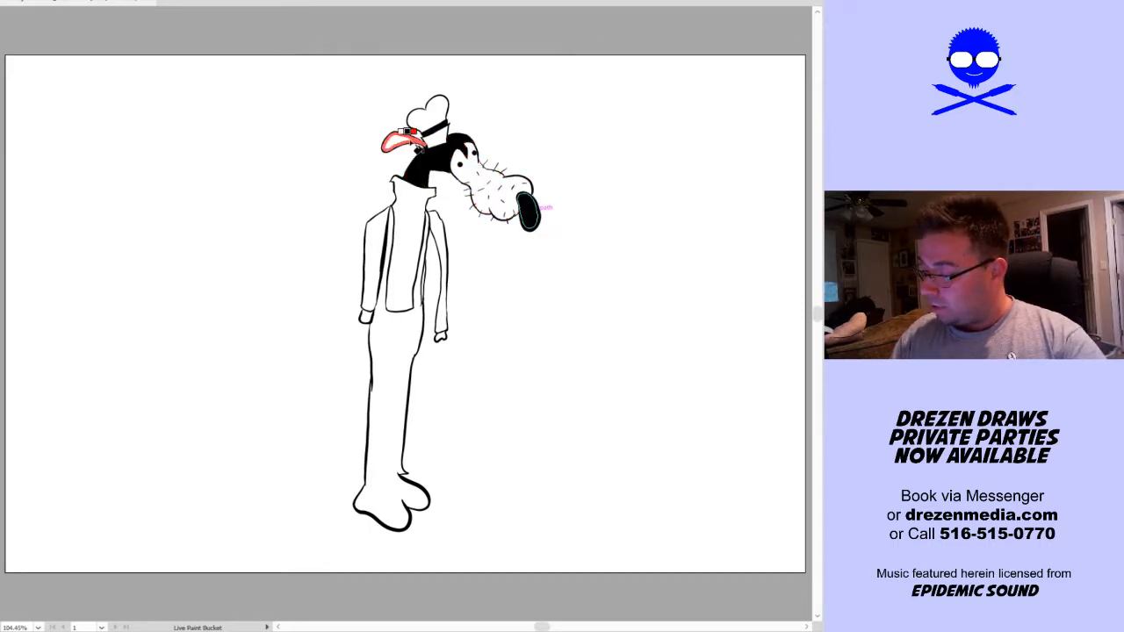
click(400, 143)
Fill the character's trousers, shoes and both hands with black
click(397, 373)
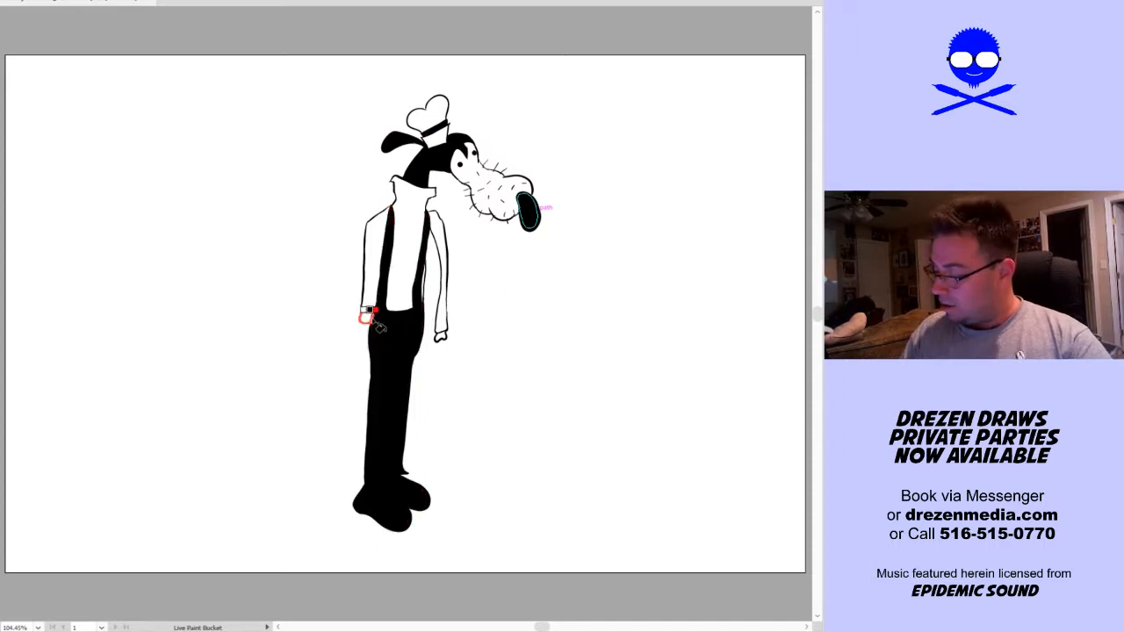
click(367, 318)
click(438, 330)
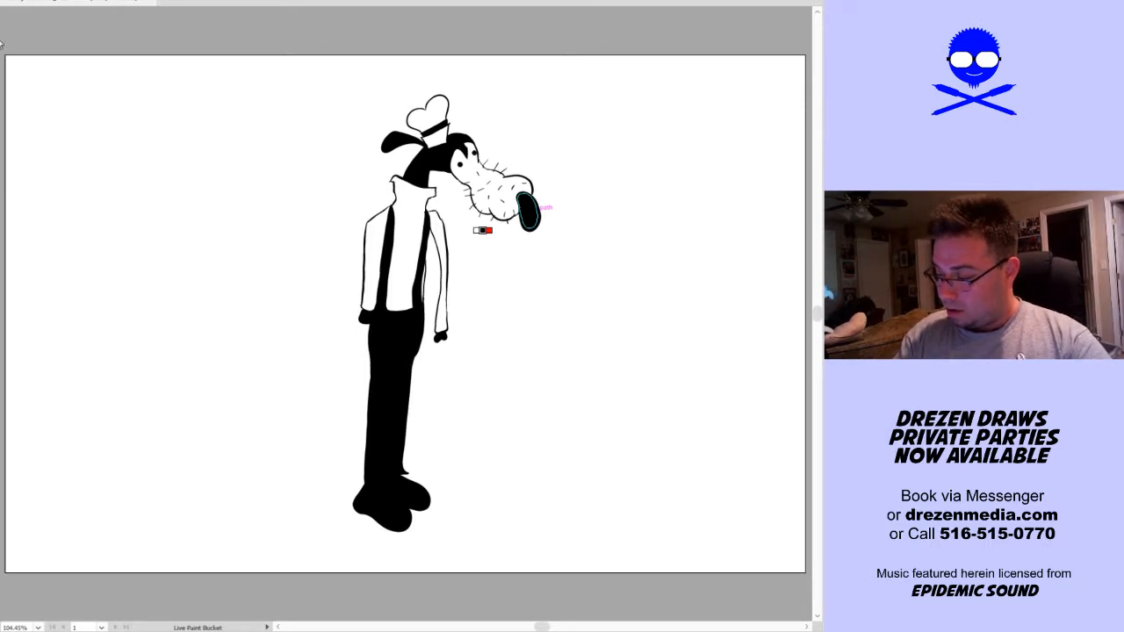
Fill the character's turtleneck torso and both sleeves with red, including the leftover sliver beside the far arm
click(409, 255)
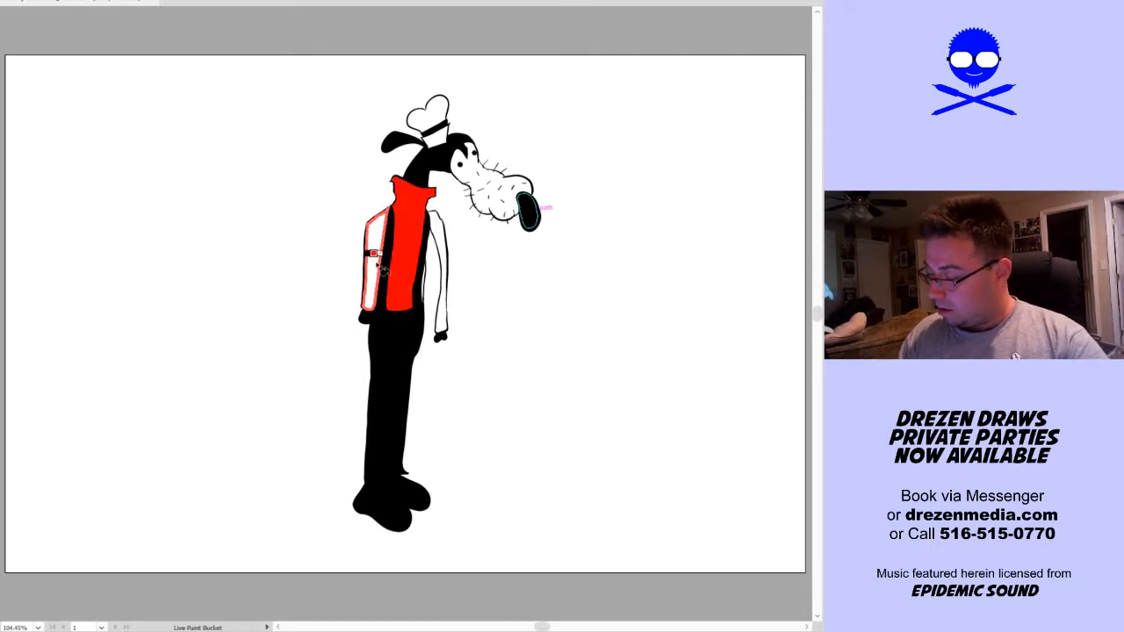
click(375, 264)
click(441, 272)
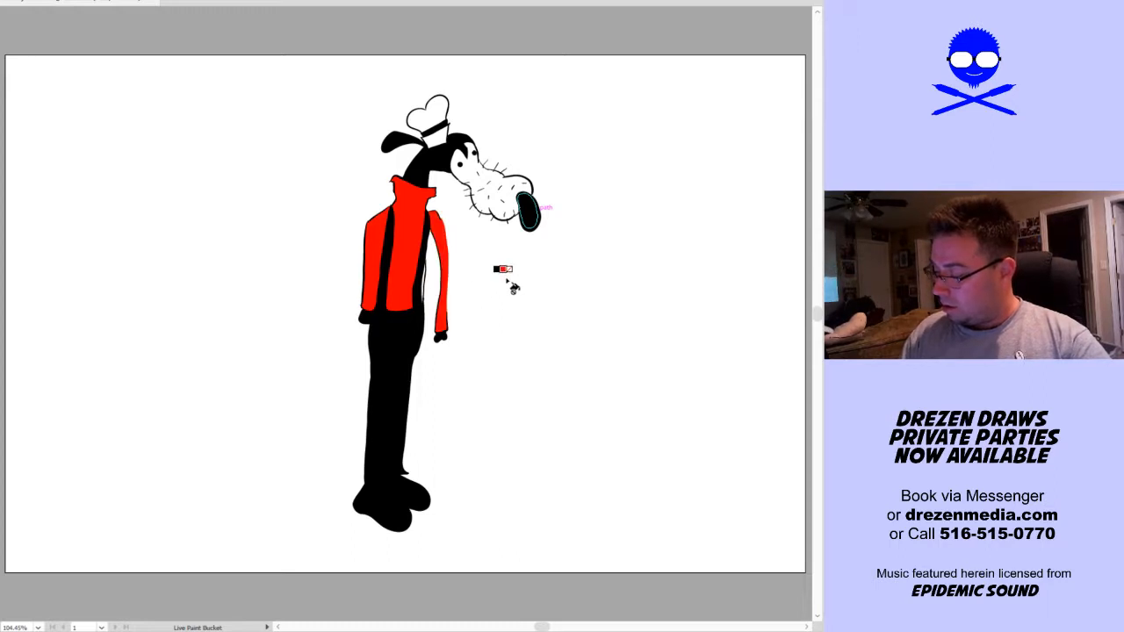
key(v)
key(k)
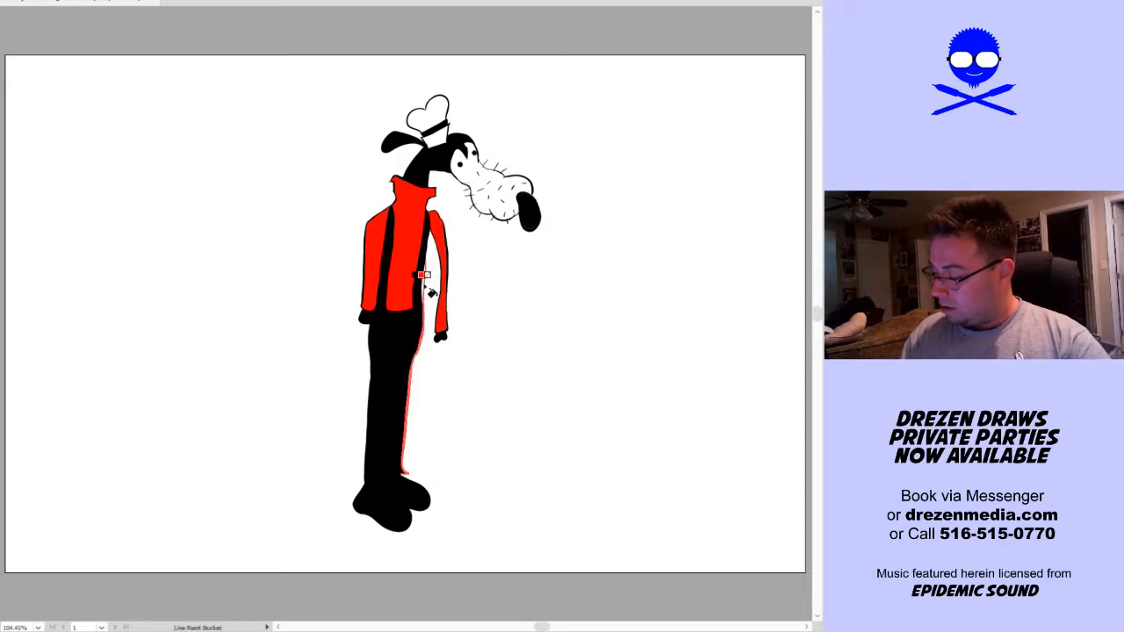
click(425, 288)
Set the fill colour to a light yellow, #FFFB73, for the character's hat
key(space)
drag(515, 235, 478, 275)
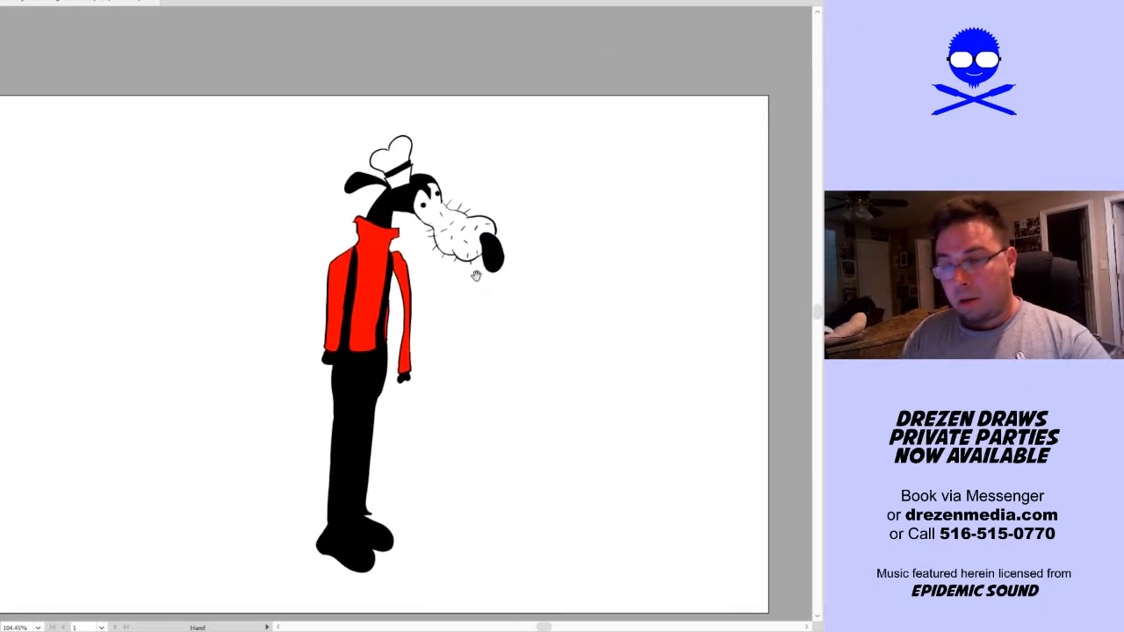
key(z)
drag(330, 249, 490, 117)
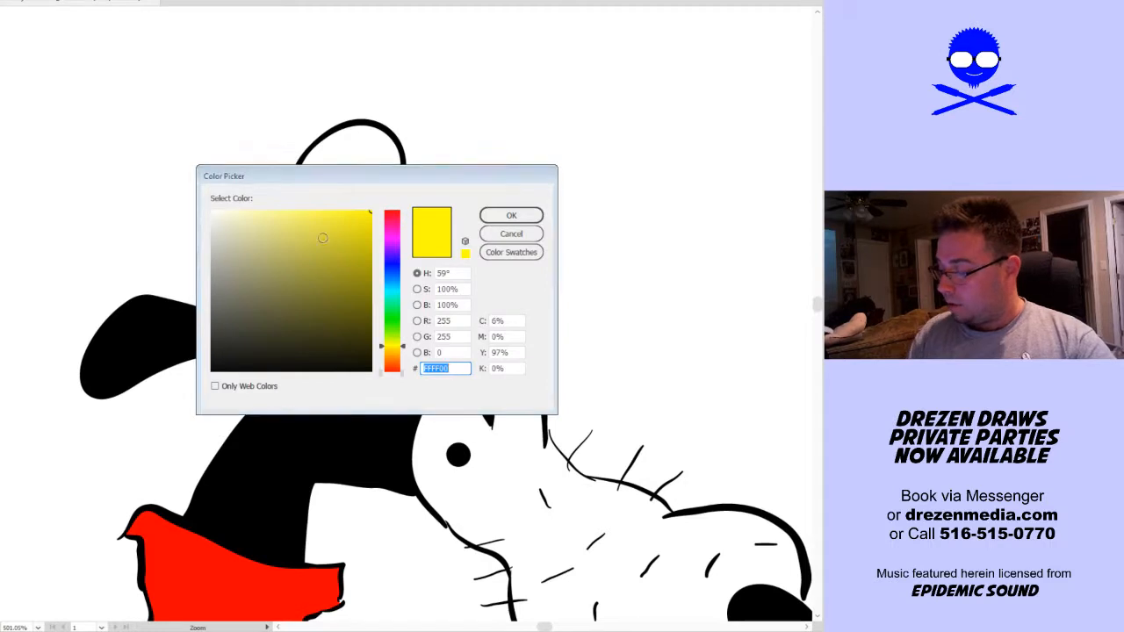
mouse_move(322, 235)
mouse_down()
mouse_move(323, 219)
mouse_move(301, 209)
mouse_up()
click(511, 215)
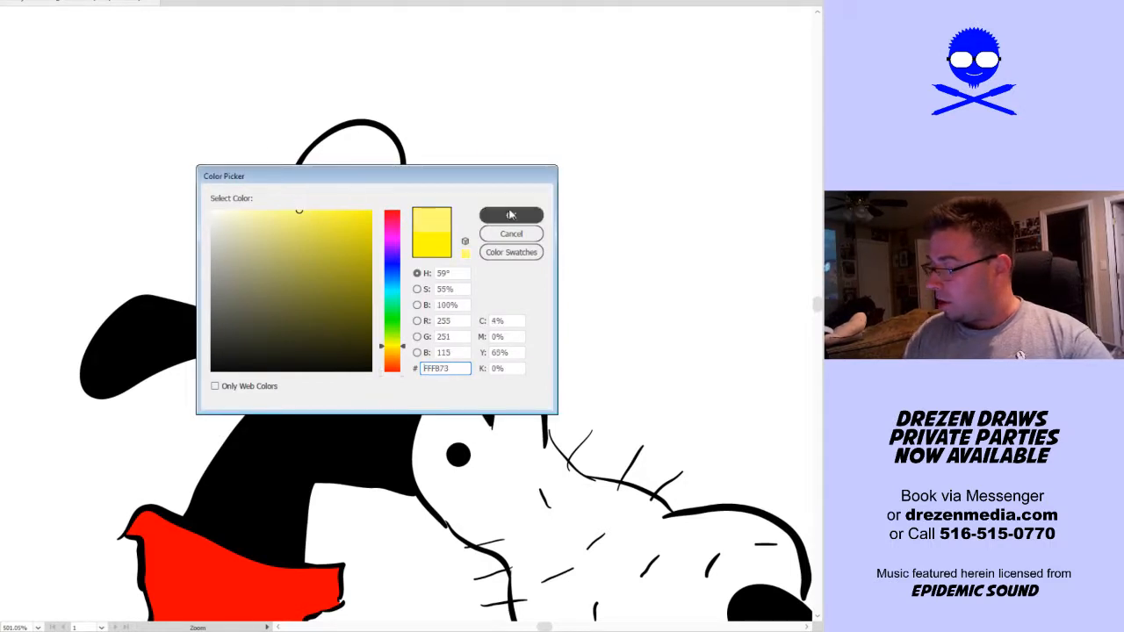
Fill the hat's heart-shaped crown and its lower section with the light yellow
click(353, 332)
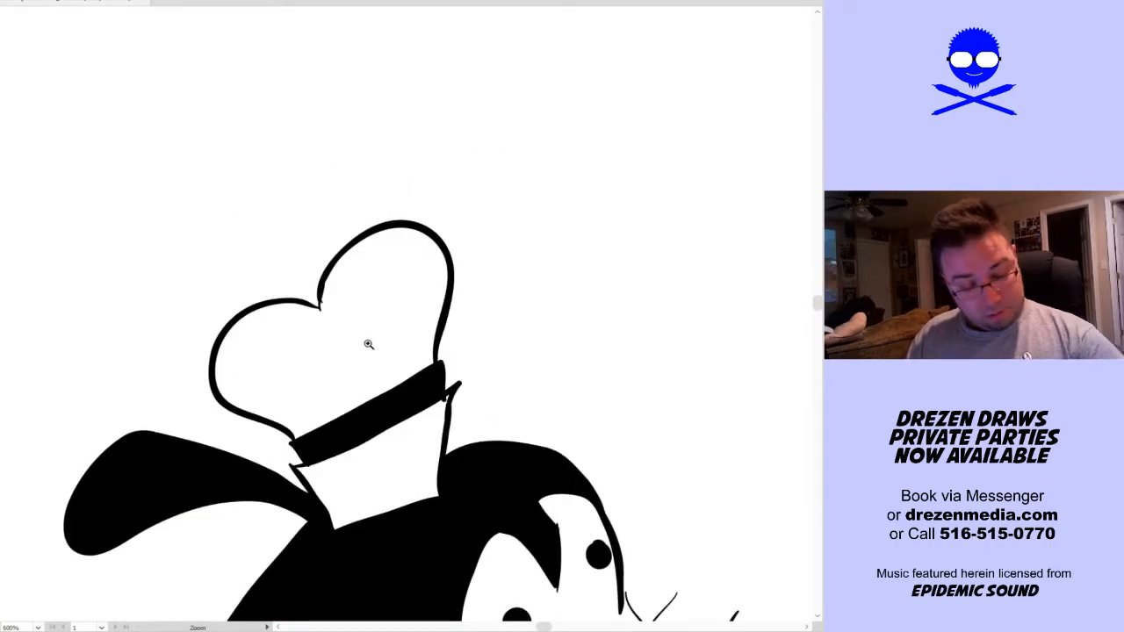
key(k)
click(369, 327)
click(404, 450)
key(ctrl+0)
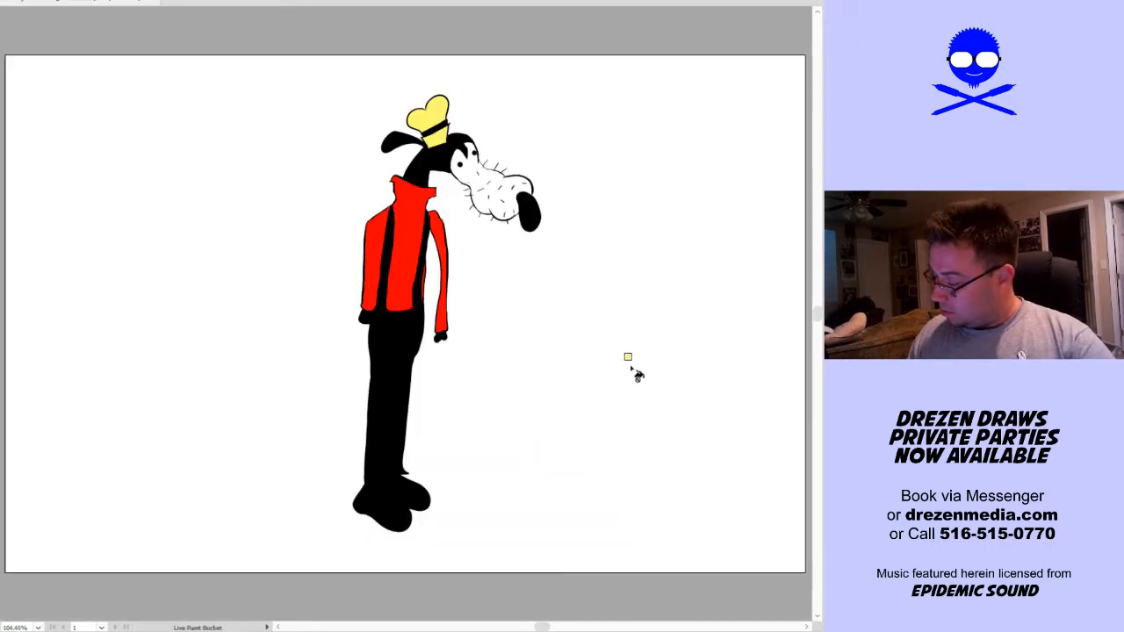
key(v)
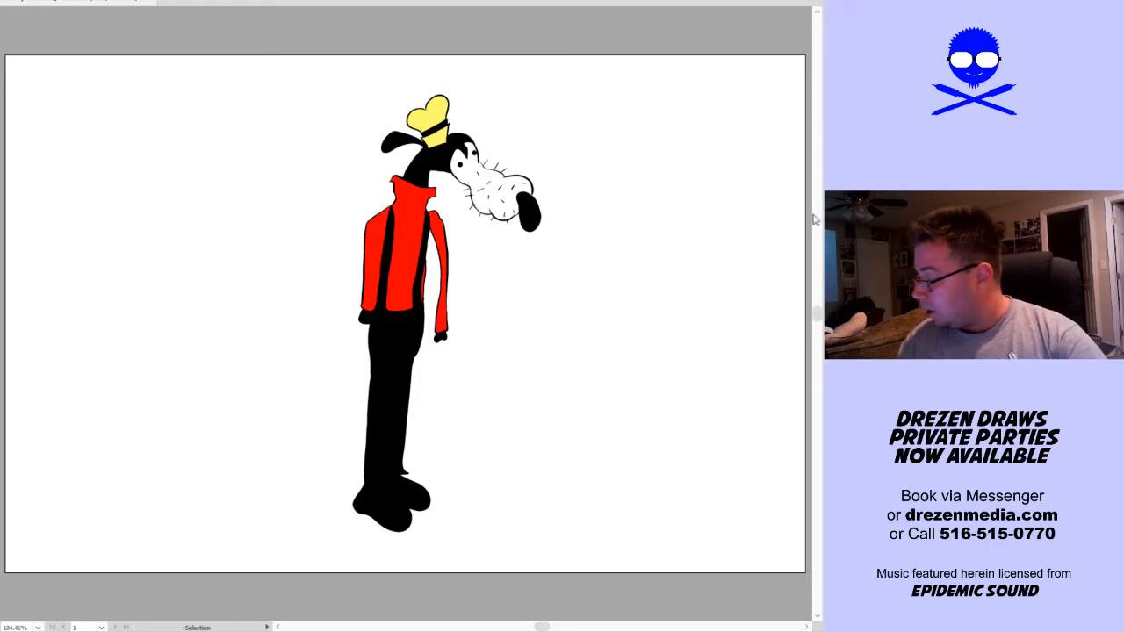
key(ctrl+y)
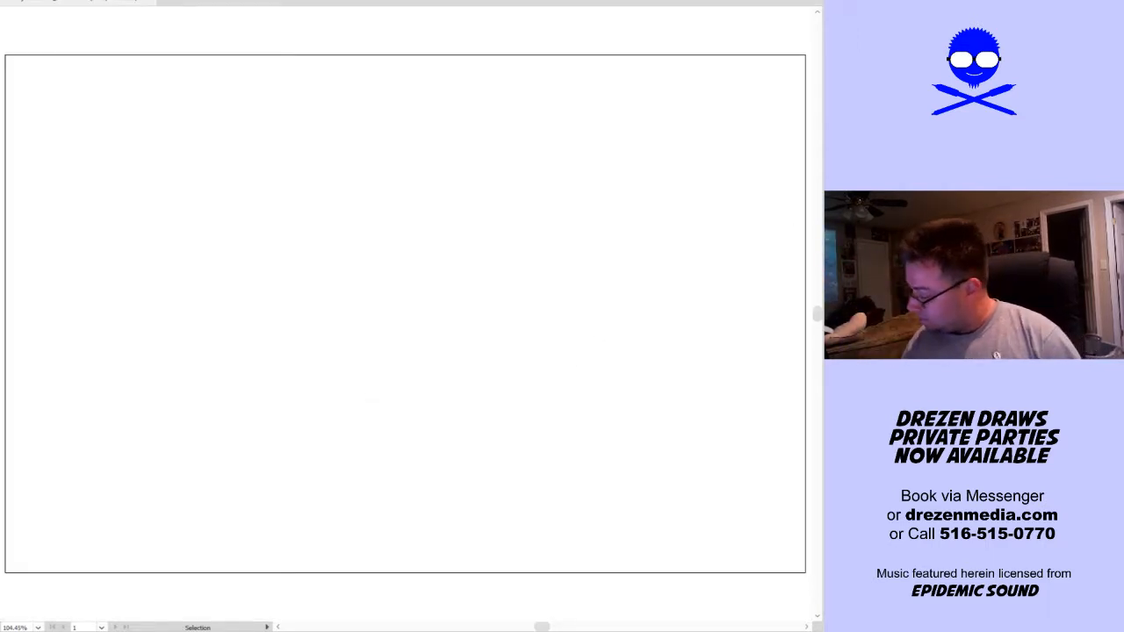
key(ctrl+y)
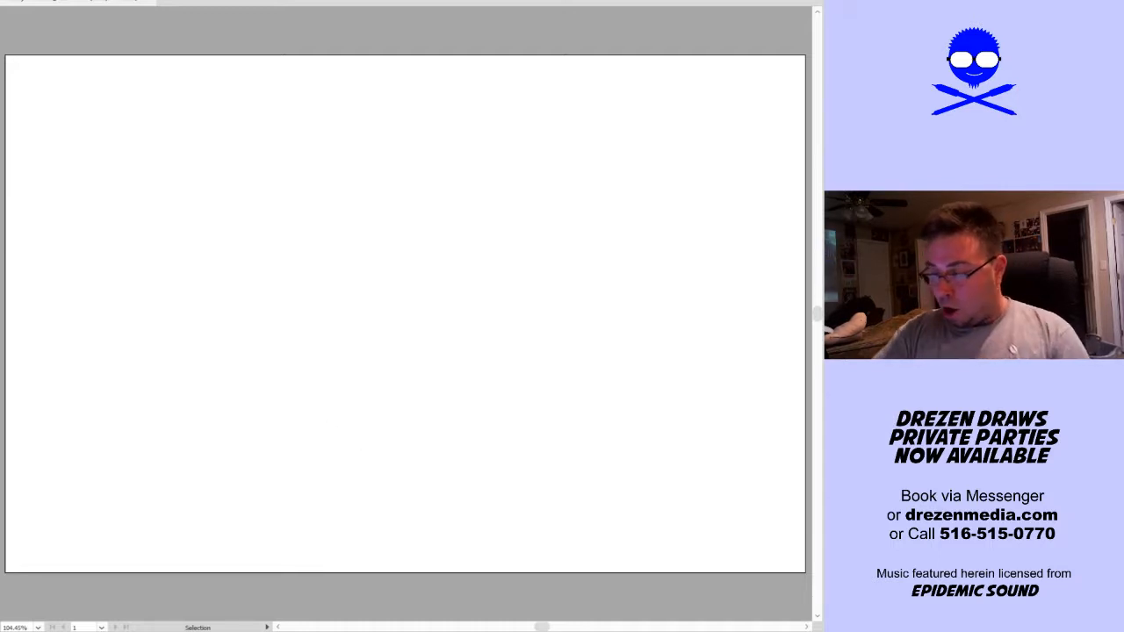
Draw a wide, thin red rectangle on the blank artboard and place an aligned duplicate a short distance below it
key(m)
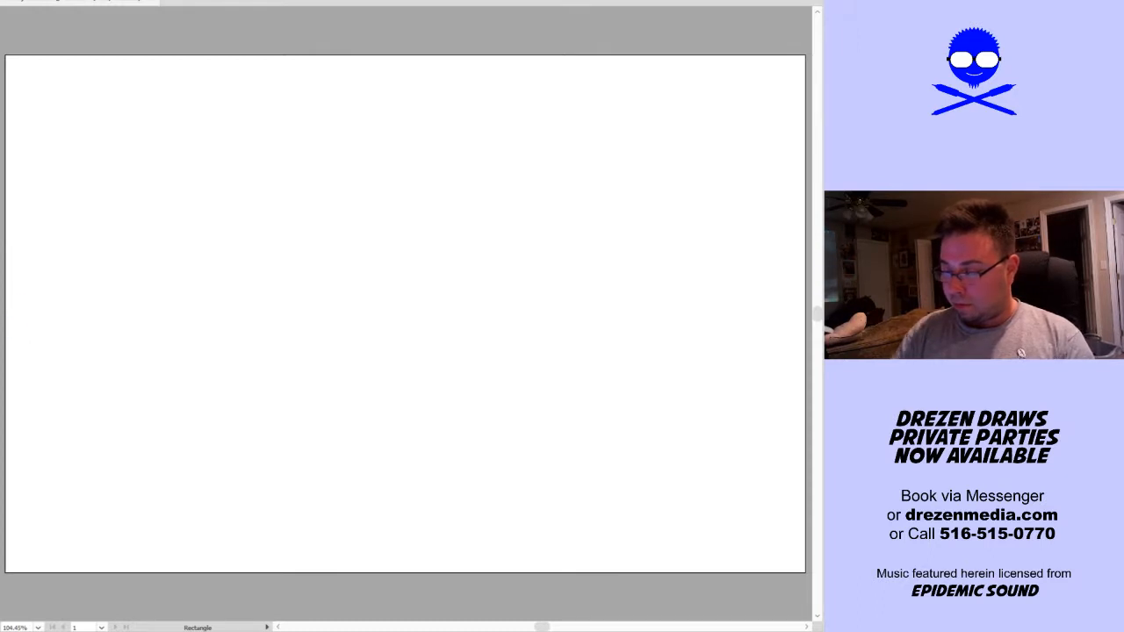
key(p)
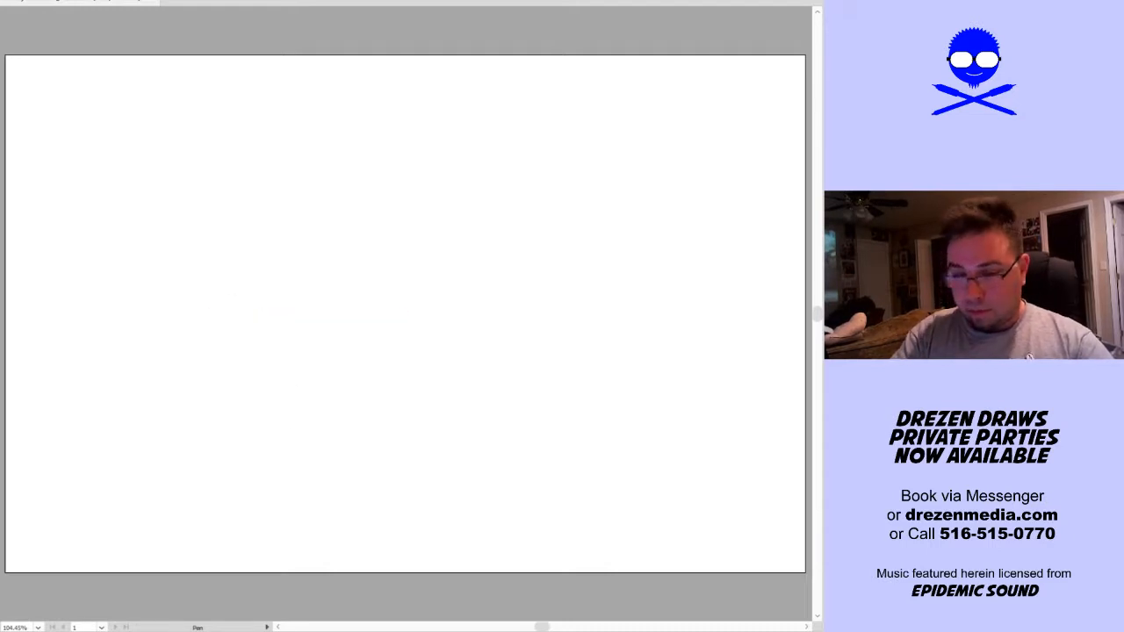
drag(173, 338, 287, 415)
key(v)
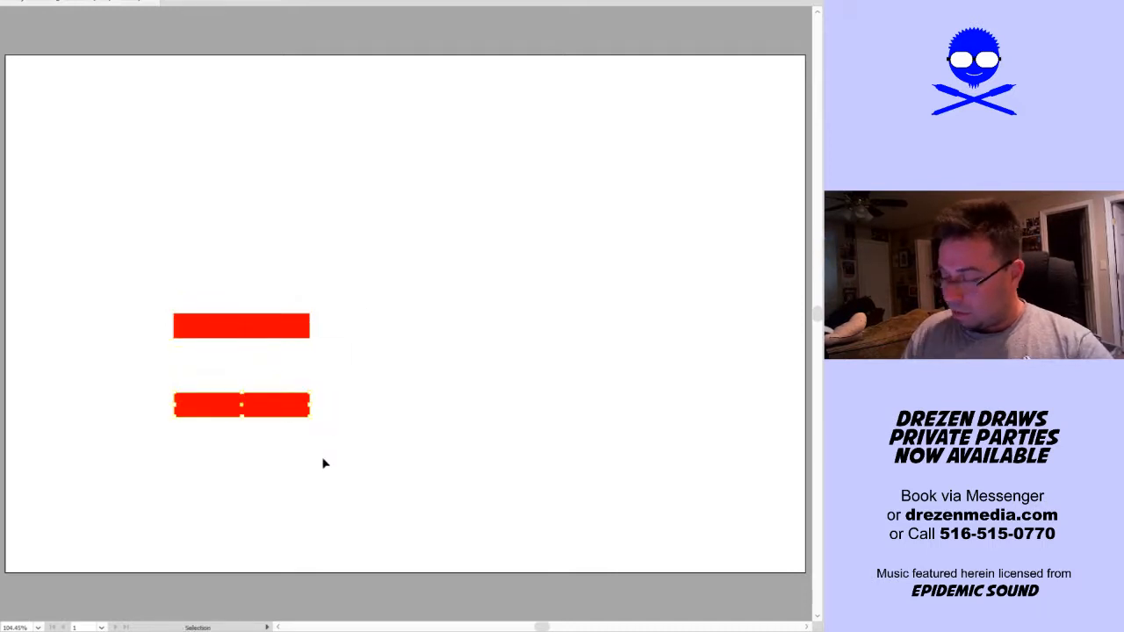
click(316, 447)
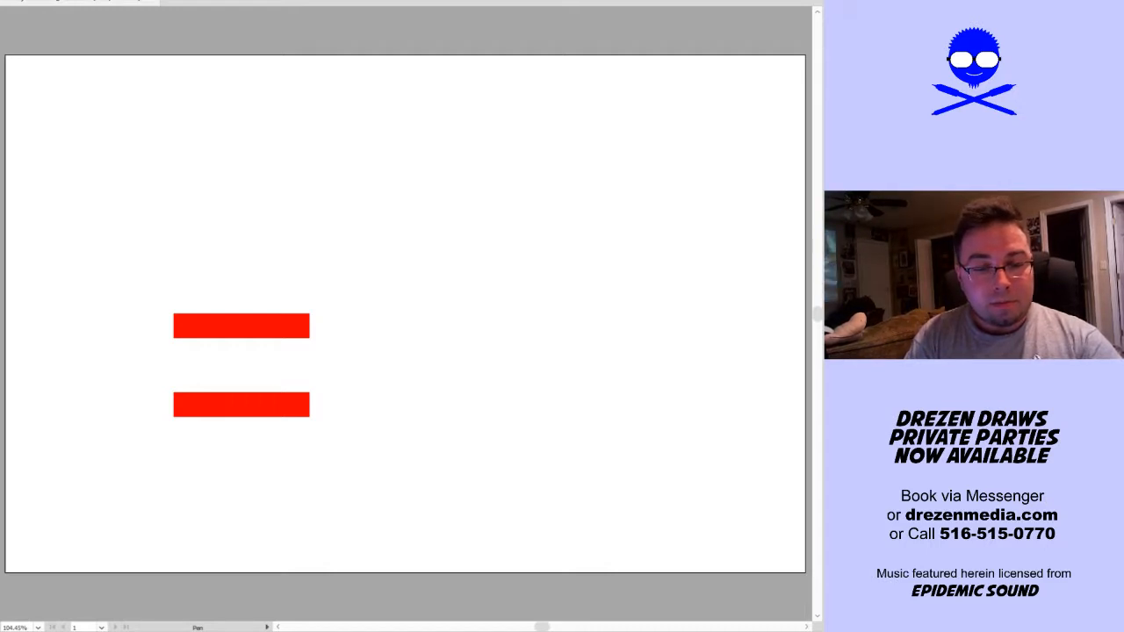
Draw a diagonal Pen line about 2.5 in long from the upper bar's lower-left edge to the lower bar's upper-right edge
click(192, 339)
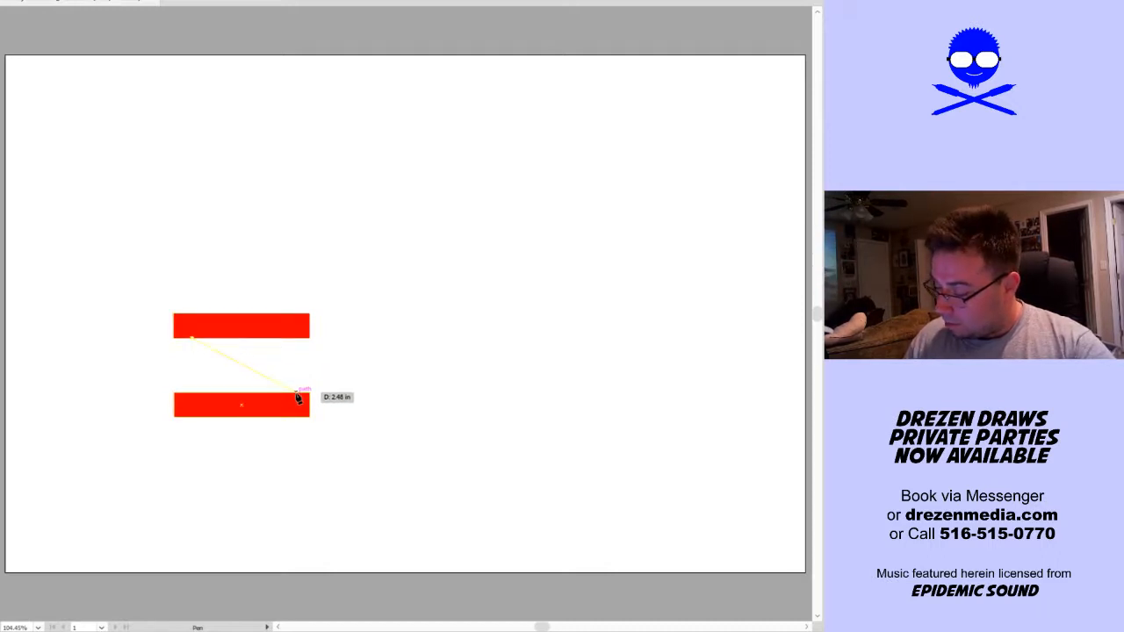
click(298, 395)
key(v)
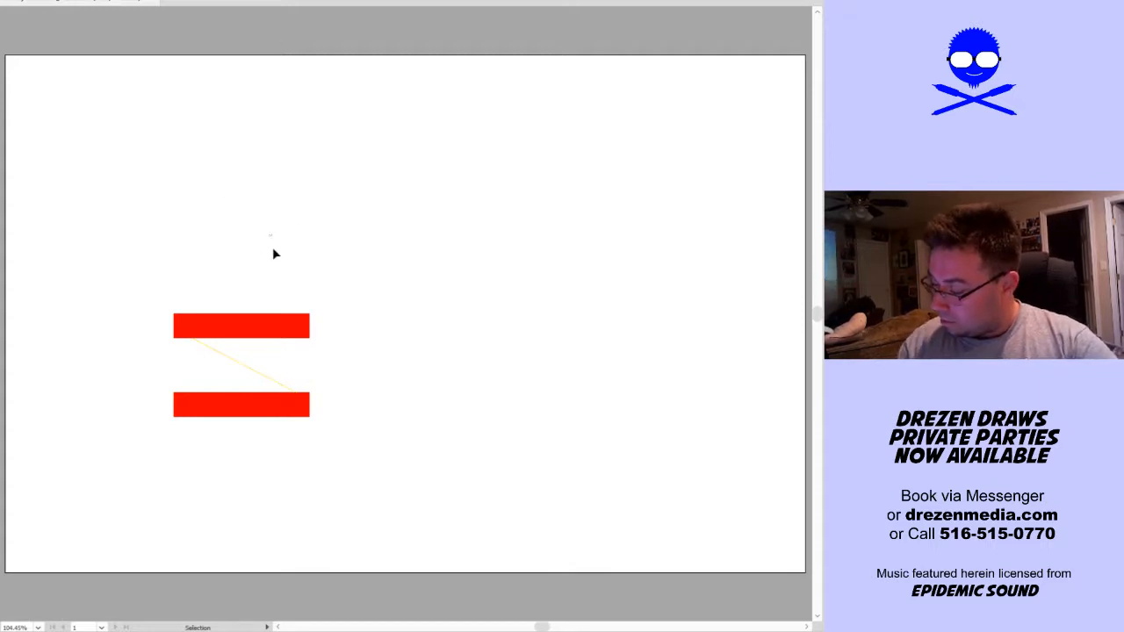
Give the diagonal line a thicker stroke in the bars' red, with no fill
drag(345, 356, 265, 379)
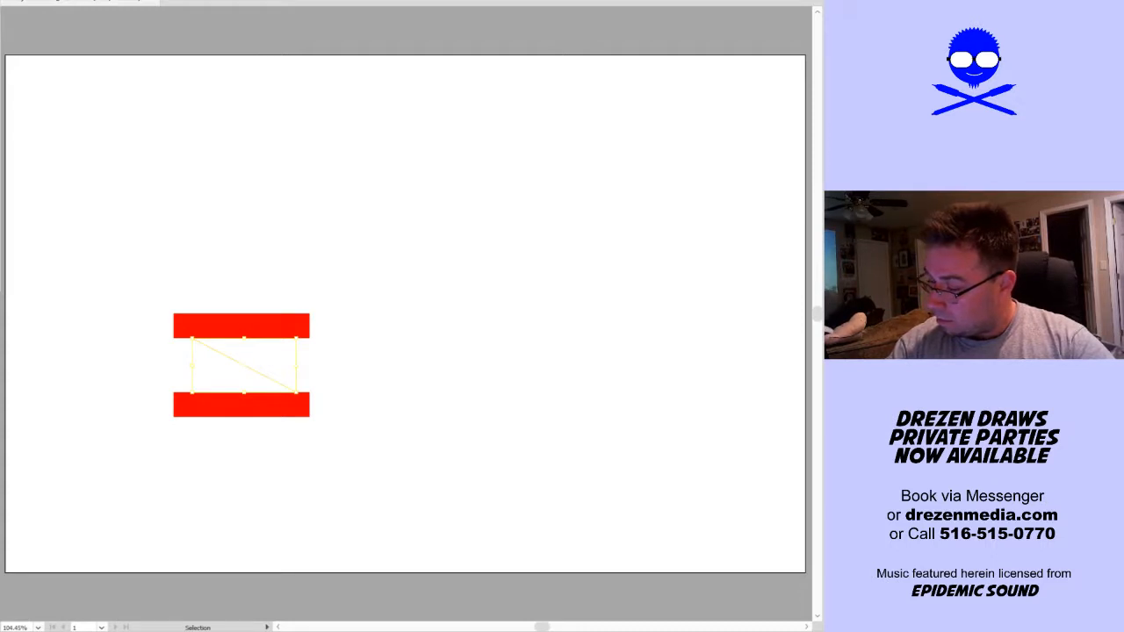
key(d)
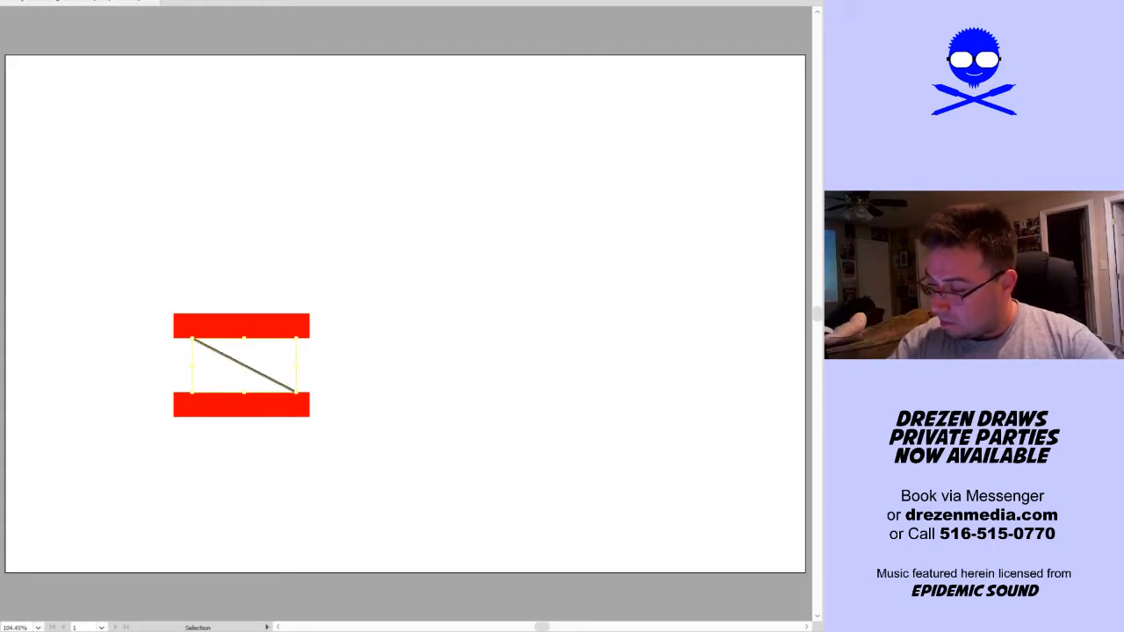
key(Up)
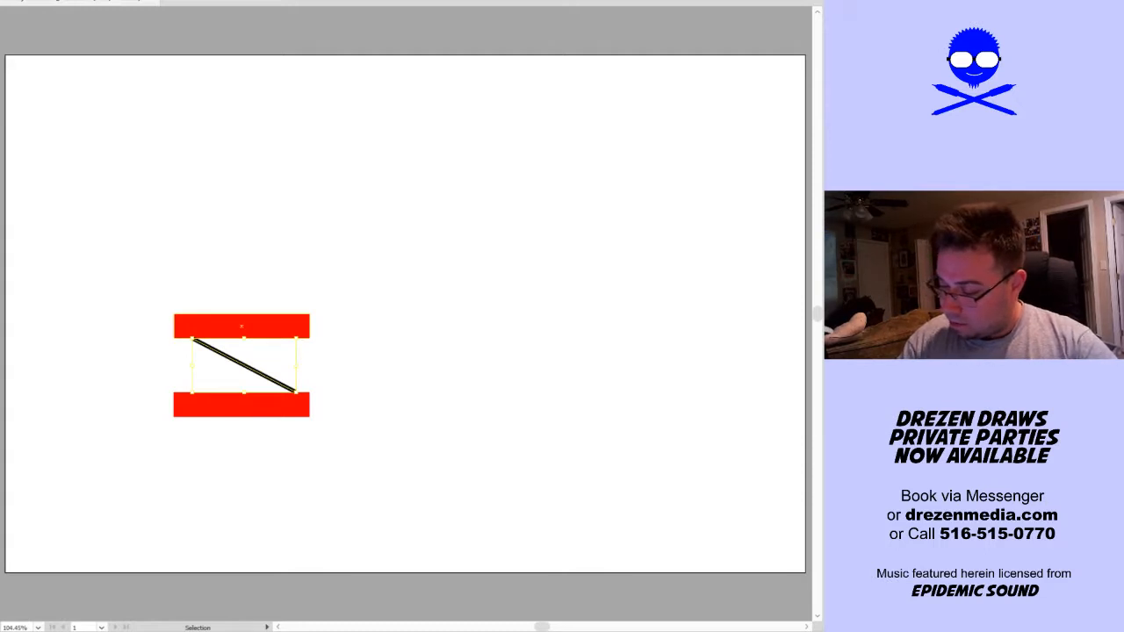
key(i)
click(292, 332)
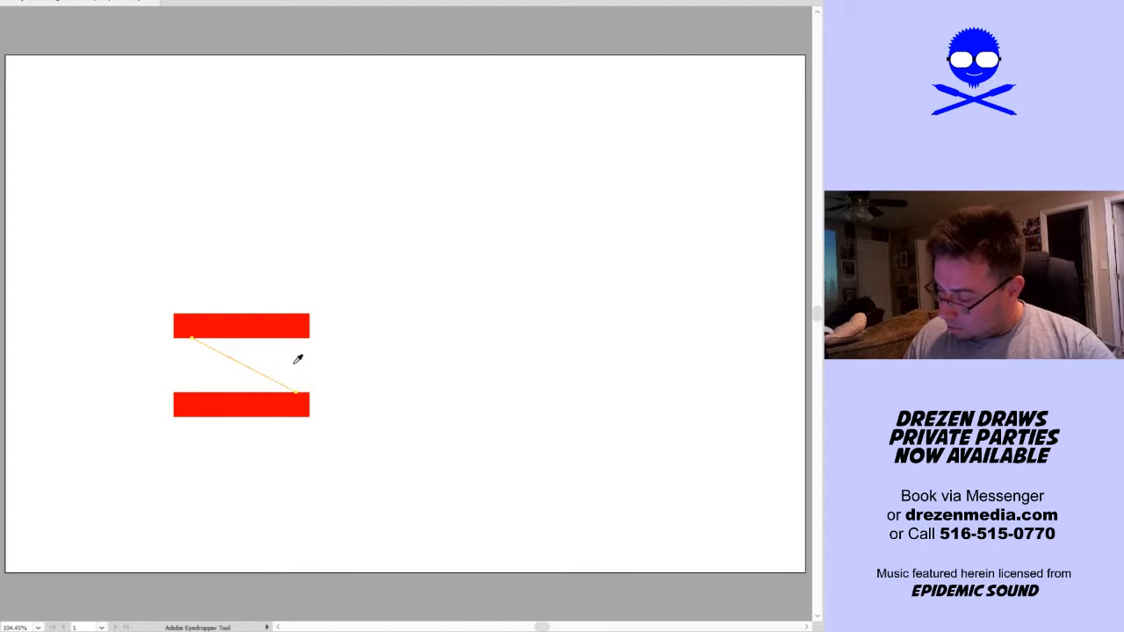
key(shift+x)
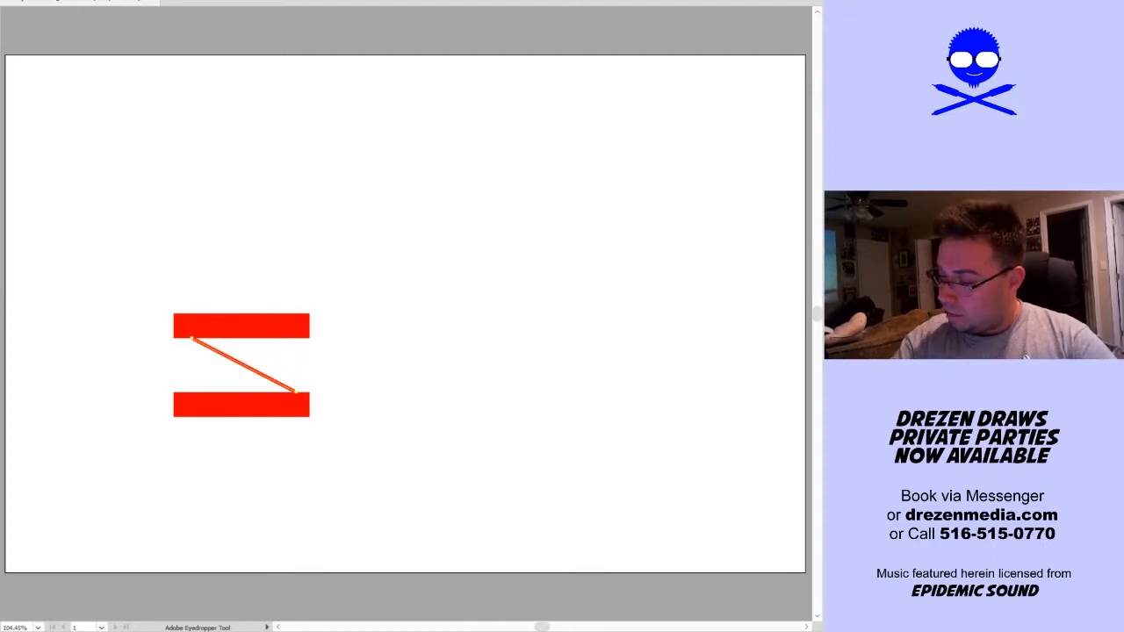
key(v)
click(424, 399)
Extend both ends of the diagonal line slightly so they overlap into the upper and lower red bars
key(a)
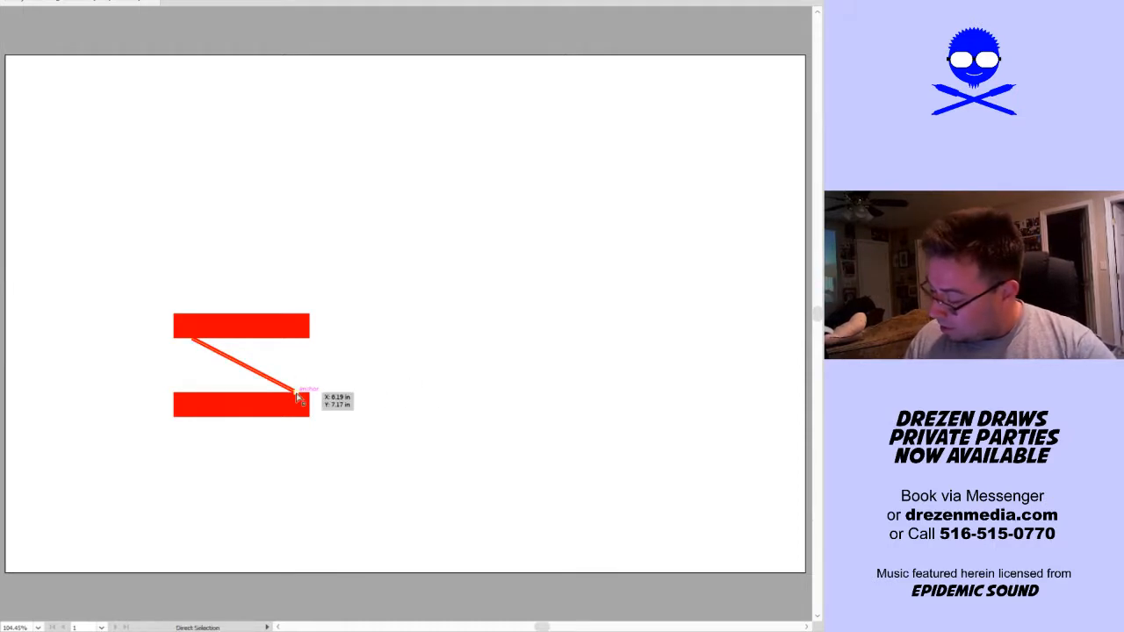
drag(295, 392, 301, 397)
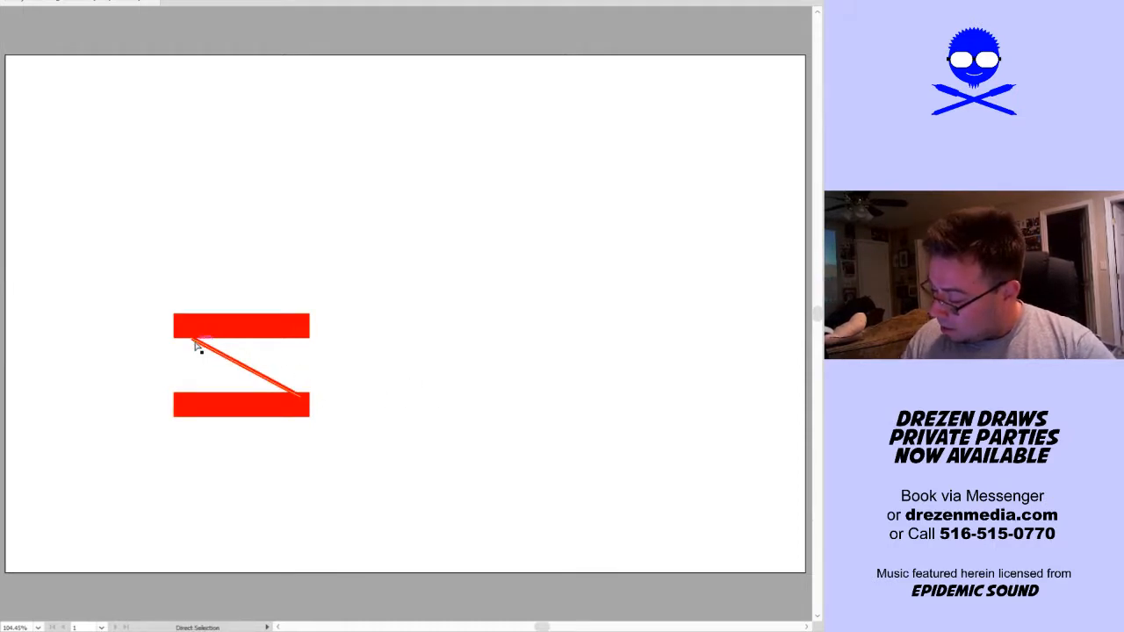
drag(193, 339, 187, 333)
click(354, 391)
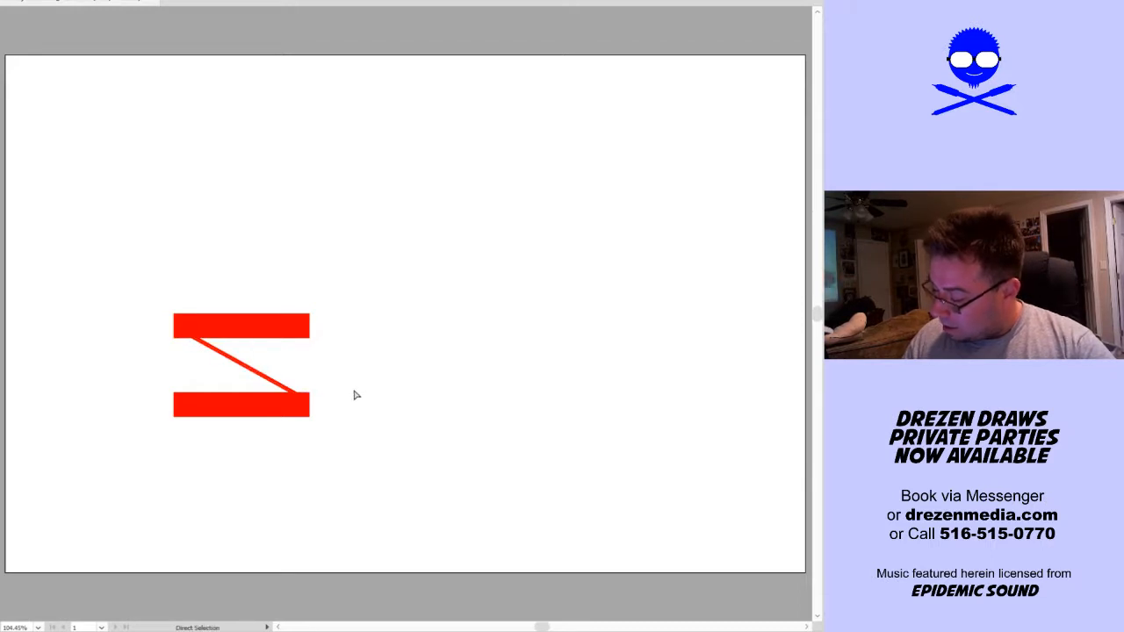
Expand the diagonal line's stroke into a filled shape
key(v)
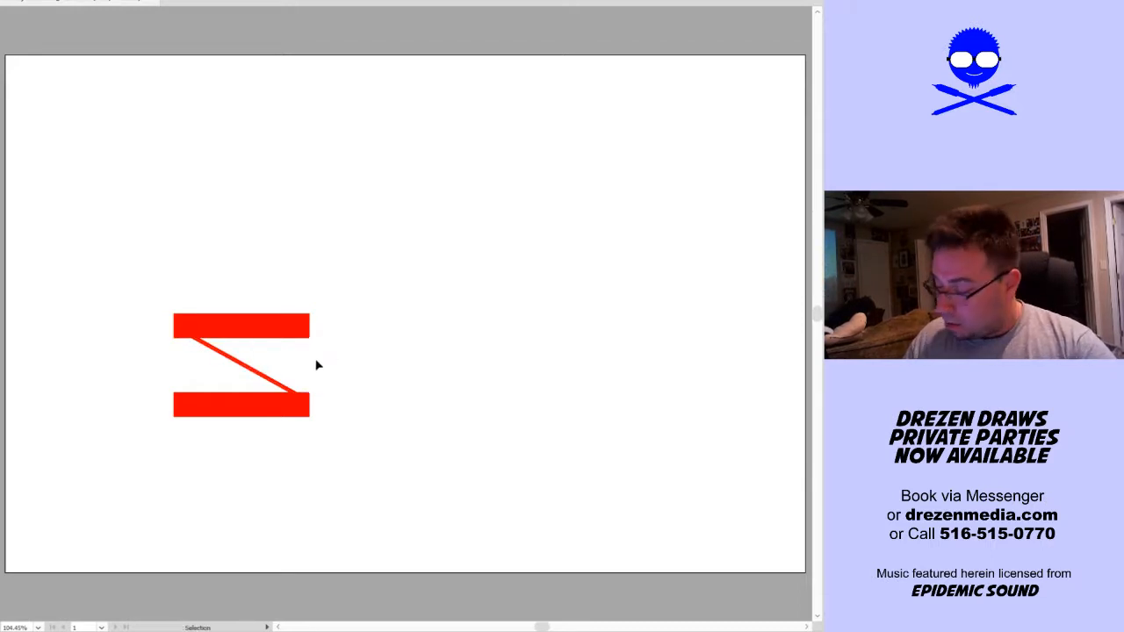
click(289, 390)
key(a)
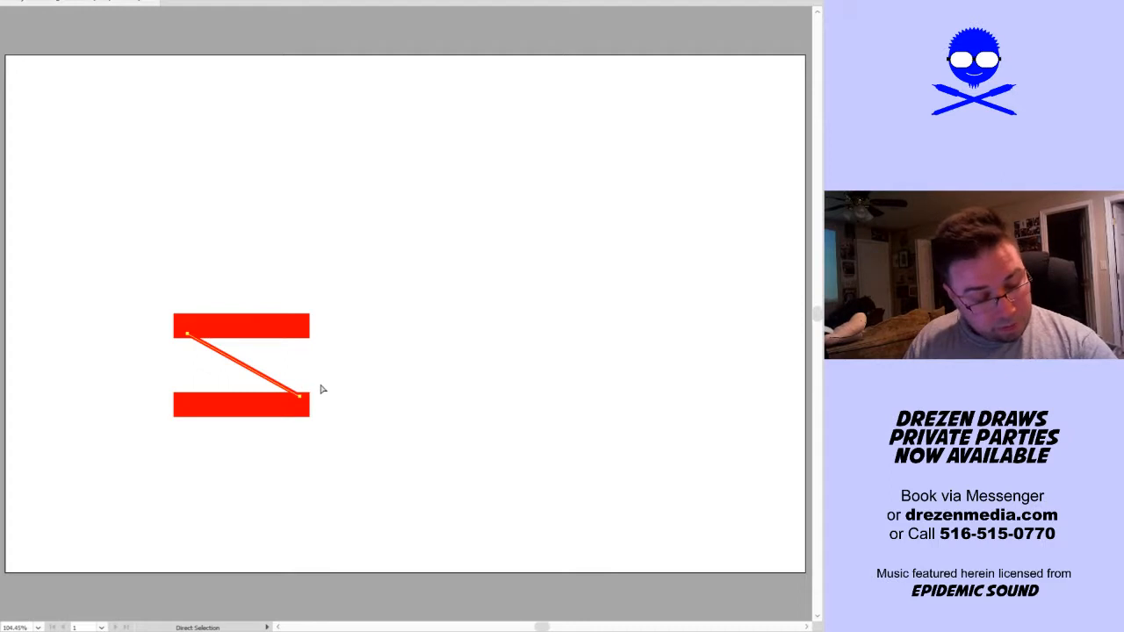
key(v)
click(0, 0)
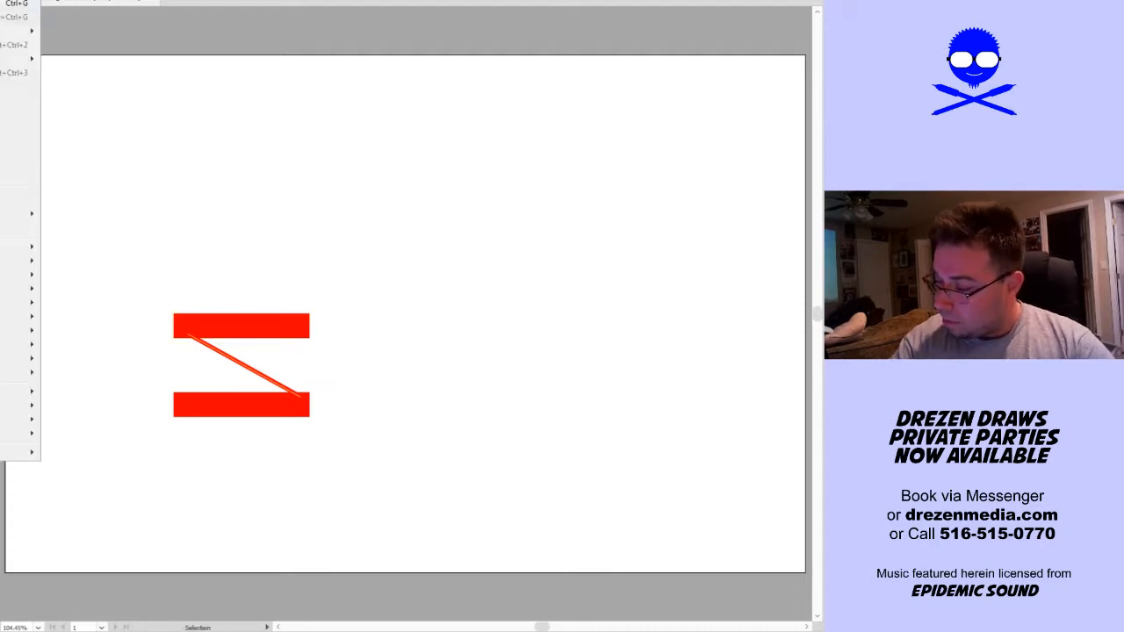
click(8, 91)
click(361, 367)
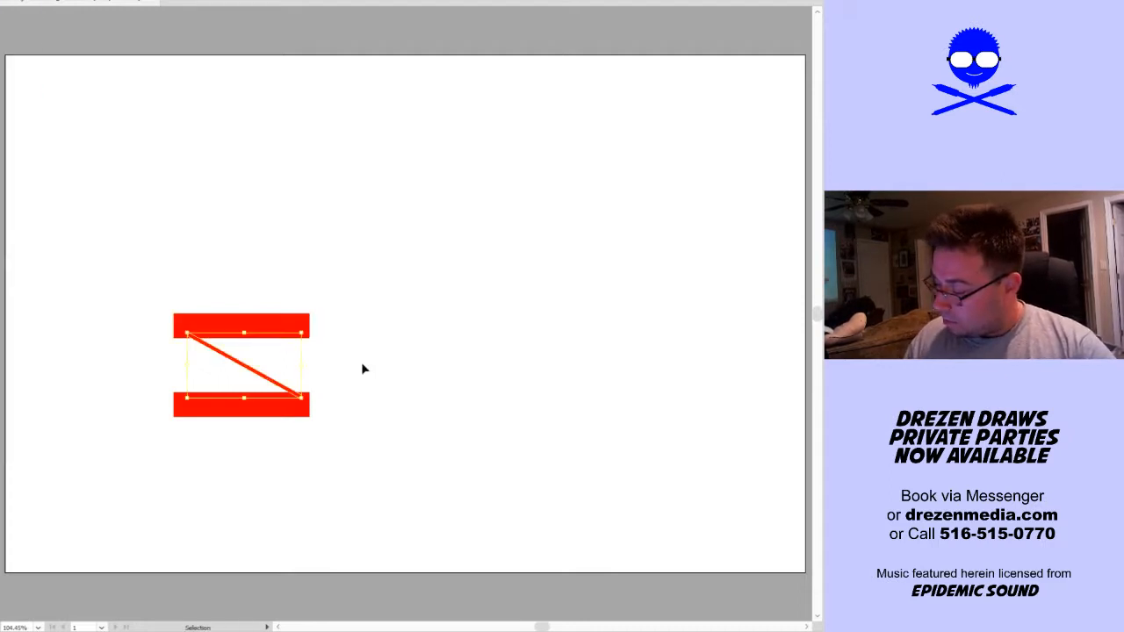
key(a)
key(v)
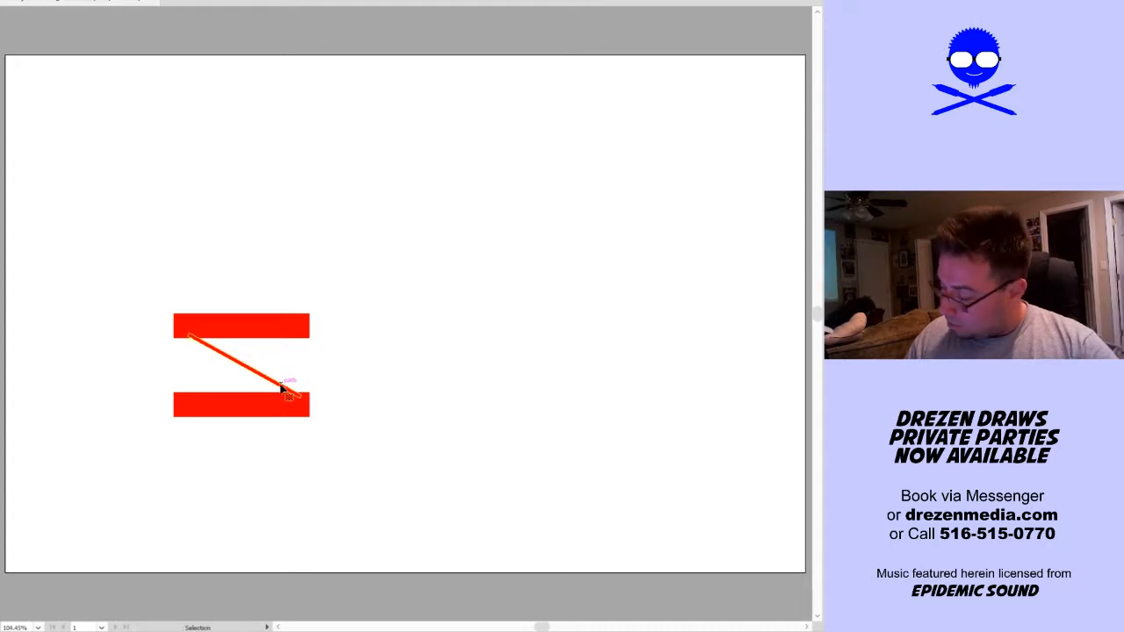
Reflect a copy of the diagonal shape so the two cross in an X between the bars
click(274, 377)
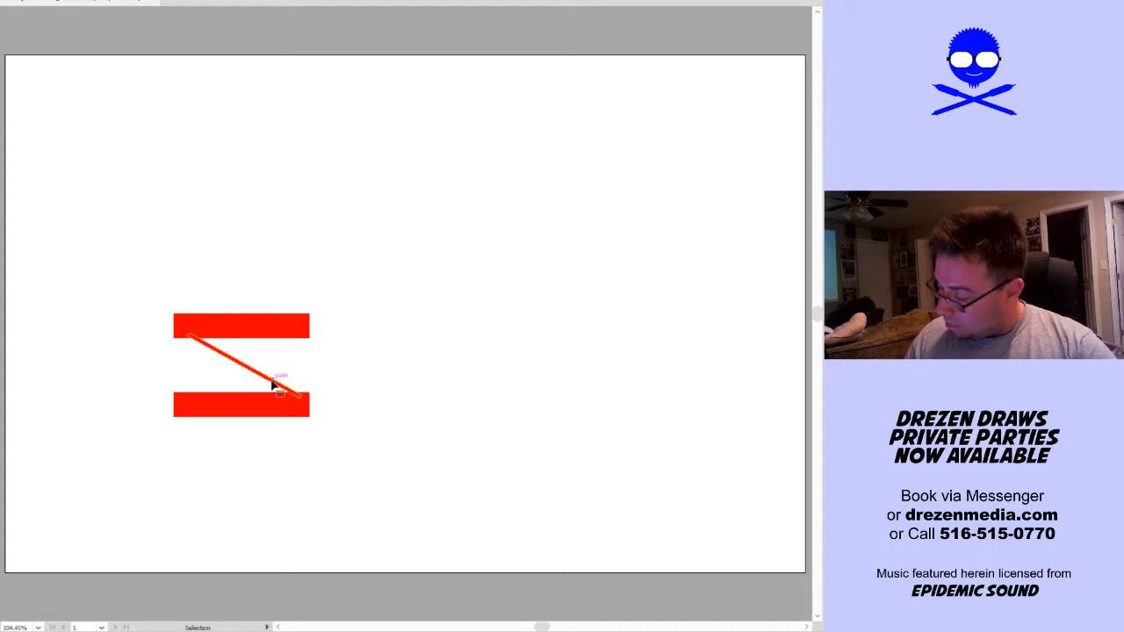
key(o)
key(Return)
key(alt+c)
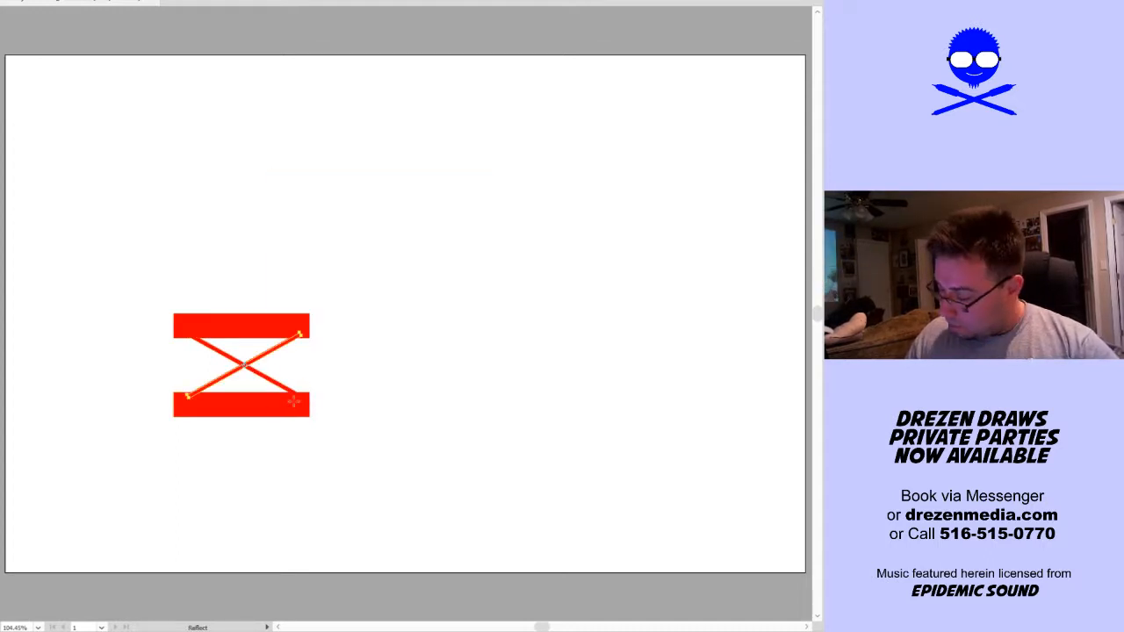
key(v)
key(ctrl+shift+a)
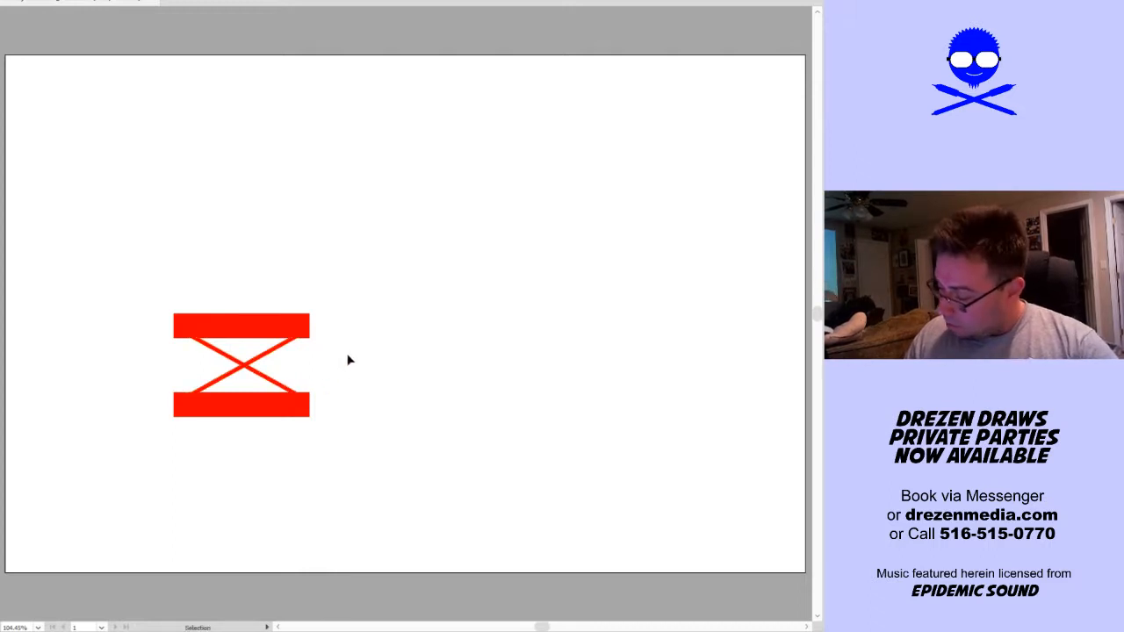
Centre the crossed diagonal shapes horizontally with the two red bars
click(292, 388)
key(a)
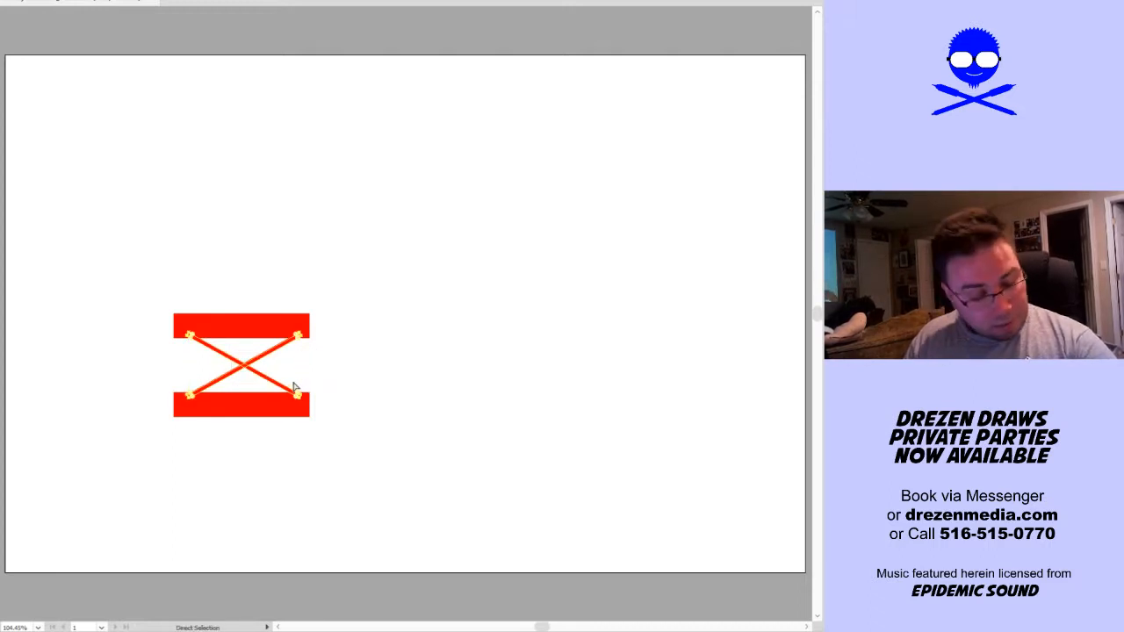
key(v)
click(353, 303)
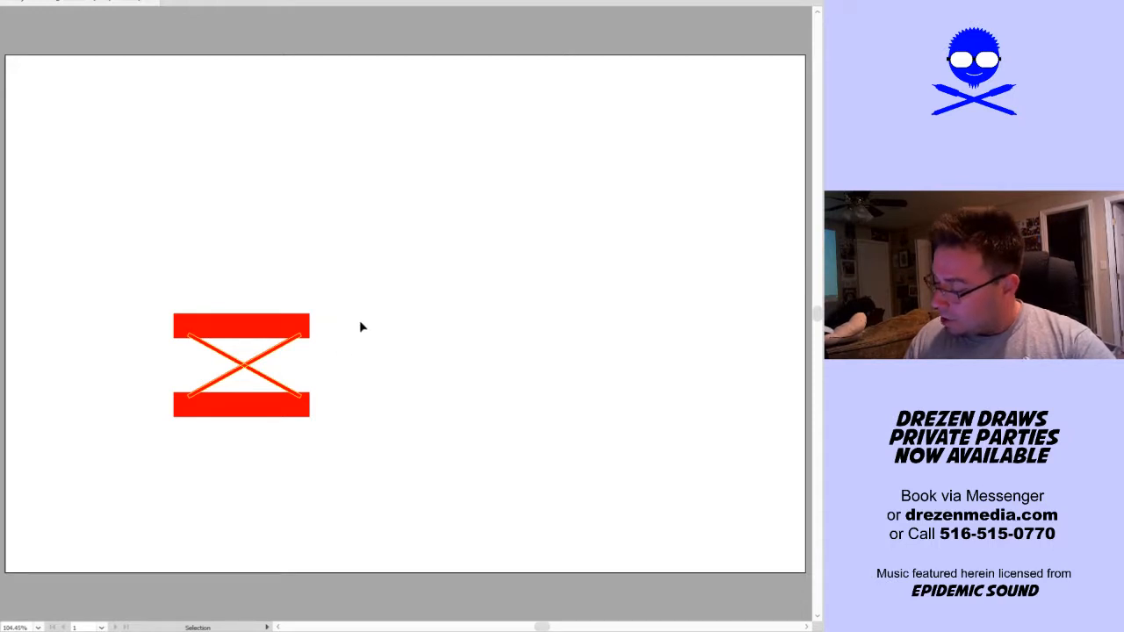
drag(363, 325, 120, 505)
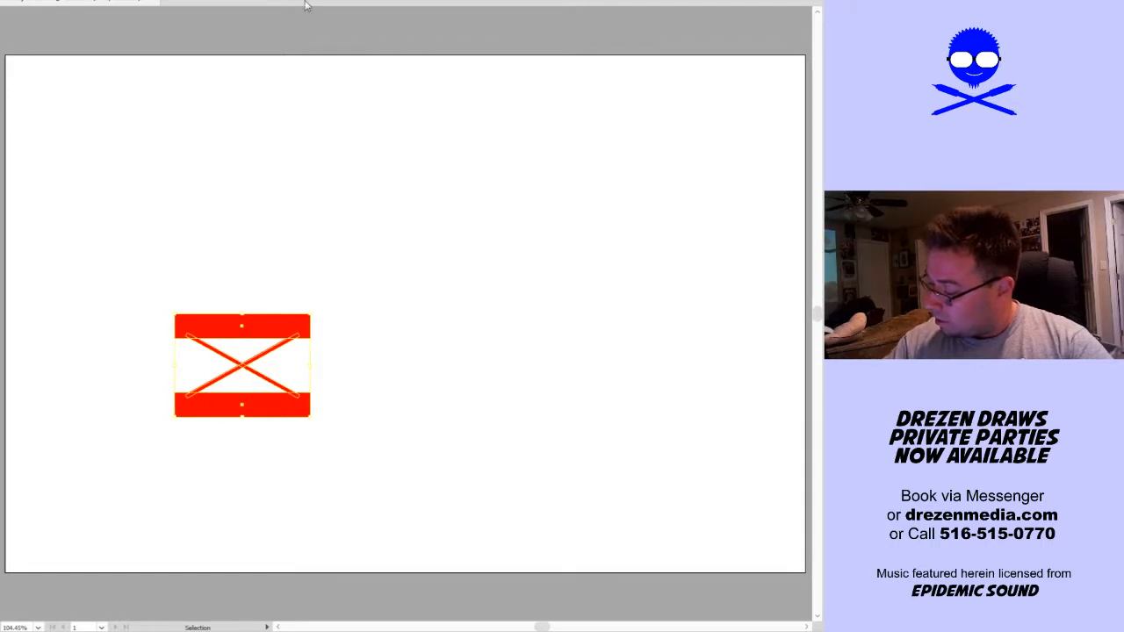
click(382, 382)
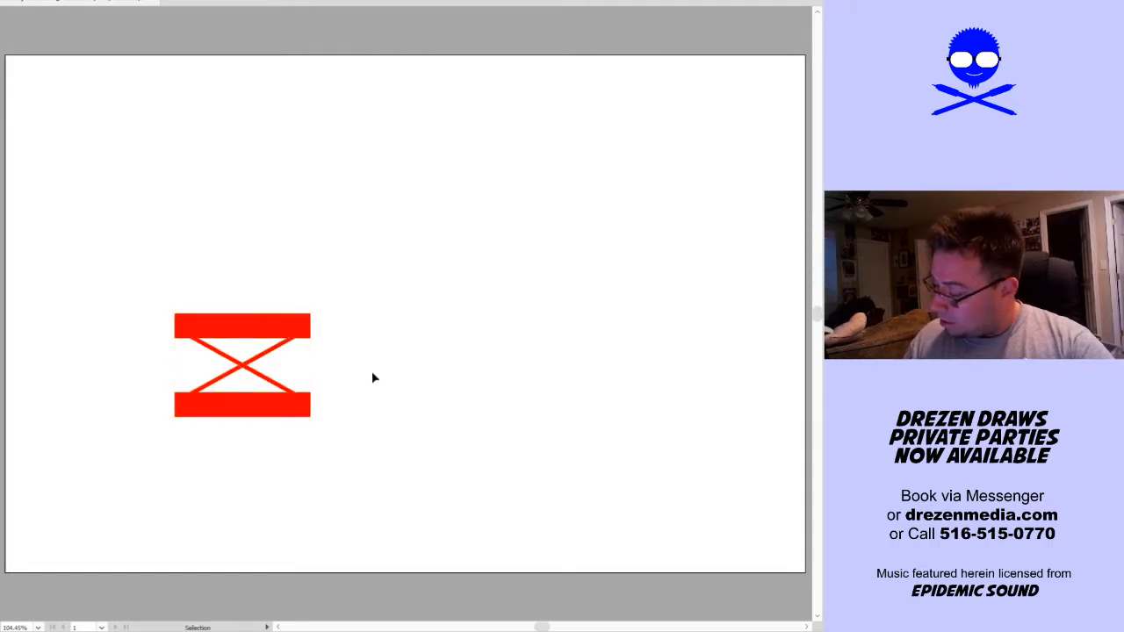
Change the fill of both horizontal bars to the slightly darker red E00000
click(295, 330)
shift+click(292, 407)
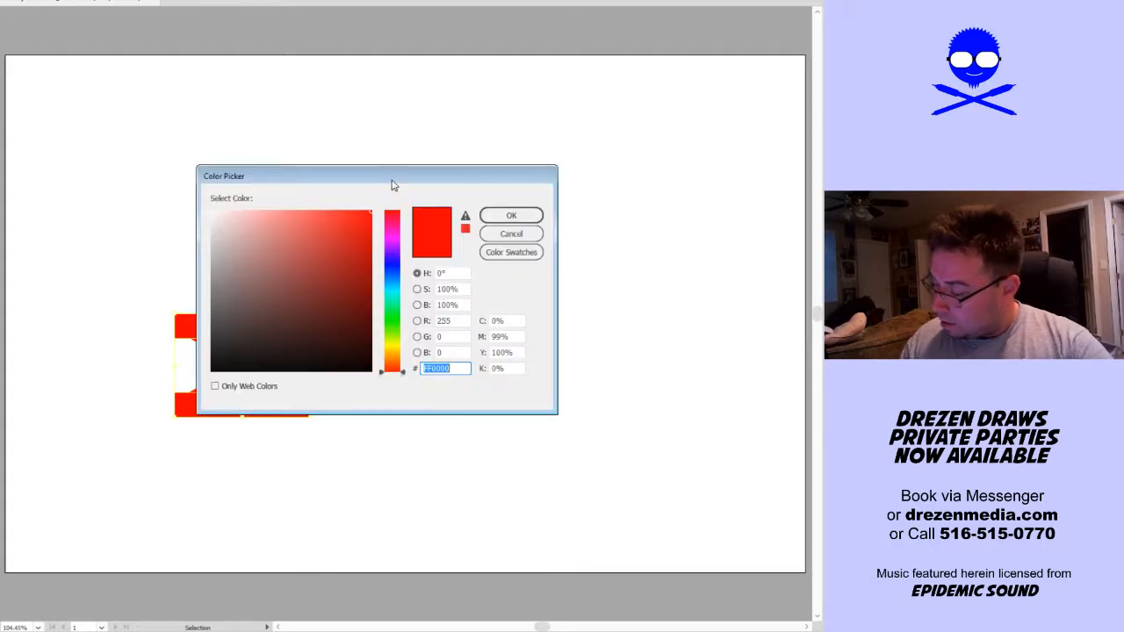
drag(392, 184, 572, 206)
click(552, 251)
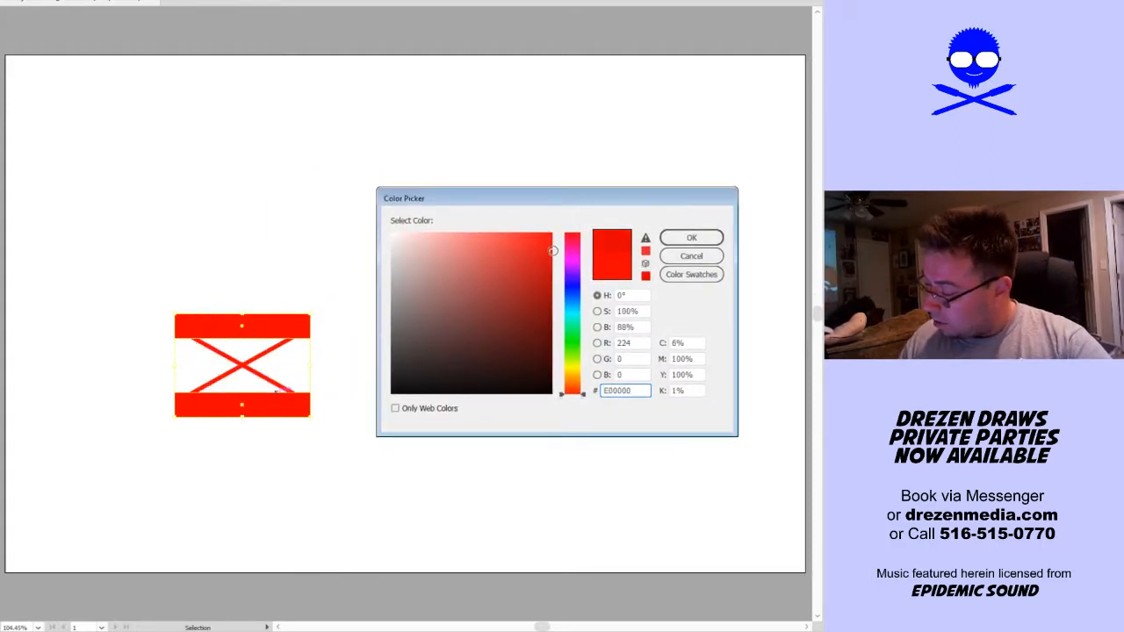
click(691, 237)
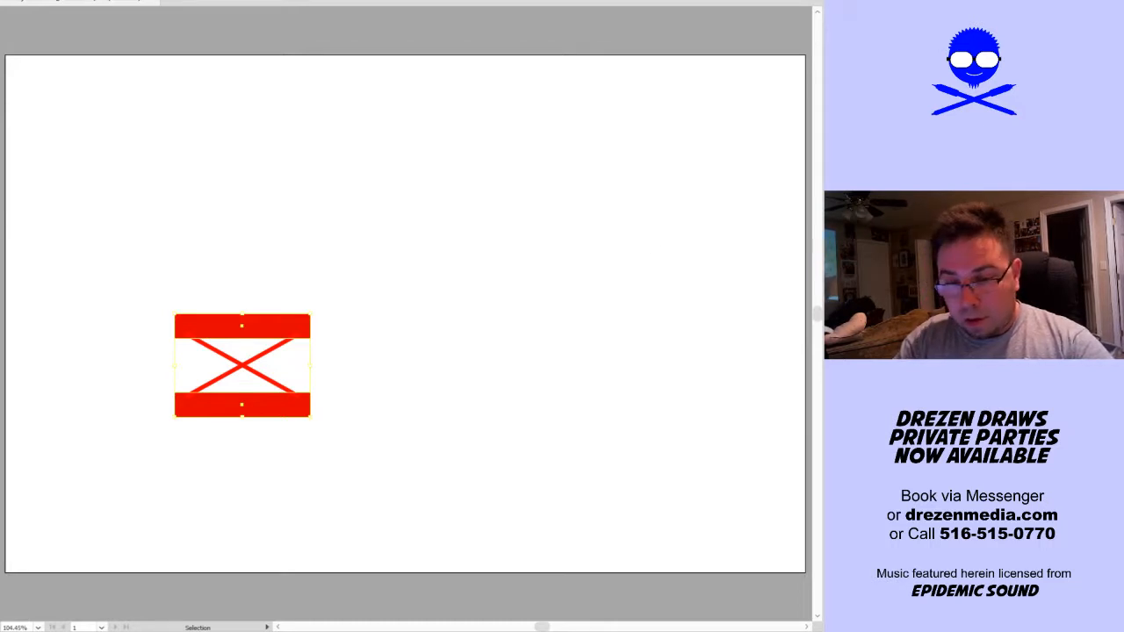
click(371, 379)
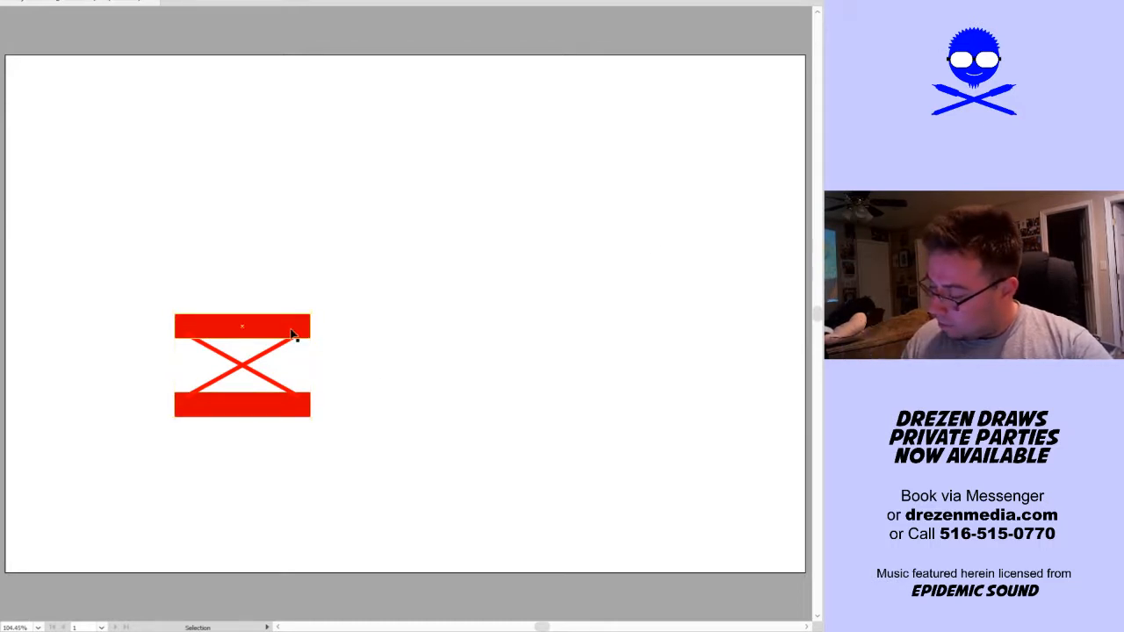
Overlay a slightly shorter copy of the upper bar in darker red, leaving a thin bright strip along its upper edge
key(a)
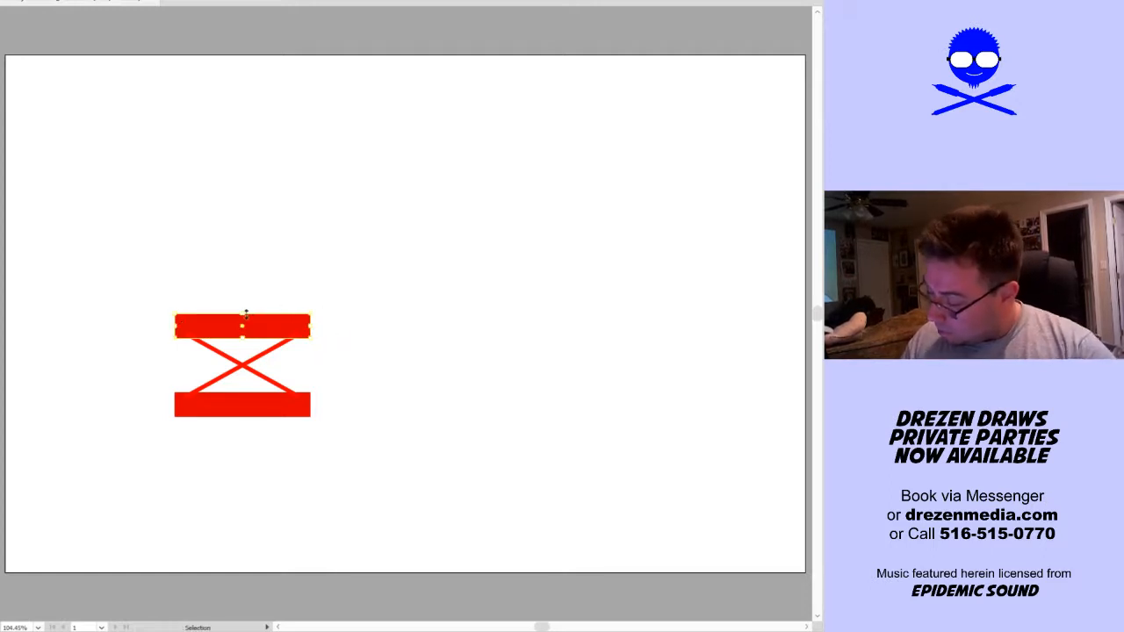
drag(243, 319, 246, 320)
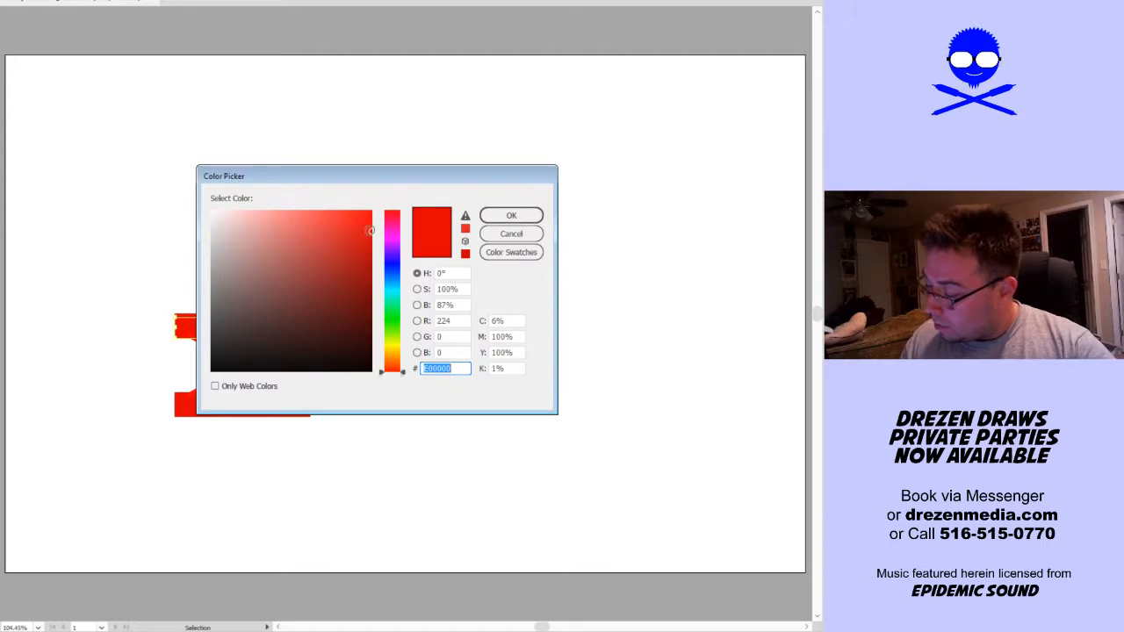
drag(369, 231, 369, 252)
click(511, 215)
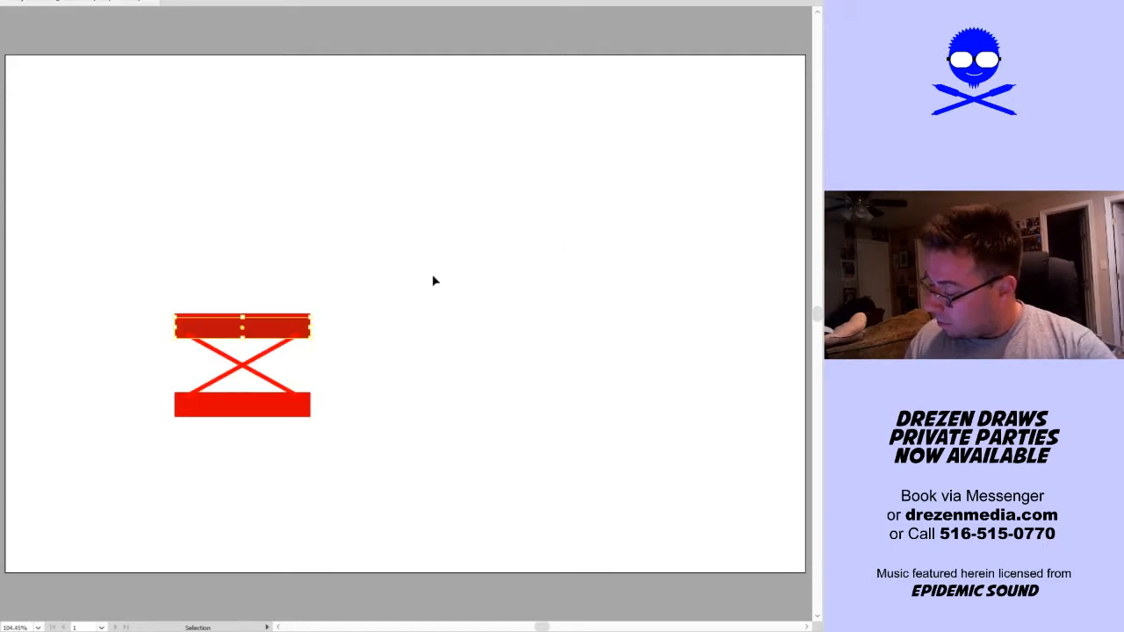
click(375, 353)
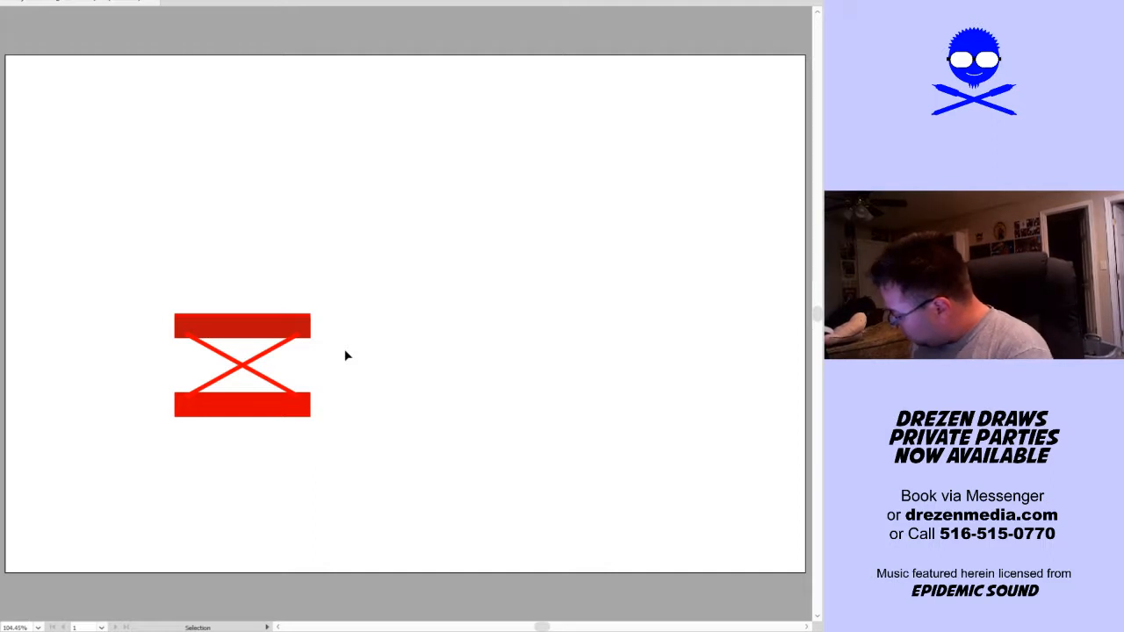
Send the crossed diagonal shapes behind the bars so their ends are covered
drag(326, 352, 210, 381)
click(310, 463)
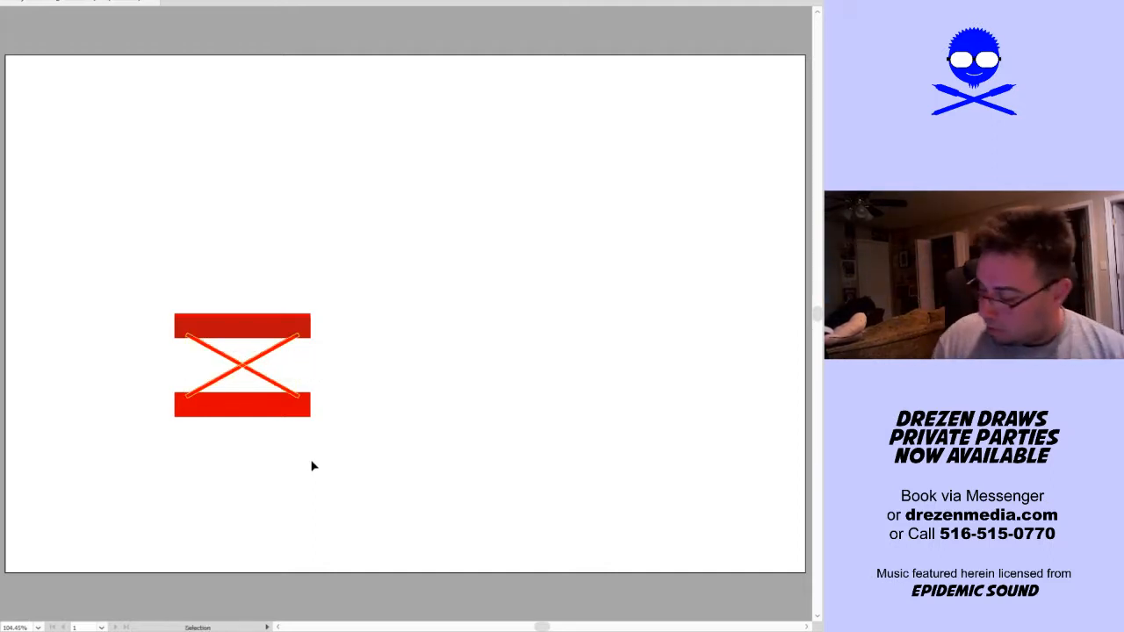
click(381, 469)
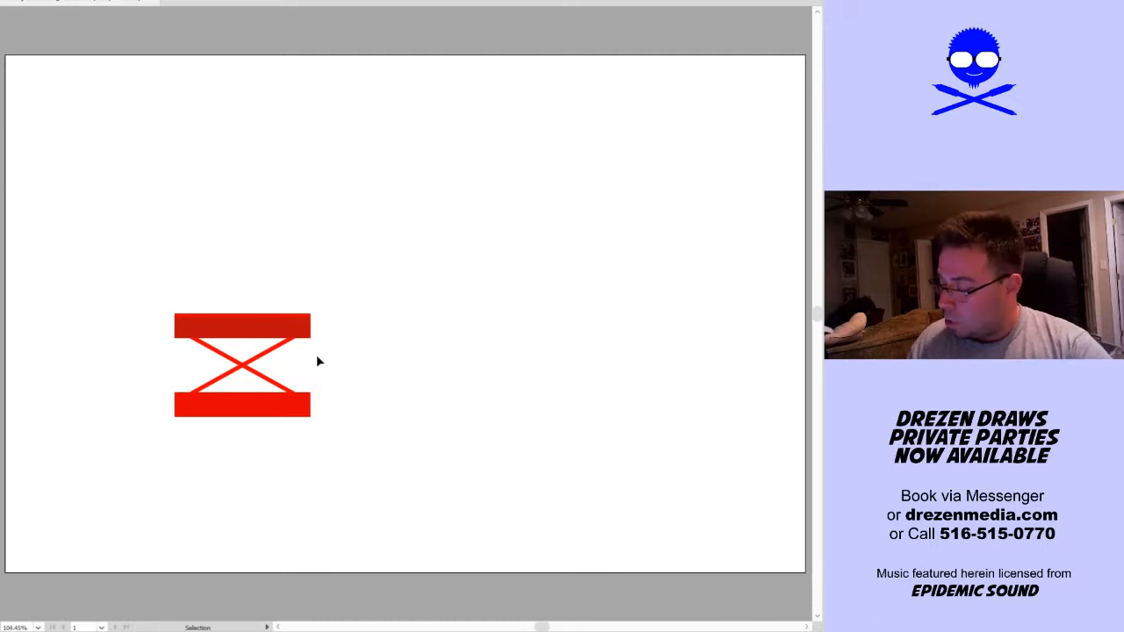
Overlay a copy of the crossed diagonals, offset slightly downward, and fill it with a lighter red
drag(303, 348, 244, 383)
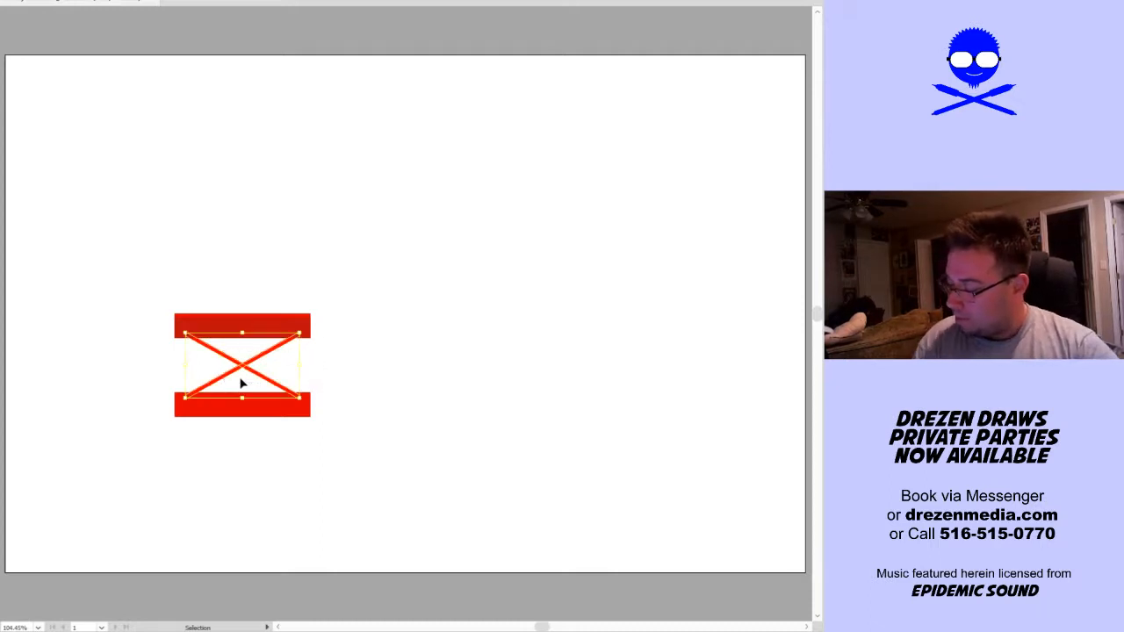
key(a)
scroll(320, 379, up, 2)
scroll(169, 365, up, 1)
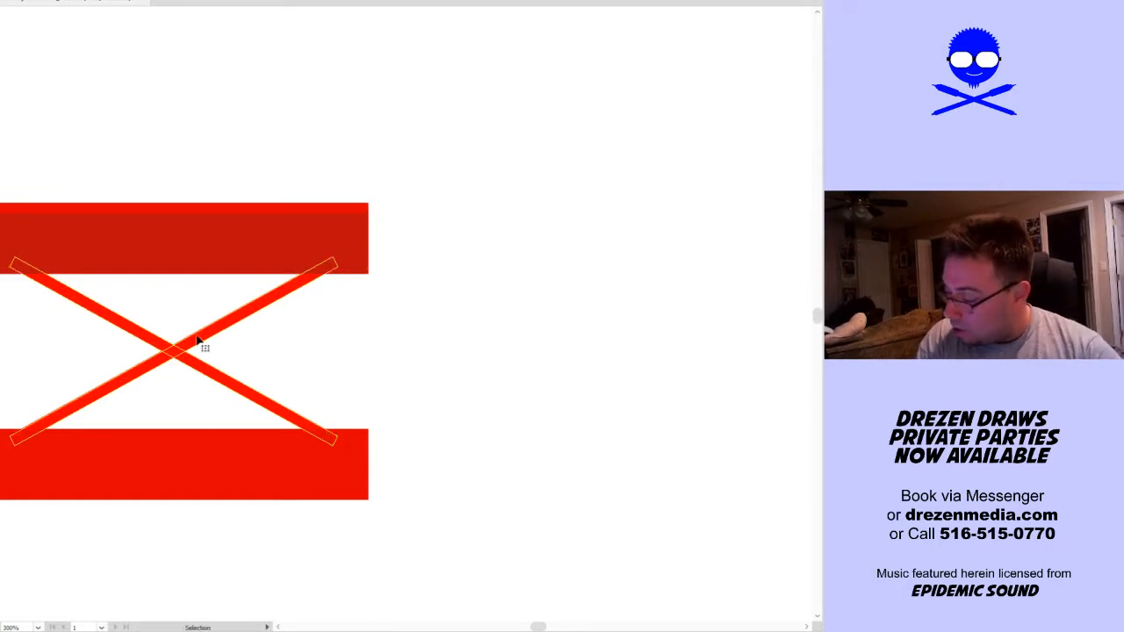
key(ctrl+shift+a)
drag(195, 354, 187, 354)
key(space)
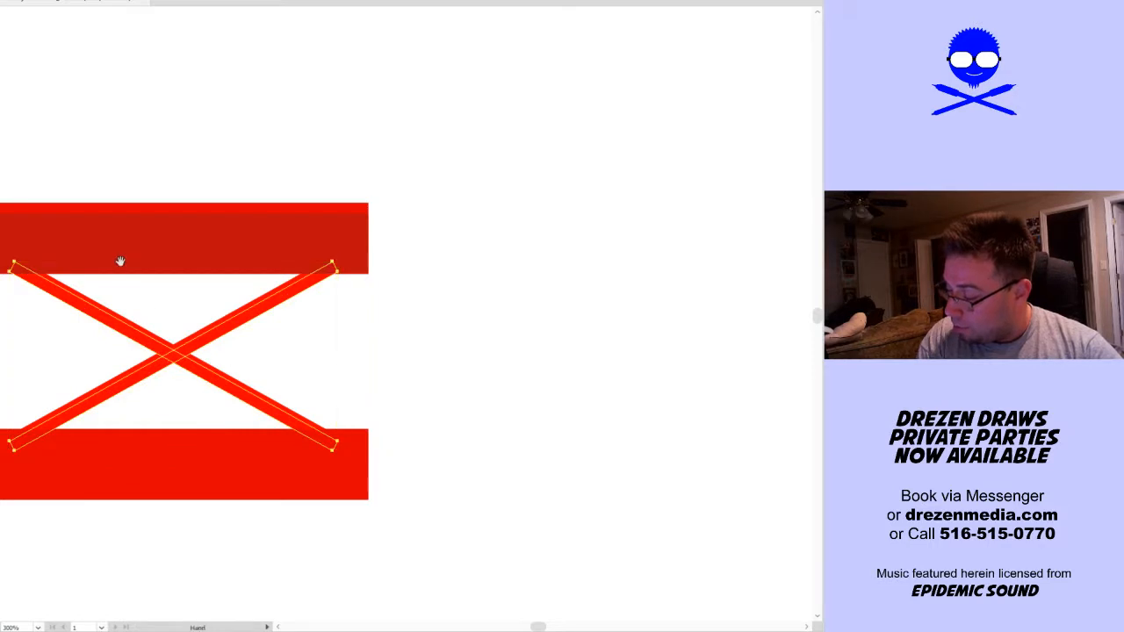
drag(120, 262, 221, 296)
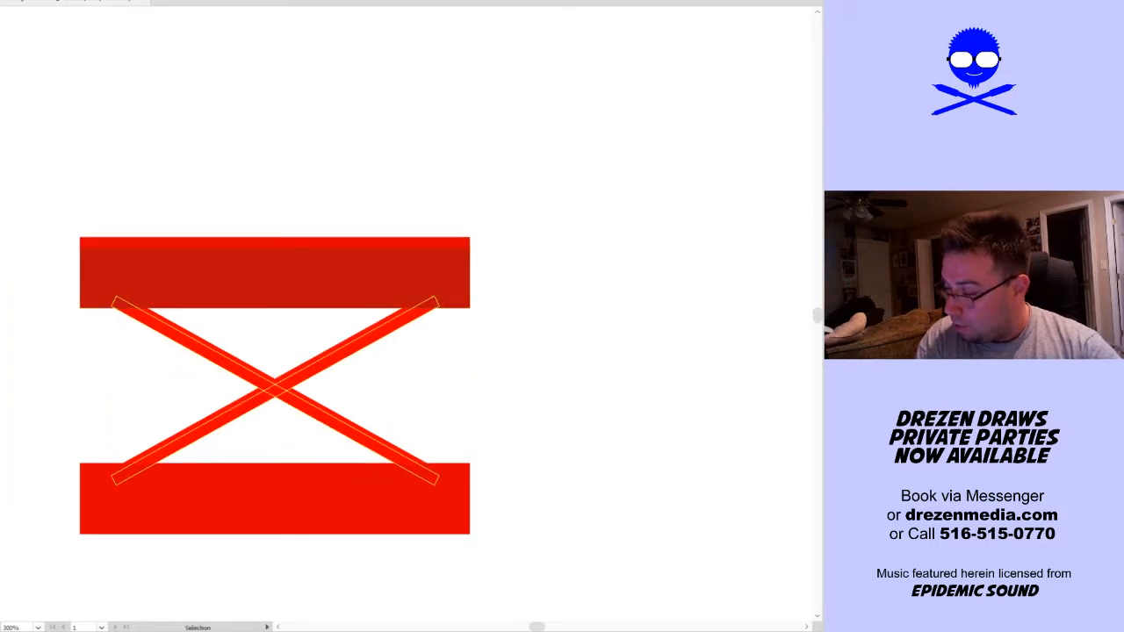
key(Return)
click(284, 176)
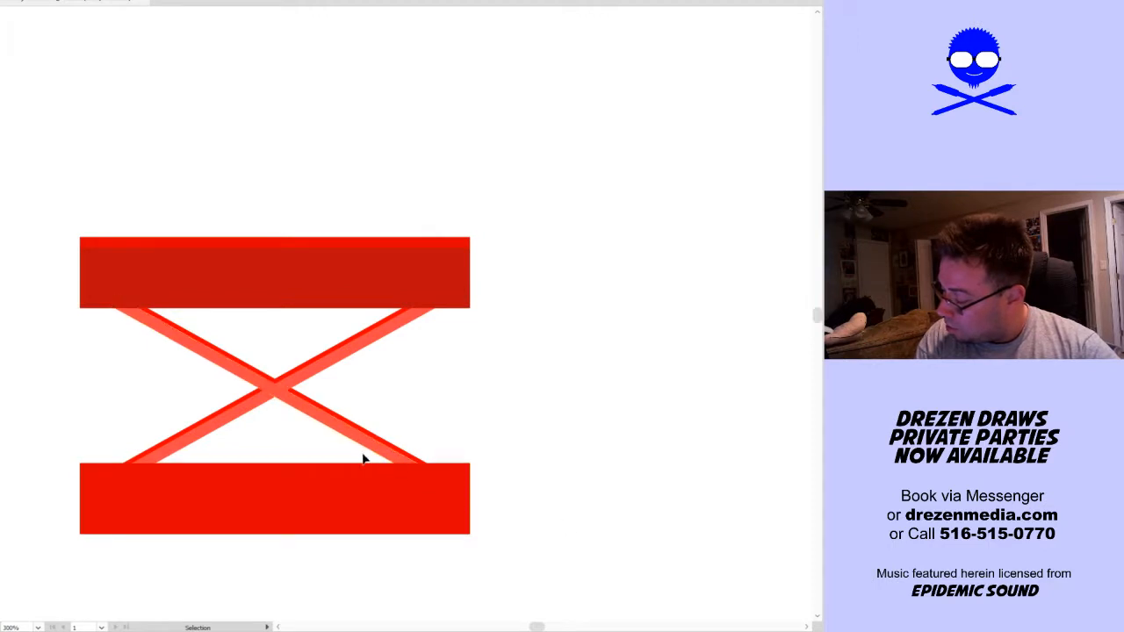
Move the lighter X copy slightly upward so the original red forms a thin edge along the underside of the diagonals
drag(345, 434, 340, 419)
click(536, 417)
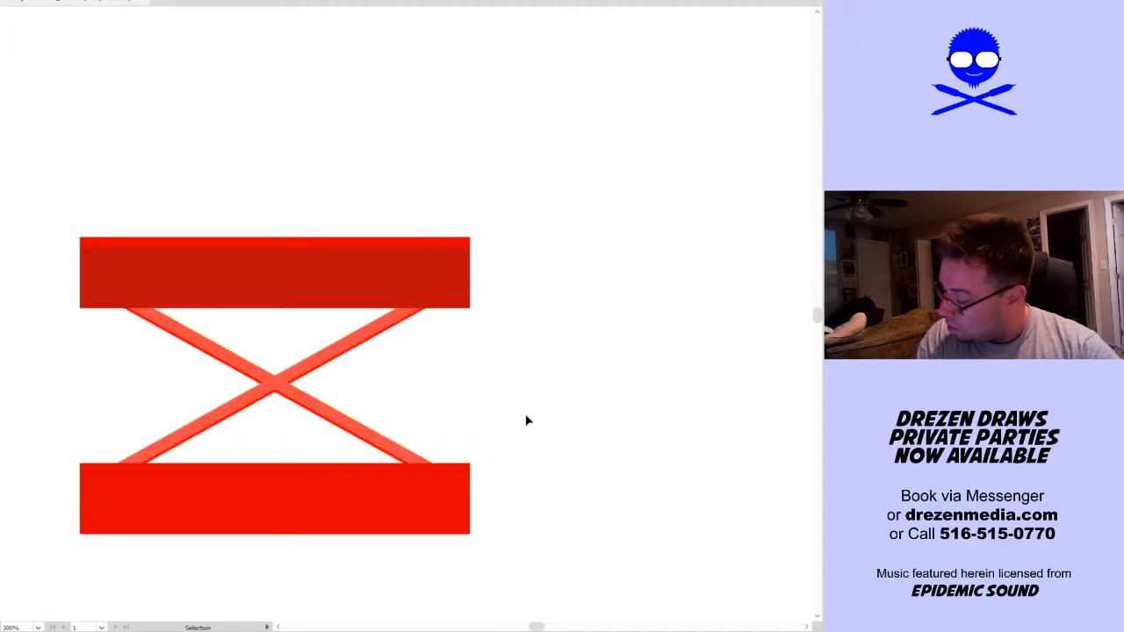
drag(322, 360, 322, 359)
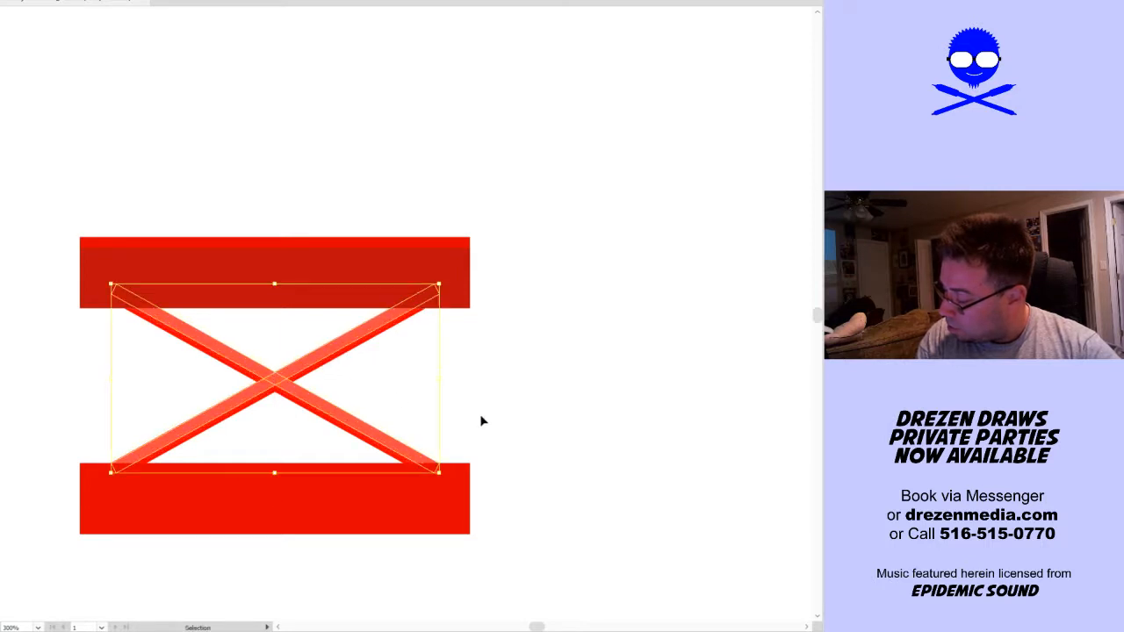
click(557, 444)
Overlay a shortened copy of the lower bar in deep red, leaving a thin bright strip along its upper edge
click(424, 503)
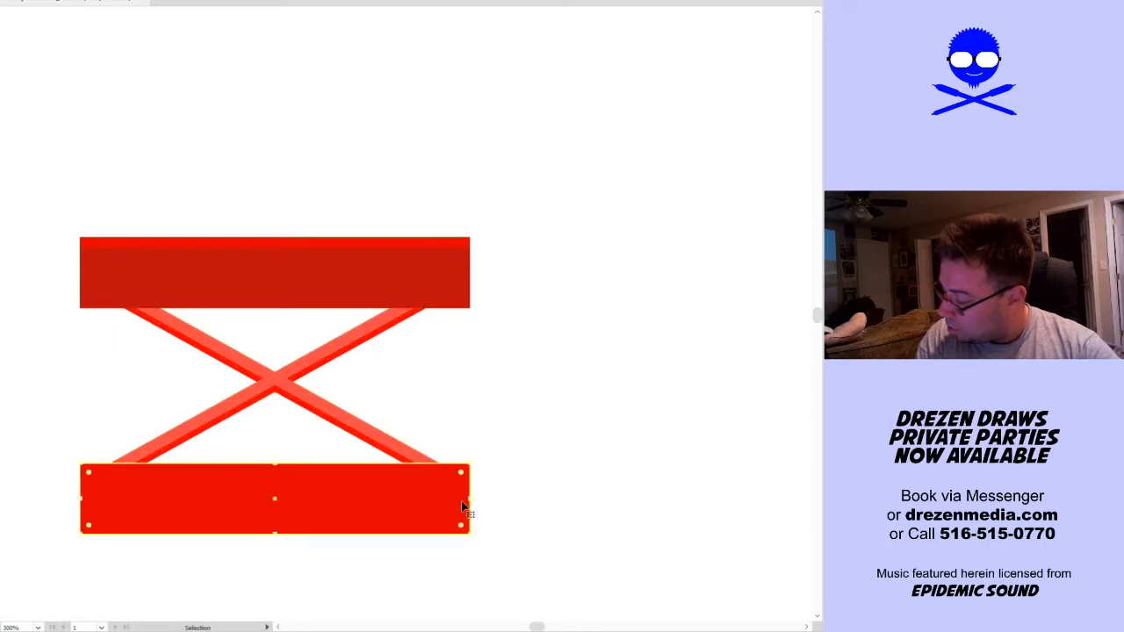
key(a)
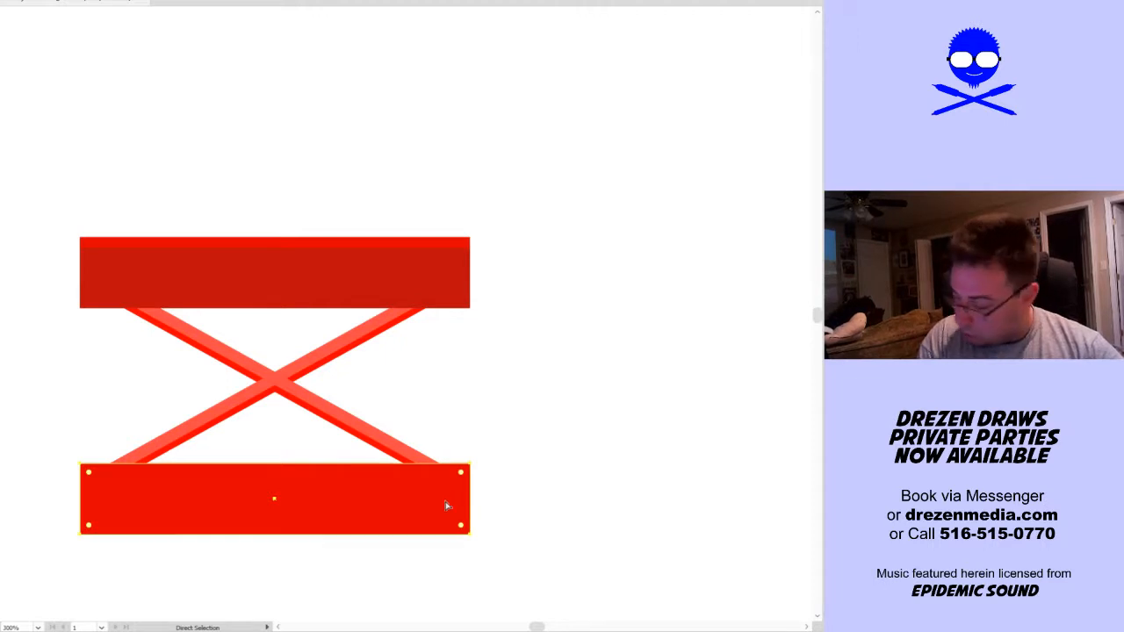
key(v)
drag(275, 533, 287, 525)
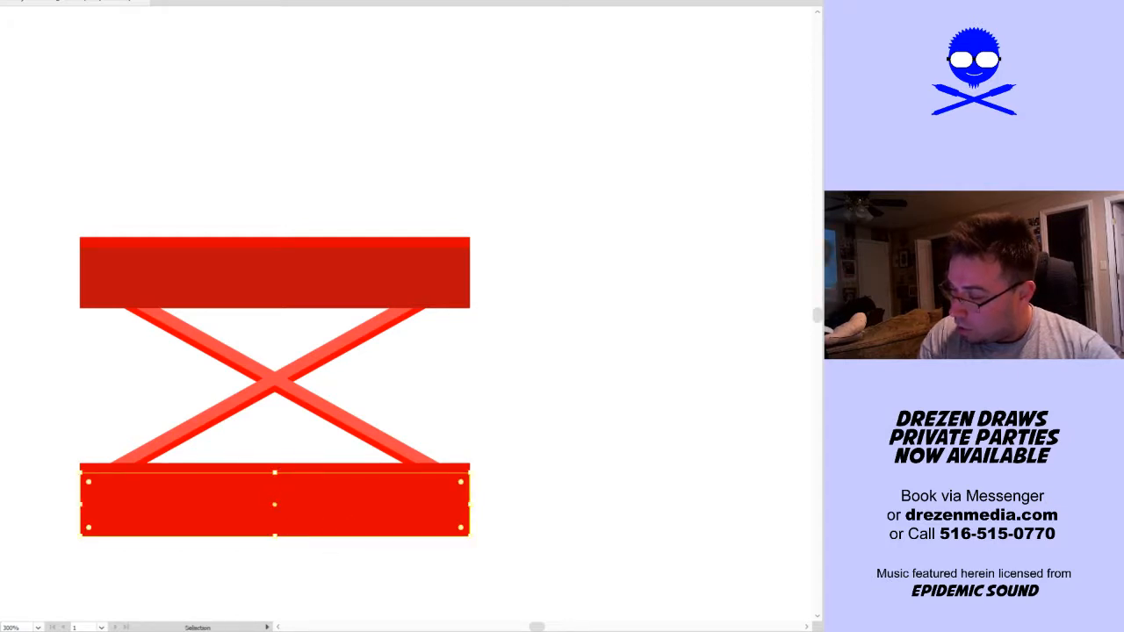
click(183, 155)
Expand all the bars and crossed diagonals together and merge away their hidden overlaps
mouse_move(632, 183)
mouse_down()
mouse_move(183, 524)
mouse_move(48, 600)
mouse_move(57, 587)
mouse_up()
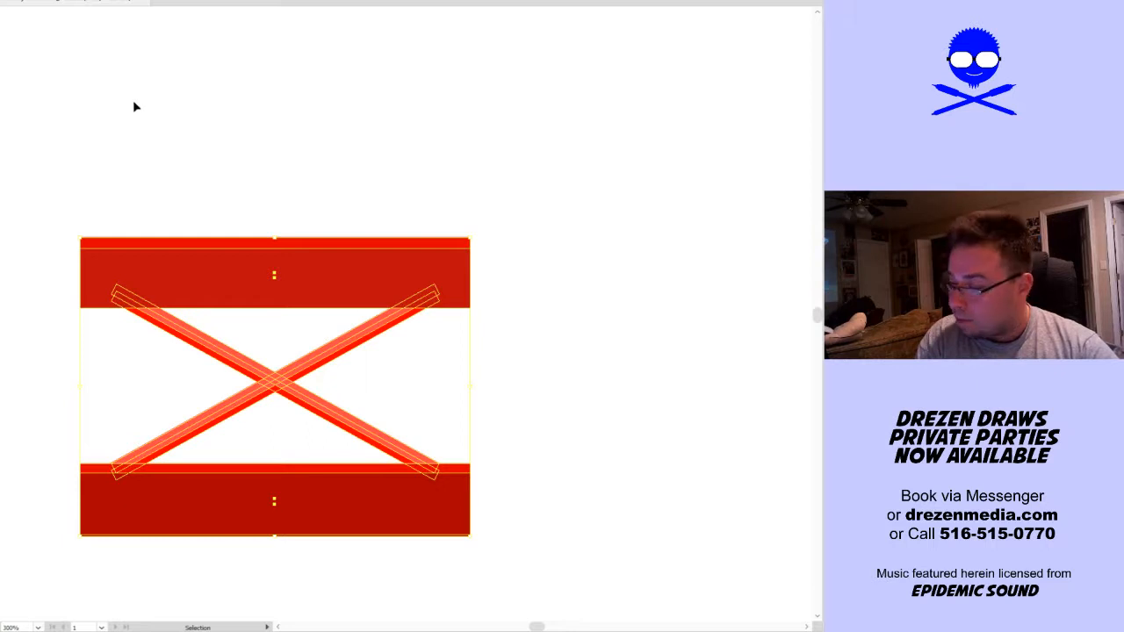
click(2, 0)
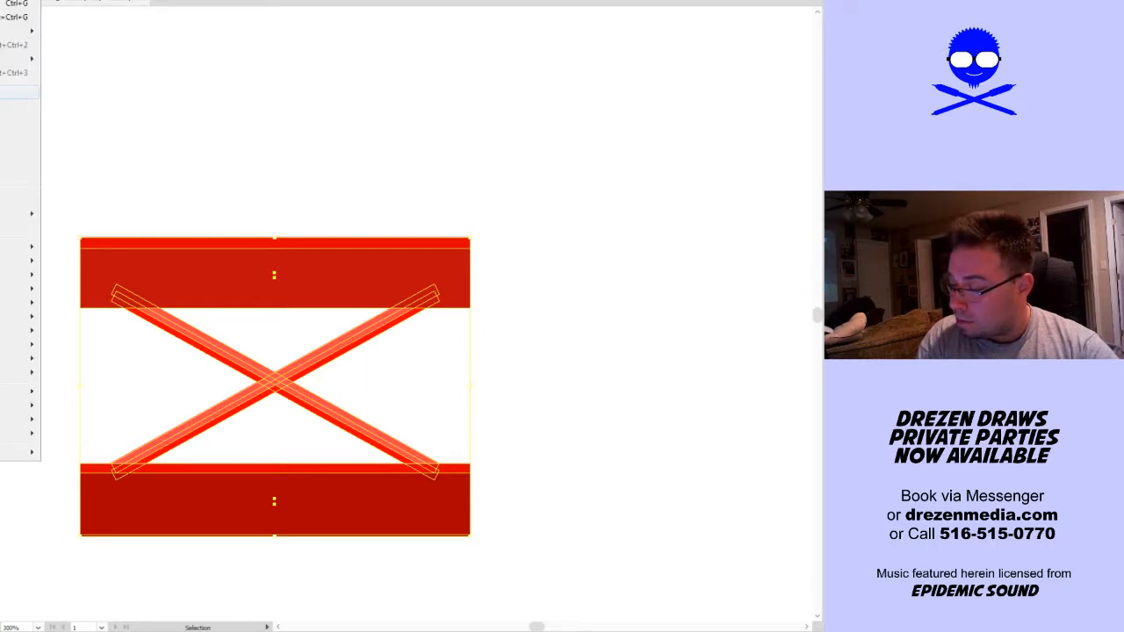
click(3, 92)
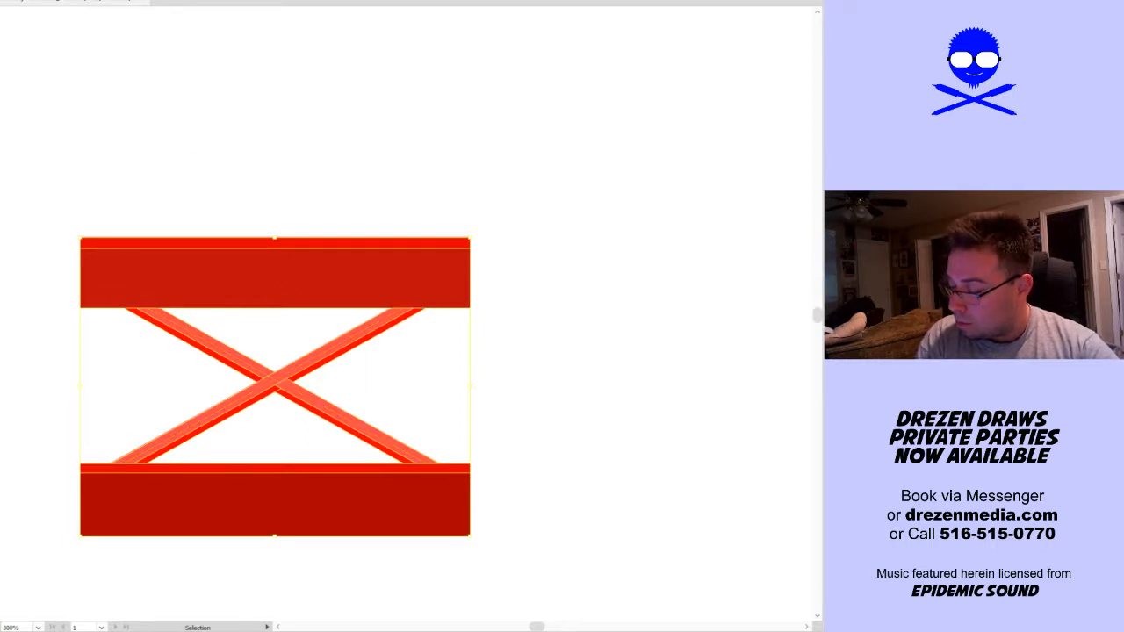
Move the red truss segment horizontally until its outer end sits flush with the artboard's left edge
scroll(186, 140, down, 3)
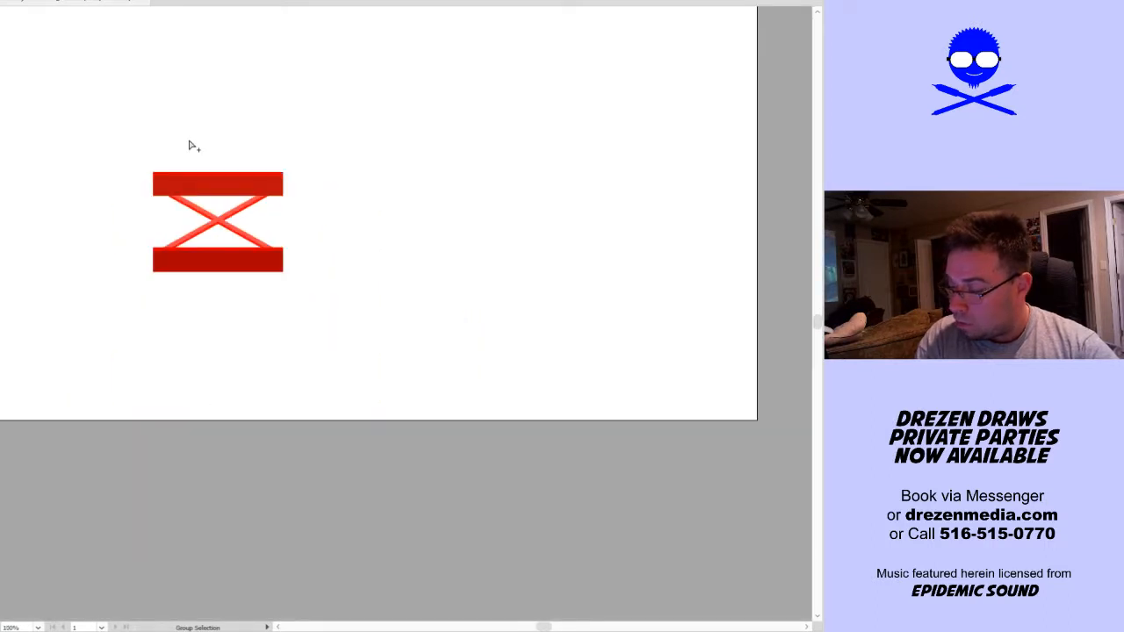
key(ctrl+0)
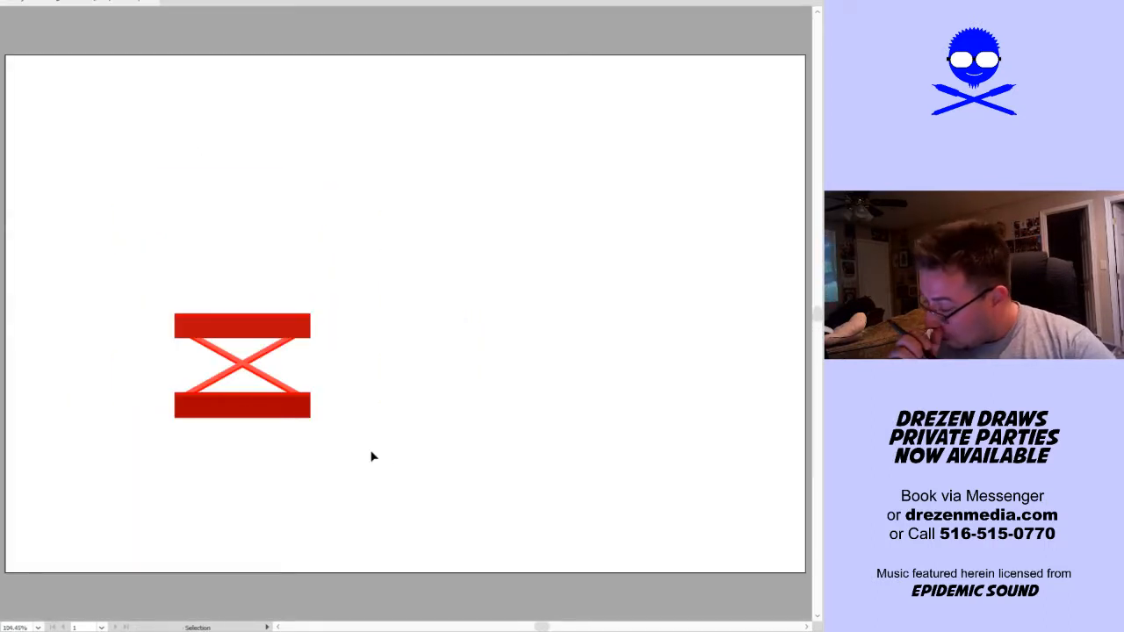
click(273, 347)
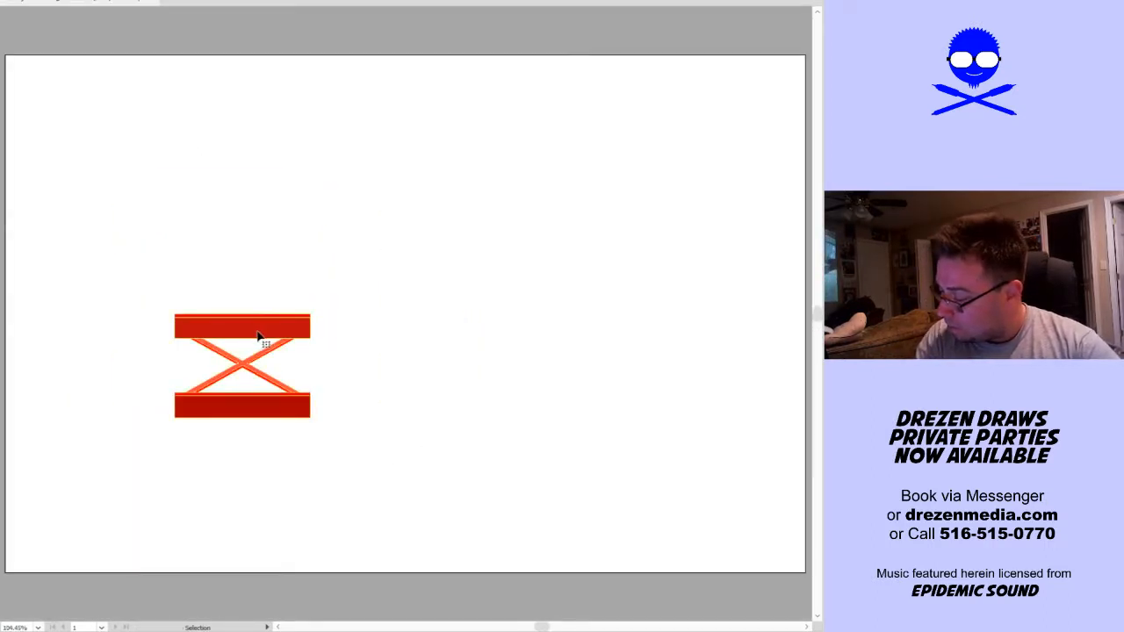
drag(277, 336, 105, 350)
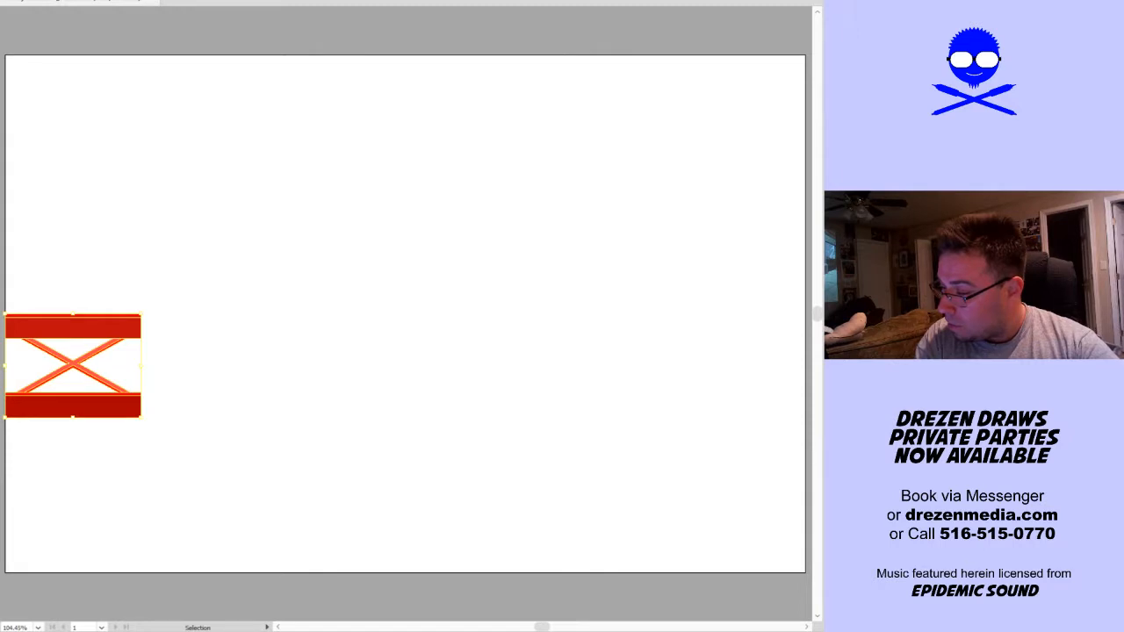
Try a Transform effect on the truss segment with Reflect X, two copies and the middle-right reference point
click(2, 1)
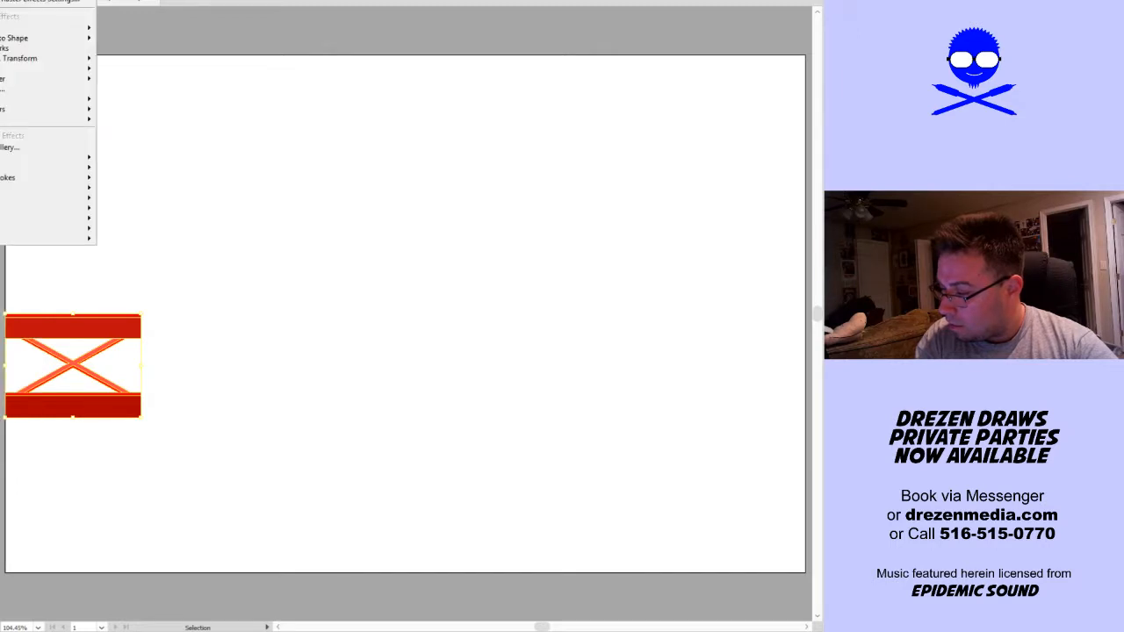
click(19, 58)
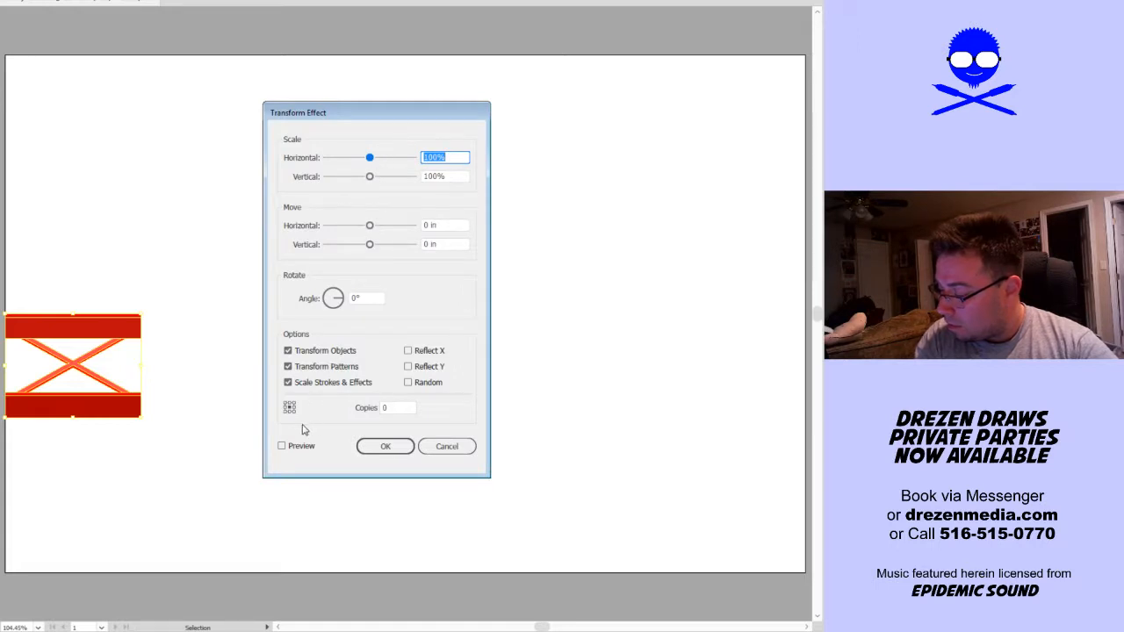
click(401, 408)
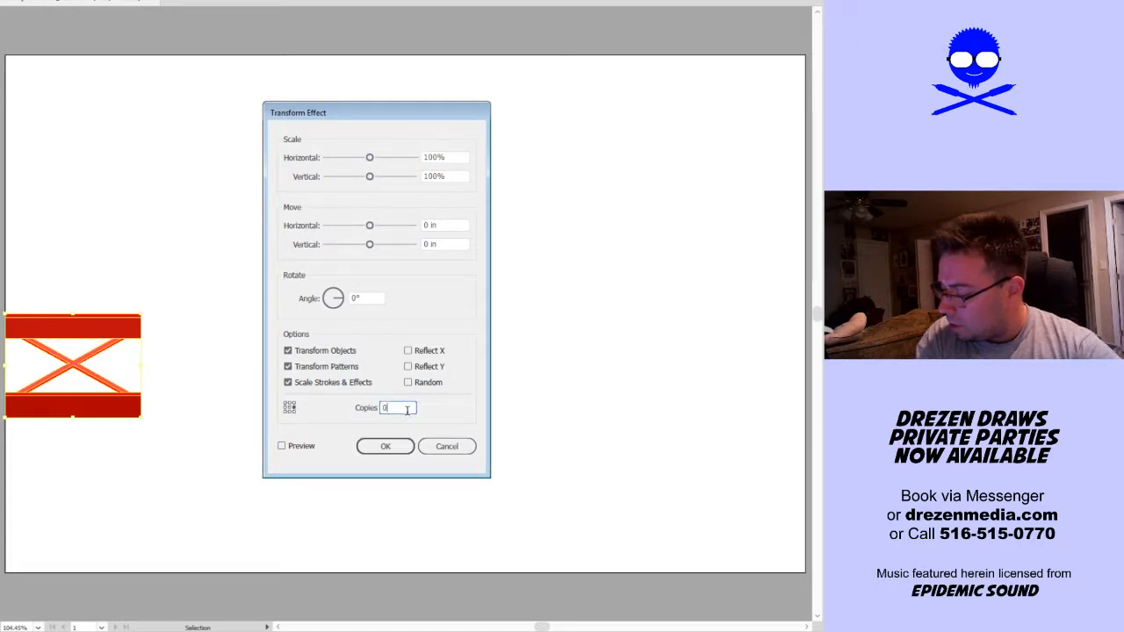
double_click(401, 409)
text(1)
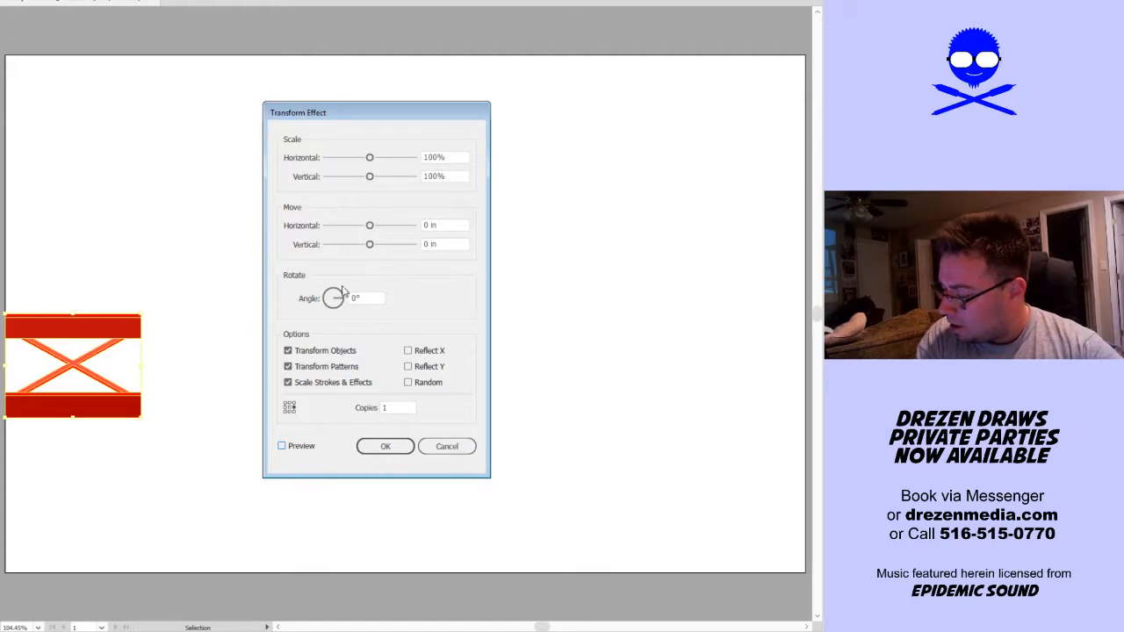
click(421, 355)
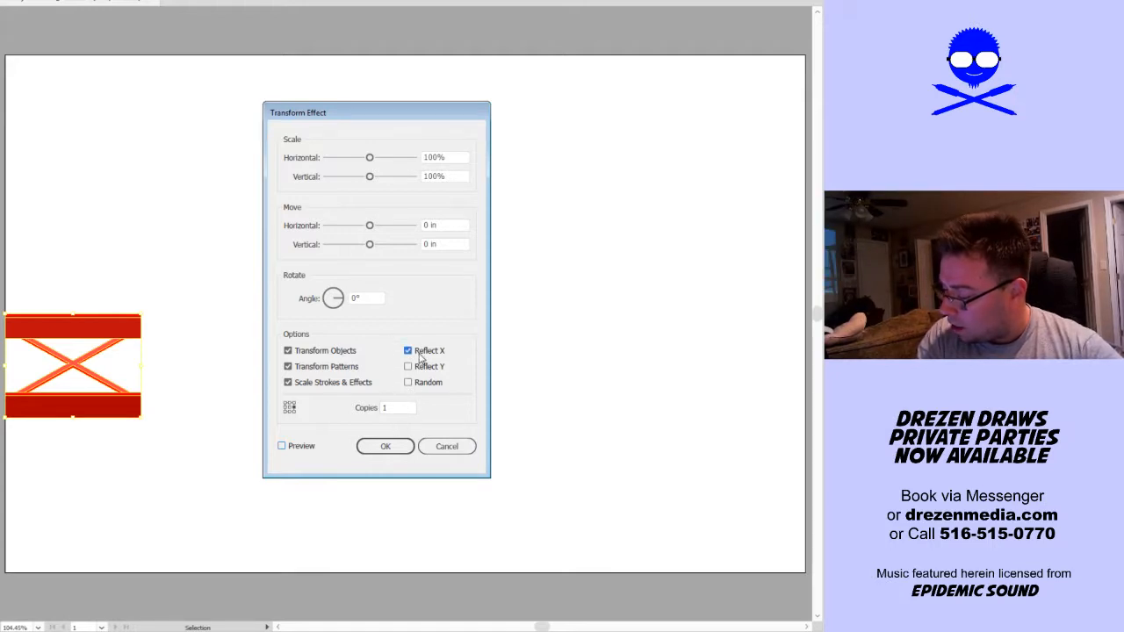
click(389, 408)
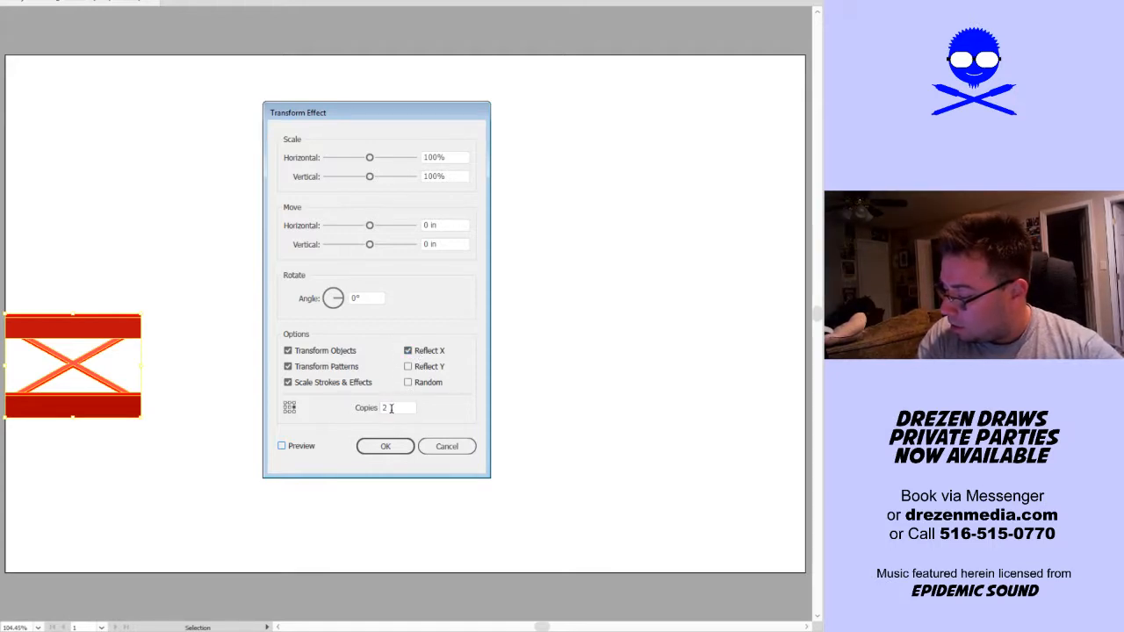
Preview the copies with a horizontal move of -0.5972 in, and return the move to 0 in
mouse_move(369, 226)
mouse_down()
mouse_move(378, 238)
mouse_move(351, 237)
mouse_up()
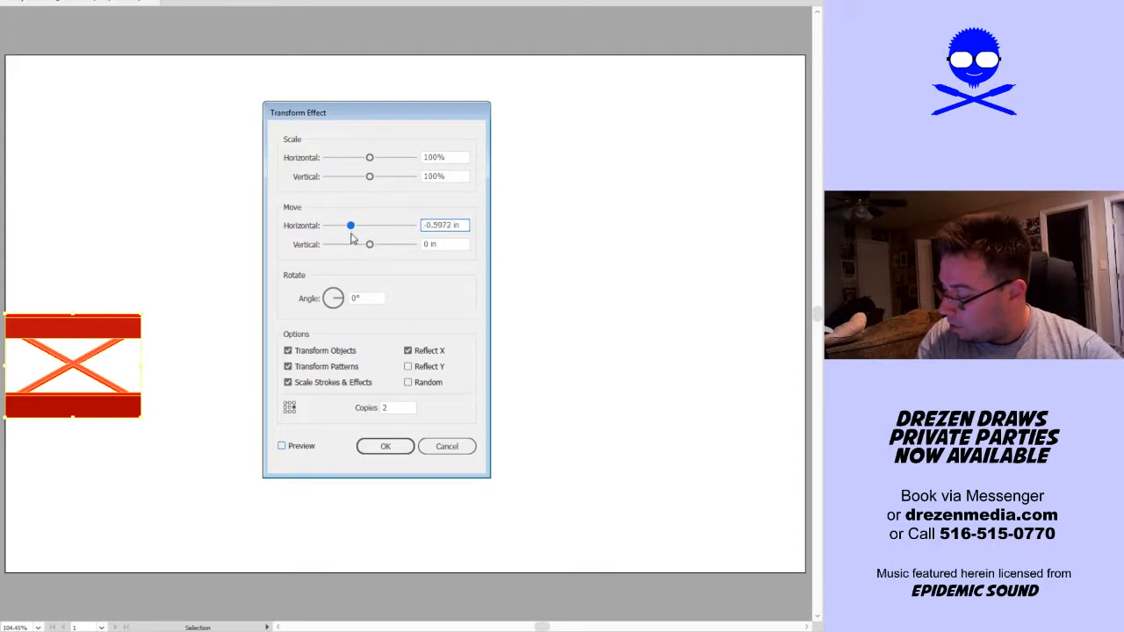
click(301, 446)
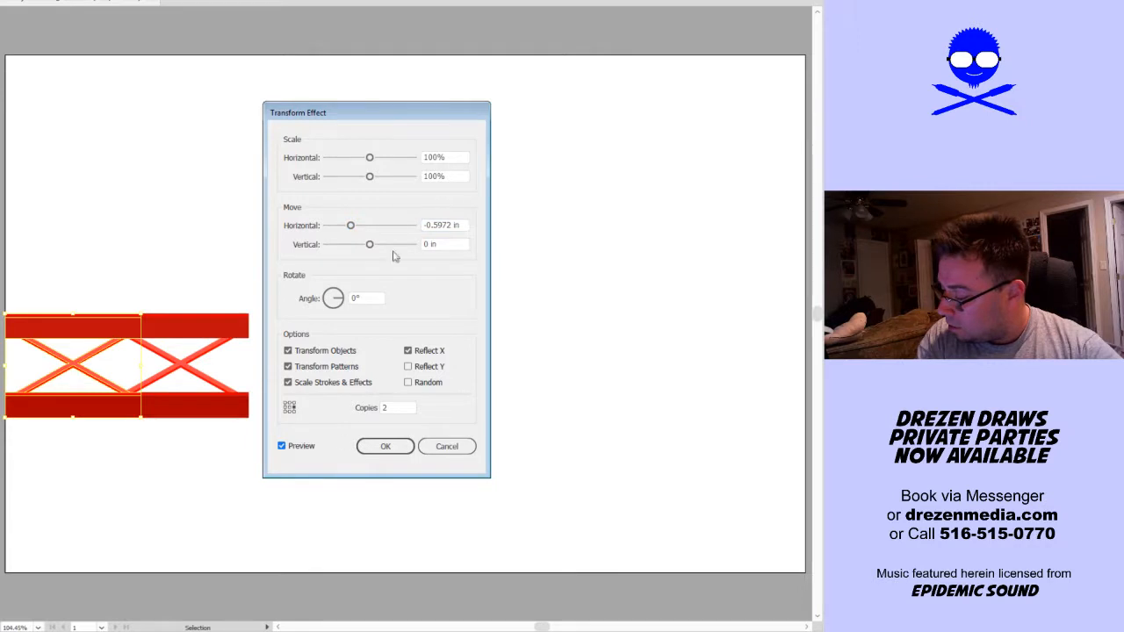
drag(350, 226, 371, 236)
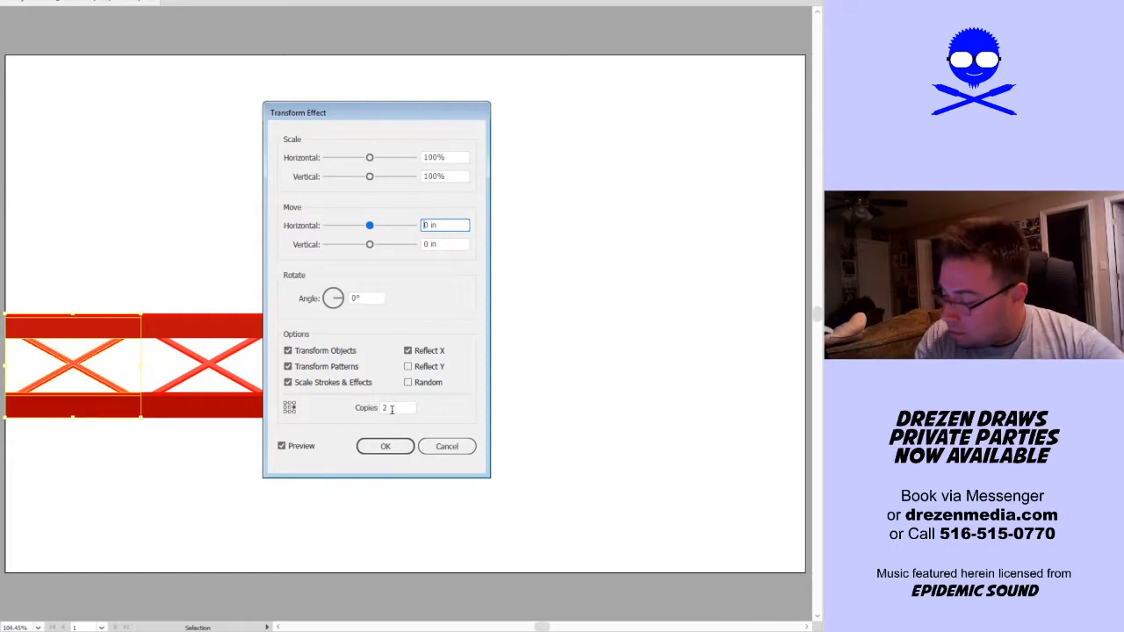
Apply the reflected Transform effect with 12 copies, and undo it
double_click(387, 406)
text(1)
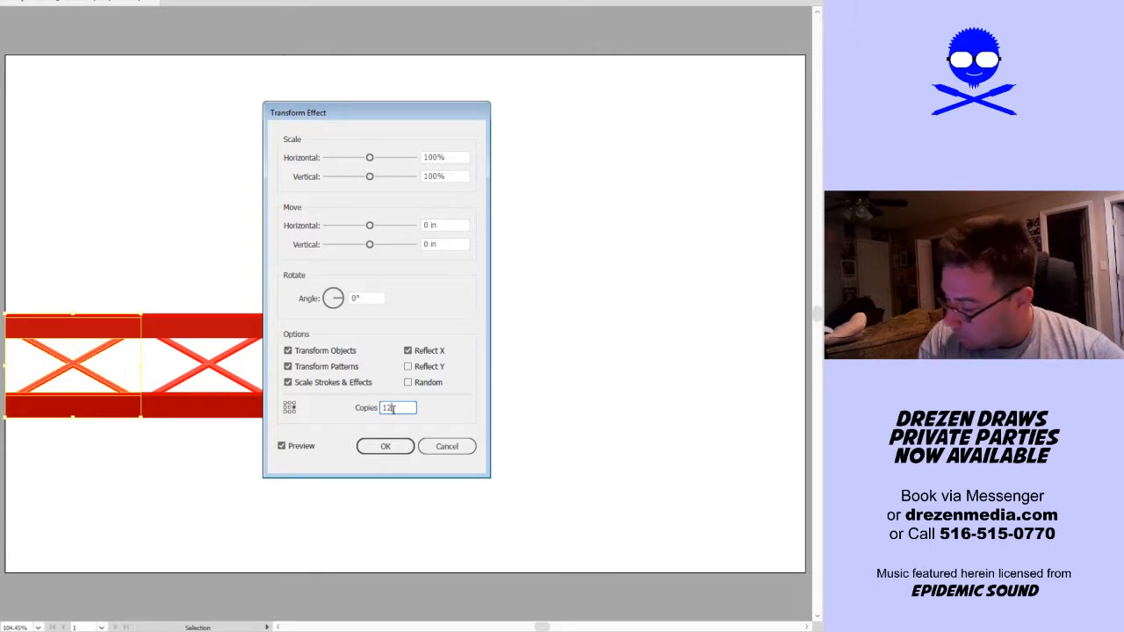
click(390, 448)
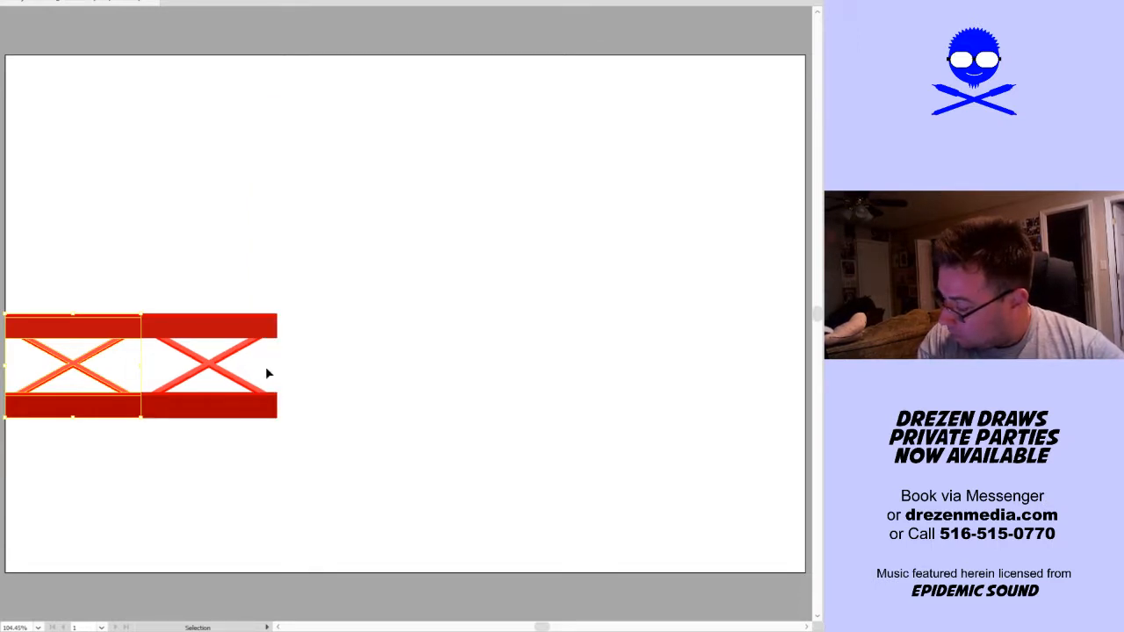
scroll(266, 368, down, 4)
scroll(229, 369, up, 2)
key(ctrl+z)
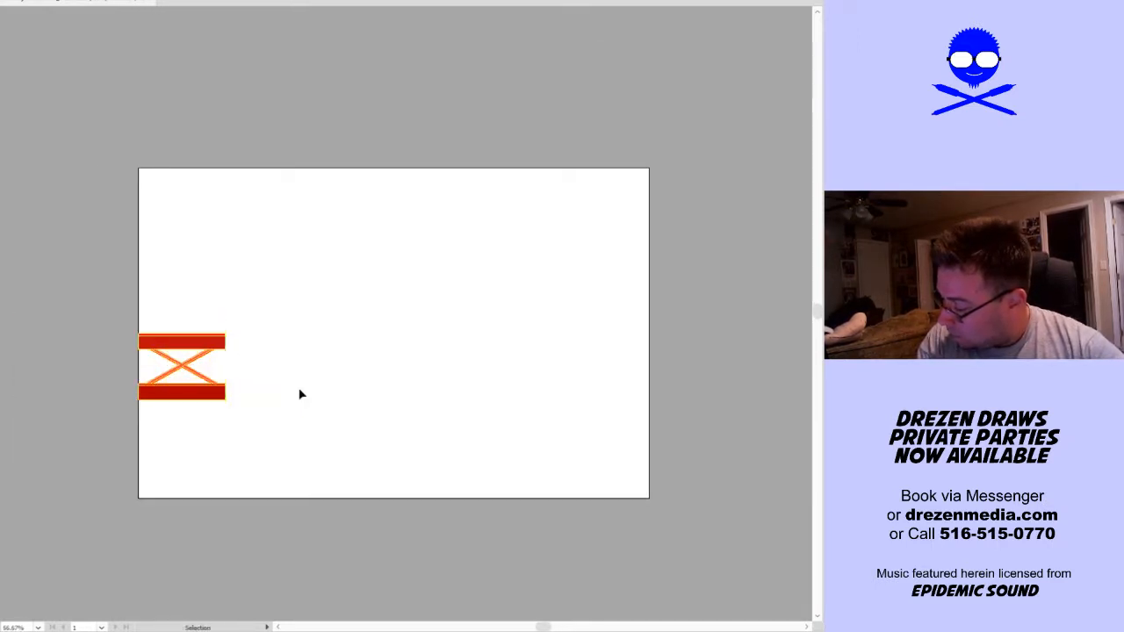
Start a 12-copy Transform effect on the truss segment with the preview on and the centre as reference point
click(197, 350)
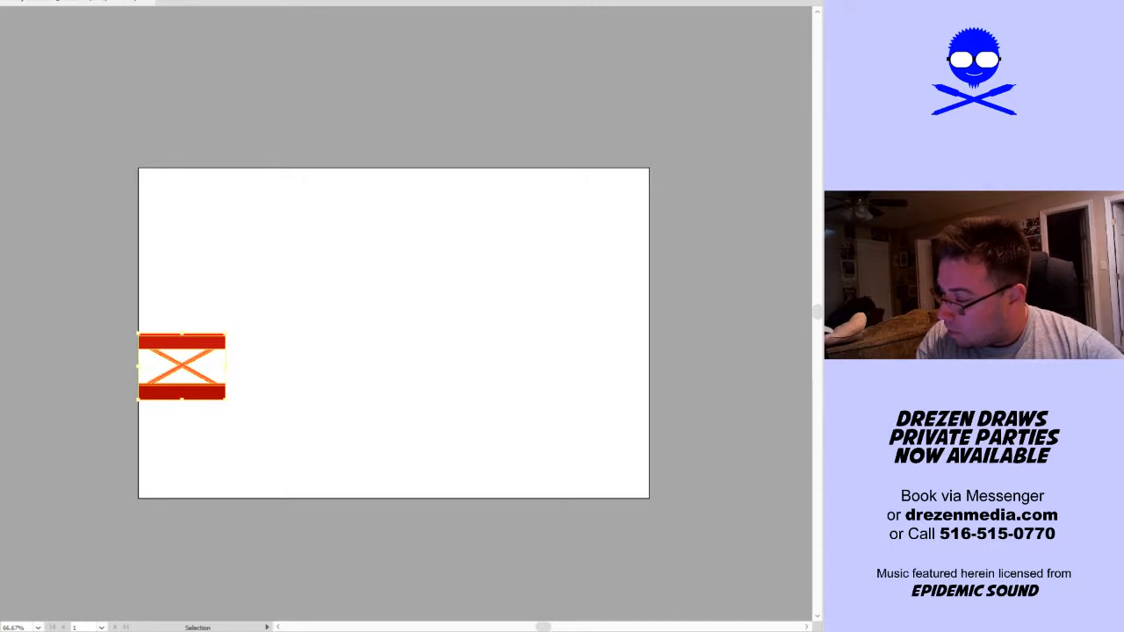
click(0, 0)
click(173, 48)
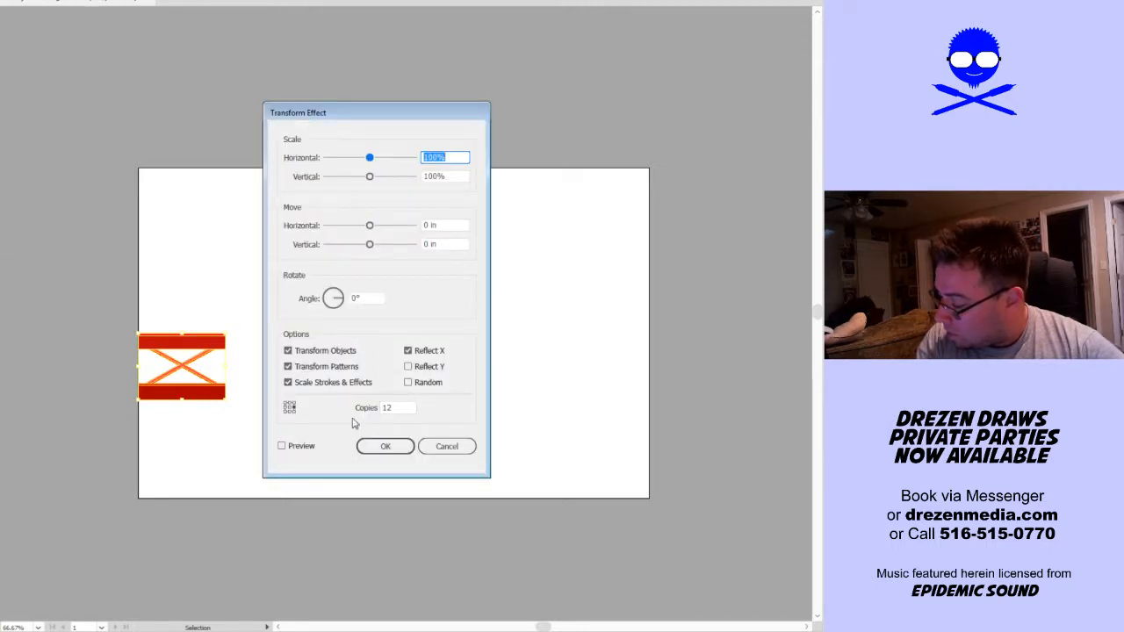
click(313, 443)
click(313, 448)
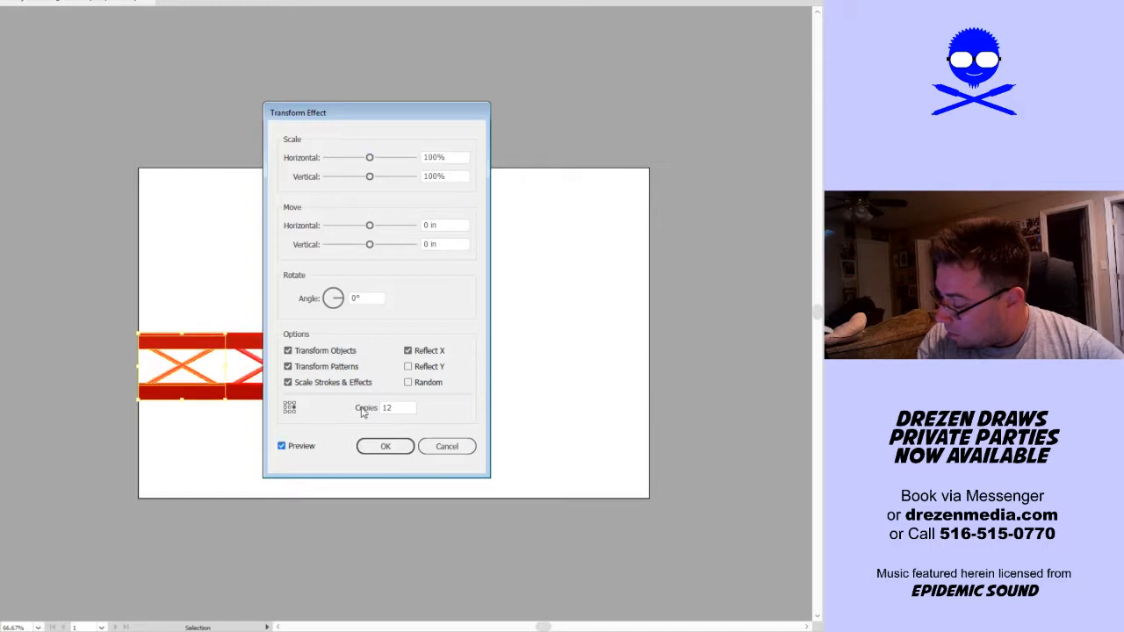
drag(372, 103, 441, 96)
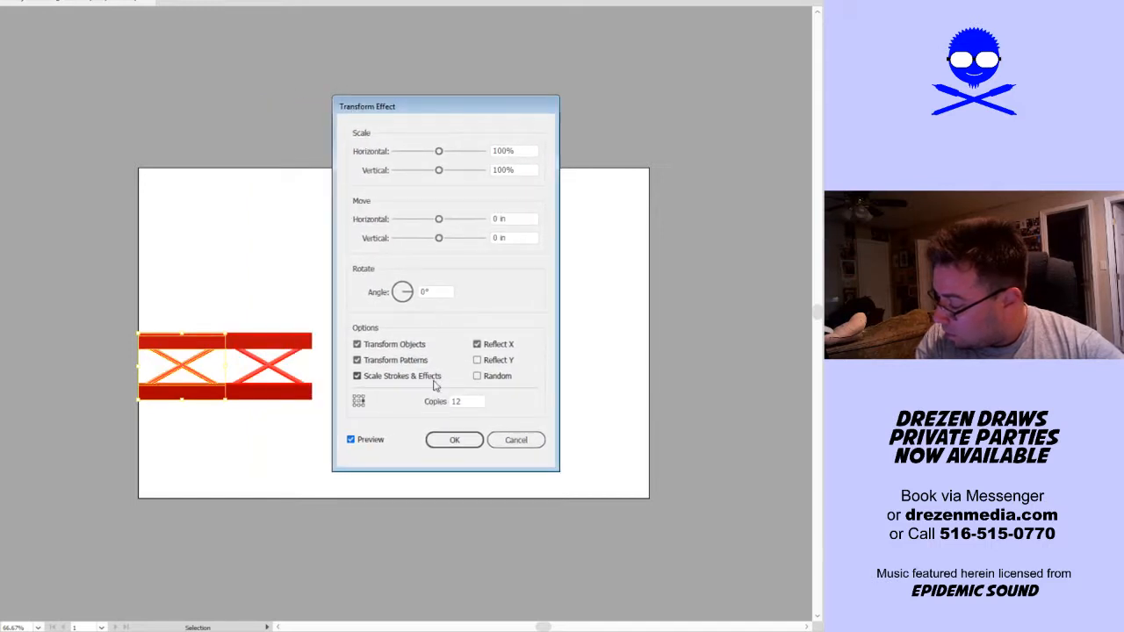
drag(439, 220, 447, 221)
click(360, 403)
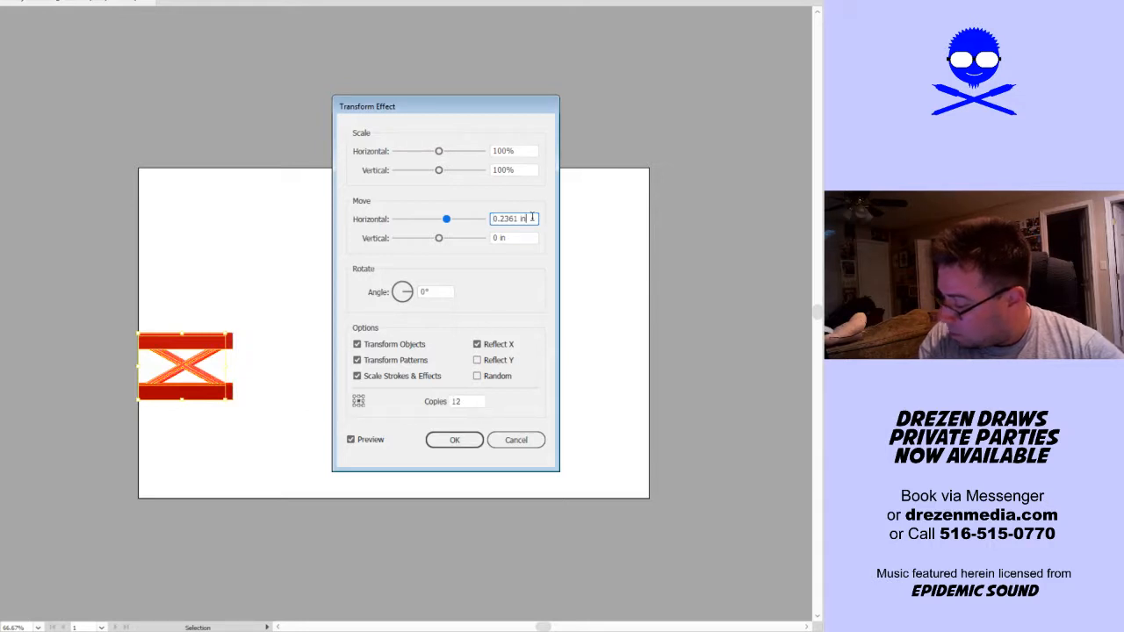
Set the effect's horizontal move to 2.75 in and turn off Reflect X so the copies repeat in a row
key(Up)
key(Up)
key(Up)
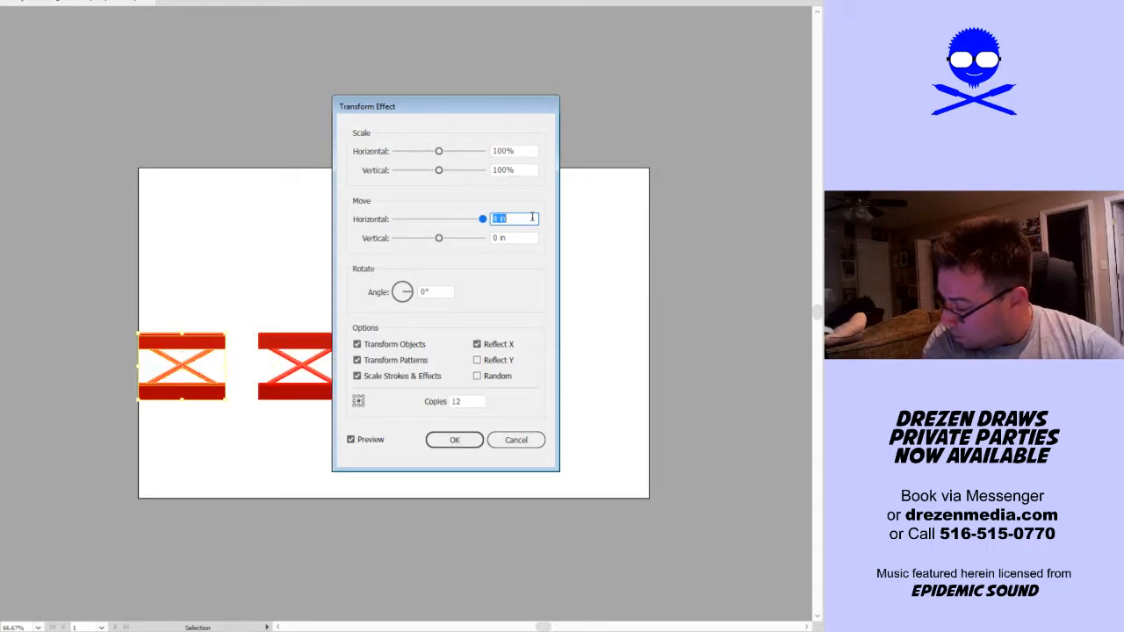
scroll(532, 216, down, 3)
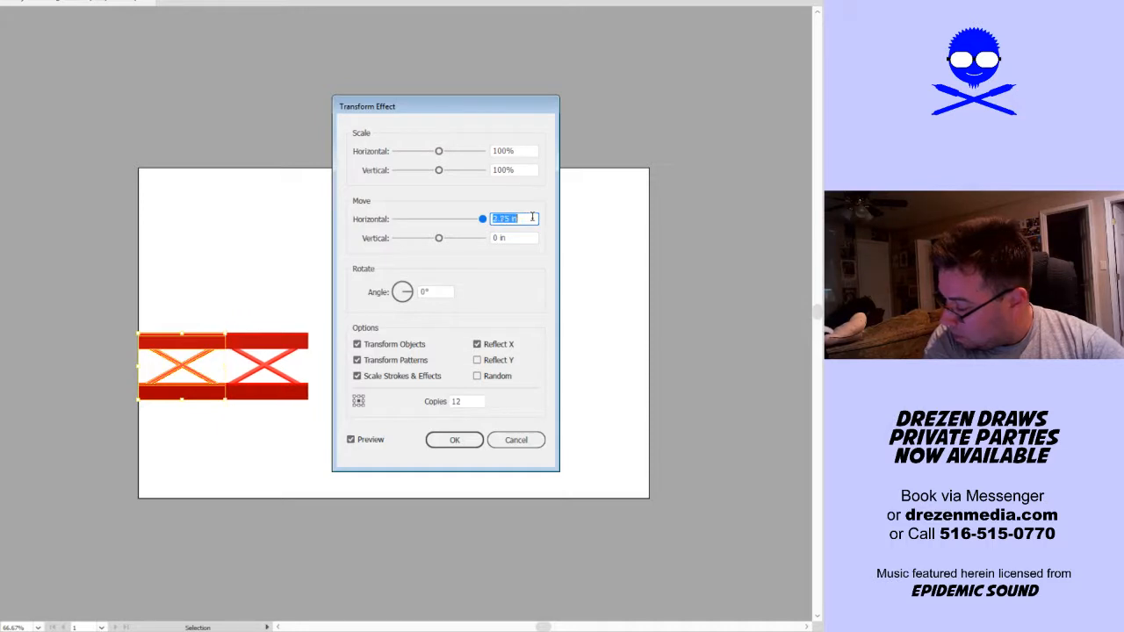
click(505, 346)
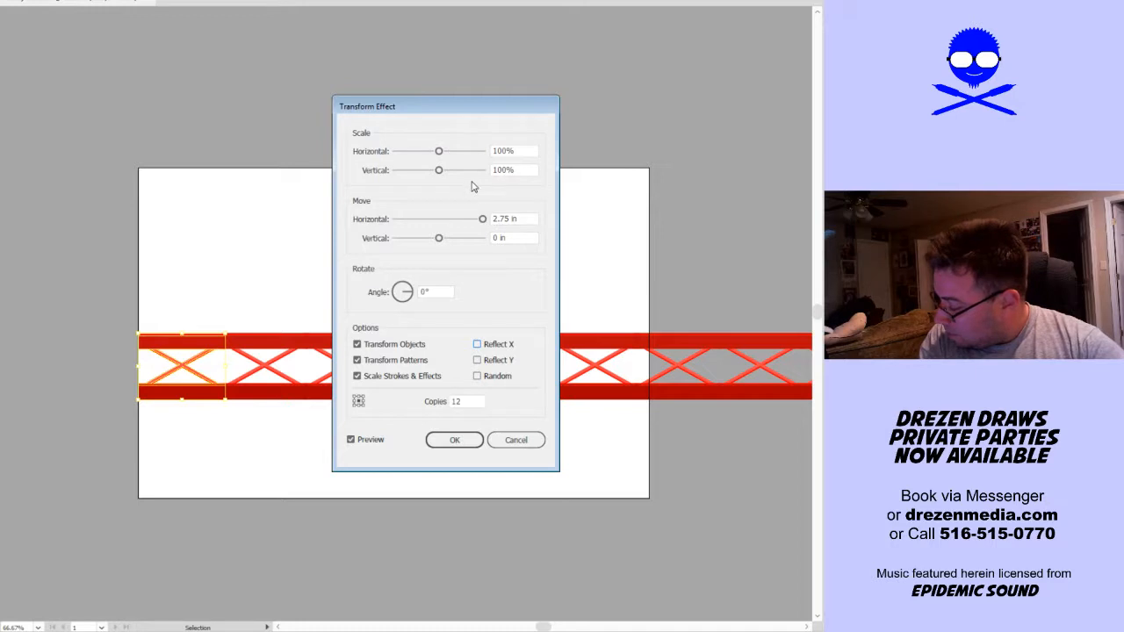
Reduce the overlap spacing to a horizontal move of 2.625 in and apply the Transform effect
click(531, 219)
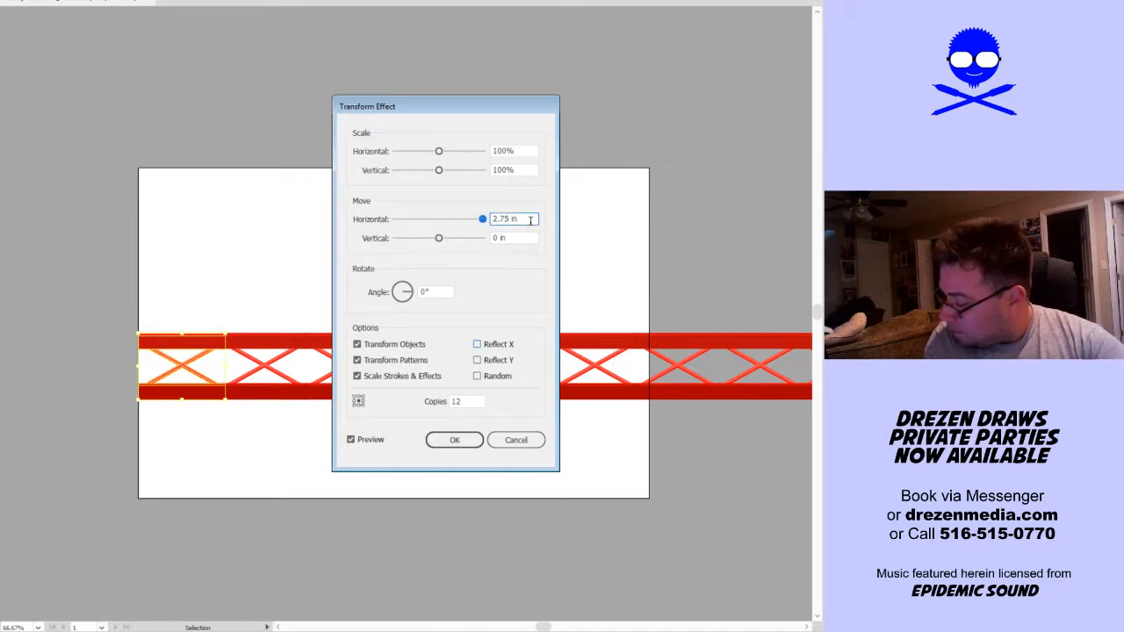
key(Up)
key(Up)
key(Down)
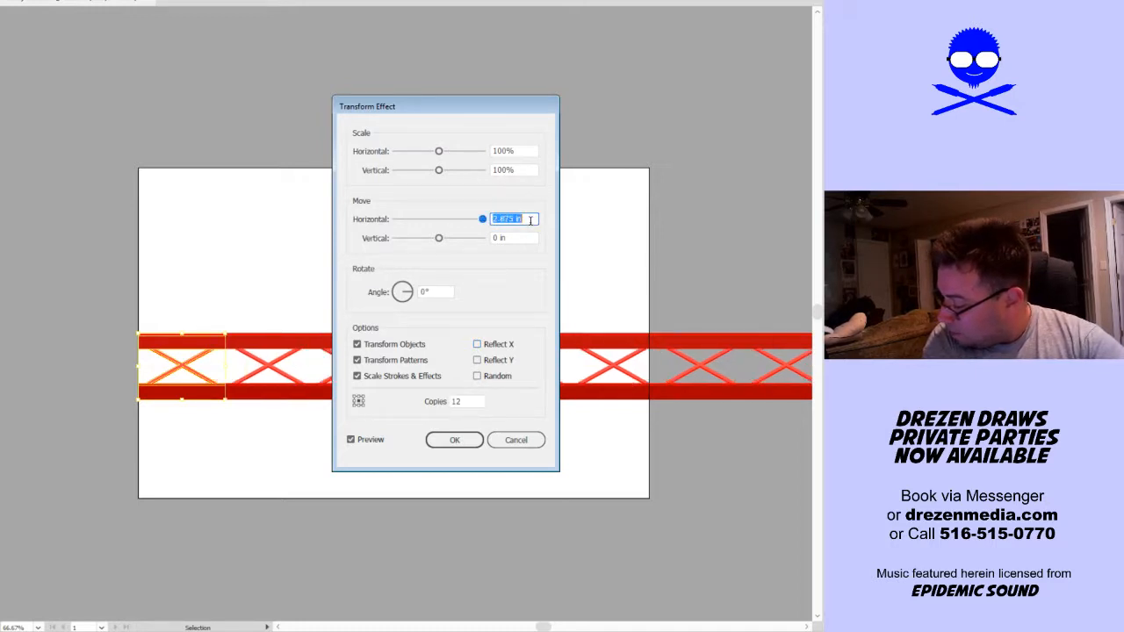
key(Down)
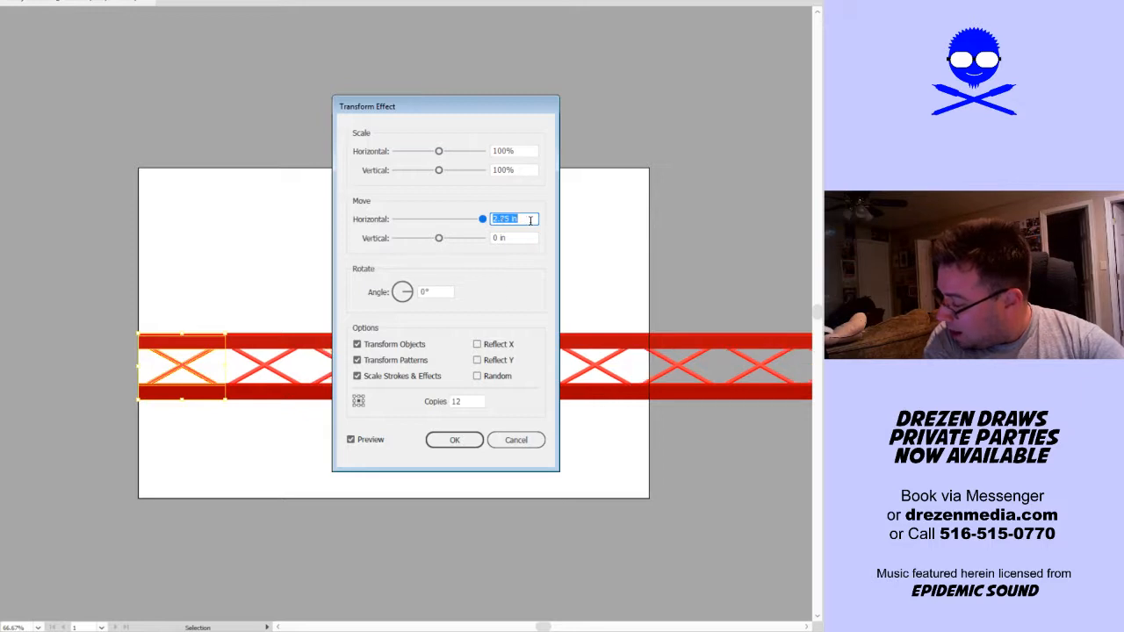
key(Down)
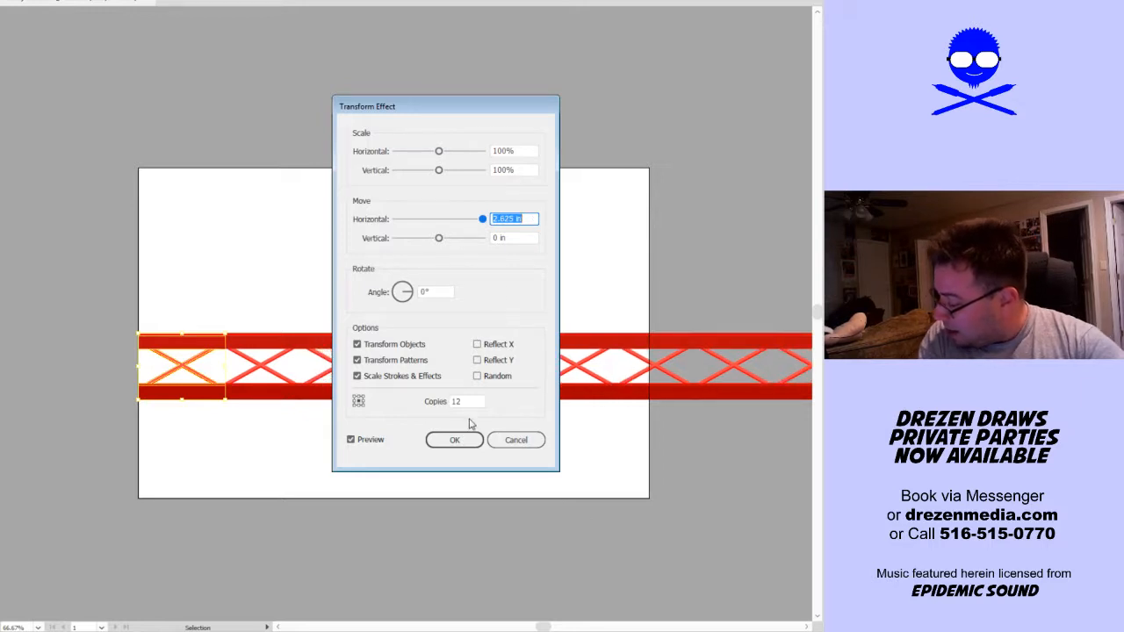
click(458, 446)
Expand the appearance of the repeated truss so all its copies become real shapes
scroll(526, 475, down, 1)
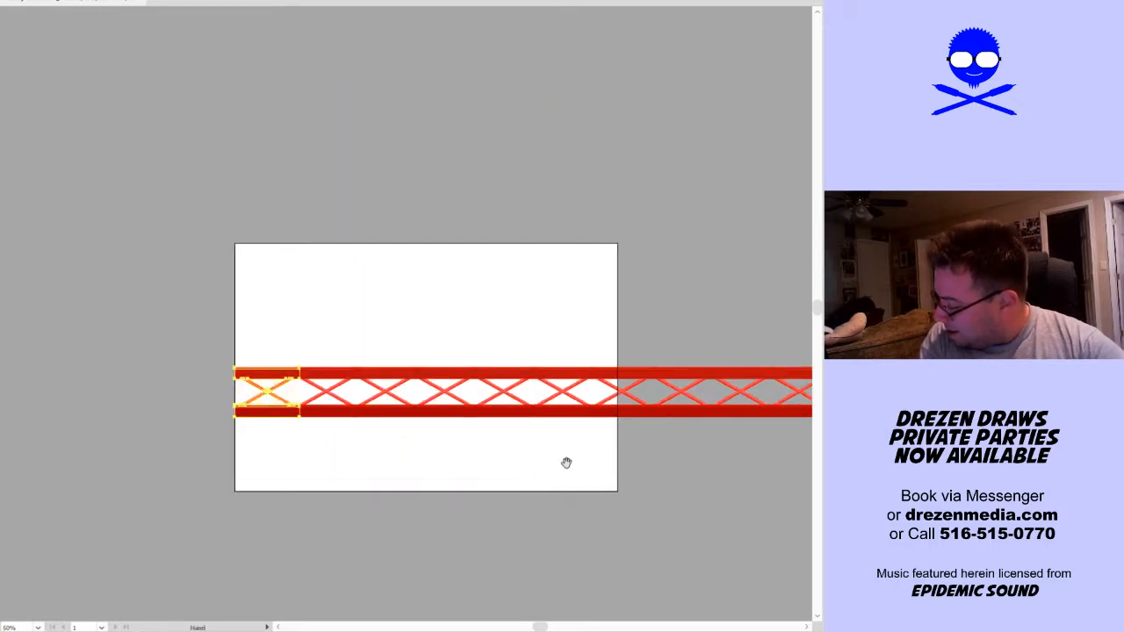
drag(566, 462, 378, 431)
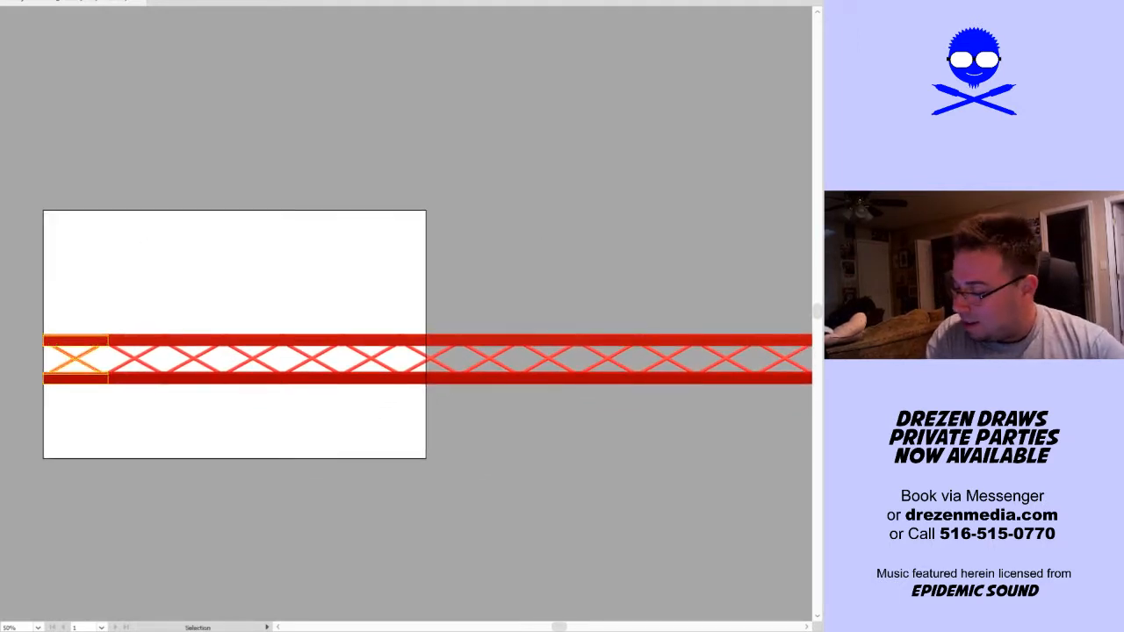
key(alt+o)
click(2, 106)
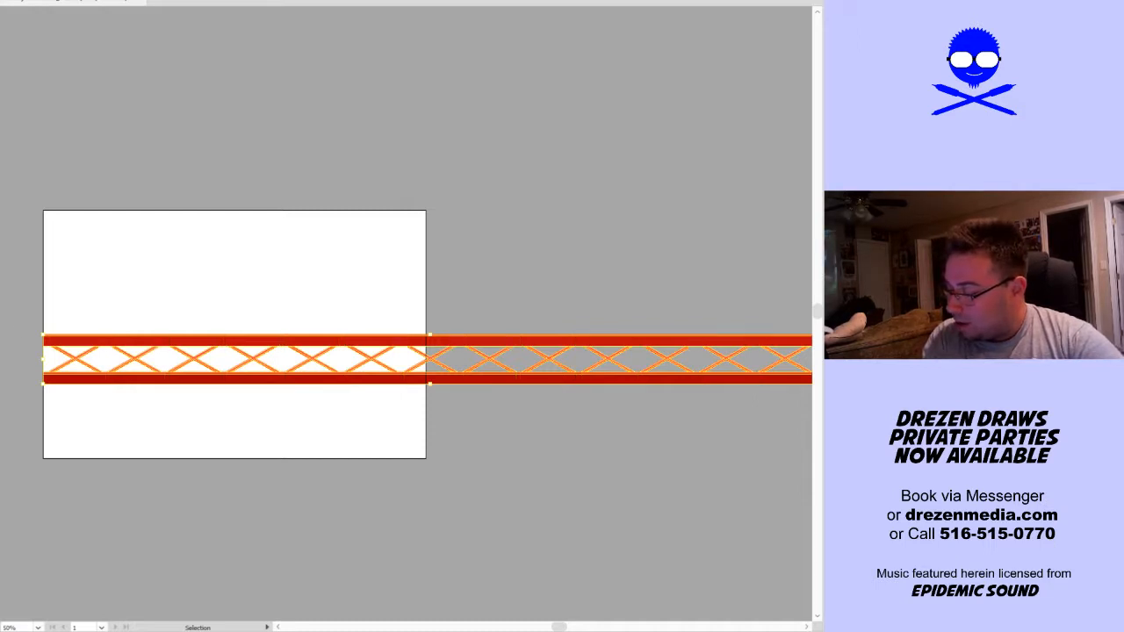
Scale the whole truss down proportionally from its left end until it spans exactly the artboard's width
key(a)
scroll(662, 407, right, 3)
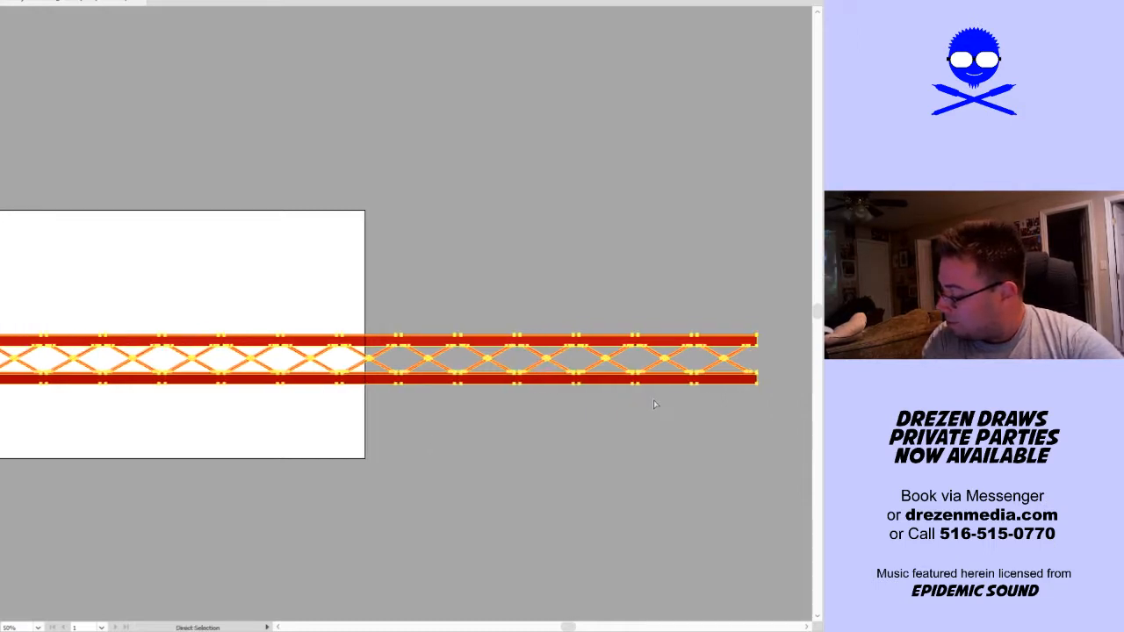
key(v)
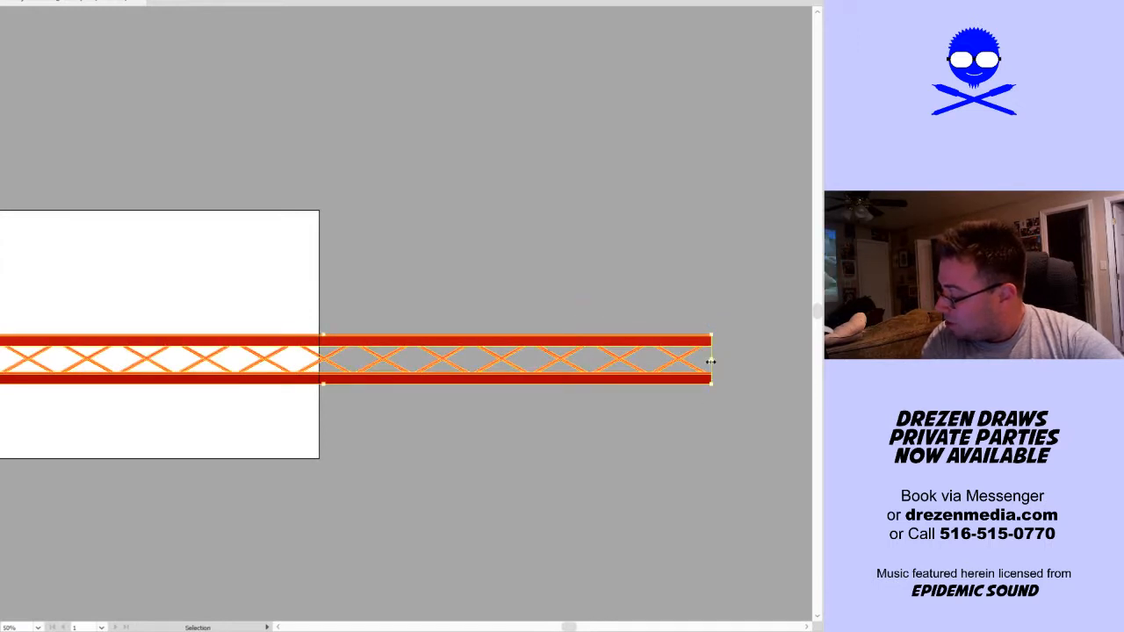
drag(709, 359, 320, 403)
click(281, 401)
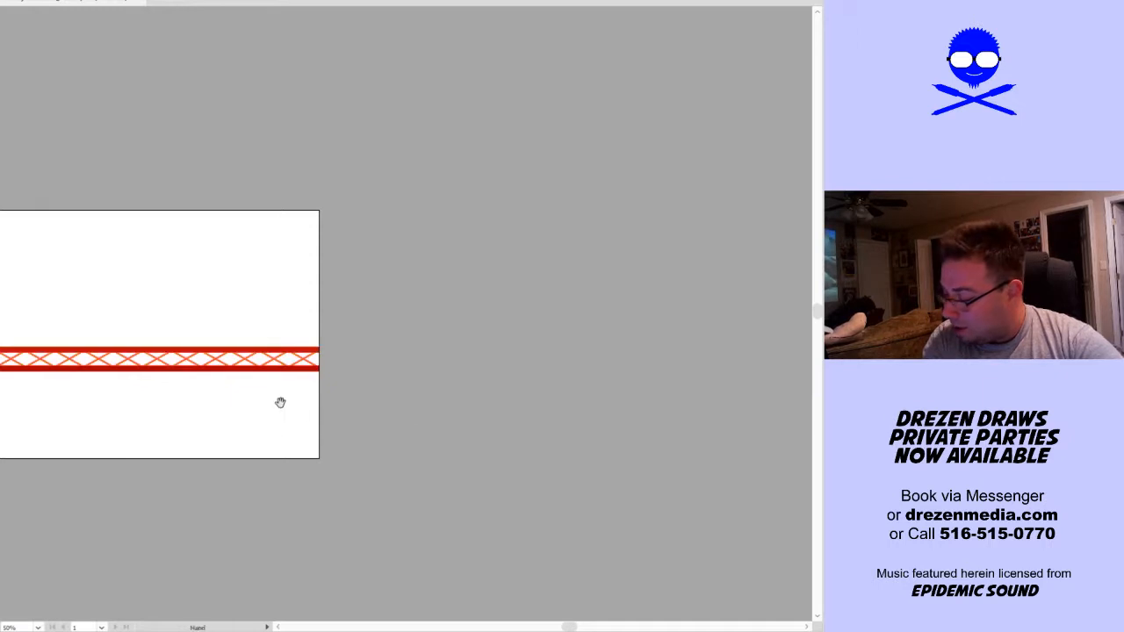
drag(281, 401, 381, 419)
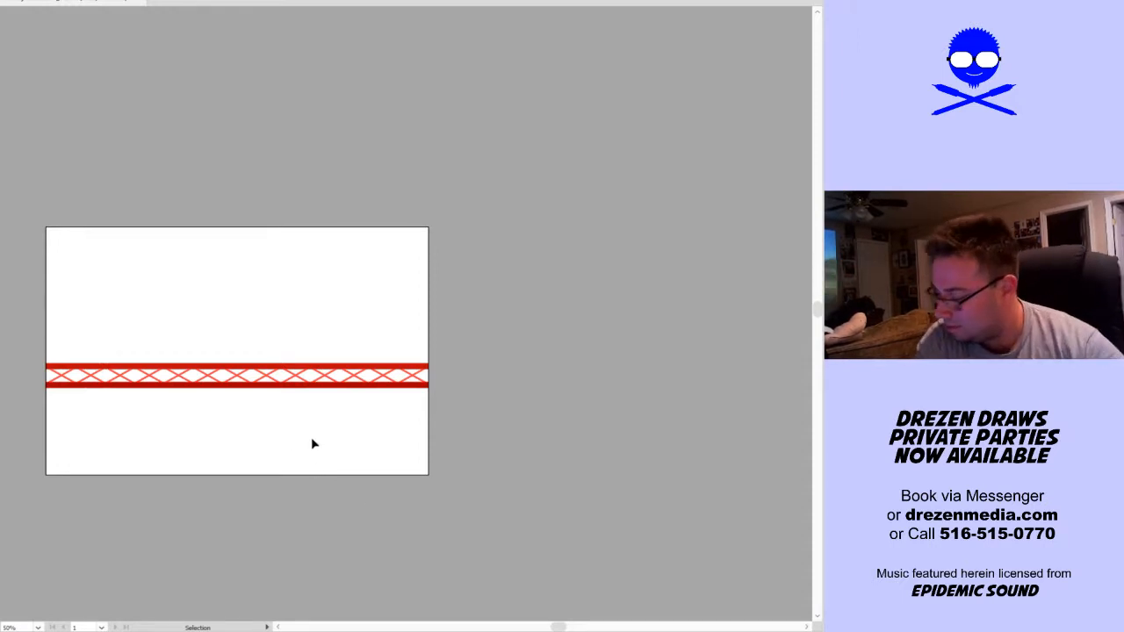
Duplicate the red truss slightly below the original so the two overlap
scroll(220, 404, up, 1)
drag(221, 404, 331, 388)
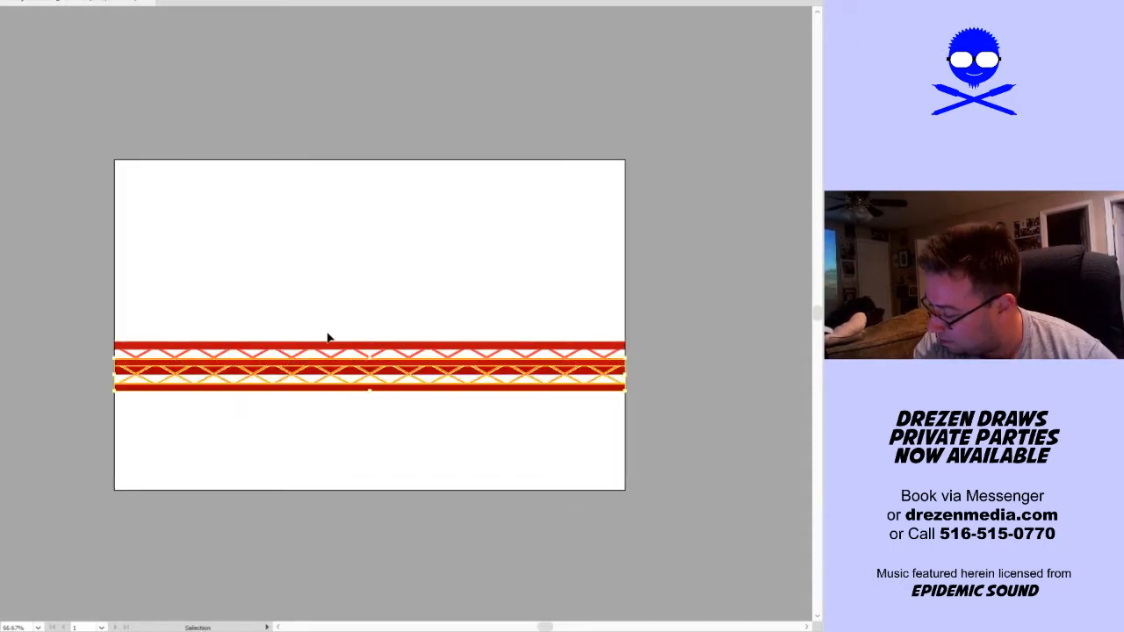
Try to fill the original truss behind the copy with solid black, and undo the fill
click(327, 349)
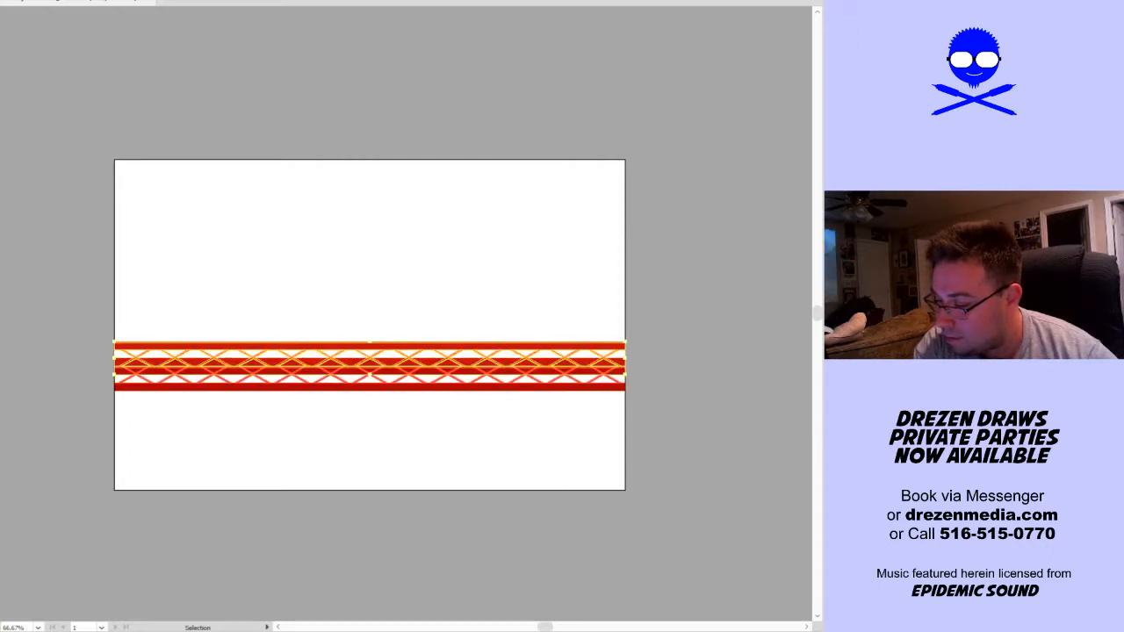
key(comma)
click(208, 307)
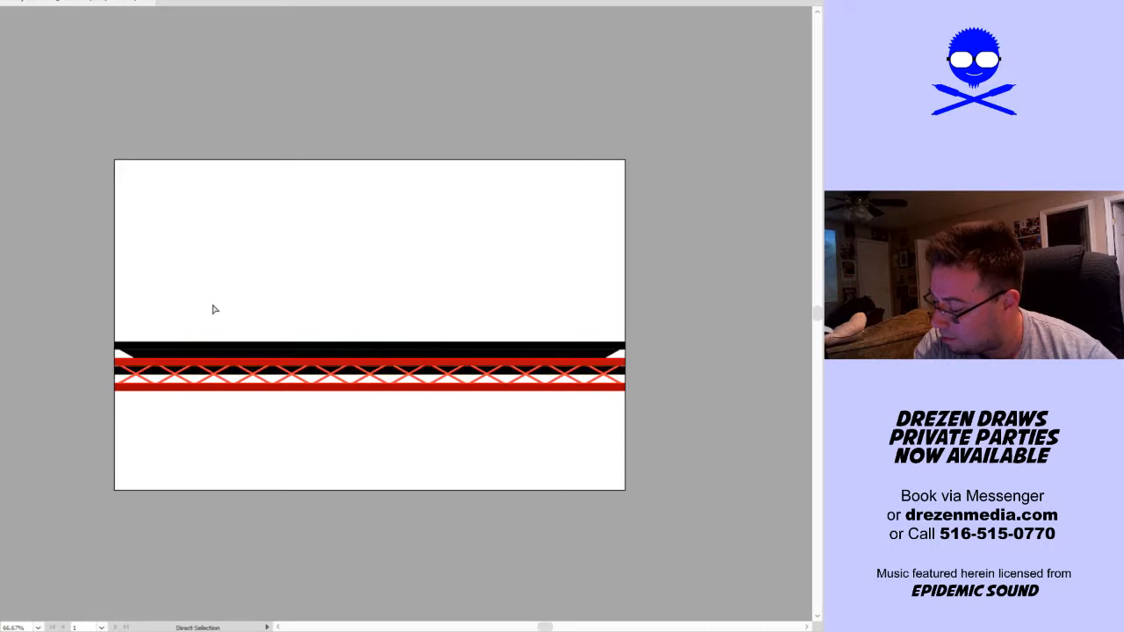
key(ctrl+z)
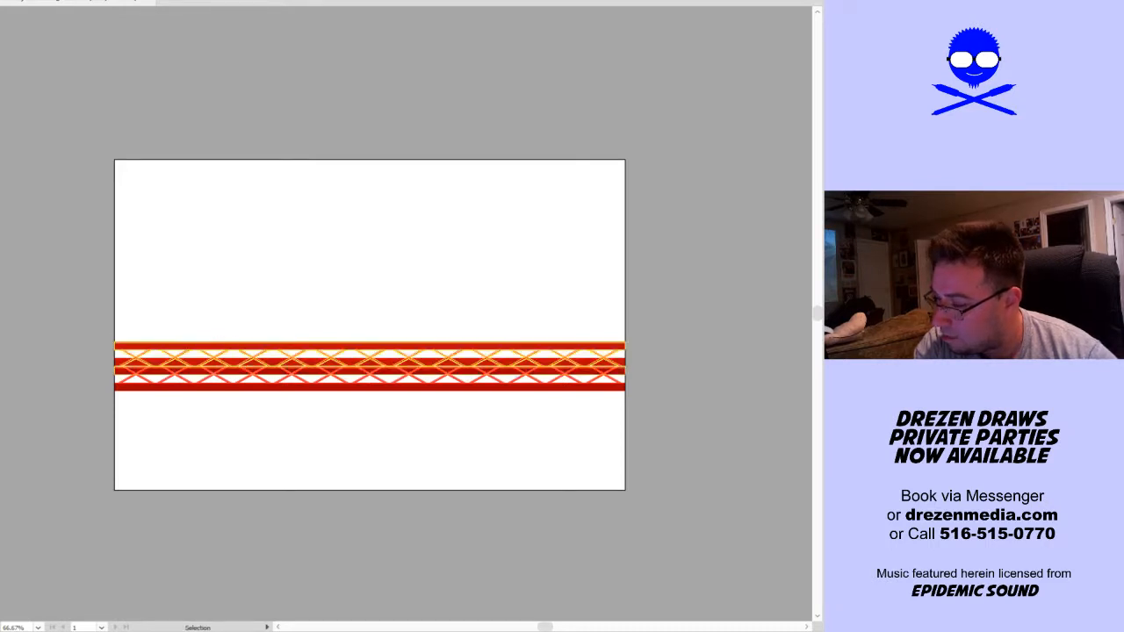
Move the front copy of the truss straight down until it sits clear below the original
key(alt+o)
click(9, 92)
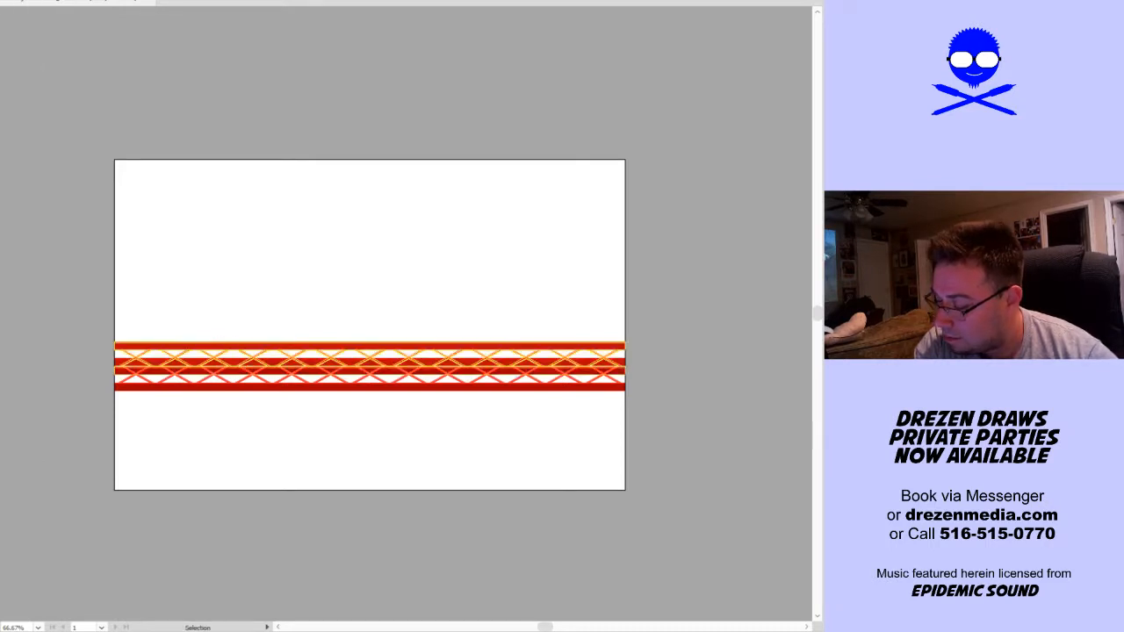
click(195, 301)
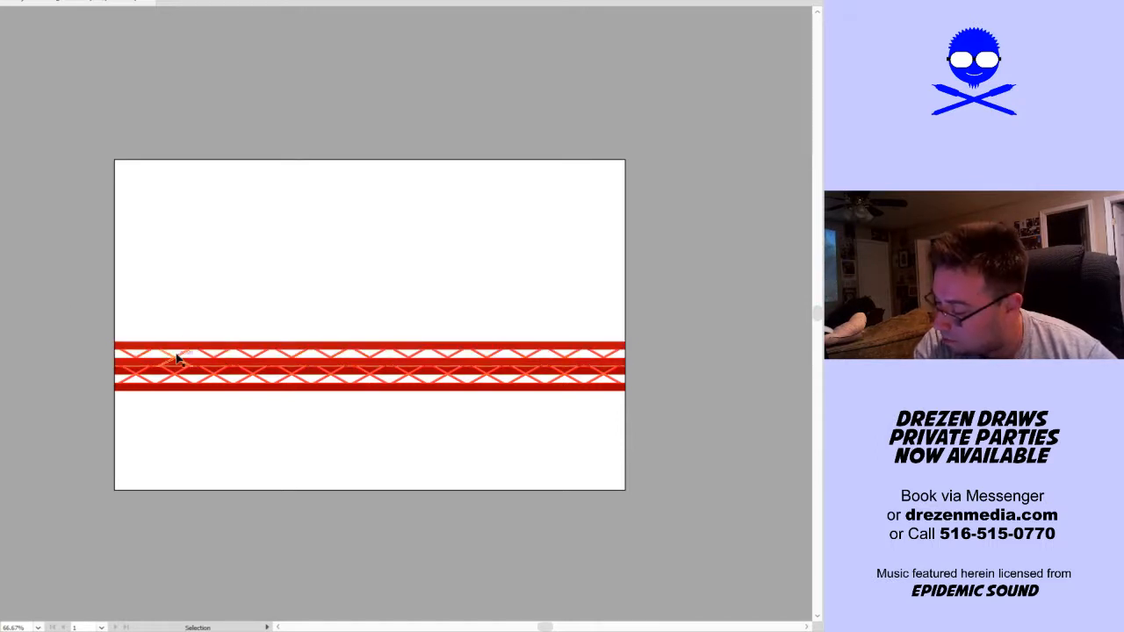
click(256, 393)
drag(258, 398, 259, 452)
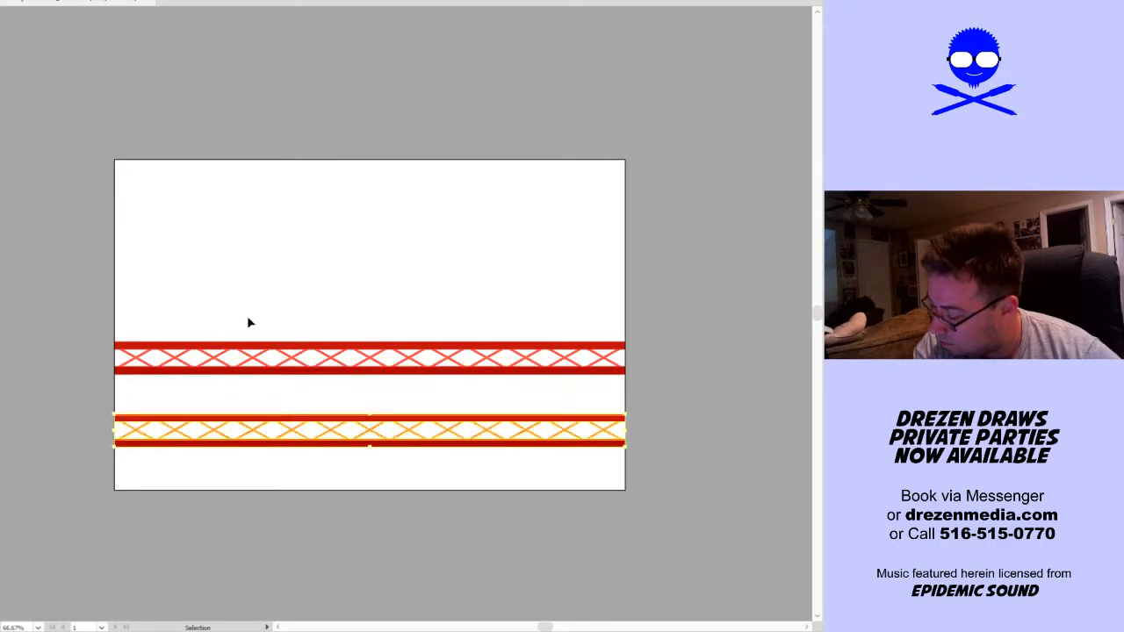
Try to fill every shape of the upper truss black at once, and undo that fill
click(248, 322)
key(a)
scroll(241, 349, up, 1)
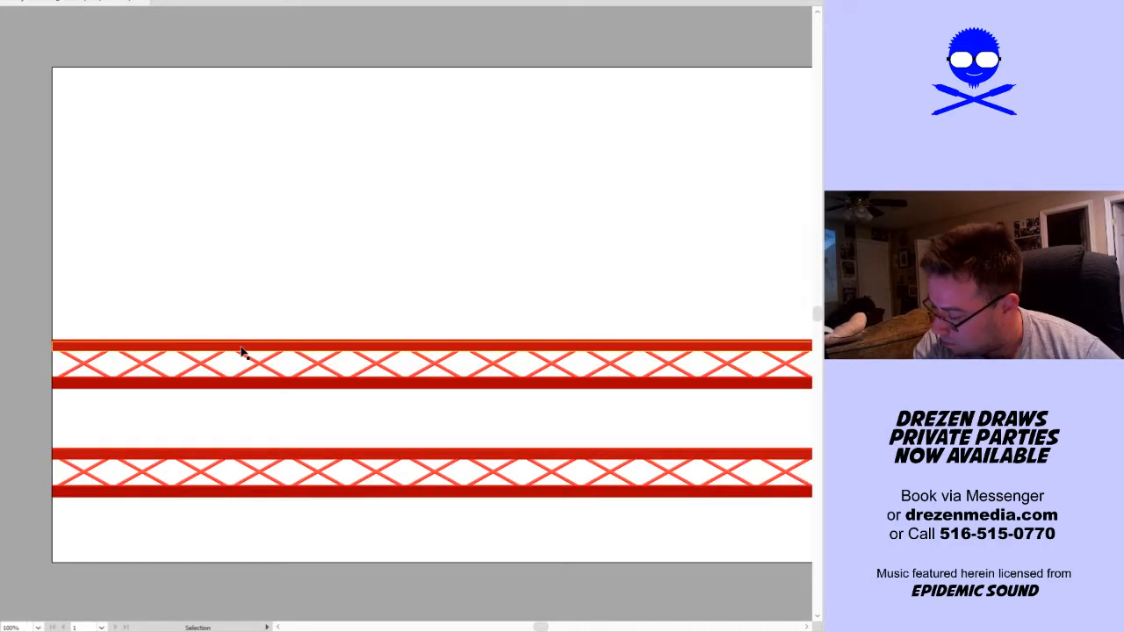
click(240, 350)
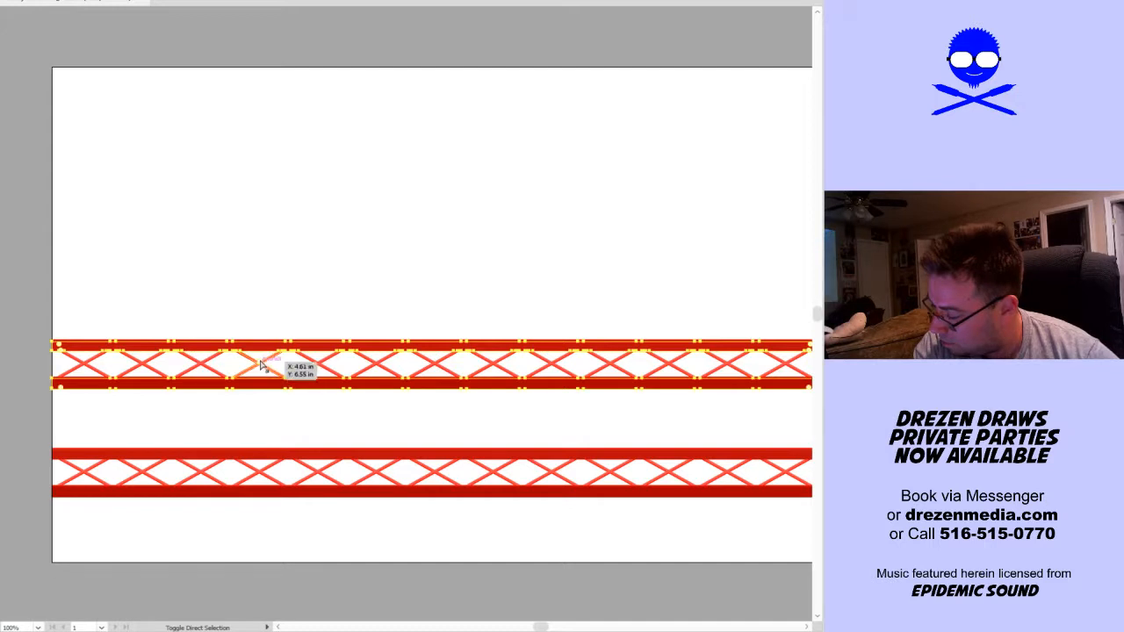
click(259, 276)
key(v)
drag(349, 300, 341, 253)
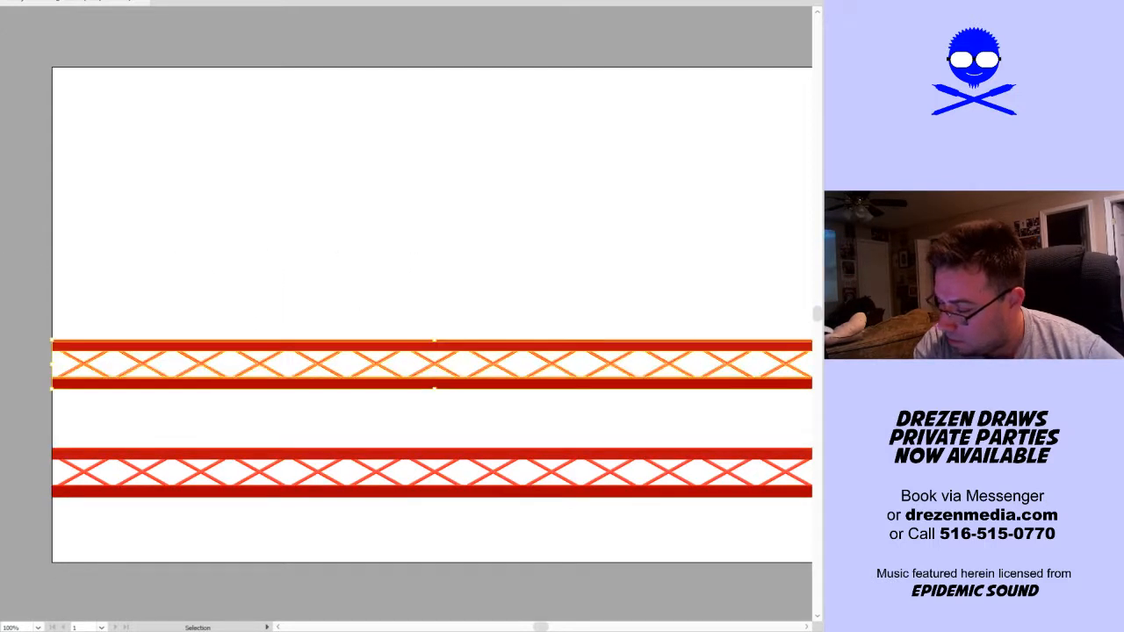
key(comma)
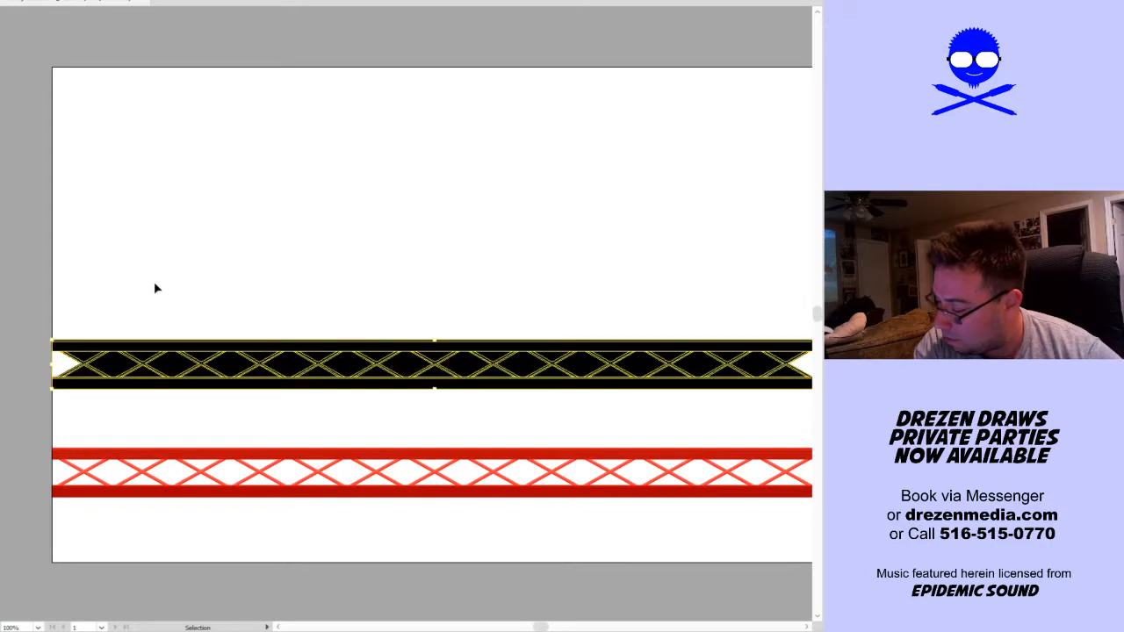
click(198, 317)
key(a)
click(200, 371)
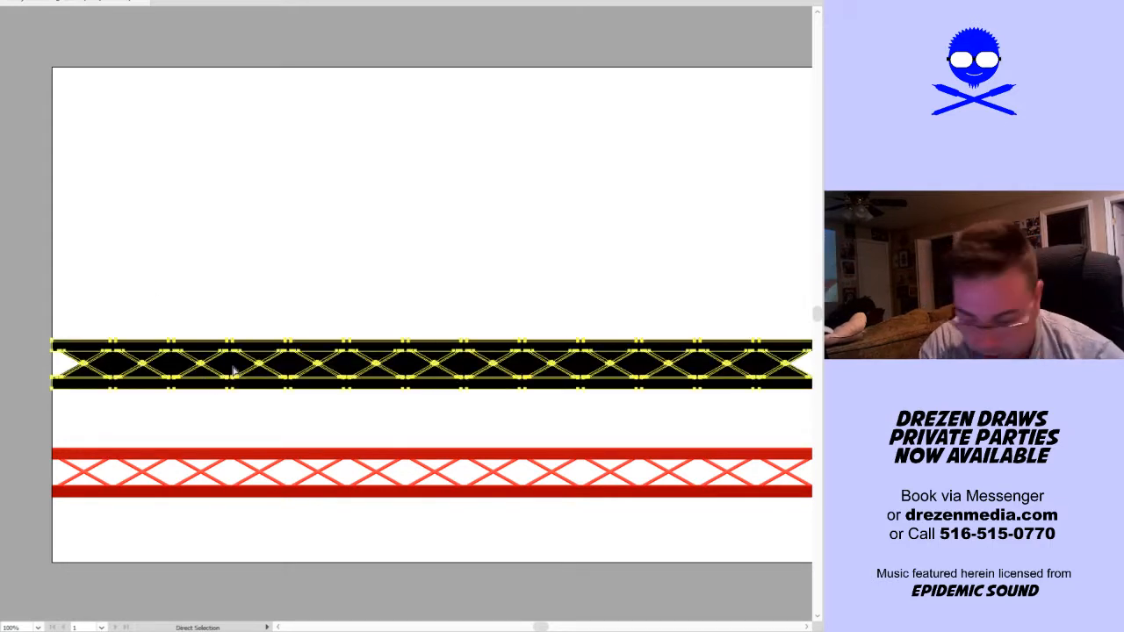
key(ctrl+z)
Turn the upper truss into a Live Paint group and paint the main face of its upper bar black
key(v)
click(207, 325)
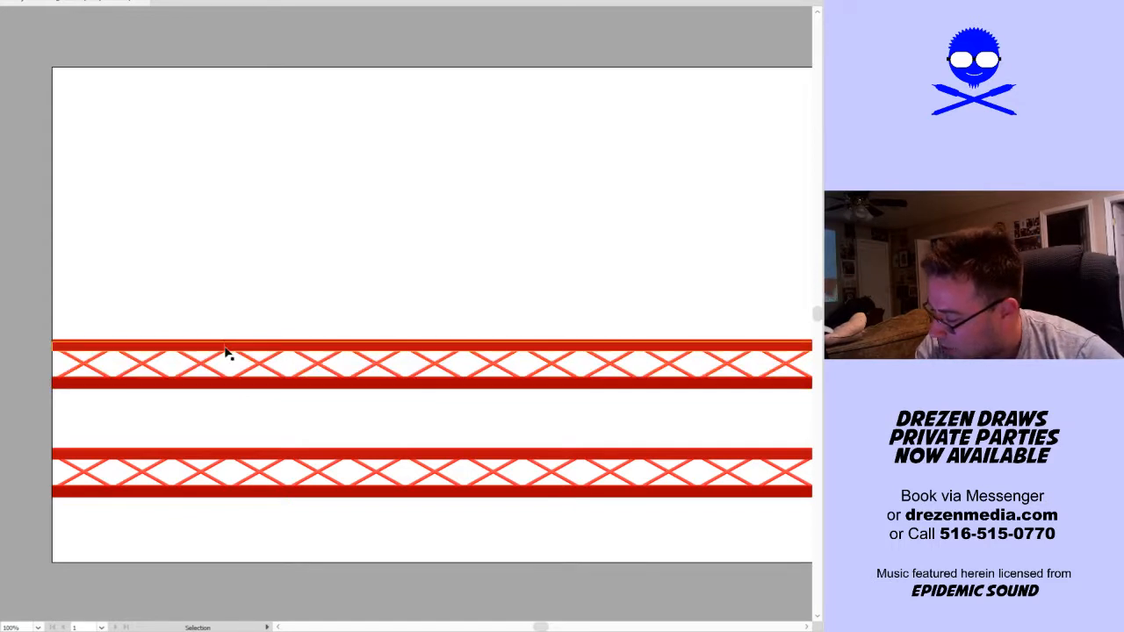
click(217, 353)
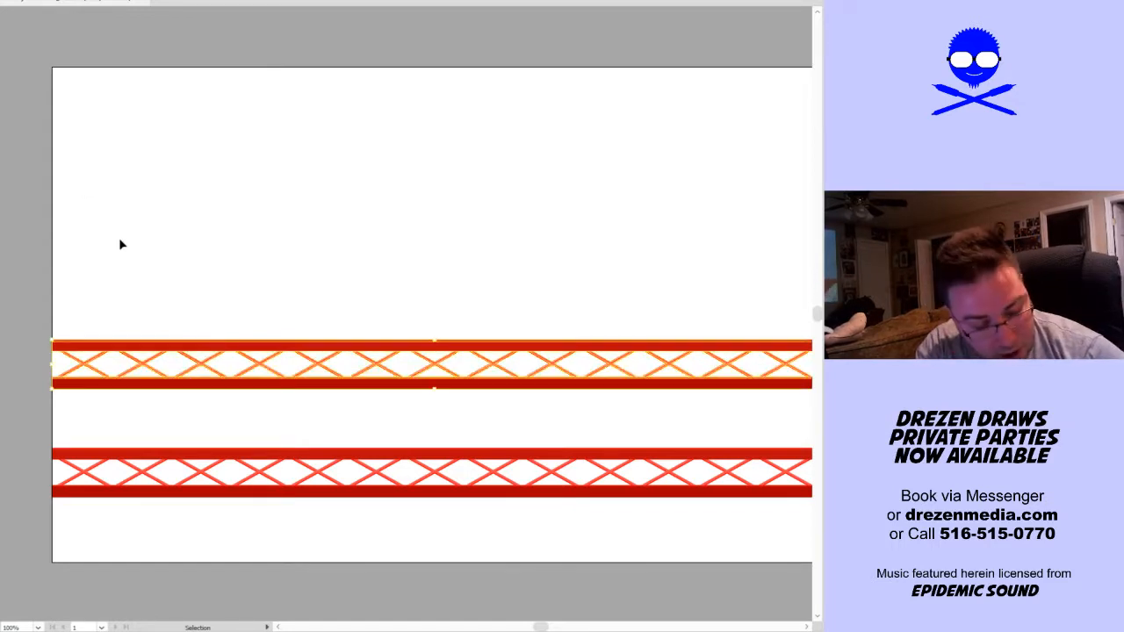
key(k)
click(123, 342)
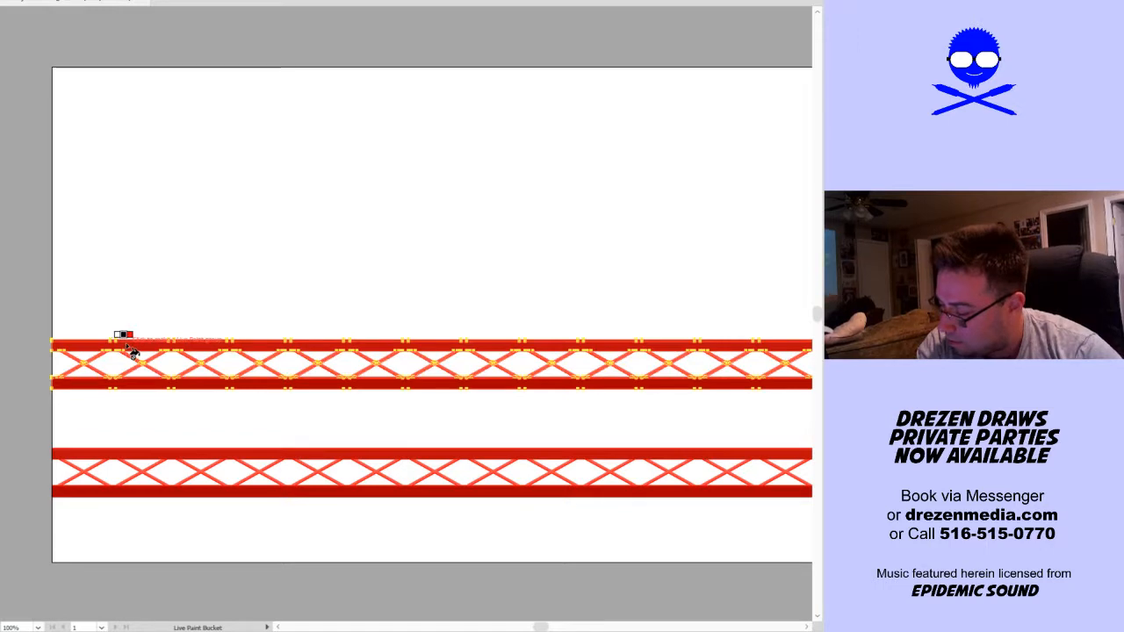
click(130, 347)
key(ctrl+=)
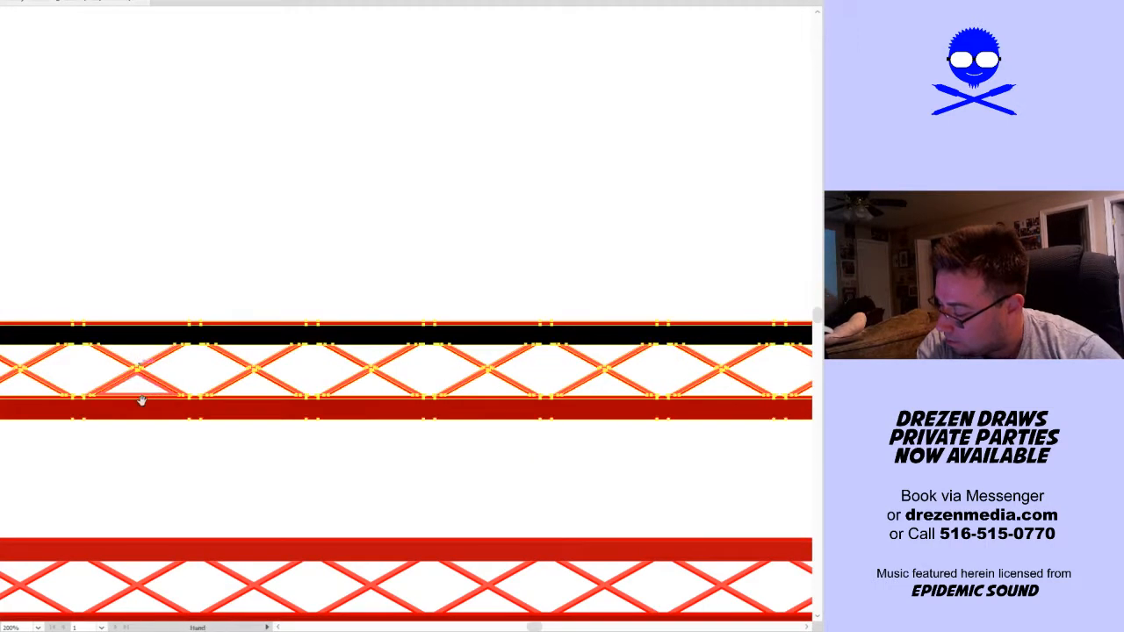
drag(140, 401, 191, 363)
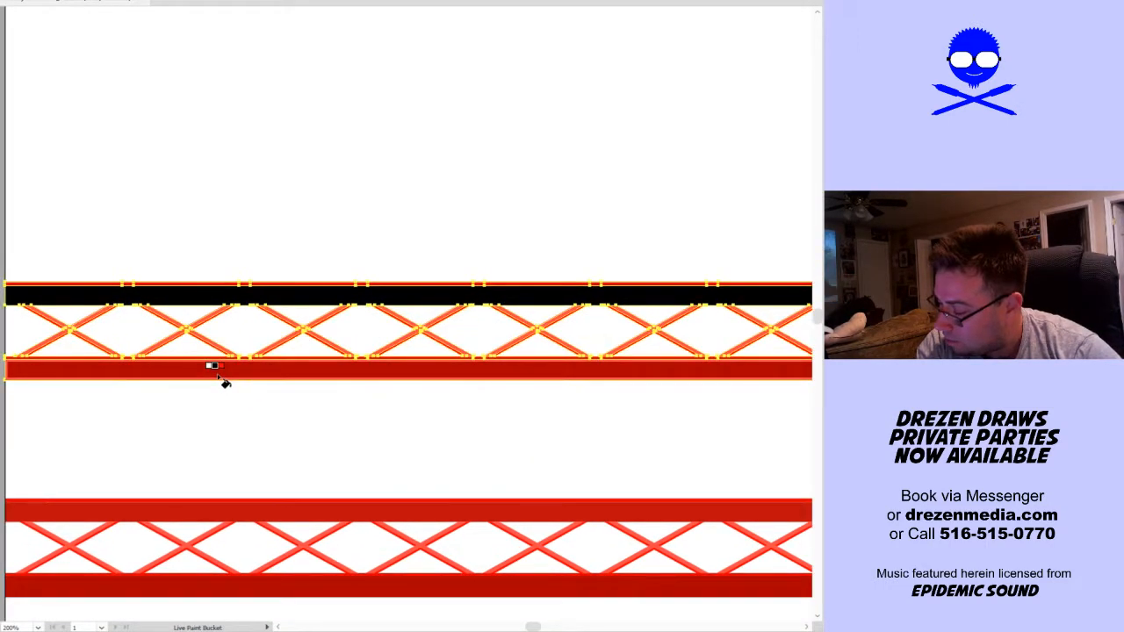
Try painting the upper truss's lower bar and individual diagonals black with Live Paint, and undo the paint
click(220, 376)
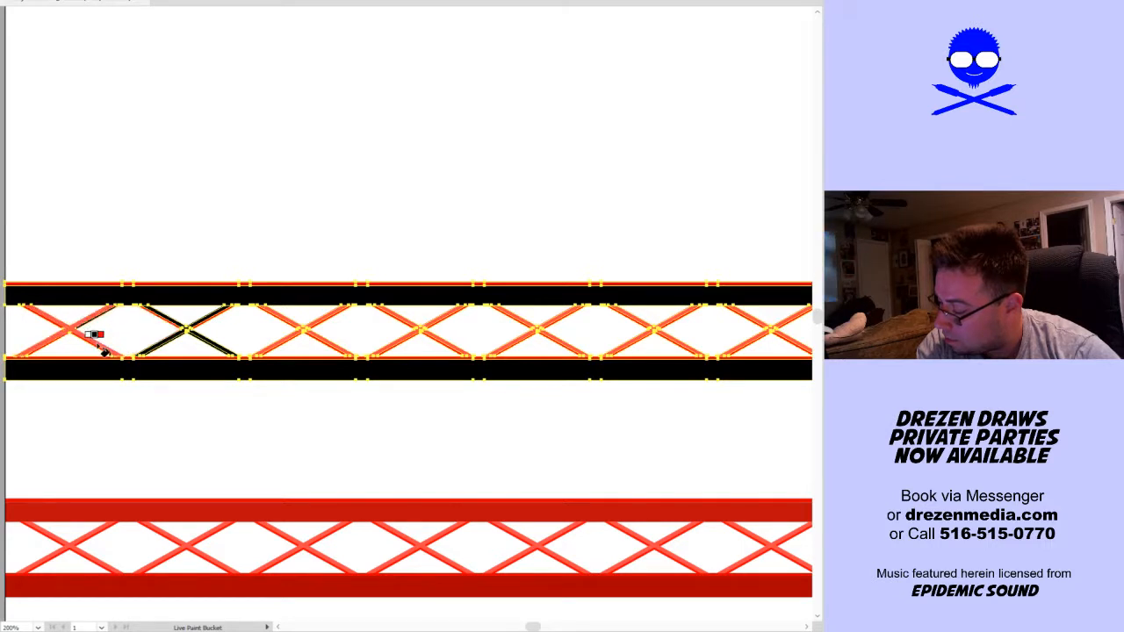
key(v)
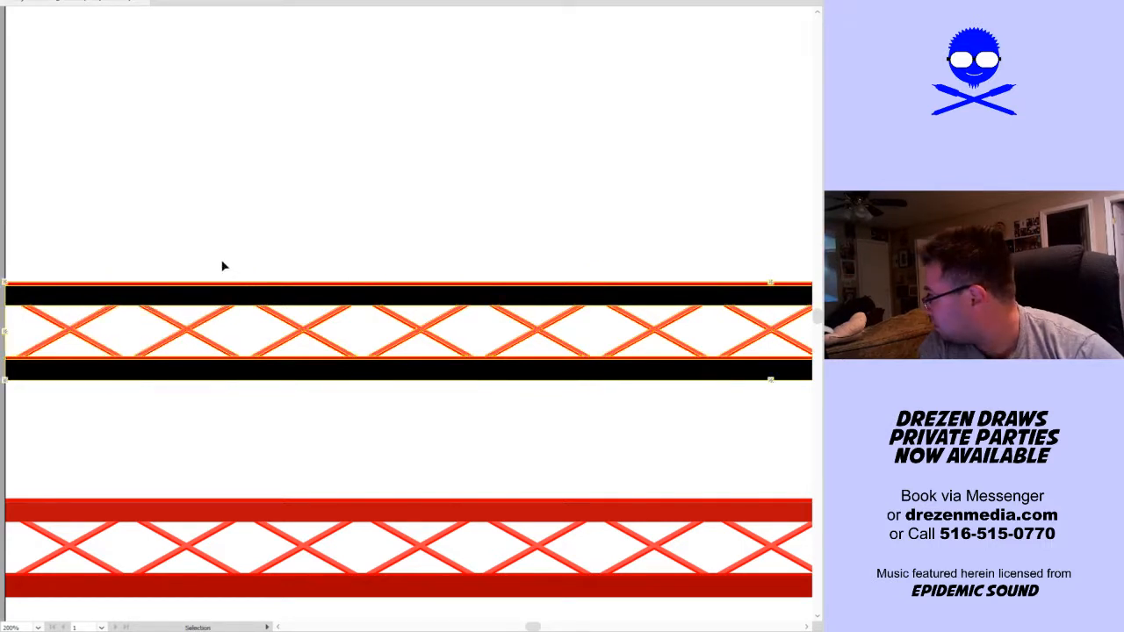
key(ctrl+z)
Paint the main face of the upper truss's lower bar black and expand the Live Paint group with Object, Fill and Stroke
key(k)
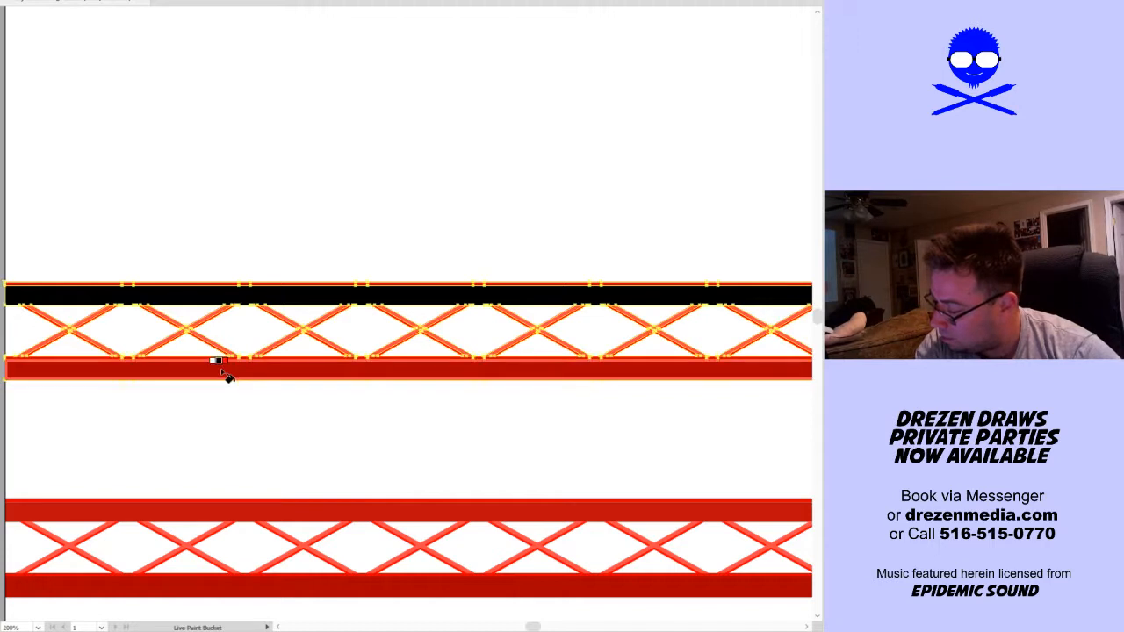
click(248, 367)
key(v)
drag(357, 201, 115, 457)
click(0, 0)
click(2, 94)
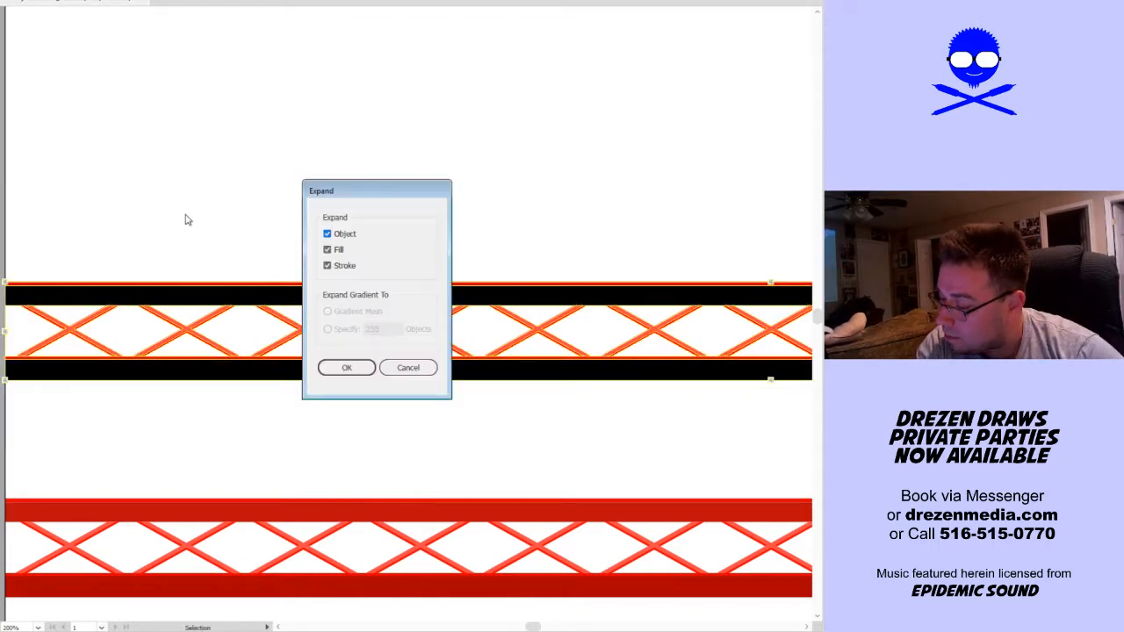
click(345, 375)
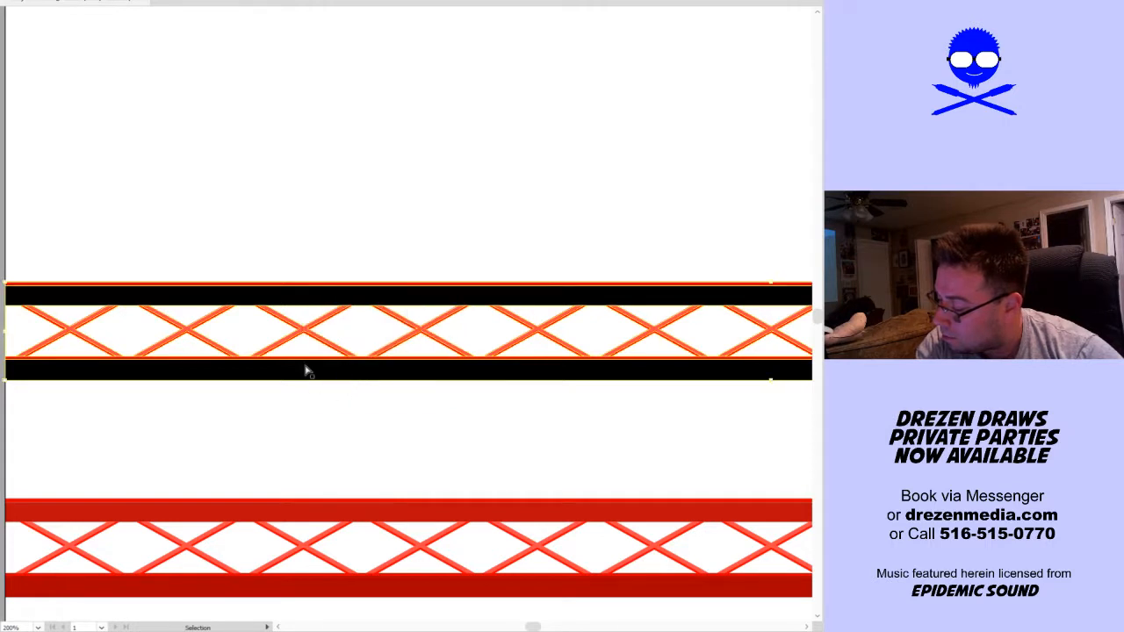
Try to recolour the crossed diagonals black by selecting all shapes that share their fill
scroll(303, 351, up, 3)
key(a)
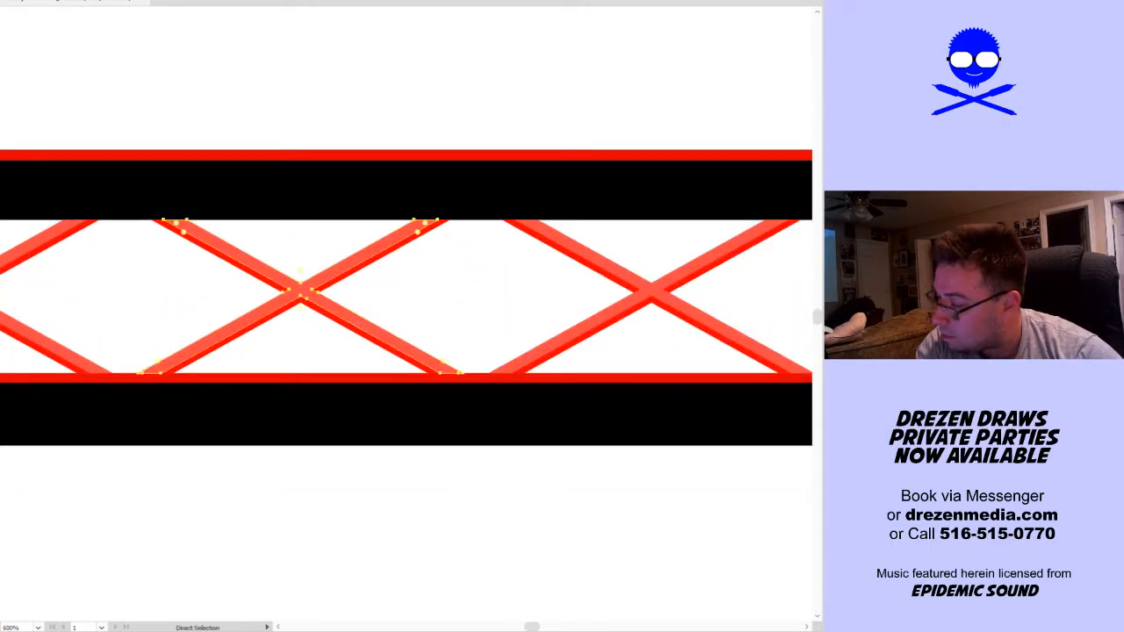
click(0, 0)
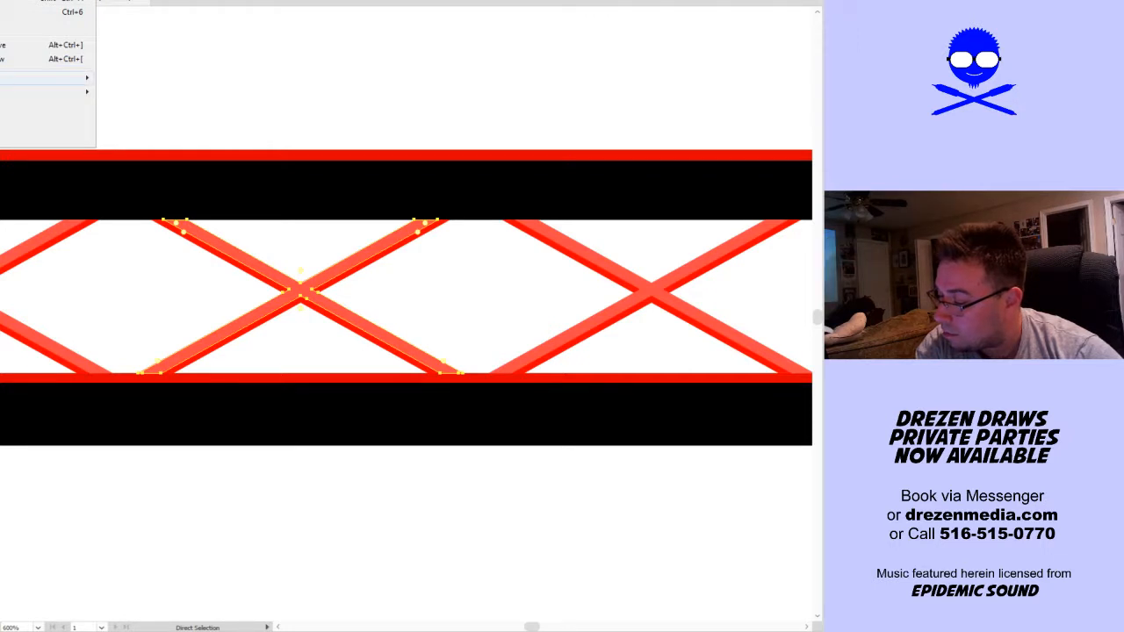
click(141, 121)
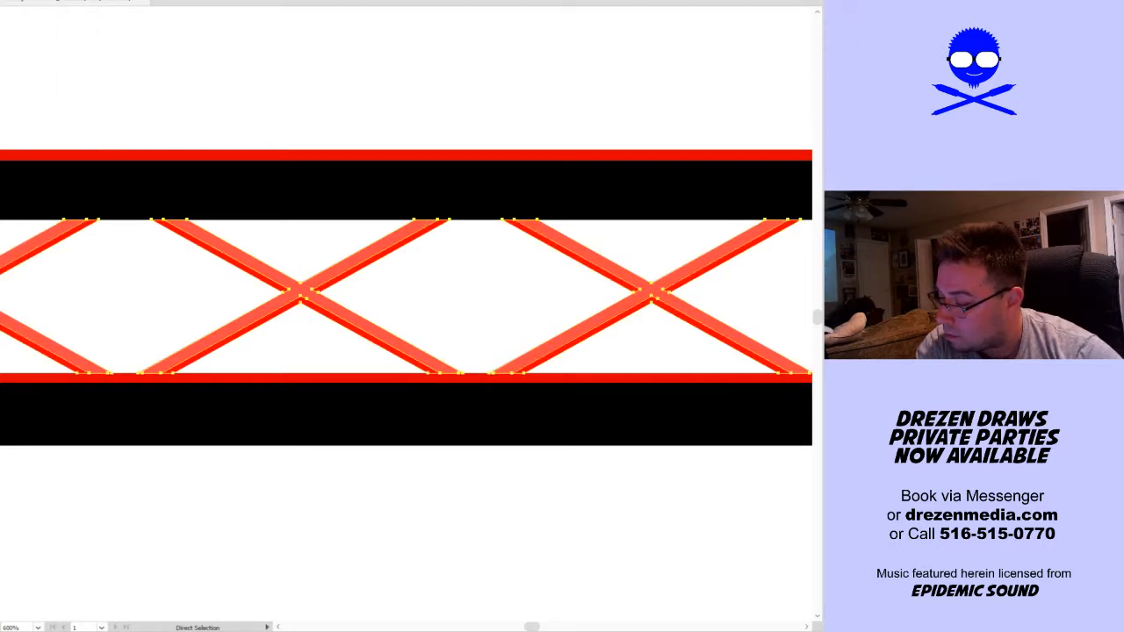
click(159, 106)
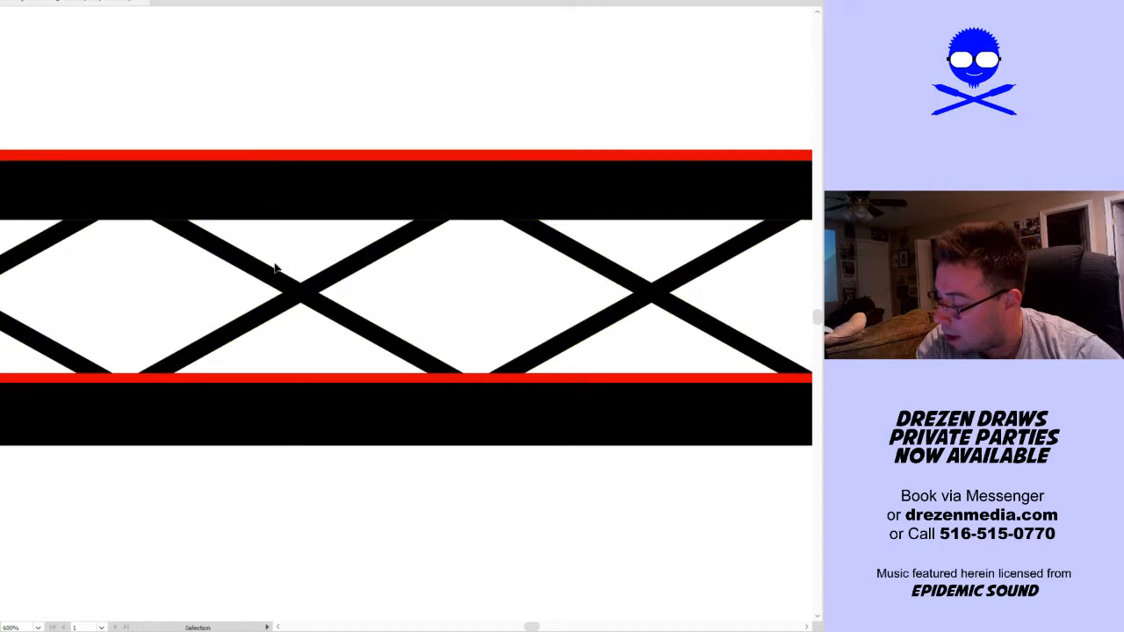
Try to fill the thin red highlight strips on both bars of the upper truss with black
scroll(274, 263, down, 3)
click(312, 300)
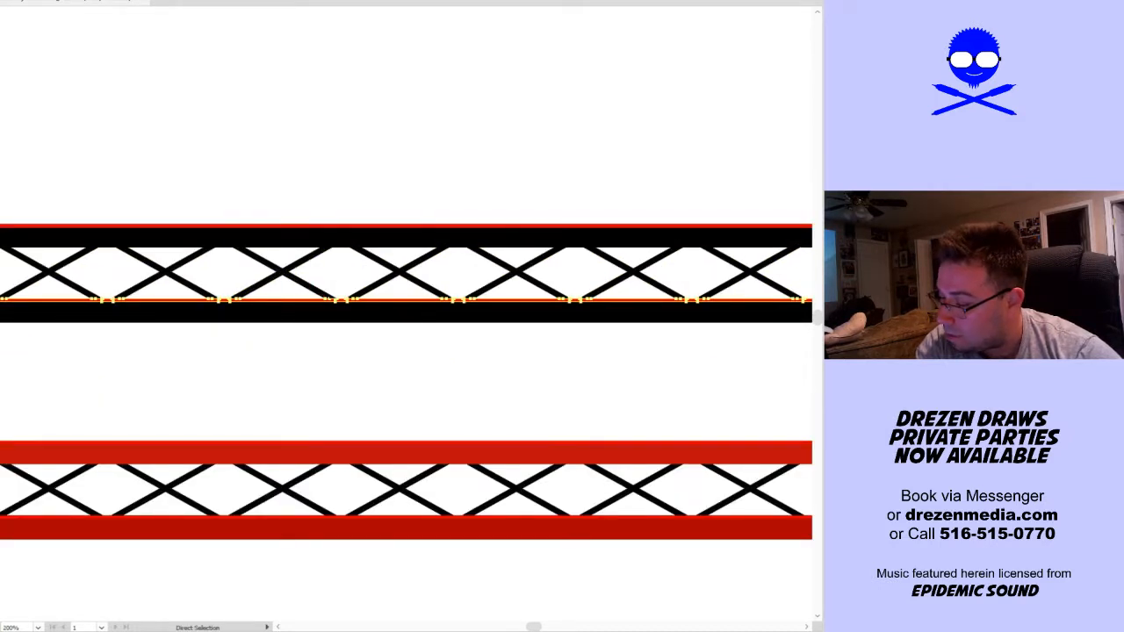
click(225, 226)
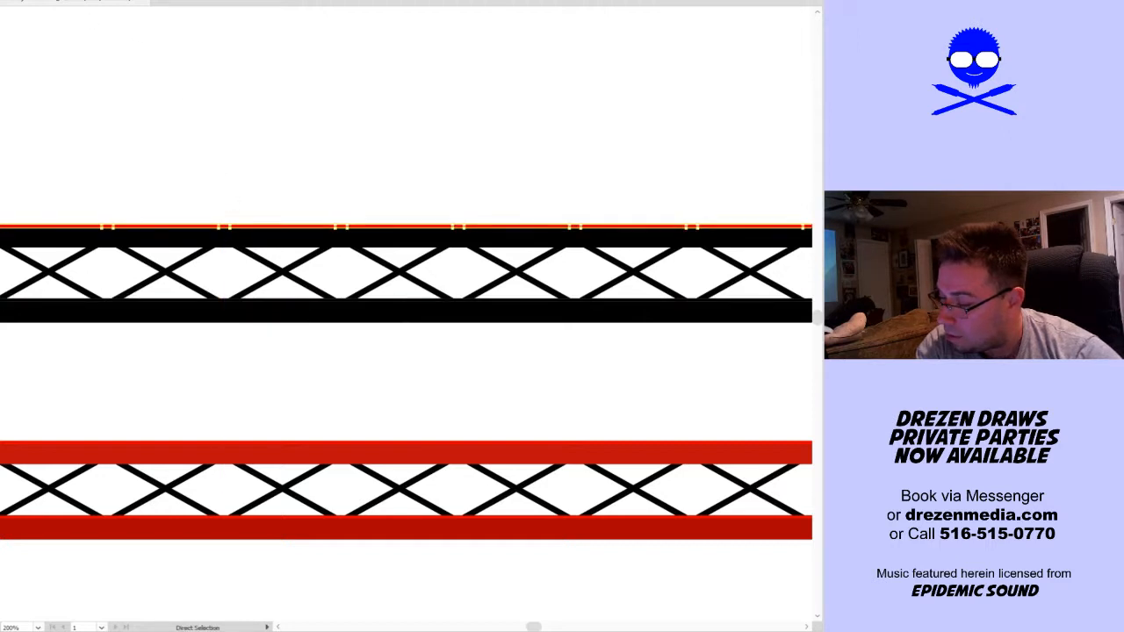
click(217, 190)
Try scaling the black truss down slightly from its left end and moving it down toward the red truss
key(v)
scroll(323, 231, down, 3)
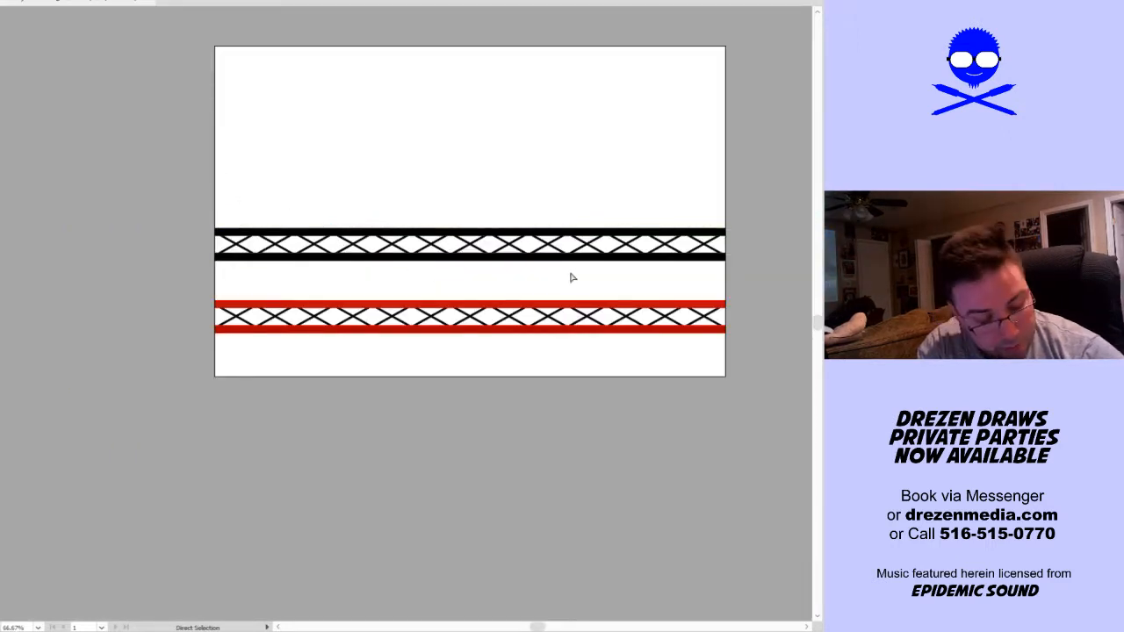
click(539, 258)
click(539, 258)
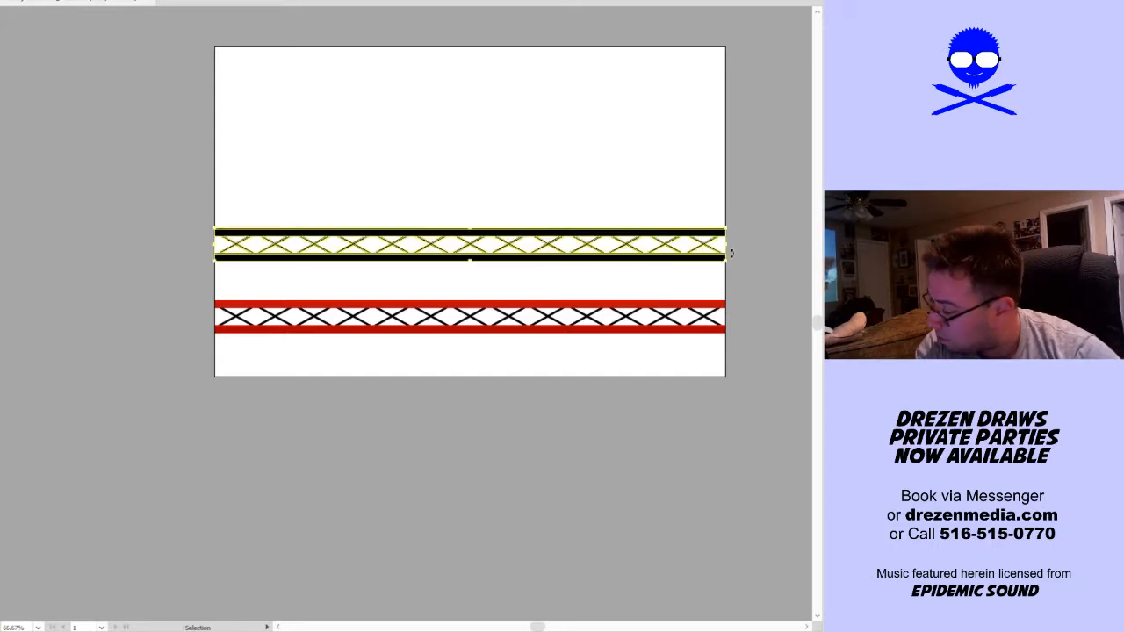
drag(725, 229, 225, 275)
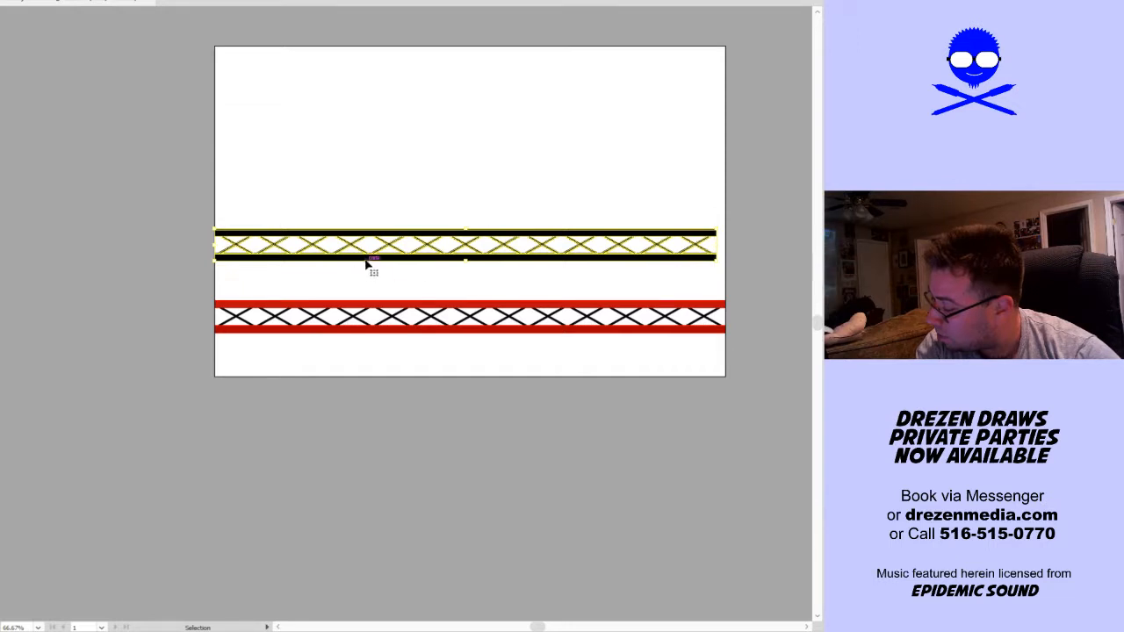
drag(368, 261, 371, 293)
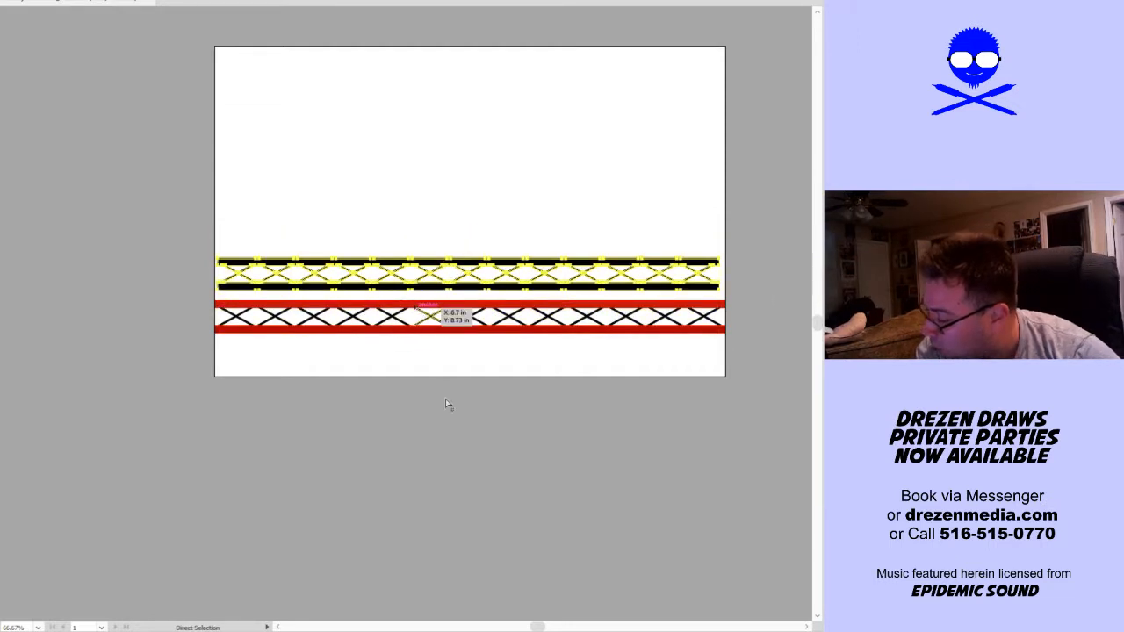
Undo the move, the scaling and the black recolouring back to the red diagonals and highlight strips
key(ctrl+z)
key(ctrl+z)
key(ctrl+z)
key(ctrl+z)
key(ctrl+z)
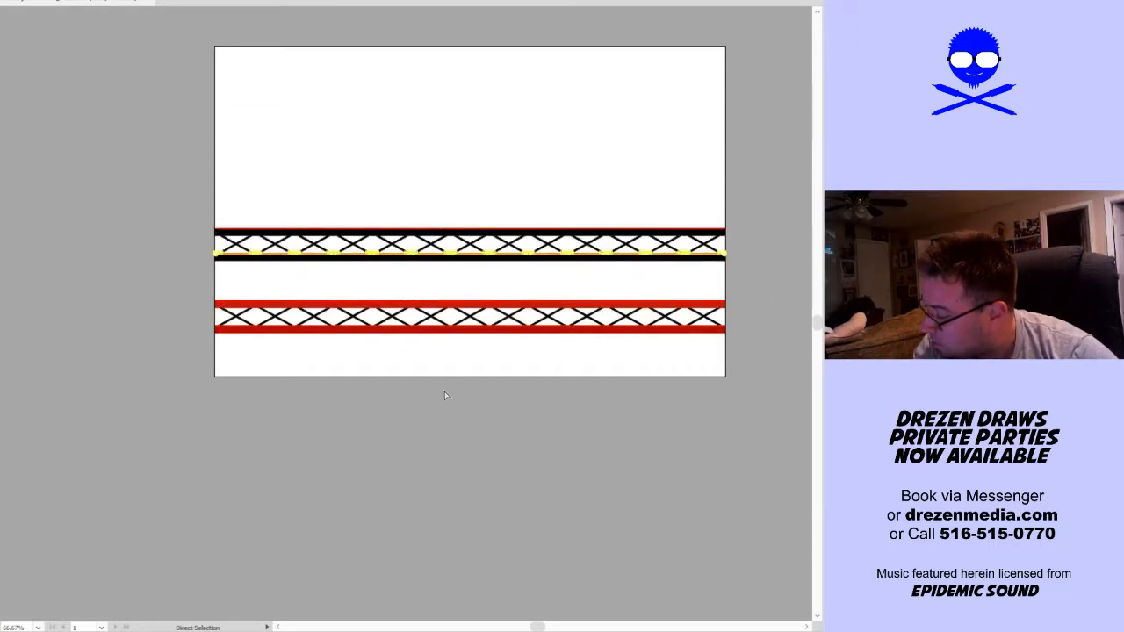
click(444, 390)
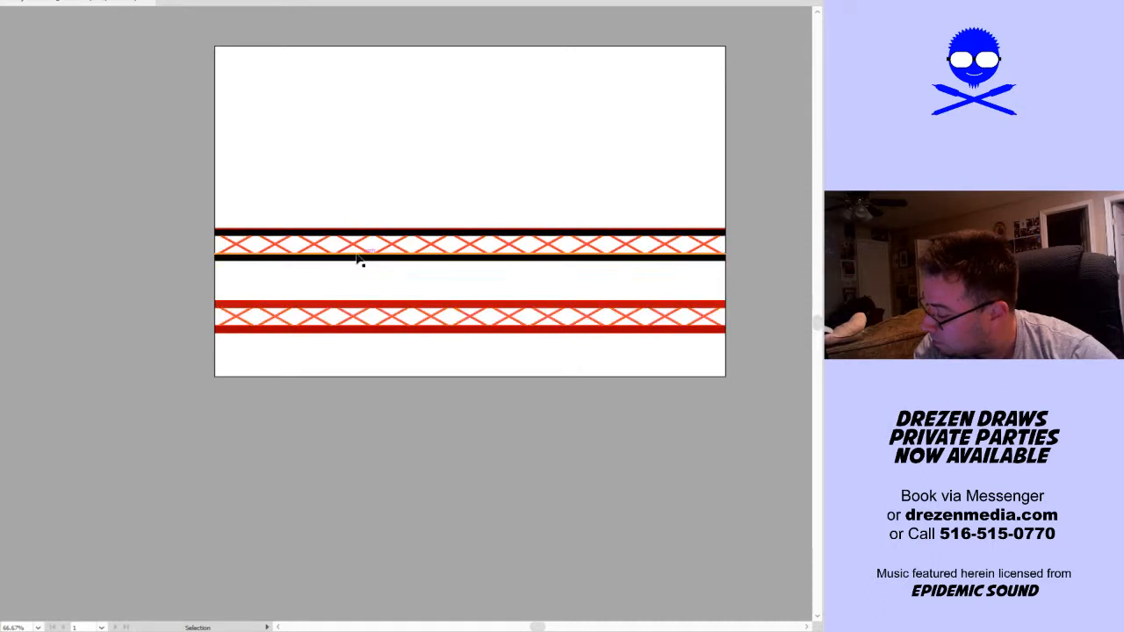
Select every crossed diagonal of the upper truss by its shared fill and recolour them all black
click(273, 330)
key(a)
key(v)
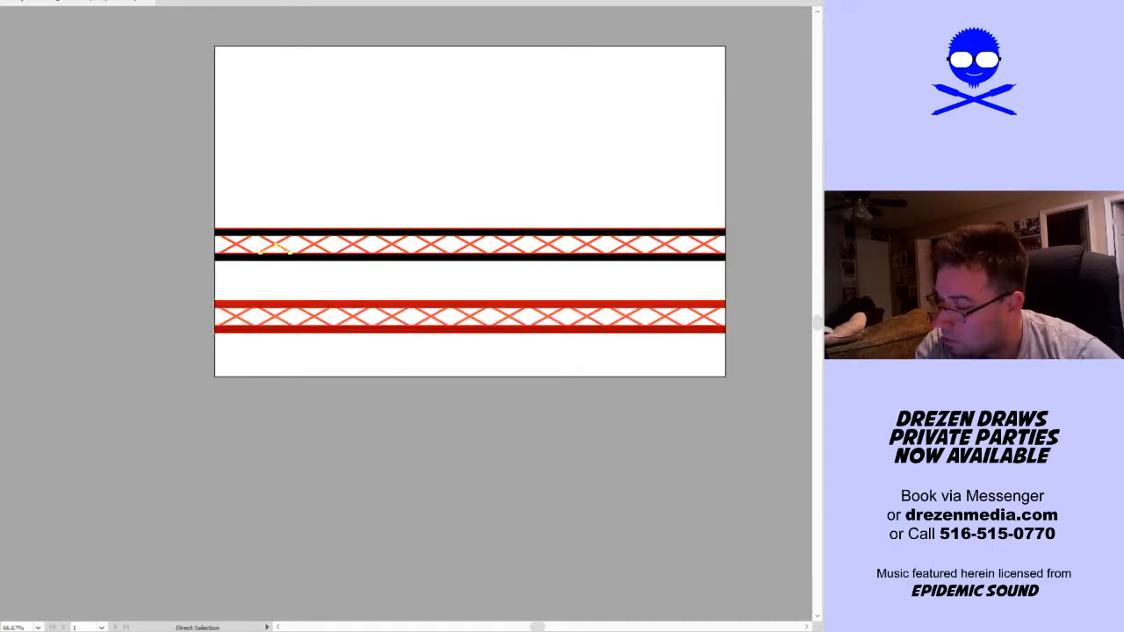
click(2, 0)
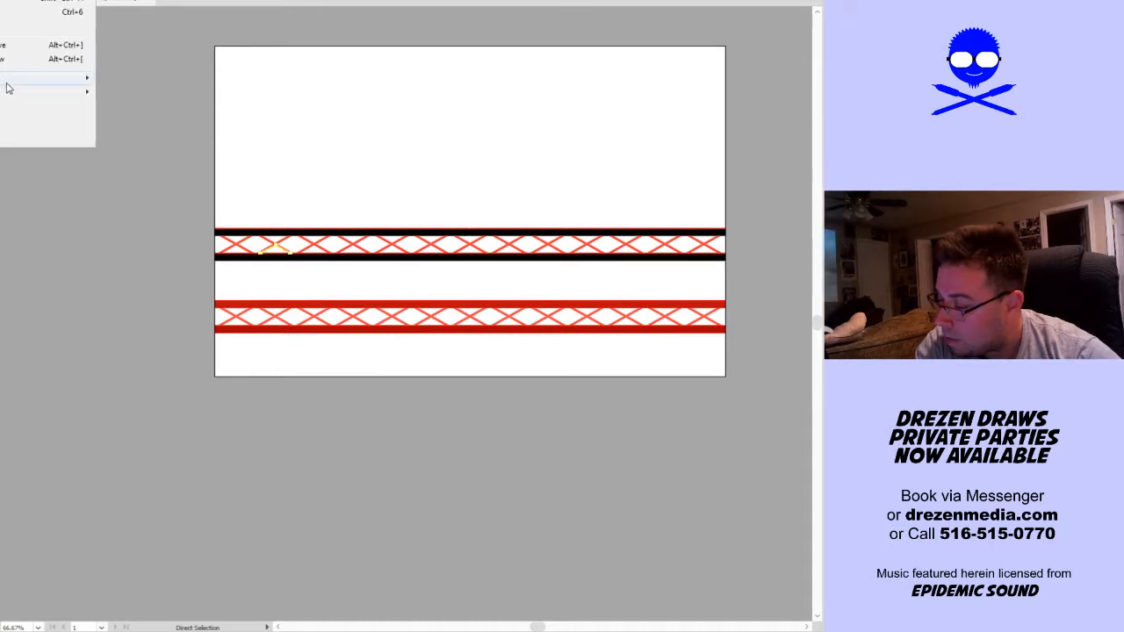
click(1, 163)
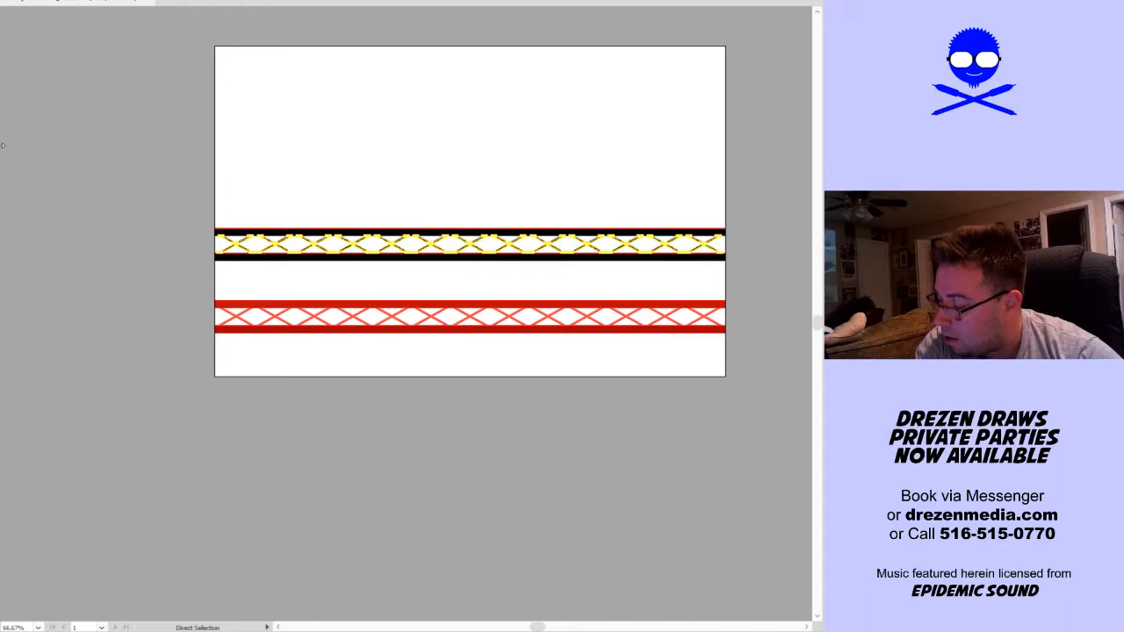
click(114, 184)
key(v)
Recolour the thin red highlight strips on both bars of the upper truss black, selecting them by their shared fill
scroll(210, 202, up, 2)
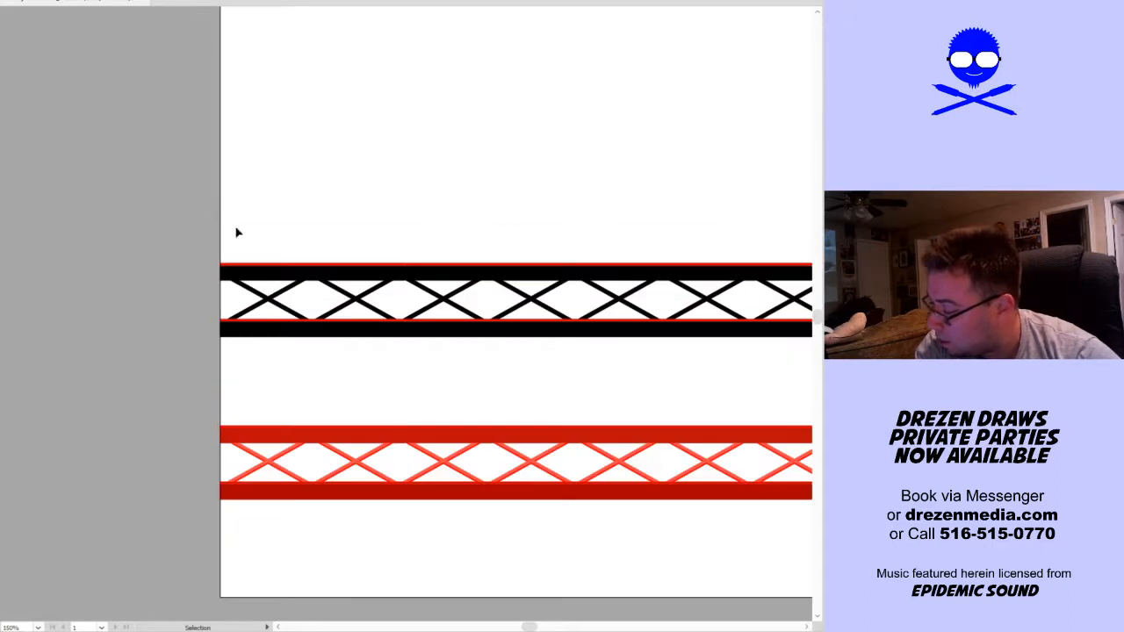
scroll(337, 262, up, 2)
key(a)
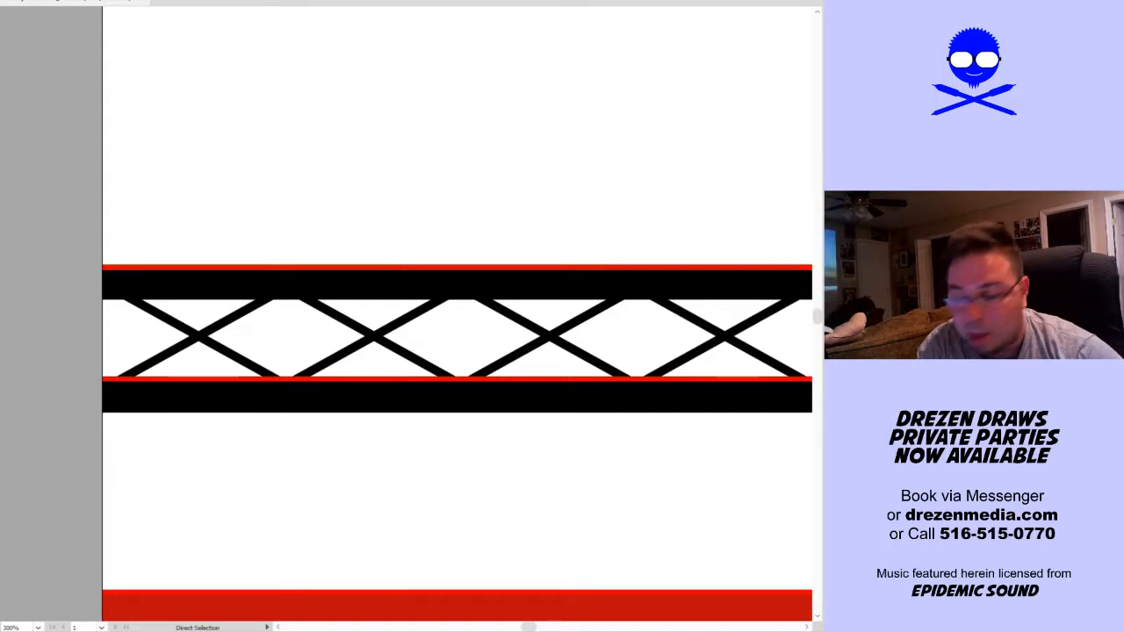
click(284, 274)
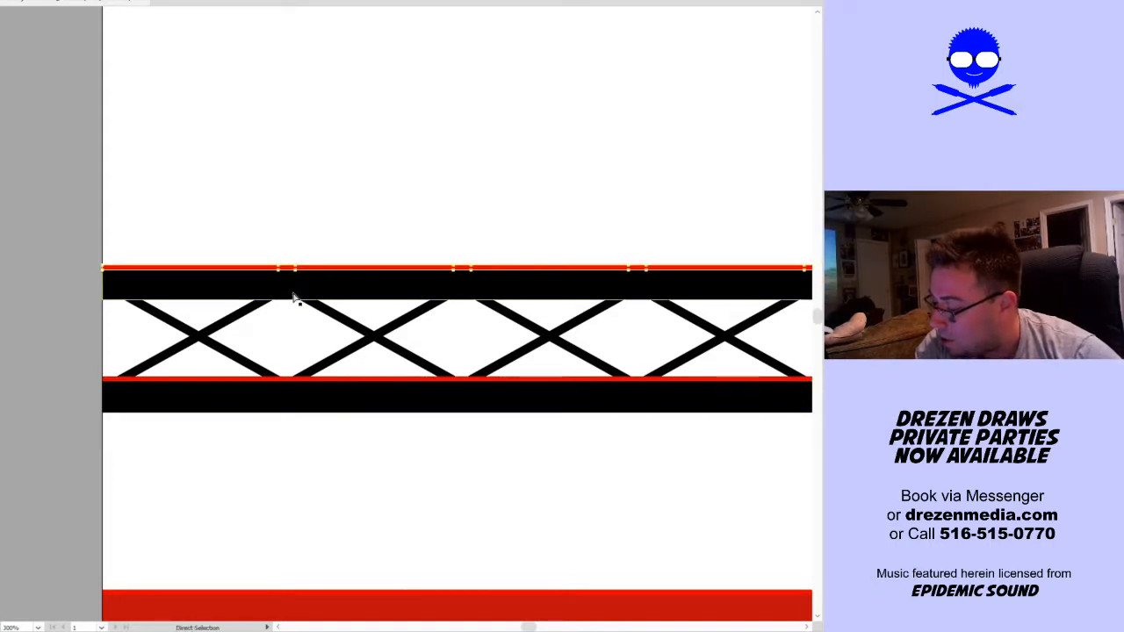
click(0, 0)
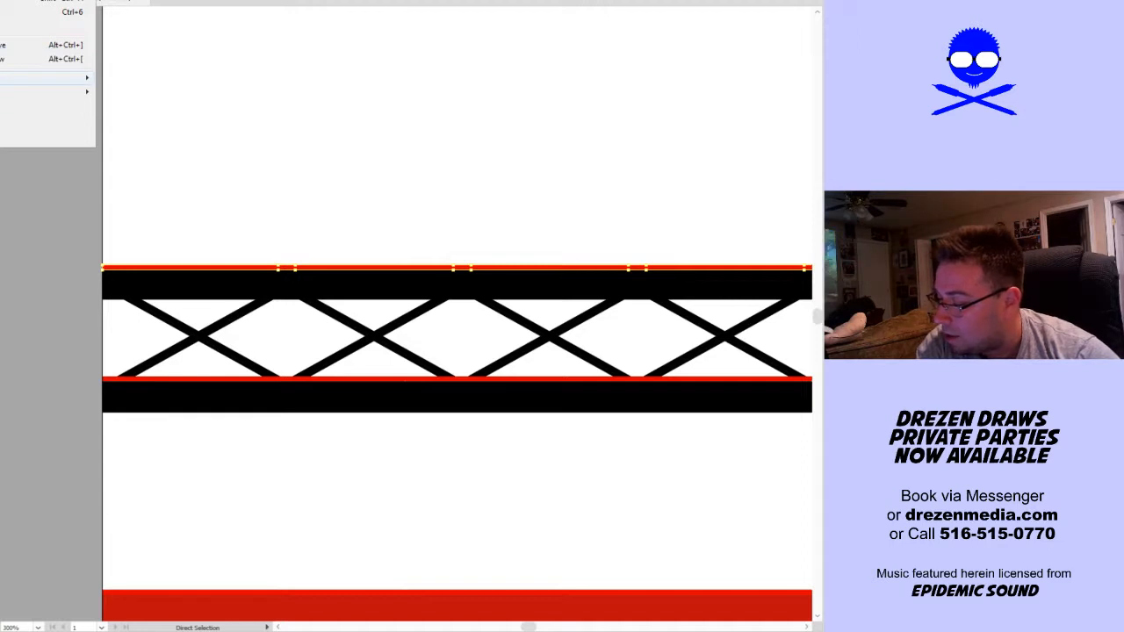
click(114, 135)
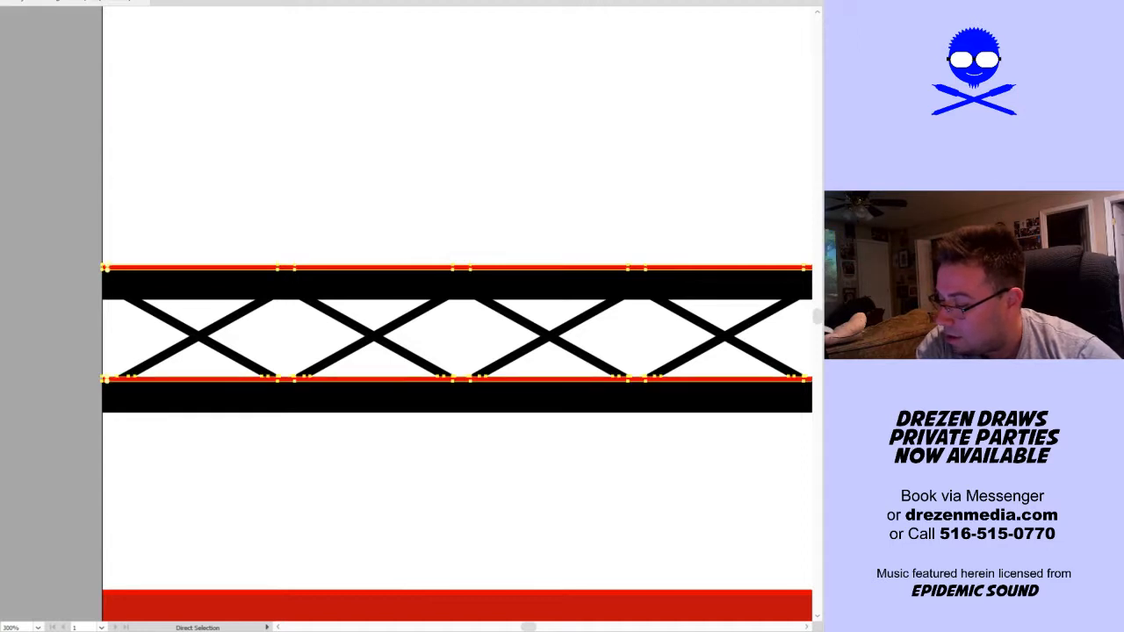
scroll(321, 198, down, 5)
drag(493, 251, 308, 345)
key(v)
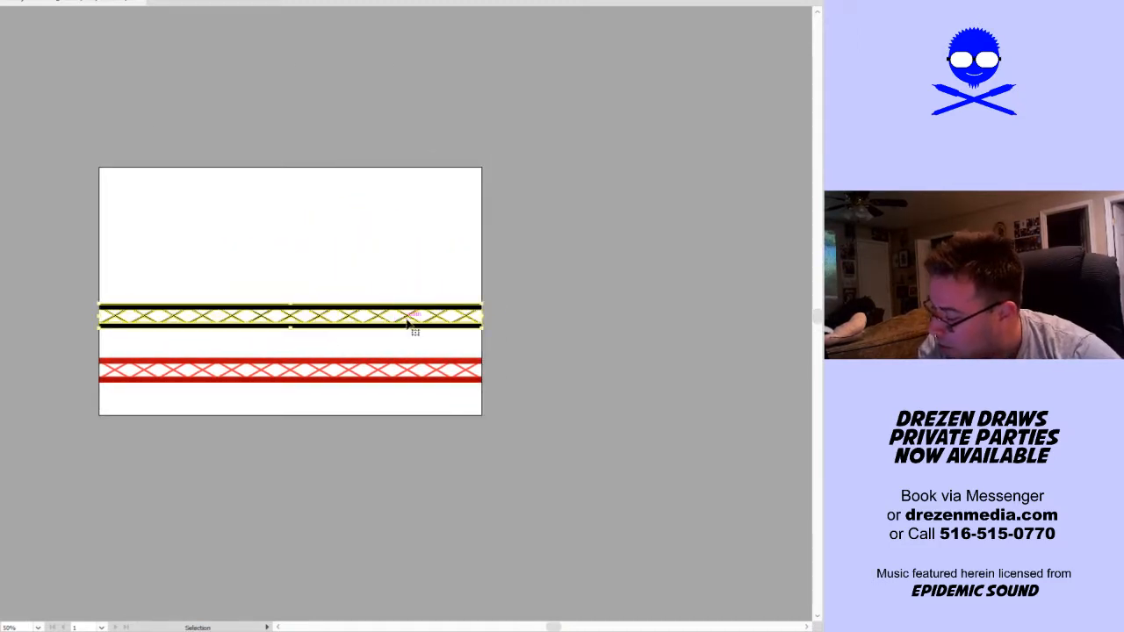
click(567, 307)
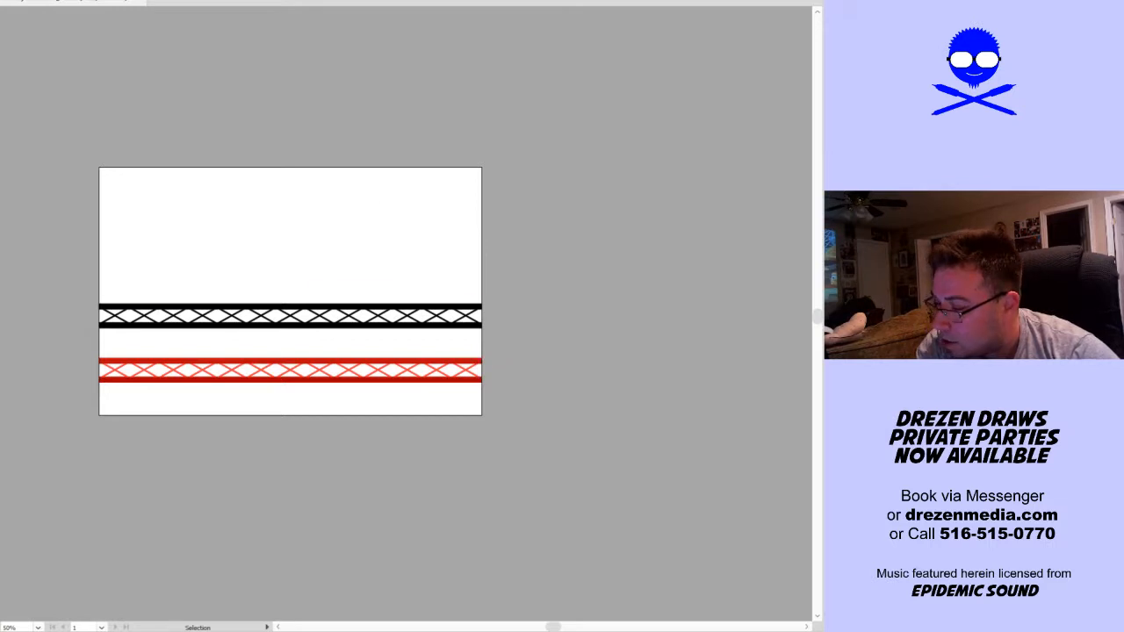
Place the red truss over the black one and scale it to extend slightly past both sides of the artboard
key(alt+o)
click(249, 238)
click(364, 383)
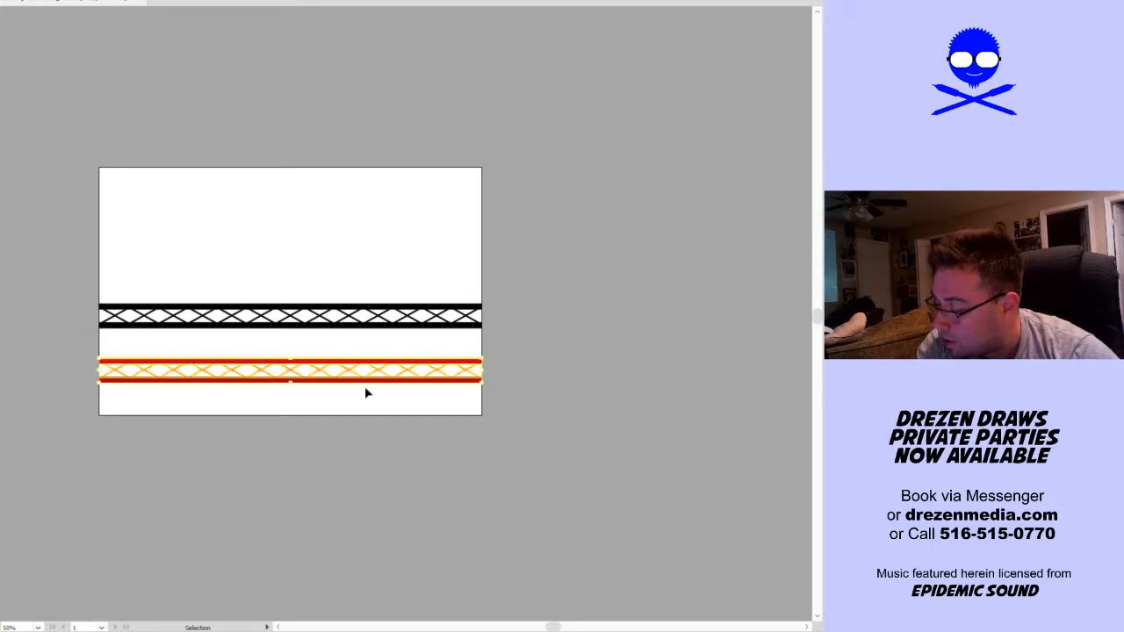
drag(486, 362, 459, 333)
scroll(258, 304, up, 2)
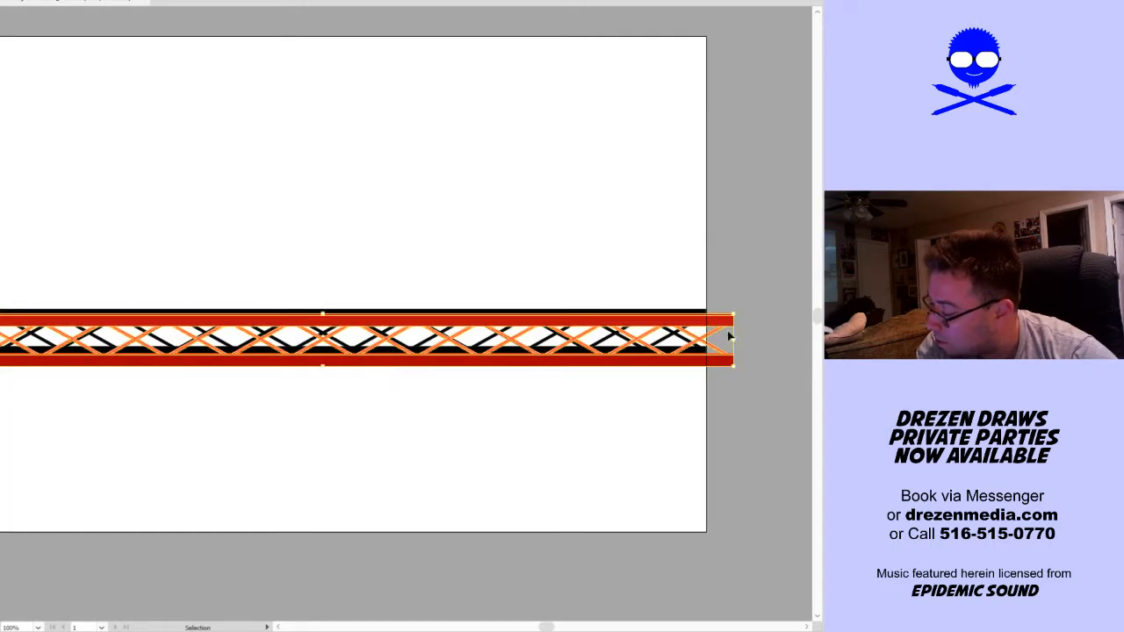
drag(734, 338, 715, 342)
click(695, 415)
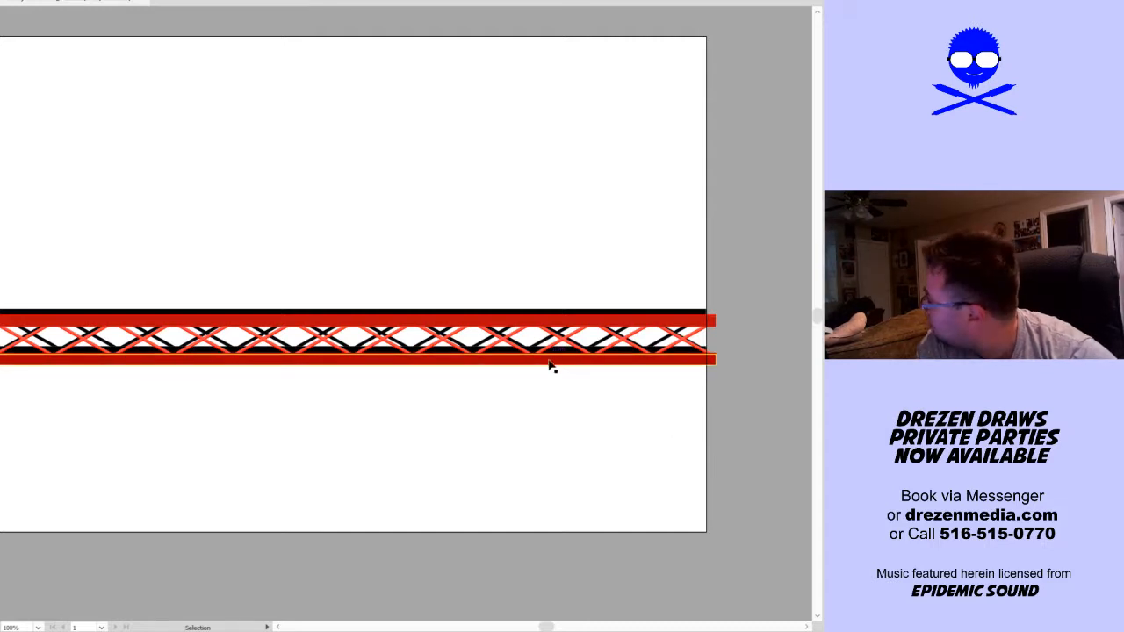
Move the black truss about 0.07 in right and 0.07 in down behind the red truss
drag(530, 322, 527, 316)
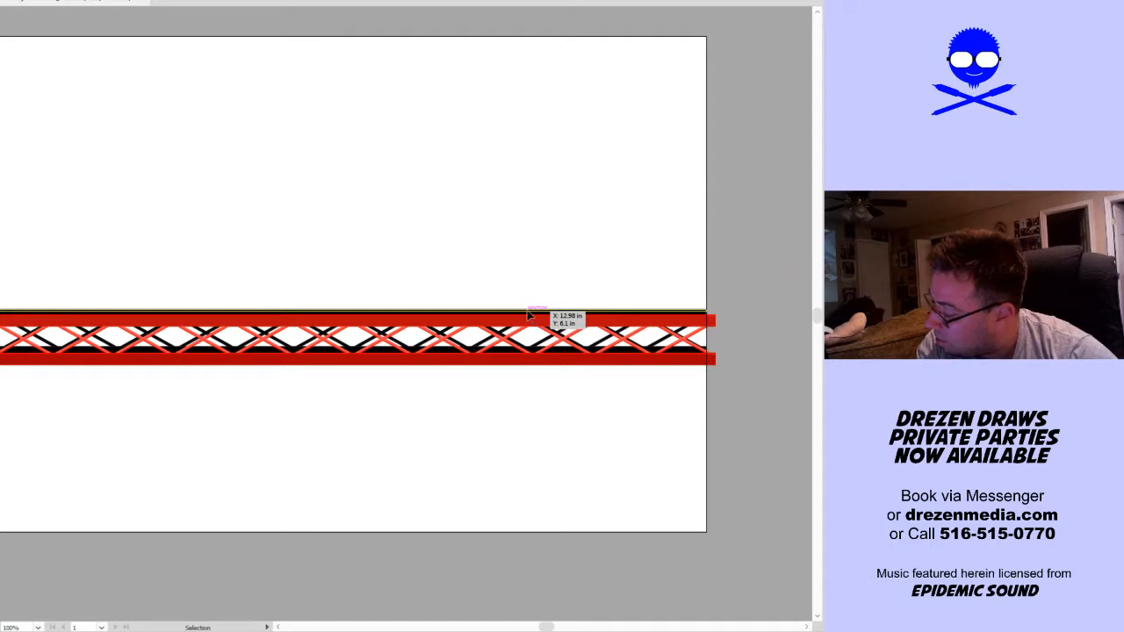
click(527, 316)
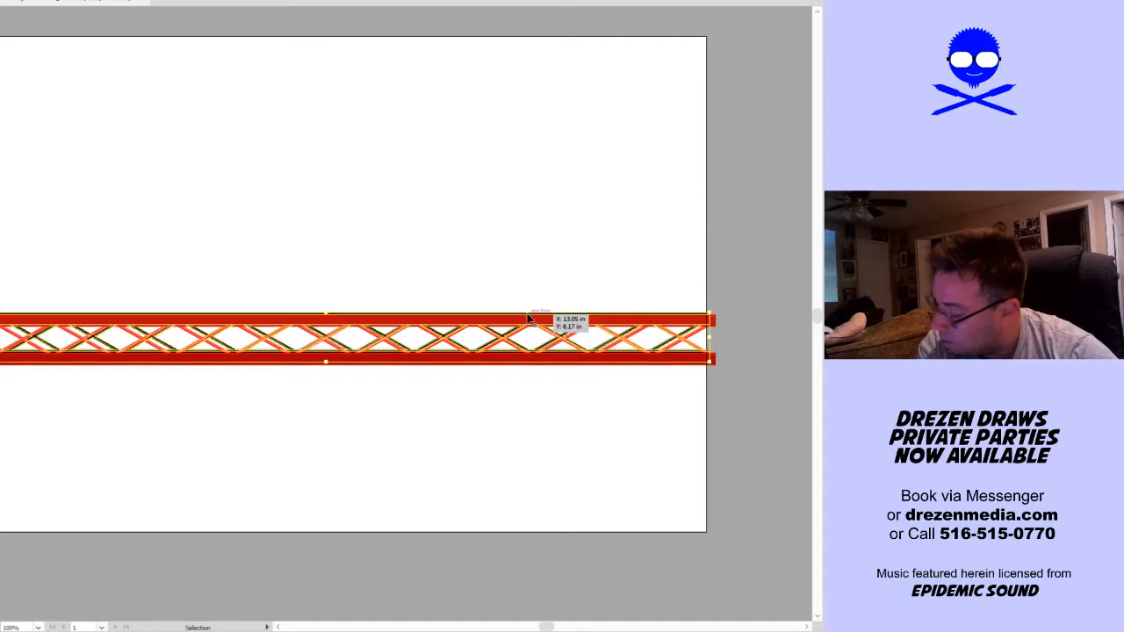
key(Return)
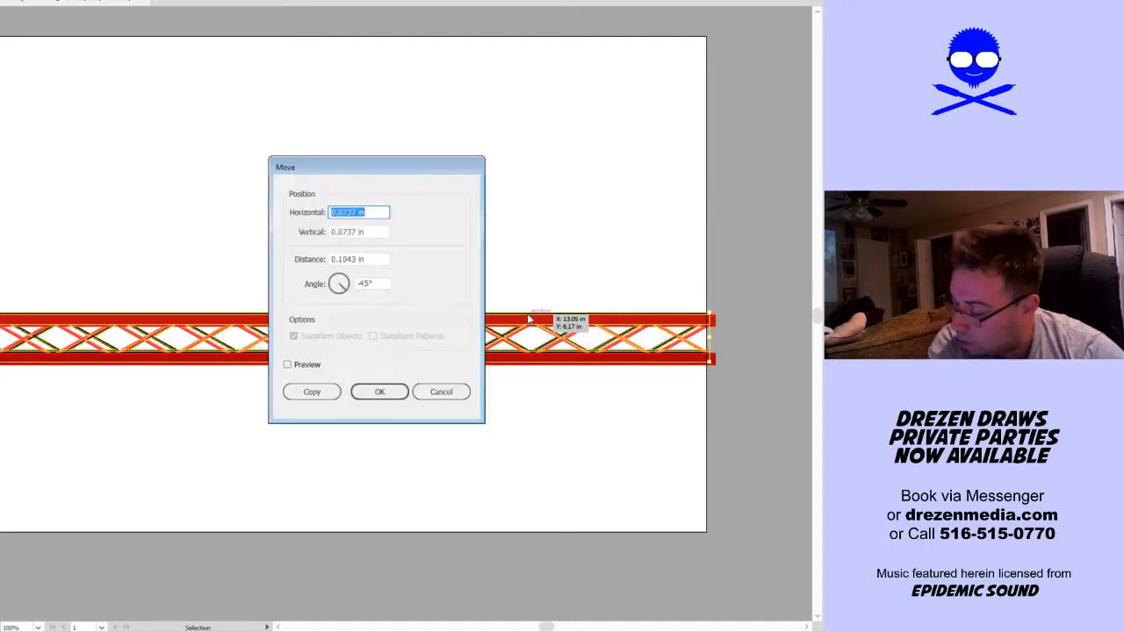
click(441, 390)
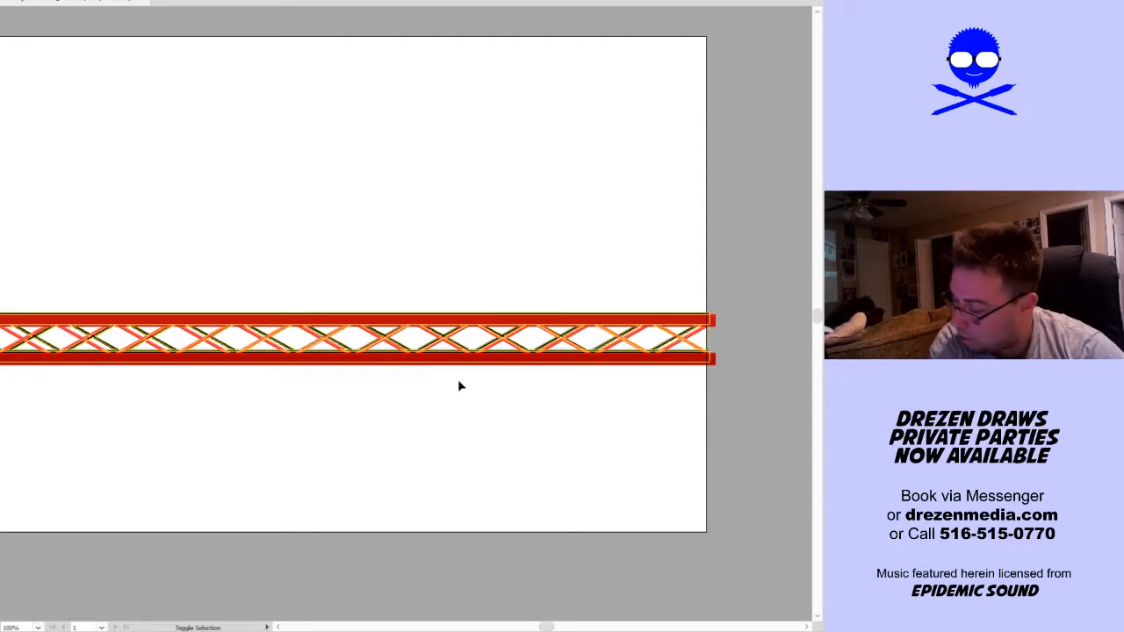
Nudge the black truss up and right so its bars peek out slightly above the red truss's bars
key(shift+Right)
key(shift+Up)
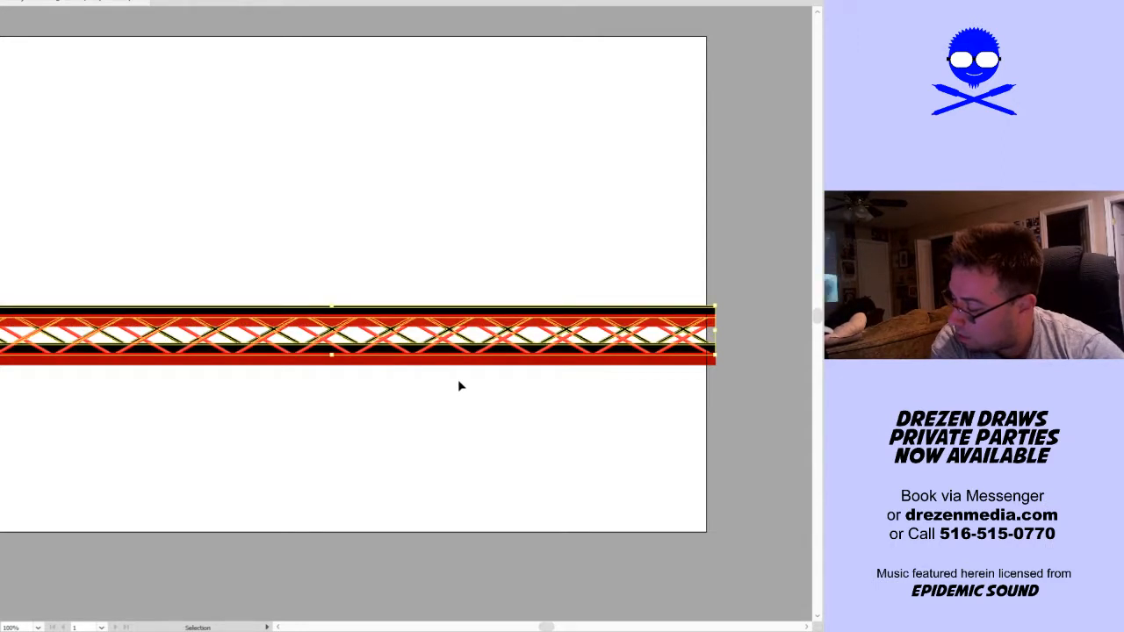
key(Left)
key(Left)
key(Left)
key(Down)
key(Down)
key(Down)
key(Down)
key(Down)
key(Down)
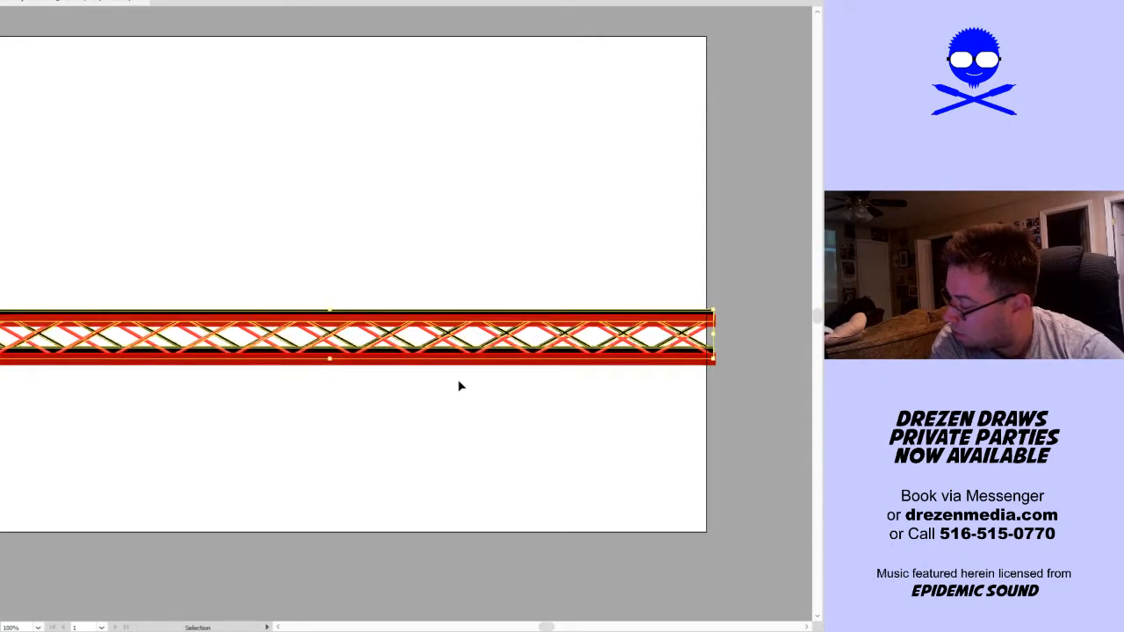
key(Down)
key(Right)
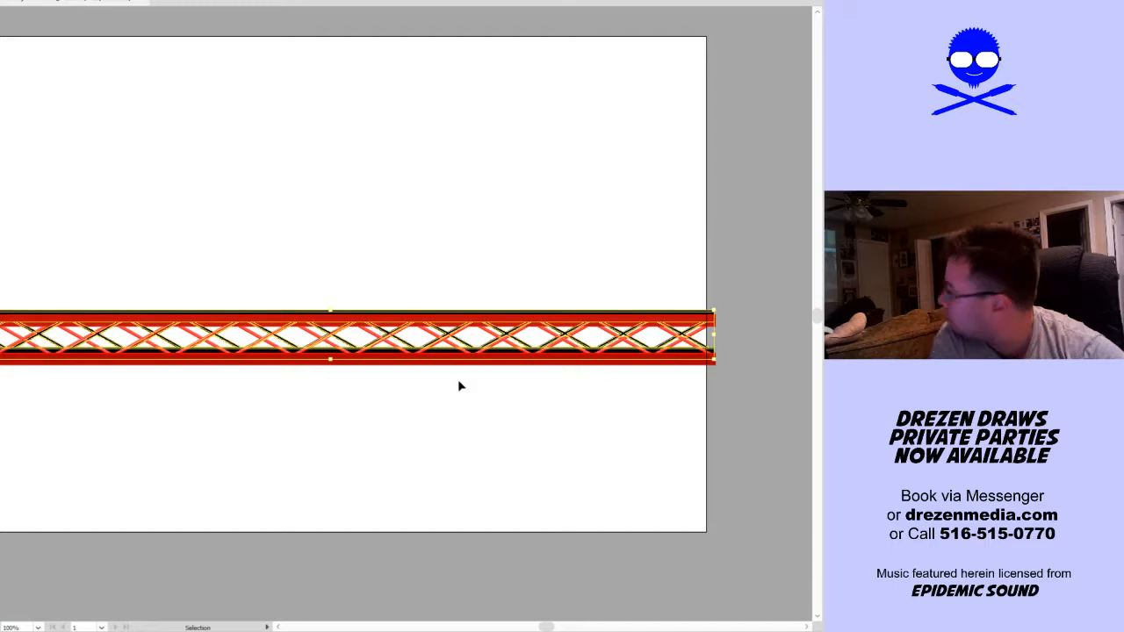
click(279, 238)
Select both trusses and scale them up together about their centre so they reach further past the artboard's sides
key(ctrl+minus)
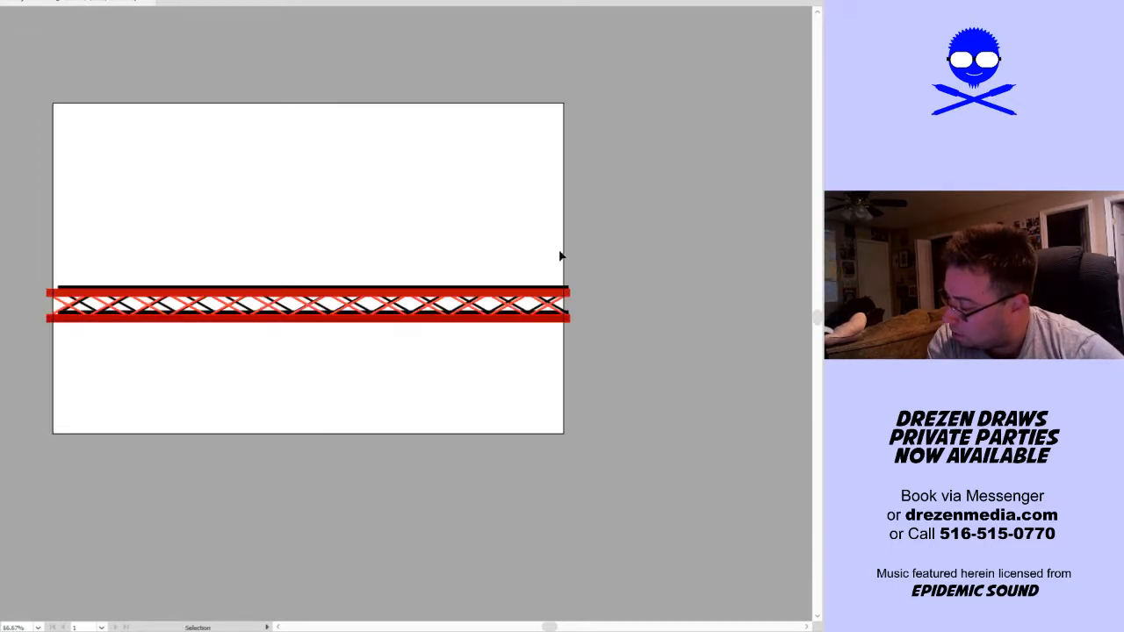
drag(560, 256, 13, 431)
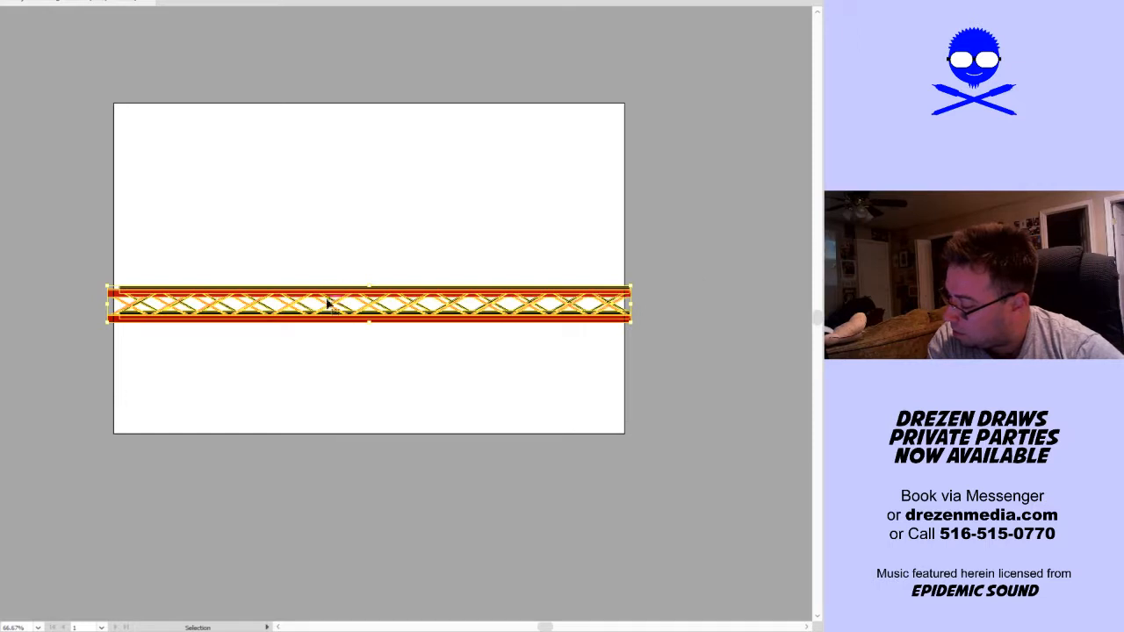
drag(107, 286, 95, 286)
key(alt+o)
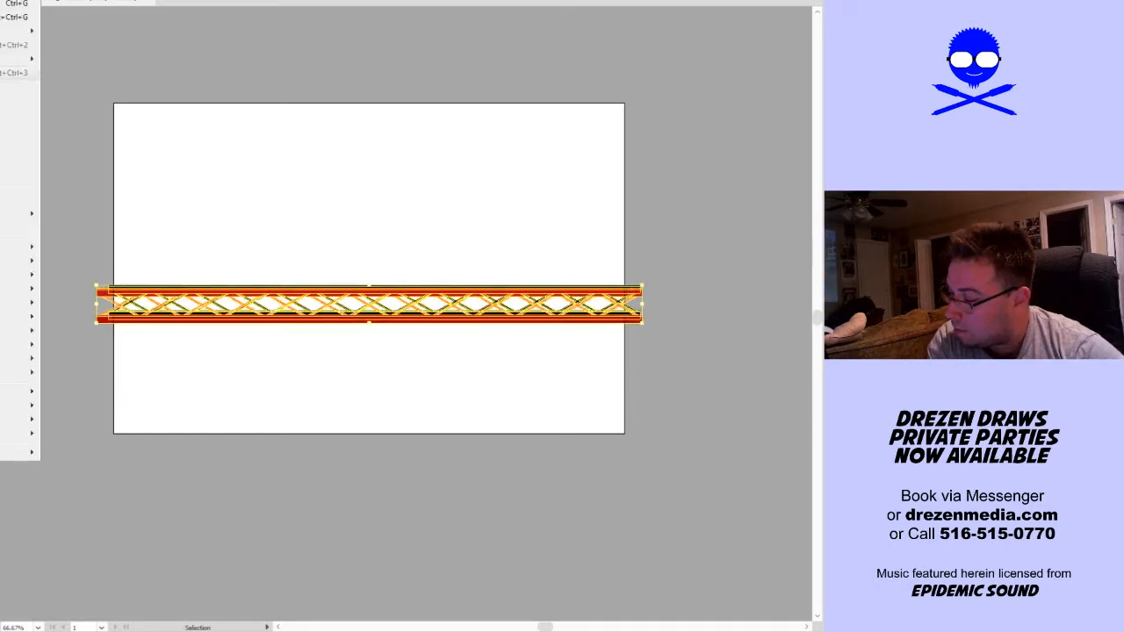
key(Escape)
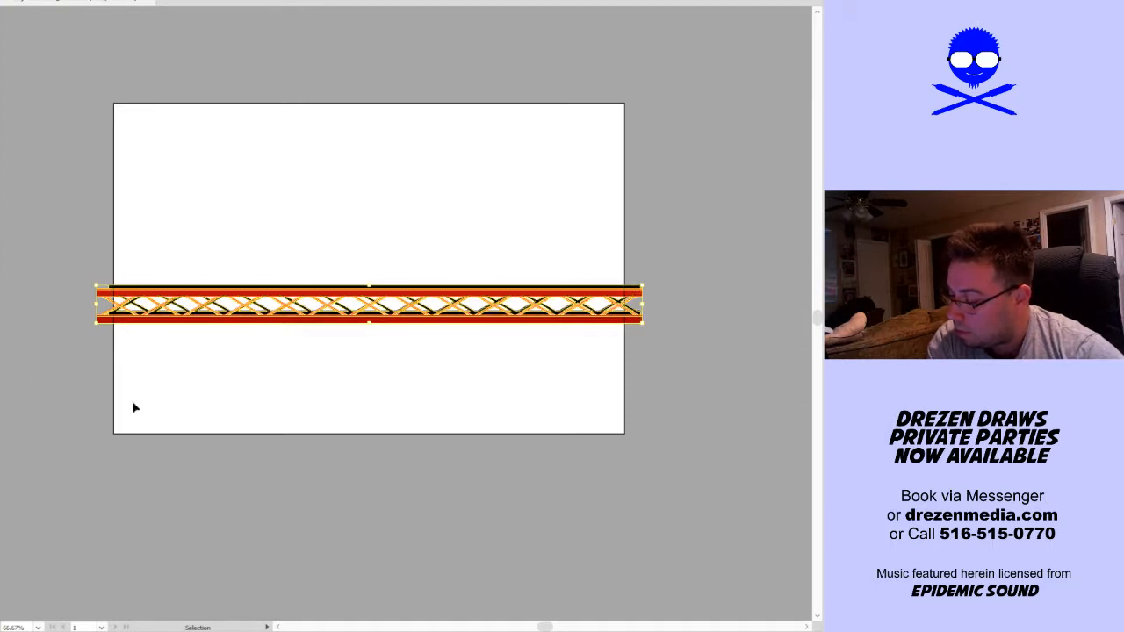
Create an art brush from the combined truss with Stretch to Fit Stroke Length and no colorization
click(279, 370)
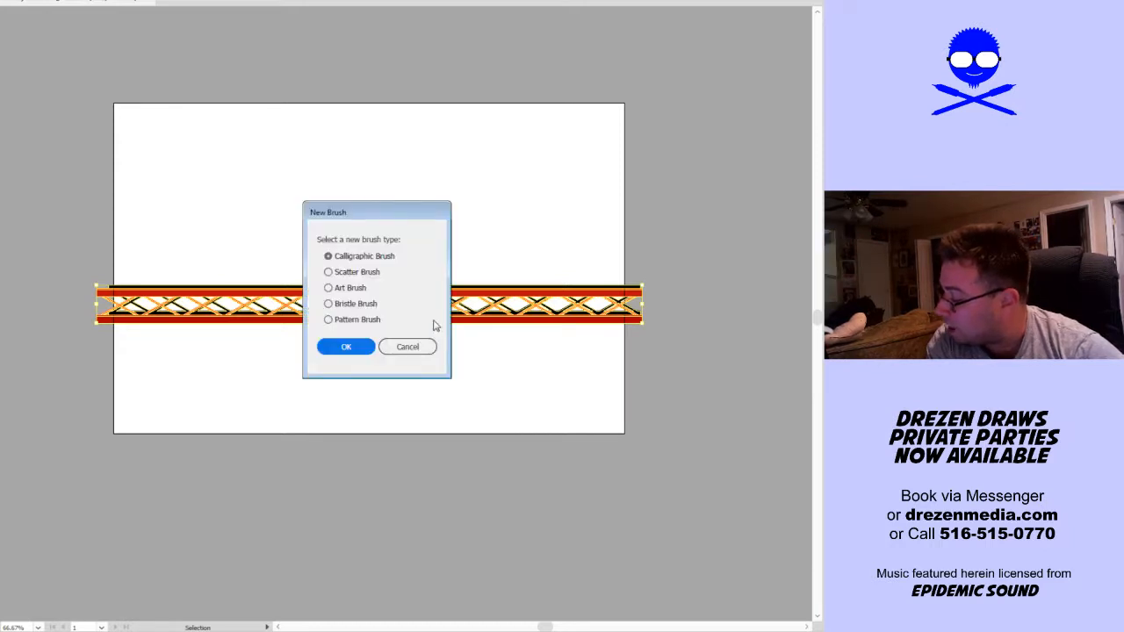
click(351, 287)
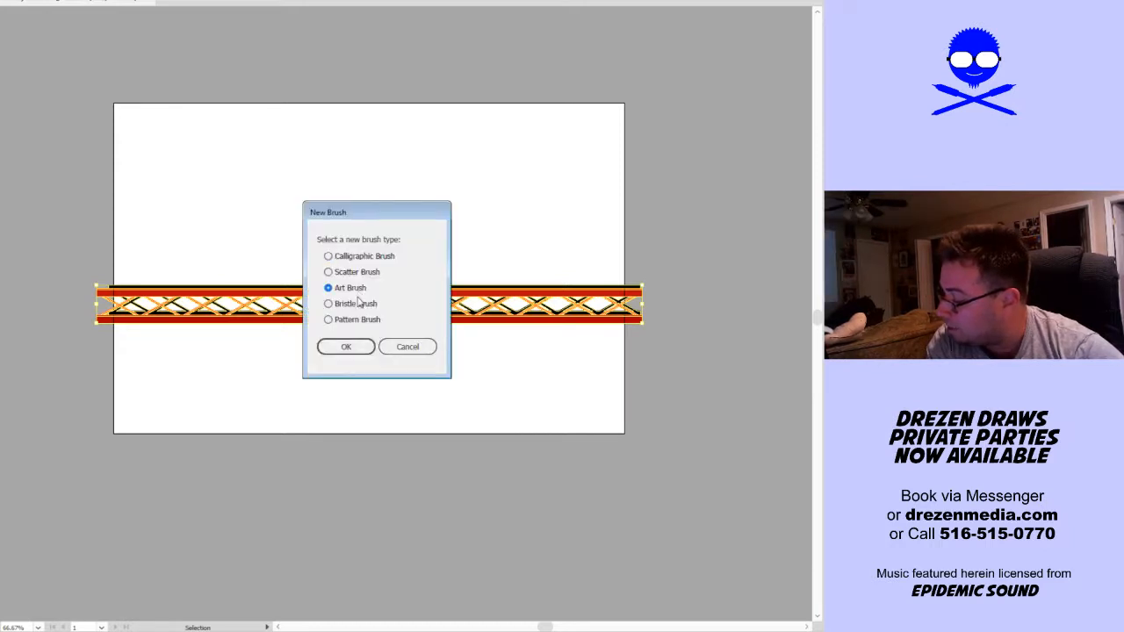
click(355, 347)
click(465, 462)
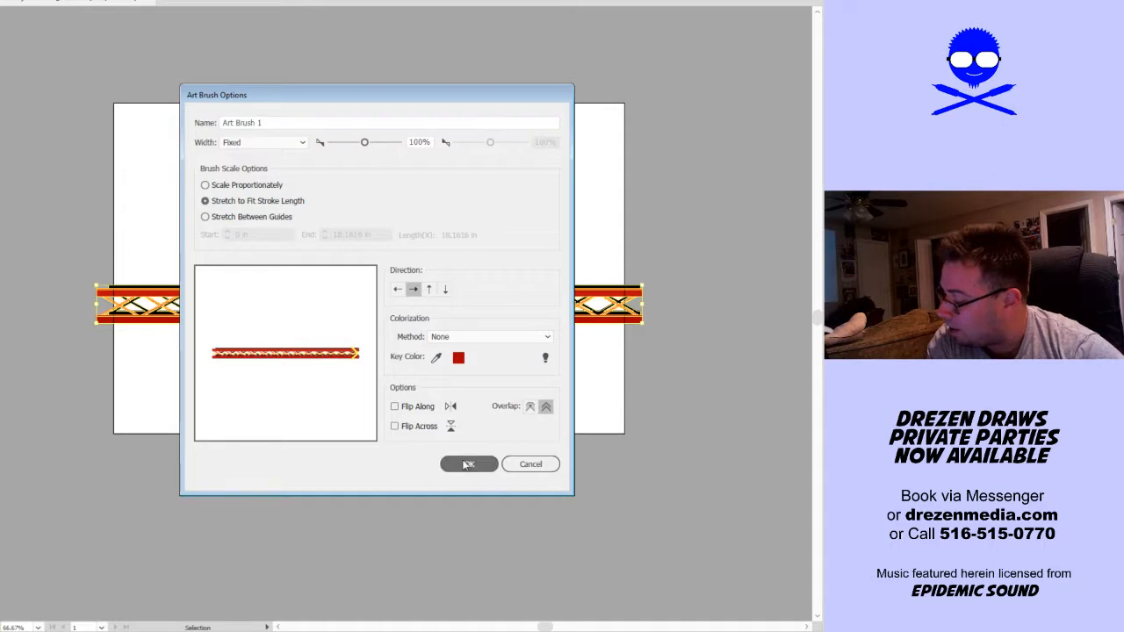
Move the original combined truss artwork off the artboard to just below its lower edge, and deselect it
click(472, 337)
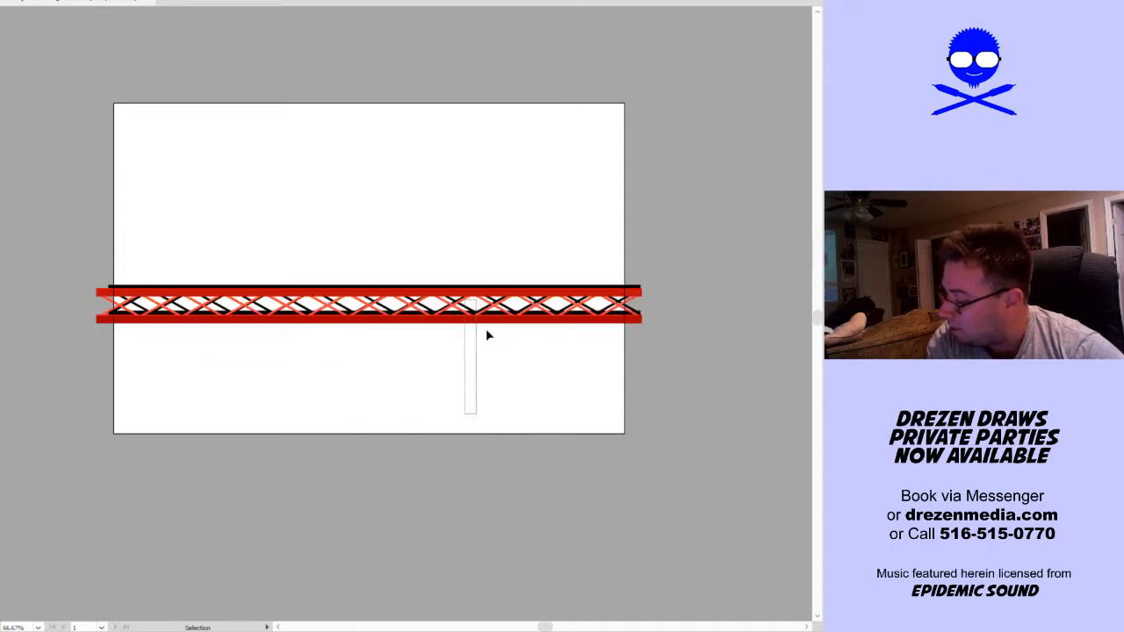
drag(484, 325, 478, 517)
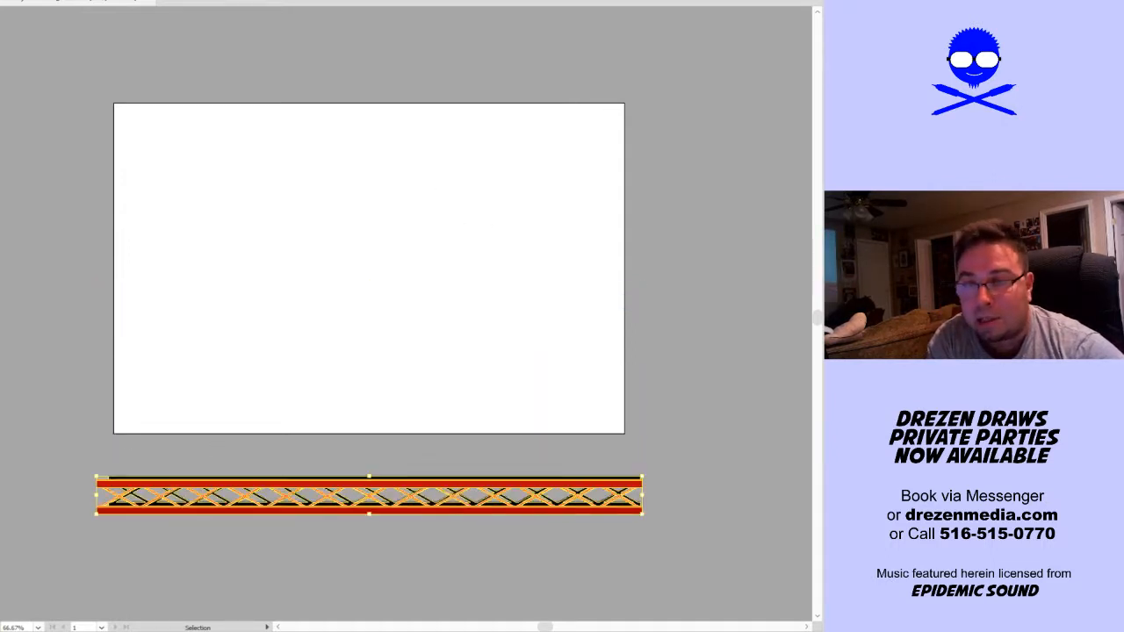
drag(0, 149, 0, 197)
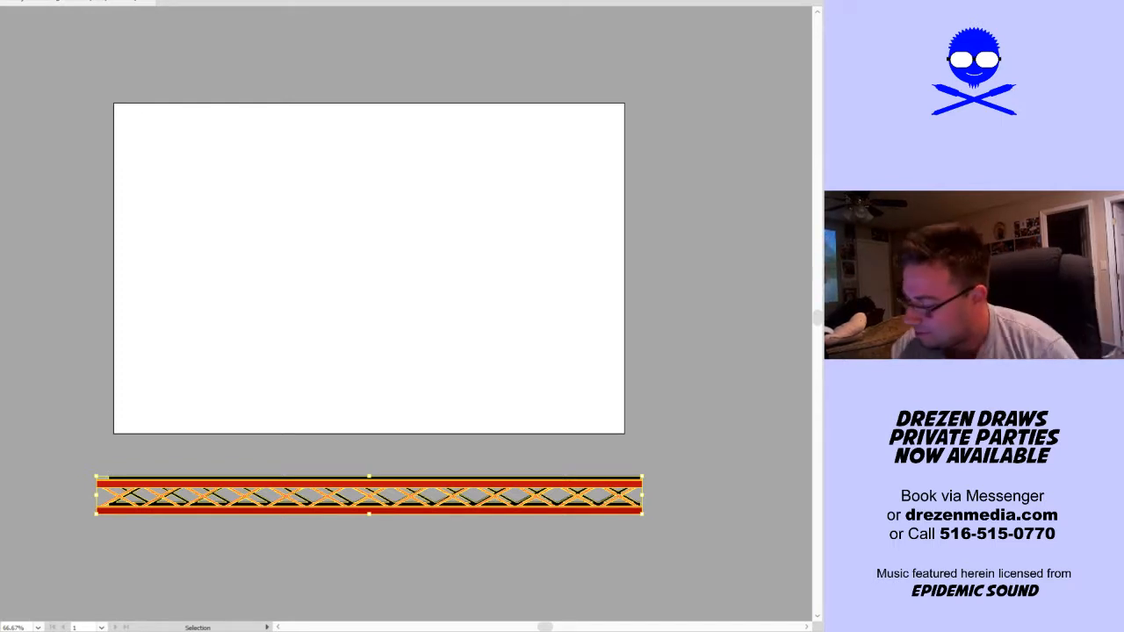
click(335, 348)
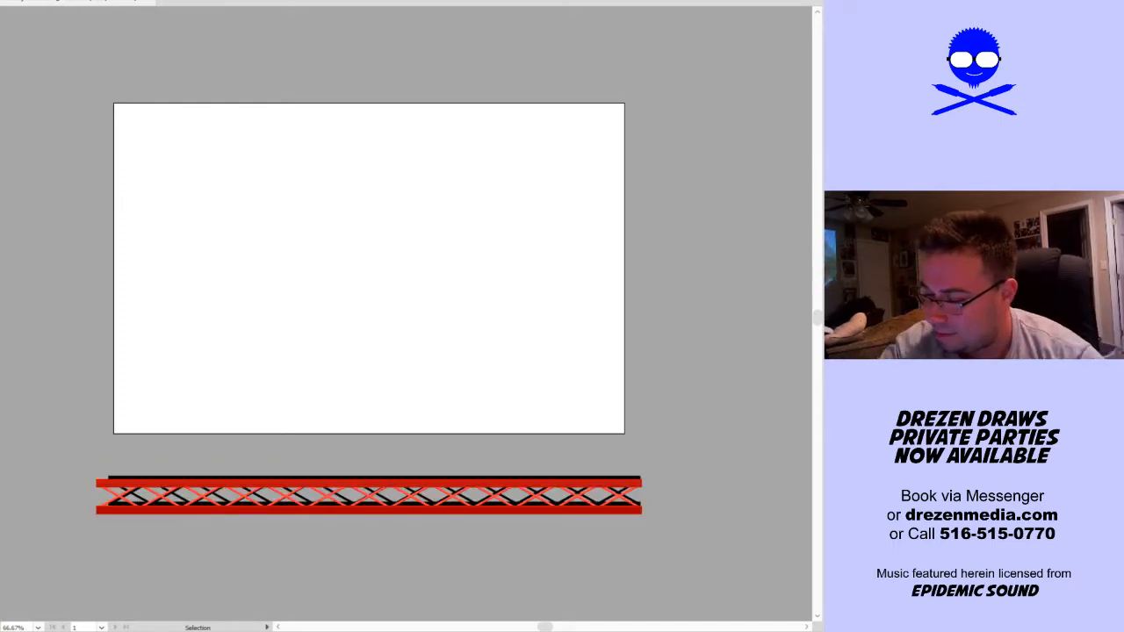
Draw a straight path sloping down to the right across the artboard with the truss brush, then scale it past both sides
key(p)
click(107, 262)
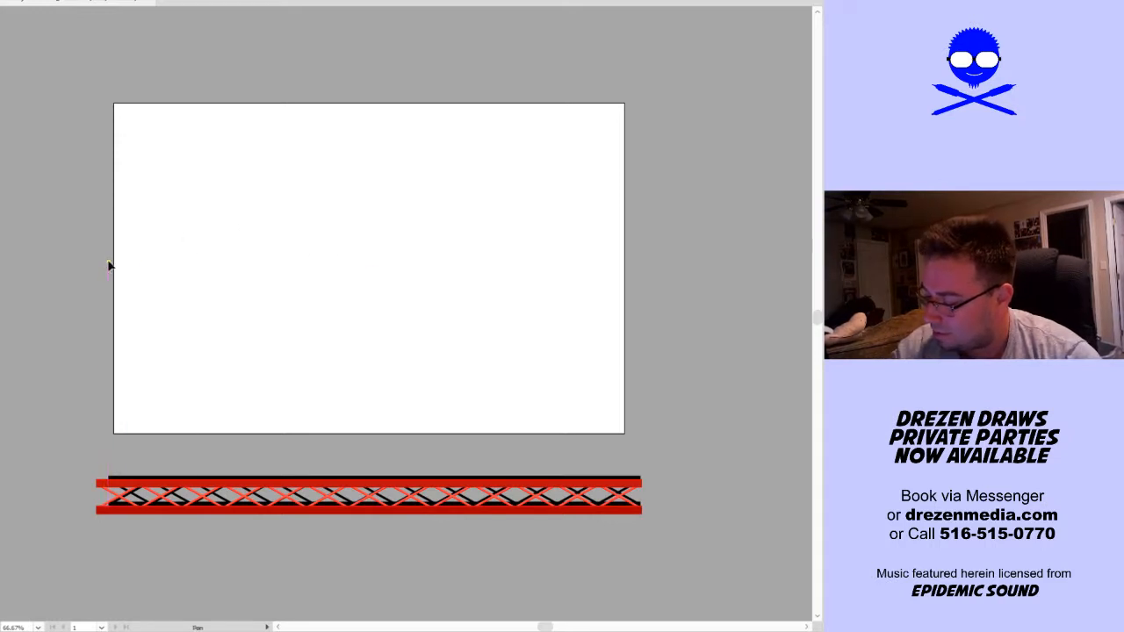
click(630, 338)
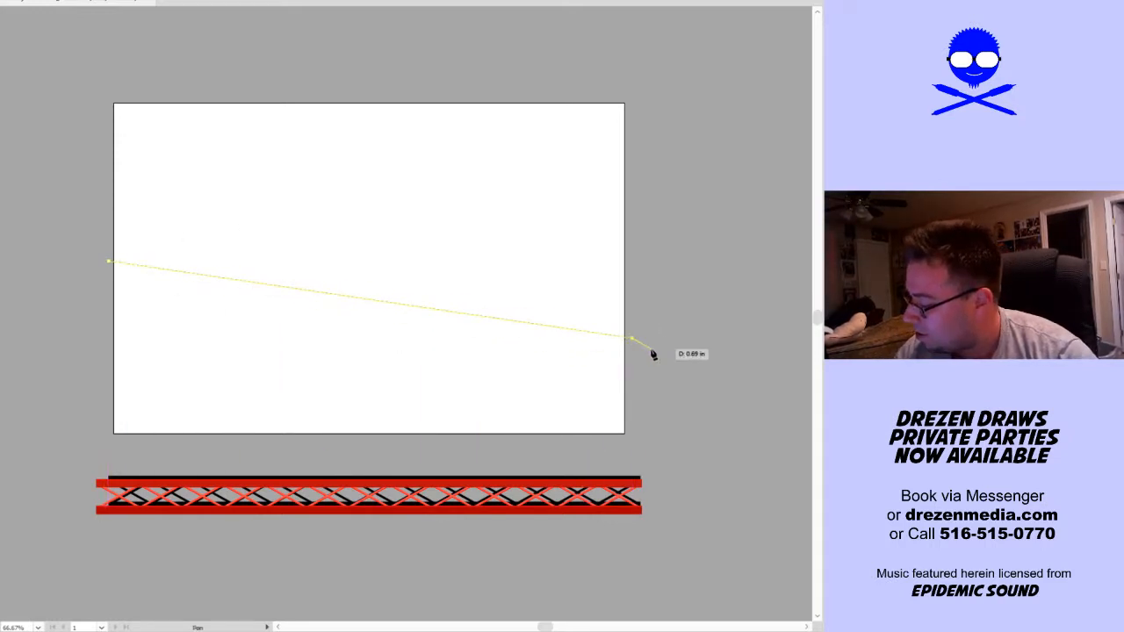
key(v)
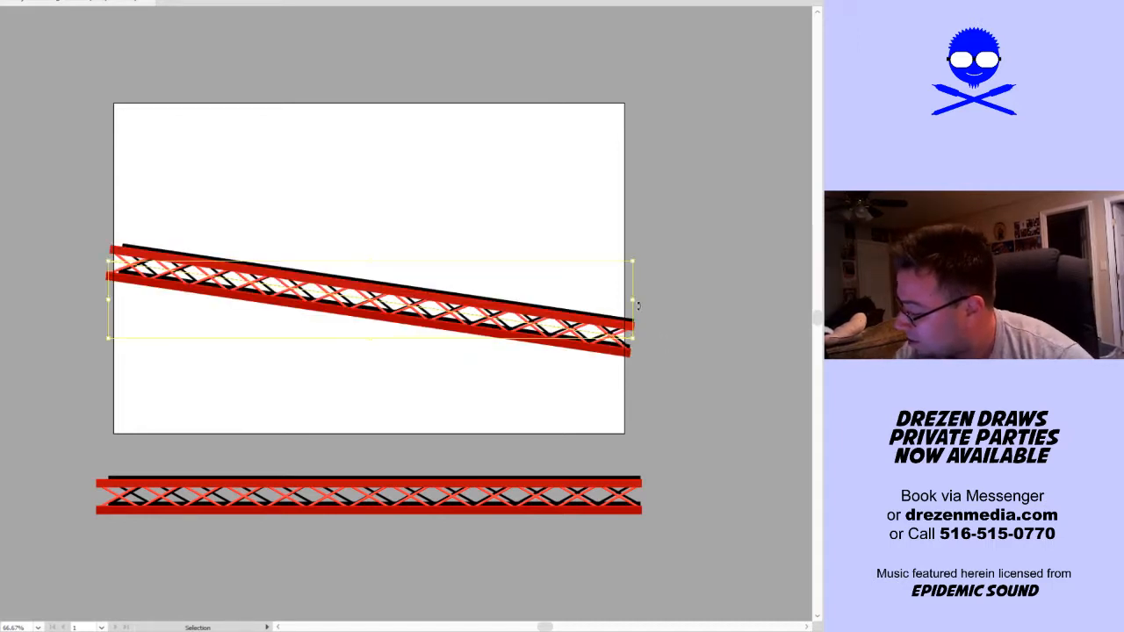
drag(628, 309, 660, 308)
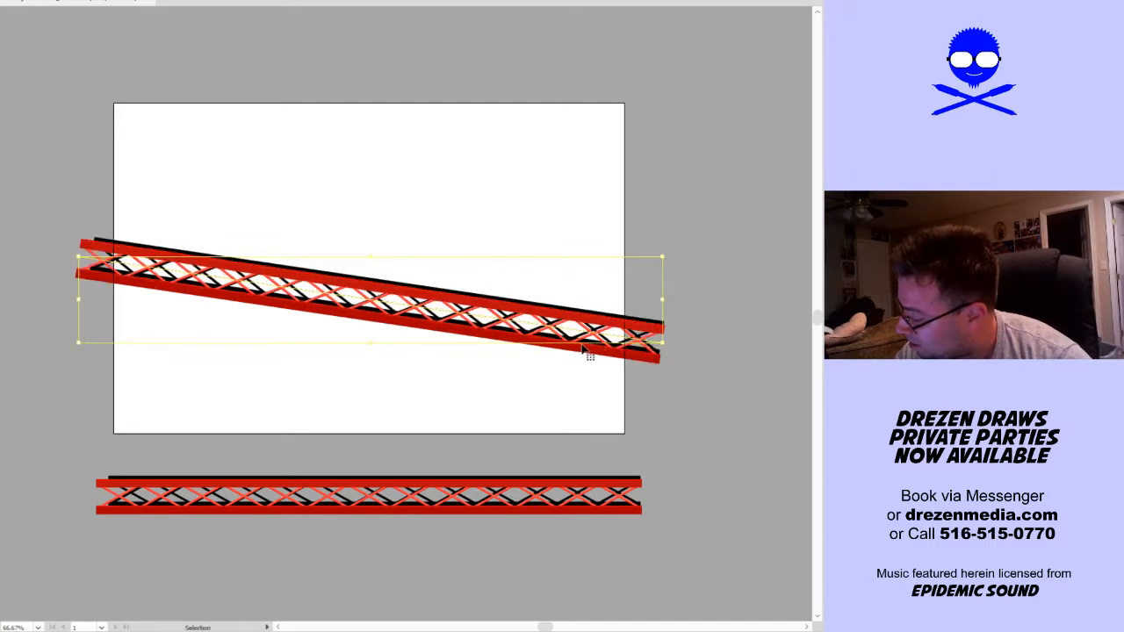
Move the sloping truss slightly lower on the artboard and delete the original truss artwork below it
drag(585, 353, 587, 372)
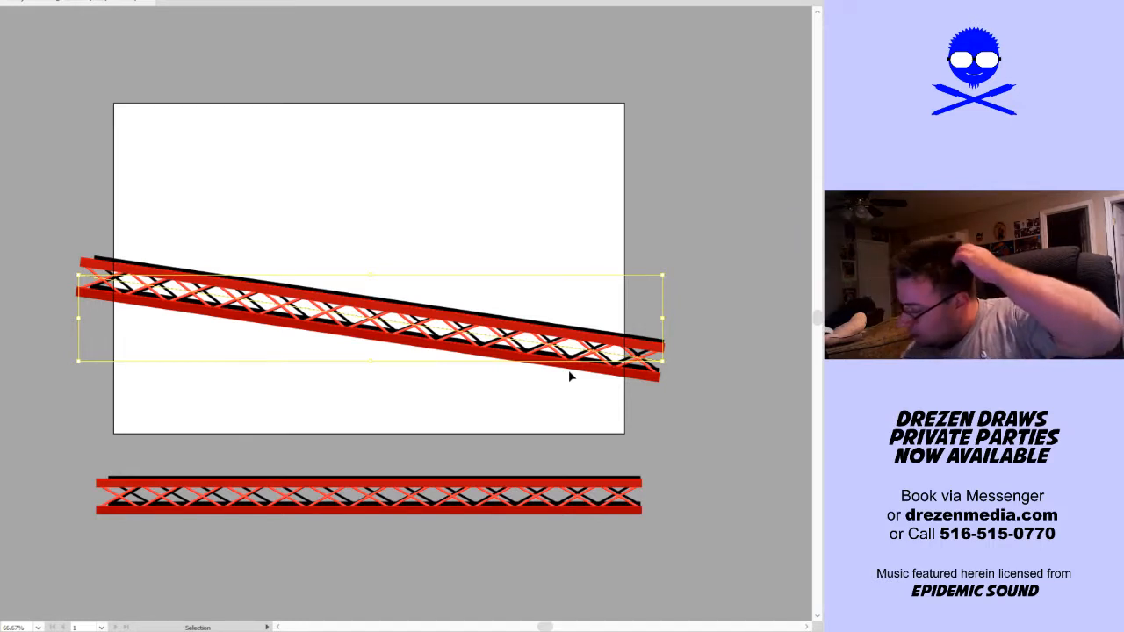
click(674, 415)
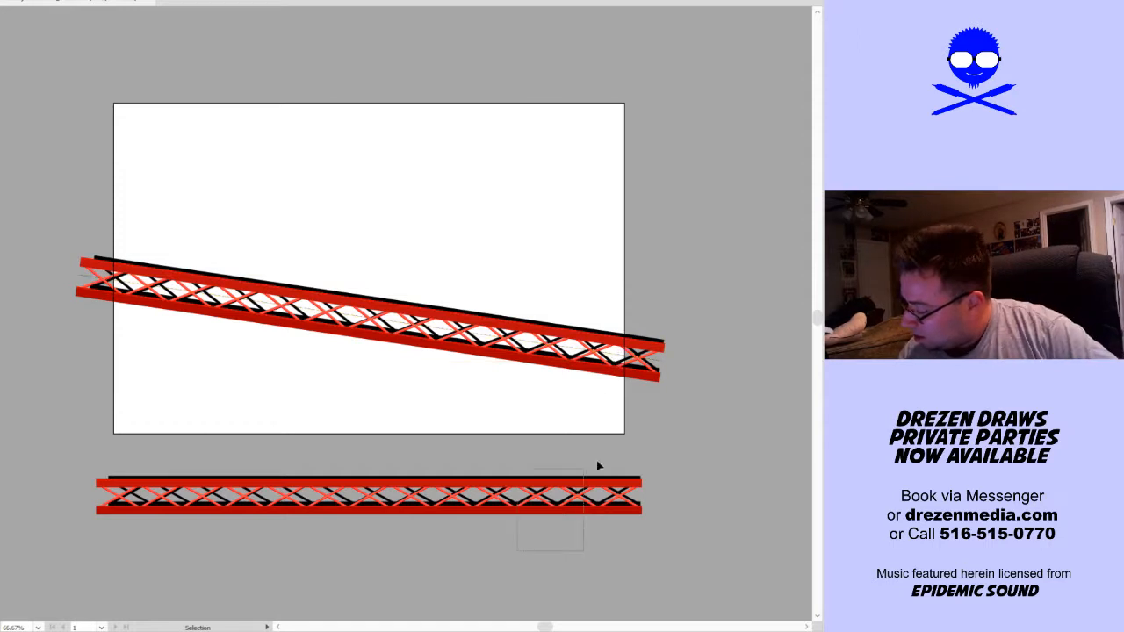
click(593, 500)
key(Delete)
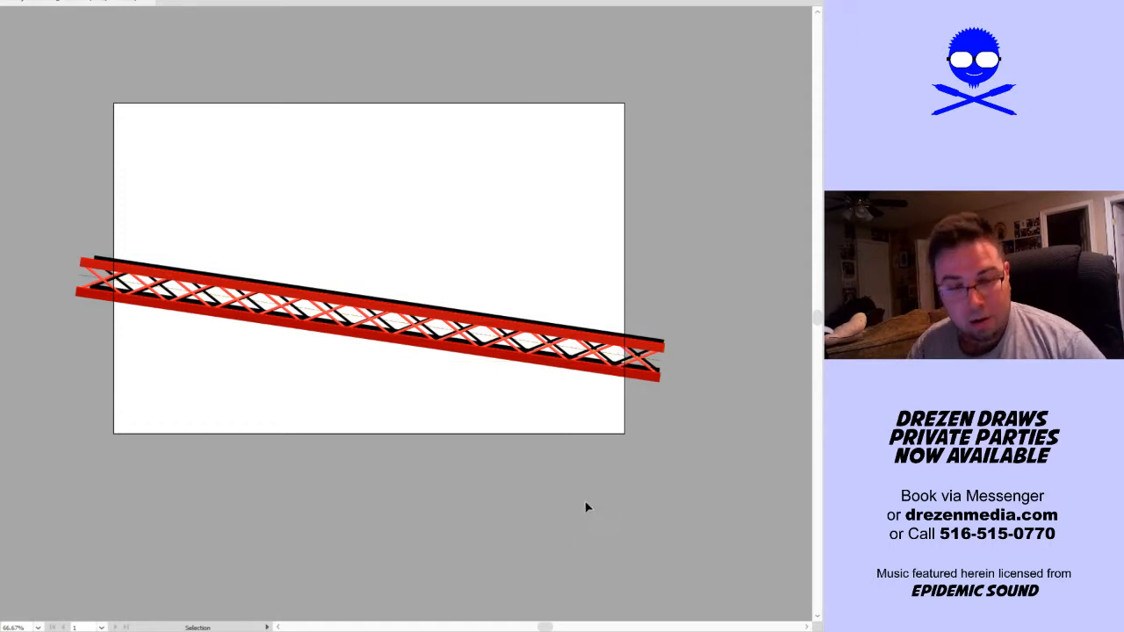
Raise the right endpoint of the truss path for a gentler slope, then shift the whole truss slightly lower and deselect it
click(574, 370)
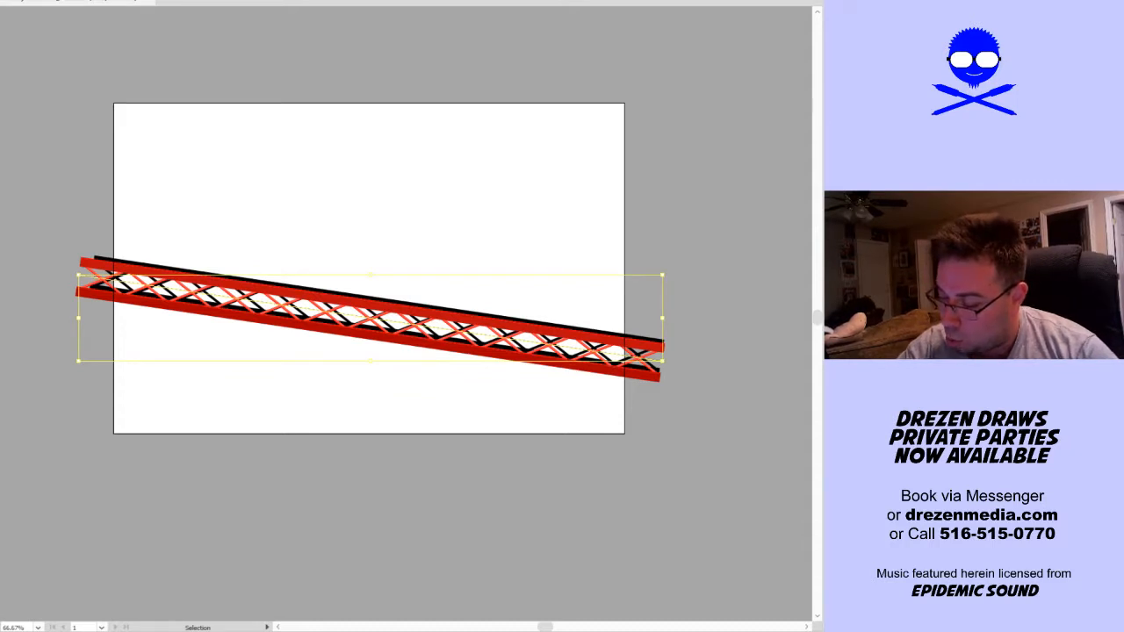
key(ctrl+0)
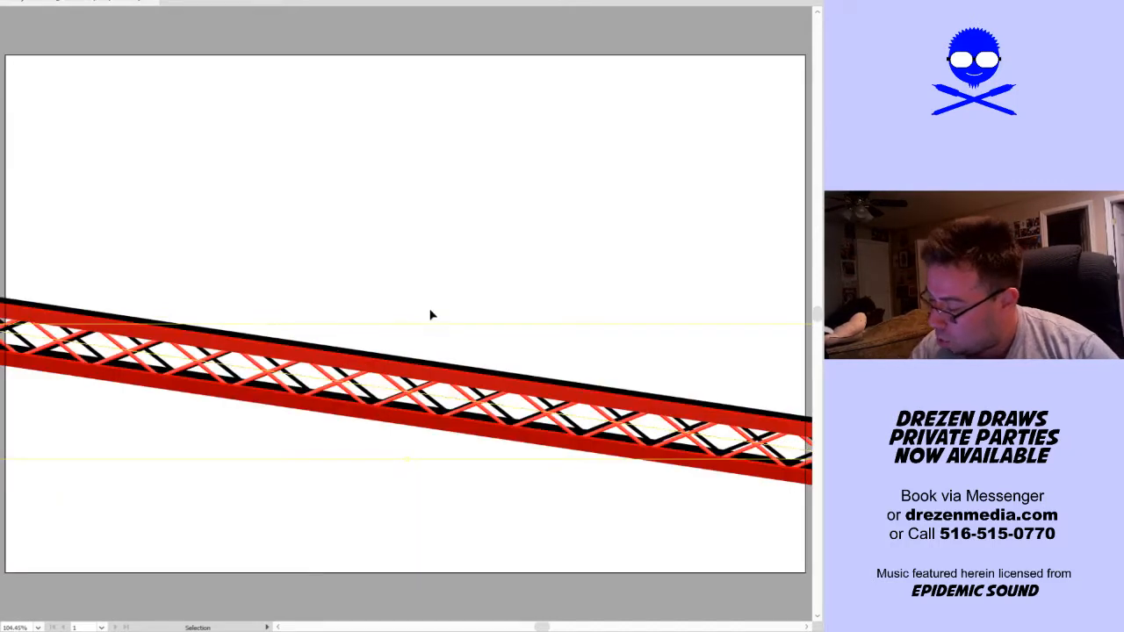
click(579, 355)
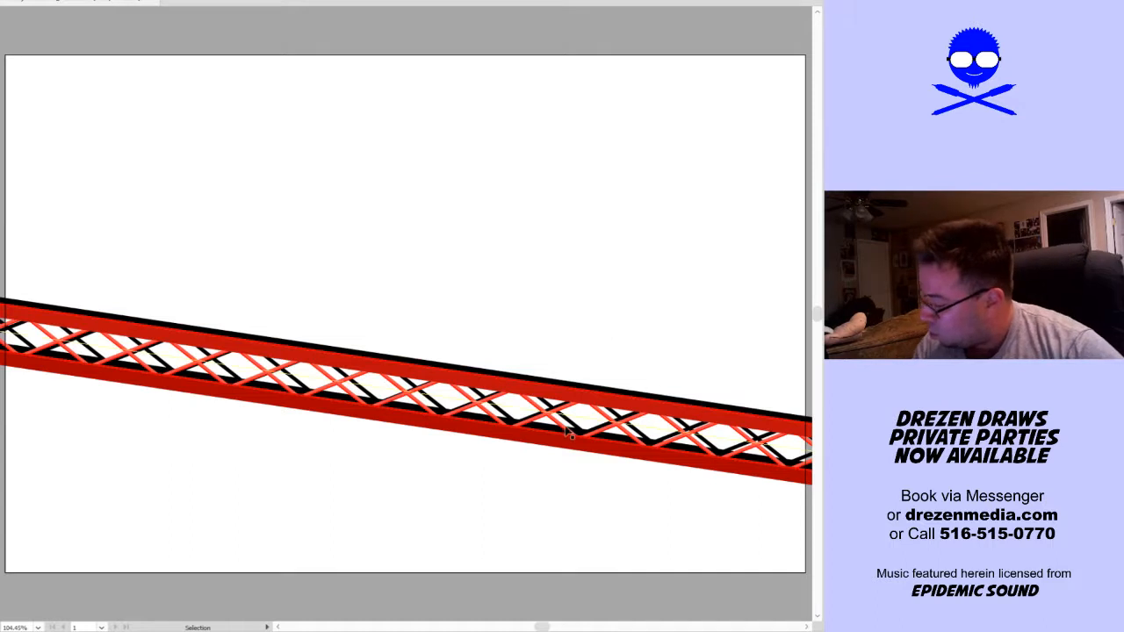
key(a)
key(space)
drag(742, 534, 566, 528)
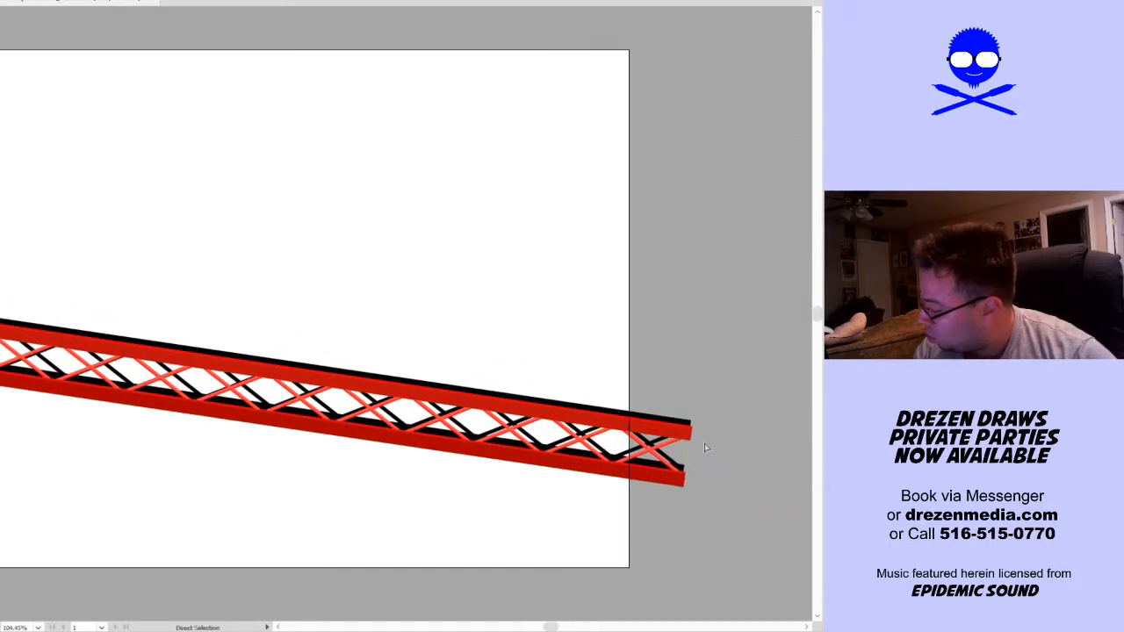
drag(689, 456, 686, 427)
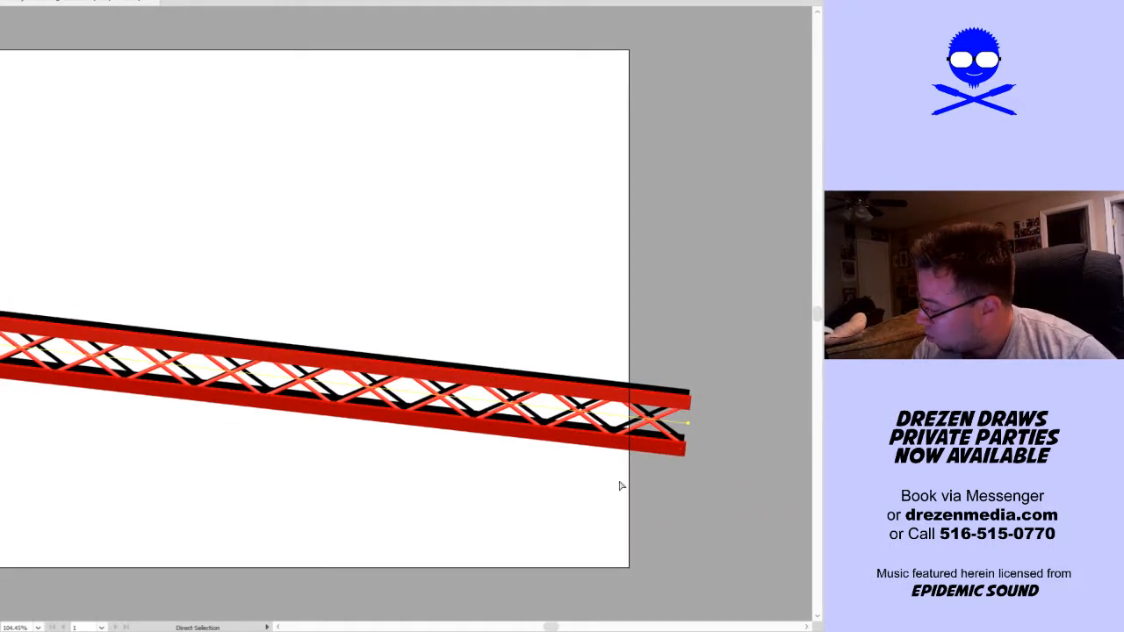
key(ctrl+0)
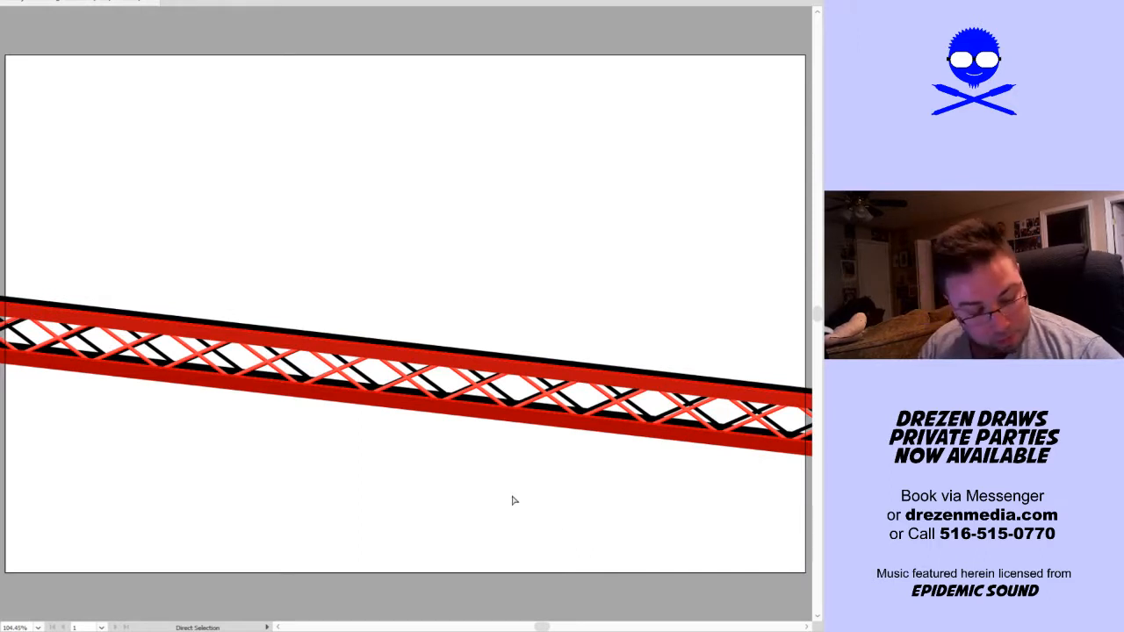
drag(539, 409, 533, 428)
key(ctrl+shift+a)
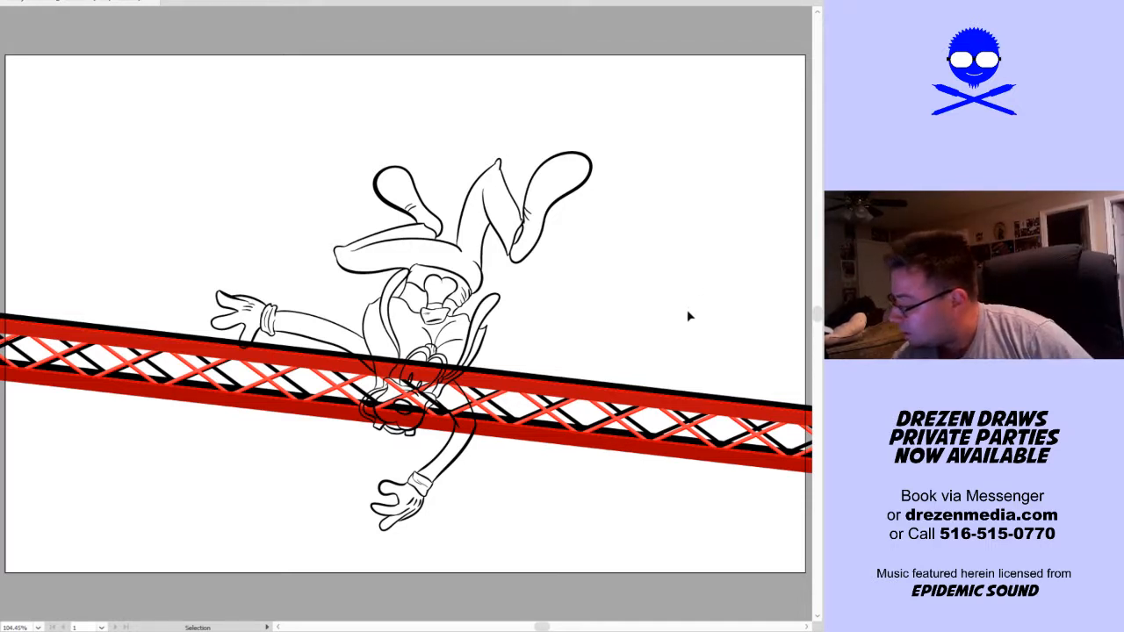
key(a)
key(v)
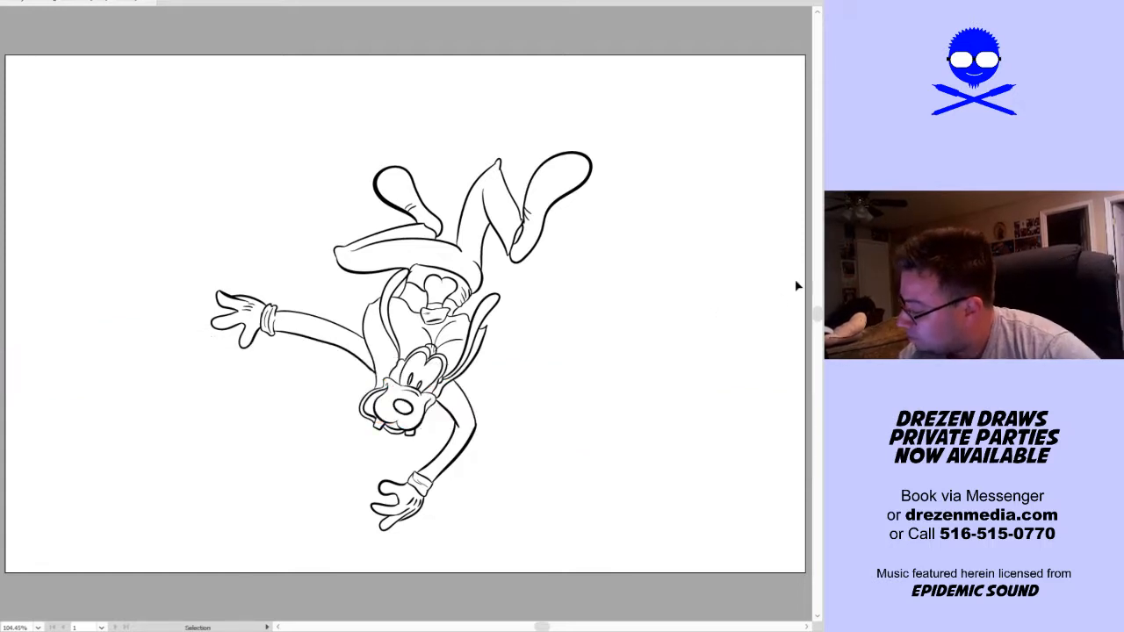
key(ctrl+z)
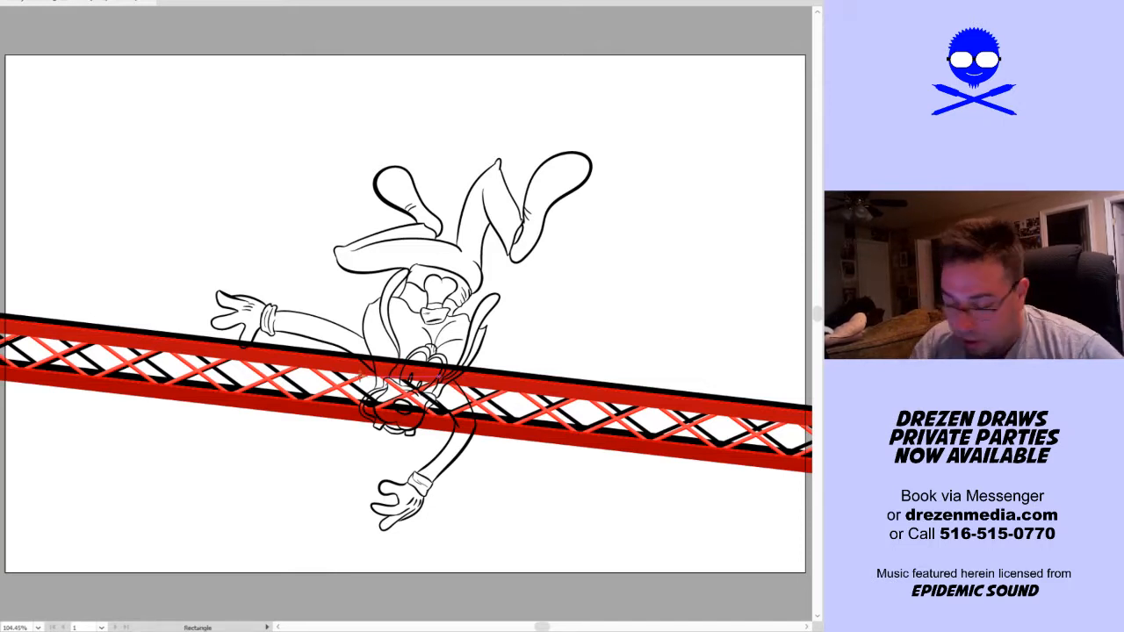
Draw a pink background rectangle extending slightly past every edge of the artboard, behind the dog and truss, and deselect it
scroll(348, 393, down, 2)
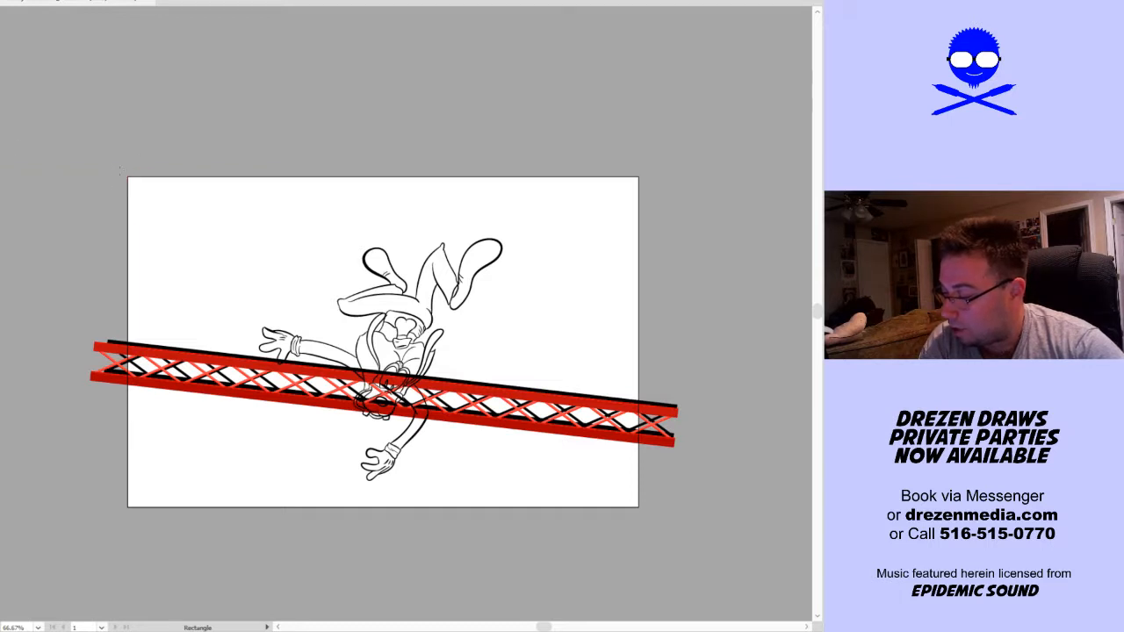
drag(118, 171, 652, 535)
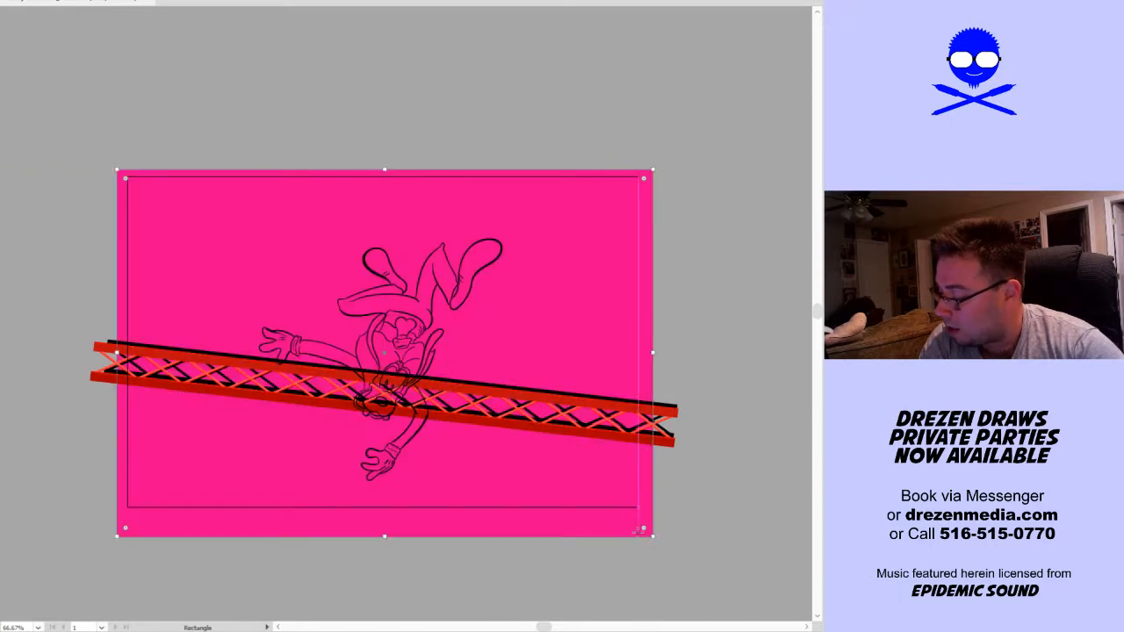
key(v)
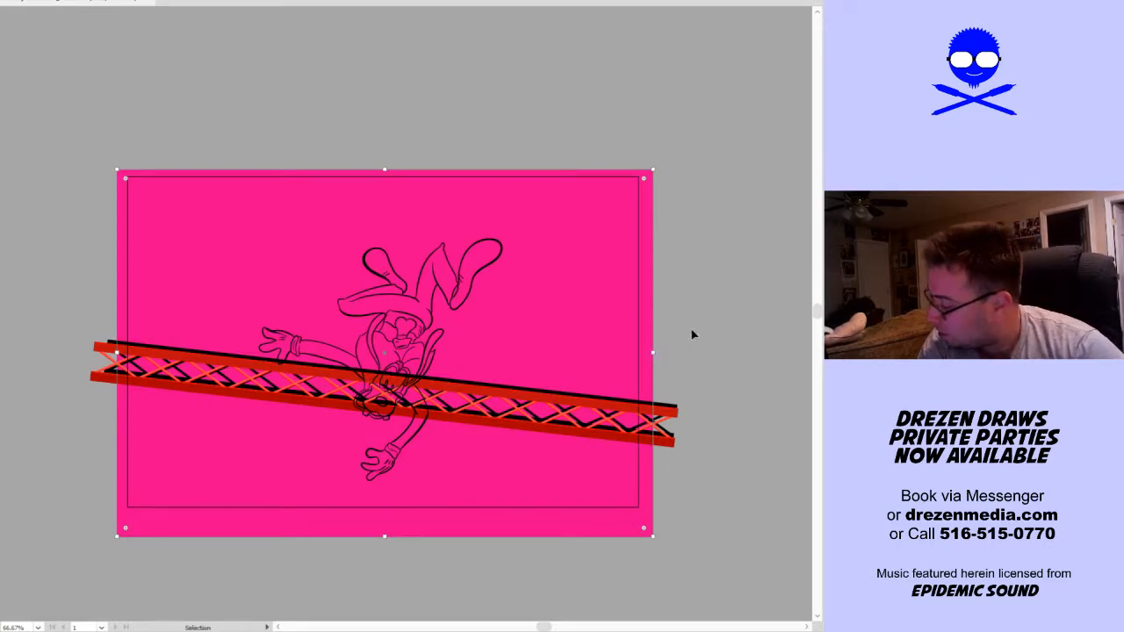
key(ctrl+shift+a)
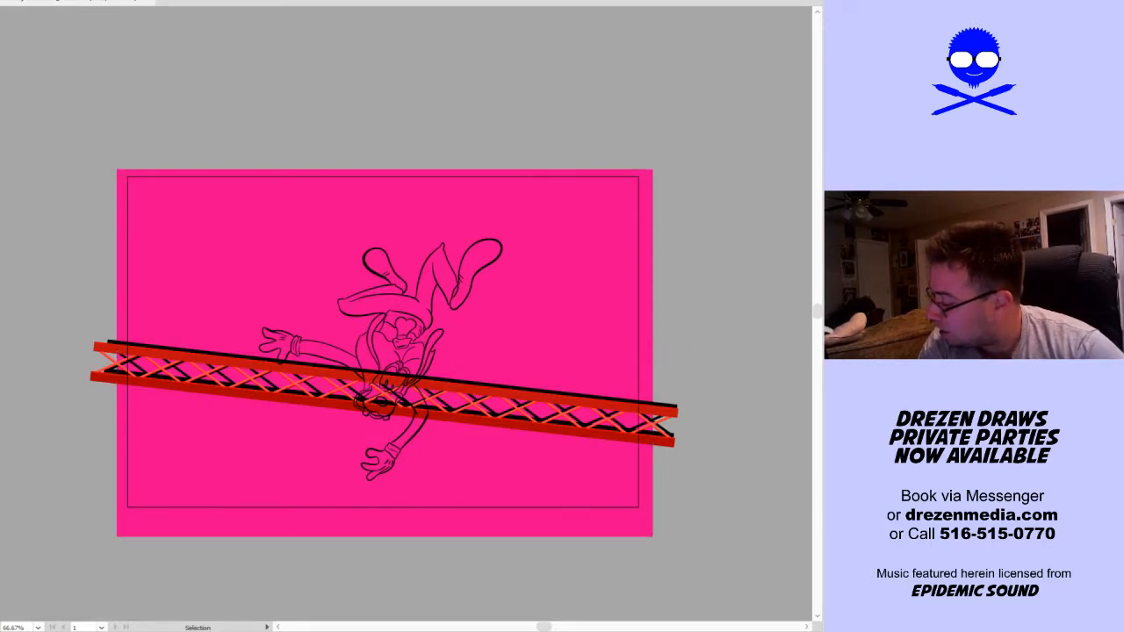
Hide the truss so that only the dog's line art remains over the pink background
key(a)
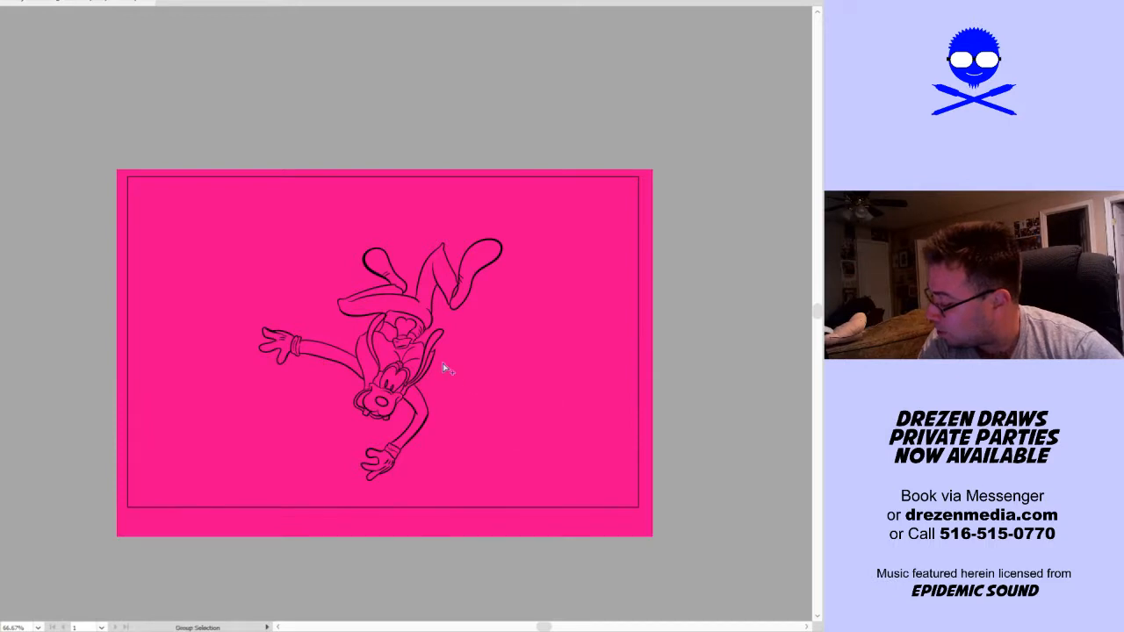
scroll(439, 362, up, 2)
key(v)
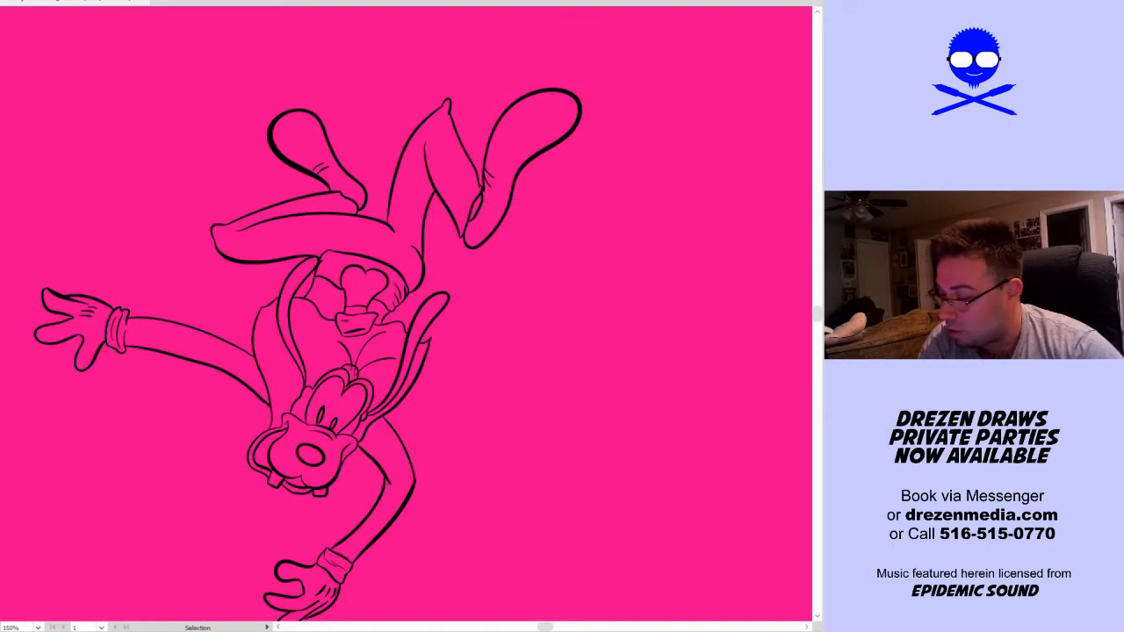
key(k)
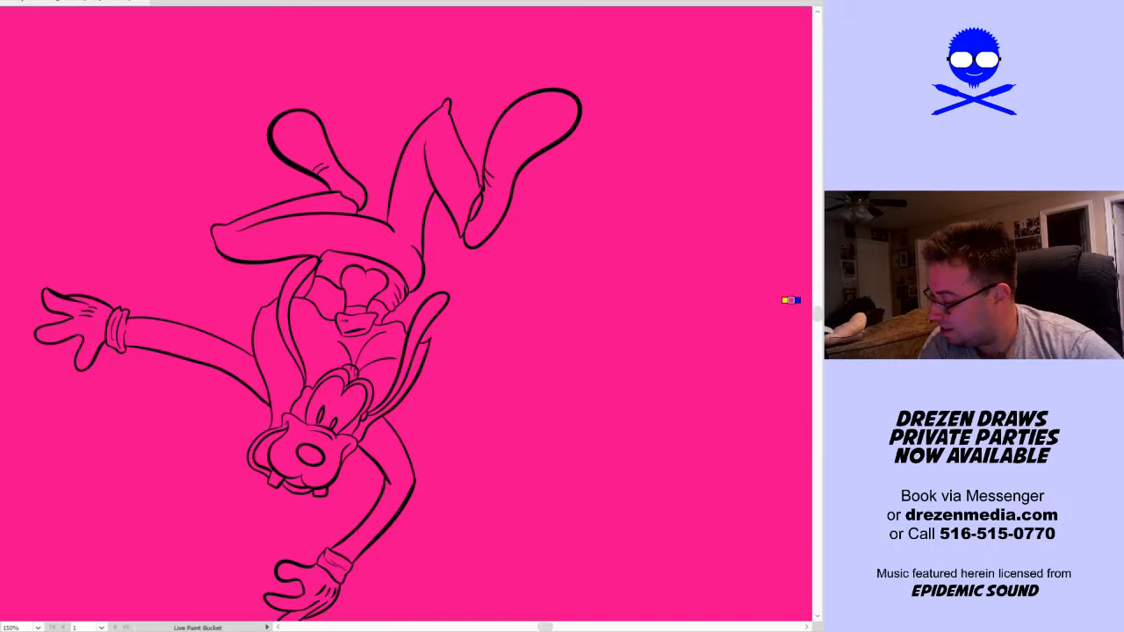
key(v)
click(301, 368)
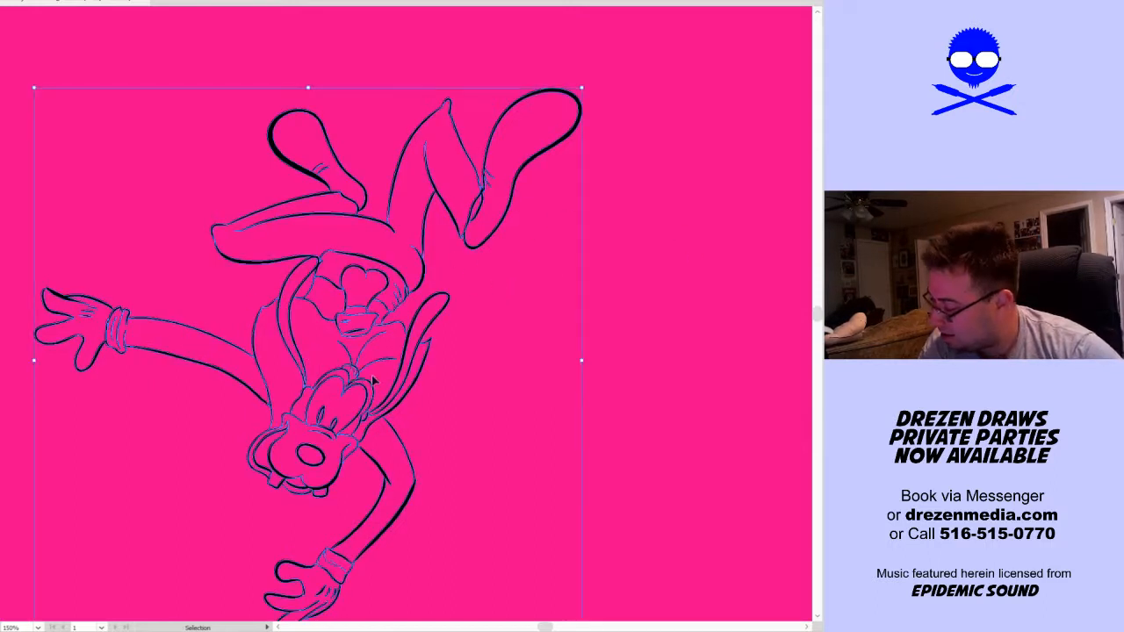
key(a)
click(528, 384)
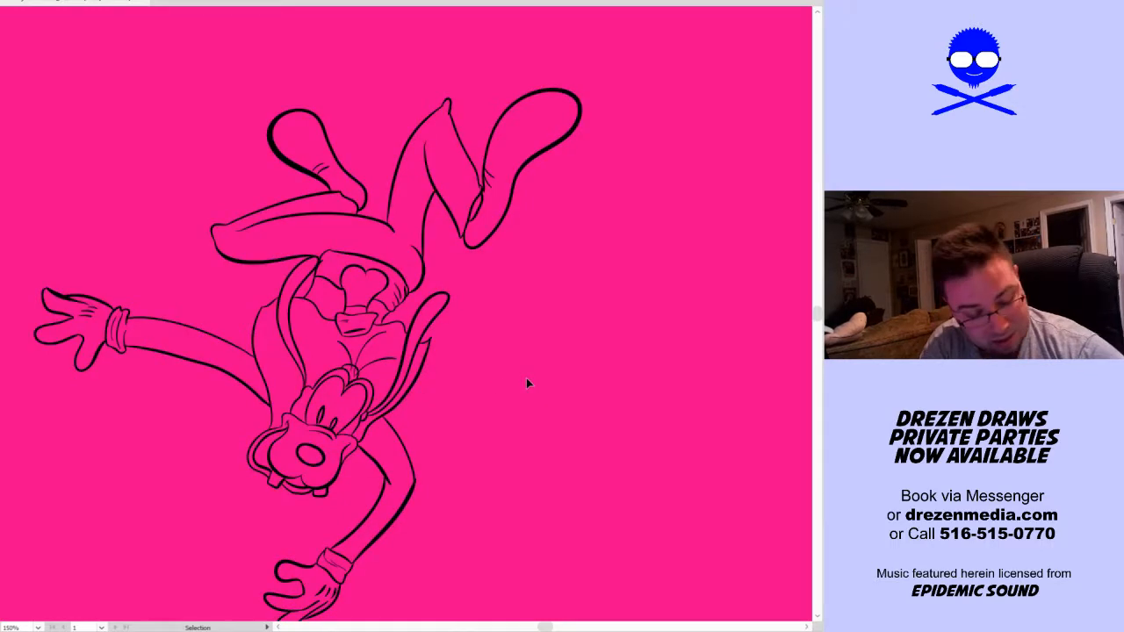
Paint both of the dog's pupils solid black with the Blob Brush
key(k)
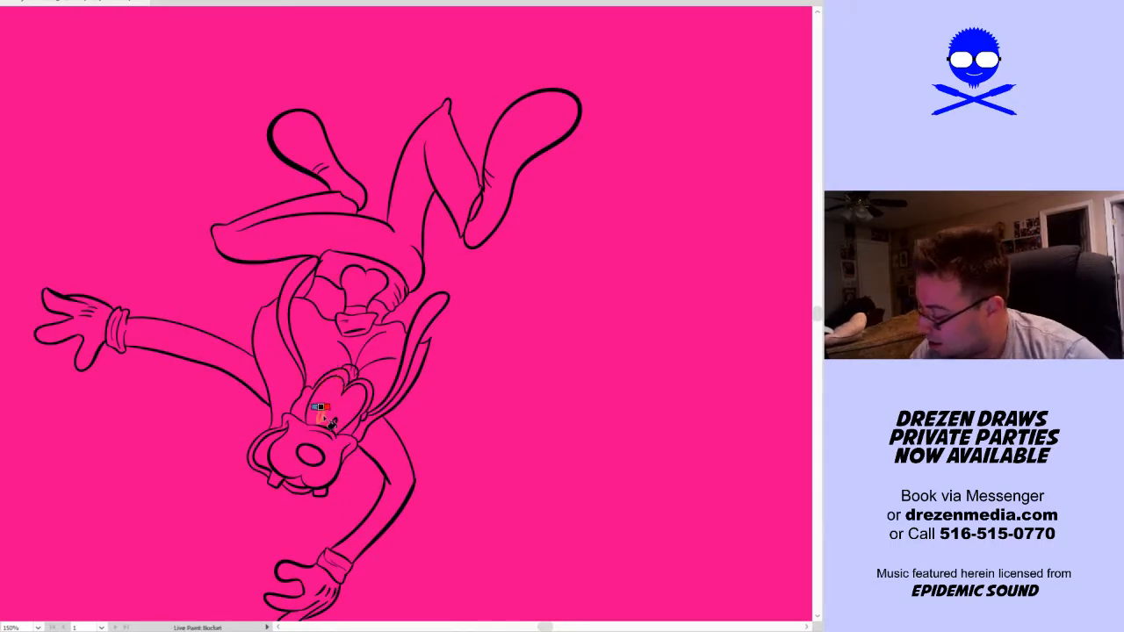
key(z)
drag(286, 472, 419, 366)
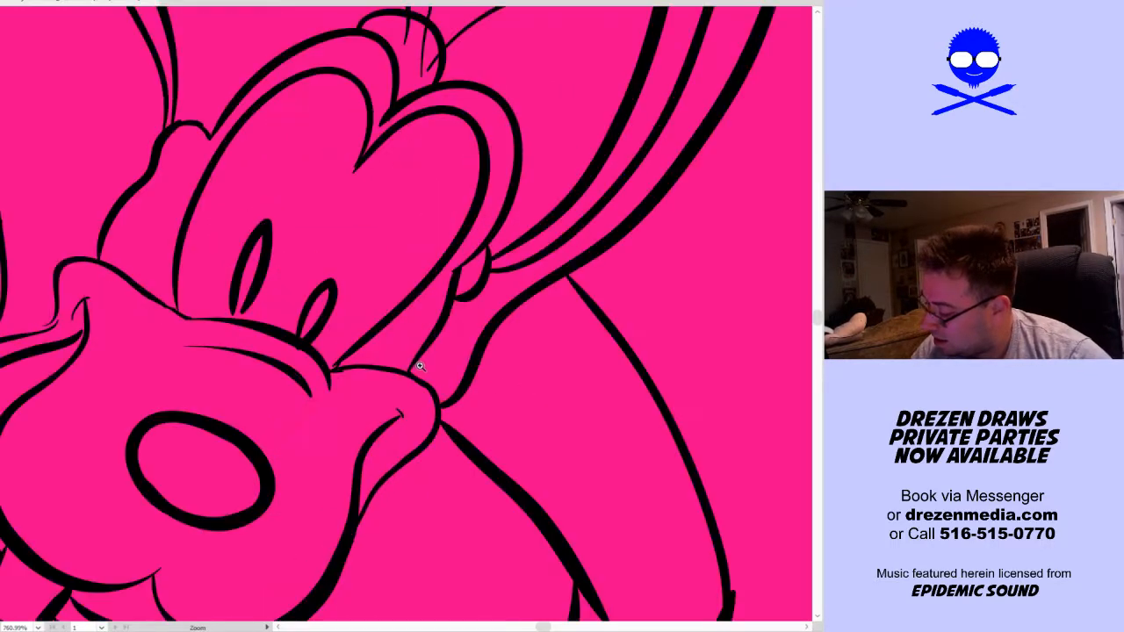
key(shift+b)
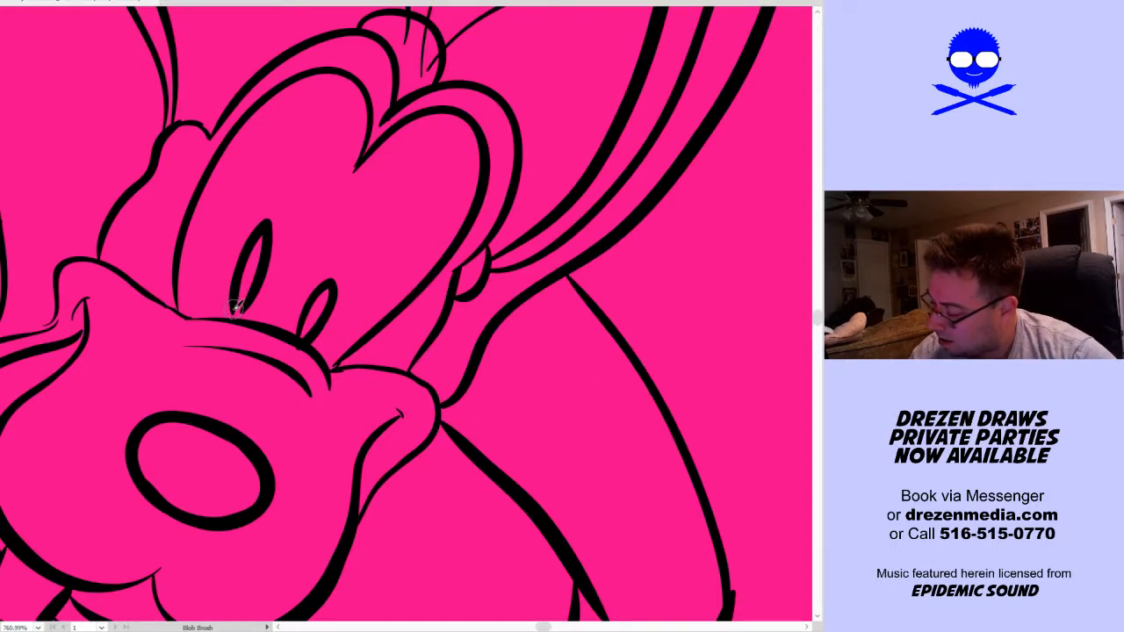
mouse_move(242, 310)
mouse_down()
mouse_move(263, 239)
mouse_move(244, 303)
mouse_move(273, 248)
mouse_move(237, 311)
mouse_move(250, 263)
mouse_move(260, 277)
mouse_up()
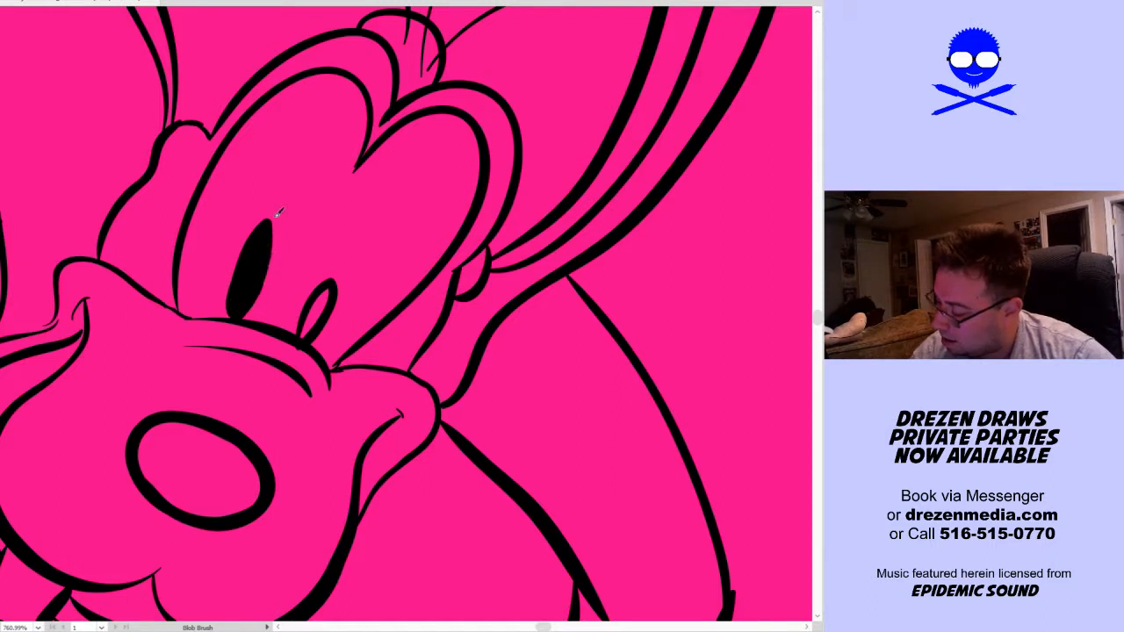
mouse_move(309, 332)
mouse_down()
mouse_move(328, 293)
mouse_move(309, 330)
mouse_up()
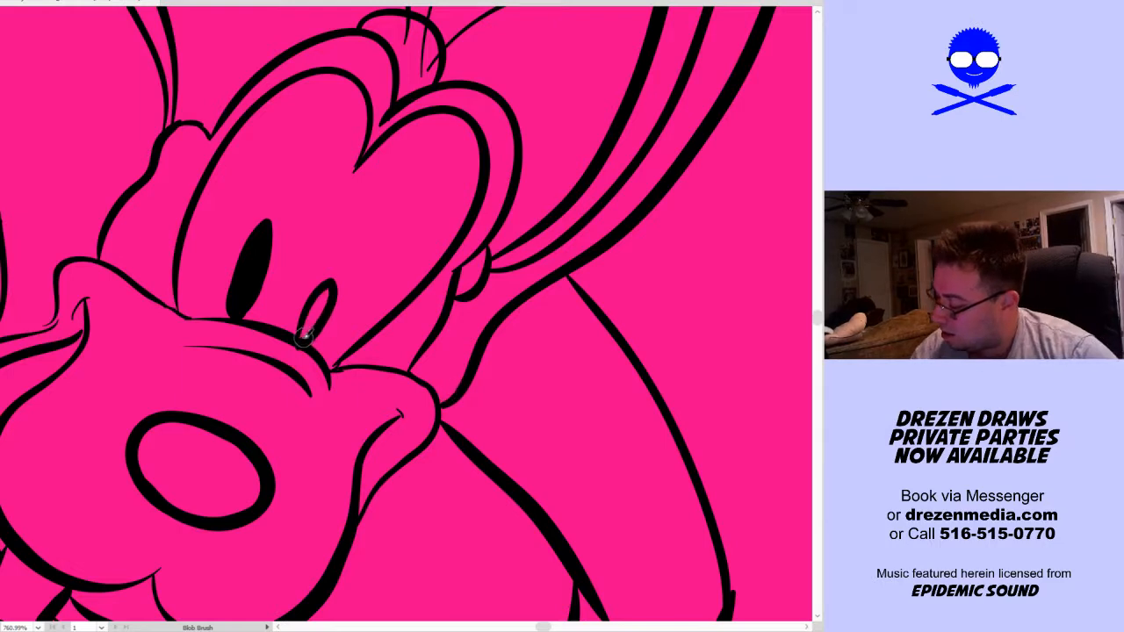
Fill the dog's nose with black using the Live Paint Bucket
scroll(339, 311, down, 3)
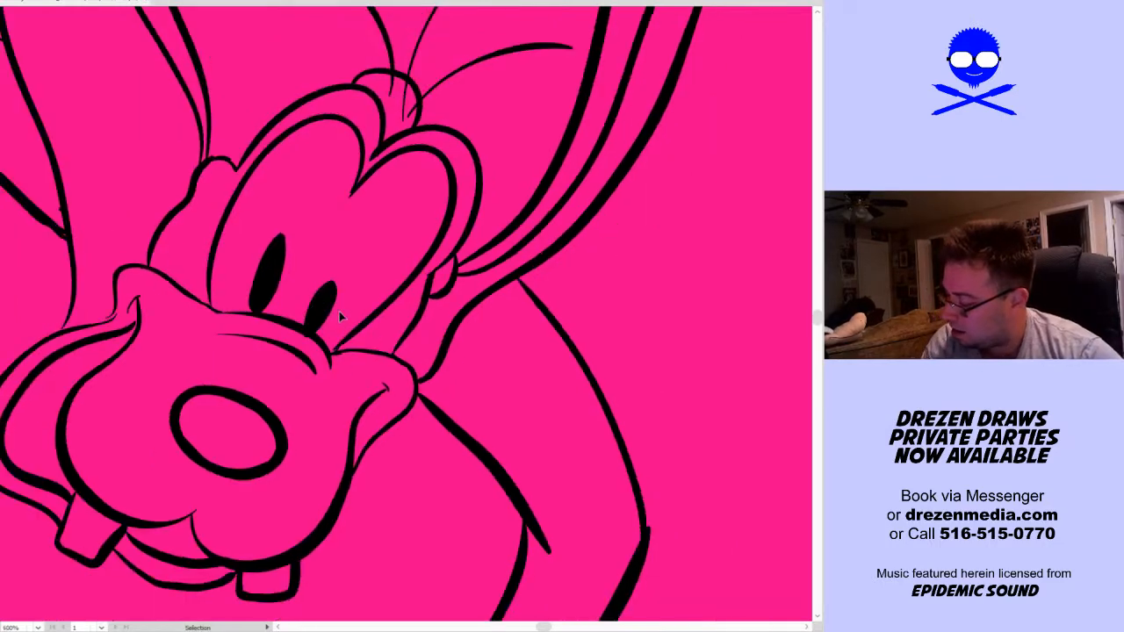
key(k)
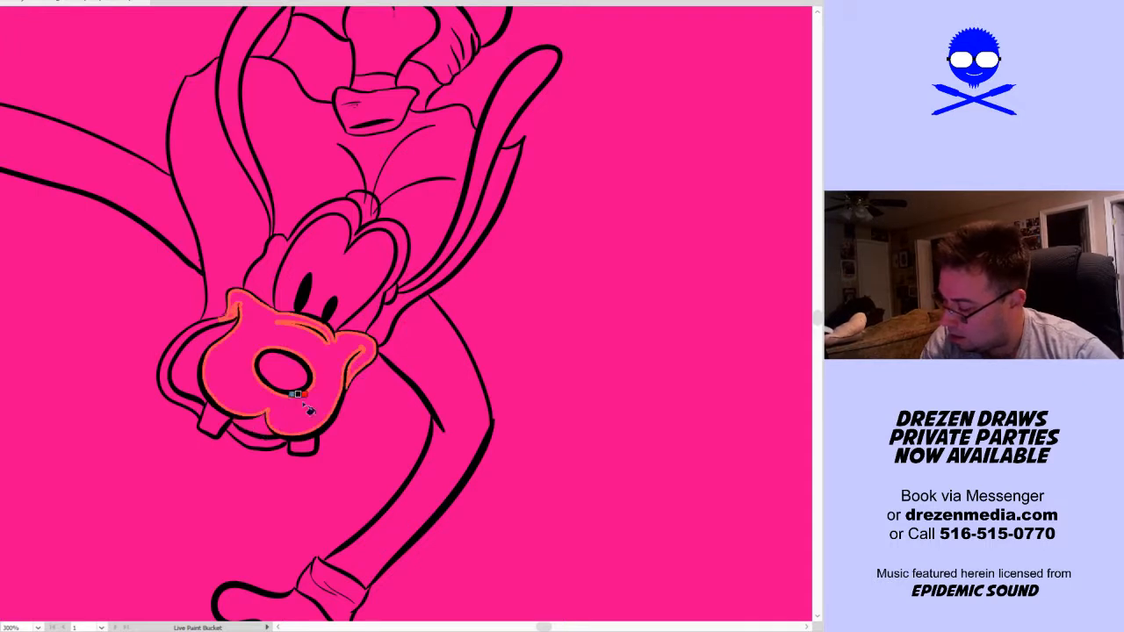
click(283, 370)
click(189, 364)
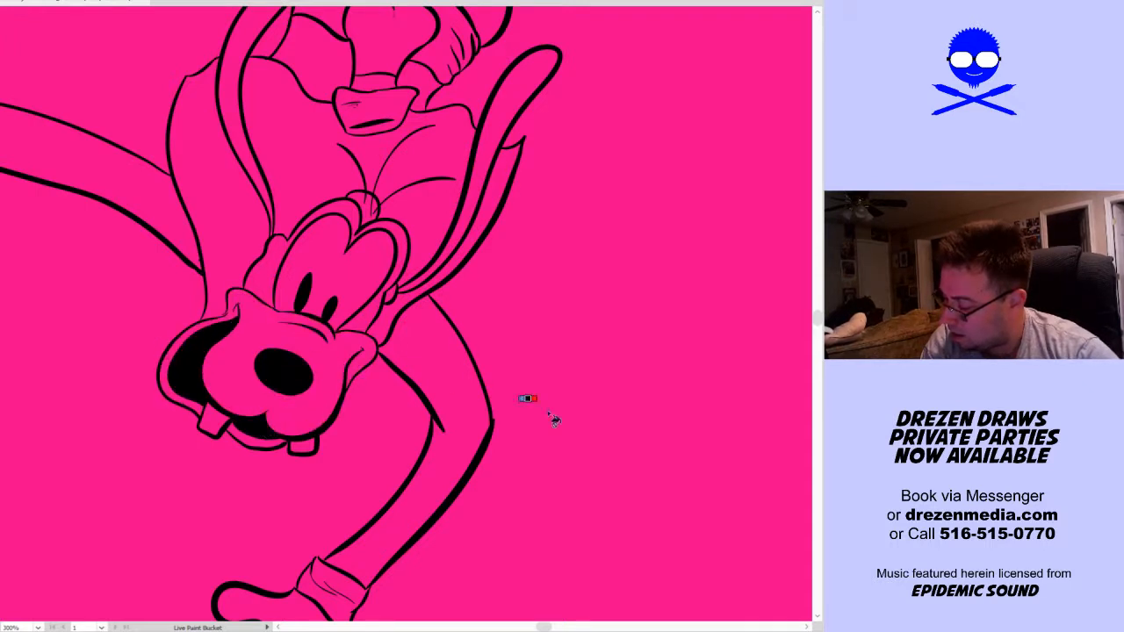
key(space)
drag(582, 348, 556, 447)
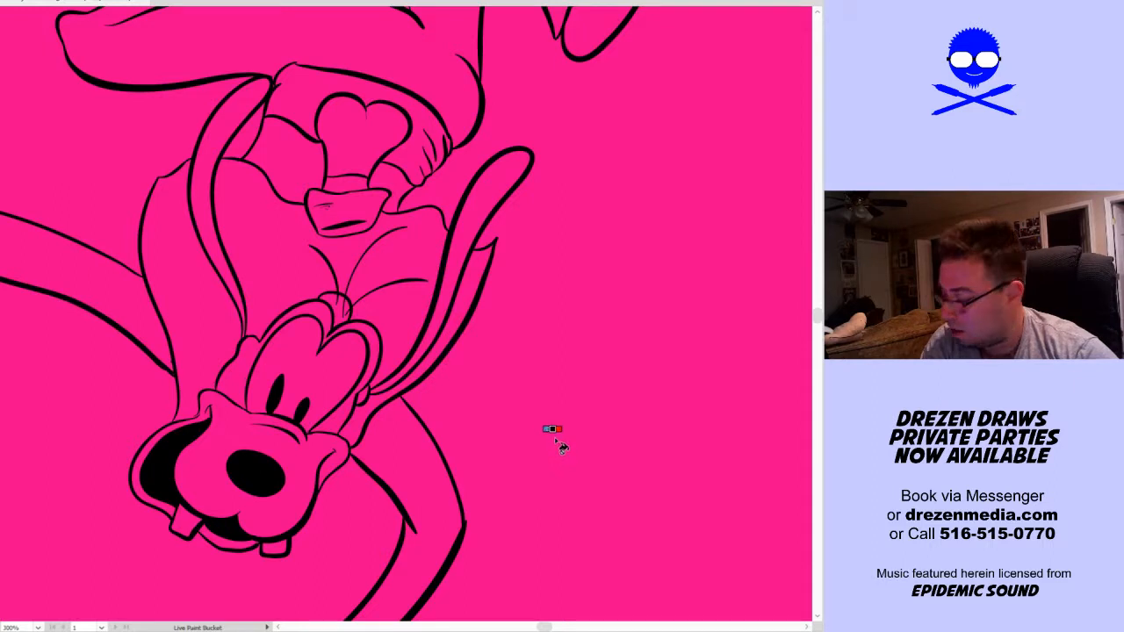
key(ctrl+z)
key(ctrl+z)
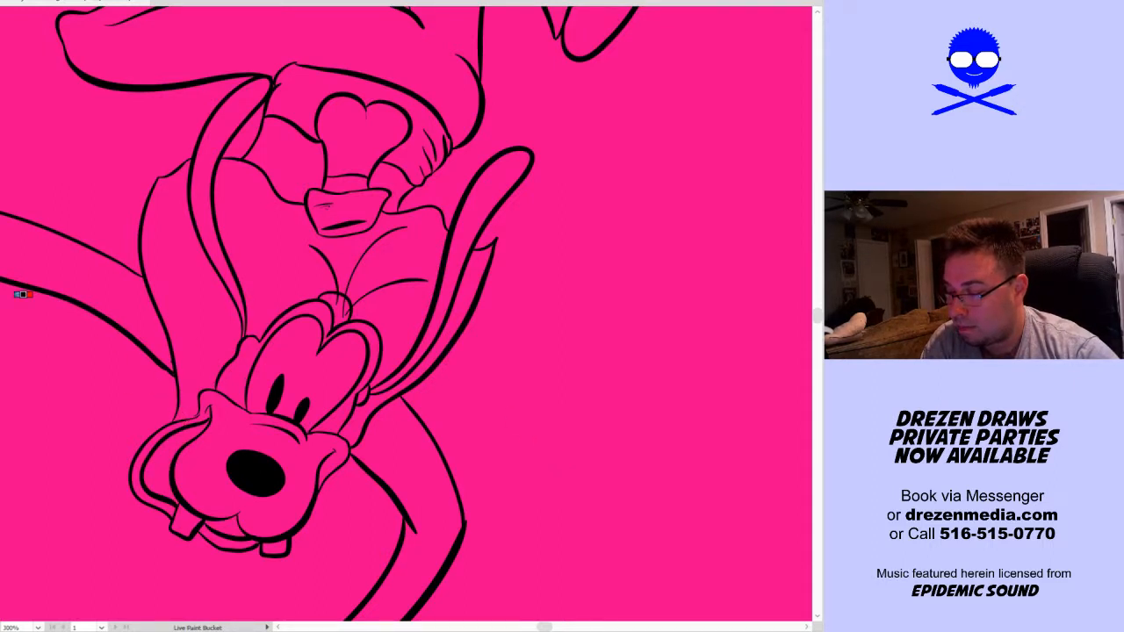
Set the fill colour to dark red A50000 and fill the inside of the dog's open mouth with Live Paint
double_click(1, 290)
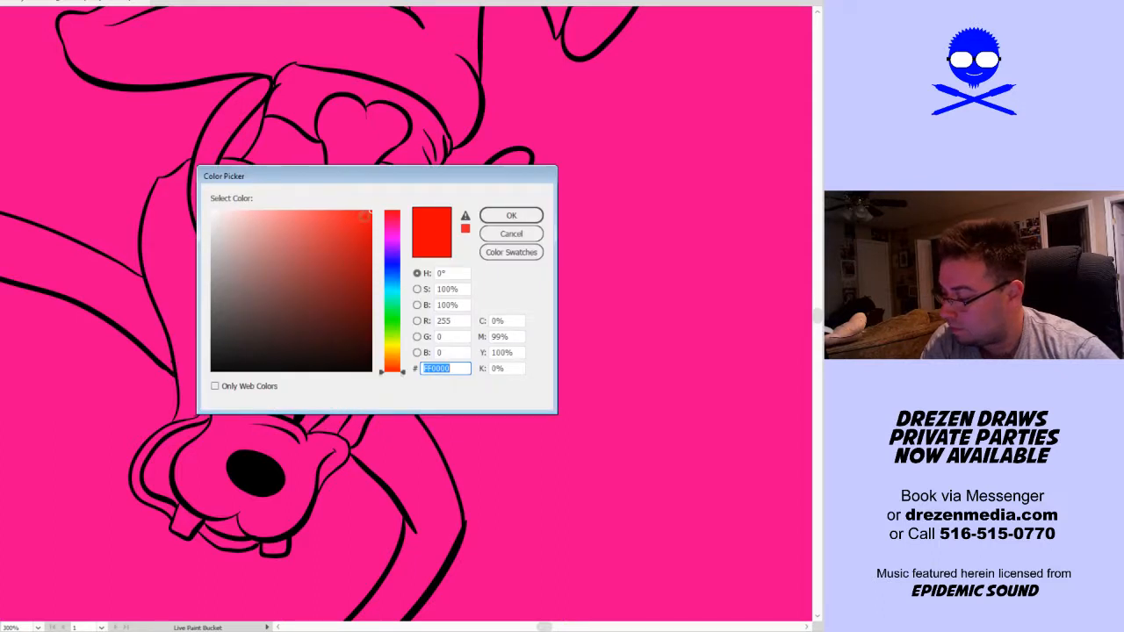
click(370, 267)
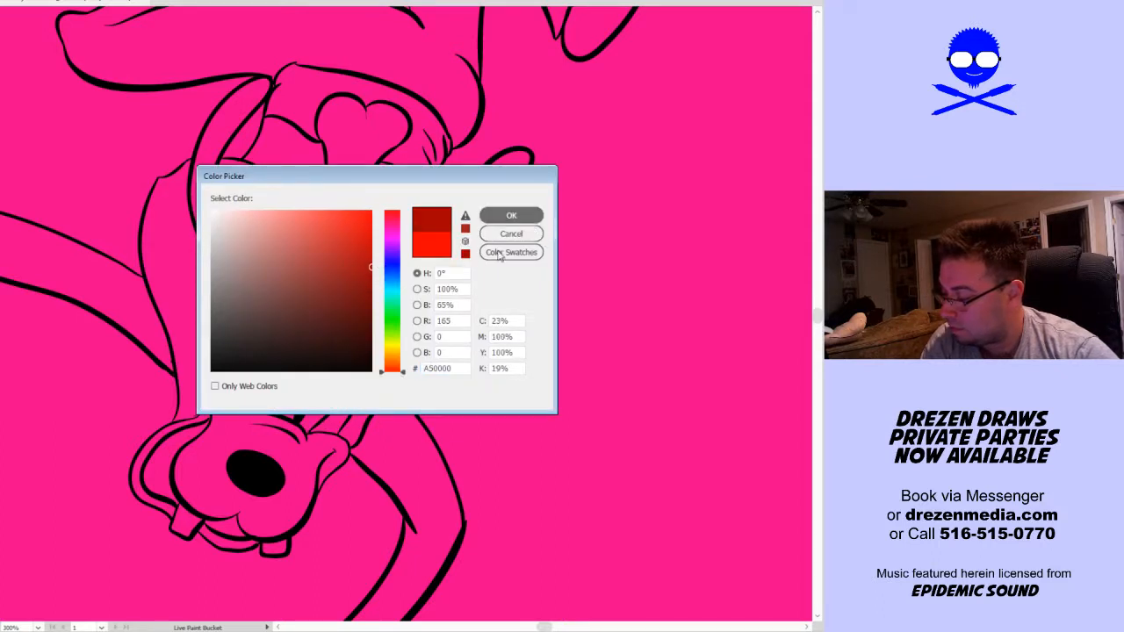
key(Return)
click(158, 481)
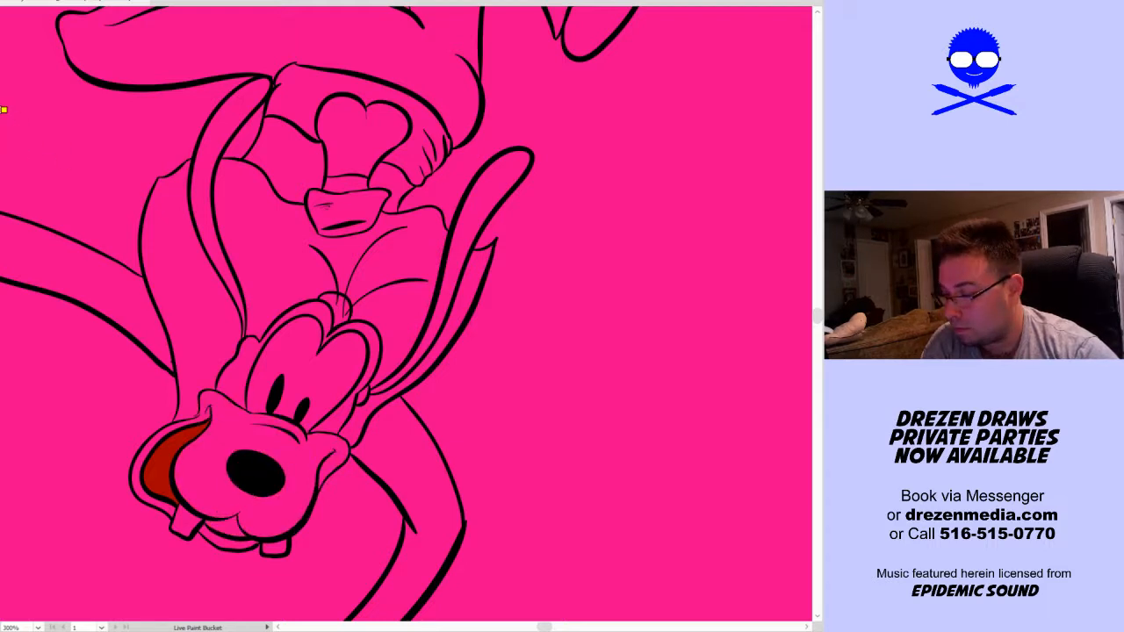
alt+click(165, 478)
Set the fill colour to light red E56363, fill the dog's tongue and add a black crease to it with the Blob Brush
double_click(12, 383)
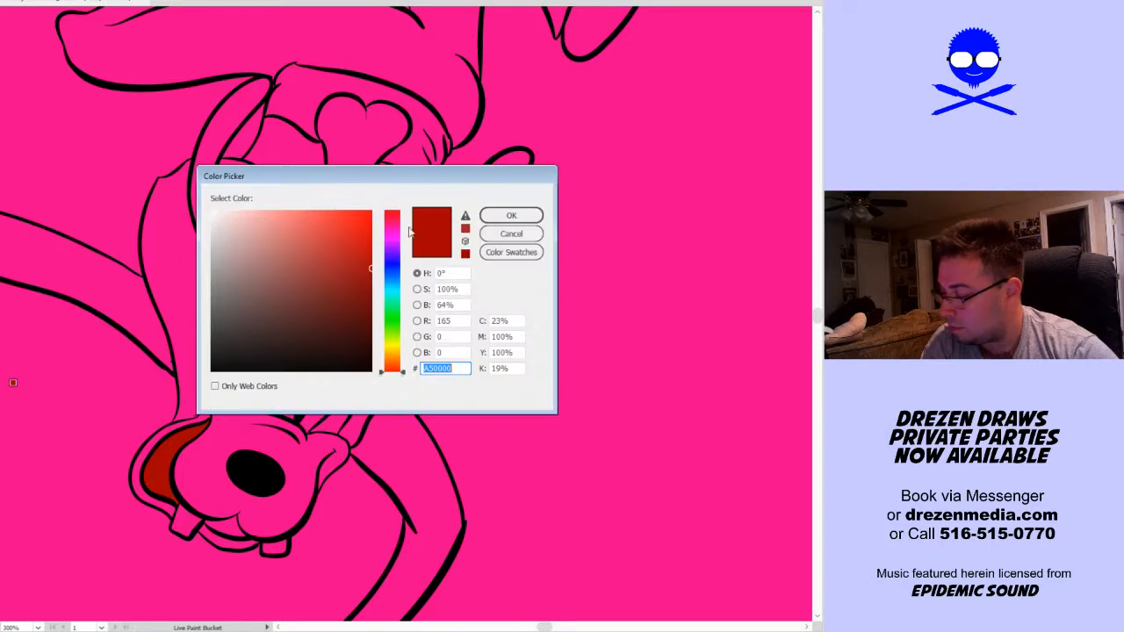
drag(365, 268, 303, 224)
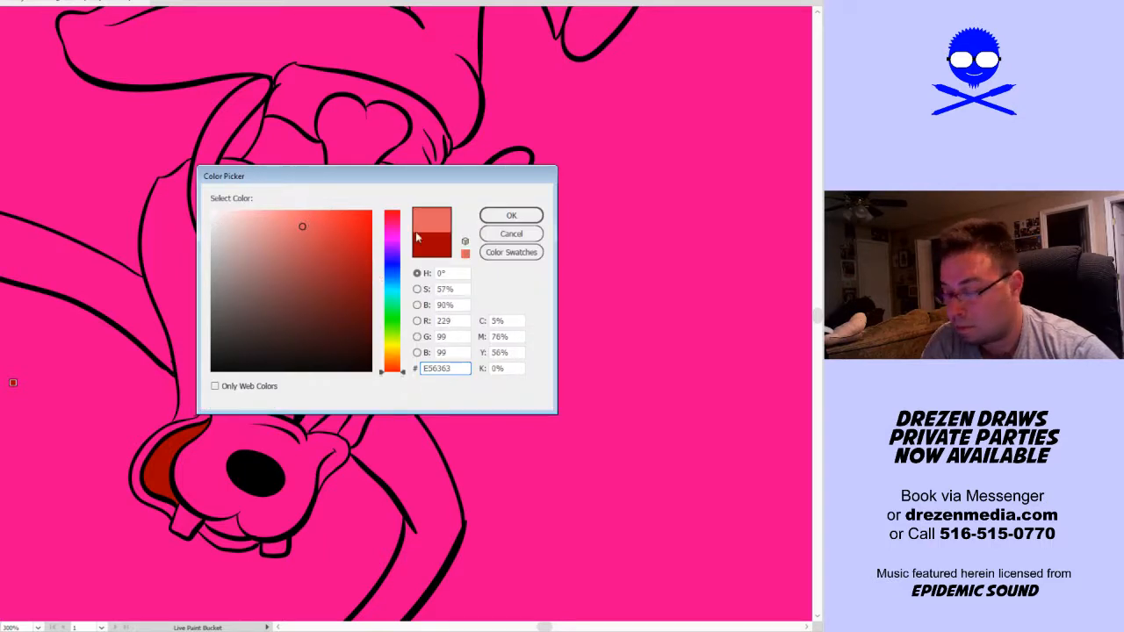
click(511, 215)
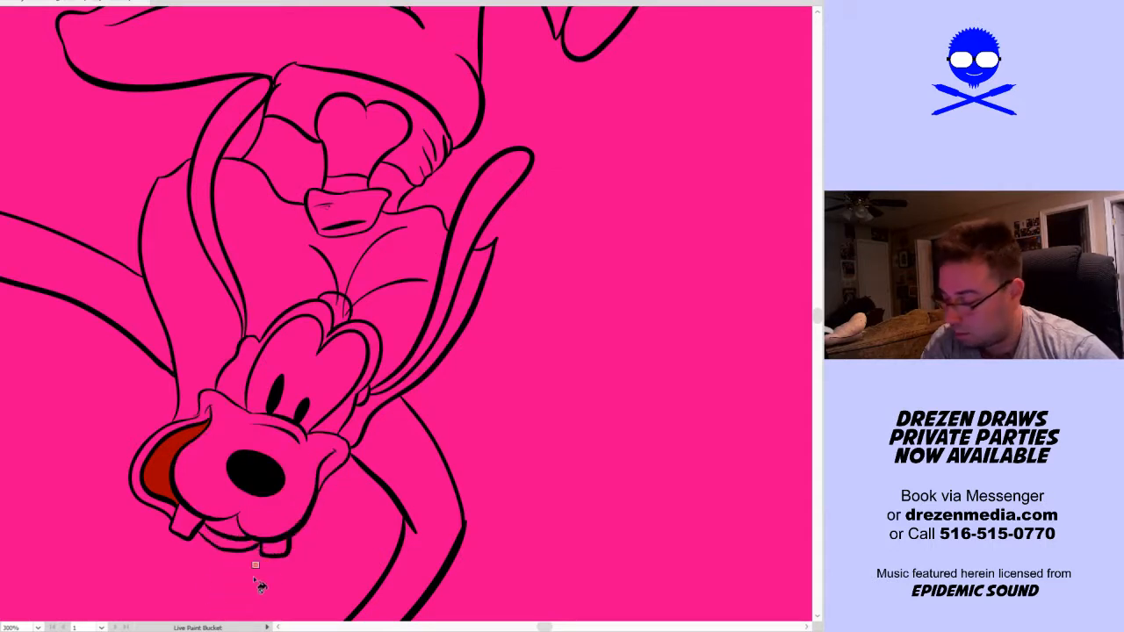
click(226, 528)
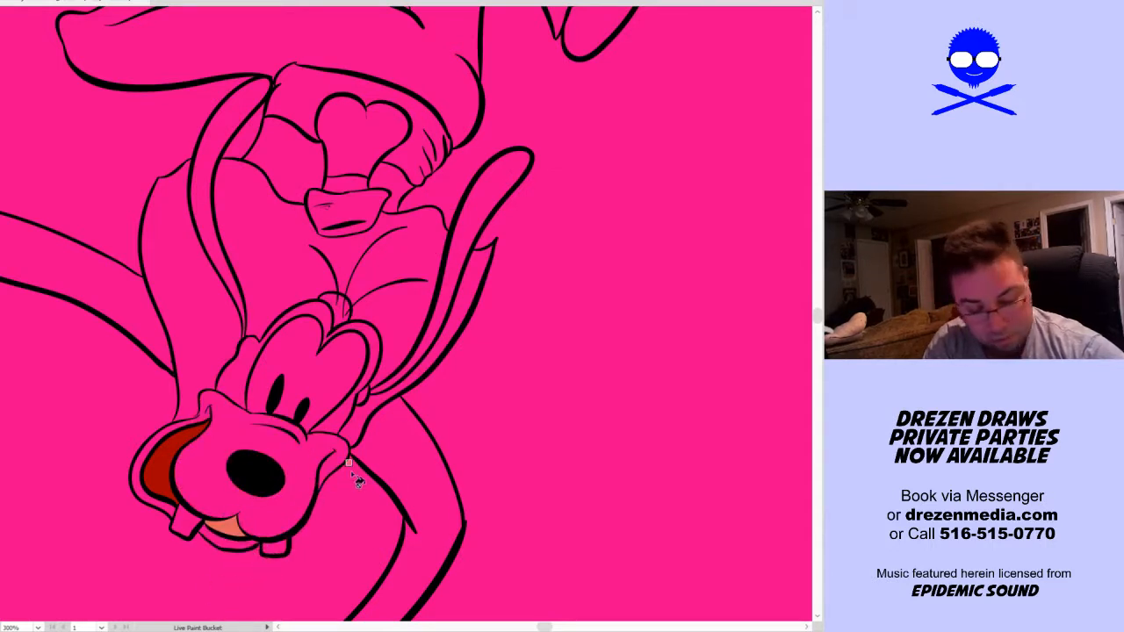
key(i)
key(shift+b)
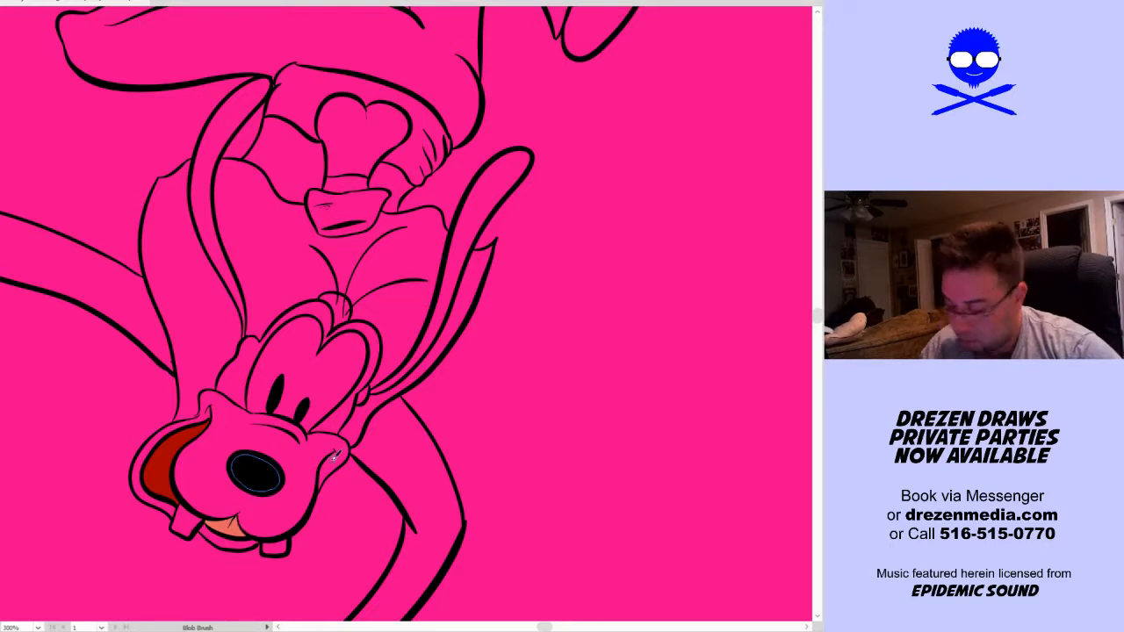
Fill the dog's hair around the eyes, both ears and the hat band with black using Live Paint
key(k)
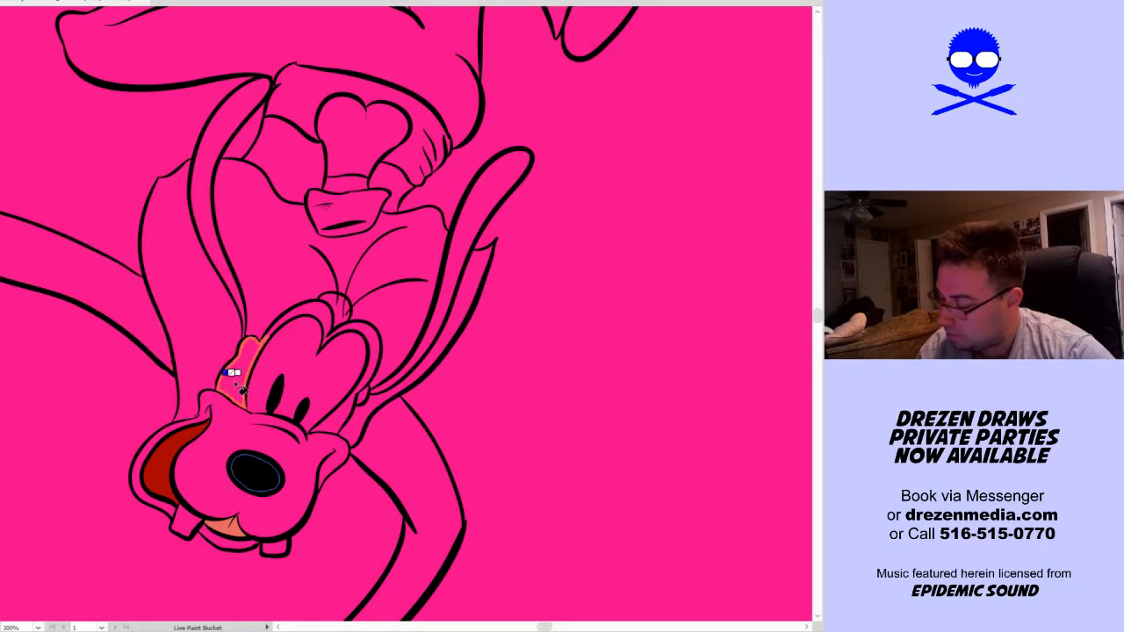
click(332, 317)
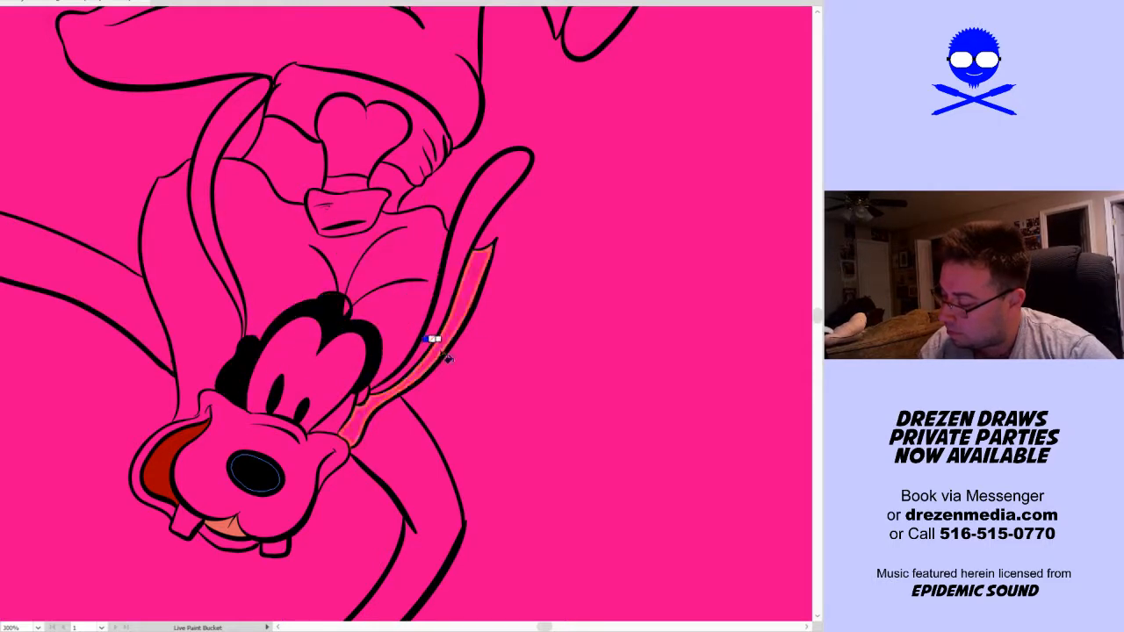
click(362, 393)
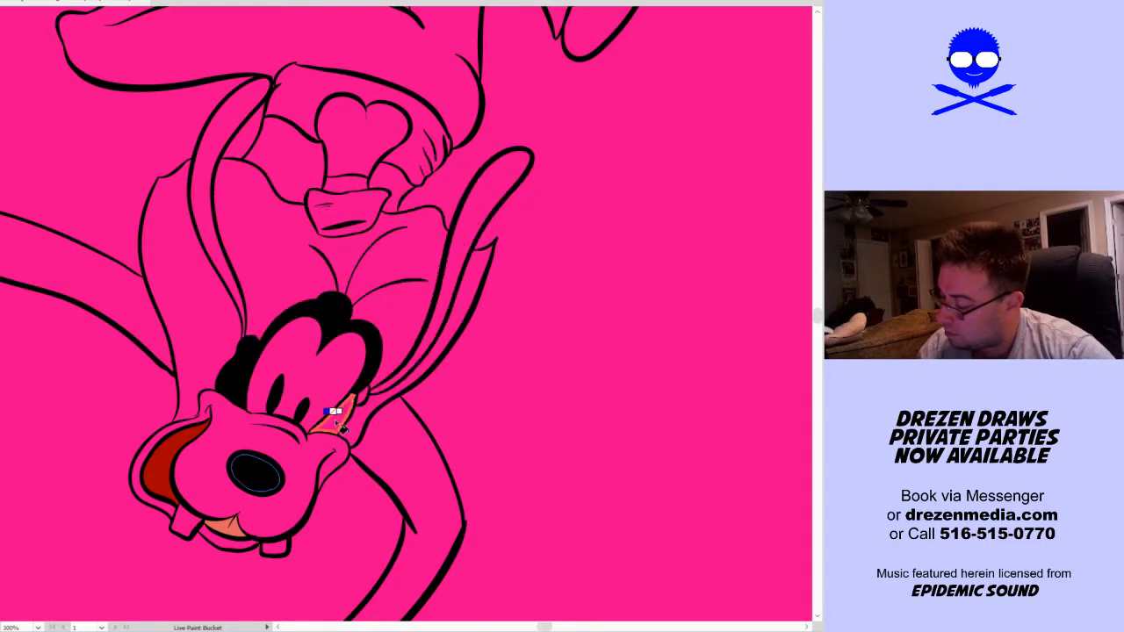
click(233, 285)
drag(539, 348, 527, 396)
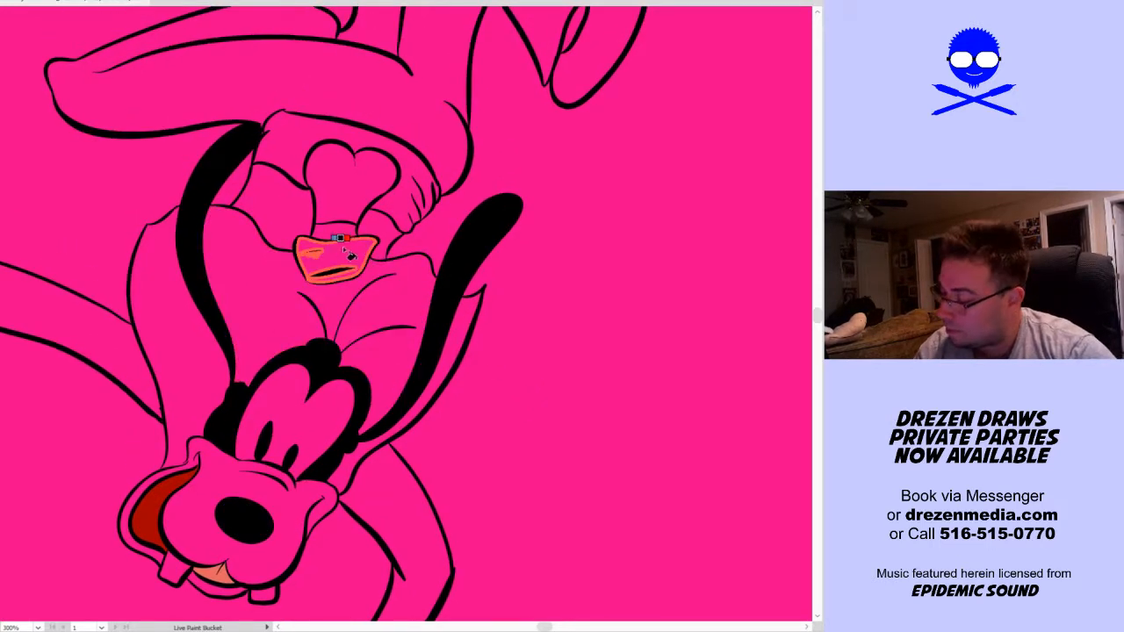
click(344, 232)
Set the fill colour to orange D8893A and fill the sleeve and cuff of the dog's lower, downward-reaching arm
drag(541, 481, 550, 473)
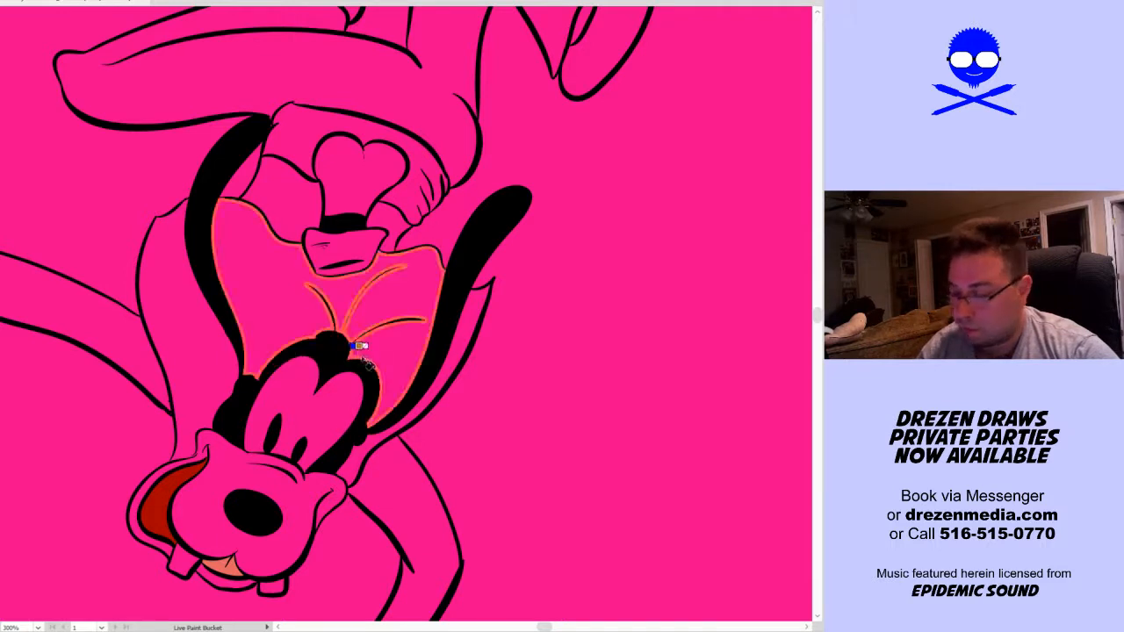
double_click(3, 356)
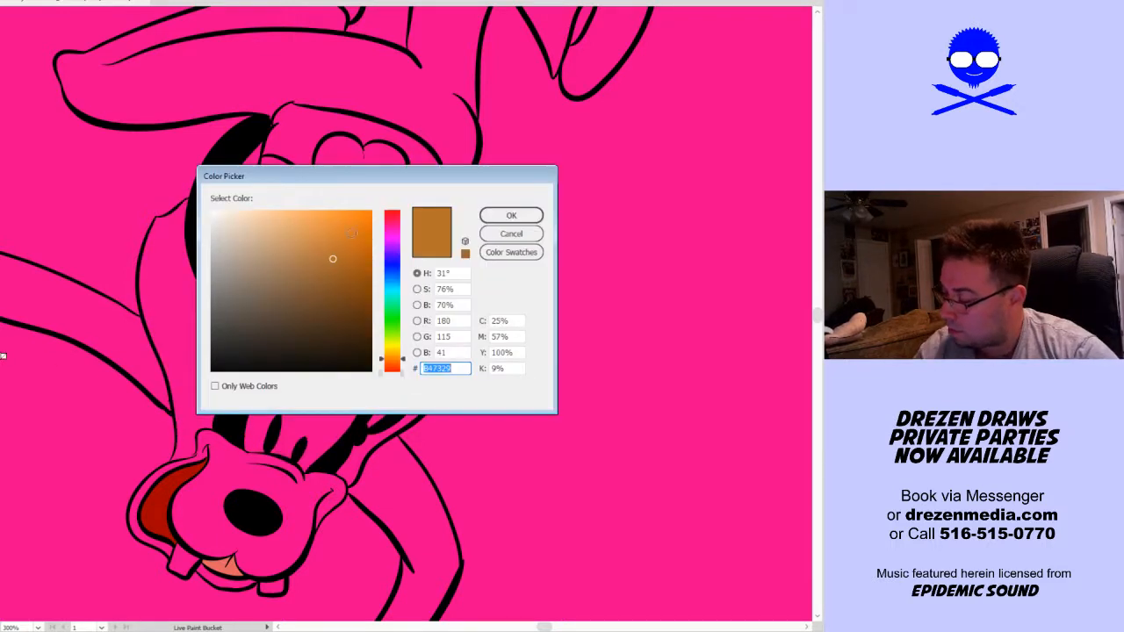
drag(333, 260, 329, 233)
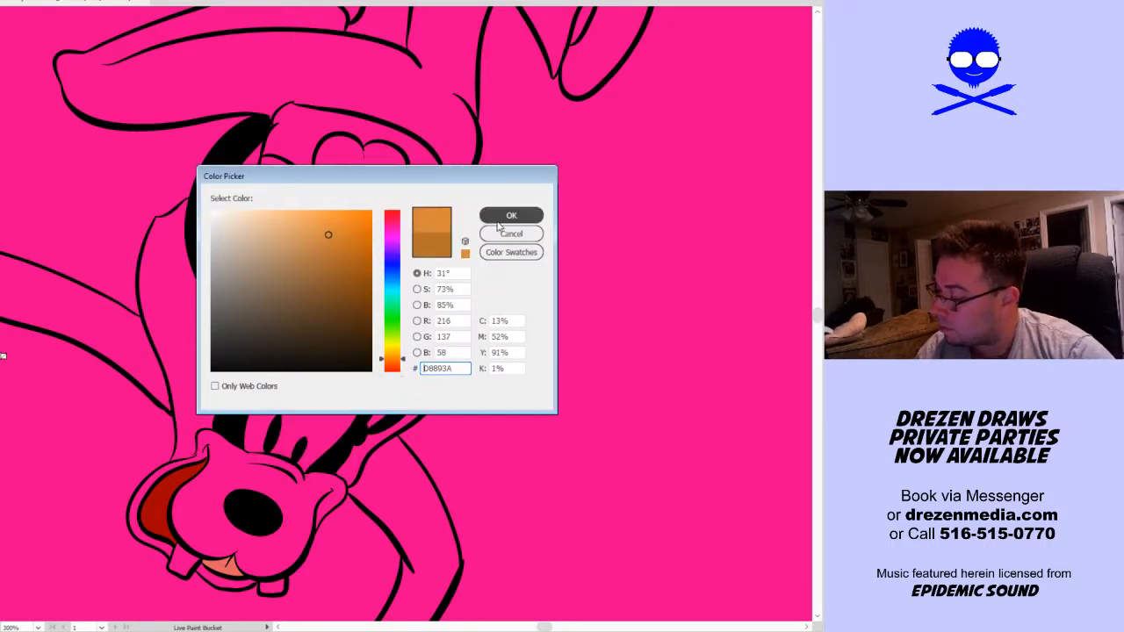
click(502, 219)
drag(480, 440, 512, 366)
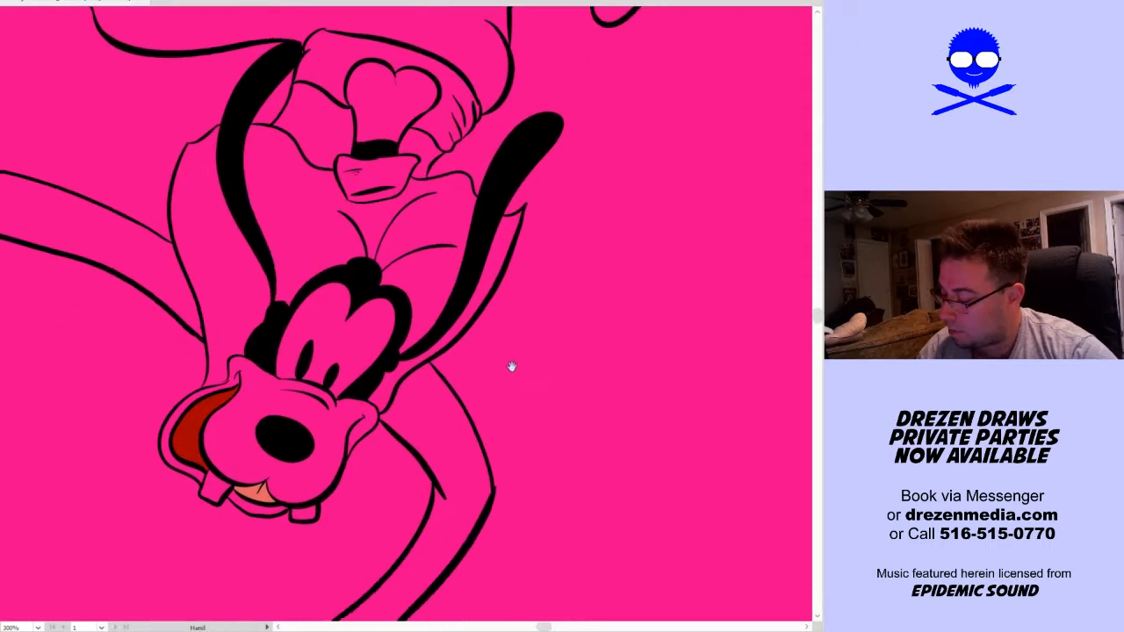
click(448, 455)
mouse_move(514, 462)
mouse_down()
mouse_move(639, 276)
mouse_move(634, 341)
mouse_move(577, 371)
mouse_up()
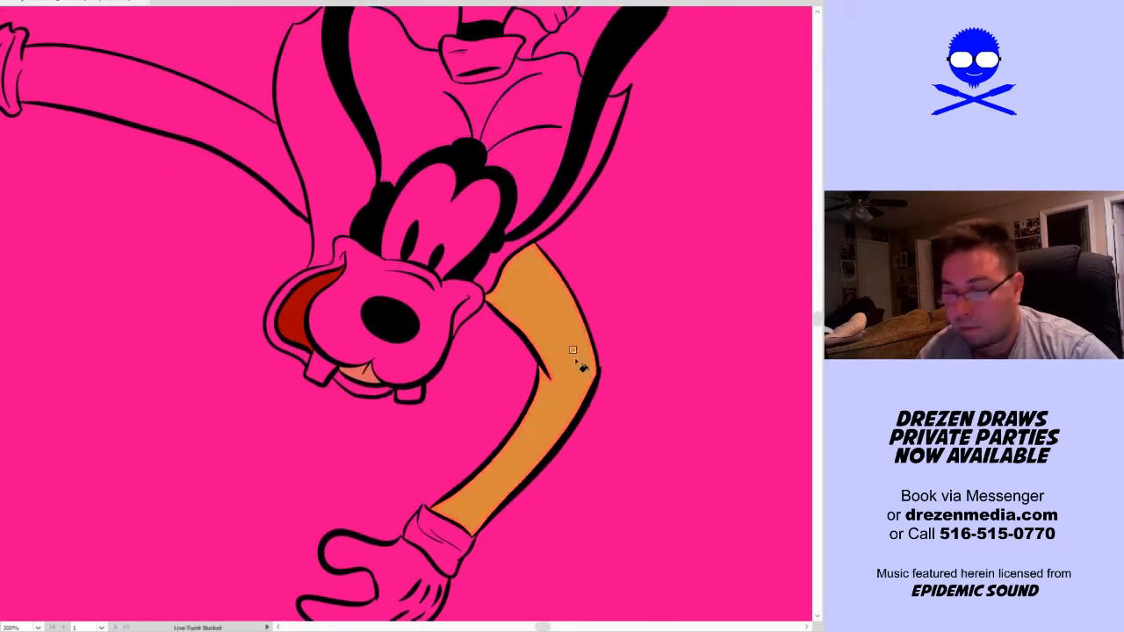
click(432, 530)
click(451, 532)
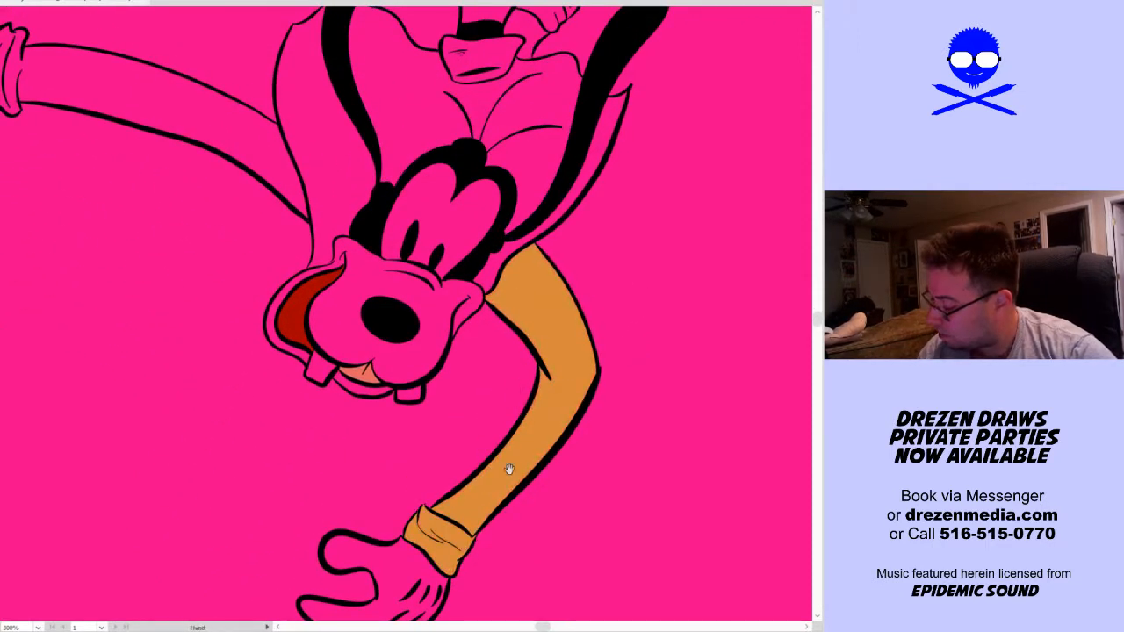
Fill the sleeve and cuff of the dog's outstretched arm with the same orange
drag(314, 385, 423, 539)
click(269, 239)
click(106, 224)
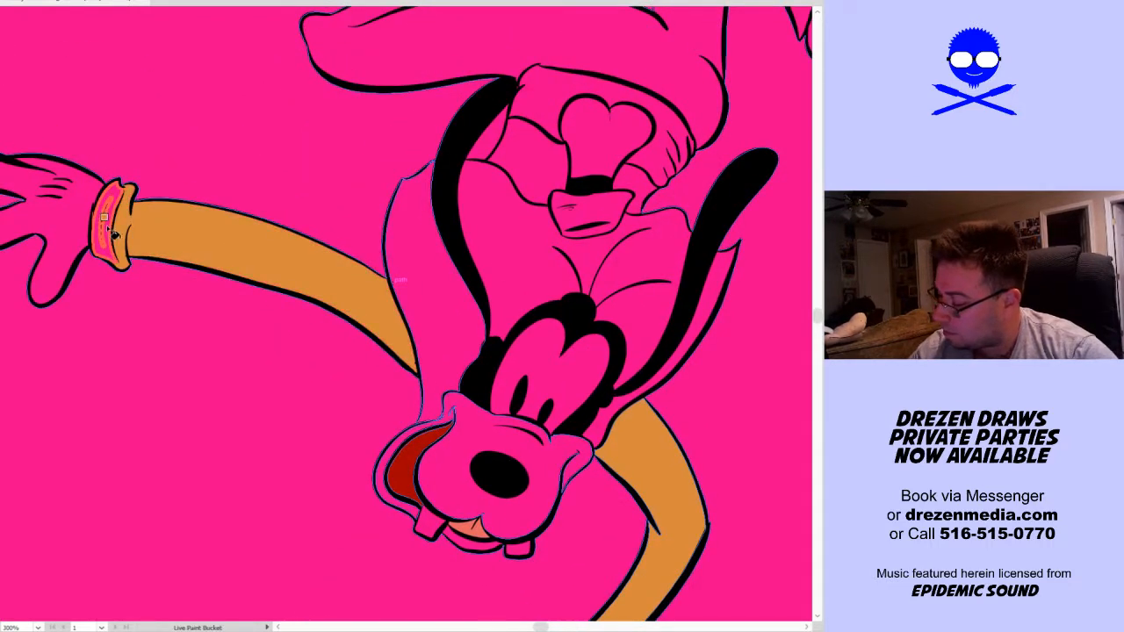
Fill the shirt areas around the hat, between the vest and the trousers, with the same orange
mouse_move(345, 469)
mouse_down()
mouse_move(145, 522)
mouse_move(119, 559)
mouse_up()
click(303, 250)
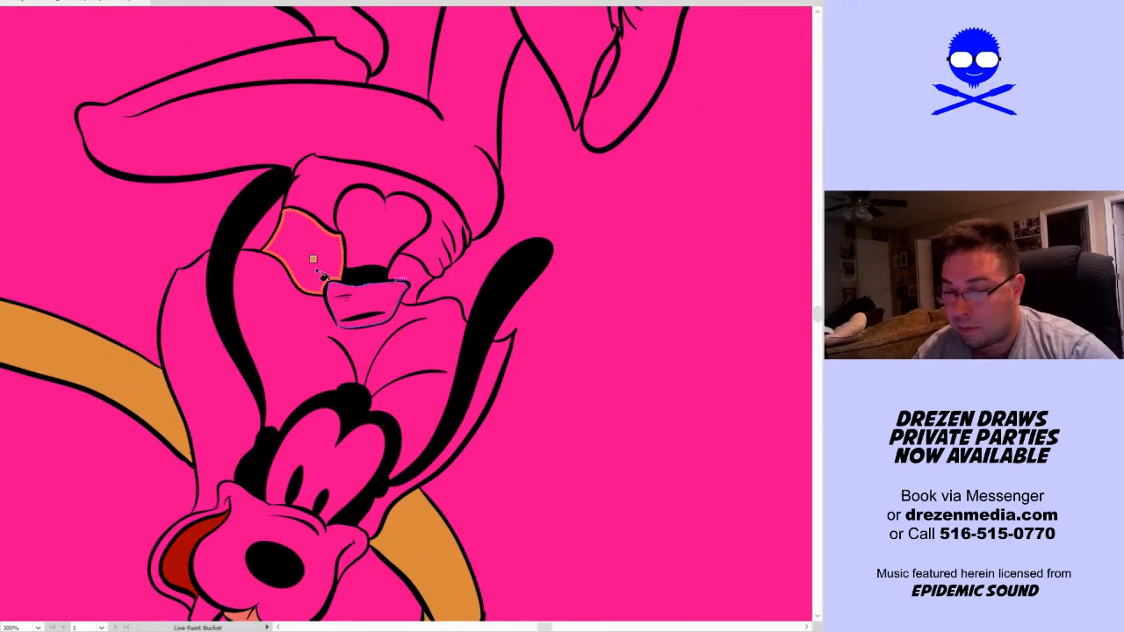
click(410, 272)
click(415, 274)
click(434, 252)
Fill all parts of the dog's trousers with blue
drag(635, 398, 616, 454)
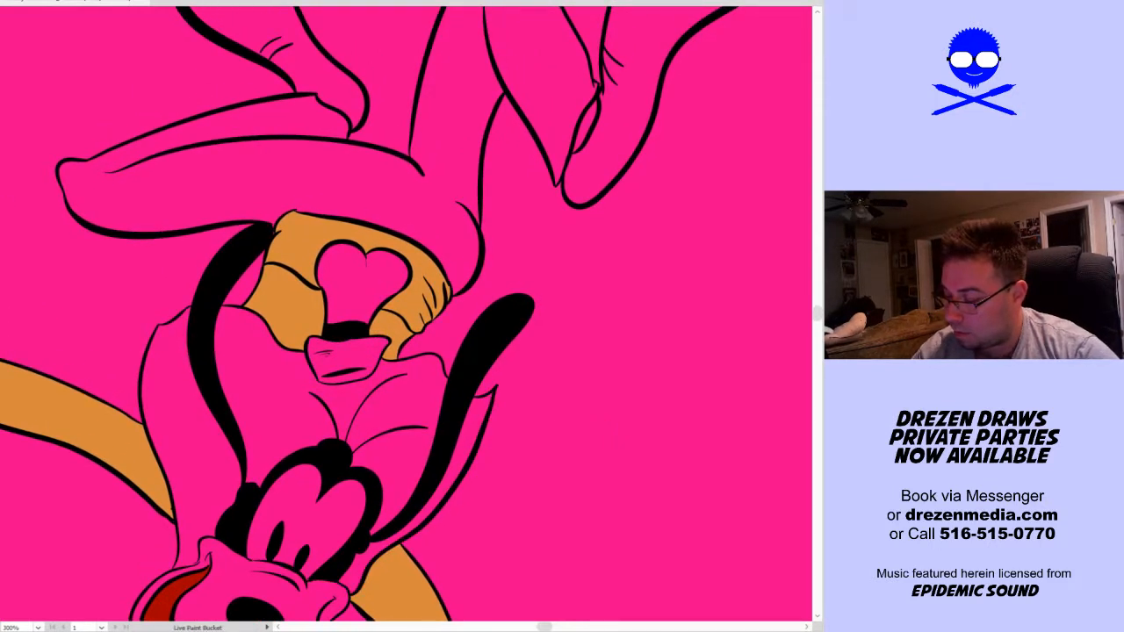
click(401, 183)
scroll(552, 343, up, 4)
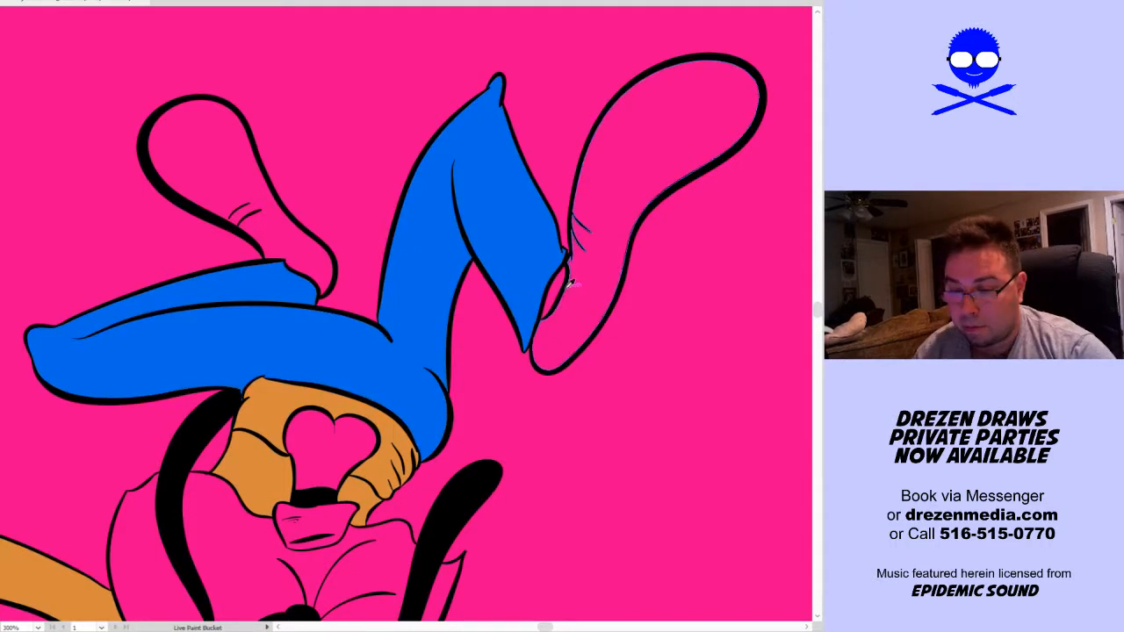
Fill the gap between the trouser leg and the larger shoe with black, and both shoes with brown
alt+click(568, 291)
click(553, 297)
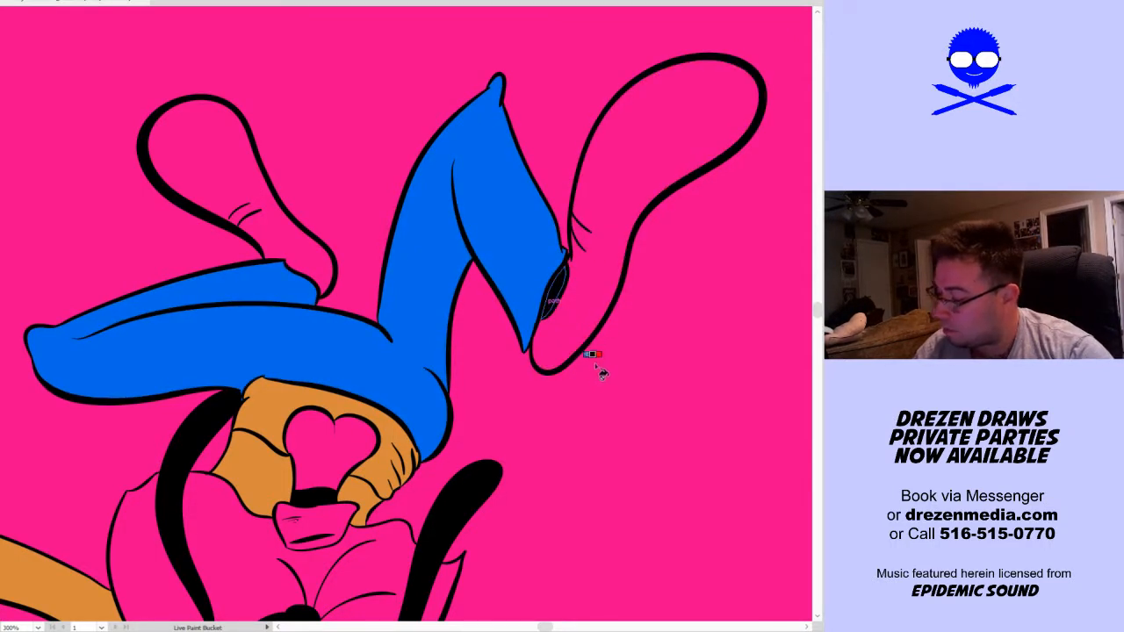
click(215, 174)
click(650, 215)
Fill all sections of the dog's vest with the blue of the trousers
drag(619, 505, 655, 229)
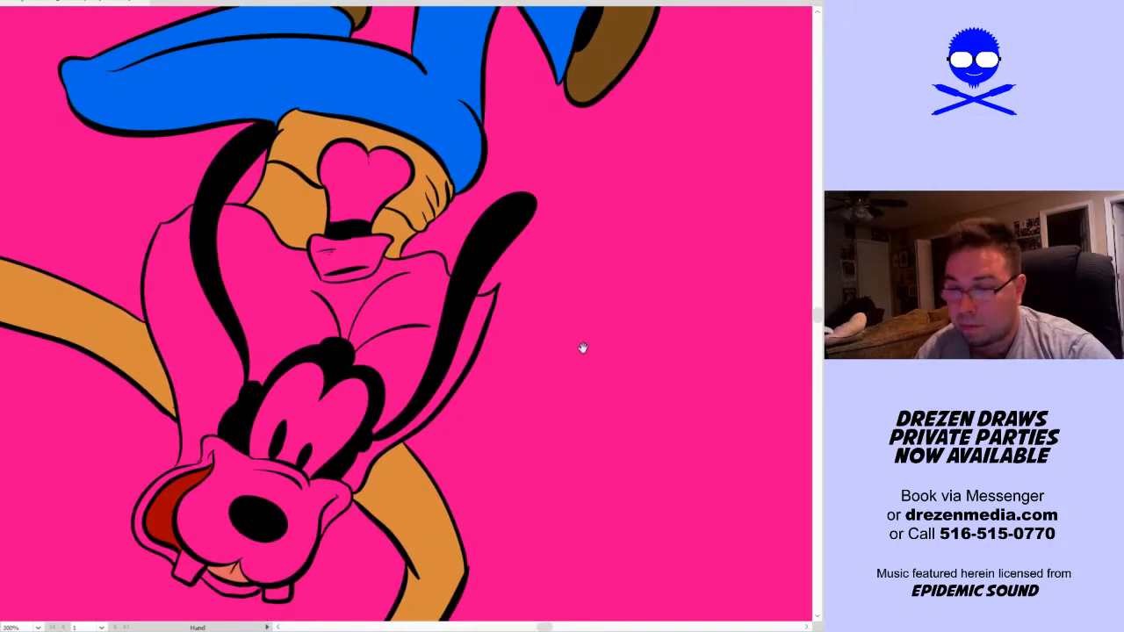
drag(582, 365, 589, 345)
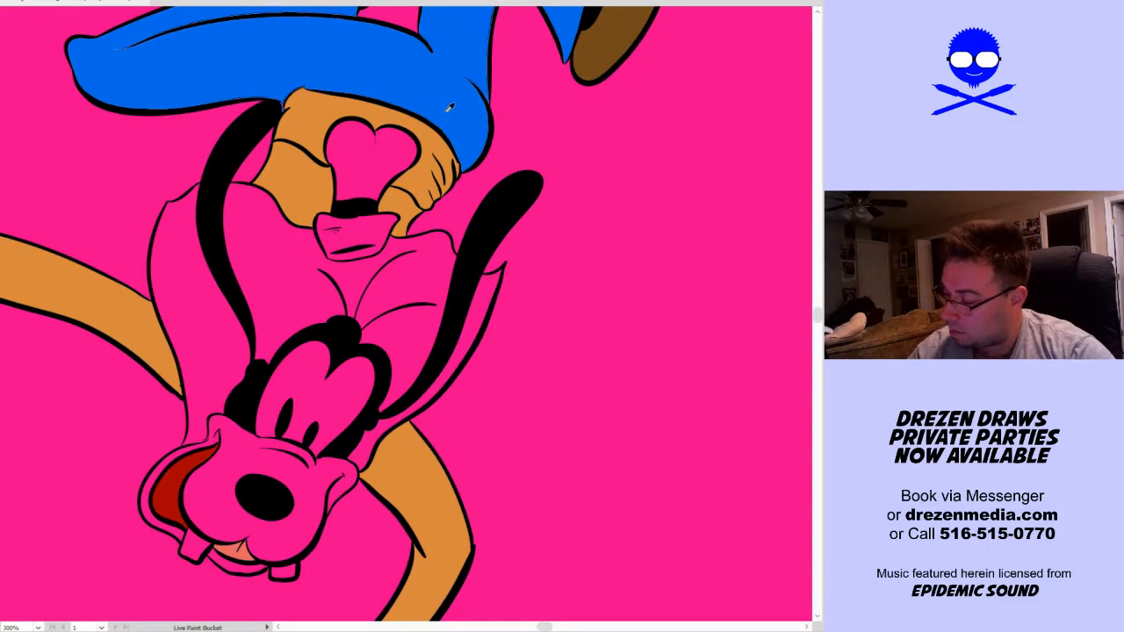
click(360, 272)
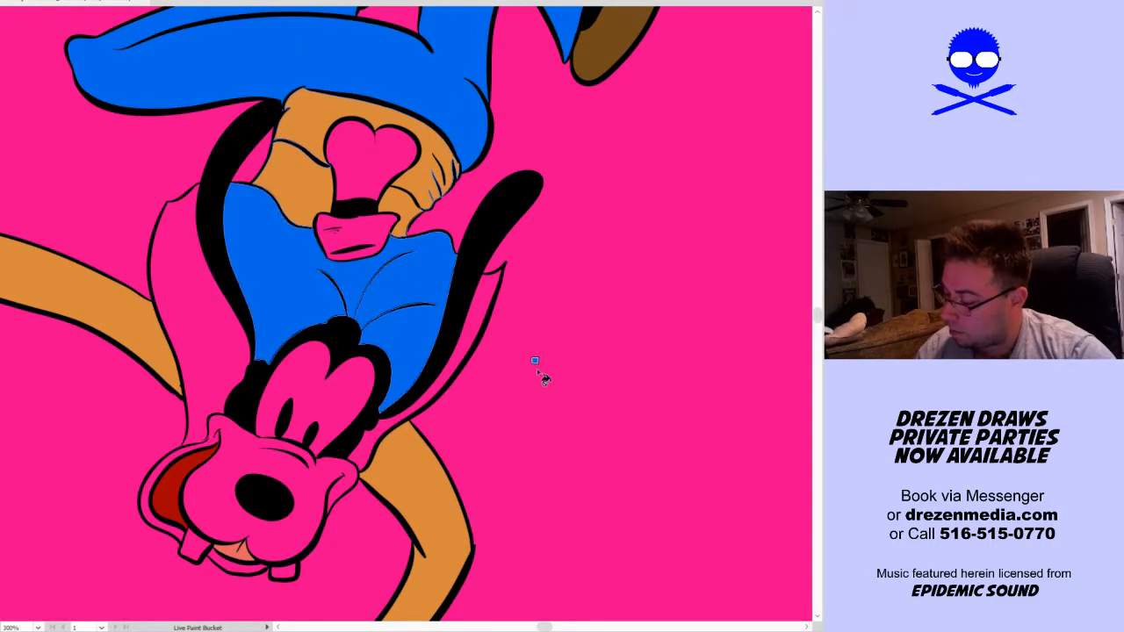
click(364, 441)
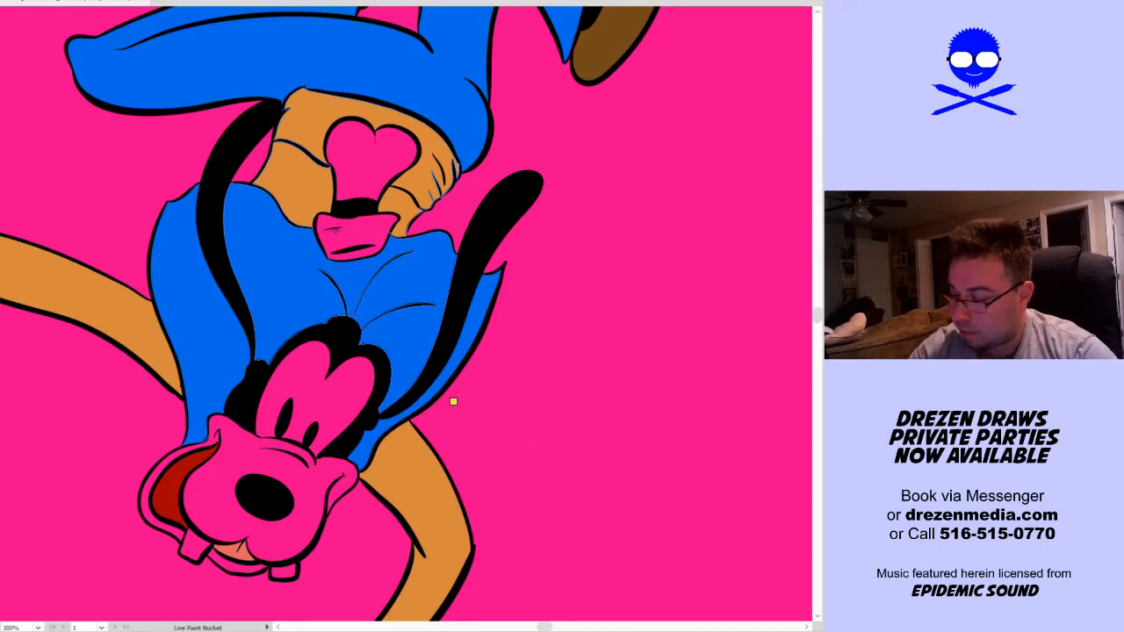
Set the fill colour to yellow-green D3F411 and fill the hat's crown and brim
double_click(453, 401)
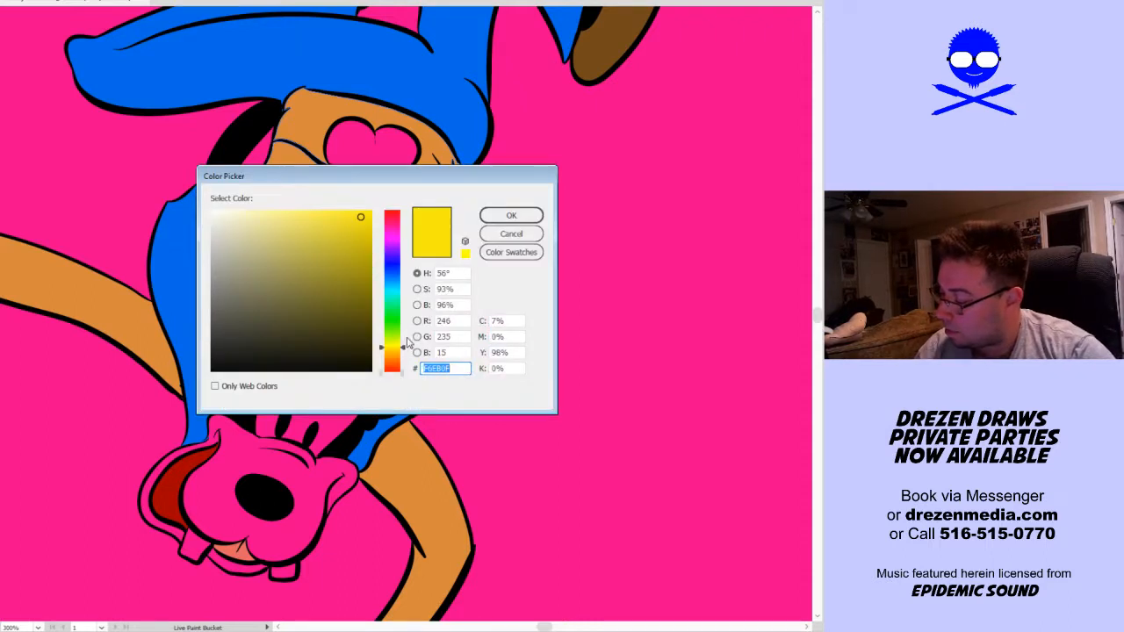
drag(404, 345, 404, 339)
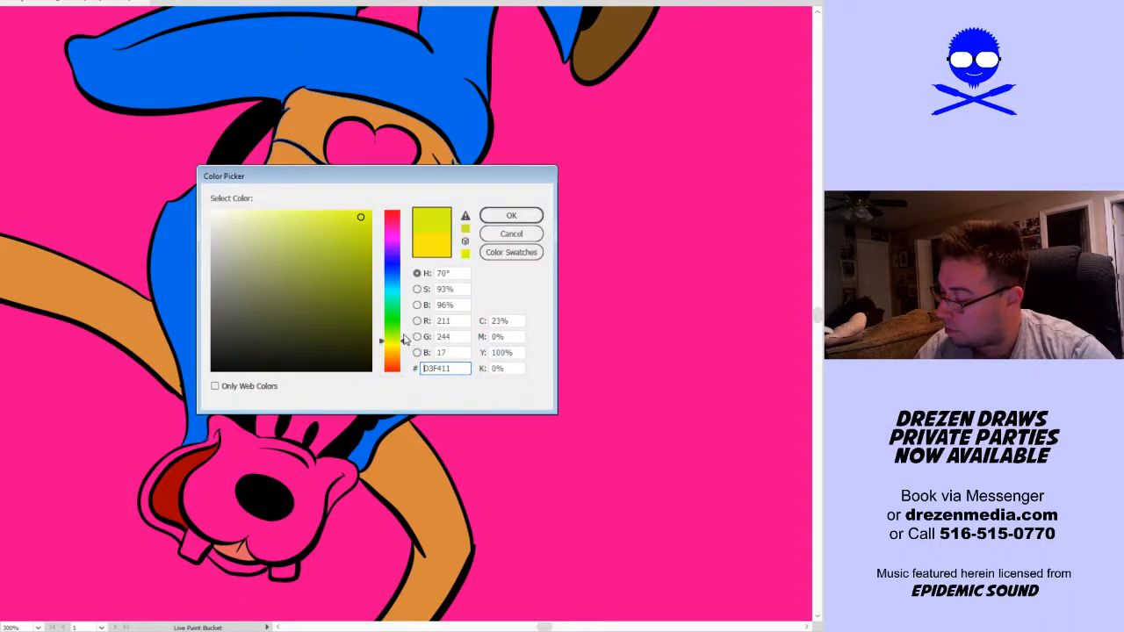
click(511, 216)
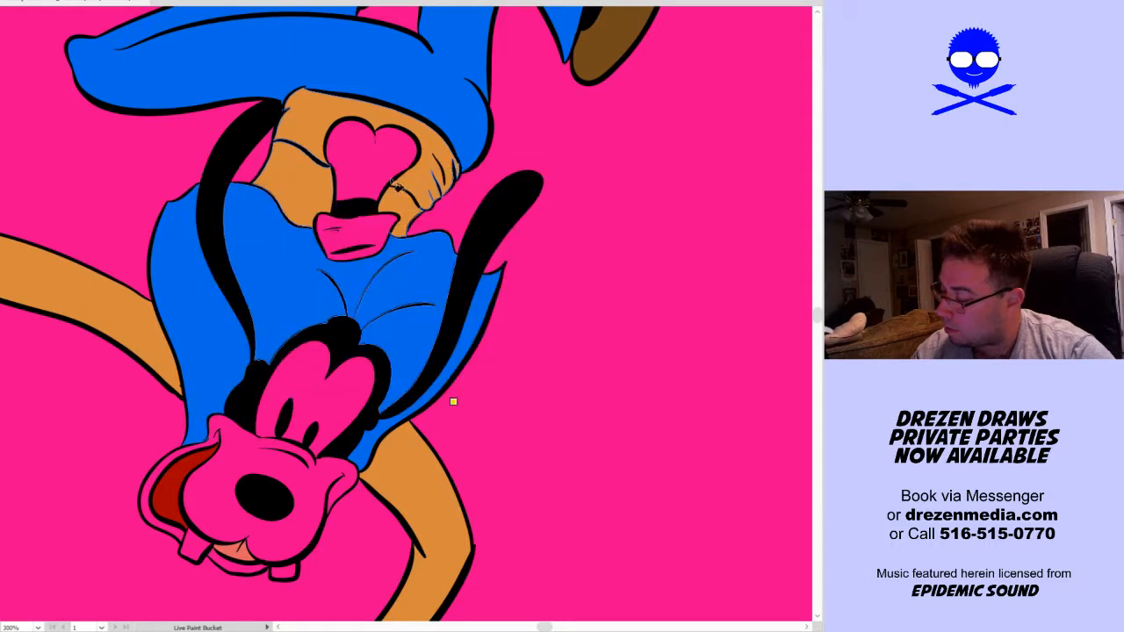
click(374, 180)
click(373, 230)
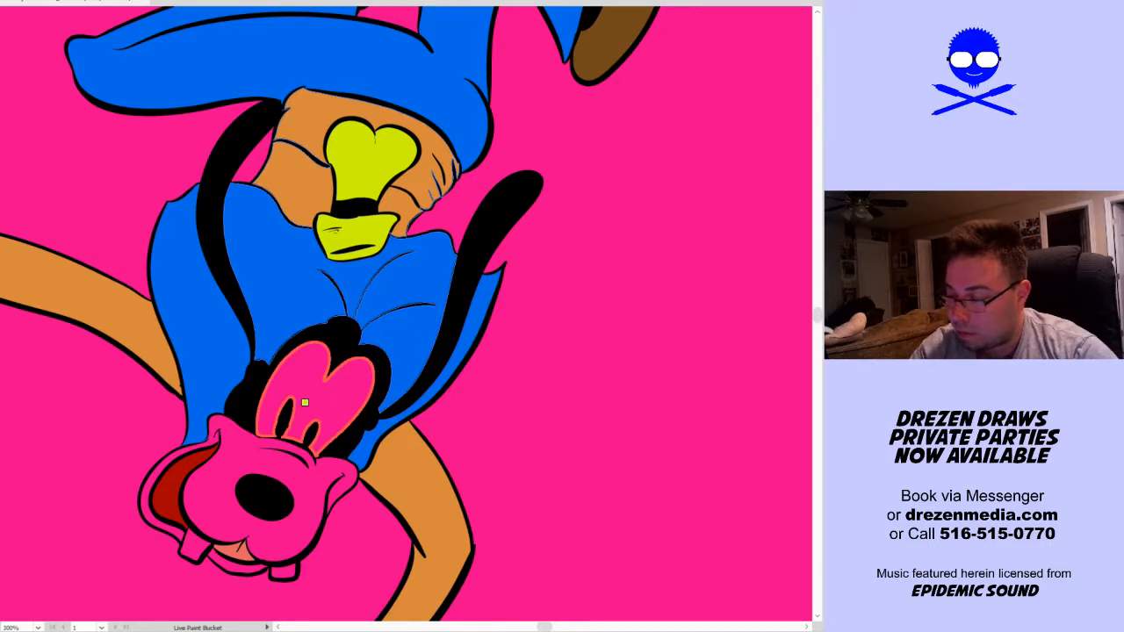
Fill the dog's muzzle and lower jaw with cream, and the eyes and teeth with white
click(236, 474)
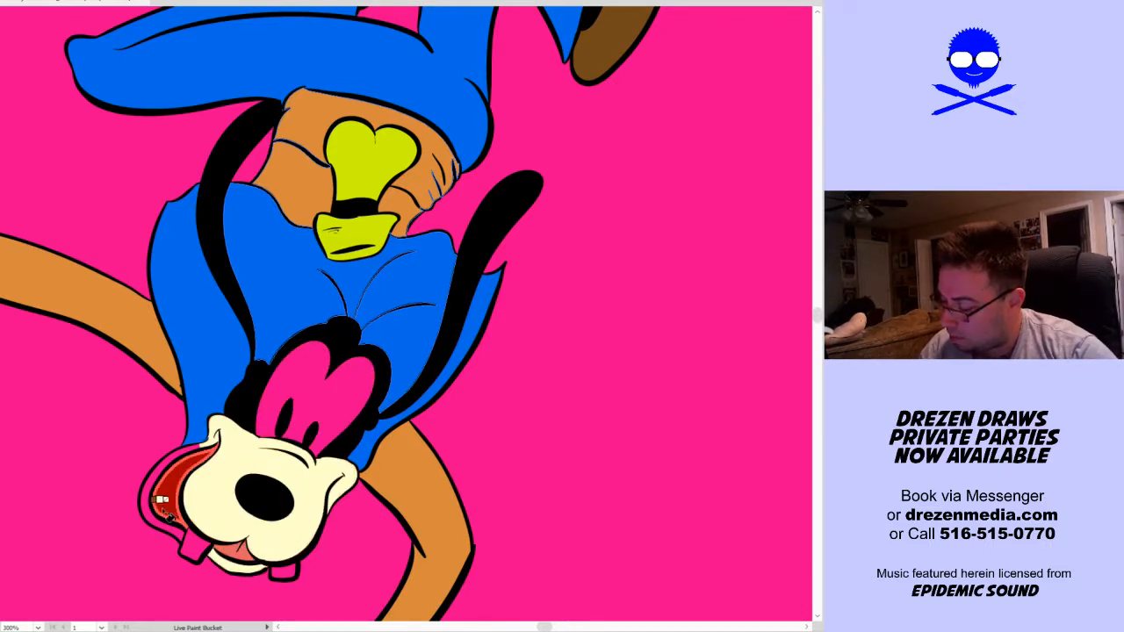
scroll(532, 442, up, 1)
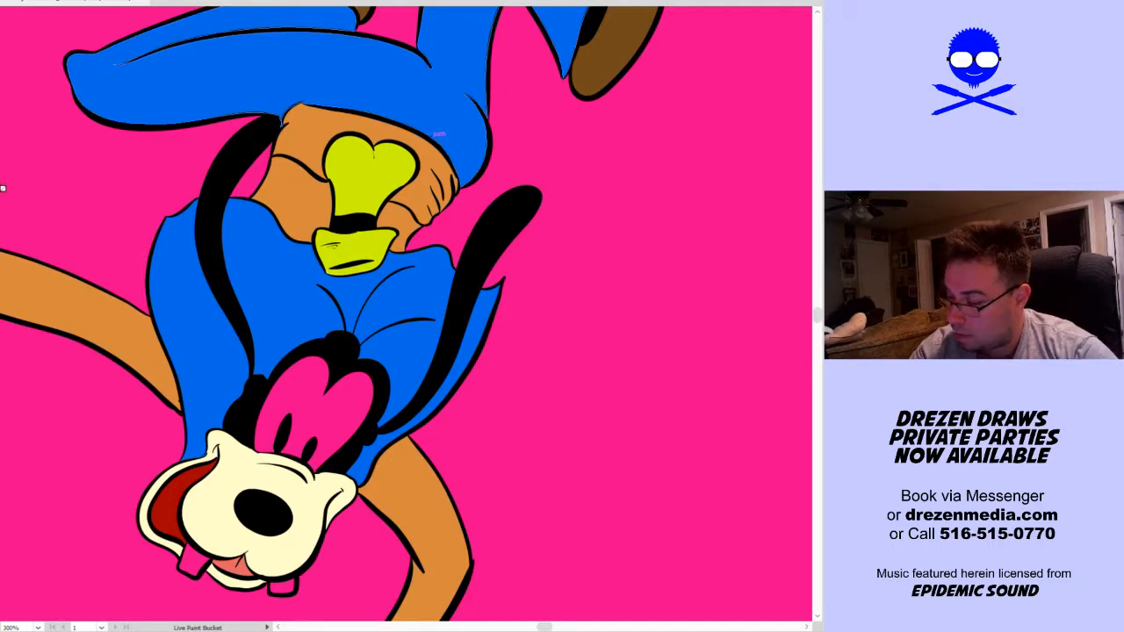
click(342, 425)
Fill both of the dog's gloves with white
key(ctrl+0)
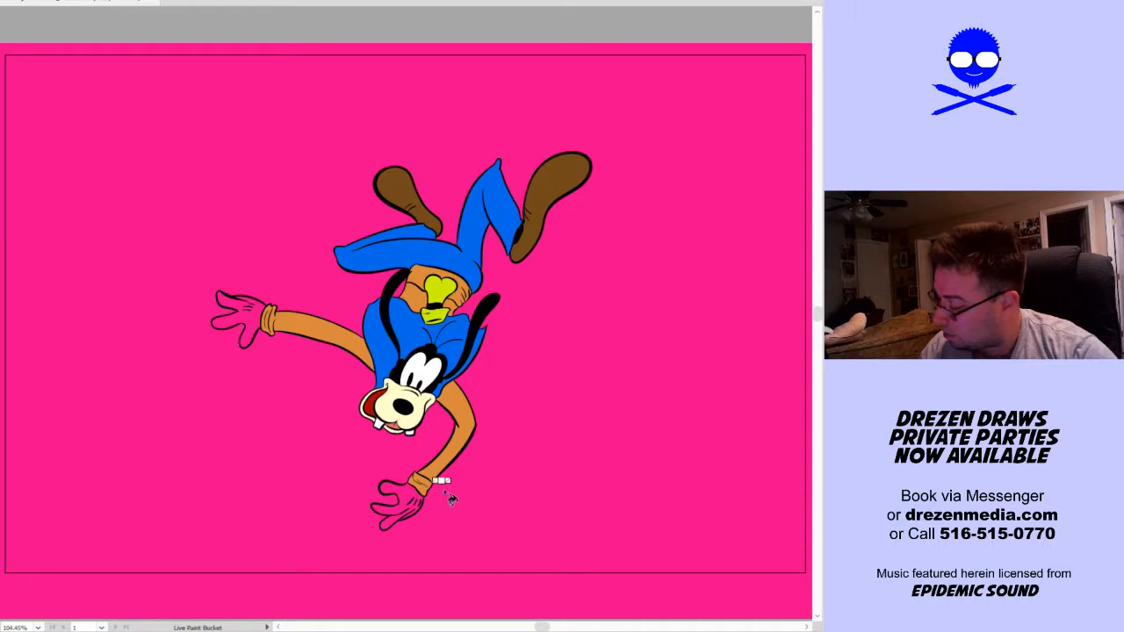
click(429, 507)
click(242, 316)
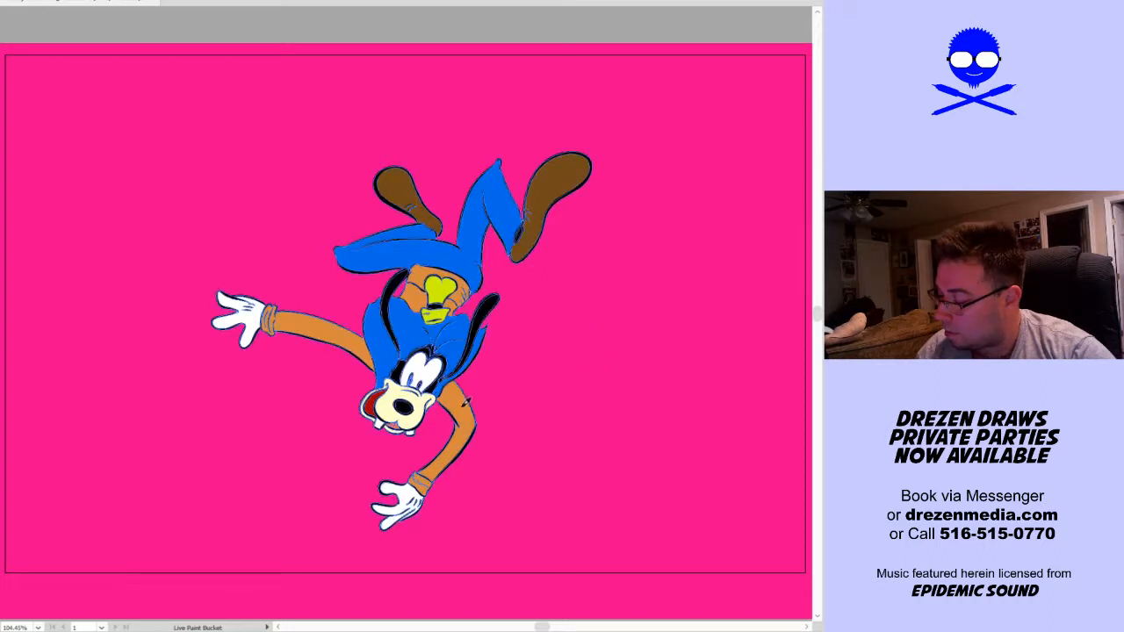
Set the fill colour to a darker brown in the orange hue and refill all sections of the upside-down dog's vest with it
double_click(457, 389)
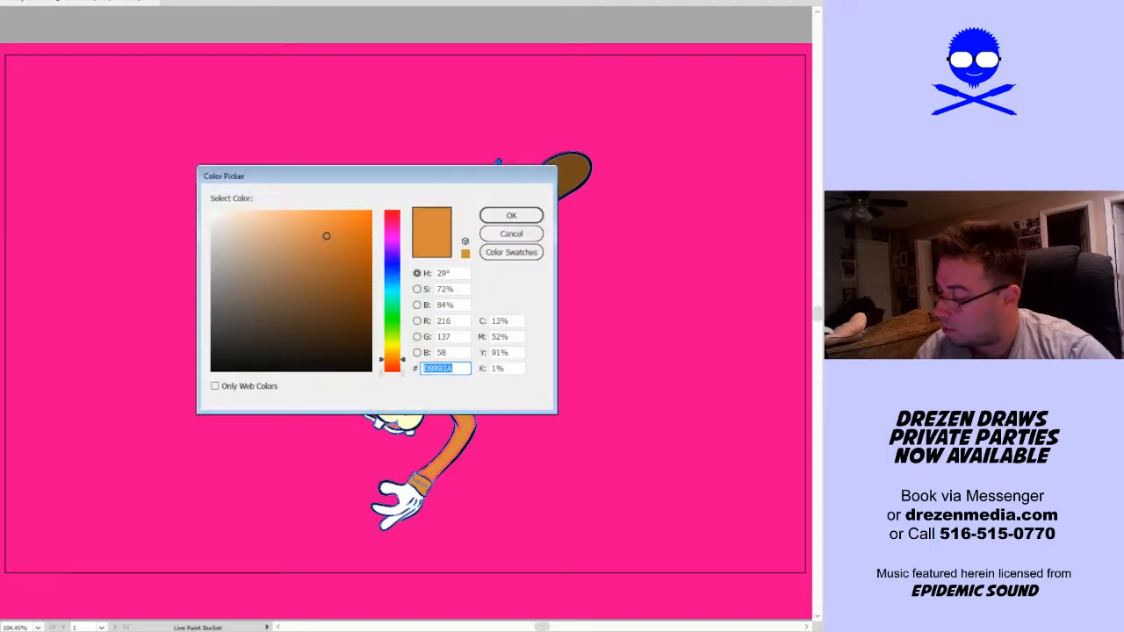
drag(347, 293, 346, 306)
click(510, 215)
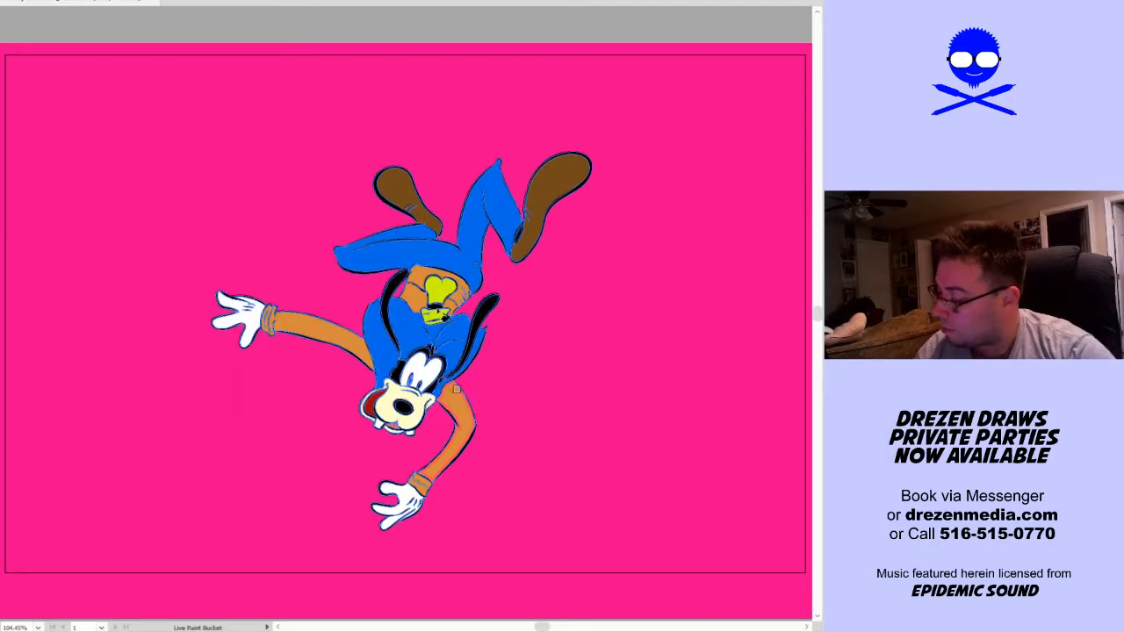
click(430, 338)
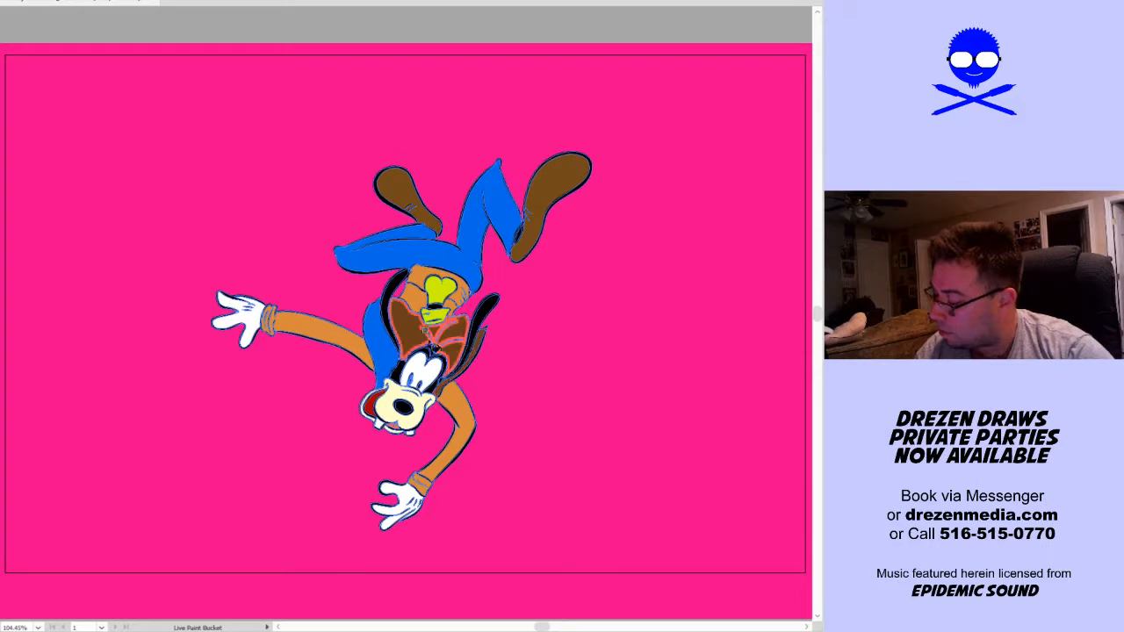
click(382, 351)
key(v)
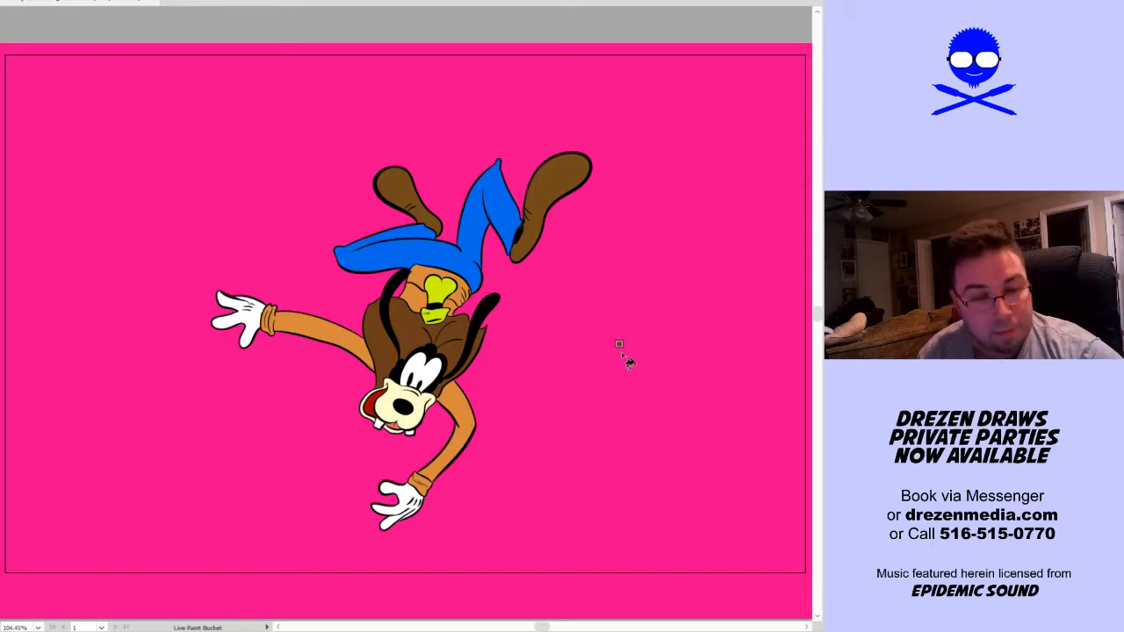
key(v)
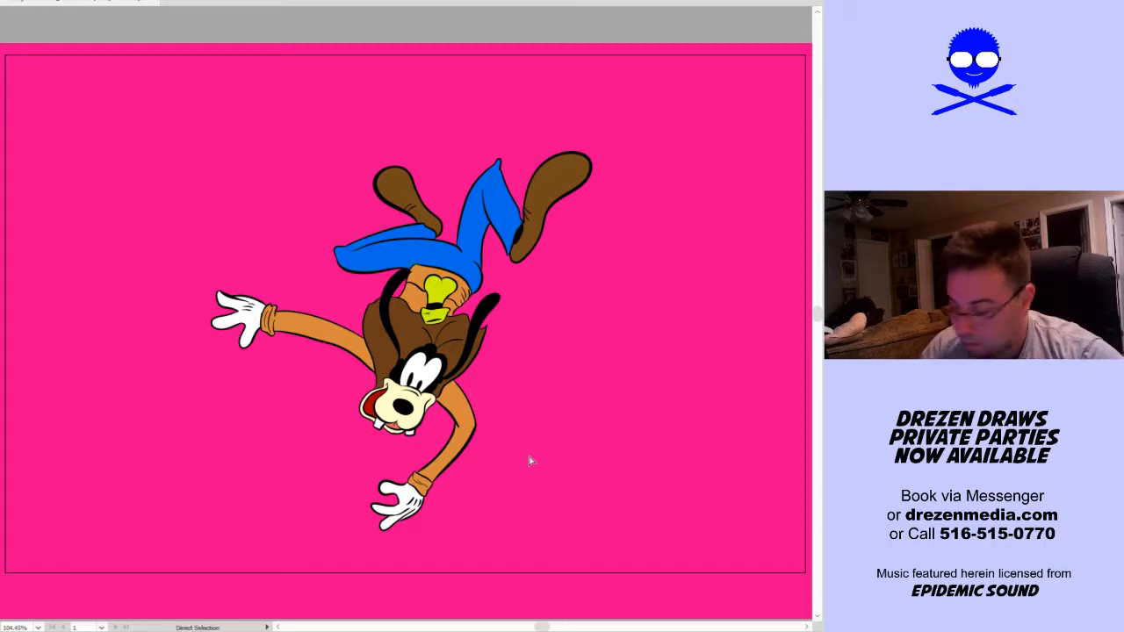
Scale down the uncoloured standing dog outline and place it with its feet on the upper beam near the truss's left end
key(v)
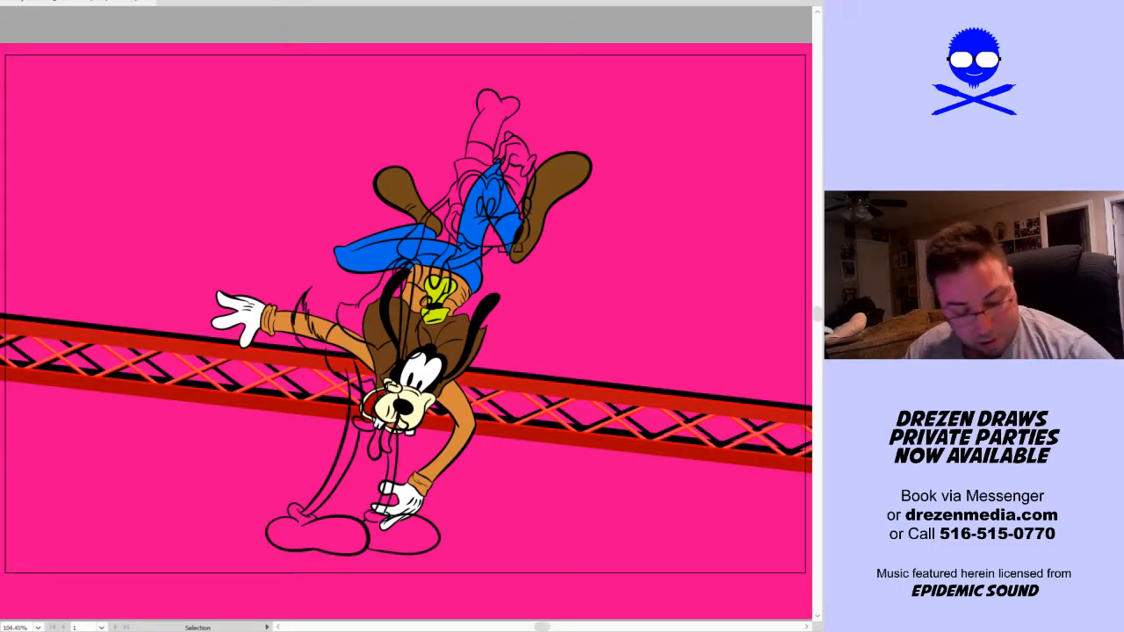
click(522, 218)
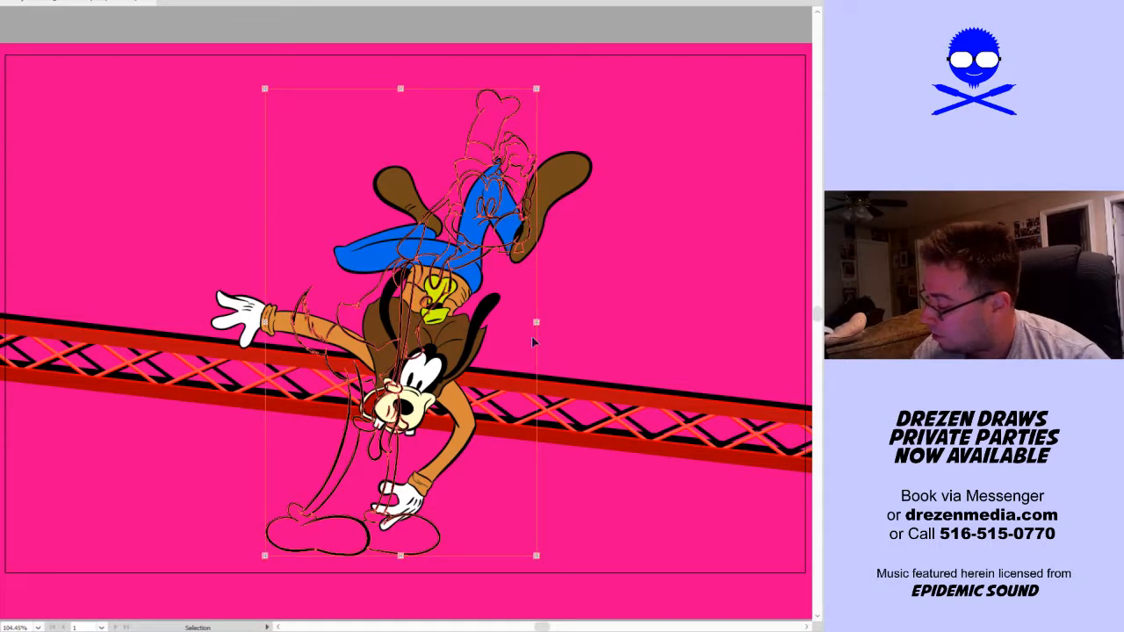
drag(536, 322, 363, 448)
drag(309, 382, 96, 305)
mouse_move(151, 247)
mouse_down()
mouse_move(132, 255)
mouse_move(141, 249)
mouse_up()
drag(95, 285, 85, 290)
click(175, 290)
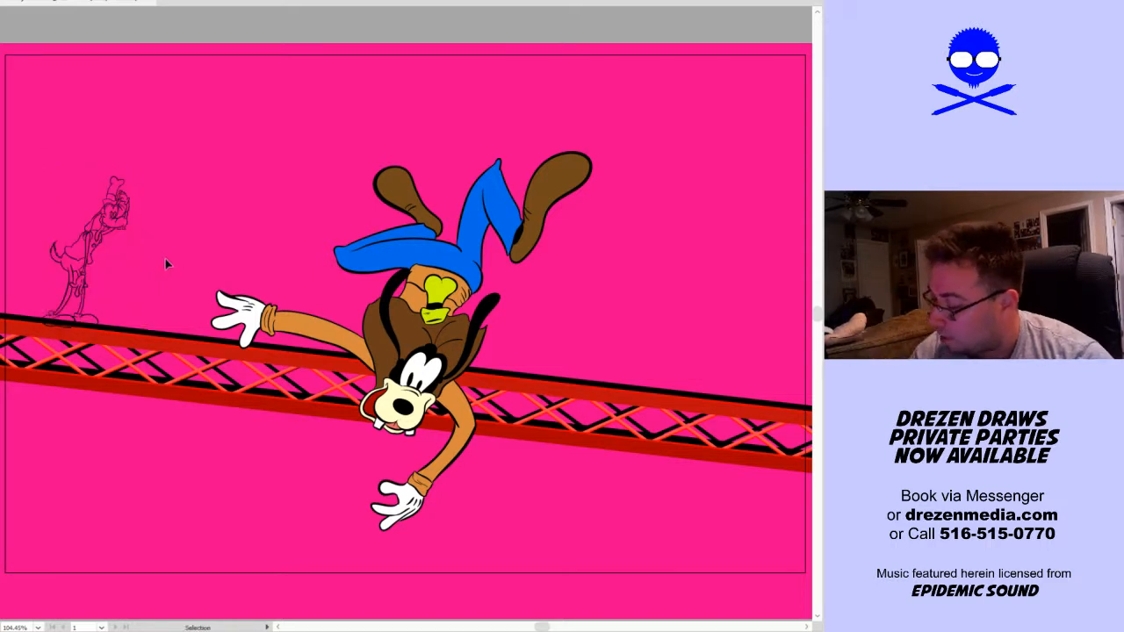
Start the Live Paint Bucket for colouring the small standing dog outline on the truss
drag(29, 387, 195, 101)
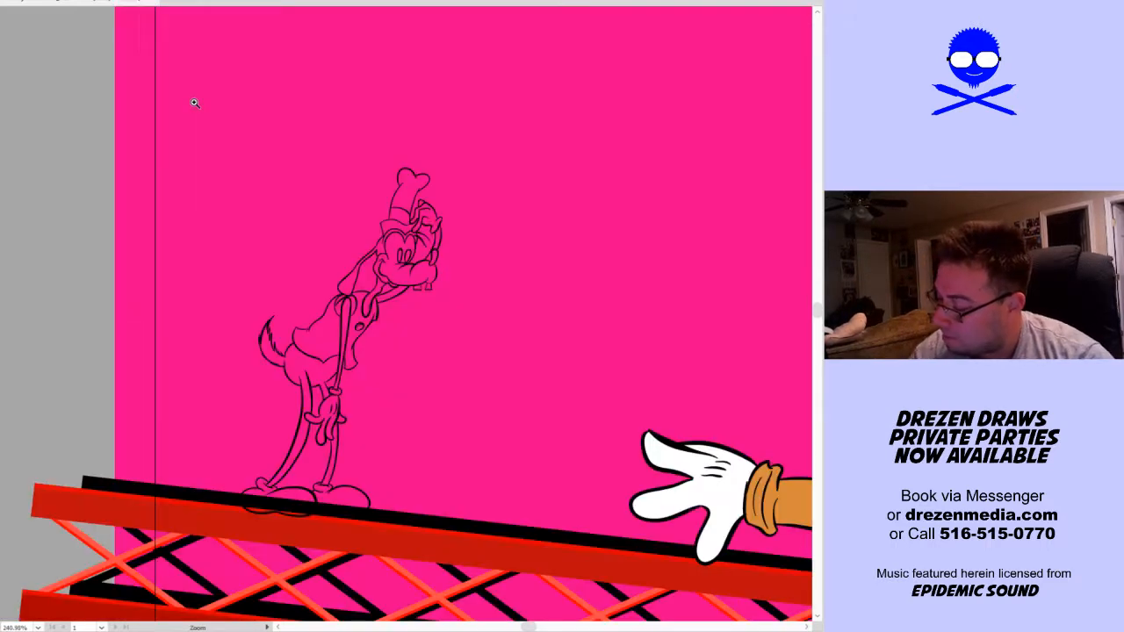
drag(439, 378, 291, 389)
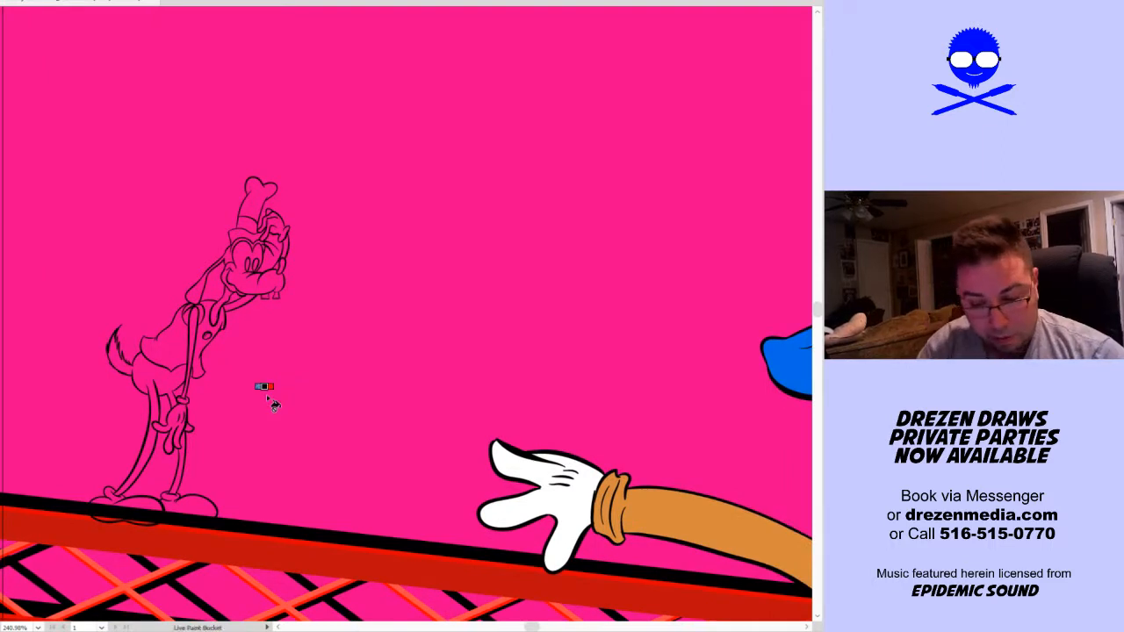
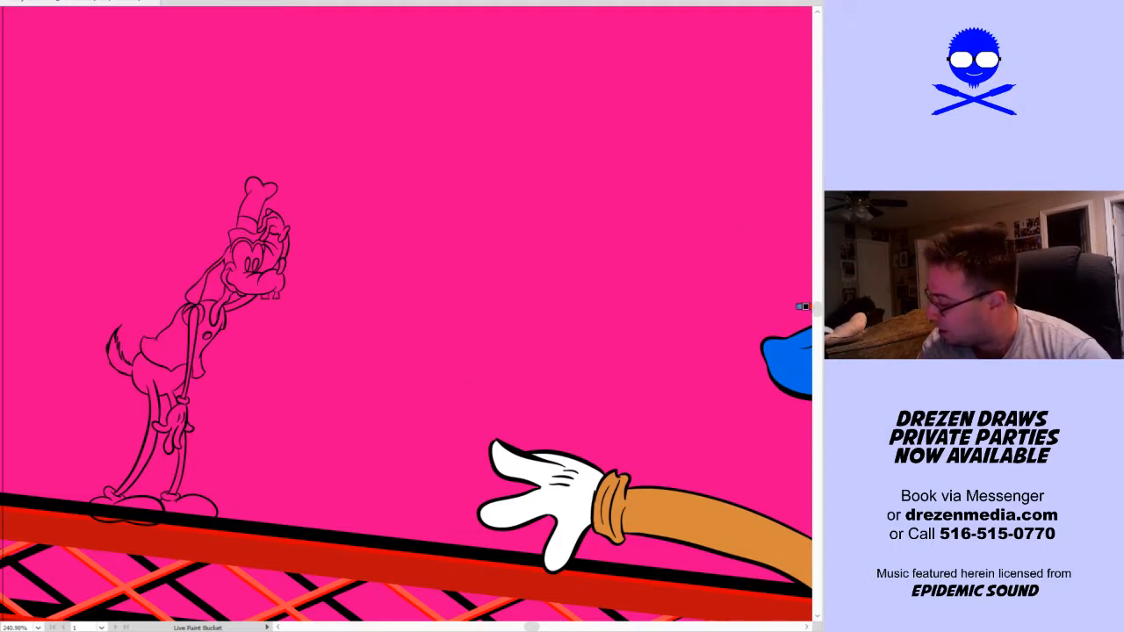
Hide the truss and fill the small standing dog's tail, lower body, legs, hanging arm and shoulder with black
click(832, 310)
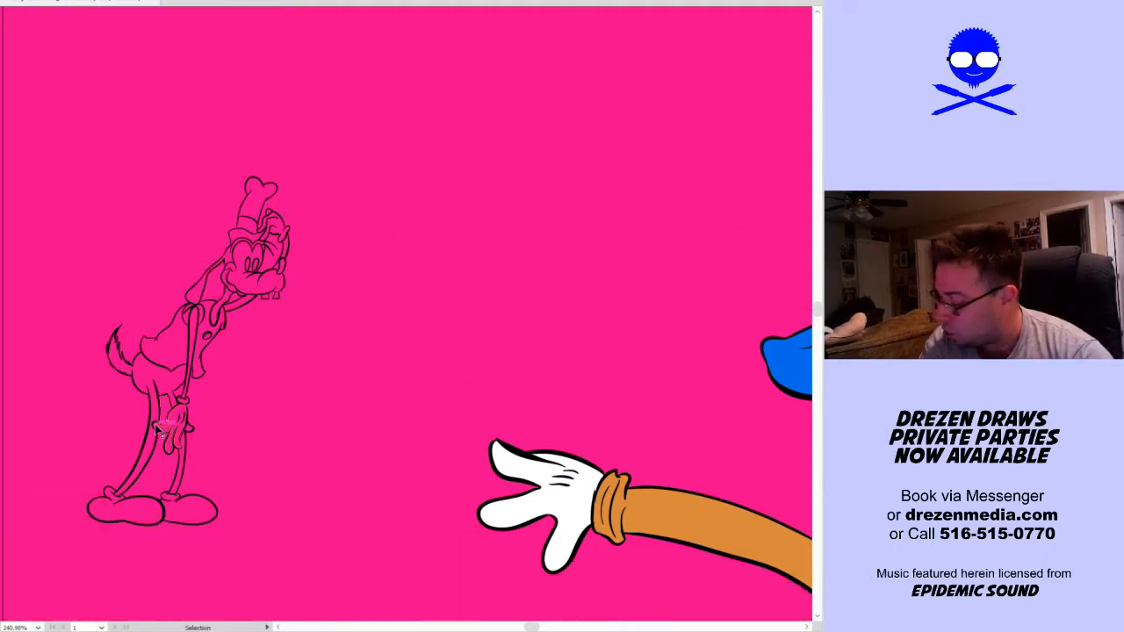
scroll(157, 424, up, 3)
click(140, 326)
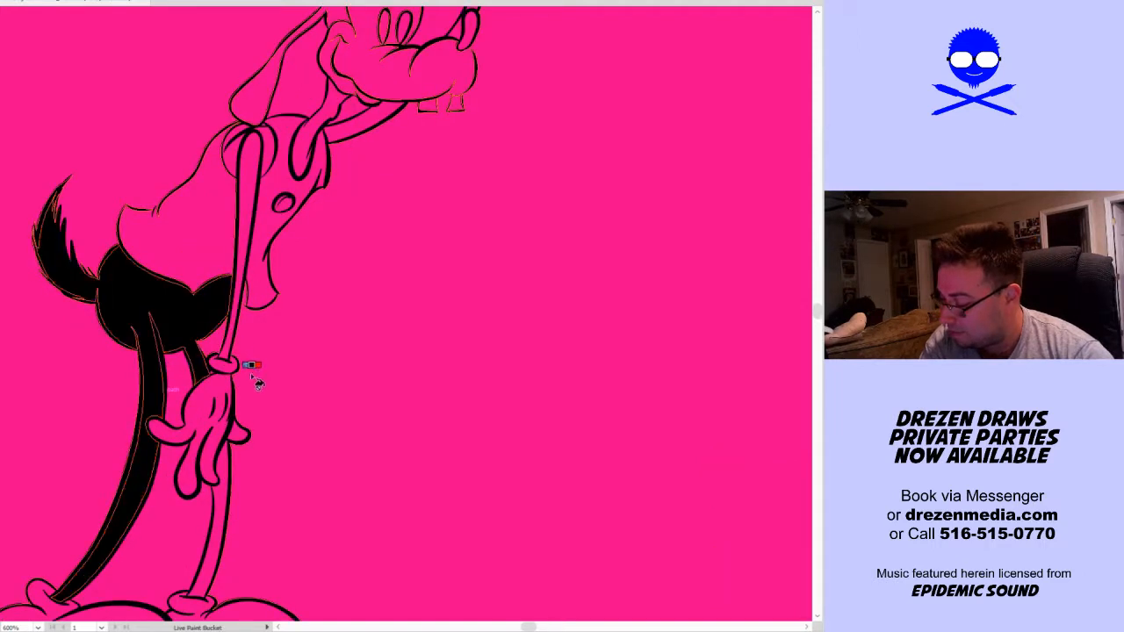
click(215, 509)
click(226, 344)
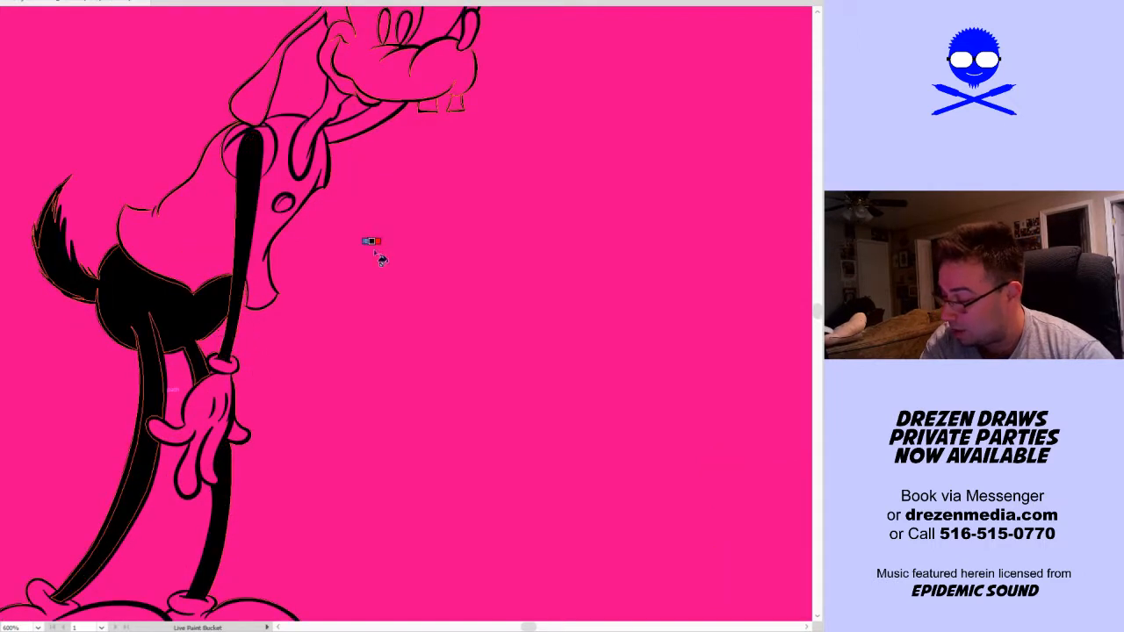
click(263, 151)
click(230, 156)
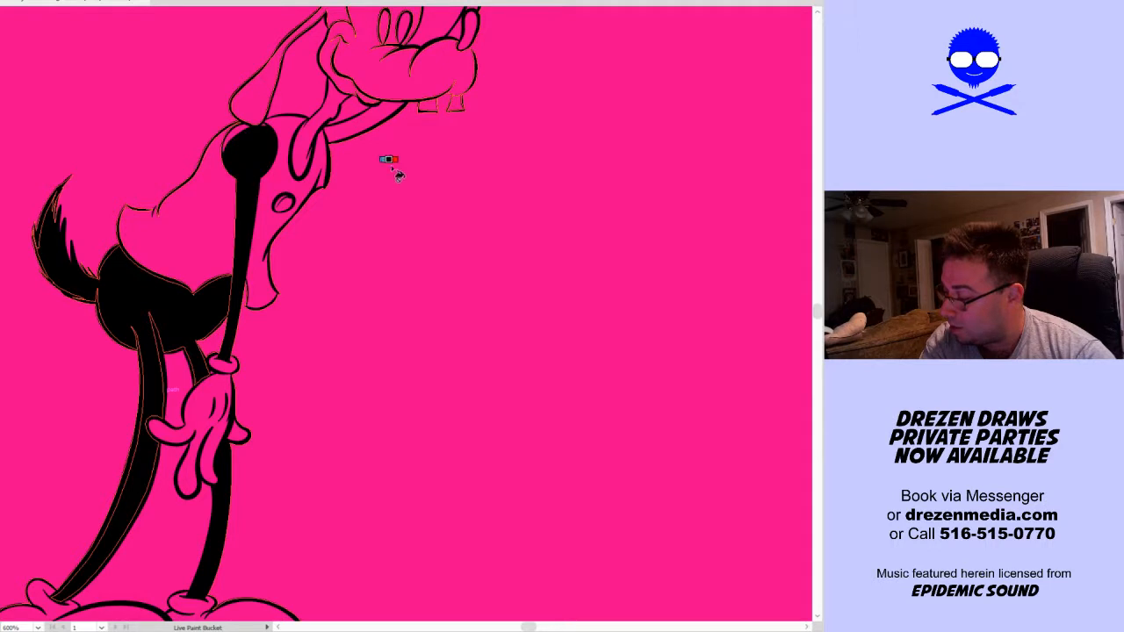
Fill both visible sections of the standing dog's raised arm with black
click(386, 112)
drag(446, 179, 406, 328)
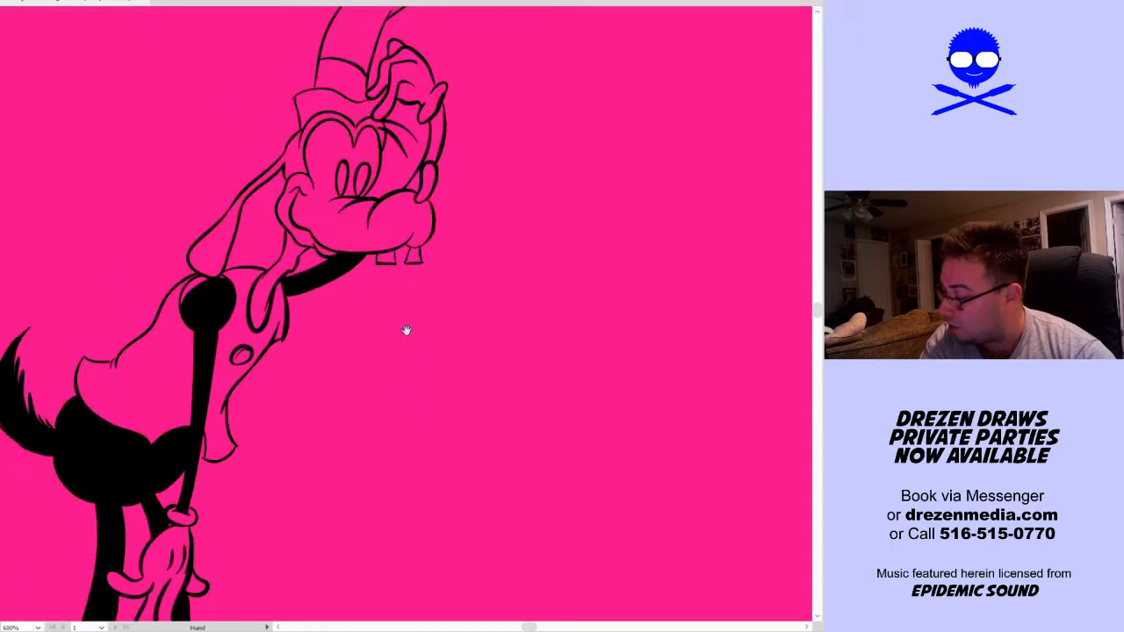
click(439, 160)
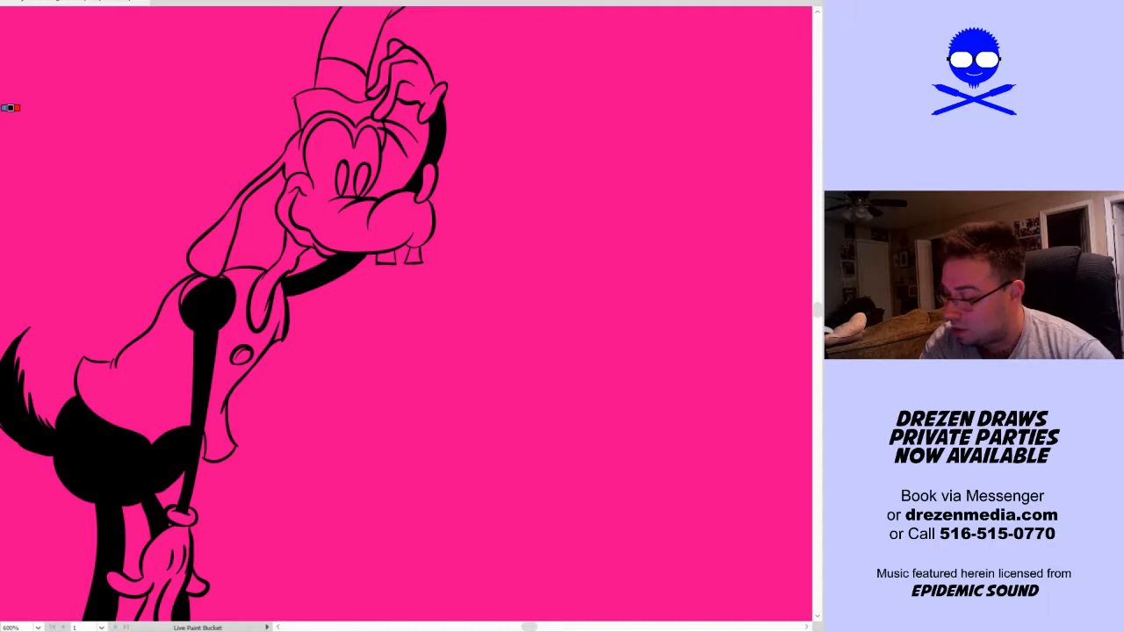
Fill the standing dog's nose and both pupils with black
click(428, 184)
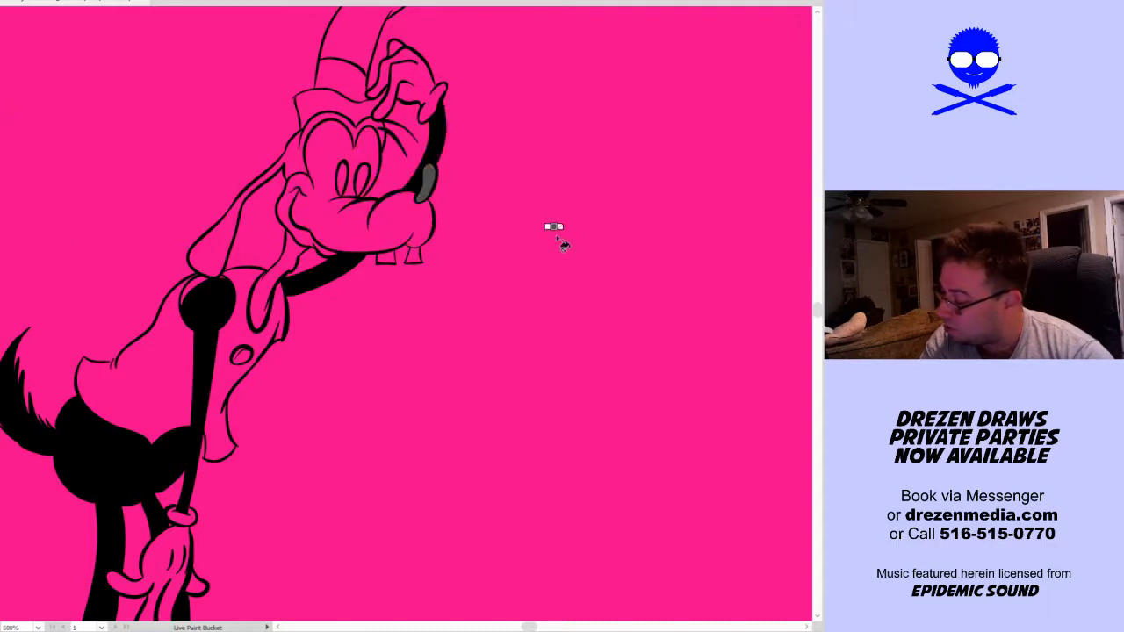
click(342, 179)
click(363, 175)
key(v)
scroll(493, 182, up, 1)
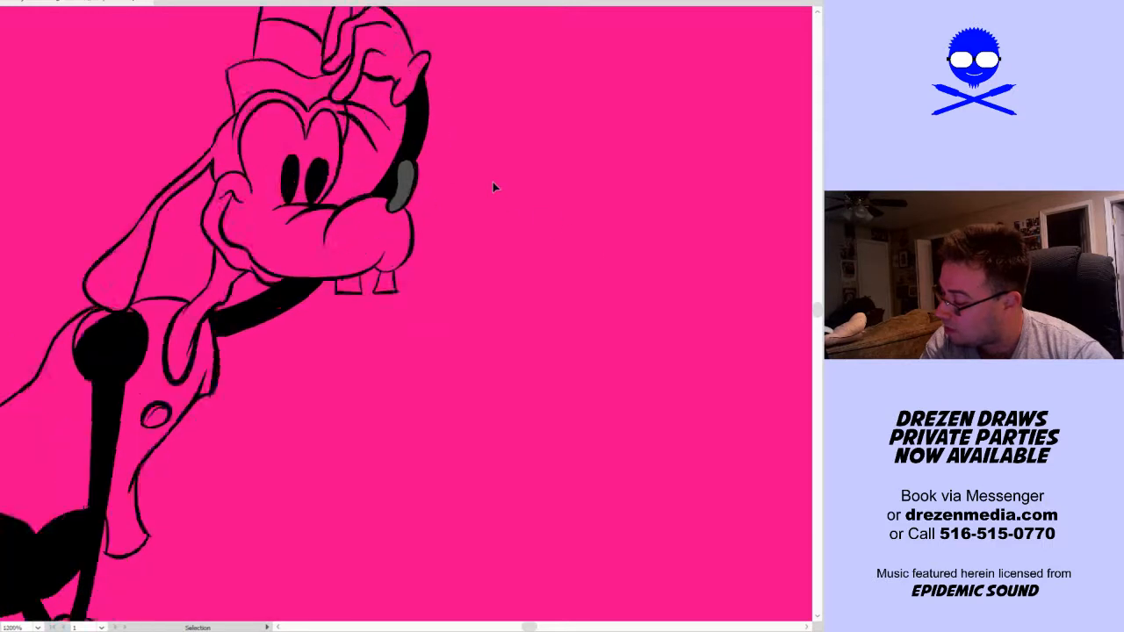
scroll(493, 182, up, 1)
key(k)
click(361, 184)
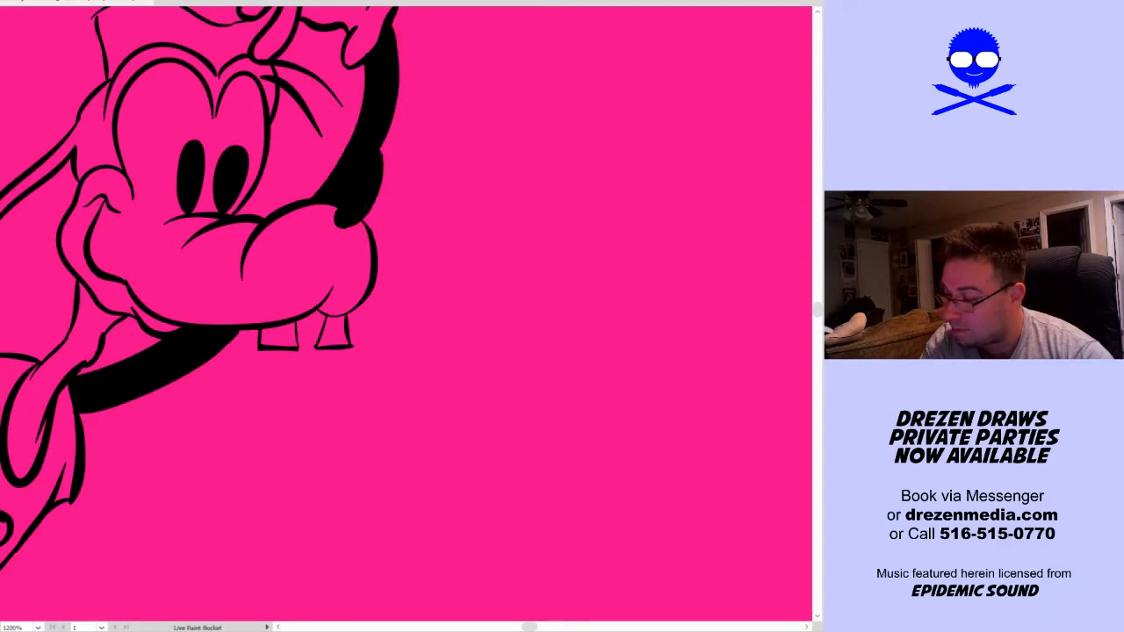
Paint a curved white highlight on the nose with the Blob Brush and fill both teeth with white using Live Paint
key(shift+b)
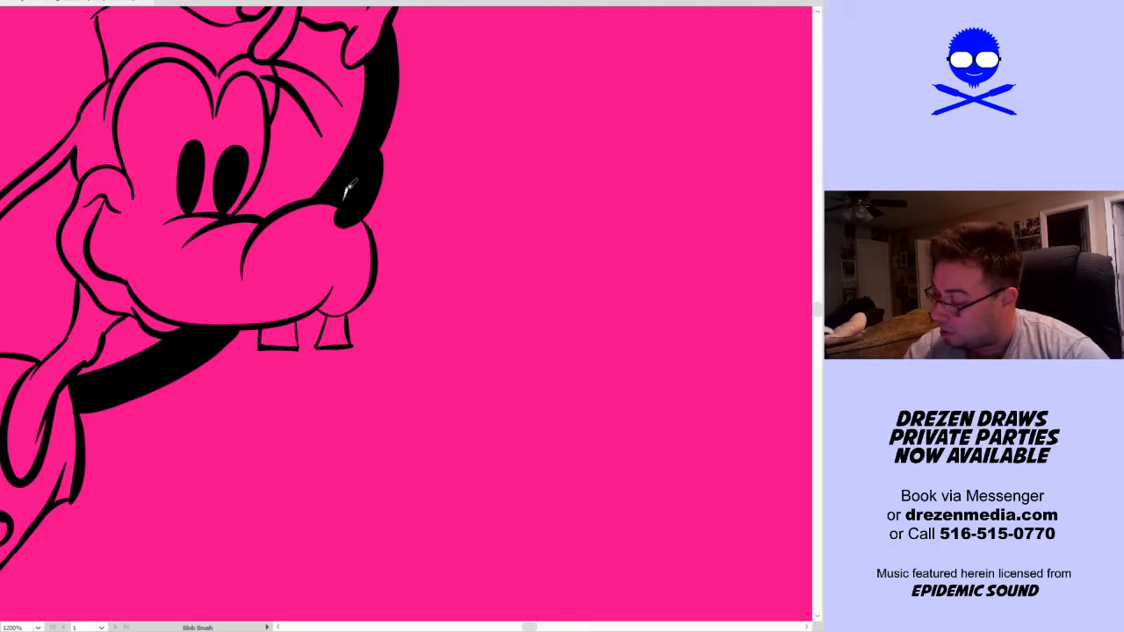
mouse_move(347, 195)
mouse_down()
mouse_move(368, 146)
mouse_move(461, 235)
mouse_up()
key(k)
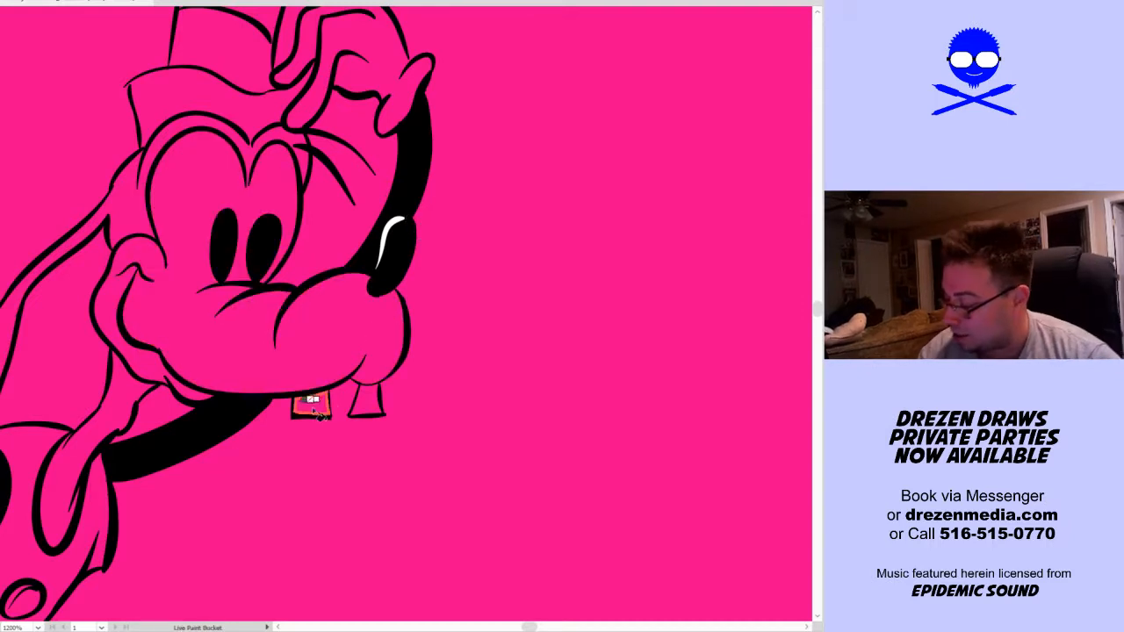
click(318, 404)
click(367, 402)
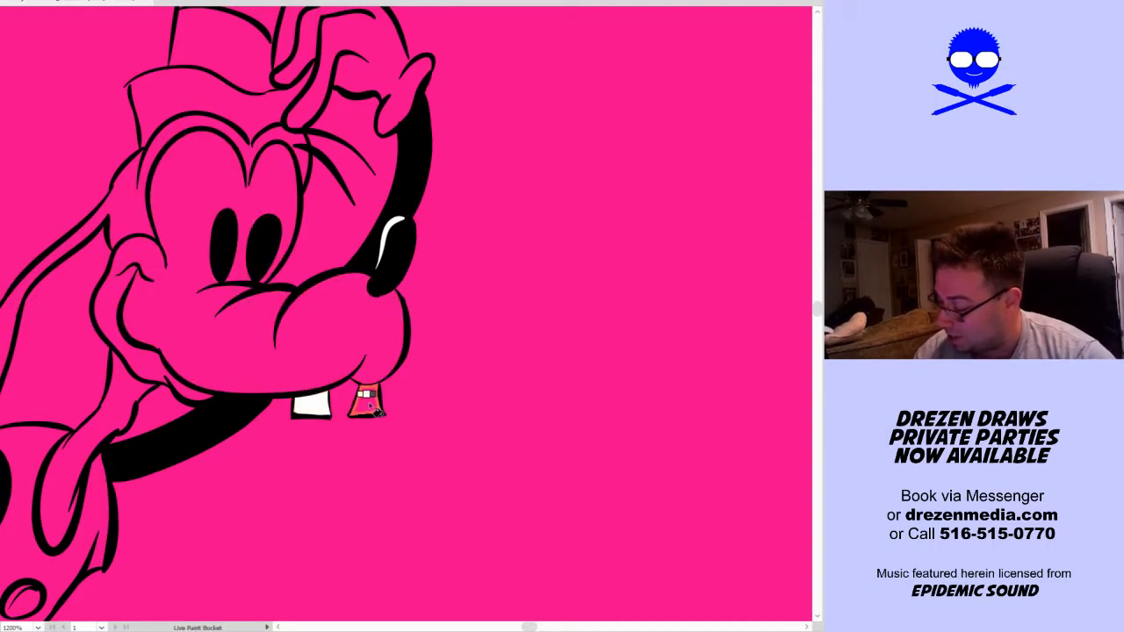
Fill the standing dog's muzzle, eyes, hat brim and hat crown with white, leaving the hat band unfilled
drag(370, 338, 402, 378)
click(407, 380)
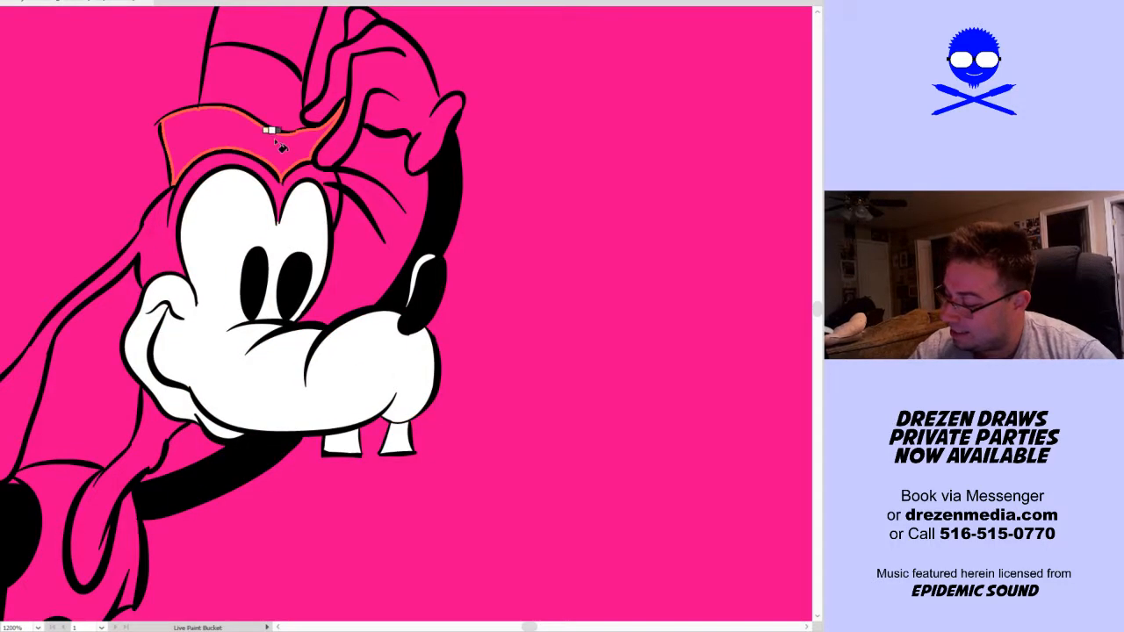
drag(274, 140, 277, 337)
click(278, 336)
click(290, 211)
Fill all parts of the glove on the standing dog's raised hand with white
click(424, 321)
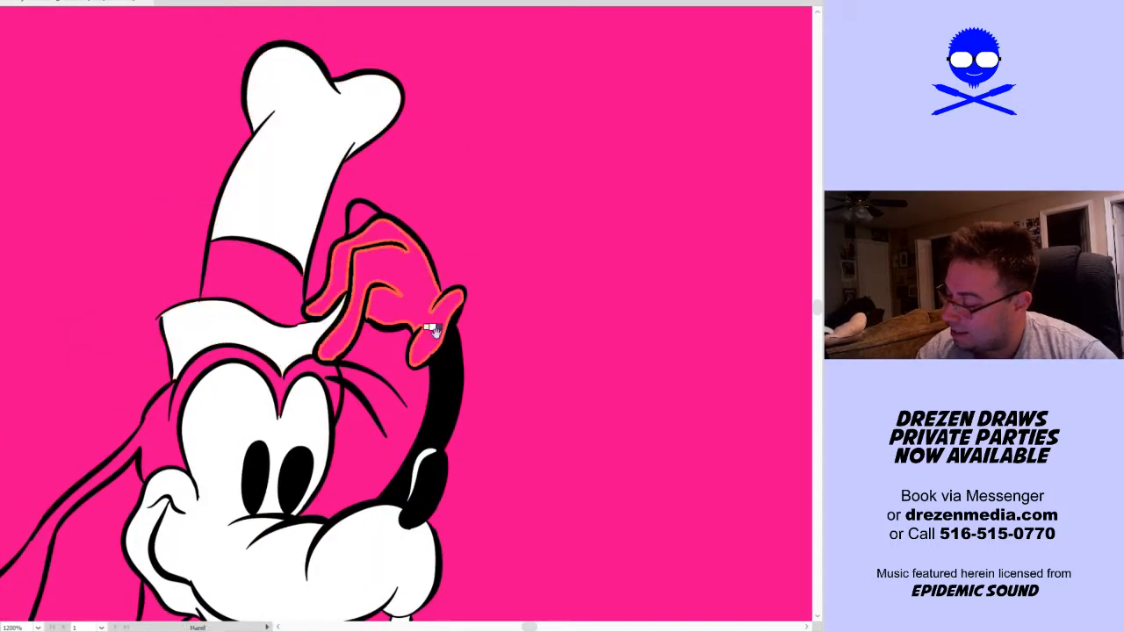
click(401, 301)
click(369, 230)
click(361, 211)
Fill the front and back sections of the standing dog's vest and its button with white
drag(474, 365, 551, 244)
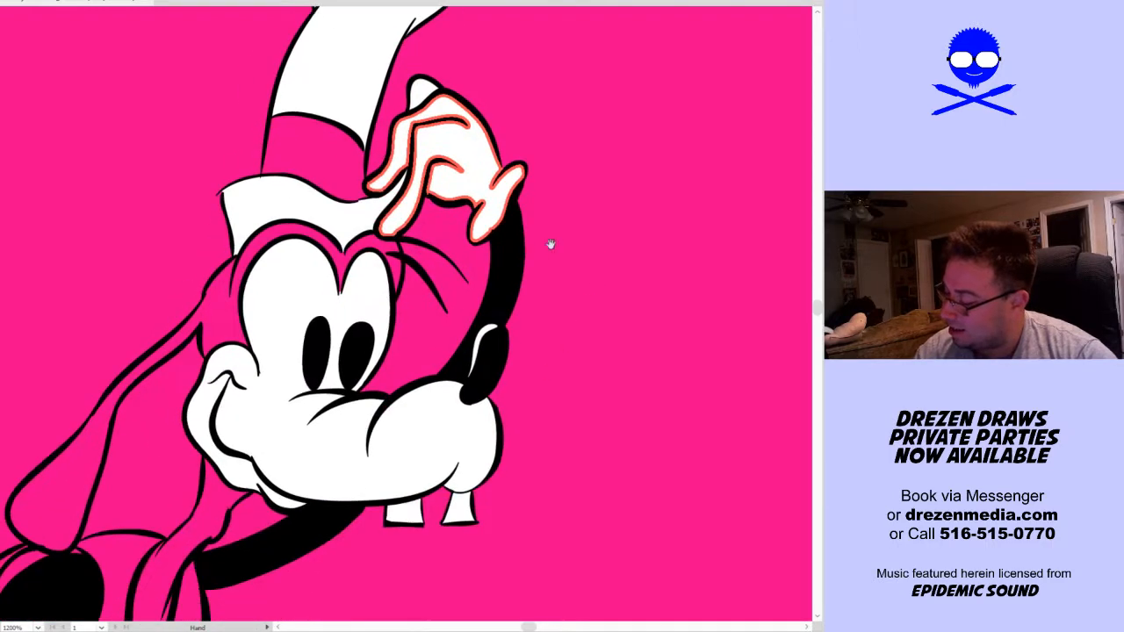
drag(553, 307, 644, 160)
mouse_move(515, 409)
mouse_down()
mouse_move(526, 365)
mouse_move(614, 233)
mouse_up()
click(289, 430)
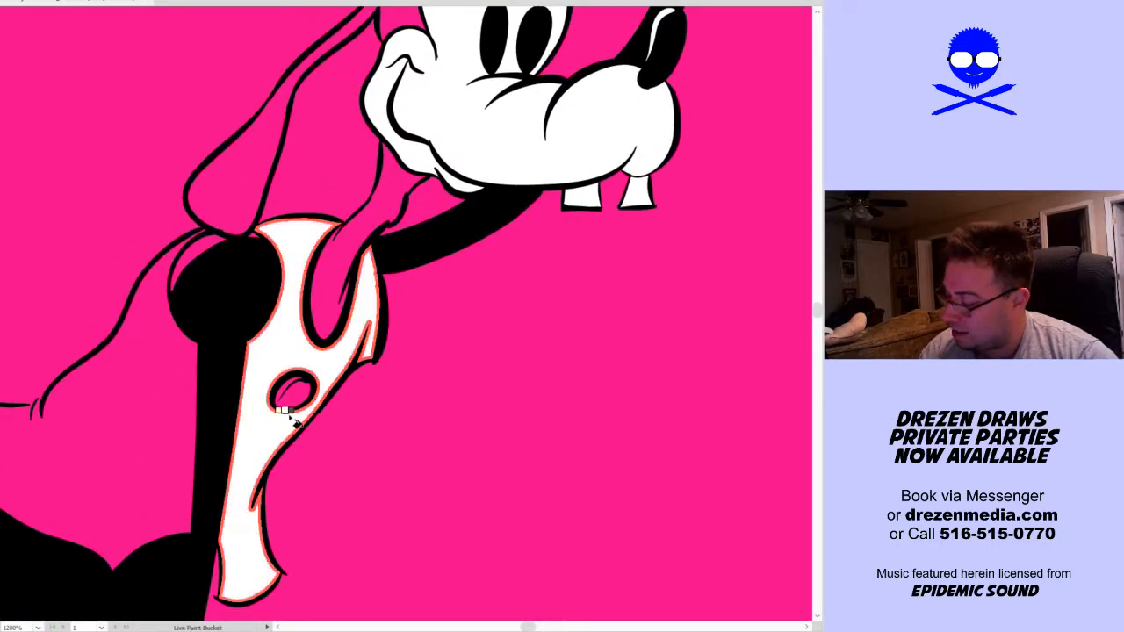
click(299, 395)
click(150, 467)
Fill both of the standing dog's shoes and their cuffs with white
key(ctrl+0)
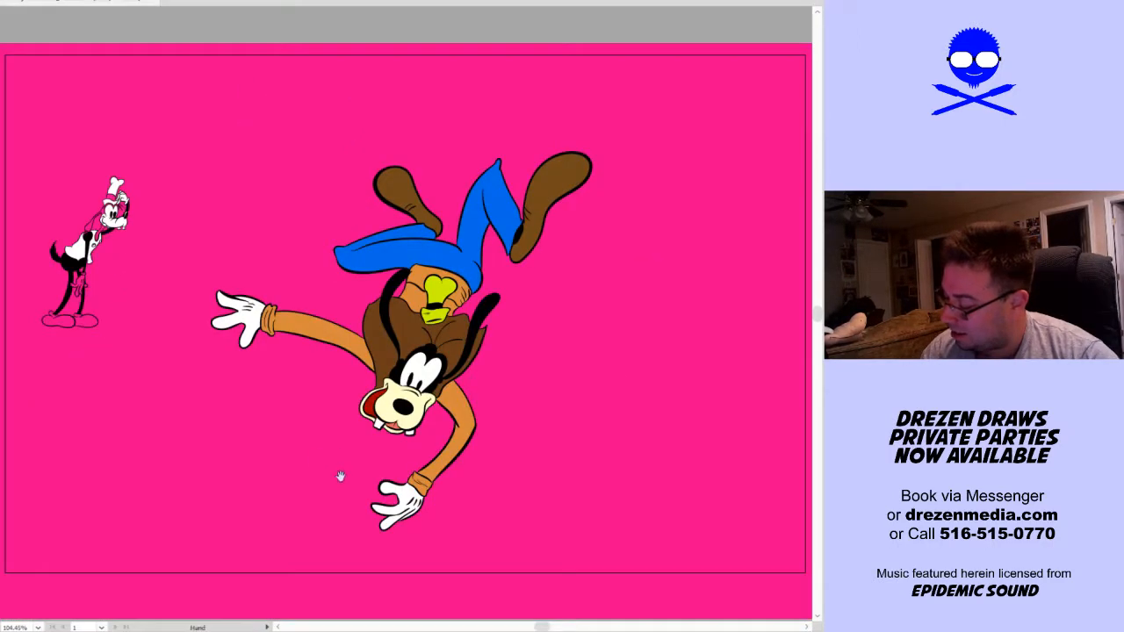
drag(135, 346, 190, 422)
drag(79, 422, 229, 213)
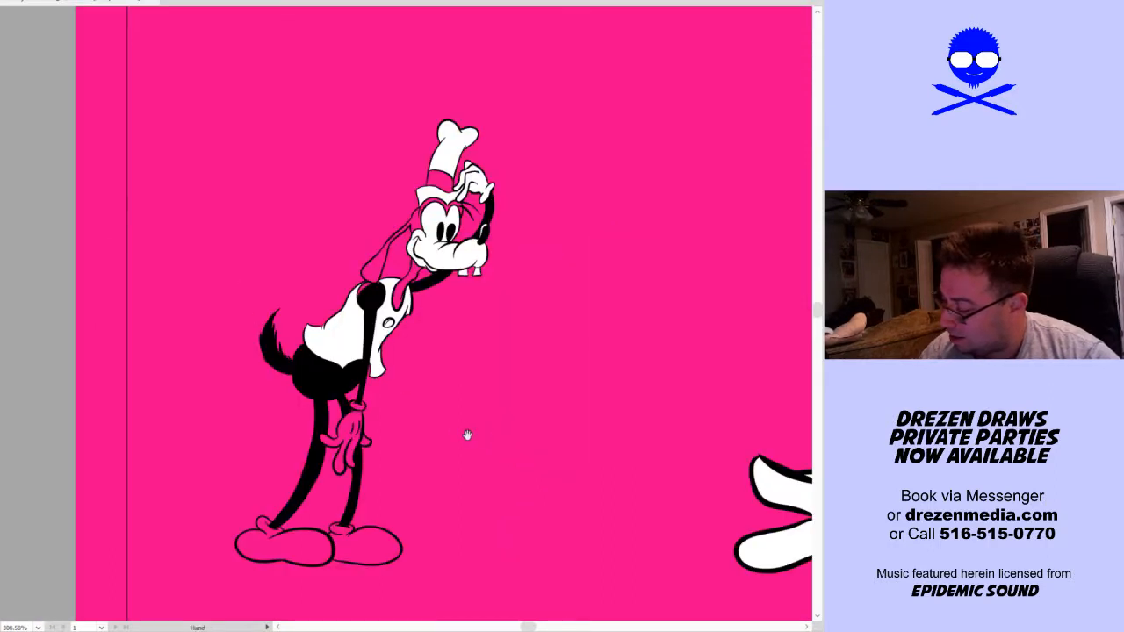
drag(466, 437, 373, 401)
click(278, 509)
scroll(252, 498, up, 3)
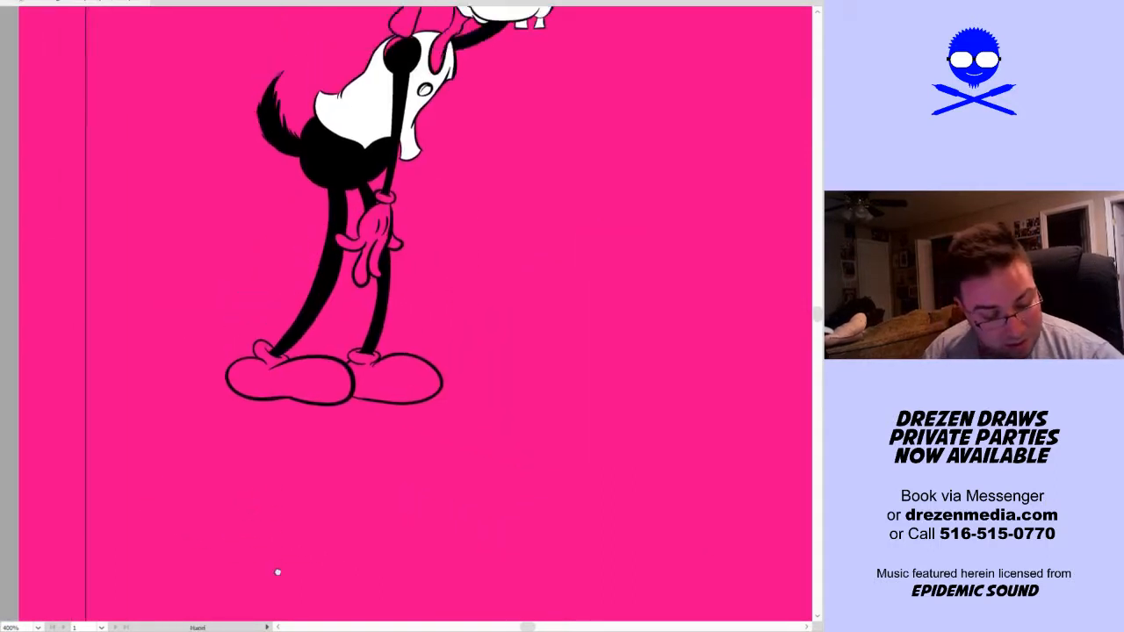
click(318, 404)
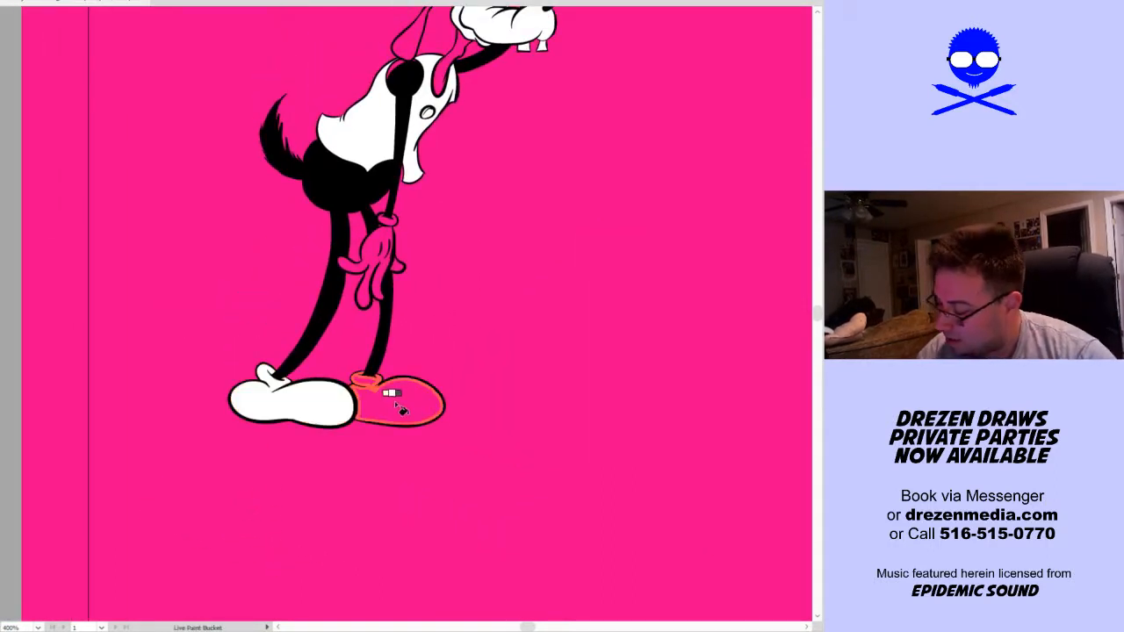
click(394, 401)
Fill the glove on the standing dog's hanging hand, including its cuff, with white
scroll(314, 375, up, 4)
scroll(315, 376, right, 3)
click(299, 350)
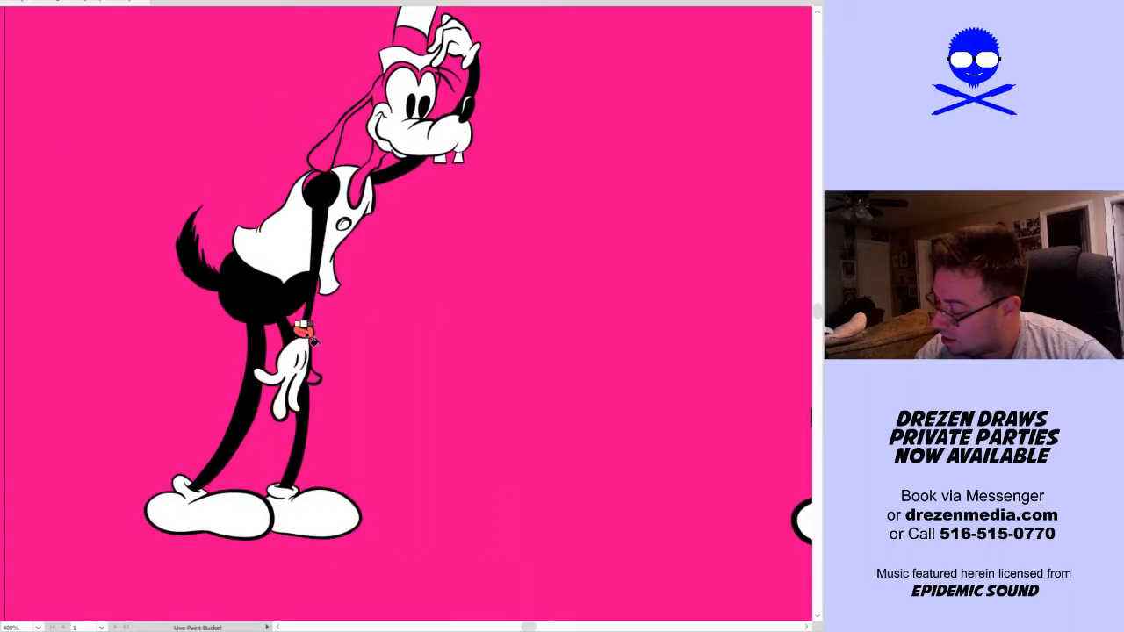
scroll(405, 363, up, 3)
scroll(405, 363, right, 3)
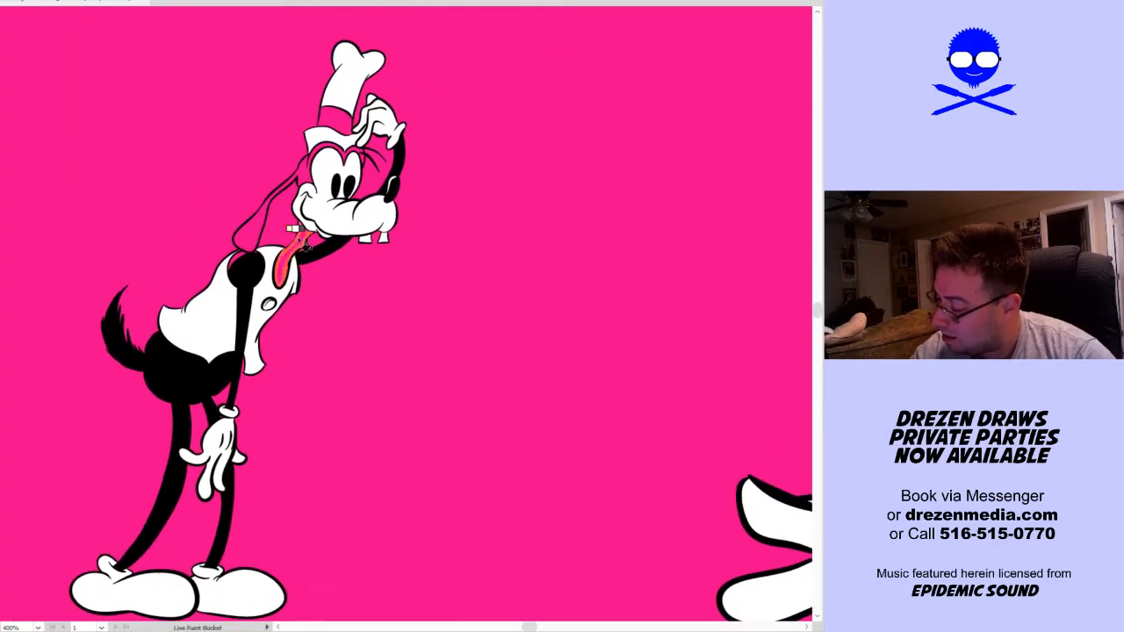
Fill the narrow armhole crescent behind the standing dog's shoulder with dark grey
click(282, 264)
scroll(308, 221, up, 3)
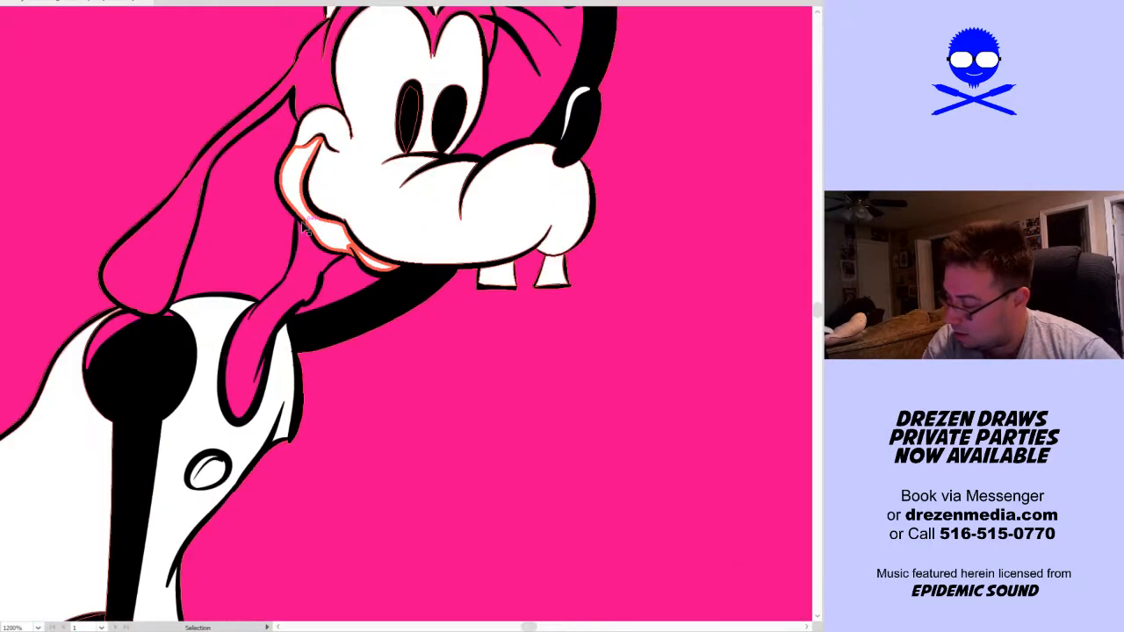
click(109, 333)
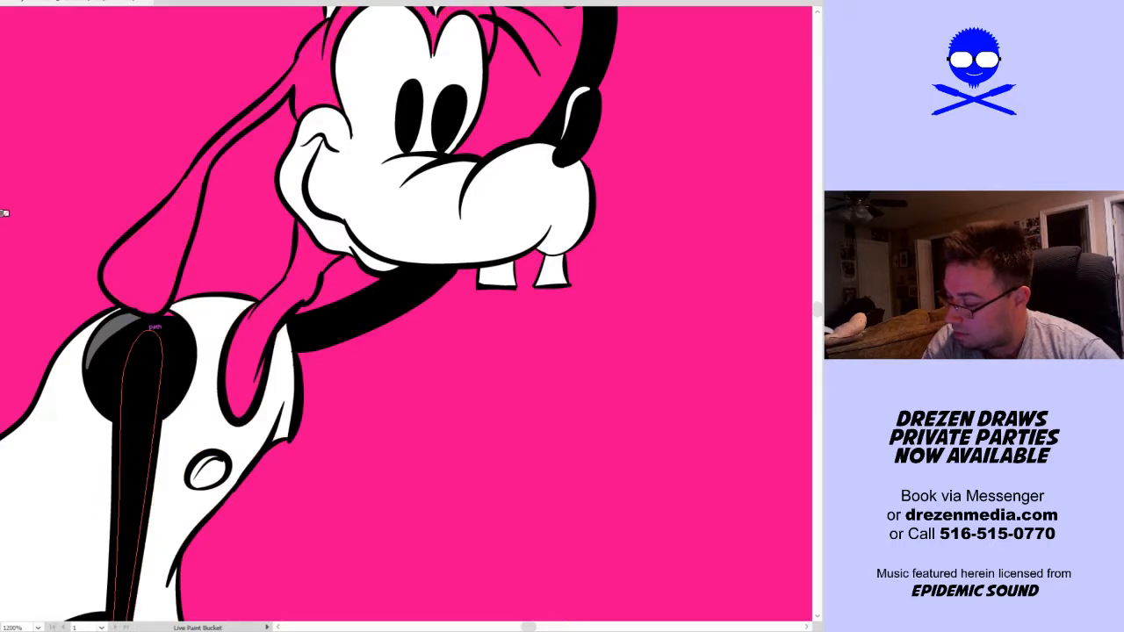
Fill the standing dog's ears, head, neck and hat band with black
click(166, 294)
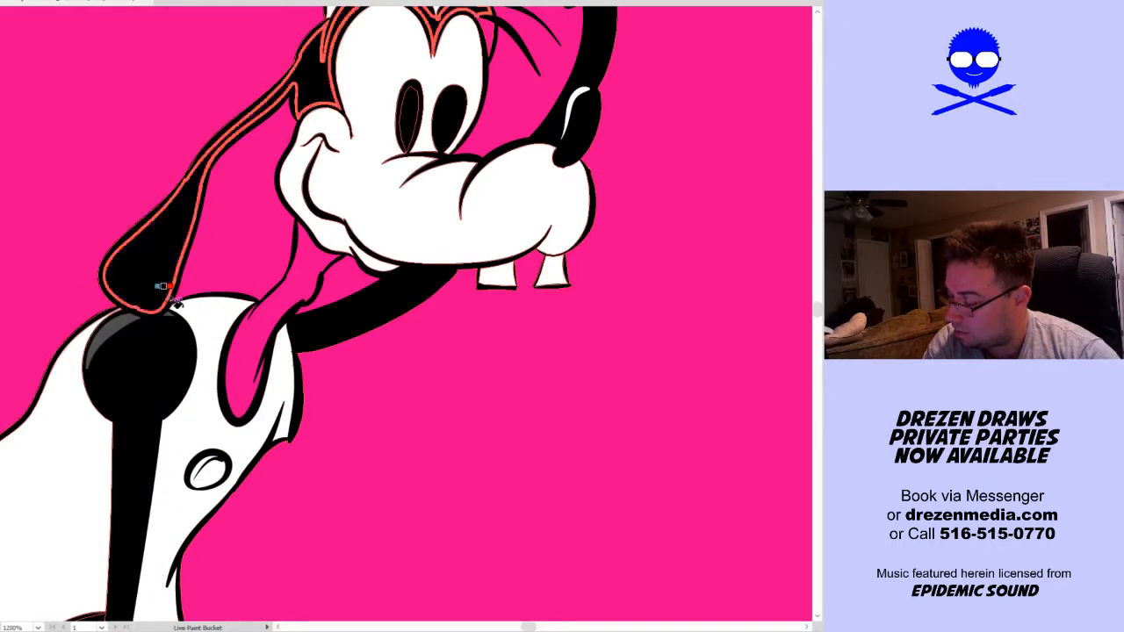
click(243, 329)
drag(389, 211, 284, 458)
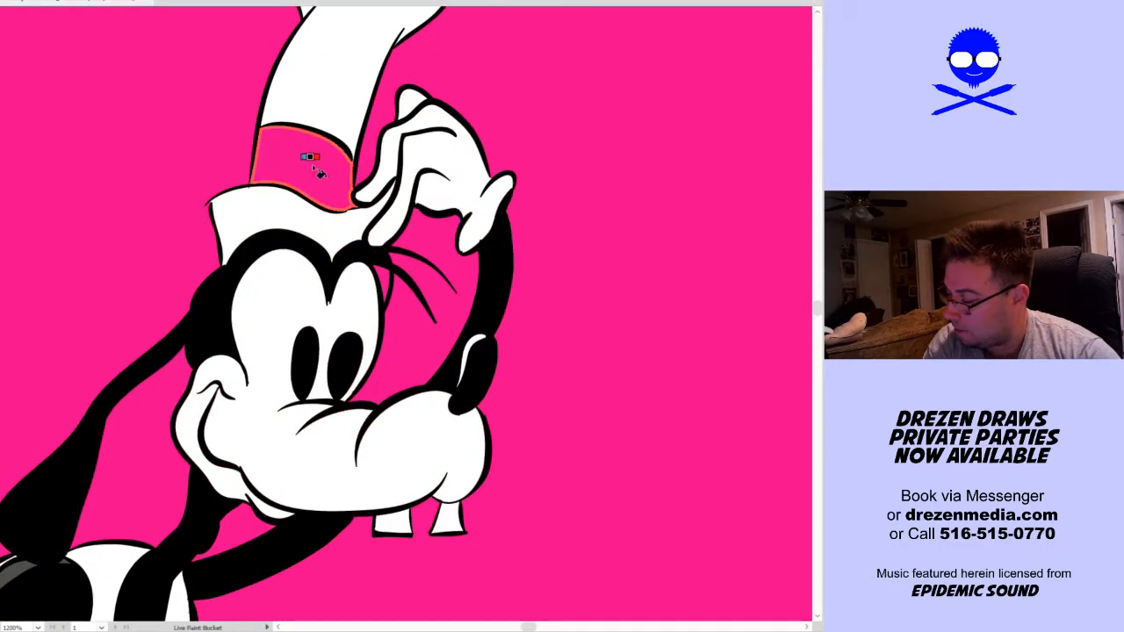
click(311, 165)
Examine the coloured standing dog up close and as a whole for missed areas
scroll(421, 365, down, 2)
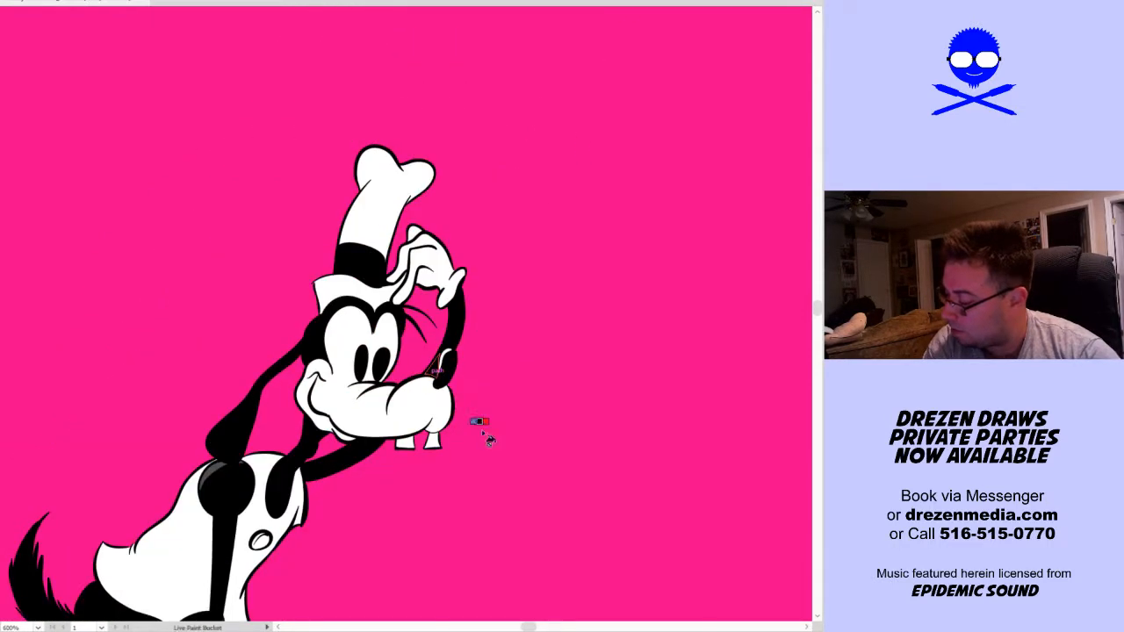
drag(481, 430, 496, 243)
scroll(467, 316, down, 2)
drag(438, 367, 364, 331)
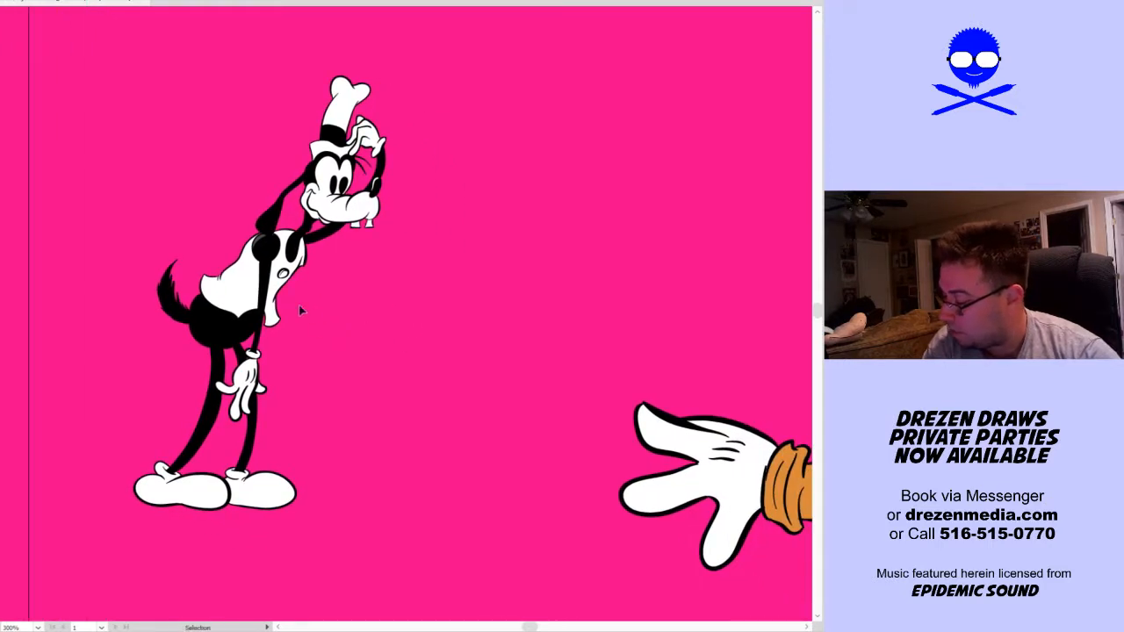
scroll(290, 307, up, 4)
scroll(246, 326, down, 3)
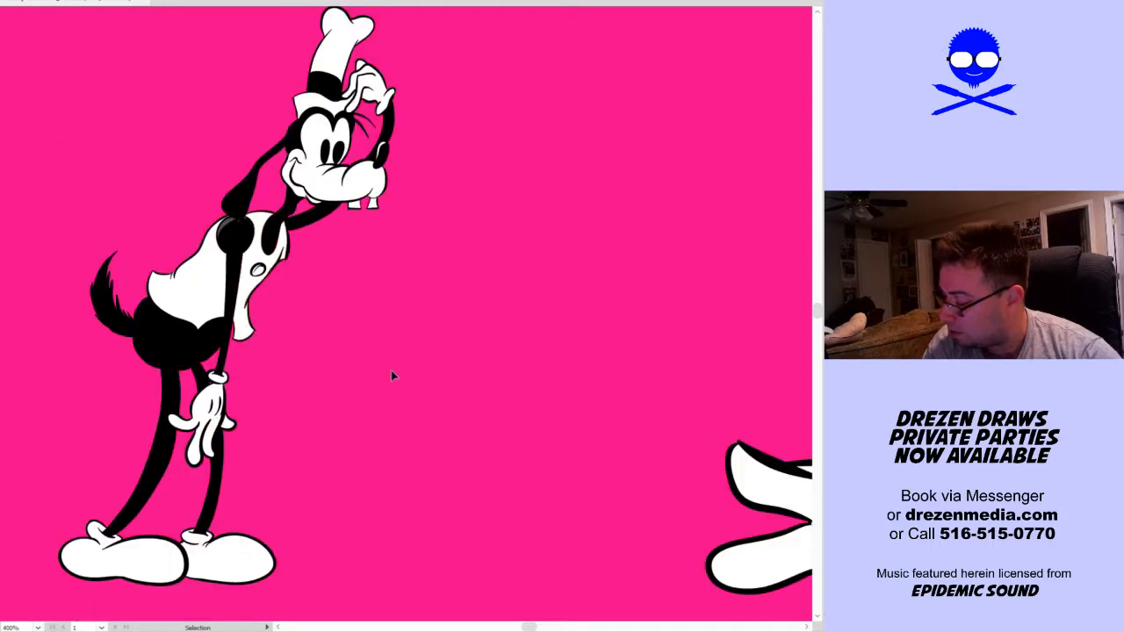
scroll(399, 378, down, 1)
key(space)
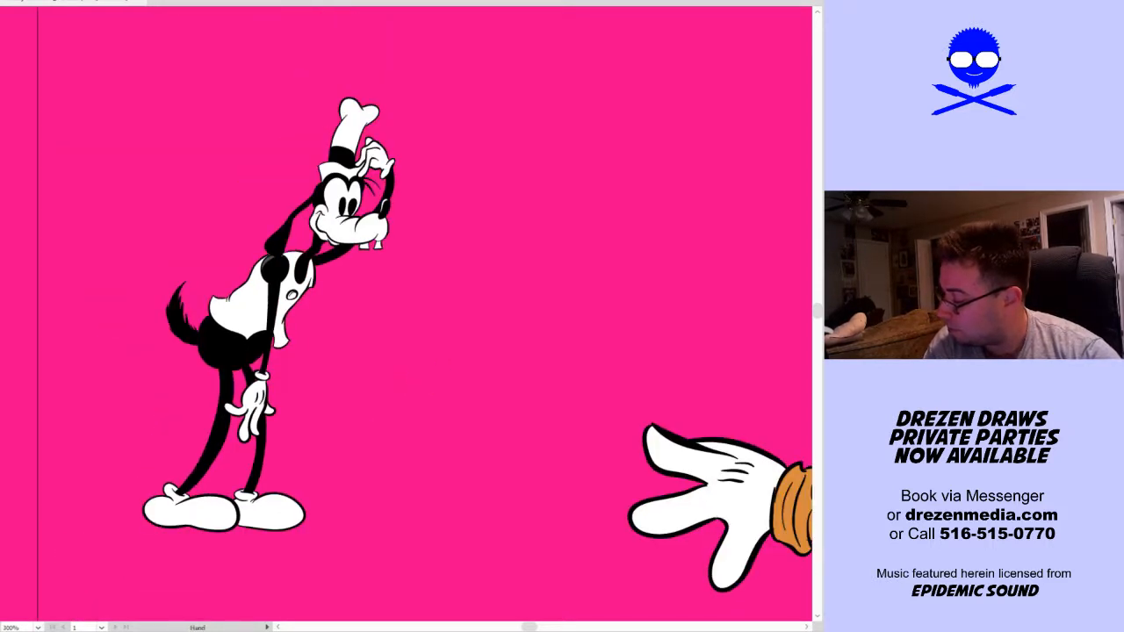
scroll(700, 254, down, 3)
Show the truss again, scale down the uncoloured front-facing dog outline and place its feet on the lower beam beside the upside-down dog
drag(582, 289, 271, 271)
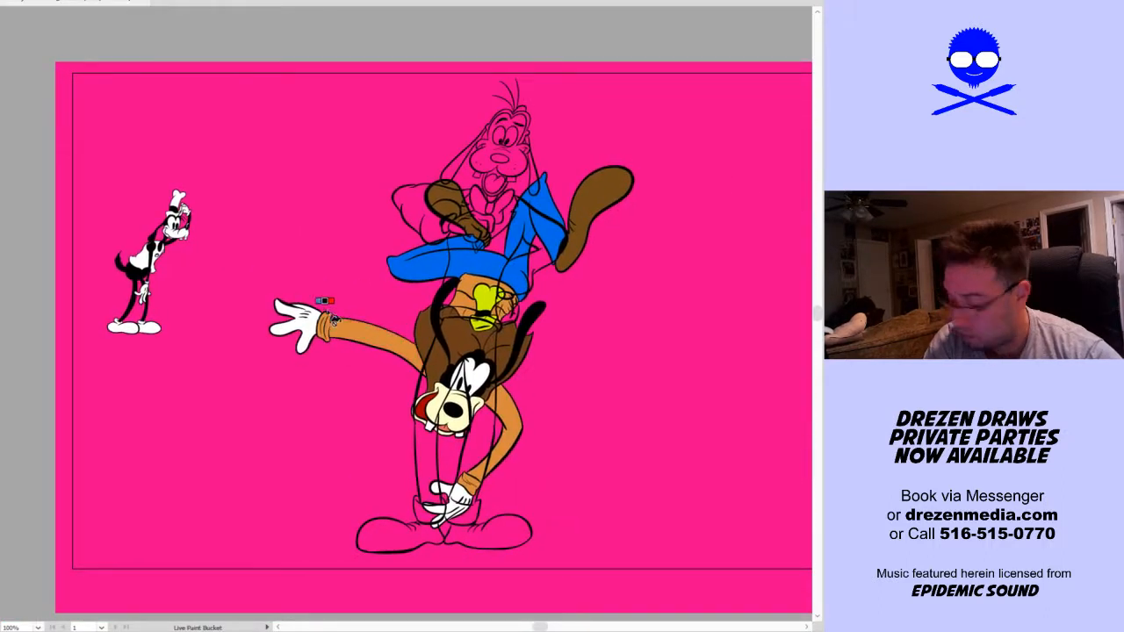
key(v)
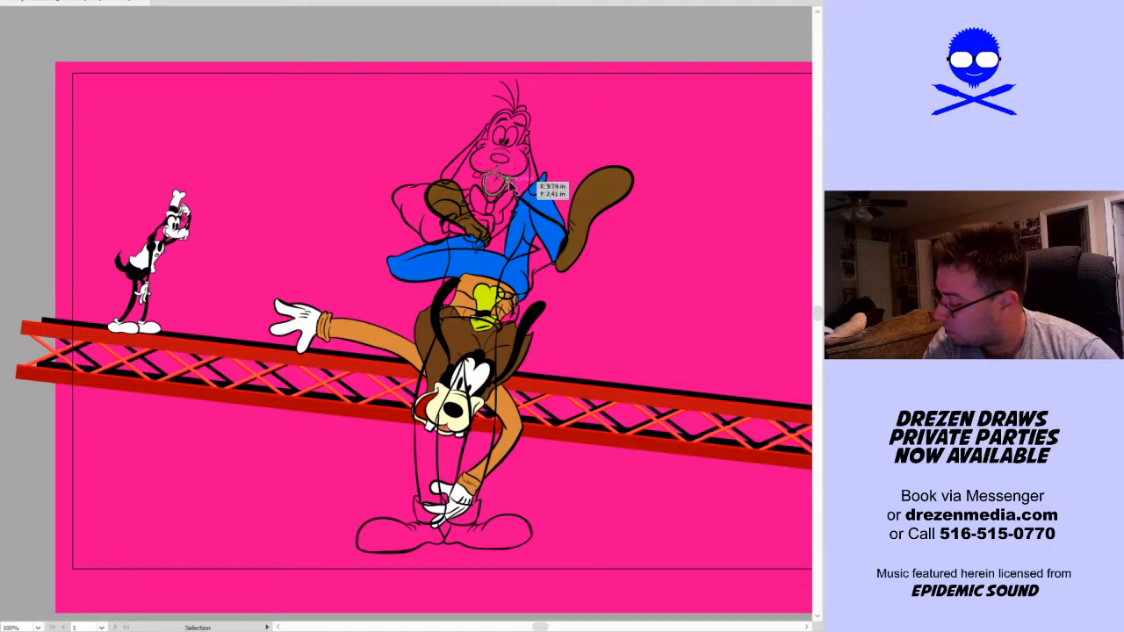
click(543, 187)
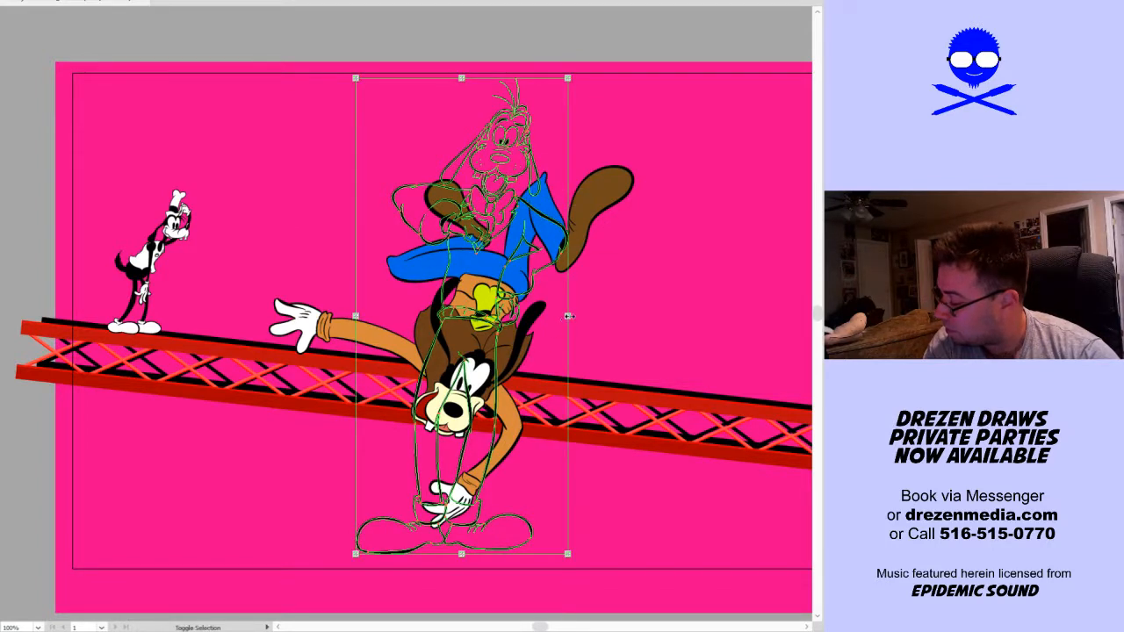
mouse_move(569, 316)
mouse_down()
mouse_move(500, 326)
mouse_move(483, 351)
mouse_move(431, 358)
mouse_move(251, 287)
mouse_up()
key(ctrl+z)
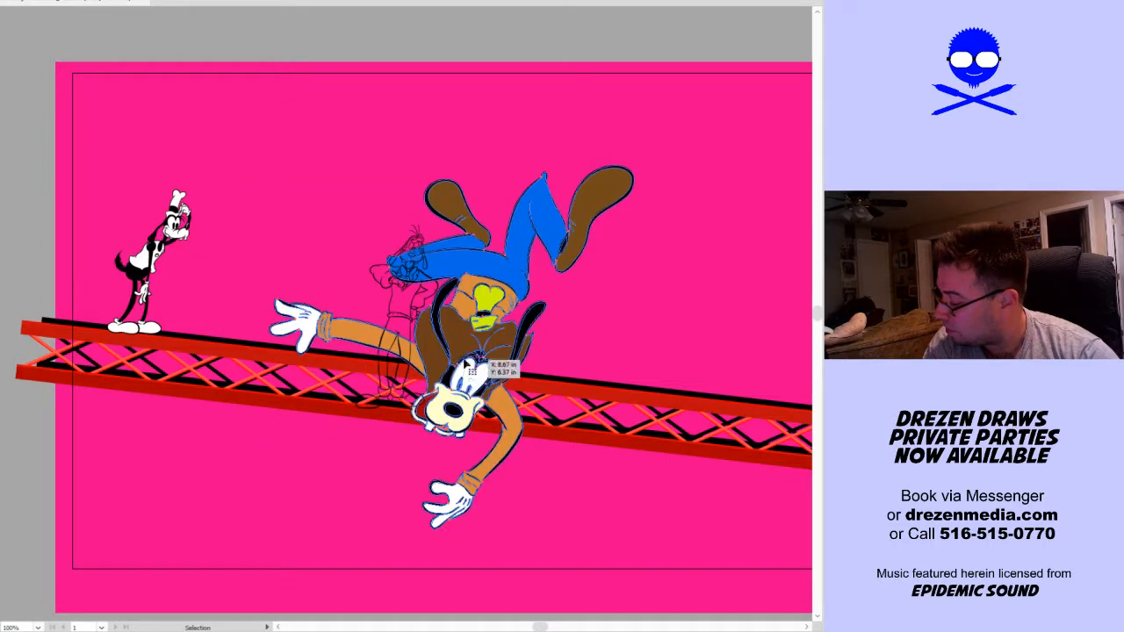
Scale down the upside-down dog and move it lower so it hangs across the truss
click(565, 250)
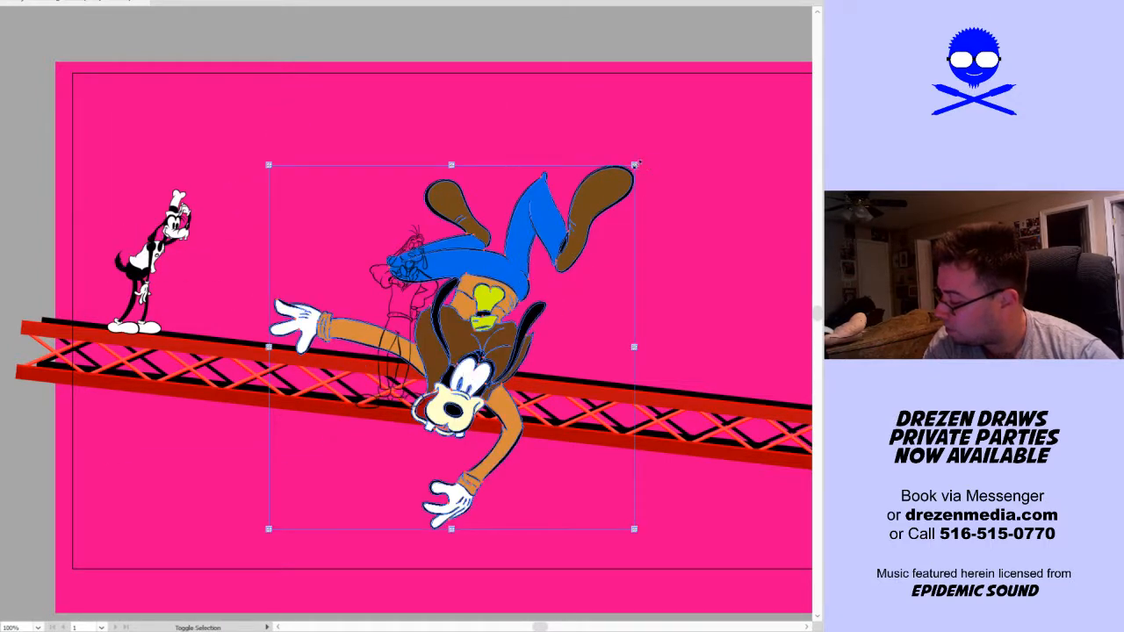
drag(638, 164, 611, 191)
drag(494, 336, 506, 392)
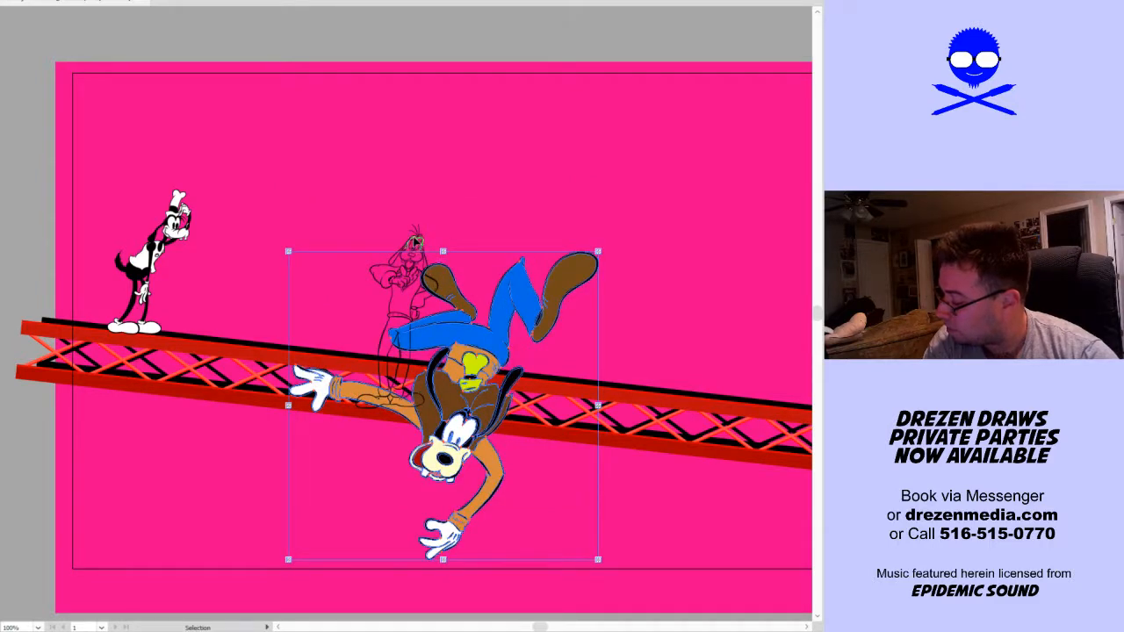
Move the front-facing dog outline next to the black-and-white dog and shift the upside-down dog slightly left and down
click(416, 240)
mouse_move(424, 255)
mouse_down()
mouse_move(248, 169)
mouse_move(263, 187)
mouse_move(256, 181)
mouse_up()
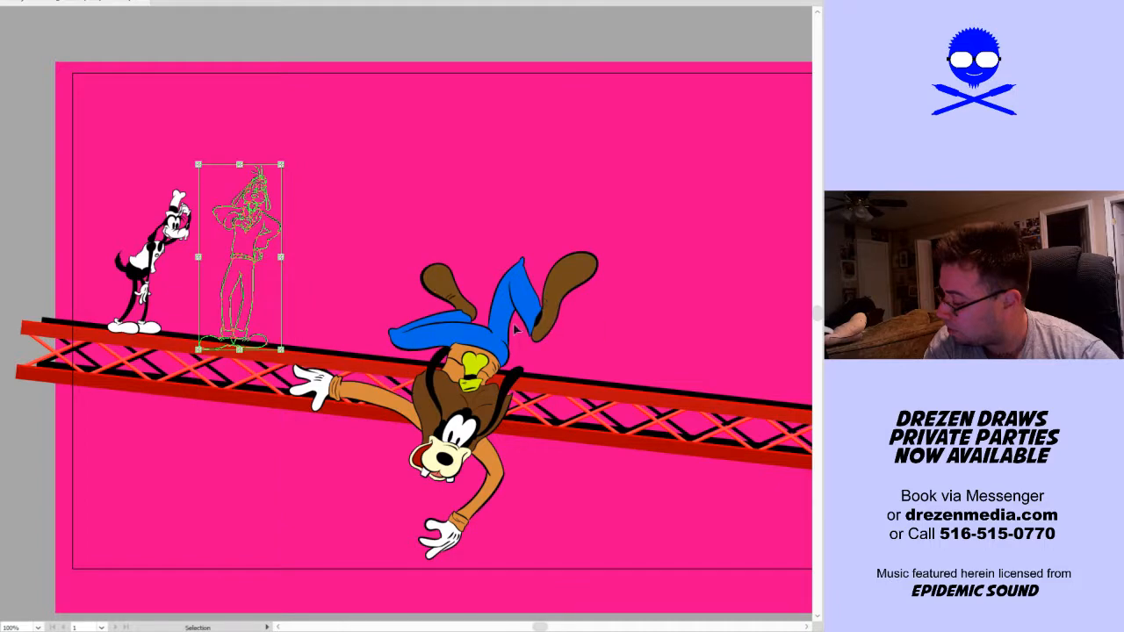
drag(516, 328, 497, 359)
click(645, 351)
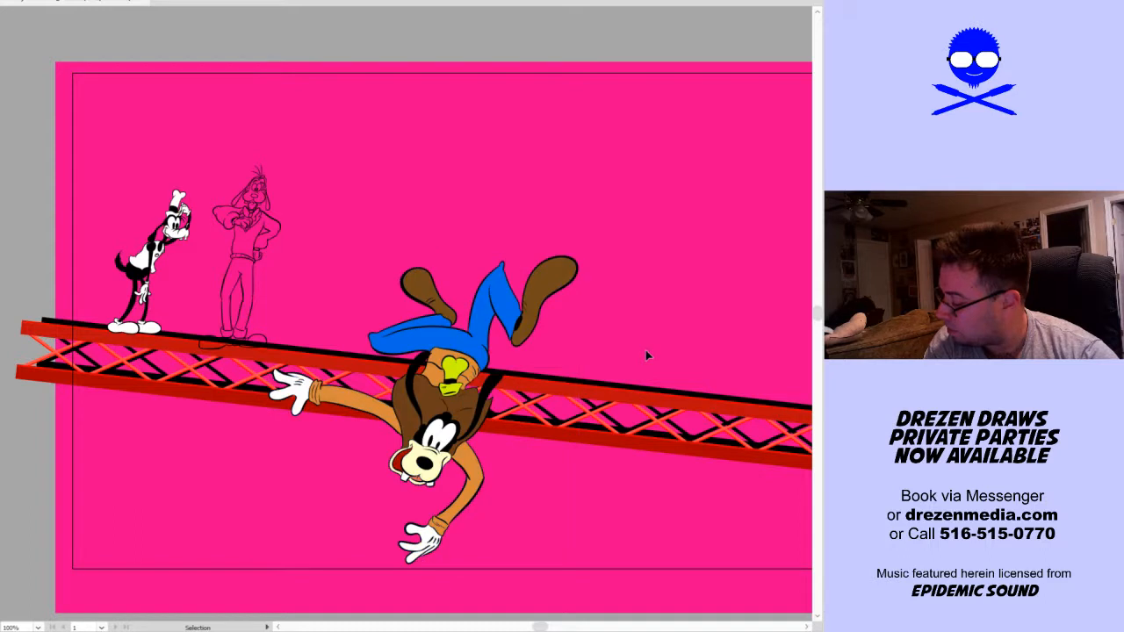
Shift both standing dogs slightly left along the truss and scale down the front-facing outline with its feet on the upper beam
drag(174, 255, 165, 230)
click(247, 250)
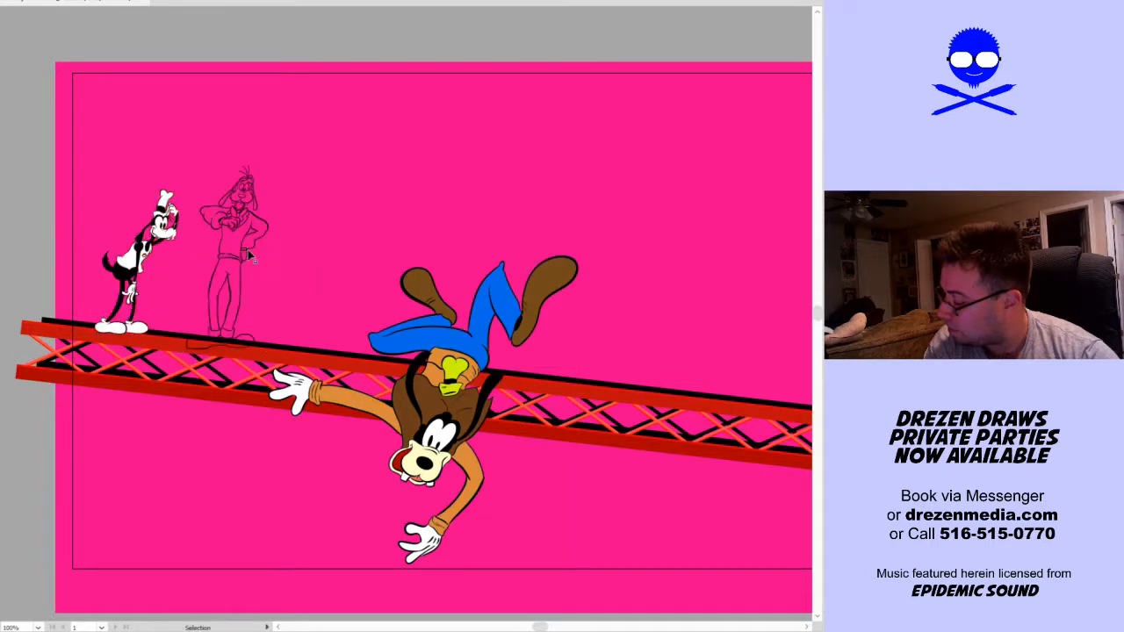
drag(268, 256, 249, 257)
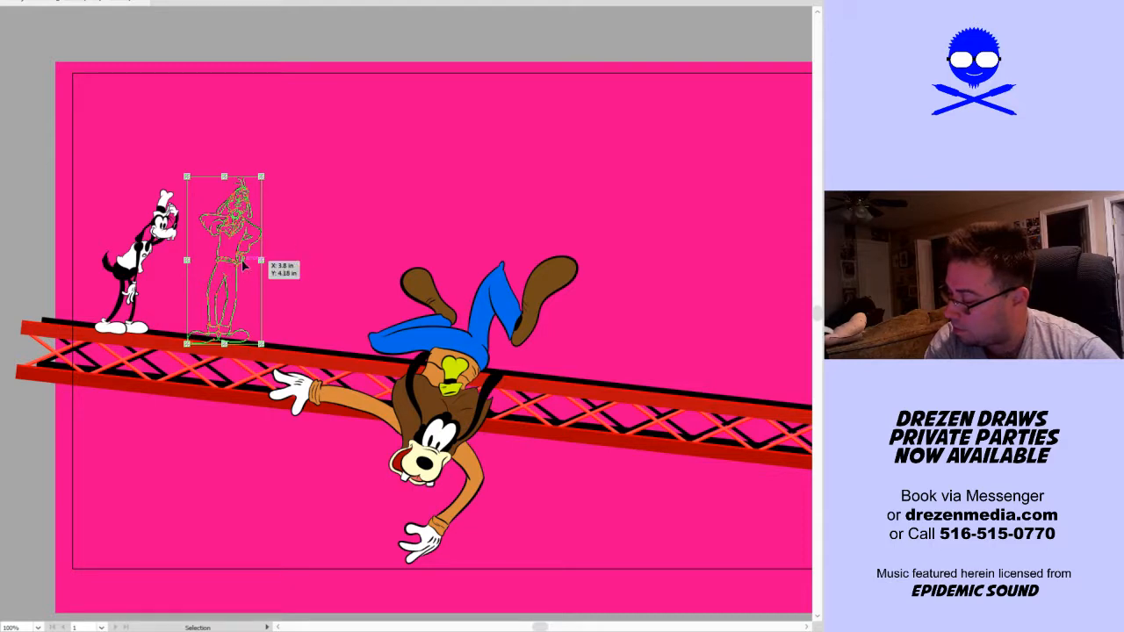
click(300, 263)
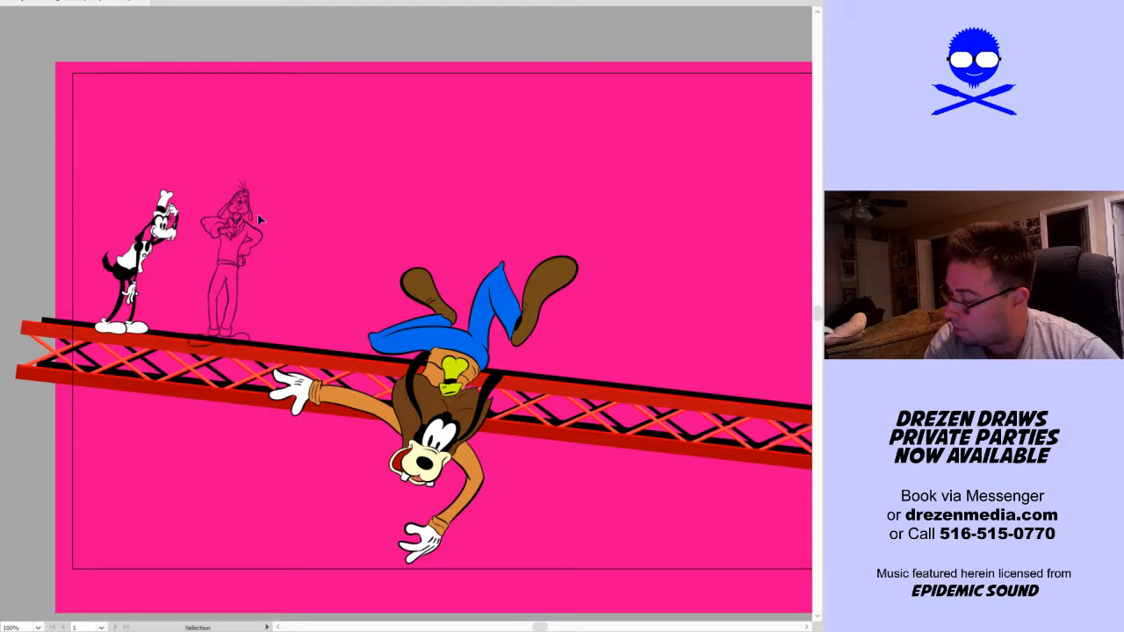
Show the reference image sheet and move it left so the book cover sits beside the pink background
scroll(255, 216, up, 3)
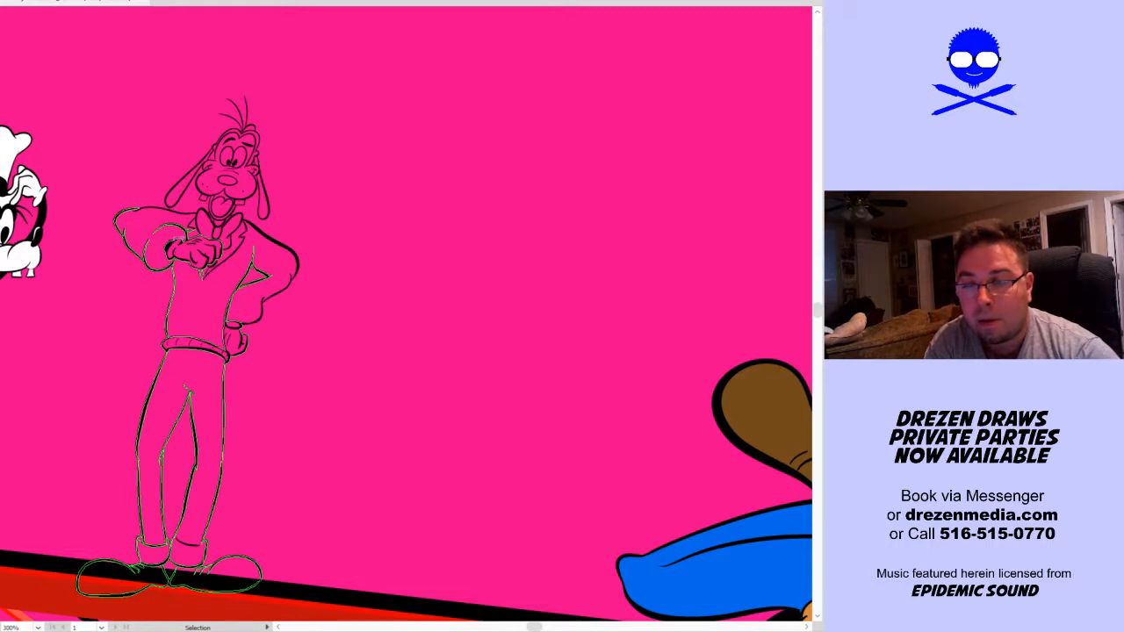
key(a)
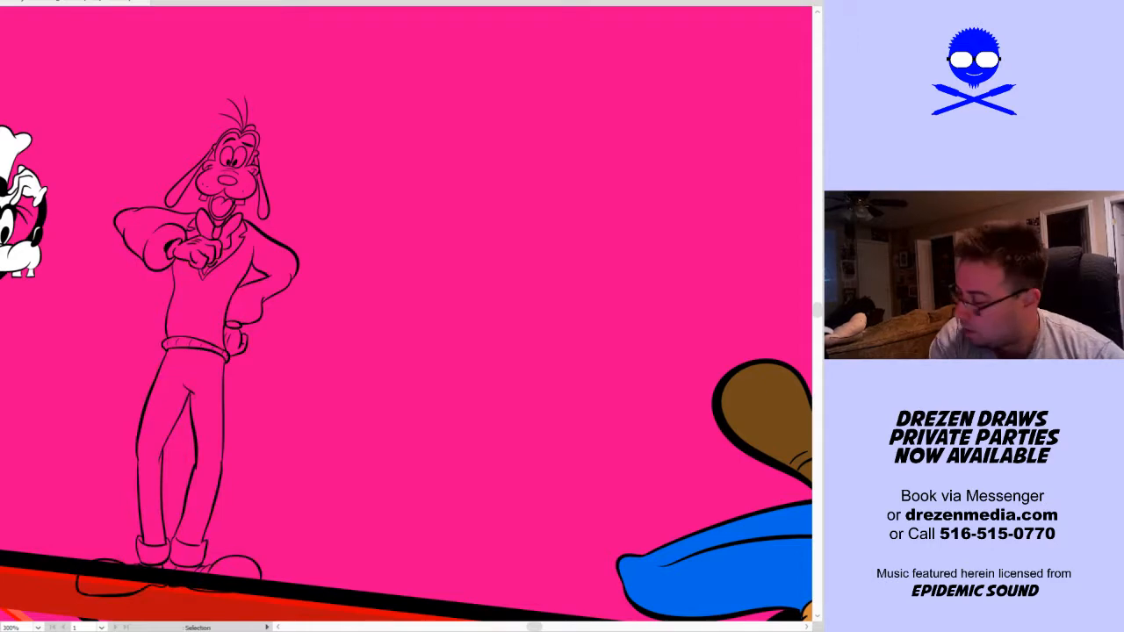
scroll(411, 238, down, 2)
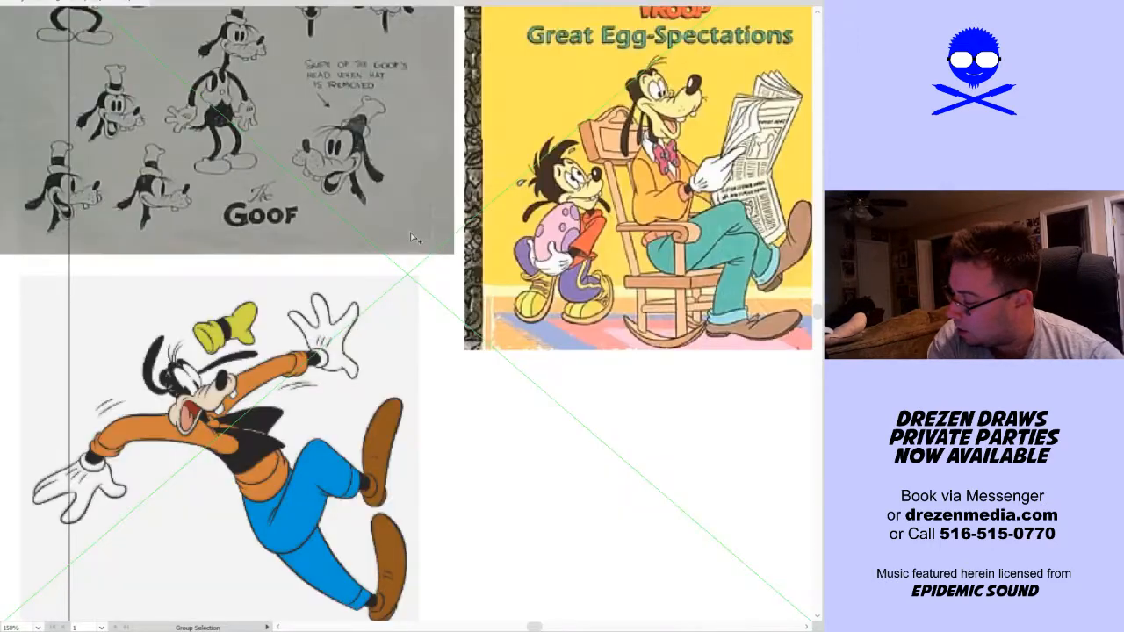
scroll(411, 238, down, 2)
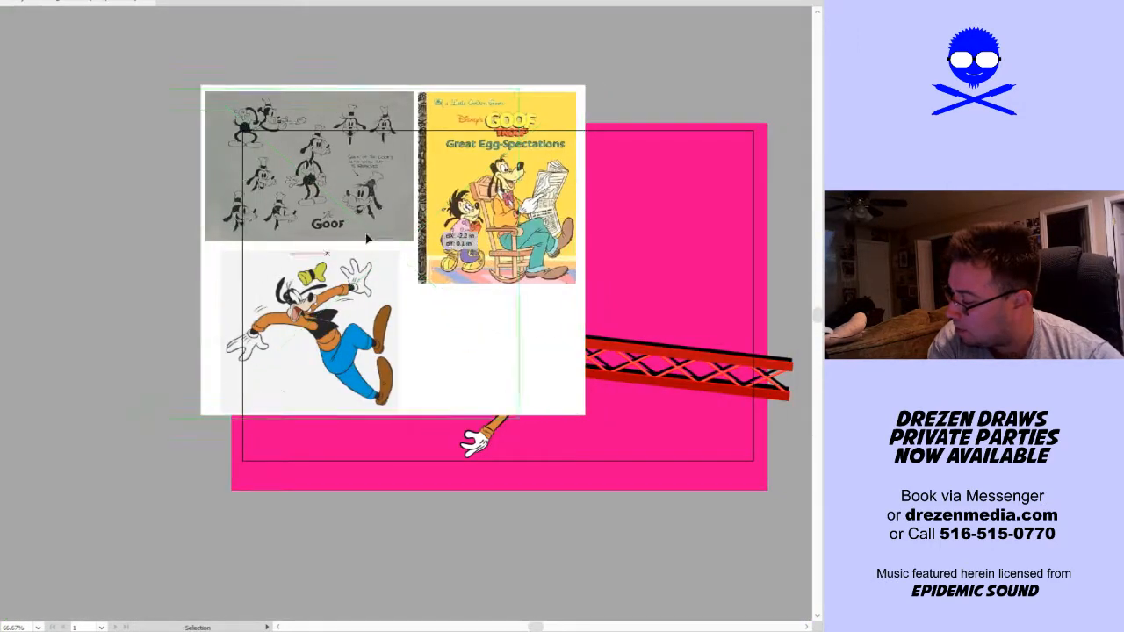
drag(487, 234, 156, 264)
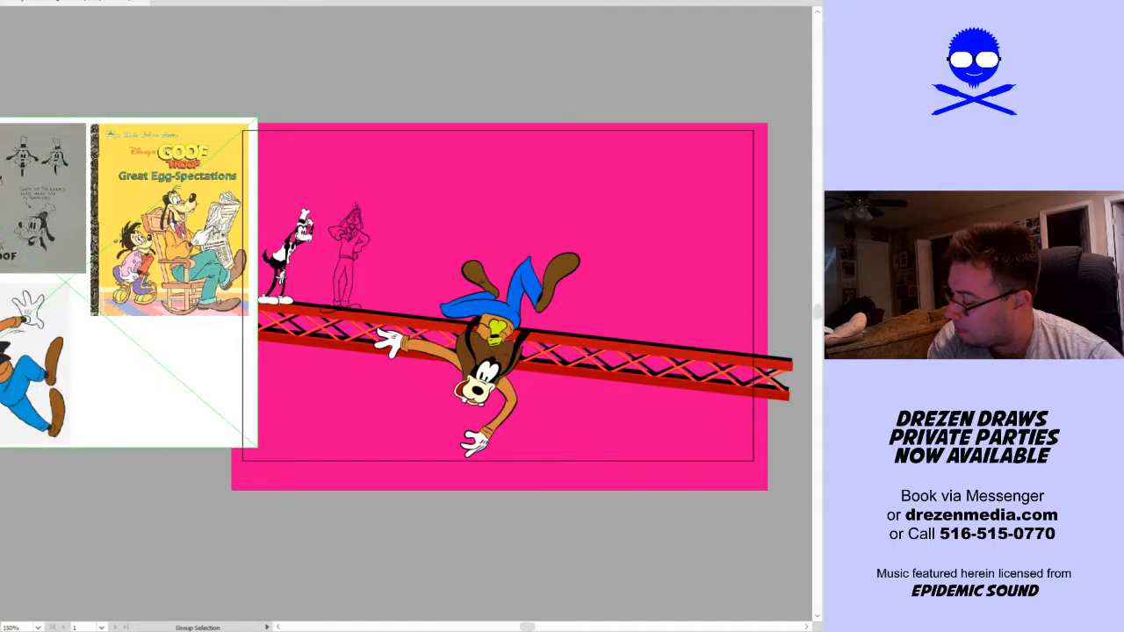
scroll(213, 226, up, 2)
click(564, 223)
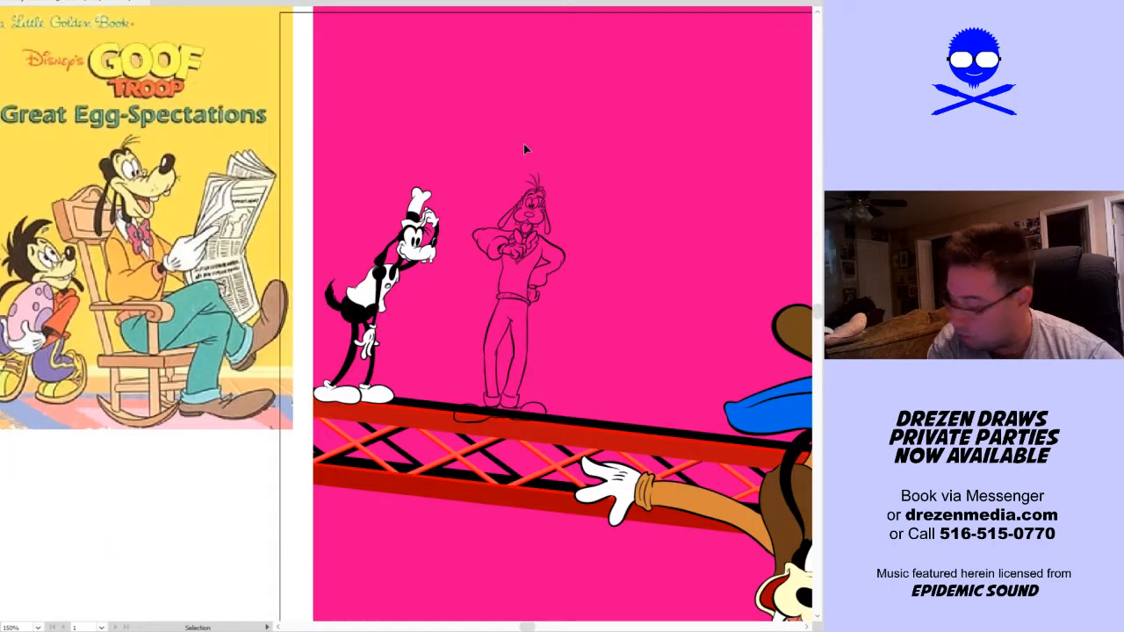
Fill the front-facing dog's sweater body and hip-side sleeve with the yellow-orange of the reference jacket
key(k)
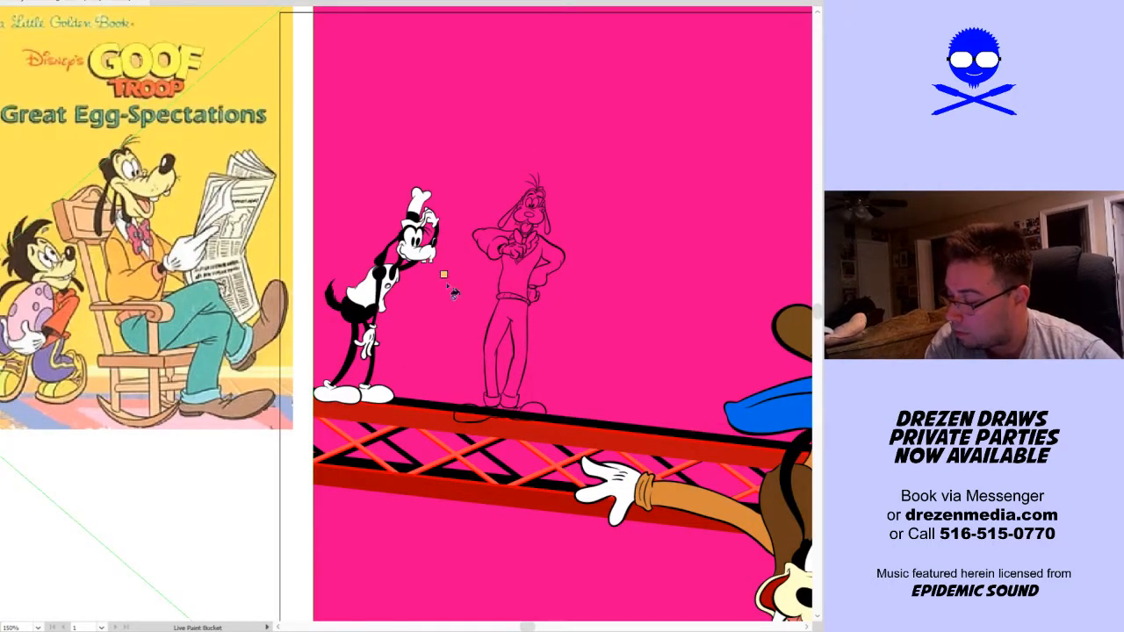
scroll(518, 283, up, 2)
click(526, 276)
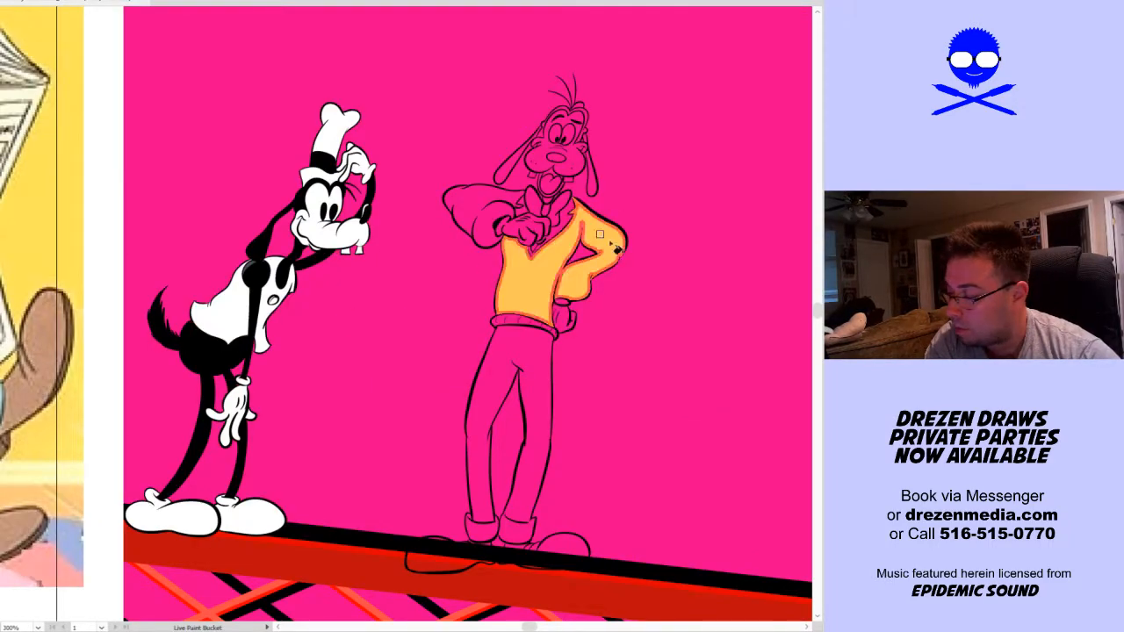
key(v)
scroll(531, 184, up, 3)
key(k)
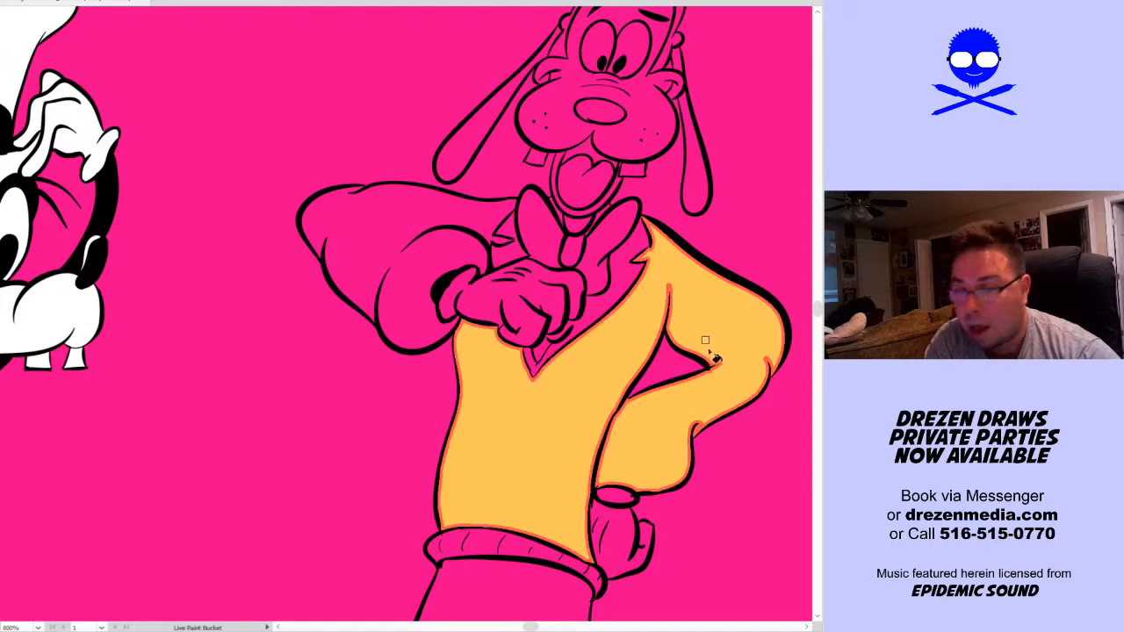
drag(683, 332, 504, 352)
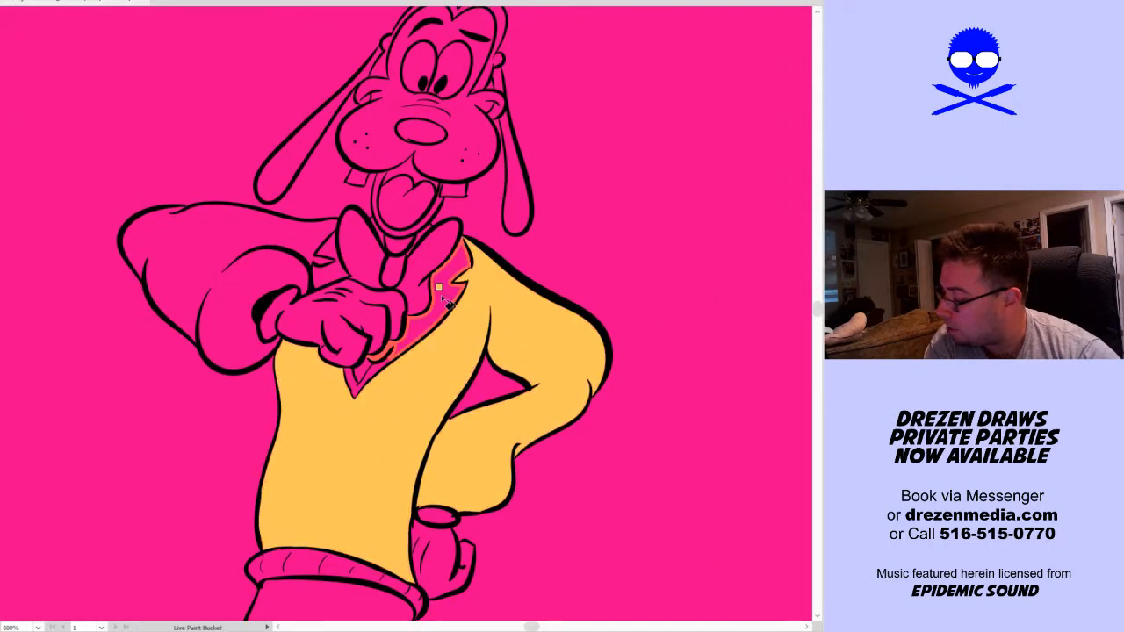
key(v)
click(471, 344)
key(ctrl+z)
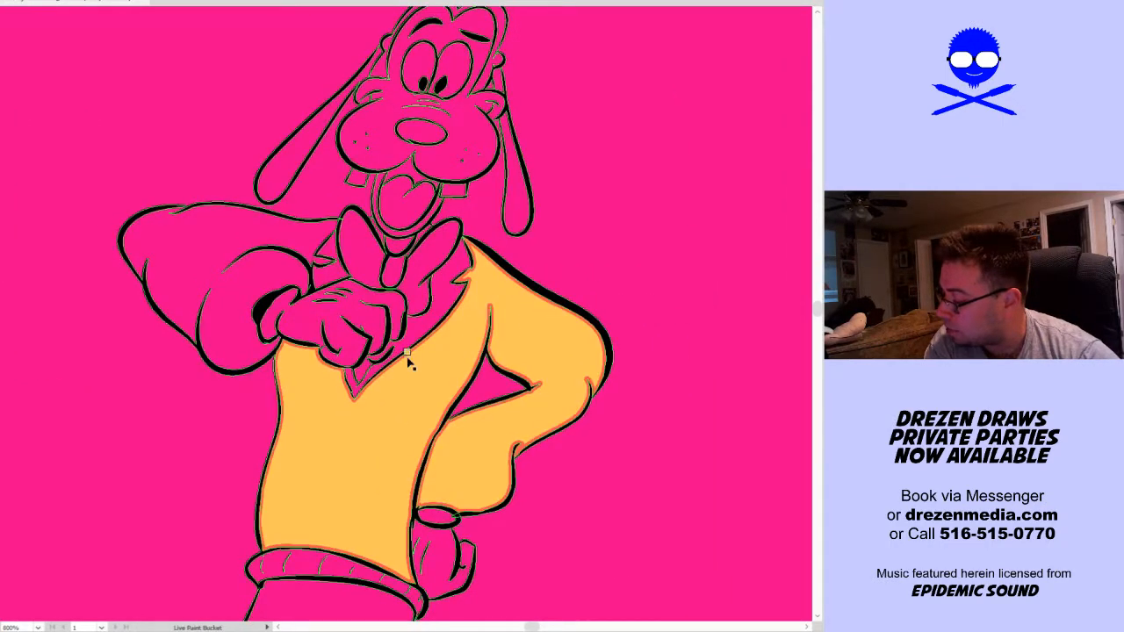
Close the outline gap beneath the raised fist by moving the crease line's end point onto the finger outline
scroll(406, 354, up, 4)
key(a)
click(359, 326)
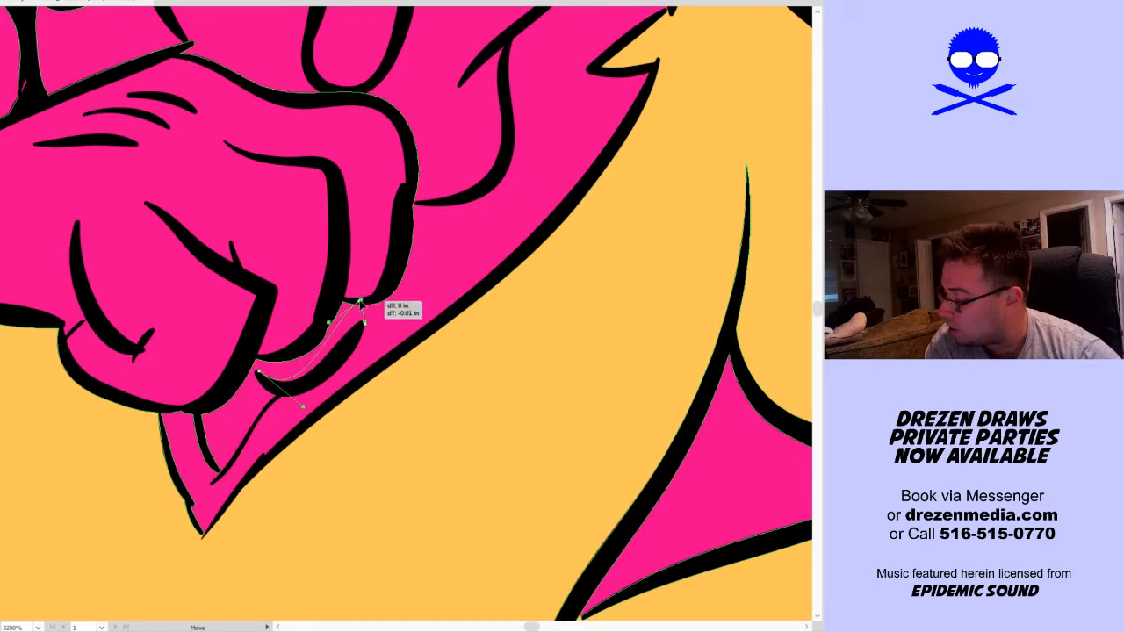
drag(365, 325, 374, 303)
click(448, 281)
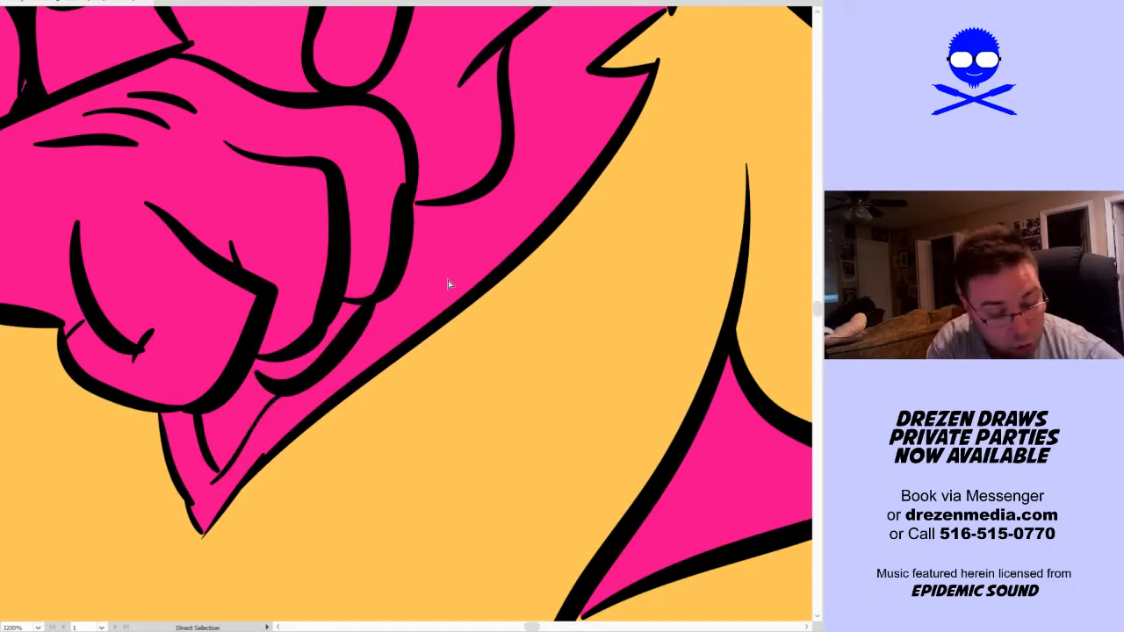
Fill the sweater's V-neck collar band, including its lower tip, with yellow-orange
key(k)
alt+click(527, 380)
click(420, 282)
key(a)
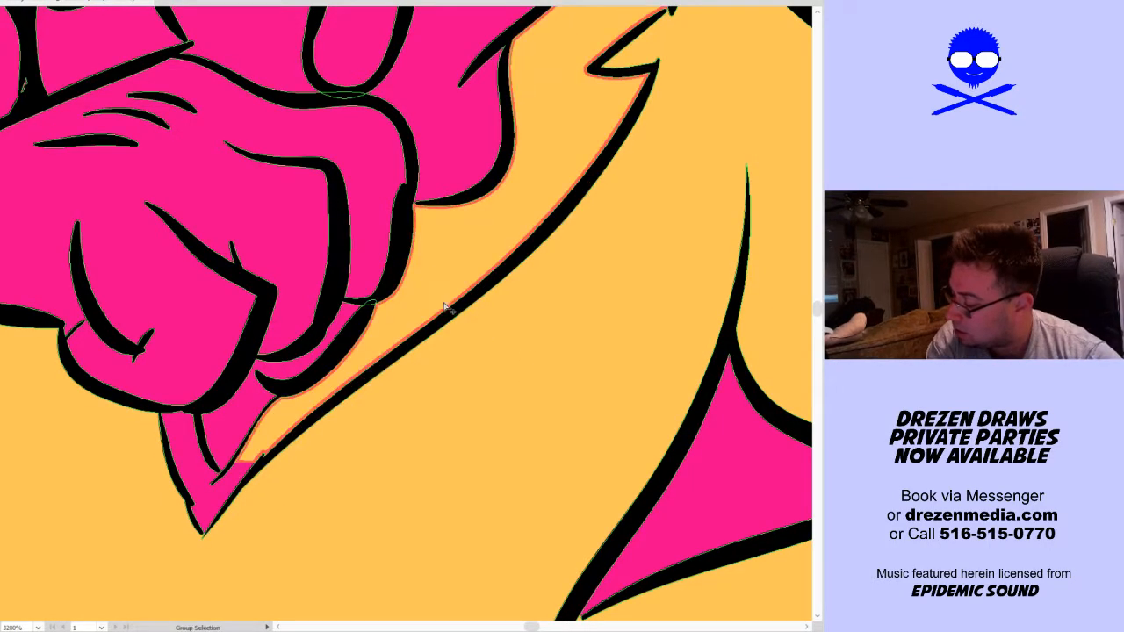
scroll(445, 304, down, 5)
key(k)
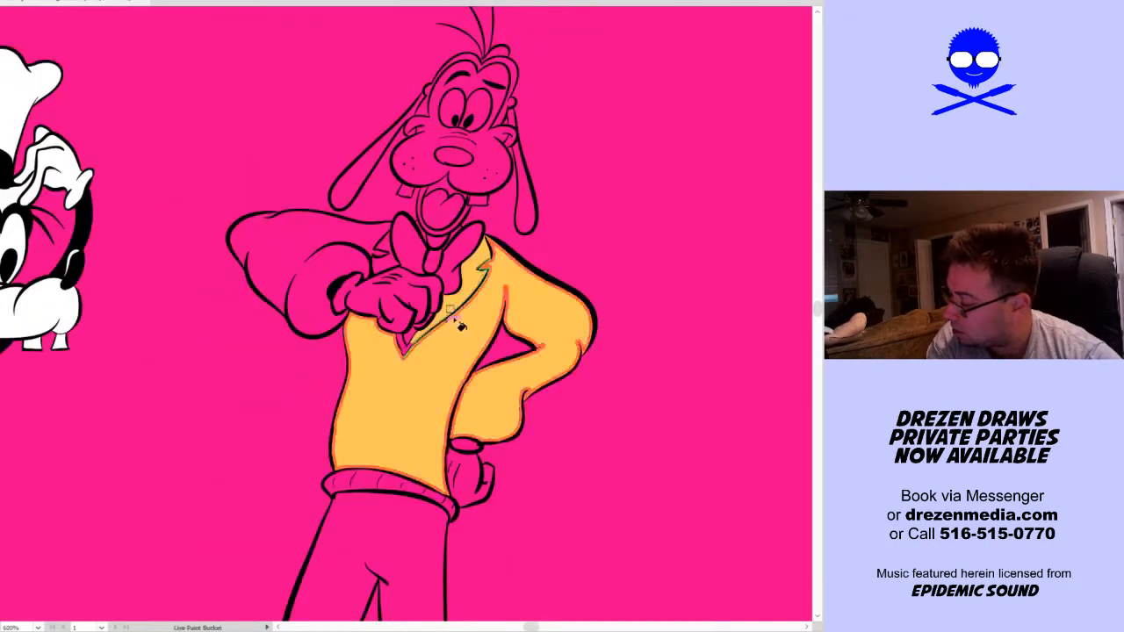
click(409, 353)
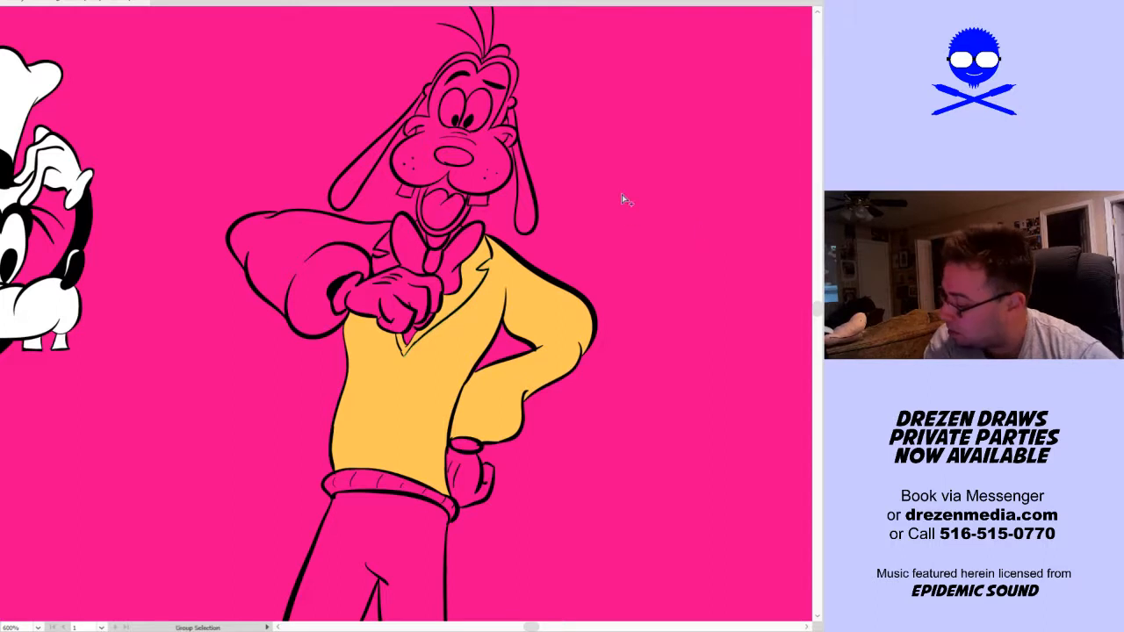
Fill the lapel and the raised arm's sleeve and cuff with the same yellow-orange
scroll(622, 194, up, 1)
key(k)
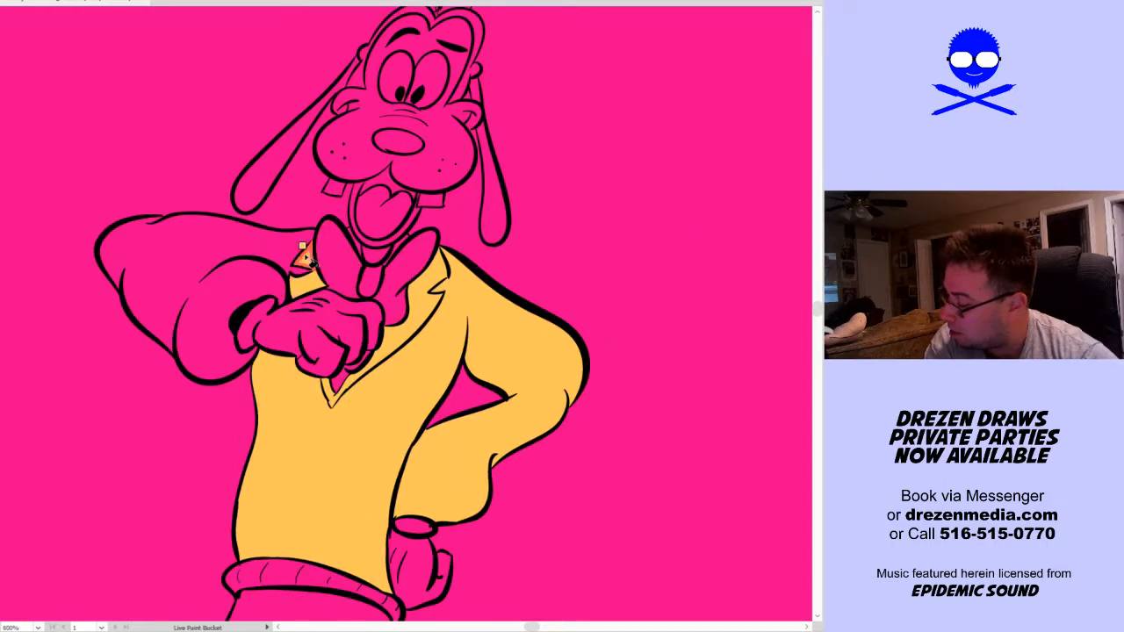
click(193, 293)
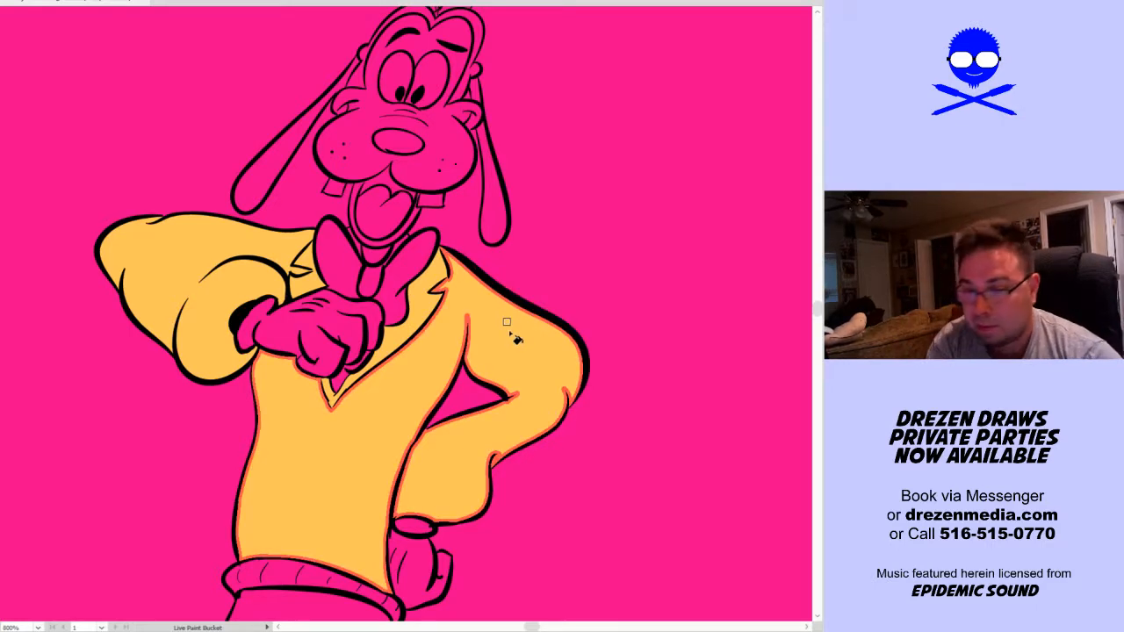
Fill the front-facing dog's trousers and both turned-up cuffs with the teal of the book cover's trousers
scroll(516, 339, down, 2)
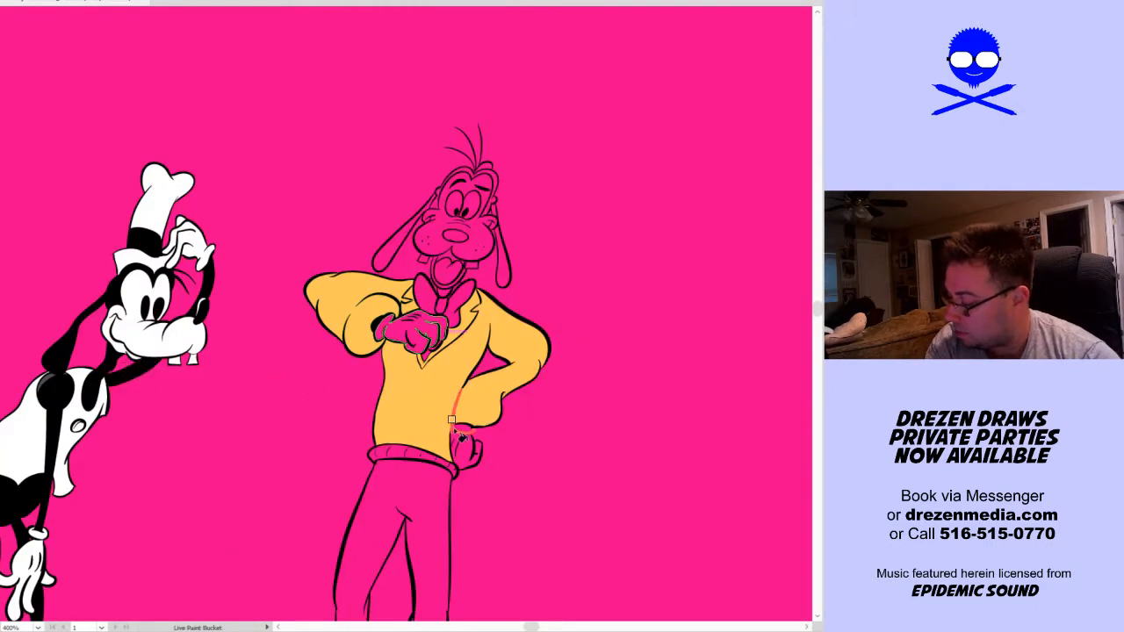
scroll(327, 493, down, 2)
mouse_move(255, 477)
mouse_down()
mouse_move(421, 360)
mouse_move(431, 337)
mouse_up()
click(540, 387)
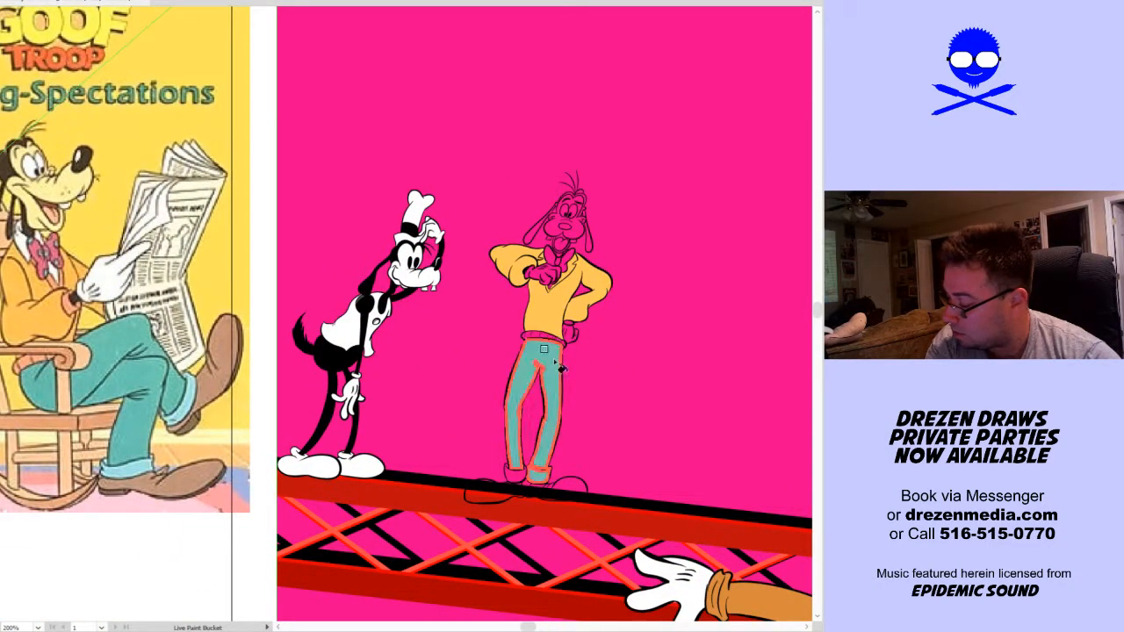
key(a)
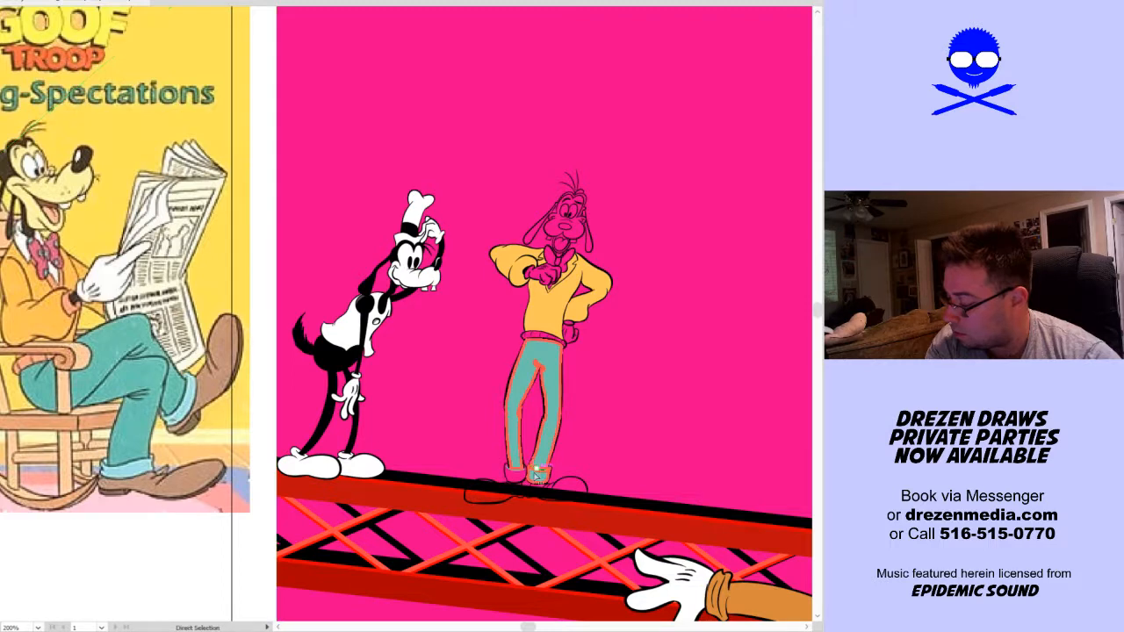
scroll(588, 471, up, 1)
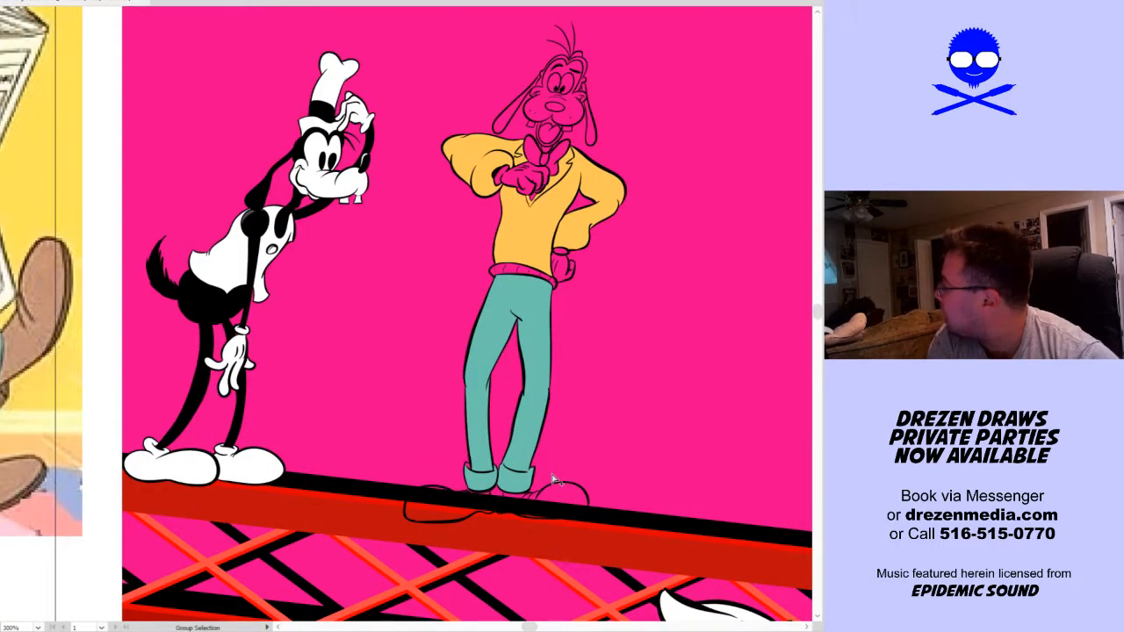
key(k)
scroll(491, 481, up, 4)
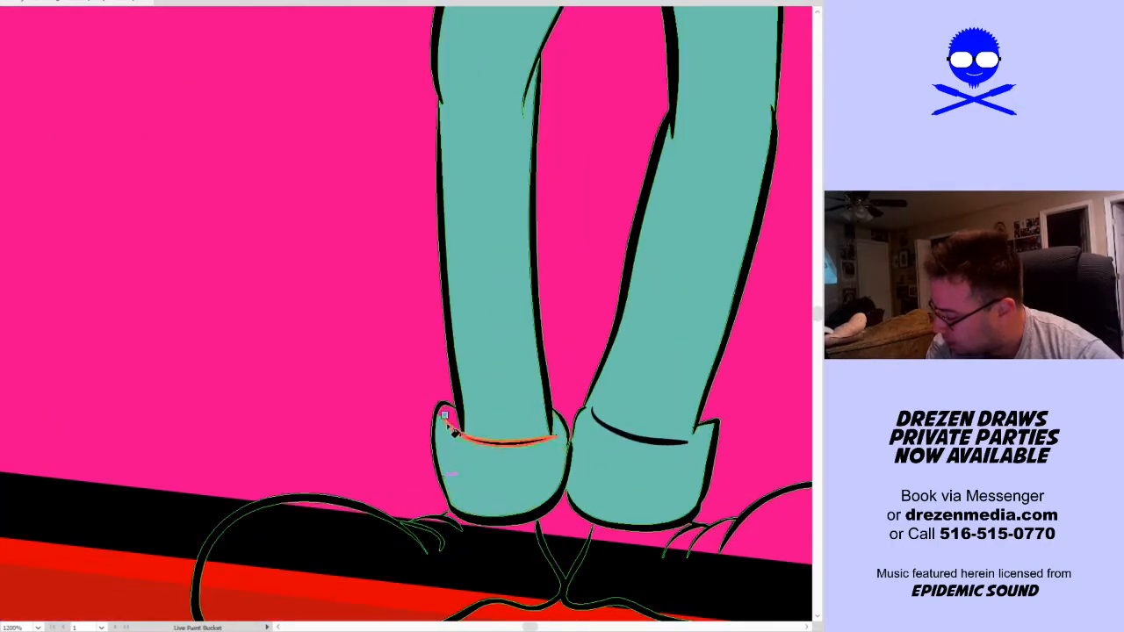
Fill both of the front-facing dog's shoes with the light brown of the reference shoes
scroll(444, 417, down, 6)
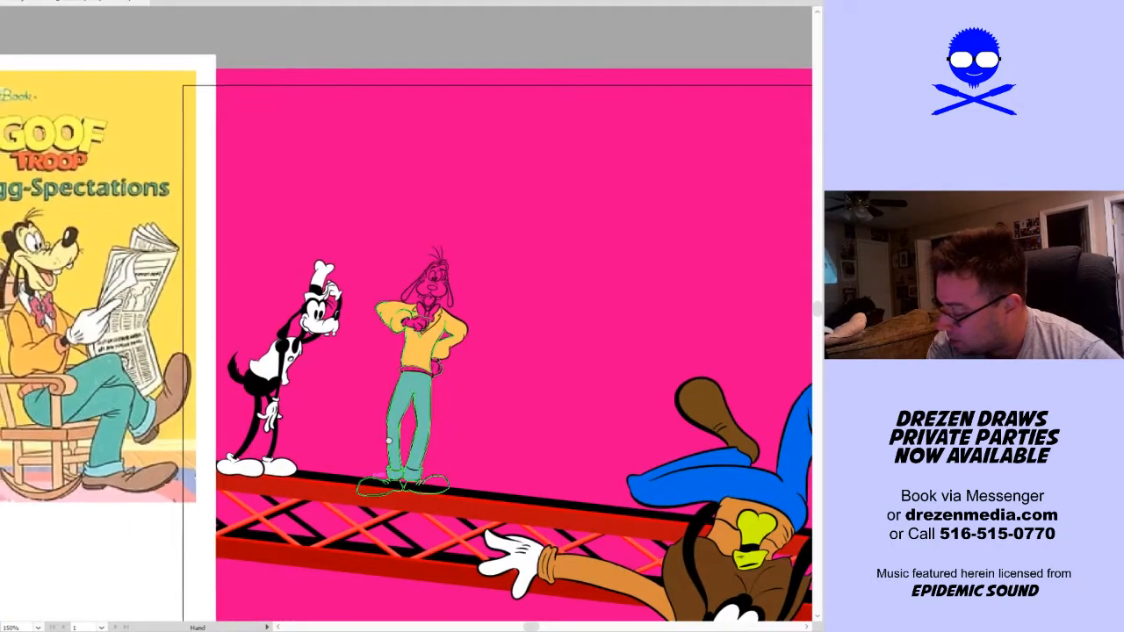
drag(387, 440, 443, 437)
scroll(465, 437, up, 4)
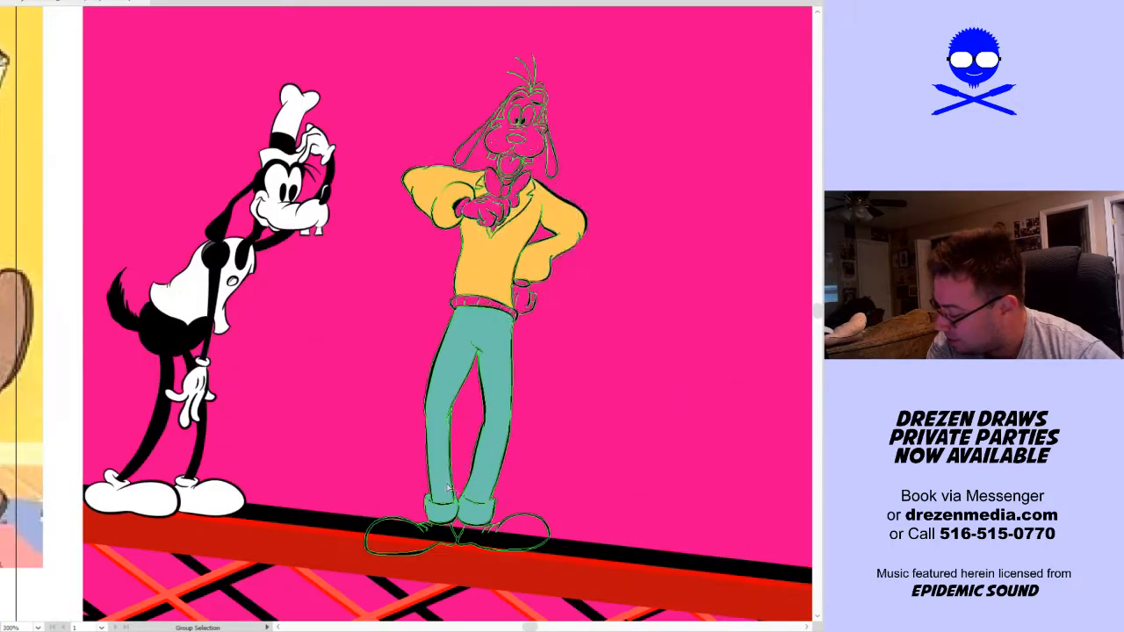
click(426, 596)
click(518, 598)
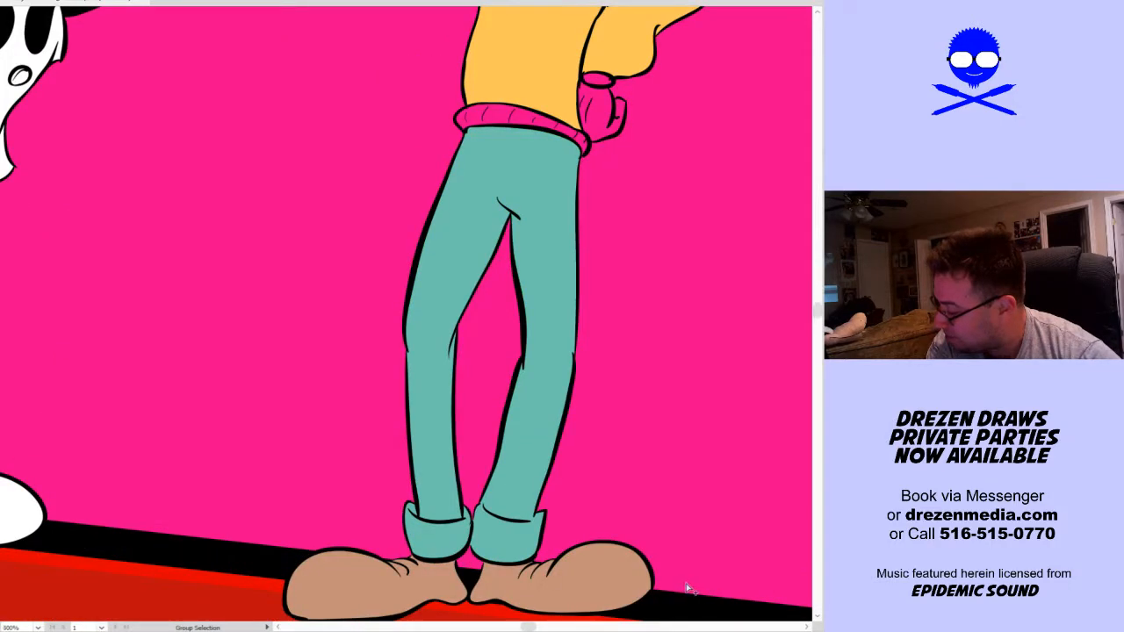
Fill every segment of the front-facing dog's ribbed sweater waistband with the light peach of the reference sweater's hem
scroll(684, 581, down, 2)
drag(425, 420, 284, 471)
drag(379, 418, 803, 389)
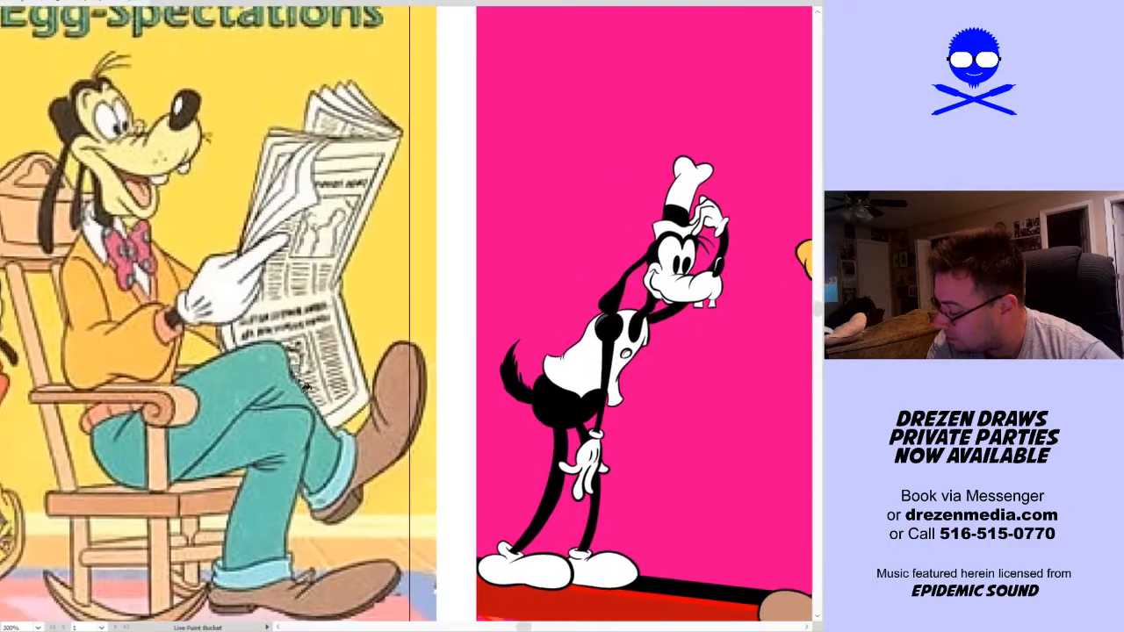
drag(709, 396, 222, 410)
scroll(459, 392, up, 2)
scroll(397, 403, up, 1)
key(k)
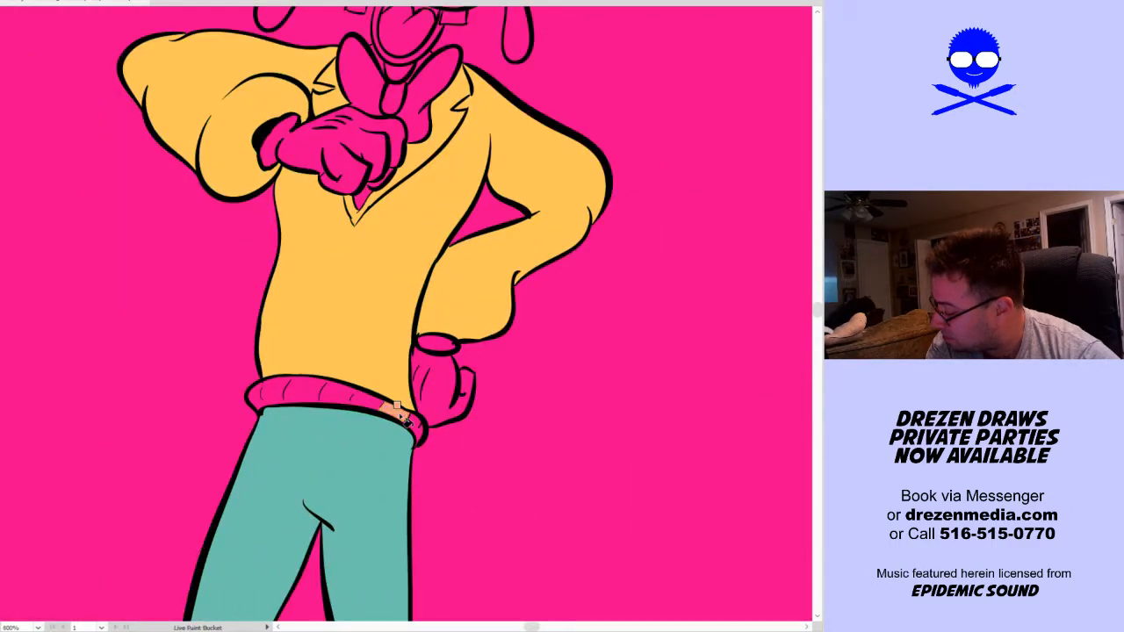
click(373, 407)
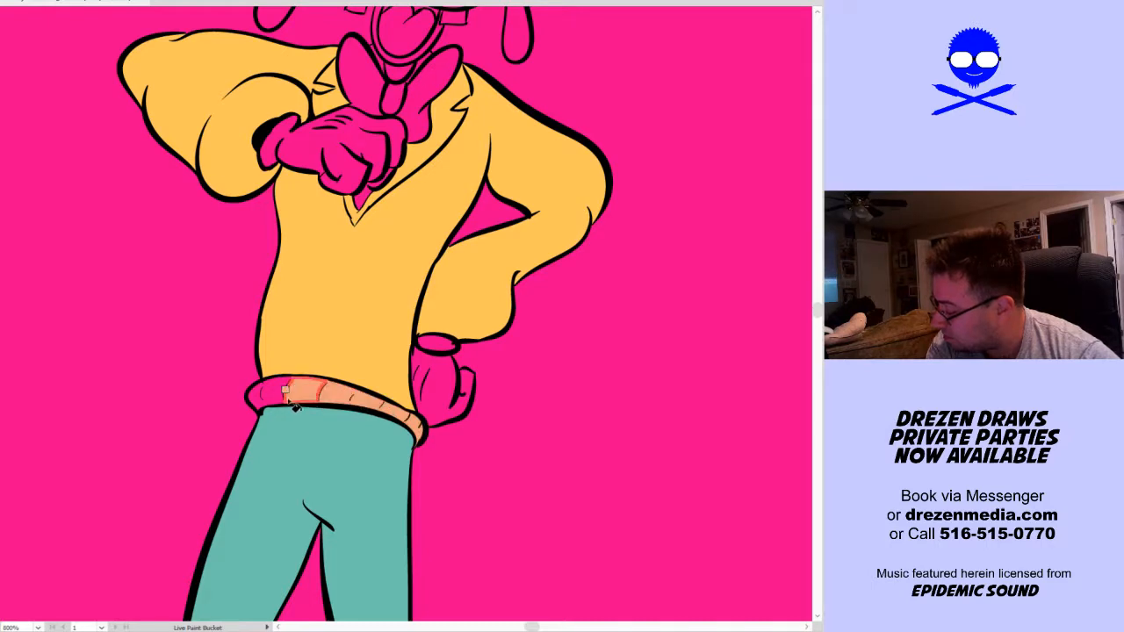
scroll(536, 414, down, 3)
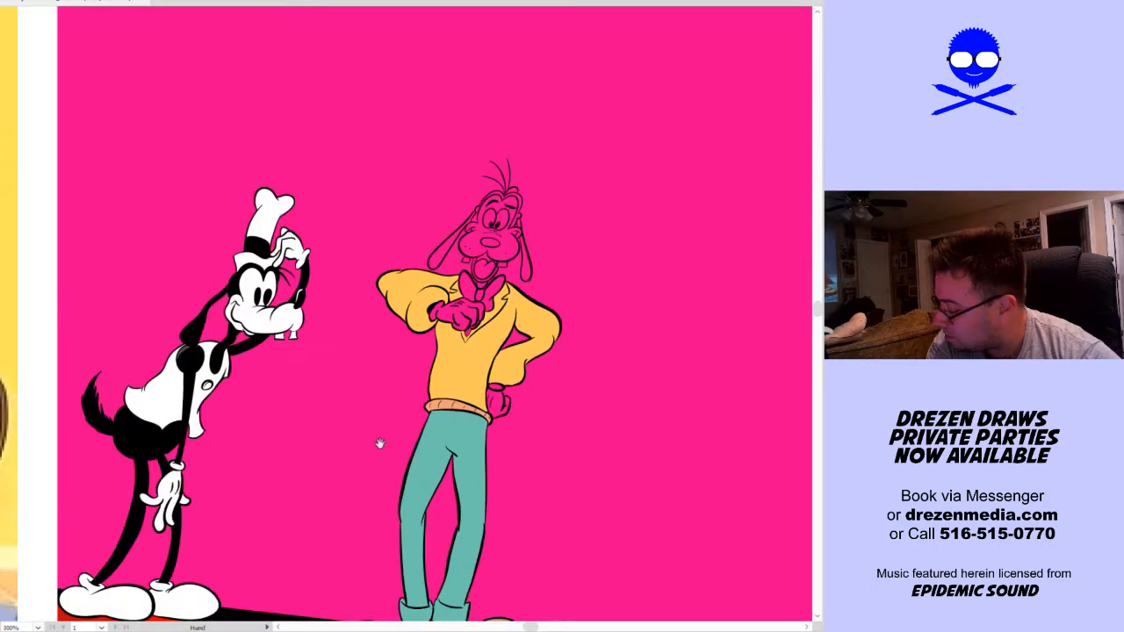
Fill the front-facing dog's face and muzzle with the pale yellow of the reference dog's face
drag(378, 445, 710, 385)
drag(343, 237, 367, 265)
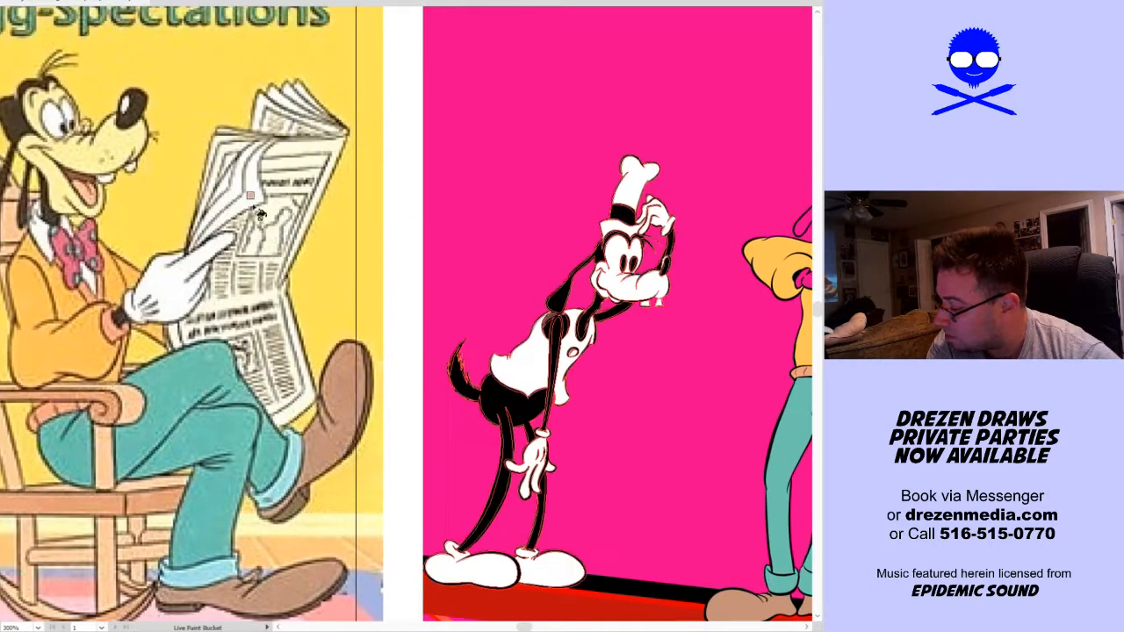
drag(582, 343, 73, 330)
scroll(356, 210, up, 5)
click(403, 288)
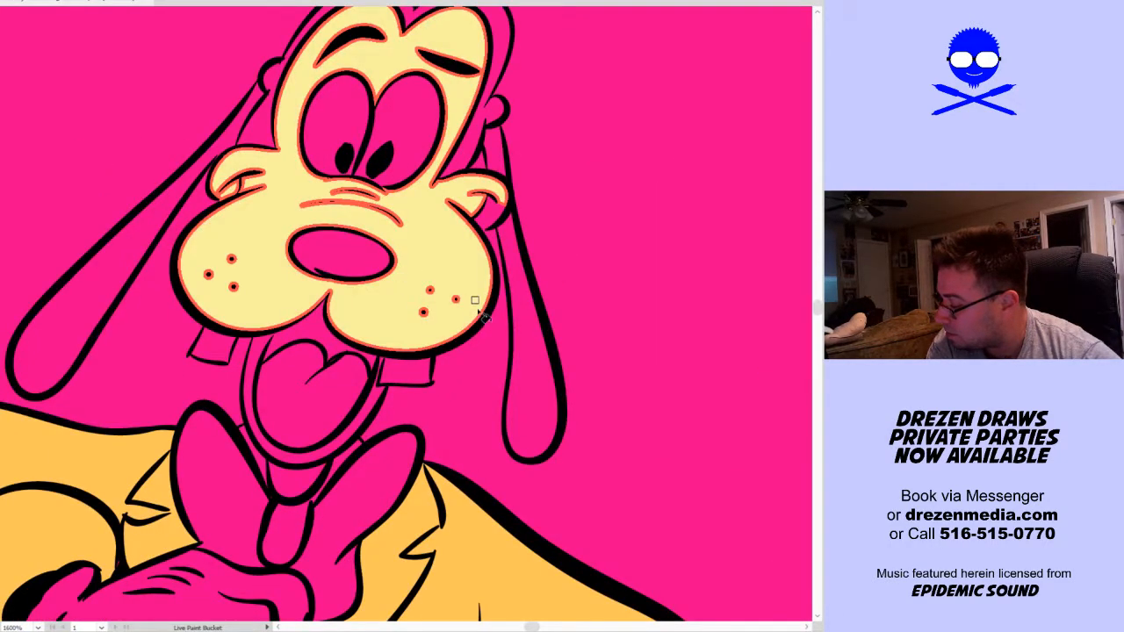
Fill the nose, the mouth interior behind the tongue and the neck with black, and the lower jaw with pale yellow
click(338, 250)
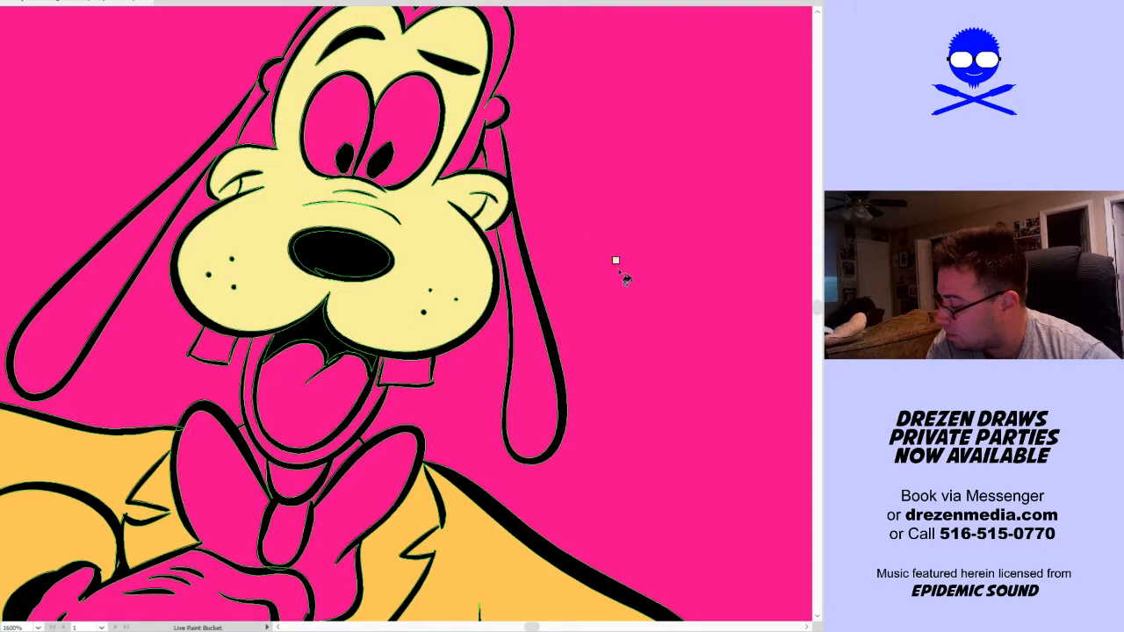
click(362, 406)
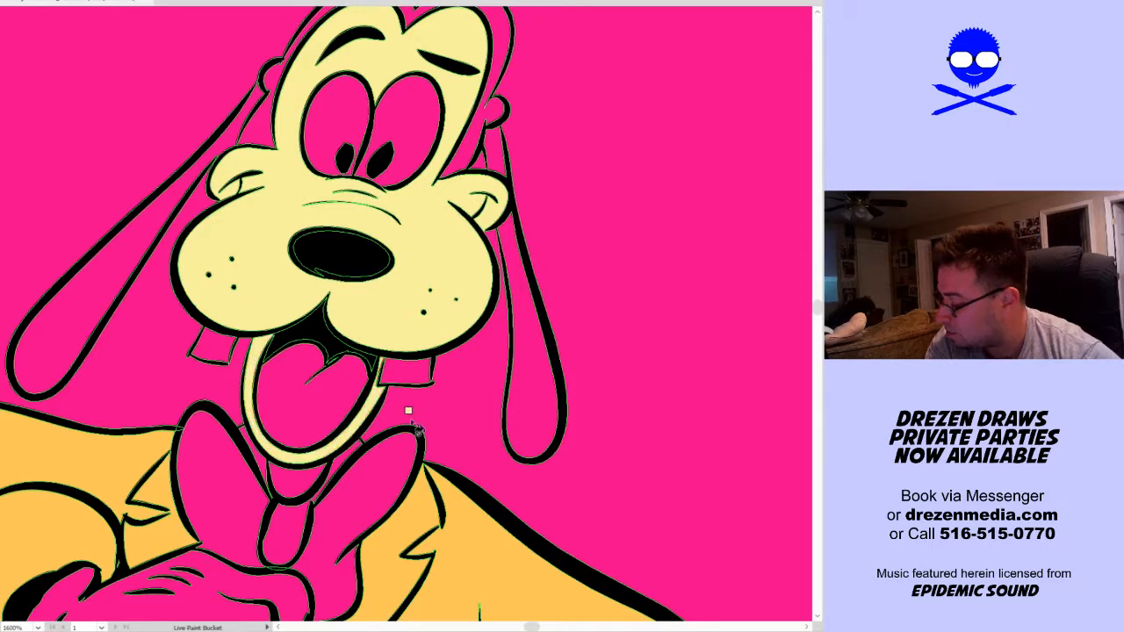
click(318, 470)
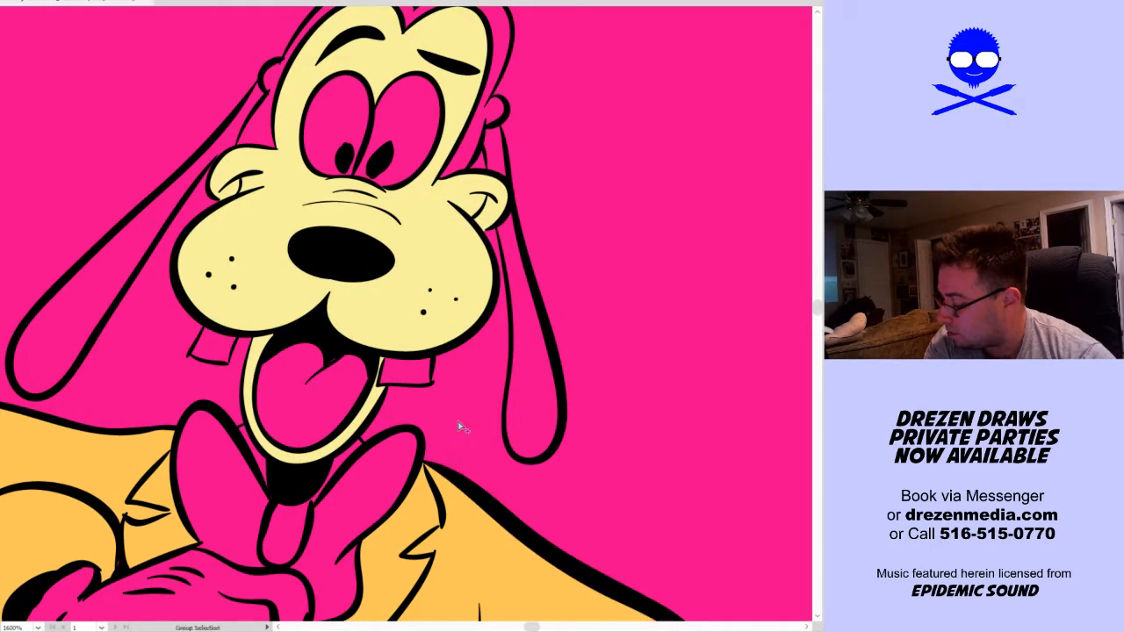
Fill both long ears, the hair tuft and the top and sides of the head with black
scroll(459, 426, down, 1)
click(503, 382)
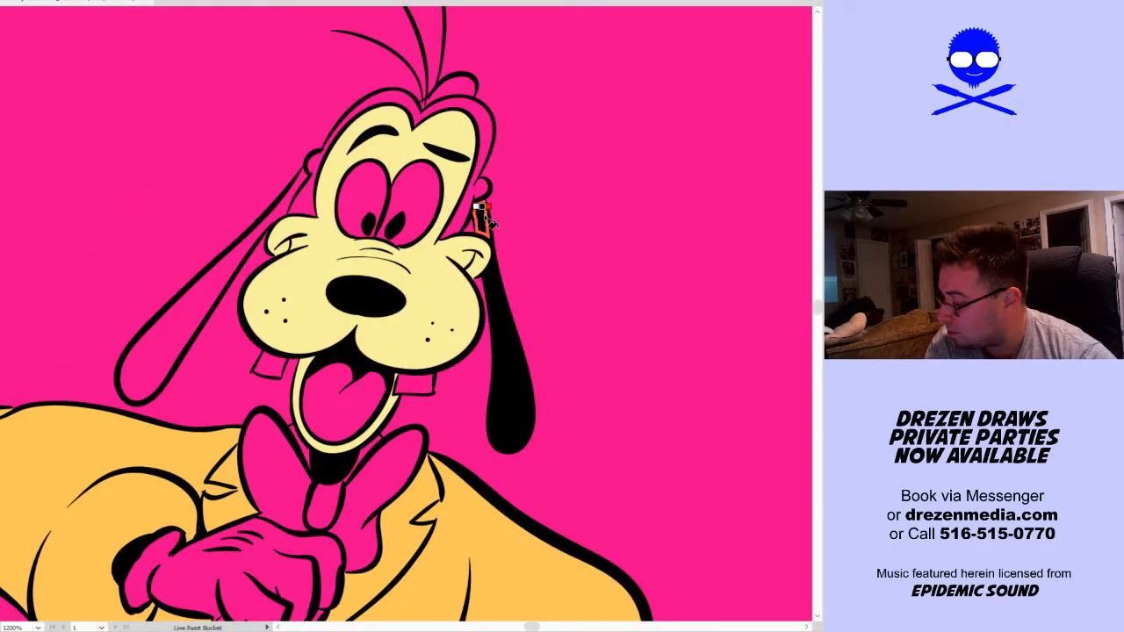
click(488, 221)
click(469, 107)
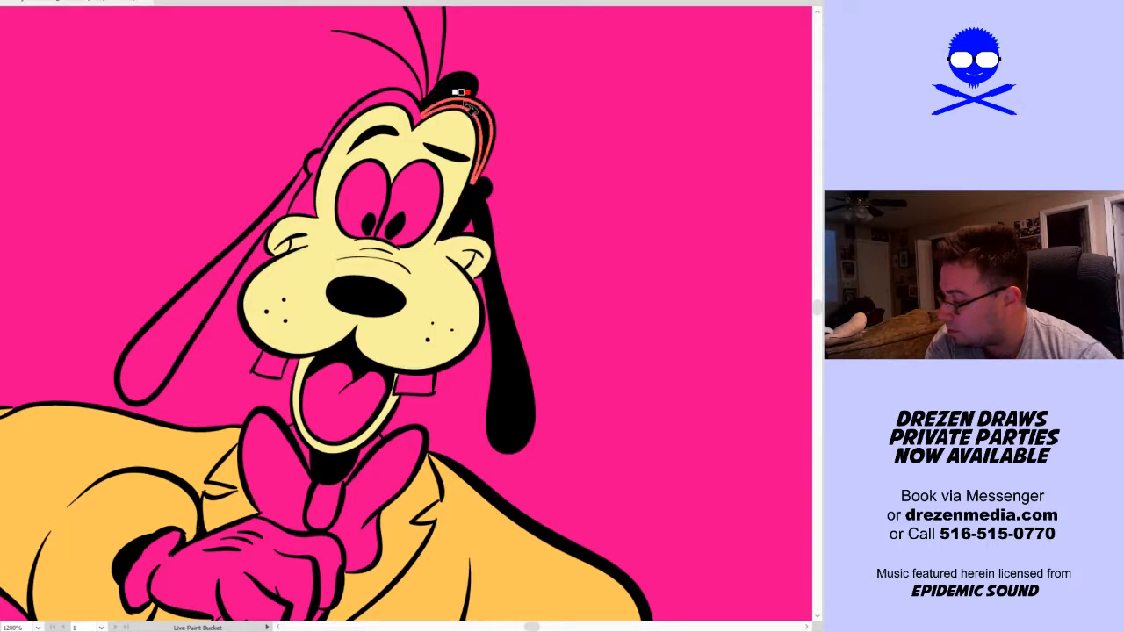
click(467, 102)
click(413, 107)
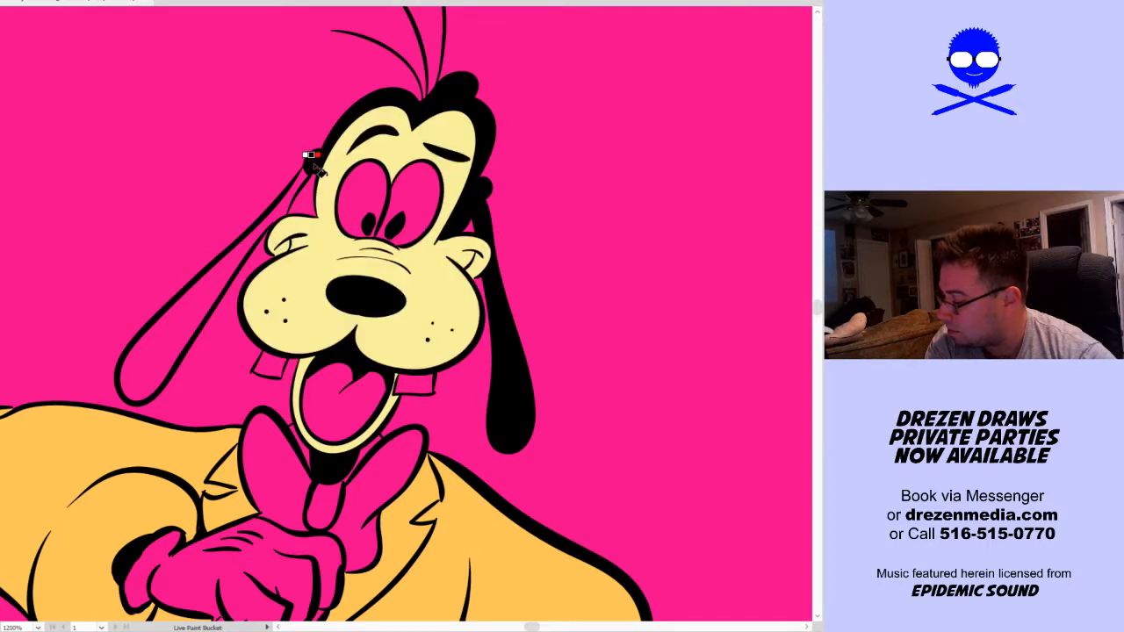
click(303, 197)
click(295, 206)
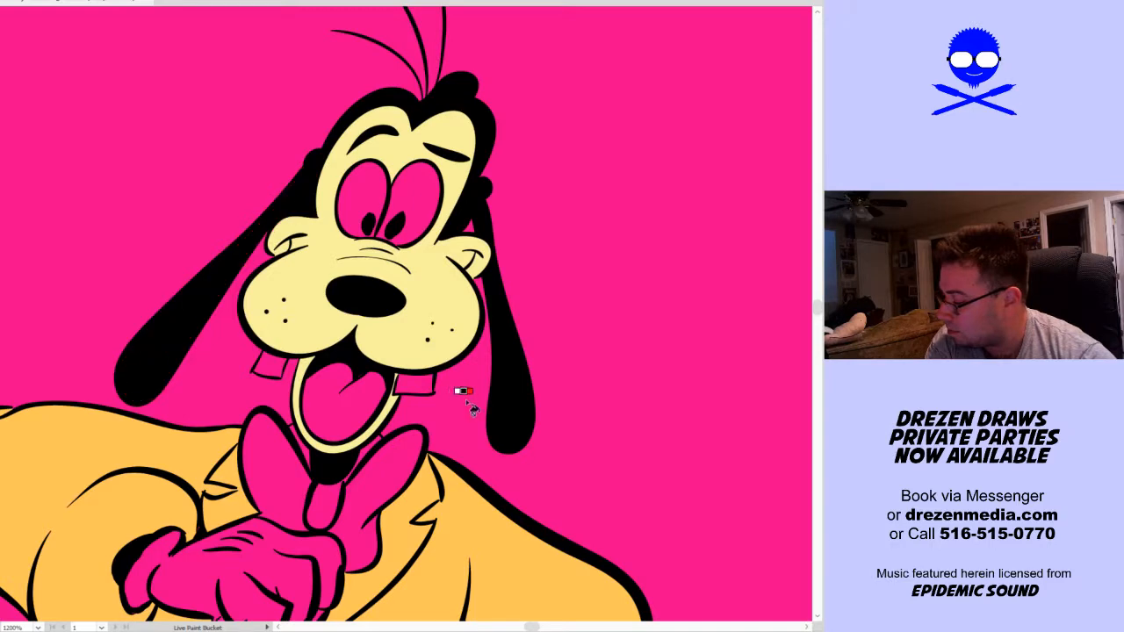
Fill both of the front-facing dog's eyes and both front teeth with white
scroll(418, 492, down, 2)
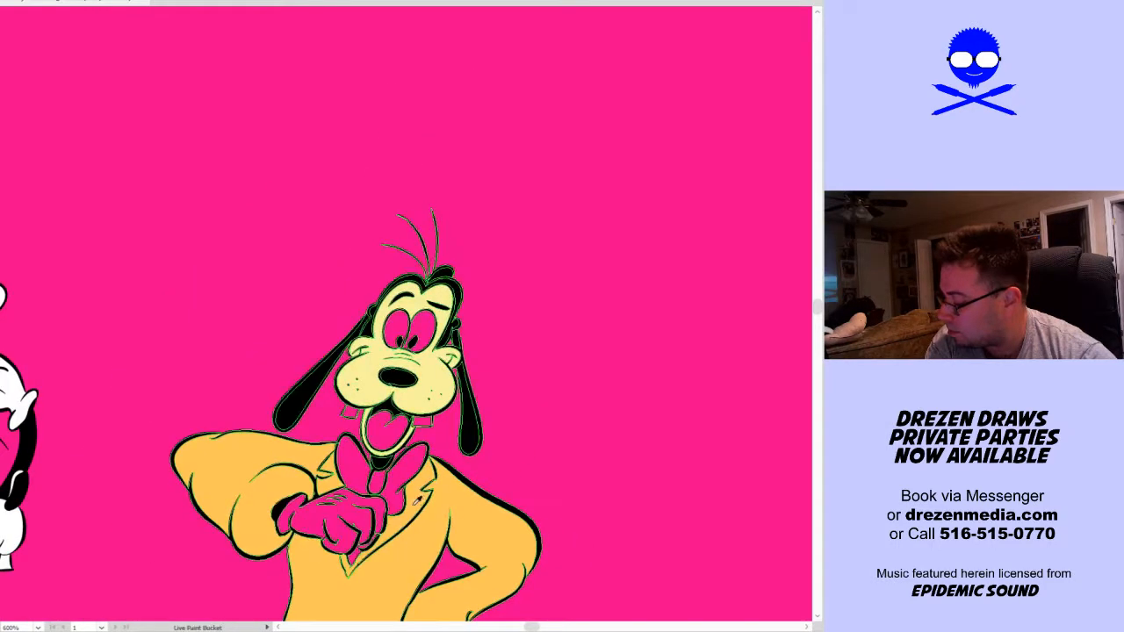
scroll(415, 502, up, 2)
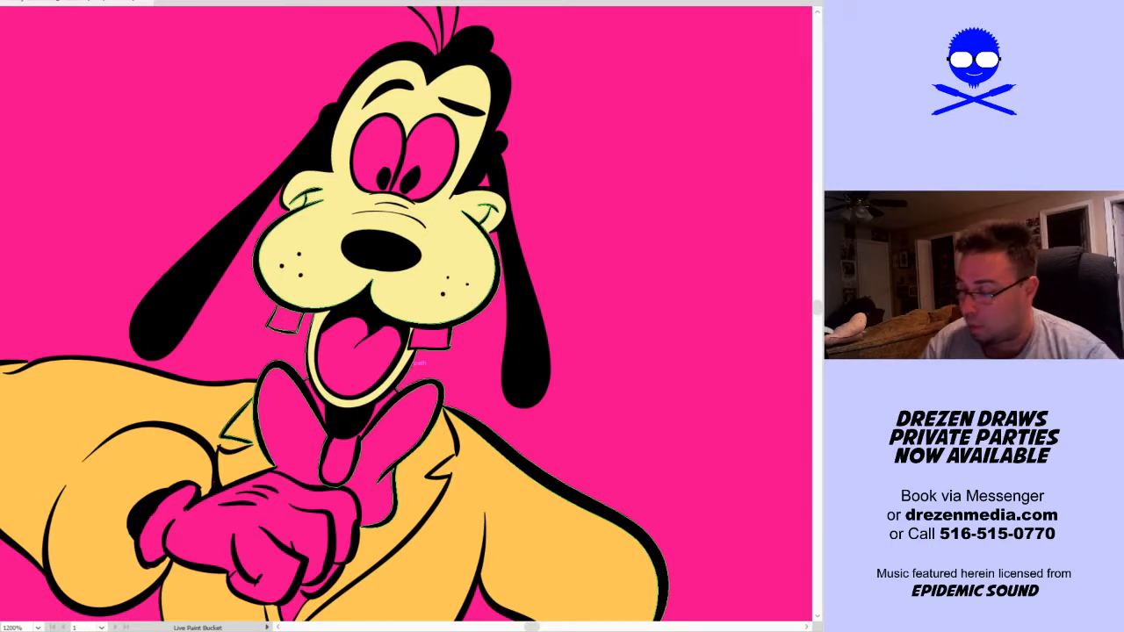
click(430, 143)
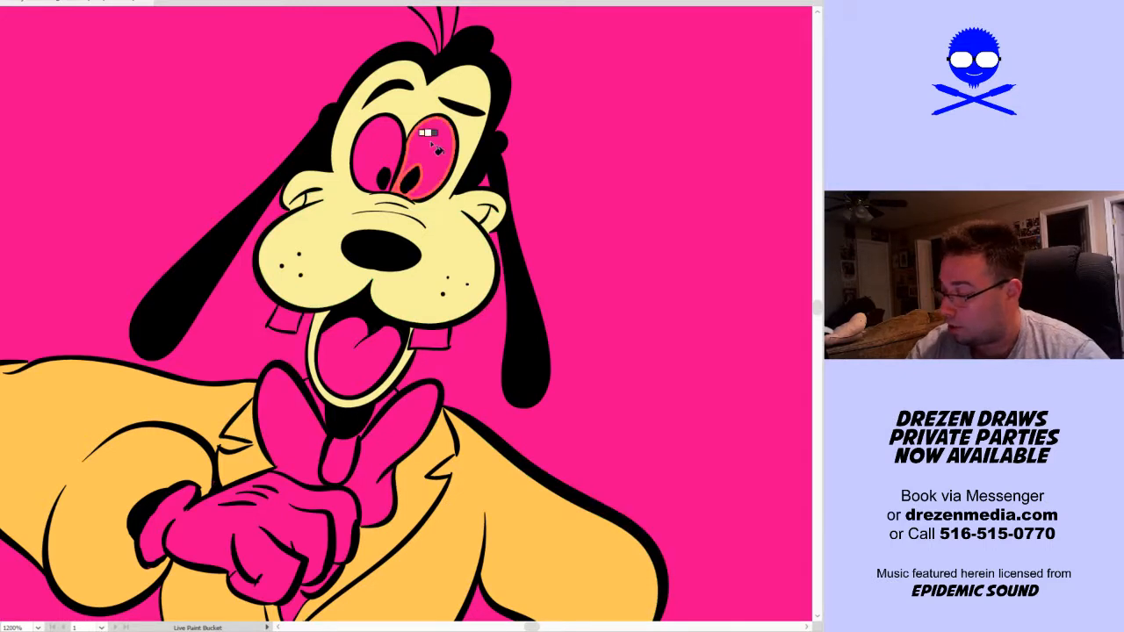
click(378, 149)
click(430, 335)
click(284, 316)
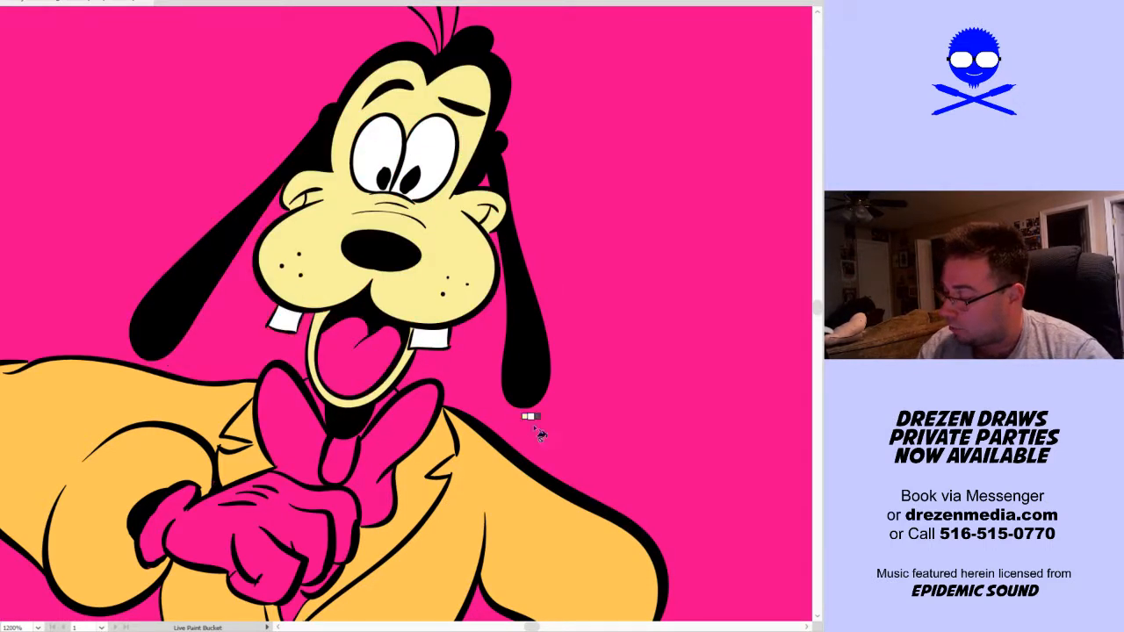
Fill the collar slivers beside the bow tie and both gloves, including the cuff of the hand on the hip, with white
drag(533, 424, 582, 394)
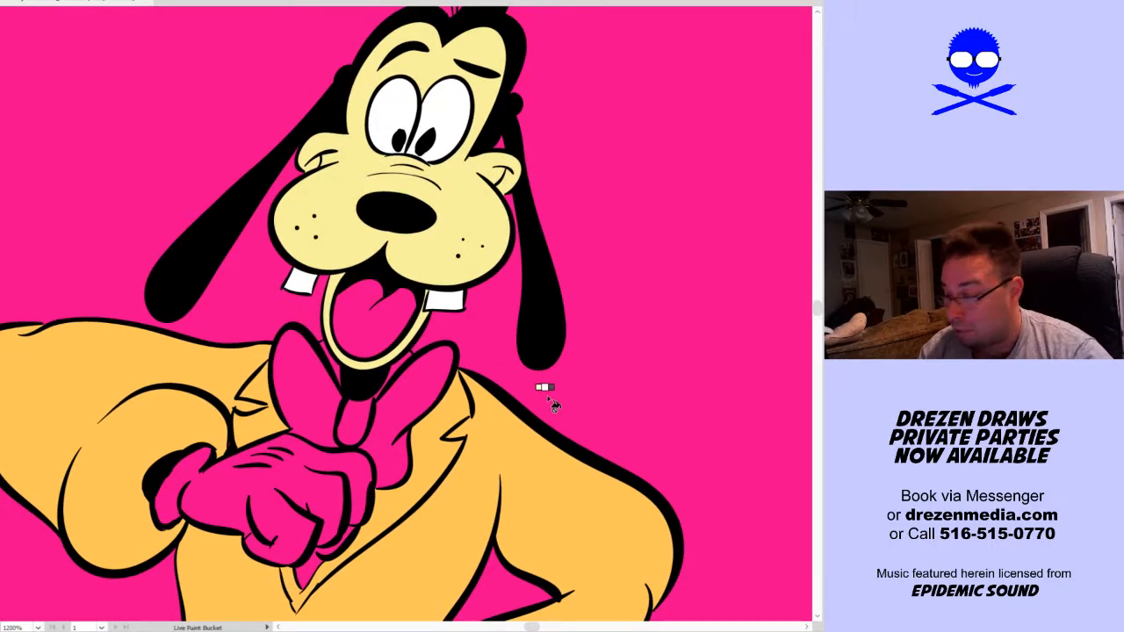
click(331, 359)
click(396, 369)
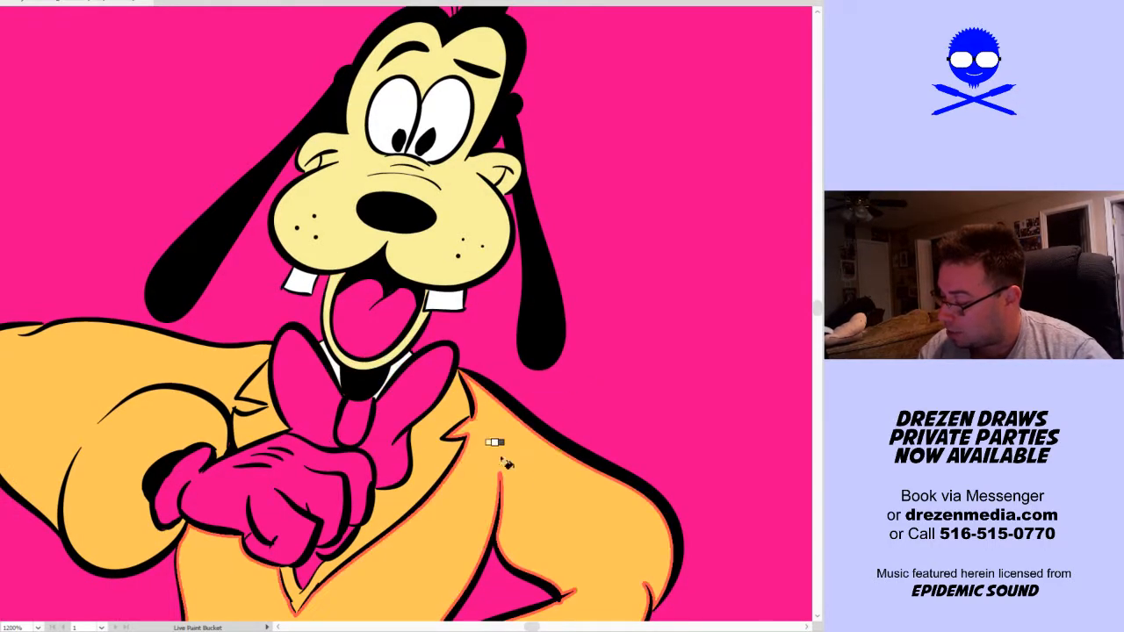
drag(524, 512, 542, 453)
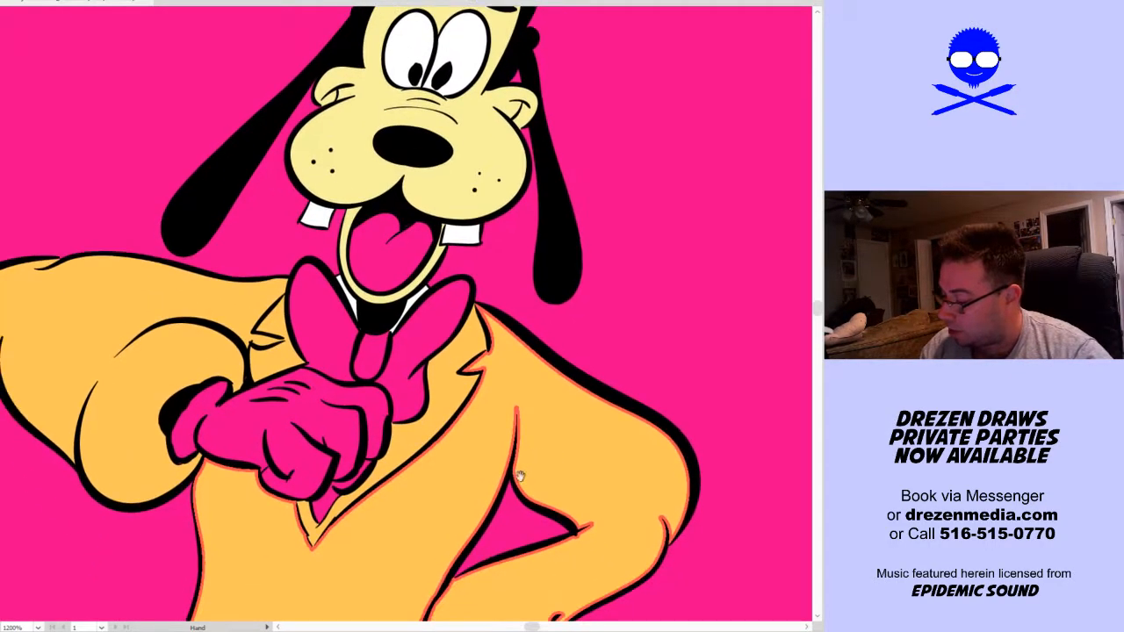
click(301, 454)
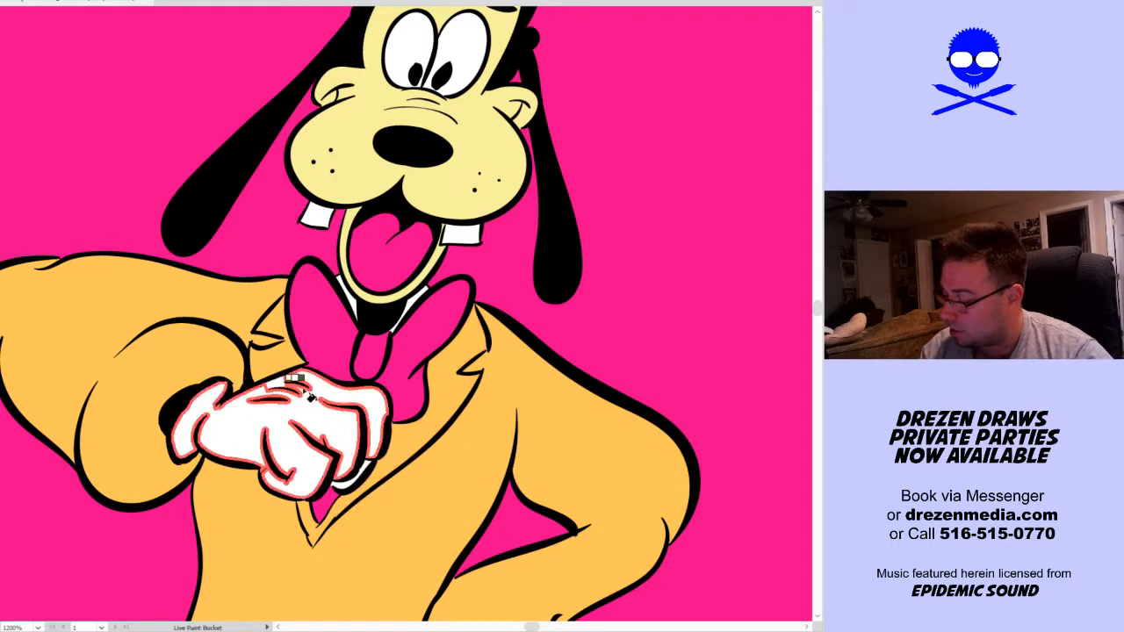
scroll(304, 391, down, 5)
click(450, 421)
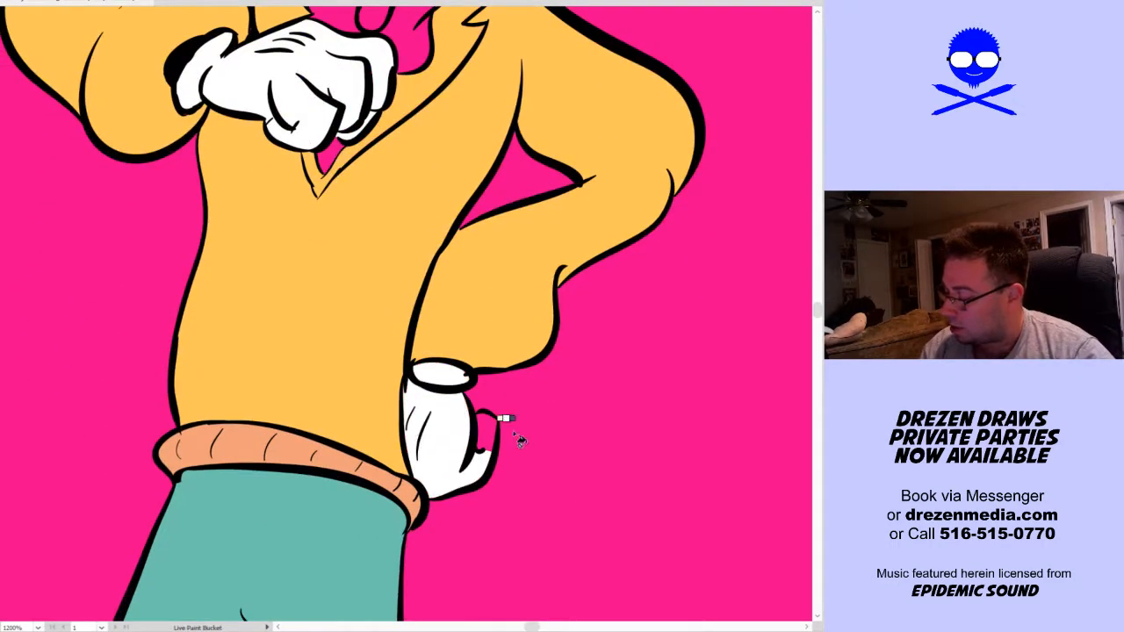
Fill the small shirt area in the tip of the sweater's V-neck, below the raised glove, with white
drag(506, 567, 605, 133)
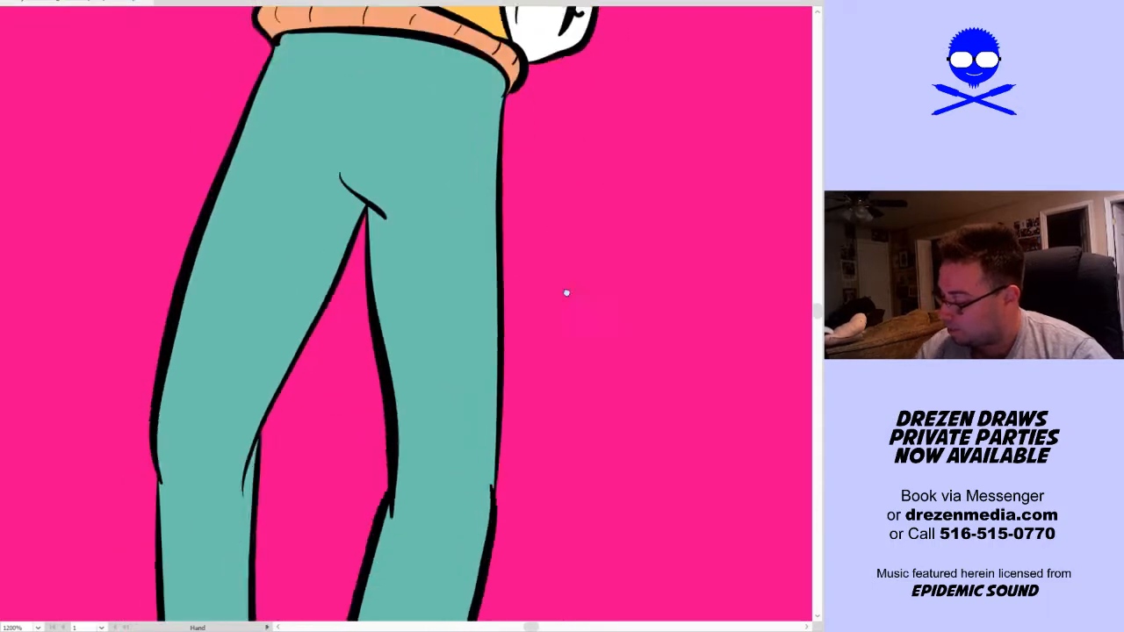
scroll(567, 351, down, 10)
key(ctrl+0)
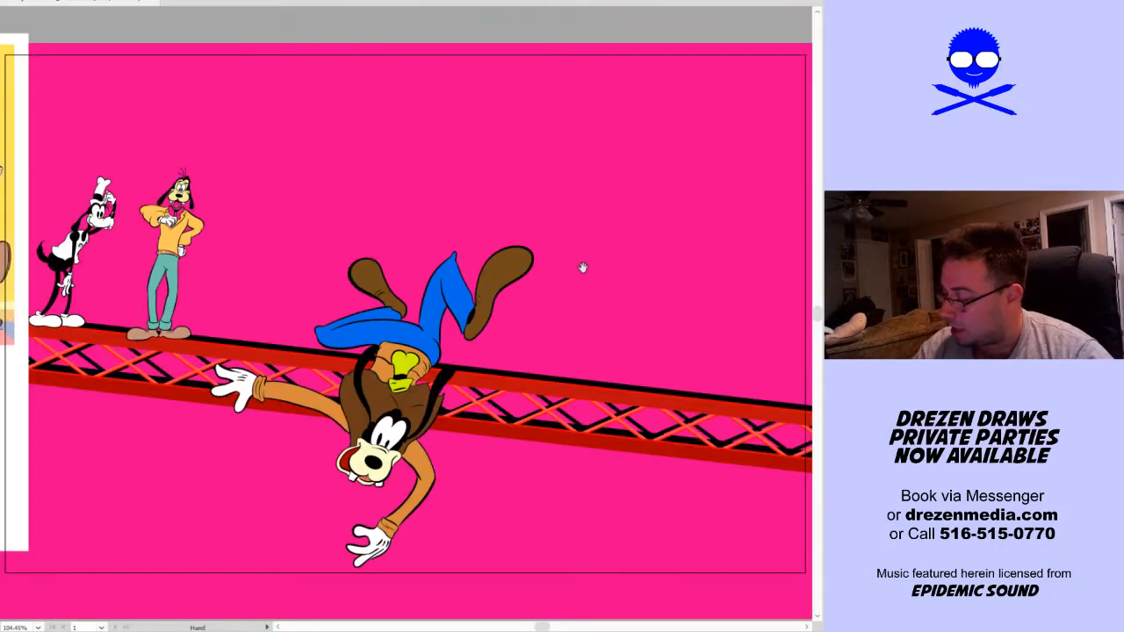
drag(550, 297, 547, 331)
drag(133, 291, 227, 171)
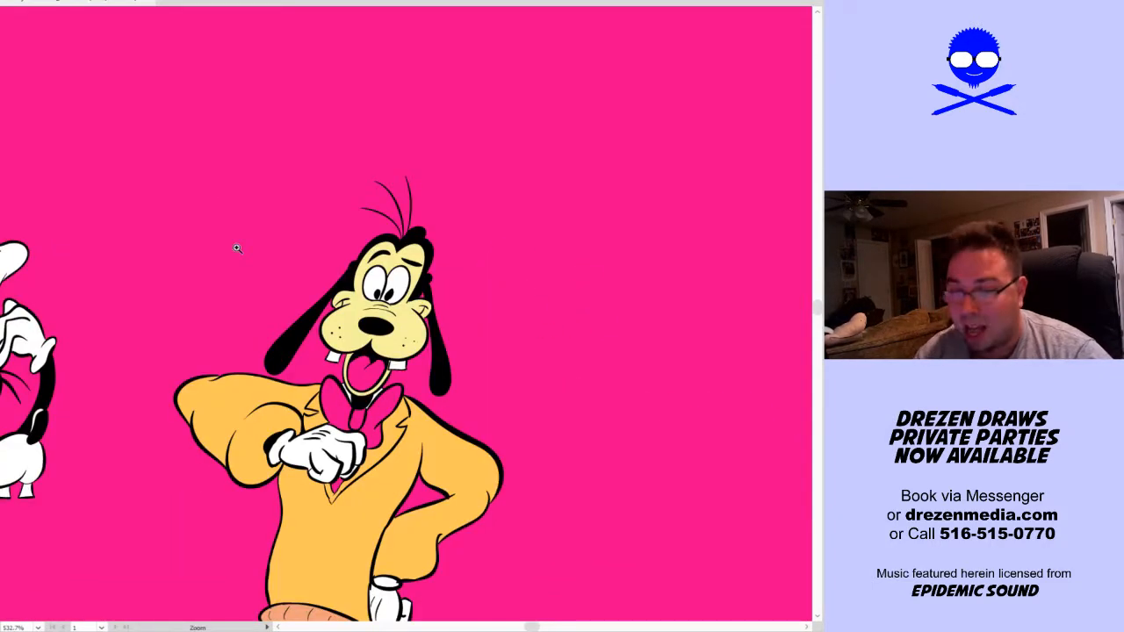
click(403, 406)
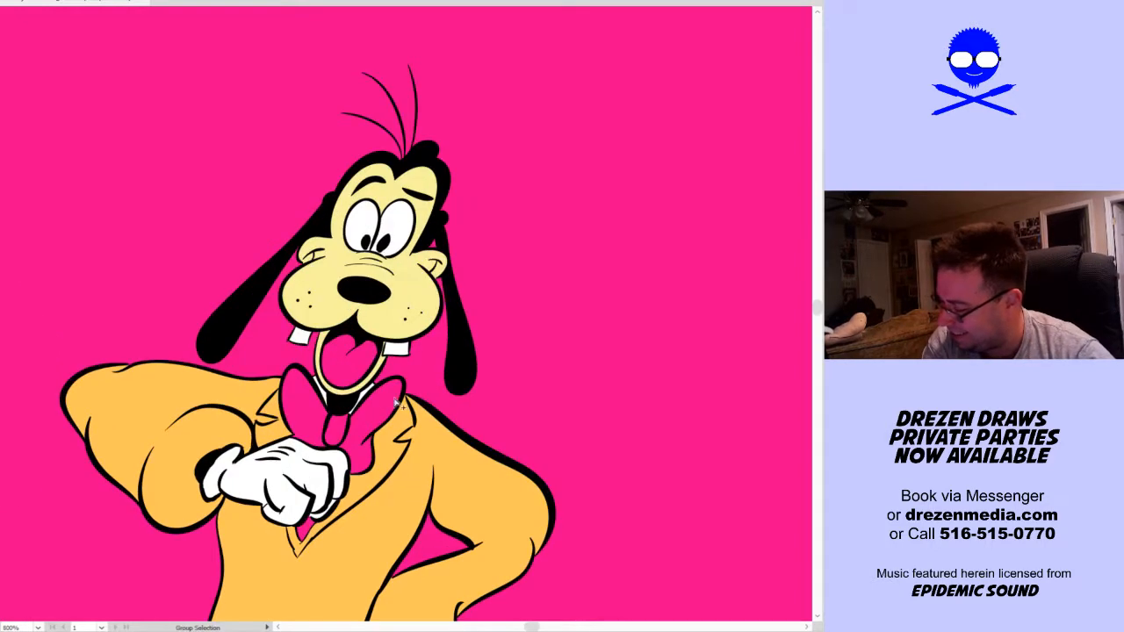
key(k)
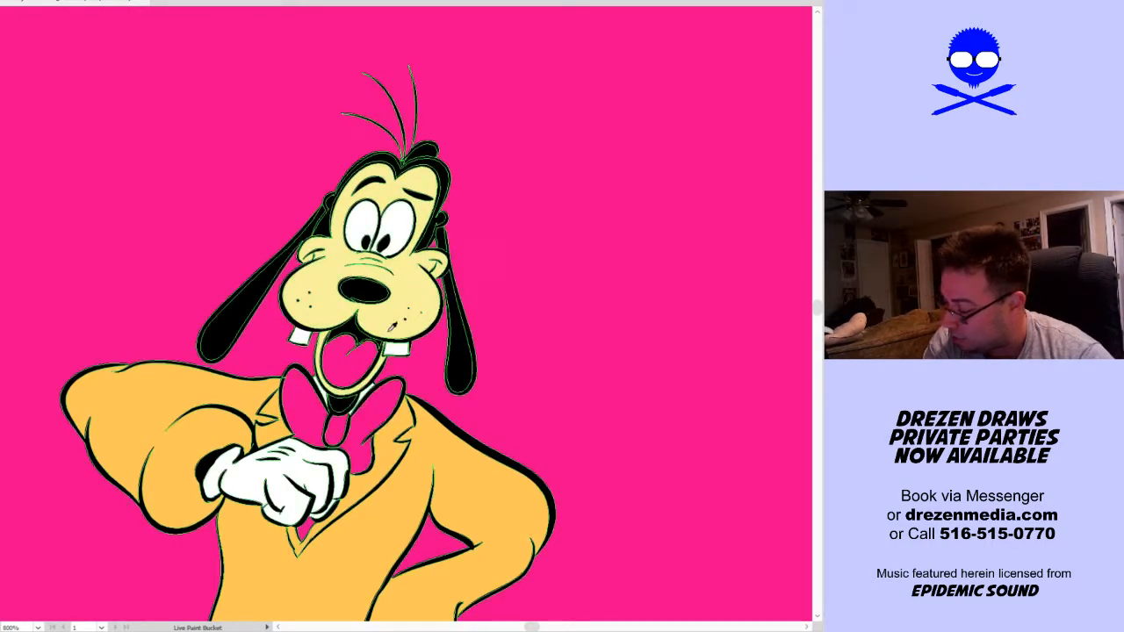
key(a)
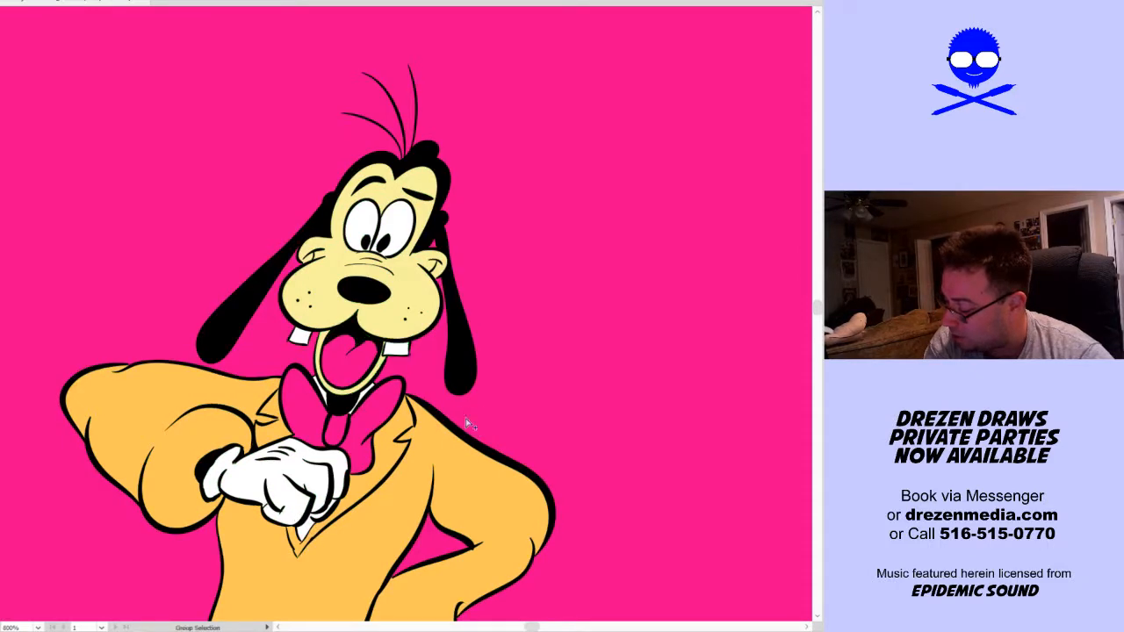
Sample the neck's black and touch up the collar's edge where it meets the bow tie
scroll(393, 412, up, 2)
key(k)
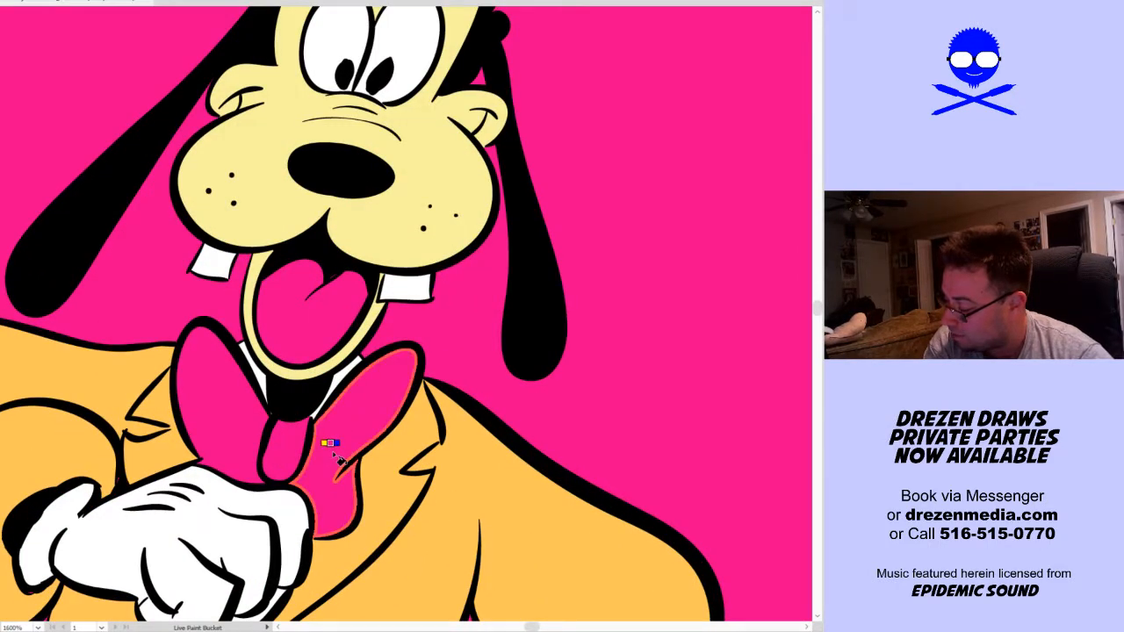
scroll(263, 430, up, 2)
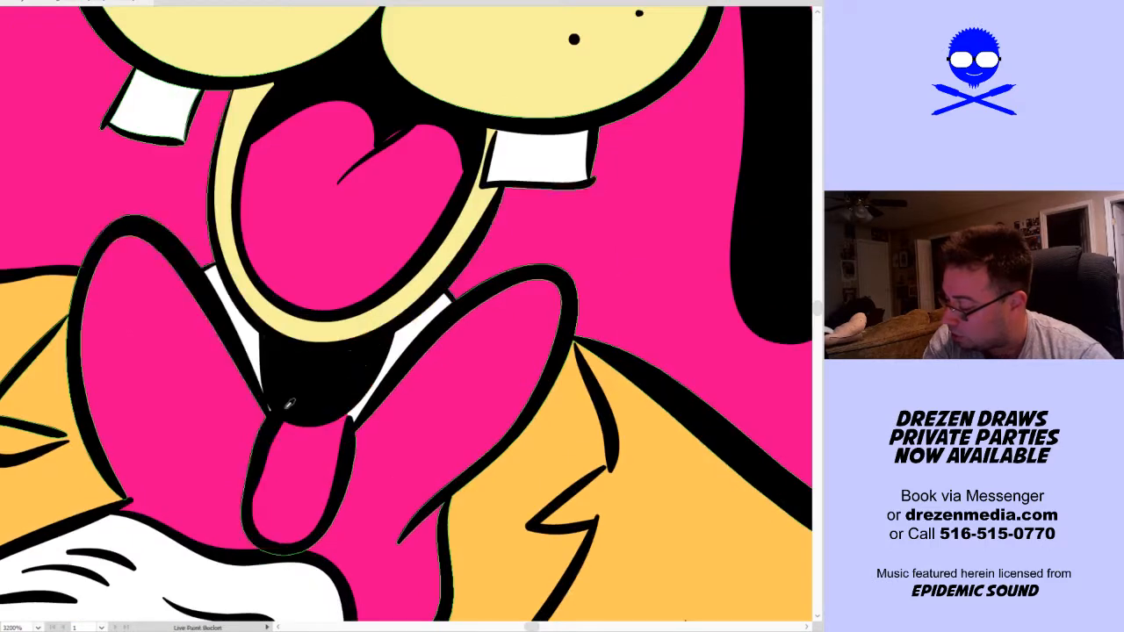
key(a)
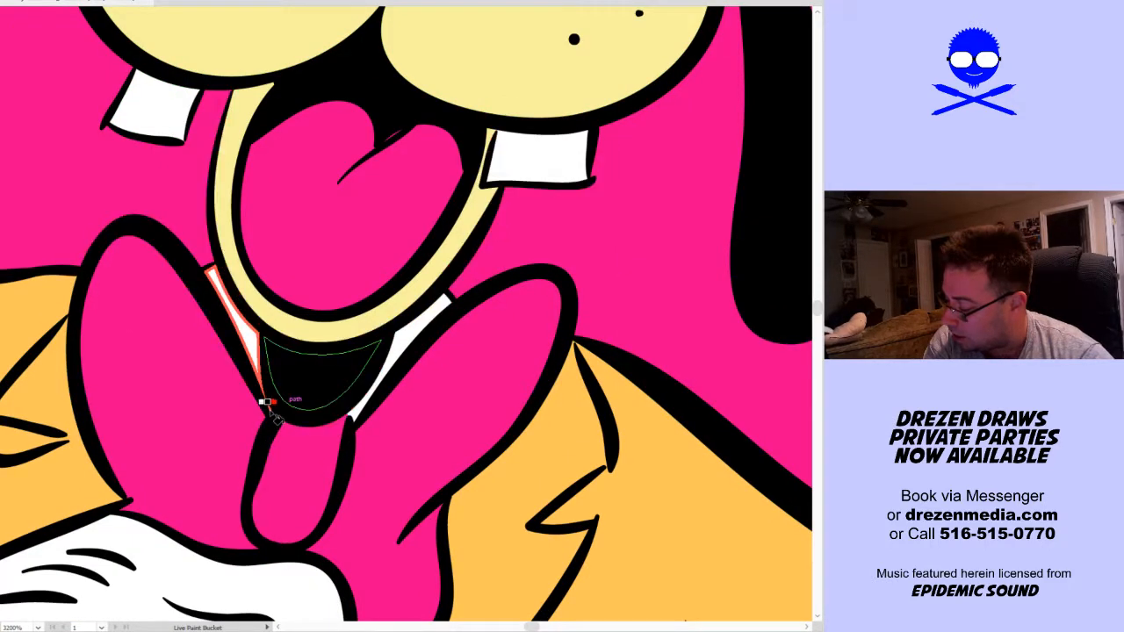
key(k)
scroll(358, 402, down, 2)
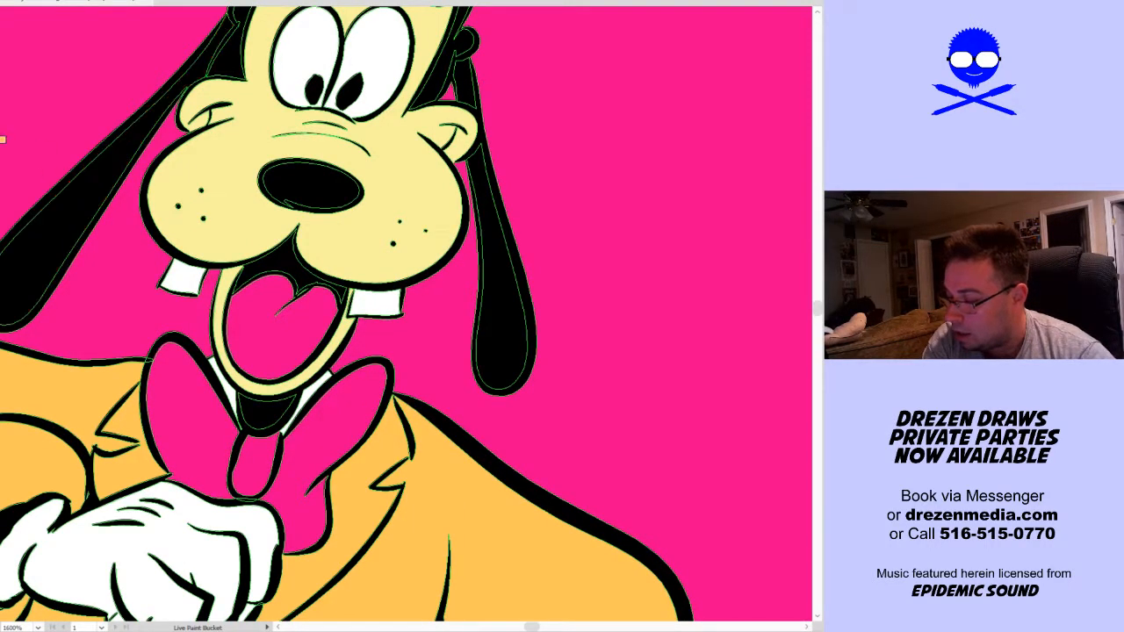
Paint four orange polka dots on the left loop of the front-facing dog's bow tie with the Blob Brush
key(shift+b)
key(ctrl+shift+a)
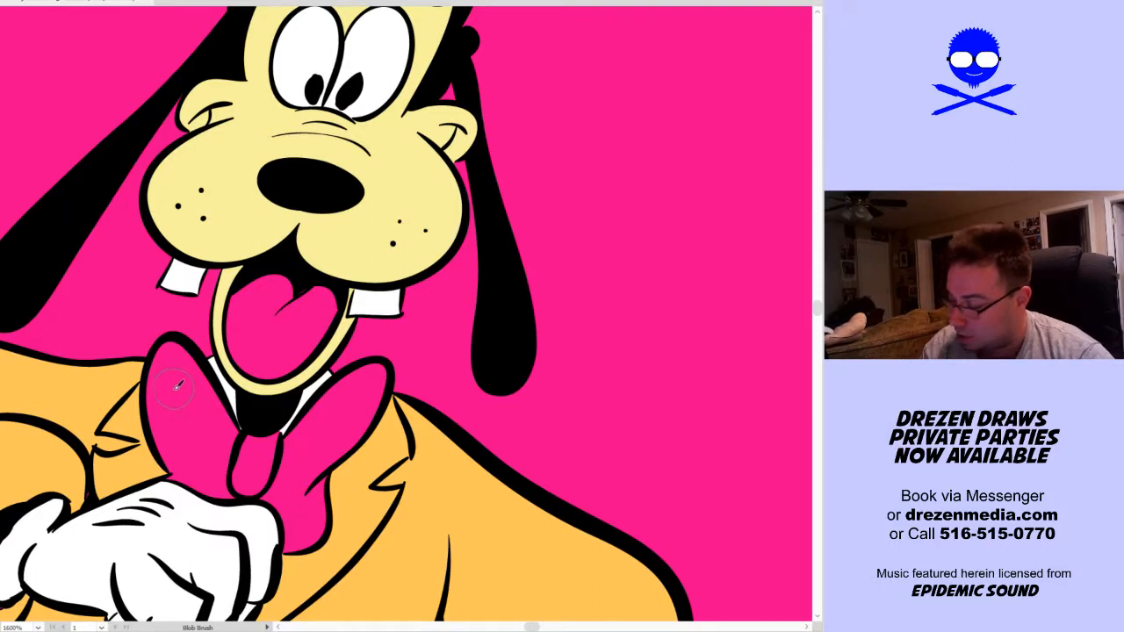
drag(171, 392, 178, 383)
drag(180, 444, 216, 428)
drag(207, 474, 204, 478)
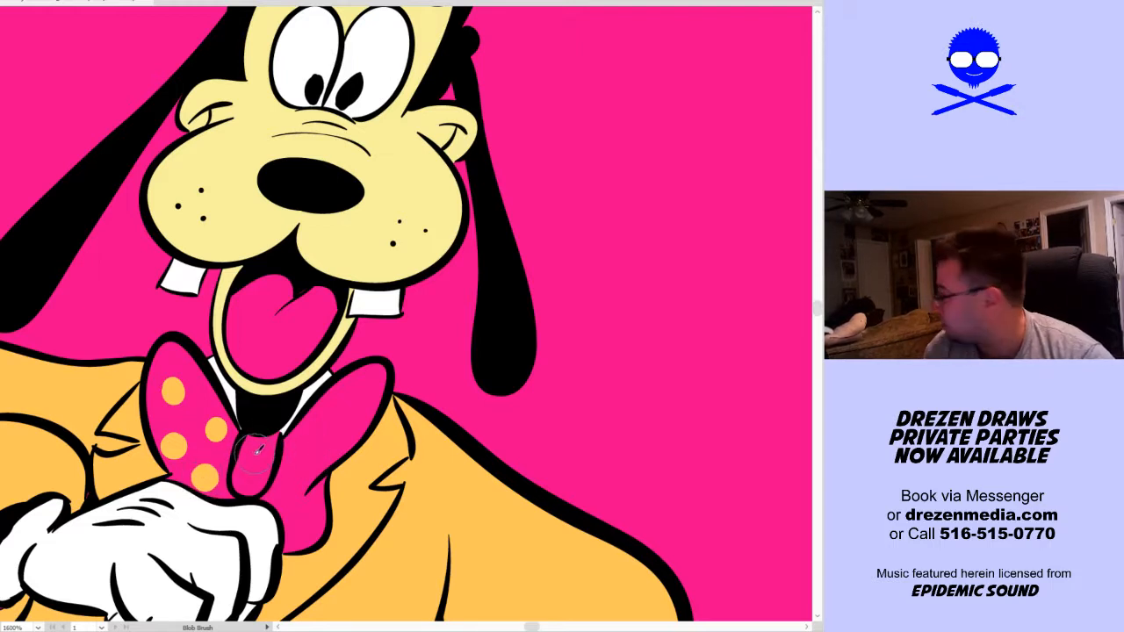
Add orange polka dots to the bow tie's knot, right loop and lower tail, plus one in the left loop's upper tip
drag(255, 450, 256, 482)
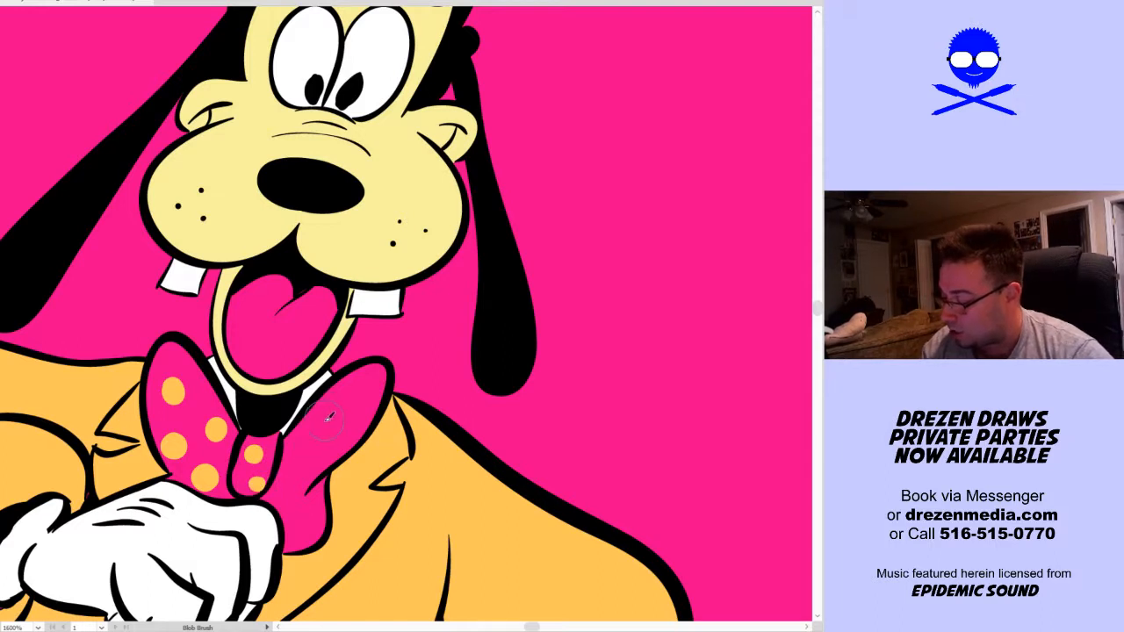
drag(323, 411, 367, 395)
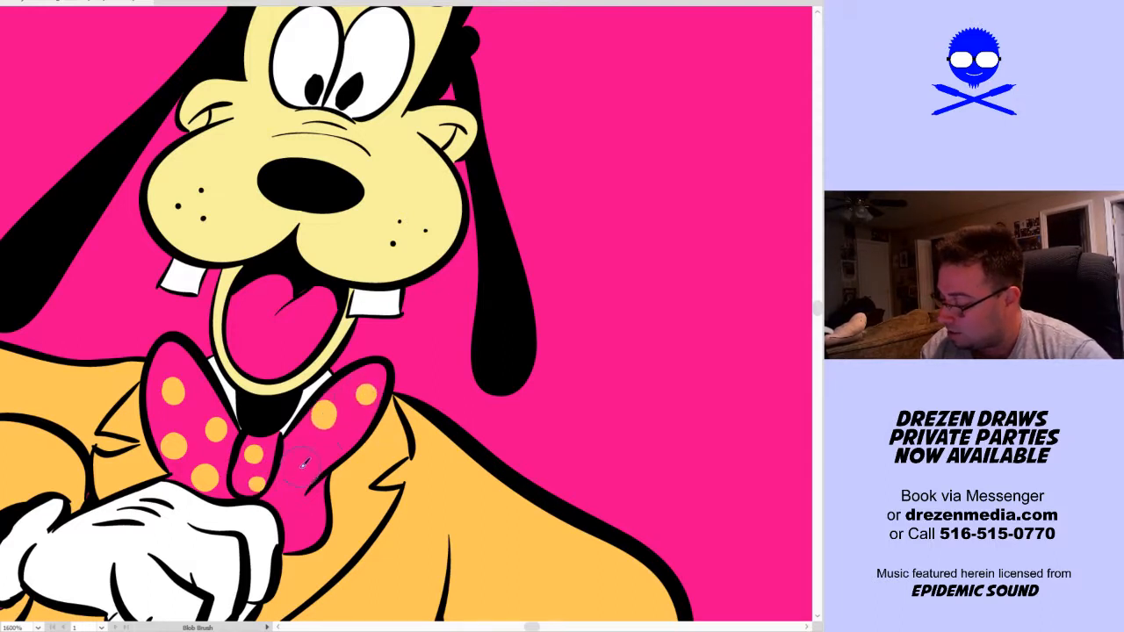
drag(302, 465, 341, 447)
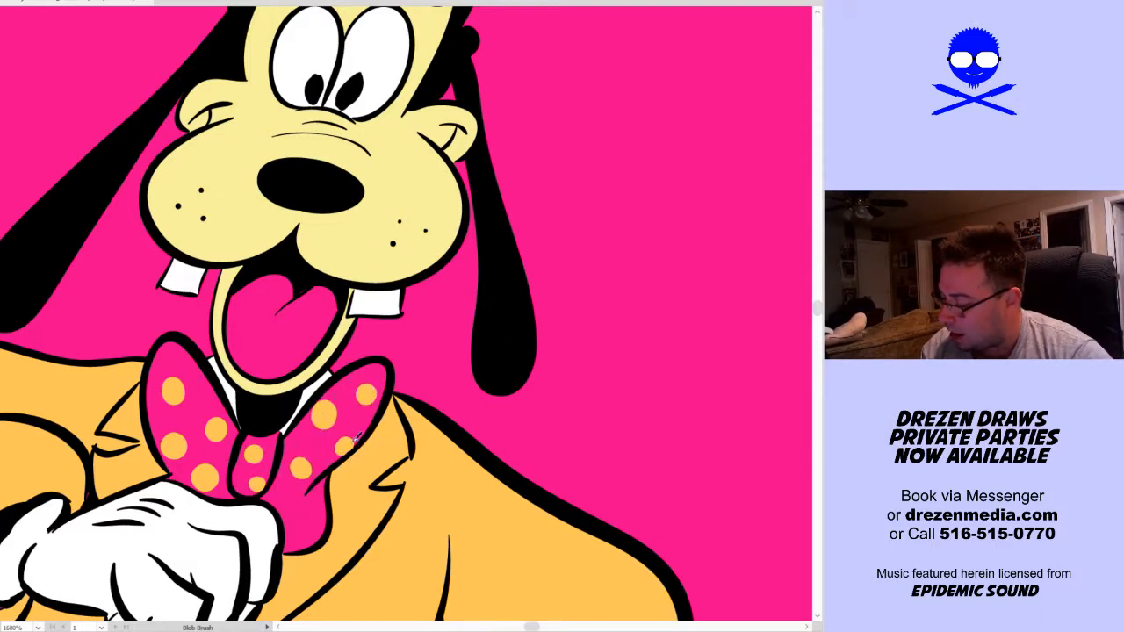
drag(305, 519, 304, 521)
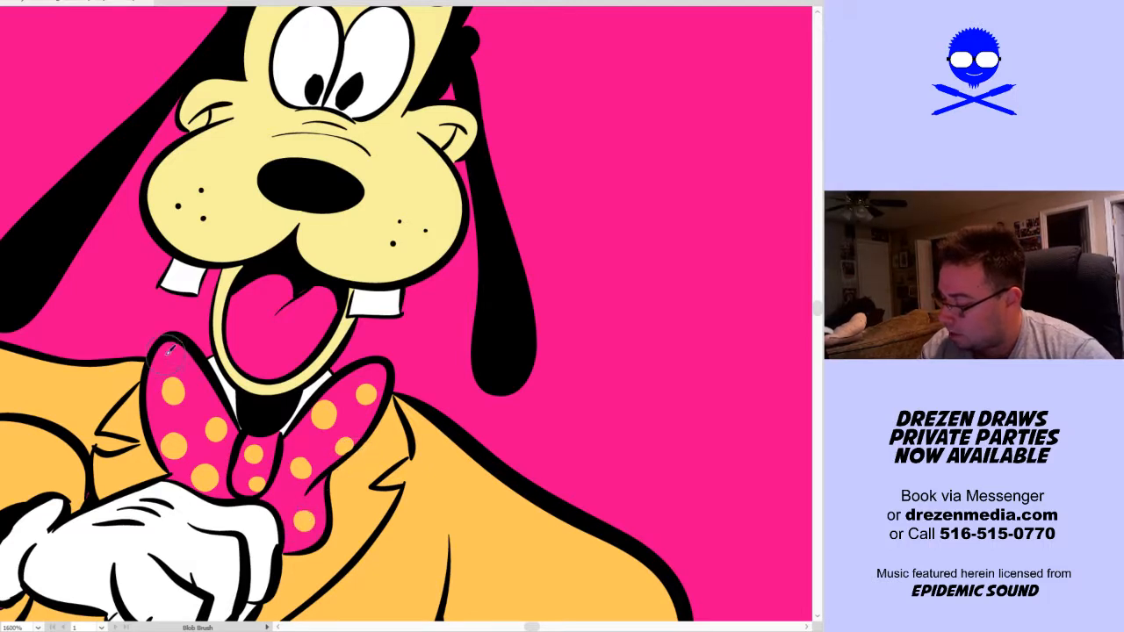
drag(172, 349, 173, 351)
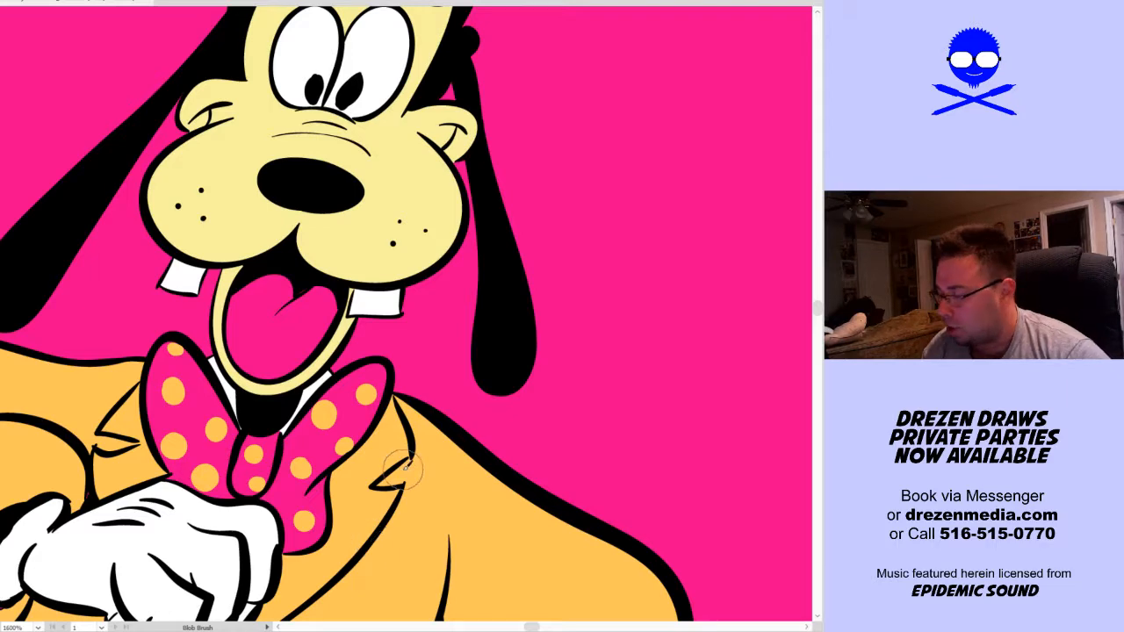
key(ctrl+0)
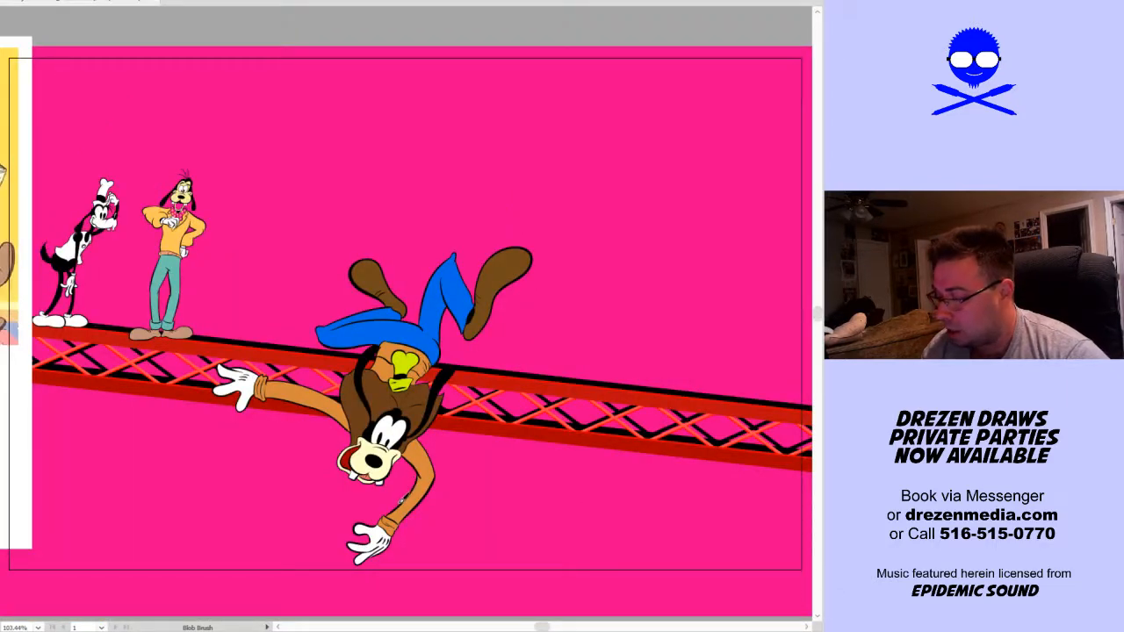
key(v)
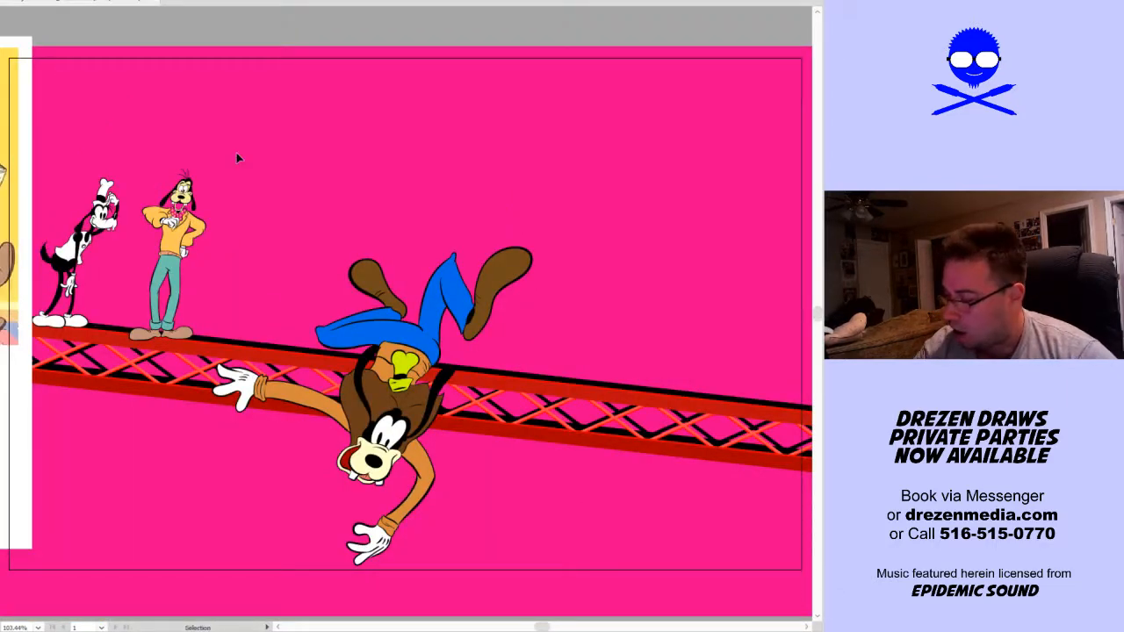
click(146, 345)
key(a)
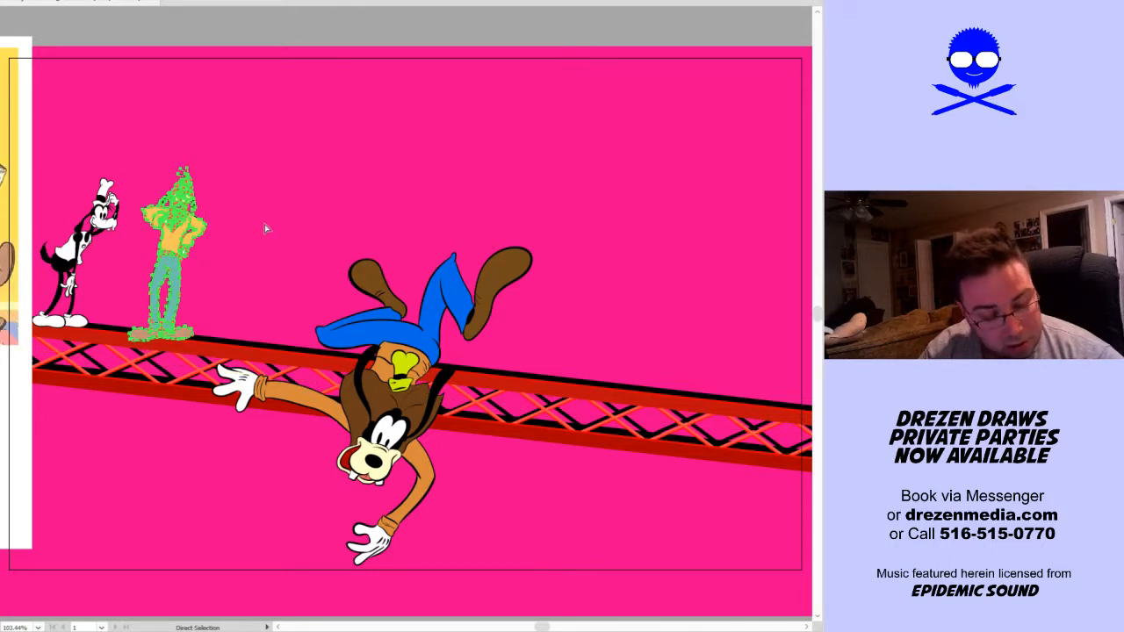
key(v)
click(198, 373)
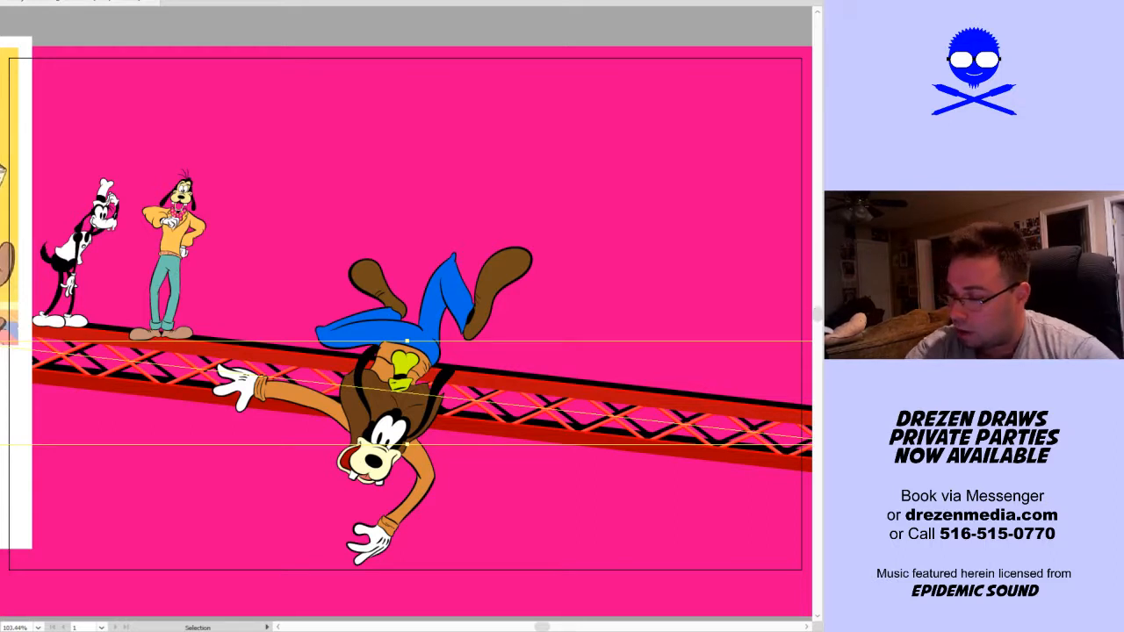
click(2, 2)
click(14, 106)
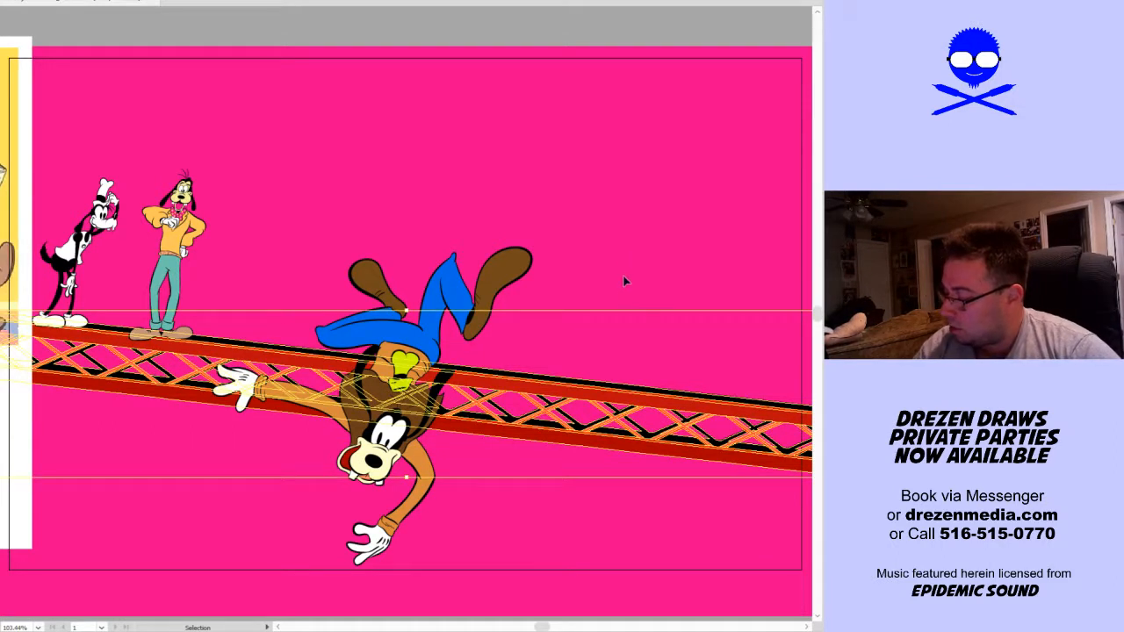
click(611, 317)
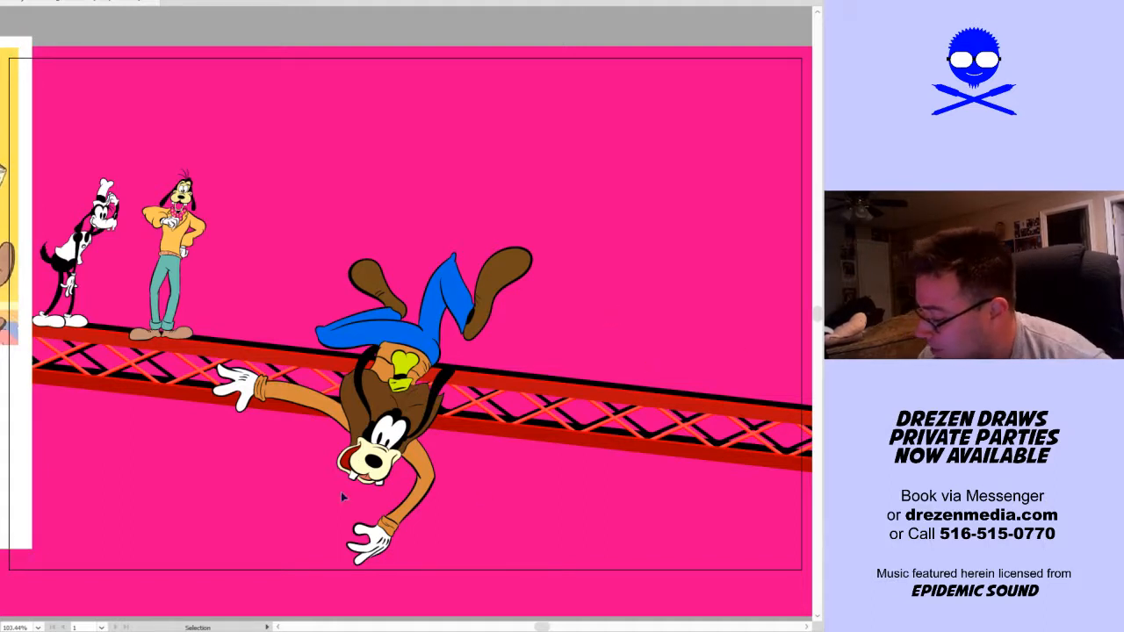
drag(342, 497, 573, 558)
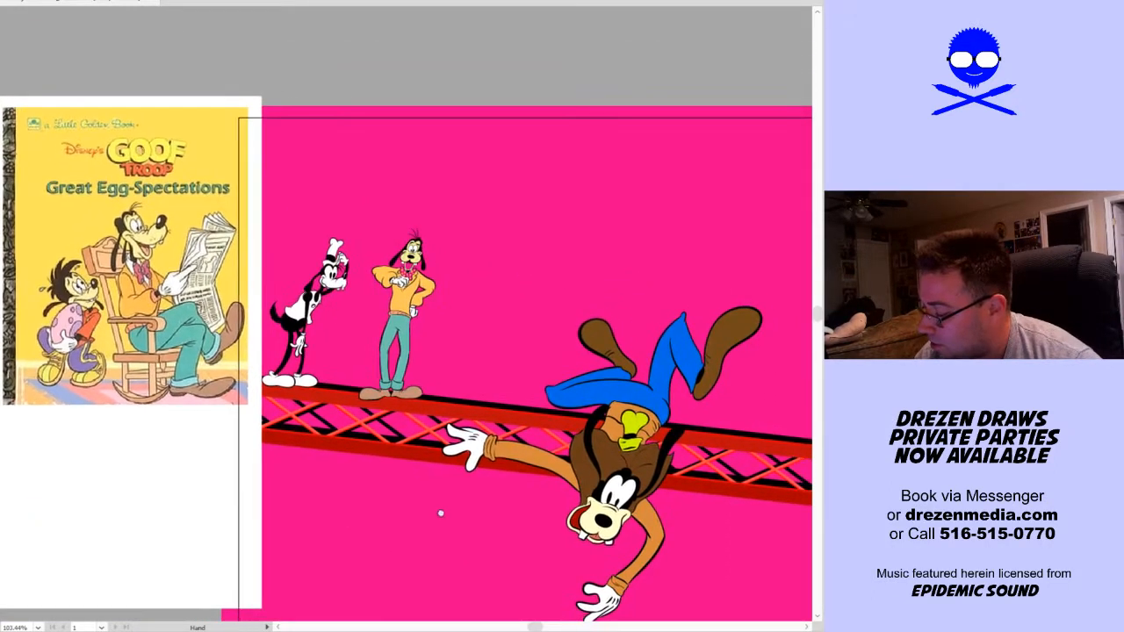
drag(441, 514, 664, 471)
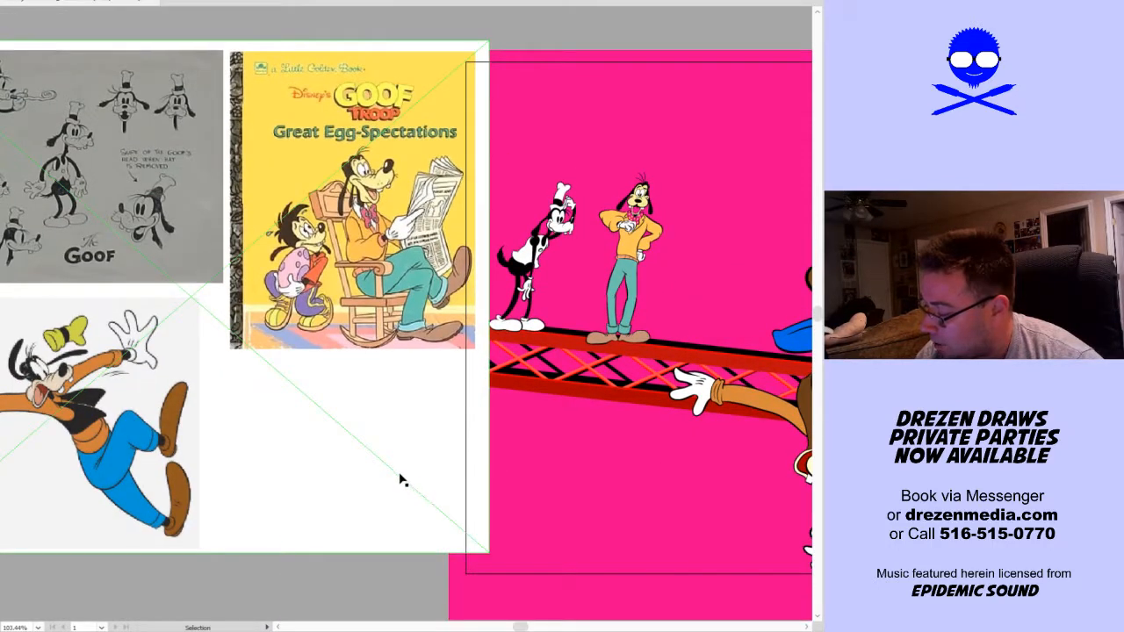
key(ctrl+0)
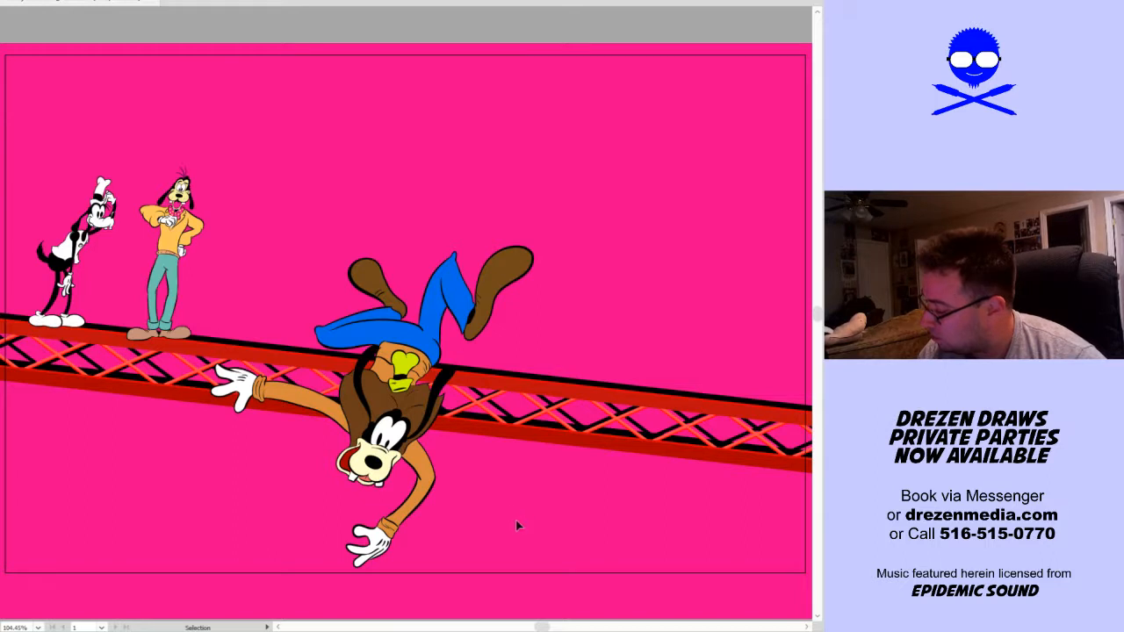
key(a)
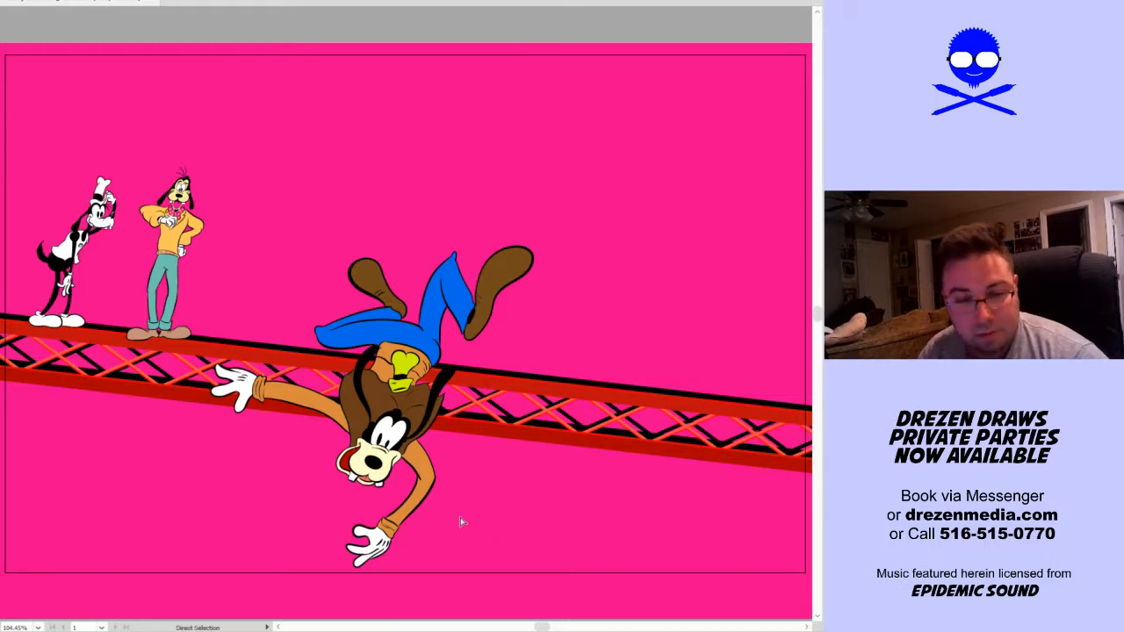
key(v)
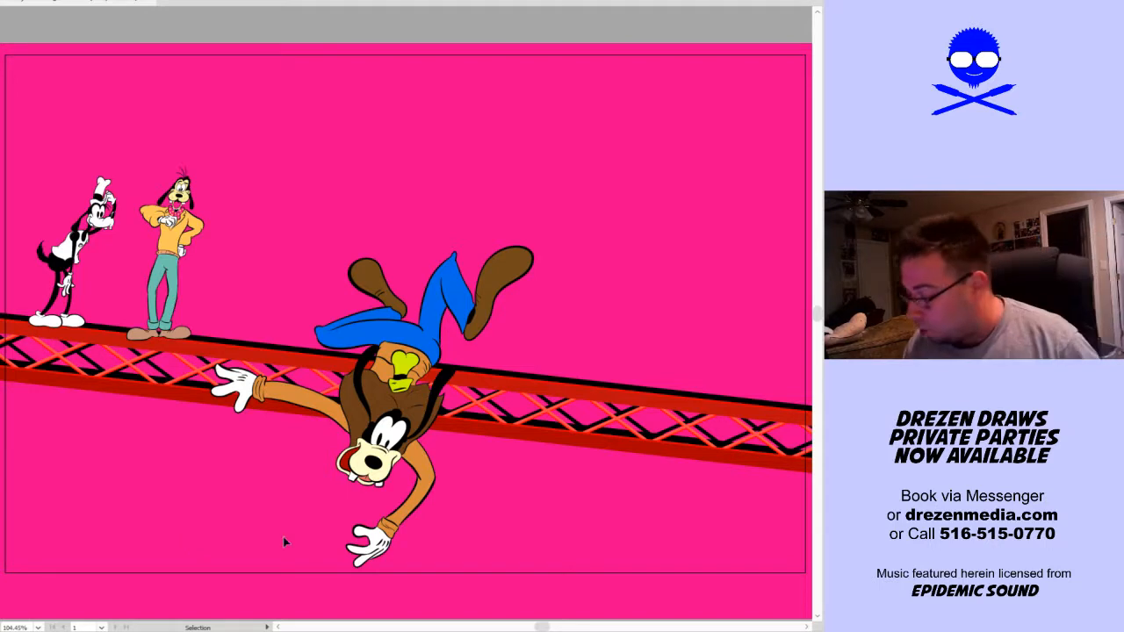
Paste the two-headed dog line art, scale it down and stand it on the truss beside the dog in the orange sweater
key(ctrl+v)
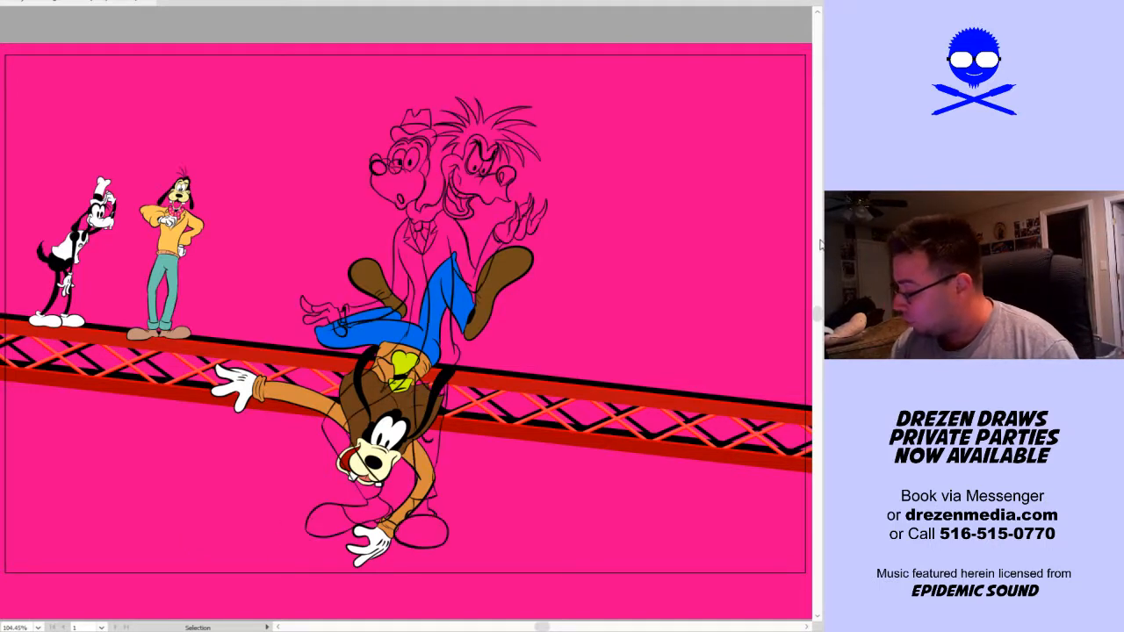
click(494, 200)
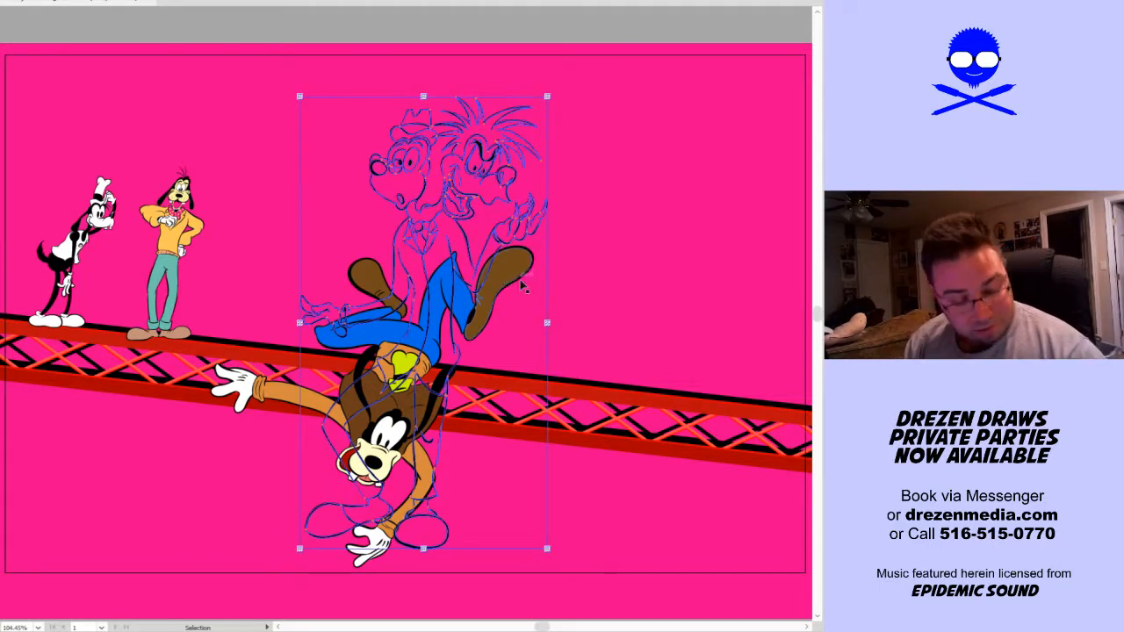
mouse_move(548, 324)
mouse_down()
mouse_move(439, 424)
mouse_move(392, 430)
mouse_up()
drag(374, 286, 302, 230)
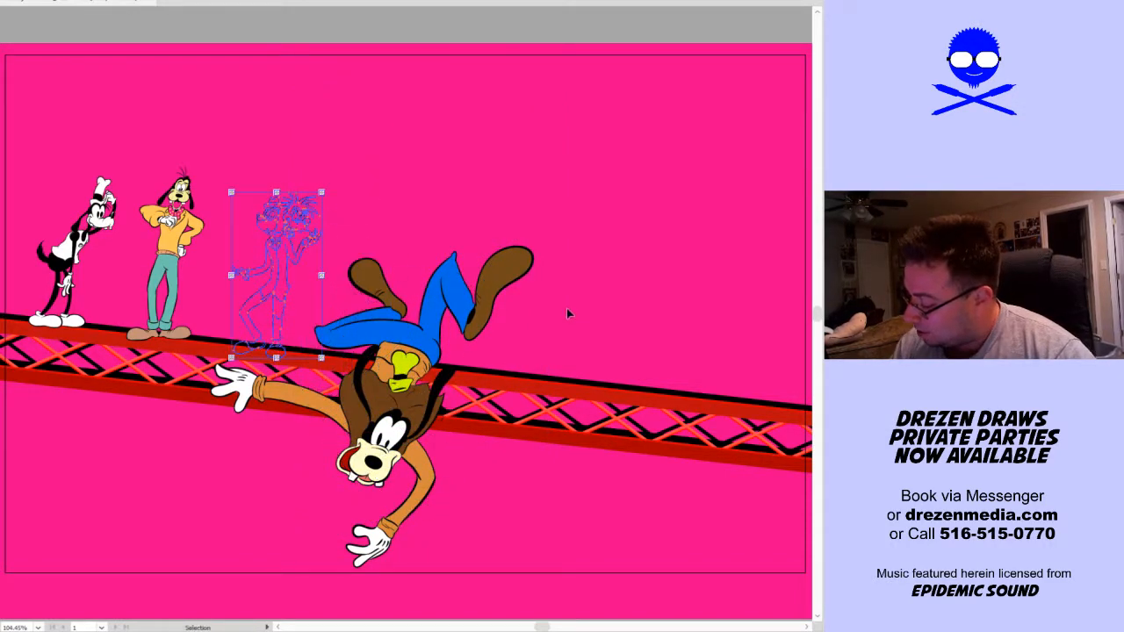
click(567, 311)
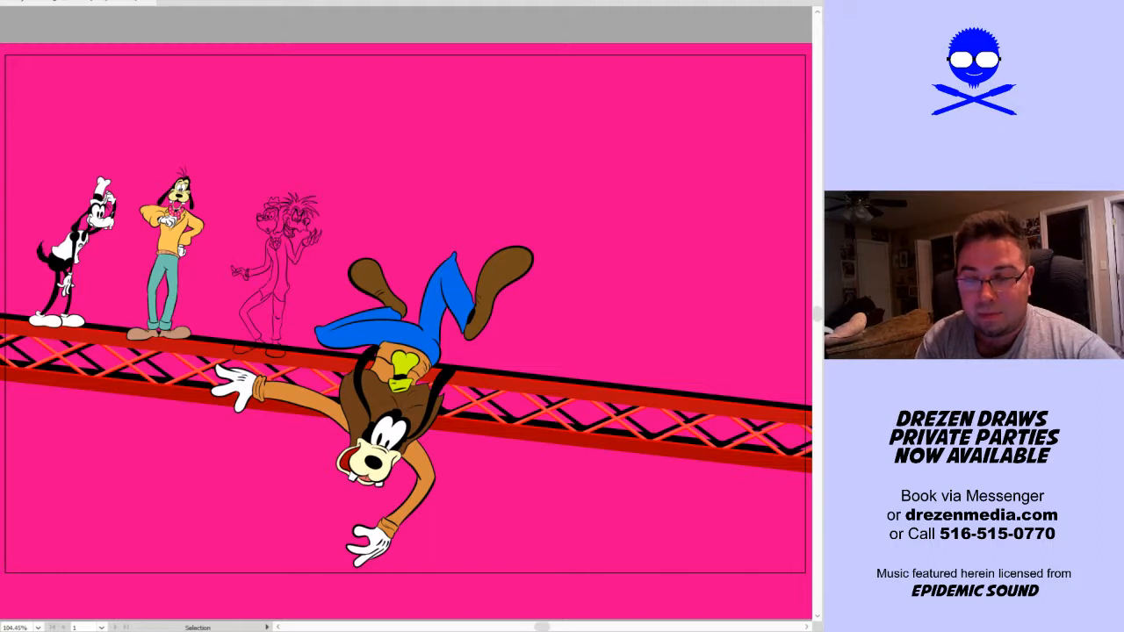
Paste the sheet with the two blue-suit reference images, shrink it and place it beside the two-headed line art with the other artwork hidden
key(a)
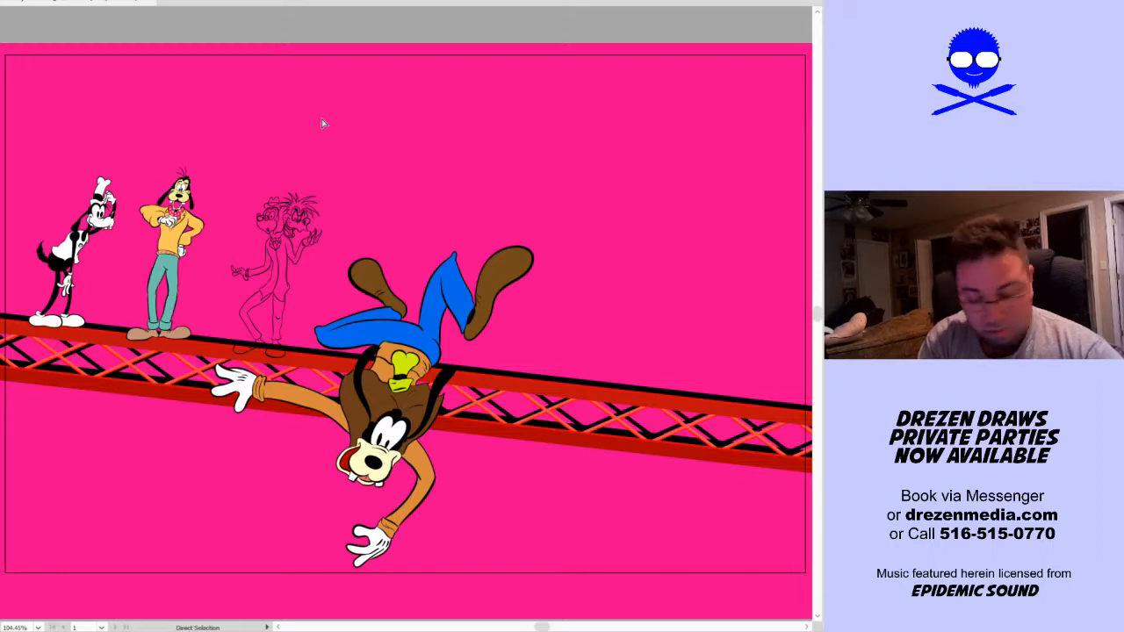
key(ctrl+v)
drag(350, 252, 556, 266)
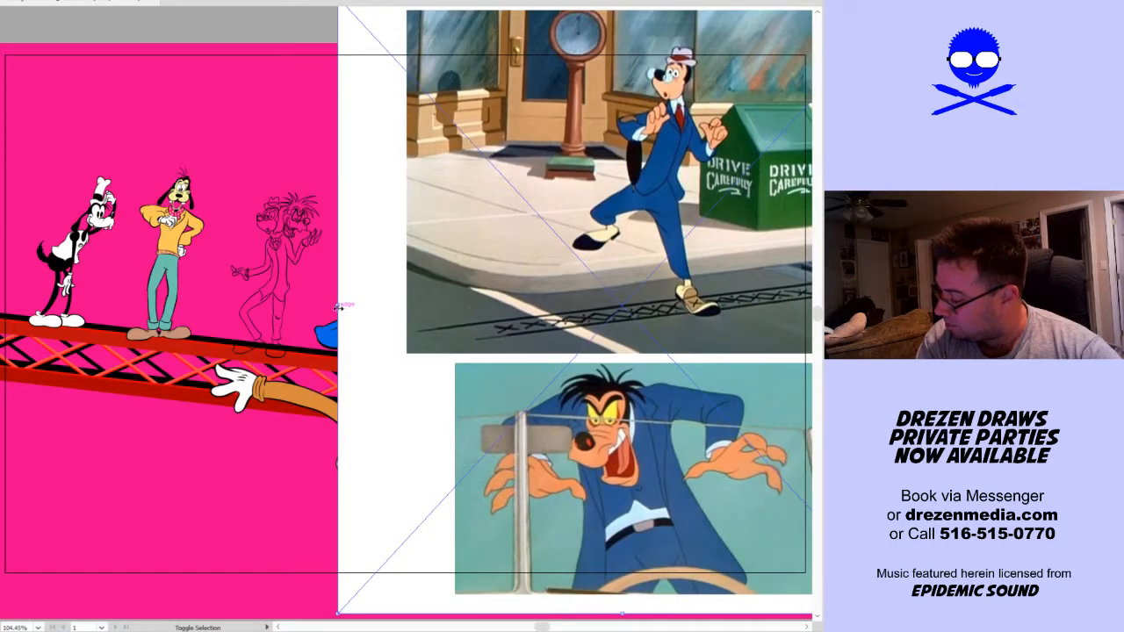
drag(340, 304, 693, 304)
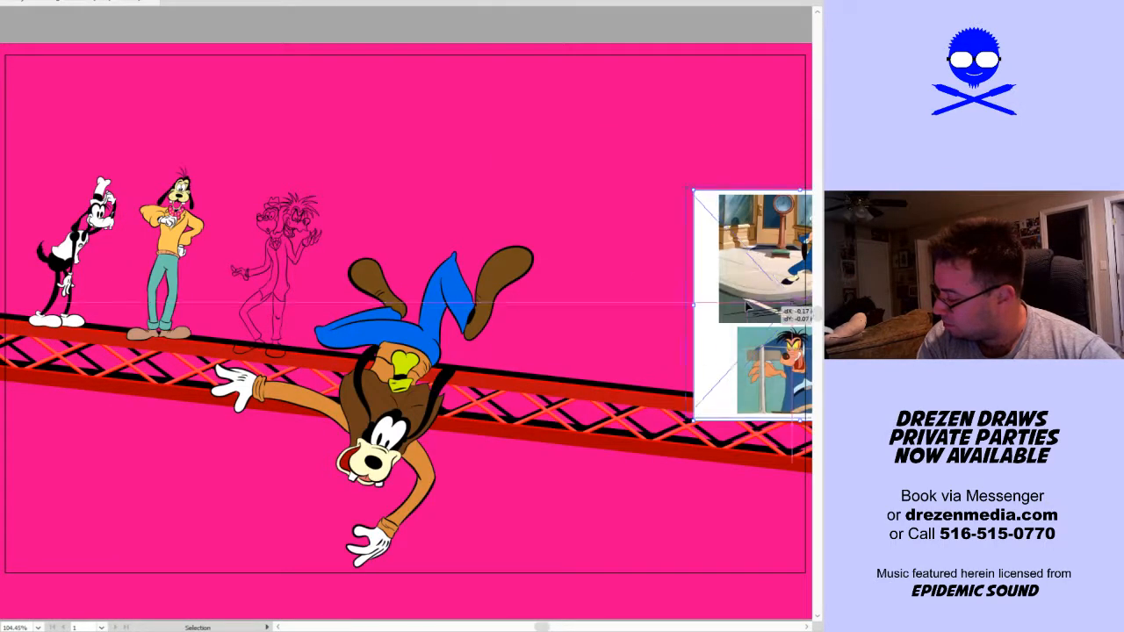
drag(763, 313, 403, 229)
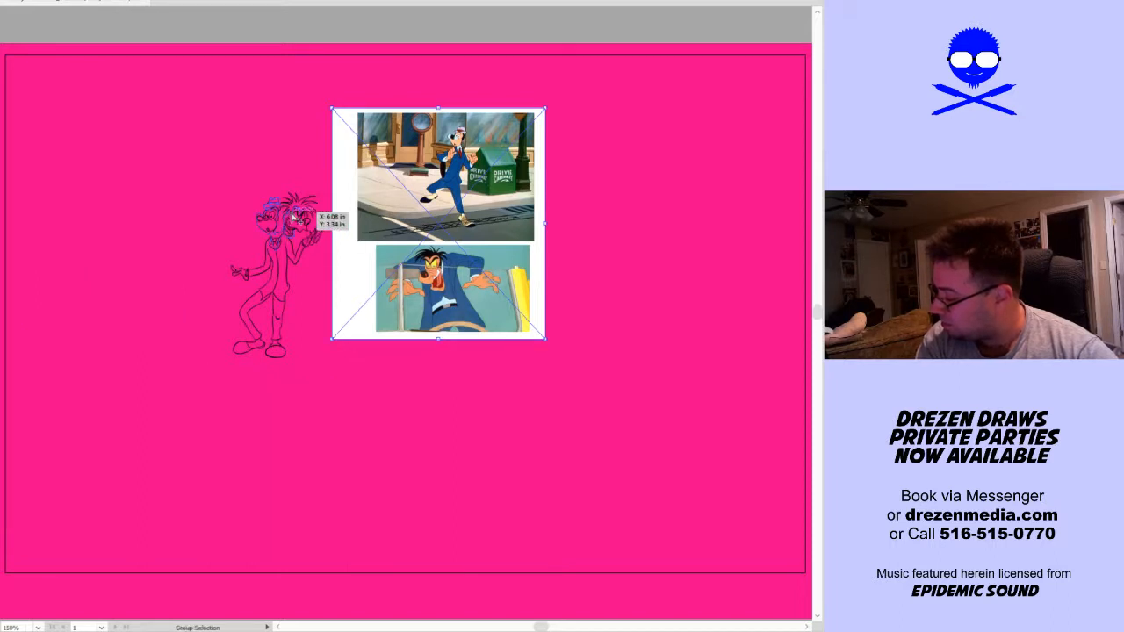
Fill the spiky hair of the two-headed character's grinning head with black using Live Paint, including the strands over the forehead
scroll(288, 207, up, 2)
scroll(288, 207, up, 1)
scroll(290, 204, up, 1)
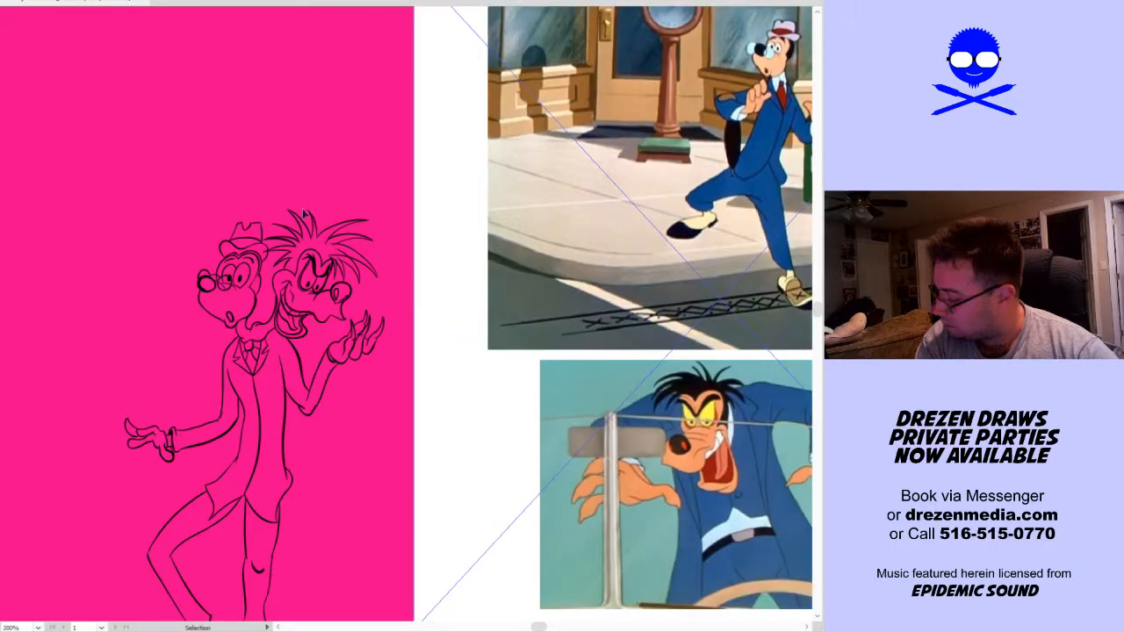
key(k)
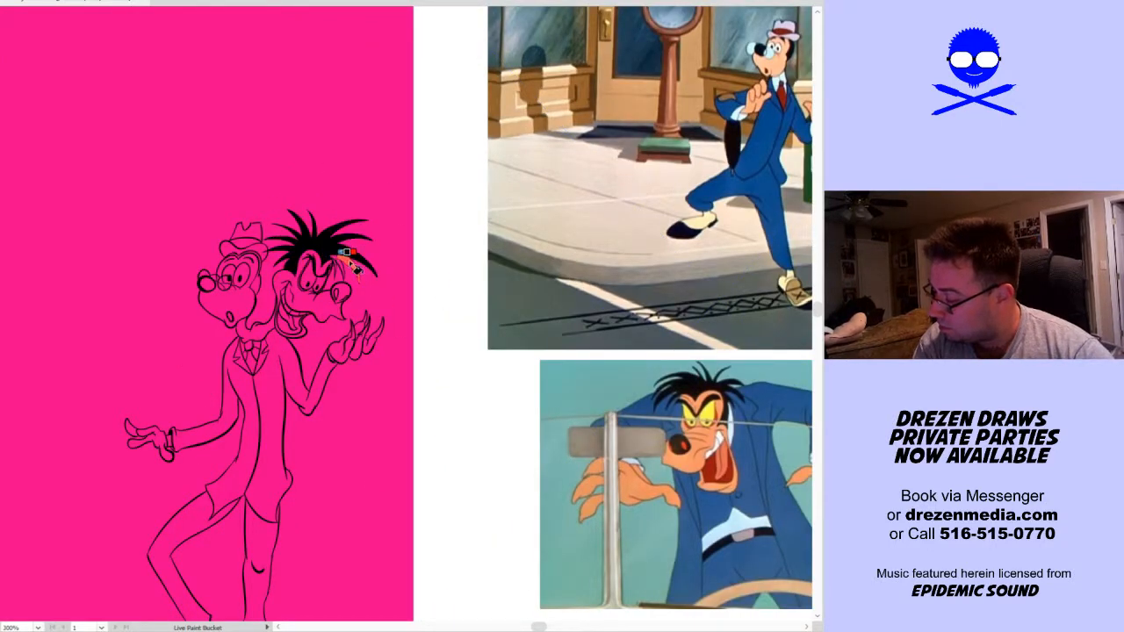
scroll(345, 259, up, 4)
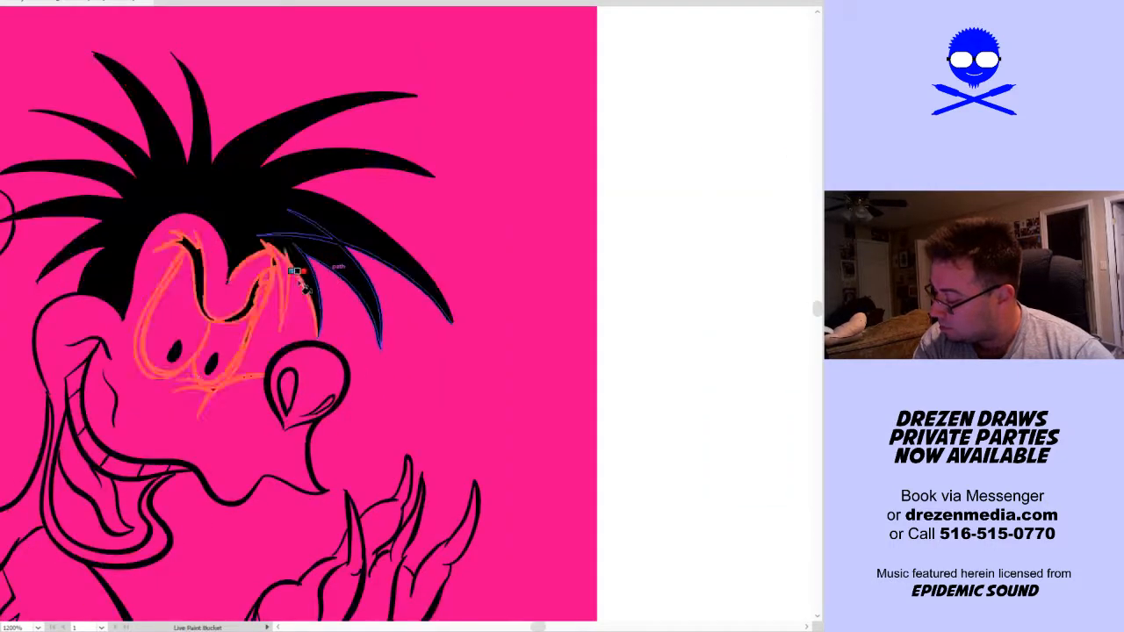
scroll(297, 272, down, 1)
scroll(341, 356, down, 1)
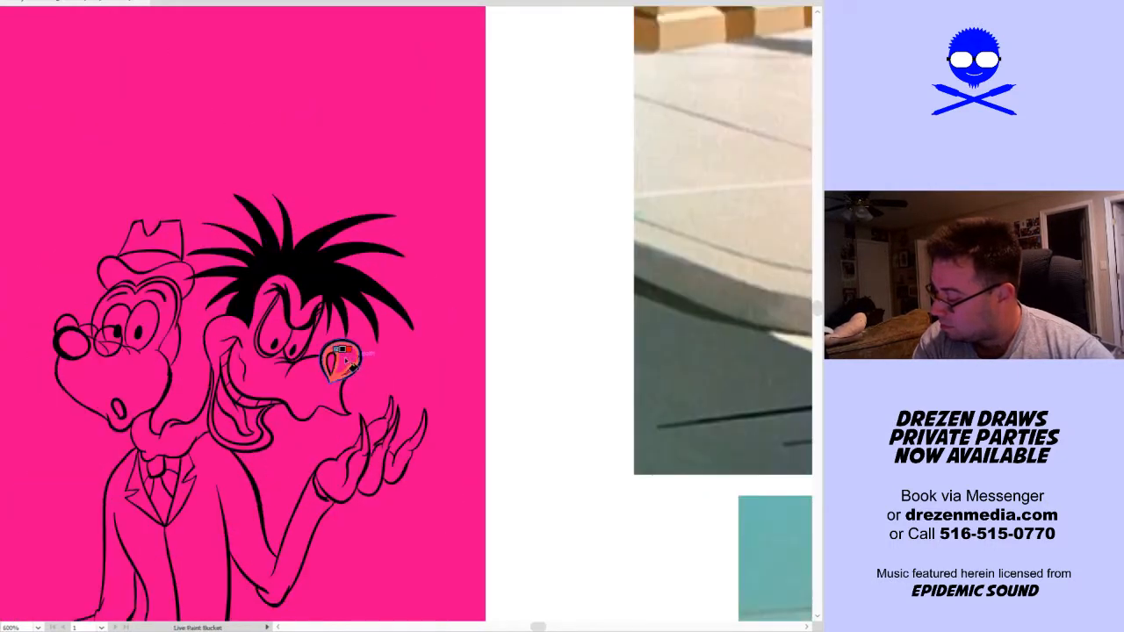
Fill the grinning head's nose and the hatted head's hair, ear, open mouth and nose with black
click(342, 360)
key(v)
key(k)
drag(445, 409, 428, 335)
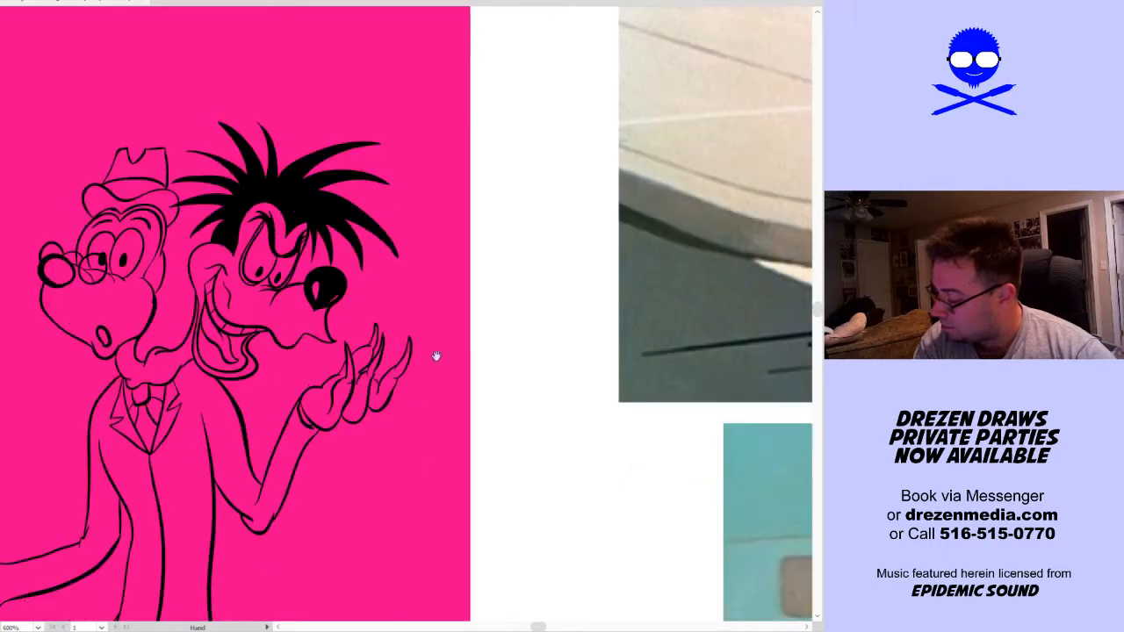
click(103, 336)
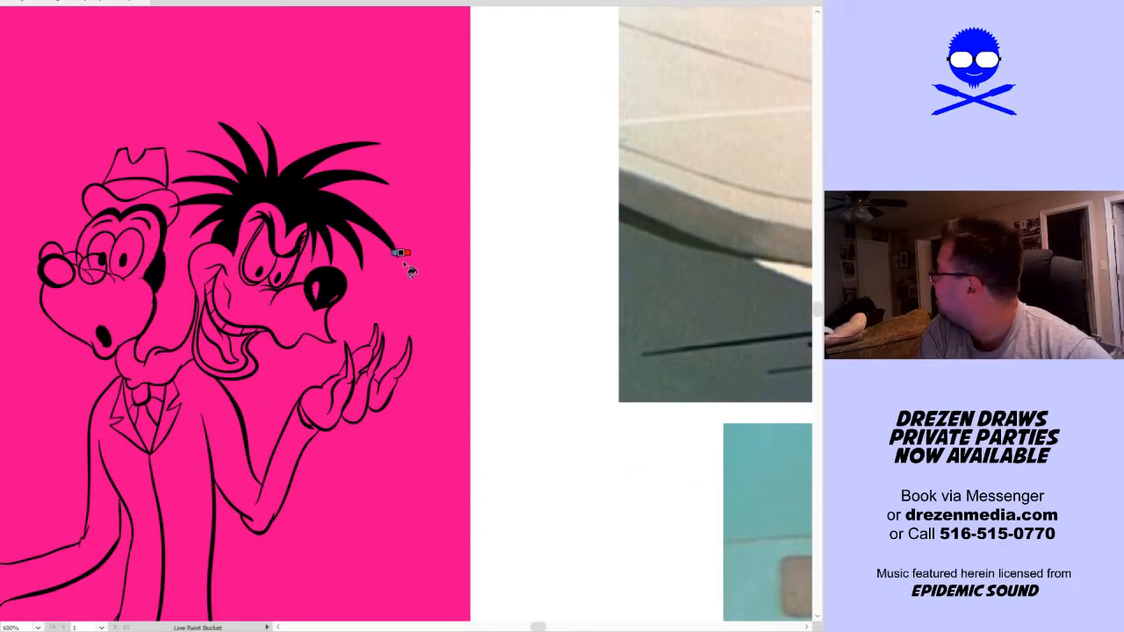
click(316, 288)
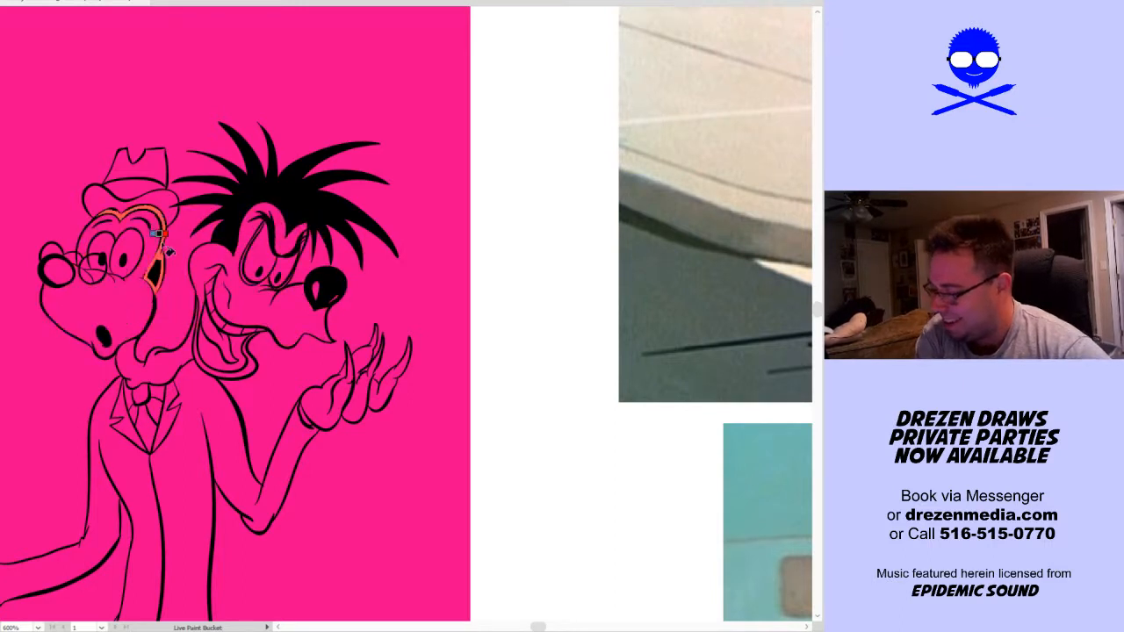
click(56, 268)
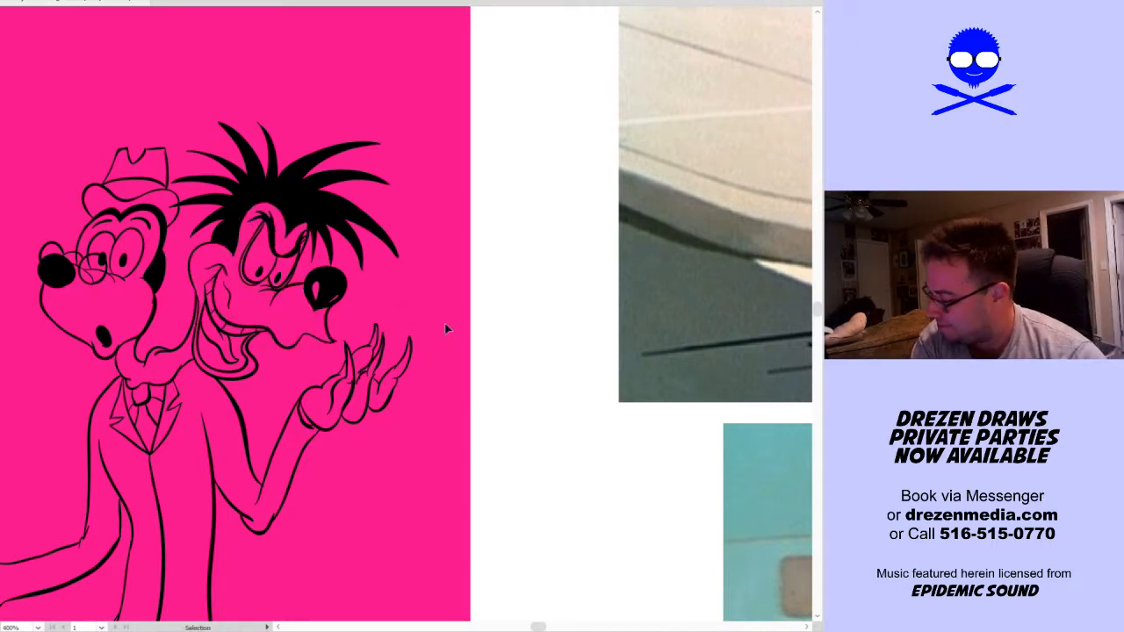
scroll(444, 323, down, 4)
key(space)
drag(517, 356, 383, 316)
key(v)
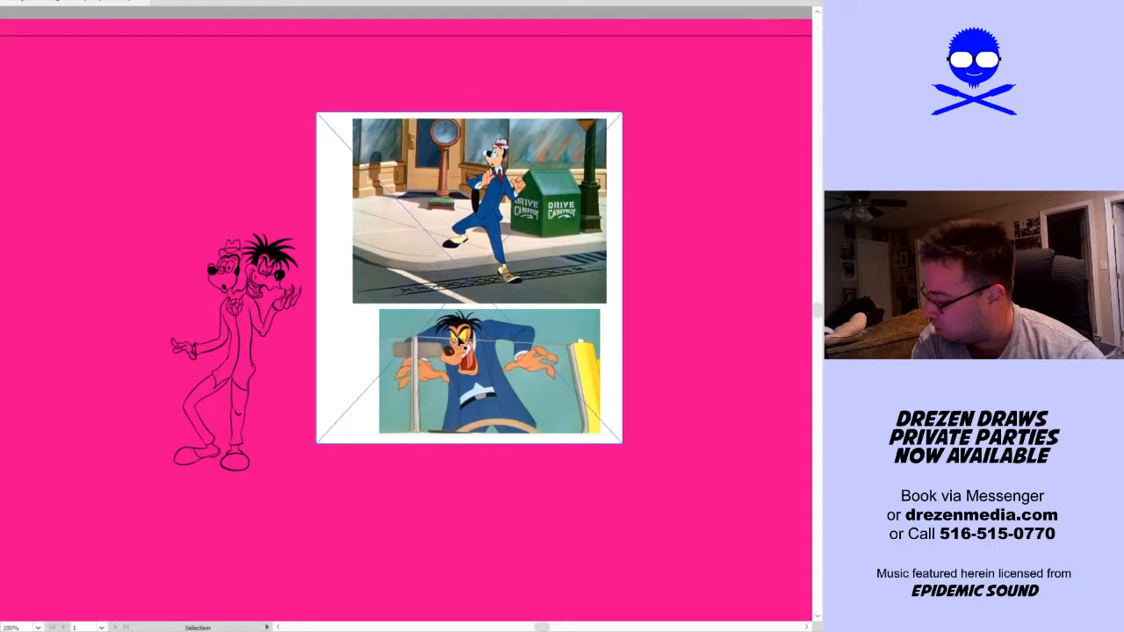
Fill the grinning head's open mouth, nose highlights and outer eye rims with dark red sampled from the lower reference image
scroll(456, 411, up, 3)
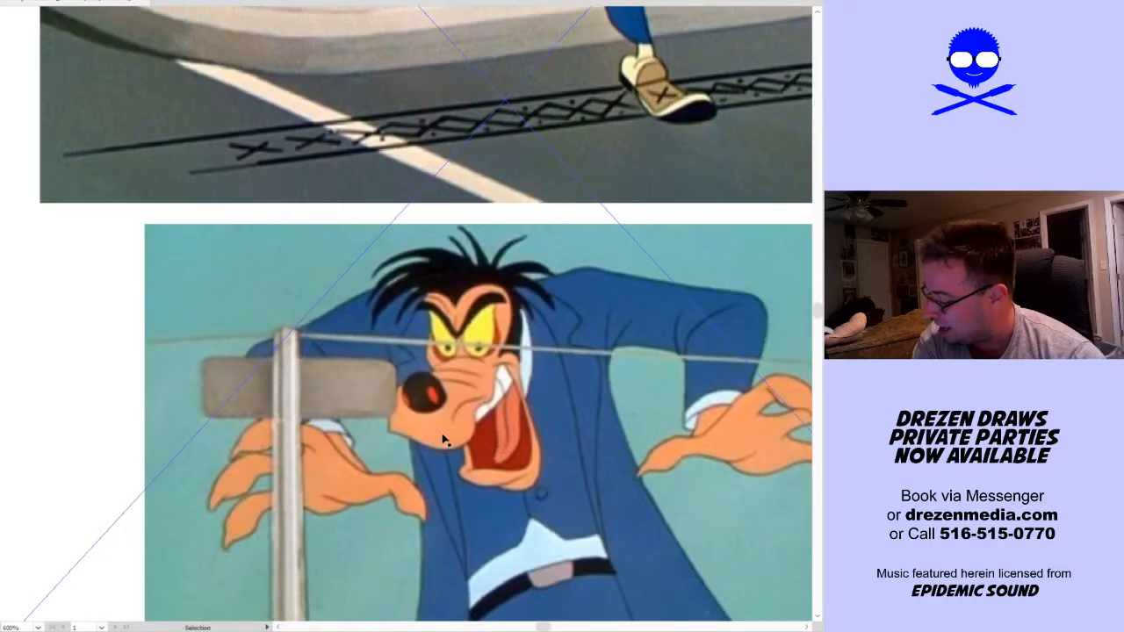
scroll(414, 425, down, 2)
key(space)
drag(185, 283, 408, 315)
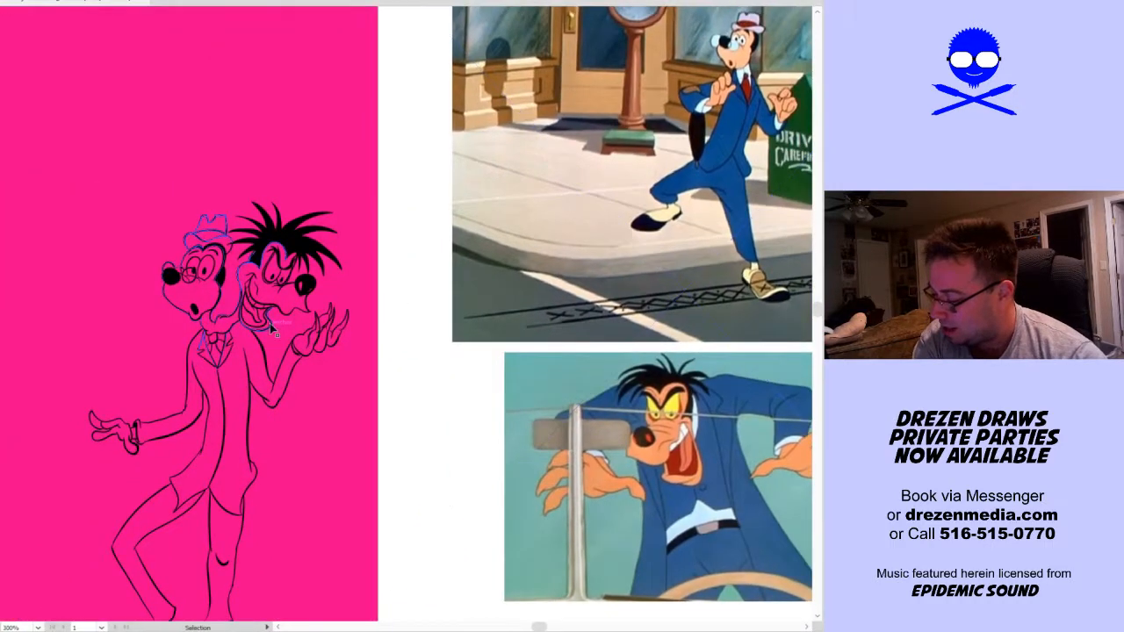
scroll(270, 323, up, 2)
key(k)
click(241, 314)
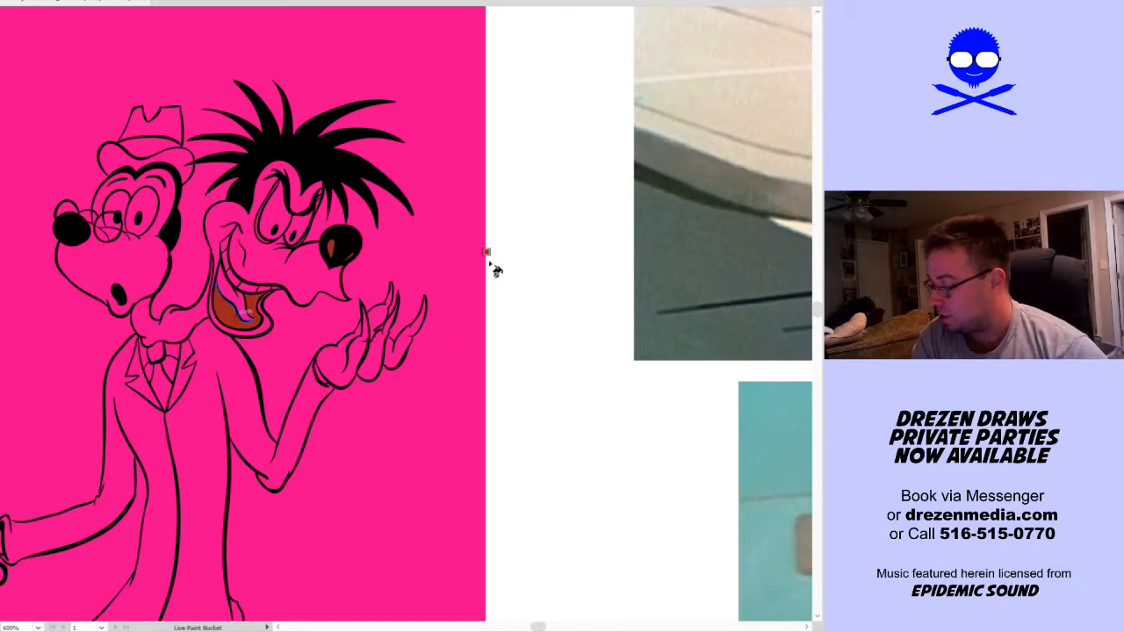
scroll(290, 229, up, 3)
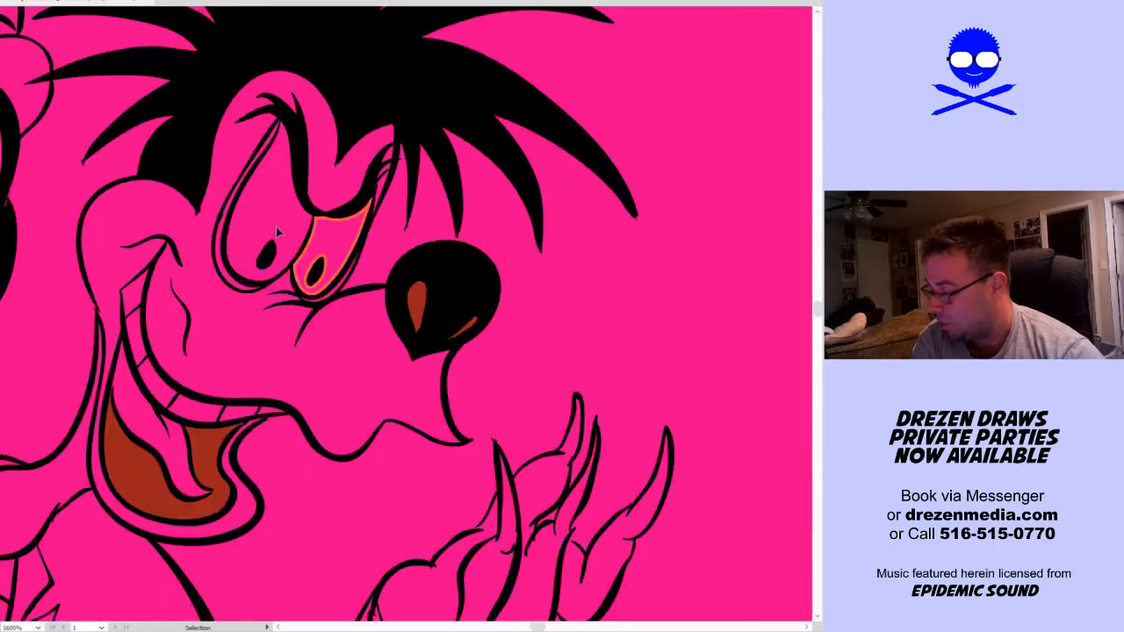
click(234, 275)
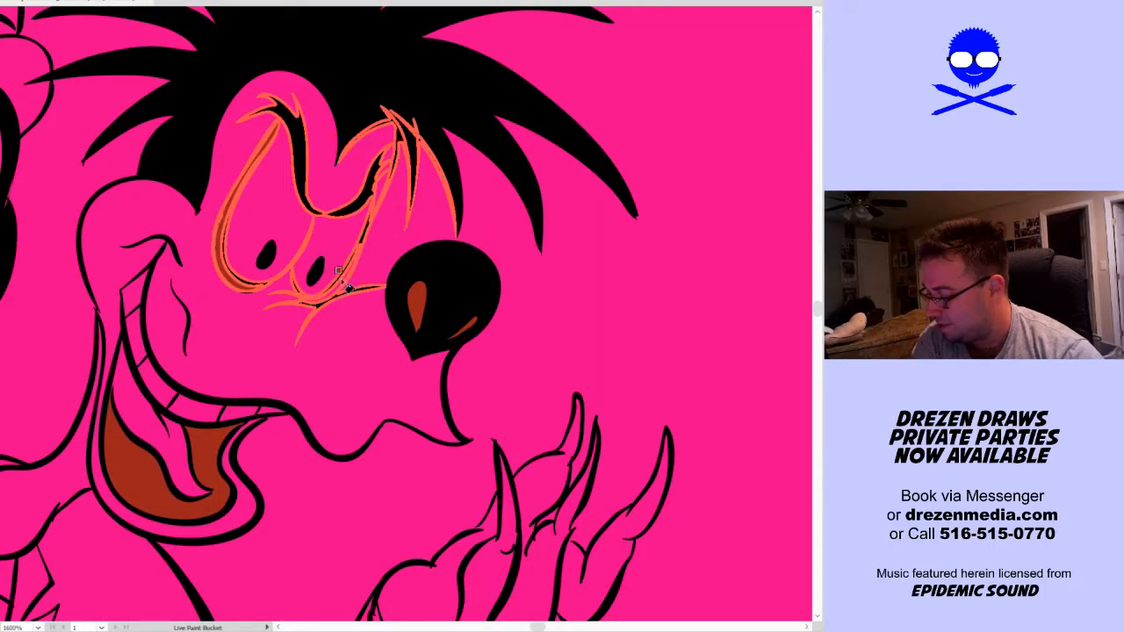
Sample the yellow from the lower reference image and fill both of the grinning head's eyes with it
key(v)
scroll(618, 255, down, 4)
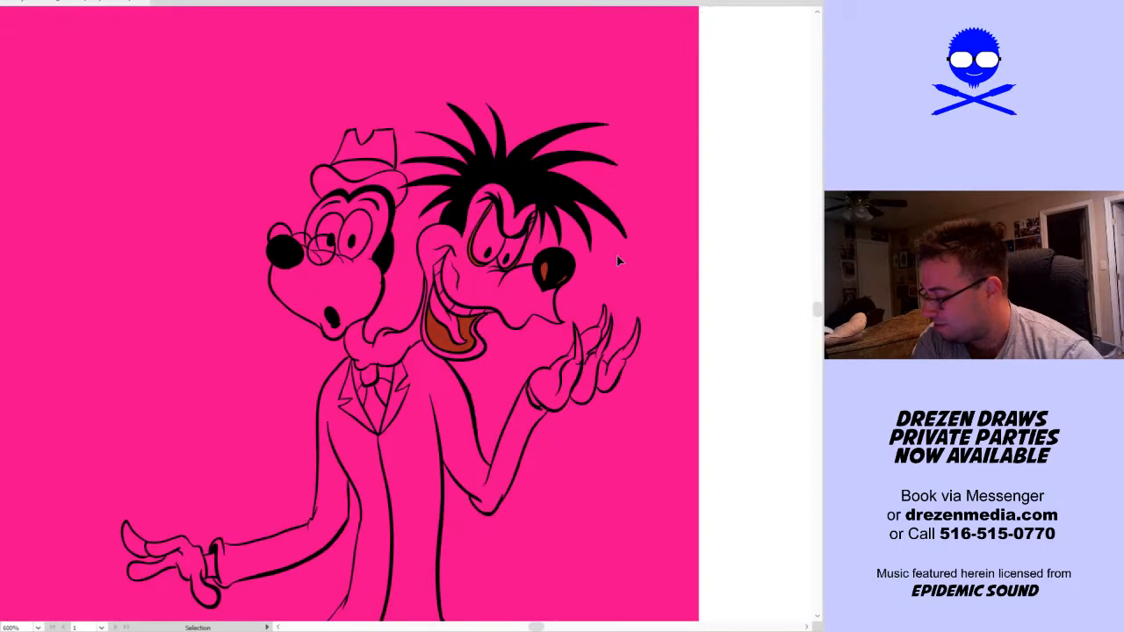
scroll(154, 251, right, 5)
key(k)
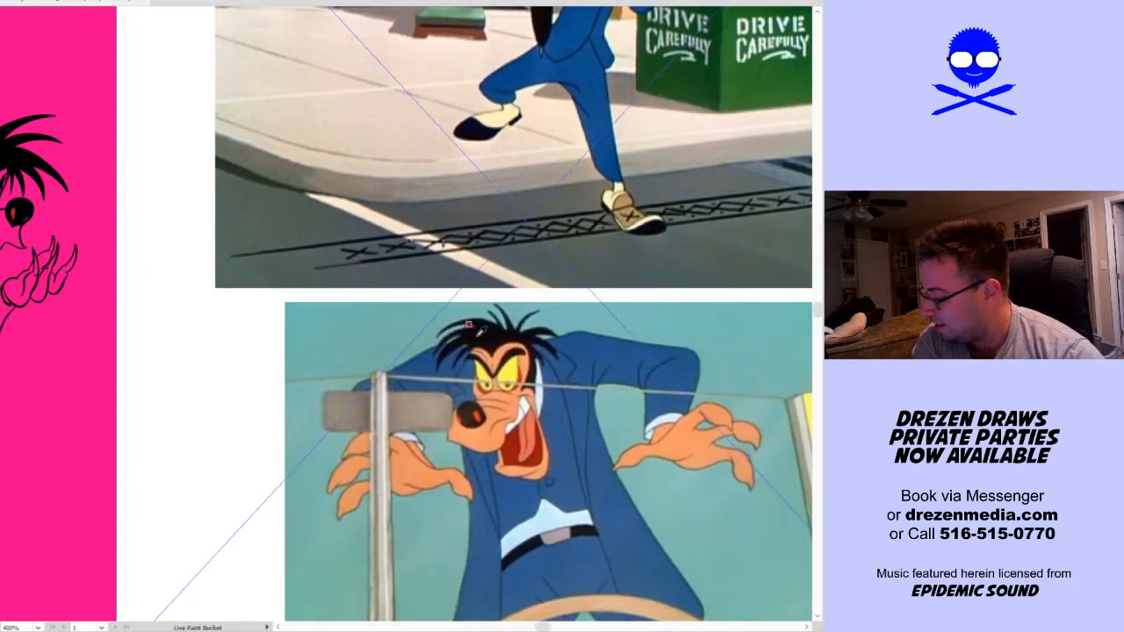
drag(191, 246, 457, 280)
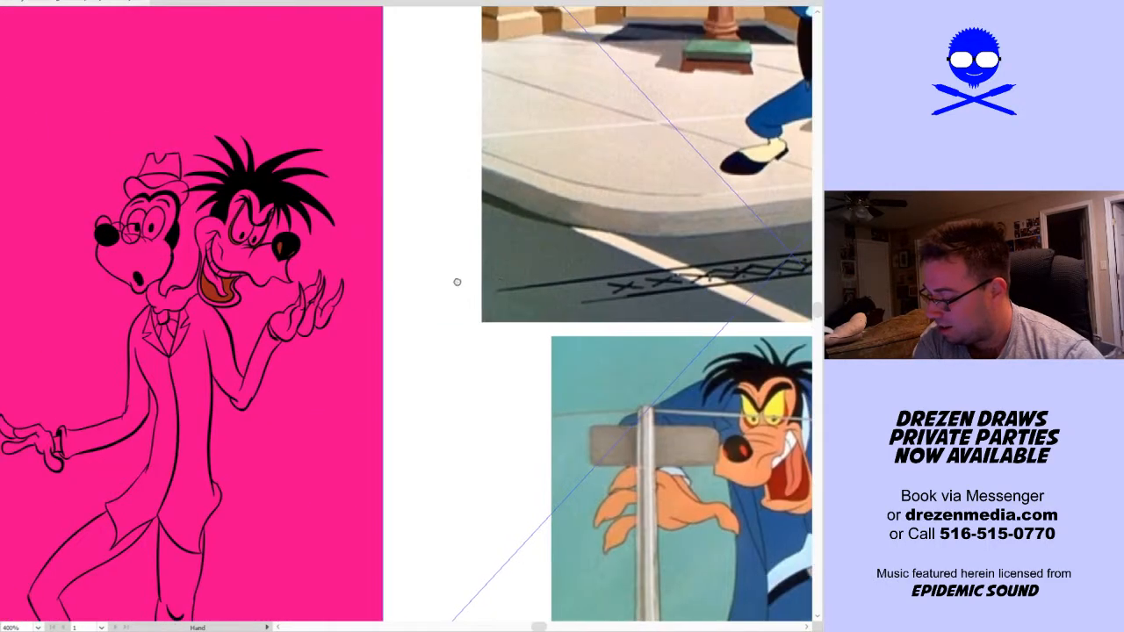
click(253, 230)
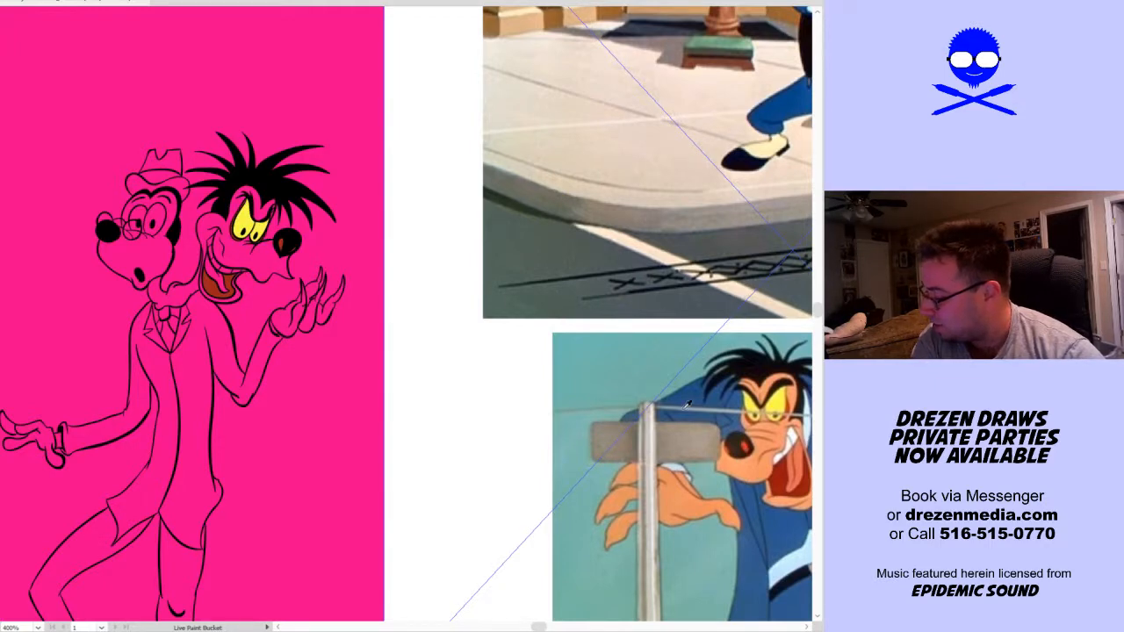
Fill the grinning head's teeth with white and its tongue with the salmon tone sampled from the reference image
scroll(167, 243, up, 3)
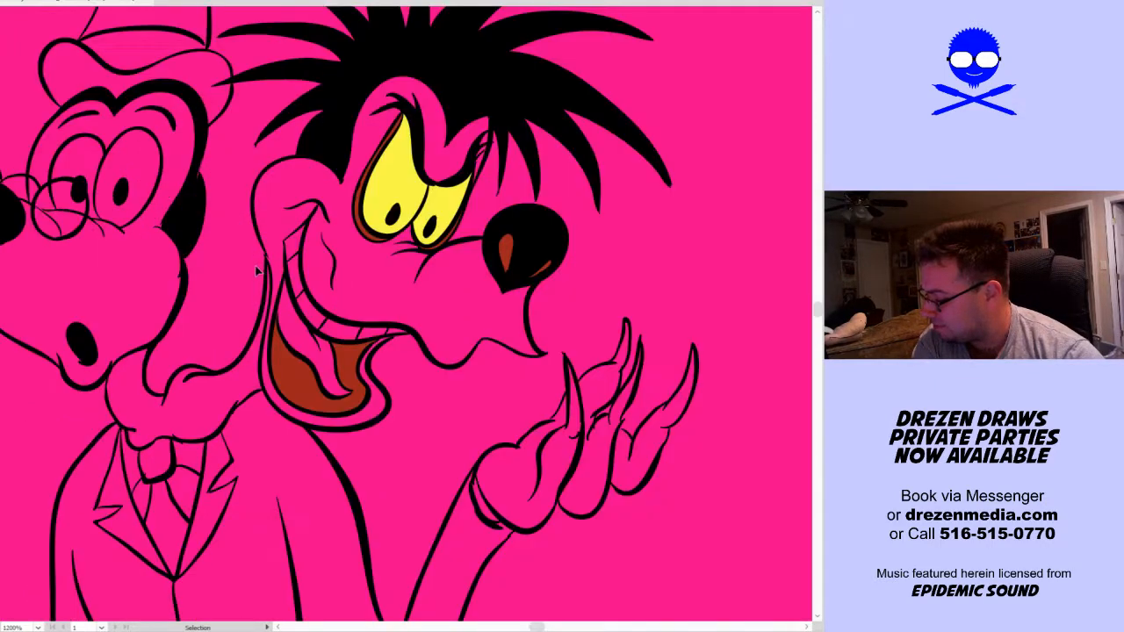
click(295, 242)
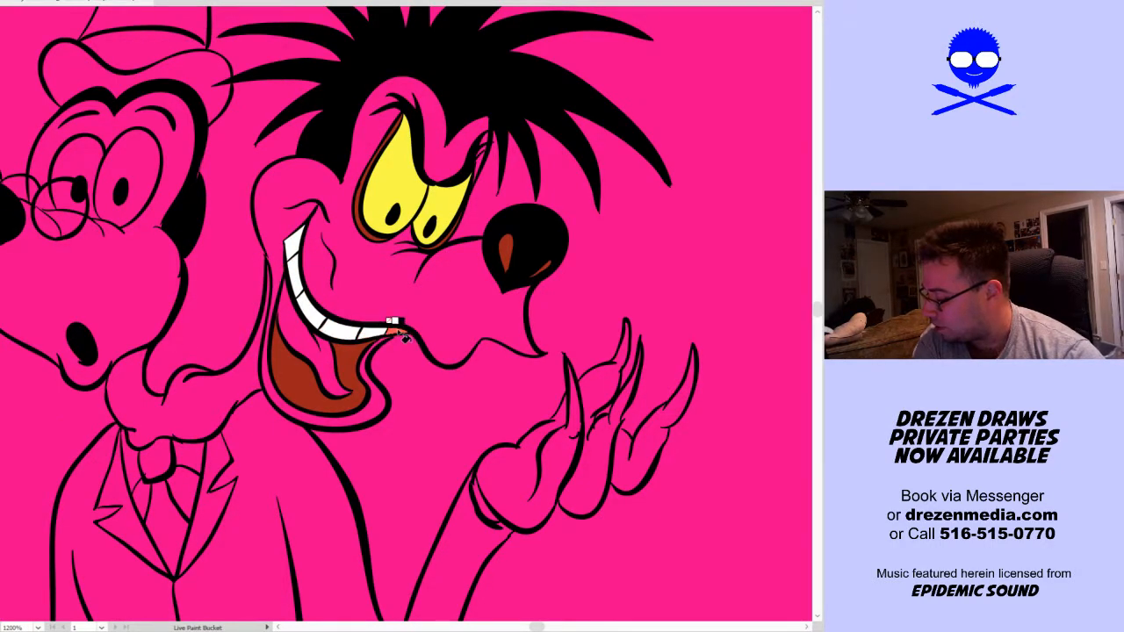
scroll(474, 375, down, 2)
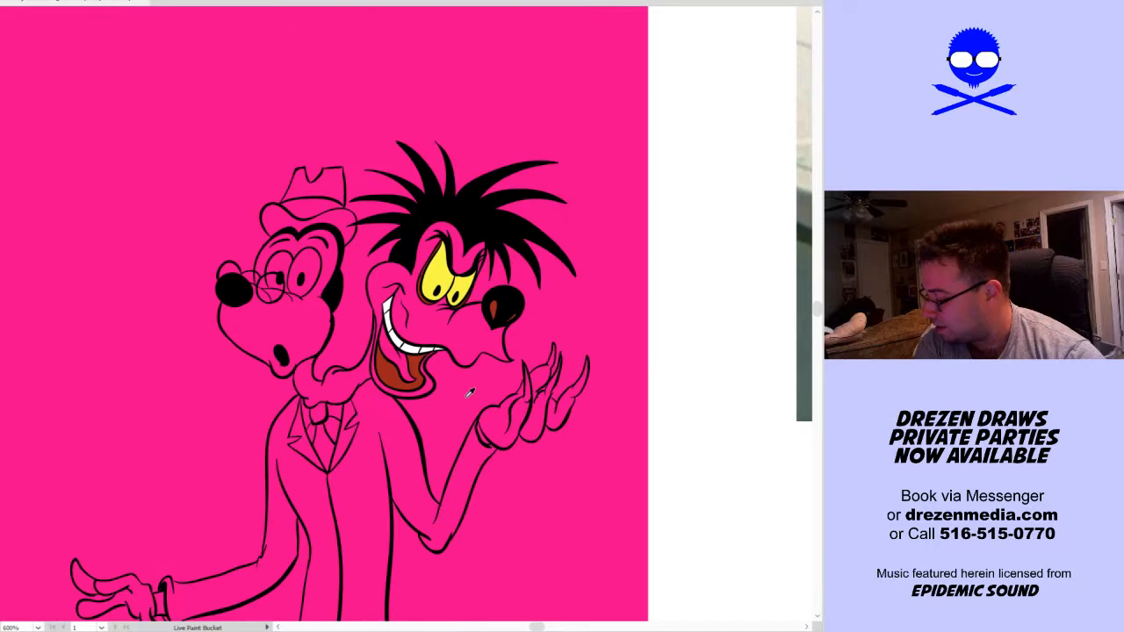
click(385, 368)
drag(645, 434, 166, 279)
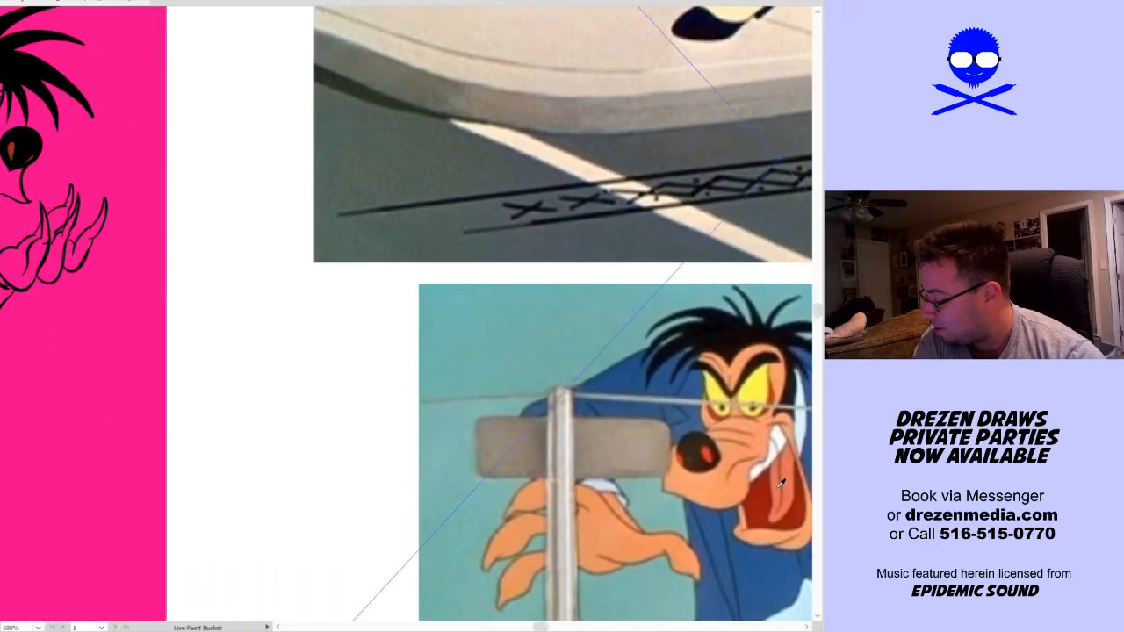
drag(245, 308, 427, 314)
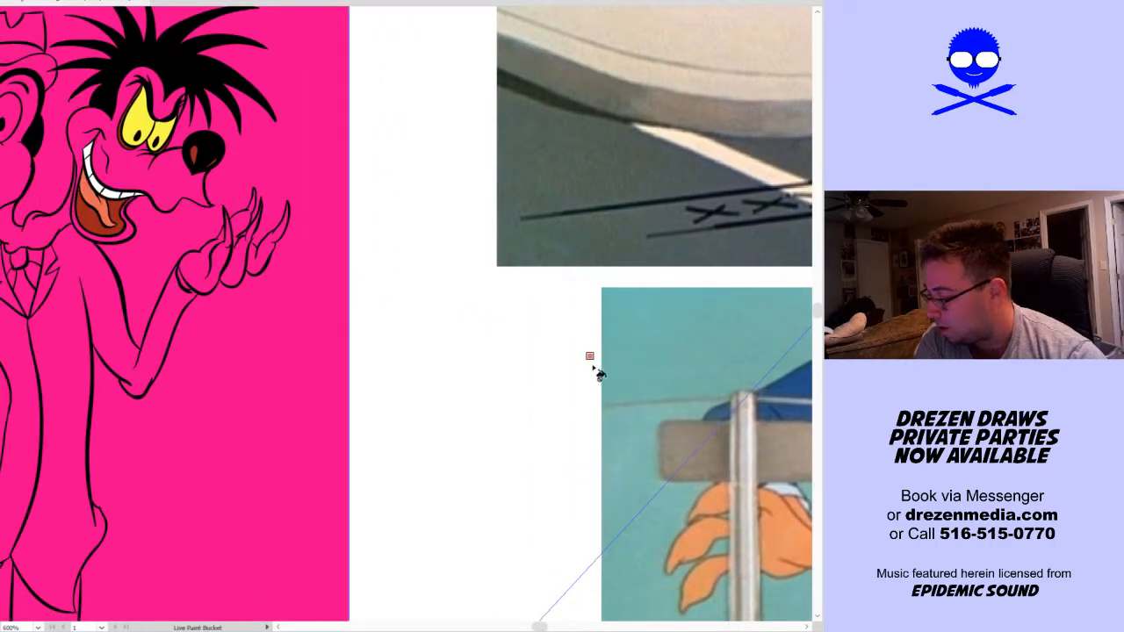
Sample the peach skin colour from the lower reference image and fill the grinning head's face, ear and chin
drag(747, 396, 568, 372)
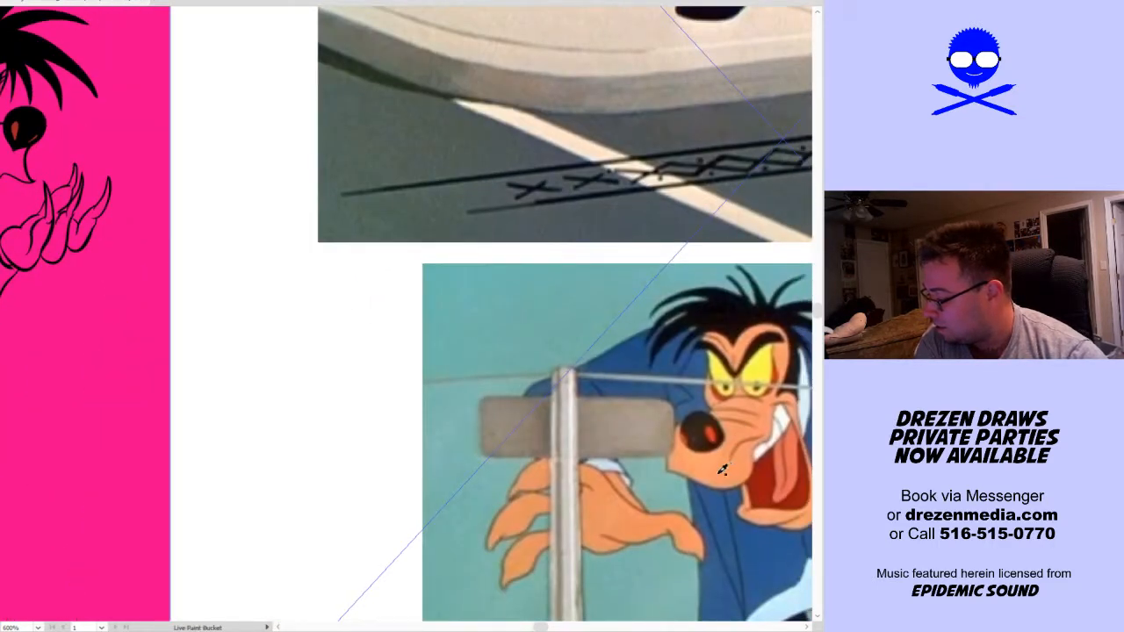
drag(226, 291, 464, 316)
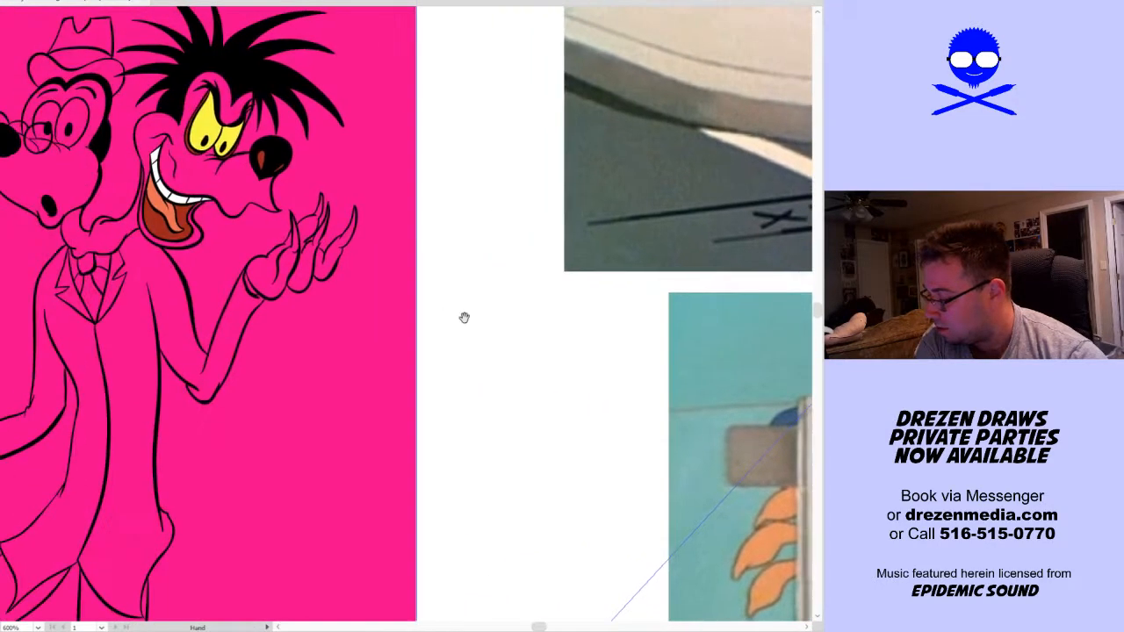
click(232, 195)
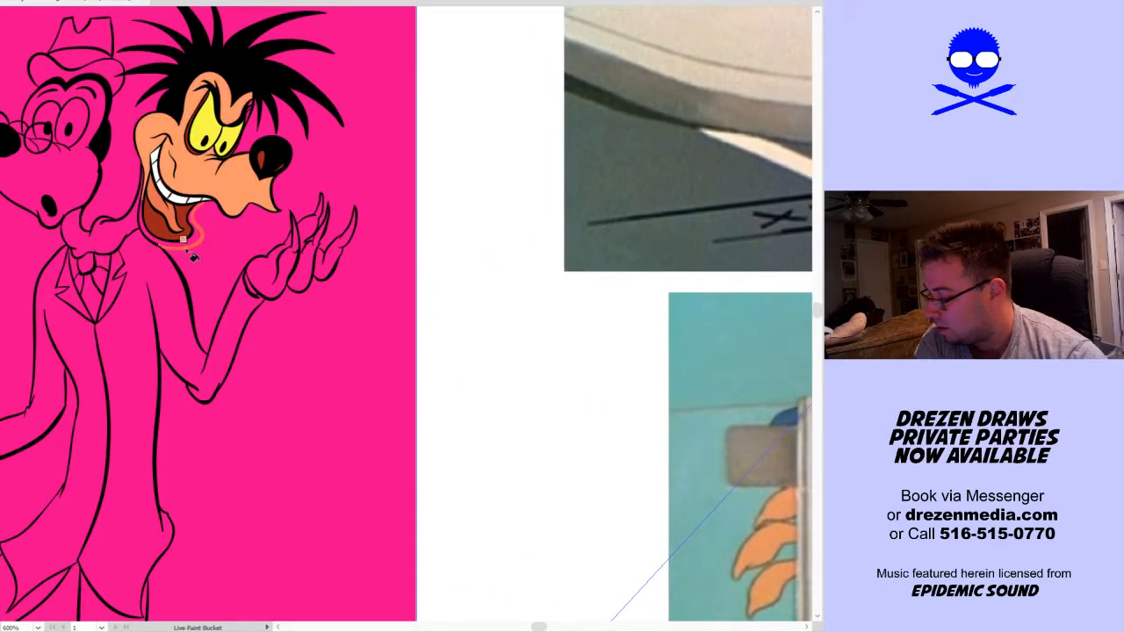
Fill the raised hand beside the grinning head with peach, including the palm and every pointed finger
click(266, 274)
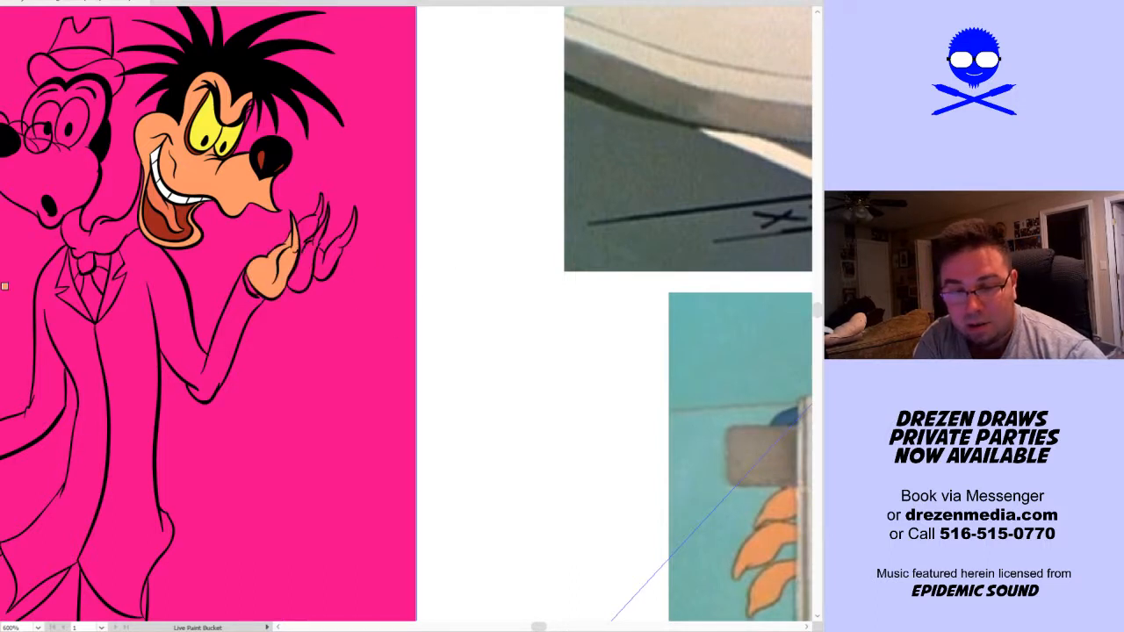
click(328, 264)
key(v)
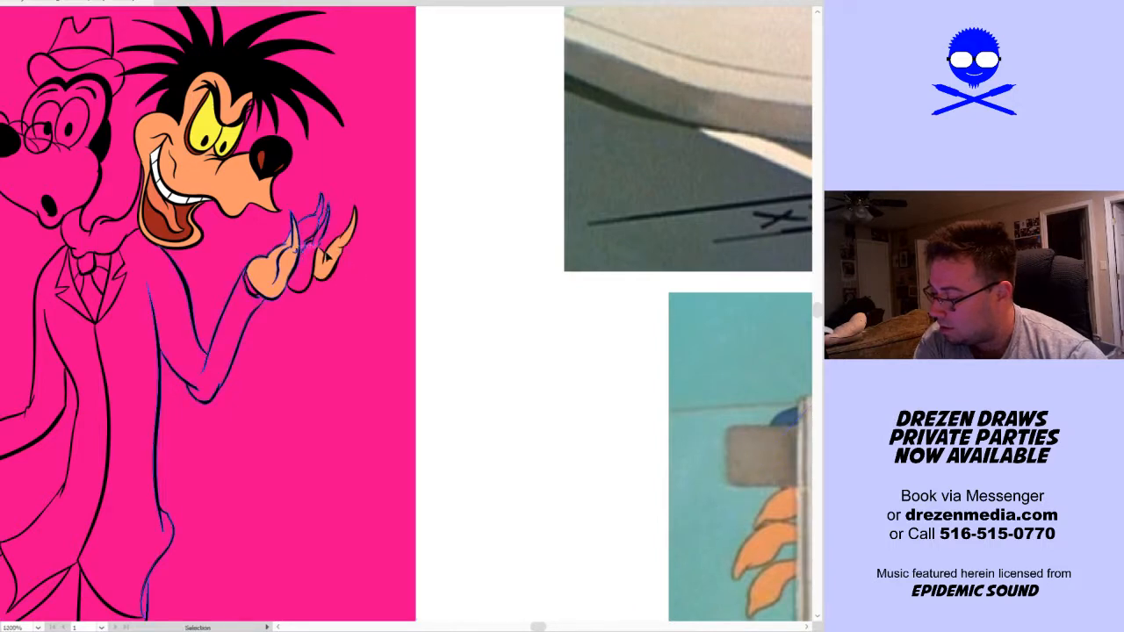
scroll(301, 249, up, 3)
key(k)
click(312, 289)
click(307, 202)
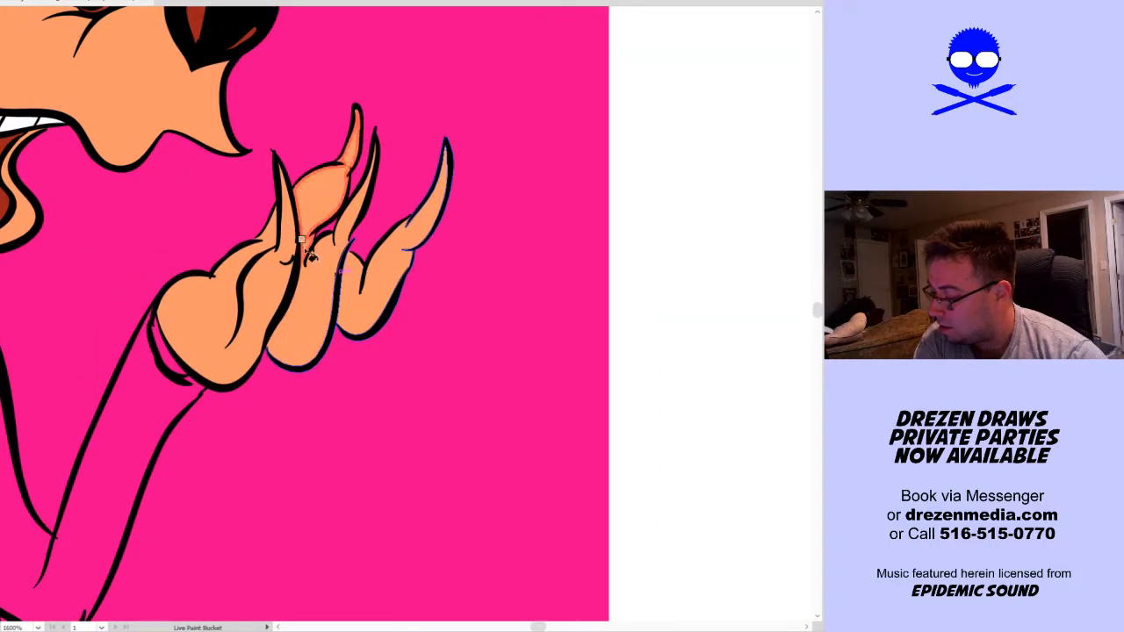
Fill the lowered hand and wrist on the hatted head's side with the same peach skin colour
key(v)
scroll(188, 433, down, 4)
key(k)
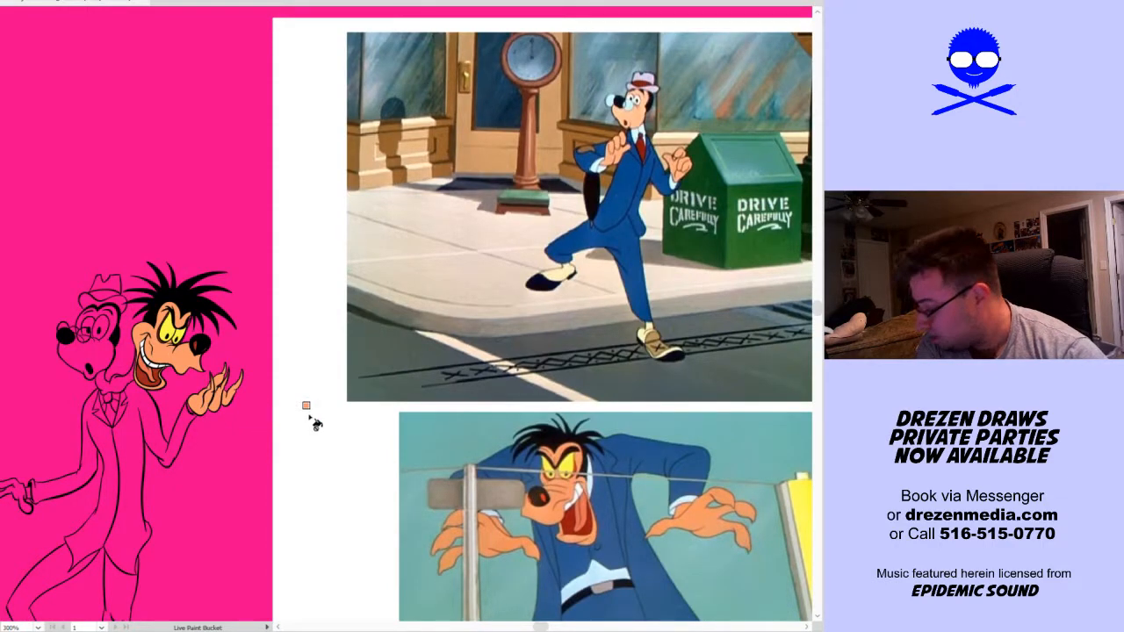
key(space)
drag(311, 394, 412, 340)
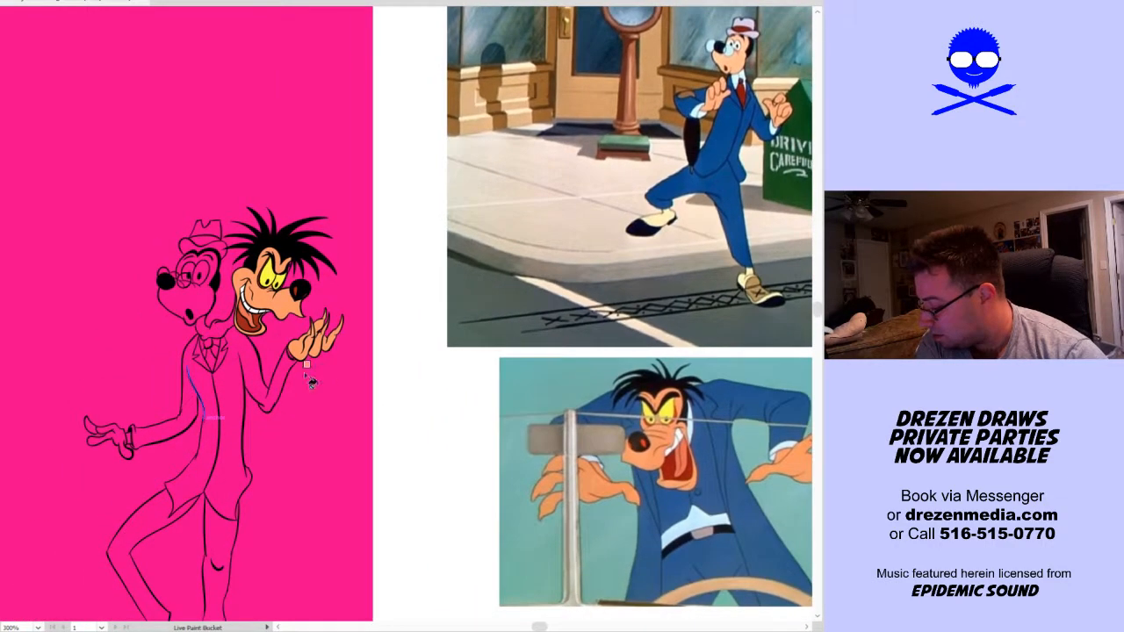
click(113, 436)
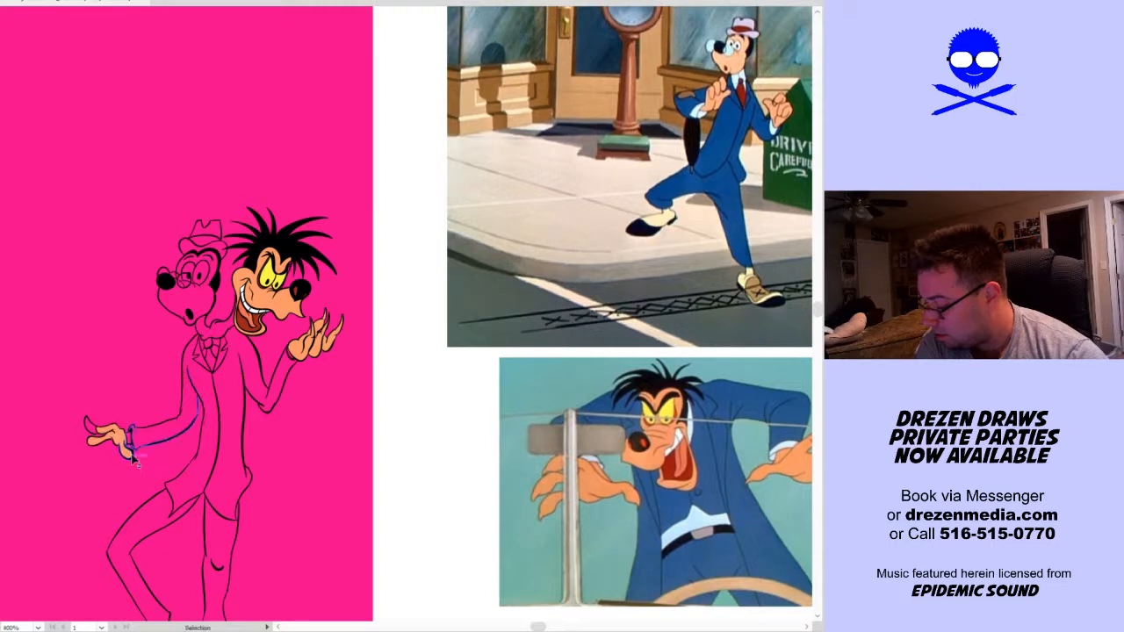
scroll(123, 443, up, 3)
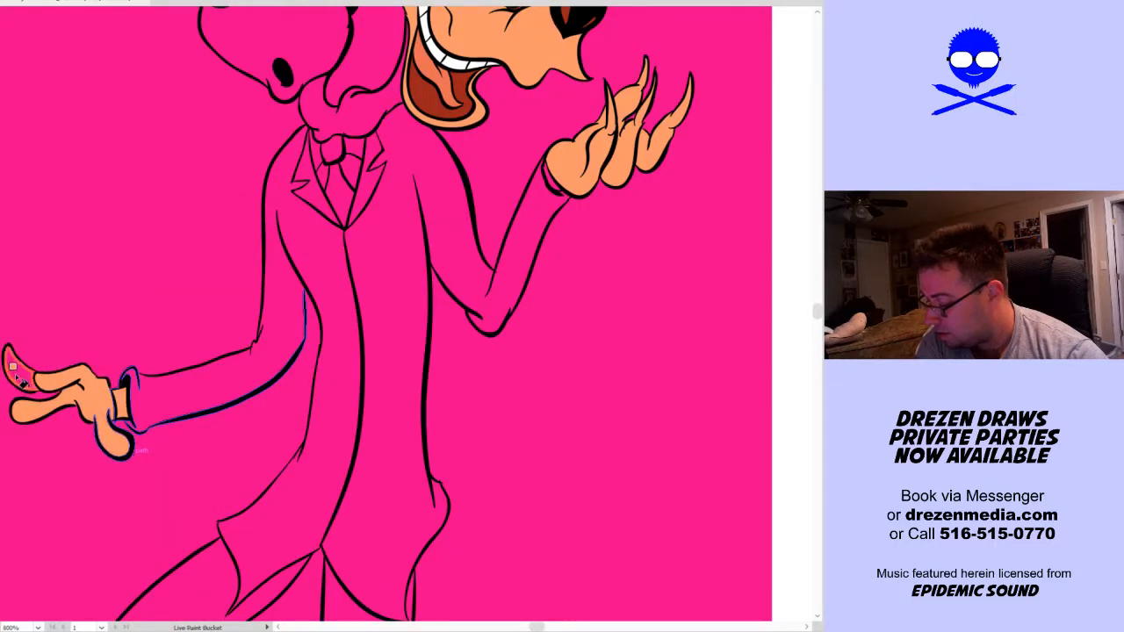
Sample the suit blue from the upper reference image and fill the jacket half and sleeve on the grinning head's side
scroll(490, 369, down, 3)
key(space)
drag(614, 325, 318, 473)
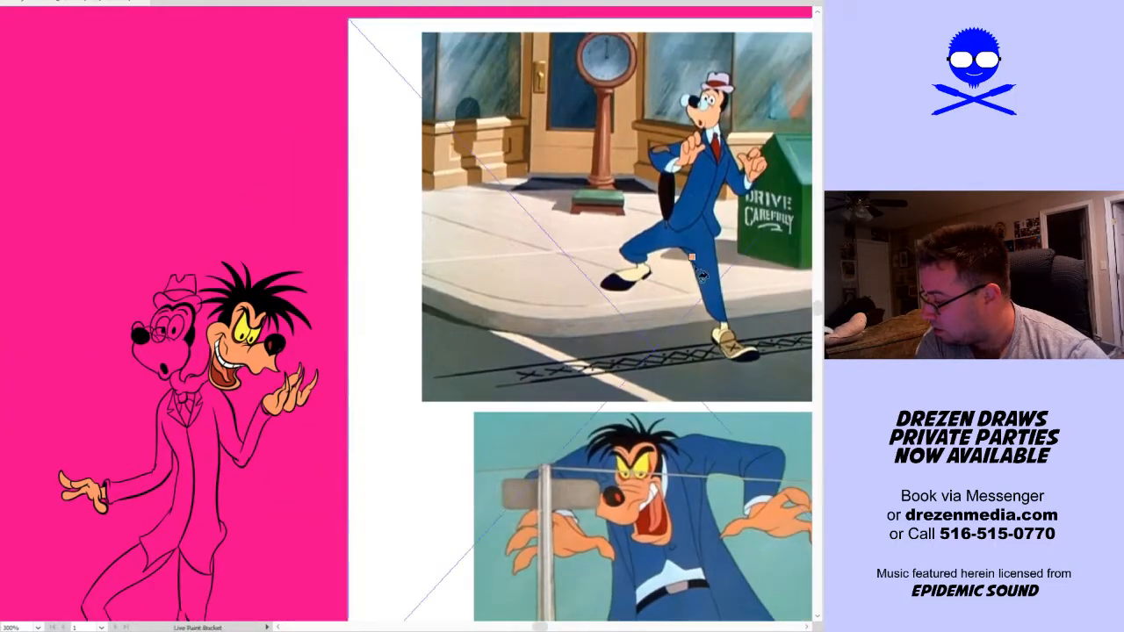
click(214, 495)
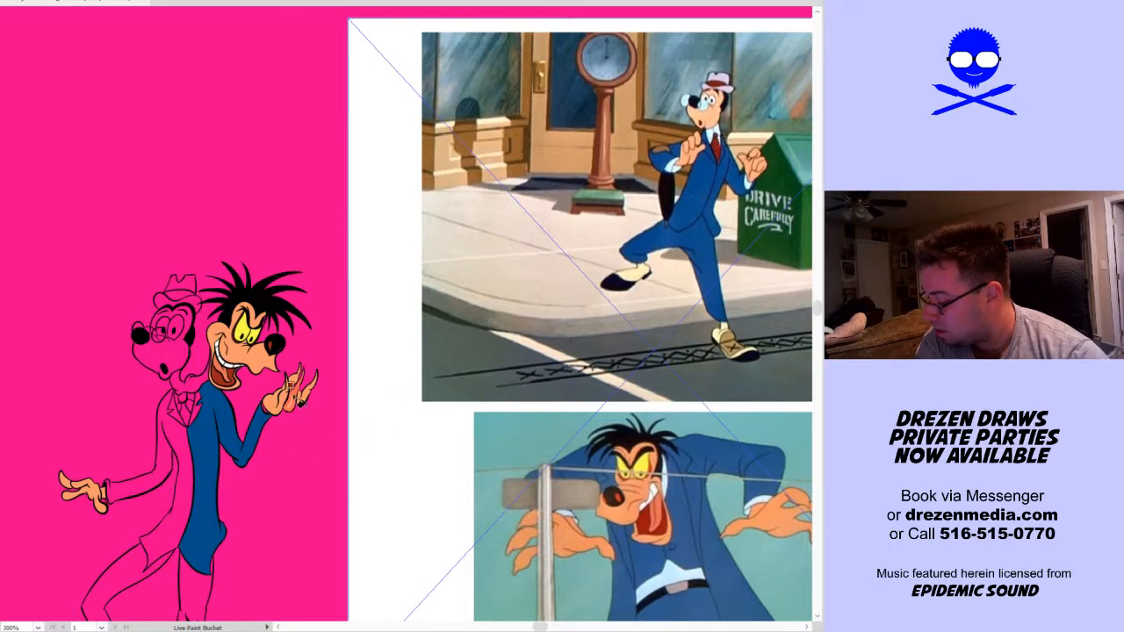
Colour the tie knot and hat band dark red, the hat crown pale grey and the hatted head's face light peach
click(184, 399)
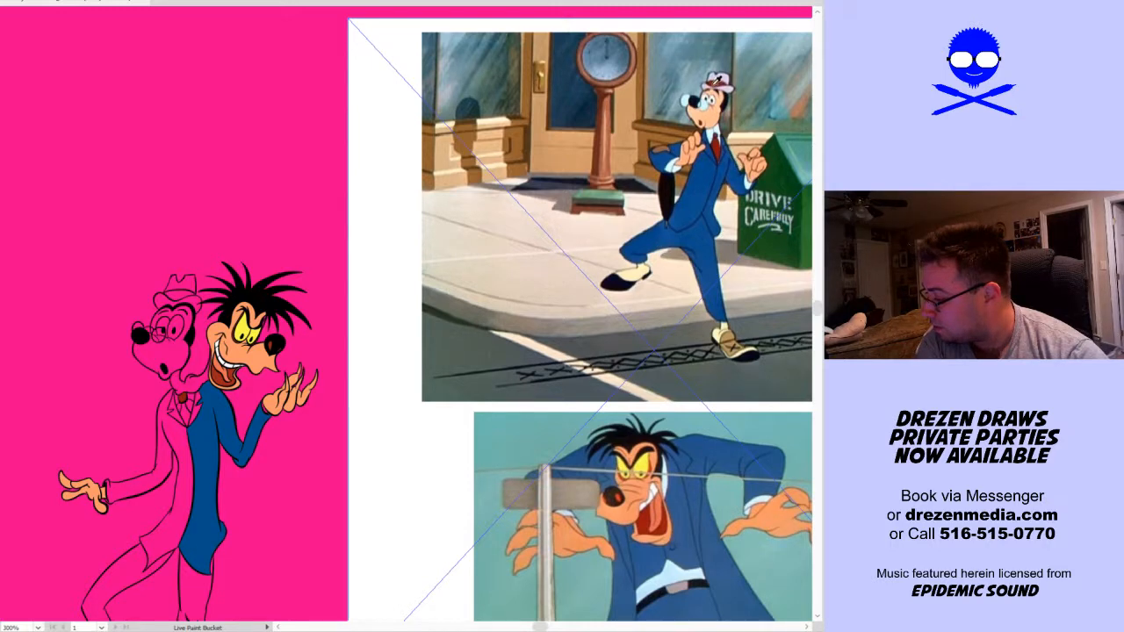
click(179, 293)
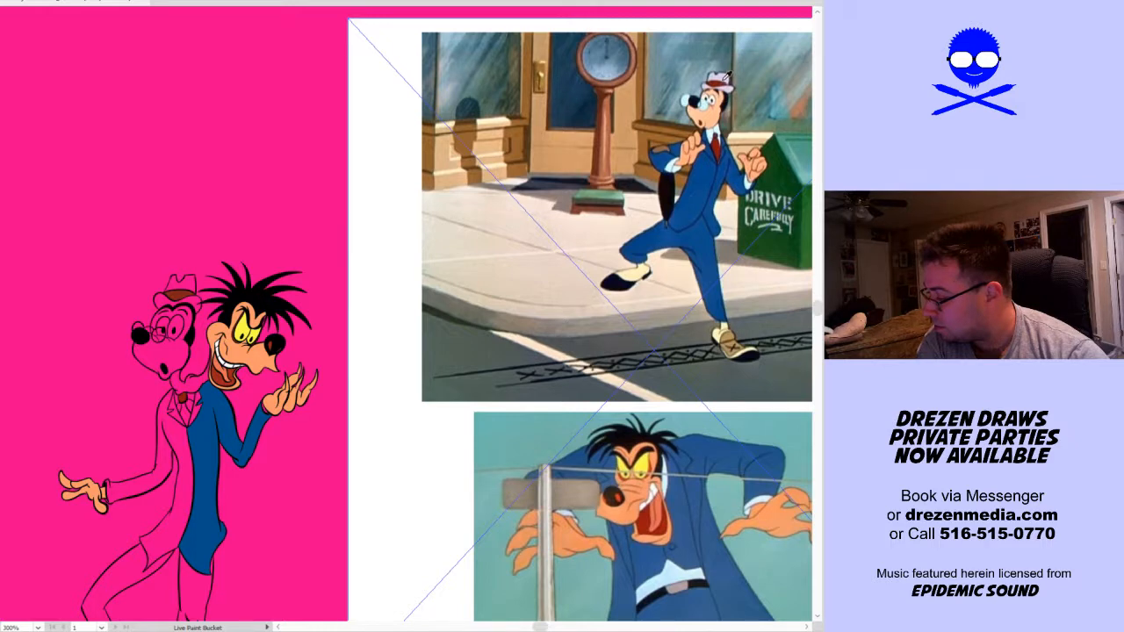
click(183, 286)
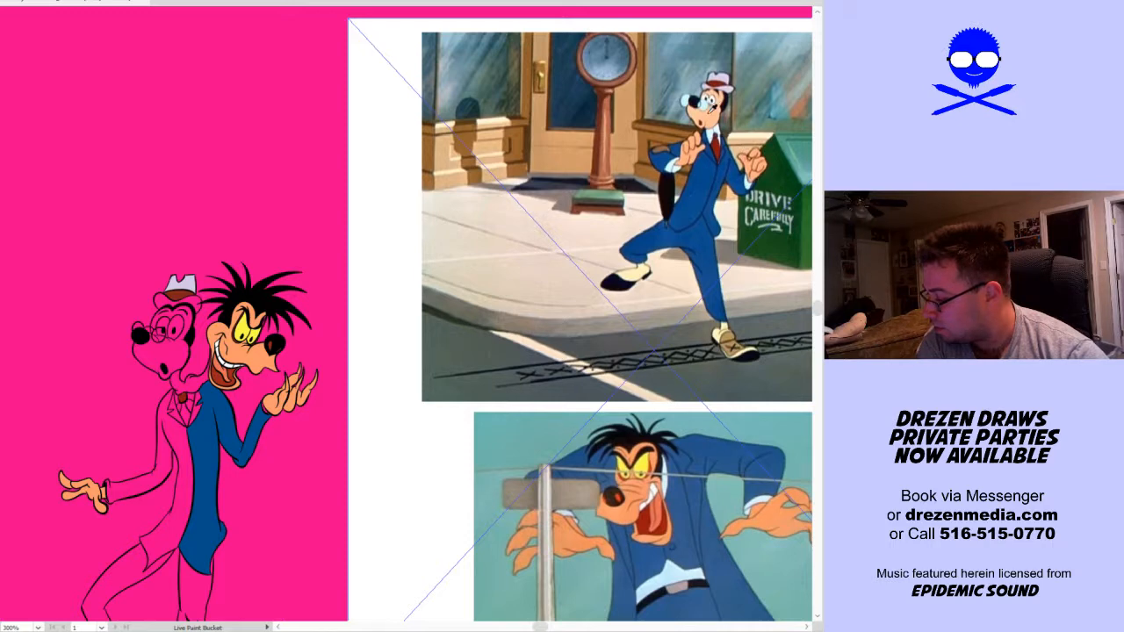
click(187, 369)
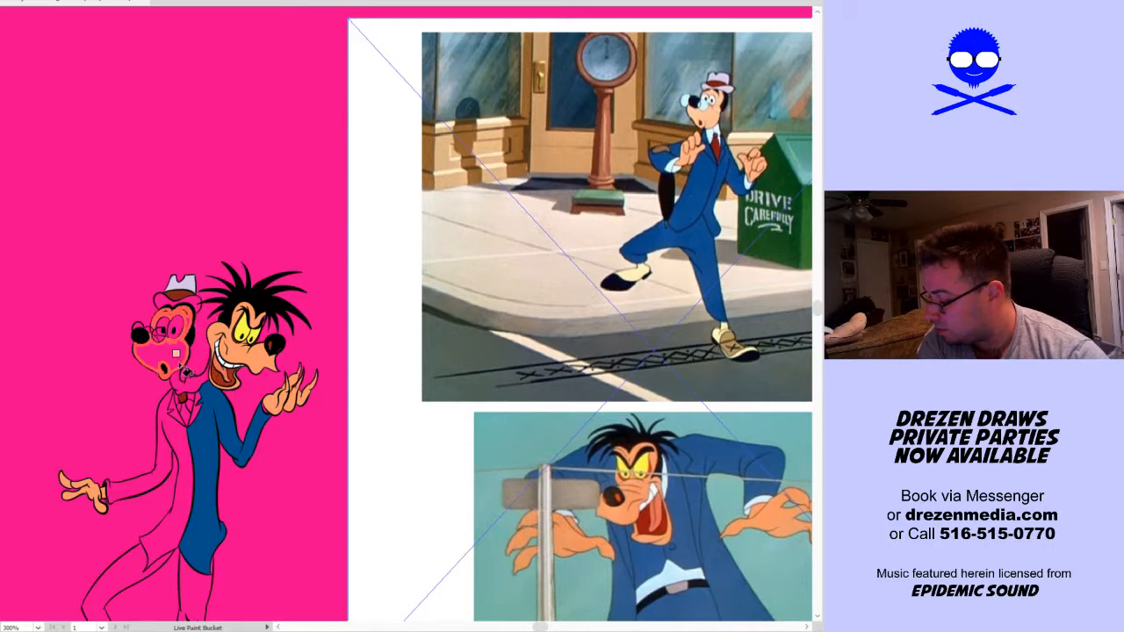
Fill the ankle areas above both shoes with the cream colour of the shoes in the upper reference image
scroll(417, 560, down, 5)
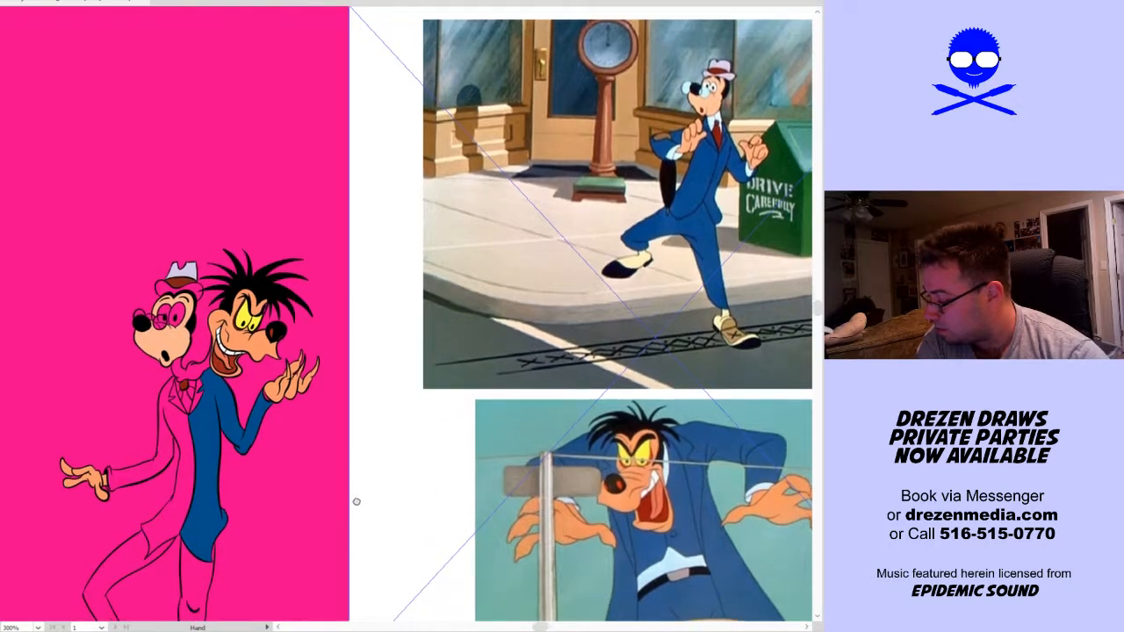
scroll(386, 412, left, 1)
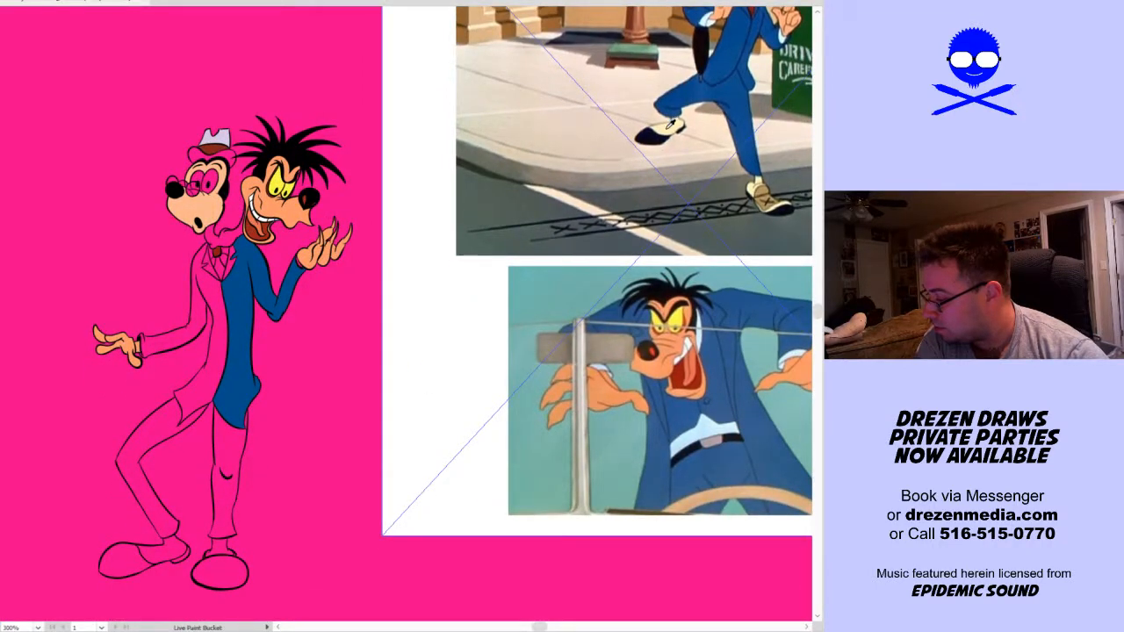
click(162, 551)
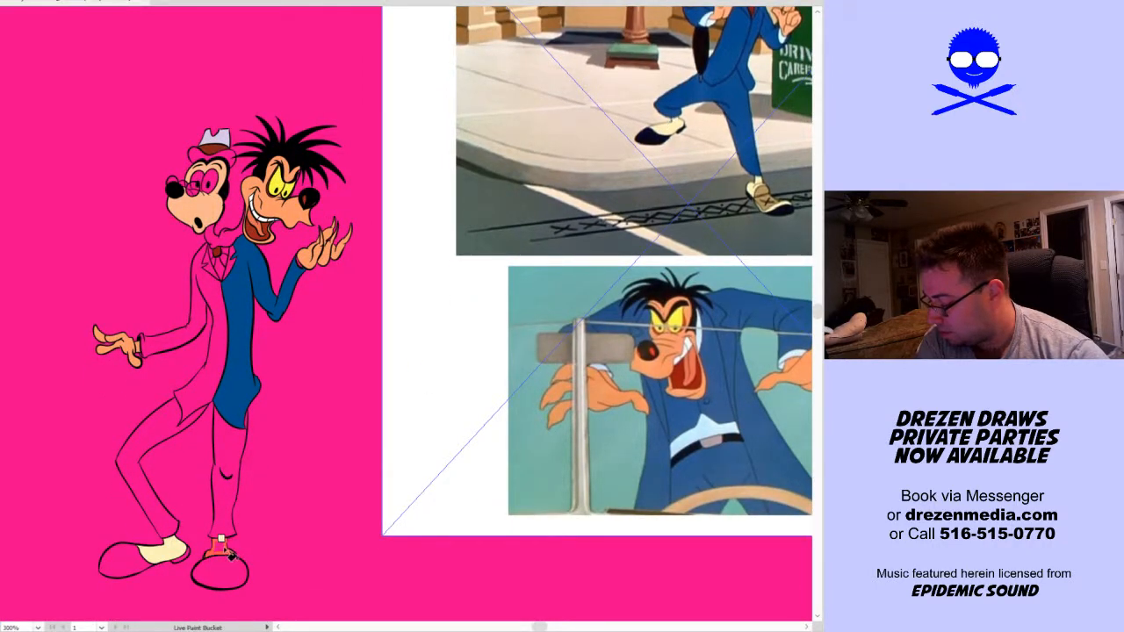
click(226, 551)
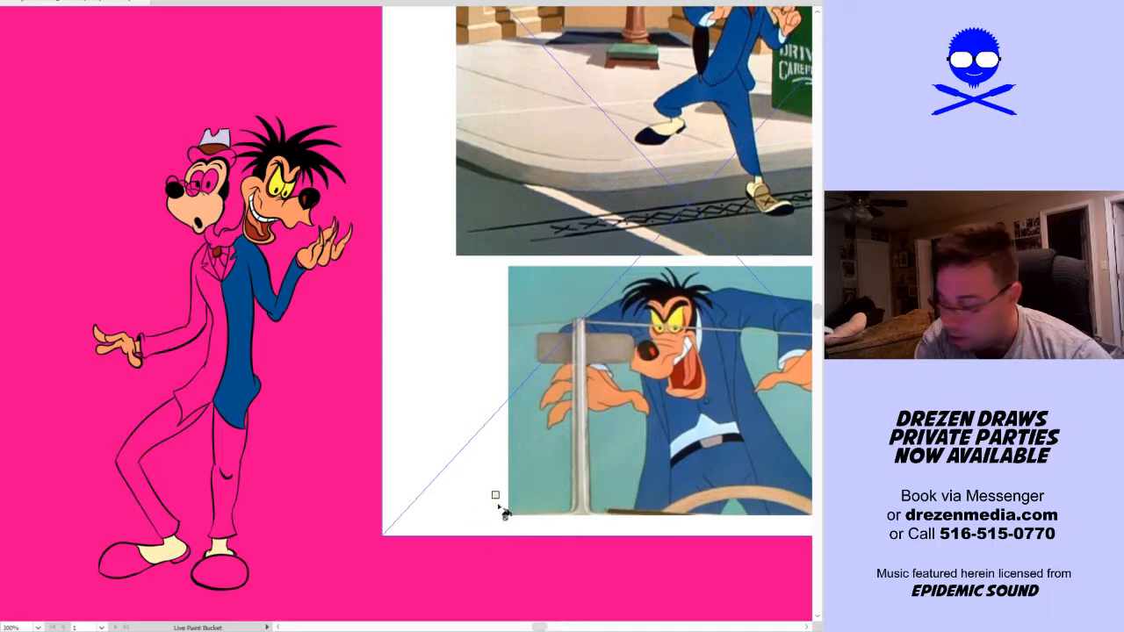
key(v)
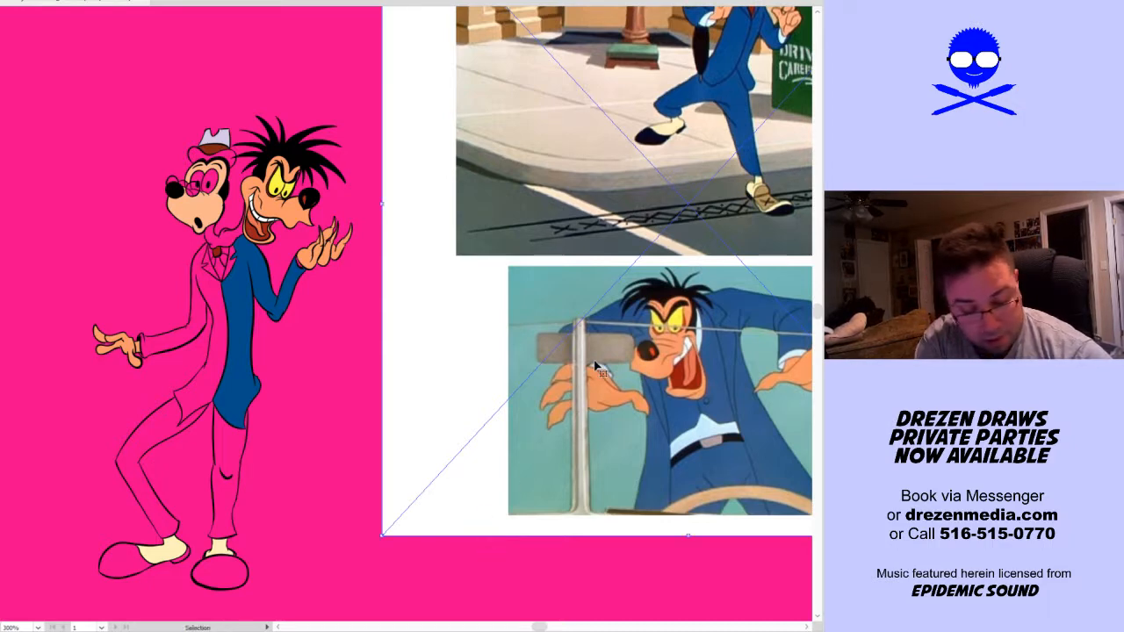
Delete the reference images beside the two-headed dog
key(Delete)
drag(306, 443, 454, 419)
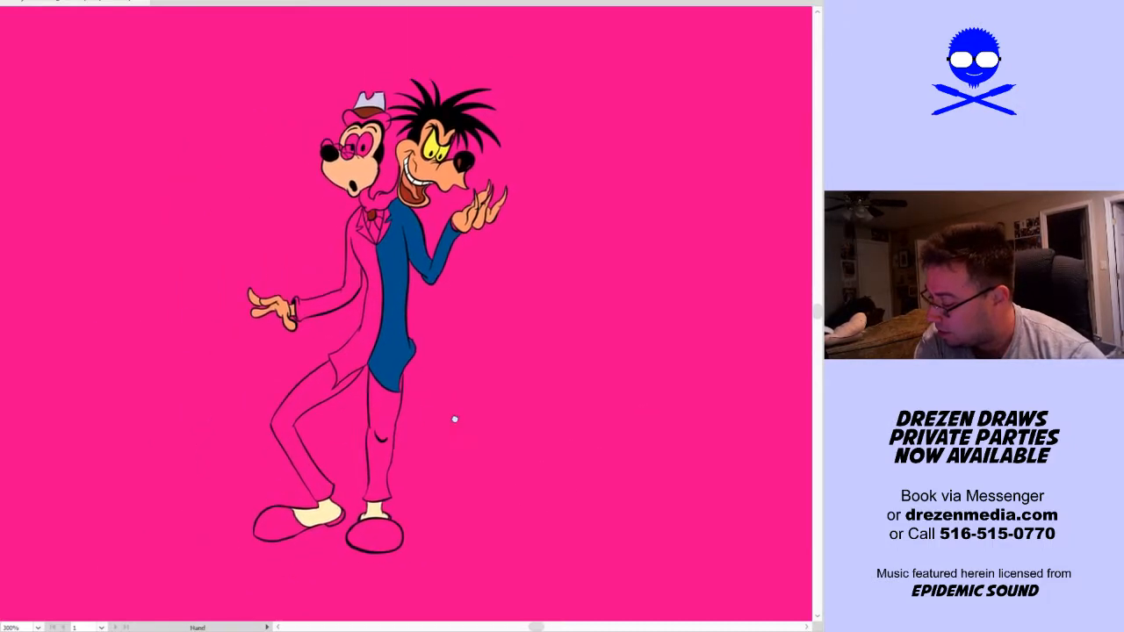
key(a)
Fill the lower part of the tie with the knot's dark red and the neck between the two heads with black
scroll(339, 265, up, 2)
scroll(341, 267, up, 2)
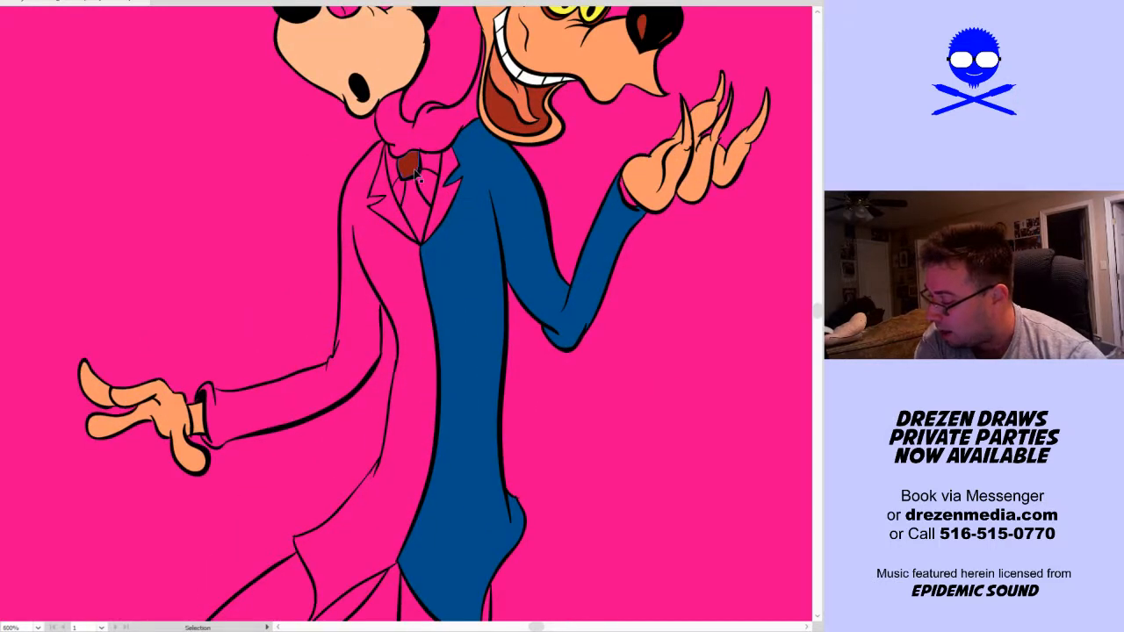
key(i)
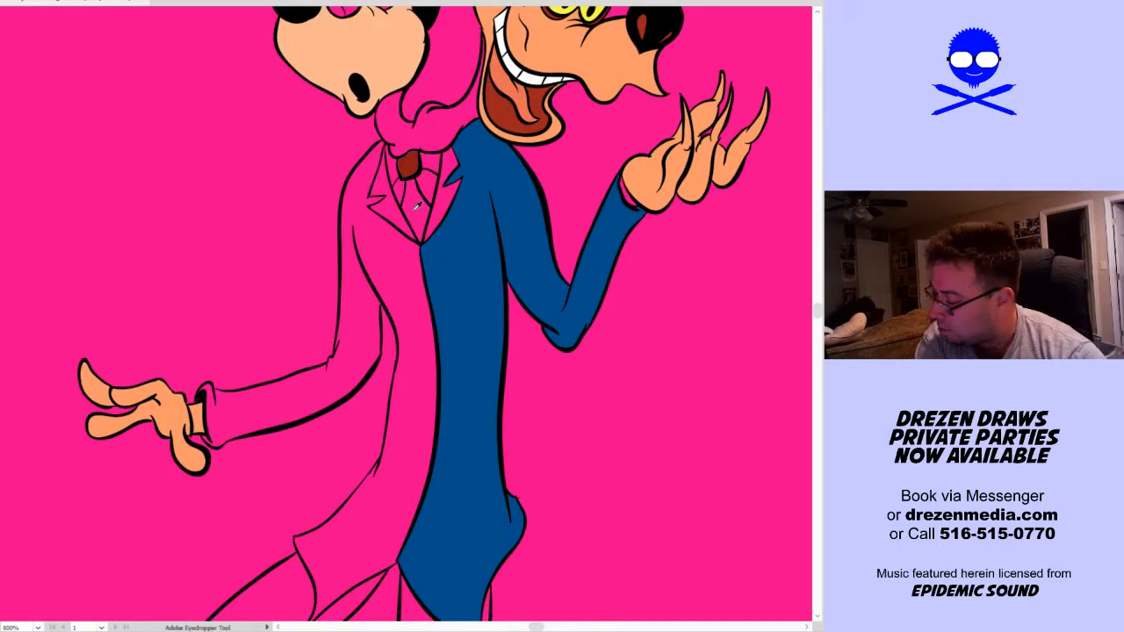
click(411, 164)
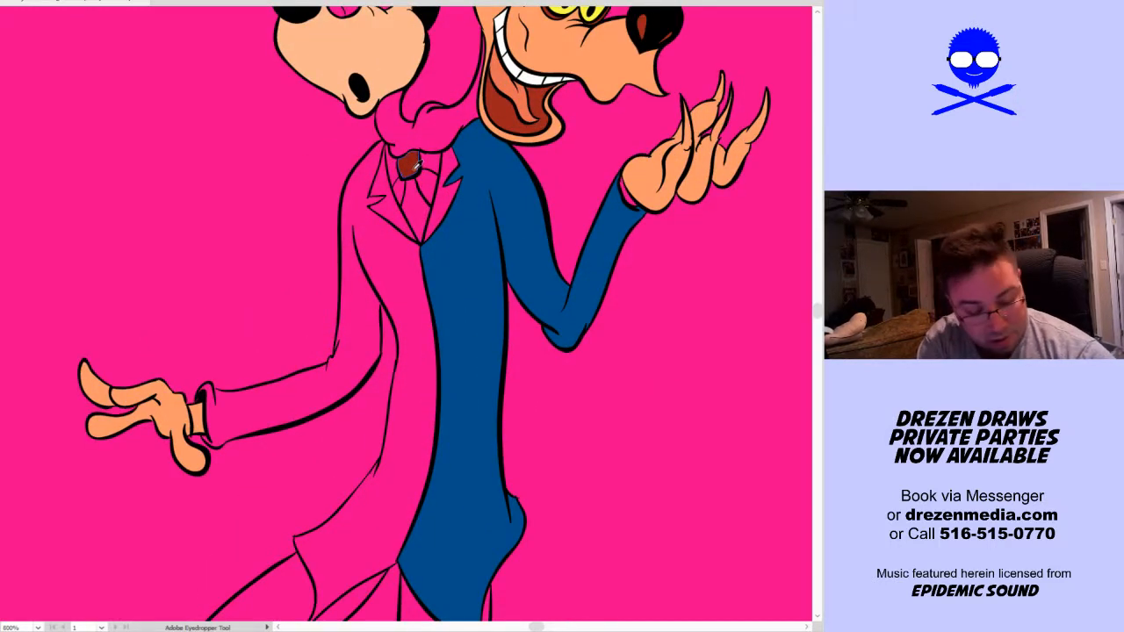
key(k)
click(416, 202)
click(505, 262)
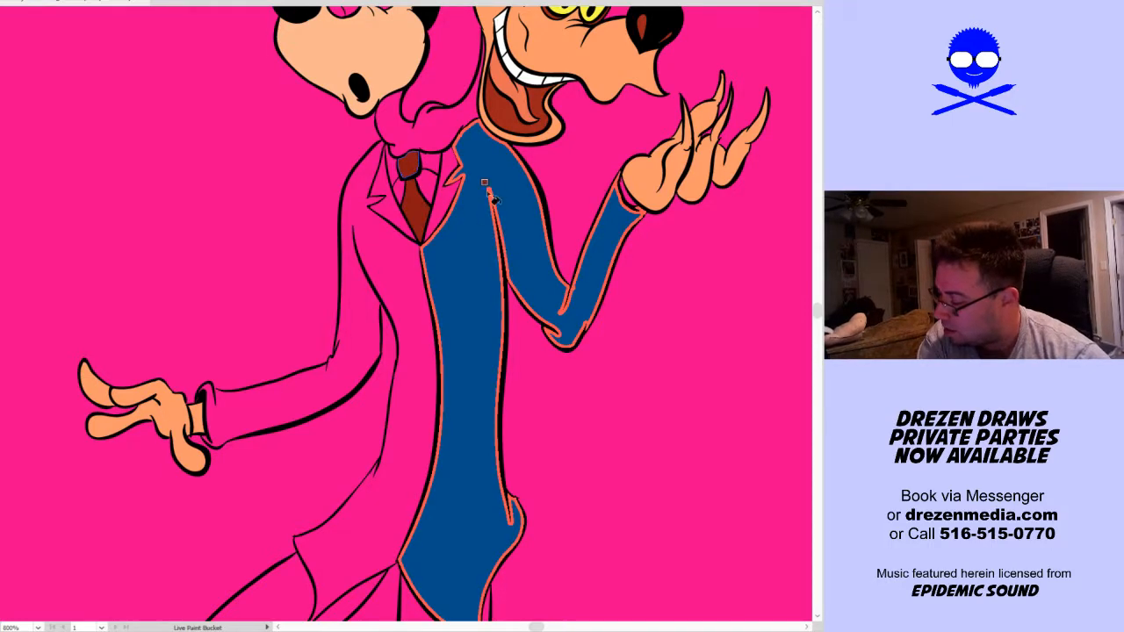
click(451, 135)
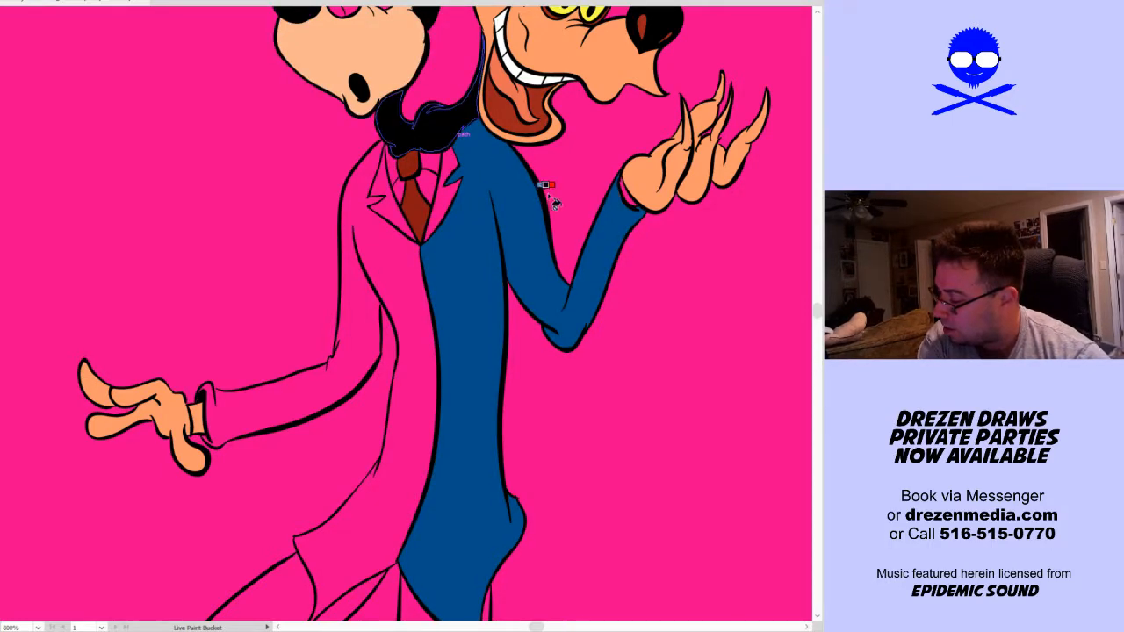
Fill the hatted head's glasses lenses and both eyes with white
drag(560, 185, 489, 407)
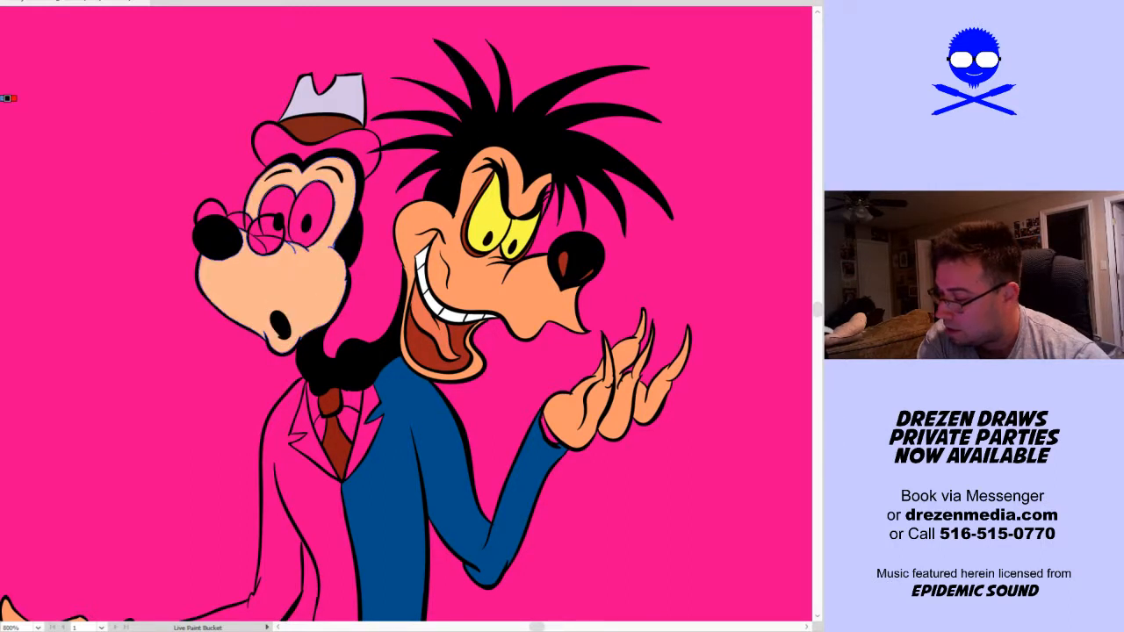
drag(269, 243, 262, 224)
click(211, 209)
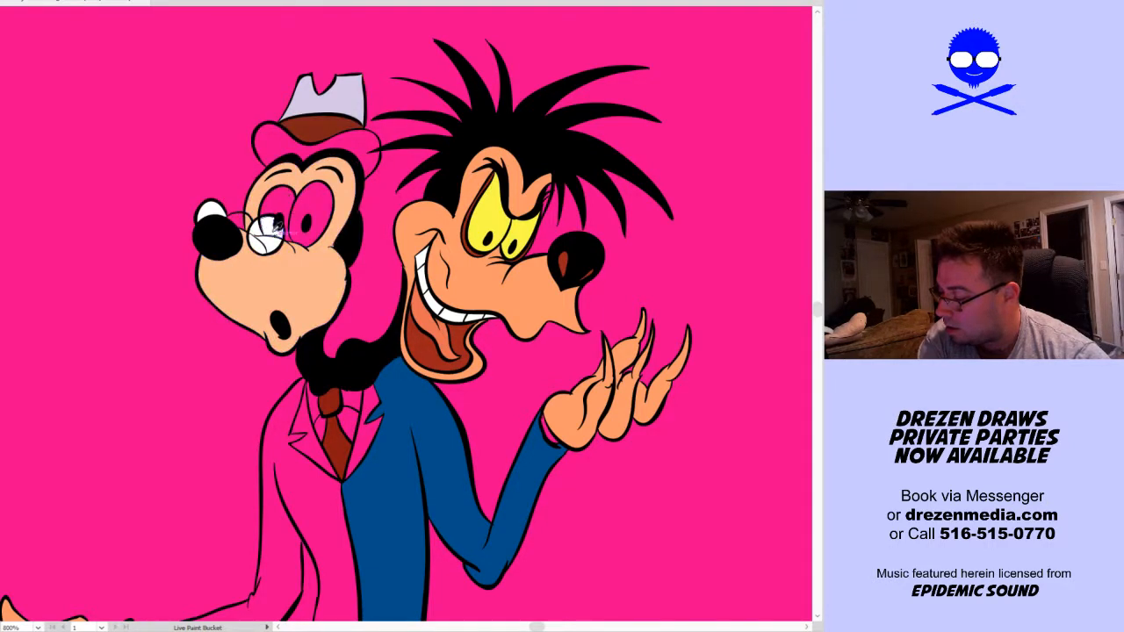
click(282, 205)
click(318, 211)
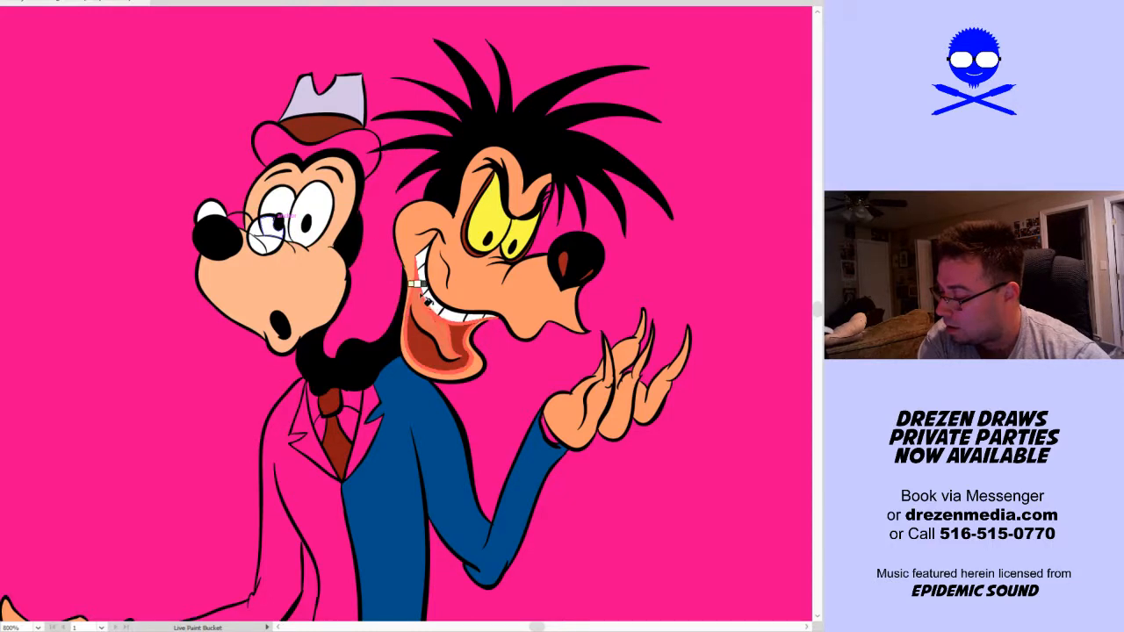
Fill the shirt and collar areas around the dark red tie with white
key(v)
key(ctrl+minus)
drag(645, 436, 600, 324)
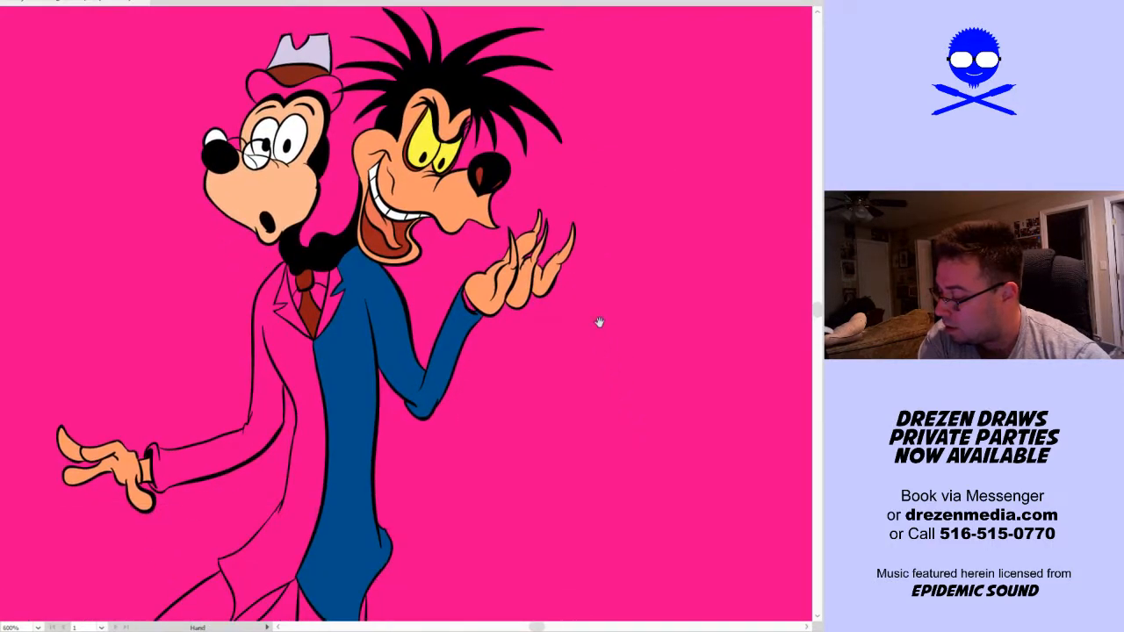
click(312, 285)
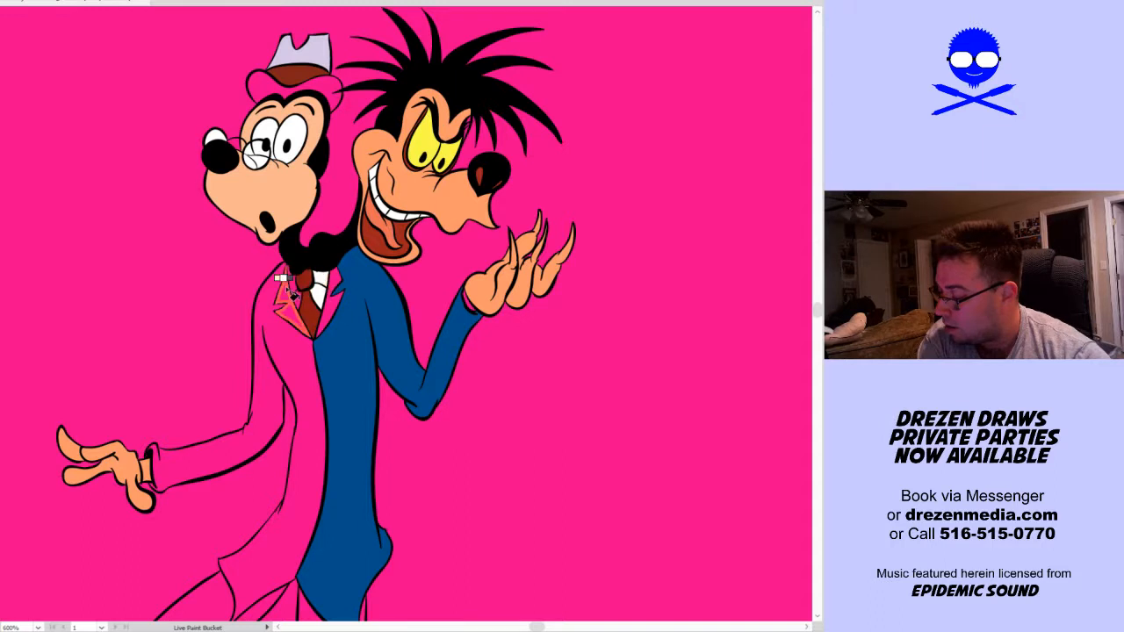
Fill the remaining jacket half, lapels and sleeve on the hatted head's side with the suit blue
click(387, 316)
key(ctrl+shift+a)
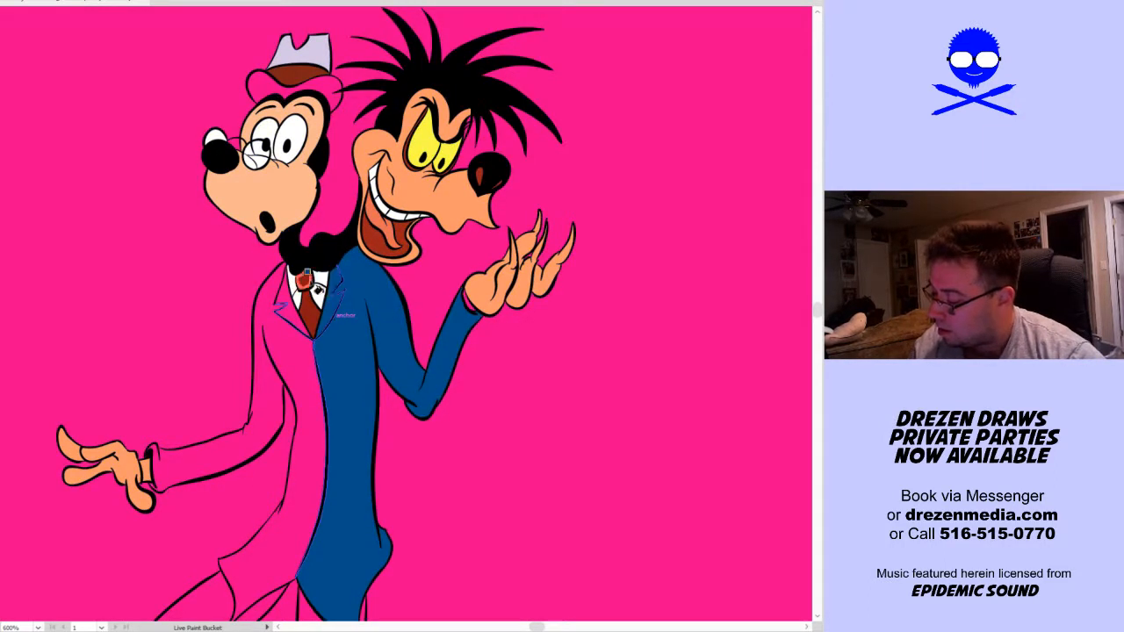
click(291, 320)
click(287, 350)
Fill both trouser legs of the two-headed dog with the suit blue
key(space)
drag(448, 472, 494, 200)
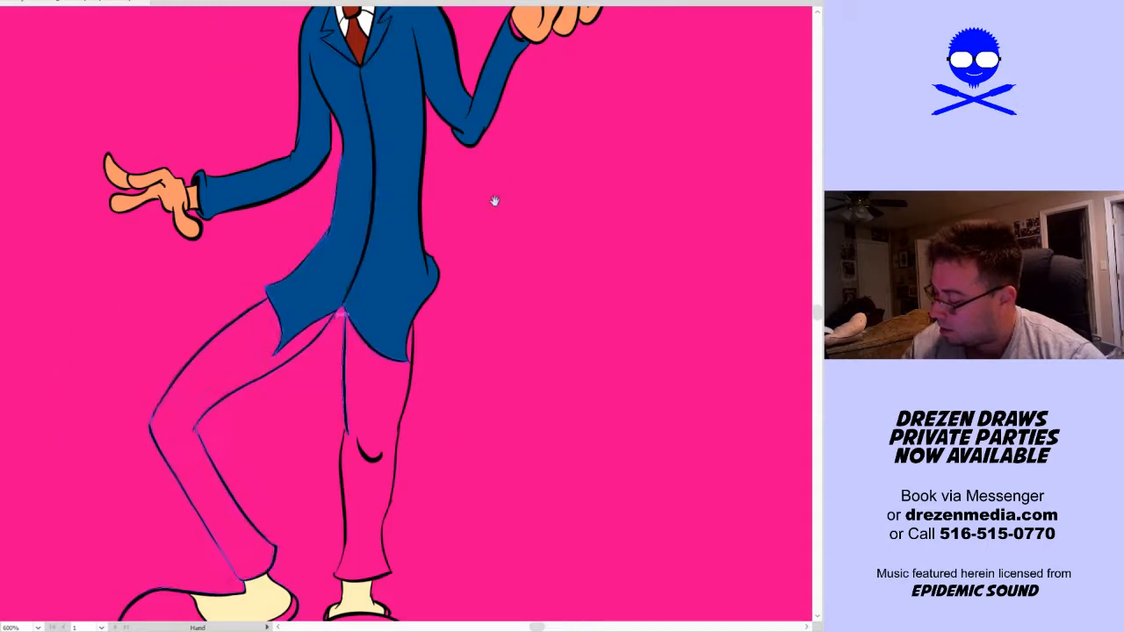
drag(387, 410, 387, 364)
click(387, 379)
click(231, 323)
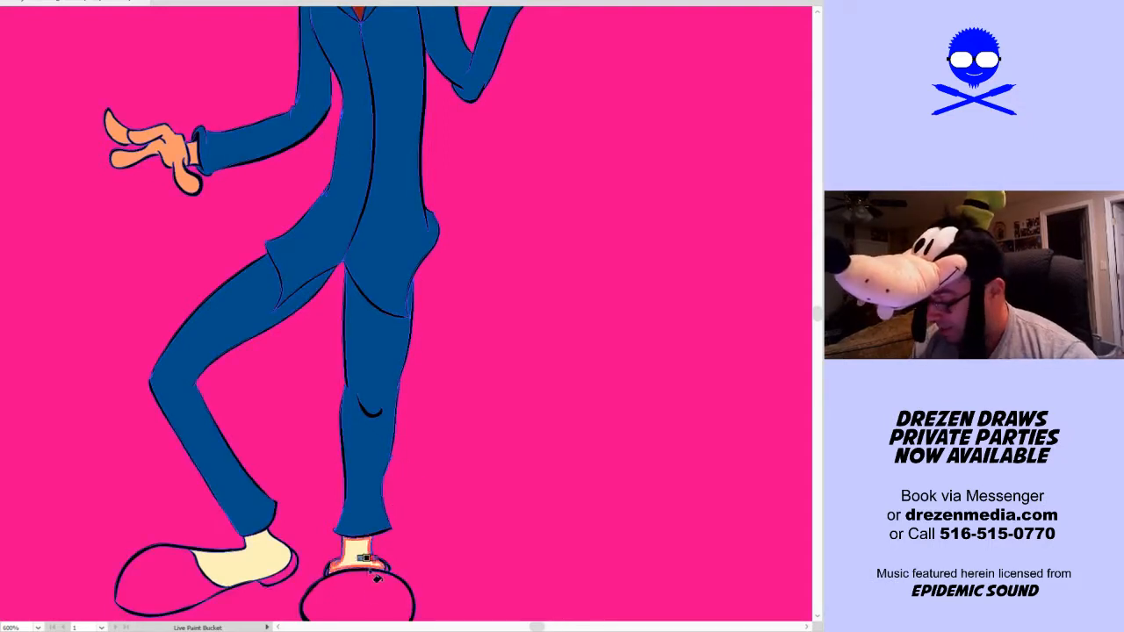
Fill the two-headed dog's shoes with black, leaving the ankle areas cream
click(394, 578)
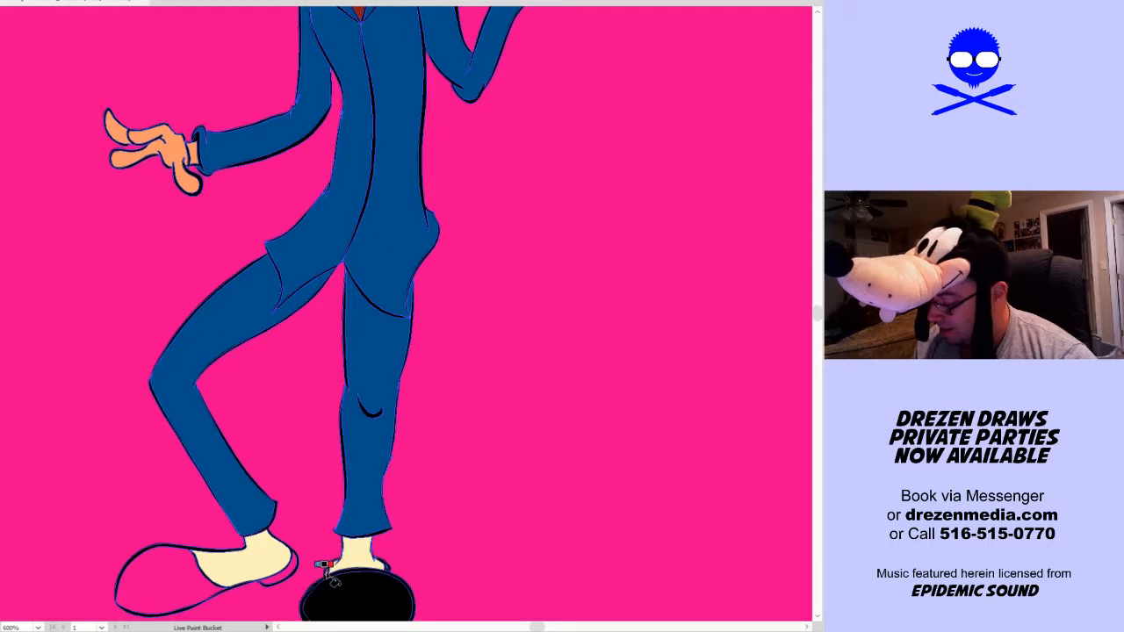
click(281, 566)
mouse_move(470, 548)
mouse_down()
mouse_move(495, 434)
mouse_move(478, 500)
mouse_move(458, 508)
mouse_up()
drag(484, 439, 460, 541)
drag(477, 494, 492, 515)
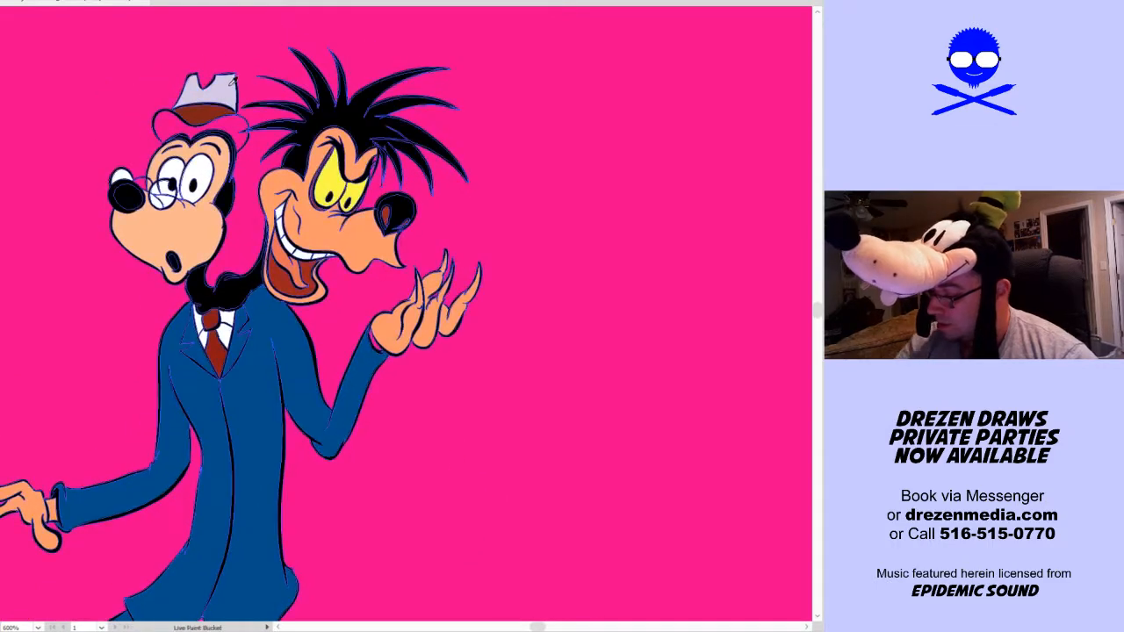
Hide the two-headed dog, the caped line-art dog and the tall red-turtleneck dog that overlap on the artboard
key(ctrl+0)
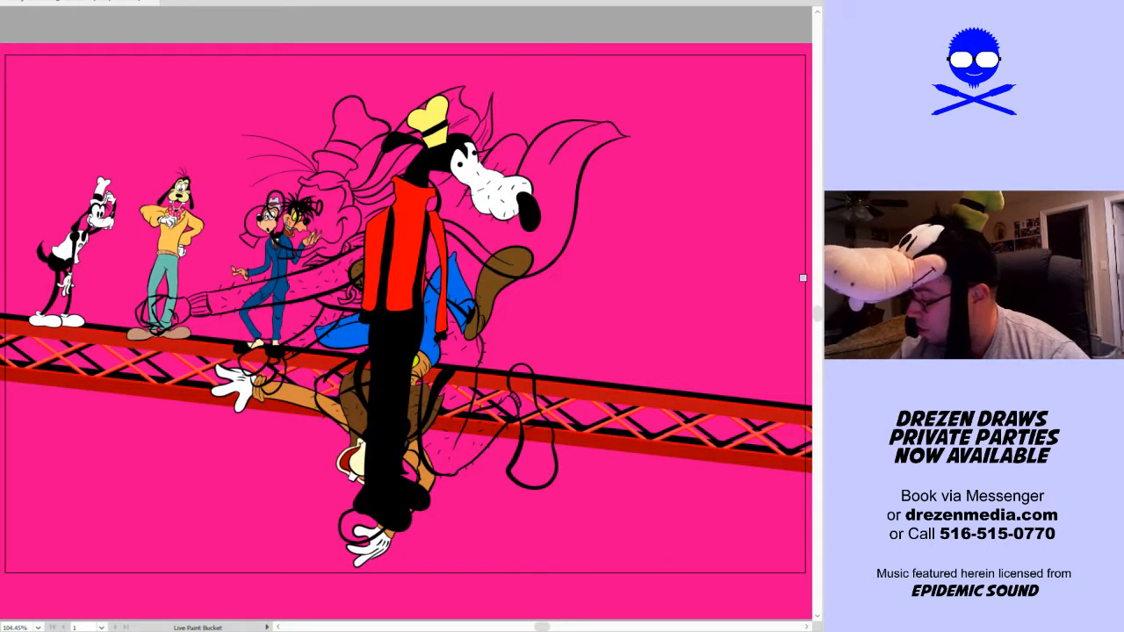
key(ctrl+3)
key(ctrl+alt+3)
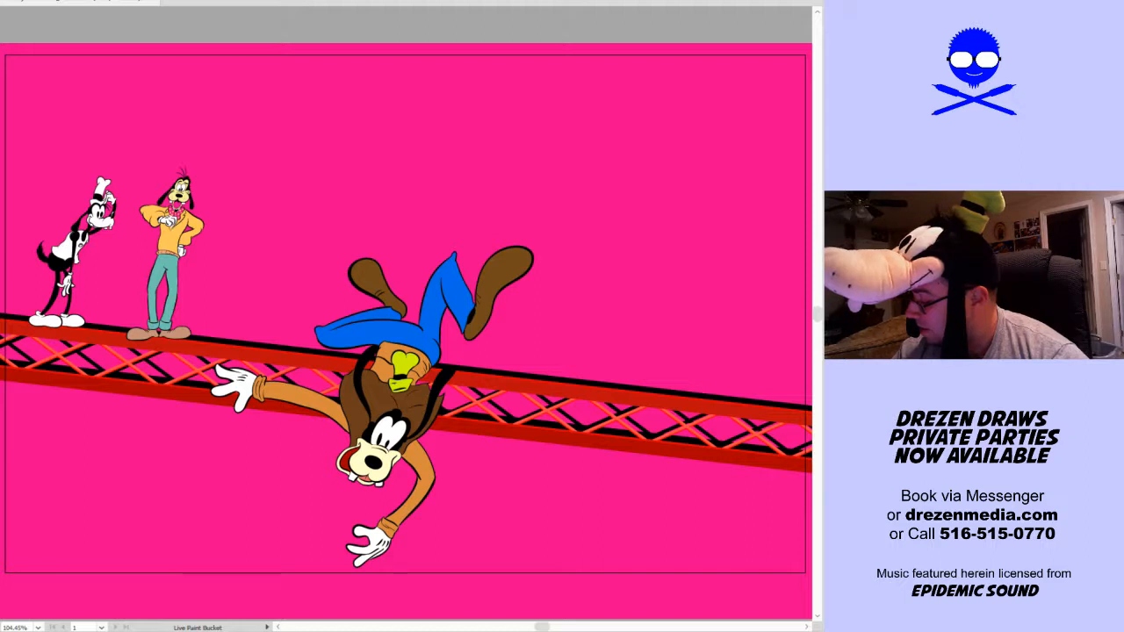
Move the black-and-white dog and the yellow-sweater dog together to stand near the right end of the truss
key(v)
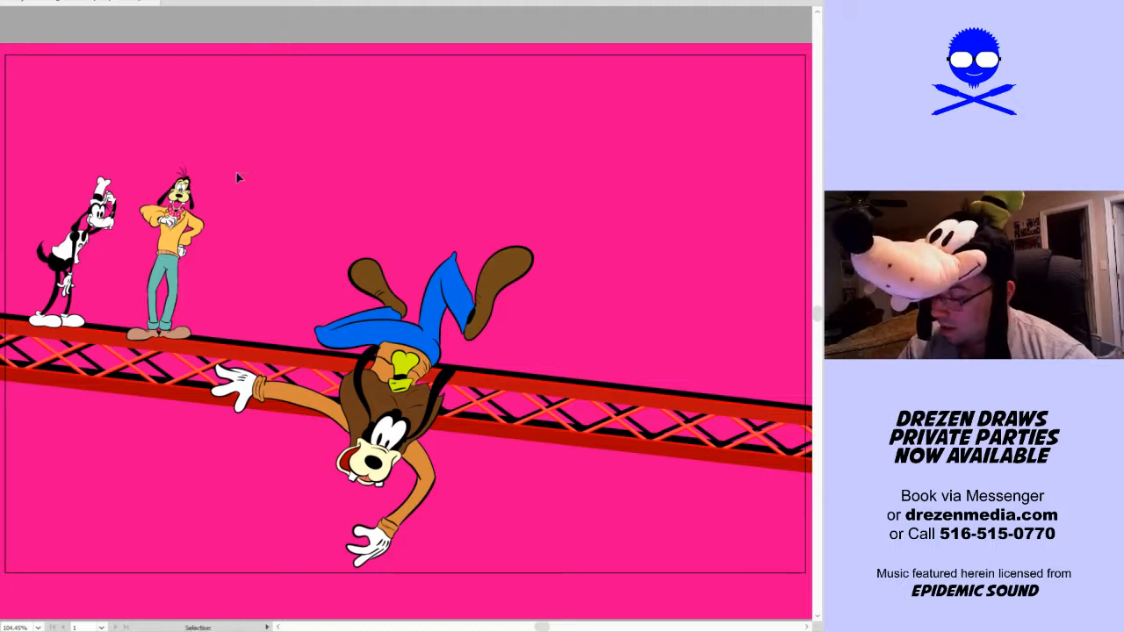
click(205, 239)
drag(180, 254, 757, 323)
click(688, 189)
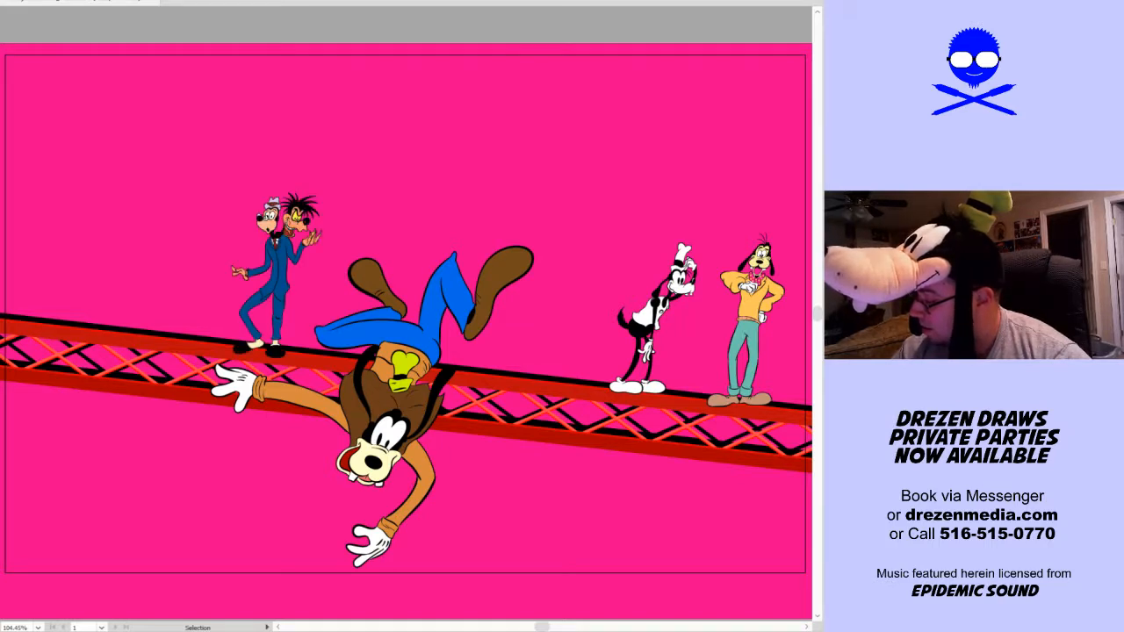
Shrink the caped line-art dog, tilt it into a flying pose and place it above the left end of the truss
click(563, 252)
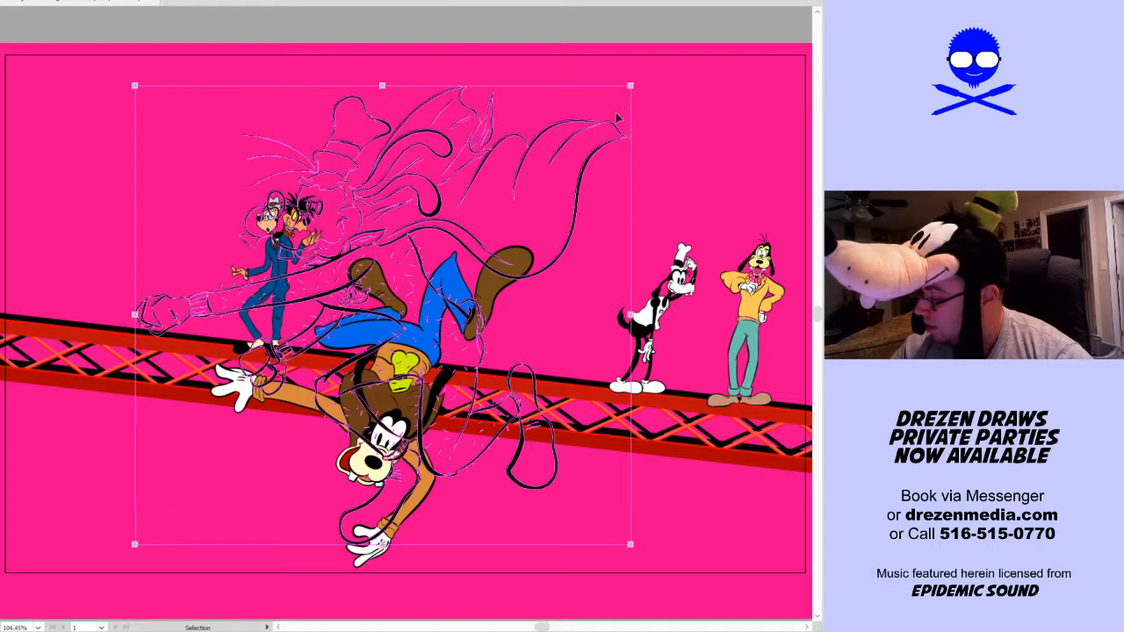
mouse_move(631, 87)
mouse_down()
mouse_move(606, 168)
mouse_move(540, 228)
mouse_move(494, 220)
mouse_move(239, 95)
mouse_move(231, 111)
mouse_move(254, 137)
mouse_up()
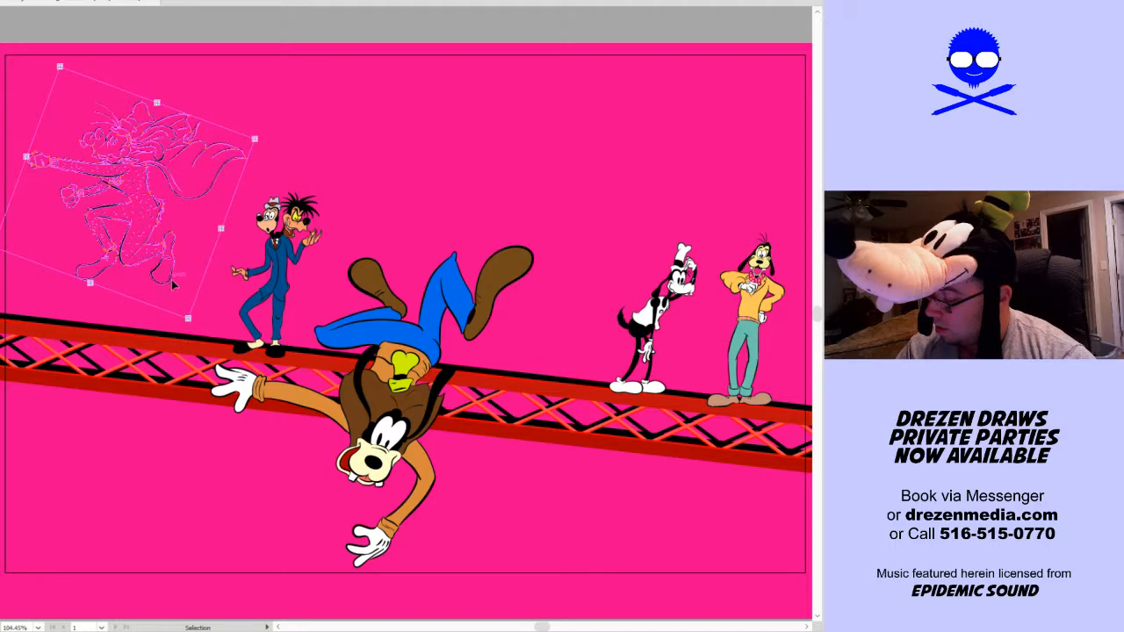
mouse_move(215, 172)
mouse_down()
mouse_move(299, 110)
mouse_move(173, 182)
mouse_up()
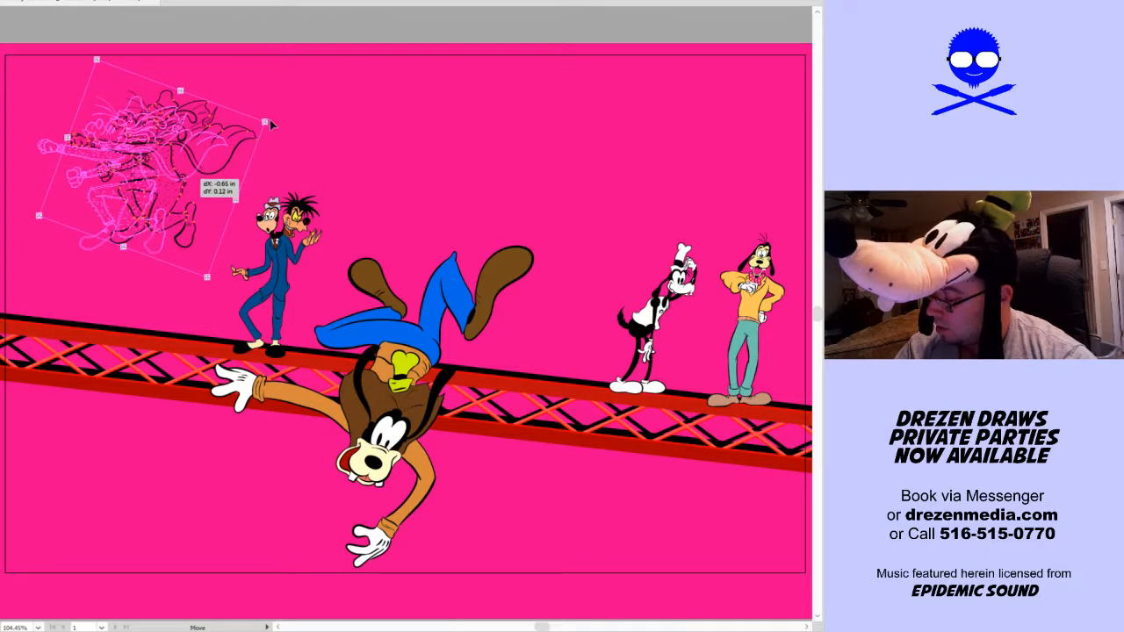
drag(271, 123, 261, 118)
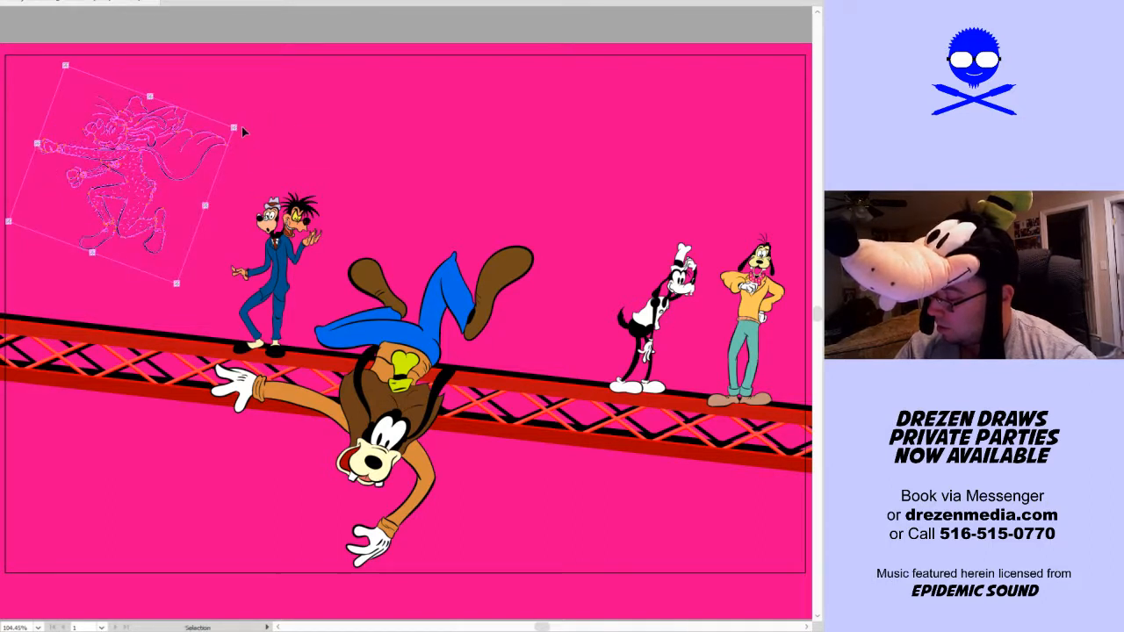
click(238, 123)
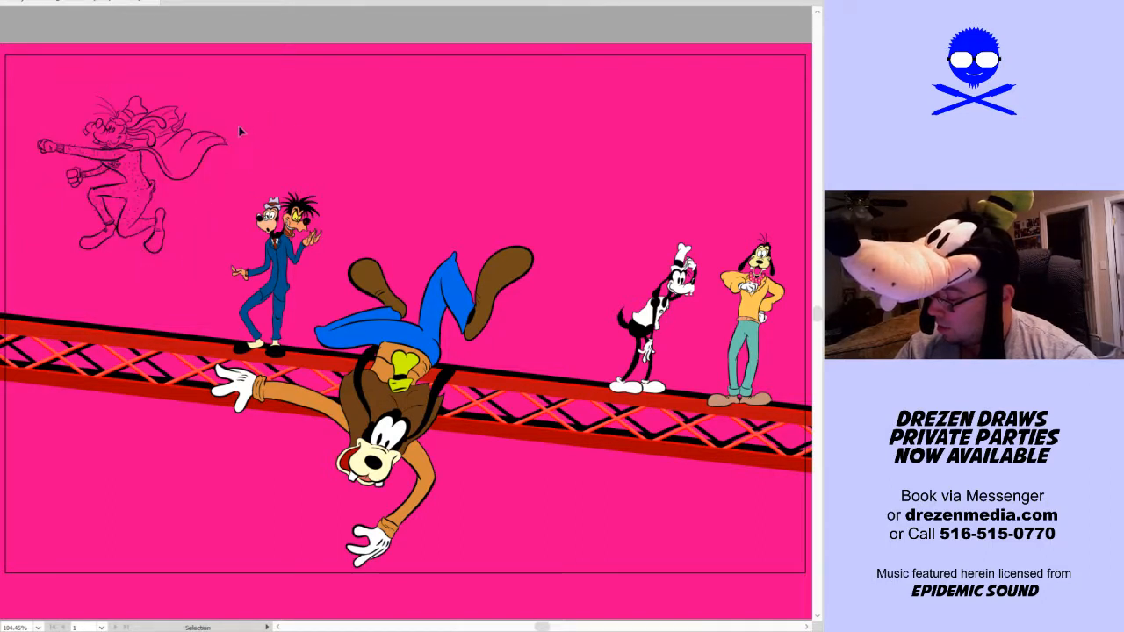
click(226, 140)
mouse_move(238, 121)
mouse_down()
mouse_move(238, 104)
mouse_move(203, 79)
mouse_move(230, 123)
mouse_move(241, 110)
mouse_move(199, 104)
mouse_up()
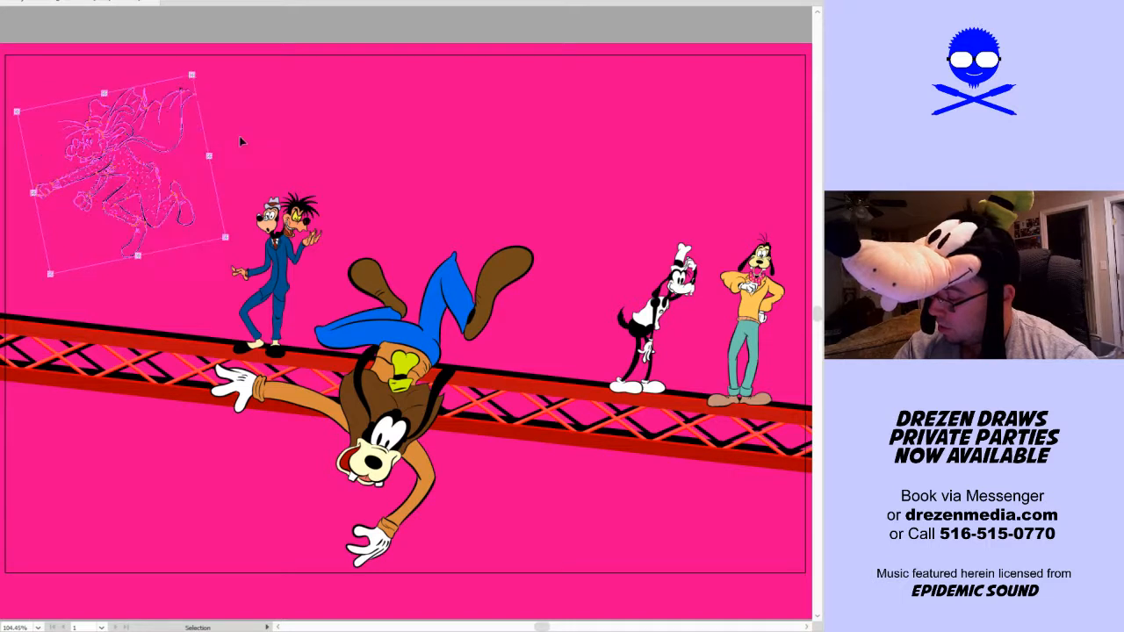
click(248, 144)
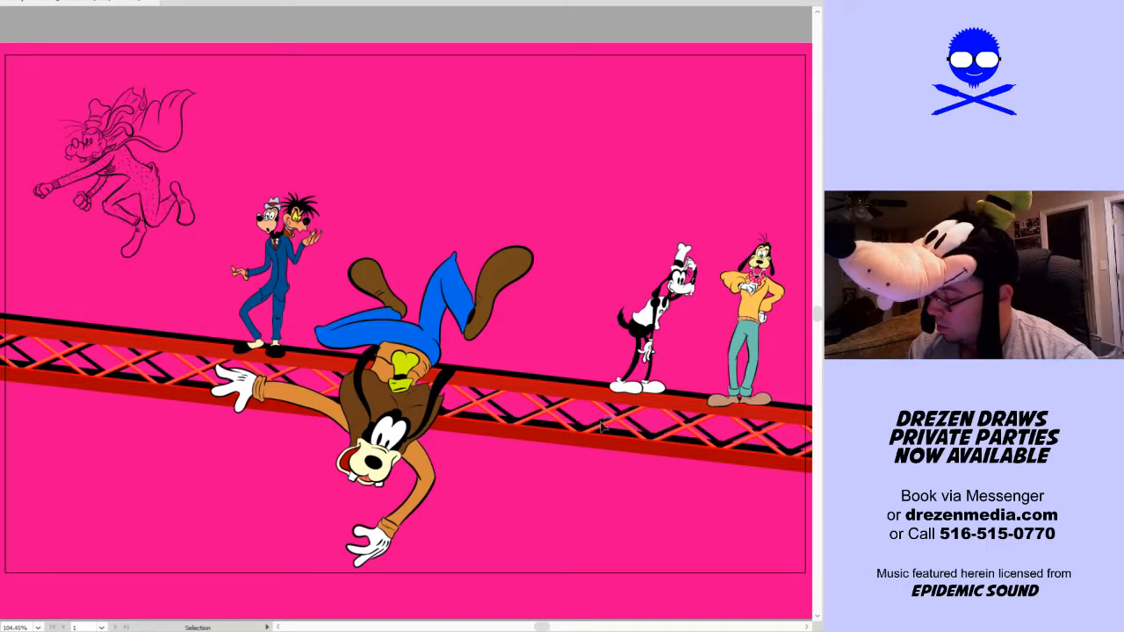
Shift the two-headed dog left along the truss and the upside-down falling dog slightly to the right
drag(288, 298, 234, 300)
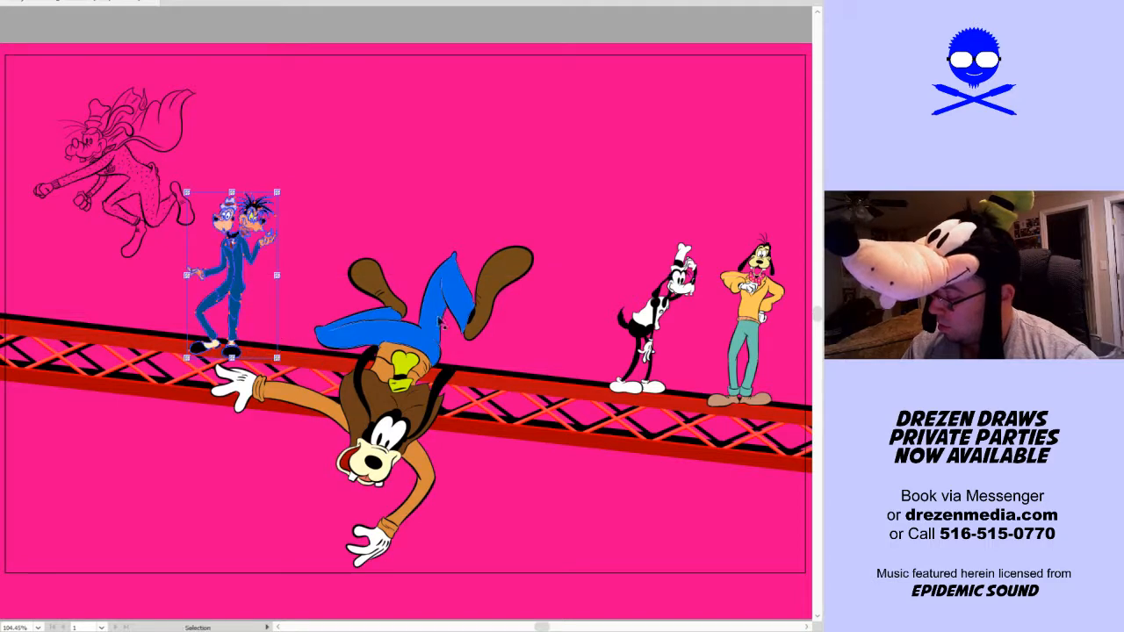
click(561, 329)
drag(468, 332, 500, 329)
click(583, 351)
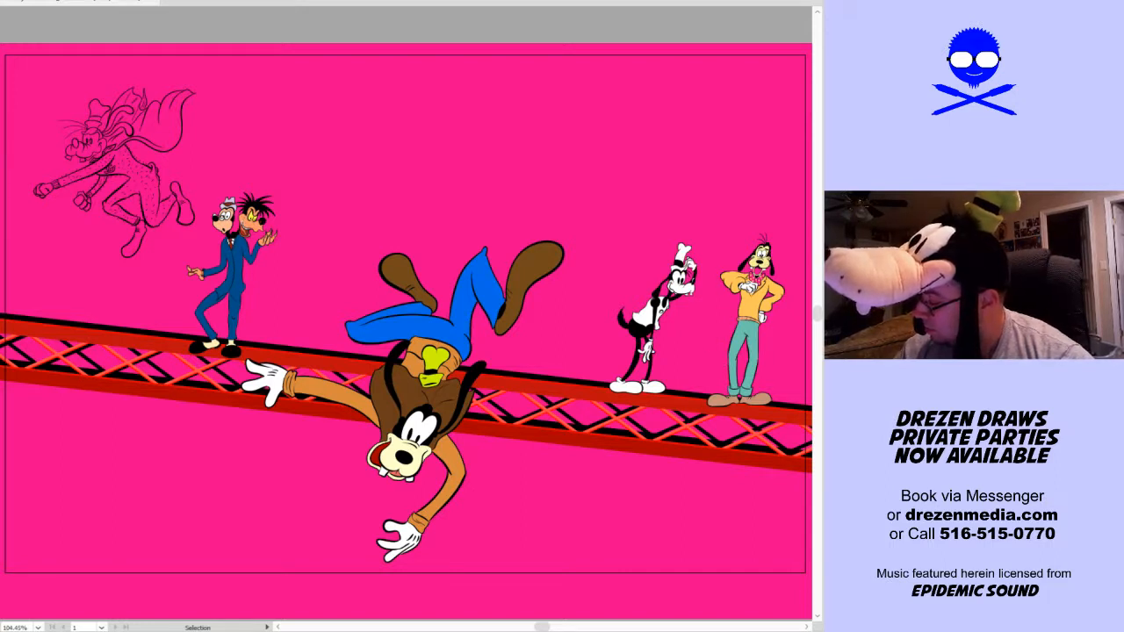
Bring the tall dog in the red turtleneck back onto the middle of the artboard
key(ctrl+v)
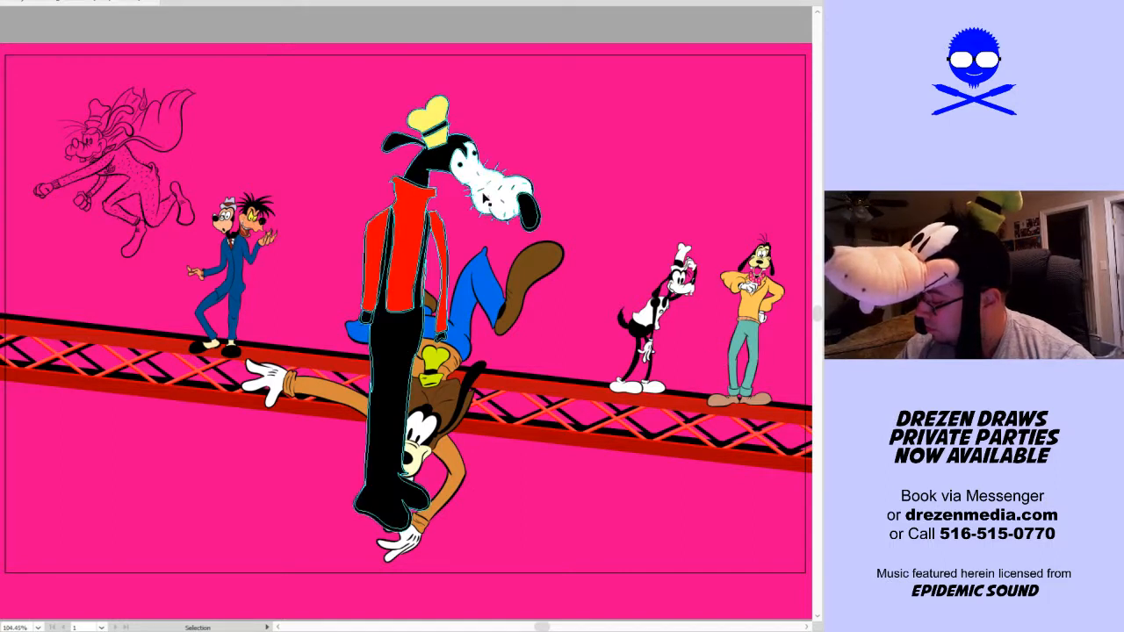
Try to reflect the tall red-turtleneck dog across the vertical axis
key(o)
key(Return)
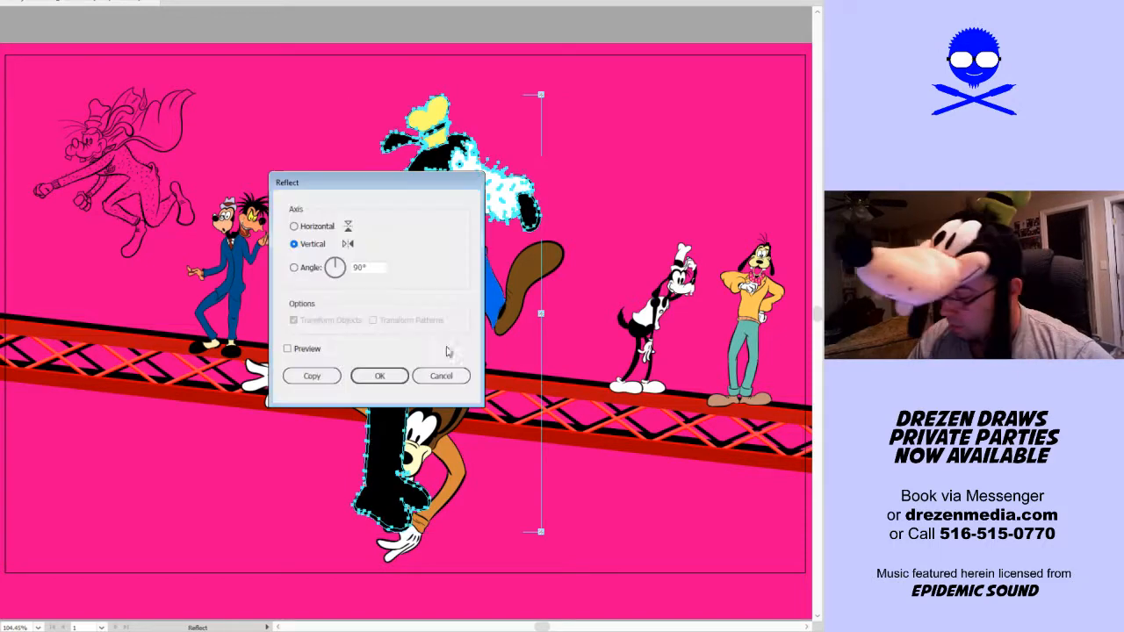
key(Return)
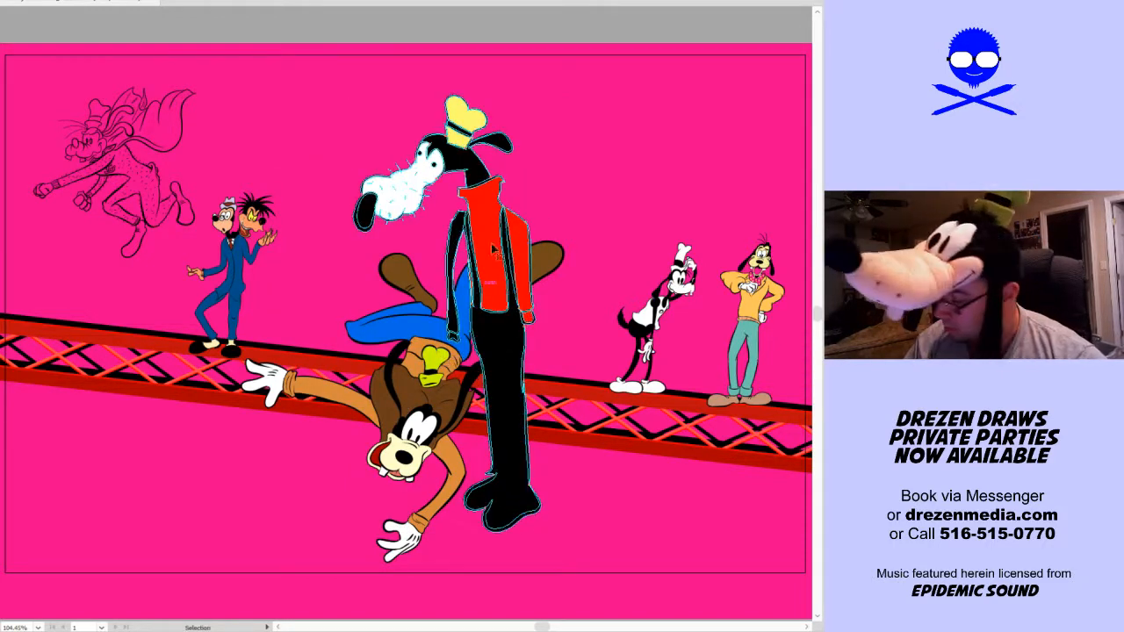
key(v)
key(ctrl+z)
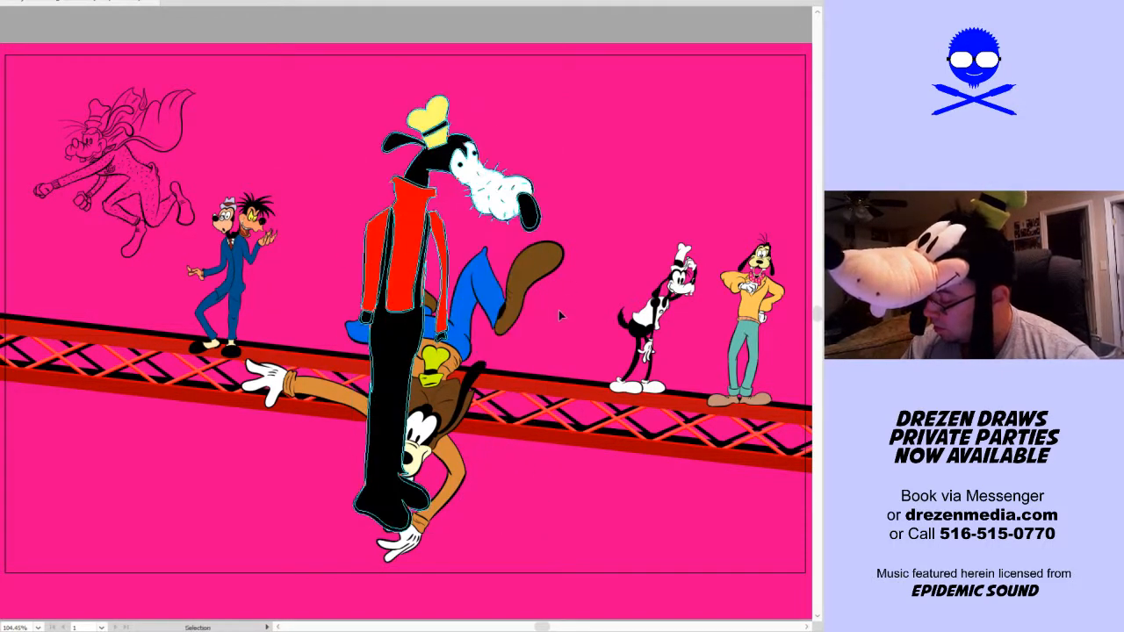
Scale the tall red-turtleneck dog down proportionally to about two thirds of its size
click(512, 297)
click(444, 248)
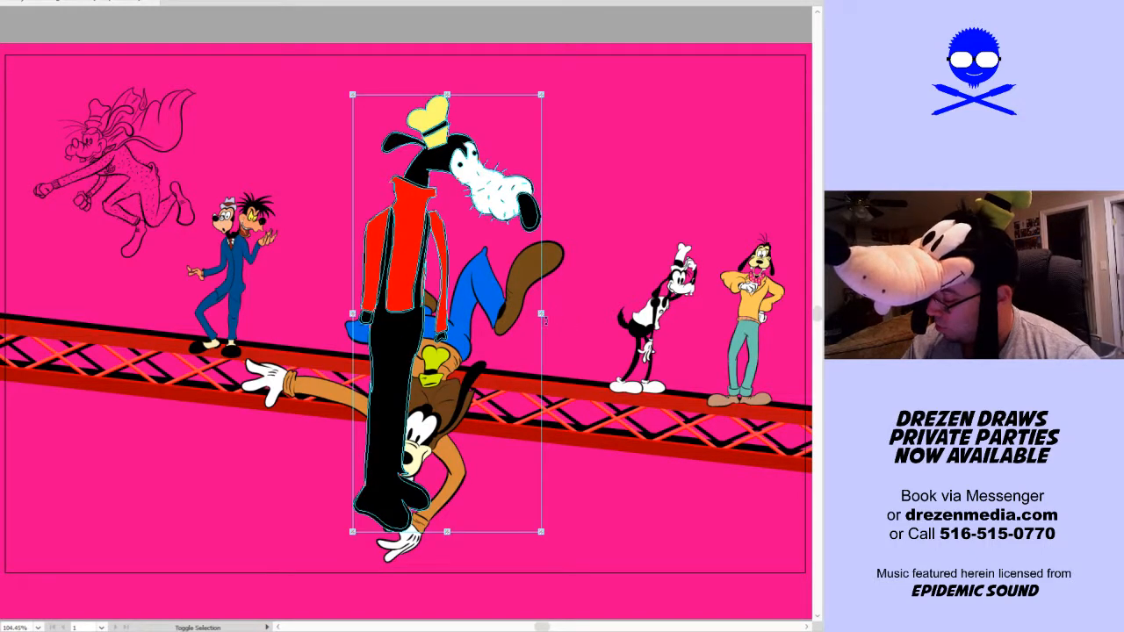
drag(540, 314, 476, 314)
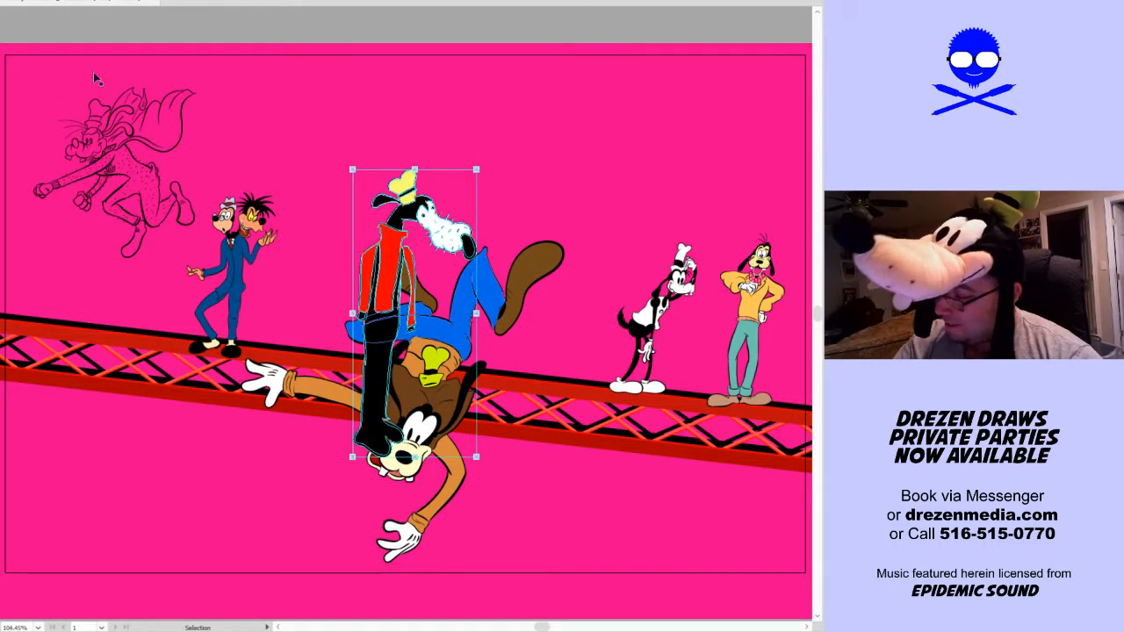
Expand the tall red-turtleneck dog's object, fill and stroke
key(alt+o)
click(16, 92)
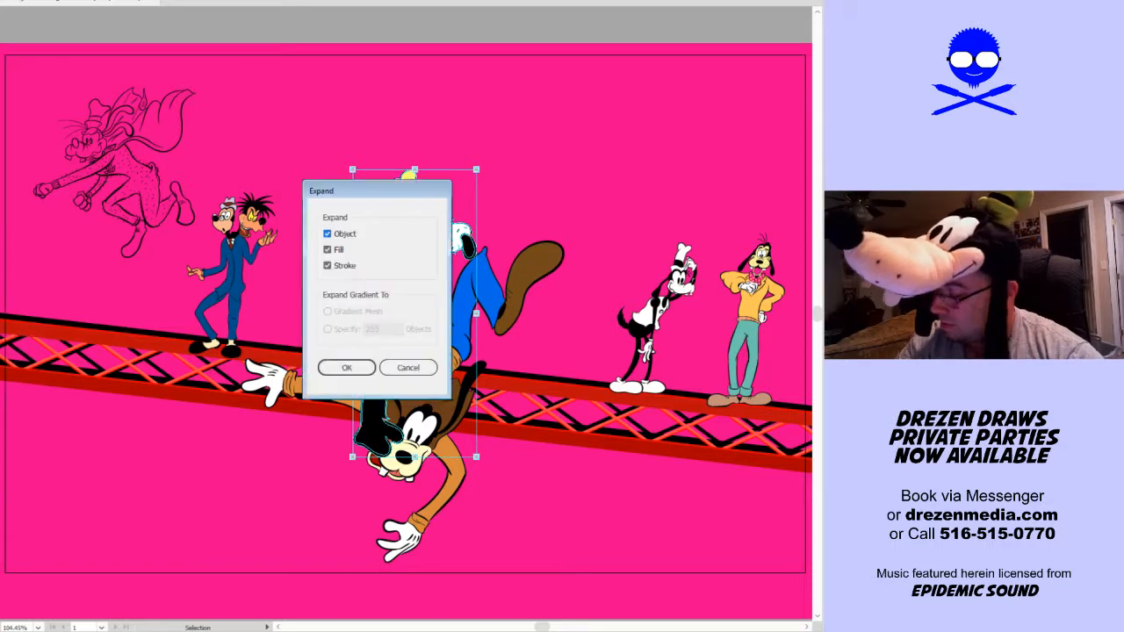
click(354, 371)
Stand the tall red-turtleneck dog on the truss beside the black-and-white spotted dog and scale it down proportionally to about two thirds
drag(412, 298, 592, 273)
key(ctrl+z)
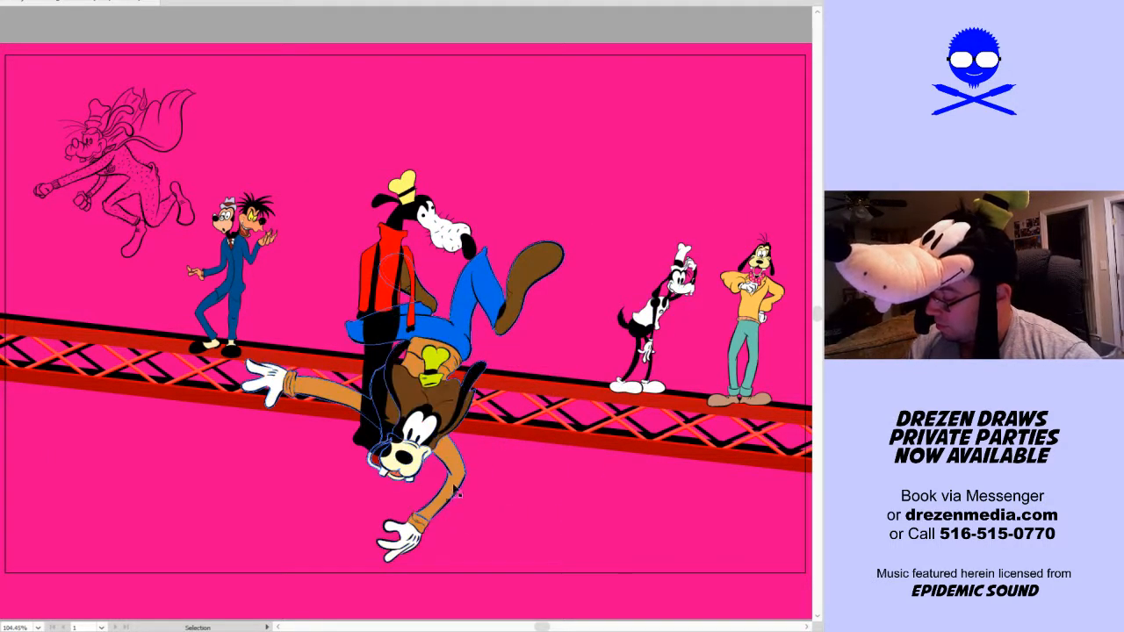
drag(417, 218, 595, 164)
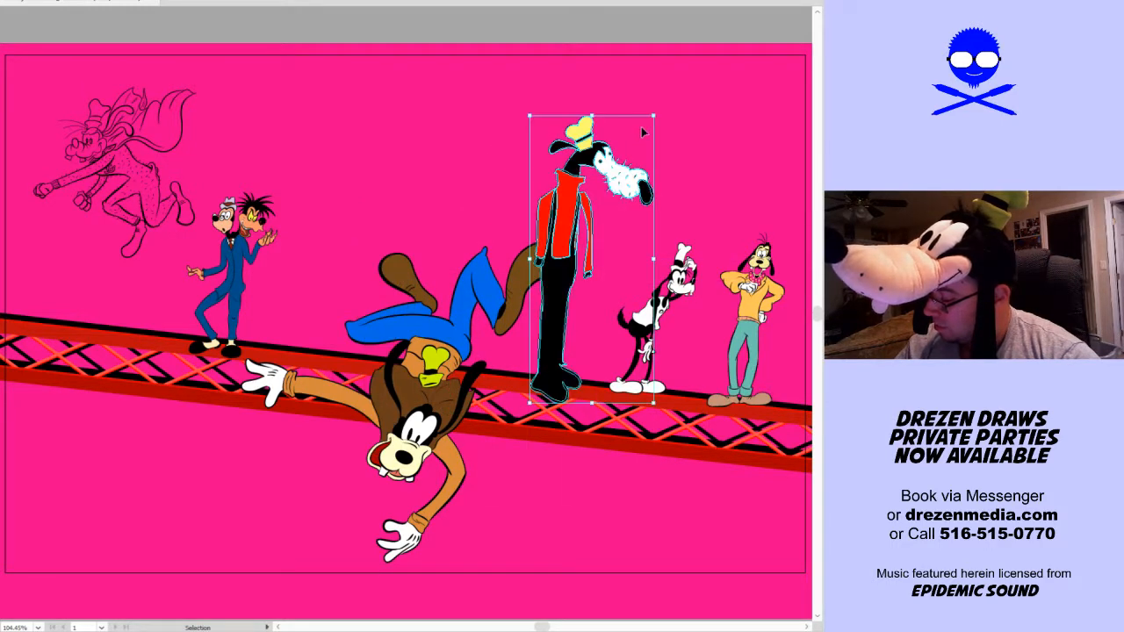
drag(659, 114, 613, 210)
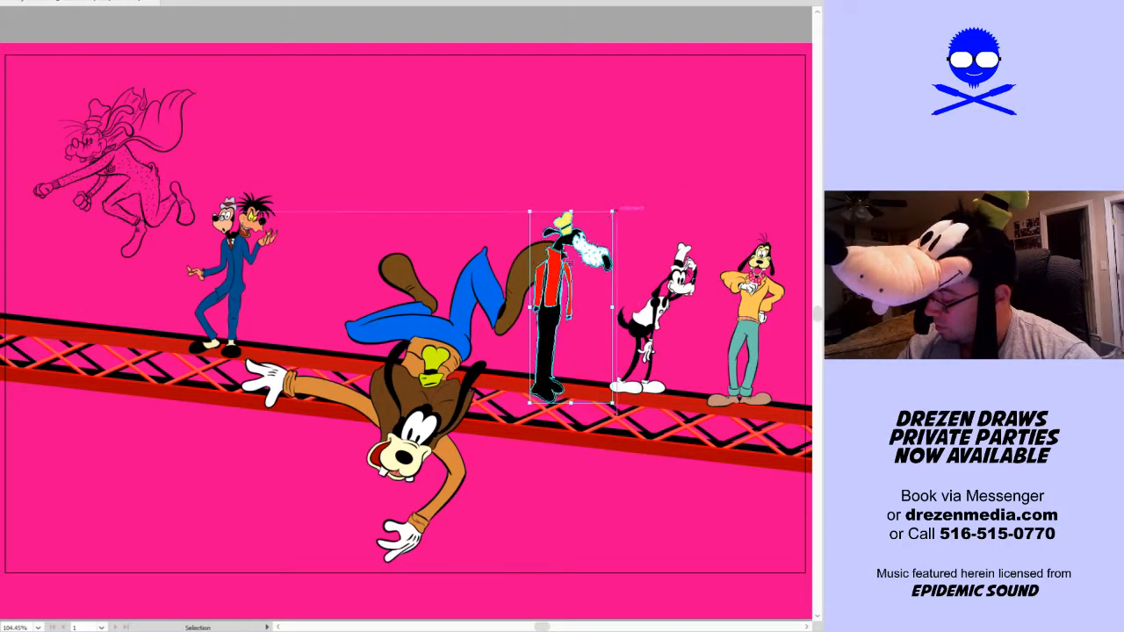
Shift the upside-down falling dog left along the truss and nudge the two-headed dog slightly up and left
drag(445, 368, 390, 382)
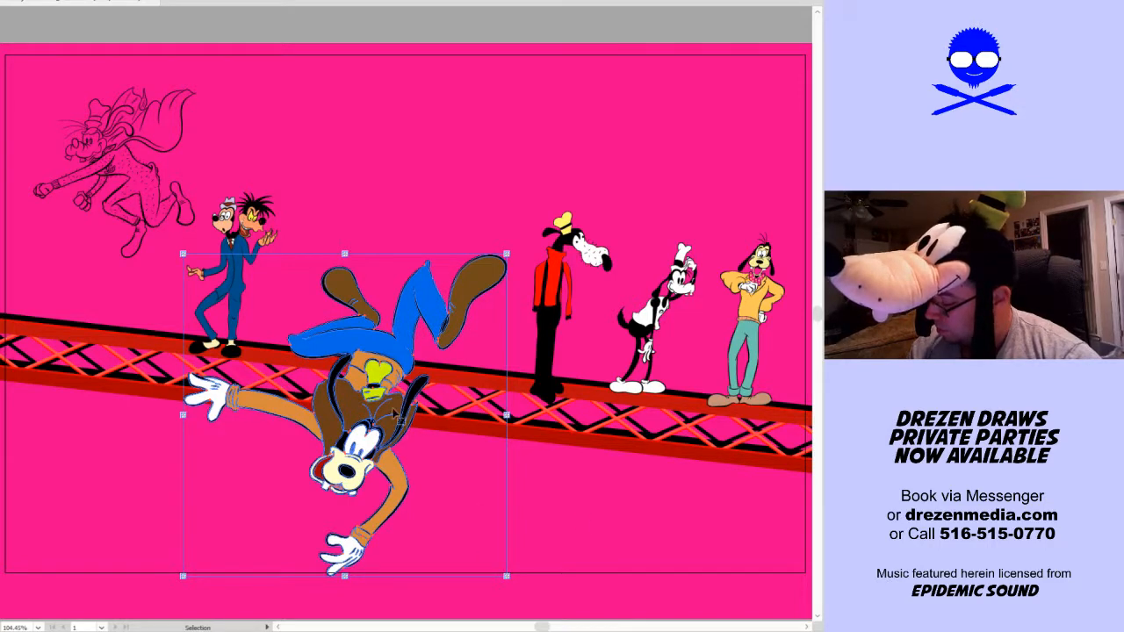
drag(393, 409, 406, 401)
drag(239, 305, 237, 320)
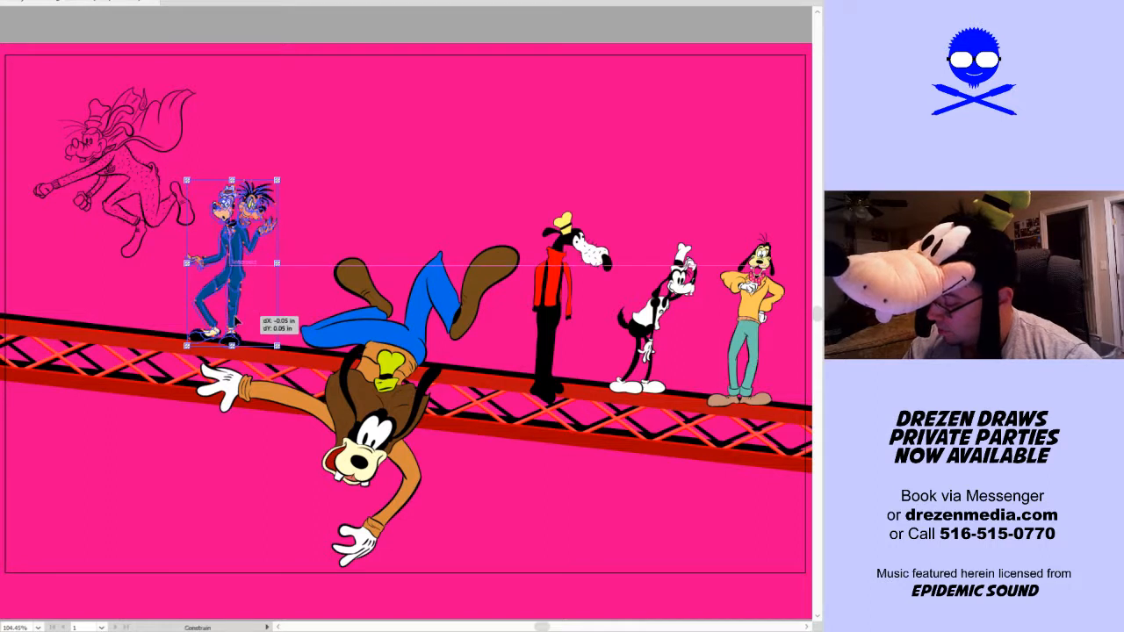
drag(434, 371, 432, 360)
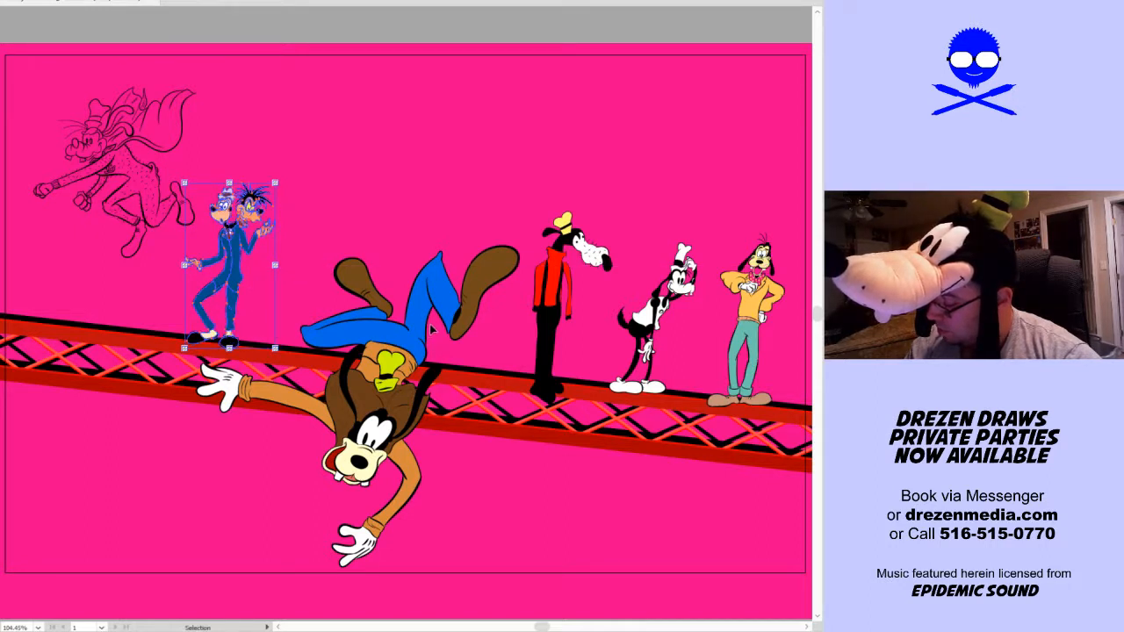
click(432, 328)
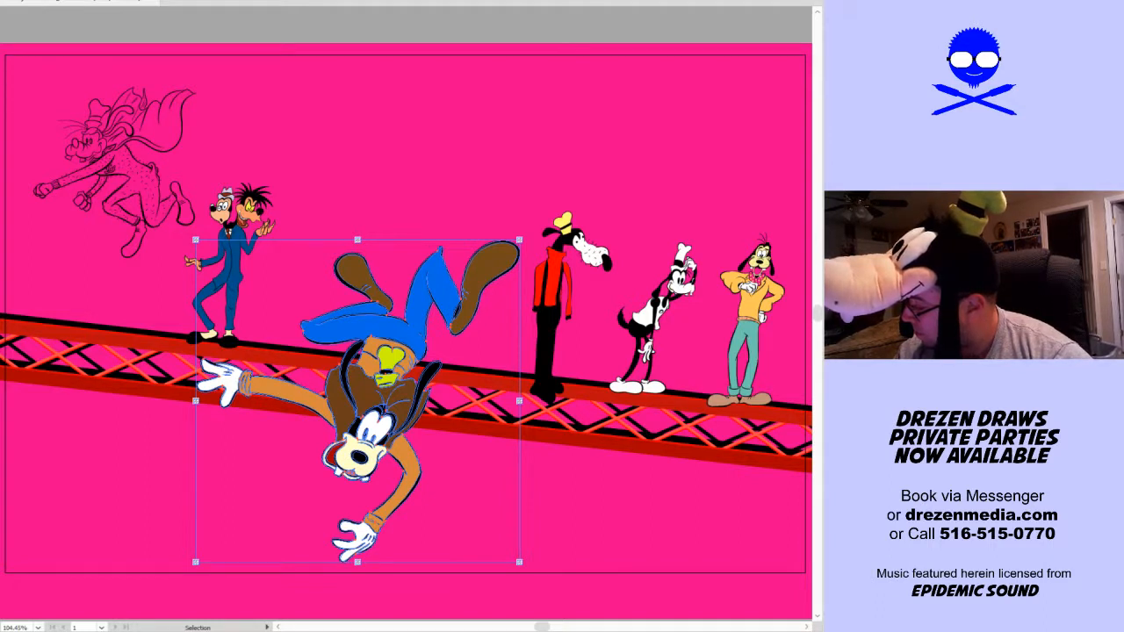
click(656, 204)
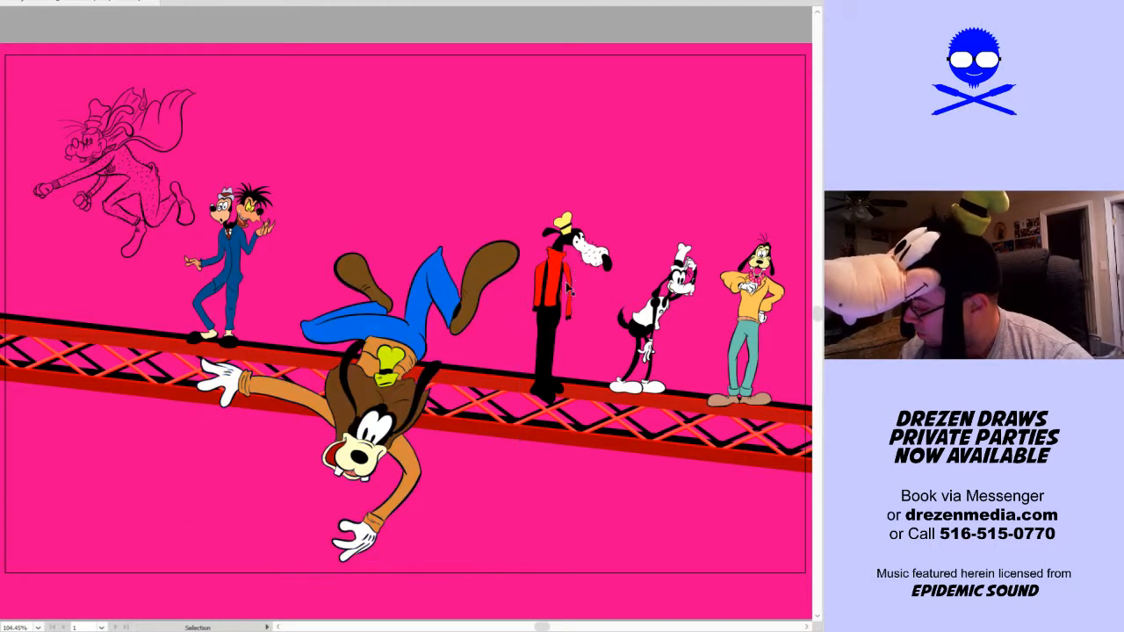
Nudge the tall red-turtleneck dog slightly up and scale it down proportionally a little more
drag(556, 290, 567, 278)
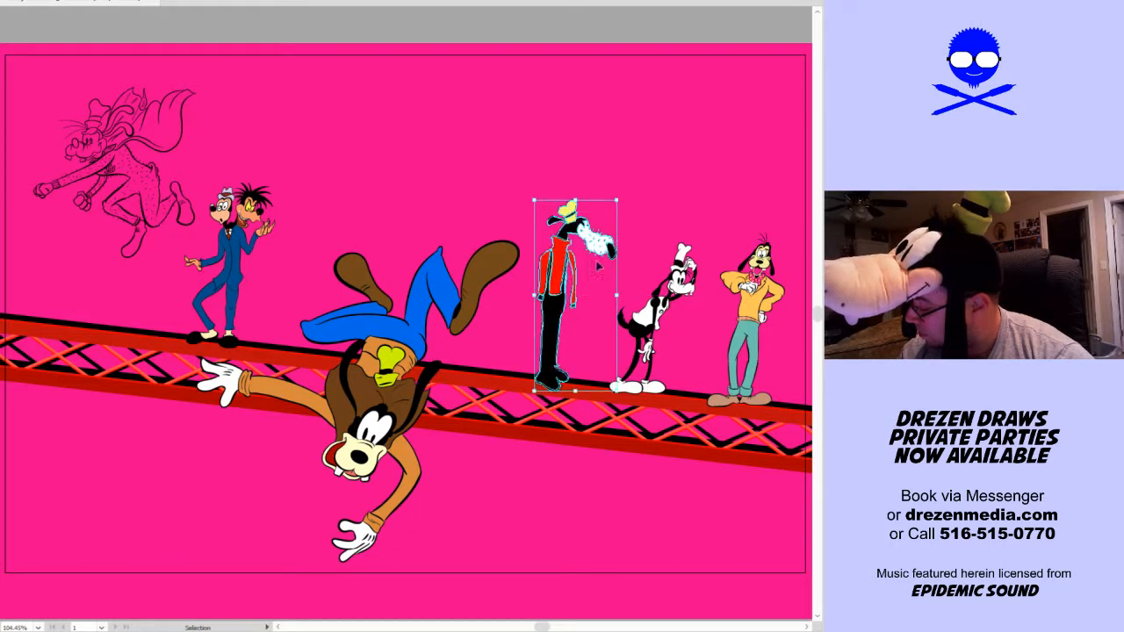
drag(618, 200, 605, 227)
click(629, 242)
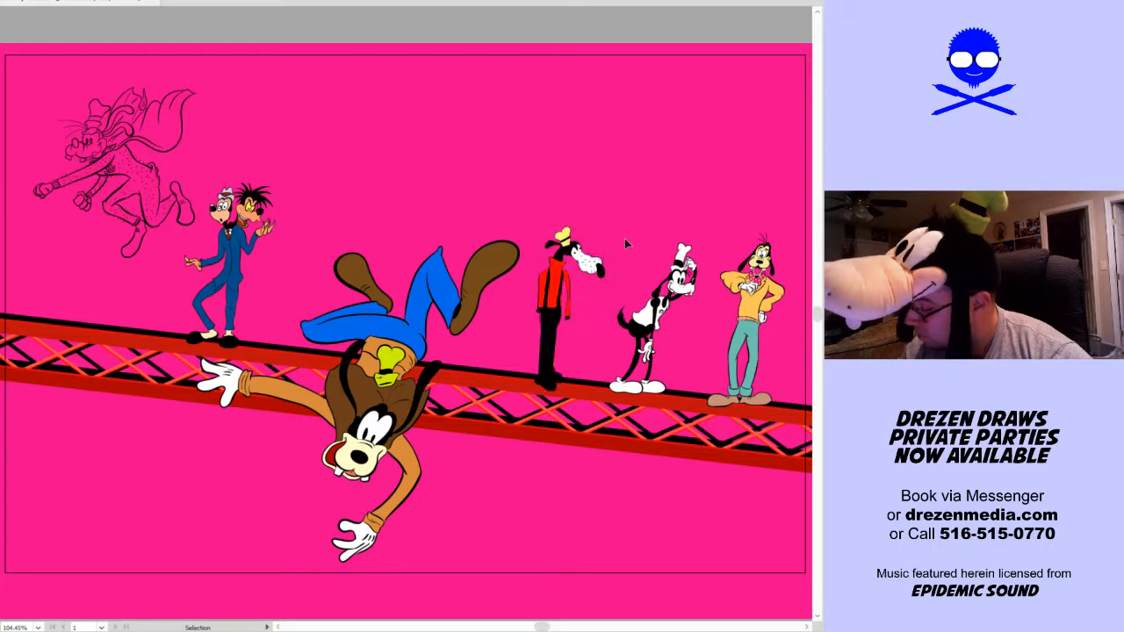
Move the uncoloured caped dog slightly to the left and tilt it a few degrees clockwise
mouse_move(172, 202)
mouse_down()
mouse_move(157, 211)
mouse_move(178, 192)
mouse_up()
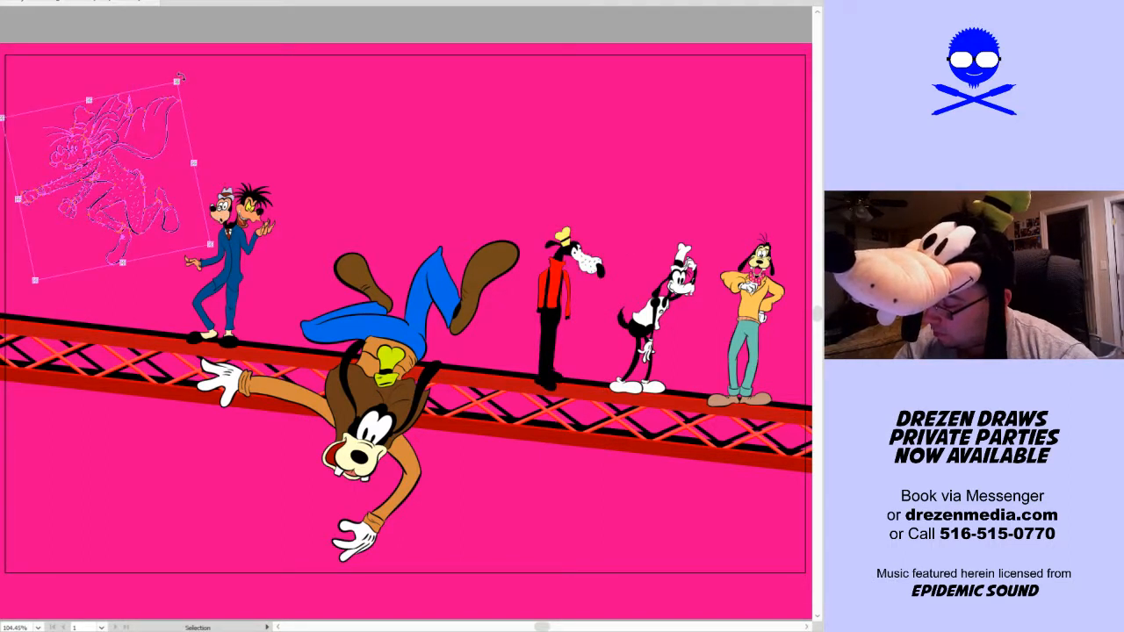
drag(179, 78, 192, 91)
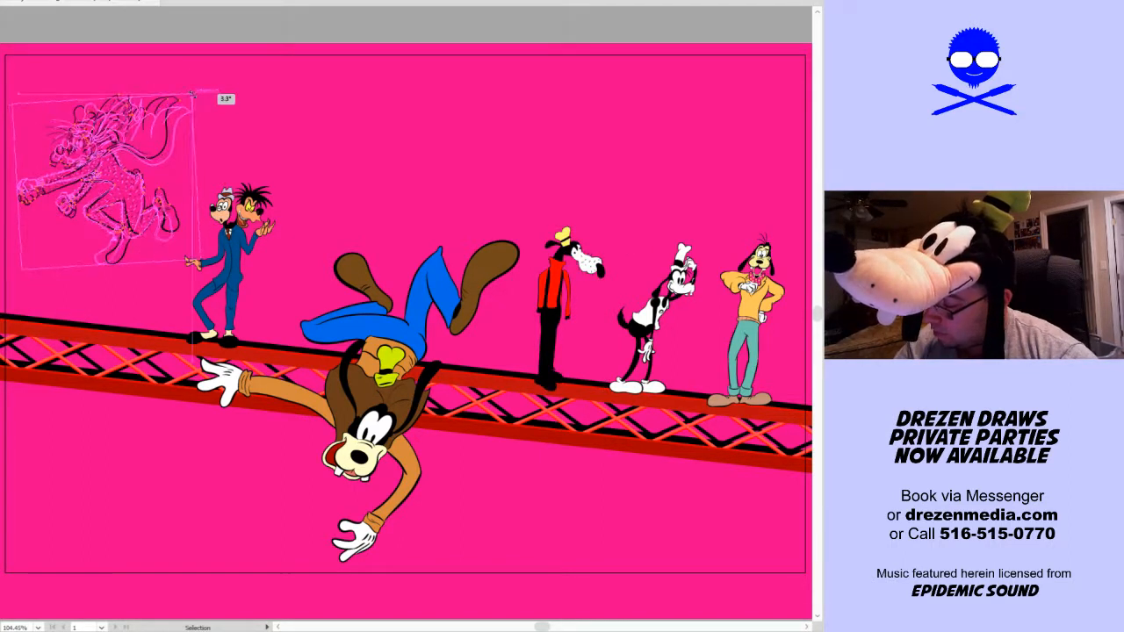
click(267, 163)
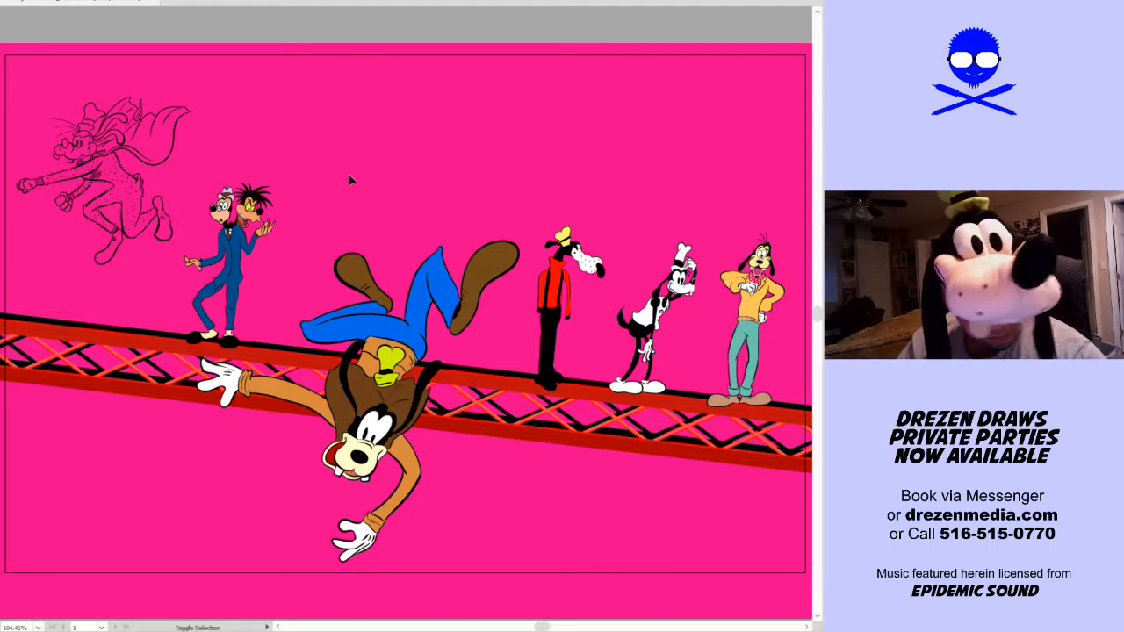
key(shift+b)
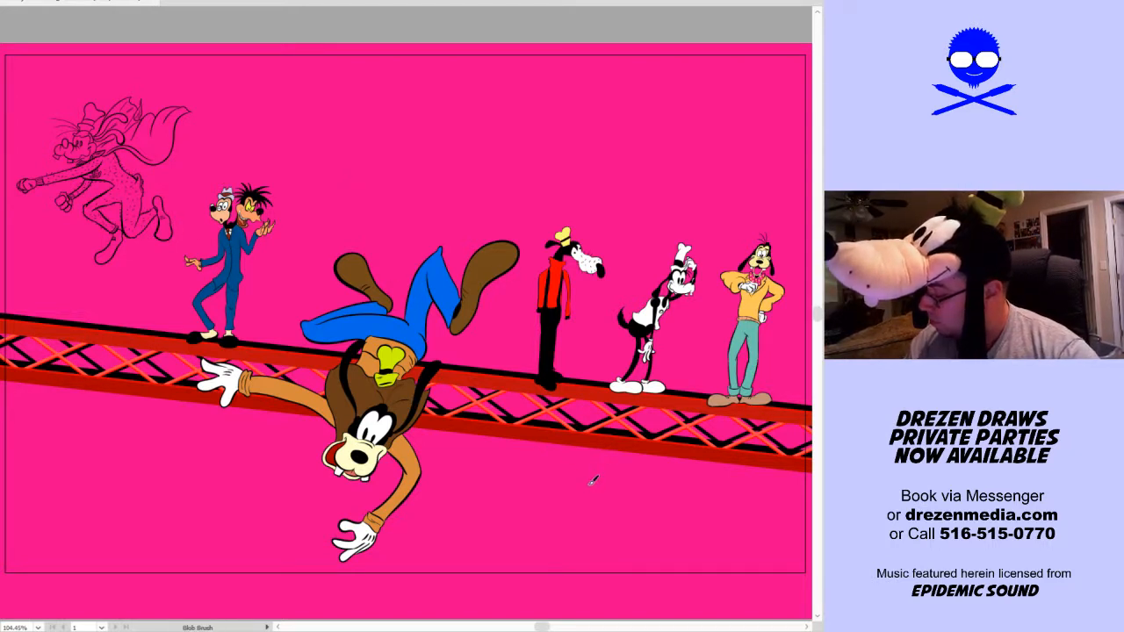
mouse_move(597, 498)
mouse_down()
mouse_move(581, 443)
mouse_move(472, 288)
mouse_move(273, 145)
mouse_move(154, 112)
mouse_up()
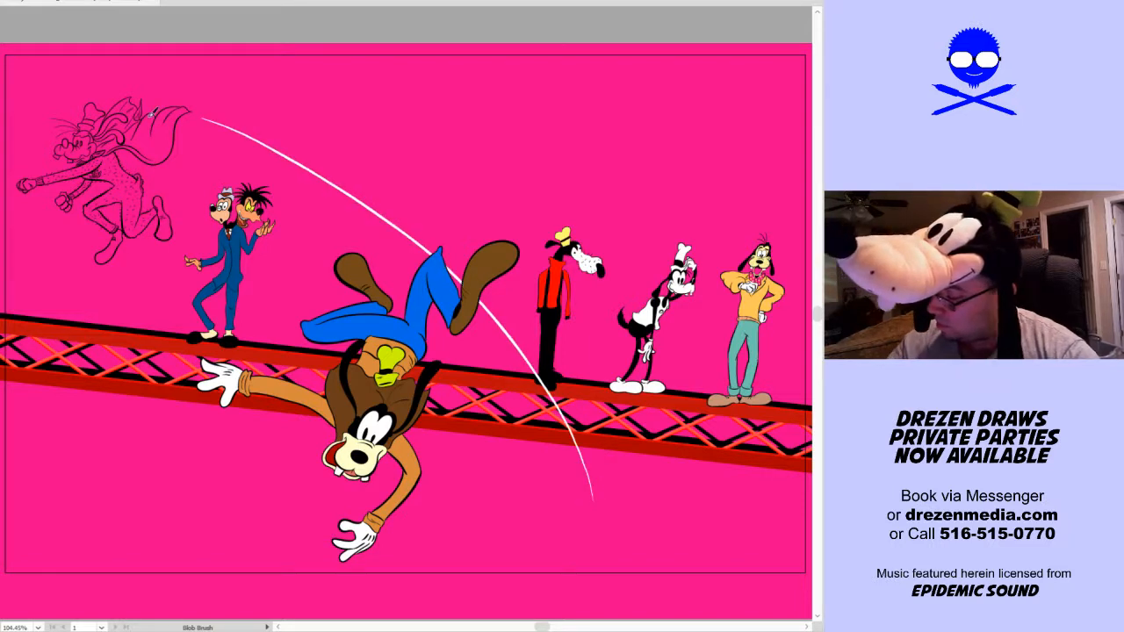
key(ctrl+z)
mouse_move(589, 497)
mouse_down()
mouse_move(531, 363)
mouse_move(232, 116)
mouse_up()
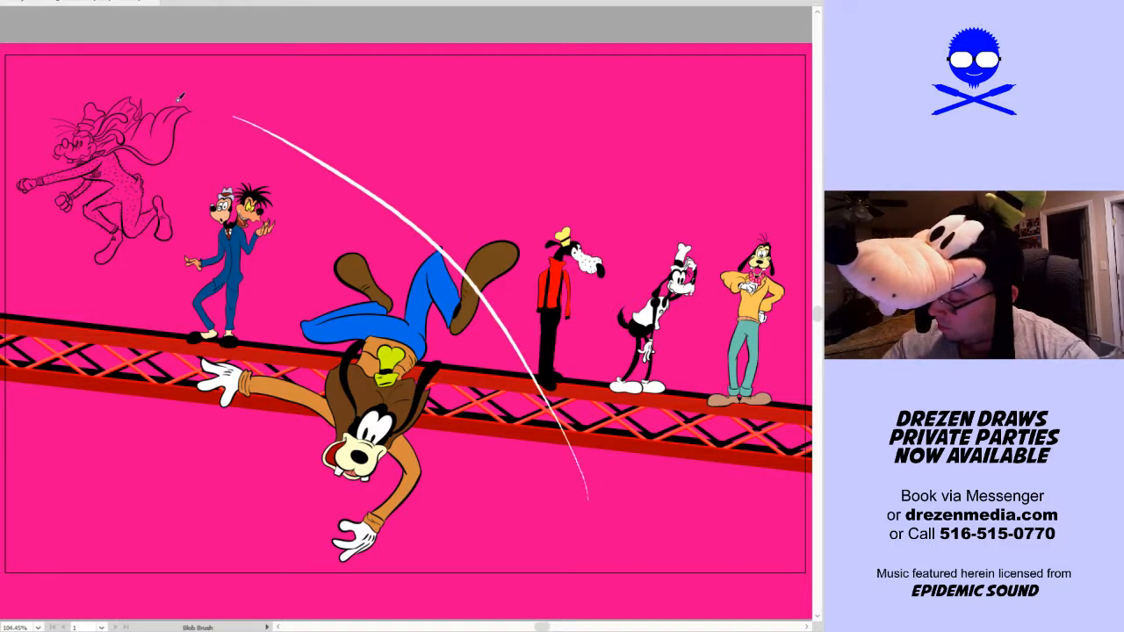
key(v)
key(ctrl+z)
Paint three long curved white speed lines with the Blob Brush, running from below the truss up towards the flying caped dog
key(shift+b)
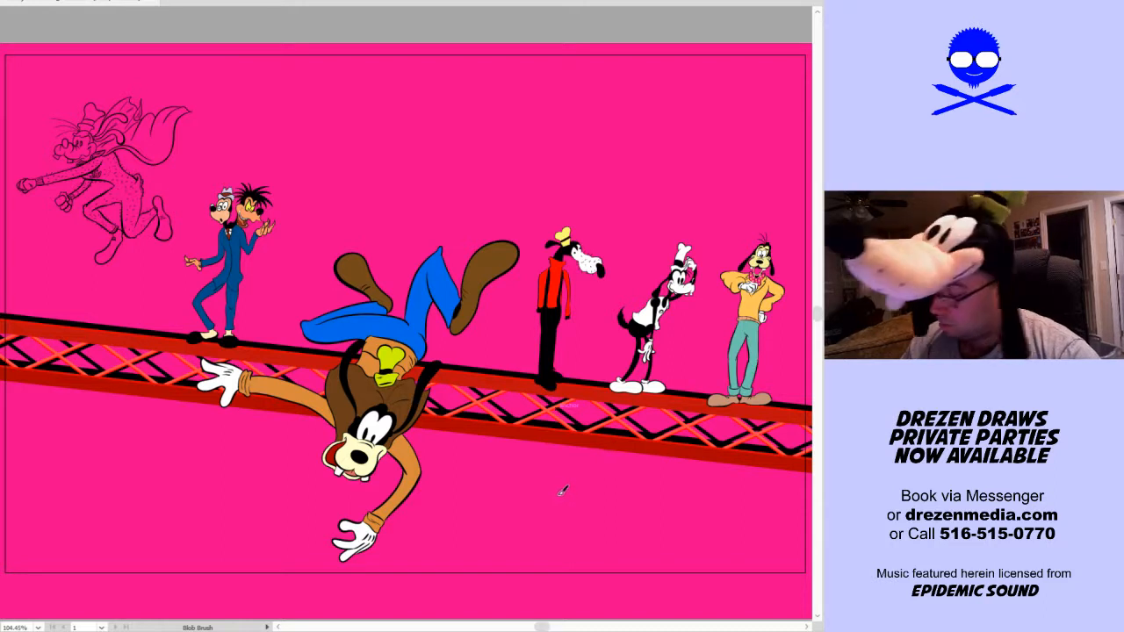
mouse_move(562, 492)
mouse_down()
mouse_move(545, 443)
mouse_move(303, 176)
mouse_move(183, 125)
mouse_up()
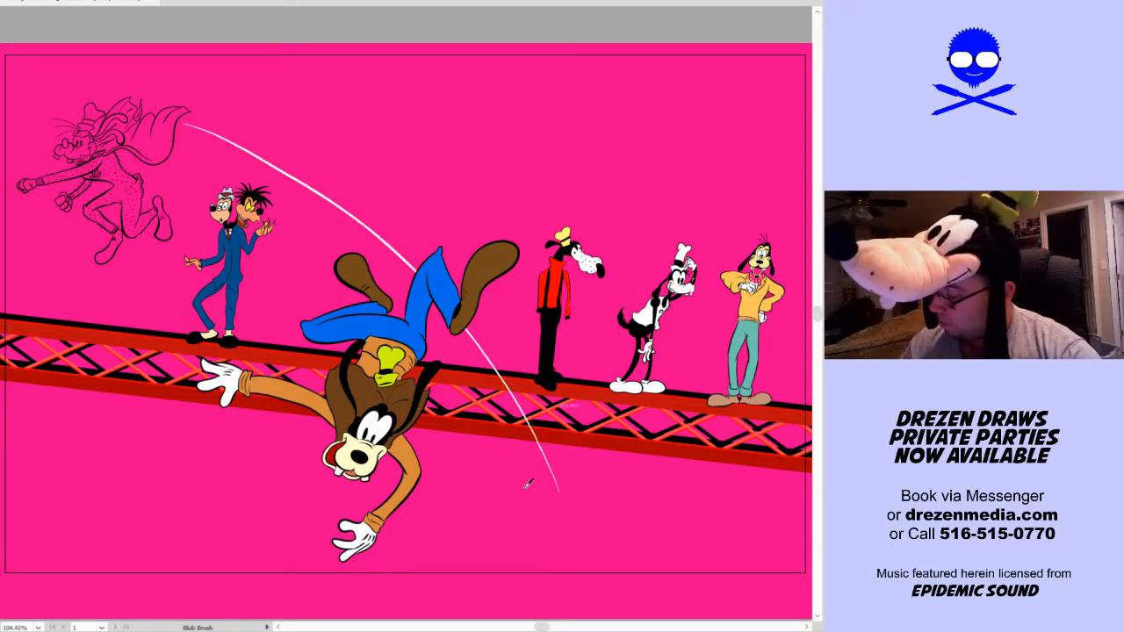
mouse_move(556, 488)
mouse_down()
mouse_move(430, 325)
mouse_move(182, 162)
mouse_up()
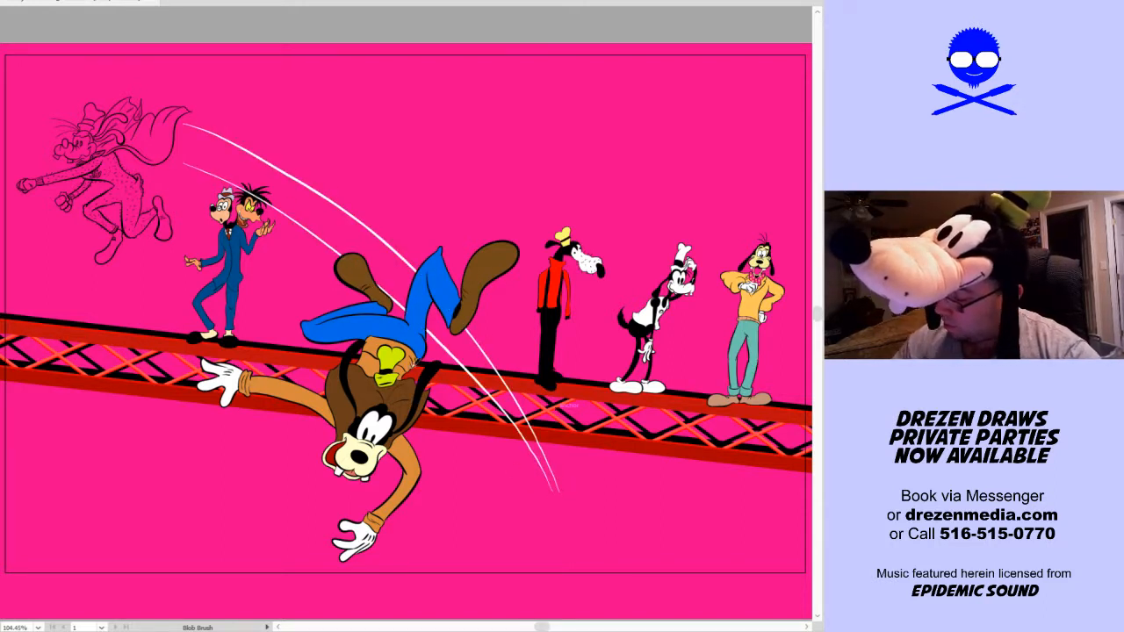
mouse_move(537, 524)
mouse_down()
mouse_move(330, 288)
mouse_move(211, 224)
mouse_up()
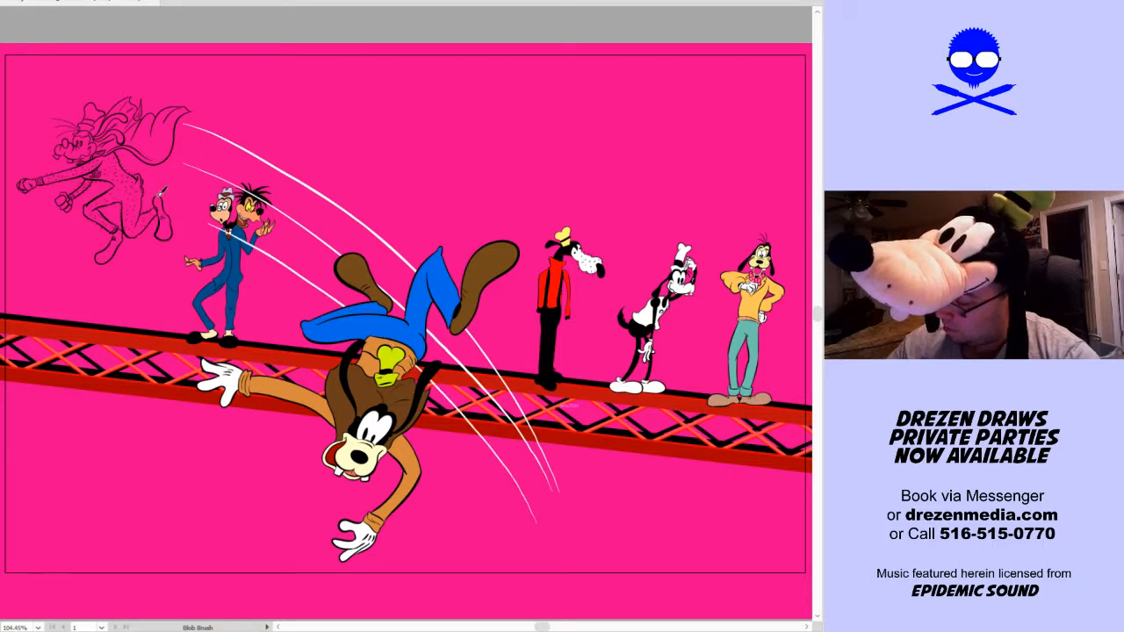
key(ctrl+z)
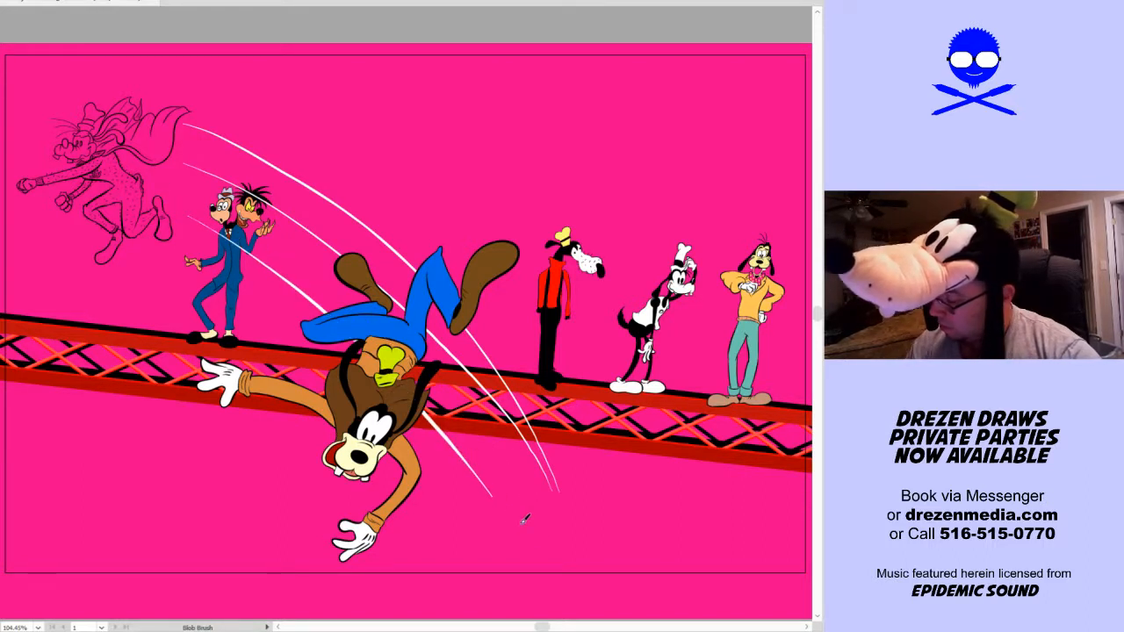
drag(494, 503, 168, 224)
key(ctrl+z)
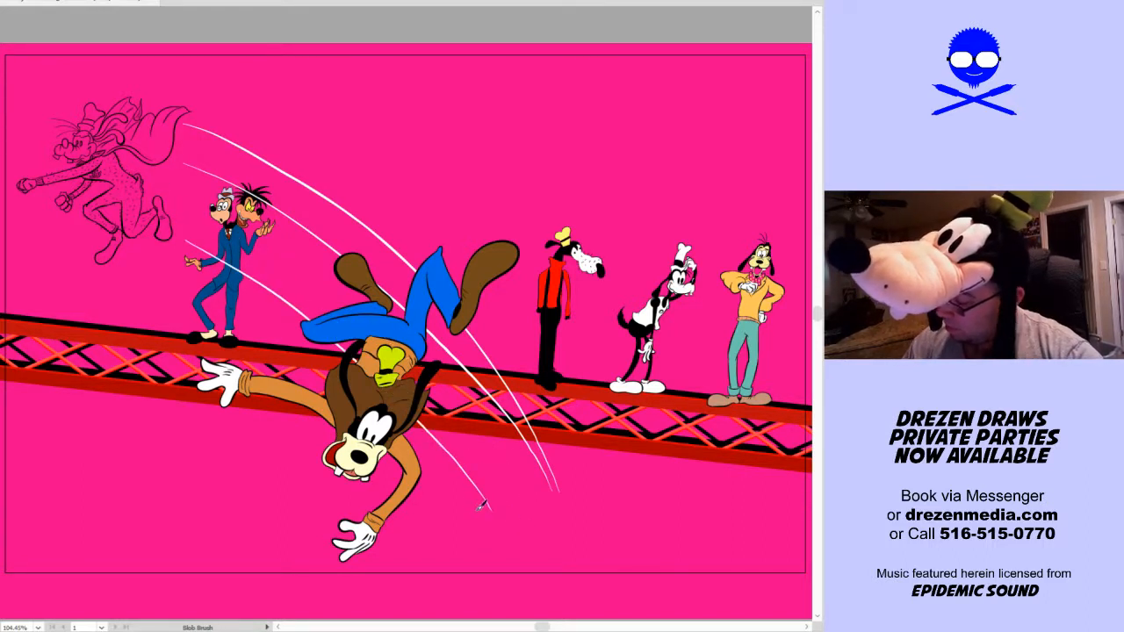
Paint more curved white speed lines beneath the first ones, with short cross ticks between the lowest lines
mouse_move(482, 506)
mouse_down()
mouse_move(414, 438)
mouse_move(138, 247)
mouse_up()
key(ctrl+z)
mouse_move(466, 502)
mouse_down()
mouse_move(362, 382)
mouse_move(236, 280)
mouse_move(185, 260)
mouse_up()
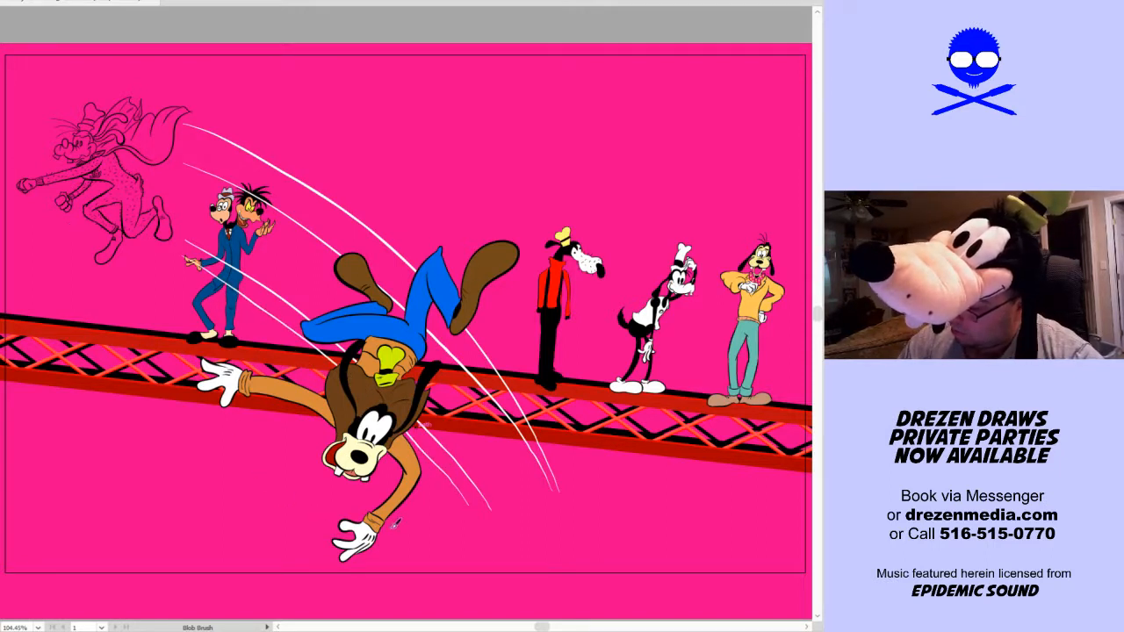
mouse_move(404, 483)
mouse_down()
mouse_move(269, 361)
mouse_move(114, 261)
mouse_up()
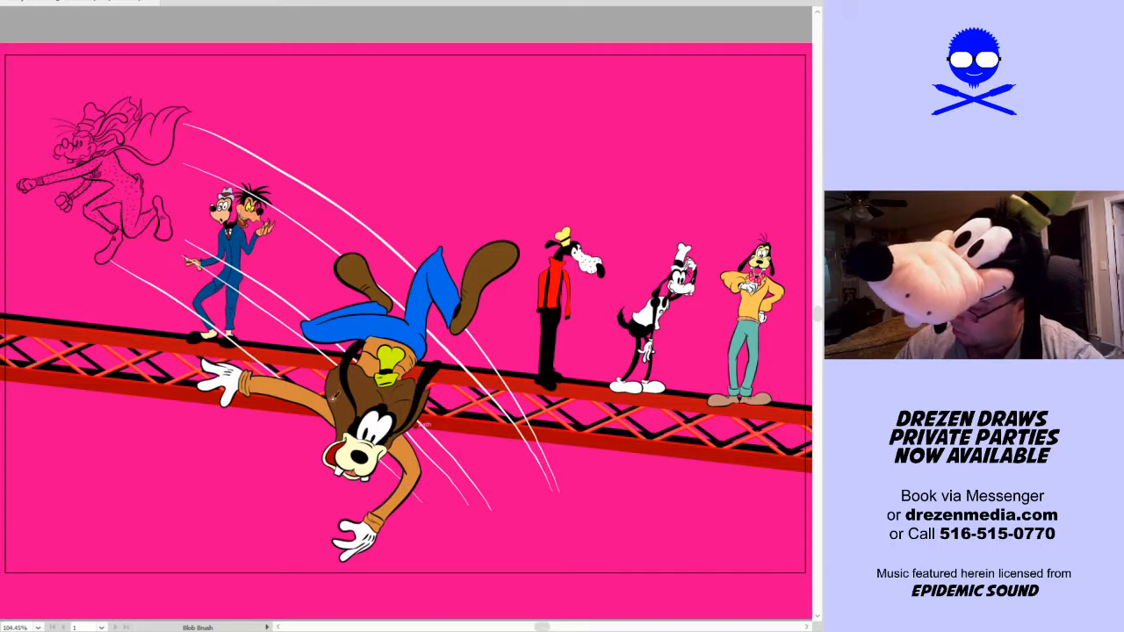
key(ctrl+z)
drag(378, 460, 120, 267)
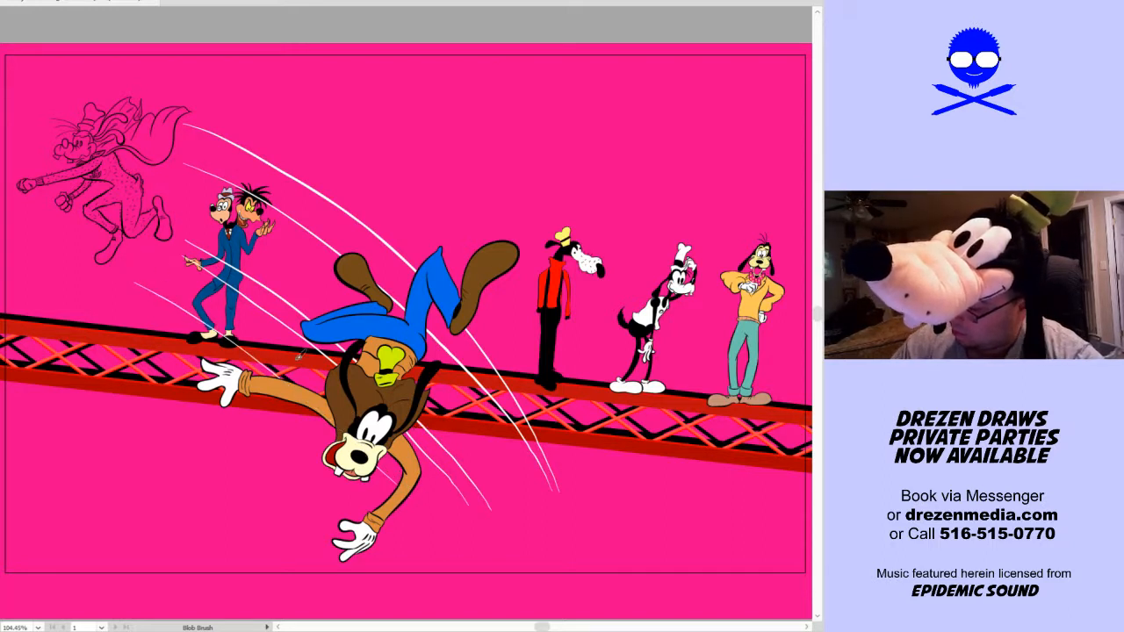
drag(337, 402, 112, 239)
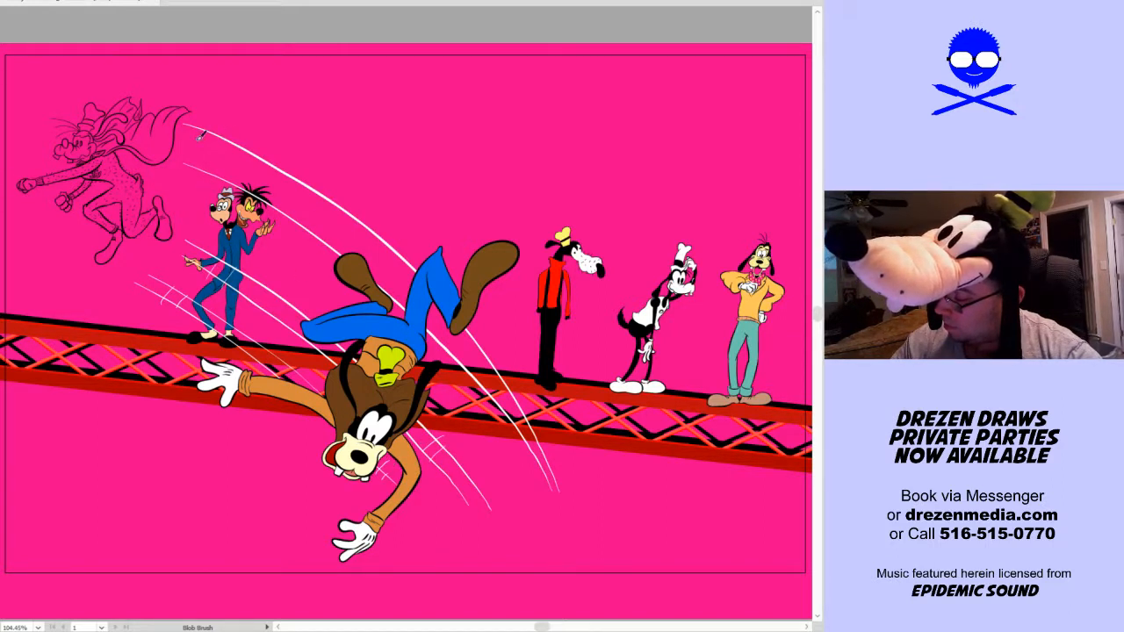
Paint thinner white lines alongside the upper speed lines and add short ticks across the trail with the Blob Brush
drag(198, 134, 334, 220)
key(v)
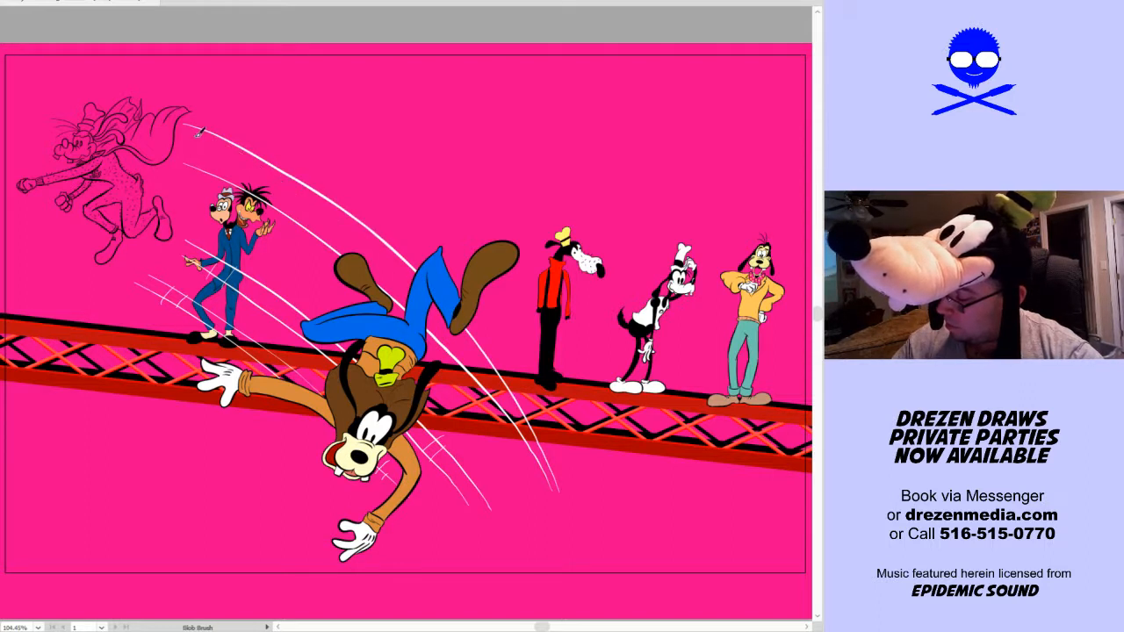
key(shift+b)
mouse_move(209, 136)
mouse_down()
mouse_move(297, 186)
mouse_move(382, 252)
mouse_up()
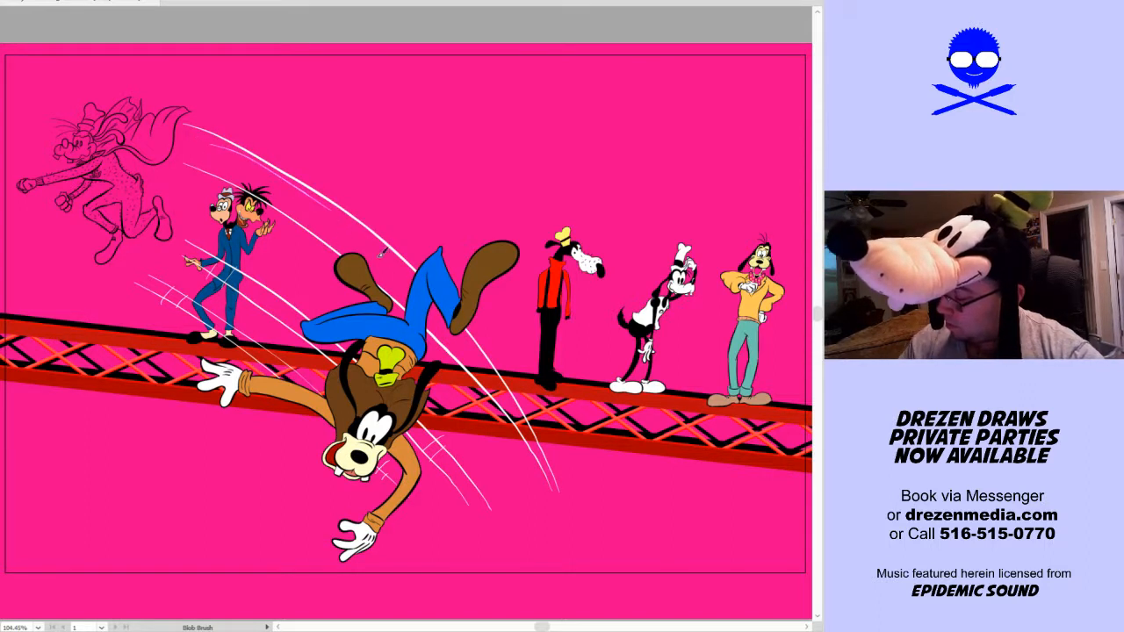
drag(256, 208, 334, 260)
mouse_move(433, 321)
mouse_down()
mouse_move(487, 380)
mouse_move(470, 358)
mouse_up()
mouse_move(244, 208)
mouse_down()
mouse_move(255, 195)
mouse_move(278, 213)
mouse_up()
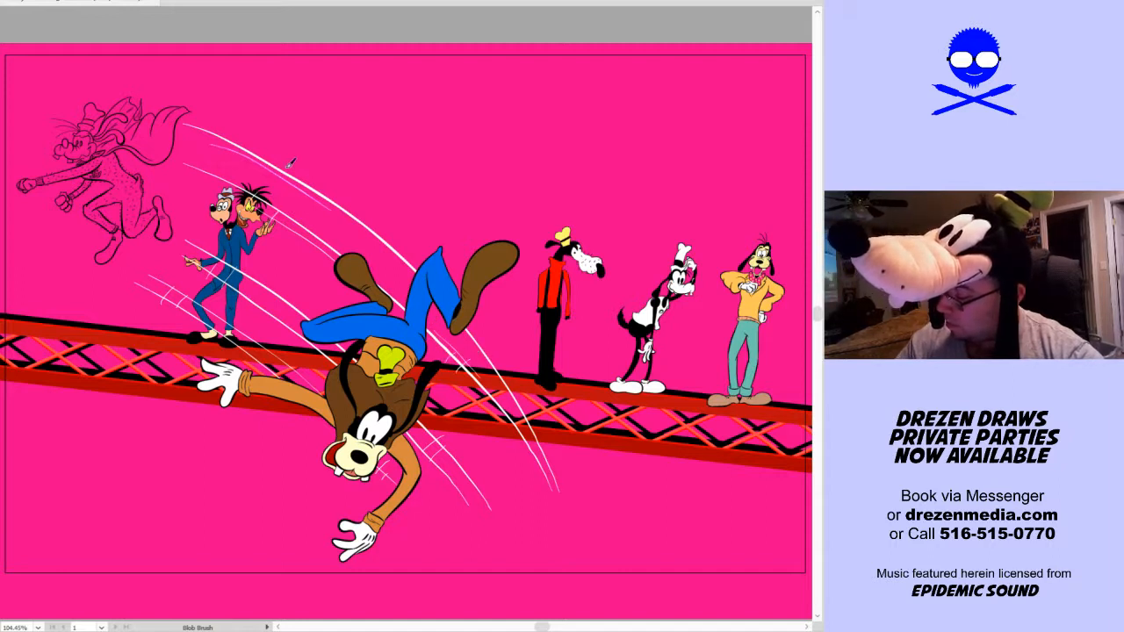
mouse_move(229, 150)
mouse_down()
mouse_move(242, 139)
mouse_move(265, 157)
mouse_up()
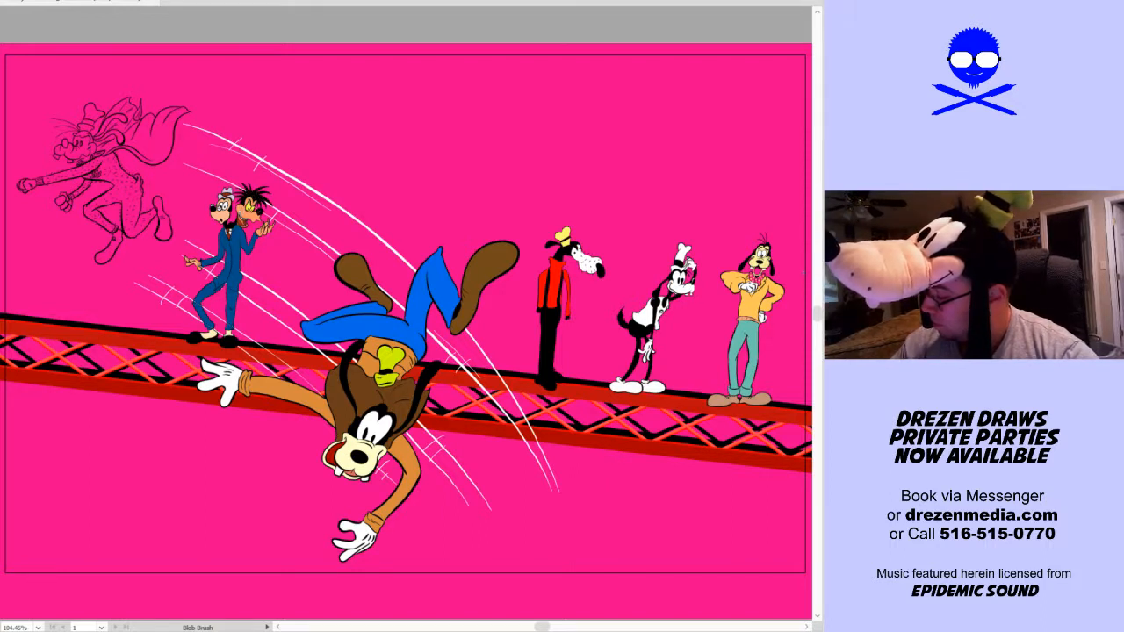
key(ctrl+z)
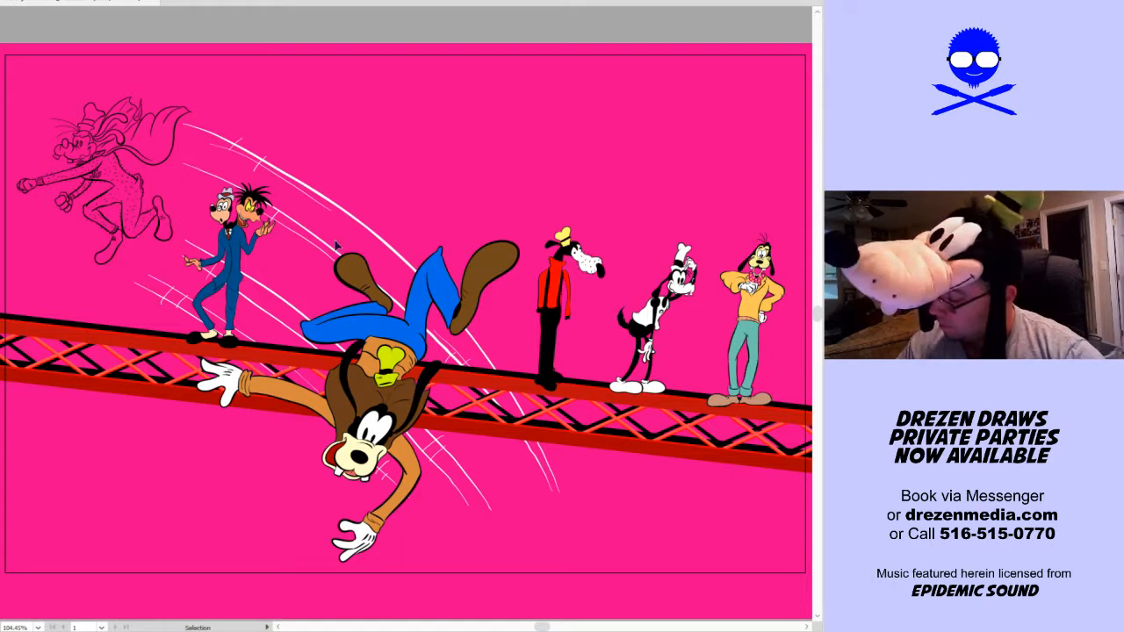
key(shift+b)
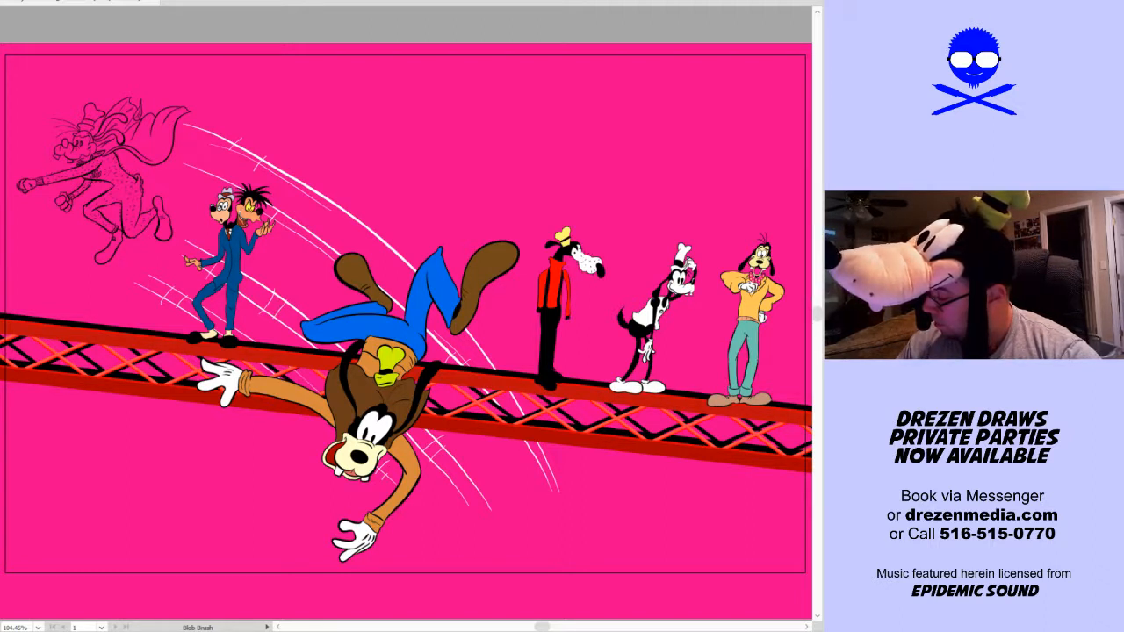
Select all the white speed lines, scale them down to about 60% and place them between the caped dog and the falling dog
ctrl+click(274, 302)
ctrl+shift+click(262, 351)
ctrl+shift+click(378, 235)
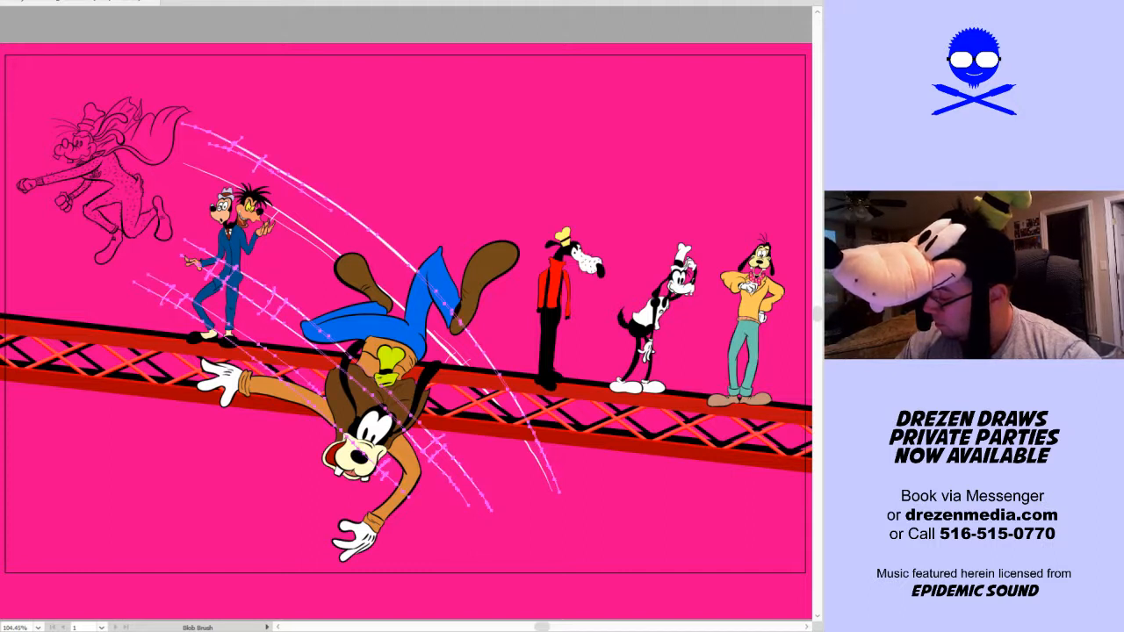
ctrl+shift+click(459, 358)
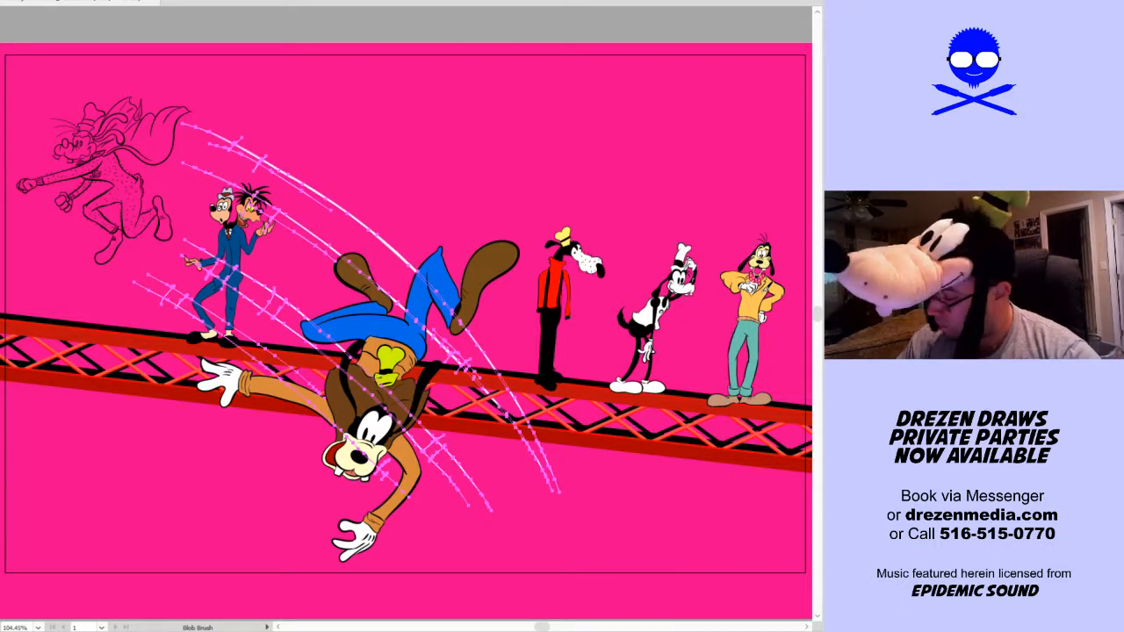
key(ctrl+shift+a)
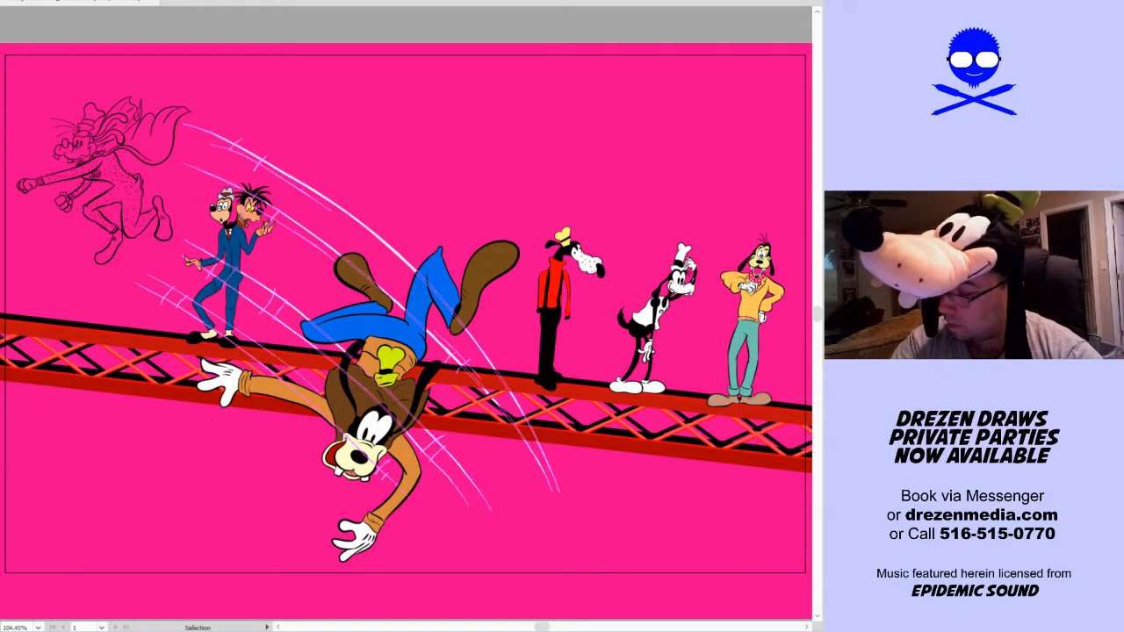
click(474, 496)
drag(560, 510, 502, 421)
drag(324, 244, 263, 196)
drag(379, 163, 409, 136)
drag(307, 227, 314, 234)
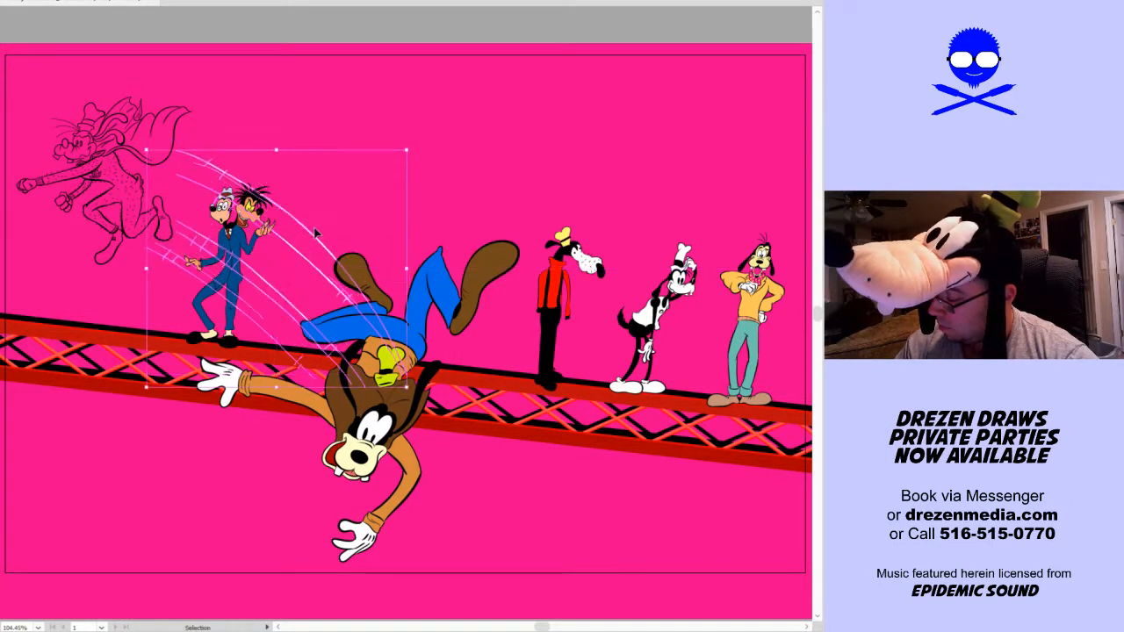
click(443, 125)
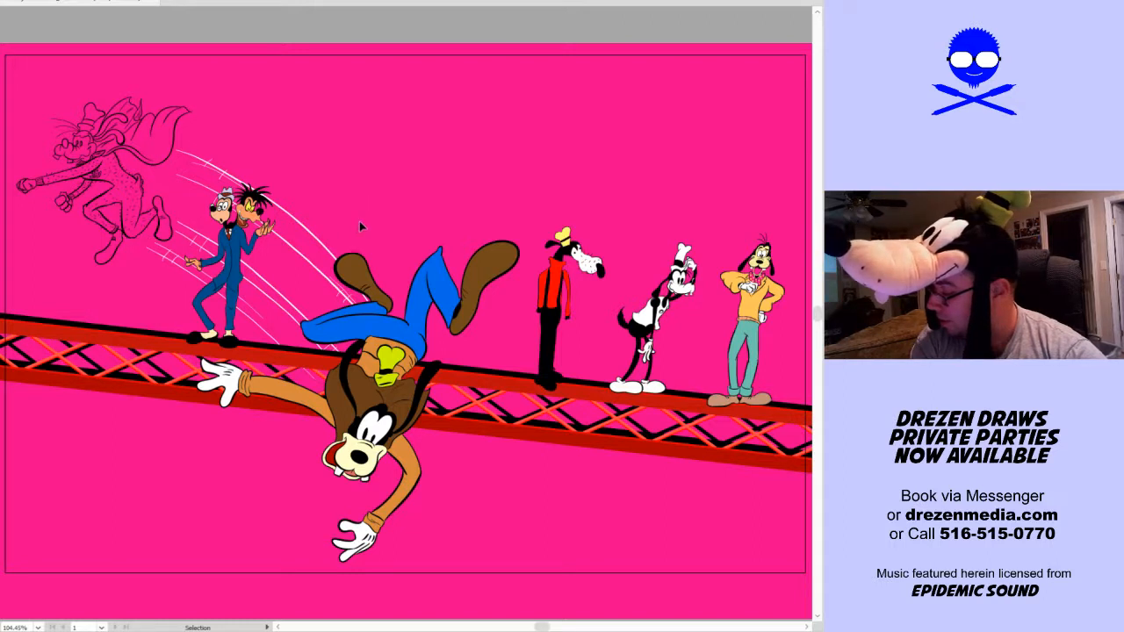
Leave the speed lines deselected and activate the Live Paint Bucket
click(320, 278)
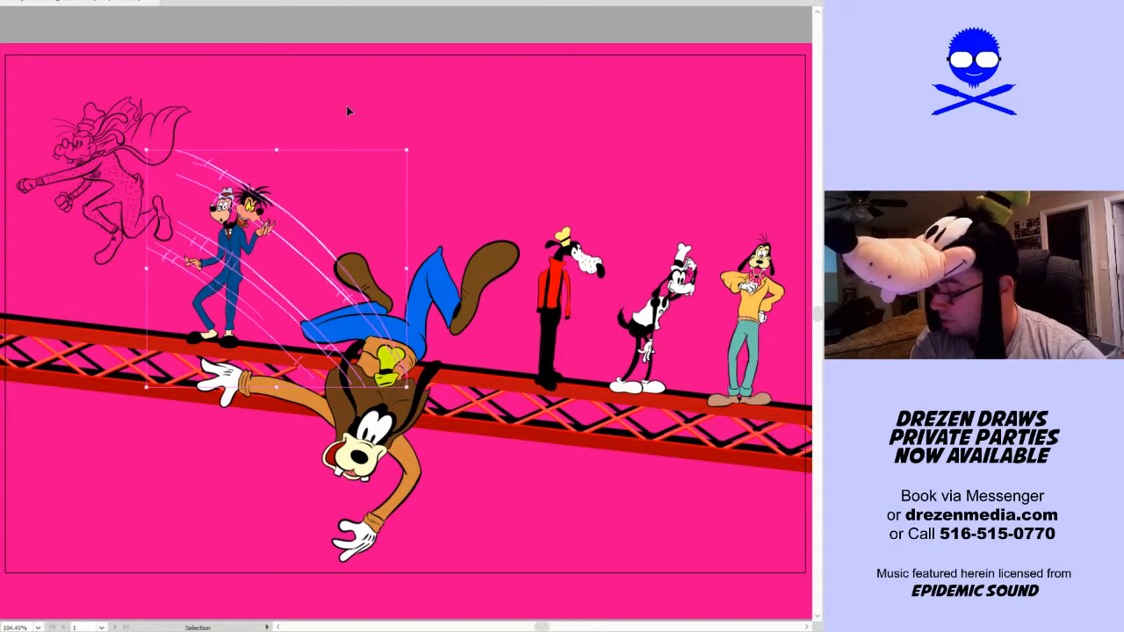
click(338, 133)
key(k)
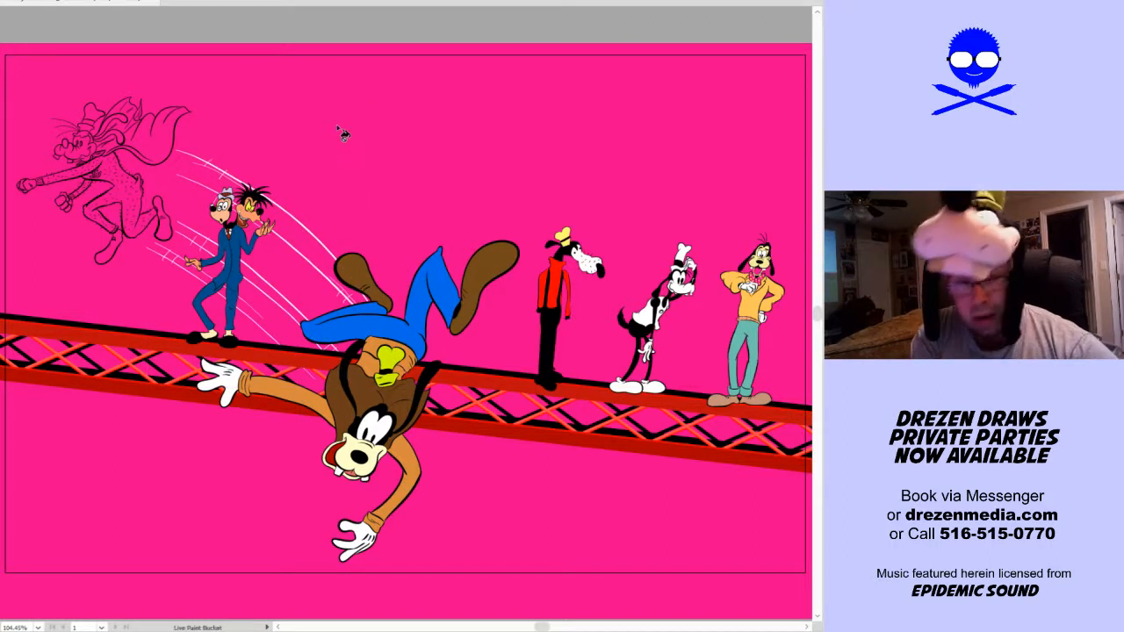
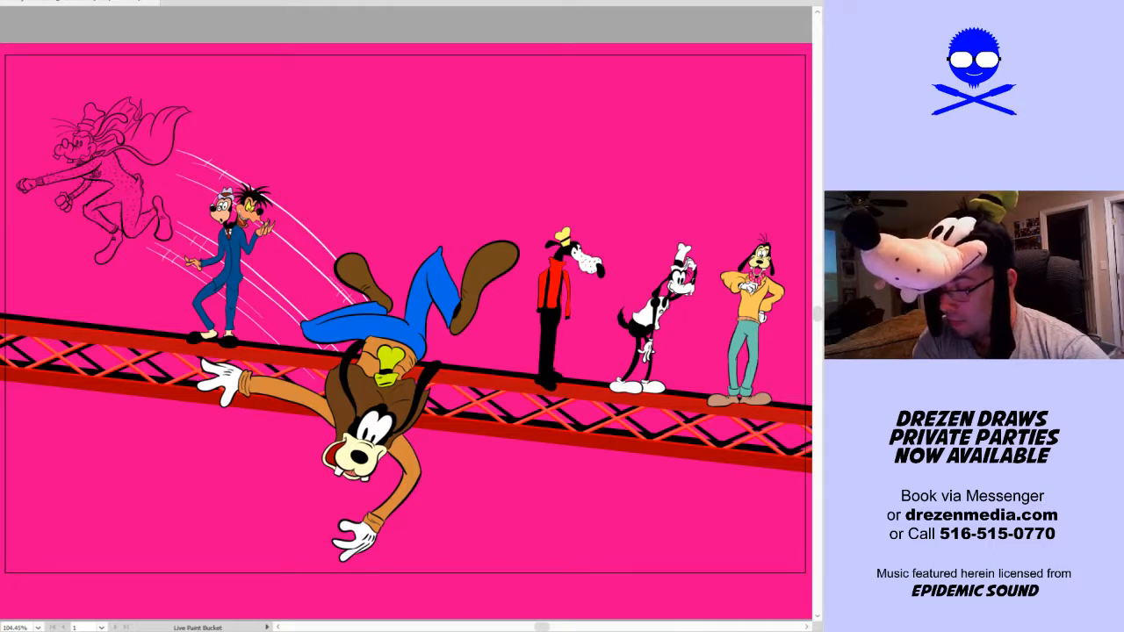
Fill the caped dog's suit body, rear arm and rear sleeve cuff with red using Live Paint
click(117, 179)
key(v)
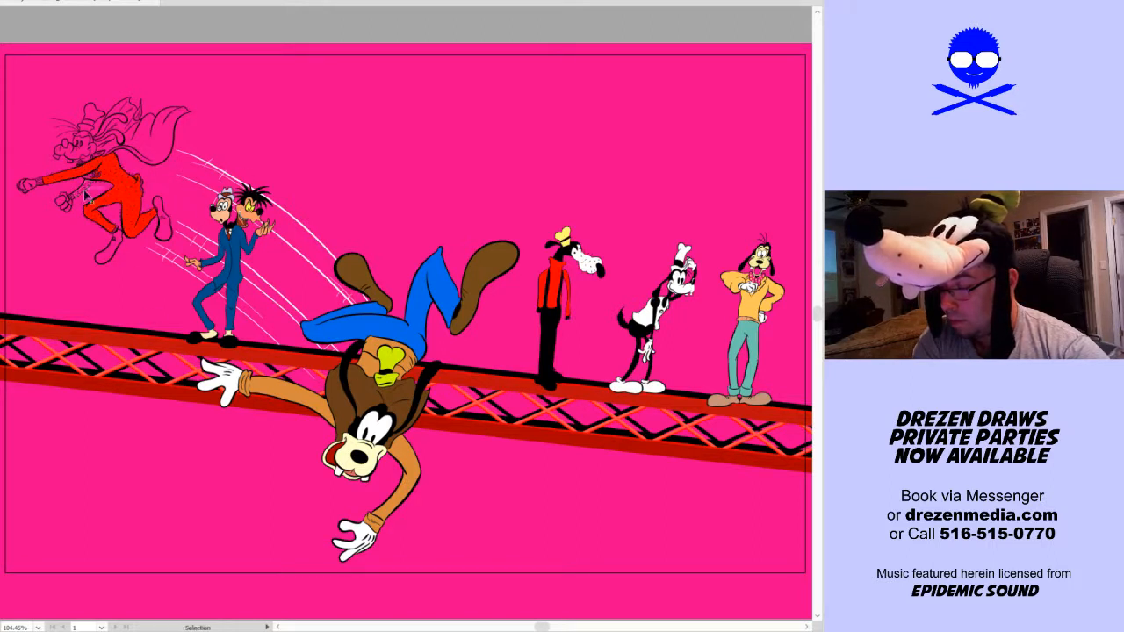
scroll(53, 162, up, 2)
scroll(52, 162, up, 2)
scroll(74, 178, up, 2)
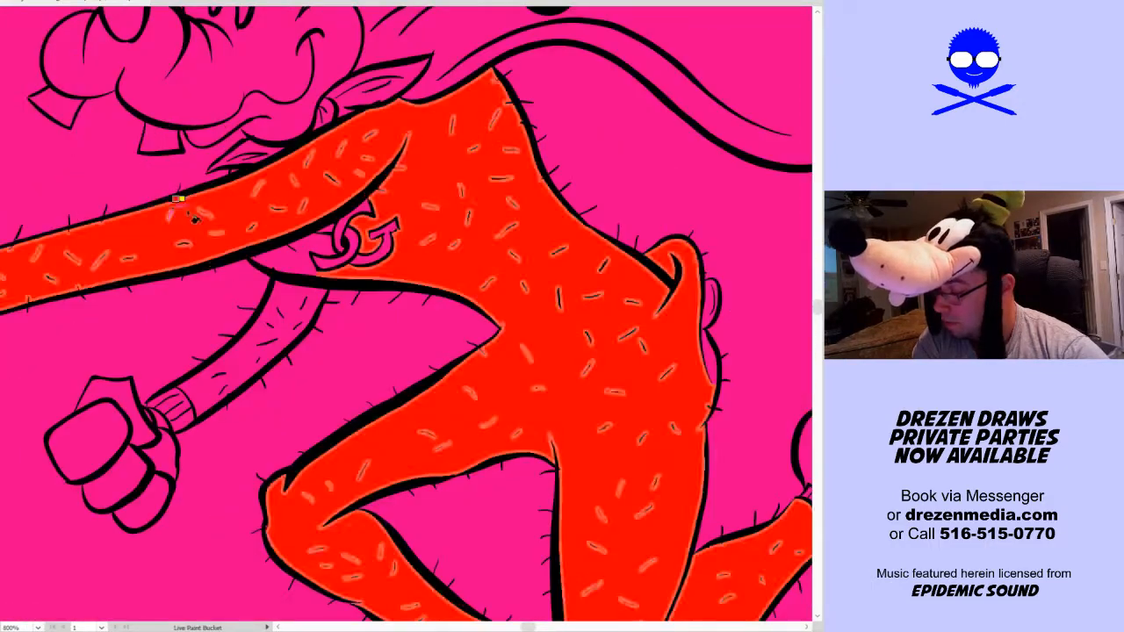
key(k)
click(300, 307)
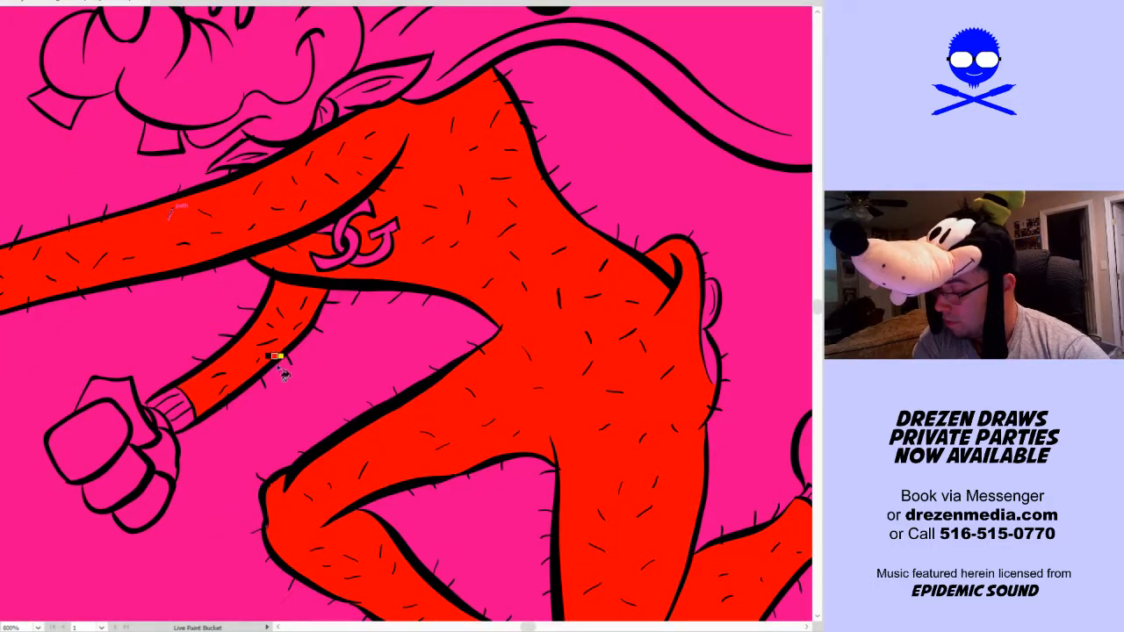
click(191, 421)
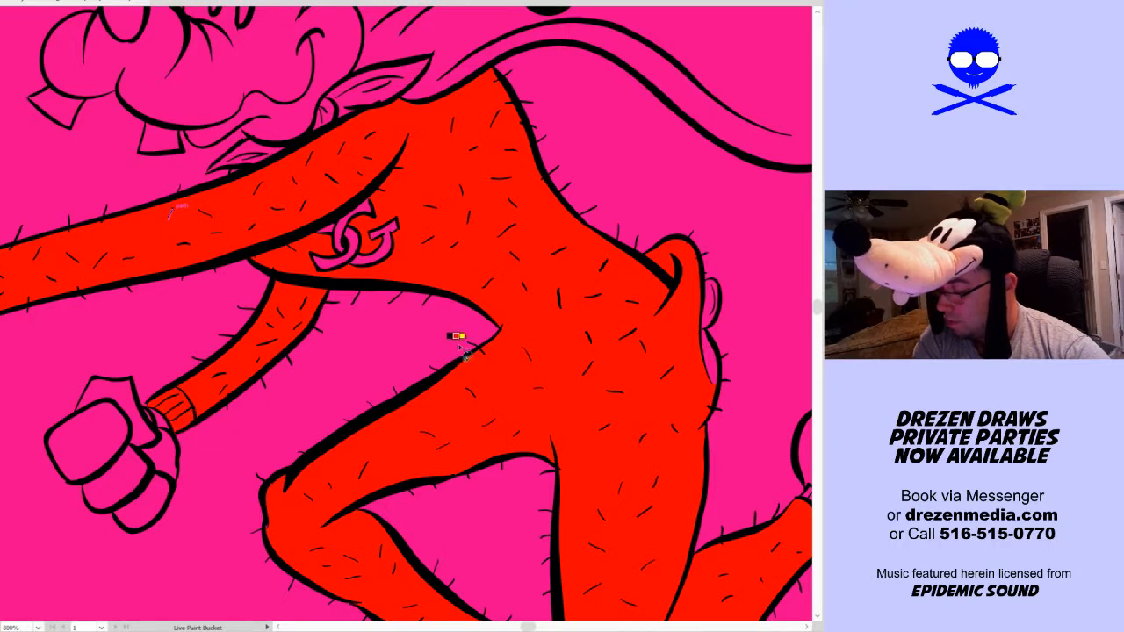
Fill the outstretched arm's ribbed cuff and the seat bulge at the back of the suit with red
scroll(457, 336, down, 2)
click(161, 316)
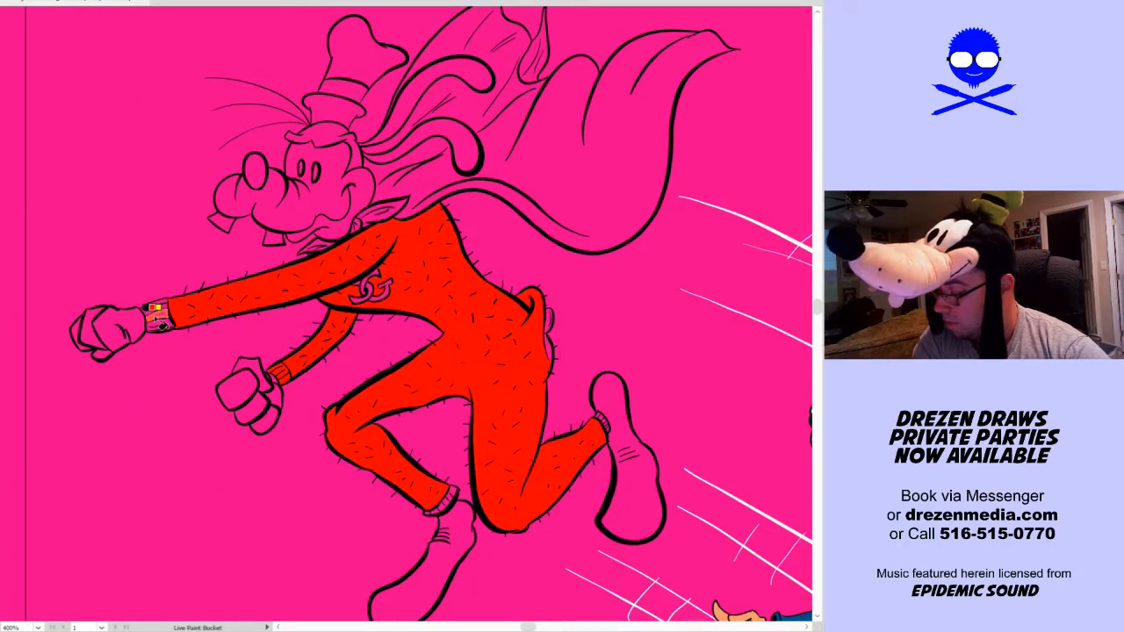
click(155, 310)
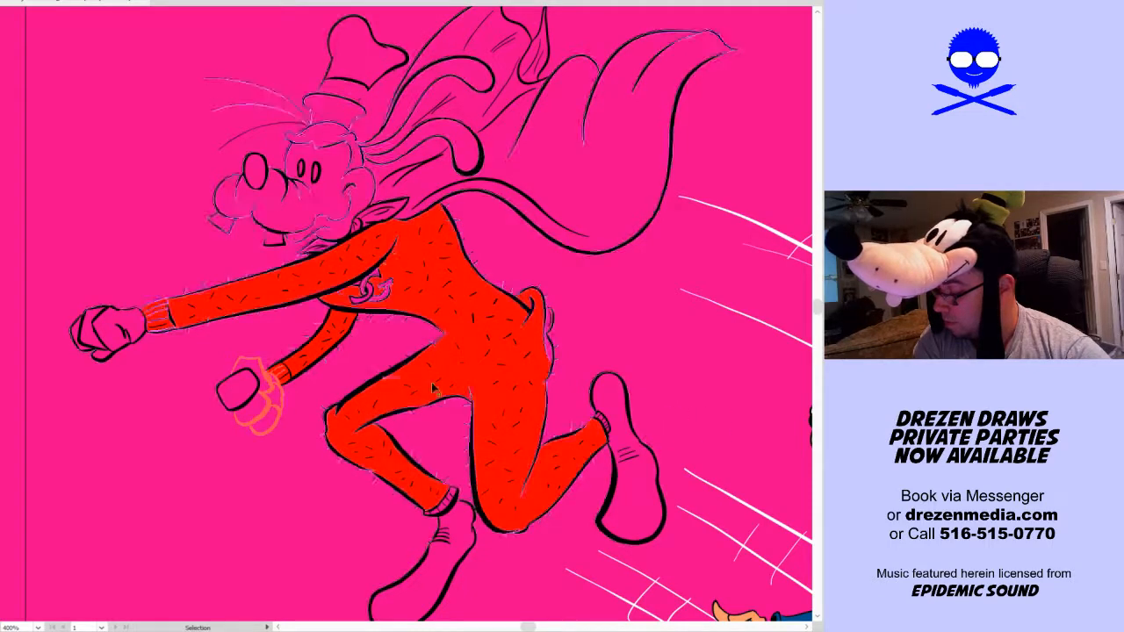
scroll(584, 400, up, 3)
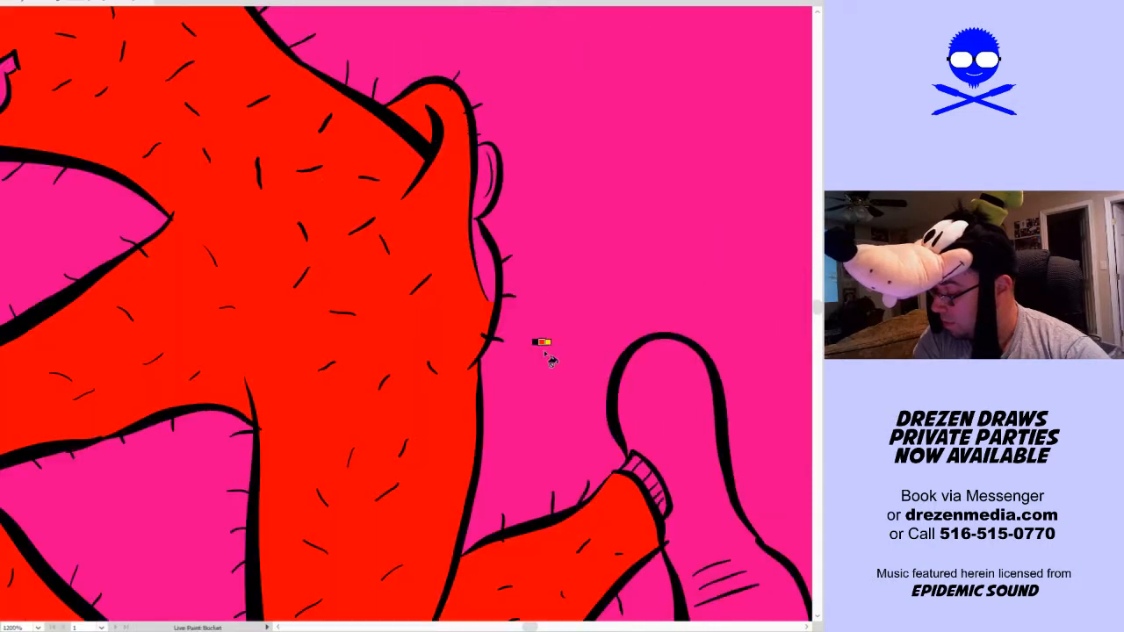
click(494, 286)
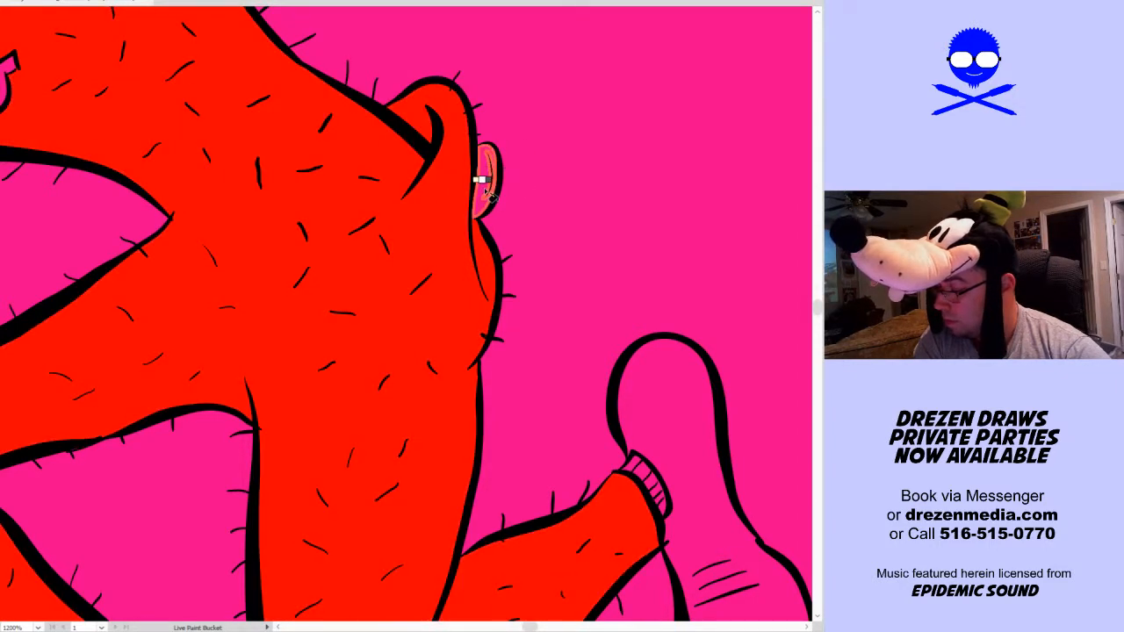
Fill the small rounded shape behind the suit's seat flap and the interlocking chest logo with white
drag(316, 121, 561, 246)
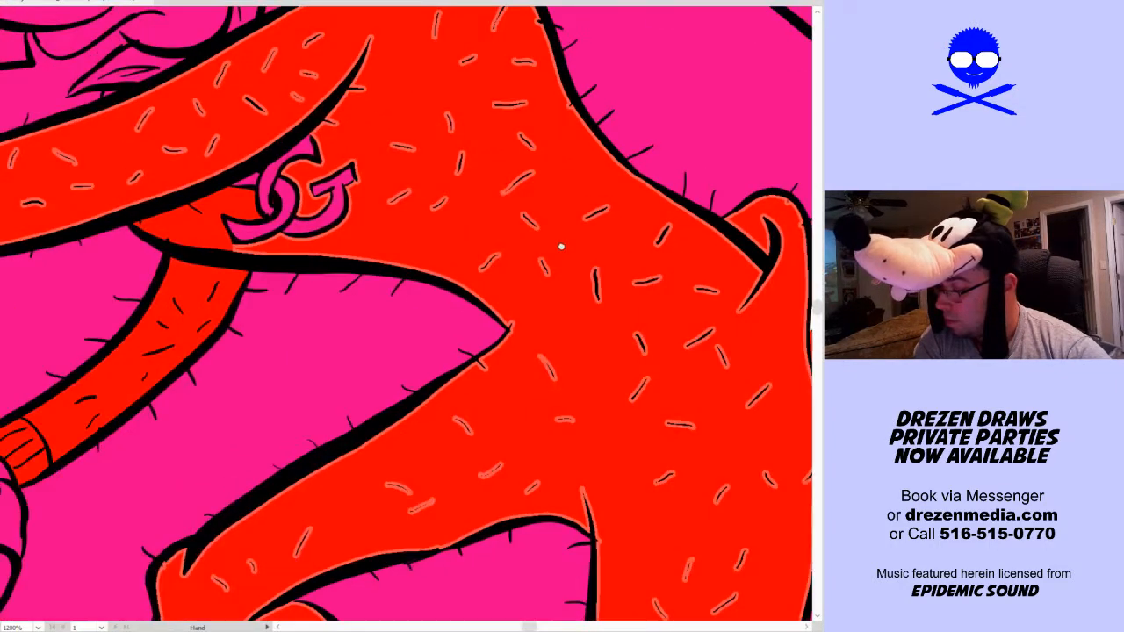
click(324, 220)
click(268, 200)
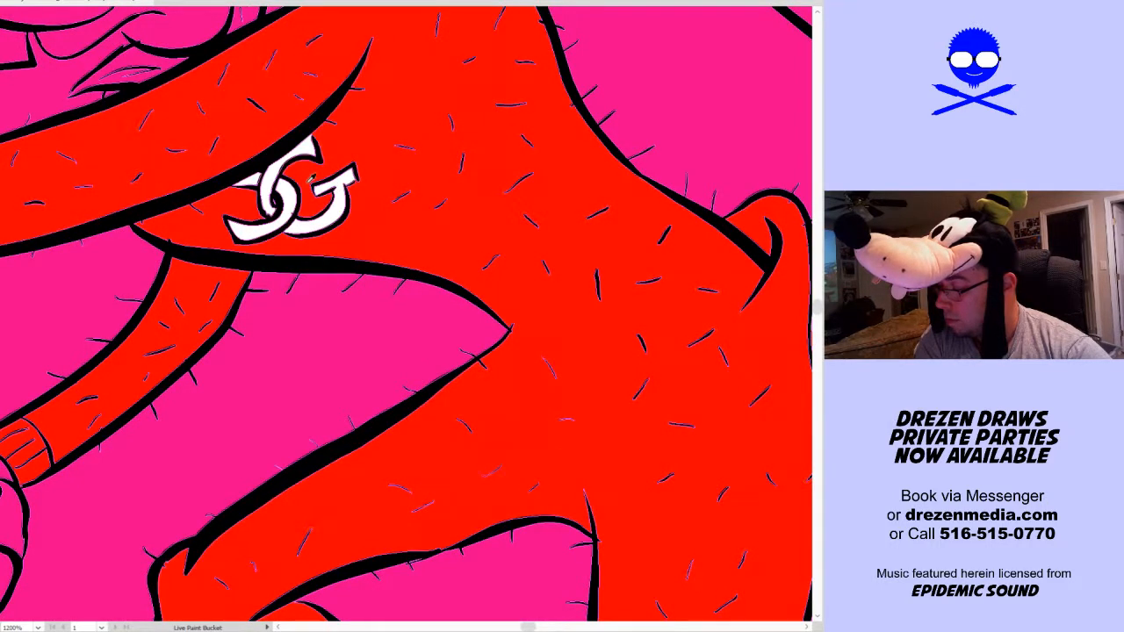
scroll(288, 200, up, 3)
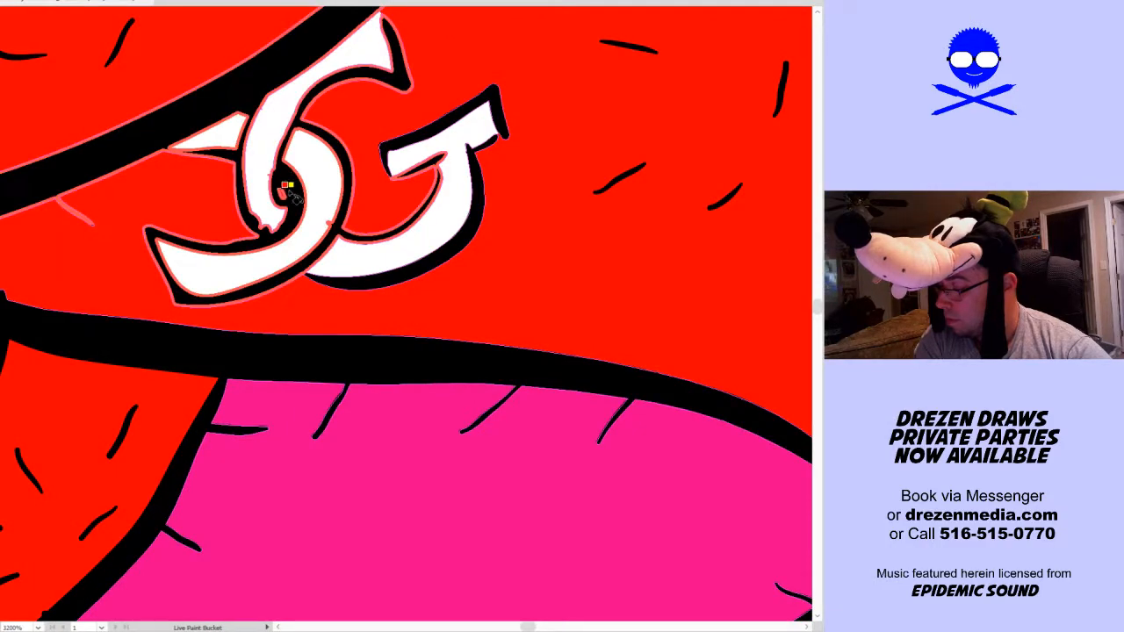
scroll(293, 202, up, 3)
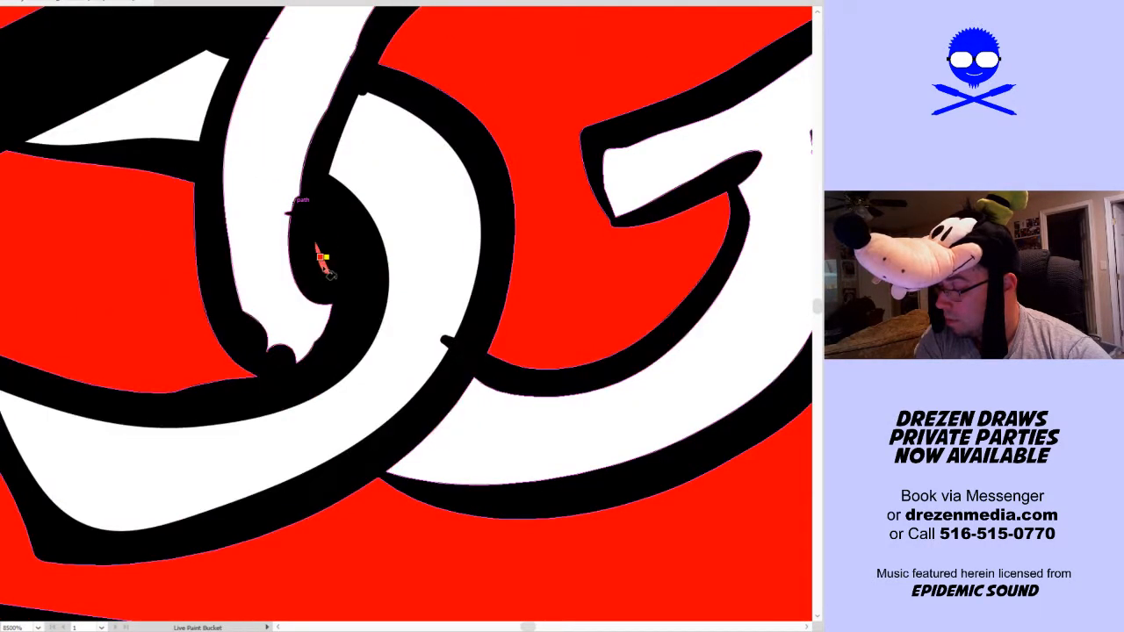
key(v)
scroll(413, 270, down, 5)
scroll(417, 270, down, 4)
key(k)
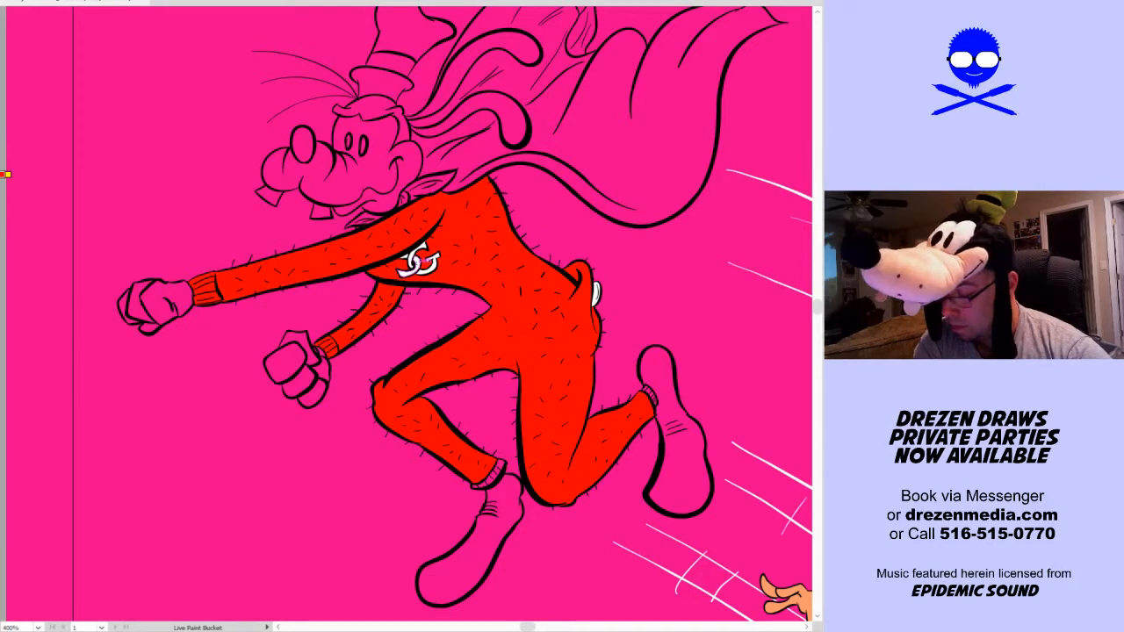
Fill the cape, its neck knot and the loose knot end under the chin with dark blue
click(423, 186)
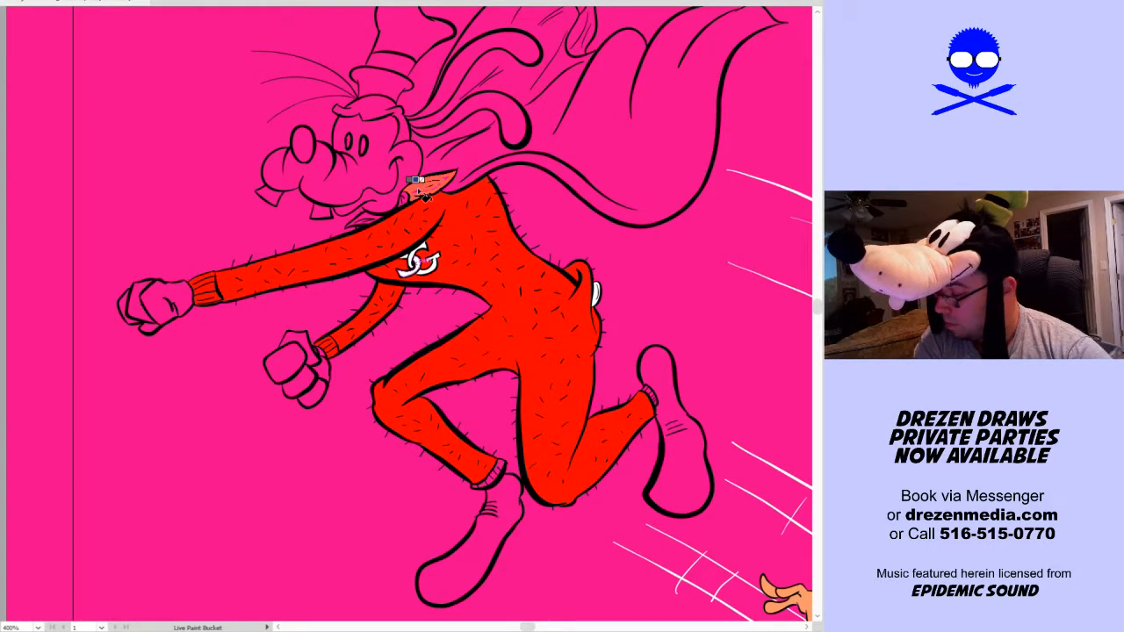
click(470, 149)
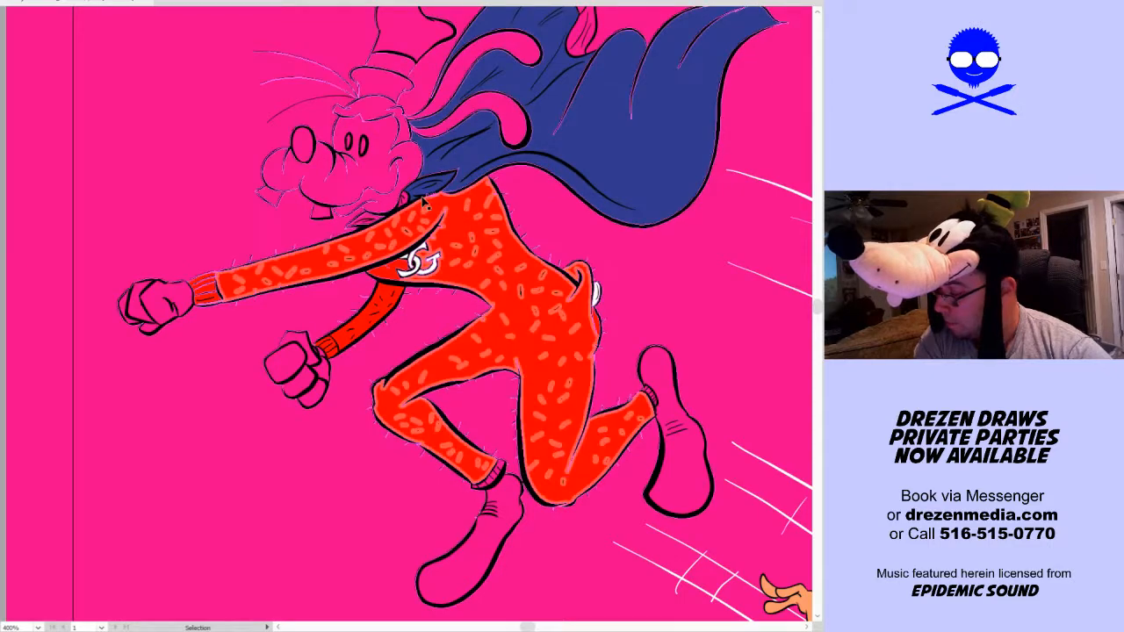
scroll(377, 202, up, 4)
click(373, 204)
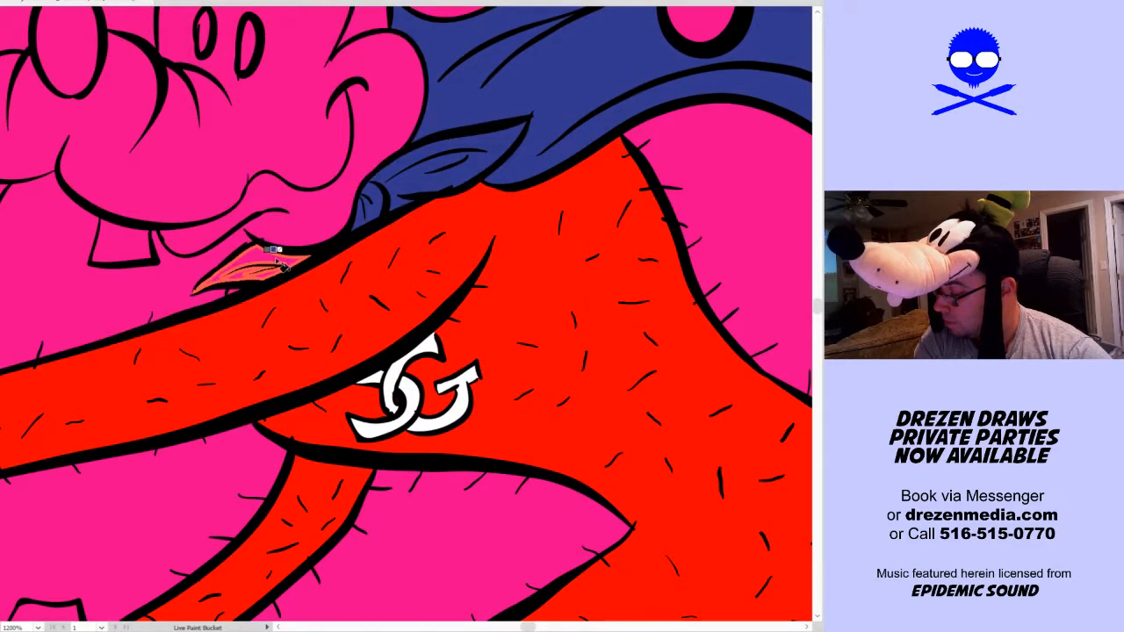
click(286, 268)
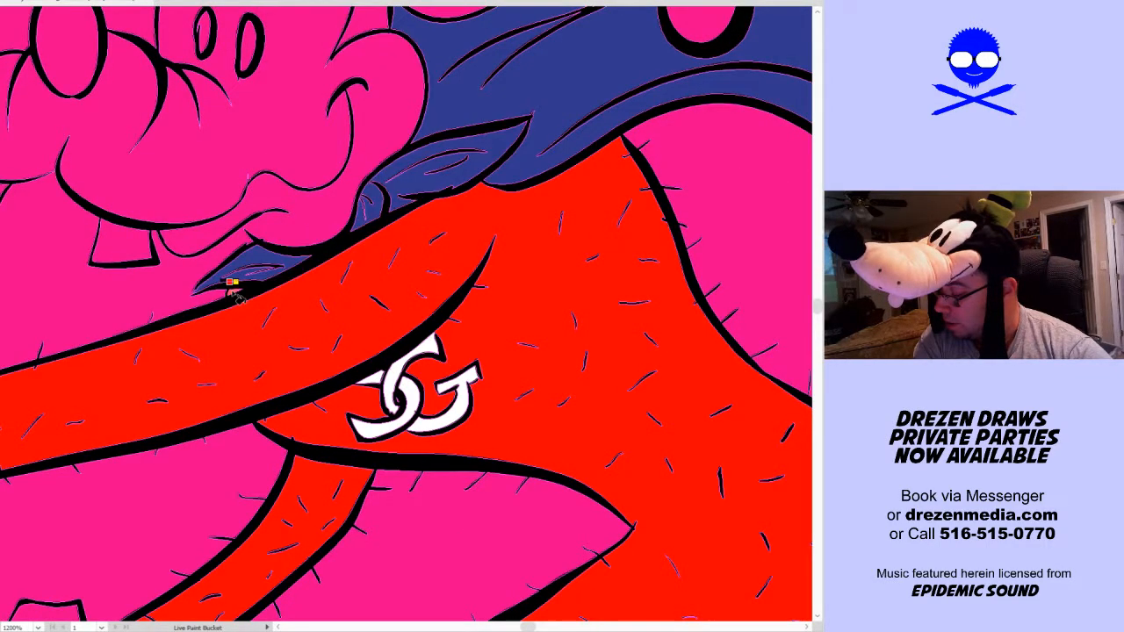
scroll(299, 263, down, 2)
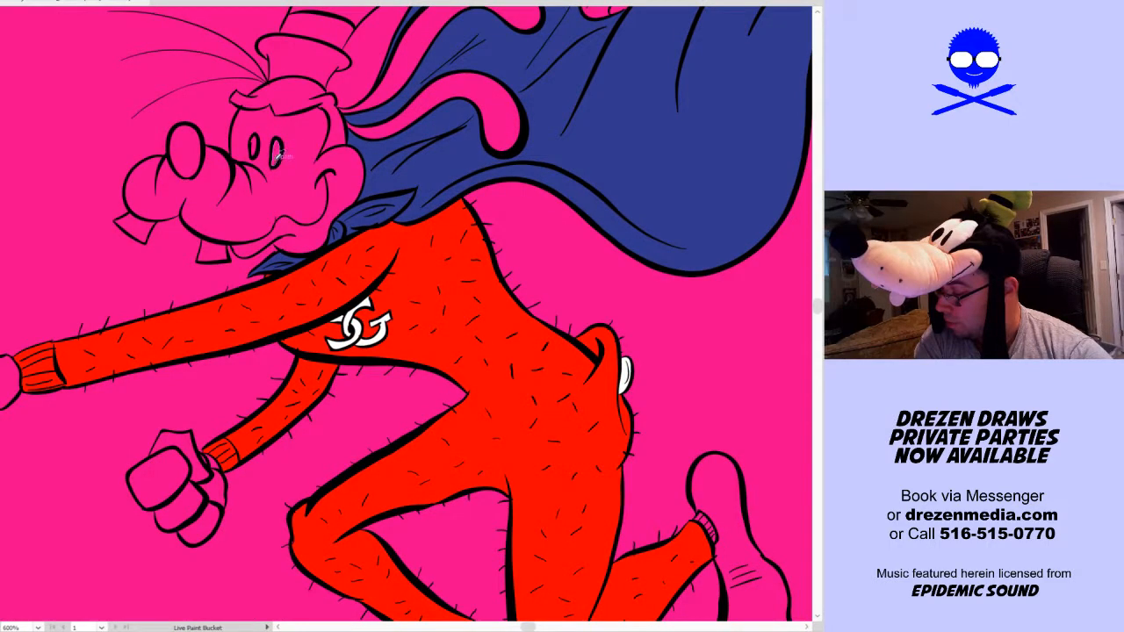
Fill the caped dog's pupils, both long ears and the hat band with black, and leave the artwork deselected
click(255, 147)
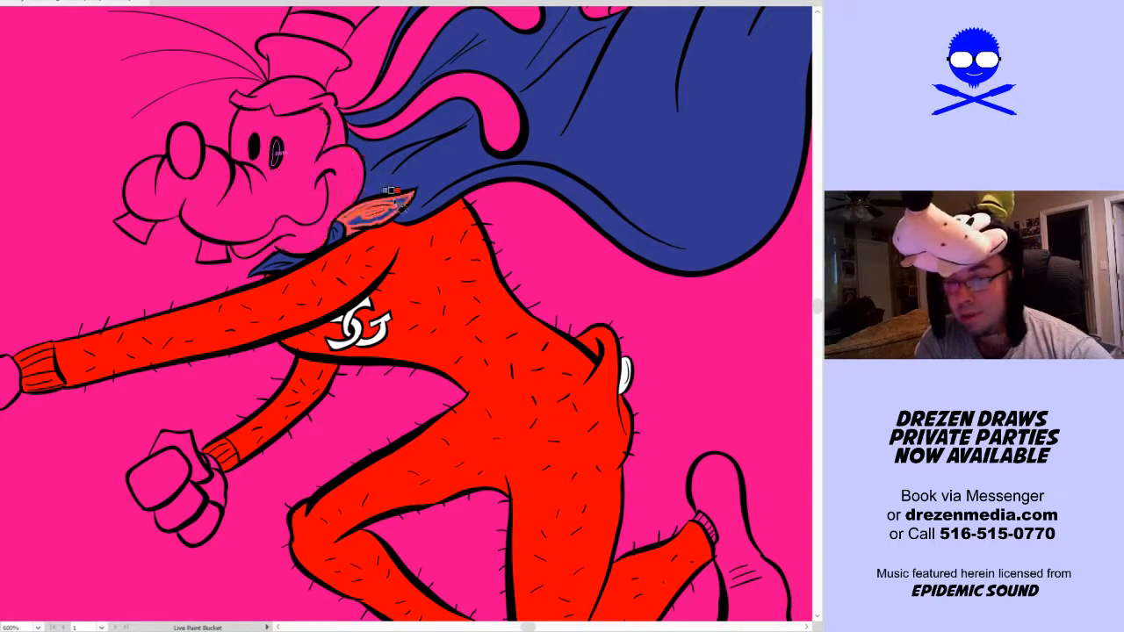
scroll(395, 191, down, 1)
click(471, 122)
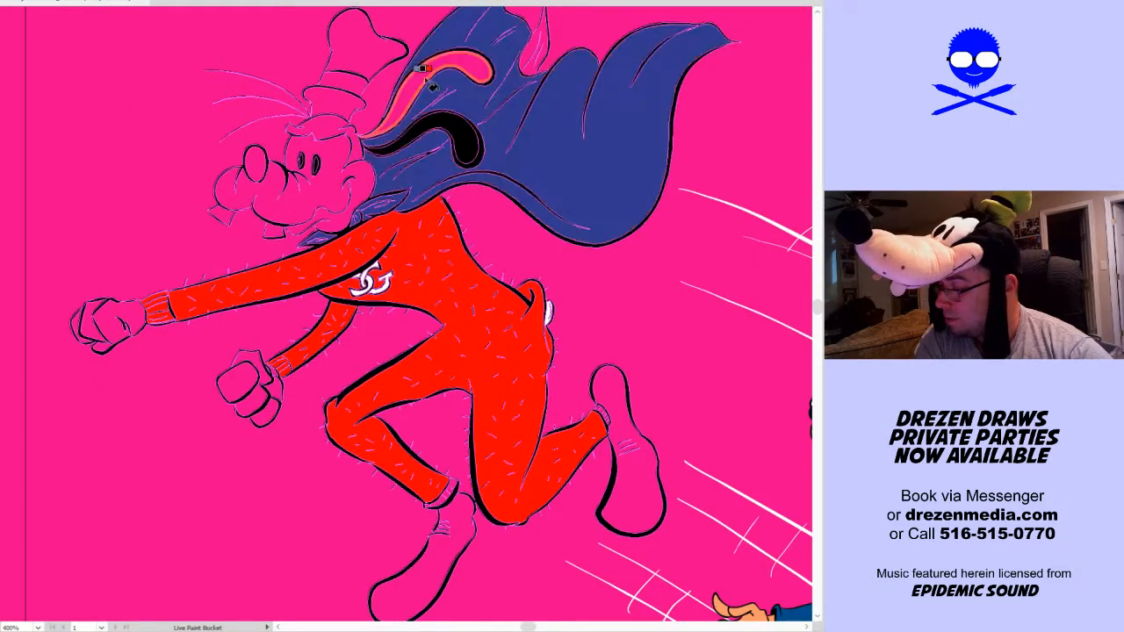
click(428, 83)
click(349, 84)
key(v)
click(578, 288)
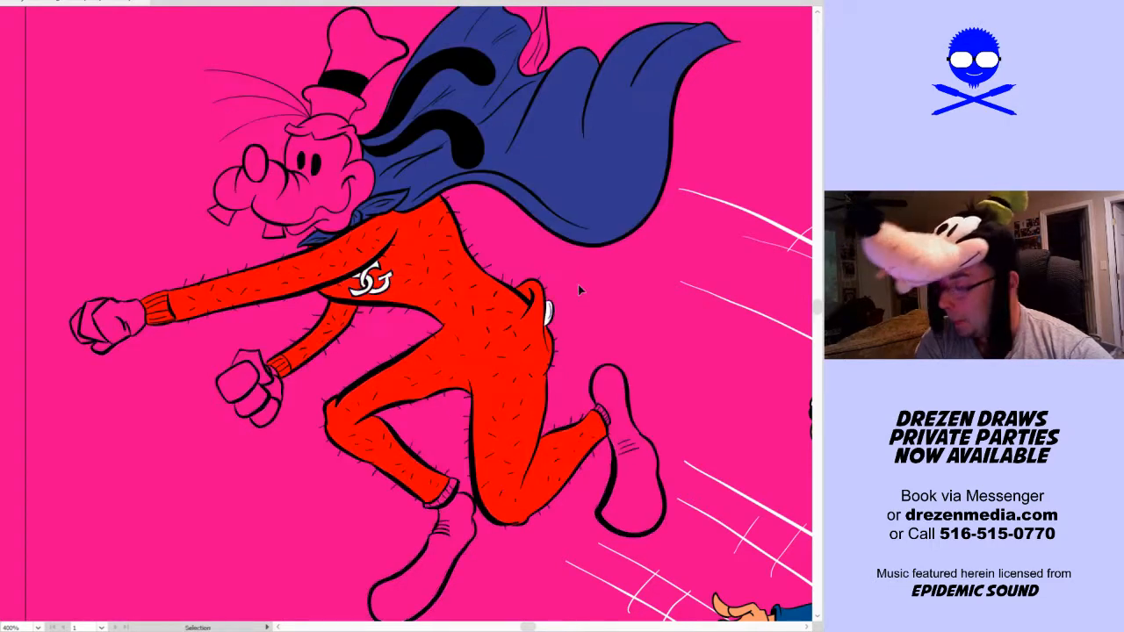
Fill both of the caped dog's shoes with brown
scroll(577, 286, down, 2)
key(k)
mouse_move(655, 352)
mouse_down()
mouse_move(542, 326)
mouse_move(472, 338)
mouse_up()
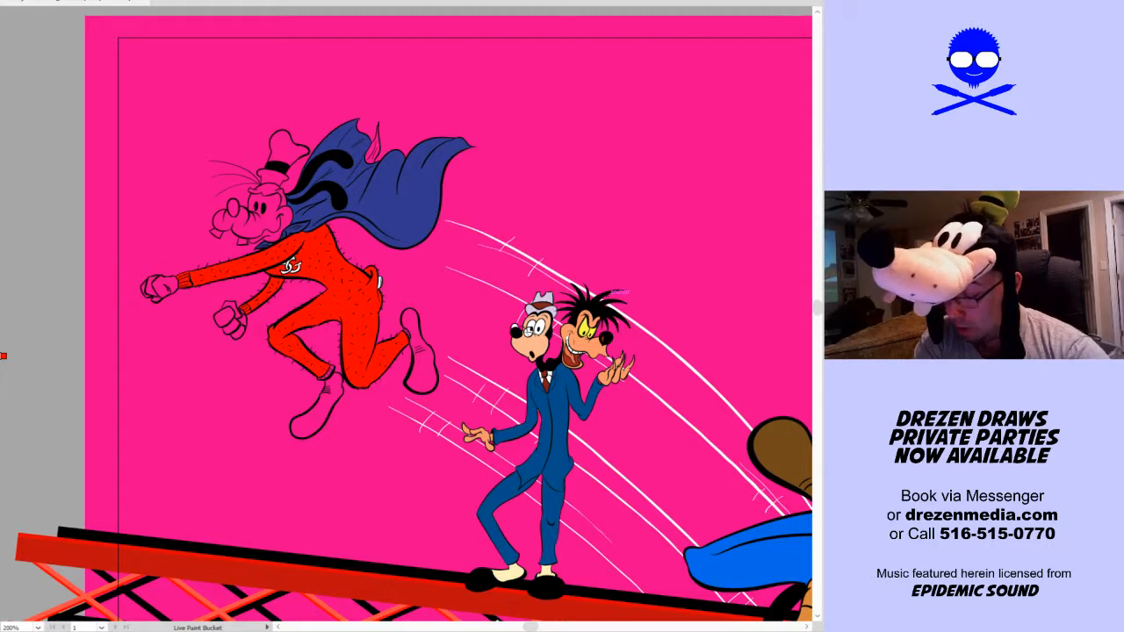
click(318, 408)
click(422, 360)
key(v)
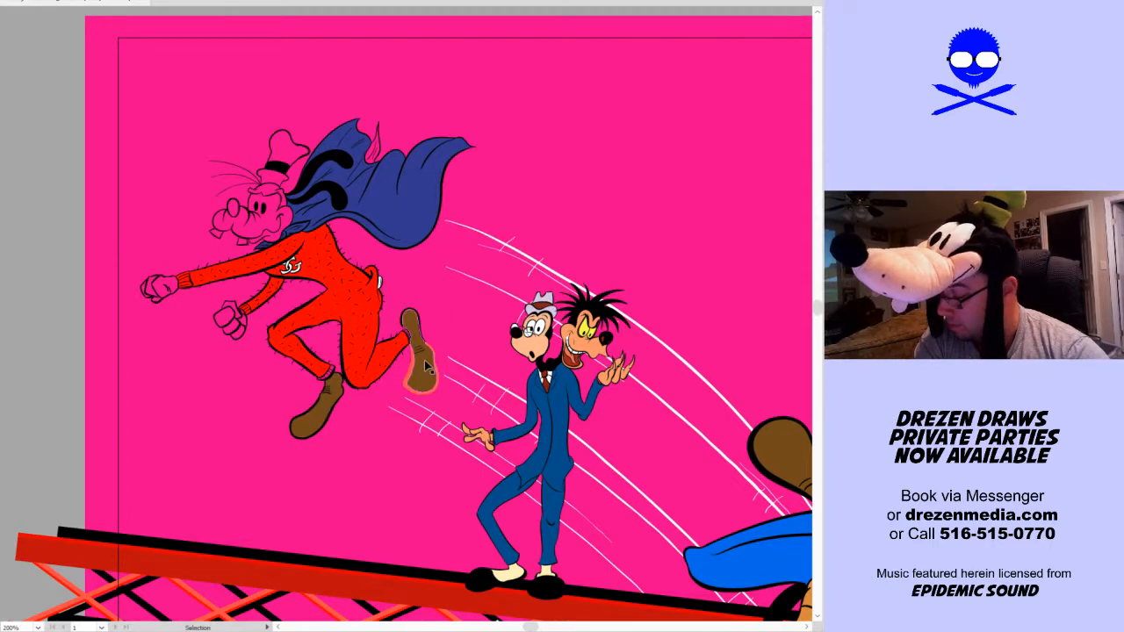
Fill every ribbed section of the suit's two ankle cuffs with red
key(k)
scroll(425, 367, up, 4)
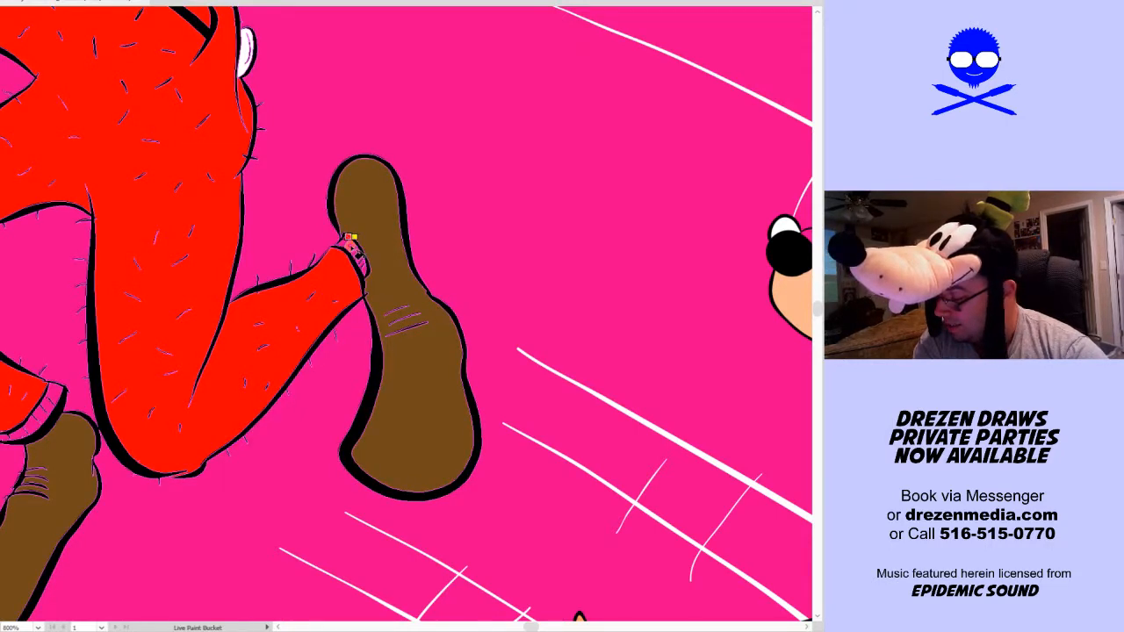
scroll(349, 237, up, 3)
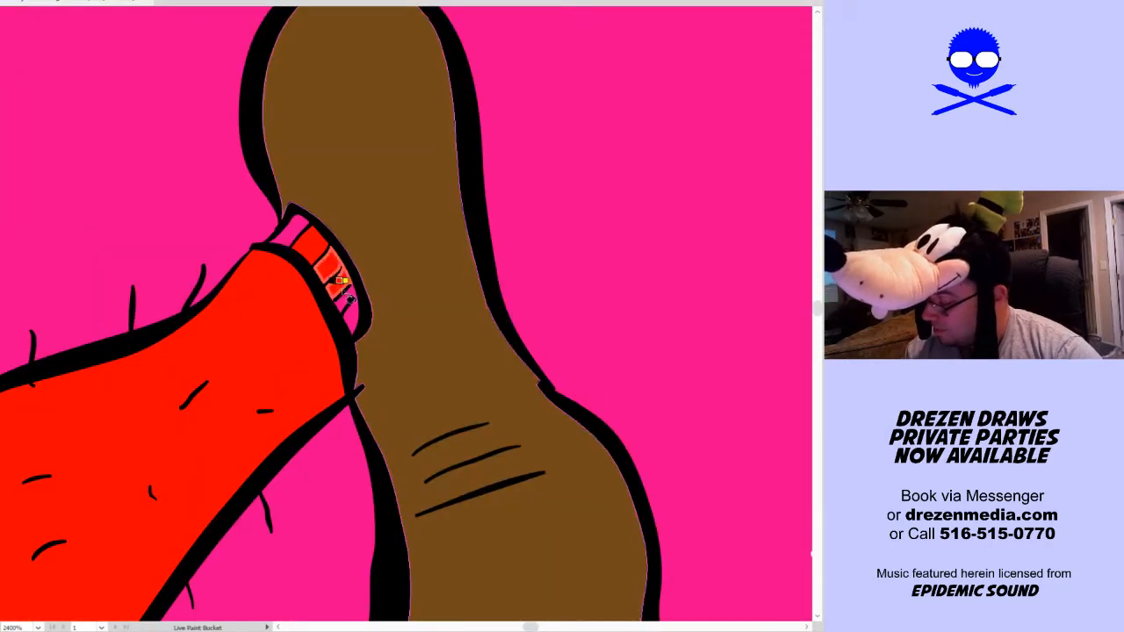
click(346, 304)
click(353, 317)
click(295, 231)
mouse_move(138, 514)
mouse_down()
mouse_move(518, 227)
mouse_move(229, 489)
mouse_move(366, 465)
mouse_move(316, 456)
mouse_up()
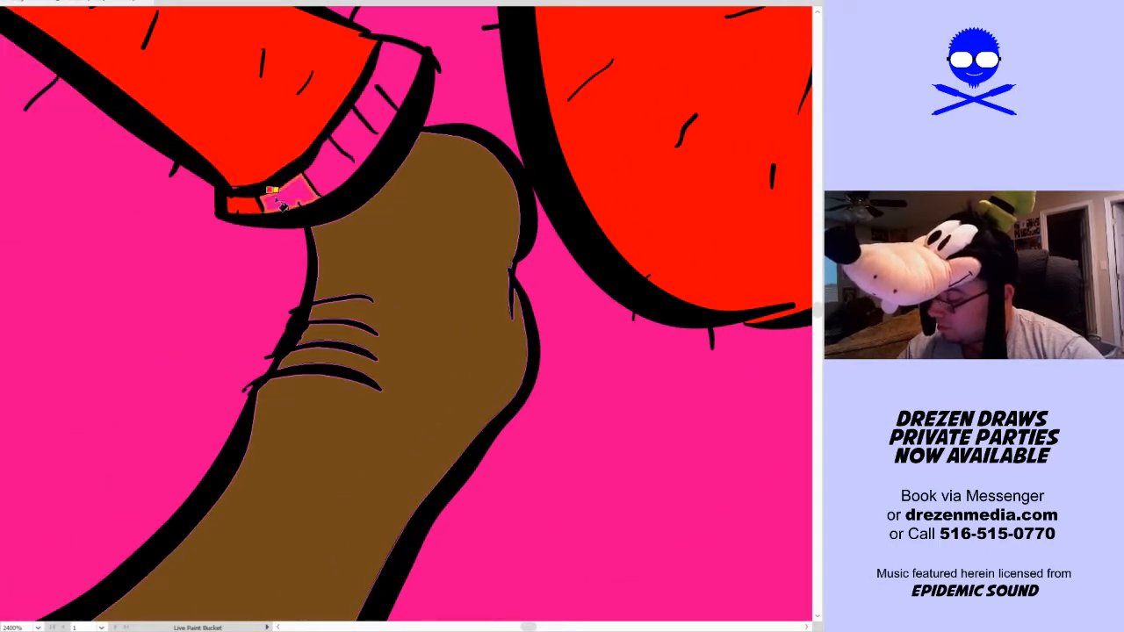
click(275, 199)
click(333, 162)
click(394, 90)
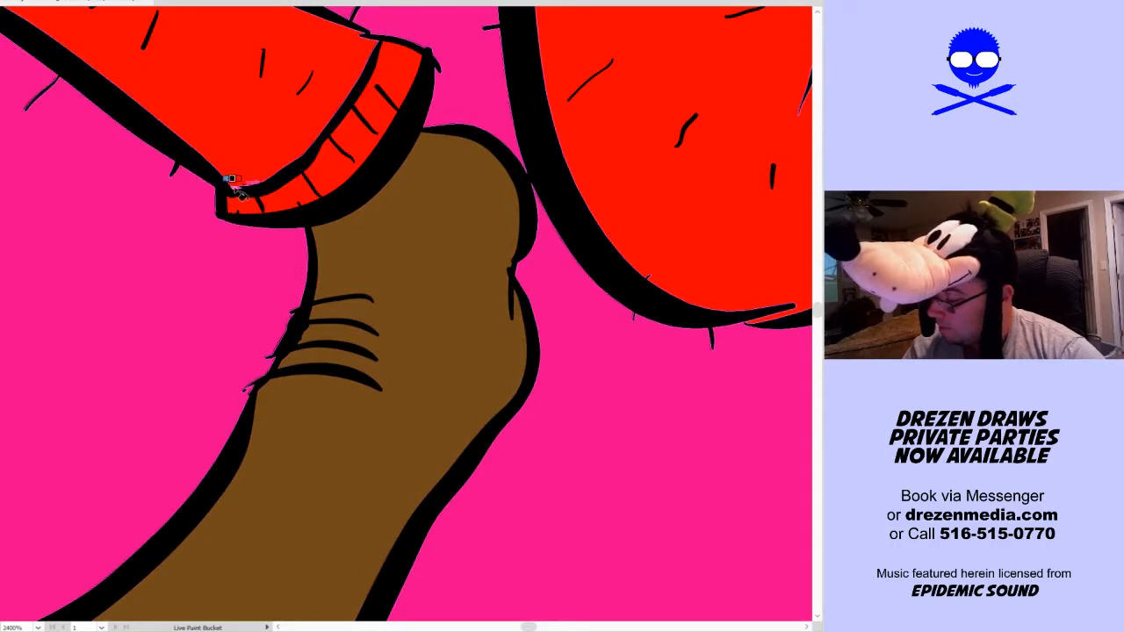
Fill both of the caped dog's fists with yellow, including the small glove sections beside the rear cuff
key(ctrl+0)
drag(251, 431, 301, 517)
drag(86, 328, 232, 164)
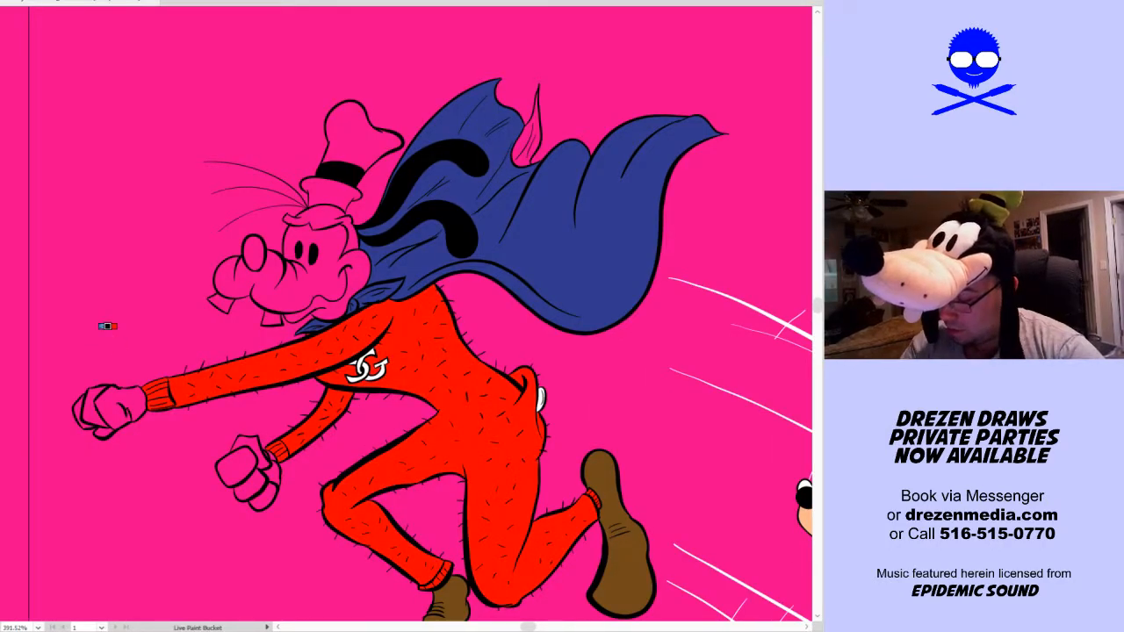
click(123, 406)
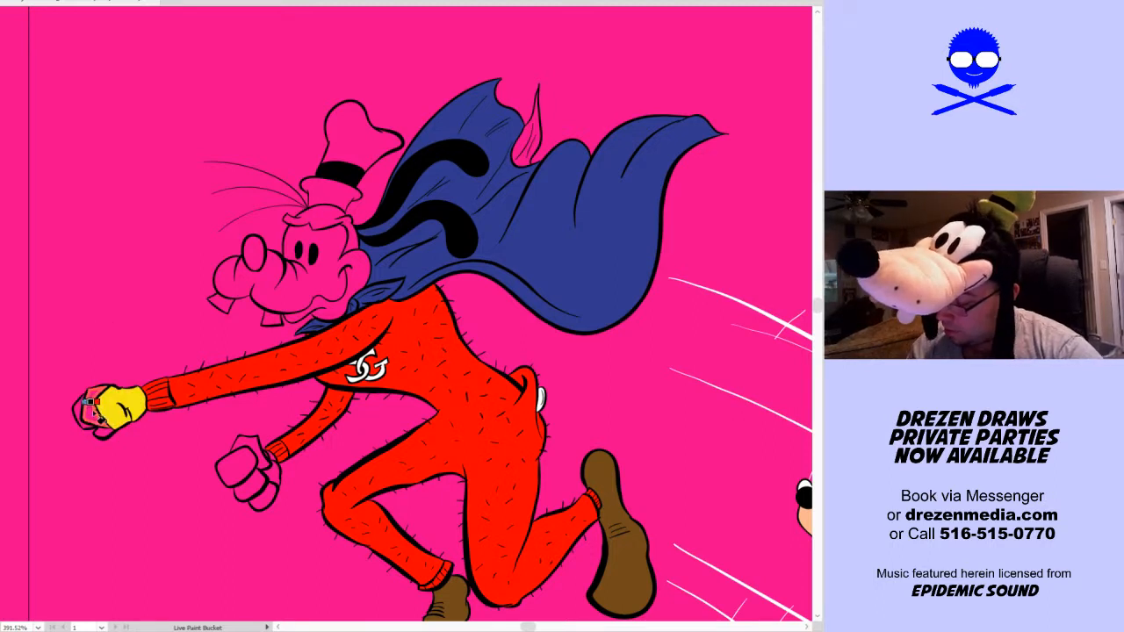
click(242, 465)
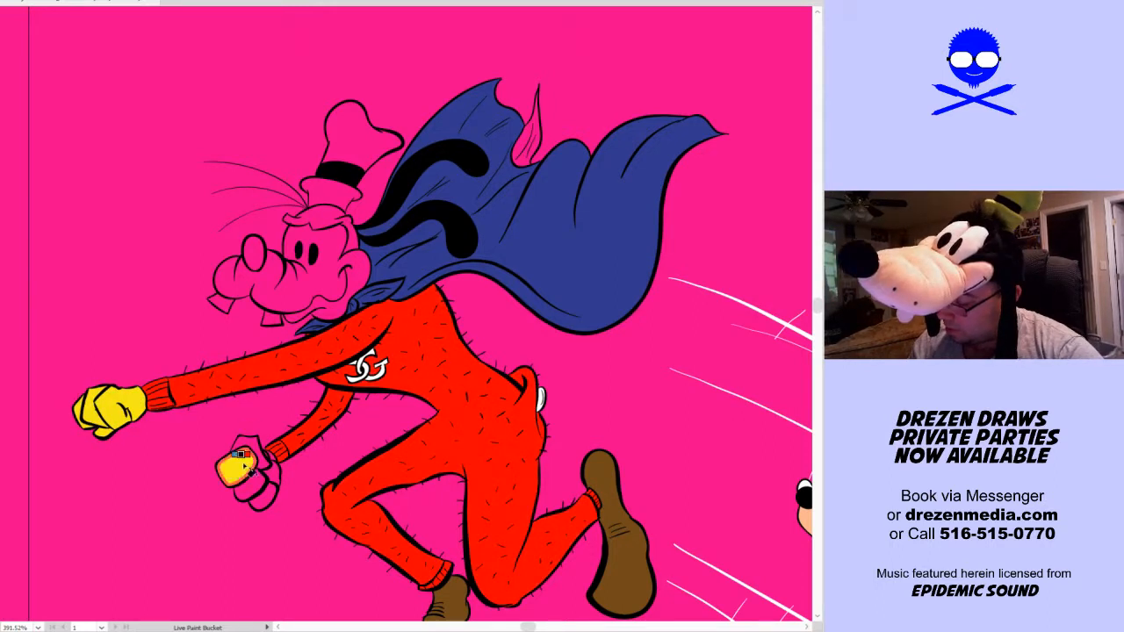
drag(274, 476, 250, 447)
key(z)
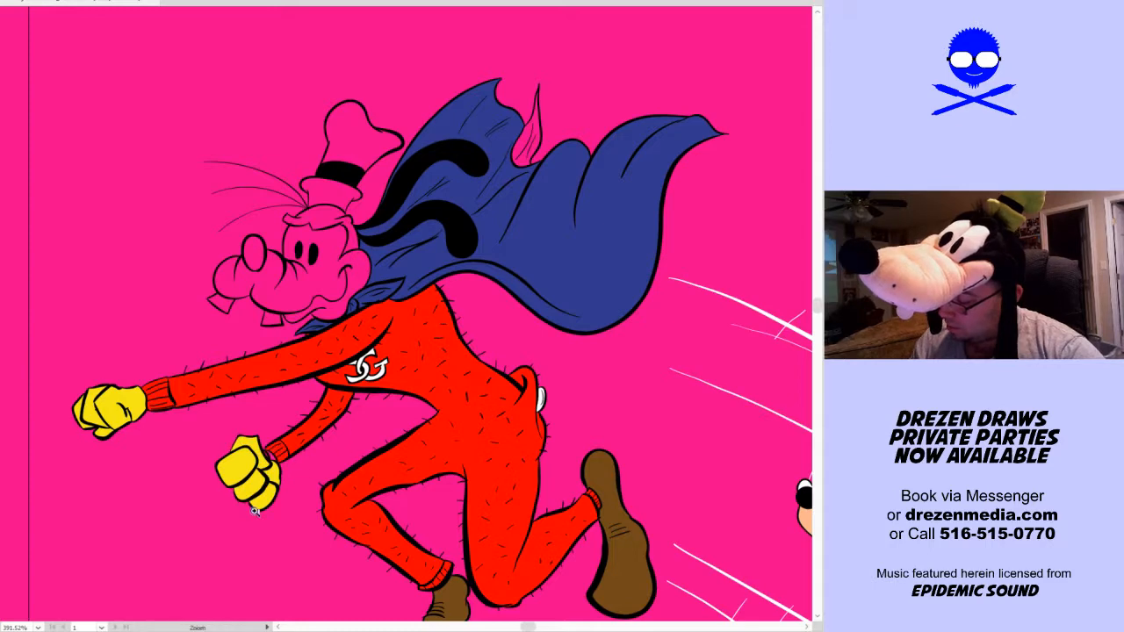
drag(234, 507, 335, 401)
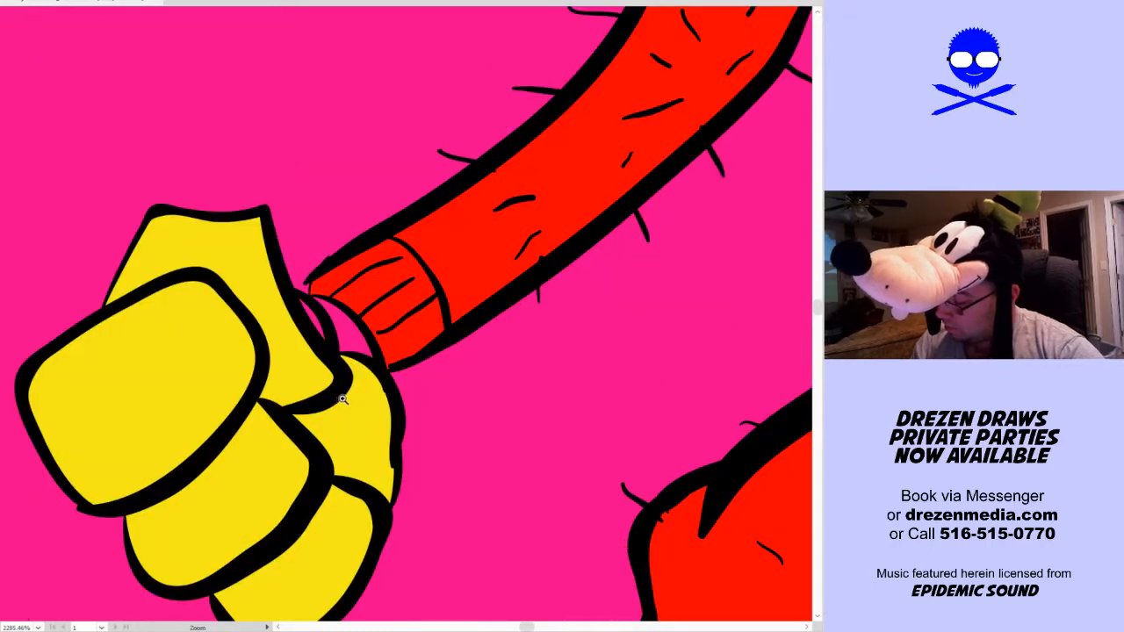
click(343, 332)
click(316, 323)
Inspect the coloured gloves and the whole composition, then focus on the caped dog's uncoloured head
key(space)
drag(459, 413, 615, 611)
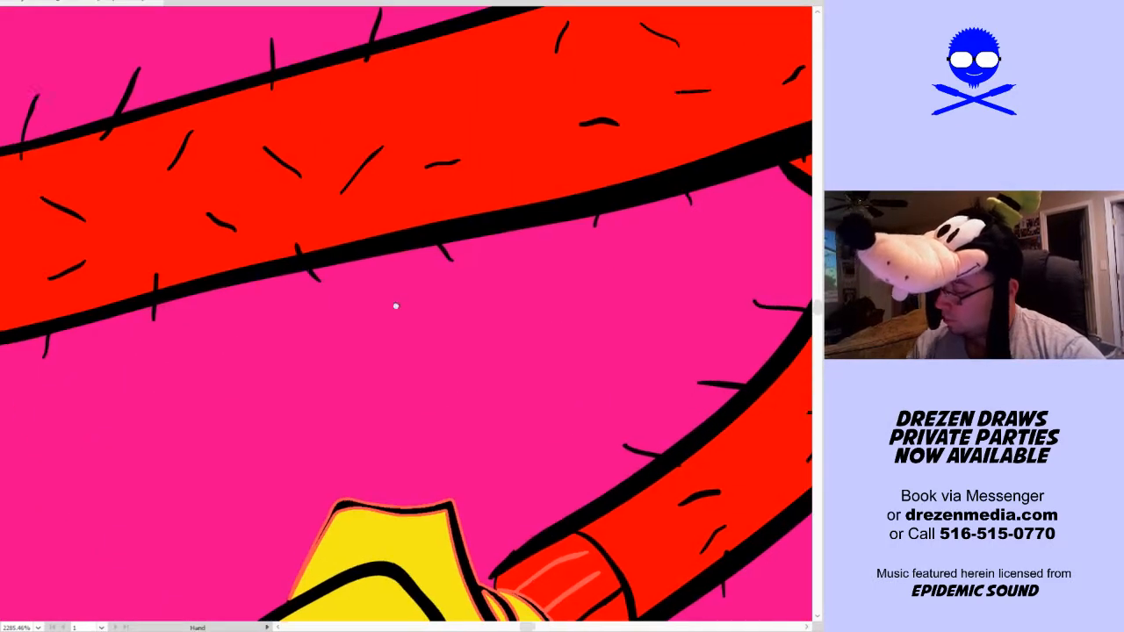
drag(297, 286, 647, 384)
drag(399, 475, 569, 359)
key(ctrl+0)
key(space)
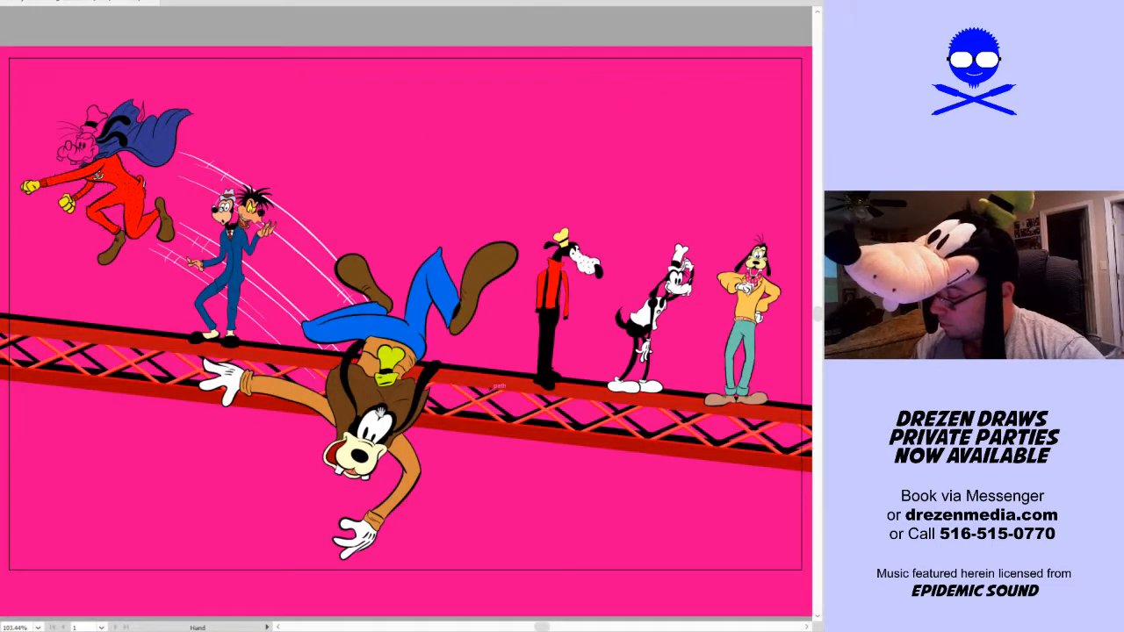
drag(168, 360, 209, 431)
key(ctrl+space)
drag(92, 309, 249, 121)
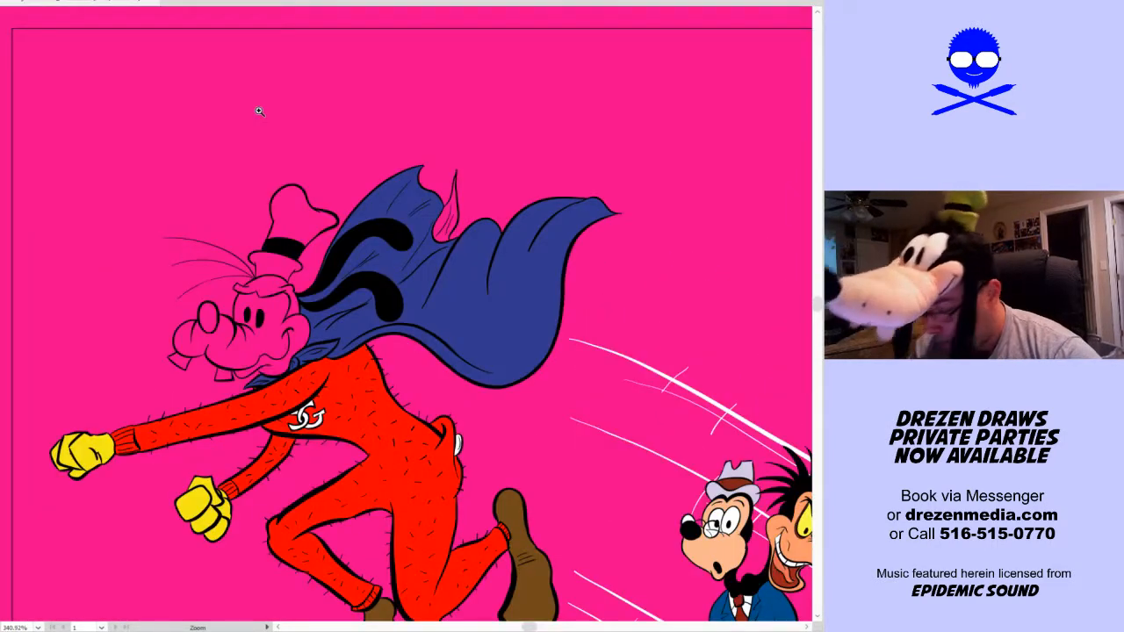
Fill the caped dog's nose and hair with black and its hat with light green C0F769
click(215, 321)
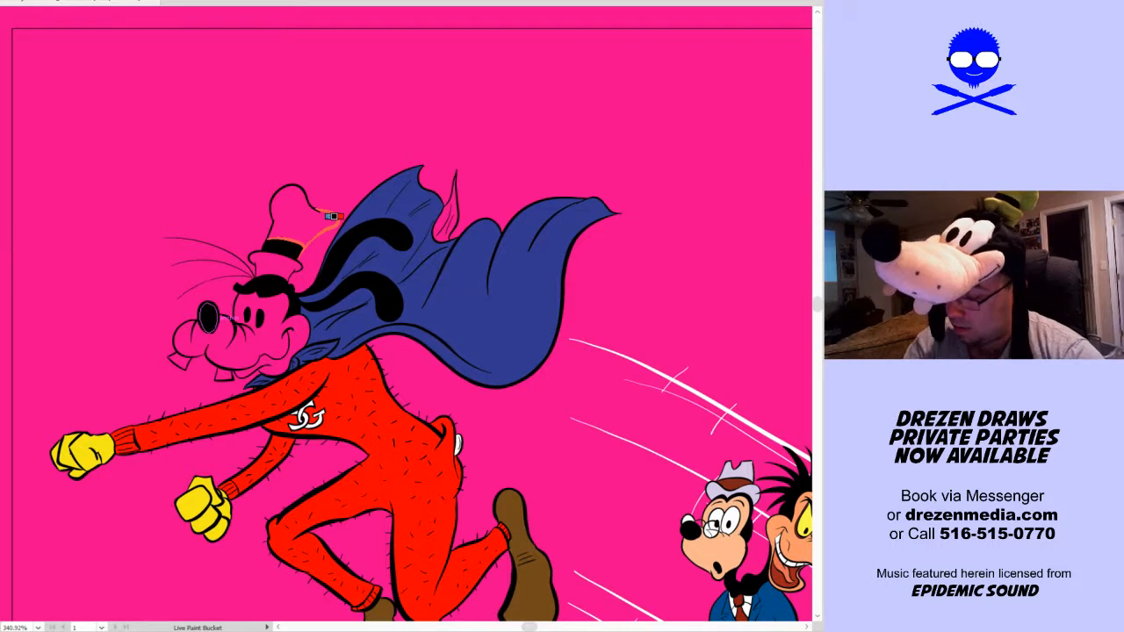
drag(403, 309, 405, 319)
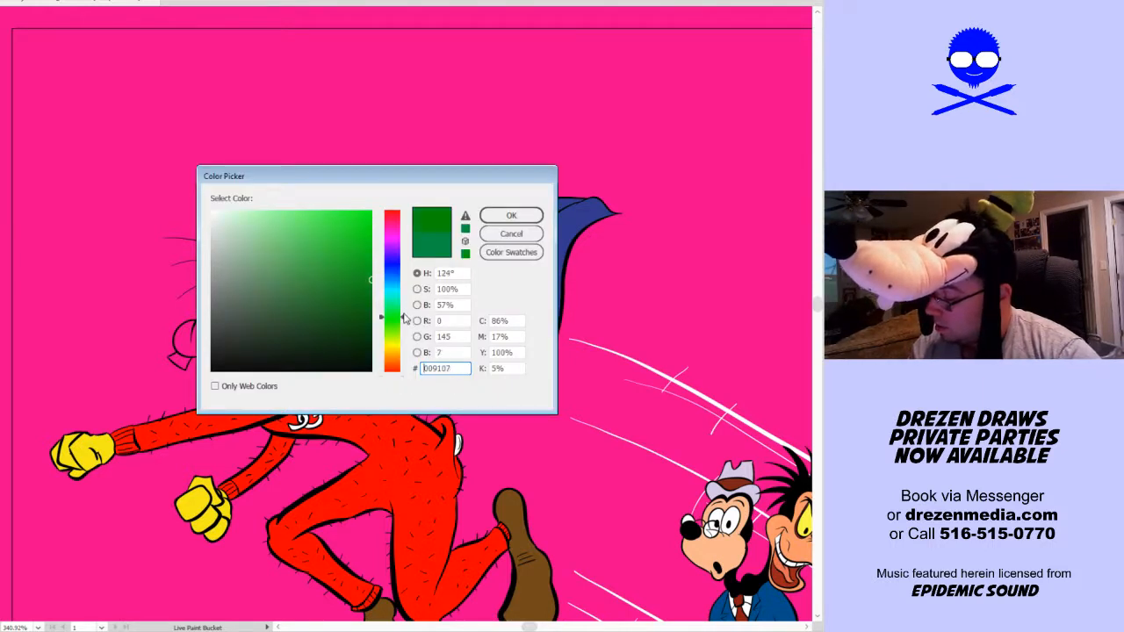
drag(371, 280, 388, 205)
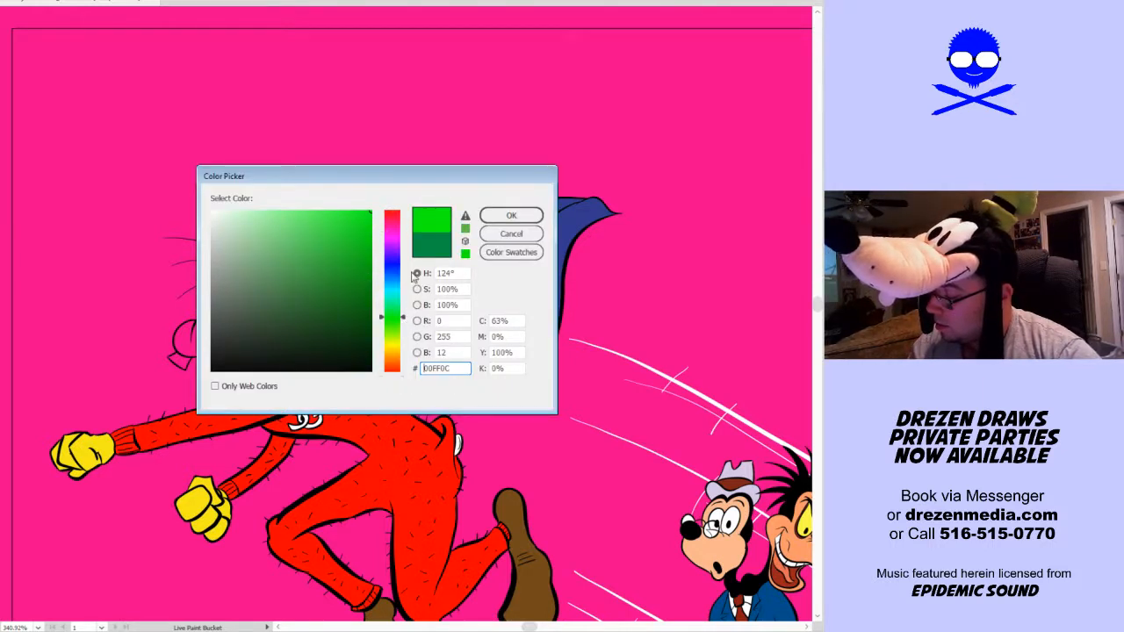
drag(402, 317, 404, 335)
drag(368, 215, 306, 216)
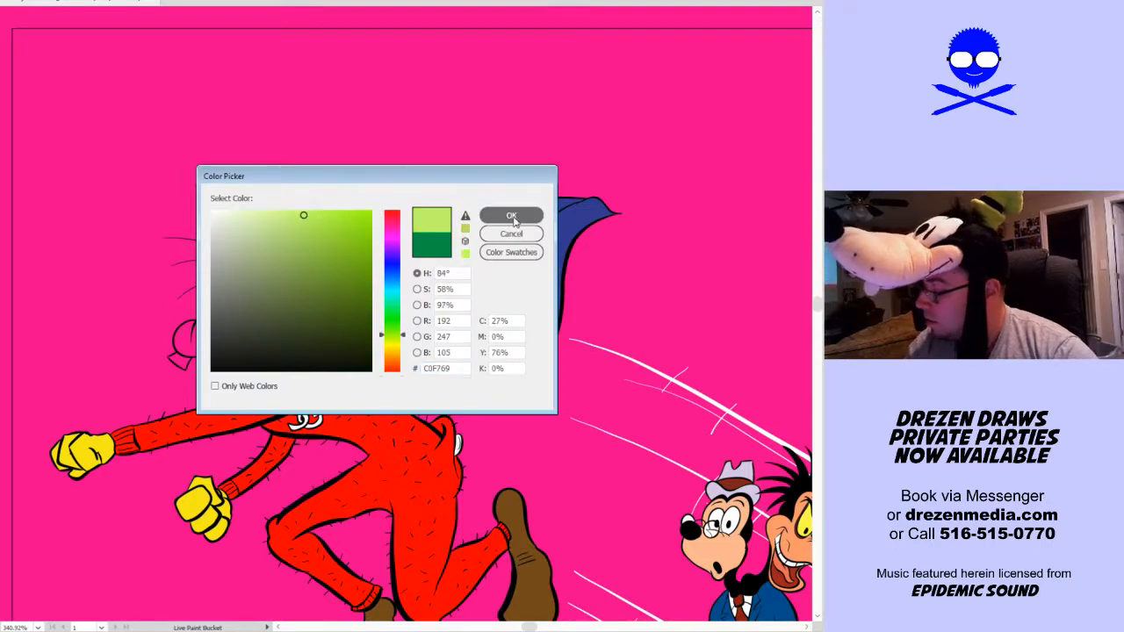
click(510, 215)
click(306, 223)
Fill the caped dog's face, muzzle and protruding teeth with white
scroll(562, 399, down, 1)
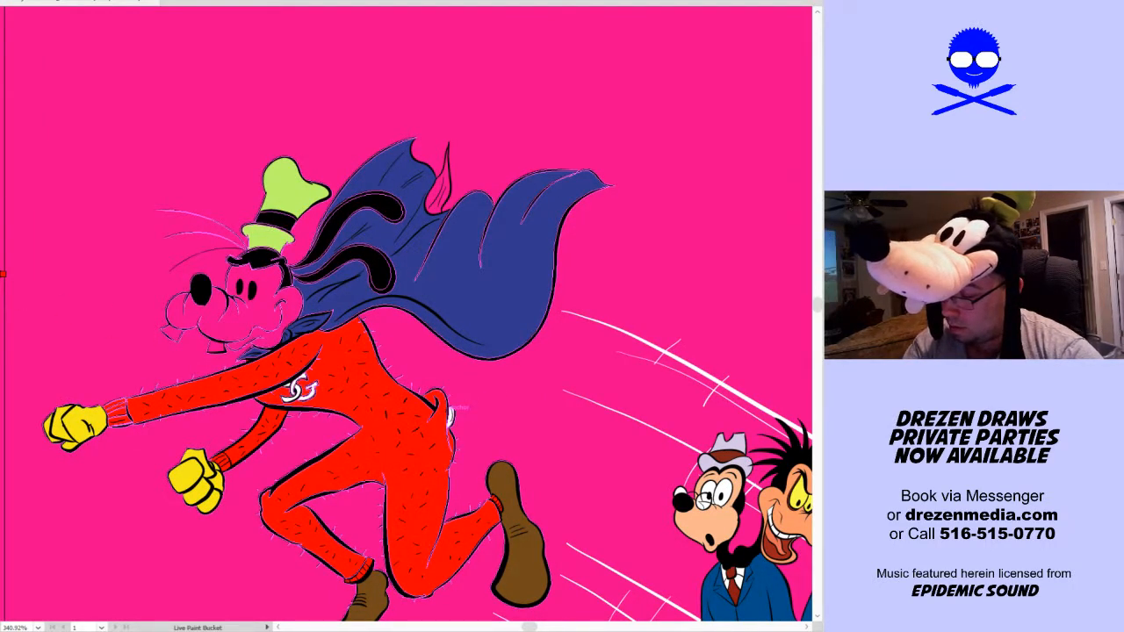
mouse_move(266, 299)
mouse_down()
mouse_move(197, 314)
mouse_move(237, 303)
mouse_up()
click(215, 347)
click(173, 334)
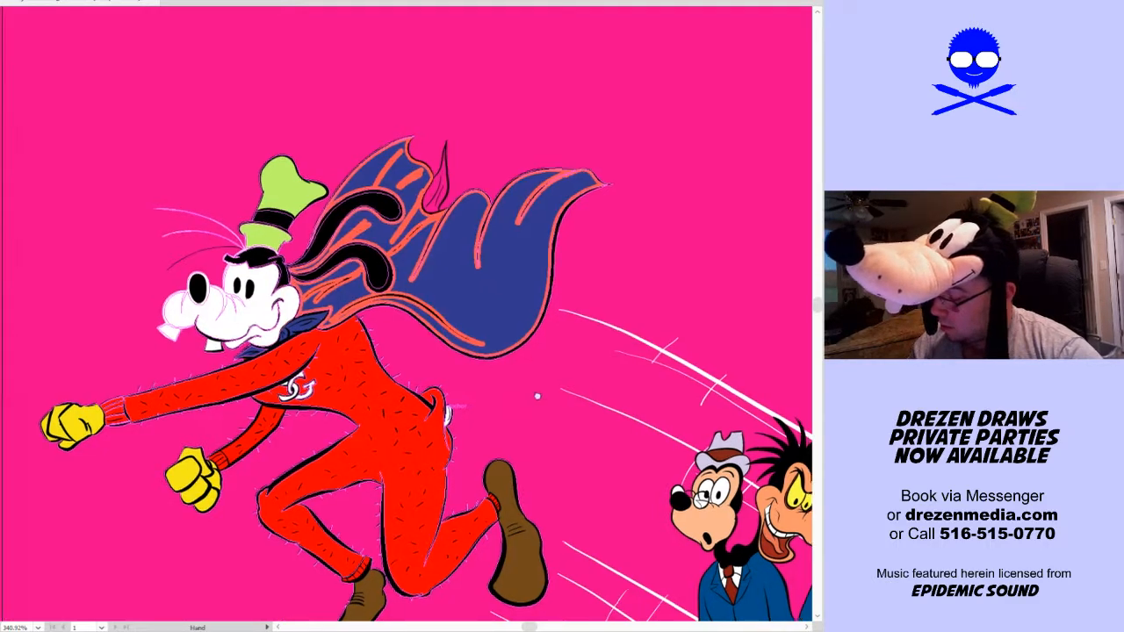
scroll(518, 393, down, 1)
click(158, 307)
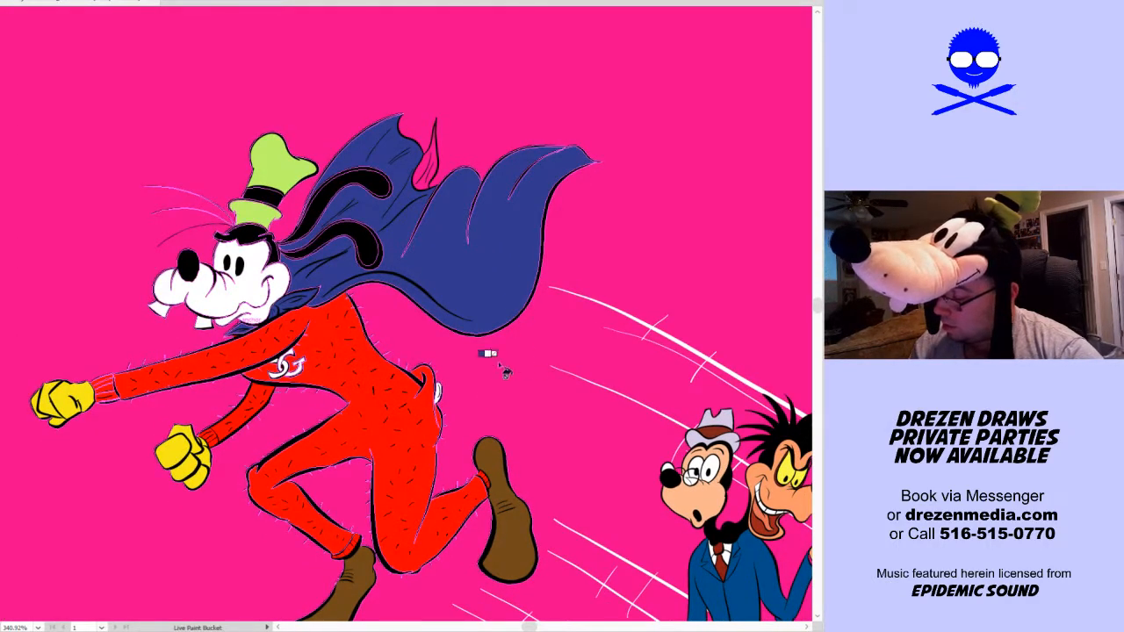
Fill the remaining uncoloured pointed fold at the cape's upper edge with the cape's blue
key(a)
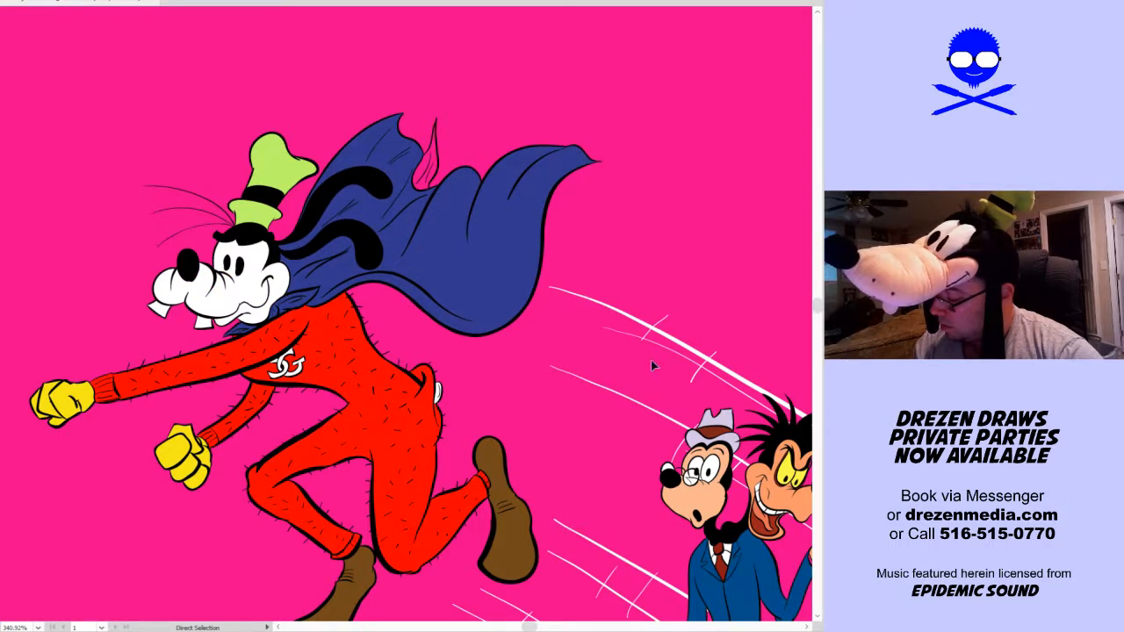
key(ctrl+0)
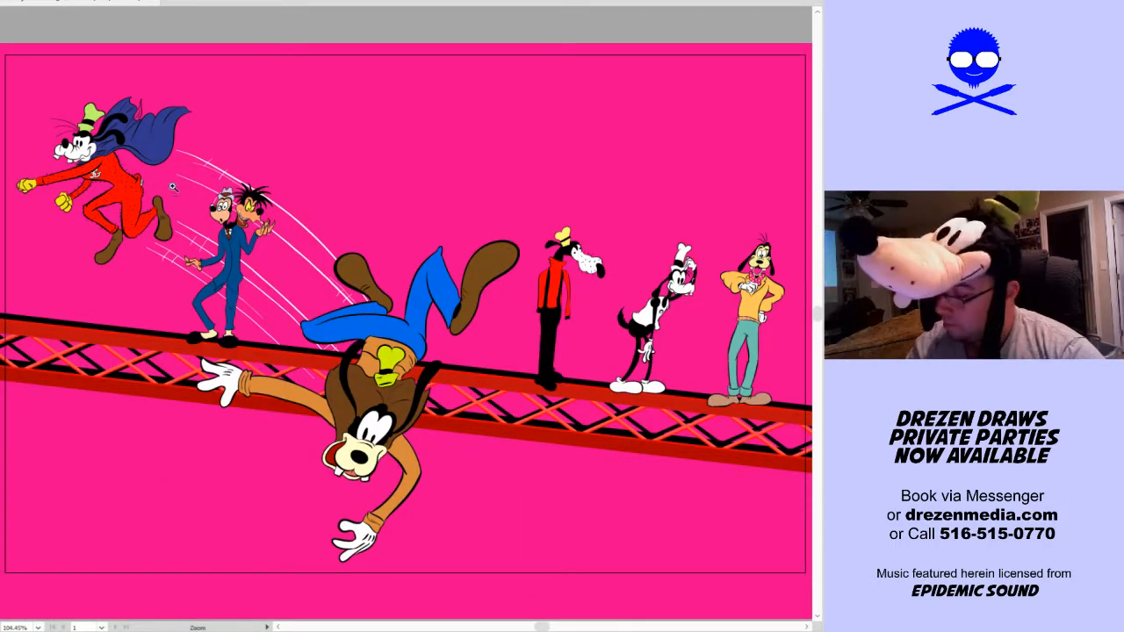
drag(108, 163, 217, 63)
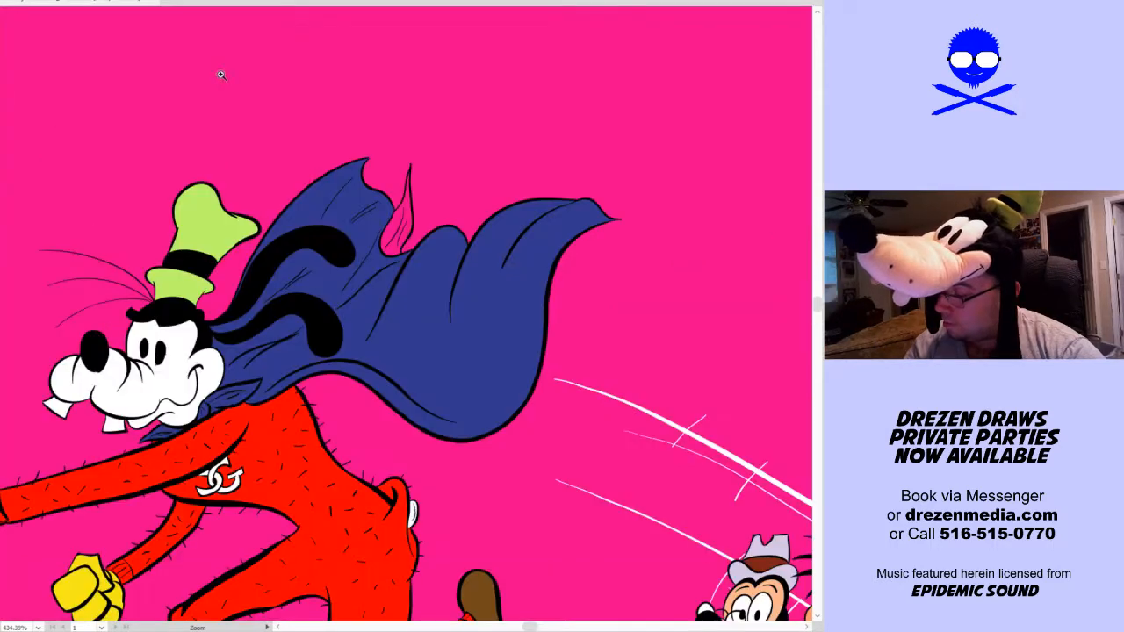
key(k)
click(397, 215)
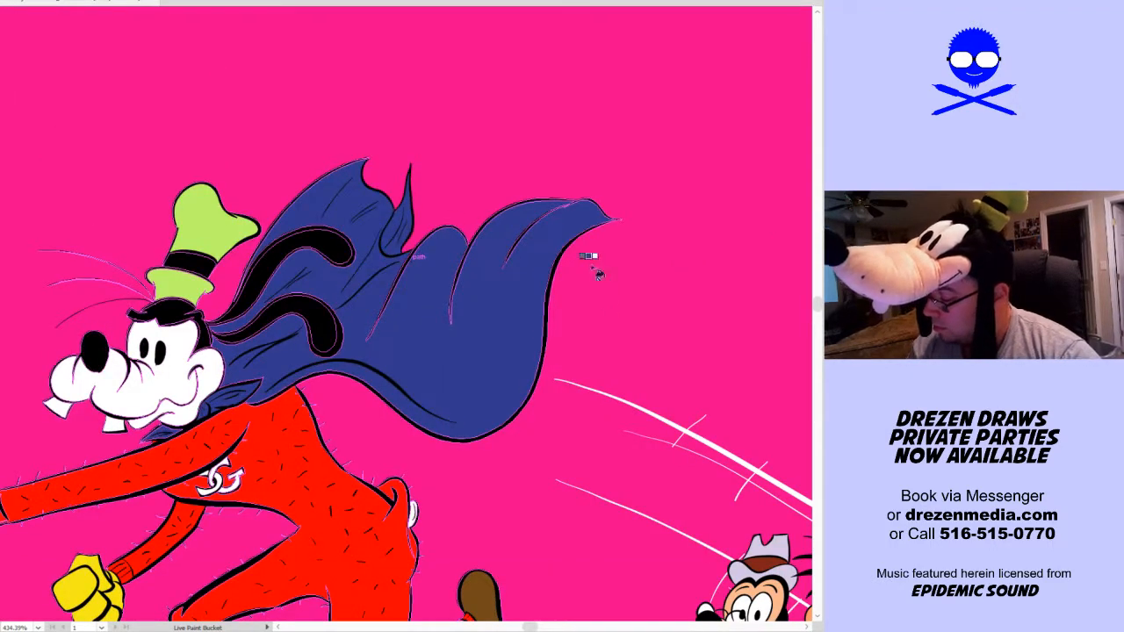
key(ctrl+0)
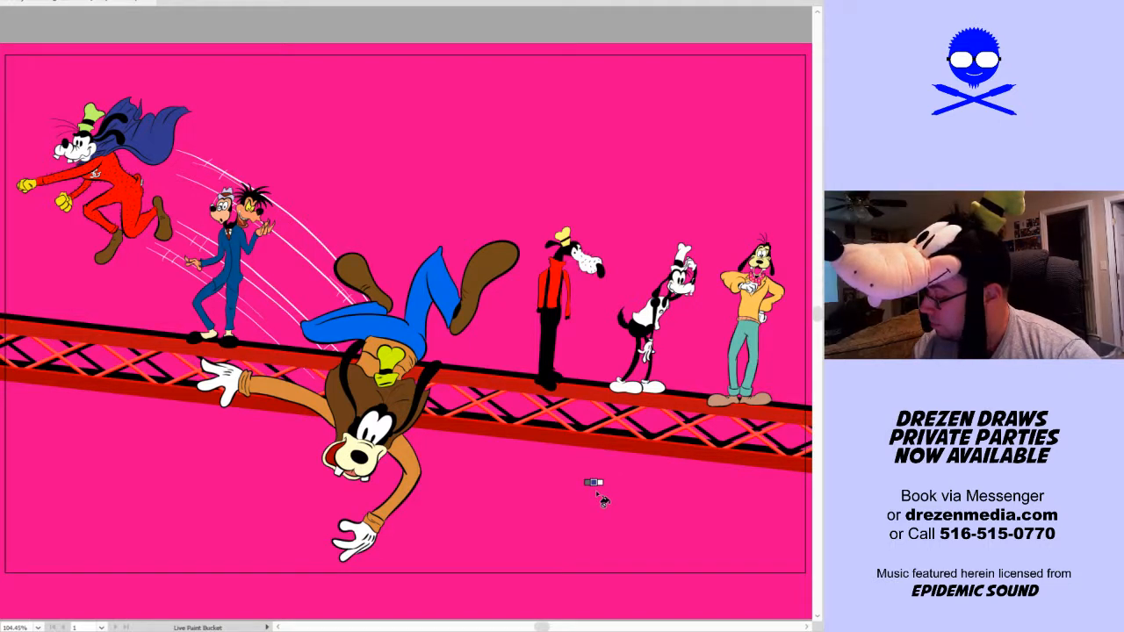
key(v)
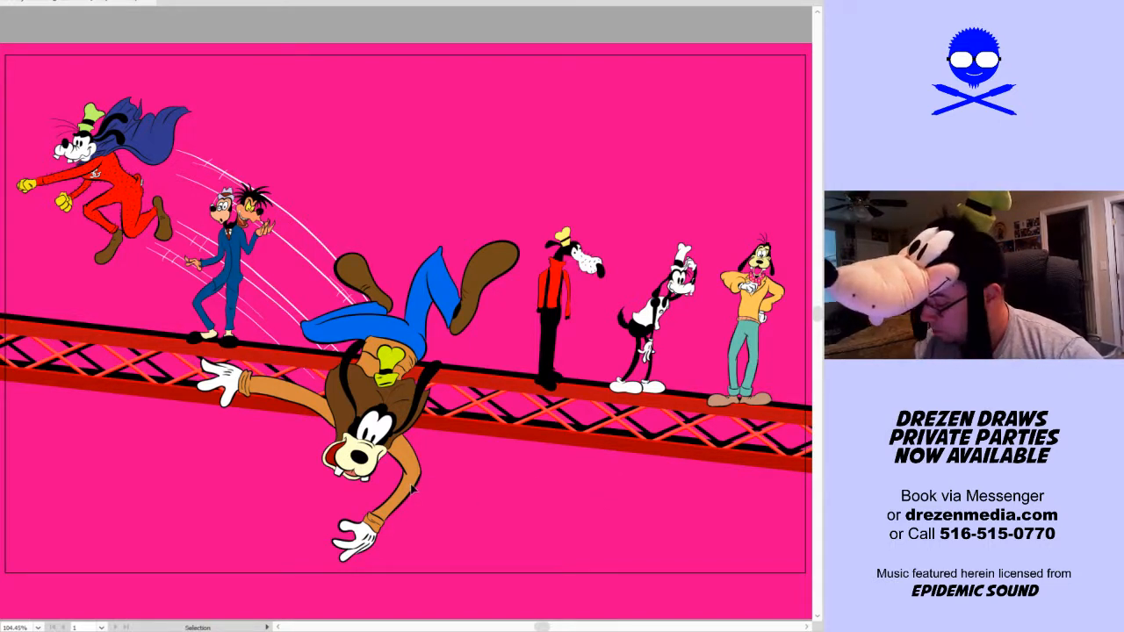
key(shift+b)
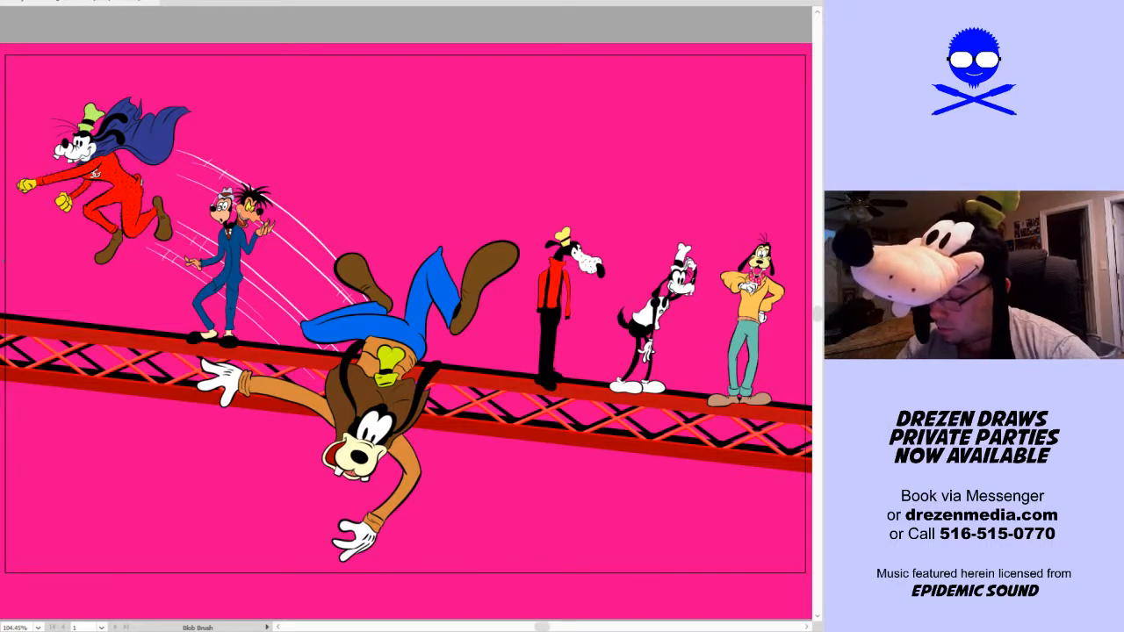
drag(364, 235, 434, 161)
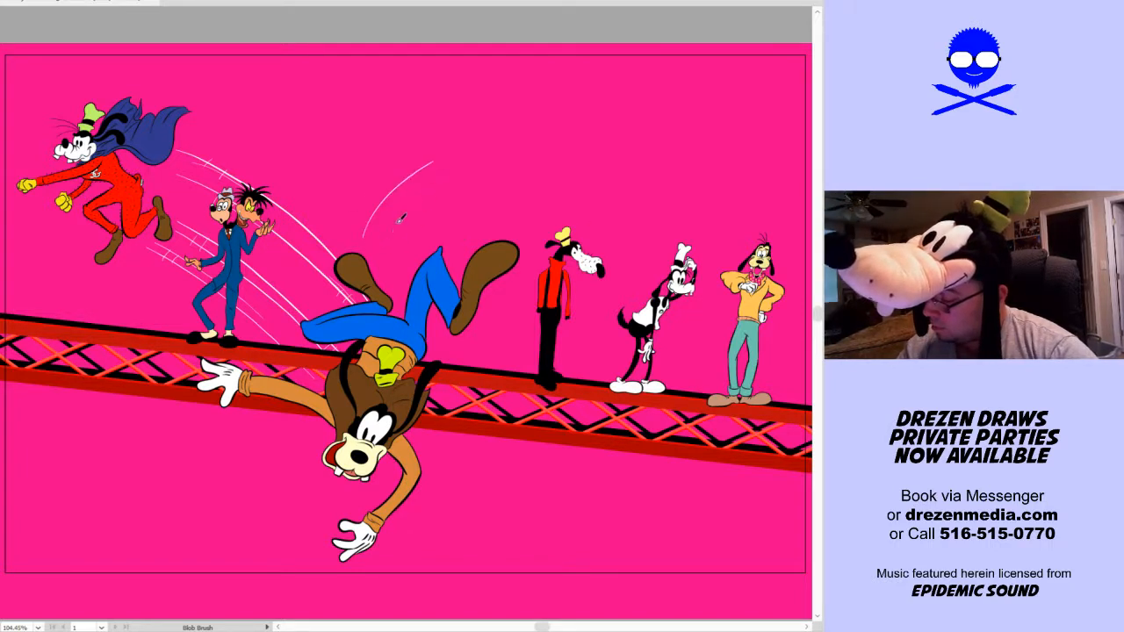
key(ctrl+z)
mouse_move(458, 232)
mouse_down()
mouse_move(408, 219)
mouse_move(419, 243)
mouse_move(393, 260)
mouse_move(464, 227)
mouse_move(408, 236)
mouse_up()
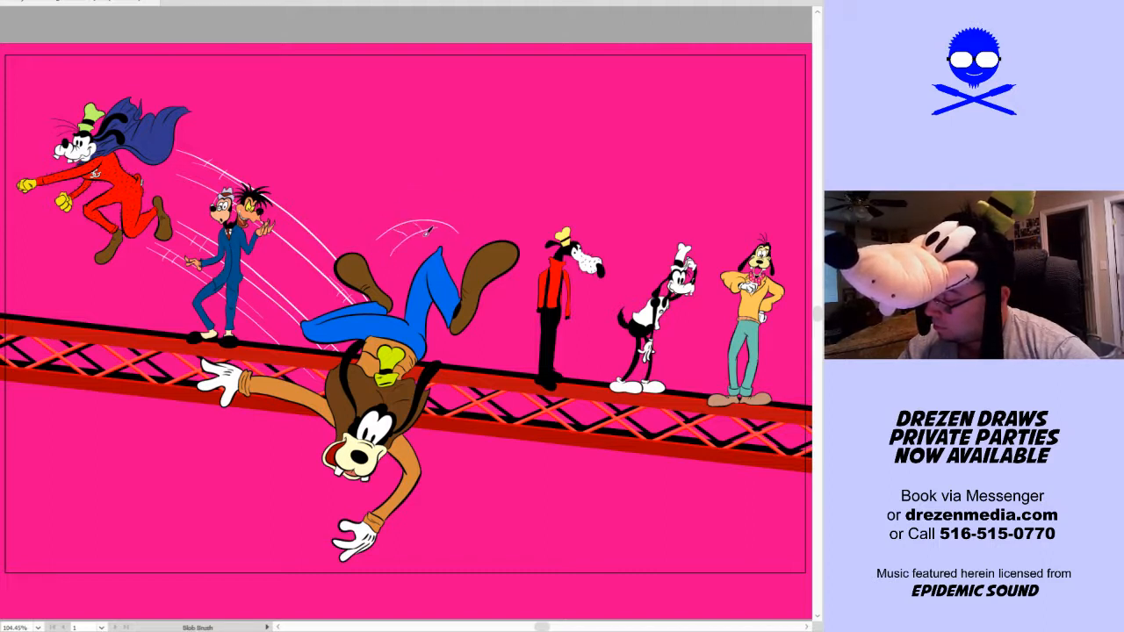
key(ctrl+z)
key(ctrl+z)
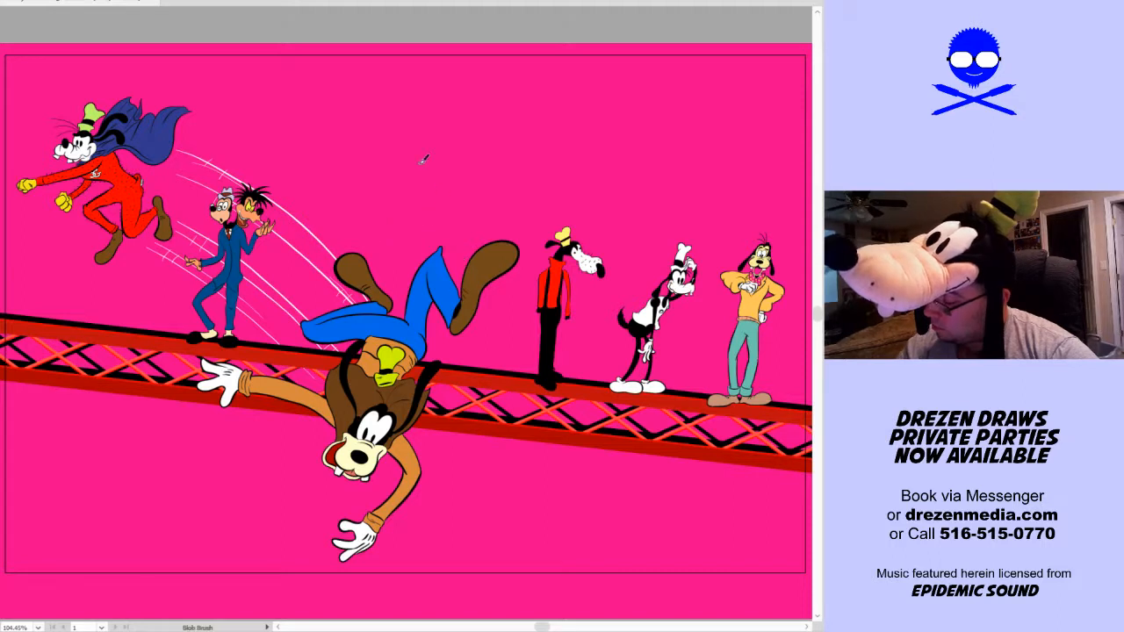
Paint two pairs of thin white curved motion lines with short cross ticks above the falling dog's feet using the Blob Brush
mouse_move(363, 233)
mouse_down()
mouse_move(464, 115)
mouse_move(481, 233)
mouse_up()
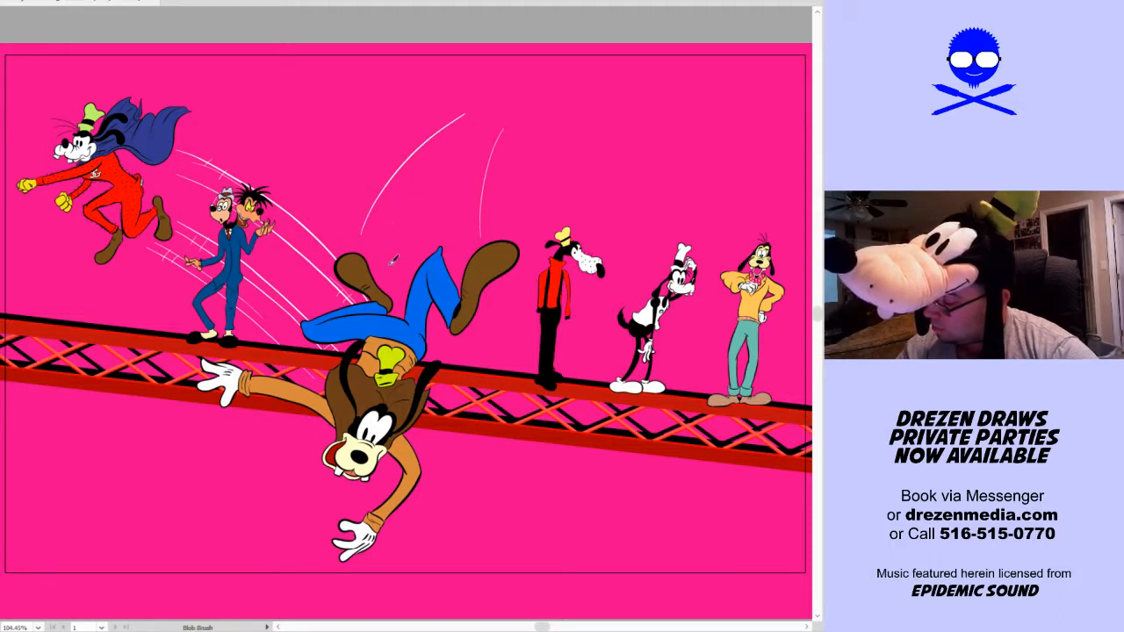
mouse_move(386, 233)
mouse_down()
mouse_move(461, 130)
mouse_move(471, 230)
mouse_up()
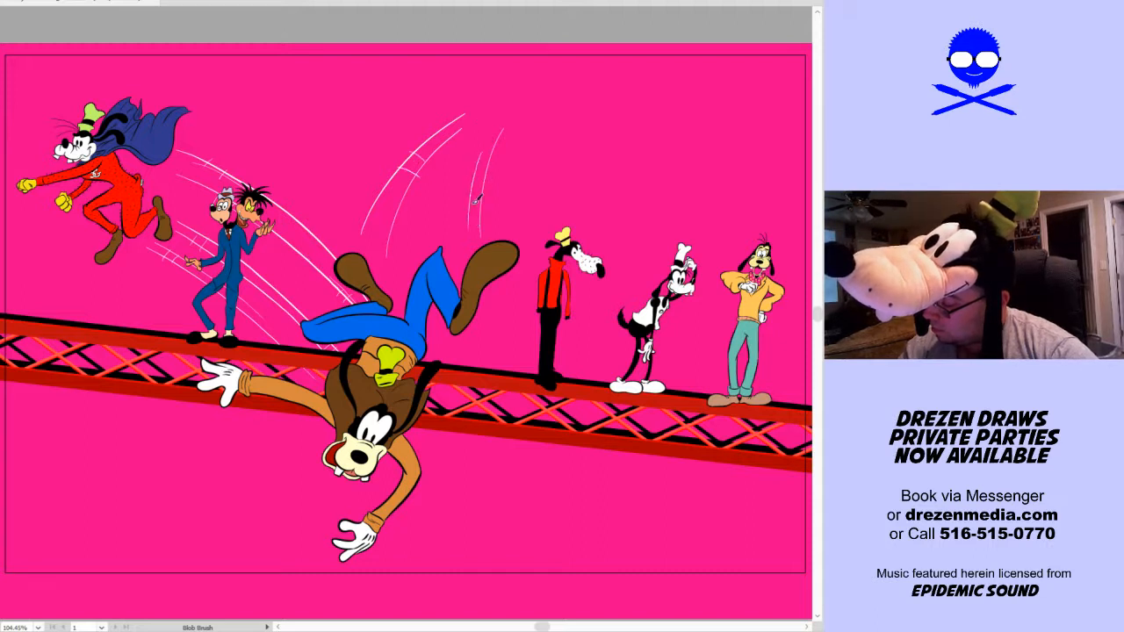
drag(468, 174, 486, 173)
drag(471, 186, 489, 186)
Paint white curved motion lines beside the falling dog's lower arm, with cross ticks, and along its outstretched arm
drag(409, 521, 457, 398)
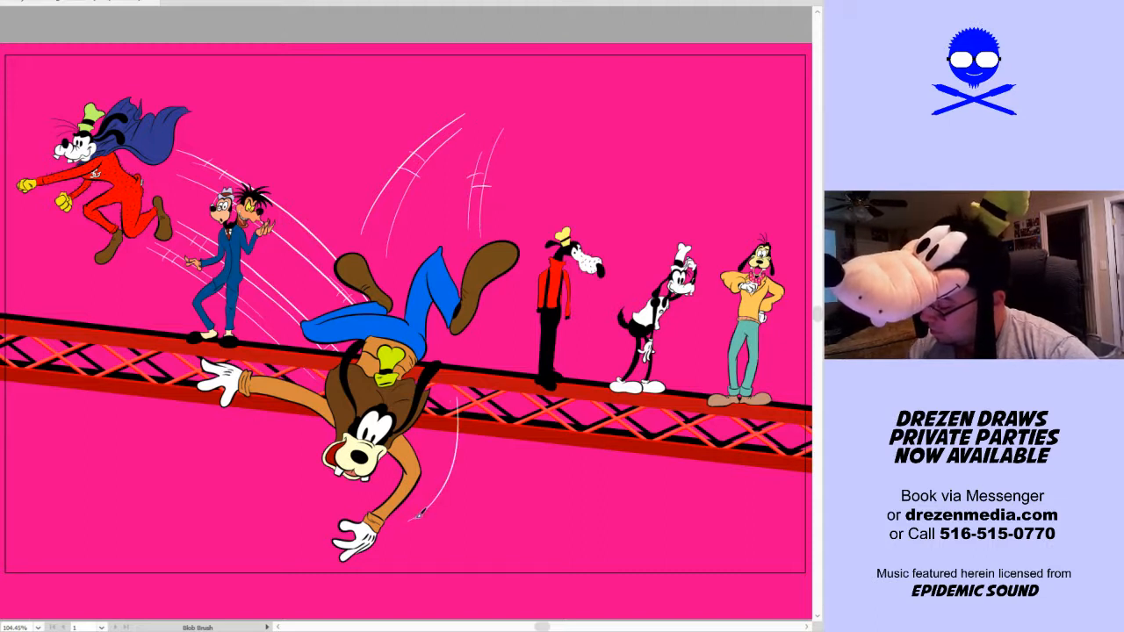
key(ctrl+z)
mouse_move(409, 514)
mouse_down()
mouse_move(440, 425)
mouse_move(452, 436)
mouse_move(447, 476)
mouse_up()
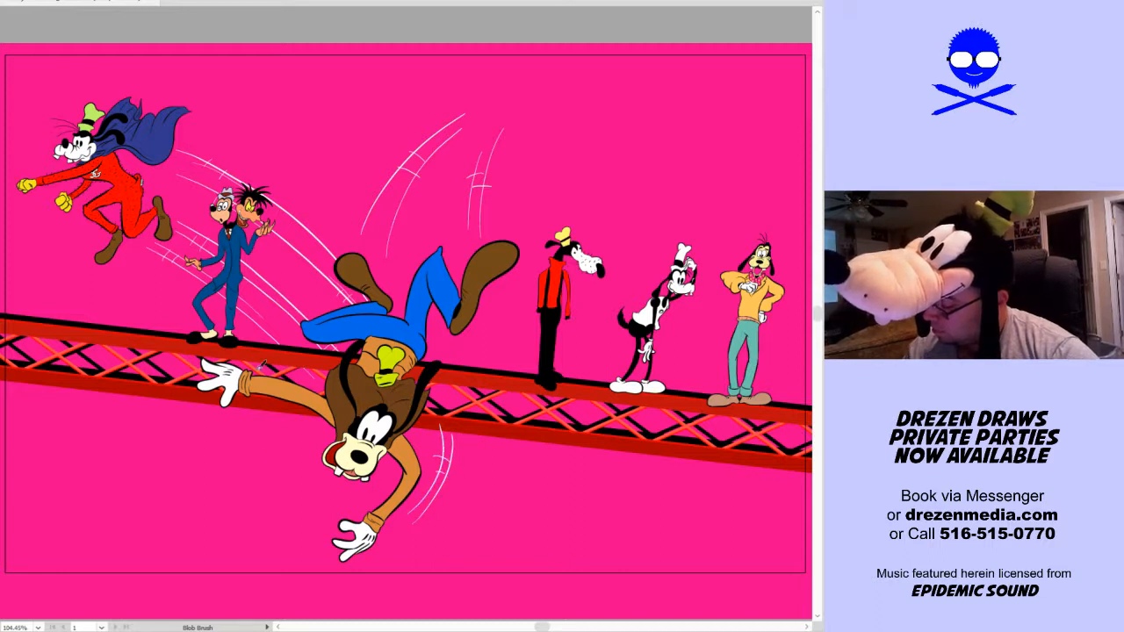
drag(254, 397, 279, 413)
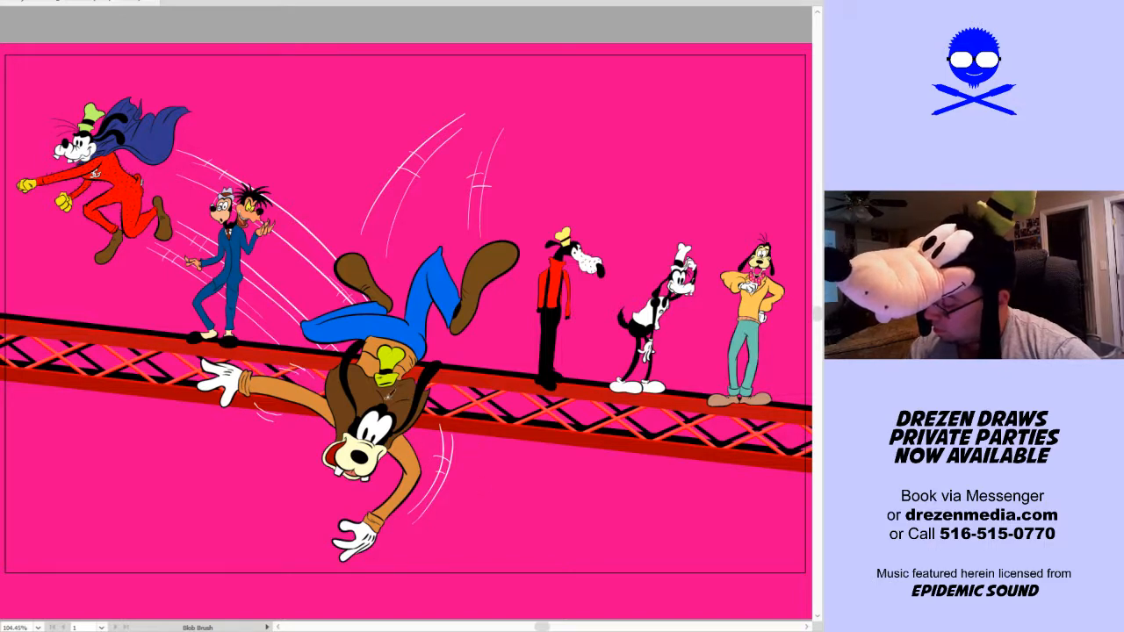
Paint two short white vertical motion lines with cross ticks between the falling dog's hat brim and its head
key(z)
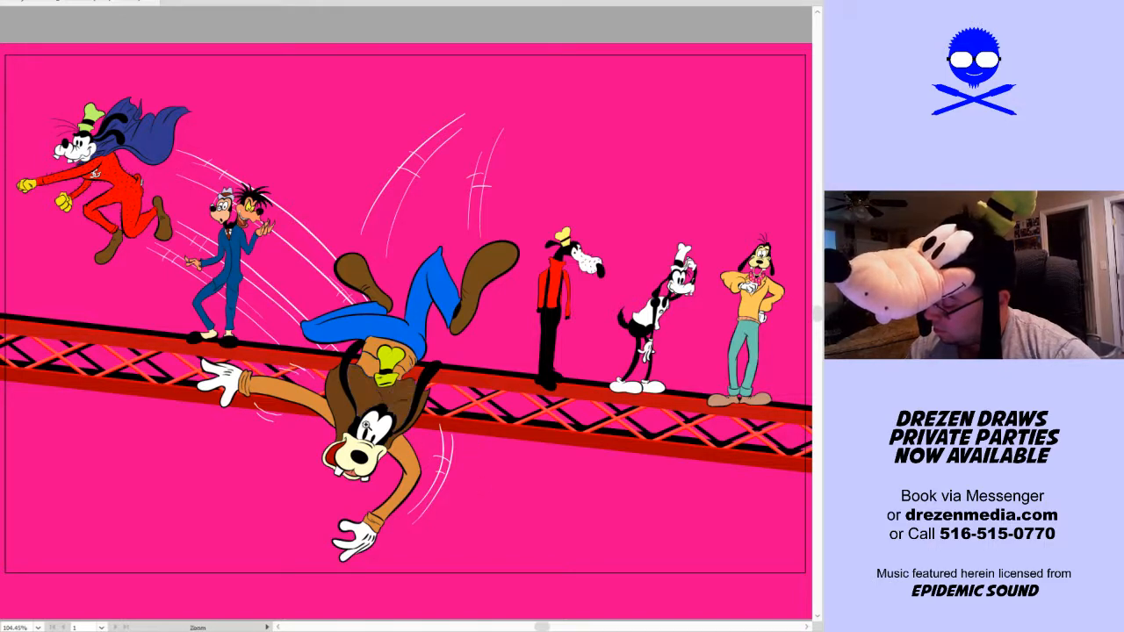
drag(332, 445, 467, 338)
key(shift+b)
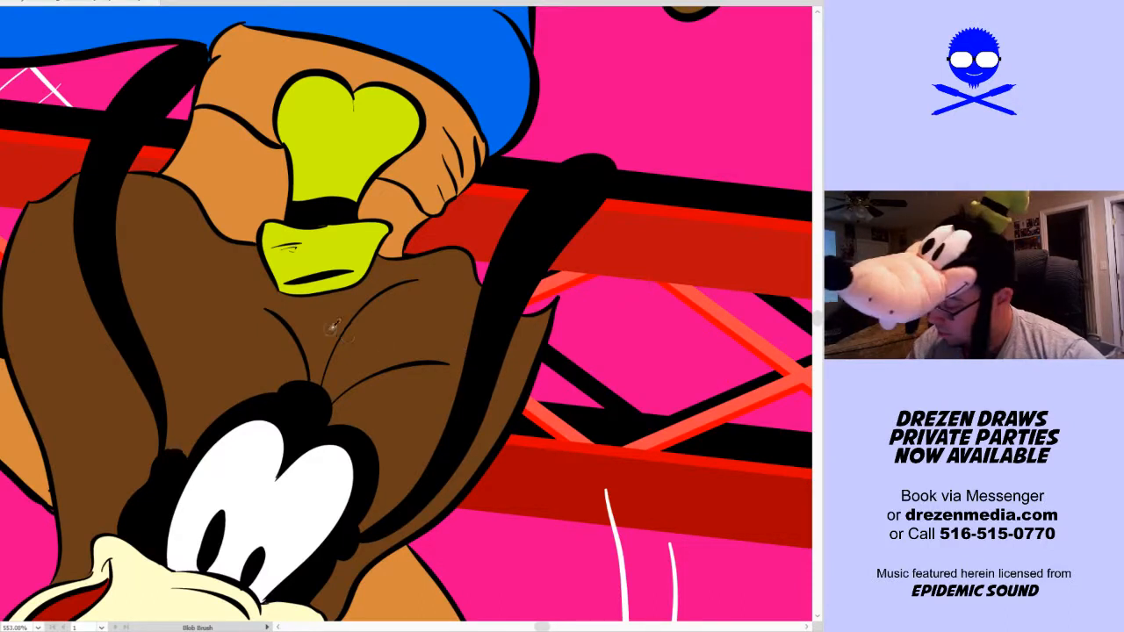
drag(321, 307, 323, 355)
drag(331, 303, 332, 351)
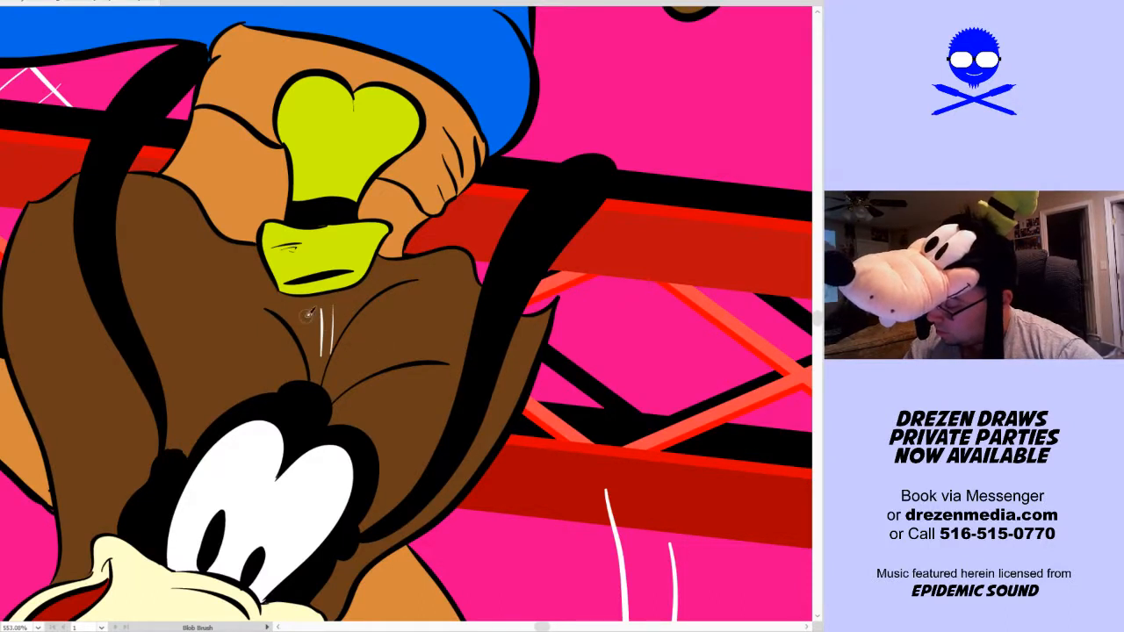
drag(310, 312, 345, 305)
drag(317, 323, 332, 318)
Paint small white motion marks on both sides of the falling dog's hat crown and beside its brim
drag(359, 279, 367, 405)
drag(265, 223, 277, 200)
drag(264, 204, 284, 190)
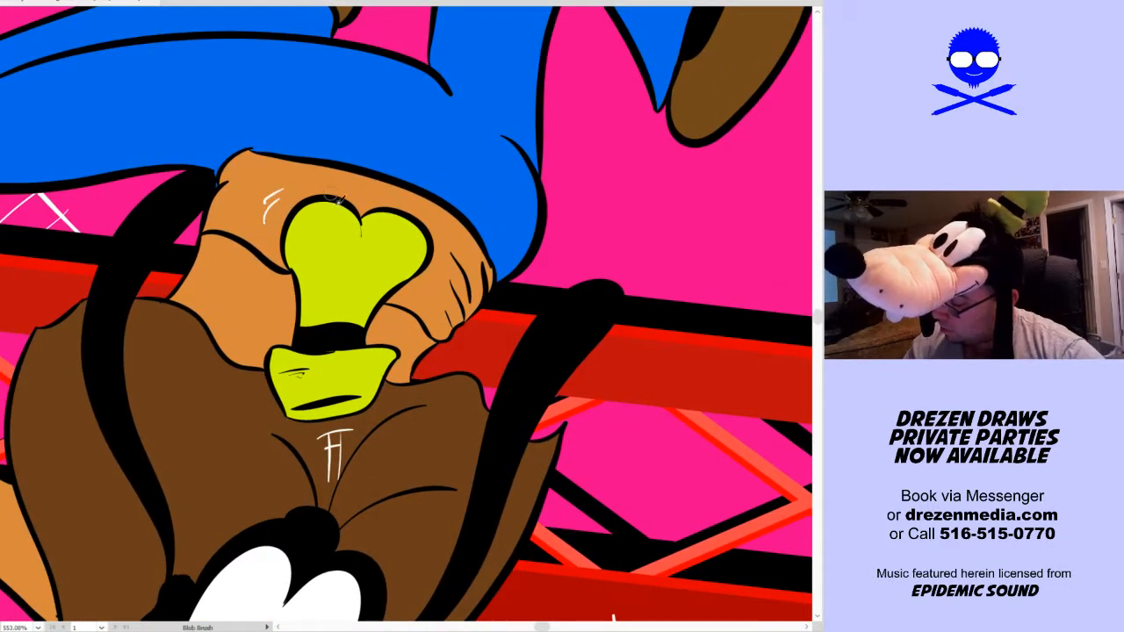
drag(256, 392, 253, 408)
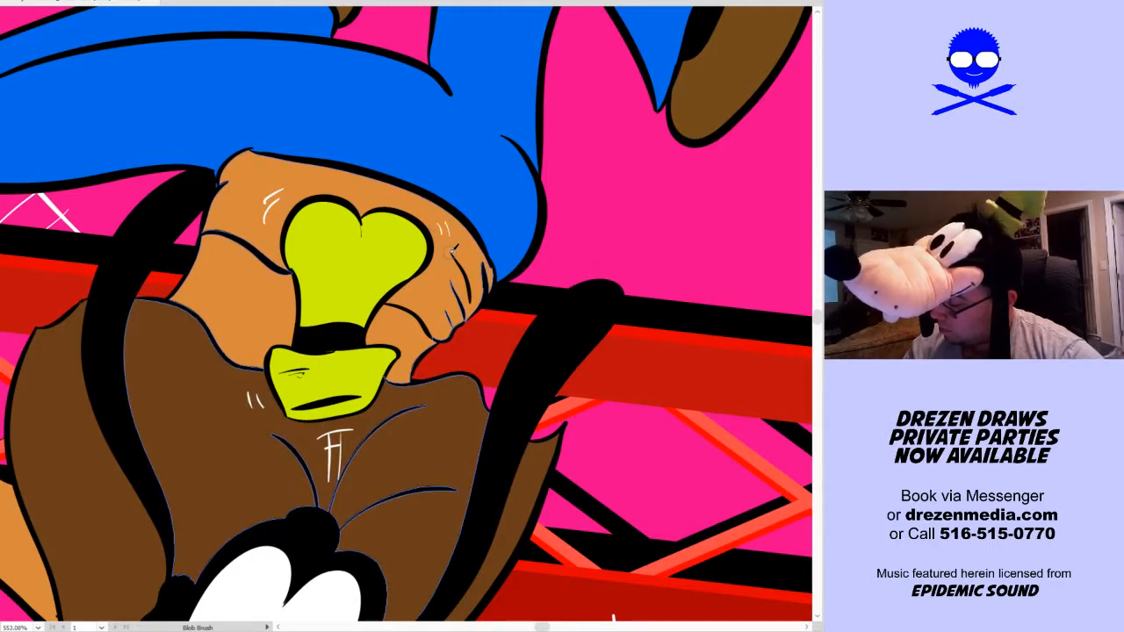
key(ctrl+0)
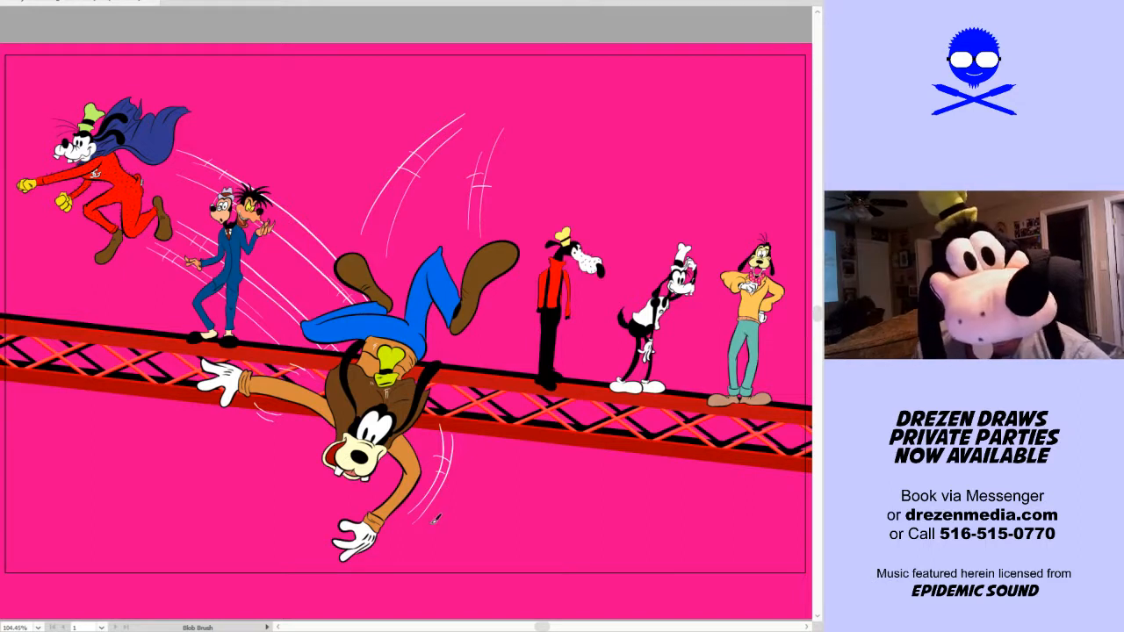
Paint short white lines radiating outward around the falling dog's open mouth
key(v)
key(shift+b)
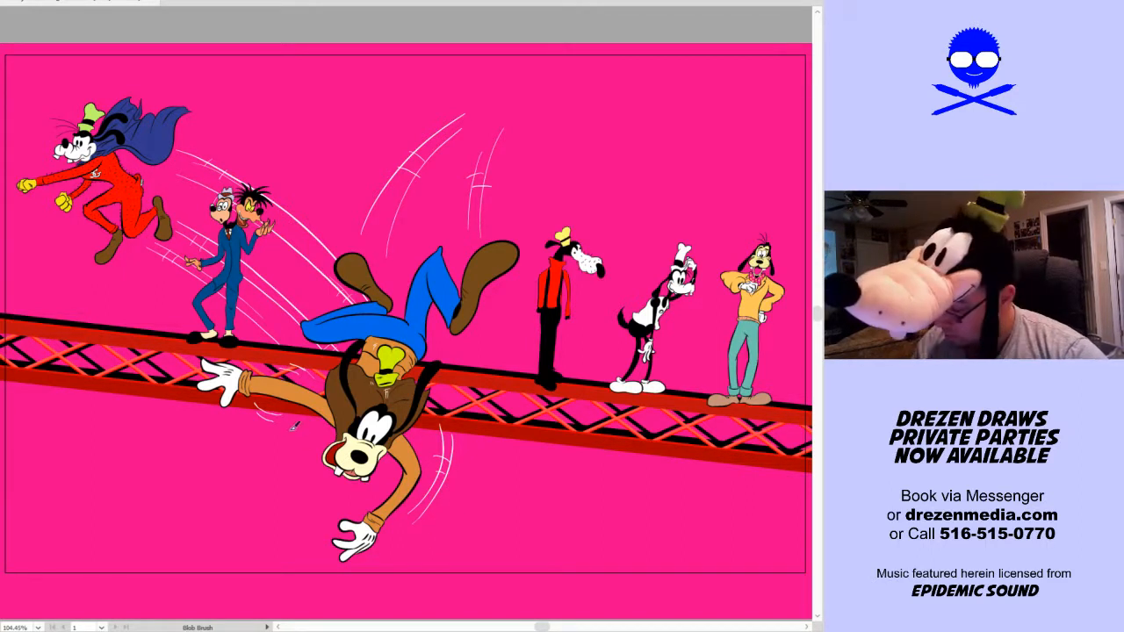
mouse_move(284, 440)
mouse_down()
mouse_move(322, 470)
mouse_move(323, 435)
mouse_move(305, 437)
mouse_move(313, 465)
mouse_move(284, 467)
mouse_move(358, 481)
mouse_move(332, 502)
mouse_up()
key(ctrl+z)
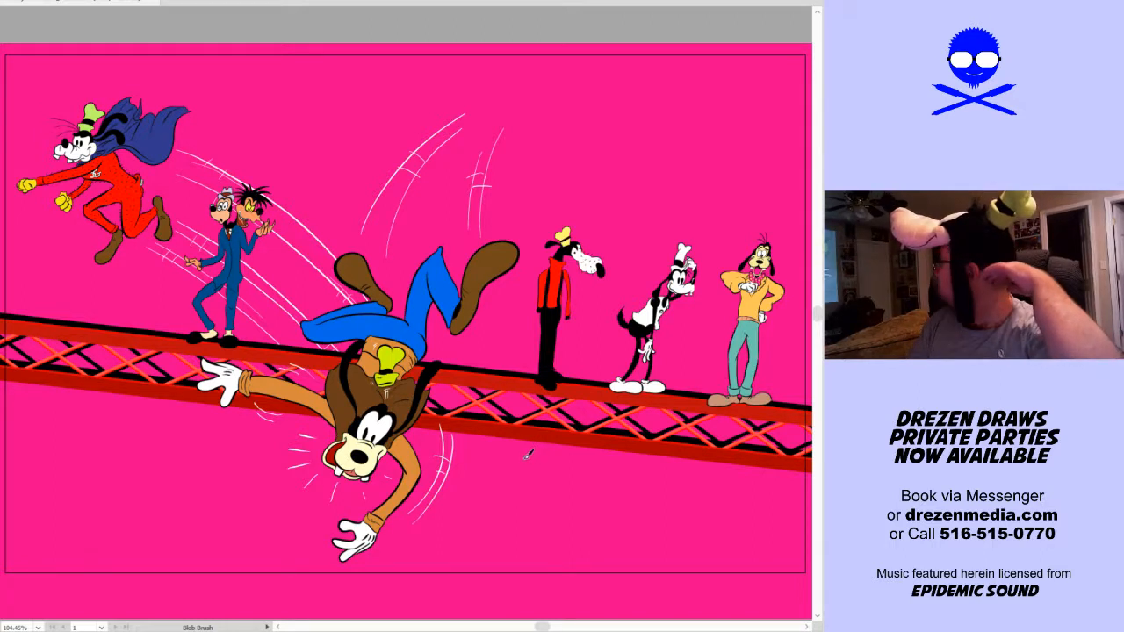
Undo the pink background and restore it, with the whole artboard in view
key(v)
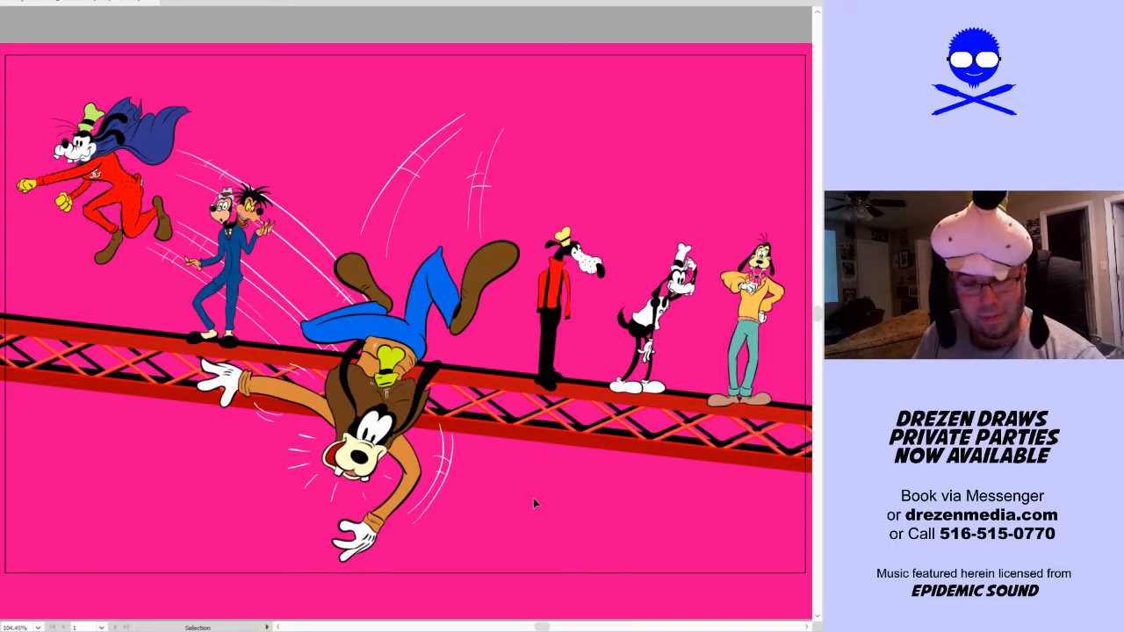
key(a)
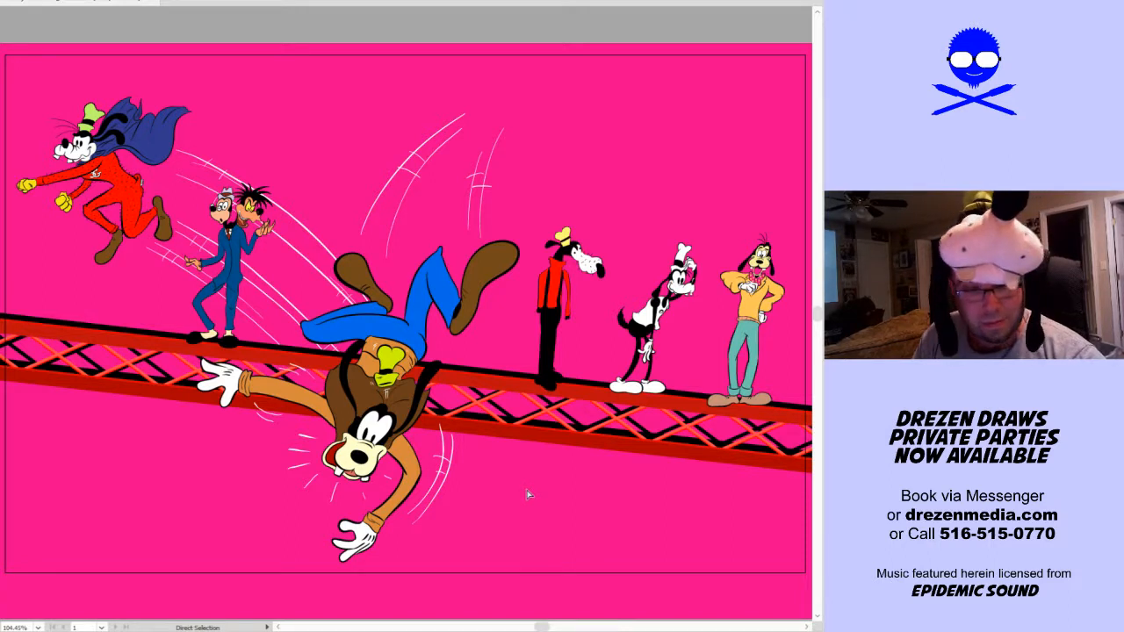
key(v)
key(ctrl+0)
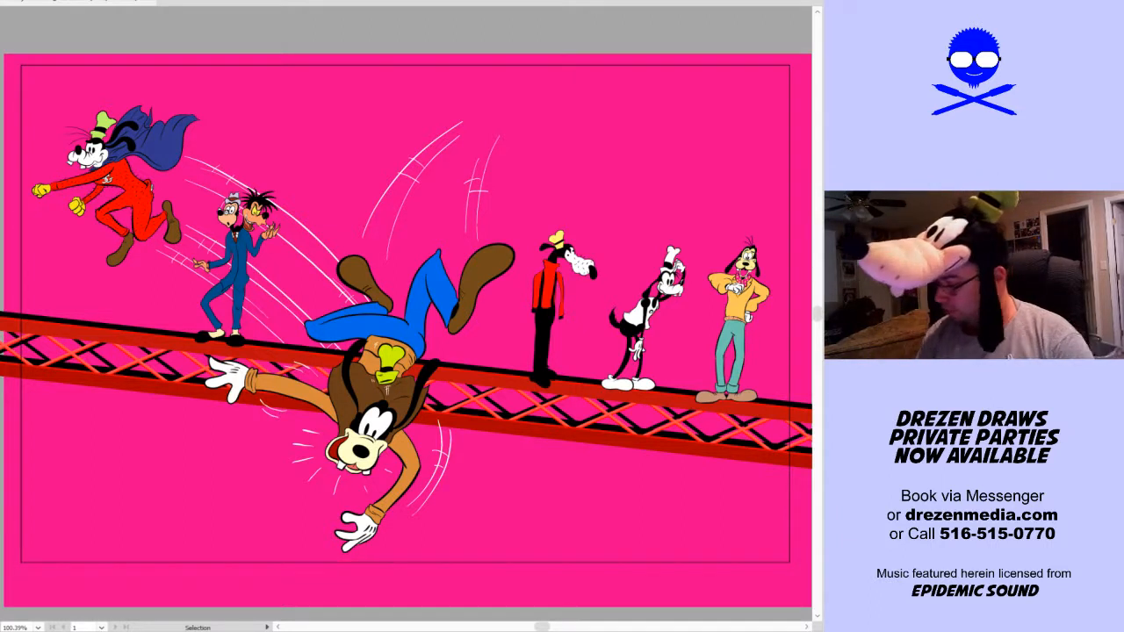
key(ctrl+z)
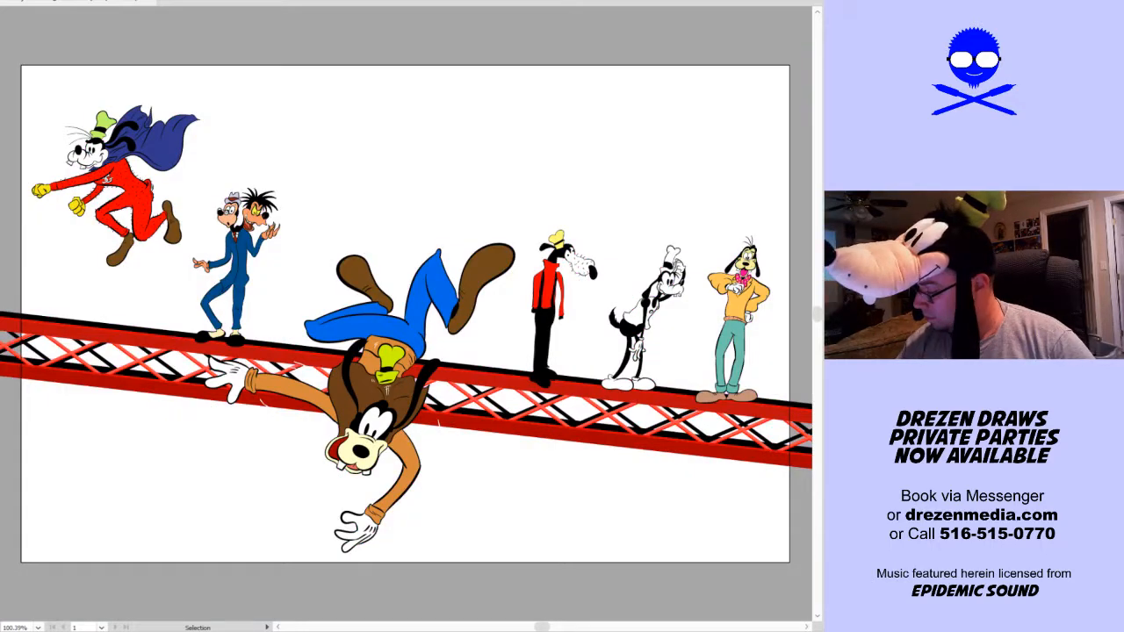
key(ctrl+shift+z)
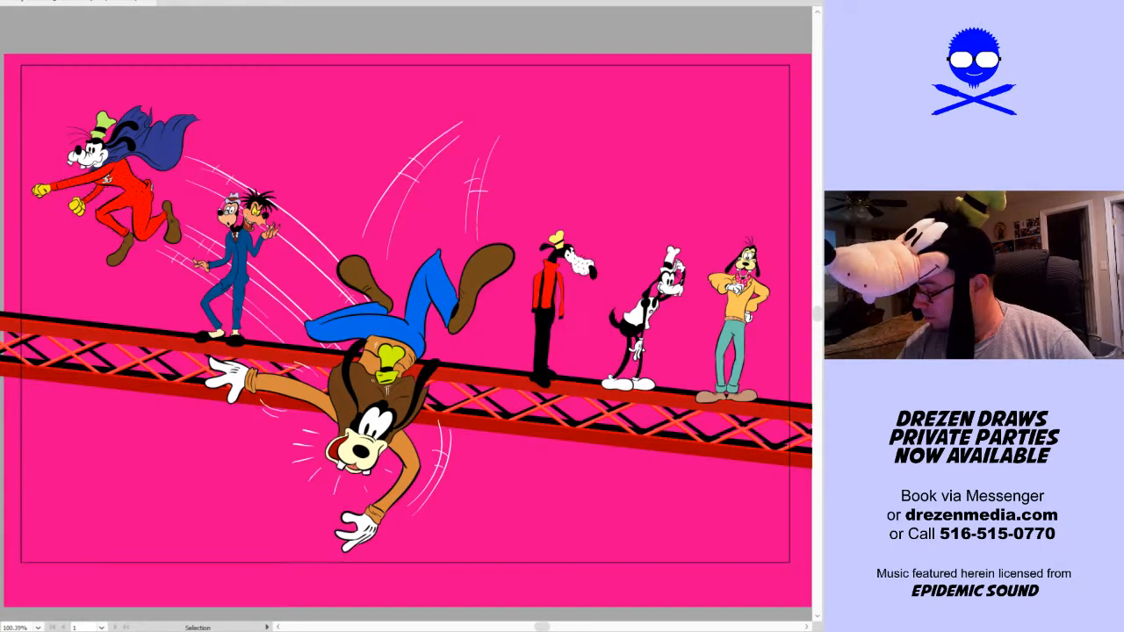
Recolour the yellow end stop of the background gradient to C 1.93, M 0, Y 52.64, K 0, and undo the radial gradient
click(694, 527)
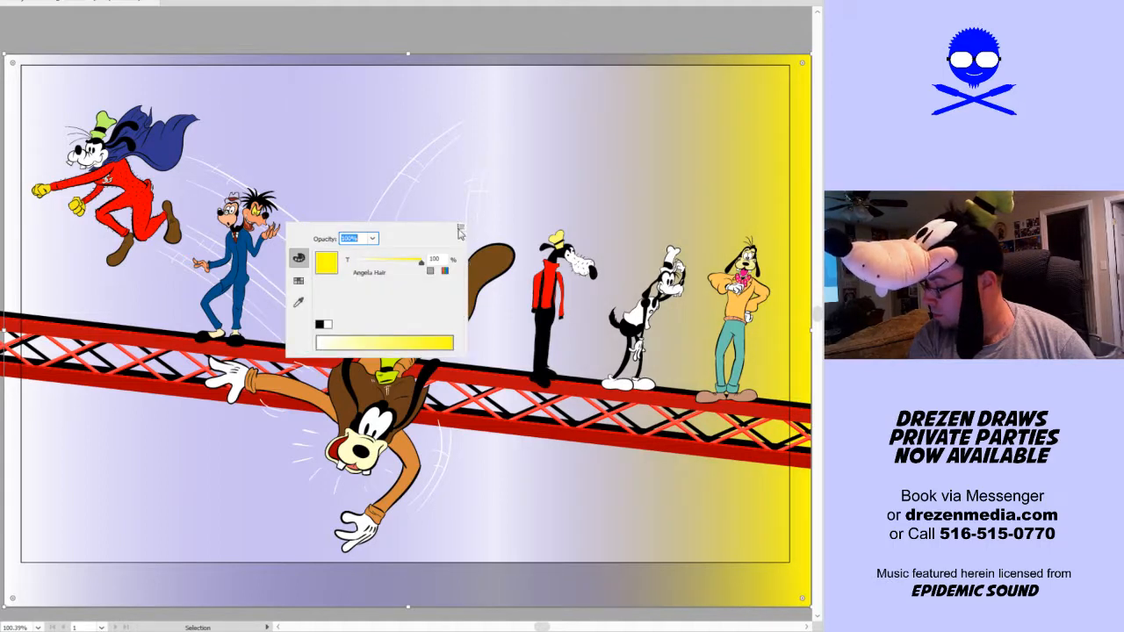
click(299, 280)
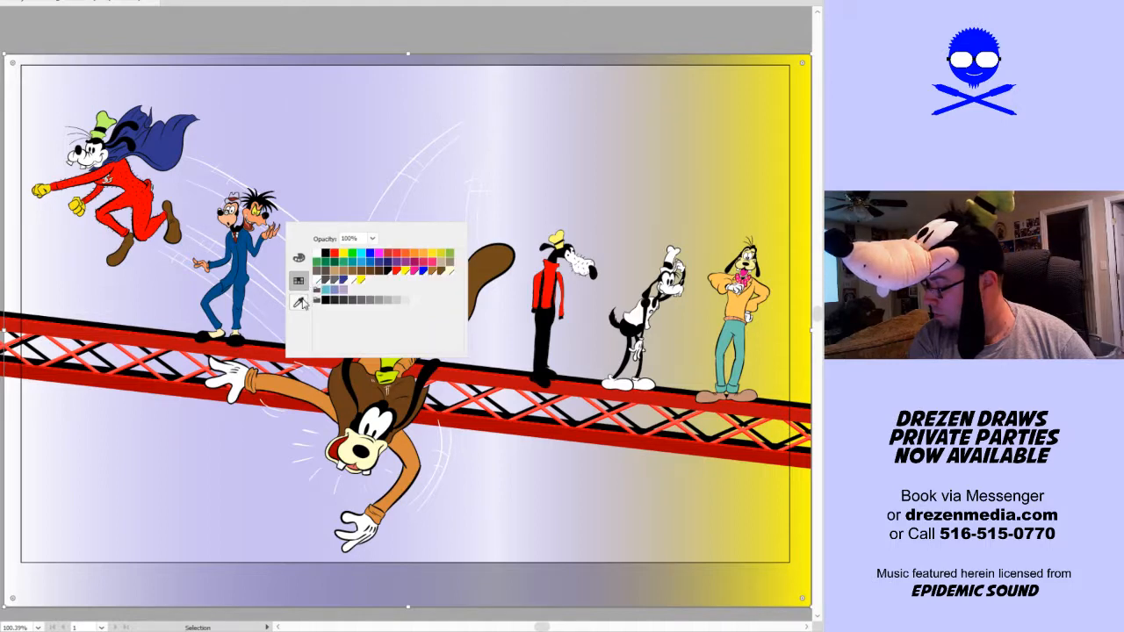
click(299, 302)
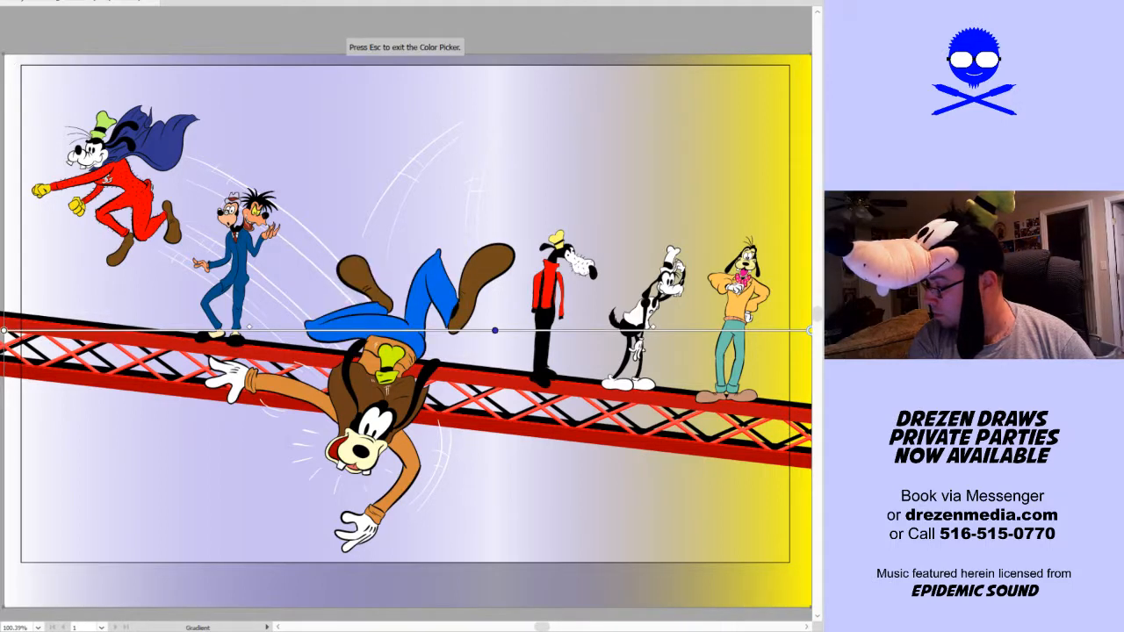
key(Escape)
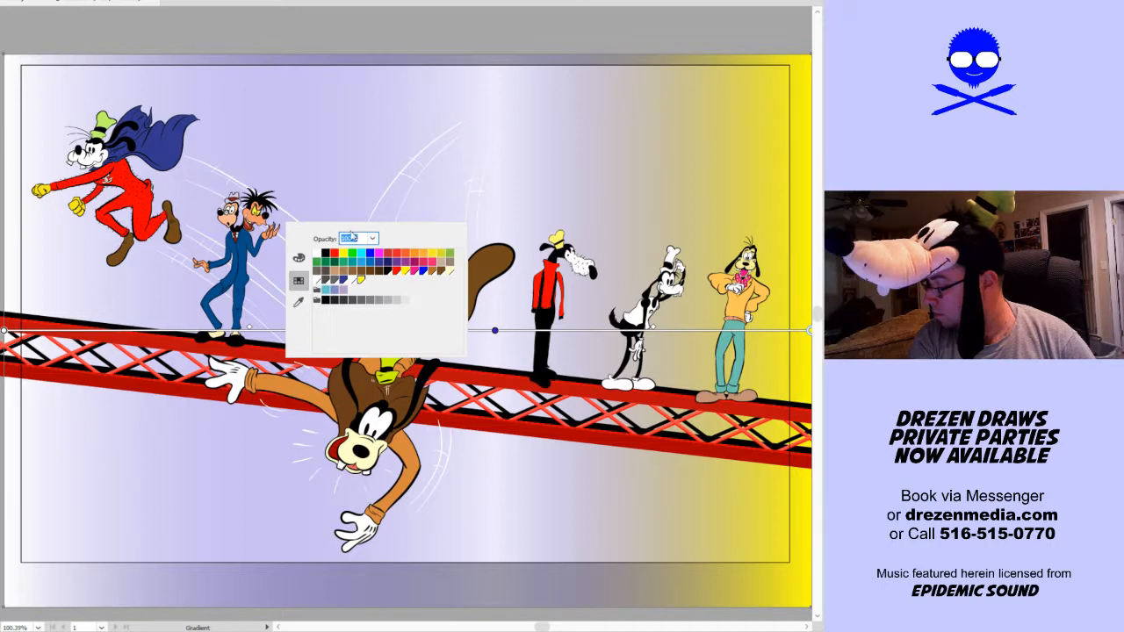
click(441, 255)
click(298, 259)
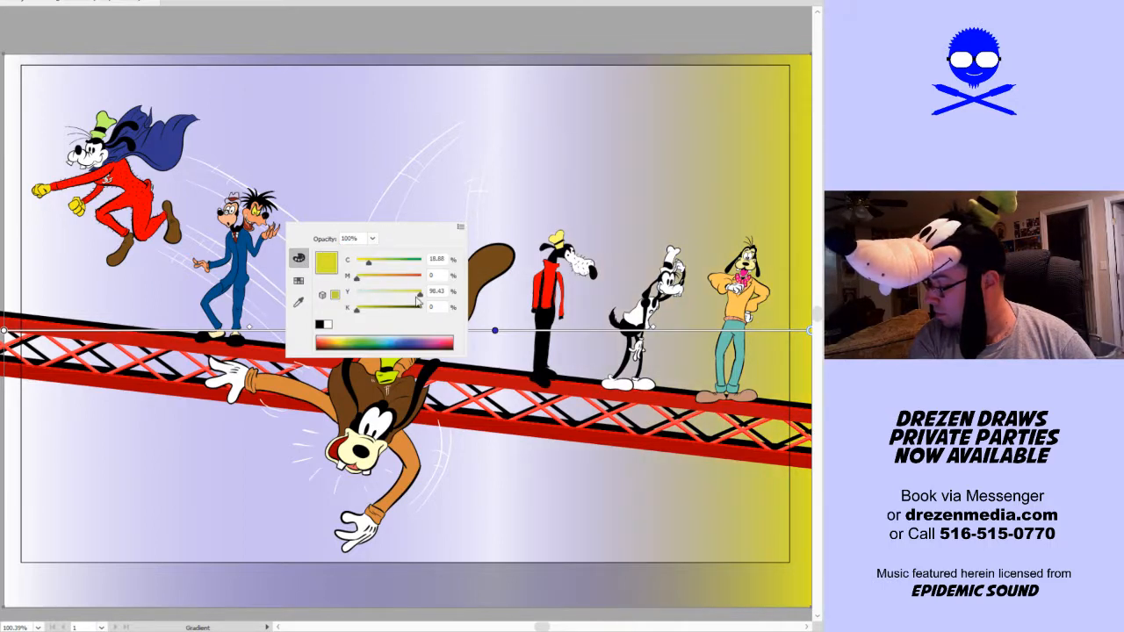
click(385, 283)
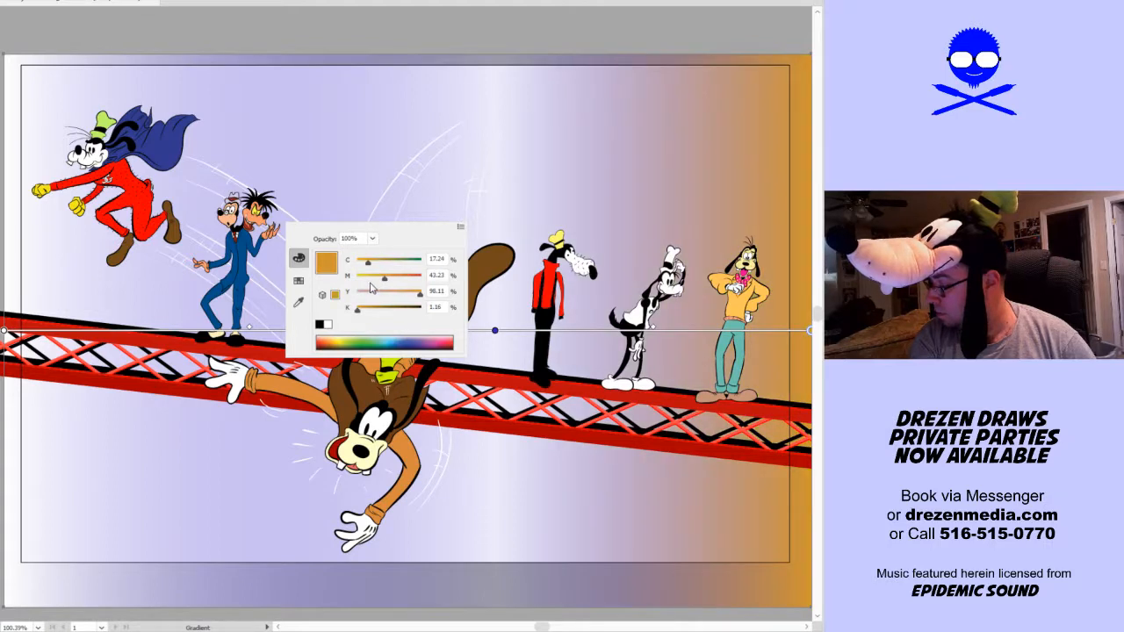
drag(384, 279, 362, 262)
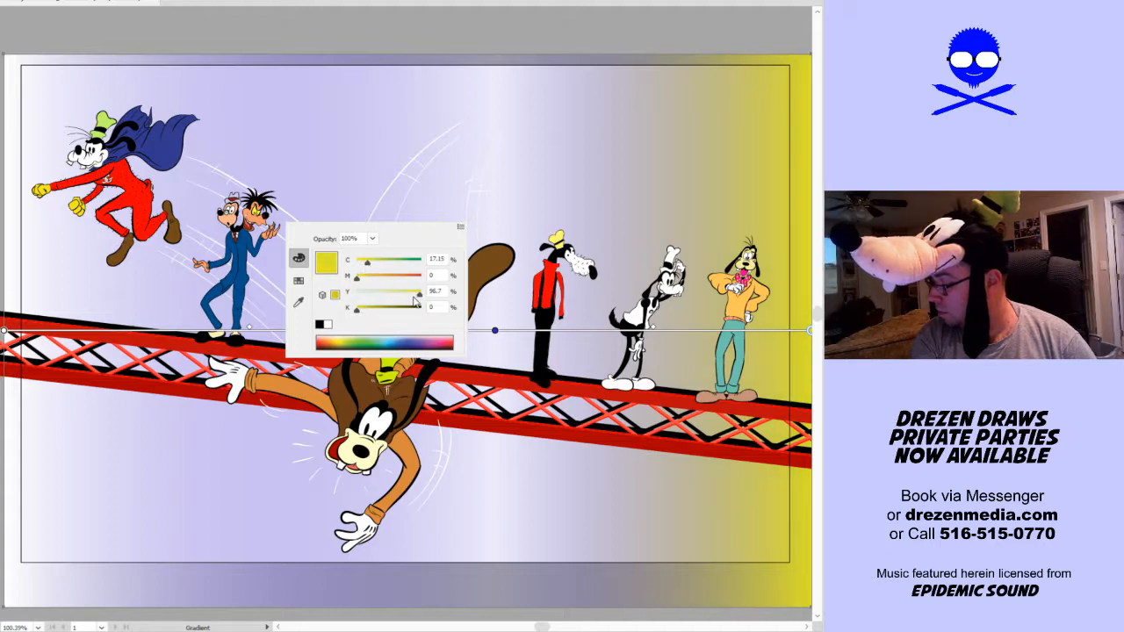
drag(419, 296, 355, 263)
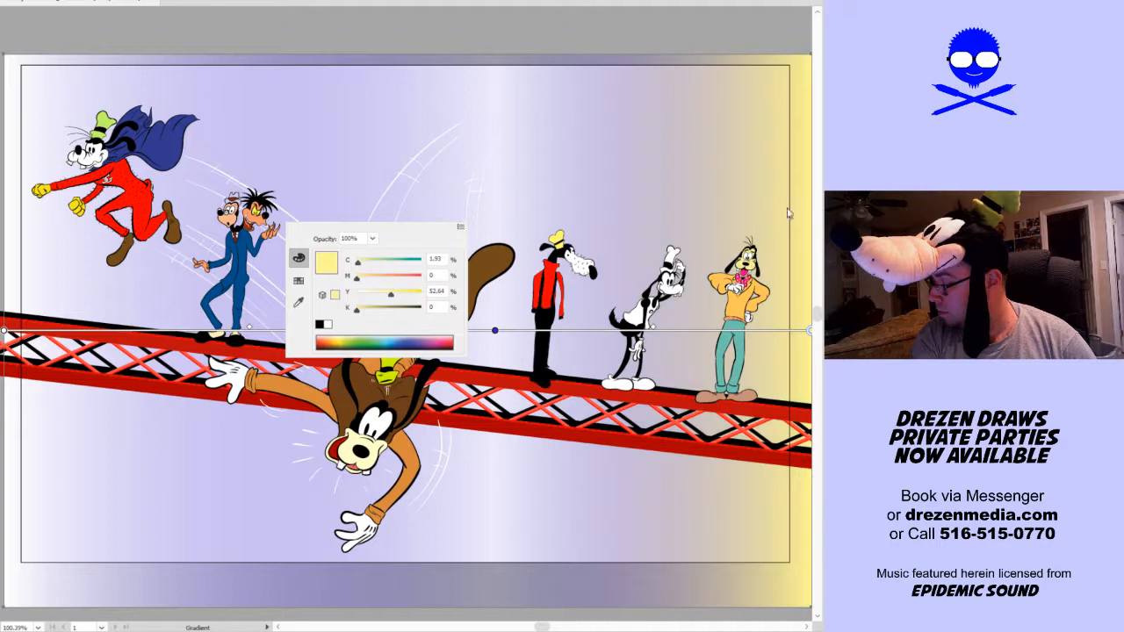
key(Escape)
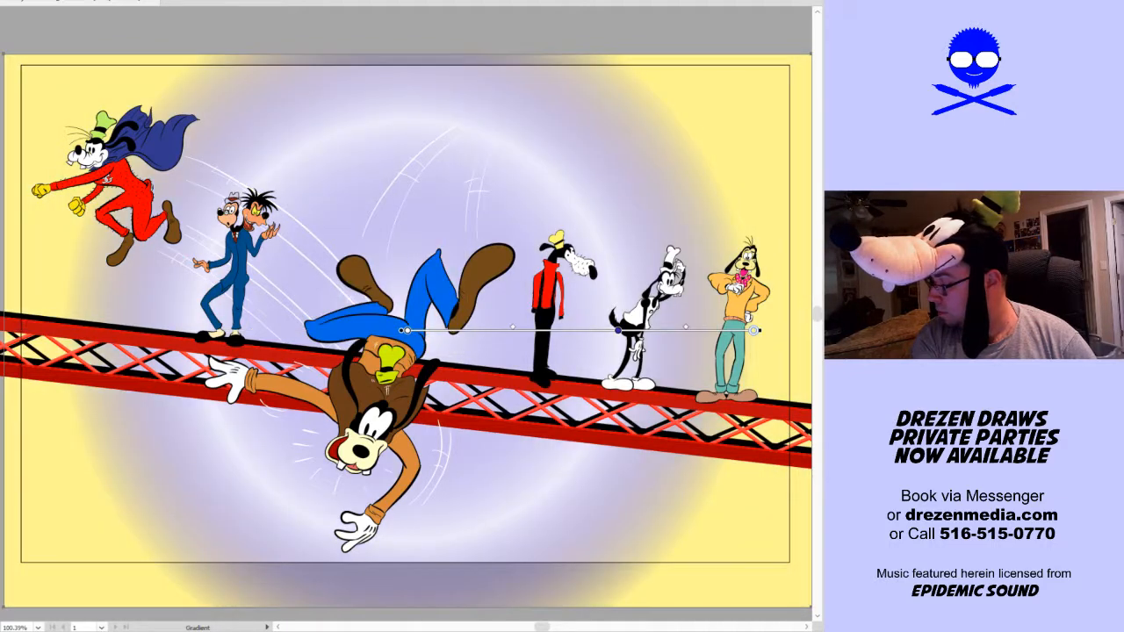
key(ctrl+z)
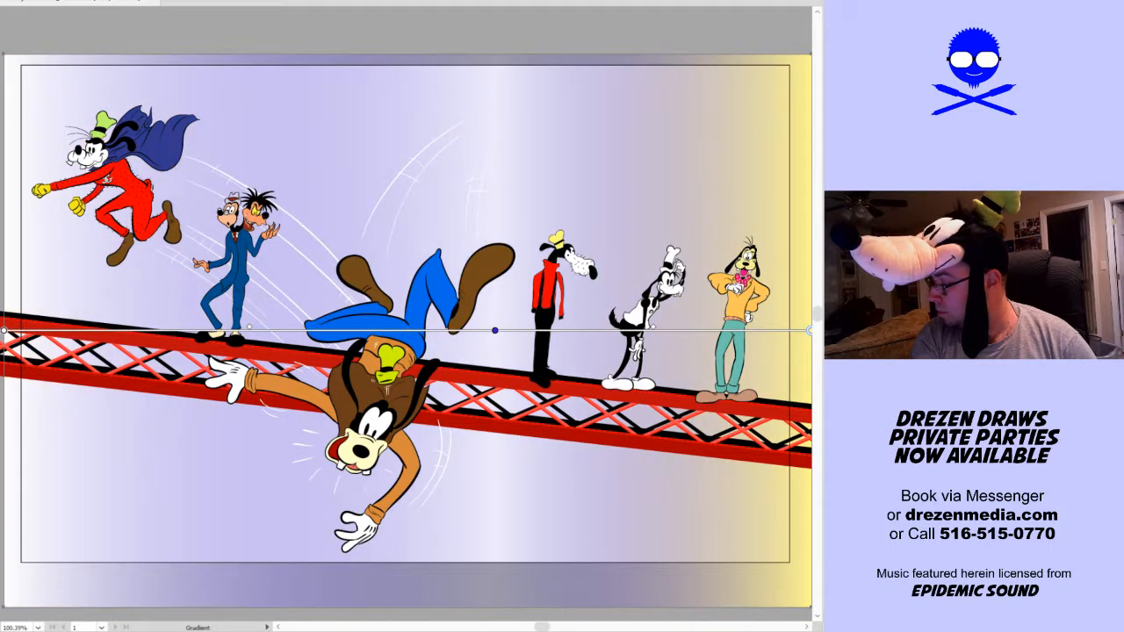
Move the background gradient's middle stop to the centre and set its colour to R 57, G 244, B 255
drag(494, 330, 411, 331)
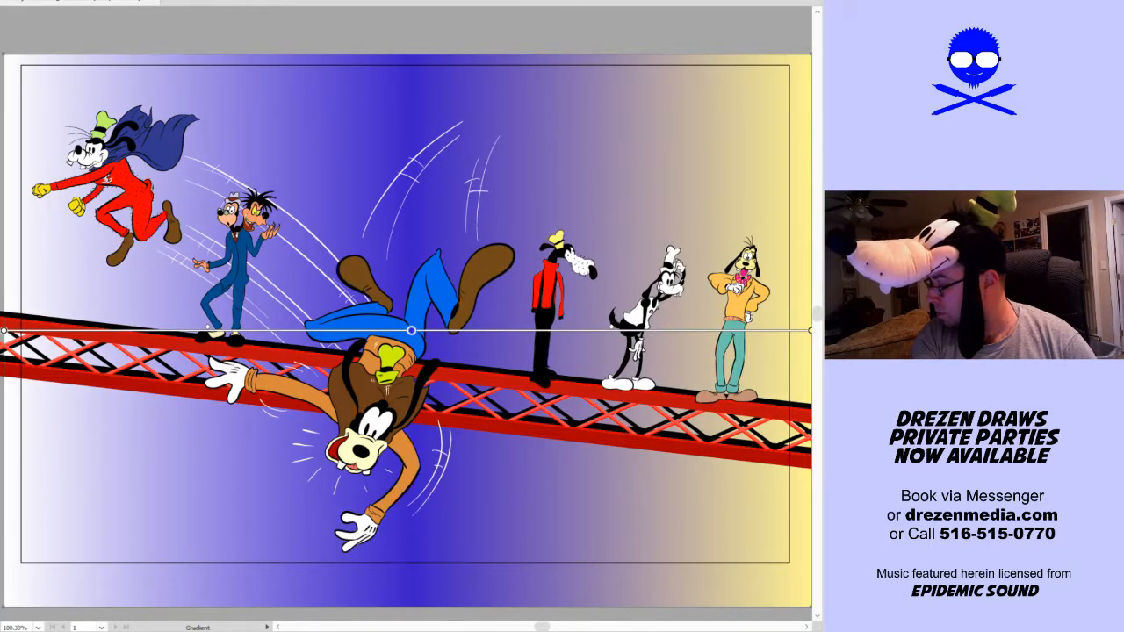
double_click(412, 330)
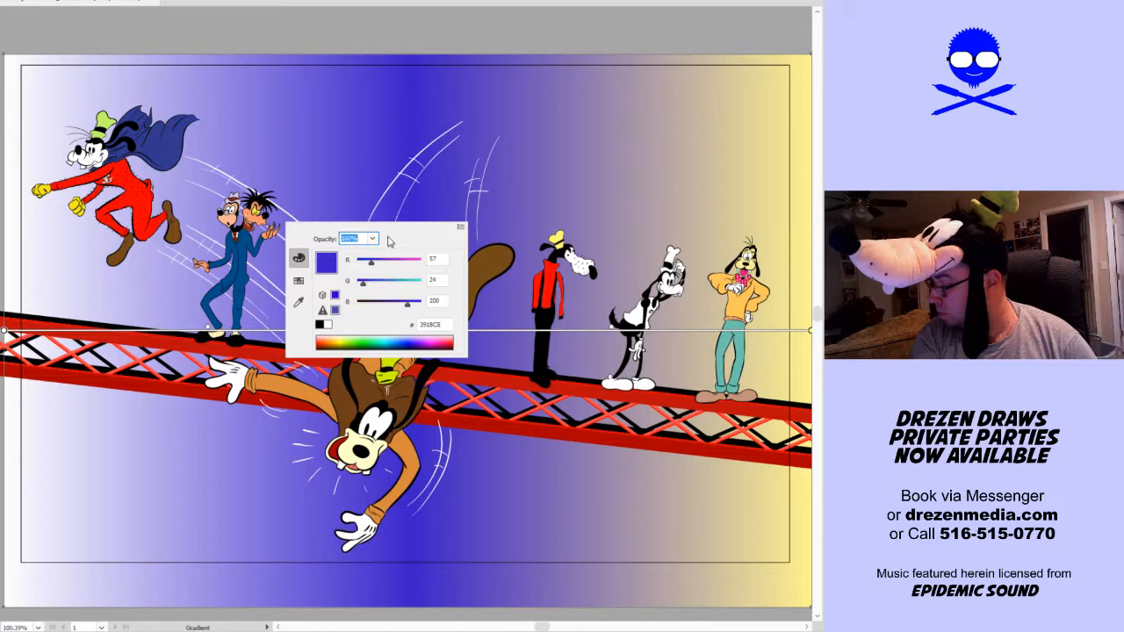
click(460, 226)
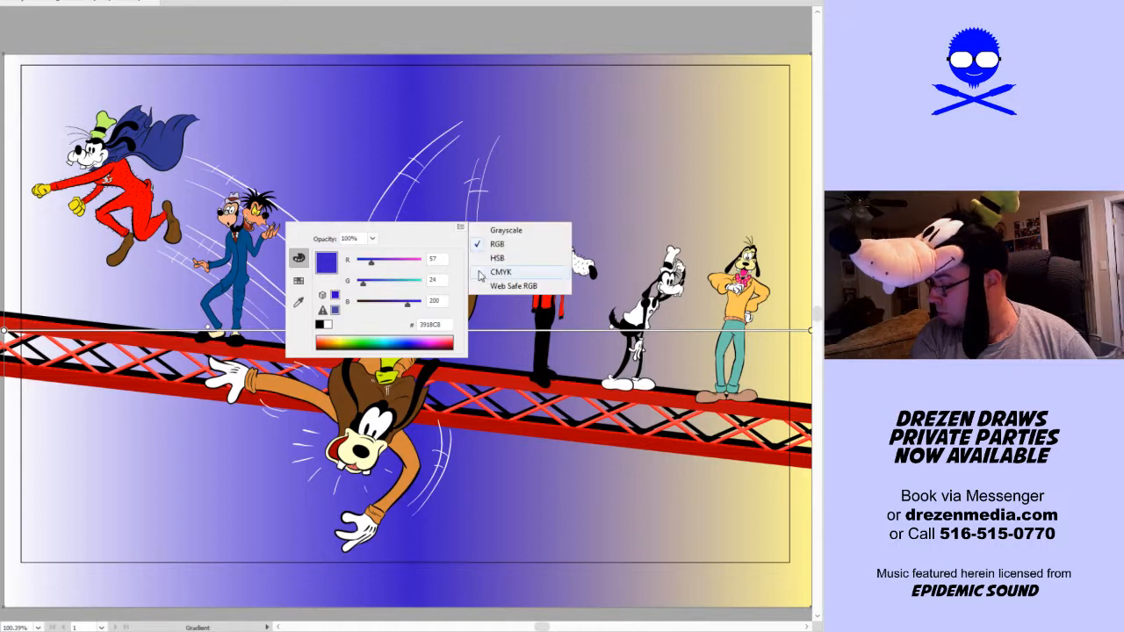
click(495, 244)
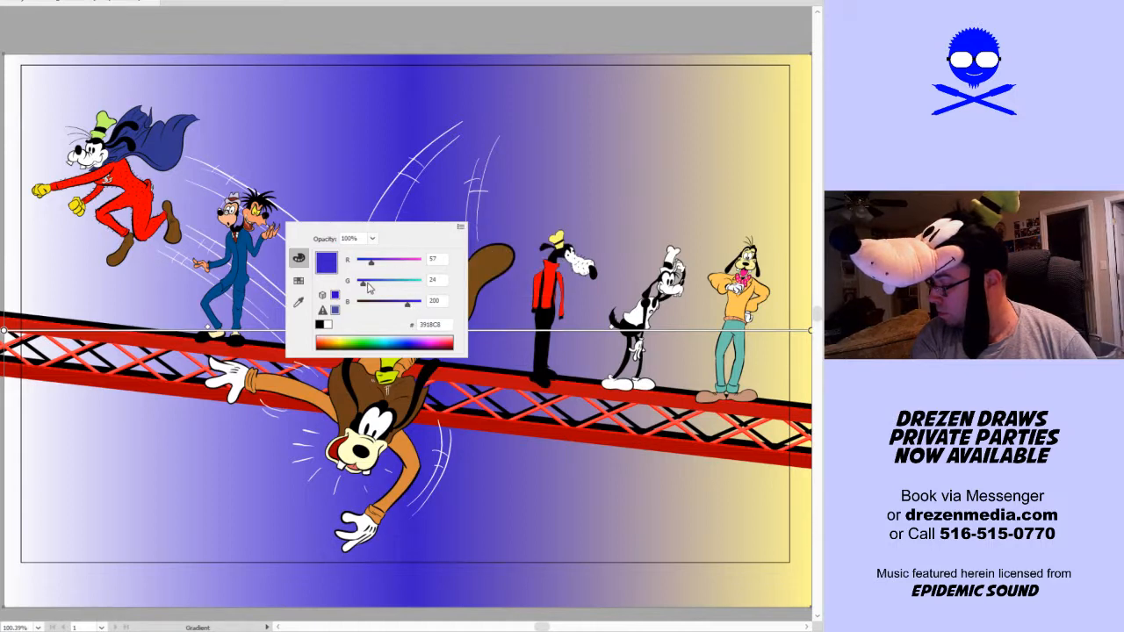
drag(406, 307, 422, 305)
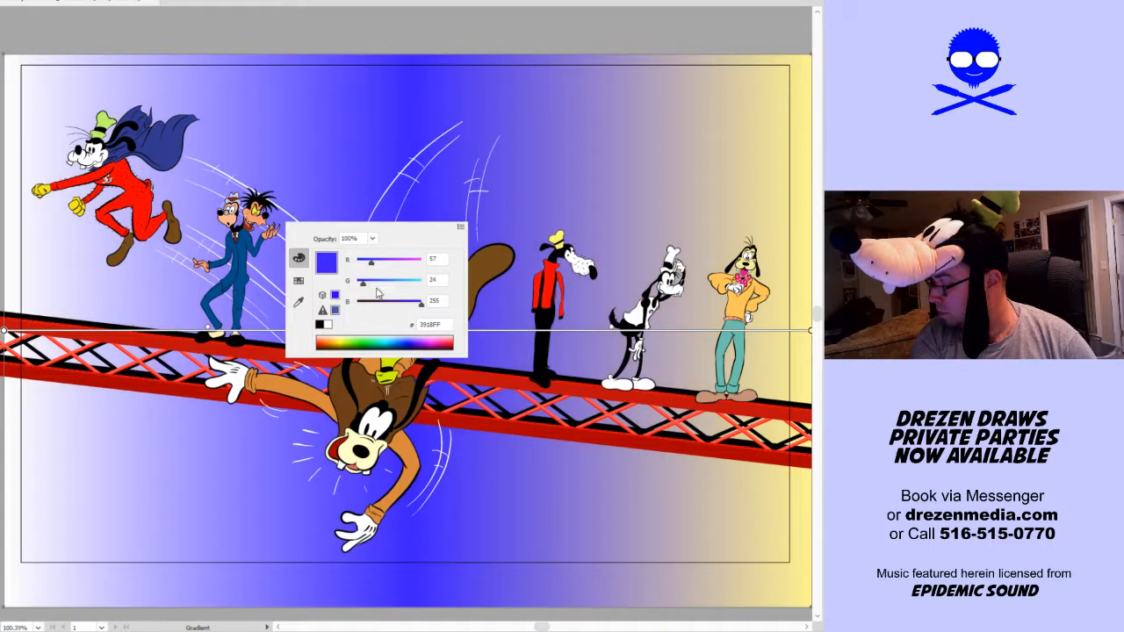
drag(366, 283, 419, 288)
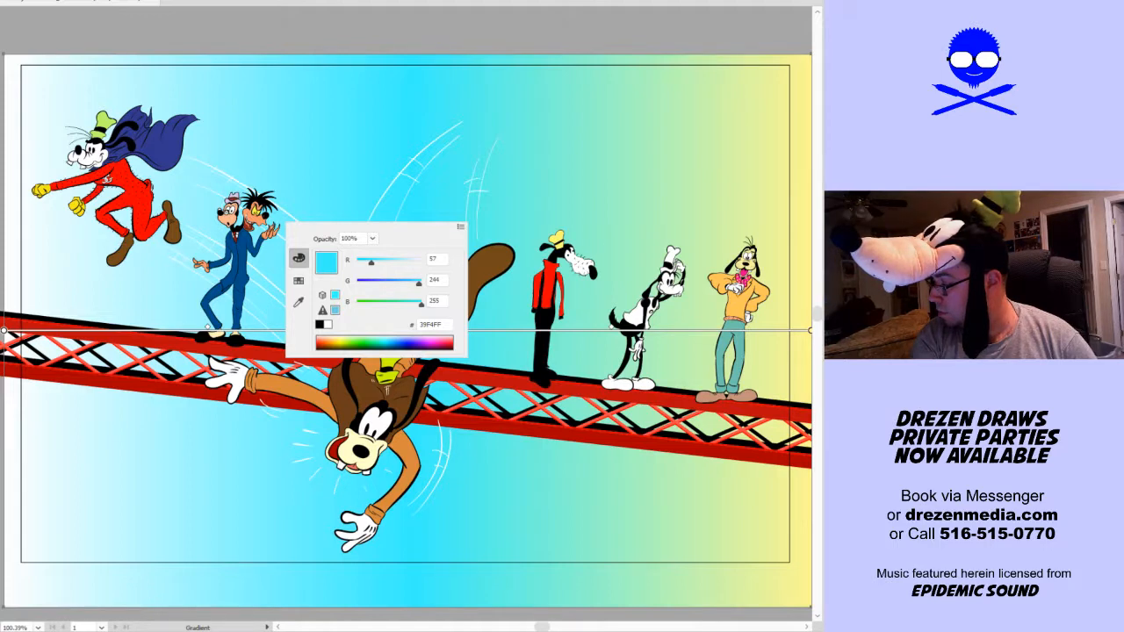
key(Escape)
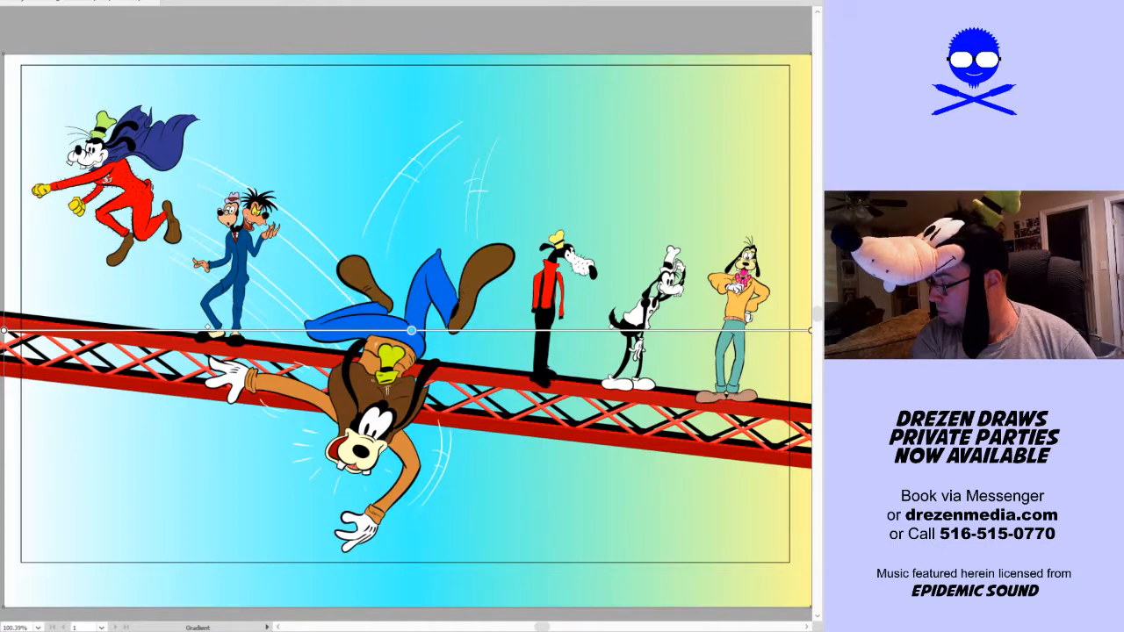
Run the background gradient vertically, from white at the top through cyan to pale yellow at the bottom
drag(407, 607, 408, 53)
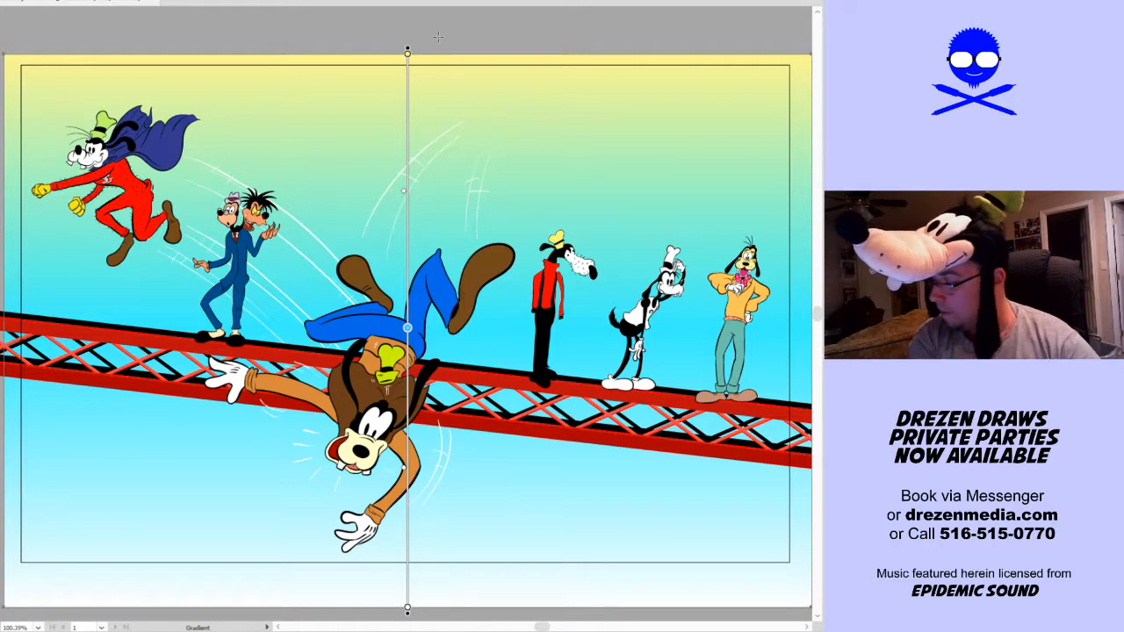
key(F2)
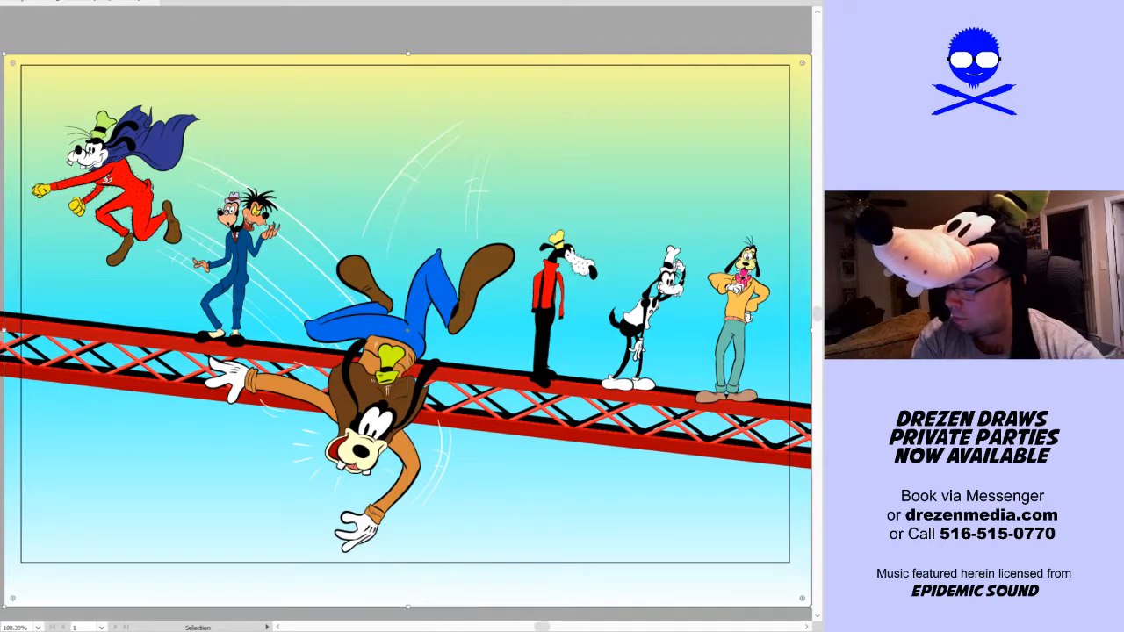
click(228, 34)
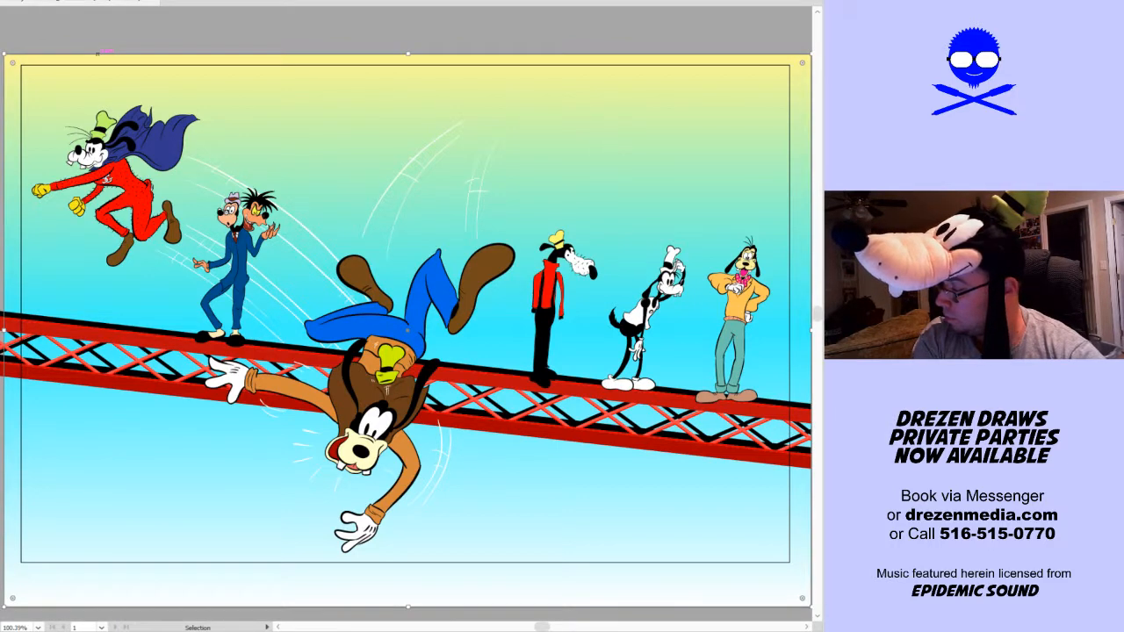
key(ctrl+z)
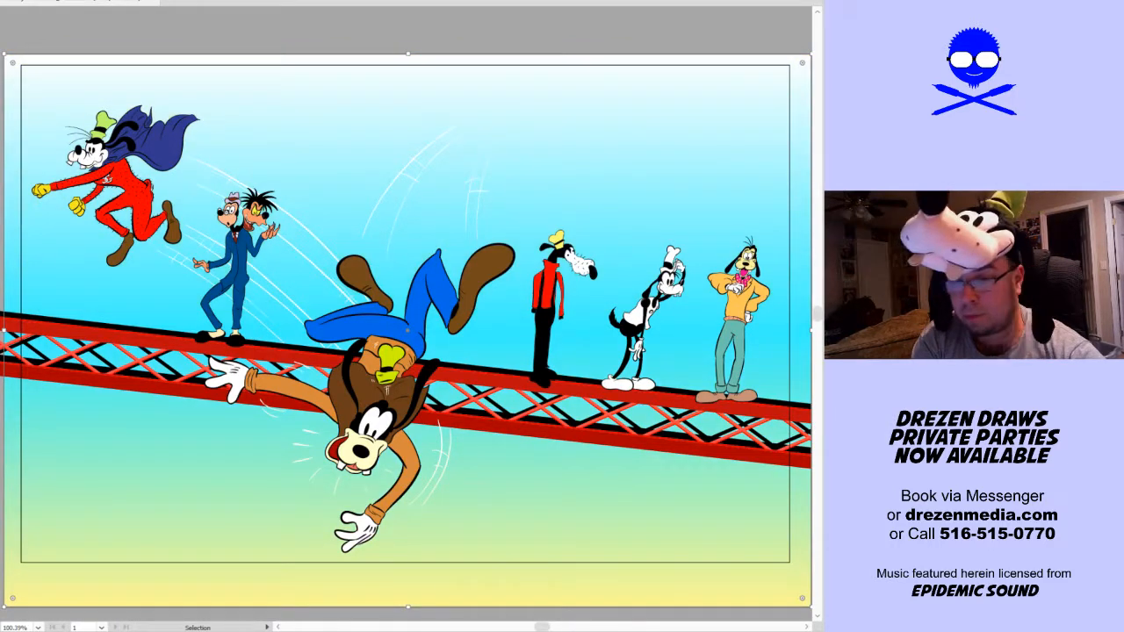
click(673, 39)
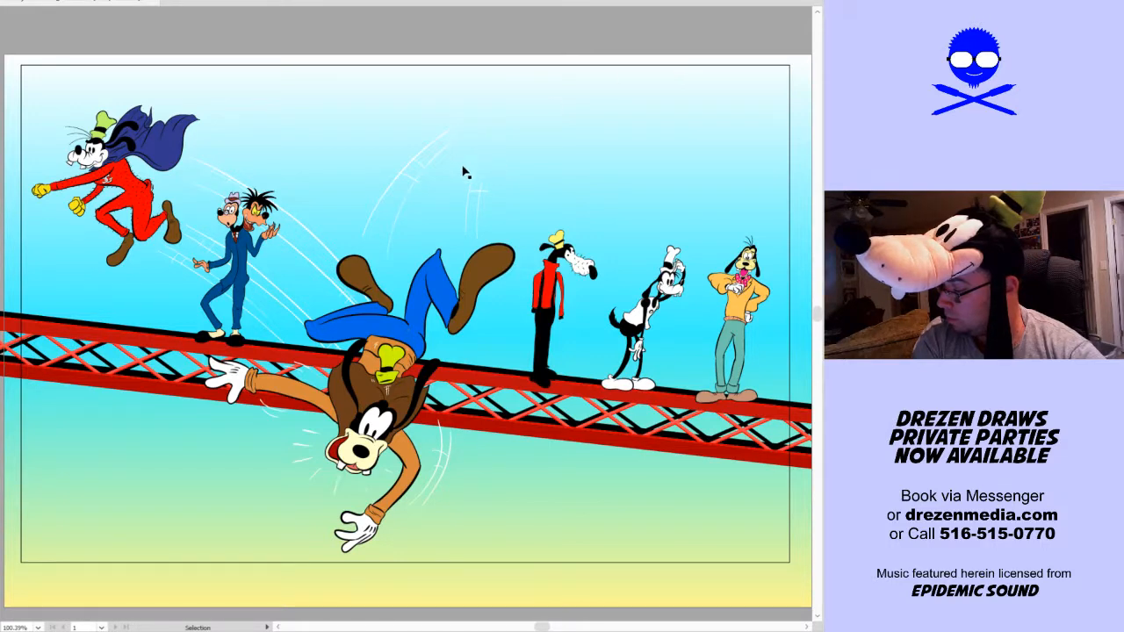
drag(547, 120, 394, 177)
key(ctrl+z)
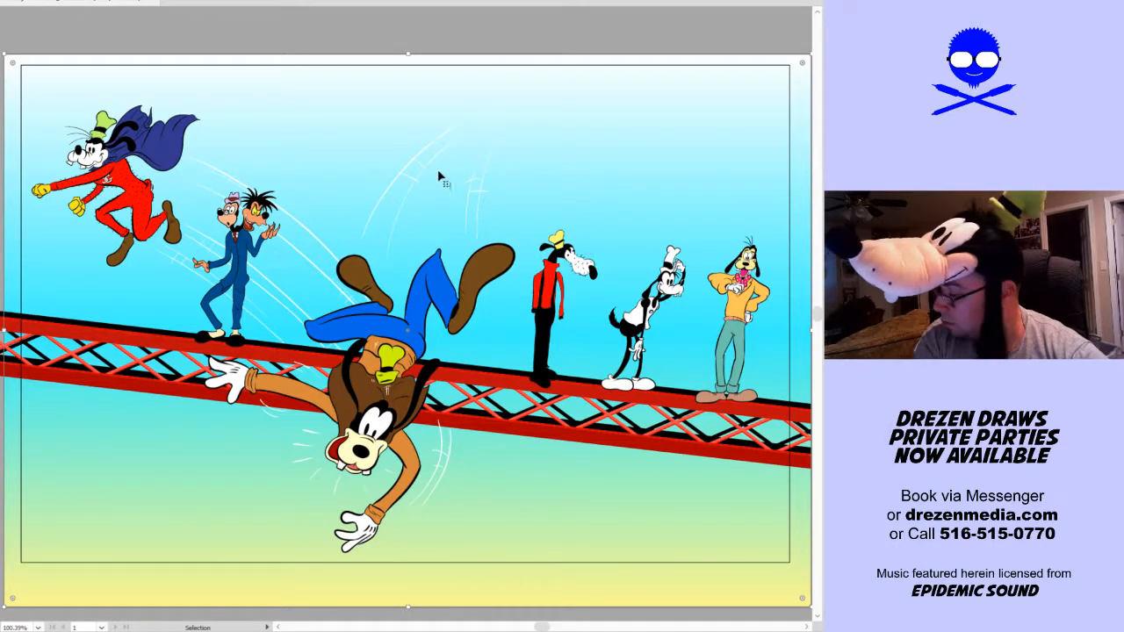
drag(541, 107, 361, 184)
key(ctrl+z)
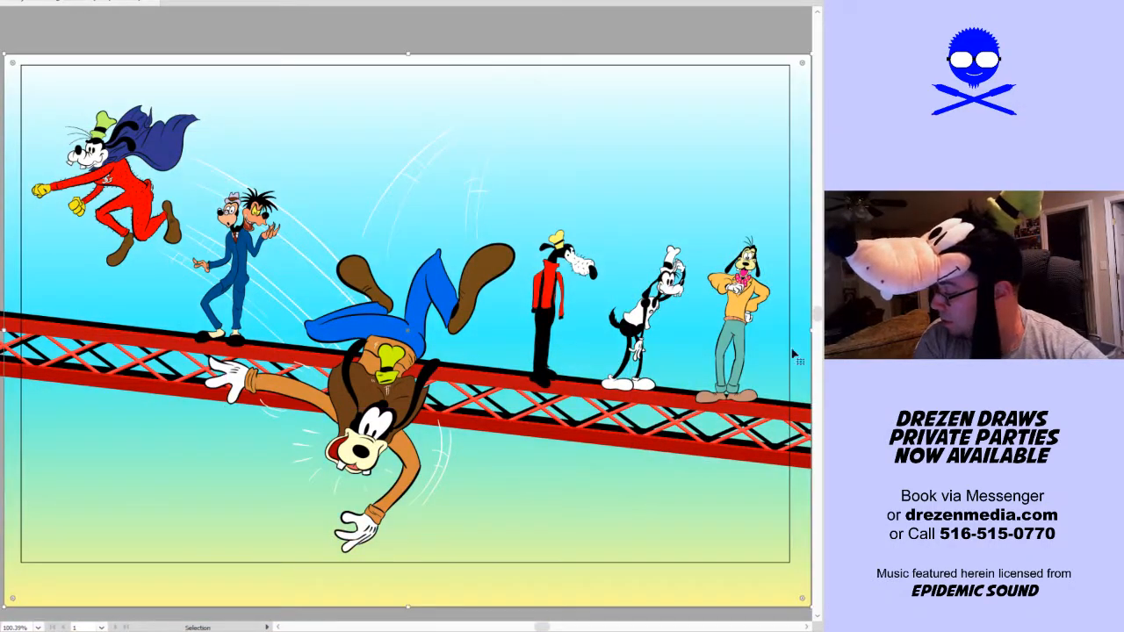
Lock the background and delete the white motion lines above the falling dog and those trailing toward the flying caped dog
key(ctrl+2)
drag(576, 89, 348, 176)
key(Delete)
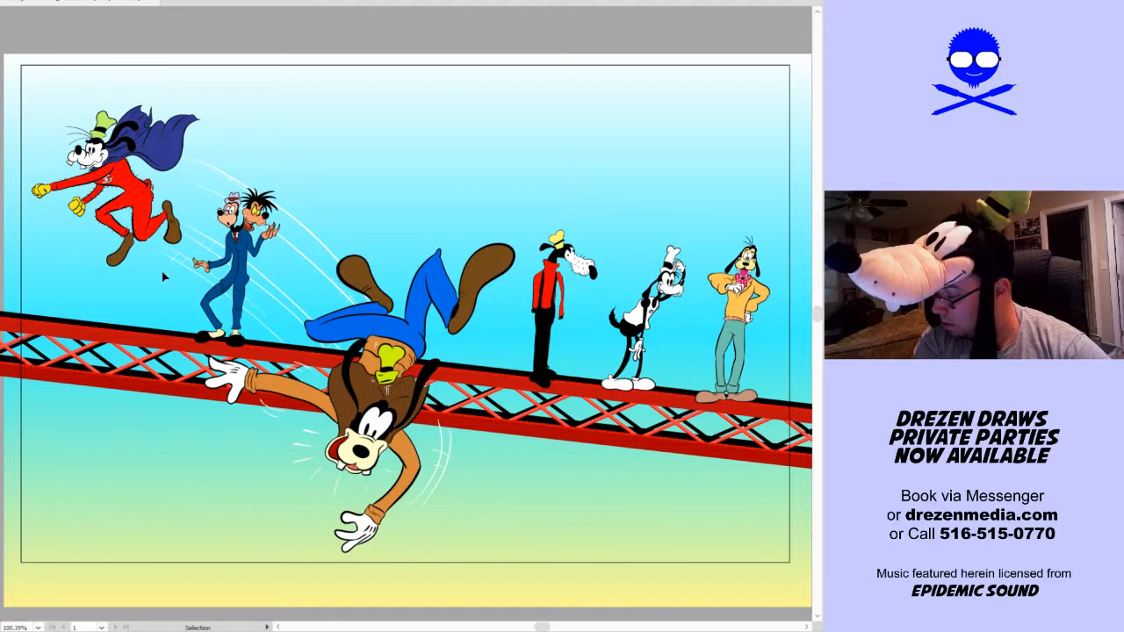
drag(407, 155, 202, 263)
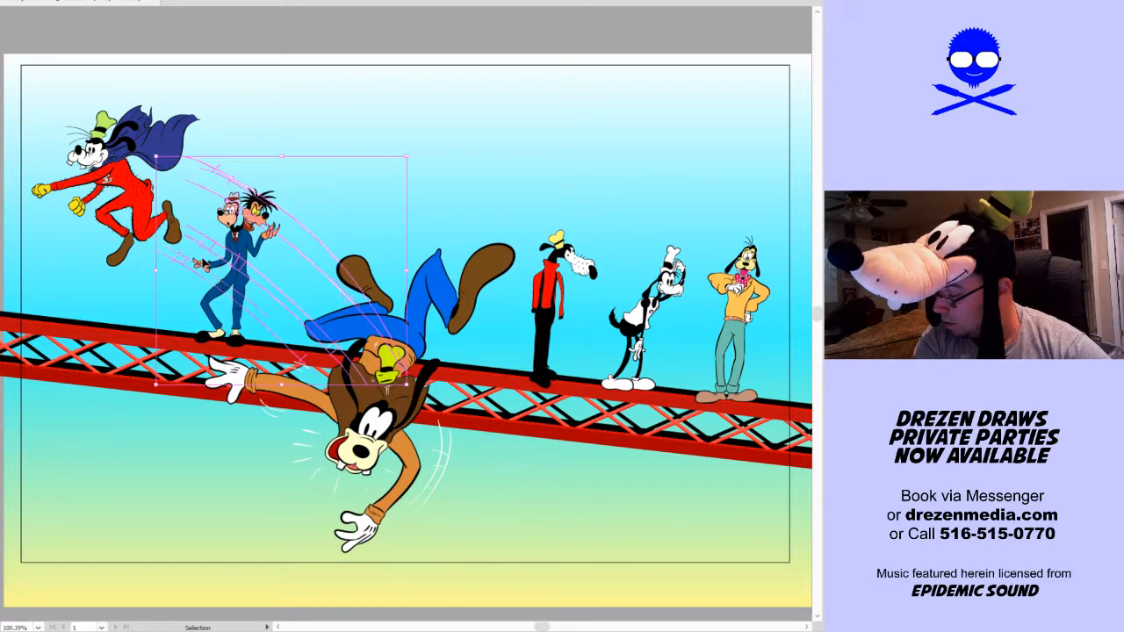
key(Delete)
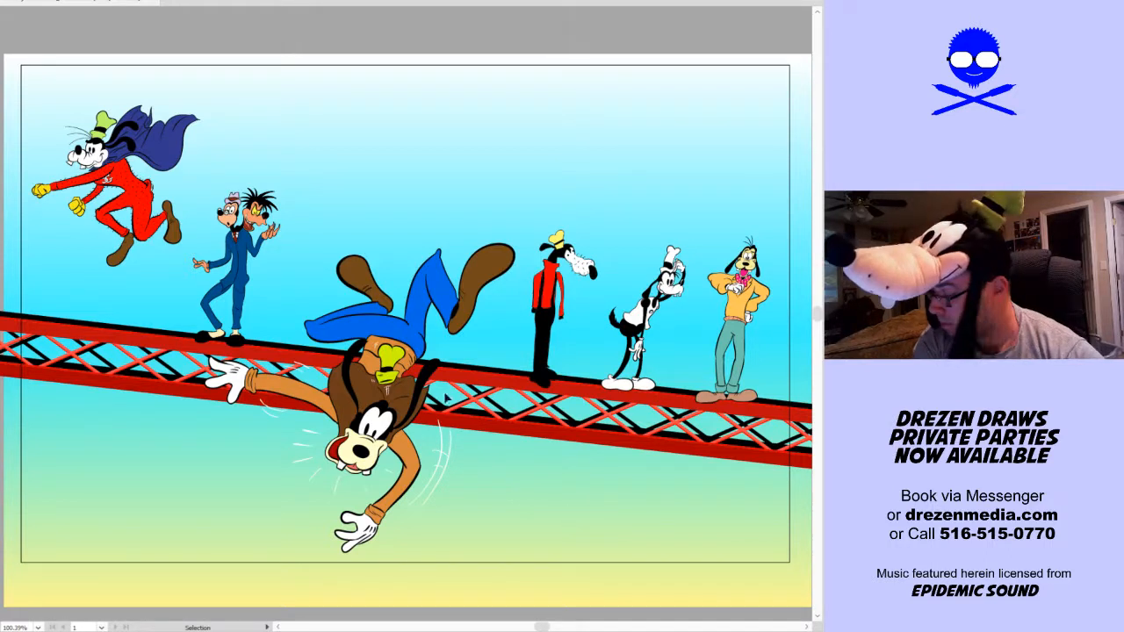
Scale the falling dog down by roughly a quarter and place it slightly lower over the red truss
click(423, 408)
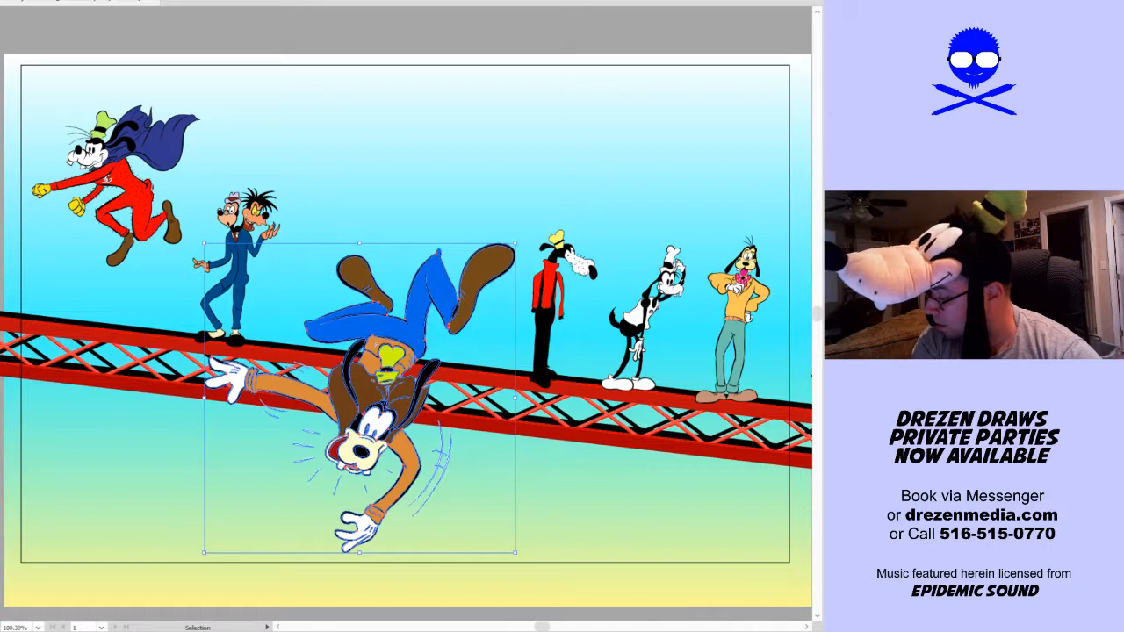
drag(516, 554, 452, 489)
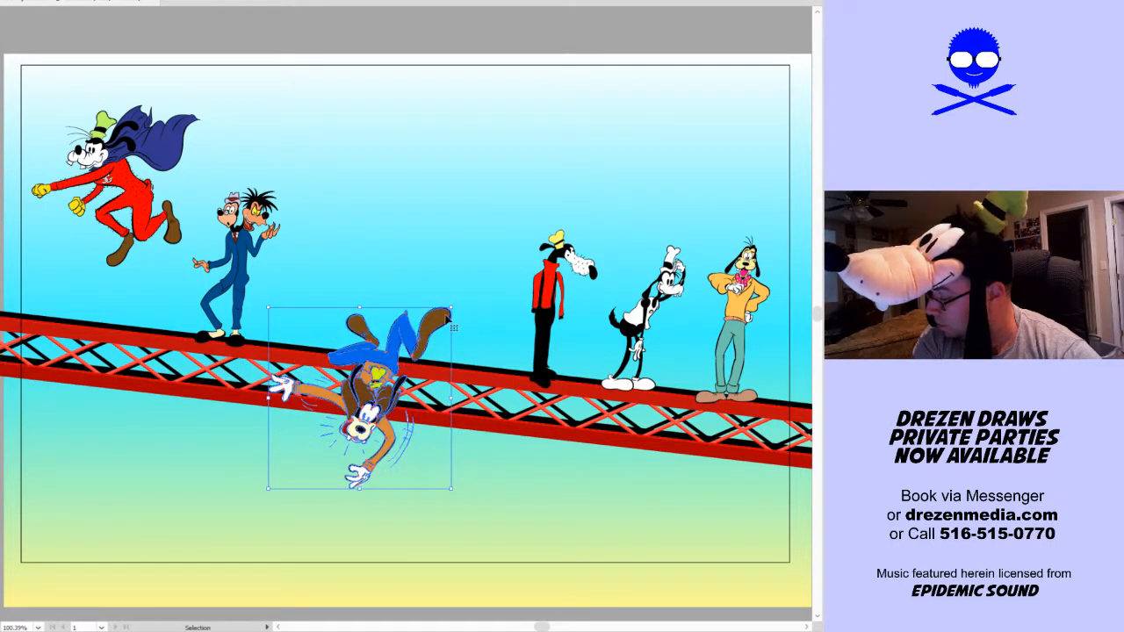
drag(454, 308, 472, 287)
drag(438, 338, 435, 364)
click(478, 237)
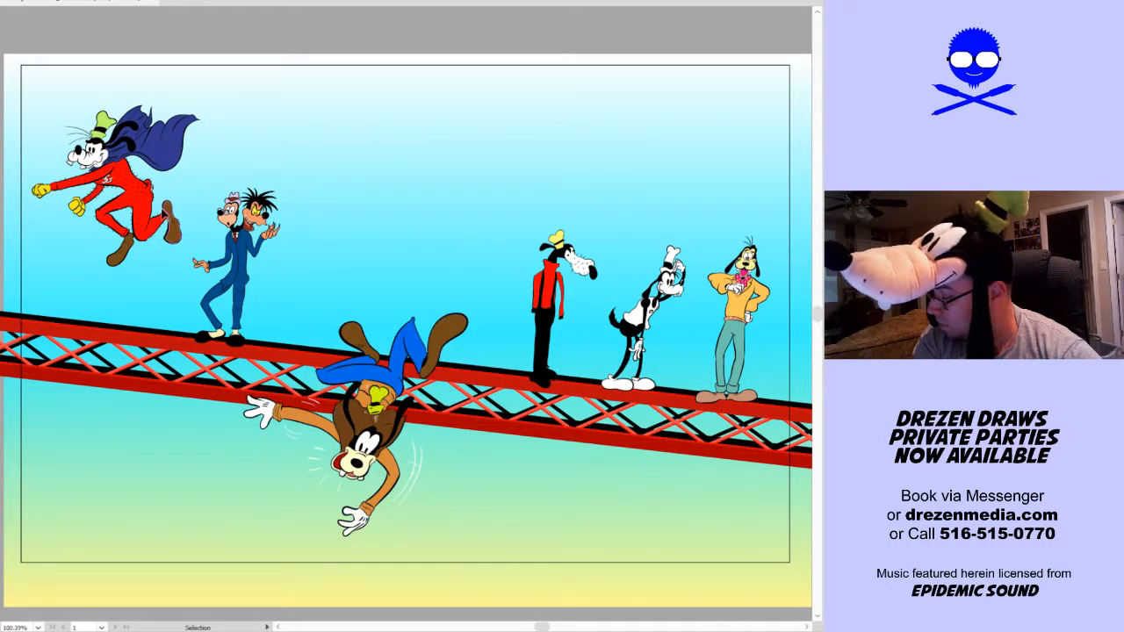
Shrink the flying caped dog slightly and shift the two-headed dog in the blue suit a little to the right along the truss
click(169, 220)
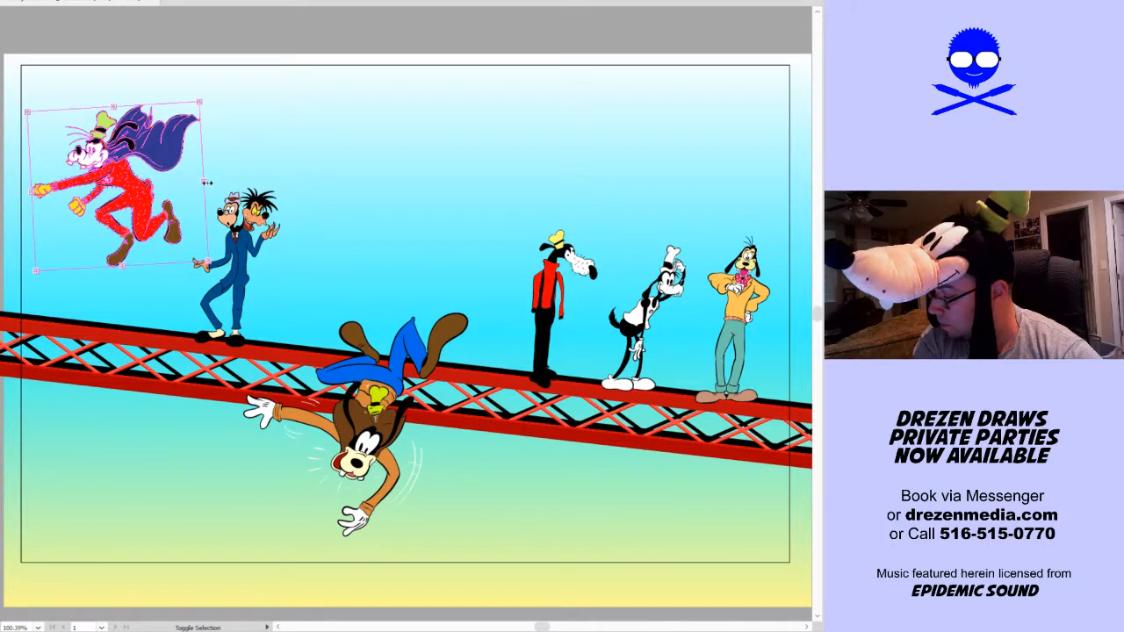
drag(206, 183, 192, 187)
drag(241, 266, 249, 268)
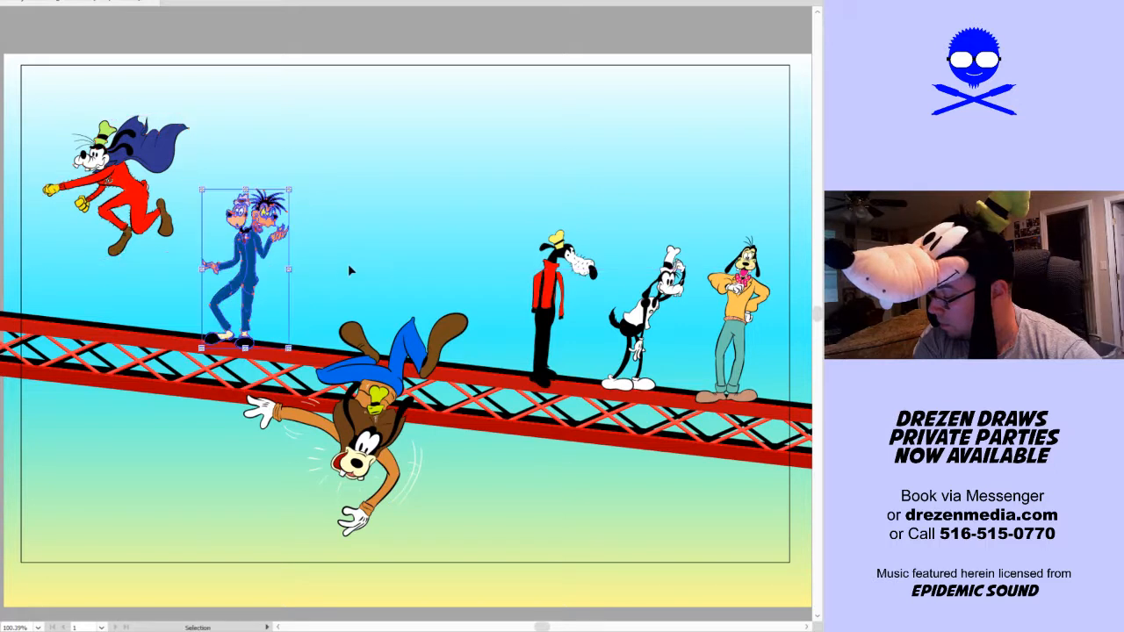
click(348, 268)
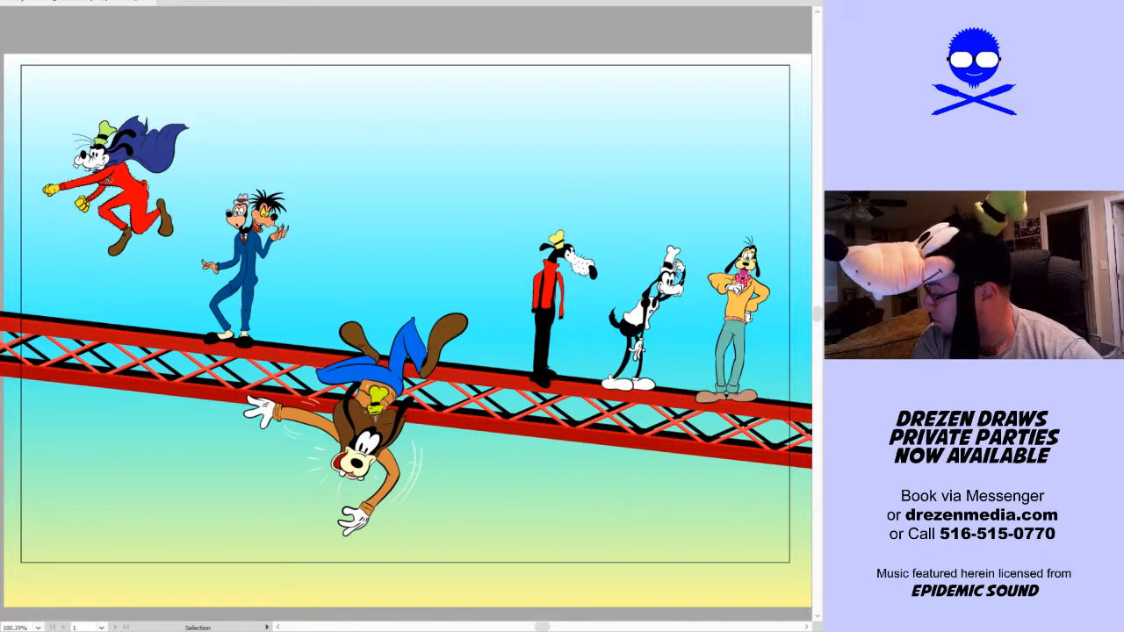
Hide the gradient background and restore it, leaving only the background showing with the characters and truss hidden
key(ctrl+z)
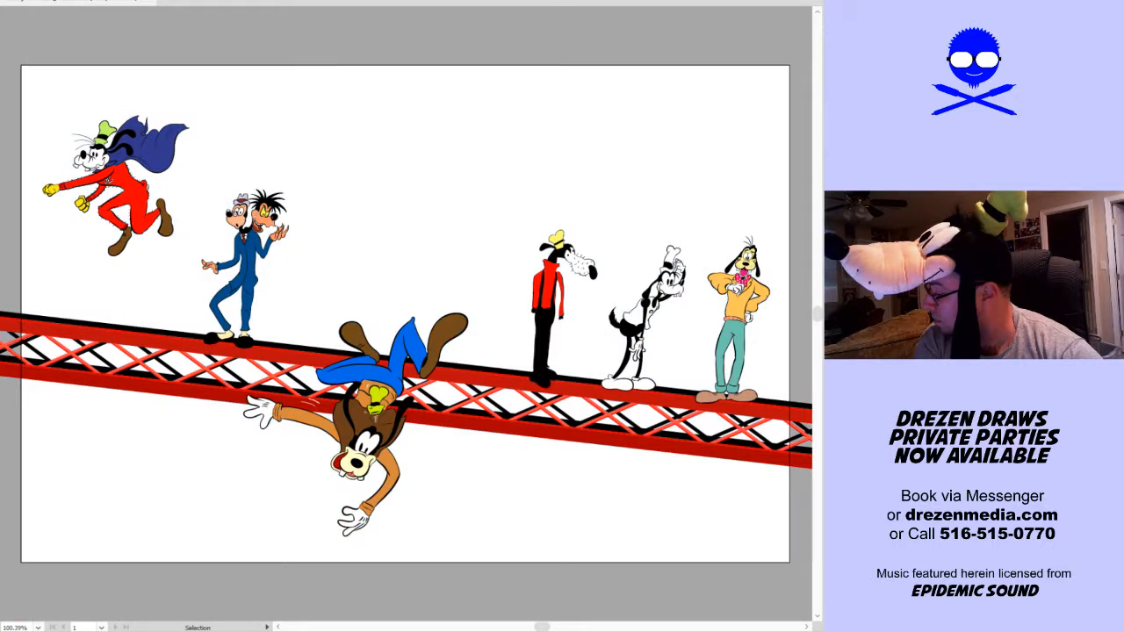
key(ctrl+shift+z)
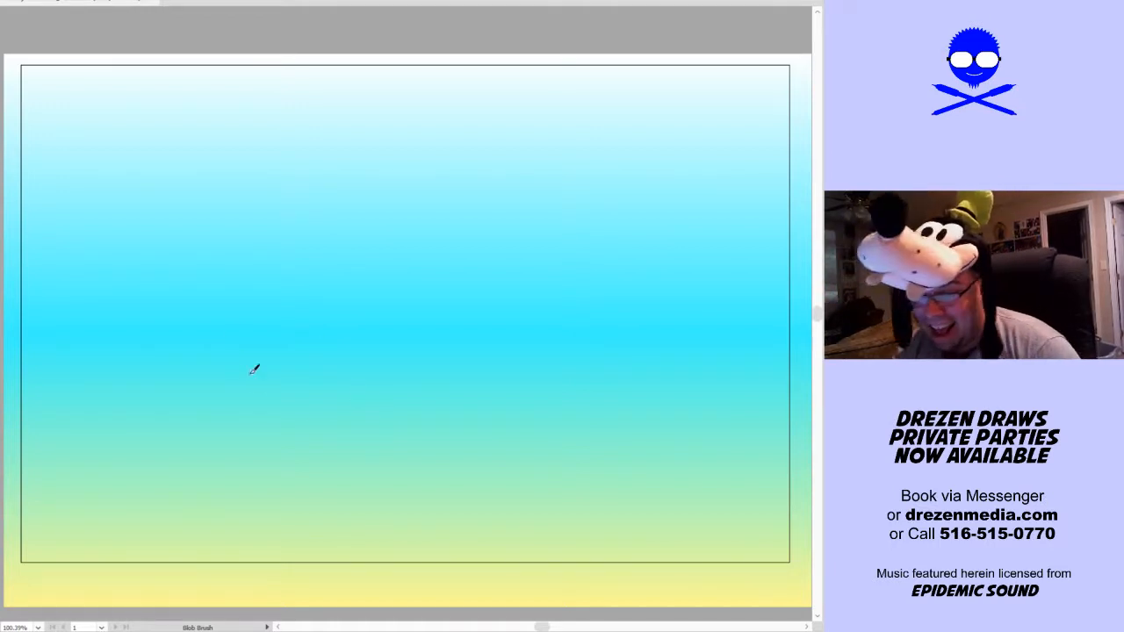
Sketch a large domed head outline in dark blue across the middle of the gradient background with the Blob Brush
drag(138, 548, 166, 374)
mouse_move(144, 507)
mouse_down()
mouse_move(178, 339)
mouse_move(326, 231)
mouse_up()
mouse_move(186, 315)
mouse_down()
mouse_move(386, 221)
mouse_move(604, 263)
mouse_move(633, 321)
mouse_move(674, 478)
mouse_move(643, 553)
mouse_up()
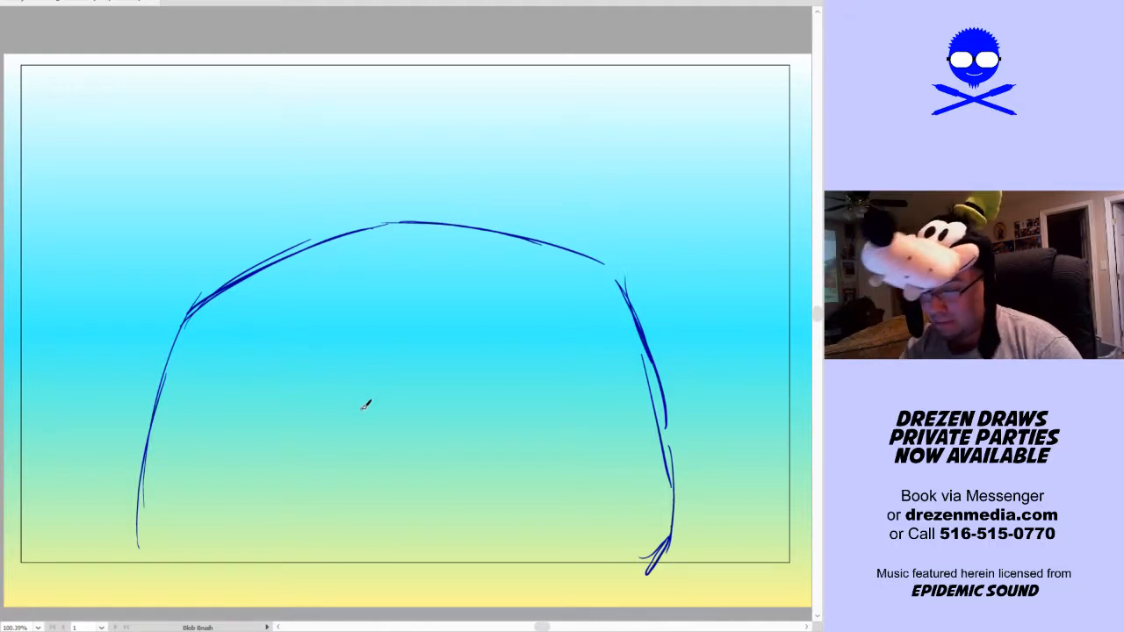
Sketch a wide smiling duck bill with a raised central bump and a wavy mouth line across the head
mouse_move(360, 413)
mouse_down()
mouse_move(397, 356)
mouse_move(445, 365)
mouse_move(449, 388)
mouse_up()
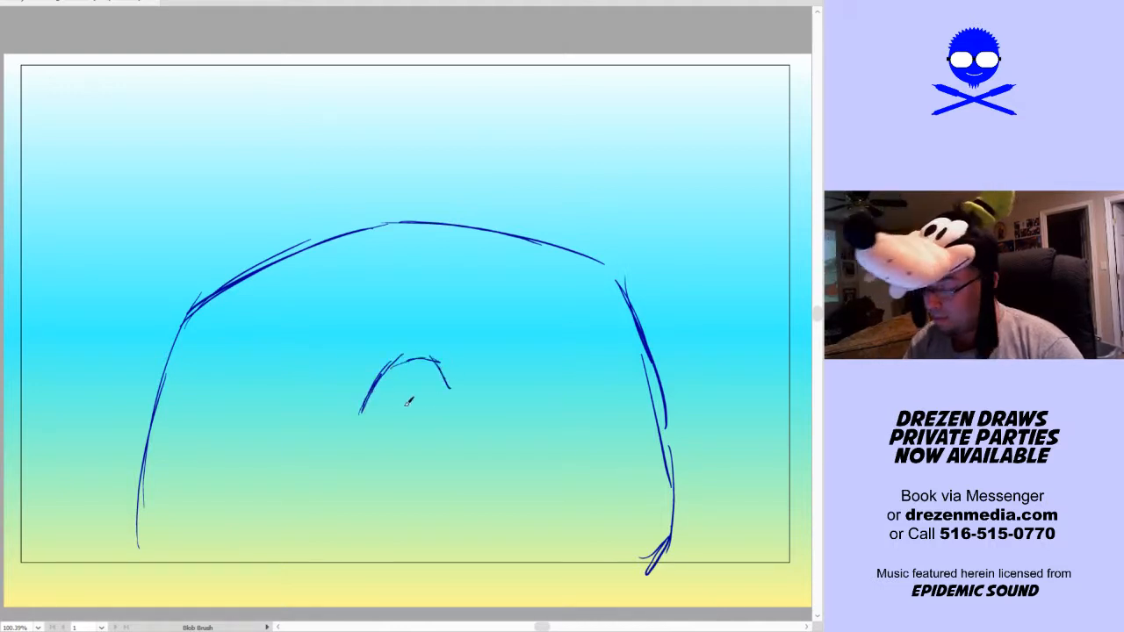
drag(360, 413, 253, 409)
mouse_move(211, 454)
mouse_down()
mouse_move(275, 439)
mouse_move(370, 463)
mouse_move(393, 451)
mouse_move(445, 464)
mouse_move(567, 431)
mouse_move(616, 398)
mouse_up()
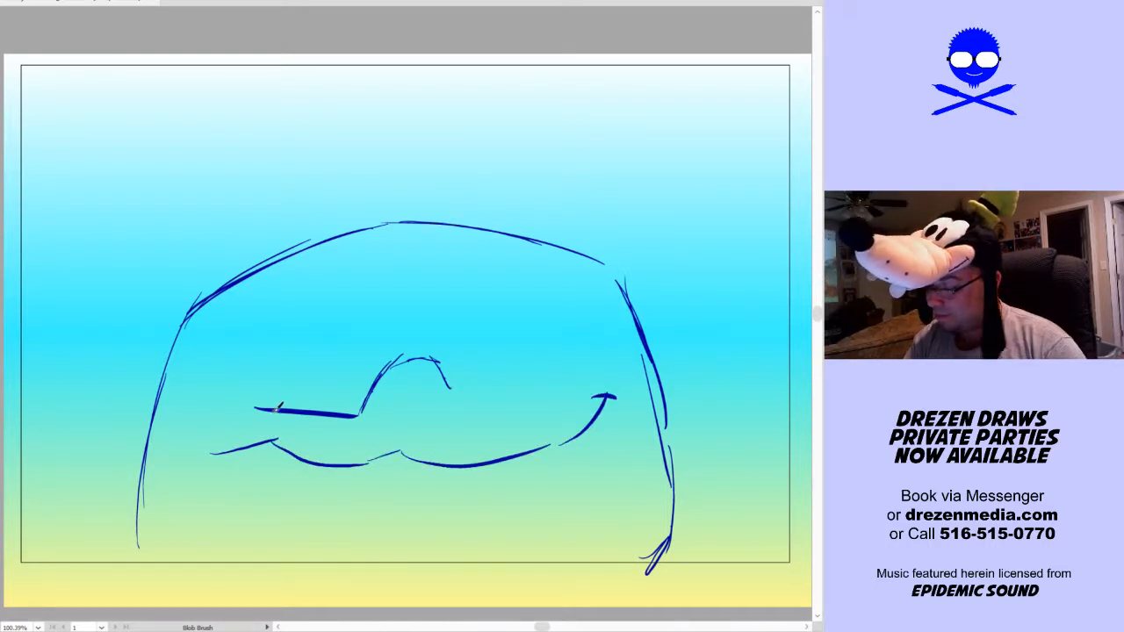
mouse_move(264, 407)
mouse_down()
mouse_move(234, 411)
mouse_move(202, 441)
mouse_move(220, 477)
mouse_move(280, 475)
mouse_move(400, 499)
mouse_move(373, 499)
mouse_move(541, 485)
mouse_move(571, 479)
mouse_move(642, 377)
mouse_move(638, 393)
mouse_move(637, 354)
mouse_move(627, 339)
mouse_move(552, 389)
mouse_move(460, 410)
mouse_up()
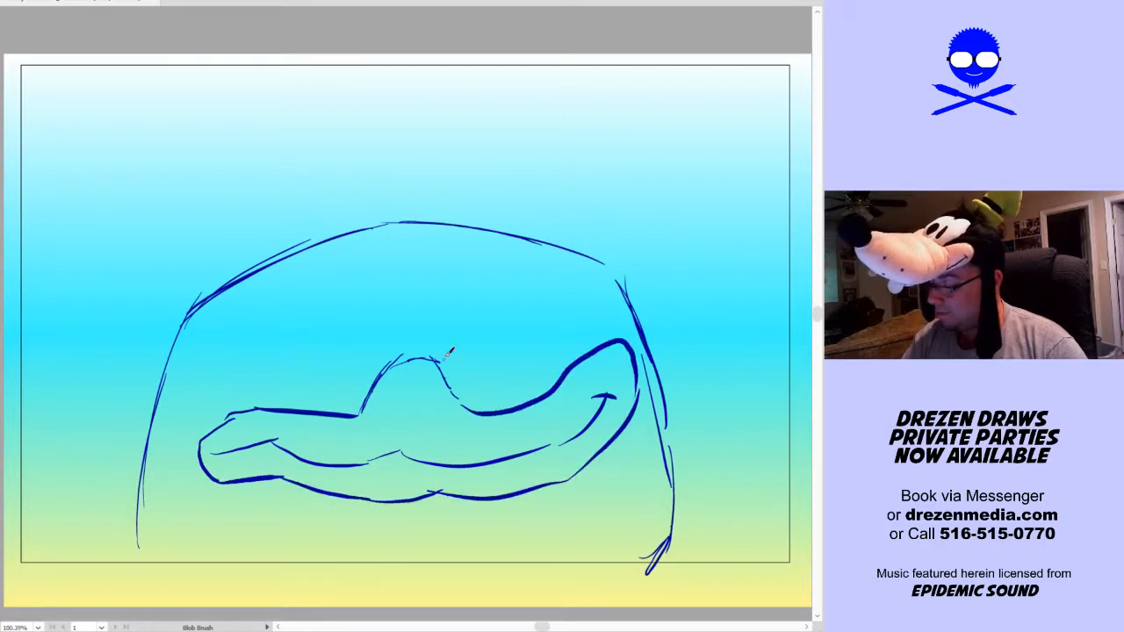
Sketch two tall arched eyes resting on the bill, each with a smaller arched pupil inside
mouse_move(257, 405)
mouse_down()
mouse_move(278, 324)
mouse_move(330, 284)
mouse_move(363, 288)
mouse_move(378, 365)
mouse_up()
mouse_move(304, 404)
mouse_down()
mouse_move(348, 333)
mouse_move(365, 393)
mouse_up()
mouse_move(449, 386)
mouse_down()
mouse_move(471, 322)
mouse_move(546, 328)
mouse_move(553, 386)
mouse_up()
mouse_move(458, 393)
mouse_down()
mouse_move(466, 382)
mouse_move(532, 397)
mouse_up()
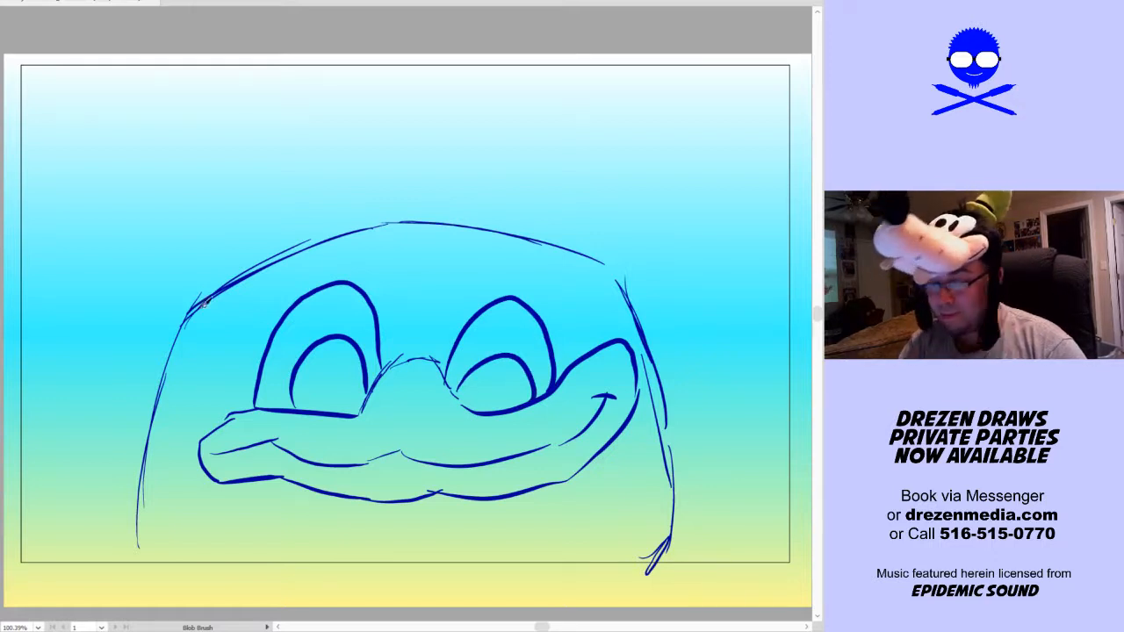
Sketch a tilted two-lobed sailor cap with a curved band on the head and a pointed tuft above it
mouse_move(202, 303)
mouse_down()
mouse_move(235, 261)
mouse_move(368, 209)
mouse_move(449, 202)
mouse_move(478, 225)
mouse_up()
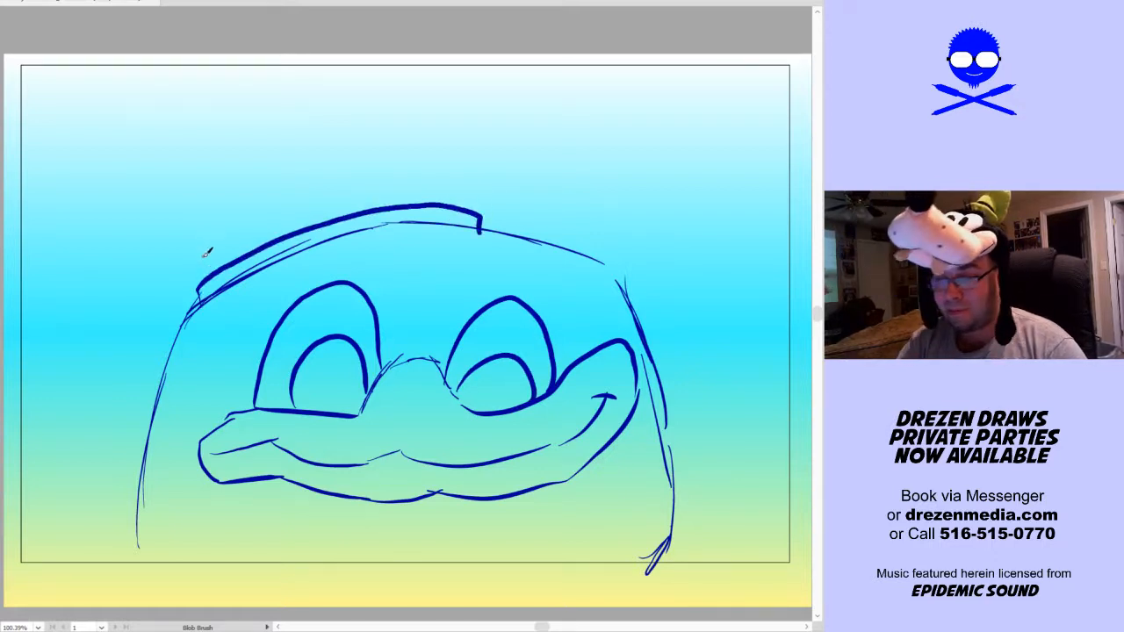
mouse_move(200, 297)
mouse_down()
mouse_move(169, 202)
mouse_move(205, 151)
mouse_move(255, 141)
mouse_move(314, 173)
mouse_move(341, 143)
mouse_move(408, 114)
mouse_move(476, 140)
mouse_move(465, 210)
mouse_up()
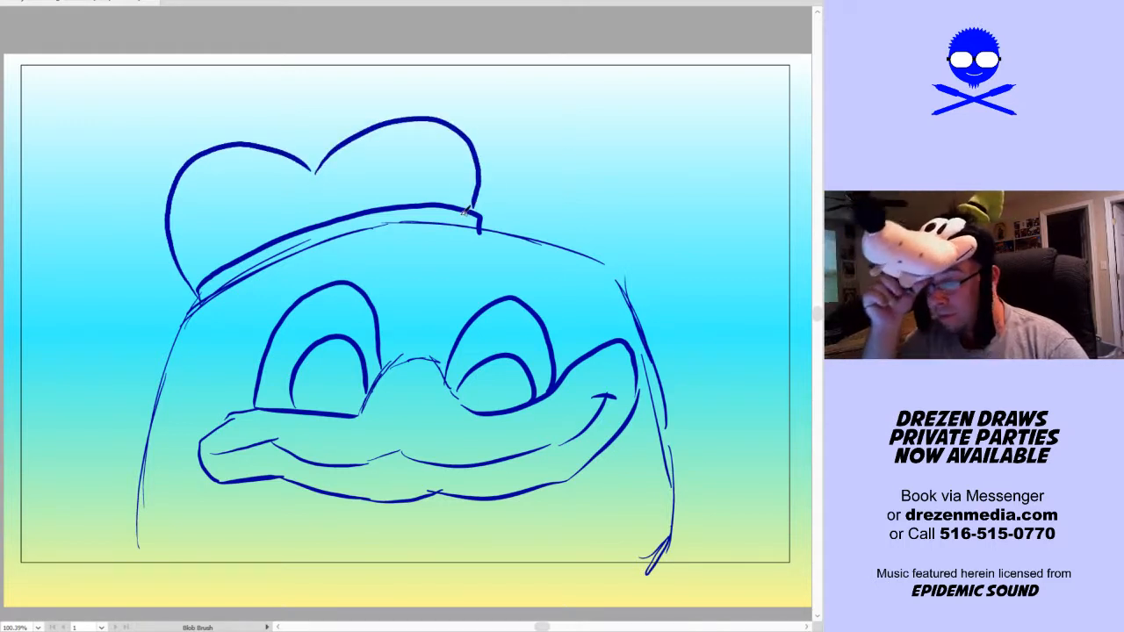
mouse_move(299, 160)
mouse_down()
mouse_move(285, 103)
mouse_move(307, 128)
mouse_move(327, 109)
mouse_move(331, 151)
mouse_up()
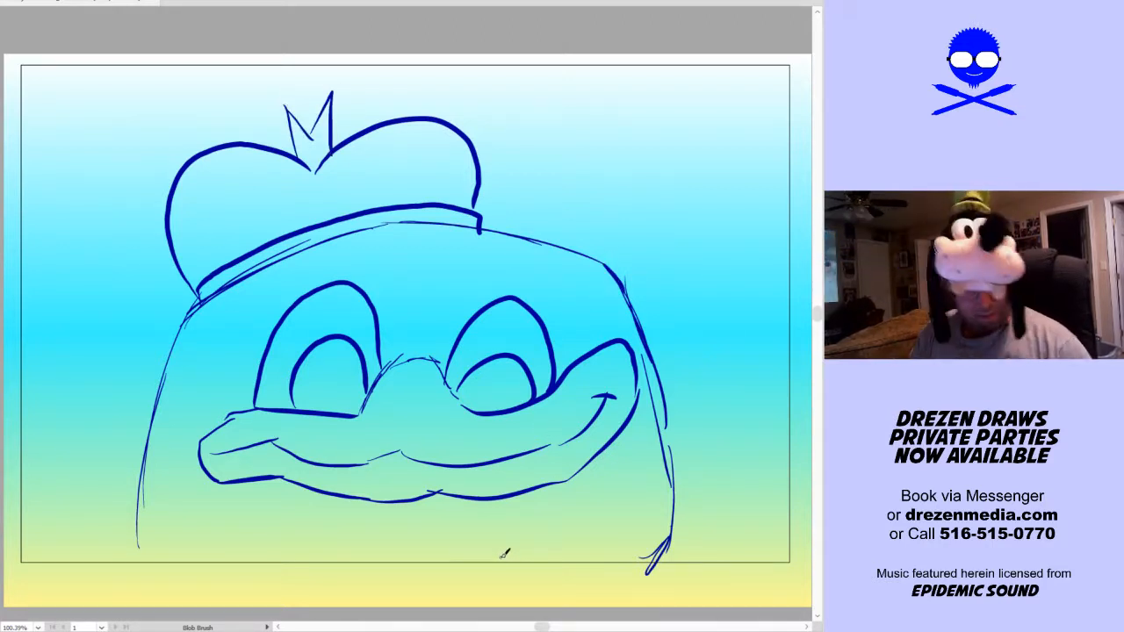
Recolour the whole blue duck sketch light grey and lock it as a tracing guide
key(v)
mouse_move(745, 112)
mouse_down()
mouse_move(334, 337)
mouse_move(84, 597)
mouse_up()
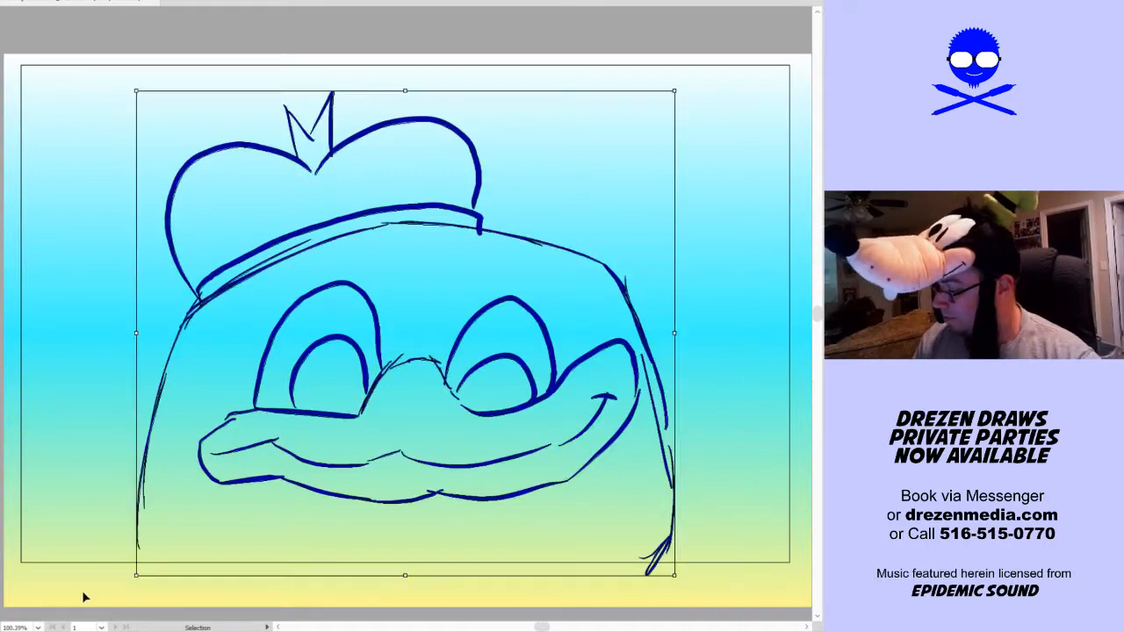
key(ctrl+2)
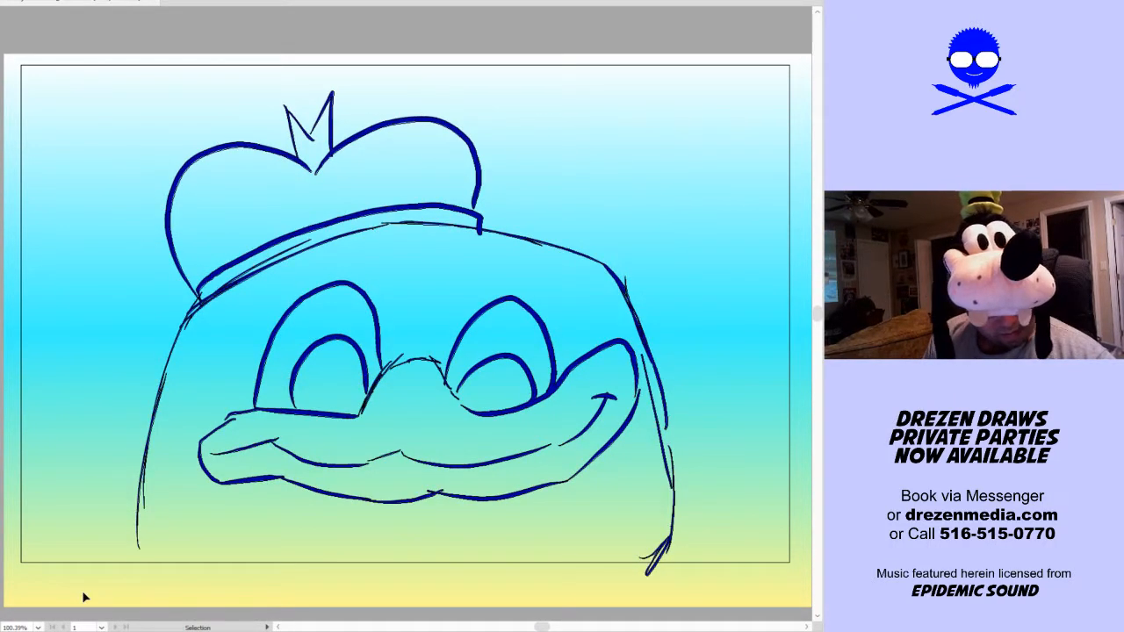
mouse_move(107, 584)
mouse_down()
mouse_move(785, 113)
mouse_move(796, 93)
mouse_up()
click(4, 324)
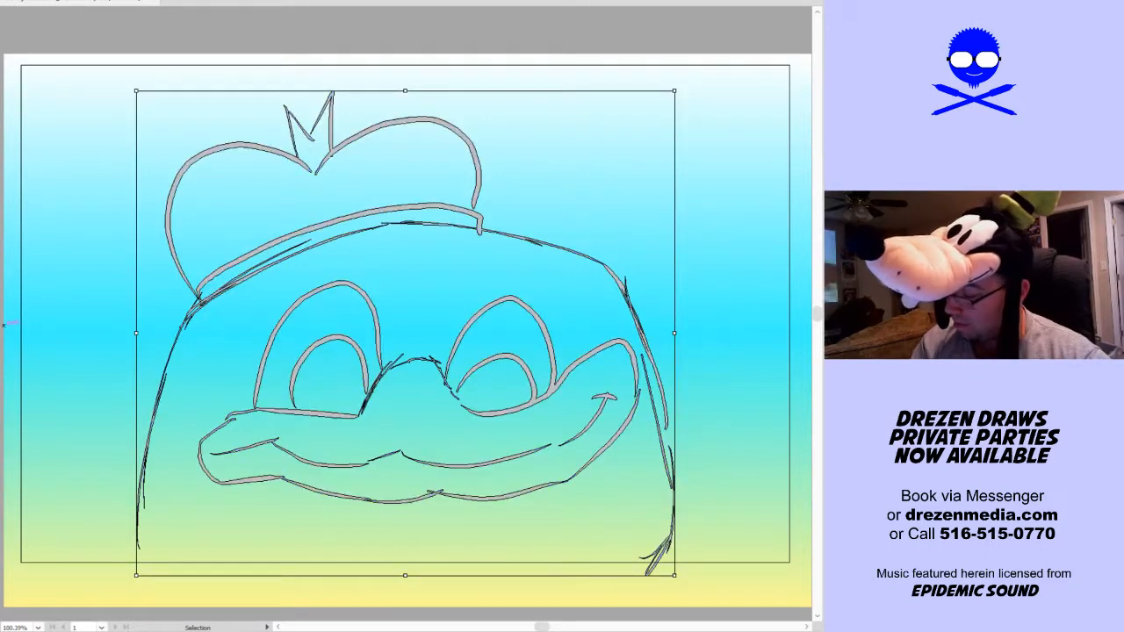
click(113, 524)
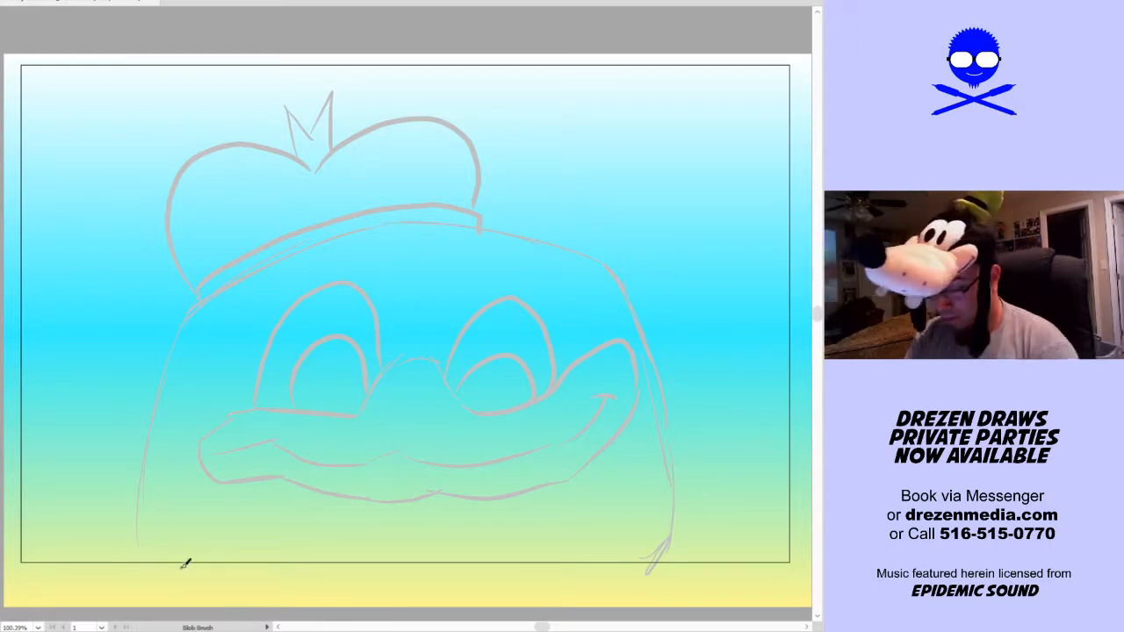
Ink the duck's head as a closed black outline reaching below the artboard, and trace its bill and mouth line
key(space)
drag(201, 570, 192, 545)
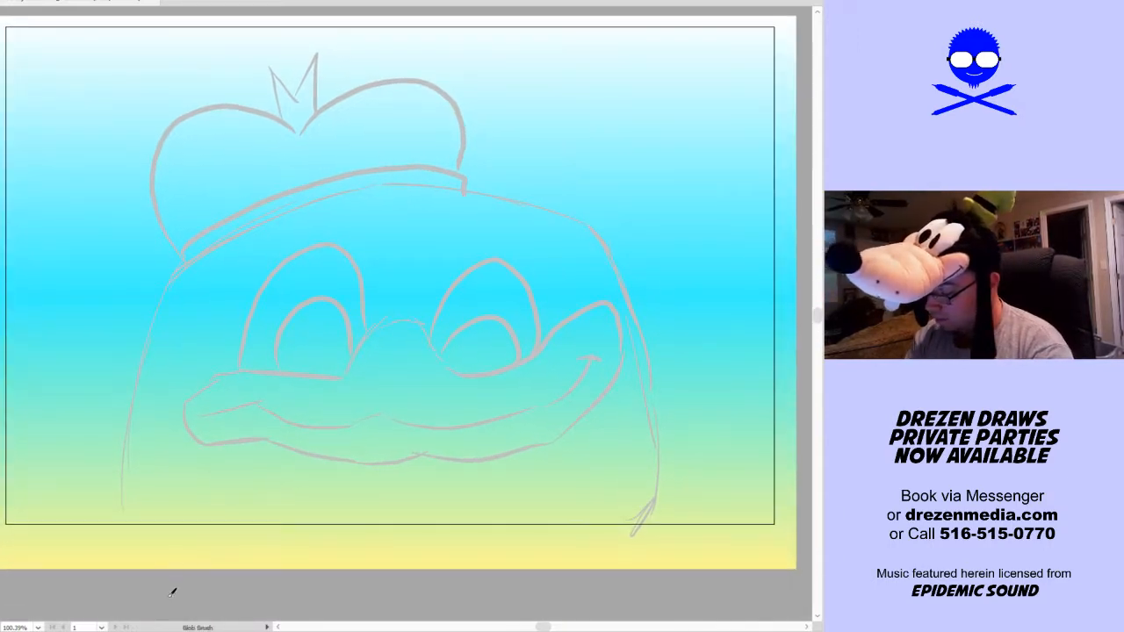
mouse_move(161, 588)
mouse_down()
mouse_move(134, 543)
mouse_move(125, 440)
mouse_move(176, 274)
mouse_move(276, 214)
mouse_move(419, 177)
mouse_move(532, 192)
mouse_move(599, 228)
mouse_move(652, 358)
mouse_move(664, 484)
mouse_move(647, 531)
mouse_move(612, 570)
mouse_move(545, 591)
mouse_move(182, 605)
mouse_move(134, 546)
mouse_up()
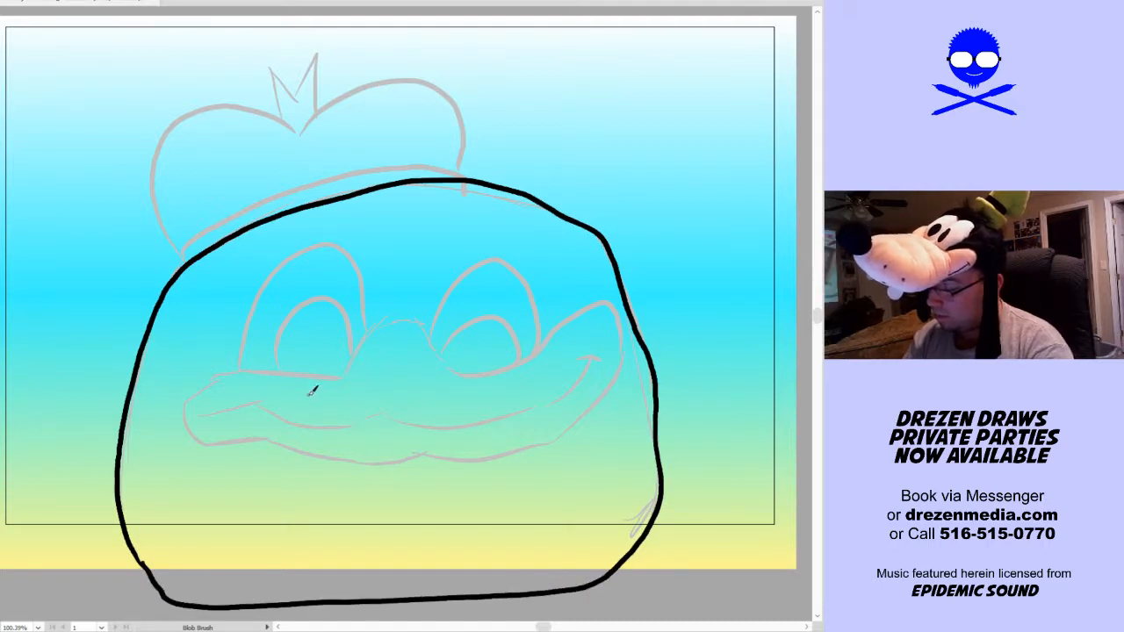
mouse_move(344, 372)
mouse_down()
mouse_move(398, 321)
mouse_move(427, 324)
mouse_move(468, 366)
mouse_move(452, 368)
mouse_move(483, 371)
mouse_move(525, 364)
mouse_move(601, 303)
mouse_move(619, 299)
mouse_move(626, 325)
mouse_move(611, 396)
mouse_move(545, 450)
mouse_move(388, 461)
mouse_move(199, 436)
mouse_move(194, 400)
mouse_move(221, 370)
mouse_move(354, 364)
mouse_up()
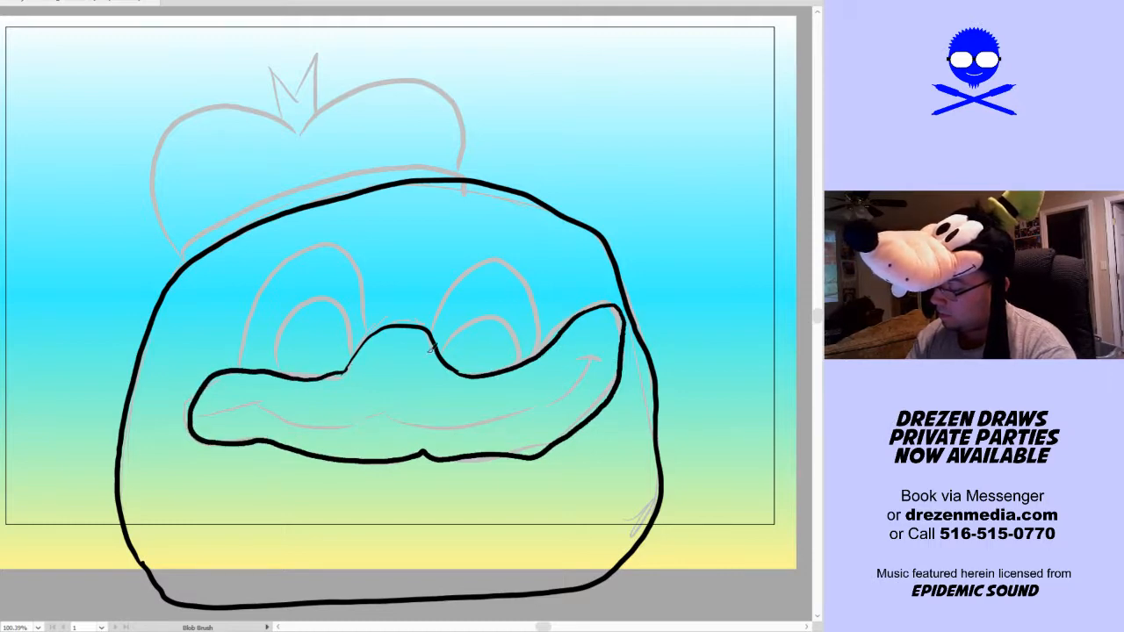
mouse_move(207, 417)
mouse_down()
mouse_move(274, 413)
mouse_move(369, 429)
mouse_move(520, 412)
mouse_move(579, 375)
mouse_move(604, 349)
mouse_move(617, 309)
mouse_up()
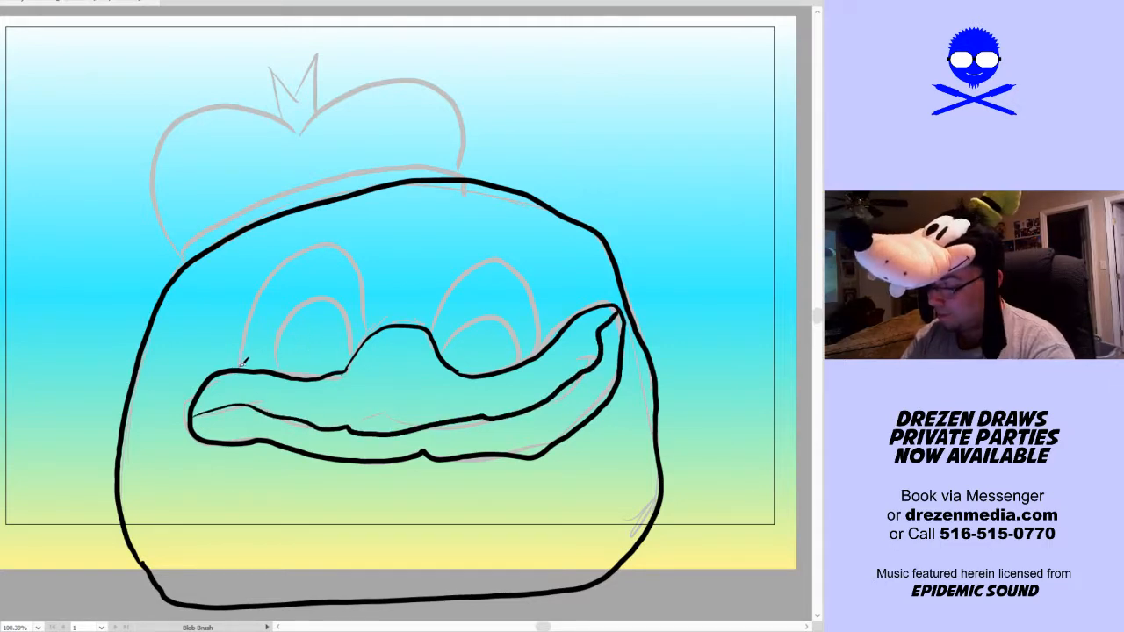
Ink both arched eyes and their pupils in black, redrawing the outline of the eye nearer the raised bill tip
mouse_move(239, 366)
mouse_down()
mouse_move(264, 286)
mouse_move(321, 252)
mouse_move(360, 258)
mouse_move(369, 338)
mouse_up()
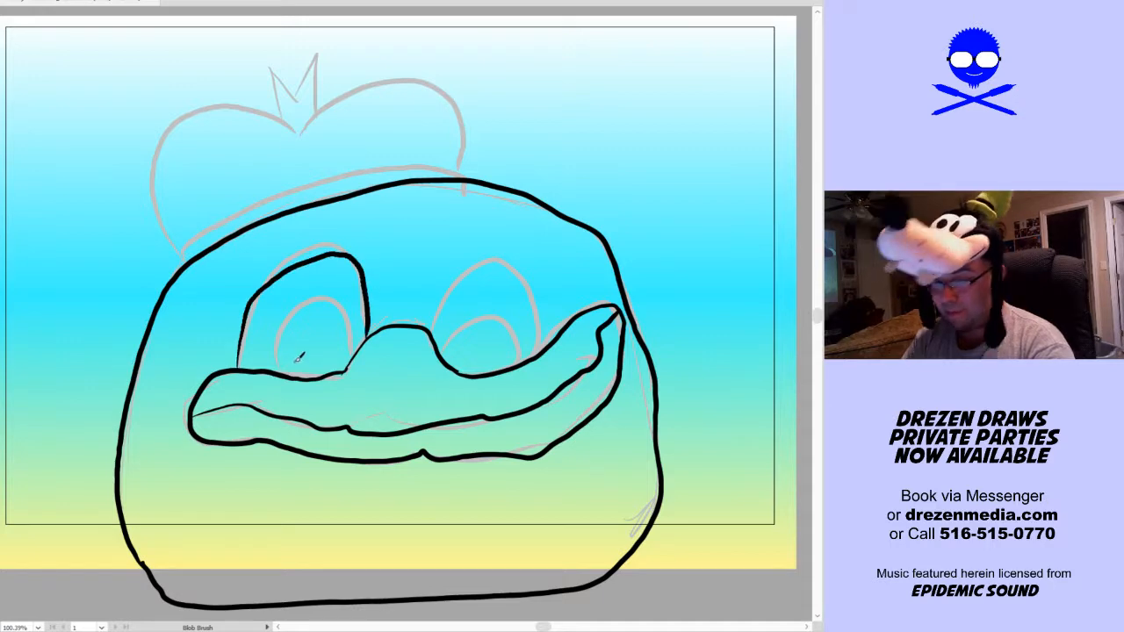
mouse_move(269, 367)
mouse_down()
mouse_move(297, 310)
mouse_move(336, 304)
mouse_move(360, 346)
mouse_up()
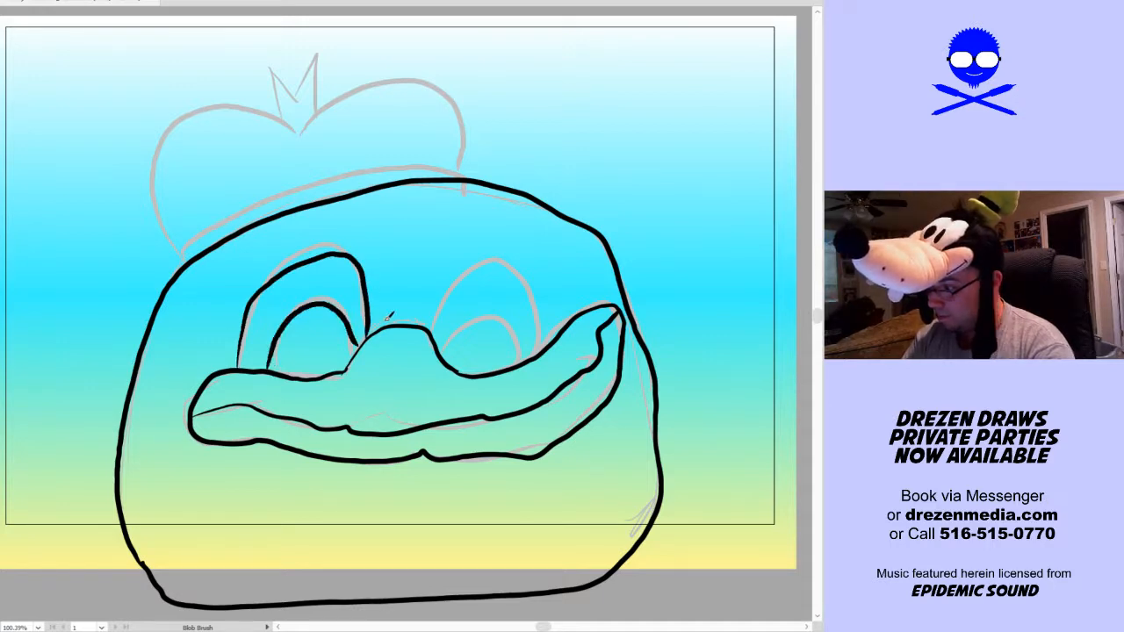
mouse_move(428, 331)
mouse_down()
mouse_move(440, 304)
mouse_move(509, 254)
mouse_move(546, 316)
mouse_up()
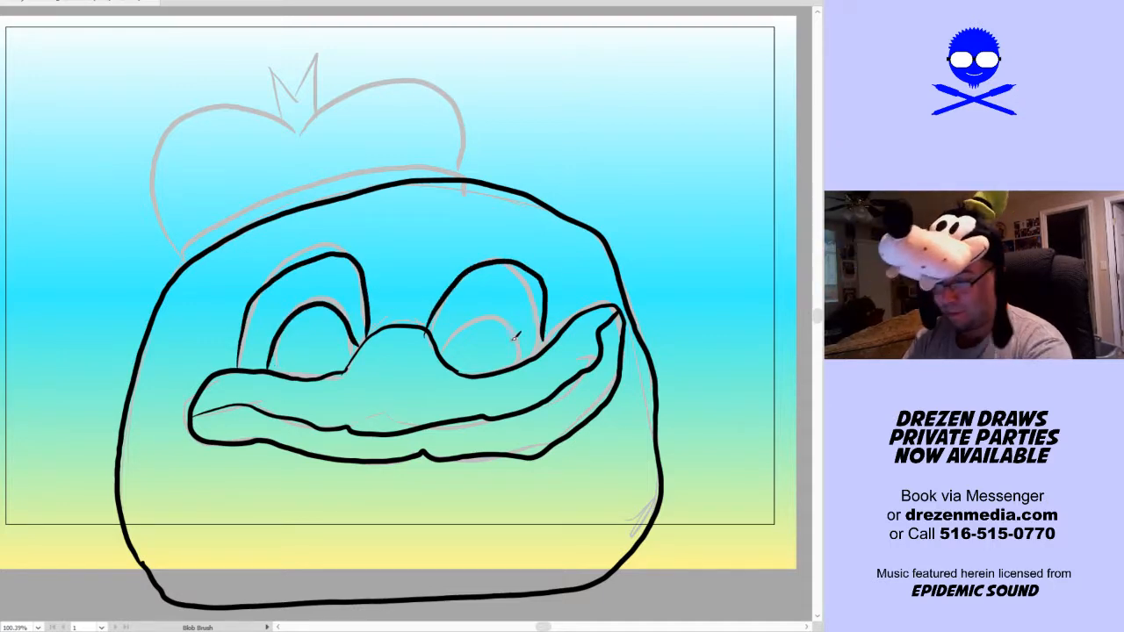
key(ctrl+z)
mouse_move(428, 323)
mouse_down()
mouse_move(462, 266)
mouse_move(532, 267)
mouse_move(551, 305)
mouse_move(545, 349)
mouse_up()
mouse_move(438, 346)
mouse_down()
mouse_move(490, 305)
mouse_move(521, 320)
mouse_up()
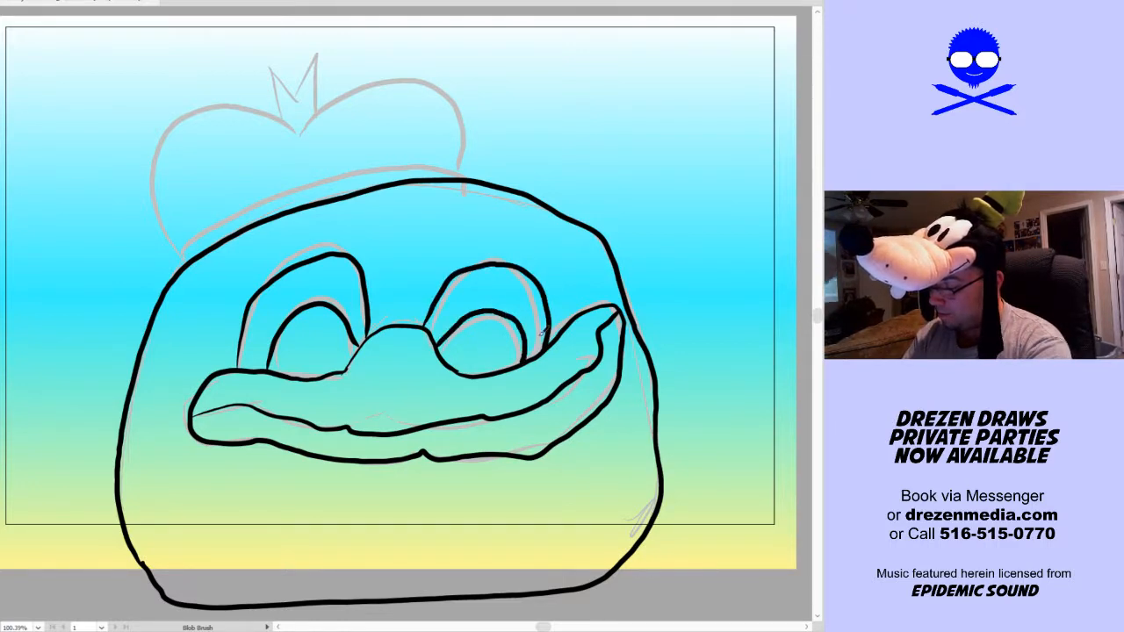
Ink the two-lobed cap, its curved band and the pointed tuft in black over the grey sketch
key(space)
drag(520, 406, 521, 443)
mouse_move(186, 297)
mouse_down()
mouse_move(161, 205)
mouse_move(185, 159)
mouse_move(253, 153)
mouse_move(300, 175)
mouse_move(344, 138)
mouse_move(408, 118)
mouse_move(454, 134)
mouse_move(472, 175)
mouse_move(457, 218)
mouse_up()
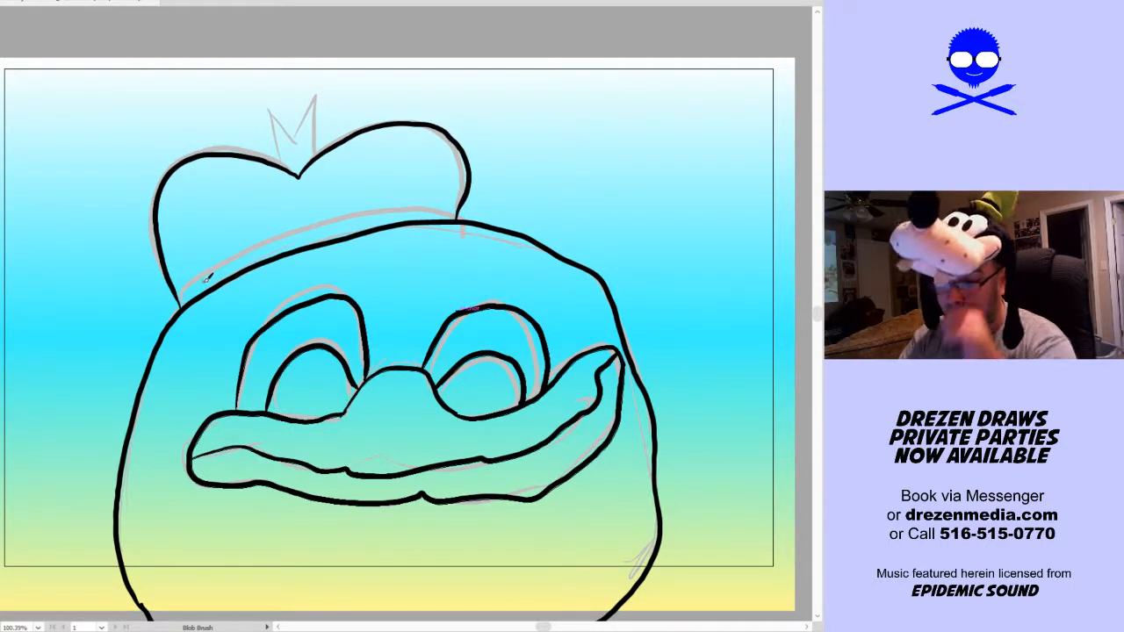
mouse_move(185, 294)
mouse_down()
mouse_move(266, 242)
mouse_move(458, 209)
mouse_up()
mouse_move(283, 165)
mouse_down()
mouse_move(273, 116)
mouse_move(304, 117)
mouse_move(319, 149)
mouse_up()
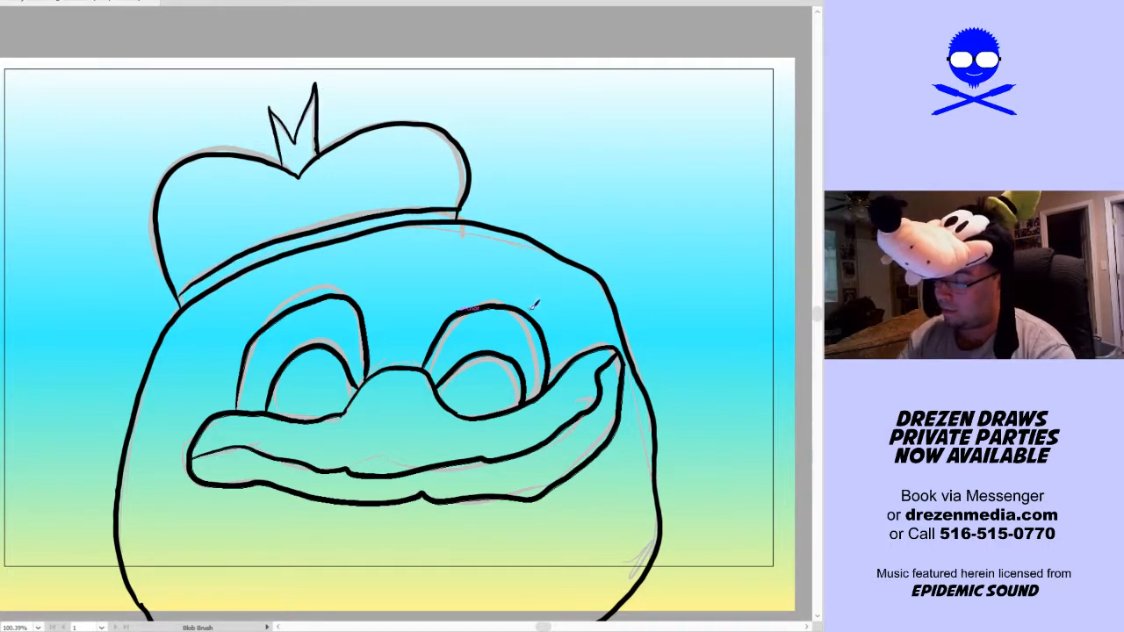
Shrink the inked eyes and bill slightly and shift them up and to the left within the head
key(ctrl+0)
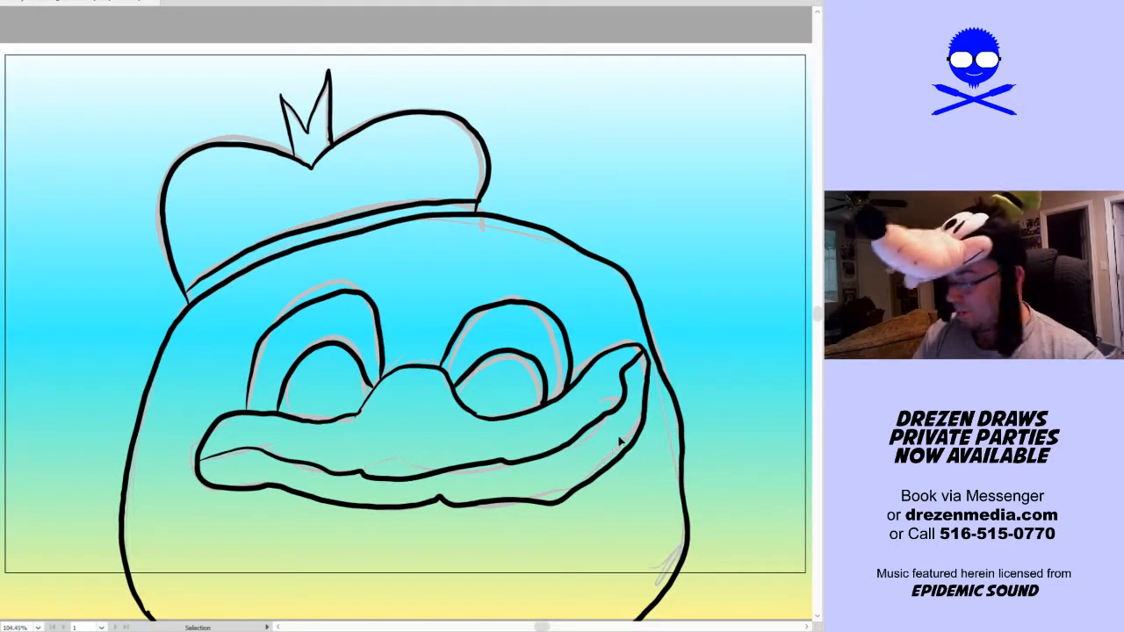
drag(297, 540, 587, 281)
mouse_move(635, 400)
mouse_down()
mouse_move(619, 386)
mouse_move(613, 400)
mouse_up()
mouse_move(572, 469)
mouse_down()
mouse_move(583, 455)
mouse_move(562, 459)
mouse_up()
Make all the inked duck line art a Live Paint group and fill the pupils, cap band and tuft black
key(a)
key(ctrl+a)
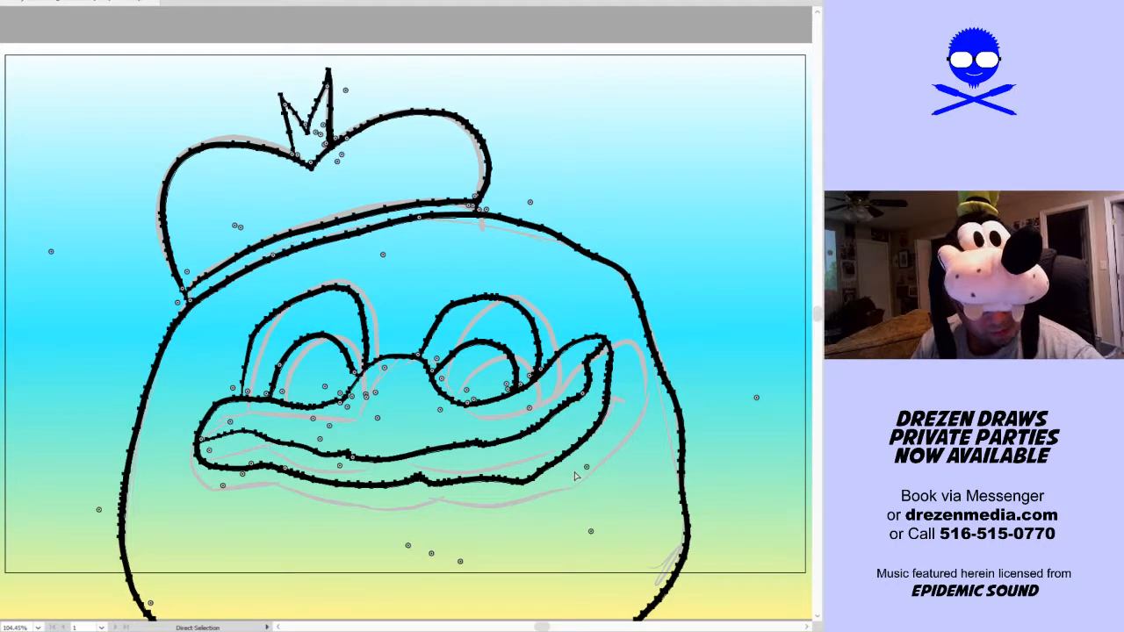
key(ctrl+shift+a)
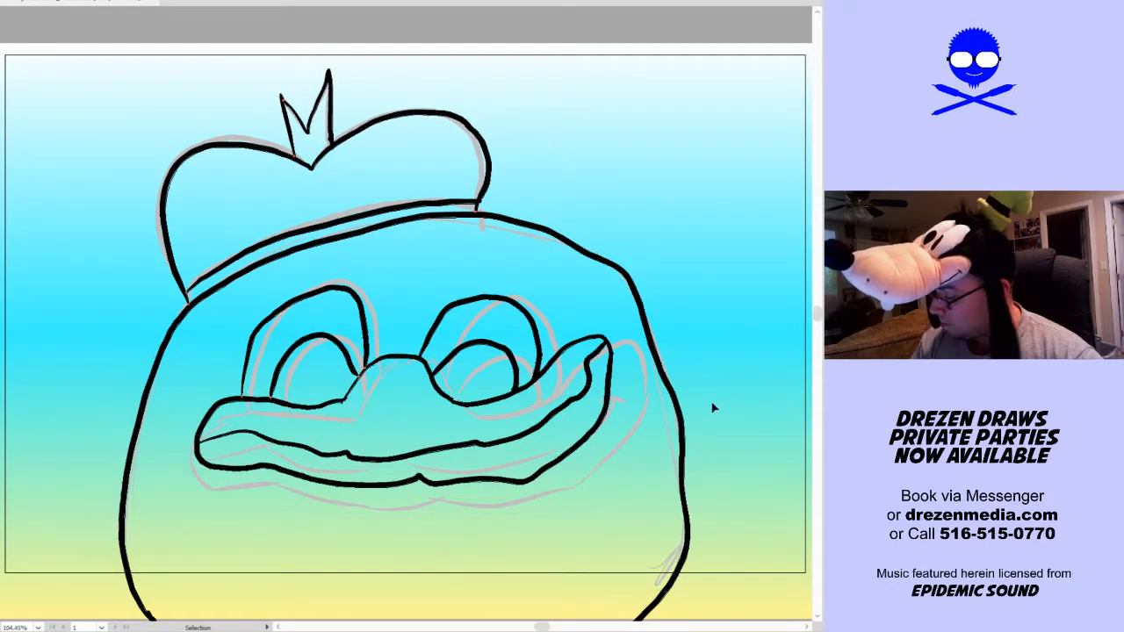
key(k)
click(316, 370)
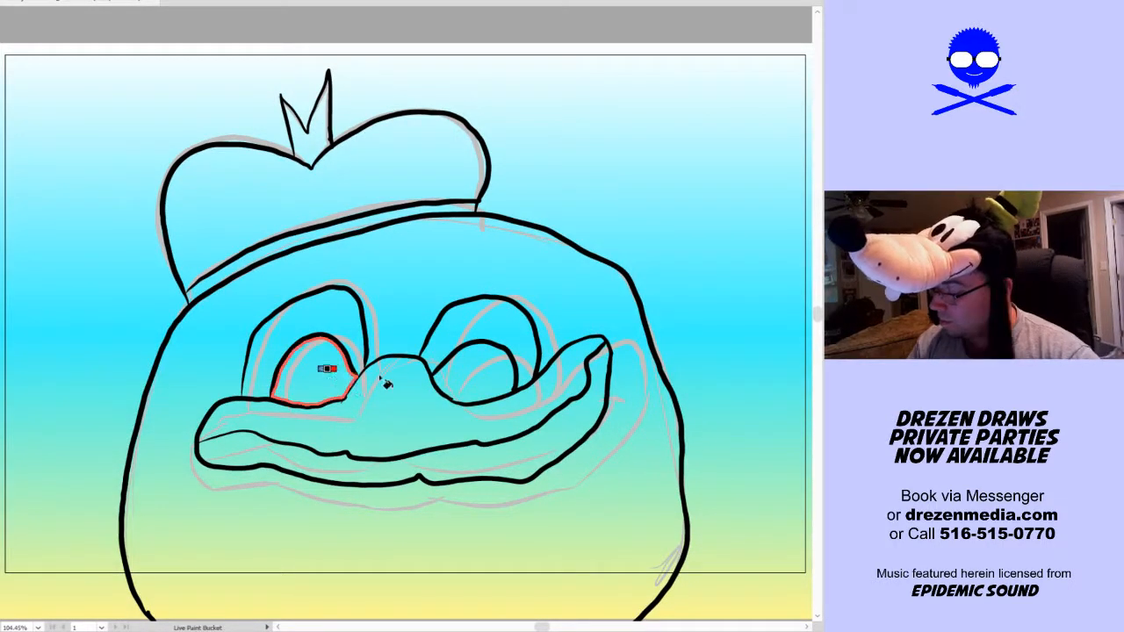
click(493, 375)
click(344, 225)
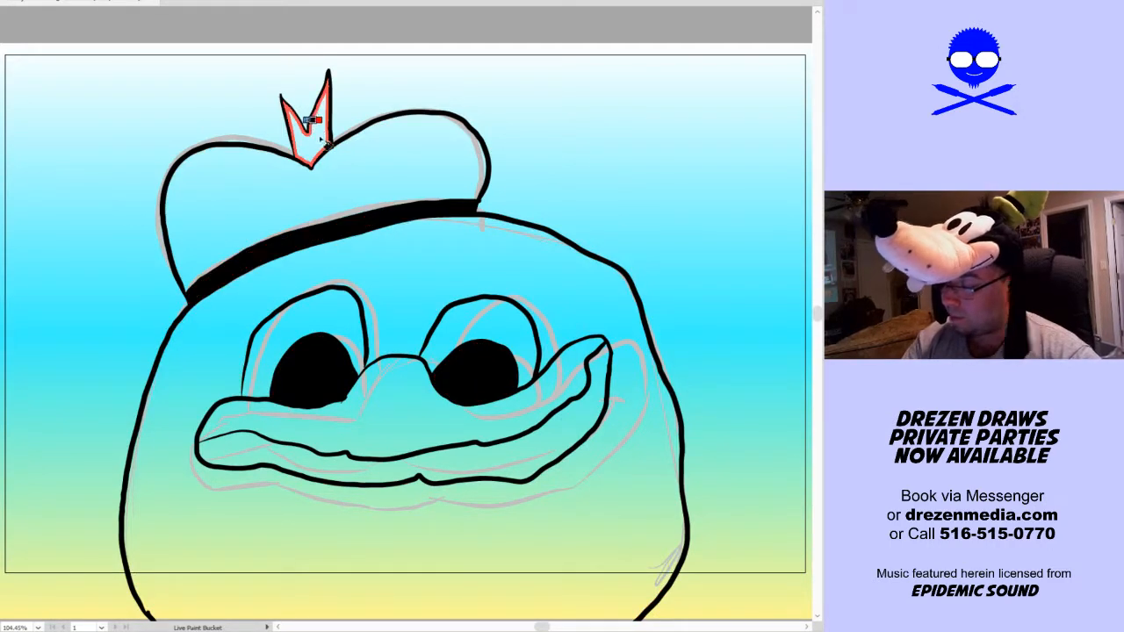
click(314, 128)
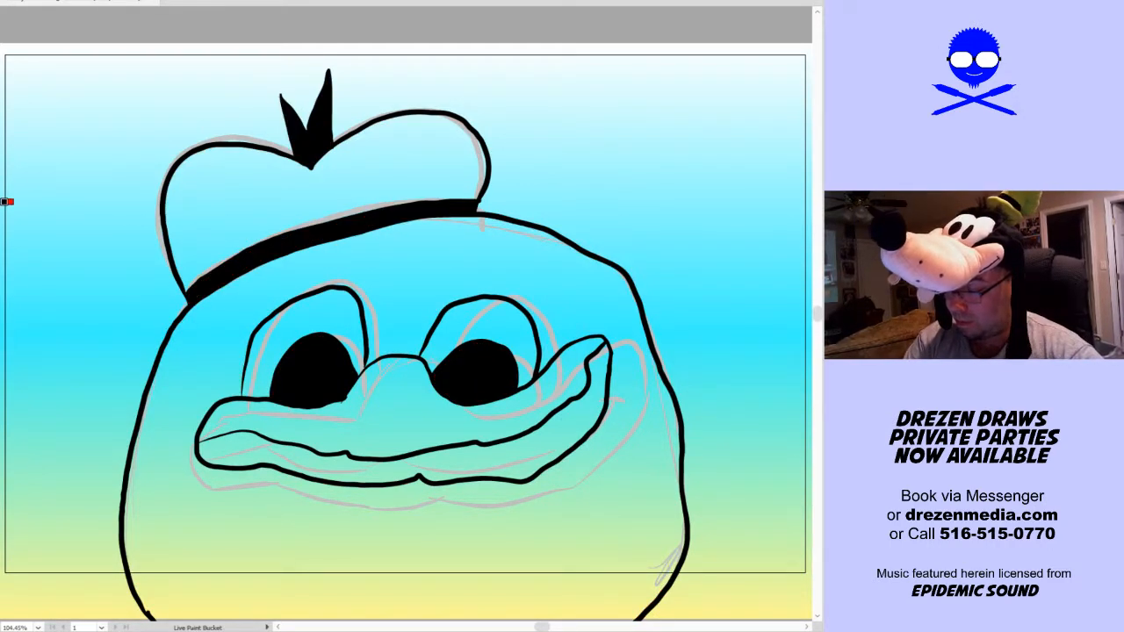
Fill the cap blue, both parts of the bill orange, and the head and eyes white
click(279, 214)
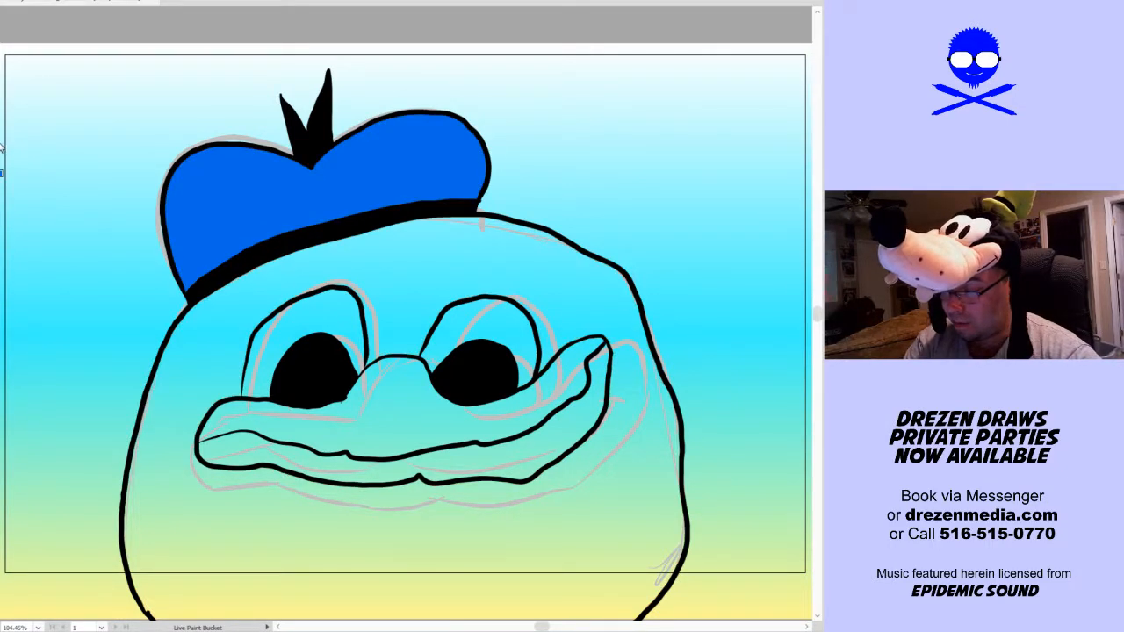
click(427, 457)
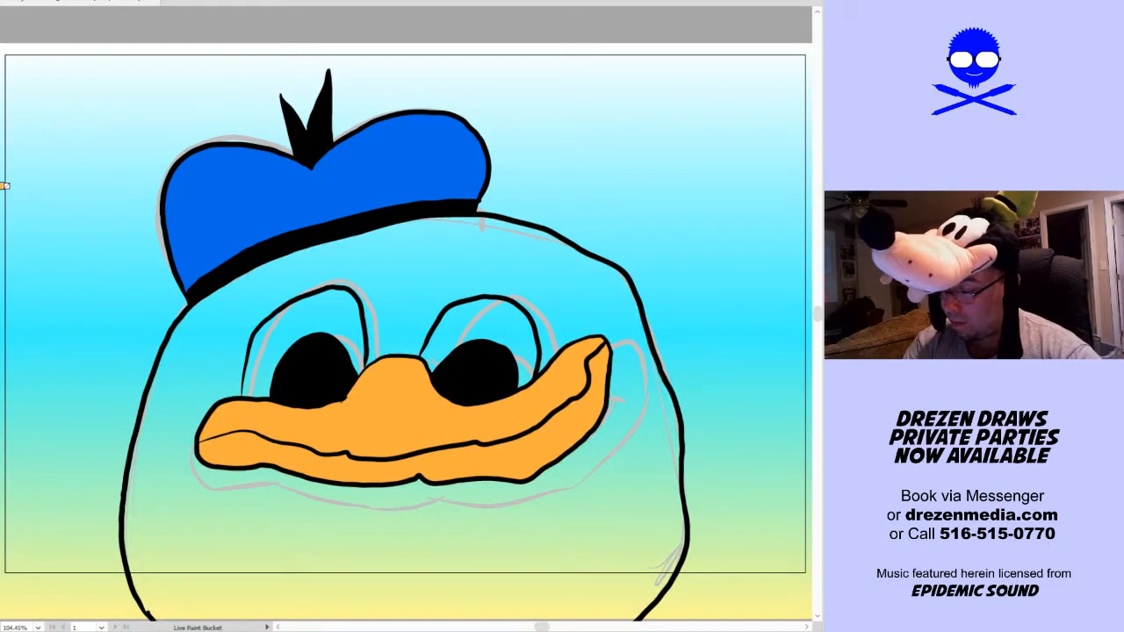
click(389, 260)
click(294, 309)
click(487, 314)
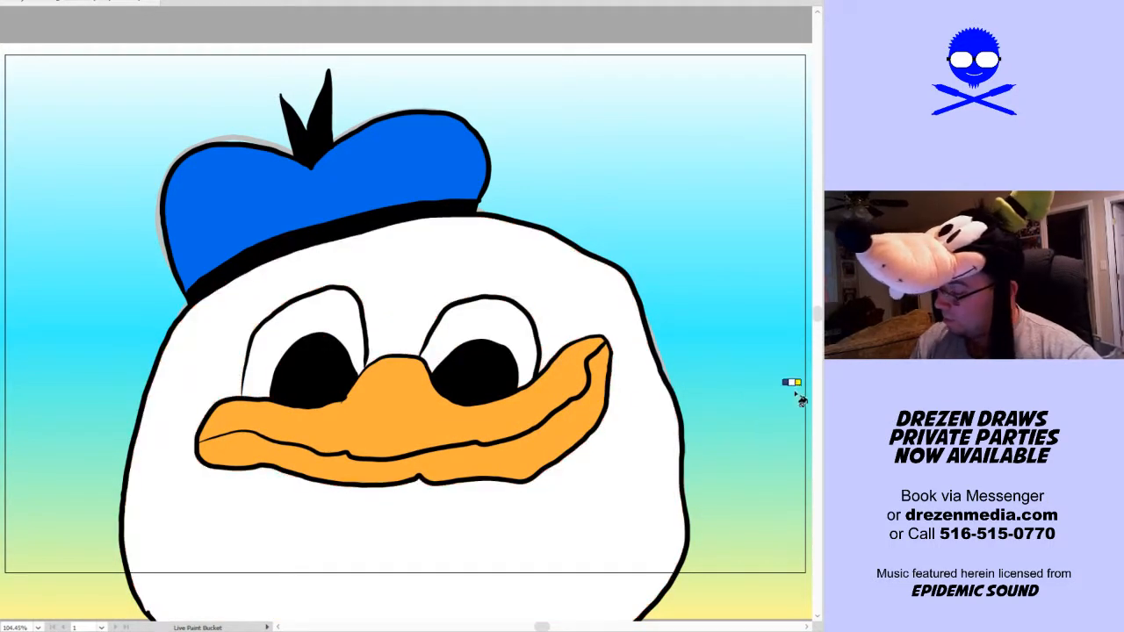
Show the dogs and truss artwork again and expand the duck head's Live Paint group into regular paths
click(823, 371)
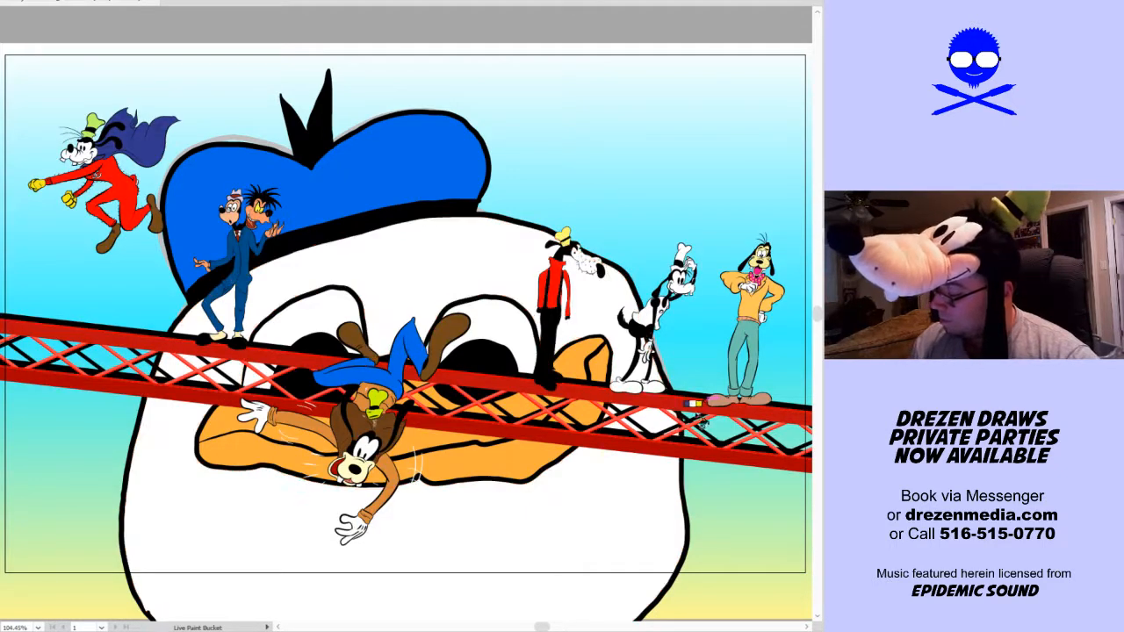
key(v)
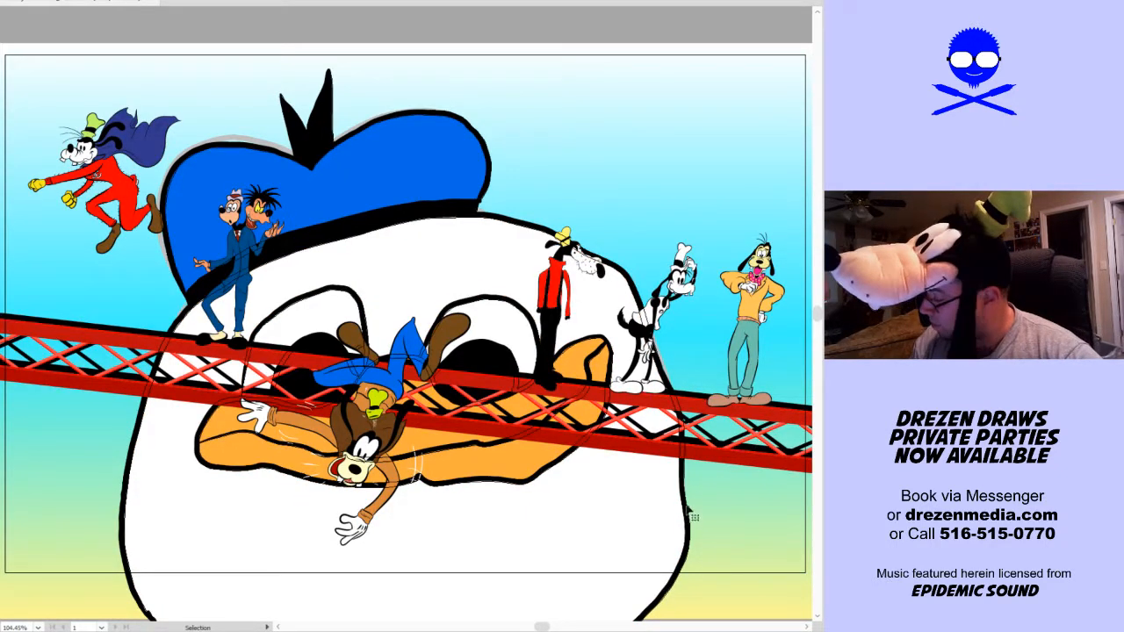
click(688, 505)
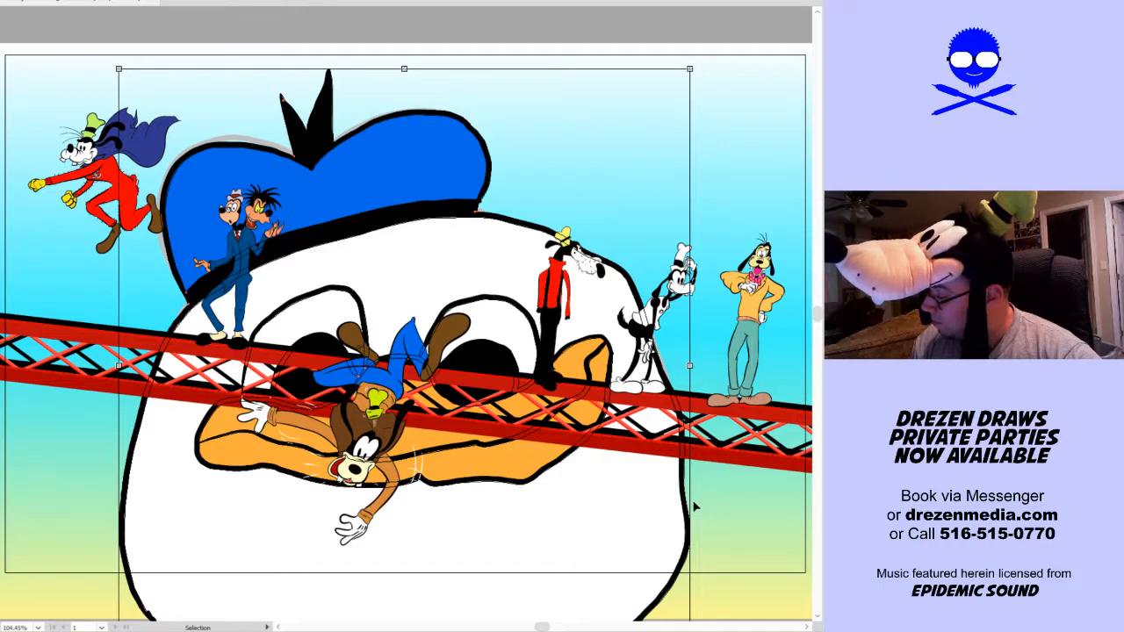
click(0, 0)
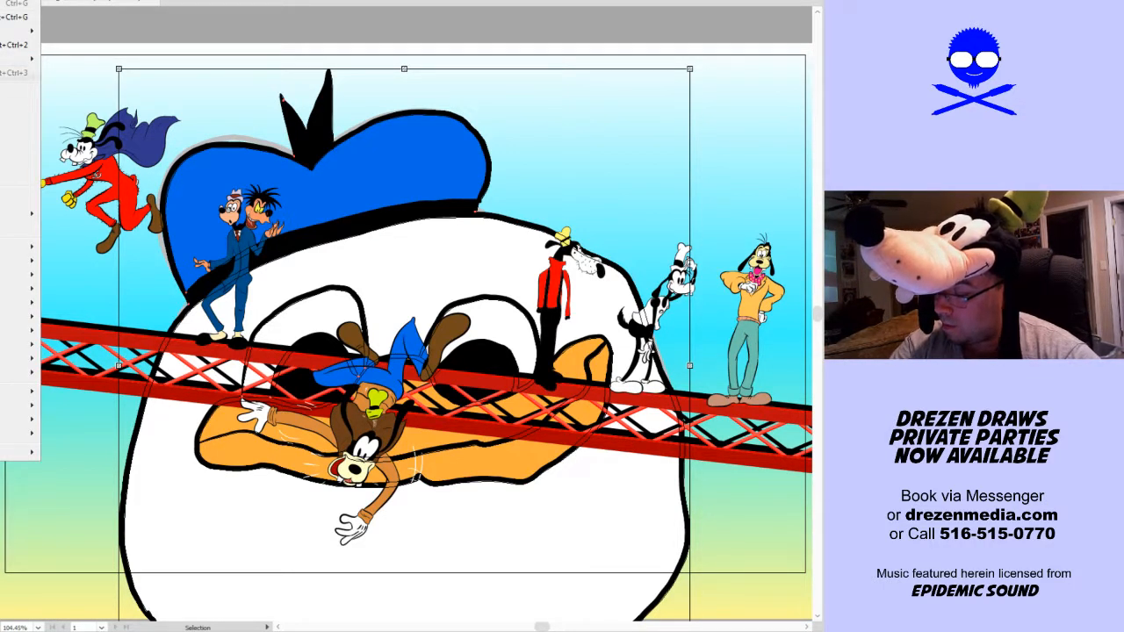
click(4, 92)
click(361, 375)
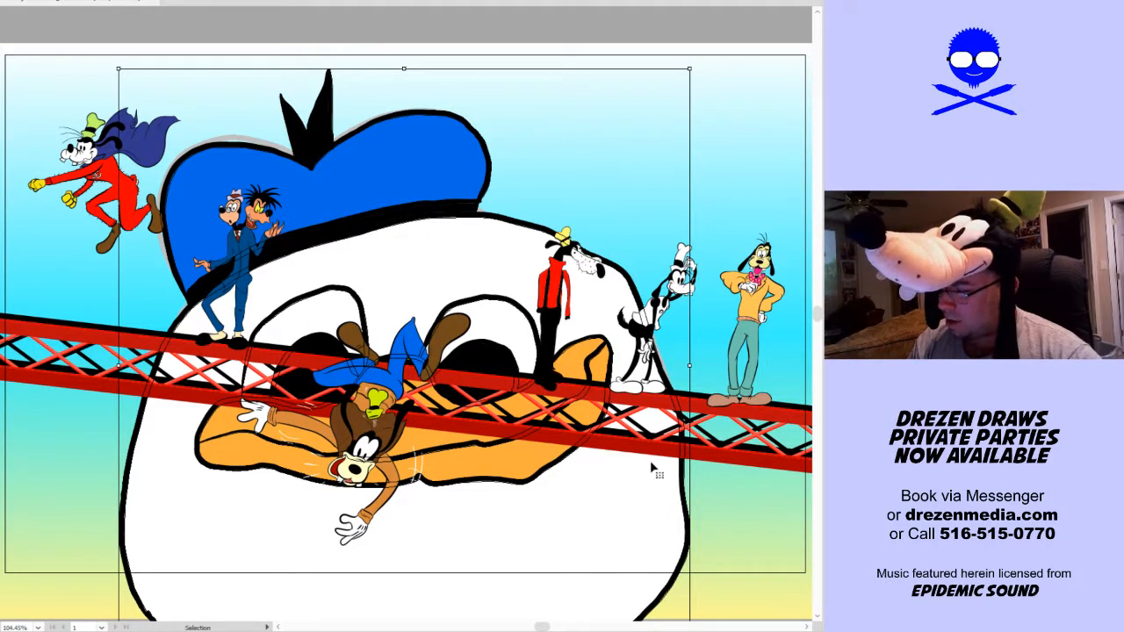
click(2, 0)
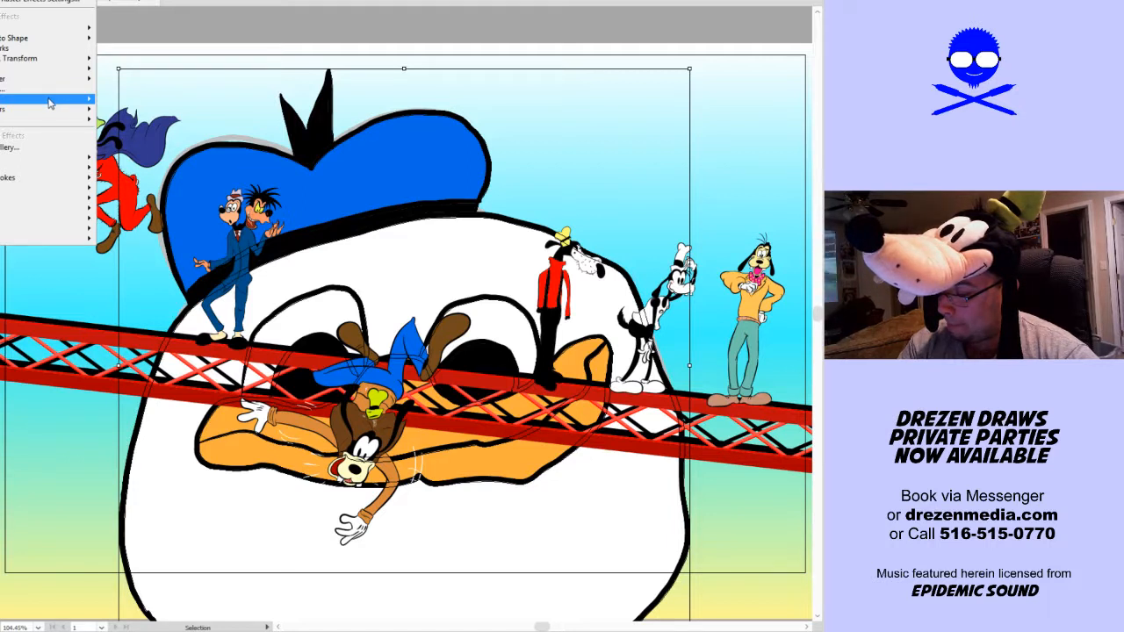
click(203, 25)
key(a)
key(v)
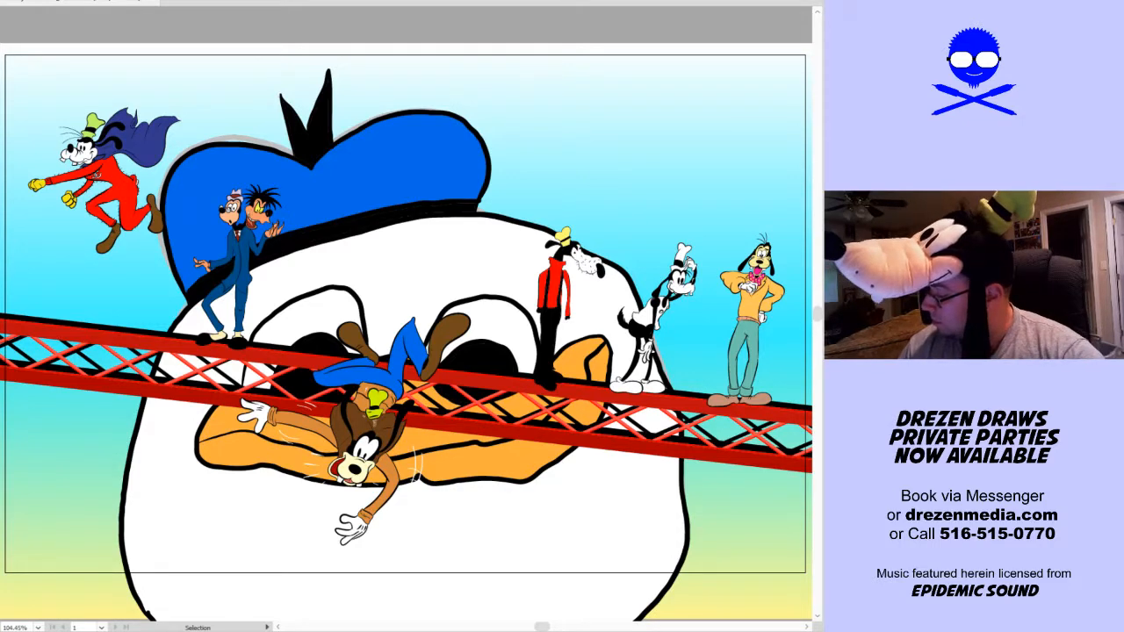
Lower the duck head's opacity so the sky gradient shows through it, and deselect it
click(417, 477)
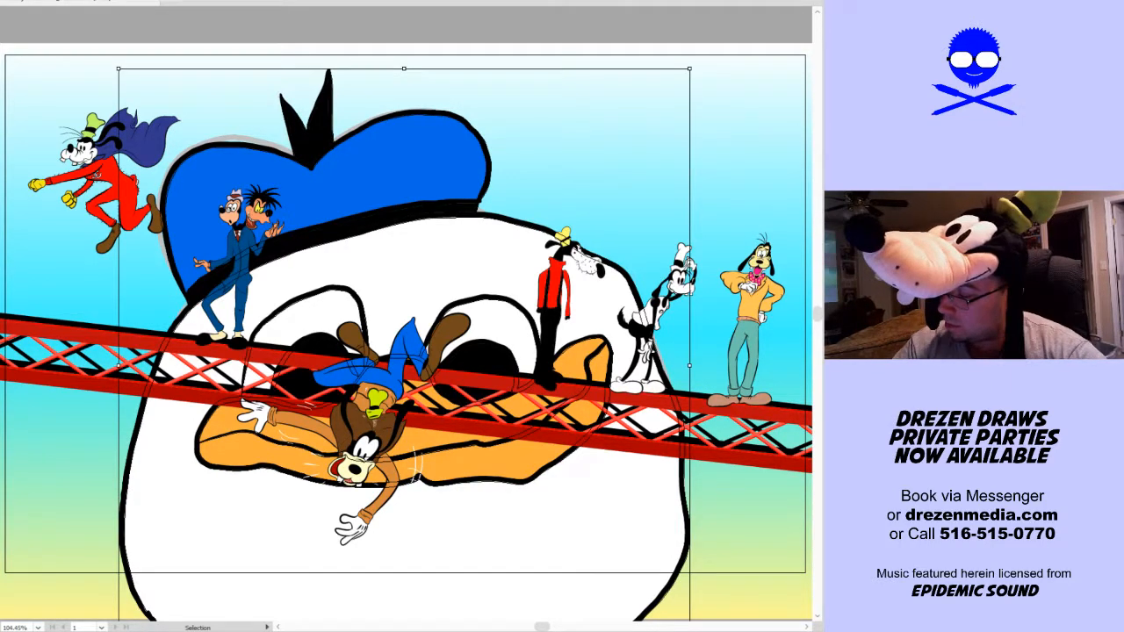
click(168, 1)
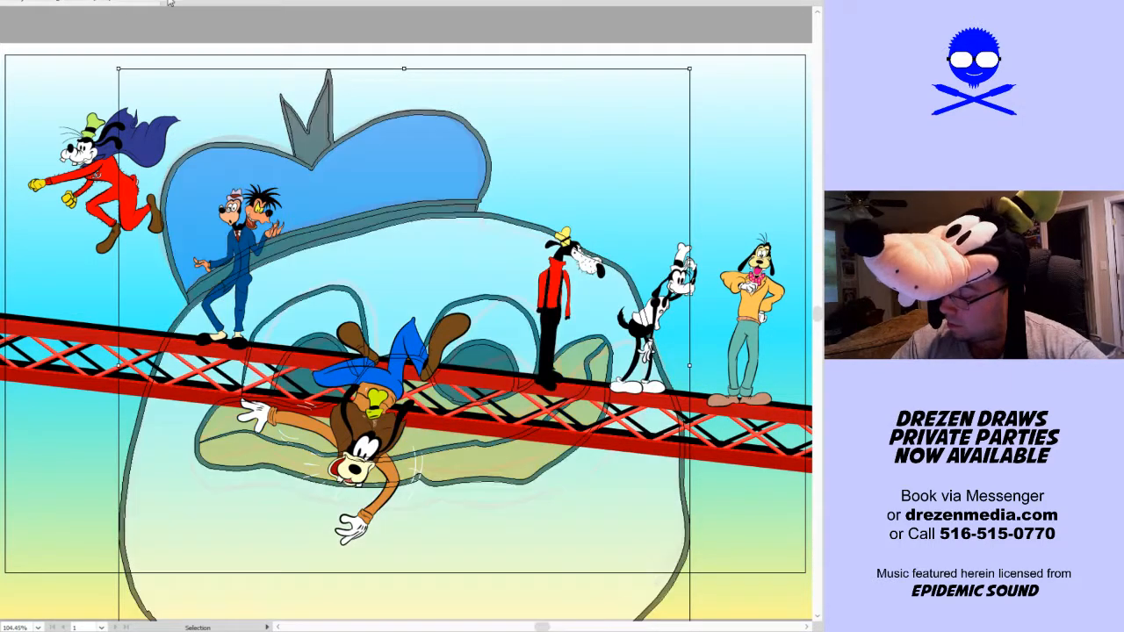
click(753, 123)
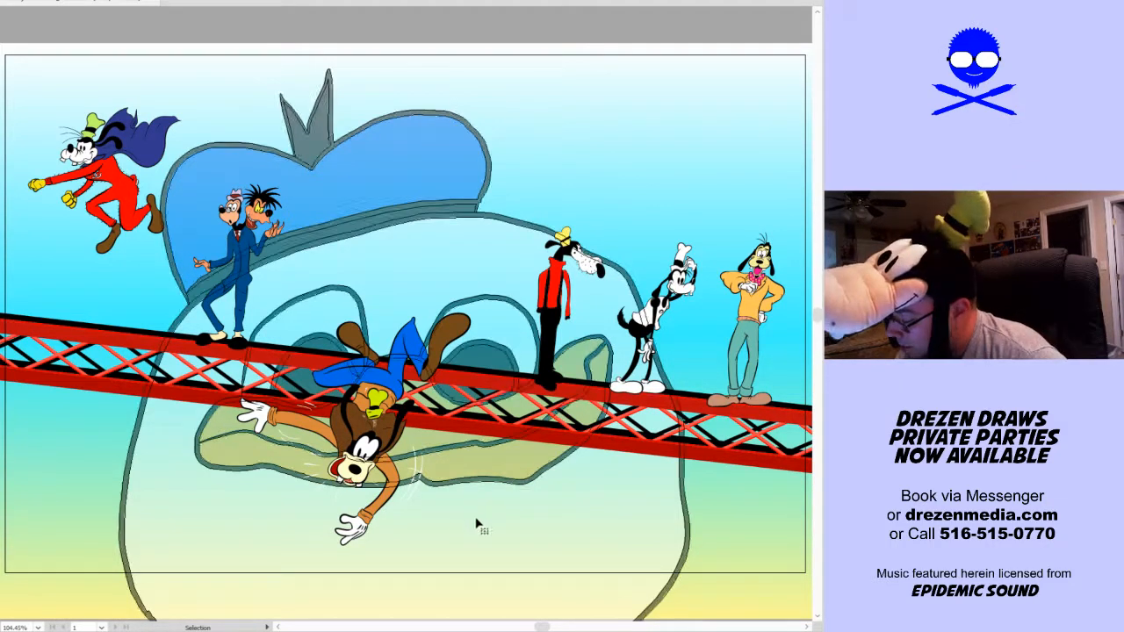
click(506, 539)
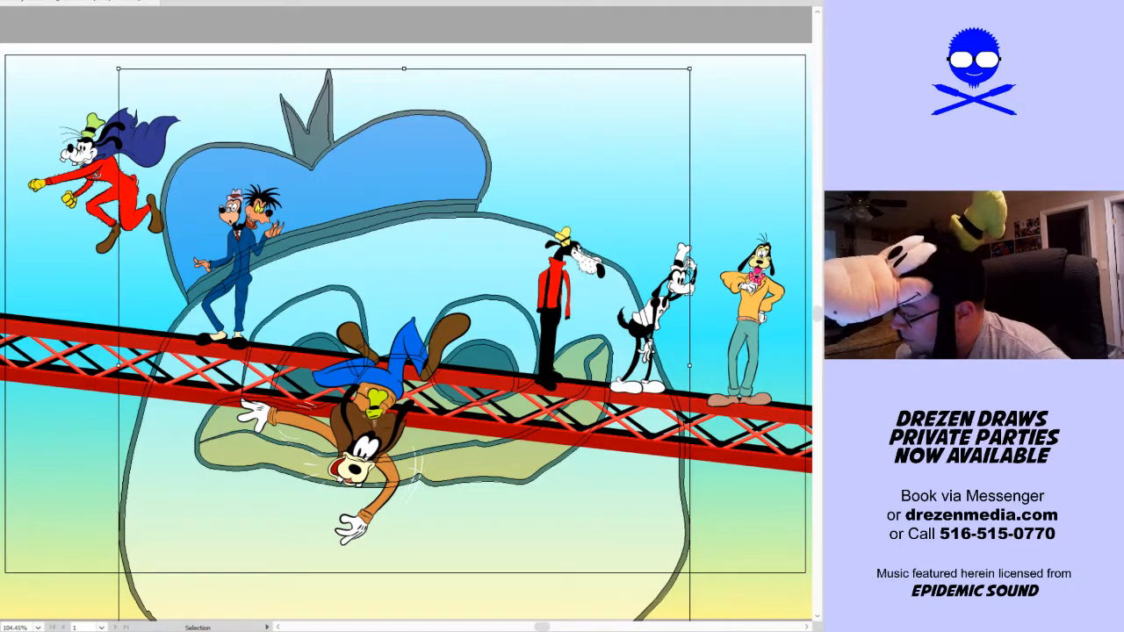
key(Delete)
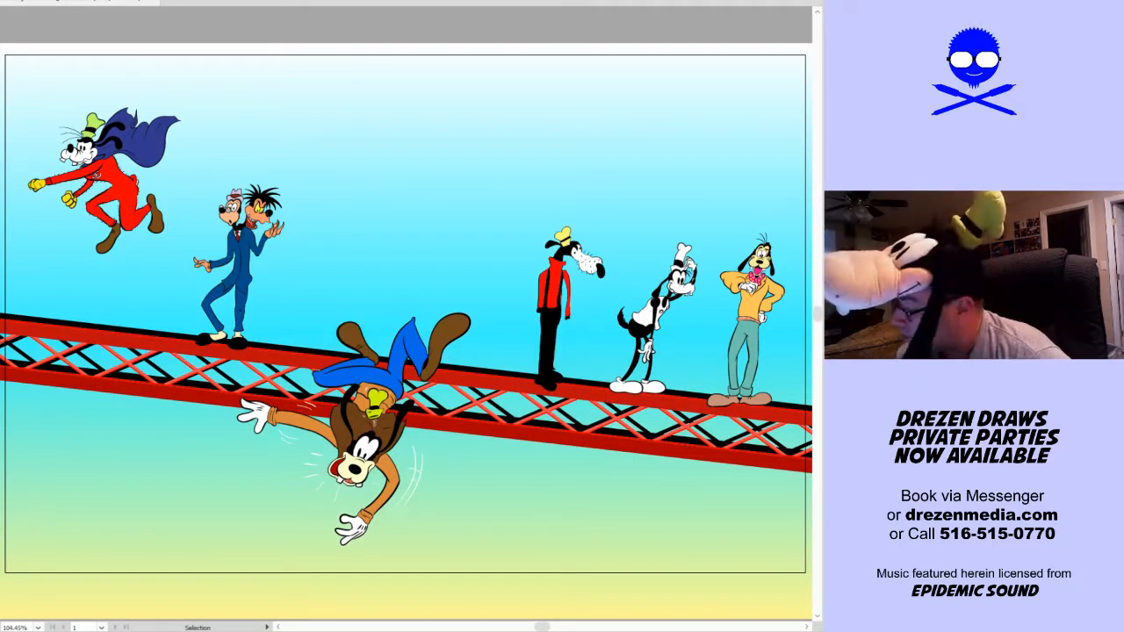
key(ctrl+z)
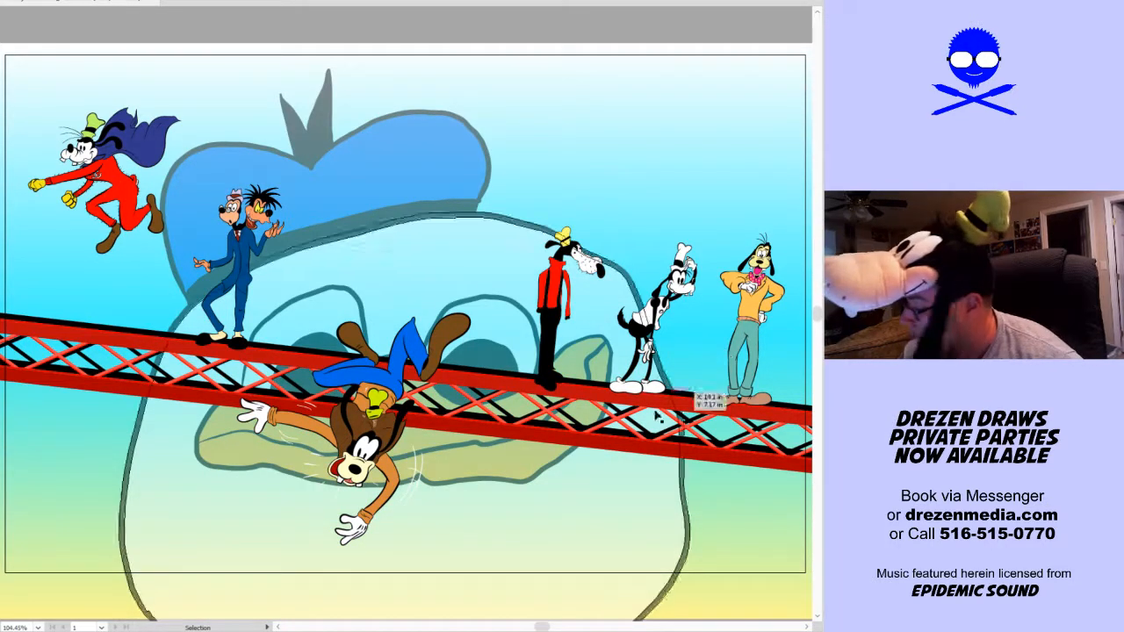
Scale the faded duck head down to about half size and raise it so it rises behind the truss above the falling dog
click(651, 492)
drag(690, 365, 576, 408)
mouse_move(502, 479)
mouse_down()
mouse_move(494, 462)
mouse_move(514, 377)
mouse_move(501, 361)
mouse_up()
click(551, 515)
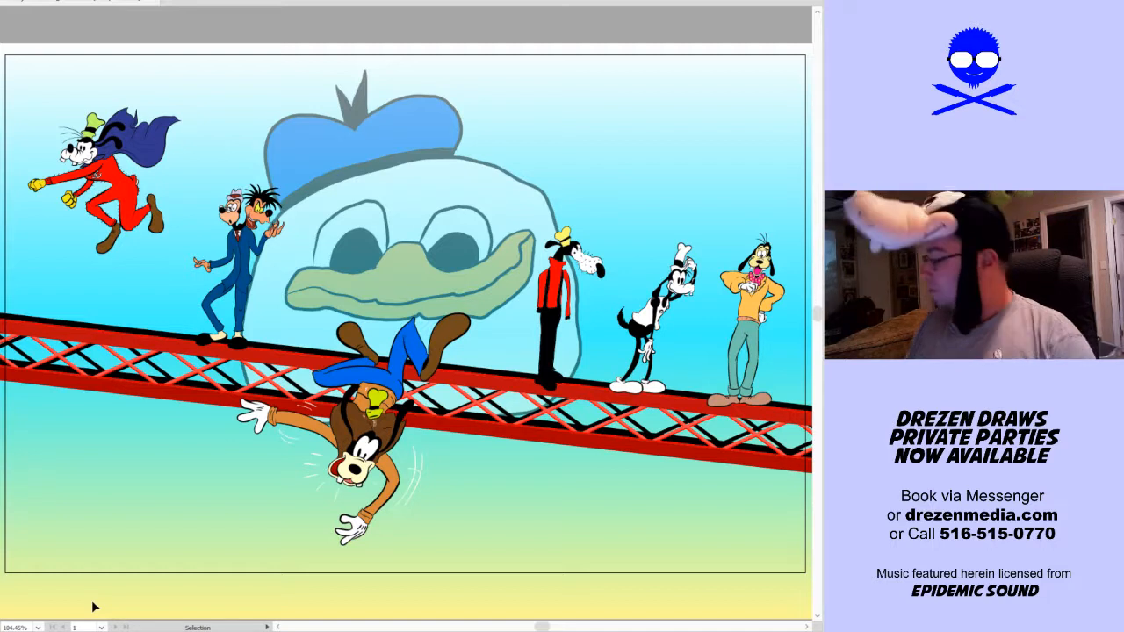
click(464, 272)
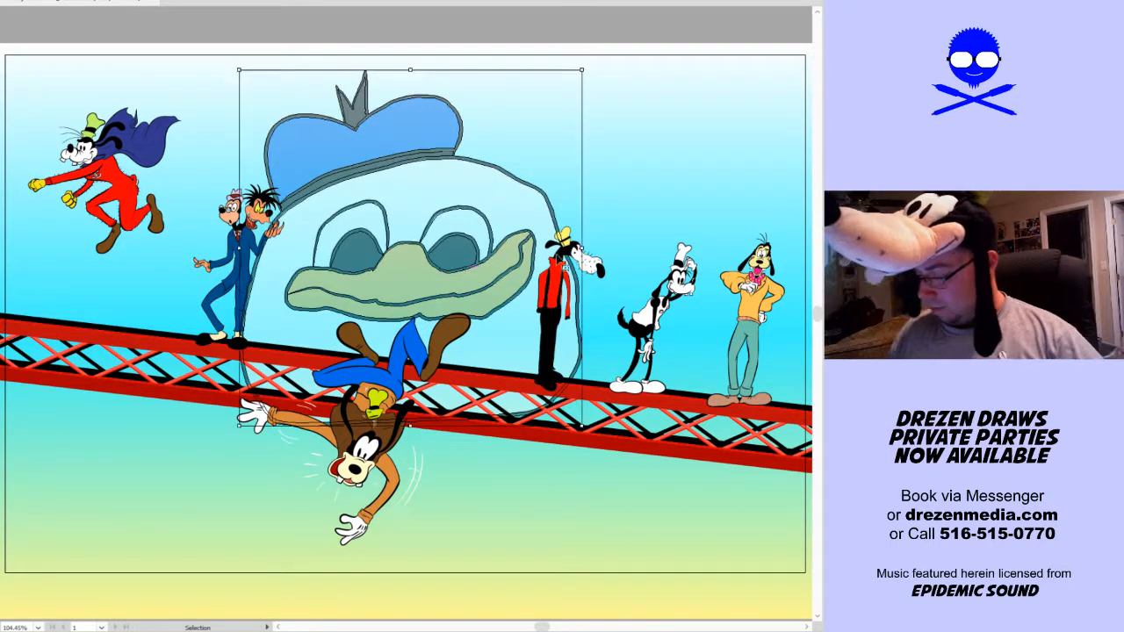
drag(581, 249, 474, 286)
click(627, 224)
key(a)
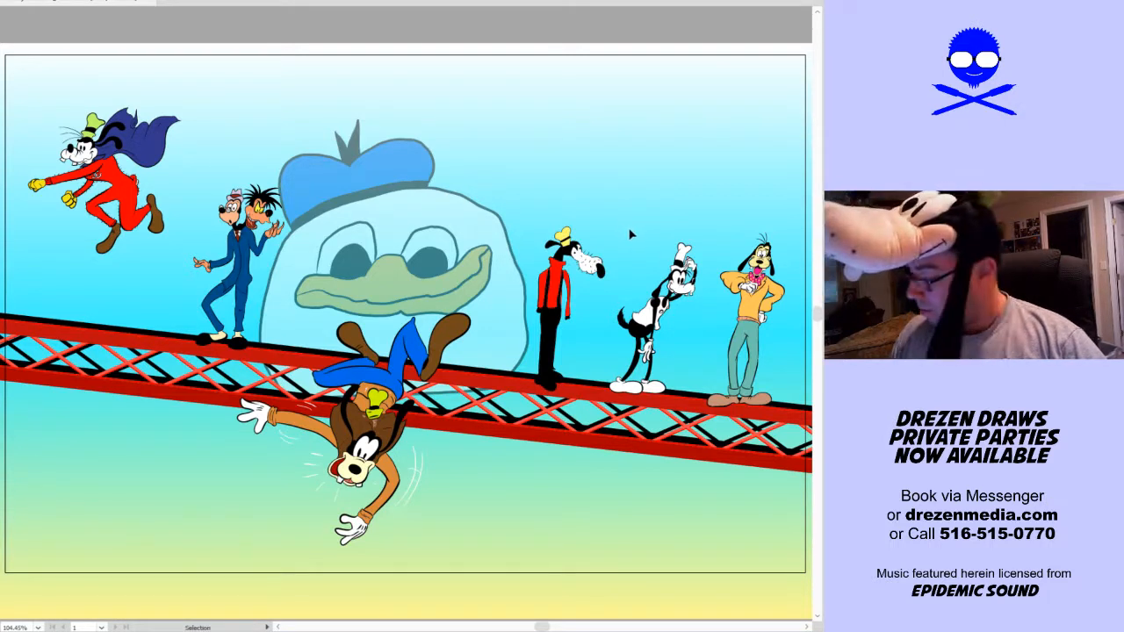
key(v)
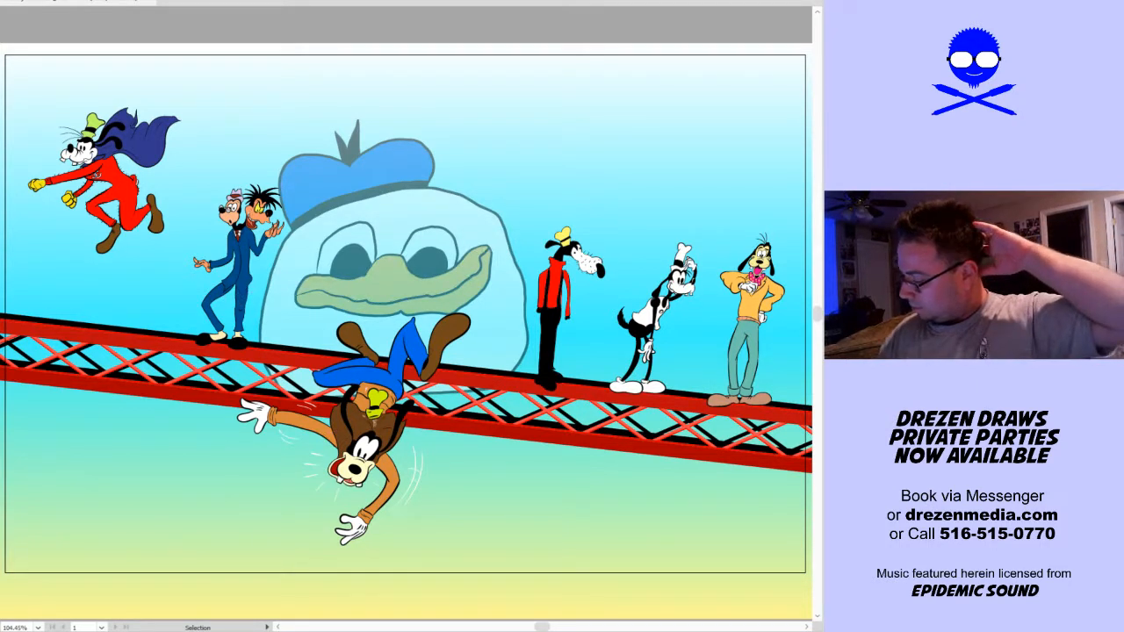
Move the two-headed blue-suited dog about 0.4 in left along the truss and nudge the duck head slightly left
drag(239, 275, 221, 277)
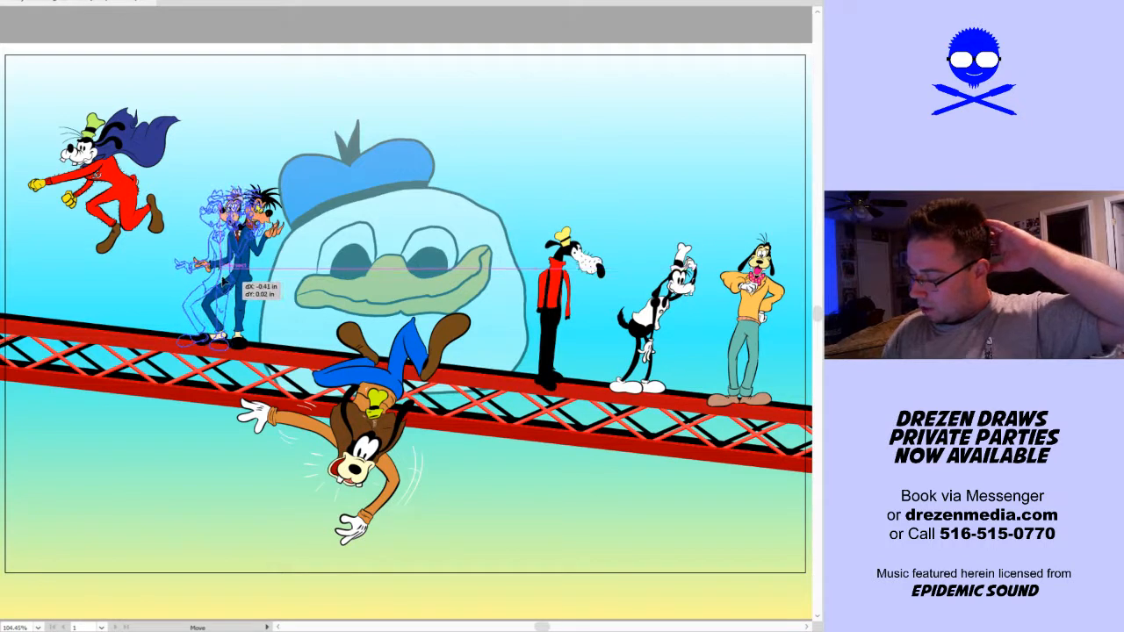
click(628, 168)
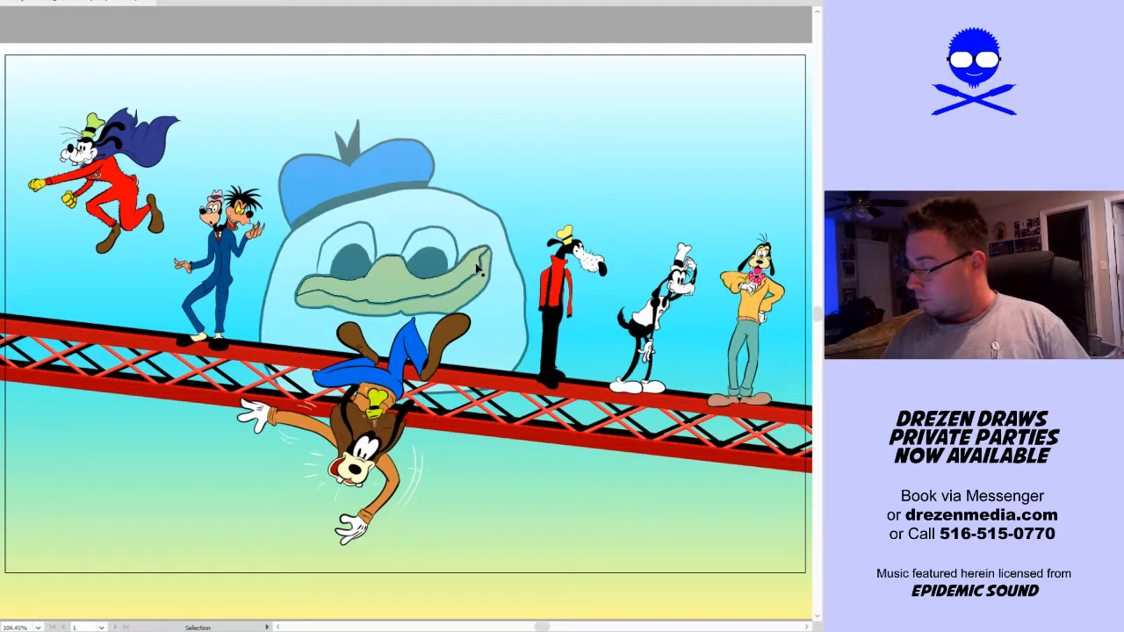
click(509, 261)
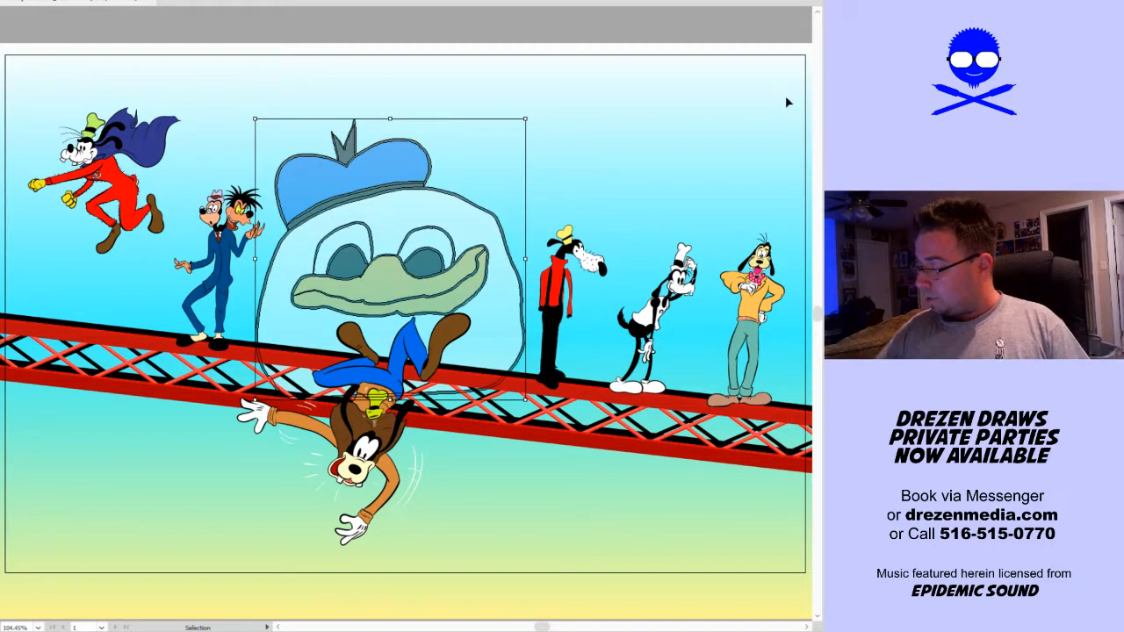
Try to distribute the flying dog, the standing dogs and the duck head evenly across the artboard
drag(788, 99, 51, 241)
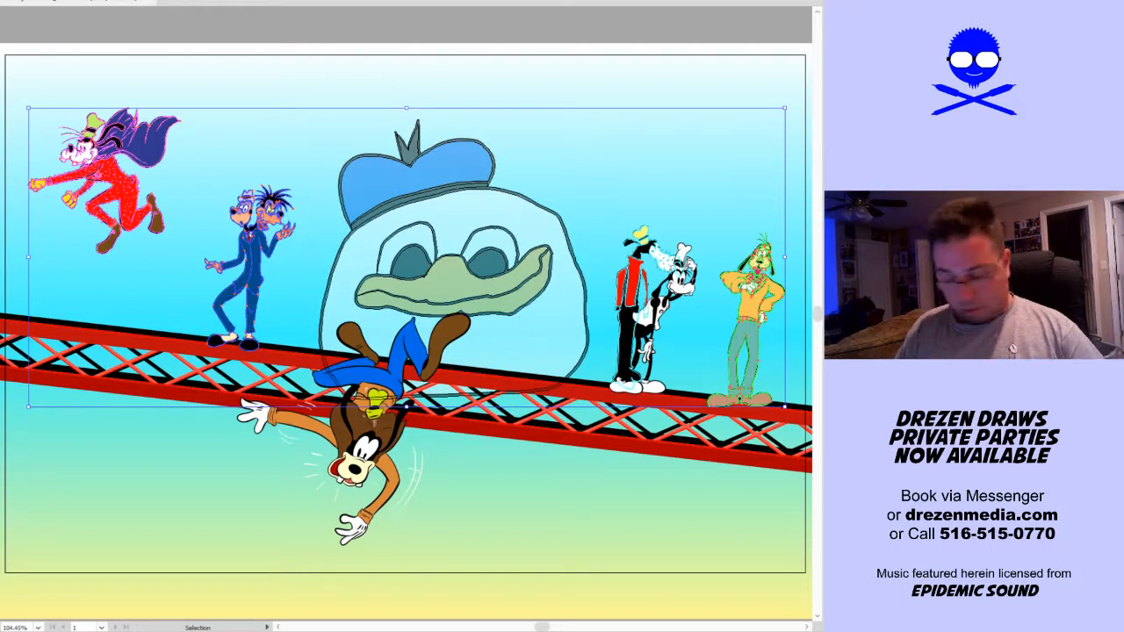
key(ctrl+z)
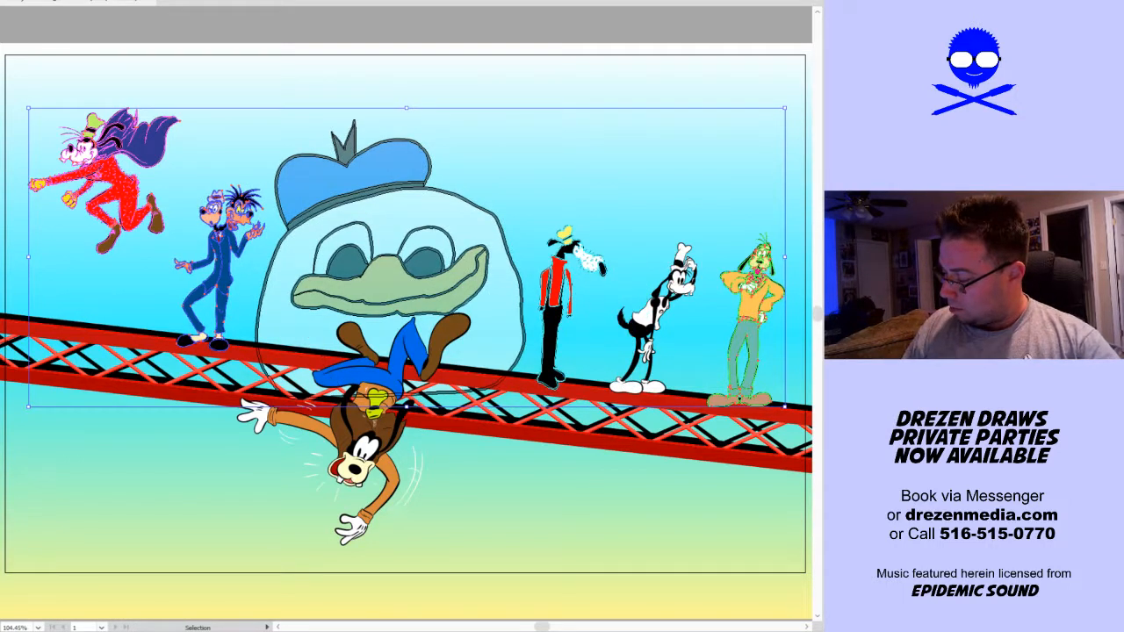
click(125, 507)
Nudge the caped flying dog about 0.1 in down and to the left, and the two-headed dog slightly left
drag(135, 219, 130, 225)
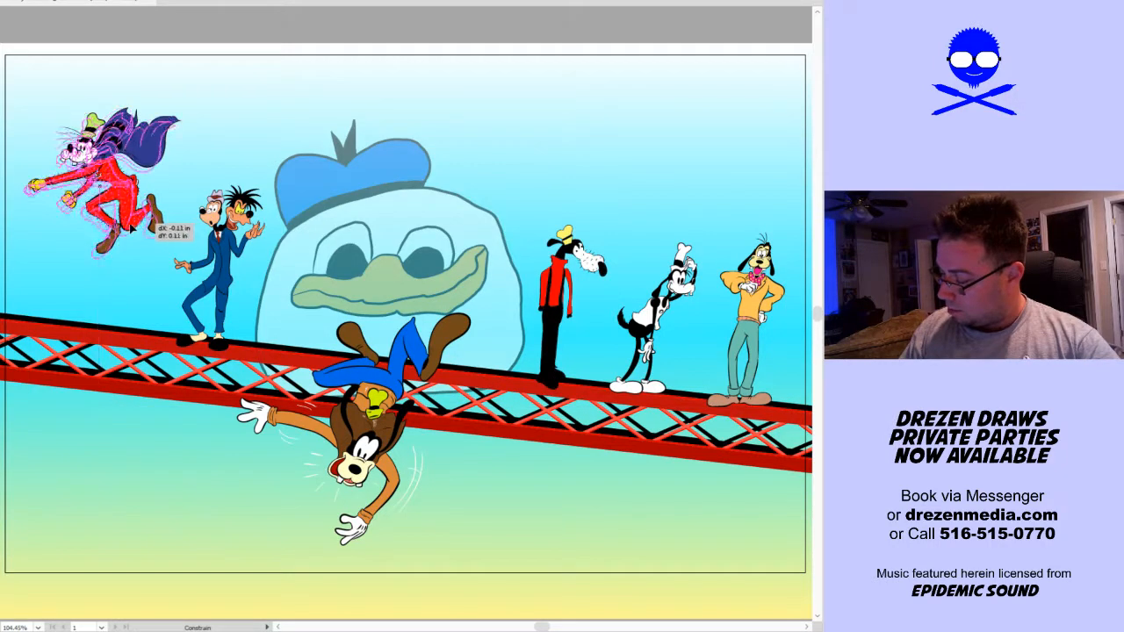
drag(219, 295, 219, 295)
click(159, 457)
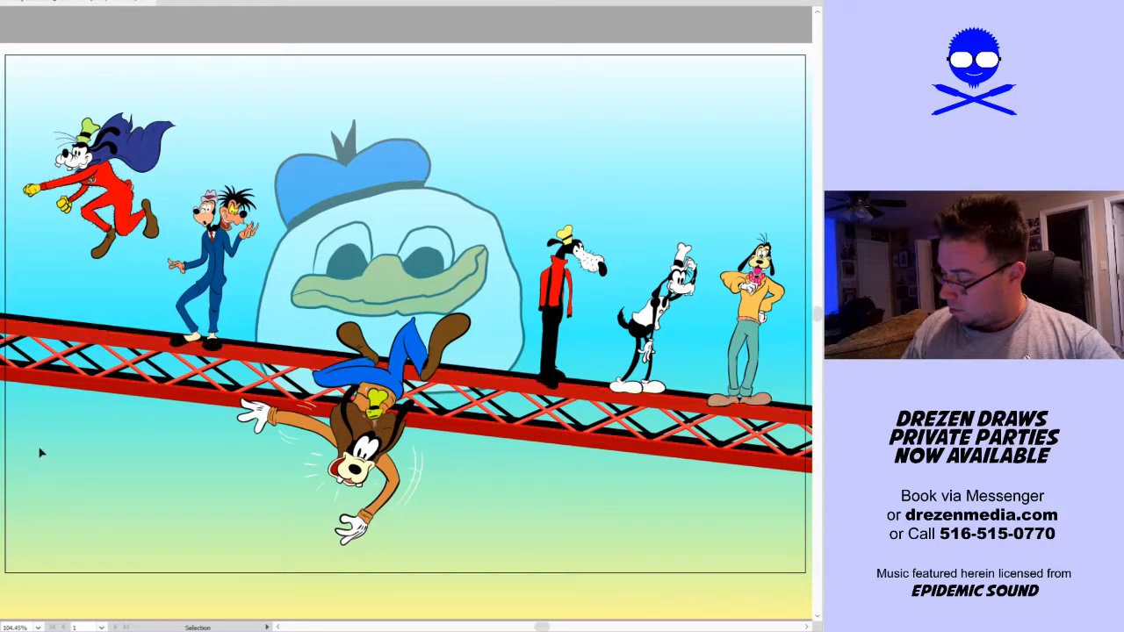
key(a)
key(v)
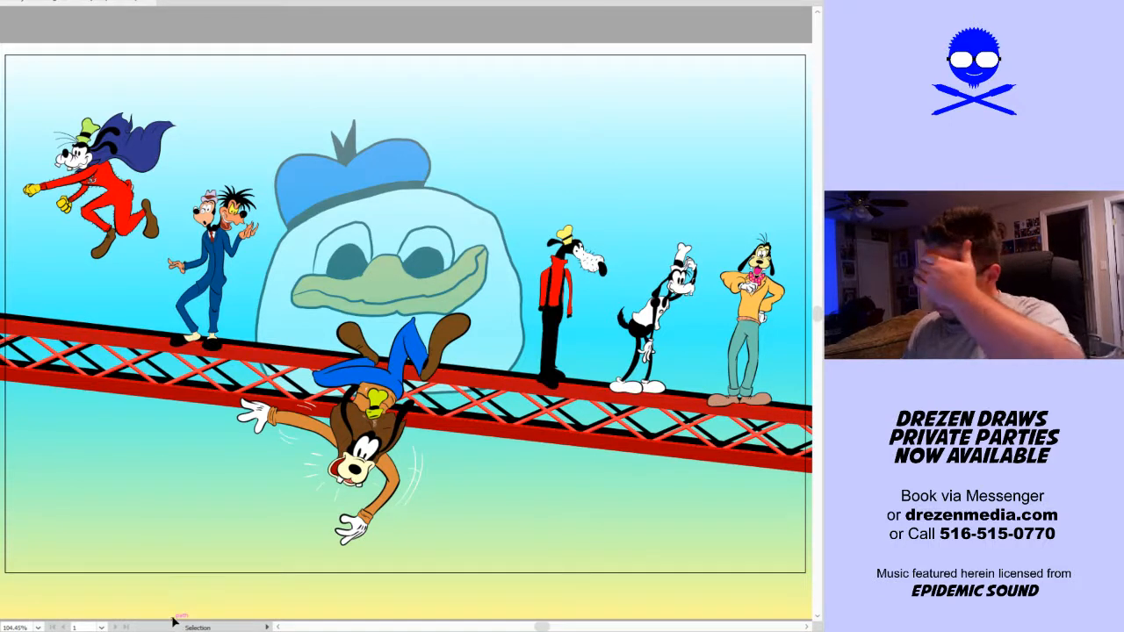
Sign the artwork in black with the Blob Brush on the empty sky below the truss's left end
key(shift+b)
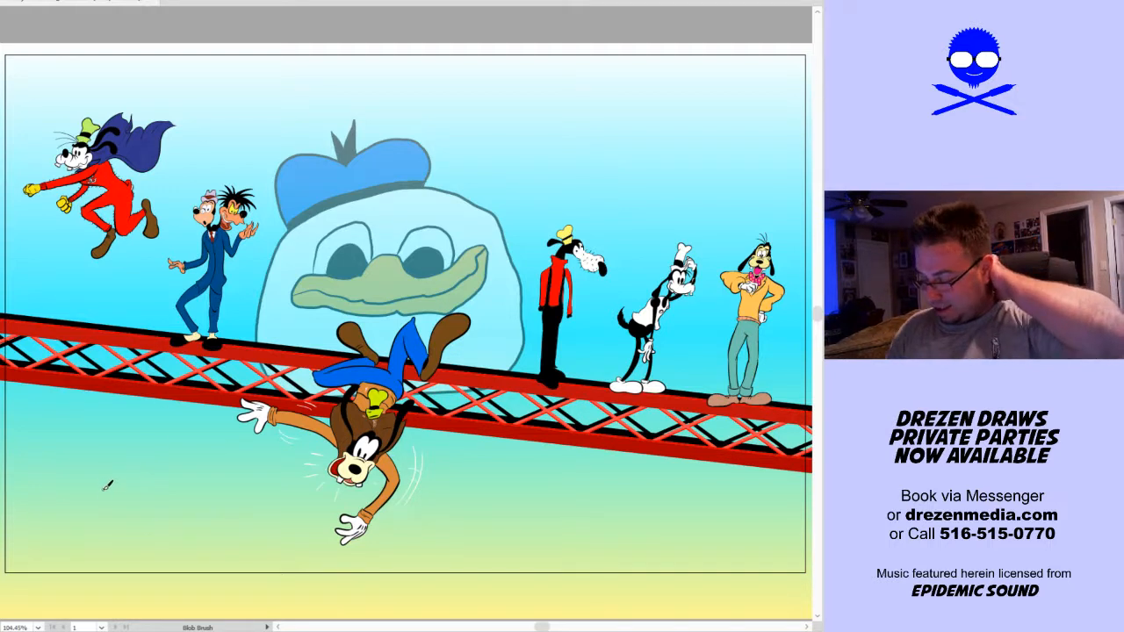
mouse_move(108, 484)
mouse_down()
mouse_move(88, 497)
mouse_move(94, 507)
mouse_move(123, 468)
mouse_move(130, 492)
mouse_move(163, 479)
mouse_move(115, 536)
mouse_up()
drag(162, 488, 145, 507)
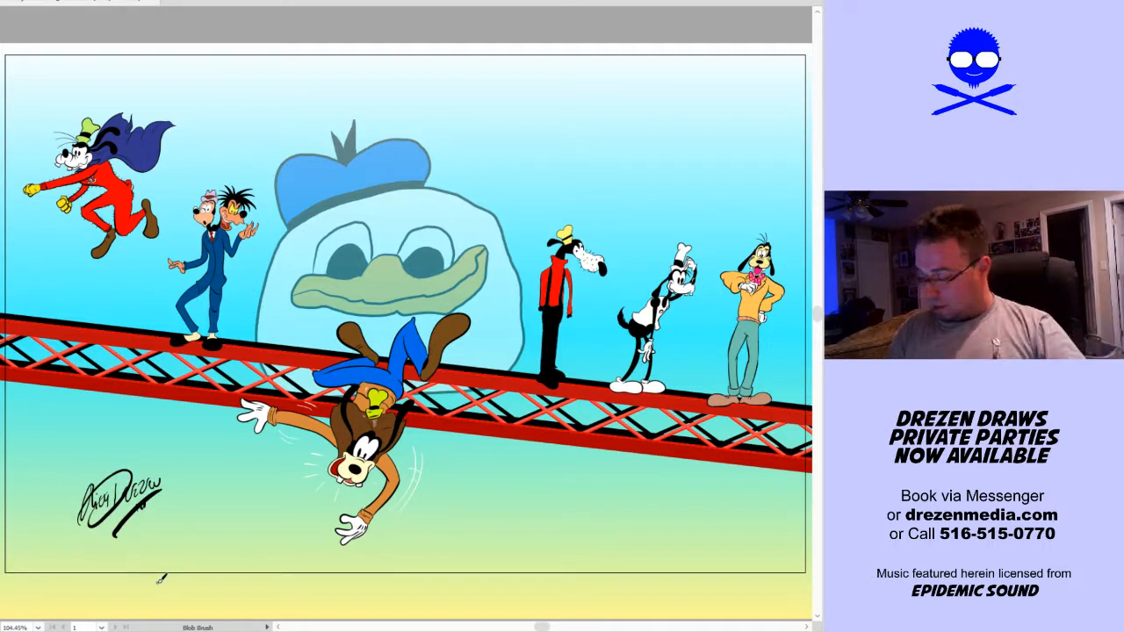